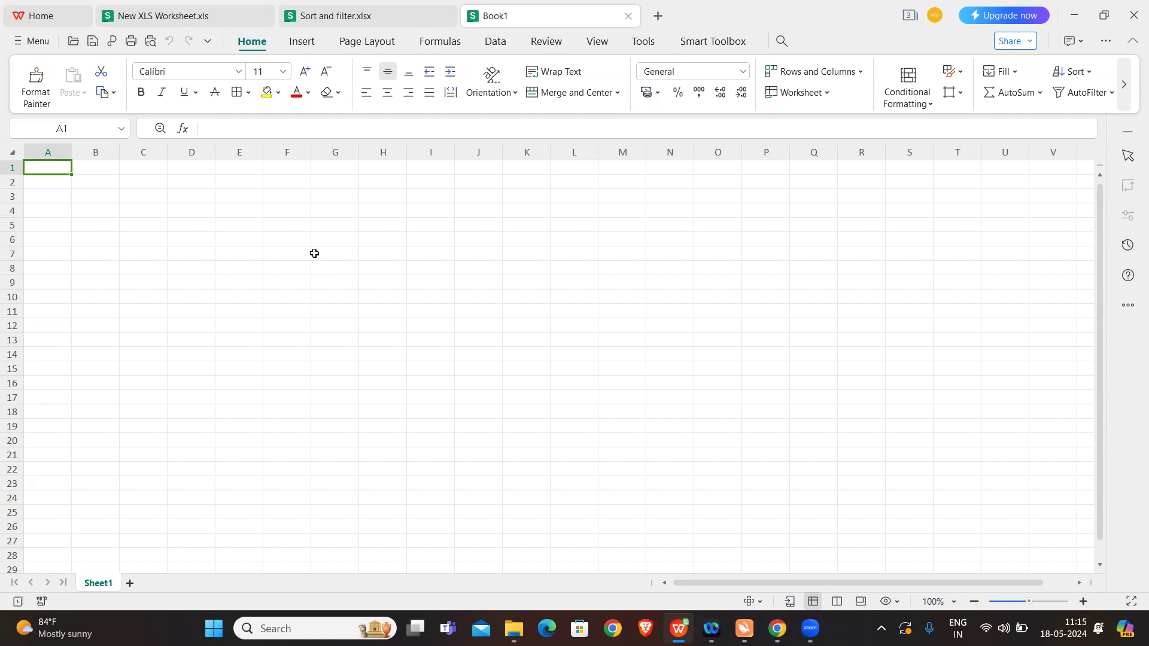
Step: Enter the heading Employee ID in cell A1 and widen column A to fit it
{"action": "type", "text": "Emplo"}
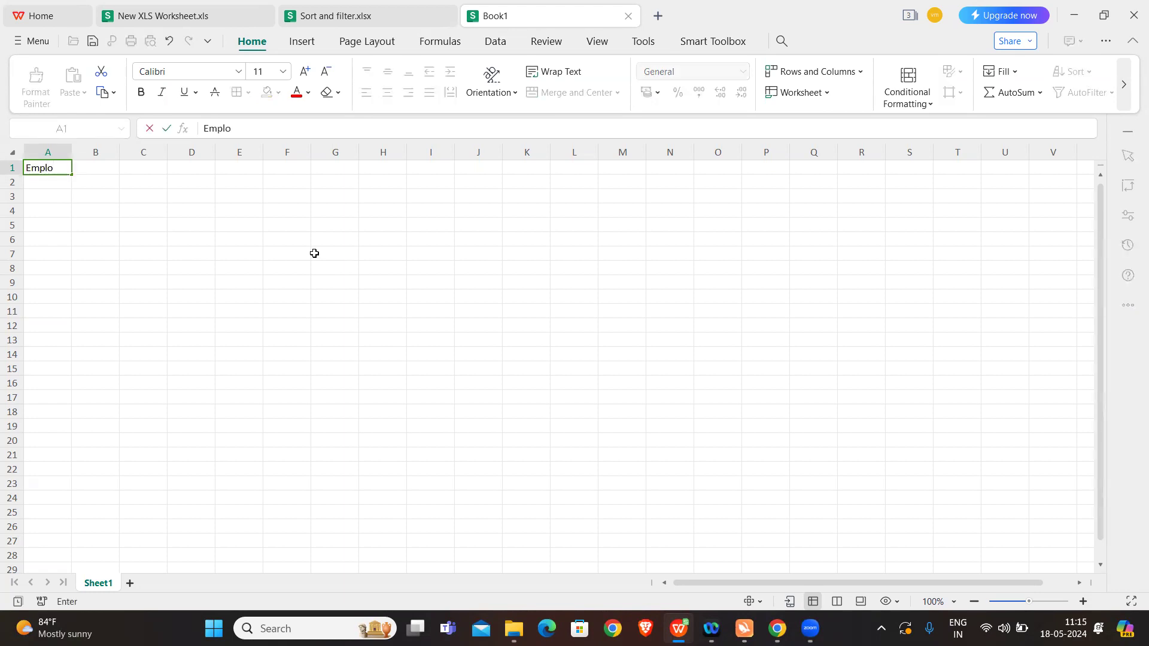
{"action": "type", "text": "yee ID"}
{"action": "left_click", "coordinate": [124, 254]}
{"action": "key", "text": "Caps_Lock"}
{"action": "left_click_drag", "start_coordinate": [73, 156], "coordinate": [114, 159]}
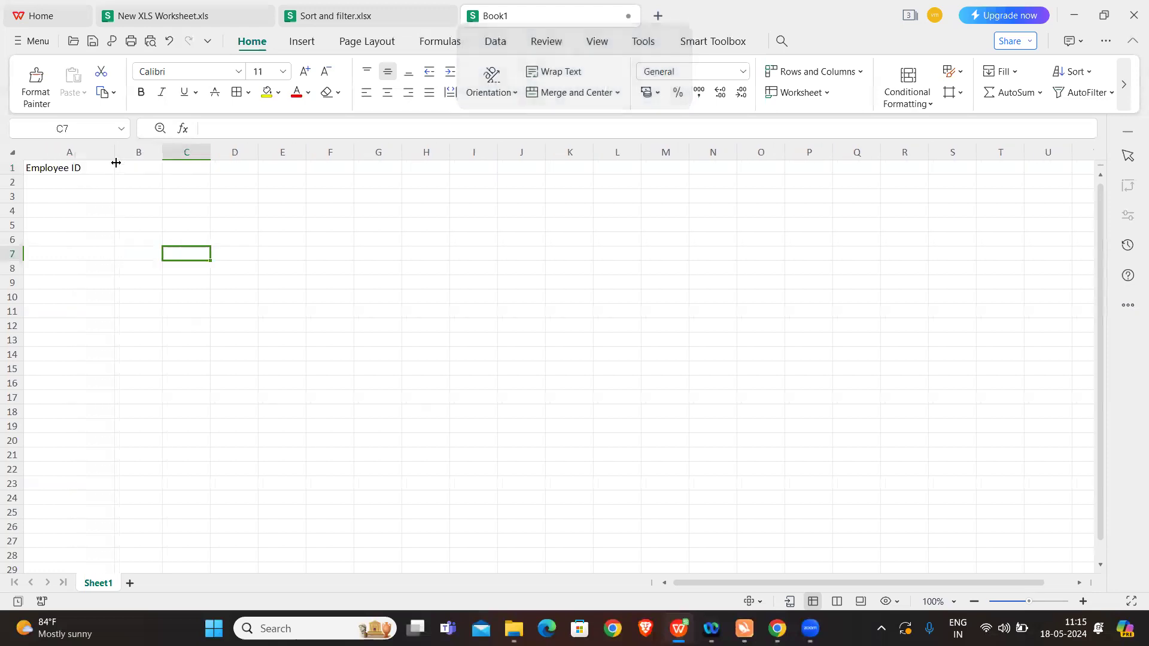
Step: Enter the employee IDs 1, 2 and 3 in cells A2 to A4
{"action": "left_click", "coordinate": [81, 169]}
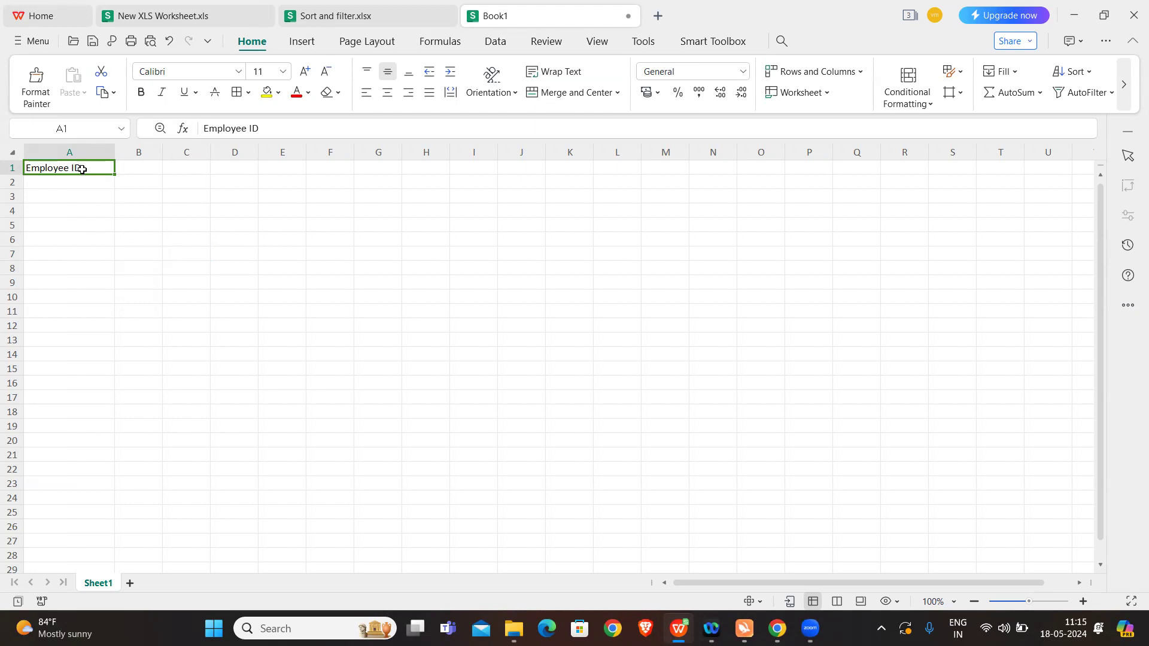
{"action": "left_click", "coordinate": [64, 184]}
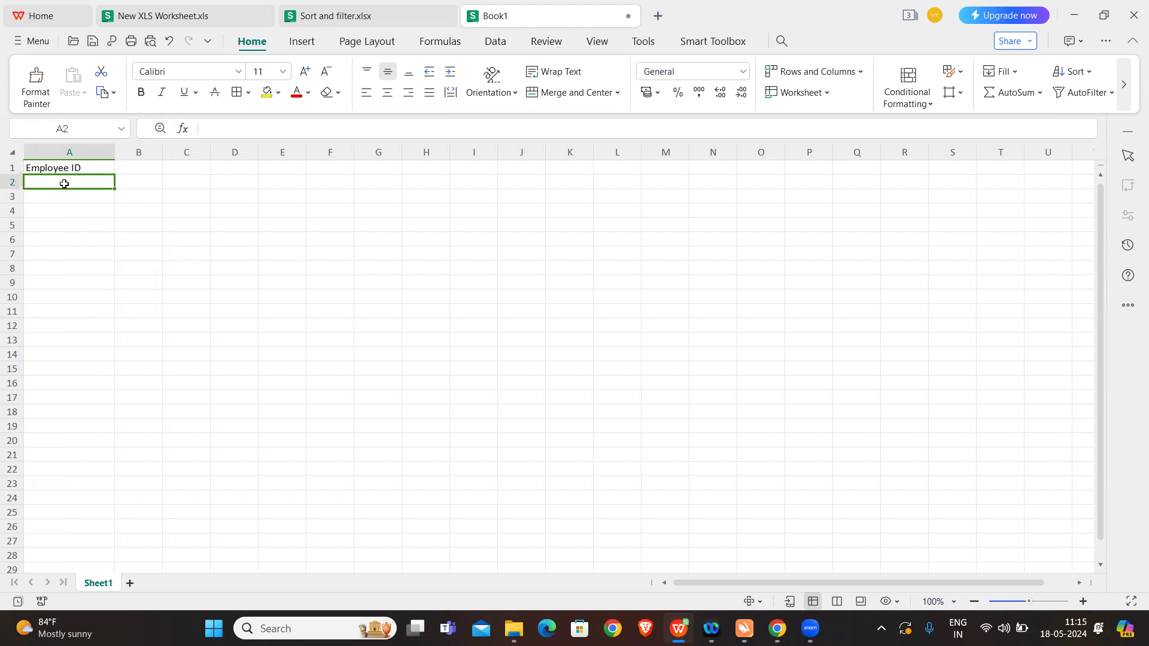
{"action": "type", "text": "1"}
{"action": "left_click", "coordinate": [58, 195]}
{"action": "type", "text": "2"}
{"action": "left_click", "coordinate": [59, 213]}
{"action": "type", "text": "3"}
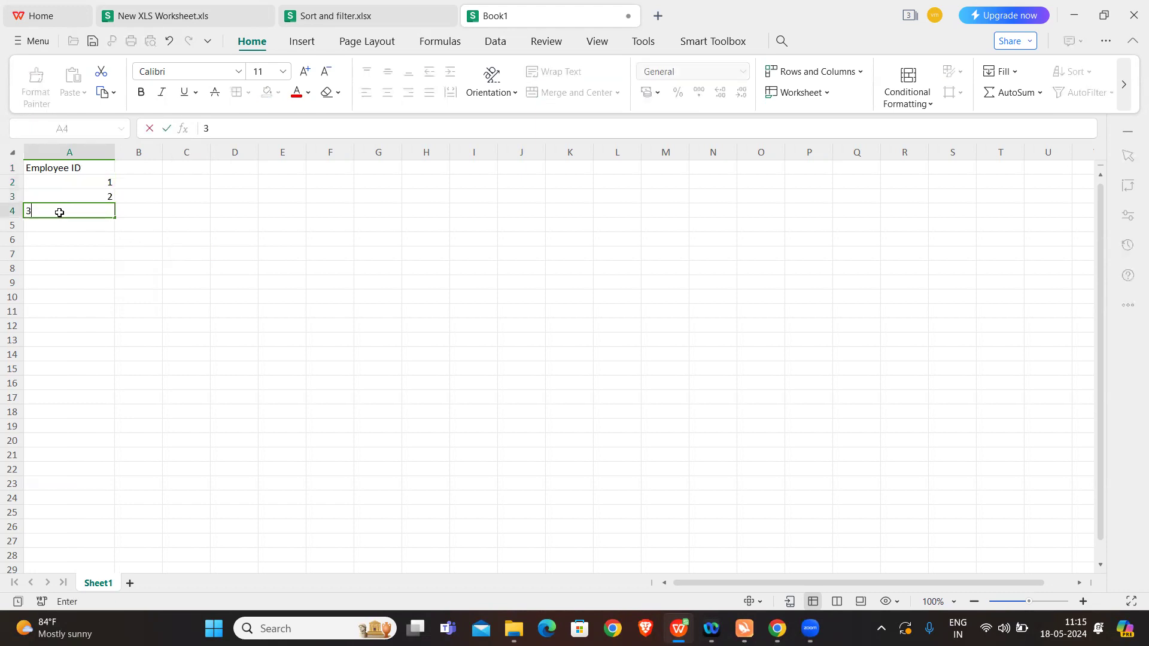
{"action": "left_click", "coordinate": [91, 253]}
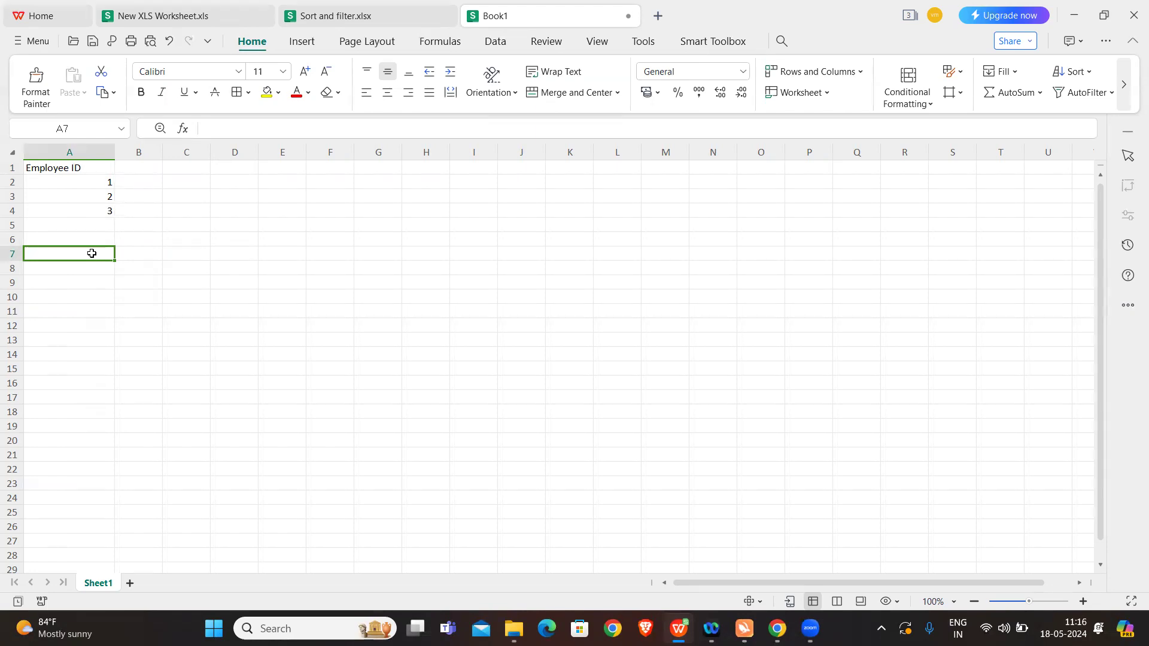
Step: Enter the heading Employee Name in cell B1 and auto-fit the width of column B
{"action": "left_click", "coordinate": [136, 166]}
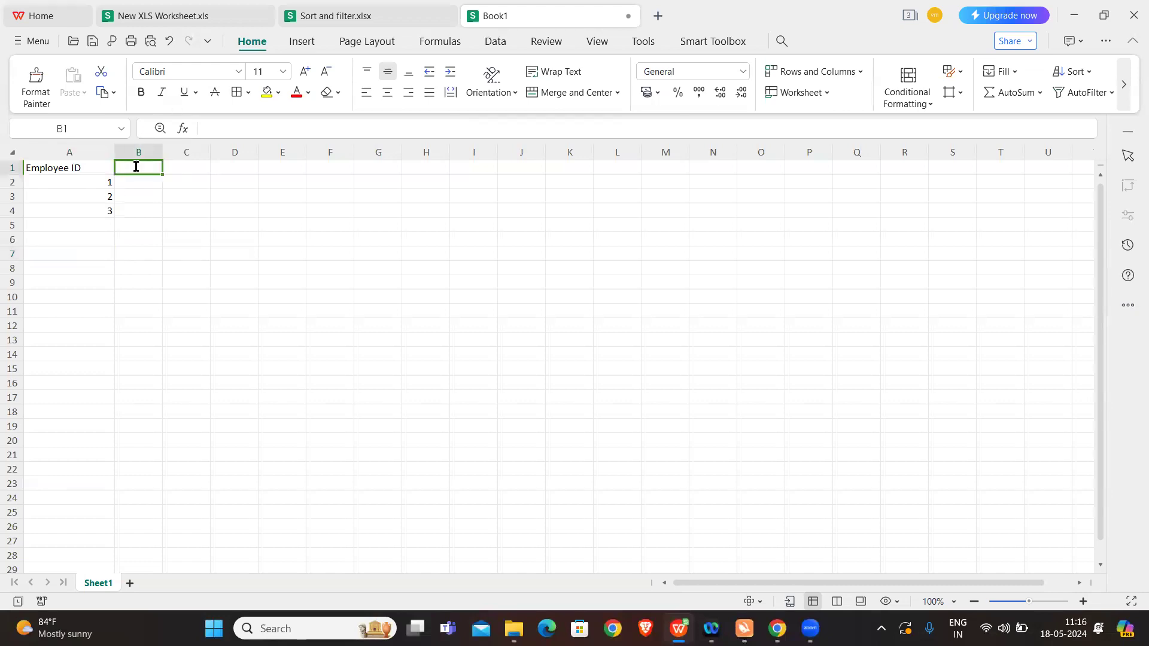
{"action": "type", "text": "Emlp"}
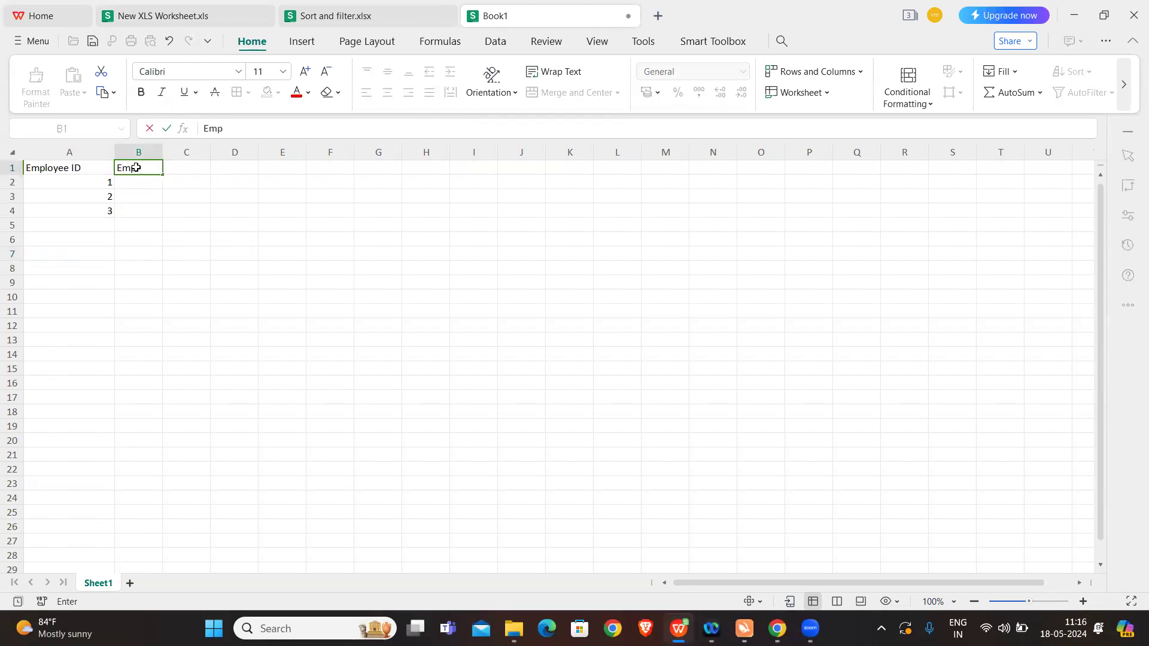
{"action": "type", "text": "loyee Name"}
{"action": "left_click", "coordinate": [192, 208]}
{"action": "double_click", "coordinate": [164, 155]}
{"action": "left_click", "coordinate": [170, 168]}
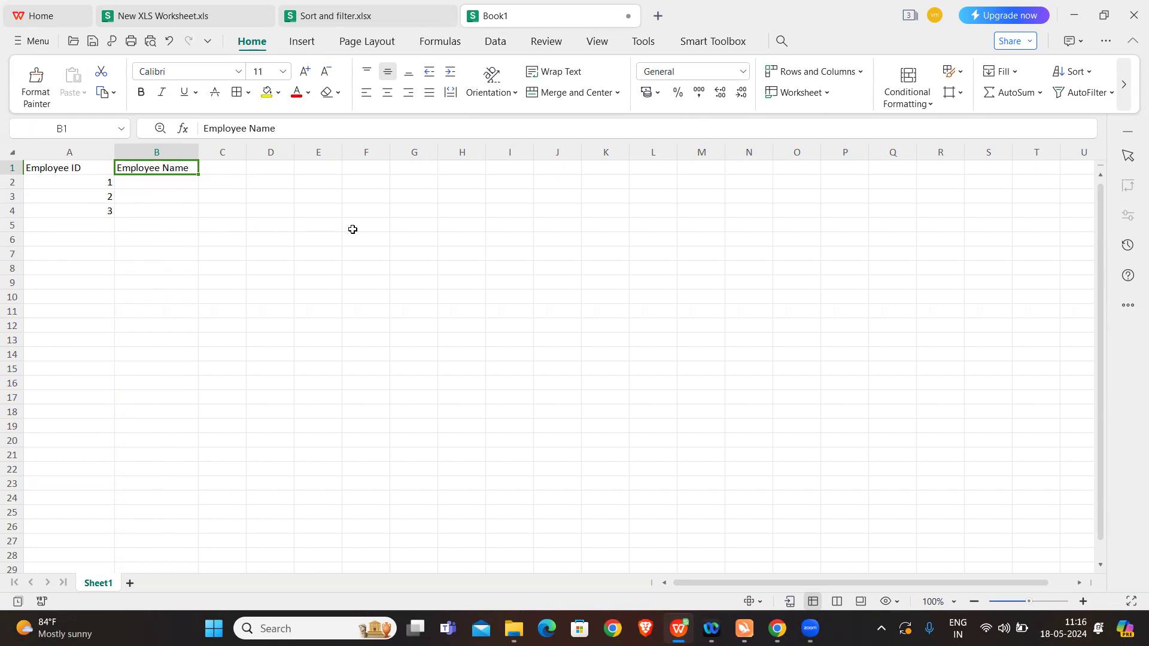
Step: Select the entire row 4, and return the selection to cell G4
{"action": "left_click", "coordinate": [416, 209]}
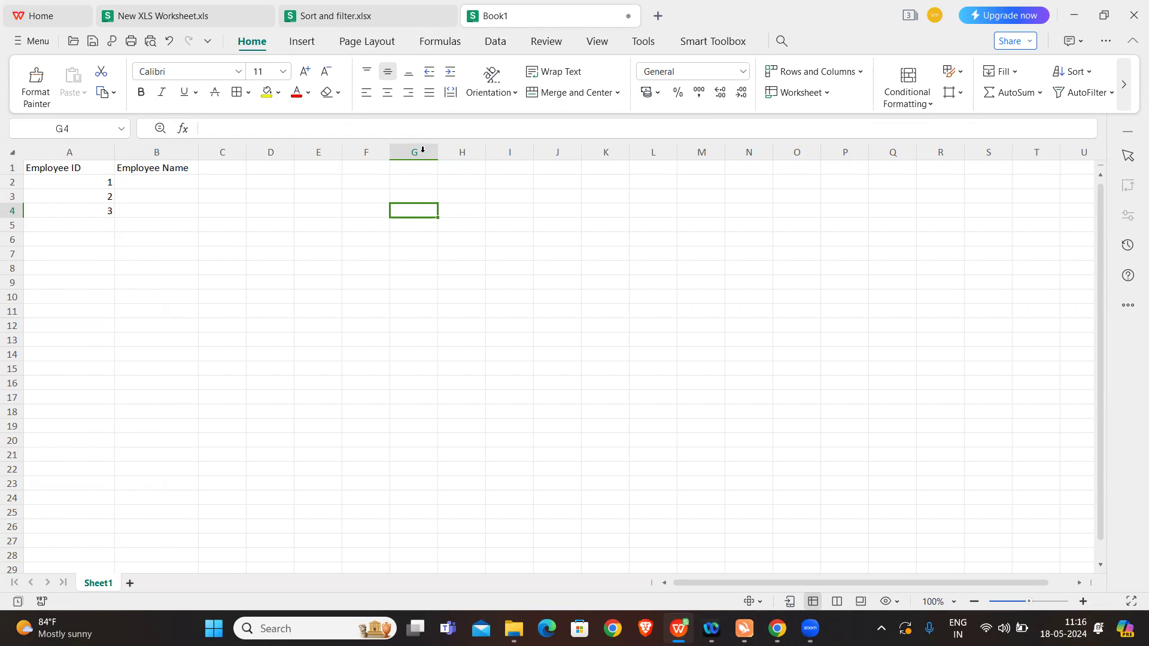
{"action": "left_click", "coordinate": [13, 209]}
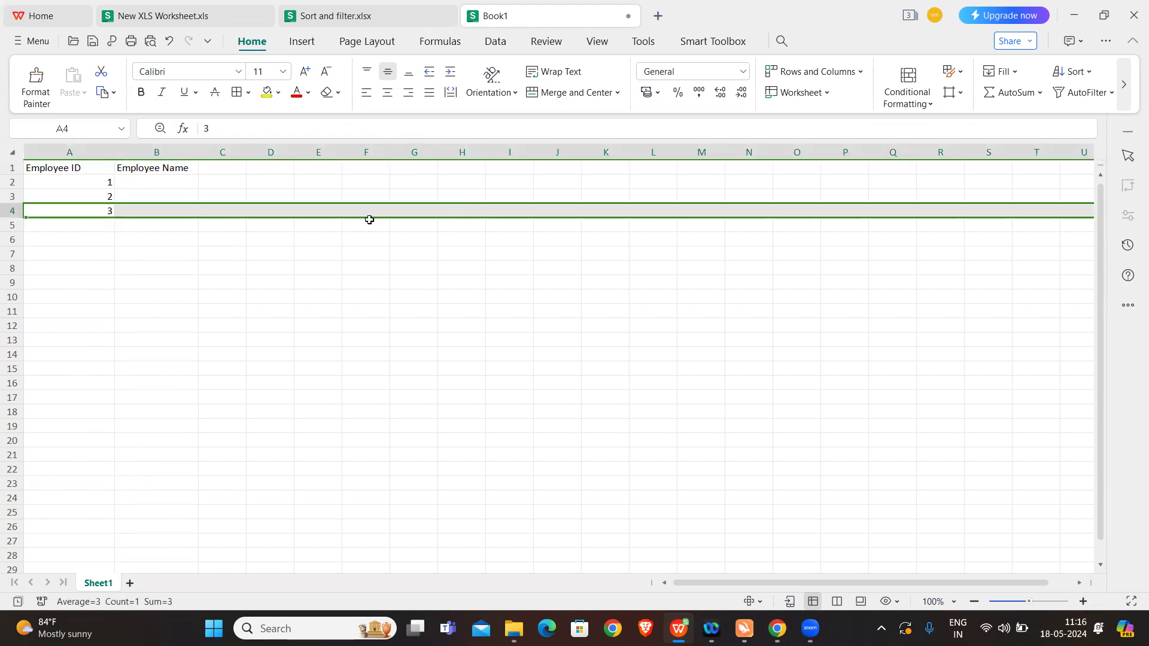
{"action": "left_click", "coordinate": [404, 214]}
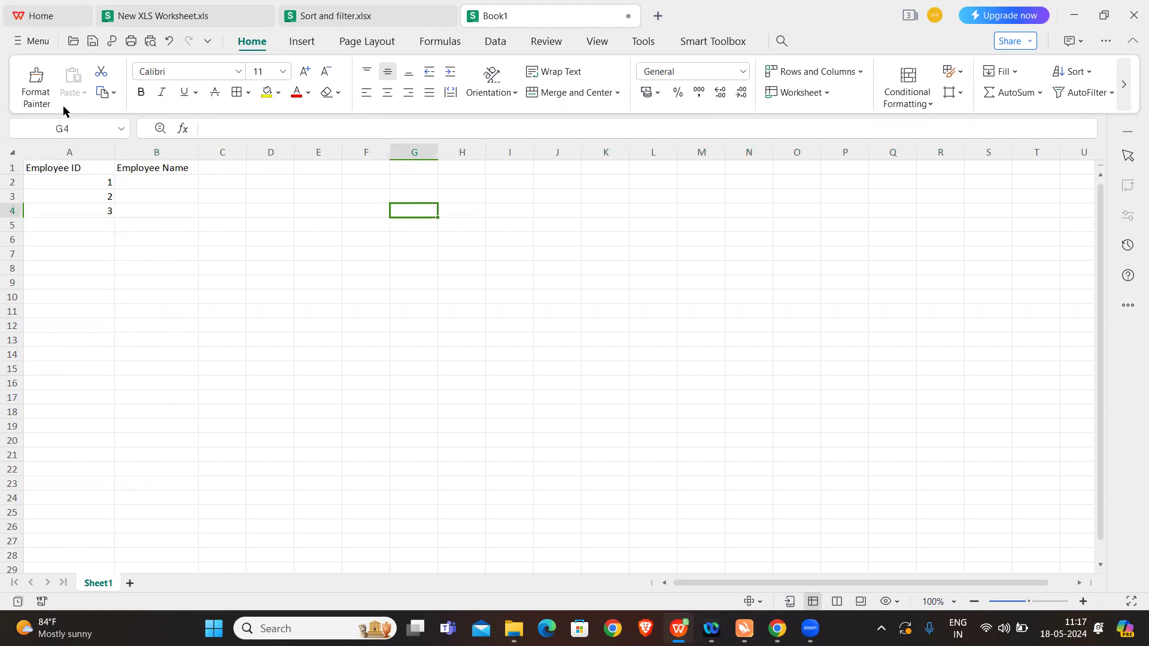
Step: Jump to cell G8 by entering its cell reference
{"action": "left_click", "coordinate": [70, 129]}
{"action": "key", "text": "BackSpace"}
{"action": "key", "text": "Caps_Lock"}
{"action": "type", "text": "G8"}
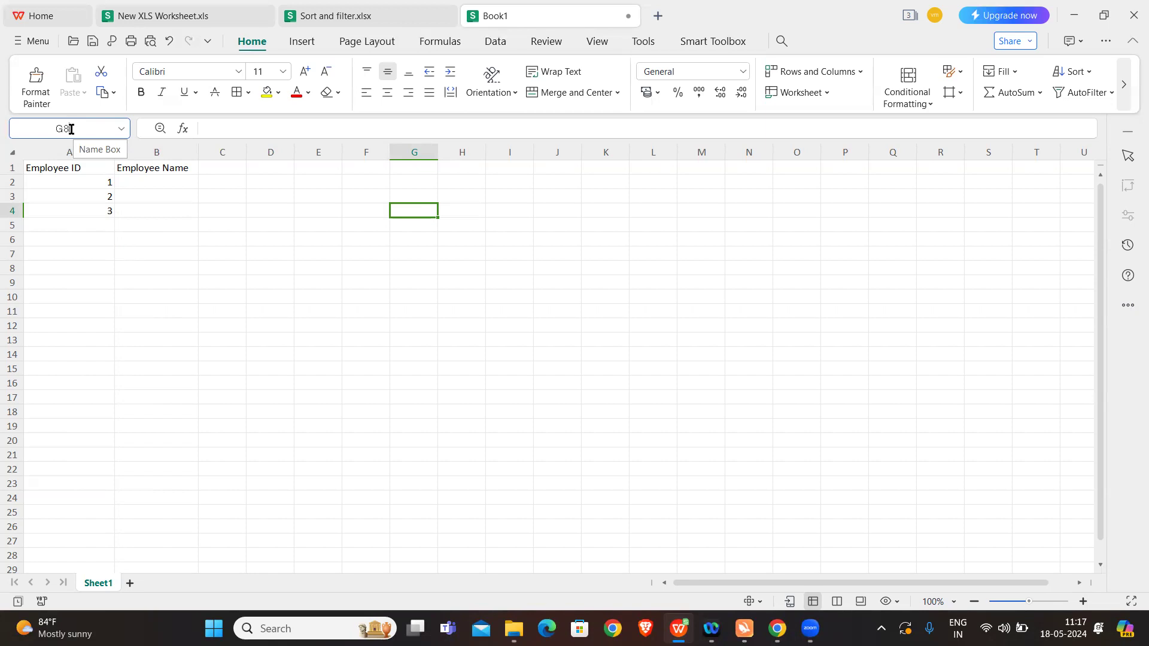
{"action": "key", "text": "Return"}
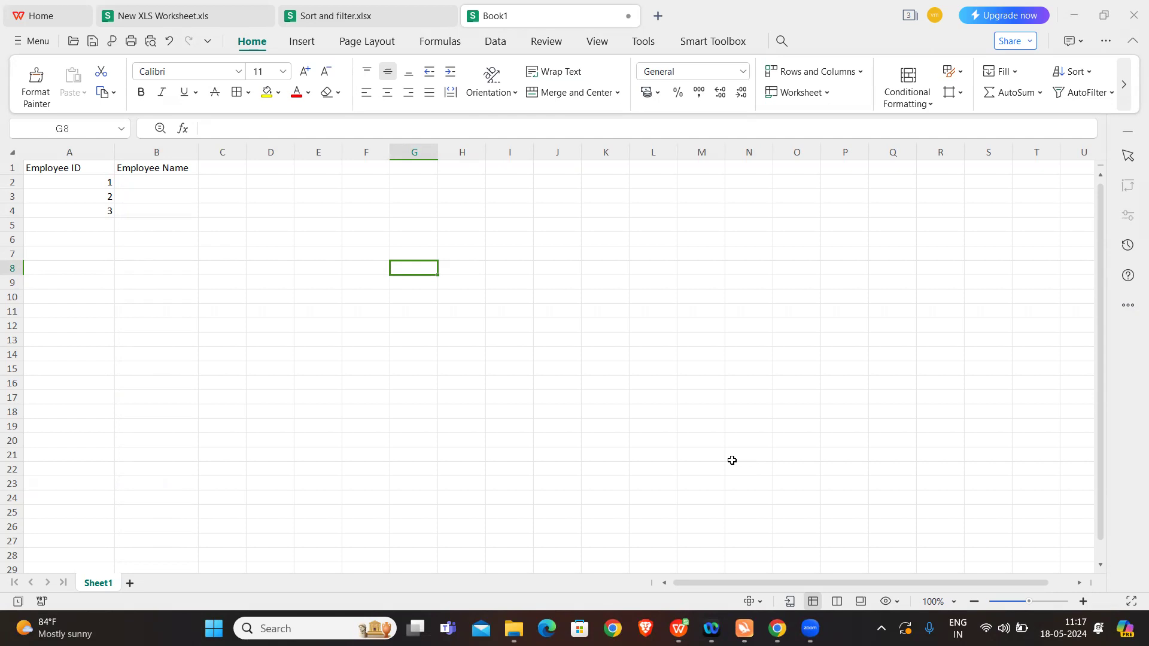
Step: Add three new worksheets after Sheet1
{"action": "left_click", "coordinate": [130, 582]}
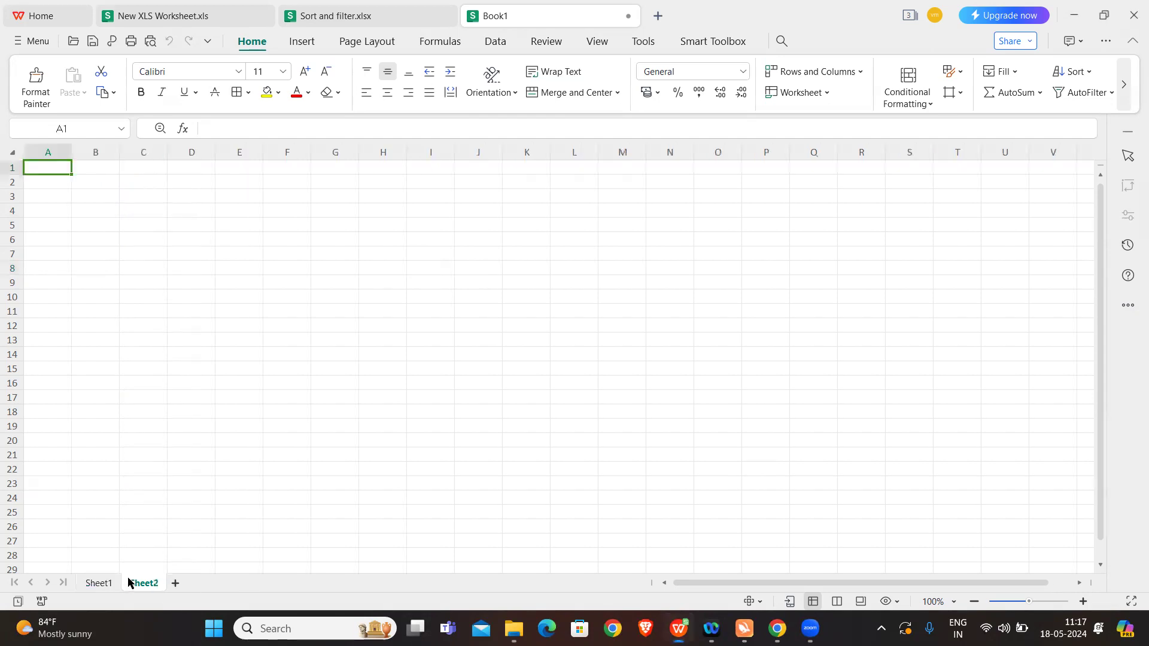
{"action": "left_click", "coordinate": [175, 583]}
{"action": "left_click", "coordinate": [220, 583]}
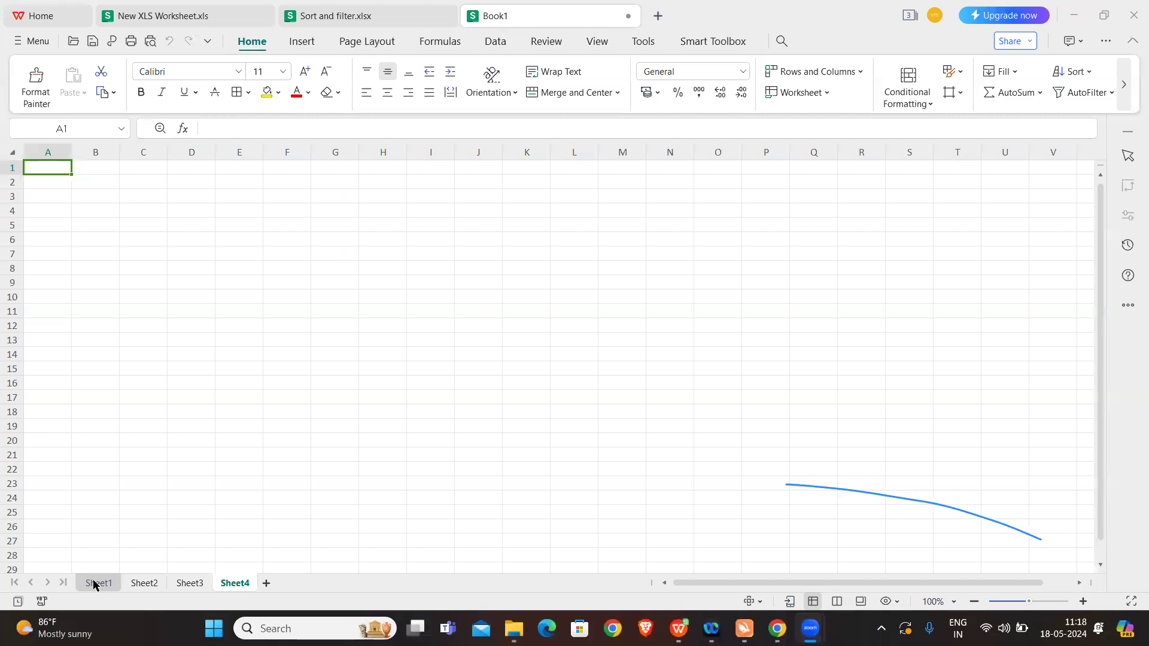
Step: Rename the worksheet Sheet1 as emPLOYEE
{"action": "left_click", "coordinate": [94, 583]}
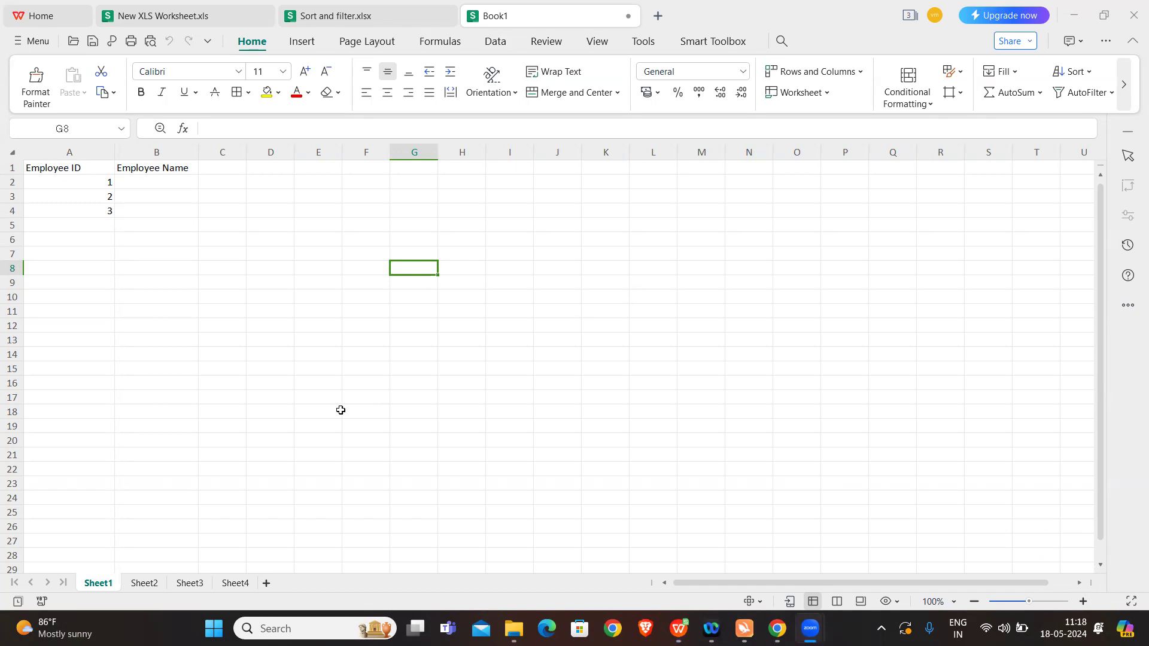
{"action": "double_click", "coordinate": [99, 581]}
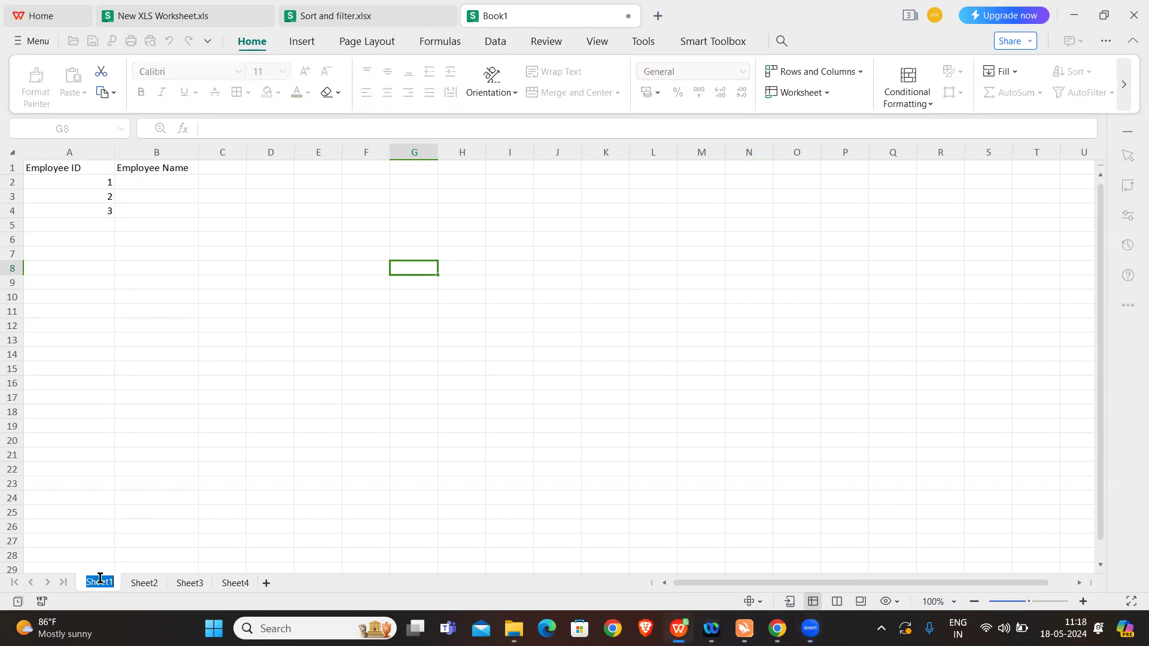
{"action": "type", "text": "em"}
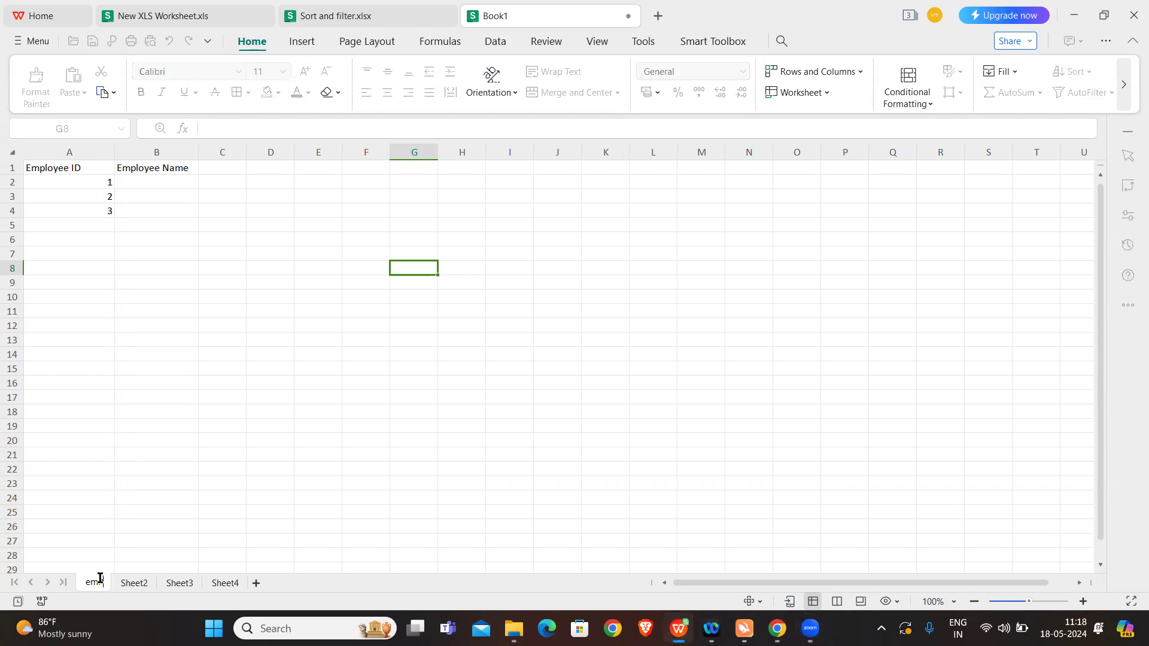
{"action": "type", "text": "pLOYEE"}
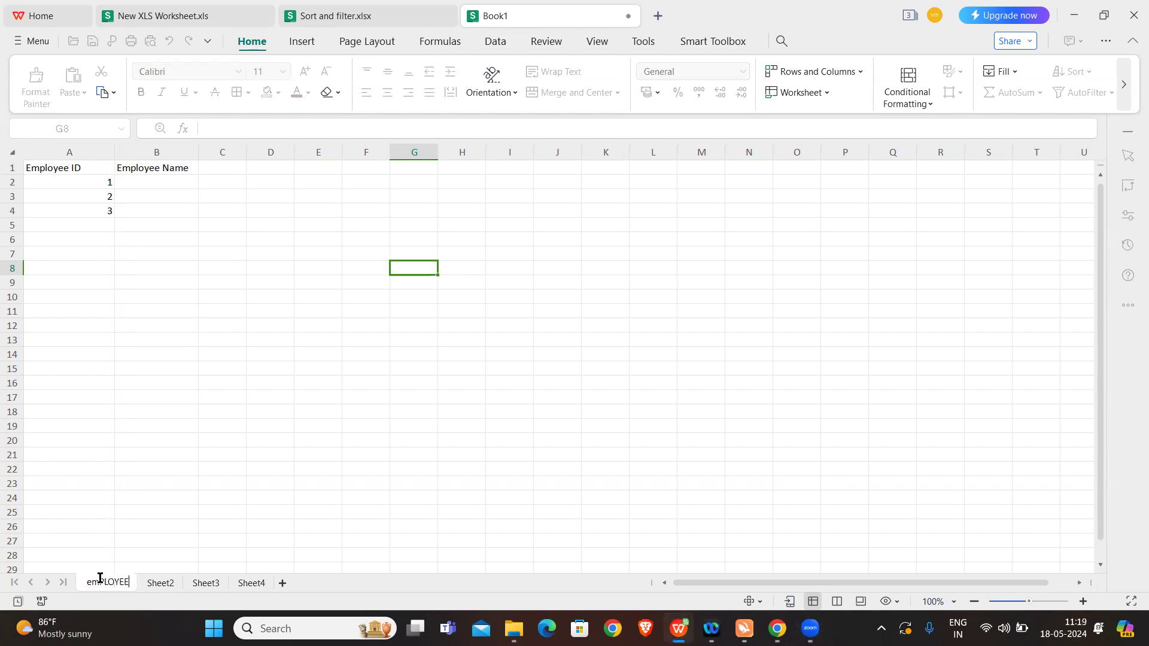
{"action": "key", "text": "Caps_Lock"}
{"action": "left_click", "coordinate": [212, 539]}
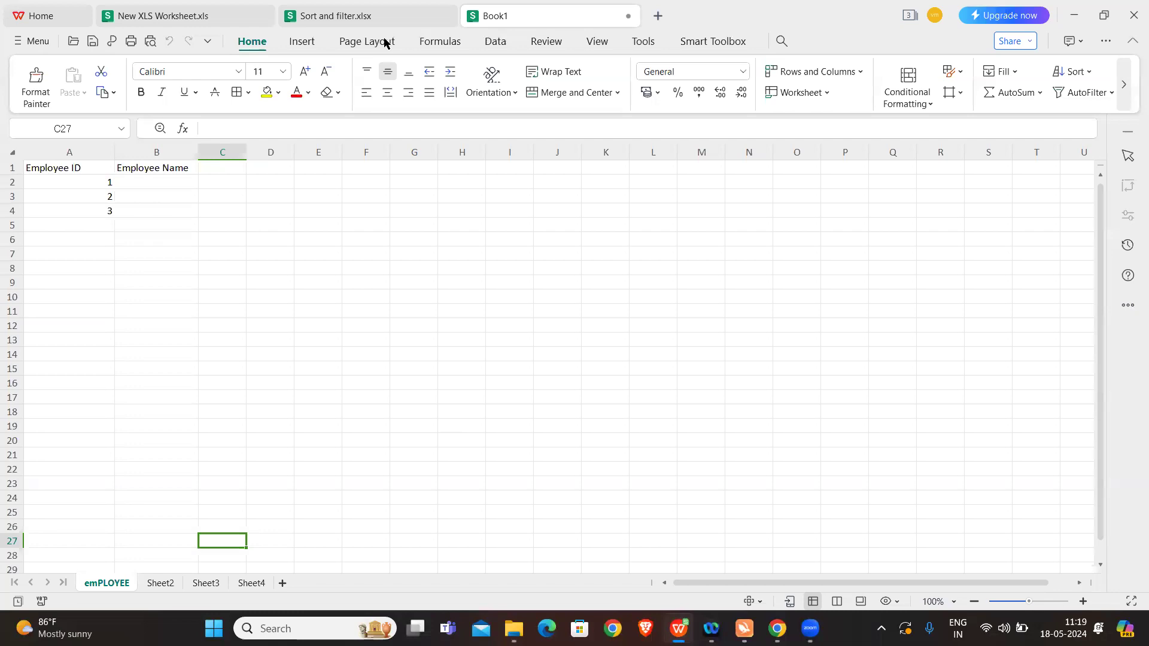
Step: Switch to the Sort and filter.xlsx workbook
{"action": "left_click", "coordinate": [371, 16]}
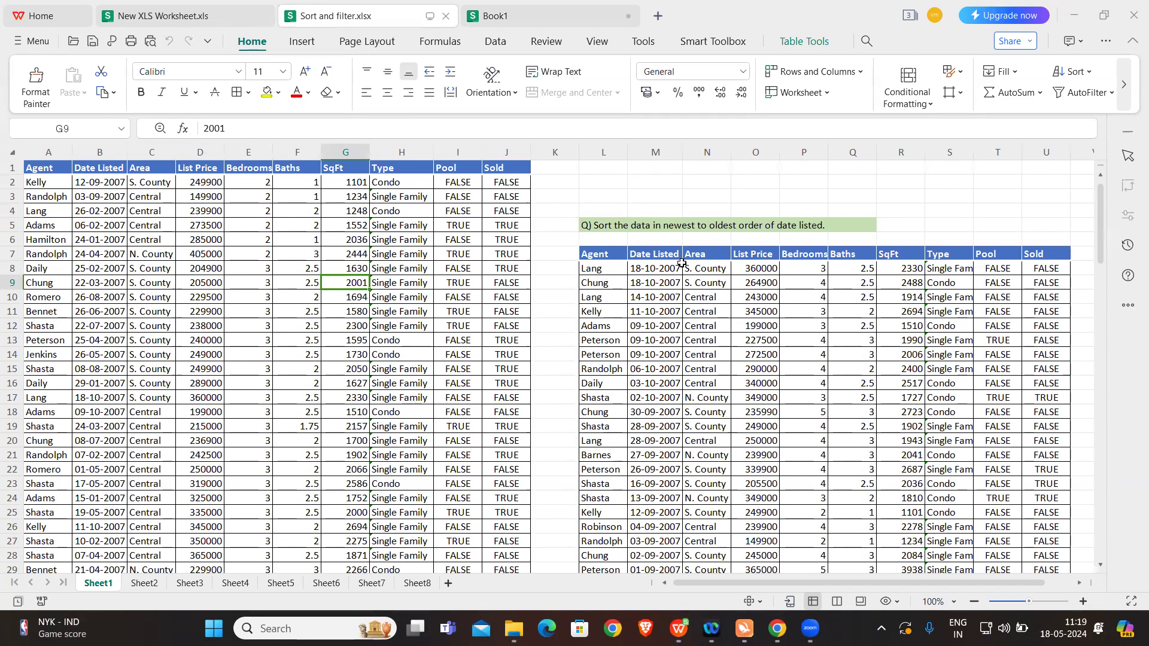
{"action": "mouse_move", "coordinate": [810, 628]}
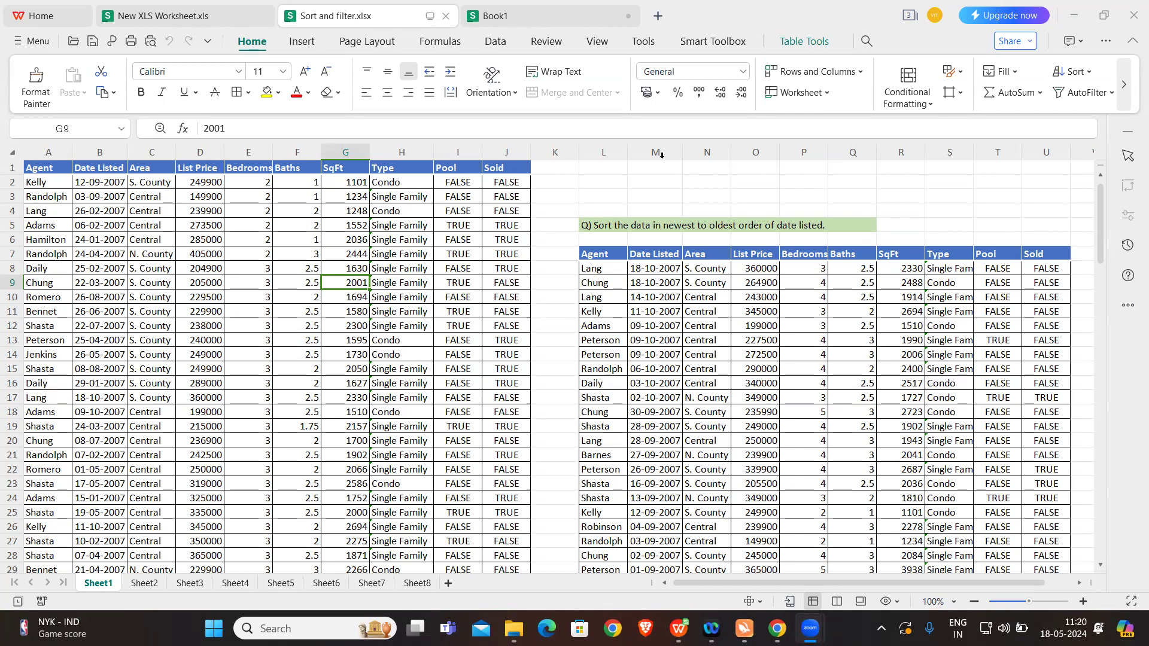
Step: Enter the sample numbers 5, 3 and 1 in cells S2 to S4
{"action": "left_click", "coordinate": [950, 179]}
{"action": "type", "text": "5"}
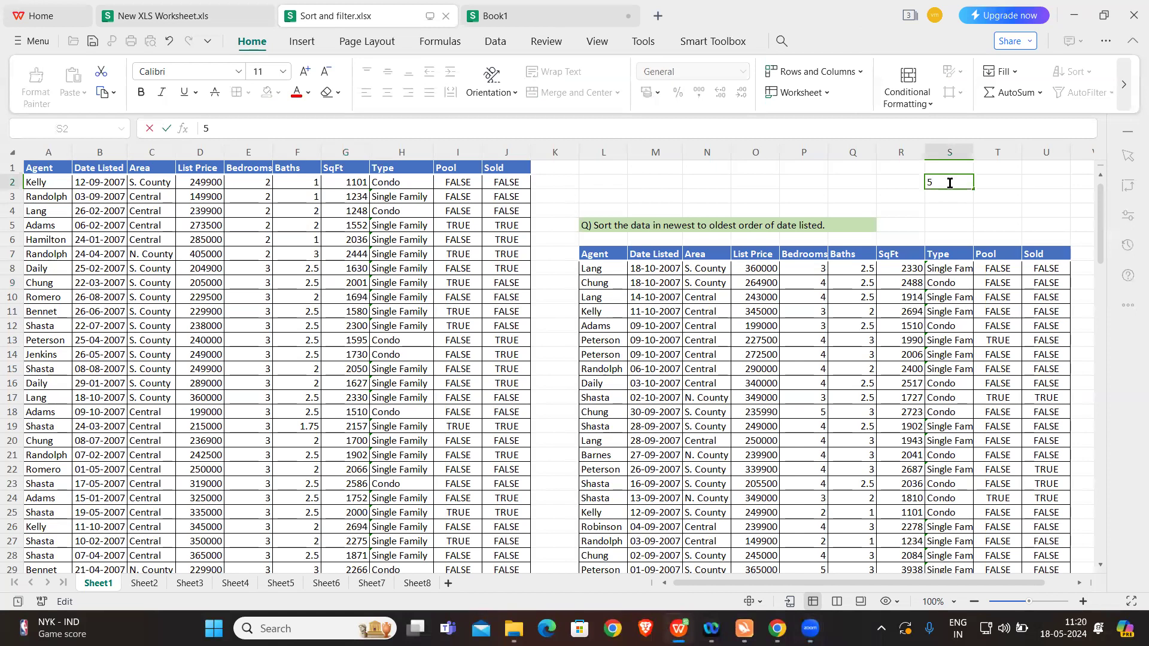
{"action": "key", "text": "Return"}
{"action": "type", "text": "3"}
{"action": "left_click", "coordinate": [945, 211]}
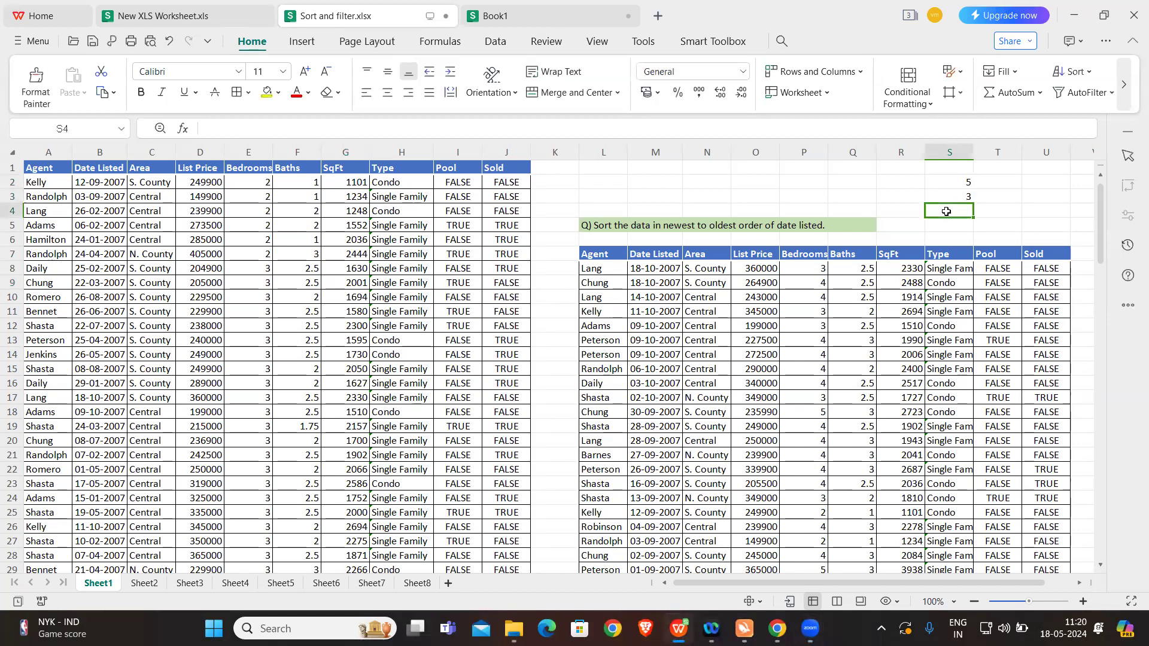
{"action": "type", "text": "1"}
{"action": "left_click", "coordinate": [1005, 214]}
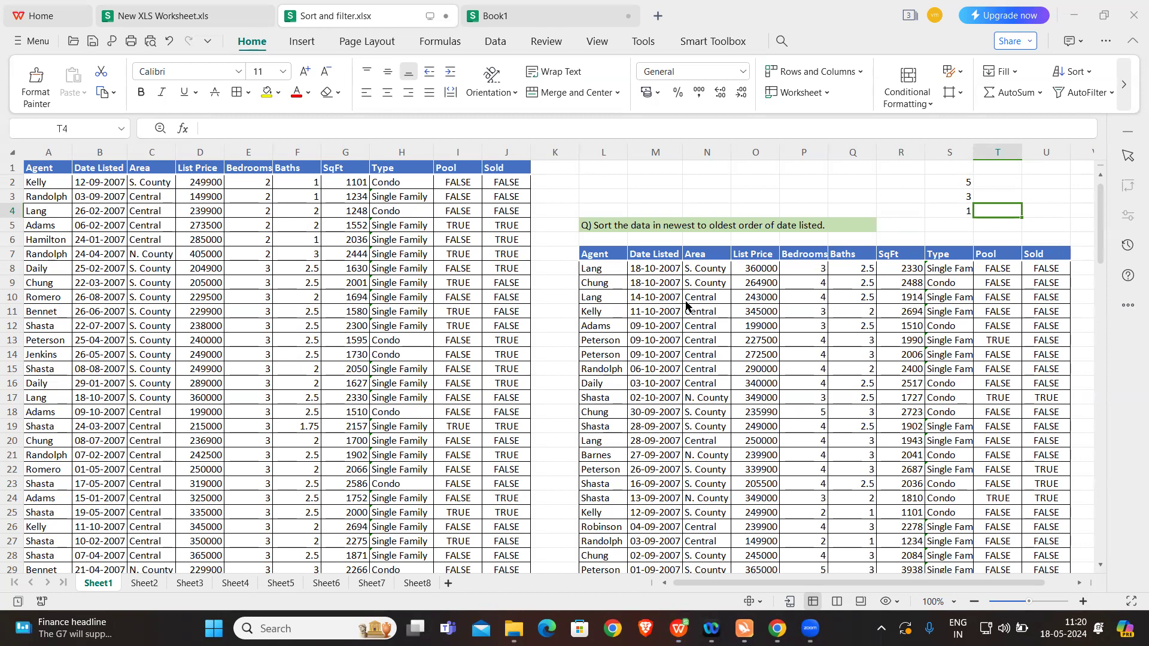
{"action": "left_click", "coordinate": [999, 182]}
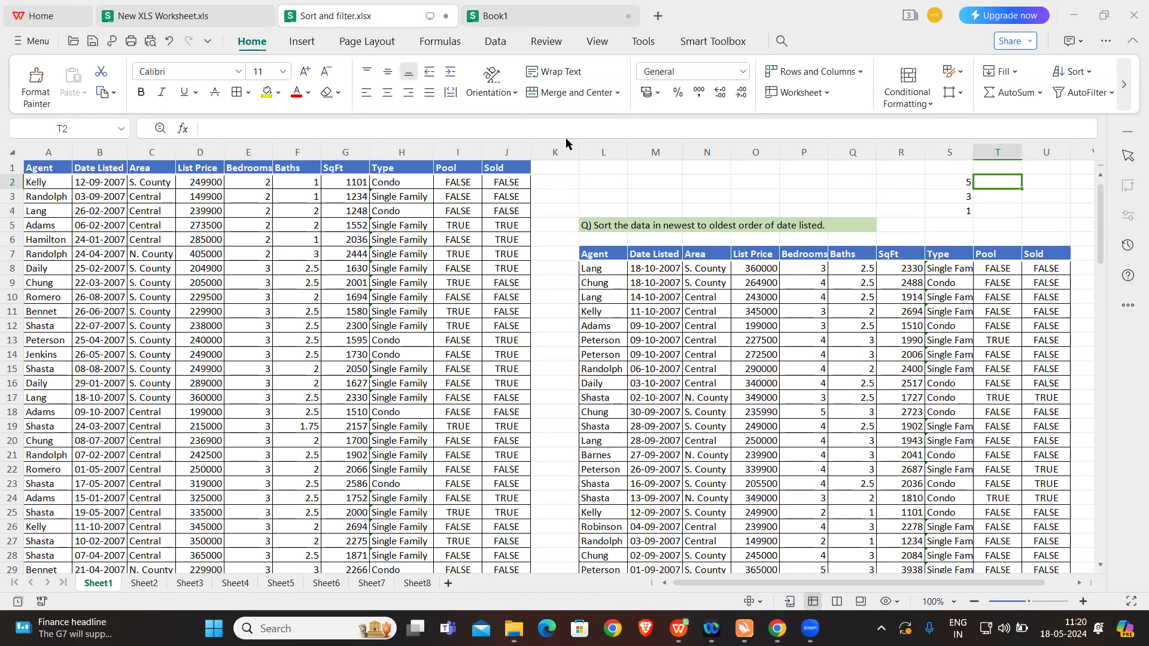
{"action": "left_click", "coordinate": [805, 187]}
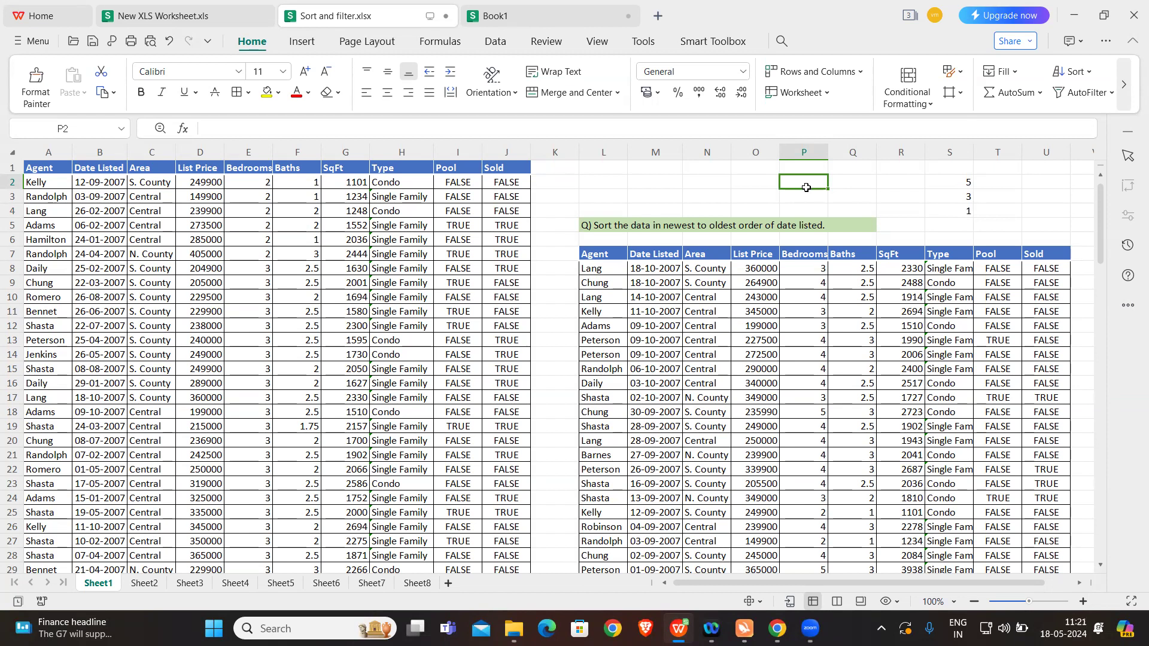
Step: Clear the sample numbers from cells S2 to S4
{"action": "left_click_drag", "start_coordinate": [964, 184], "coordinate": [967, 210]}
{"action": "key", "text": "Delete"}
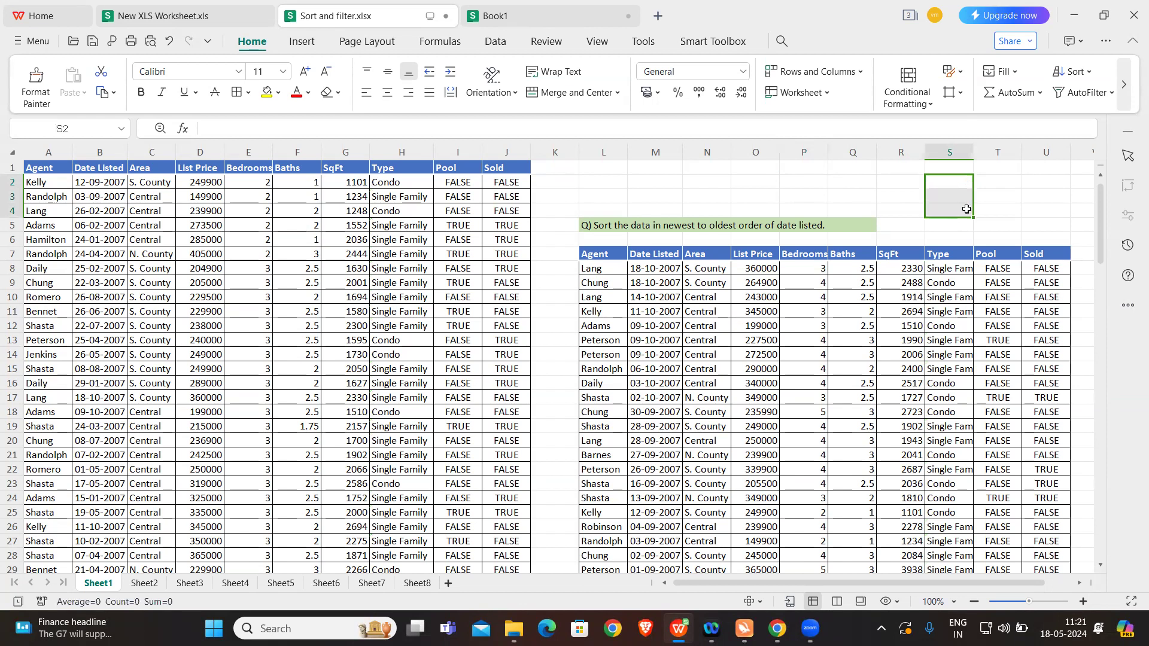
Step: Sort the property table in columns A to J by Date Listed in descending order, newest to oldest
{"action": "left_click", "coordinate": [236, 242]}
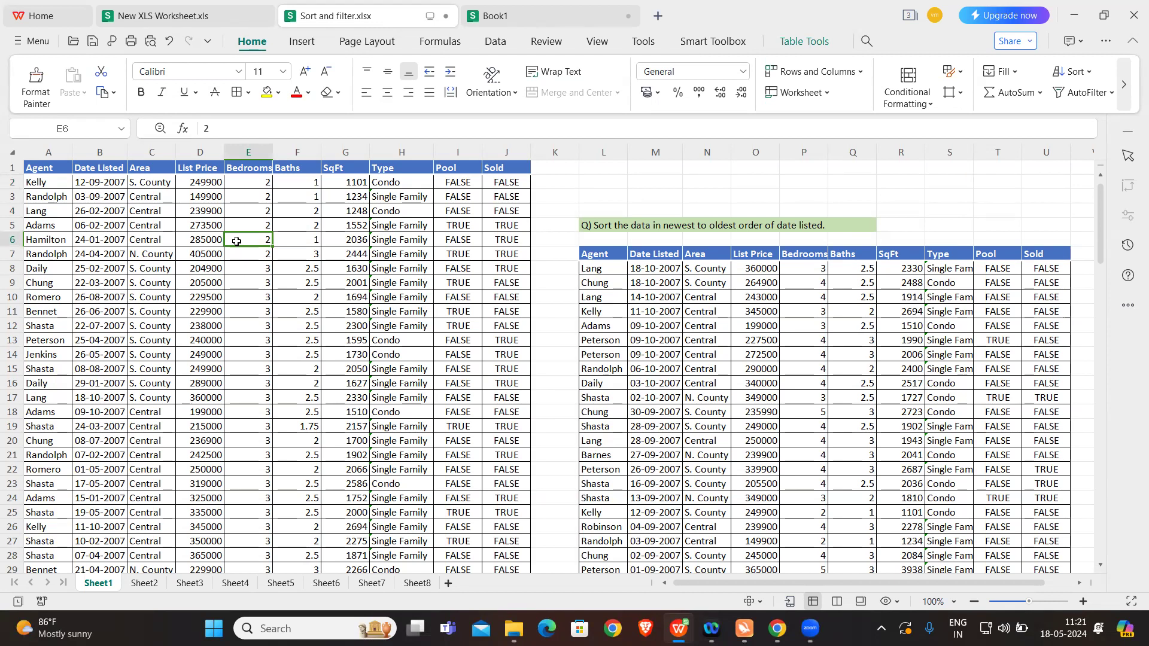
{"action": "mouse_move", "coordinate": [809, 627]}
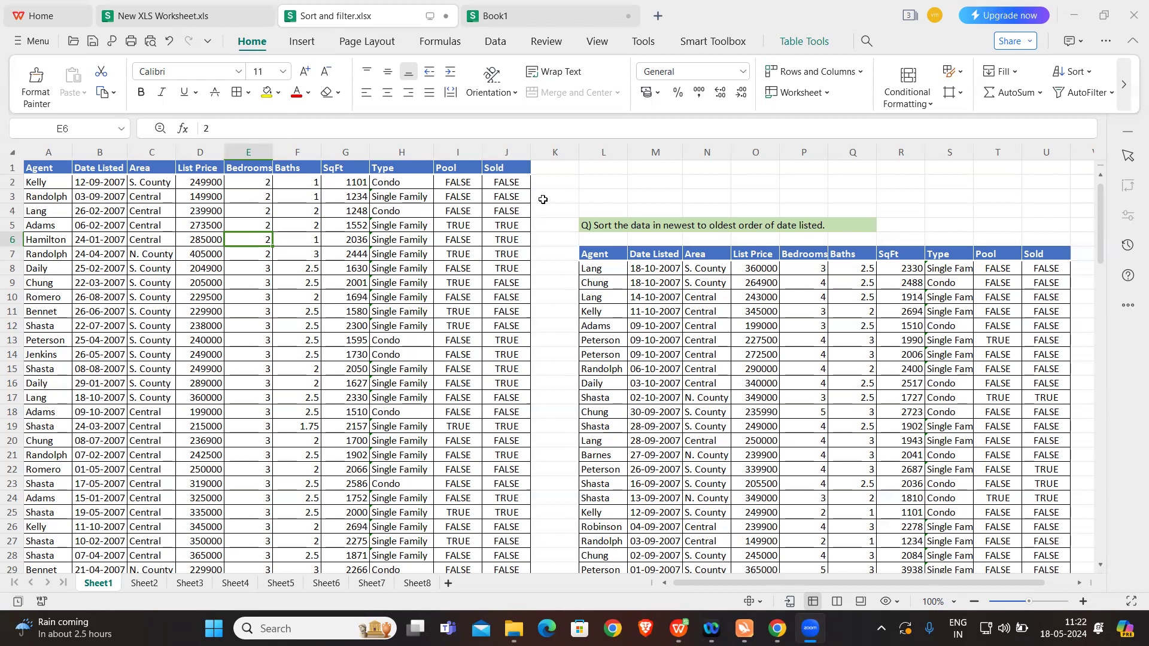
{"action": "left_click", "coordinate": [101, 169]}
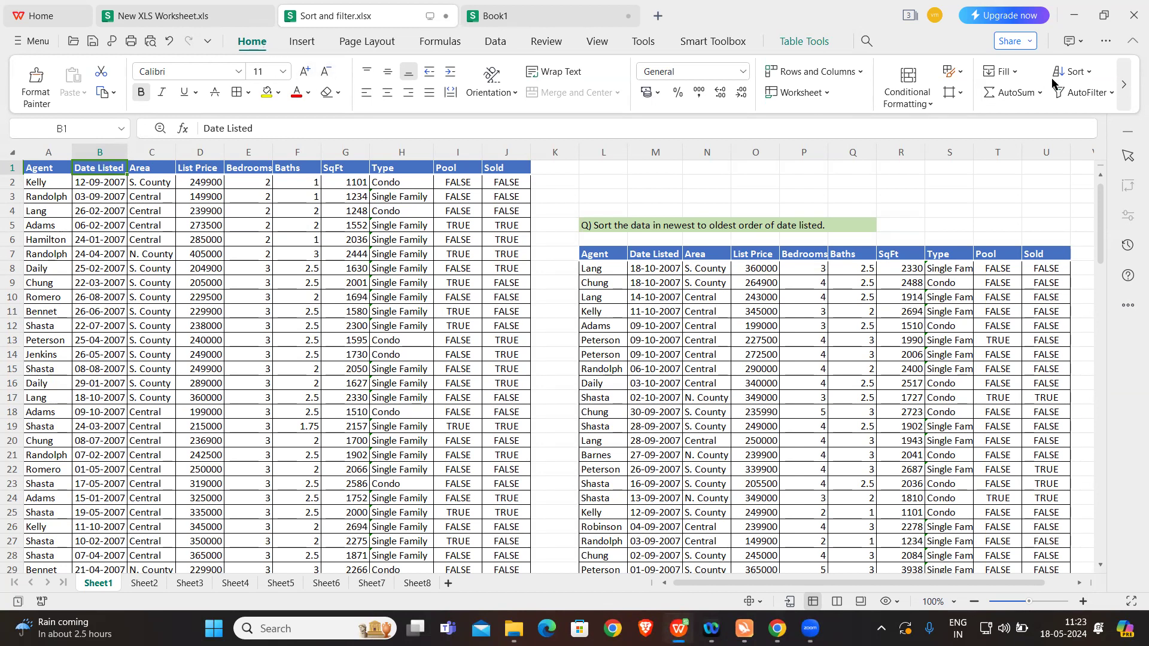
{"action": "left_click", "coordinate": [1090, 76]}
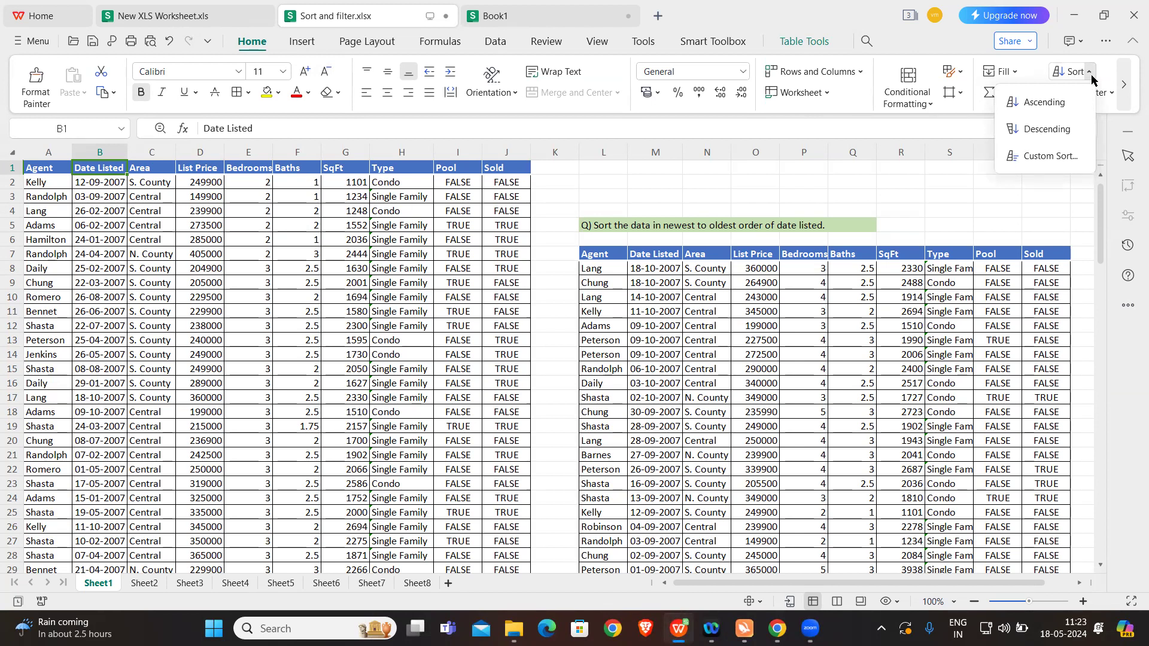
{"action": "left_click", "coordinate": [1047, 130]}
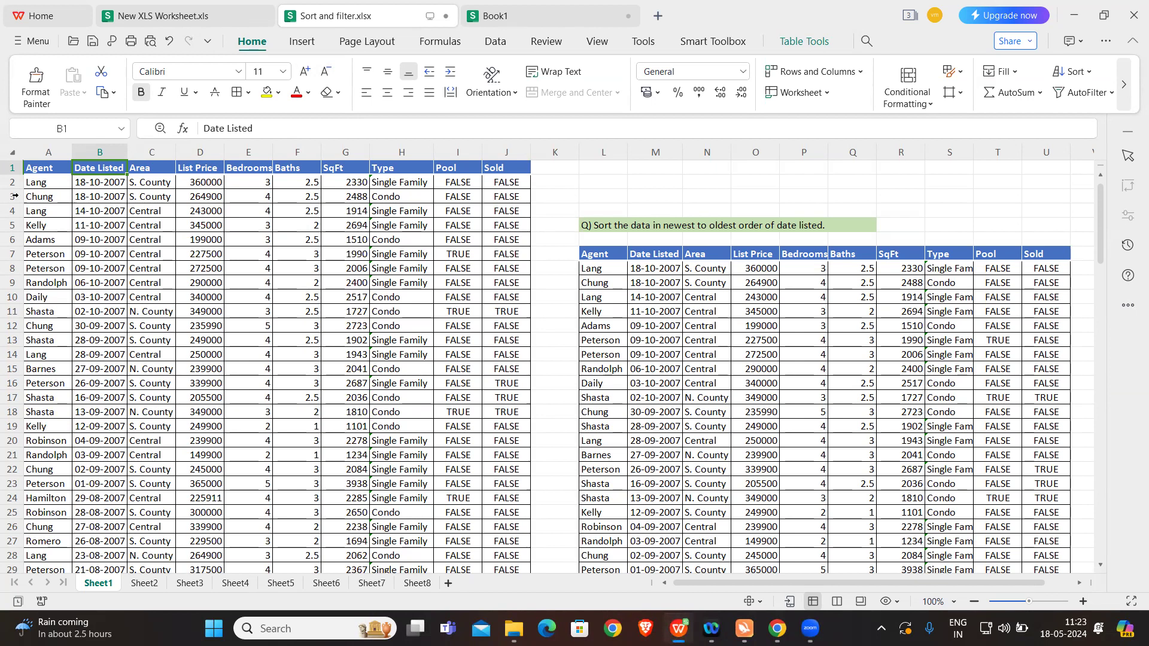
{"action": "left_click", "coordinate": [96, 182]}
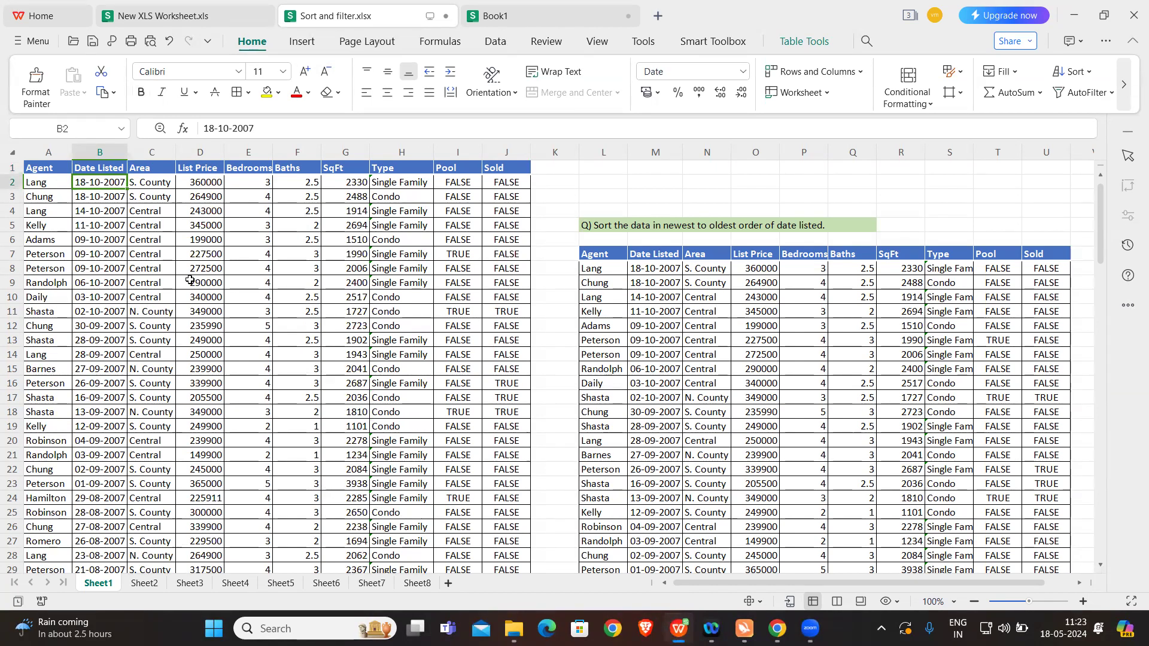
Step: Examine the Date Listed order on Sheet1 from the first to the last row of the sorted property table
{"action": "scroll", "coordinate": [141, 383], "scroll_direction": "down", "scroll_amount": 14}
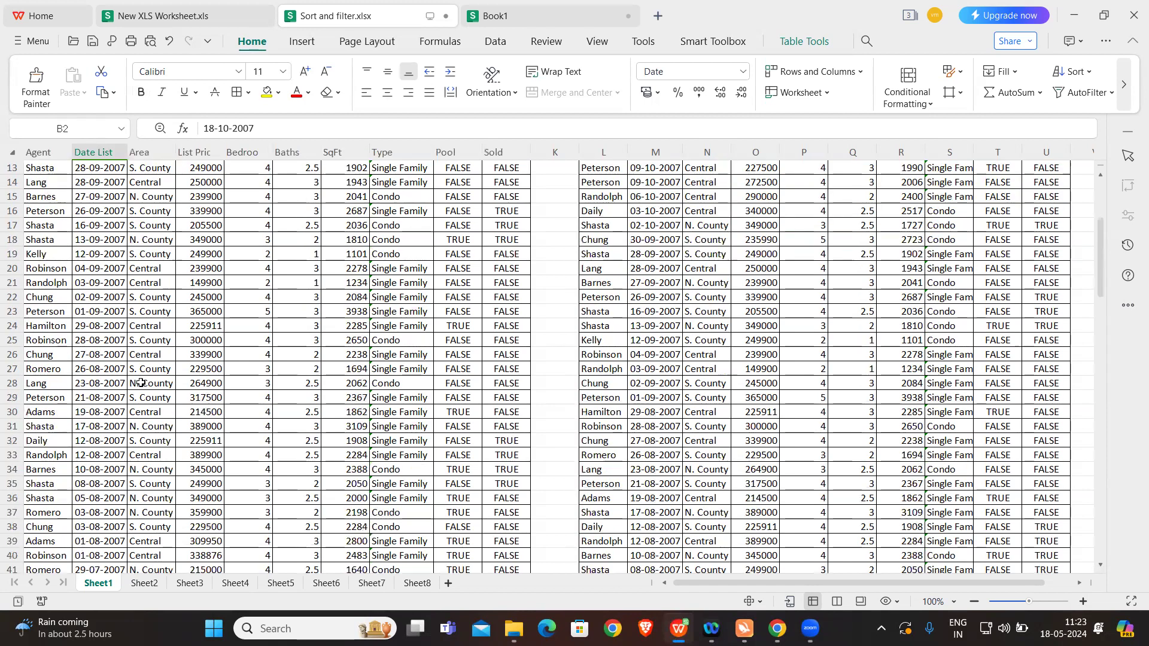
{"action": "scroll", "coordinate": [141, 383], "scroll_direction": "down", "scroll_amount": 14}
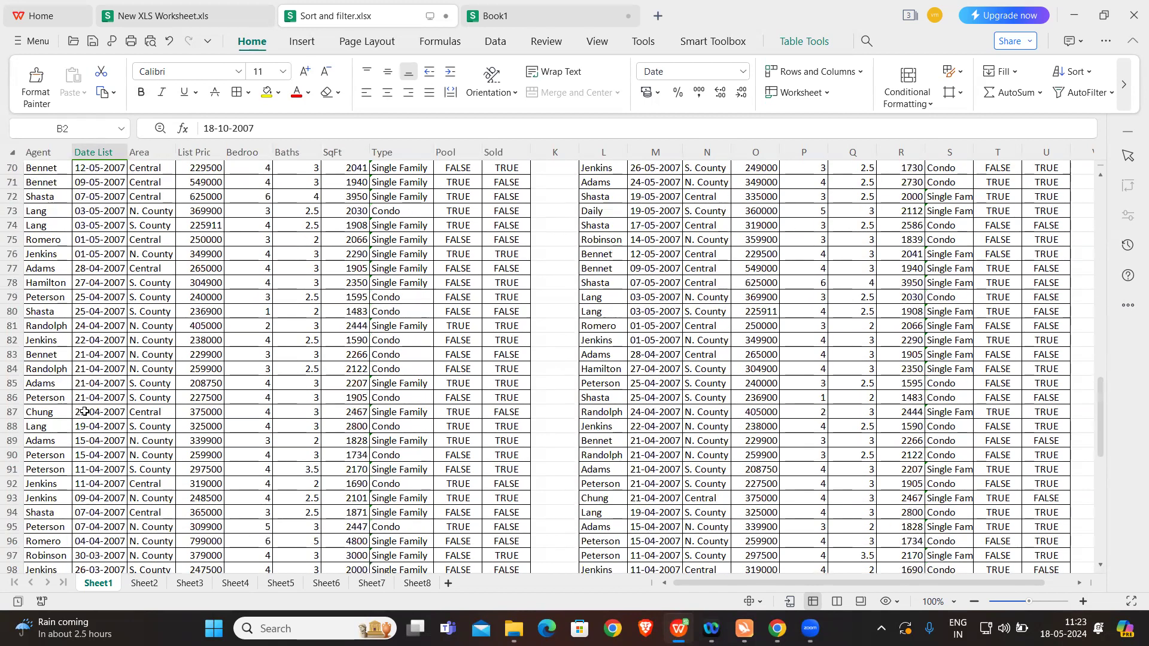
{"action": "scroll", "coordinate": [124, 348], "scroll_direction": "down", "scroll_amount": 4}
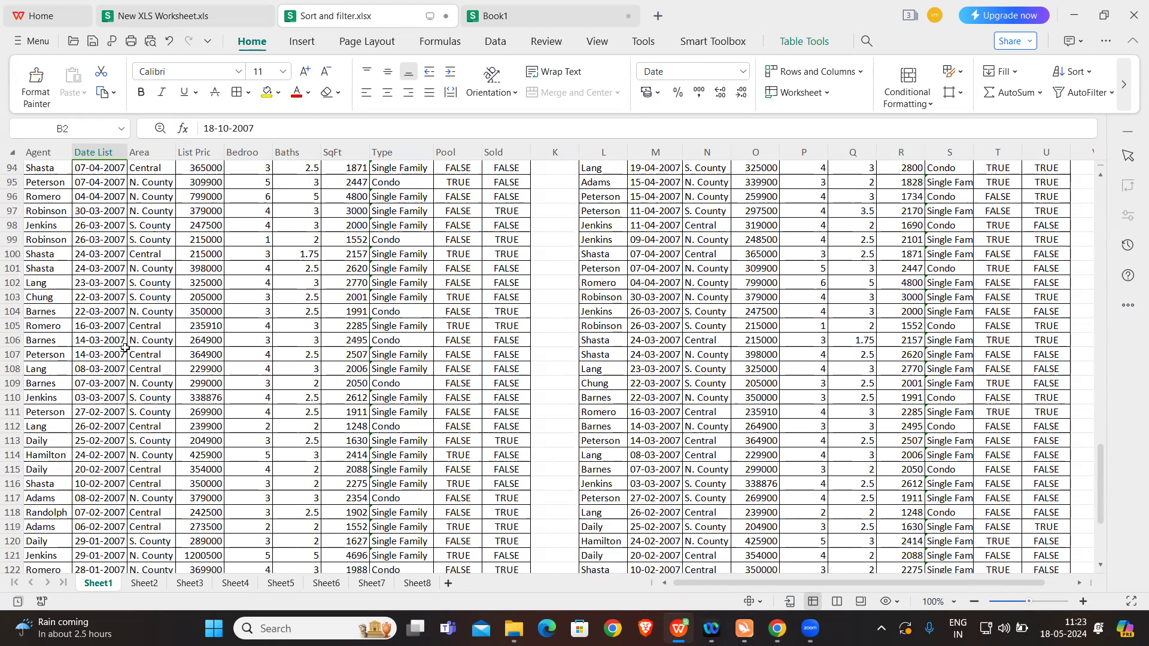
{"action": "scroll", "coordinate": [125, 348], "scroll_direction": "down", "scroll_amount": 1}
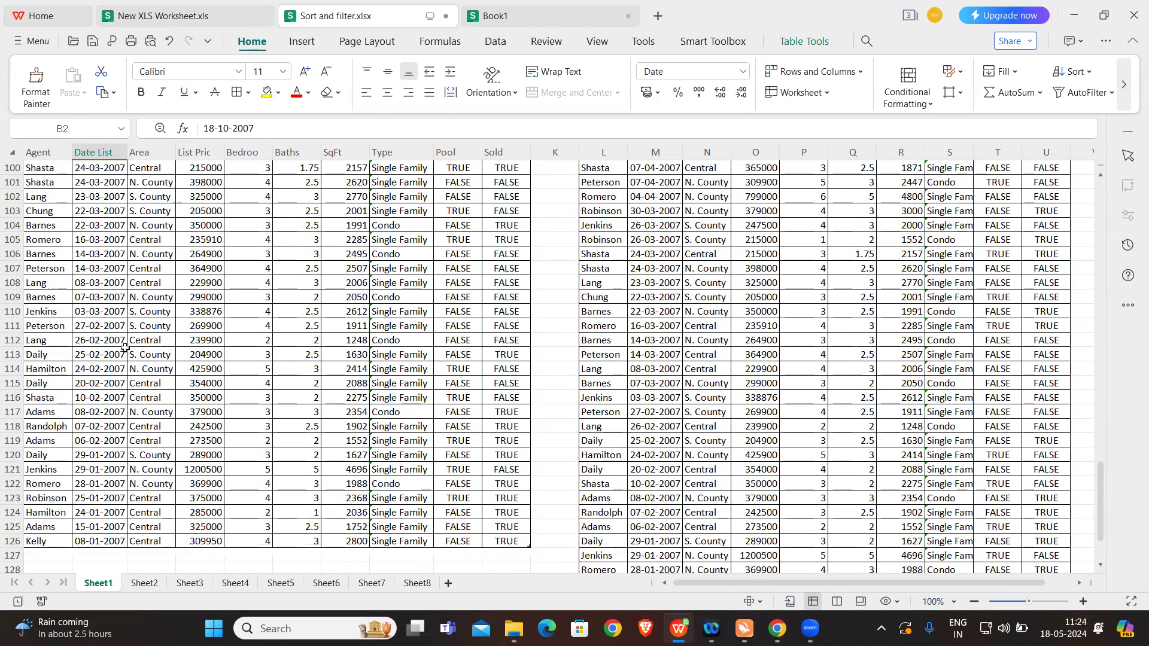
{"action": "left_click", "coordinate": [100, 541]}
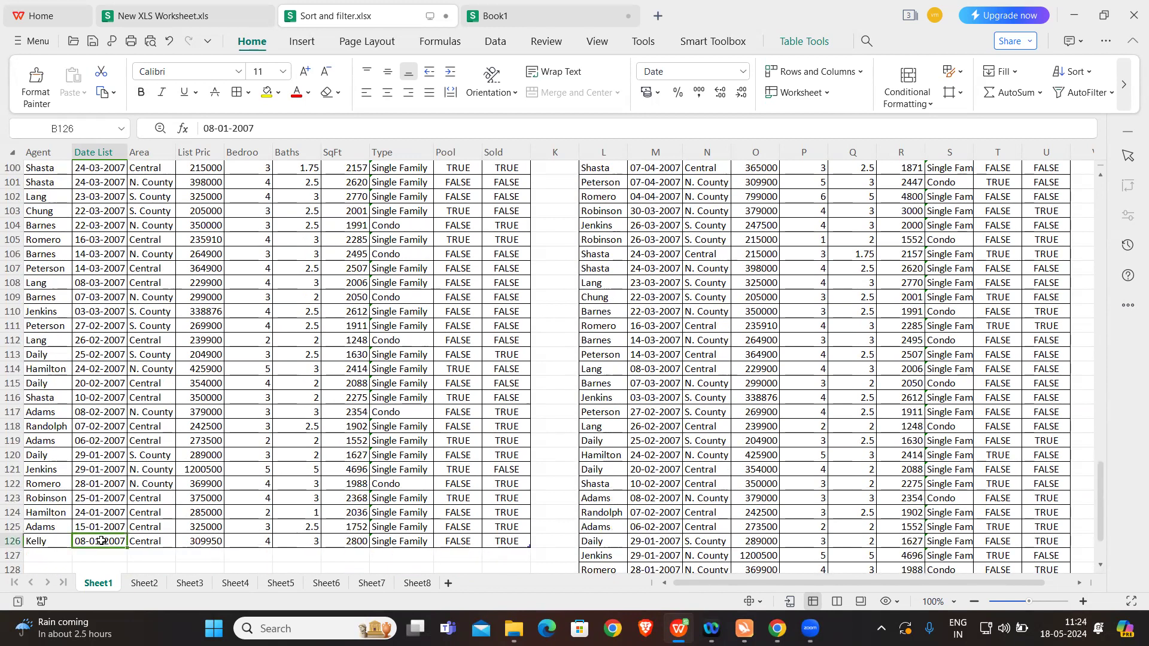
{"action": "scroll", "coordinate": [211, 397], "scroll_direction": "up", "scroll_amount": 20}
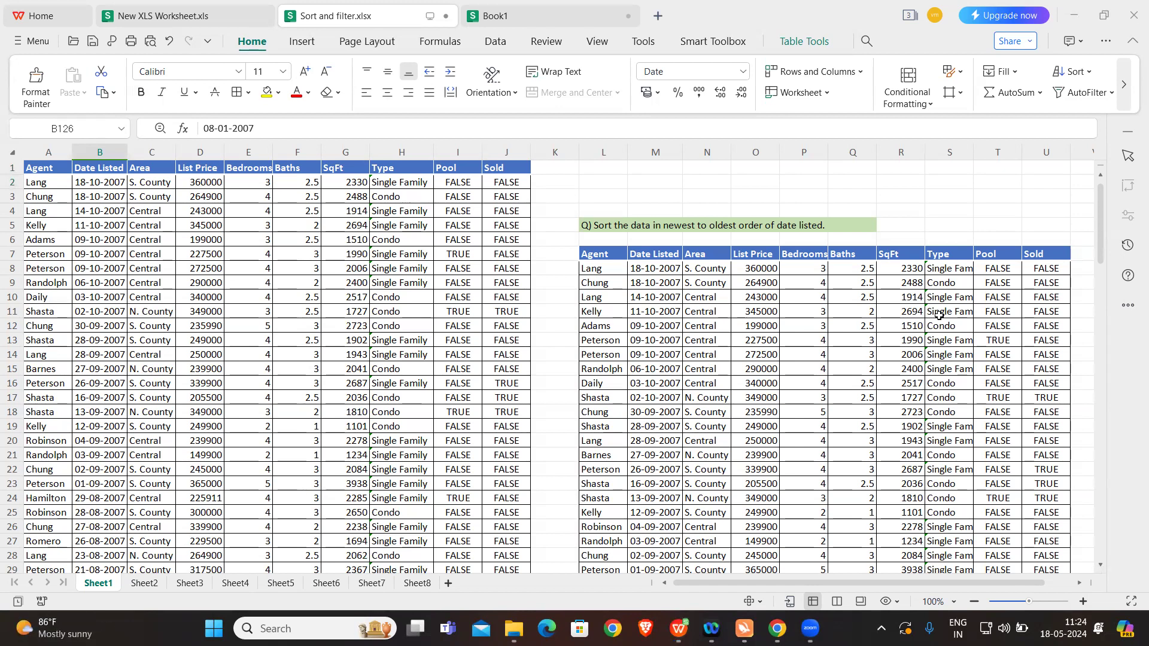
{"action": "left_click", "coordinate": [565, 368]}
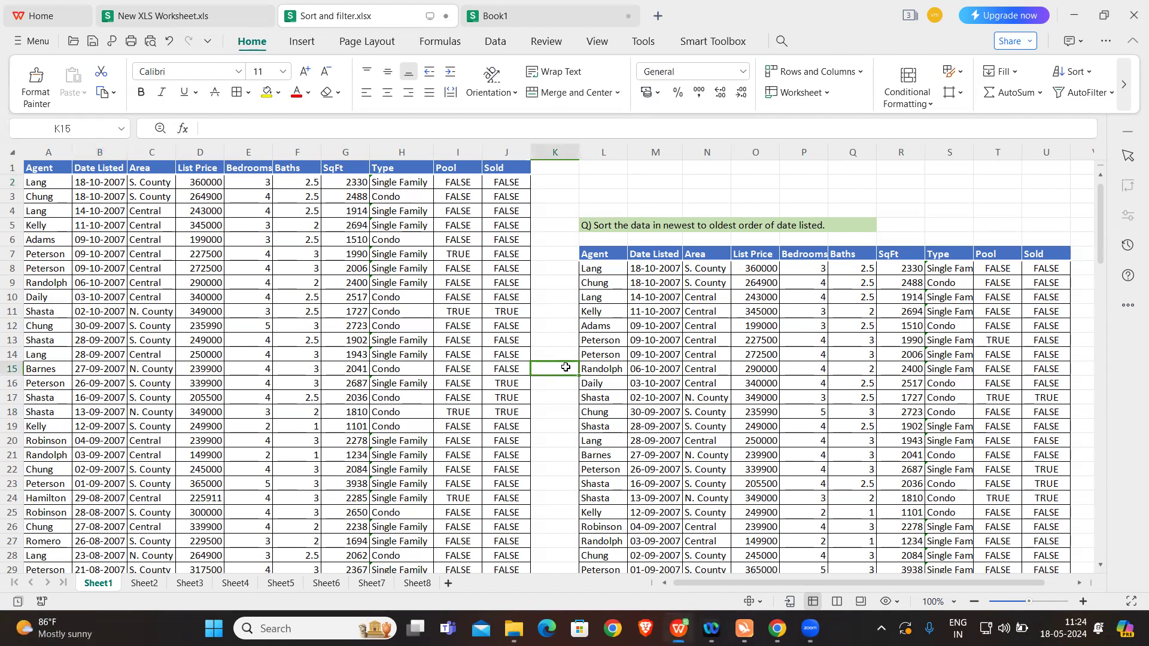
Step: Switch to Sheet2 with the property table in columns A to J
{"action": "left_click", "coordinate": [146, 584]}
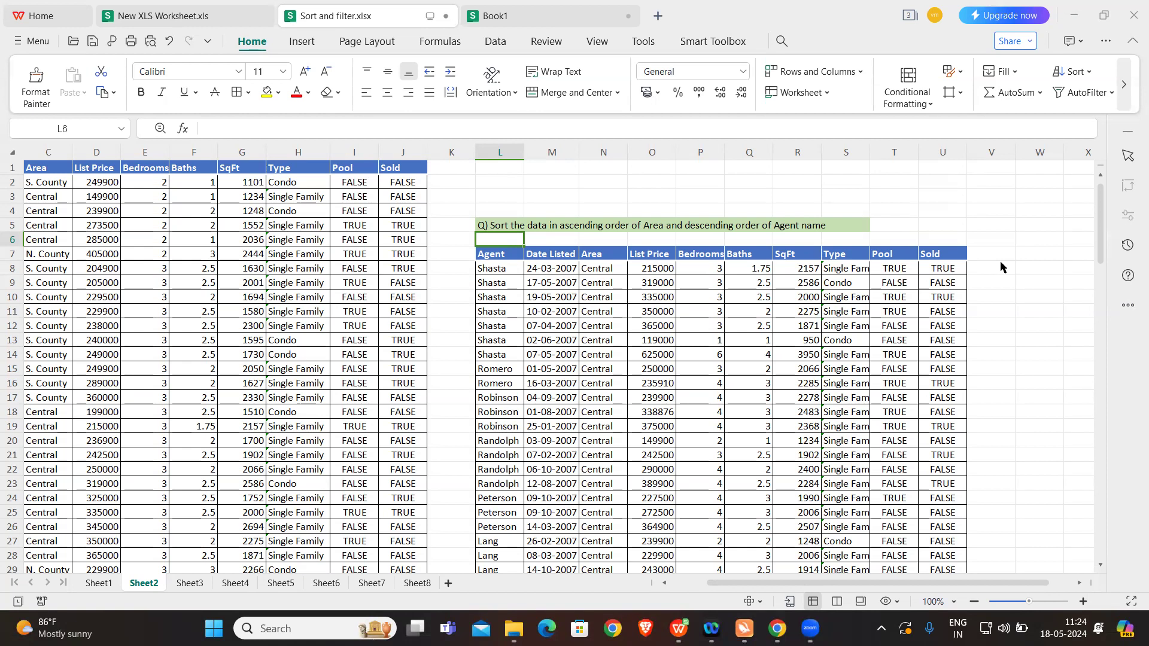
{"action": "scroll", "coordinate": [461, 269], "scroll_direction": "left", "scroll_amount": 2}
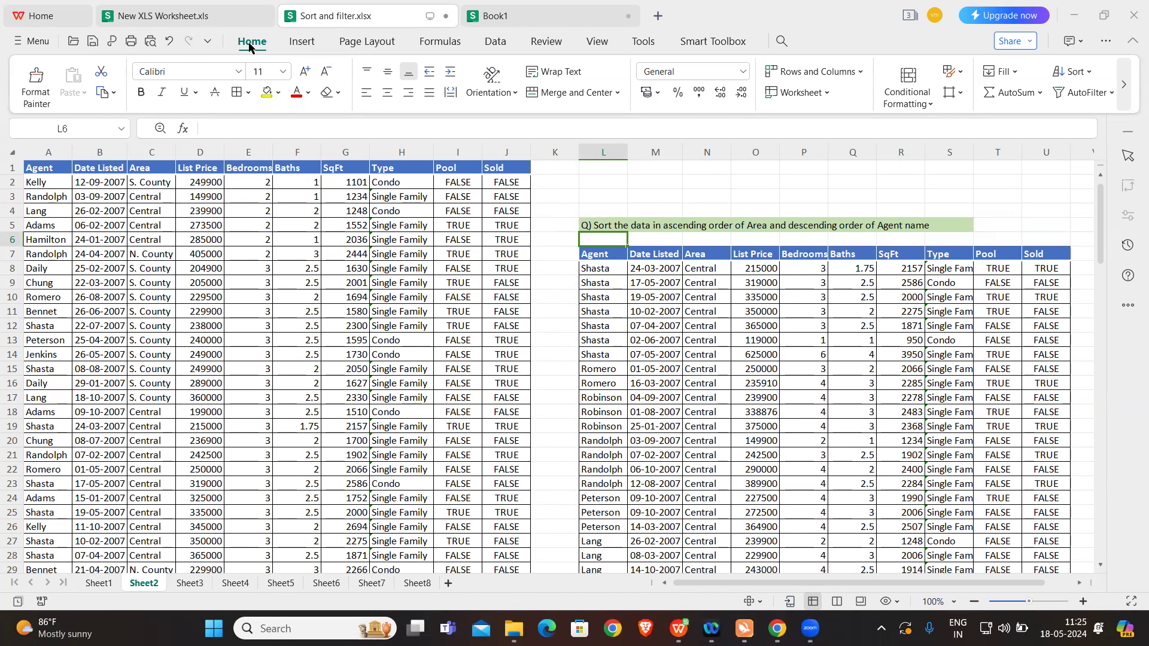
{"action": "left_click", "coordinate": [1089, 73]}
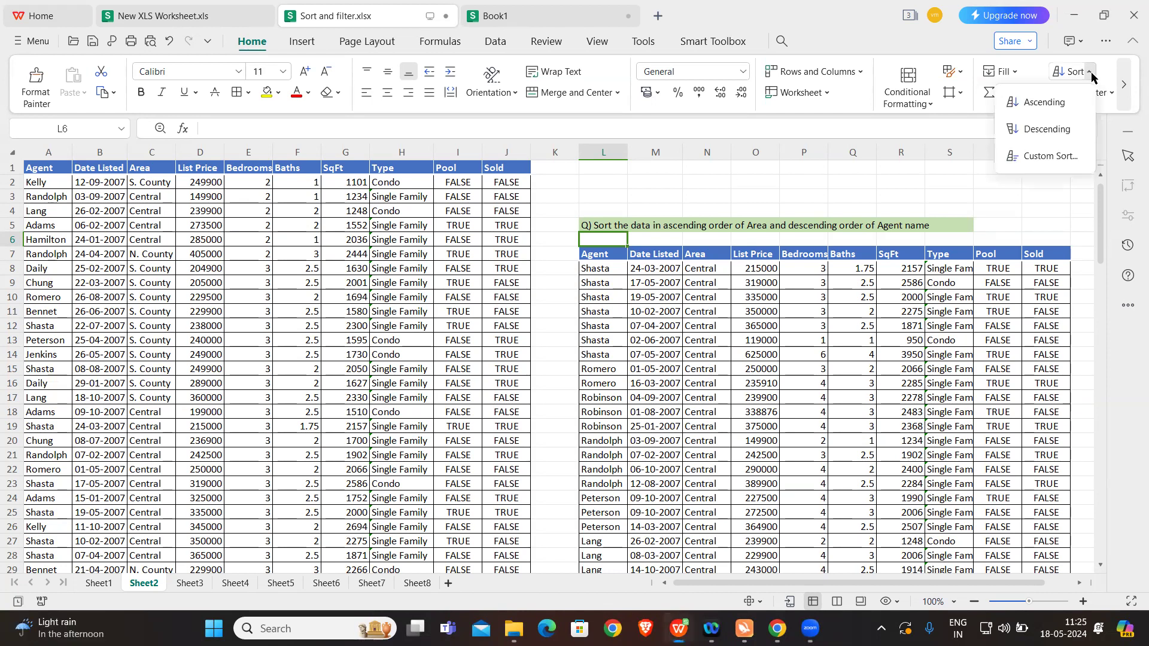
{"action": "left_click", "coordinate": [1046, 157]}
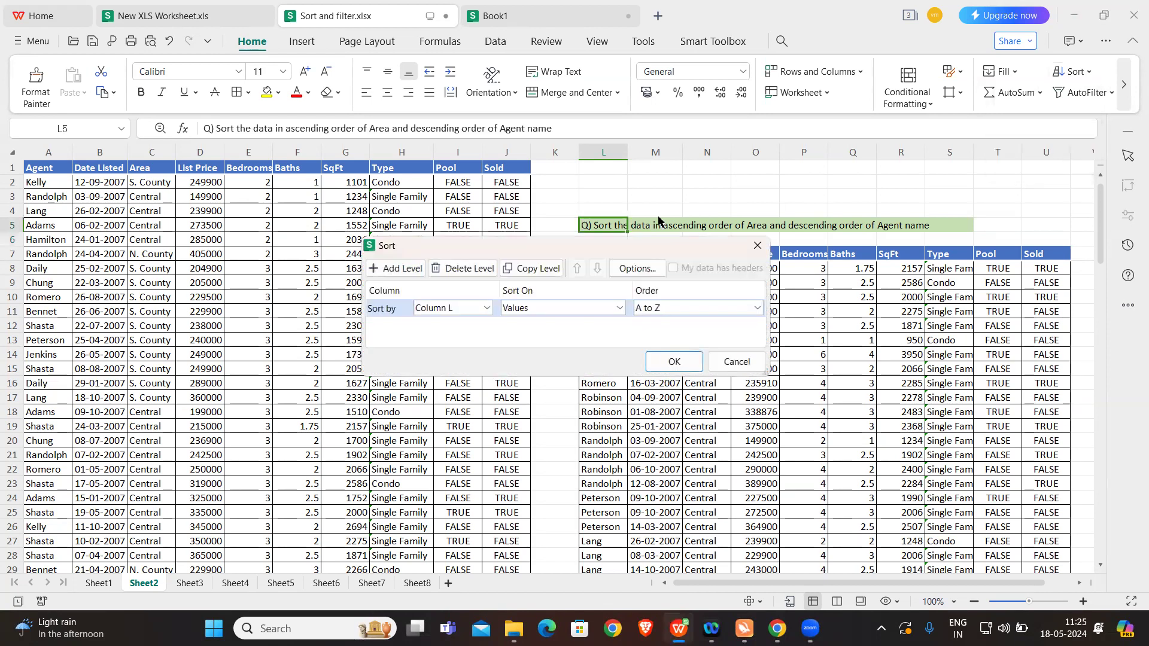
{"action": "left_click_drag", "start_coordinate": [522, 240], "coordinate": [780, 89]}
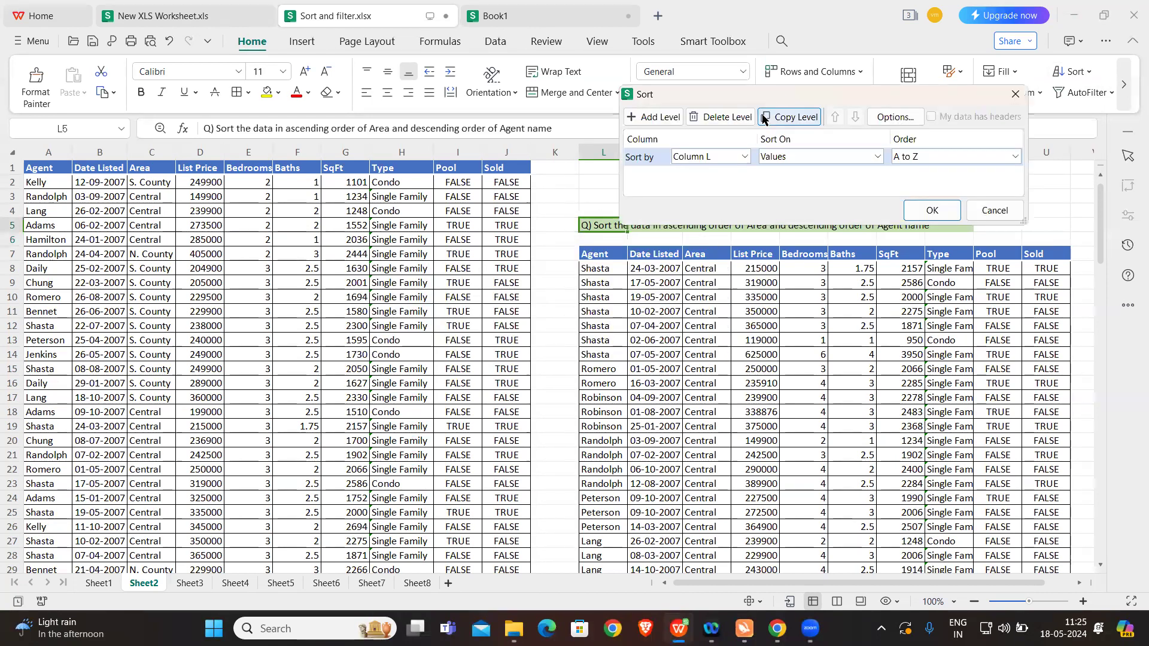
{"action": "left_click", "coordinate": [745, 157]}
{"action": "left_click", "coordinate": [744, 157]}
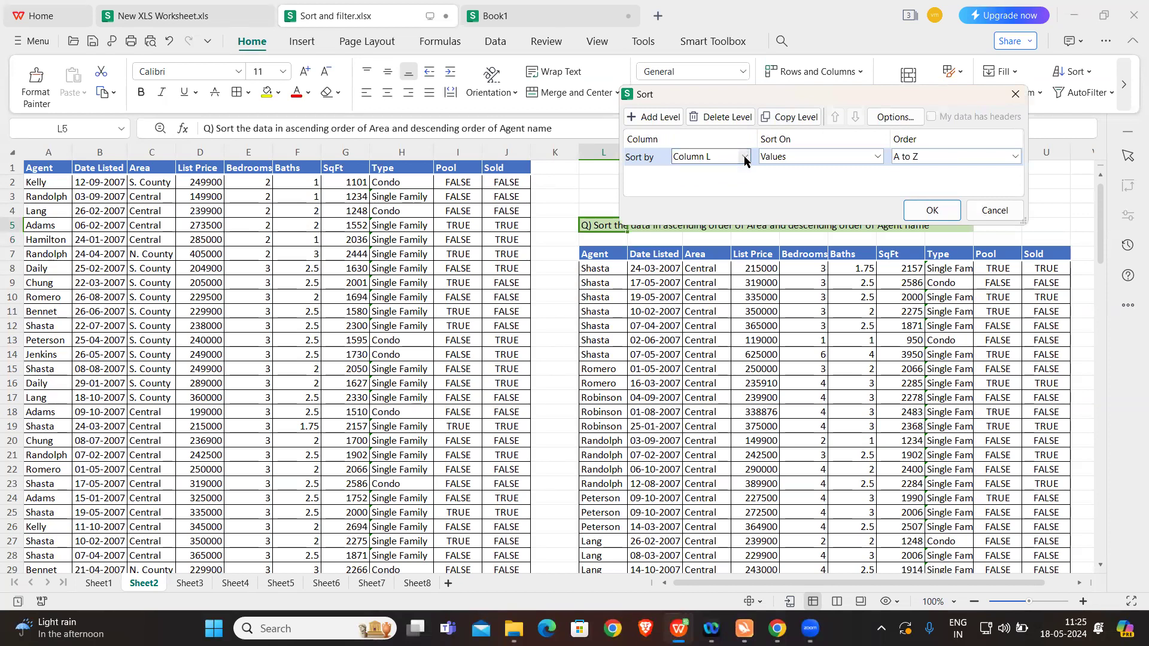
{"action": "left_click", "coordinate": [1011, 93]}
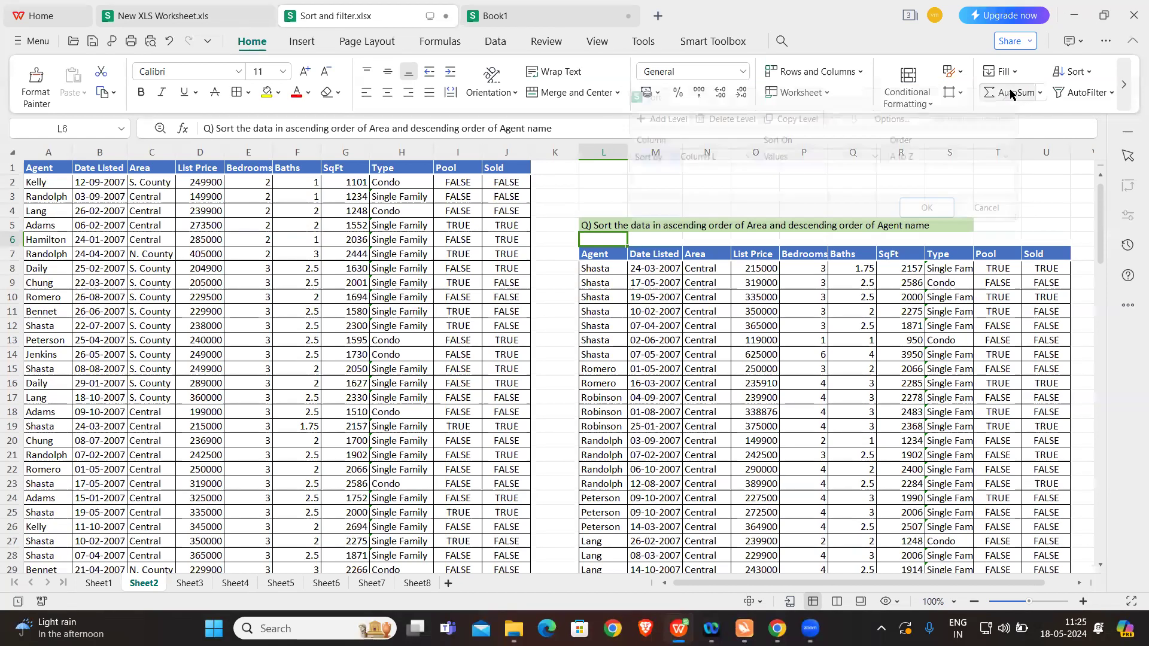
Step: Start a custom sort of the property table in columns A to J with Area, Smallest to Largest, as the first level
{"action": "left_click", "coordinate": [173, 183]}
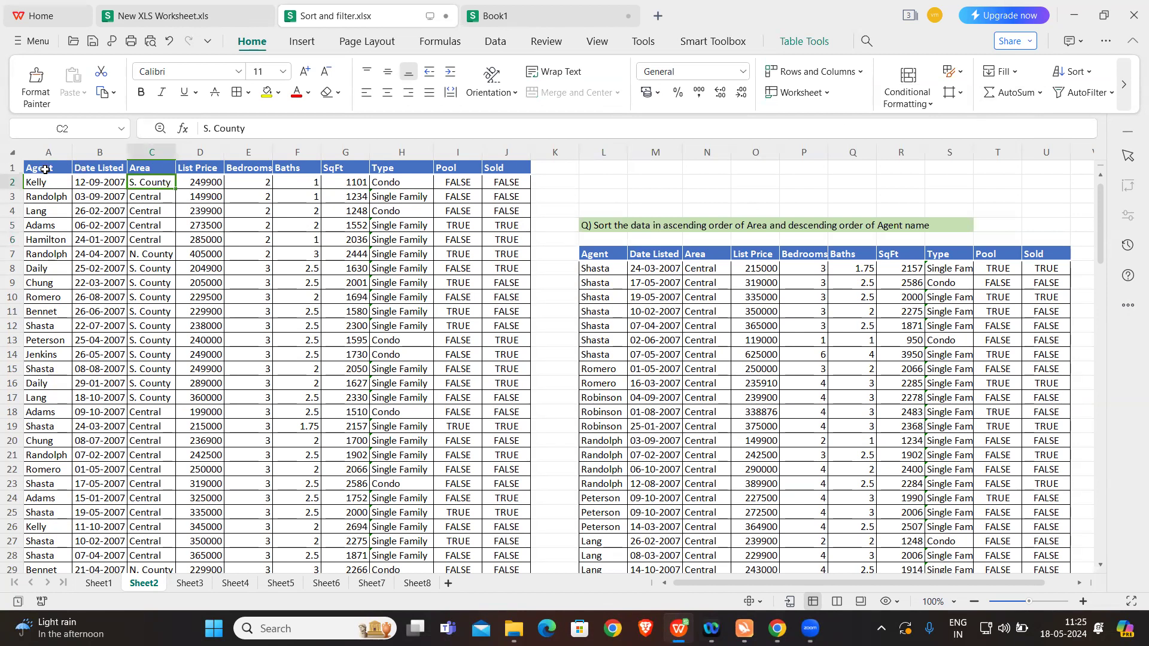
{"action": "left_click", "coordinate": [151, 168]}
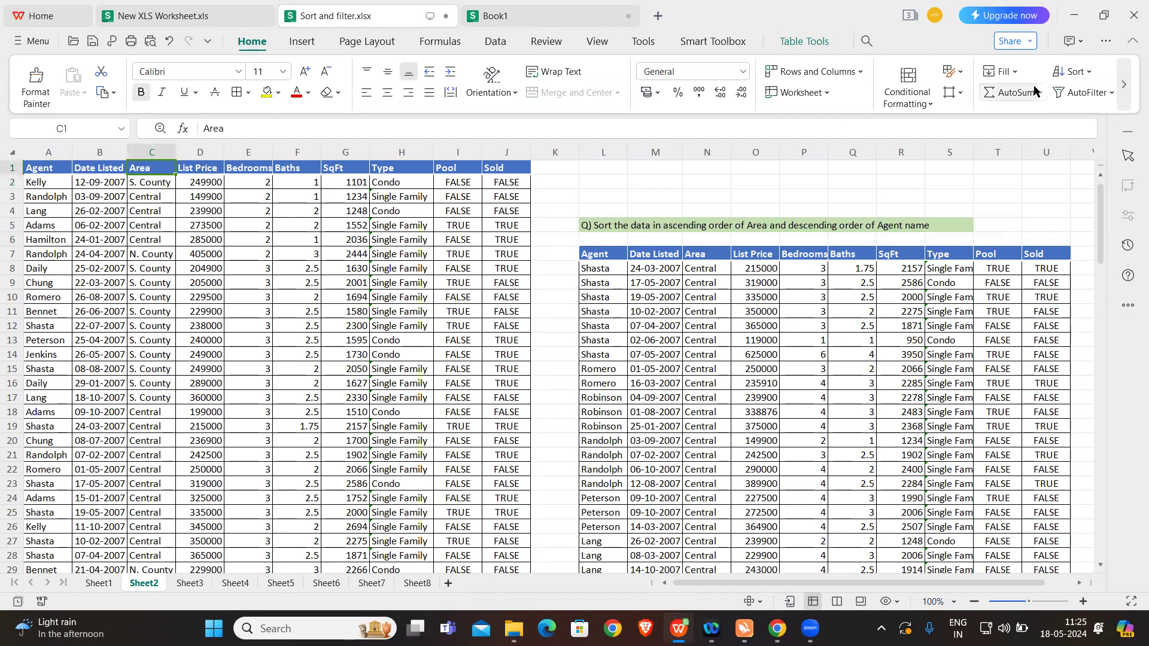
{"action": "left_click", "coordinate": [1075, 72]}
{"action": "left_click", "coordinate": [1052, 155]}
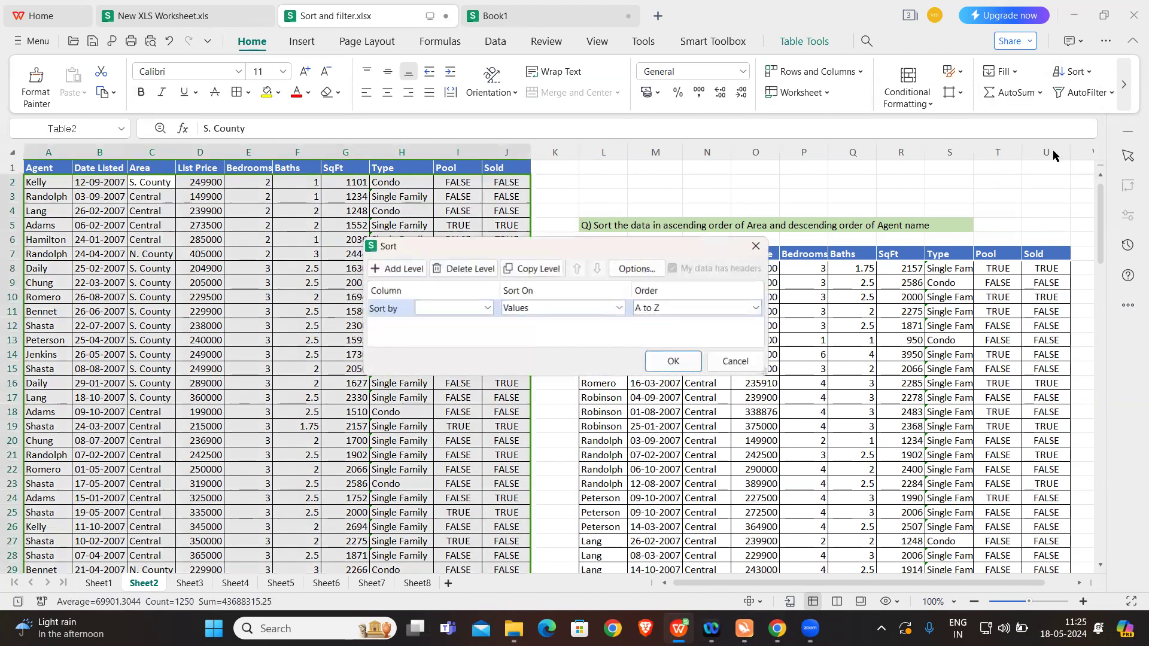
{"action": "left_click", "coordinate": [486, 307]}
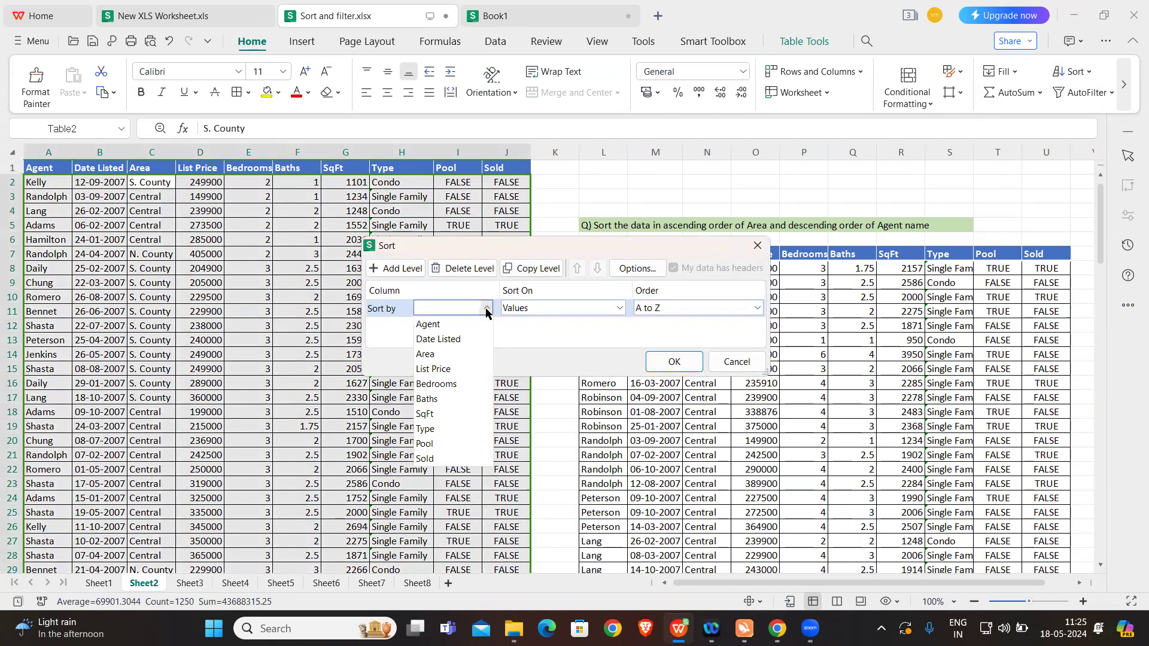
{"action": "left_click", "coordinate": [440, 358]}
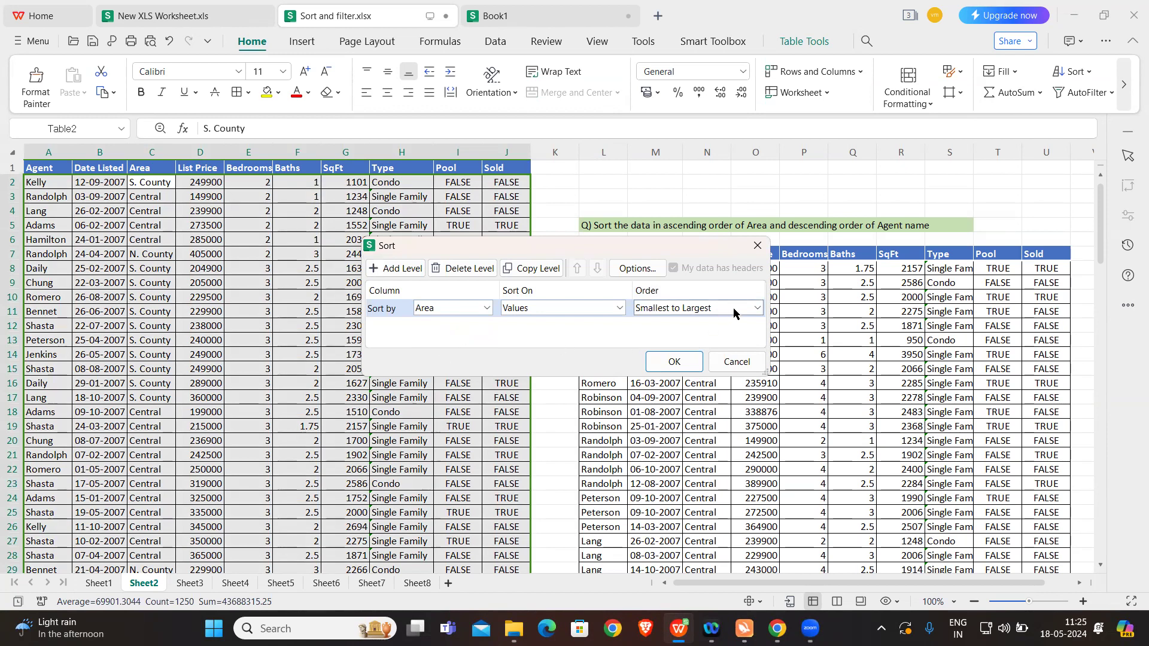
Step: Add a second sort level on Agent in Z to A order and apply the custom sort to the table
{"action": "left_click", "coordinate": [393, 268]}
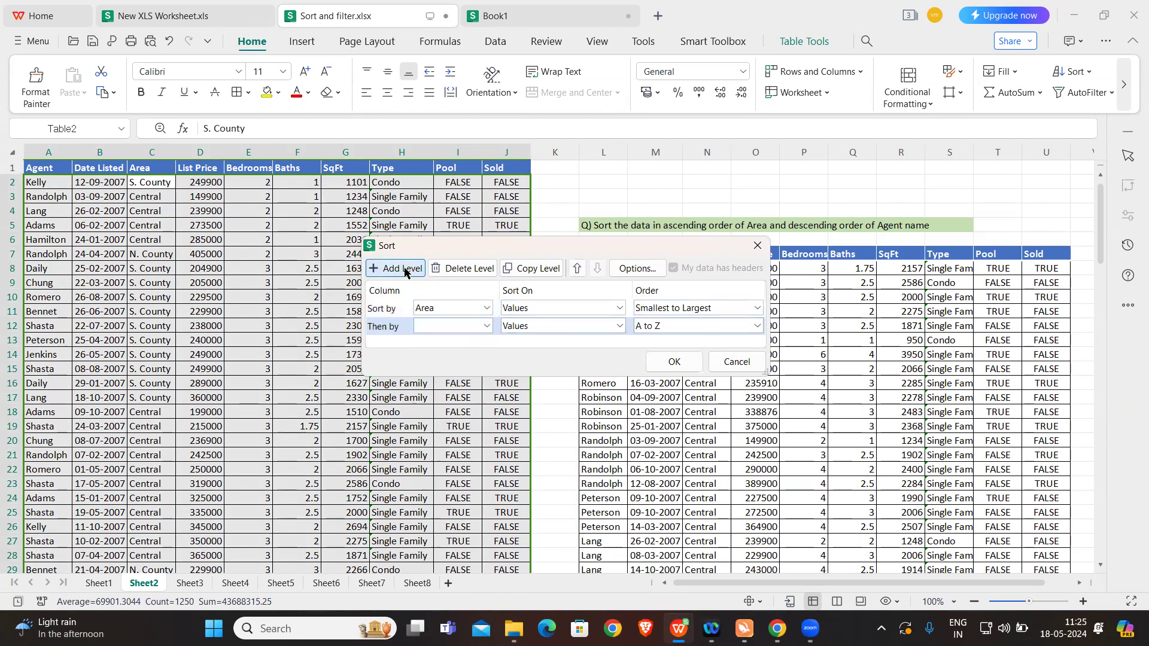
{"action": "left_click", "coordinate": [487, 327]}
{"action": "left_click", "coordinate": [437, 340]}
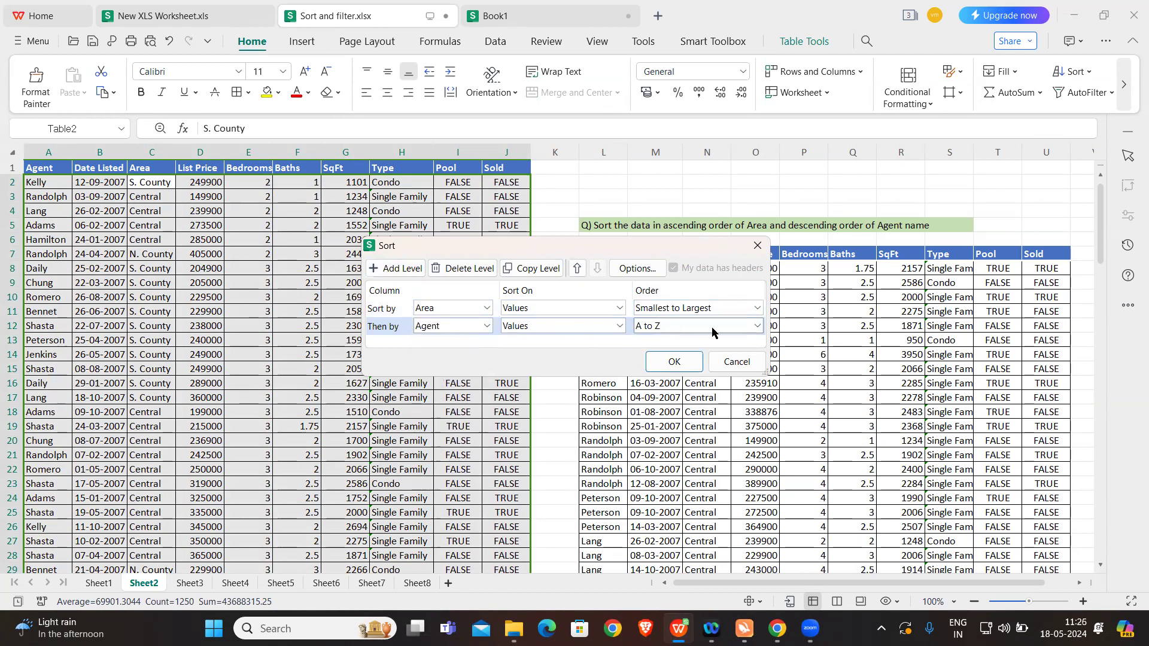
{"action": "left_click", "coordinate": [757, 325]}
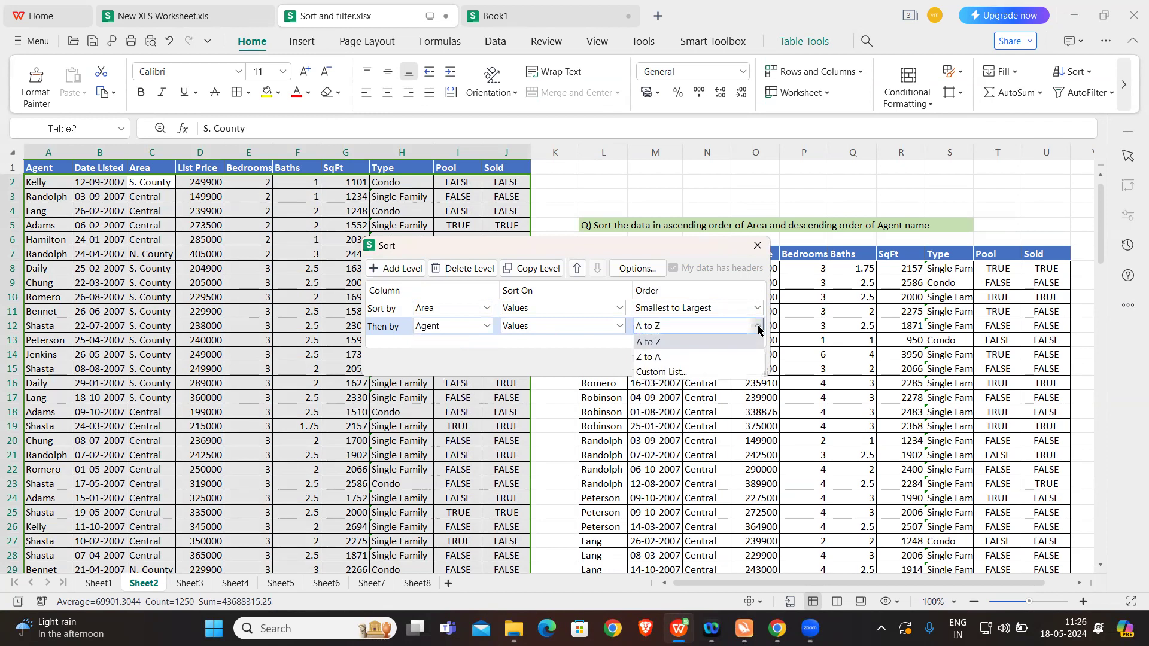
{"action": "left_click", "coordinate": [681, 357]}
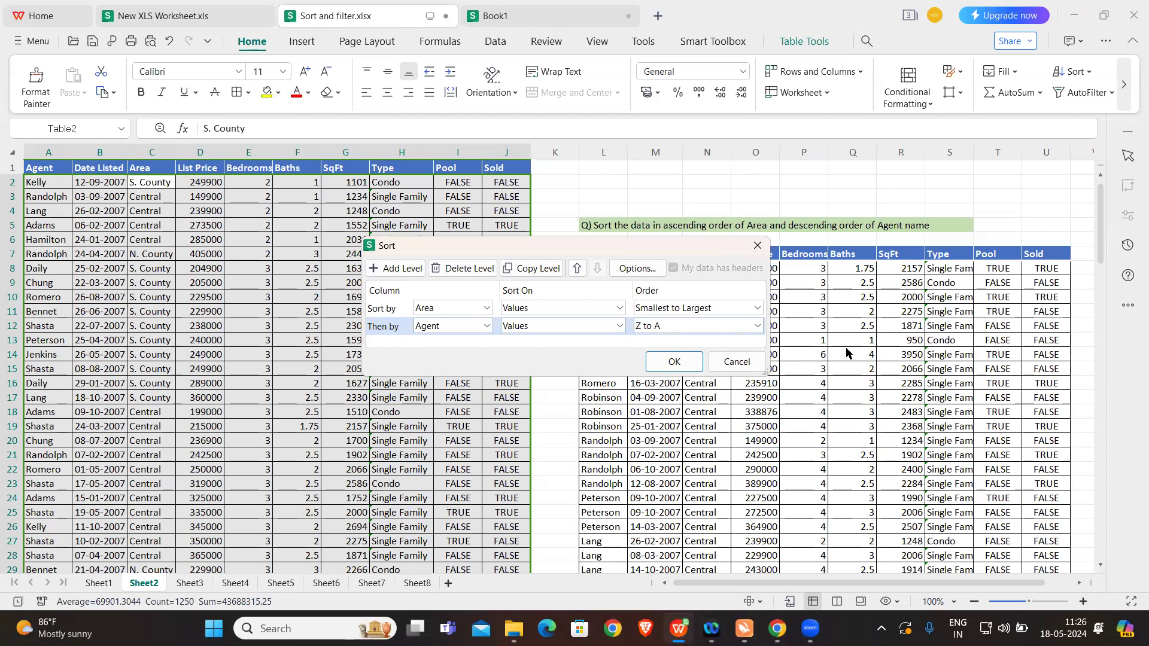
{"action": "left_click", "coordinate": [665, 362]}
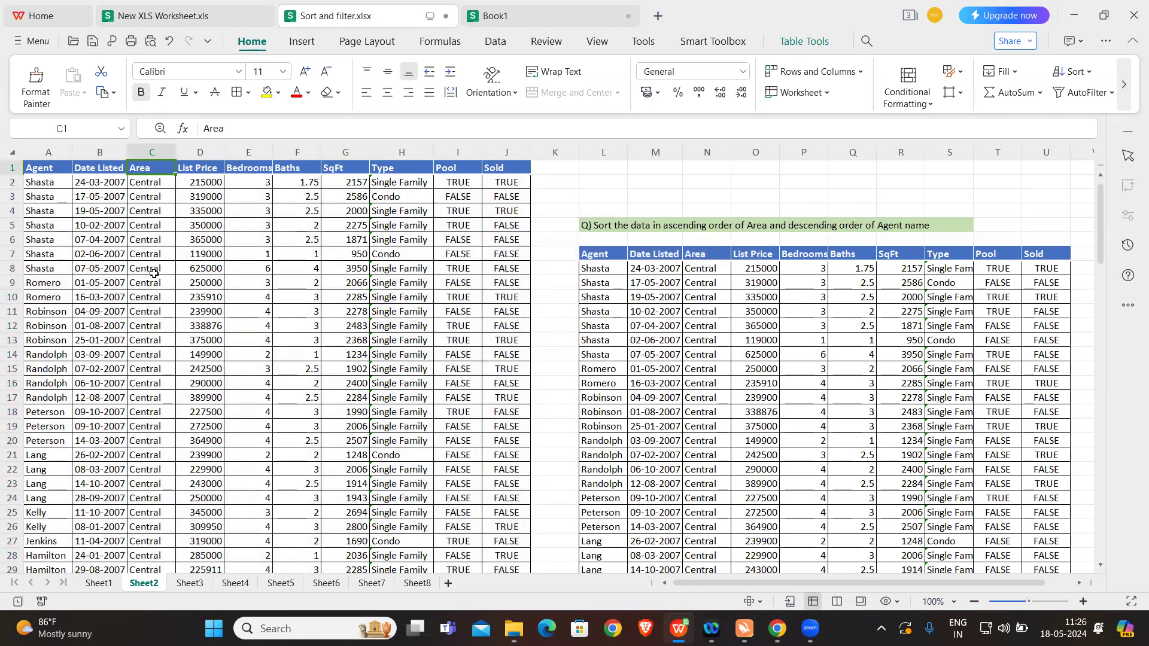
Step: Examine the Agent and Area columns of the sorted table to check the agent order within each area
{"action": "left_click", "coordinate": [47, 181]}
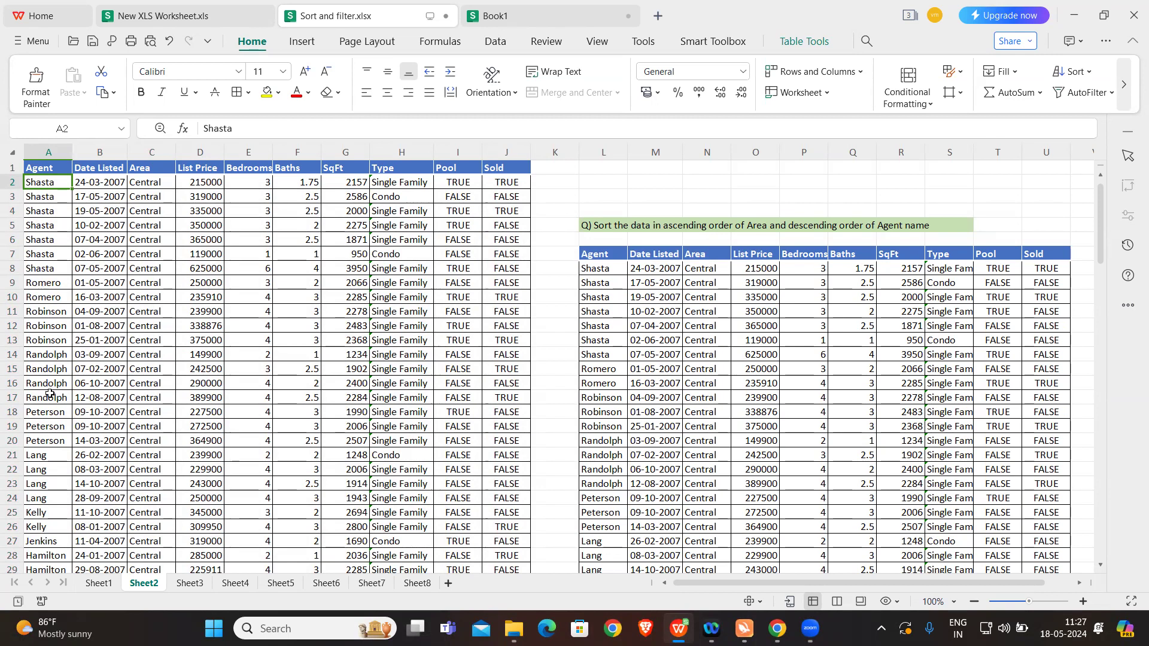
{"action": "left_click", "coordinate": [47, 287]}
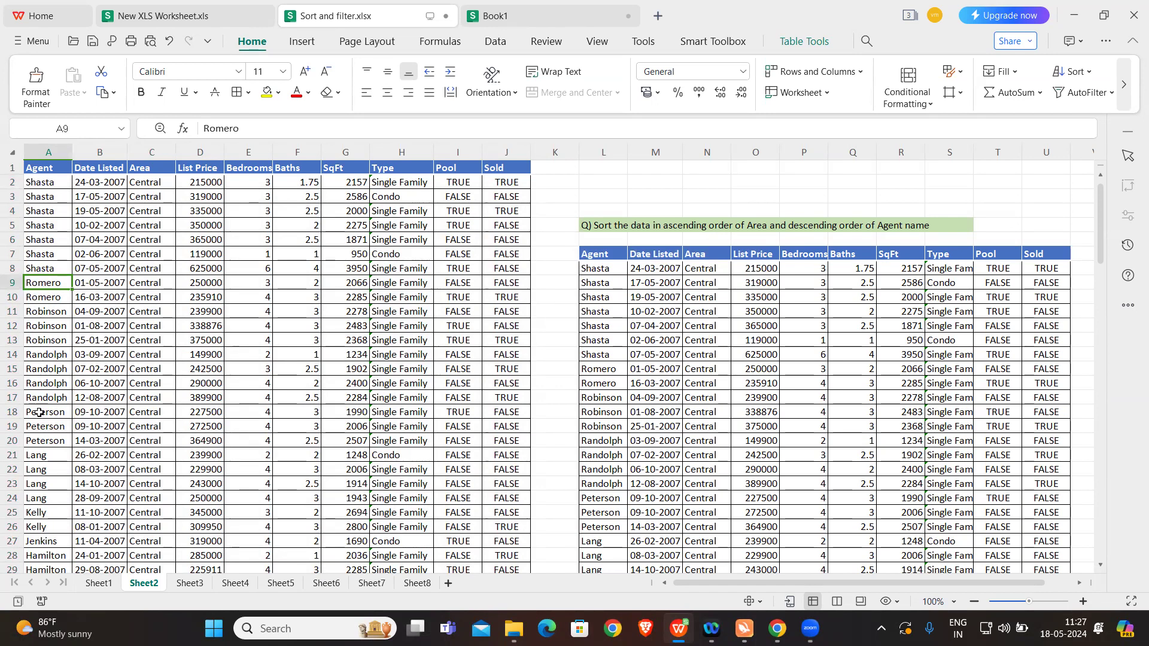
{"action": "left_click", "coordinate": [39, 412]}
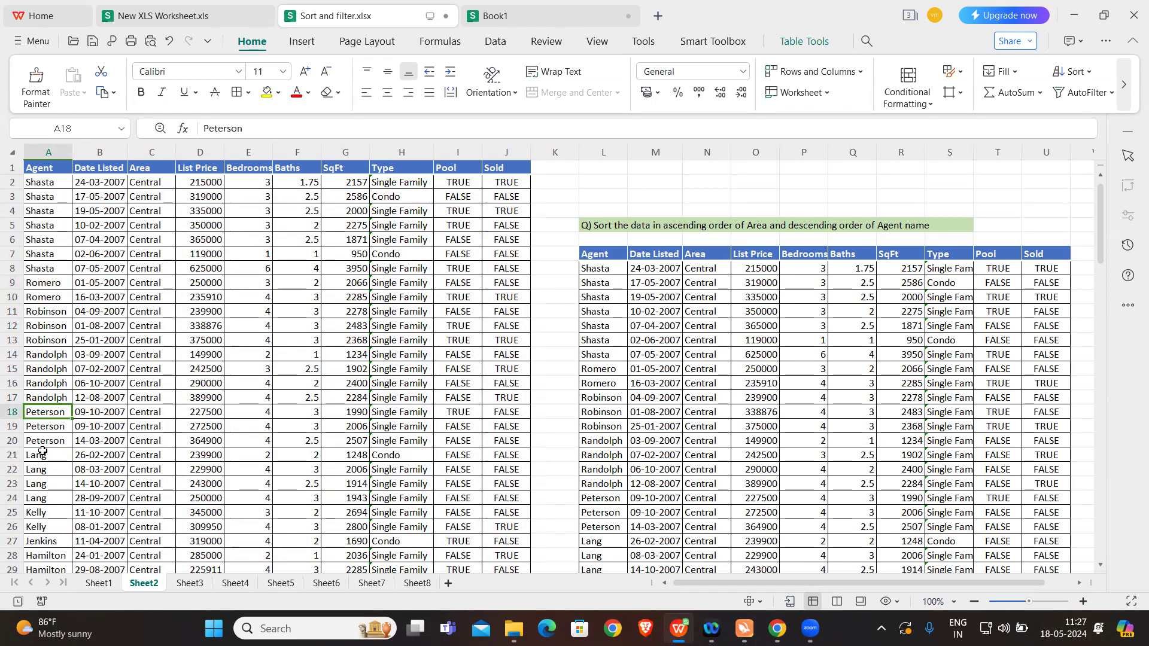
{"action": "left_click", "coordinate": [45, 456]}
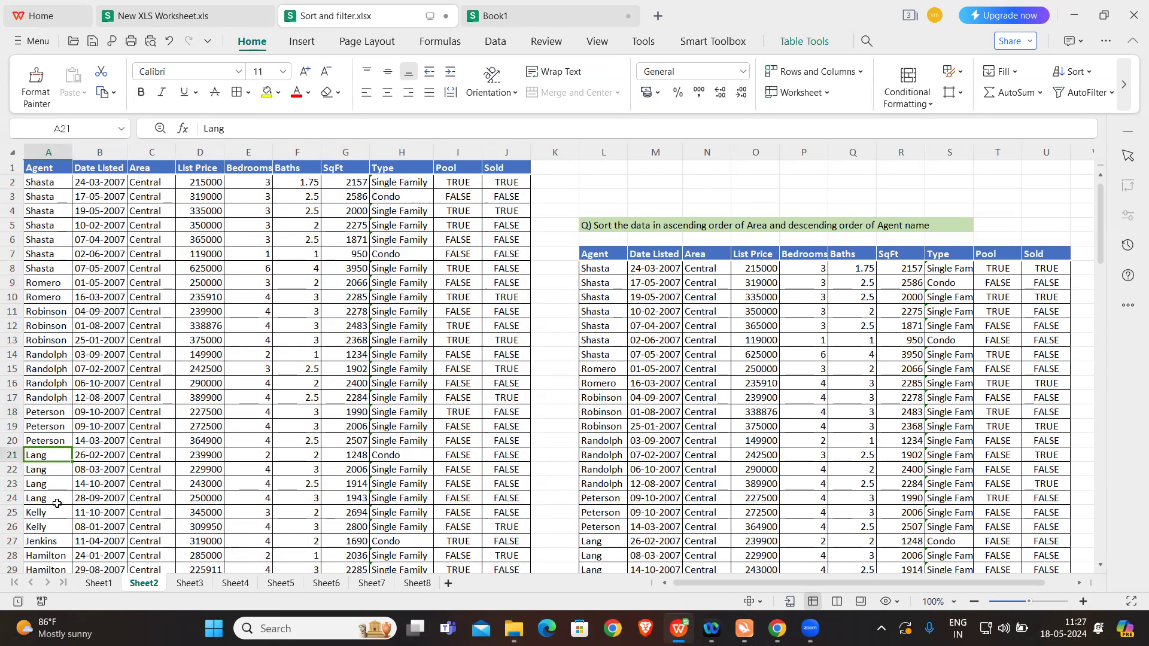
{"action": "scroll", "coordinate": [51, 529], "scroll_direction": "down", "scroll_amount": 1}
{"action": "scroll", "coordinate": [51, 529], "scroll_direction": "down", "scroll_amount": 6}
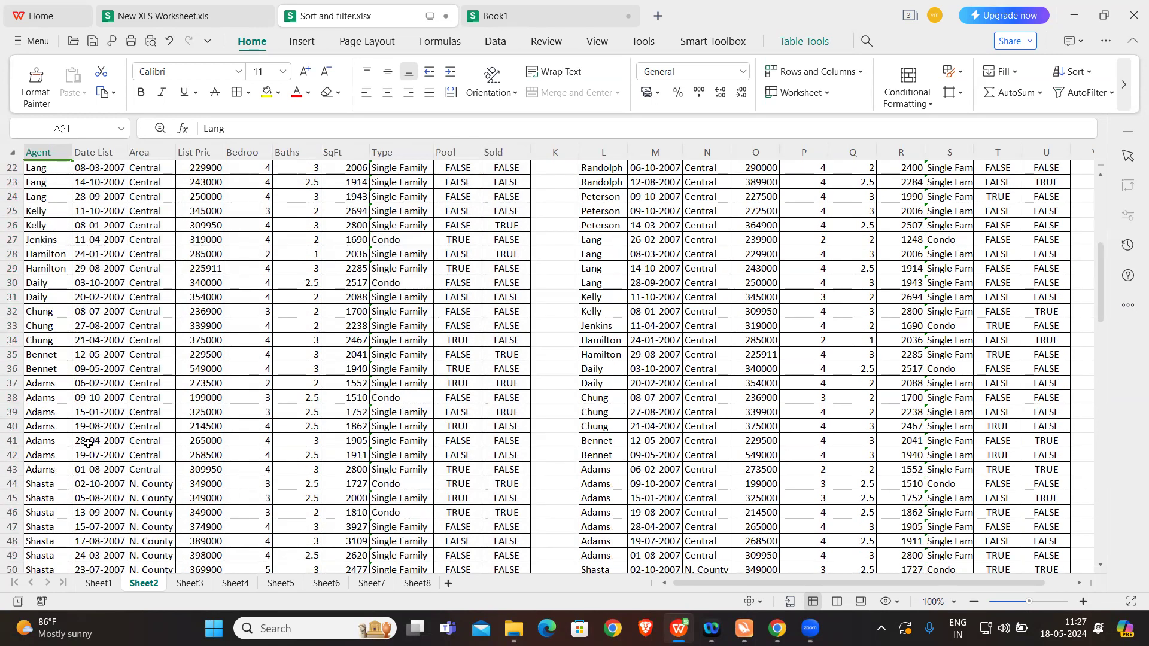
{"action": "scroll", "coordinate": [84, 443], "scroll_direction": "down", "scroll_amount": 4}
{"action": "scroll", "coordinate": [88, 443], "scroll_direction": "down", "scroll_amount": 1}
{"action": "scroll", "coordinate": [259, 389], "scroll_direction": "up", "scroll_amount": 12}
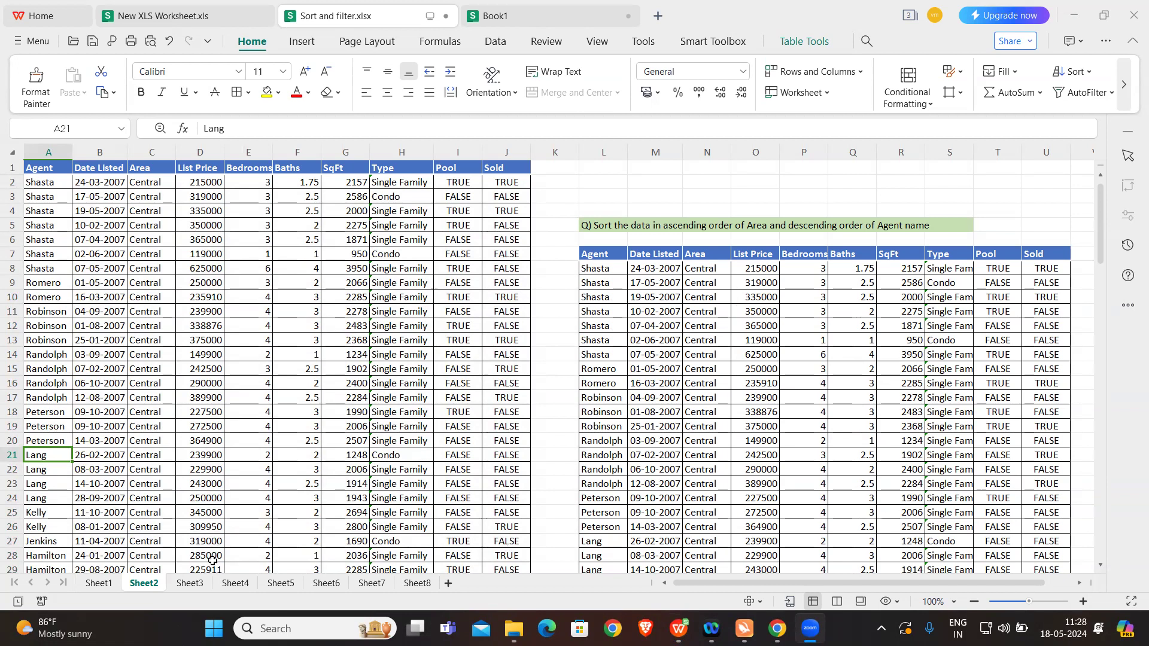
Step: Switch to Sheet3 and start a custom sort of the property table in columns A to J by Area
{"action": "left_click", "coordinate": [190, 584]}
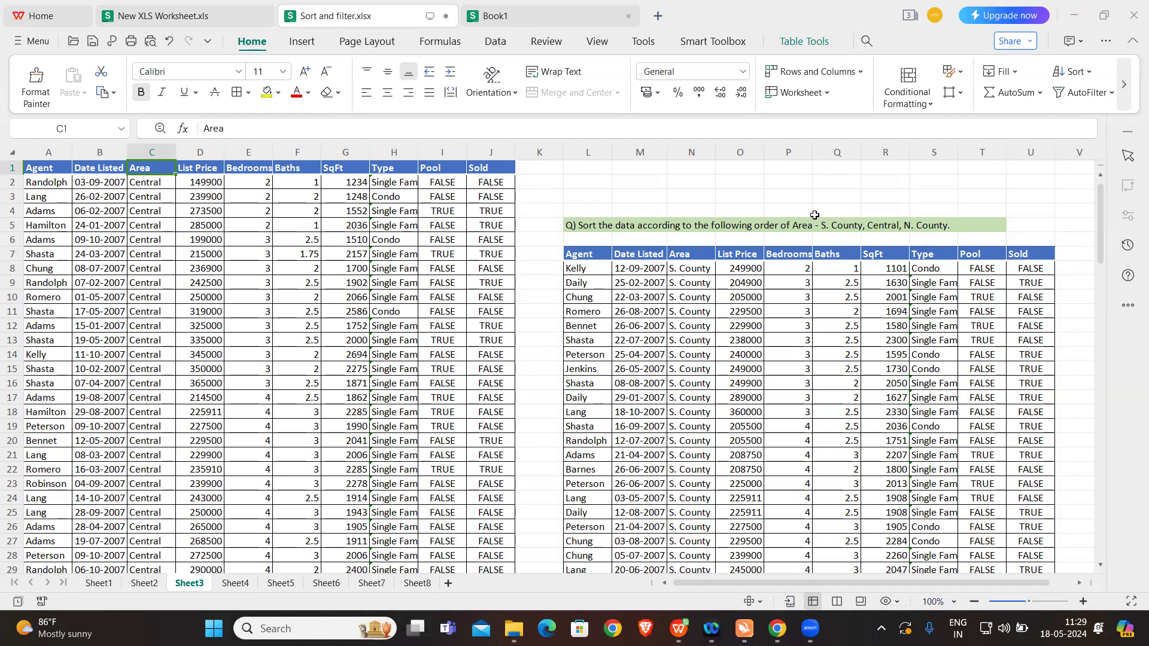
{"action": "left_click", "coordinate": [1089, 73]}
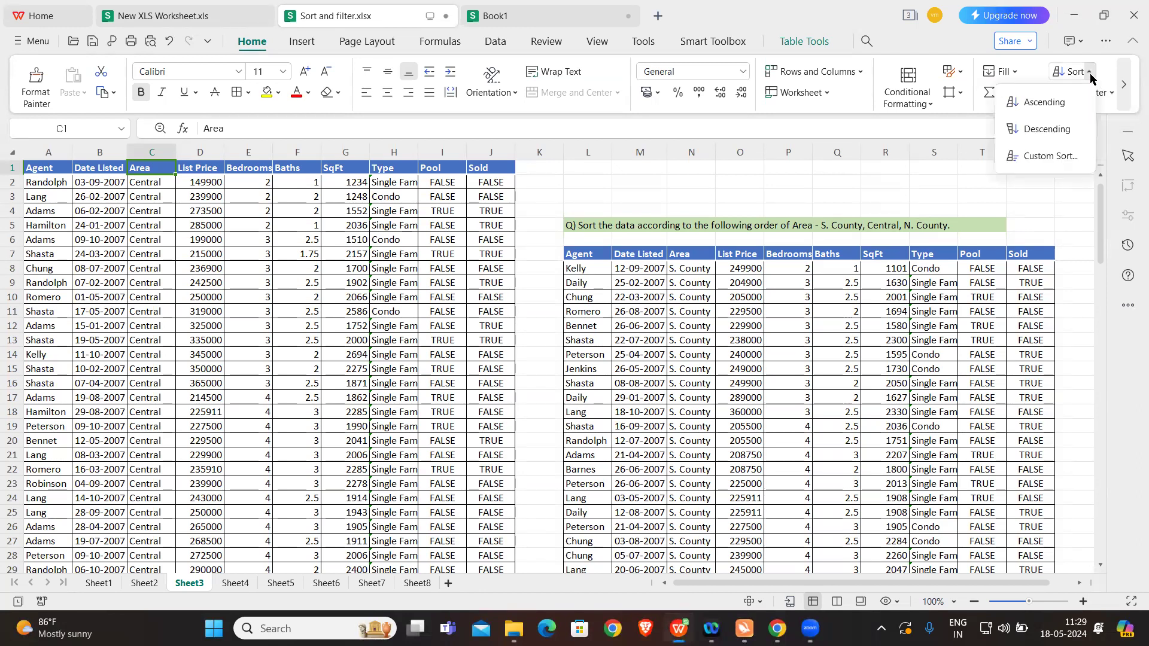
{"action": "left_click", "coordinate": [1041, 158]}
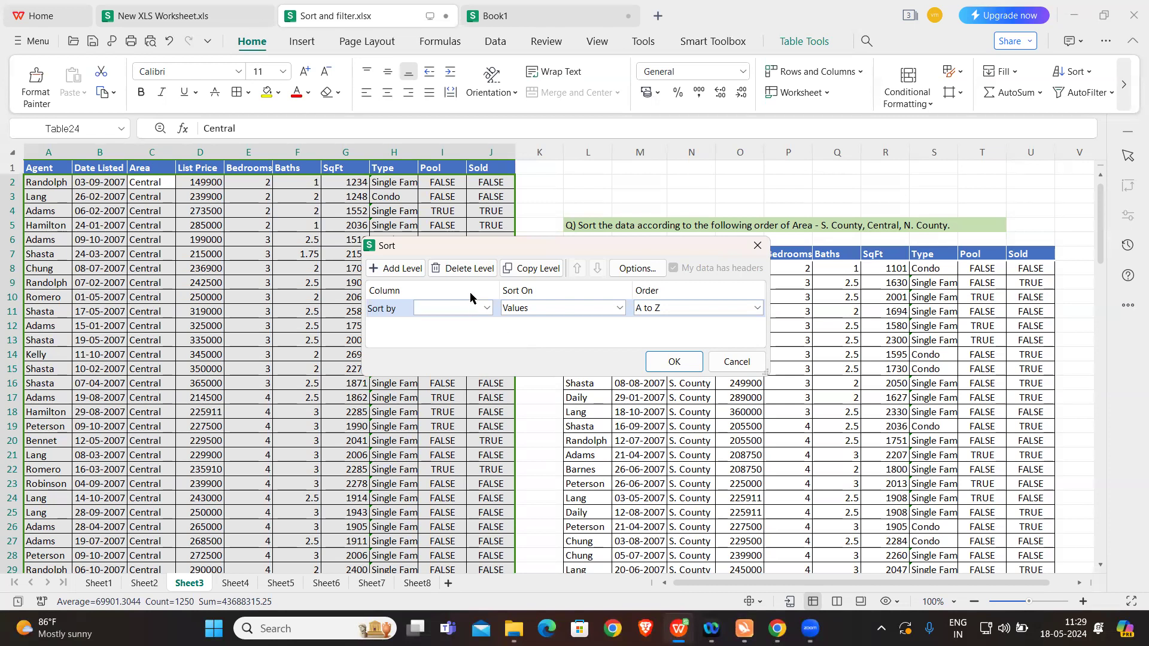
{"action": "left_click", "coordinate": [486, 308]}
{"action": "left_click", "coordinate": [442, 354]}
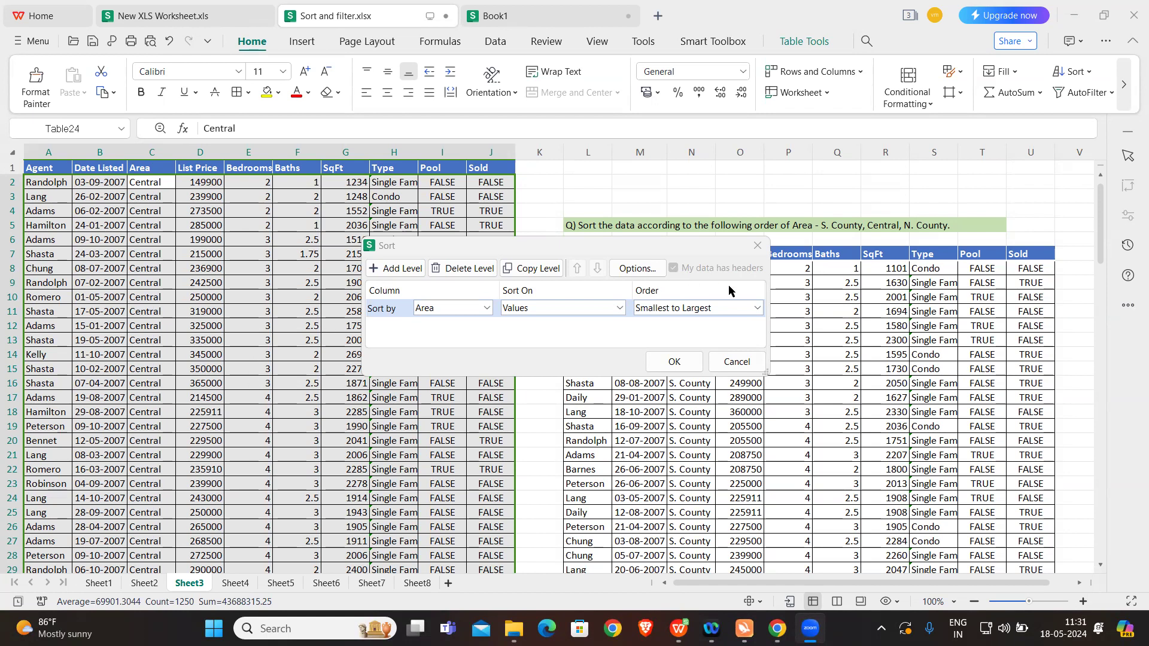
Step: Create the custom list S. County, Central, N. County and apply it as the order of the Area sort
{"action": "left_click", "coordinate": [757, 309]}
{"action": "left_click", "coordinate": [676, 354]}
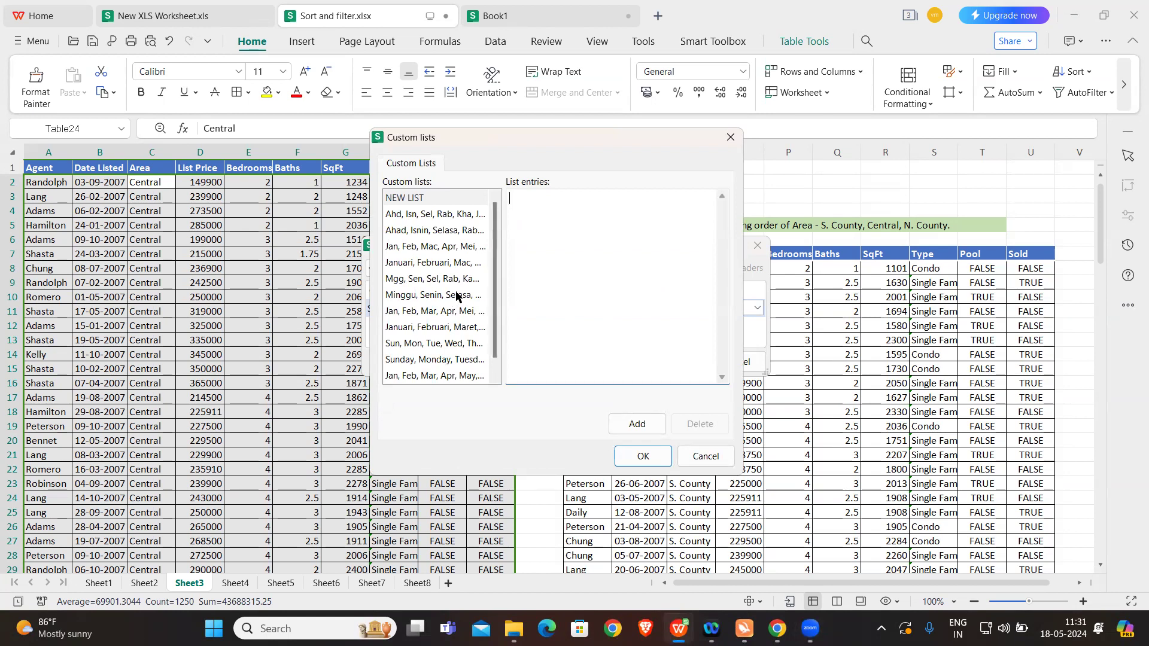
{"action": "type", "text": "S. County,Central,"}
{"action": "key", "text": "BackSpace"}
{"action": "key", "text": "Caps_Lock"}
{"action": "type", "text": "N."}
{"action": "key", "text": "Caps_Lock"}
{"action": "type", "text": "County"}
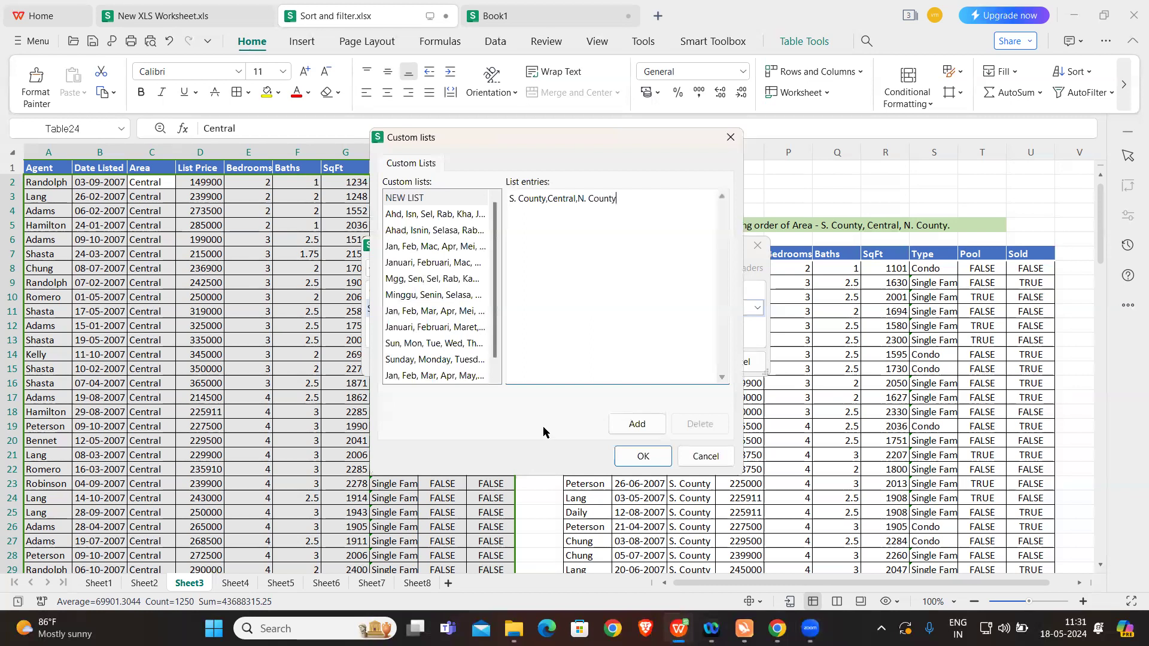
{"action": "left_click", "coordinate": [636, 423]}
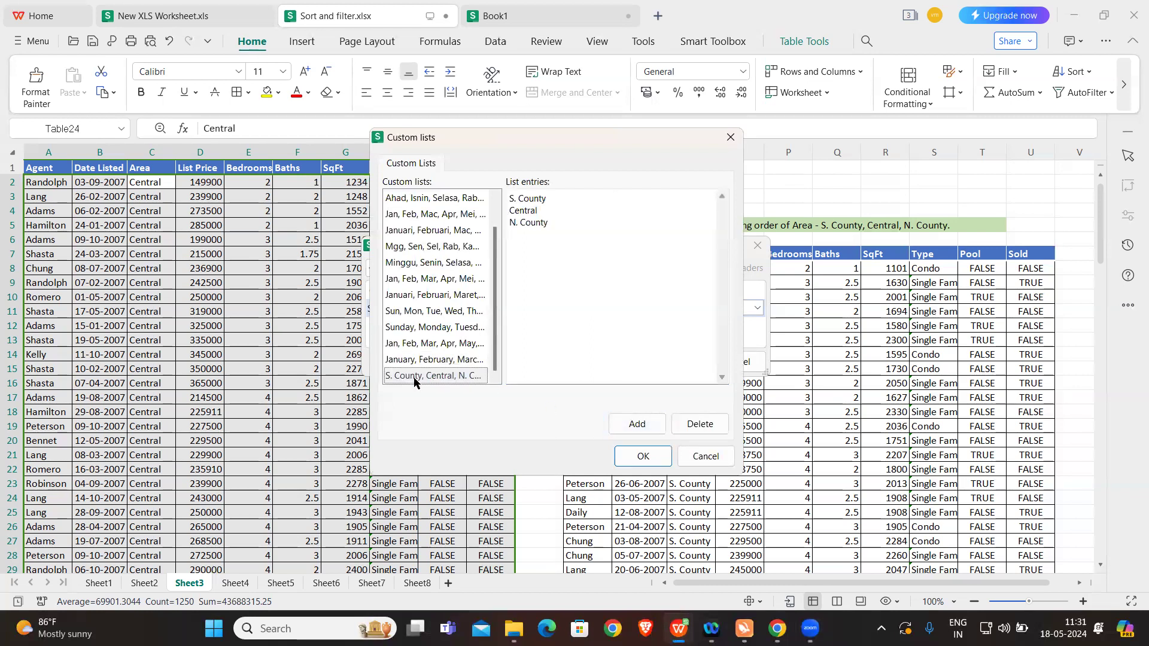
{"action": "left_click", "coordinate": [645, 456]}
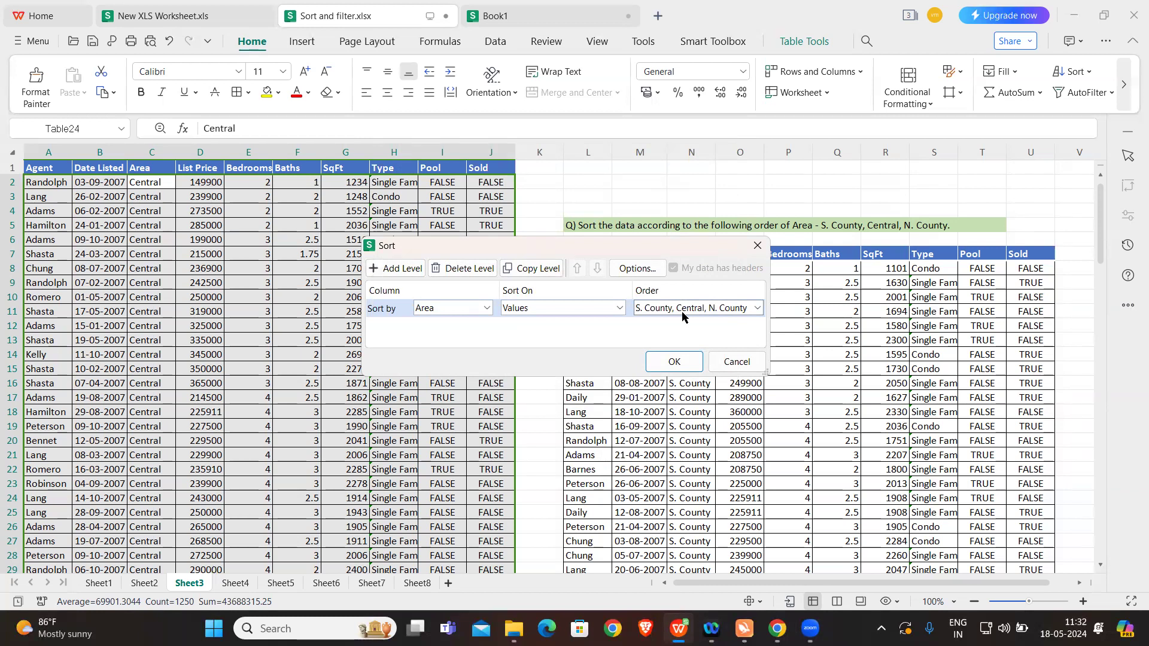
{"action": "left_click", "coordinate": [657, 361]}
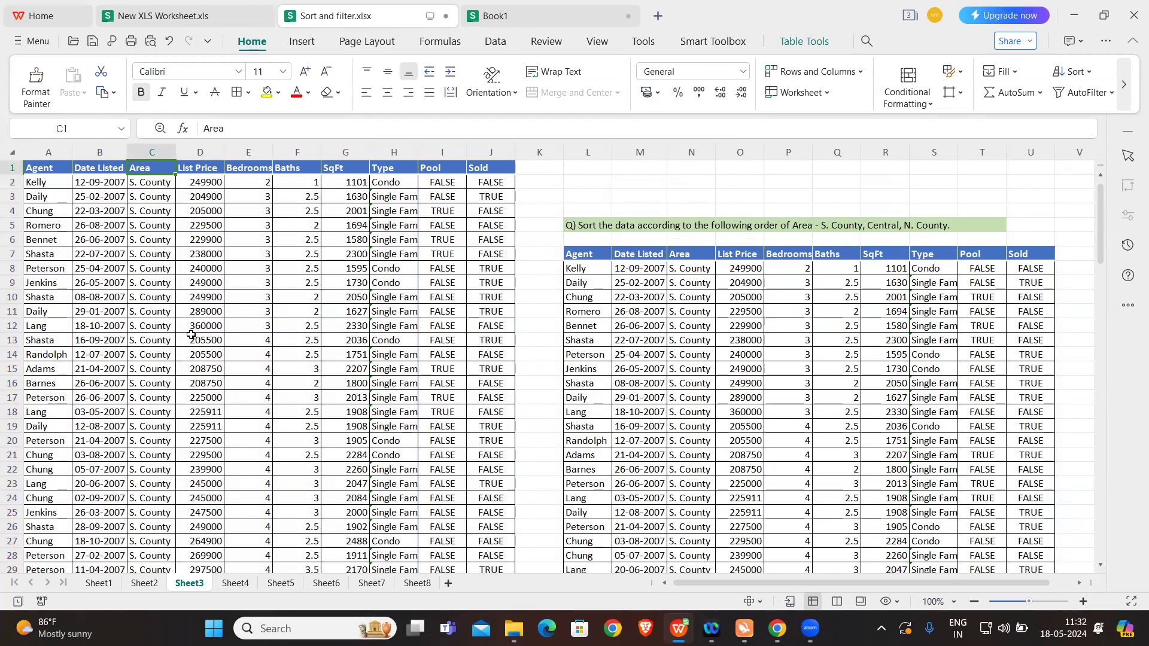
Step: Examine the Area column of the sorted table to check that the areas follow the custom order
{"action": "scroll", "coordinate": [191, 335], "scroll_direction": "down", "scroll_amount": 2}
{"action": "scroll", "coordinate": [191, 335], "scroll_direction": "down", "scroll_amount": 6}
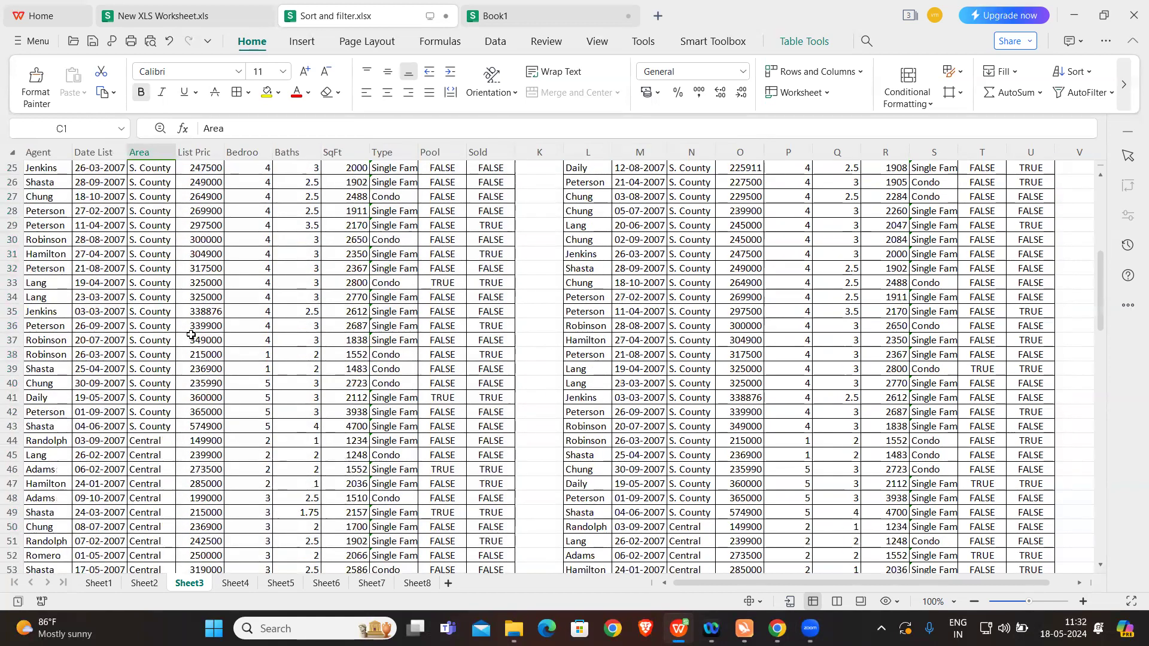
{"action": "scroll", "coordinate": [191, 335], "scroll_direction": "down", "scroll_amount": 10}
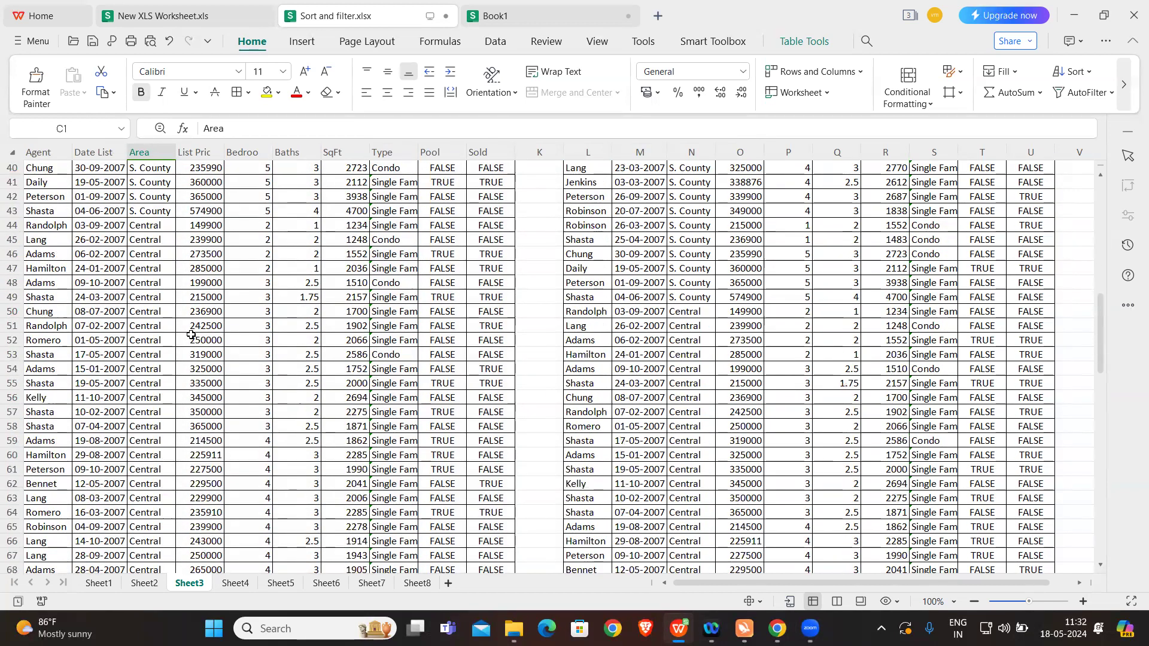
{"action": "scroll", "coordinate": [191, 335], "scroll_direction": "down", "scroll_amount": 7}
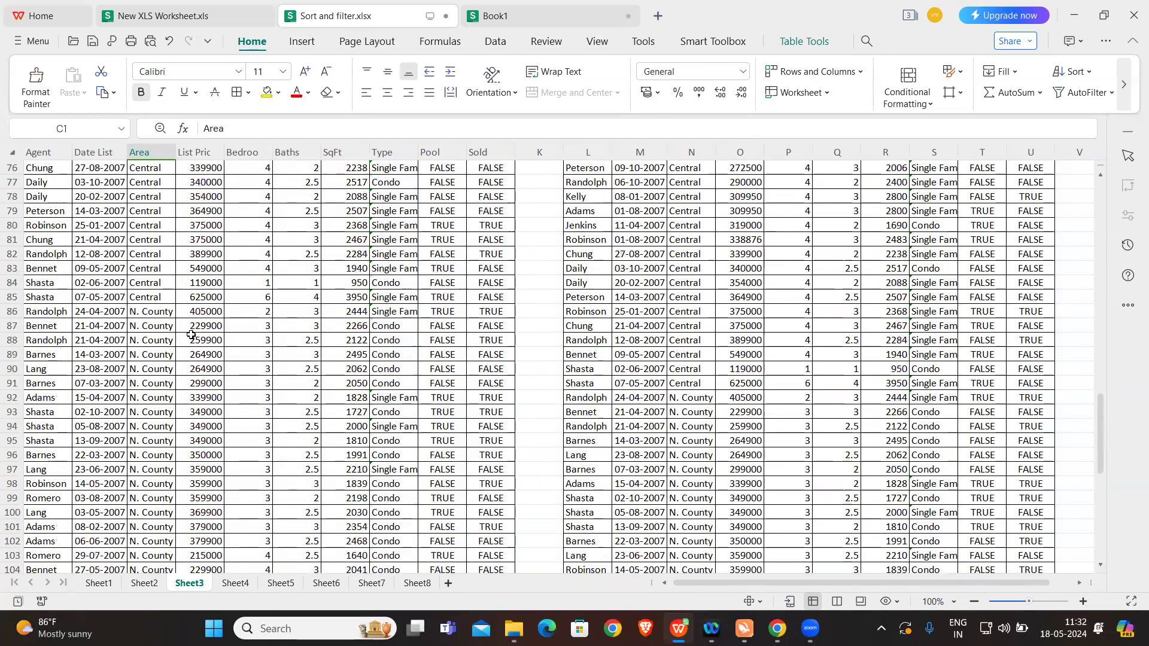
{"action": "scroll", "coordinate": [252, 342], "scroll_direction": "down", "scroll_amount": 11}
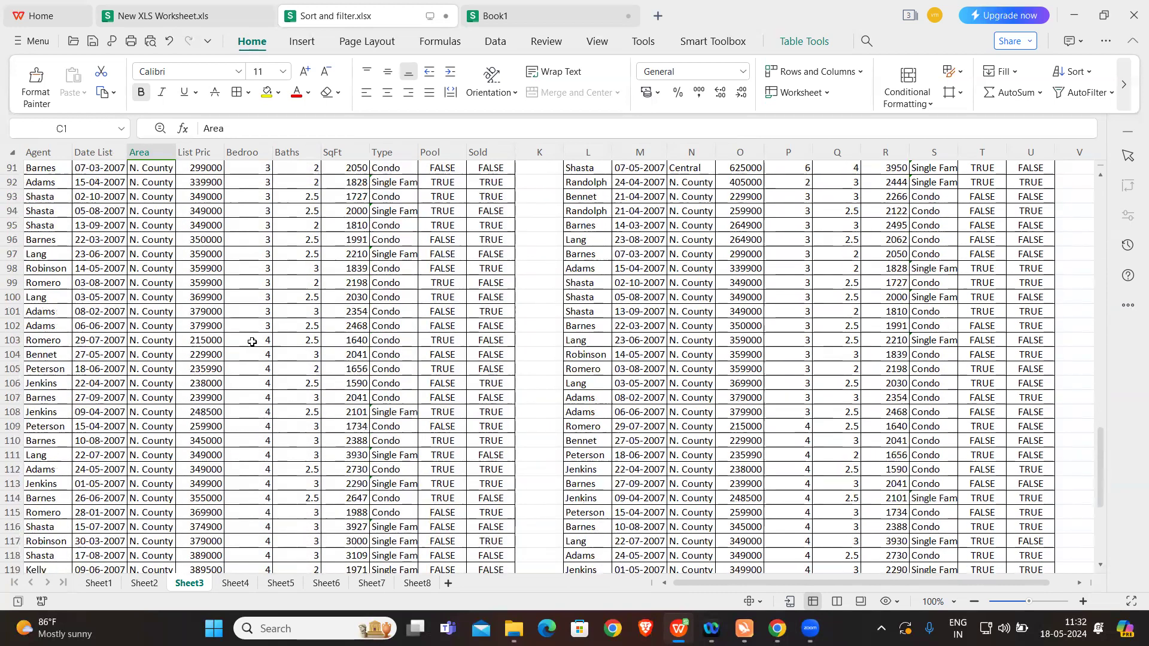
{"action": "scroll", "coordinate": [251, 341], "scroll_direction": "up", "scroll_amount": 7}
{"action": "scroll", "coordinate": [252, 341], "scroll_direction": "up", "scroll_amount": 20}
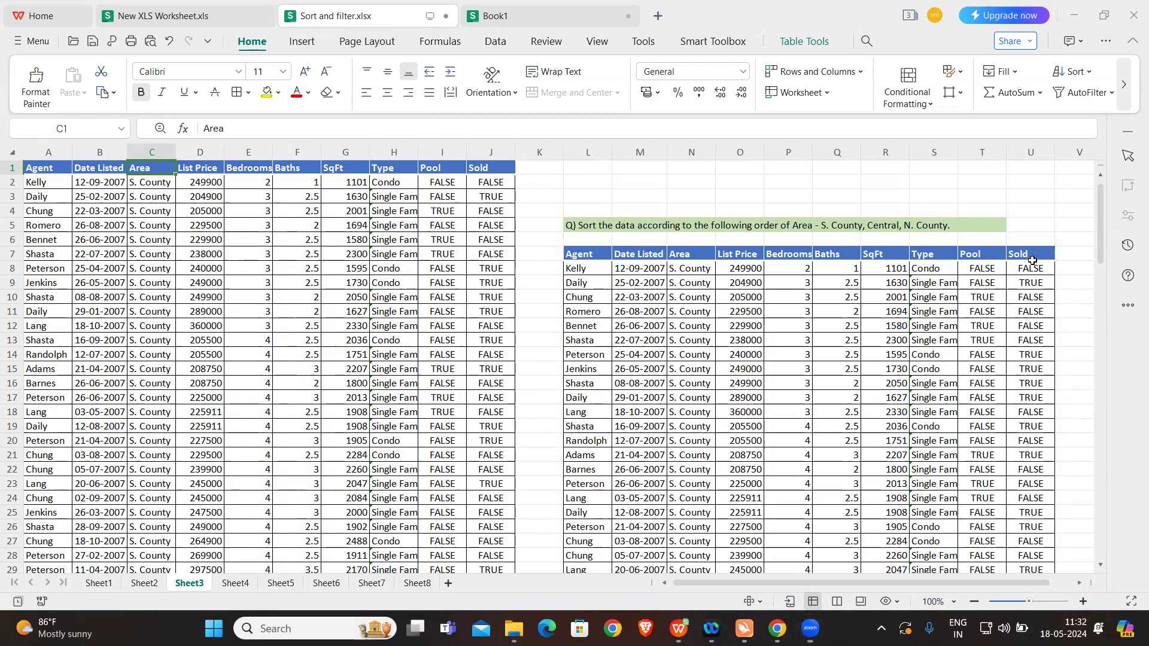
Step: Switch to Sheet4 and turn off the filters of both property tables
{"action": "left_click", "coordinate": [235, 585]}
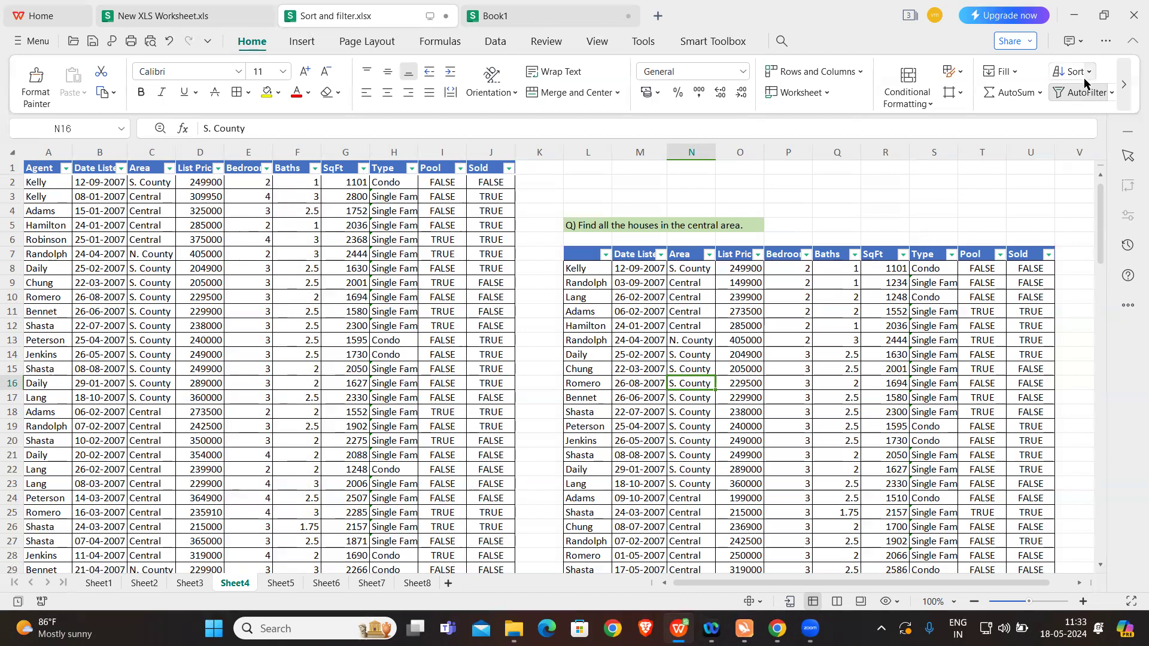
{"action": "left_click", "coordinate": [1111, 93]}
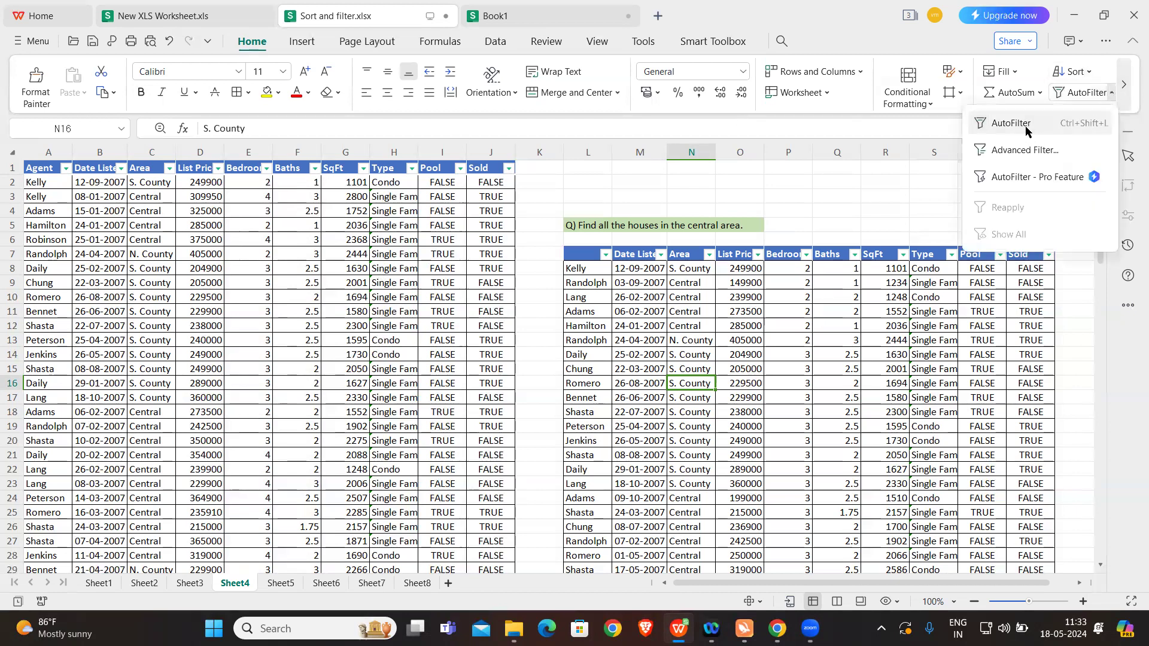
{"action": "left_click", "coordinate": [1025, 127]}
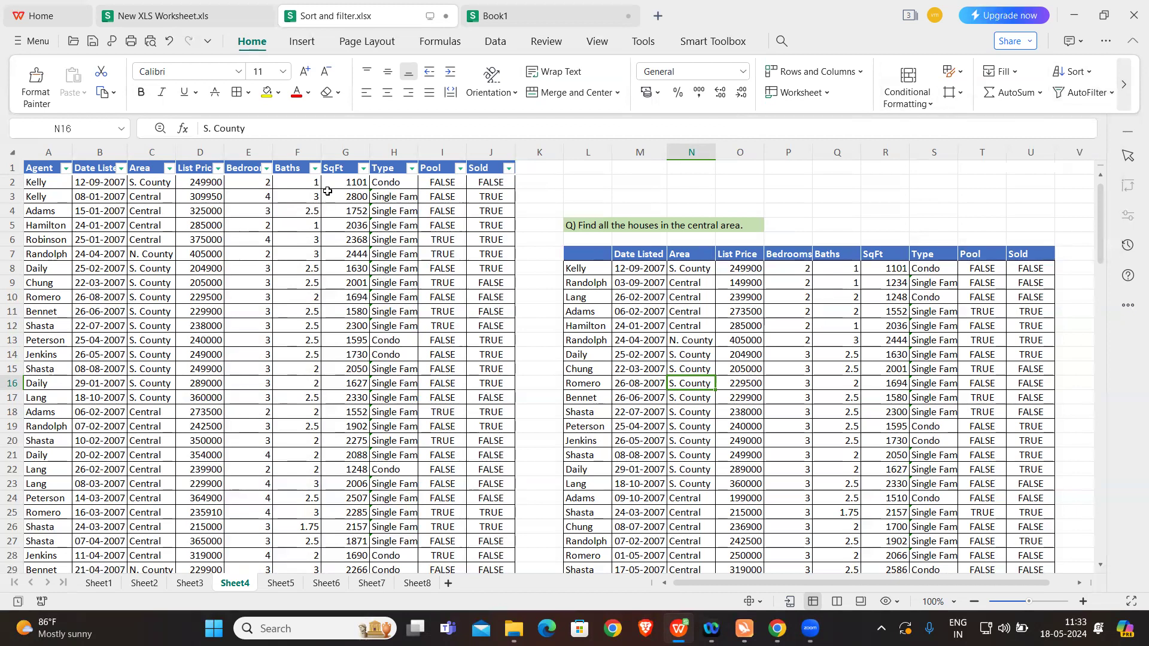
{"action": "left_click", "coordinate": [341, 172]}
{"action": "left_click", "coordinate": [1075, 95]}
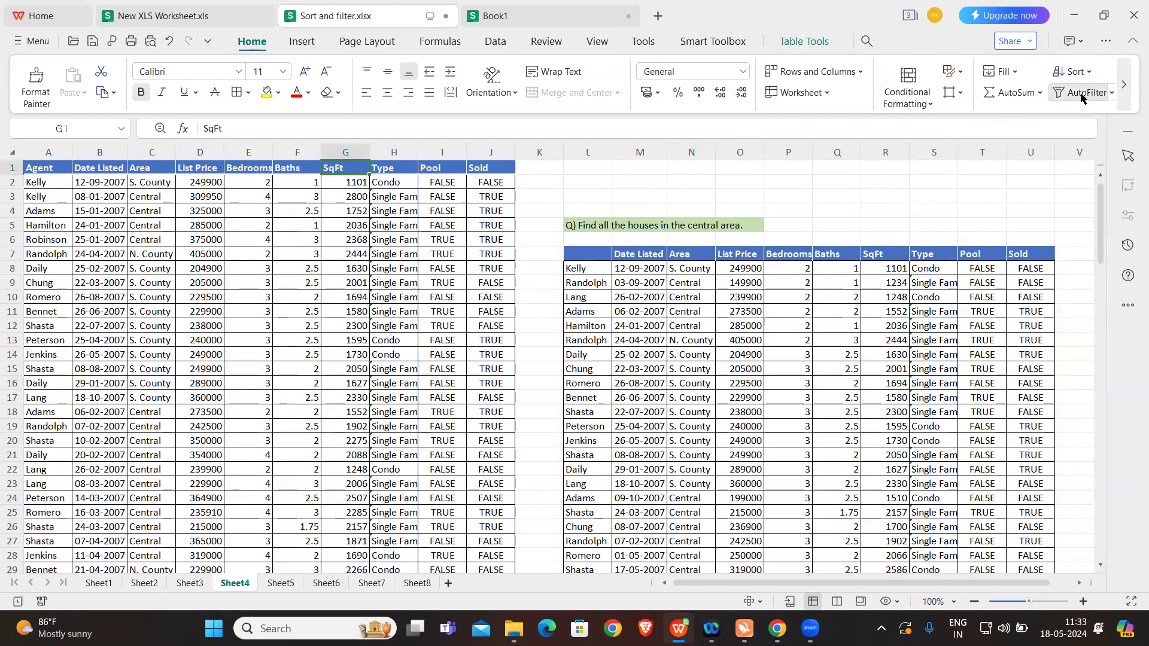
Step: Turn on AutoFilter for the property table in columns A to J
{"action": "left_click", "coordinate": [269, 250]}
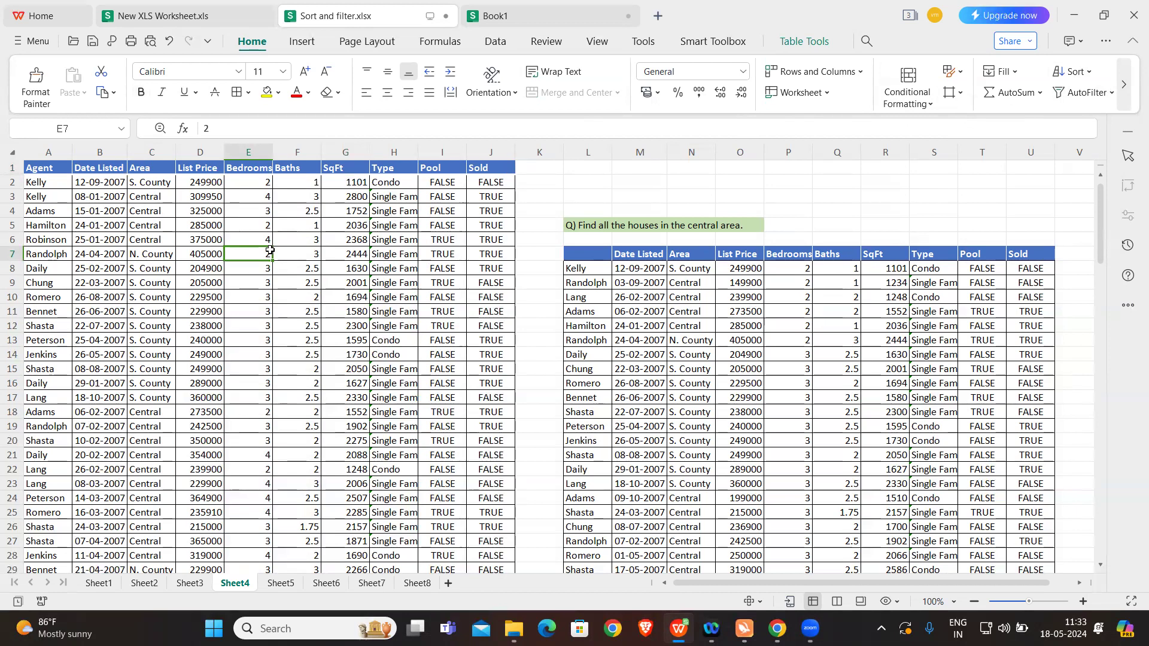
{"action": "left_click", "coordinate": [331, 213]}
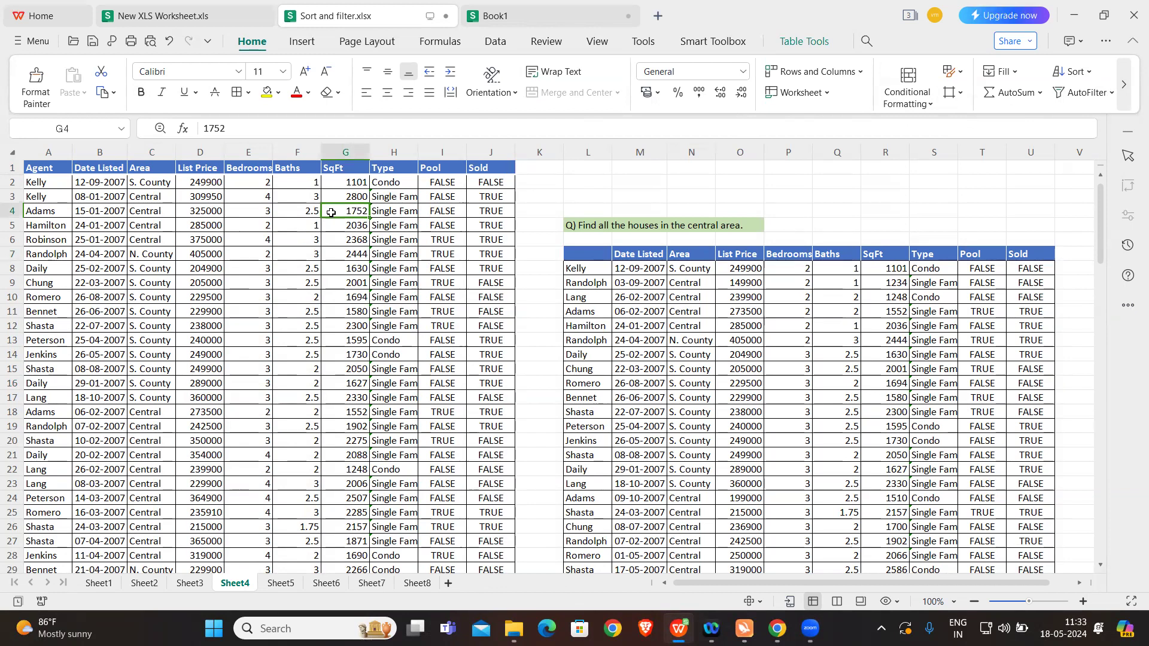
{"action": "left_click", "coordinate": [304, 170]}
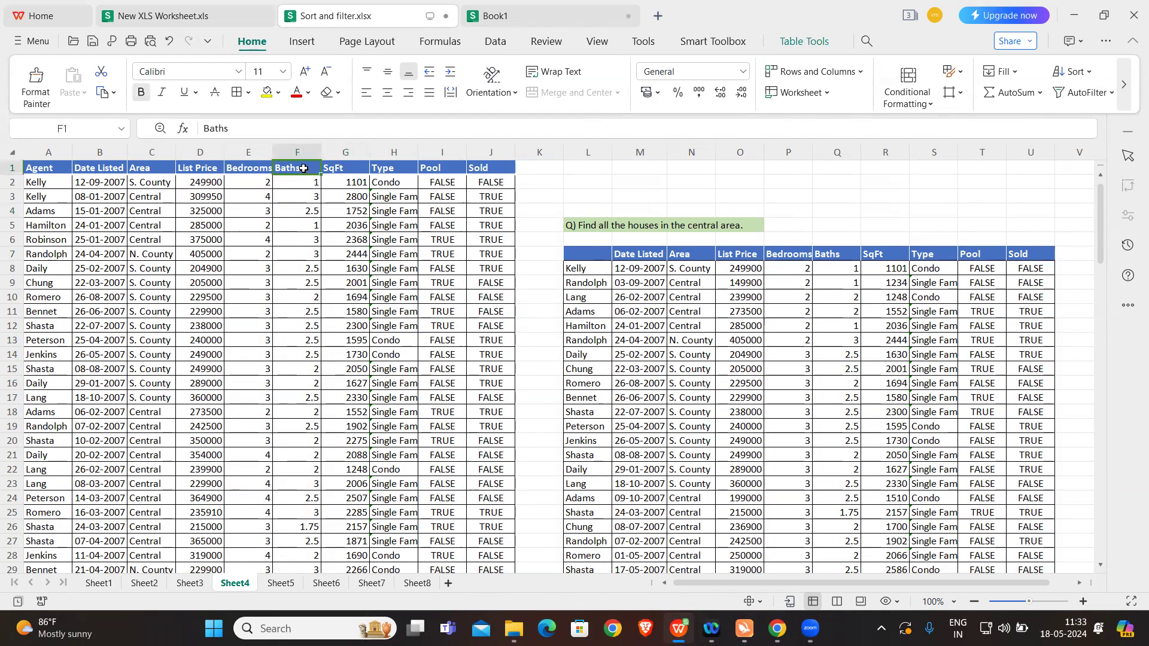
{"action": "left_click", "coordinate": [1084, 96]}
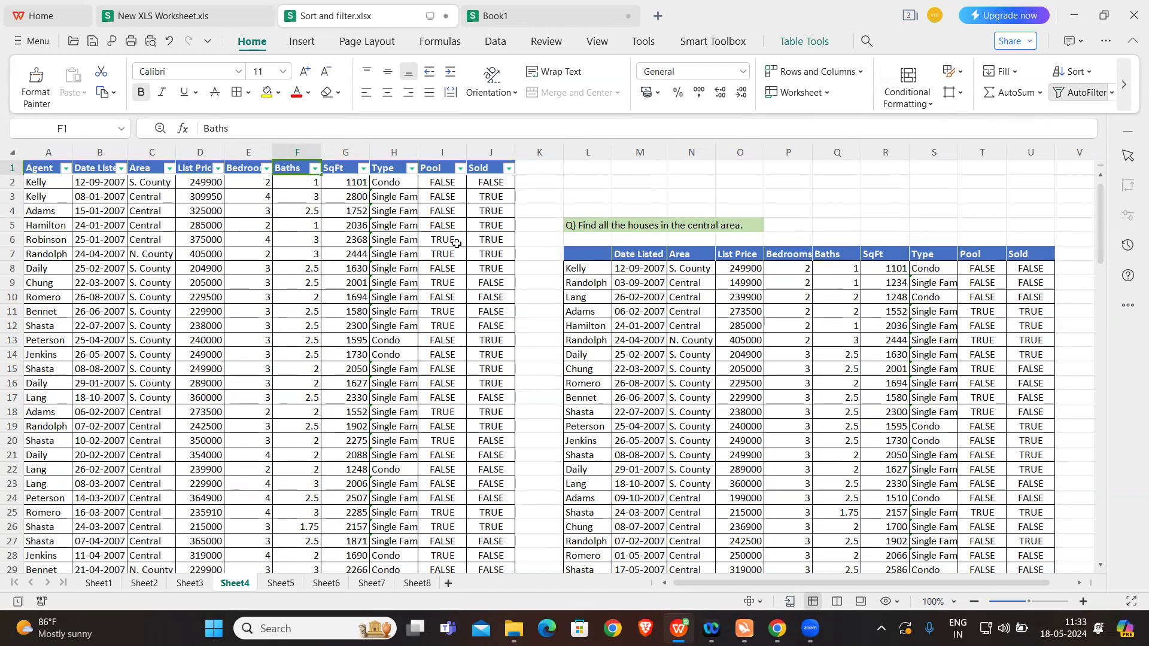
Step: Examine the filter values offered for the Agent and Date Listed columns without applying a filter
{"action": "left_click", "coordinate": [66, 169]}
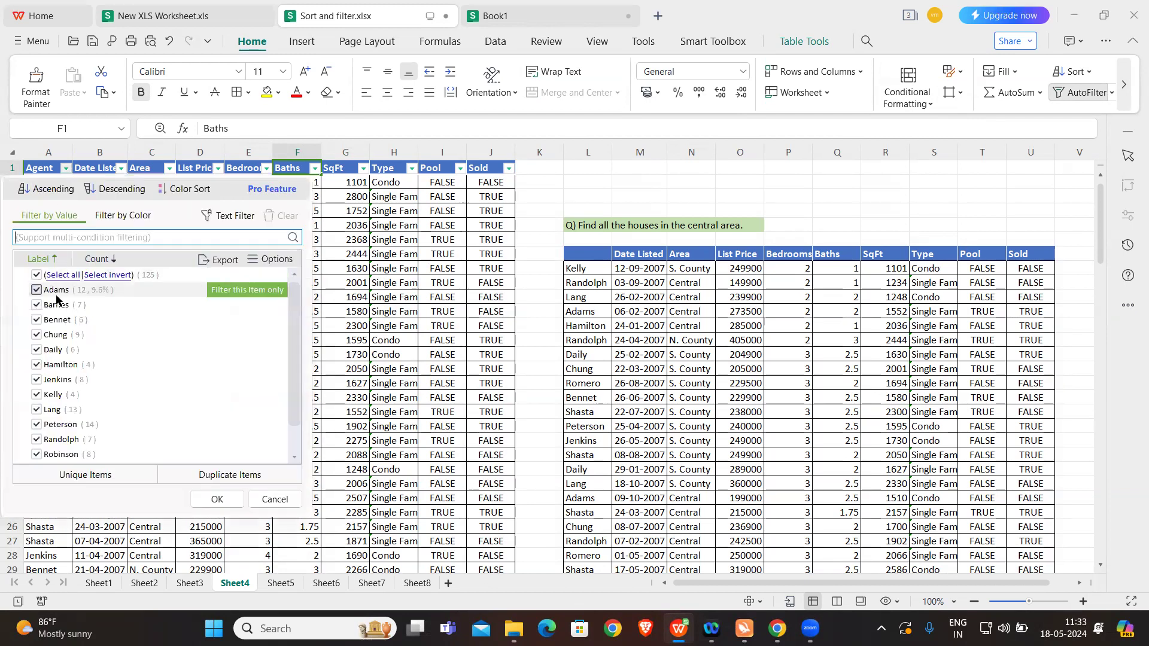
{"action": "scroll", "coordinate": [90, 359], "scroll_direction": "down", "scroll_amount": 1}
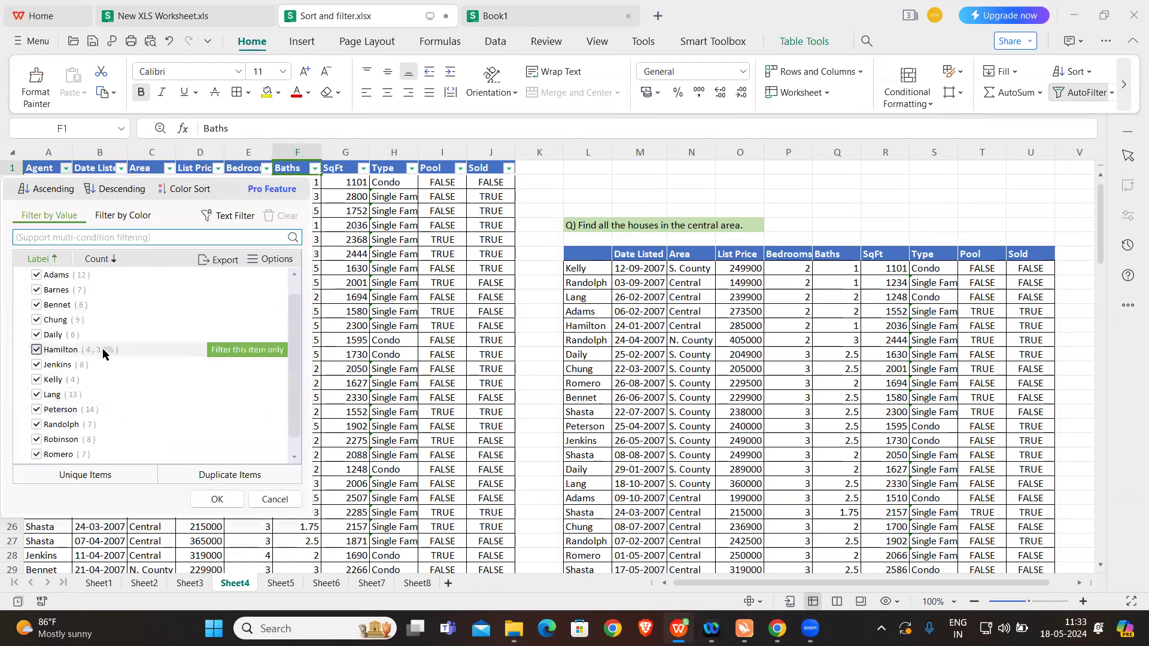
{"action": "scroll", "coordinate": [103, 354], "scroll_direction": "up", "scroll_amount": 1}
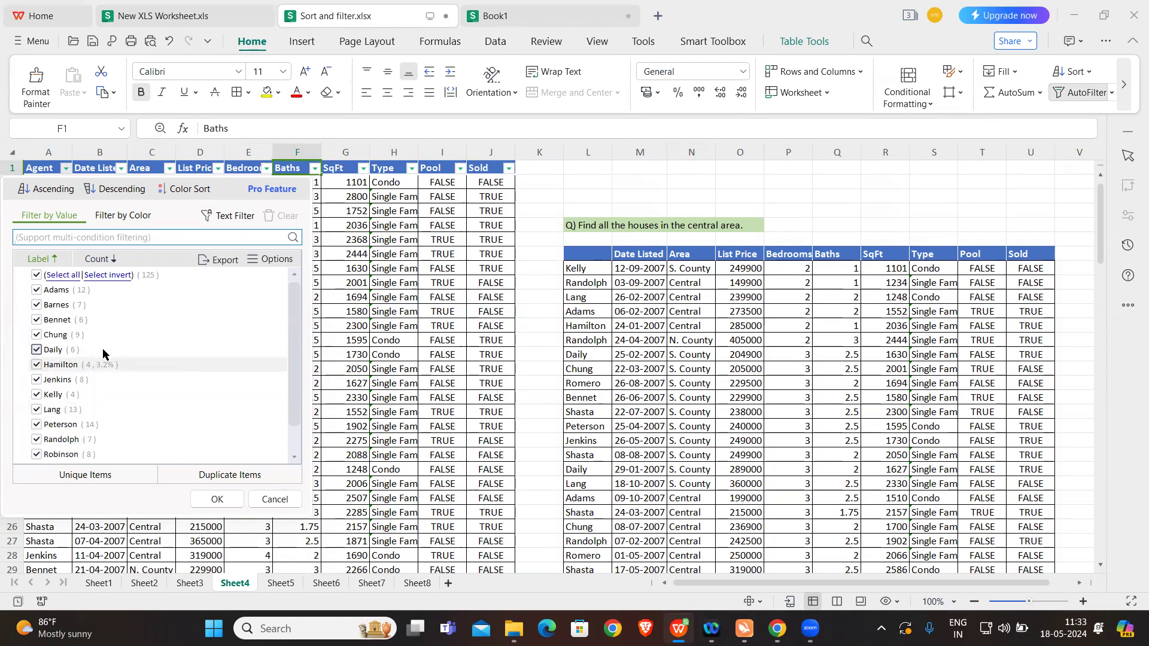
{"action": "left_click", "coordinate": [296, 501]}
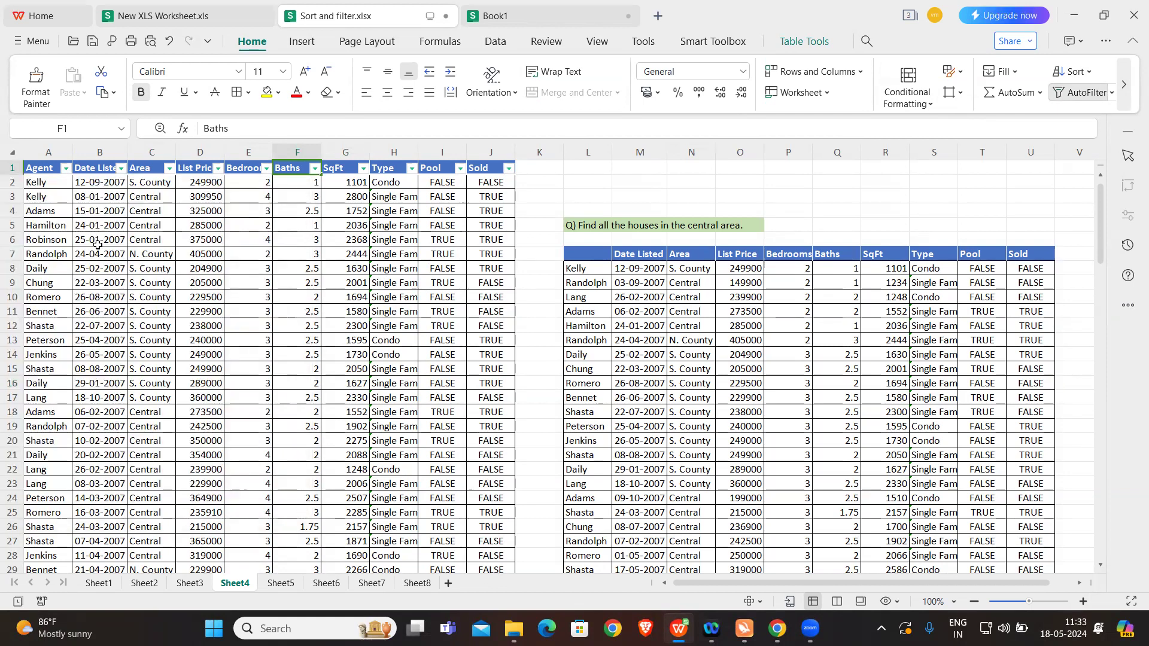
{"action": "left_click", "coordinate": [121, 168]}
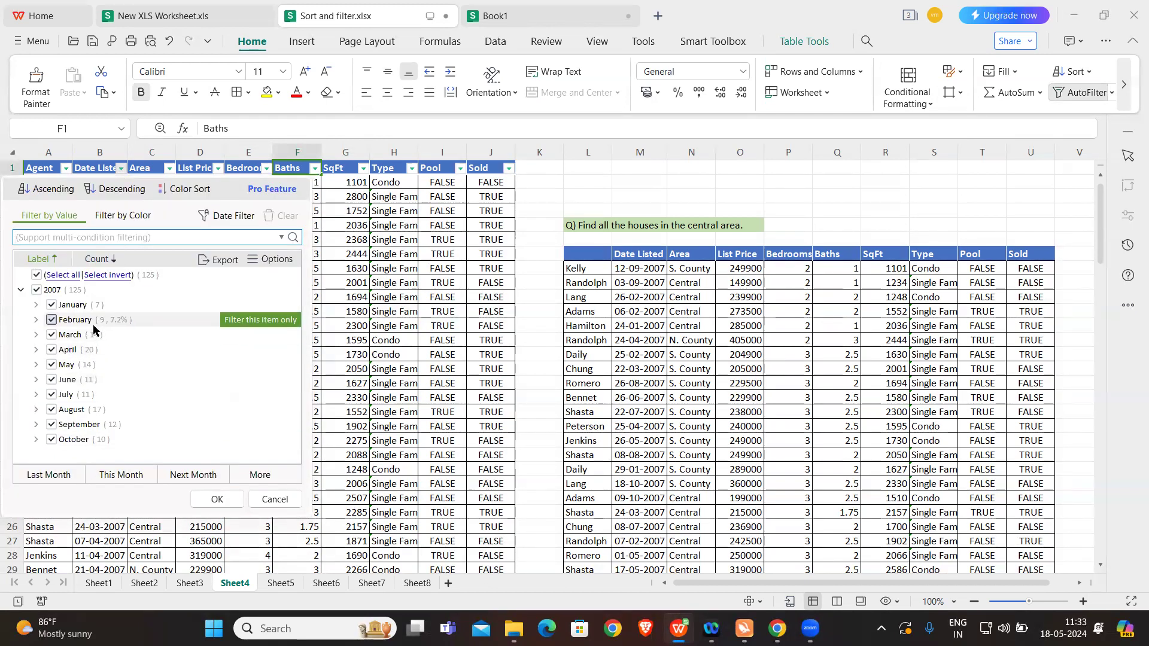
{"action": "left_click", "coordinate": [278, 499]}
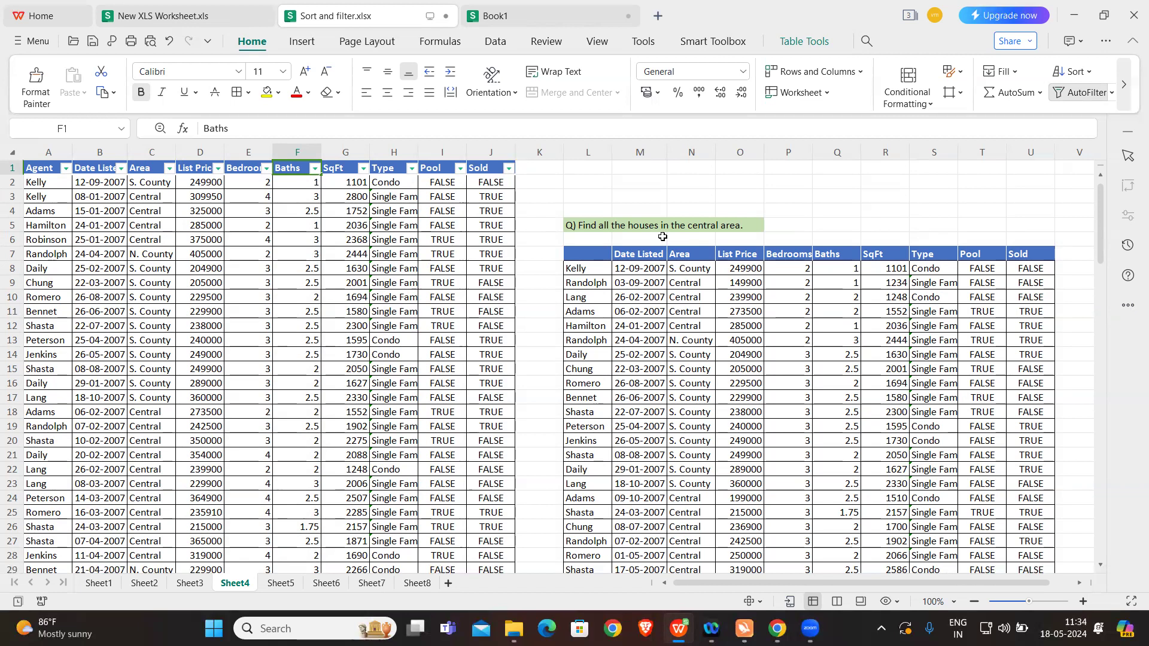
Step: Filter the Area column of the property table to show only Central and check the filtered rows
{"action": "left_click", "coordinate": [170, 168]}
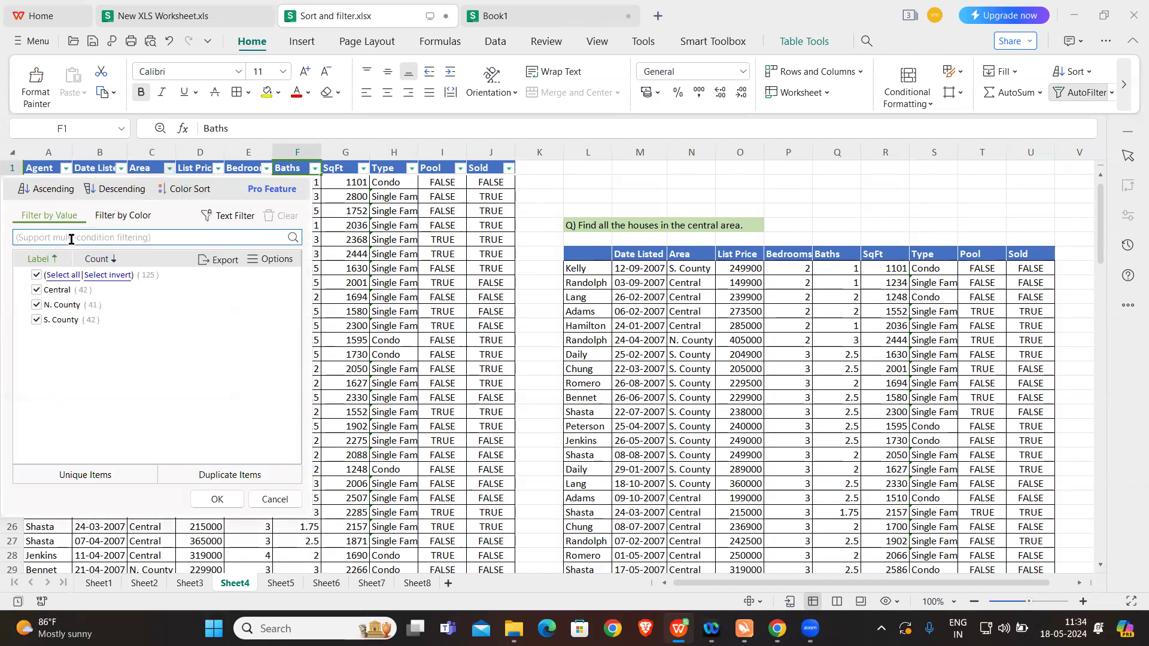
{"action": "left_click", "coordinate": [37, 276]}
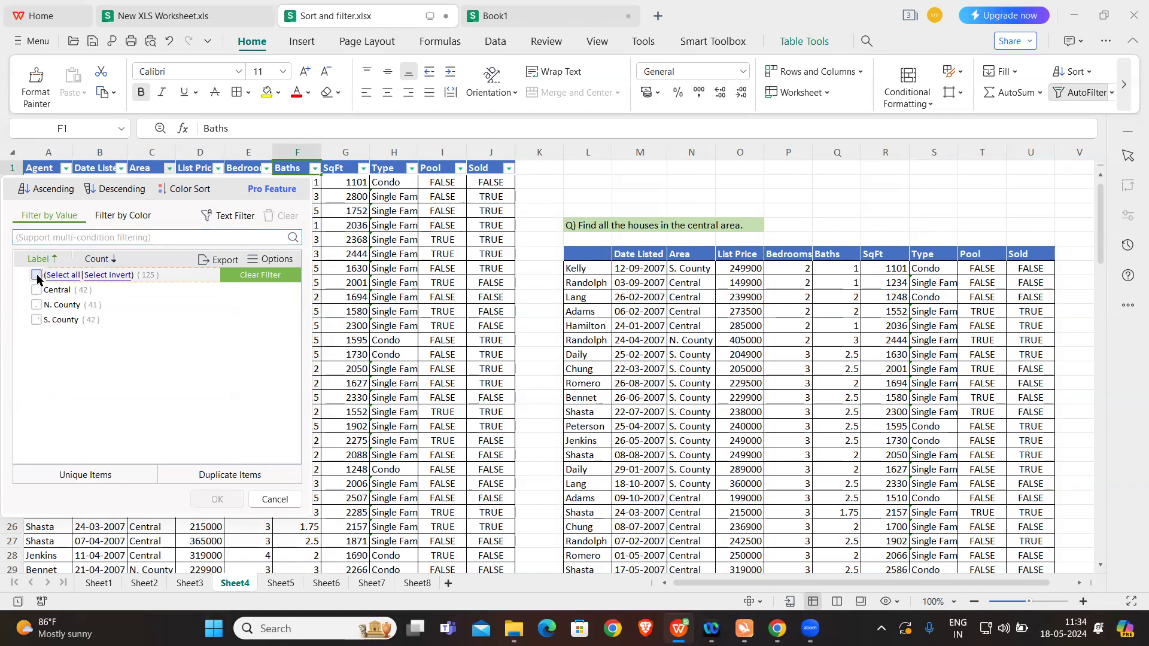
{"action": "left_click", "coordinate": [37, 290]}
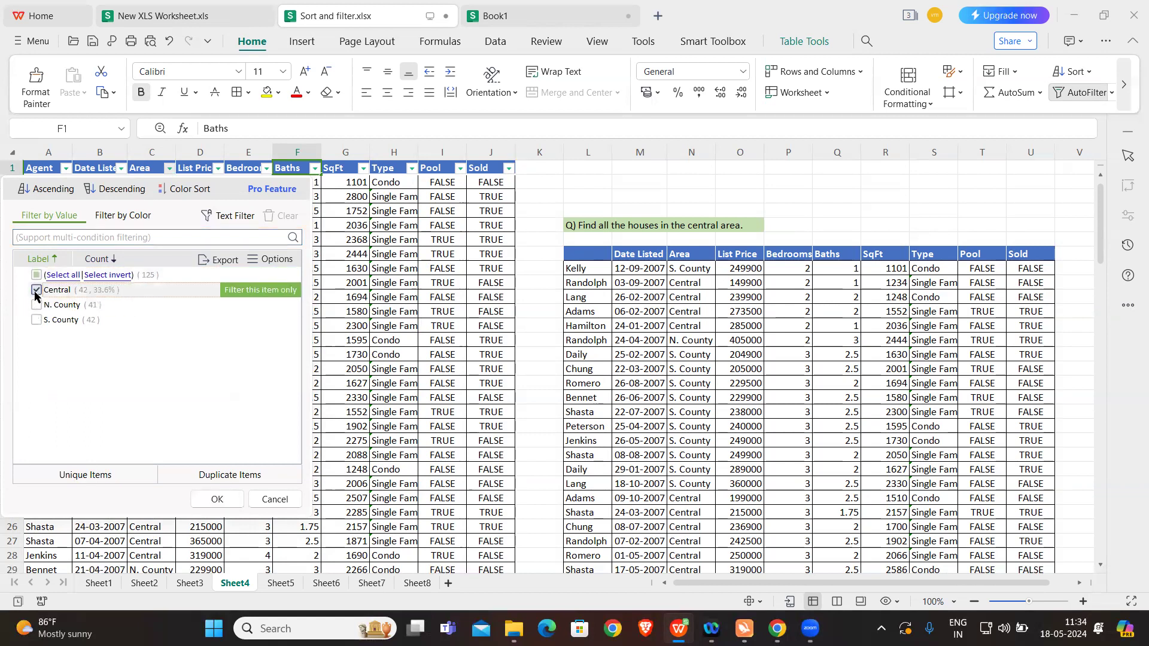
{"action": "left_click", "coordinate": [208, 501]}
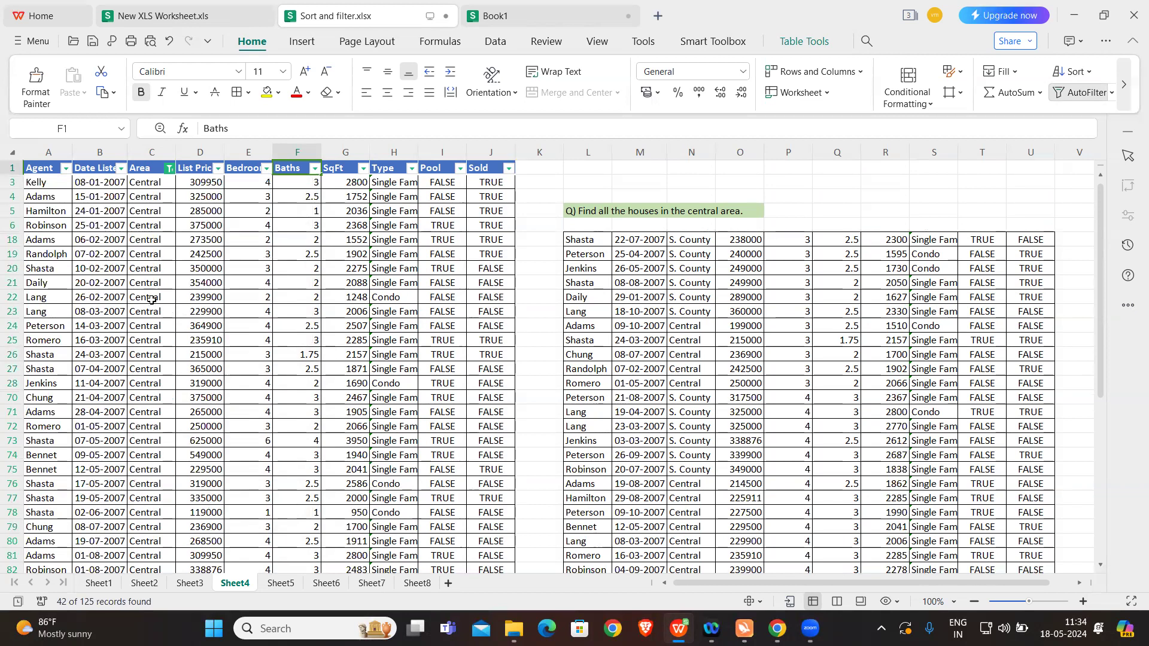
{"action": "scroll", "coordinate": [151, 299], "scroll_direction": "down", "scroll_amount": 8}
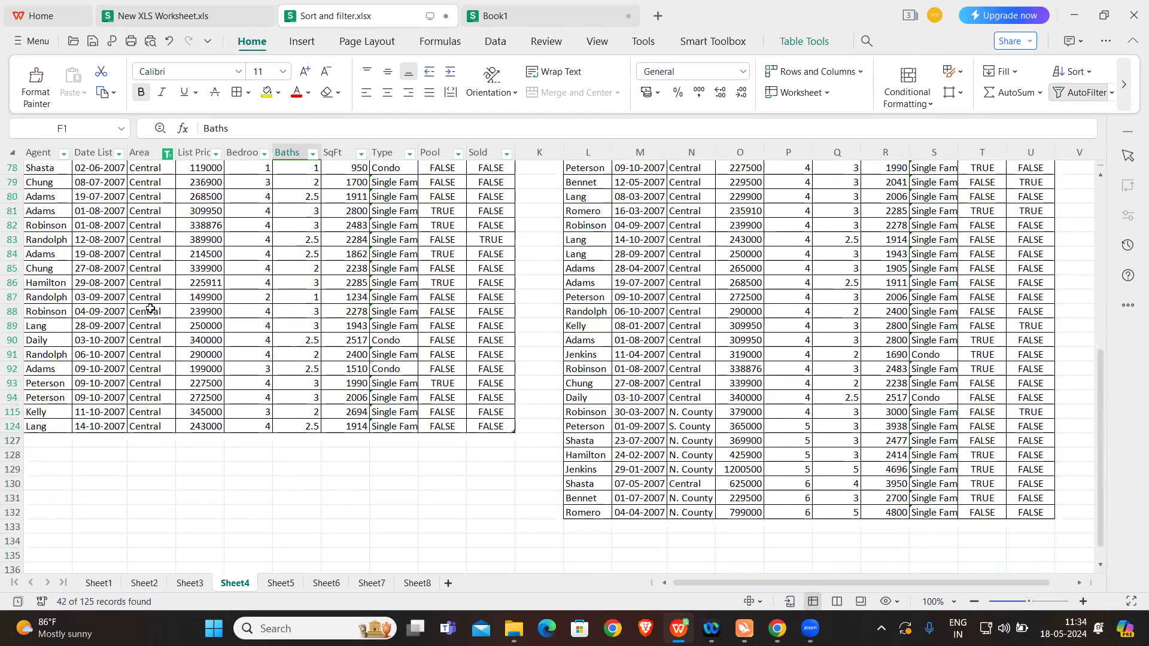
{"action": "scroll", "coordinate": [150, 309], "scroll_direction": "up", "scroll_amount": 10}
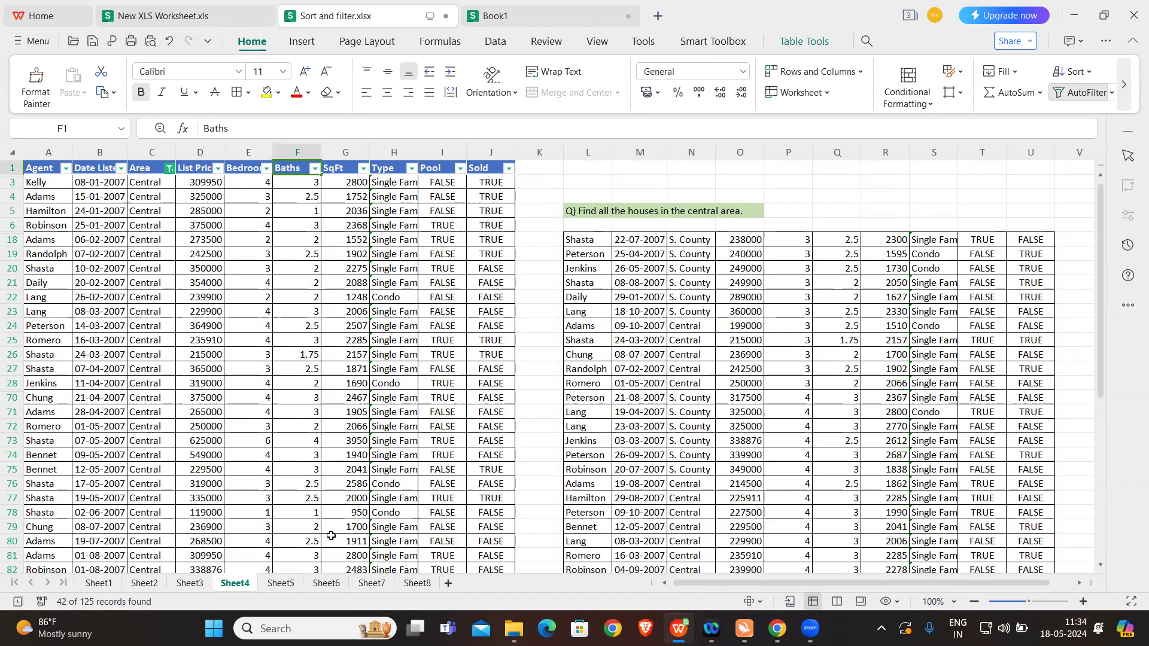
Step: Switch to Sheet5 with the question on Central houses with a pool and S. County houses without one
{"action": "left_click", "coordinate": [280, 583]}
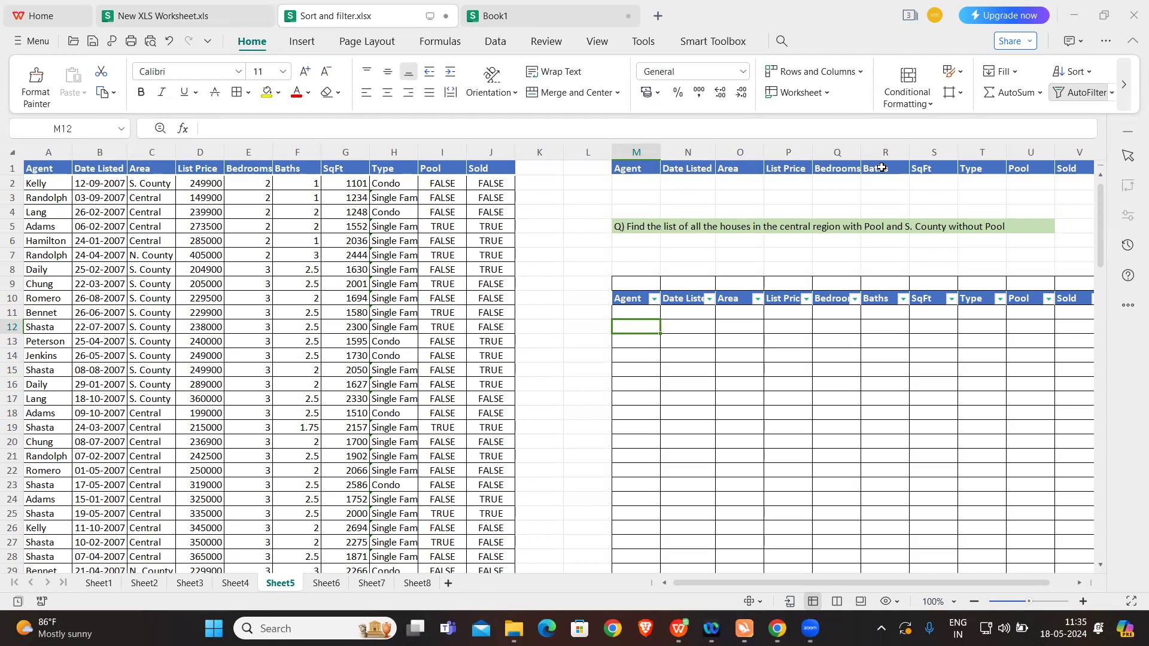
Step: Turn on AutoFilter for the property table in columns A to J of Sheet5
{"action": "left_click", "coordinate": [147, 168]}
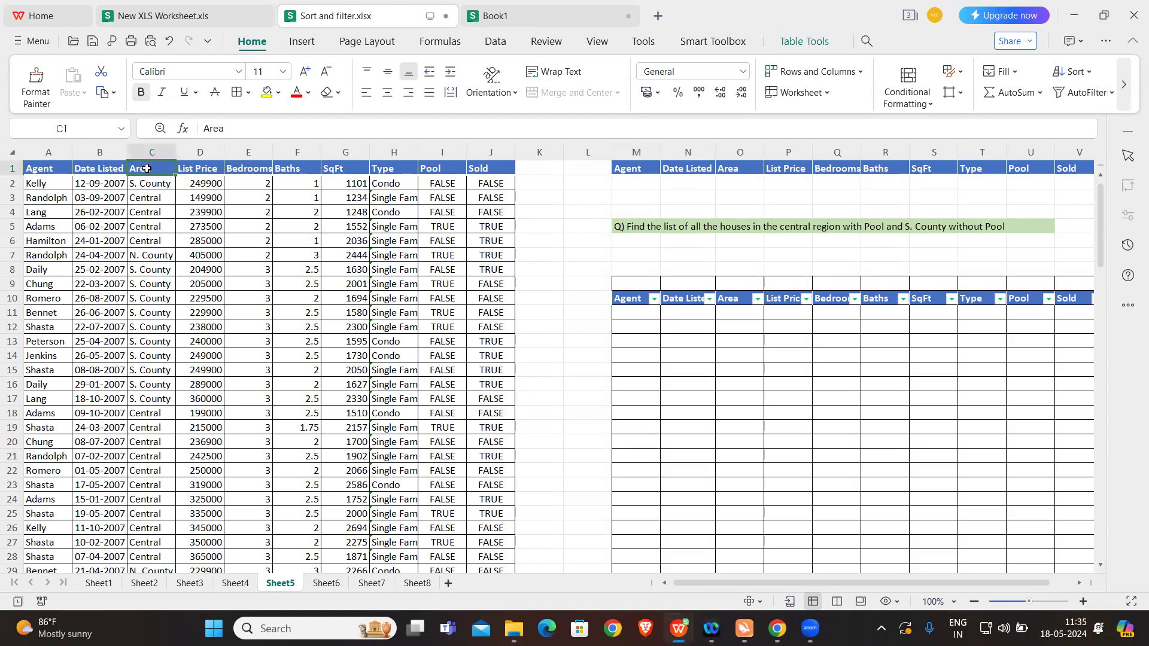
{"action": "left_click", "coordinate": [1079, 93]}
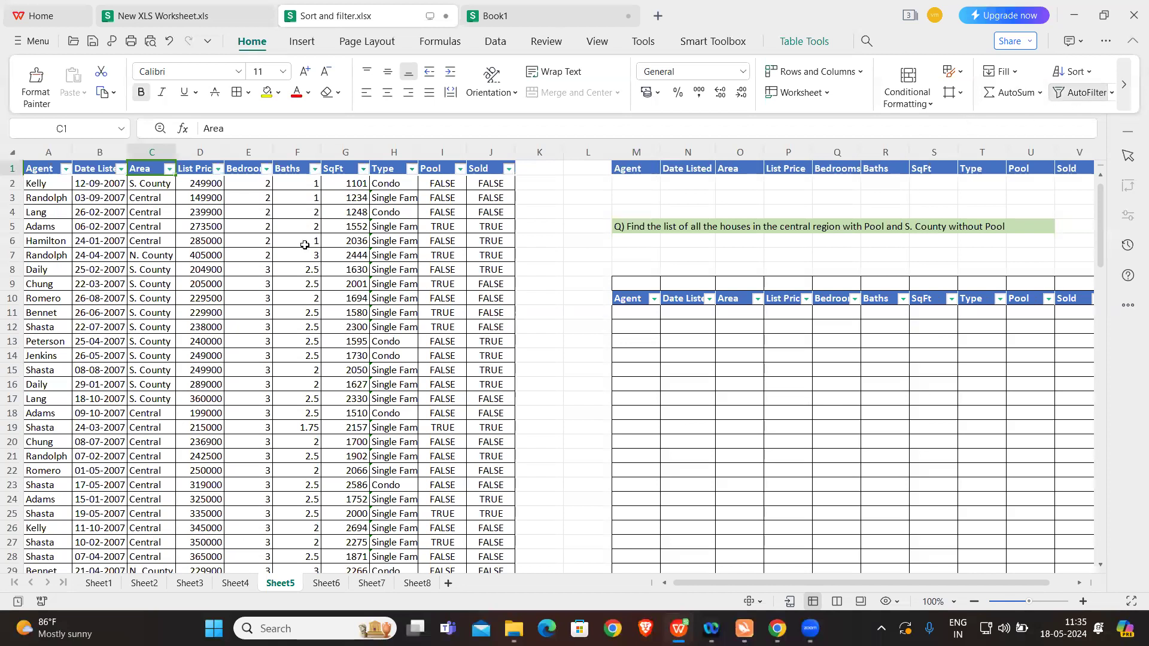
Step: Filter the Area column of the property table to Central, and extend the filter to include S. County
{"action": "left_click", "coordinate": [170, 170]}
{"action": "left_click", "coordinate": [52, 274]}
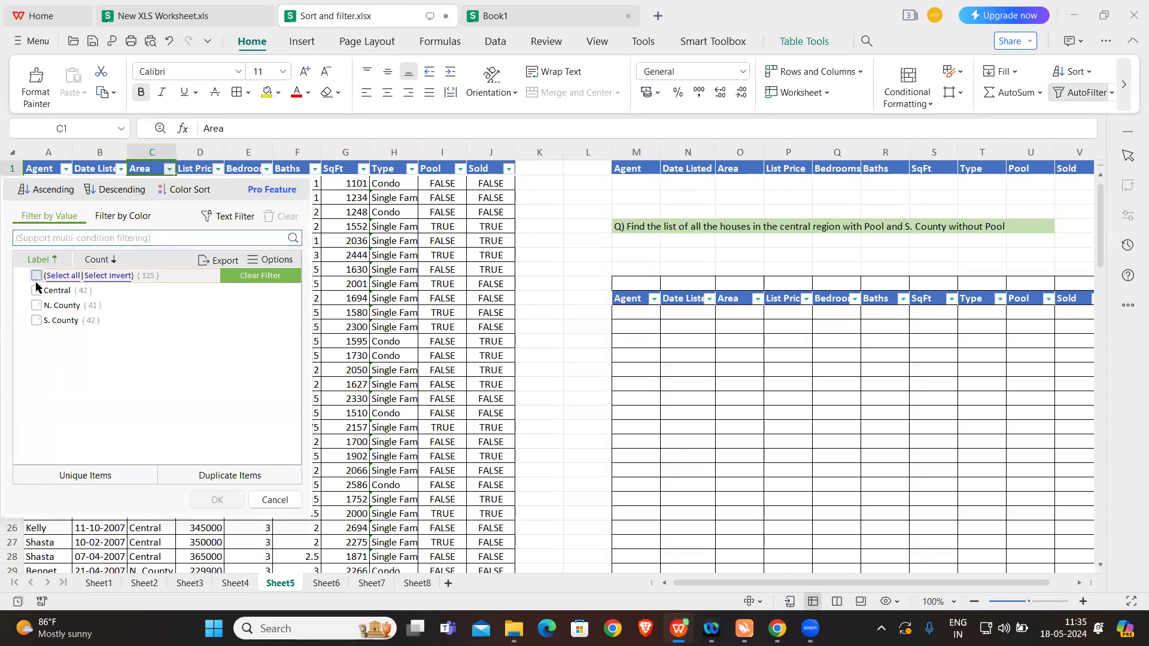
{"action": "left_click", "coordinate": [37, 290]}
{"action": "left_click", "coordinate": [217, 500]}
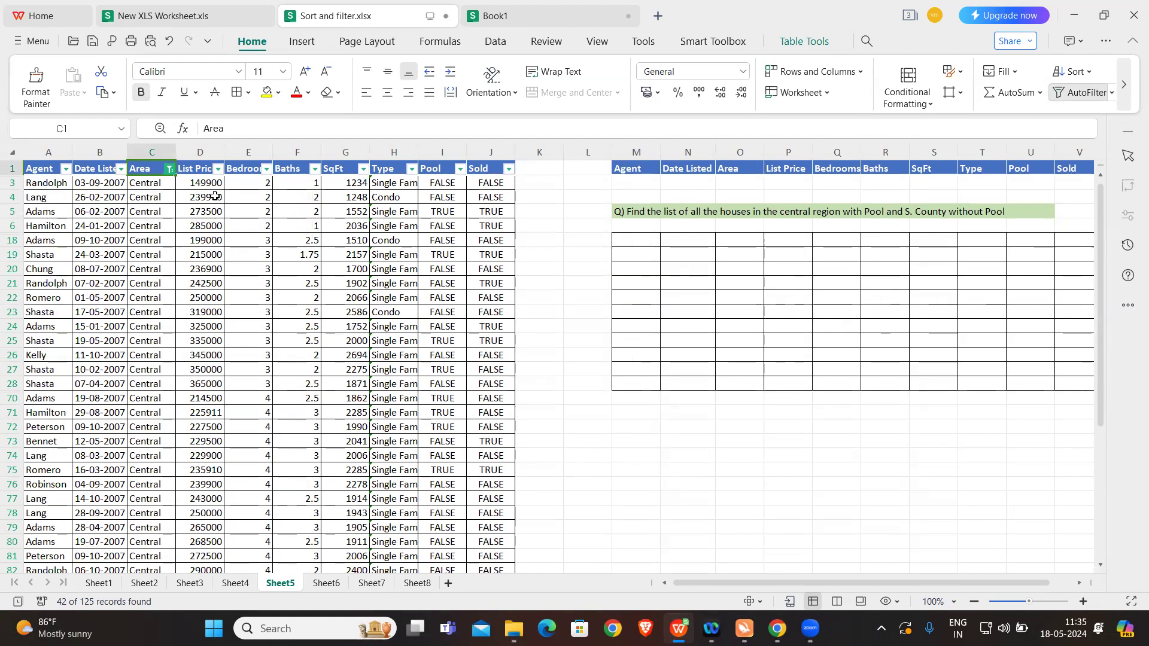
{"action": "left_click", "coordinate": [170, 169]}
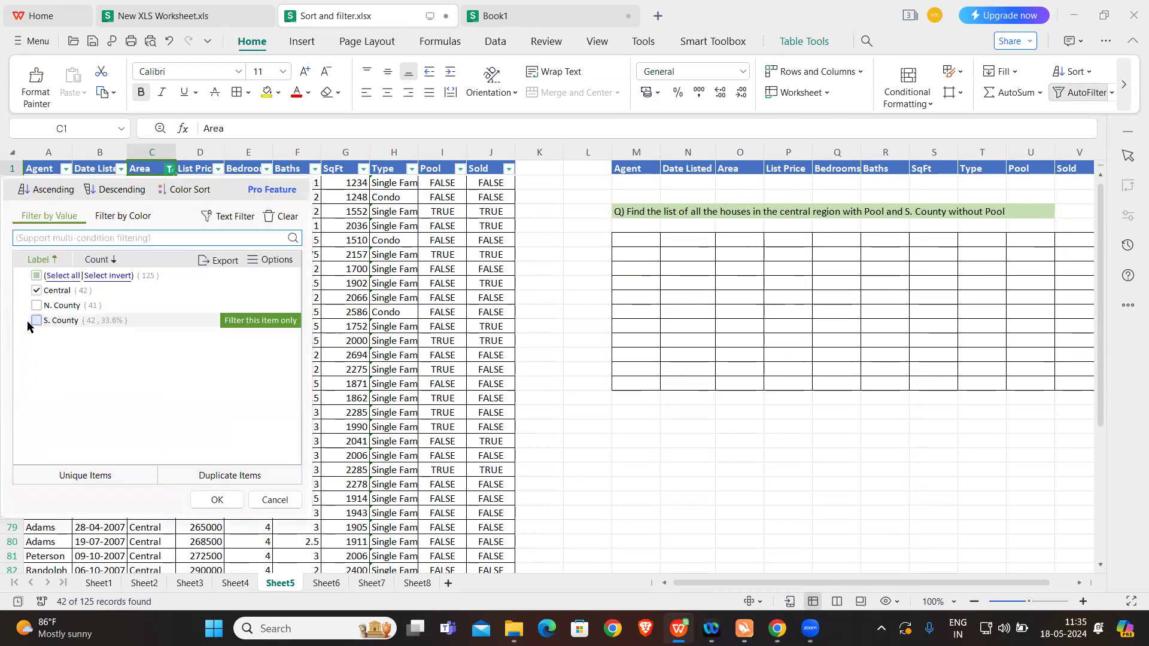
{"action": "left_click", "coordinate": [37, 320]}
{"action": "left_click", "coordinate": [217, 500]}
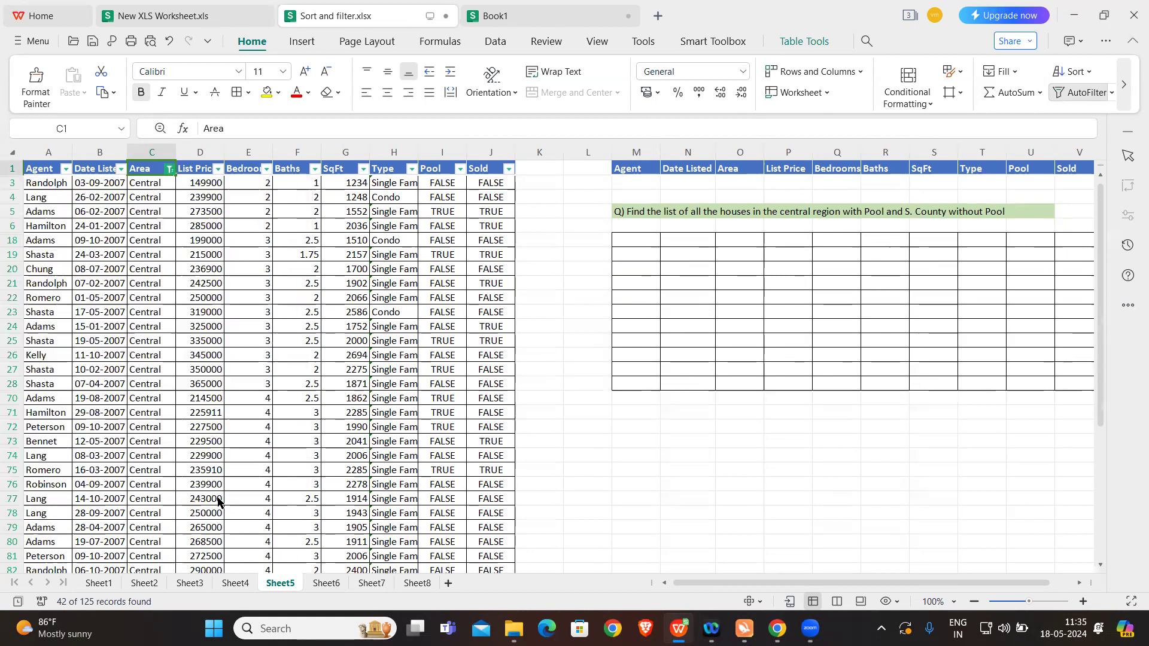
Step: Examine the Pool column's filter values without applying a filter, and compare the Area and Pool entries in row 3
{"action": "left_click", "coordinate": [460, 170]}
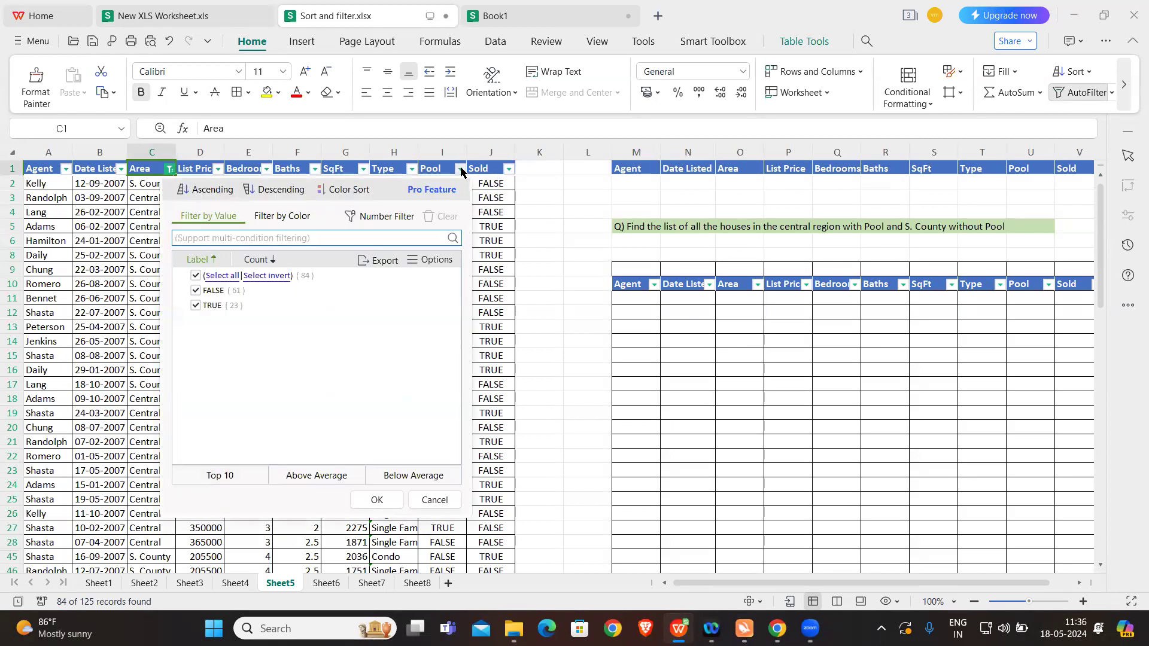
{"action": "left_click", "coordinate": [435, 501]}
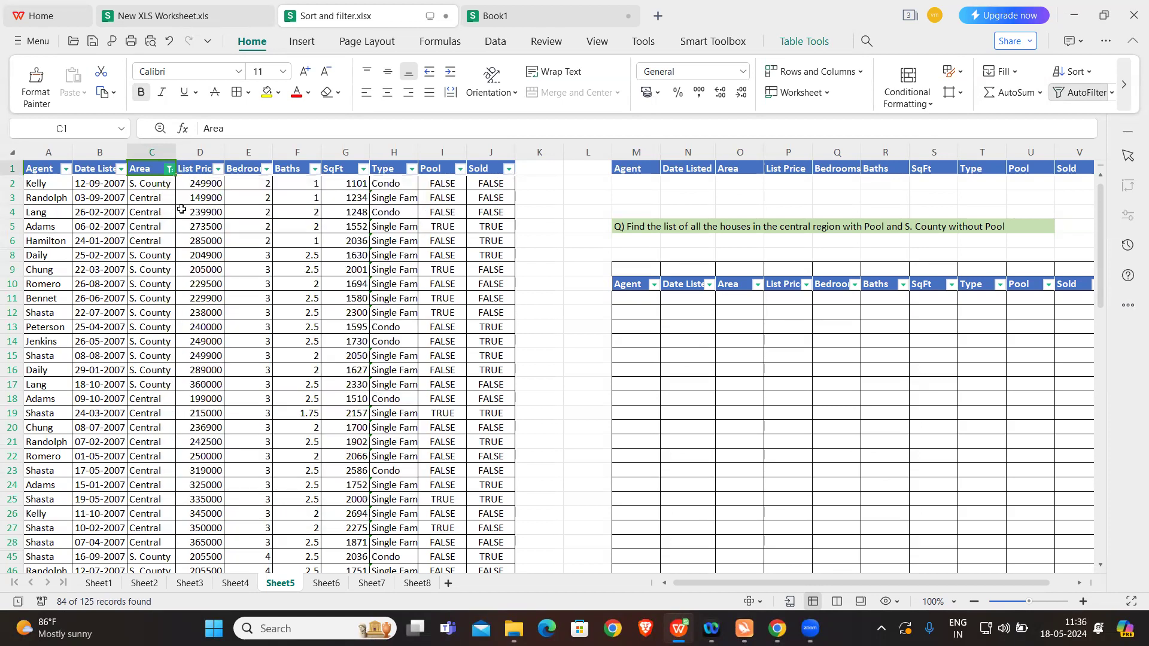
{"action": "left_click", "coordinate": [159, 200]}
{"action": "left_click", "coordinate": [444, 198]}
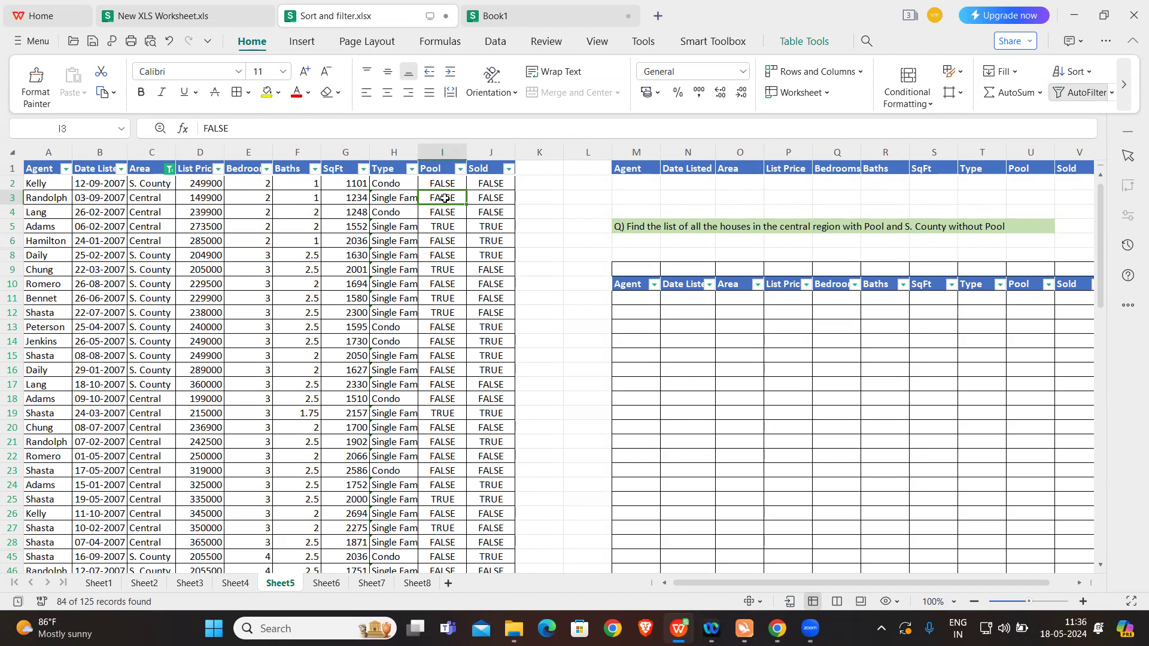
Step: Reset the Area column's filter to include all areas
{"action": "left_click", "coordinate": [170, 171]}
{"action": "left_click", "coordinate": [37, 276]}
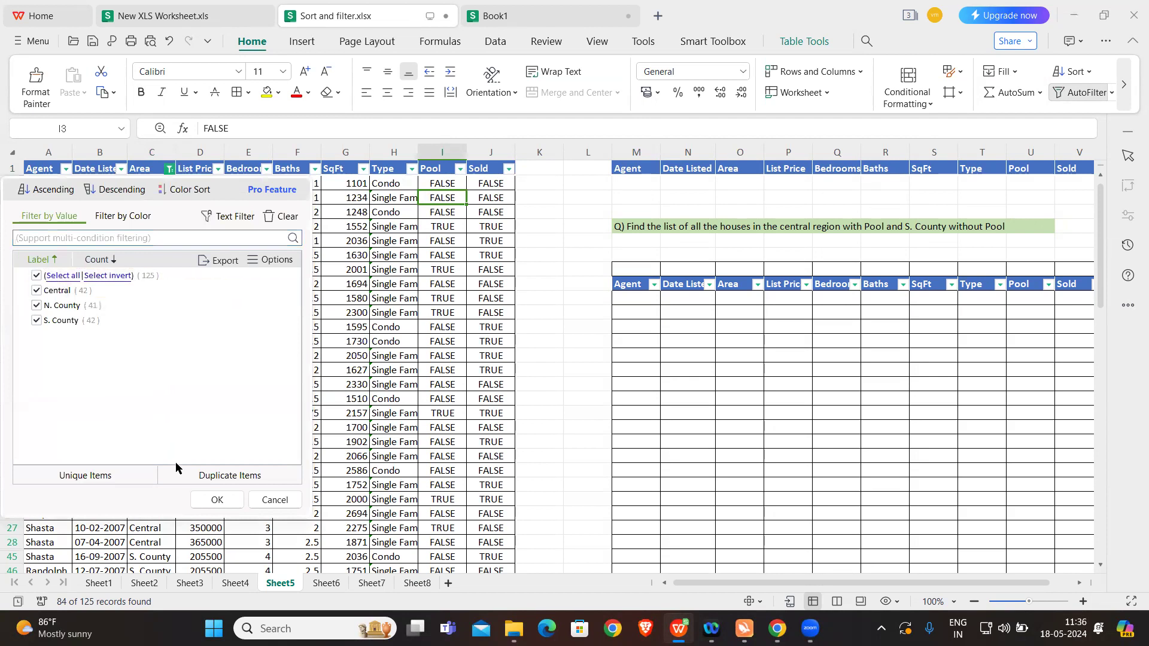
{"action": "left_click", "coordinate": [216, 500]}
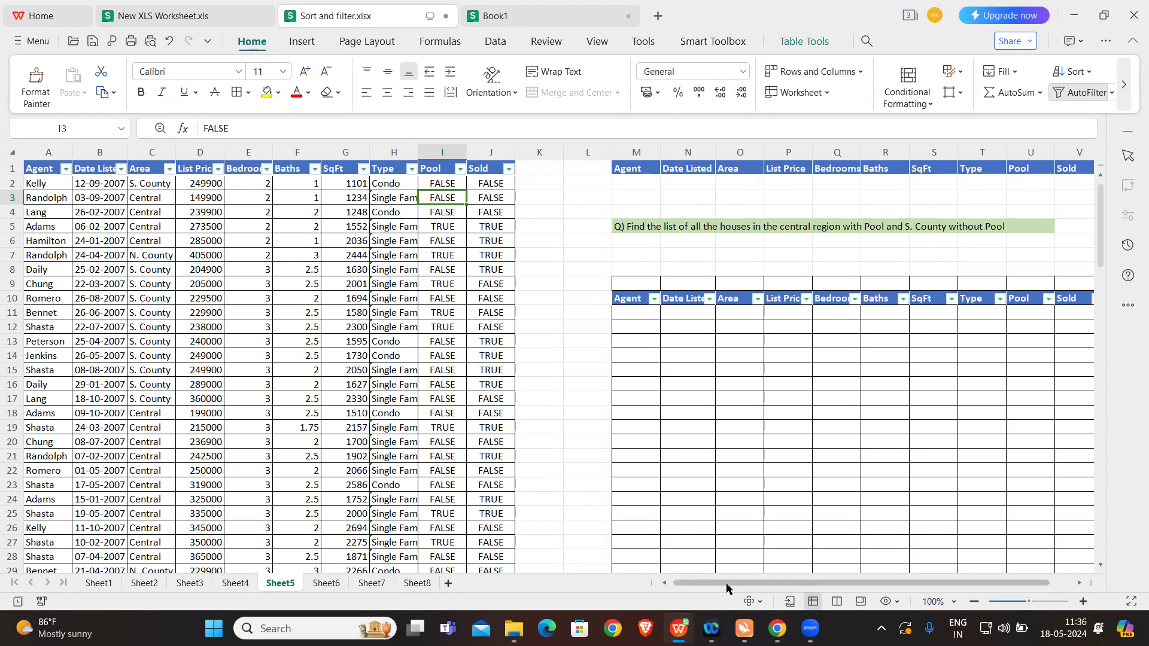
Step: Enter the first criteria row beneath the header in M1:V1, with Central under Area in O2 and TRUE under Pool in U2
{"action": "left_click_drag", "start_coordinate": [727, 584], "coordinate": [780, 585]}
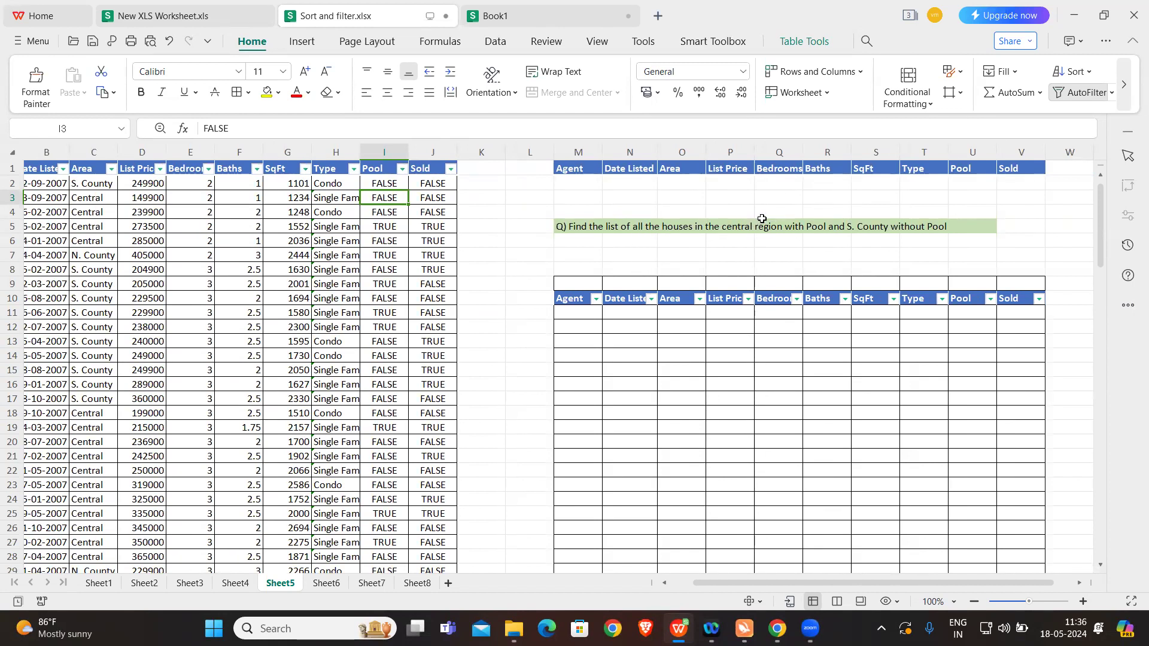
{"action": "left_click", "coordinate": [670, 181]}
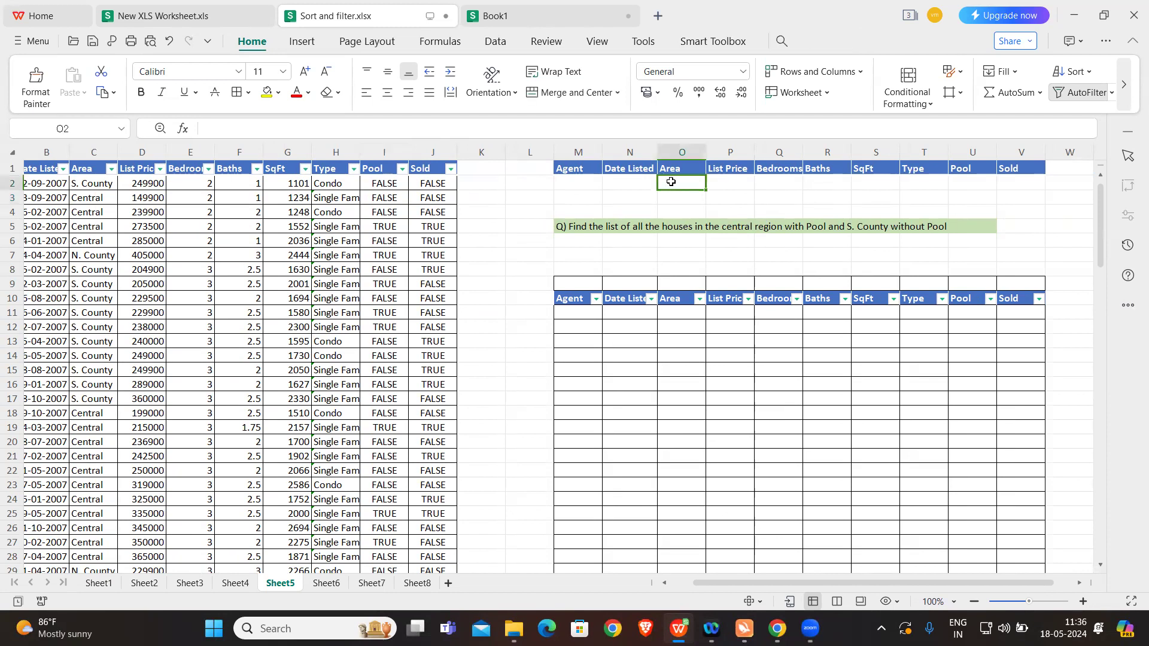
{"action": "type", "text": "Central"}
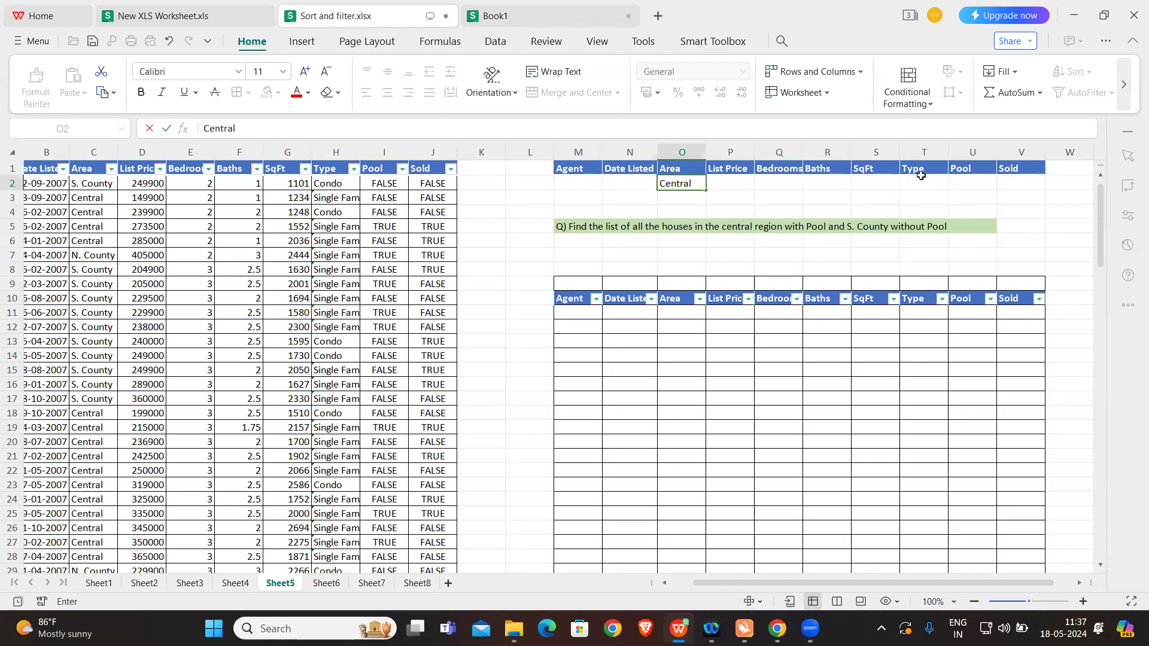
{"action": "left_click", "coordinate": [958, 177]}
{"action": "key", "text": "Caps_Lock"}
{"action": "type", "text": "TRUE"}
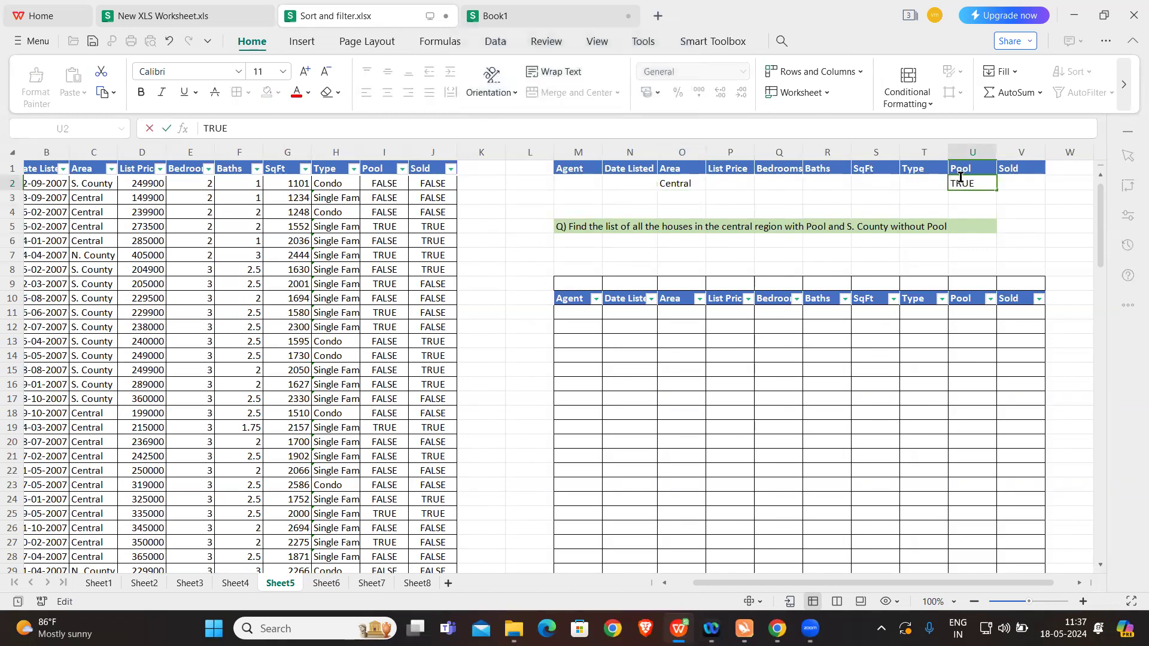
{"action": "key", "text": "Caps_Lock"}
{"action": "left_click", "coordinate": [743, 195]}
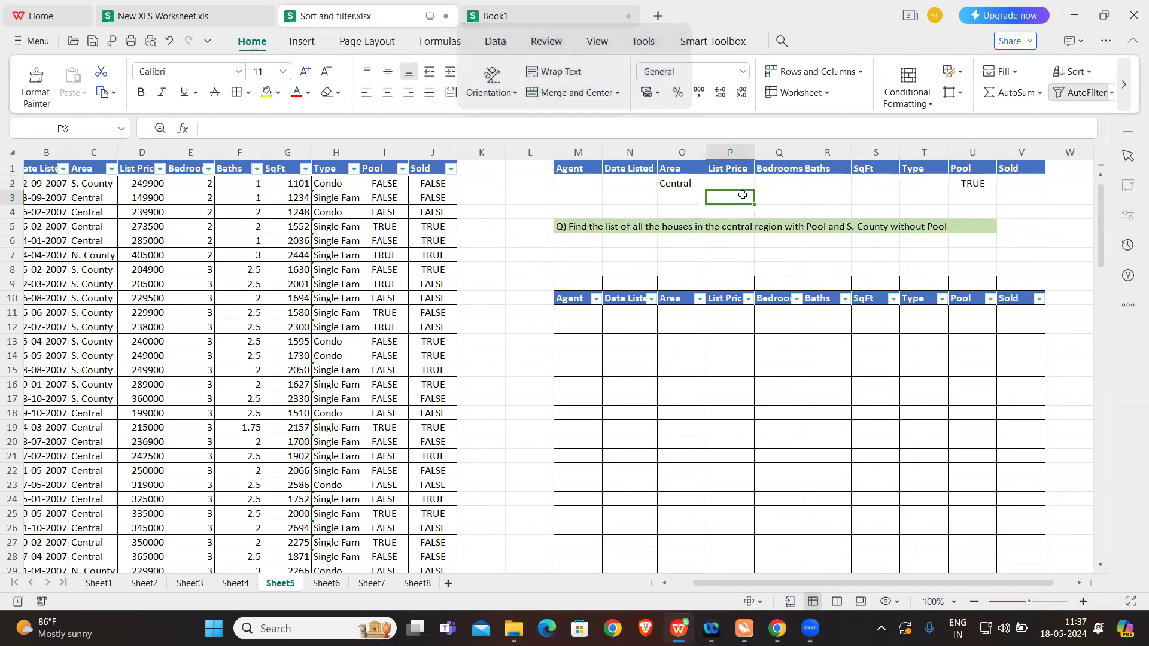
Step: Enter the second criteria row with S. County under Area in O3 and FALSE under Pool in U3
{"action": "left_click", "coordinate": [673, 194]}
{"action": "type", "text": "S"}
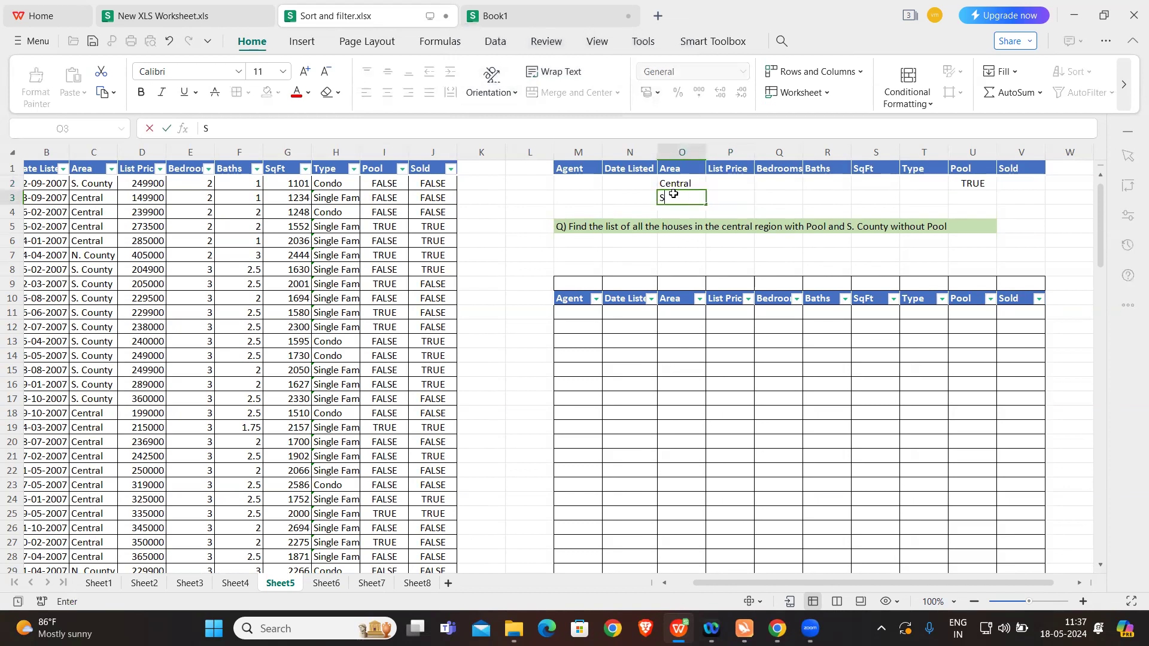
{"action": "type", "text": ". County"}
{"action": "key", "text": "Tab"}
{"action": "key", "text": "Tab"}
{"action": "key", "text": "Tab"}
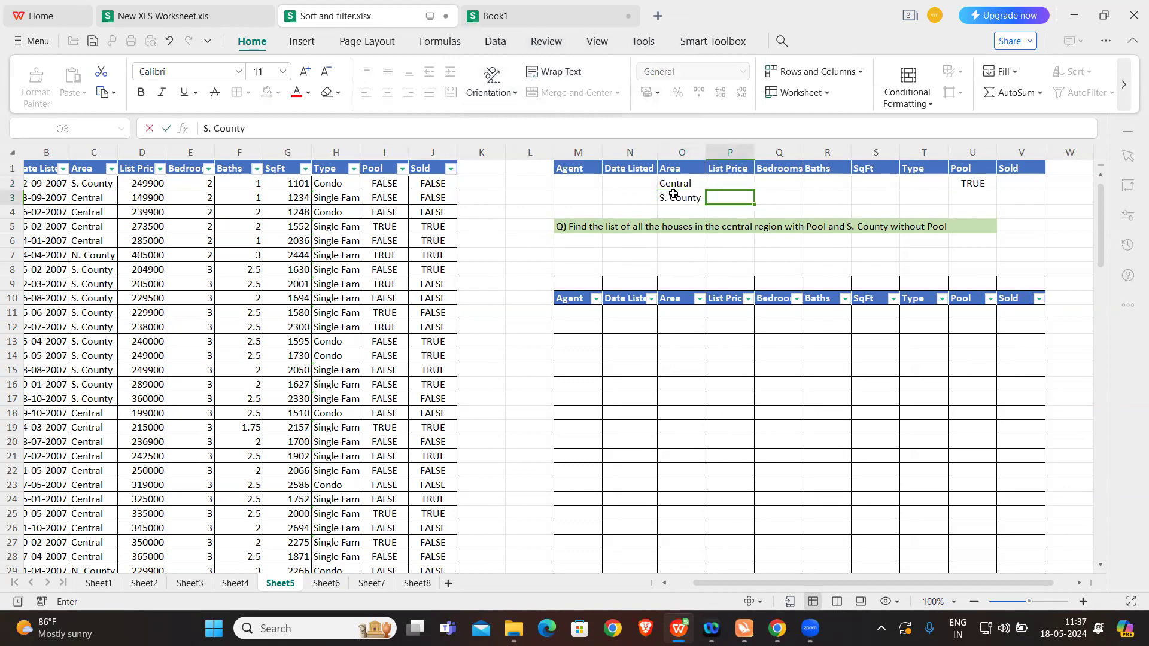
{"action": "key", "text": "Tab"}
{"action": "key", "text": "Tab"}
{"action": "key", "text": "Tab"}
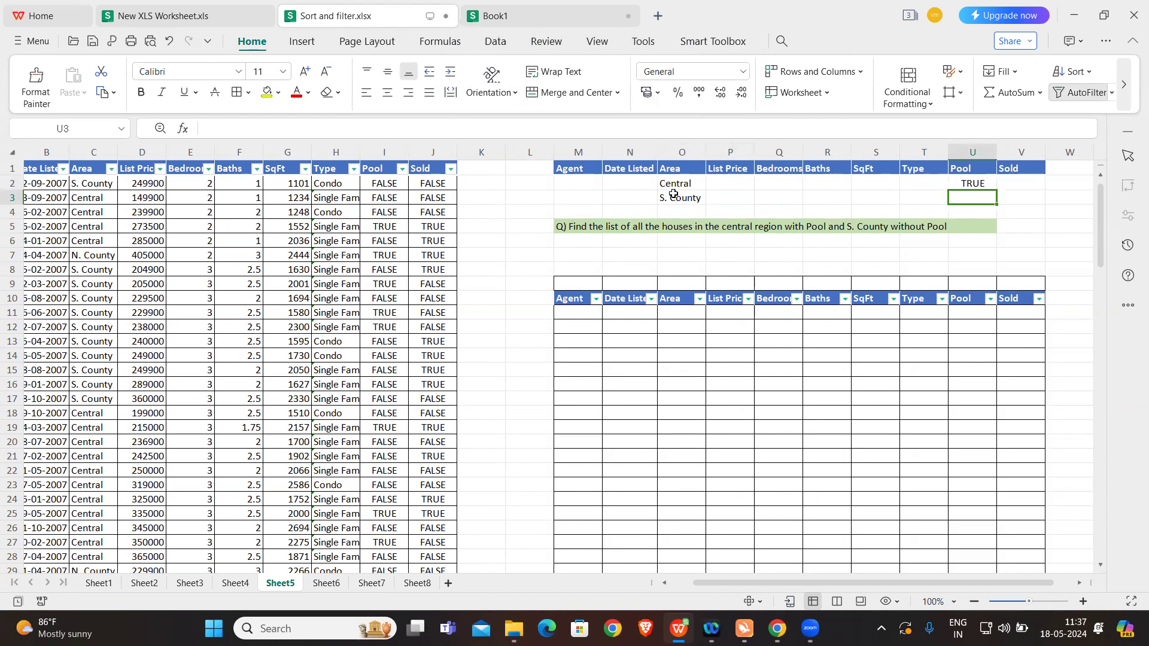
{"action": "key", "text": "Caps_Lock"}
{"action": "type", "text": "FALSE"}
{"action": "key", "text": "Caps_Lock"}
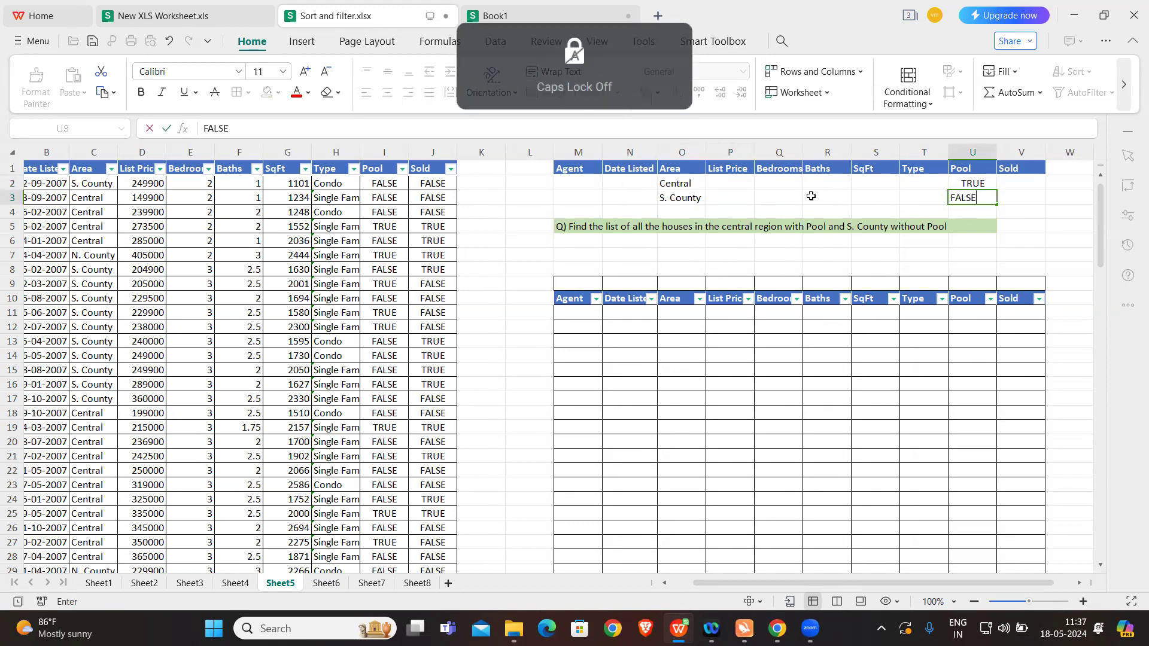
{"action": "left_click", "coordinate": [824, 195]}
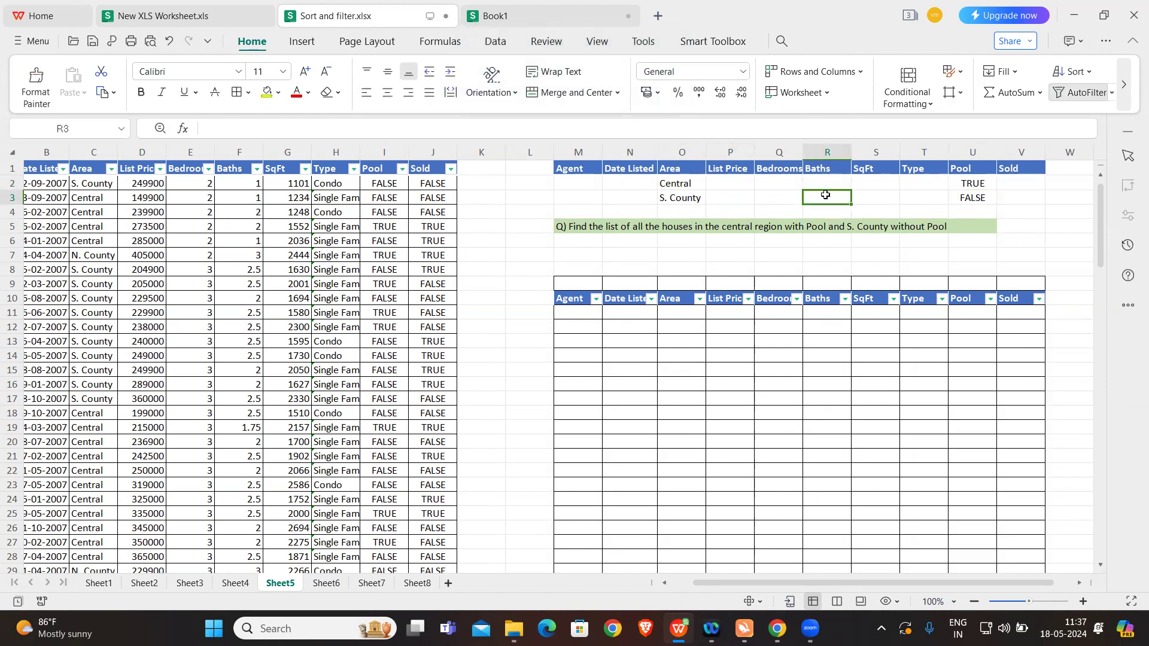
Step: Open the Advanced Filter for the property table and set it to copy the results to another location
{"action": "scroll", "coordinate": [667, 392], "scroll_direction": "down", "scroll_amount": 1}
{"action": "scroll", "coordinate": [668, 394], "scroll_direction": "up", "scroll_amount": 1}
{"action": "left_click", "coordinate": [495, 43]}
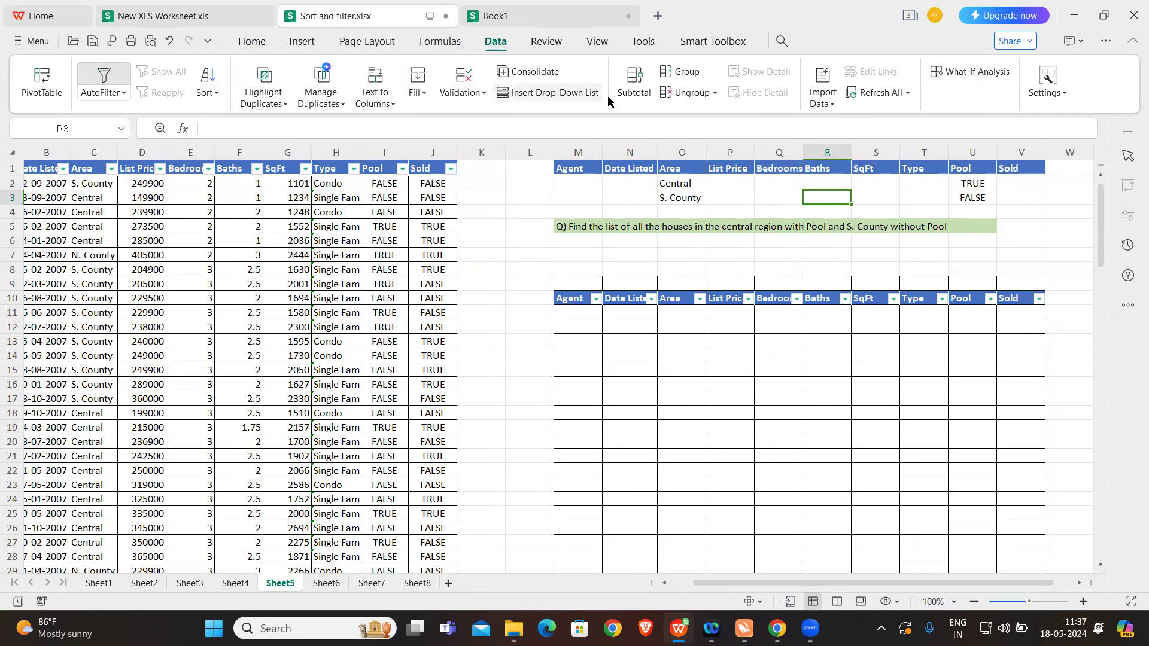
{"action": "left_click", "coordinate": [623, 272]}
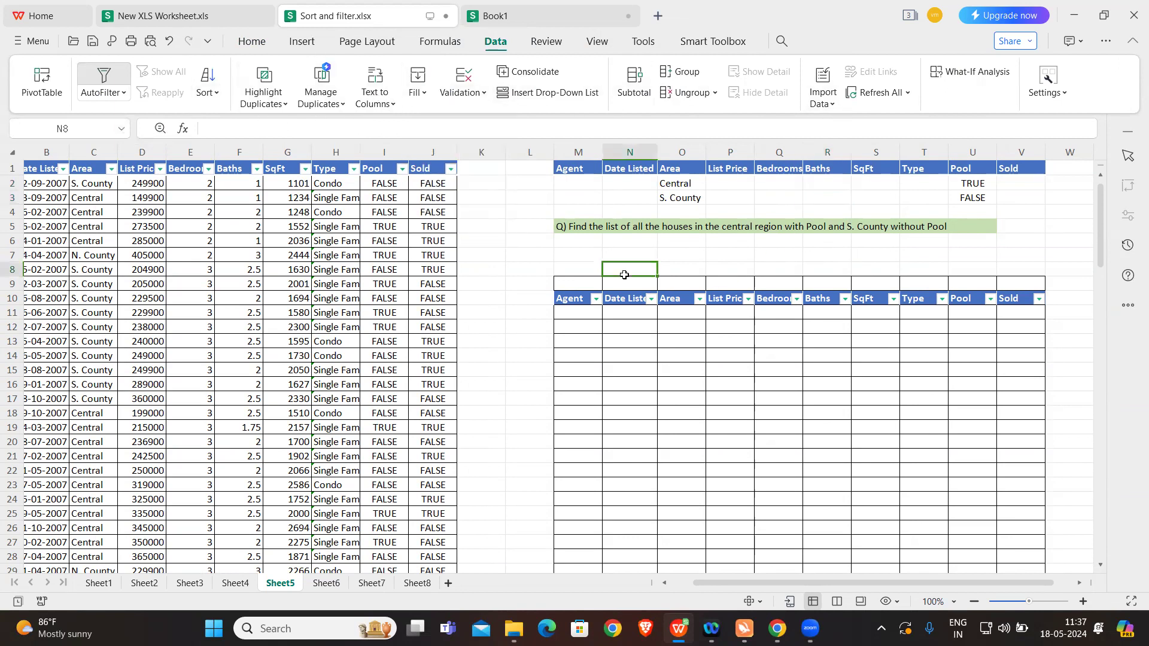
{"action": "left_click", "coordinate": [378, 284]}
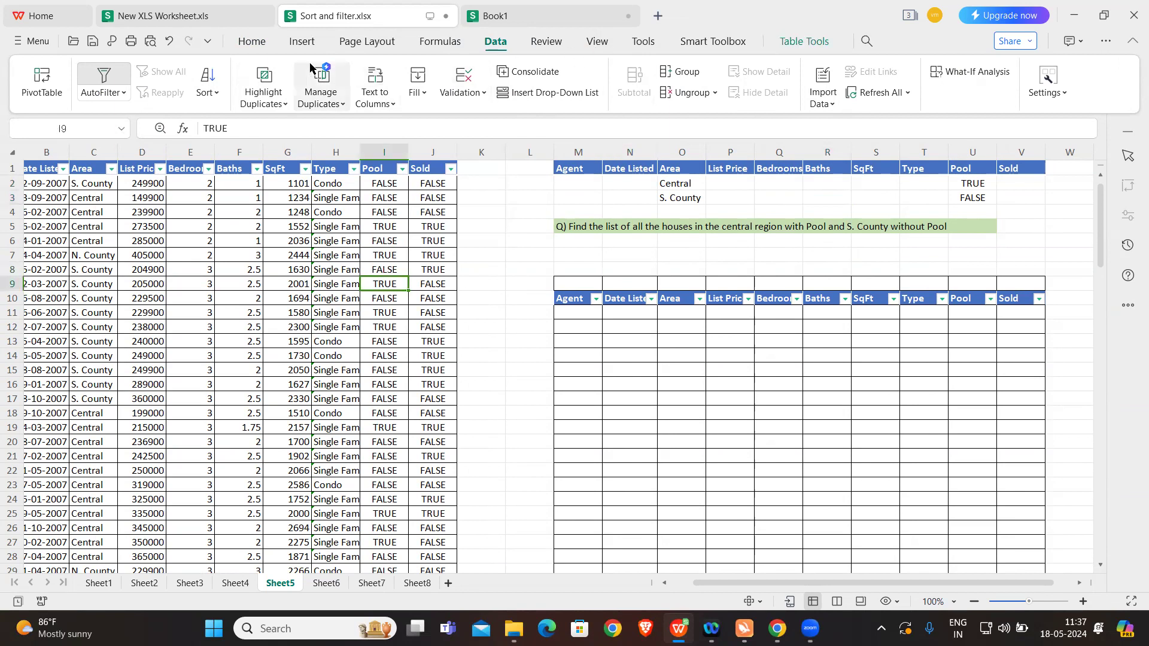
{"action": "left_click", "coordinate": [258, 48]}
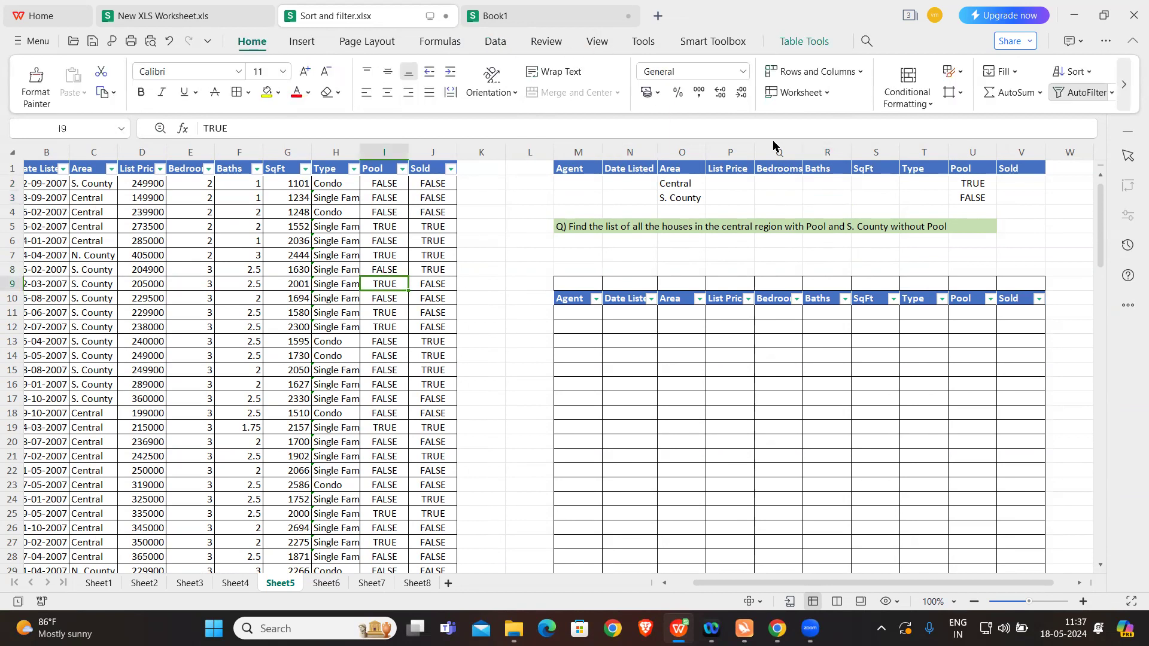
{"action": "left_click", "coordinate": [382, 43]}
{"action": "left_click", "coordinate": [444, 46]}
{"action": "left_click", "coordinate": [495, 43]}
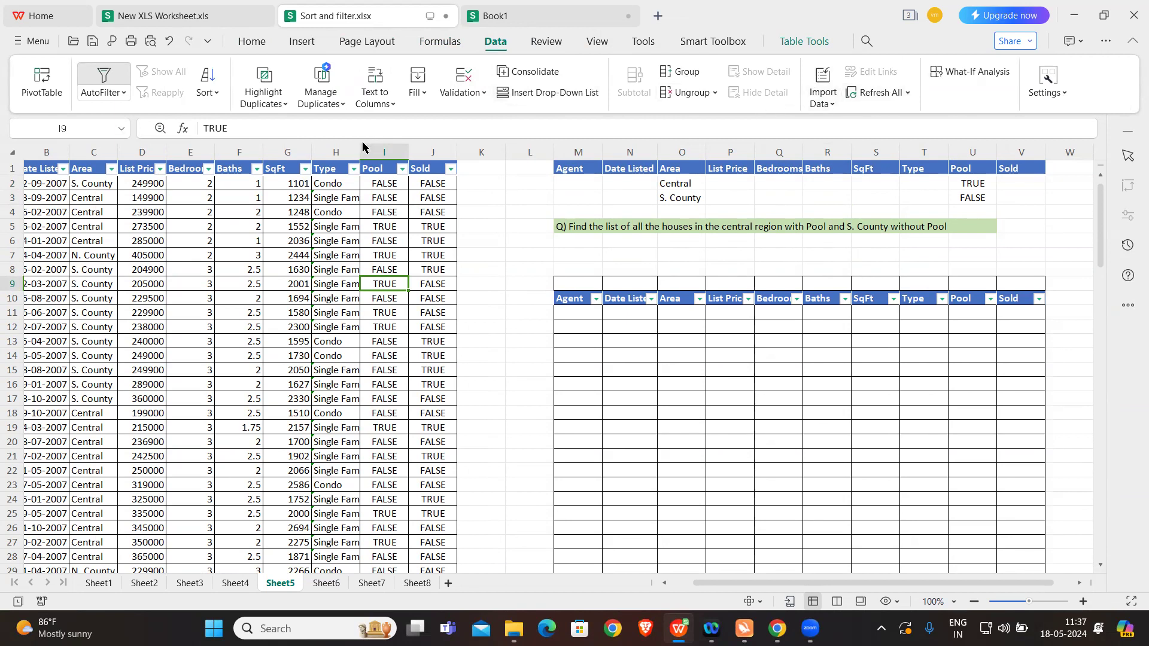
{"action": "left_click", "coordinate": [122, 95]}
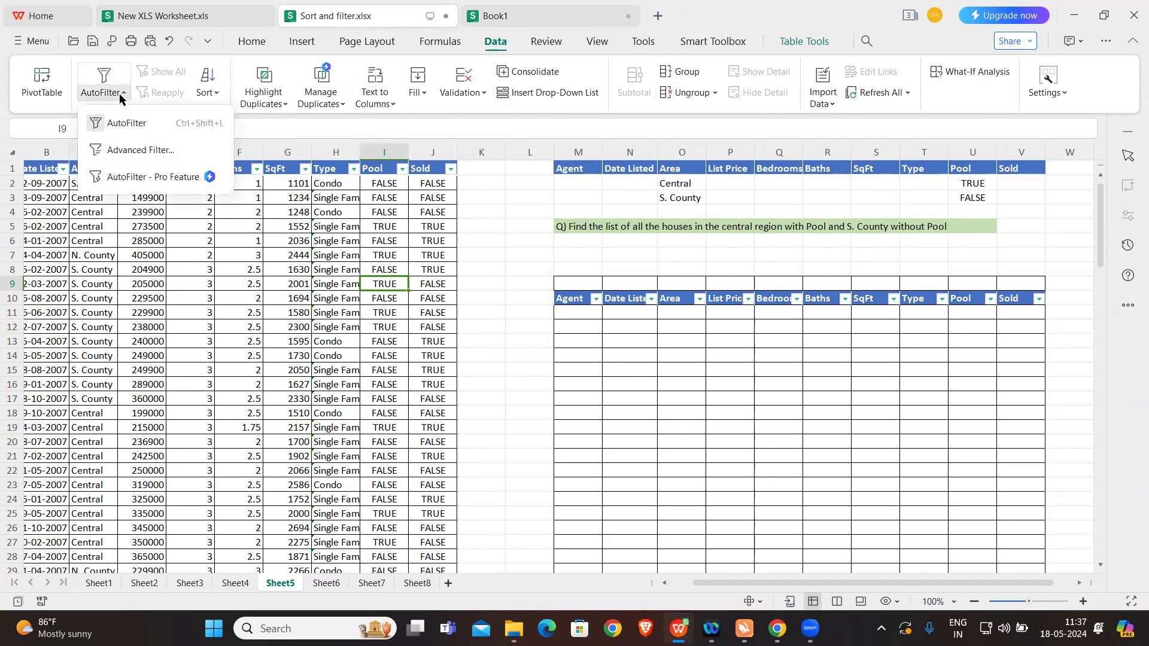
{"action": "left_click", "coordinate": [138, 151]}
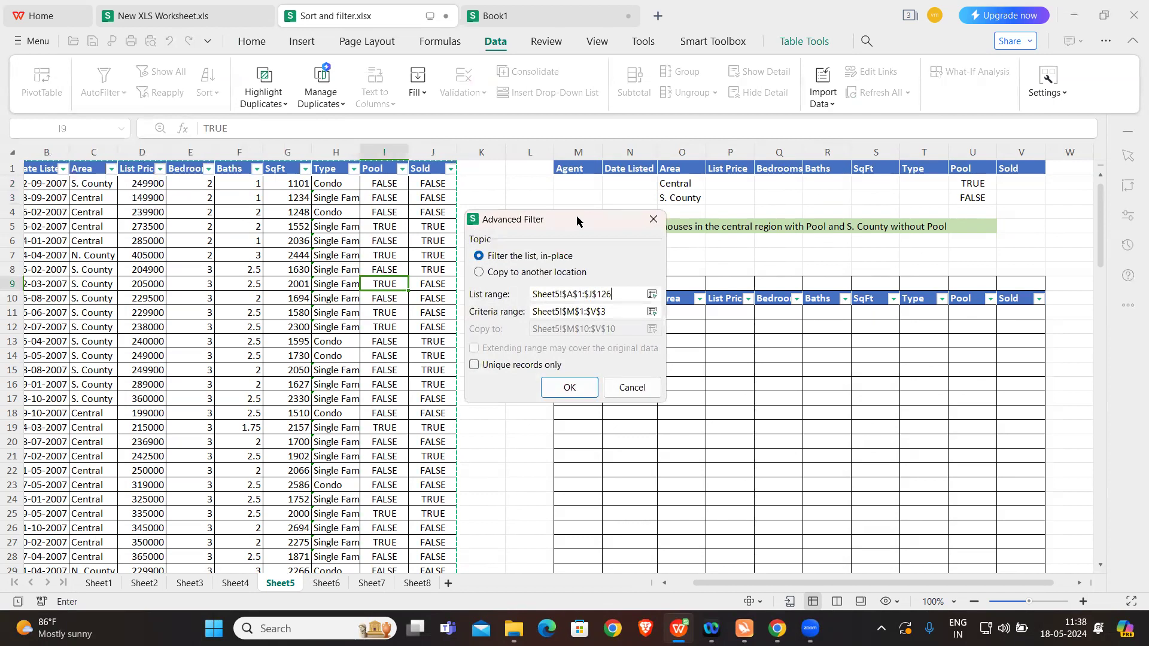
{"action": "left_click_drag", "start_coordinate": [577, 221], "coordinate": [609, 176]}
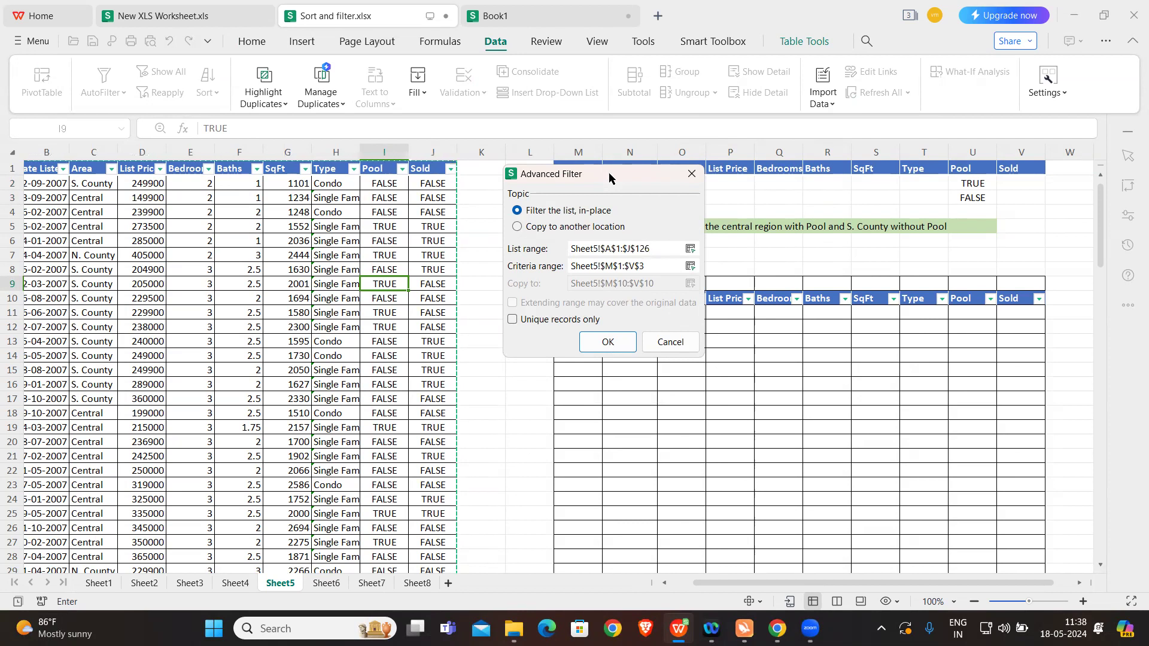
{"action": "left_click", "coordinate": [517, 227]}
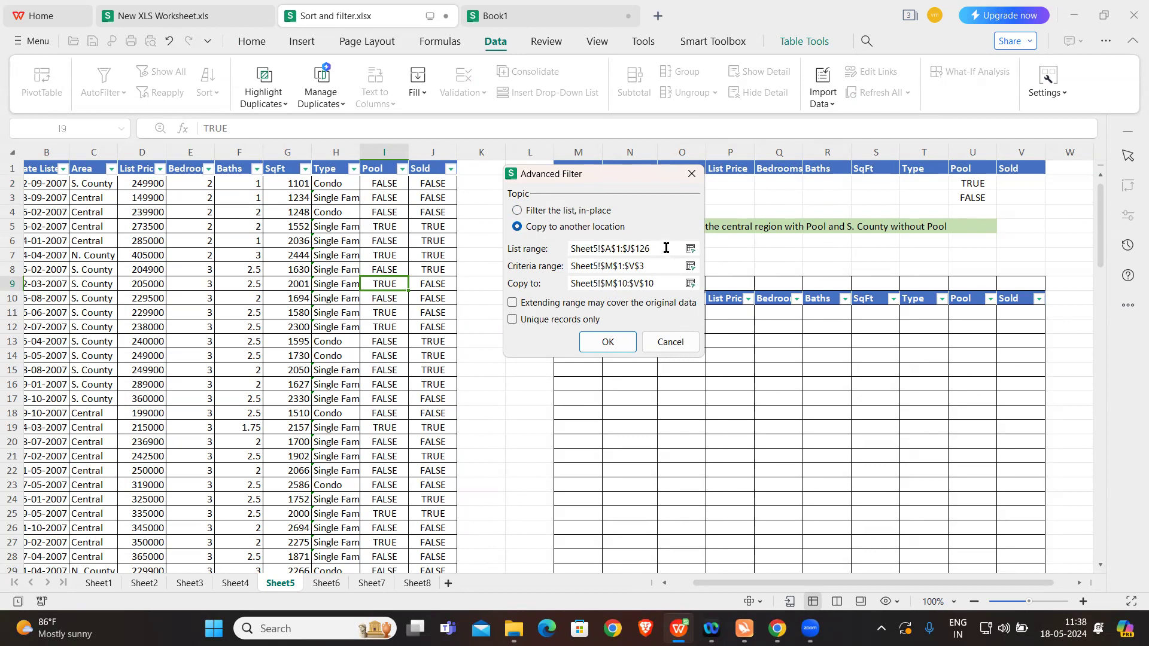
Step: Check the list range Sheet5!$A$1:$J$126 against the extent of the property table, from its header to its last row
{"action": "left_click_drag", "start_coordinate": [660, 248], "coordinate": [568, 248]}
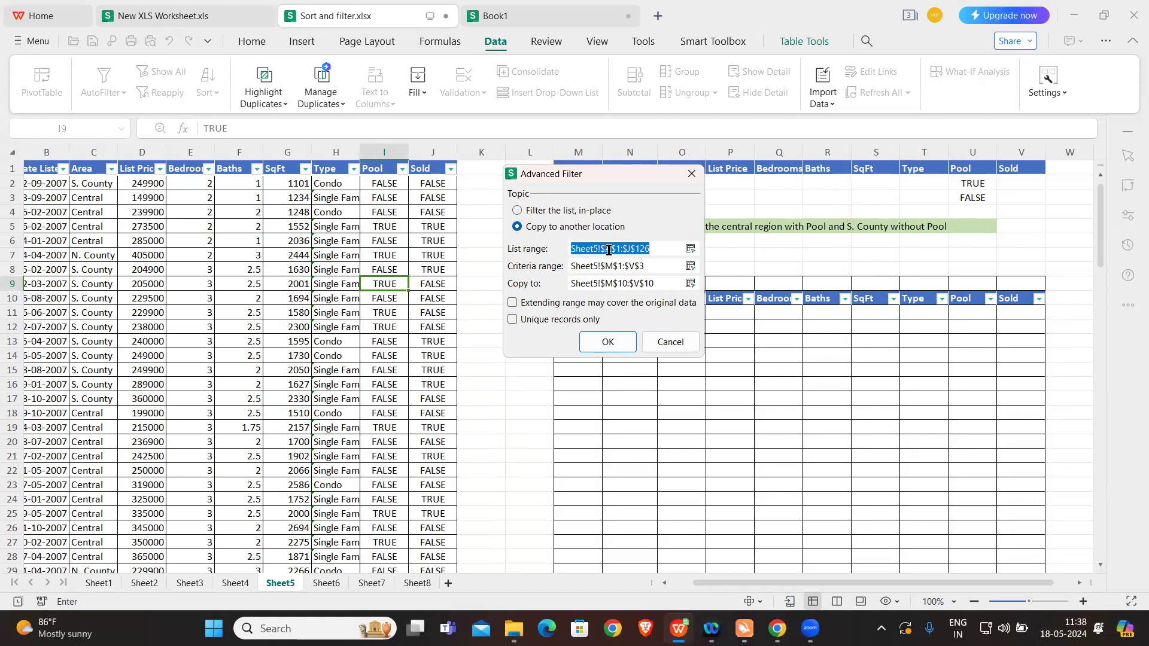
{"action": "left_click", "coordinate": [621, 248]}
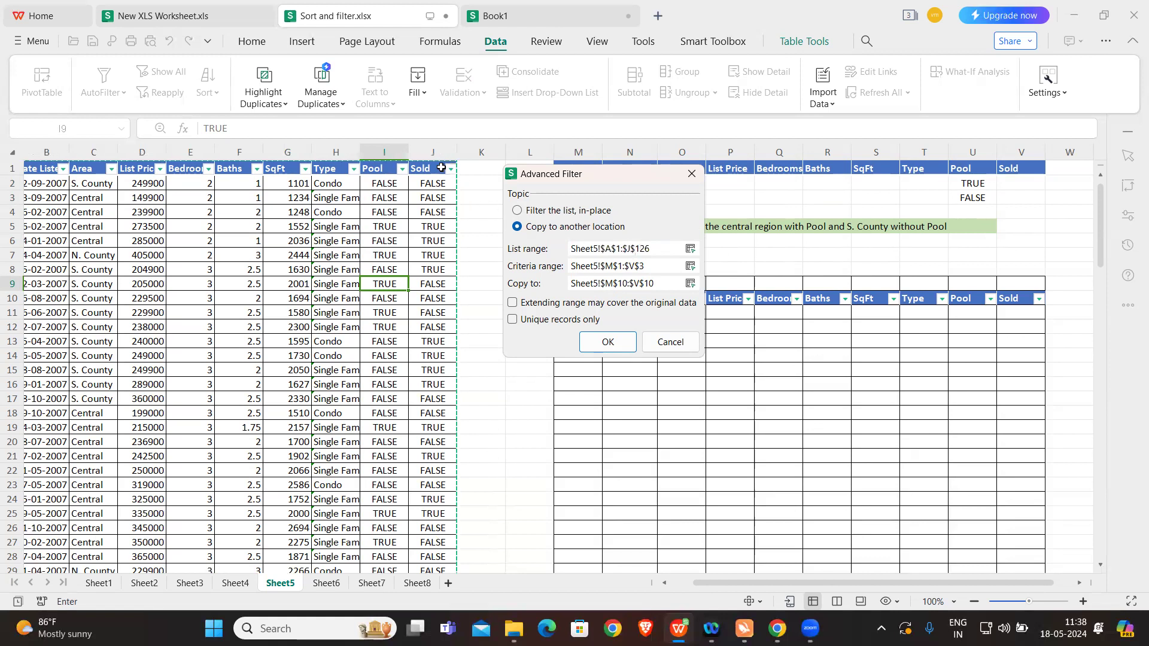
{"action": "scroll", "coordinate": [409, 308], "scroll_direction": "down", "scroll_amount": 20}
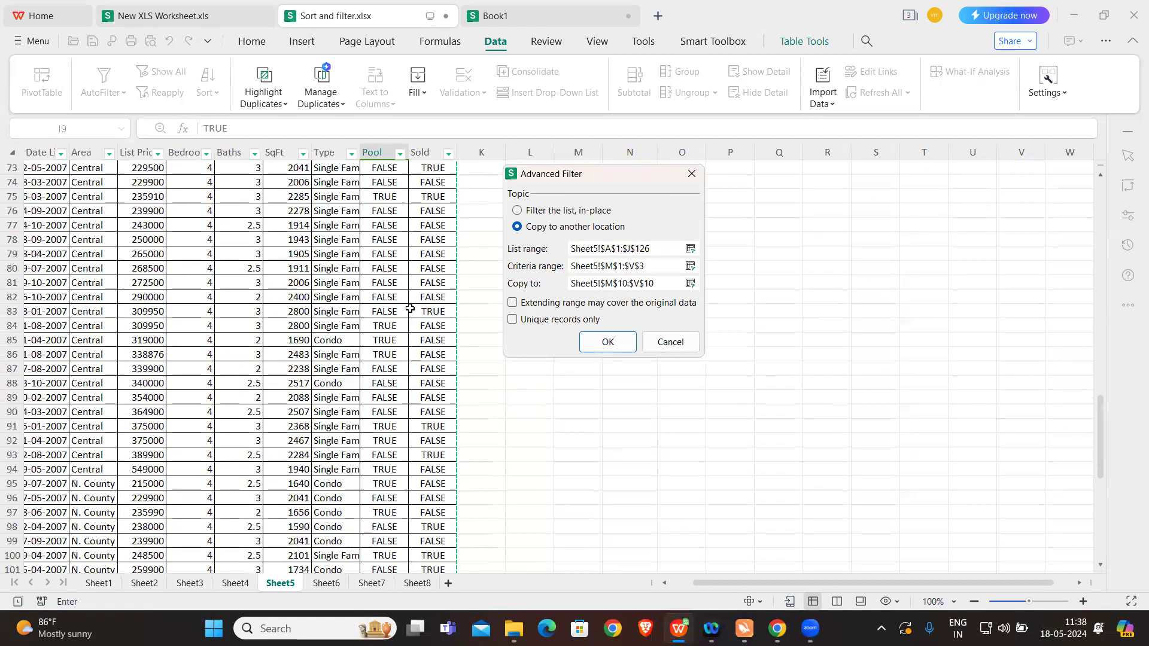
{"action": "scroll", "coordinate": [410, 308], "scroll_direction": "down", "scroll_amount": 7}
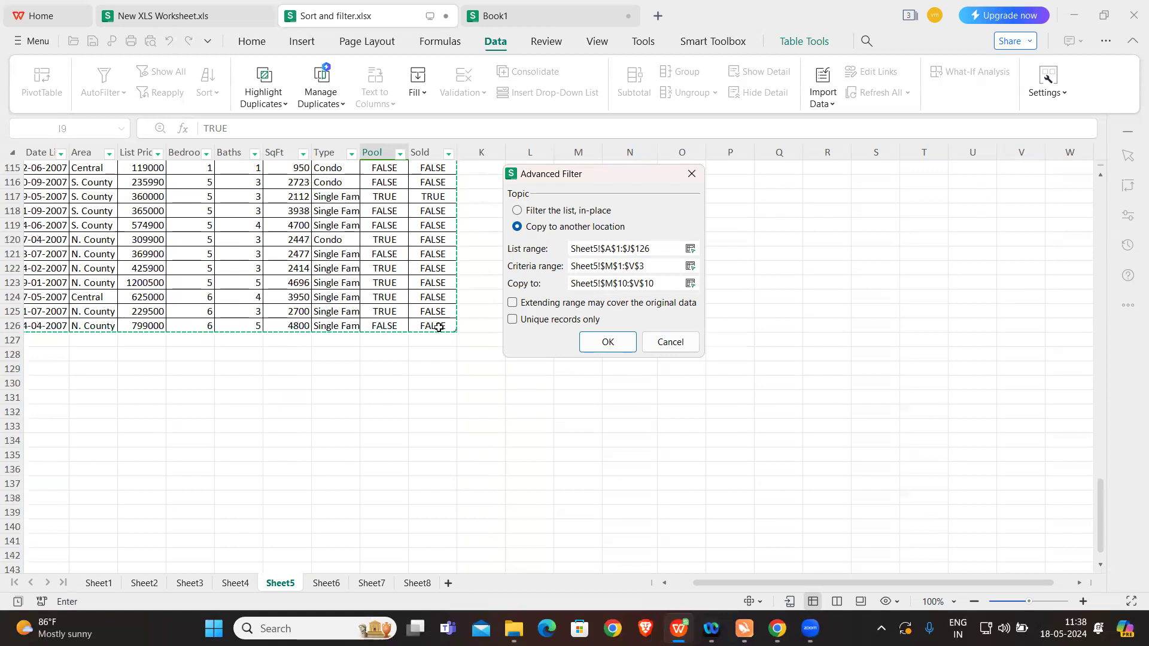
{"action": "scroll", "coordinate": [438, 327], "scroll_direction": "up", "scroll_amount": 20}
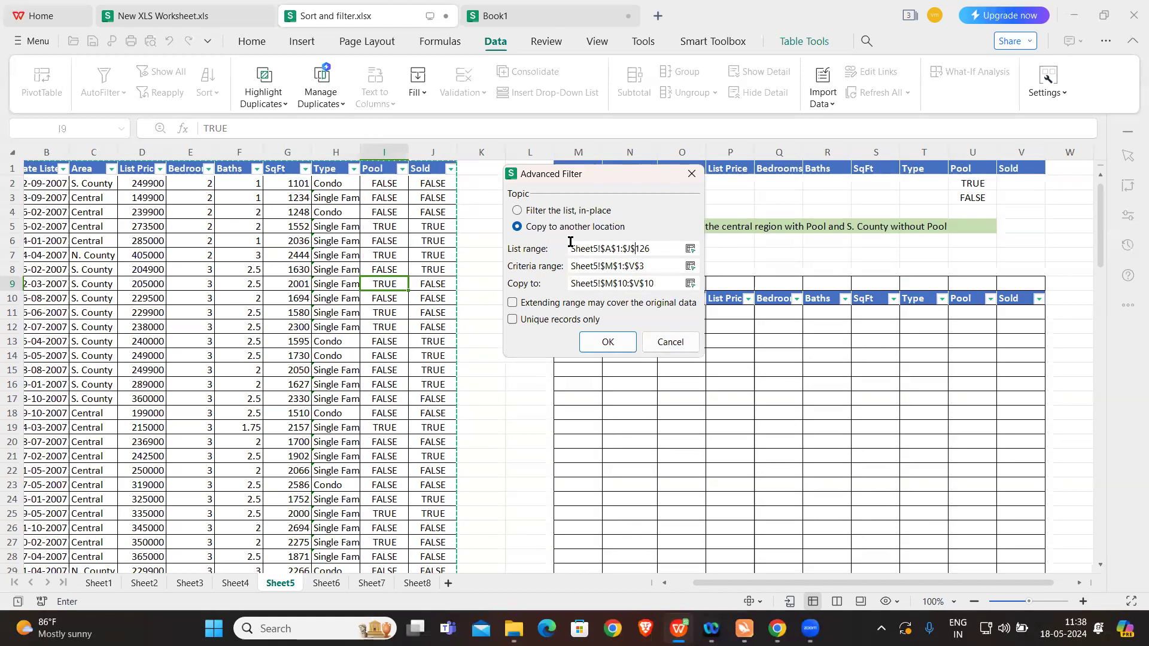
Step: Run the Advanced Filter with criteria range Sheet5!$M$1:$V$3, copying the matching rows to Sheet5!$M$10:$V$10
{"action": "left_click", "coordinate": [656, 266]}
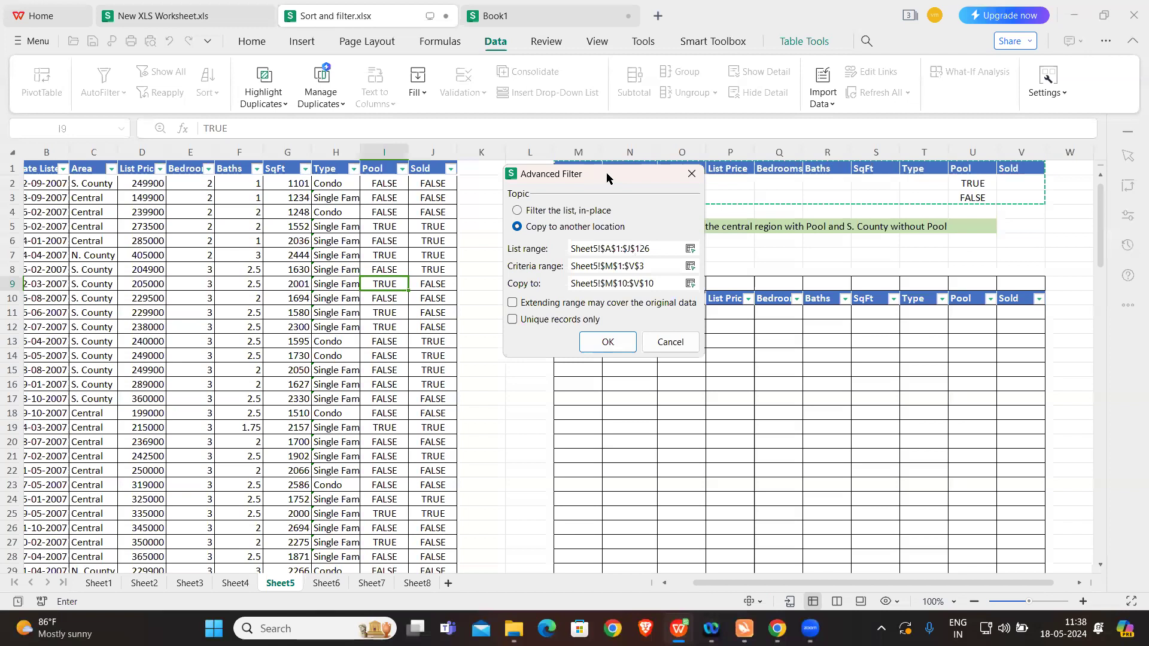
{"action": "left_click_drag", "start_coordinate": [594, 173], "coordinate": [387, 138]}
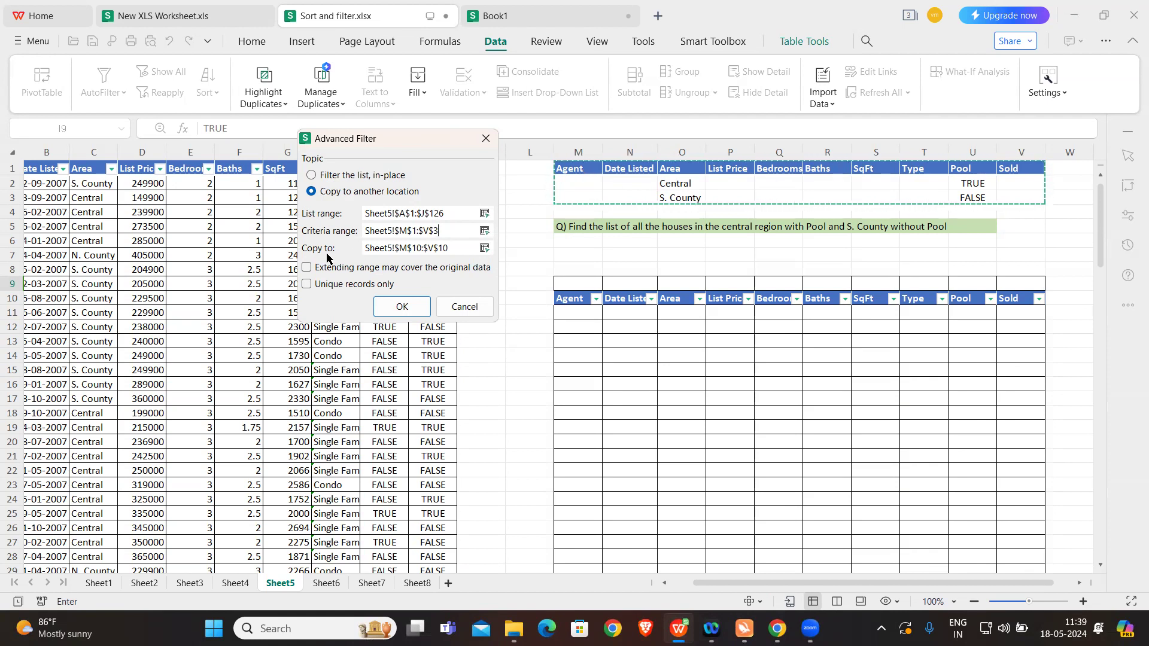
{"action": "left_click", "coordinate": [456, 250]}
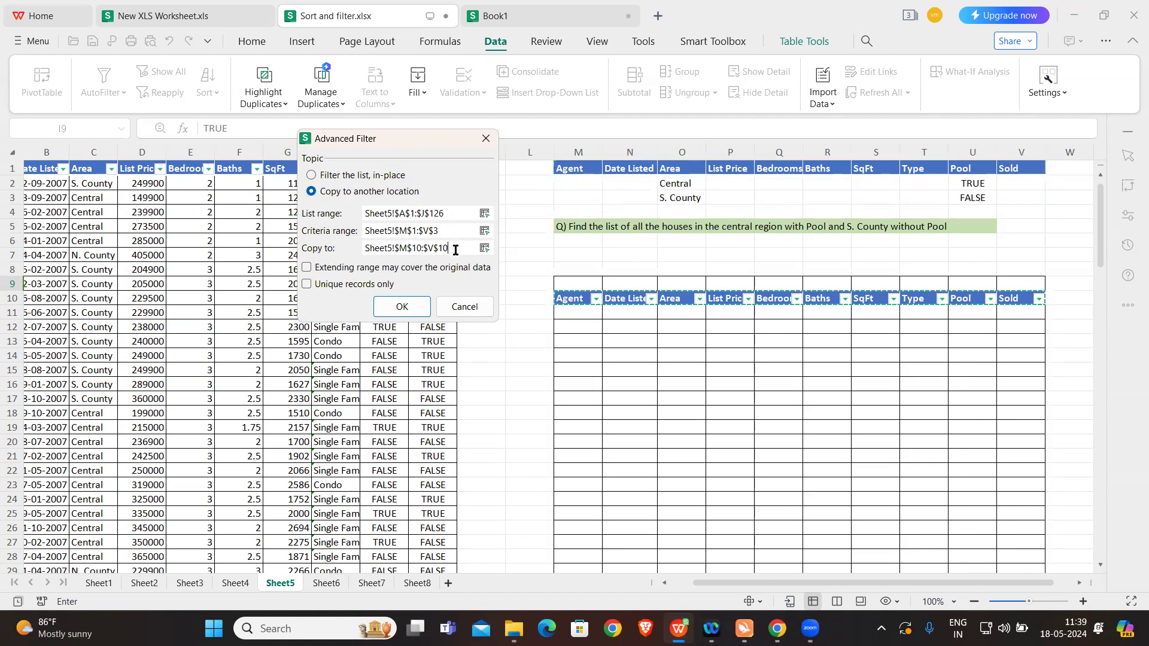
{"action": "triple_click", "coordinate": [455, 250]}
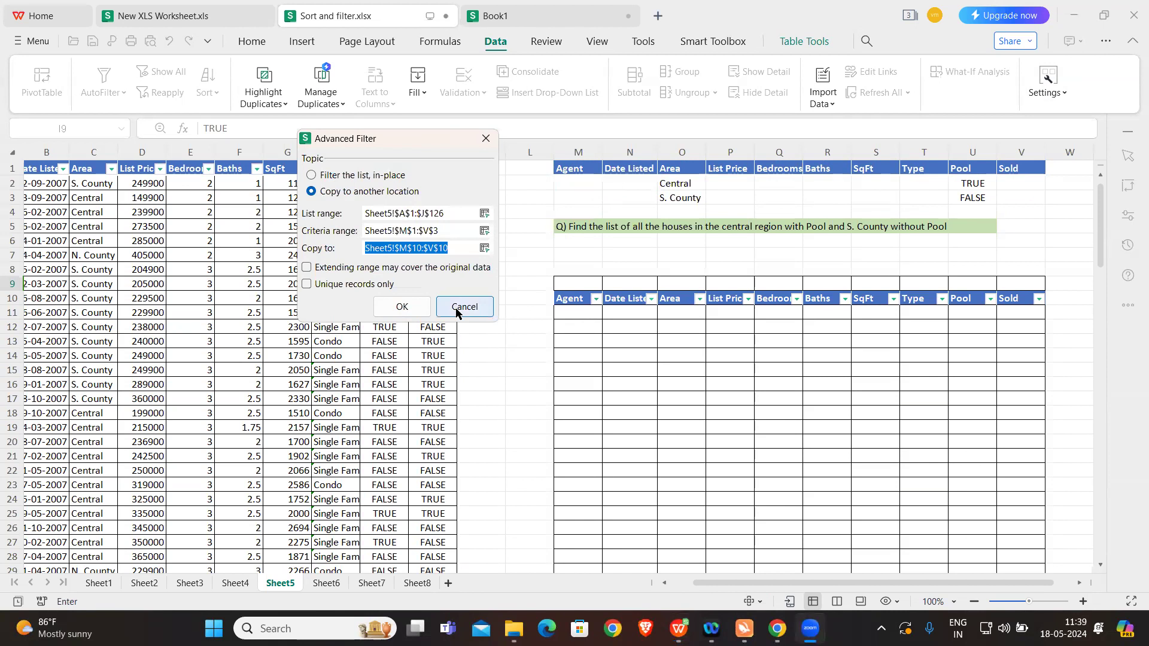
{"action": "left_click", "coordinate": [391, 307]}
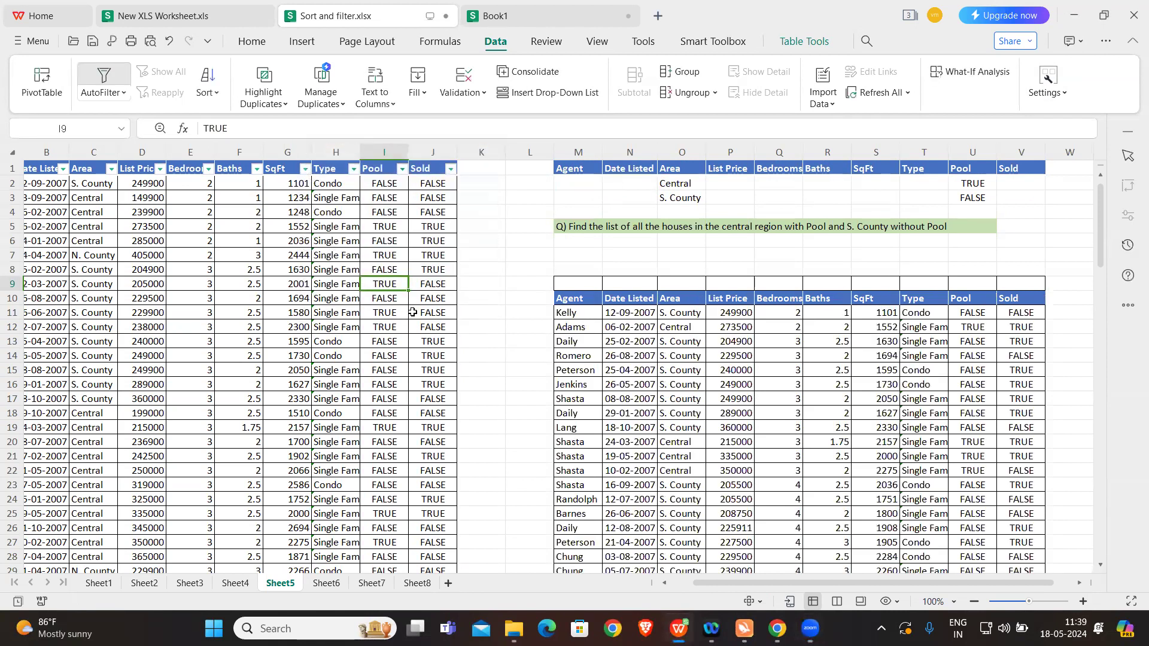
Step: Turn on AutoFilter for the header row of the extracted results table in row 10
{"action": "left_click", "coordinate": [722, 407]}
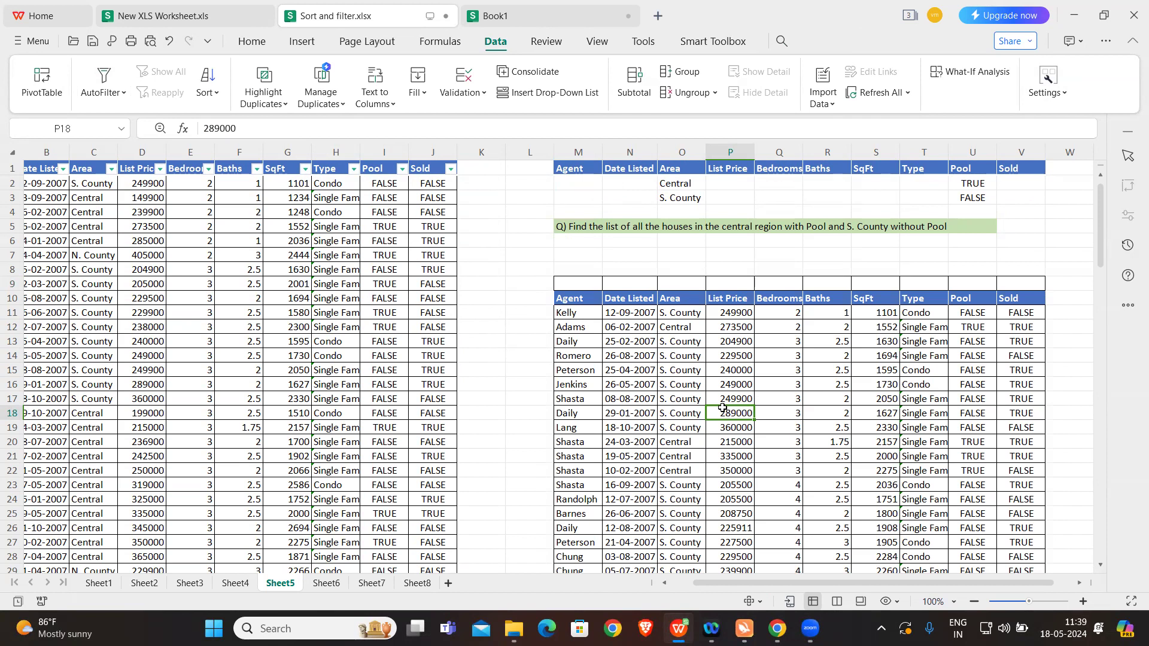
{"action": "left_click", "coordinate": [688, 296]}
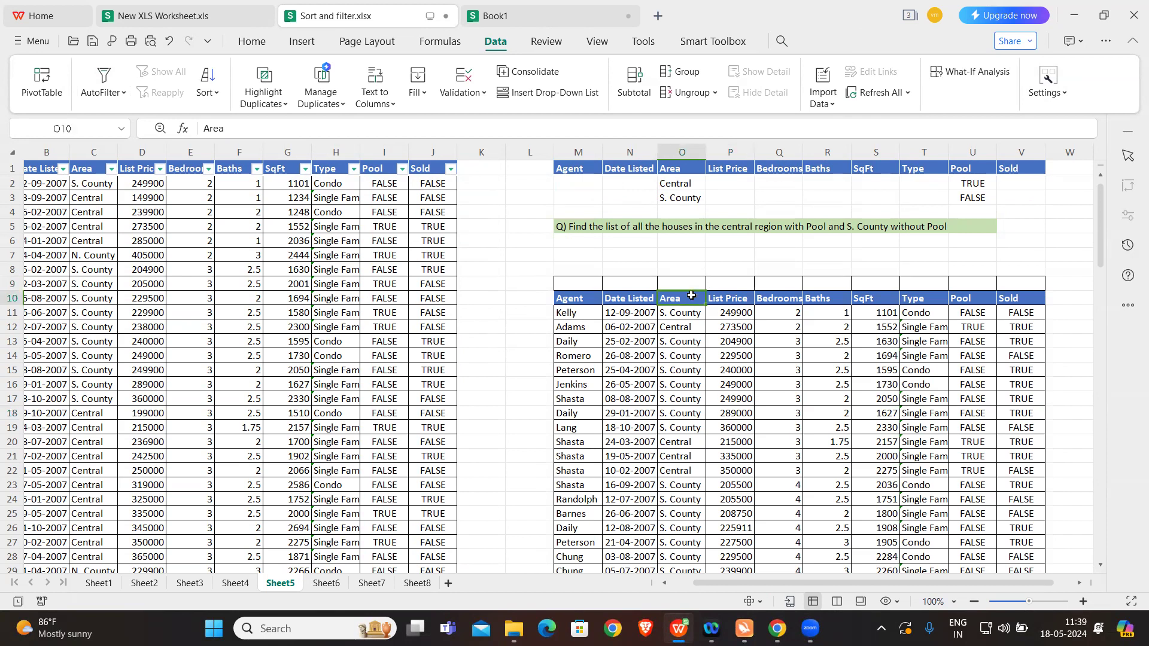
{"action": "left_click", "coordinate": [252, 41]}
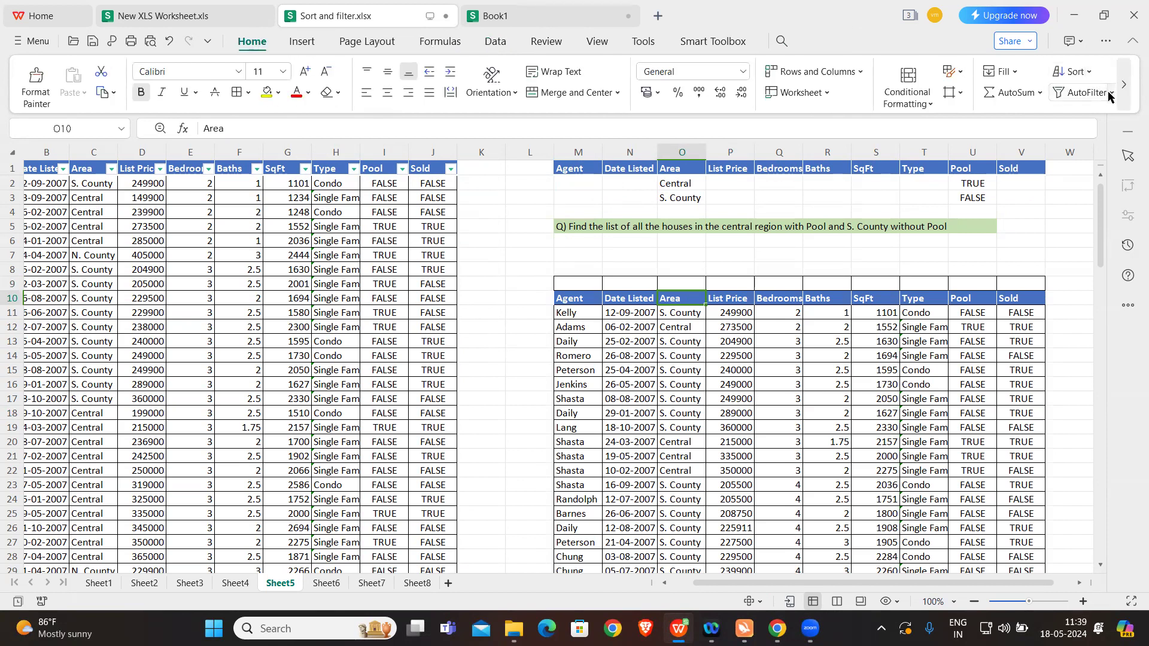
{"action": "left_click", "coordinate": [1110, 95]}
{"action": "left_click", "coordinate": [1020, 124]}
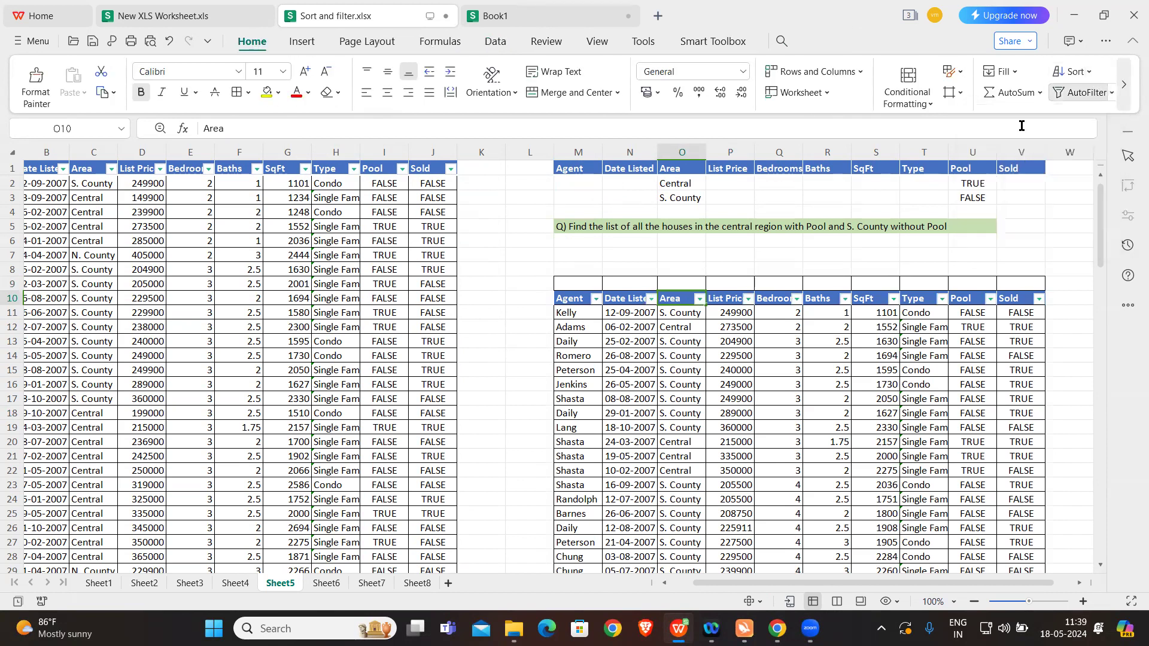
Step: Filter the results table's Area column to Central only and check the Pool values of those rows
{"action": "left_click", "coordinate": [699, 299]}
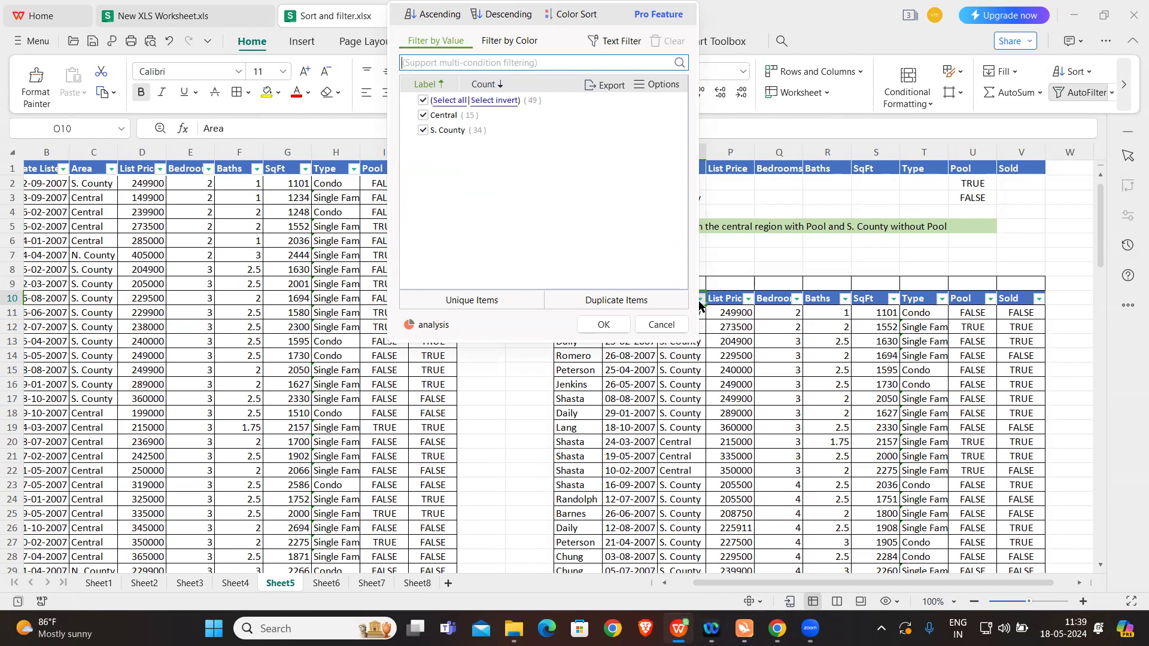
{"action": "left_click", "coordinate": [423, 100]}
{"action": "left_click", "coordinate": [423, 115]}
{"action": "left_click", "coordinate": [594, 323]}
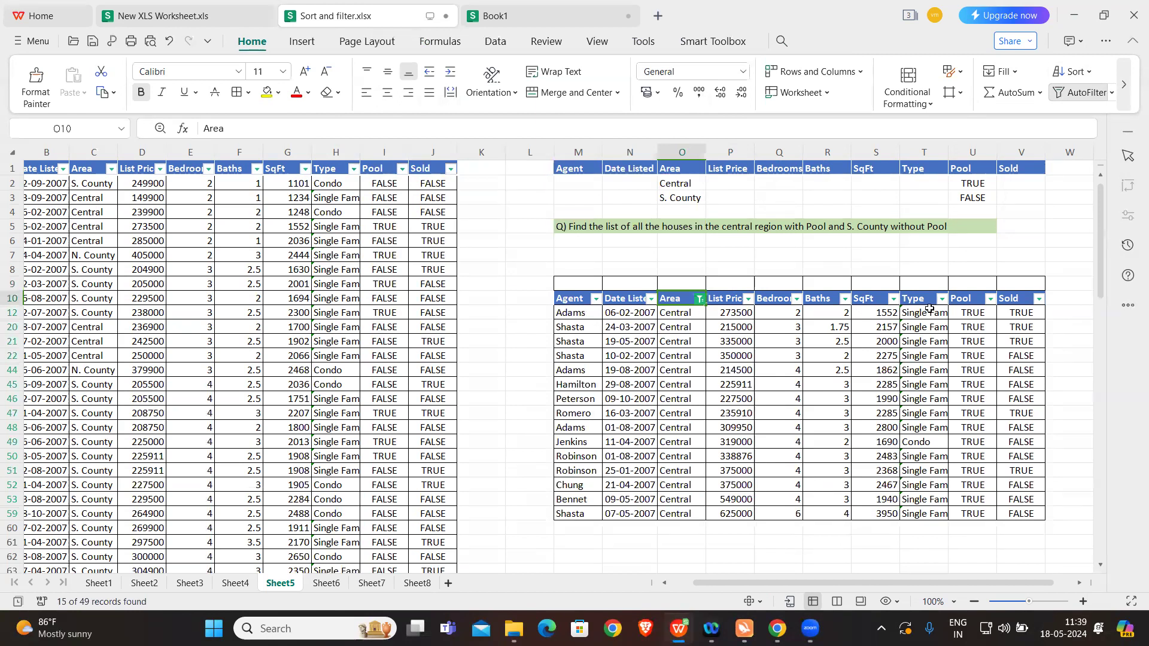
{"action": "left_click_drag", "start_coordinate": [966, 312], "coordinate": [967, 451]}
{"action": "left_click", "coordinate": [967, 452]}
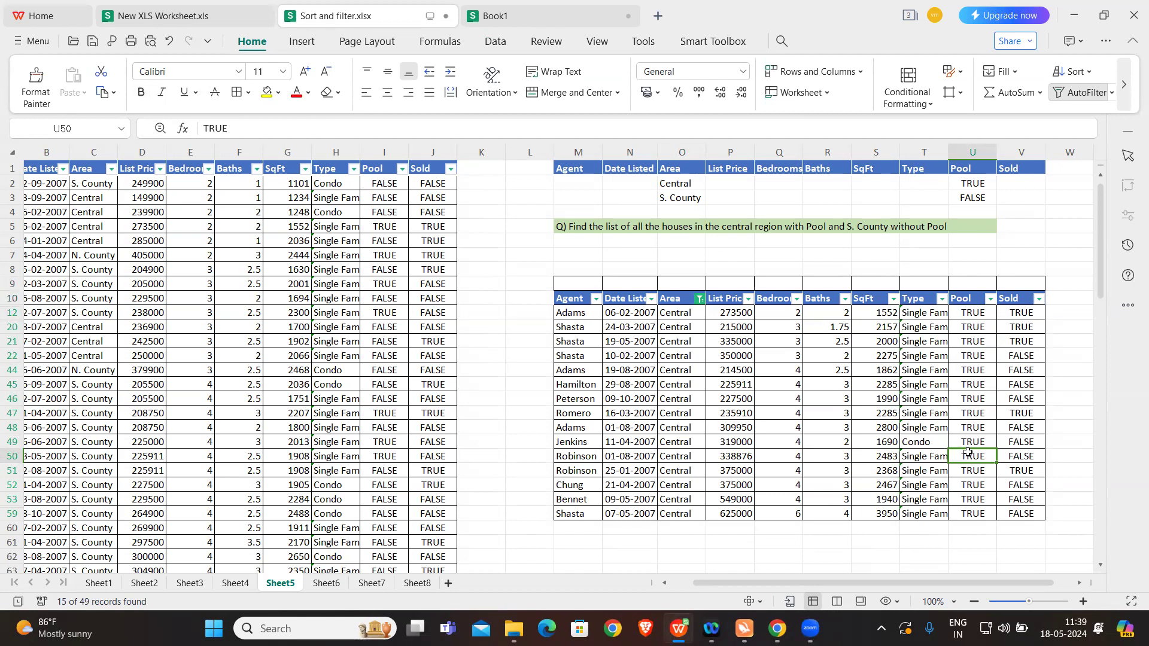
Step: Switch the results table's Area filter to S. County only and check the Pool values through the last row
{"action": "left_click", "coordinate": [701, 301]}
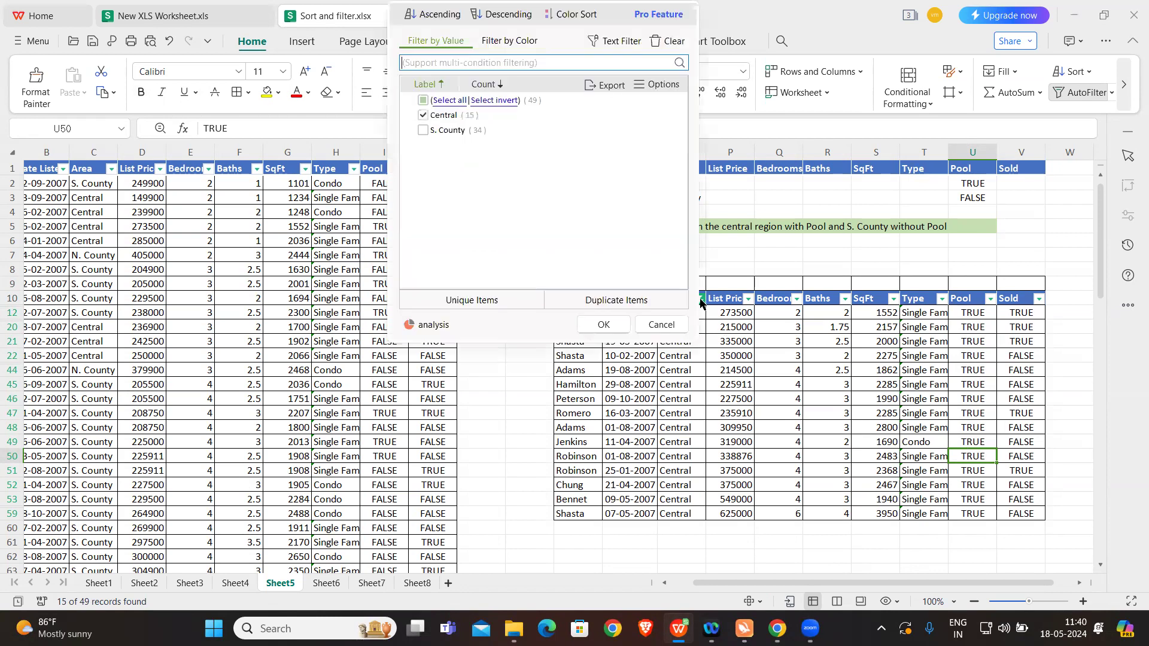
{"action": "left_click", "coordinate": [423, 115]}
{"action": "left_click", "coordinate": [423, 130]}
{"action": "left_click", "coordinate": [602, 325]}
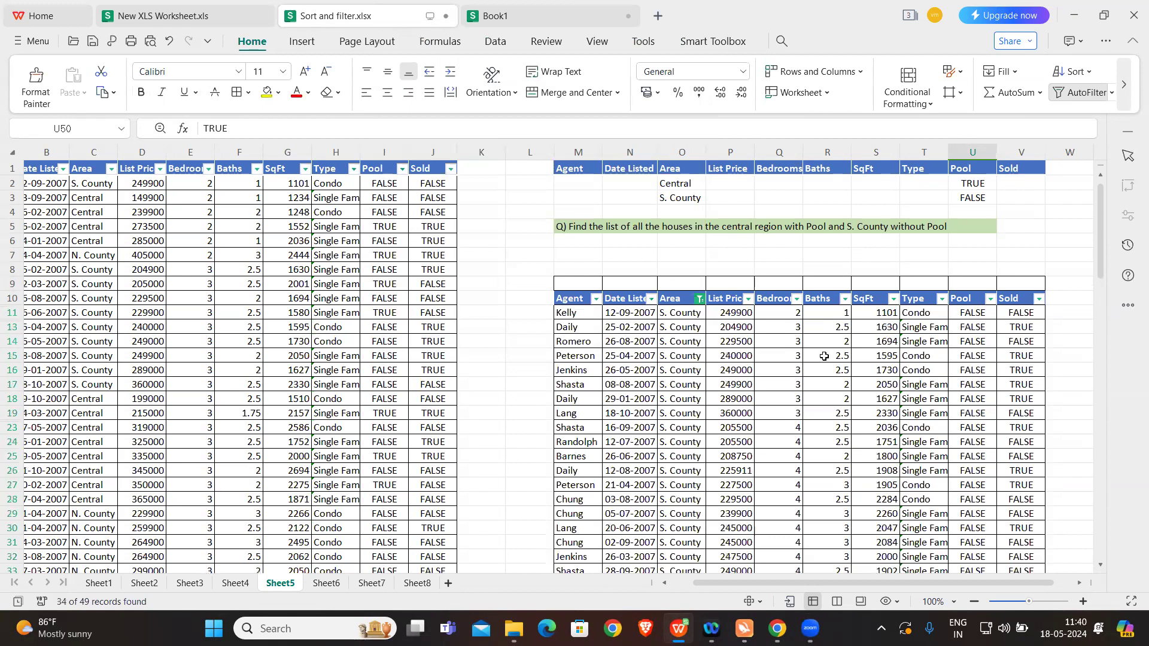
{"action": "scroll", "coordinate": [804, 370], "scroll_direction": "down", "scroll_amount": 2}
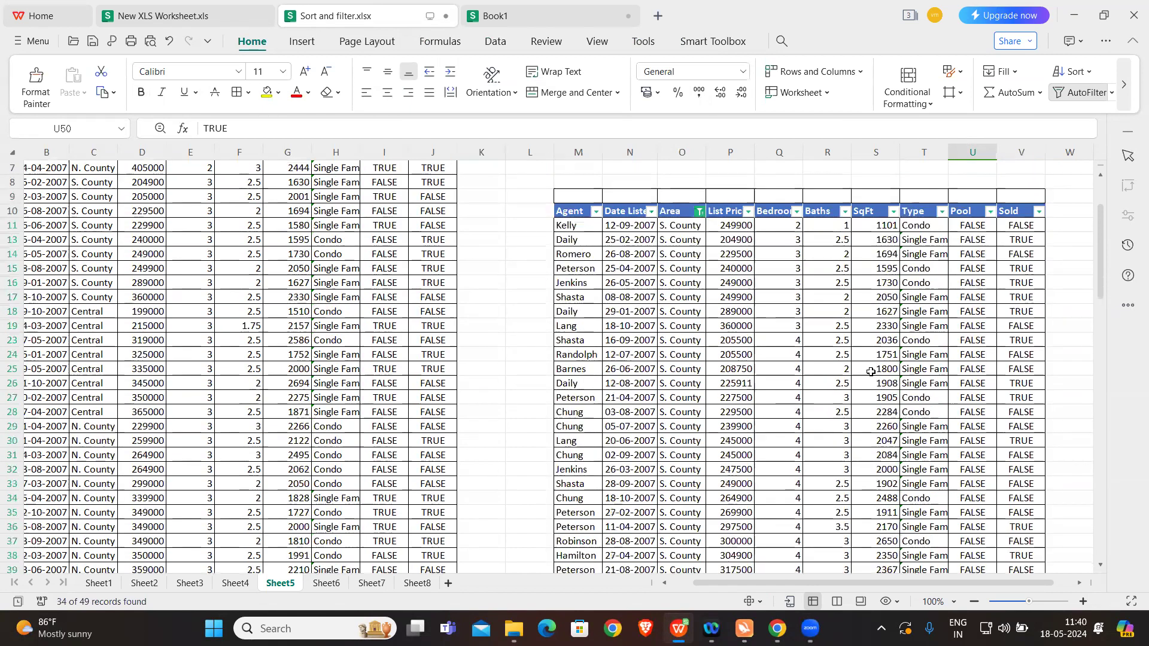
{"action": "scroll", "coordinate": [870, 371], "scroll_direction": "down", "scroll_amount": 5}
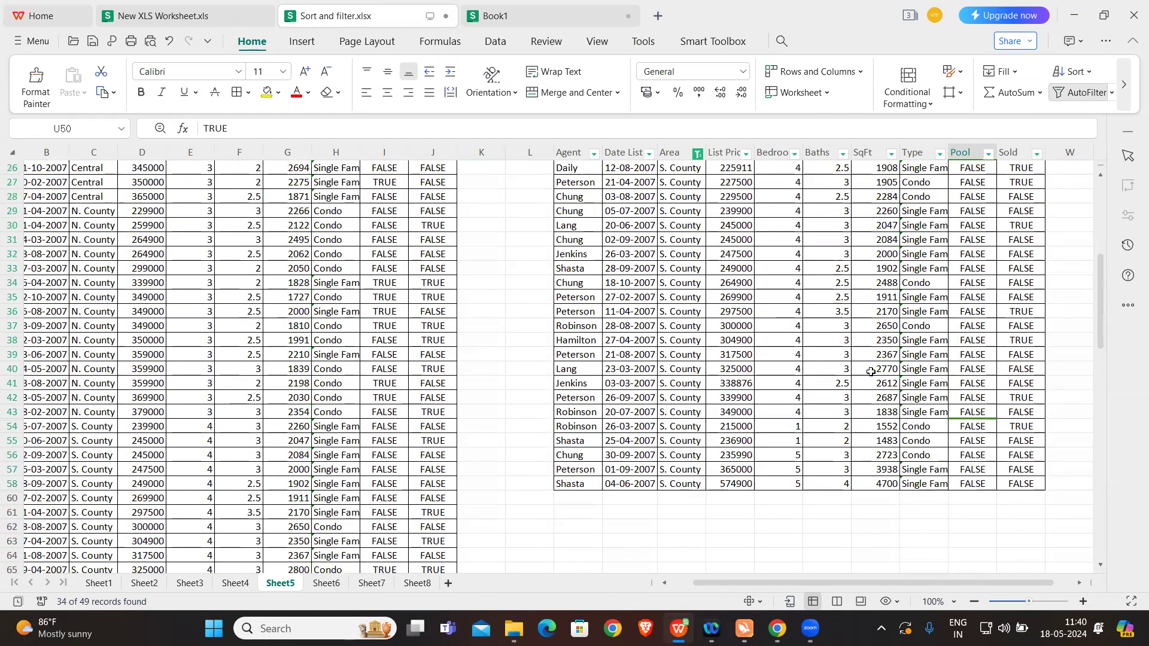
{"action": "scroll", "coordinate": [870, 371], "scroll_direction": "up", "scroll_amount": 7}
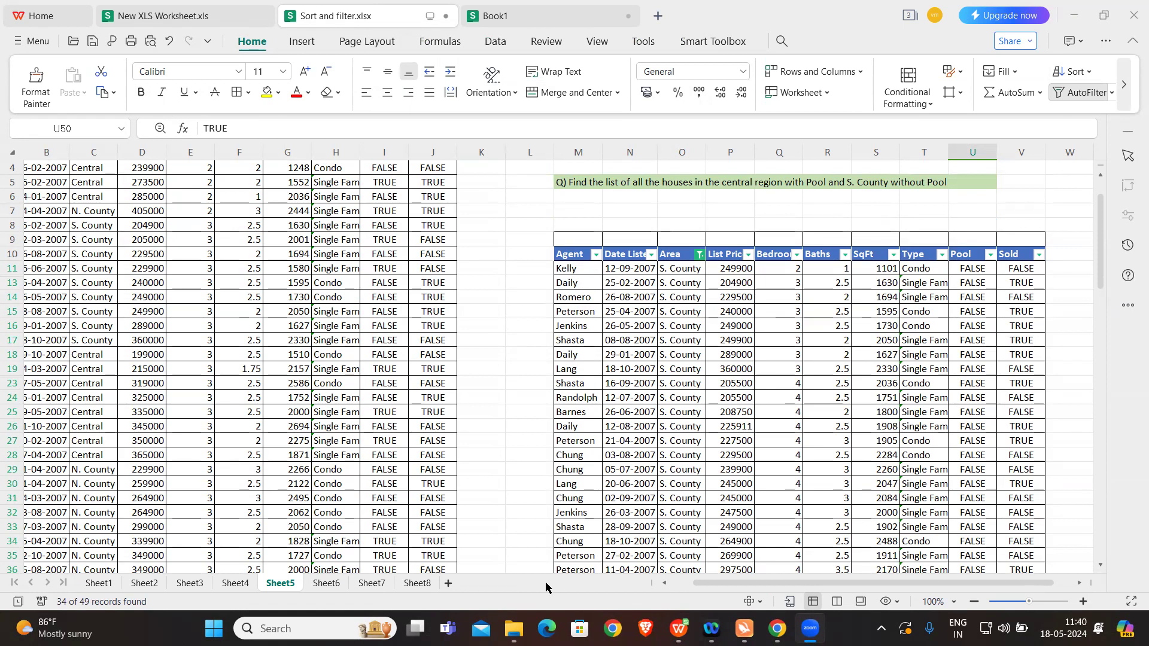
{"action": "left_click", "coordinate": [609, 220]}
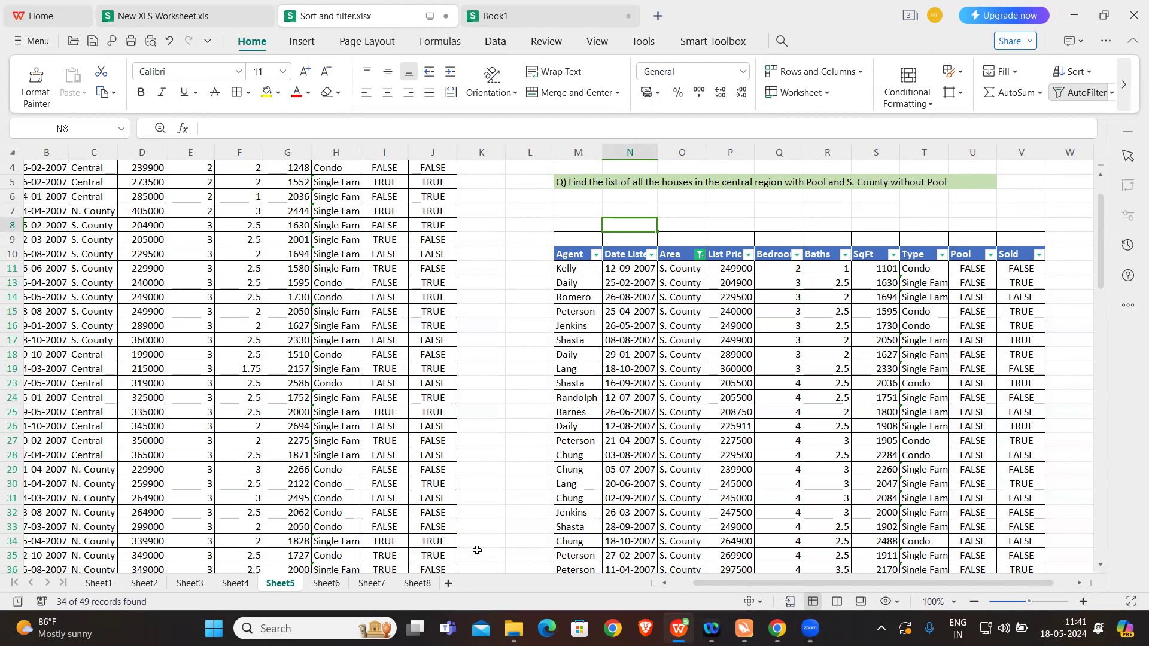
{"action": "left_click", "coordinate": [1125, 13]}
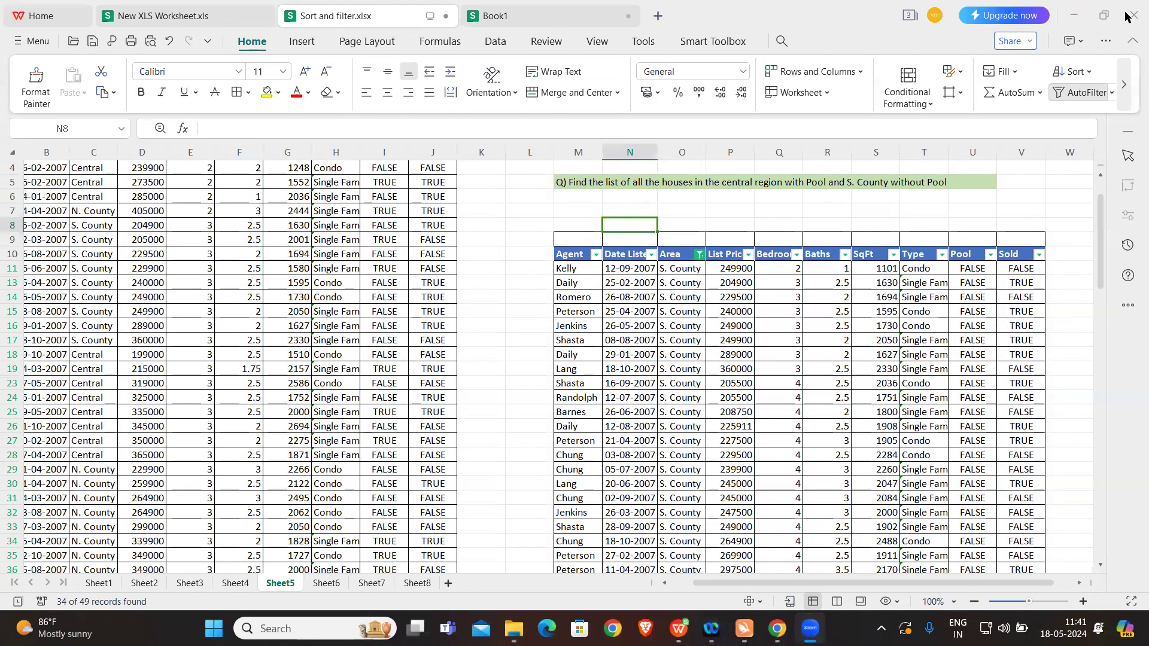
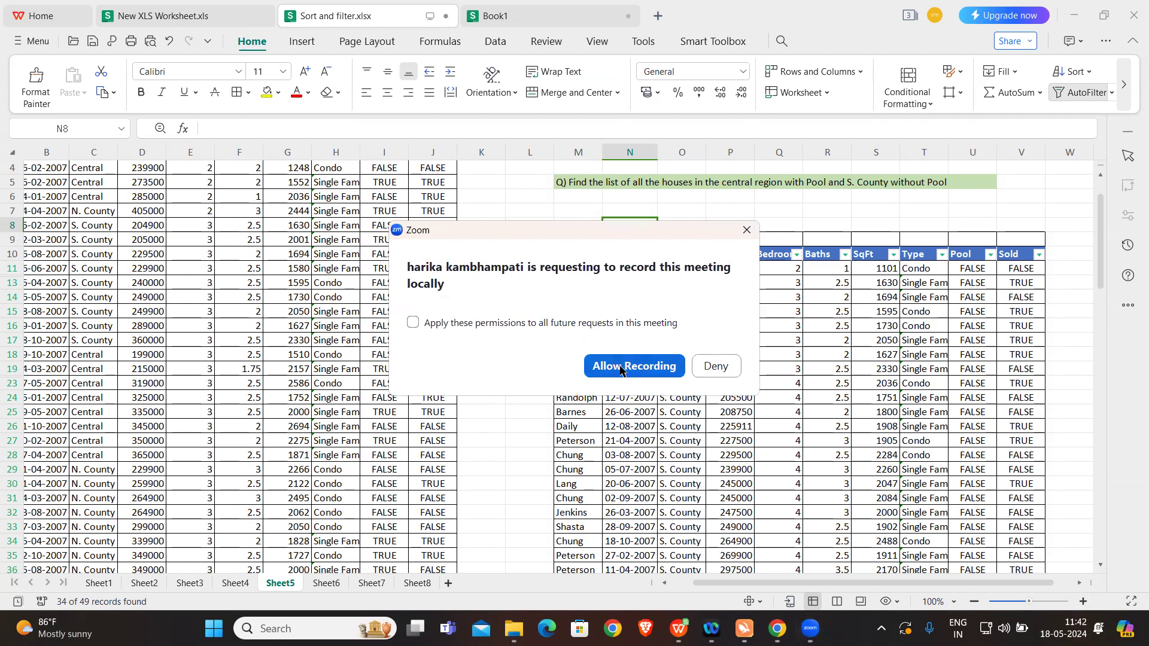
Step: Allow the participant's request to record the Zoom meeting locally and raise the sound volume
{"action": "left_click", "coordinate": [625, 367]}
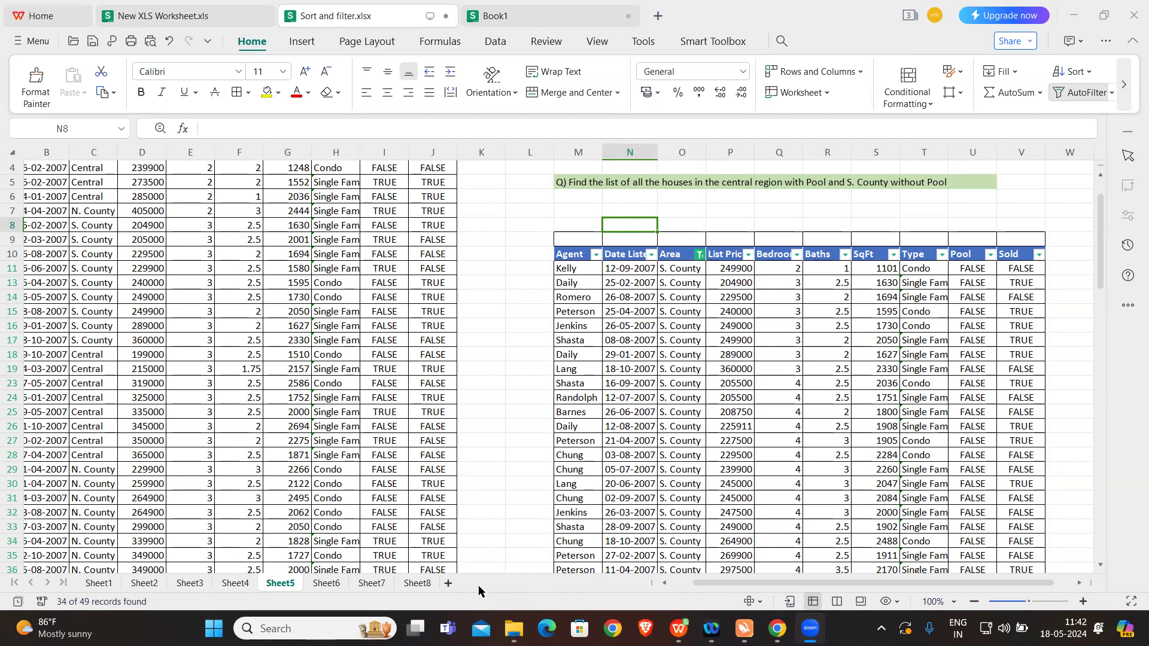
{"action": "key", "text": "XF86AudioRaiseVolume"}
{"action": "key", "text": "XF86AudioRaiseVolume"}
Step: Filter the source table's Area column to Central and S. County and look at the Pool filter's options
{"action": "scroll", "coordinate": [326, 219], "scroll_direction": "up", "scroll_amount": 1}
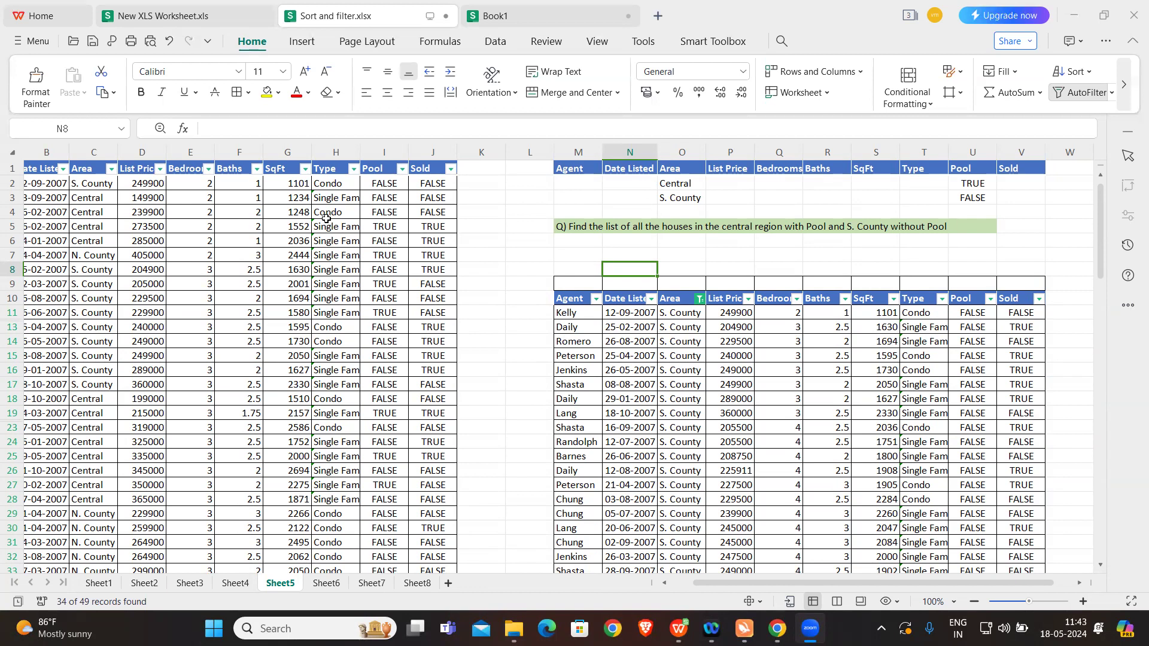
{"action": "left_click", "coordinate": [111, 169]}
{"action": "left_click", "coordinate": [35, 275]}
{"action": "left_click", "coordinate": [36, 290]}
{"action": "left_click", "coordinate": [35, 320]}
{"action": "left_click", "coordinate": [210, 499]}
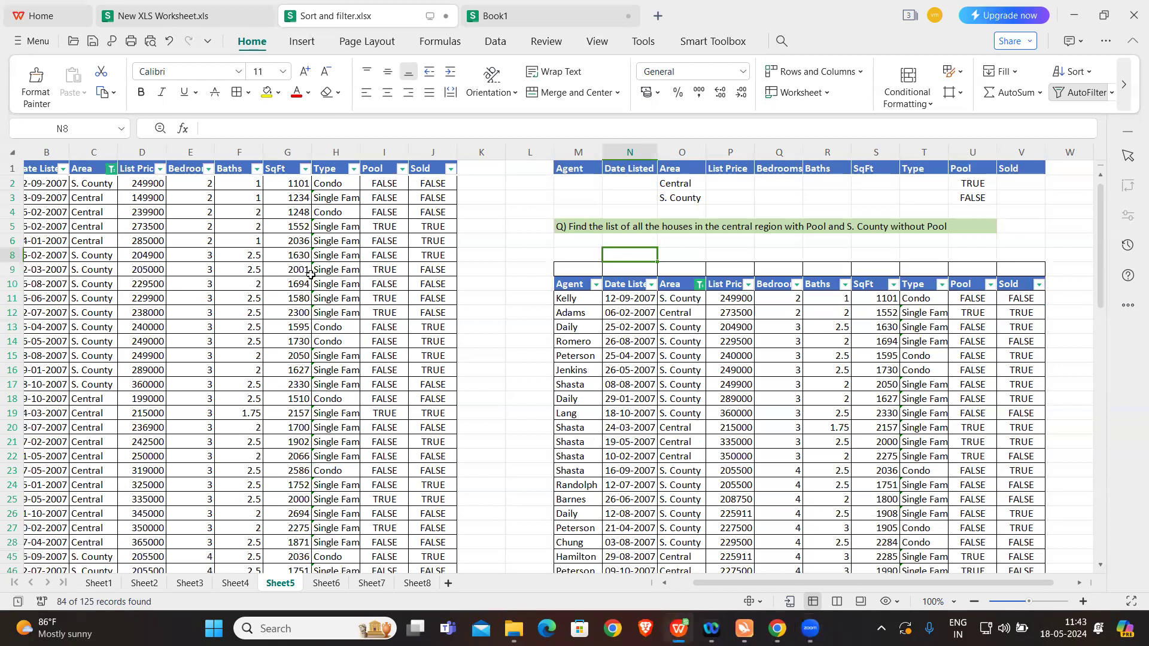
{"action": "left_click", "coordinate": [402, 169]}
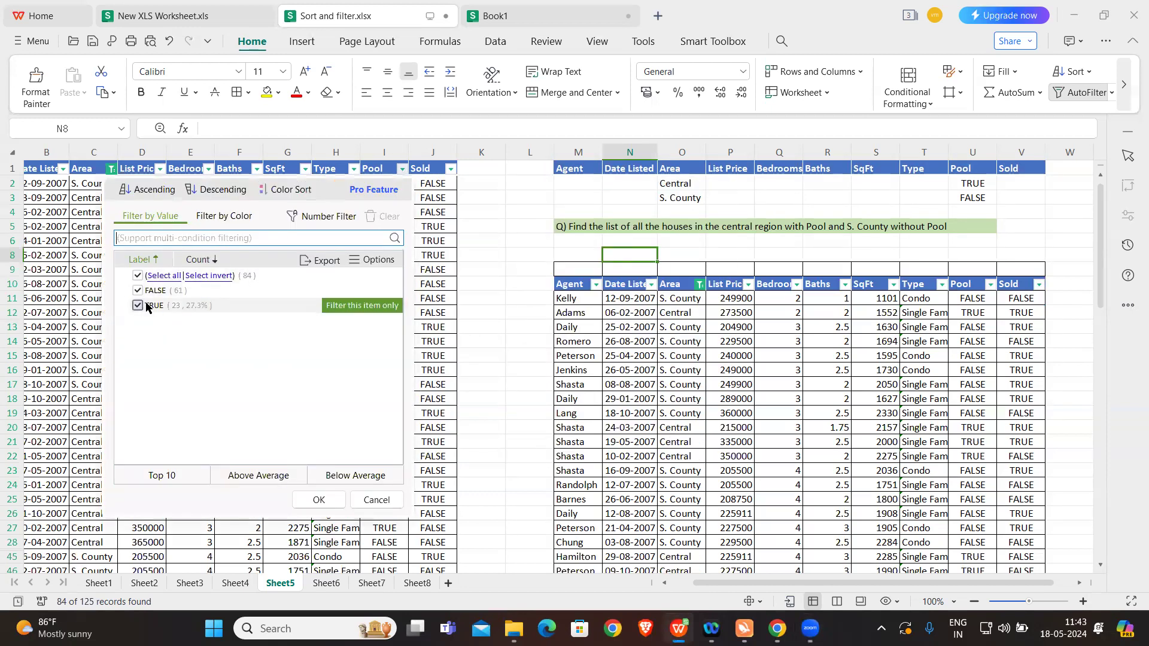
{"action": "left_click", "coordinate": [377, 500]}
Step: Filter the source table's Area column to Central only and check the Pool values in cells I5 and I4
{"action": "left_click", "coordinate": [111, 168]}
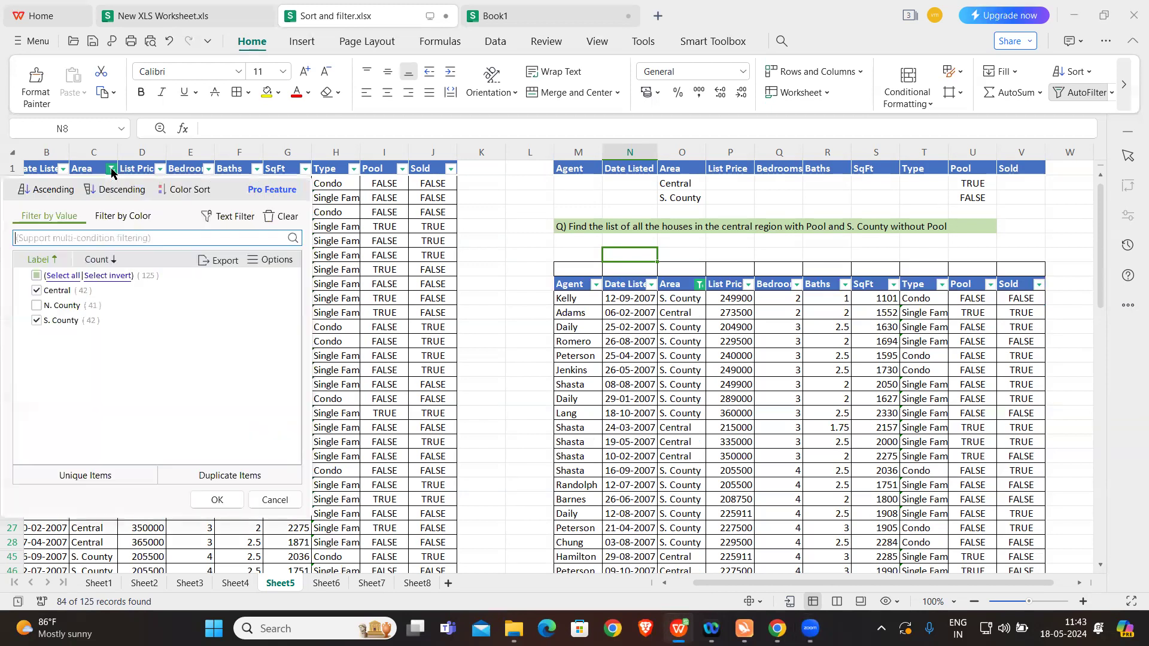
{"action": "left_click", "coordinate": [36, 276]}
{"action": "left_click", "coordinate": [37, 276]}
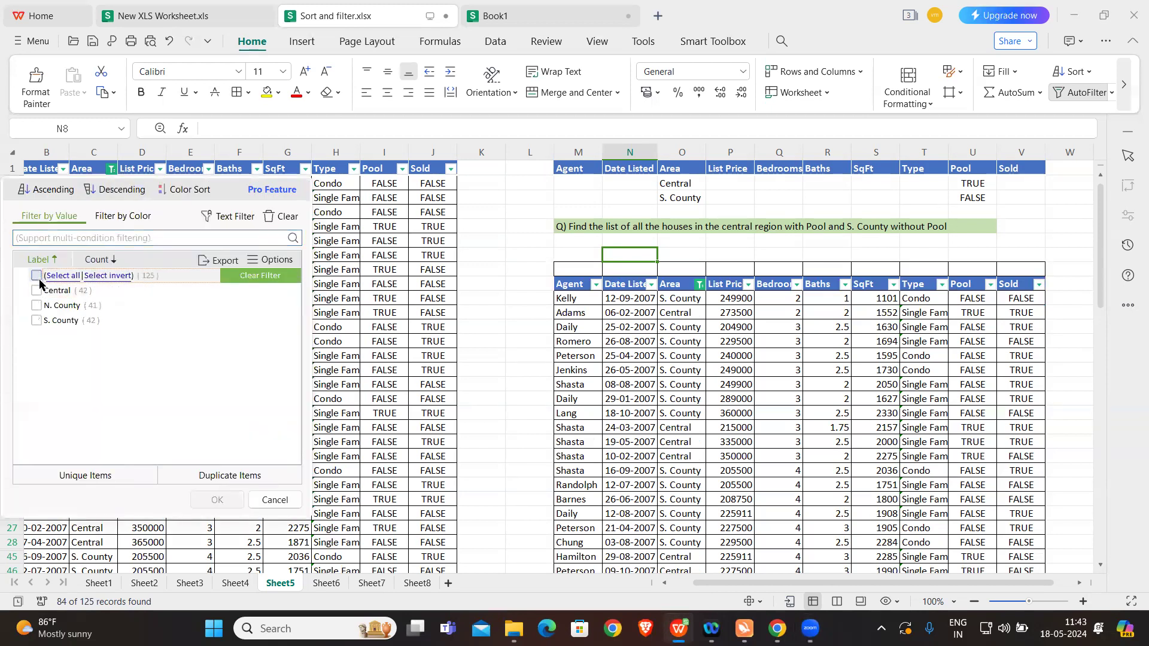
{"action": "left_click", "coordinate": [37, 291]}
{"action": "left_click", "coordinate": [217, 500]}
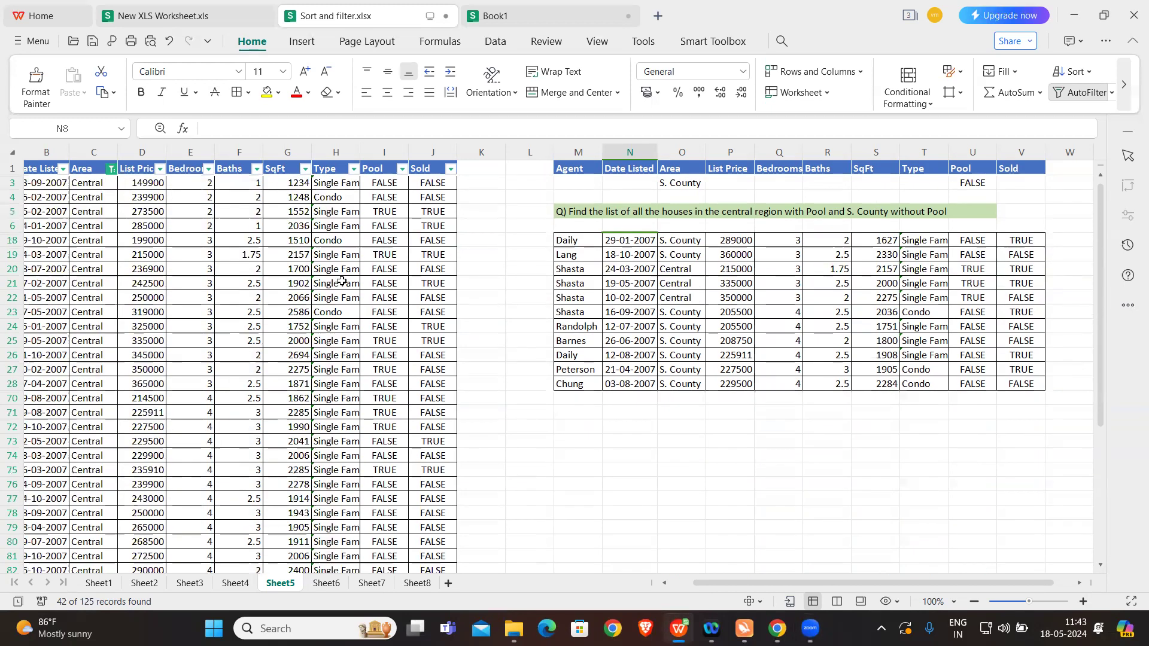
{"action": "left_click", "coordinate": [383, 212]}
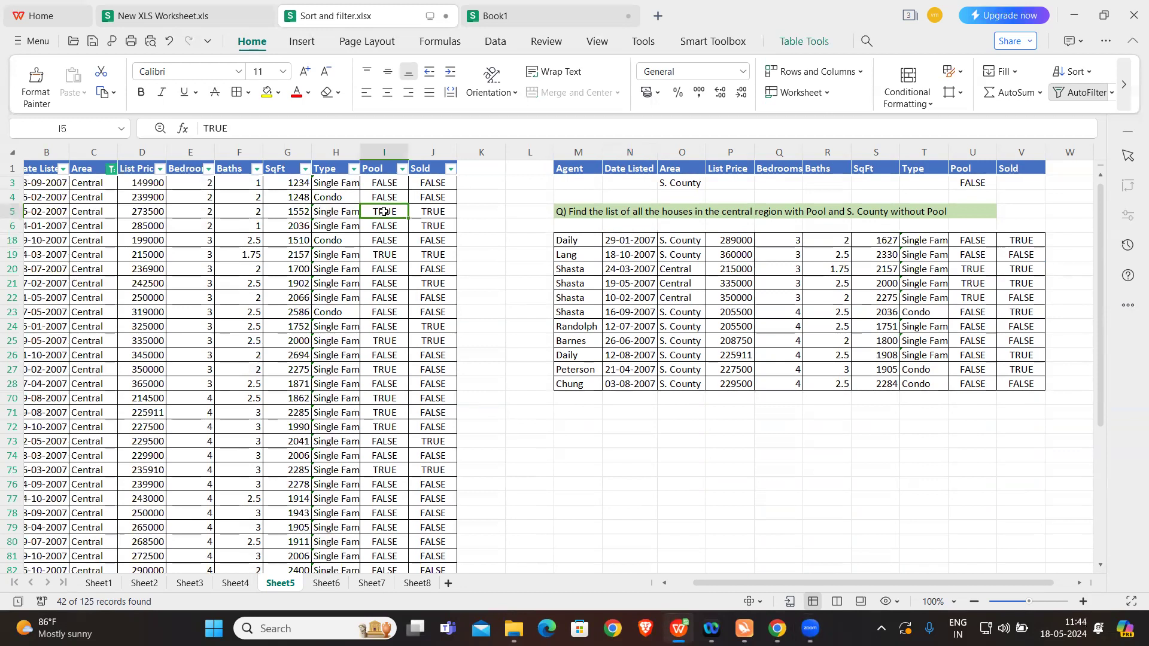
{"action": "left_click", "coordinate": [387, 196]}
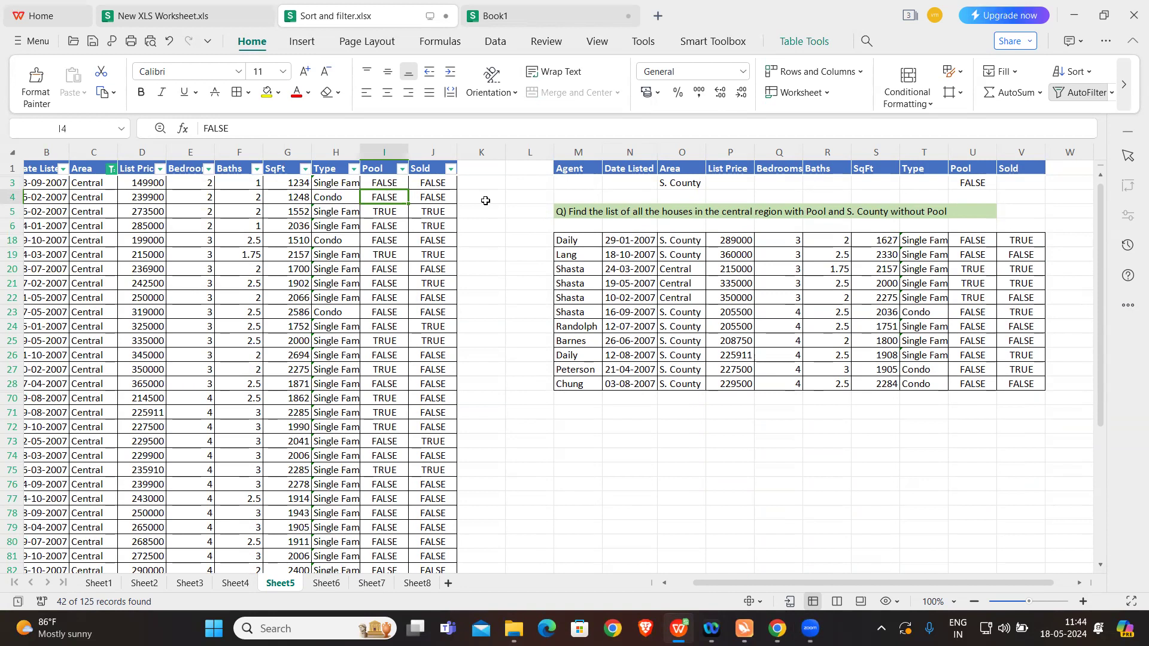
Step: Examine the source table's header row, the criteria range headed in M1:V1, and the visible extracted rows
{"action": "left_click", "coordinate": [473, 182]}
{"action": "scroll", "coordinate": [125, 199], "scroll_direction": "left", "scroll_amount": 1}
{"action": "left_click_drag", "start_coordinate": [41, 169], "coordinate": [541, 173]}
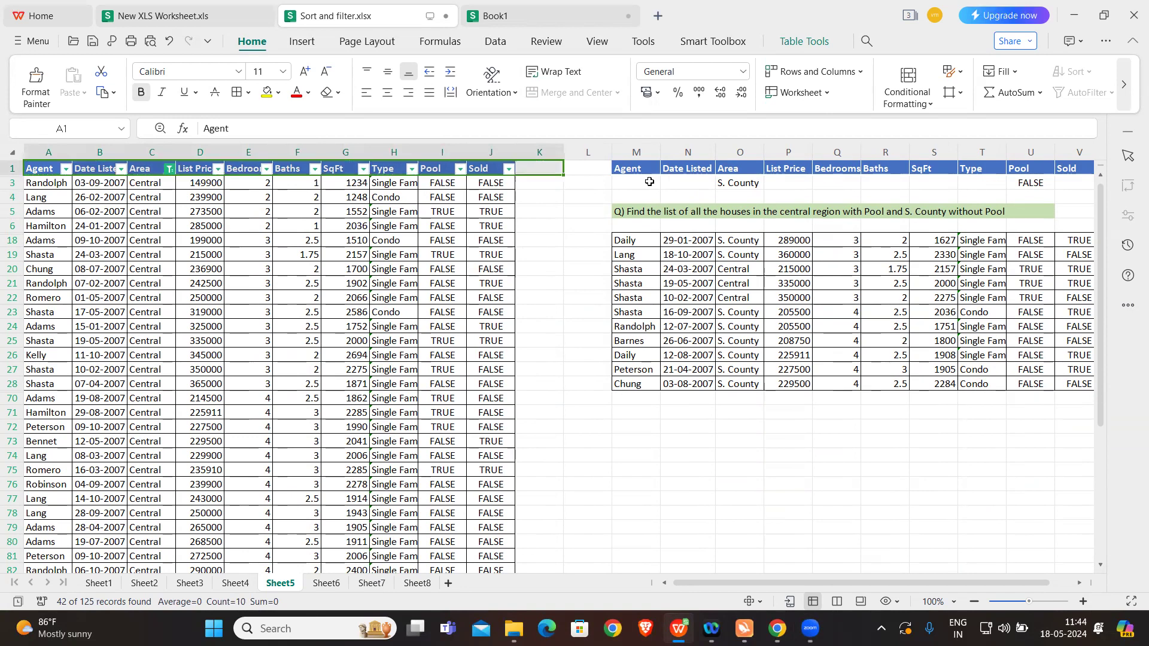
{"action": "left_click", "coordinate": [576, 234]}
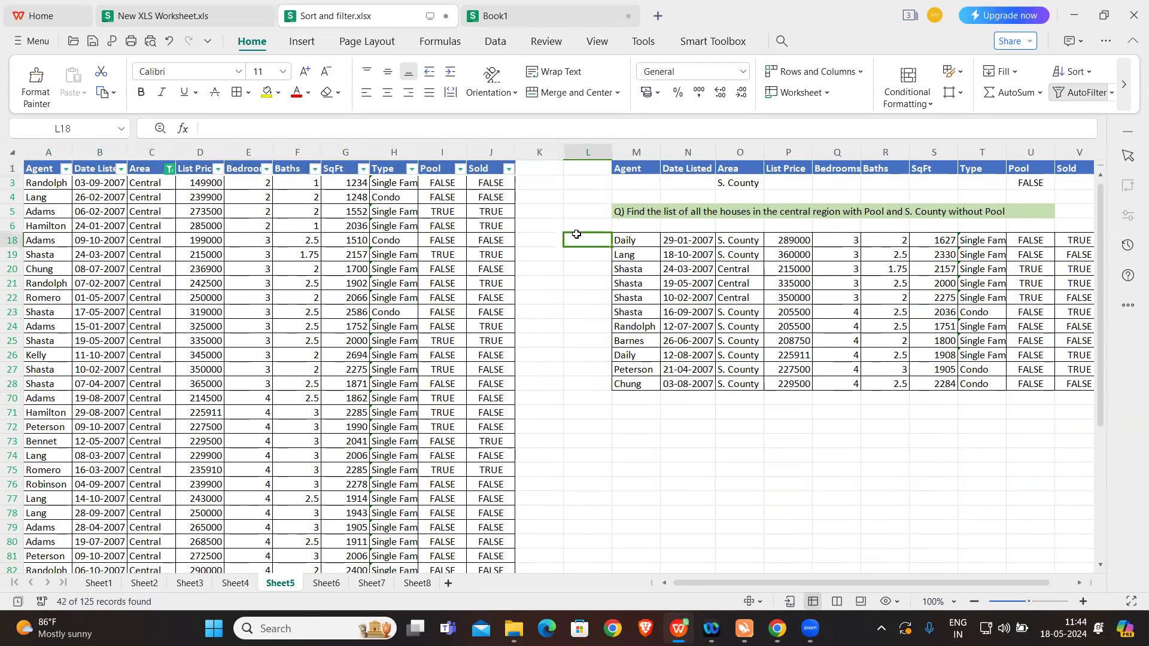
{"action": "scroll", "coordinate": [576, 234], "scroll_direction": "right", "scroll_amount": 2}
{"action": "left_click_drag", "start_coordinate": [567, 168], "coordinate": [1002, 185]}
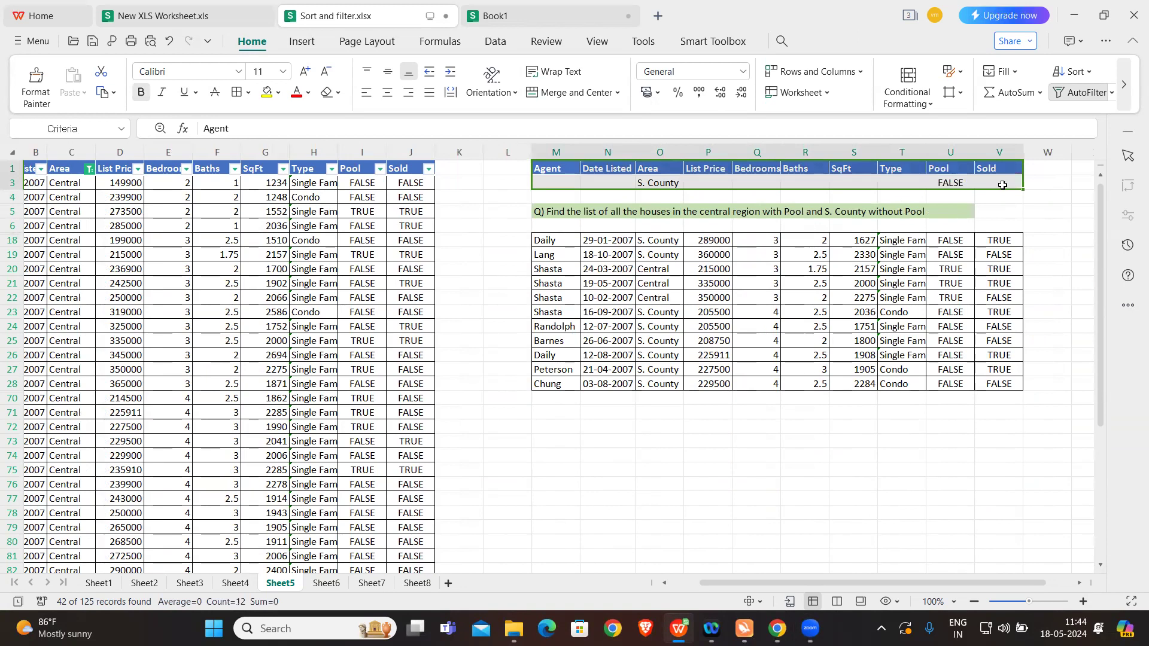
{"action": "left_click", "coordinate": [611, 411]}
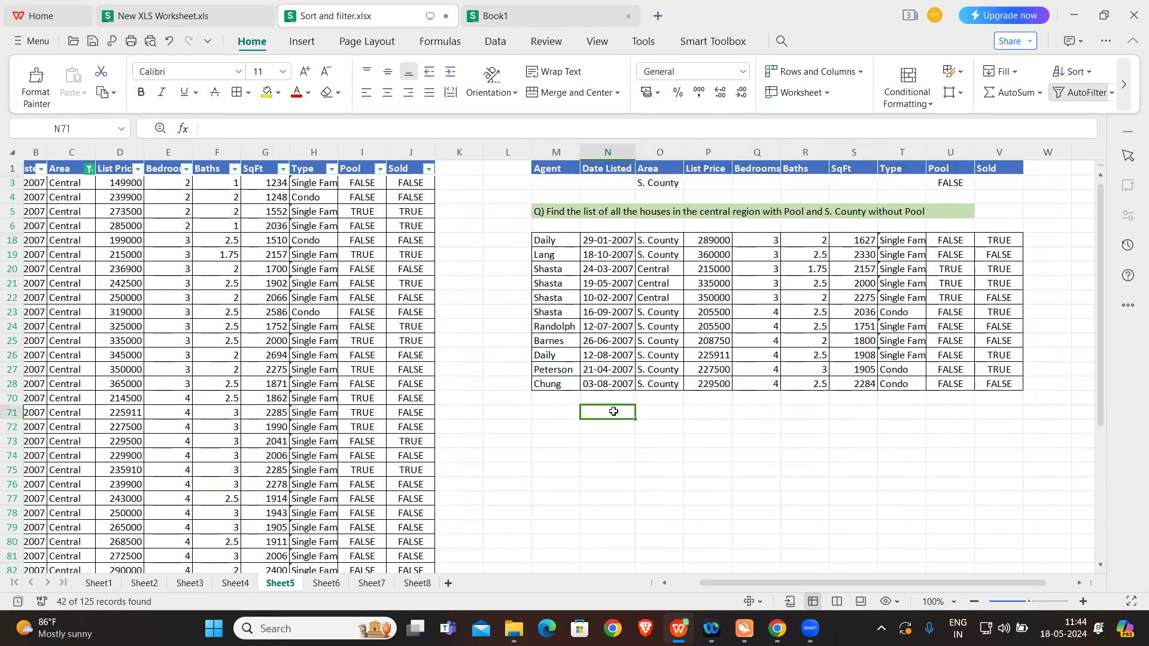
{"action": "left_click_drag", "start_coordinate": [562, 240], "coordinate": [999, 383]}
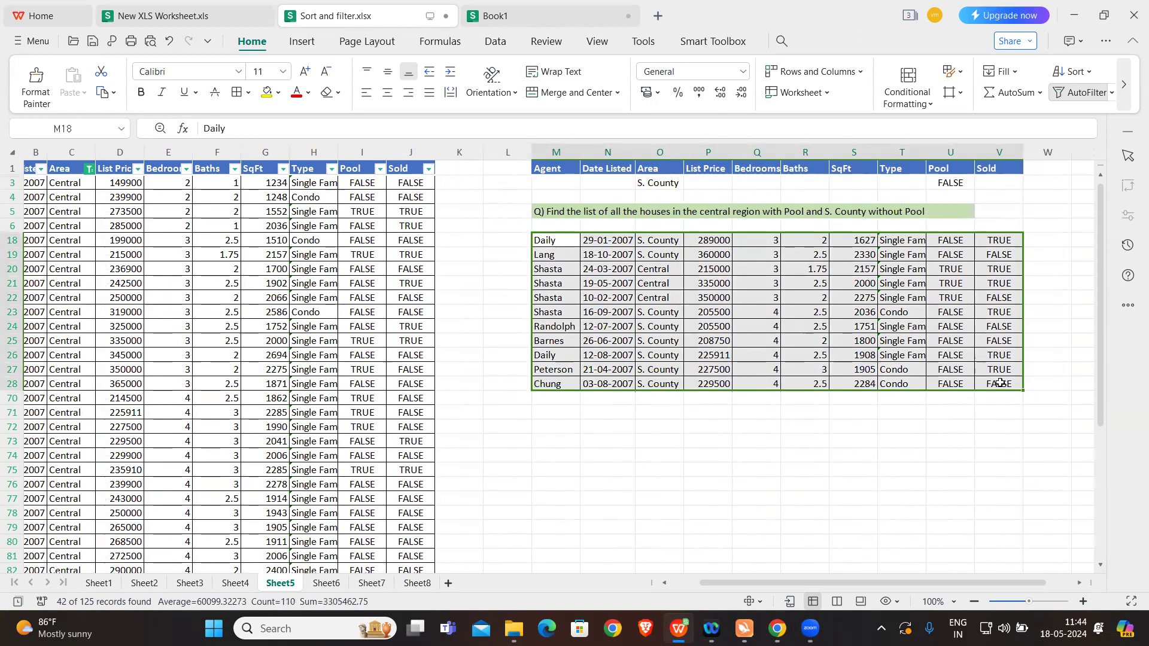
{"action": "left_click", "coordinate": [728, 443]}
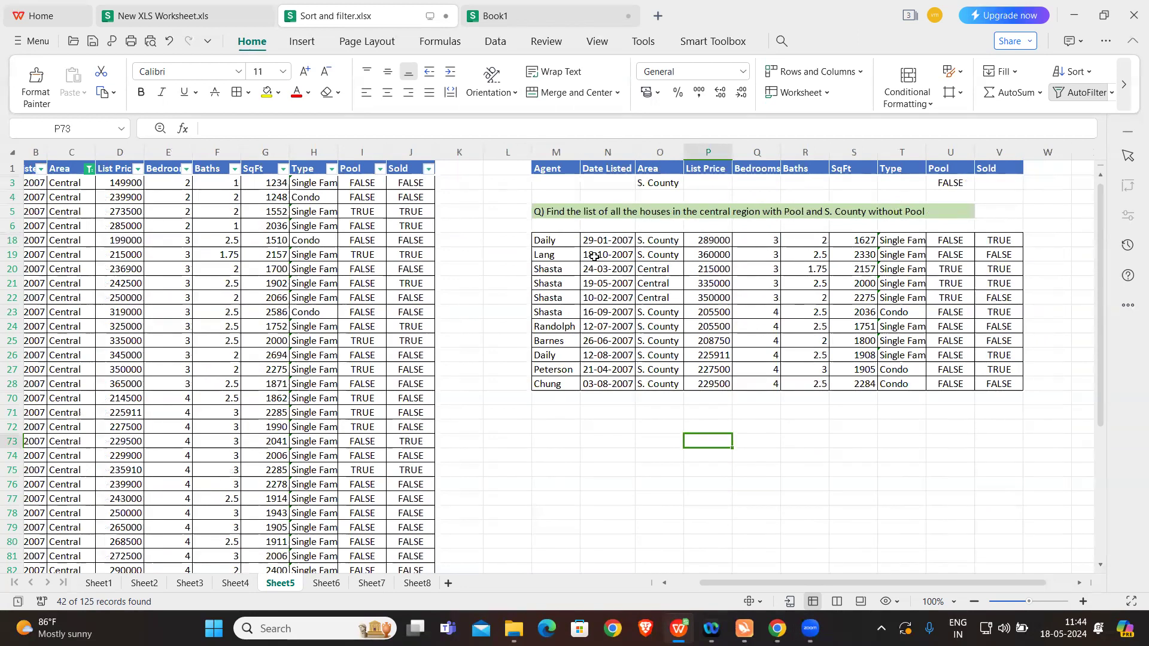
{"action": "scroll", "coordinate": [180, 293], "scroll_direction": "left", "scroll_amount": 1}
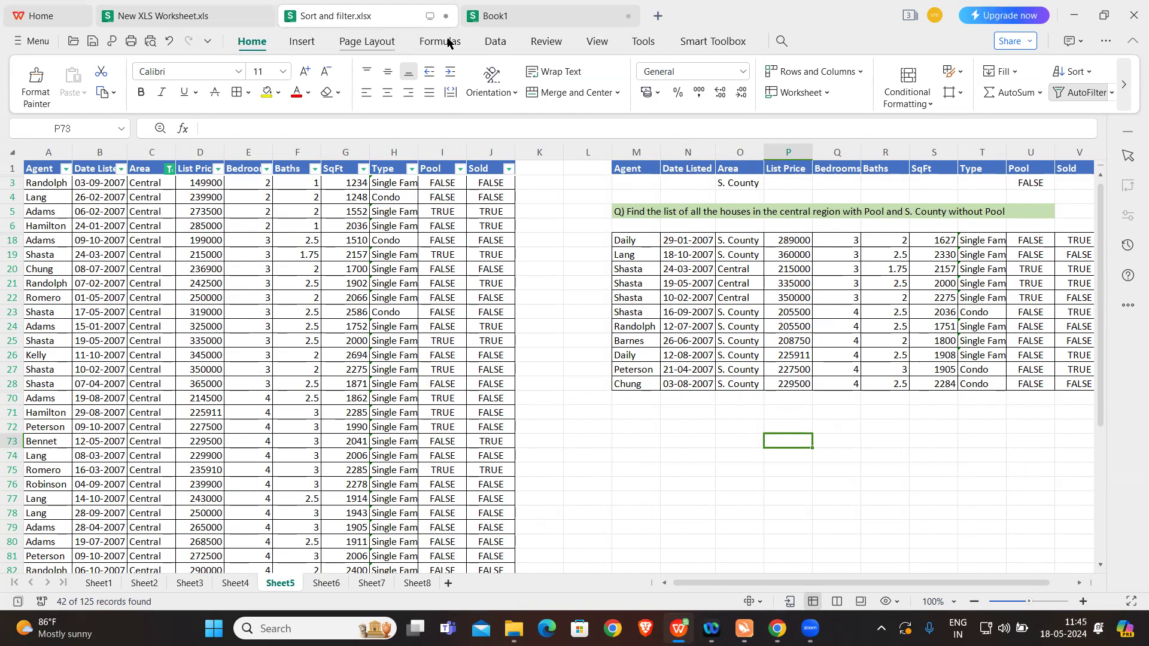
{"action": "left_click", "coordinate": [496, 41]}
{"action": "left_click", "coordinate": [123, 93]}
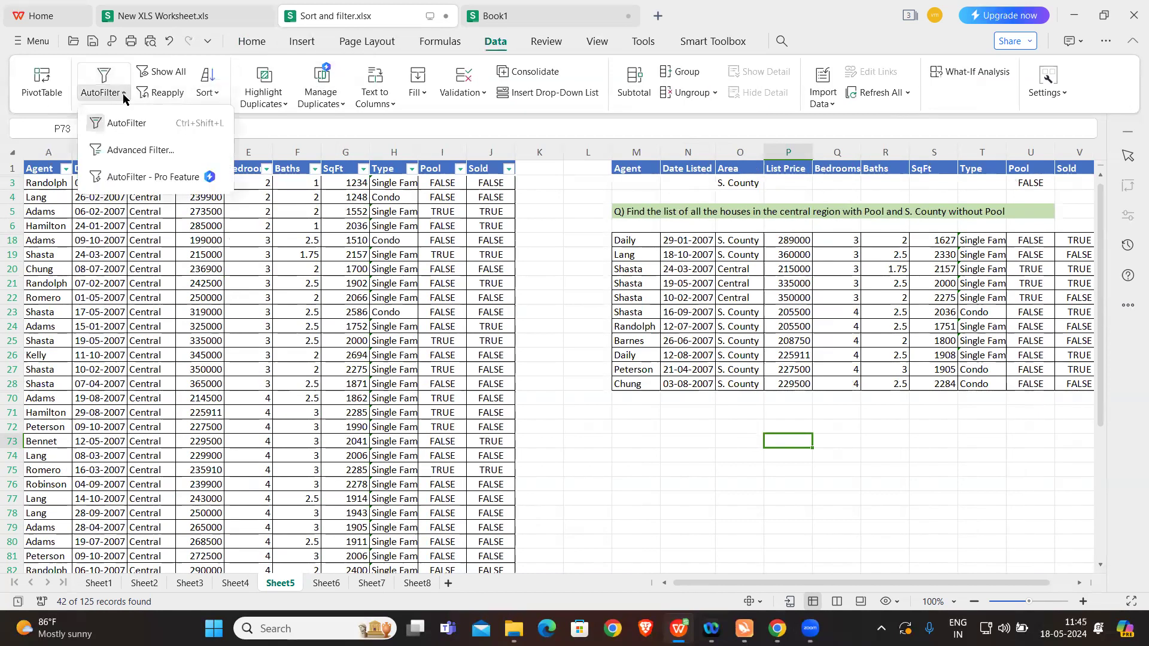
{"action": "left_click", "coordinate": [129, 151]}
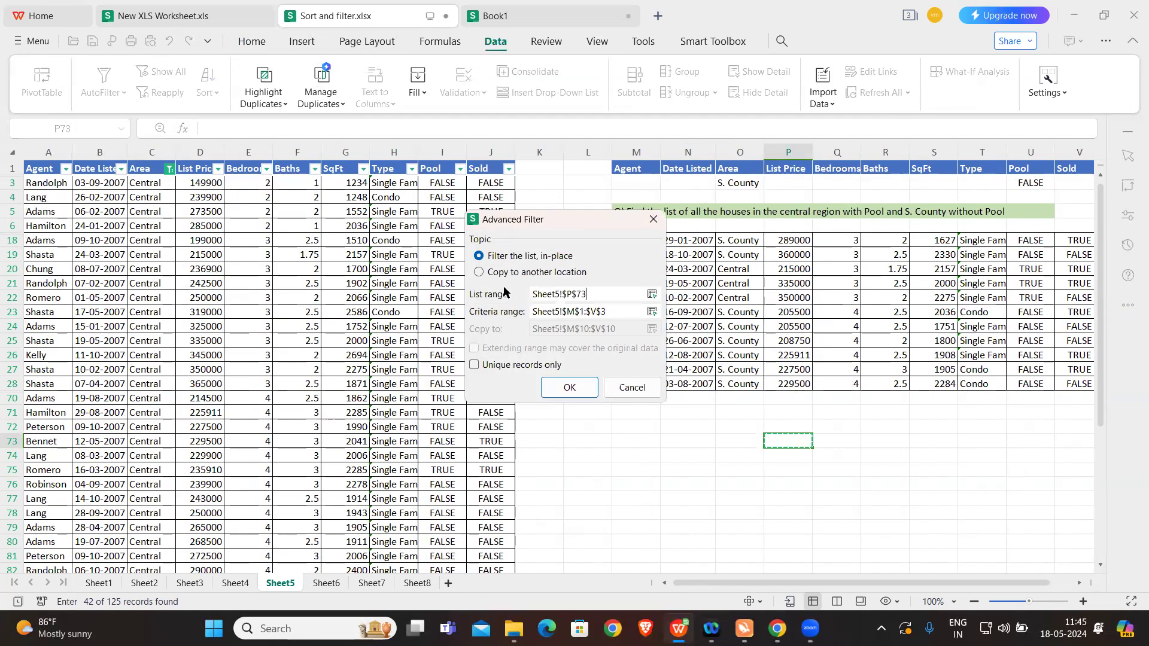
{"action": "left_click", "coordinate": [479, 274]}
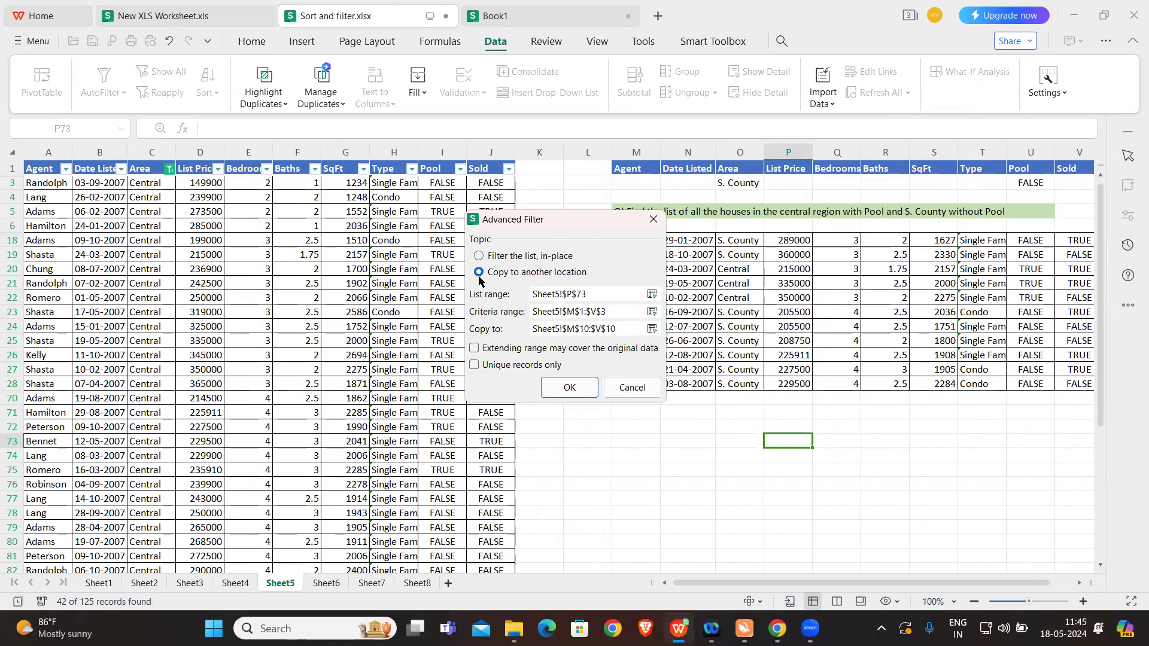
{"action": "key", "text": "Return"}
Step: Clear the contents of the old extracted rows in M18:V28, keeping the cell borders
{"action": "left_click_drag", "start_coordinate": [638, 240], "coordinate": [1081, 388]}
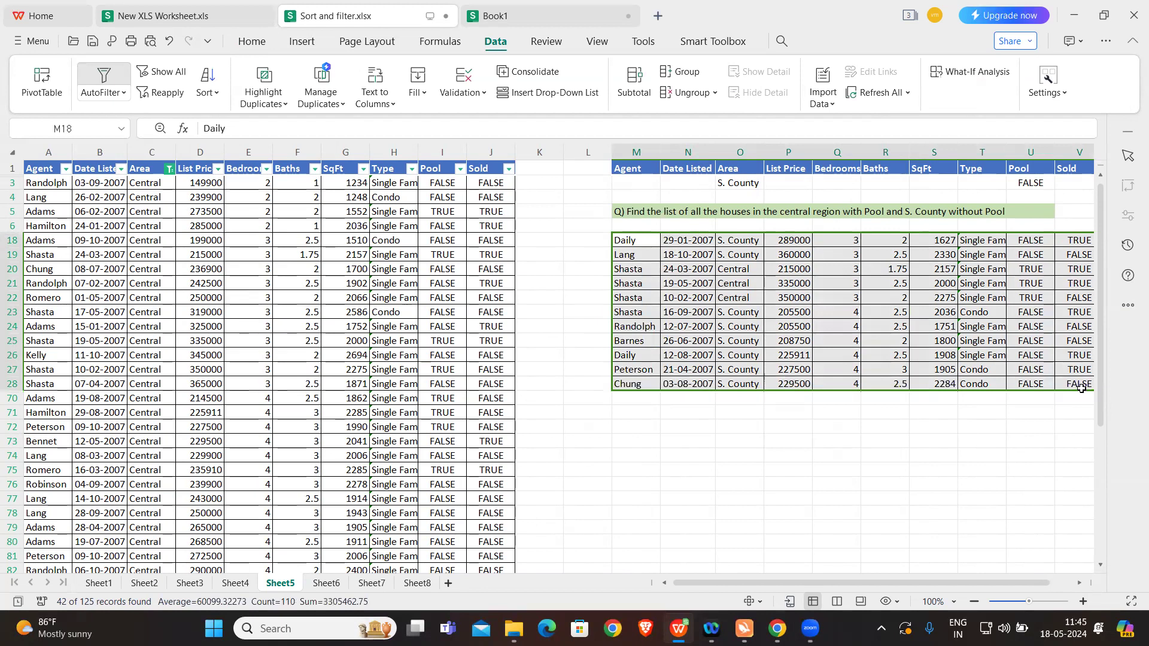
{"action": "key", "text": "Delete"}
{"action": "scroll", "coordinate": [959, 425], "scroll_direction": "right", "scroll_amount": 1}
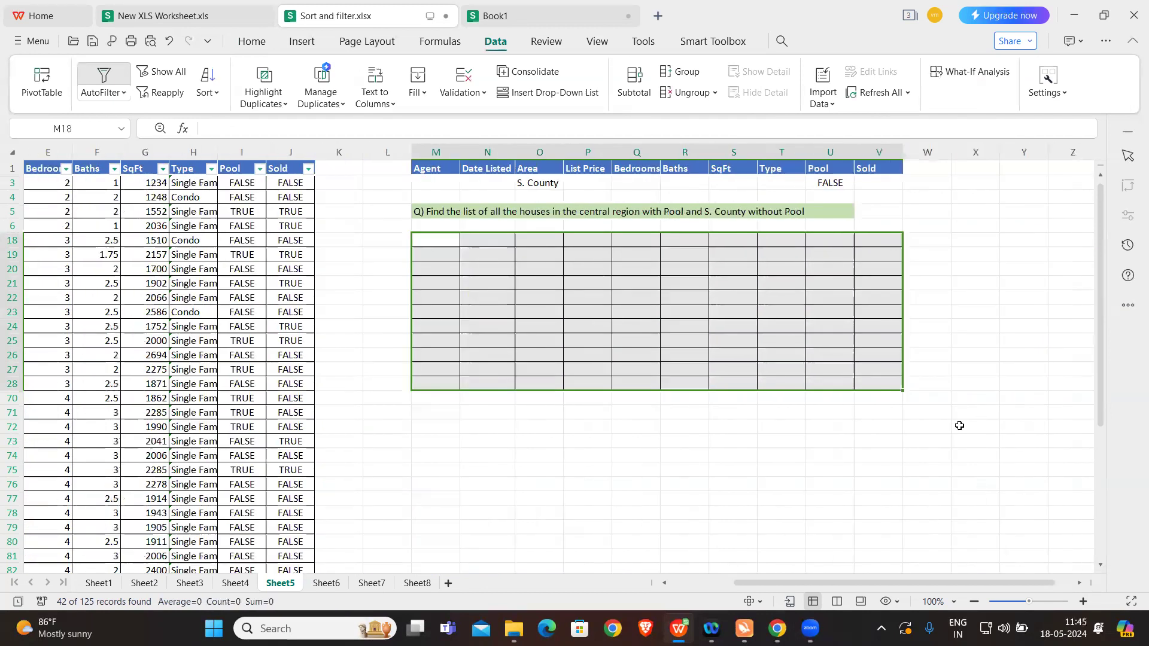
{"action": "scroll", "coordinate": [959, 425], "scroll_direction": "left", "scroll_amount": 1}
{"action": "left_click", "coordinate": [771, 414]}
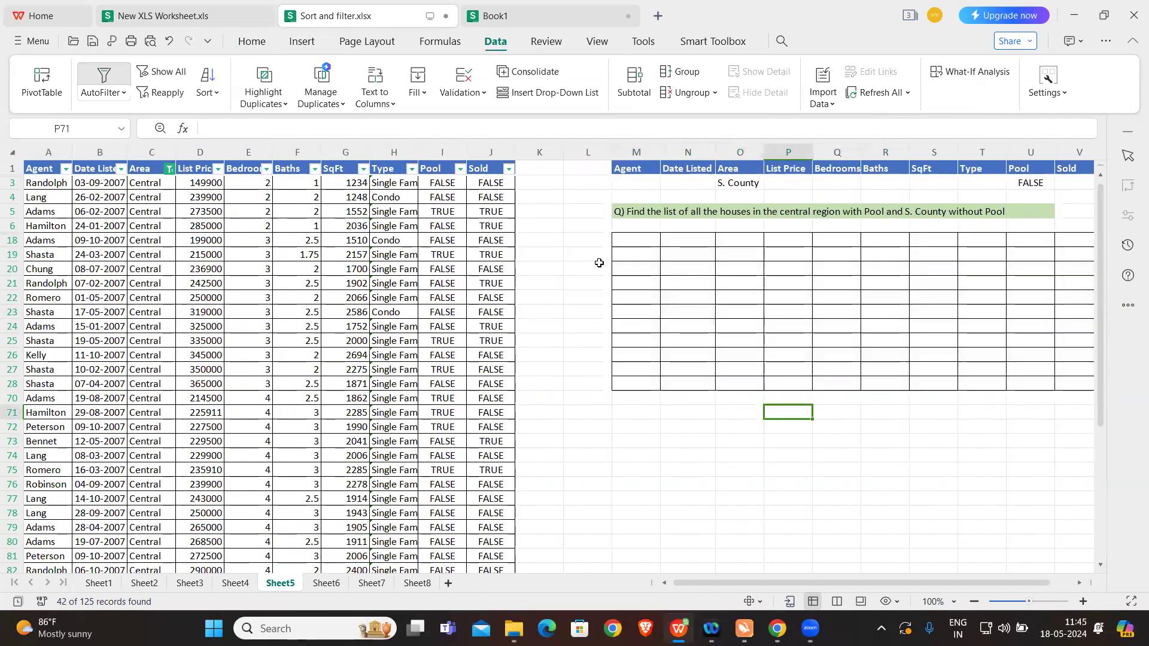
Step: Copy the source table's header row A1:J1 to the blank area starting at cell M71
{"action": "left_click", "coordinate": [636, 416]}
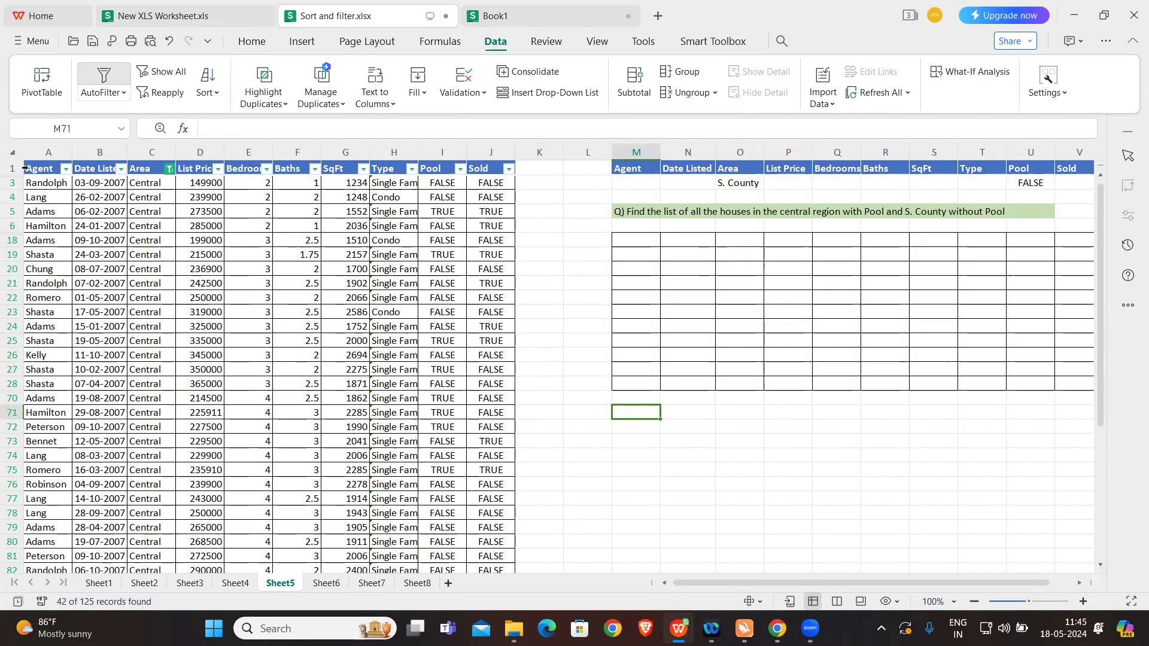
{"action": "left_click_drag", "start_coordinate": [38, 168], "coordinate": [485, 172]}
{"action": "key", "text": "ctrl+c"}
{"action": "left_click", "coordinate": [638, 415]}
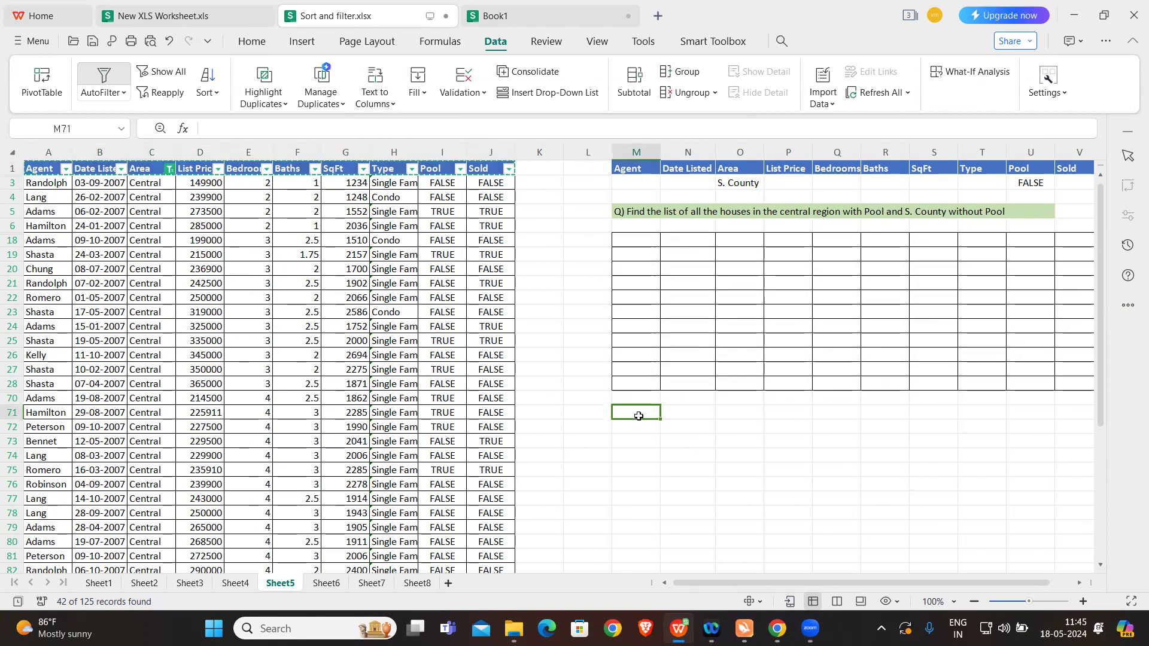
{"action": "key", "text": "ctrl+v"}
{"action": "left_click", "coordinate": [725, 471]}
{"action": "scroll", "coordinate": [725, 471], "scroll_direction": "right", "scroll_amount": 2}
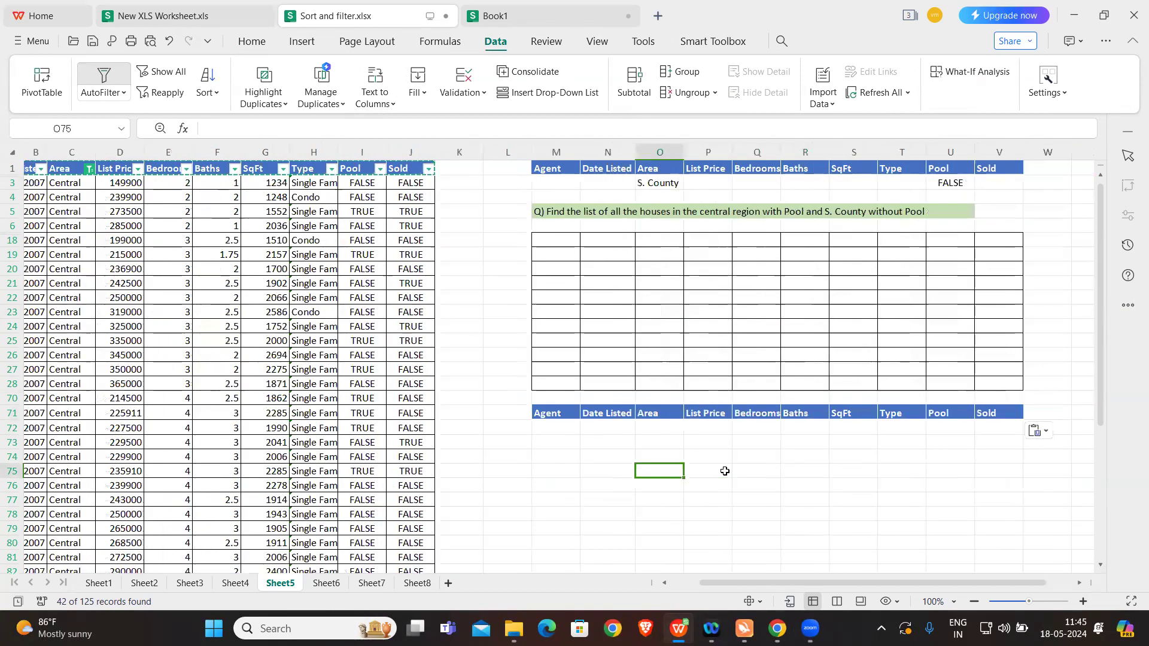
{"action": "scroll", "coordinate": [725, 471], "scroll_direction": "left", "scroll_amount": 1}
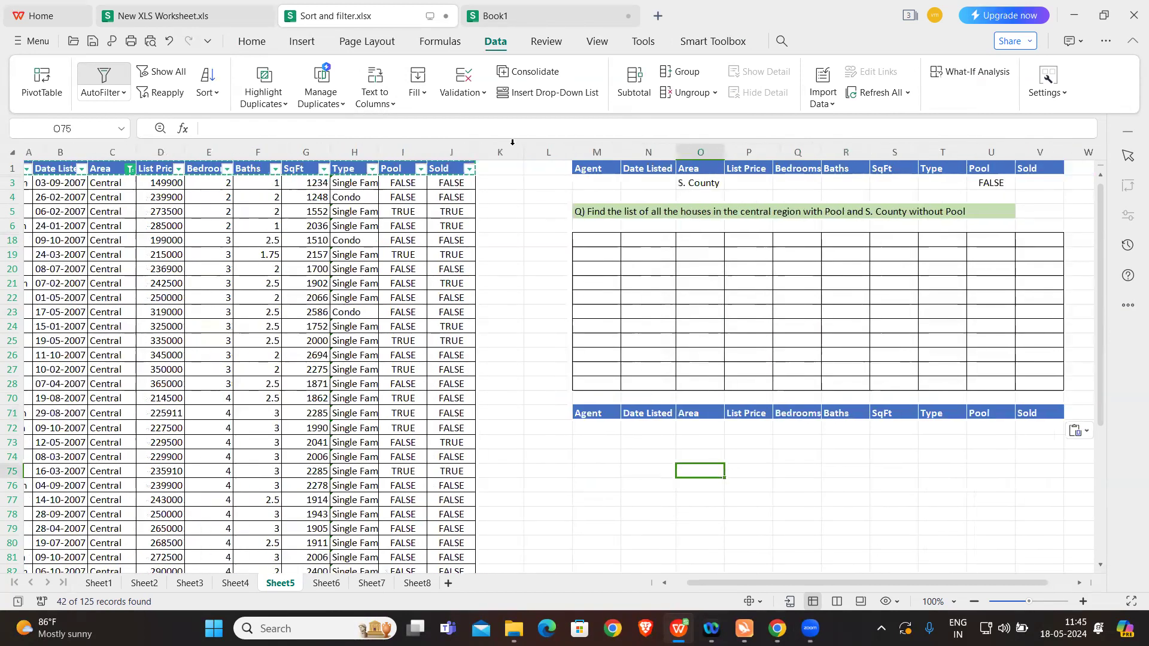
Step: Set up an Advanced Filter that copies to another location, with list range Sheet5!$A$1:$J$124
{"action": "left_click", "coordinate": [123, 93]}
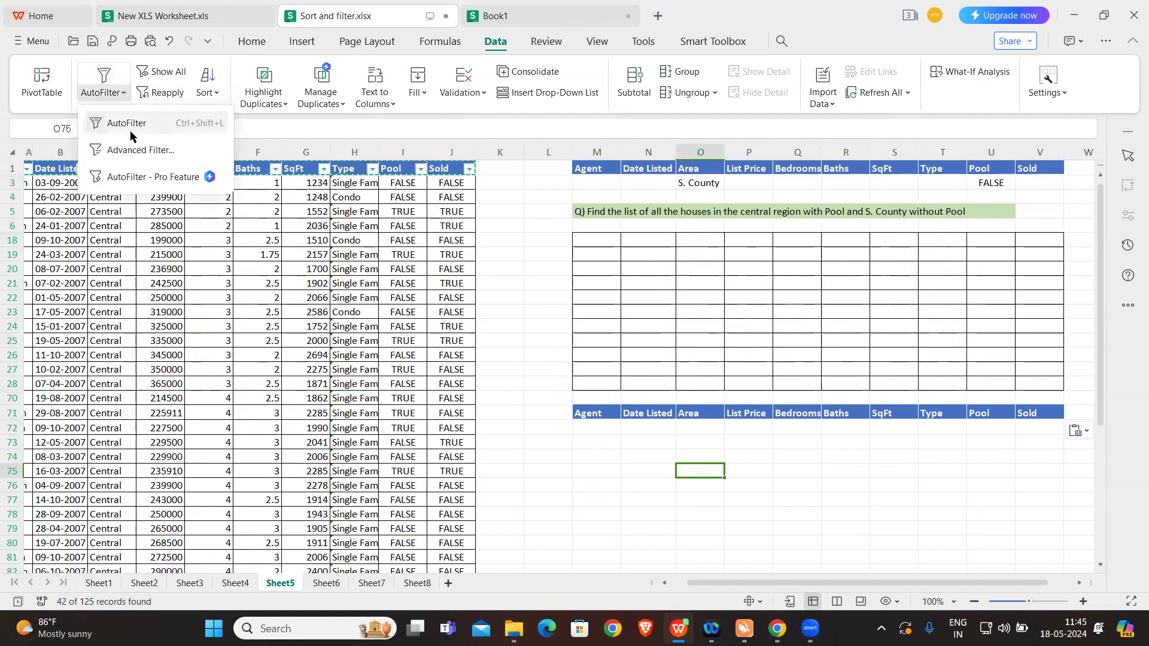
{"action": "left_click", "coordinate": [137, 148]}
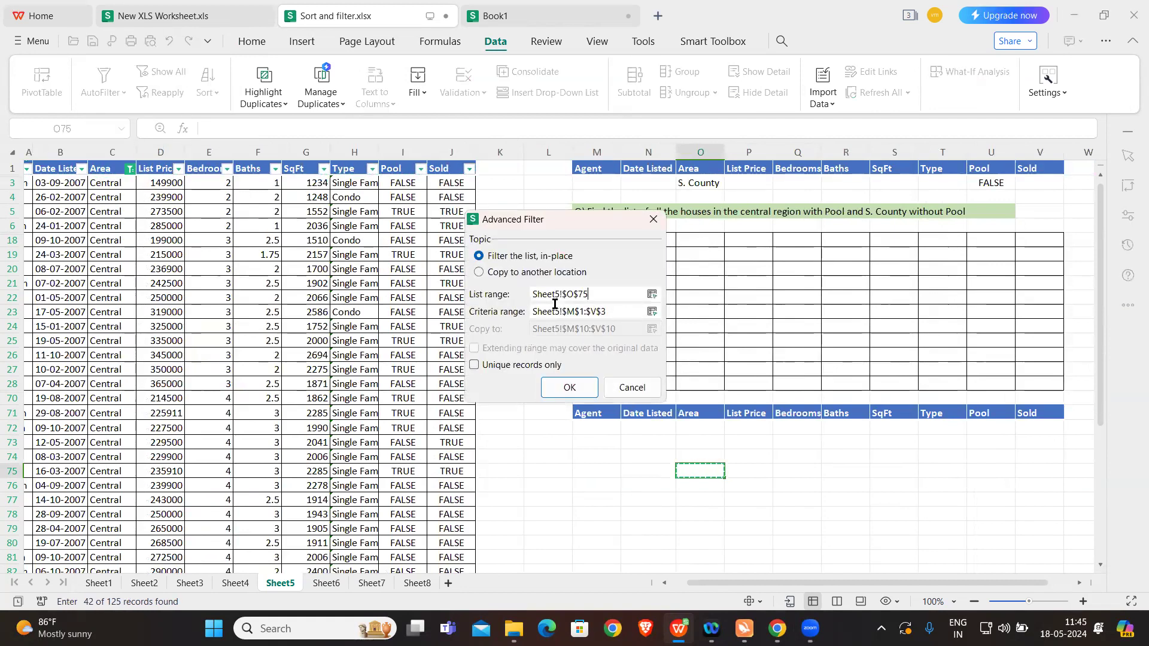
{"action": "left_click_drag", "start_coordinate": [600, 292], "coordinate": [522, 293]}
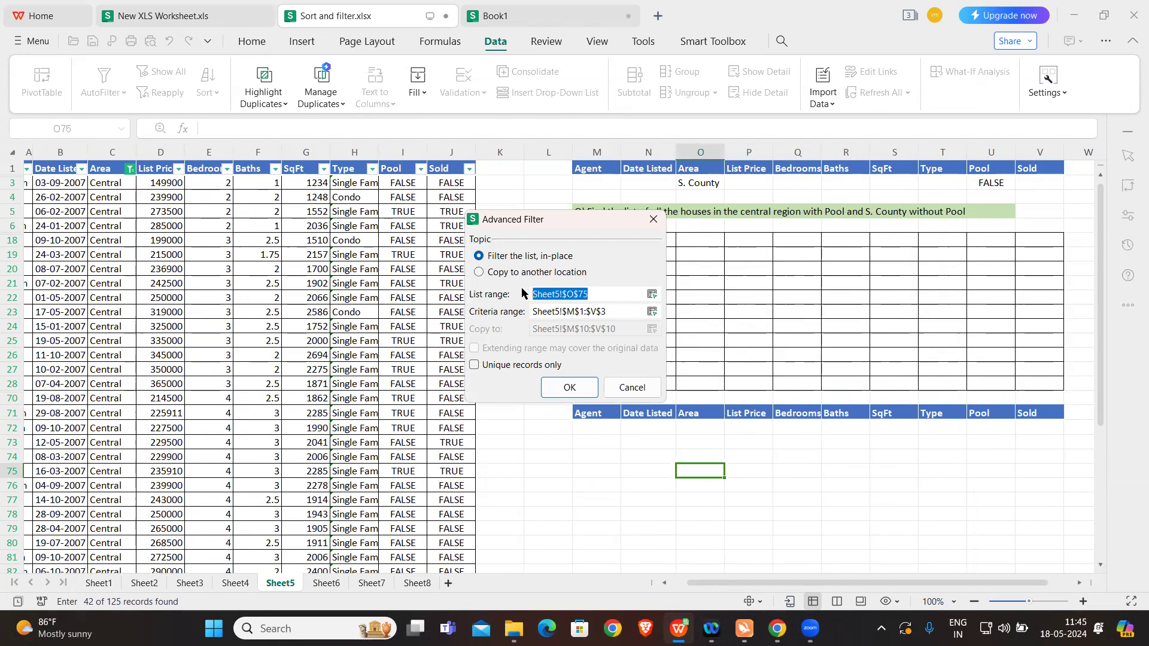
{"action": "key", "text": "BackSpace"}
{"action": "scroll", "coordinate": [156, 269], "scroll_direction": "left", "scroll_amount": 1}
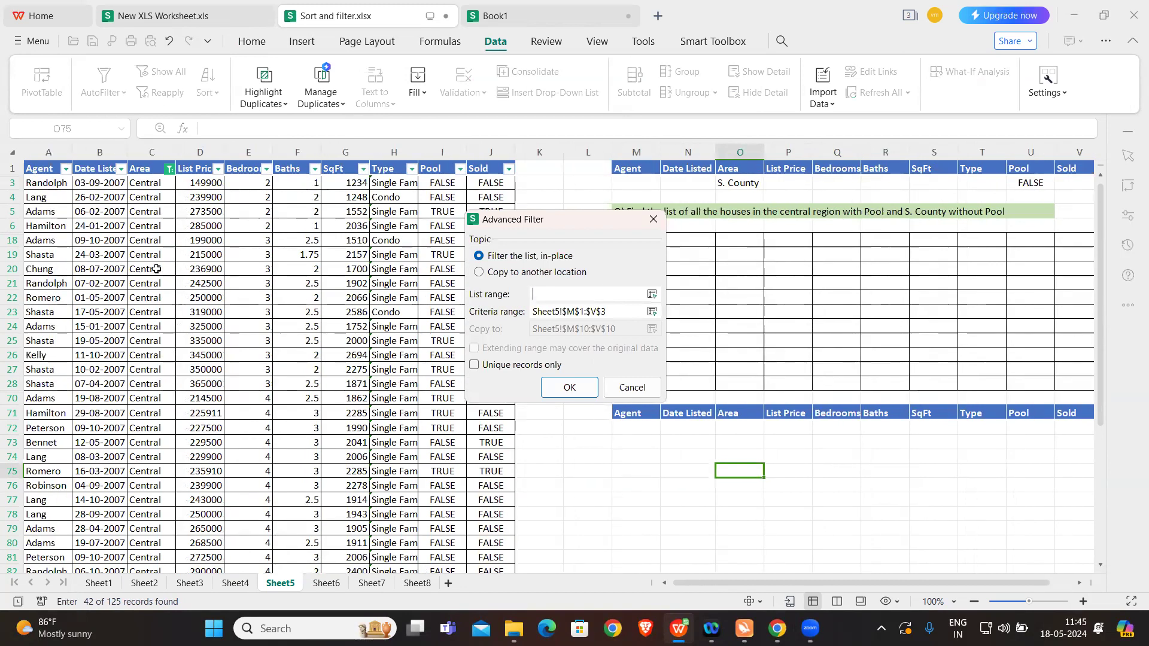
{"action": "left_click", "coordinate": [479, 272]}
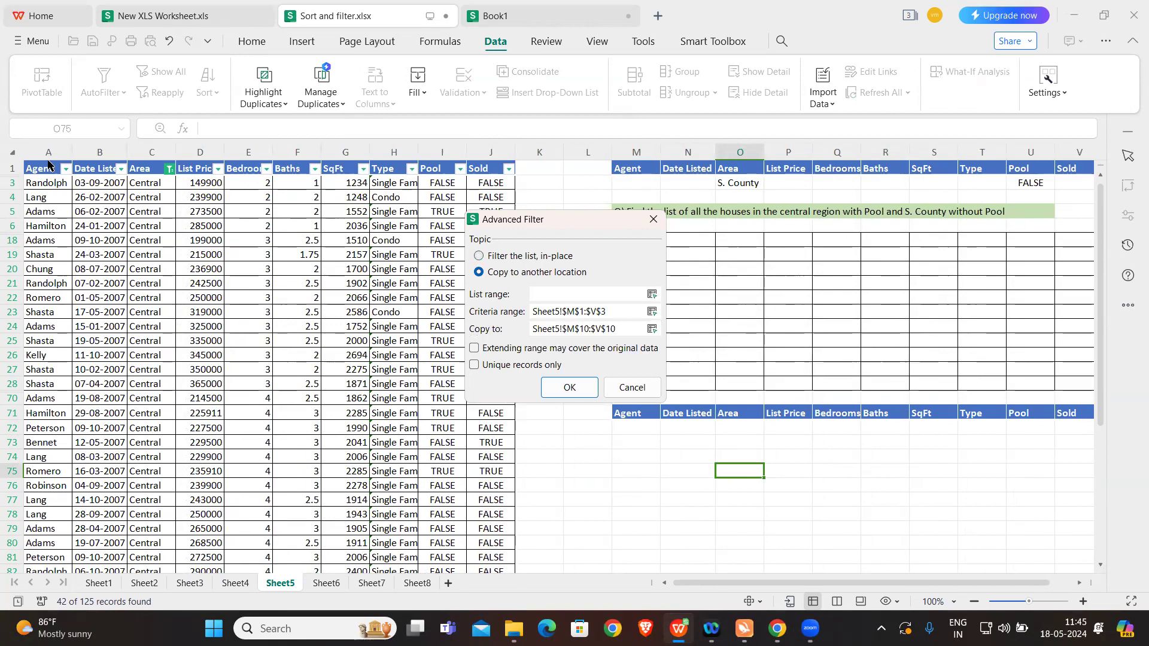
{"action": "left_click", "coordinate": [565, 294]}
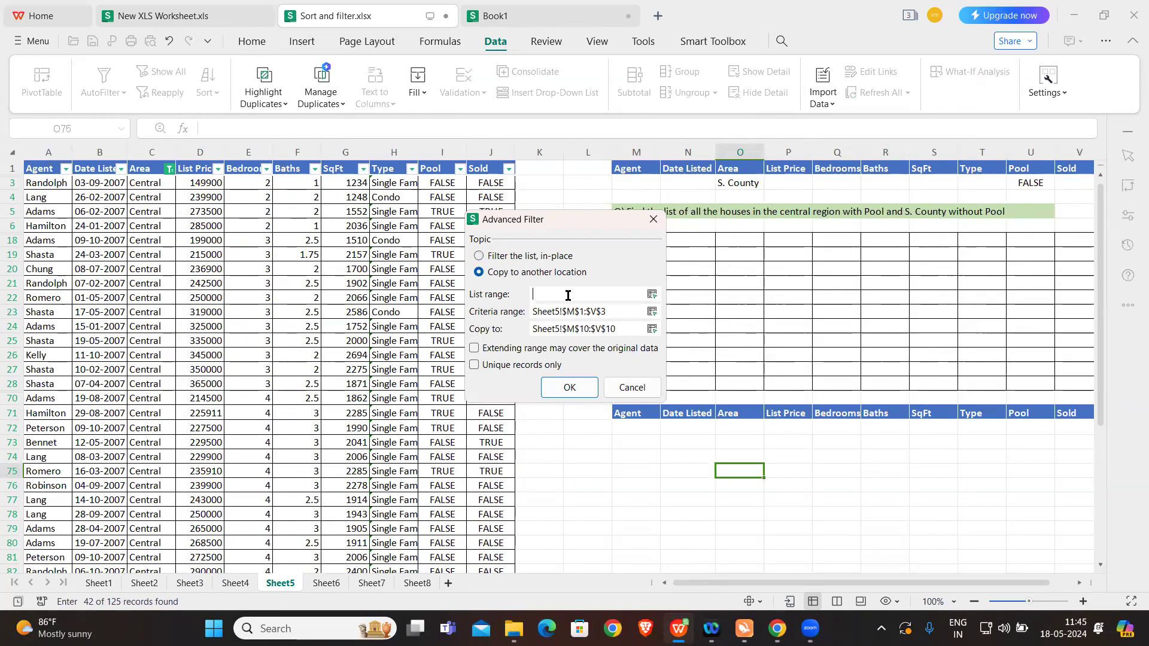
{"action": "left_click", "coordinate": [50, 169]}
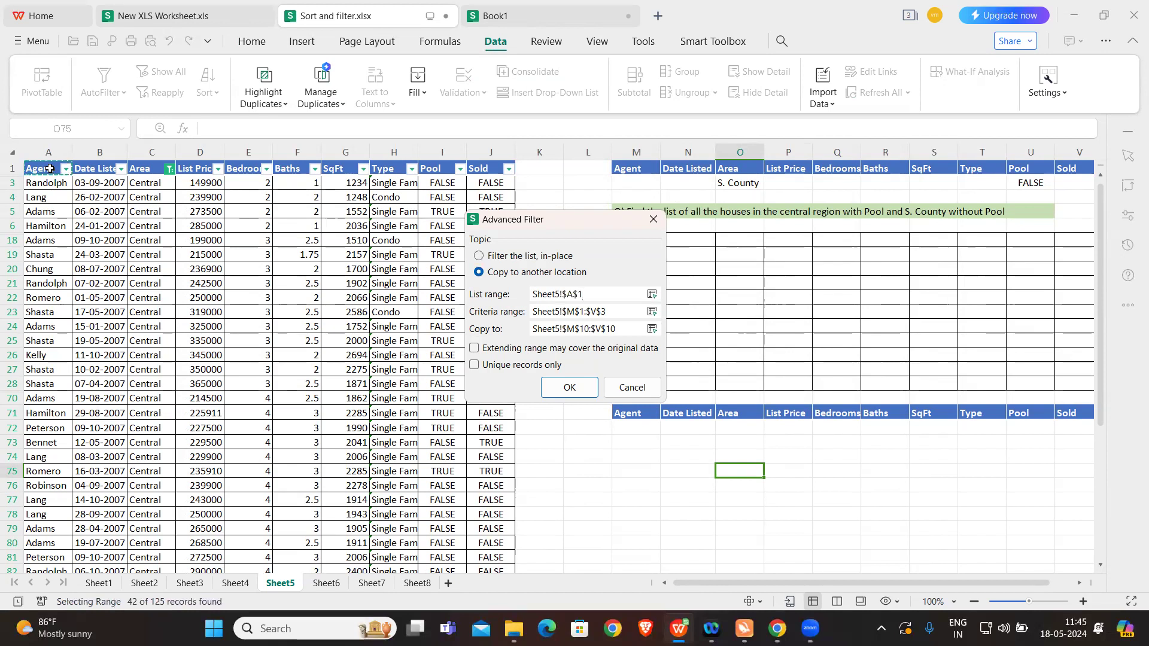
{"action": "key", "text": "ctrl+shift+Right"}
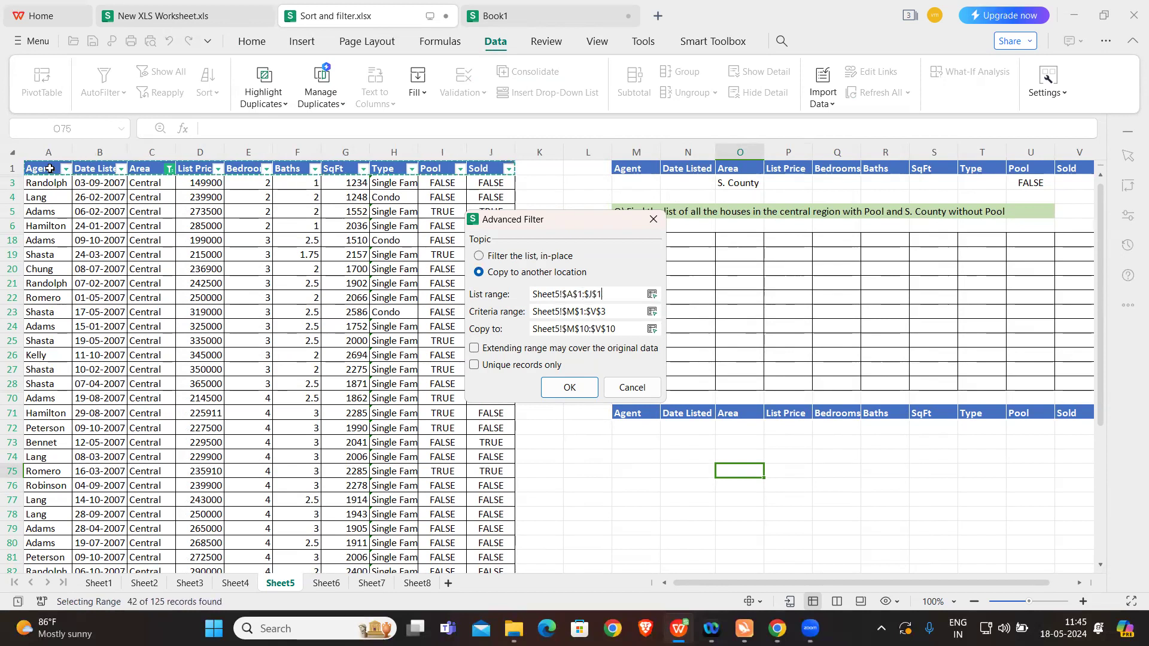
{"action": "key", "text": "ctrl+shift+Down"}
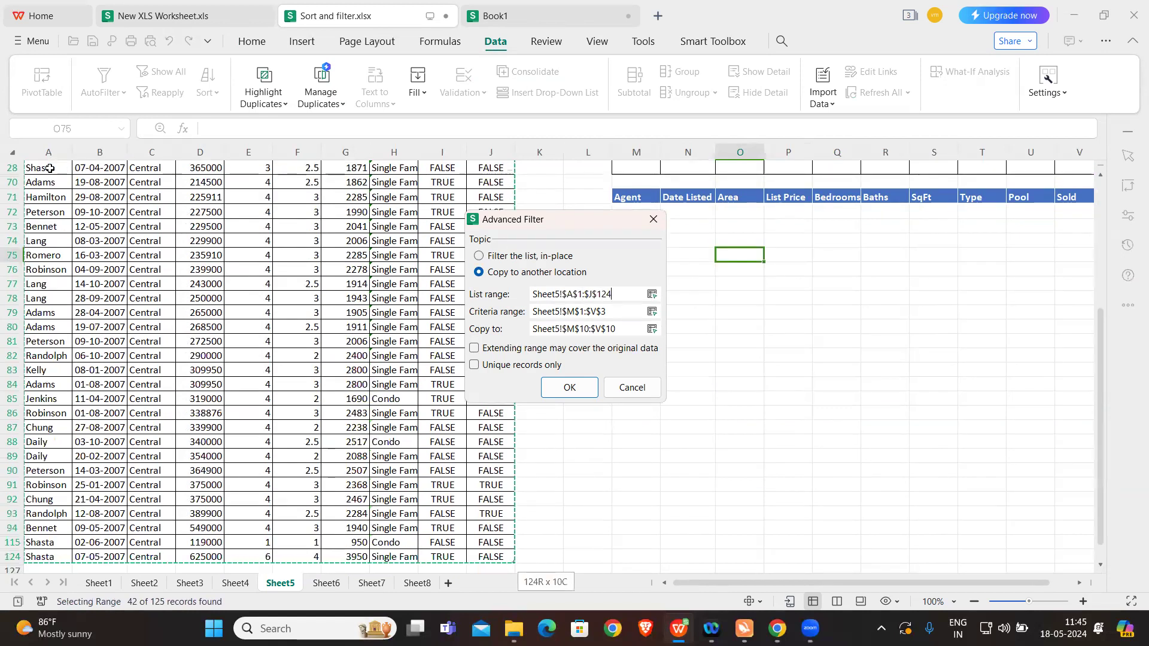
Step: Run the Advanced Filter with criteria range Sheet5!$M$1:$V$3, copying the results to the headers at Sheet5!$M$71:$V$71
{"action": "left_click", "coordinate": [609, 311]}
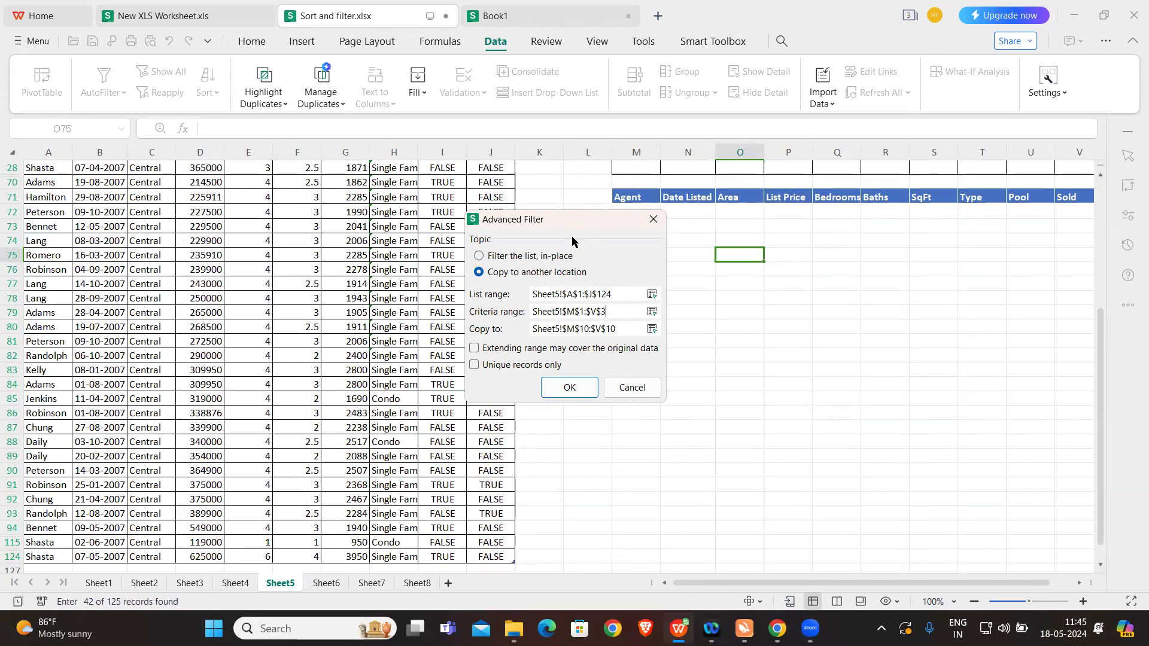
{"action": "left_click_drag", "start_coordinate": [589, 222], "coordinate": [426, 163]}
{"action": "scroll", "coordinate": [694, 260], "scroll_direction": "up", "scroll_amount": 5}
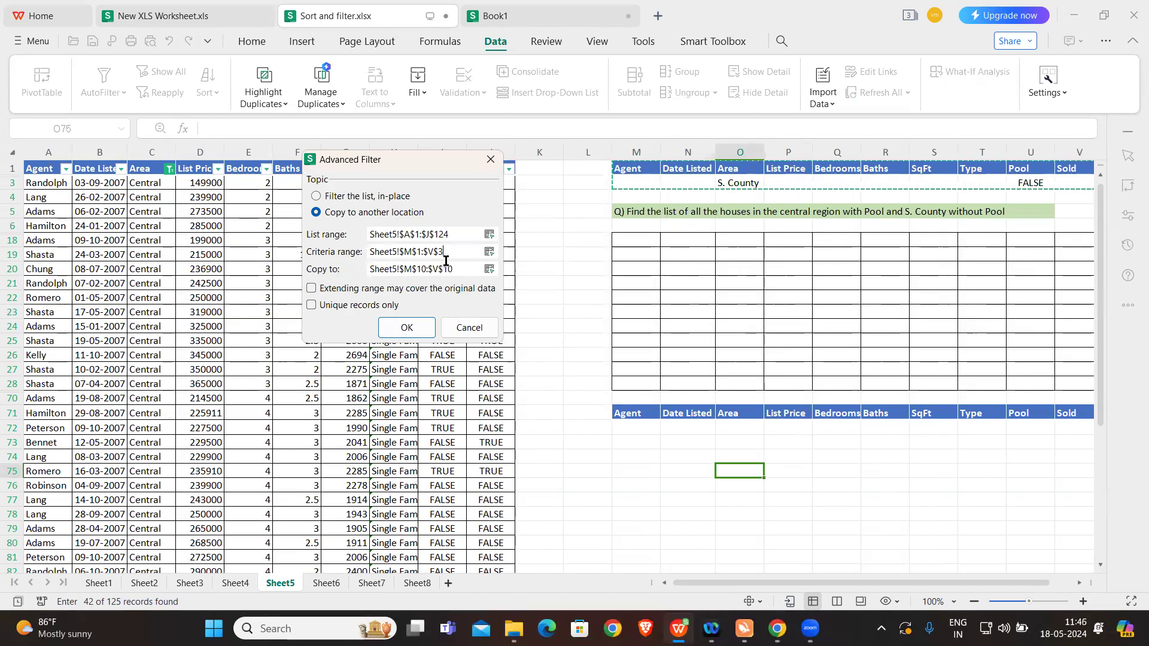
{"action": "left_click", "coordinate": [368, 272]}
{"action": "key", "text": "BackSpace"}
{"action": "left_click", "coordinate": [624, 413]}
{"action": "left_click_drag", "start_coordinate": [624, 413], "coordinate": [1075, 413]}
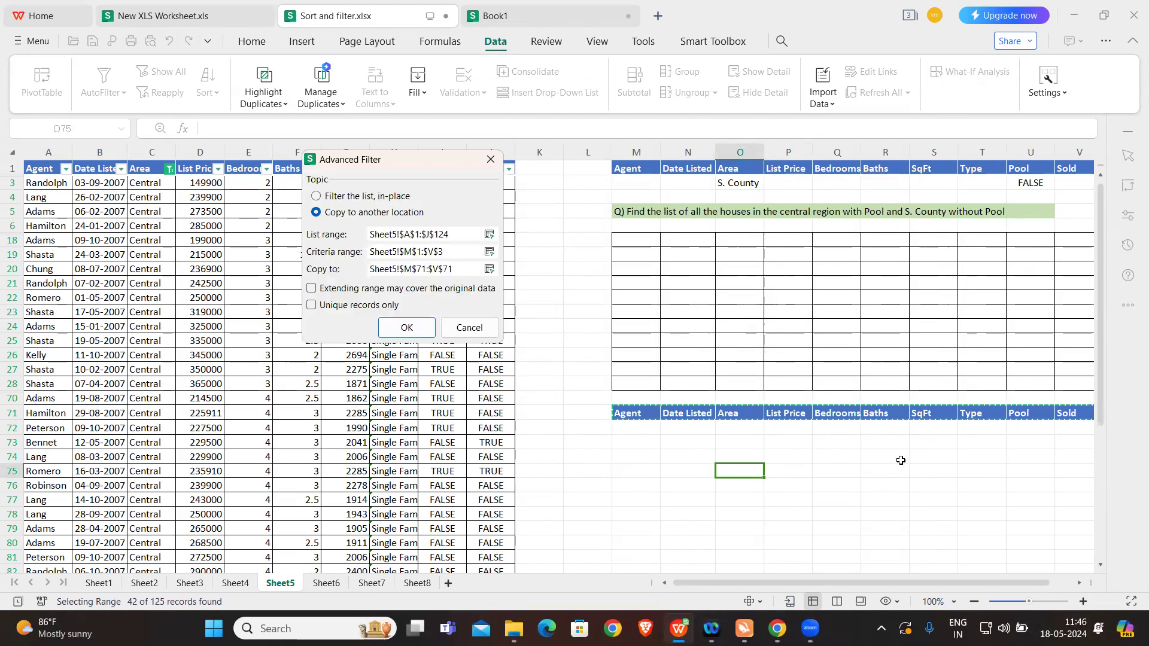
{"action": "scroll", "coordinate": [900, 460], "scroll_direction": "right", "scroll_amount": 2}
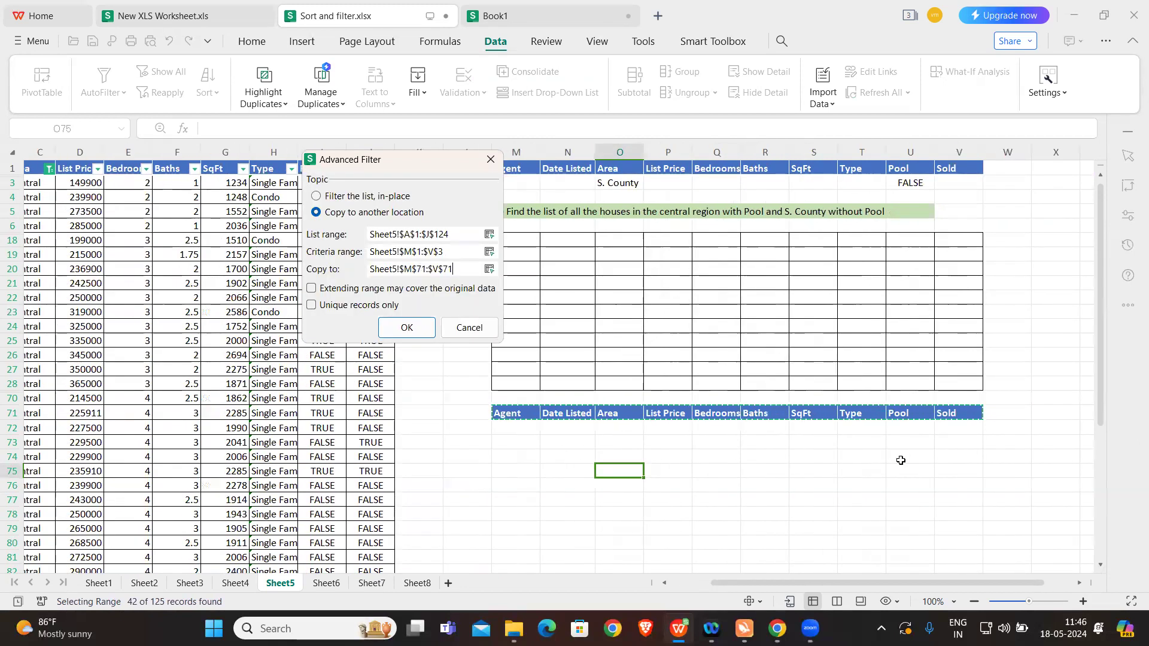
{"action": "left_click", "coordinate": [399, 328]}
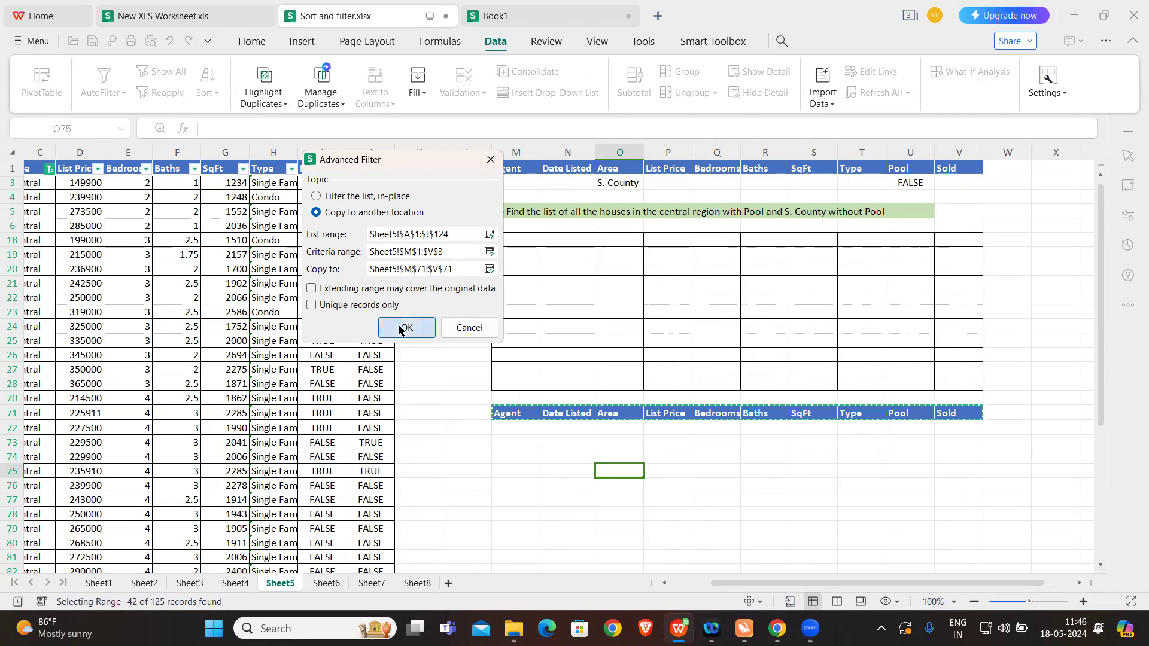
Step: Review the rows extracted beneath the row 71 headers and compare them with the earlier output above
{"action": "scroll", "coordinate": [625, 385], "scroll_direction": "down", "scroll_amount": 8}
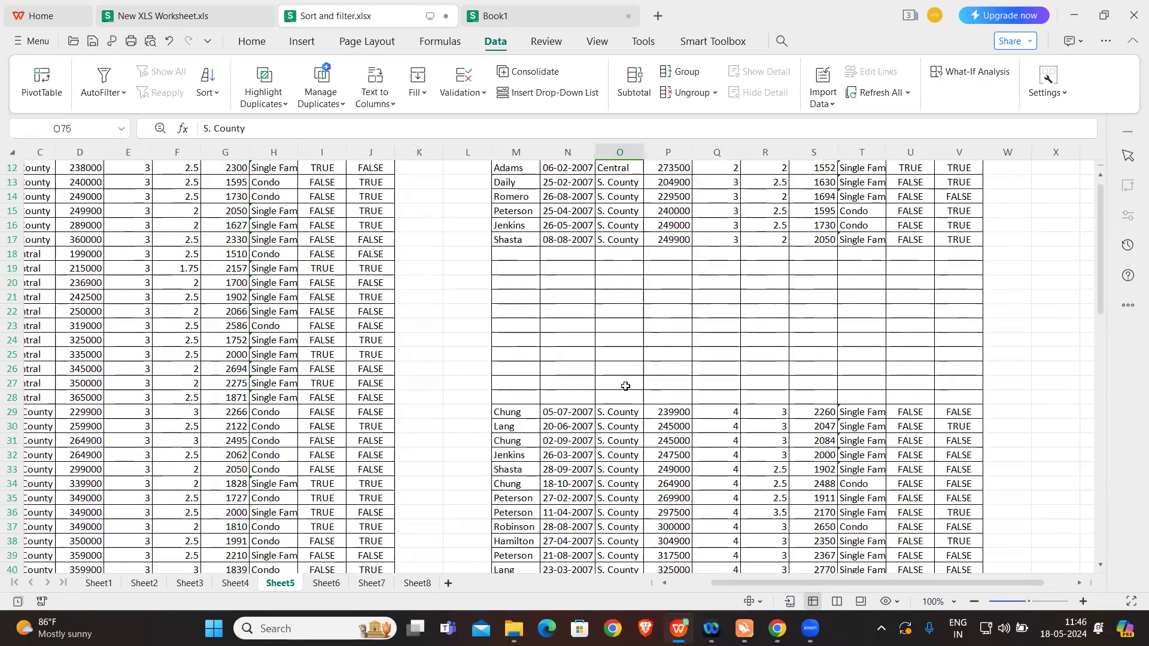
{"action": "scroll", "coordinate": [625, 386], "scroll_direction": "down", "scroll_amount": 13}
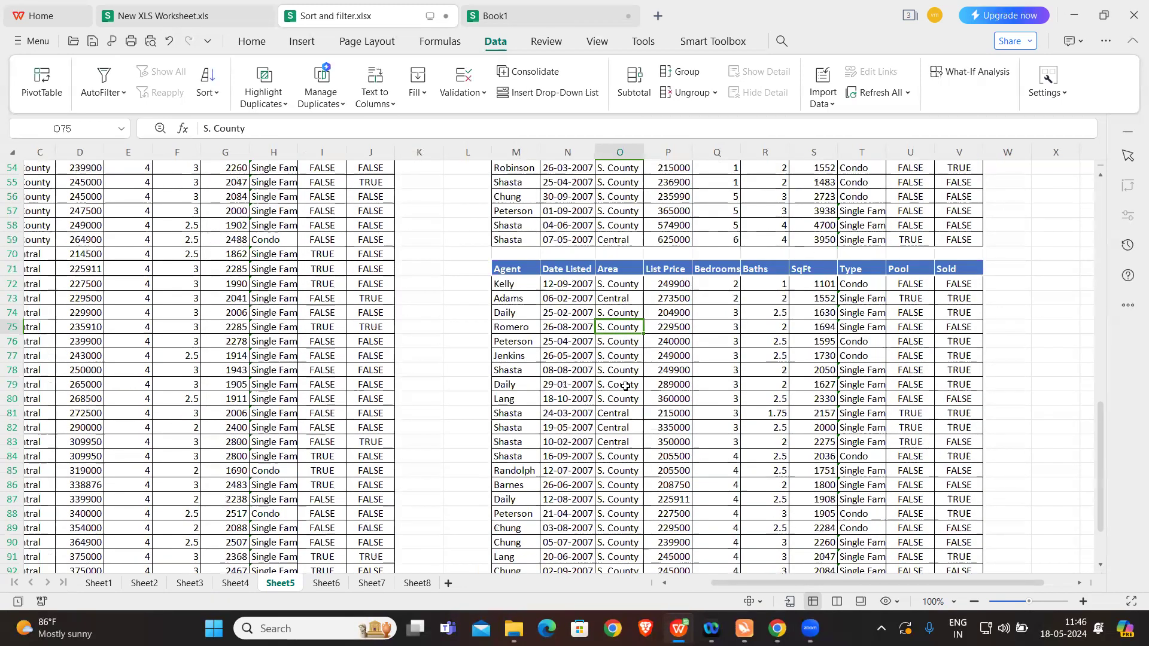
{"action": "scroll", "coordinate": [625, 385], "scroll_direction": "up", "scroll_amount": 20}
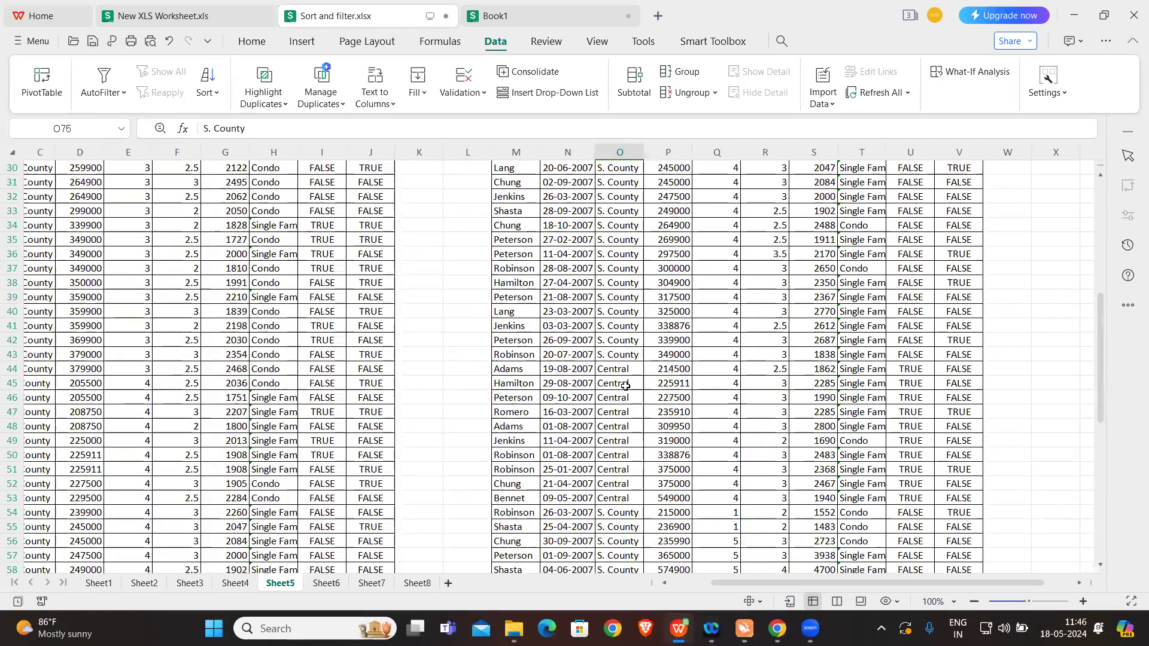
{"action": "scroll", "coordinate": [625, 386], "scroll_direction": "up", "scroll_amount": 1}
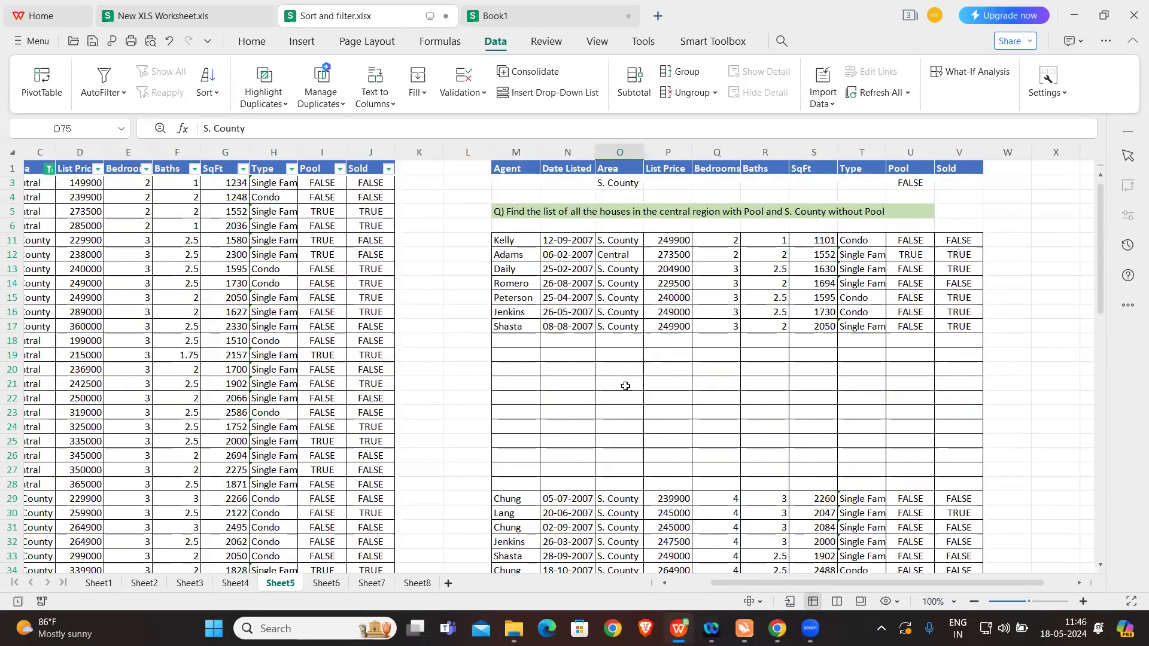
Step: Open Sheet6 and examine its Area, Bedrooms and Type criteria in row 2 alongside the source table
{"action": "left_click", "coordinate": [326, 583]}
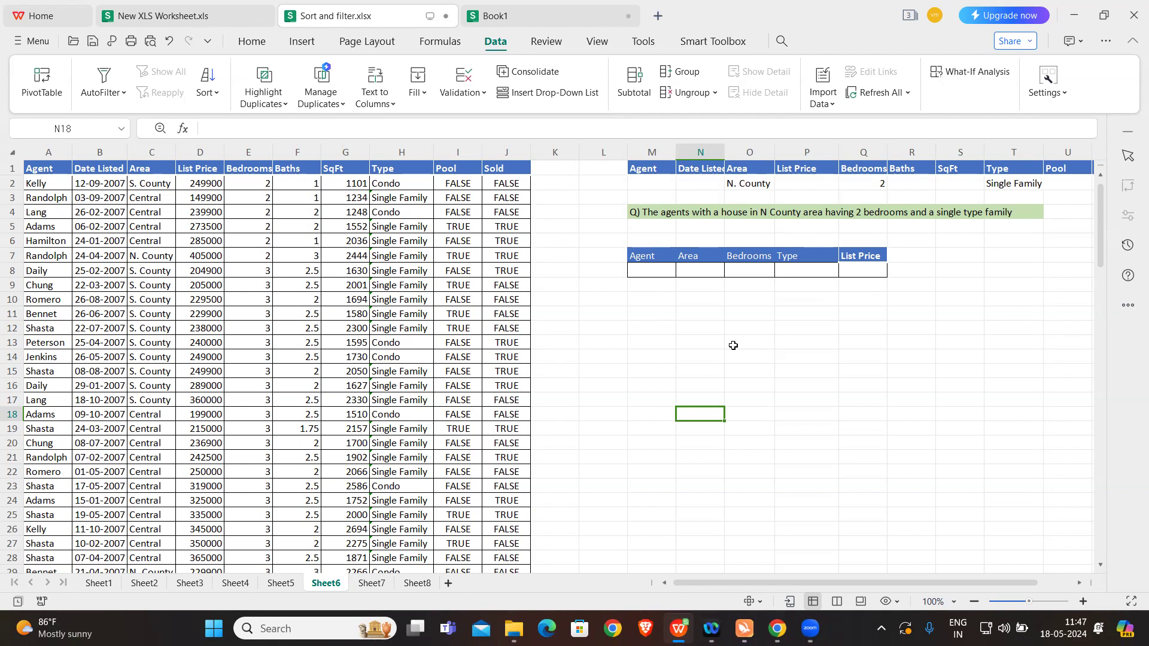
{"action": "scroll", "coordinate": [800, 185], "scroll_direction": "right", "scroll_amount": 1}
{"action": "left_click", "coordinate": [701, 185]}
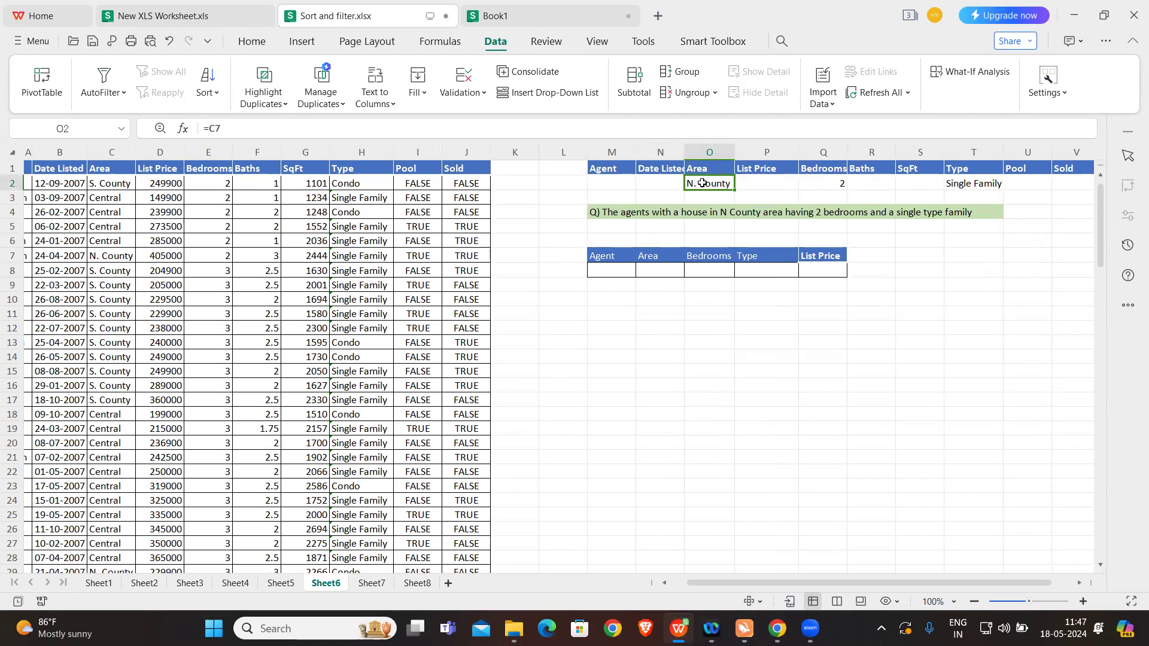
{"action": "left_click", "coordinate": [819, 185]}
{"action": "scroll", "coordinate": [271, 224], "scroll_direction": "left", "scroll_amount": 1}
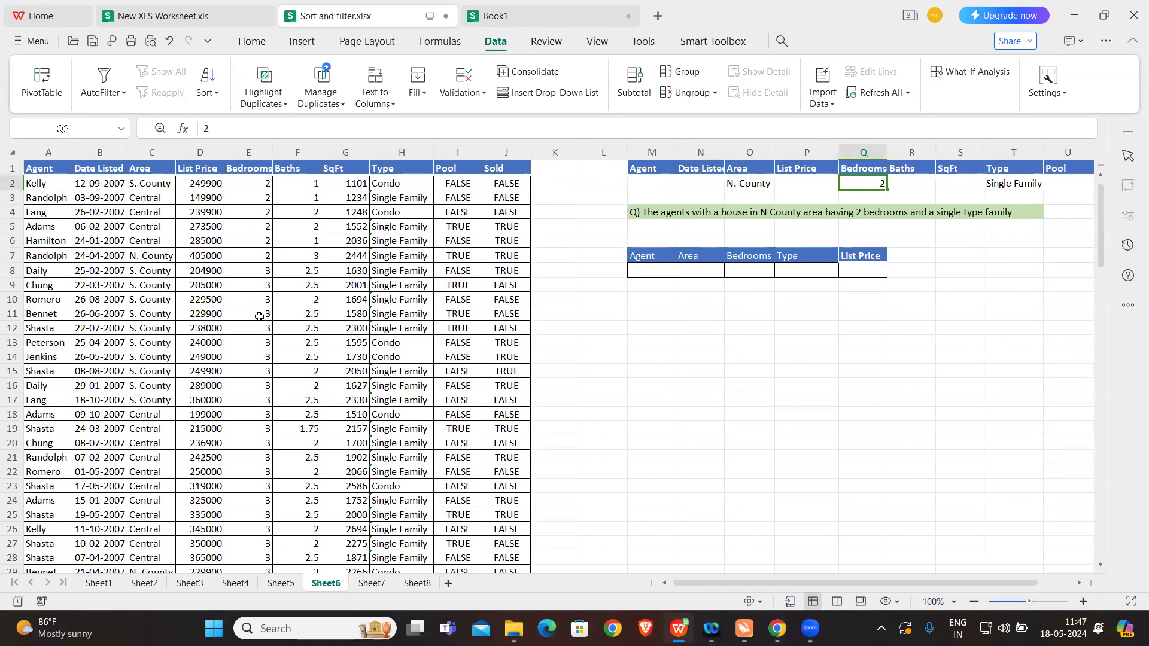
{"action": "scroll", "coordinate": [259, 316], "scroll_direction": "down", "scroll_amount": 11}
{"action": "scroll", "coordinate": [261, 410], "scroll_direction": "up", "scroll_amount": 11}
{"action": "left_click", "coordinate": [751, 183]}
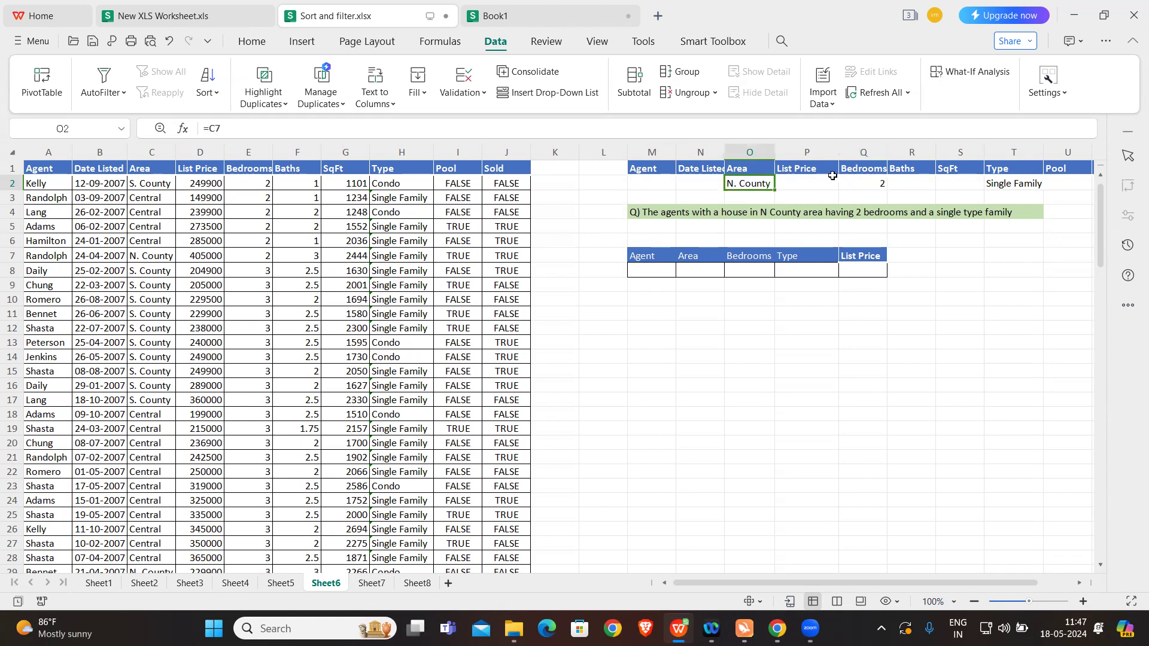
{"action": "left_click", "coordinate": [861, 182]}
{"action": "left_click", "coordinate": [1009, 183]}
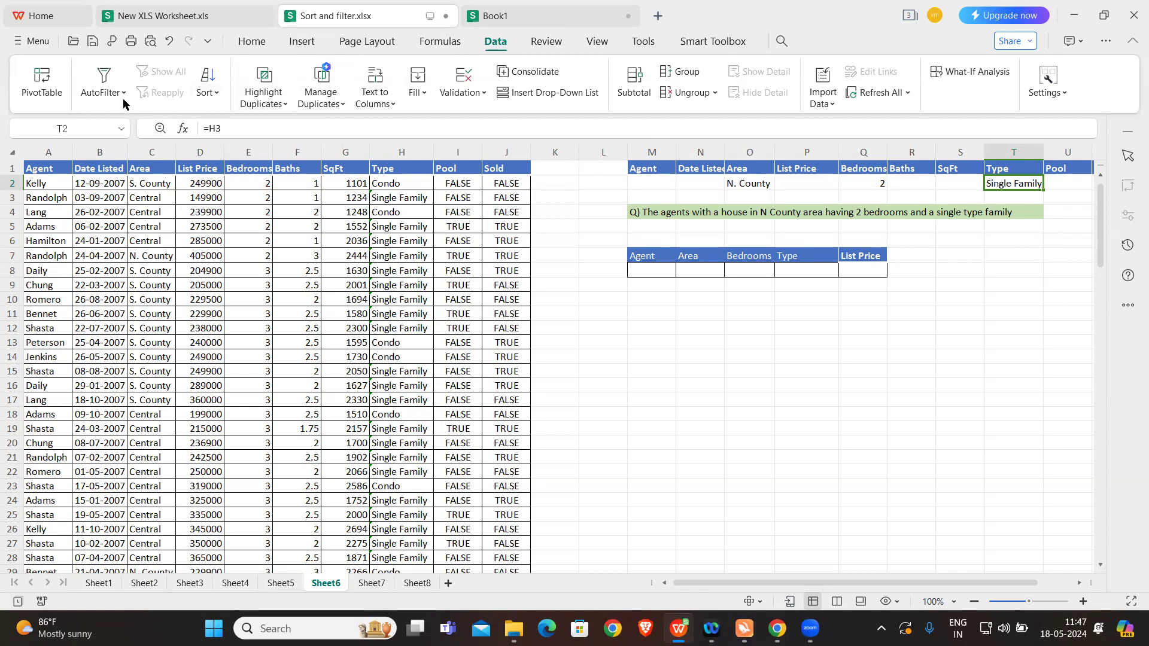
Step: Set up an Advanced Filter on Sheet6 that copies to another location, with list range Sheet6!$A$1:$J$126
{"action": "left_click", "coordinate": [106, 95]}
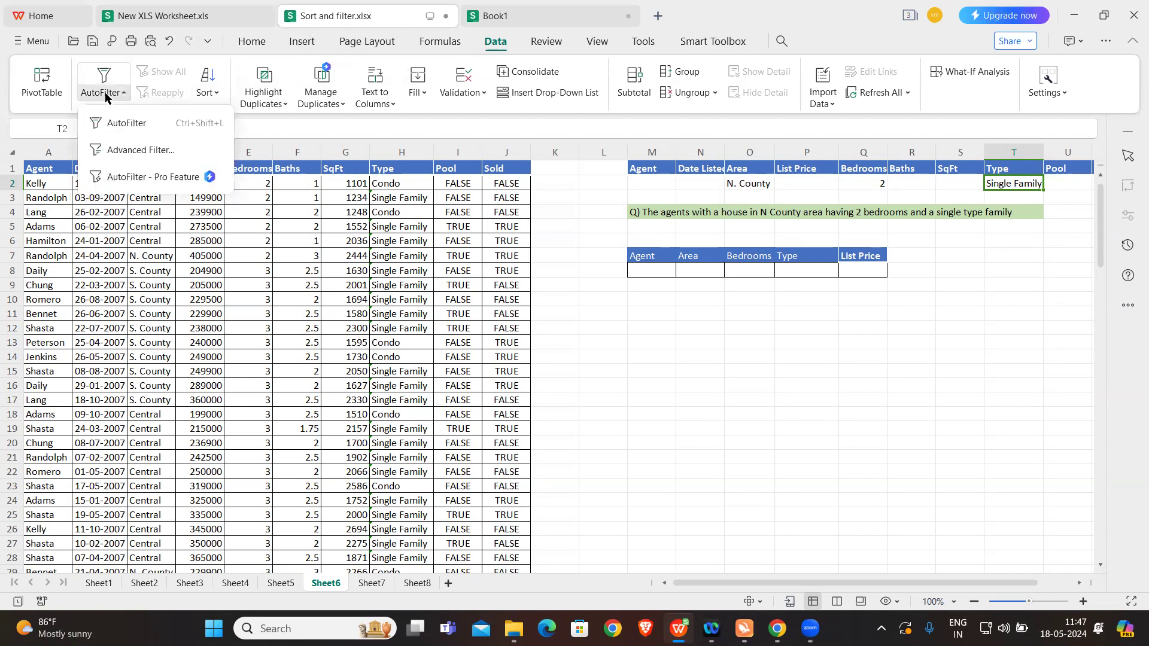
{"action": "left_click", "coordinate": [129, 151]}
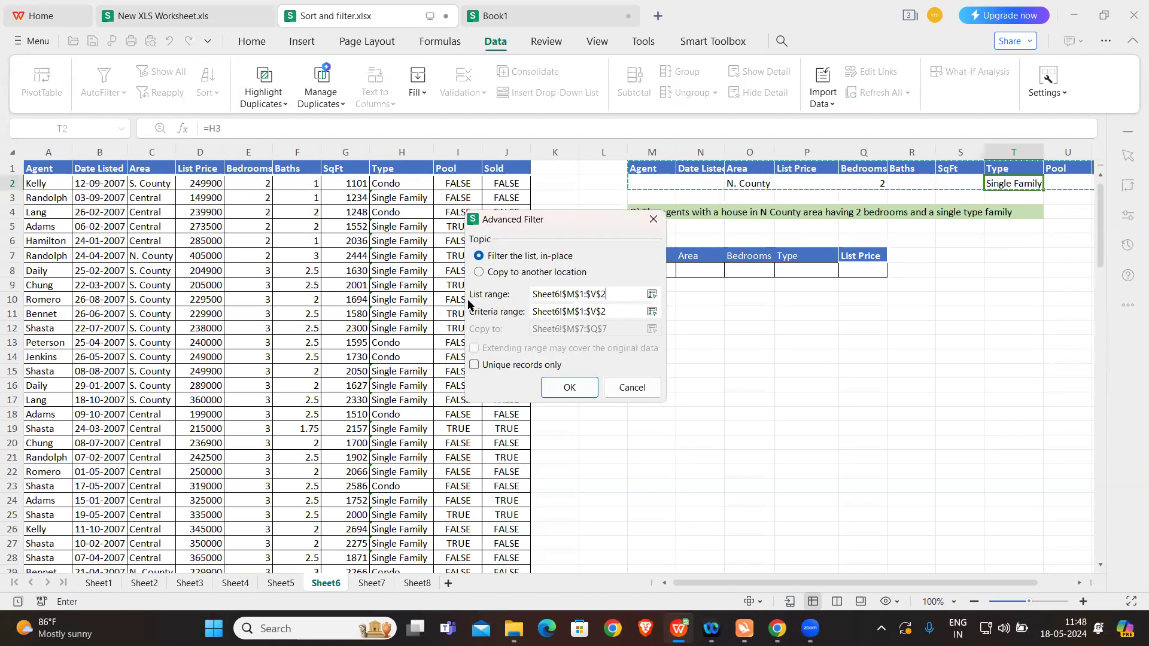
{"action": "left_click", "coordinate": [479, 272]}
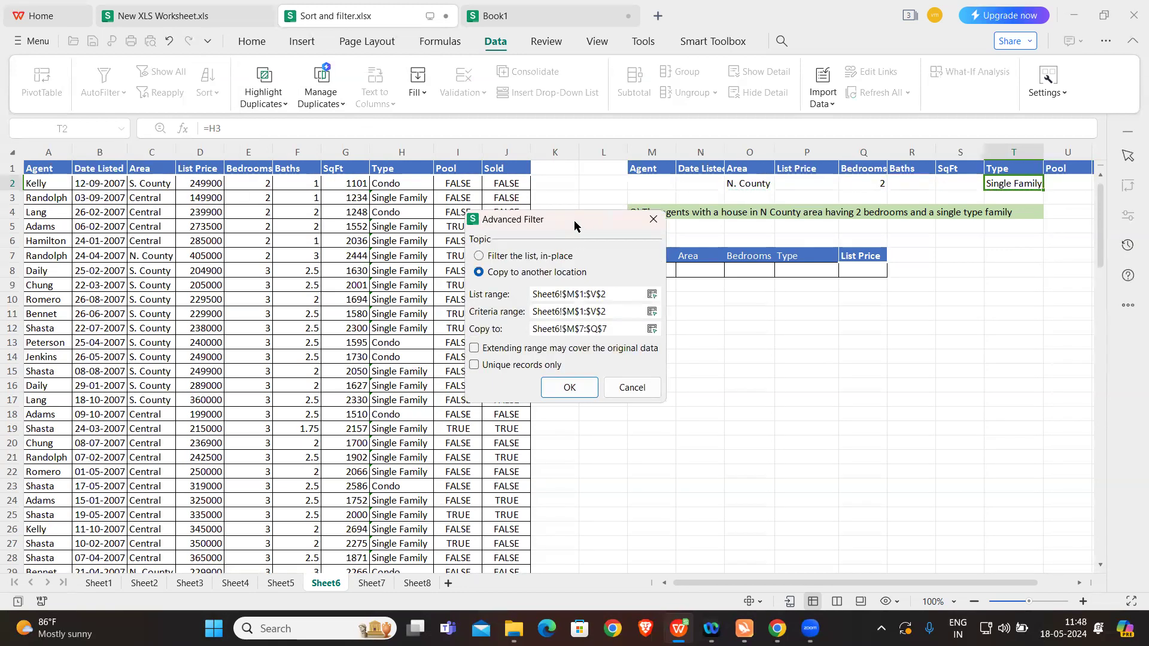
{"action": "left_click_drag", "start_coordinate": [579, 221], "coordinate": [409, 155]}
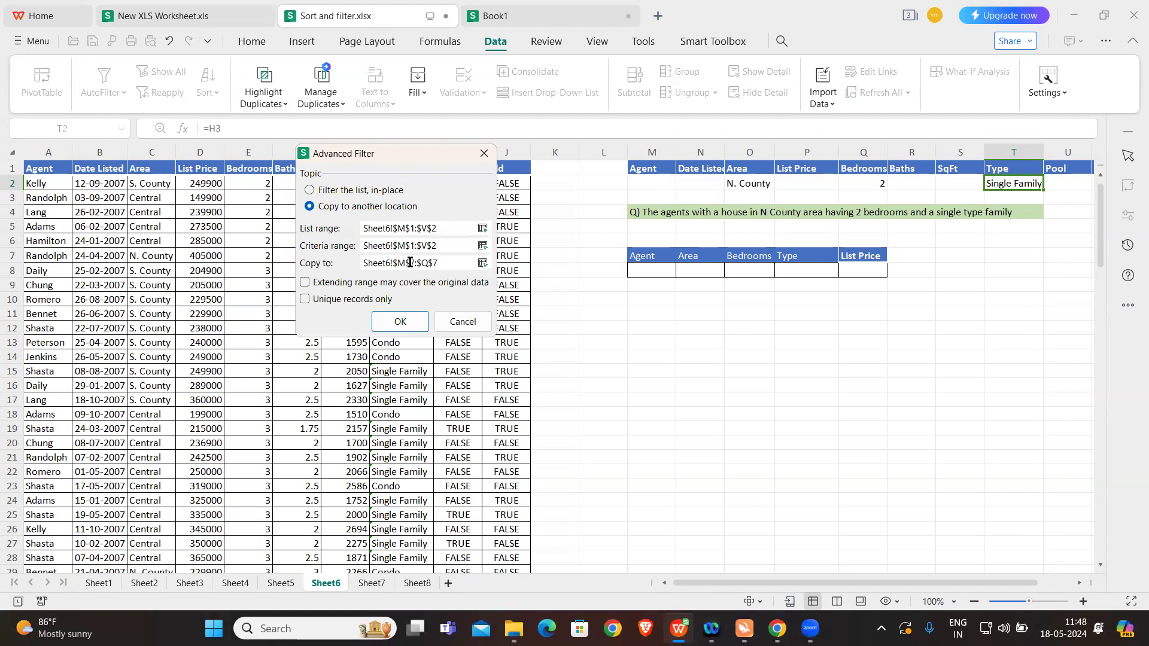
{"action": "left_click_drag", "start_coordinate": [442, 228], "coordinate": [356, 222]}
{"action": "key", "text": "BackSpace"}
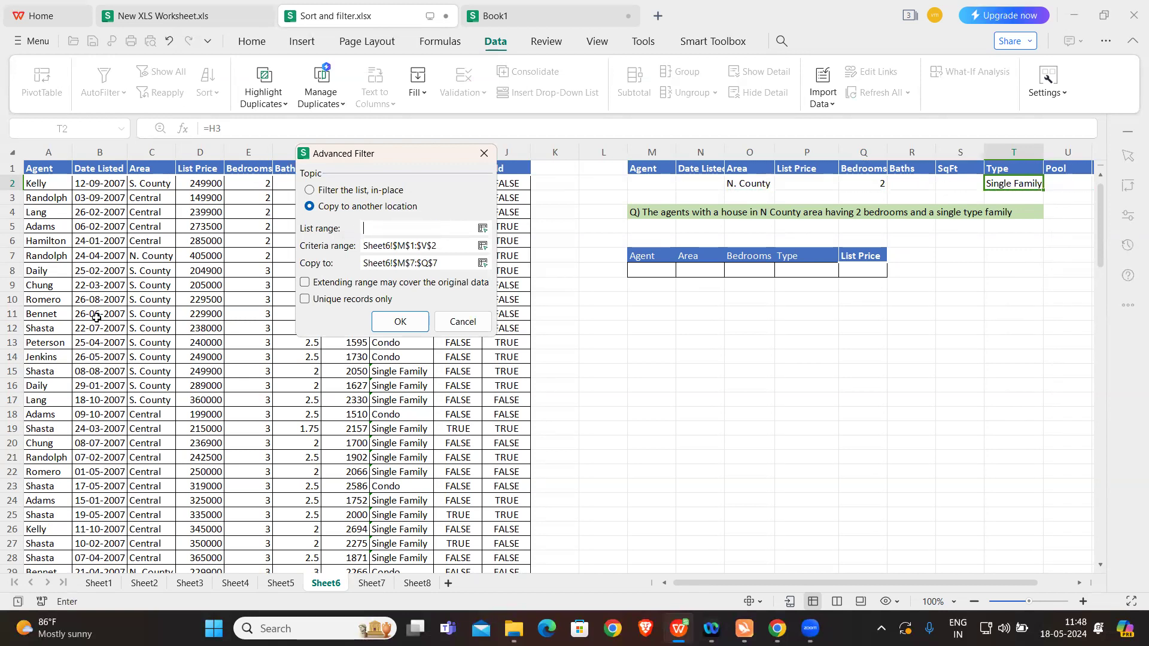
{"action": "left_click", "coordinate": [52, 167]}
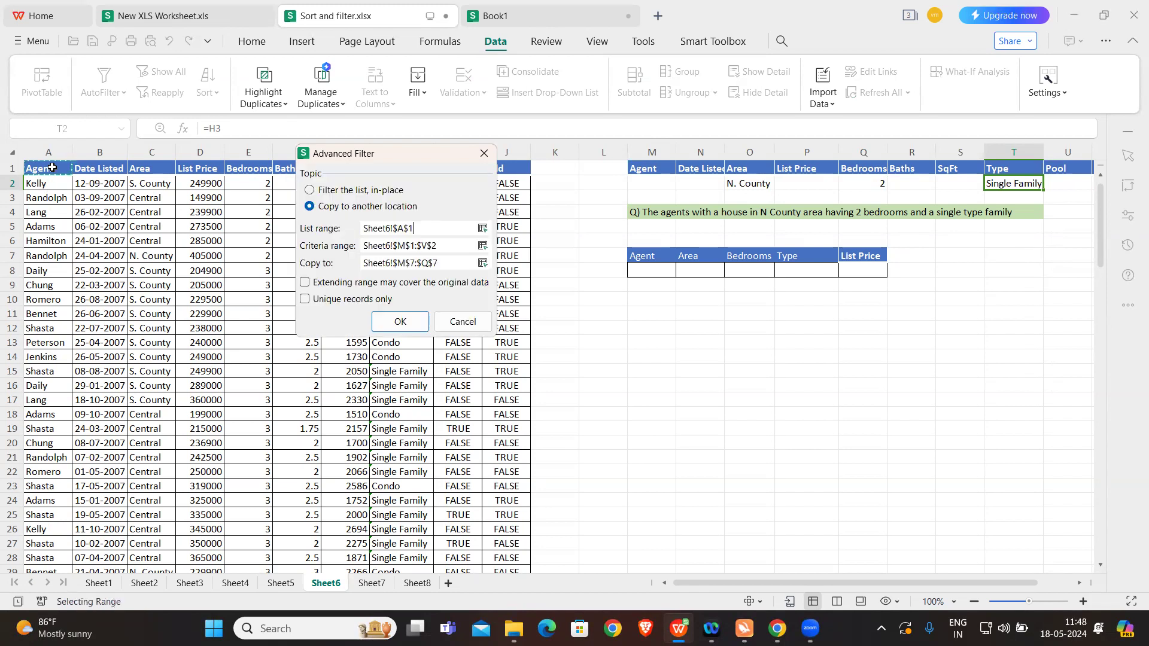
{"action": "key", "text": "ctrl+shift+Right"}
{"action": "key", "text": "ctrl+shift+Down"}
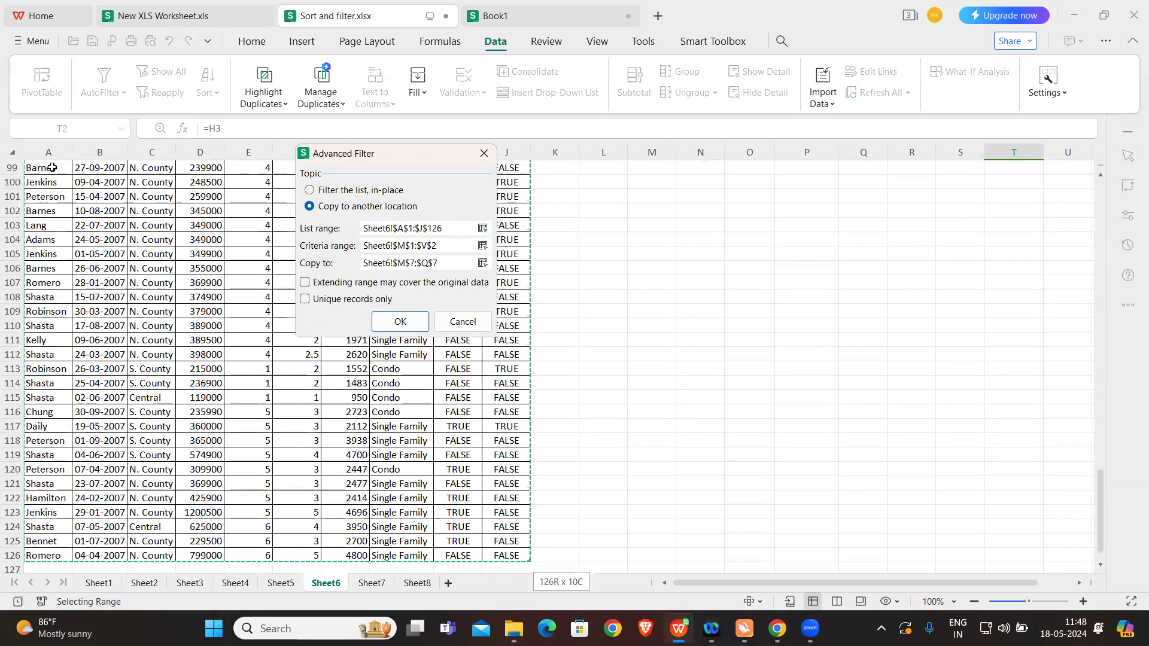
{"action": "left_click_drag", "start_coordinate": [1098, 481], "coordinate": [1090, 192]}
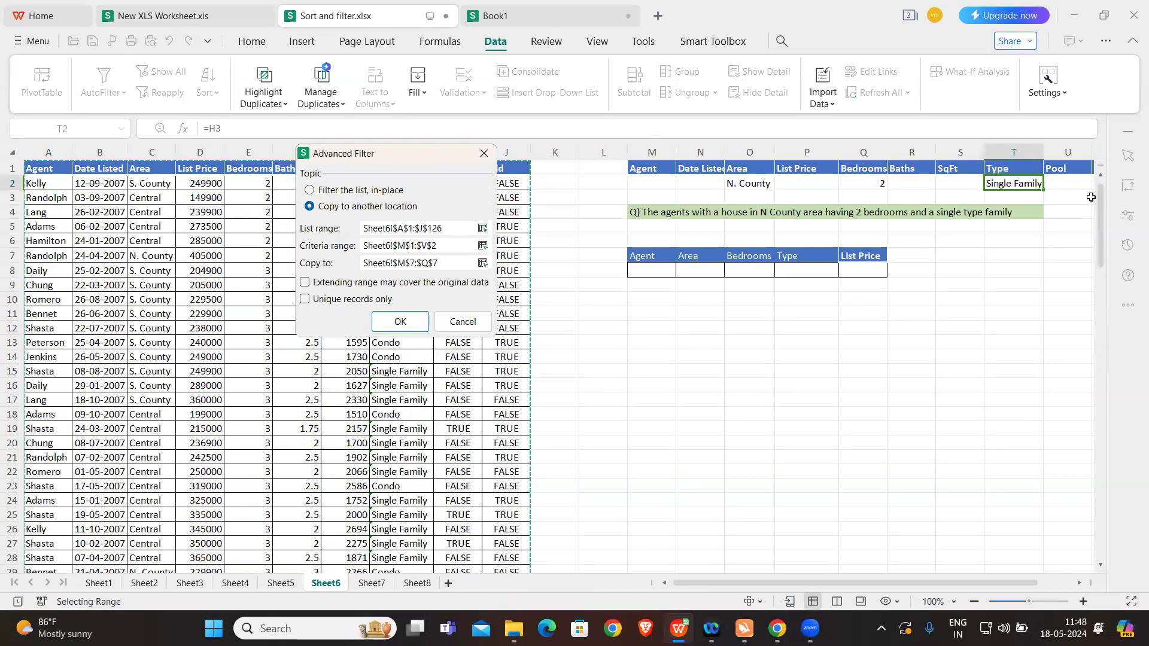
Step: Run the filter with criteria range Sheet6!$M$1:$V$2, copying only the columns headed in Sheet6!$M$7:$Q$7
{"action": "left_click", "coordinate": [447, 245]}
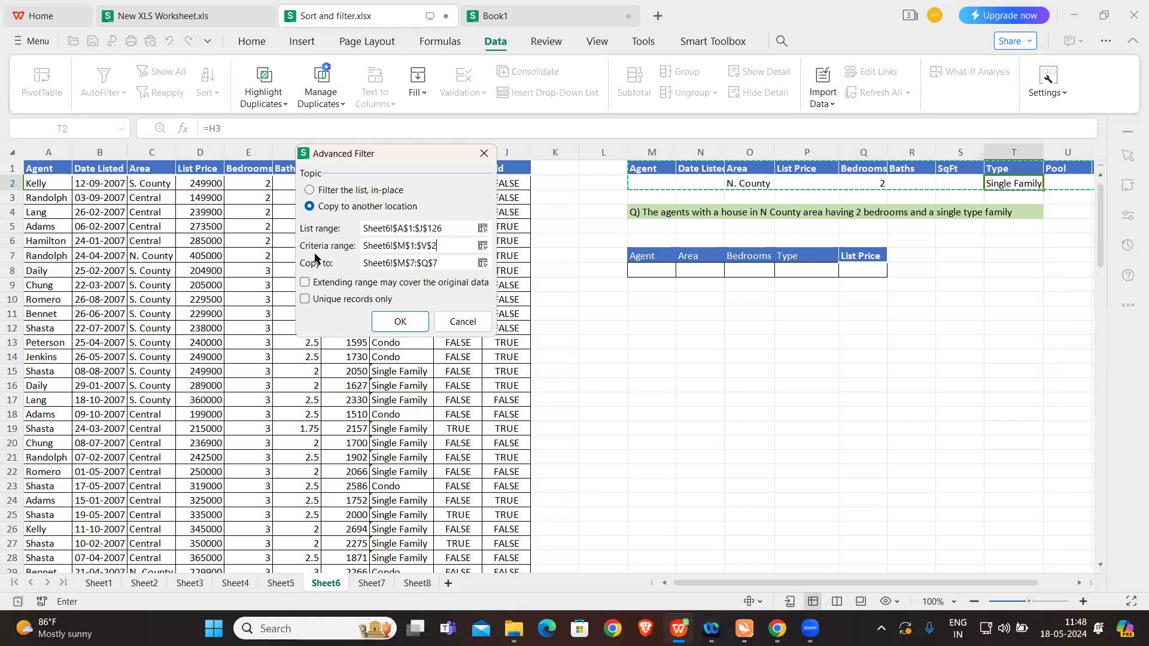
{"action": "left_click", "coordinate": [442, 263]}
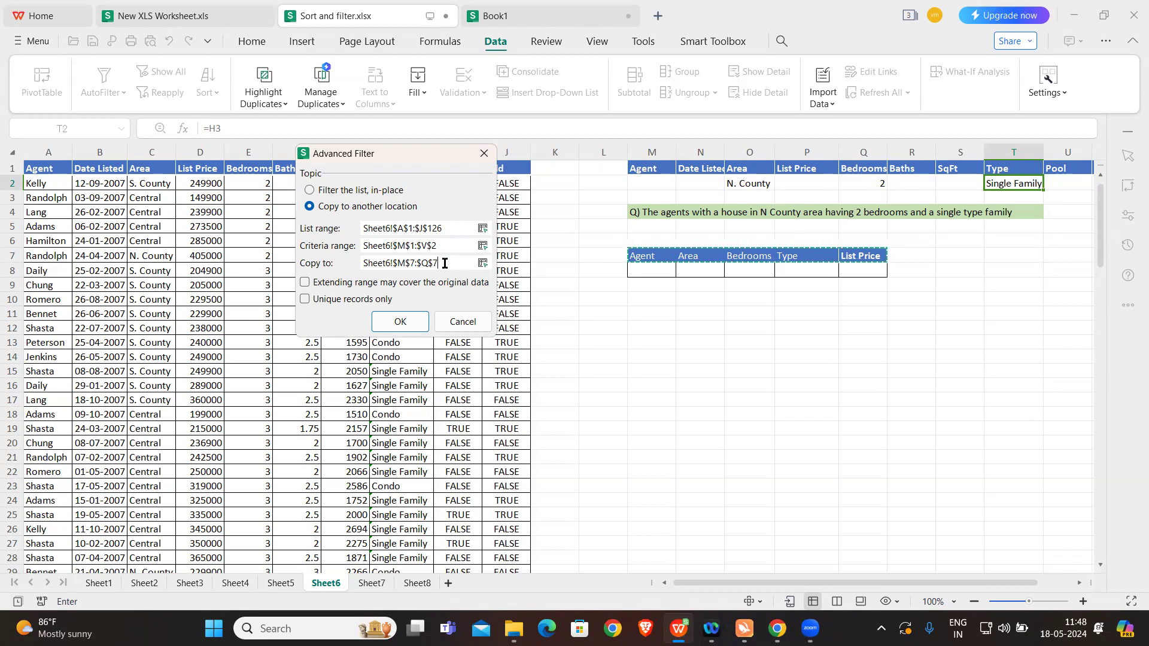
{"action": "left_click", "coordinate": [400, 321]}
{"action": "left_click", "coordinate": [815, 355]}
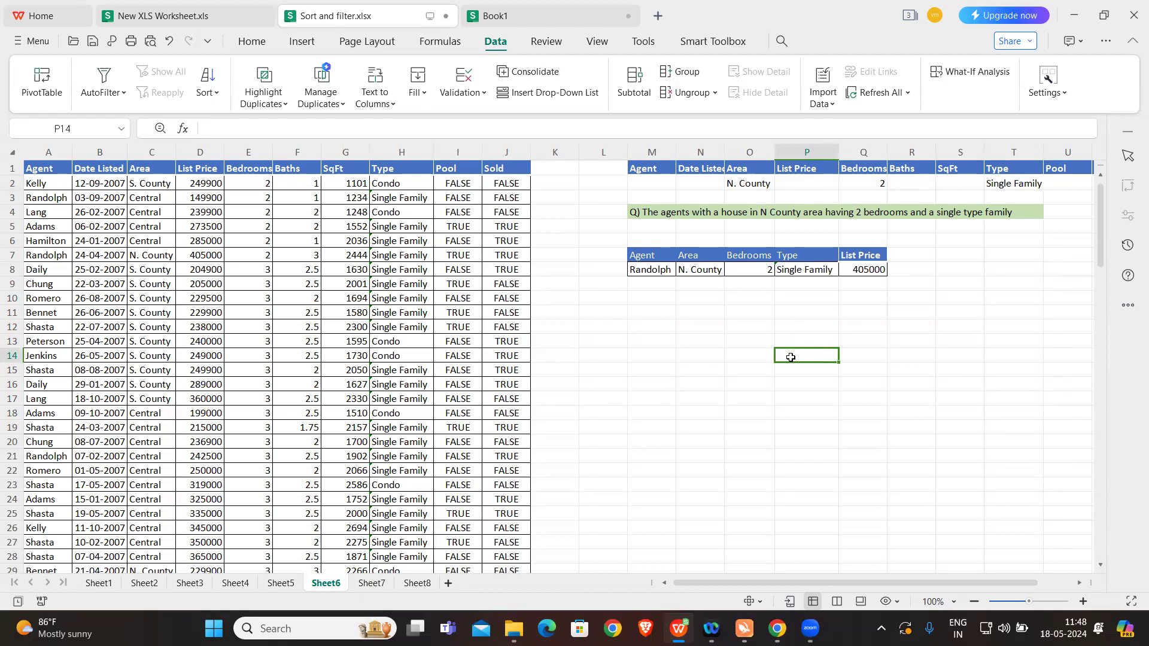
Step: Check source rows 3 and 7 against the N. County, 2-bedroom, Single Family criteria and the extracted record
{"action": "left_click", "coordinate": [14, 198]}
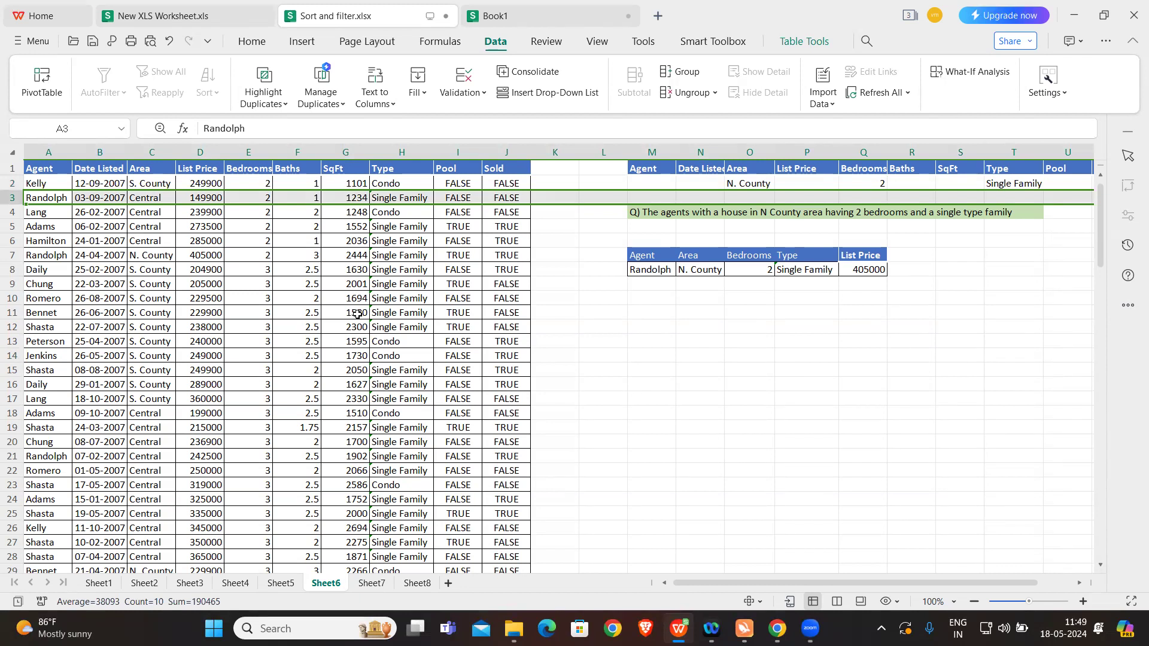
{"action": "left_click", "coordinate": [13, 254]}
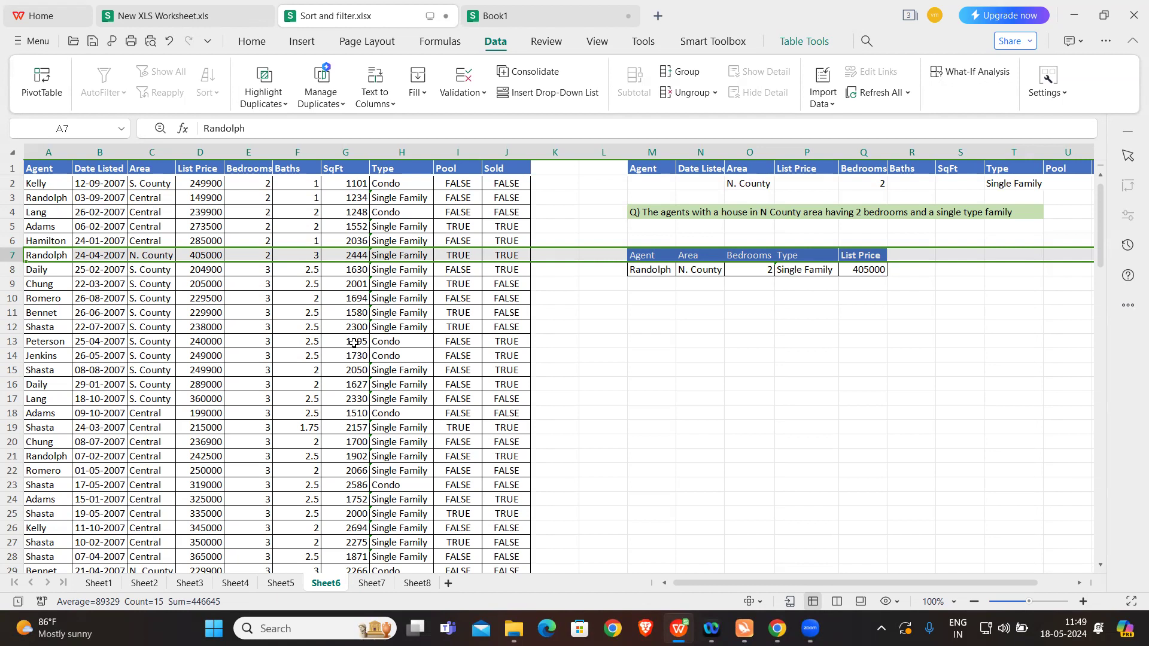
{"action": "left_click", "coordinate": [695, 358]}
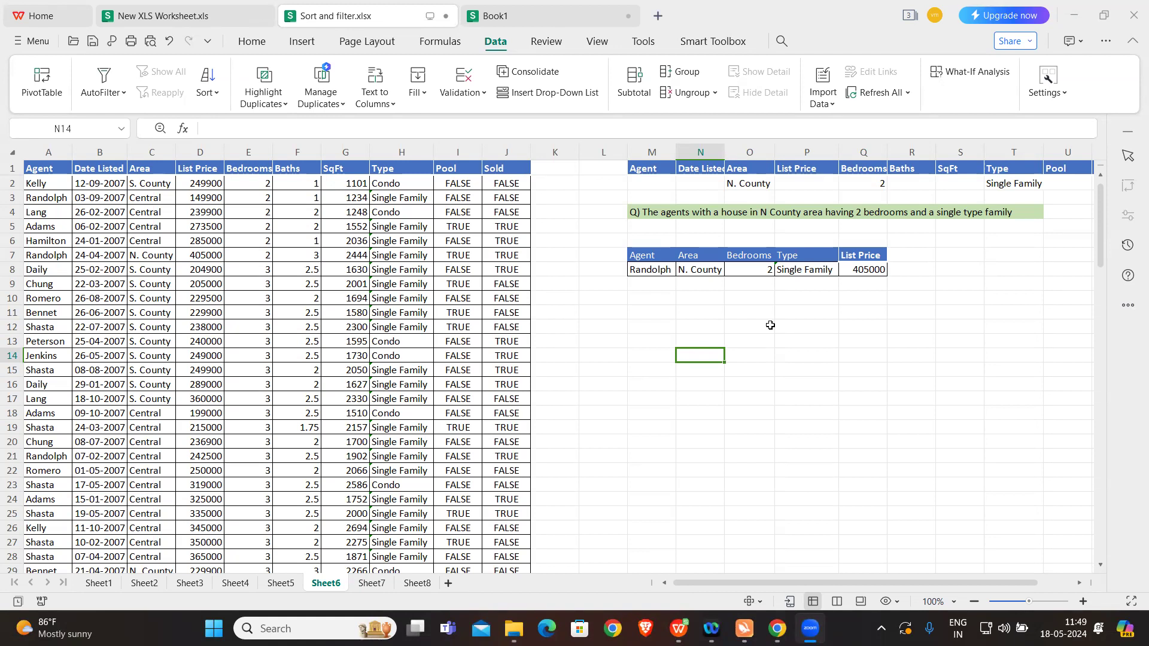
{"action": "left_click", "coordinate": [748, 315]}
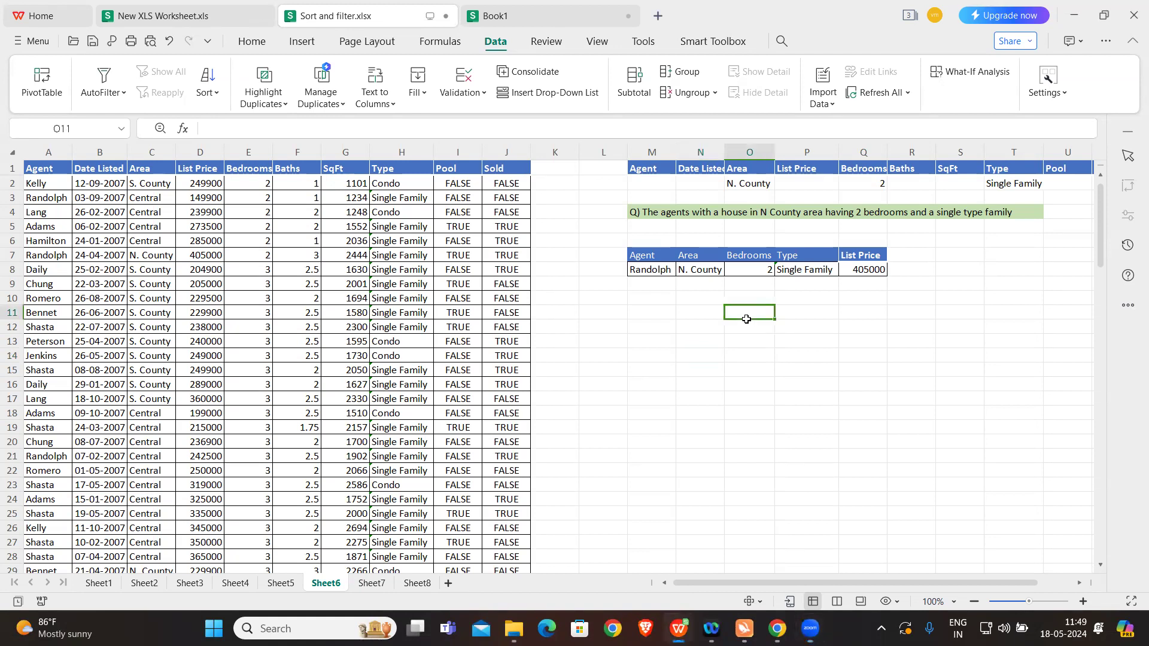
Step: Open Sheet7 and examine the two List Price criteria columns in P1:Q2, including their headers and price limits
{"action": "left_click", "coordinate": [371, 582]}
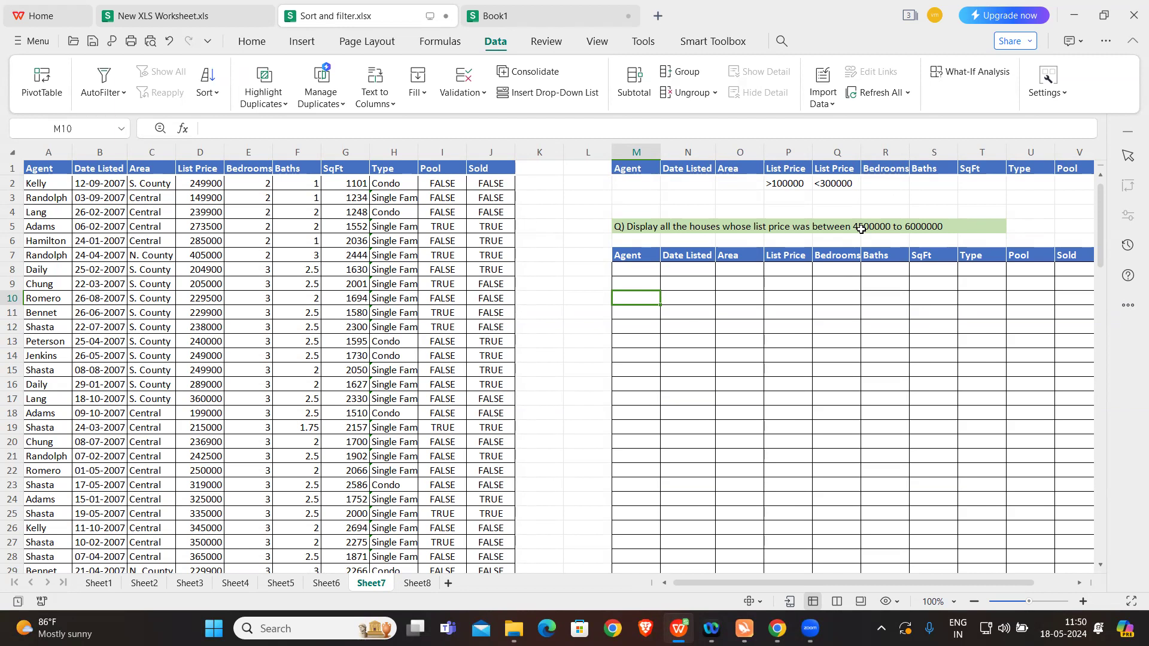
{"action": "left_click", "coordinate": [793, 169]}
{"action": "left_click", "coordinate": [850, 167]}
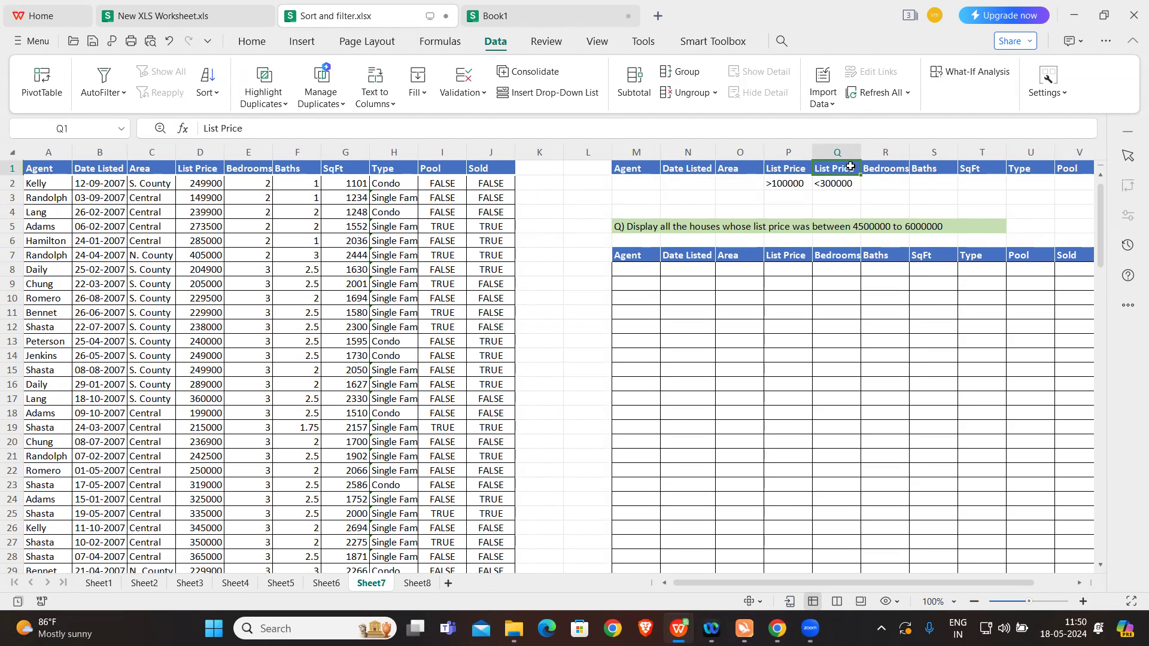
{"action": "left_click", "coordinate": [788, 169]}
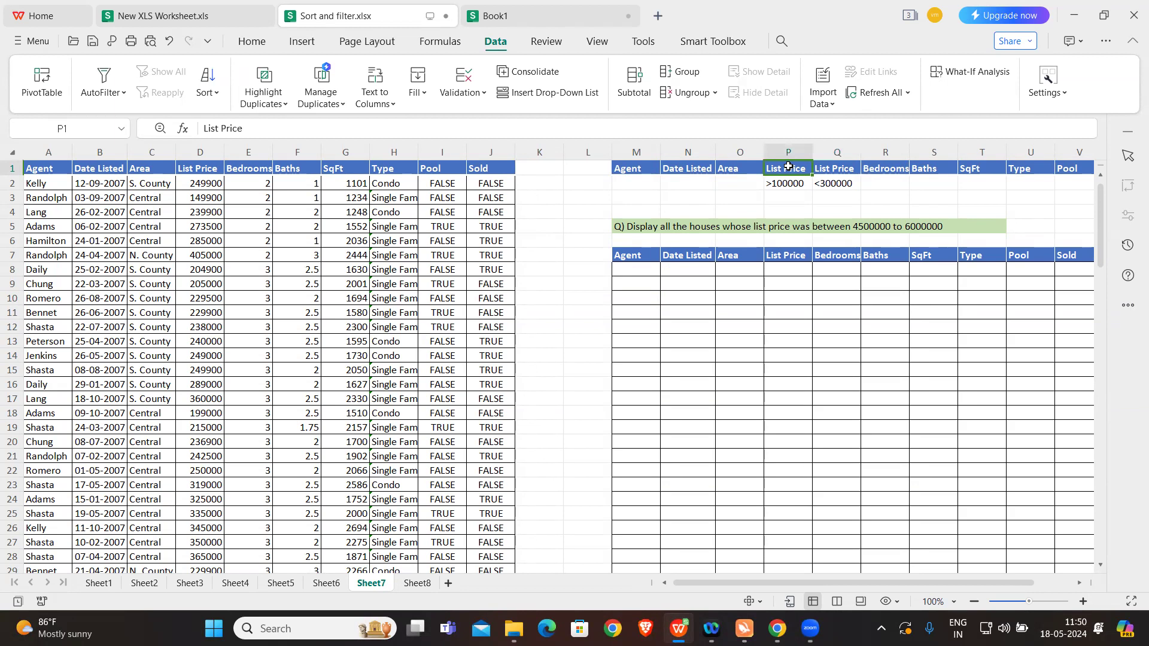
{"action": "left_click", "coordinate": [841, 167]}
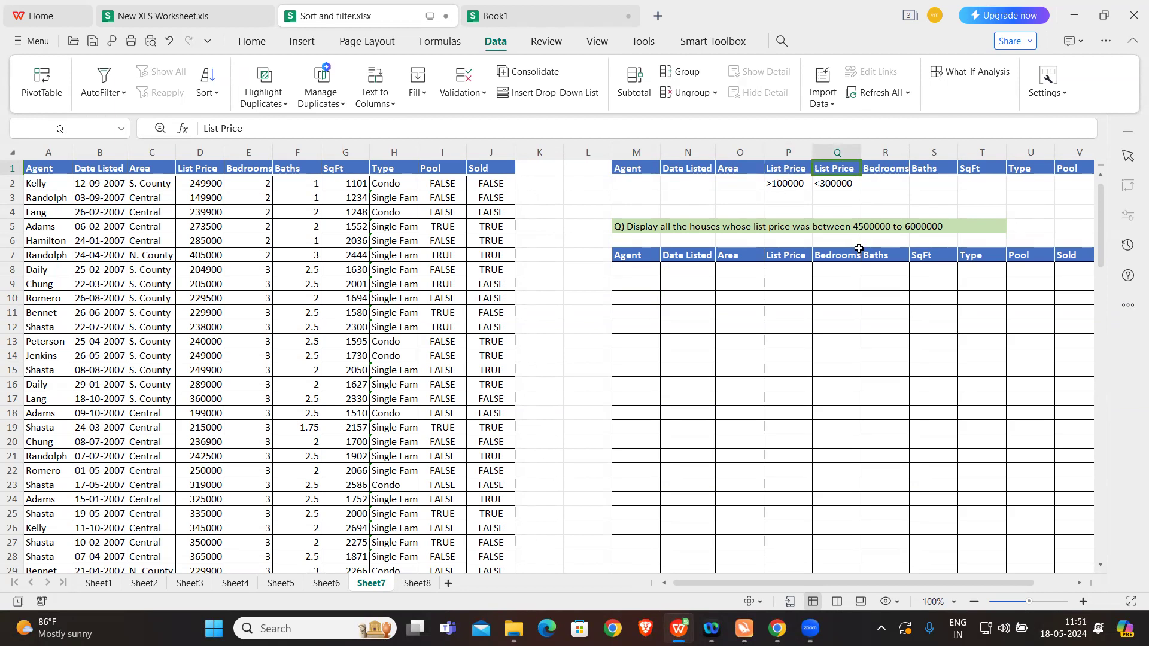
{"action": "left_click", "coordinate": [794, 180]}
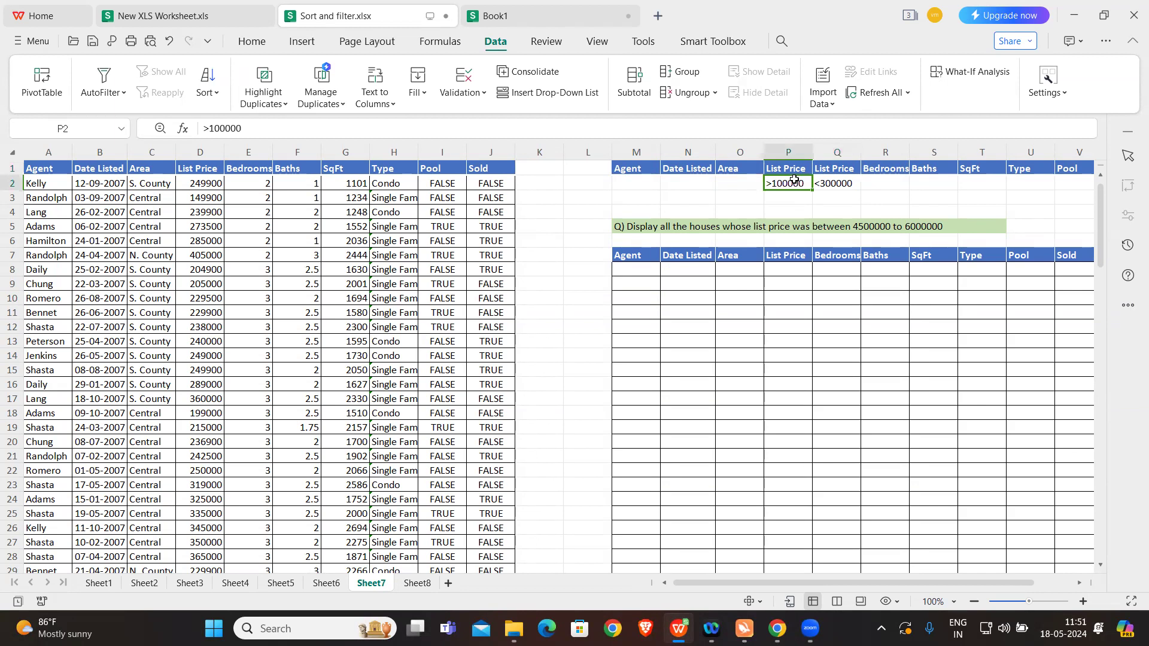
{"action": "left_click", "coordinate": [834, 183]}
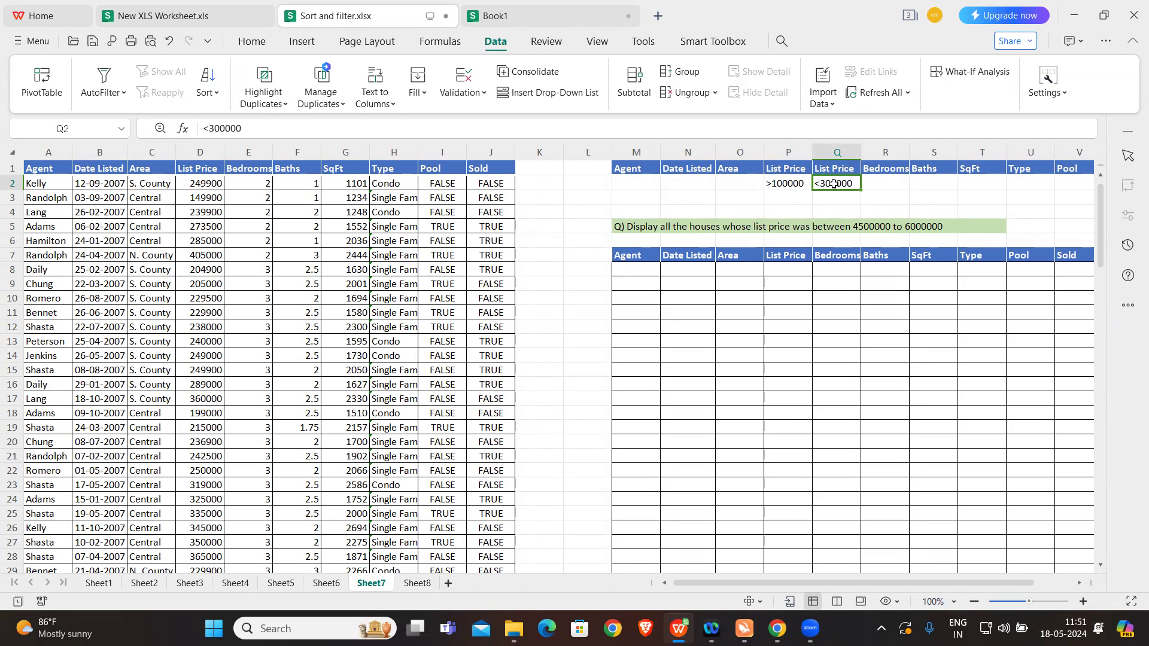
Step: Edit the question in M5 so the list-price range reads 100000 to 300000
{"action": "double_click", "coordinate": [876, 226]}
{"action": "left_click", "coordinate": [636, 227]}
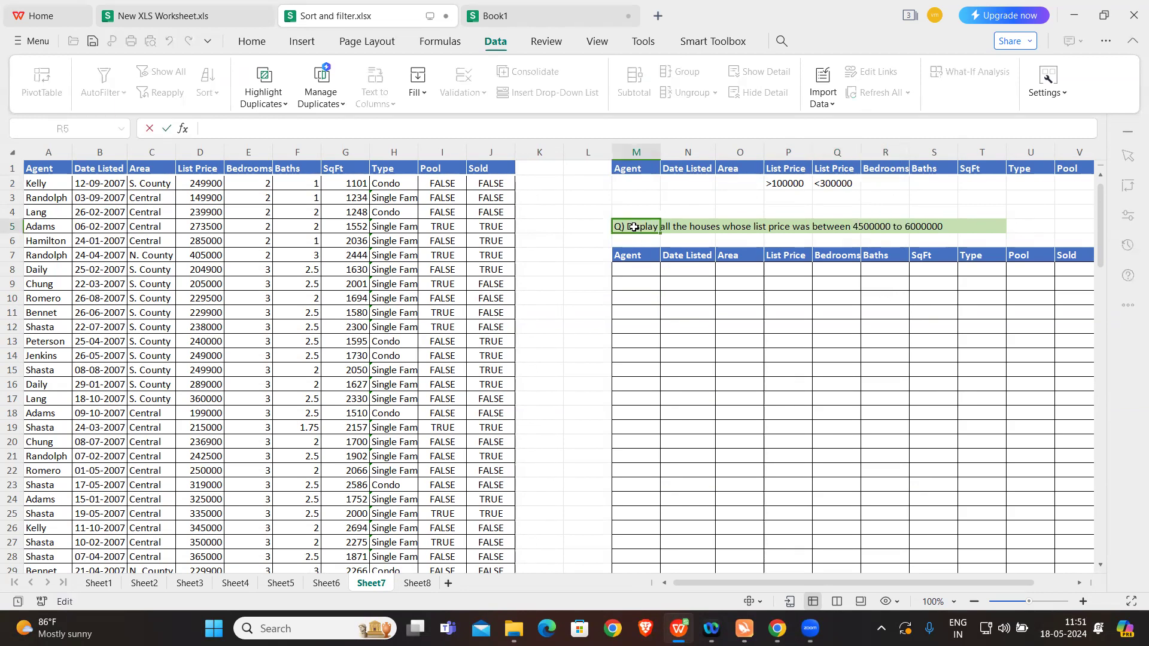
{"action": "left_click", "coordinate": [453, 128]}
{"action": "double_click", "coordinate": [454, 128]}
{"action": "type", "text": "10000"}
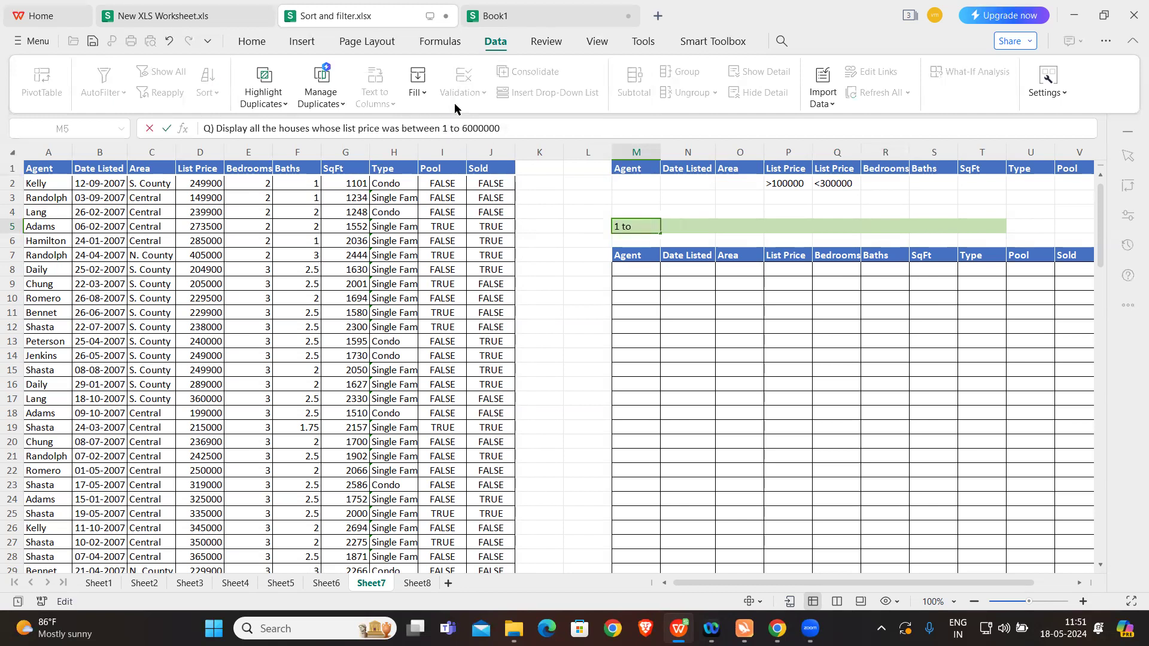
{"action": "type", "text": "0"}
{"action": "left_click", "coordinate": [505, 127]}
{"action": "double_click", "coordinate": [506, 127]}
{"action": "type", "text": "300000"}
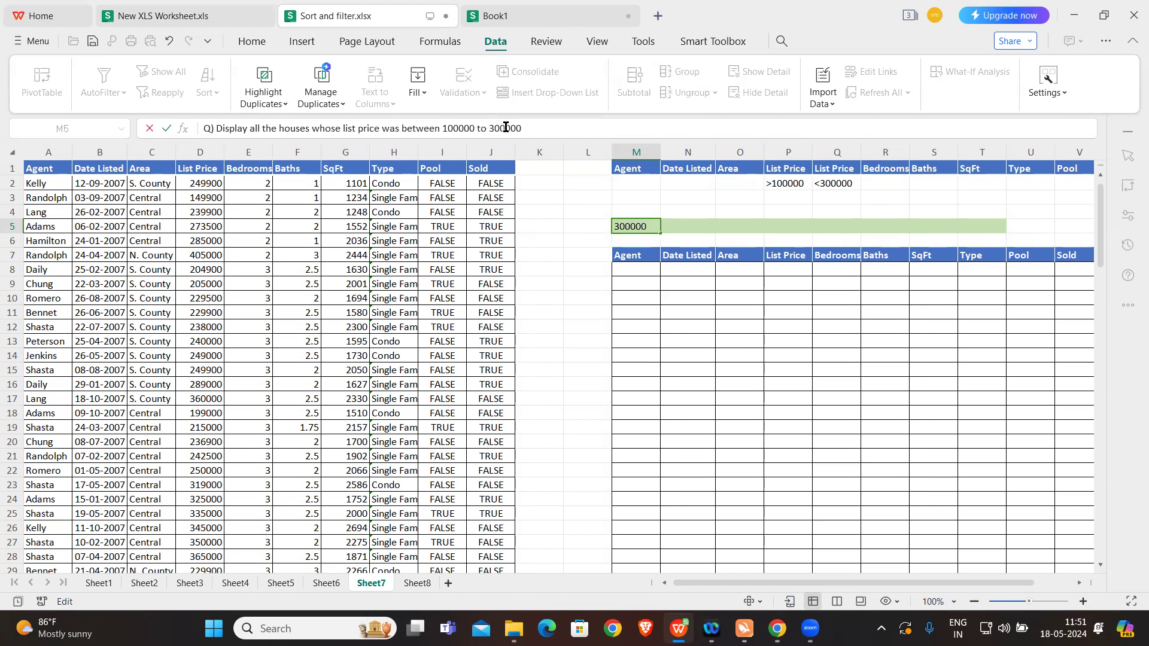
{"action": "left_click", "coordinate": [557, 199]}
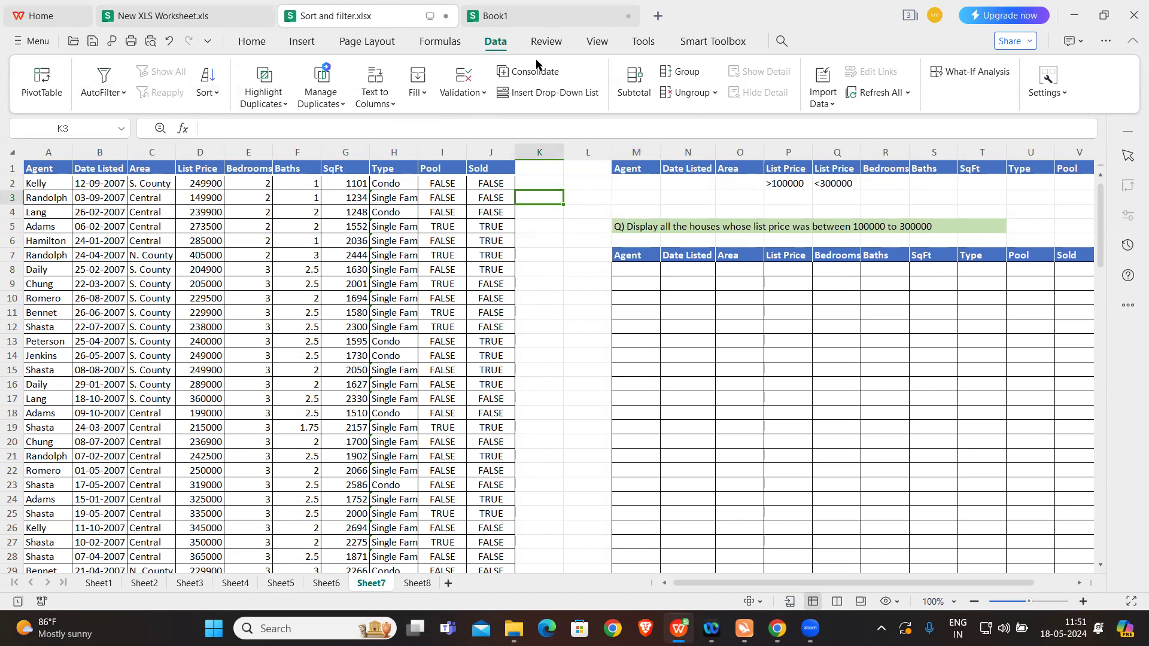
Step: Set up an Advanced Filter on Sheet7 that copies to another location, with list range Sheet7!$A$1:$J$126
{"action": "left_click", "coordinate": [116, 96]}
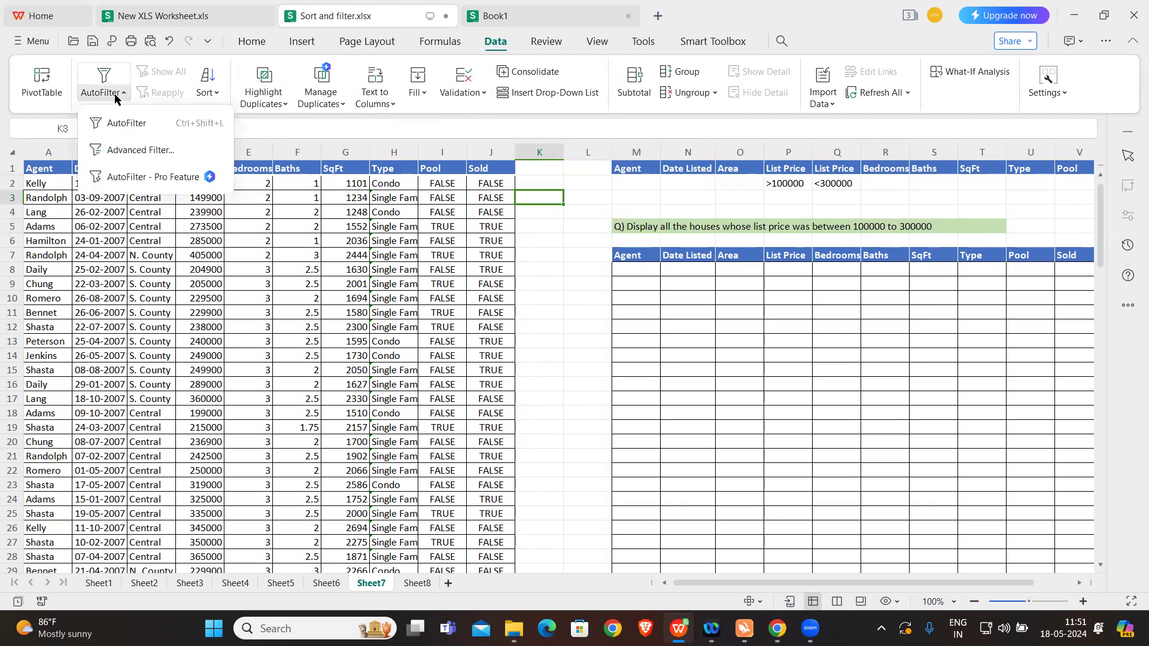
{"action": "left_click", "coordinate": [142, 151]}
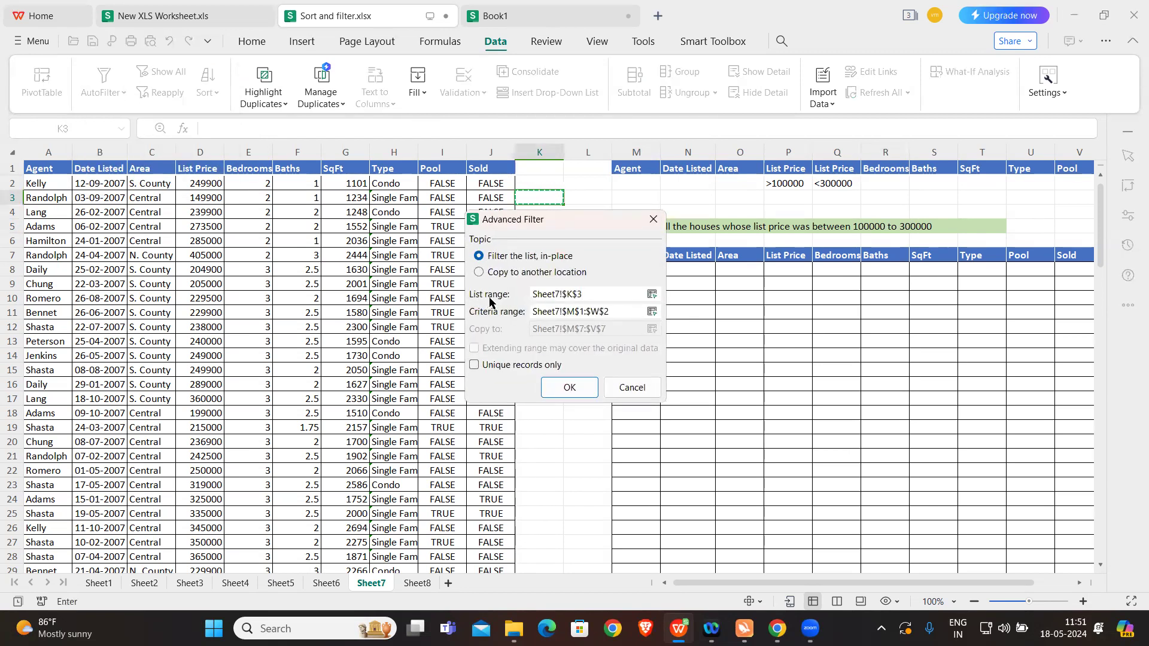
{"action": "left_click", "coordinate": [480, 273]}
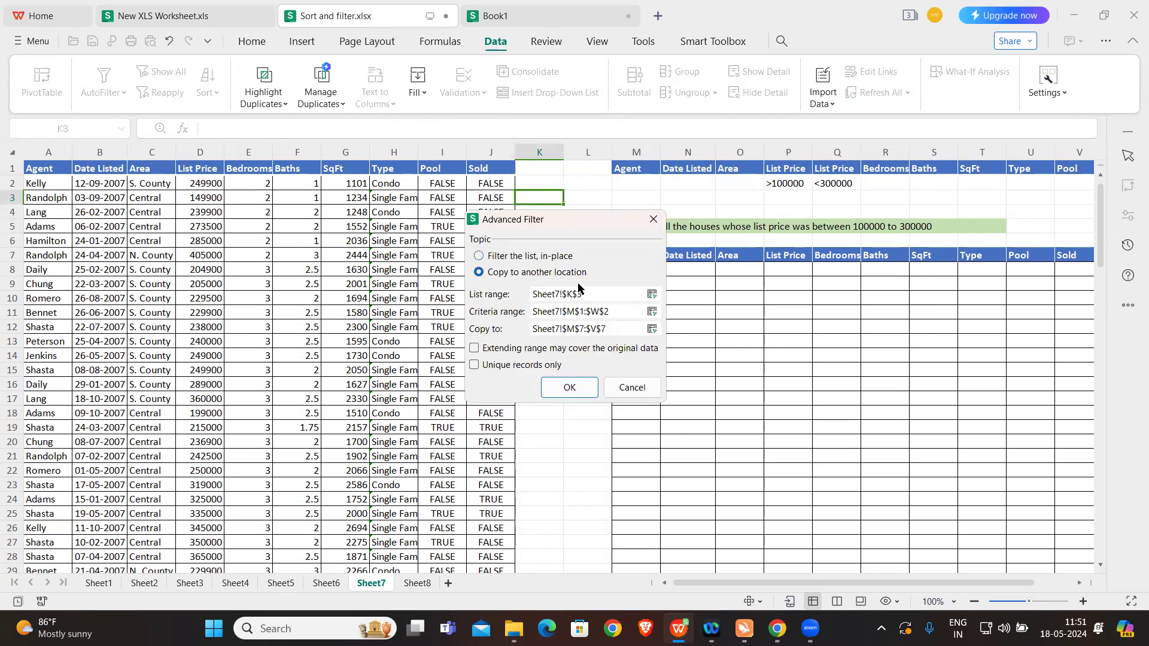
{"action": "left_click_drag", "start_coordinate": [588, 294], "coordinate": [511, 297]}
{"action": "key", "text": "BackSpace"}
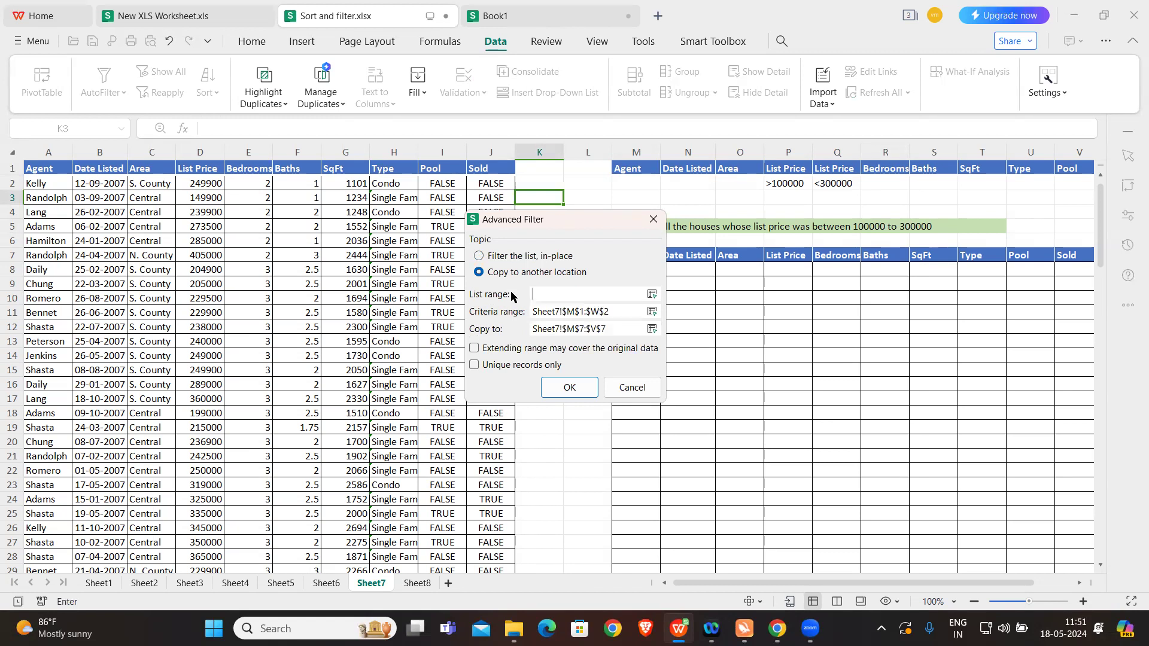
{"action": "left_click", "coordinate": [44, 167]}
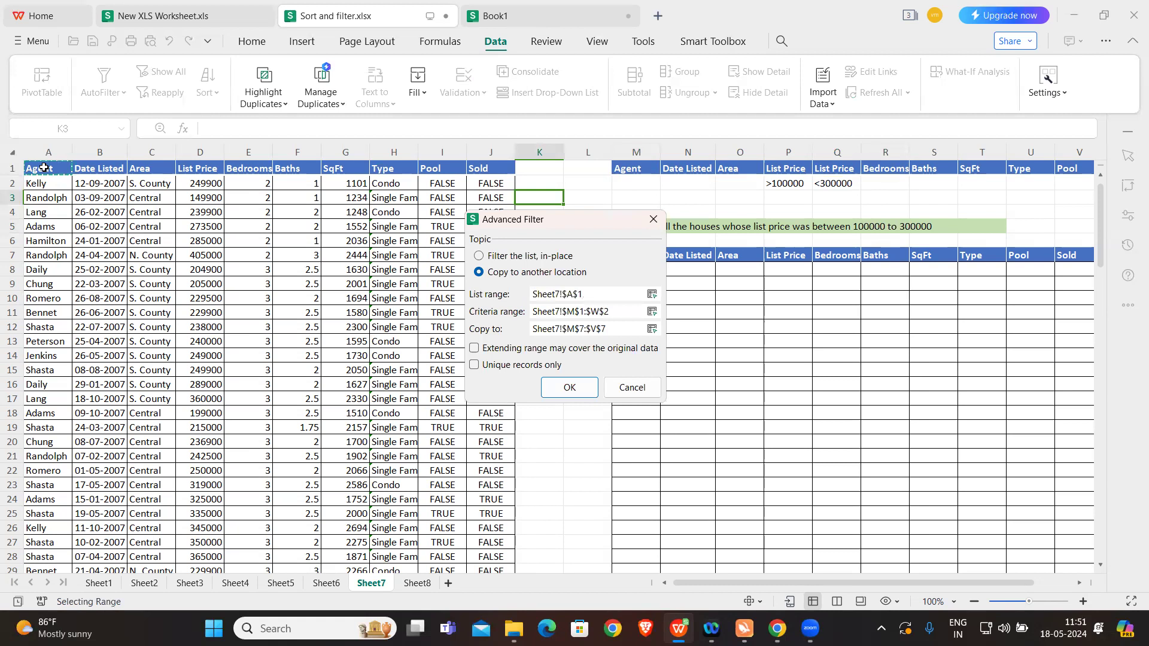
{"action": "key", "text": "ctrl+shift+Right"}
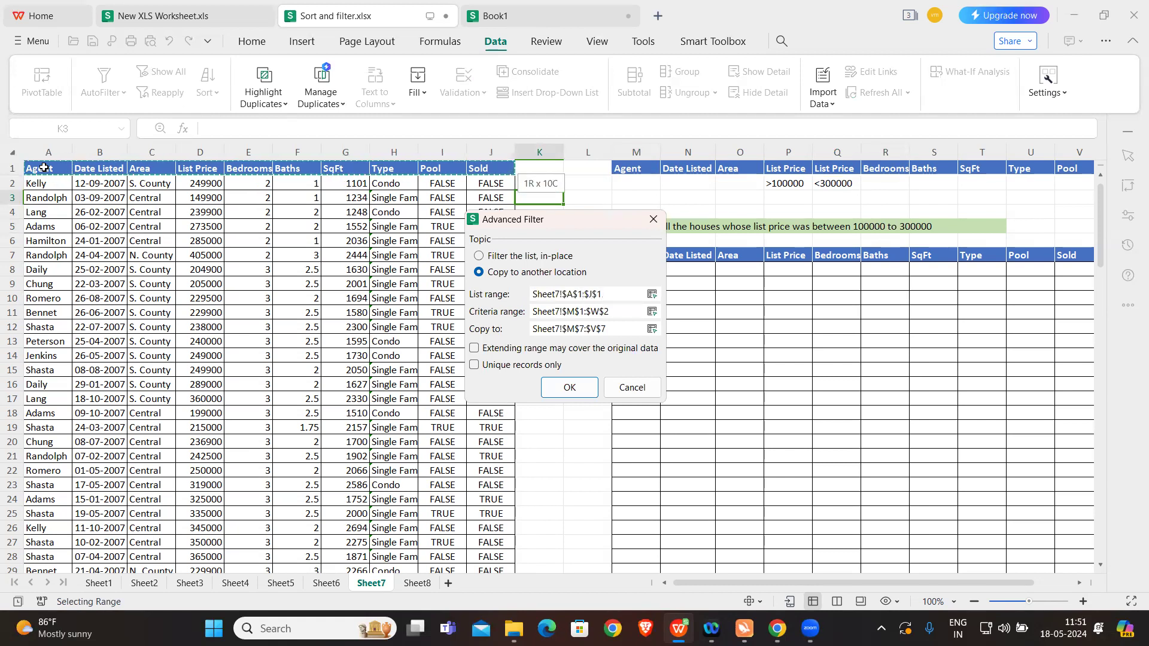
{"action": "key", "text": "ctrl+shift+Down"}
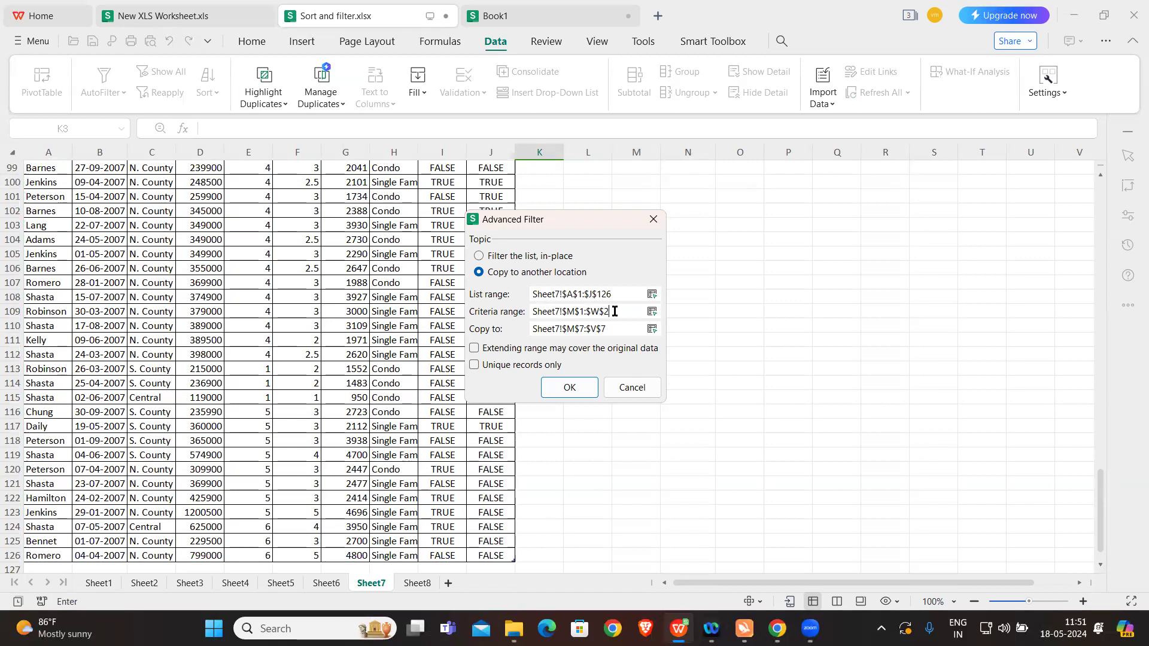
Step: Run the filter with criteria range Sheet7!$M$1:$W$2, copying the matching records to Sheet7!$M$7:$V$7
{"action": "scroll", "coordinate": [798, 245], "scroll_direction": "up", "scroll_amount": 20}
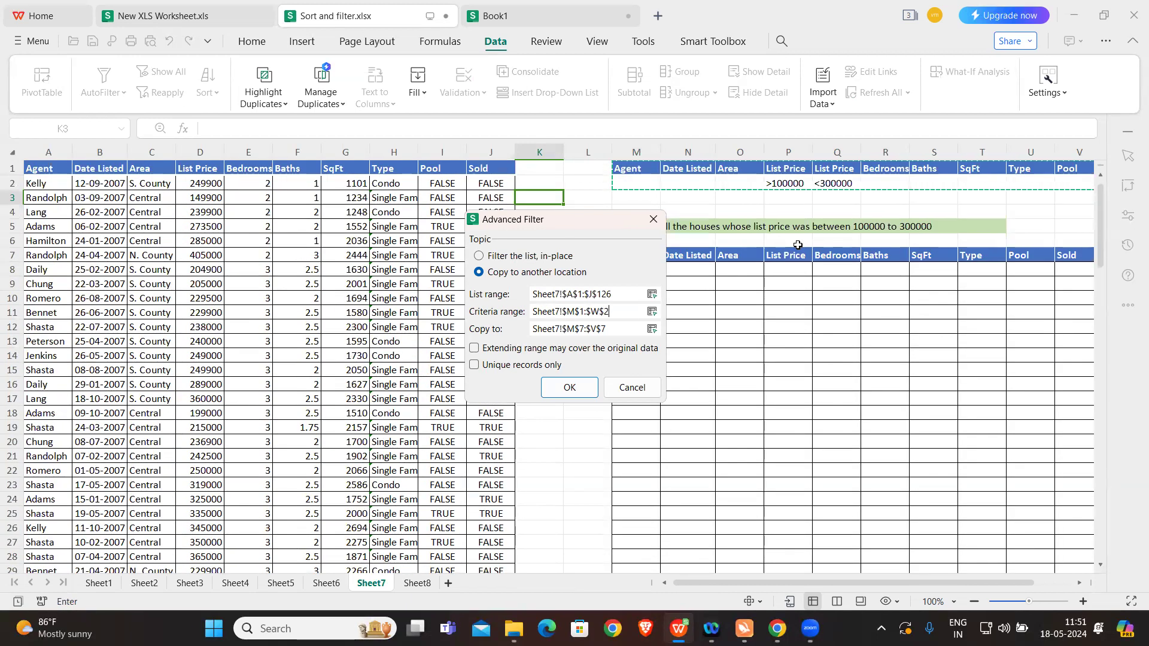
{"action": "left_click", "coordinate": [611, 328]}
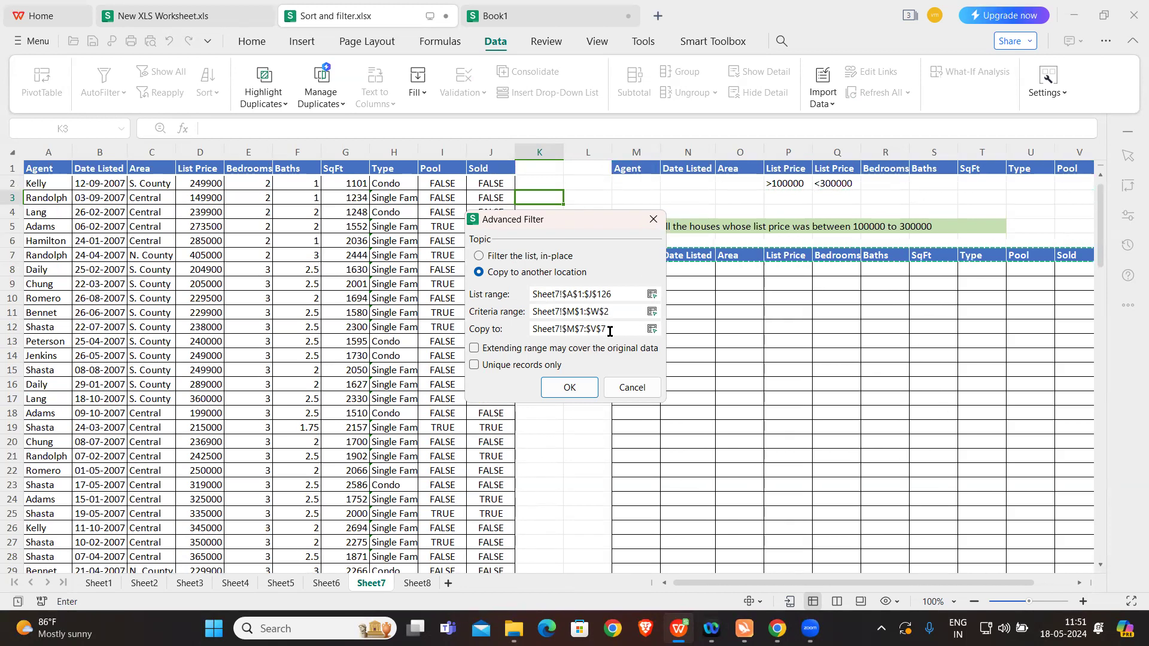
{"action": "left_click", "coordinate": [570, 387]}
Step: Check the extracted records' List Price values against the >100000 and <300000 criteria, down to the end of the results
{"action": "scroll", "coordinate": [673, 377], "scroll_direction": "right", "scroll_amount": 3}
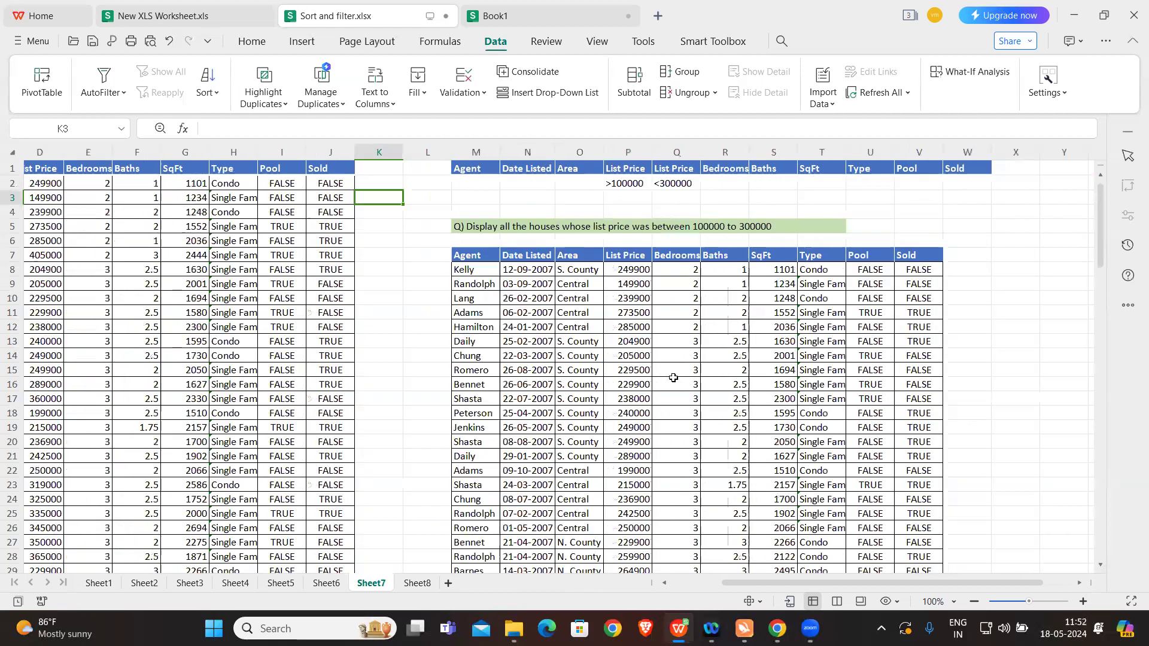
{"action": "scroll", "coordinate": [673, 377], "scroll_direction": "down", "scroll_amount": 2}
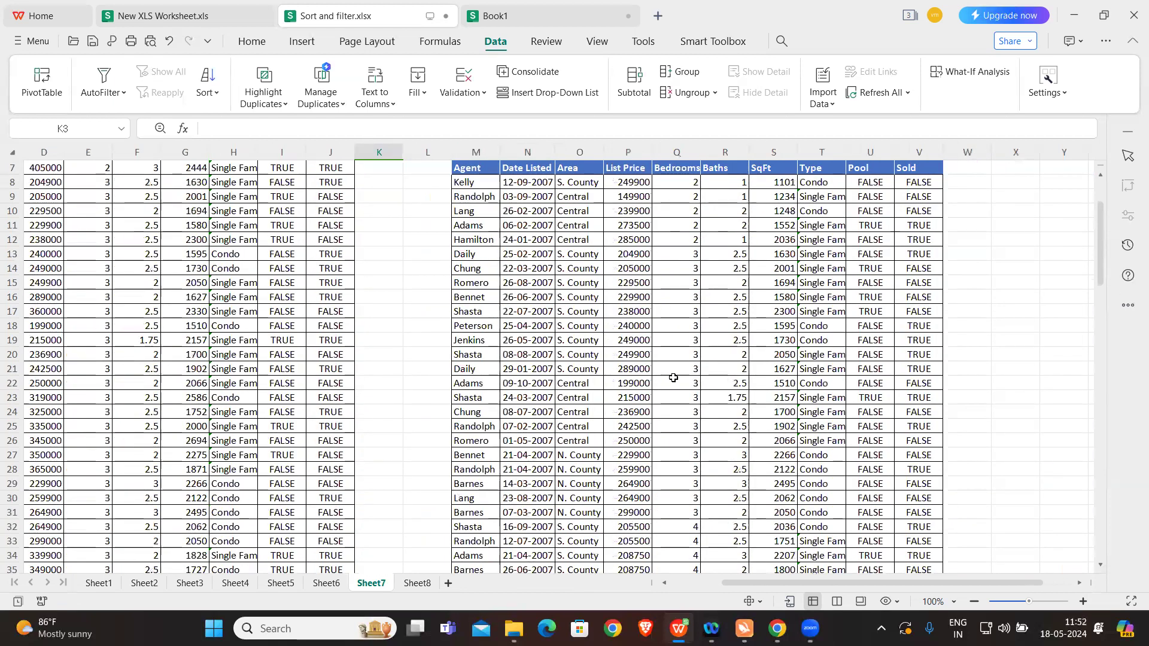
{"action": "scroll", "coordinate": [673, 377], "scroll_direction": "up", "scroll_amount": 2}
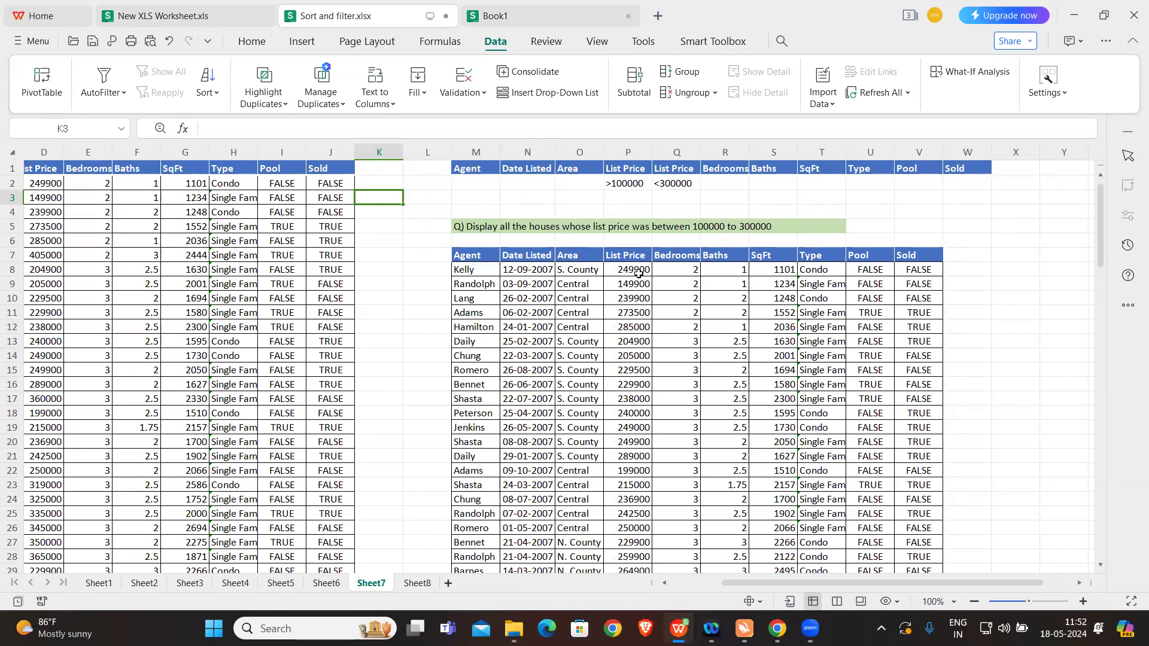
{"action": "scroll", "coordinate": [629, 347], "scroll_direction": "down", "scroll_amount": 2}
{"action": "scroll", "coordinate": [629, 347], "scroll_direction": "down", "scroll_amount": 11}
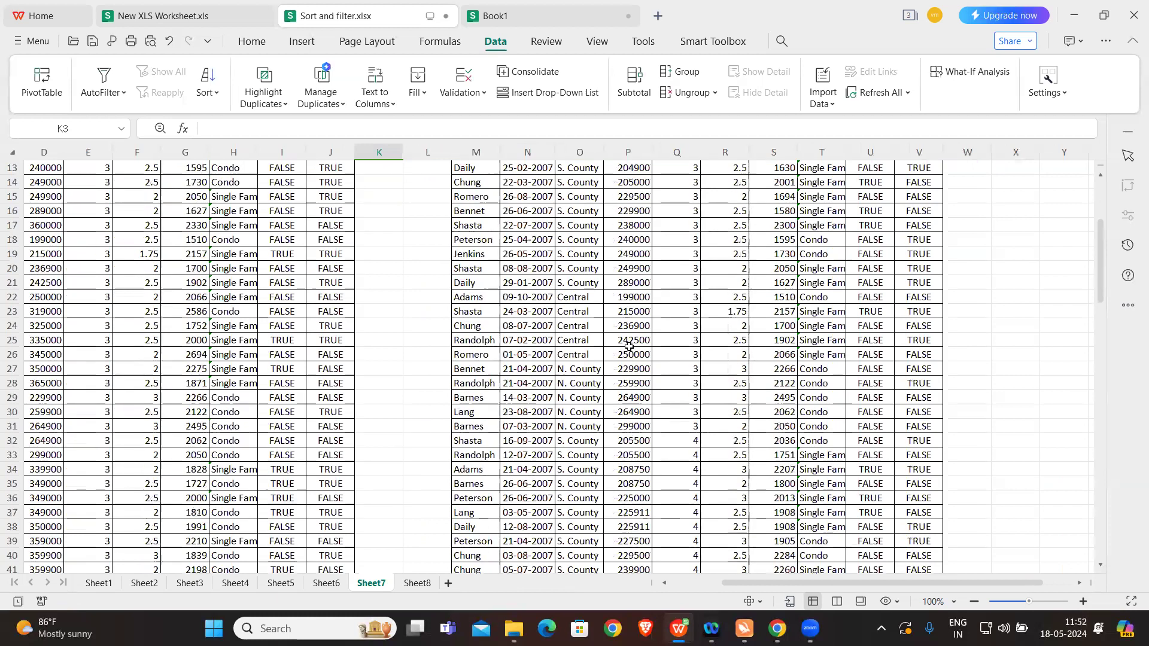
{"action": "scroll", "coordinate": [630, 347], "scroll_direction": "down", "scroll_amount": 5}
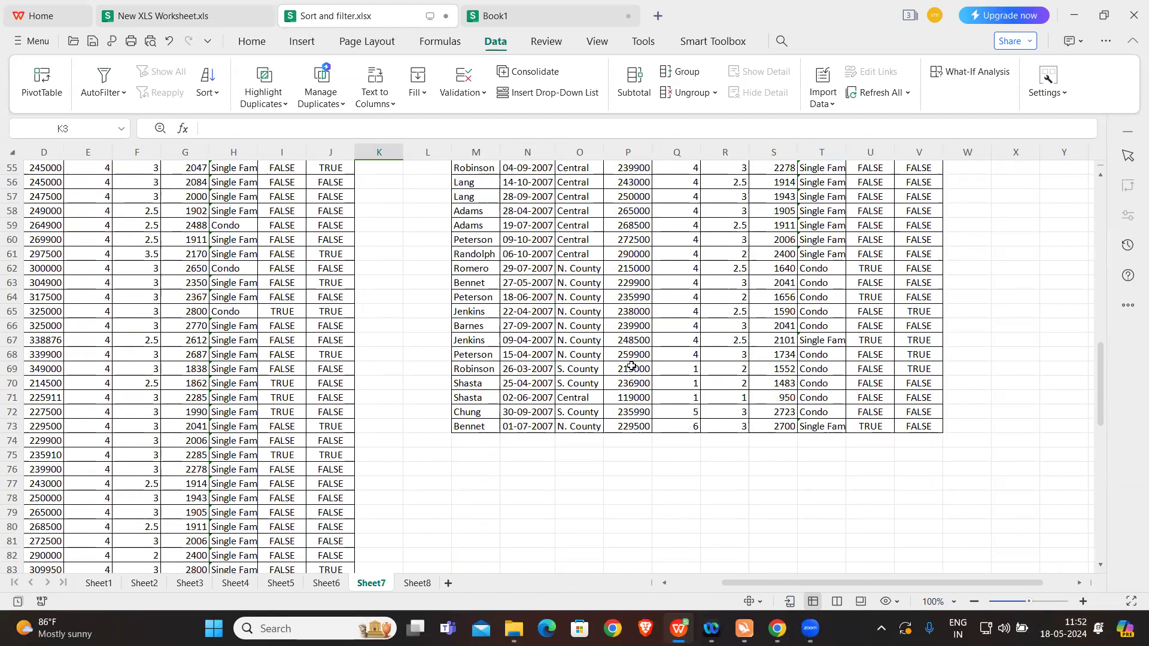
{"action": "scroll", "coordinate": [629, 347], "scroll_direction": "up", "scroll_amount": 5}
{"action": "scroll", "coordinate": [631, 367], "scroll_direction": "up", "scroll_amount": 13}
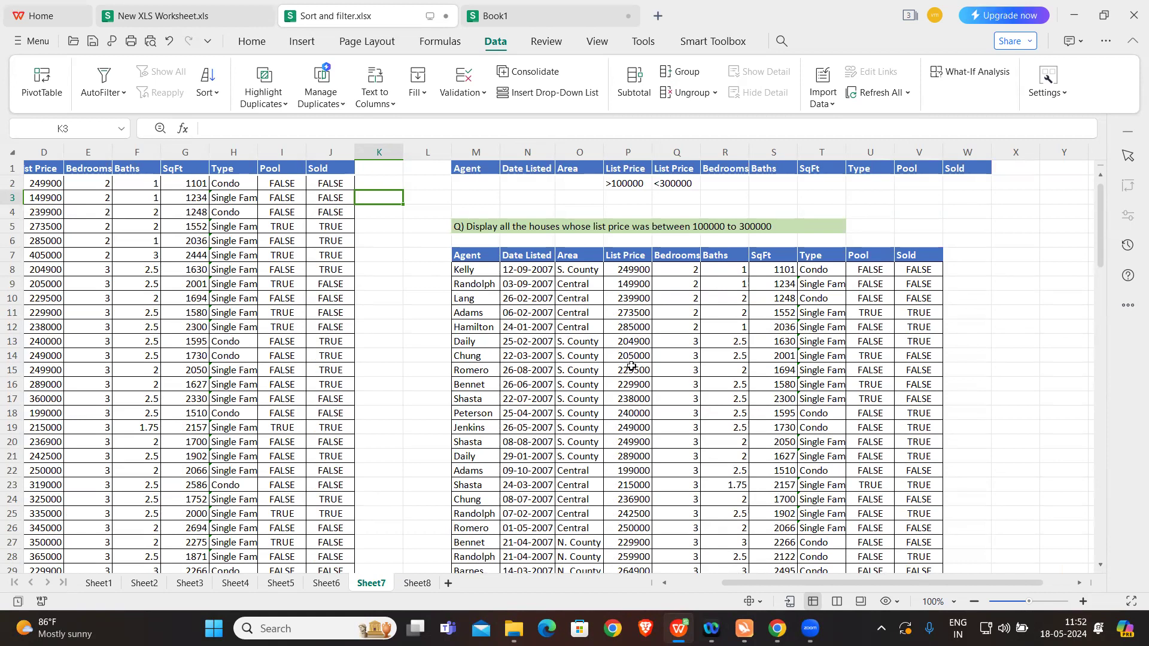
Step: Open Sheet8 and change the Area formula in O3, the second criteria row, to =C7
{"action": "left_click", "coordinate": [418, 584]}
{"action": "left_click", "coordinate": [569, 330]}
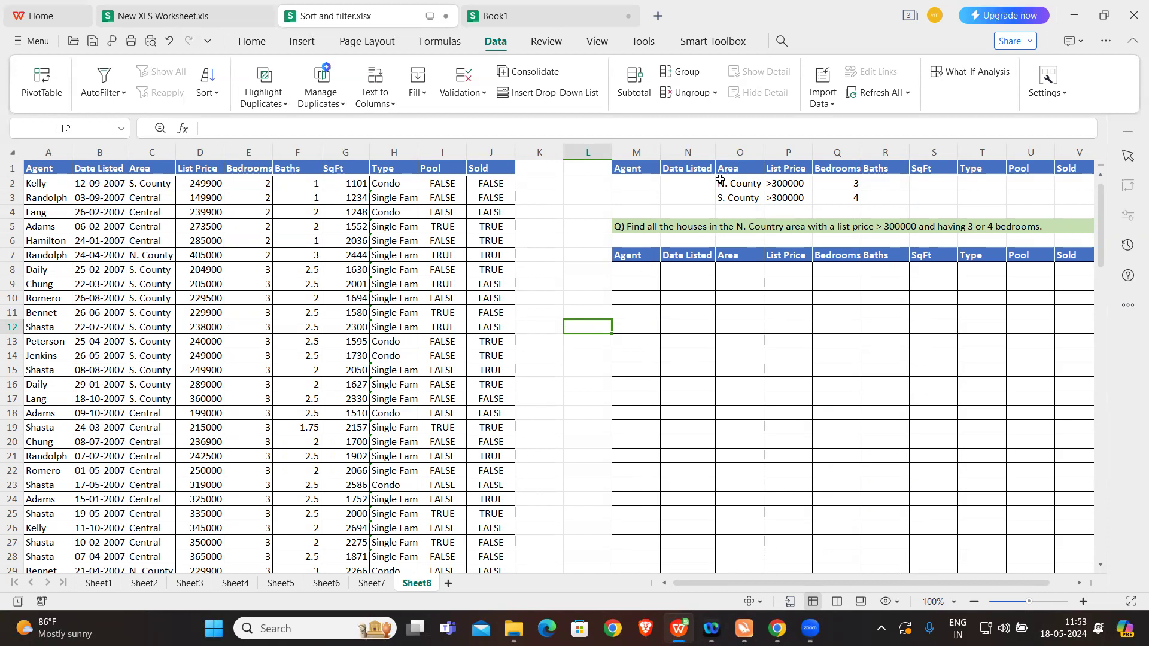
{"action": "left_click", "coordinate": [725, 199]}
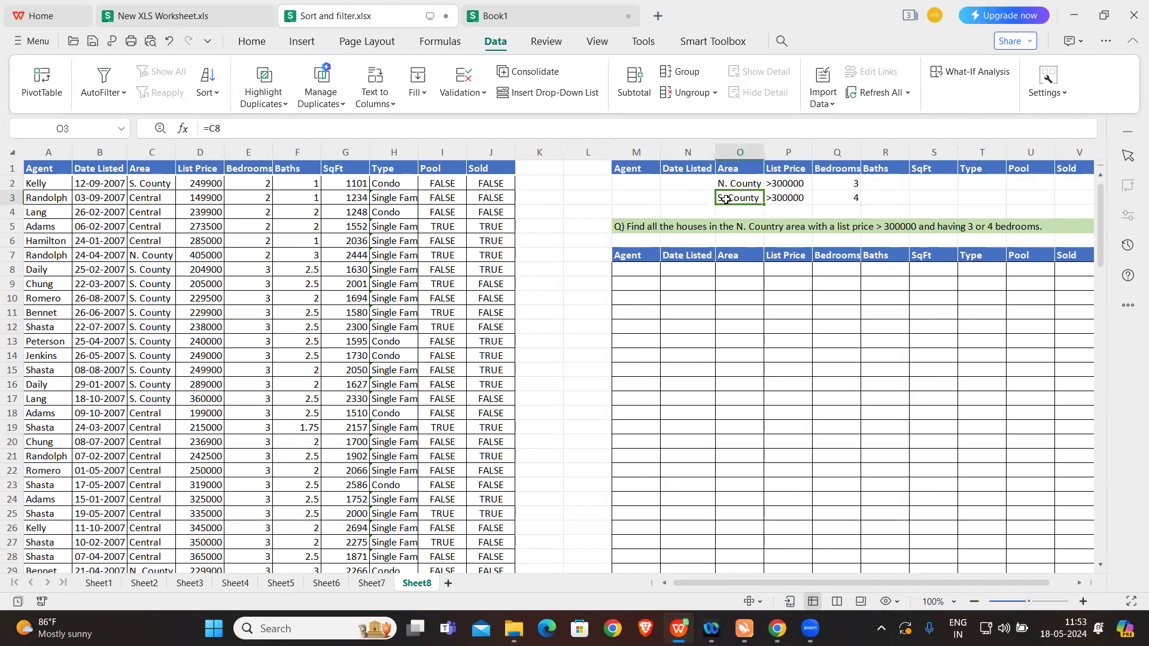
{"action": "double_click", "coordinate": [725, 198]}
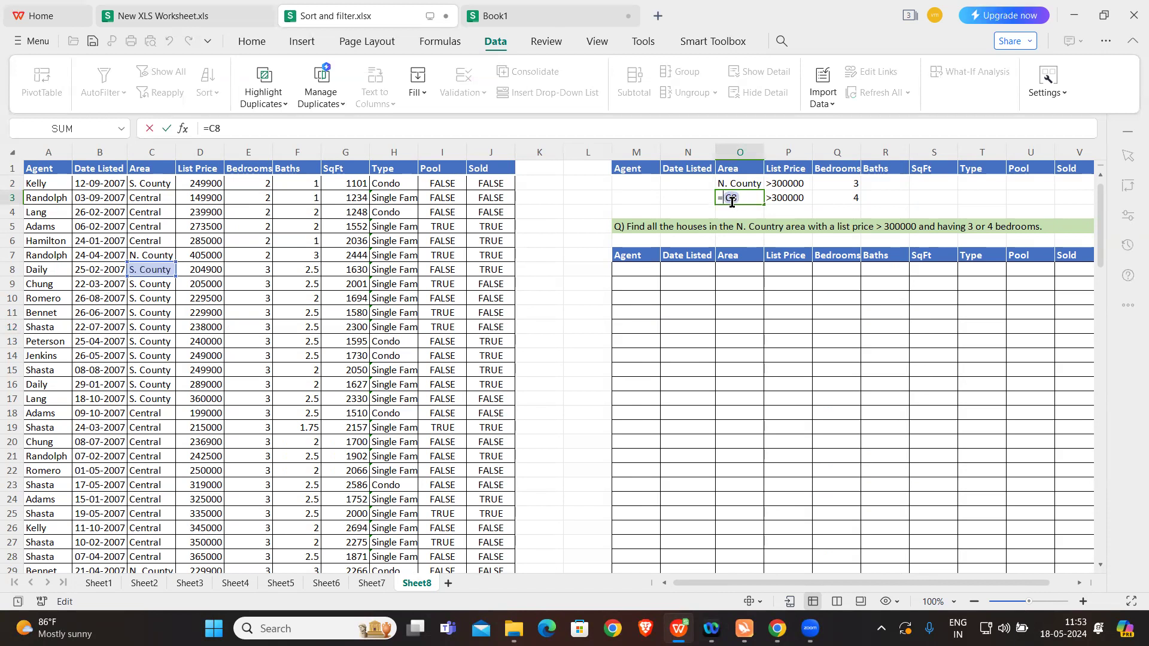
{"action": "key", "text": "Escape"}
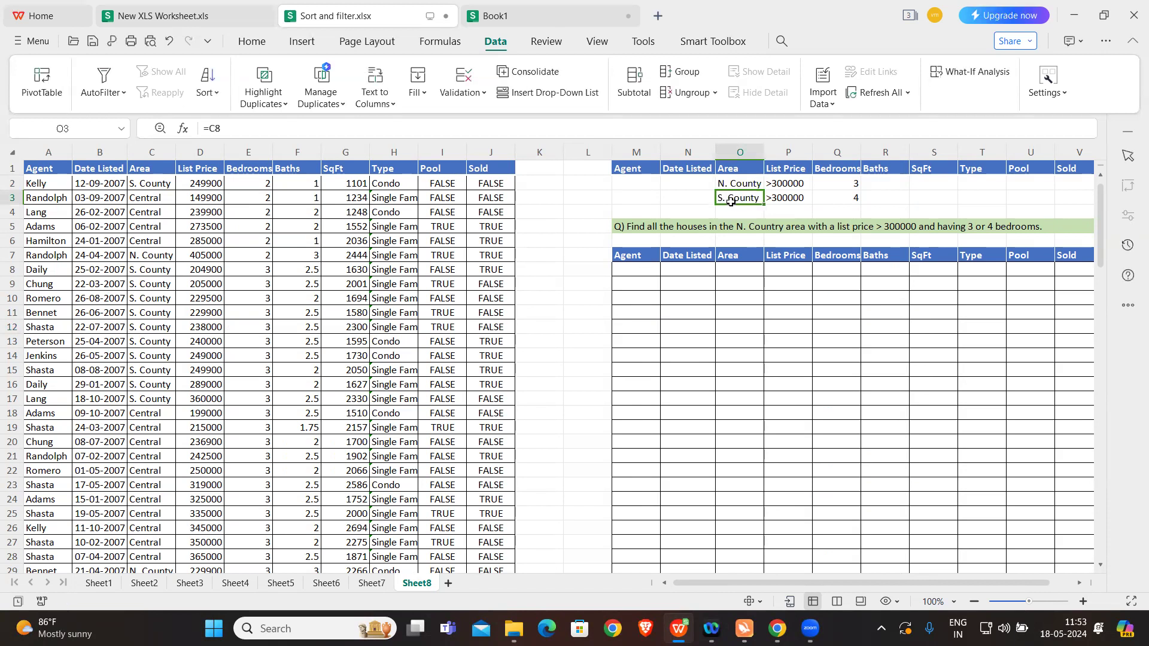
{"action": "double_click", "coordinate": [722, 198]}
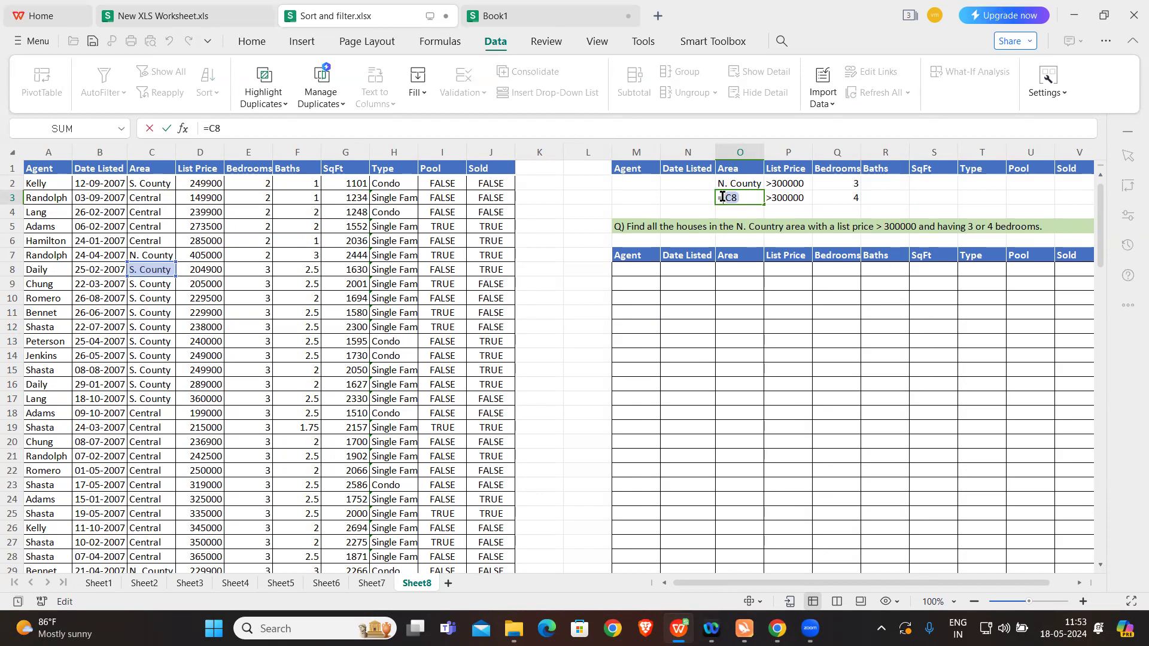
{"action": "type", "text": "C"}
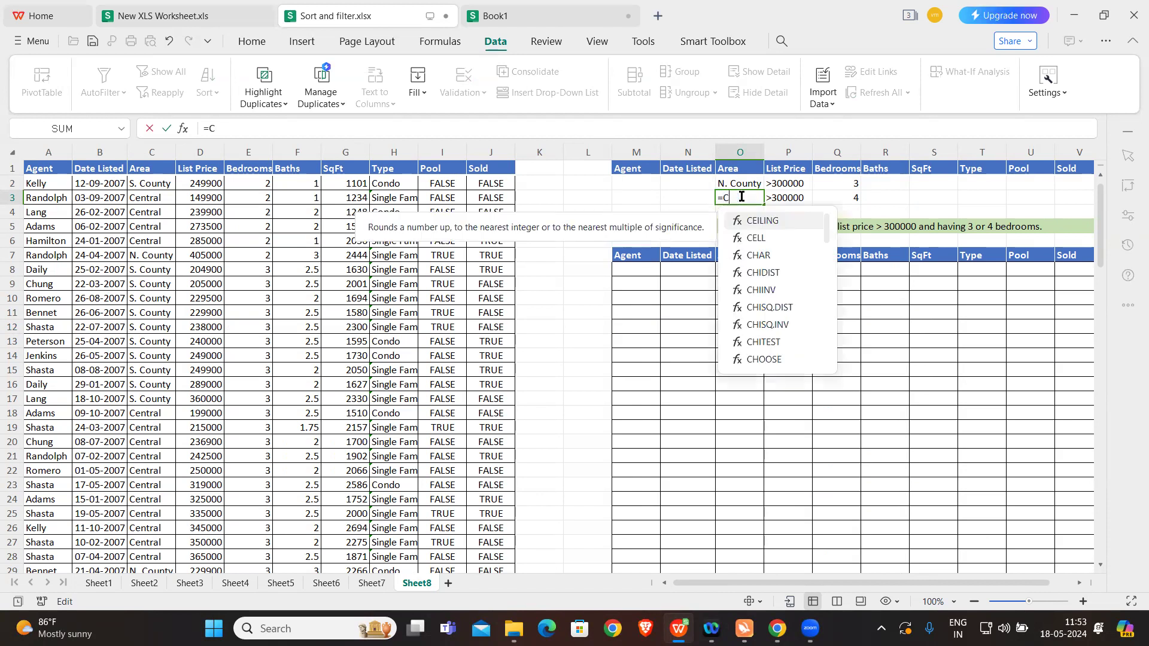
{"action": "type", "text": "7"}
{"action": "key", "text": "Return"}
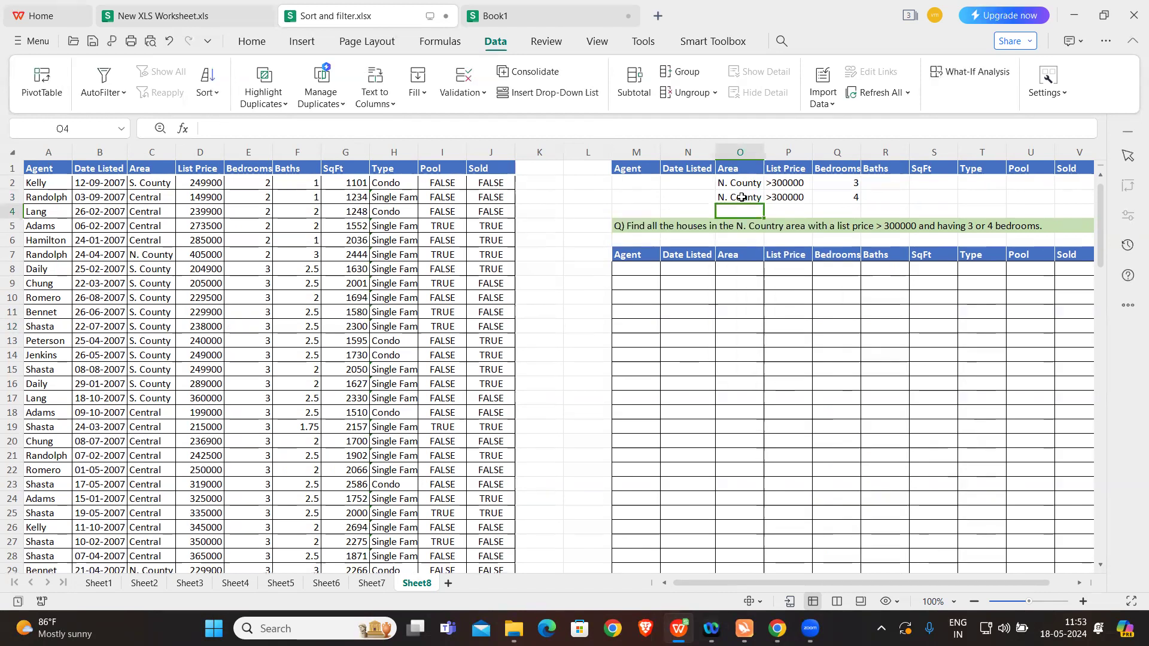
{"action": "left_click", "coordinate": [815, 206]}
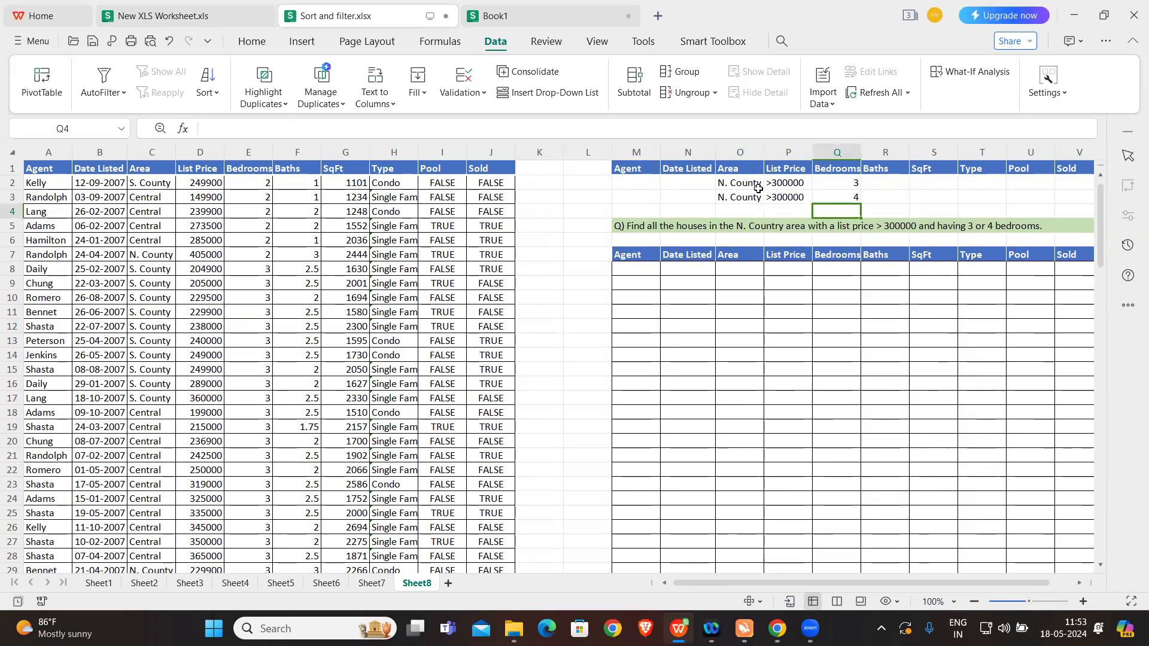
{"action": "left_click_drag", "start_coordinate": [742, 183], "coordinate": [845, 184]}
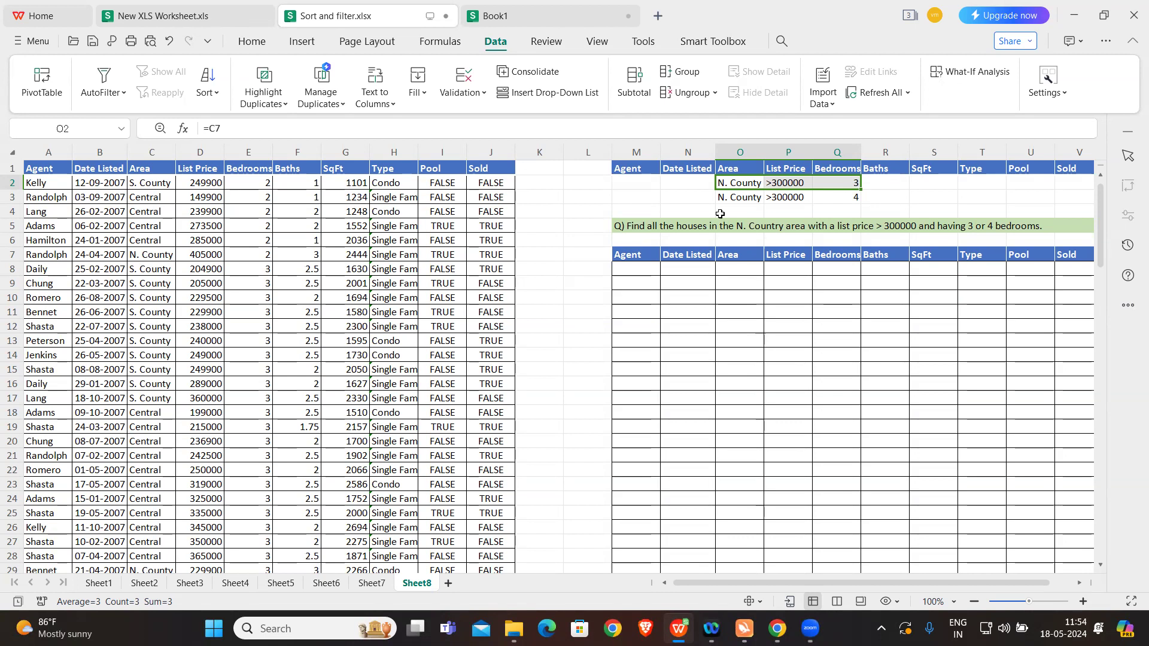
Step: Start an Advanced Filter on Sheet8 and set its list range to Sheet8!$A$1:$J$126
{"action": "left_click", "coordinate": [644, 269]}
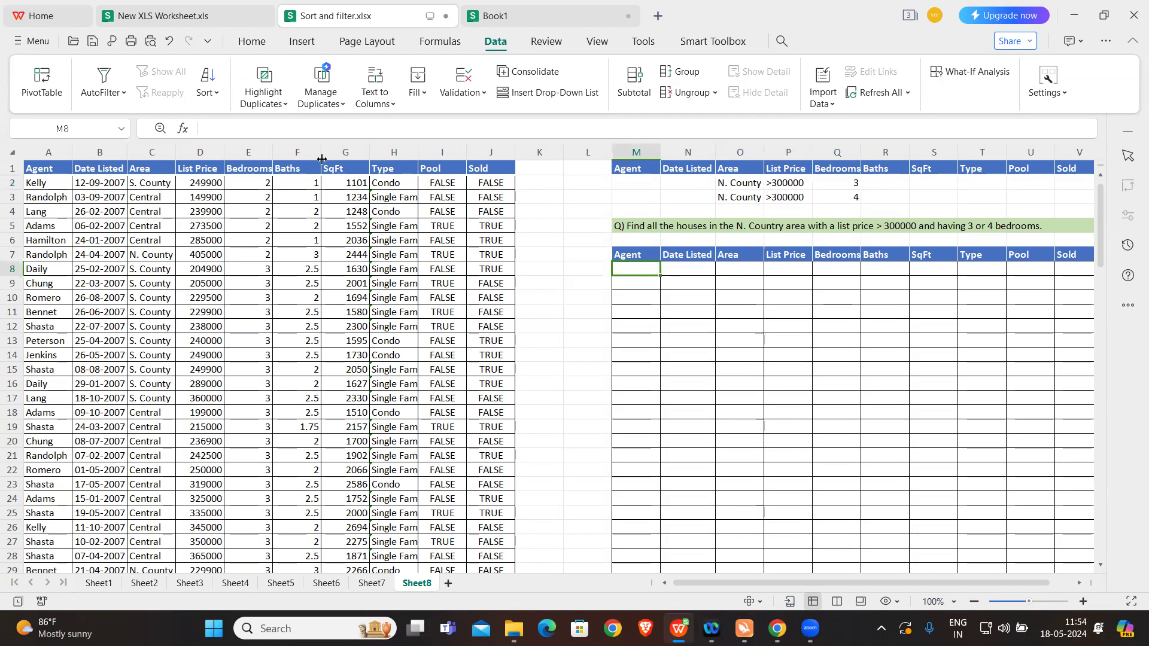
{"action": "left_click", "coordinate": [105, 94]}
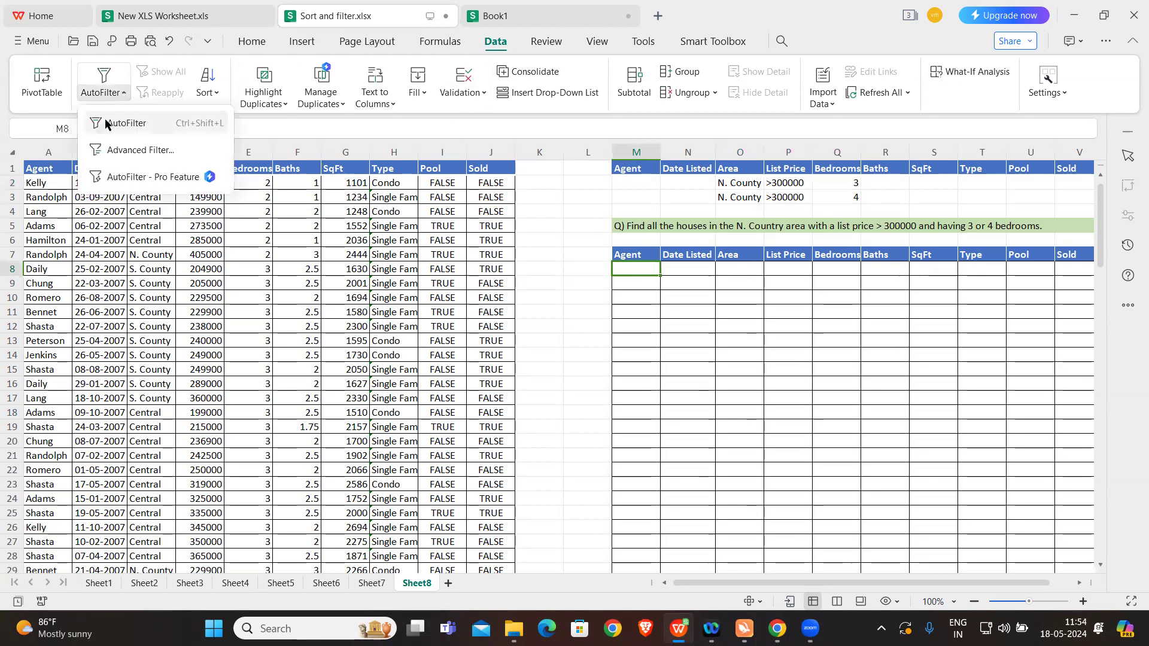
{"action": "left_click", "coordinate": [132, 149]}
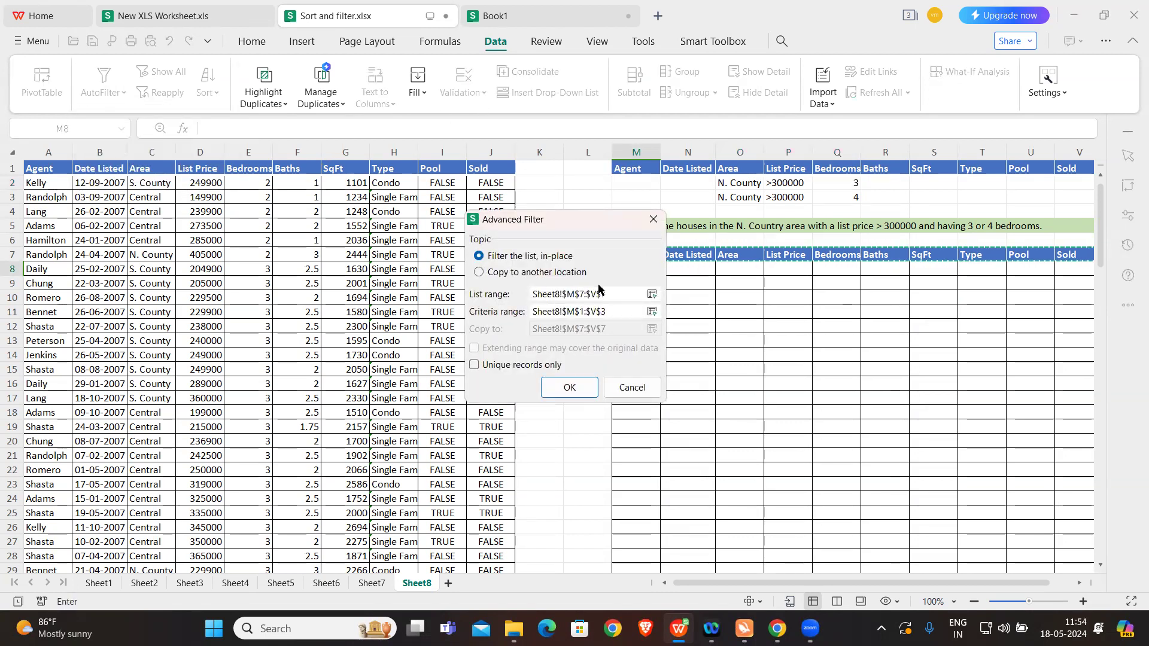
{"action": "left_click", "coordinate": [604, 292]}
{"action": "key", "text": "BackSpace"}
{"action": "left_click", "coordinate": [52, 169]}
{"action": "key", "text": "ctrl+shift+Right"}
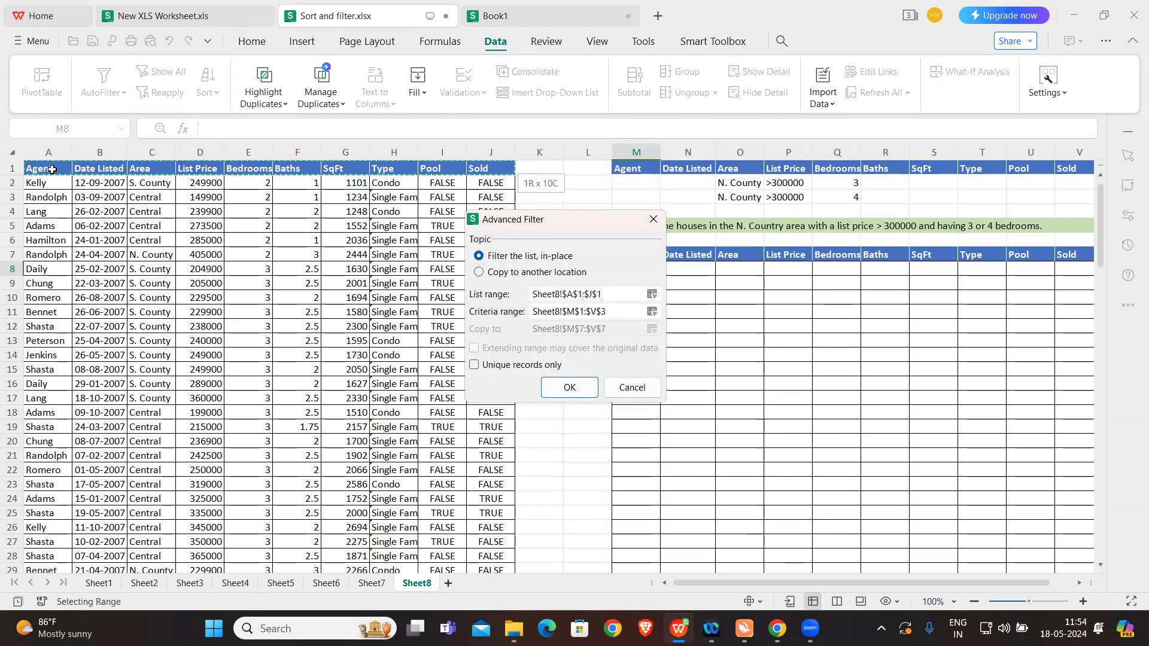
{"action": "key", "text": "ctrl+shift+Down"}
Step: Run the filter with criteria range Sheet8!$M$1:$V$3, copying the matching records to Sheet8!$M$7:$V$7
{"action": "left_click", "coordinate": [615, 308]}
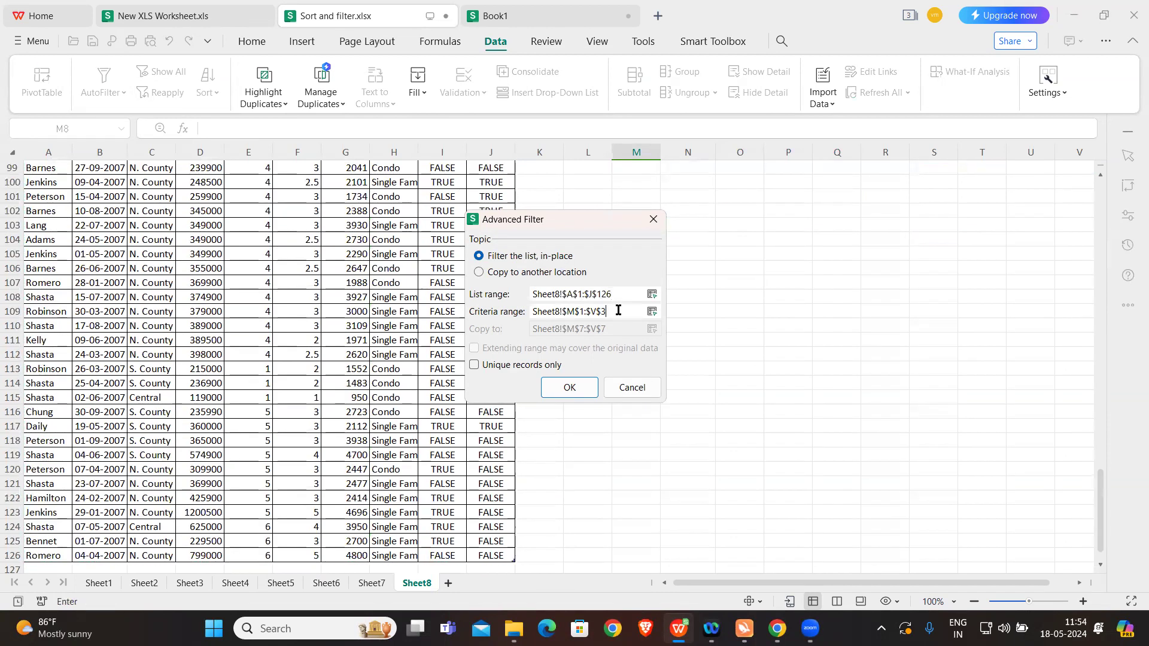
{"action": "scroll", "coordinate": [754, 260], "scroll_direction": "up", "scroll_amount": 20}
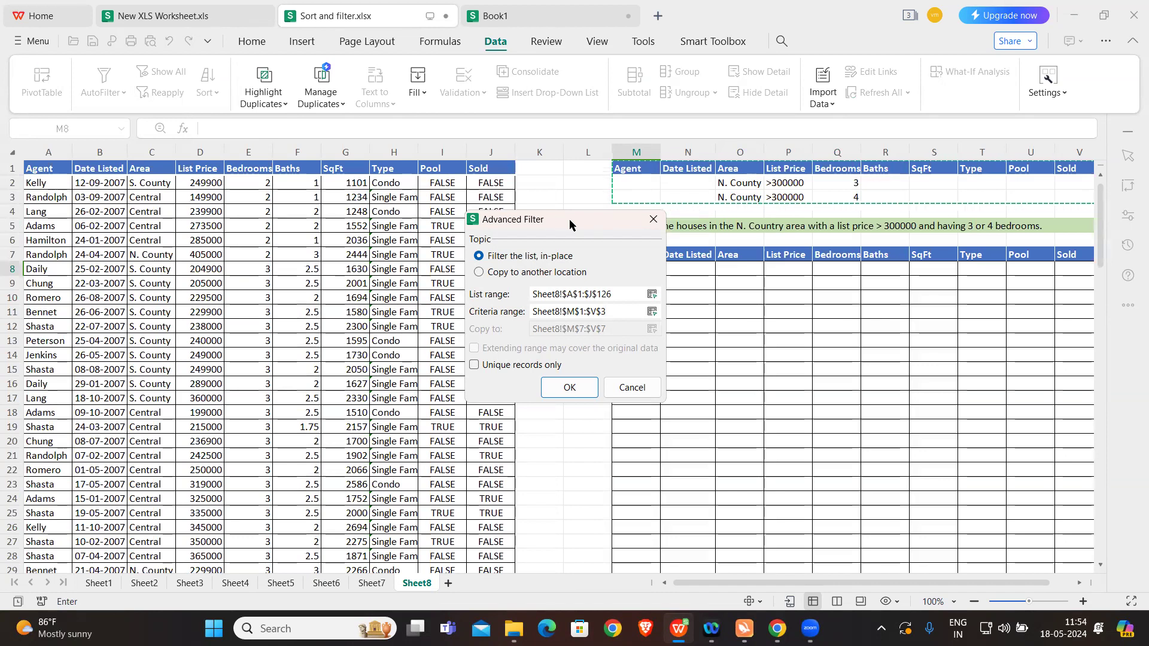
{"action": "left_click_drag", "start_coordinate": [569, 219], "coordinate": [396, 112]}
{"action": "left_click", "coordinate": [307, 166]}
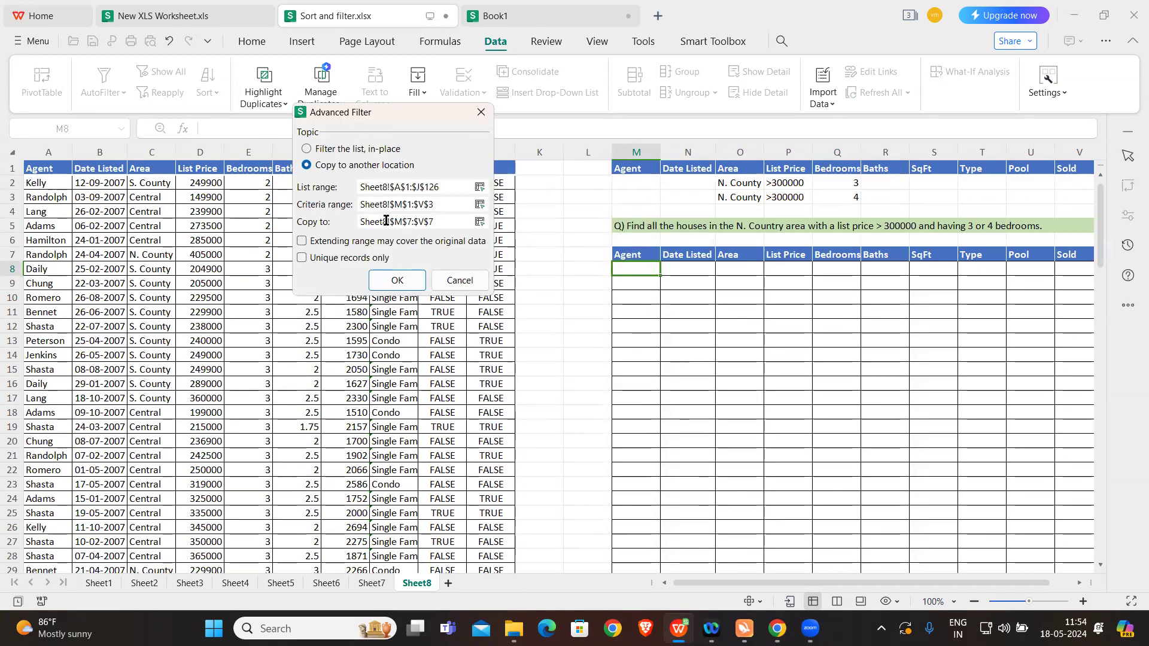
{"action": "left_click", "coordinate": [400, 281]}
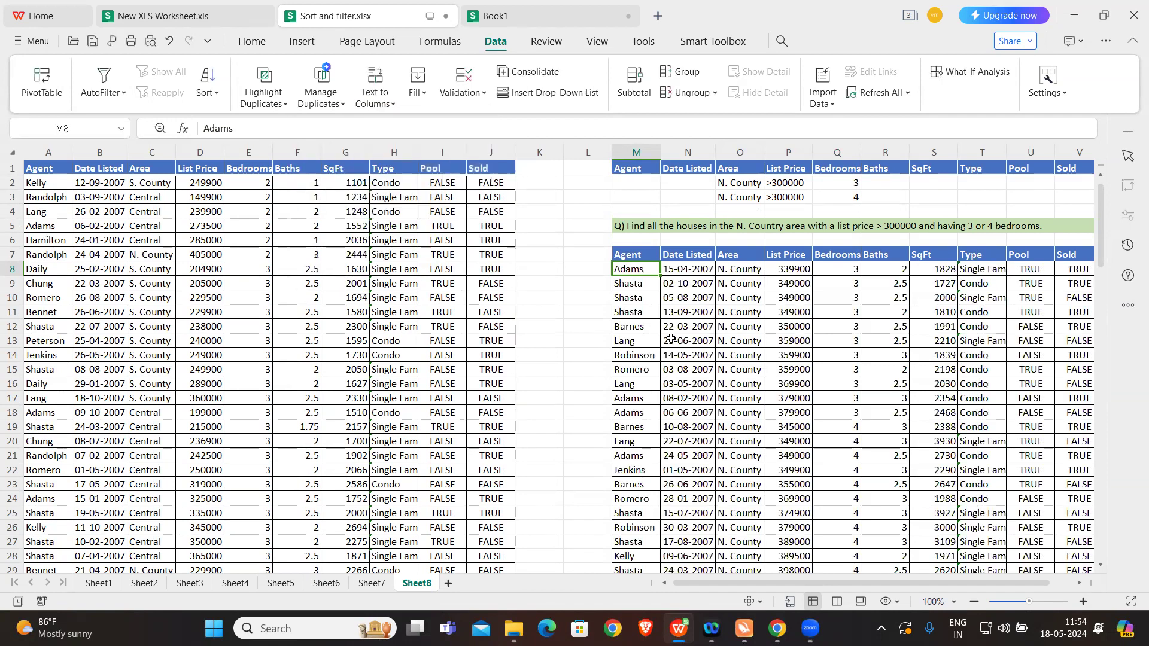
Step: Check the extracted records' Bedrooms and List Price values against the 3 or 4 bedrooms and >300000 criteria
{"action": "scroll", "coordinate": [670, 339], "scroll_direction": "right", "scroll_amount": 3}
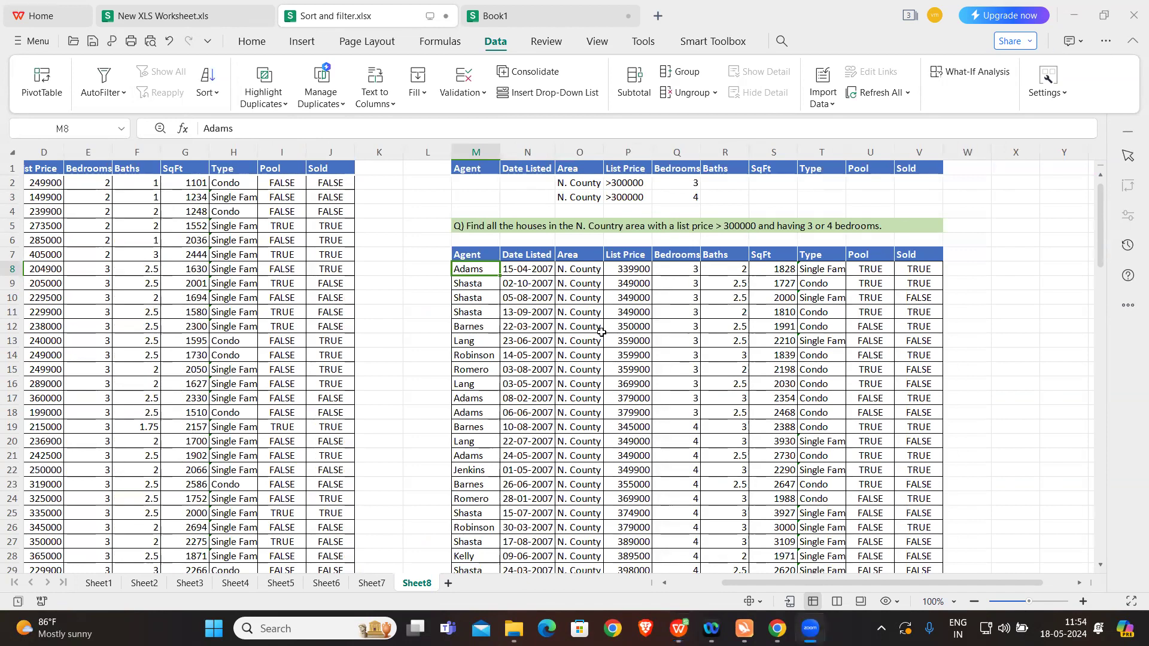
{"action": "scroll", "coordinate": [583, 318], "scroll_direction": "down", "scroll_amount": 6}
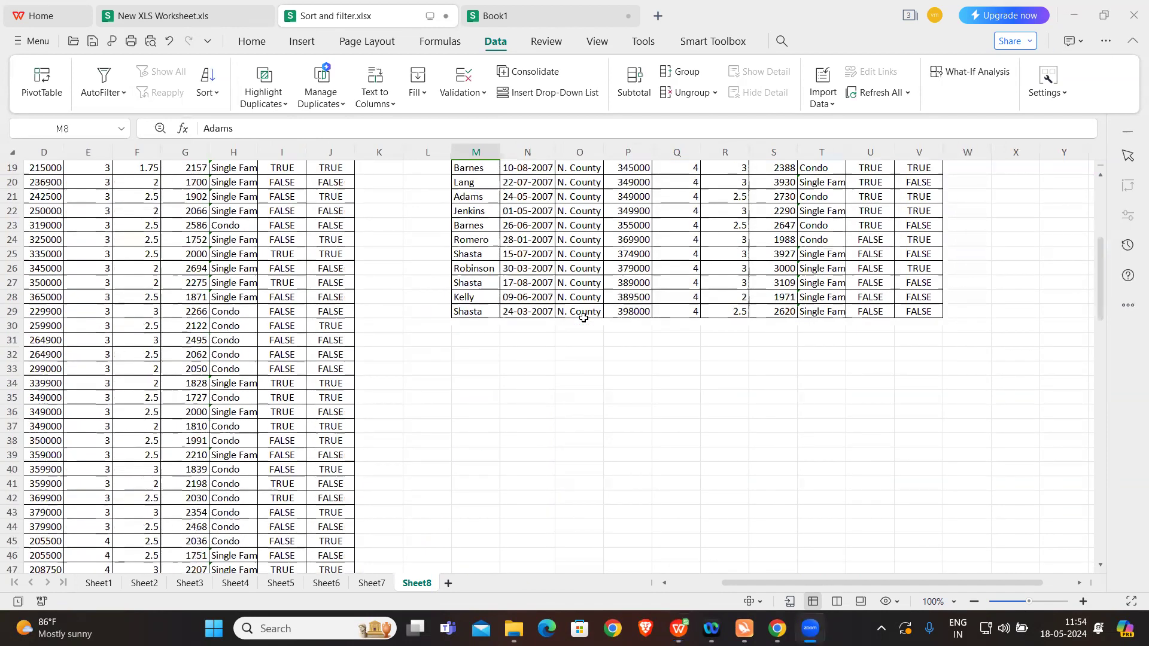
{"action": "scroll", "coordinate": [583, 317], "scroll_direction": "up", "scroll_amount": 3}
{"action": "scroll", "coordinate": [583, 318], "scroll_direction": "up", "scroll_amount": 2}
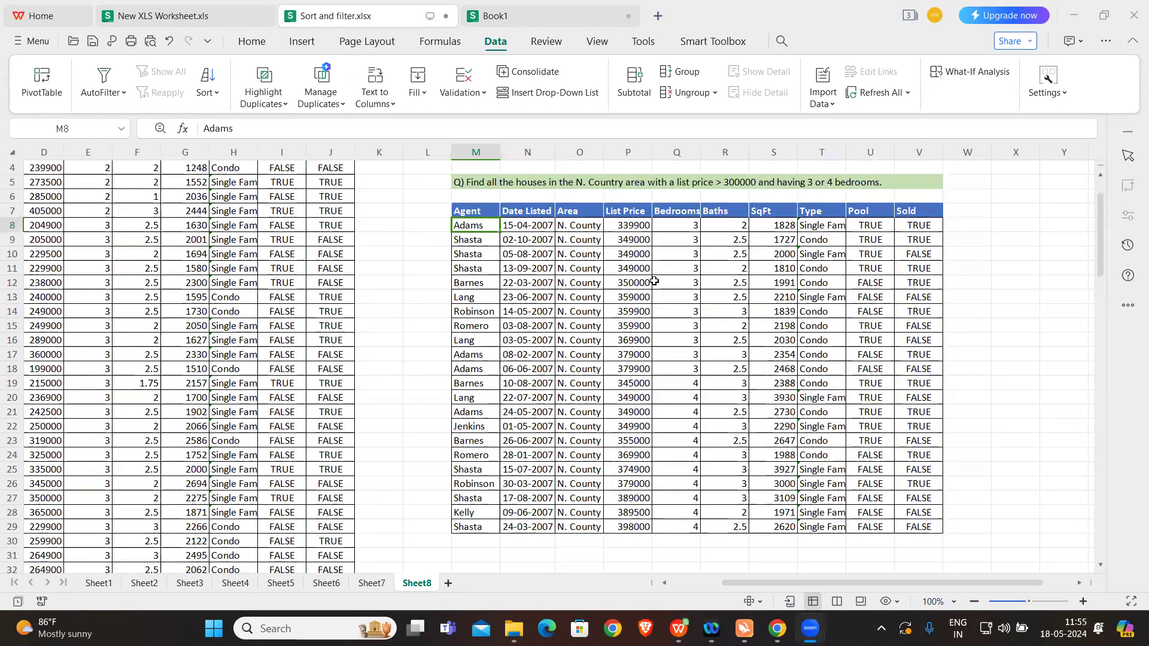
{"action": "left_click_drag", "start_coordinate": [687, 226], "coordinate": [694, 513]}
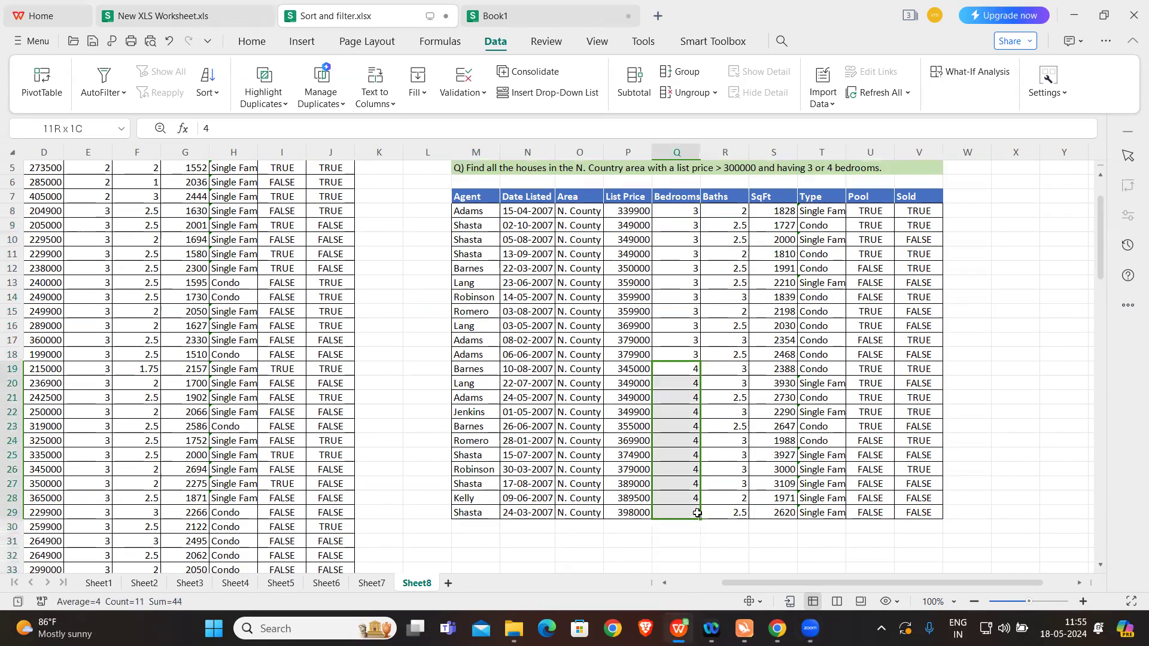
{"action": "scroll", "coordinate": [780, 440], "scroll_direction": "up", "scroll_amount": 1}
{"action": "left_click_drag", "start_coordinate": [623, 257], "coordinate": [652, 525]}
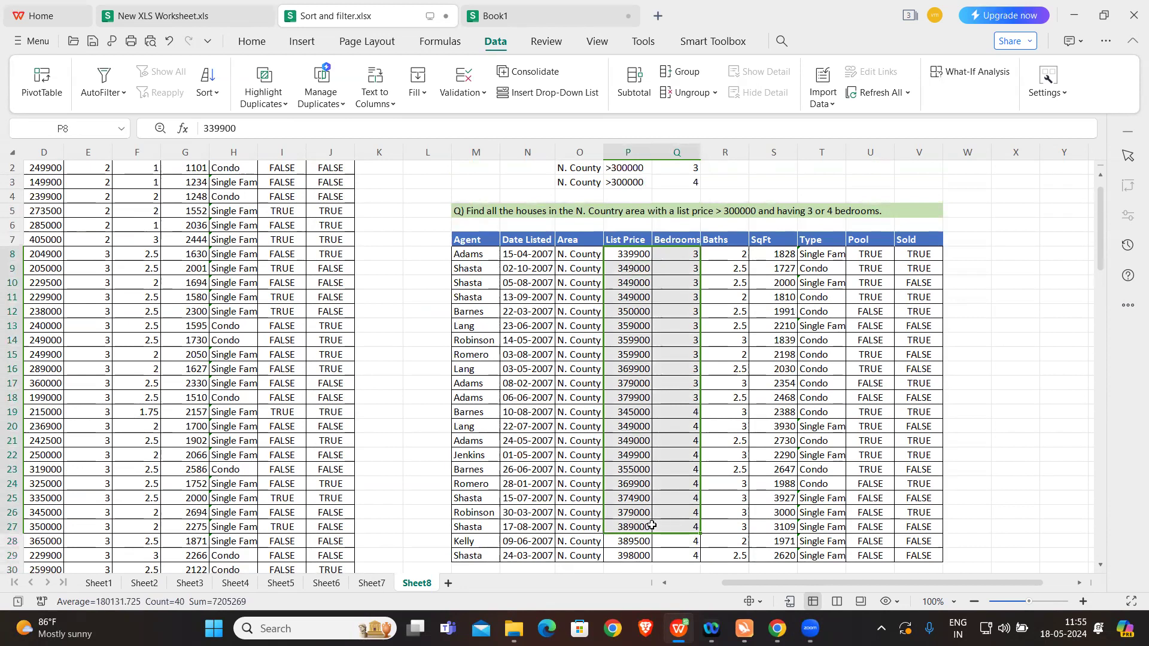
{"action": "left_click", "coordinate": [631, 499]}
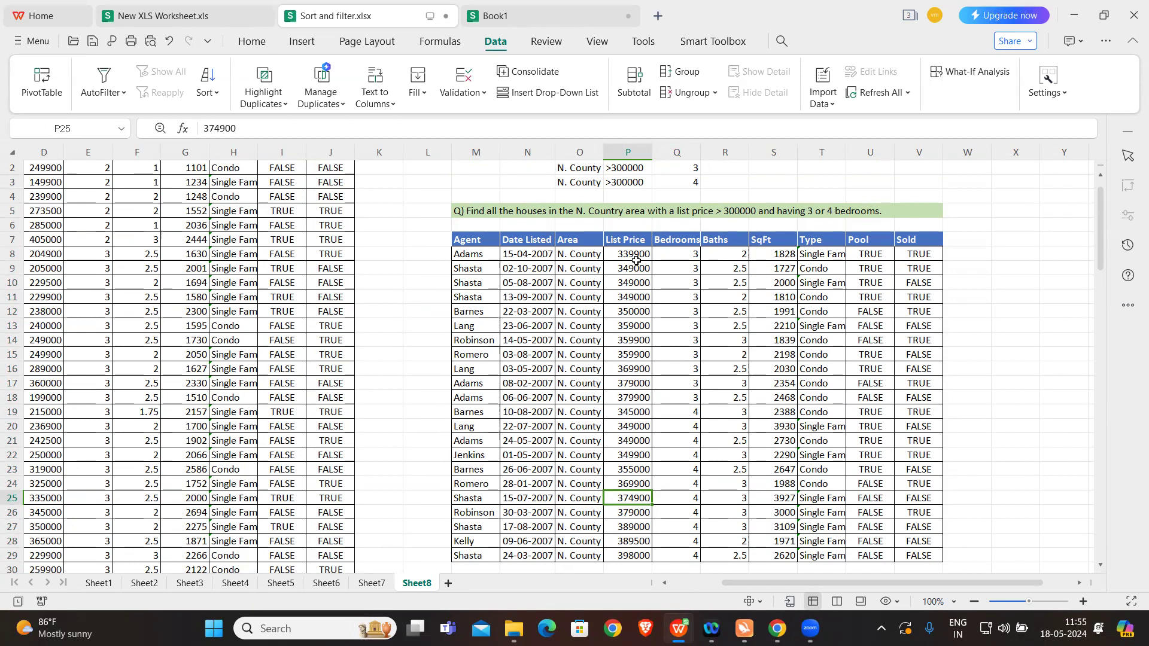
{"action": "left_click", "coordinate": [417, 326]}
{"action": "scroll", "coordinate": [417, 328], "scroll_direction": "down", "scroll_amount": 1}
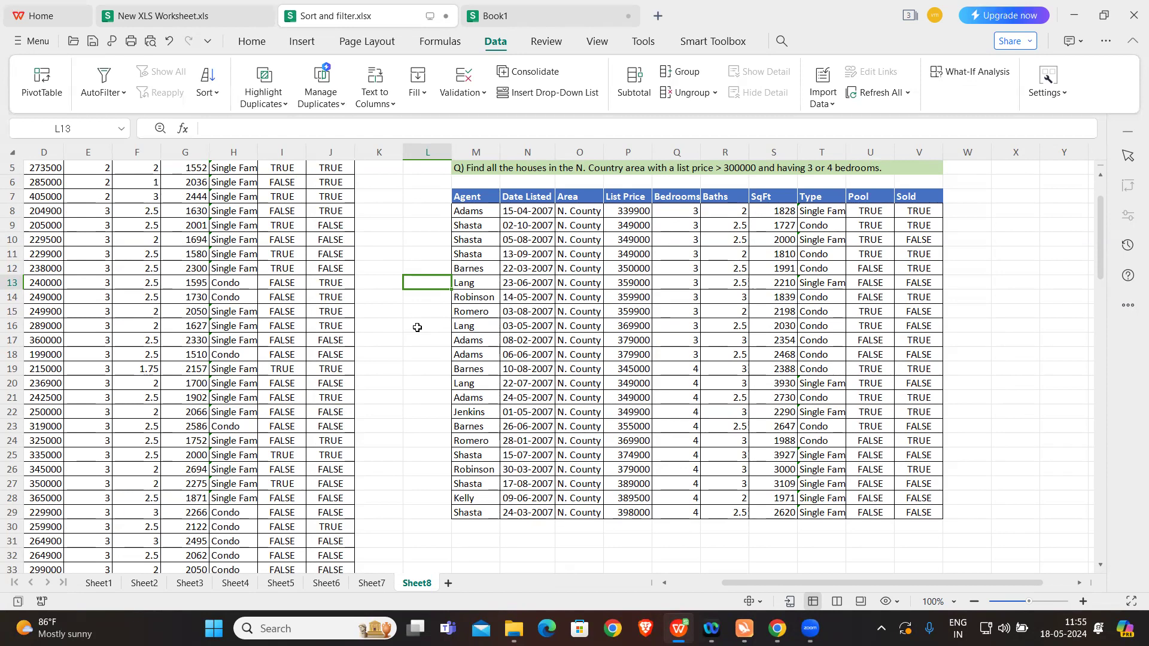
Step: Review the Advanced Filter settings on Sheet8 and close them without running another filter
{"action": "left_click", "coordinate": [104, 91]}
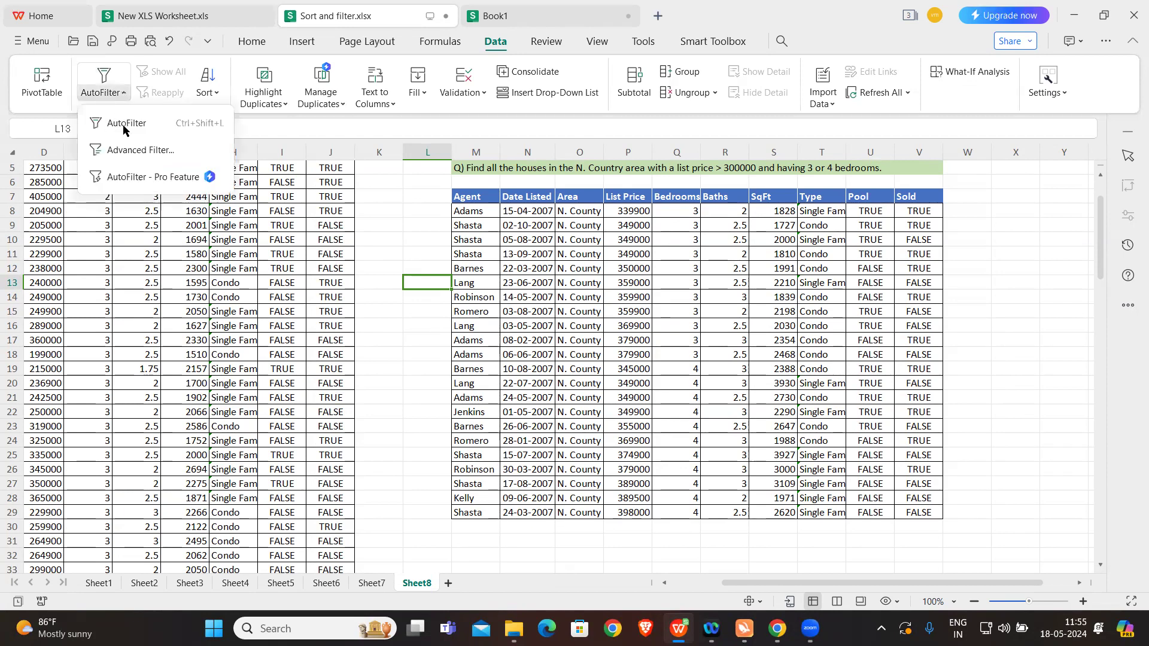
{"action": "left_click", "coordinate": [120, 150]}
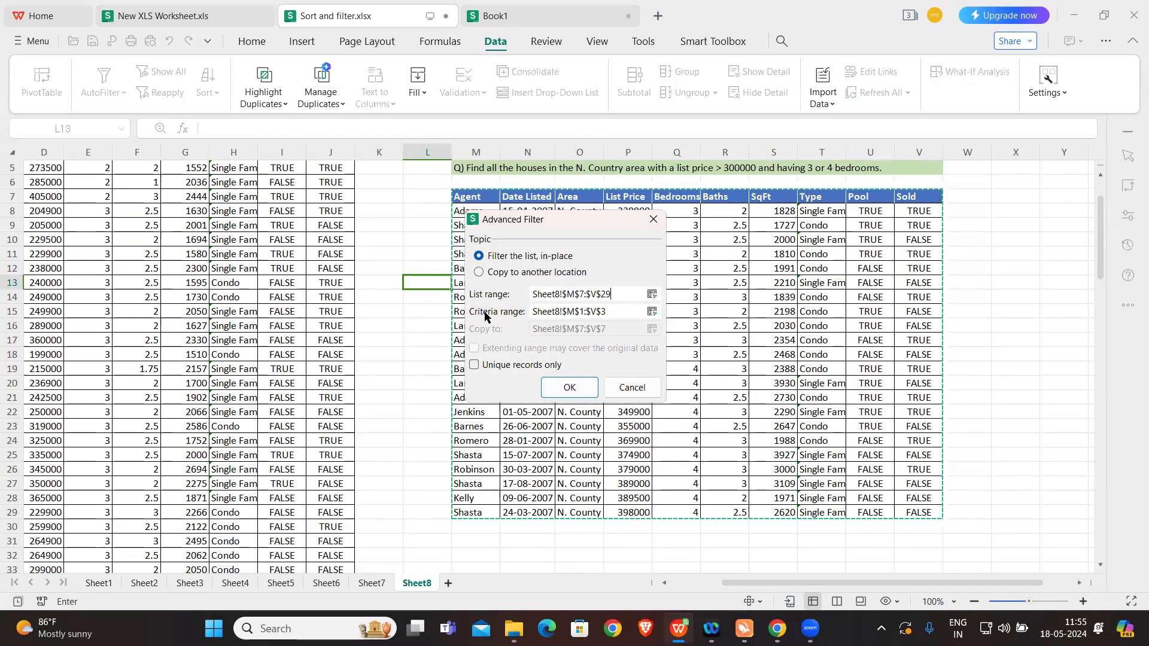
{"action": "left_click", "coordinate": [653, 219]}
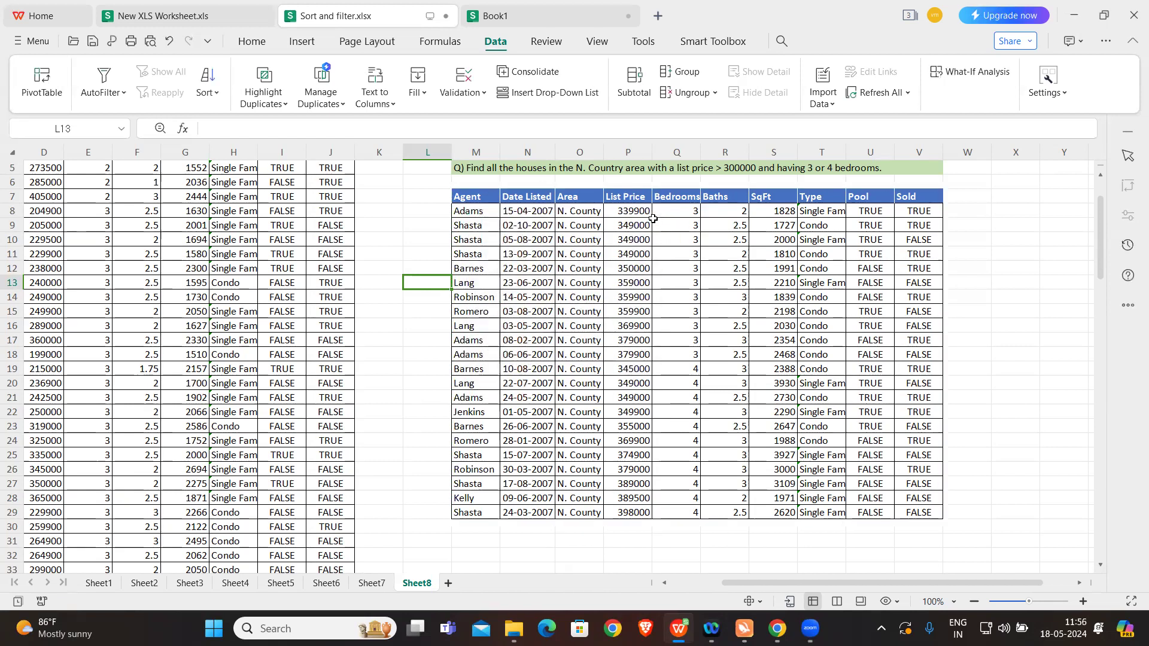
{"action": "left_click", "coordinate": [1011, 292]}
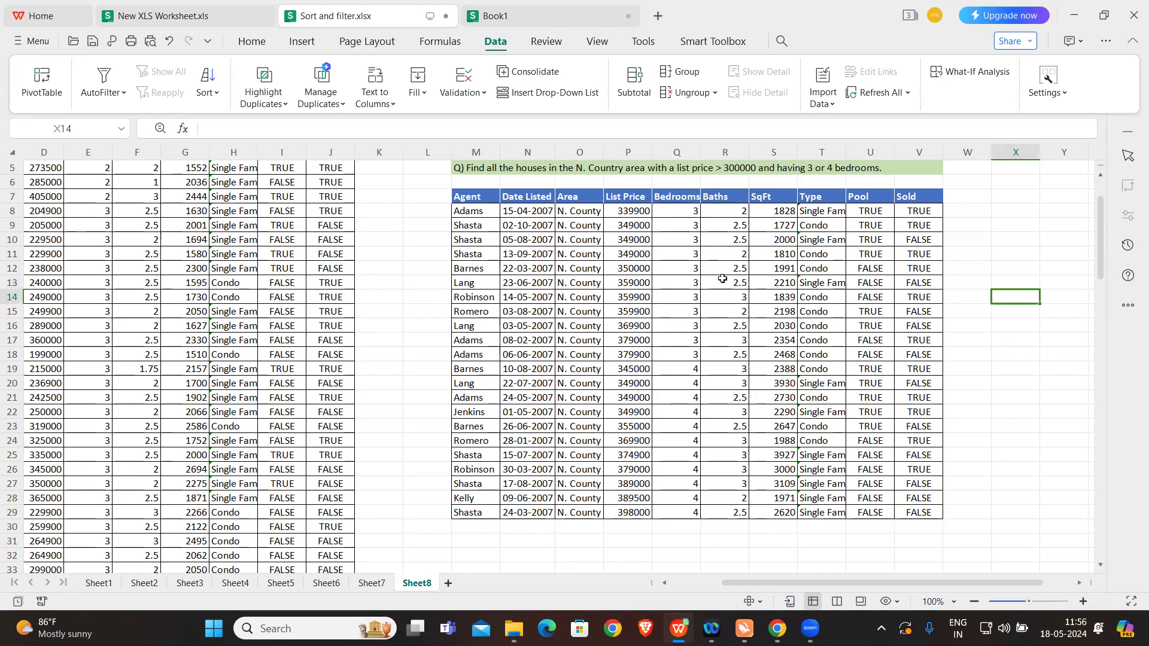
{"action": "scroll", "coordinate": [723, 279], "scroll_direction": "up", "scroll_amount": 2}
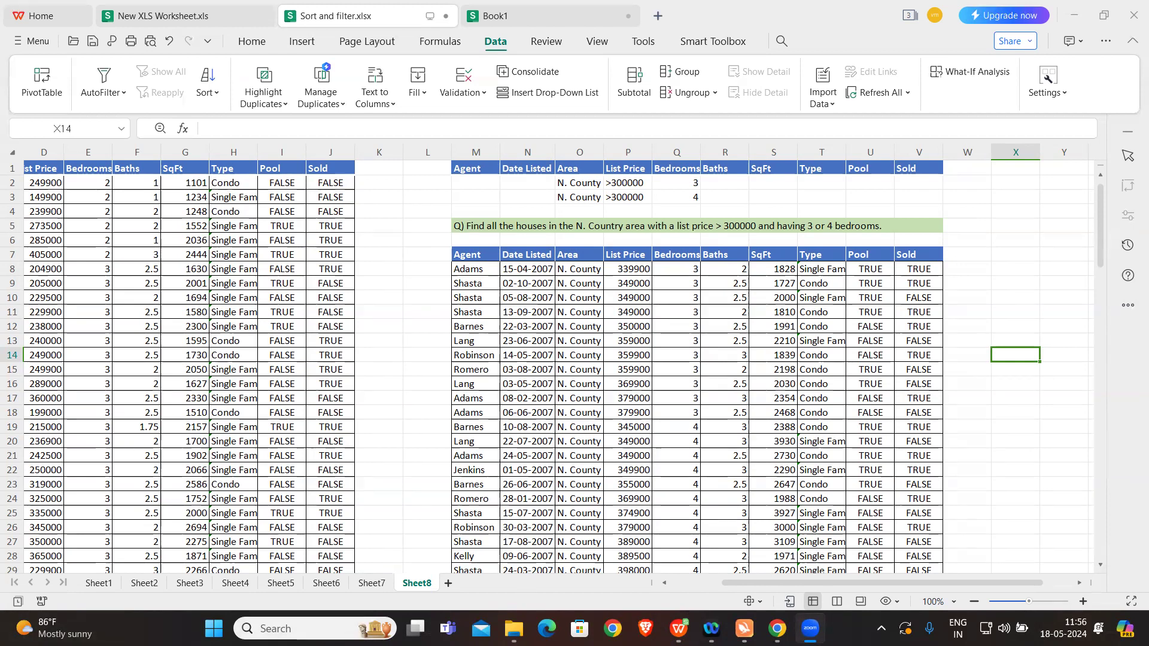
Step: Switch to the Chrome browser, search for canva in a new tab and open the Canva website
{"action": "left_click", "coordinate": [777, 628]}
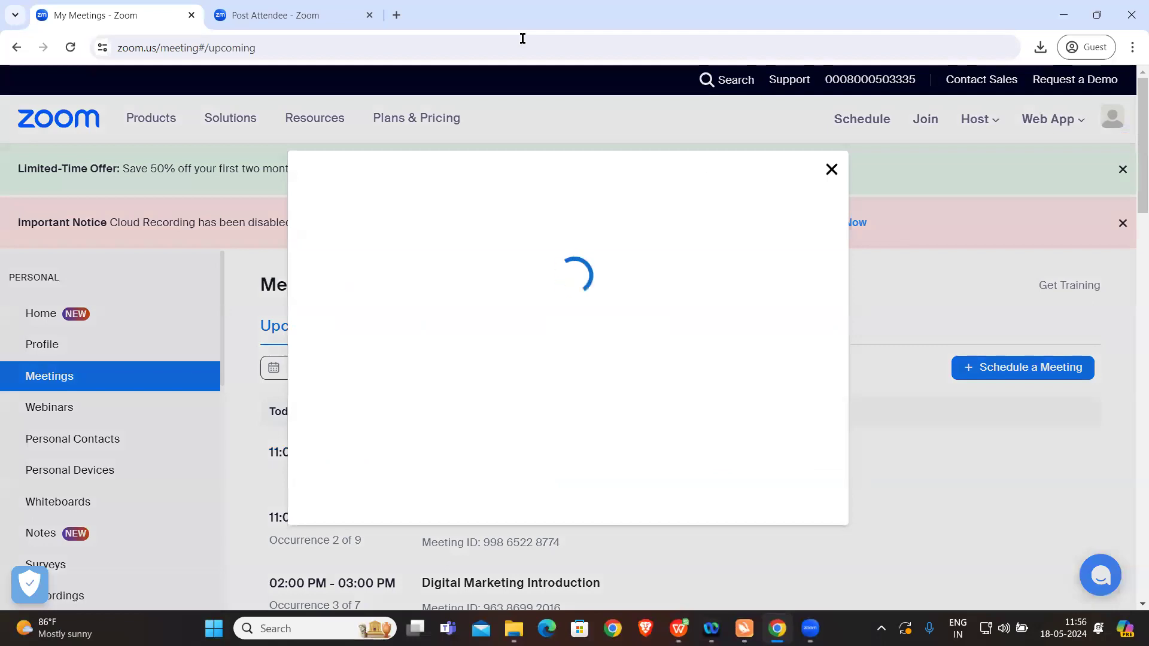
{"action": "left_click", "coordinate": [831, 170]}
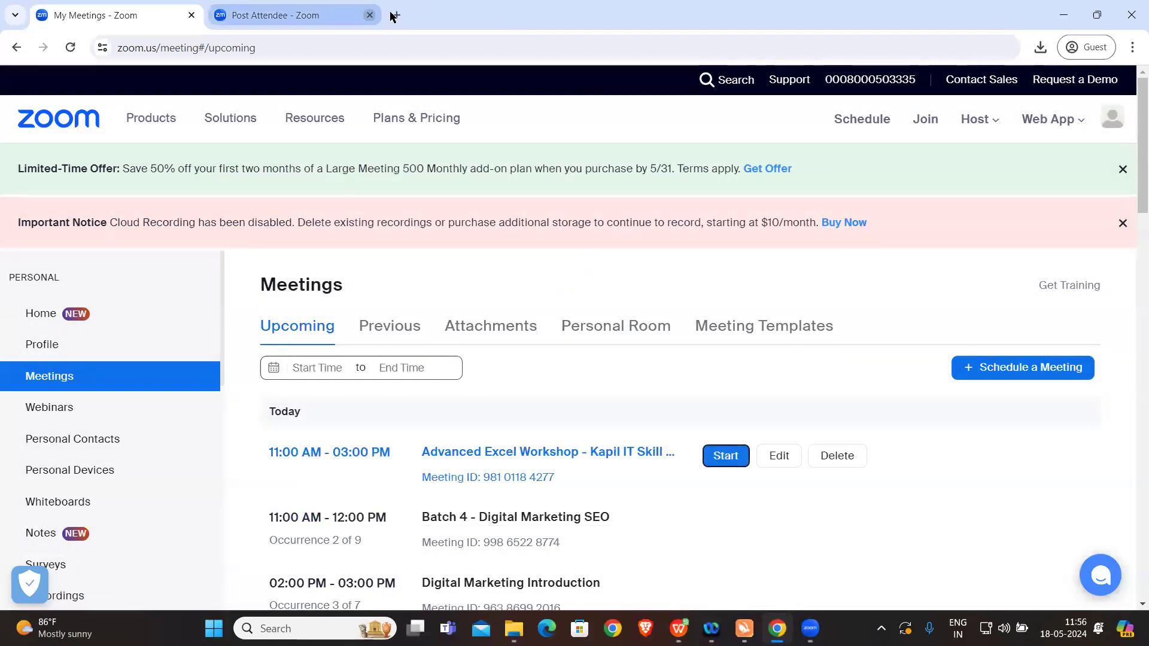
{"action": "left_click", "coordinate": [396, 15]}
{"action": "type", "text": "canva"}
{"action": "key", "text": "Return"}
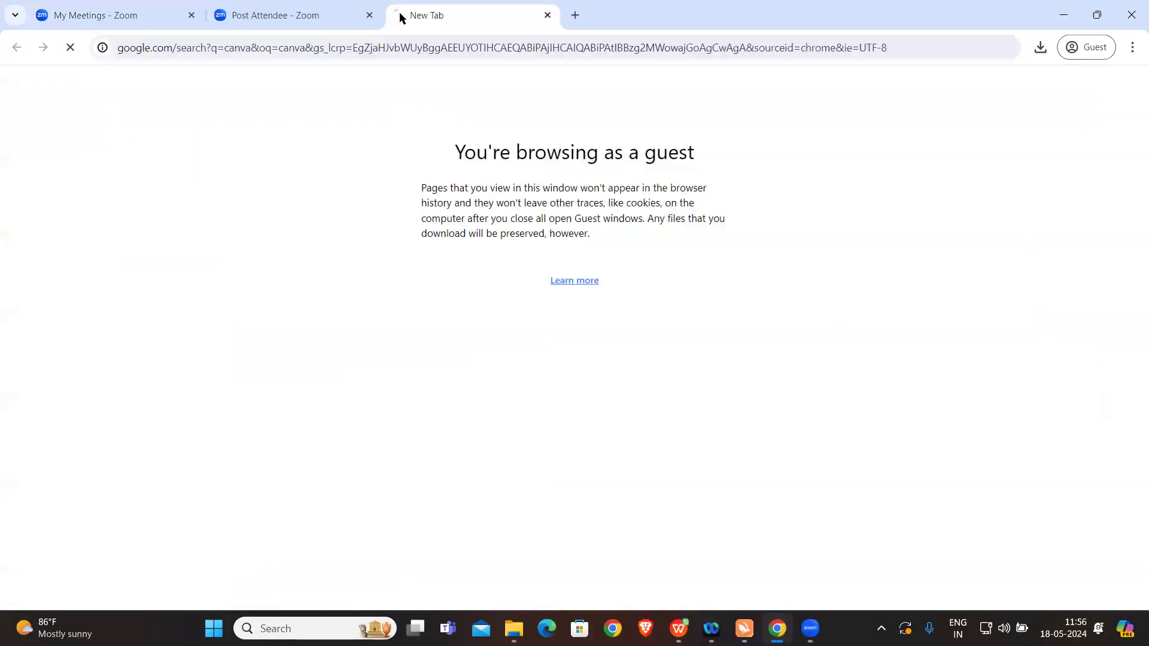
{"action": "left_click", "coordinate": [267, 230]}
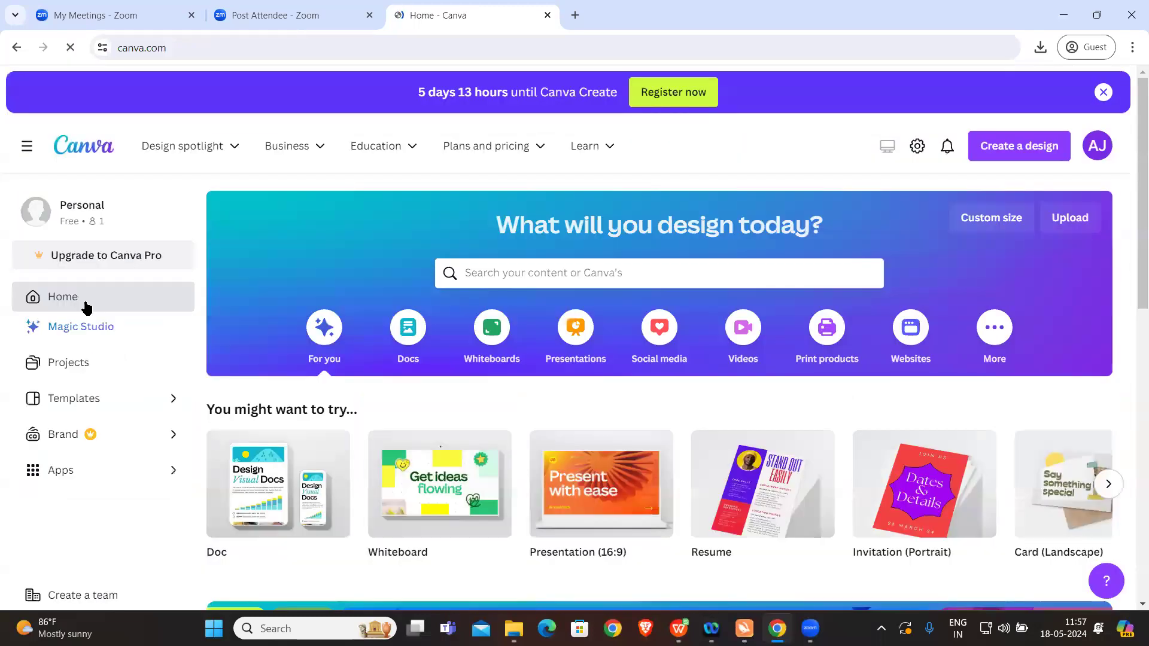
Step: Open the EXCEL presentation from the Canva projects and go to page 11, the Big 5 Functions slide
{"action": "left_click", "coordinate": [80, 362]}
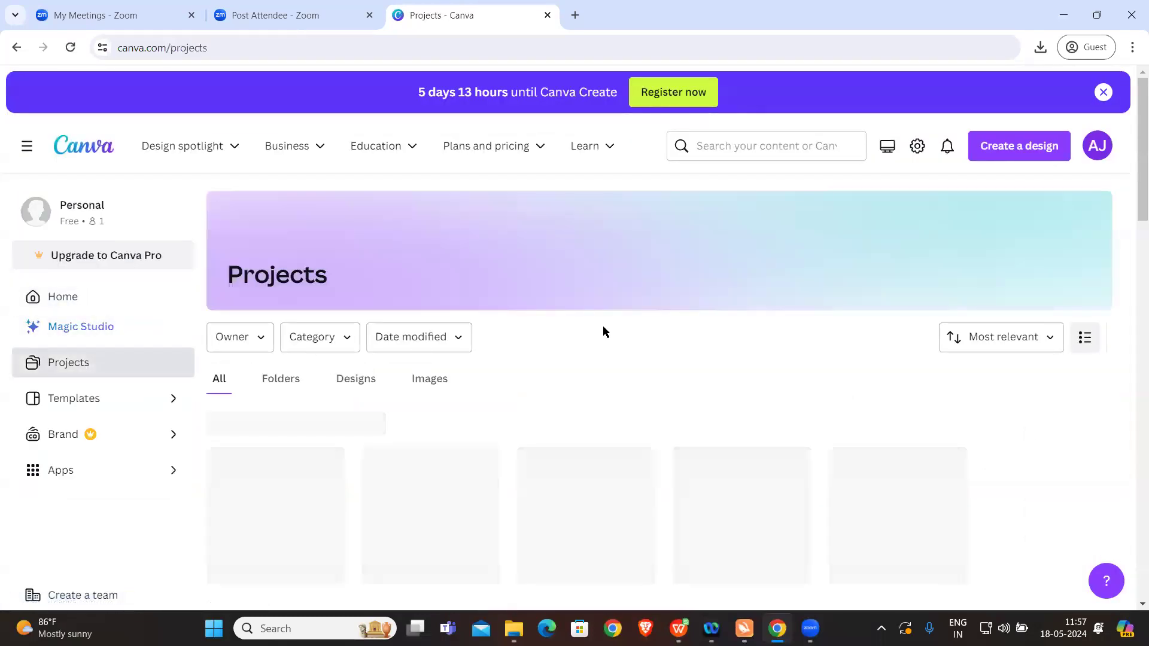
{"action": "scroll", "coordinate": [602, 326], "scroll_direction": "down", "scroll_amount": 2}
{"action": "left_click", "coordinate": [293, 377]}
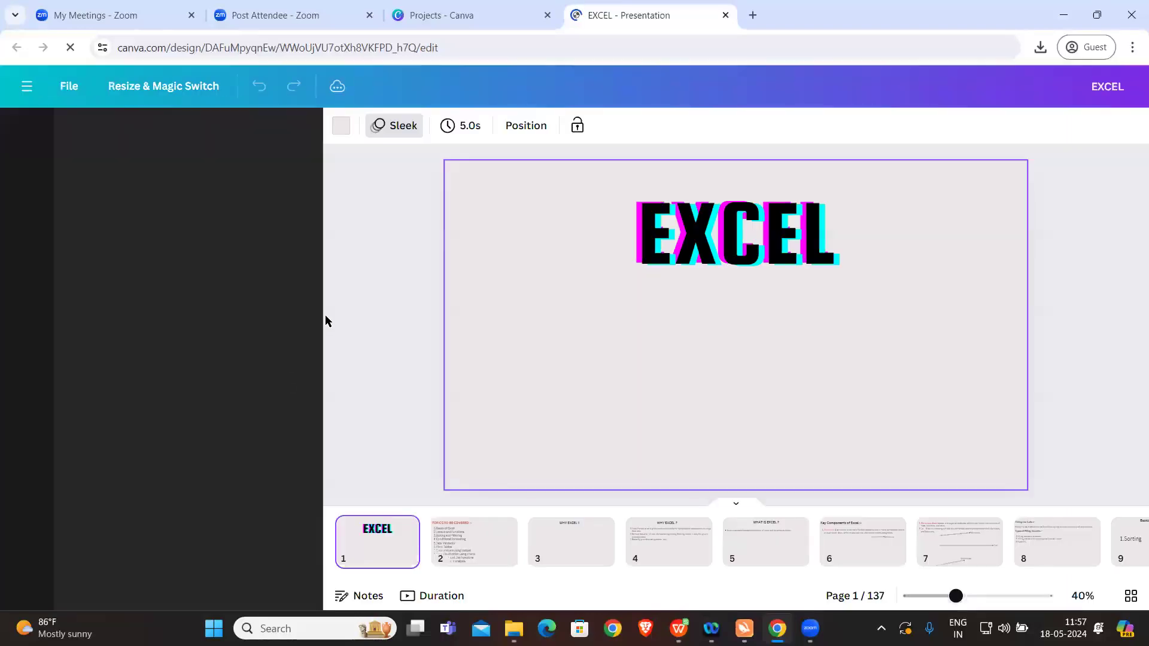
{"action": "left_click", "coordinate": [327, 359]}
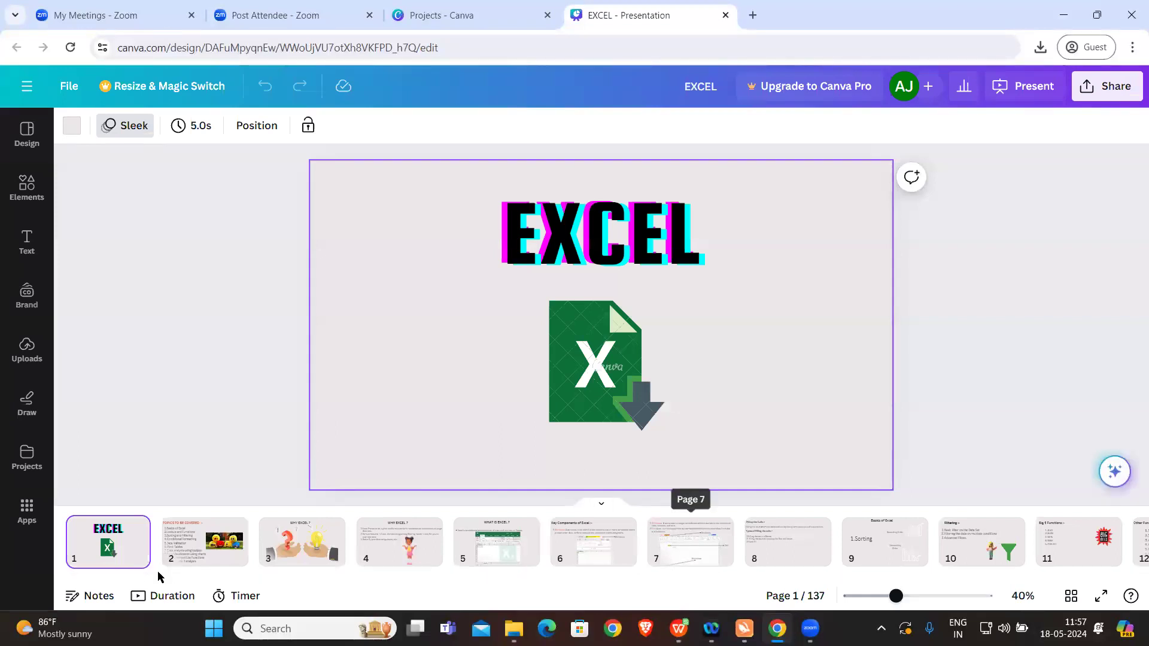
{"action": "left_click_drag", "start_coordinate": [144, 579], "coordinate": [192, 579]}
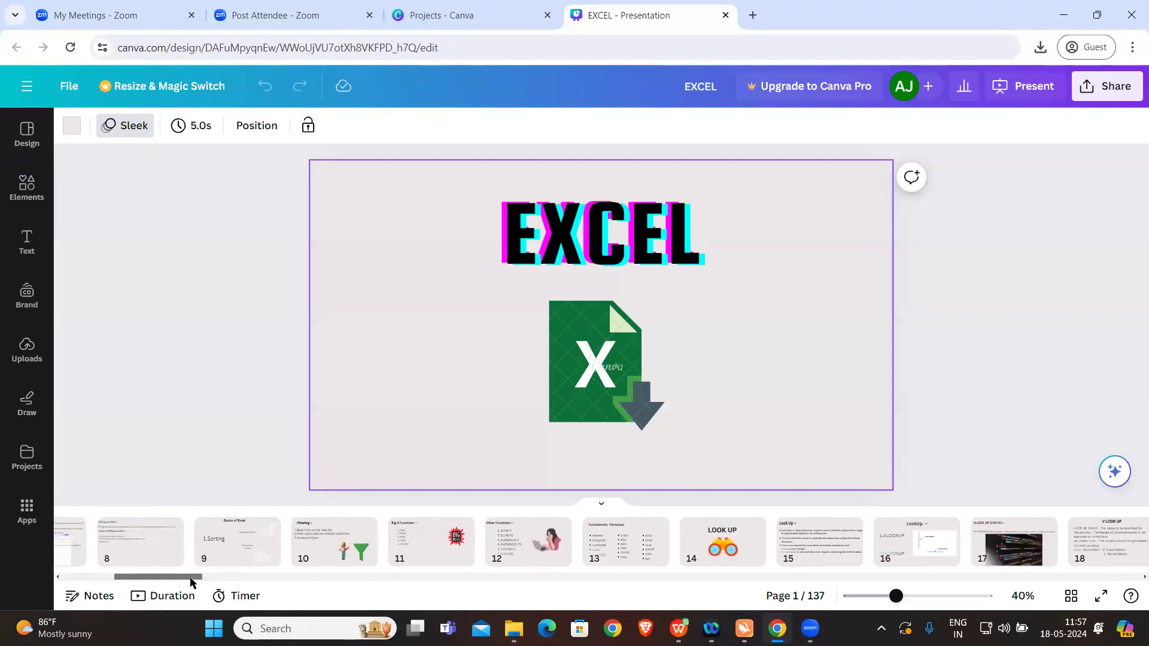
{"action": "left_click", "coordinate": [393, 545]}
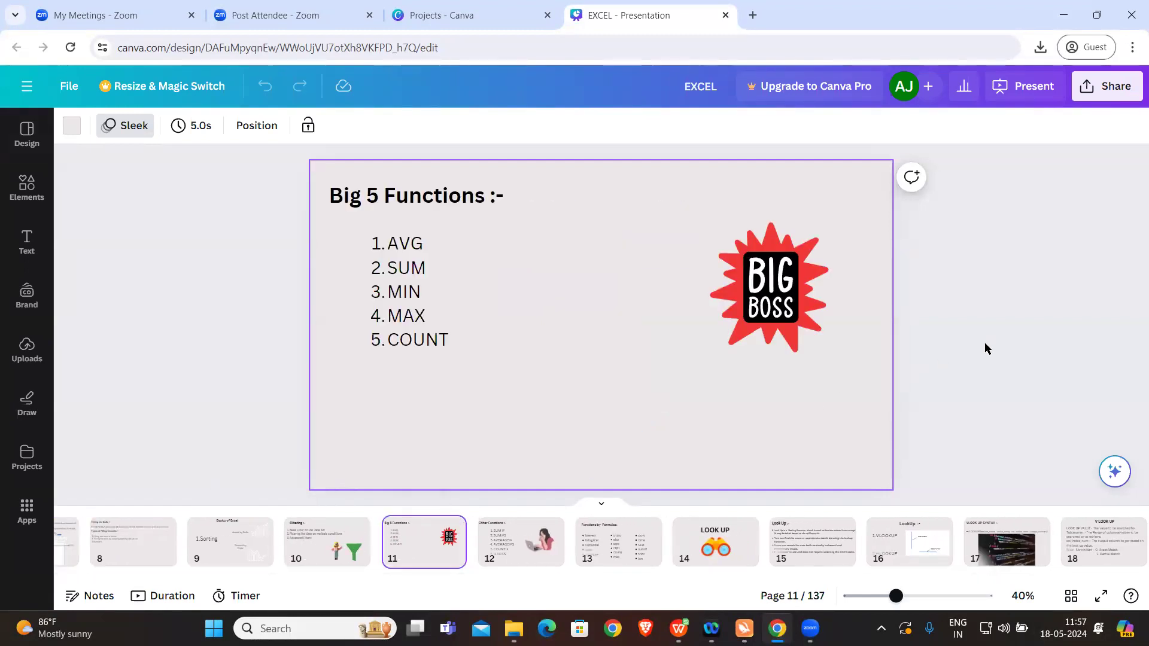
Step: Switch to the Excel Workshop folder in File Explorer and open the Employee Sample Data workbook
{"action": "mouse_move", "coordinate": [513, 628]}
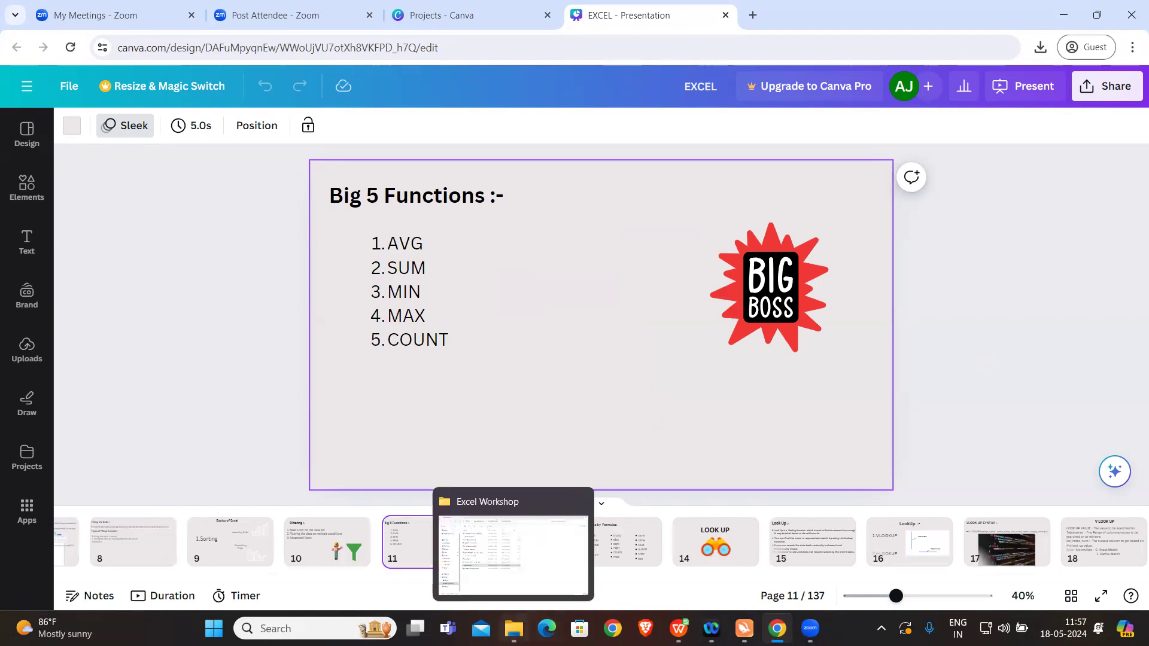
{"action": "left_click", "coordinate": [513, 555]}
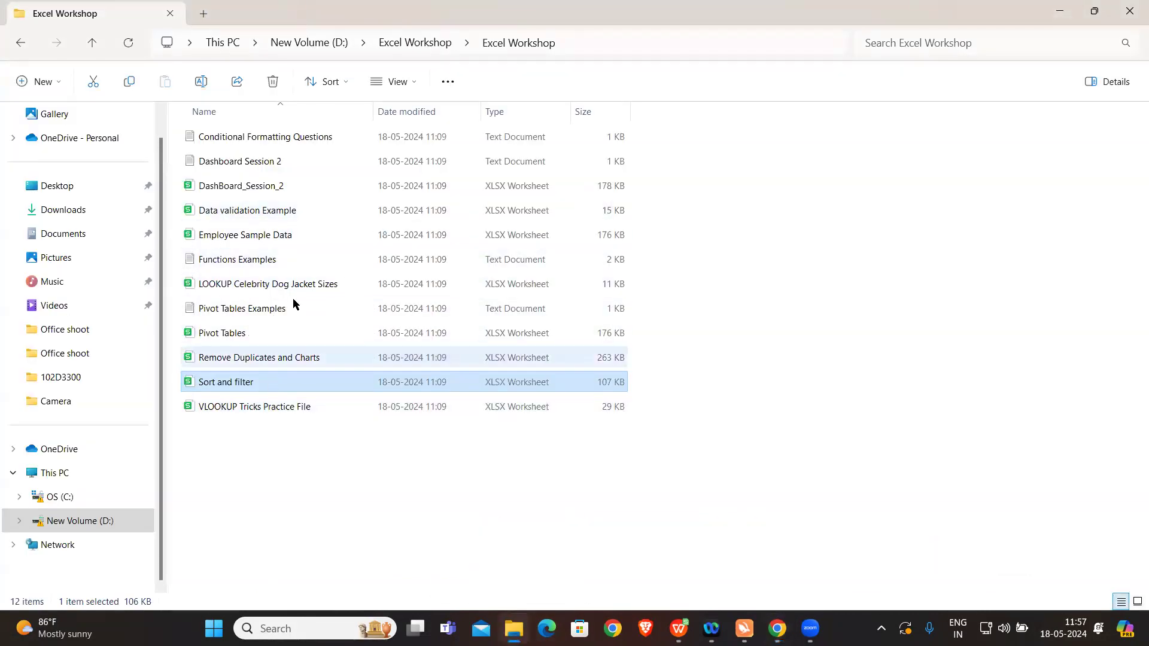
{"action": "left_click", "coordinate": [278, 234]}
{"action": "double_click", "coordinate": [279, 234]}
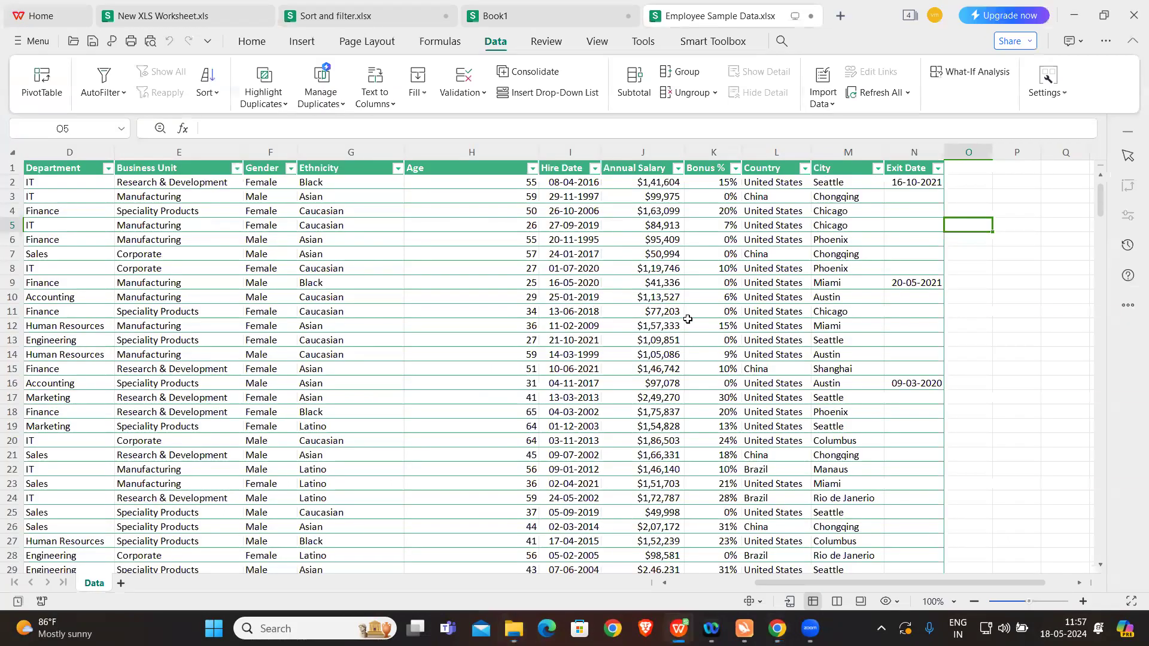
{"action": "left_click", "coordinate": [985, 310]}
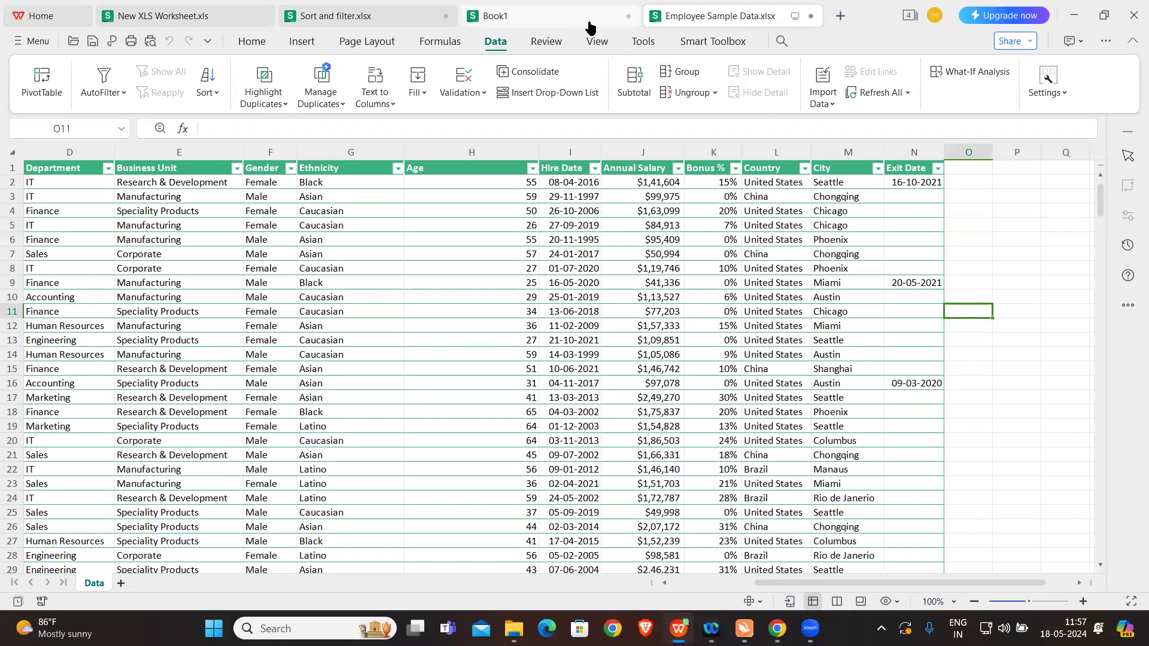
{"action": "left_click", "coordinate": [1014, 280]}
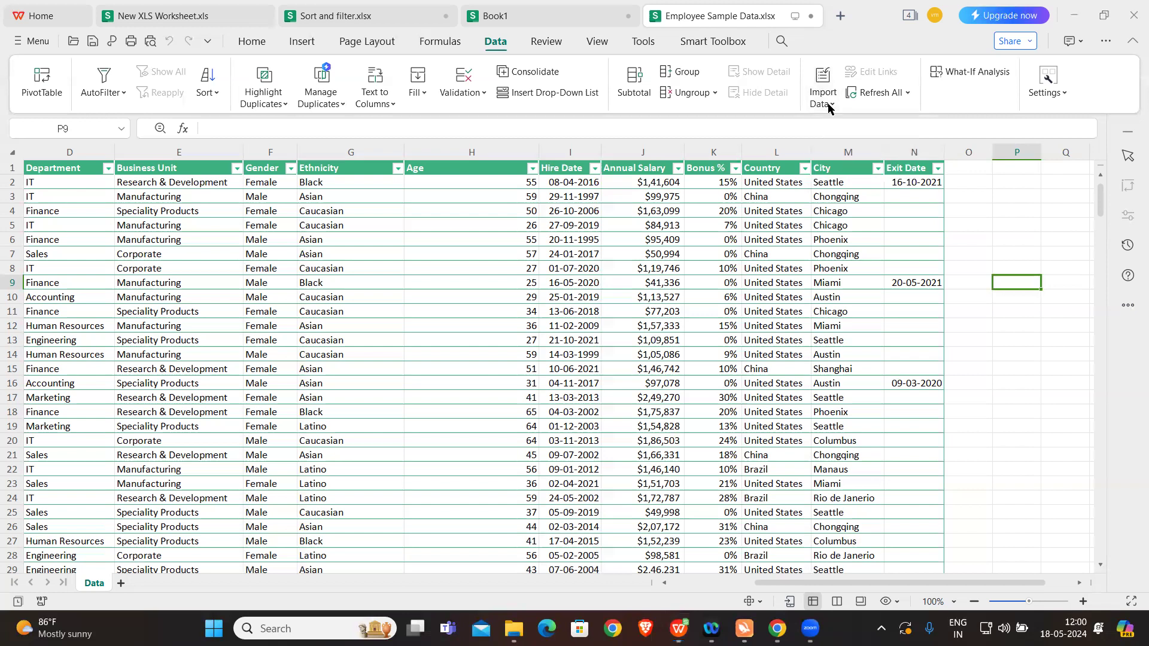
{"action": "left_click", "coordinate": [449, 280]}
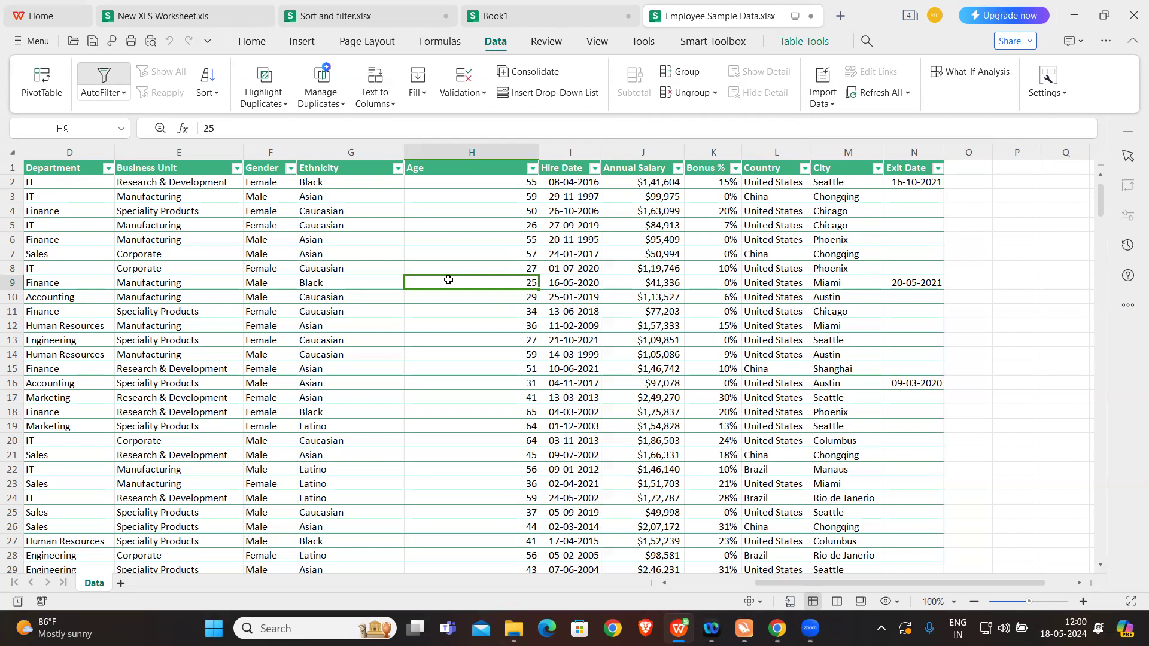
{"action": "left_click", "coordinate": [450, 325]}
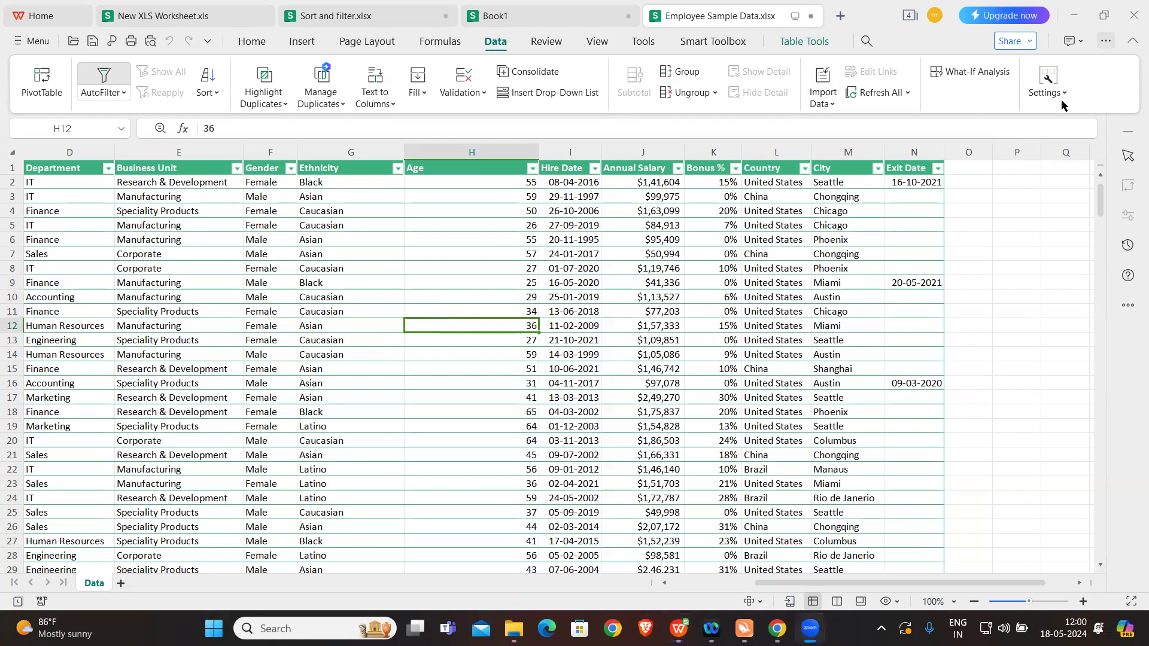
{"action": "left_click", "coordinate": [748, 326]}
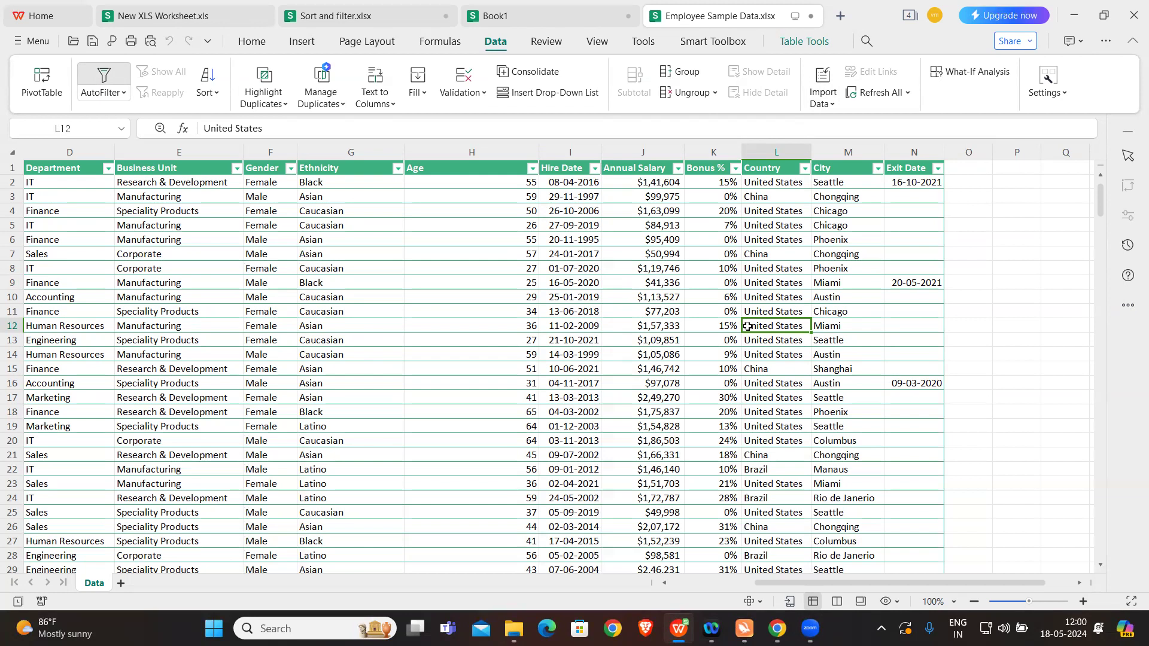
Step: Switch back to the Canva presentation in Chrome to read the Big 5 Functions slide
{"action": "mouse_move", "coordinate": [777, 628]}
{"action": "left_click", "coordinate": [776, 553]}
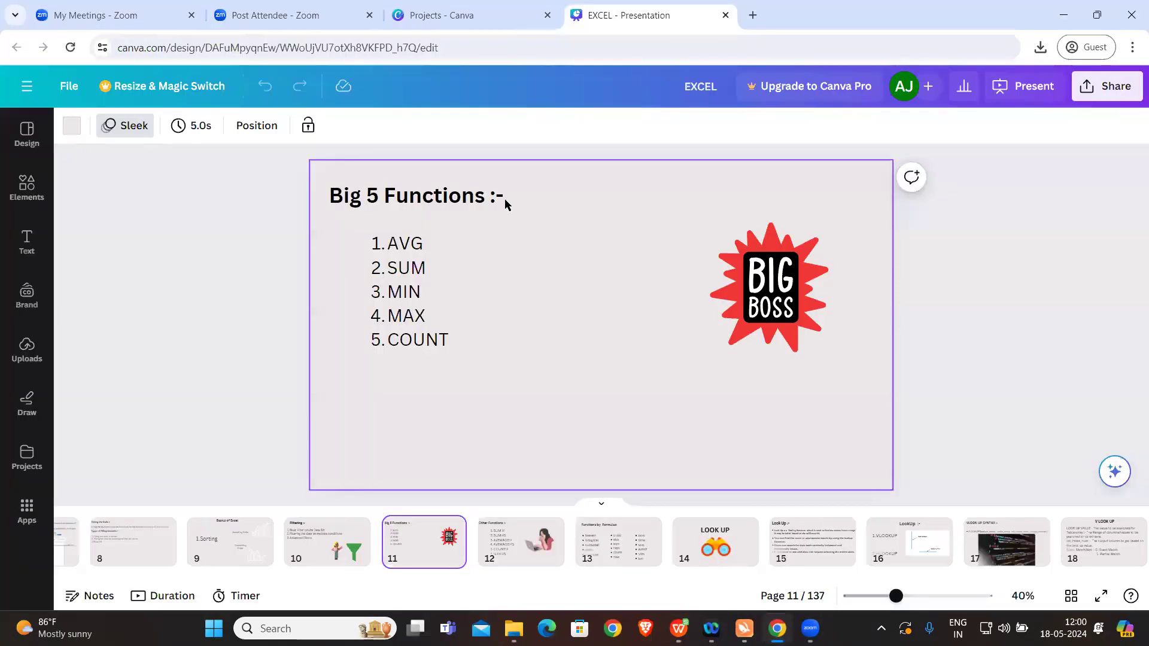
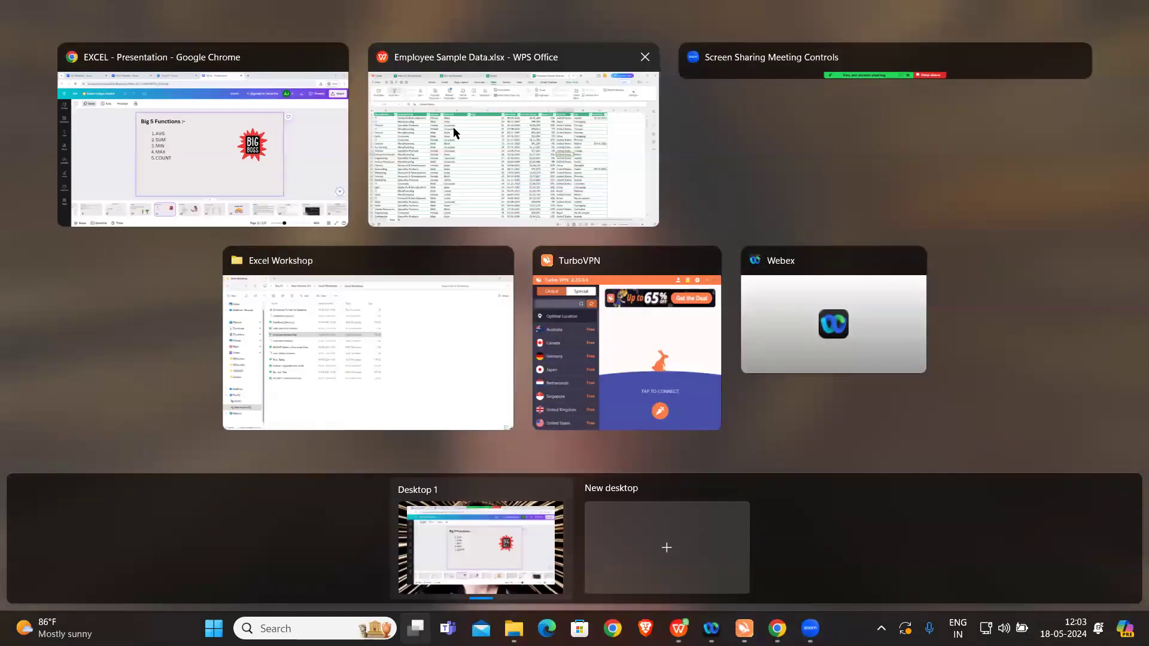
Step: Switch to the spreadsheet program, close it without saving any of the open workbooks, and return to the Excel Workshop folder in File Explorer
{"action": "left_click", "coordinate": [461, 163]}
{"action": "scroll", "coordinate": [431, 353], "scroll_direction": "down", "scroll_amount": 2}
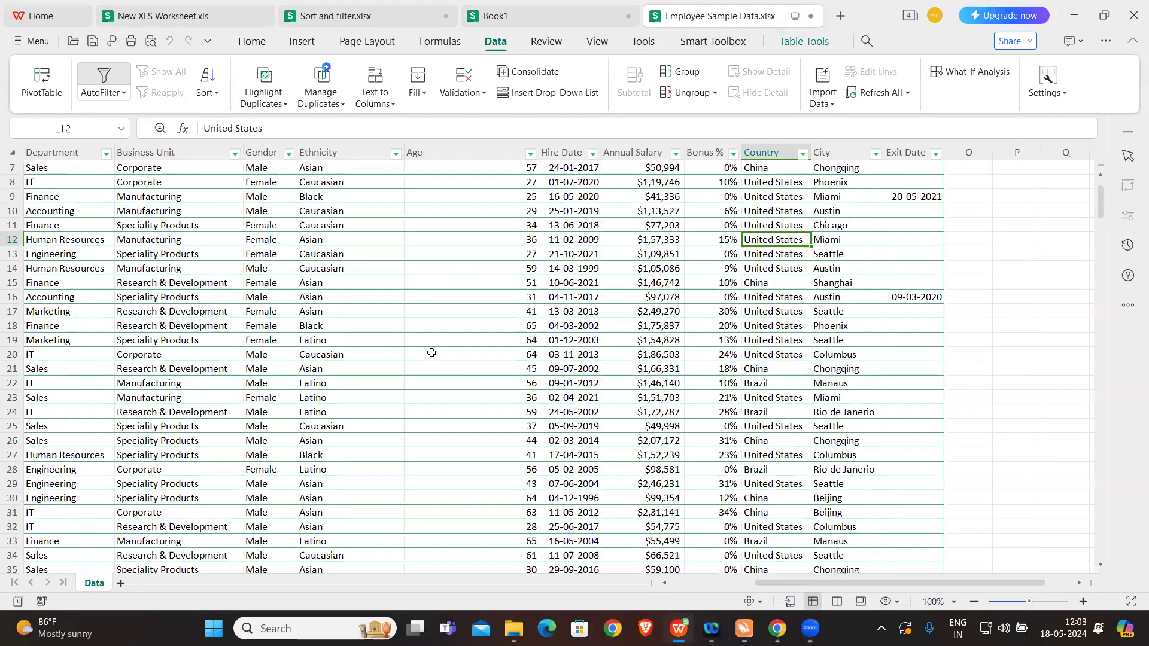
{"action": "scroll", "coordinate": [432, 353], "scroll_direction": "up", "scroll_amount": 2}
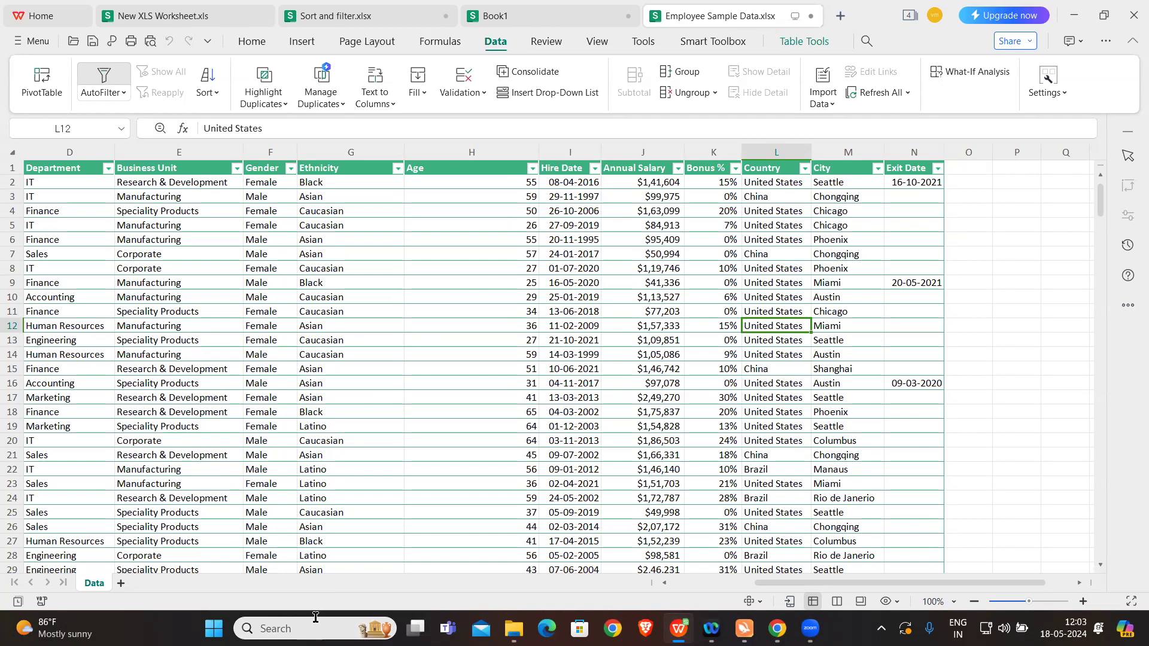
{"action": "left_click", "coordinate": [1129, 17]}
{"action": "left_click", "coordinate": [616, 329]}
{"action": "left_click", "coordinate": [617, 329]}
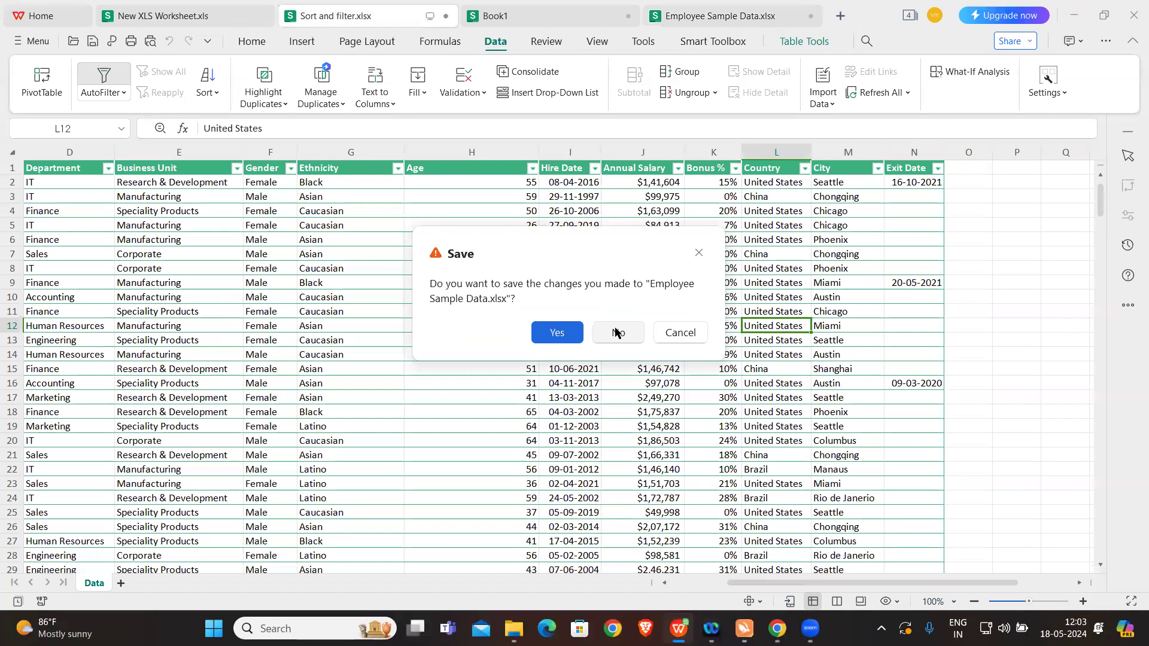
{"action": "left_click", "coordinate": [618, 333]}
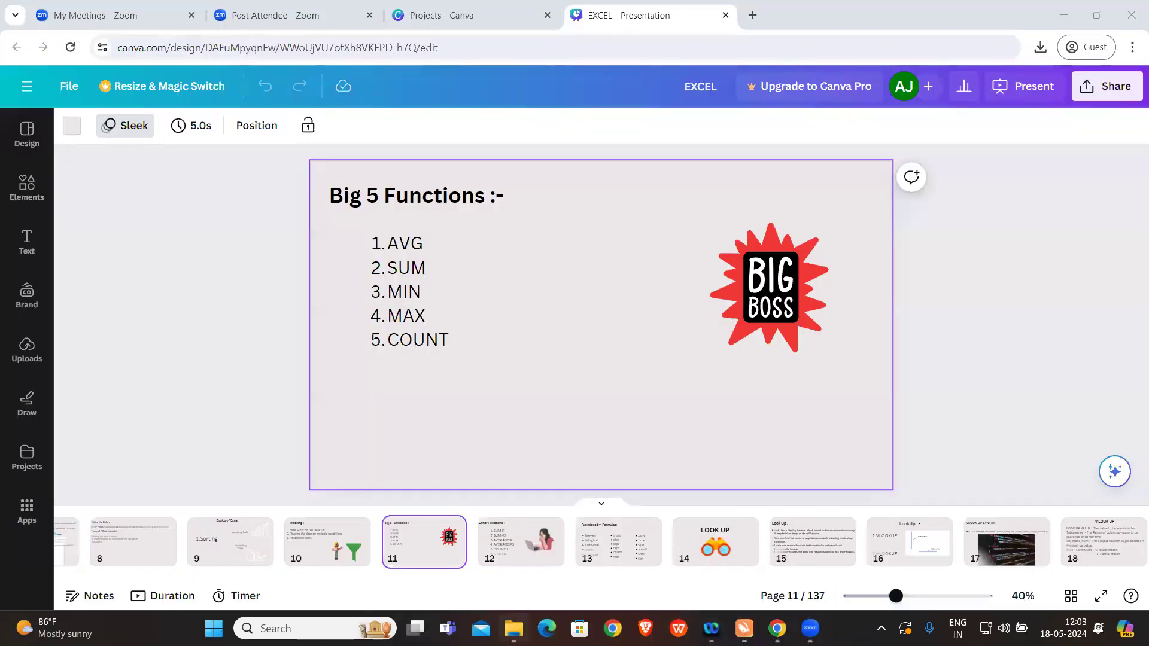
{"action": "left_click", "coordinate": [513, 629]}
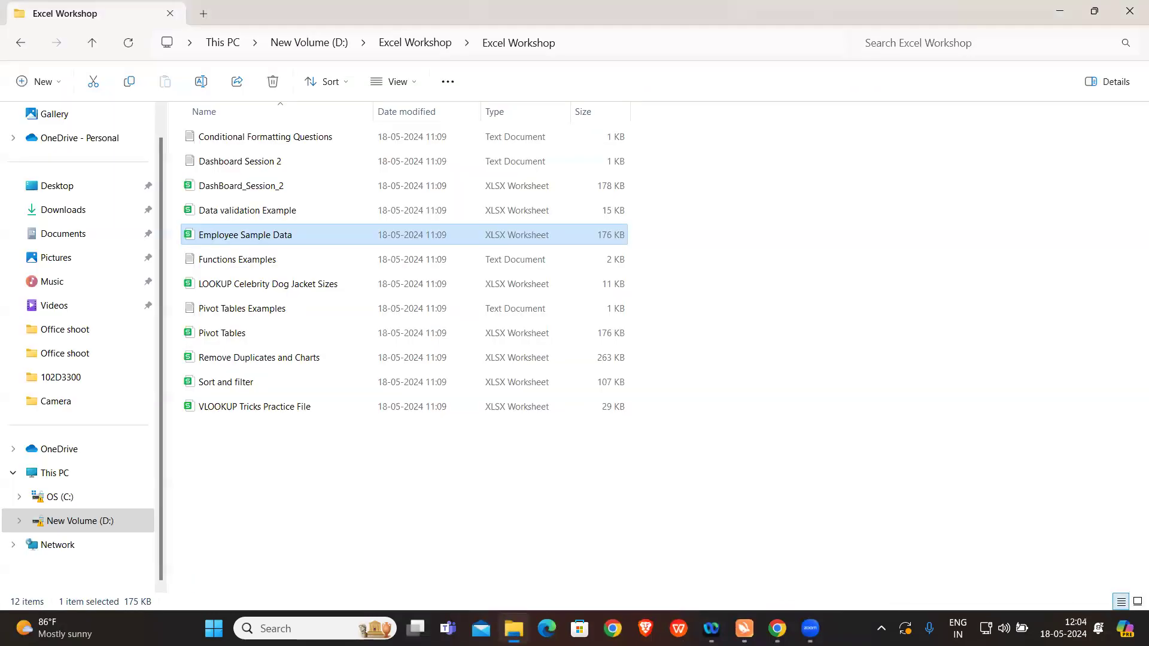
Step: Try to open the Employee Sample Data workbook with Microsoft Excel, and close Excel at its sign-in prompt
{"action": "right_click", "coordinate": [290, 240]}
{"action": "mouse_move", "coordinate": [456, 317]}
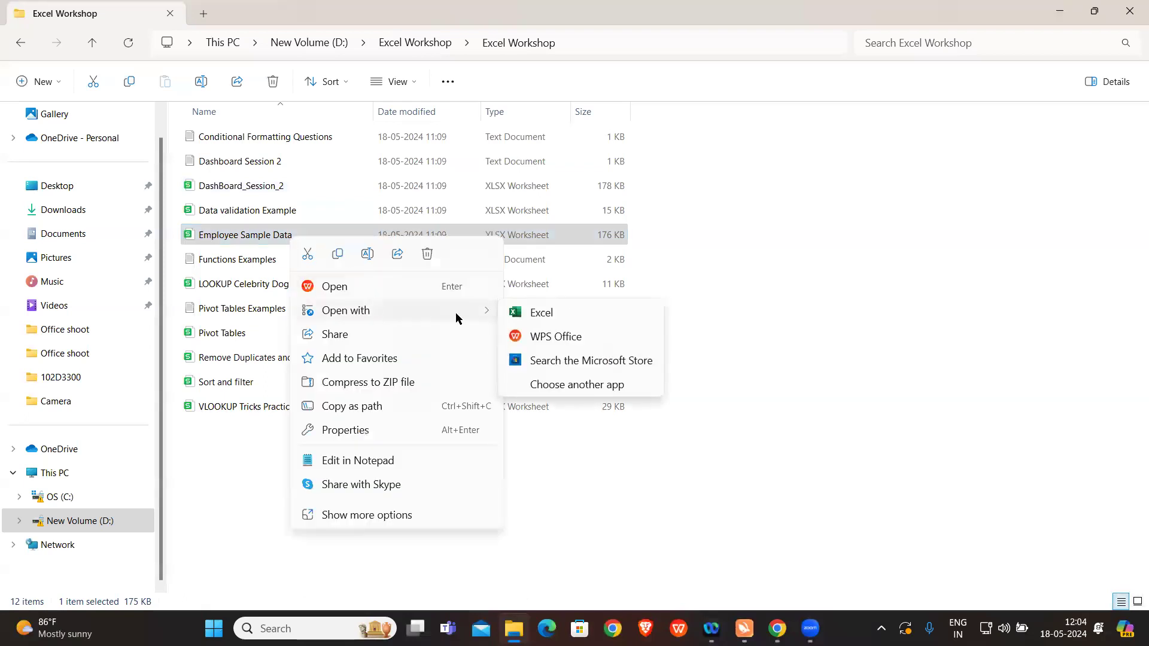
{"action": "left_click", "coordinate": [531, 312]}
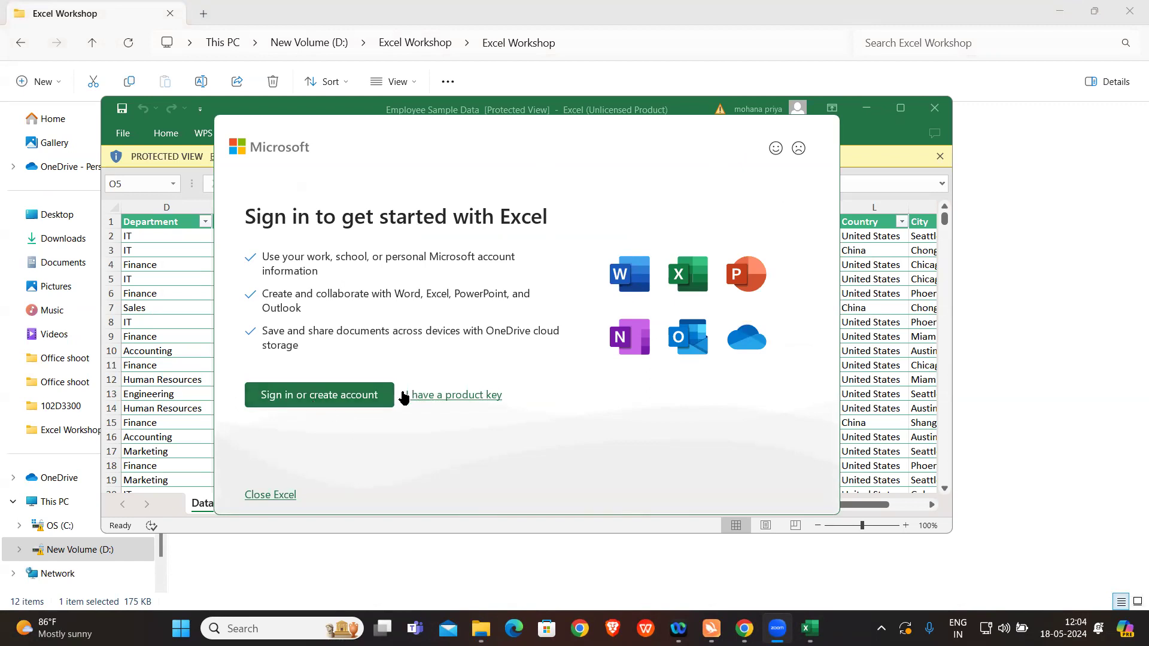
{"action": "left_click", "coordinate": [306, 404]}
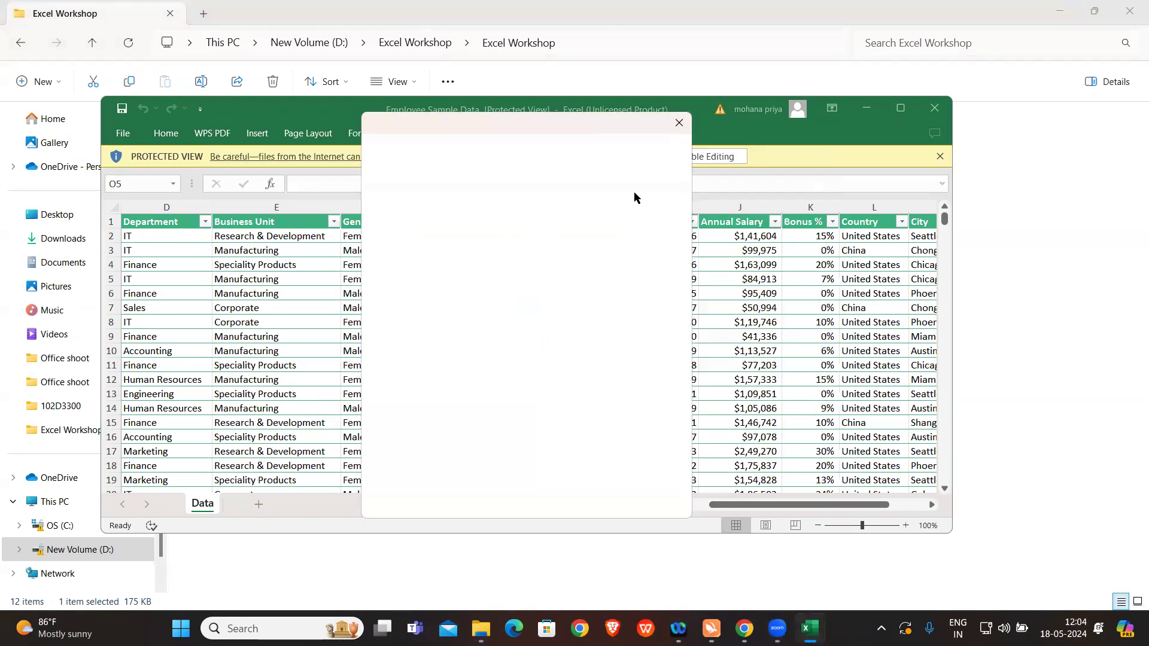
{"action": "left_click", "coordinate": [679, 122]}
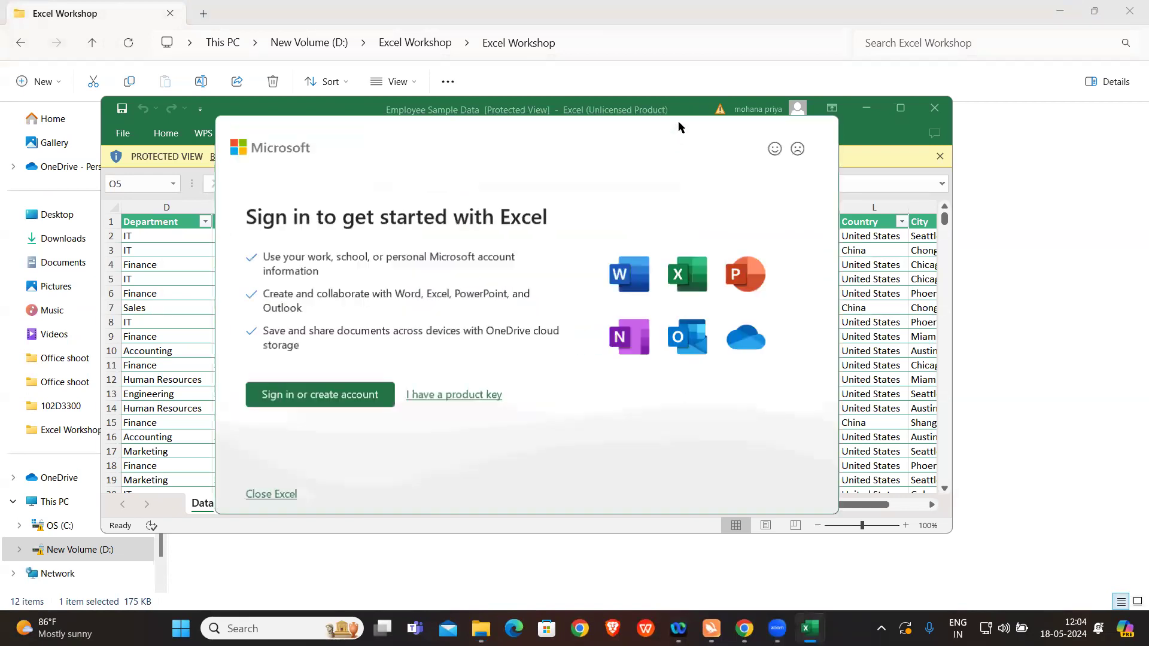
{"action": "left_click", "coordinate": [270, 495]}
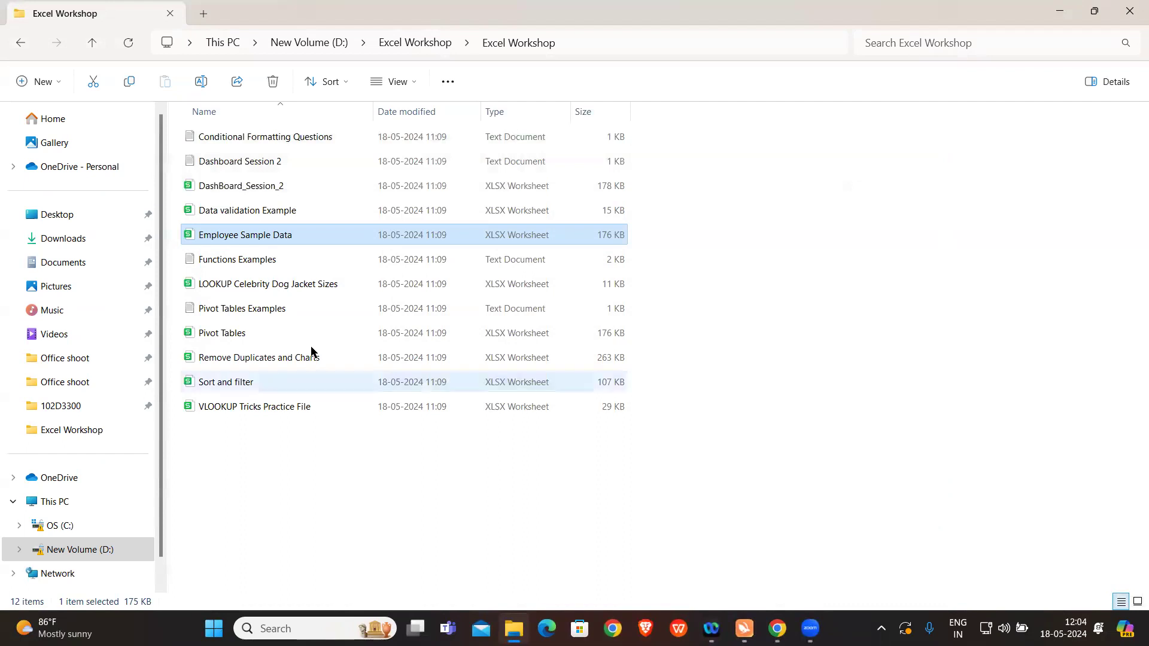
Step: Open the Employee Sample Data workbook from the Excel Workshop folder in WPS Office
{"action": "left_click", "coordinate": [269, 235]}
{"action": "double_click", "coordinate": [269, 235]}
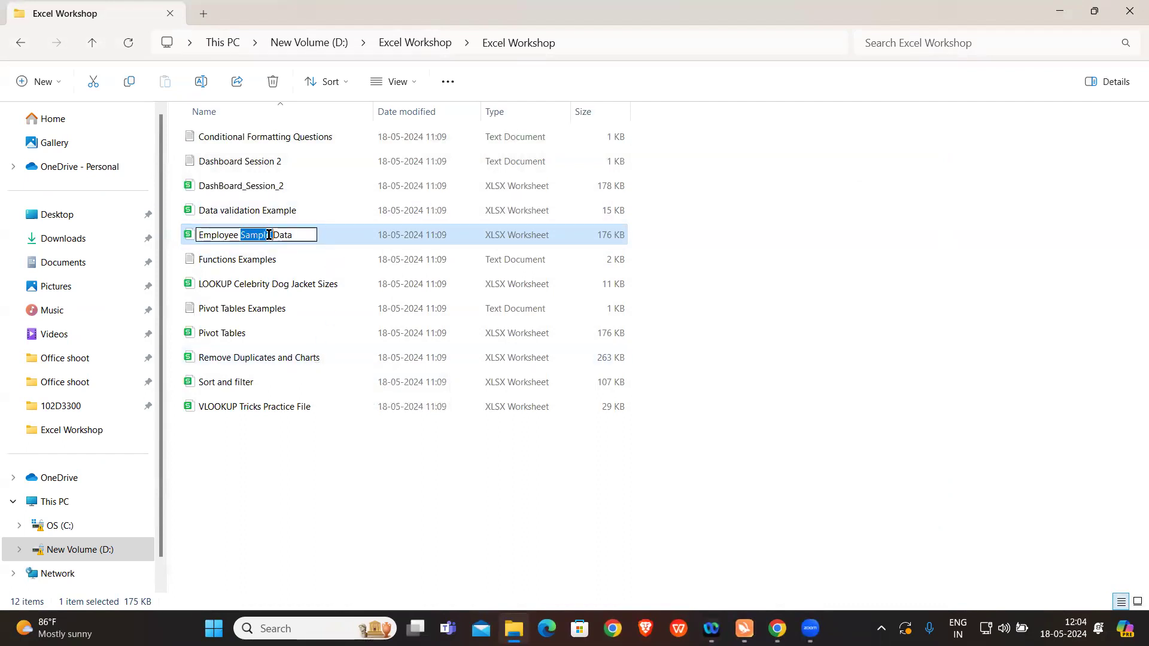
{"action": "left_click", "coordinate": [335, 235]}
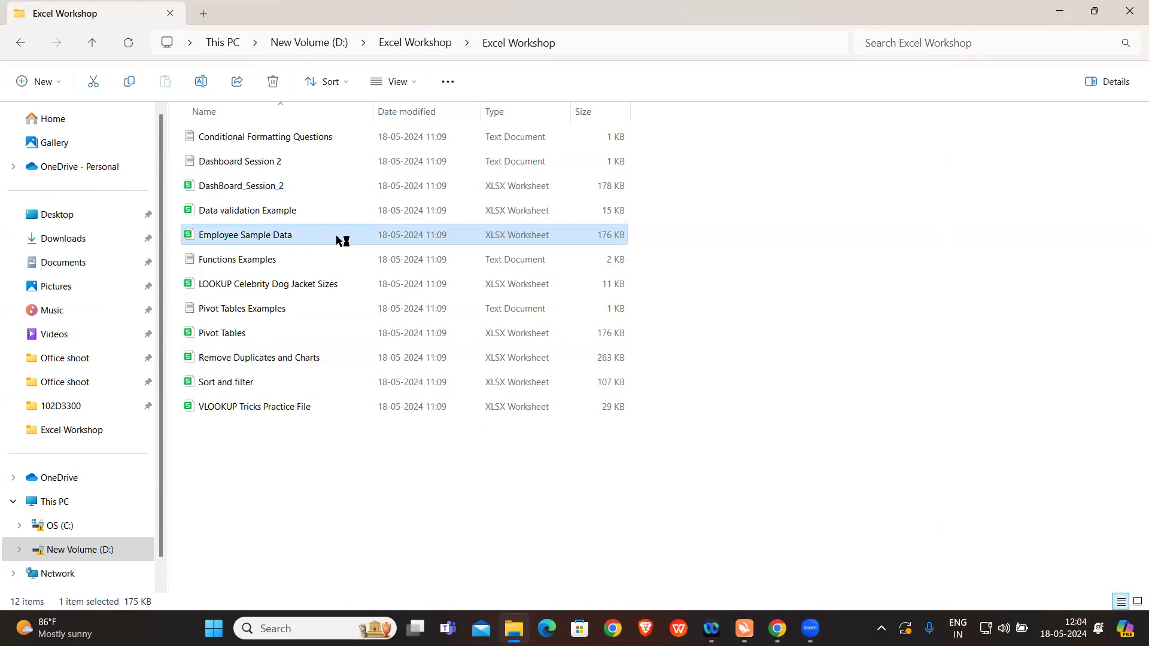
{"action": "double_click", "coordinate": [335, 234]}
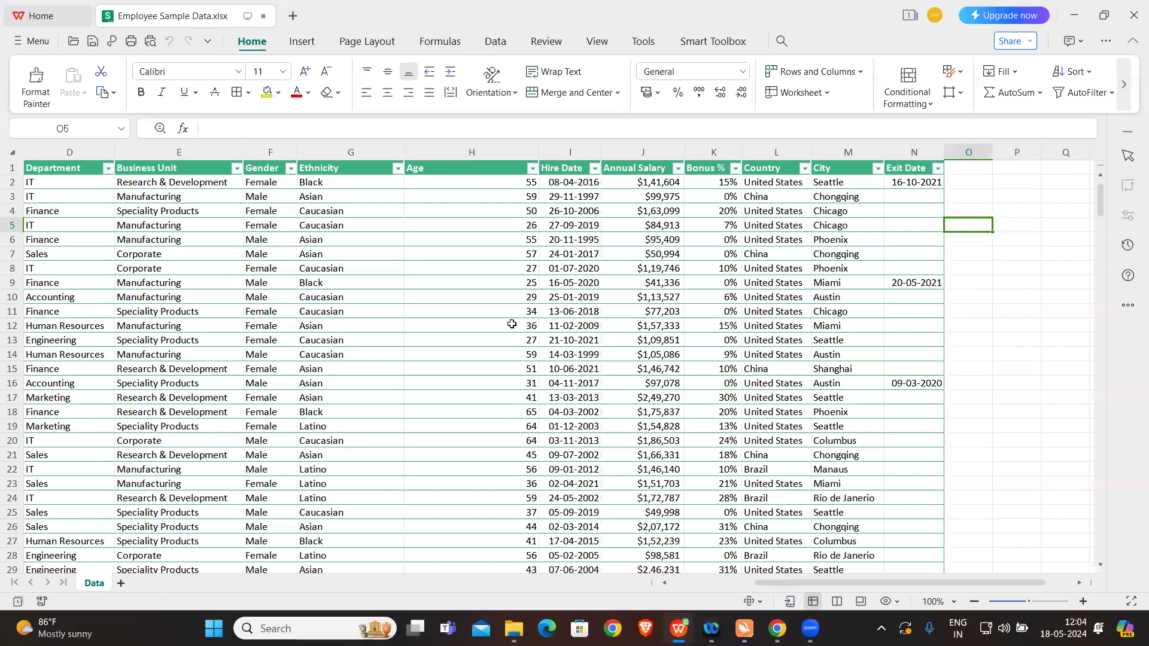
{"action": "left_click", "coordinate": [546, 328]}
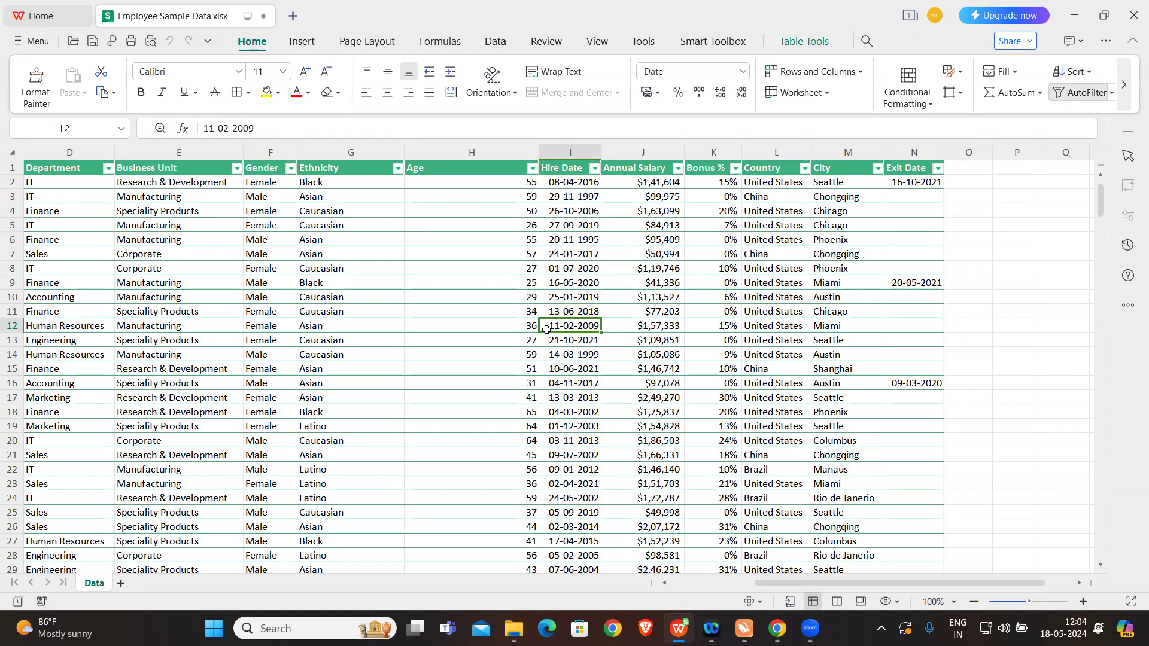
{"action": "left_click", "coordinate": [1011, 213]}
{"action": "type", "text": "="}
{"action": "key", "text": "Caps_Lock"}
{"action": "type", "text": "S"}
{"action": "key", "text": "Caps_Lock"}
{"action": "key", "text": "BackSpace"}
{"action": "left_click", "coordinate": [1015, 181]}
{"action": "type", "text": "Su"}
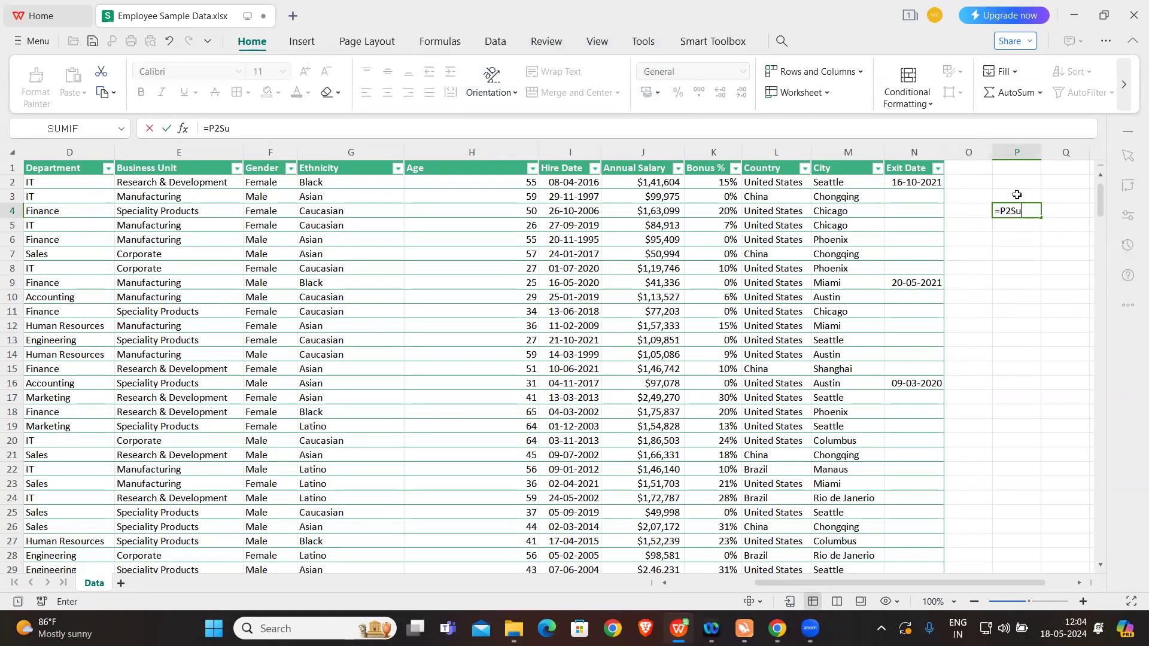
{"action": "key", "text": "Caps_Lock"}
{"action": "key", "text": "Escape"}
{"action": "left_click", "coordinate": [1017, 250]}
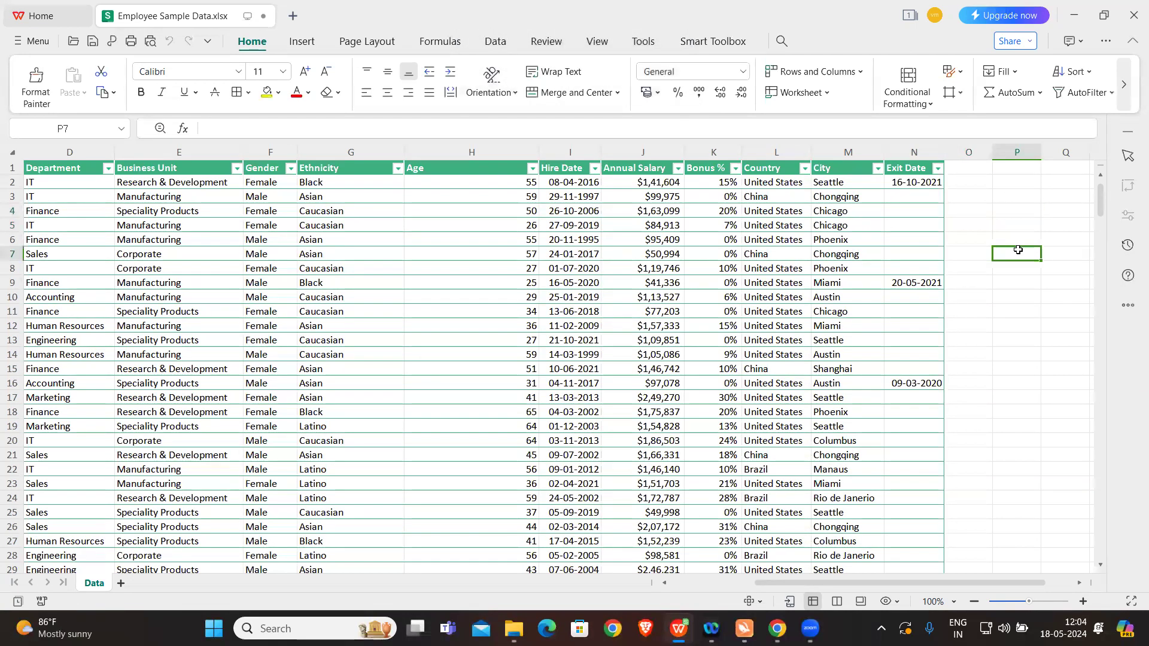
Step: Enter the label Total Annual Salary in cell P2 and widen column P
{"action": "left_click", "coordinate": [1020, 179]}
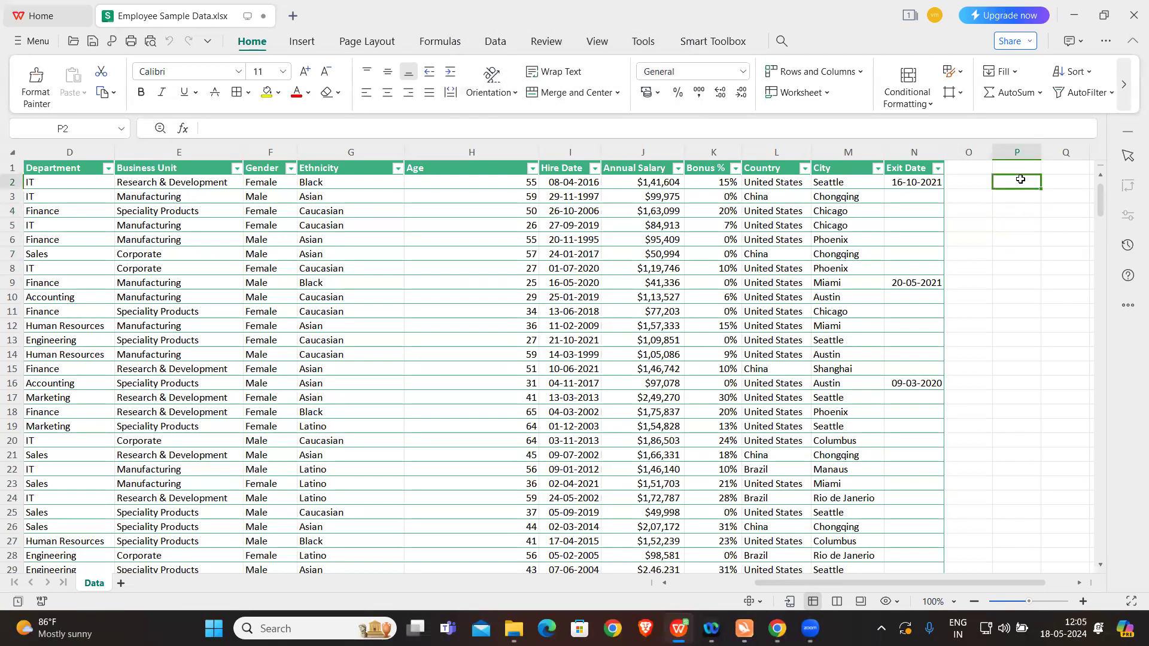
{"action": "type", "text": "toTAL"}
{"action": "key", "text": "BackSpace"}
{"action": "key", "text": "BackSpace"}
{"action": "key", "text": "BackSpace"}
{"action": "key", "text": "BackSpace"}
{"action": "key", "text": "BackSpace"}
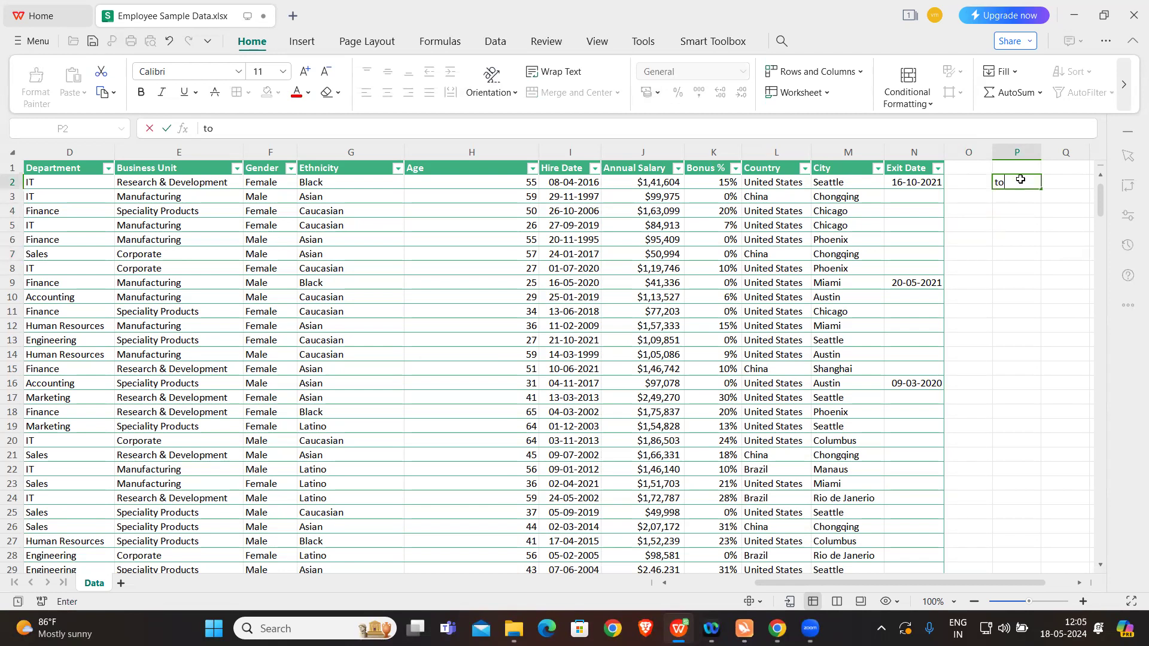
{"action": "key", "text": "Caps_Lock"}
{"action": "type", "text": "Total Annual S"}
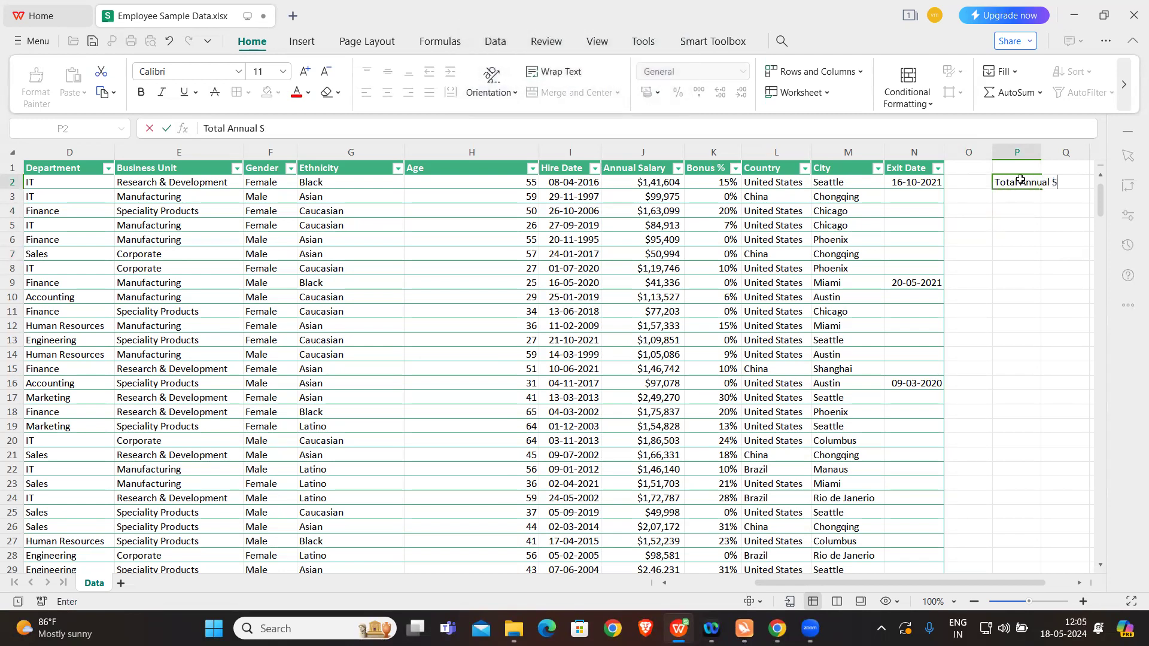
{"action": "type", "text": "alary"}
{"action": "left_click", "coordinate": [1033, 211]}
{"action": "left_click_drag", "start_coordinate": [1040, 152], "coordinate": [1065, 152]}
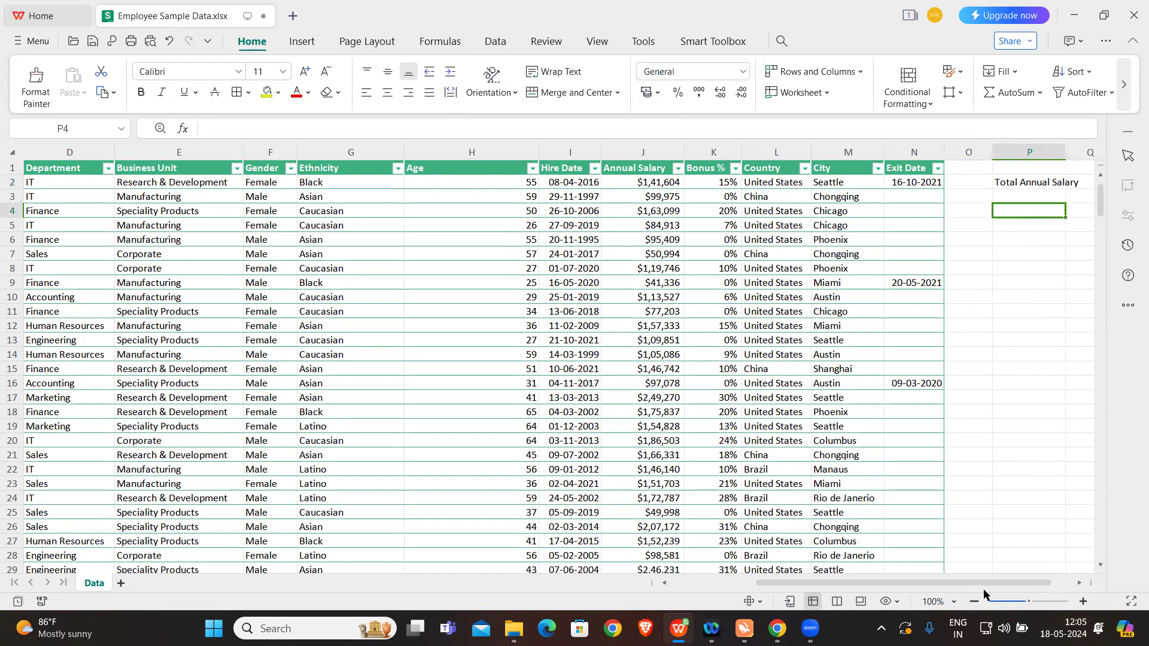
Step: Begin a SUM formula in cell P3, below the Total Annual Salary label, up to its opening bracket
{"action": "left_click_drag", "start_coordinate": [984, 584], "coordinate": [1014, 583]}
{"action": "left_click", "coordinate": [961, 195]}
{"action": "type", "text": "="}
{"action": "key", "text": "Caps_Lock"}
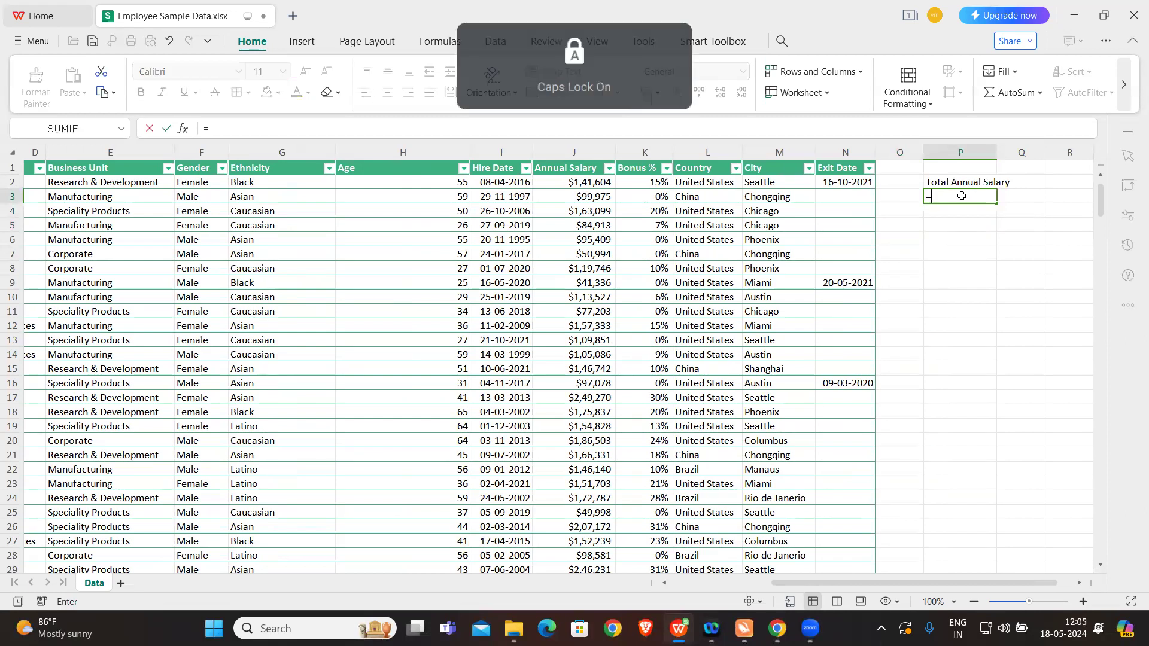
{"action": "key", "text": "Caps_Lock"}
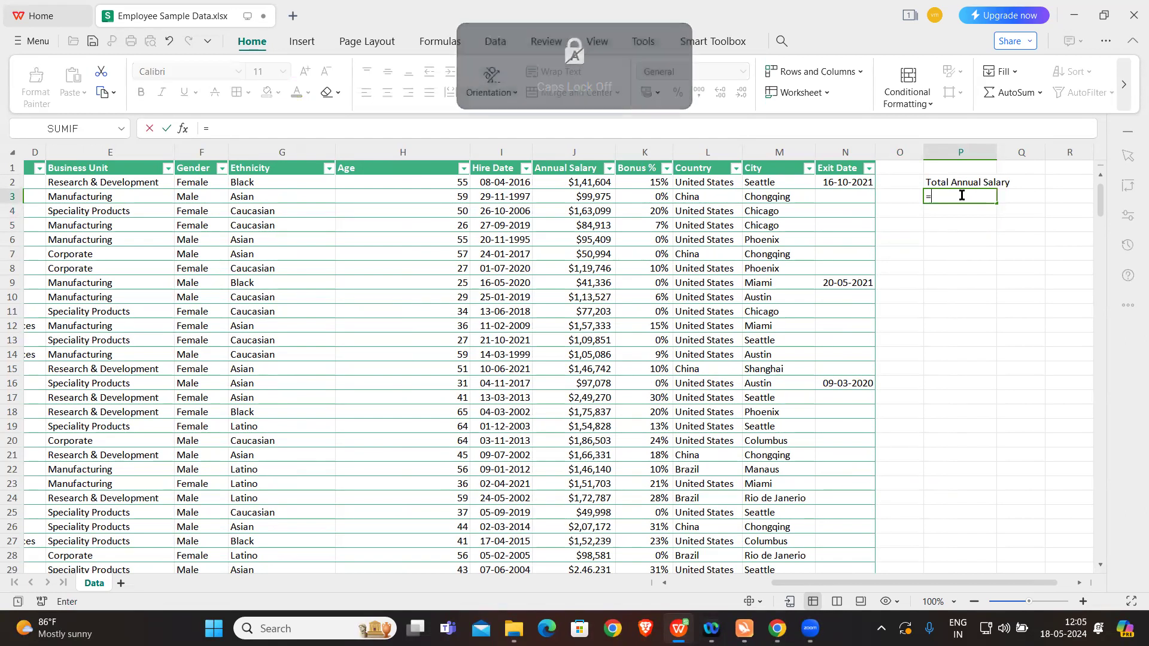
{"action": "key", "text": "Caps_Lock"}
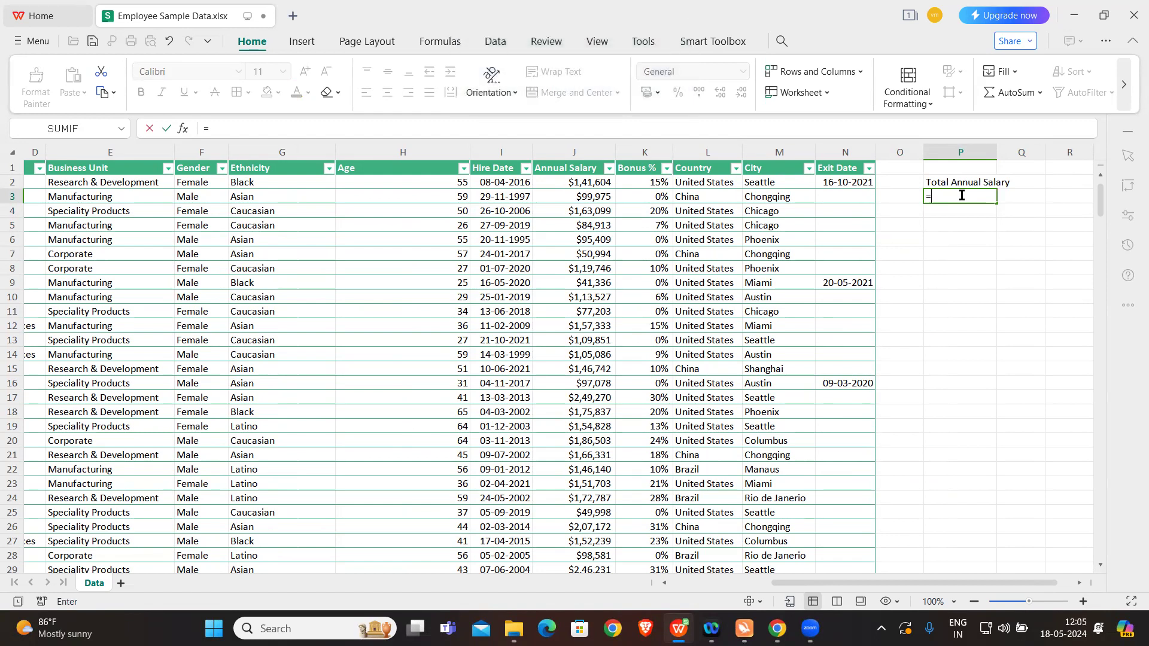
{"action": "left_click", "coordinate": [279, 126]}
{"action": "type", "text": "SUM("}
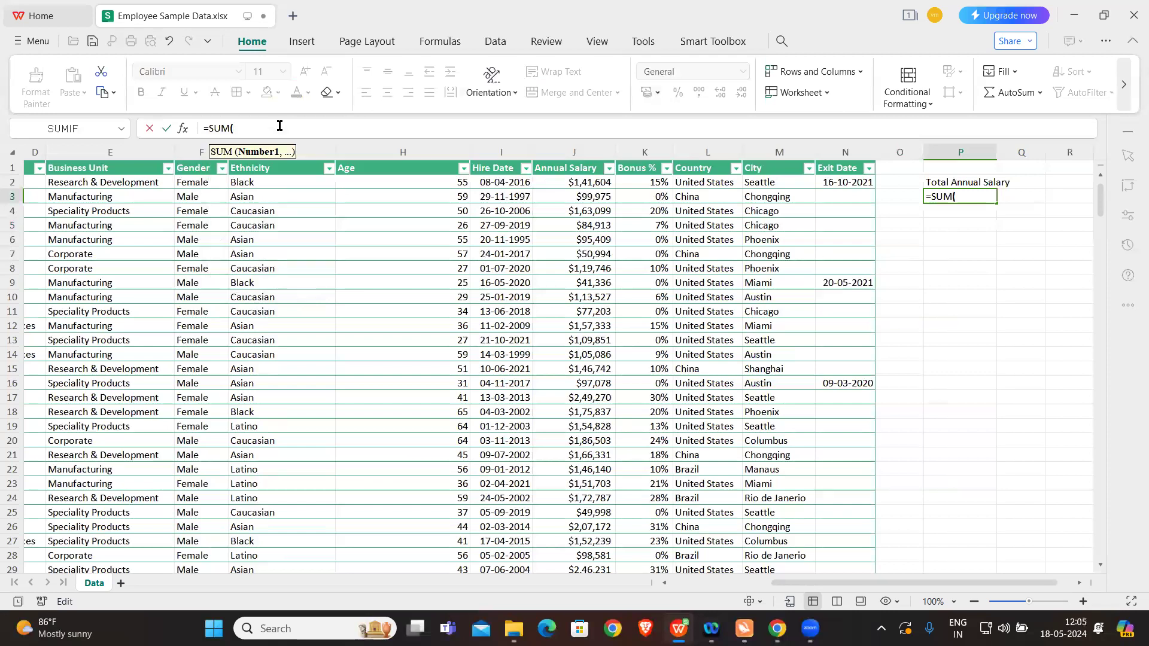
{"action": "key", "text": "Caps_Lock"}
{"action": "left_click", "coordinate": [270, 151]}
{"action": "type", "text": "2,"}
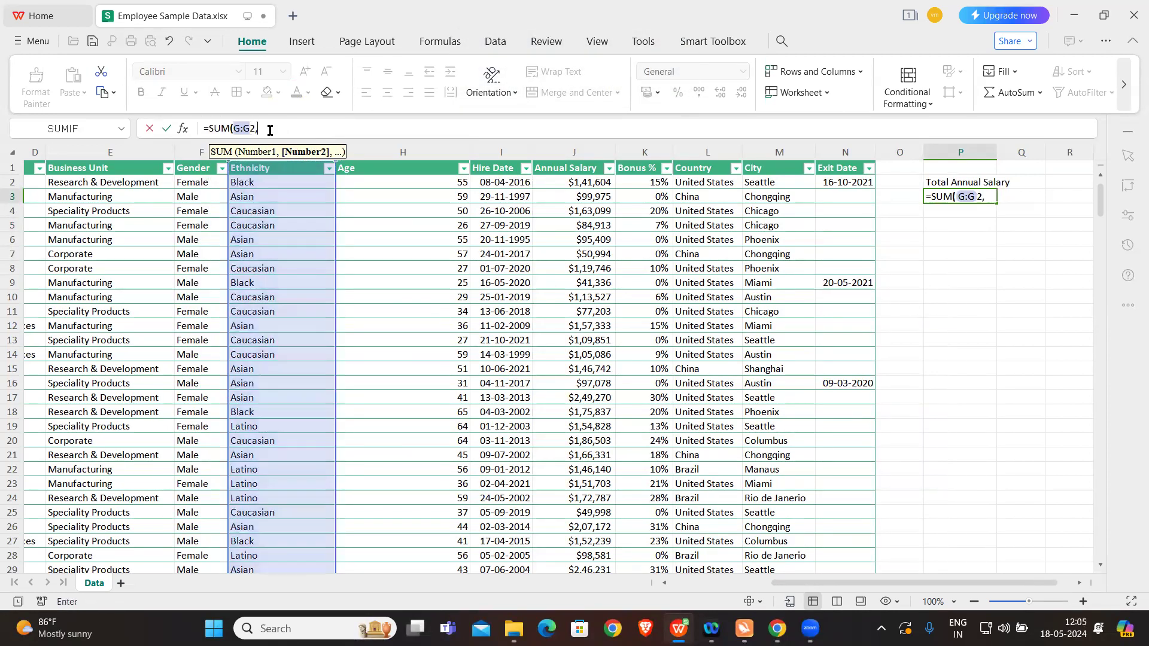
{"action": "key", "text": "BackSpace"}
{"action": "type", "text": "G"}
{"action": "key", "text": "BackSpace"}
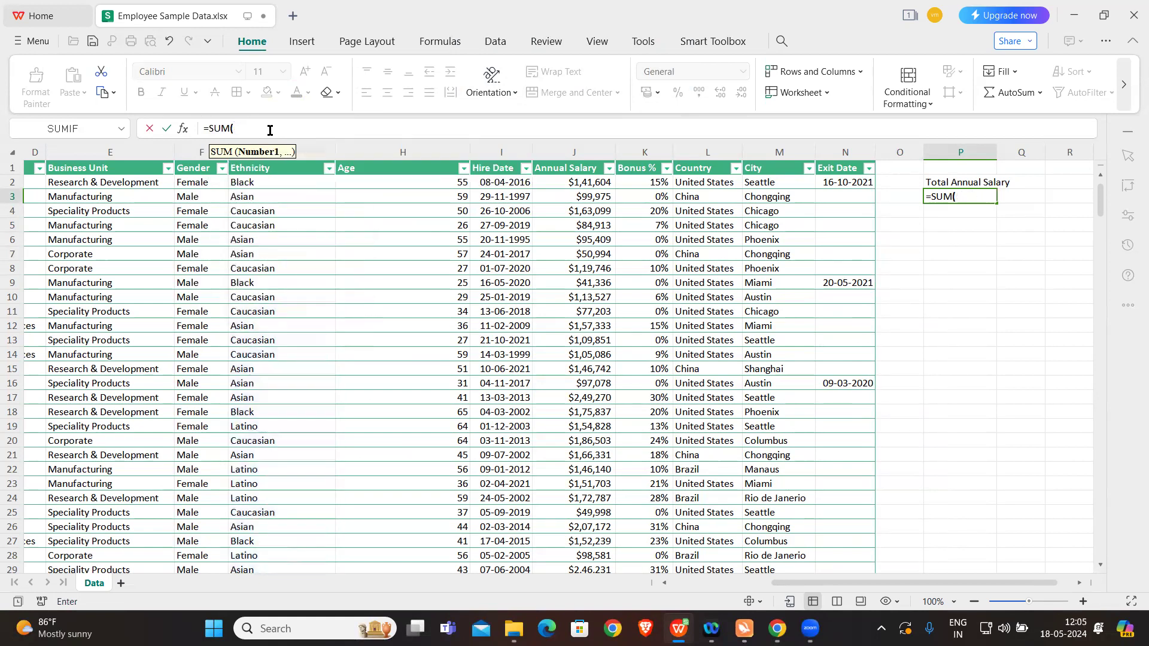
{"action": "type", "text": "3"}
{"action": "key", "text": "BackSpace"}
{"action": "key", "text": "BackSpace"}
{"action": "key", "text": "BackSpace"}
Step: Complete the formula in P3 as =SUM(J:J) over the whole Annual Salary column, and widen column P further
{"action": "left_click", "coordinate": [578, 150]}
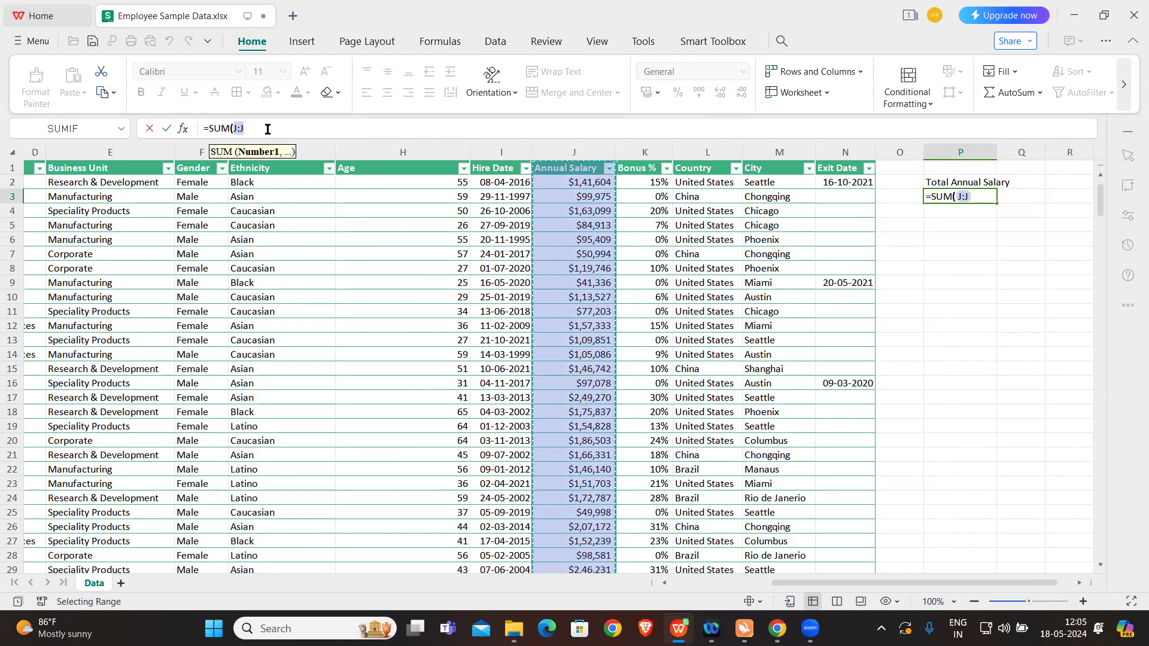
{"action": "type", "text": ")"}
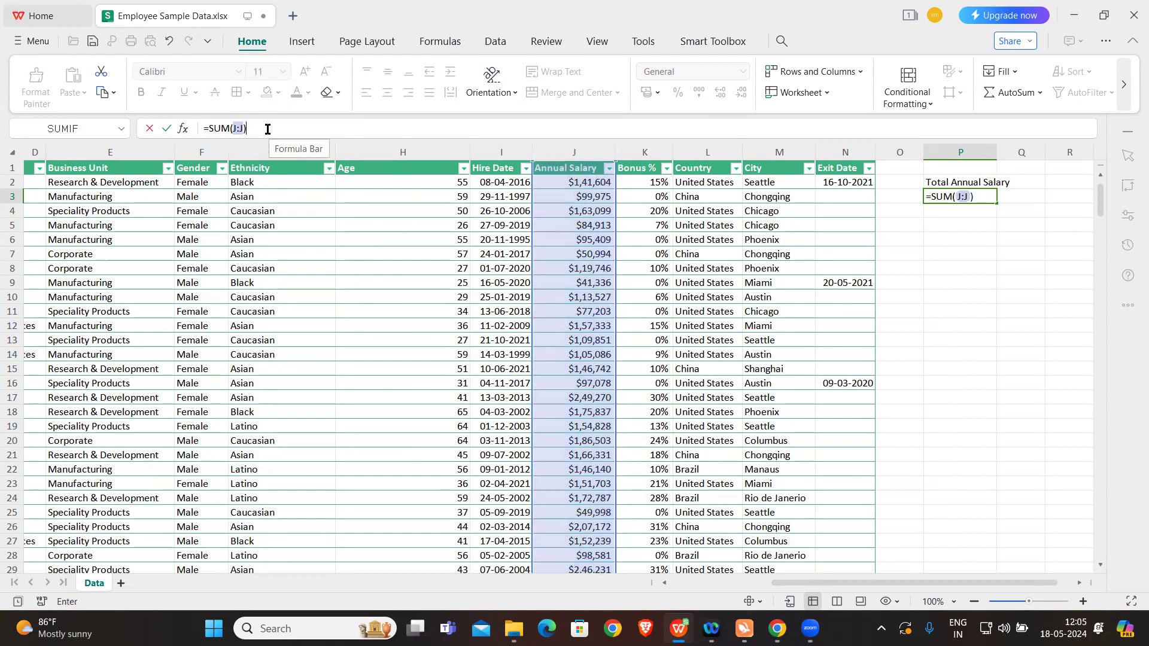
{"action": "key", "text": "Return"}
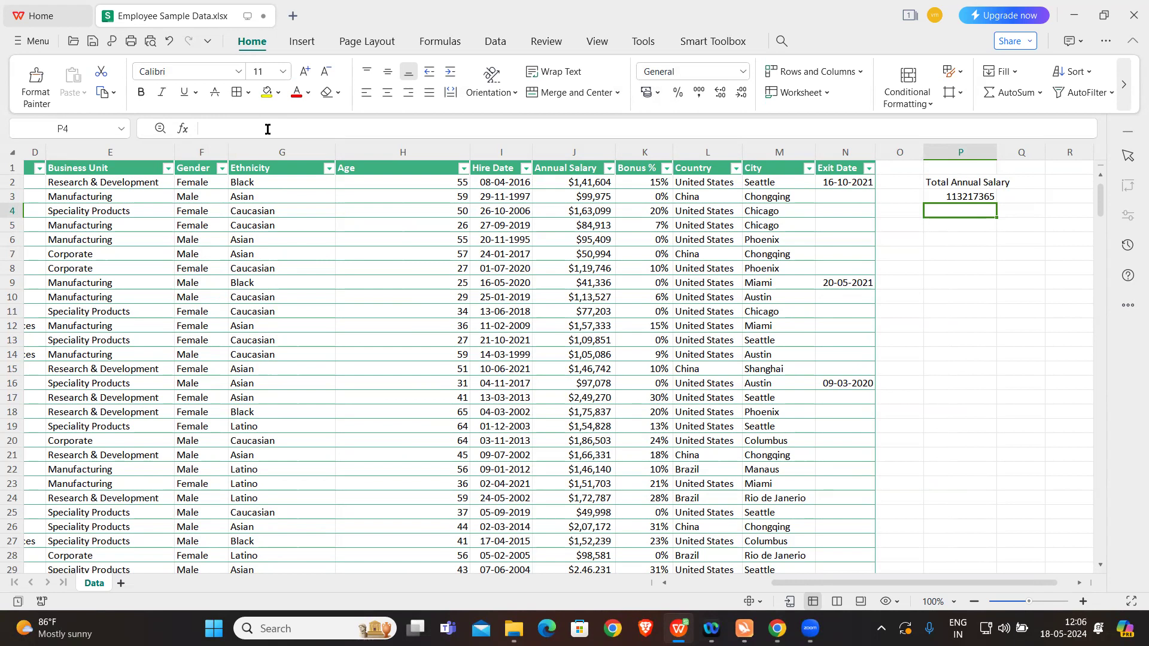
{"action": "left_click_drag", "start_coordinate": [996, 155], "coordinate": [1035, 155]}
Step: Enter the label Average Annual Salary in cell R2 and widen column R
{"action": "scroll", "coordinate": [977, 271], "scroll_direction": "right", "scroll_amount": 2}
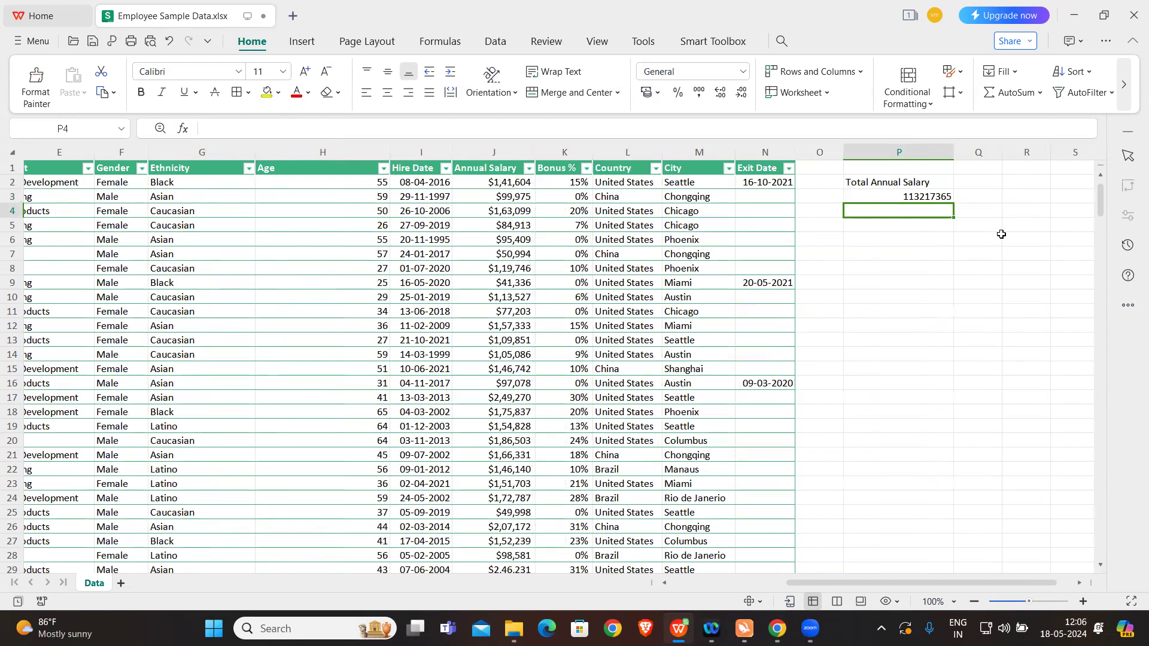
{"action": "left_click", "coordinate": [1025, 194]}
{"action": "left_click", "coordinate": [1030, 183]}
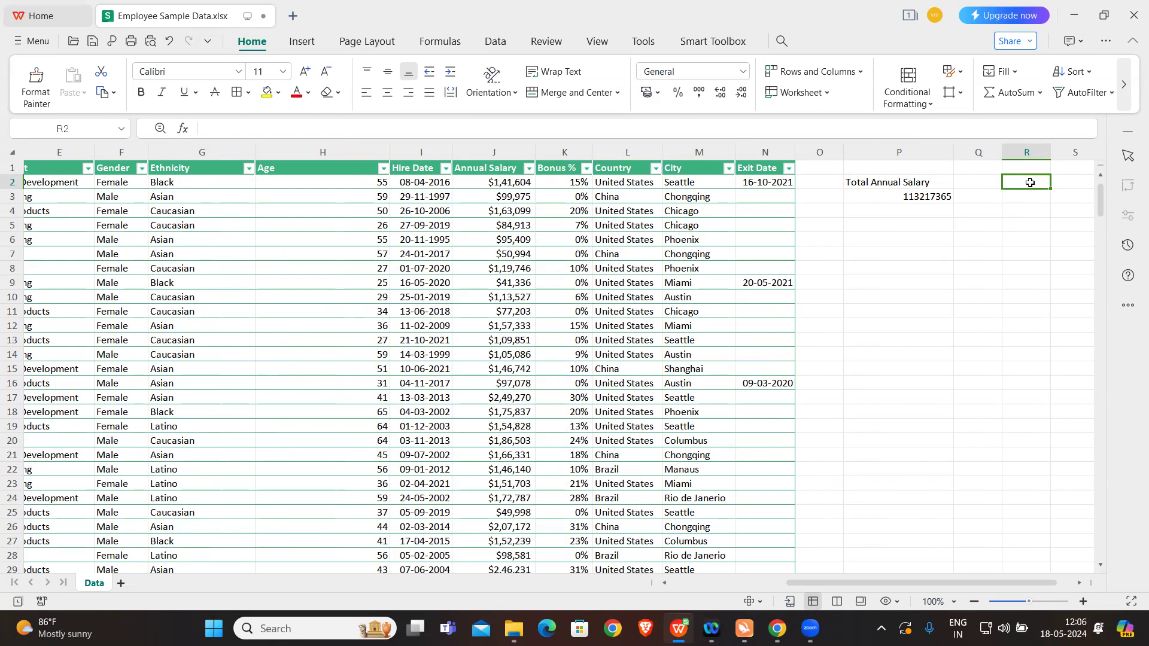
{"action": "type", "text": "Averag"}
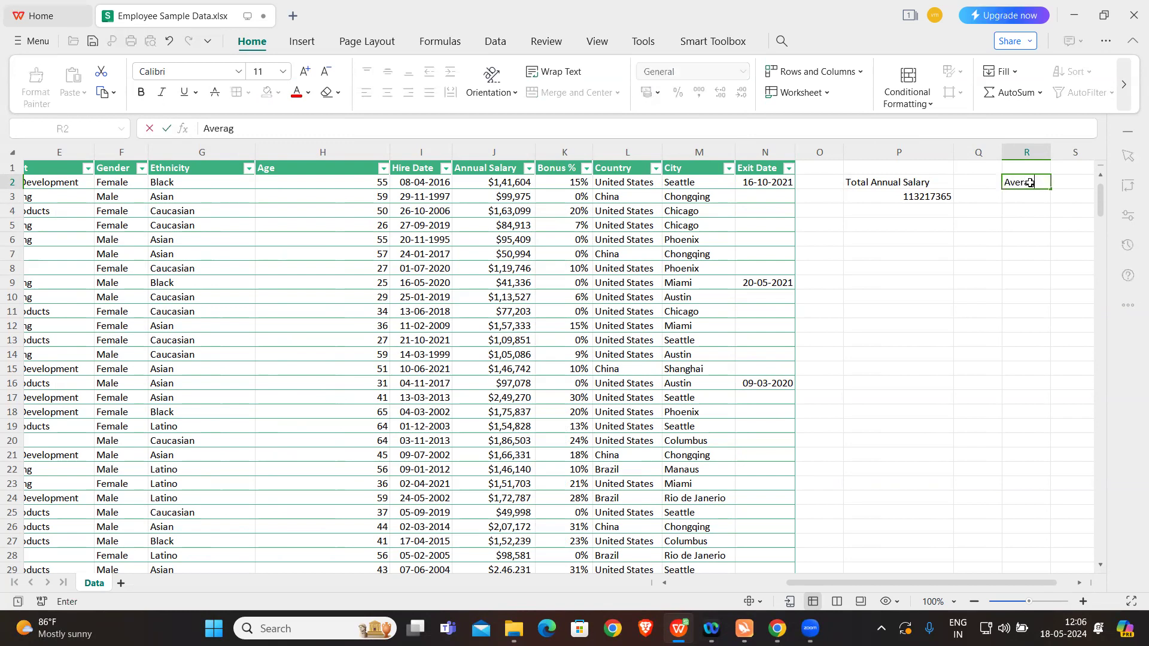
{"action": "type", "text": "e Annual Salary"}
{"action": "left_click", "coordinate": [1031, 232]}
{"action": "left_click", "coordinate": [1028, 194]}
{"action": "left_click_drag", "start_coordinate": [1049, 150], "coordinate": [1085, 150]}
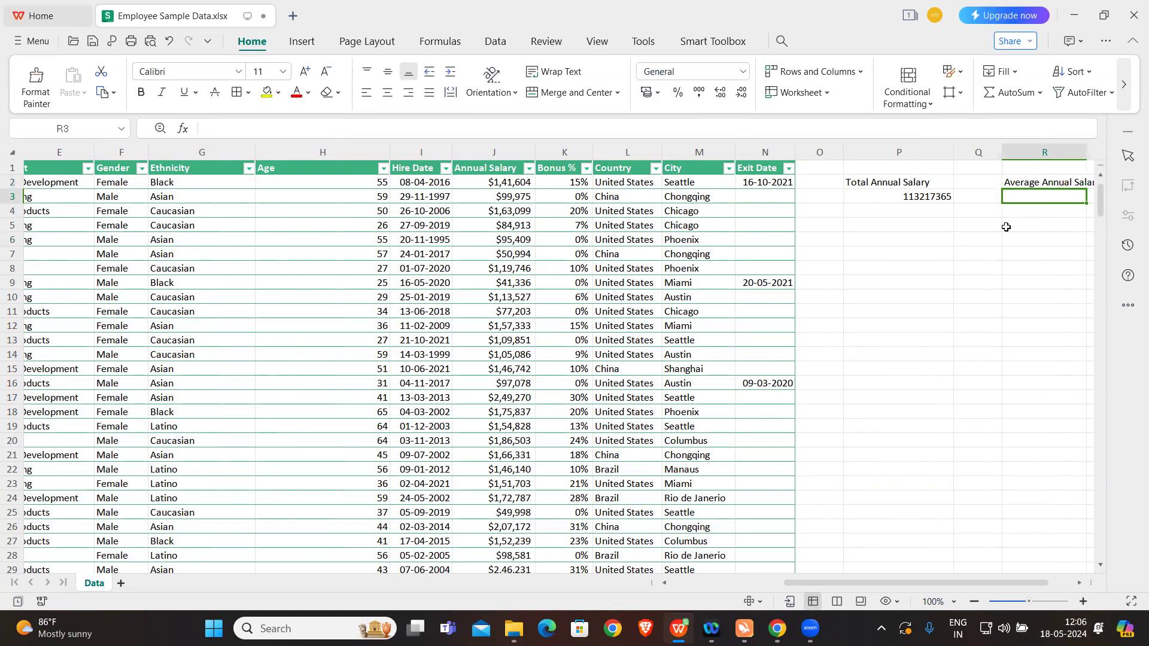
Step: Calculate the average of the whole Annual Salary column in cell R3 with =AVERAGE(J:J)
{"action": "scroll", "coordinate": [920, 290], "scroll_direction": "right", "scroll_amount": 3}
{"action": "type", "text": "="}
{"action": "key", "text": "Caps_Lock"}
{"action": "type", "text": "SU"}
{"action": "key", "text": "BackSpace"}
{"action": "key", "text": "BackSpace"}
{"action": "type", "text": "AVERAGE("}
{"action": "key", "text": "Caps_Lock"}
{"action": "left_click", "coordinate": [329, 152]}
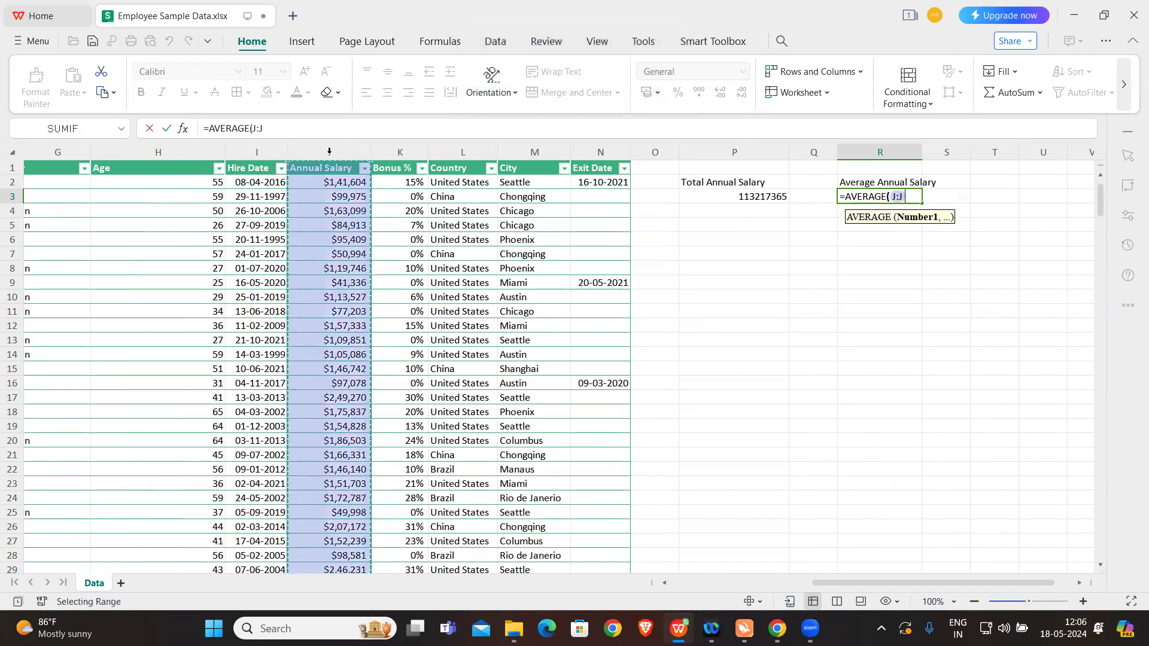
{"action": "key", "text": "Return"}
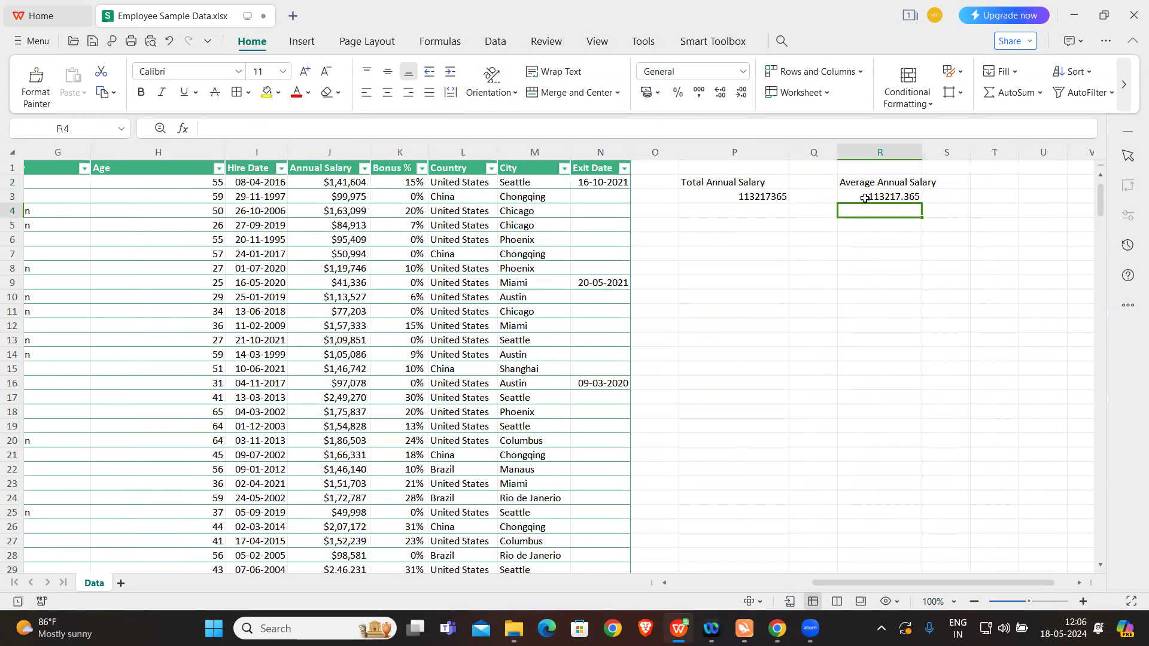
Step: Widen column R so that the Average Annual Salary label fits inside it
{"action": "left_click", "coordinate": [864, 198]}
{"action": "left_click_drag", "start_coordinate": [922, 152], "coordinate": [939, 154]}
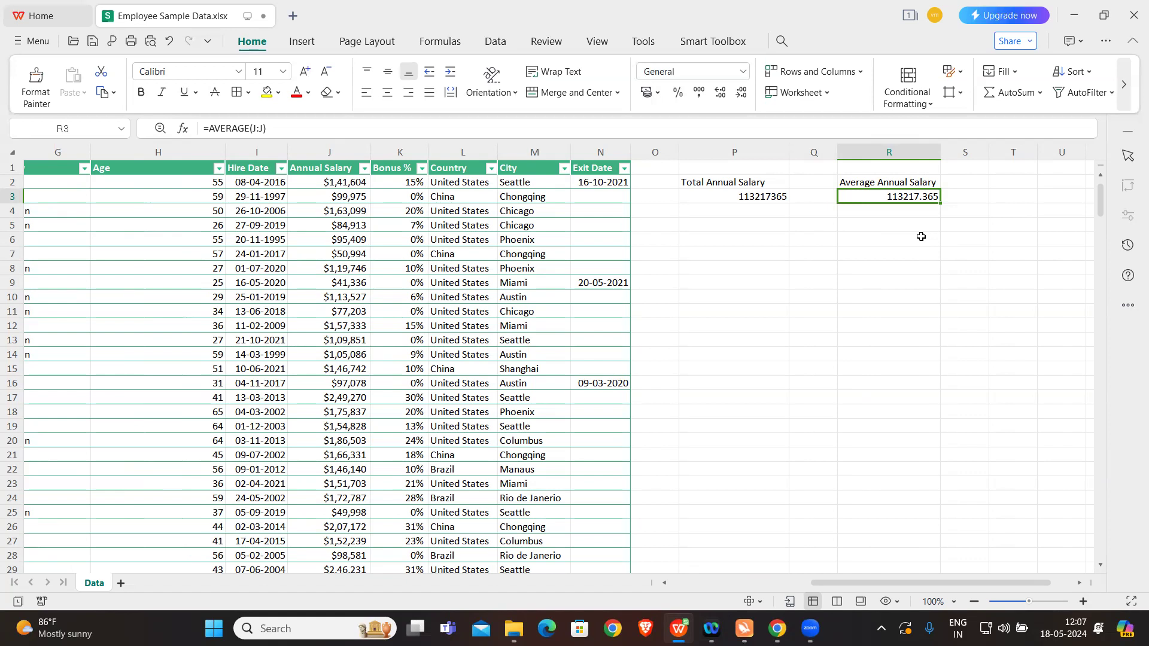
{"action": "left_click", "coordinate": [921, 237]}
{"action": "left_click", "coordinate": [1010, 182]}
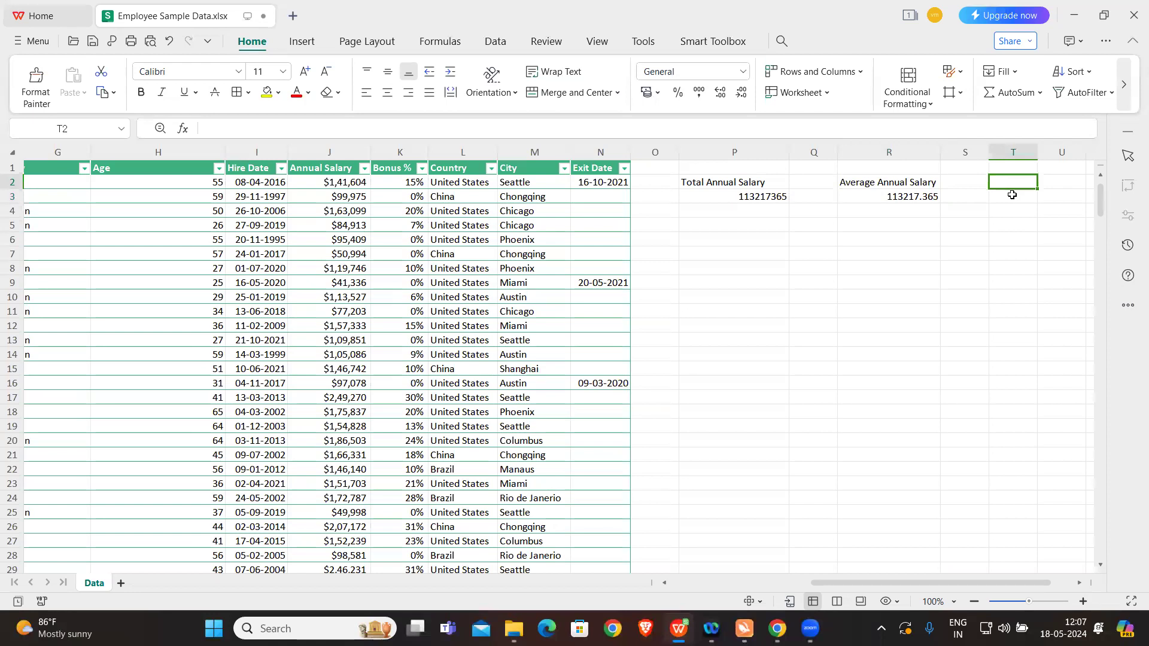
{"action": "left_click", "coordinate": [1011, 196]}
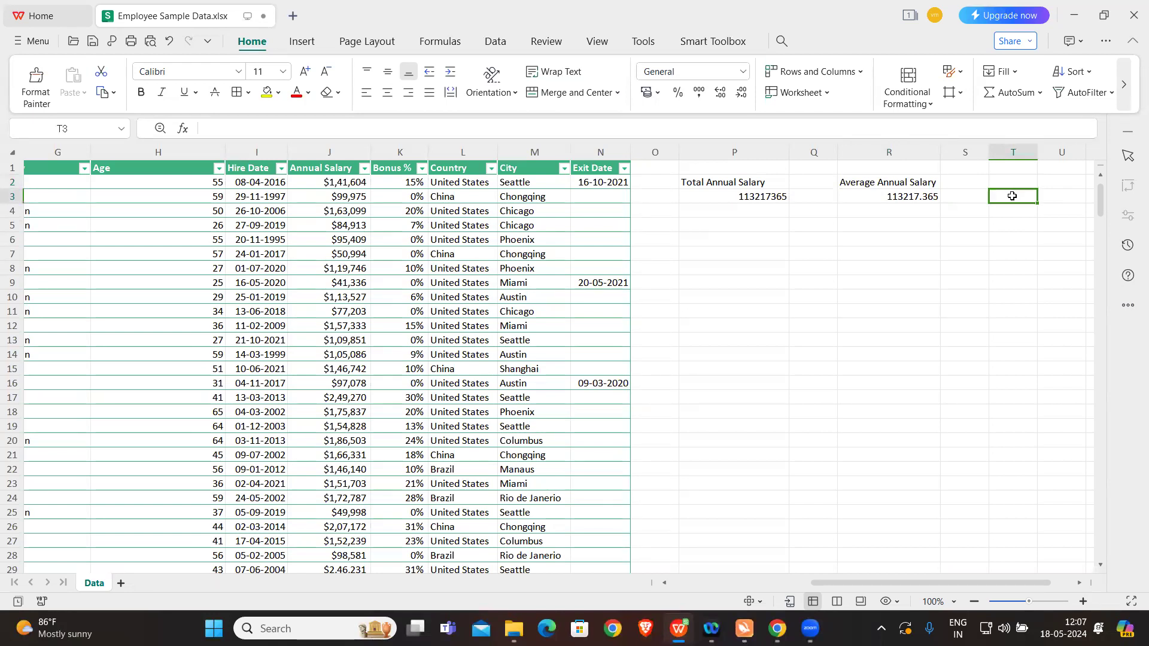
{"action": "type", "text": "Max"}
{"action": "key", "text": "BackSpace"}
{"action": "key", "text": "BackSpace"}
{"action": "key", "text": "BackSpace"}
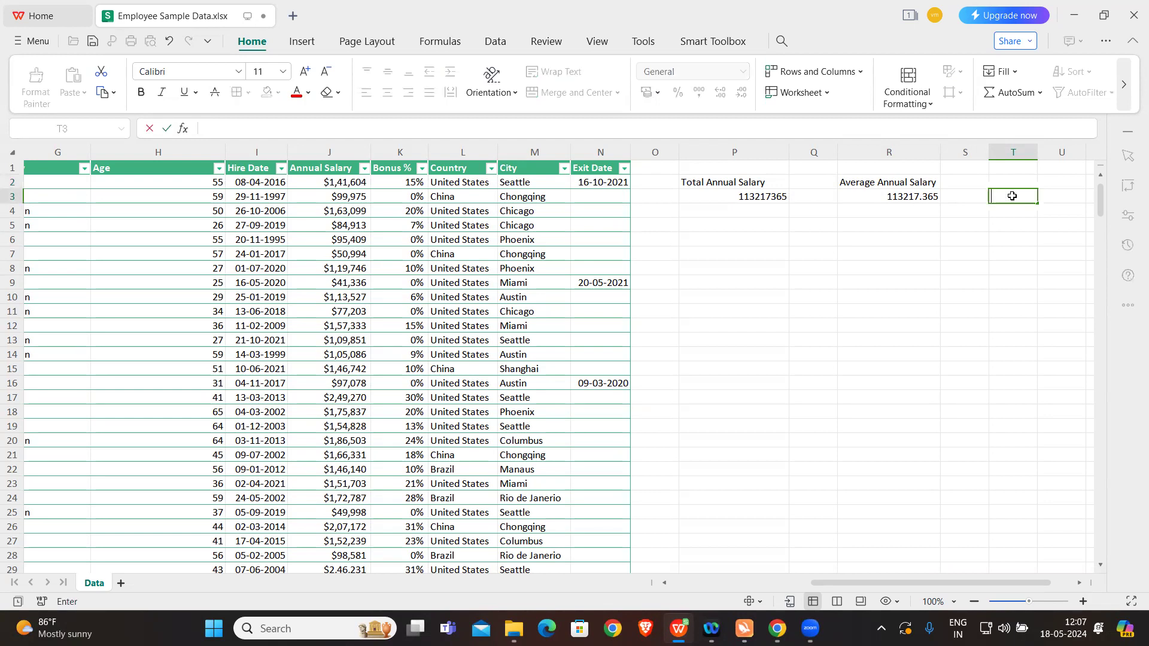
Step: Enter the label Max Salary in T2 and calculate the highest annual salary in T3 with MAX over column J
{"action": "left_click", "coordinate": [1012, 181]}
{"action": "type", "text": "Max Salary"}
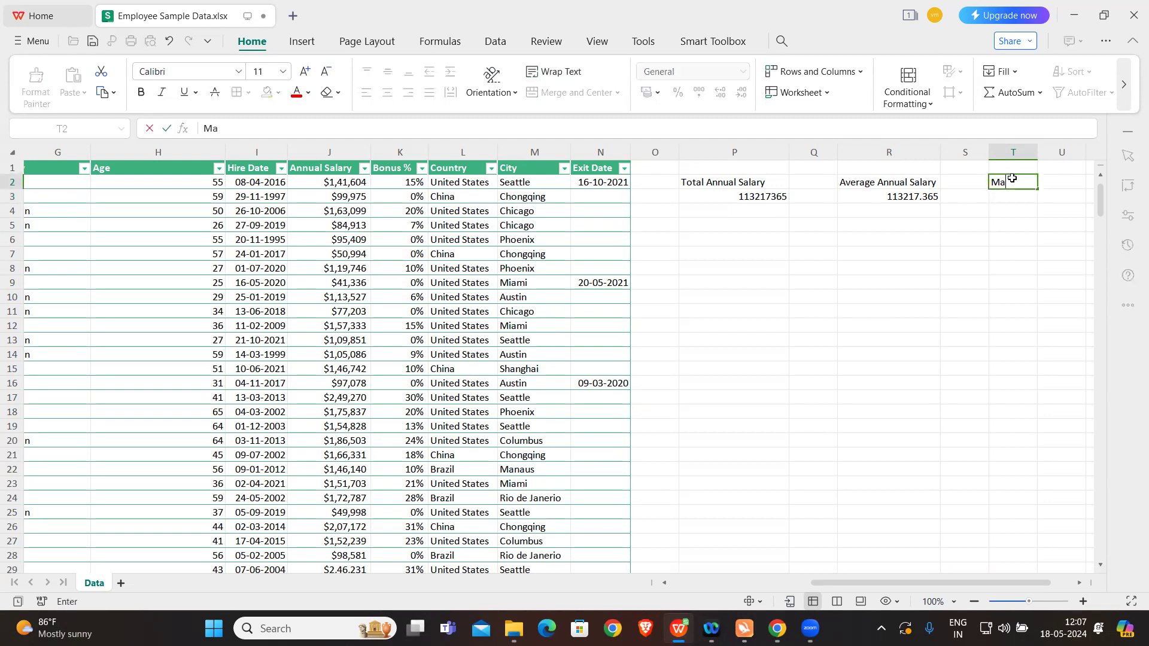
{"action": "left_click", "coordinate": [1015, 197]}
{"action": "type", "text": "="}
{"action": "key", "text": "Caps_Lock"}
{"action": "type", "text": "MAX"}
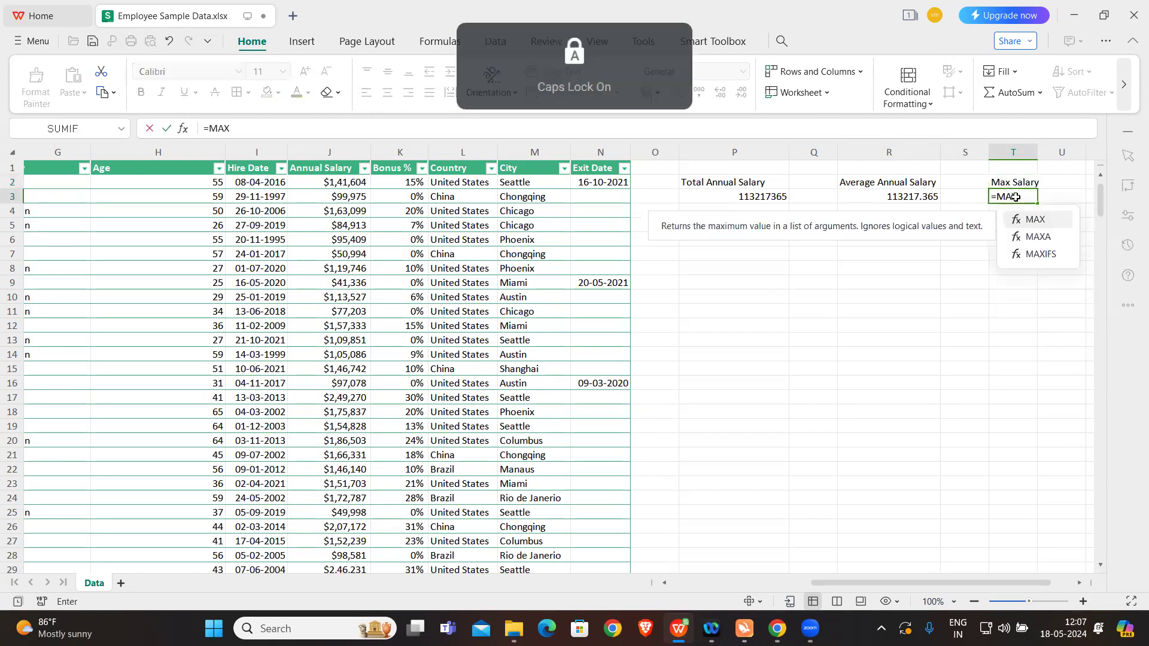
{"action": "key", "text": "Caps_Lock"}
{"action": "type", "text": "("}
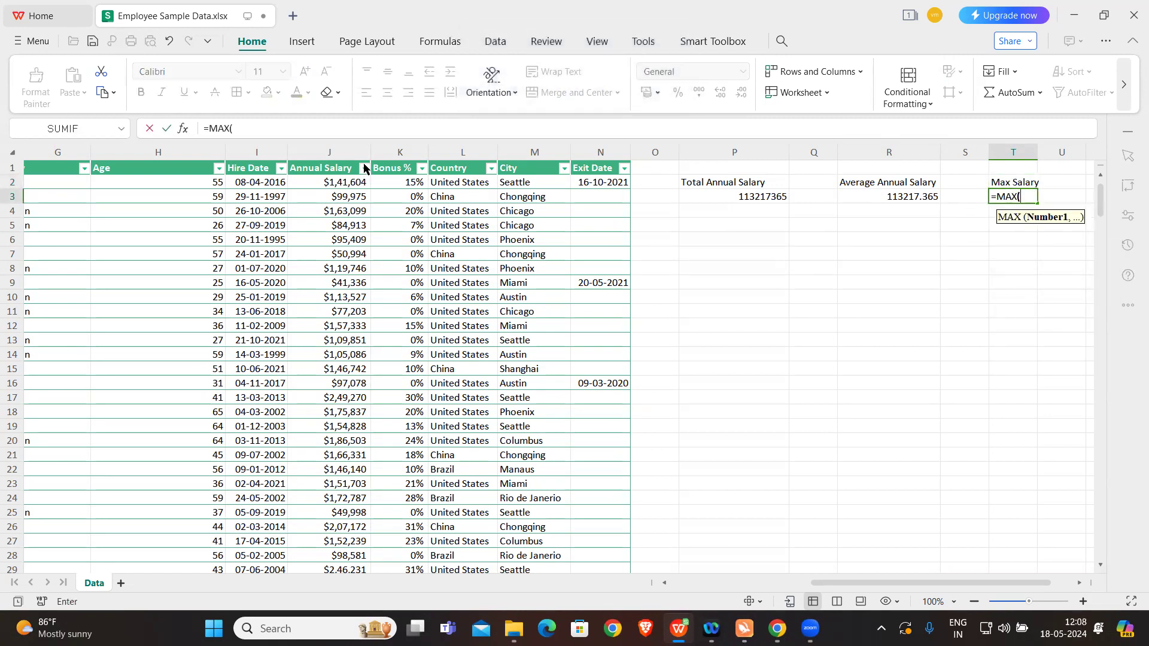
{"action": "left_click", "coordinate": [346, 146]}
{"action": "key", "text": "Return"}
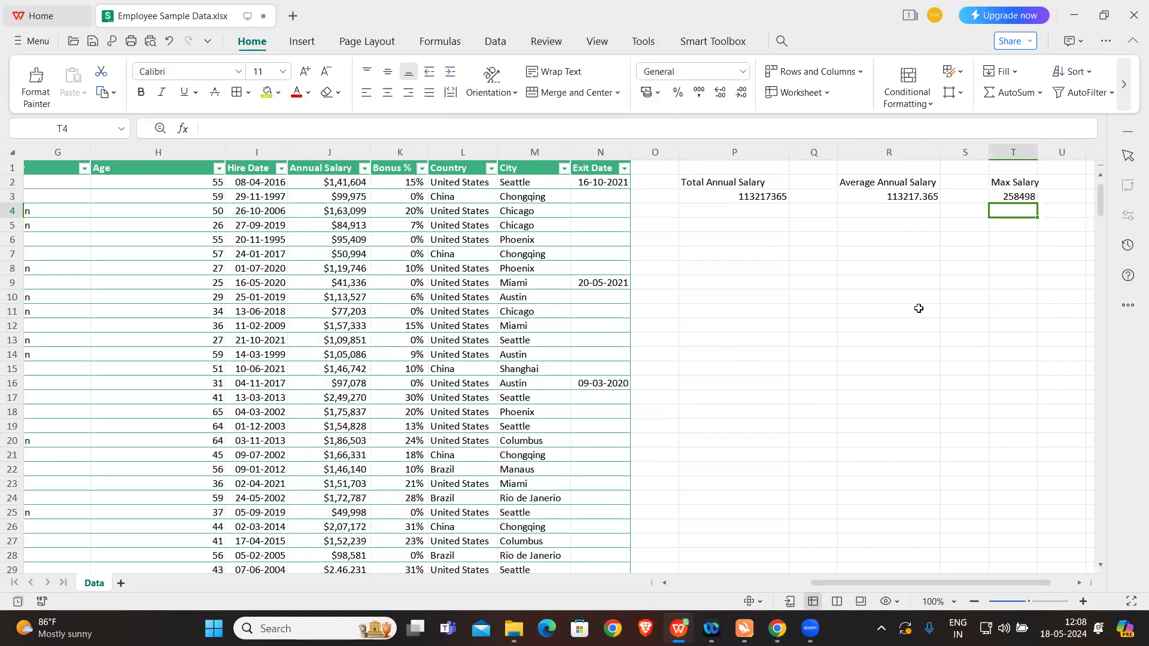
Step: Enter the label Minimum in cell V2
{"action": "scroll", "coordinate": [919, 308], "scroll_direction": "right", "scroll_amount": 1}
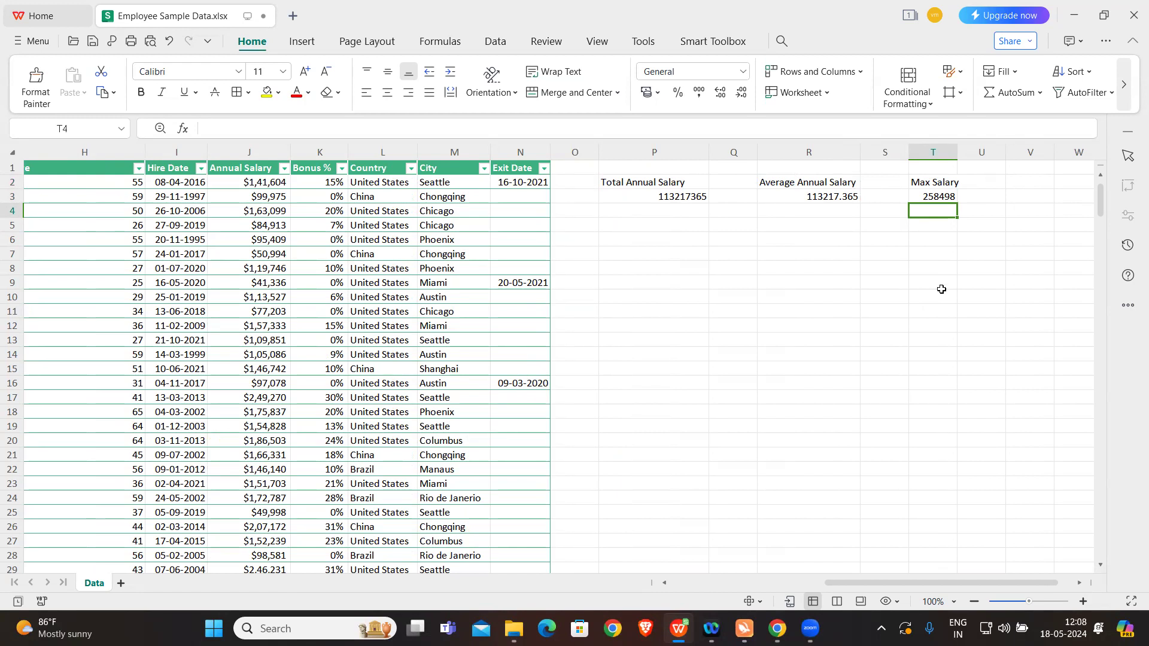
{"action": "left_click", "coordinate": [1044, 176]}
{"action": "type", "text": "Minimum"}
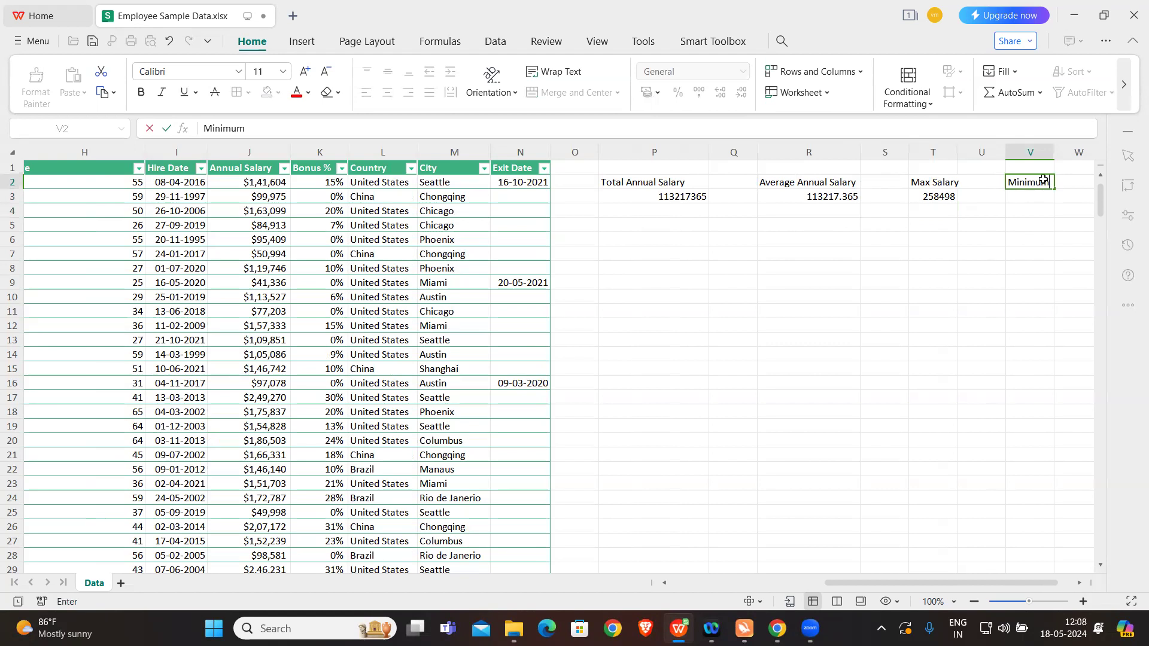
{"action": "left_click", "coordinate": [1022, 236]}
{"action": "scroll", "coordinate": [1021, 233], "scroll_direction": "right", "scroll_amount": 1}
Step: Calculate the lowest value of the whole Annual Salary column in cell V3 with =MIN(J:J)
{"action": "left_click", "coordinate": [905, 198]}
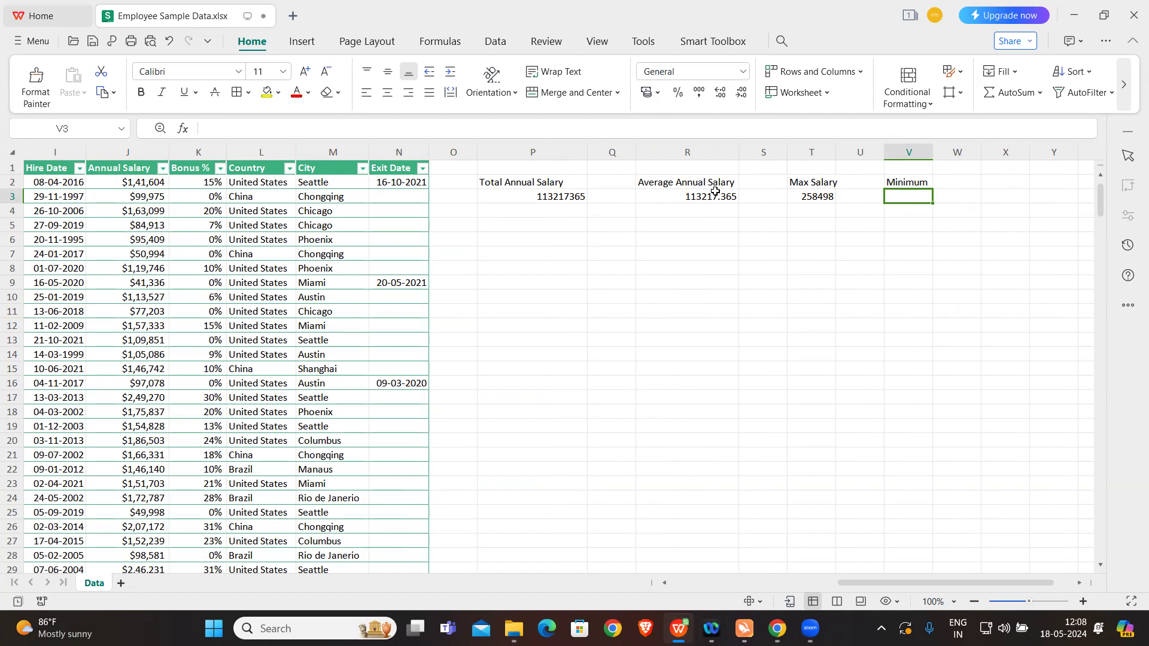
{"action": "left_click", "coordinate": [578, 198]}
{"action": "left_click", "coordinate": [705, 199]}
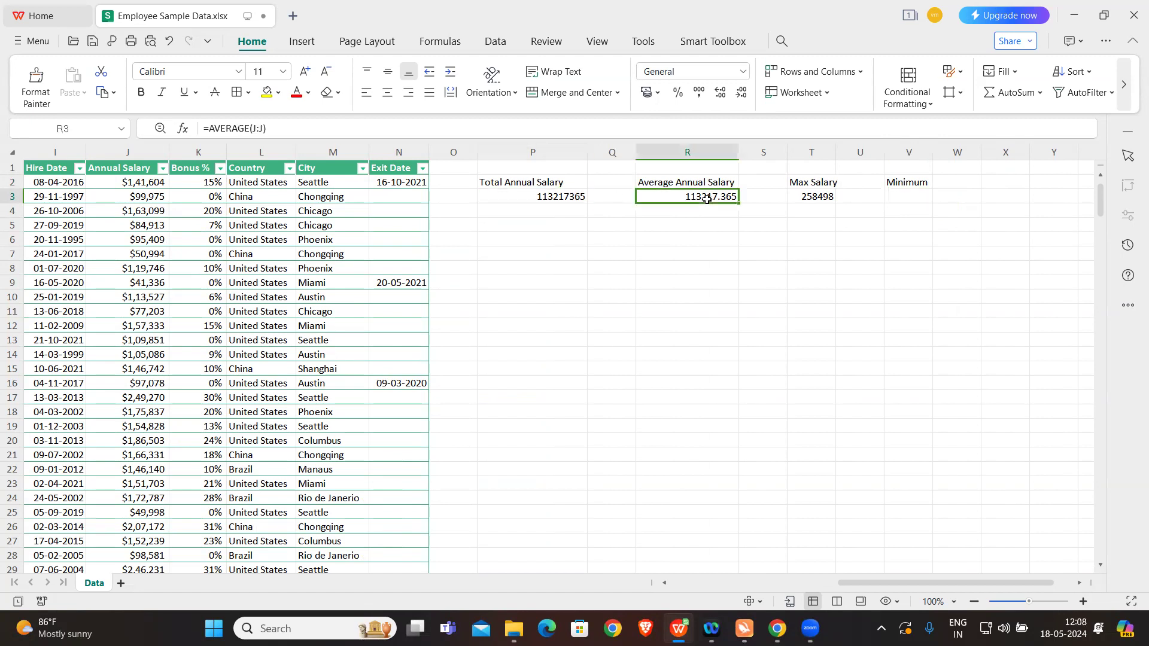
{"action": "left_click", "coordinate": [907, 195]}
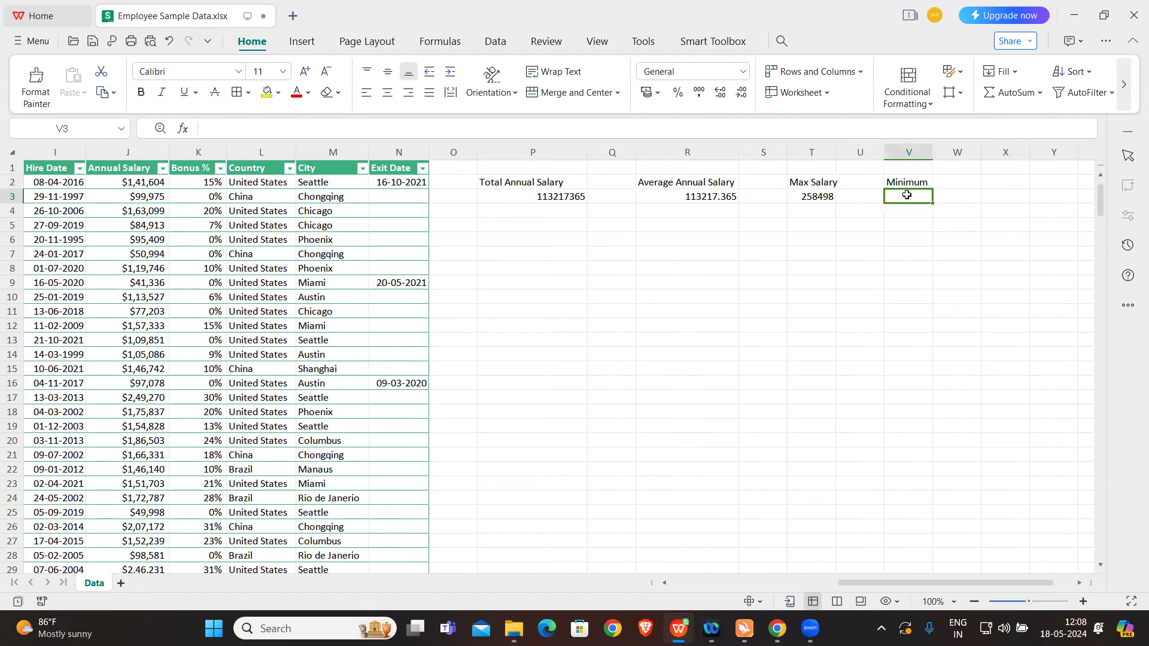
{"action": "type", "text": "="}
{"action": "key", "text": "Caps_Lock"}
{"action": "type", "text": "M"}
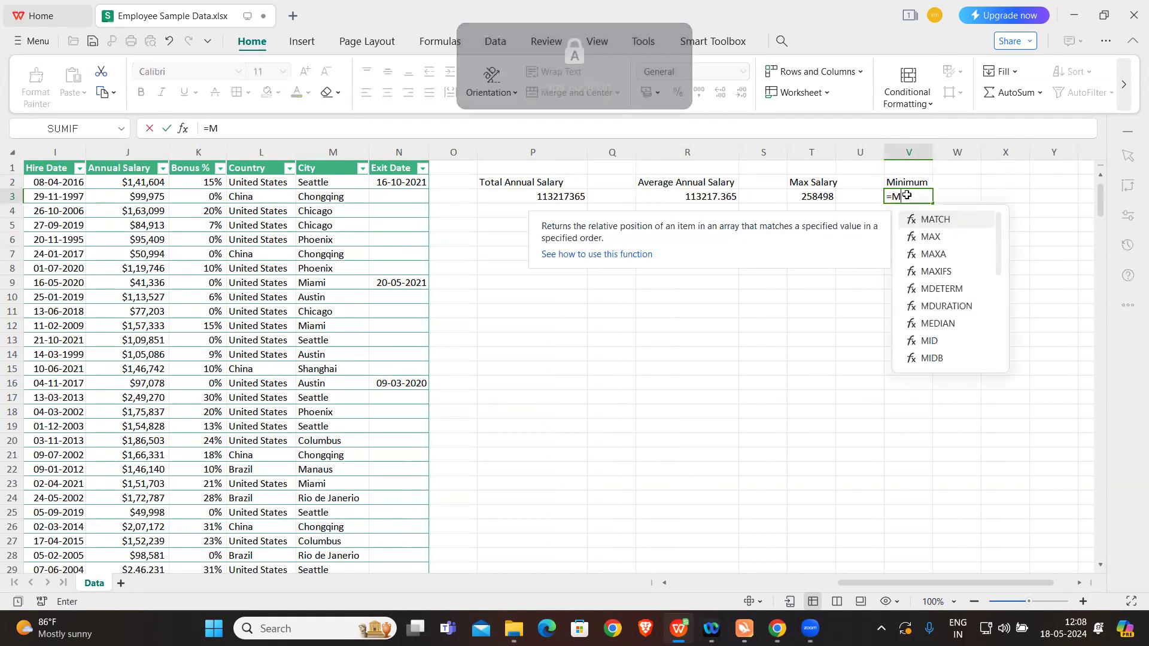
{"action": "type", "text": "IN("}
{"action": "key", "text": "Caps_Lock"}
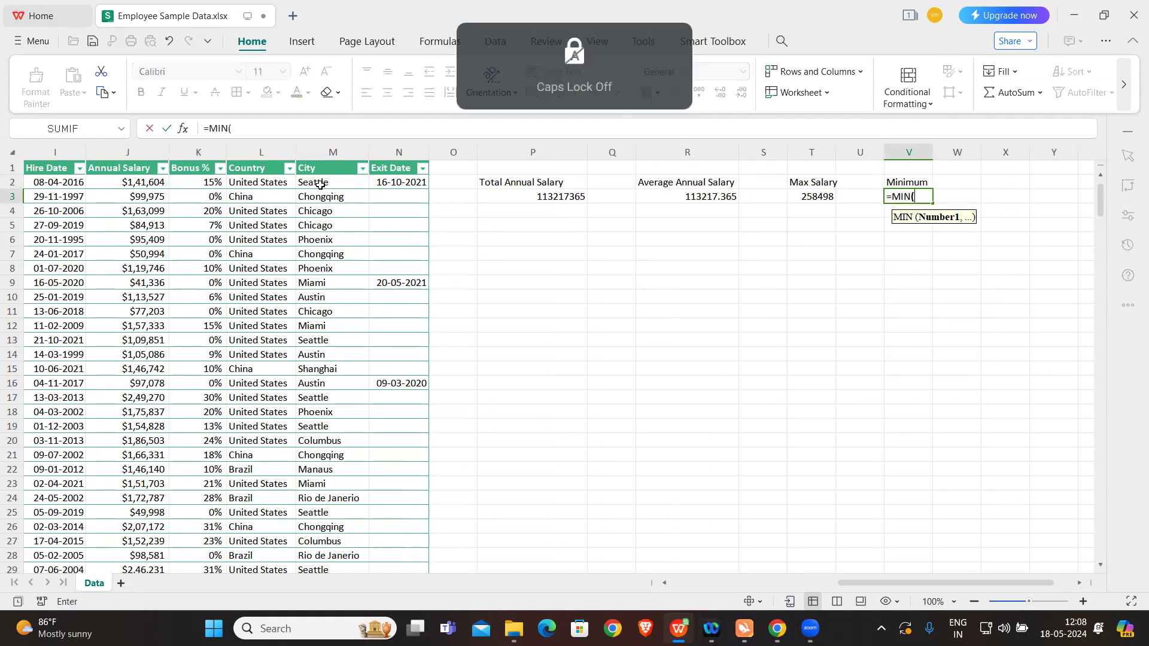
{"action": "left_click", "coordinate": [143, 151]}
{"action": "key", "text": "Return"}
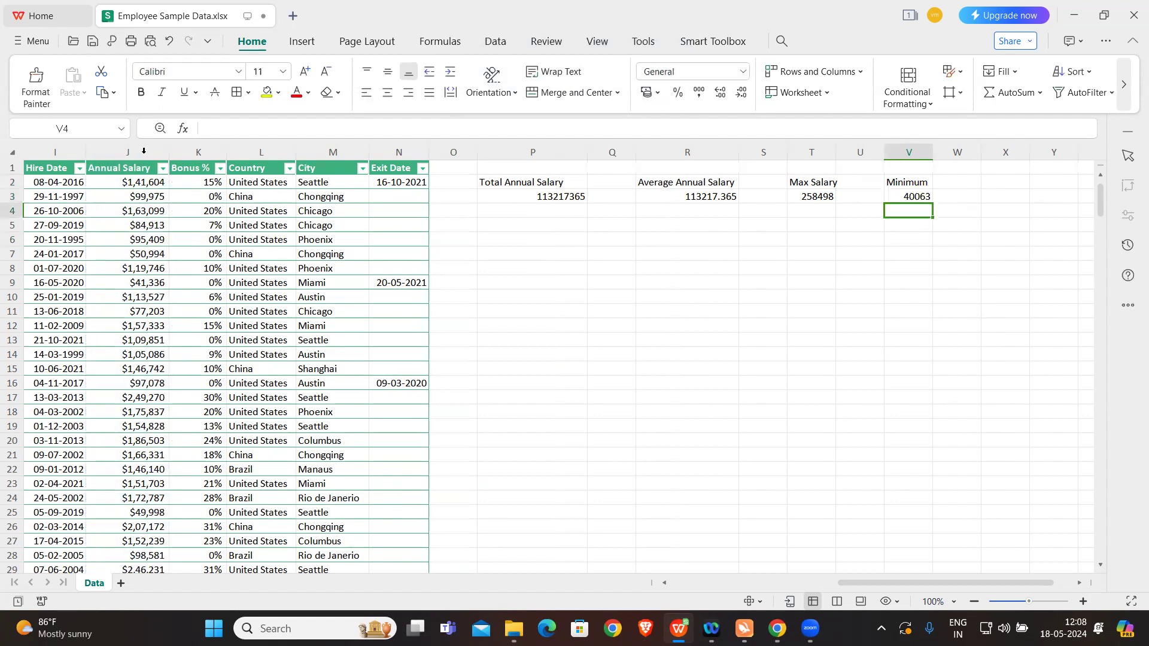
{"action": "left_click", "coordinate": [891, 198]}
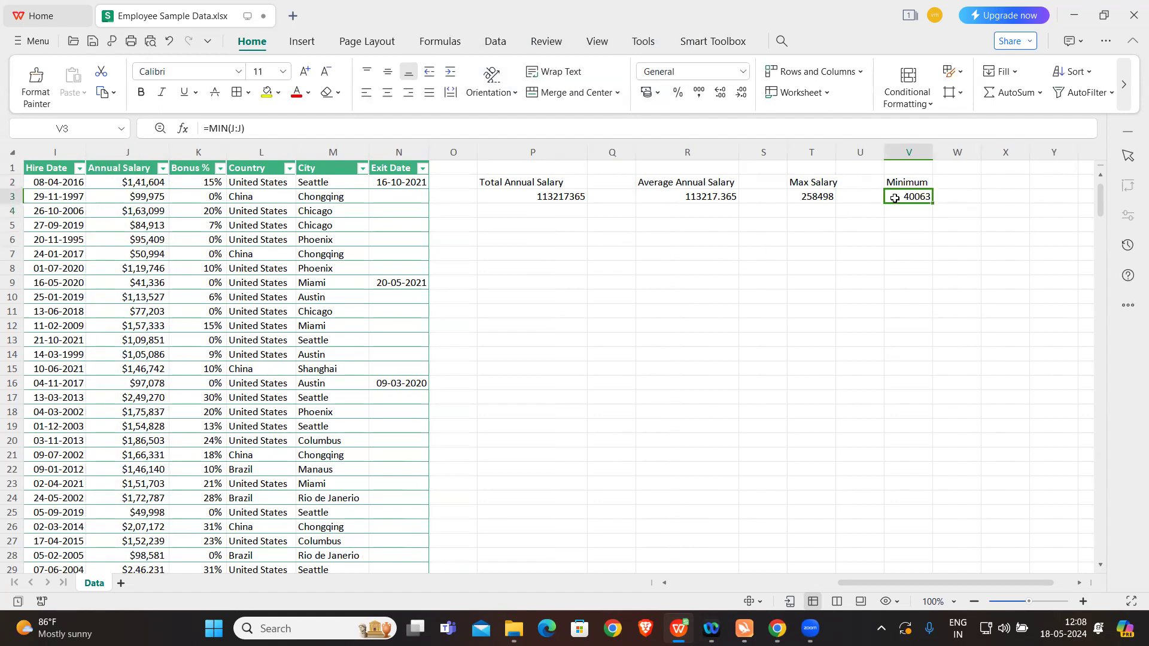
Step: Enter the label Average of Annual Salary based Country United States in cell P6
{"action": "scroll", "coordinate": [780, 245], "scroll_direction": "left", "scroll_amount": 1}
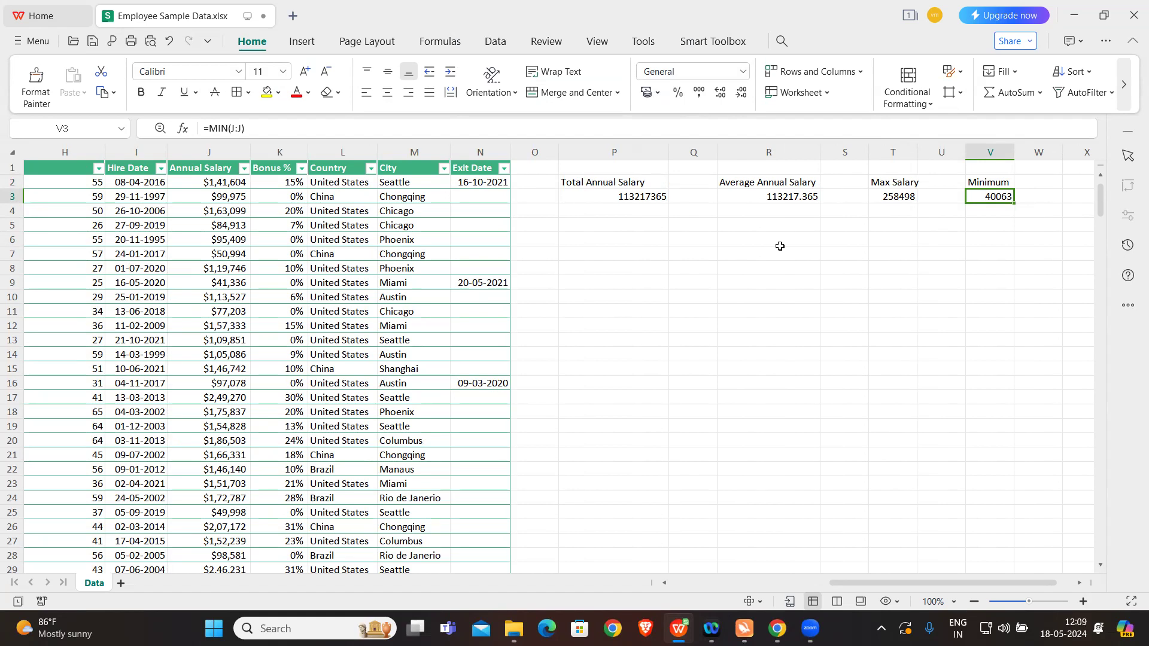
{"action": "left_click", "coordinate": [628, 237]}
{"action": "scroll", "coordinate": [628, 237], "scroll_direction": "left", "scroll_amount": 1}
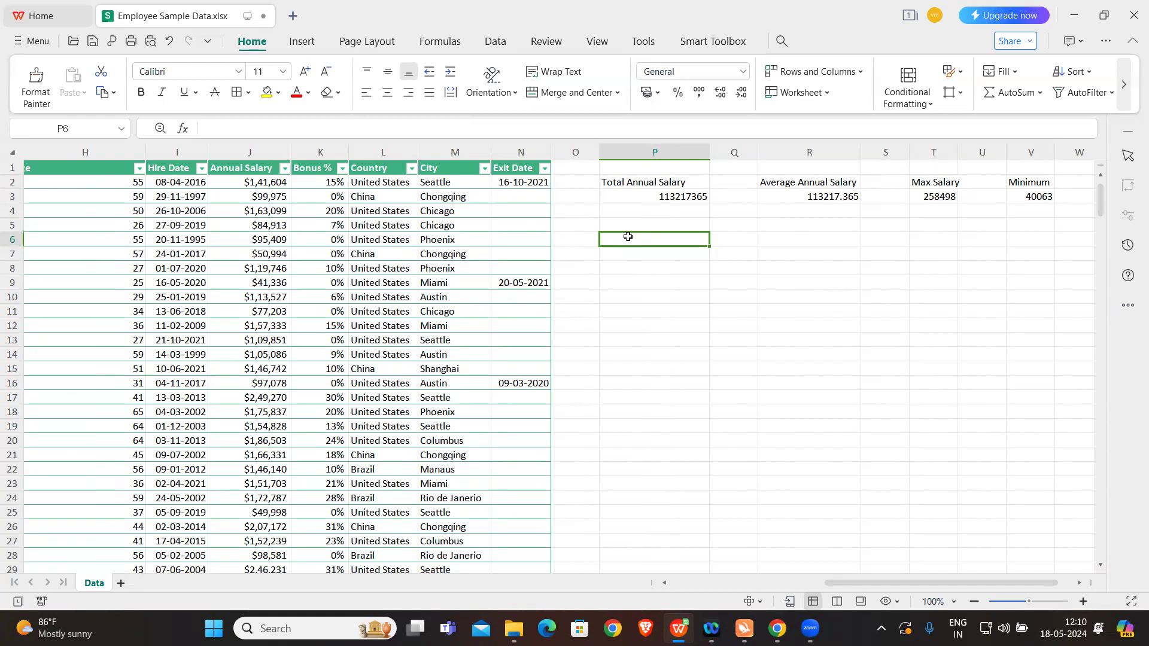
{"action": "type", "text": "Averag"}
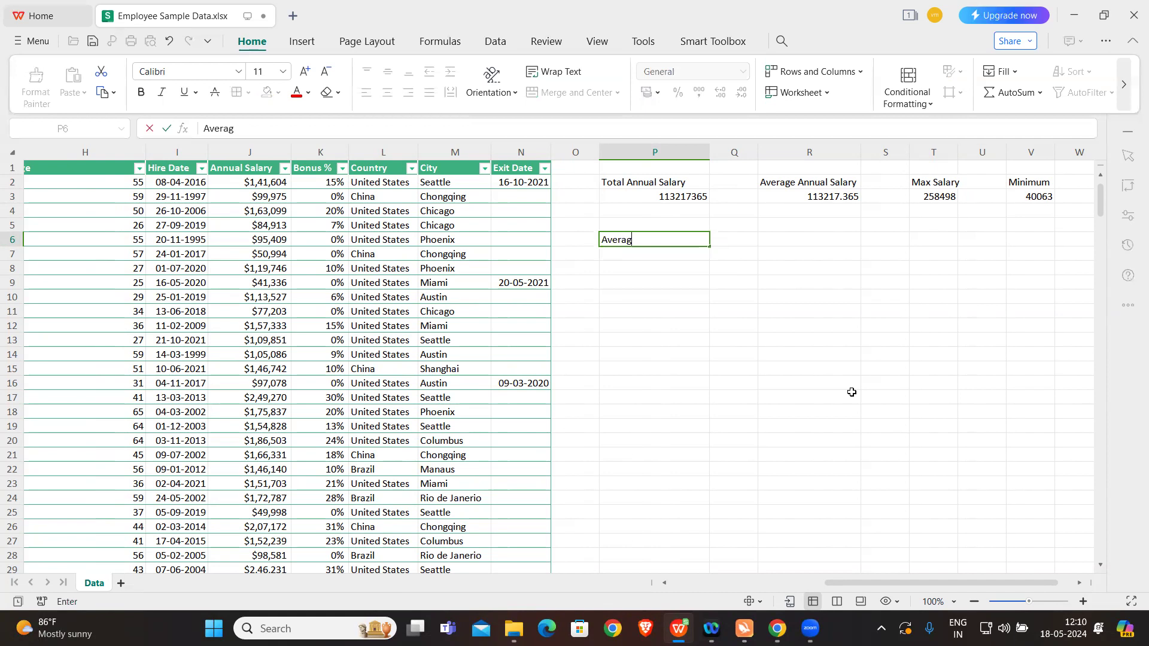
{"action": "type", "text": "e of Annual Sla"}
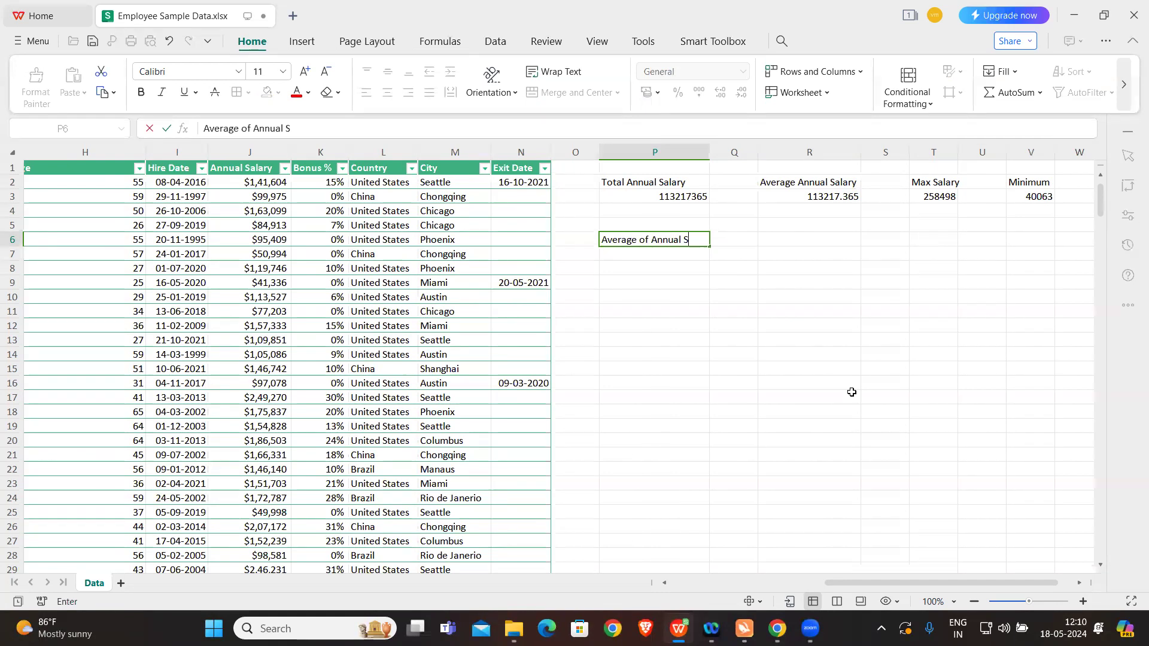
{"action": "key", "text": "BackSpace"}
{"action": "key", "text": "BackSpace"}
{"action": "type", "text": "al"}
{"action": "type", "text": "based Country UNit"}
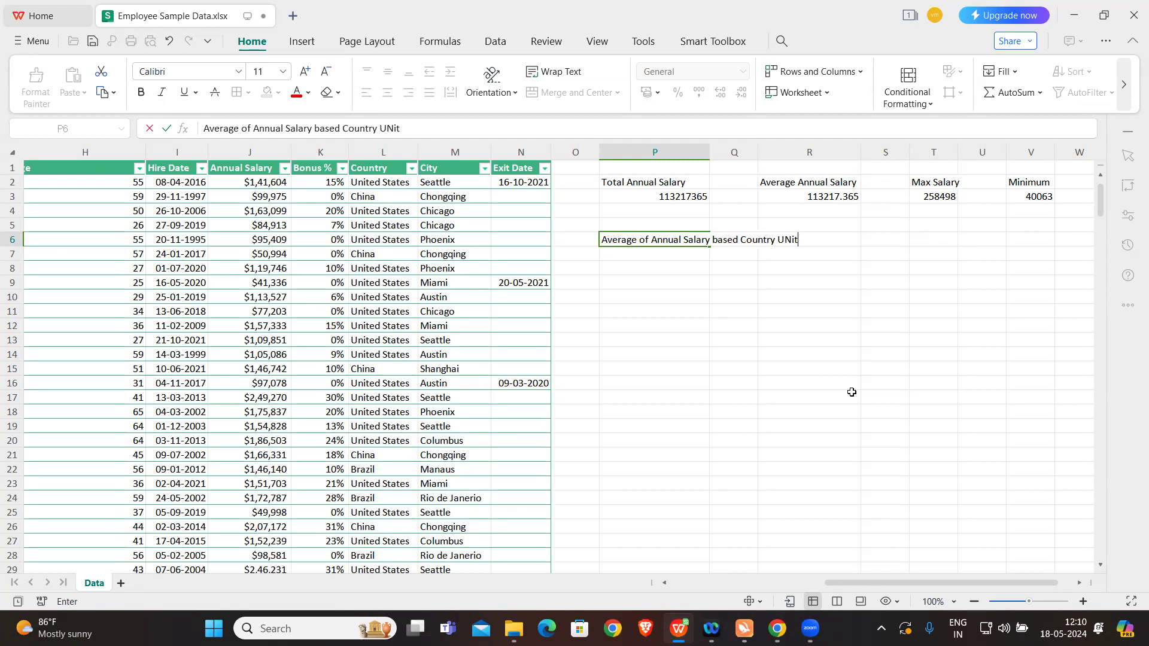
{"action": "key", "text": "BackSpace"}
{"action": "type", "text": "nited States"}
{"action": "left_click", "coordinate": [837, 359]}
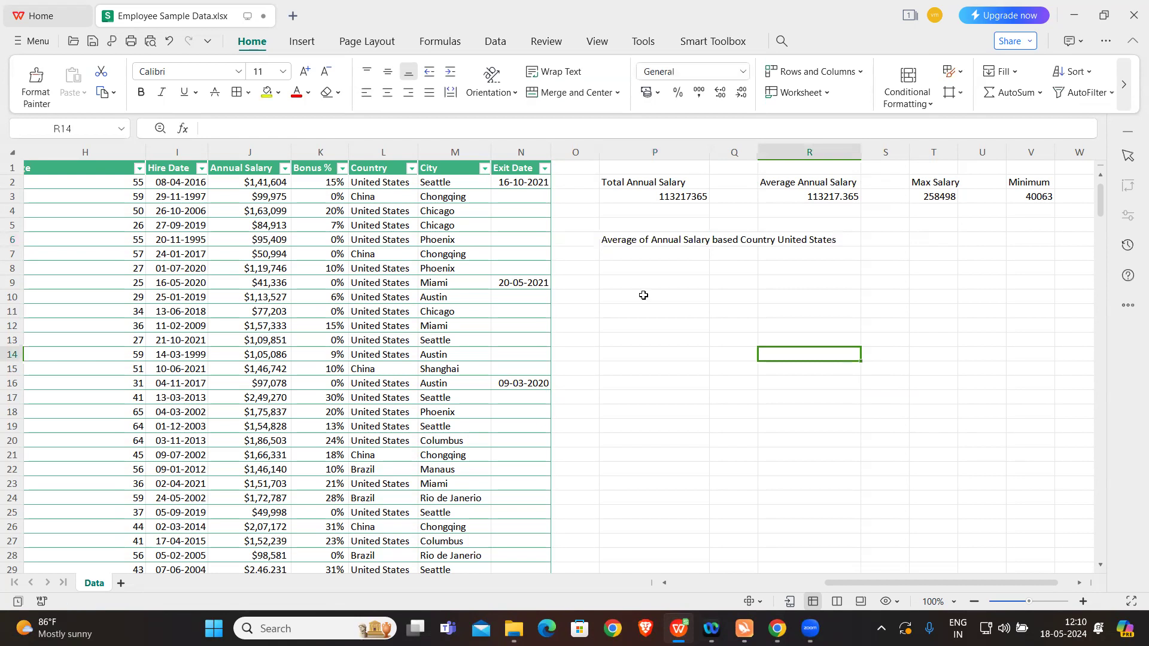
Step: Begin an AVERAGEIF formula in cell P8 with the whole Country column (L:L) as its range
{"action": "left_click", "coordinate": [619, 269]}
{"action": "type", "text": "="}
{"action": "key", "text": "Caps_Lock"}
{"action": "type", "text": "AVAE"}
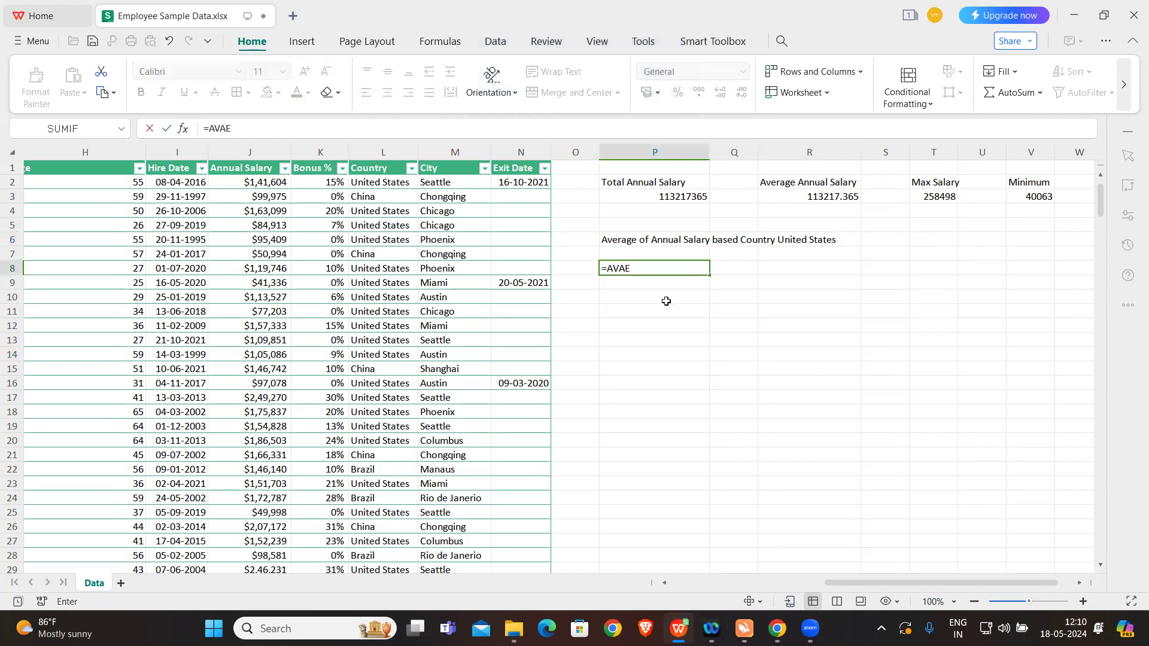
{"action": "key", "text": "BackSpace"}
{"action": "key", "text": "BackSpace"}
{"action": "type", "text": "ERAGEIF("}
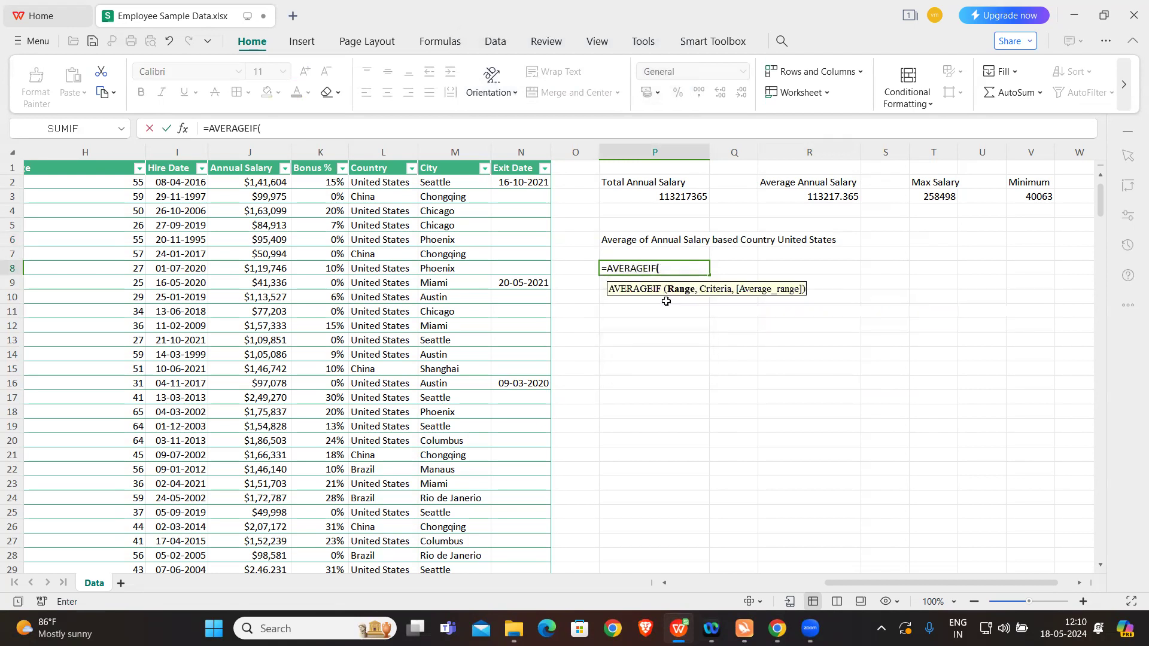
{"action": "key", "text": "Caps_Lock"}
{"action": "left_click", "coordinate": [380, 153]}
{"action": "type", "text": ","}
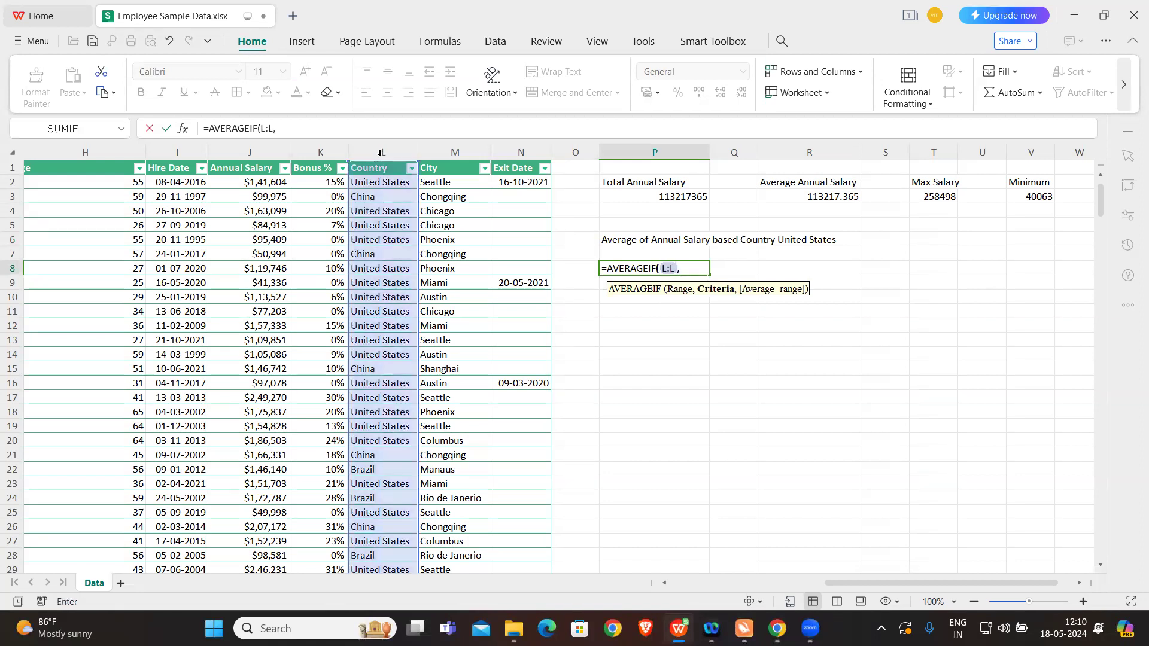
{"action": "type", "text": "\"United Stat"}
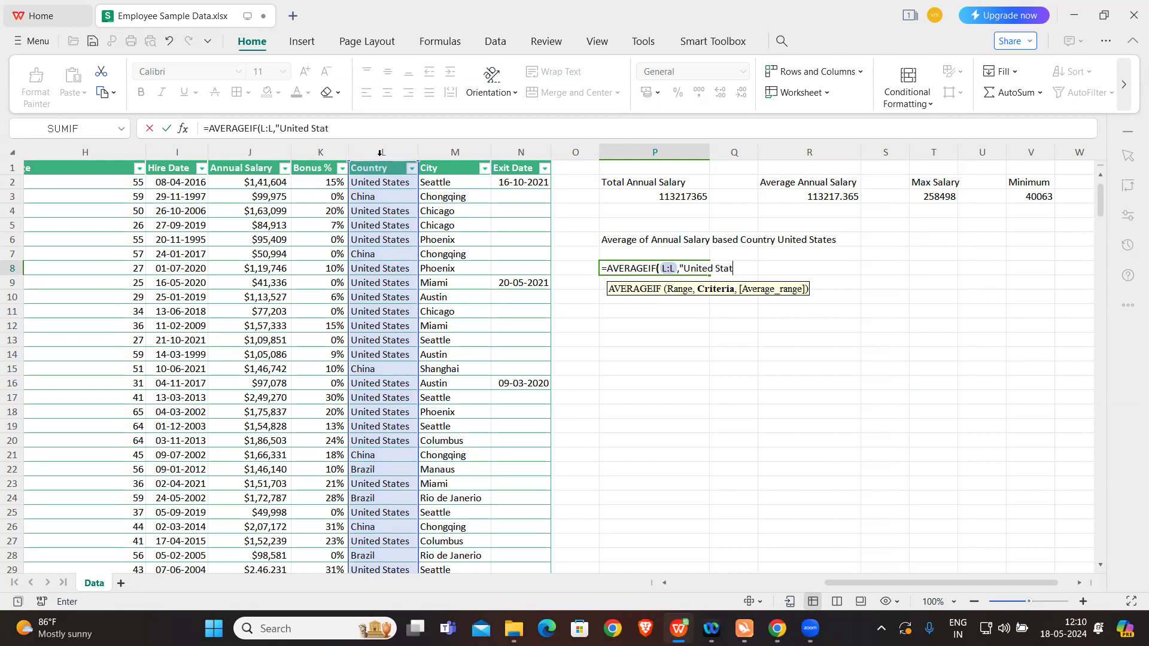
{"action": "type", "text": "es\","}
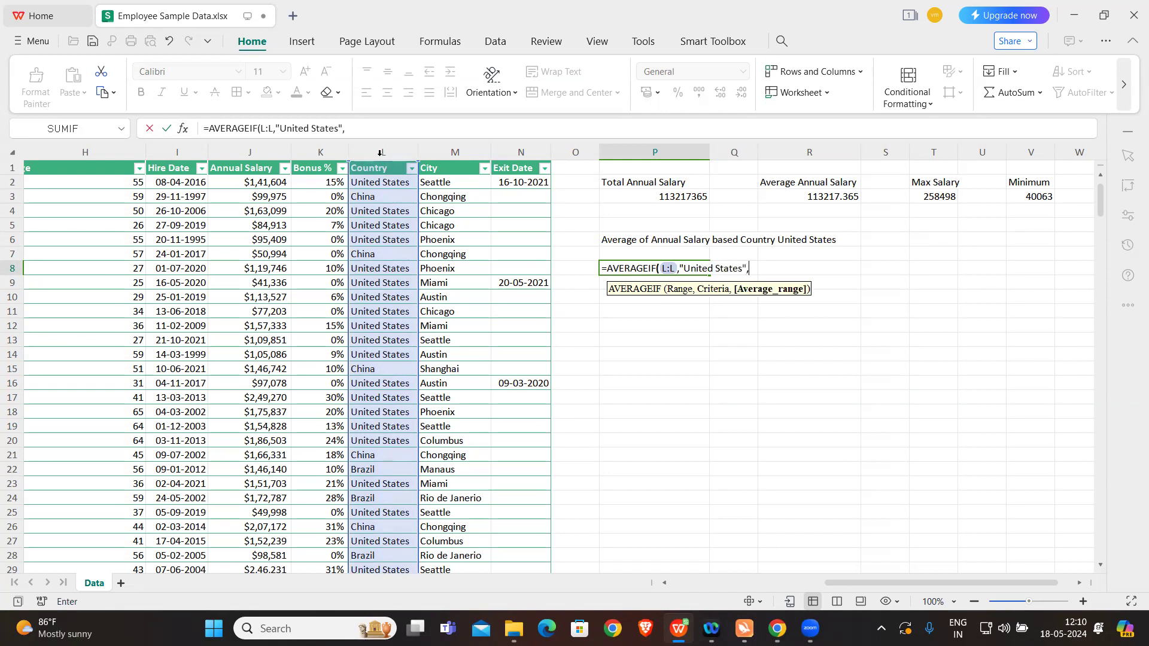
Step: Complete the P8 formula with the criteria "United States" and the Annual Salary column (J:J) as average range
{"action": "left_click", "coordinate": [248, 152]}
{"action": "type", "text": ")"}
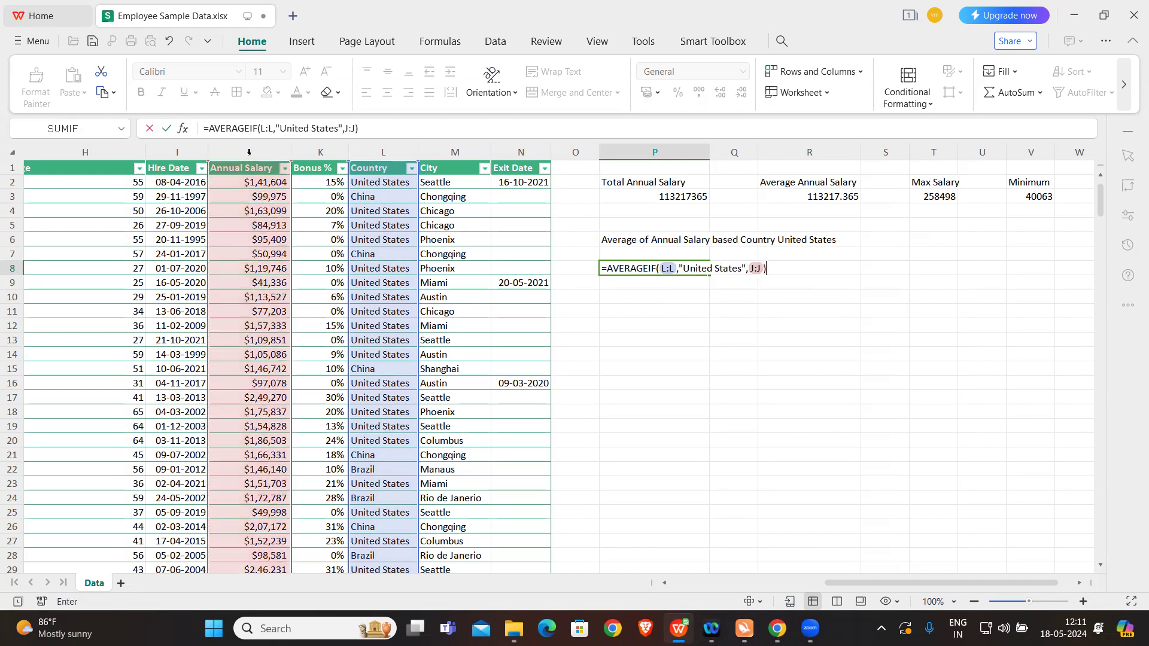
{"action": "key", "text": "Return"}
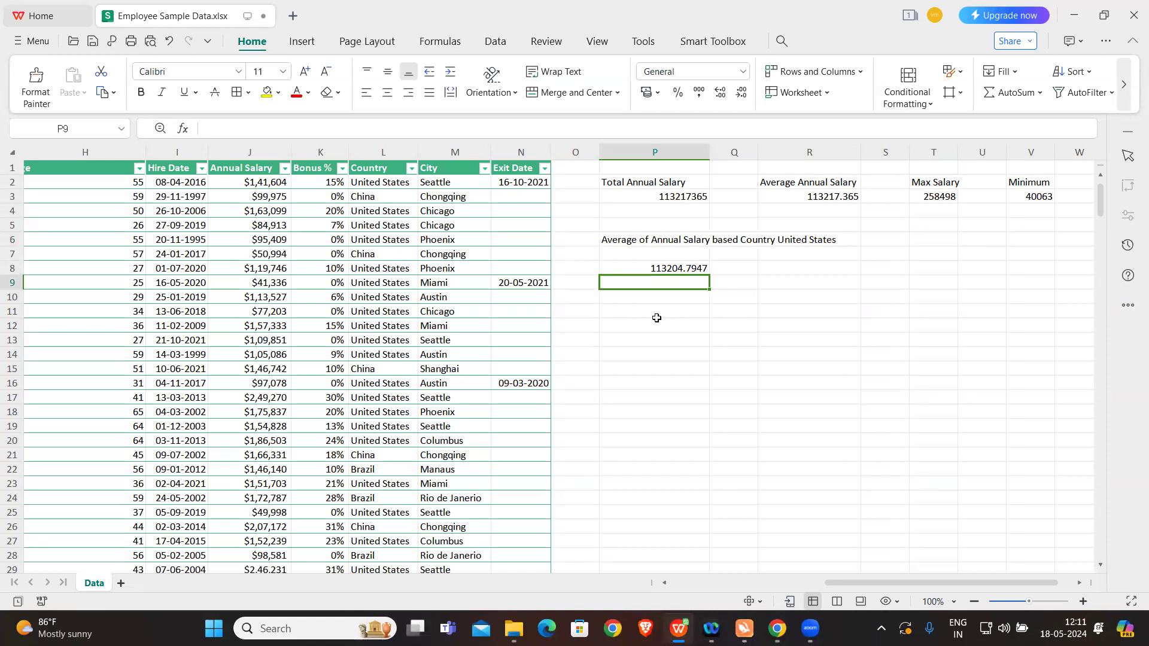
Step: Replace the country criteria in the P8 AVERAGEIF formula with China
{"action": "left_click", "coordinate": [679, 268]}
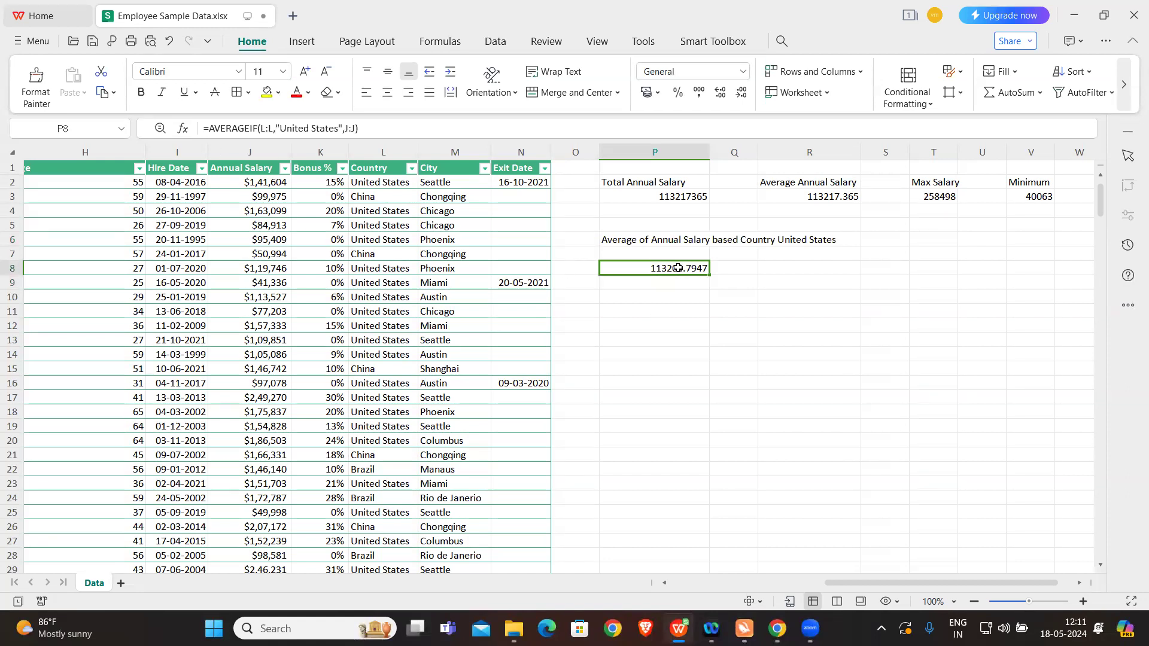
{"action": "double_click", "coordinate": [305, 128]}
{"action": "left_click_drag", "start_coordinate": [340, 127], "coordinate": [285, 127]}
{"action": "type", "text": "China"}
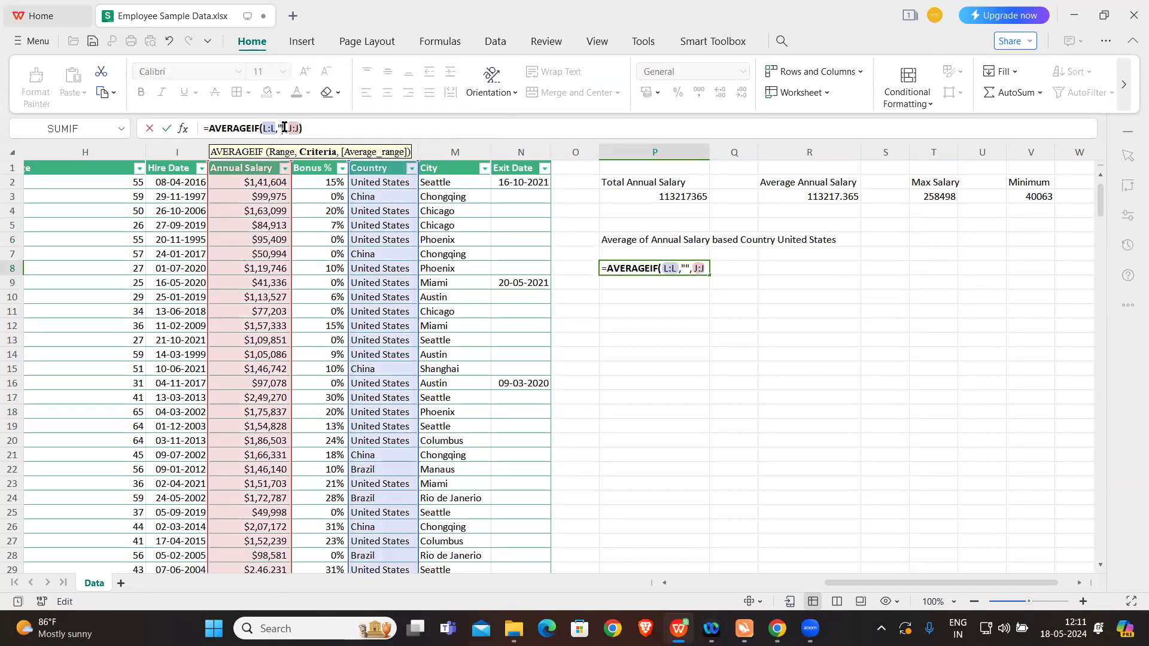
{"action": "key", "text": "Return"}
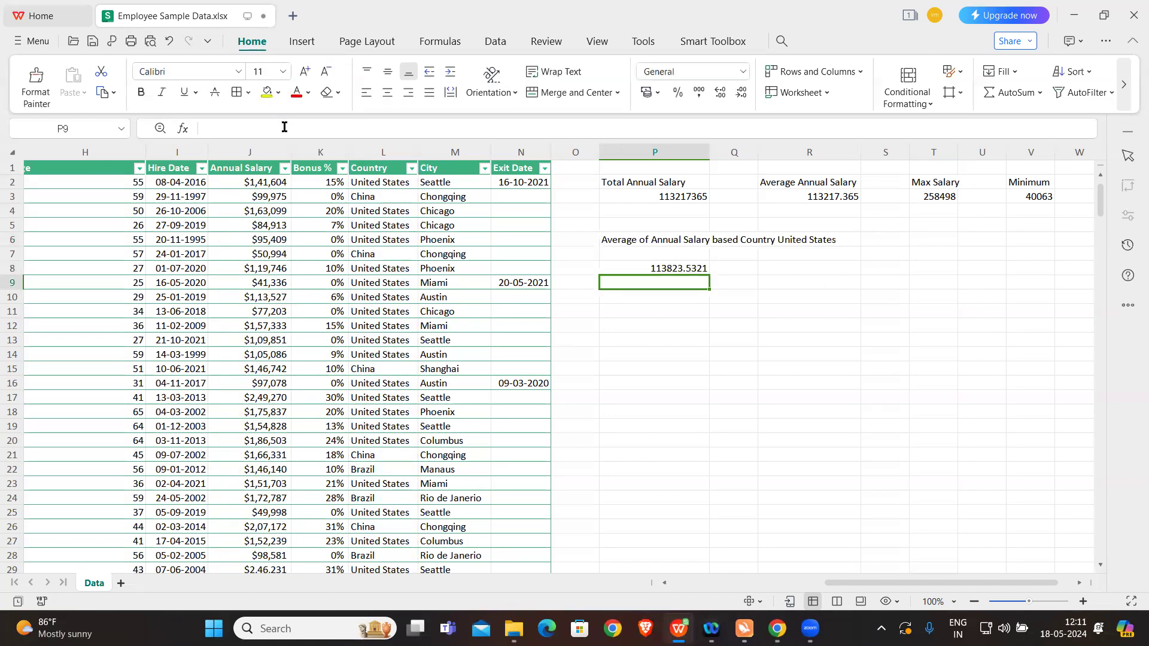
{"action": "left_click", "coordinate": [672, 267]}
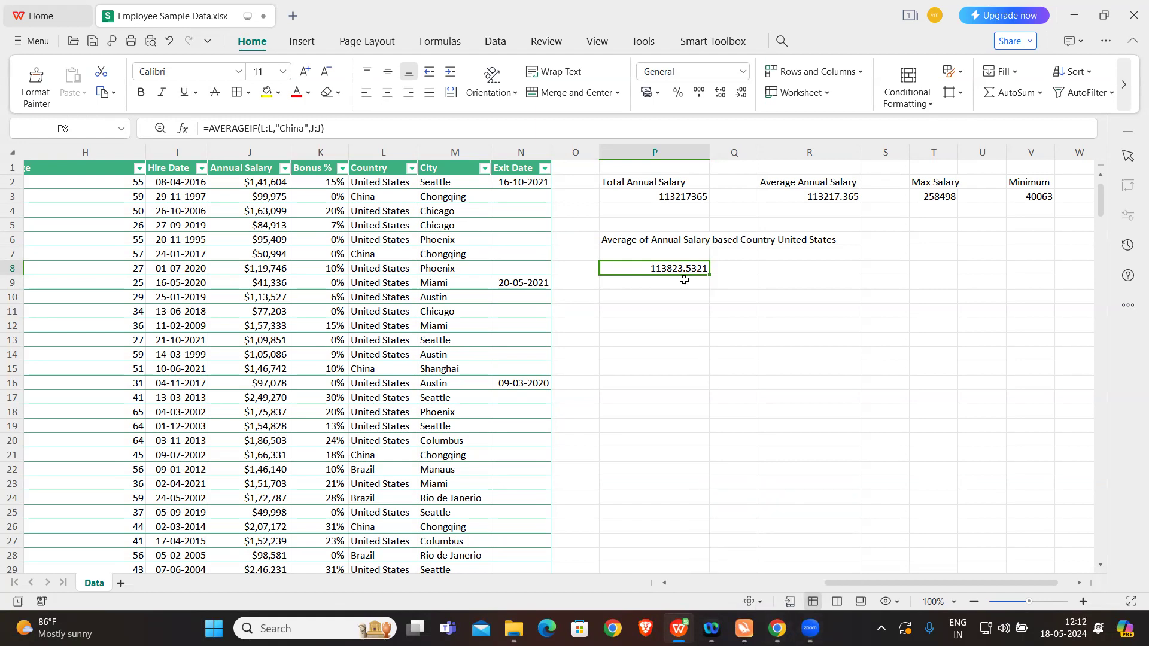
{"action": "left_click", "coordinate": [644, 312]}
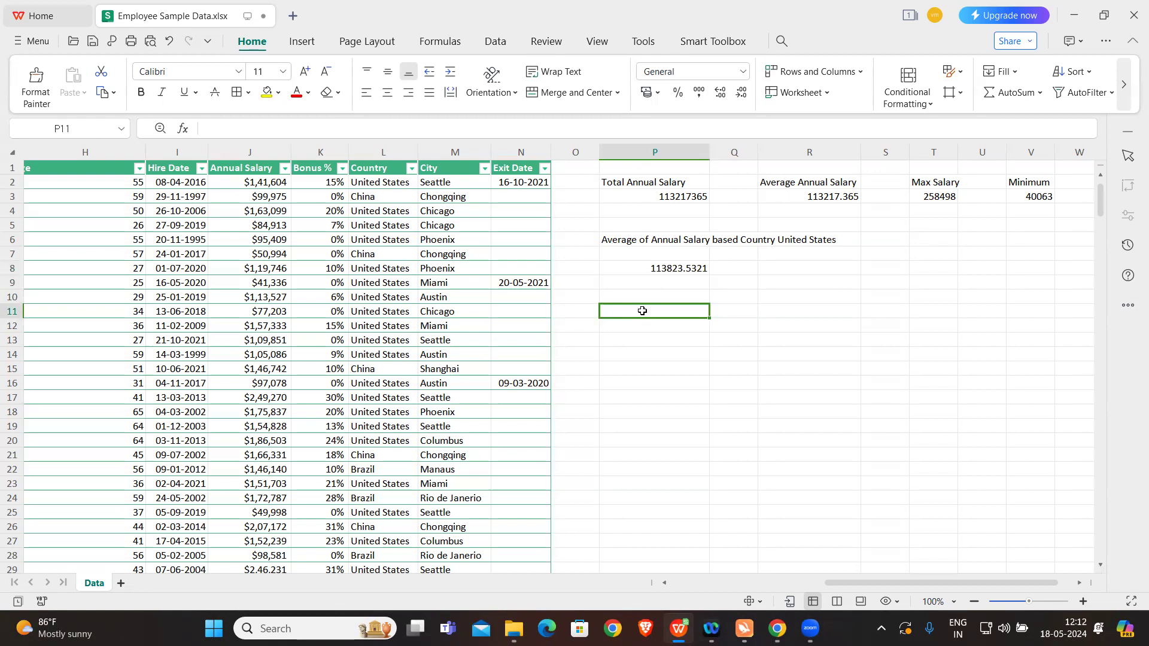
Step: Begin an AVERAGEIFS formula in cell P11 with the whole Annual Salary column (J:J) as the average range
{"action": "key", "text": "Caps_Lock"}
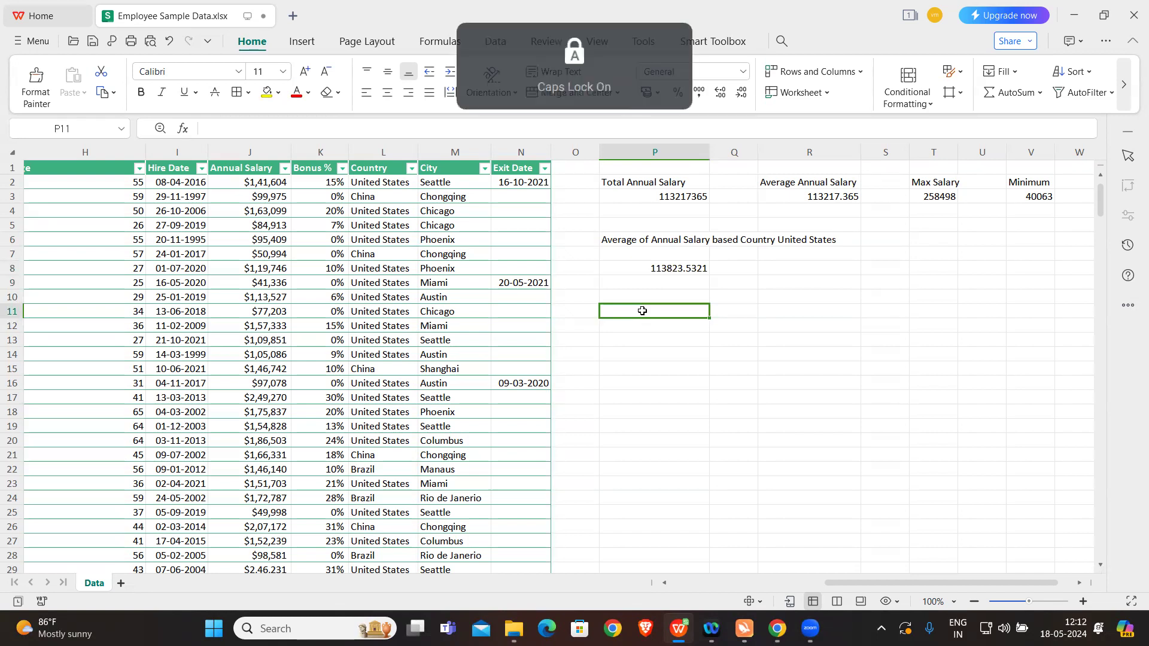
{"action": "type", "text": "=AVERAG"}
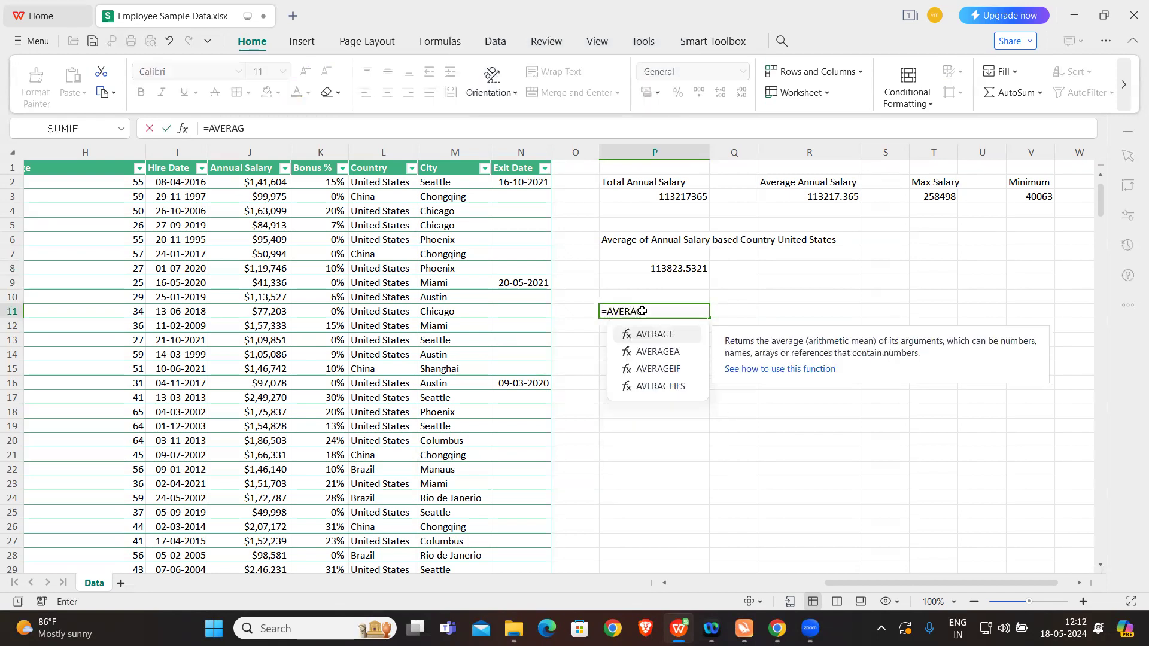
{"action": "type", "text": "EIFS("}
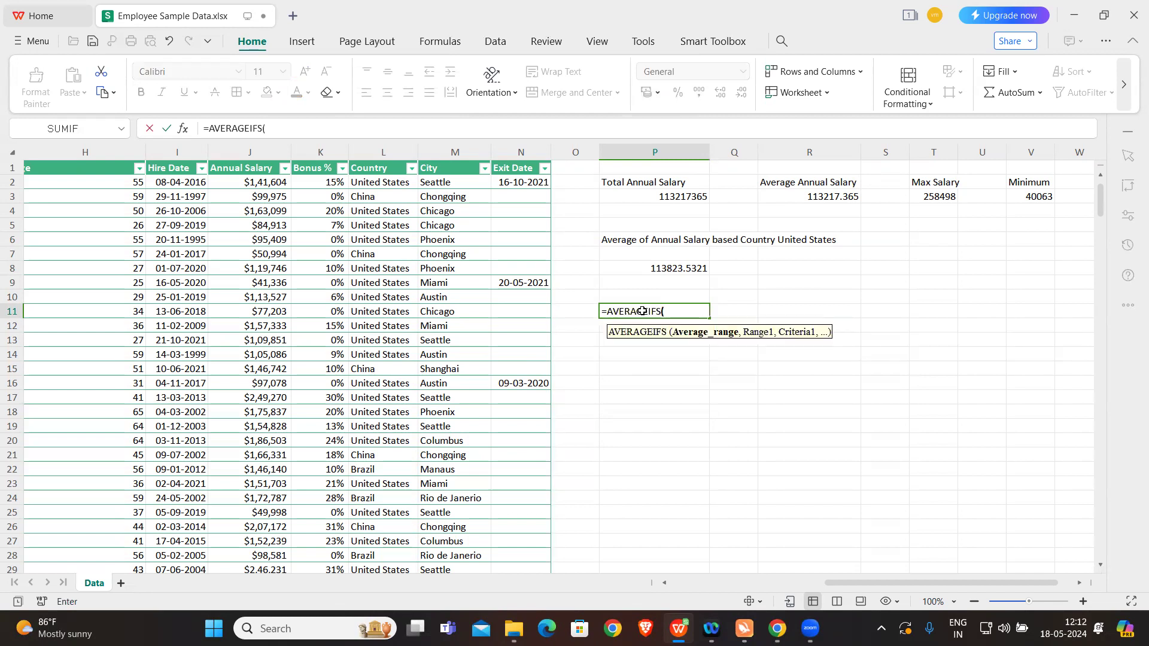
{"action": "key", "text": "Caps_Lock"}
{"action": "left_click", "coordinate": [251, 152]}
{"action": "type", "text": ","}
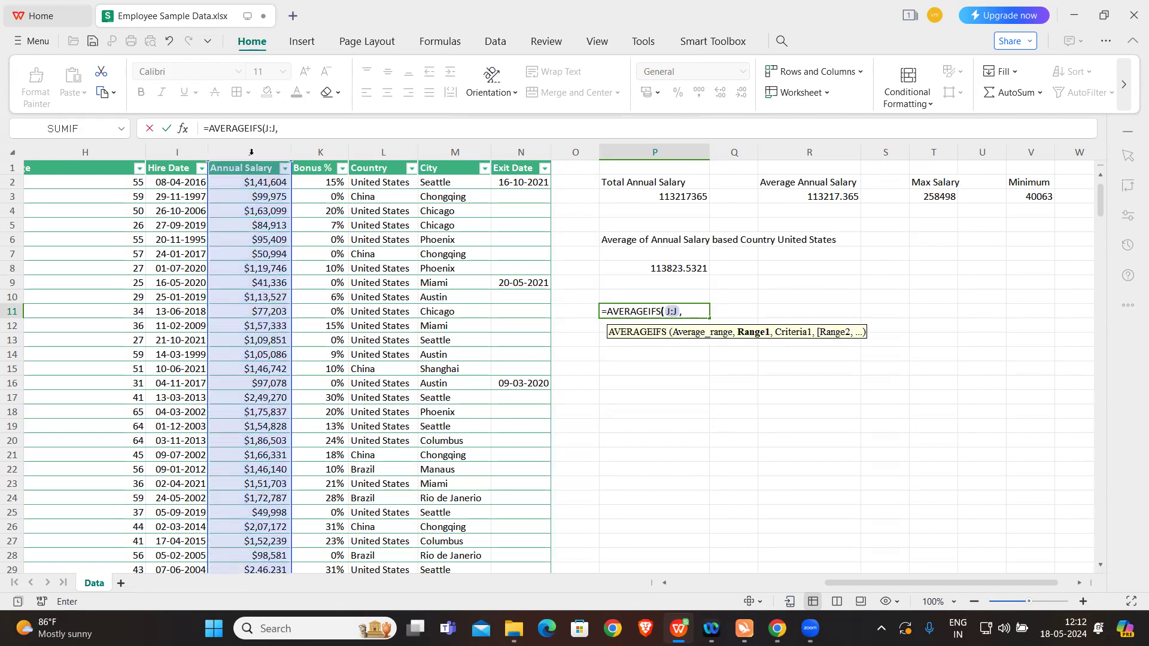
Step: Add the Country column (L:L) with the criteria "United States" as the first condition of the P11 formula
{"action": "left_click", "coordinate": [389, 151]}
{"action": "type", "text": ","}
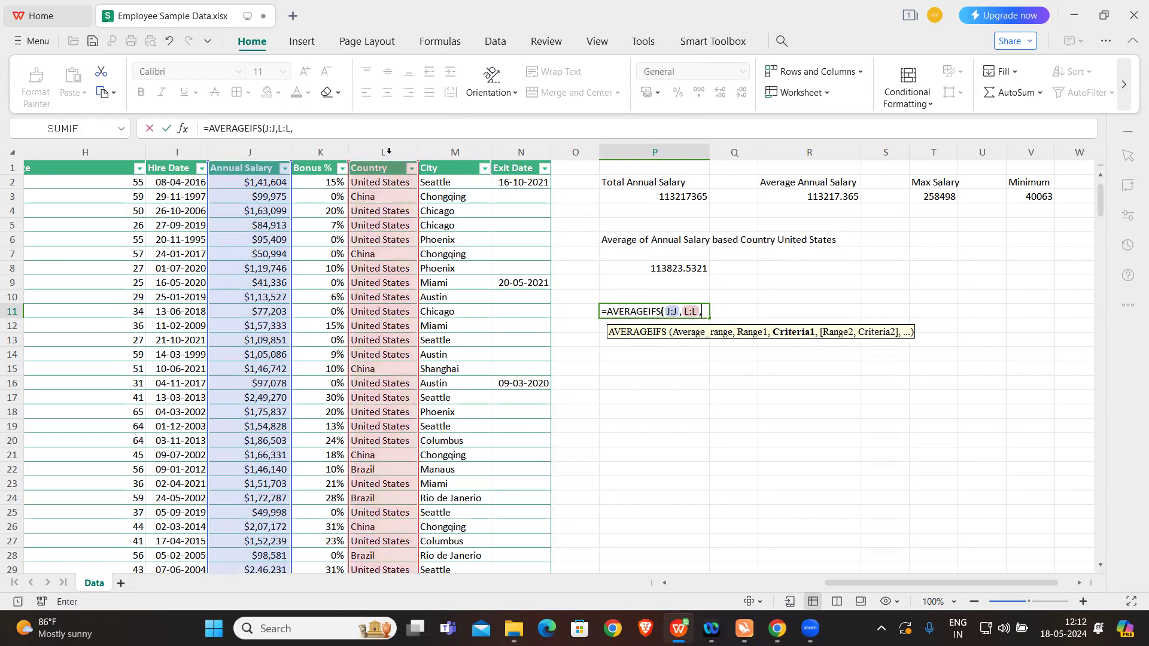
{"action": "type", "text": "\"United States"}
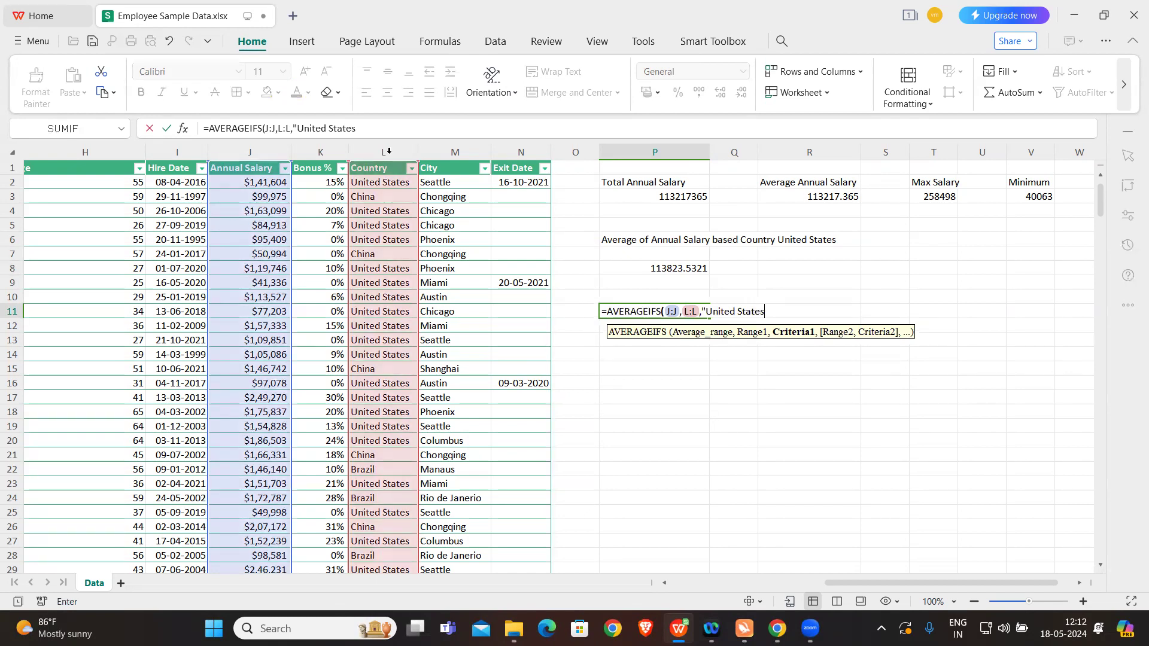
{"action": "type", "text": "\","}
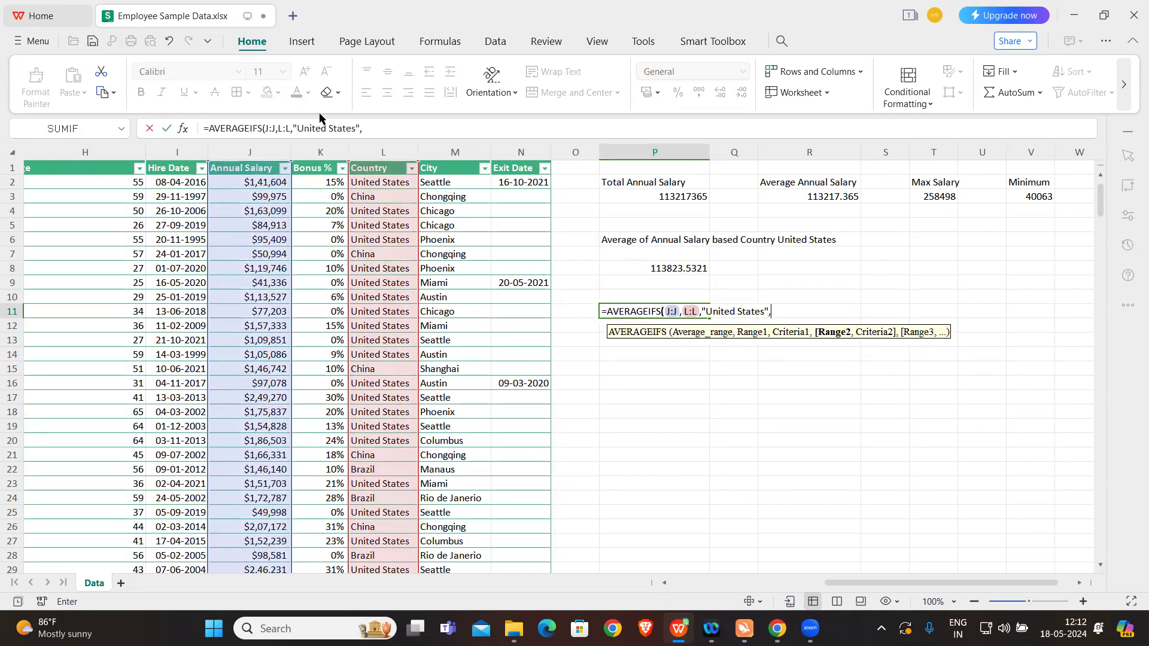
Step: Complete the P11 AVERAGEIFS formula with the City column (M:M) and the criteria "Miami" as the second condition
{"action": "left_click", "coordinate": [466, 145]}
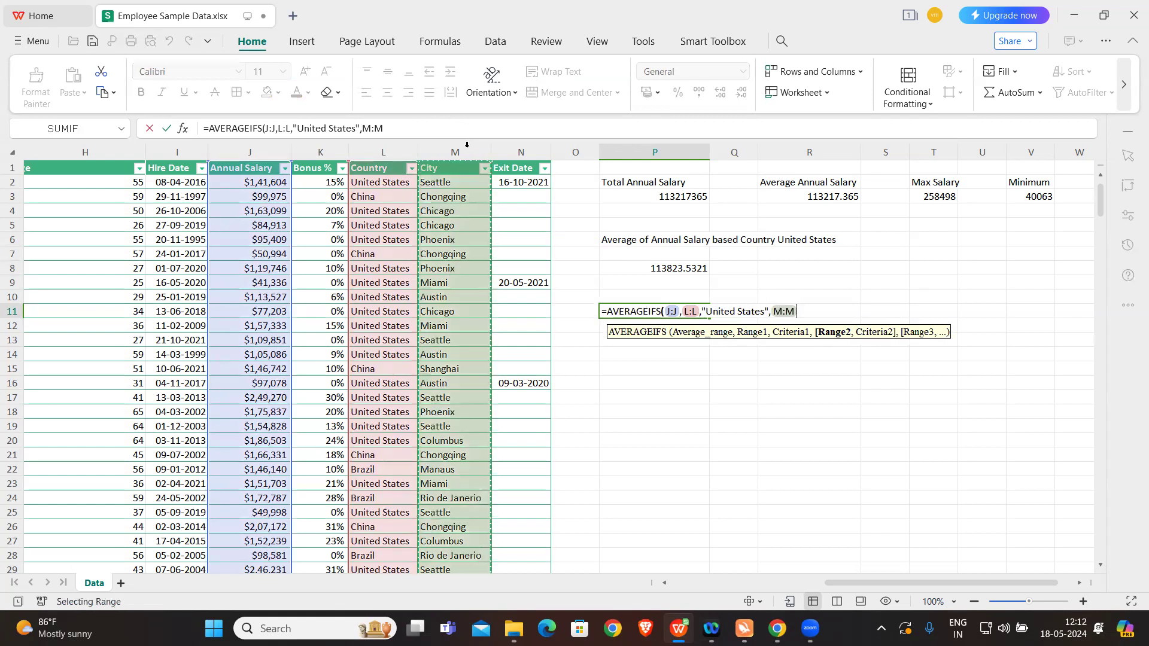
{"action": "type", "text": ","}
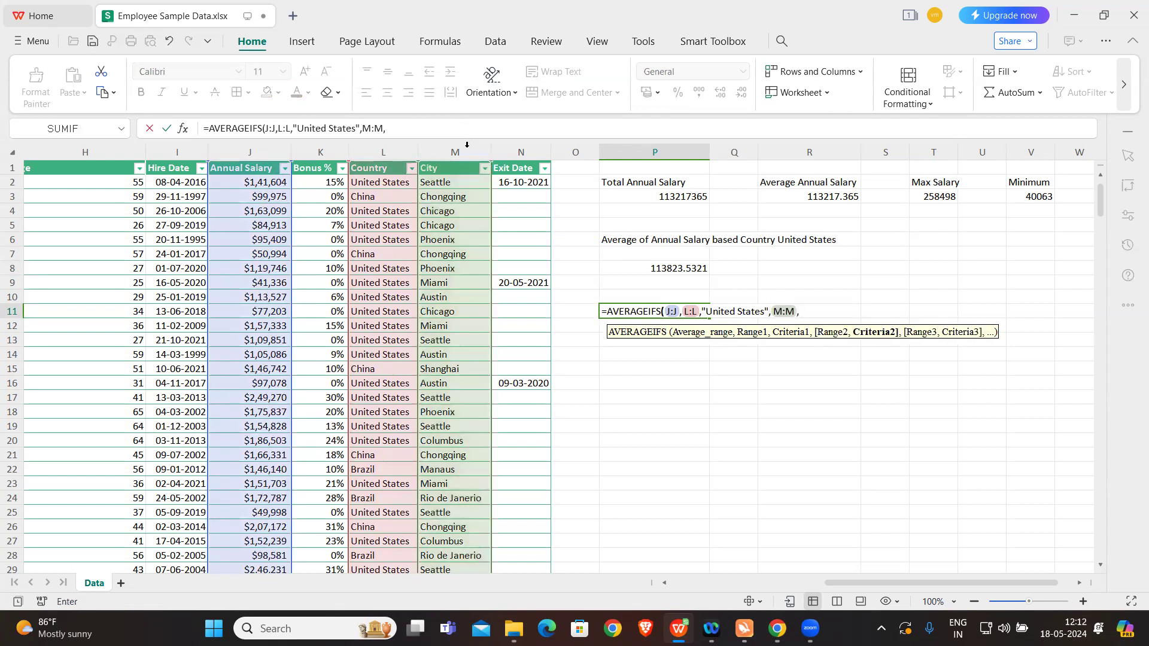
{"action": "type", "text": "\"Miami\")"}
{"action": "key", "text": "Return"}
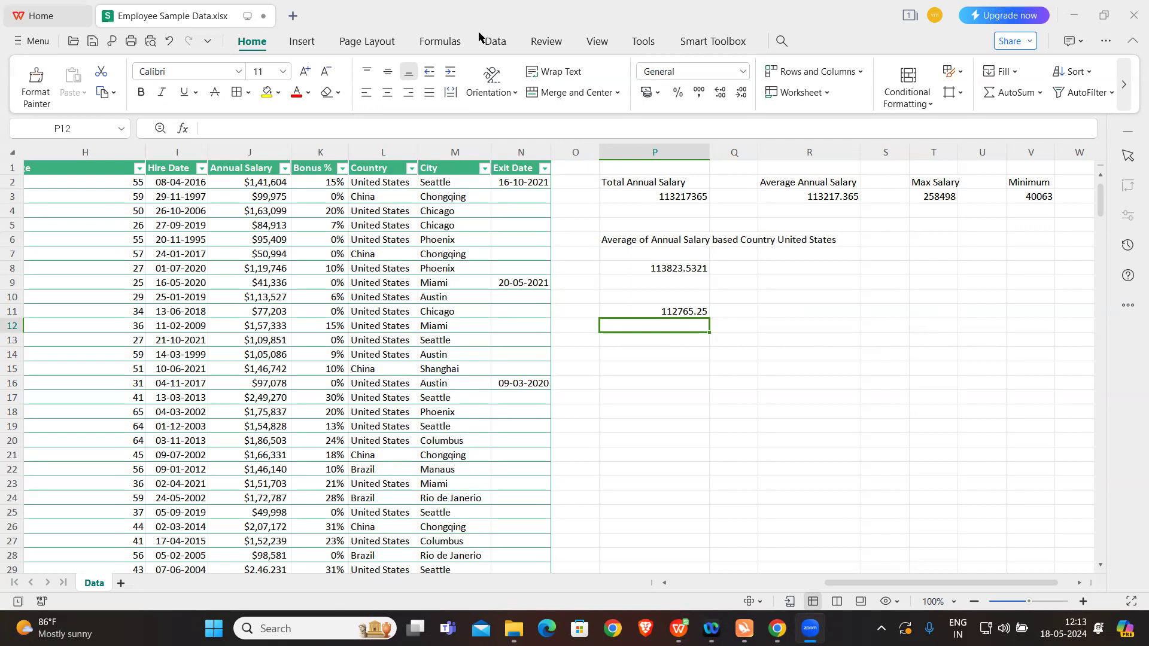
{"action": "left_click", "coordinate": [677, 370]}
{"action": "left_click", "coordinate": [678, 338]}
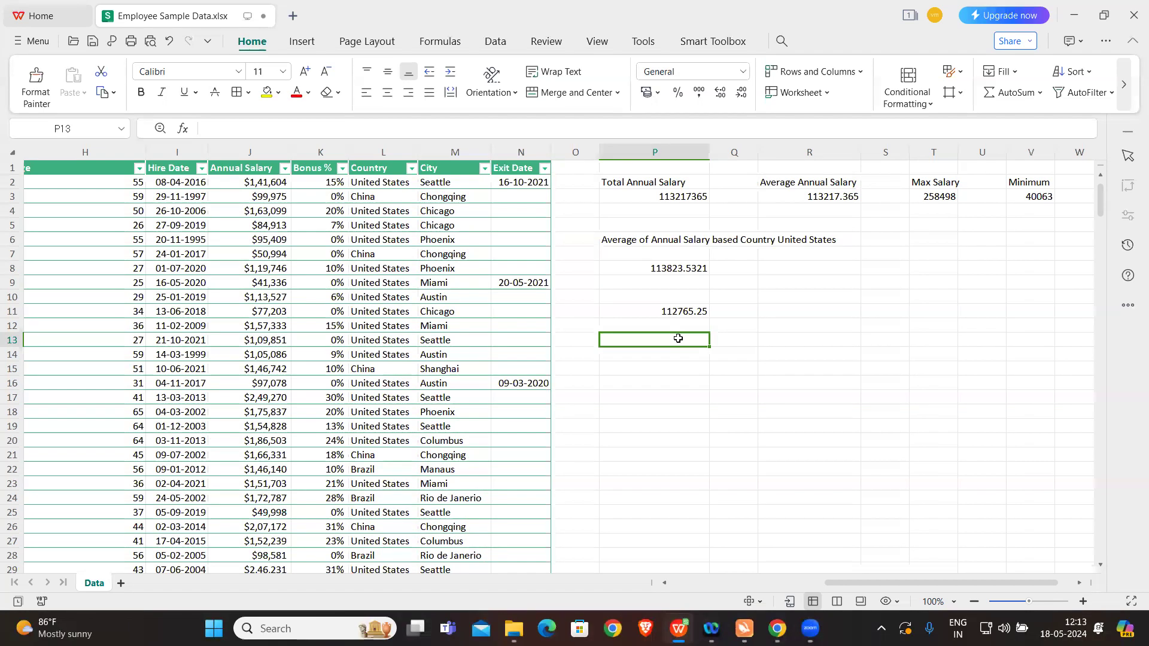
Step: Switch to the EXCEL presentation in Canva to view slides 12 and 13 on other functions, and return to the workbook in WPS Office
{"action": "mouse_move", "coordinate": [776, 628]}
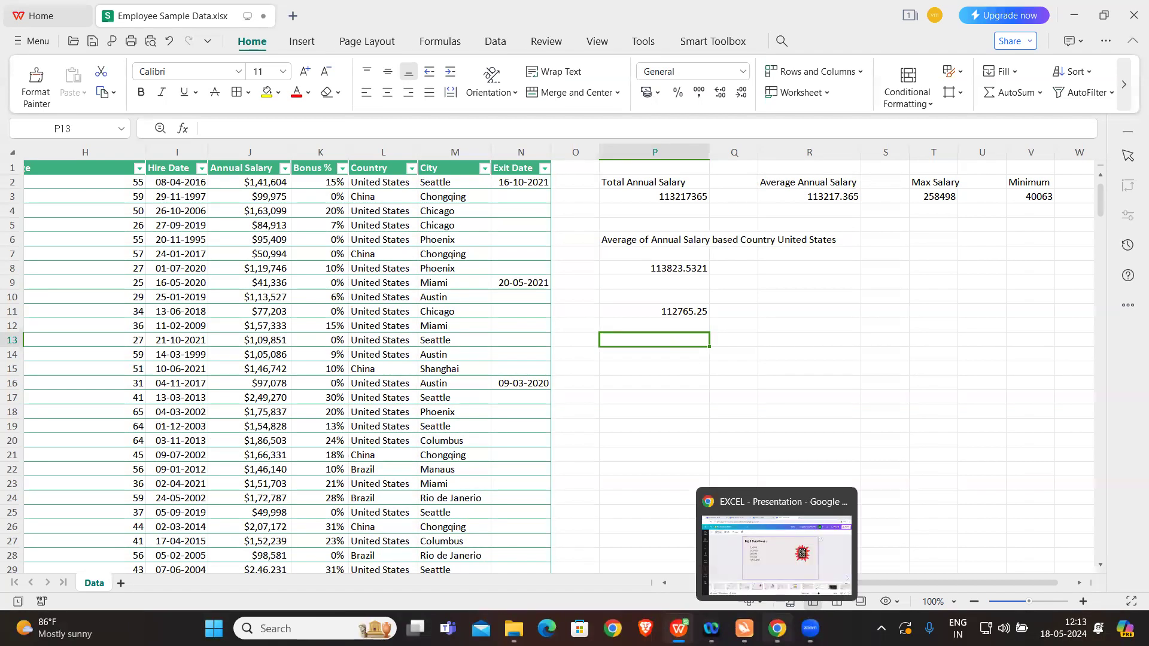
{"action": "left_click", "coordinate": [775, 544]}
{"action": "left_click", "coordinate": [502, 552]}
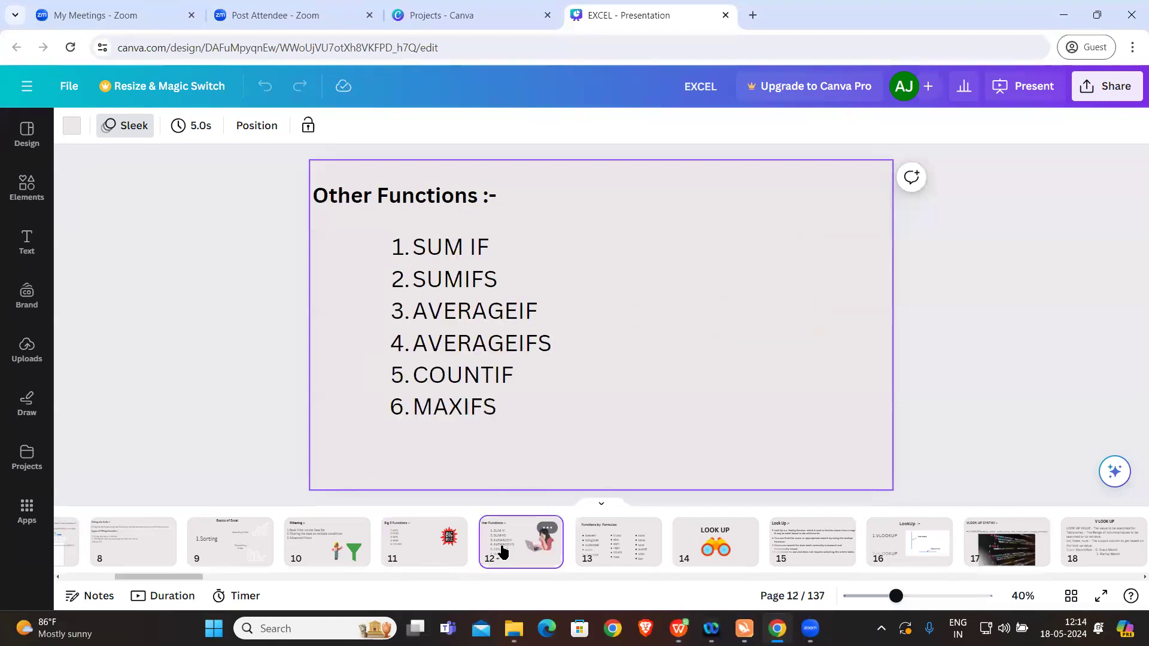
{"action": "left_click", "coordinate": [611, 540]}
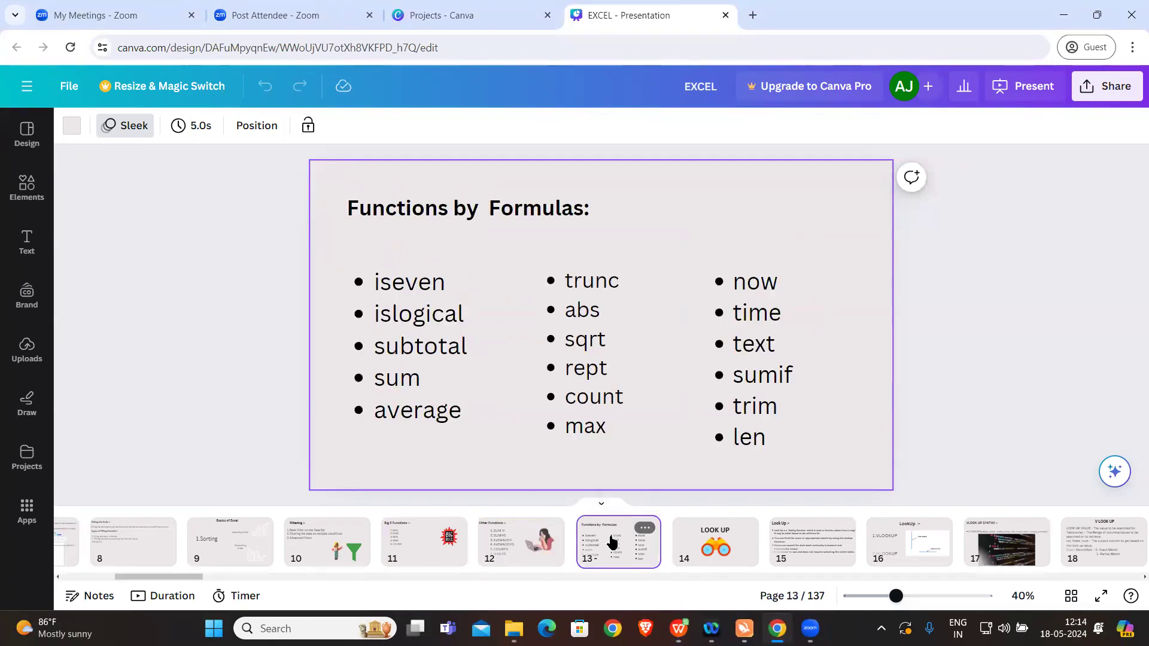
{"action": "mouse_move", "coordinate": [678, 628]}
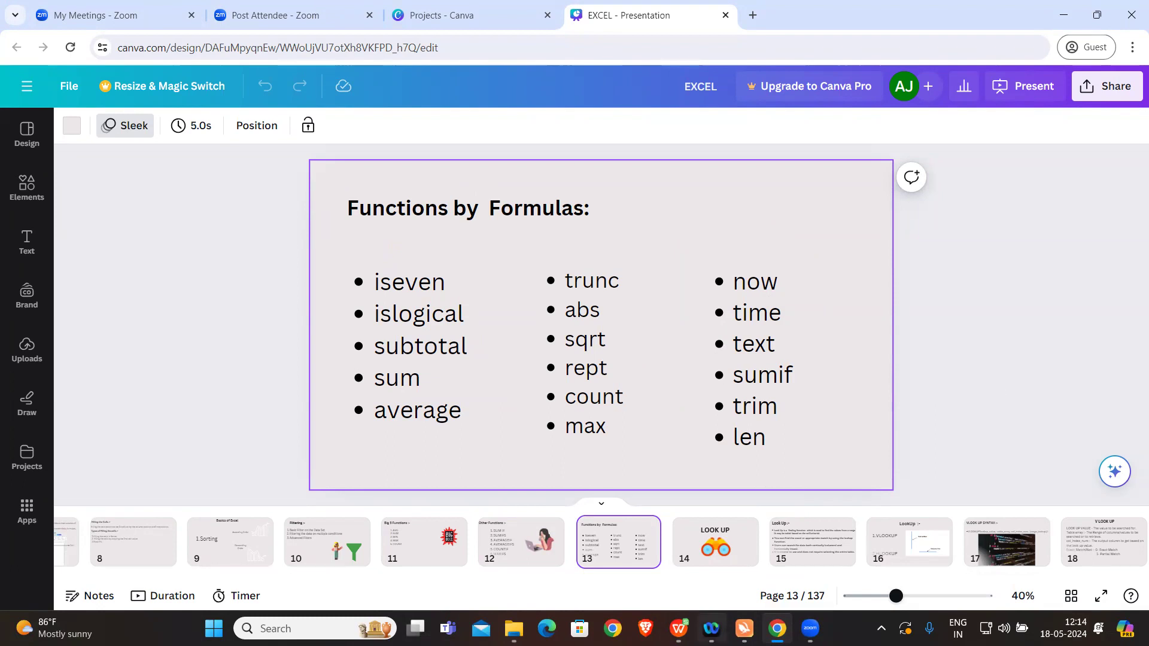
{"action": "left_click", "coordinate": [676, 550]}
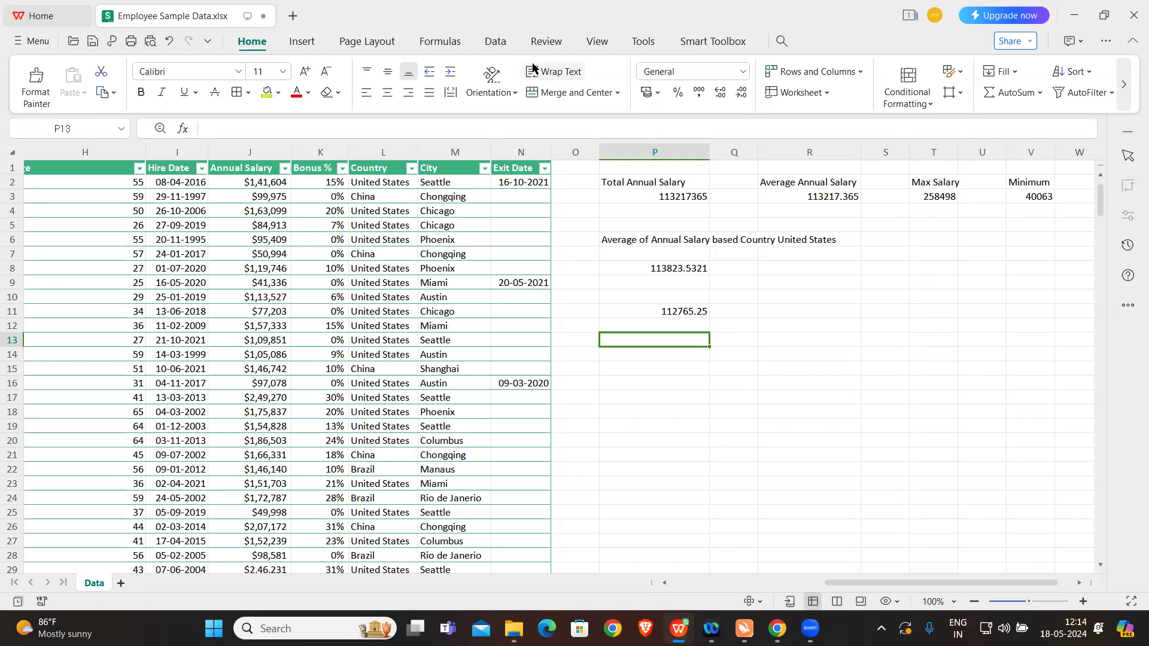
Step: Examine the arguments of the AVERAGEIFS formula in cell P11 and their highlighted ranges
{"action": "left_click", "coordinate": [558, 418]}
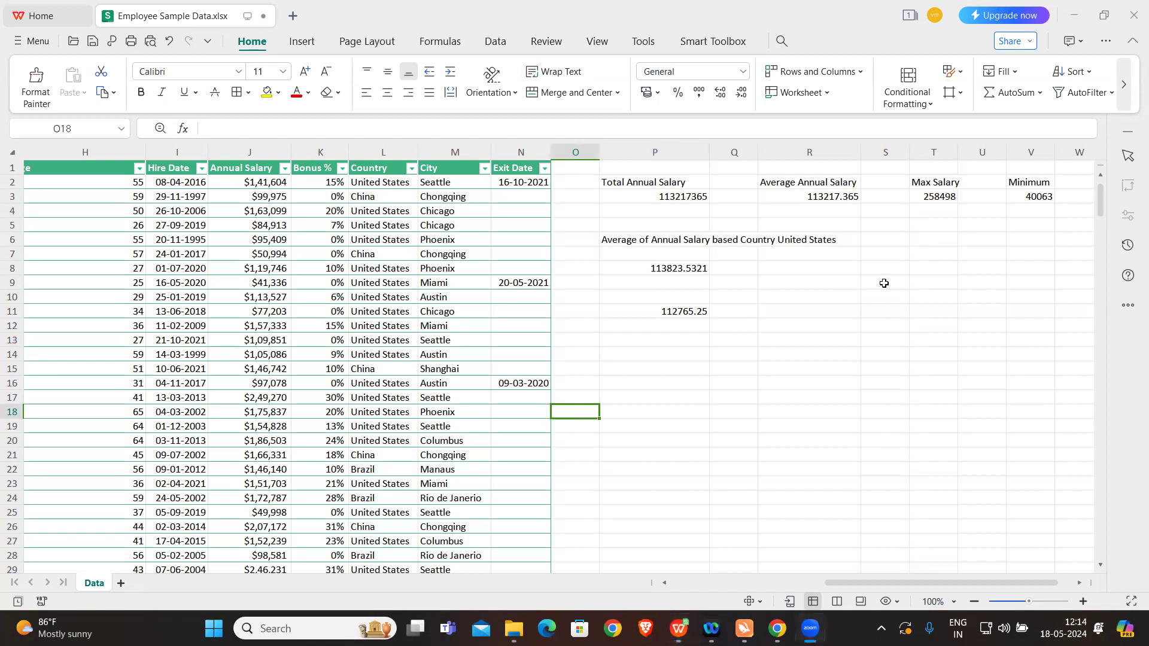
{"action": "left_click", "coordinate": [670, 328]}
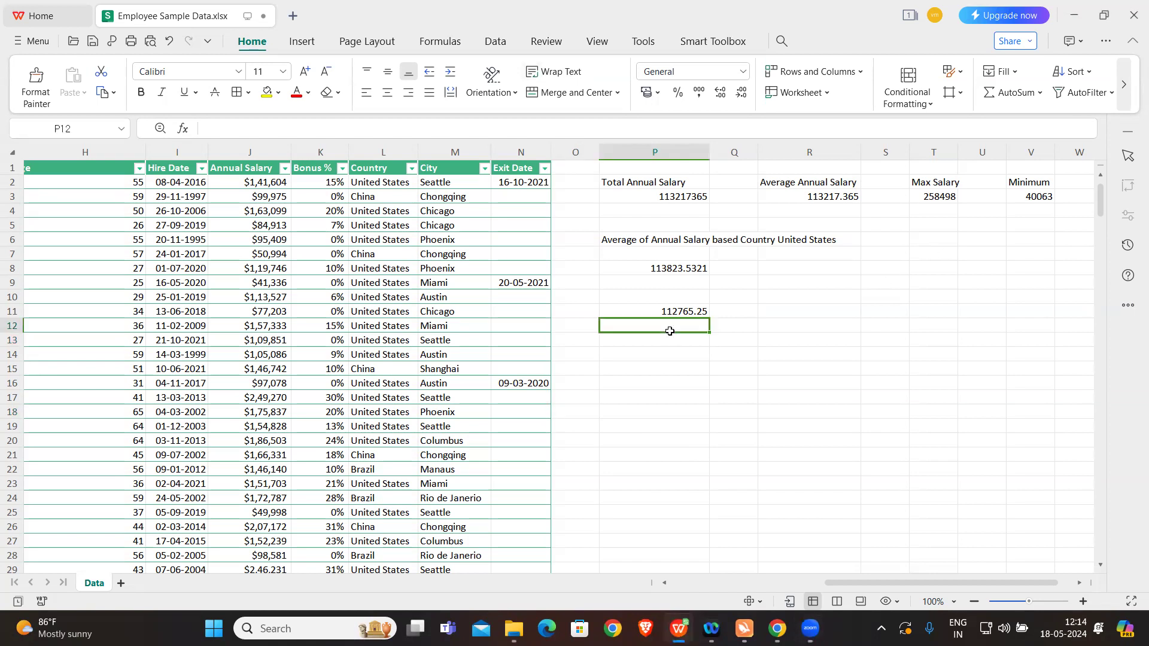
{"action": "left_click", "coordinate": [677, 313]}
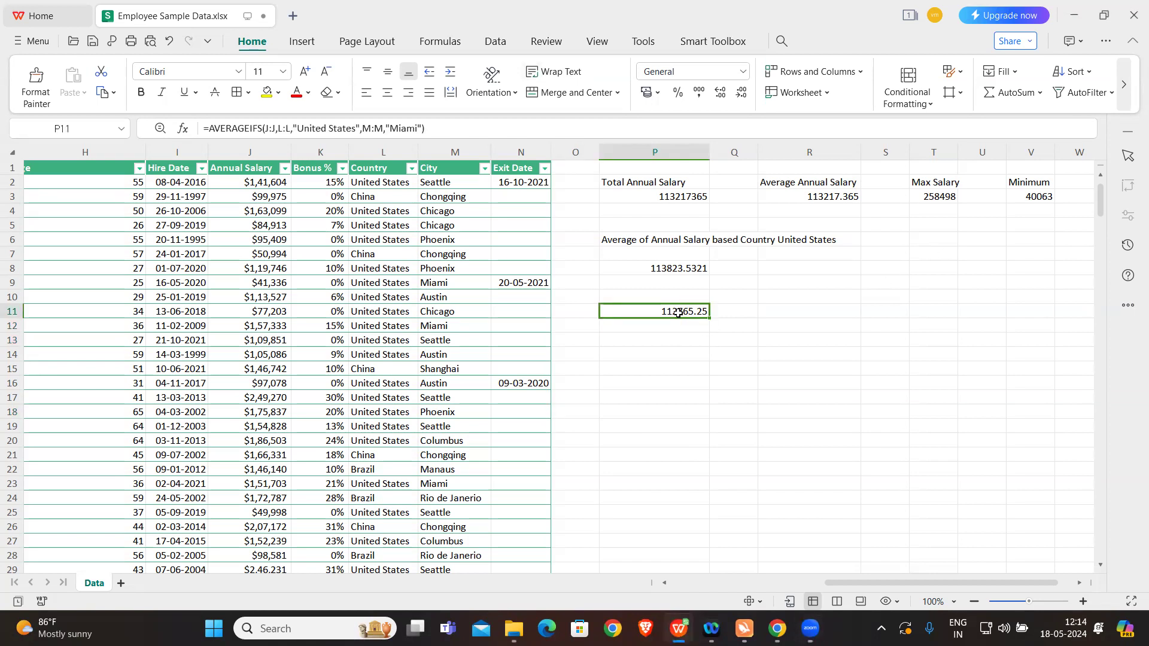
{"action": "left_click", "coordinate": [267, 126]}
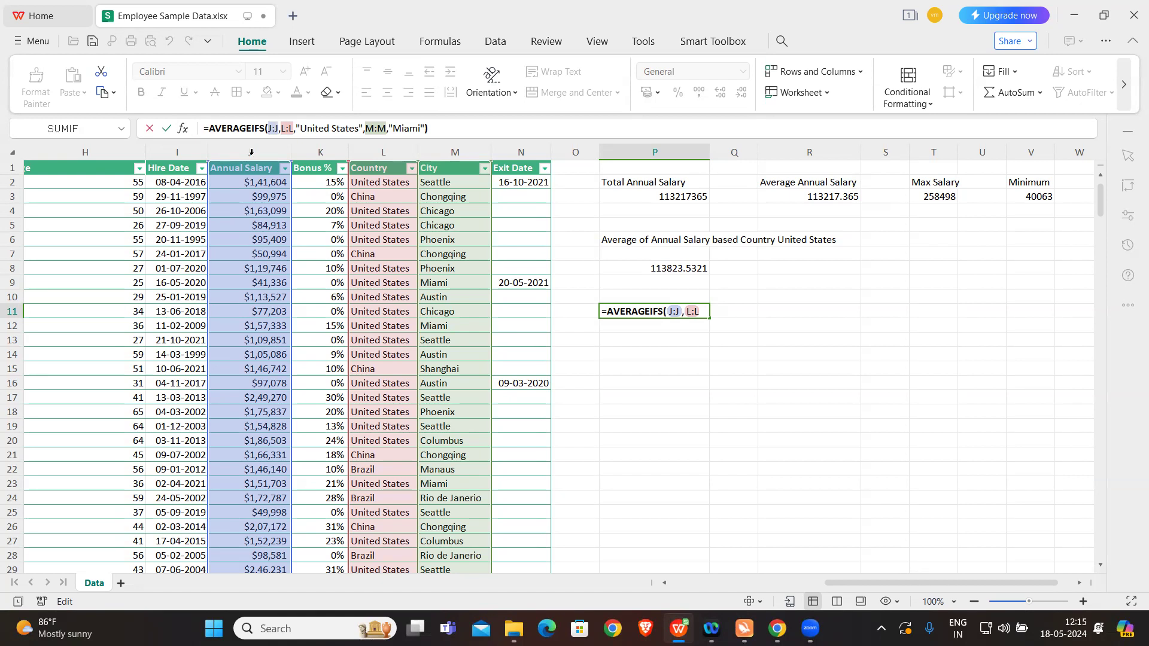
{"action": "left_click", "coordinate": [672, 386]}
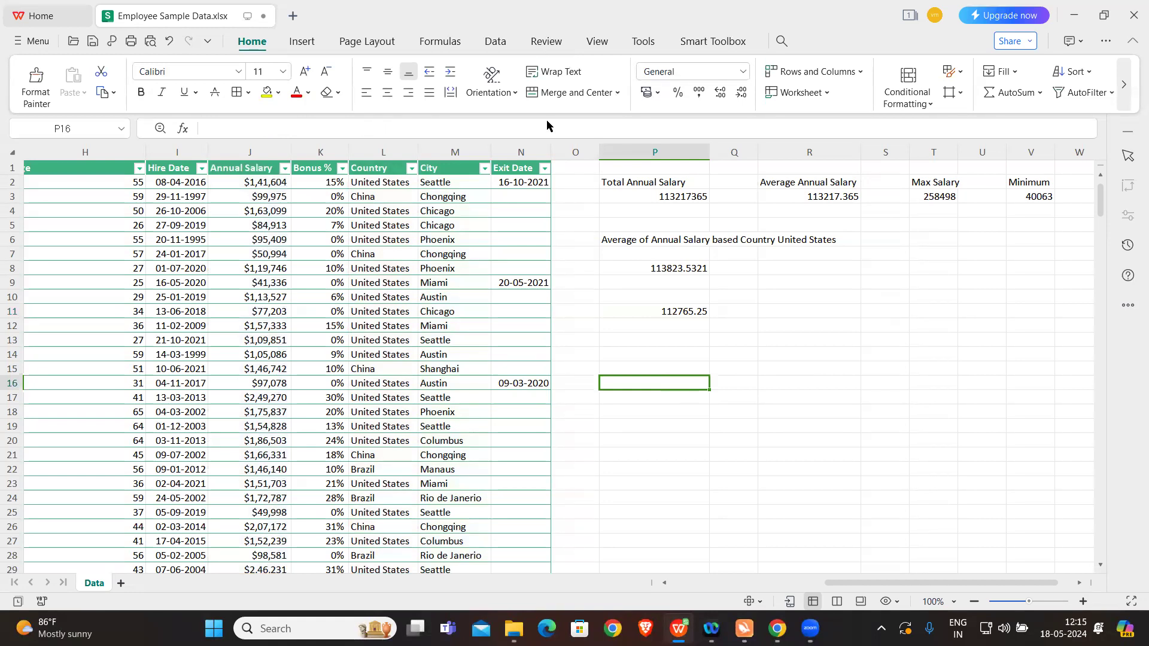
Step: Enter an ISEVEN formula in cell P14 that tests the first Annual Salary value in J2
{"action": "left_click", "coordinate": [679, 359]}
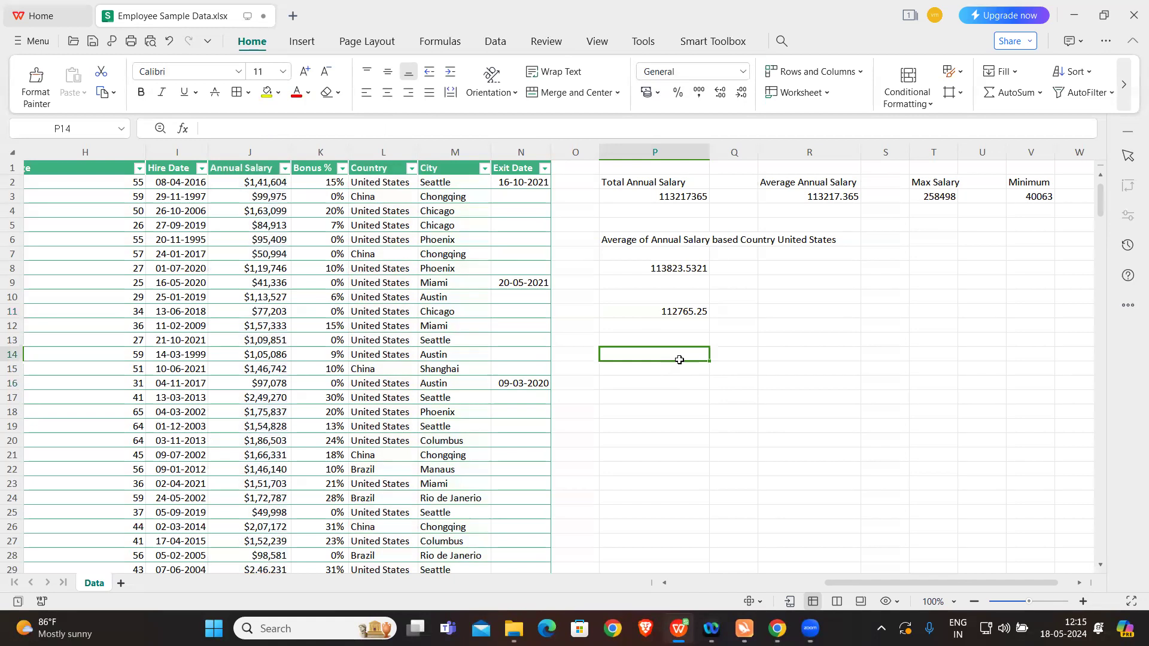
{"action": "type", "text": "="}
{"action": "key", "text": "Caps_Lock"}
{"action": "type", "text": "USE"}
{"action": "key", "text": "BackSpace"}
{"action": "key", "text": "BackSpace"}
{"action": "key", "text": "BackSpace"}
{"action": "type", "text": "ISEVEN"}
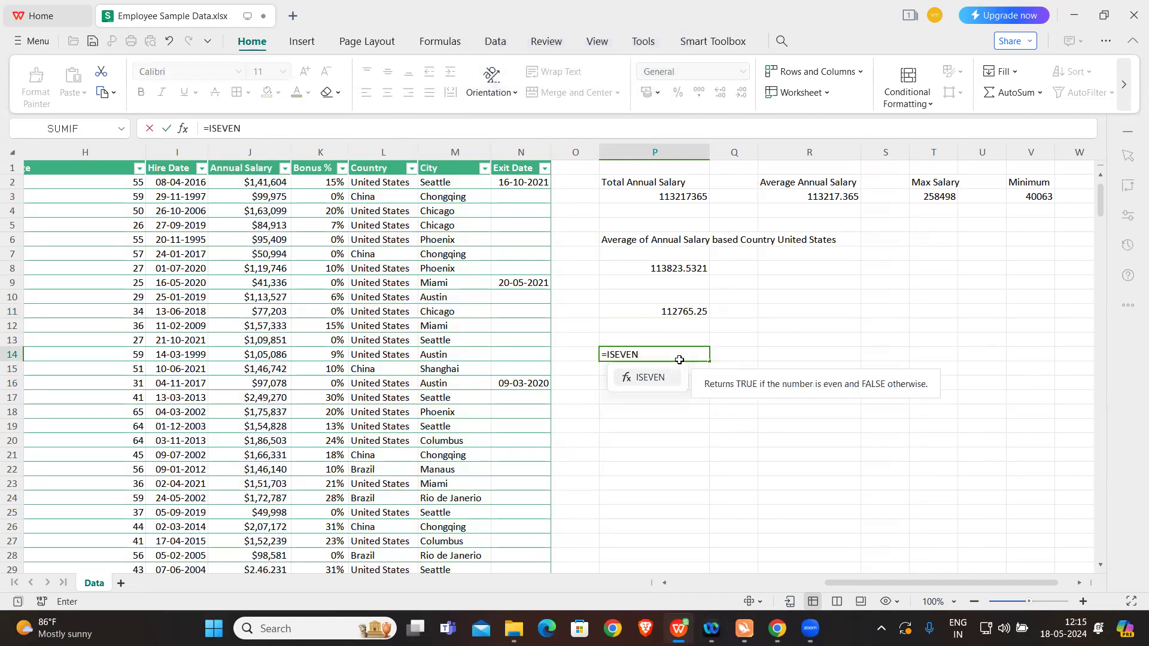
{"action": "type", "text": "("}
{"action": "key", "text": "Caps_Lock"}
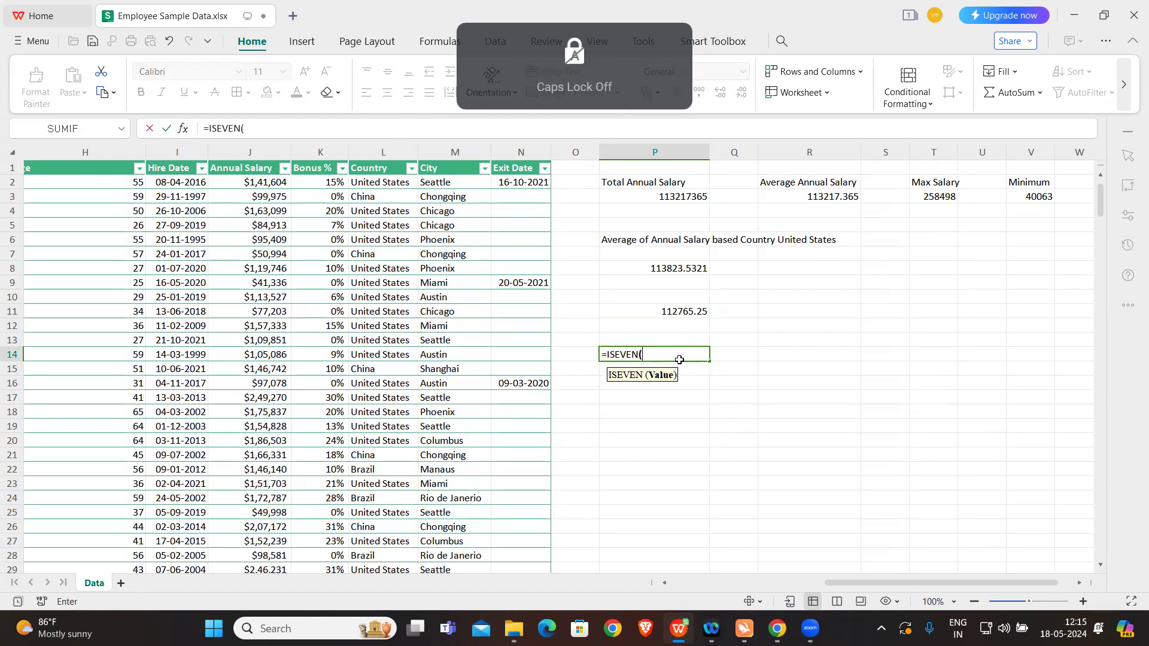
{"action": "left_click", "coordinate": [256, 182]}
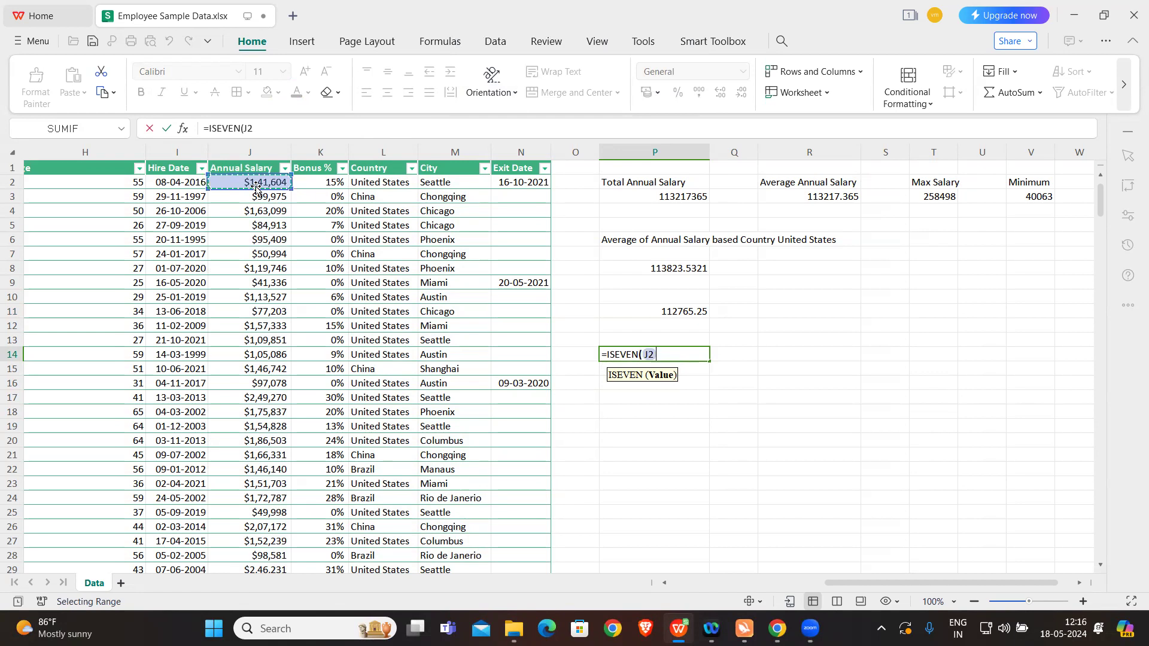
{"action": "type", "text": ")"}
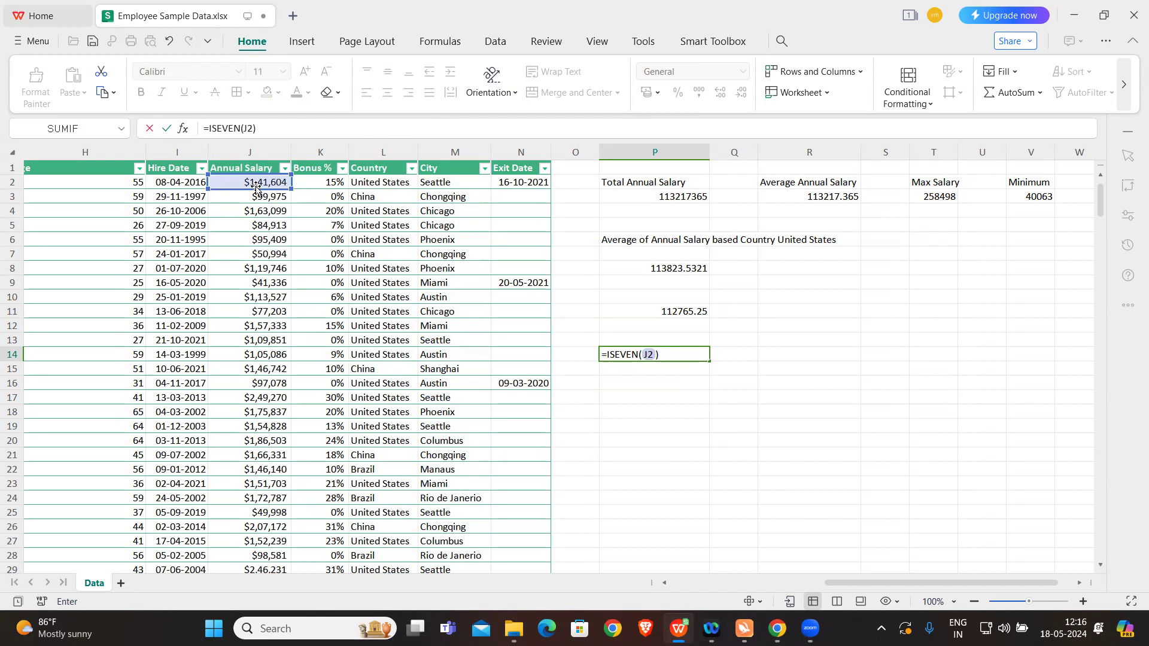
{"action": "key", "text": "Return"}
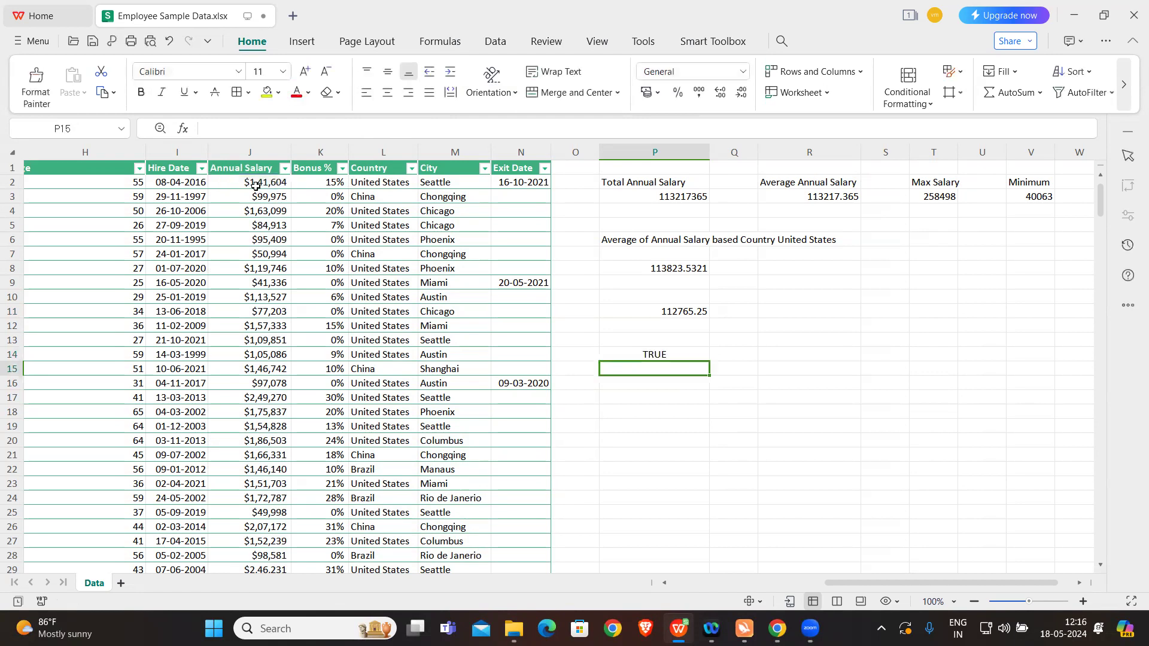
Step: Change the cell reference in the P14 ISEVEN formula to J3
{"action": "double_click", "coordinate": [624, 355]}
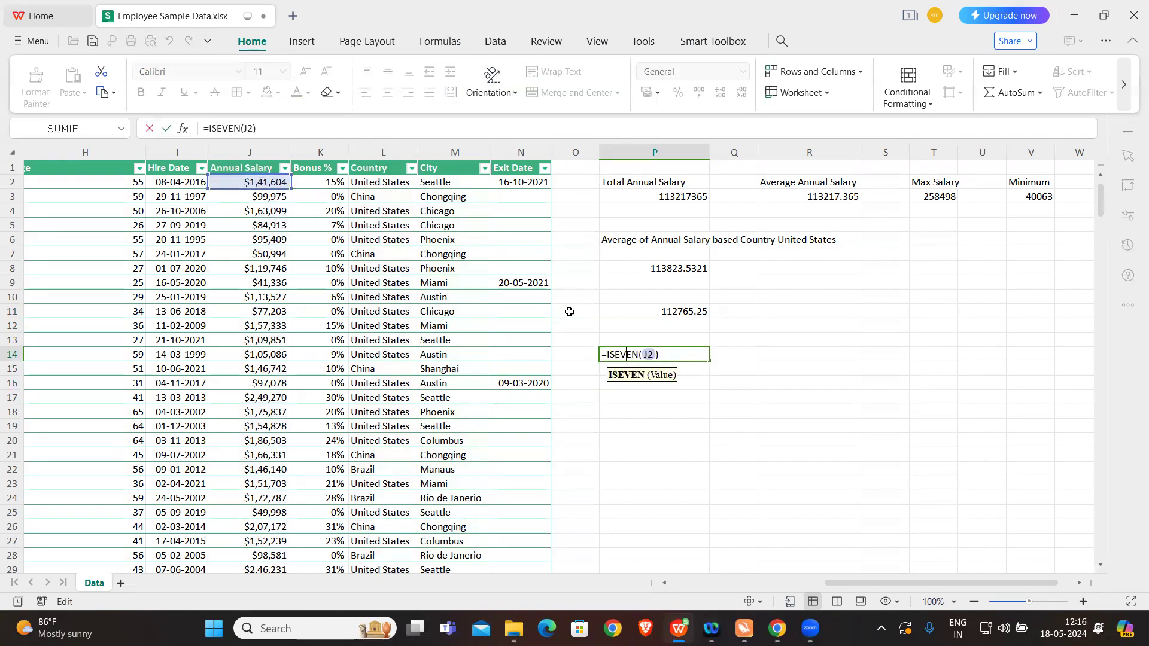
{"action": "left_click", "coordinate": [655, 353]}
{"action": "key", "text": "BackSpace"}
{"action": "type", "text": "3"}
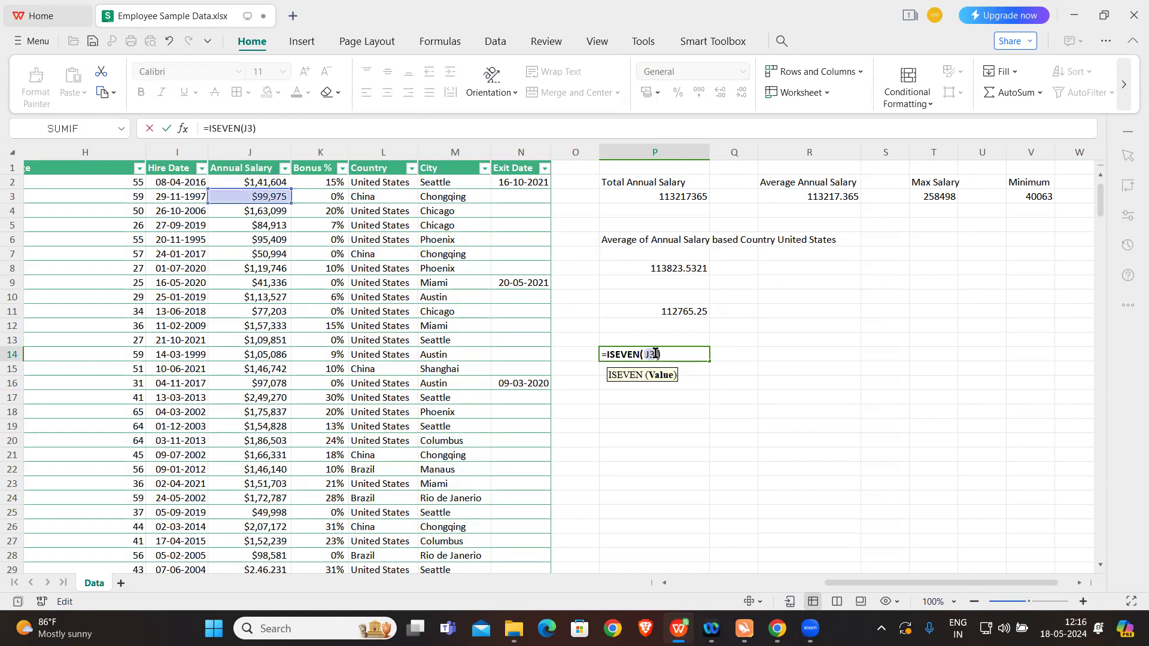
{"action": "key", "text": "Return"}
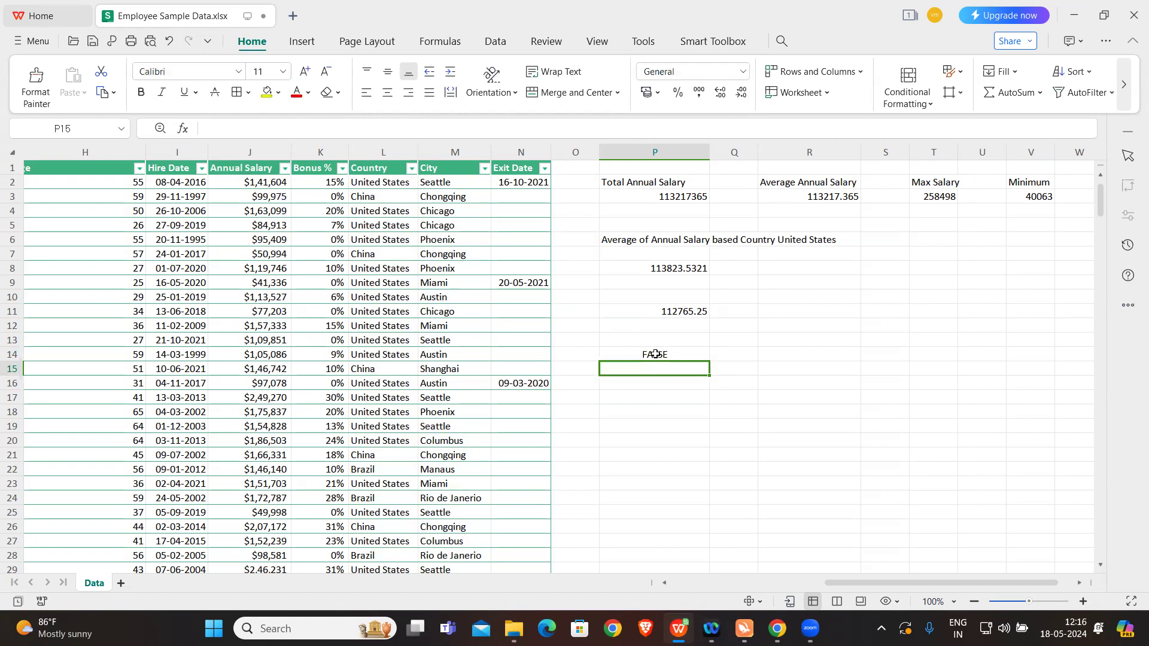
Step: Enter a TRUNC formula in cell P17 that truncates 234.76889 to 3 decimal digits
{"action": "left_click", "coordinate": [656, 392]}
{"action": "type", "text": "="}
{"action": "key", "text": "Caps_Lock"}
{"action": "type", "text": "TRUNC"}
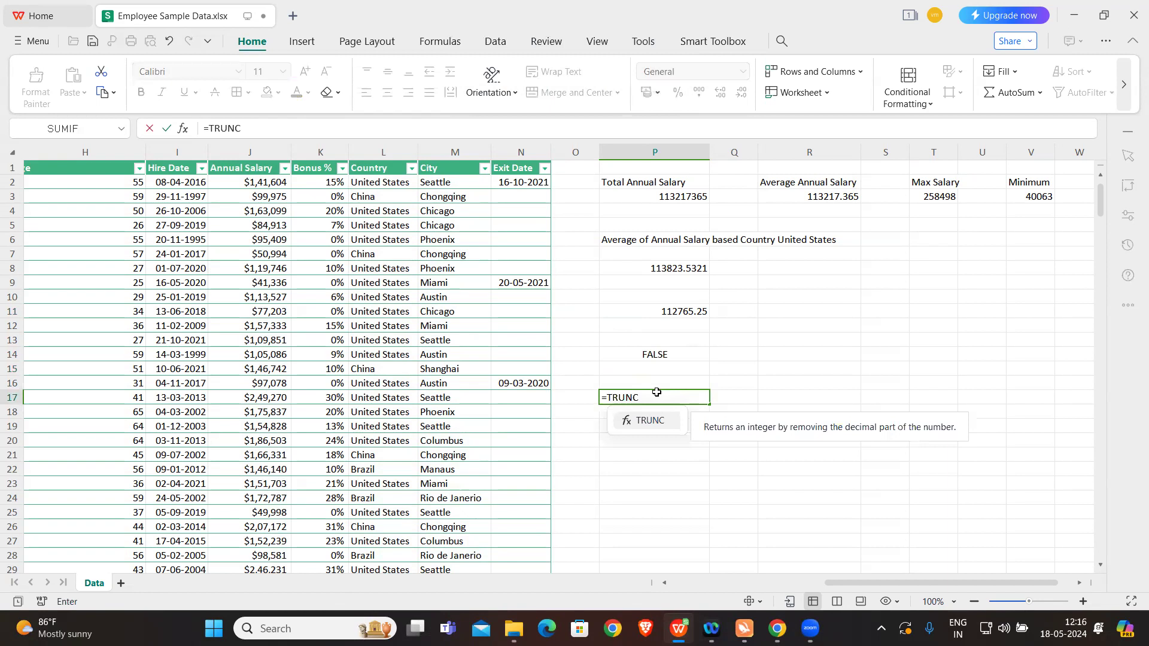
{"action": "type", "text": "("}
{"action": "key", "text": "Caps_Lock"}
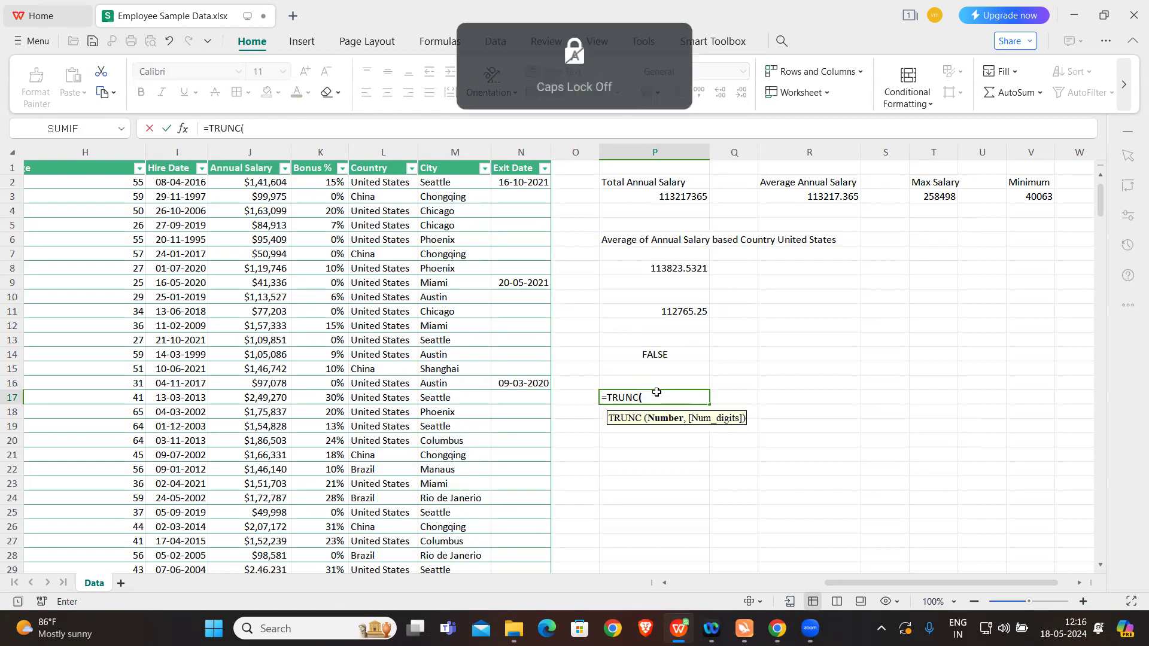
{"action": "type", "text": "234,"}
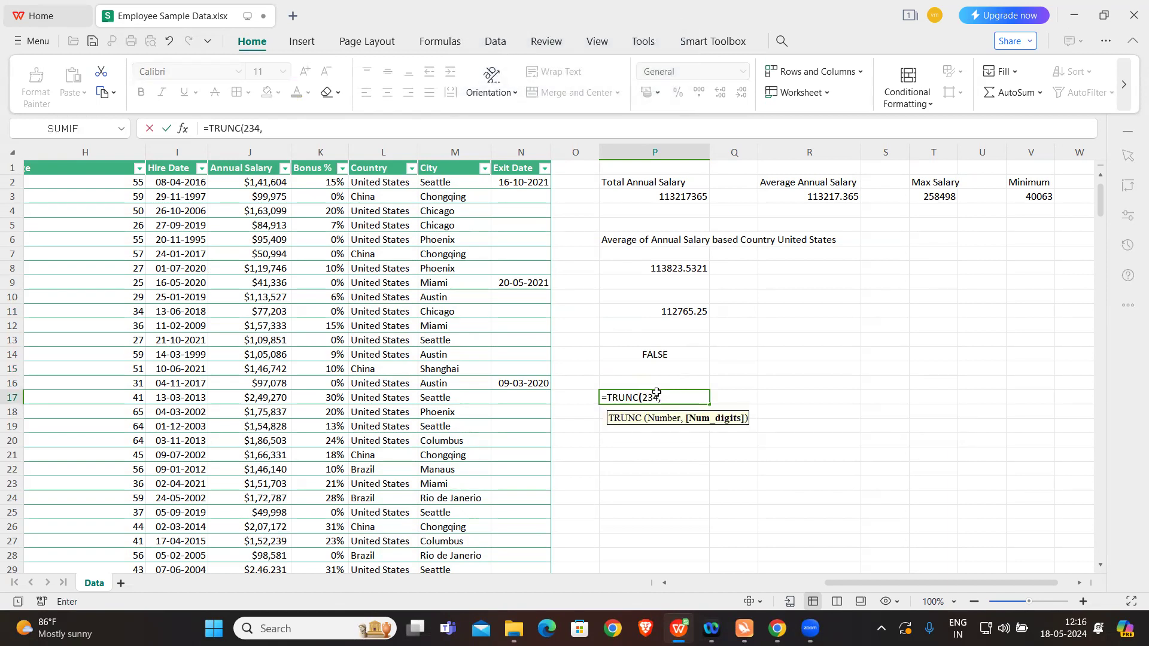
{"action": "key", "text": "BackSpace"}
{"action": "type", "text": ".76889"}
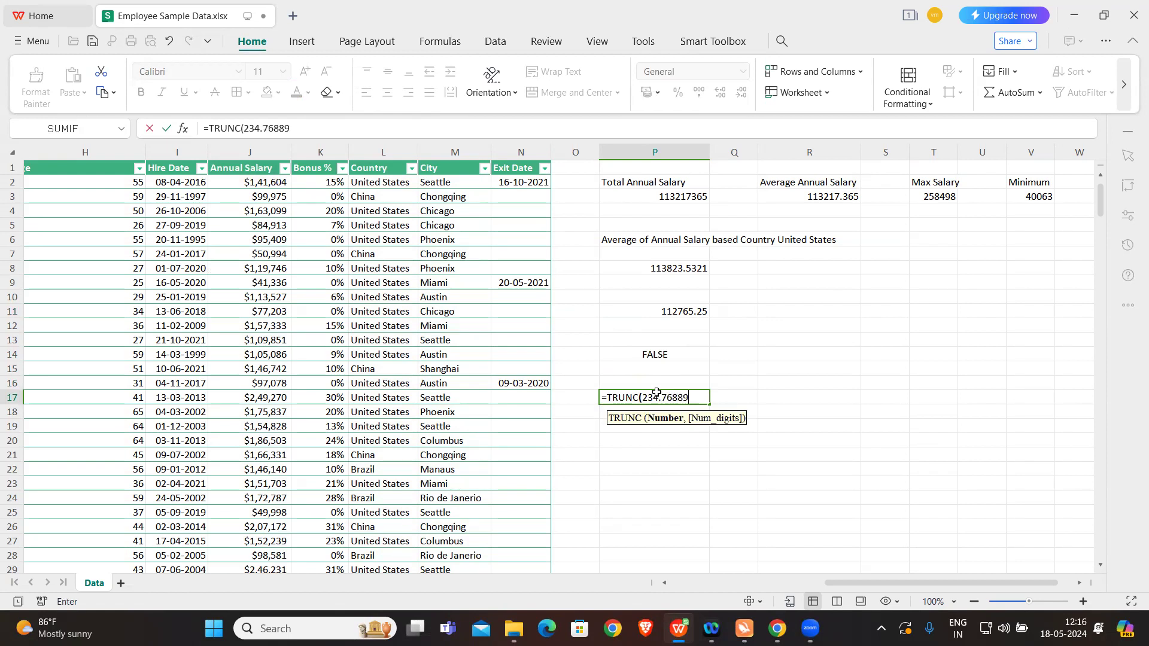
{"action": "type", "text": ","}
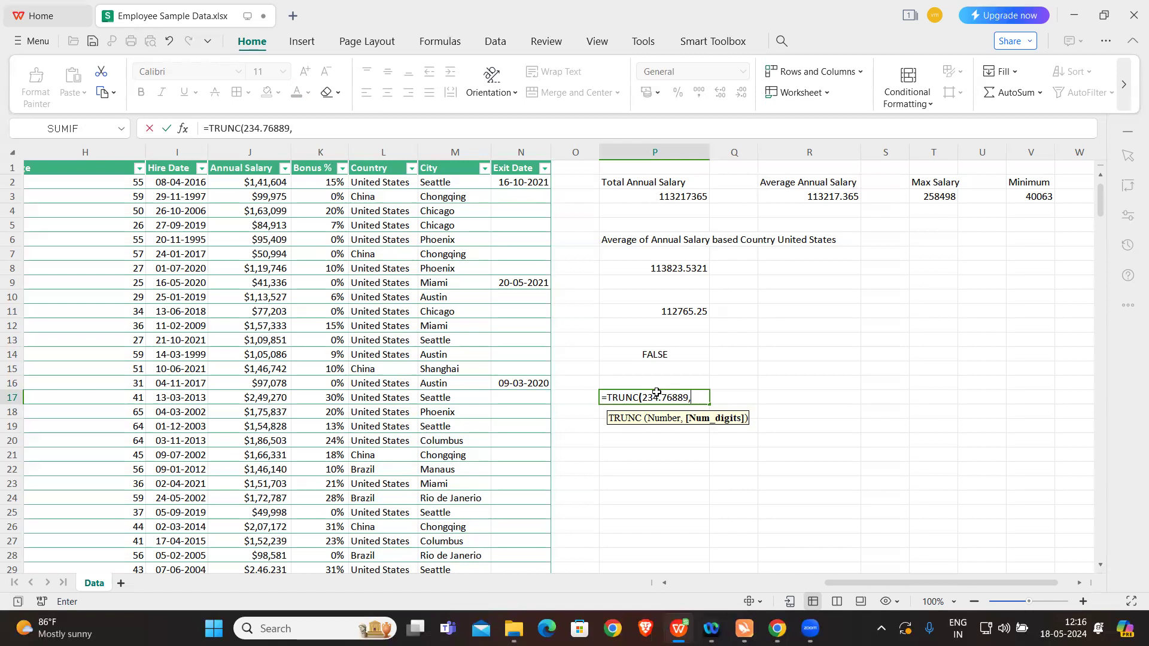
{"action": "type", "text": "3"}
{"action": "type", "text": ")"}
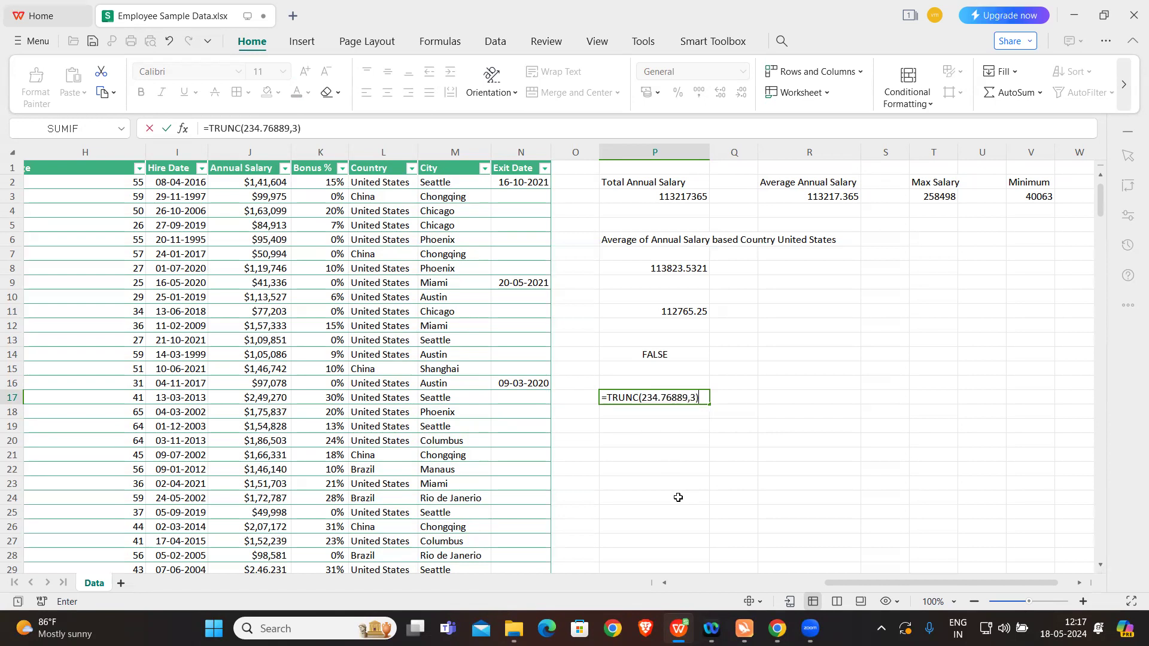
{"action": "key", "text": "Return"}
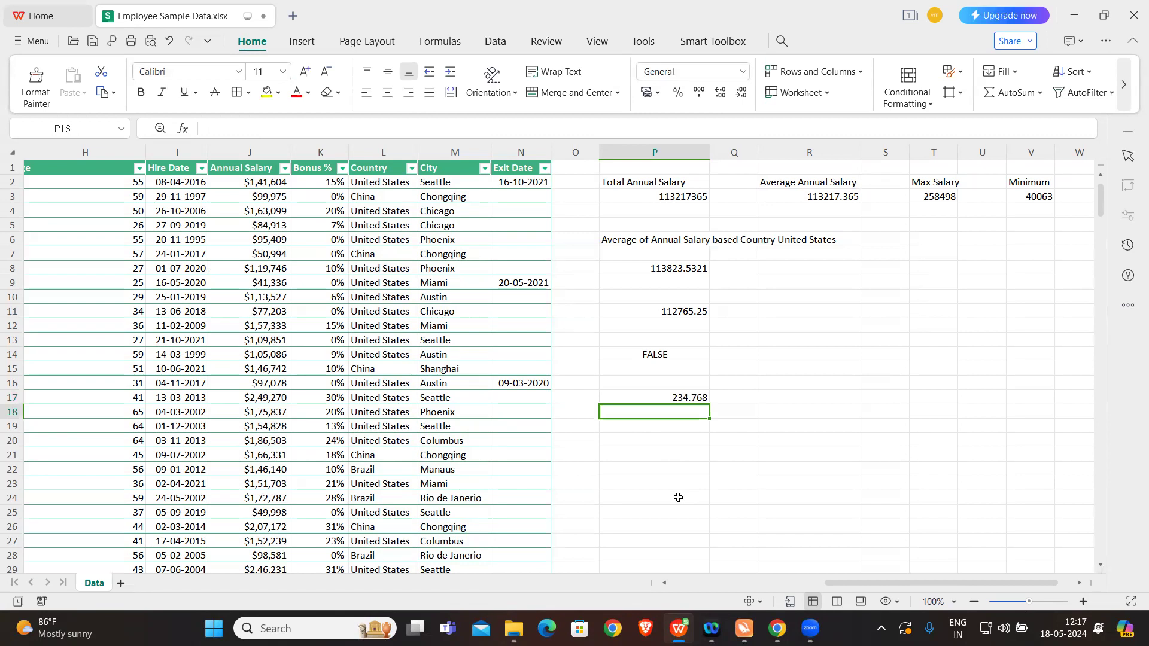
Step: Change the number of digits in the P17 TRUNC formula to 2
{"action": "double_click", "coordinate": [671, 398]}
{"action": "left_click", "coordinate": [695, 398]}
{"action": "key", "text": "BackSpace"}
{"action": "type", "text": "2"}
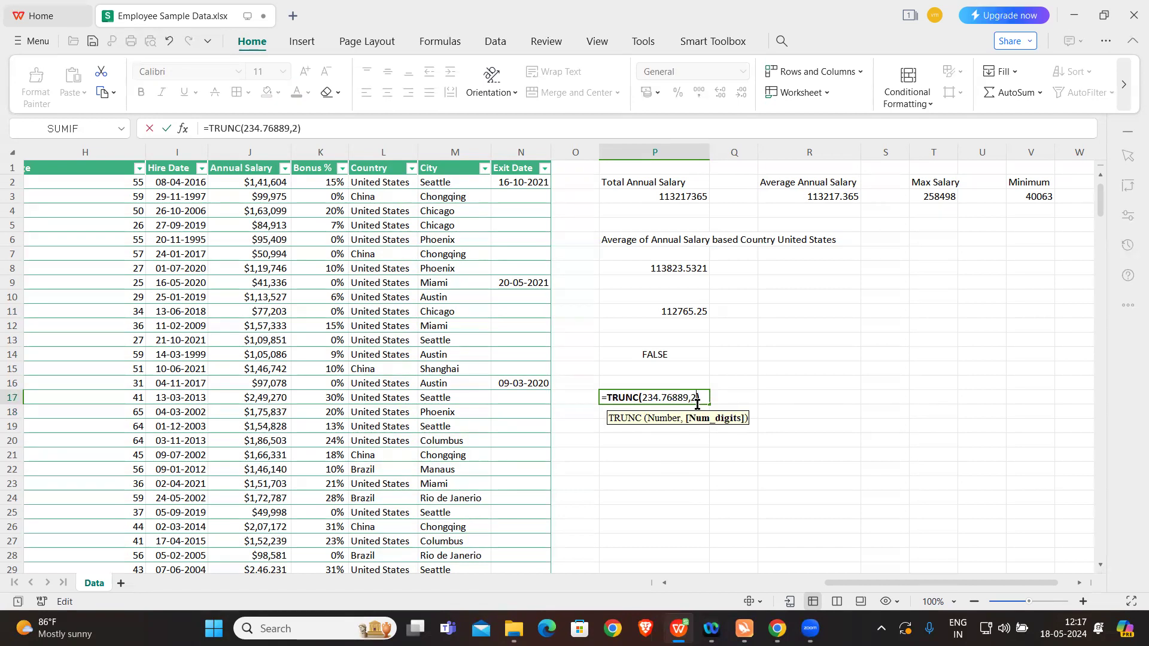
{"action": "key", "text": "Return"}
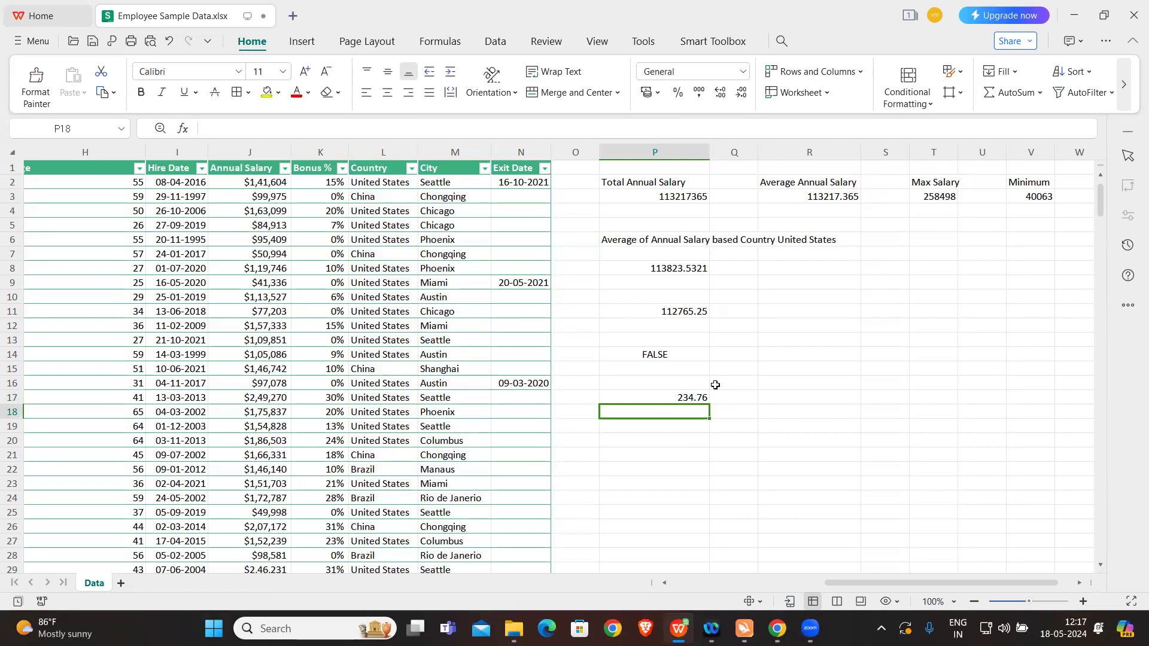
Step: Enter a LEN formula in cell R14 that counts the characters of the first City value in M2
{"action": "left_click", "coordinate": [800, 355]}
{"action": "type", "text": "="}
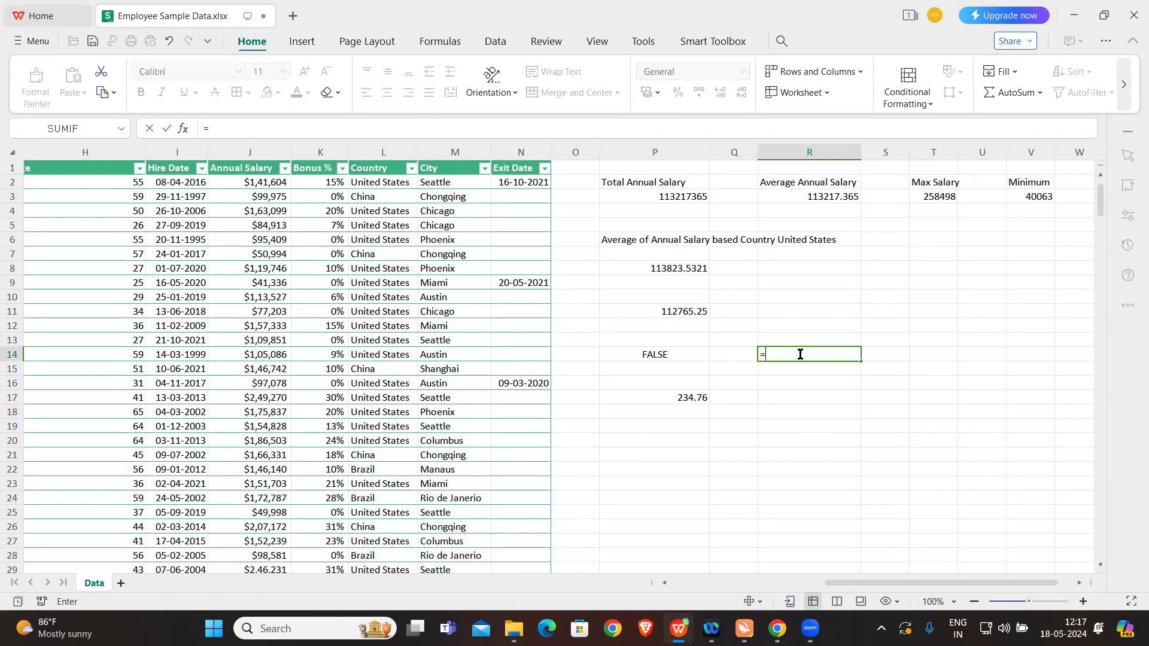
{"action": "key", "text": "Caps_Lock"}
{"action": "type", "text": "LEN("}
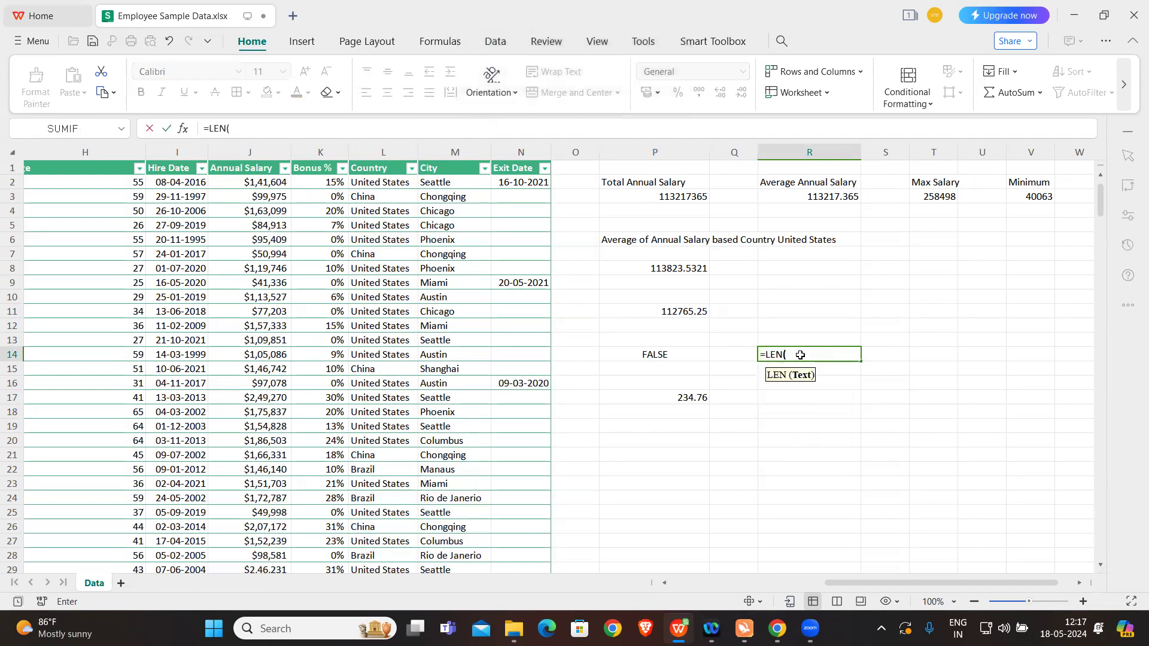
{"action": "key", "text": "Caps_Lock"}
{"action": "left_click", "coordinate": [463, 184]}
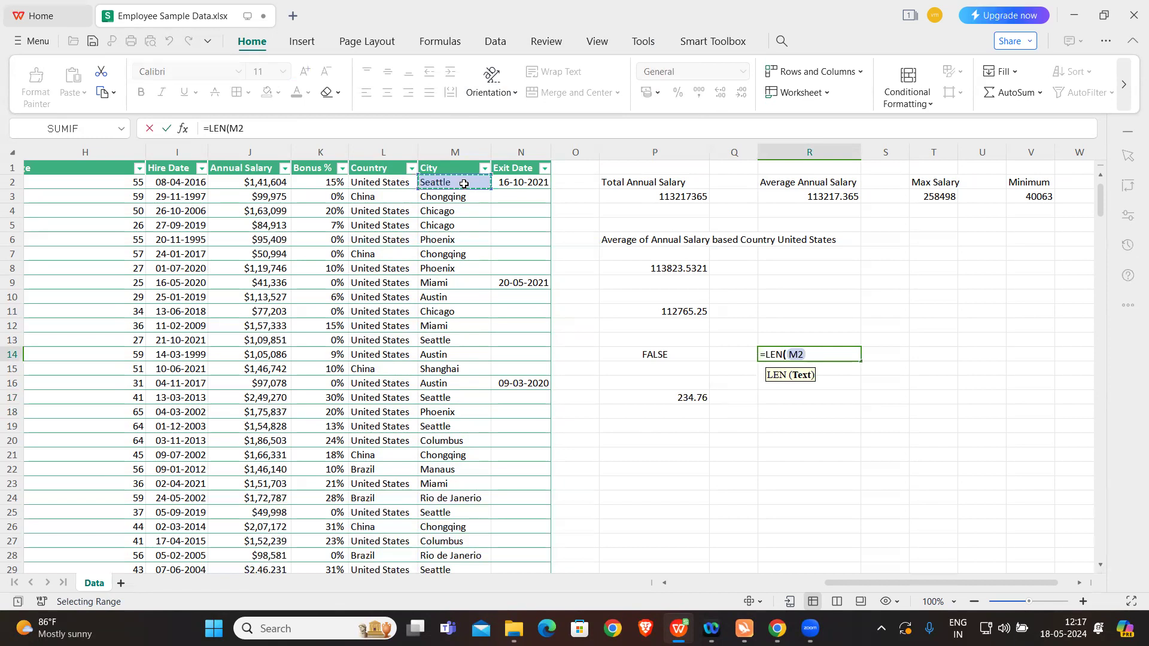
{"action": "type", "text": ")"}
{"action": "key", "text": "Return"}
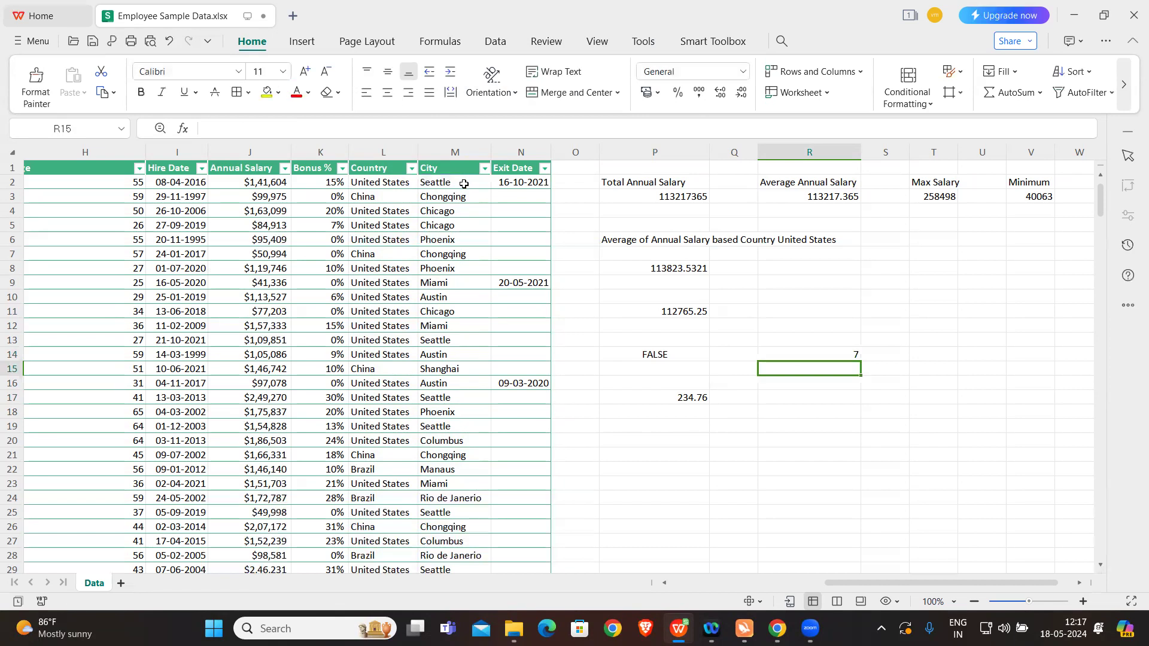
Step: Enter a person's first name preceded by a space in cell R12
{"action": "double_click", "coordinate": [798, 325]}
{"action": "type", "text": "vamsi"}
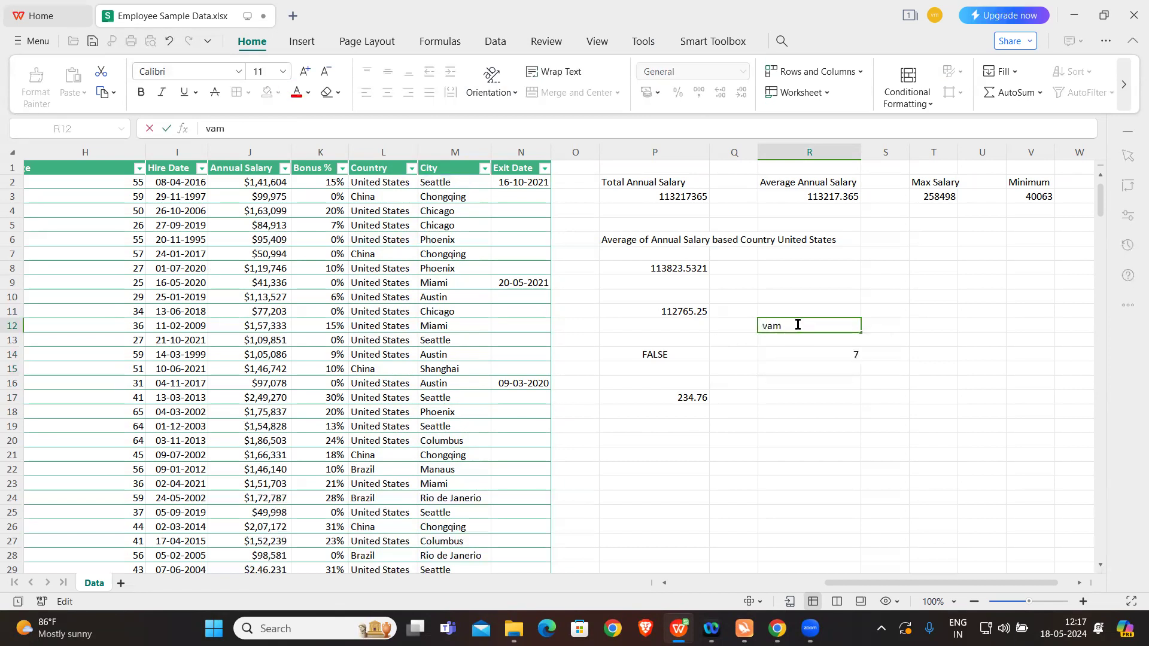
{"action": "left_click", "coordinate": [781, 399]}
Step: Enter a LEN formula in cell R16 that counts the characters of the name in R12
{"action": "left_click", "coordinate": [810, 377]}
{"action": "type", "text": "="}
{"action": "key", "text": "Caps_Lock"}
{"action": "type", "text": "LEN("}
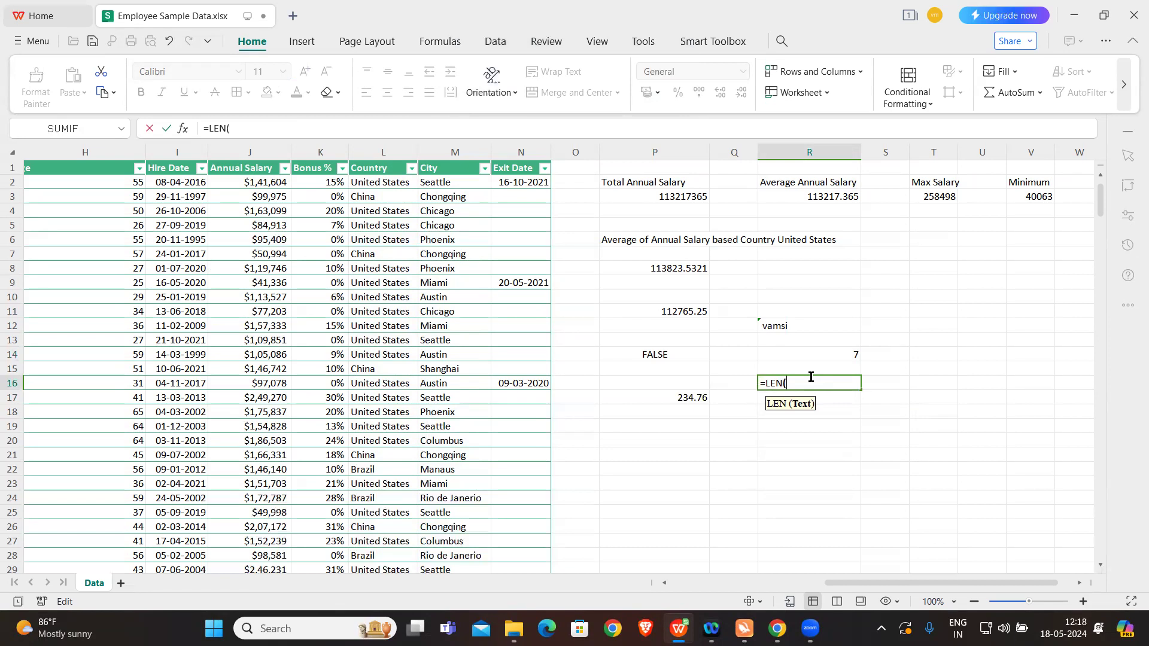
{"action": "left_click", "coordinate": [817, 329]}
{"action": "type", "text": ")"}
{"action": "key", "text": "Return"}
{"action": "key", "text": "Caps_Lock"}
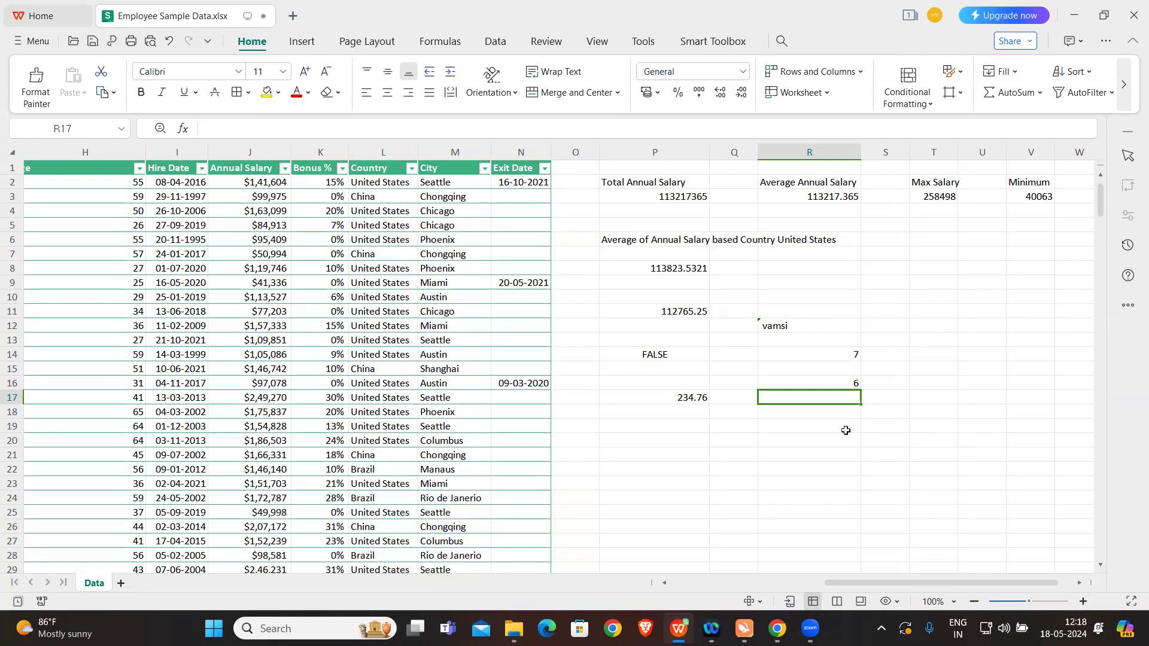
Step: Replace the LEN function in cell R16 with TRIM so the formula reads =TRIM(R12)
{"action": "left_click", "coordinate": [825, 384]}
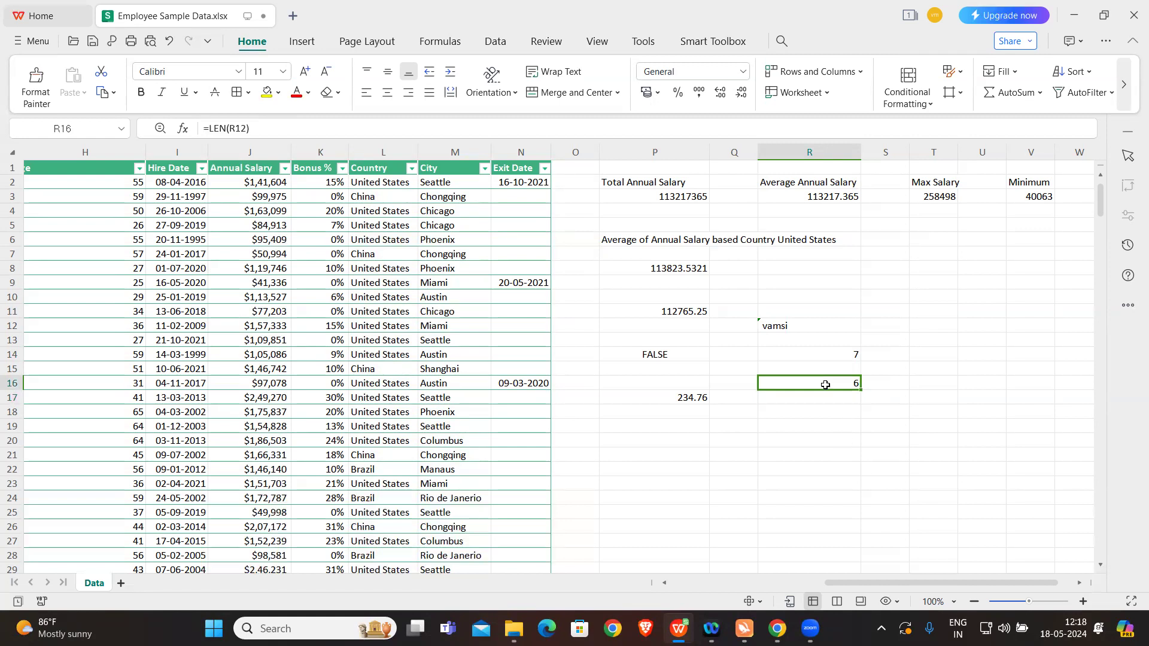
{"action": "double_click", "coordinate": [825, 384]}
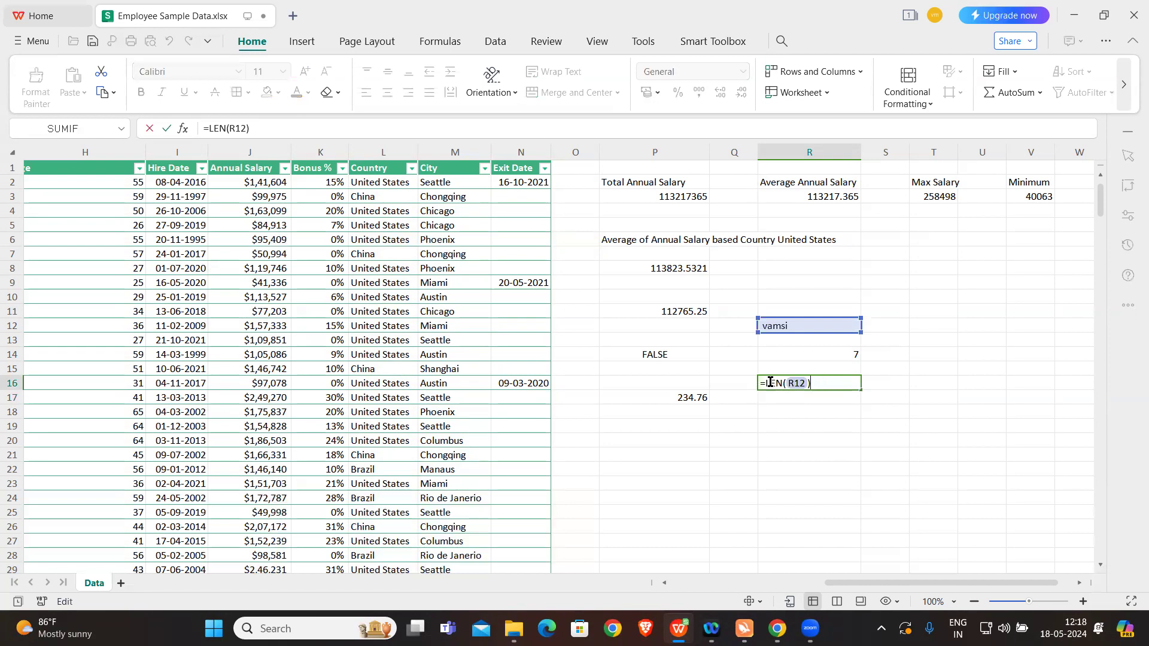
{"action": "key", "text": "Caps_Lock"}
{"action": "type", "text": "TRUM"}
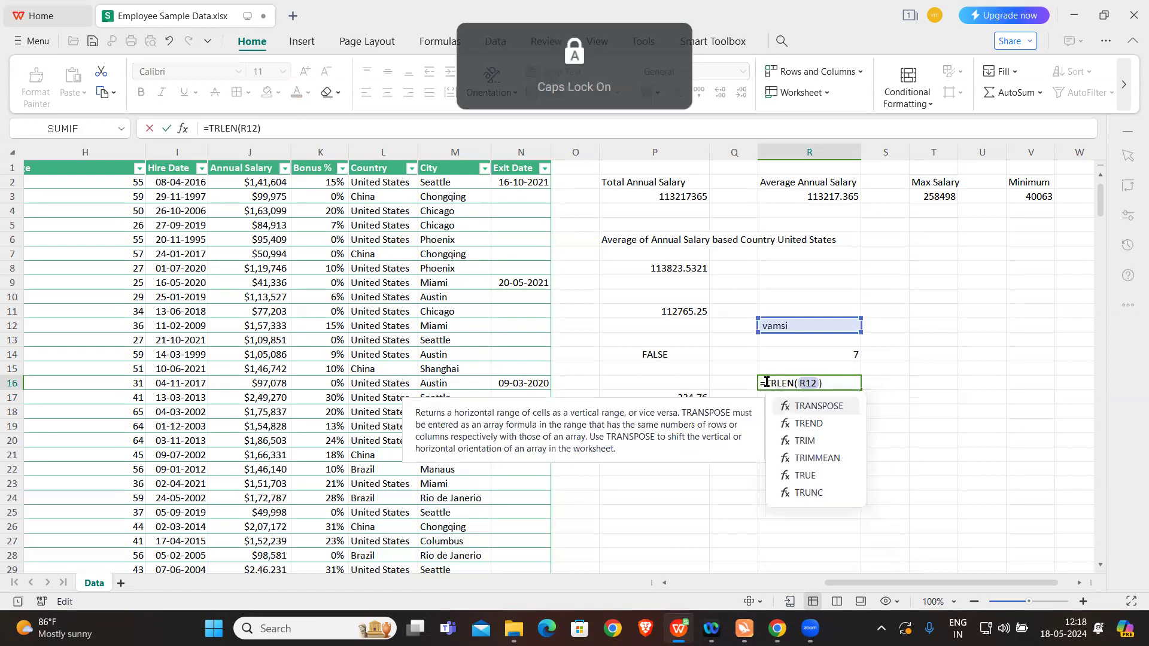
{"action": "key", "text": "BackSpace"}
{"action": "key", "text": "BackSpace"}
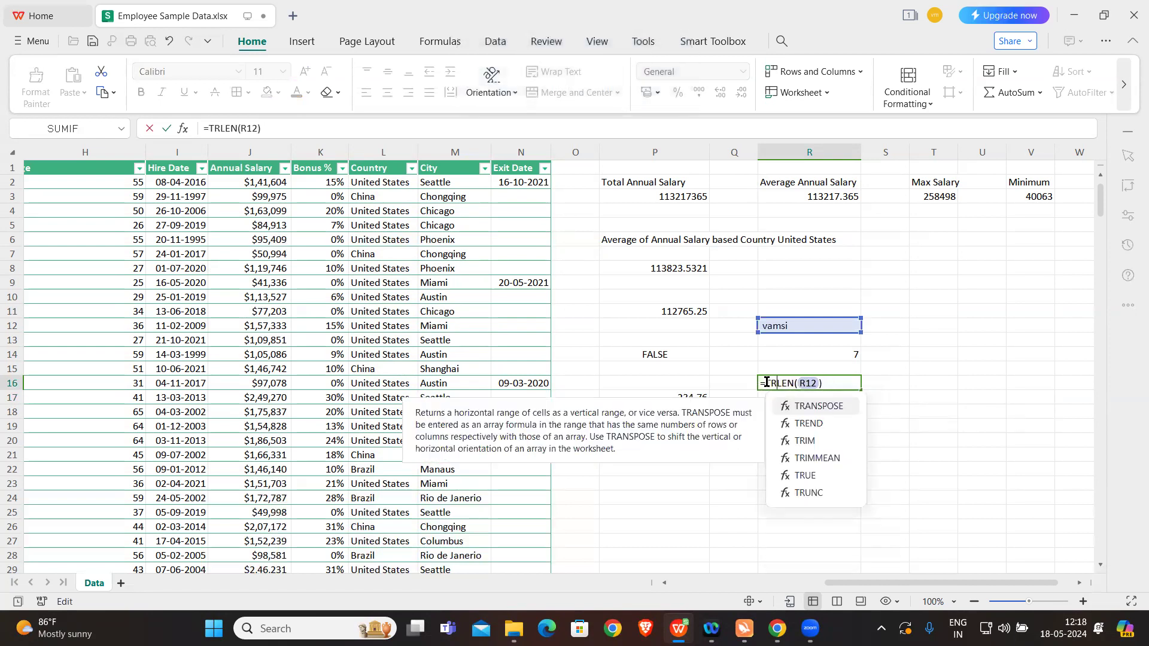
{"action": "key", "text": "Delete"}
{"action": "key", "text": "Delete"}
{"action": "key", "text": "Delete"}
{"action": "key", "text": "BackSpace"}
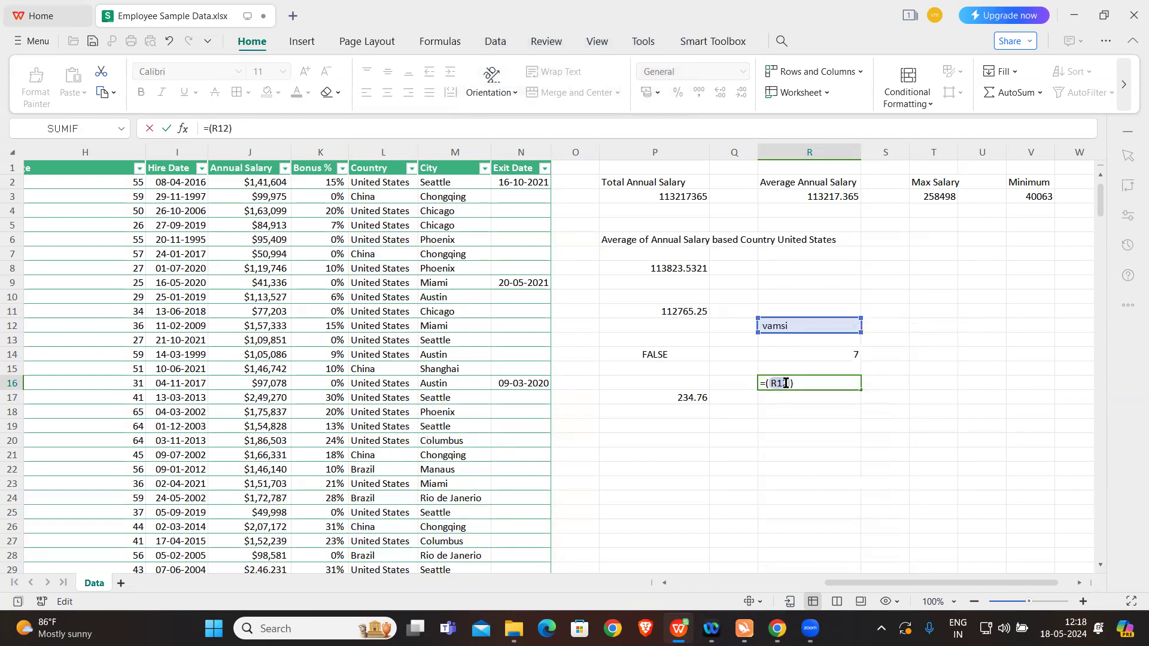
{"action": "type", "text": "RIM"}
{"action": "key", "text": "Caps_Lock"}
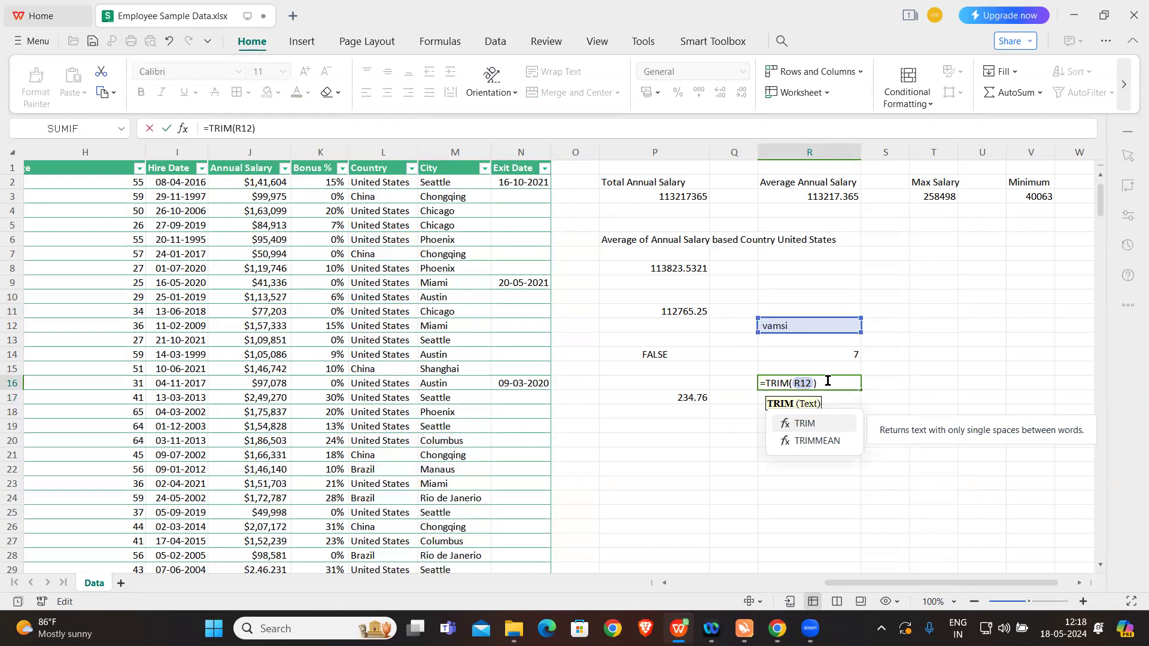
{"action": "key", "text": "Right"}
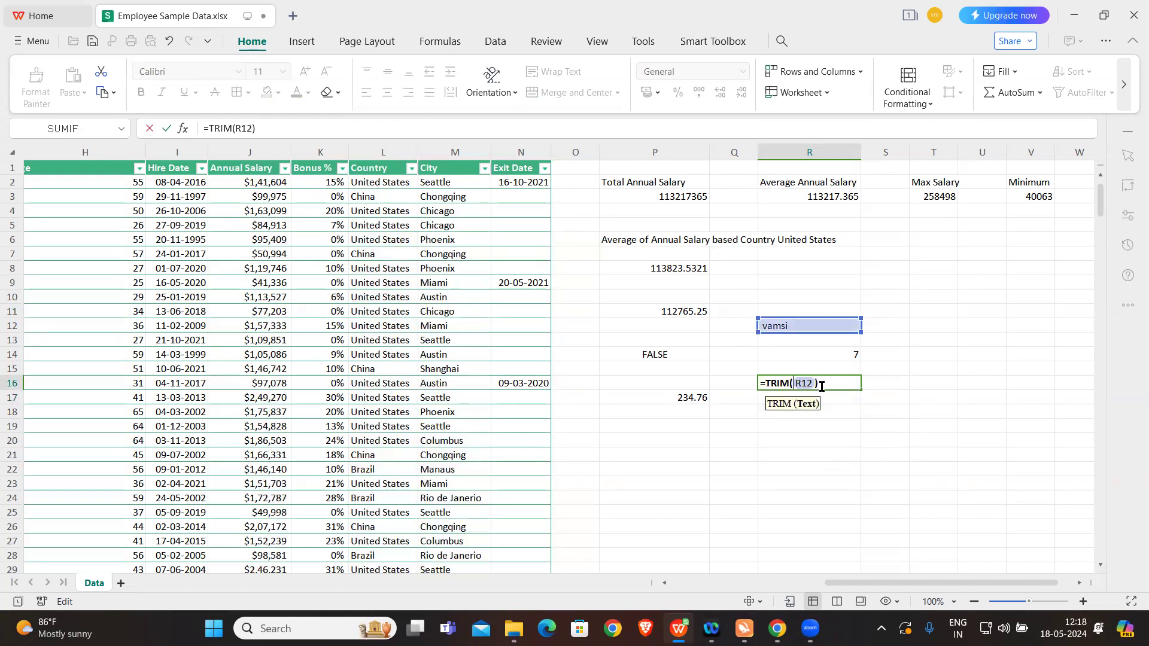
{"action": "left_click", "coordinate": [825, 383]}
{"action": "key", "text": "Return"}
Step: Wrap the TRIM formula in cell R16 in a LEN function to count the trimmed name's characters
{"action": "left_click", "coordinate": [818, 381]}
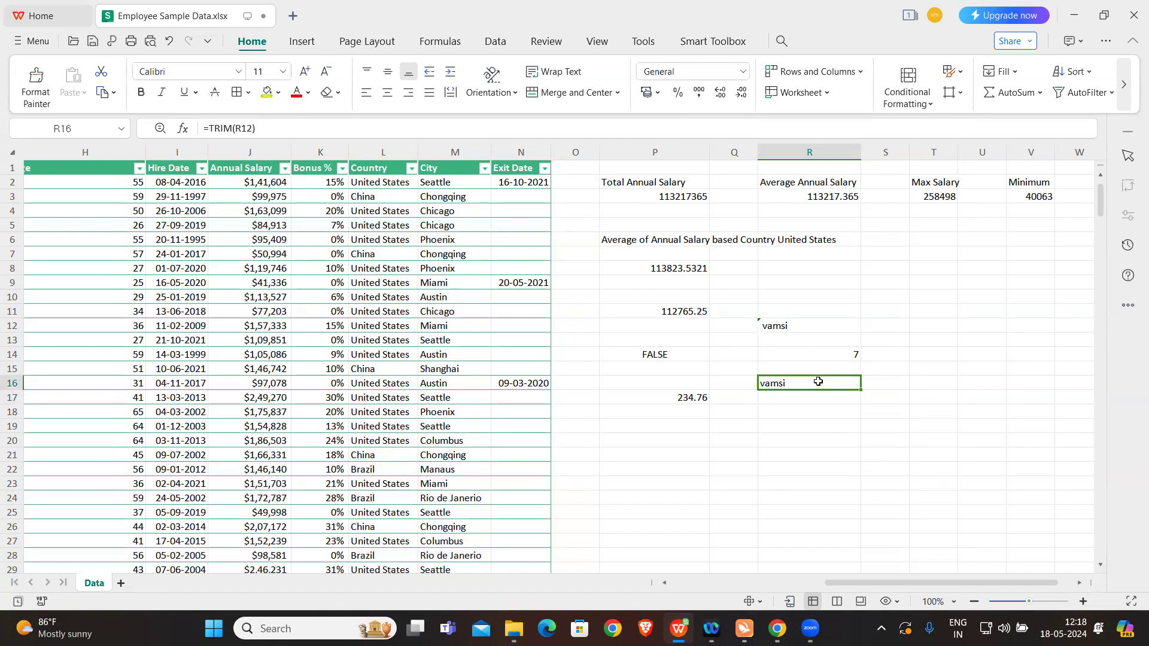
{"action": "double_click", "coordinate": [818, 381]}
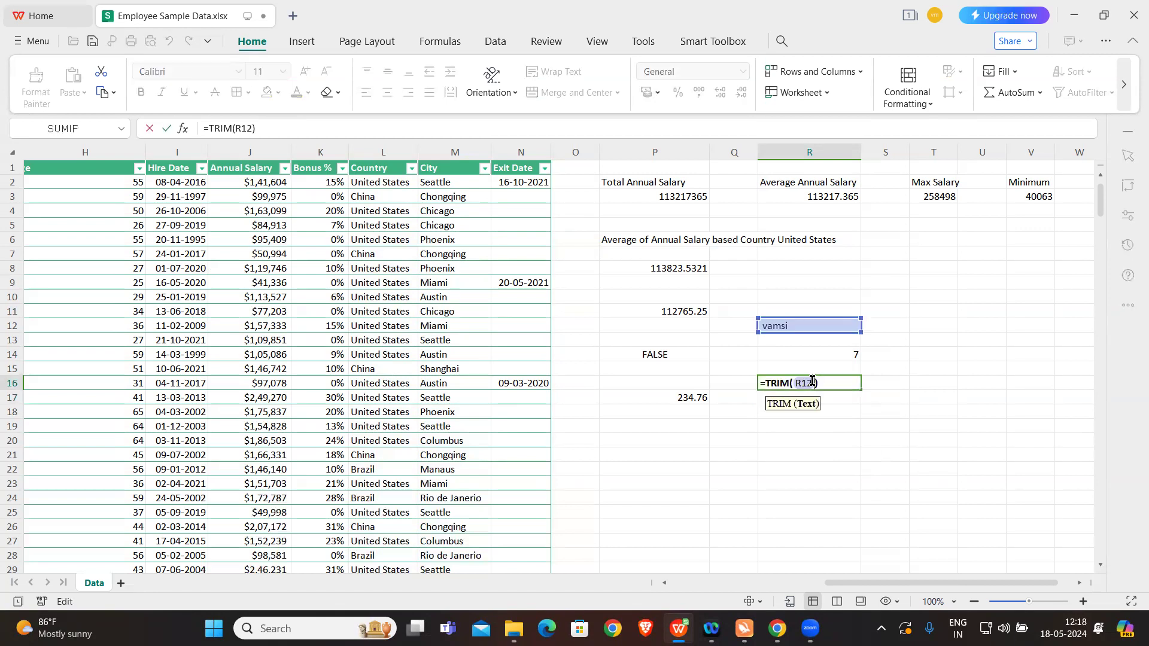
{"action": "left_click", "coordinate": [764, 380]}
{"action": "key", "text": "Caps_Lock"}
{"action": "type", "text": "LEN("}
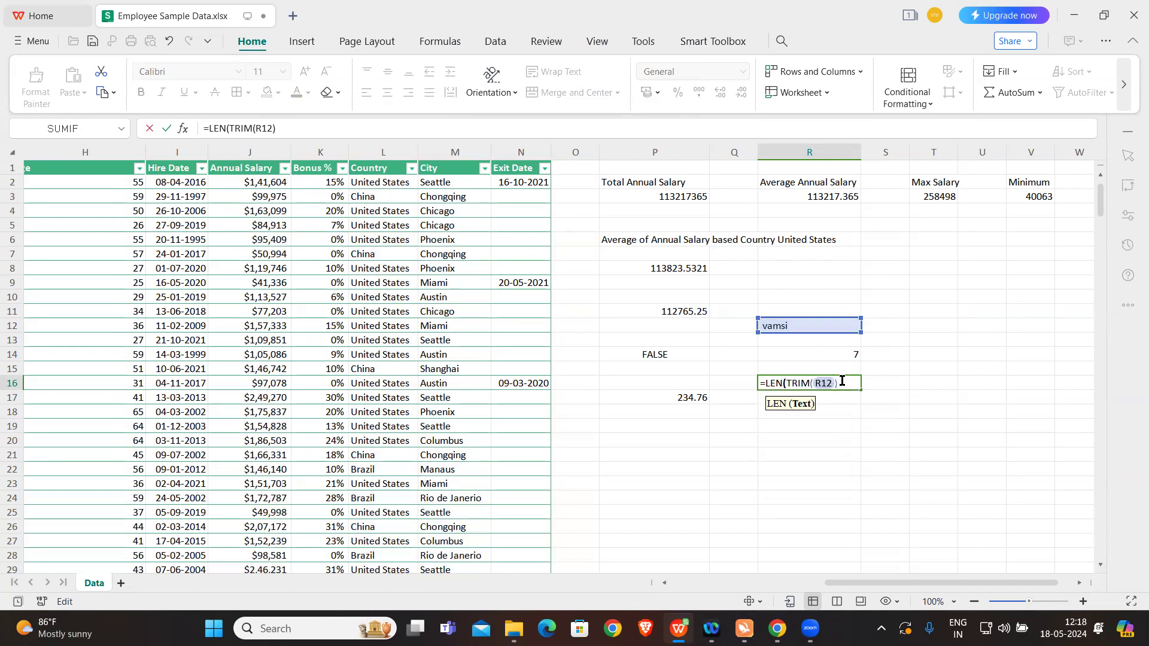
{"action": "key", "text": "Caps_Lock"}
{"action": "key", "text": "Return"}
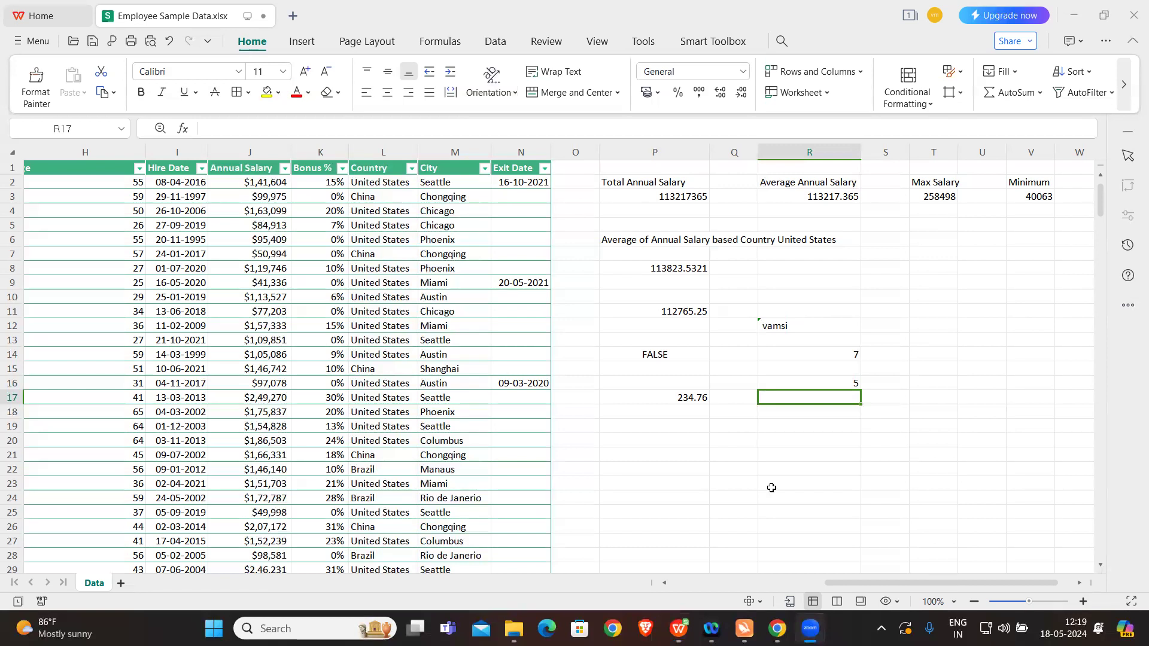
Step: Check the function list on slide 13 in Canva, return to the WPS Office workbook and enter =NOW() in cell R21
{"action": "left_click", "coordinate": [776, 628]}
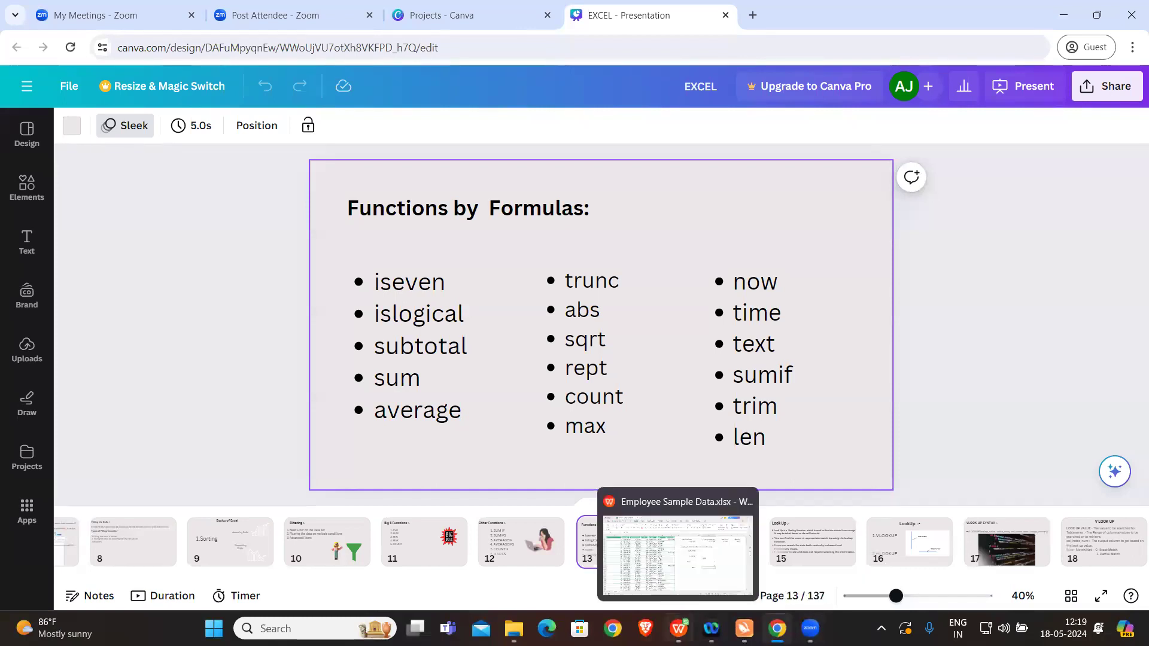
{"action": "left_click", "coordinate": [678, 628]}
{"action": "left_click", "coordinate": [794, 460]}
{"action": "type", "text": "="}
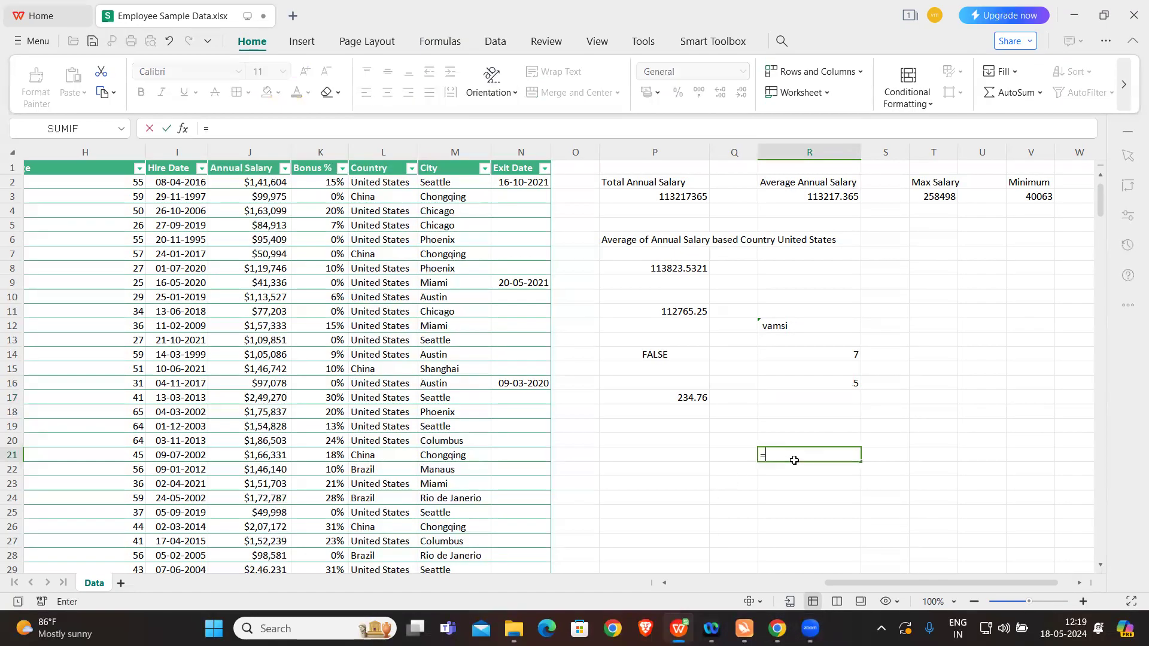
{"action": "key", "text": "Caps_Lock"}
{"action": "type", "text": "NOW()"}
{"action": "key", "text": "Caps_Lock"}
{"action": "key", "text": "Return"}
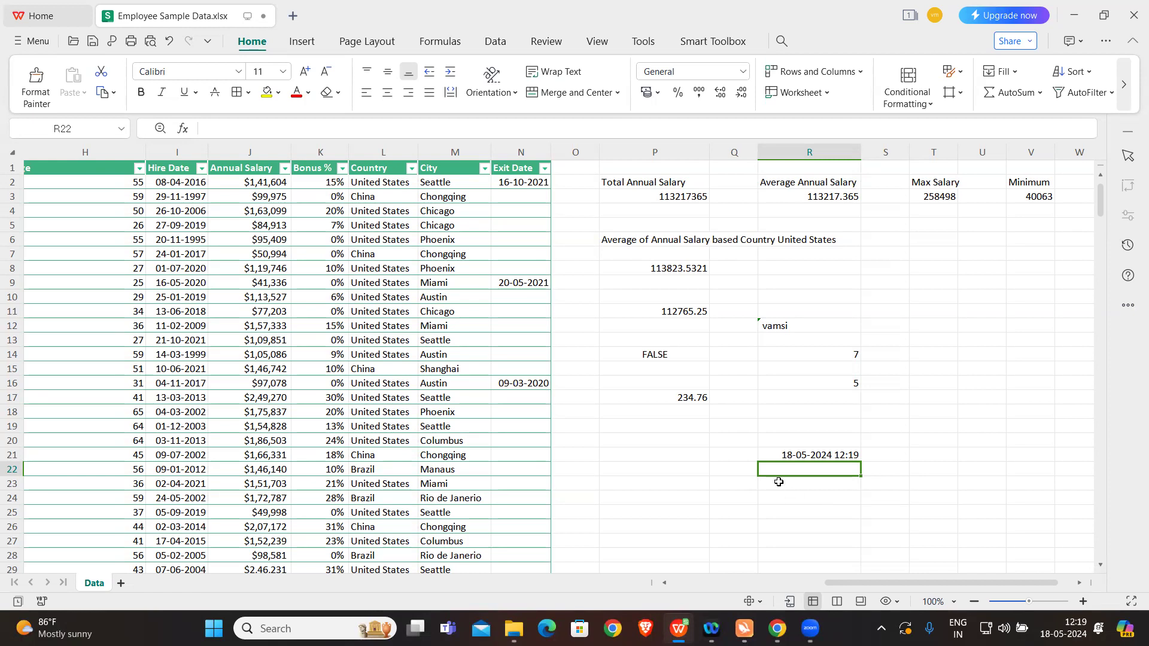
Step: Wrap the NOW formula in cell R21 in a TEXT function with the format "YYYY"
{"action": "double_click", "coordinate": [770, 455]}
{"action": "left_click", "coordinate": [765, 455]}
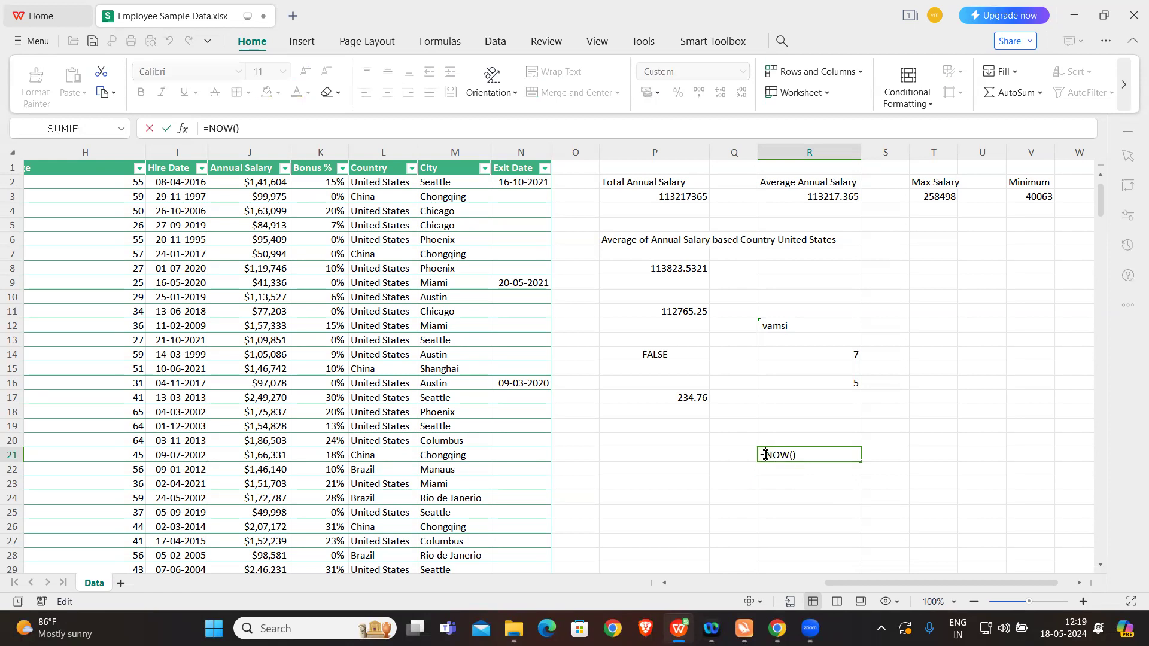
{"action": "key", "text": "Caps_Lock"}
{"action": "type", "text": "TEXT("}
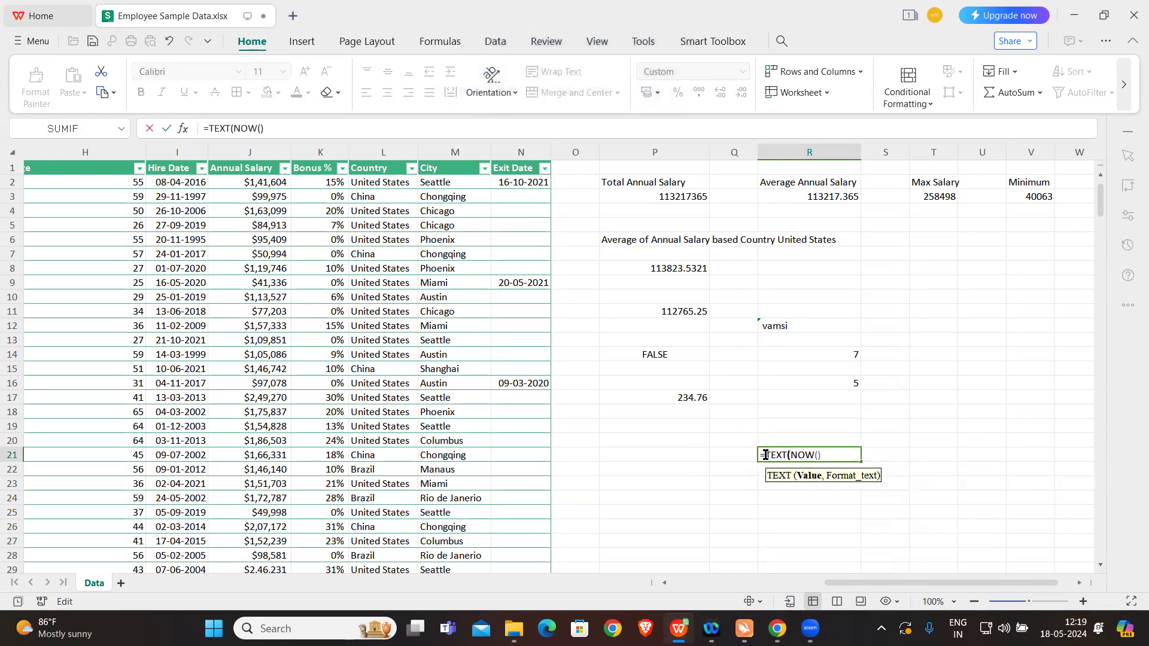
{"action": "key", "text": "Caps_Lock"}
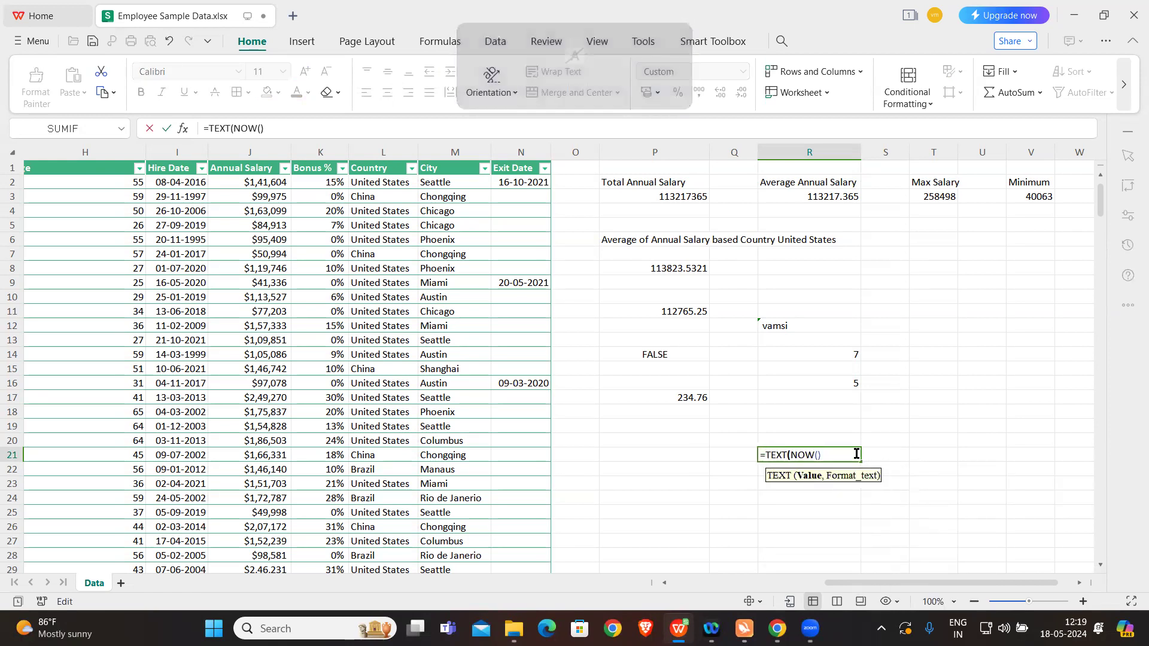
{"action": "type", "text": ",\""}
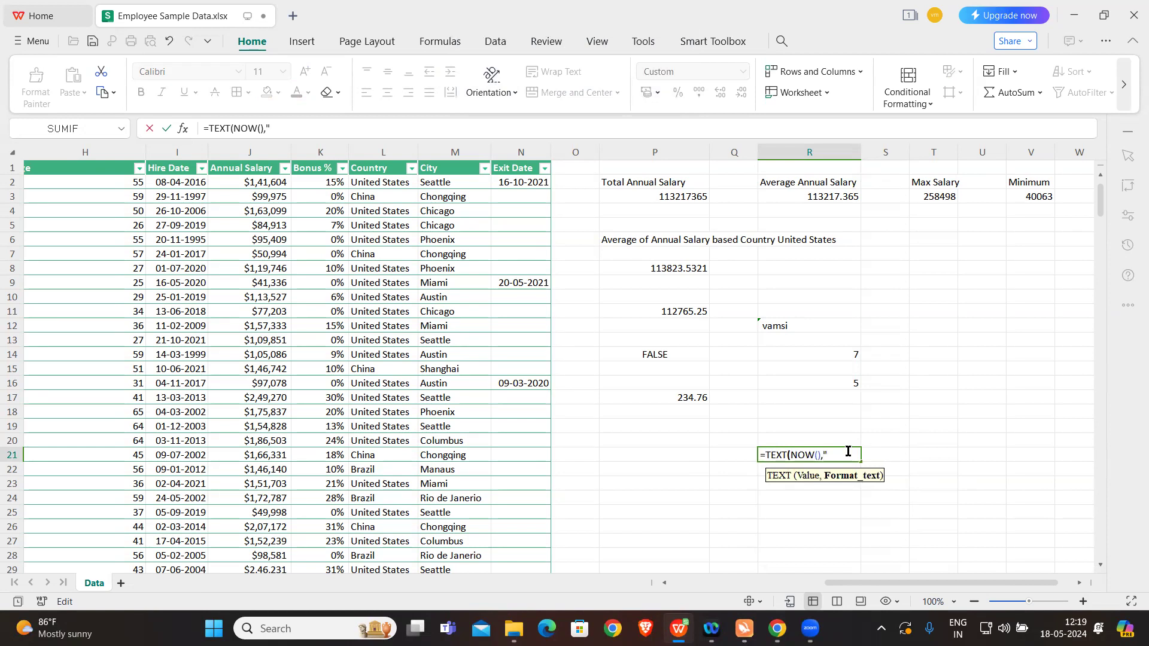
{"action": "key", "text": "Caps_Lock"}
{"action": "type", "text": "YYYY\""}
{"action": "key", "text": "Return"}
{"action": "key", "text": "Caps_Lock"}
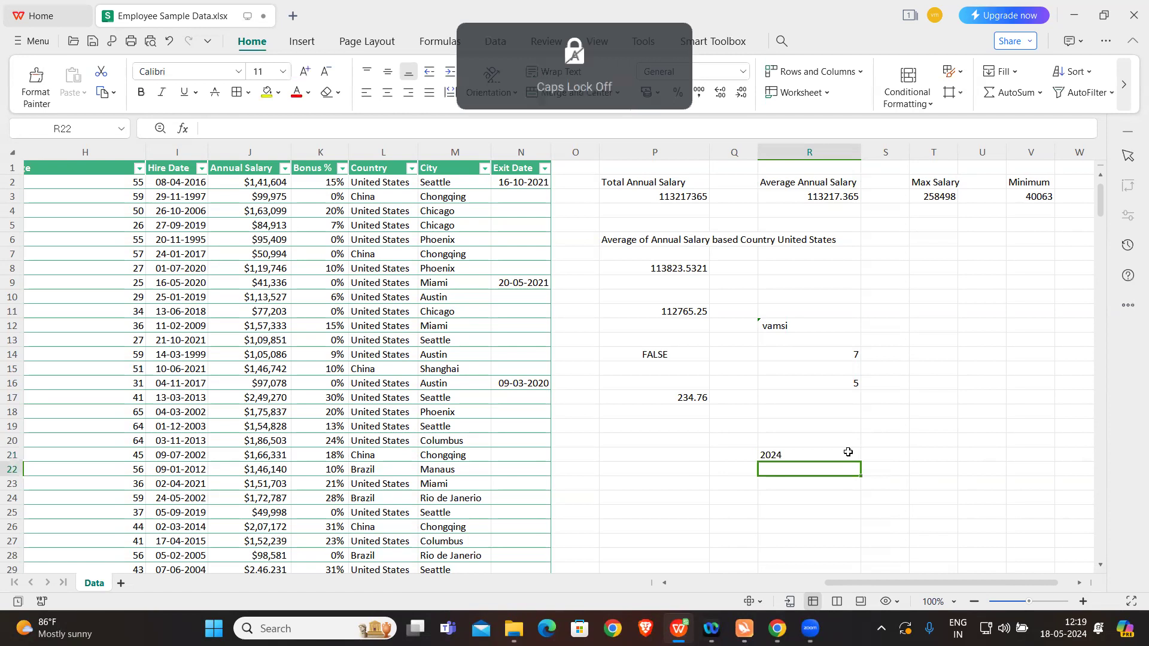
Step: Extend the TEXT format in cell R21 to "YYYY-MMMM" so it also returns the month
{"action": "double_click", "coordinate": [812, 454]}
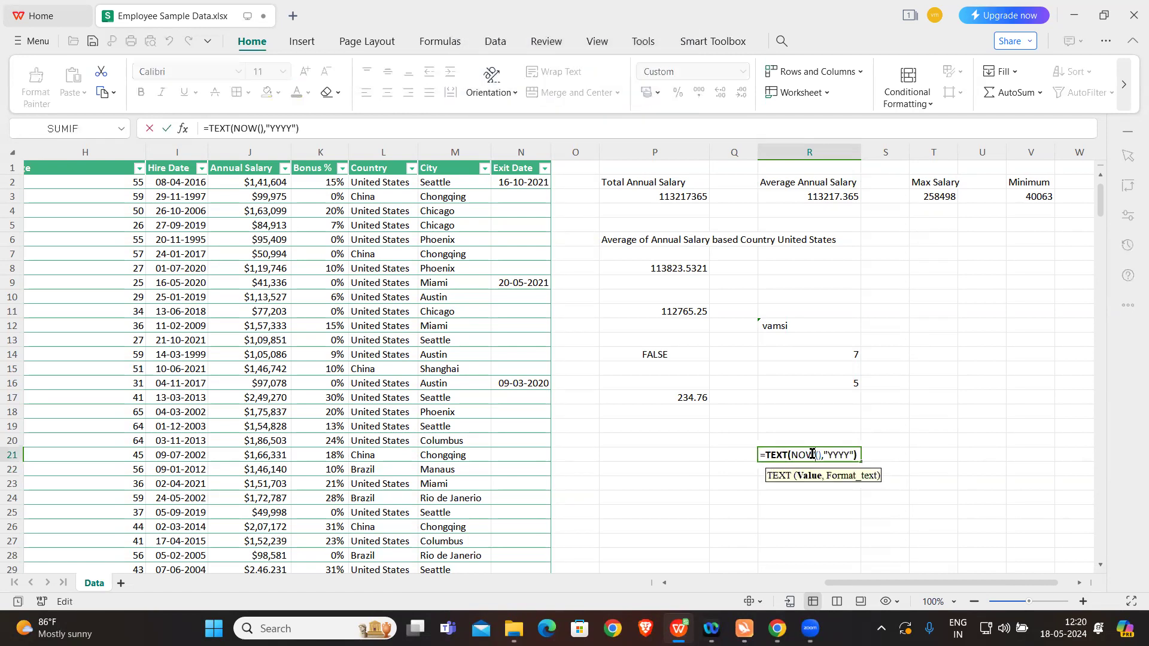
{"action": "left_click", "coordinate": [853, 453]}
{"action": "type", "text": "-"}
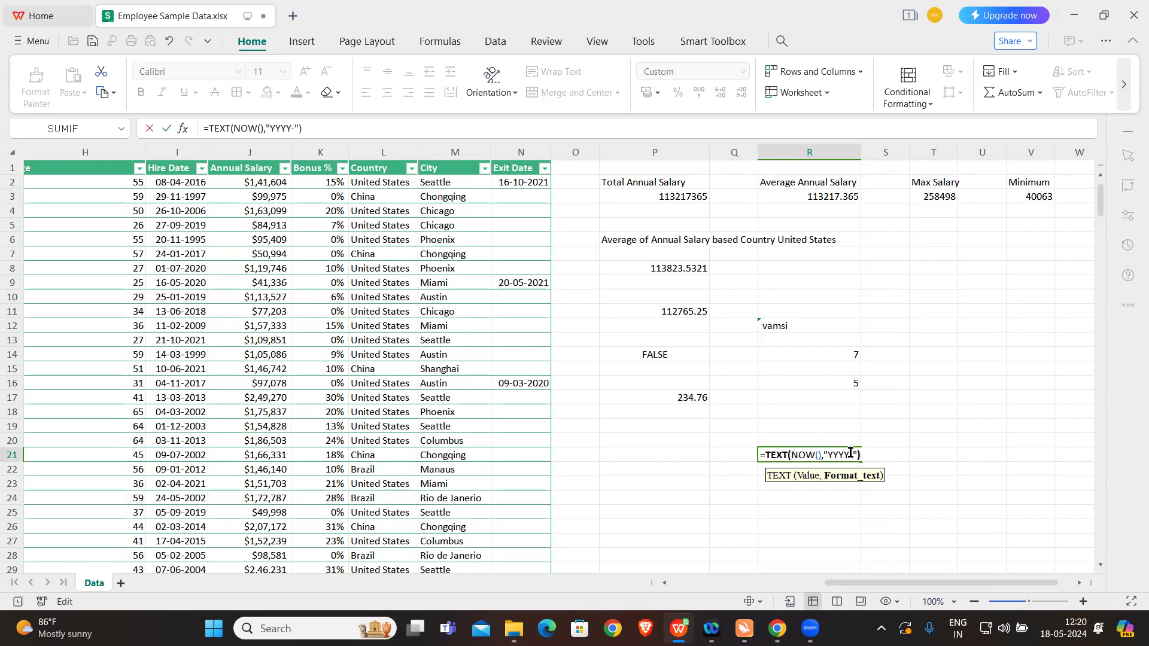
{"action": "key", "text": "Caps_Lock"}
{"action": "type", "text": "MMMM"}
{"action": "key", "text": "Caps_Lock"}
{"action": "key", "text": "Return"}
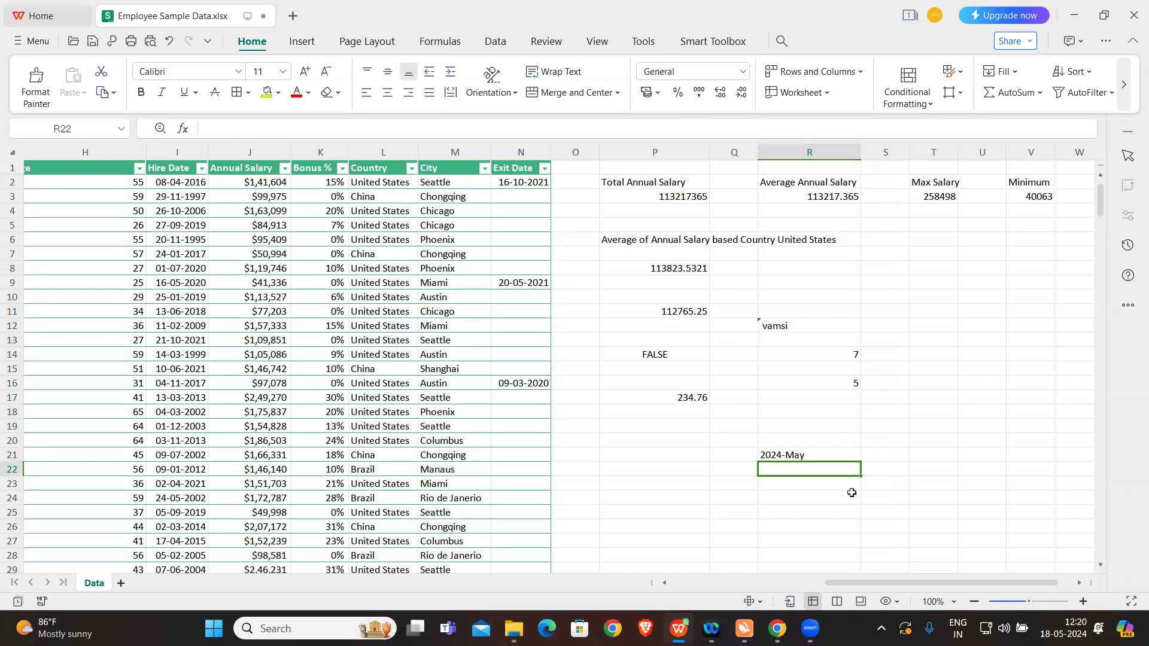
Step: Shorten the month code in cell R21's TEXT format to two letters, MM
{"action": "double_click", "coordinate": [831, 455]}
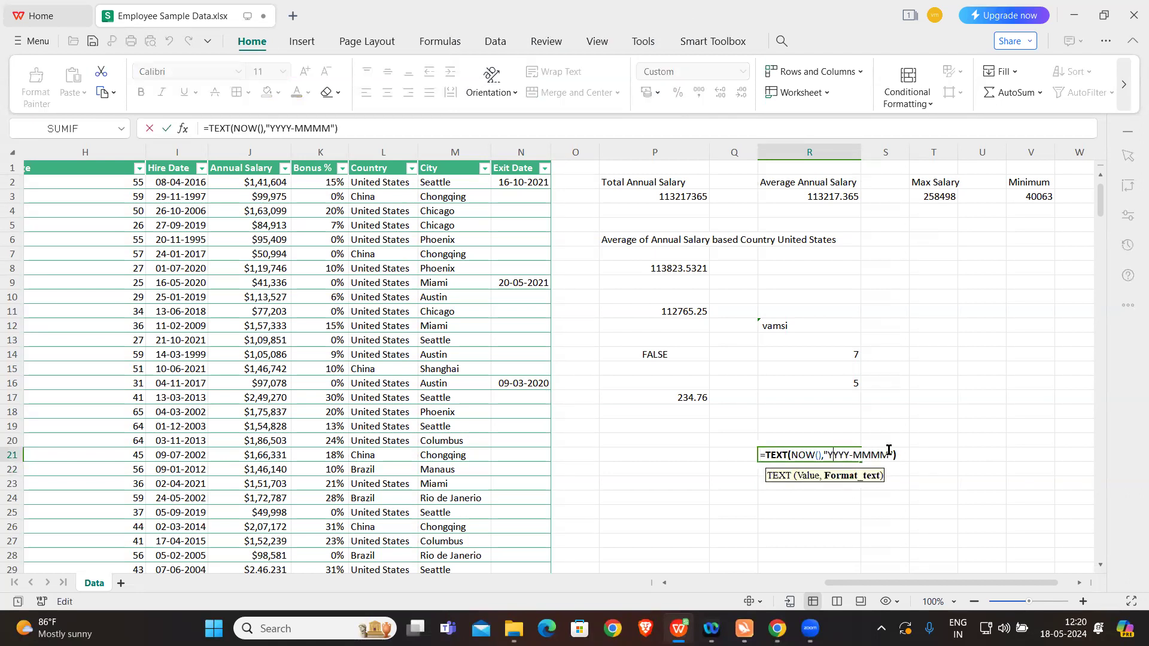
{"action": "key", "text": "BackSpace"}
{"action": "key", "text": "BackSpace"}
{"action": "key", "text": "Return"}
Step: Try two extra M letters in cell R21's TEXT format and reduce it to "YYYY-MM" again
{"action": "double_click", "coordinate": [829, 456]}
{"action": "key", "text": "Caps_Lock"}
{"action": "type", "text": "MM"}
{"action": "key", "text": "Return"}
{"action": "key", "text": "Caps_Lock"}
{"action": "double_click", "coordinate": [826, 455]}
{"action": "left_click", "coordinate": [890, 454]}
{"action": "key", "text": "BackSpace"}
{"action": "key", "text": "BackSpace"}
{"action": "key", "text": "Return"}
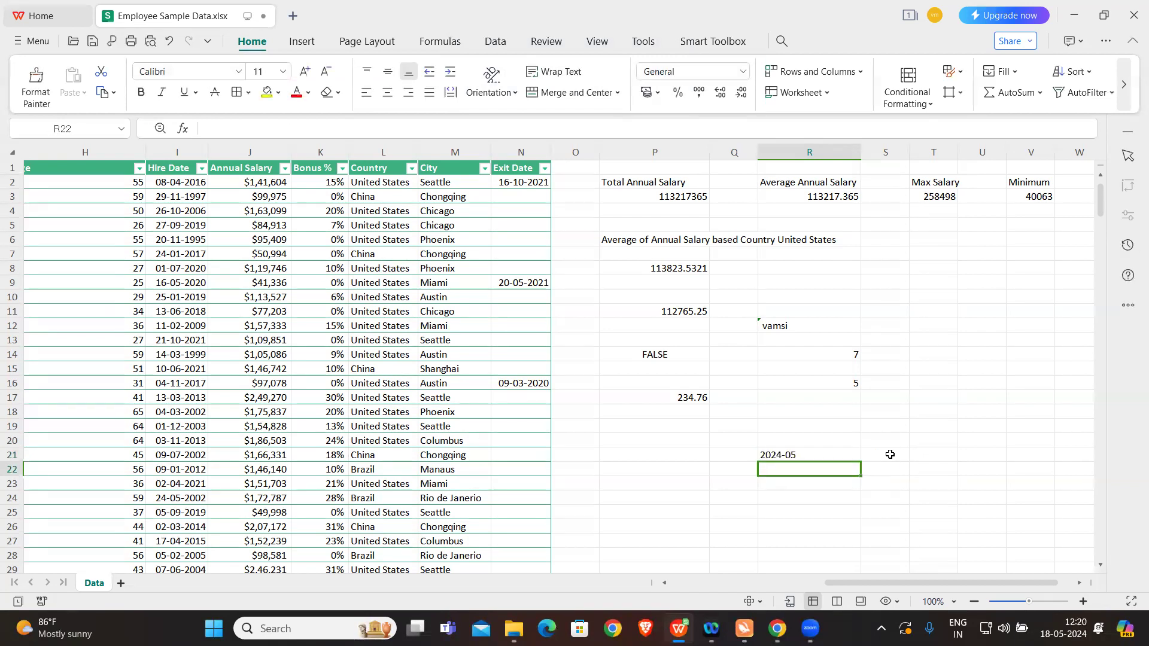
Step: Add a day code to the TEXT format in cell R21 so it reads "YYYY-MM-DD"
{"action": "double_click", "coordinate": [827, 457]}
{"action": "left_click", "coordinate": [870, 455]}
{"action": "type", "text": "-"}
{"action": "key", "text": "Caps_Lock"}
{"action": "type", "text": "DD"}
{"action": "key", "text": "Caps_Lock"}
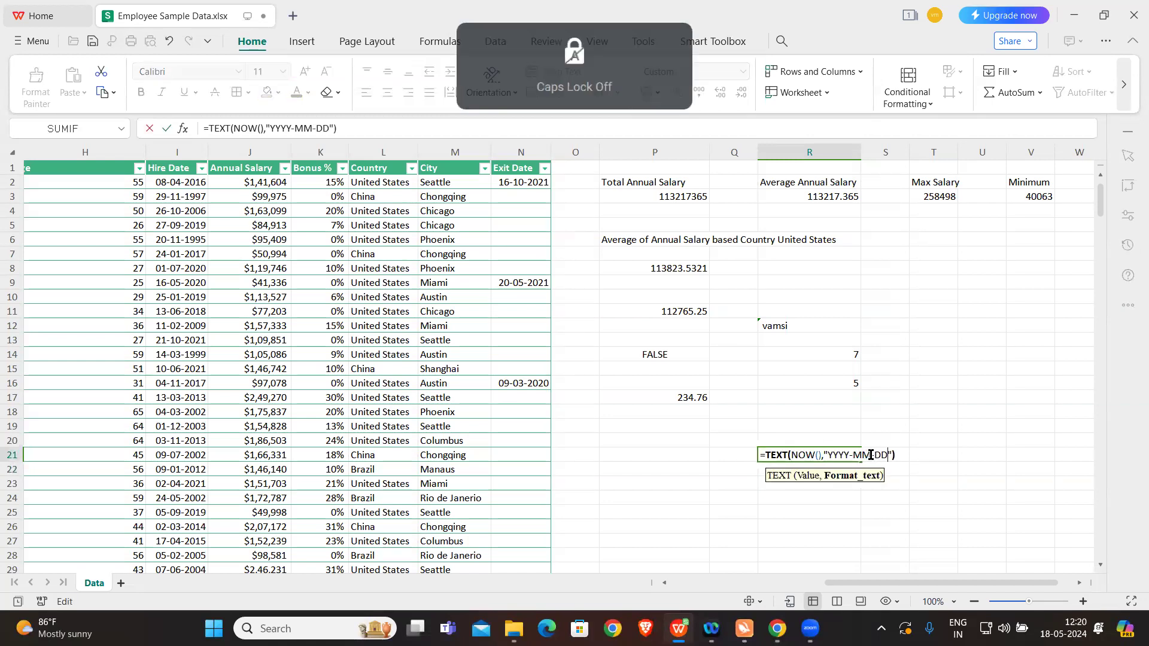
{"action": "key", "text": "Return"}
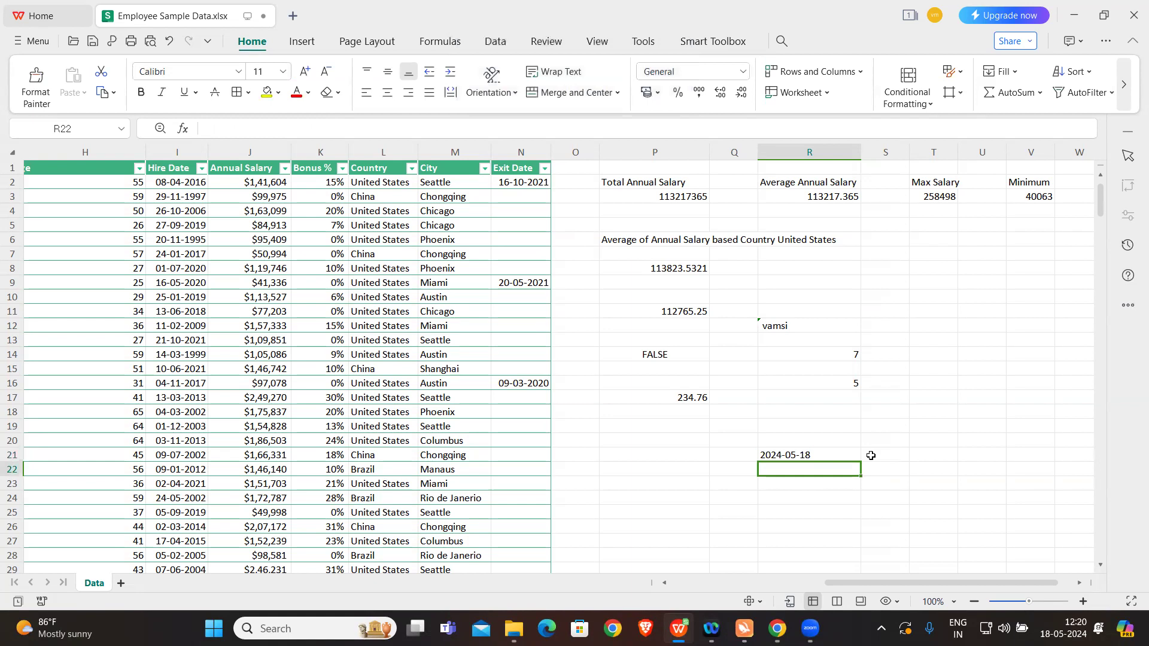
Step: Lengthen the day code in cell R21 to DDDD so the format reads "YYYY-MM-DDDD"
{"action": "double_click", "coordinate": [840, 454]}
{"action": "left_click", "coordinate": [887, 455]}
{"action": "key", "text": "Caps_Lock"}
{"action": "type", "text": "DDDD\")"}
{"action": "key", "text": "Caps_Lock"}
{"action": "key", "text": "Return"}
Step: Replace both hyphens in cell R21's TEXT format with slashes to get "YYYY/MM/DDDD"
{"action": "left_click", "coordinate": [797, 453]}
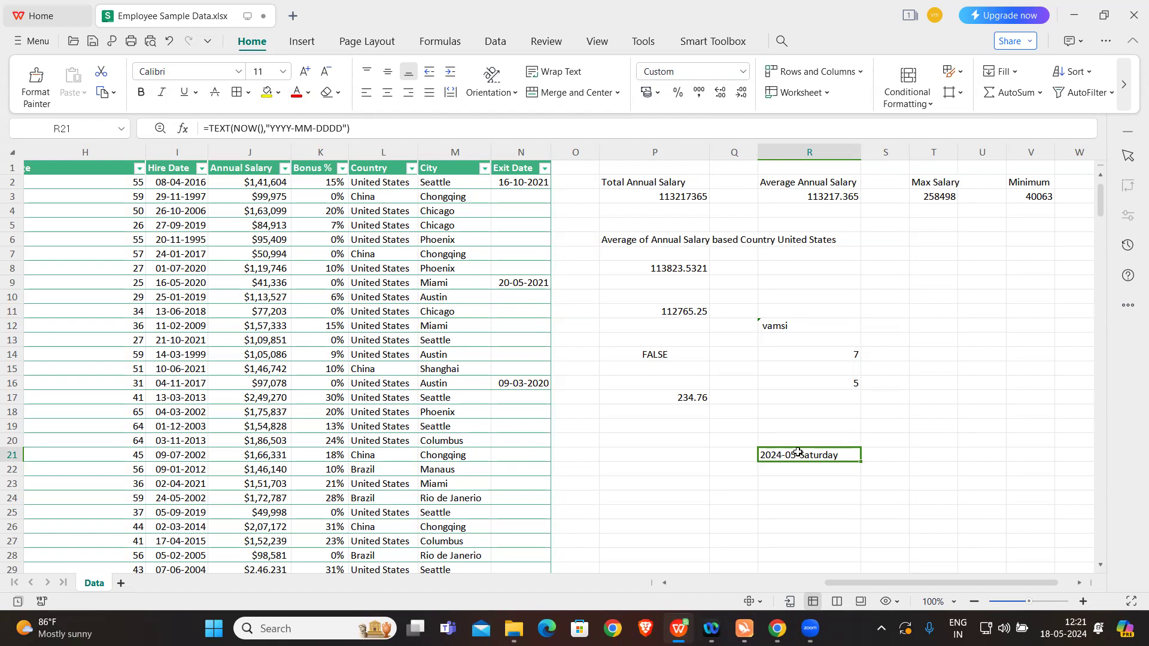
{"action": "double_click", "coordinate": [798, 453]}
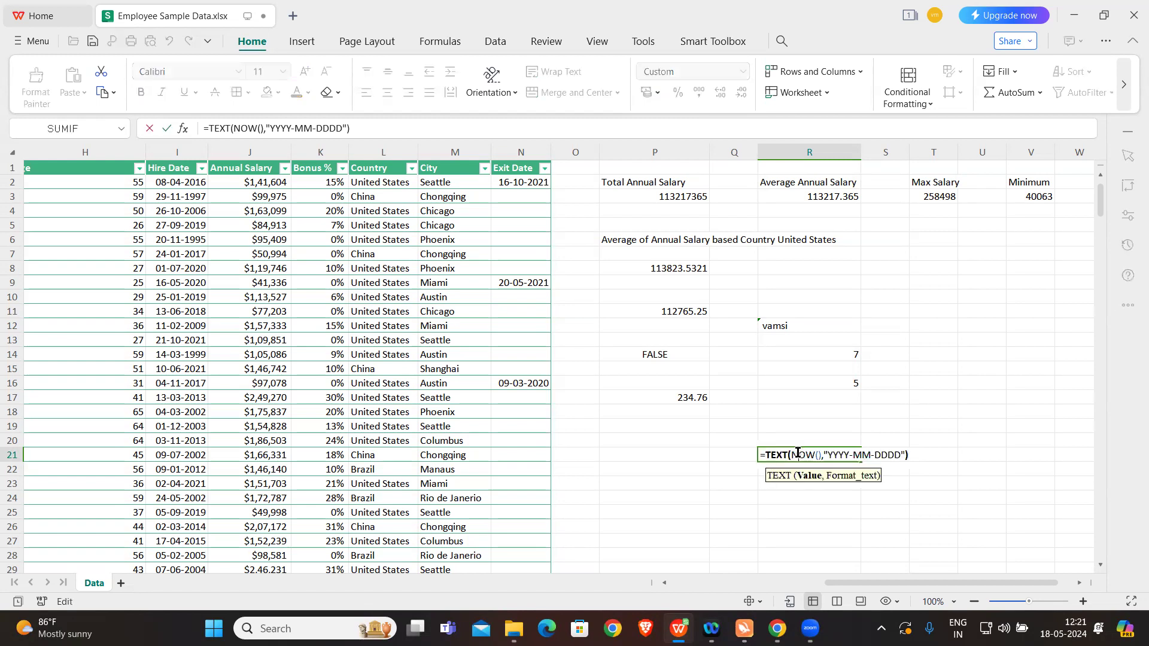
{"action": "right_click", "coordinate": [852, 456]}
{"action": "left_click", "coordinate": [853, 456]}
{"action": "key", "text": "BackSpace"}
{"action": "type", "text": "/"}
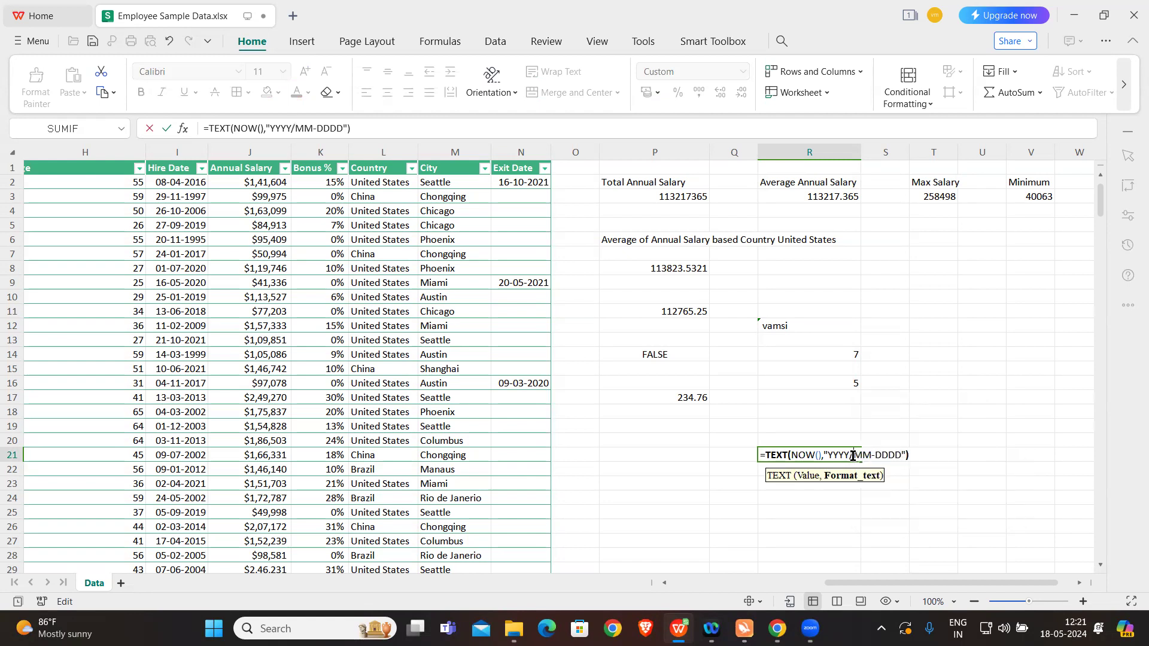
{"action": "left_click", "coordinate": [877, 455]}
{"action": "key", "text": "BackSpace"}
{"action": "type", "text": "/"}
{"action": "key", "text": "Return"}
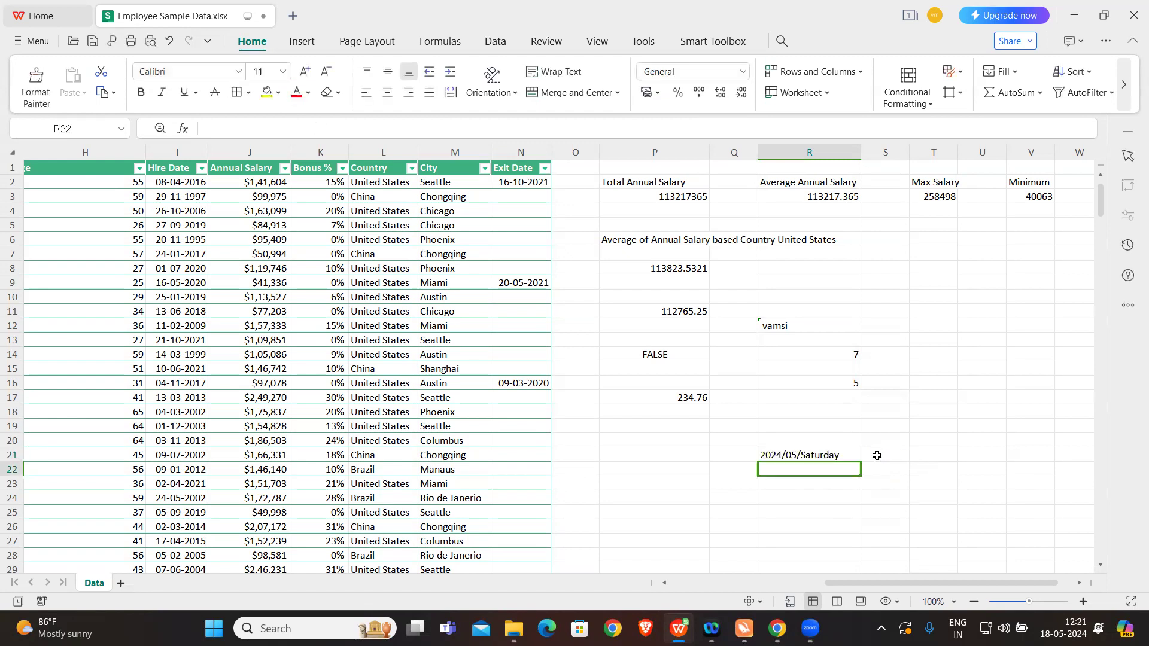
Step: Swap the month and day codes in cell R21's TEXT format so it reads "YYYY/DD/MMMM"
{"action": "left_click", "coordinate": [820, 453]}
{"action": "double_click", "coordinate": [855, 453]}
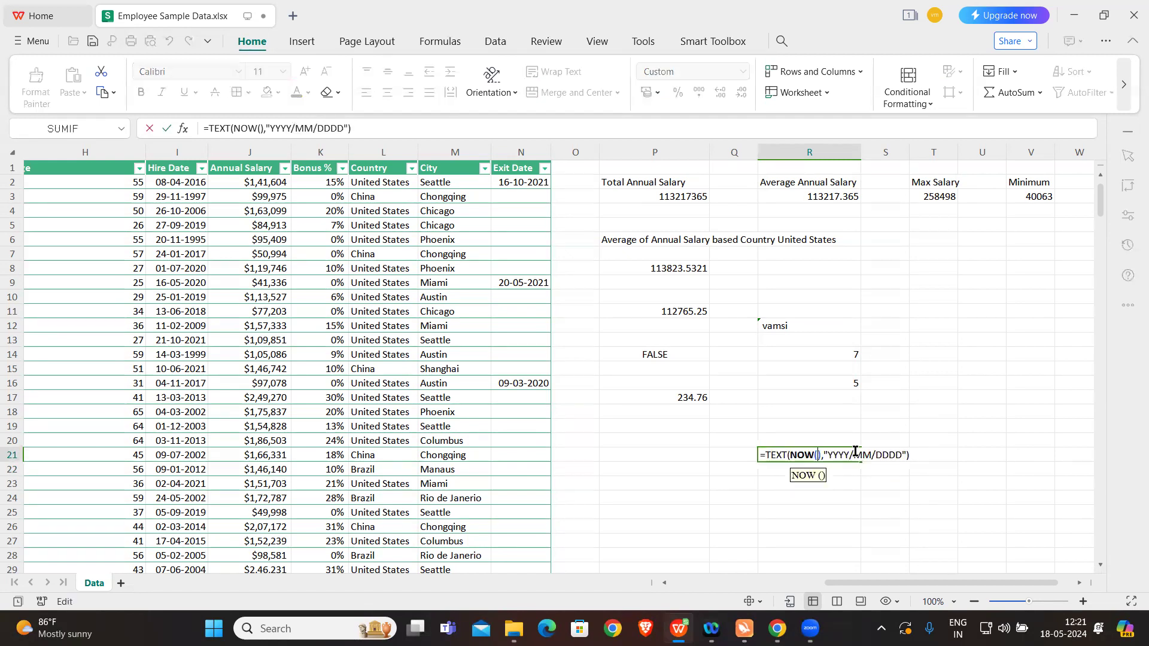
{"action": "left_click_drag", "start_coordinate": [855, 452], "coordinate": [898, 454]}
{"action": "key", "text": "BackSpace"}
{"action": "key", "text": "Caps_Lock"}
{"action": "type", "text": "DD/"}
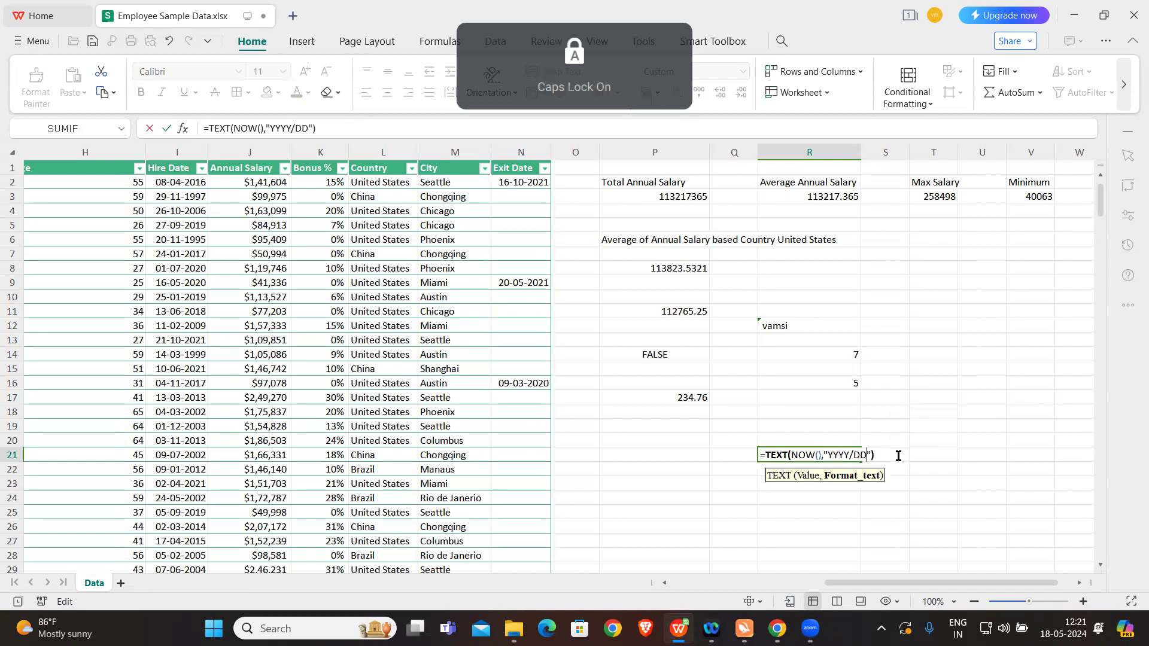
{"action": "type", "text": "MMMM"}
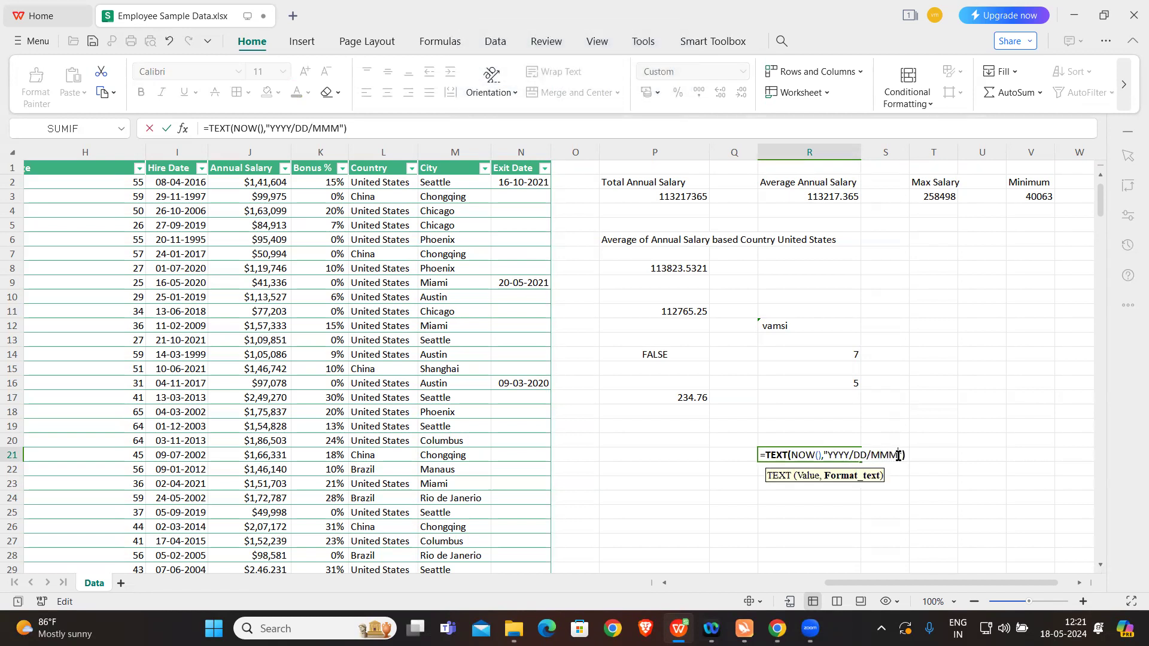
{"action": "key", "text": "Caps_Lock"}
{"action": "key", "text": "Return"}
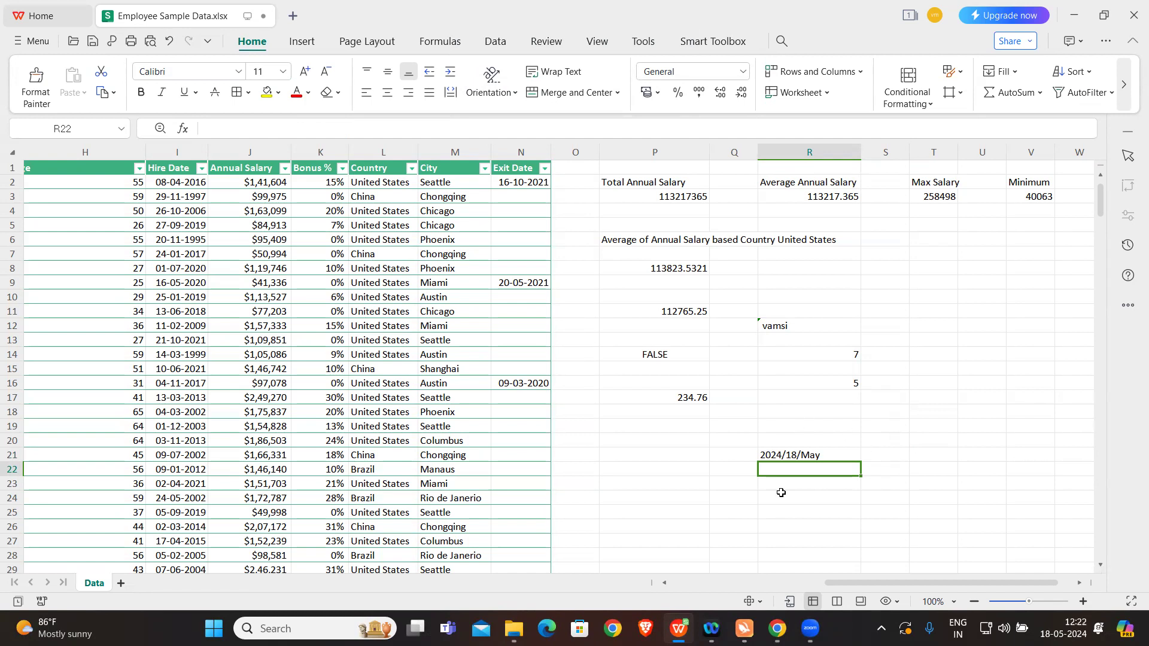
Step: Calculate the square root of 2 in cell P21 with =SQRT(2)
{"action": "left_click", "coordinate": [649, 452]}
{"action": "key", "text": "Caps_Lock"}
{"action": "type", "text": "=SQR"}
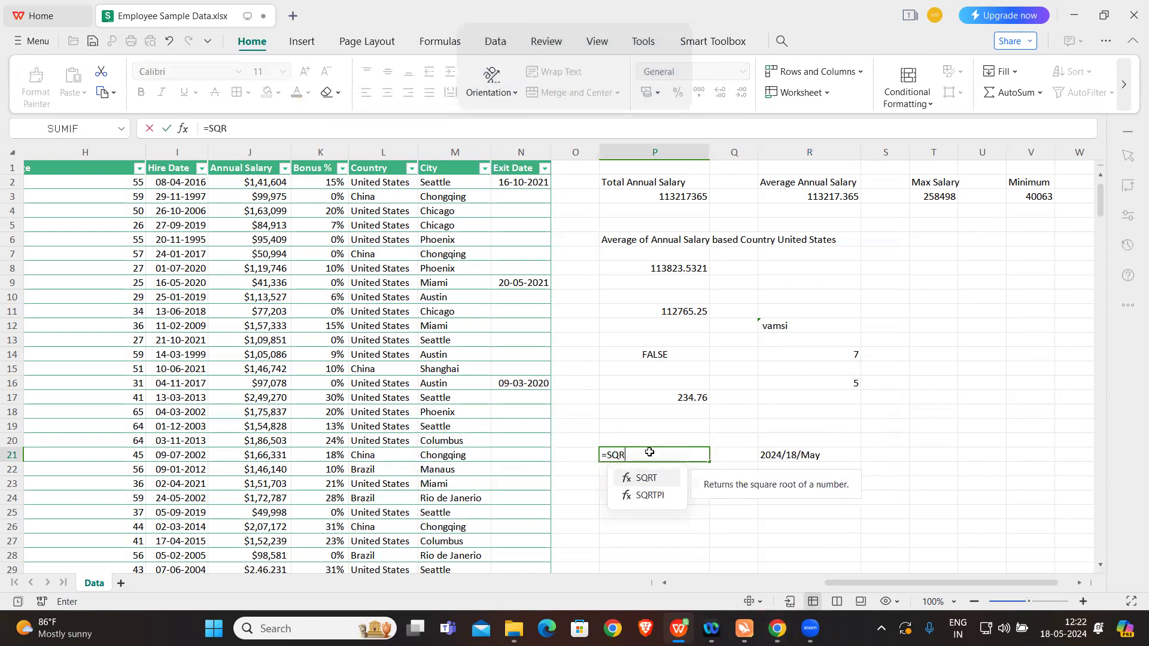
{"action": "type", "text": "T(2)"}
{"action": "key", "text": "Return"}
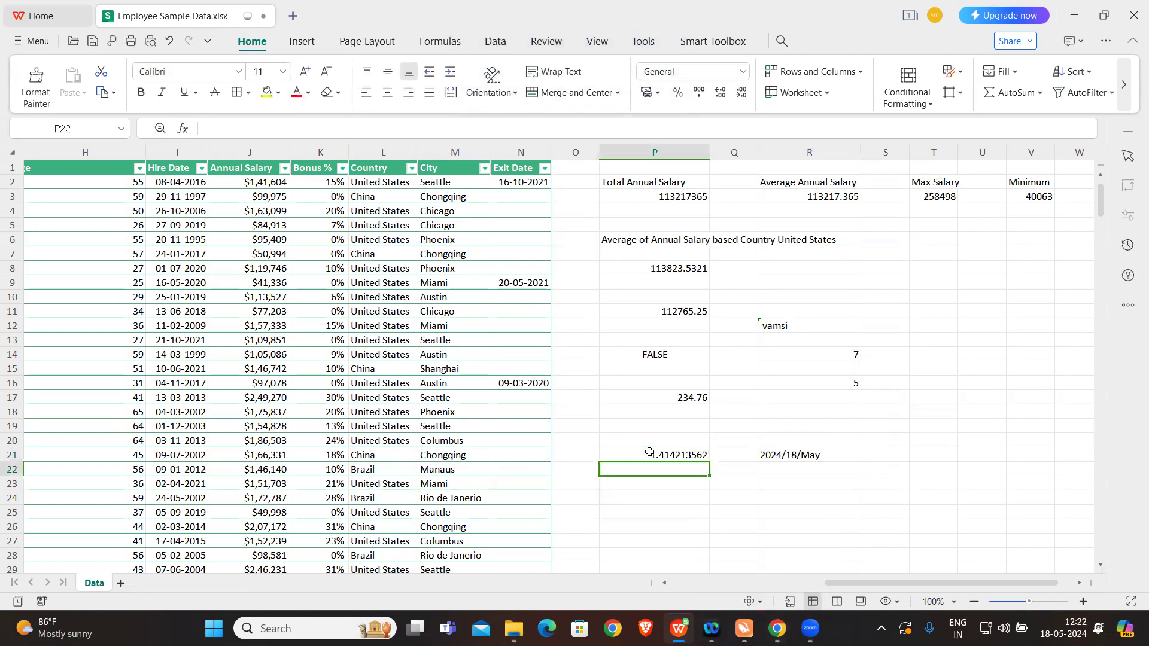
Step: Check the function list on slide 13 in Canva, return to the WPS Office workbook and enter a REPT formula in U9 repeating the sample name 3 times
{"action": "left_click", "coordinate": [669, 490]}
{"action": "key", "text": "Caps_Lock"}
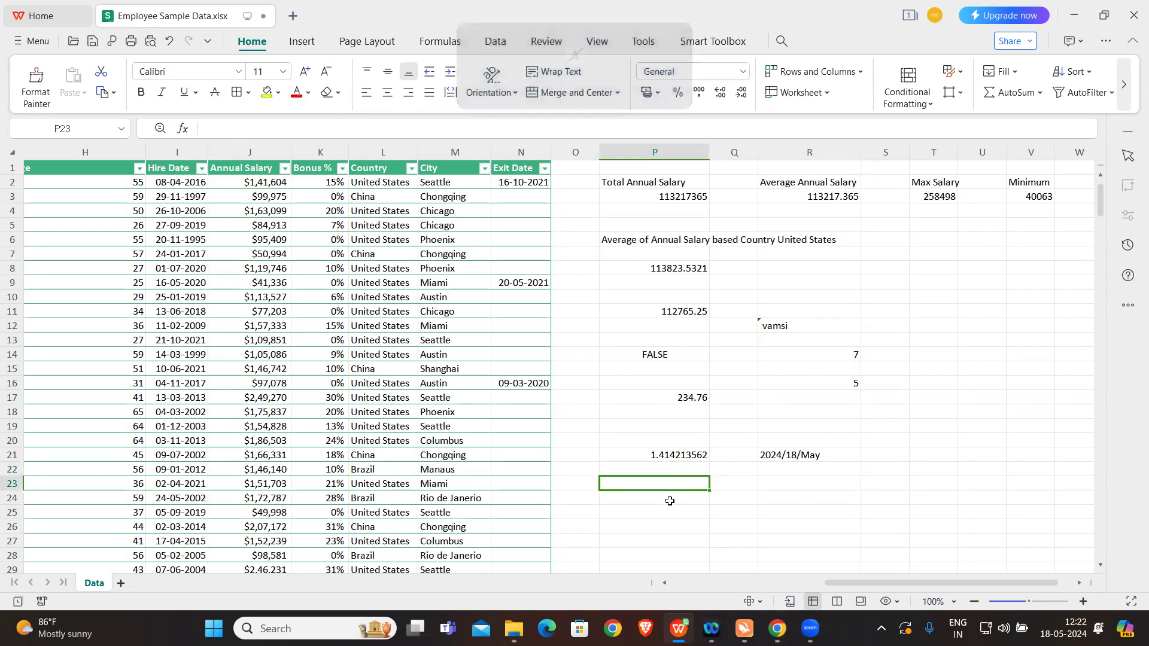
{"action": "left_click", "coordinate": [776, 628]}
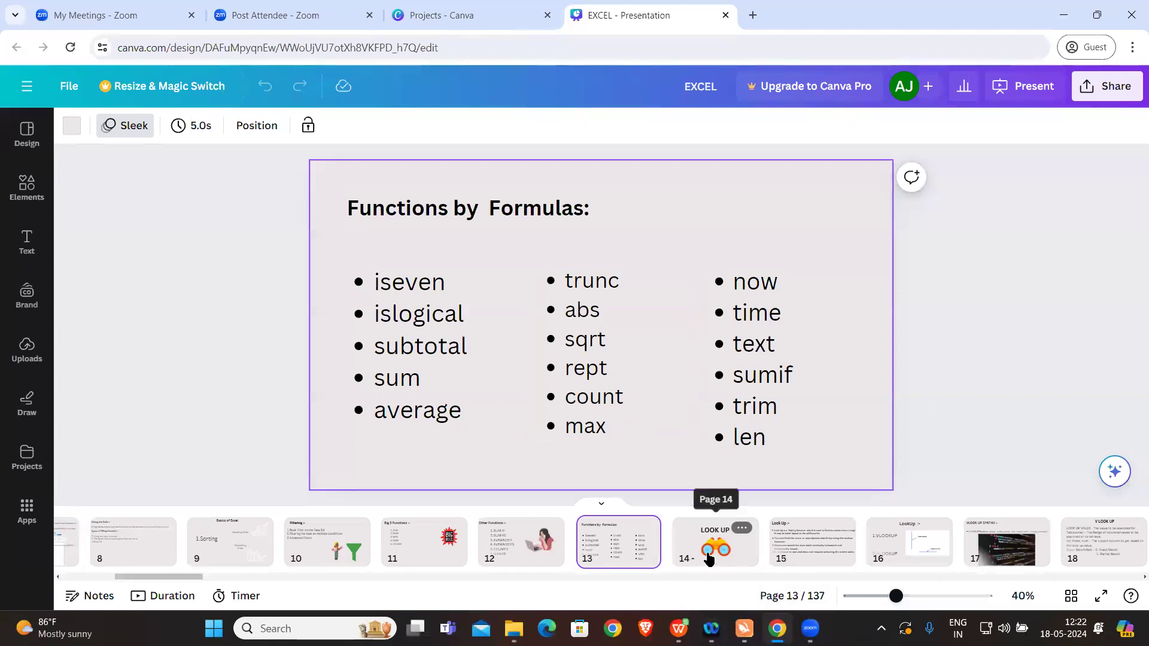
{"action": "left_click", "coordinate": [678, 628]}
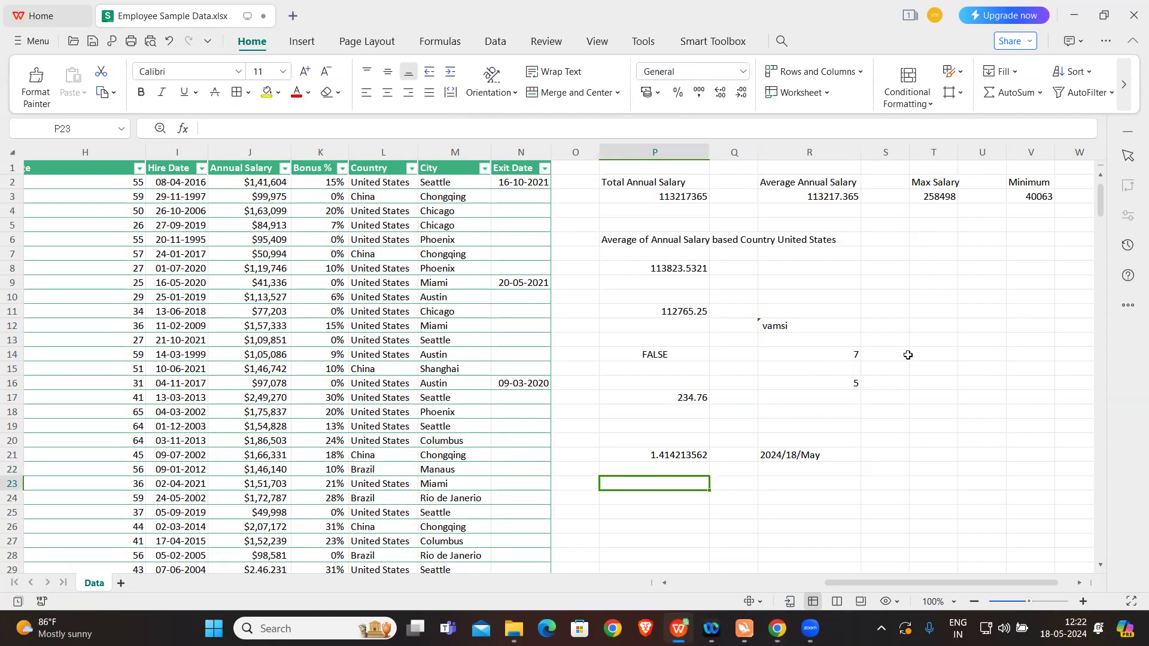
{"action": "left_click", "coordinate": [966, 284]}
{"action": "key", "text": "Caps_Lock"}
{"action": "type", "text": "=RP"}
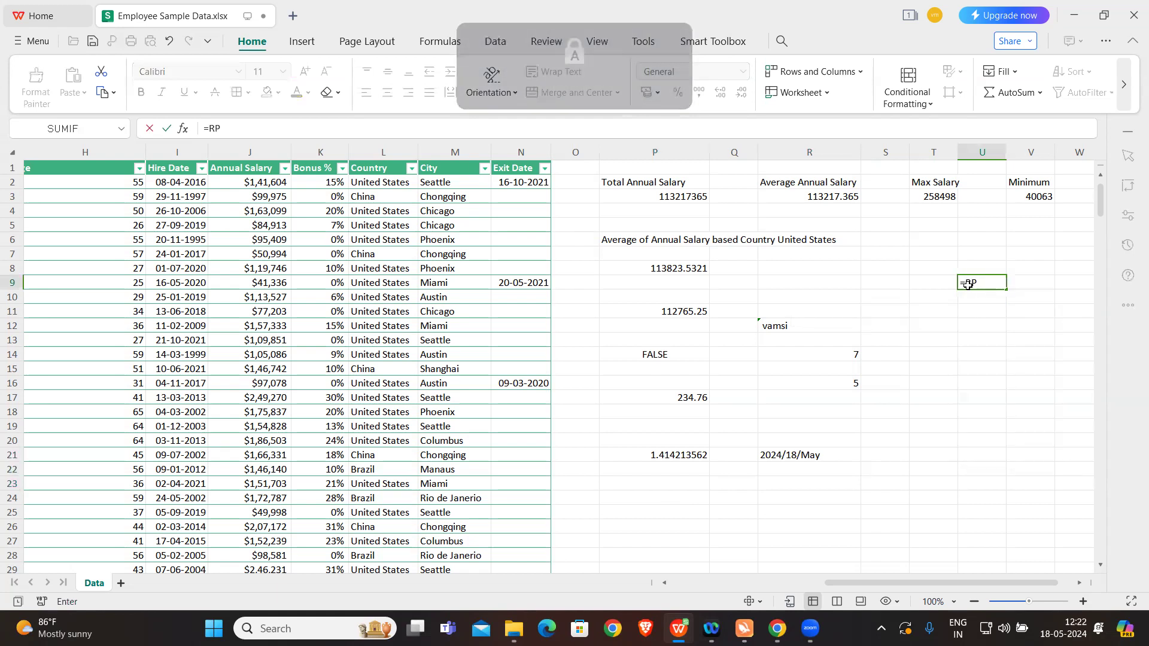
{"action": "key", "text": "BackSpace"}
{"action": "type", "text": "EP"}
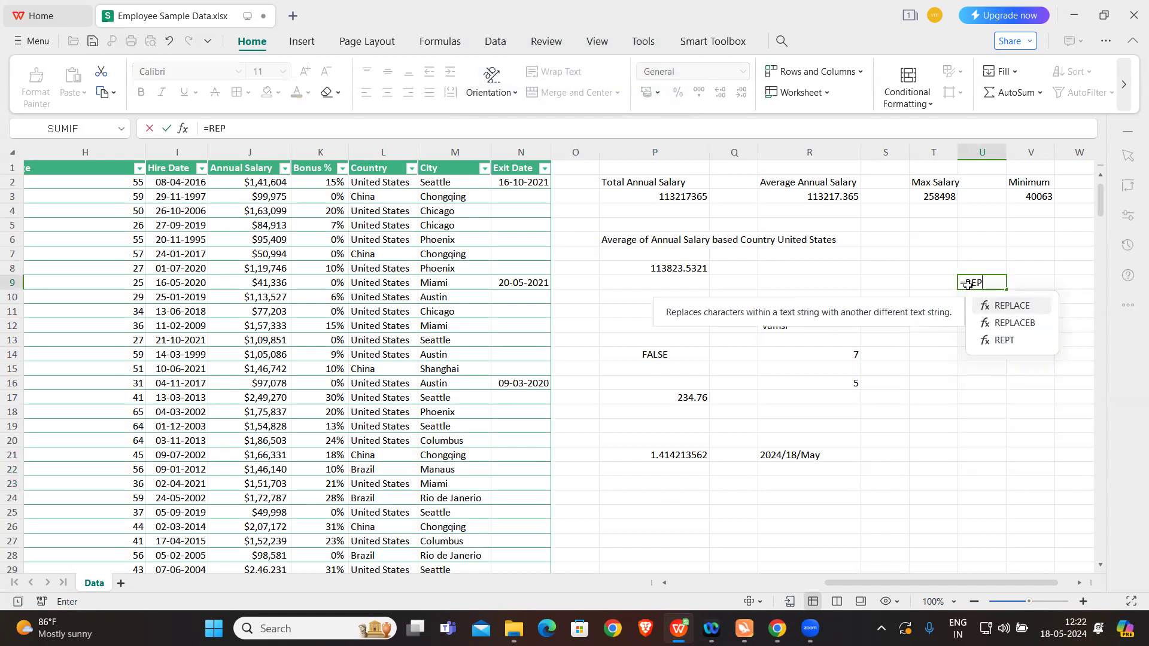
{"action": "type", "text": "T(\"VAMSI"}
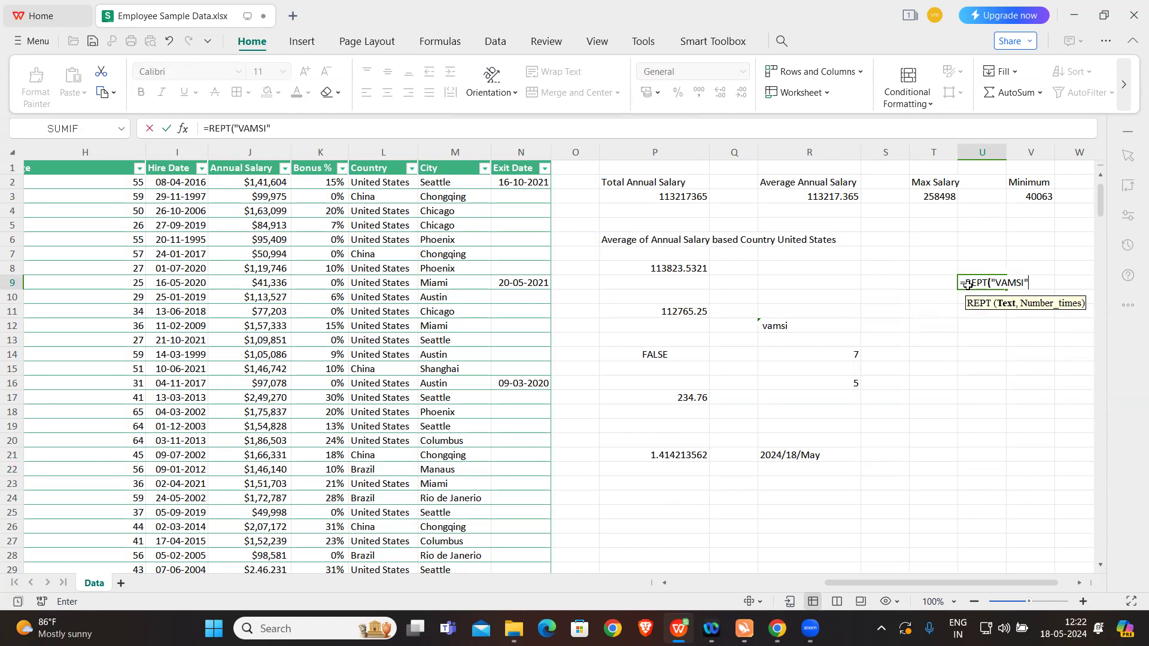
{"action": "key", "text": "Caps_Lock"}
{"action": "type", "text": "\",3"}
{"action": "key", "text": "Return"}
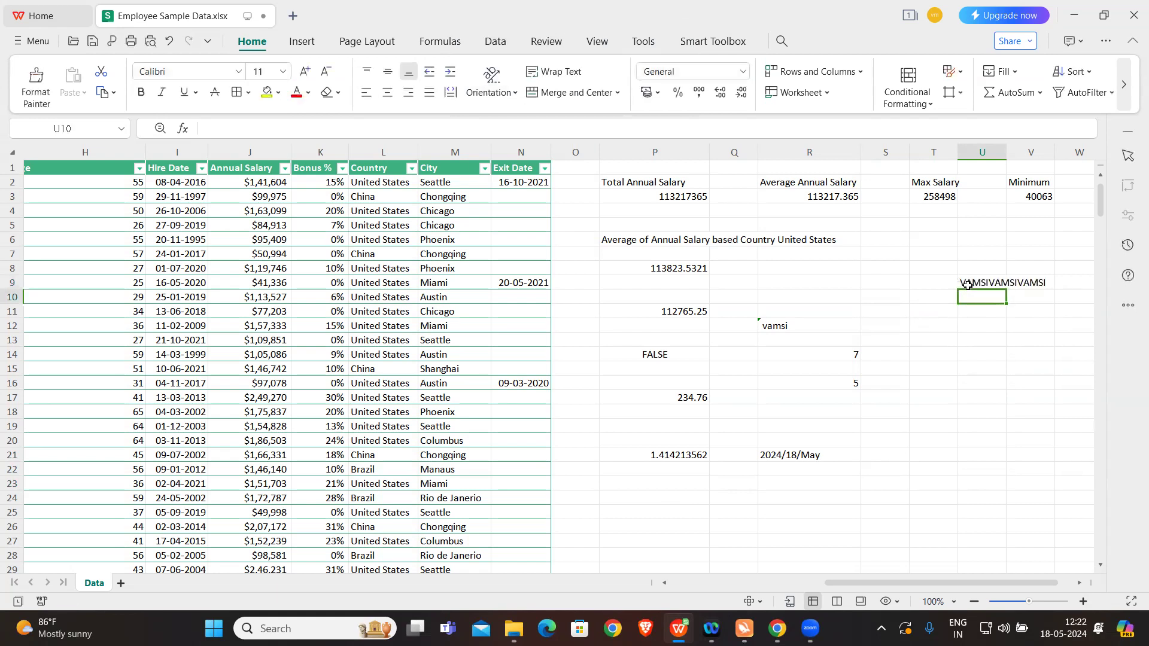
Step: Check the function list on slide 13 in Canva, return to the WPS Office workbook and enter =ISLOGICAL(TRUE) in cell T16
{"action": "left_click", "coordinate": [983, 319]}
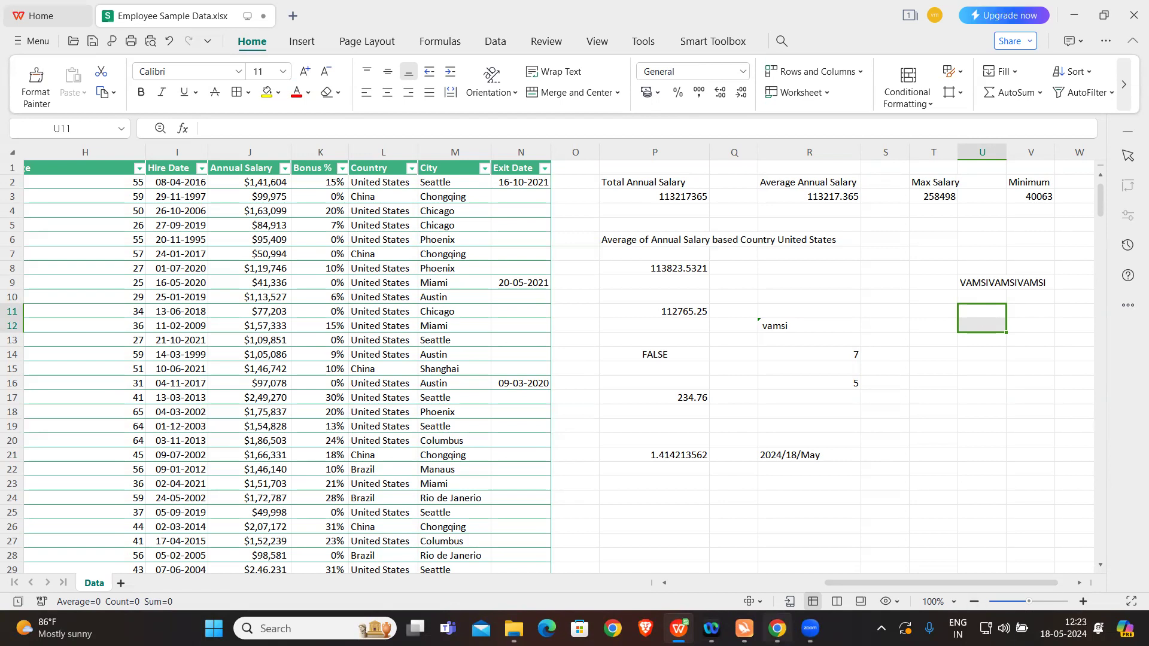
{"action": "left_click", "coordinate": [777, 628]}
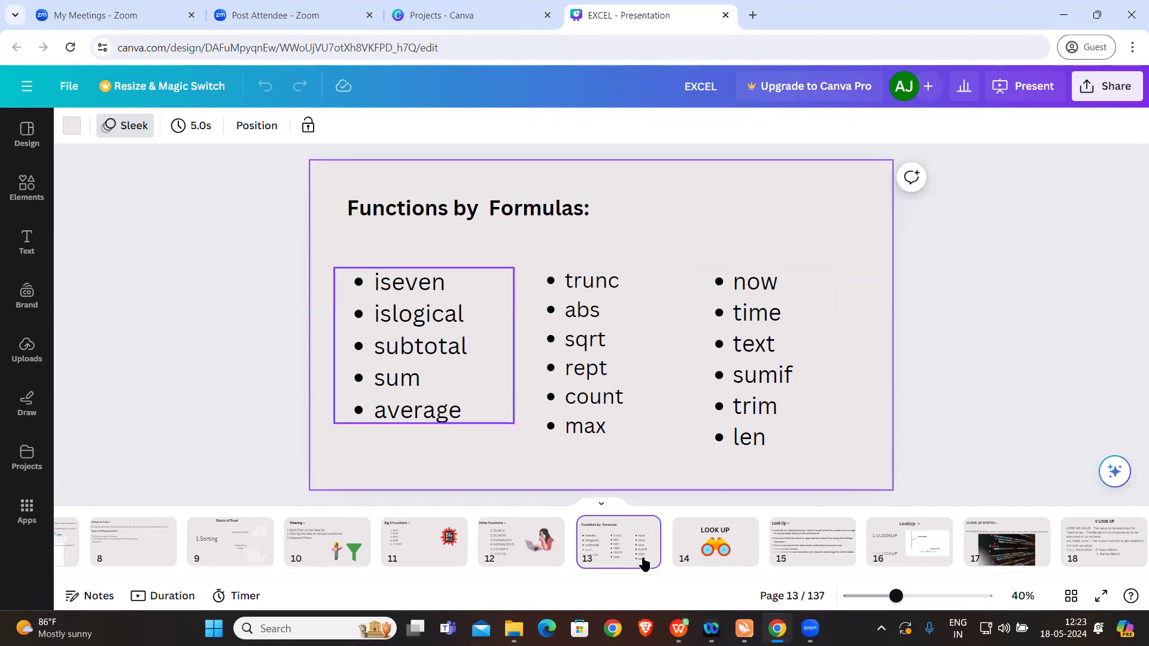
{"action": "left_click", "coordinate": [678, 628]}
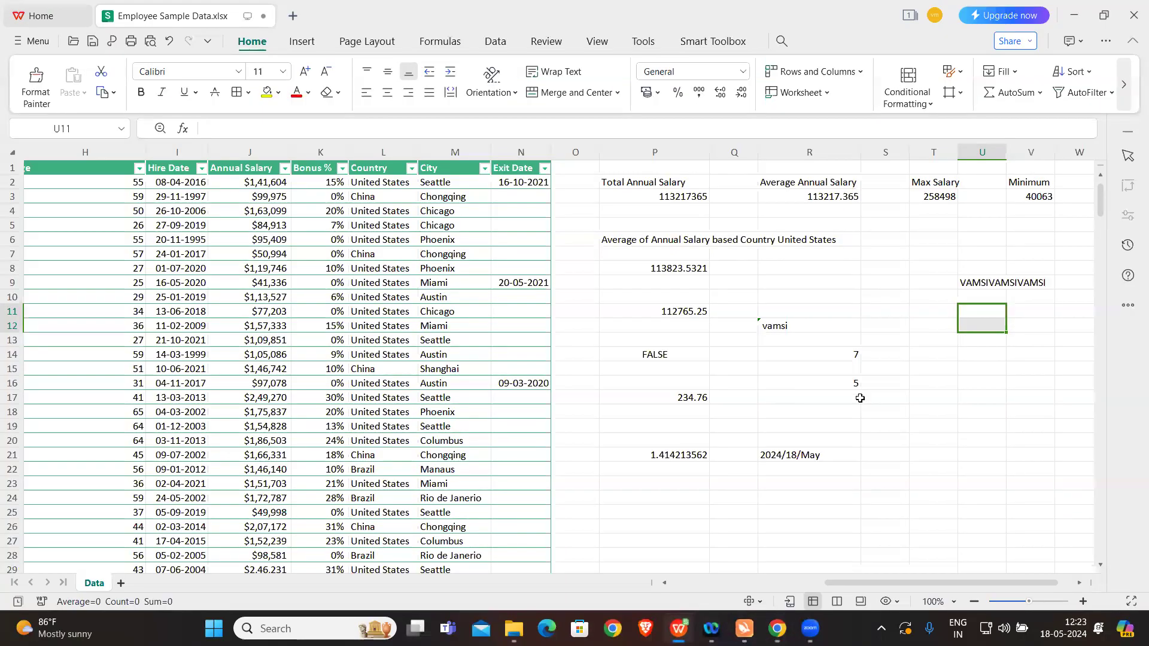
{"action": "left_click", "coordinate": [942, 389]}
{"action": "type", "text": "="}
{"action": "key", "text": "Caps_Lock"}
{"action": "type", "text": "IS"}
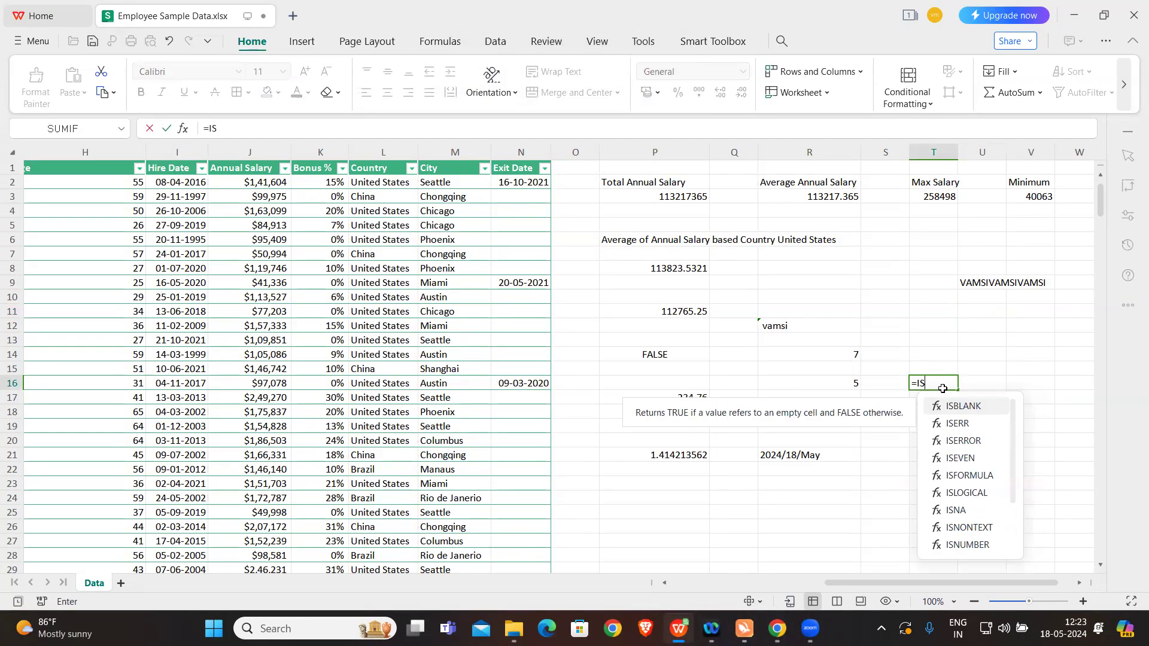
{"action": "type", "text": "LOGICAL"}
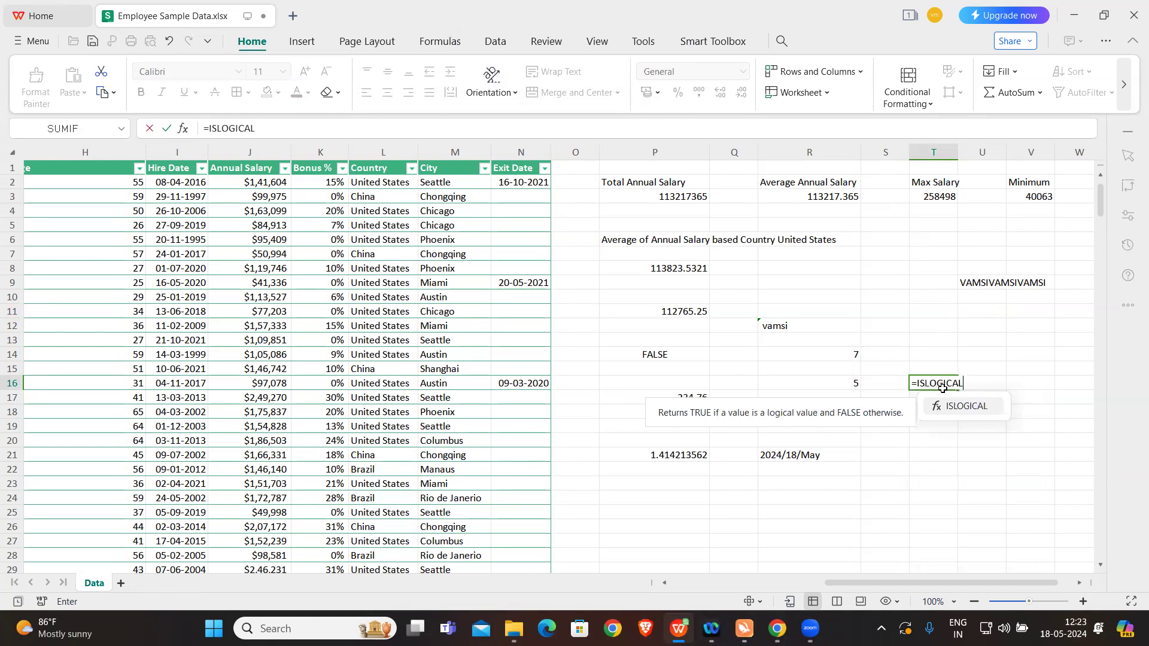
{"action": "type", "text": "("}
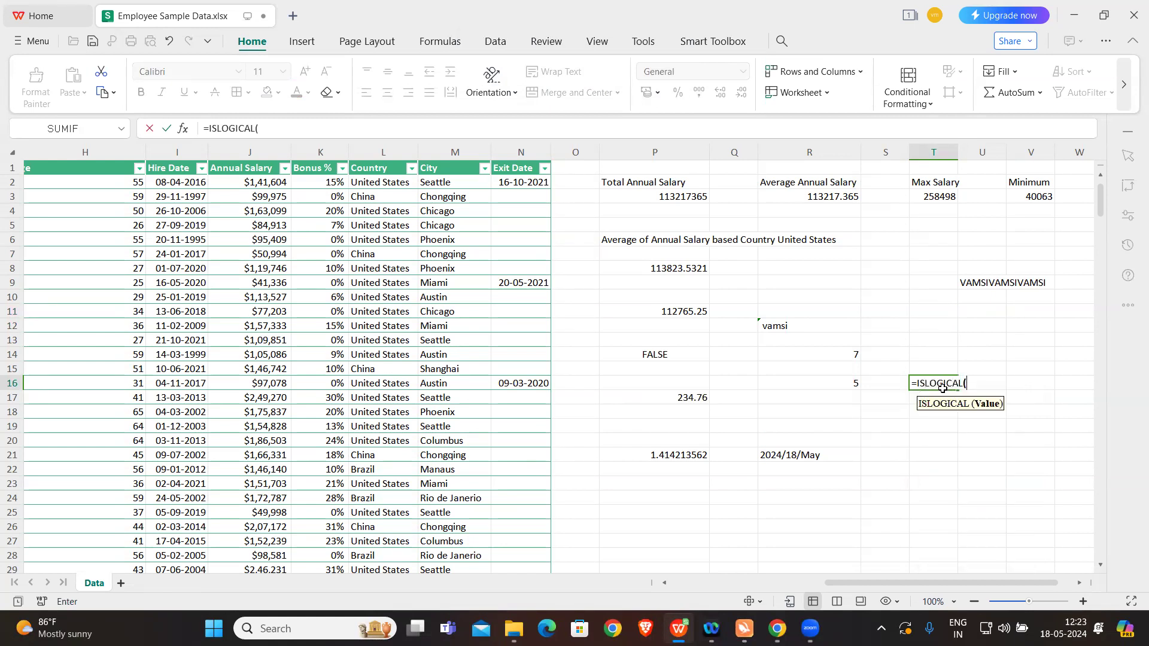
{"action": "key", "text": "Caps_Lock"}
{"action": "key", "text": "Caps_Lock"}
{"action": "type", "text": "TRUE"}
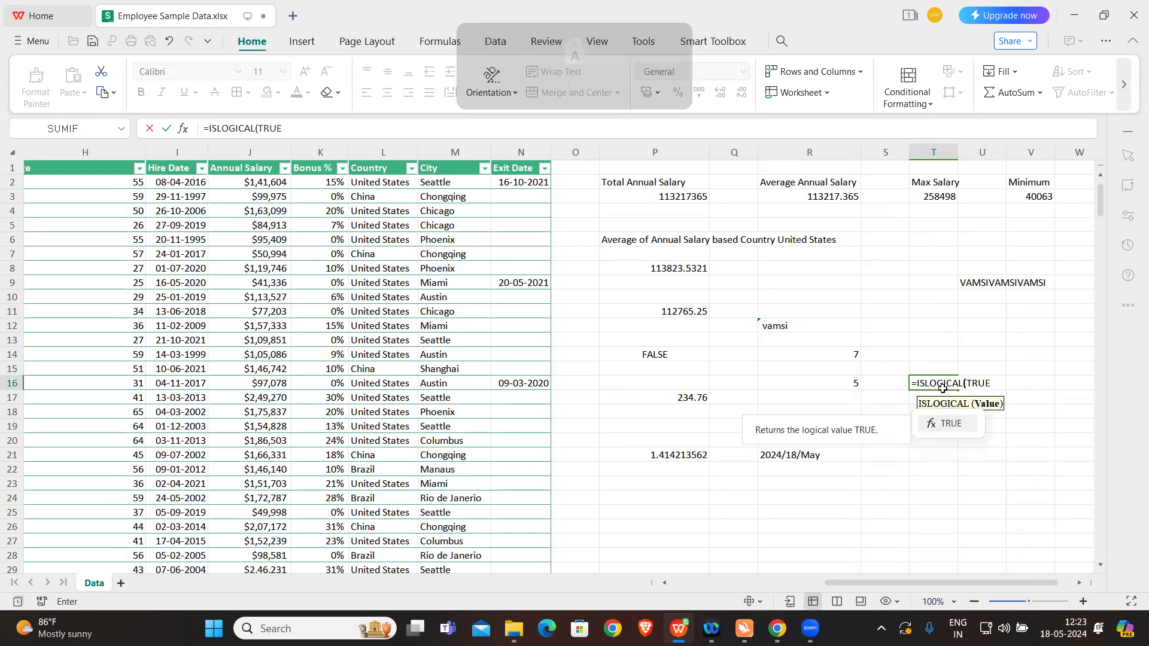
{"action": "type", "text": ")"}
{"action": "key", "text": "Caps_Lock"}
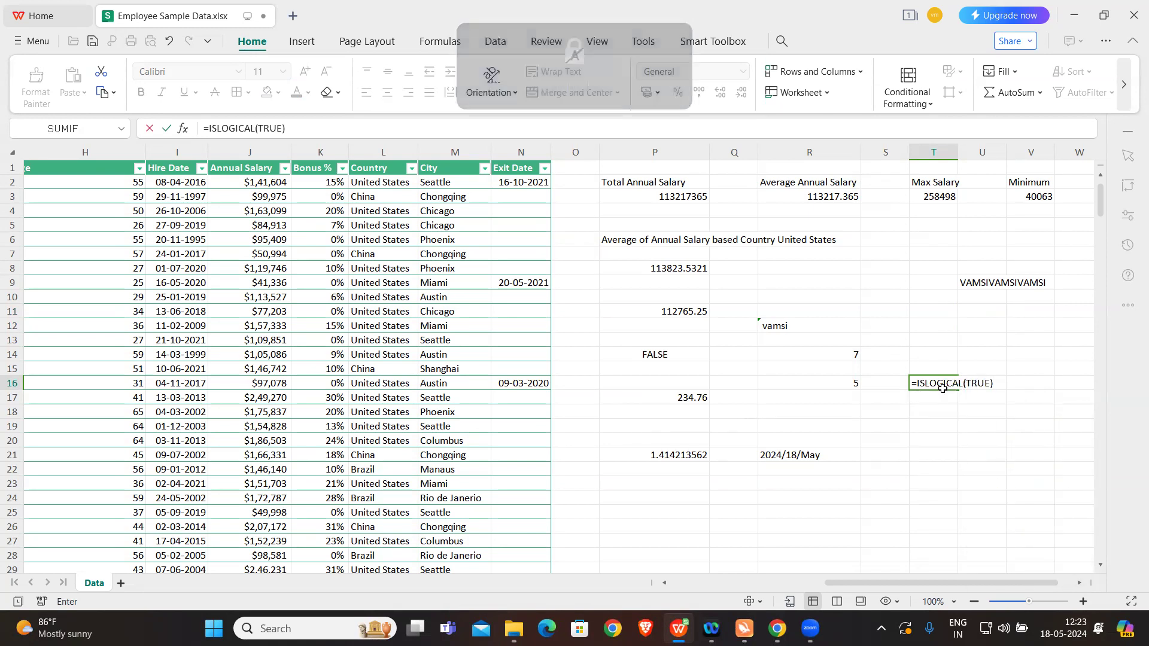
{"action": "key", "text": "Return"}
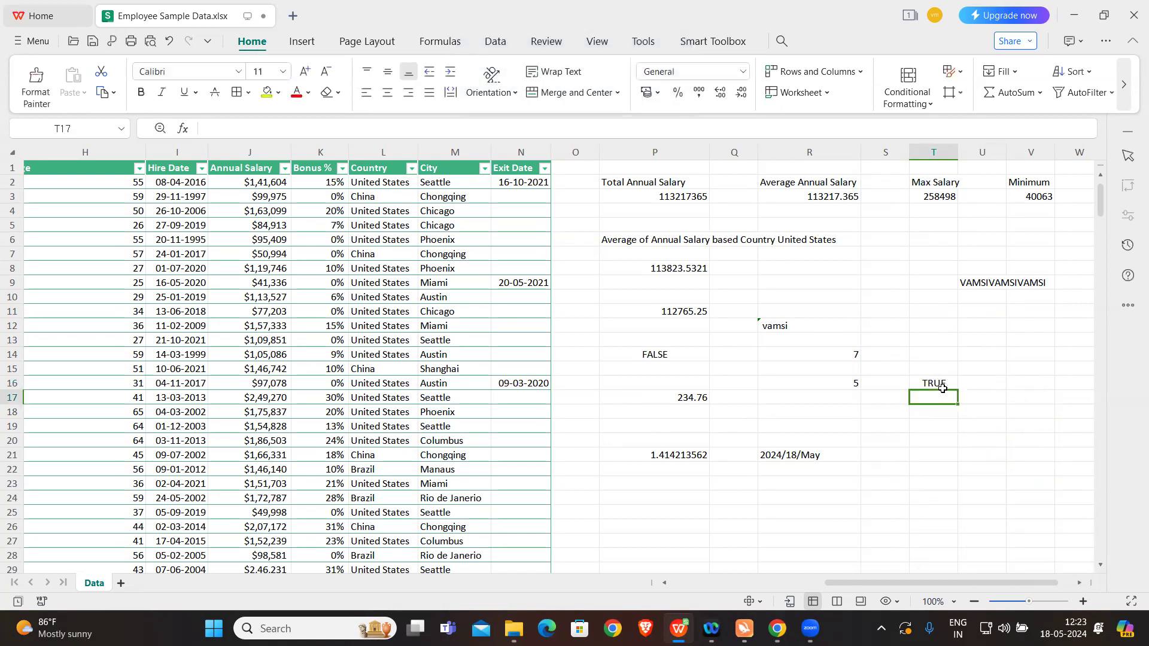
Step: Change the formula in cell T16 to =ISLOGICAL(FALSE)
{"action": "double_click", "coordinate": [942, 384]}
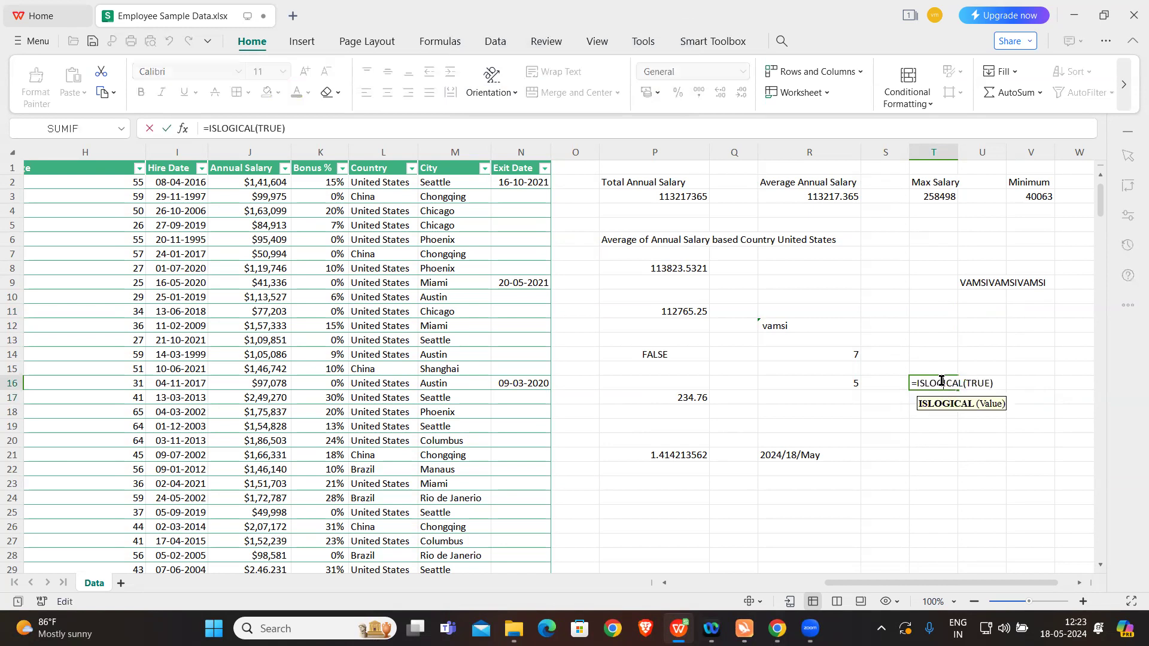
{"action": "double_click", "coordinate": [975, 383]}
{"action": "key", "text": "Caps_Lock"}
{"action": "type", "text": "FALSE"}
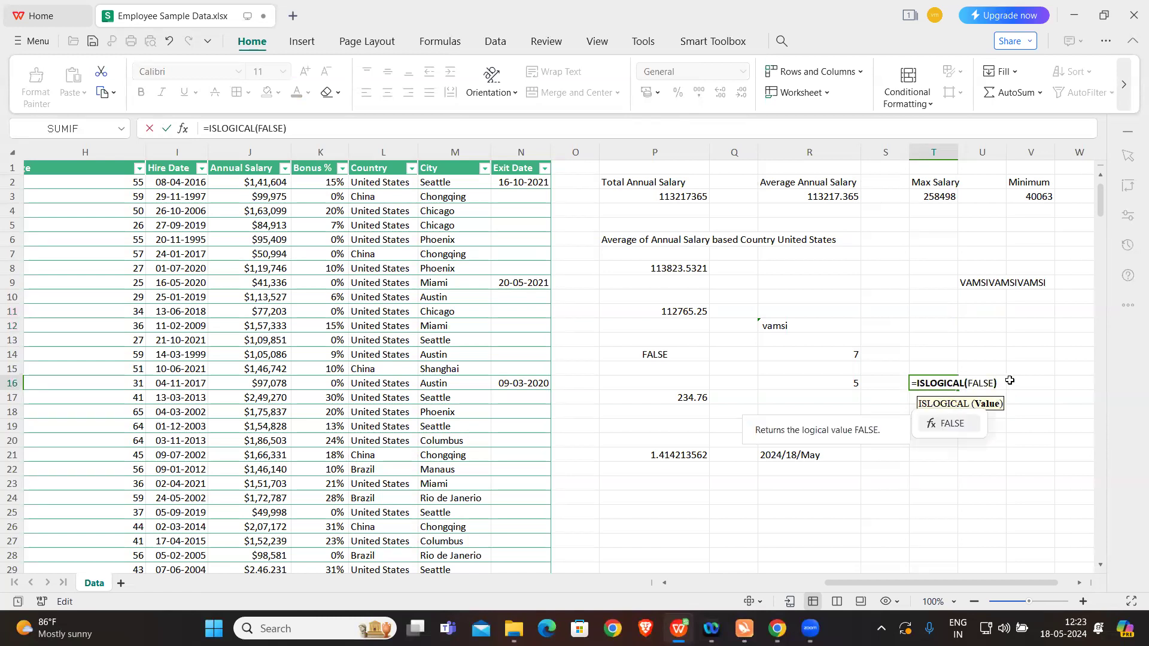
{"action": "type", "text": "("}
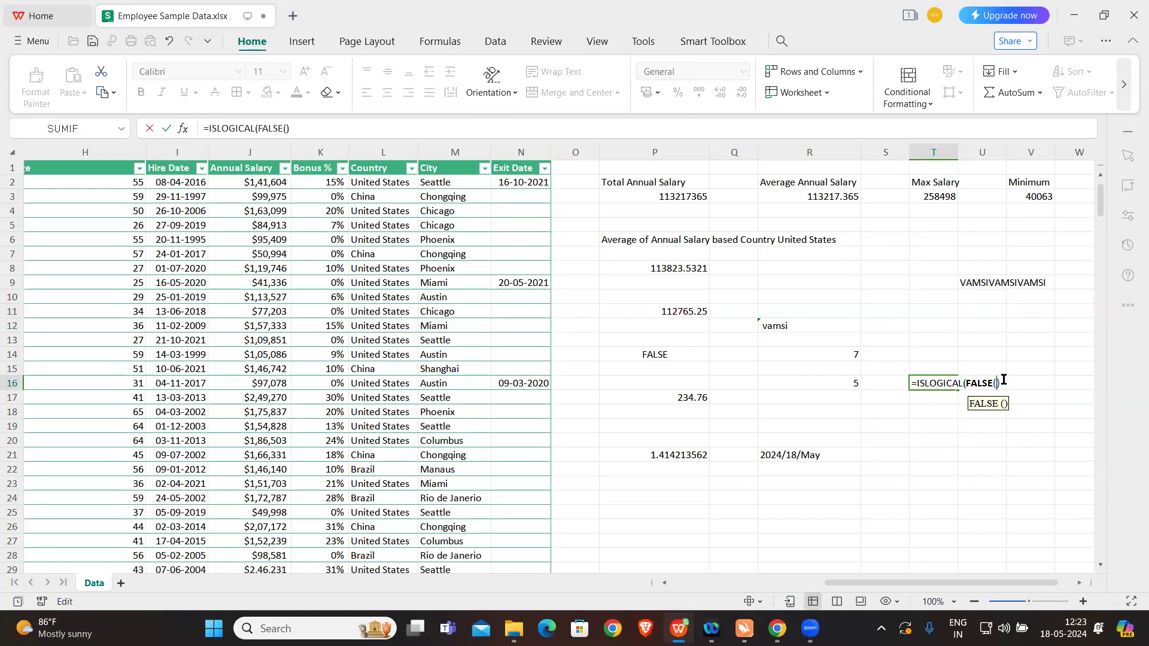
{"action": "key", "text": "Right"}
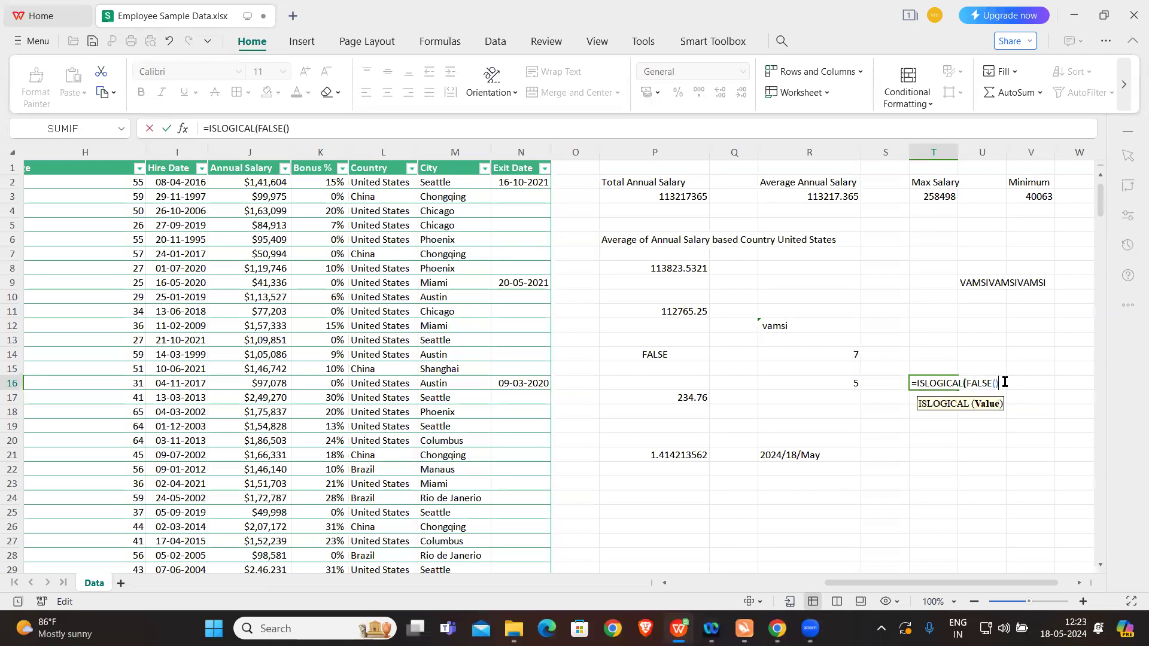
{"action": "key", "text": "BackSpace"}
{"action": "type", "text": "))"}
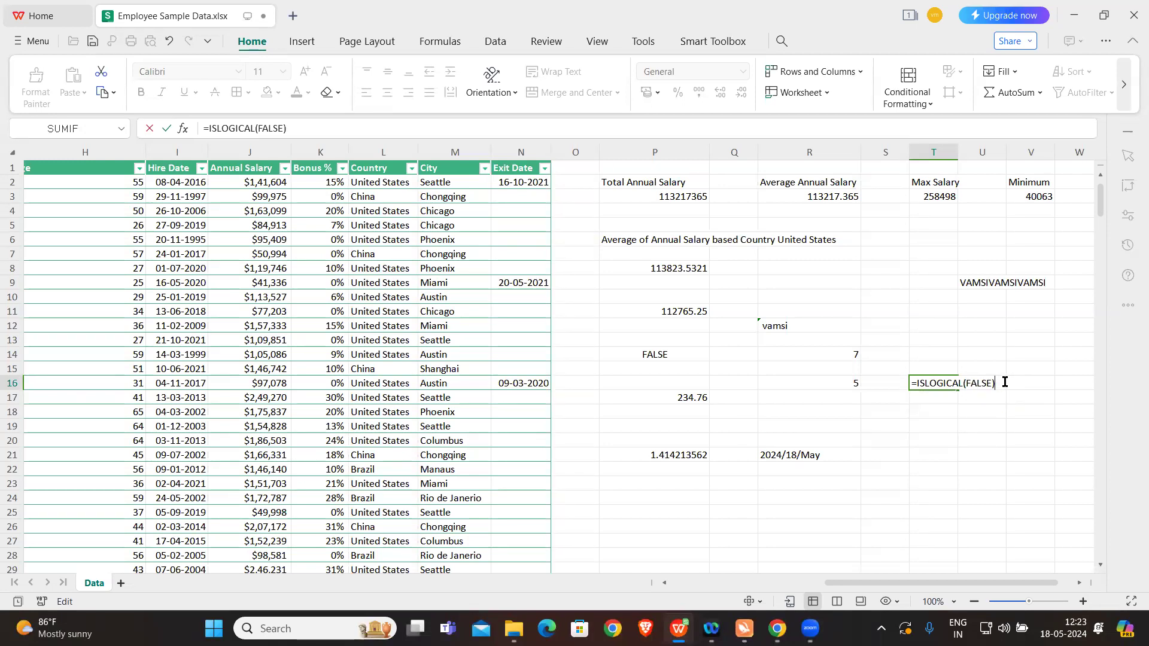
{"action": "key", "text": "Return"}
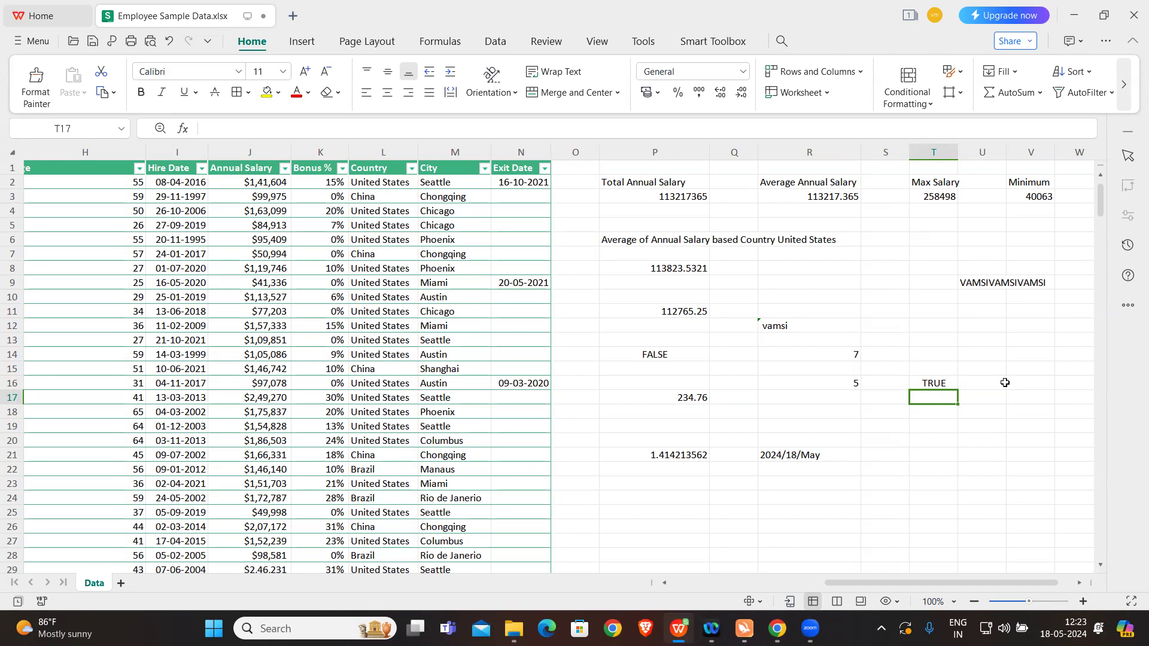
Step: Replace the ISLOGICAL argument in cell T16 with the number 20
{"action": "left_click", "coordinate": [937, 383], "text": "alt"}
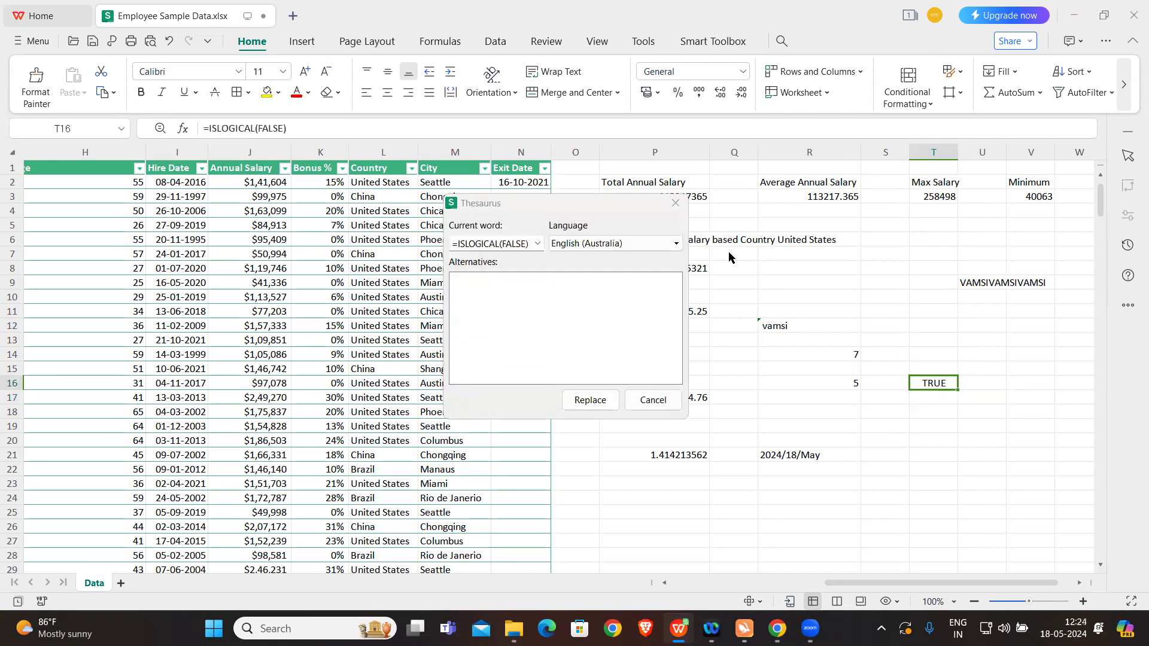
{"action": "left_click", "coordinate": [676, 204]}
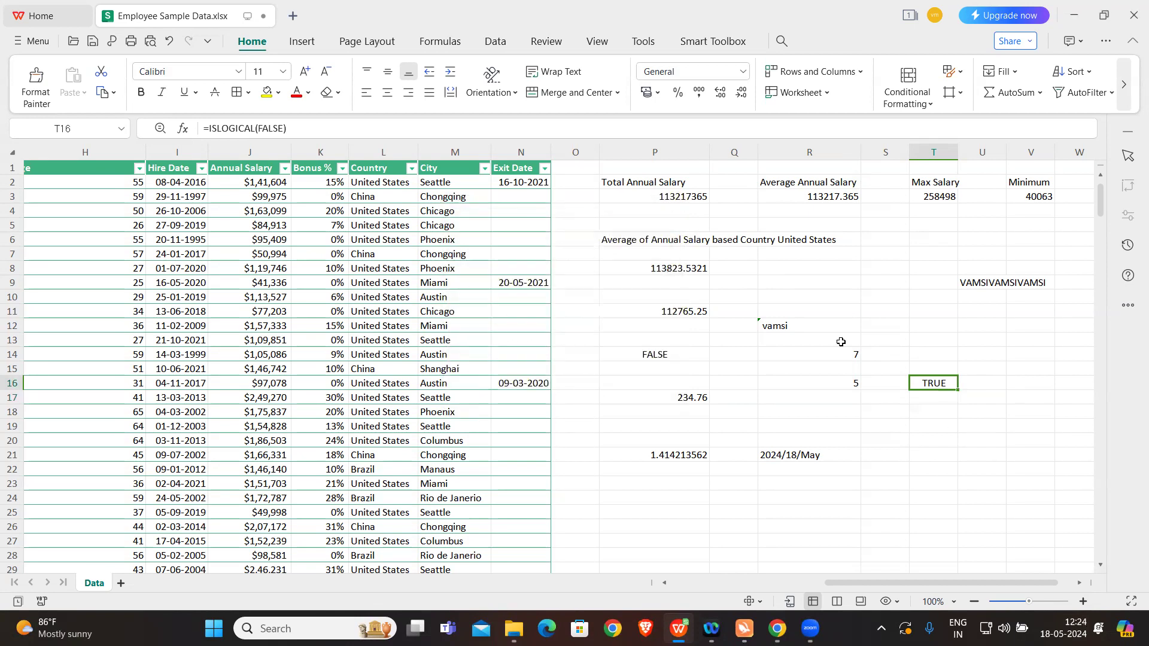
{"action": "double_click", "coordinate": [935, 382]}
{"action": "double_click", "coordinate": [971, 386]}
{"action": "left_click", "coordinate": [974, 383]}
{"action": "type", "text": "20"}
{"action": "double_click", "coordinate": [993, 382]}
{"action": "key", "text": "BackSpace"}
{"action": "type", "text": "20"}
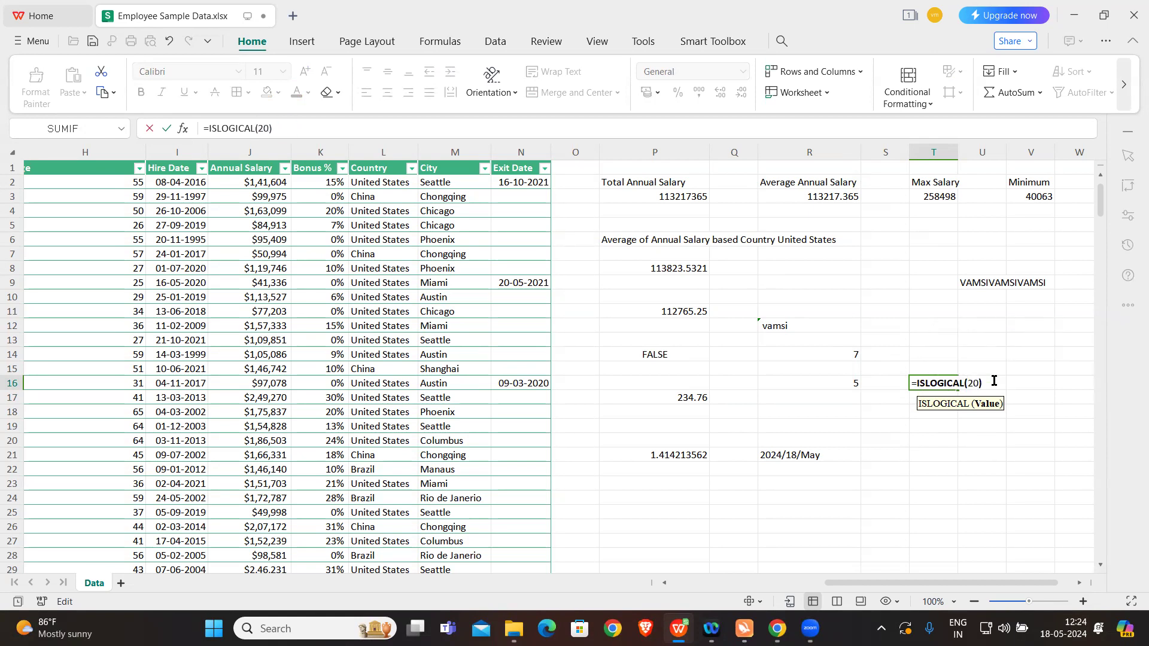
{"action": "key", "text": "Return"}
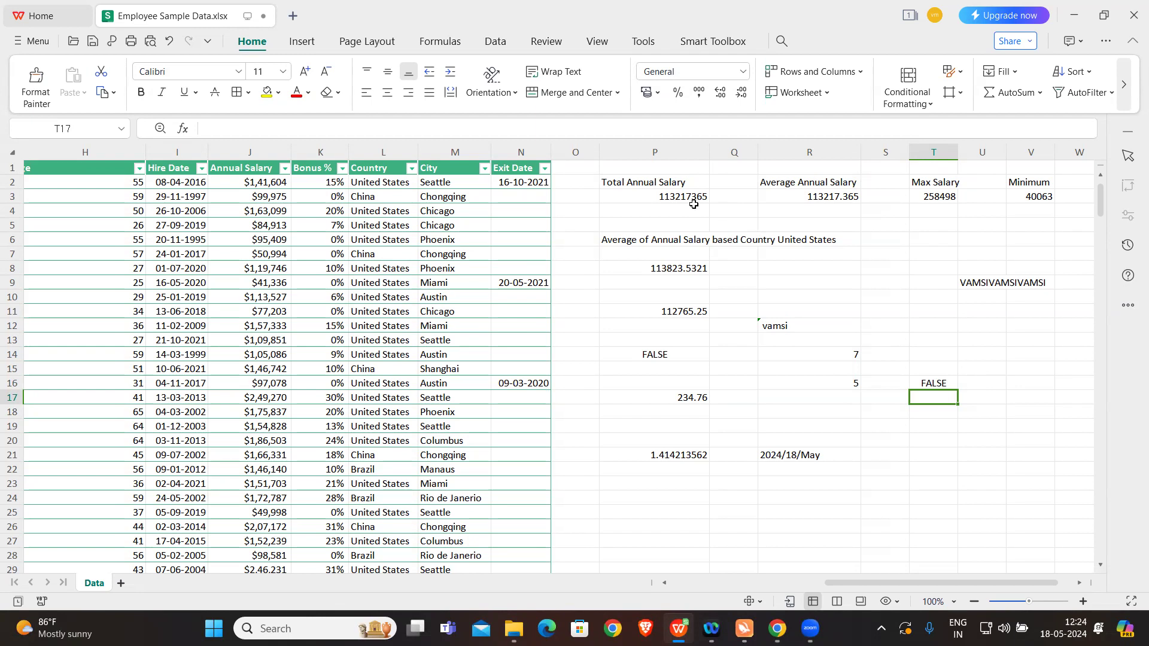
Step: Clear all practice labels and formulas beside the employee table, from cell P2 down through row 21
{"action": "left_click", "coordinate": [664, 183]}
{"action": "left_click_drag", "start_coordinate": [821, 259], "coordinate": [1056, 453]}
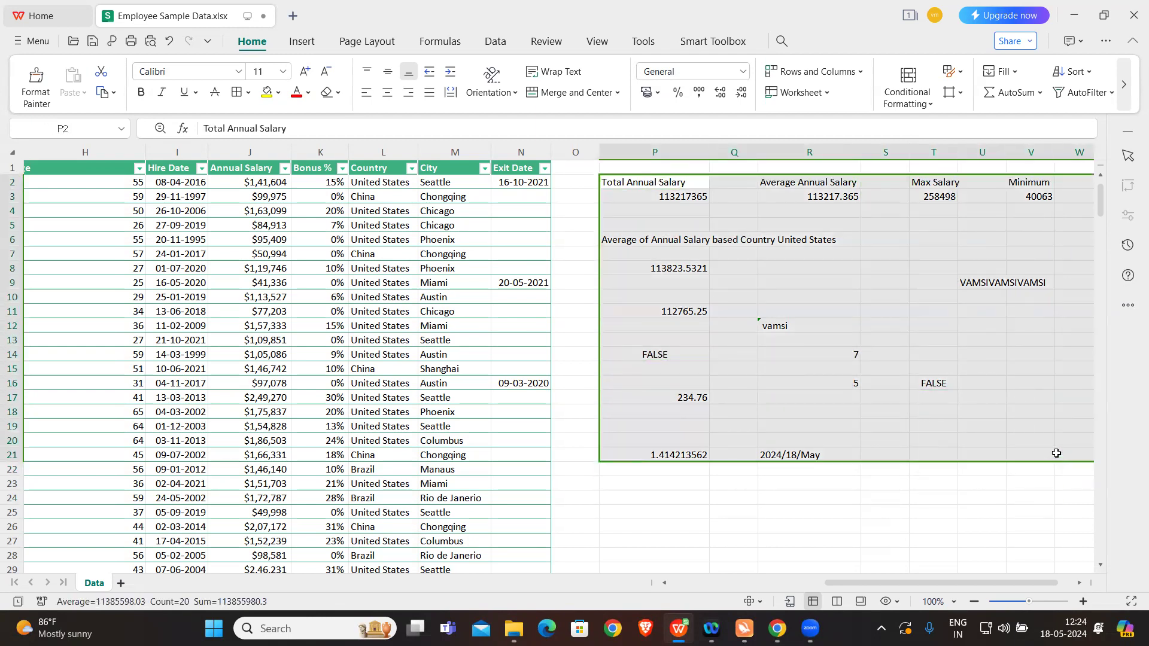
{"action": "key", "text": "Delete"}
{"action": "left_click", "coordinate": [809, 326]}
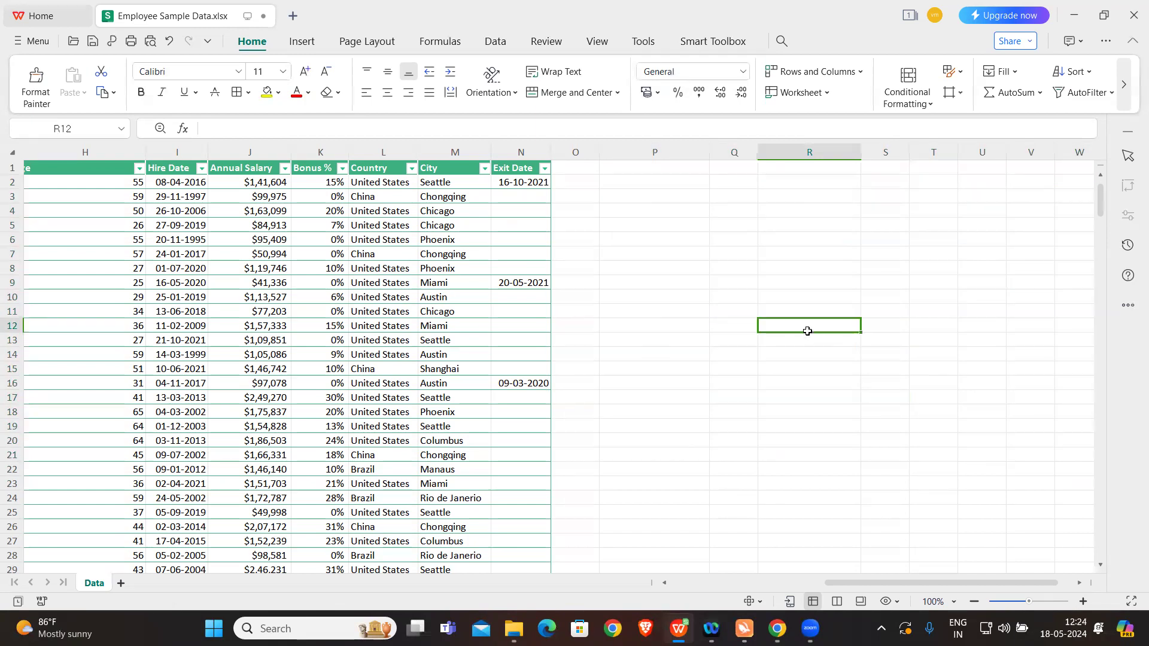
Step: Switch to File Explorer and open the Functions Examples text document from the Excel Workshop folder
{"action": "left_click", "coordinate": [514, 628]}
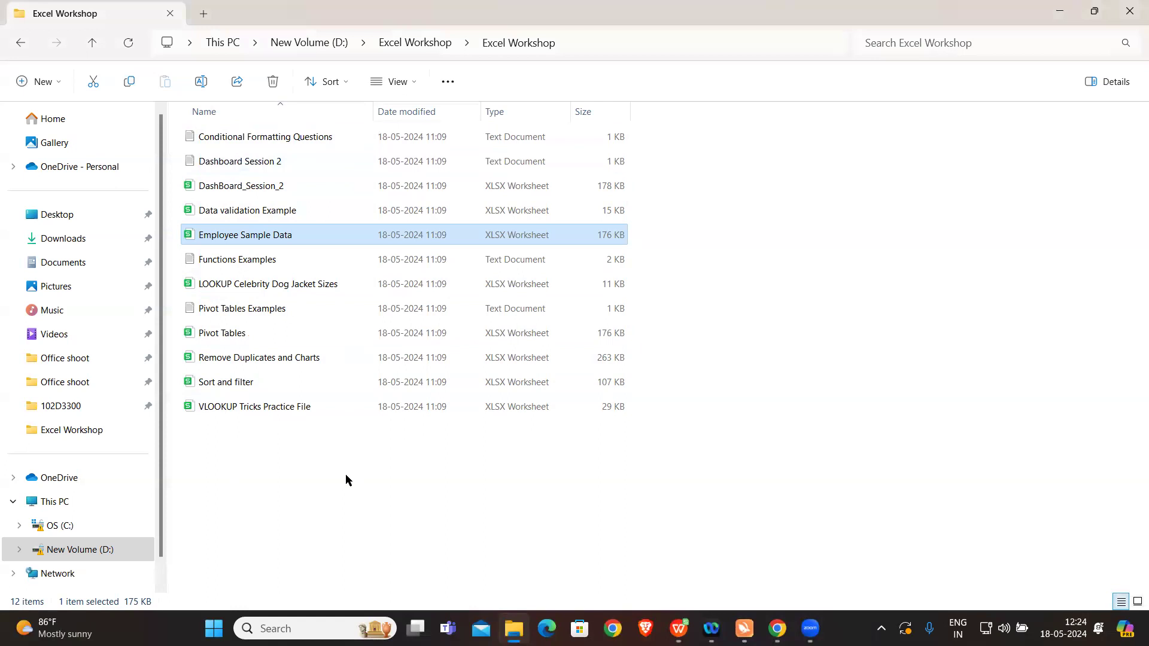
{"action": "left_click", "coordinate": [259, 266]}
{"action": "double_click", "coordinate": [259, 266]}
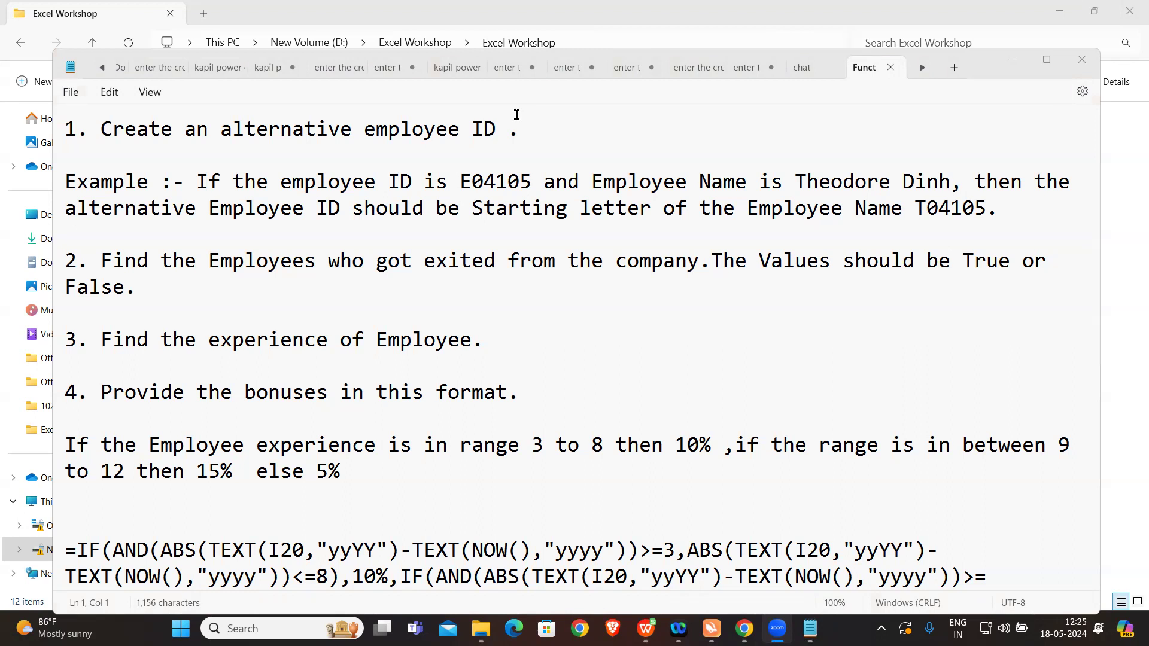
Step: Return to the Employee Sample Data workbook, widen the EEID column and select it
{"action": "left_click", "coordinate": [644, 628]}
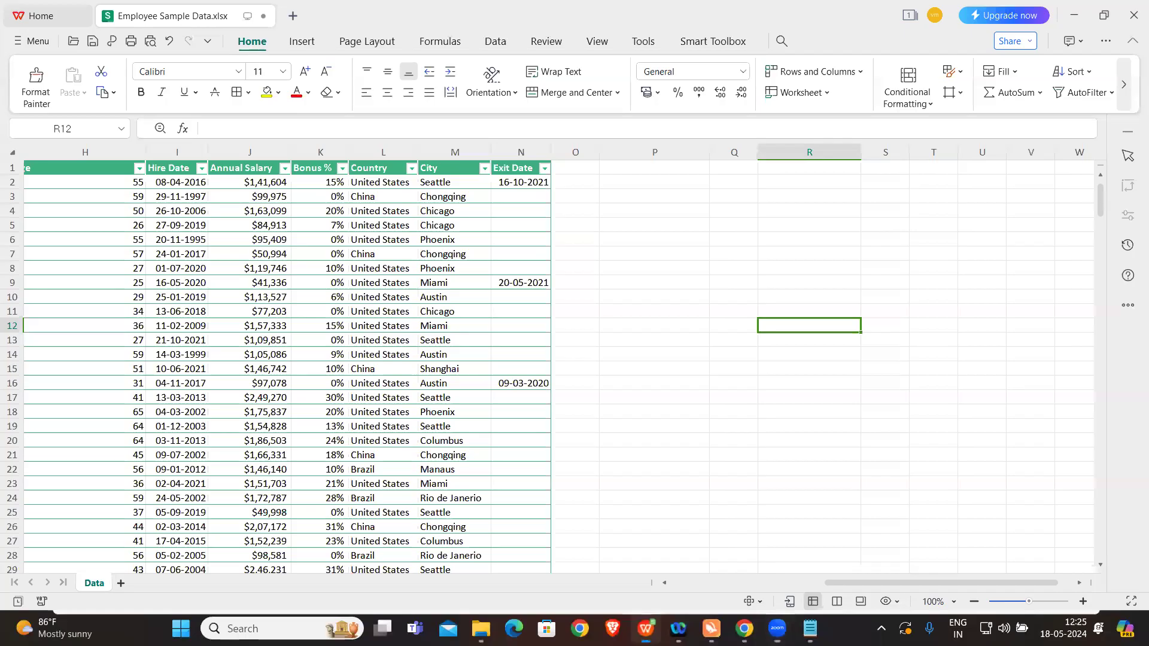
{"action": "scroll", "coordinate": [271, 325], "scroll_direction": "left", "scroll_amount": 5}
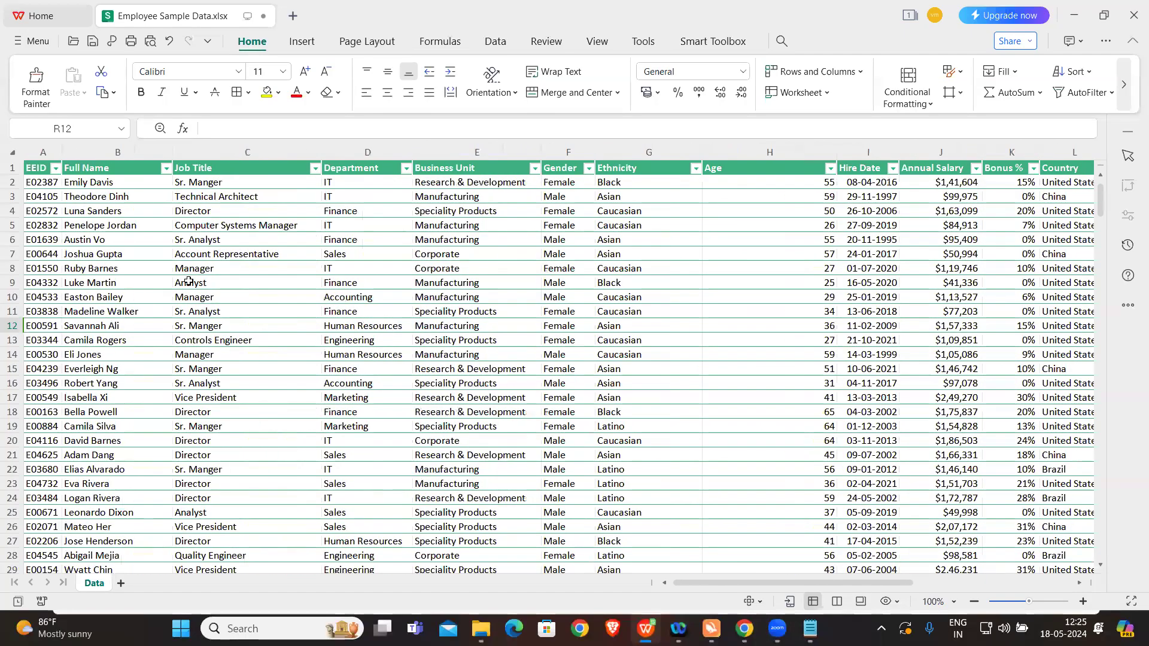
{"action": "left_click_drag", "start_coordinate": [62, 152], "coordinate": [122, 154]}
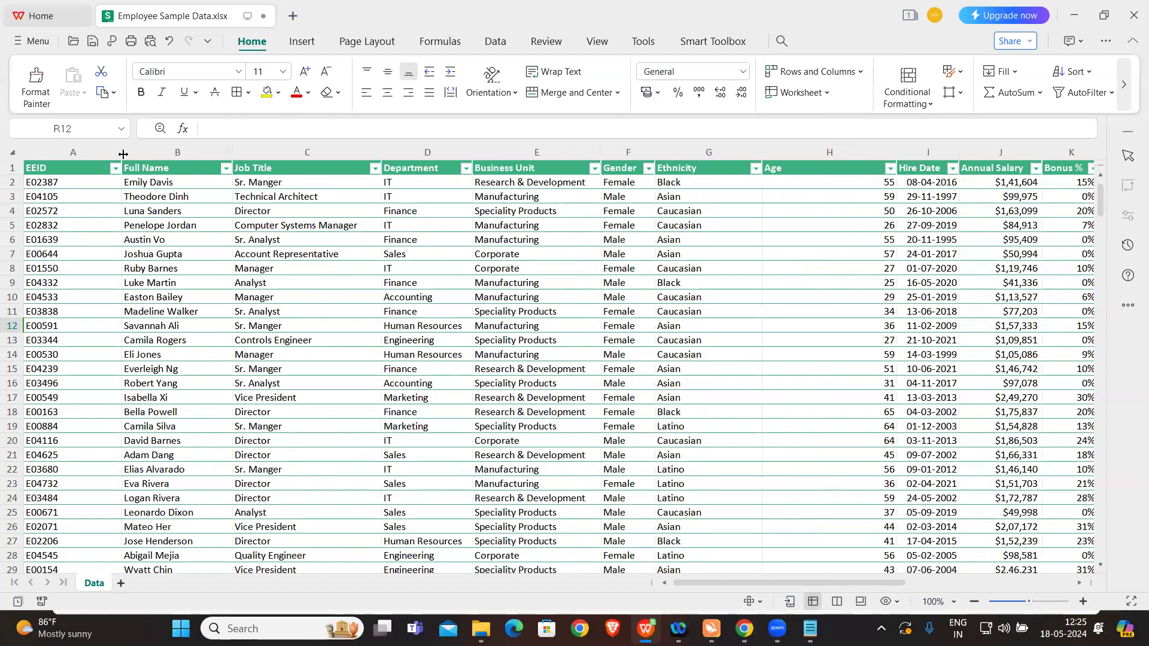
{"action": "left_click", "coordinate": [85, 152]}
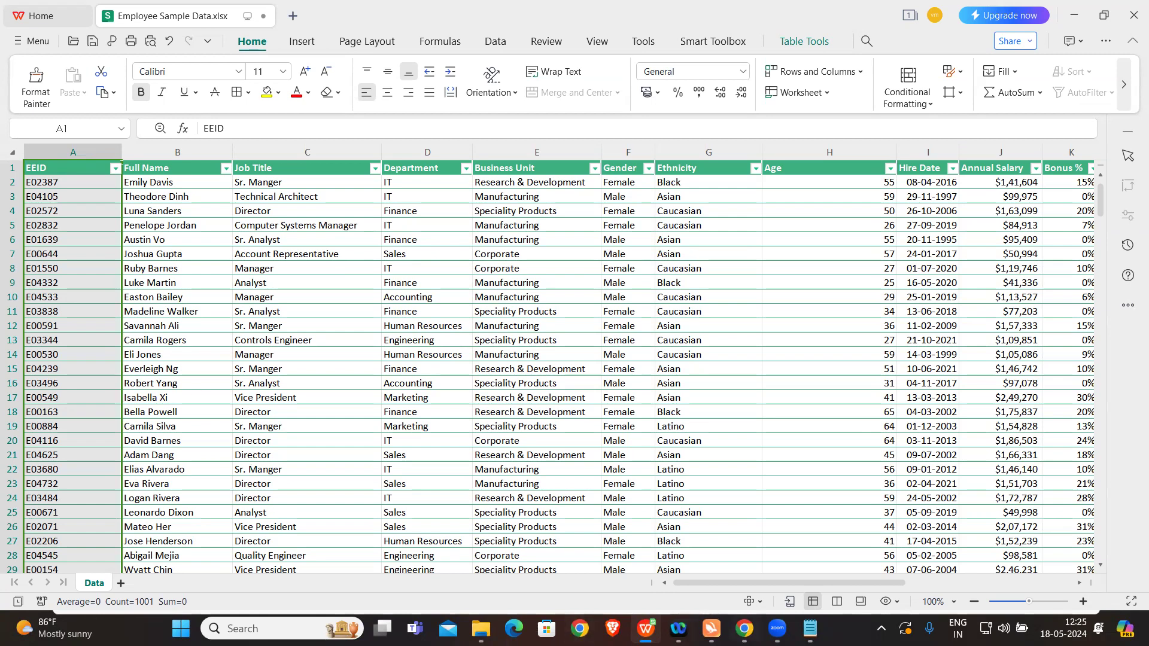
Step: Switch to the Functions Examples notes, uncover the table's first rows, and examine how the alternative employee ID combines name initial and ID digits
{"action": "key", "text": "alt+Tab"}
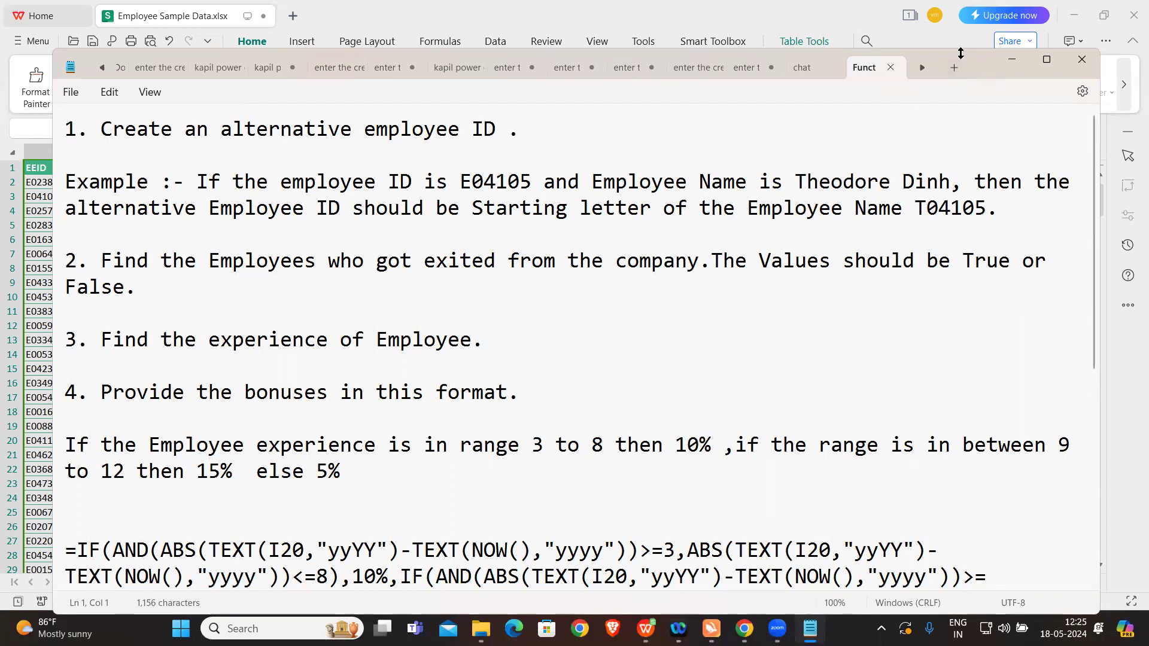
{"action": "left_click_drag", "start_coordinate": [960, 53], "coordinate": [960, 227]}
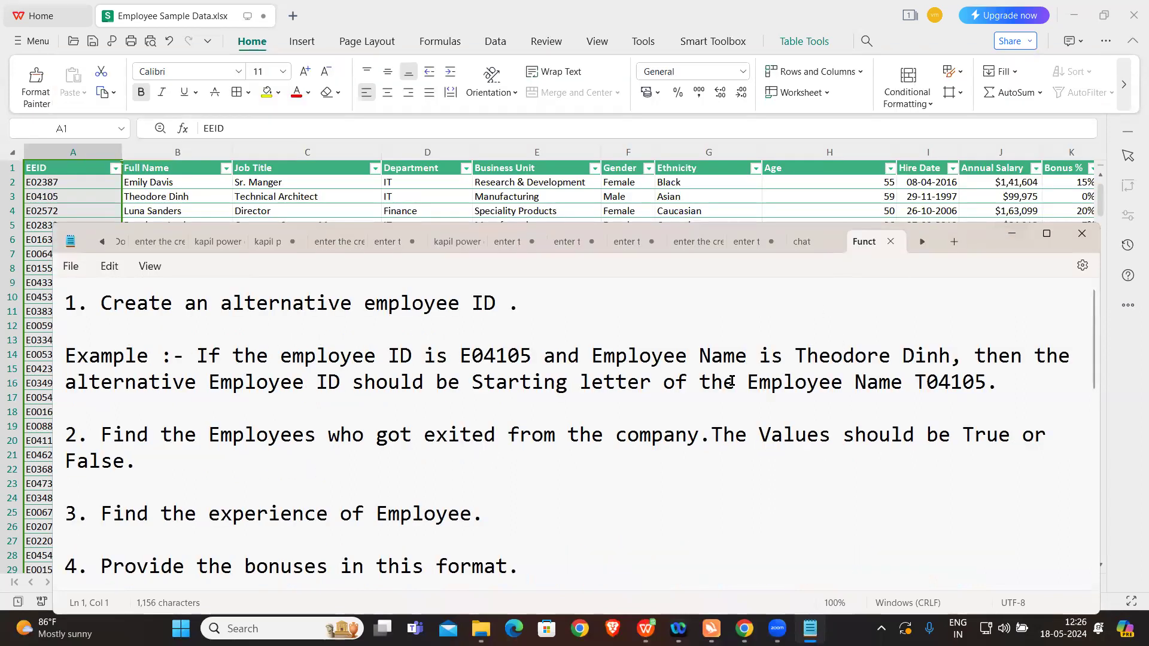
{"action": "double_click", "coordinate": [509, 360]}
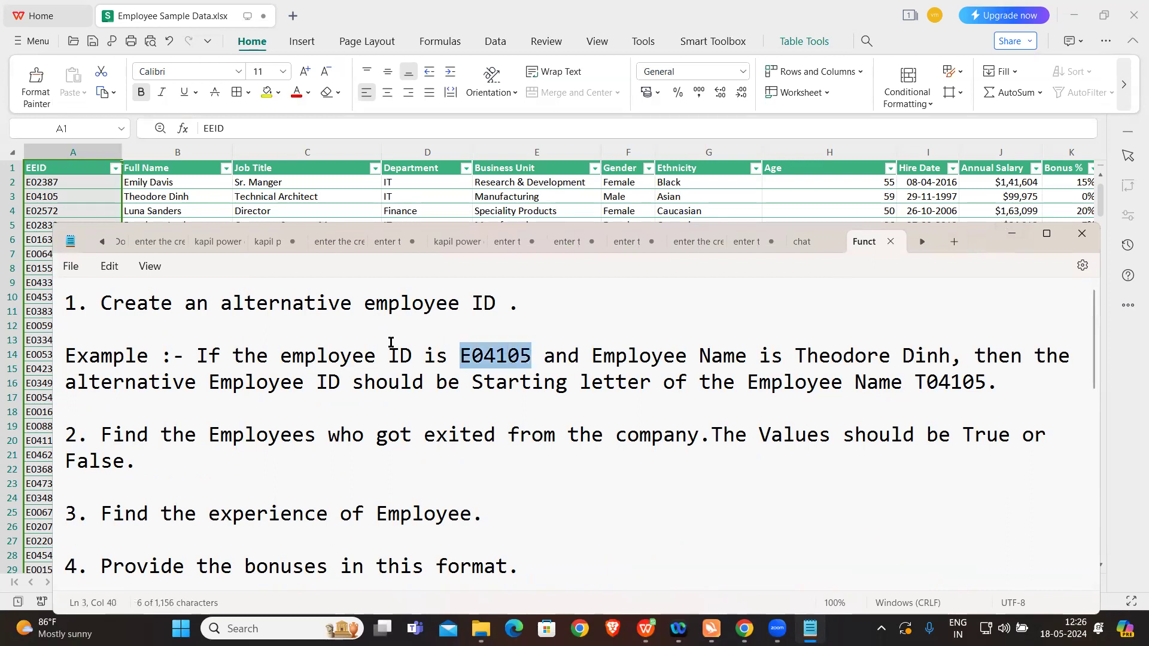
{"action": "left_click_drag", "start_coordinate": [788, 355], "coordinate": [947, 368]}
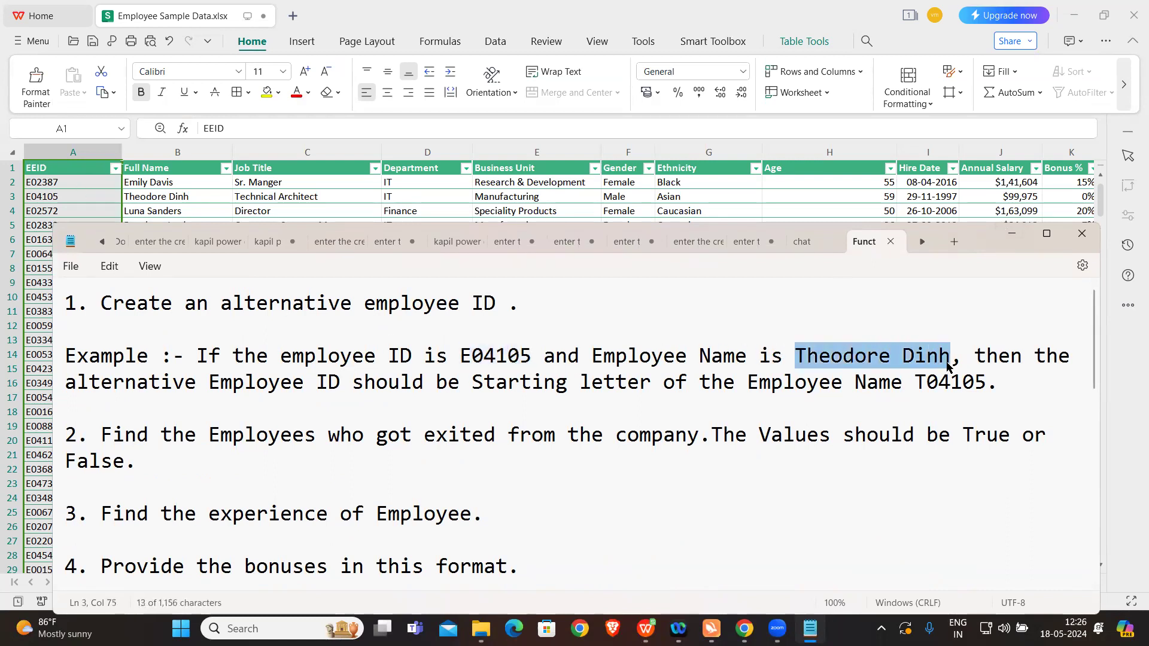
{"action": "left_click", "coordinate": [805, 362]}
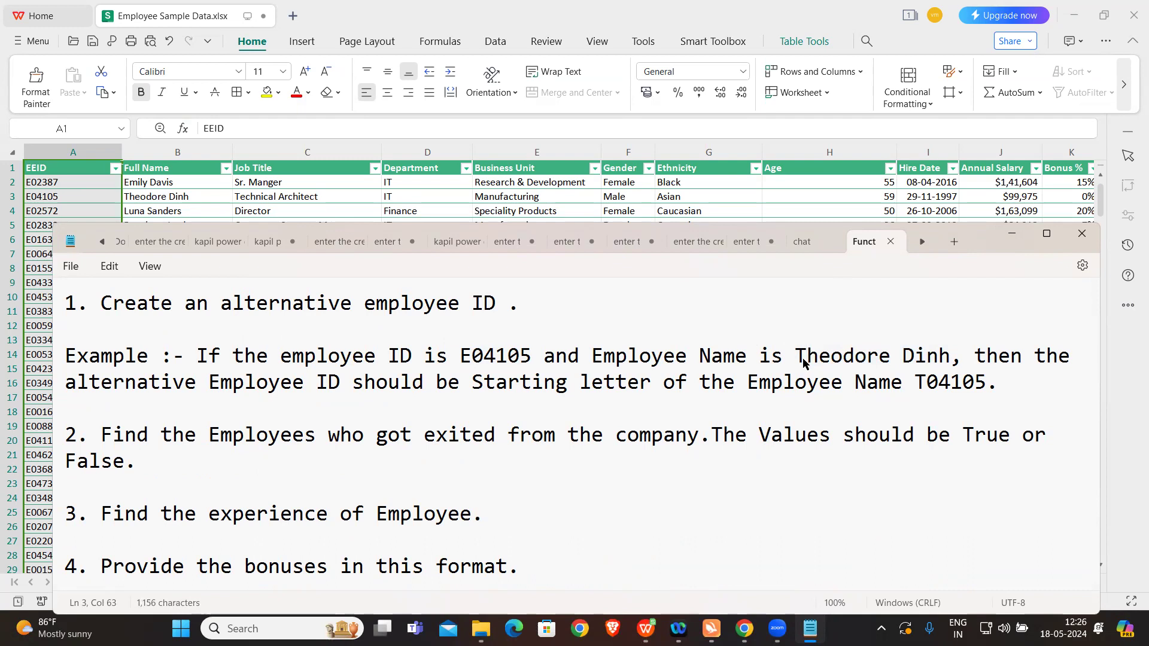
{"action": "left_click", "coordinate": [926, 382]}
{"action": "left_click_drag", "start_coordinate": [926, 382], "coordinate": [919, 382]}
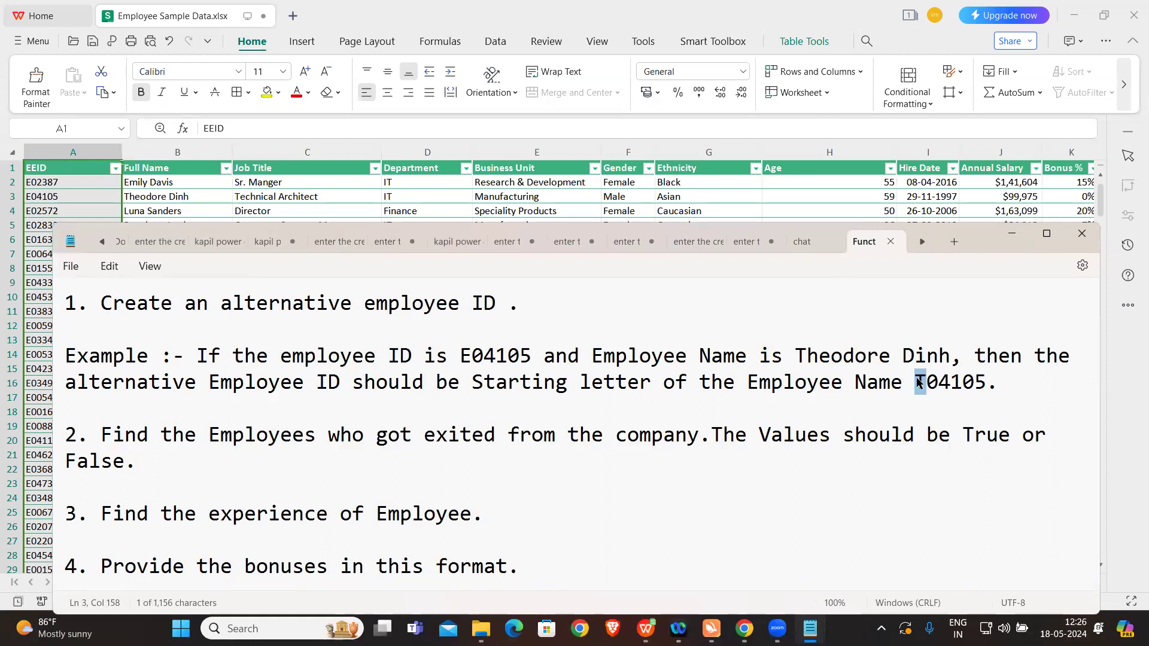
{"action": "left_click", "coordinate": [474, 356]}
{"action": "left_click_drag", "start_coordinate": [475, 357], "coordinate": [542, 358]}
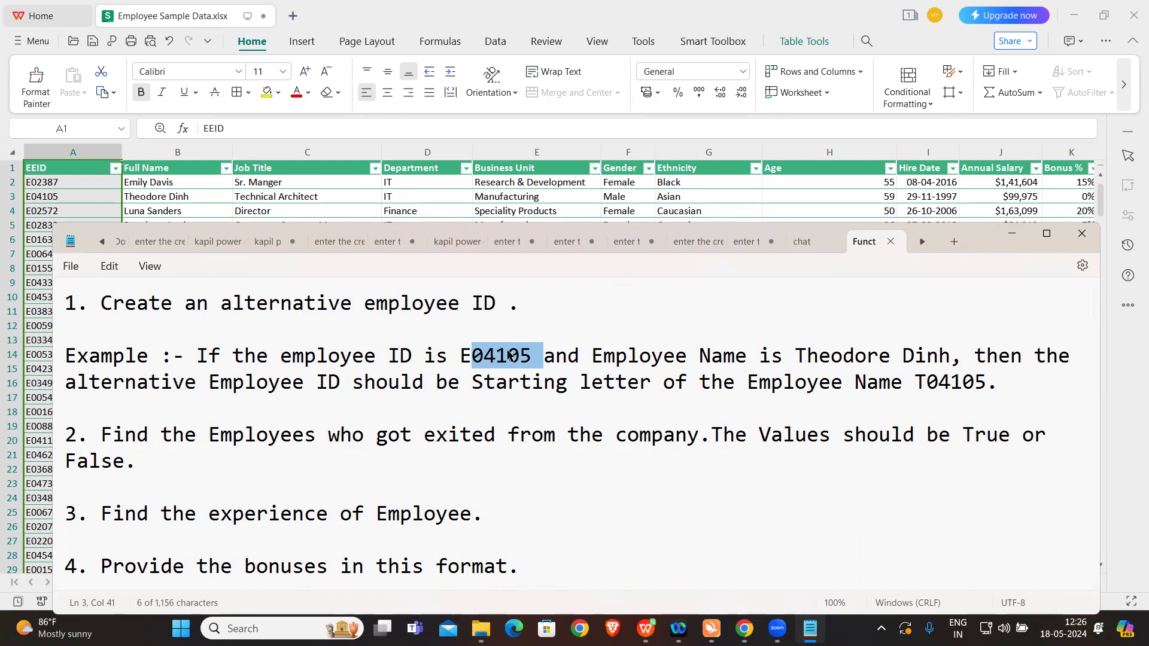
Step: Return to the workbook, add the header "Alternative Employee ID" in cell O1 and widen column O to fit it
{"action": "left_click", "coordinate": [797, 195]}
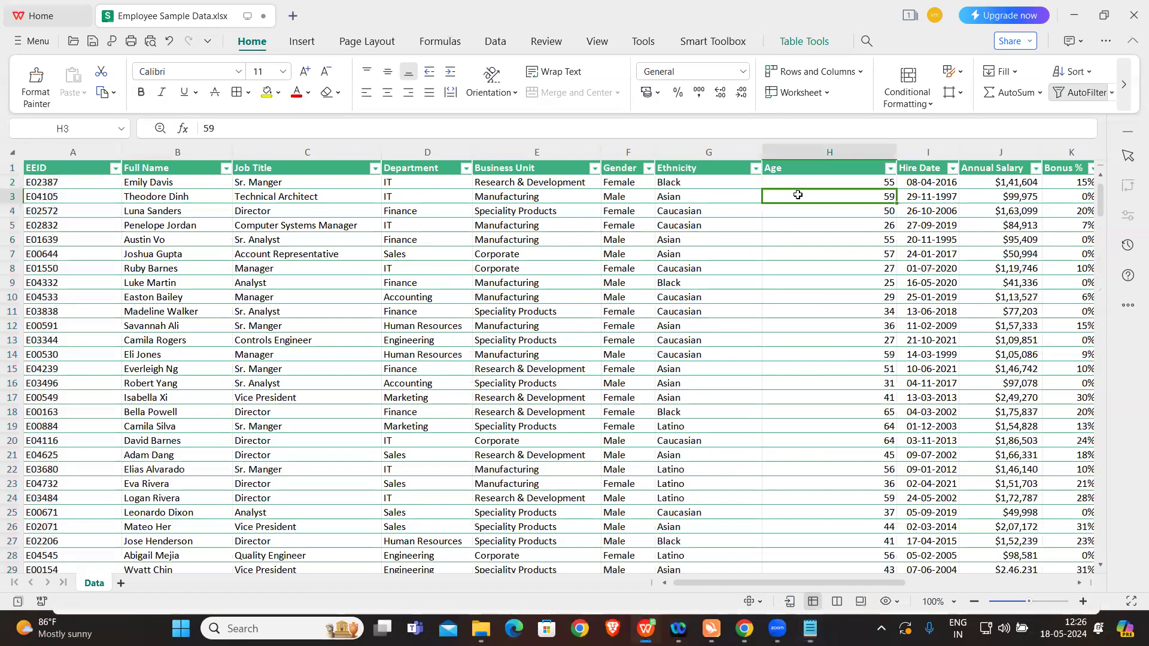
{"action": "scroll", "coordinate": [834, 265], "scroll_direction": "right", "scroll_amount": 5}
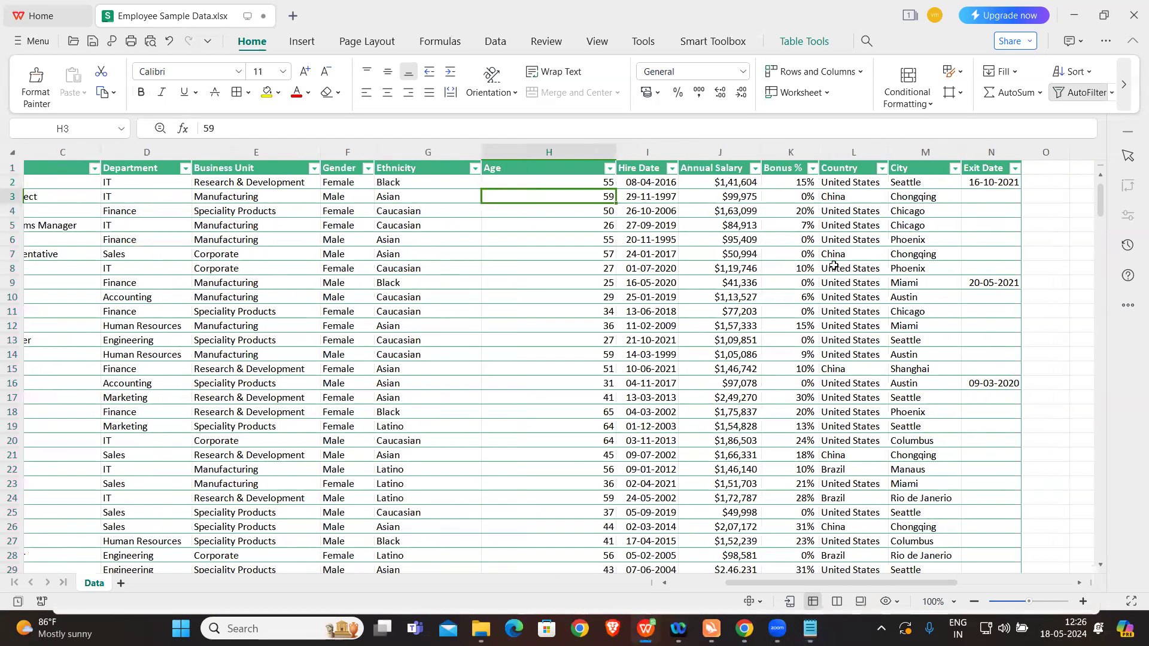
{"action": "scroll", "coordinate": [833, 265], "scroll_direction": "right", "scroll_amount": 1}
{"action": "left_click", "coordinate": [965, 170]}
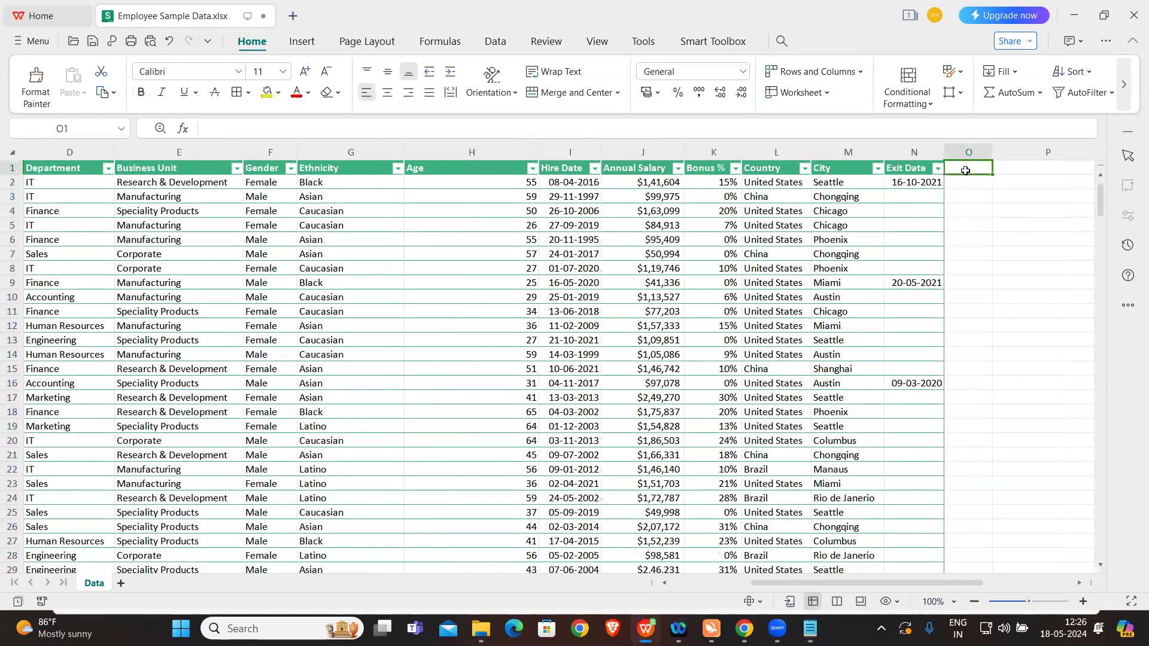
{"action": "type", "text": "Alternative Employee"}
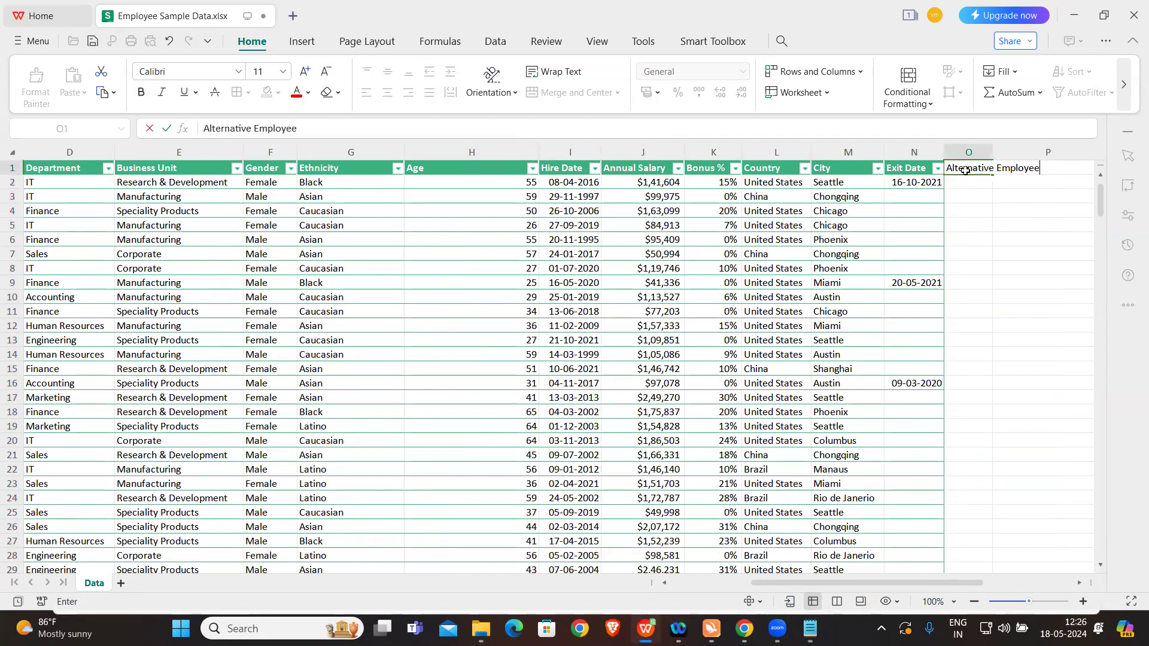
{"action": "key", "text": "Caps_Lock"}
{"action": "type", "text": "ID"}
{"action": "key", "text": "Caps_Lock"}
{"action": "key", "text": "Return"}
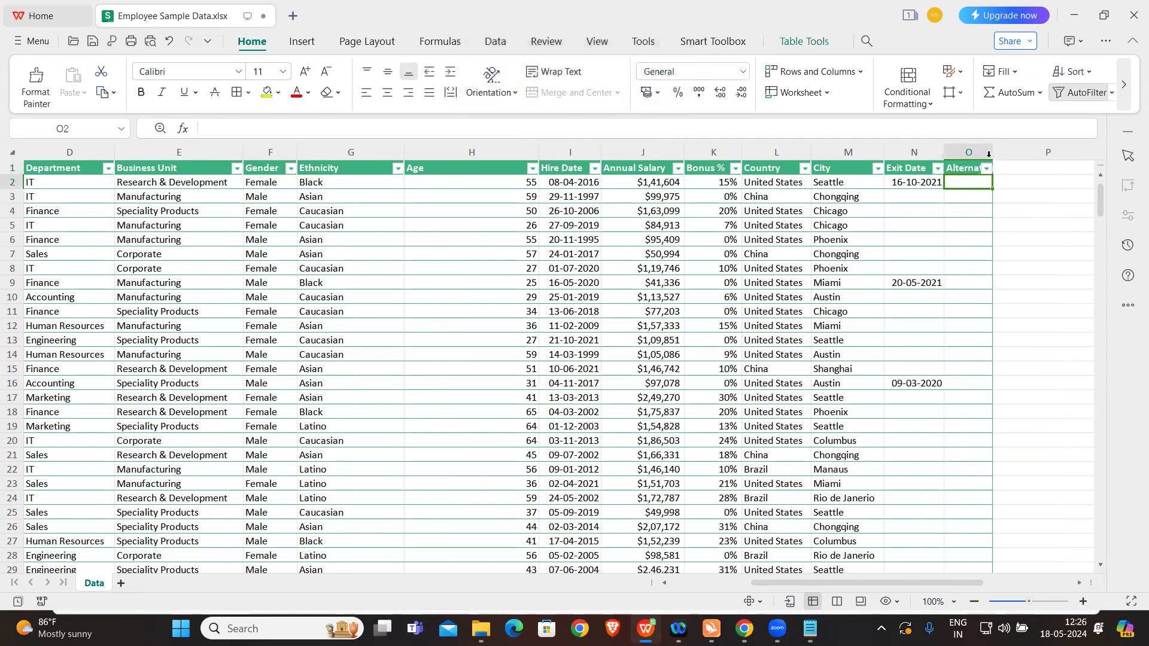
{"action": "left_click_drag", "start_coordinate": [991, 154], "coordinate": [1071, 156]}
{"action": "scroll", "coordinate": [950, 237], "scroll_direction": "right", "scroll_amount": 2}
{"action": "scroll", "coordinate": [951, 236], "scroll_direction": "right", "scroll_amount": 1}
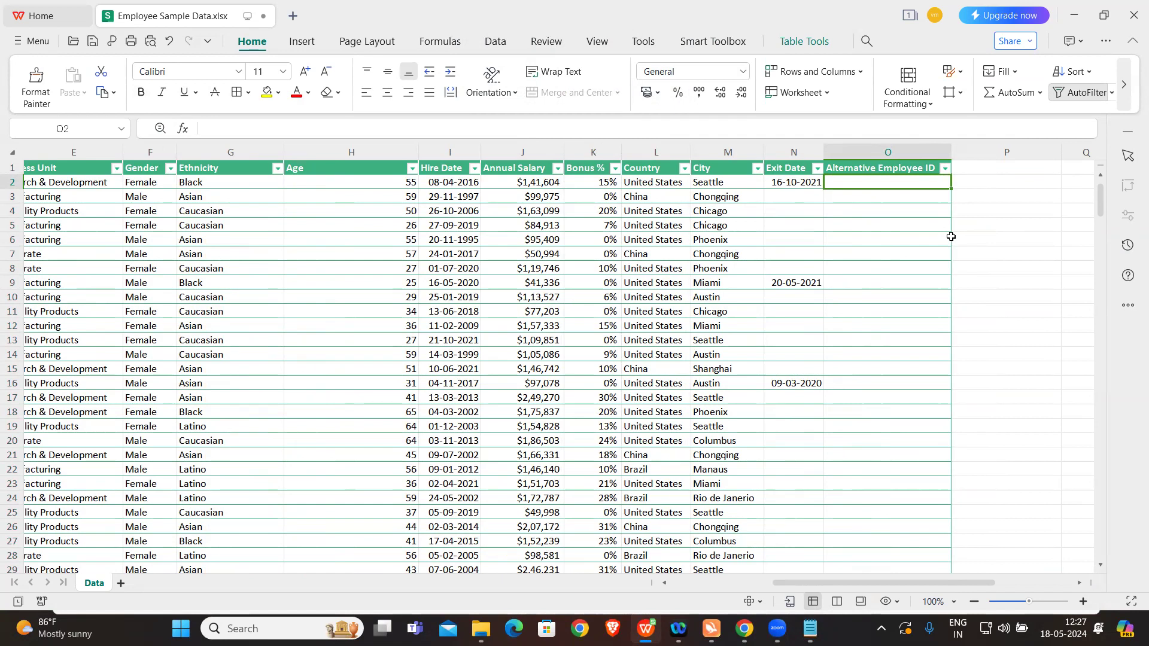
Step: Extract the first letter of the first employee's full name in cell P8 with =LEFT(B2,1)
{"action": "left_click", "coordinate": [952, 236]}
{"action": "left_click", "coordinate": [1000, 263]}
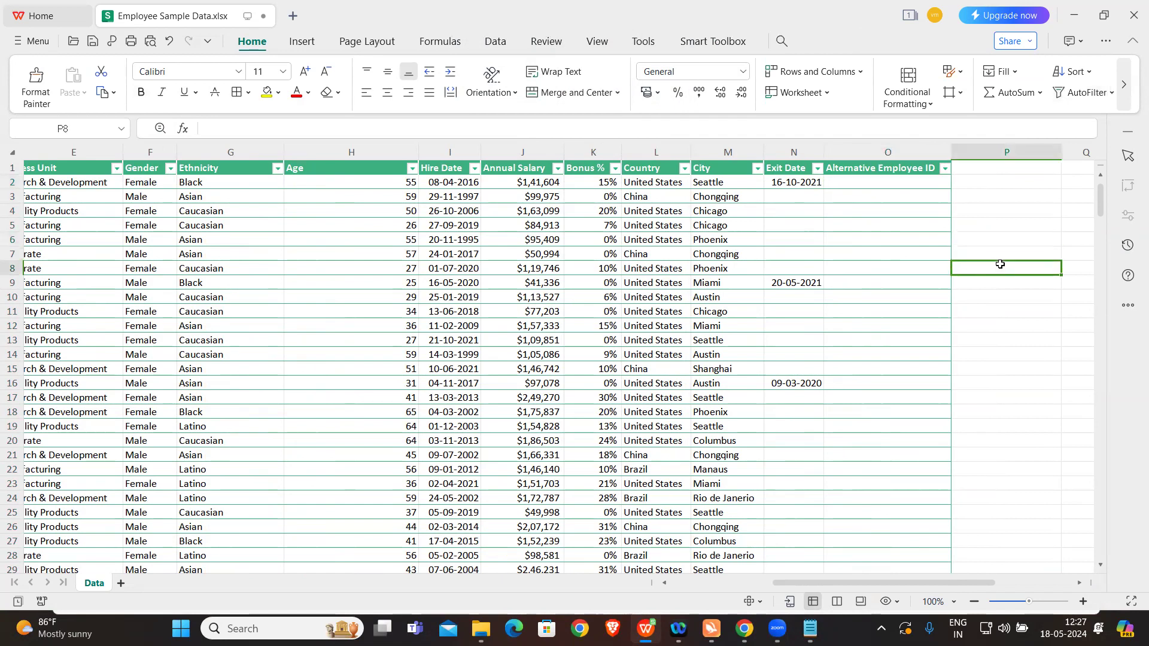
{"action": "type", "text": "="}
{"action": "key", "text": "Caps_Lock"}
{"action": "type", "text": "K"}
{"action": "key", "text": "BackSpace"}
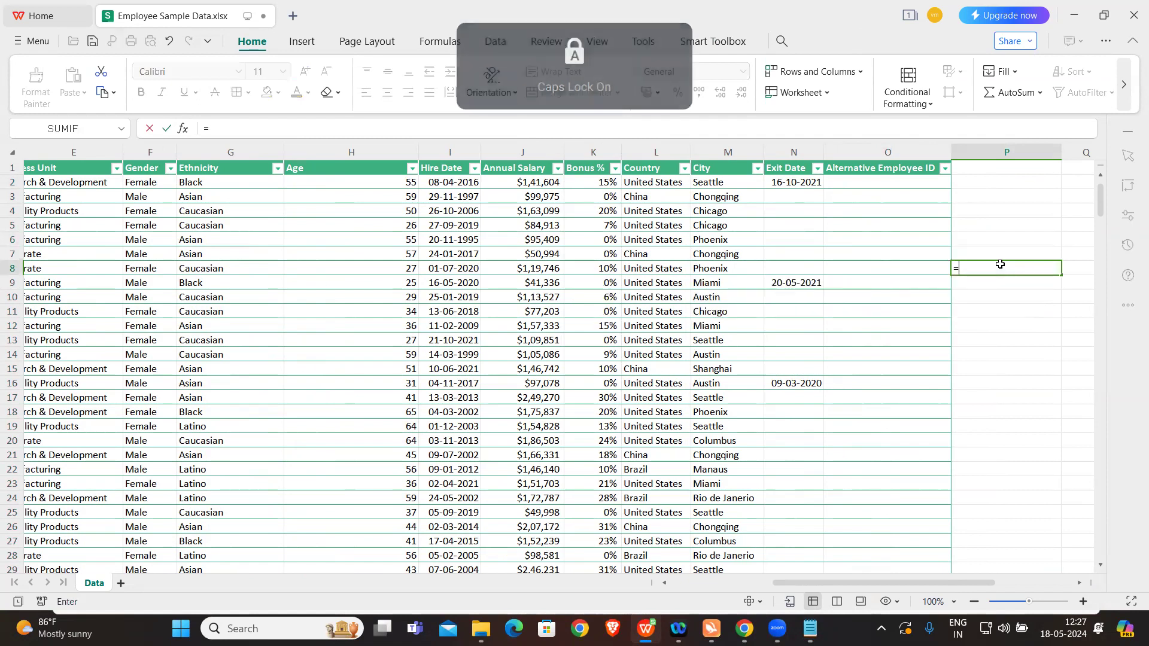
{"action": "type", "text": "LEFT("}
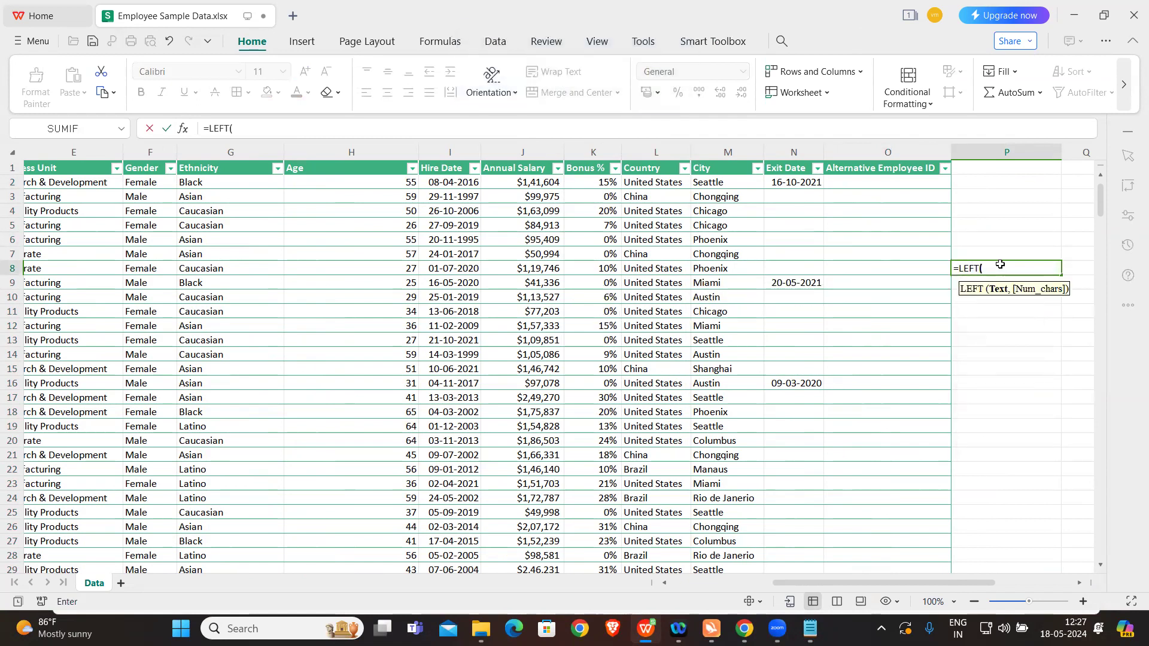
{"action": "key", "text": "Caps_Lock"}
{"action": "scroll", "coordinate": [494, 304], "scroll_direction": "left", "scroll_amount": 3}
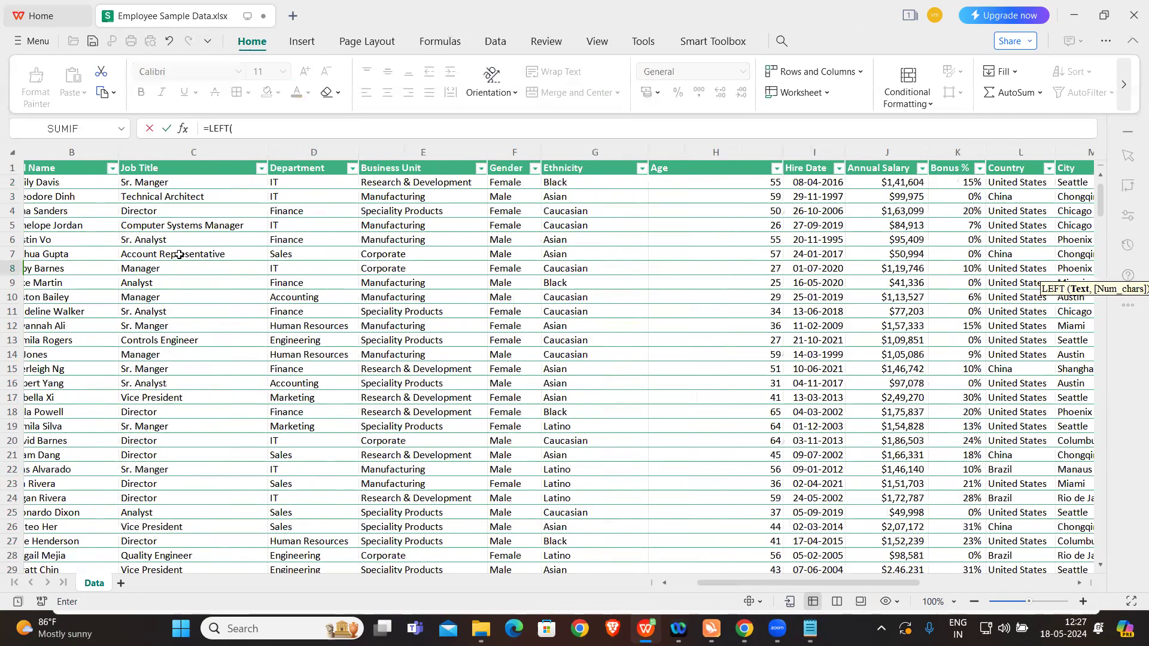
{"action": "scroll", "coordinate": [177, 255], "scroll_direction": "left", "scroll_amount": 2}
{"action": "left_click", "coordinate": [156, 184]}
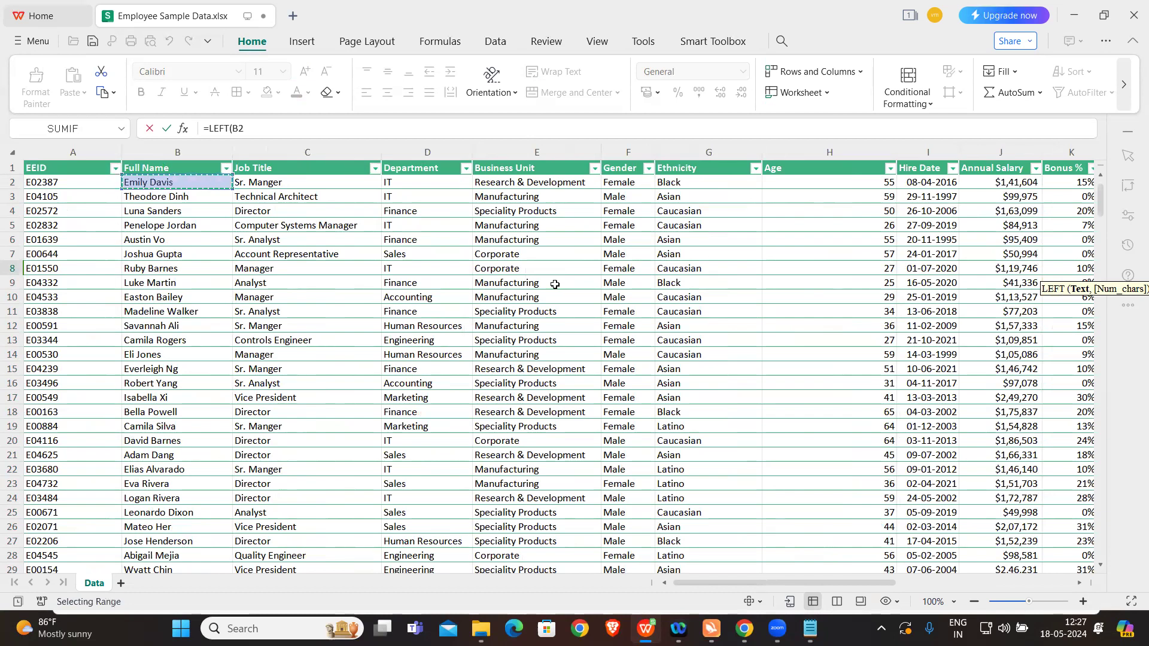
{"action": "scroll", "coordinate": [555, 284], "scroll_direction": "right", "scroll_amount": 5}
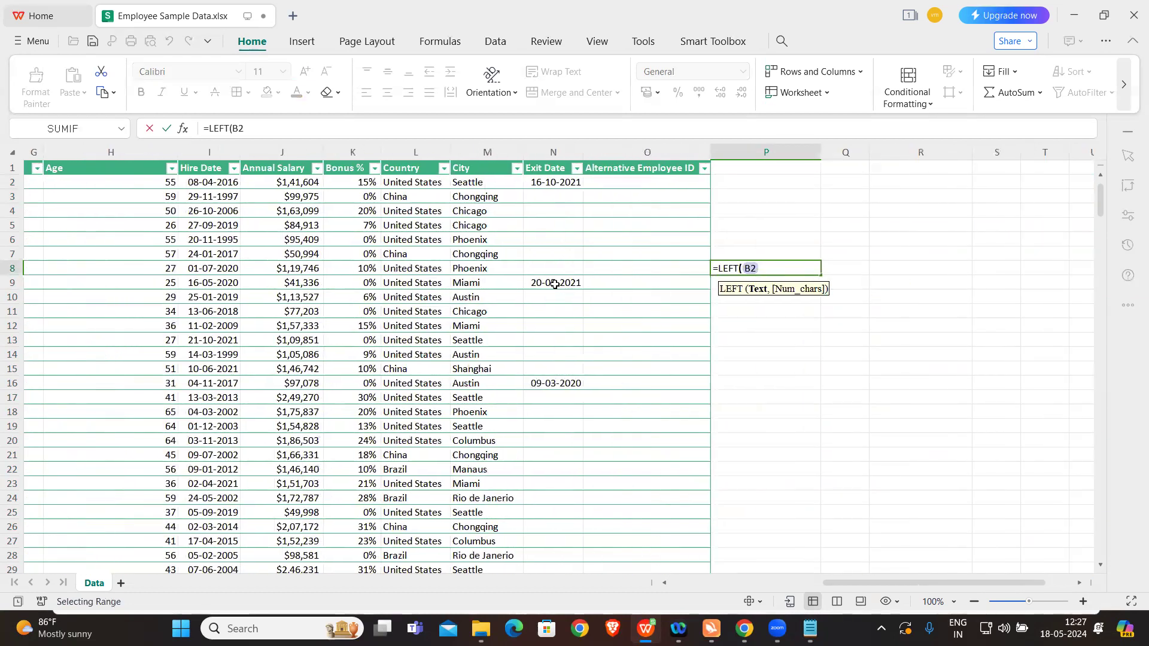
{"action": "type", "text": ",1)"}
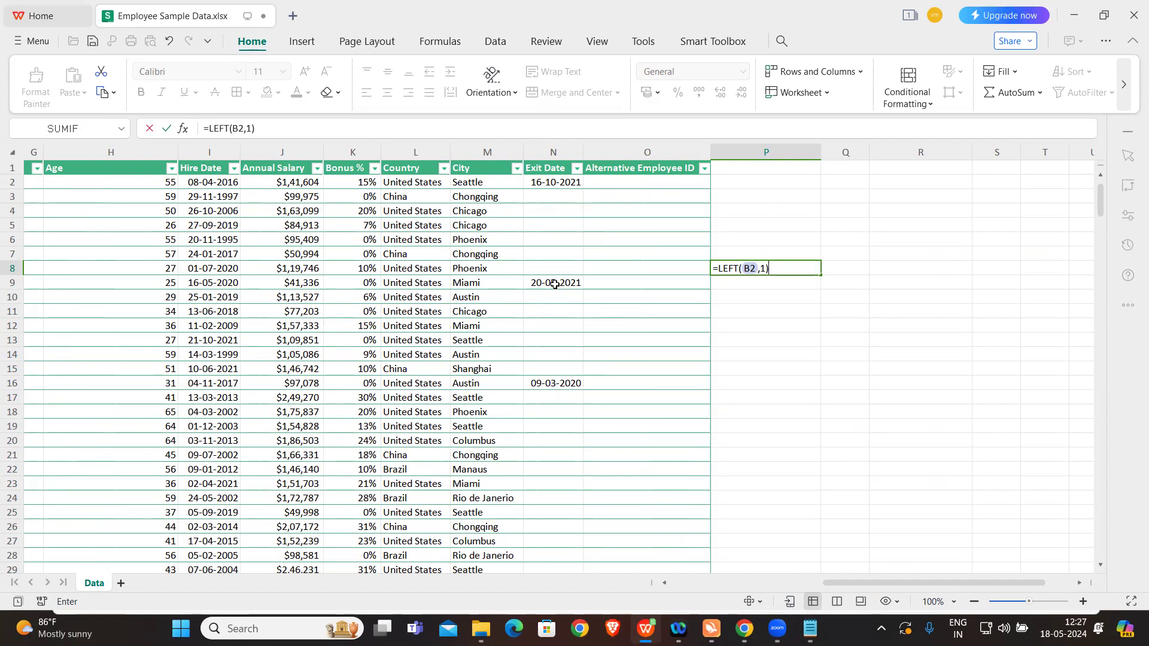
{"action": "key", "text": "Return"}
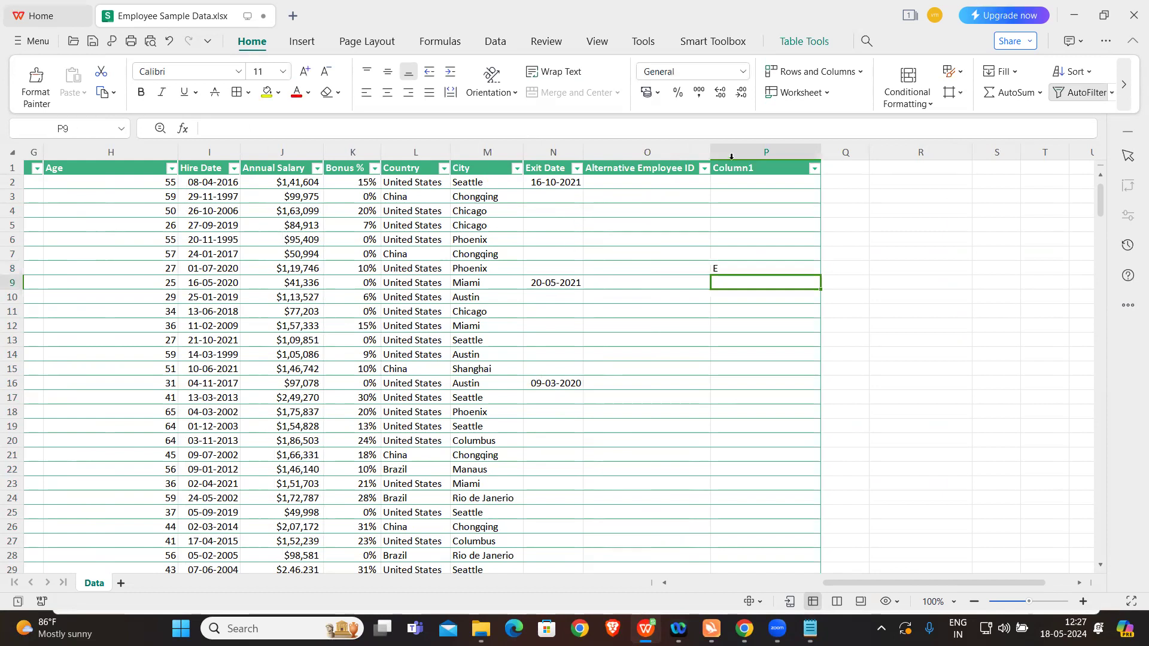
Step: Delete column P, removing the trial formula beside the Alternative Employee ID column
{"action": "left_click", "coordinate": [758, 151]}
{"action": "right_click", "coordinate": [758, 151]}
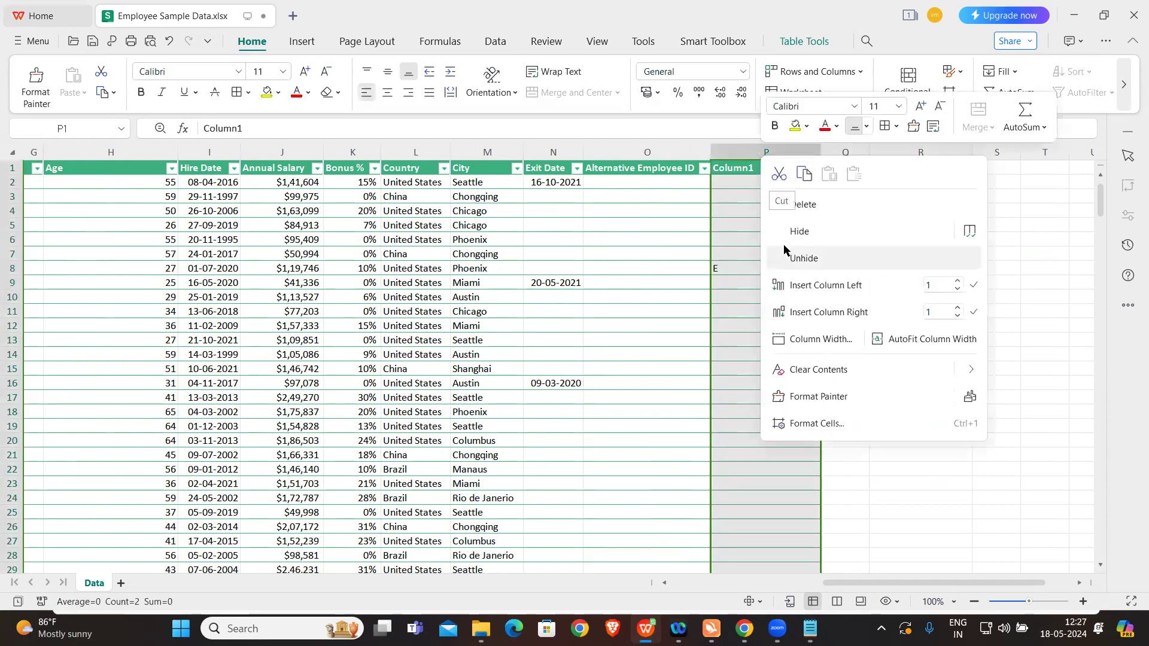
{"action": "left_click", "coordinate": [807, 204]}
{"action": "left_click", "coordinate": [817, 221]}
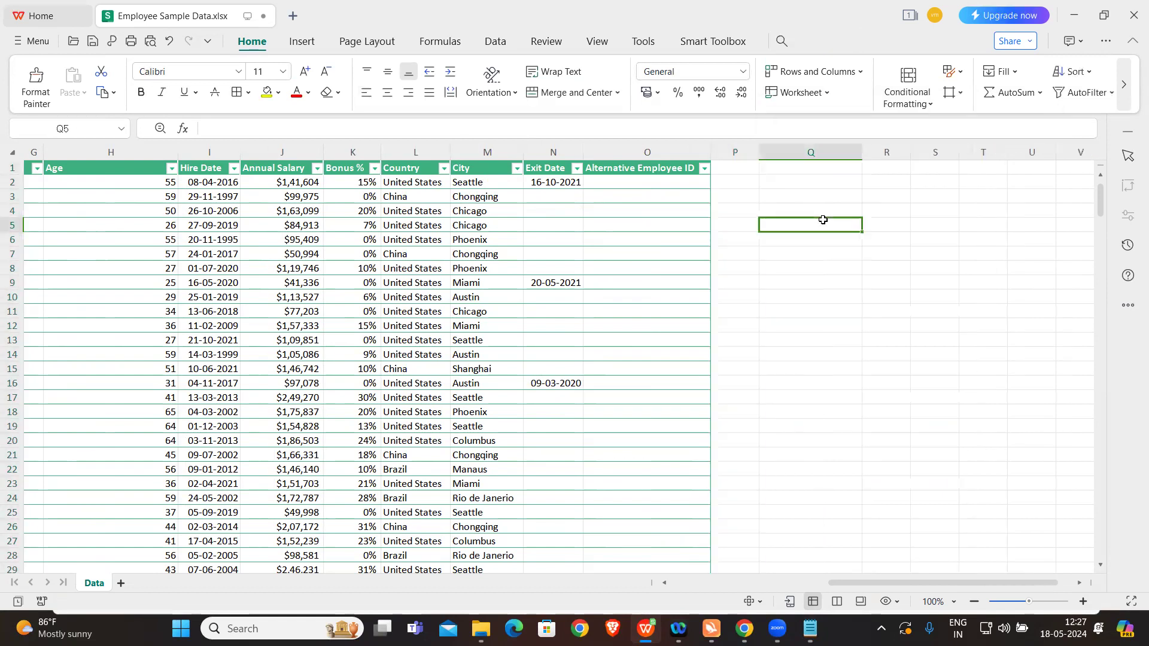
Step: Begin a LEFT formula in cell S6 with the first employee's EEID in A2 as its text argument
{"action": "left_click", "coordinate": [915, 235]}
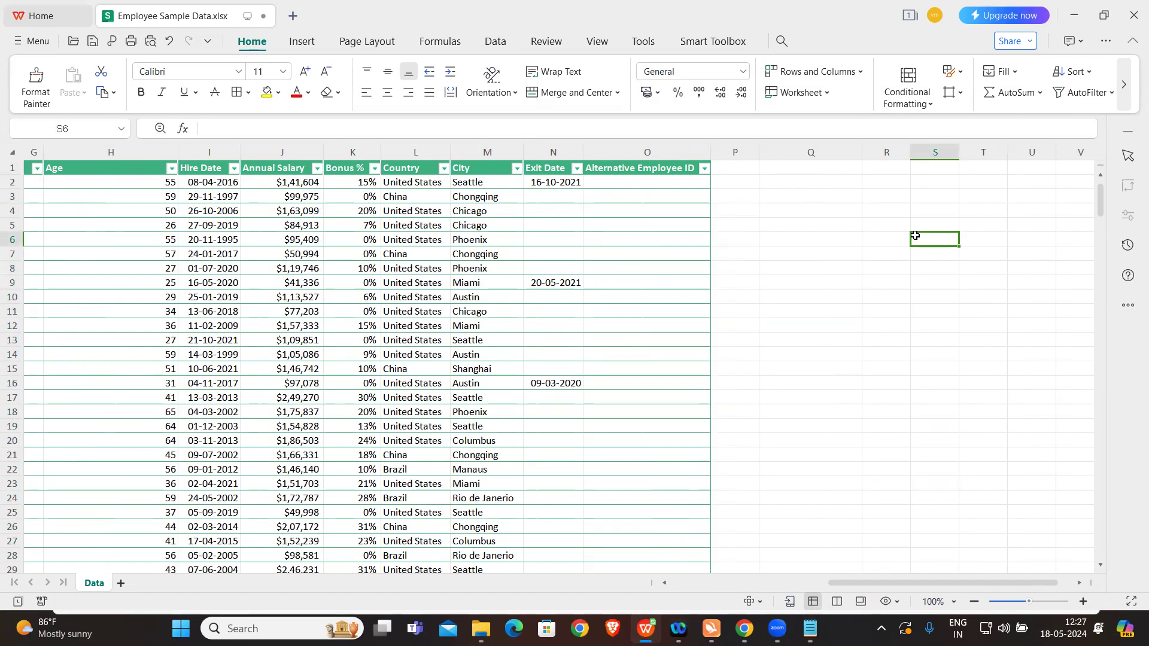
{"action": "type", "text": "="}
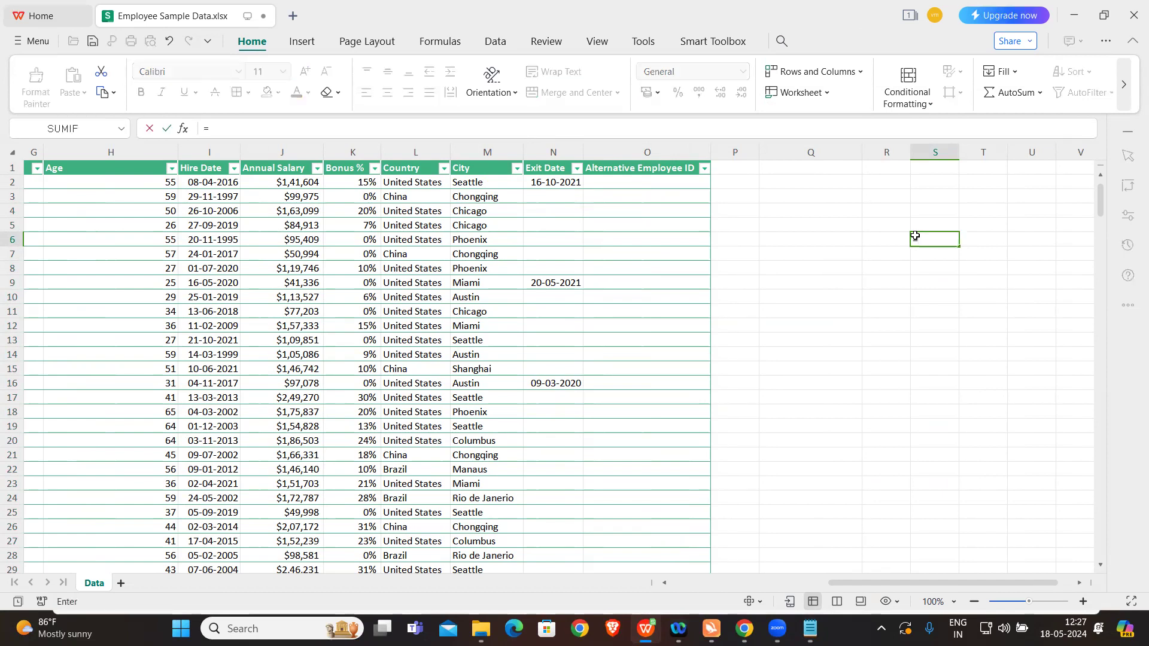
{"action": "key", "text": "Caps_Lock"}
{"action": "type", "text": "LEFT("}
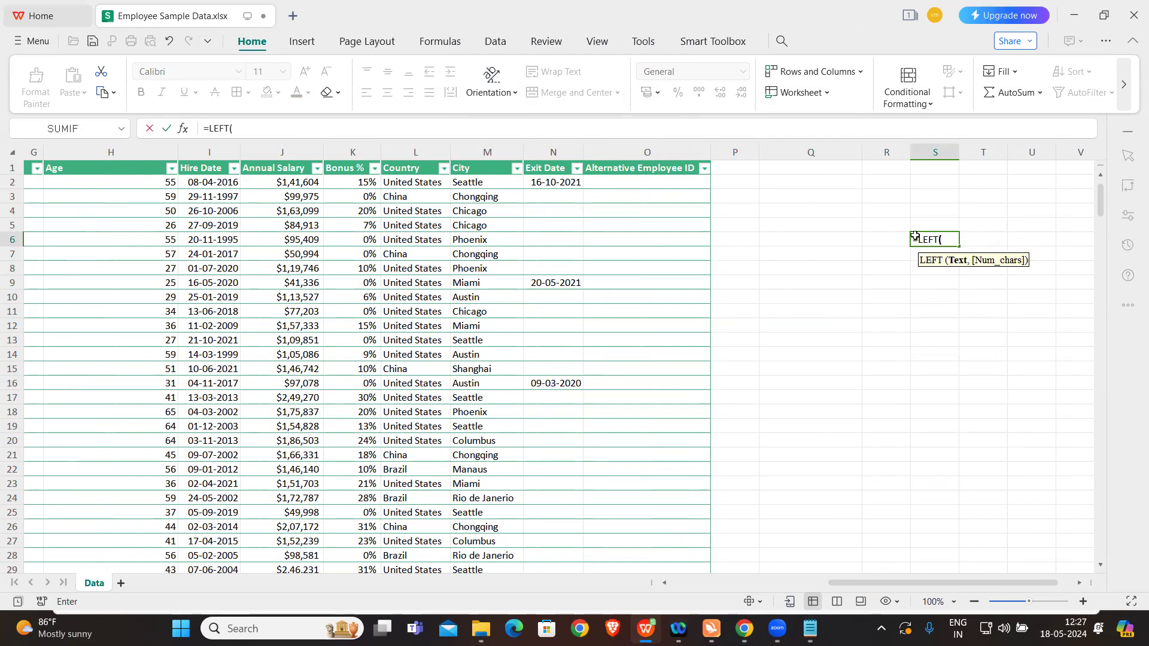
{"action": "scroll", "coordinate": [432, 306], "scroll_direction": "left", "scroll_amount": 3}
{"action": "left_click", "coordinate": [70, 183]}
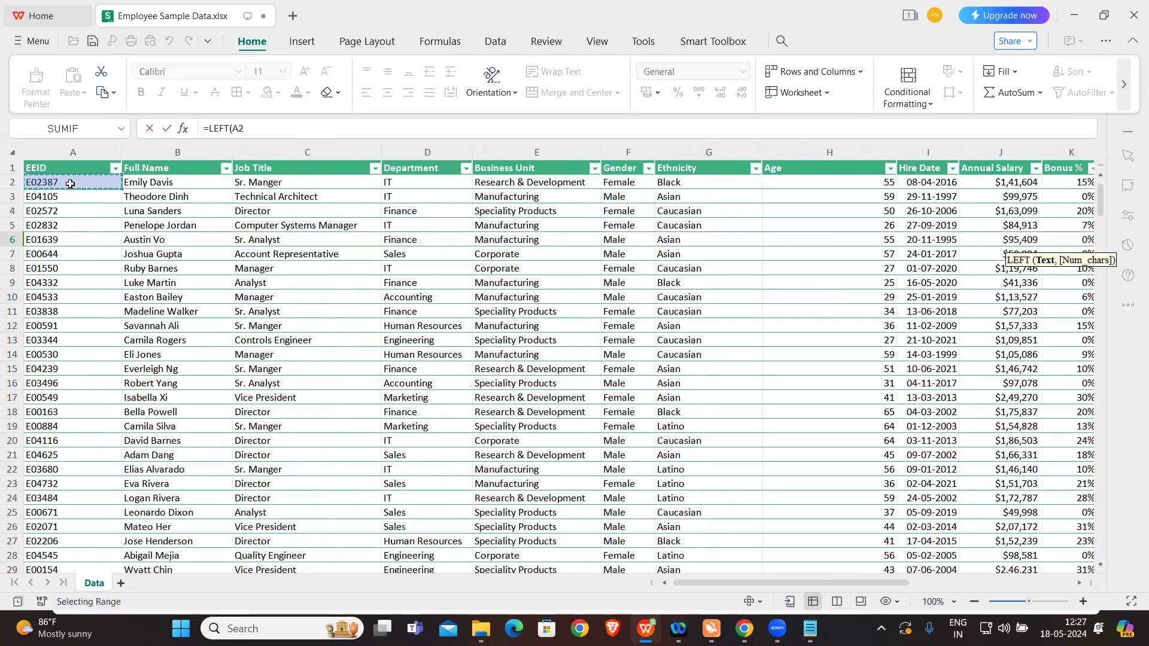
{"action": "scroll", "coordinate": [526, 299], "scroll_direction": "right", "scroll_amount": 5}
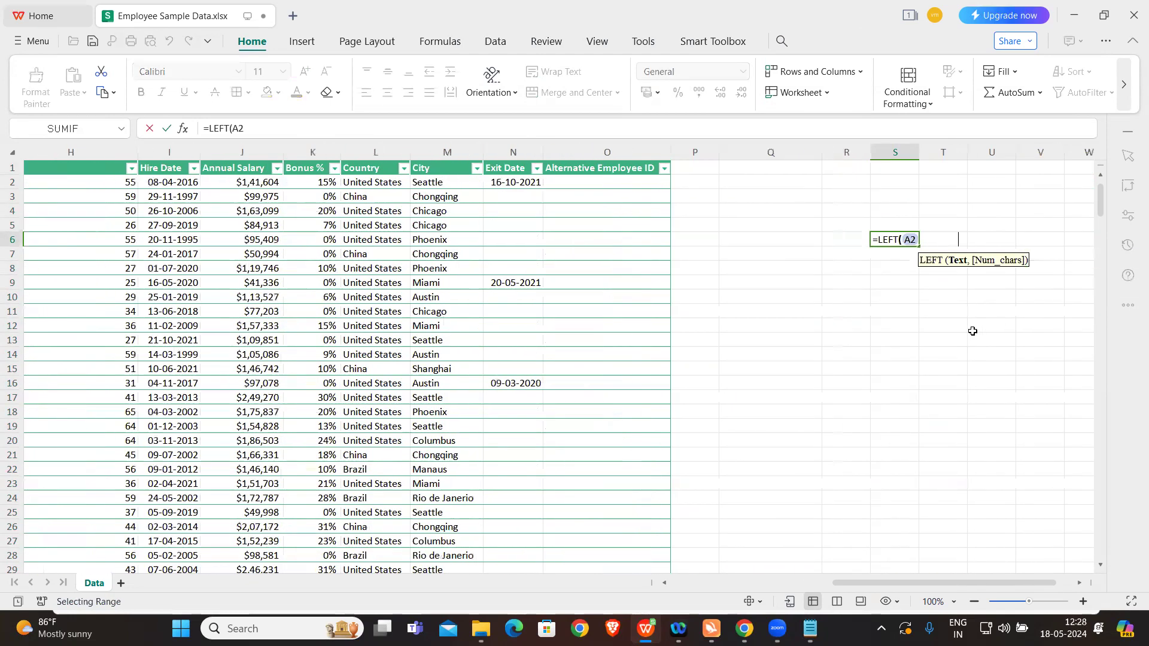
{"action": "scroll", "coordinate": [972, 331], "scroll_direction": "right", "scroll_amount": 1}
{"action": "type", "text": ","}
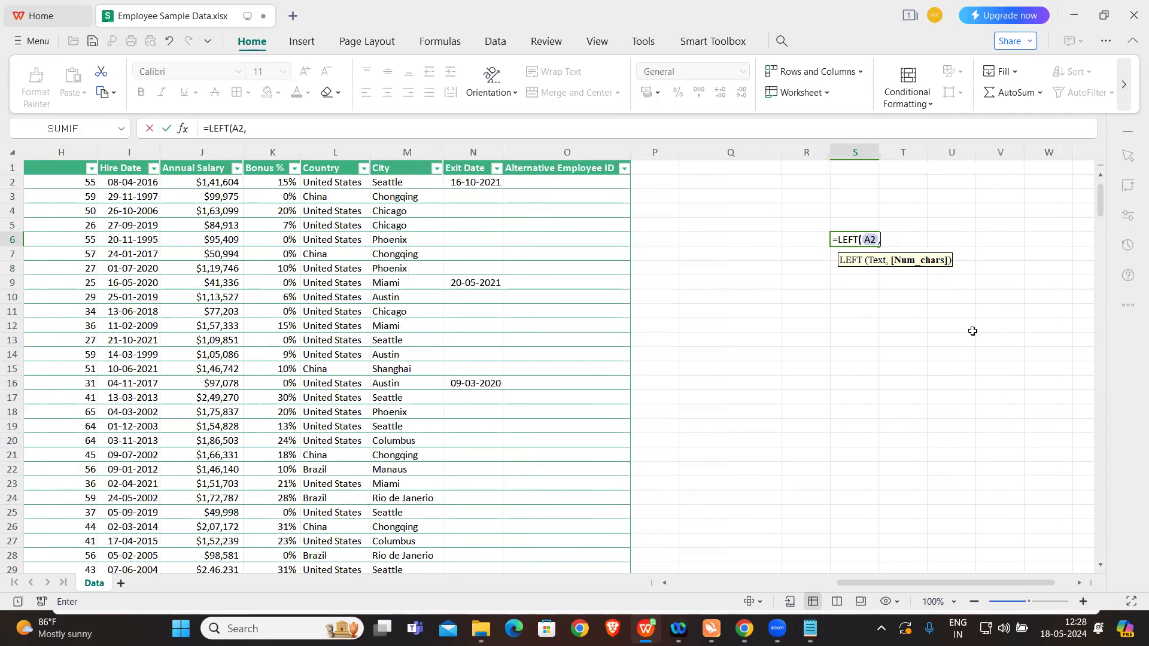
{"action": "key", "text": "Caps_Lock"}
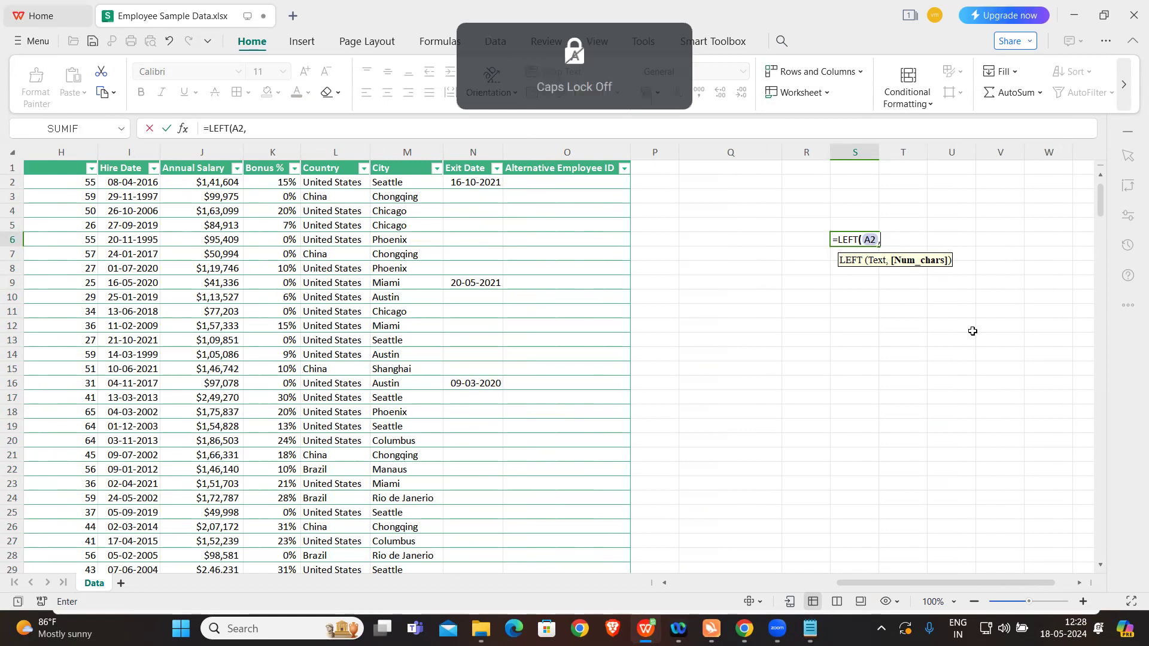
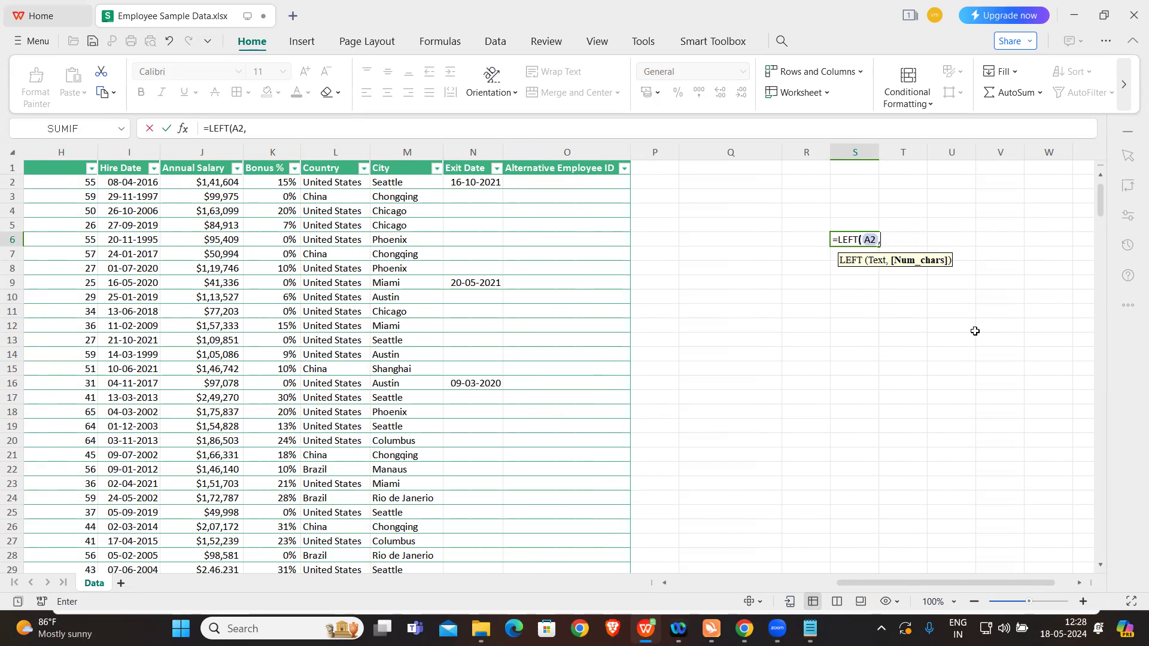
Step: Complete the LEFT formula in S6 as =LEFT(A2,1) to extract the first character of the EEID
{"action": "type", "text": "1)"}
{"action": "key", "text": "Return"}
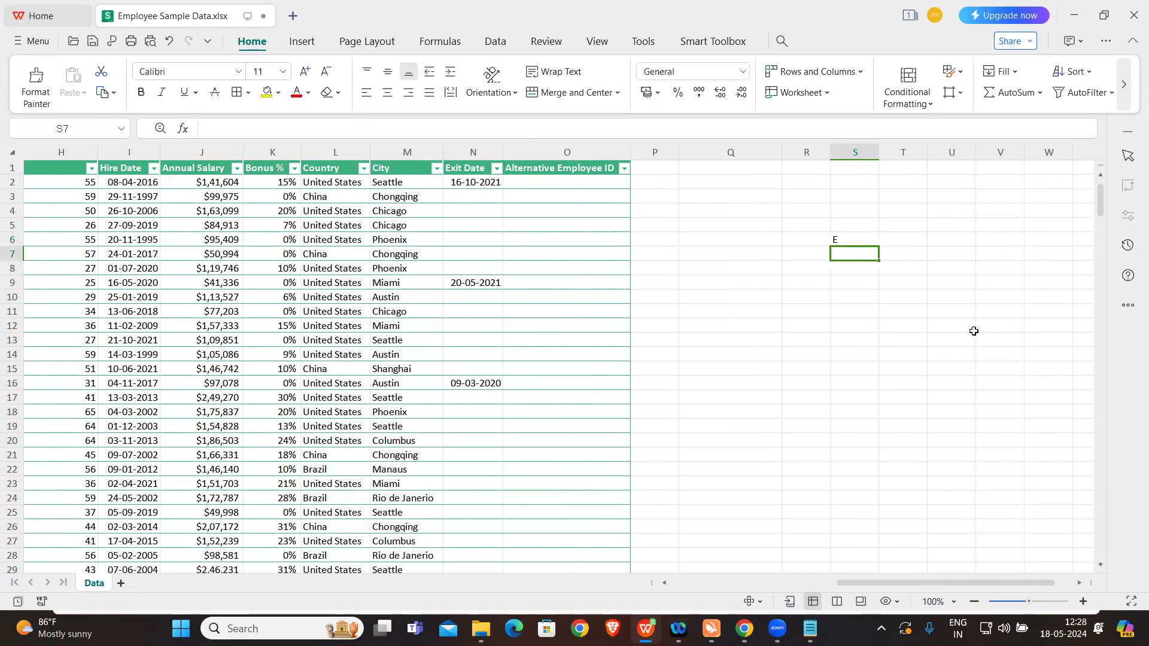
Step: Change the character count of the LEFT formula in S6 to 2
{"action": "double_click", "coordinate": [850, 240]}
{"action": "key", "text": "BackSpace"}
{"action": "type", "text": "2"}
{"action": "key", "text": "BackSpace"}
{"action": "key", "text": "BackSpace"}
{"action": "type", "text": "2)"}
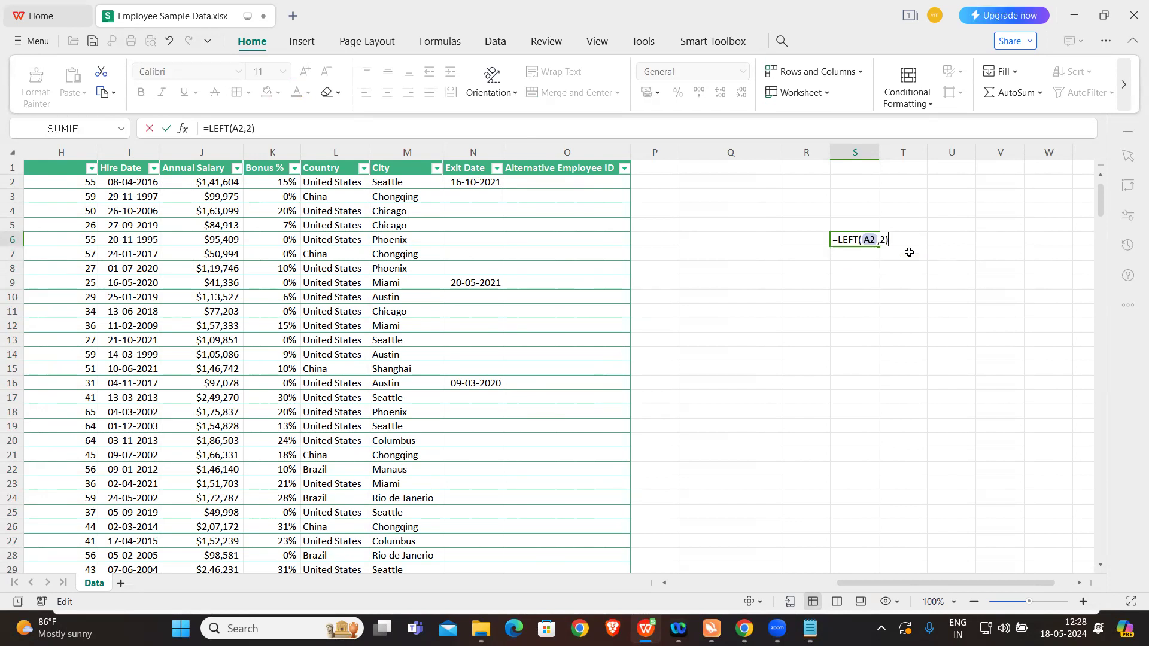
{"action": "key", "text": "Return"}
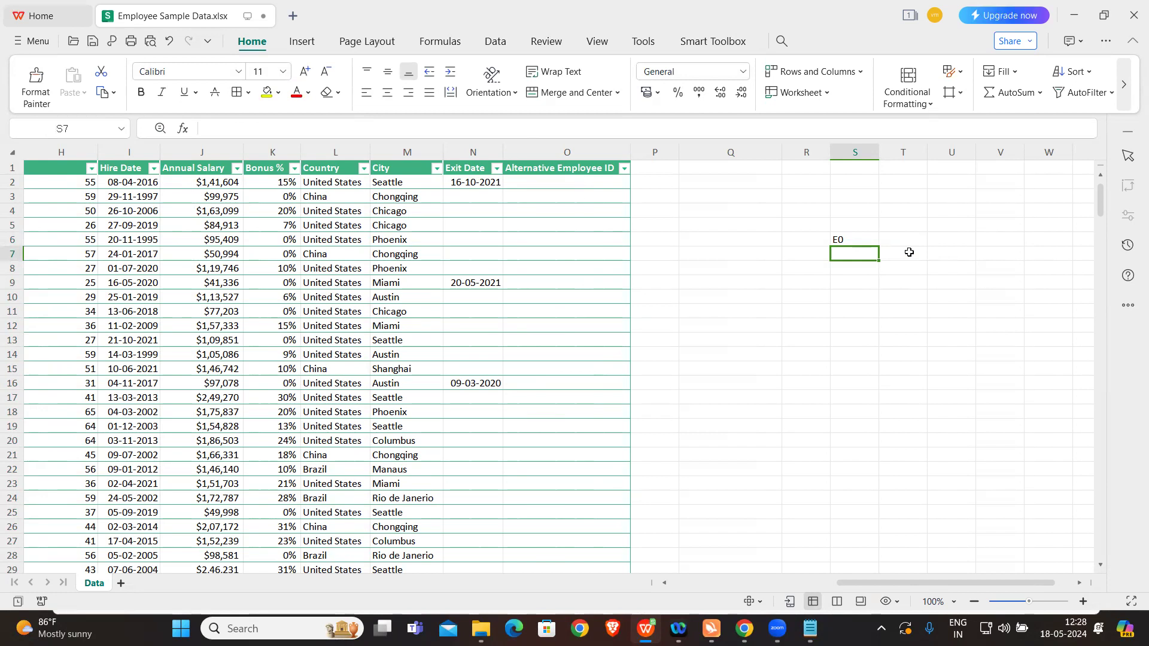
Step: Replace the formula in S6 with =LEN(A2) to count the characters of the first EEID
{"action": "left_click", "coordinate": [858, 240]}
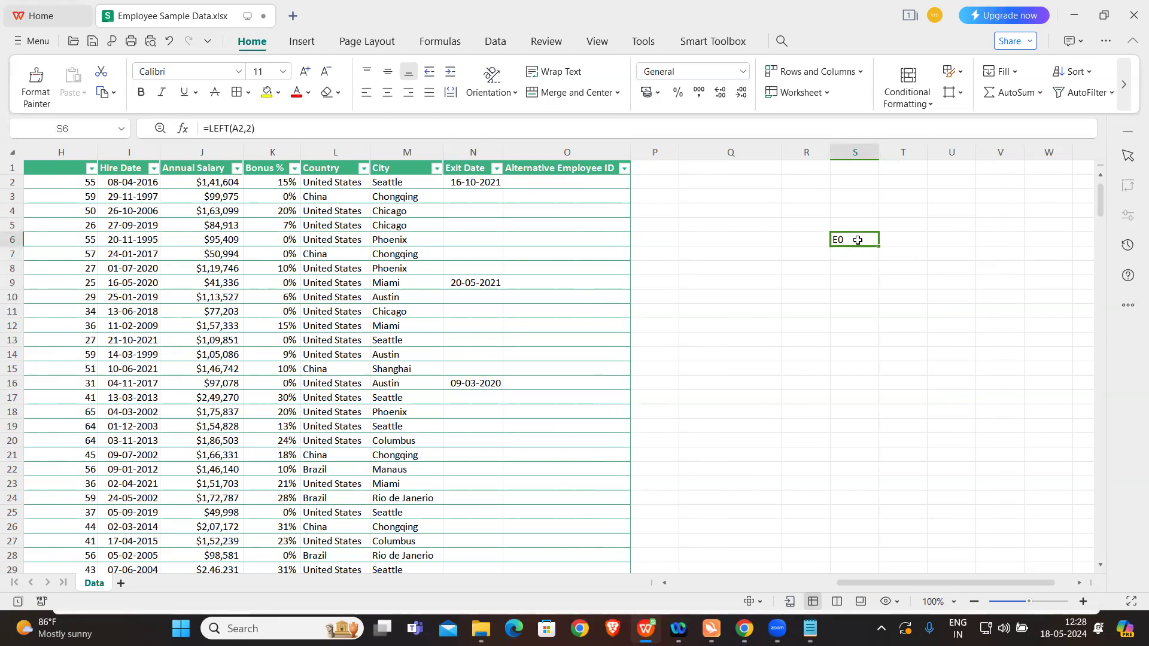
{"action": "double_click", "coordinate": [857, 239]}
{"action": "left_click_drag", "start_coordinate": [838, 239], "coordinate": [891, 239]}
{"action": "key", "text": "BackSpace"}
{"action": "key", "text": "Caps_Lock"}
{"action": "type", "text": "LEN("}
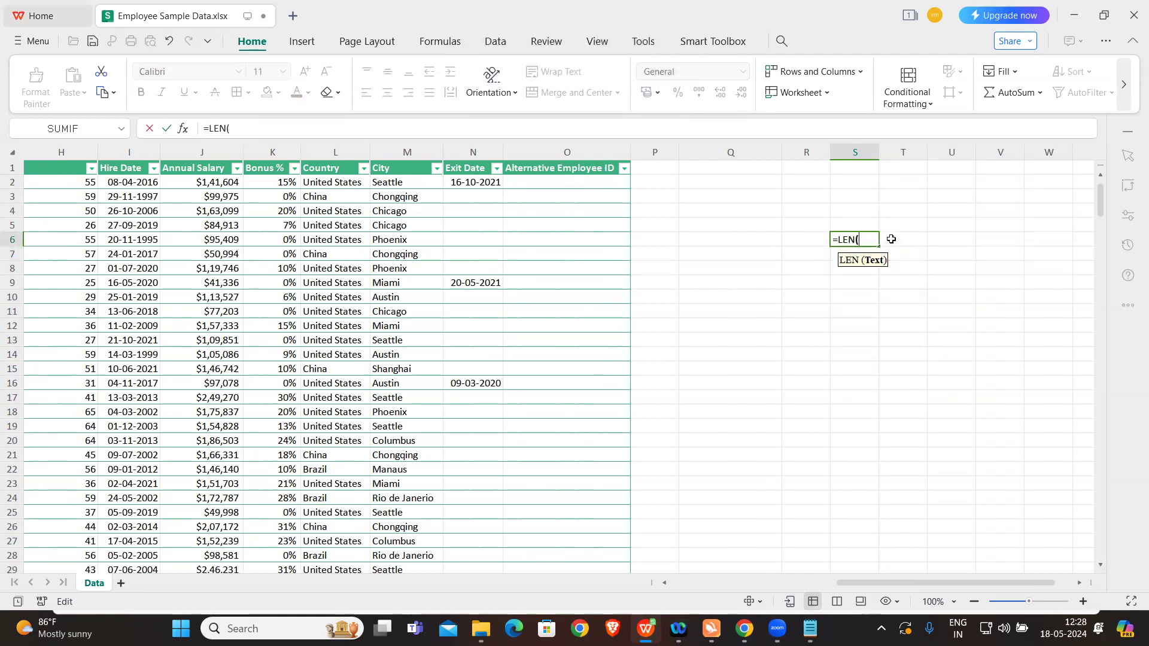
{"action": "scroll", "coordinate": [544, 226], "scroll_direction": "left", "scroll_amount": 5}
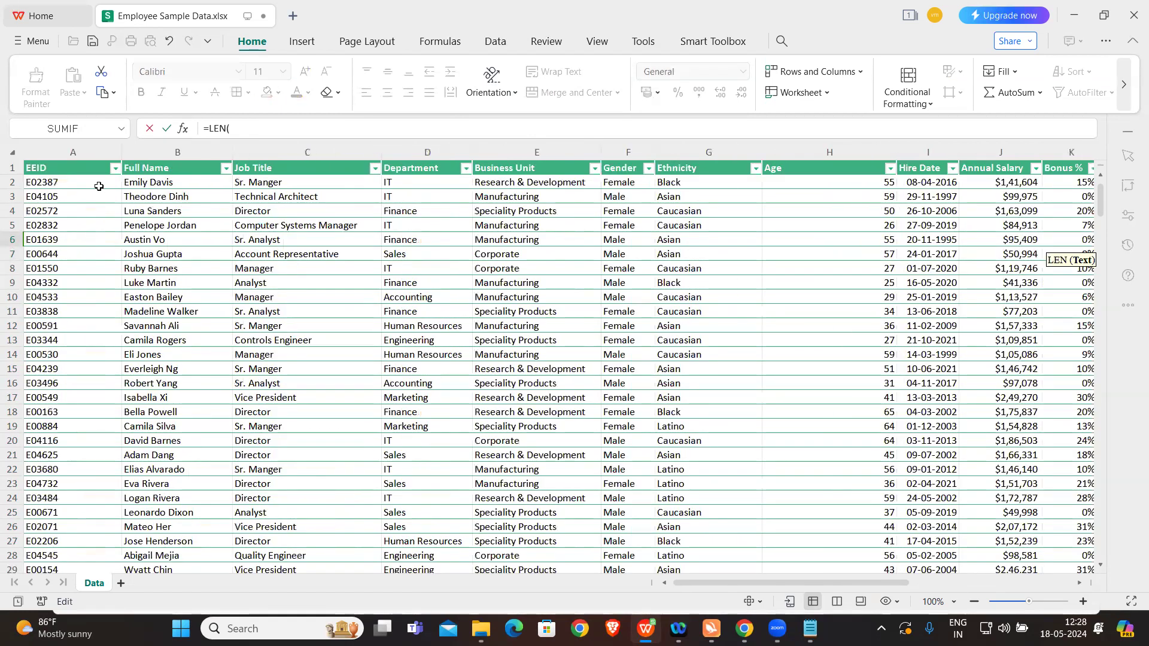
{"action": "left_click", "coordinate": [99, 187]}
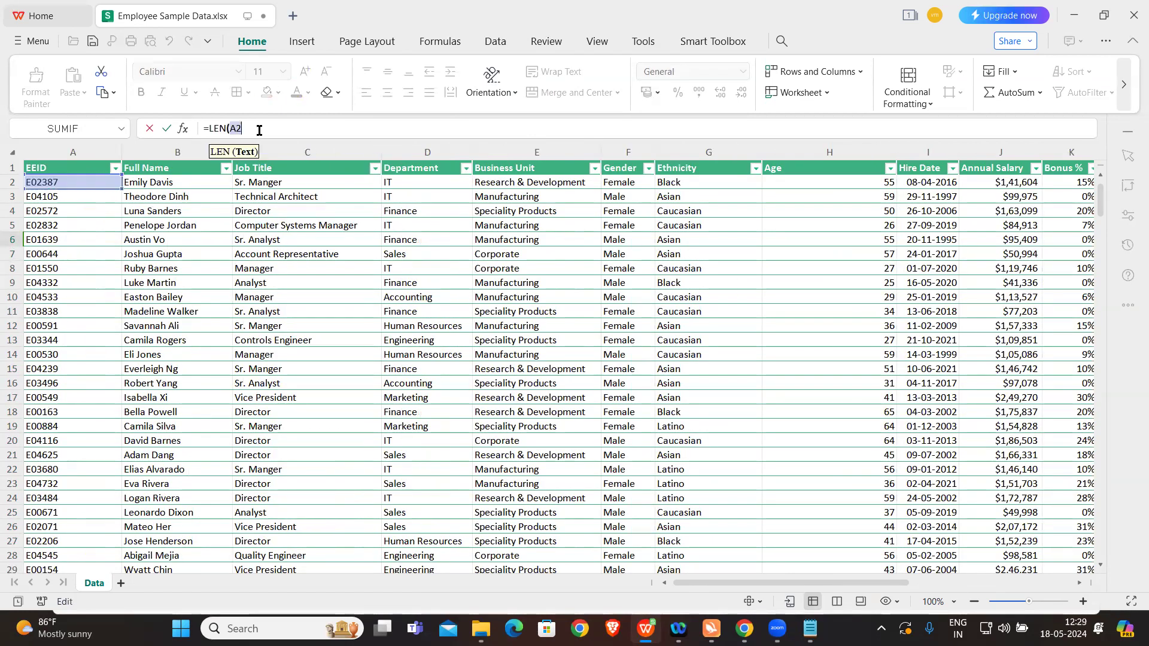
{"action": "type", "text": ")"}
{"action": "key", "text": "Return"}
{"action": "key", "text": "Caps_Lock"}
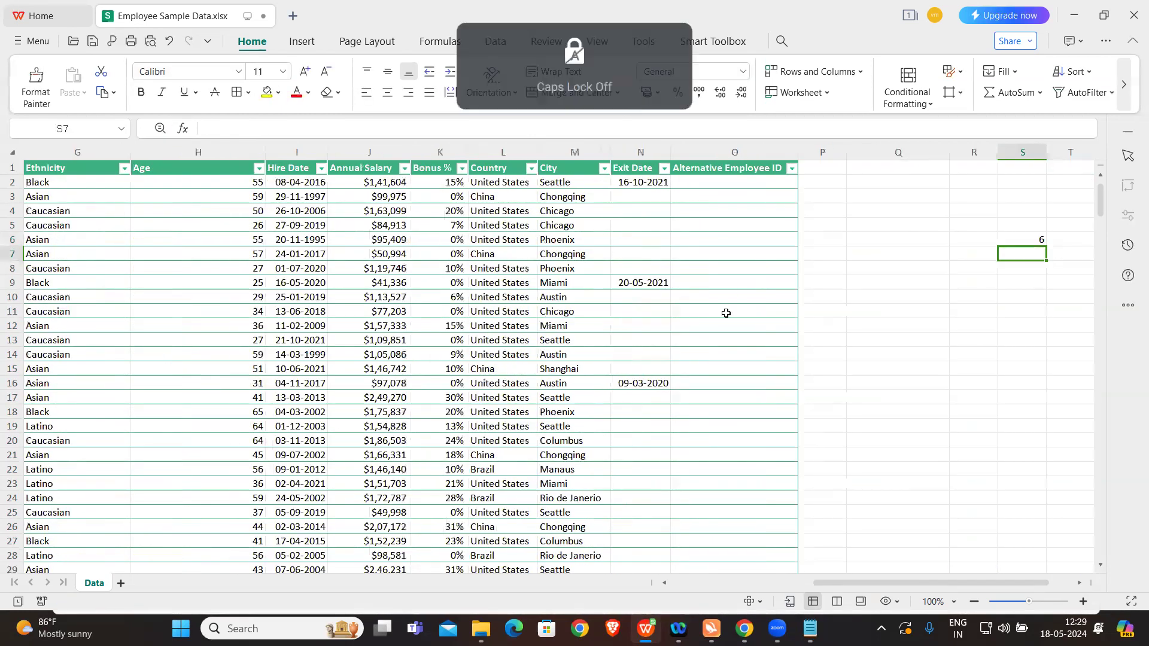
Step: Subtract 1 from the character count in S6, making the formula =LEN(A2)-1
{"action": "left_click", "coordinate": [1017, 241]}
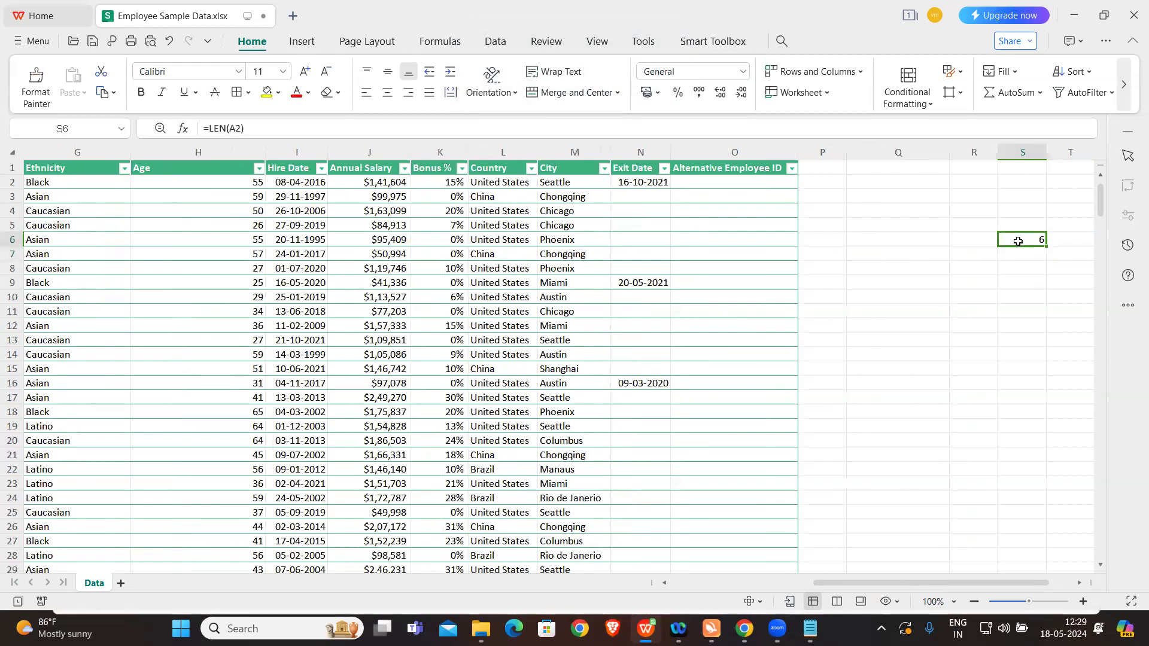
{"action": "double_click", "coordinate": [1018, 241]}
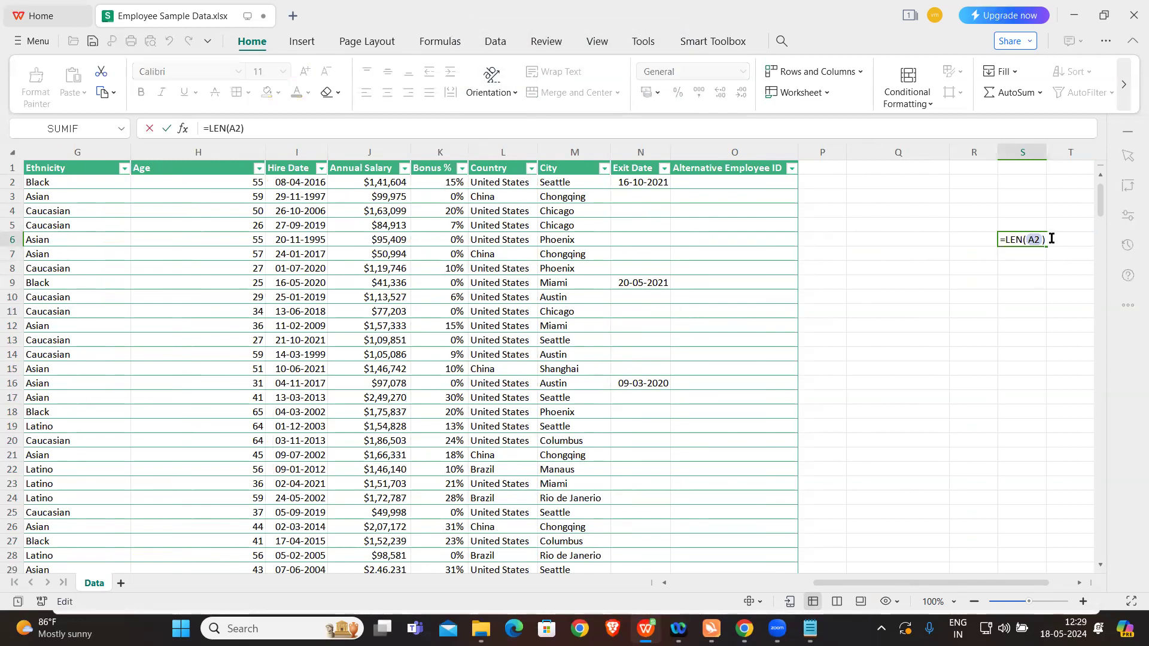
{"action": "type", "text": "-1"}
{"action": "key", "text": "Return"}
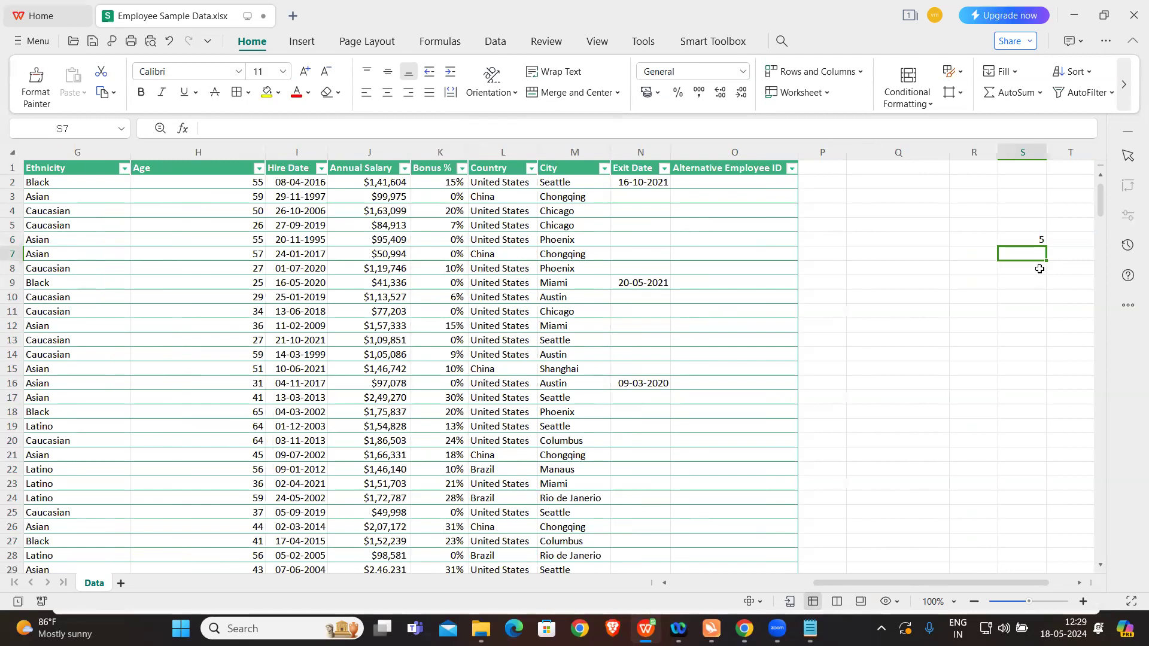
Step: Extract the last five characters of the first EEID in cell Q9 with =RIGHT(A2,5)
{"action": "left_click", "coordinate": [912, 286]}
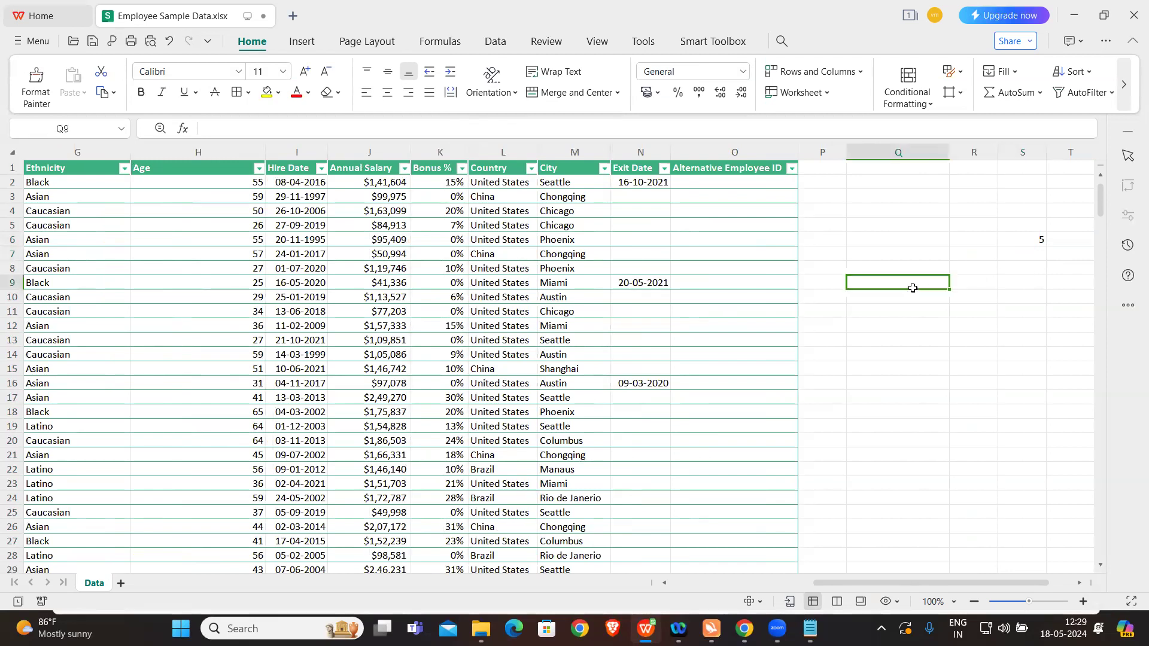
{"action": "type", "text": "="}
{"action": "key", "text": "Caps_Lock"}
{"action": "type", "text": "RUGT"}
{"action": "key", "text": "BackSpace"}
{"action": "key", "text": "BackSpace"}
{"action": "key", "text": "BackSpace"}
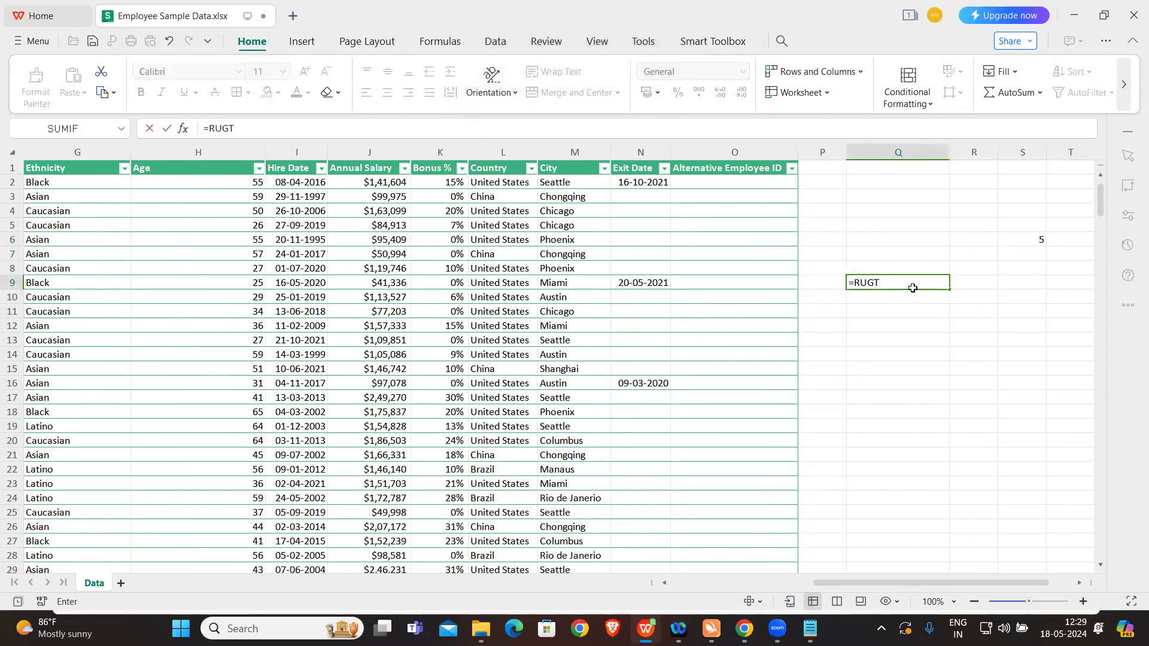
{"action": "type", "text": "IGHT("}
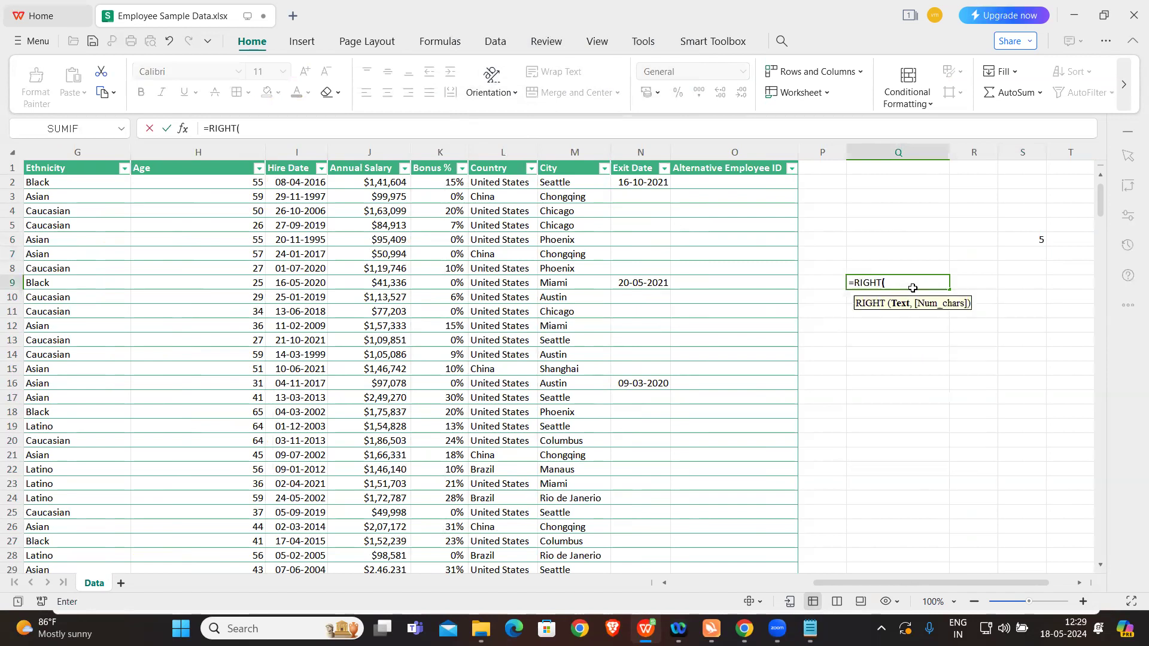
{"action": "scroll", "coordinate": [317, 311], "scroll_direction": "left", "scroll_amount": 10}
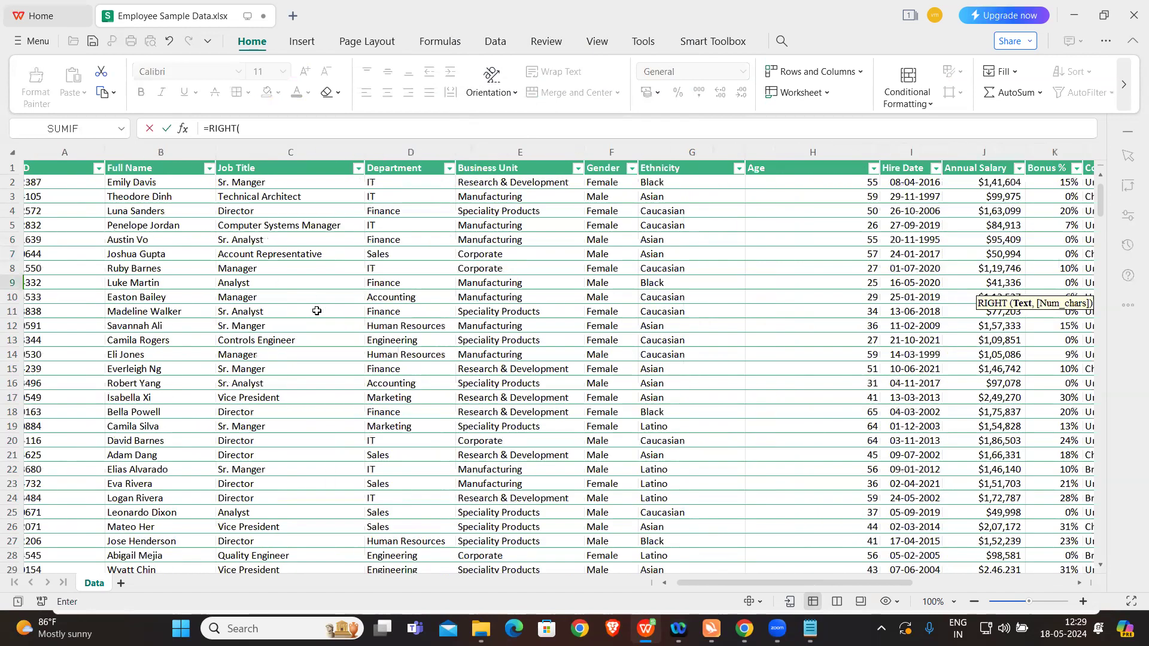
{"action": "left_click", "coordinate": [51, 186]}
{"action": "type", "text": ","}
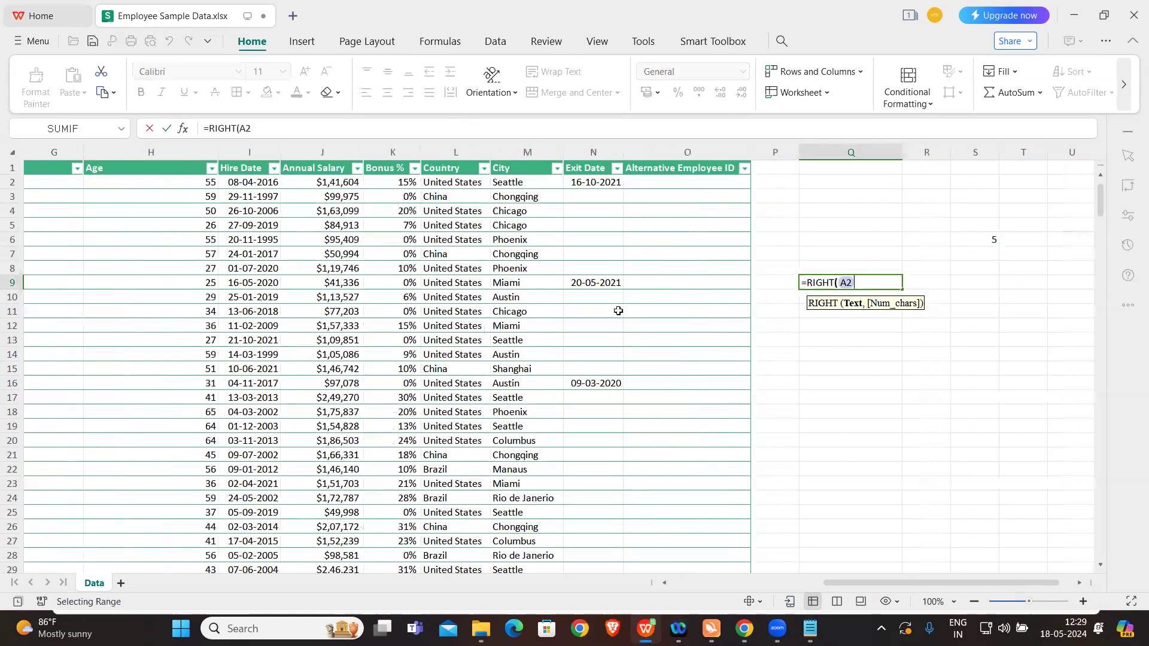
{"action": "type", "text": "5"}
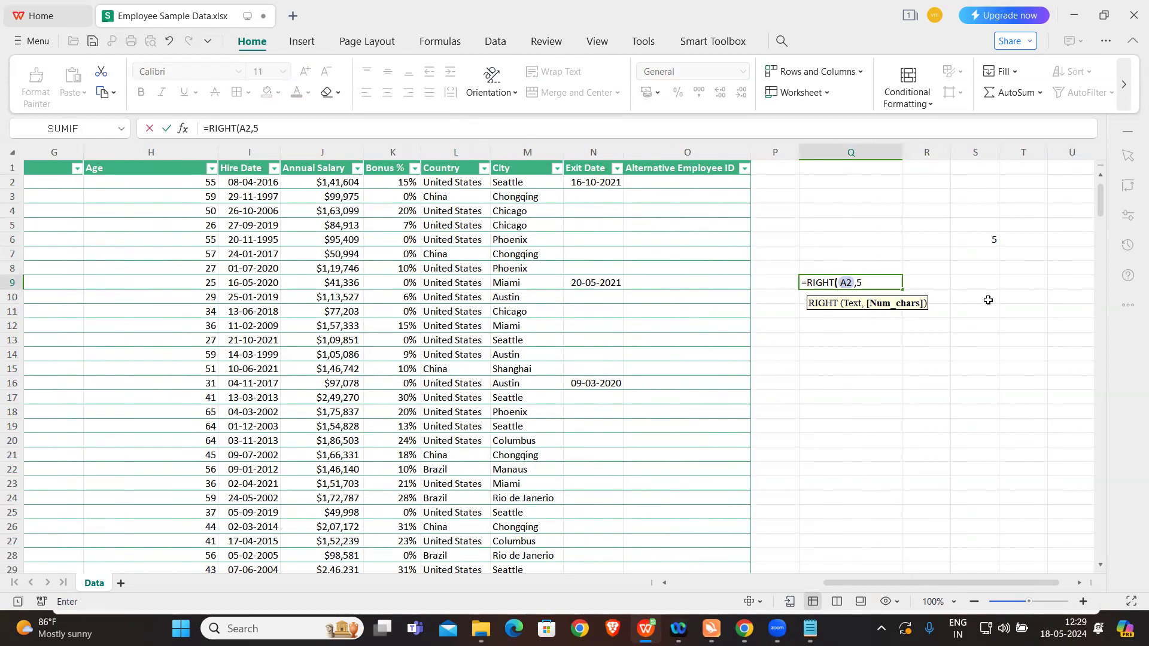
{"action": "key", "text": "Return"}
{"action": "key", "text": "Caps_Lock"}
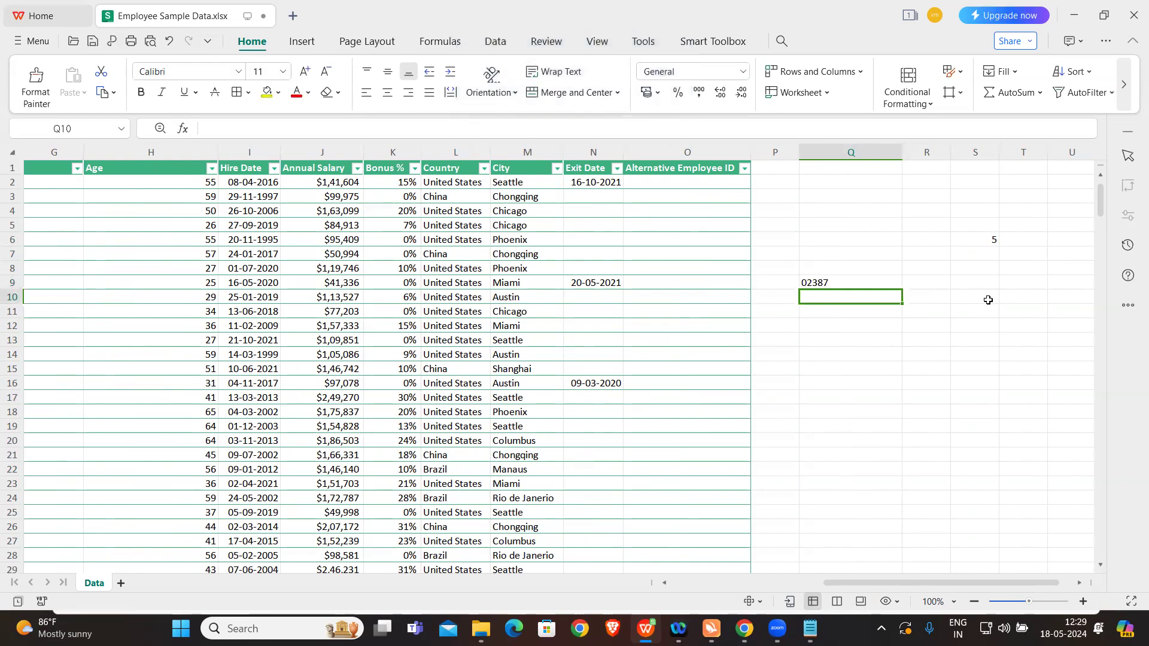
Step: Clear the trial RIGHT formula from cell Q9
{"action": "double_click", "coordinate": [845, 283]}
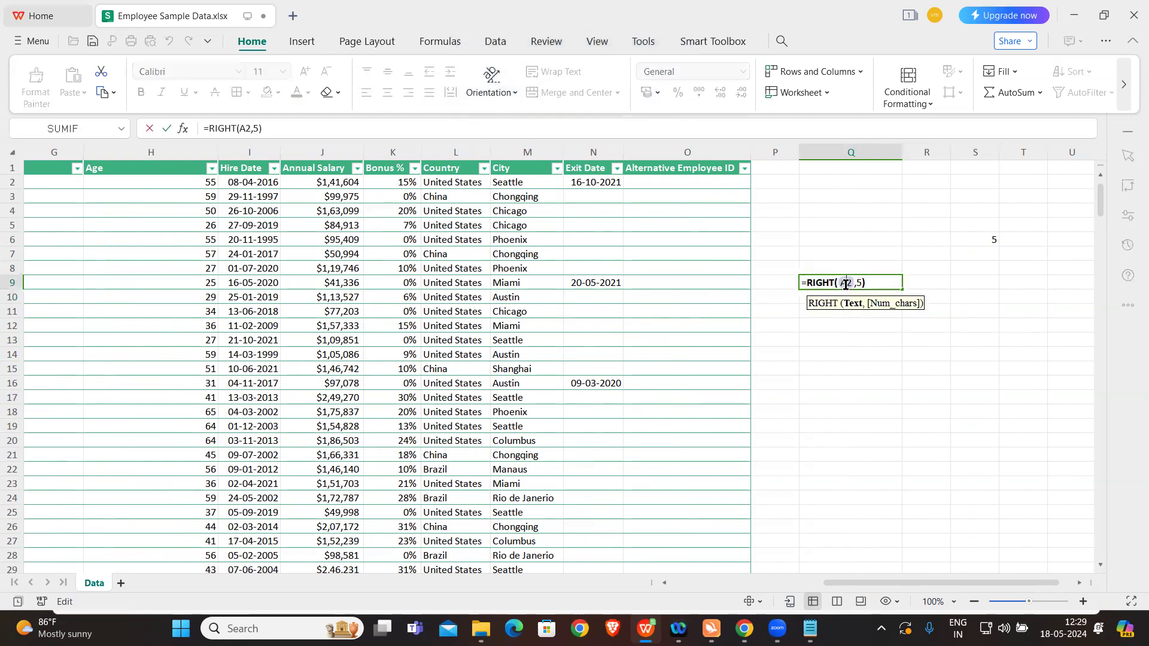
{"action": "left_click", "coordinate": [806, 280]}
{"action": "left_click_drag", "start_coordinate": [806, 280], "coordinate": [892, 284]}
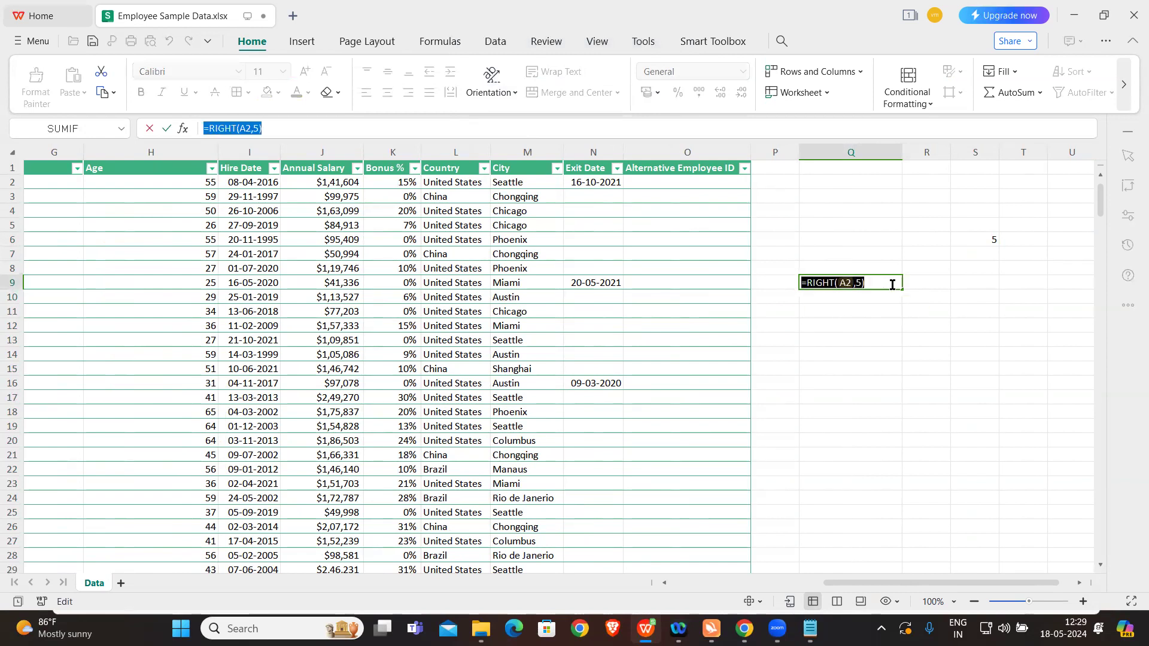
{"action": "key", "text": "BackSpace"}
{"action": "left_click", "coordinate": [878, 308]}
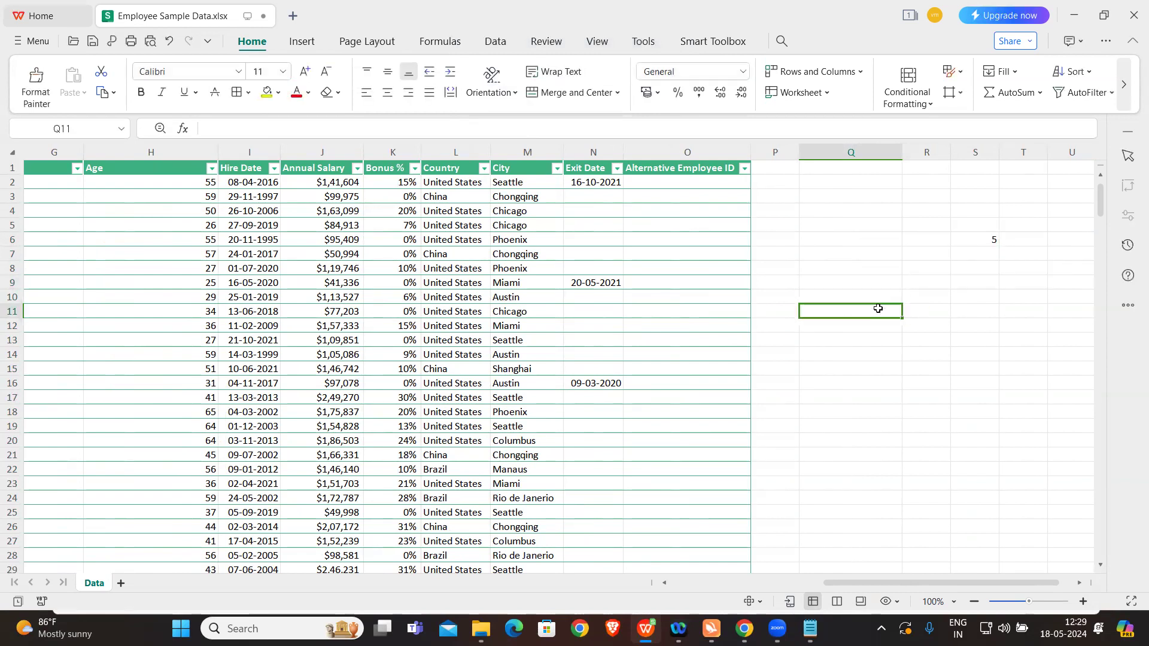
Step: Start the Alternative Employee ID formula in O2 with =LEFT(B2,1), taking the first letter of the full name
{"action": "left_click", "coordinate": [696, 183]}
{"action": "key", "text": "Caps_Lock"}
{"action": "type", "text": "="}
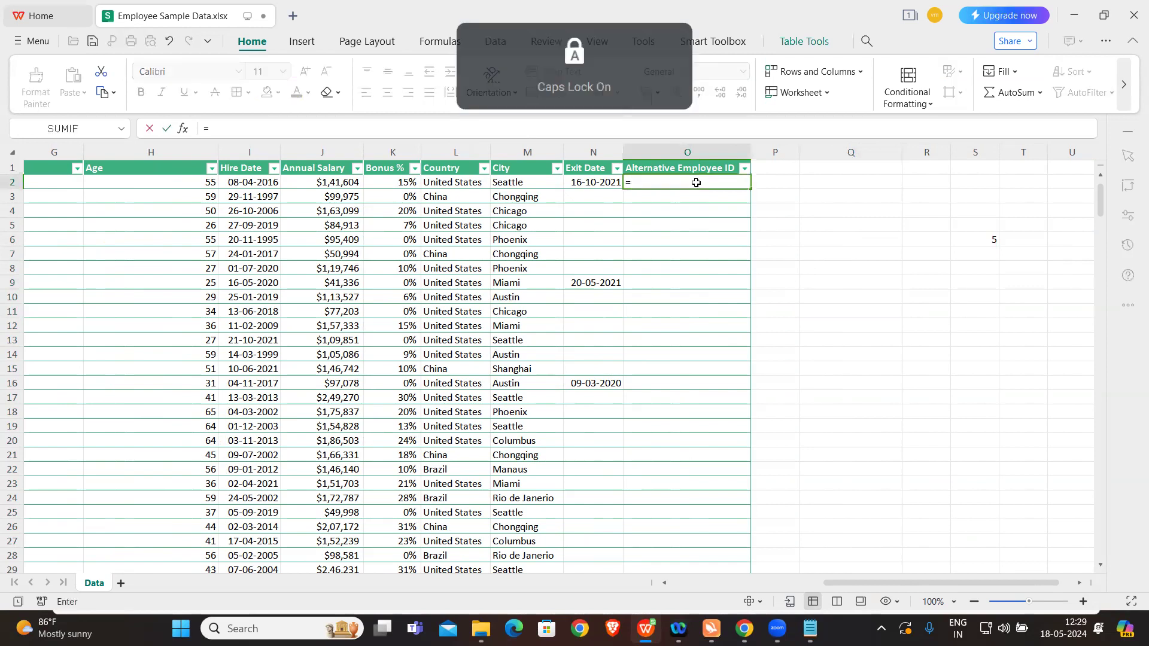
{"action": "type", "text": "LEFT("}
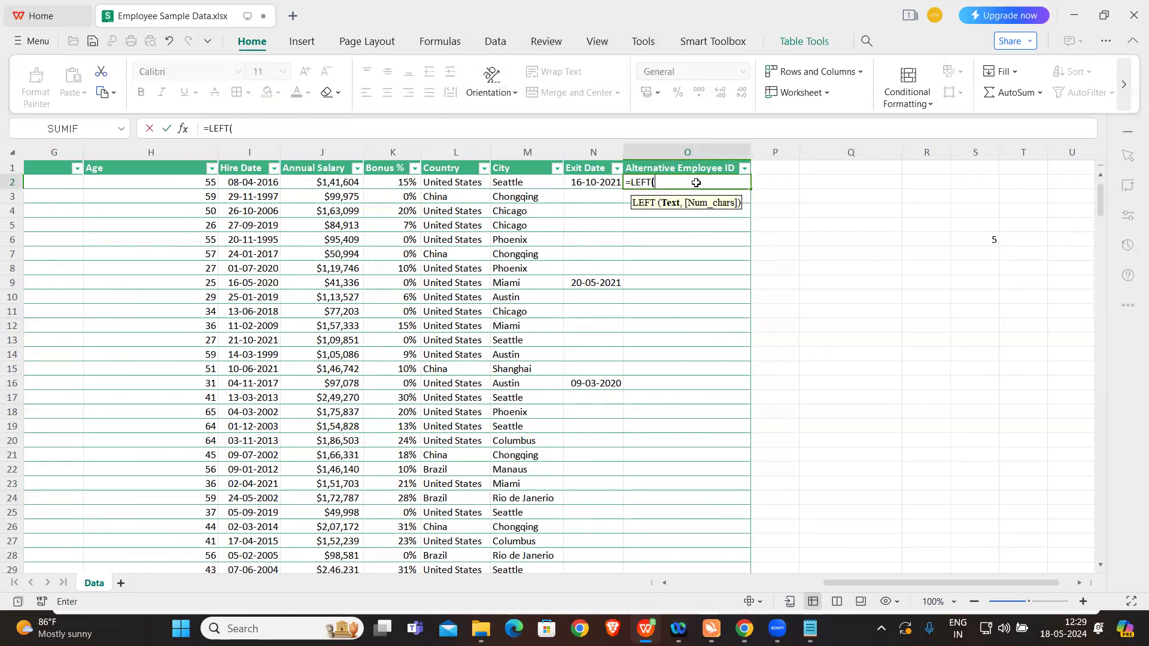
{"action": "scroll", "coordinate": [185, 230], "scroll_direction": "left", "scroll_amount": 3}
{"action": "left_click", "coordinate": [152, 183]}
{"action": "scroll", "coordinate": [516, 213], "scroll_direction": "right", "scroll_amount": 2}
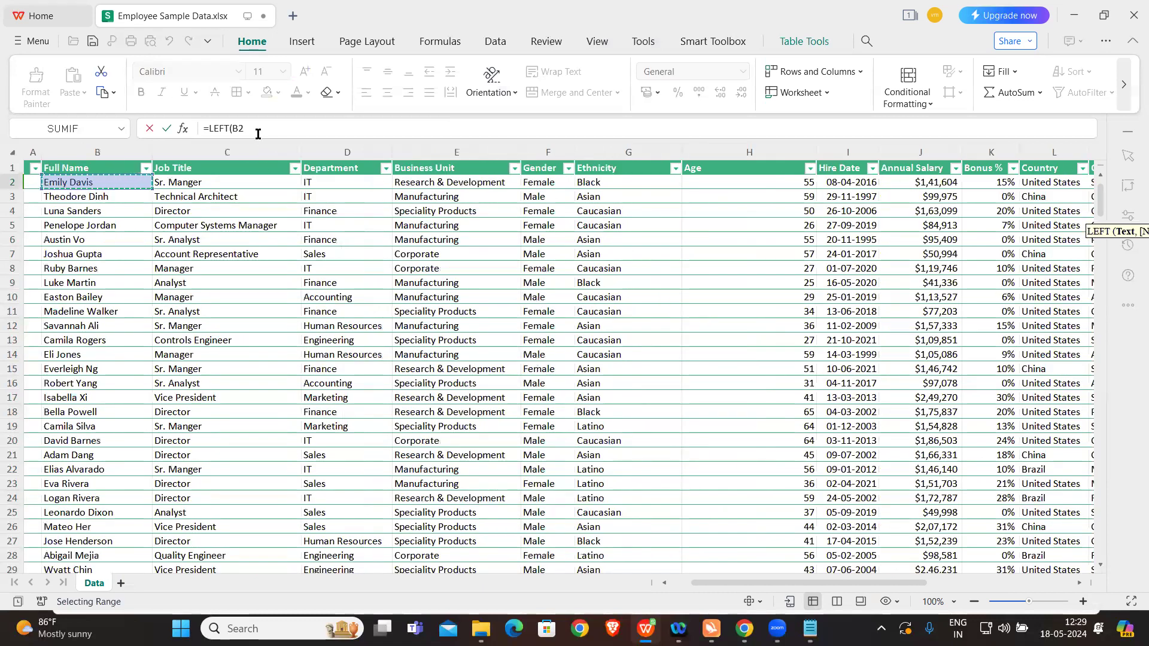
{"action": "type", "text": ",1)"}
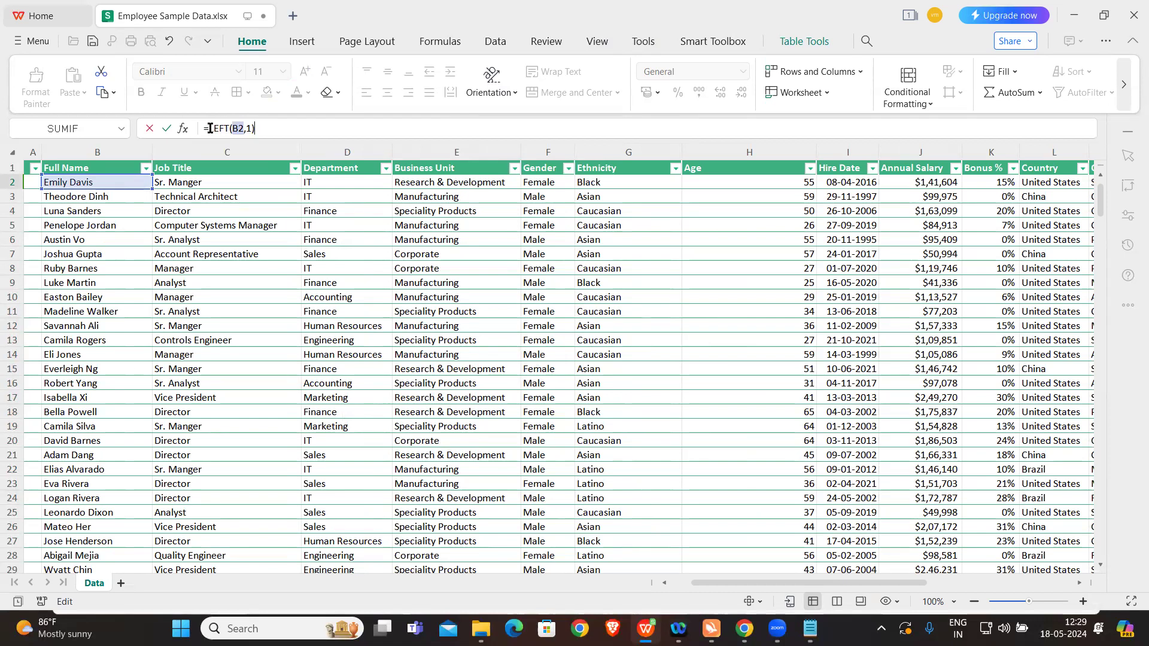
{"action": "type", "text": "CONCAT"}
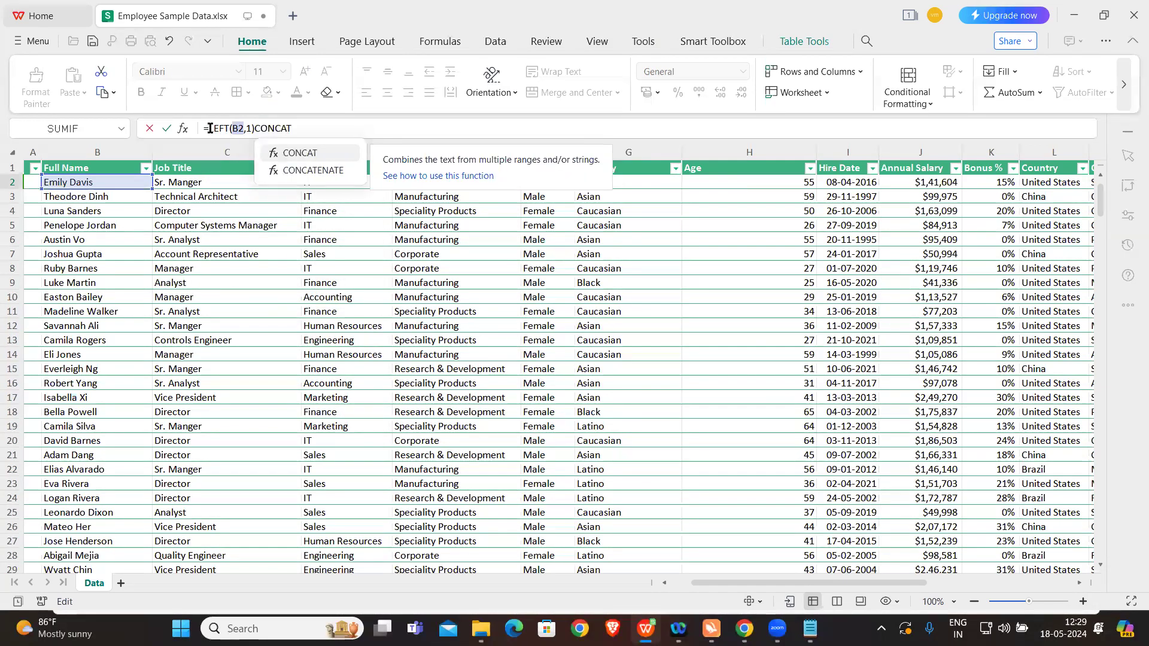
{"action": "key", "text": "Down"}
{"action": "key", "text": "Tab"}
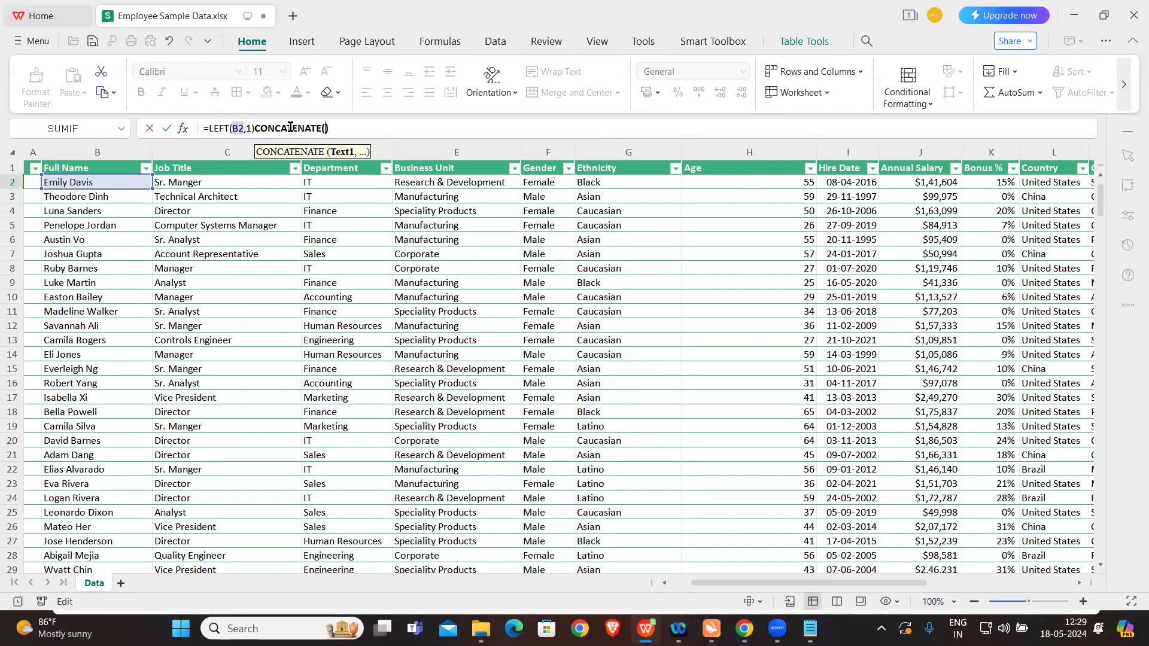
{"action": "left_click_drag", "start_coordinate": [254, 128], "coordinate": [349, 128]}
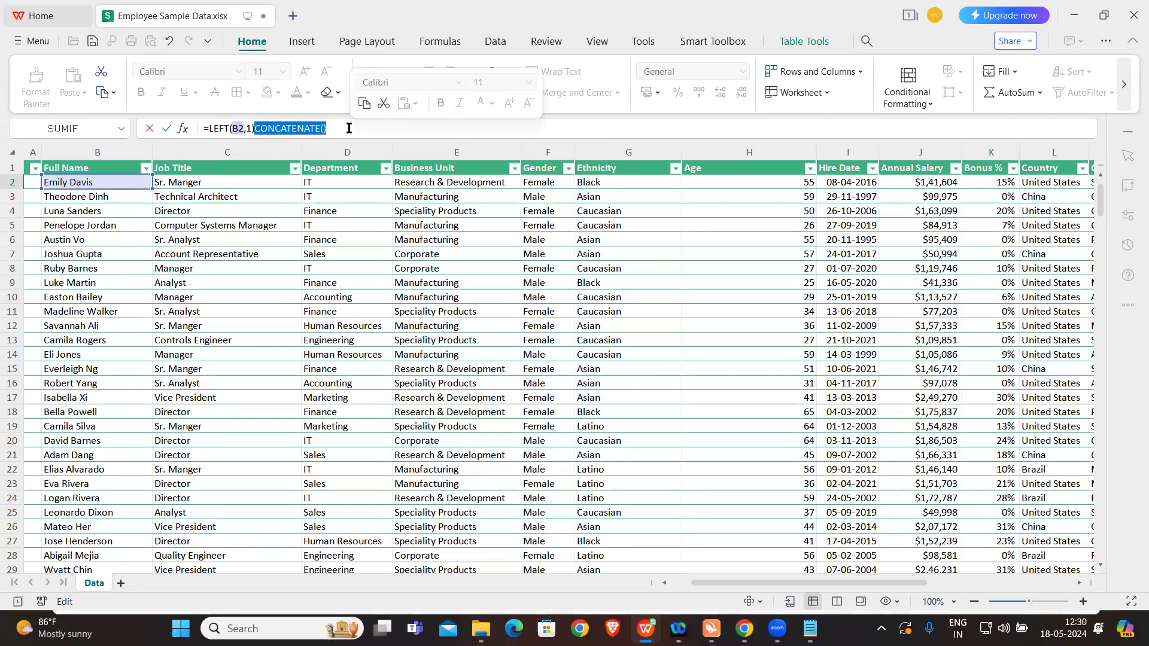
{"action": "key", "text": "BackSpace"}
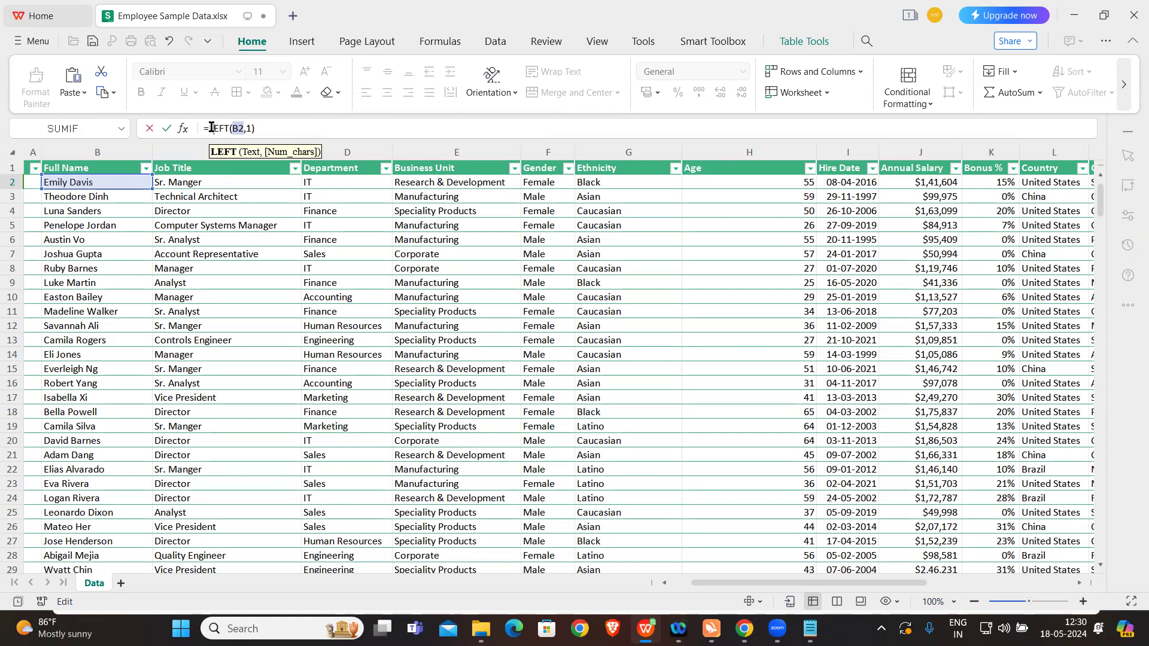
Step: Insert CONCATENATE( in front of the LEFT function in the O2 formula, making LEFT(B2,1) its first argument
{"action": "type", "text": "CON"}
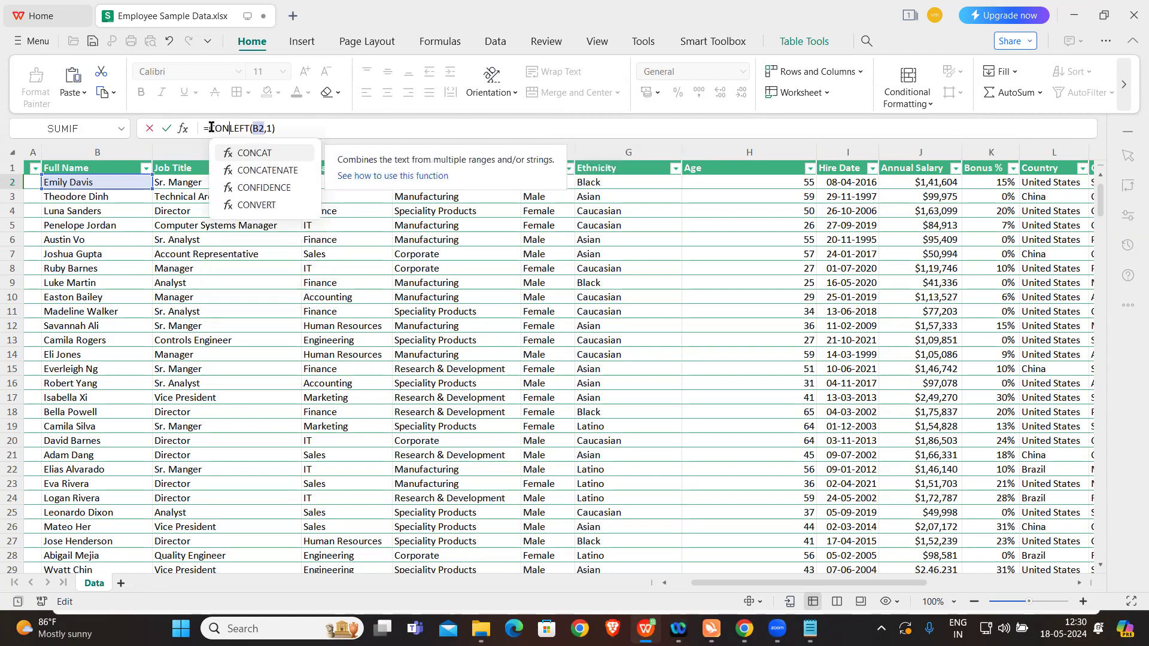
{"action": "key", "text": "Down"}
{"action": "key", "text": "Tab"}
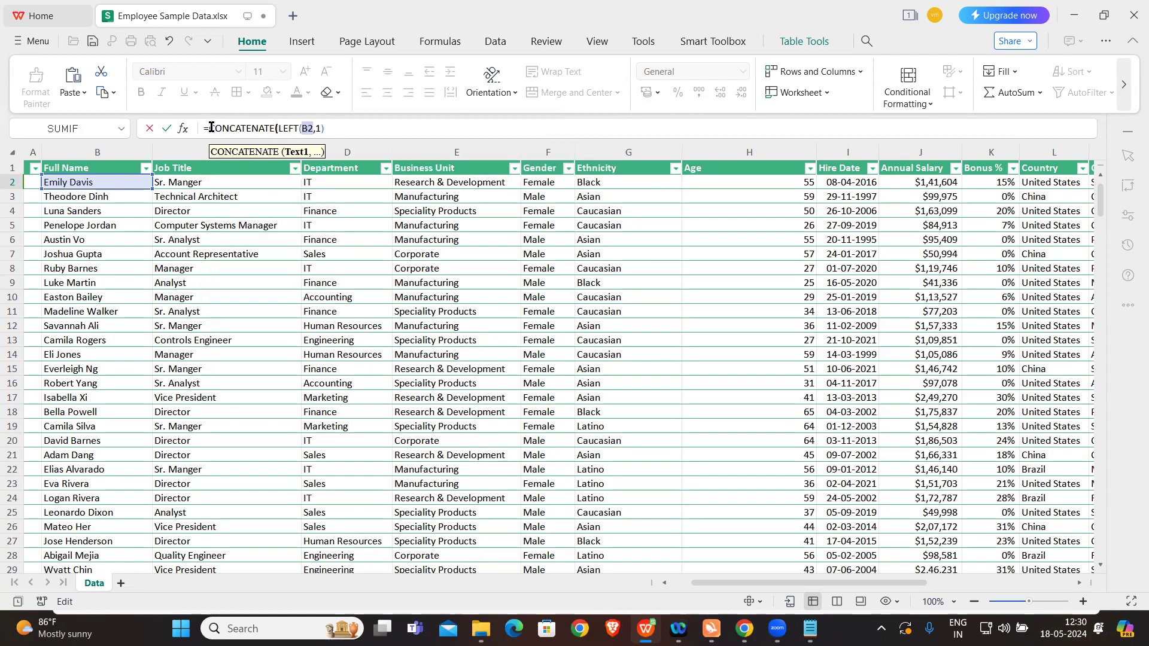
Step: Add RIGHT as the second CONCATENATE argument in the O2 formula, with the EEID in A2 as its text
{"action": "left_click", "coordinate": [351, 126]}
{"action": "type", "text": ","}
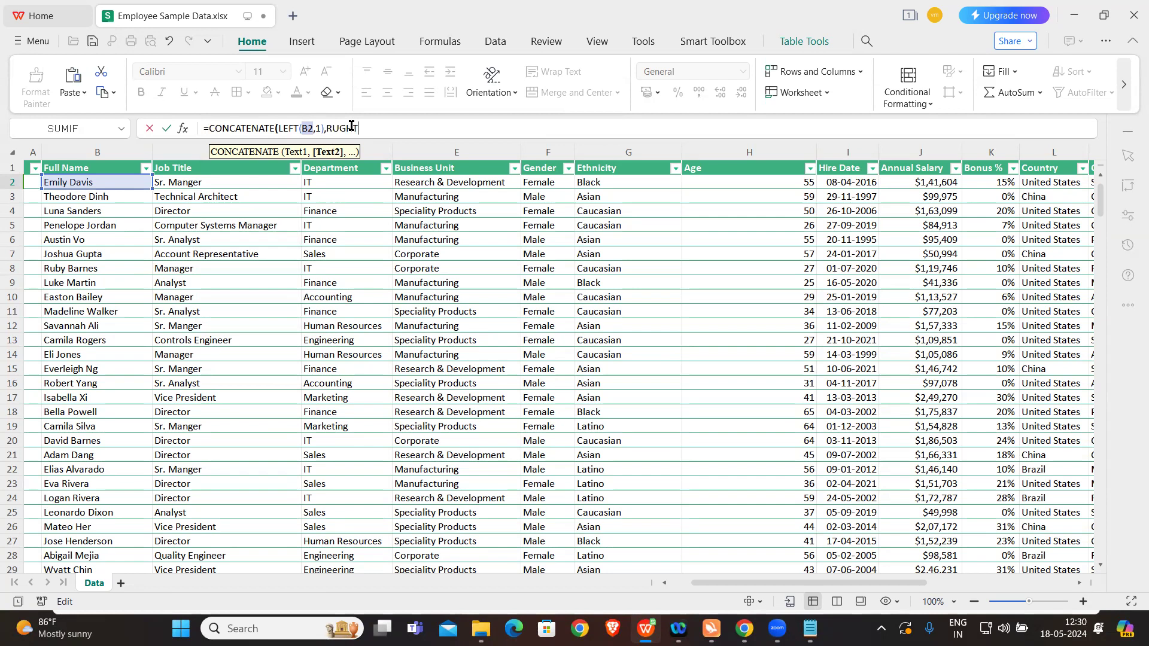
{"action": "type", "text": "RIG"}
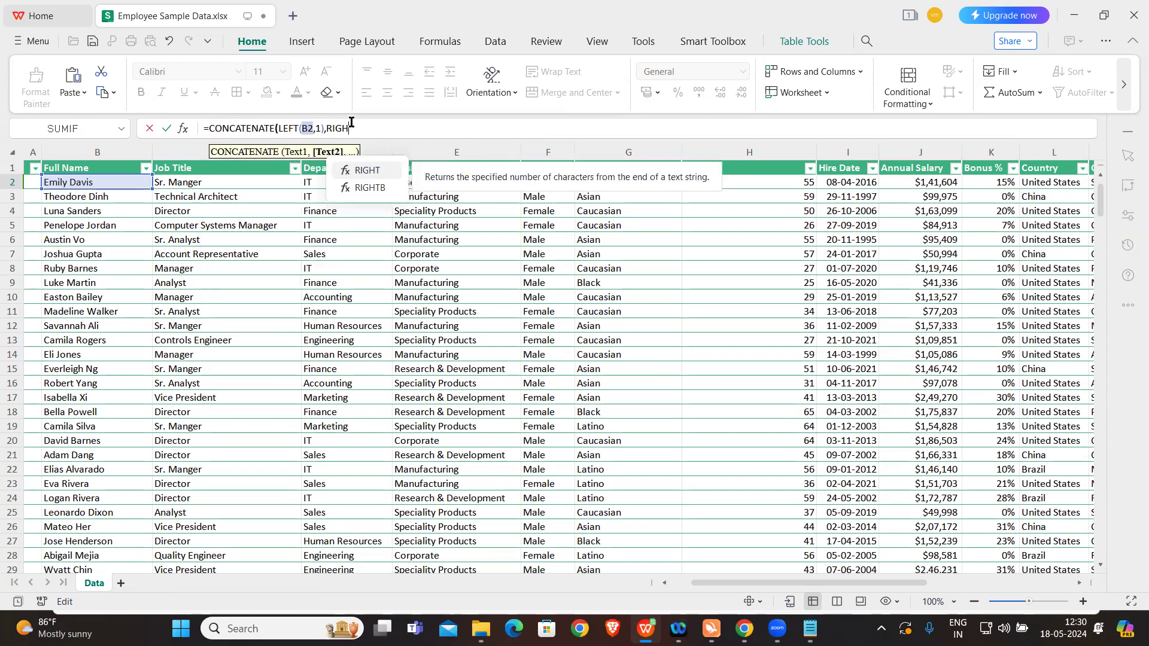
{"action": "key", "text": "Tab"}
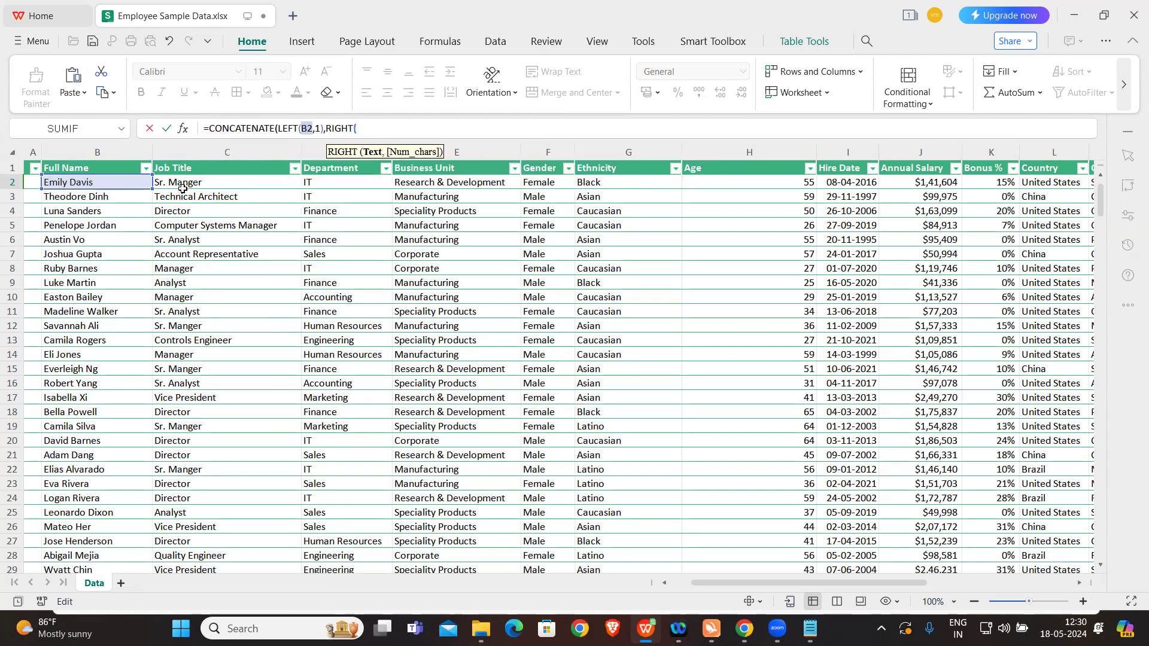
{"action": "scroll", "coordinate": [180, 215], "scroll_direction": "left", "scroll_amount": 2}
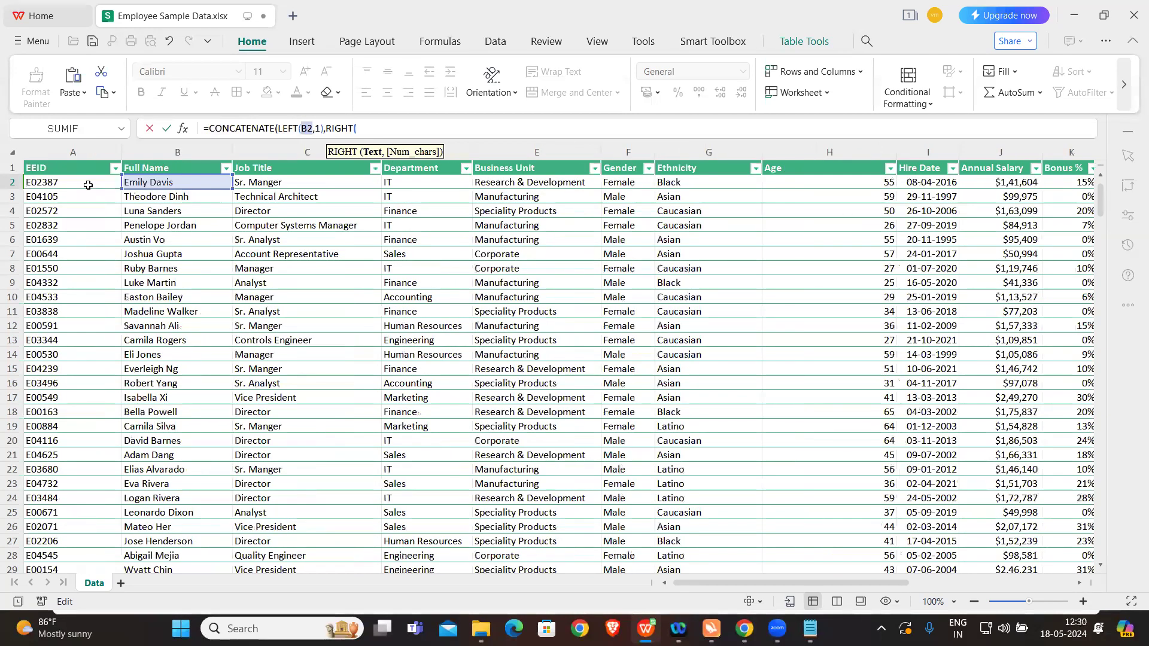
{"action": "left_click", "coordinate": [88, 185]}
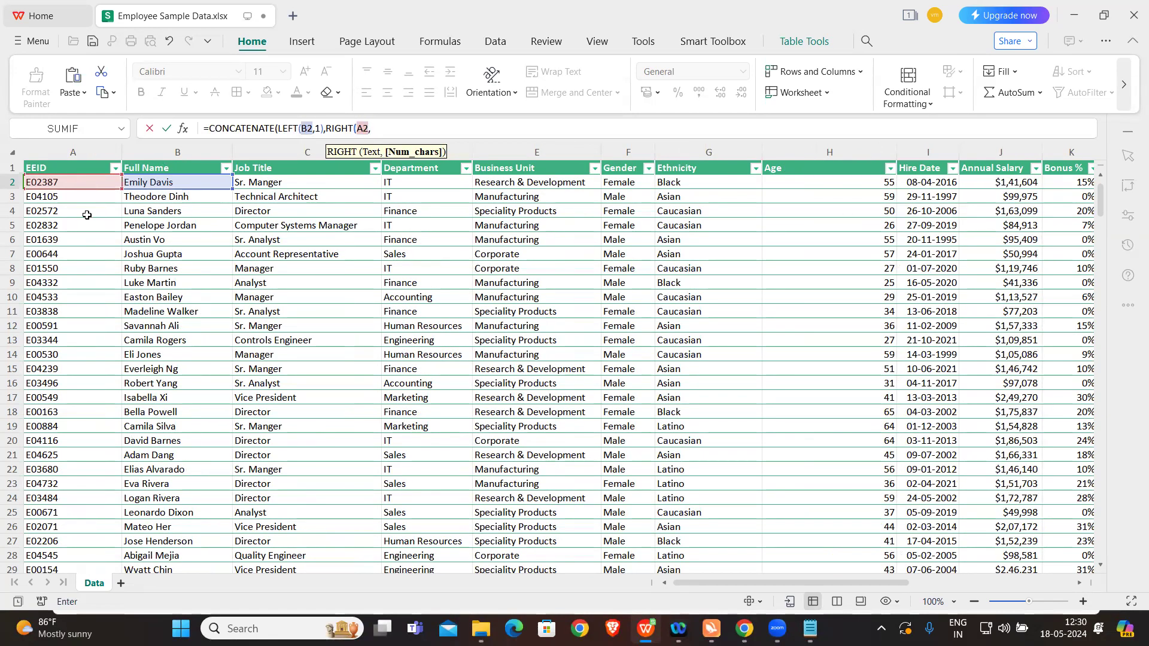
Step: Complete the O2 formula with LEN(A2)-1 as RIGHT's character count, giving =CONCATENATE(LEFT(B2,1),RIGHT(A2,LEN(A2)-1))
{"action": "type", "text": "LEN"}
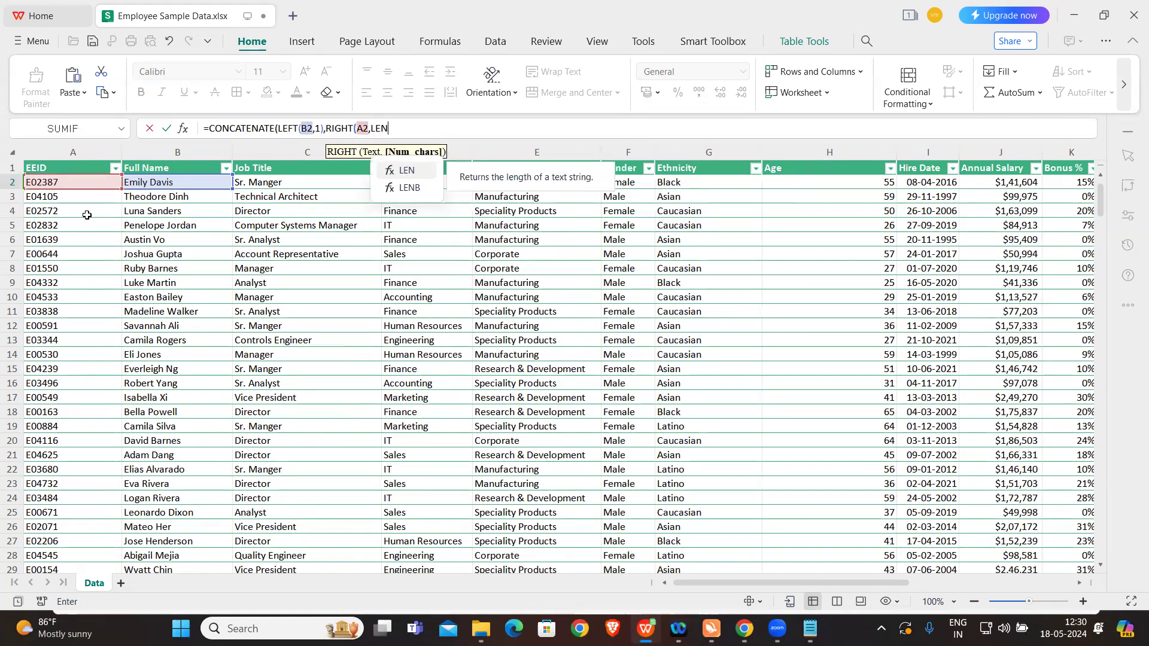
{"action": "type", "text": "("}
{"action": "left_click", "coordinate": [74, 183]}
{"action": "type", "text": ")-1"}
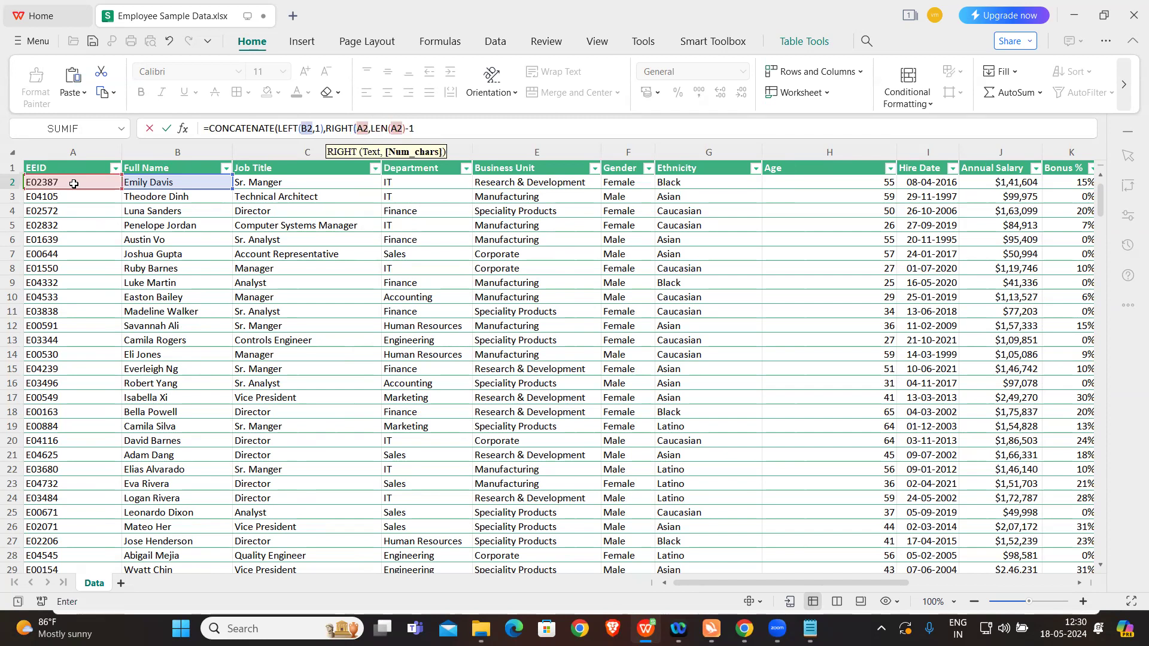
{"action": "type", "text": "))"}
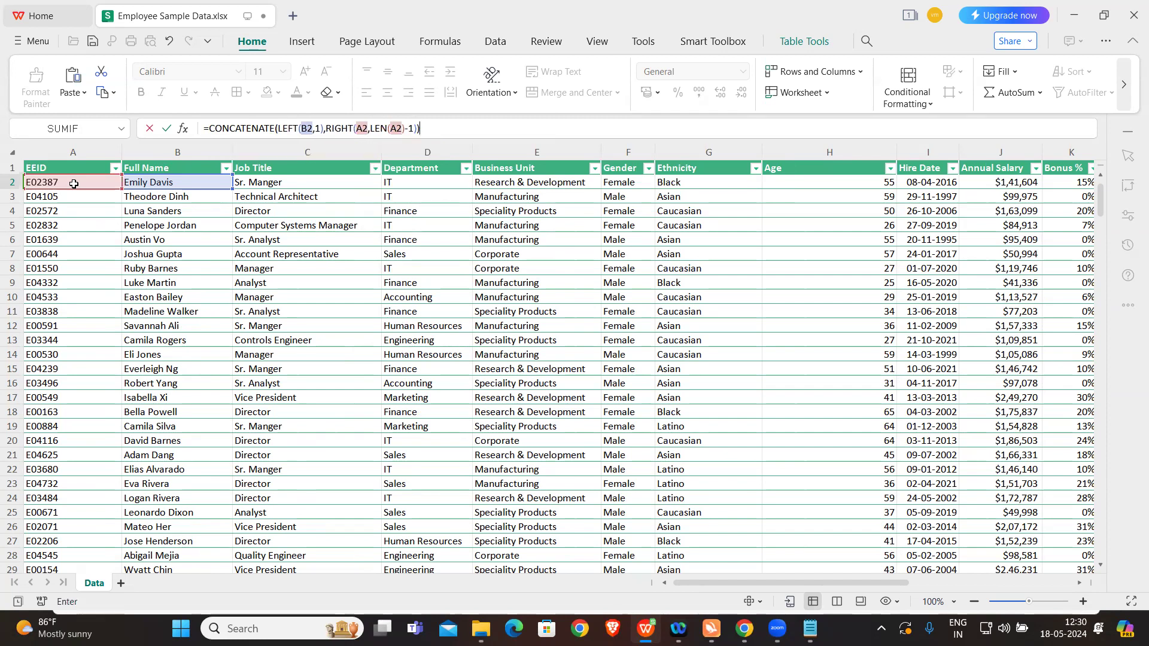
{"action": "key", "text": "Return"}
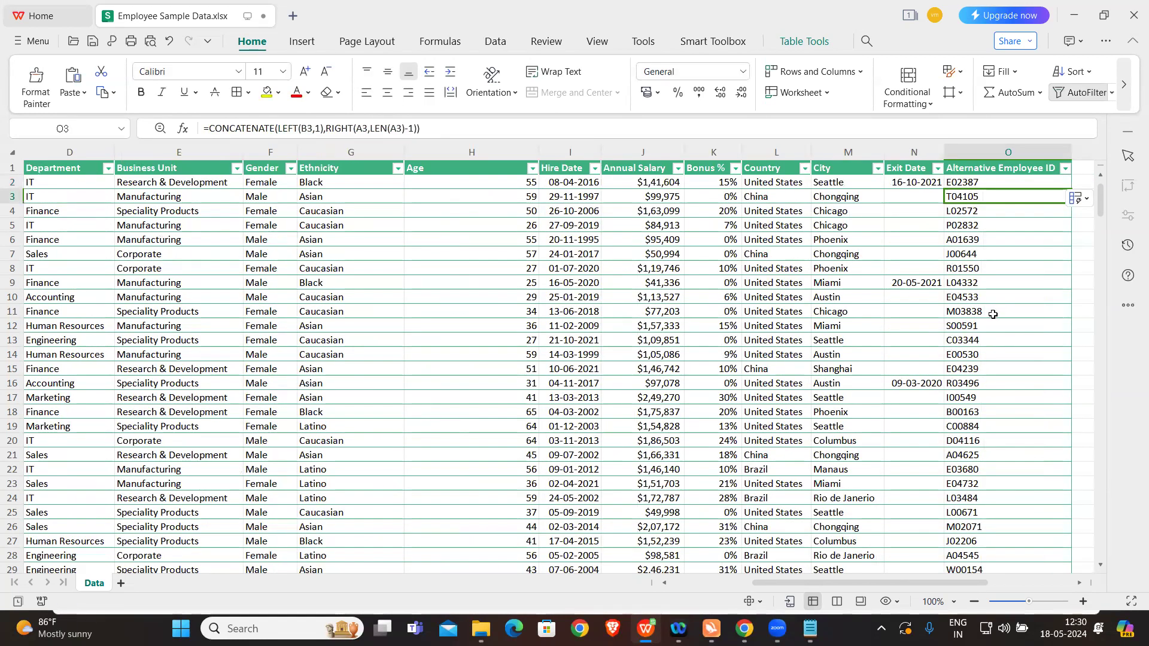
Step: Check the filled Alternative Employee ID column down the table and compare row 4's ID with its full name and EEID
{"action": "scroll", "coordinate": [992, 315], "scroll_direction": "right", "scroll_amount": 2}
{"action": "scroll", "coordinate": [925, 327], "scroll_direction": "down", "scroll_amount": 15}
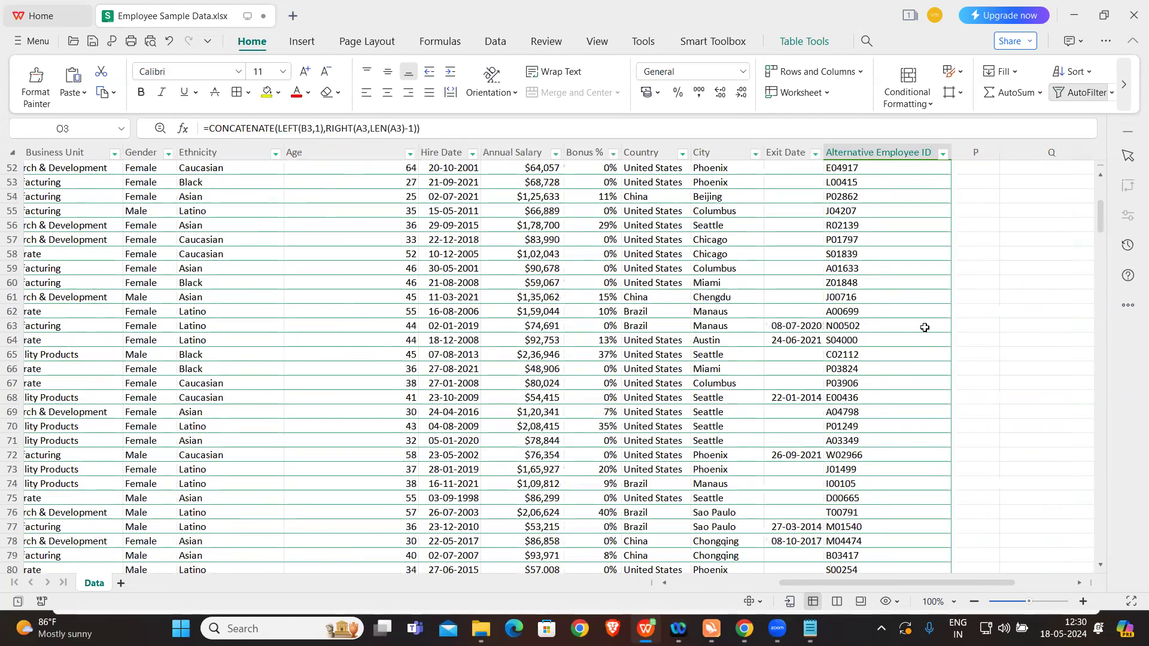
{"action": "scroll", "coordinate": [924, 327], "scroll_direction": "down", "scroll_amount": 20}
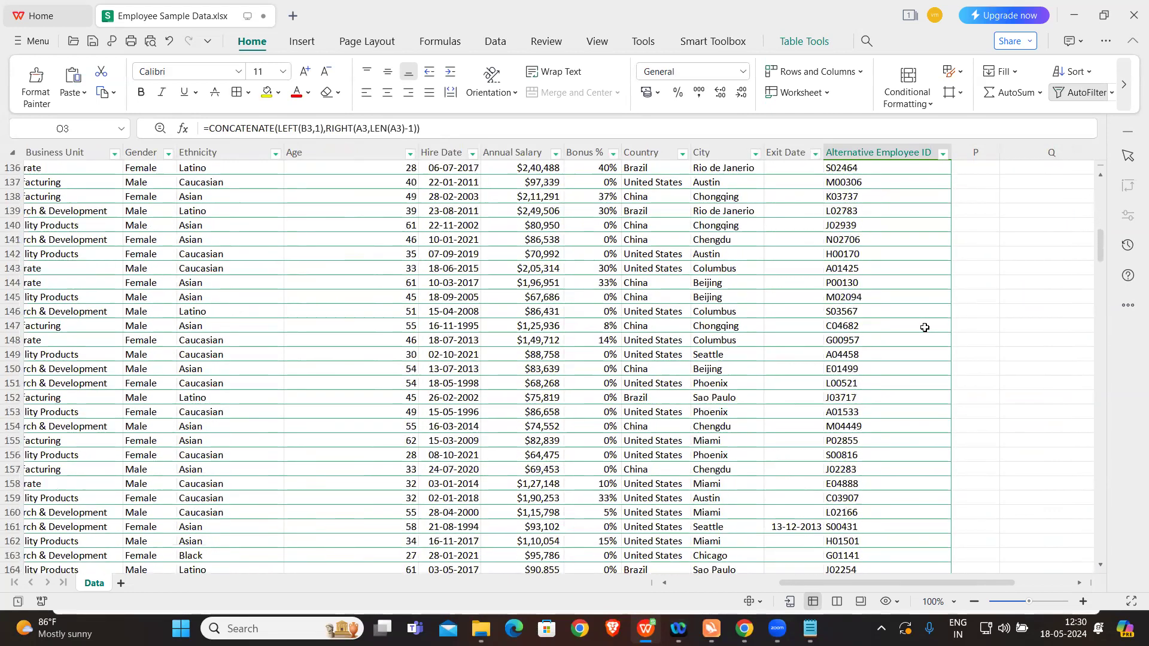
{"action": "scroll", "coordinate": [924, 327], "scroll_direction": "down", "scroll_amount": 9}
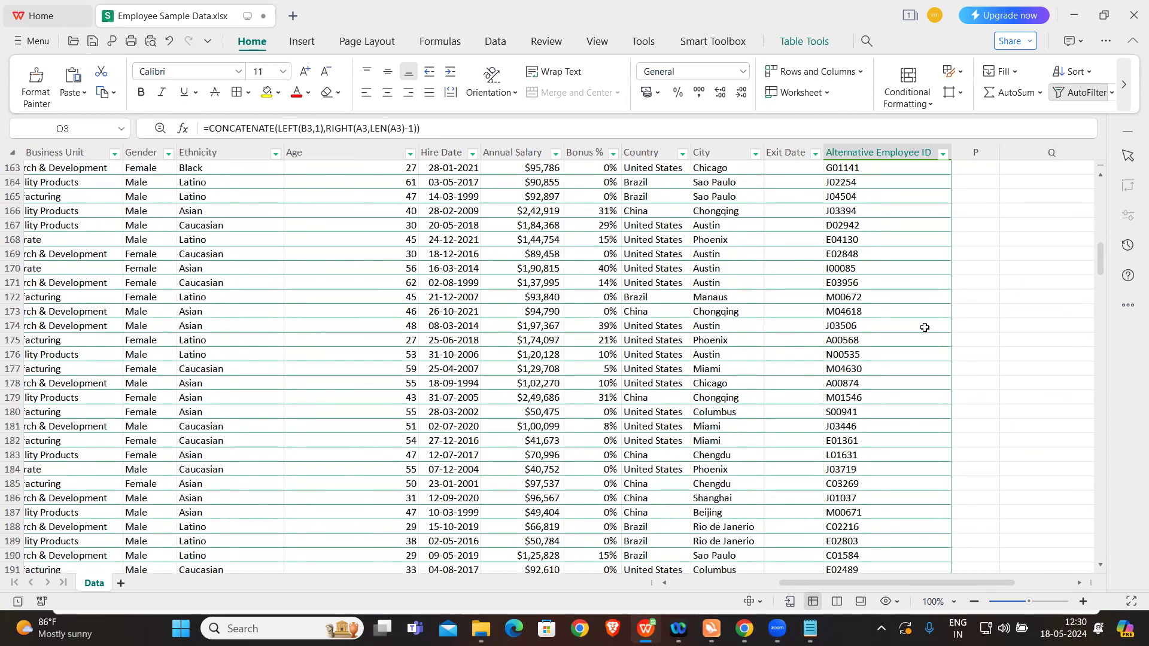
{"action": "scroll", "coordinate": [924, 327], "scroll_direction": "up", "scroll_amount": 20}
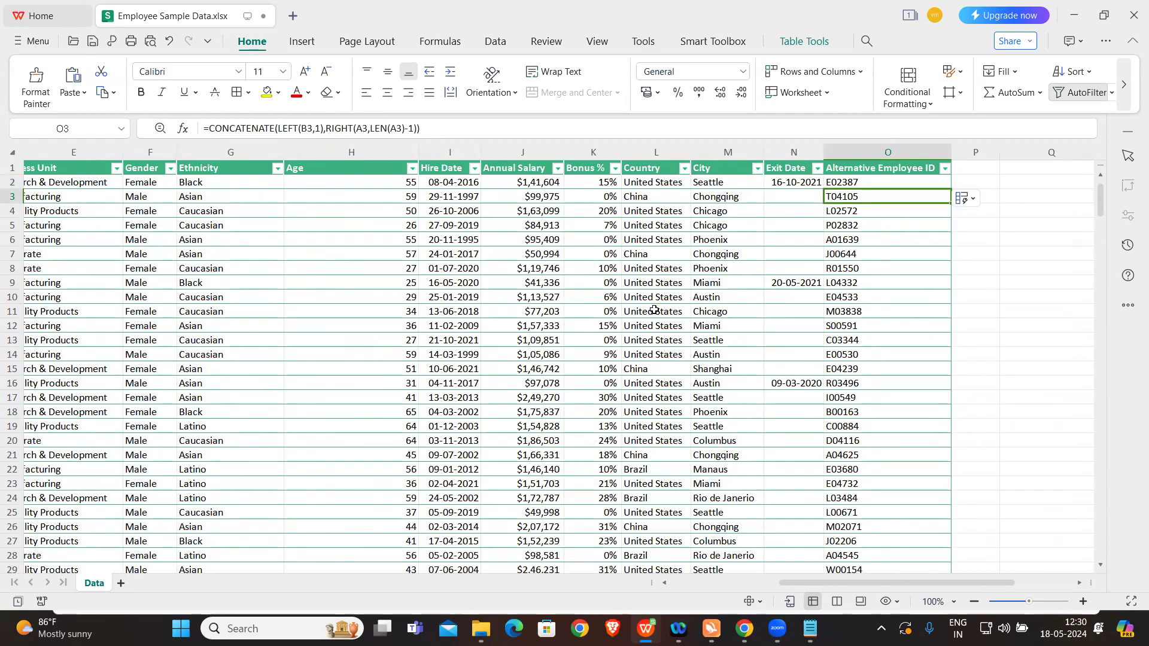
{"action": "left_click", "coordinate": [853, 216]}
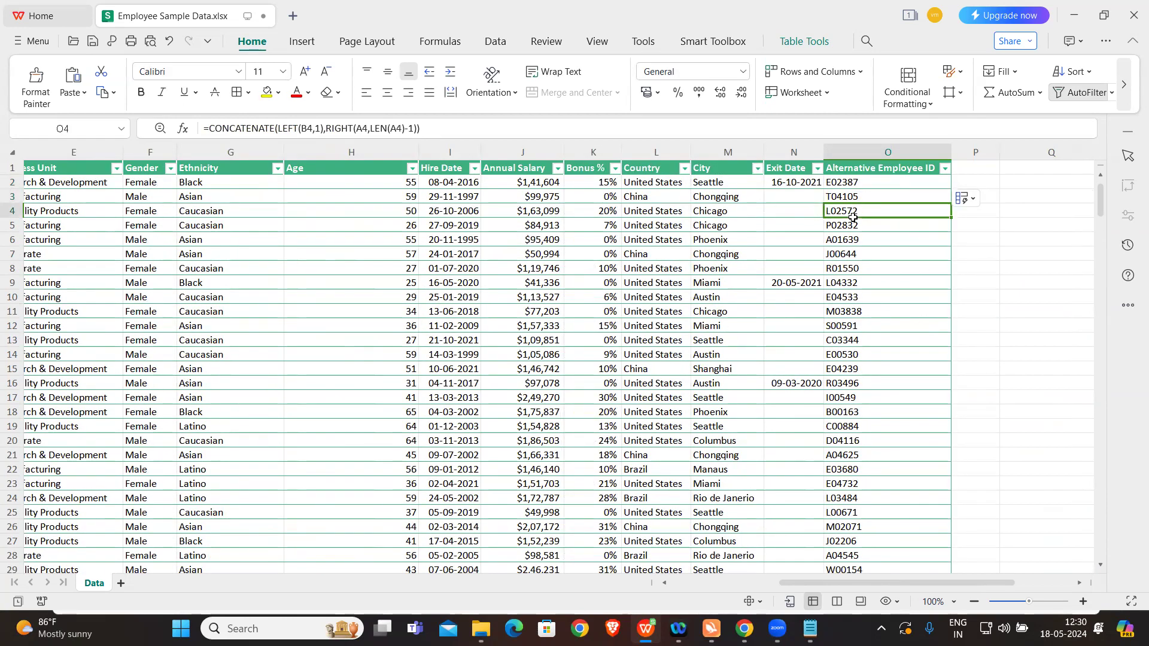
{"action": "scroll", "coordinate": [515, 279], "scroll_direction": "left", "scroll_amount": 4}
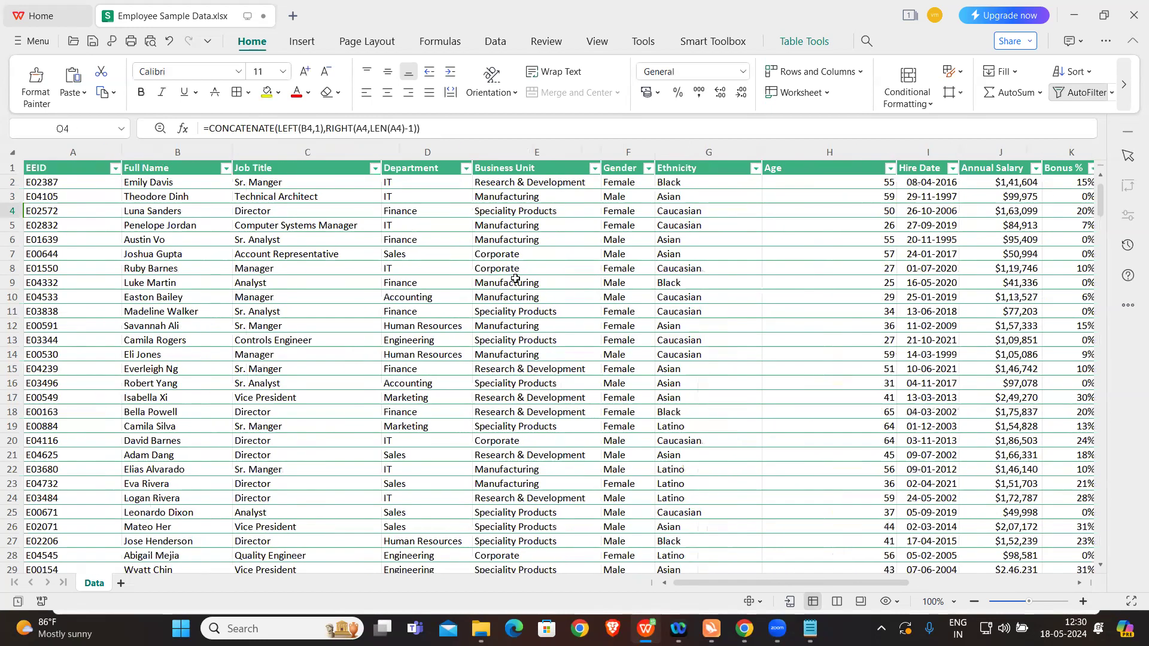
{"action": "left_click", "coordinate": [168, 212]}
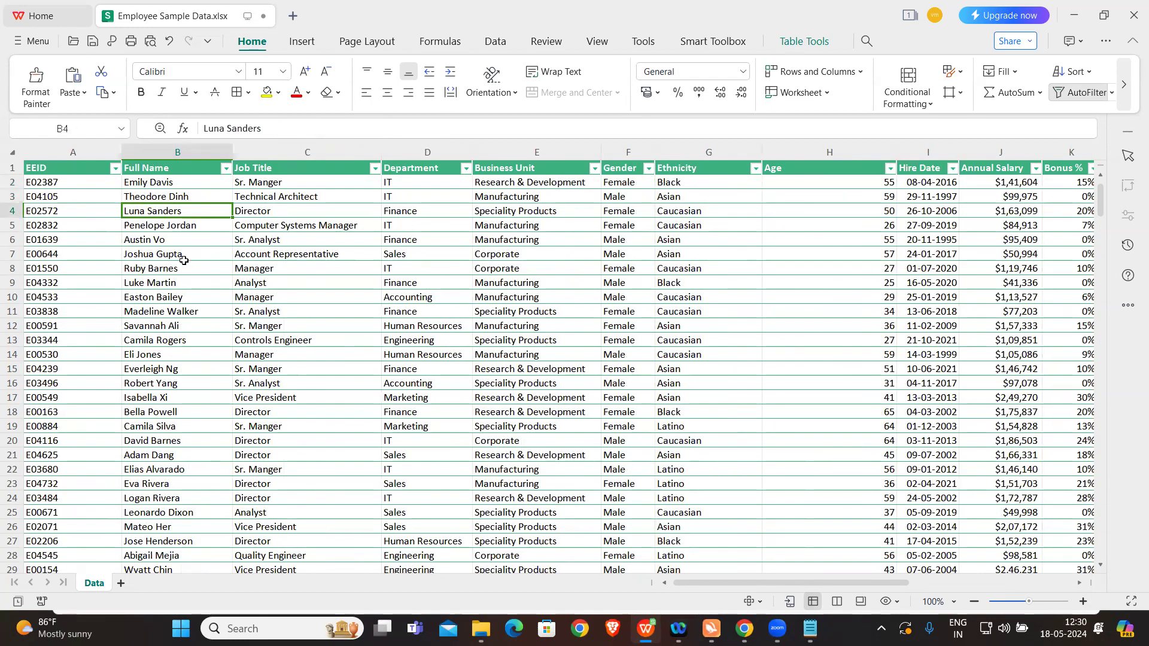
{"action": "scroll", "coordinate": [609, 339], "scroll_direction": "right", "scroll_amount": 2}
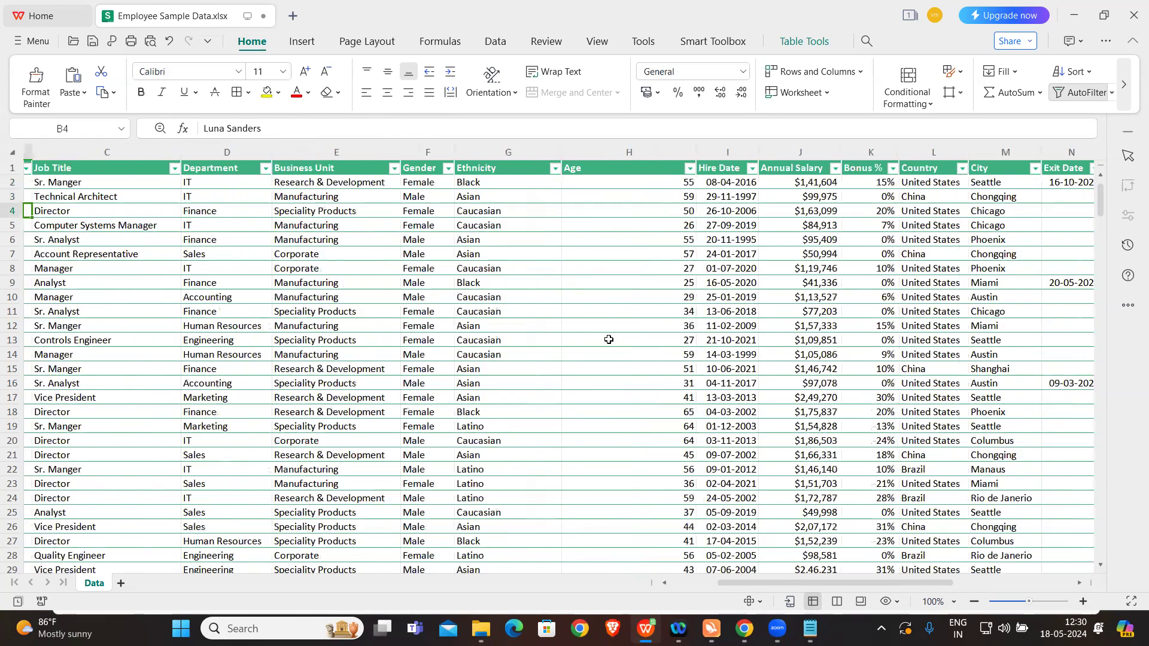
{"action": "scroll", "coordinate": [608, 339], "scroll_direction": "right", "scroll_amount": 3}
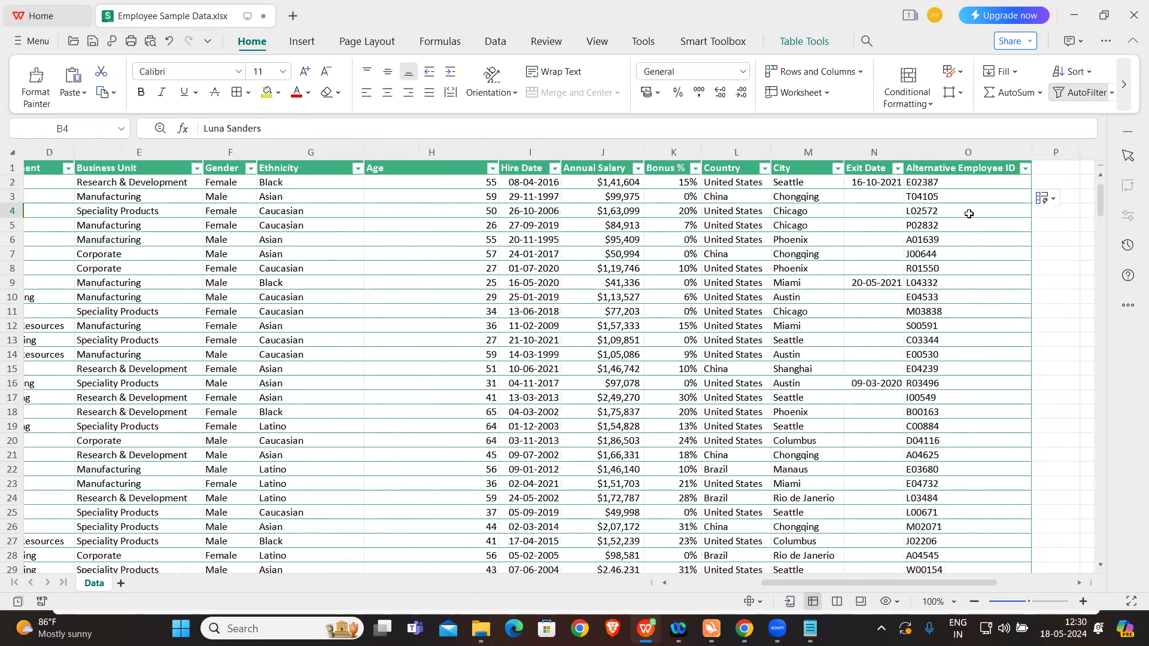
{"action": "left_click", "coordinate": [971, 171]}
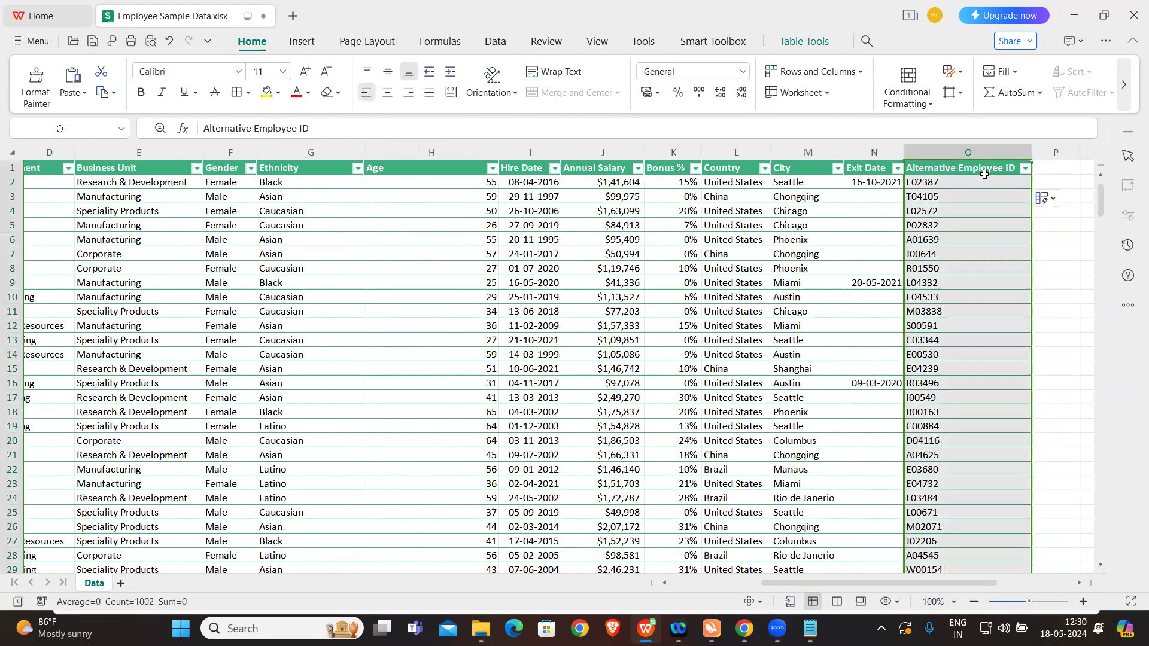
{"action": "left_click", "coordinate": [1059, 249]}
{"action": "scroll", "coordinate": [1058, 249], "scroll_direction": "right", "scroll_amount": 1}
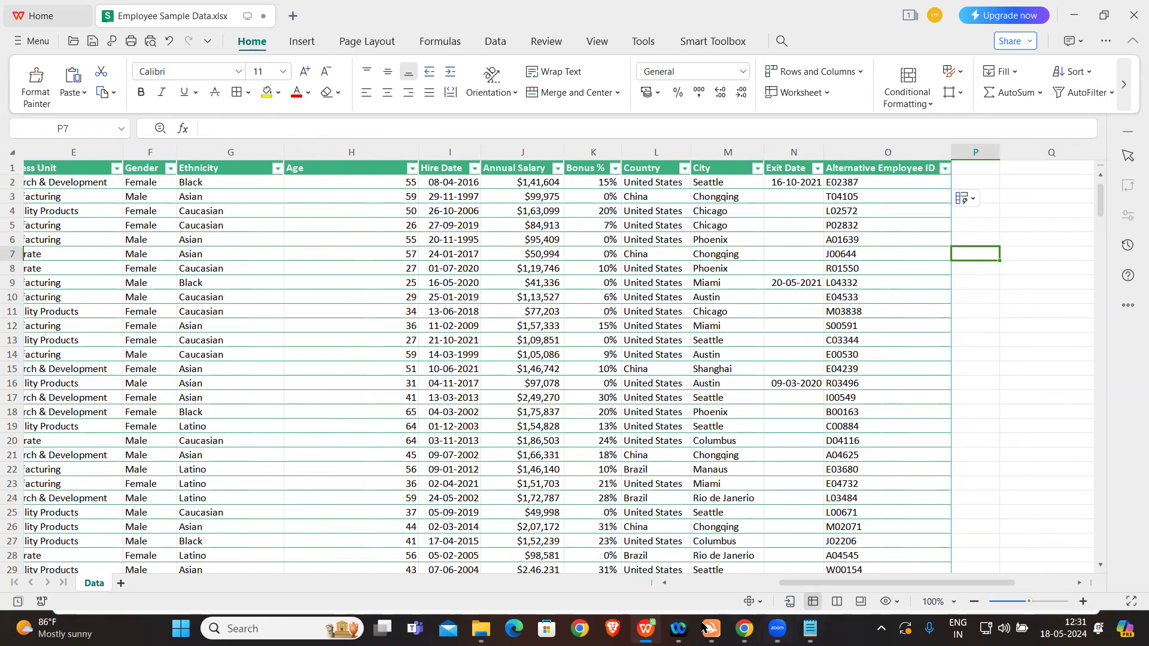
Step: Review the CONCATENATE formulas in cells O3 and O2 of the Alternative Employee ID column
{"action": "mouse_move", "coordinate": [678, 628]}
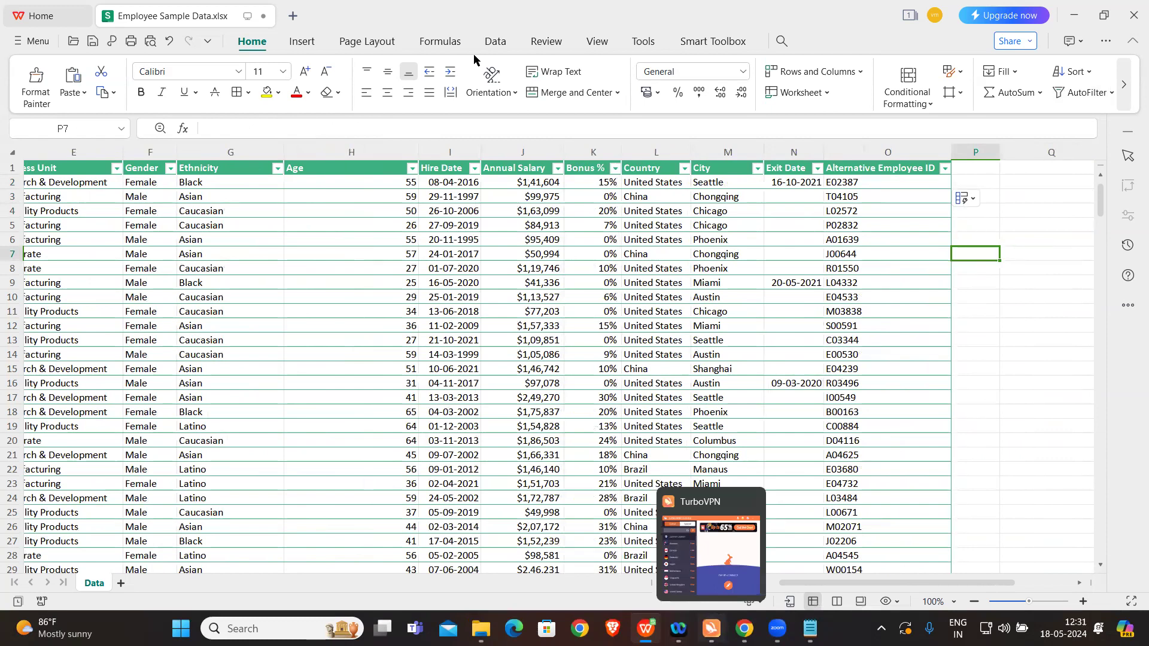
{"action": "left_click", "coordinate": [881, 194]}
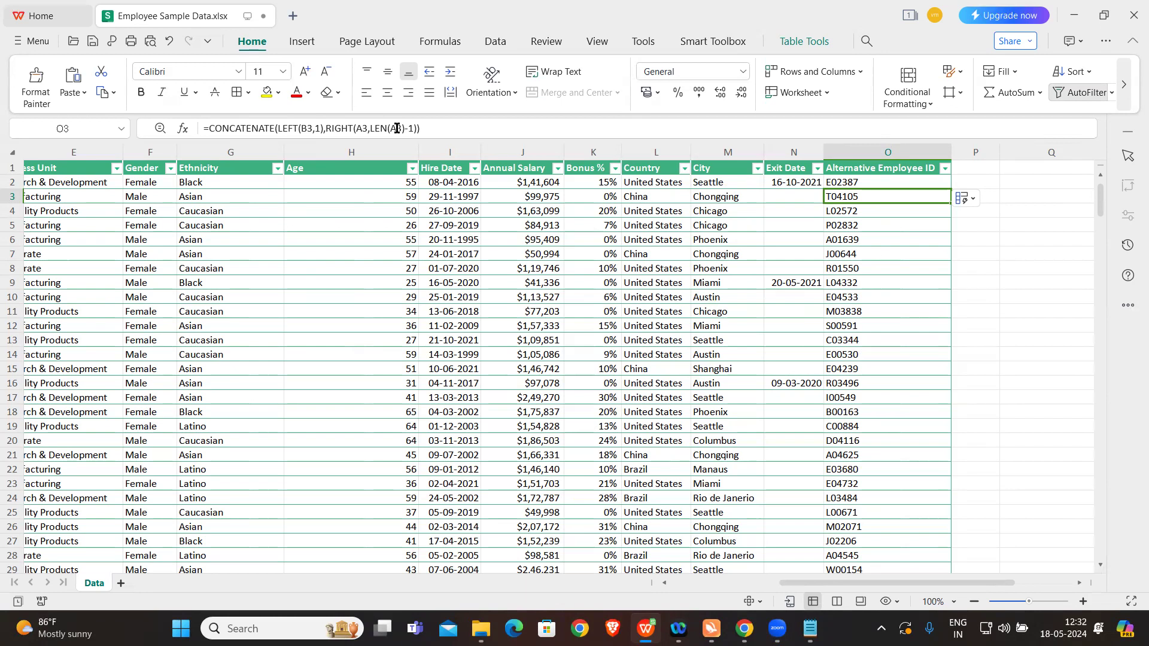
{"action": "left_click", "coordinate": [891, 181]}
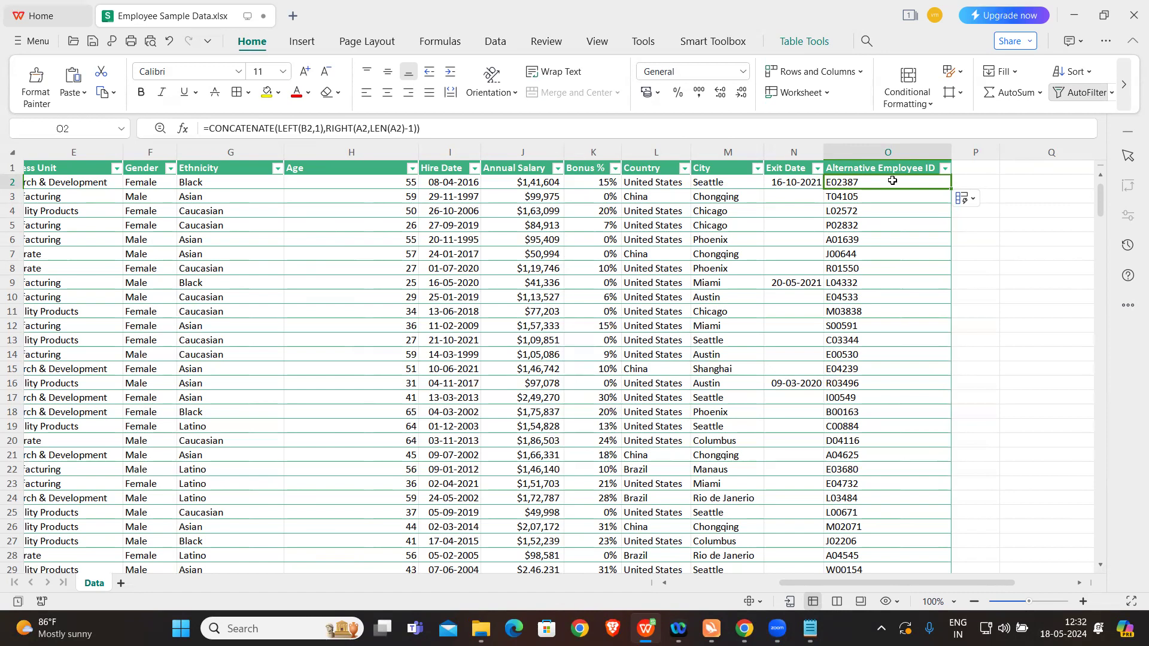
Step: Switch to the Notepad exercise list, read the remaining tasks including the exited-employees one, and return to the workbook
{"action": "left_click", "coordinate": [810, 628]}
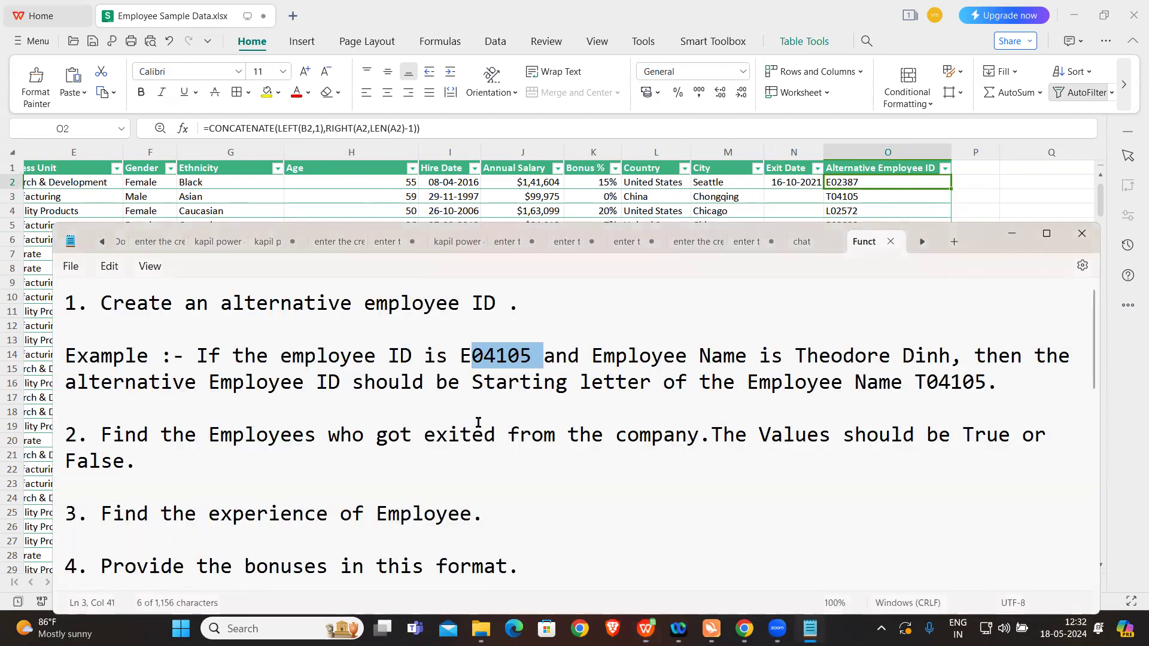
{"action": "scroll", "coordinate": [469, 473], "scroll_direction": "down", "scroll_amount": 2}
{"action": "scroll", "coordinate": [468, 477], "scroll_direction": "up", "scroll_amount": 1}
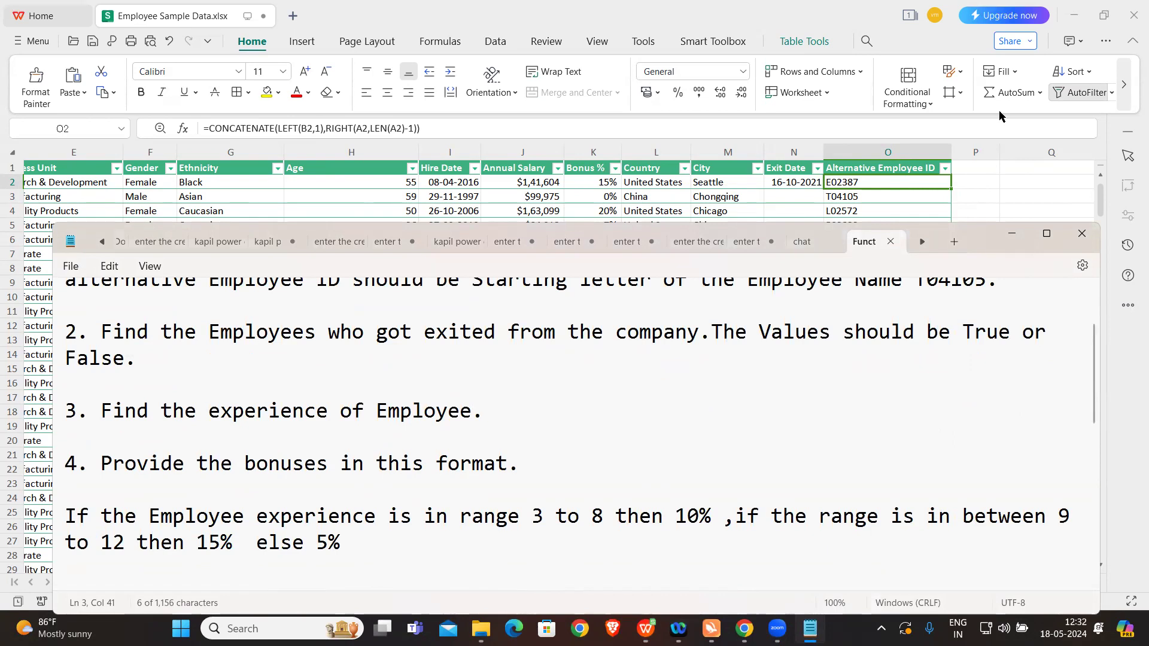
{"action": "left_click_drag", "start_coordinate": [971, 234], "coordinate": [993, 113]}
{"action": "left_click", "coordinate": [580, 290]}
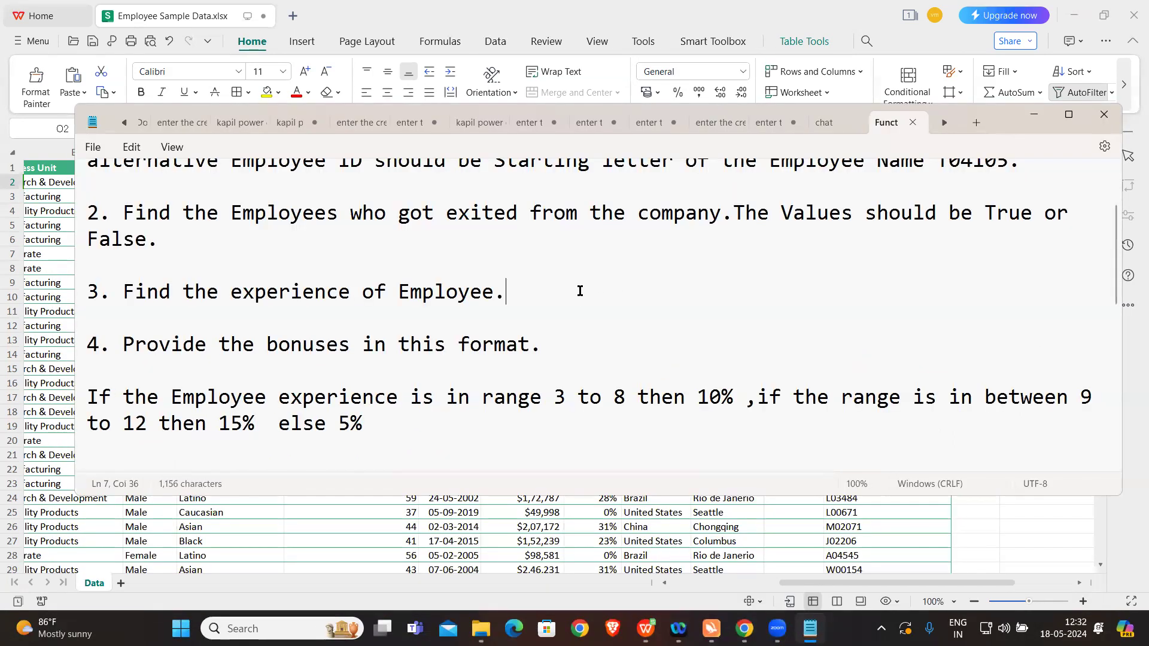
{"action": "left_click", "coordinate": [661, 526]}
Step: Add a new column header "Former Employee" in cell P1, beside Alternative Employee ID
{"action": "left_click", "coordinate": [983, 169]}
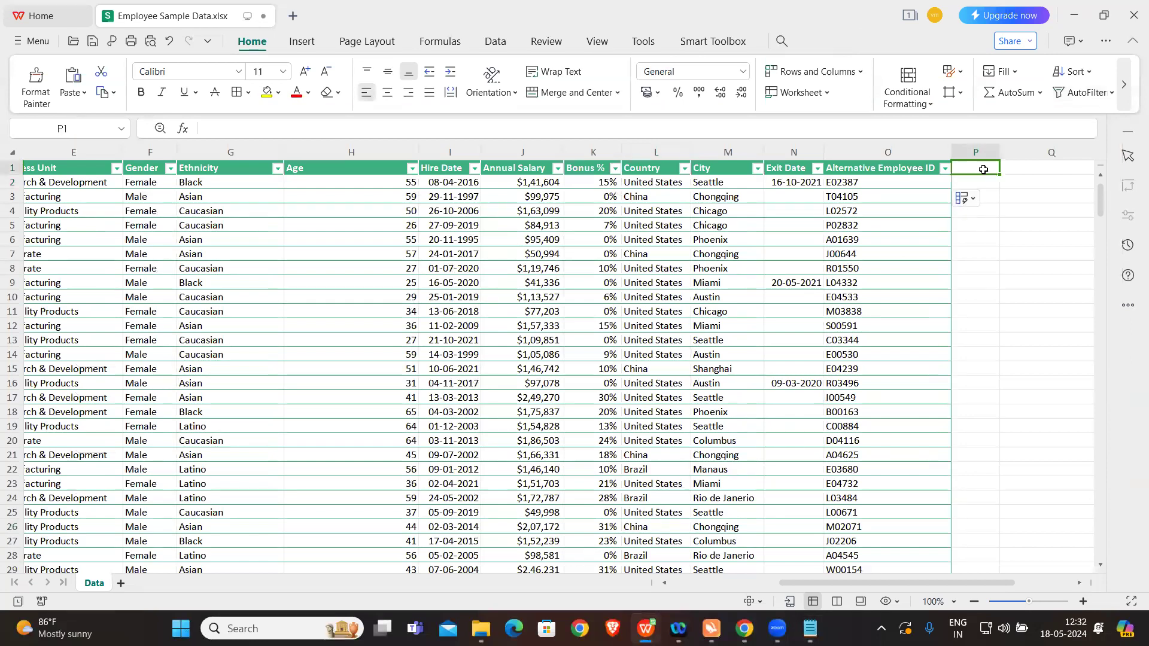
{"action": "key", "text": "Caps_Lock"}
{"action": "type", "text": "F"}
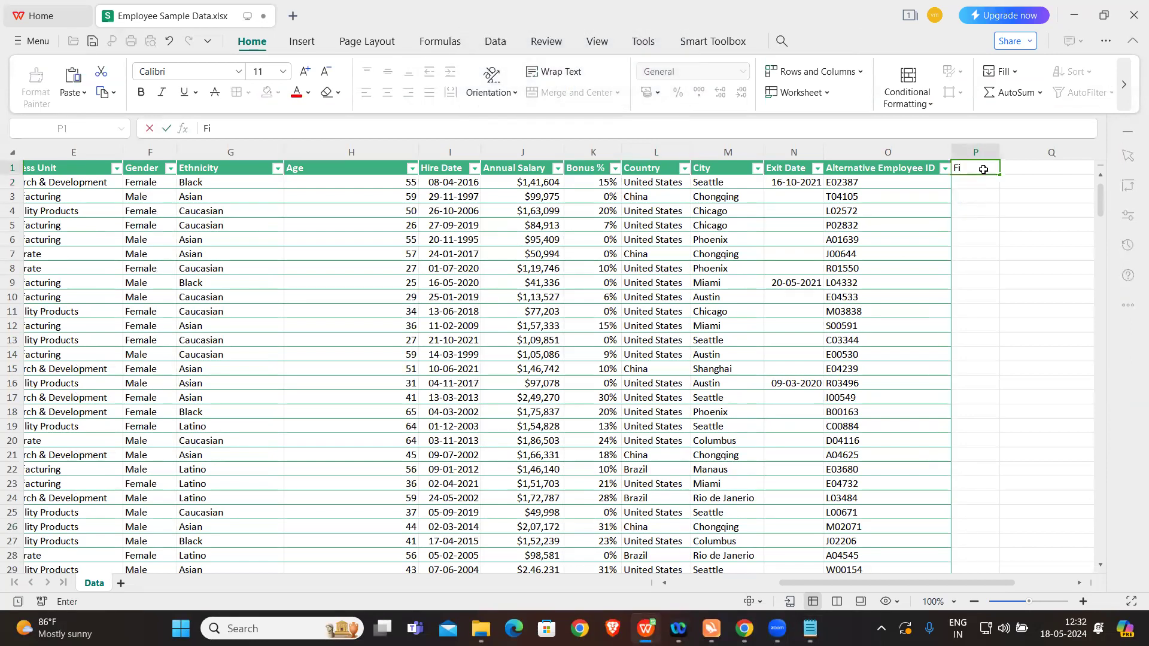
{"action": "type", "text": "orm"}
{"action": "key", "text": "BackSpace"}
{"action": "type", "text": "mer Employee"}
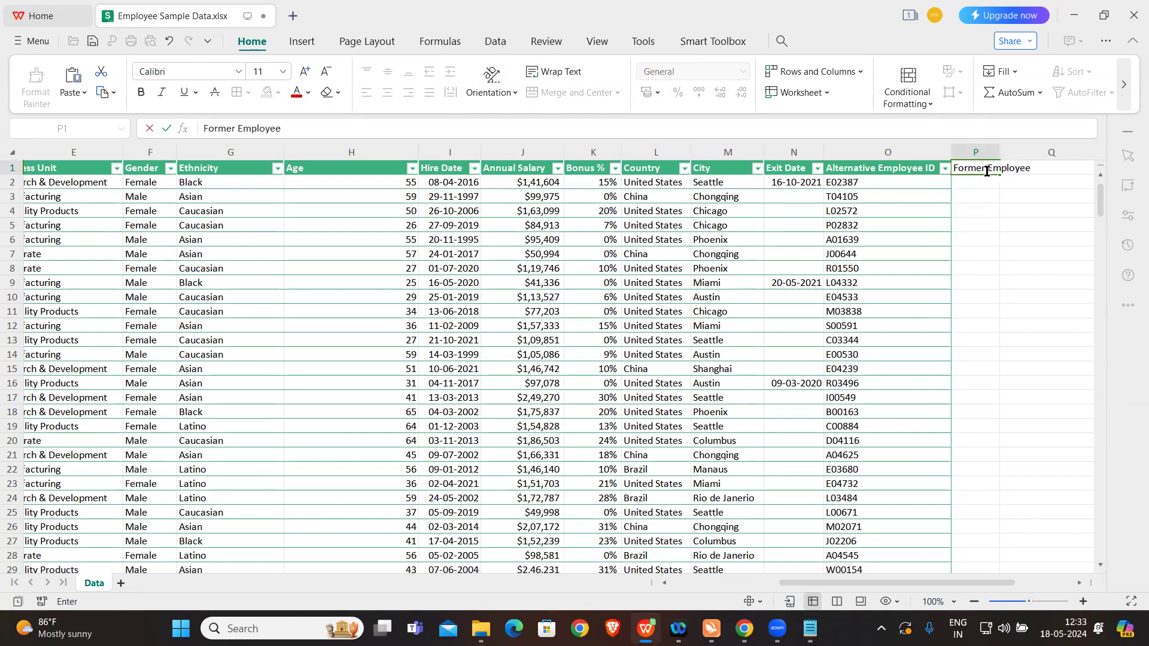
{"action": "left_click", "coordinate": [1026, 194]}
Step: Widen column P until the whole Former Employee header fits
{"action": "left_click_drag", "start_coordinate": [999, 153], "coordinate": [1026, 155]}
{"action": "scroll", "coordinate": [992, 249], "scroll_direction": "right", "scroll_amount": 2}
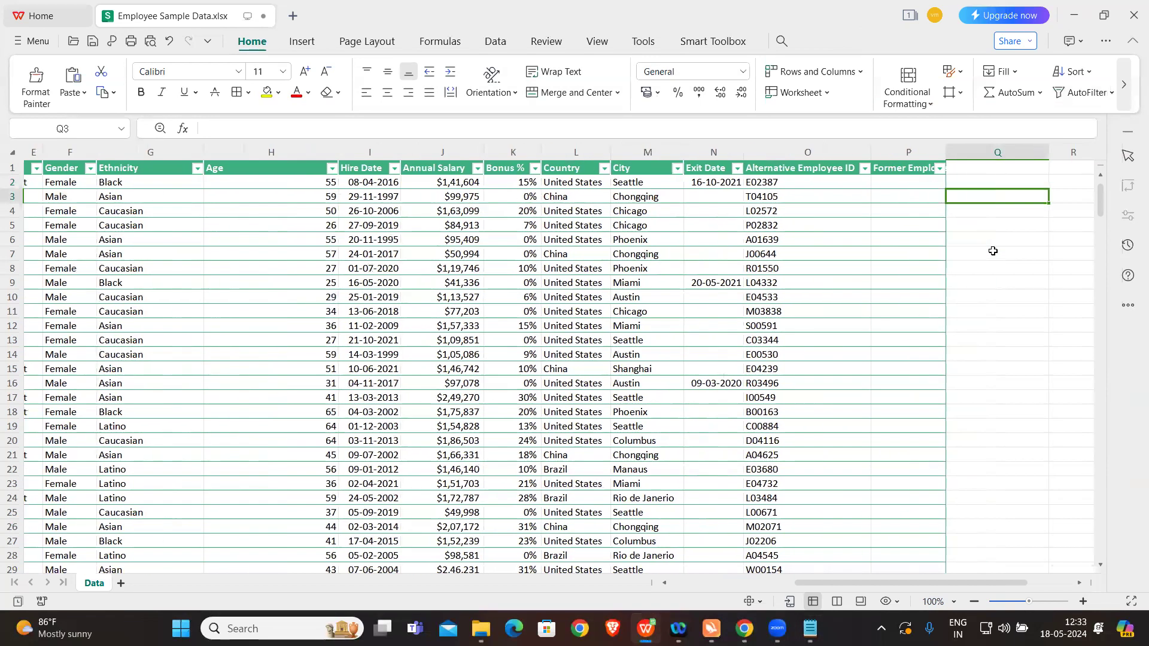
{"action": "left_click_drag", "start_coordinate": [946, 152], "coordinate": [972, 153]}
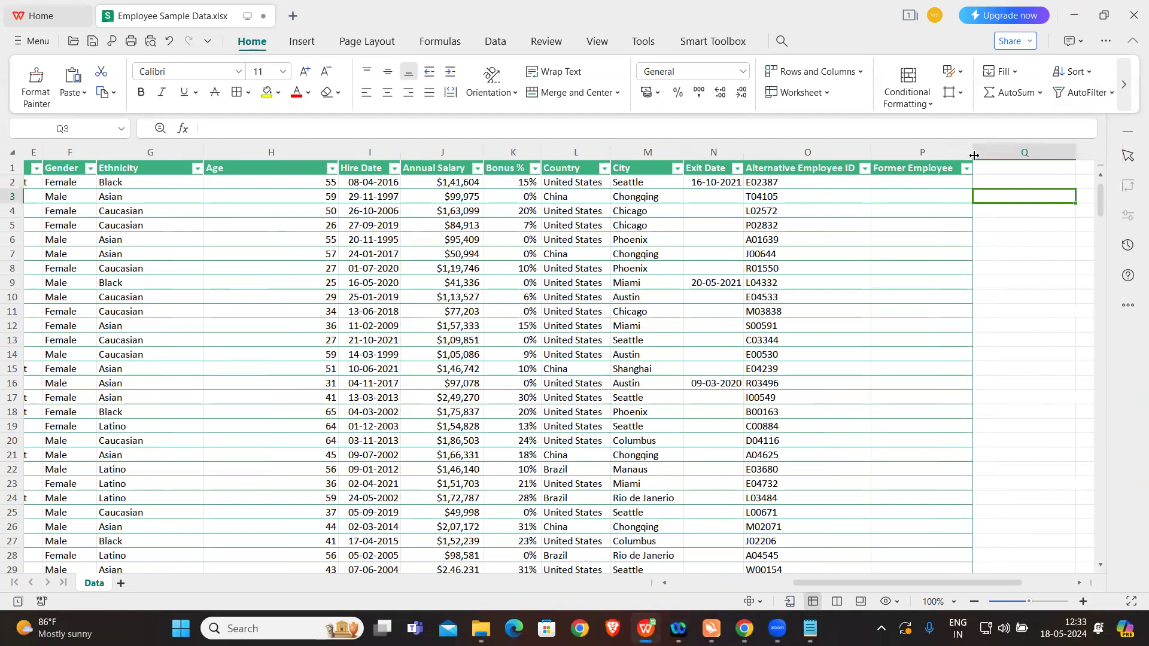
Step: Start an IF formula in cell P2 of the Former Employee column, referencing the Exit Date cell N2
{"action": "left_click", "coordinate": [905, 183]}
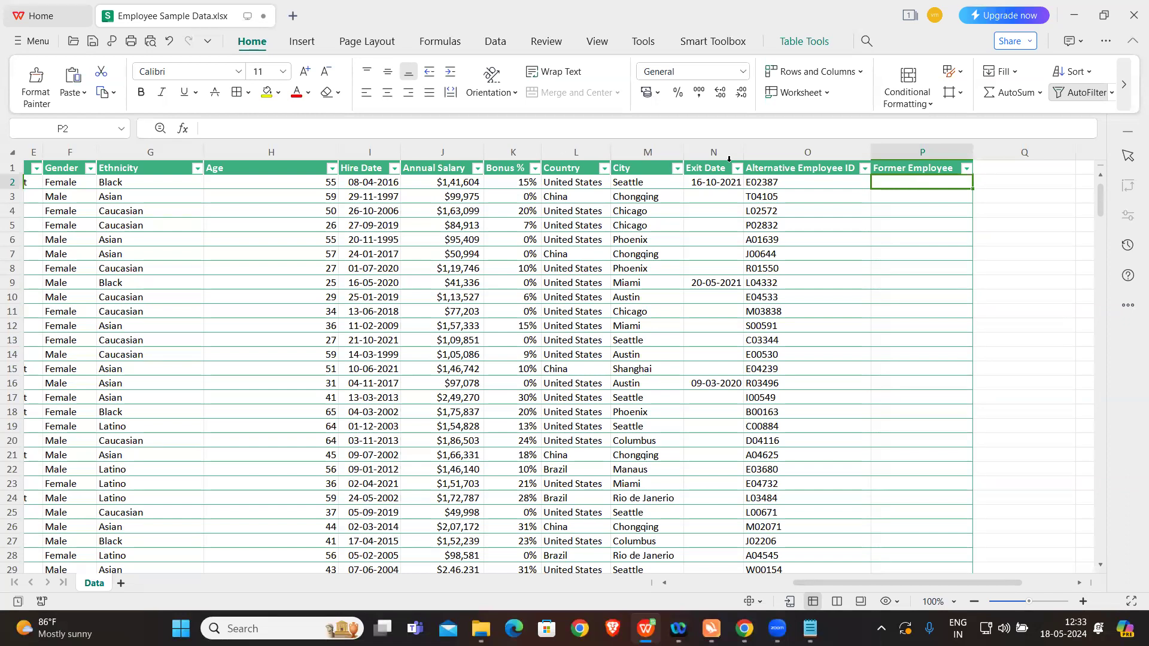
{"action": "type", "text": "="}
{"action": "left_click", "coordinate": [295, 127]}
{"action": "key", "text": "Caps_Lock"}
{"action": "type", "text": "IF("}
{"action": "key", "text": "Caps_Lock"}
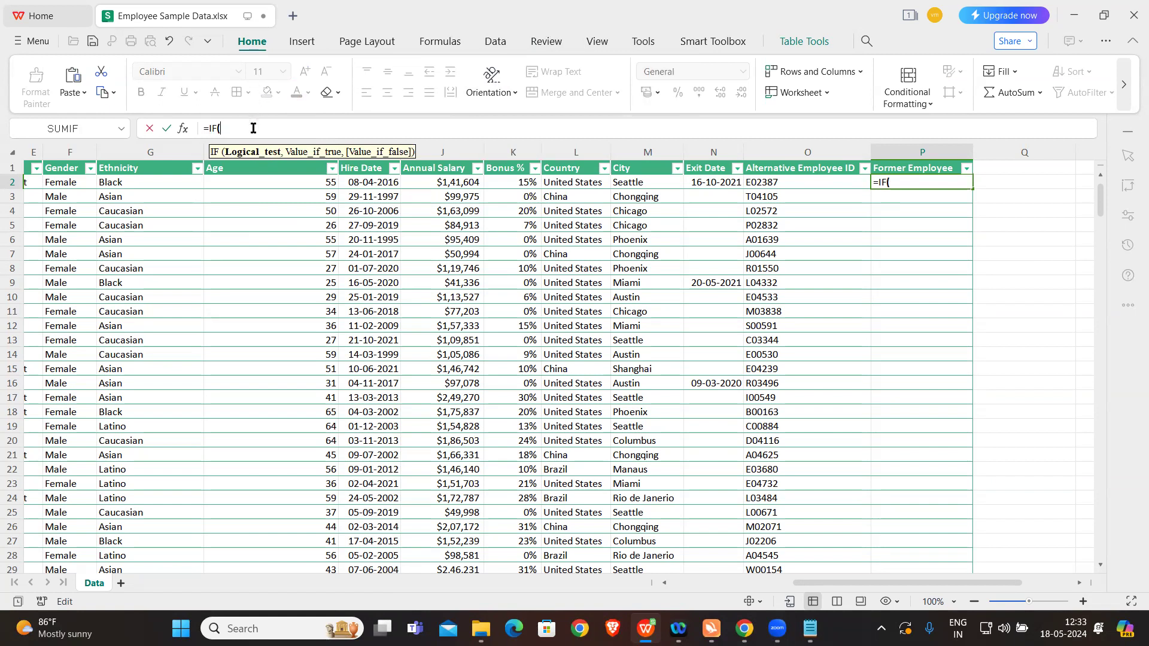
{"action": "left_click", "coordinate": [695, 181]}
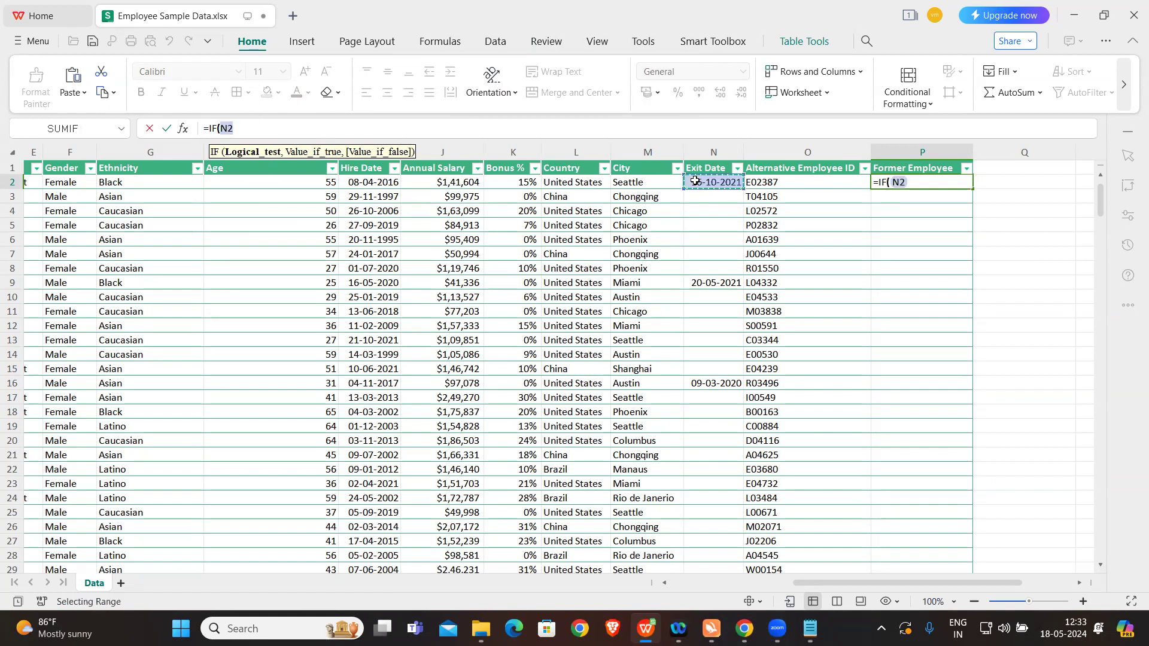
{"action": "left_click", "coordinate": [373, 118]}
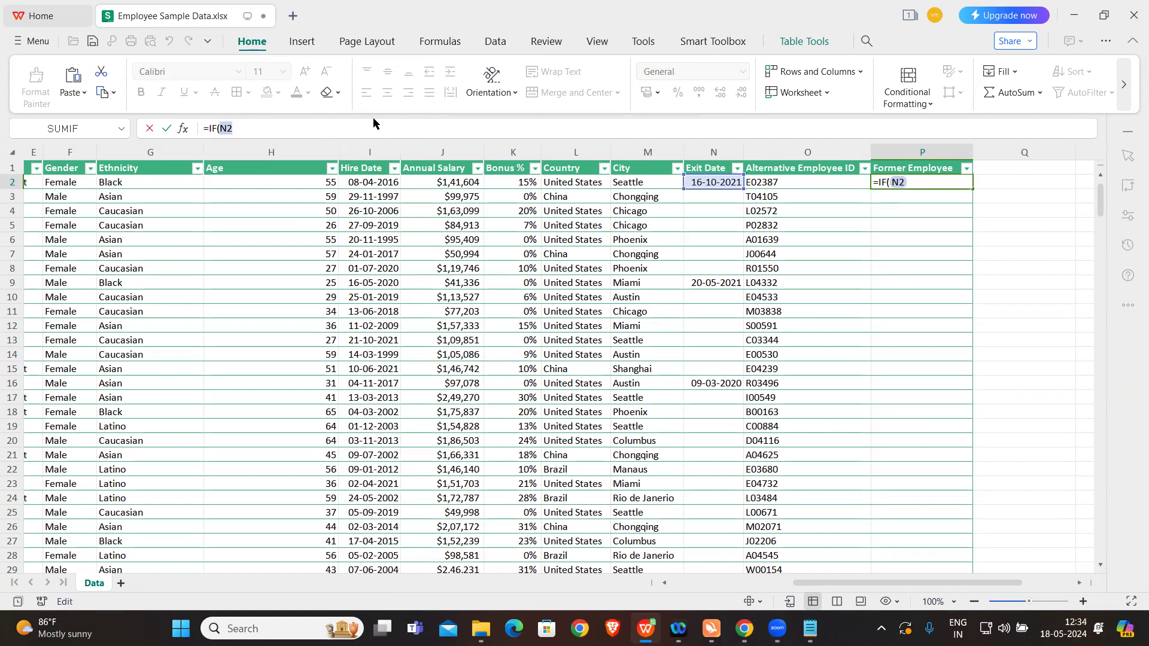
Step: Complete the IF formula's logical test as N2<>"" so it checks for a non-empty exit date
{"action": "key", "text": "Home"}
{"action": "type", "text": "<>"}
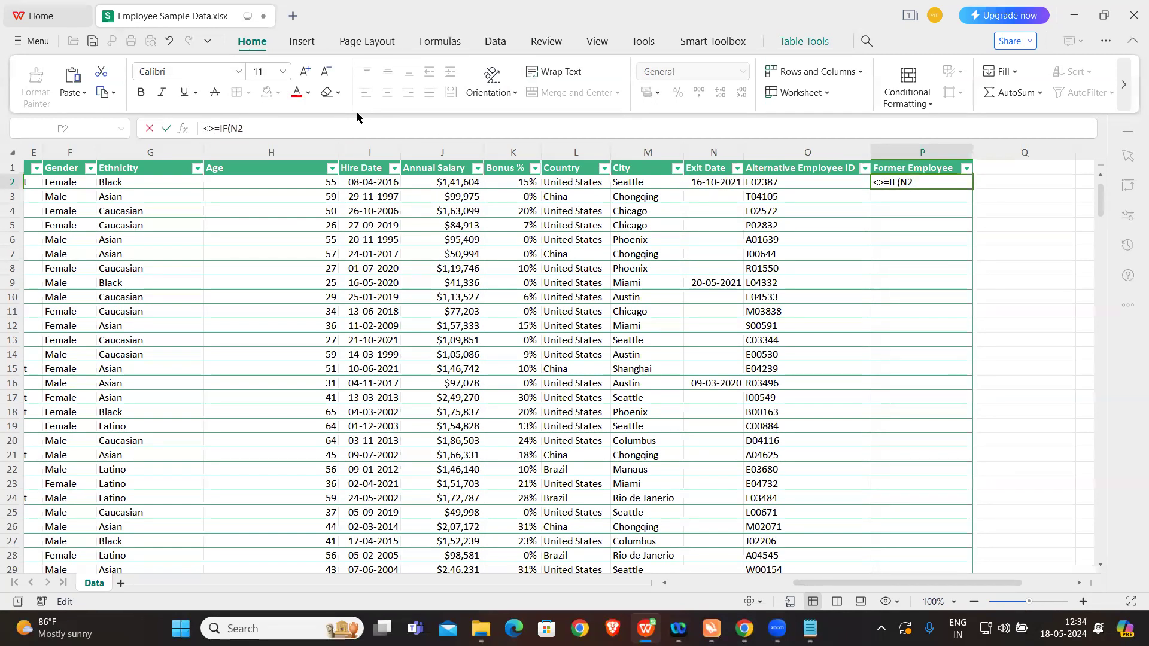
{"action": "key", "text": "BackSpace"}
{"action": "key", "text": "BackSpace"}
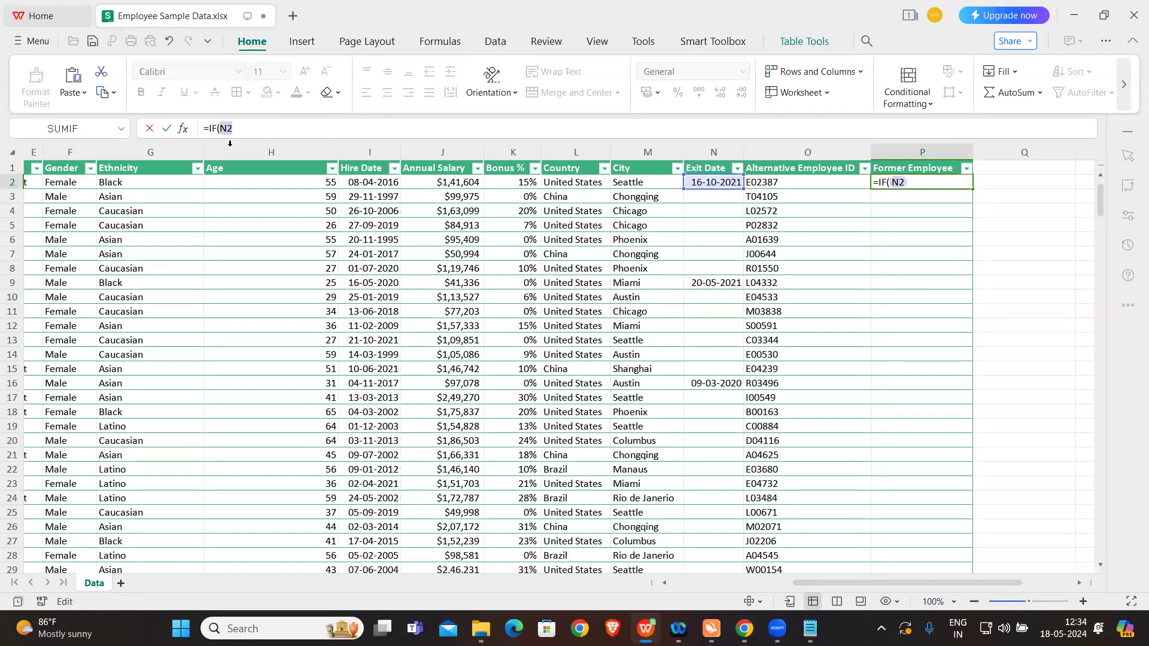
{"action": "left_click", "coordinate": [244, 130]}
{"action": "type", "text": "<>\"\""}
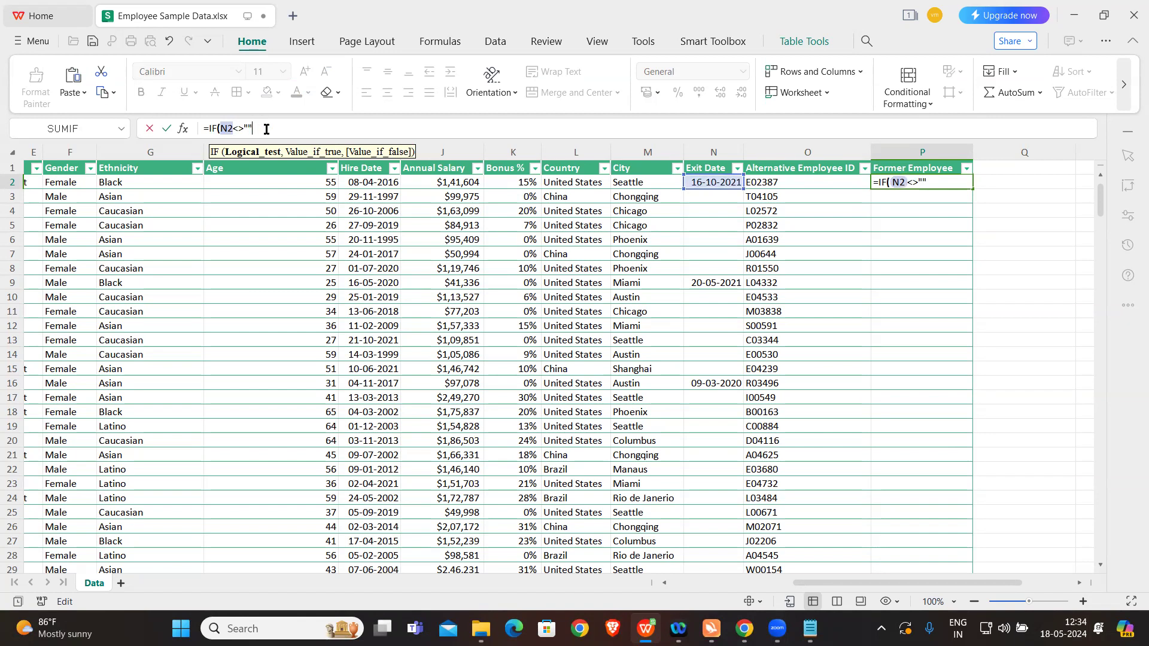
{"action": "type", "text": ","}
Step: Finish the formula with TRUE and FALSE as results, =IF(N2<>"",TRUE,FALSE), and enter it for the Former Employee column
{"action": "key", "text": "Caps_Lock"}
{"action": "type", "text": "T"}
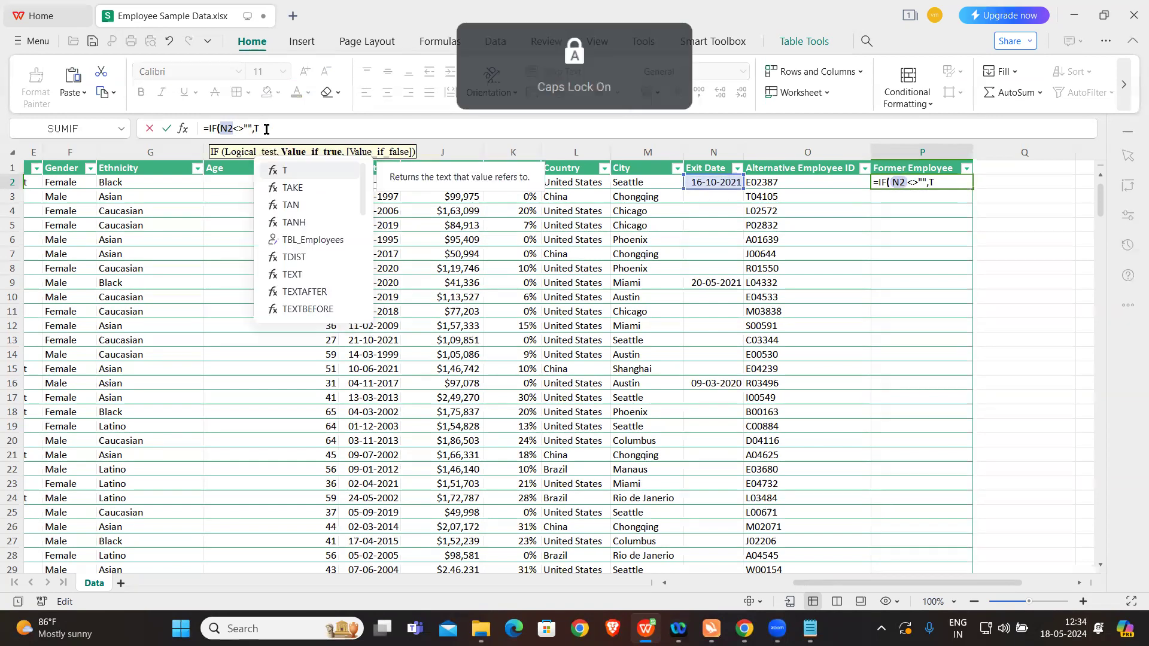
{"action": "type", "text": "RUE,FALSE)"}
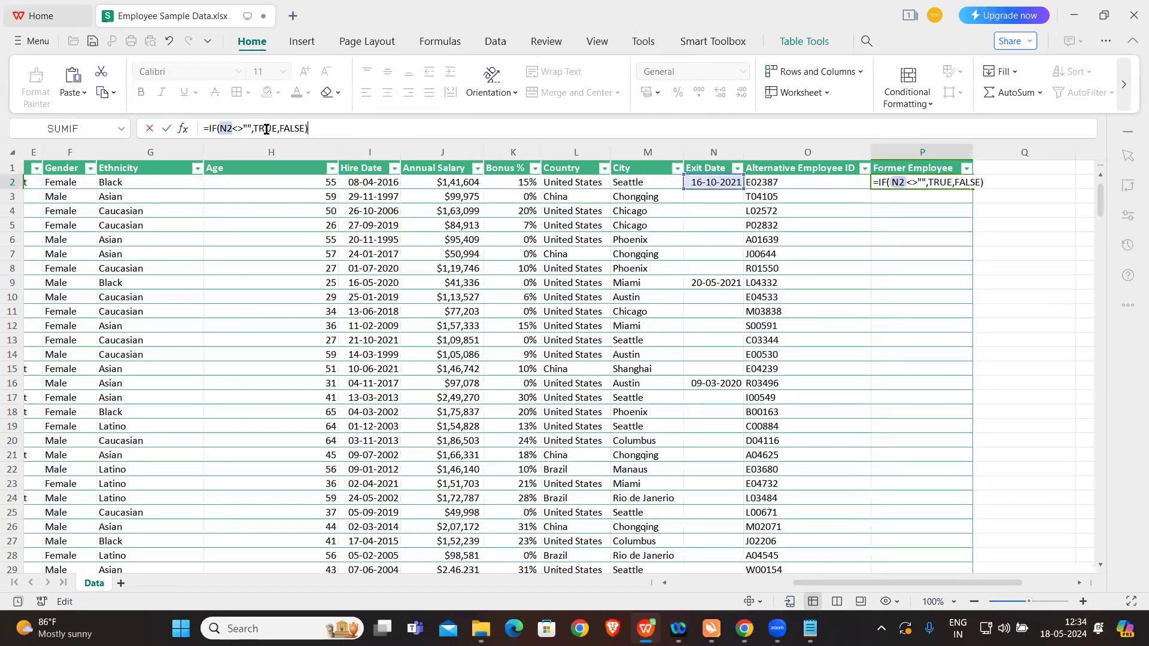
{"action": "key", "text": "Caps_Lock"}
{"action": "key", "text": "Return"}
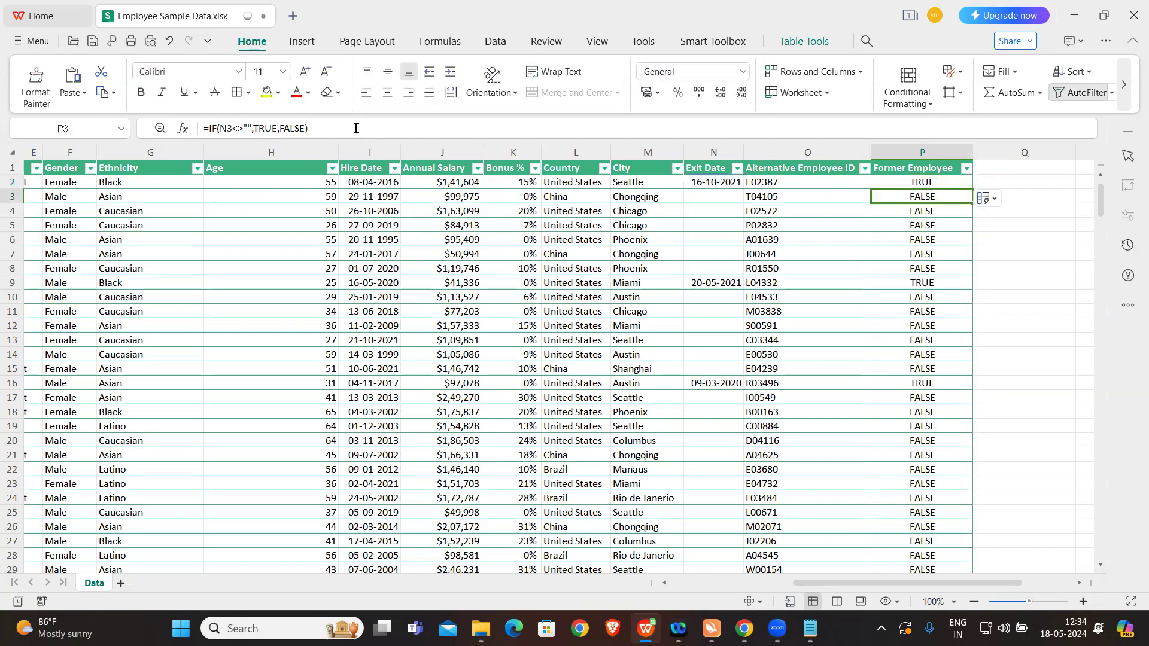
Step: Compare the exit dates in N2 and N9 with the Former Employee values, including the rows without an exit date
{"action": "left_click", "coordinate": [715, 182]}
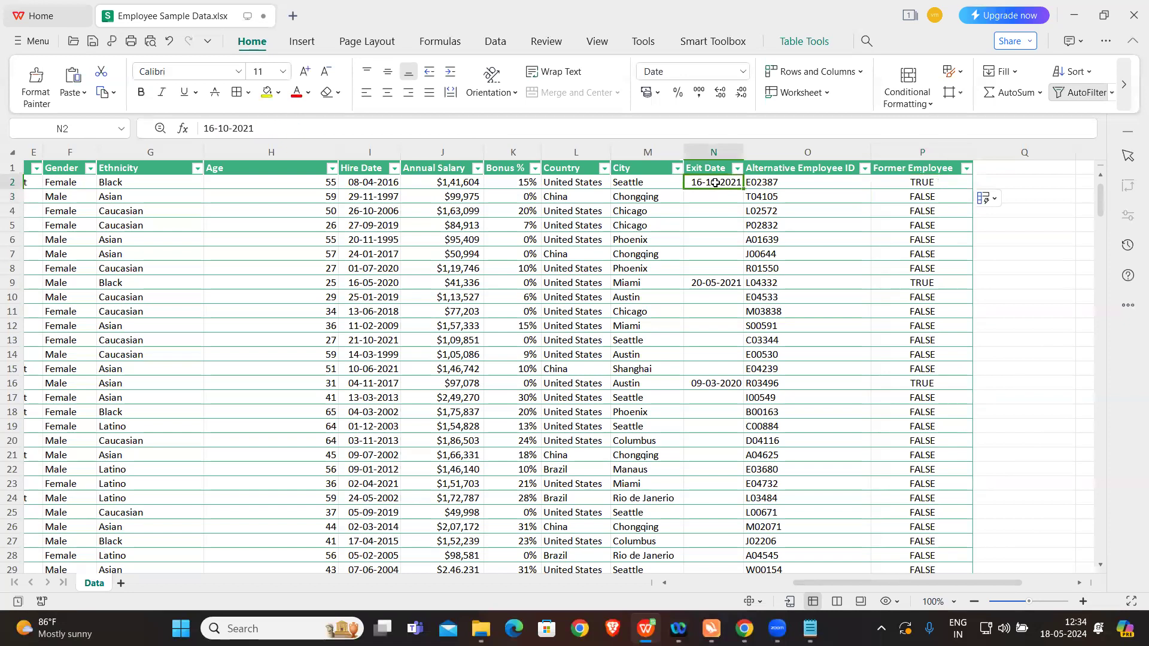
{"action": "left_click", "coordinate": [950, 185]}
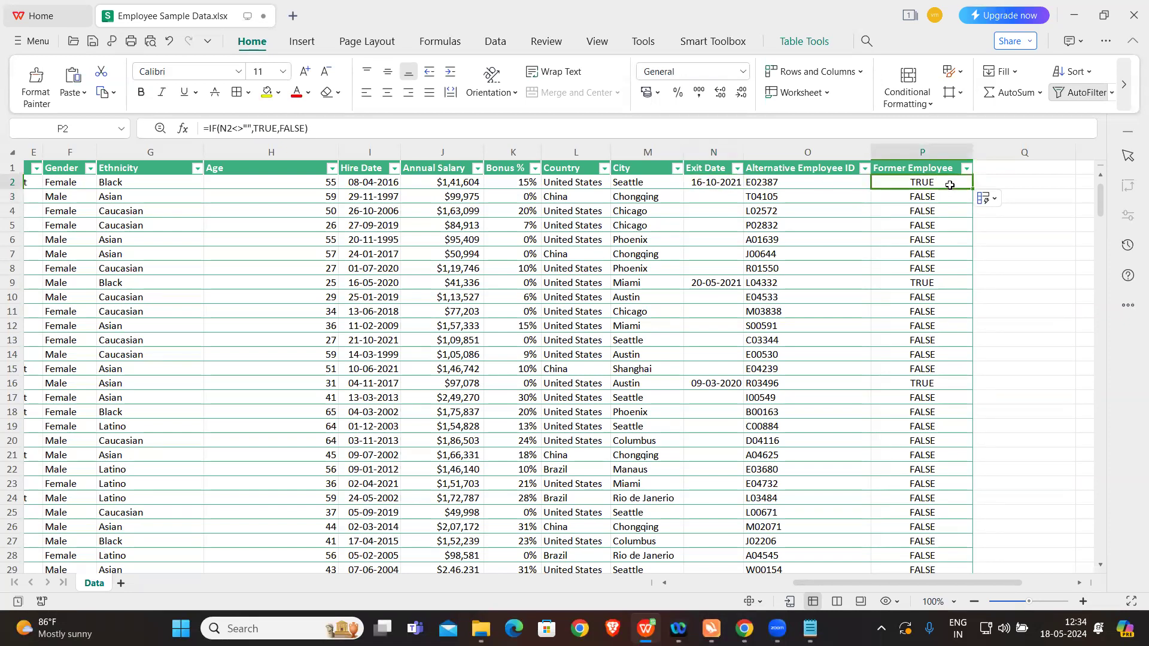
{"action": "left_click", "coordinate": [722, 283]}
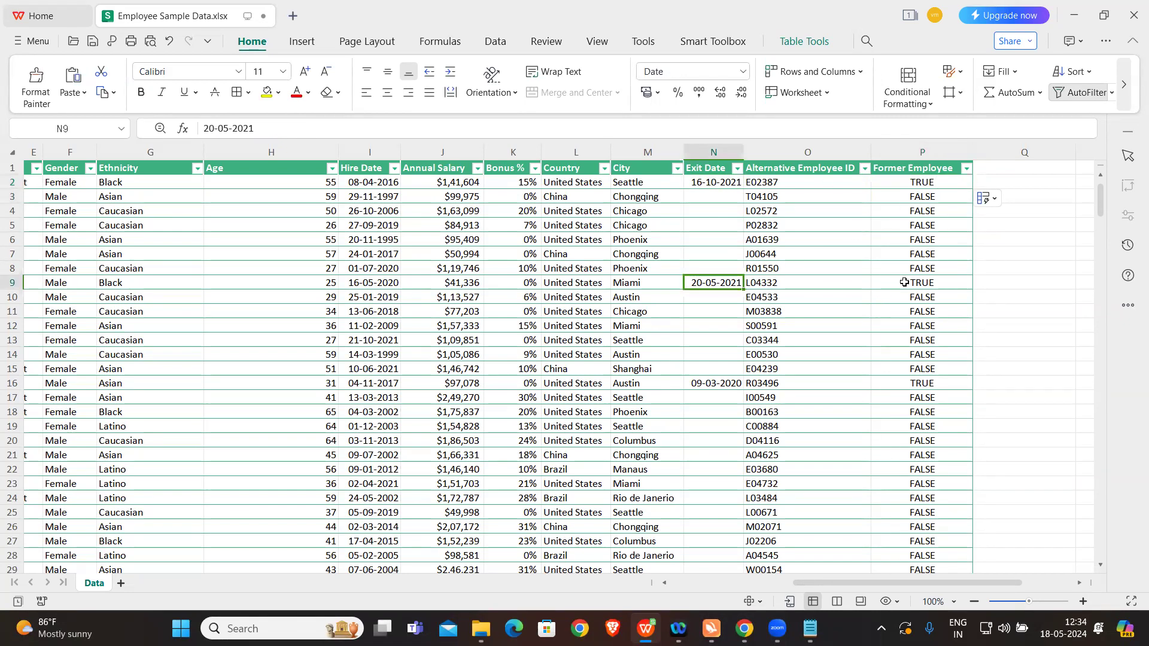
{"action": "left_click", "coordinate": [905, 282]}
{"action": "left_click_drag", "start_coordinate": [913, 198], "coordinate": [914, 269]}
{"action": "left_click", "coordinate": [1036, 295]}
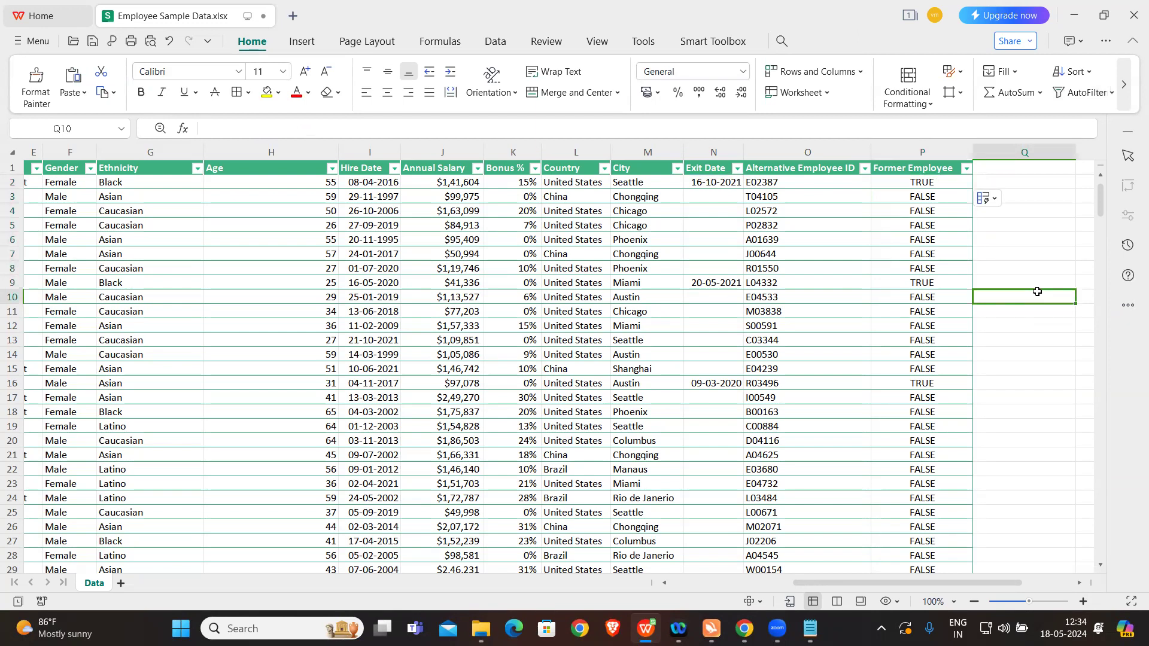
{"action": "scroll", "coordinate": [862, 266], "scroll_direction": "right", "scroll_amount": 1}
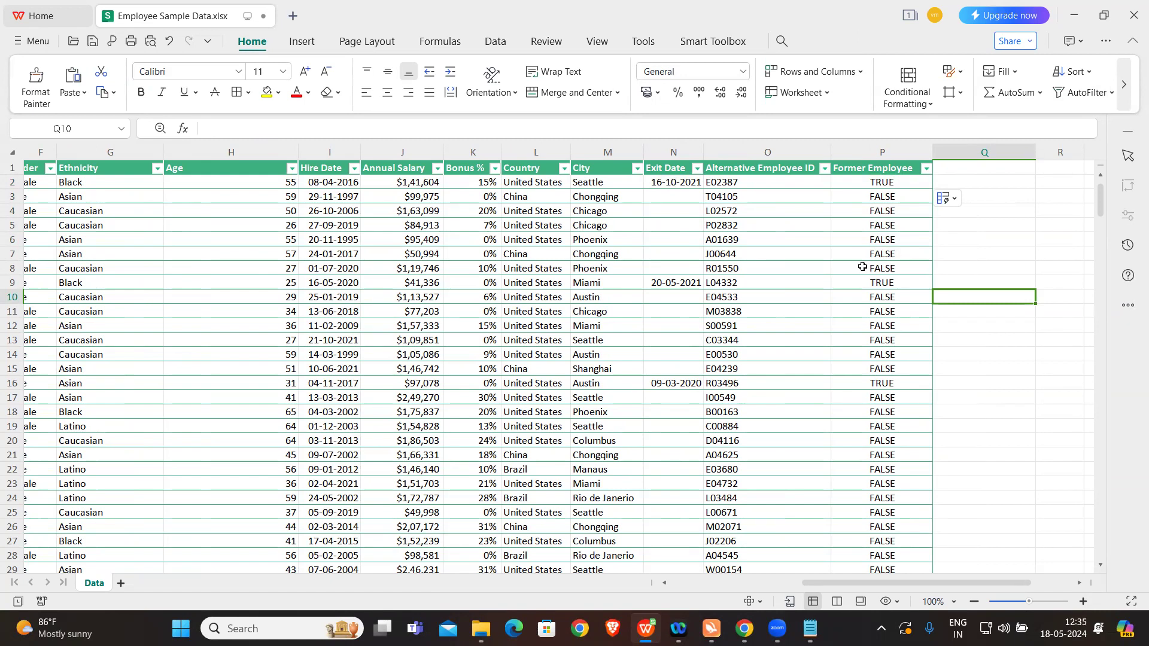
Step: Switch to the Notepad exercise list, read the employee experience and bonus tasks, and return to the workbook
{"action": "left_click", "coordinate": [810, 628]}
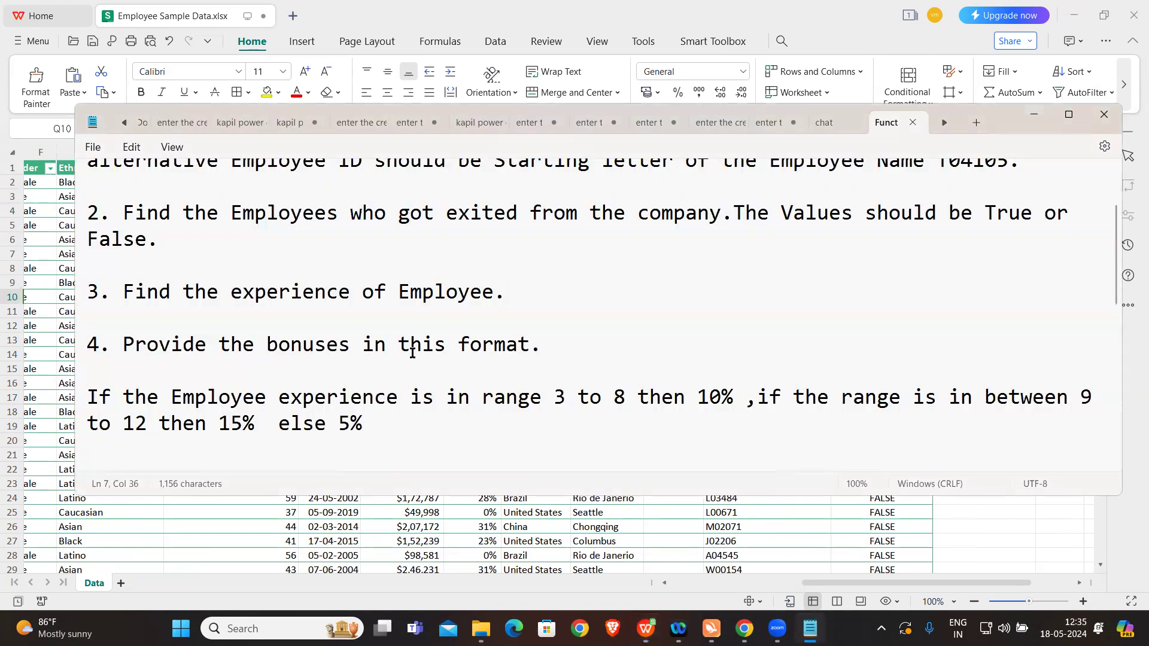
{"action": "scroll", "coordinate": [412, 358], "scroll_direction": "down", "scroll_amount": 1}
{"action": "scroll", "coordinate": [411, 358], "scroll_direction": "down", "scroll_amount": 1}
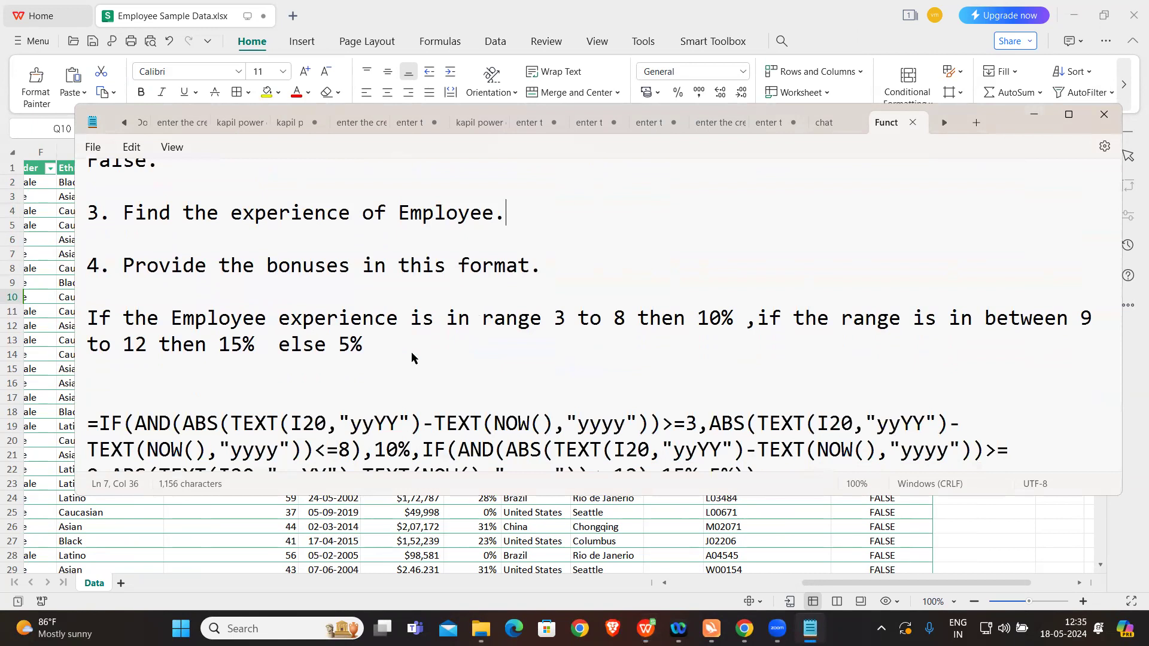
{"action": "scroll", "coordinate": [411, 358], "scroll_direction": "up", "scroll_amount": 1}
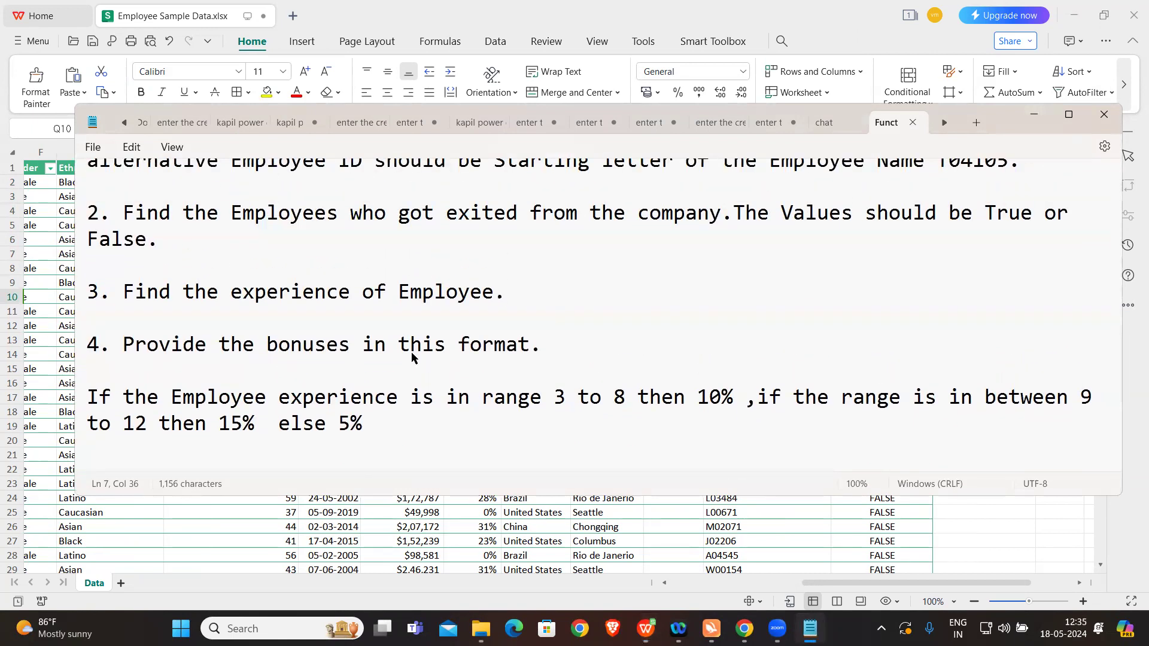
{"action": "left_click", "coordinate": [620, 527]}
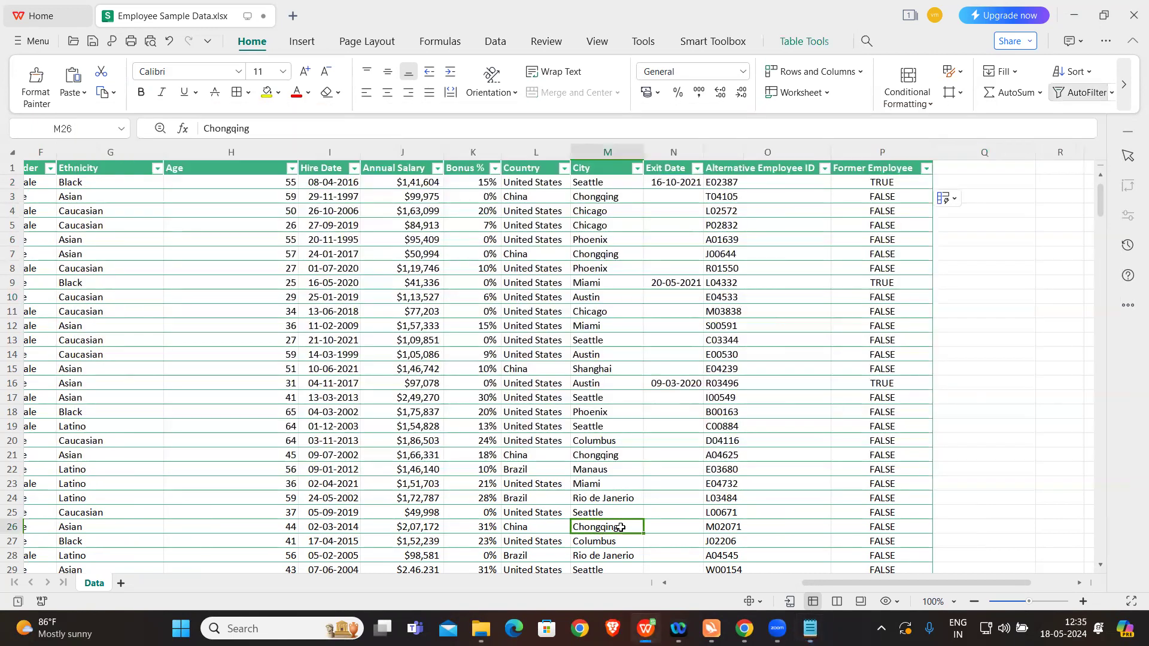
Step: Add a new column header "Experience of Emp" in cell Q1, beside Former Employee
{"action": "scroll", "coordinate": [861, 387], "scroll_direction": "right", "scroll_amount": 1}
{"action": "left_click", "coordinate": [911, 169]}
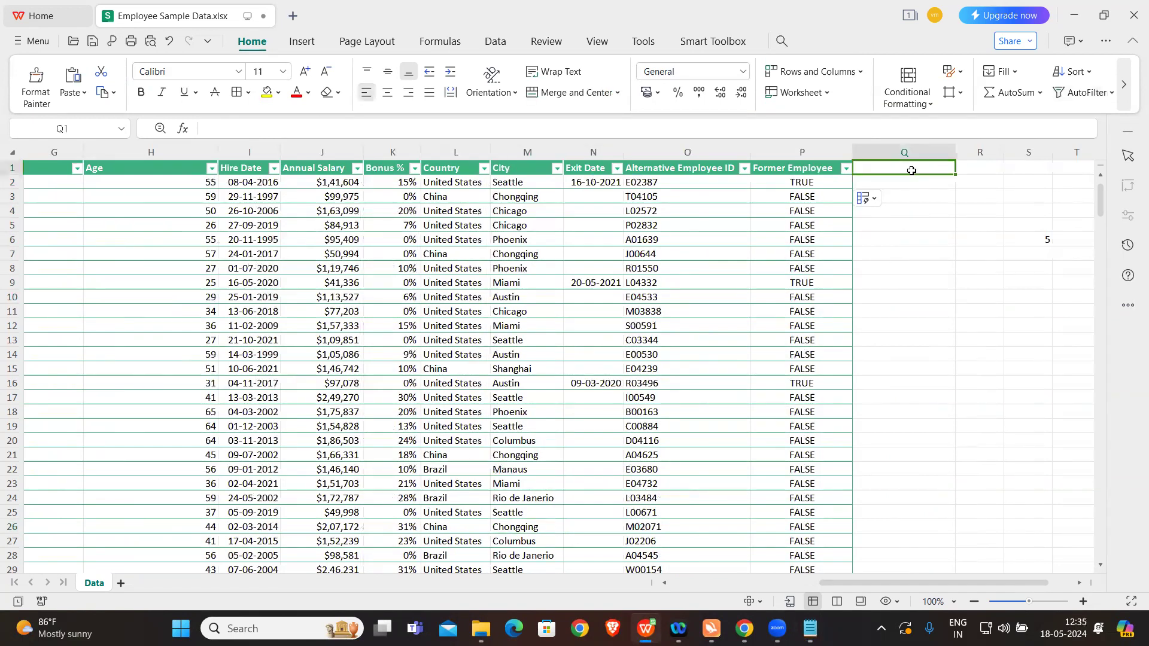
{"action": "type", "text": "Expe"}
{"action": "key", "text": "BackSpace"}
{"action": "key", "text": "BackSpace"}
{"action": "type", "text": "xp"}
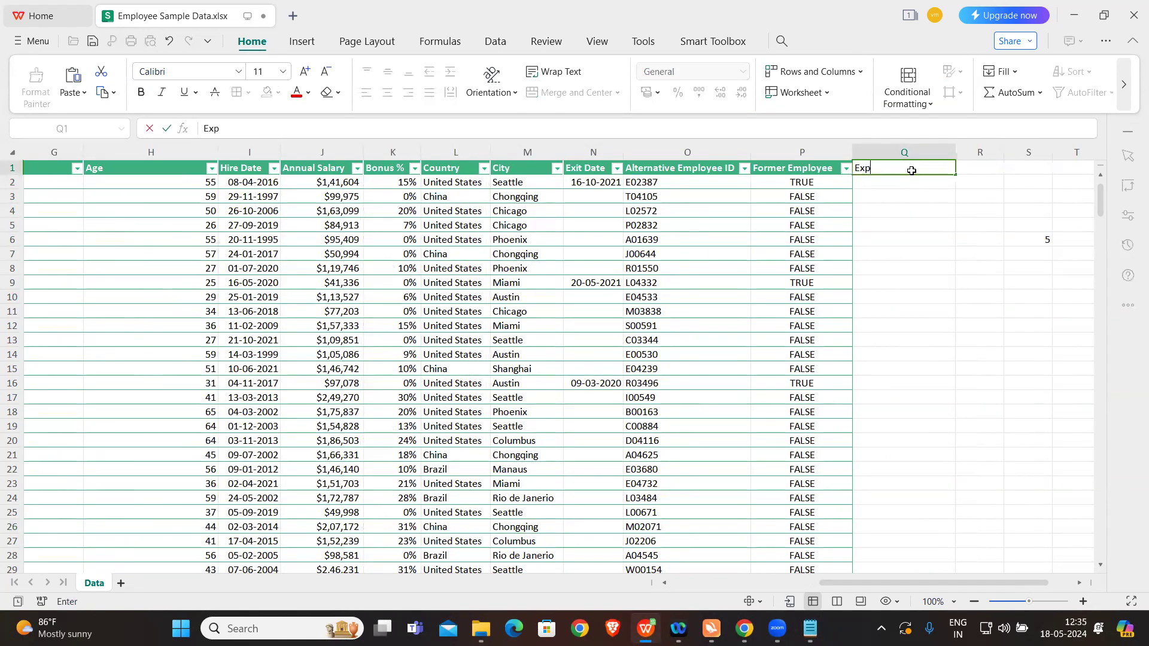
{"action": "type", "text": "erience of EMp"}
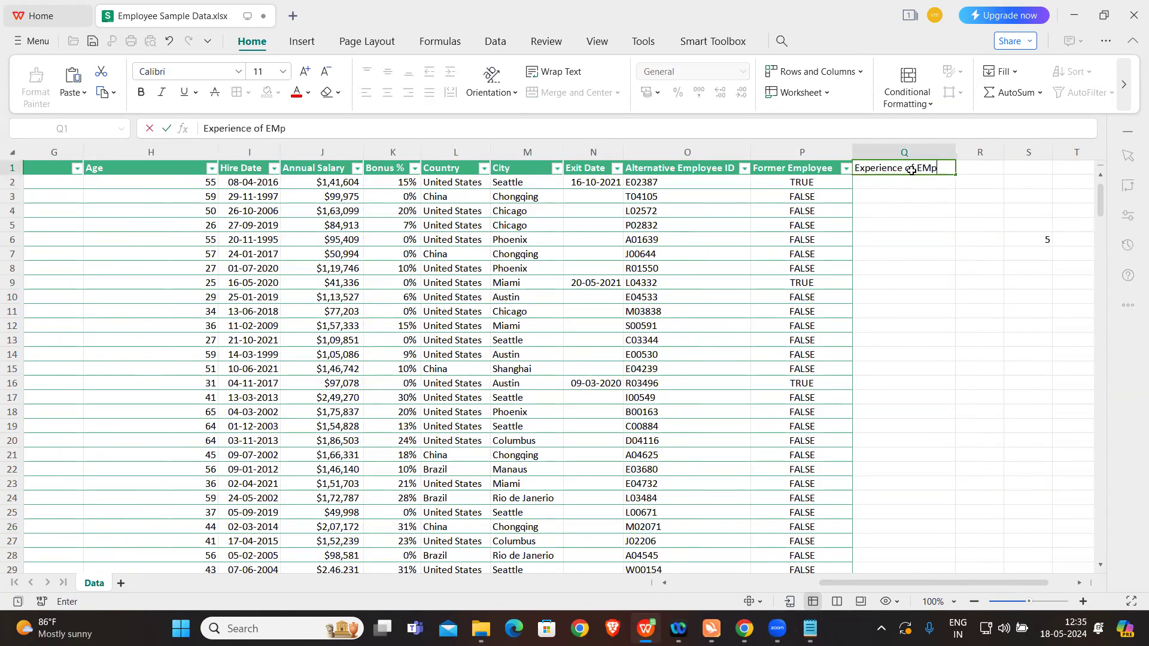
{"action": "key", "text": "BackSpace"}
{"action": "key", "text": "BackSpace"}
{"action": "type", "text": "xp"}
{"action": "key", "text": "BackSpace"}
{"action": "key", "text": "BackSpace"}
{"action": "type", "text": "mp"}
{"action": "left_click", "coordinate": [920, 207]}
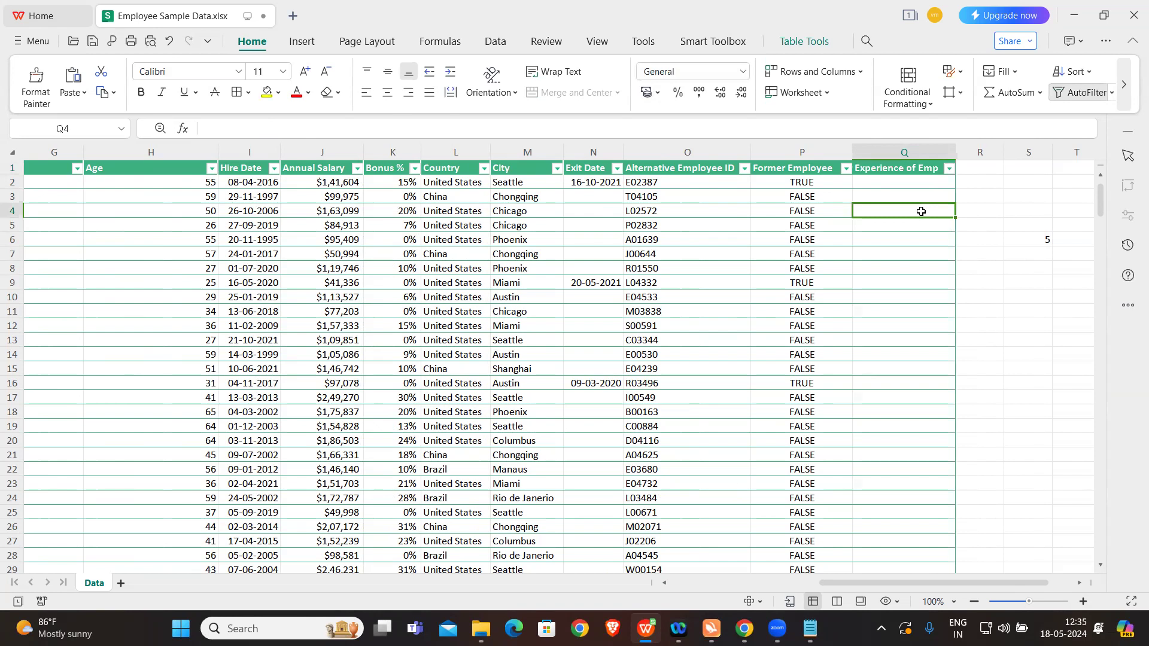
Step: Select cell Q2 under Experience of Emp and look over the employee columns, including Hire Date
{"action": "left_click", "coordinate": [891, 182]}
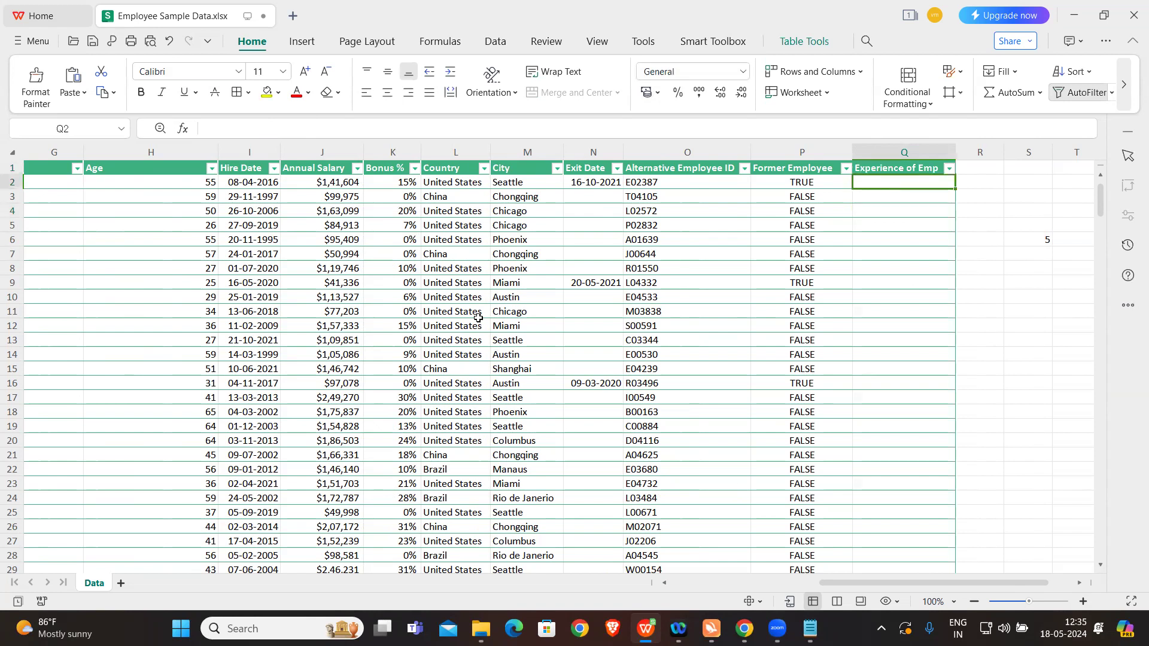
{"action": "scroll", "coordinate": [449, 321], "scroll_direction": "left", "scroll_amount": 3}
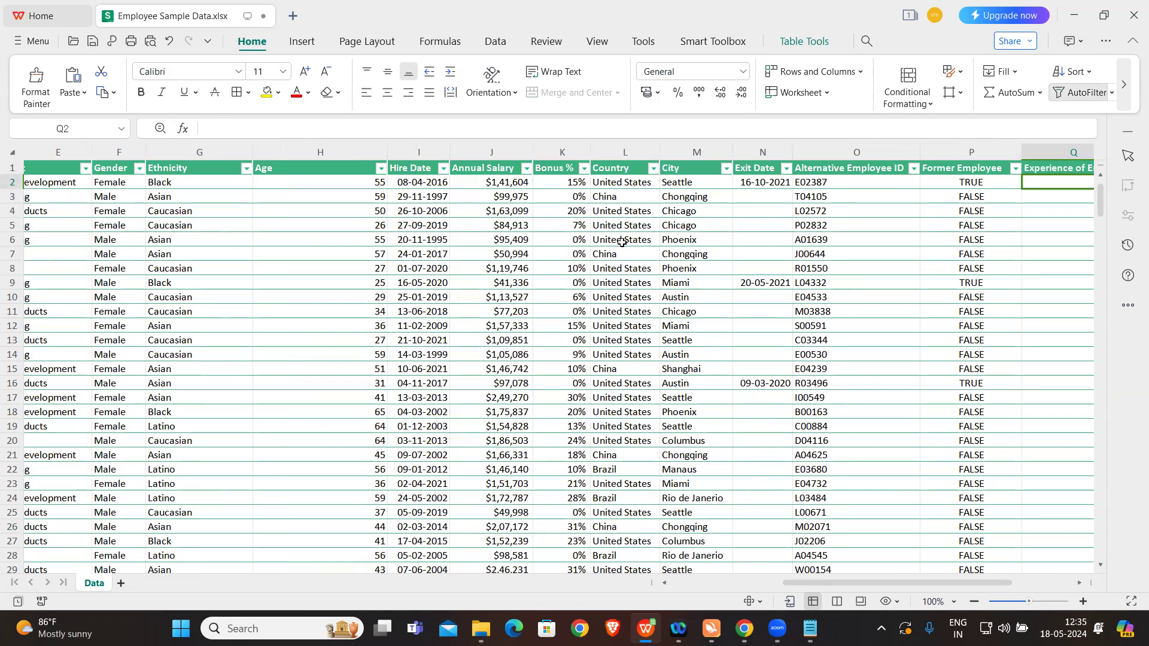
{"action": "scroll", "coordinate": [621, 242], "scroll_direction": "right", "scroll_amount": 3}
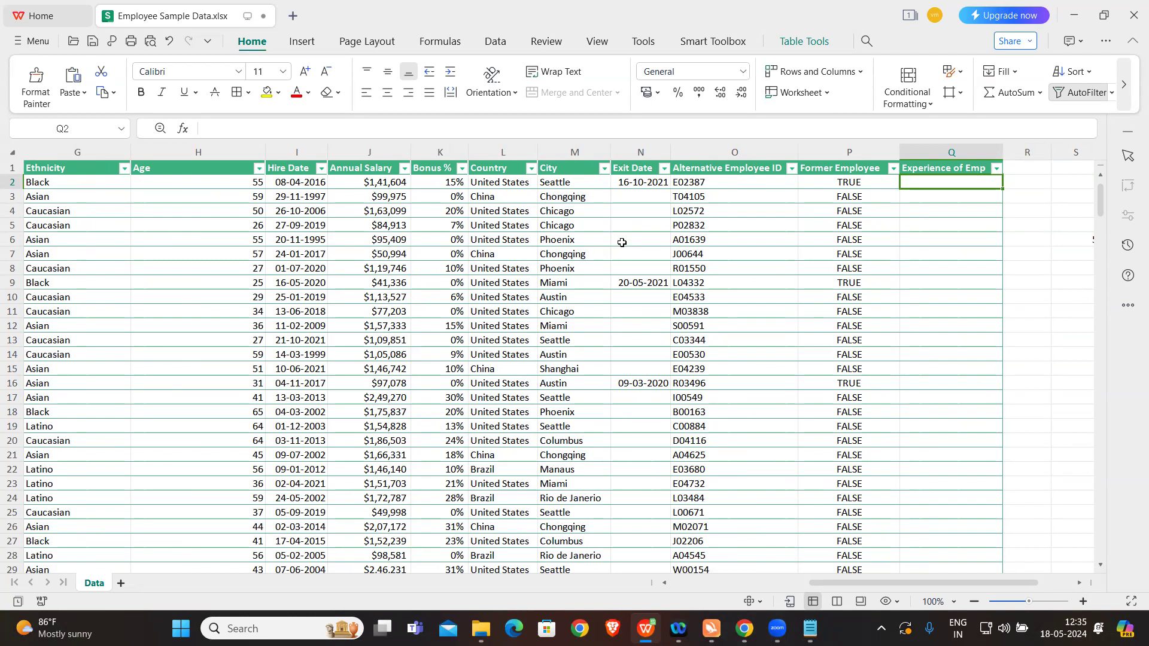
{"action": "type", "text": "="}
{"action": "key", "text": "Caps_Lock"}
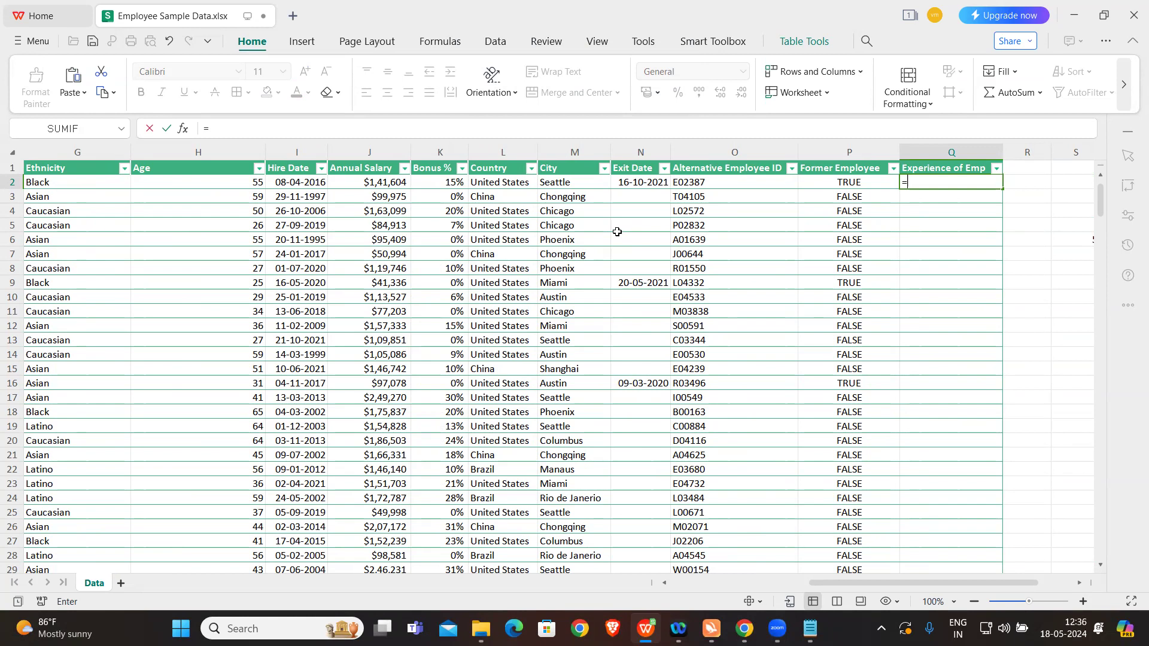
{"action": "left_click", "coordinate": [941, 256]}
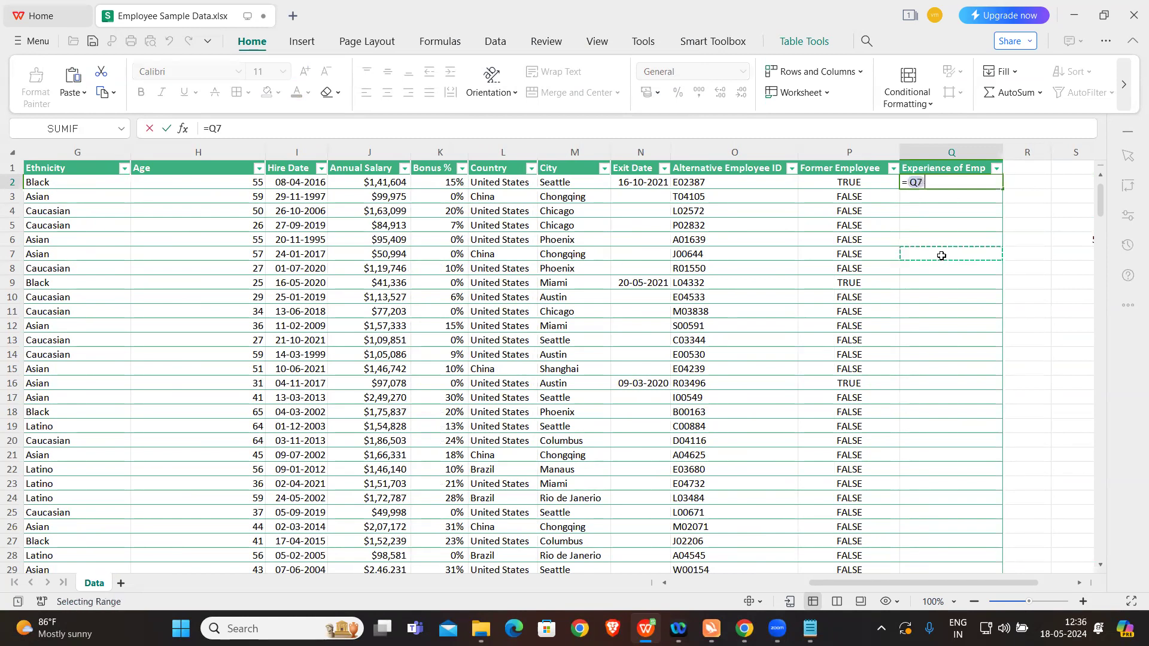
{"action": "key", "text": "Escape"}
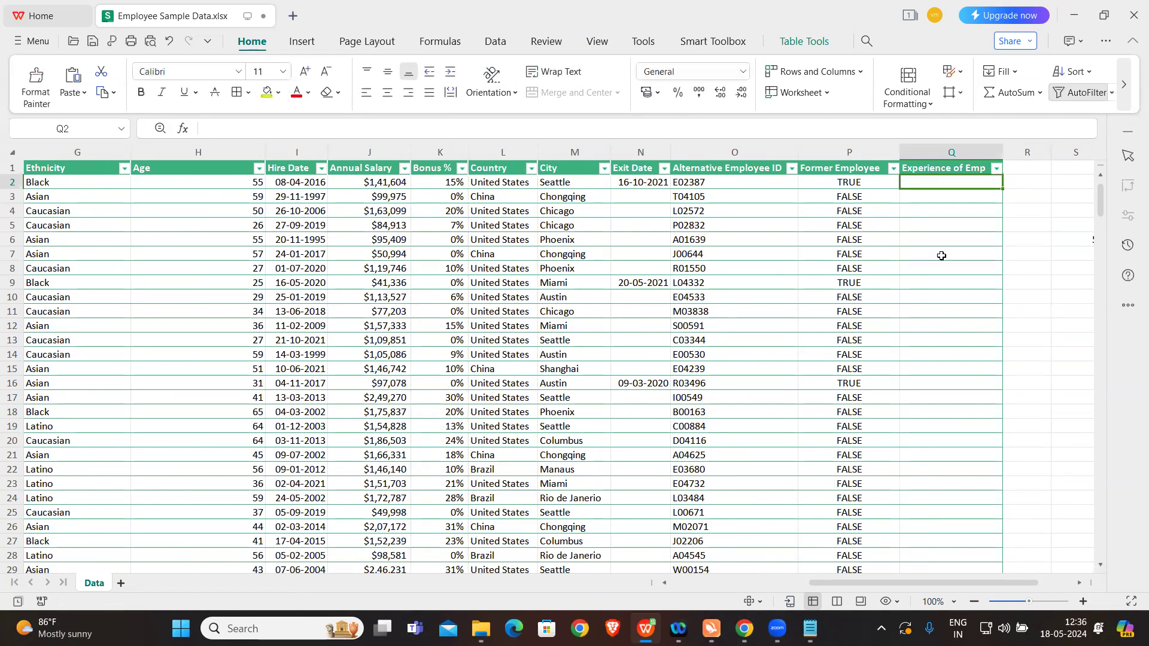
Step: Enter the formula =NOW()-I2 in cell Q2 to subtract the hire date from the current date
{"action": "type", "text": "="}
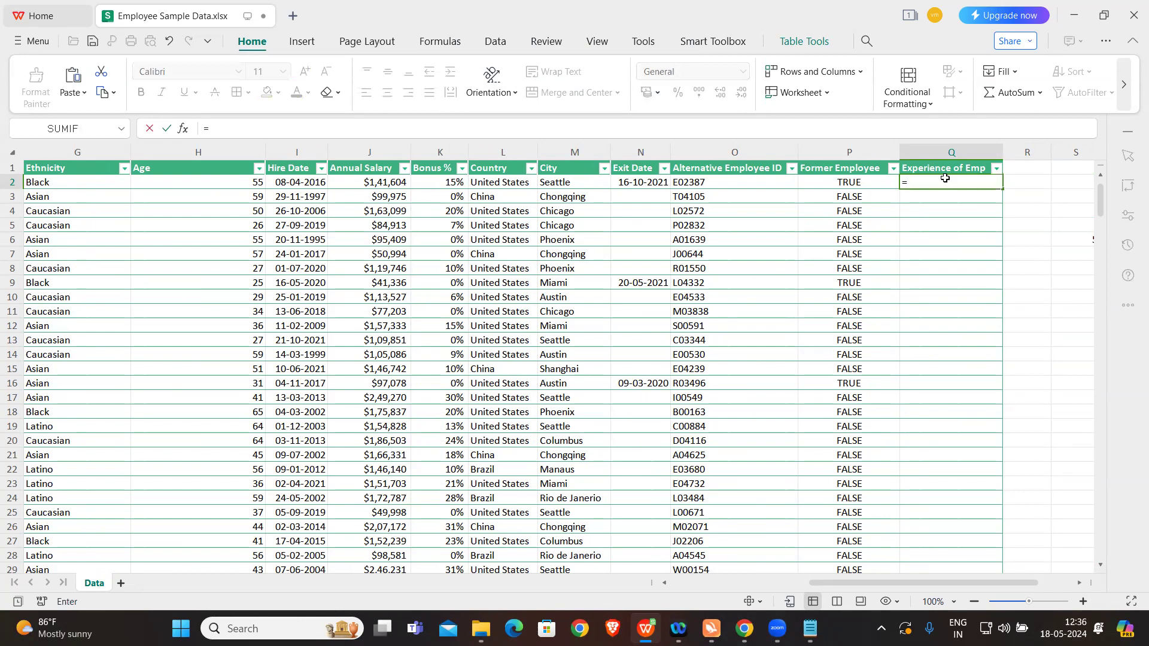
{"action": "type", "text": "NOW()-"}
{"action": "left_click", "coordinate": [292, 183]}
{"action": "key", "text": "Caps_Lock"}
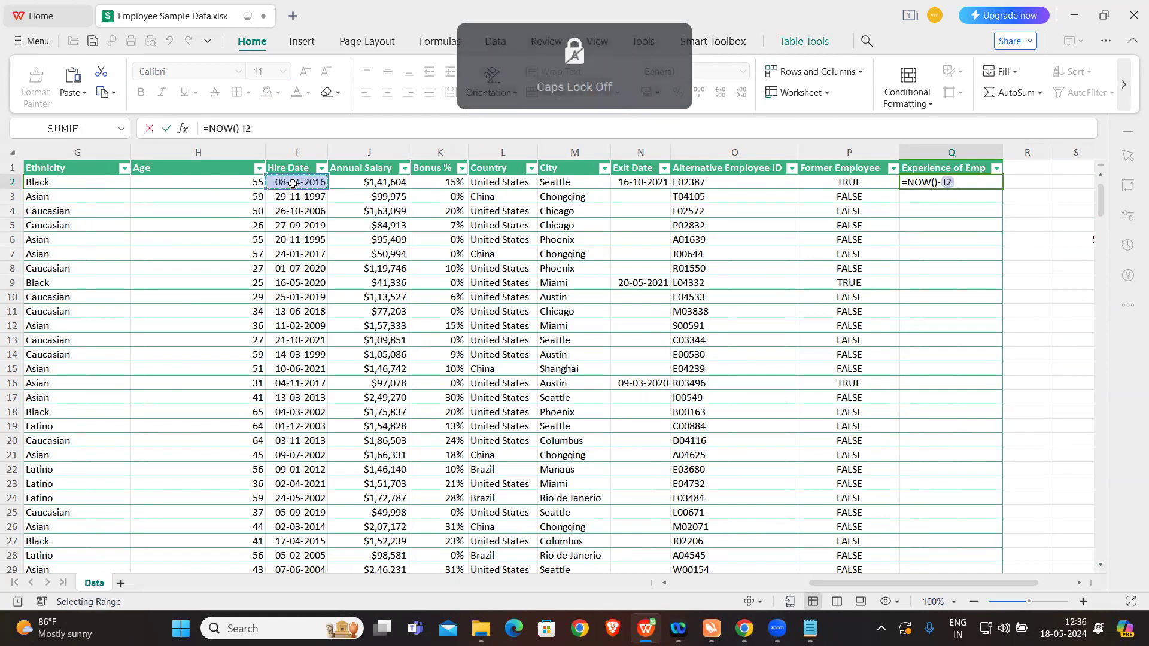
{"action": "key", "text": "Return"}
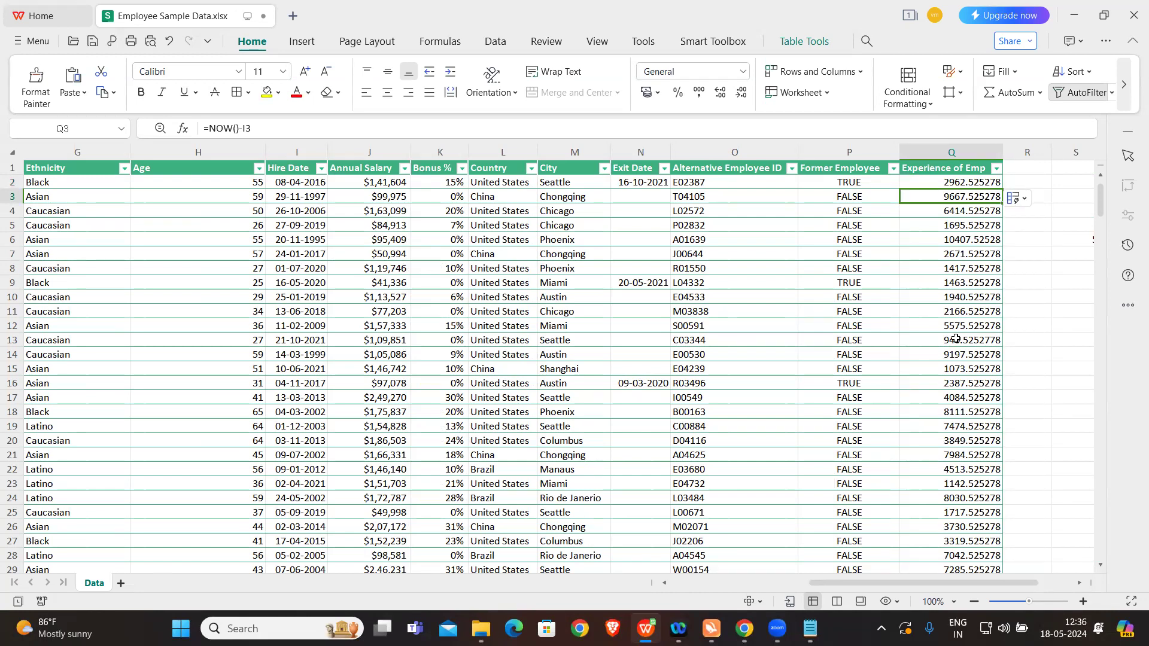
Step: Start a DATEDIF formula in the blank cell S7, outside the employee table
{"action": "left_click", "coordinate": [1040, 256]}
{"action": "left_click", "coordinate": [993, 256]}
{"action": "key", "text": "Caps_Lock"}
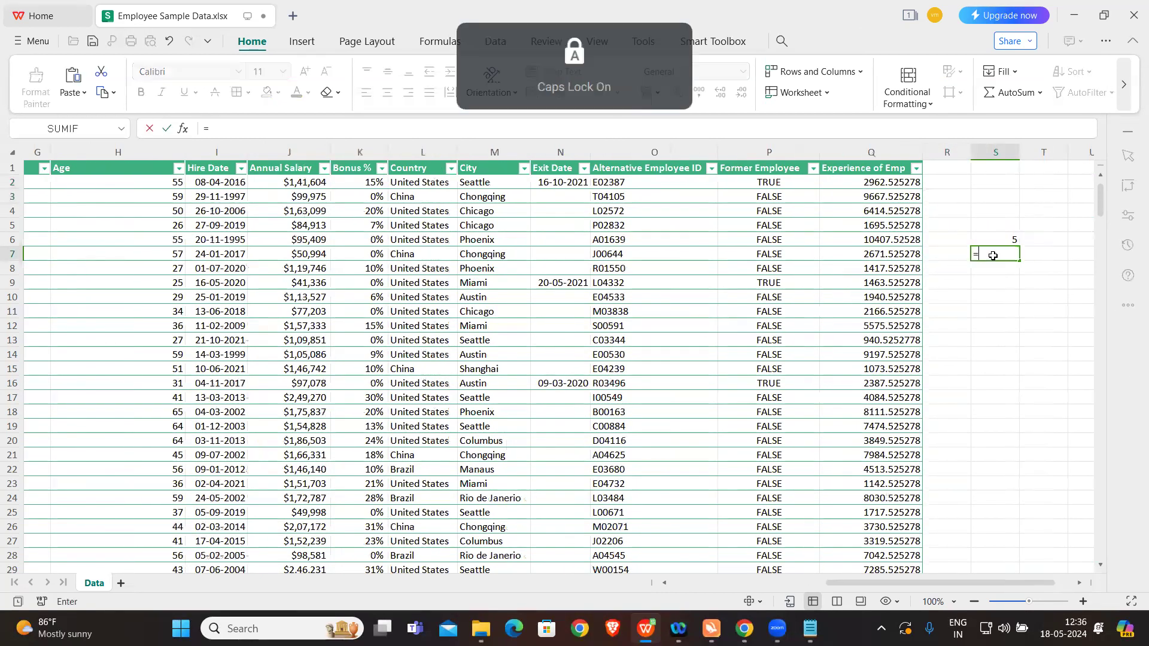
{"action": "type", "text": "=DATEDIF("}
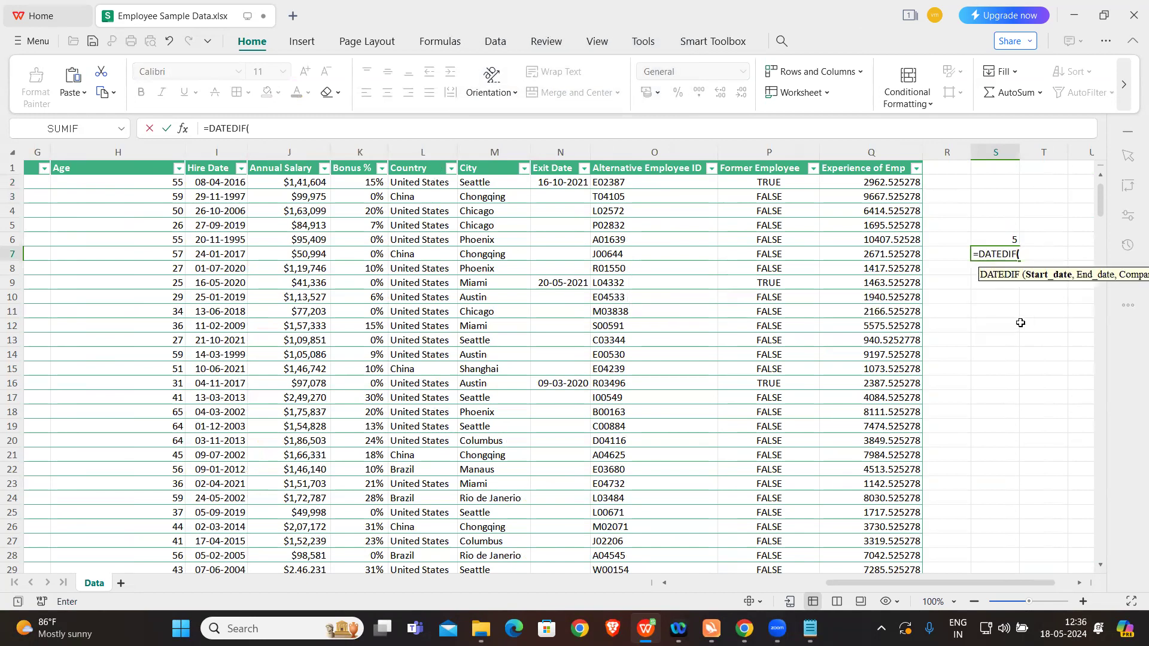
{"action": "scroll", "coordinate": [1020, 323], "scroll_direction": "right", "scroll_amount": 1}
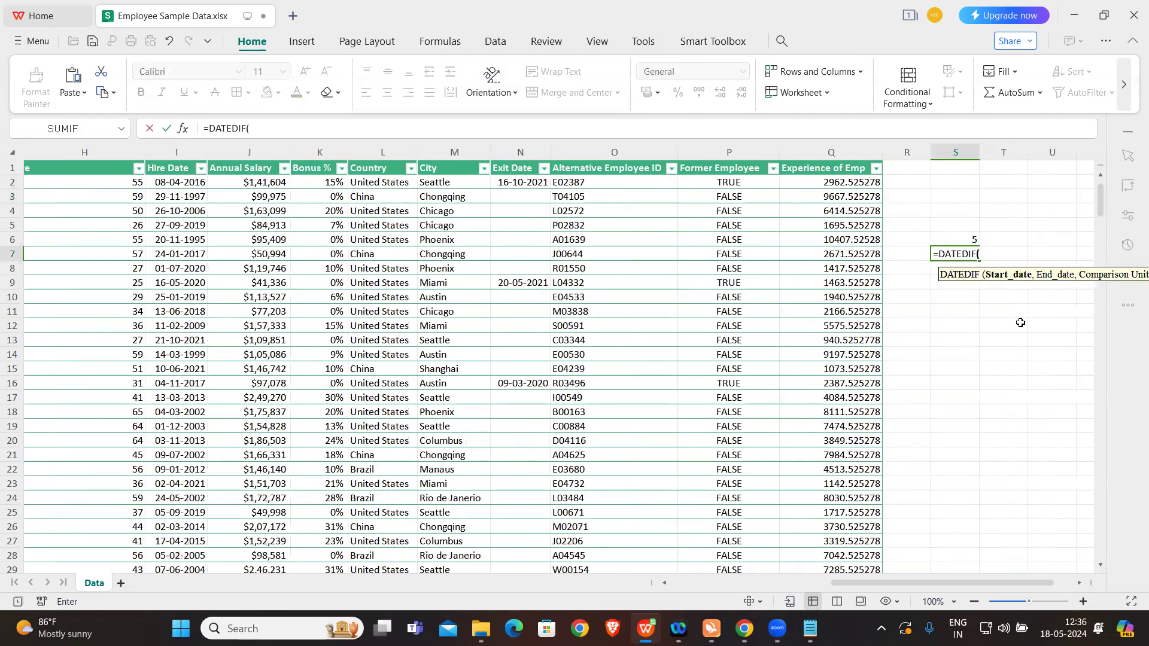
{"action": "type", "text": "T"}
{"action": "key", "text": "BackSpace"}
{"action": "type", "text": "OW"}
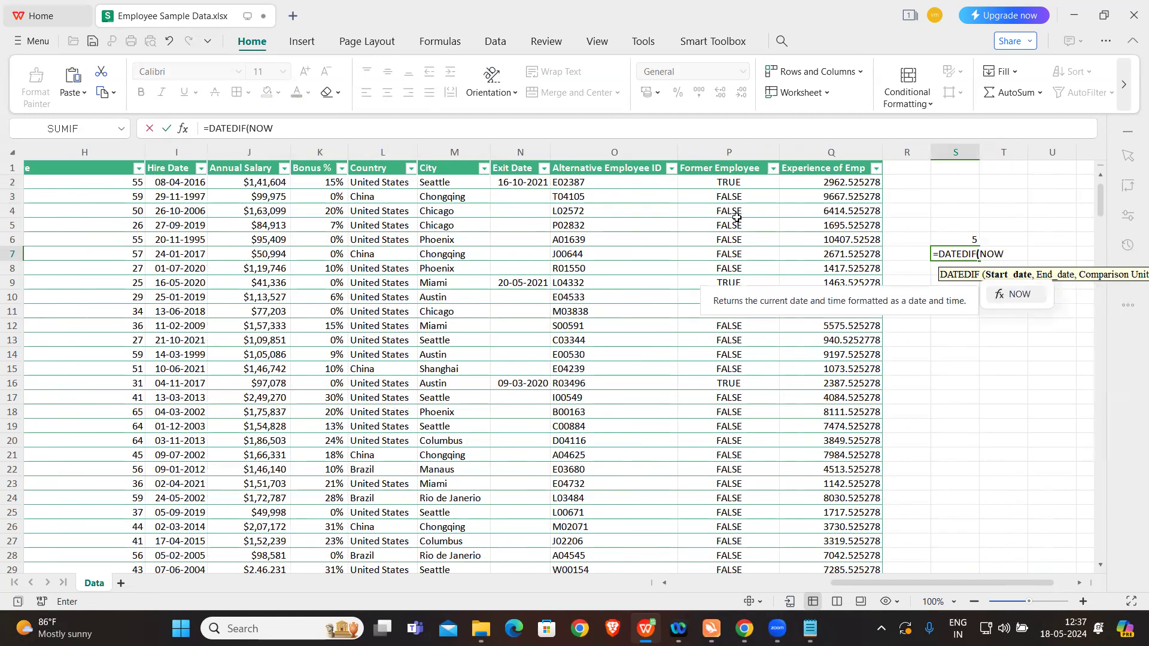
{"action": "type", "text": "()"}
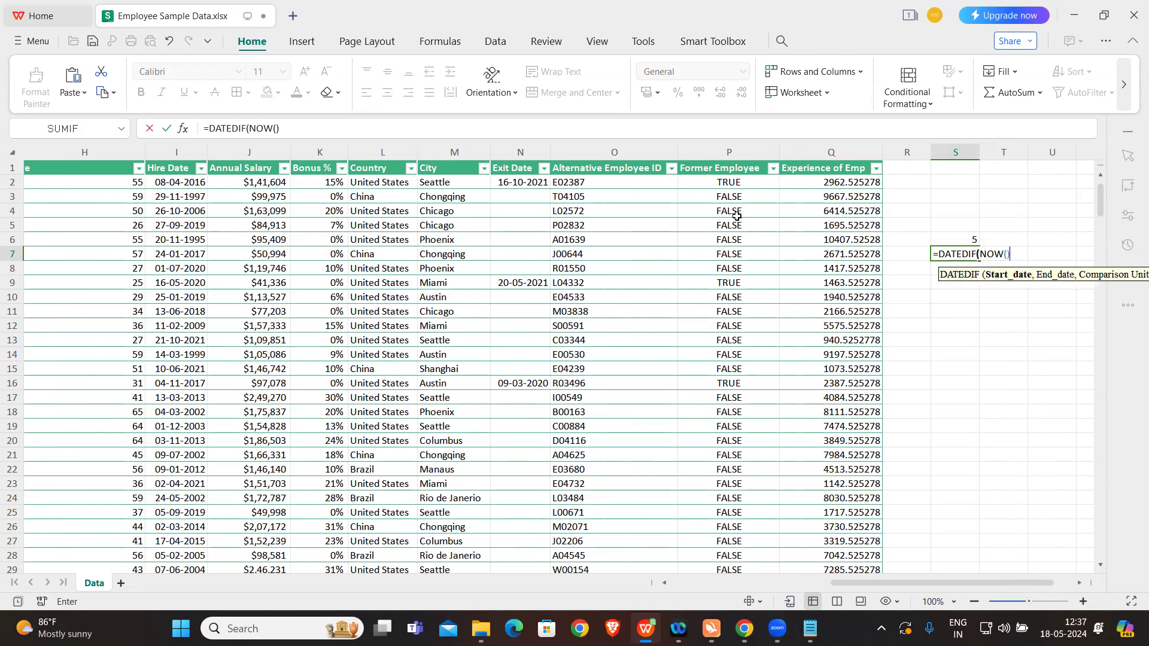
{"action": "type", "text": ","}
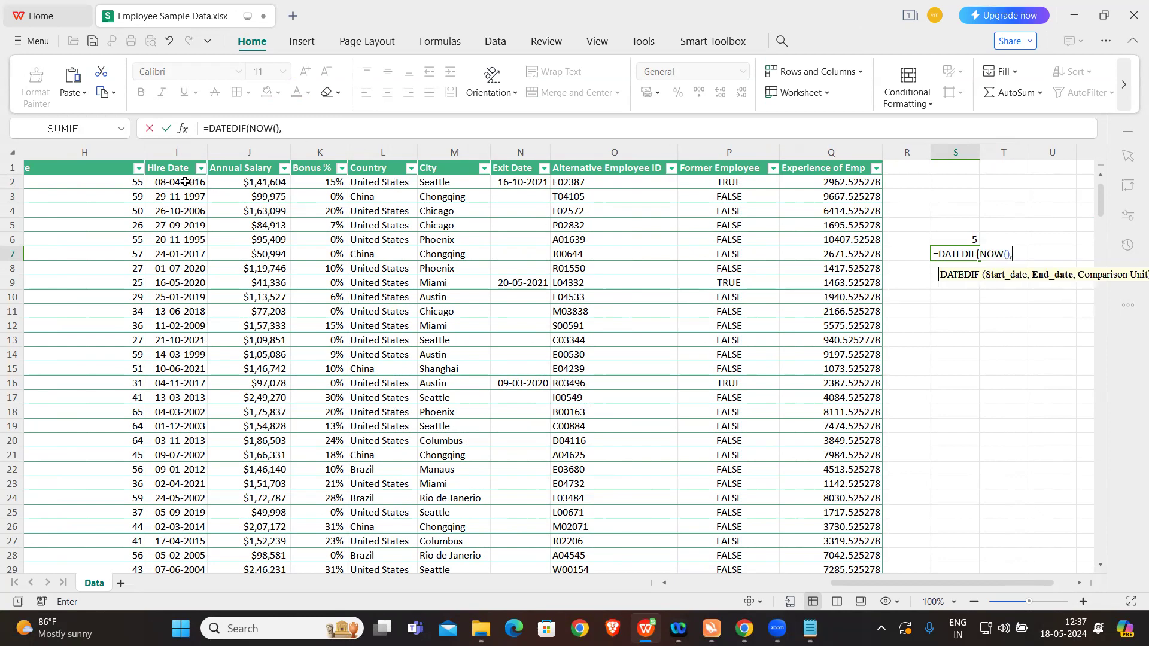
{"action": "key", "text": "BackSpace"}
{"action": "key", "text": "BackSpace"}
{"action": "key", "text": "BackSpace"}
{"action": "key", "text": "BackSpace"}
{"action": "key", "text": "BackSpace"}
{"action": "key", "text": "BackSpace"}
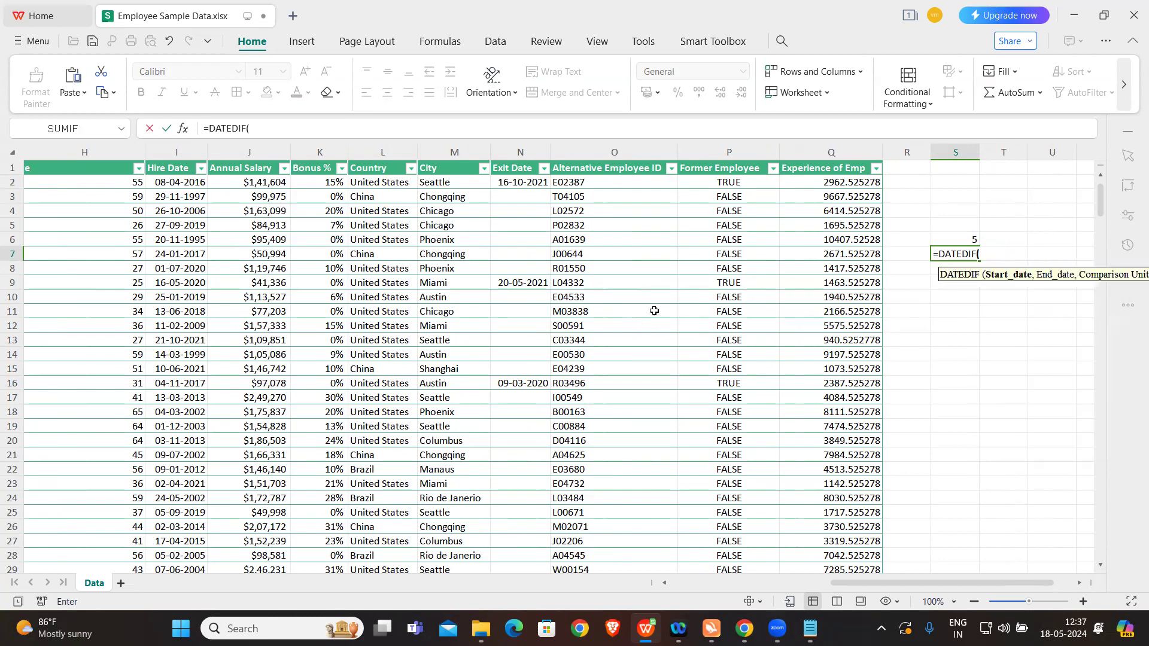
Step: Complete the test formula in S7 as =DATEDIF(I2,NOW(),"y") to count full years since the first employee's hire date
{"action": "left_click", "coordinate": [175, 182]}
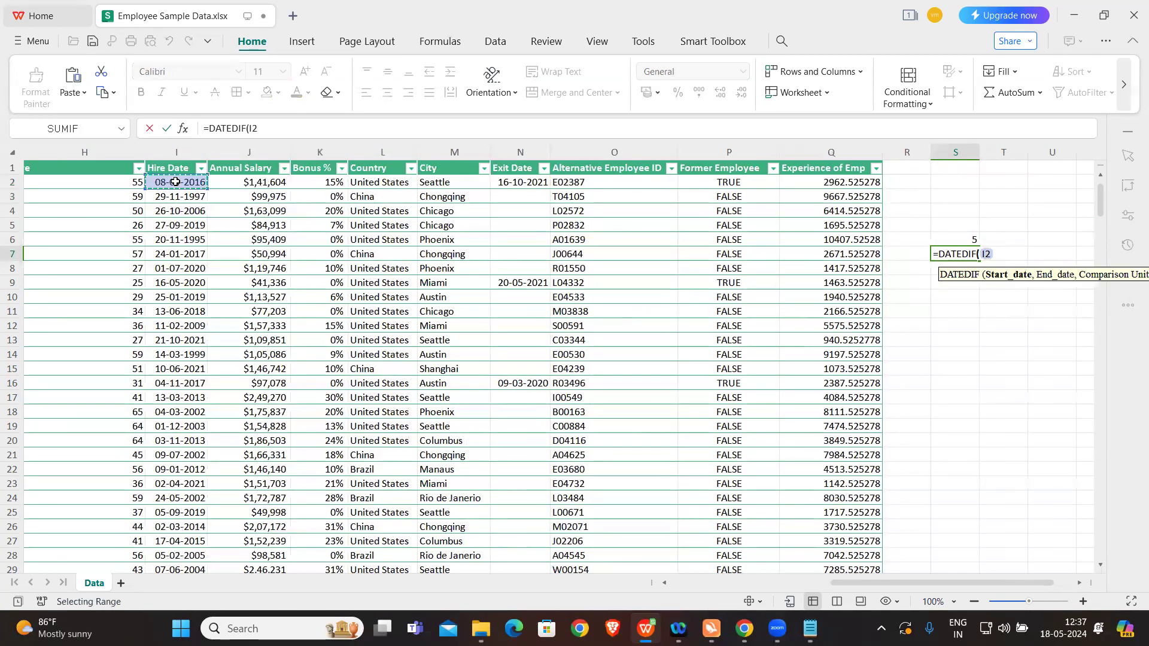
{"action": "type", "text": ","}
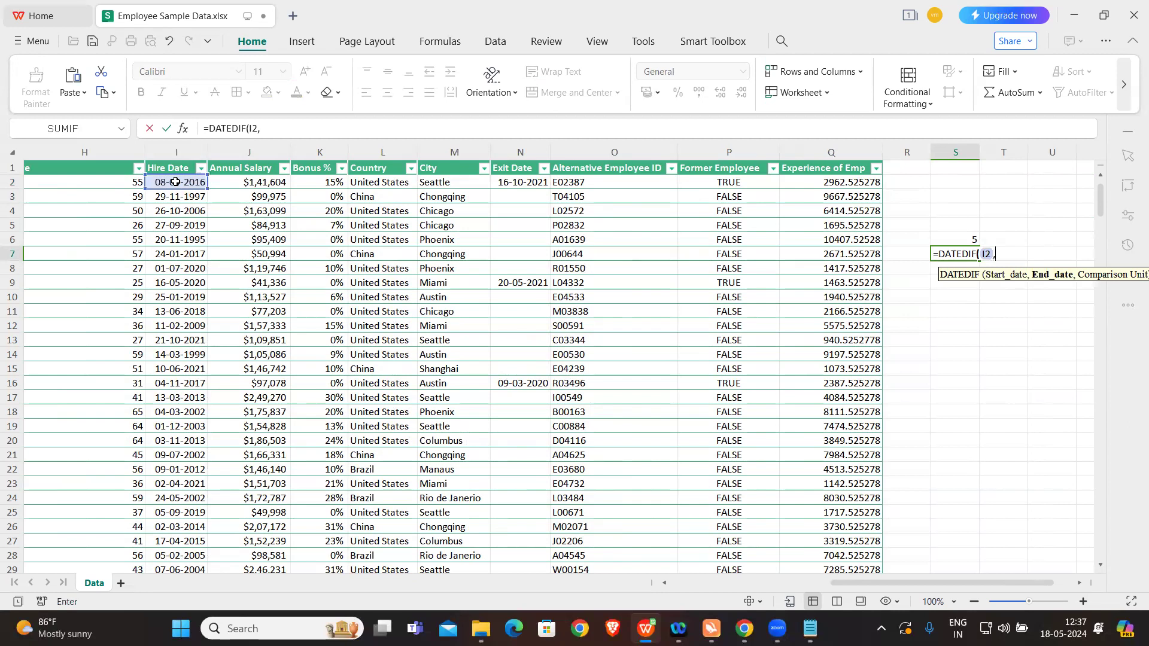
{"action": "type", "text": "NOW(),\""}
{"action": "key", "text": "Caps_Lock"}
{"action": "type", "text": "y\")"}
{"action": "key", "text": "Caps_Lock"}
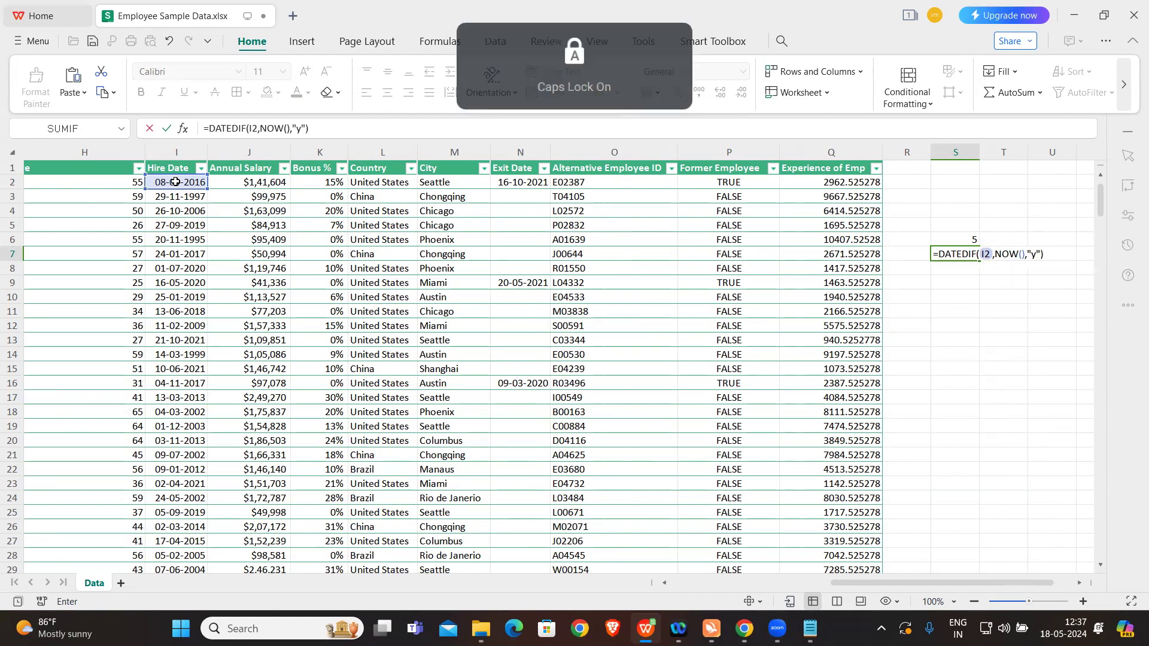
{"action": "key", "text": "Return"}
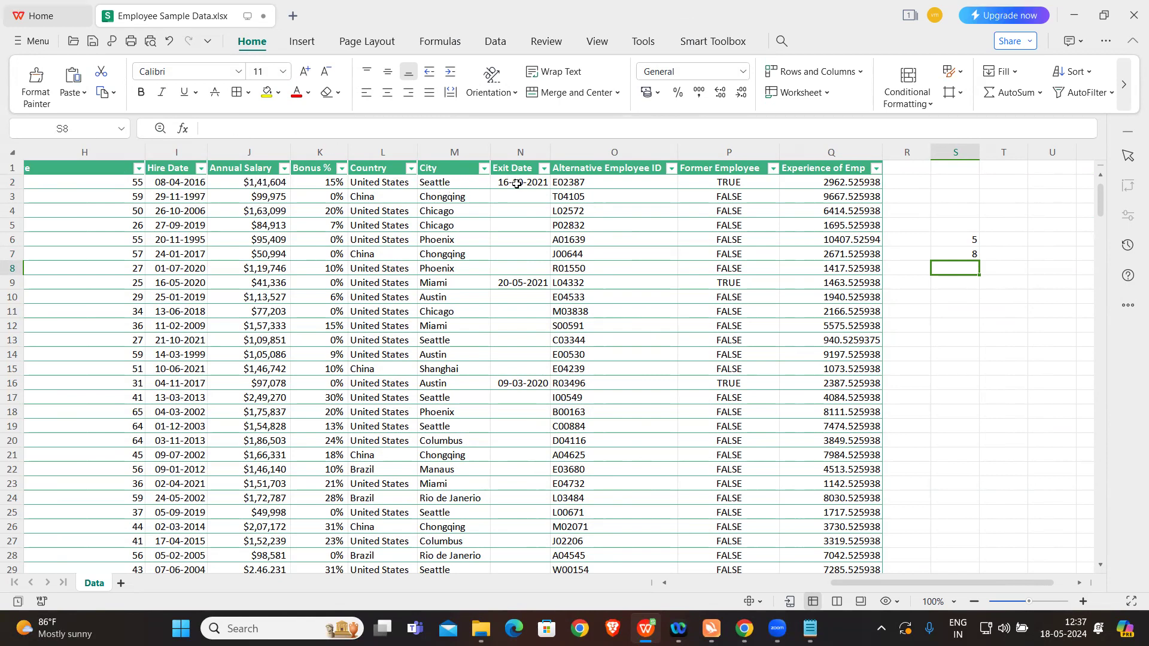
Step: Clear the test calculations in cells S6 and S7
{"action": "left_click_drag", "start_coordinate": [967, 239], "coordinate": [971, 251]}
{"action": "key", "text": "Delete"}
{"action": "left_click", "coordinate": [970, 277]}
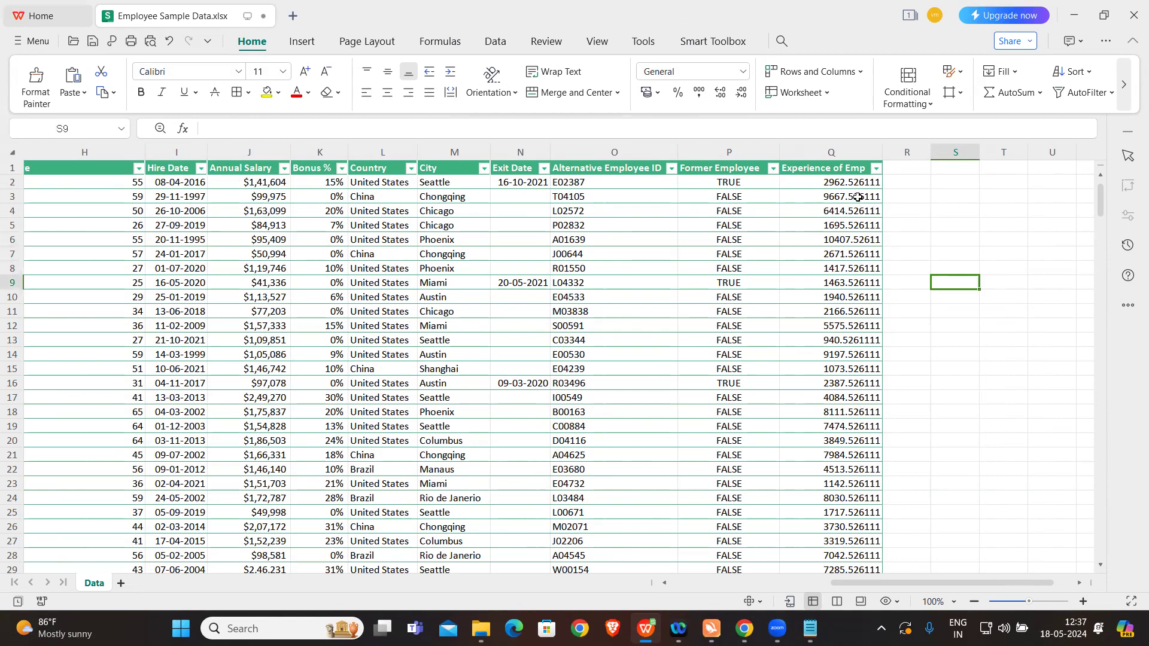
Step: Replace the Experience of Emp formula in Q2 with an IF that tests whether Exit Date N2 is not blank, using N2<>""
{"action": "left_click", "coordinate": [837, 183]}
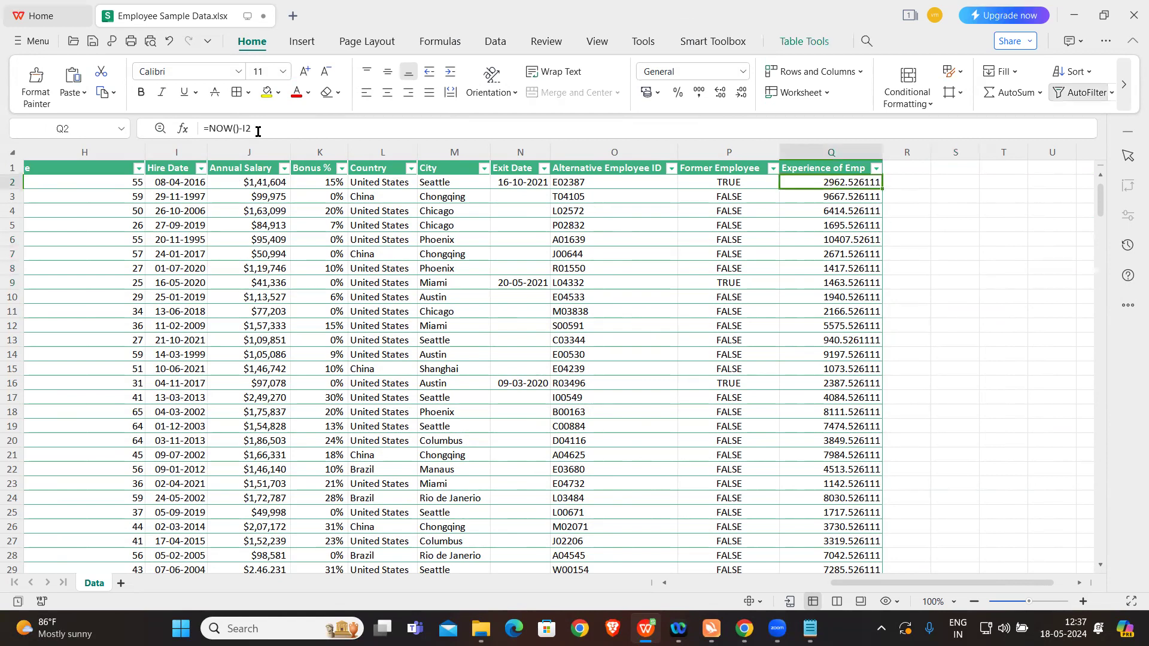
{"action": "left_click_drag", "start_coordinate": [210, 128], "coordinate": [250, 125]}
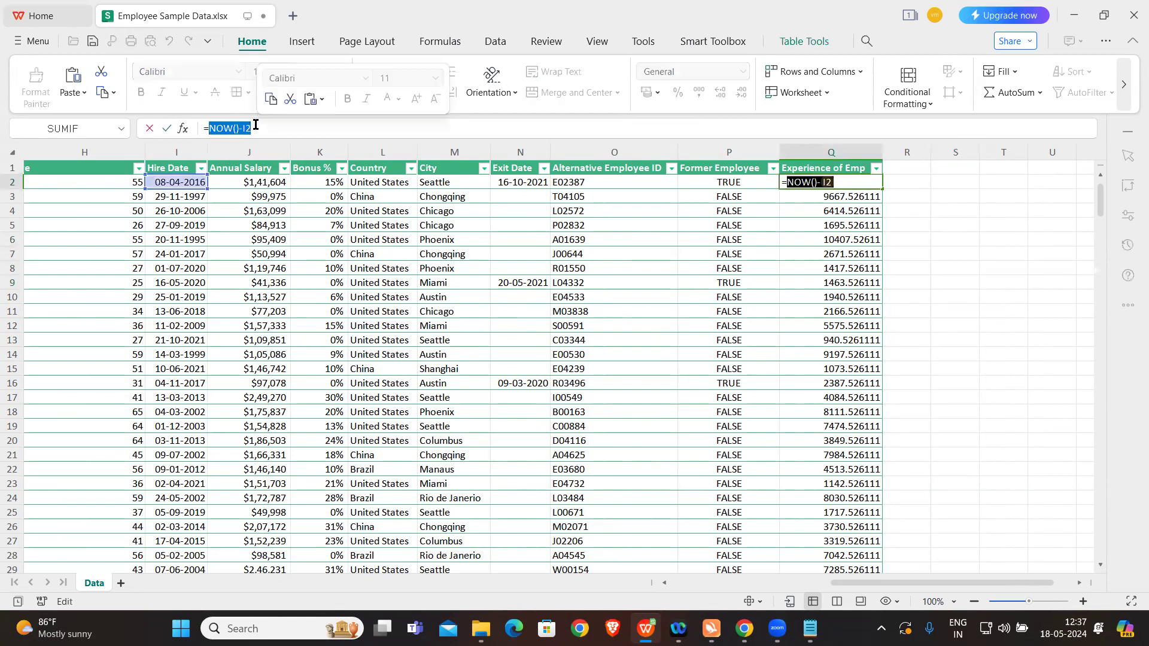
{"action": "key", "text": "BackSpace"}
{"action": "type", "text": "I"}
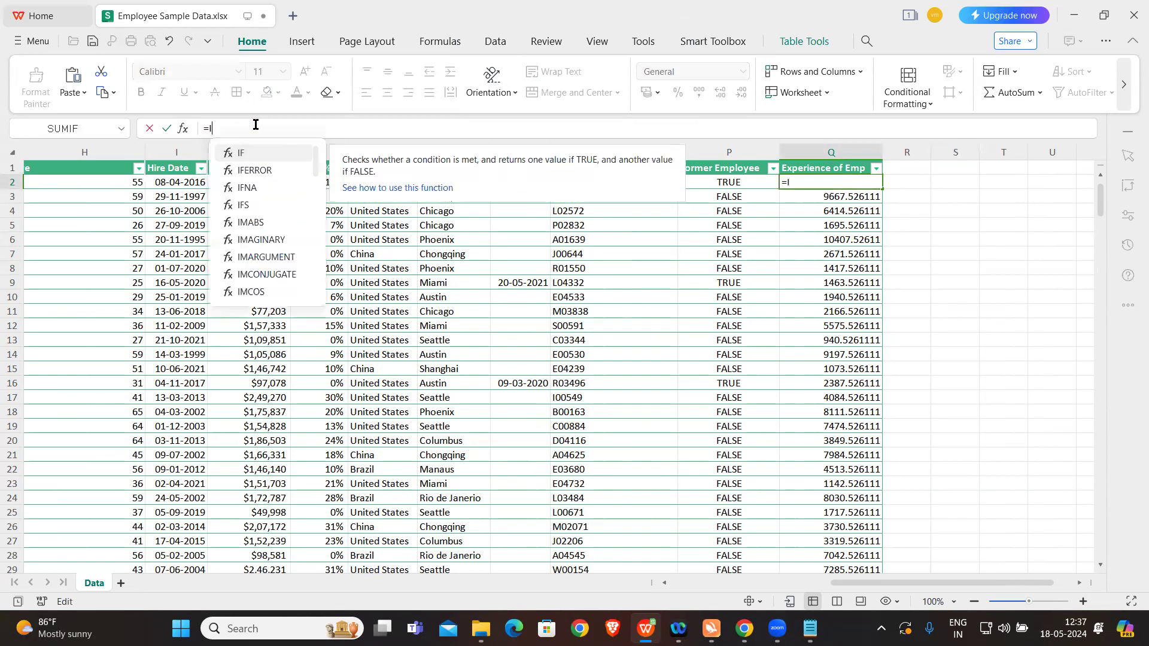
{"action": "type", "text": "F("}
{"action": "key", "text": "Caps_Lock"}
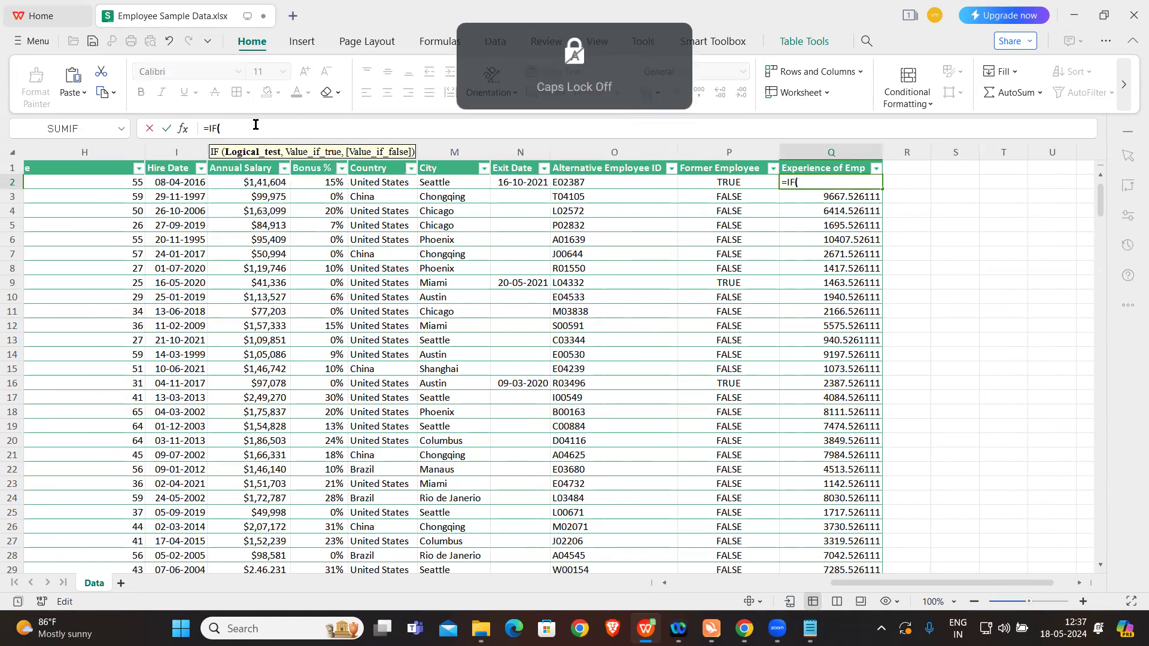
{"action": "left_click", "coordinate": [518, 182]}
{"action": "type", "text": "<."}
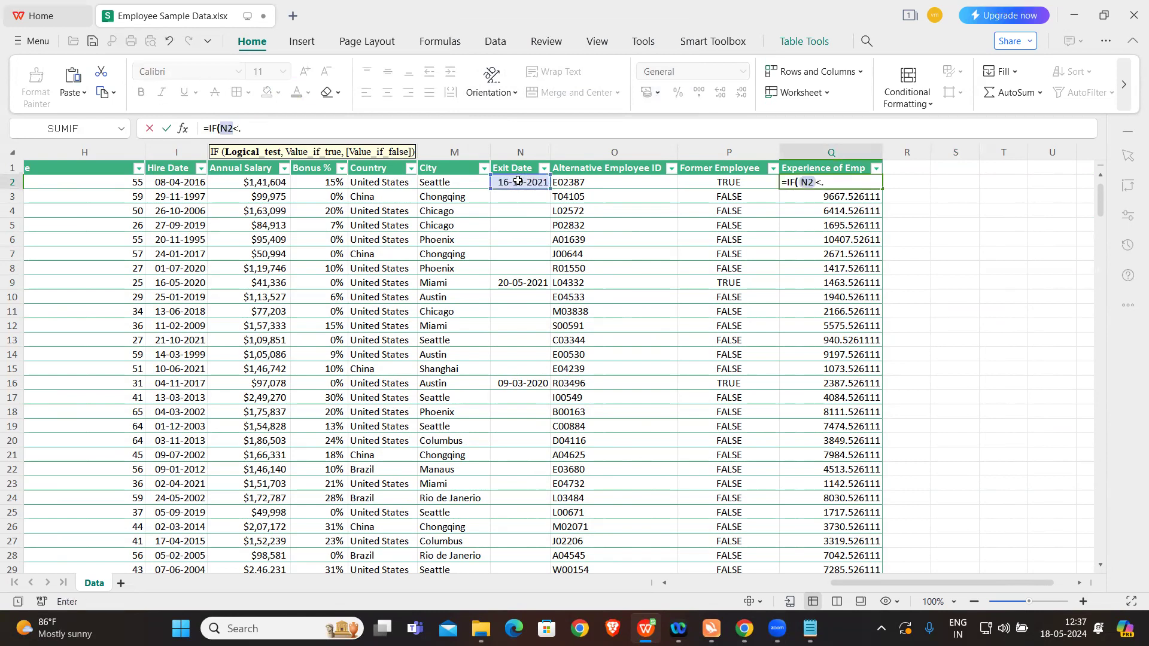
{"action": "key", "text": "BackSpace"}
{"action": "key", "text": "BackSpace"}
{"action": "type", "text": "<>\"\","}
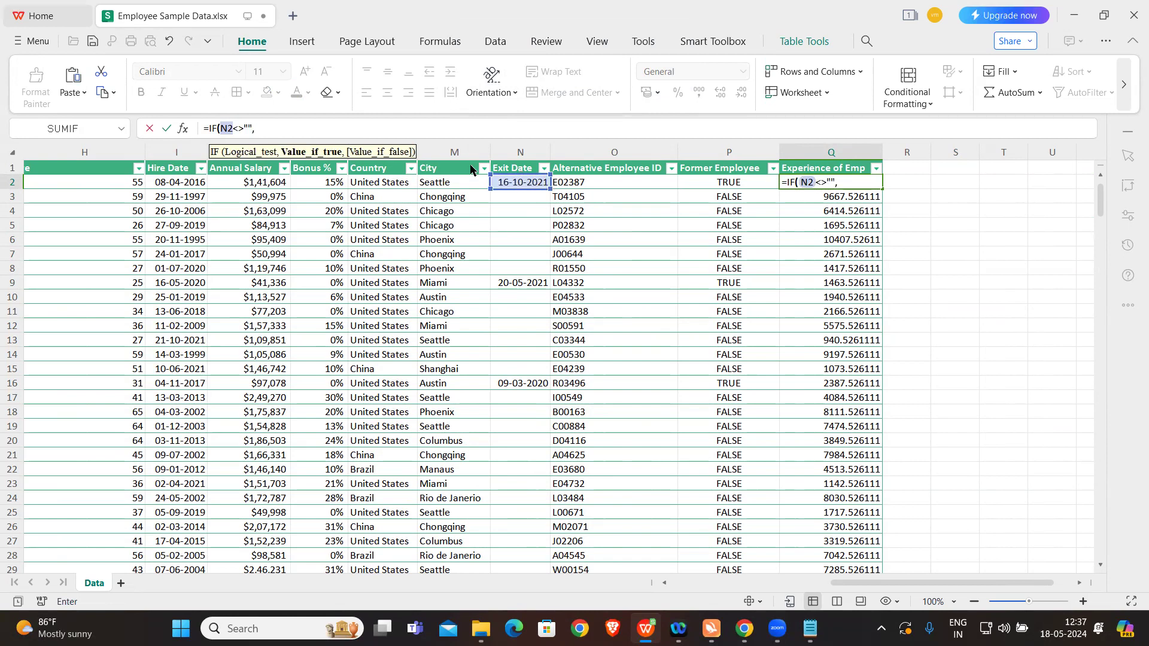
Step: Add DATEDIF(I2,N2,"Y") as the IF formula's true value, counting years from hire date to exit date
{"action": "key", "text": "Caps_Lock"}
{"action": "type", "text": "DATEDIF("}
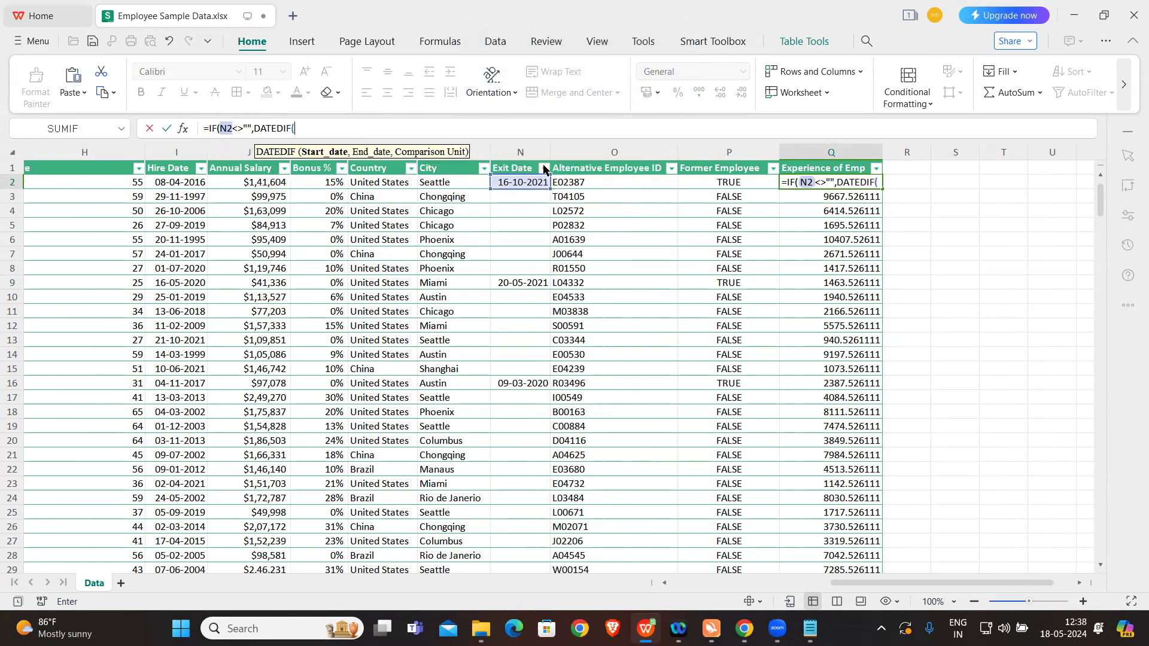
{"action": "left_click", "coordinate": [506, 182]}
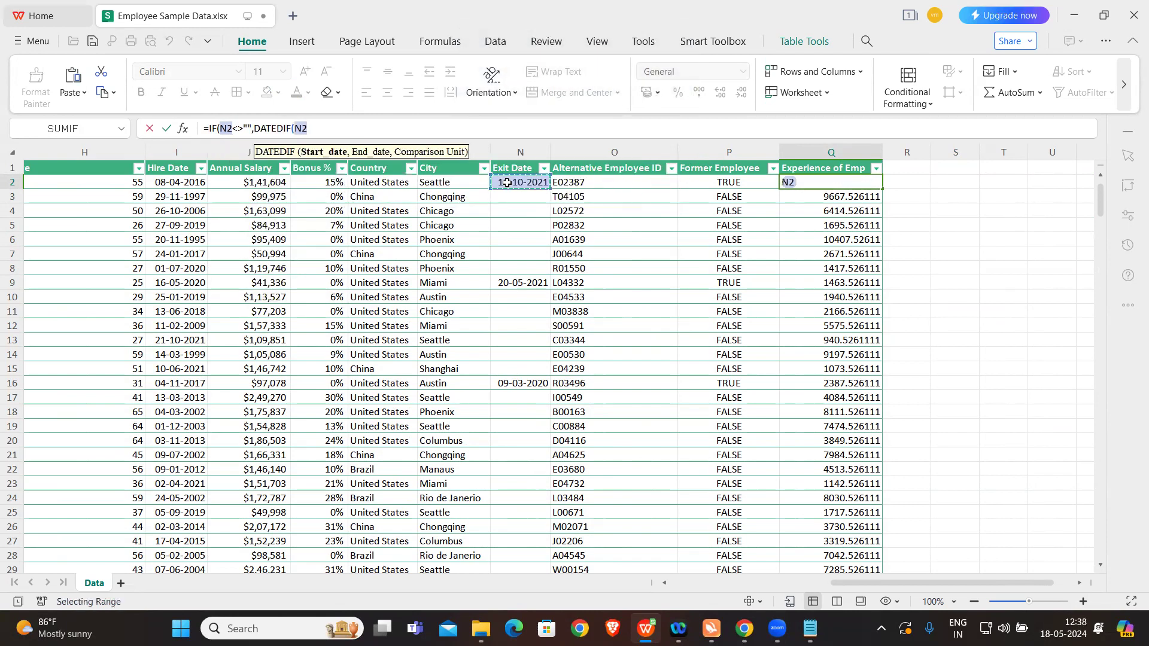
{"action": "key", "text": "BackSpace"}
{"action": "key", "text": "BackSpace"}
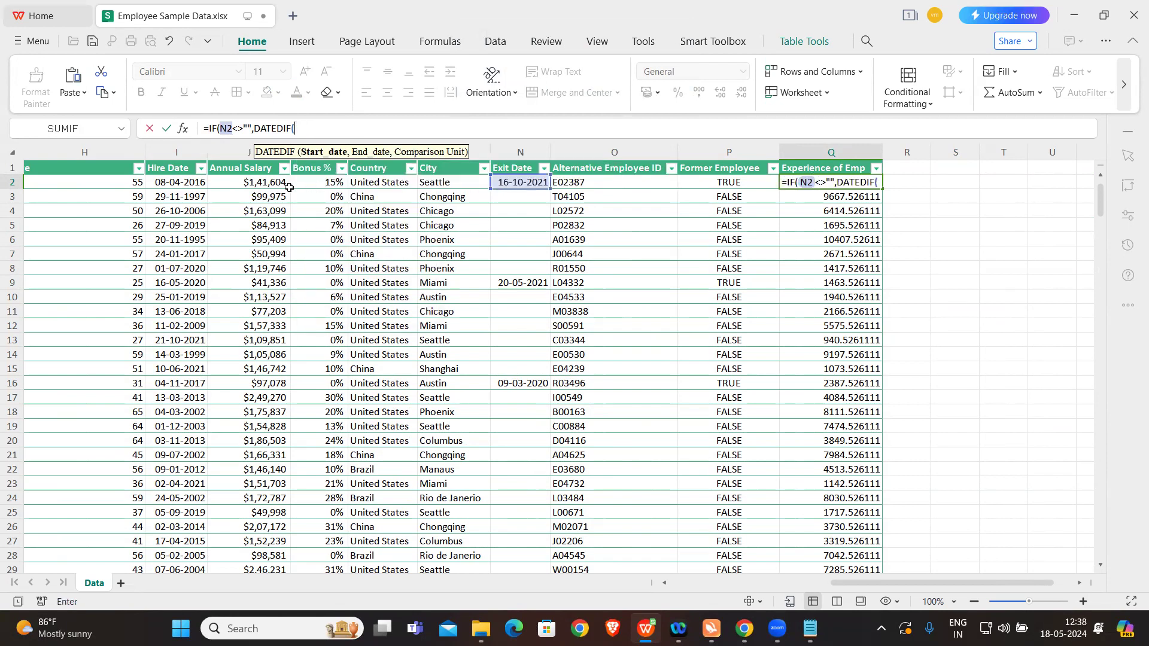
{"action": "left_click", "coordinate": [186, 182]}
{"action": "type", "text": ","}
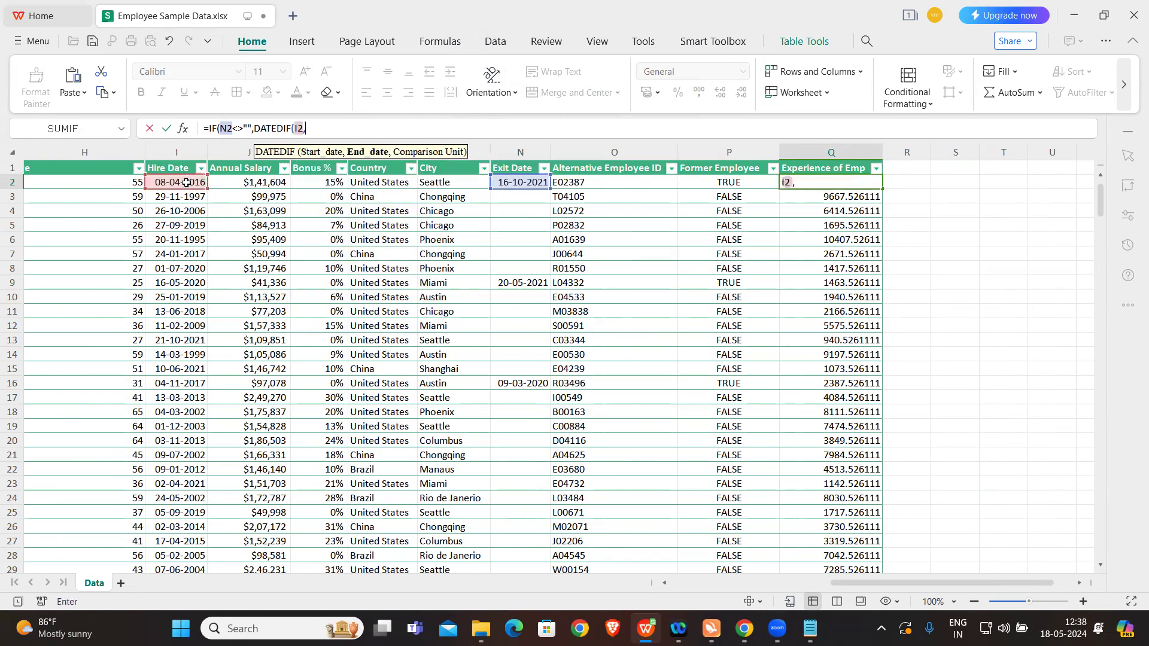
{"action": "left_click", "coordinate": [521, 183]}
{"action": "type", "text": ",\"Y\"),DATEDIF"}
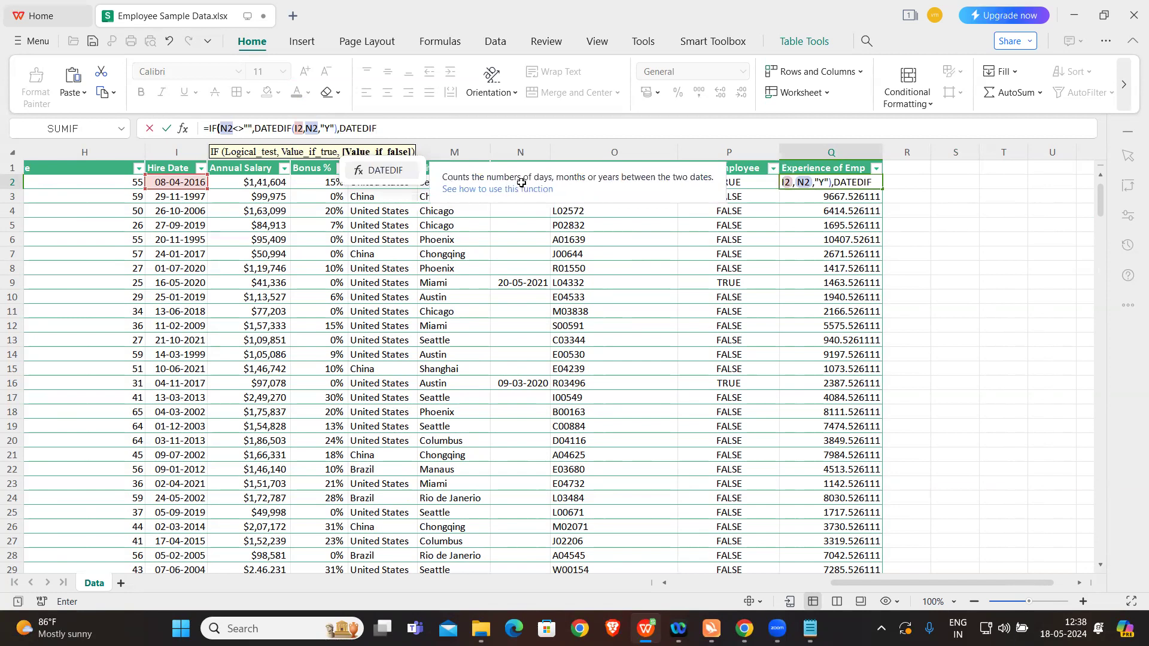
{"action": "type", "text": "("}
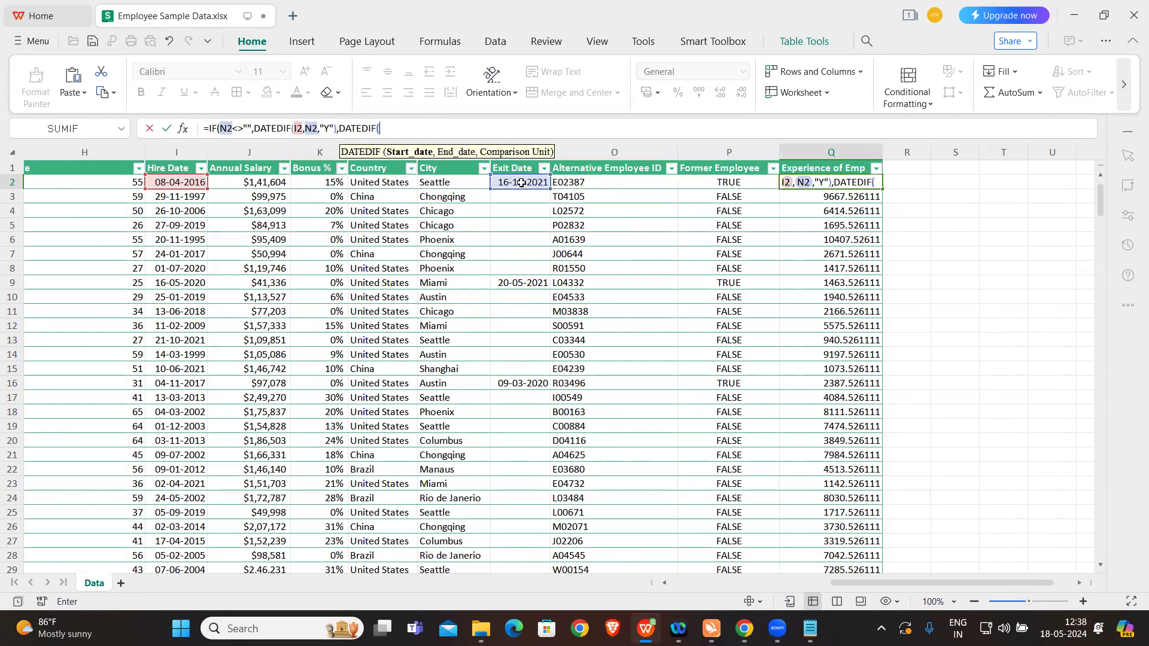
Step: Add DATEDIF(I2,NOW(),"Y") as the IF formula's false value and commit the formula in the Experience of Emp column
{"action": "left_click", "coordinate": [191, 182]}
{"action": "type", "text": ","}
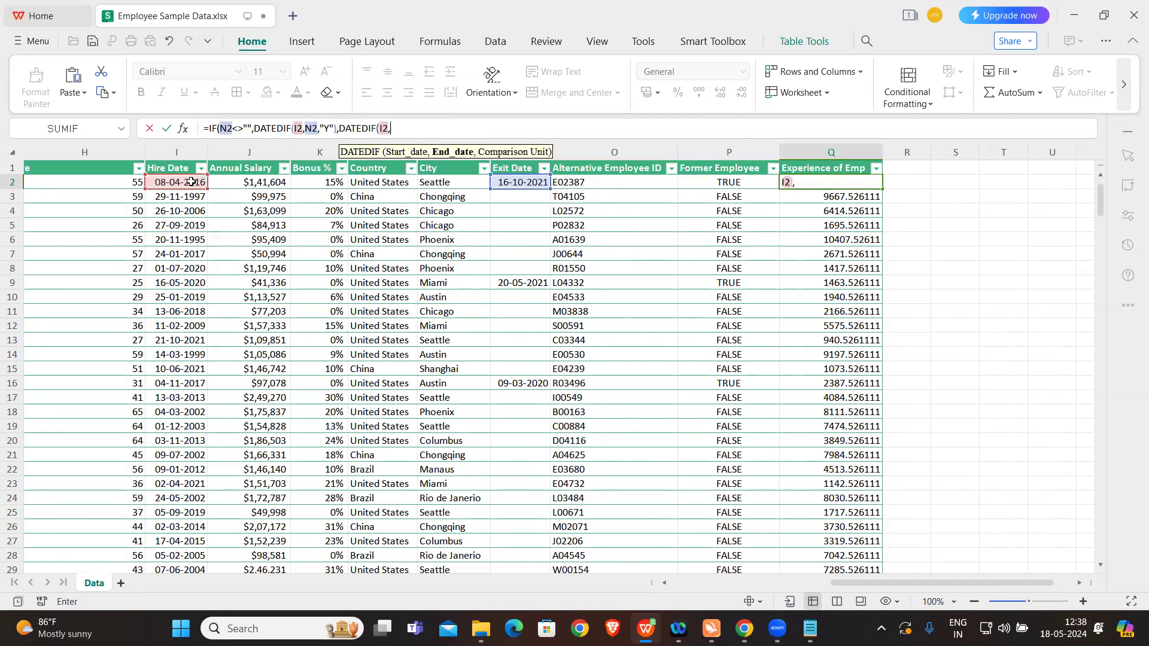
{"action": "type", "text": "NOW(),"}
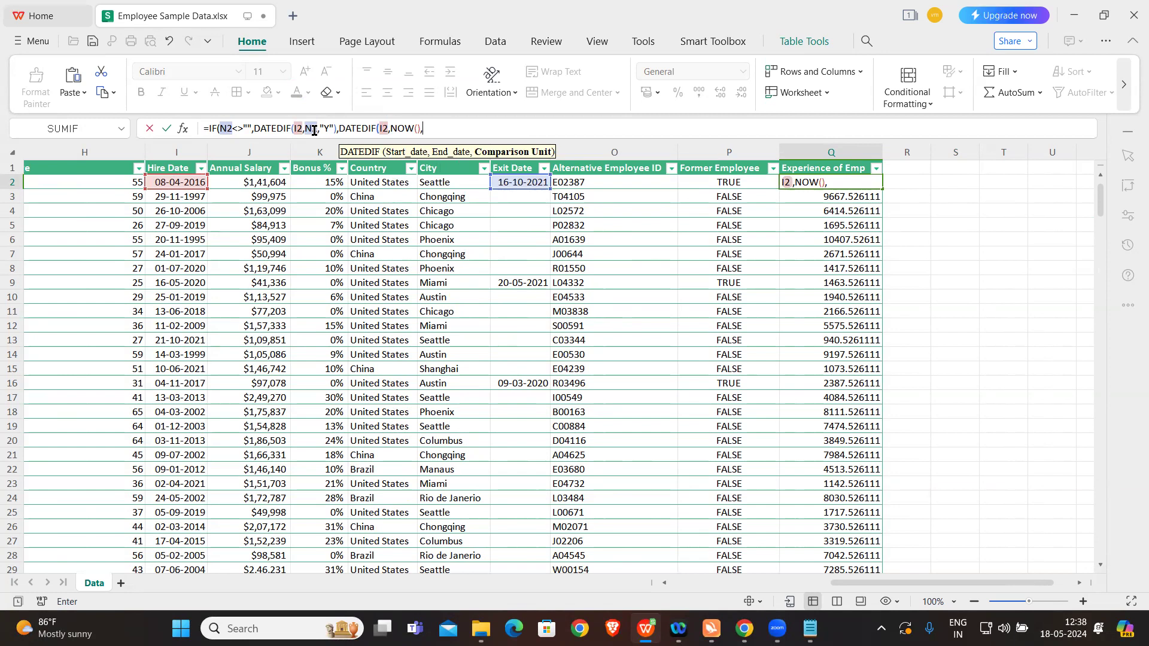
{"action": "type", "text": "\"Y\")"}
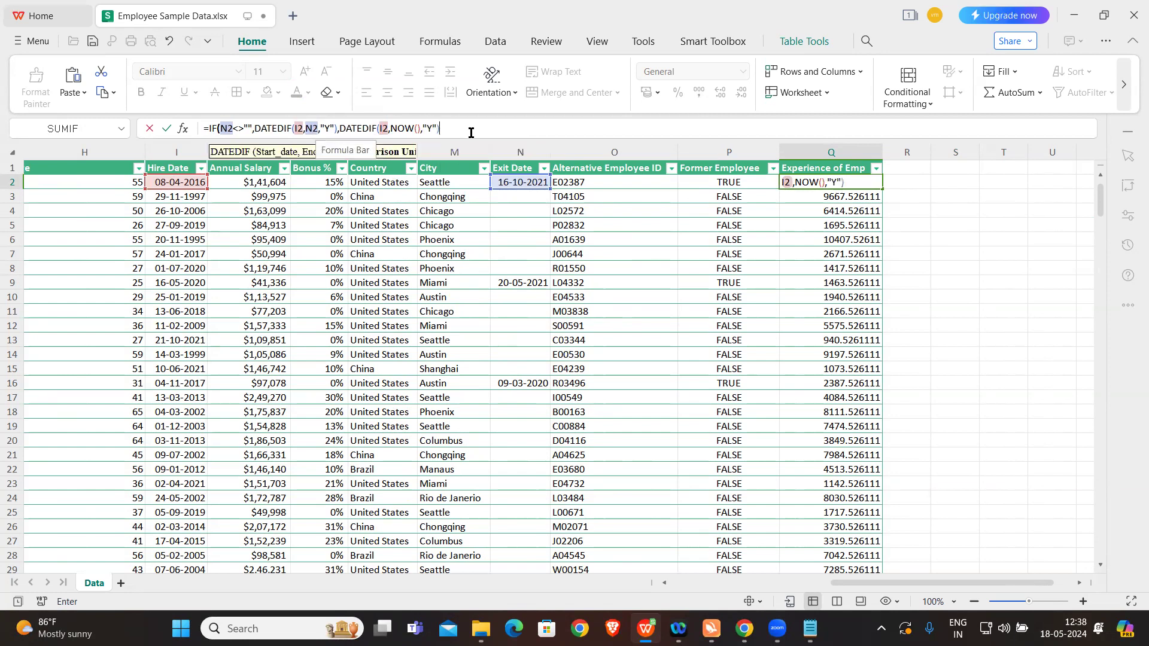
{"action": "key", "text": "Caps_Lock"}
{"action": "key", "text": "Return"}
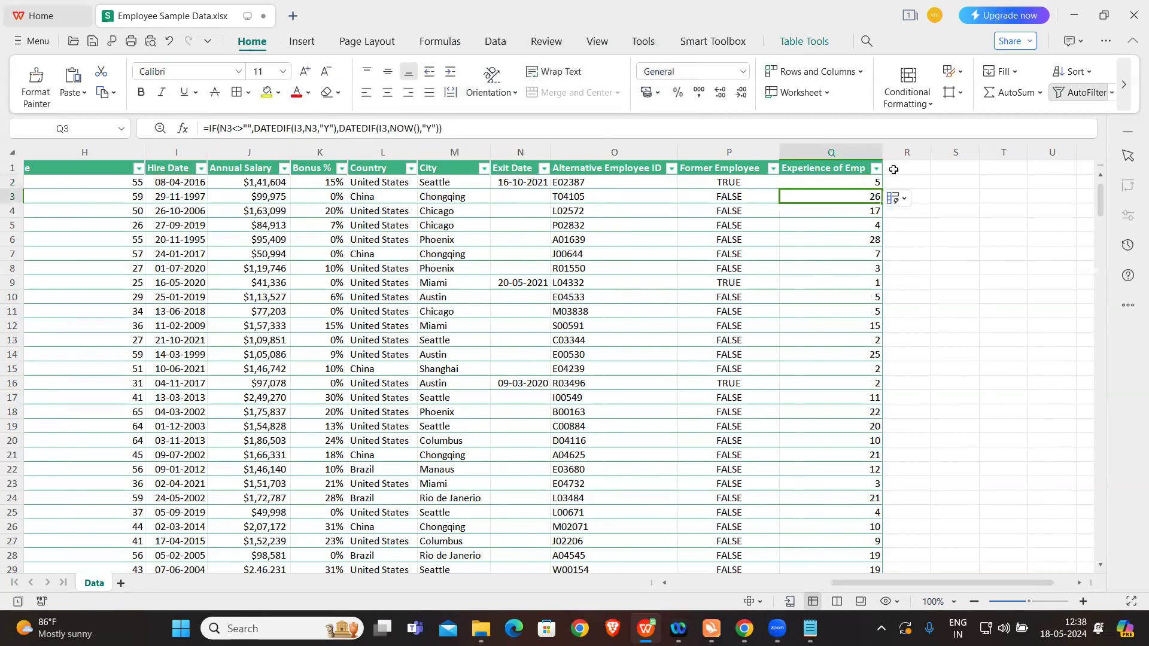
Step: Check the experience values in Q2 and Q3 against the hire and exit dates in their rows
{"action": "left_click", "coordinate": [988, 266]}
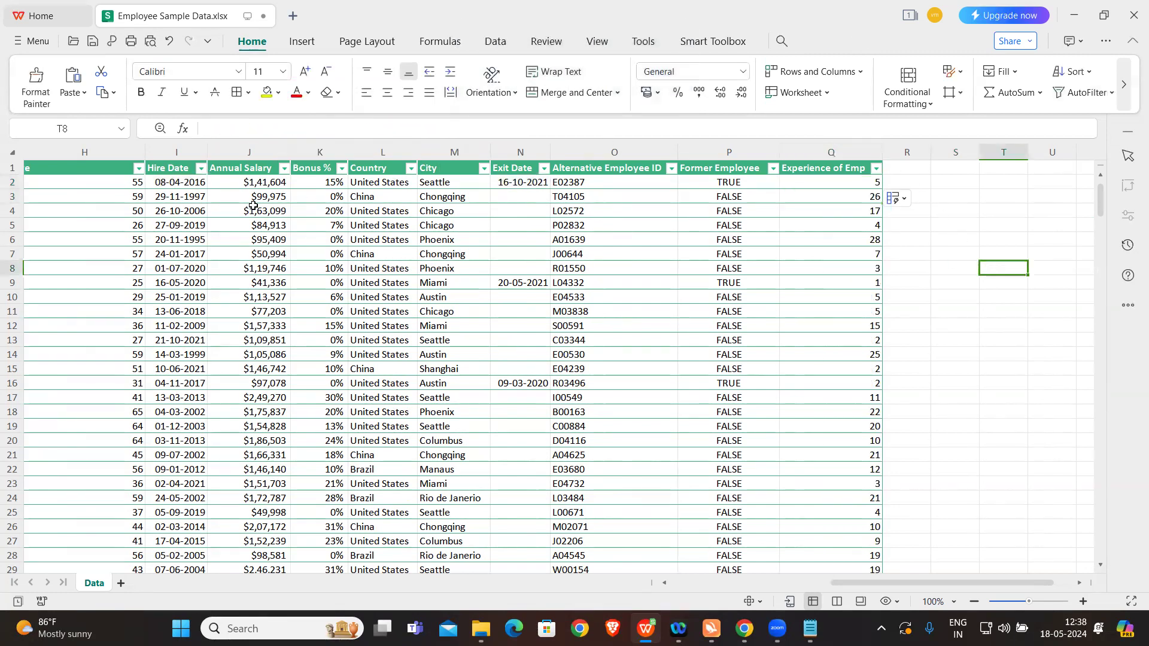
{"action": "left_click", "coordinate": [195, 183]}
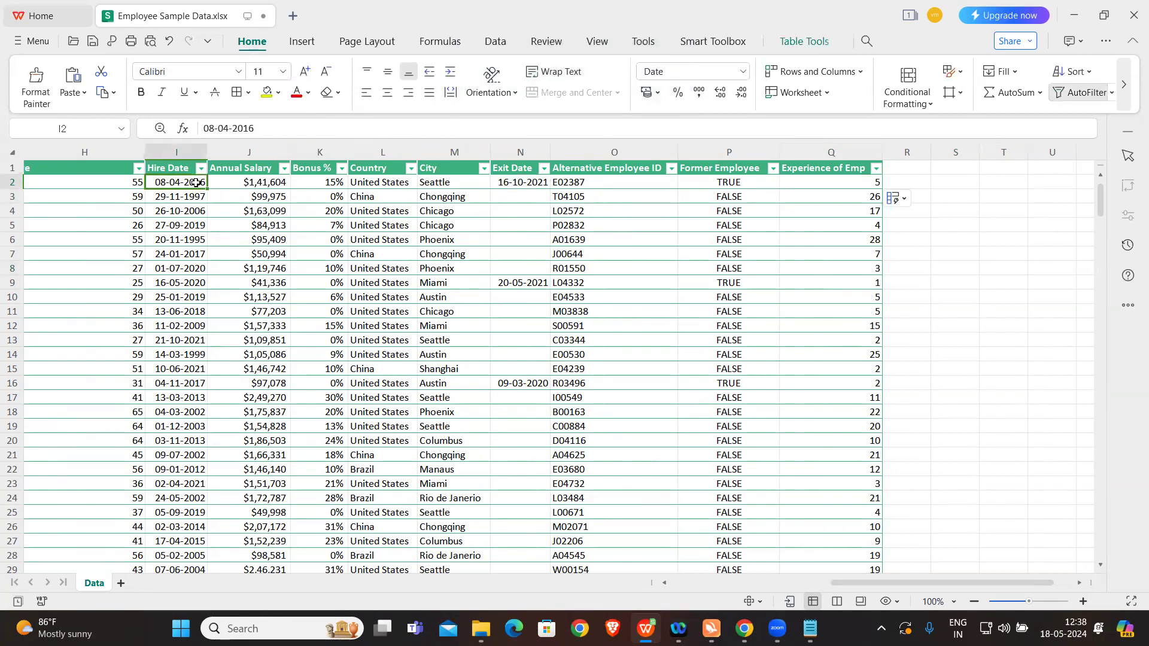
{"action": "left_click", "coordinate": [520, 183]}
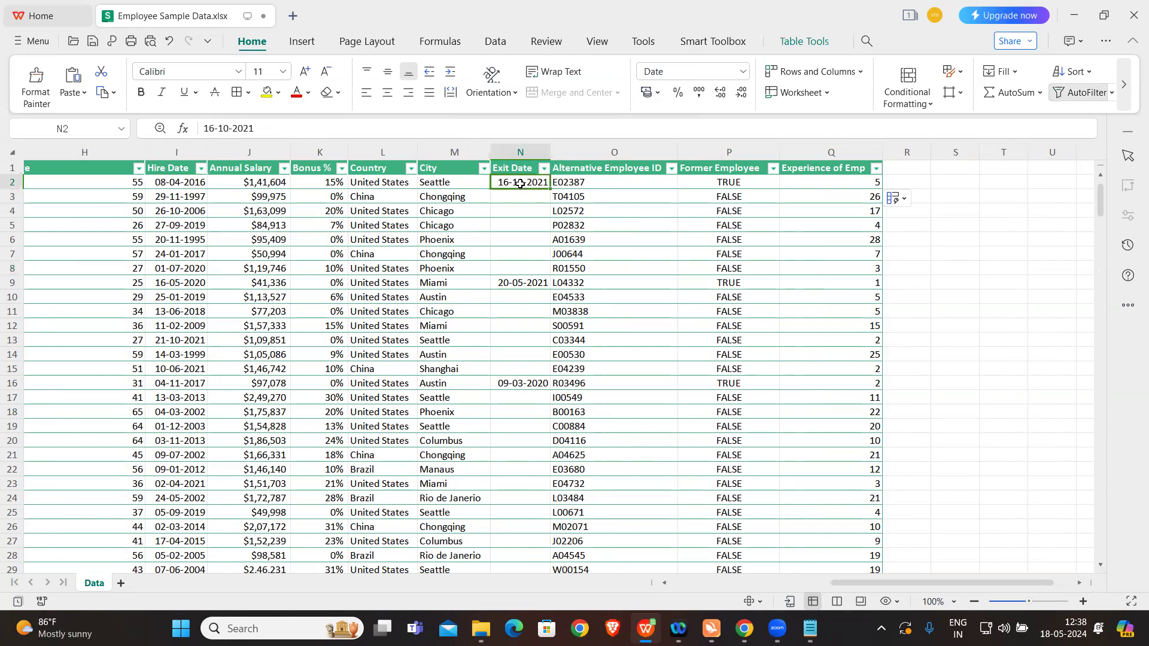
{"action": "left_click", "coordinate": [823, 184]}
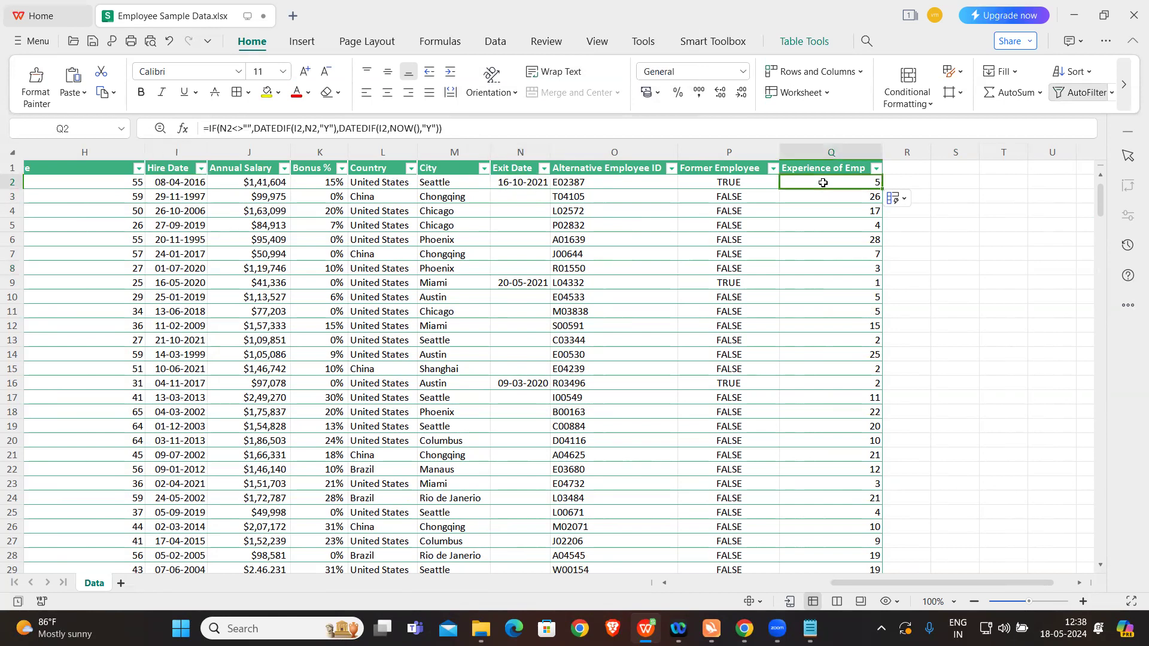
{"action": "left_click", "coordinate": [829, 201]}
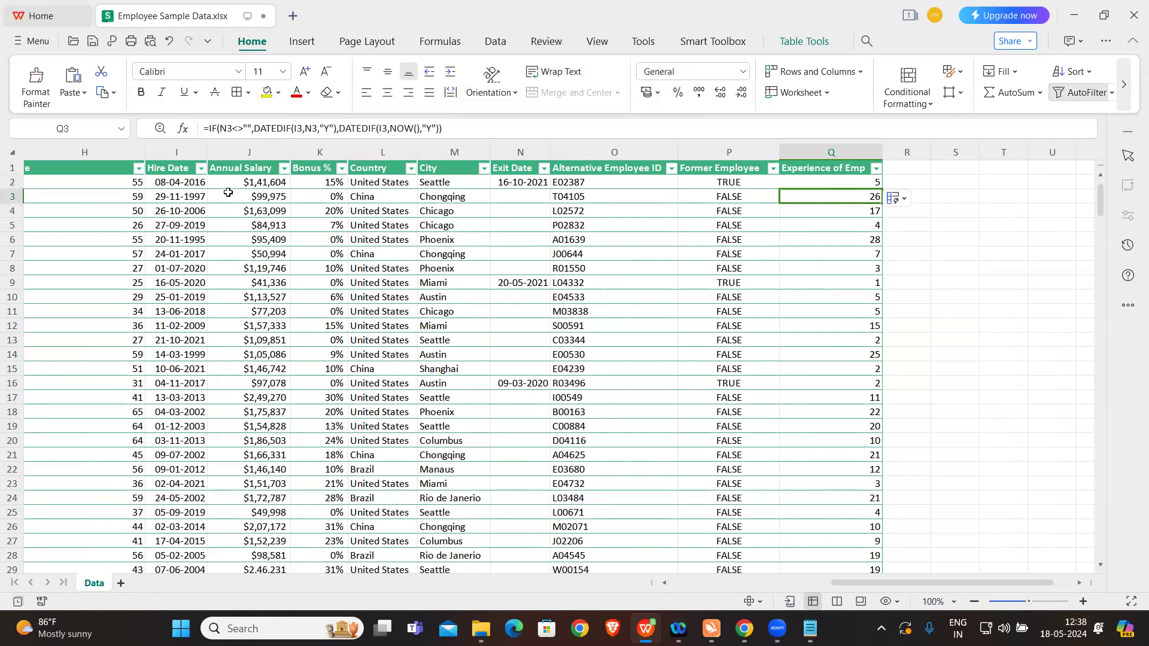
{"action": "left_click", "coordinate": [184, 197]}
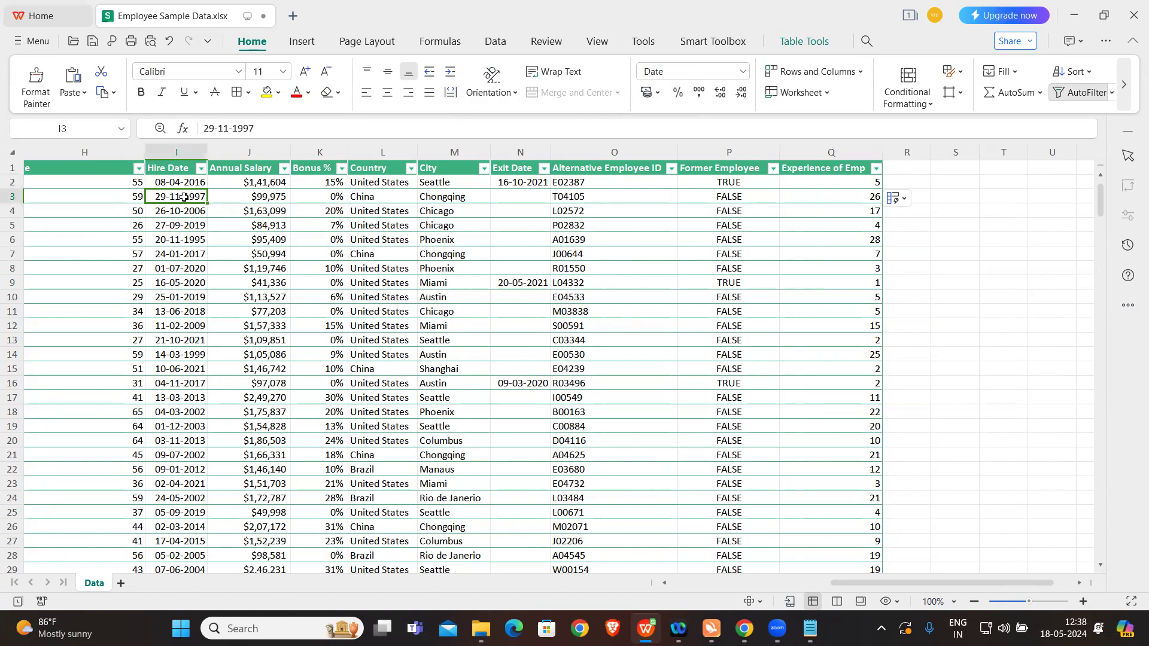
{"action": "left_click", "coordinate": [824, 198]}
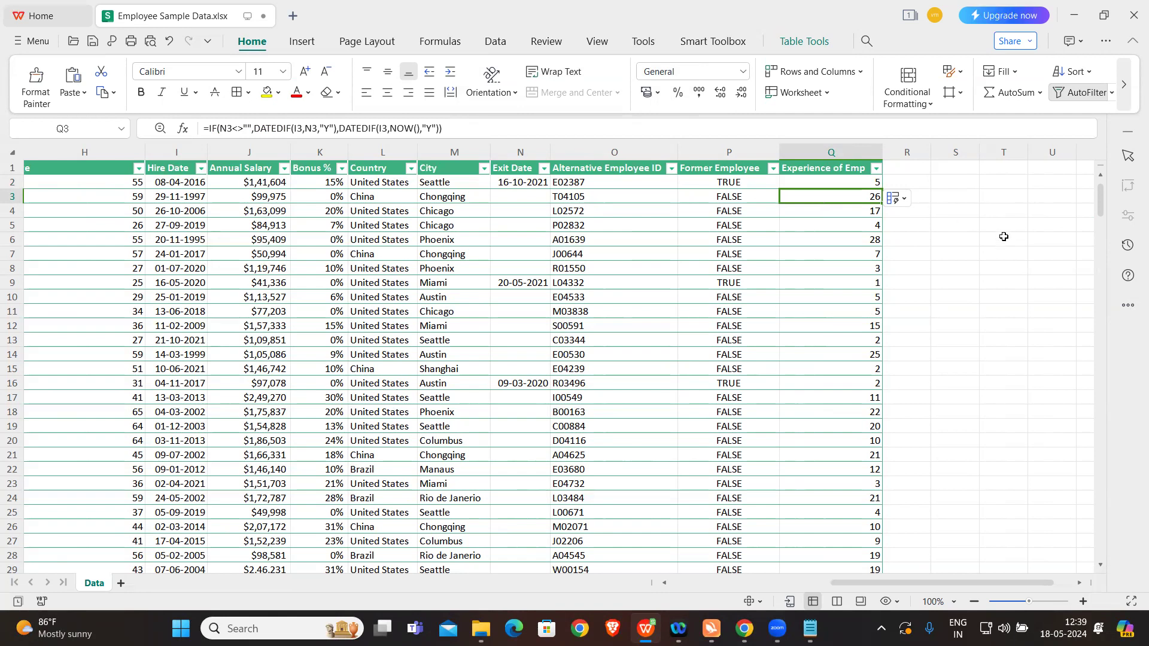
Step: Check exercise 4's bonus rules in the Notepad notes, and add a New Bonus column in R1 wide enough for its header
{"action": "left_click", "coordinate": [942, 242]}
{"action": "left_click", "coordinate": [810, 628]}
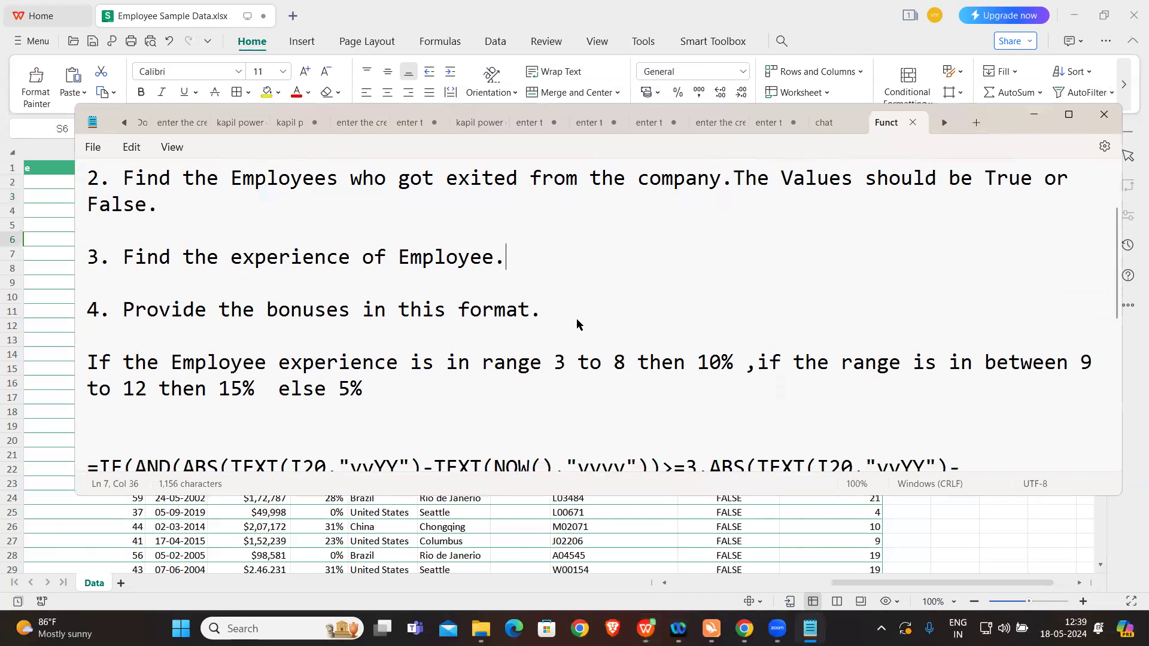
{"action": "scroll", "coordinate": [577, 319], "scroll_direction": "down", "scroll_amount": 2}
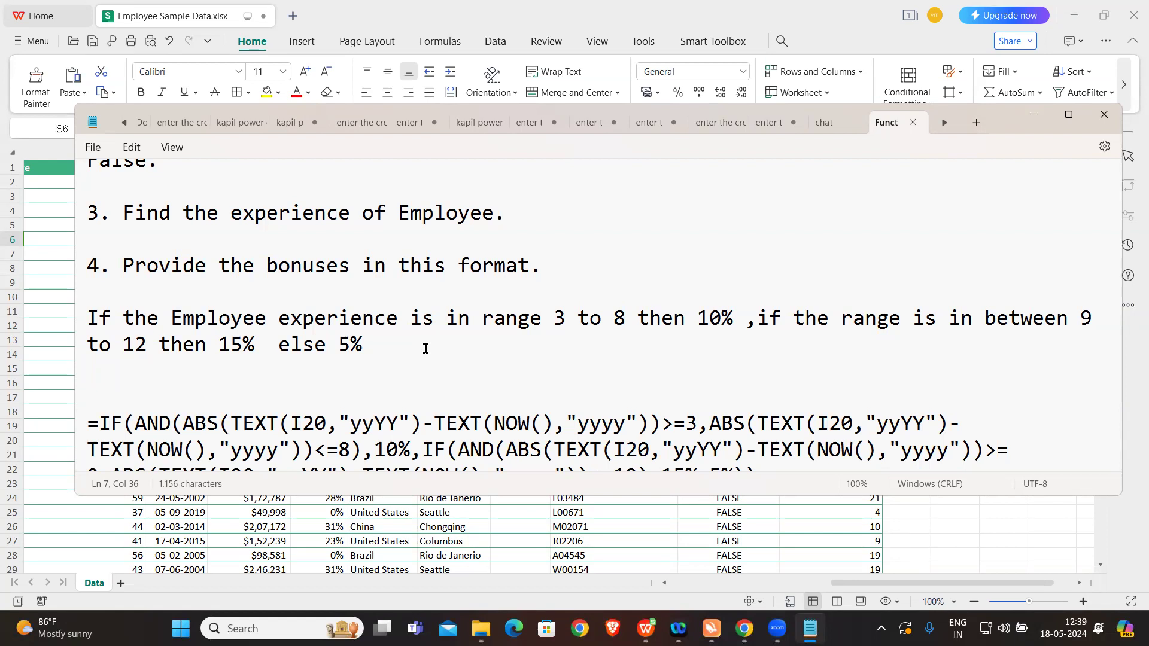
{"action": "left_click", "coordinate": [59, 368]}
{"action": "left_click", "coordinate": [924, 167]}
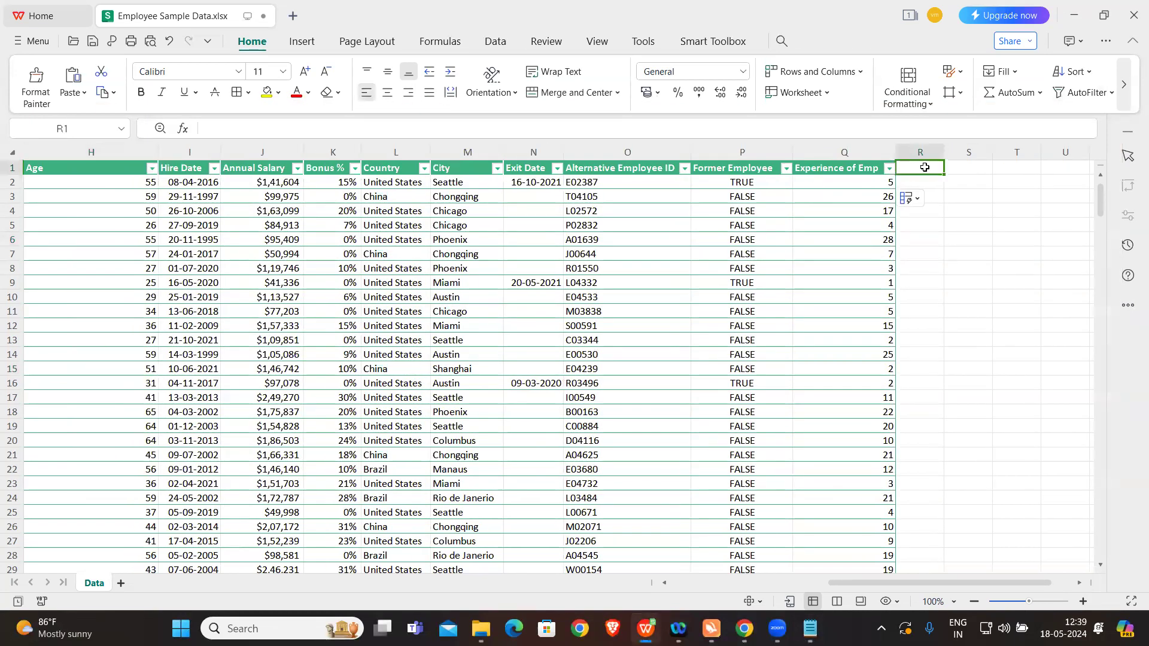
{"action": "type", "text": "New Bons"}
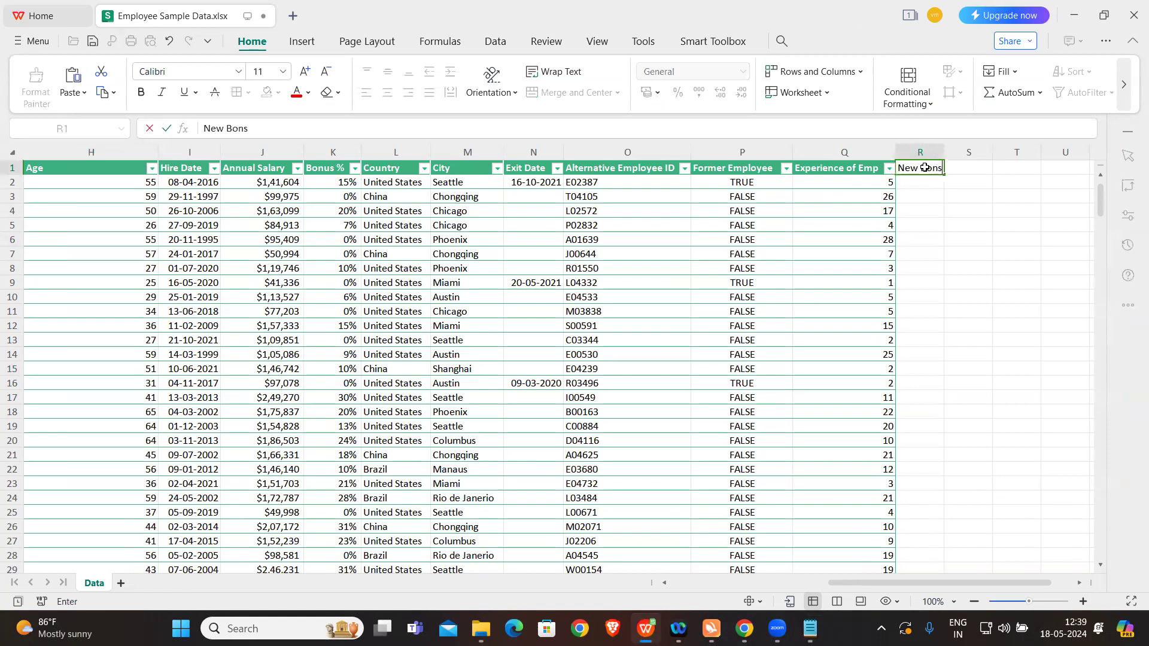
{"action": "key", "text": "BackSpace"}
{"action": "type", "text": "us"}
{"action": "key", "text": "Return"}
{"action": "left_click_drag", "start_coordinate": [944, 153], "coordinate": [991, 155]}
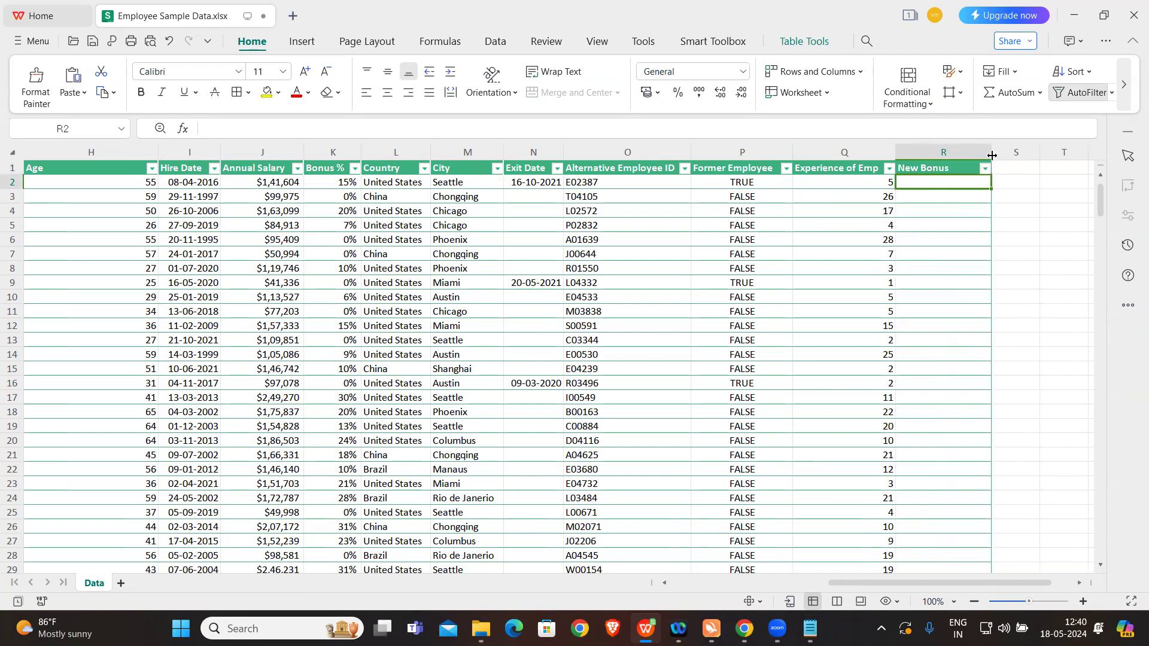
Step: Begin an IF formula in cell R2 of the New Bonus column
{"action": "type", "text": "="}
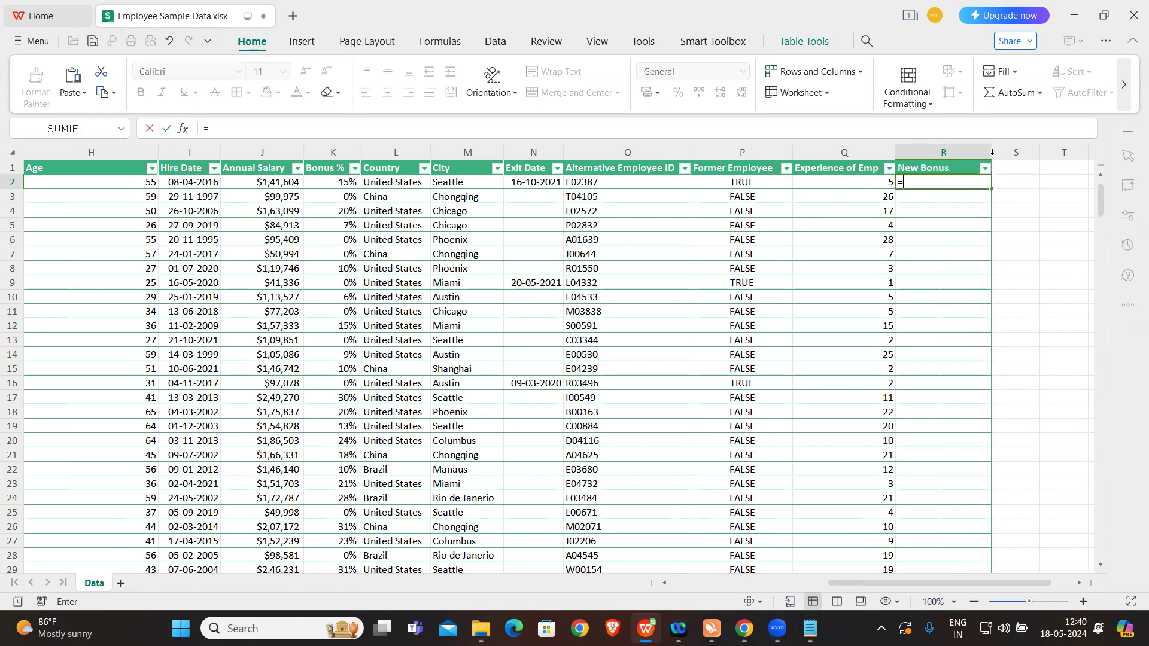
{"action": "key", "text": "Caps_Lock"}
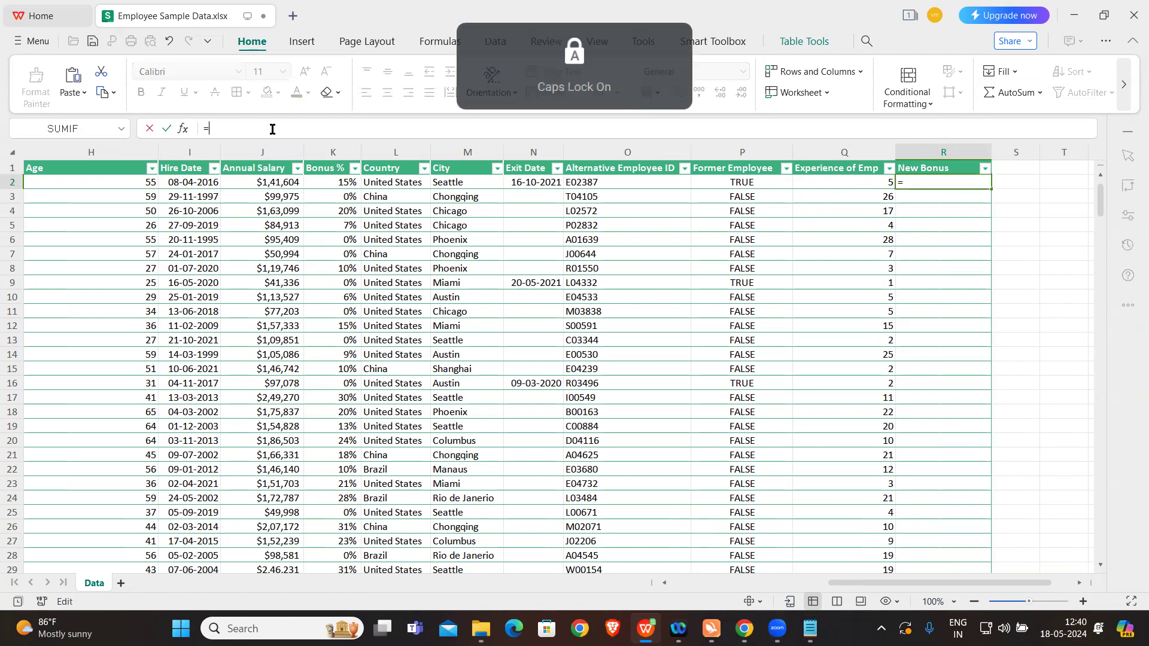
{"action": "type", "text": "IF("}
{"action": "key", "text": "Caps_Lock"}
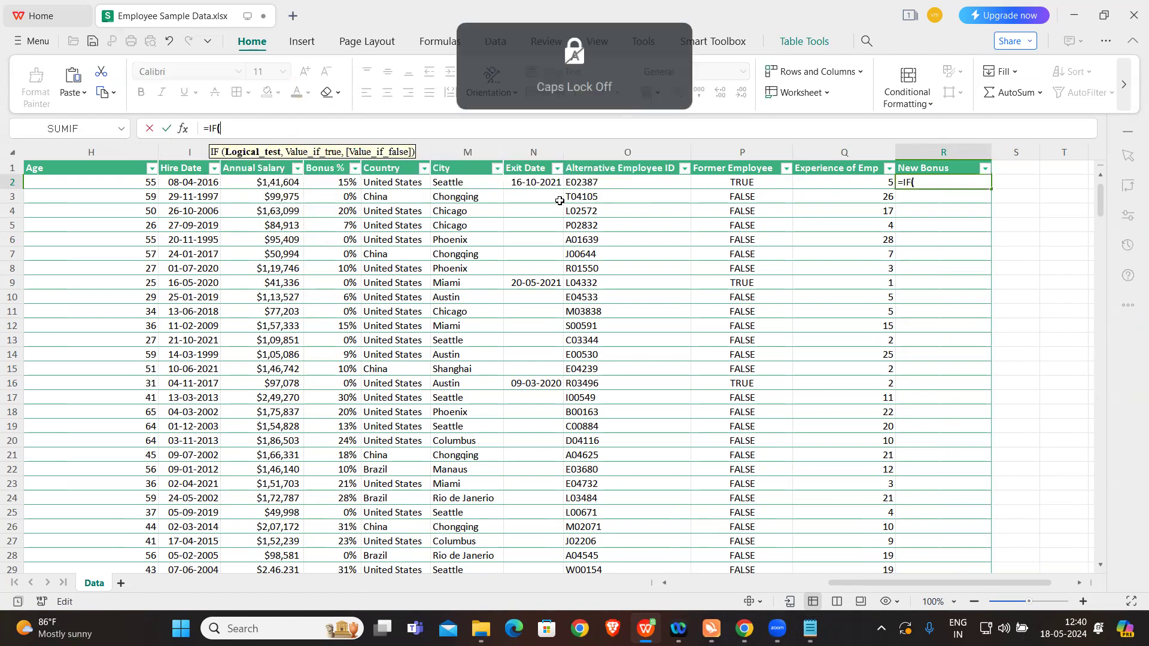
{"action": "left_click", "coordinate": [837, 183]}
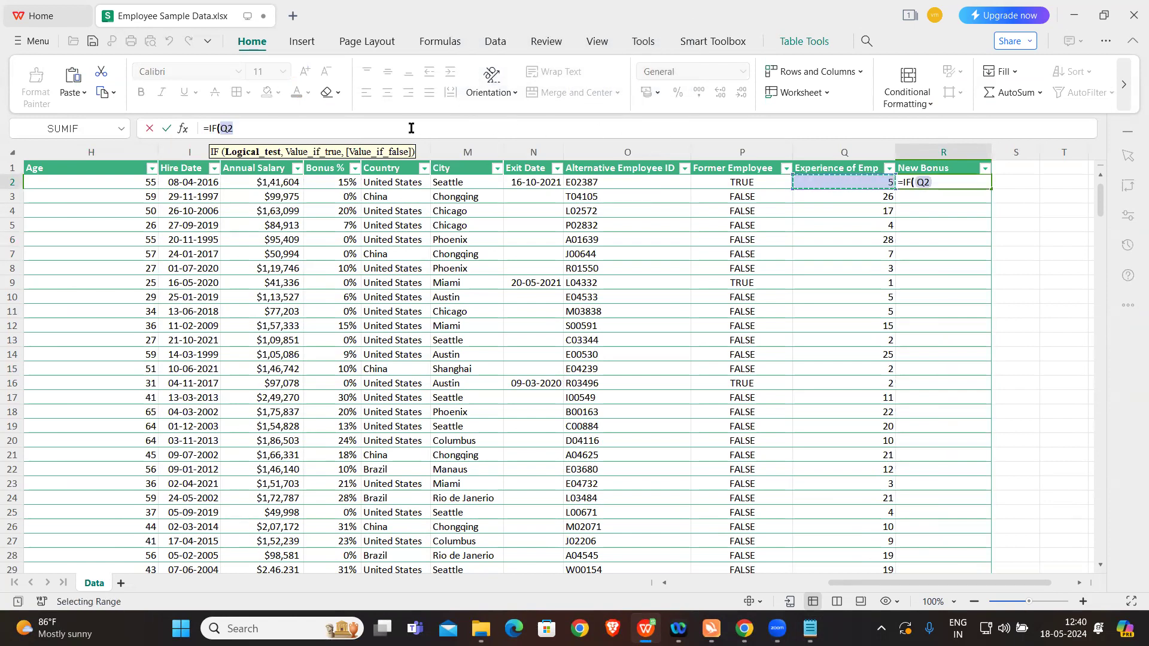
{"action": "type", "text": ">"}
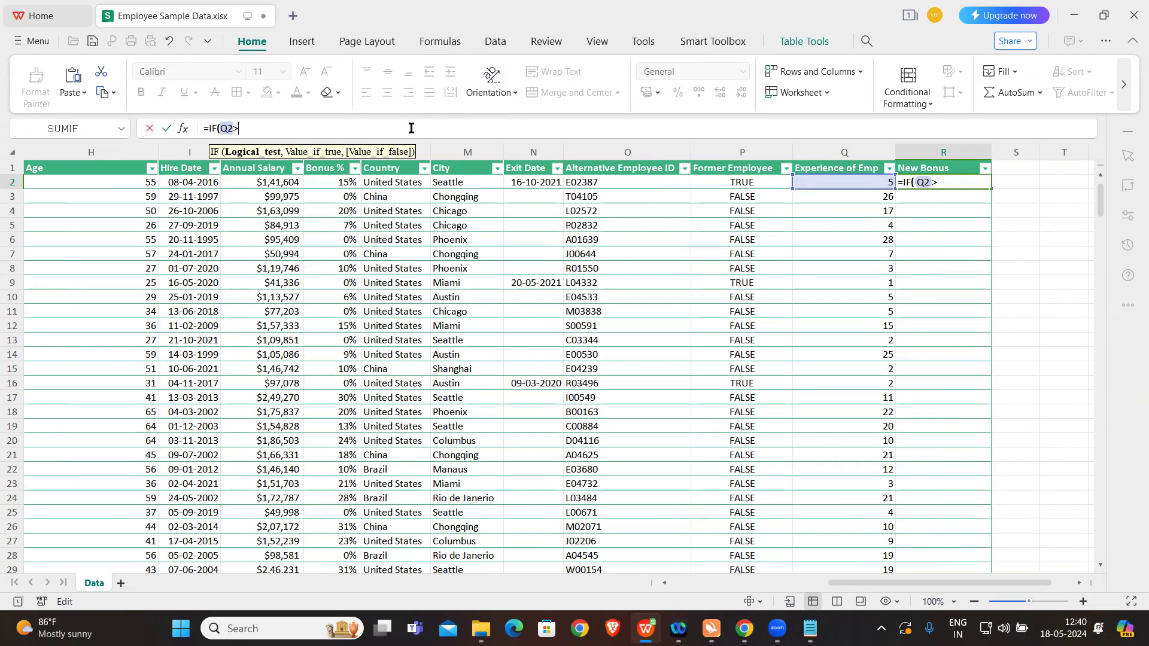
{"action": "type", "text": "3,10%"}
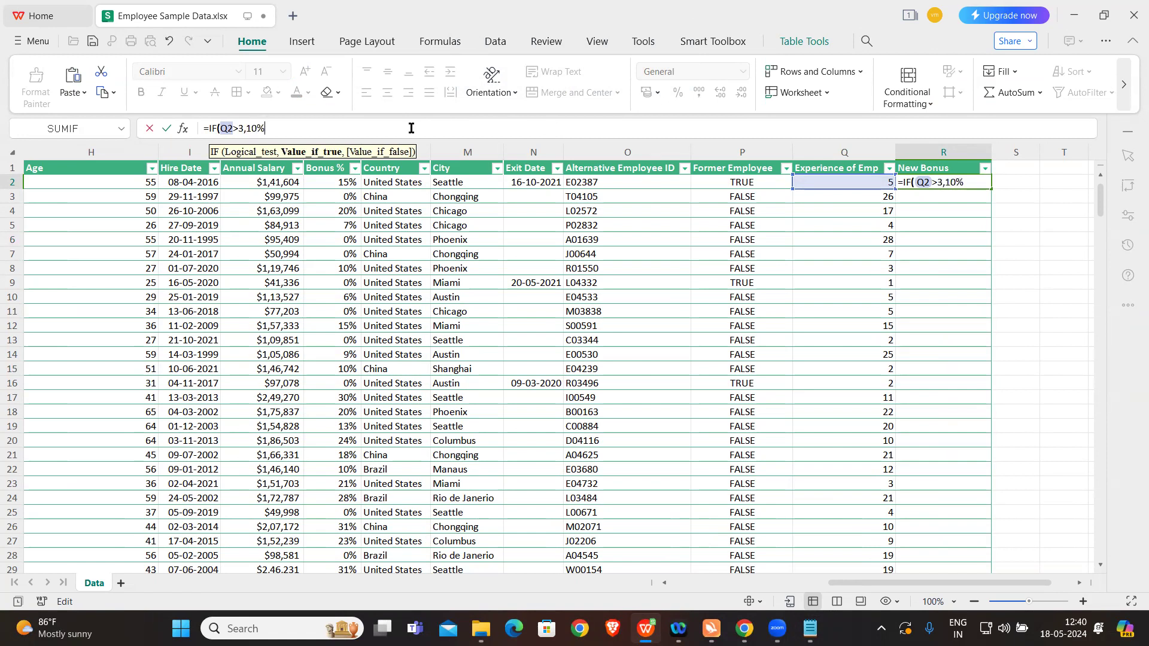
{"action": "key", "text": "BackSpace"}
{"action": "key", "text": "BackSpace"}
{"action": "key", "text": "BackSpace"}
{"action": "key", "text": "BackSpace"}
{"action": "key", "text": "BackSpace"}
{"action": "key", "text": "BackSpace"}
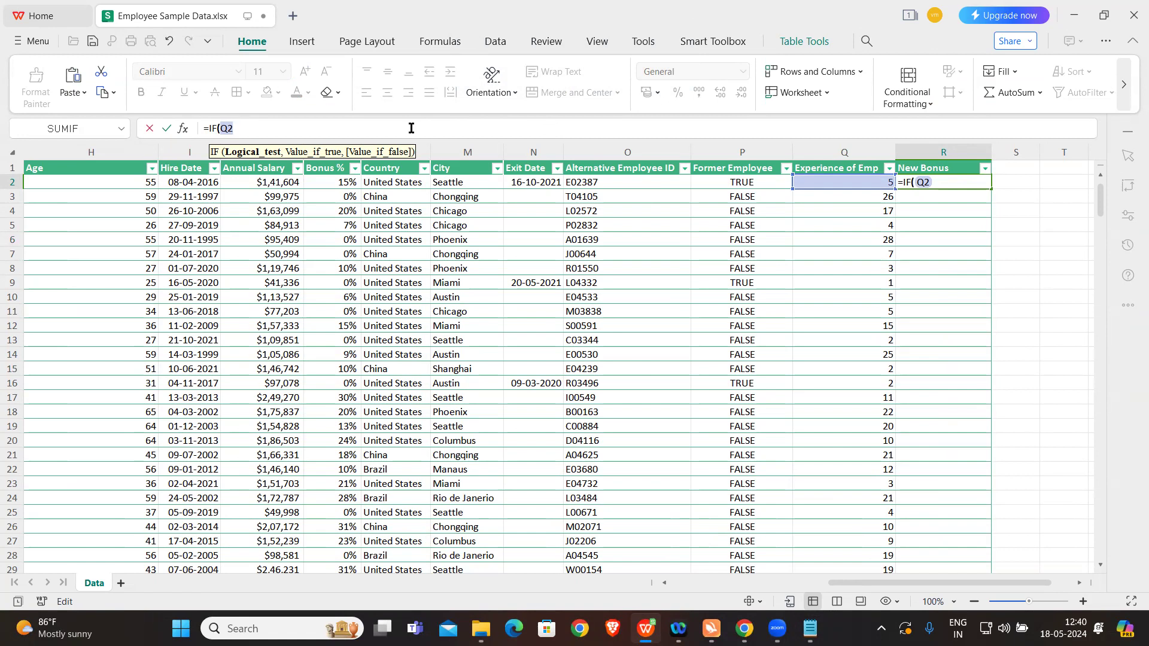
{"action": "key", "text": "BackSpace"}
Step: Enter AND(Q2>=3,Q2<=8) as the IF formula's logical test on the Experience of Emp value
{"action": "key", "text": "Caps_Lock"}
{"action": "type", "text": "AND("}
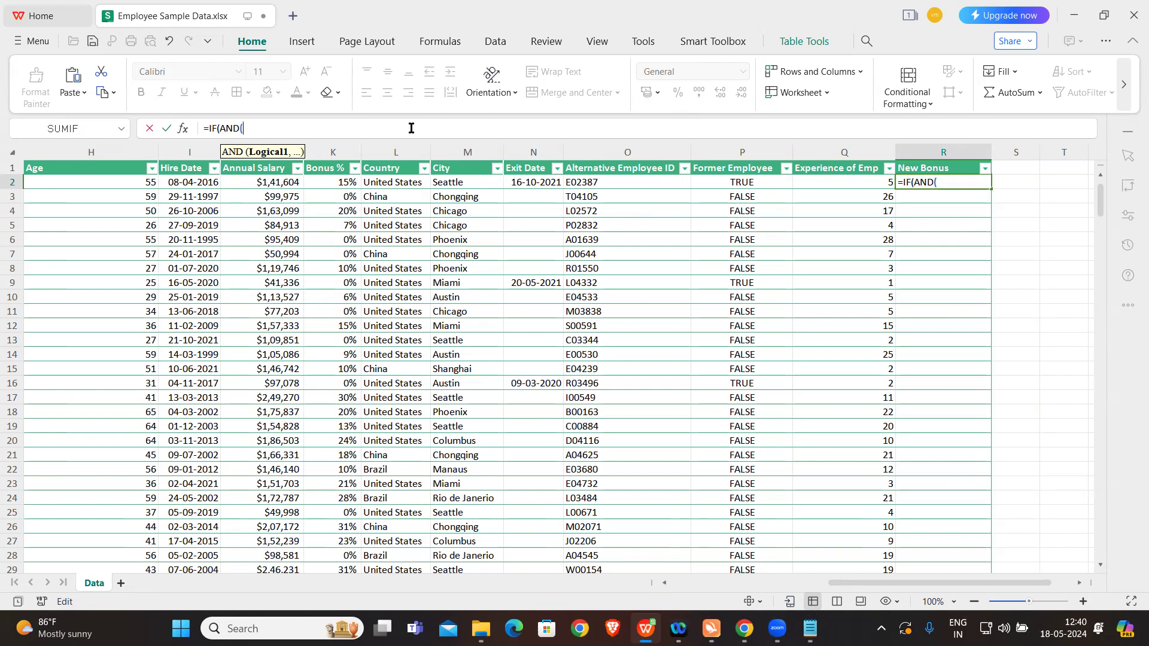
{"action": "left_click", "coordinate": [837, 180]}
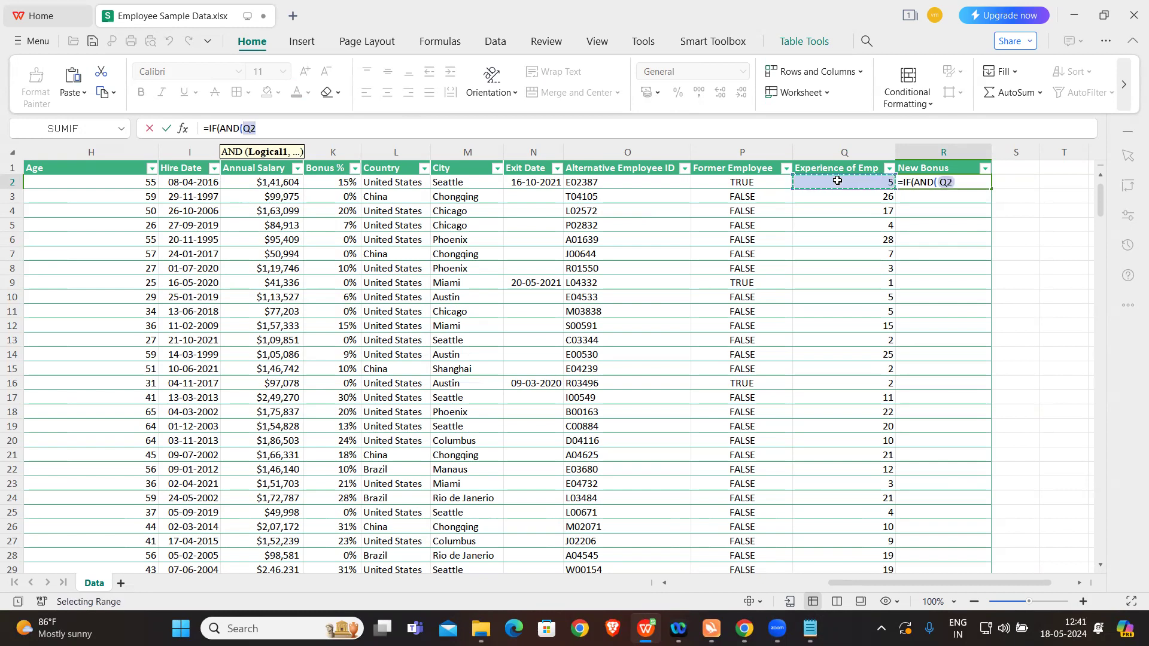
{"action": "type", "text": ">=3,"}
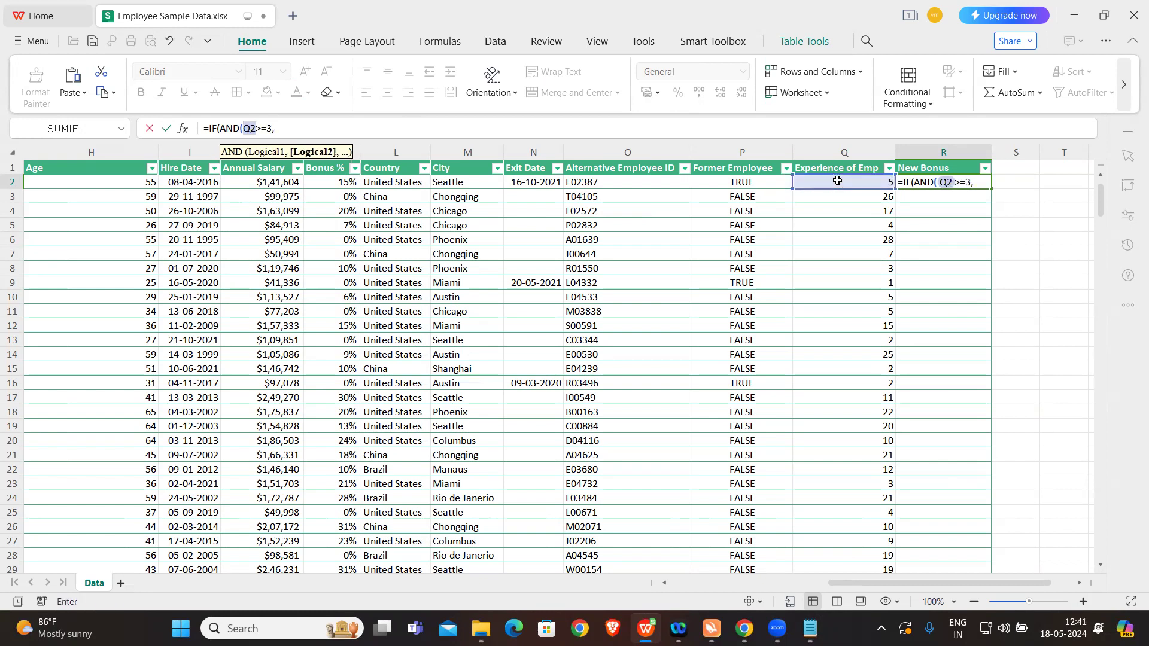
{"action": "key", "text": "Caps_Lock"}
{"action": "left_click", "coordinate": [837, 180]}
{"action": "type", "text": "<=8"}
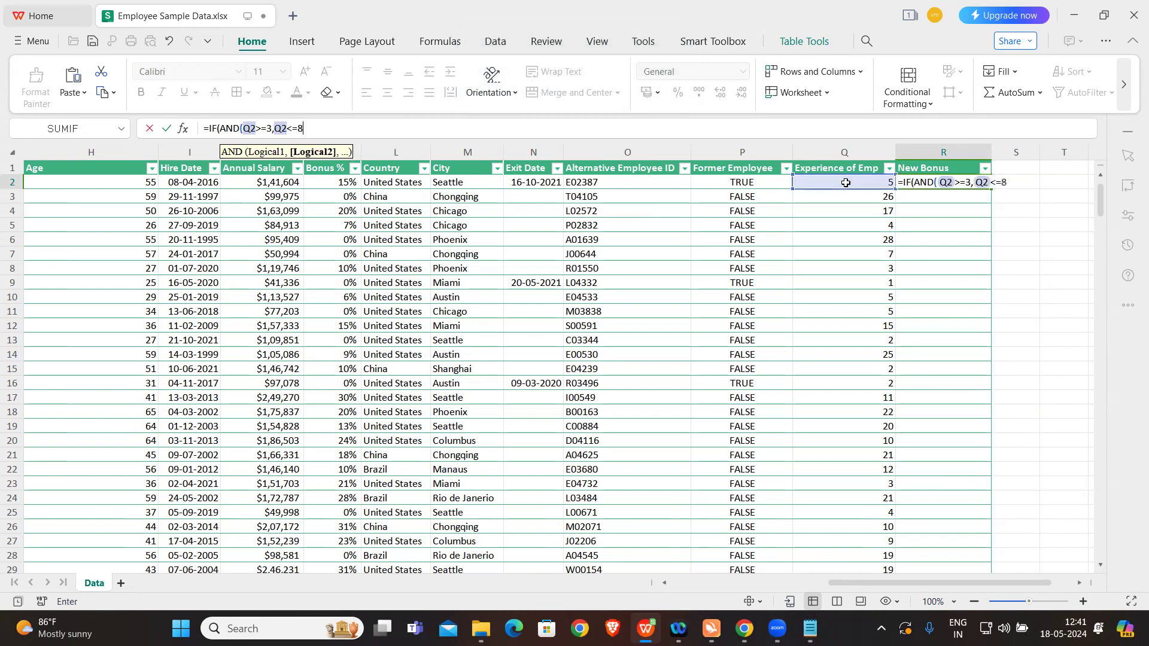
{"action": "type", "text": "),"}
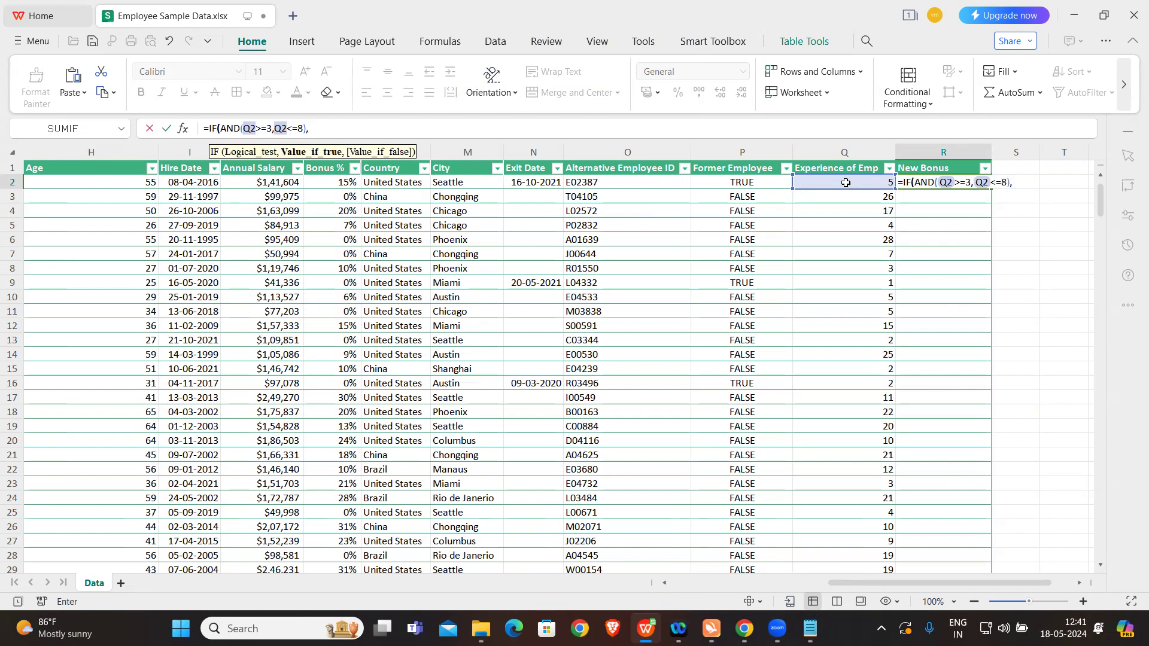
{"action": "type", "text": "10%,"}
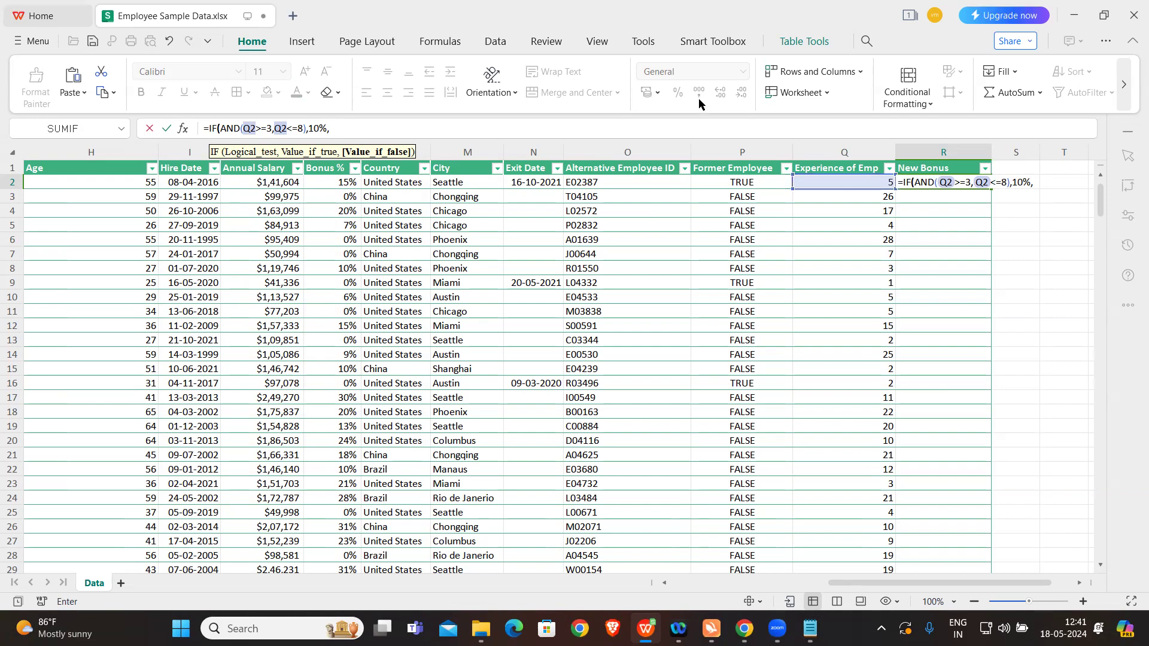
Step: Check the bonus rules in the notes, and nest a second IF as the false value, testing with AND for Q2>=9 and Q2<=12
{"action": "left_click", "coordinate": [809, 628]}
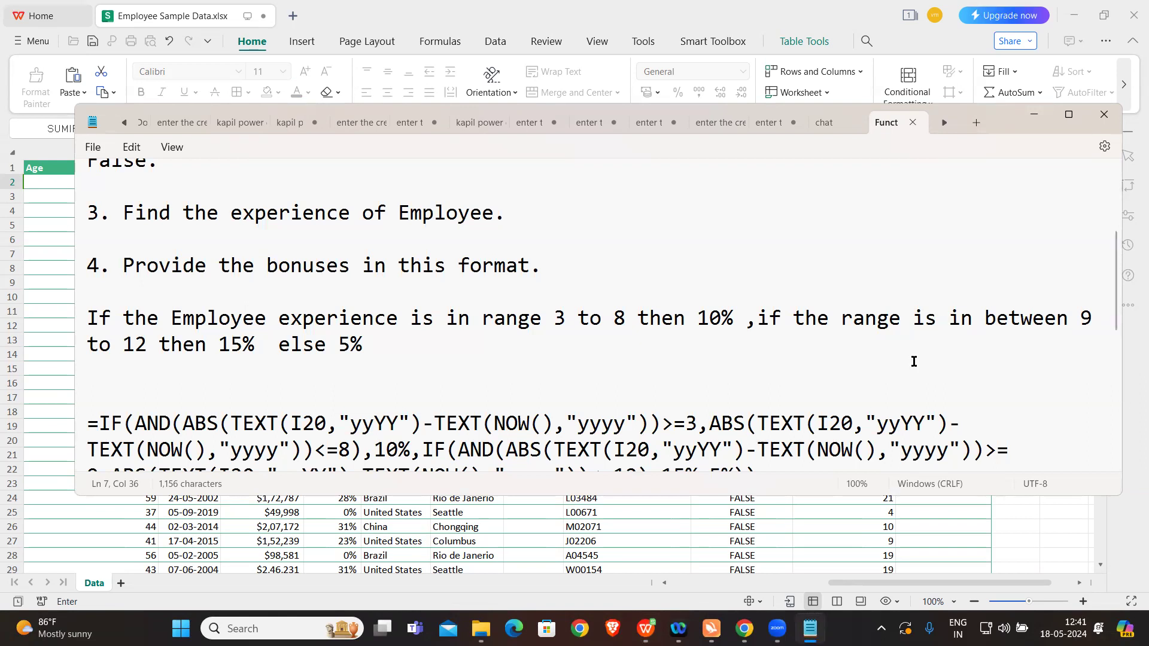
{"action": "left_click", "coordinate": [646, 628]}
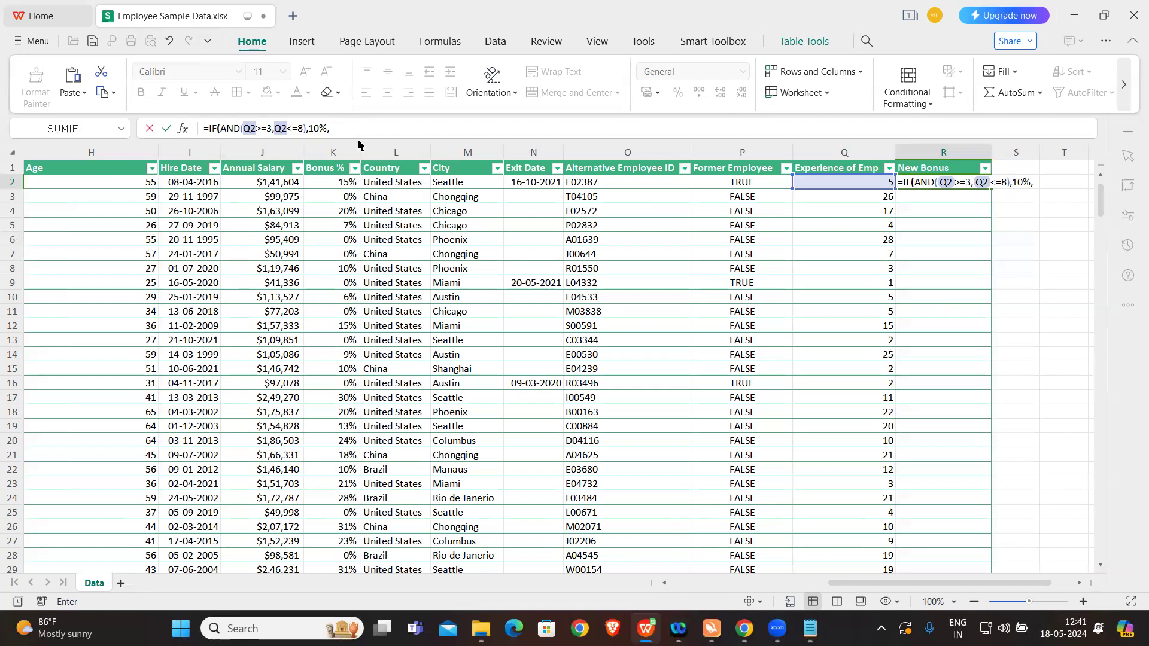
{"action": "key", "text": "Caps_Lock"}
{"action": "type", "text": "IF("}
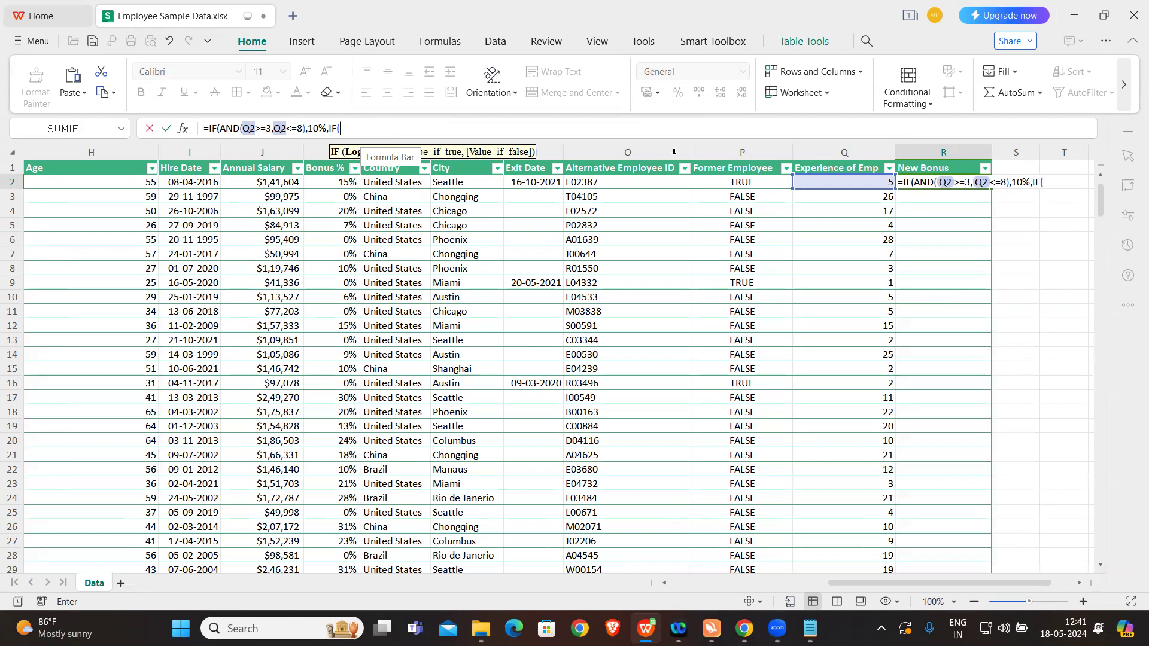
{"action": "type", "text": "AND("}
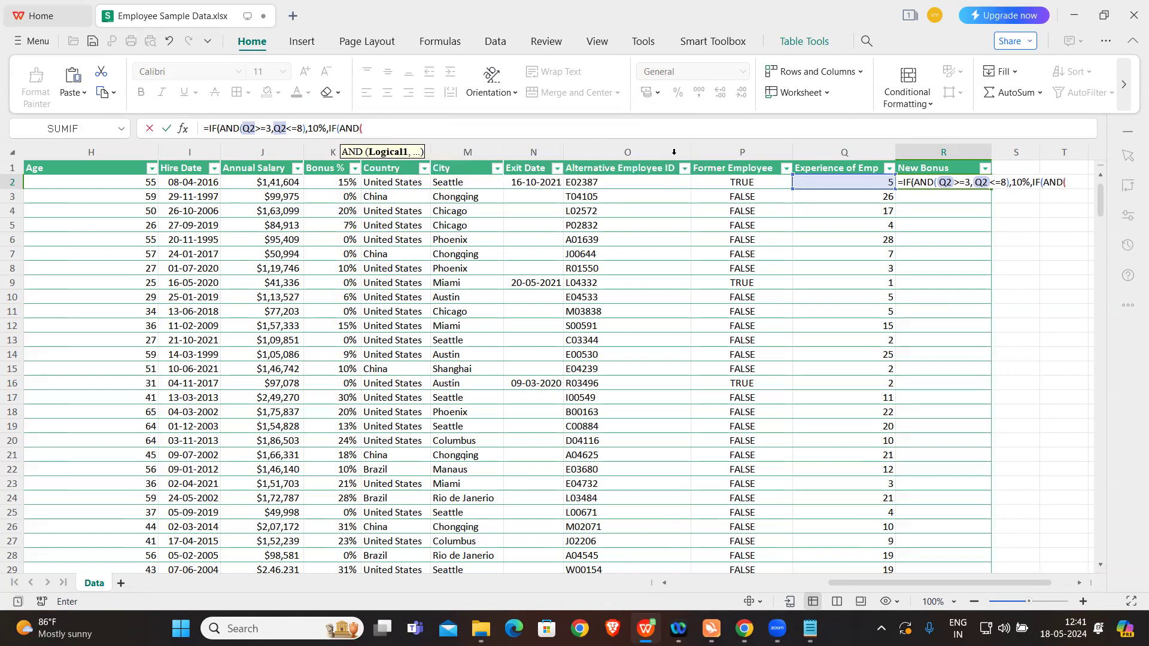
{"action": "left_click", "coordinate": [845, 181]}
{"action": "type", "text": ">=9"}
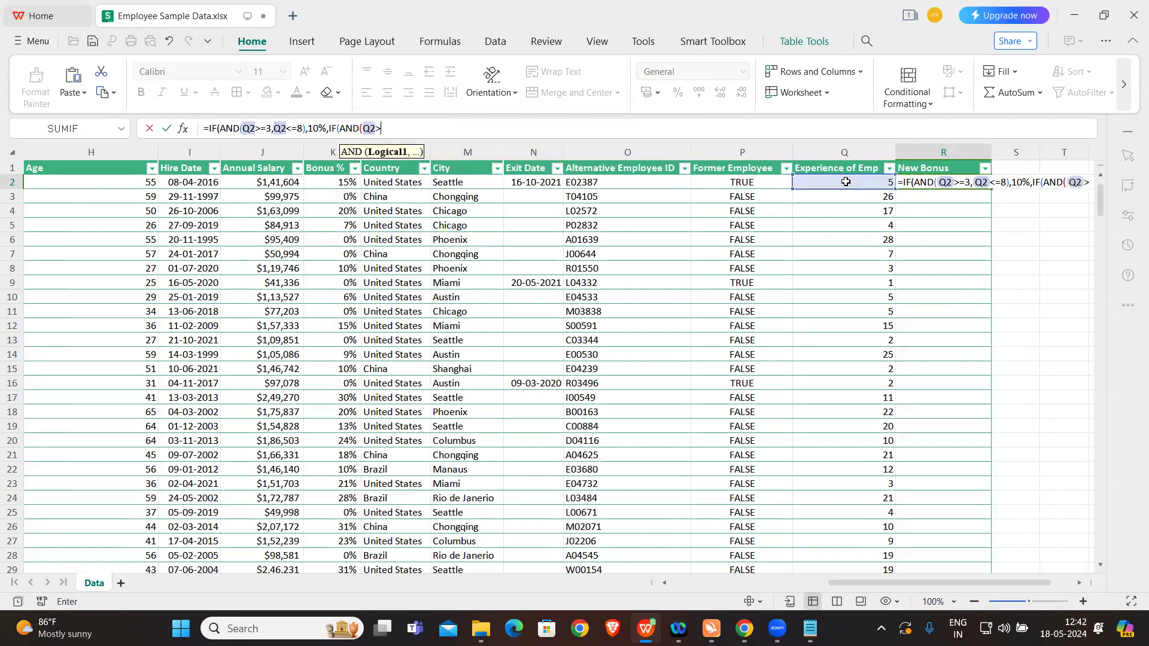
{"action": "type", "text": ","}
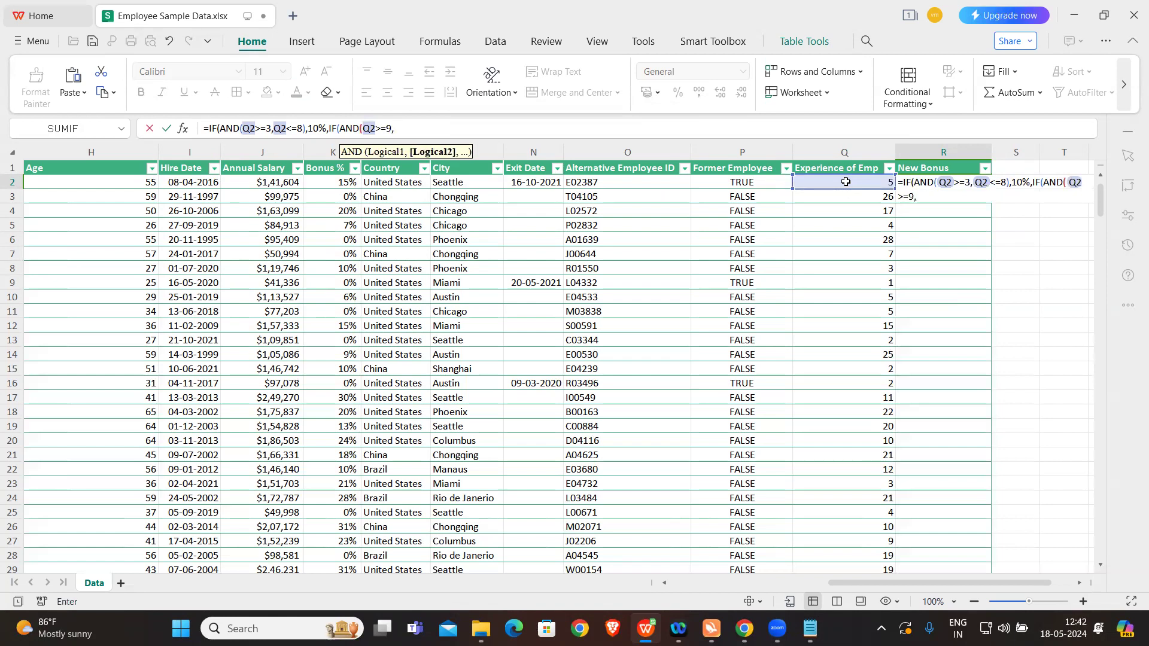
{"action": "left_click", "coordinate": [850, 183]}
{"action": "type", "text": "<=12,"}
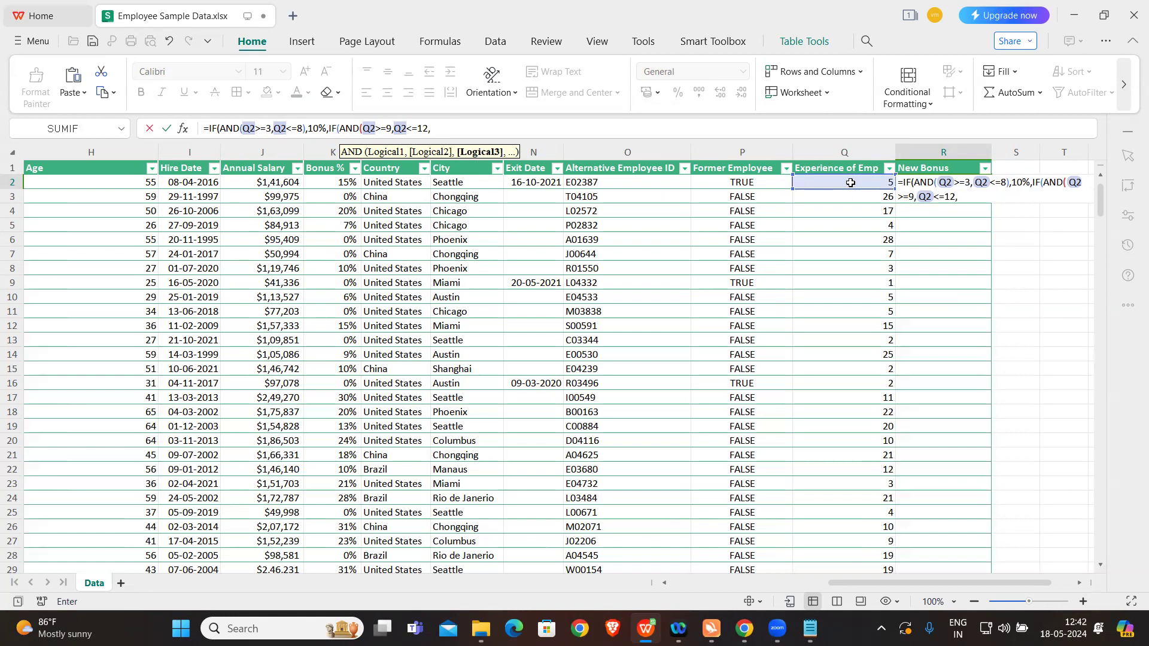
{"action": "type", "text": "15%,"}
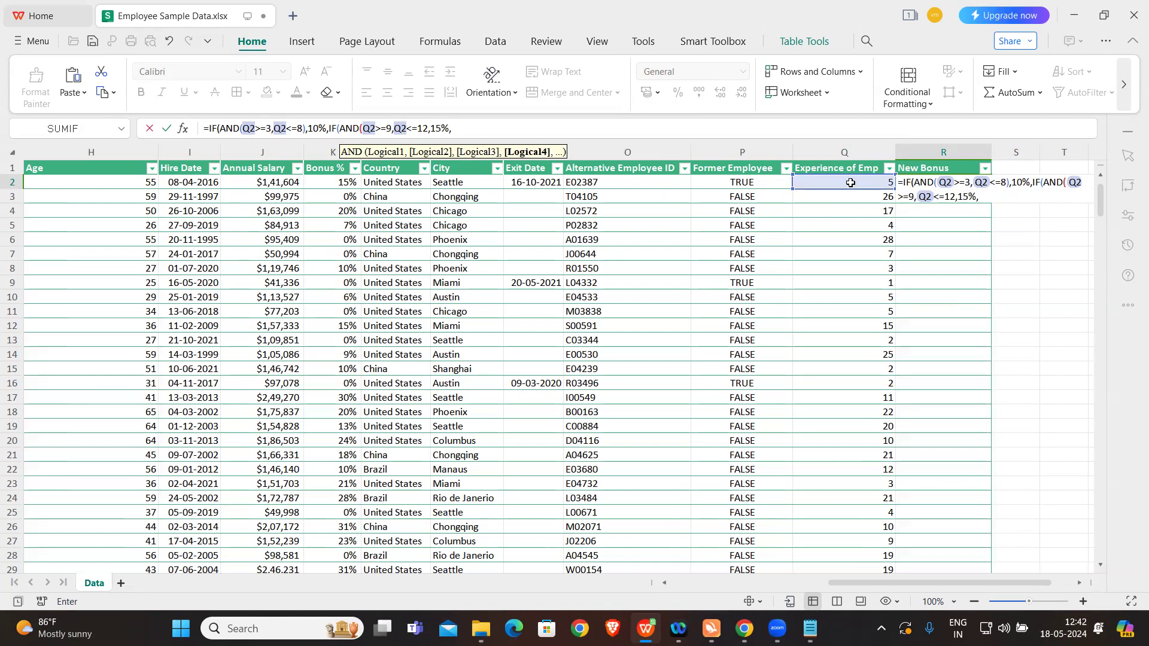
{"action": "type", "text": "5%))"}
Step: Give the nested IF 15% as its true value and 5% as its false value, and close the formula's parentheses
{"action": "key", "text": "Caps_Lock"}
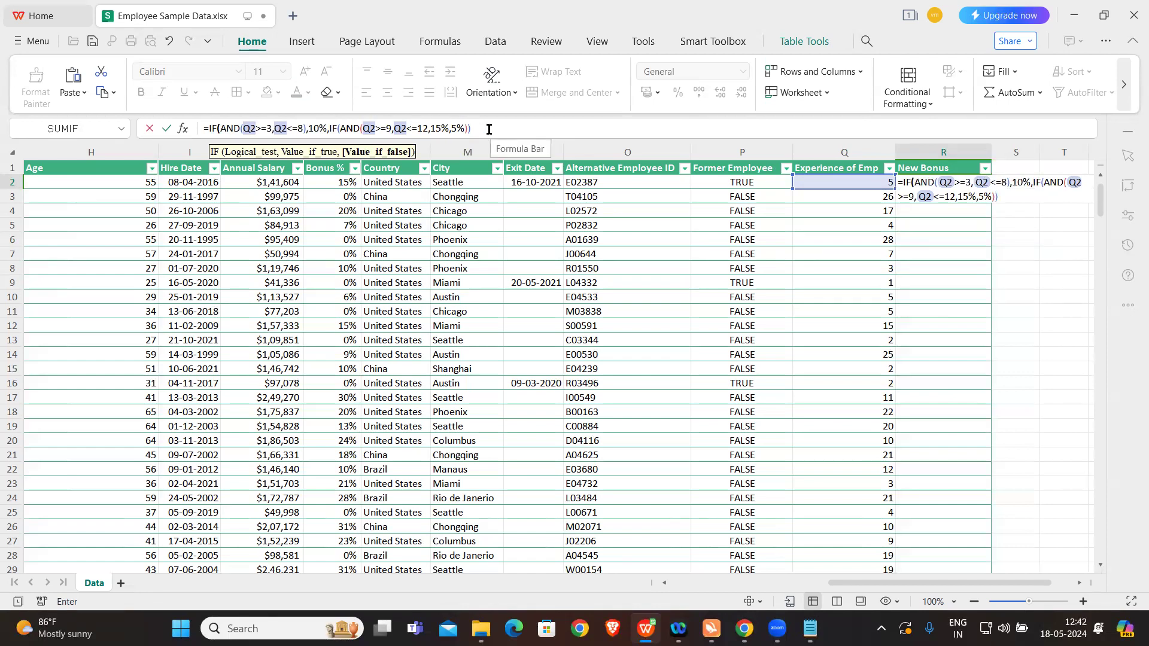
Step: Insert the missing closing parenthesis of the nested AND after Q2<=12 and commit the New Bonus formula
{"action": "left_click", "coordinate": [429, 128]}
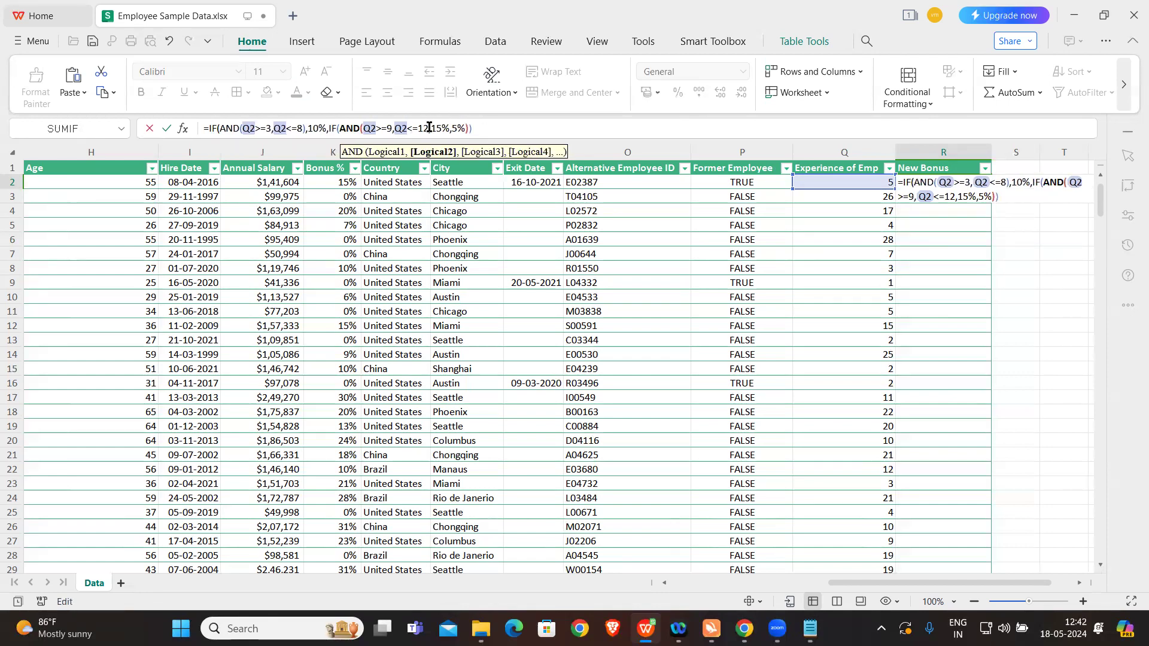
{"action": "type", "text": ")"}
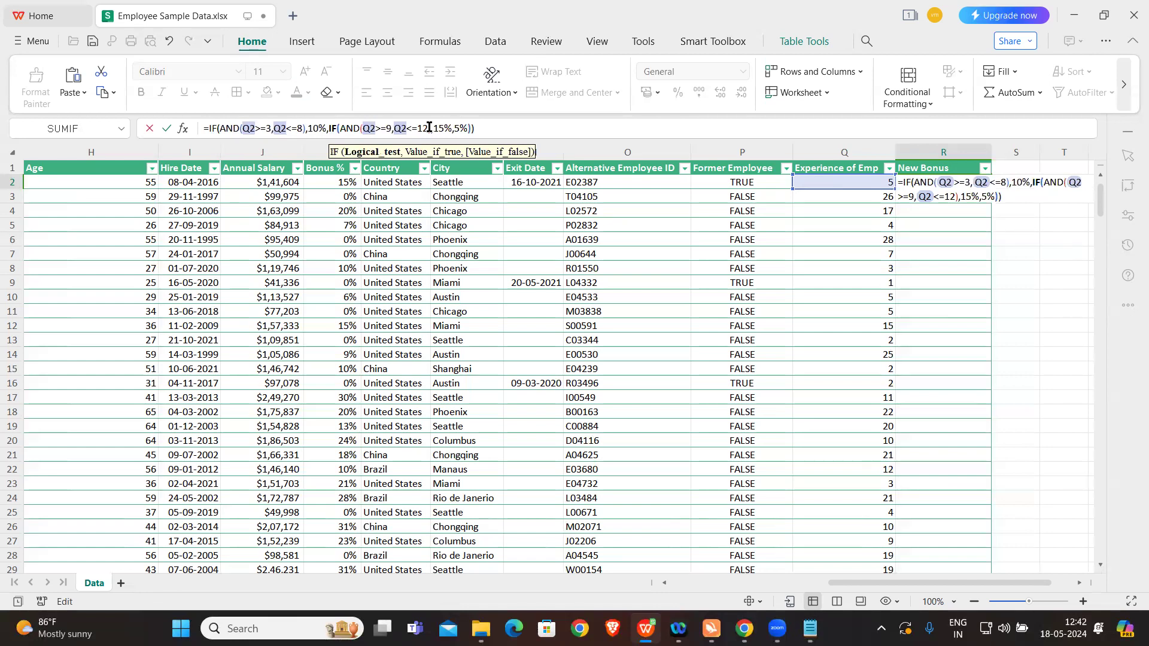
{"action": "left_click", "coordinate": [488, 128]}
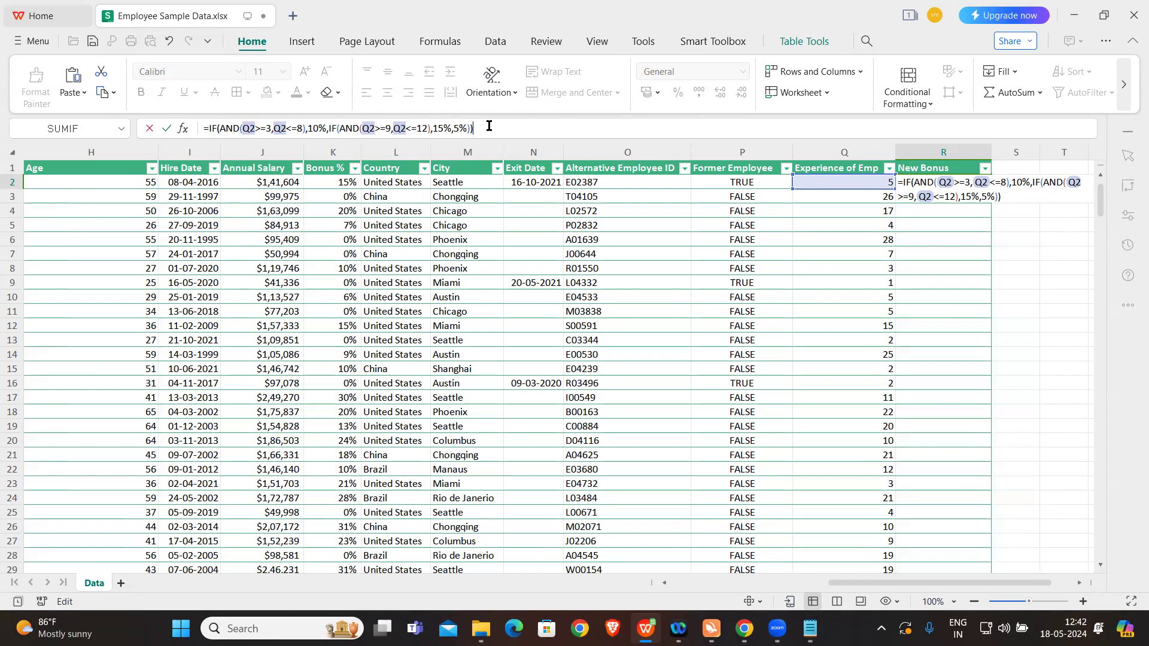
{"action": "key", "text": "Return"}
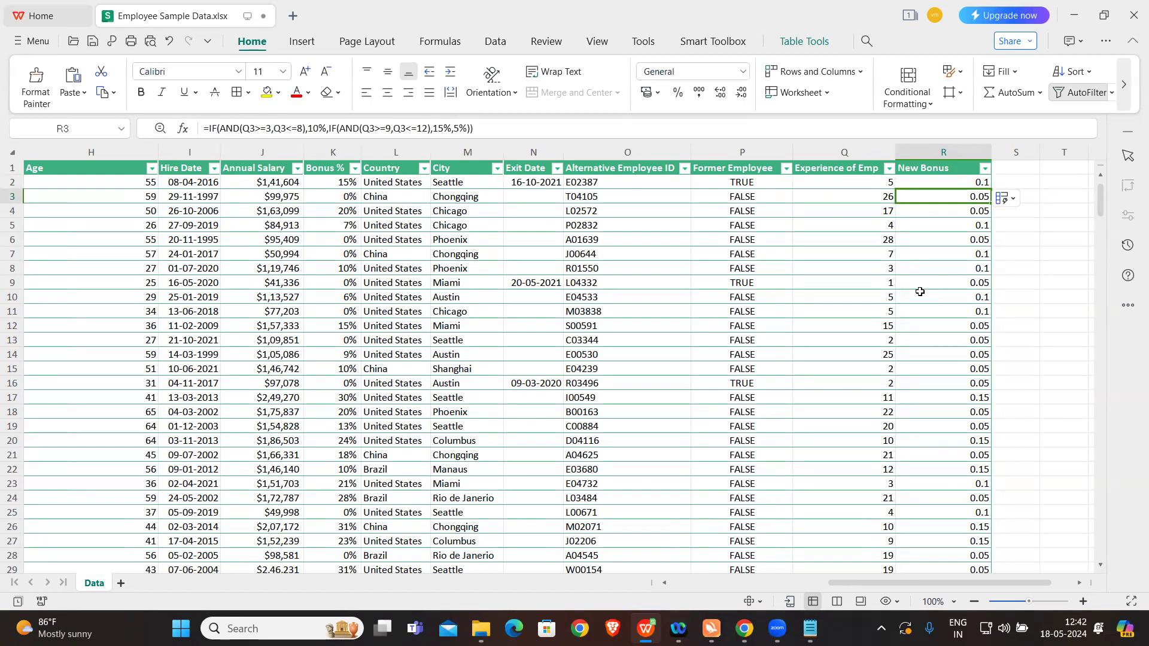
Step: Check the gender exercise in the notes, and add a widened table column headed Gender Case in S1
{"action": "left_click", "coordinate": [810, 628]}
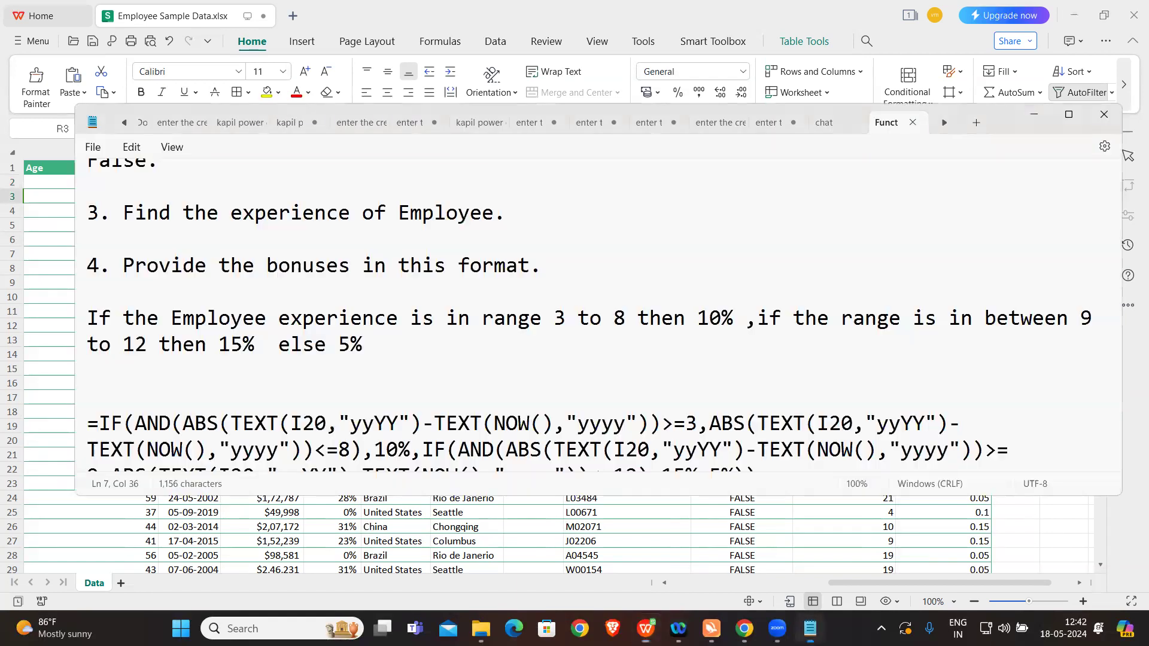
{"action": "scroll", "coordinate": [528, 375], "scroll_direction": "down", "scroll_amount": 5}
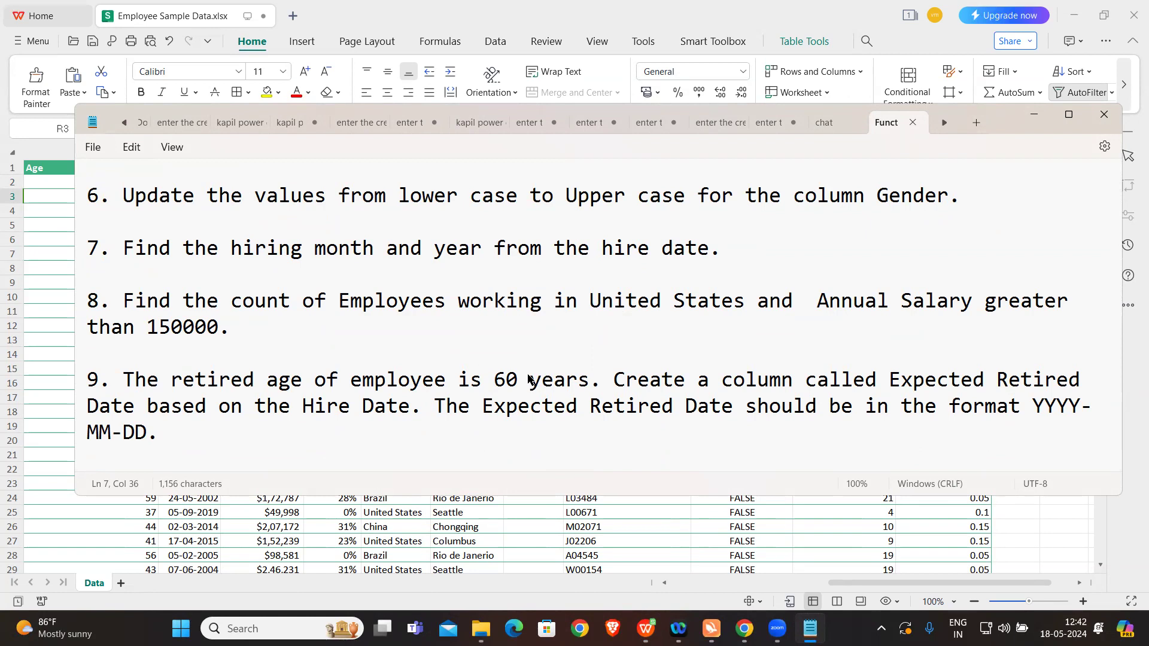
{"action": "left_click", "coordinate": [646, 628]}
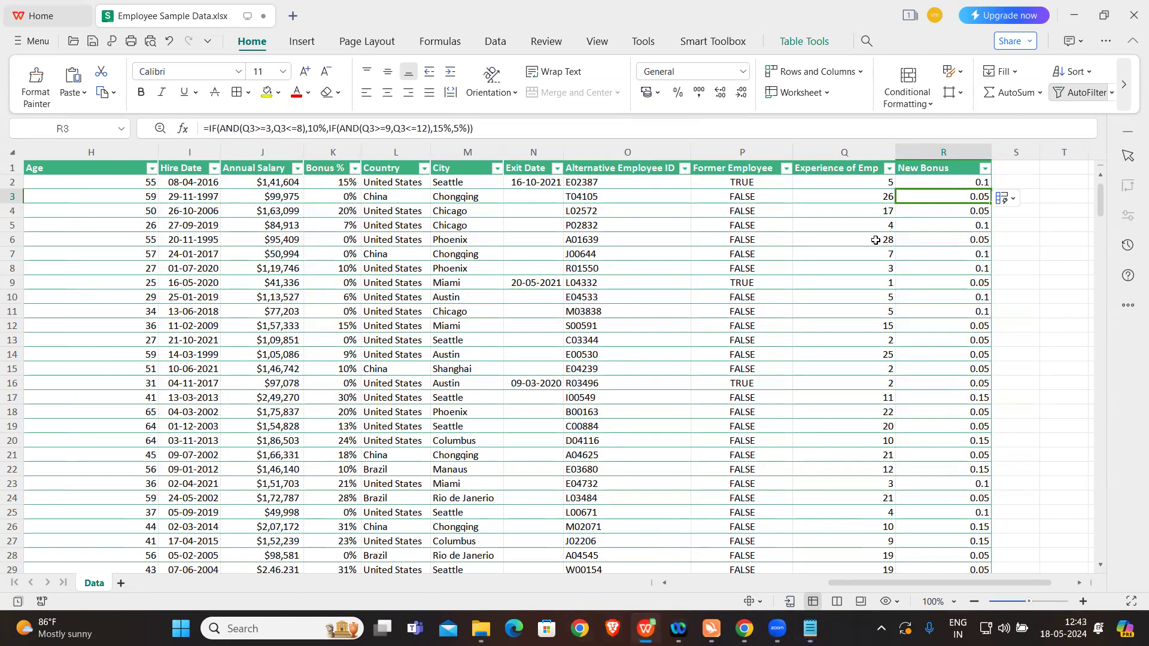
{"action": "left_click", "coordinate": [1014, 173]}
{"action": "type", "text": "Gender Case"}
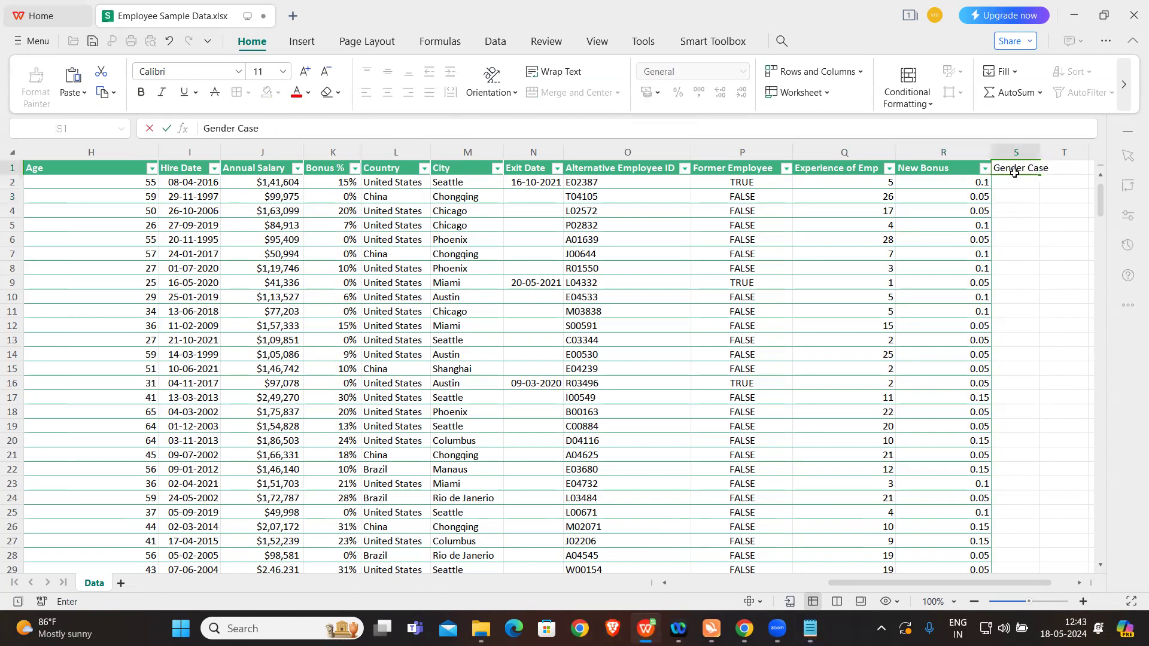
{"action": "left_click", "coordinate": [1028, 193]}
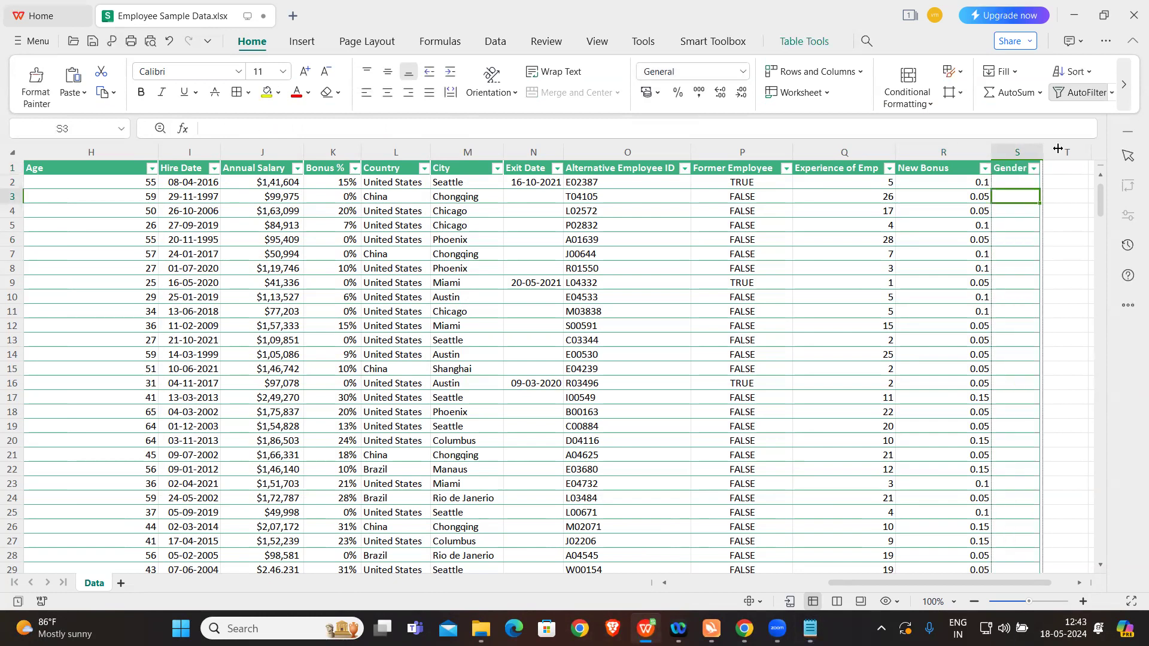
{"action": "left_click_drag", "start_coordinate": [1058, 149], "coordinate": [1083, 149]}
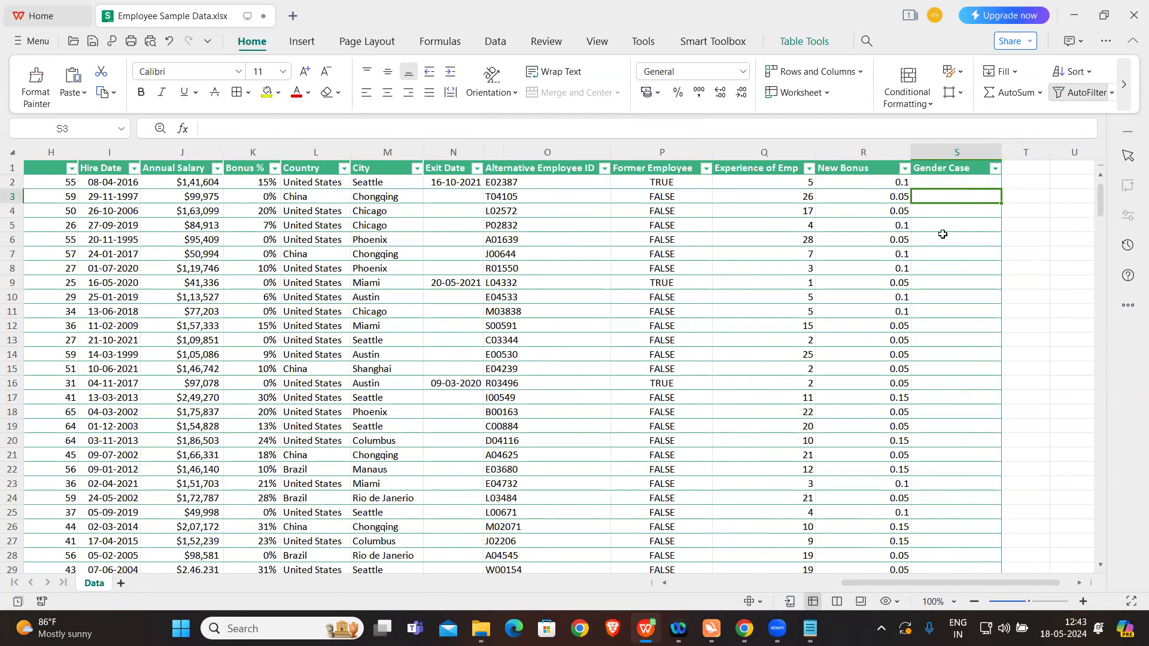
{"action": "left_click", "coordinate": [1061, 211]}
{"action": "type", "text": "male"}
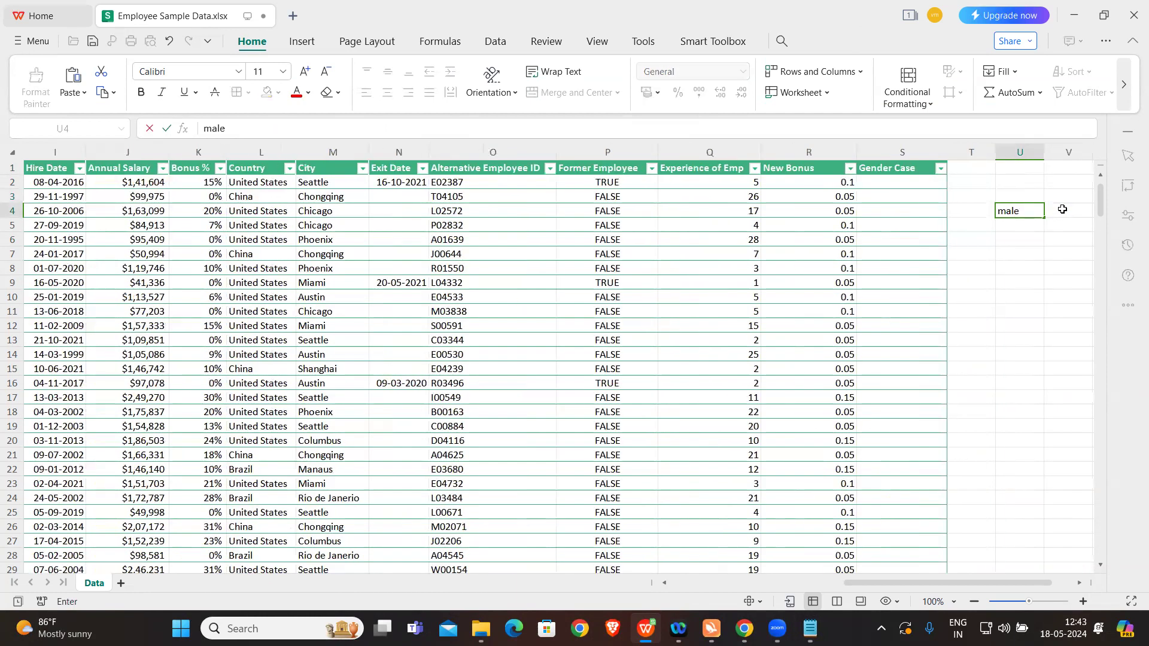
{"action": "key", "text": "Return"}
{"action": "left_click", "coordinate": [1027, 213]}
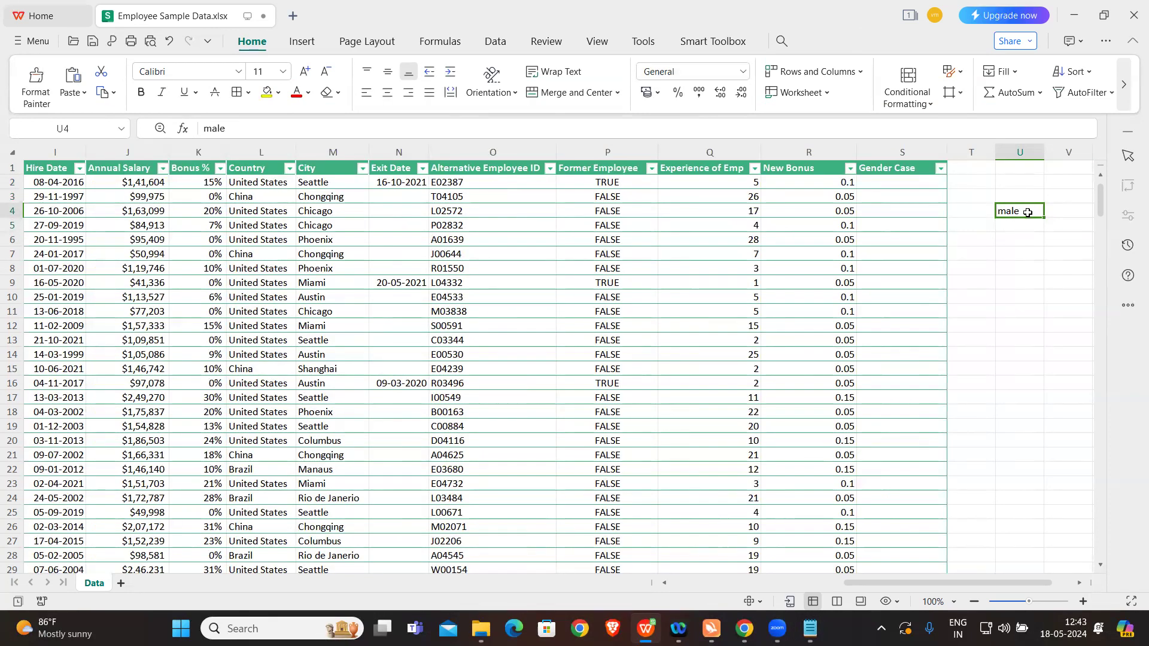
{"action": "key", "text": "Delete"}
Step: Fill the Gender Case column with an UPPER formula in S2 that references the Gender value in F2
{"action": "left_click", "coordinate": [890, 183]}
{"action": "type", "text": "="}
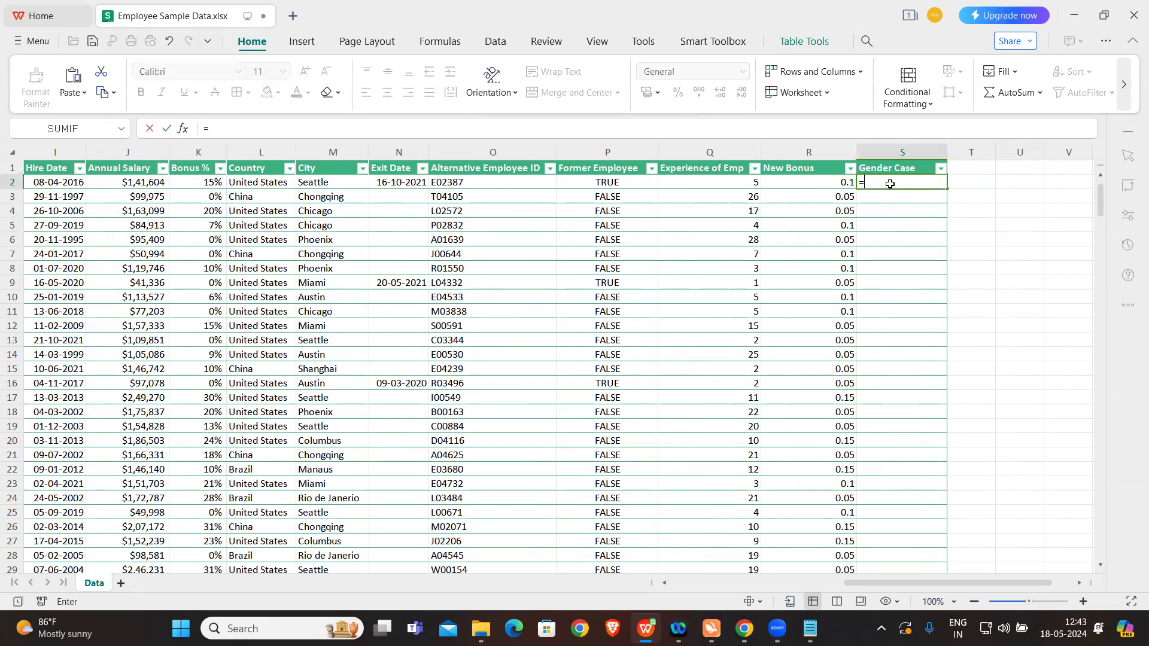
{"action": "key", "text": "Caps_Lock"}
{"action": "type", "text": "UPPER("}
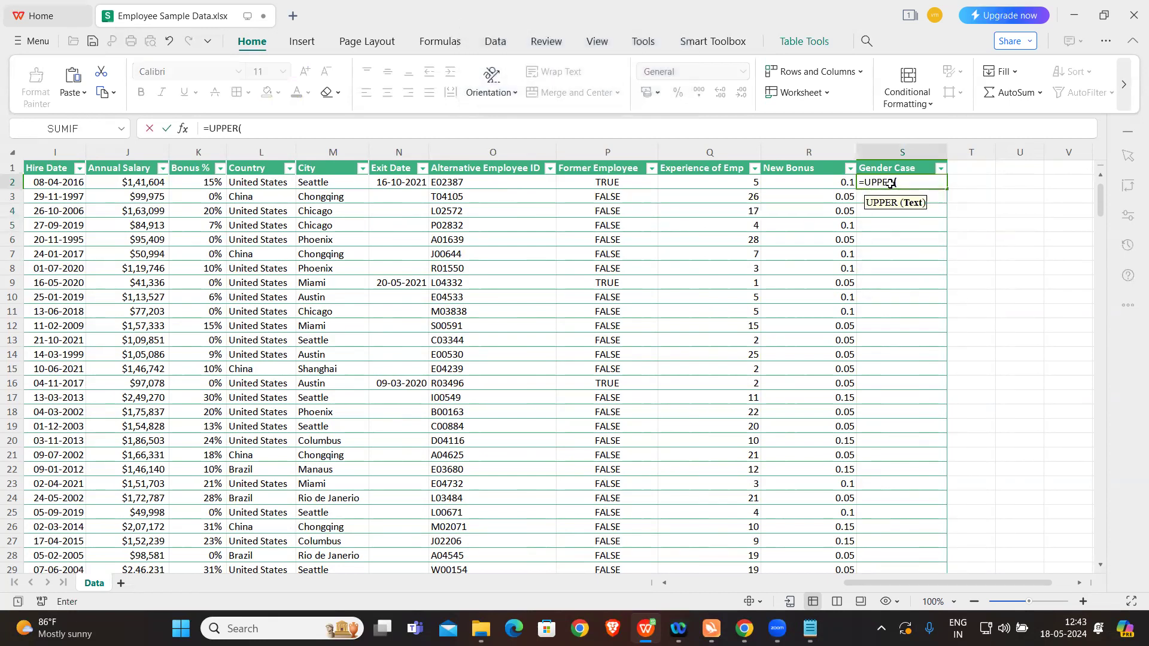
{"action": "scroll", "coordinate": [341, 235], "scroll_direction": "left", "scroll_amount": 3}
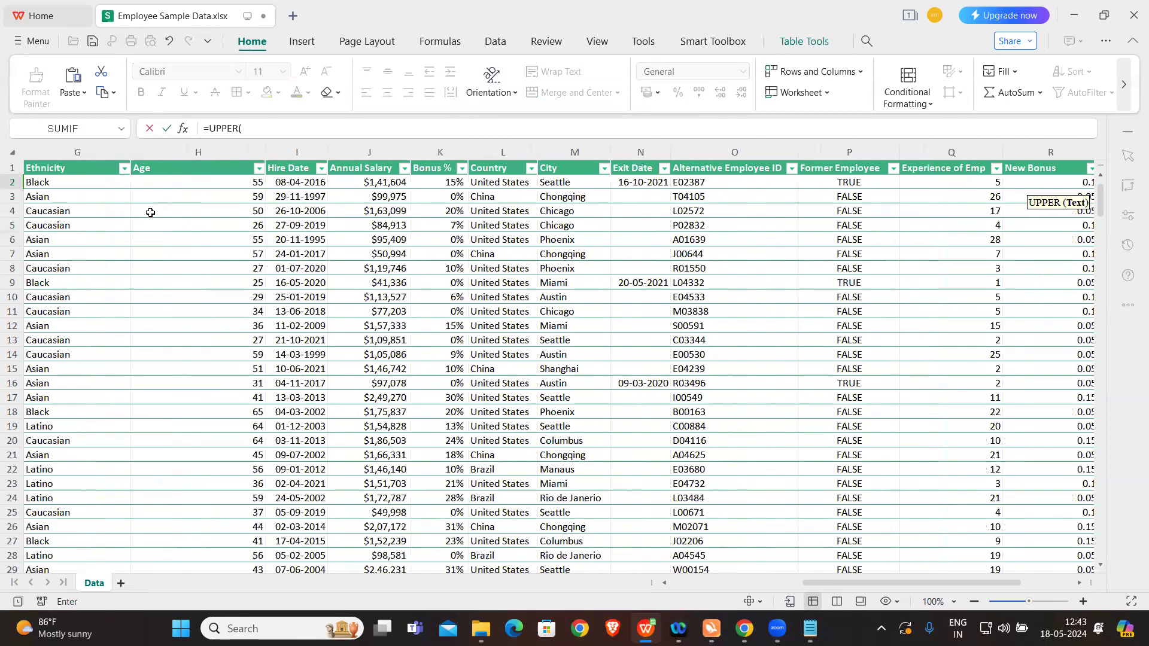
{"action": "scroll", "coordinate": [150, 212], "scroll_direction": "left", "scroll_amount": 4}
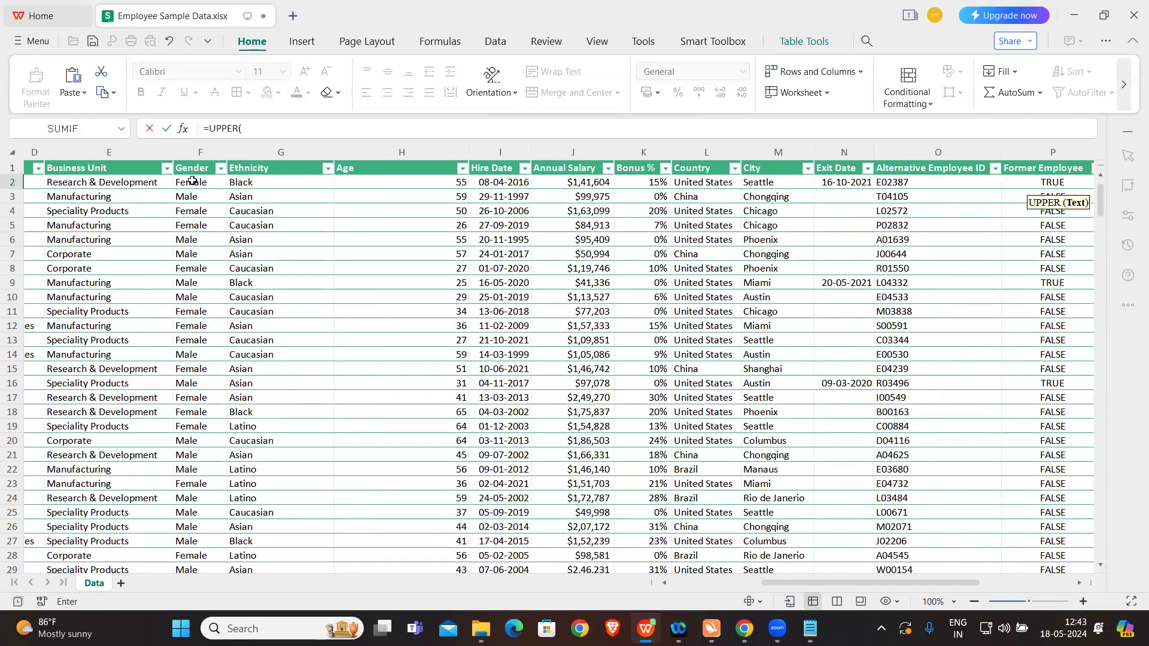
{"action": "left_click", "coordinate": [192, 181]}
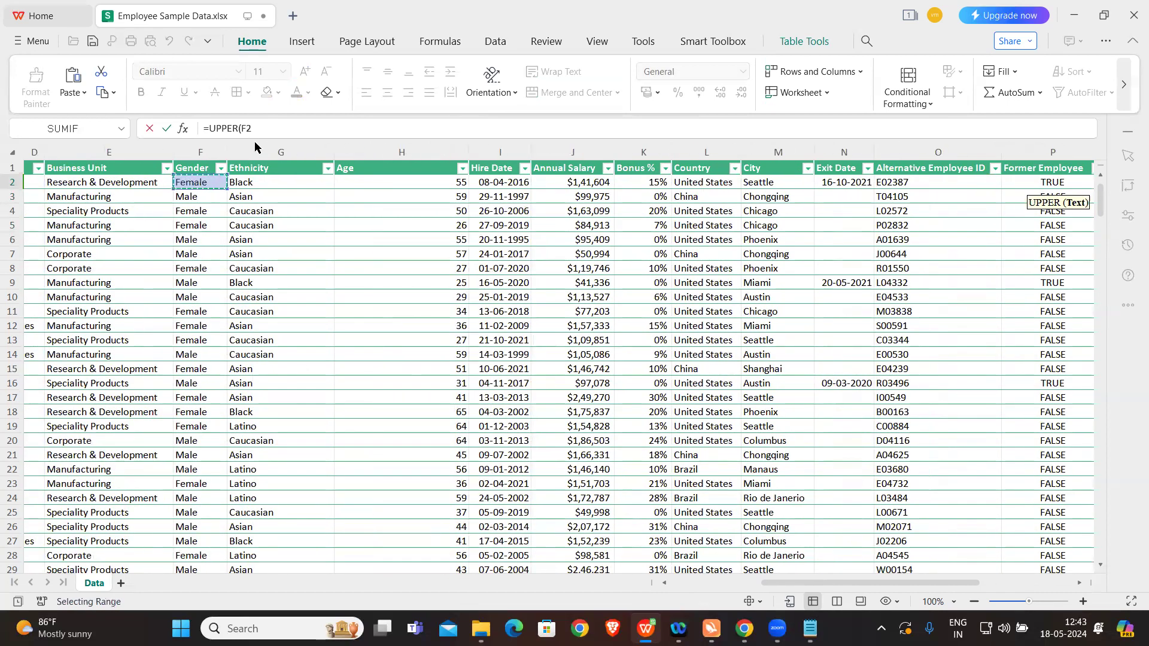
{"action": "left_click", "coordinate": [267, 128]}
{"action": "key", "text": "Return"}
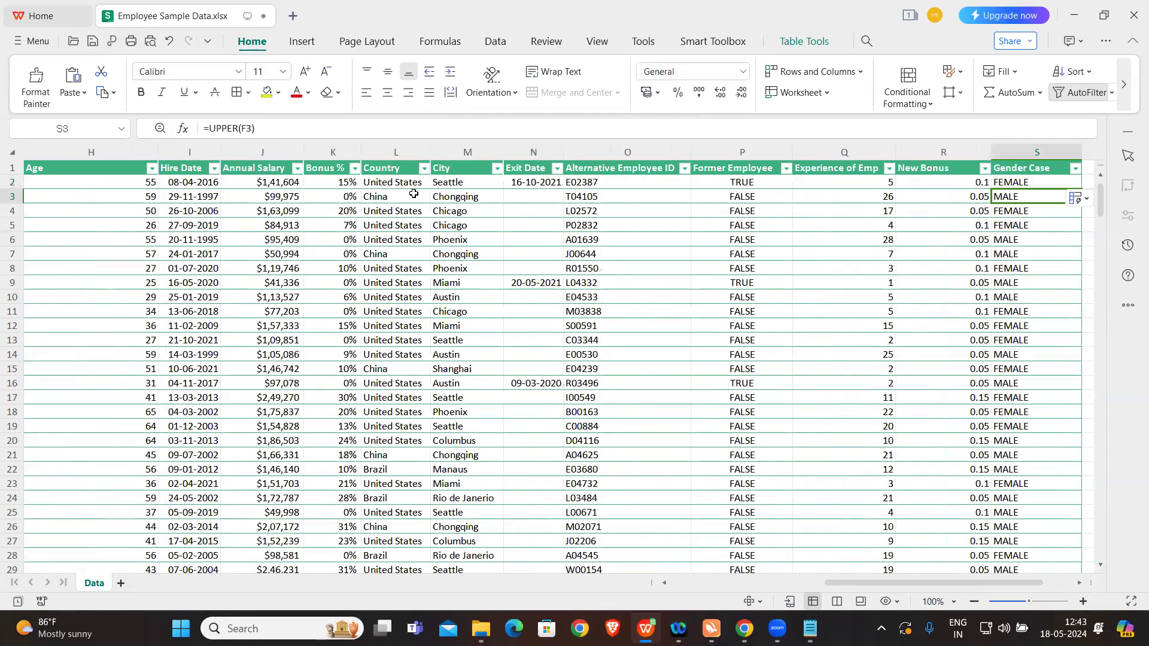
Step: Review the values down the Gender Case column
{"action": "scroll", "coordinate": [413, 193], "scroll_direction": "right", "scroll_amount": 3}
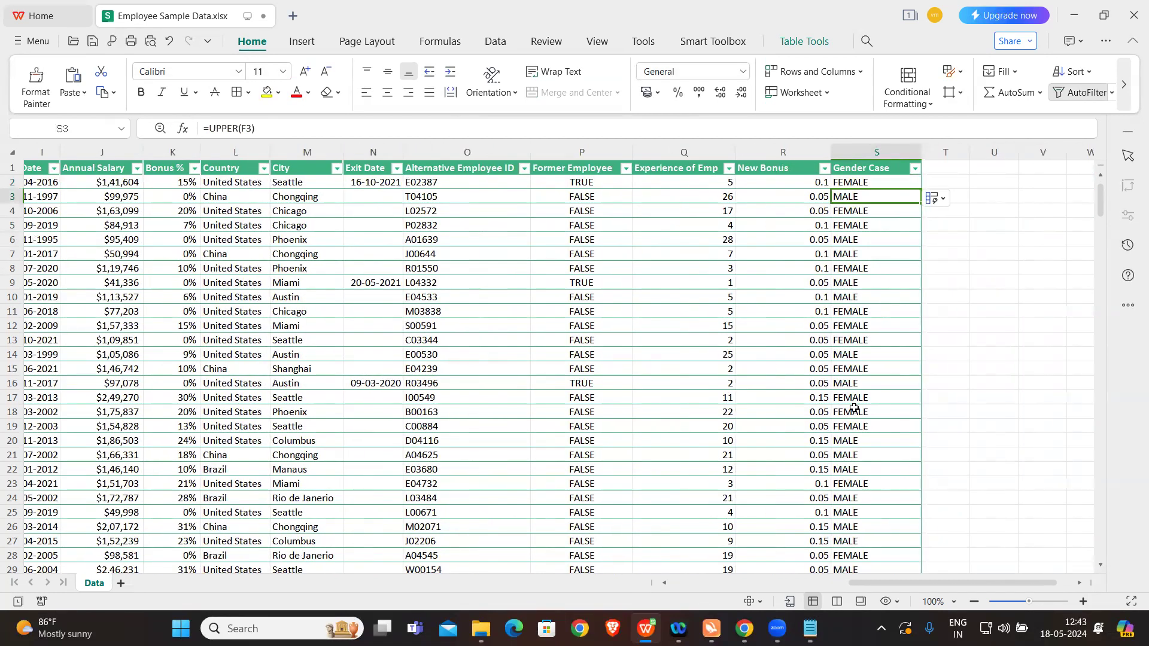
{"action": "scroll", "coordinate": [854, 408], "scroll_direction": "down", "scroll_amount": 15}
{"action": "scroll", "coordinate": [854, 408], "scroll_direction": "down", "scroll_amount": 20}
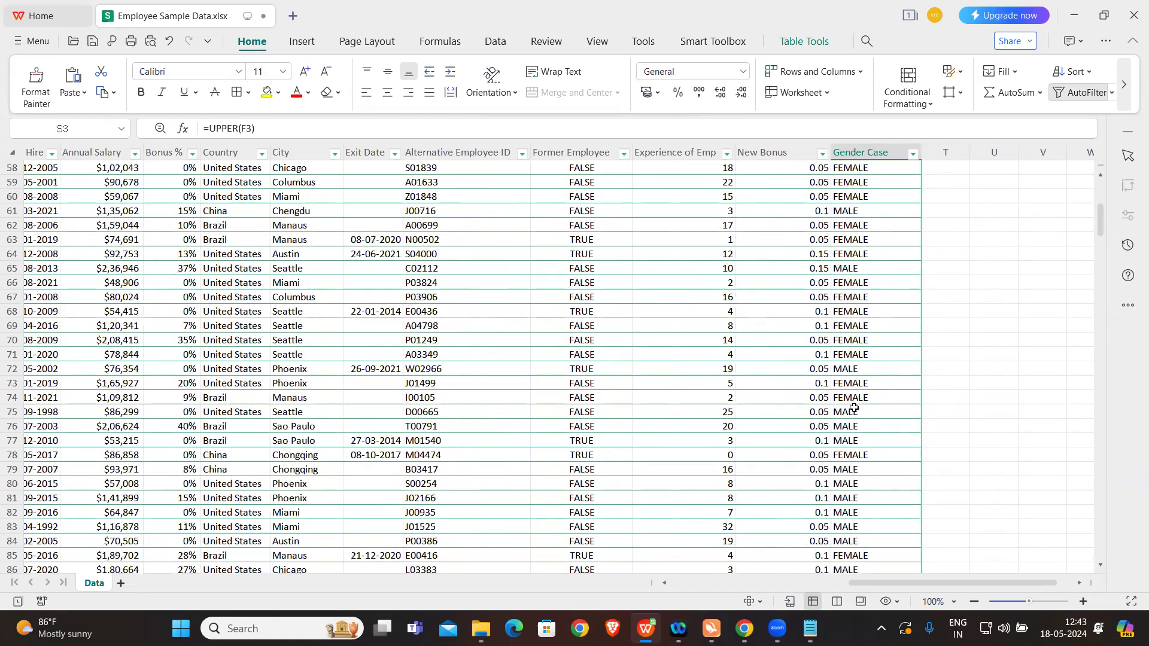
{"action": "scroll", "coordinate": [855, 408], "scroll_direction": "up", "scroll_amount": 20}
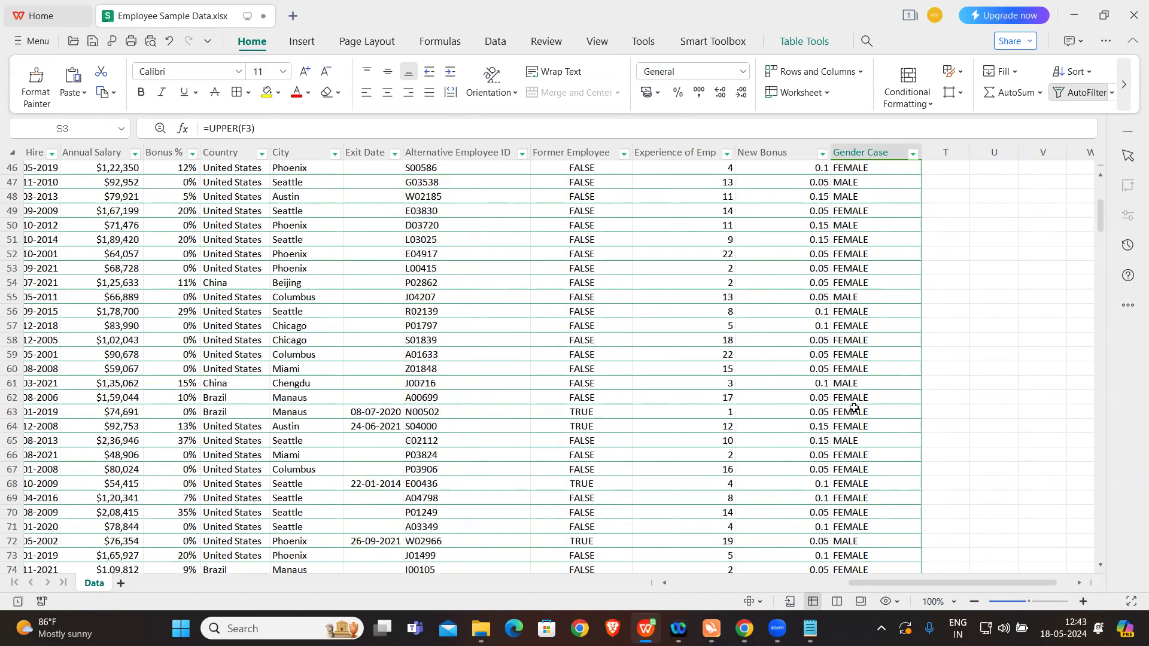
{"action": "left_click", "coordinate": [1003, 628]}
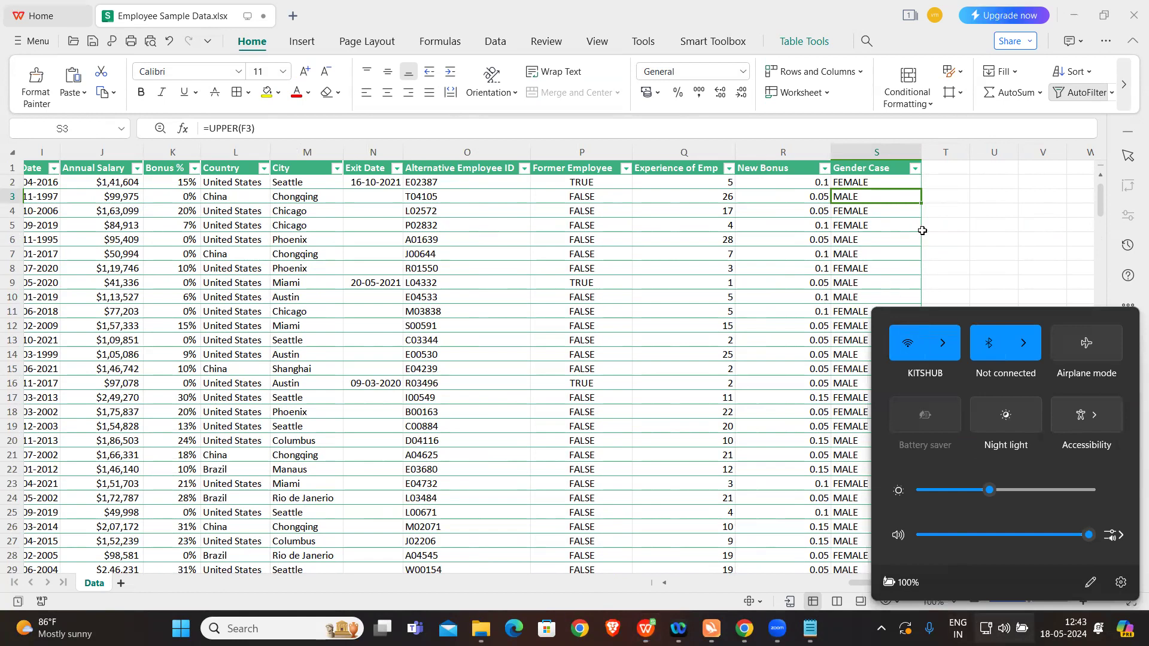
{"action": "left_click", "coordinate": [960, 235]}
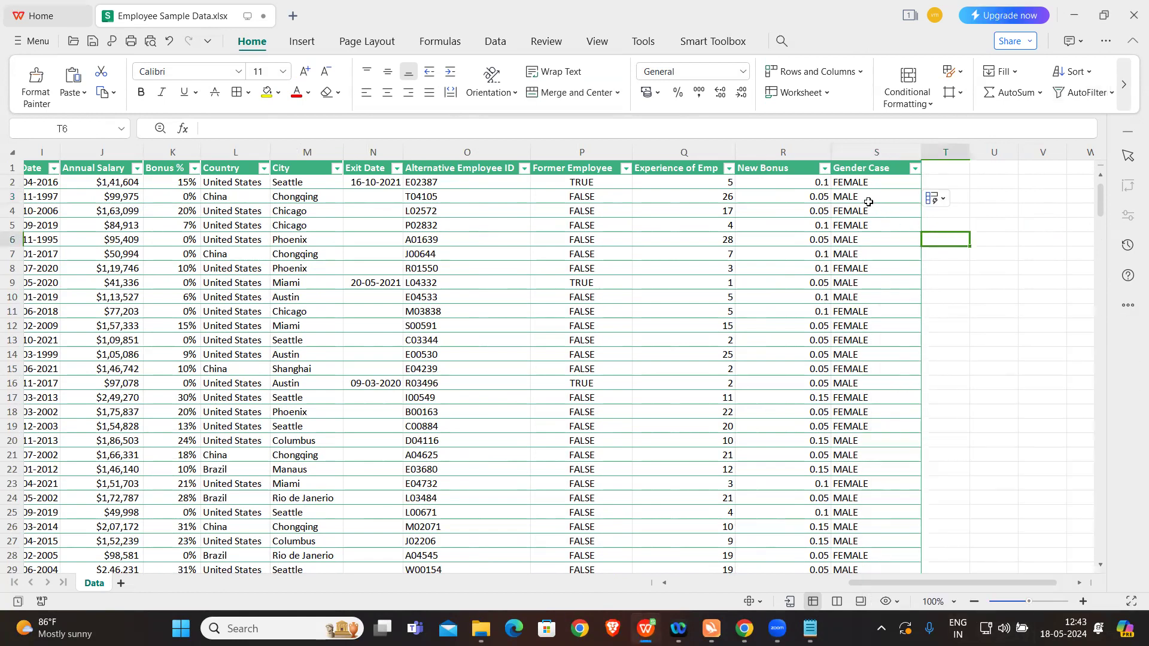
{"action": "left_click", "coordinate": [876, 184]}
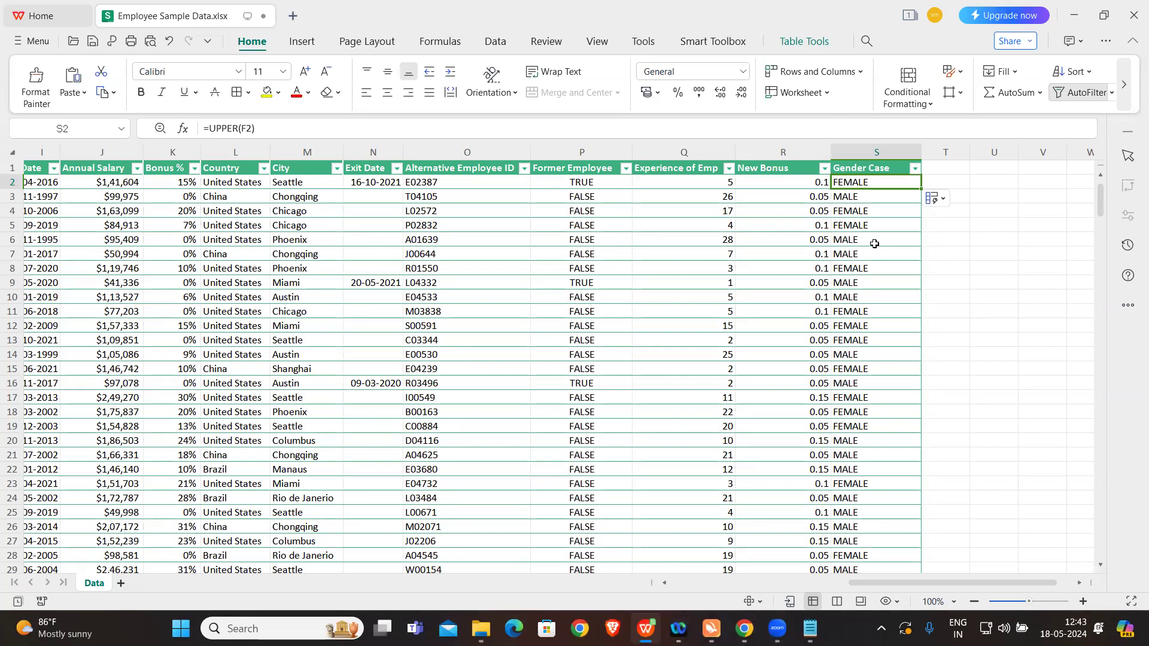
Step: Read the remaining exercises in the notes, highlighting exercise 8 on counting United States employees with Annual Salary above 150000
{"action": "left_click", "coordinate": [804, 627]}
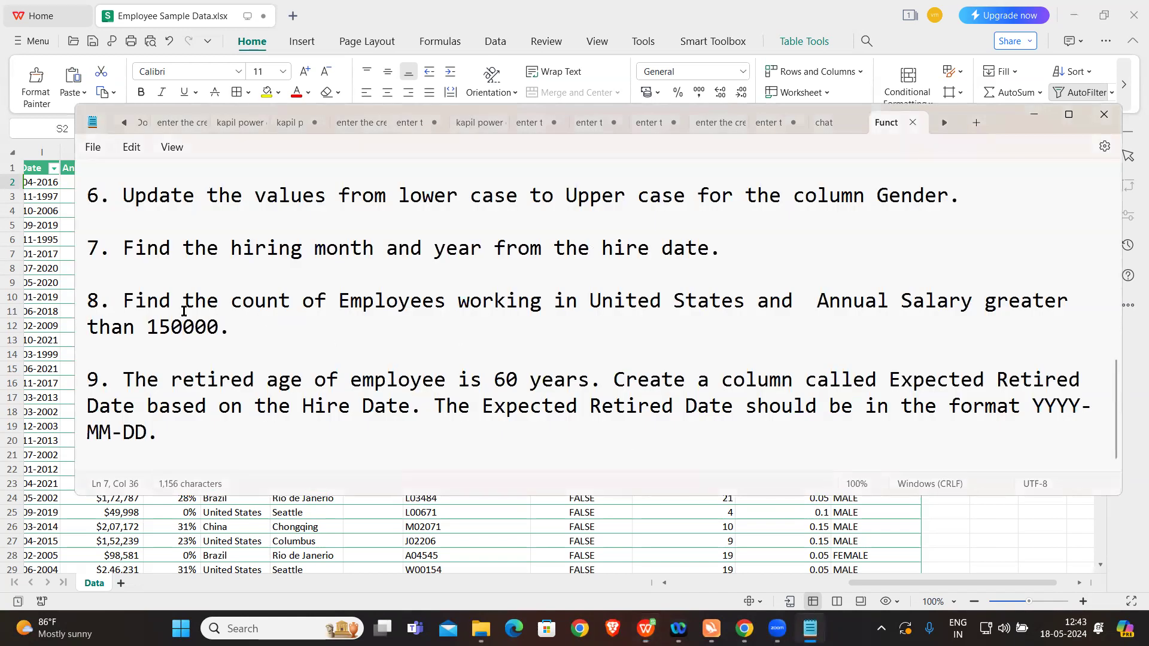
{"action": "left_click_drag", "start_coordinate": [125, 300], "coordinate": [245, 327]}
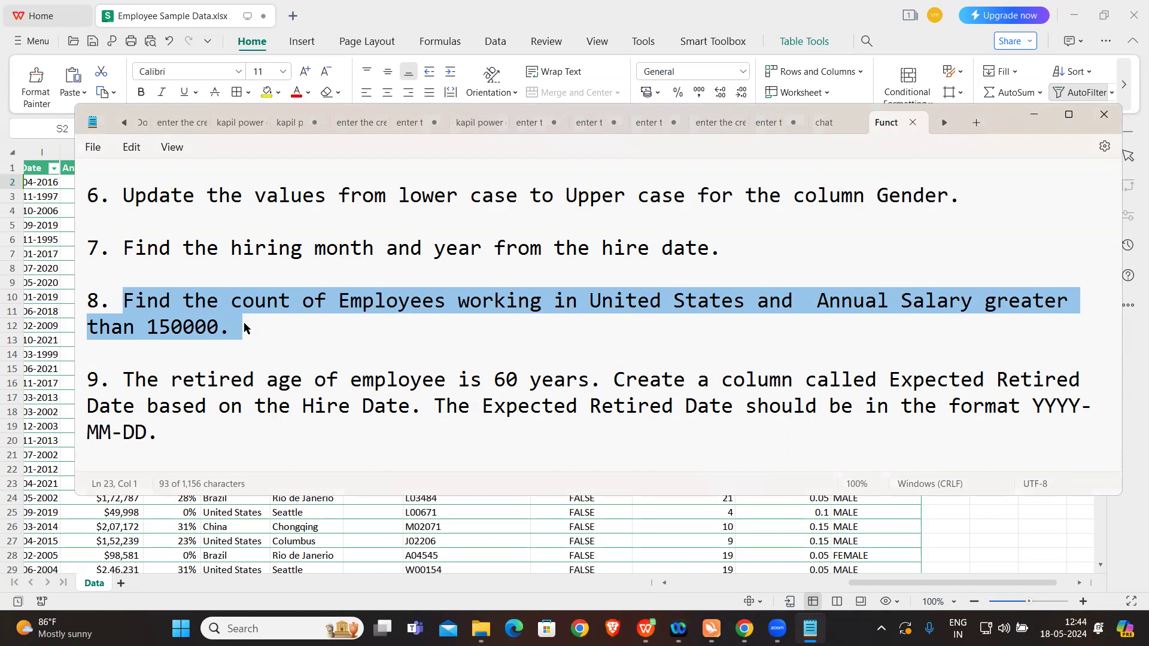
{"action": "left_click", "coordinate": [181, 419]}
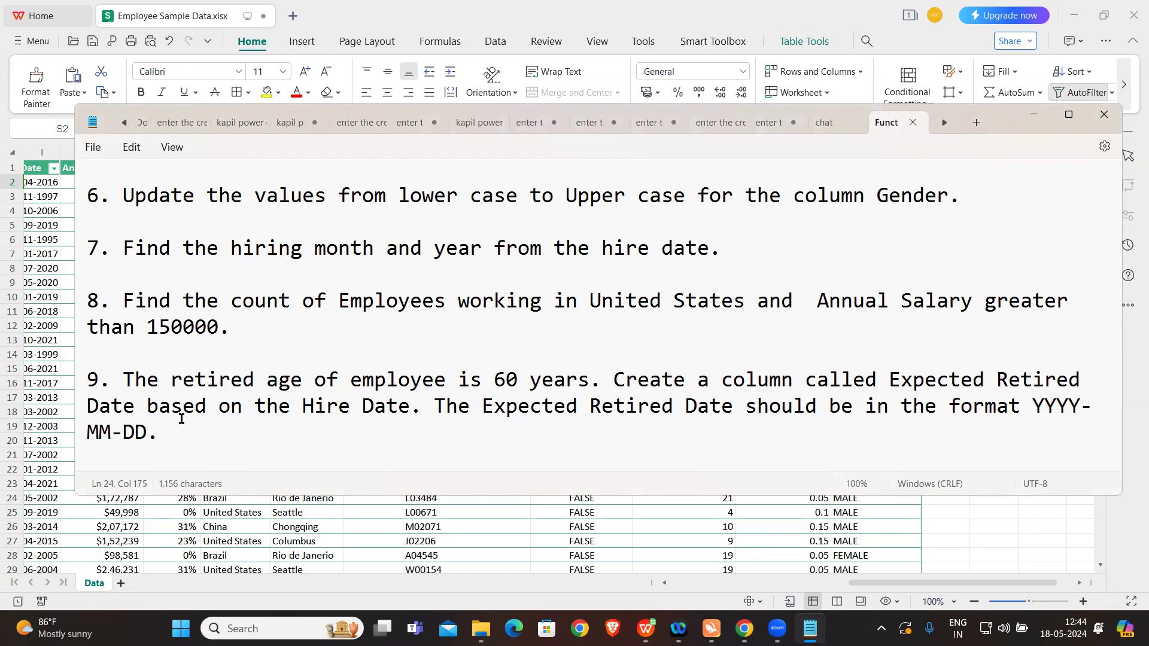
{"action": "left_click", "coordinate": [465, 514]}
{"action": "left_click", "coordinate": [570, 363]}
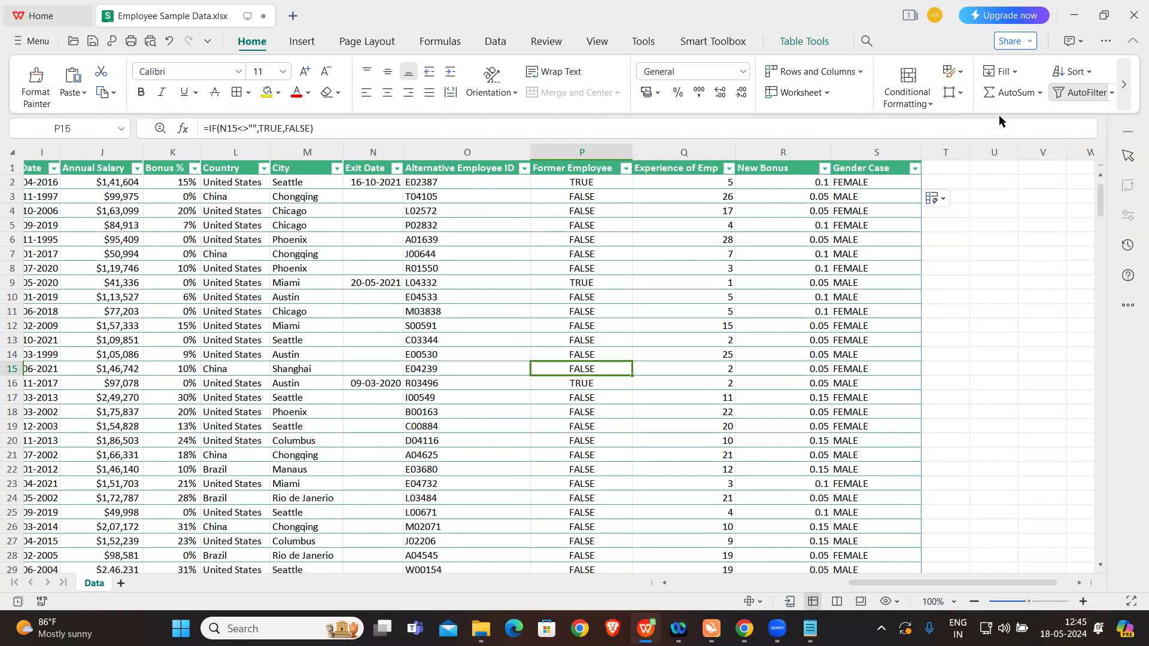
{"action": "left_click", "coordinate": [876, 184]}
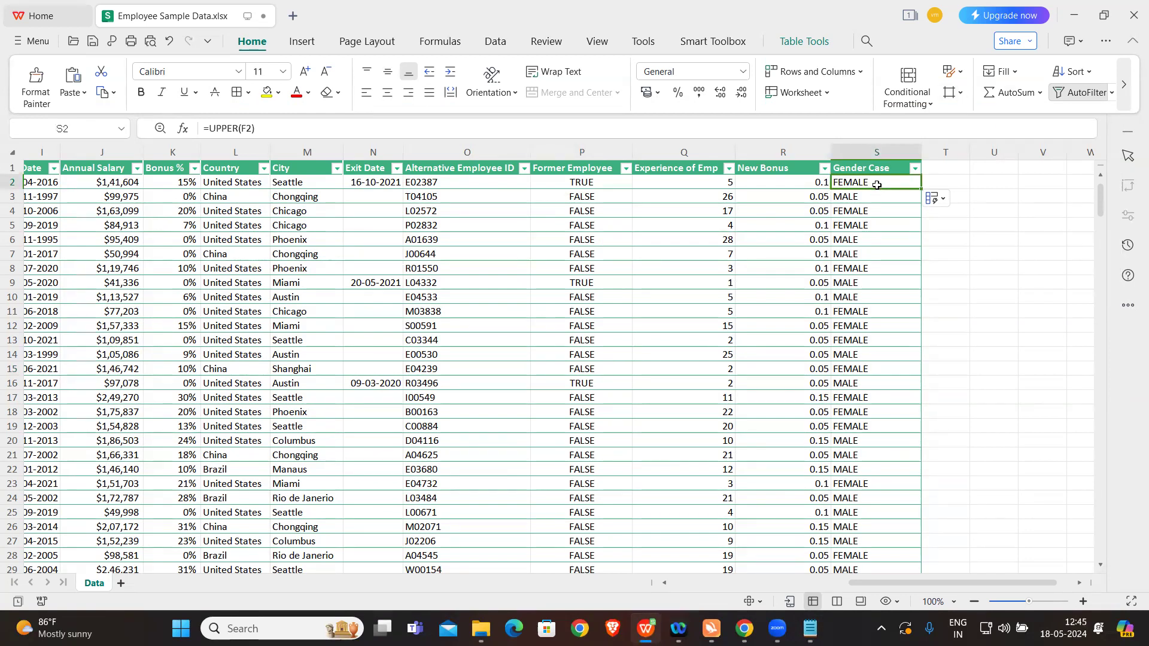
{"action": "left_click", "coordinate": [1027, 268]}
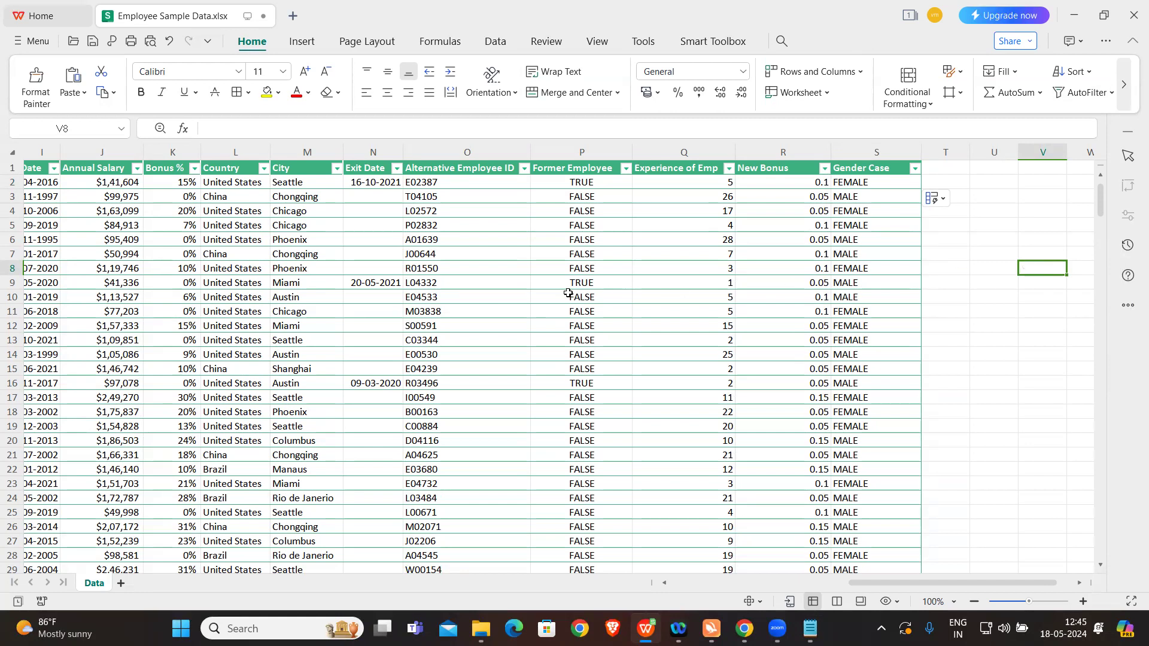
{"action": "left_click", "coordinate": [485, 286]}
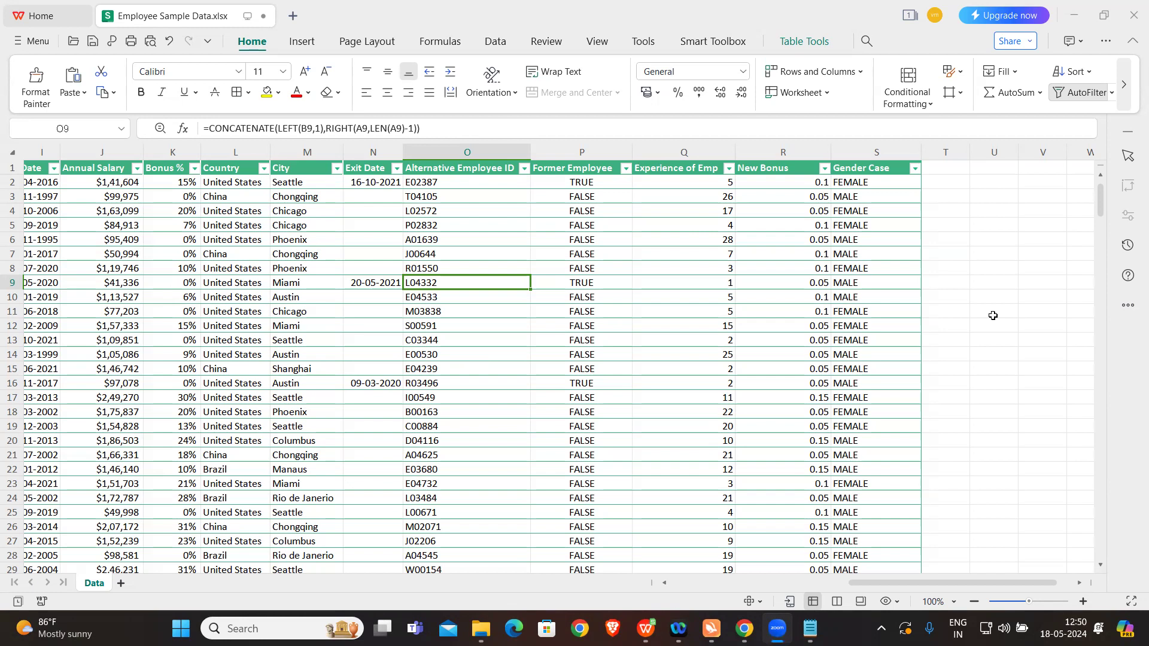
Step: Close the Employee Sample Data workbook without saving its changes, and close the exercise notes
{"action": "left_click", "coordinate": [1133, 16]}
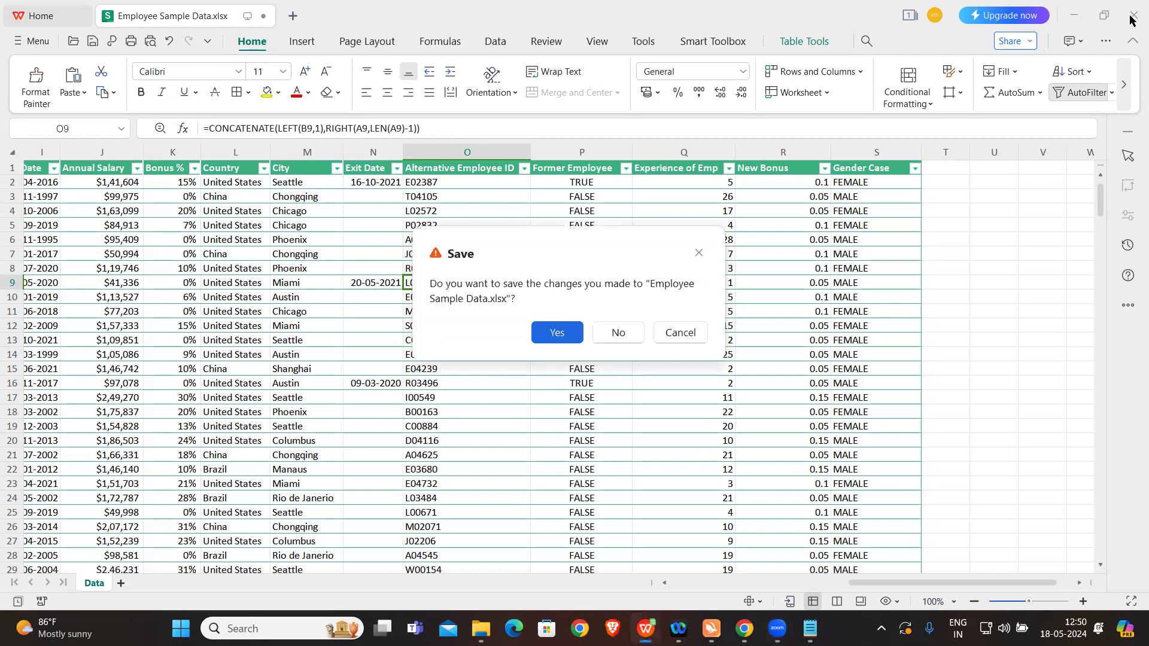
{"action": "left_click", "coordinate": [620, 332]}
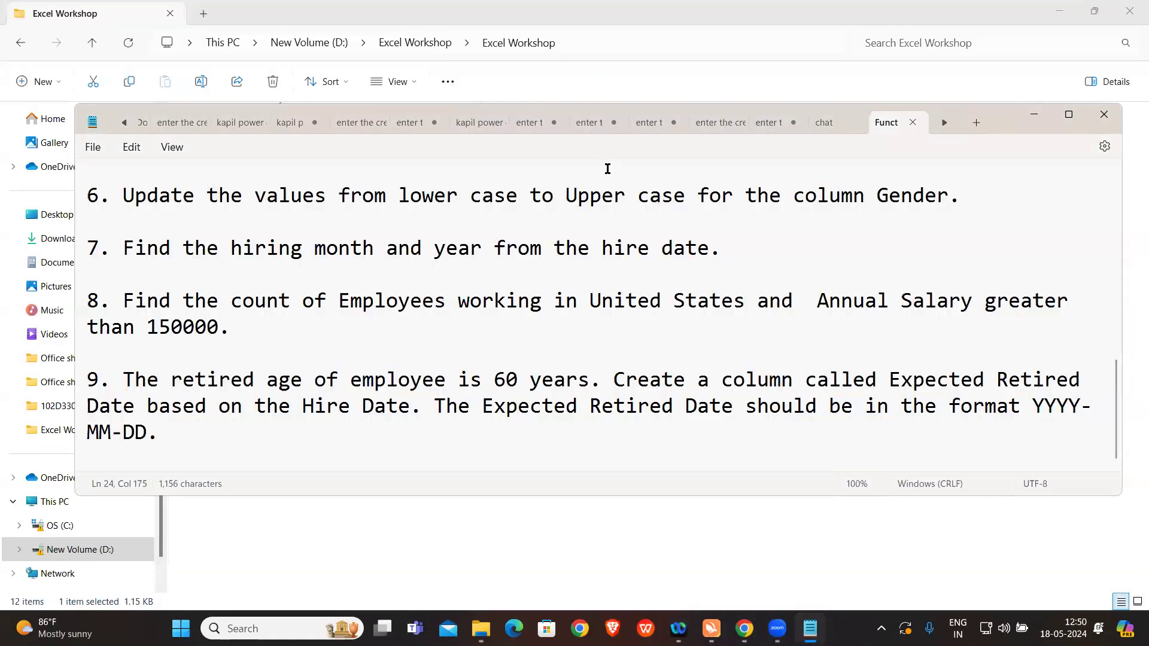
{"action": "left_click", "coordinate": [1114, 120]}
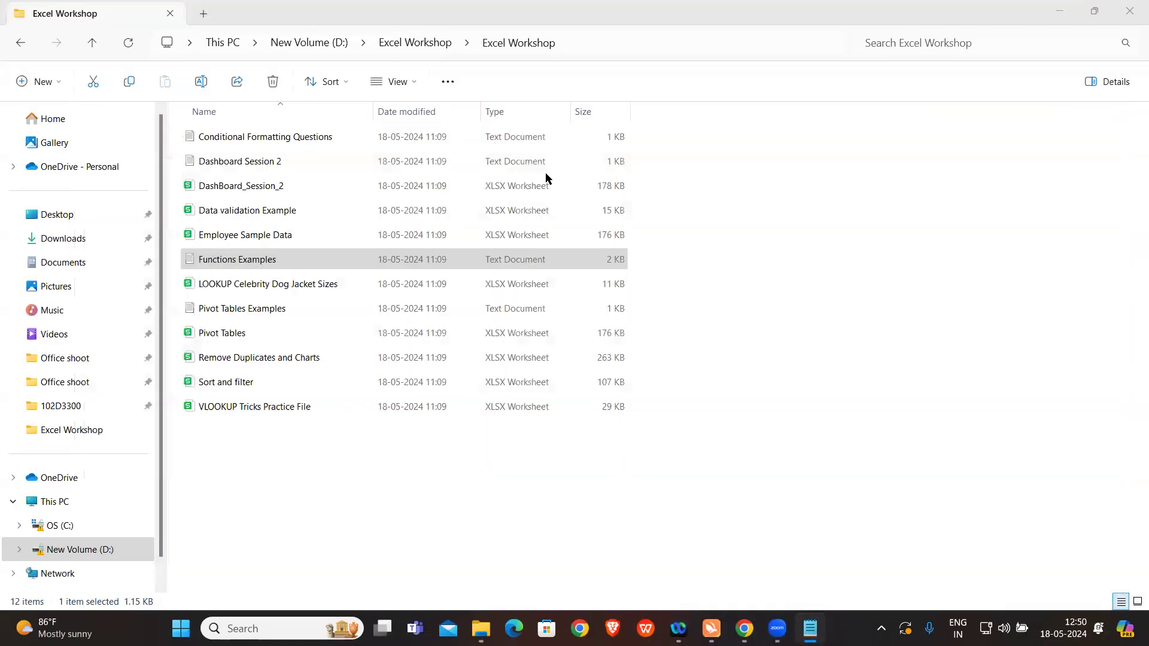
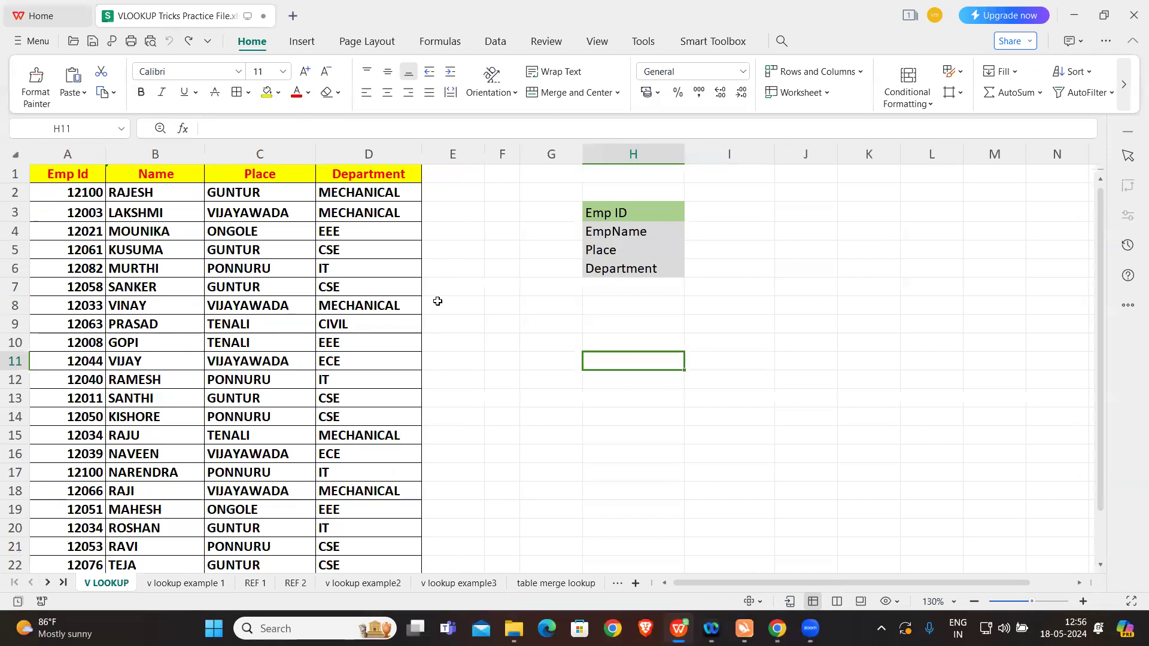
Step: Fill the Emp ID cell I3 with a reference to the first employee's ID in A2
{"action": "left_click", "coordinate": [740, 208]}
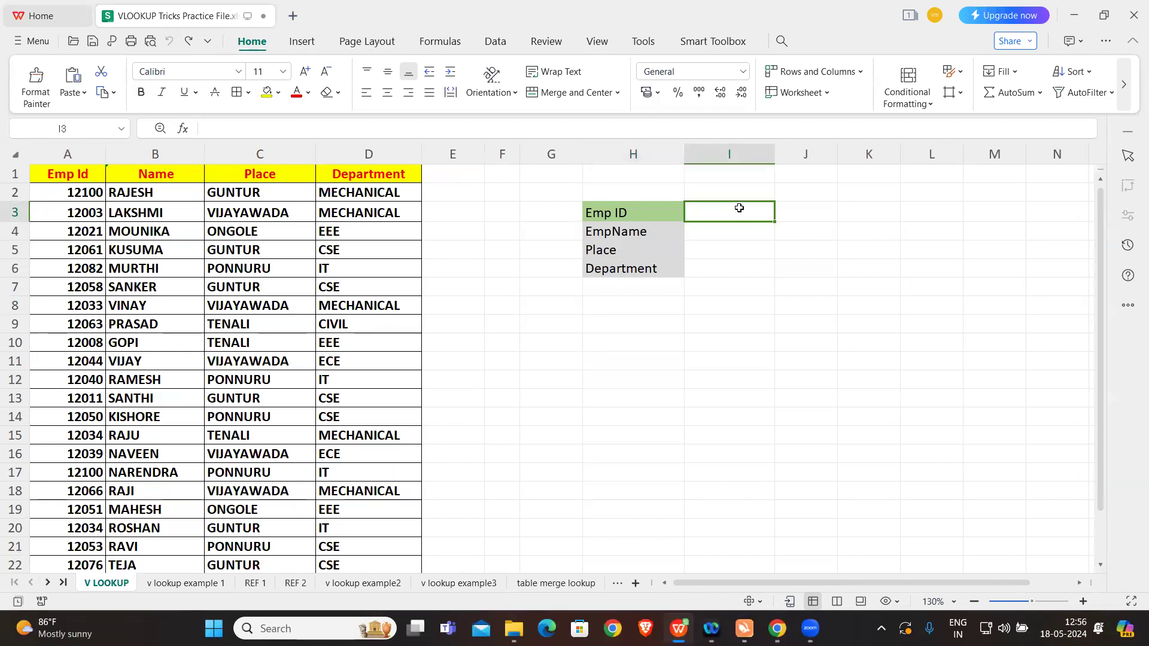
{"action": "type", "text": "="}
{"action": "left_click", "coordinate": [85, 191]}
{"action": "key", "text": "Return"}
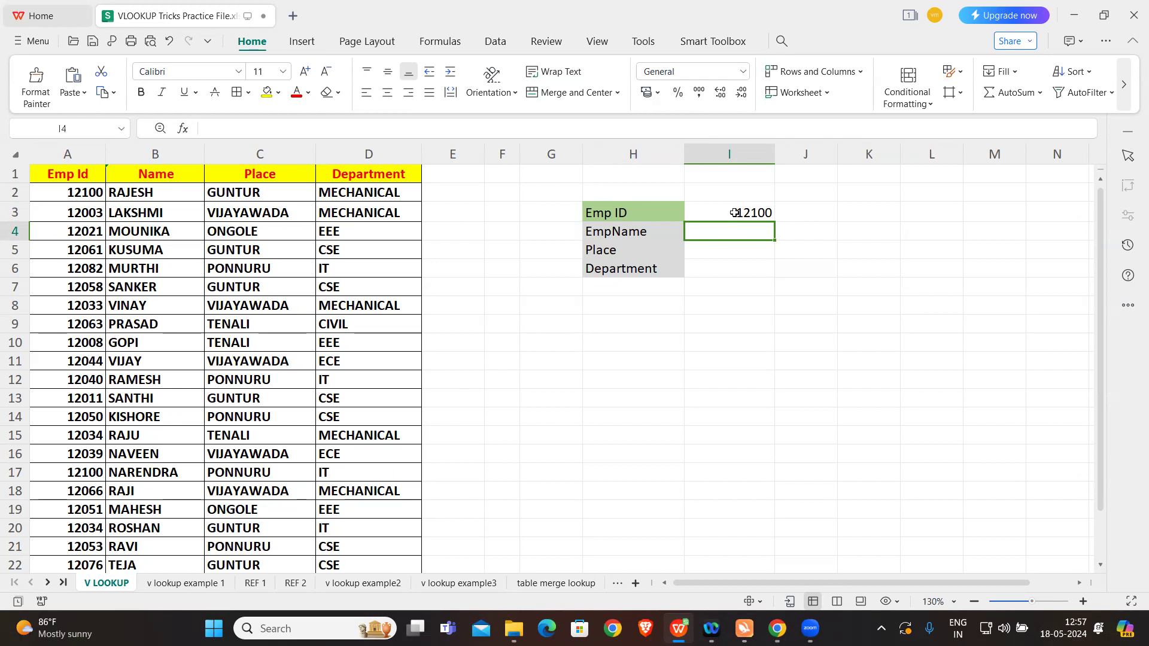
{"action": "type", "text": "="}
{"action": "key", "text": "BackSpace"}
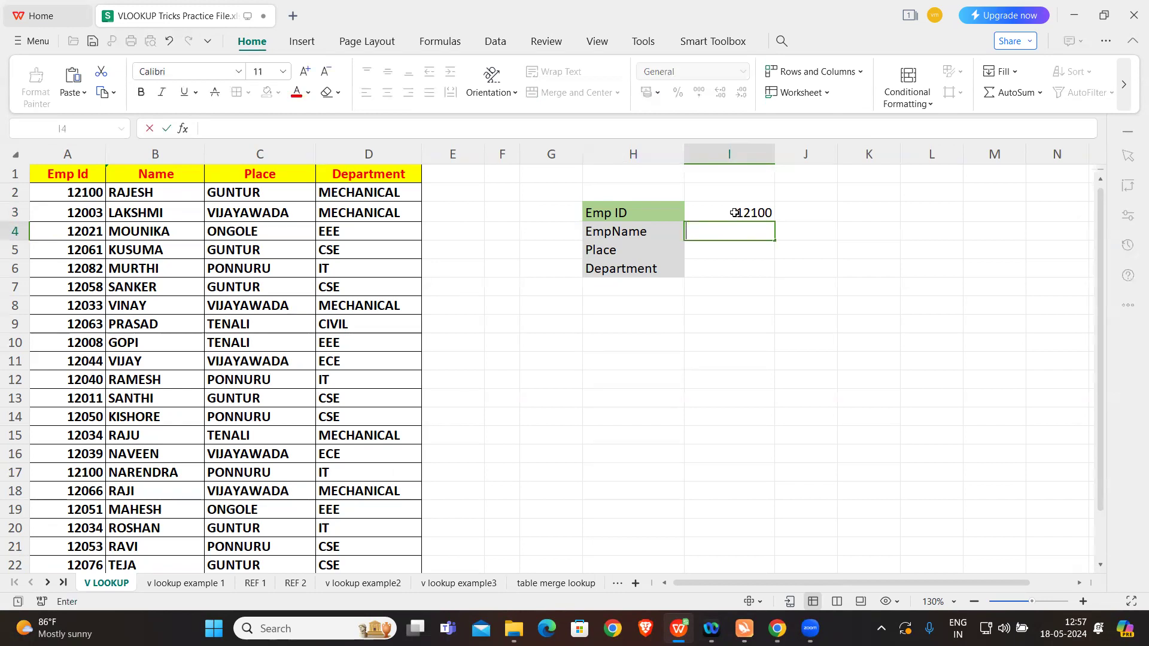
{"action": "left_click", "coordinate": [754, 295]}
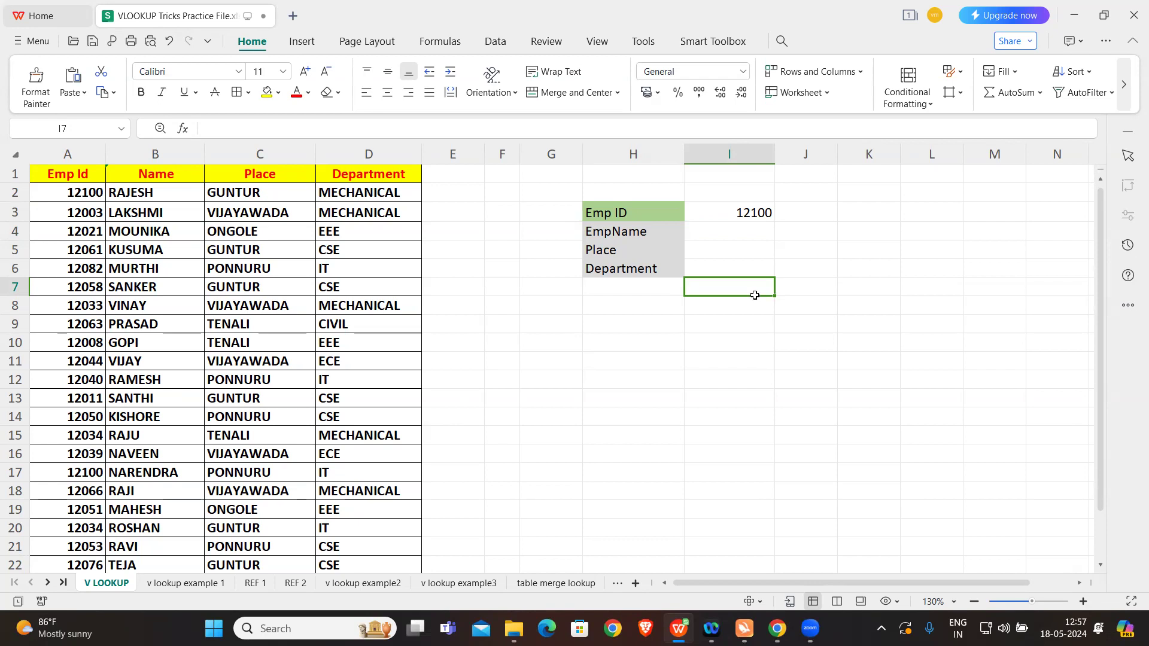
Step: Enter a VLOOKUP formula for EmpName in I4, looking up I3 in A1:D24 with column index 2 and match type 0
{"action": "left_click", "coordinate": [742, 234]}
{"action": "type", "text": "="}
{"action": "key", "text": "Caps_Lock"}
{"action": "type", "text": "VLOOKUP("}
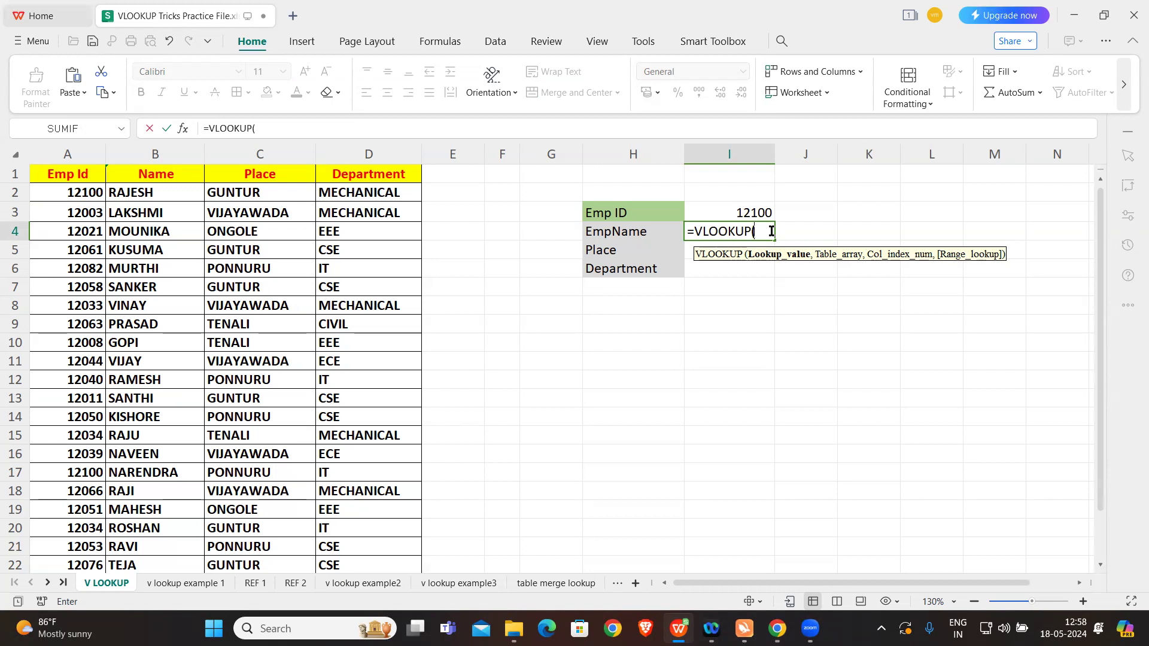
{"action": "left_click", "coordinate": [735, 213]}
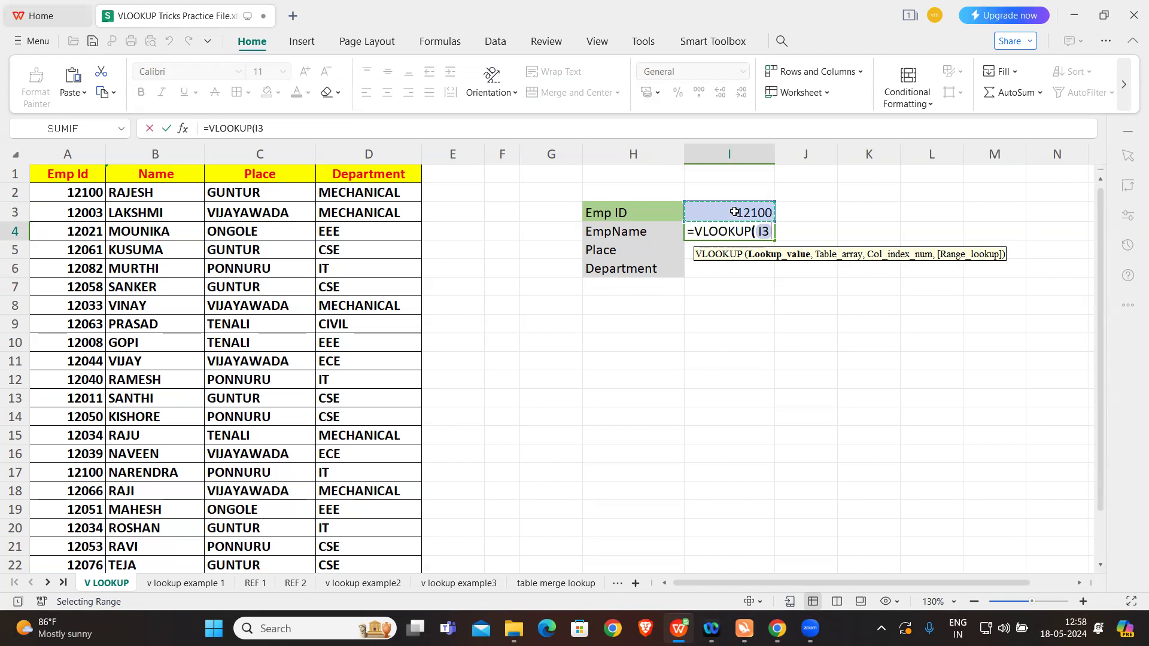
{"action": "type", "text": ","}
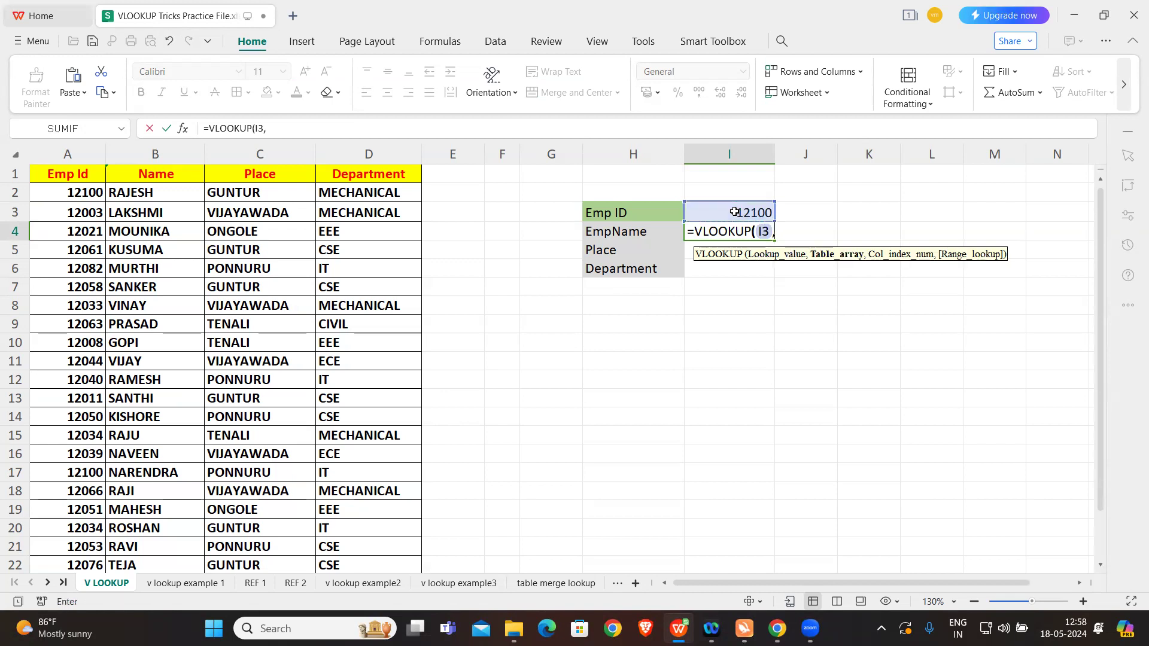
{"action": "left_click_drag", "start_coordinate": [71, 173], "coordinate": [352, 533]}
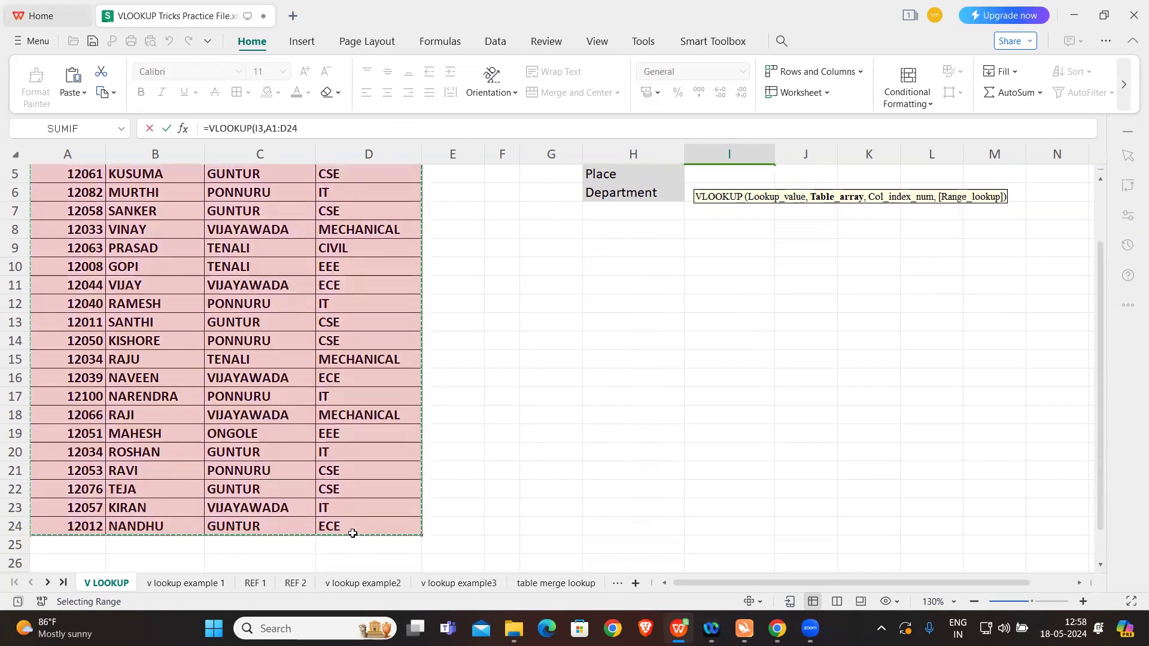
{"action": "scroll", "coordinate": [770, 318], "scroll_direction": "up", "scroll_amount": 2}
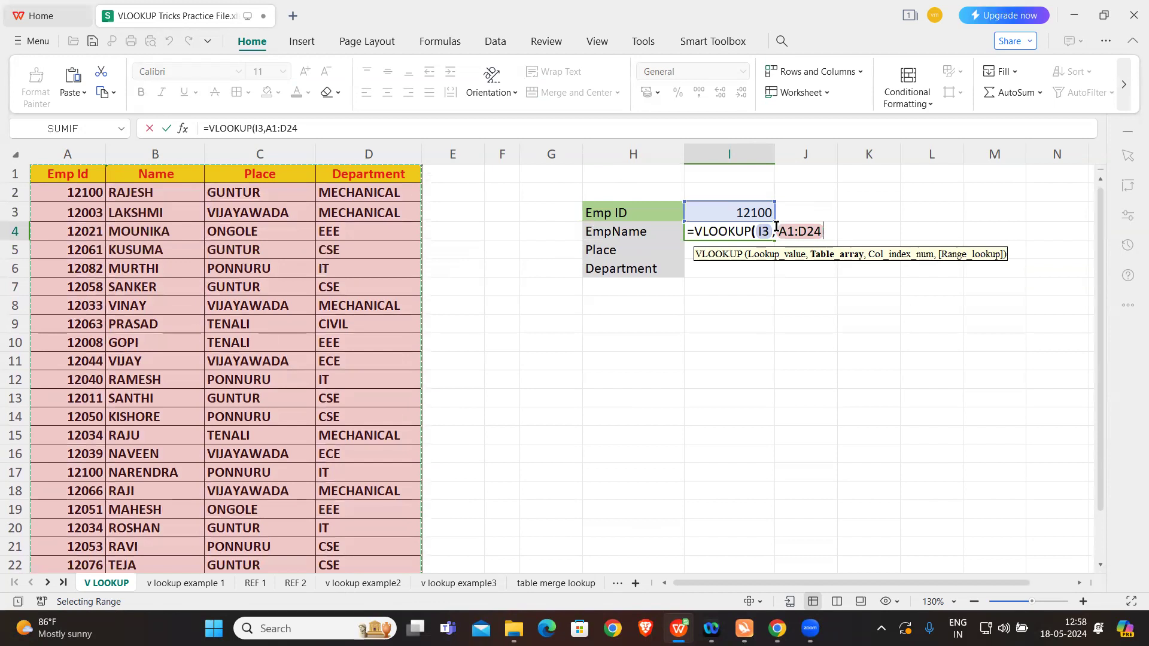
{"action": "type", "text": ","}
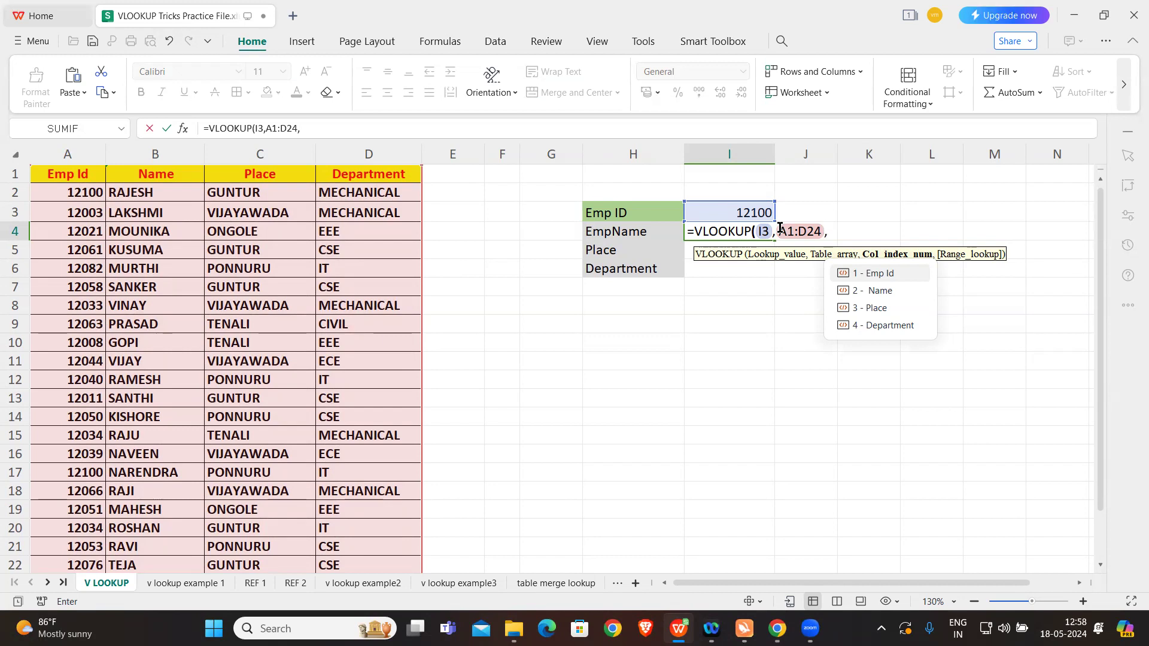
{"action": "type", "text": "2"}
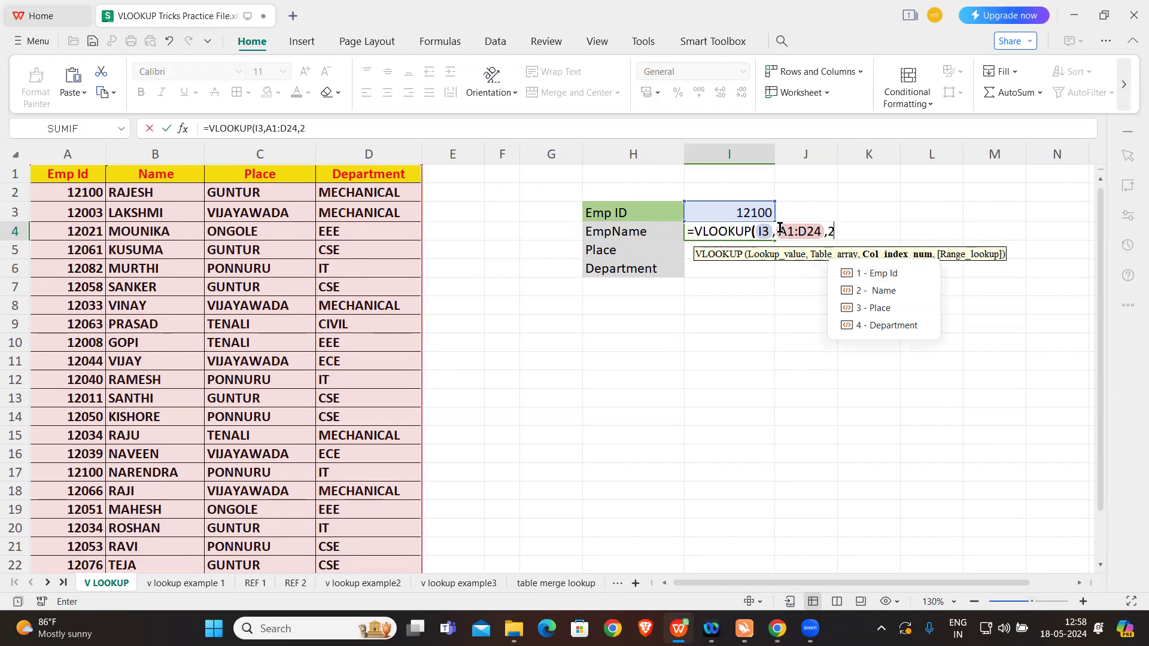
{"action": "type", "text": ","}
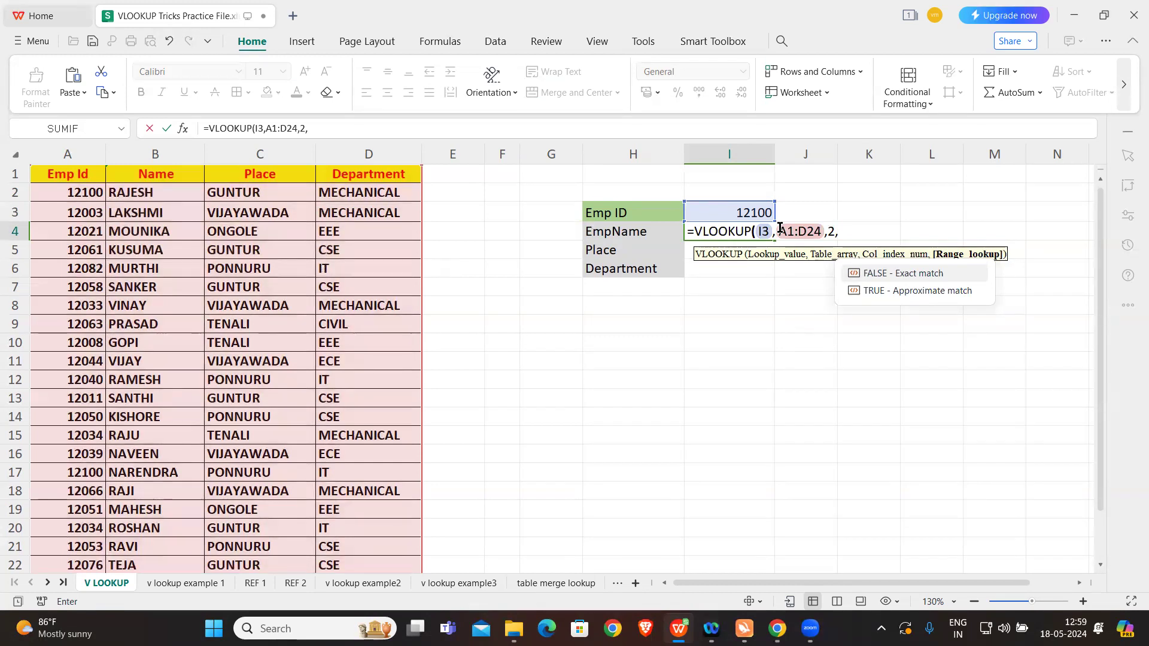
{"action": "type", "text": "0)"}
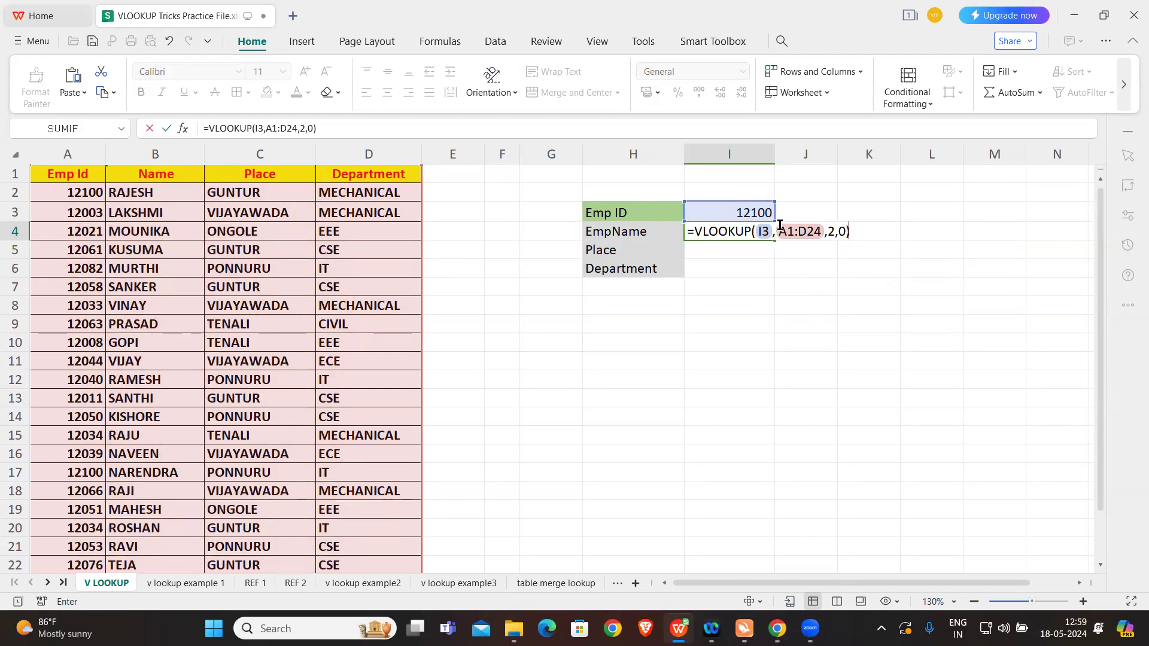
{"action": "key", "text": "Return"}
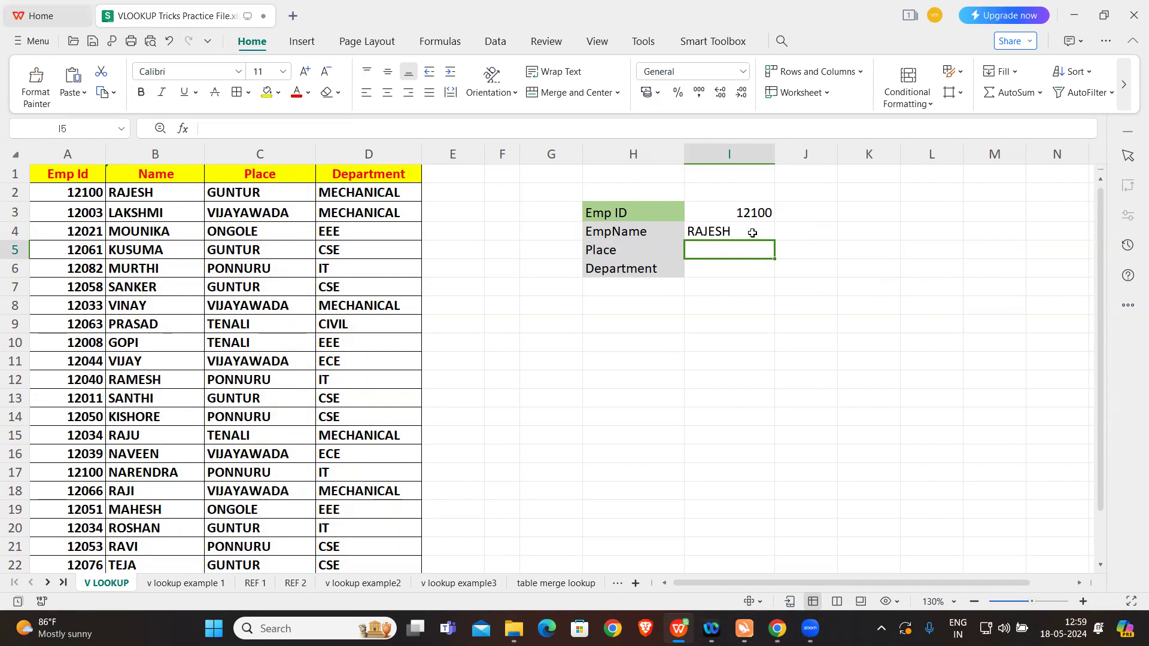
Step: Try to copy the EmpName formula with its relative references down to the Place and Department cells I5:I6
{"action": "left_click", "coordinate": [755, 230]}
{"action": "left_click_drag", "start_coordinate": [776, 239], "coordinate": [771, 278]}
{"action": "key", "text": "ctrl+z"}
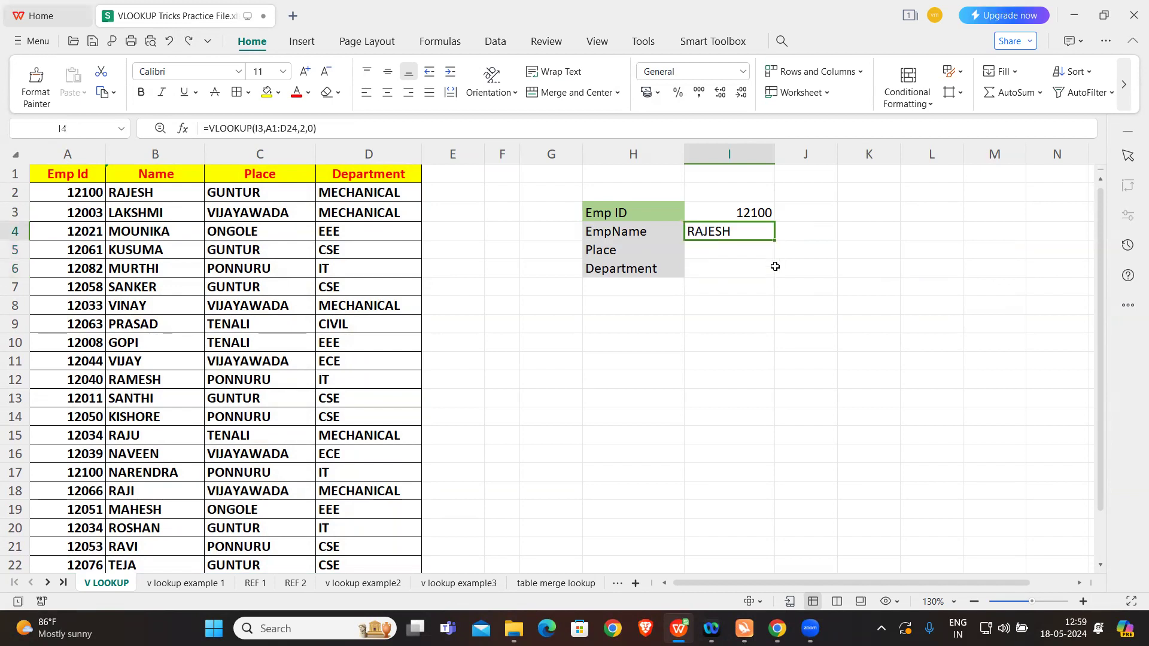
{"action": "left_click_drag", "start_coordinate": [773, 238], "coordinate": [773, 275]}
{"action": "left_click", "coordinate": [710, 305]}
Step: Set the column index of the copied Place formula in I5, with relative references, to 3
{"action": "left_click", "coordinate": [737, 251]}
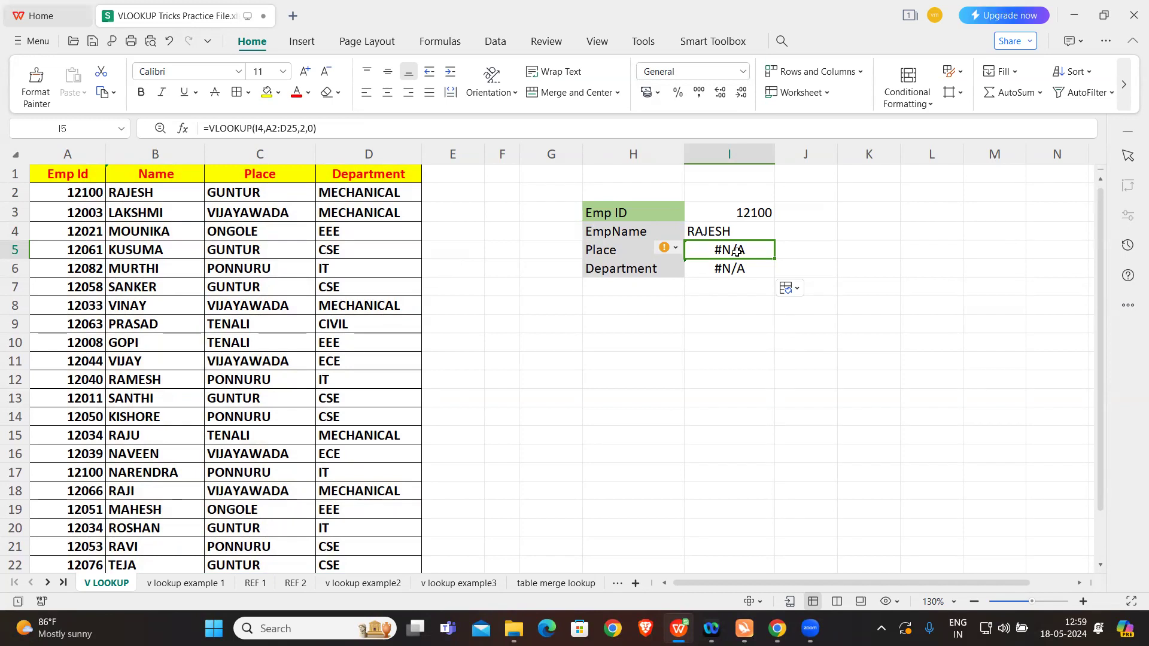
{"action": "left_click", "coordinate": [304, 126]}
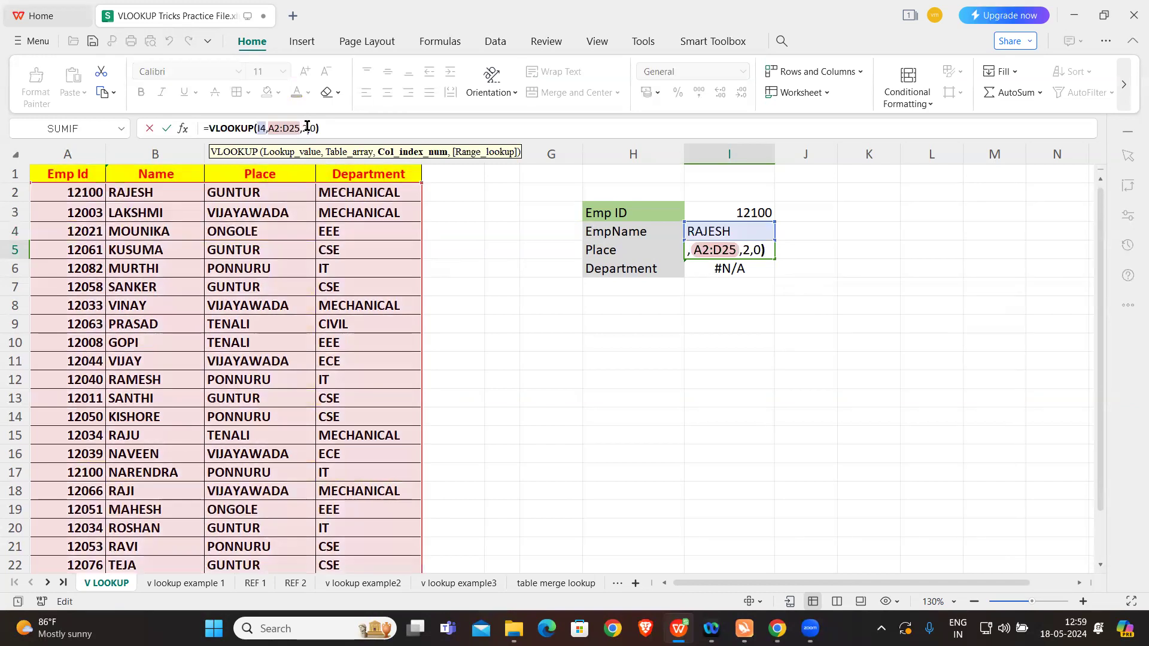
{"action": "key", "text": "BackSpace"}
{"action": "type", "text": "3"}
{"action": "key", "text": "Return"}
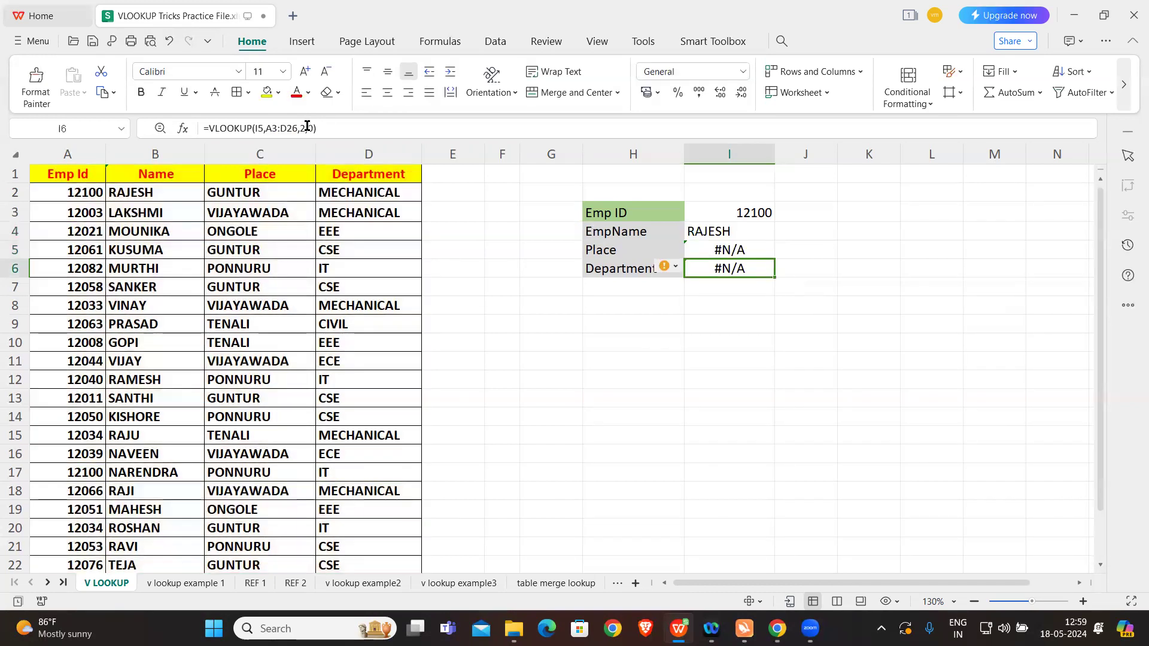
Step: Compare the lookup value and table range references in the EmpName and Place formulas
{"action": "left_click", "coordinate": [740, 250]}
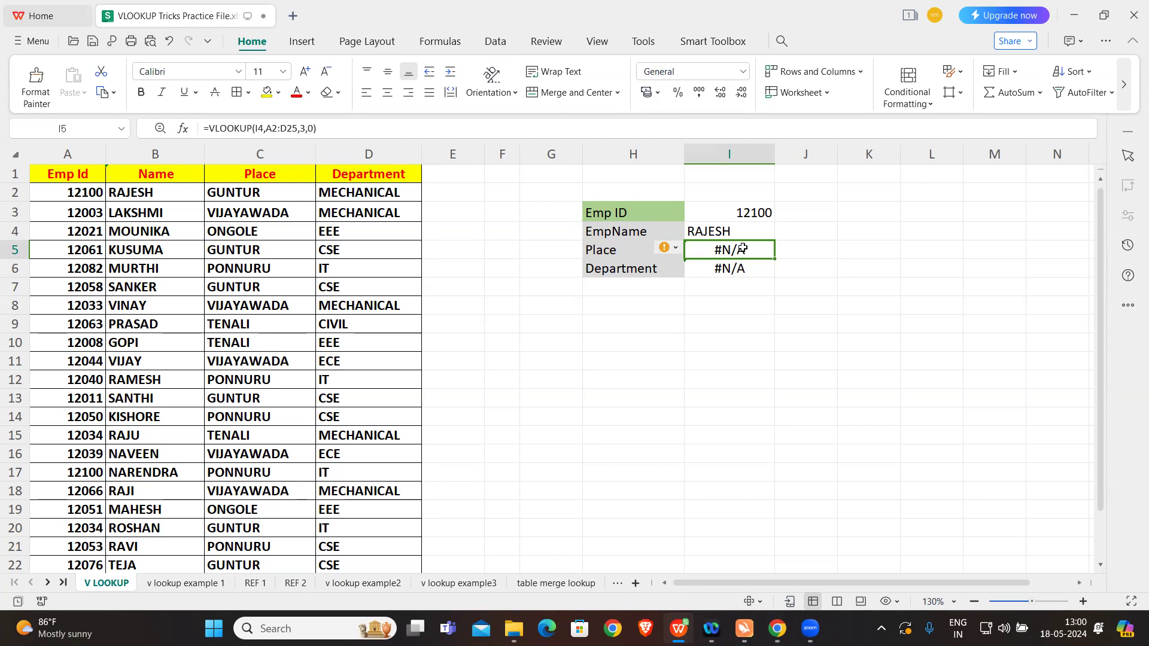
{"action": "double_click", "coordinate": [261, 128]}
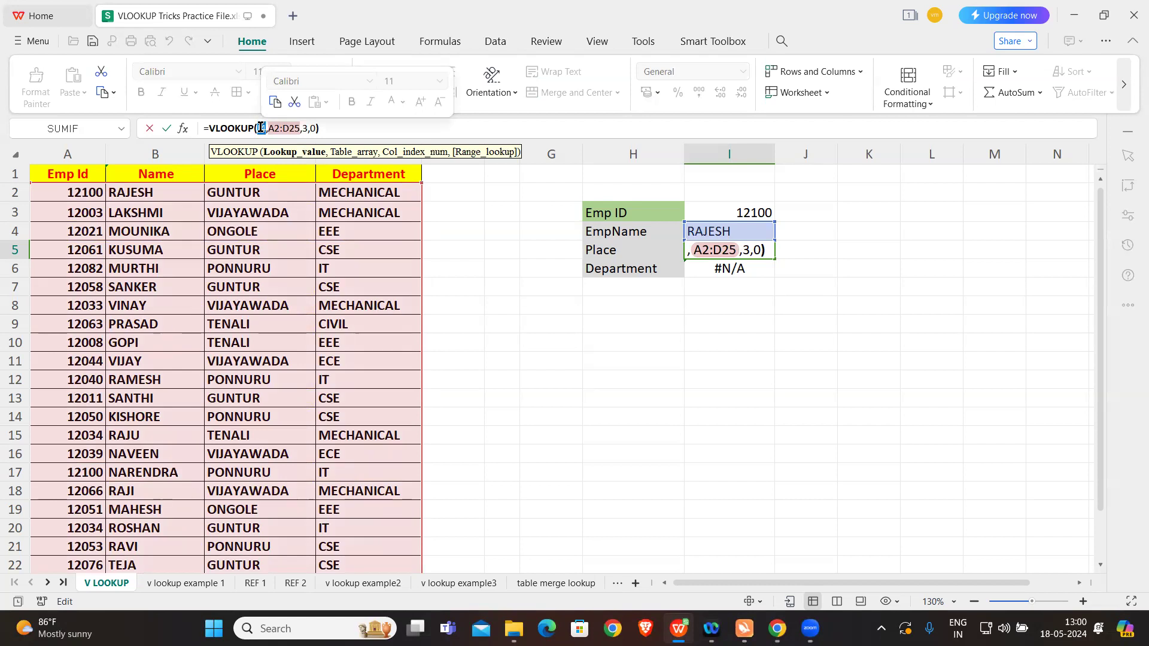
{"action": "key", "text": "Escape"}
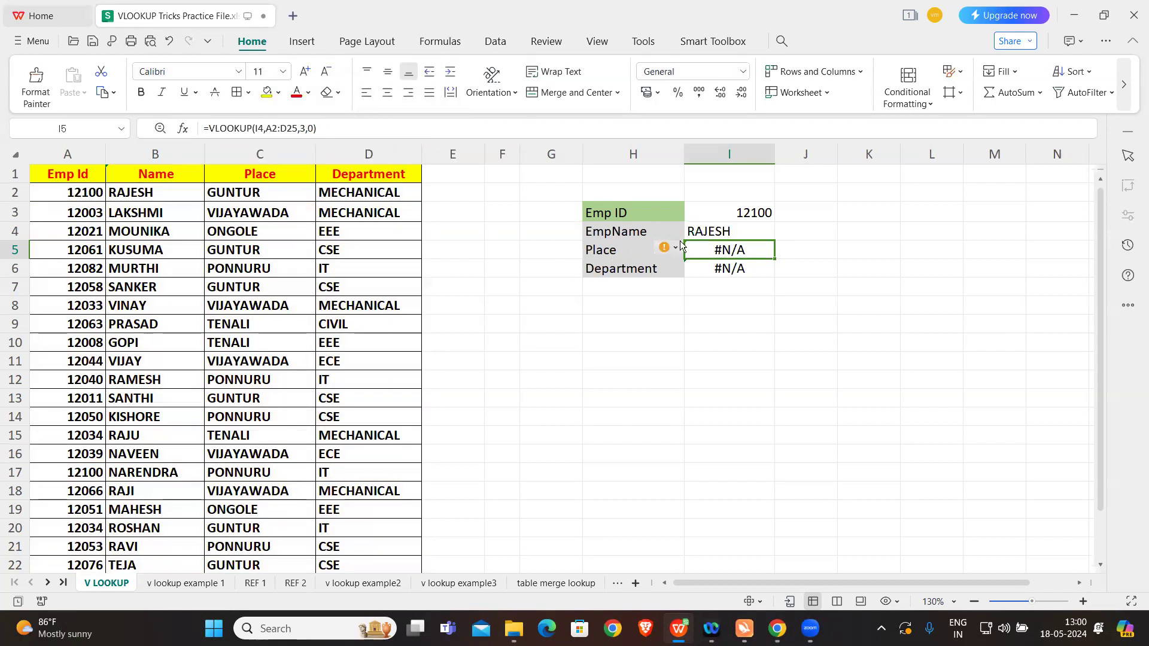
{"action": "left_click", "coordinate": [725, 232]}
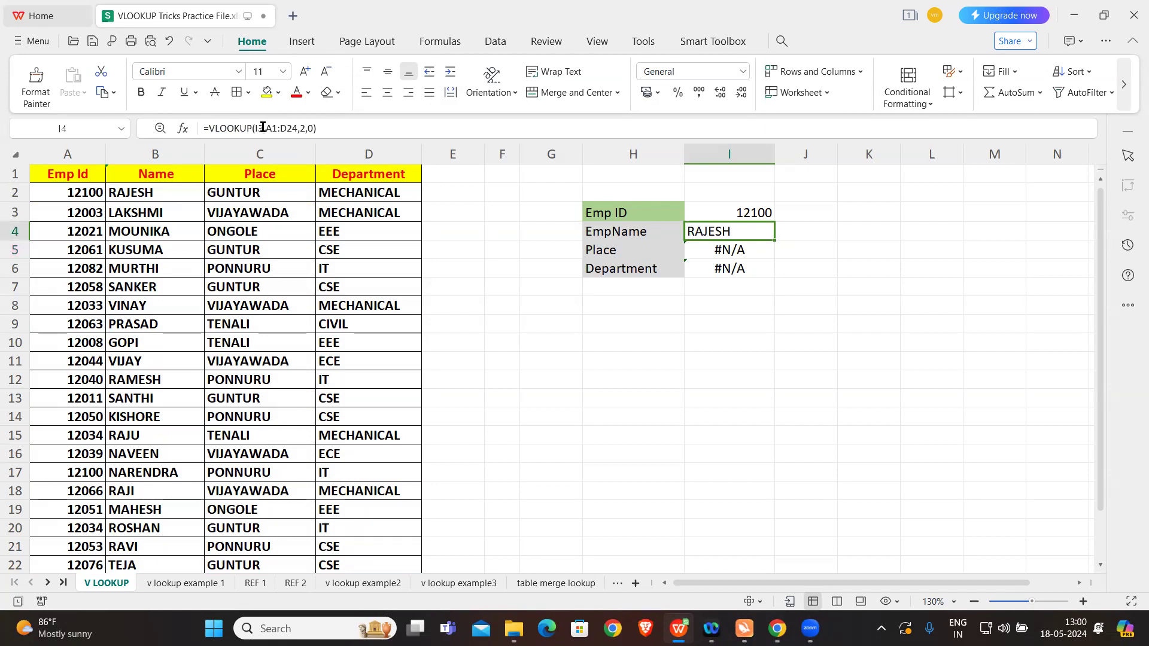
{"action": "left_click", "coordinate": [751, 248]}
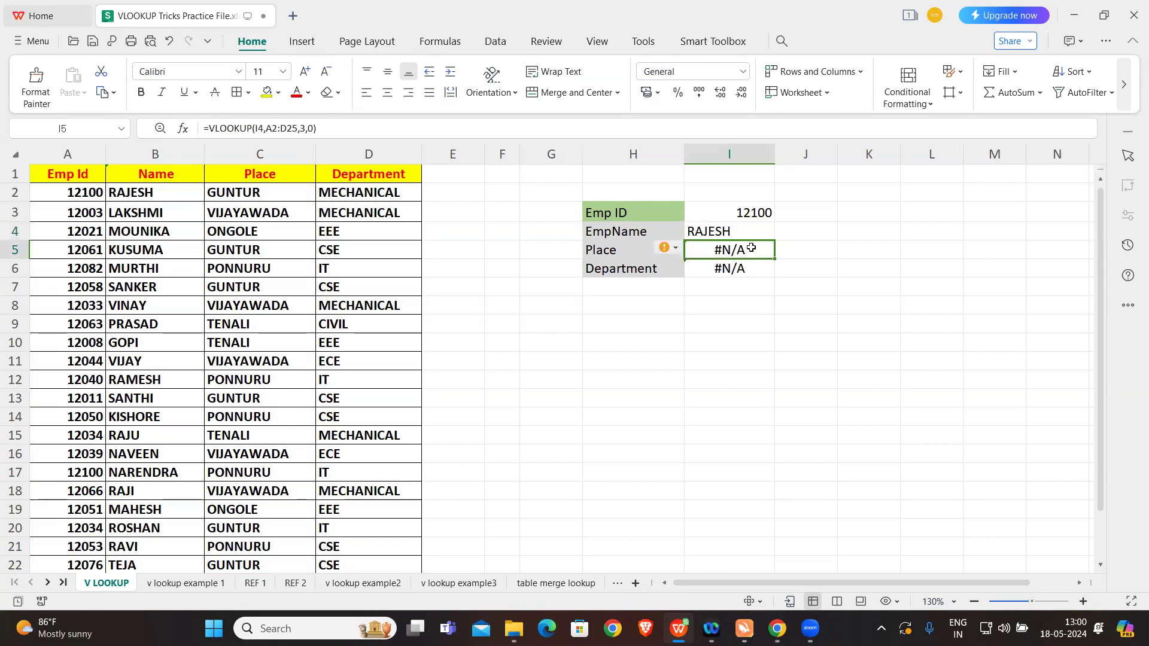
Step: Make the lookup value and table range absolute in the EmpName formula in I4, as $I$3 and $A$1:$D$24
{"action": "left_click", "coordinate": [753, 229]}
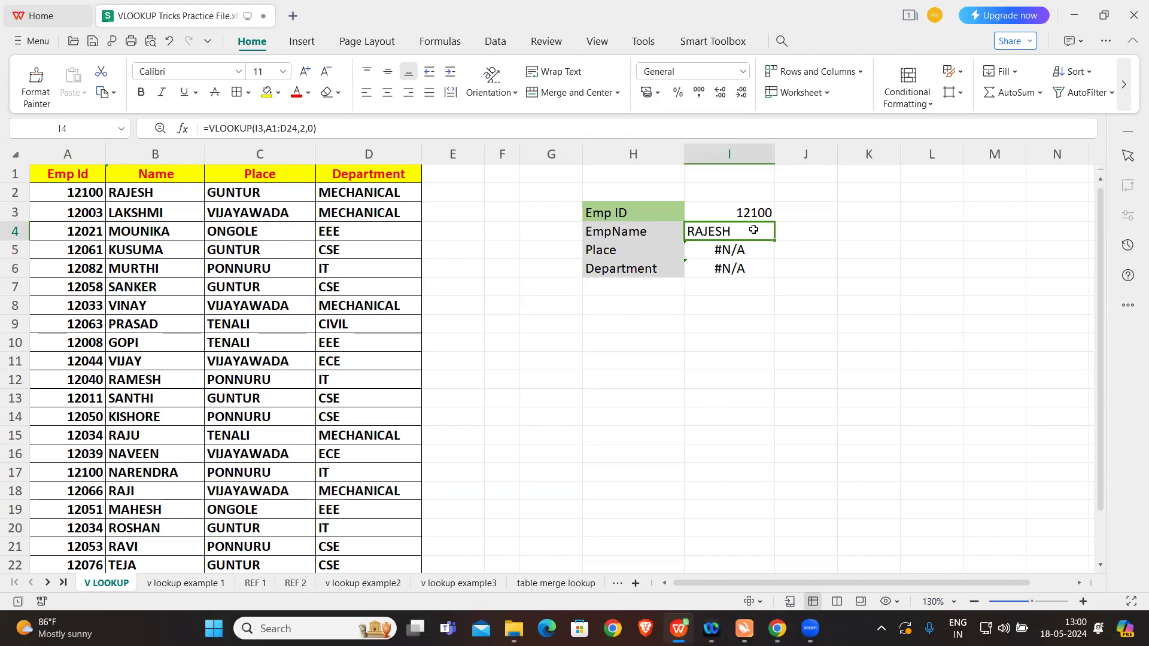
{"action": "left_click", "coordinate": [263, 128]}
{"action": "double_click", "coordinate": [256, 127]}
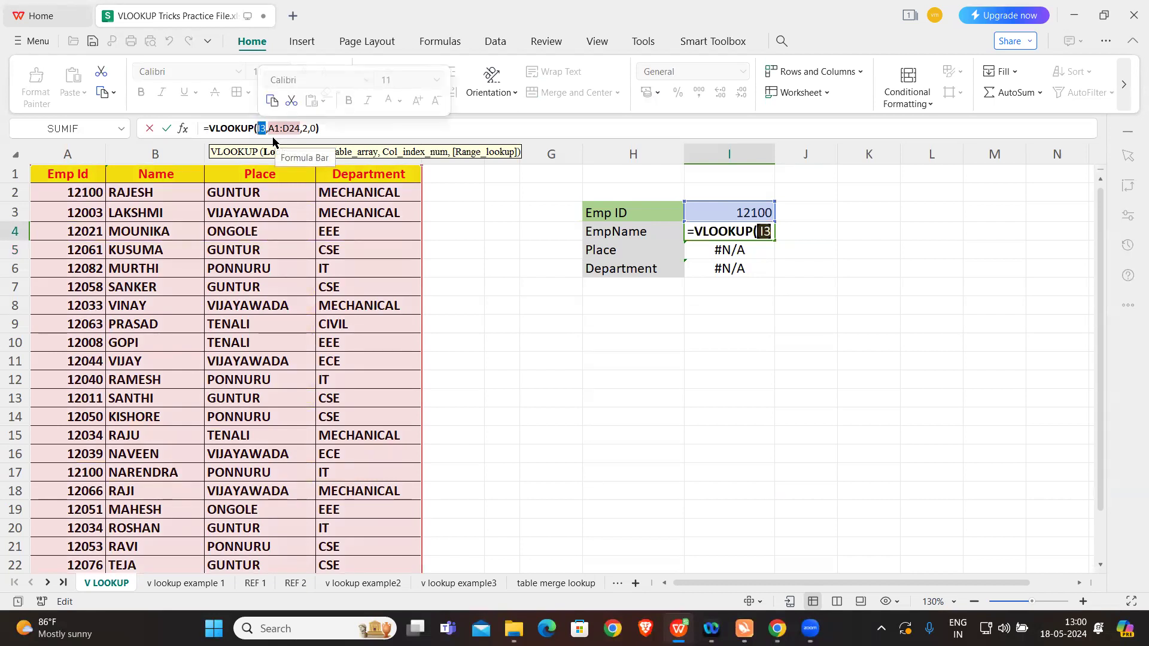
{"action": "key", "text": "F4"}
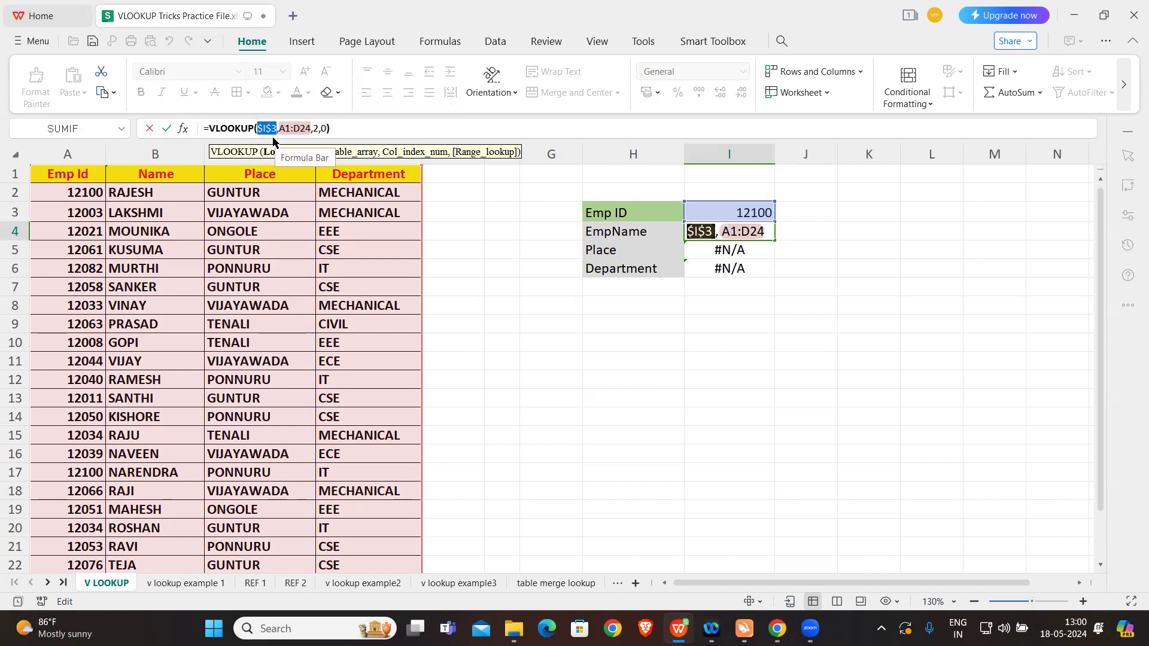
{"action": "left_click", "coordinate": [353, 128]}
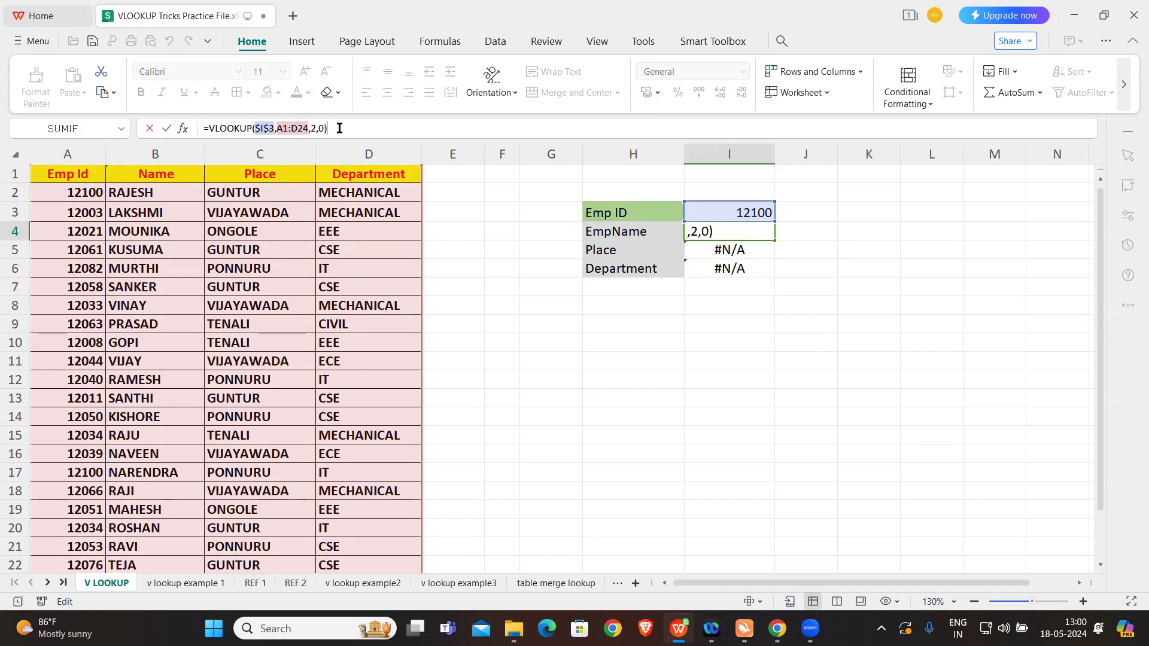
{"action": "left_click_drag", "start_coordinate": [277, 129], "coordinate": [312, 131]}
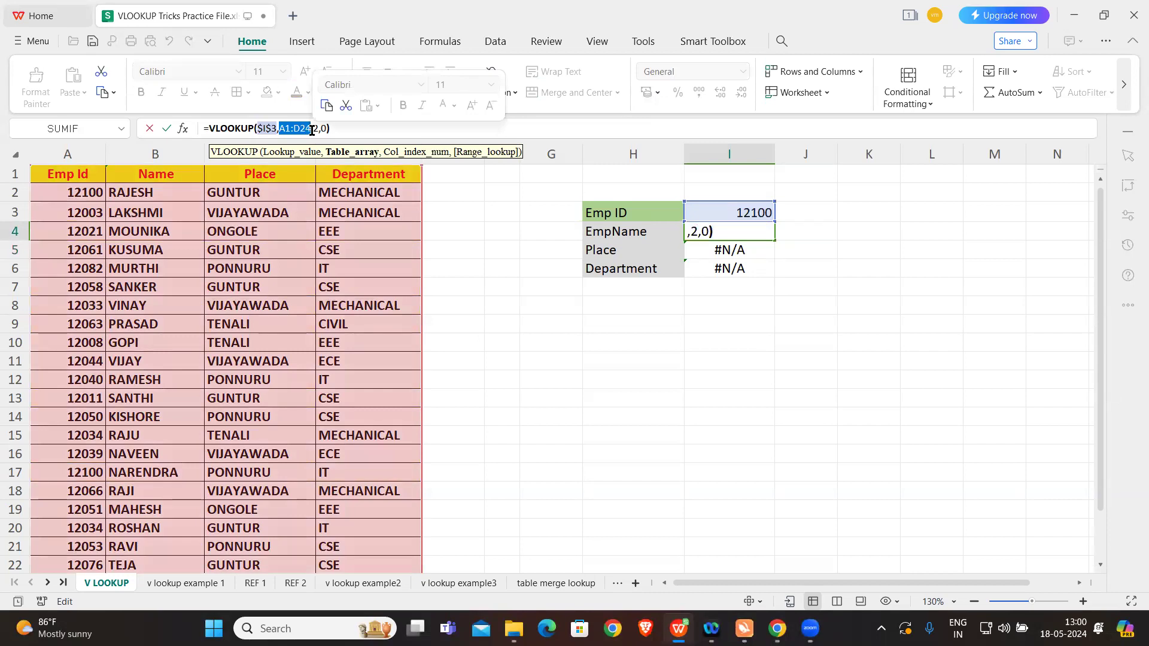
{"action": "key", "text": "F4"}
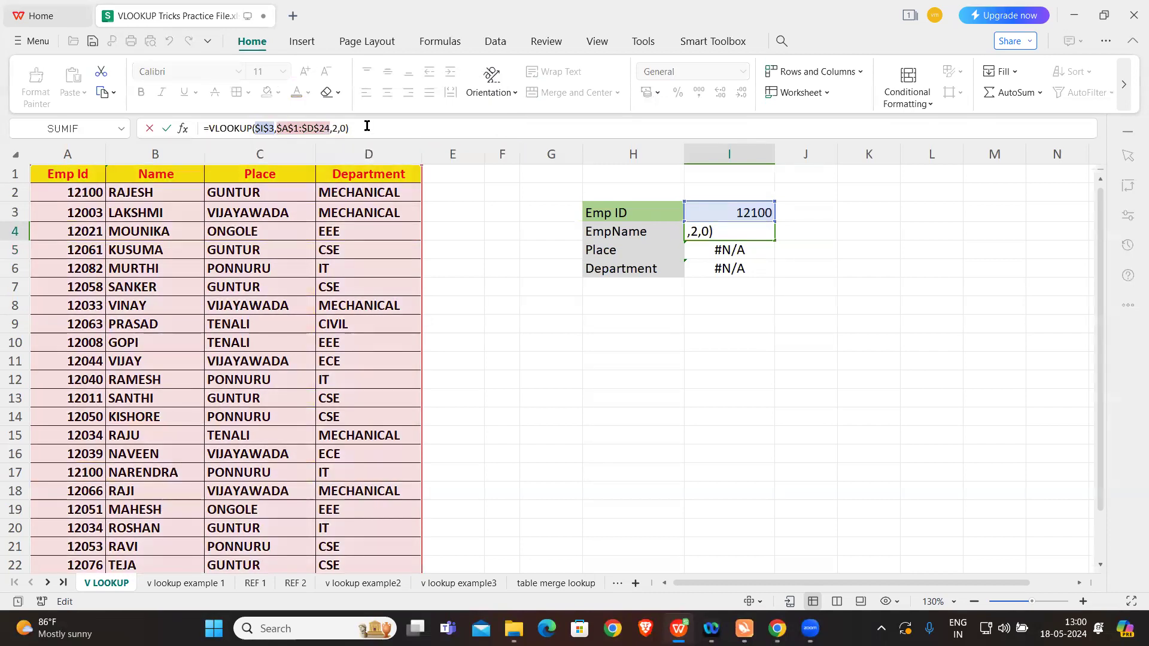
{"action": "key", "text": "Return"}
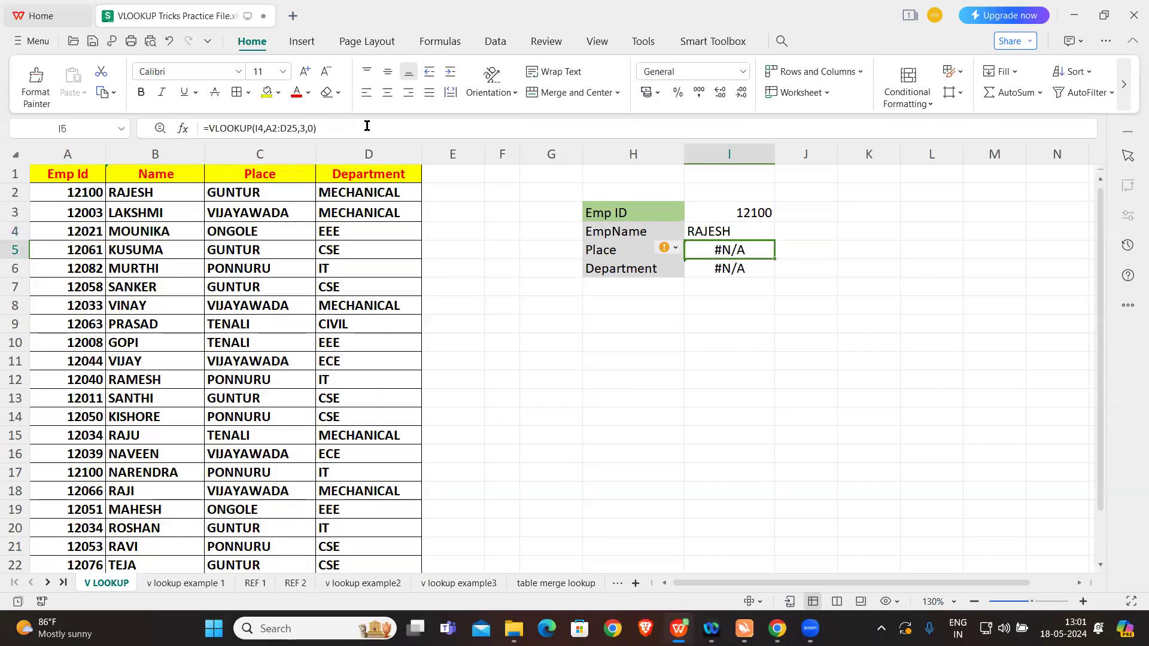
Step: Fill the absolute-reference VLOOKUP formula from I4 down through the Place and Department cells I5:I6
{"action": "left_click", "coordinate": [739, 231]}
{"action": "left_click_drag", "start_coordinate": [775, 240], "coordinate": [776, 278]}
{"action": "left_click", "coordinate": [727, 297]}
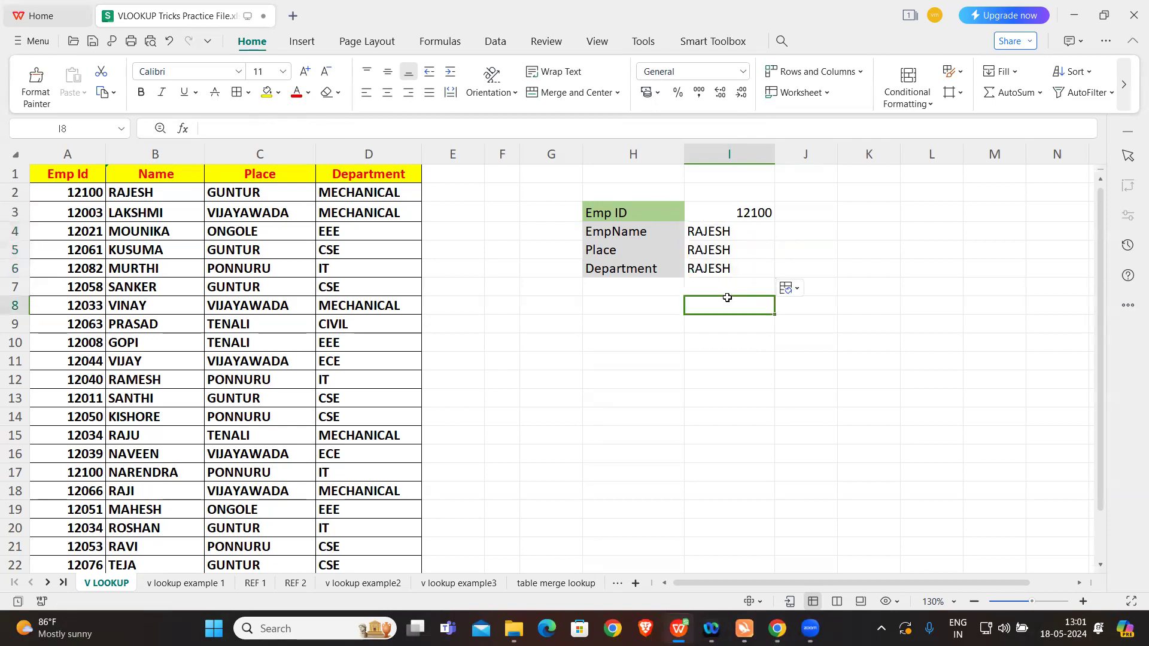
Step: Change the column index in the absolute-reference Place formula in I5 to 3
{"action": "left_click", "coordinate": [731, 251]}
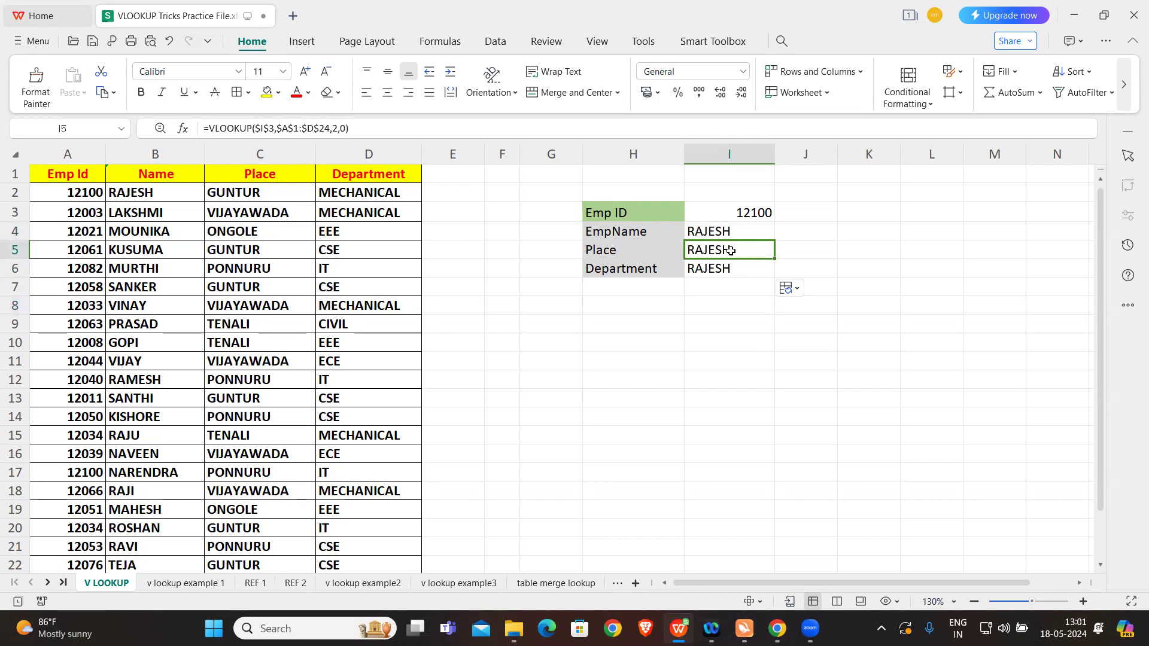
{"action": "left_click", "coordinate": [338, 129]}
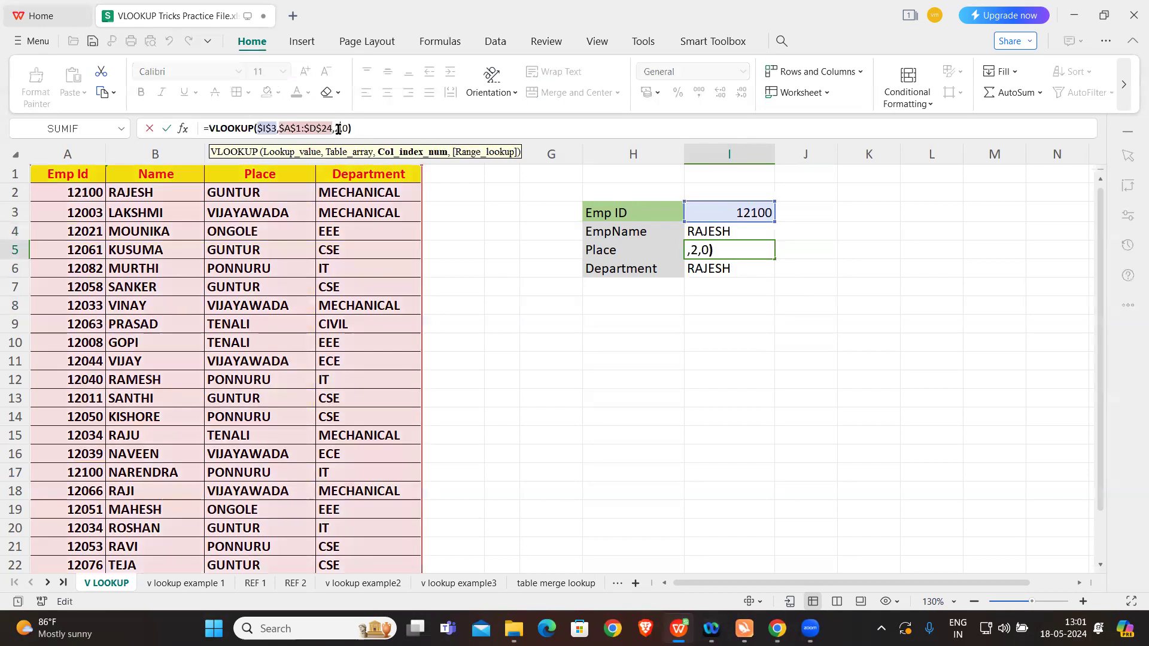
{"action": "key", "text": "Delete"}
{"action": "type", "text": "3"}
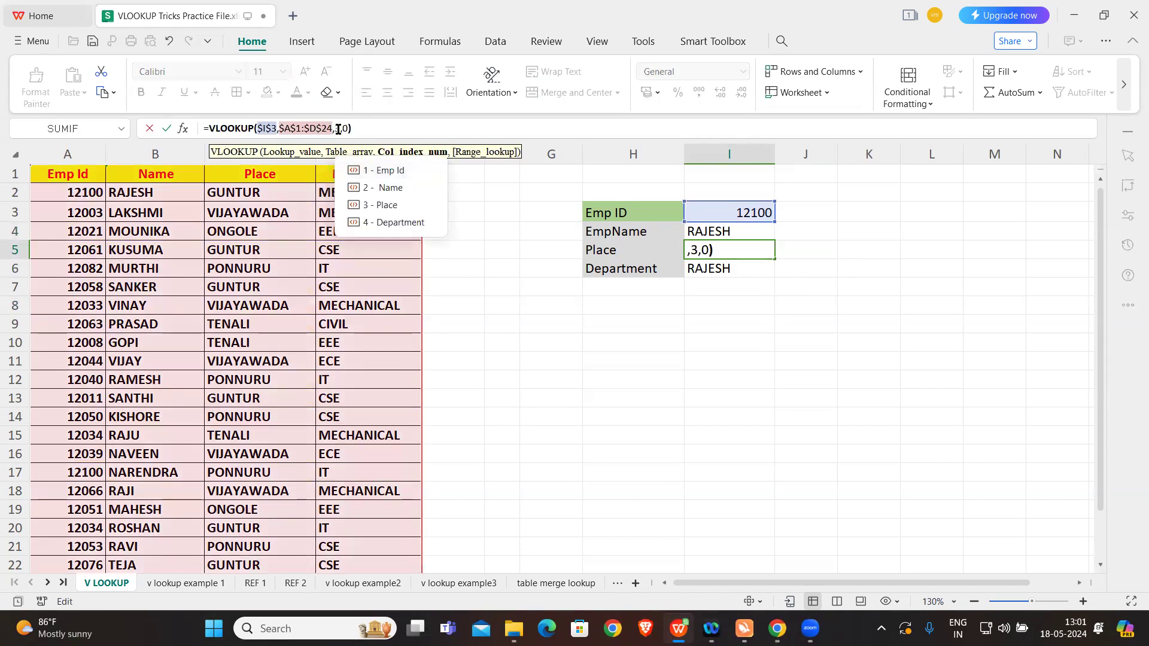
{"action": "key", "text": "Return"}
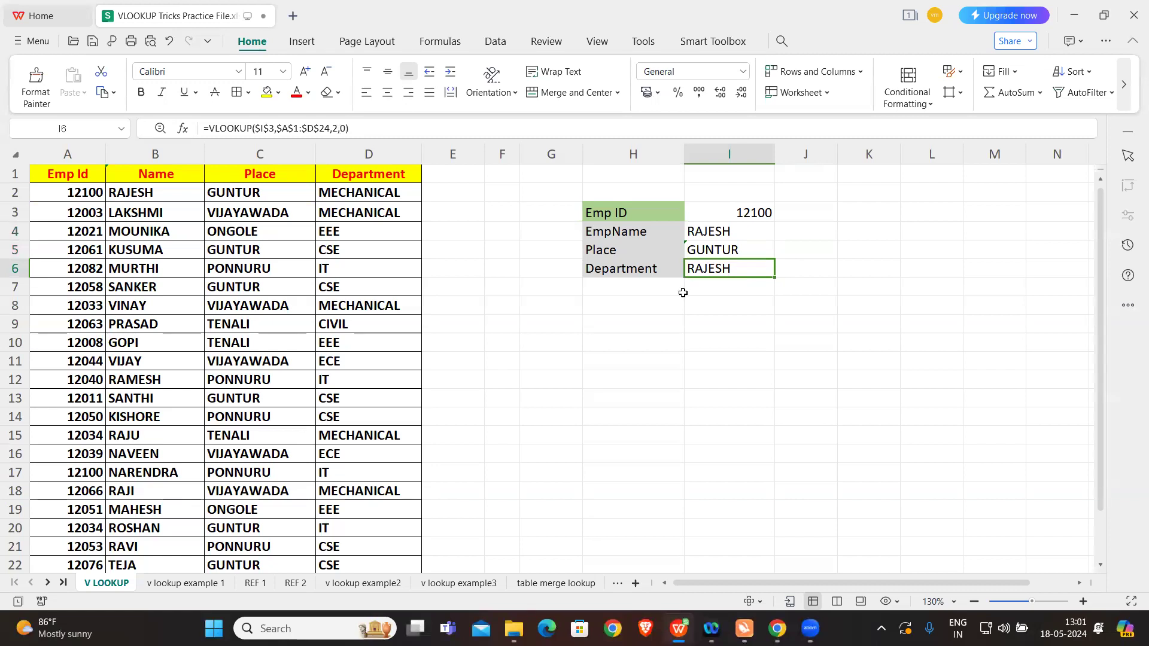
Step: Change the column index in the absolute-reference Department formula in I6 to 4
{"action": "left_click", "coordinate": [337, 128]}
{"action": "key", "text": "Delete"}
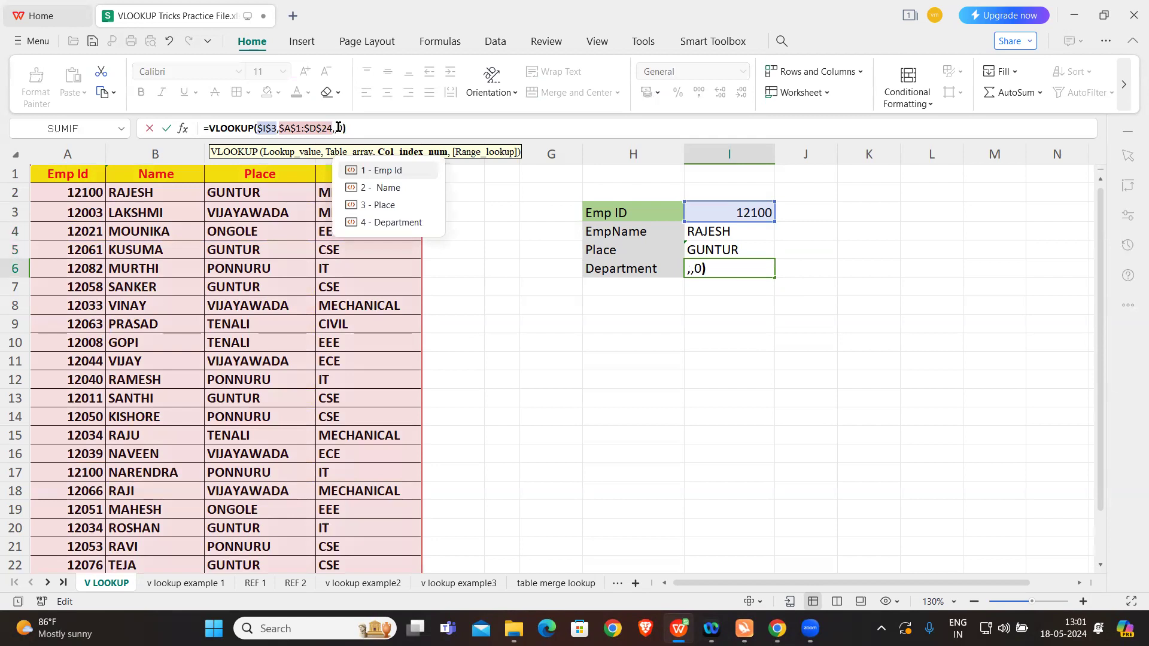
{"action": "type", "text": "4"}
{"action": "key", "text": "Return"}
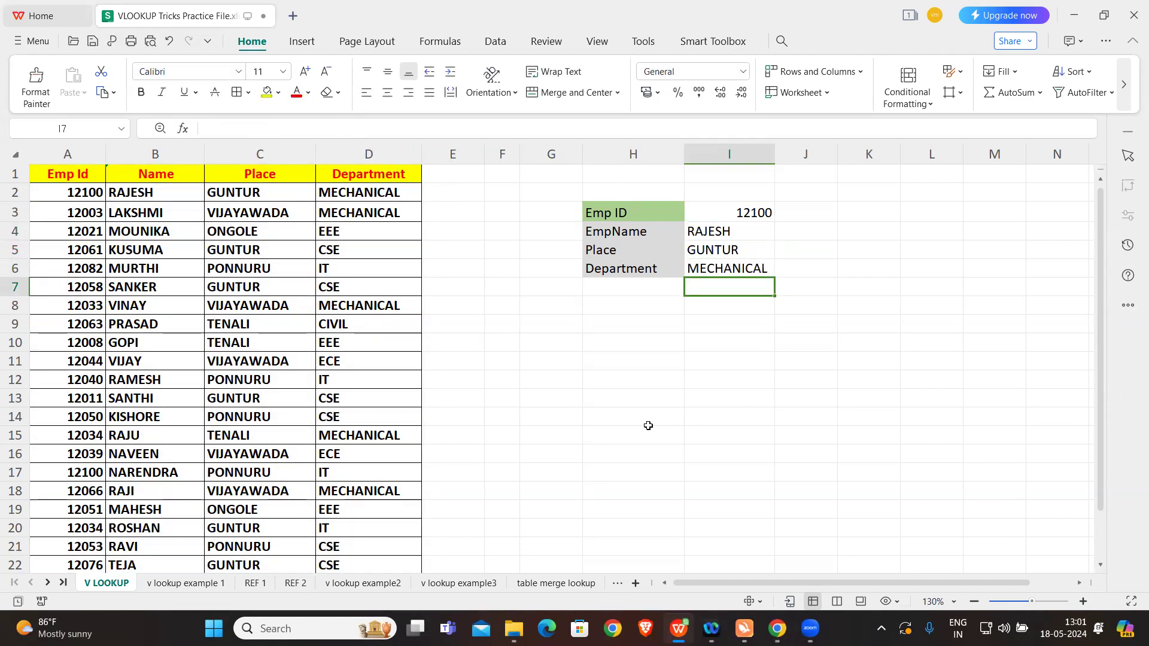
Step: Change the Emp ID reference in I3 to =A4 to test the lookup formulas with another employee
{"action": "left_click", "coordinate": [744, 214]}
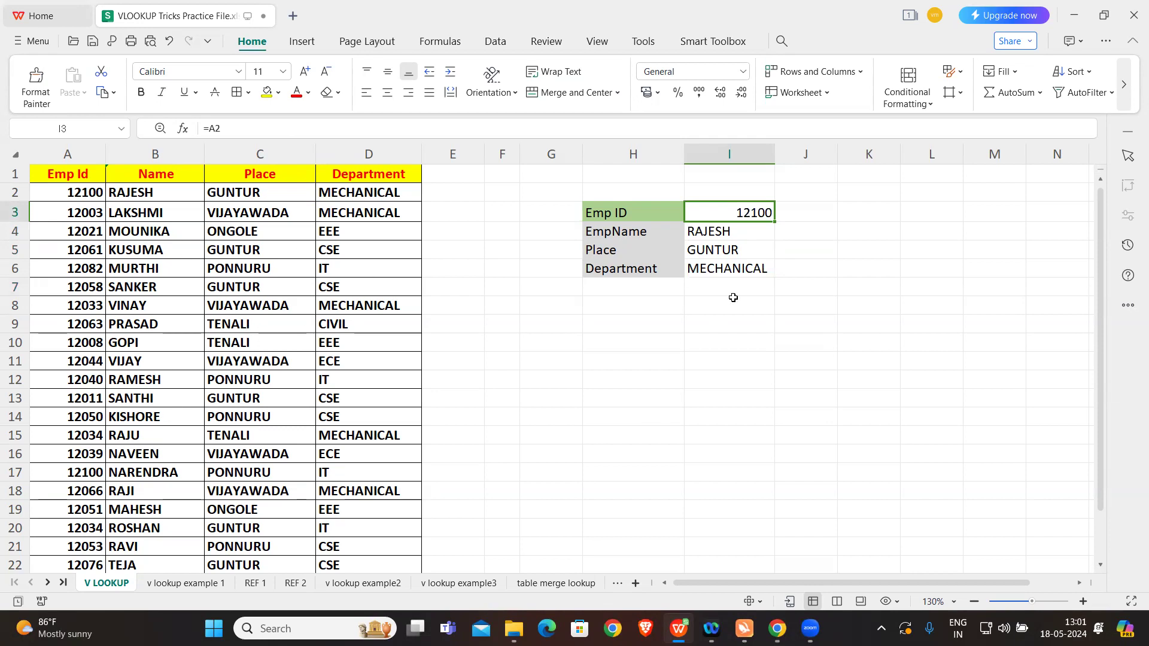
{"action": "double_click", "coordinate": [757, 211]}
{"action": "key", "text": "BackSpace"}
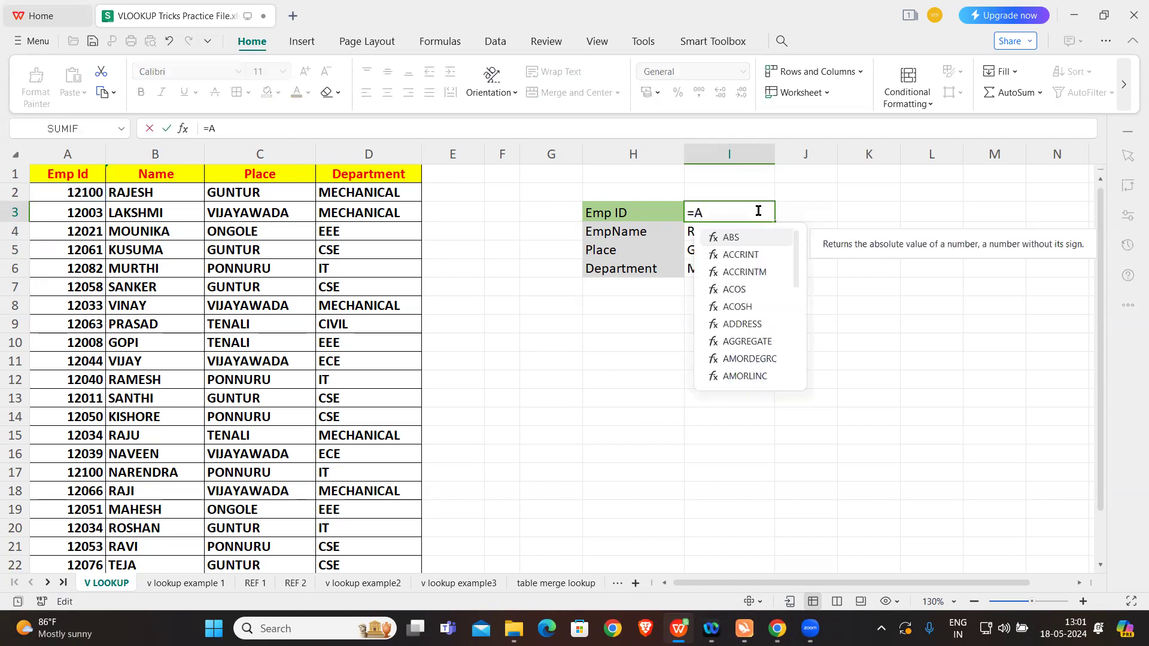
{"action": "type", "text": "4"}
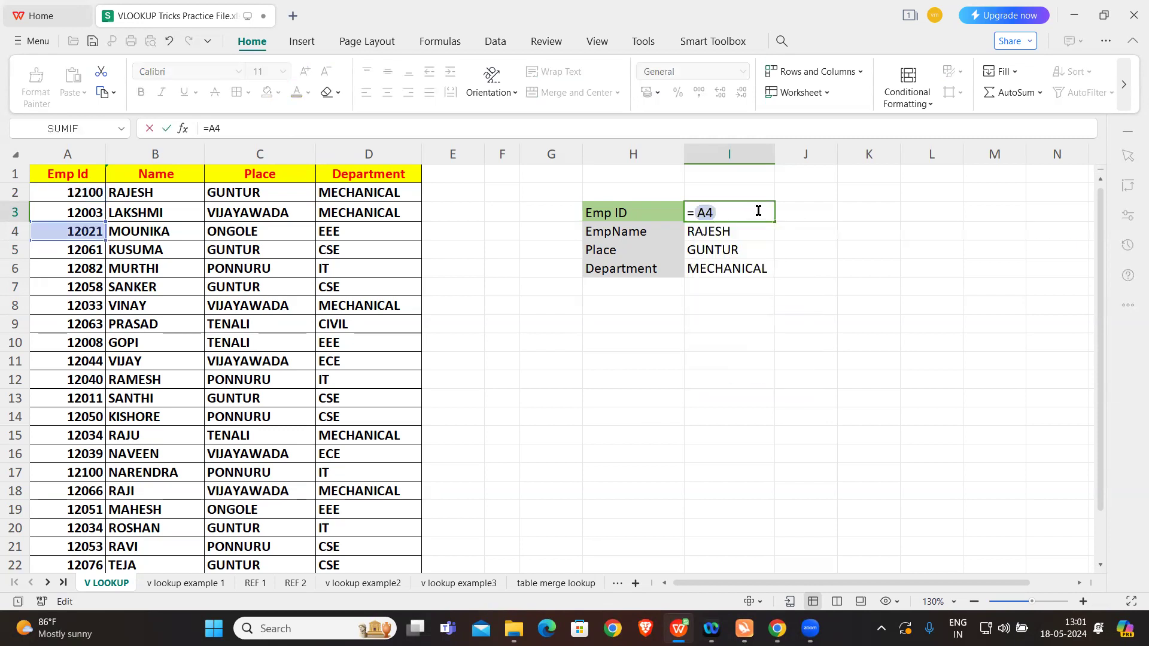
{"action": "key", "text": "Return"}
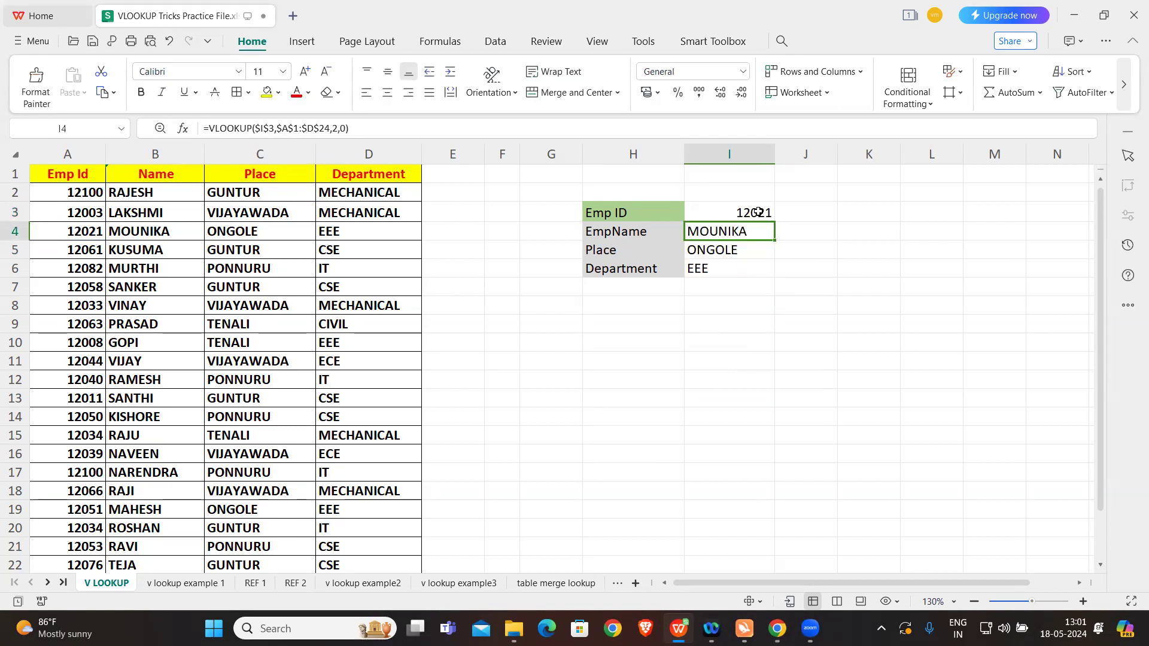
Step: Point the Emp ID cell I3 at A7 to test the lookups with that row's employee
{"action": "double_click", "coordinate": [757, 212]}
{"action": "key", "text": "BackSpace"}
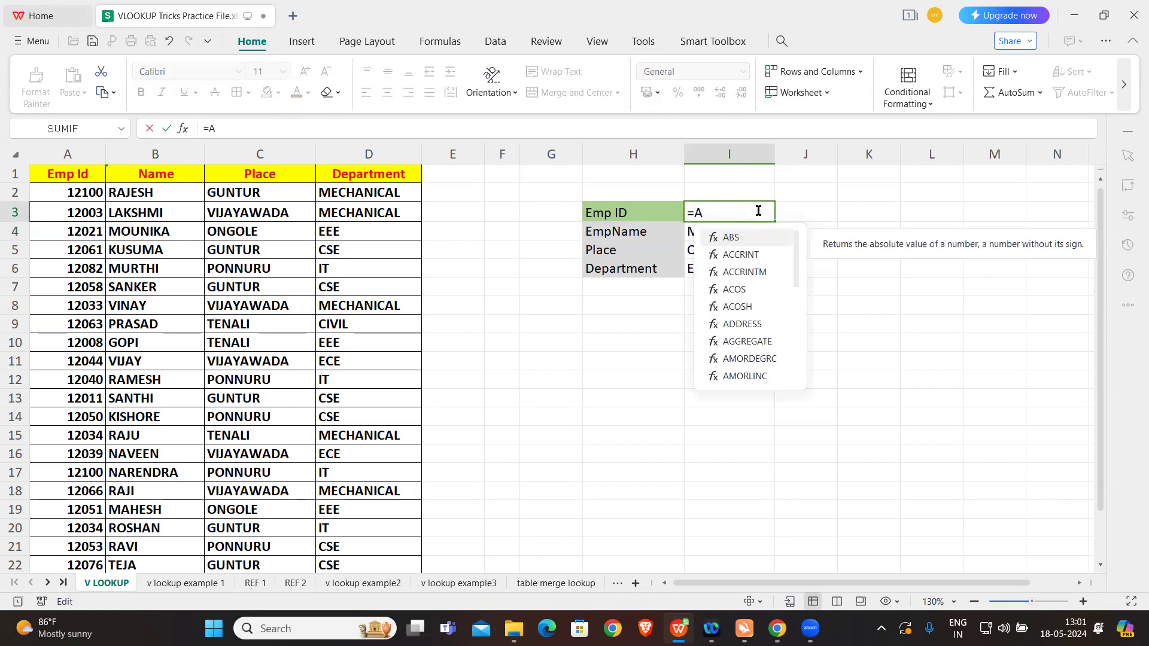
{"action": "type", "text": "7"}
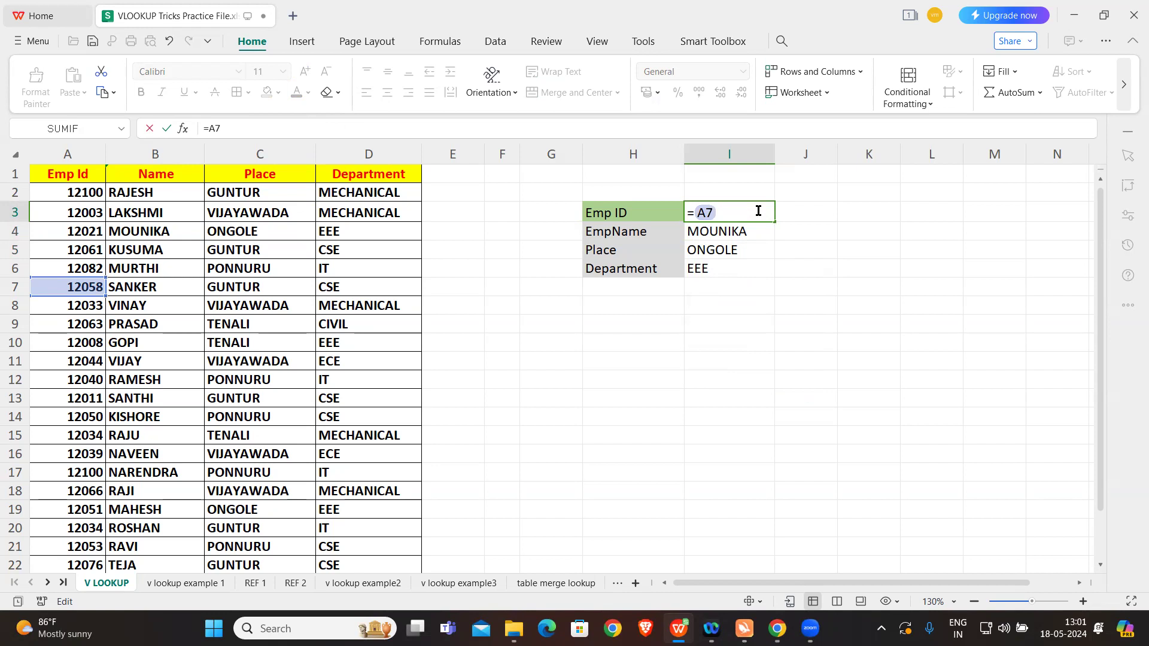
{"action": "key", "text": "Return"}
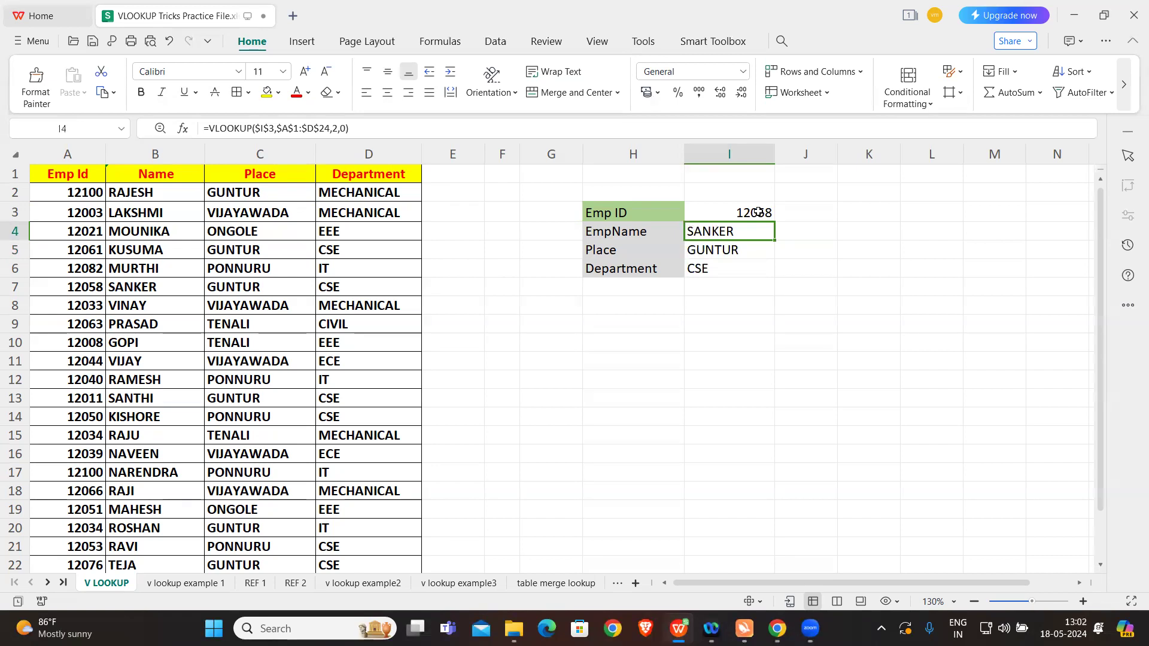
Step: Open the v lookup example 1 sheet and examine the employee table with its yearly figures and Product column
{"action": "left_click", "coordinate": [197, 583]}
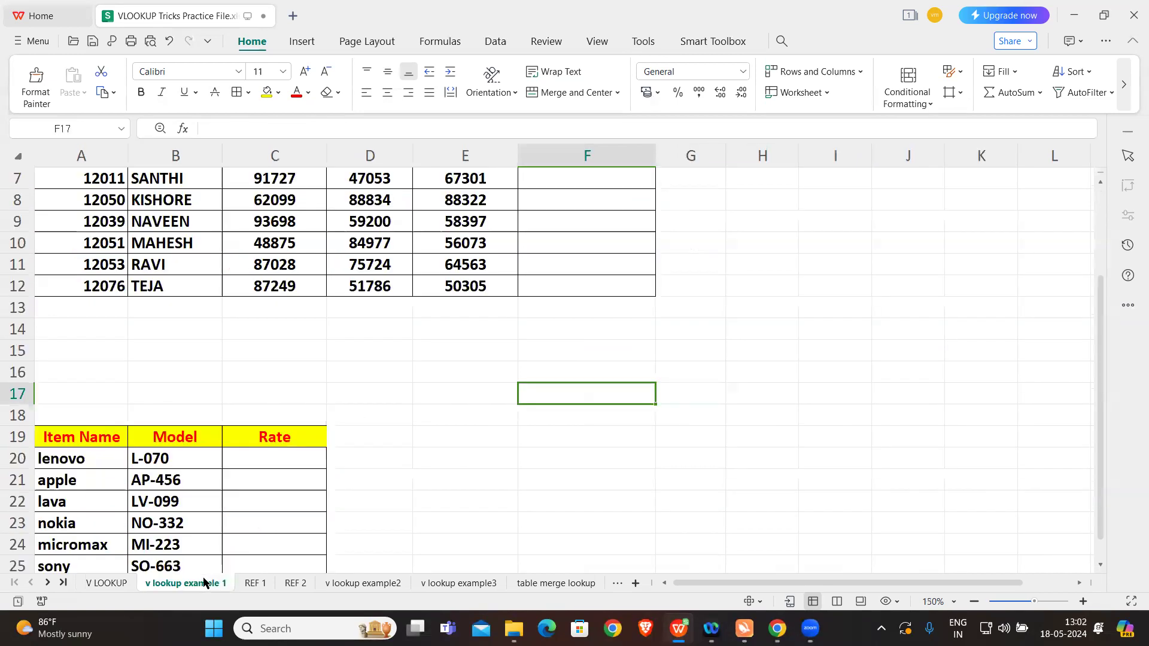
{"action": "scroll", "coordinate": [348, 352], "scroll_direction": "up", "scroll_amount": 2}
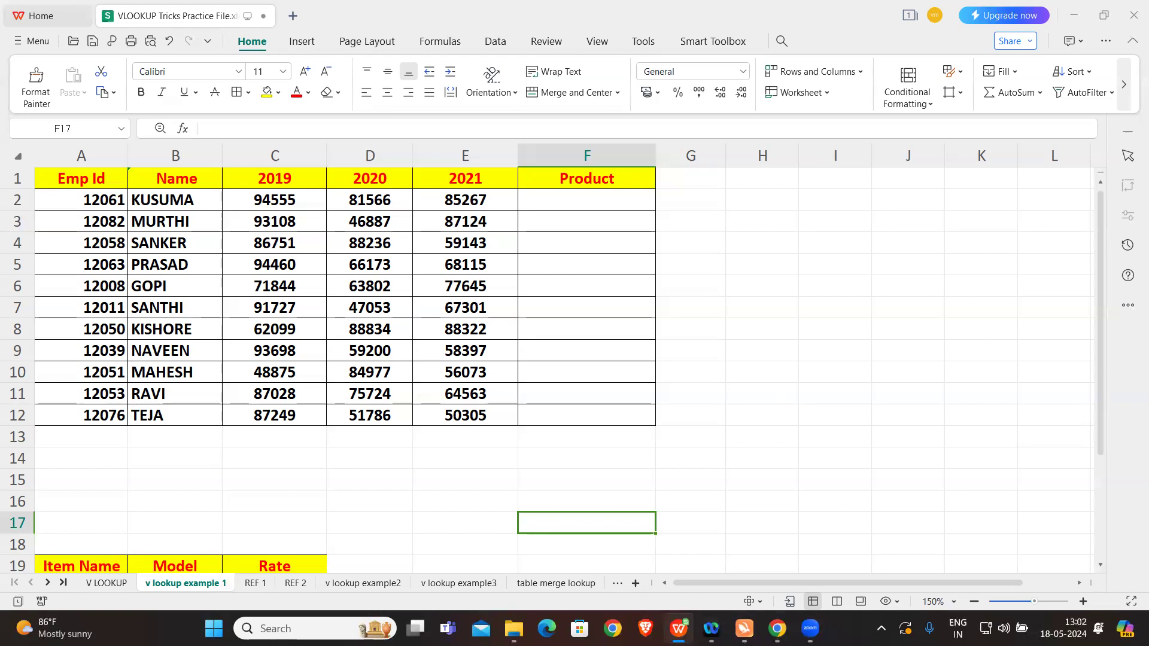
{"action": "key", "text": "Caps_Lock"}
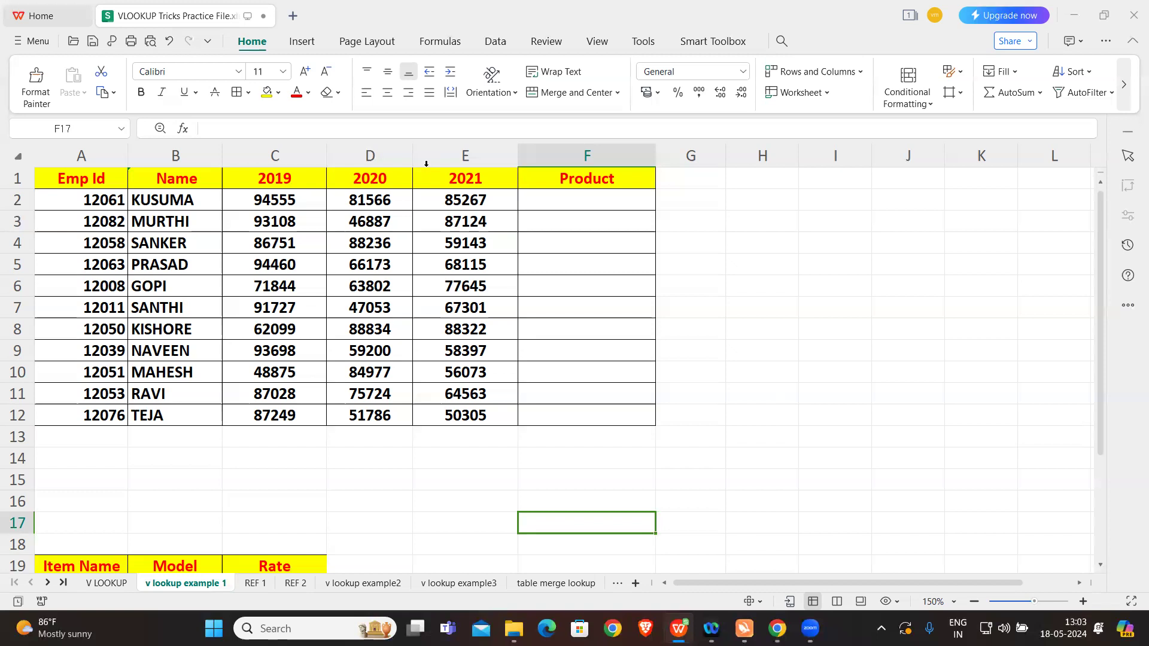
{"action": "left_click", "coordinate": [443, 437]}
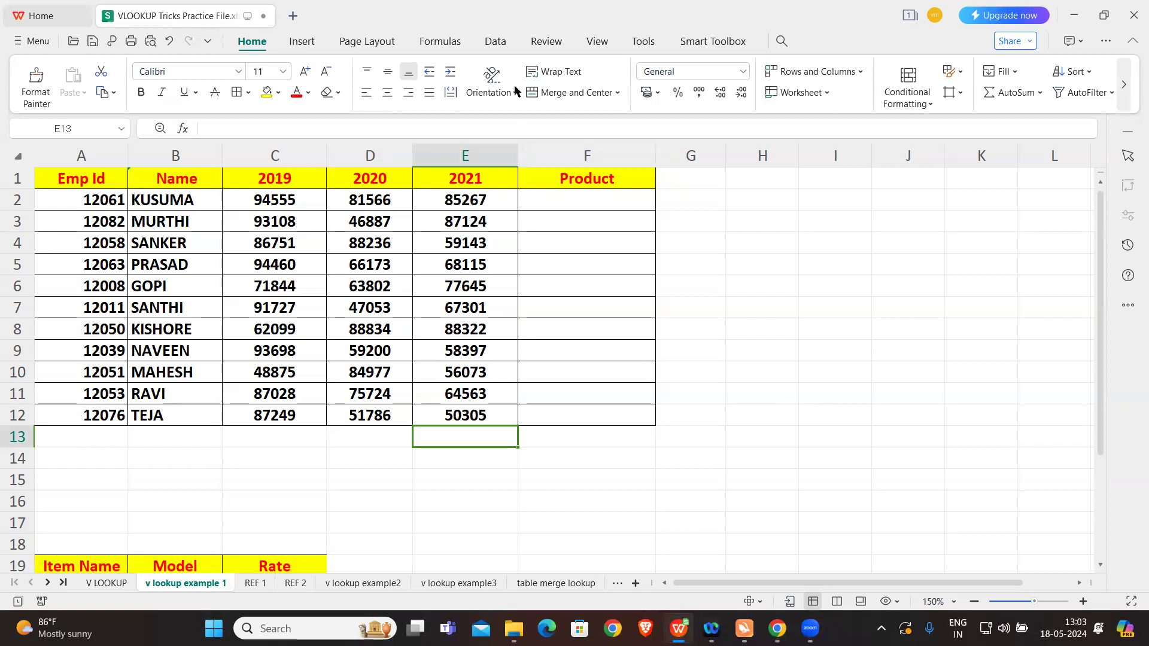
{"action": "left_click", "coordinate": [392, 461]}
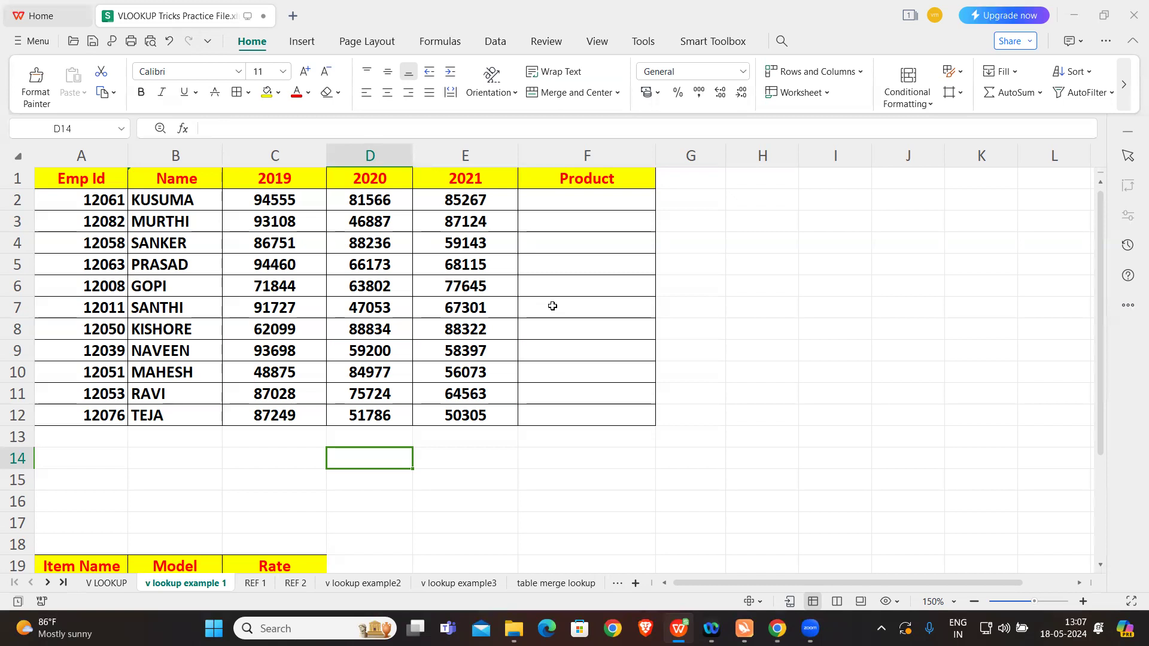
{"action": "left_click", "coordinate": [503, 466]}
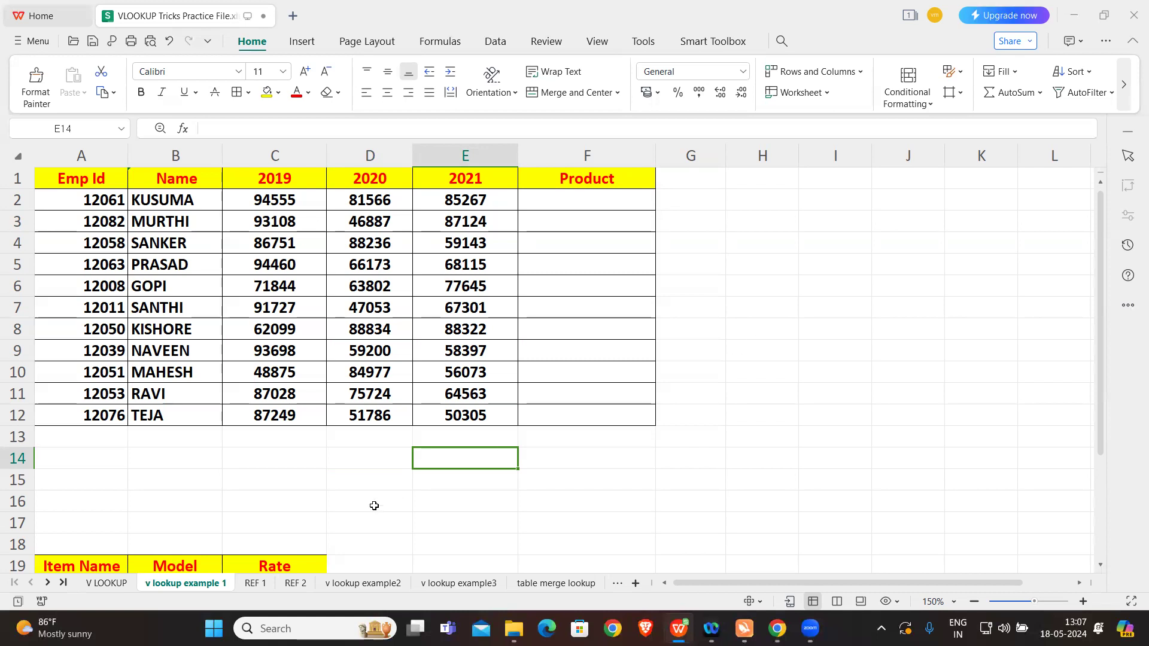
Step: Compare the Emp Id, Name and Product columns on REF 1 with the Emp Id column on v lookup example 1
{"action": "left_click", "coordinate": [256, 583]}
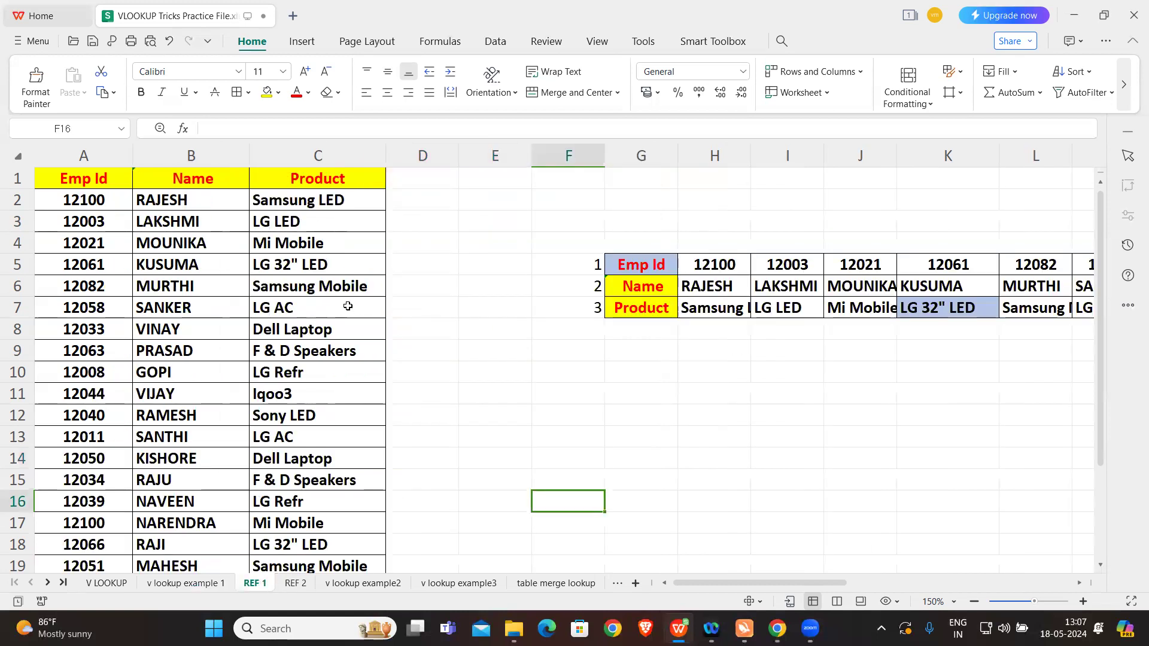
{"action": "left_click", "coordinate": [201, 286]}
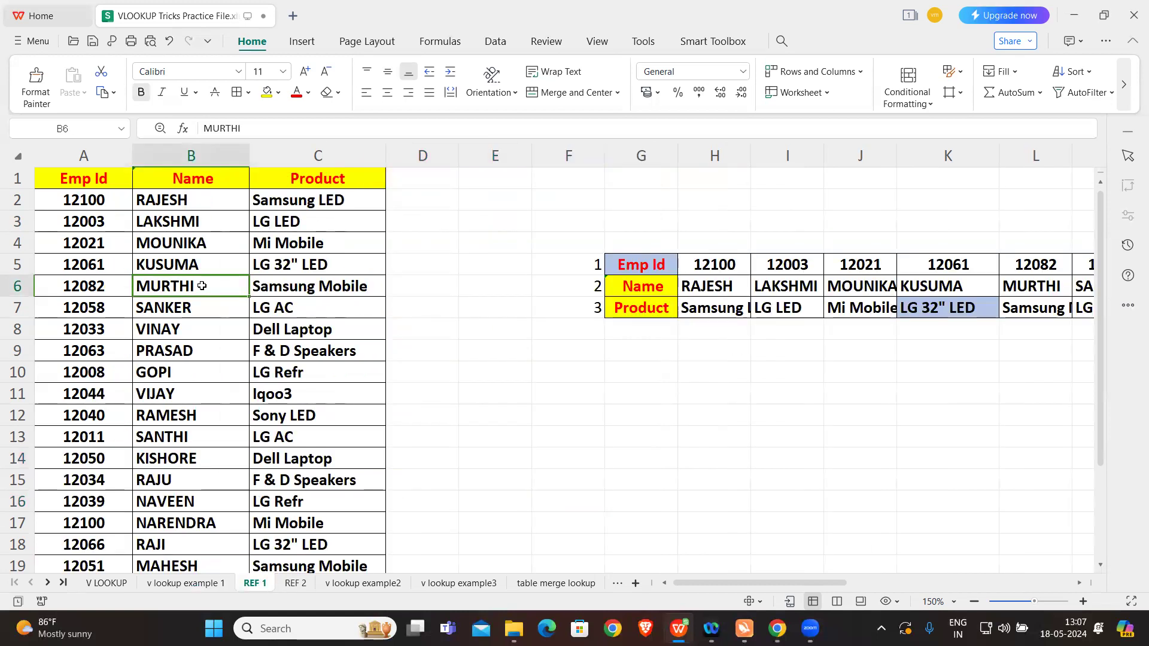
{"action": "left_click", "coordinate": [311, 217]}
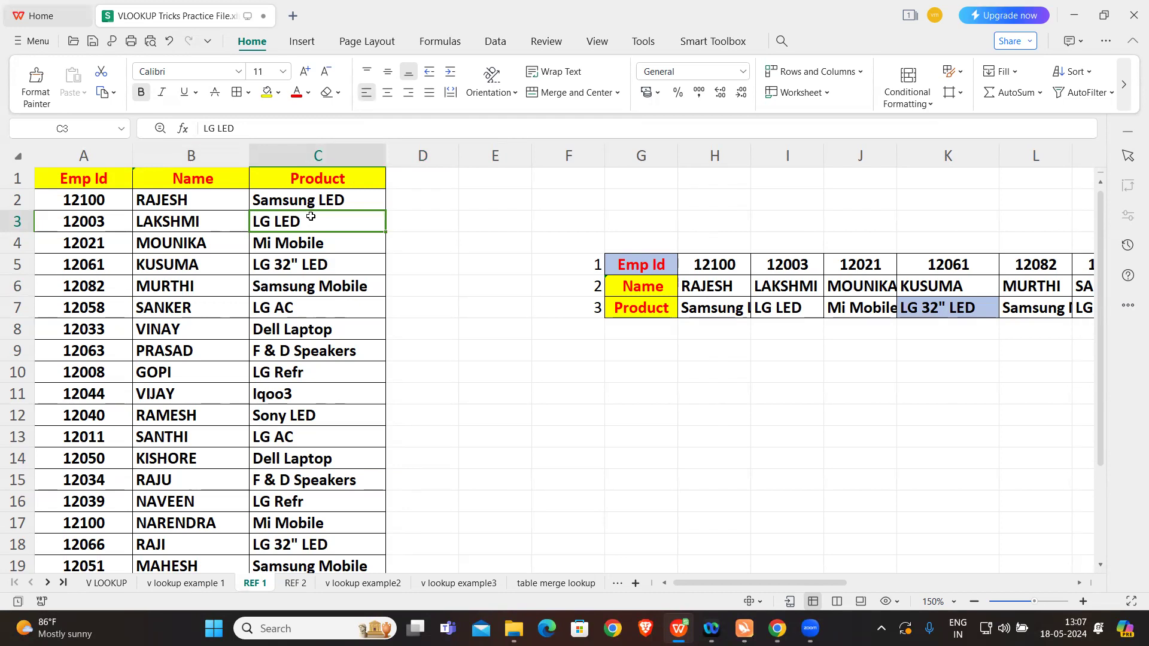
{"action": "left_click", "coordinate": [180, 583]}
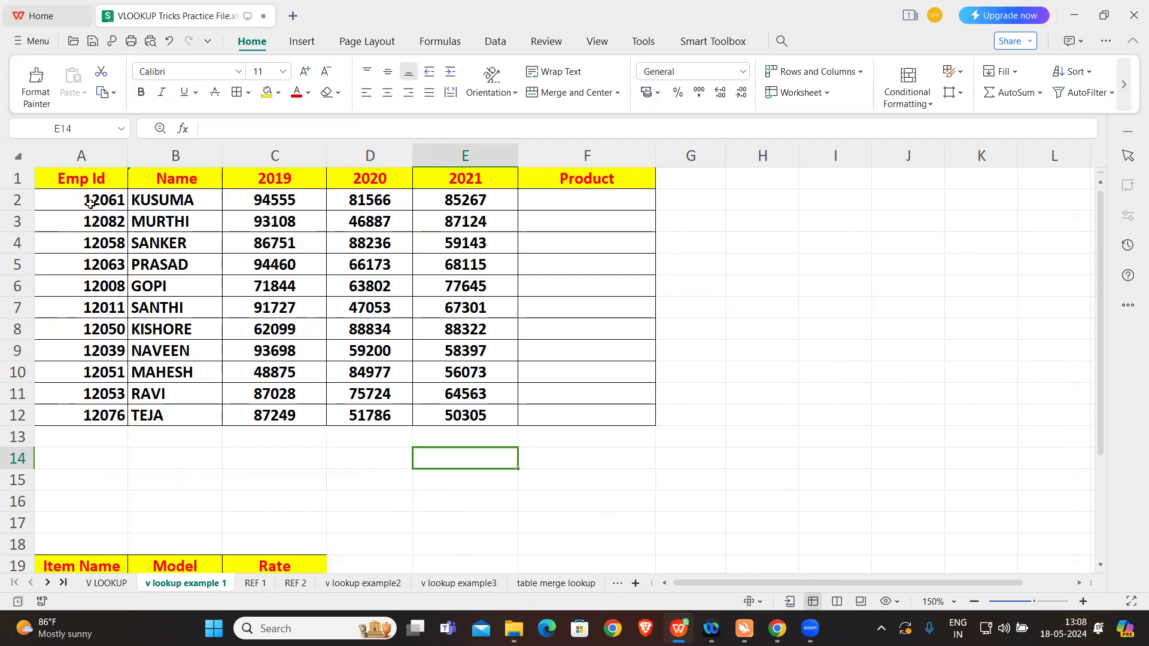
{"action": "left_click", "coordinate": [257, 583]}
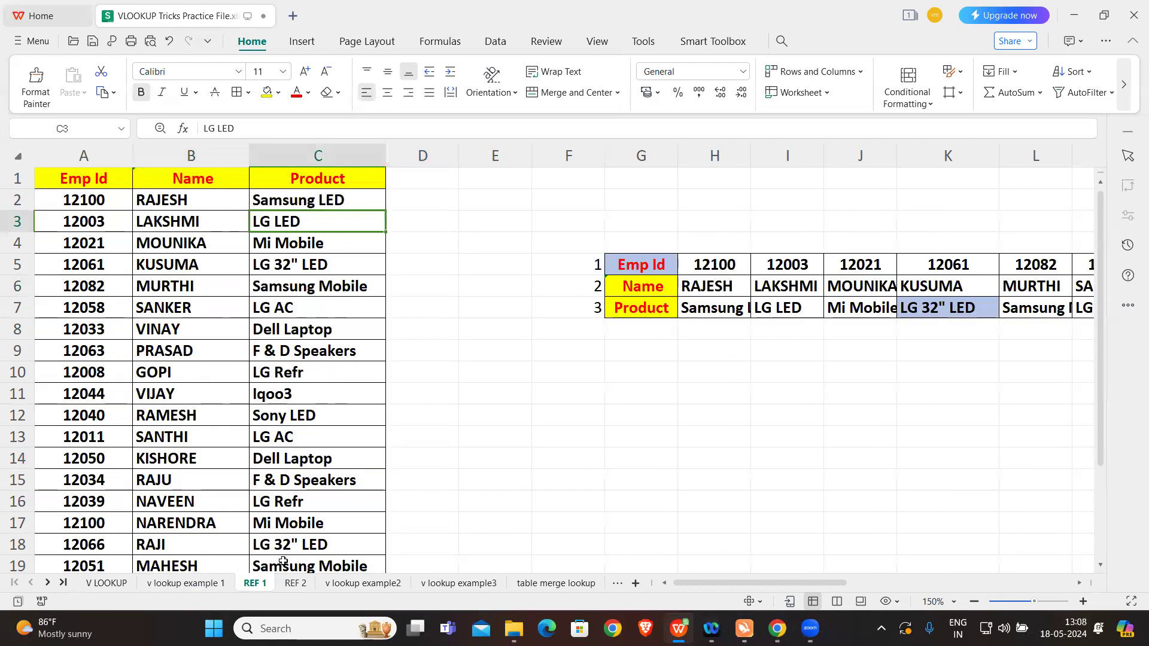
{"action": "left_click", "coordinate": [111, 200]}
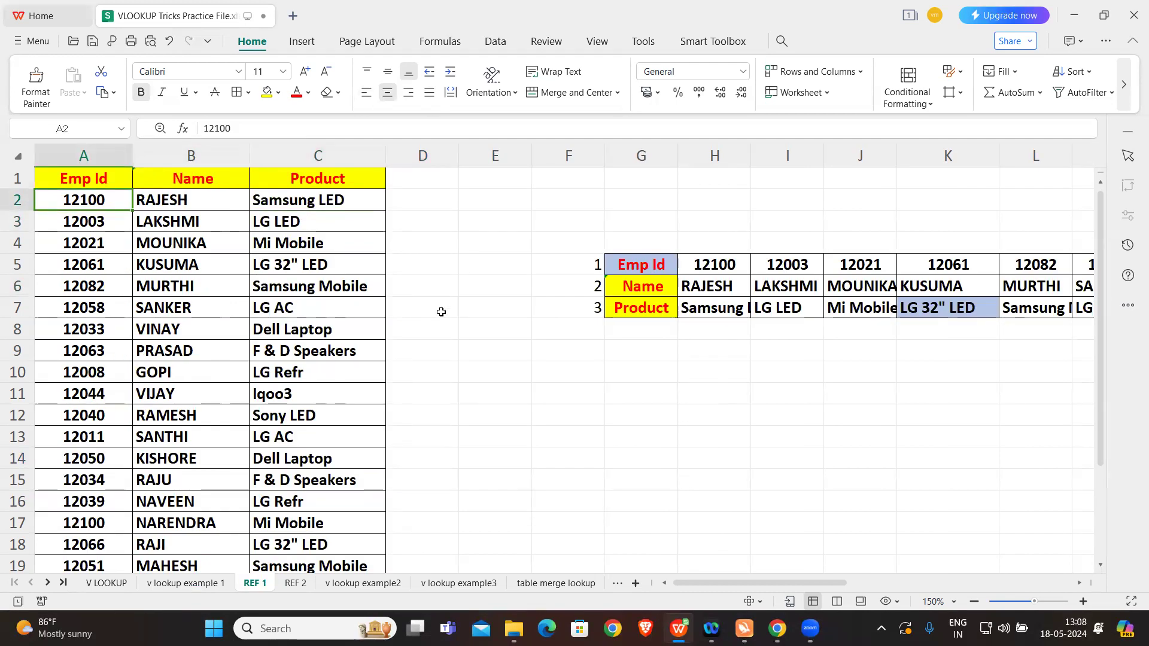
{"action": "left_click", "coordinate": [185, 583]}
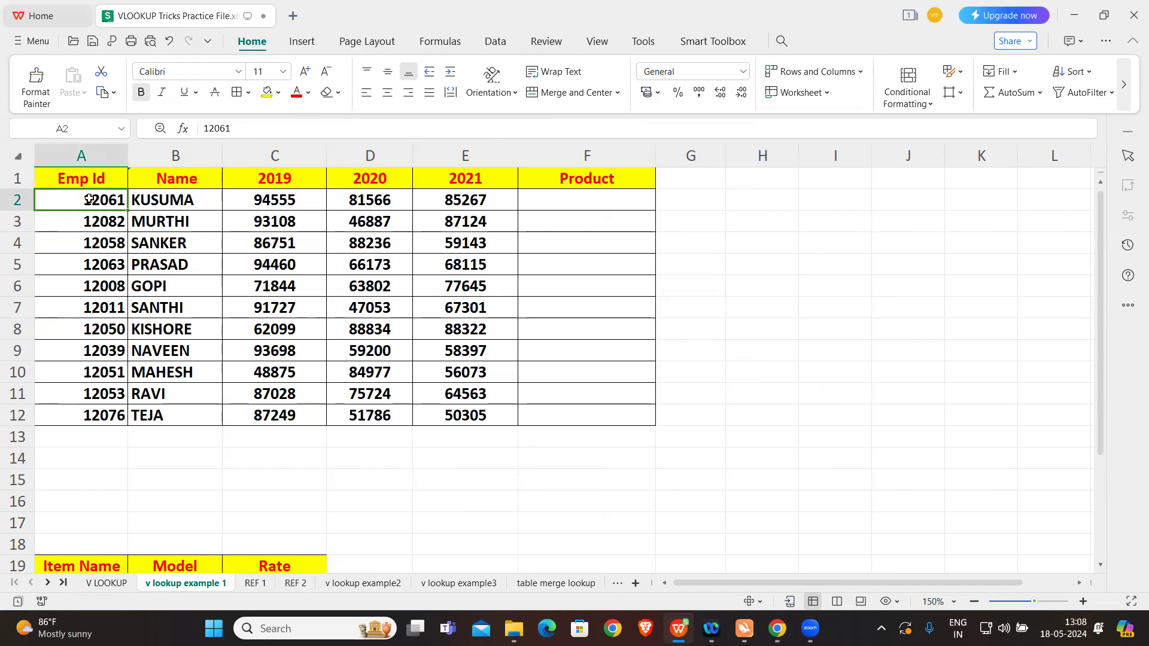
{"action": "left_click", "coordinate": [254, 583]}
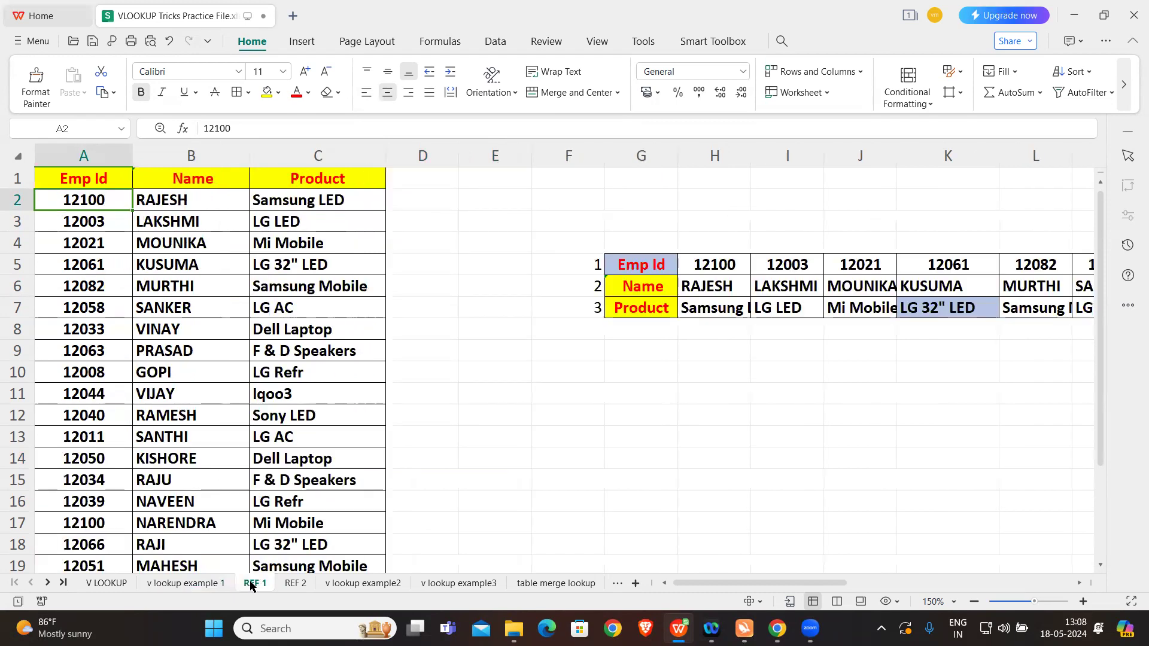
{"action": "left_click", "coordinate": [306, 201]}
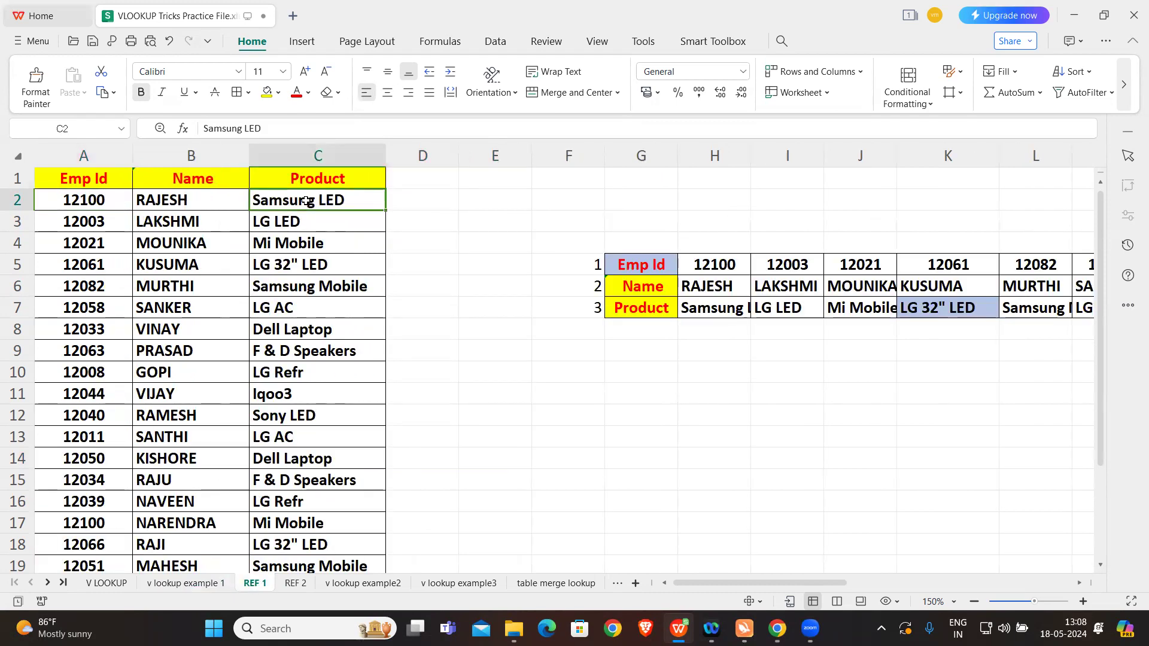
Step: Start a VLOOKUP formula in Product cell F2 of v lookup example 1, using Emp Id cell A2 as the lookup value
{"action": "left_click", "coordinate": [191, 585]}
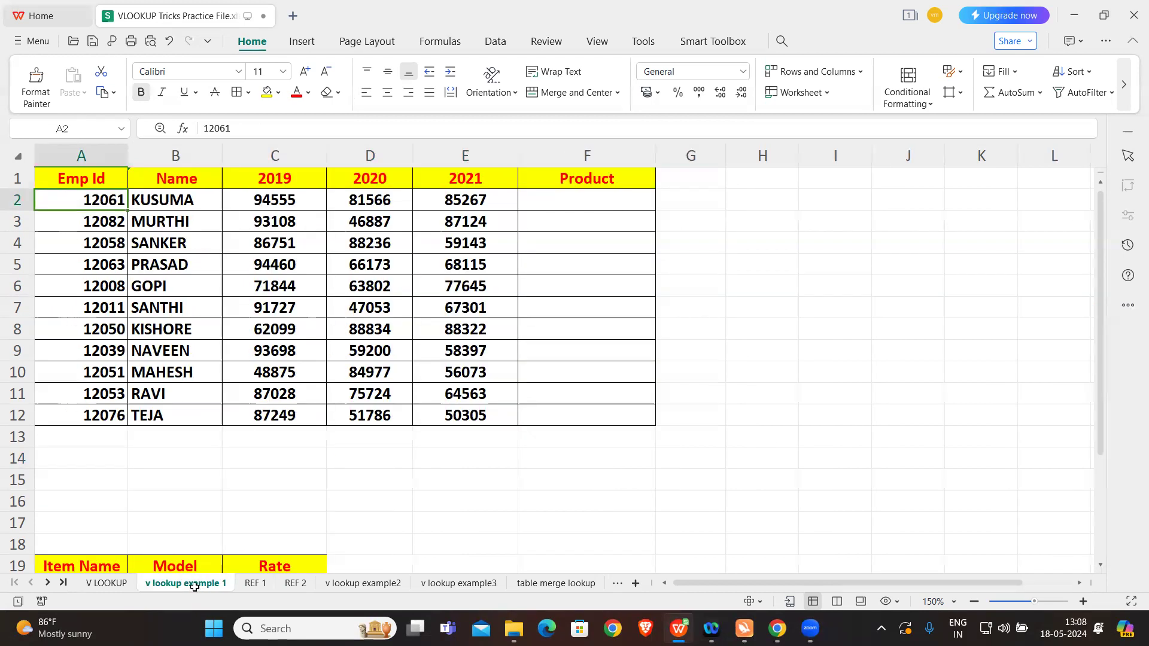
{"action": "left_click", "coordinate": [556, 201]}
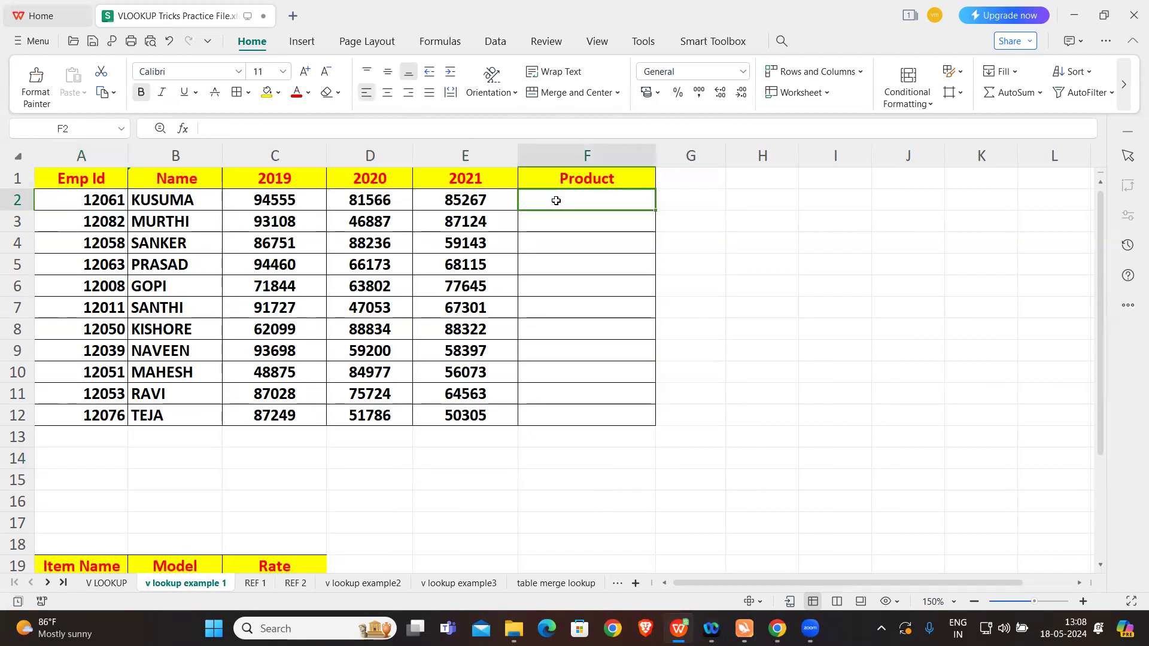
{"action": "type", "text": "="}
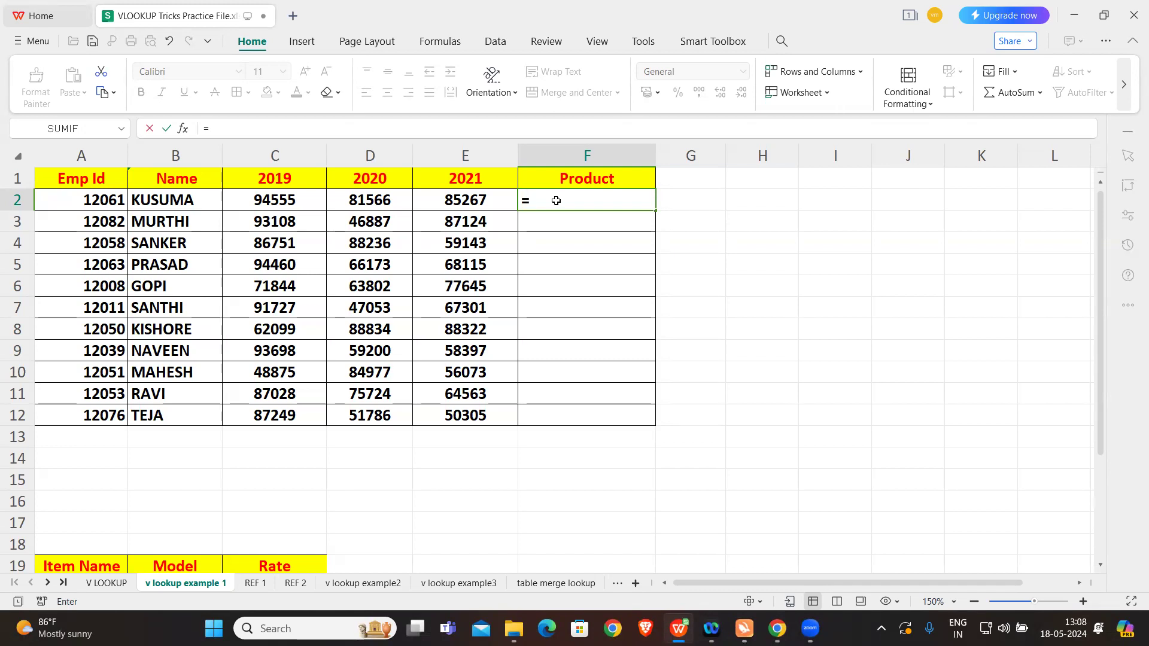
{"action": "key", "text": "Caps_Lock"}
{"action": "type", "text": "VL"}
{"action": "key", "text": "Tab"}
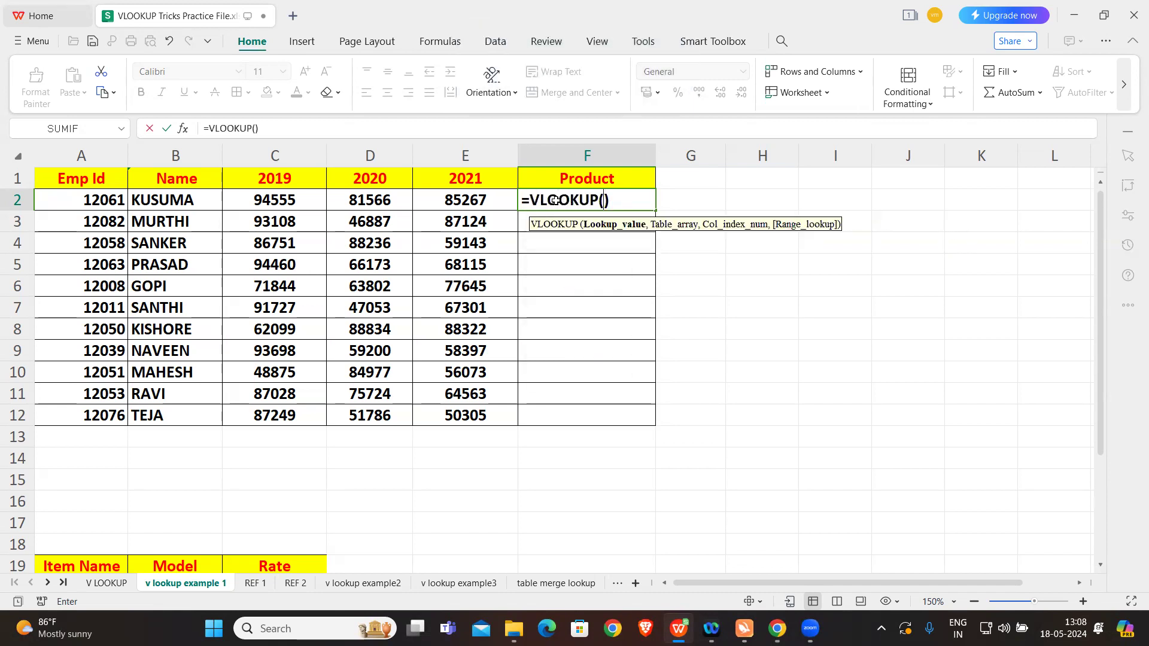
{"action": "left_click", "coordinate": [111, 201]}
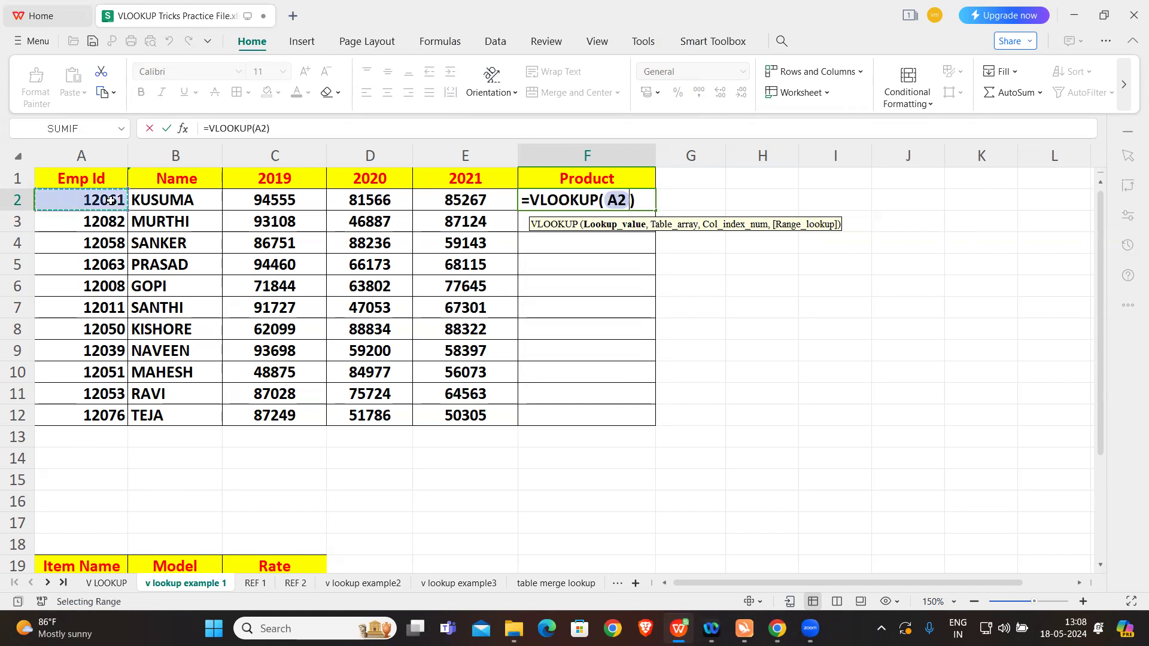
{"action": "type", "text": ","}
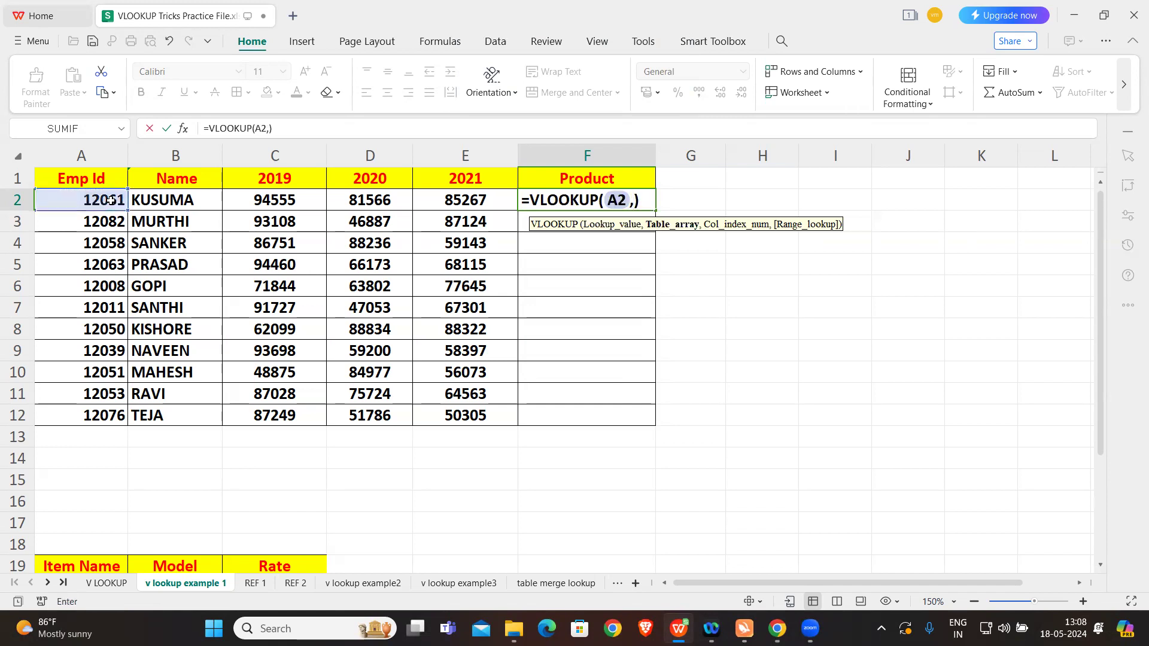
Step: Use the range A1:C24 on the REF 1 sheet as the VLOOKUP table array
{"action": "left_click", "coordinate": [254, 583]}
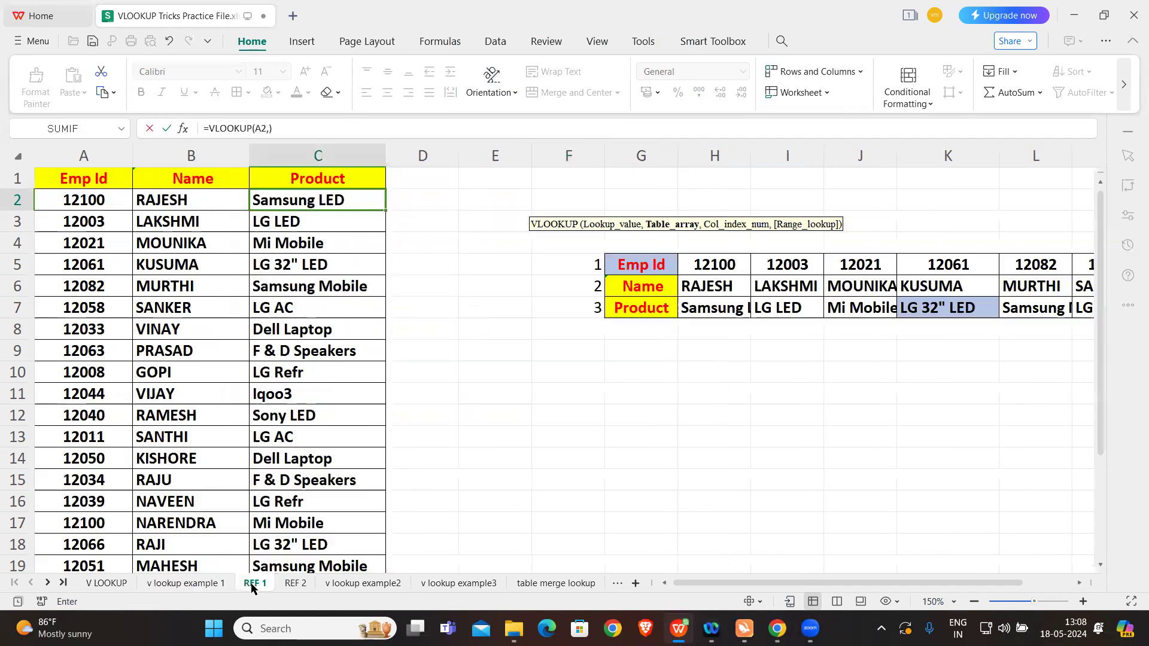
{"action": "left_click", "coordinate": [79, 179]}
{"action": "left_click_drag", "start_coordinate": [80, 179], "coordinate": [303, 524]}
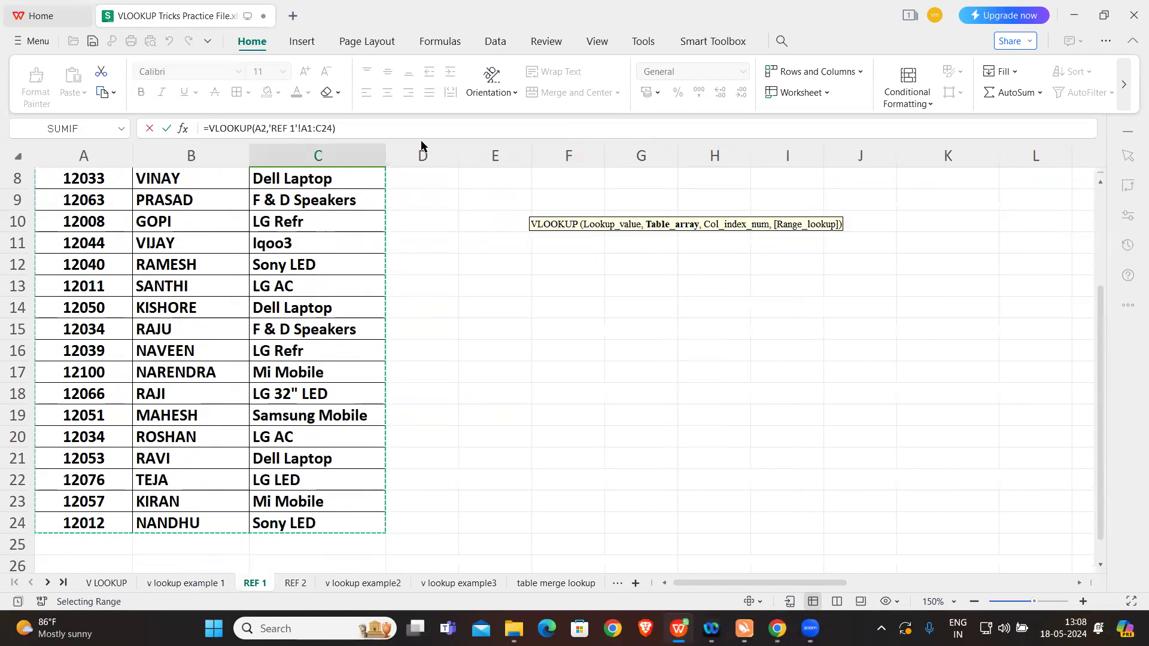
Step: Add column index 3, the Product column, as the third argument of the VLOOKUP formula
{"action": "left_click", "coordinate": [330, 128]}
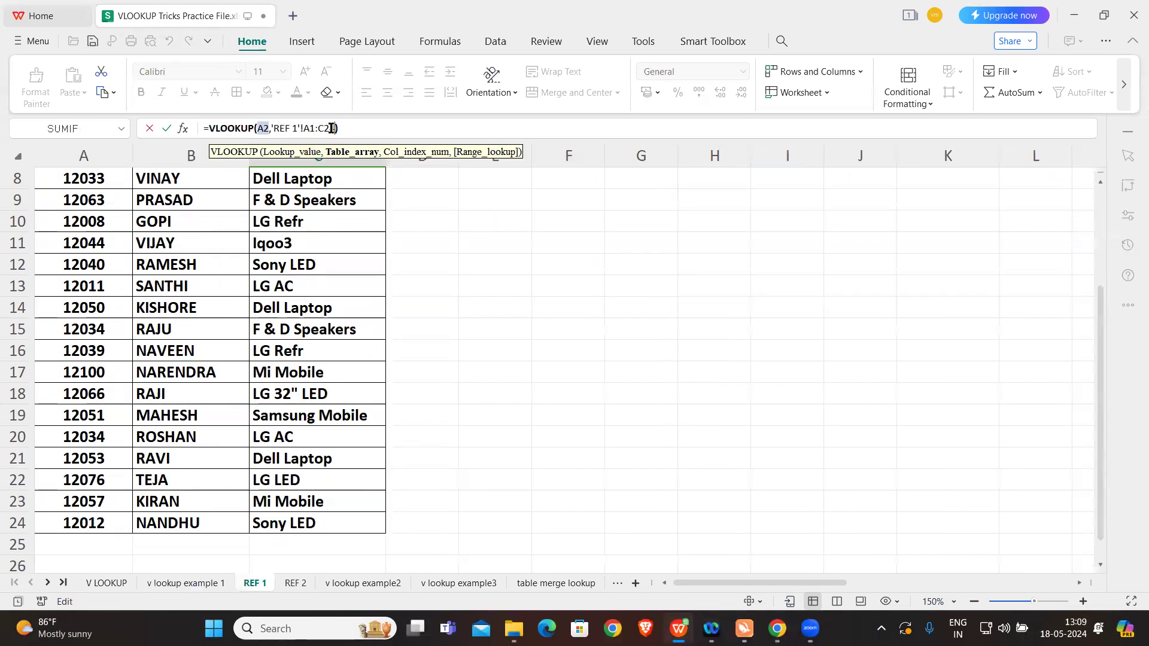
{"action": "type", "text": ","}
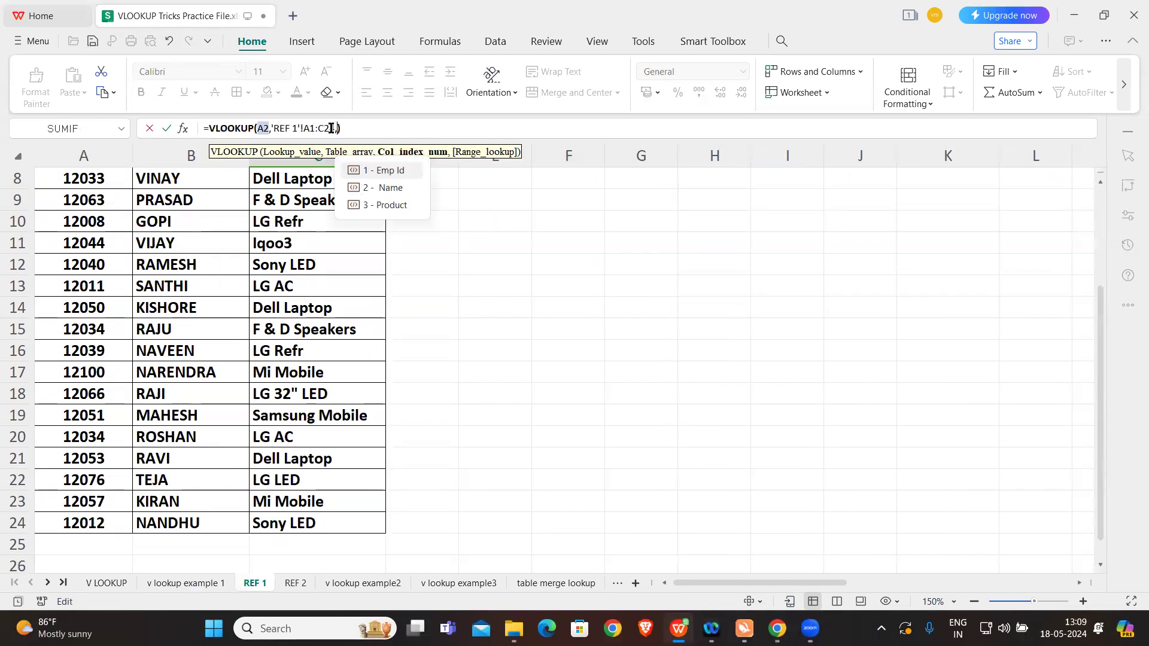
{"action": "key", "text": "Down"}
{"action": "key", "text": "Down"}
{"action": "key", "text": "Tab"}
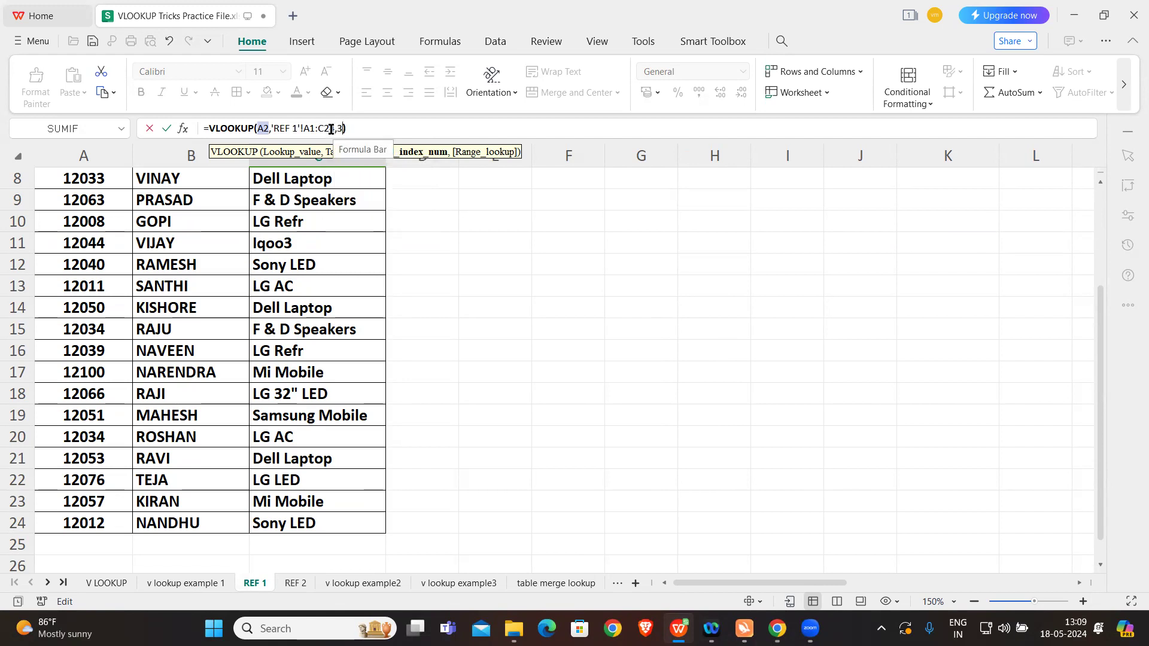
Step: Finish the VLOOKUP formula in F2 with 0 as the range lookup argument for an exact match
{"action": "scroll", "coordinate": [372, 256], "scroll_direction": "up", "scroll_amount": 3}
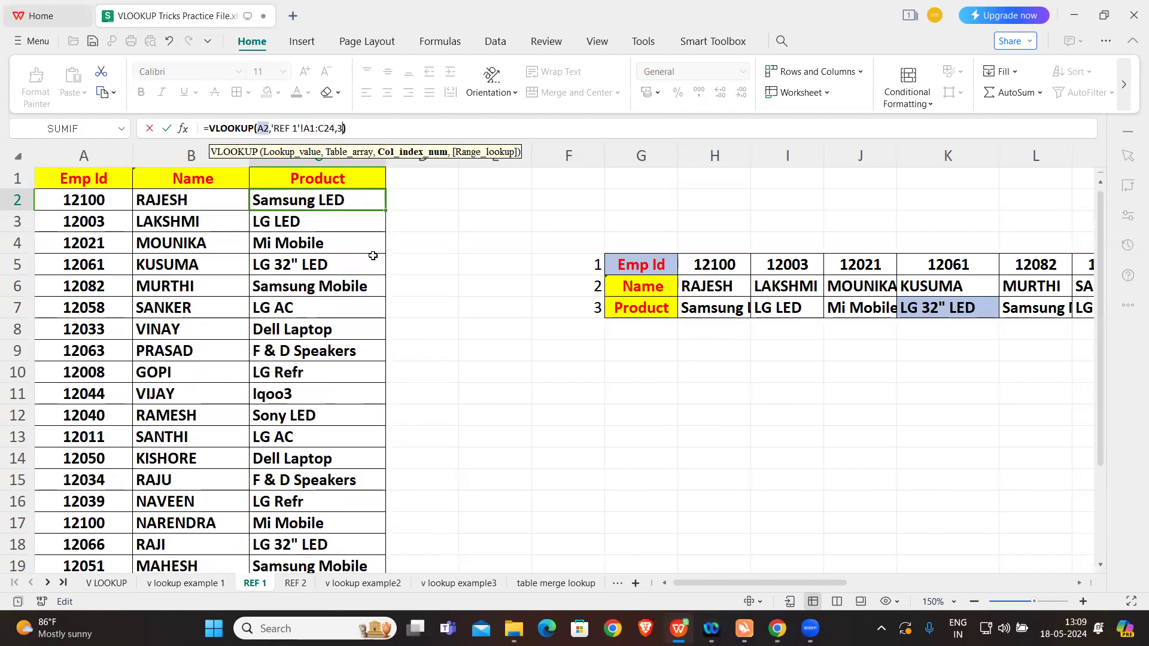
{"action": "type", "text": ","}
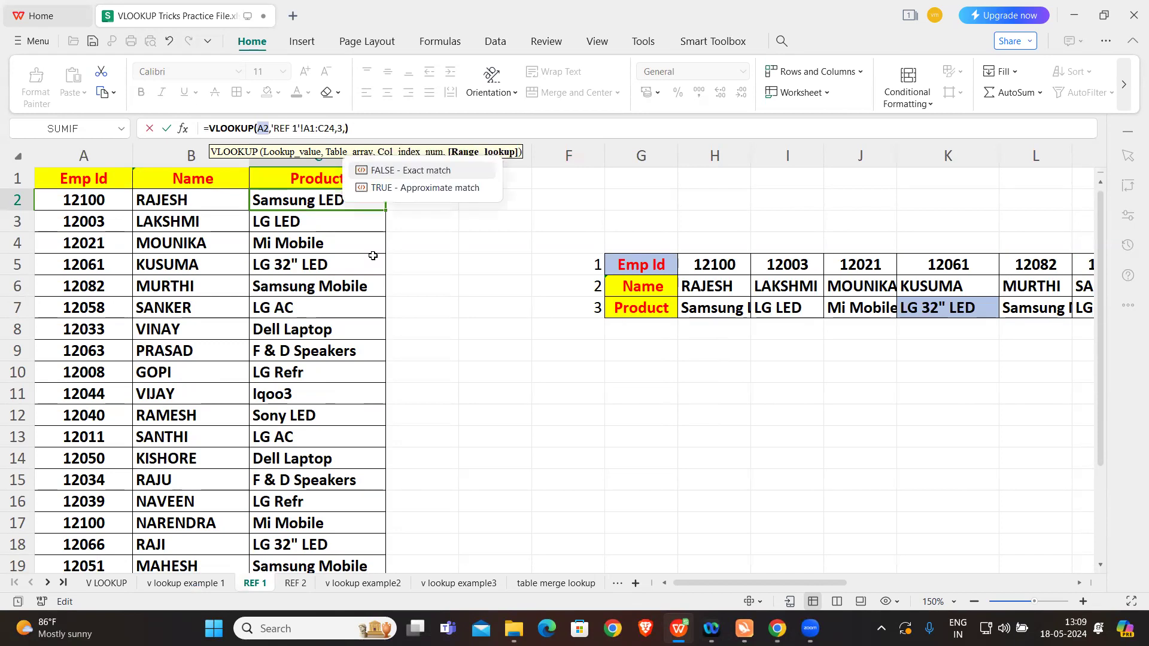
{"action": "type", "text": "0"}
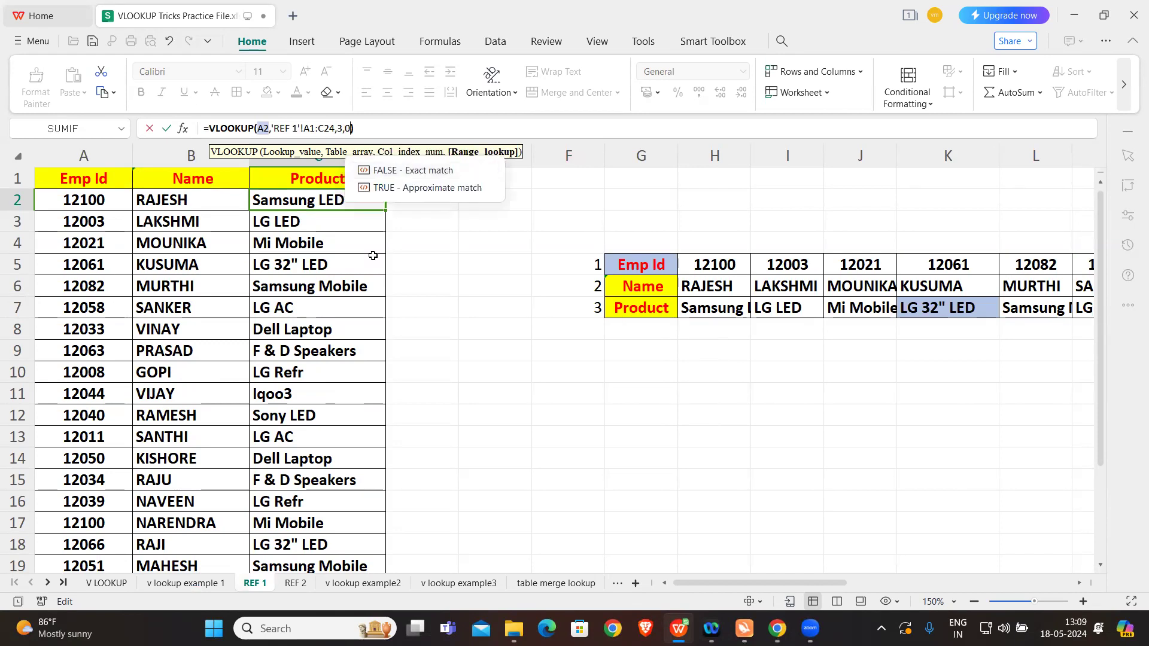
{"action": "key", "text": "Return"}
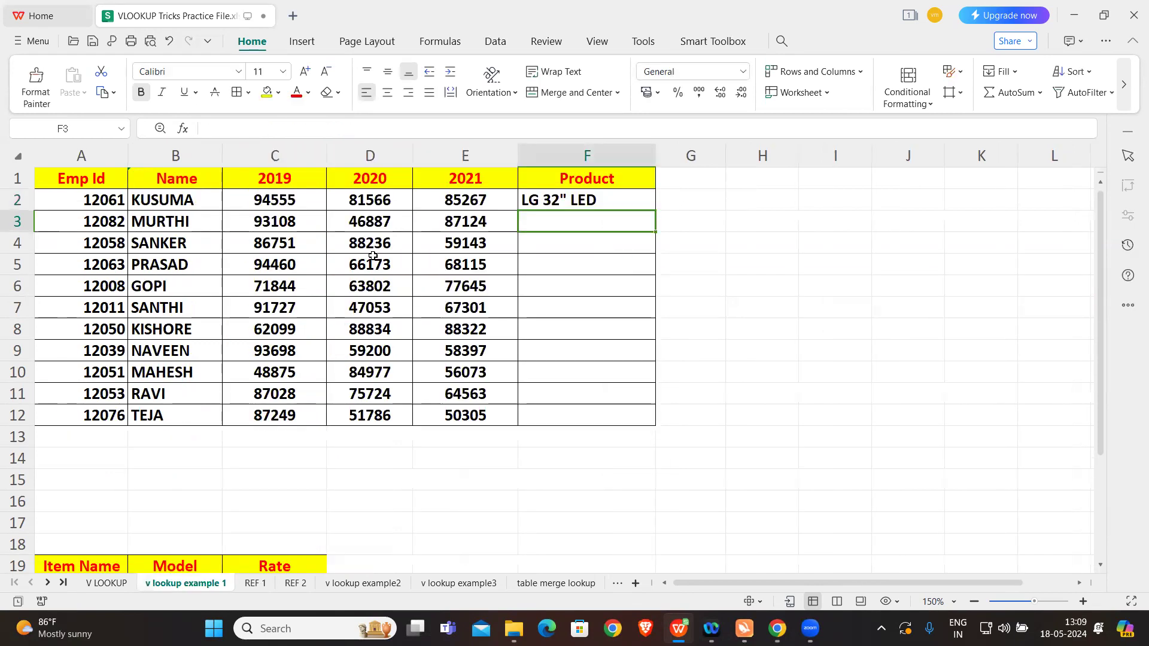
Step: Check the product returned in F2 for the Emp Id in A2 against the same employee's row on REF 1
{"action": "left_click", "coordinate": [633, 204]}
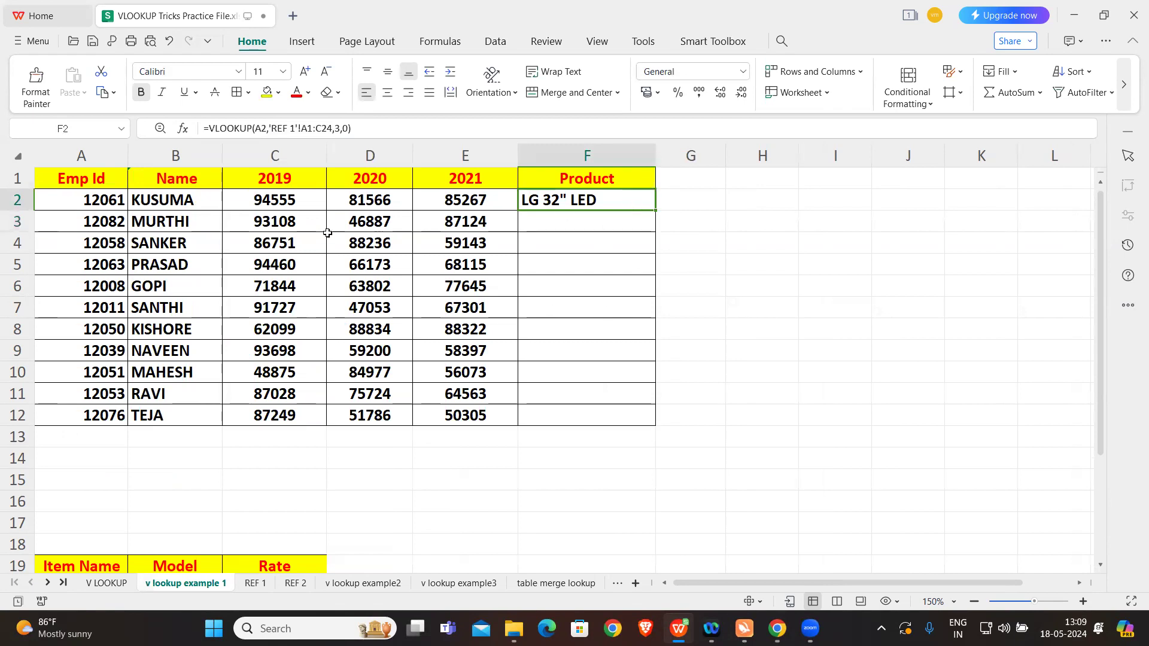
{"action": "left_click", "coordinate": [82, 202]}
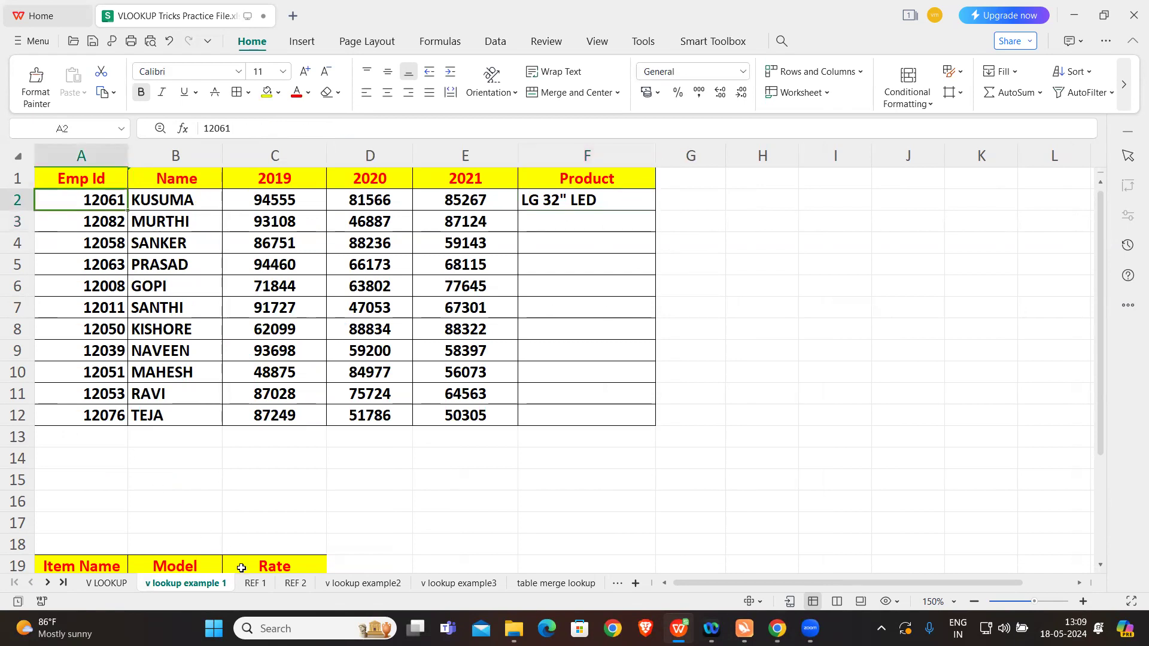
{"action": "left_click", "coordinate": [254, 583]}
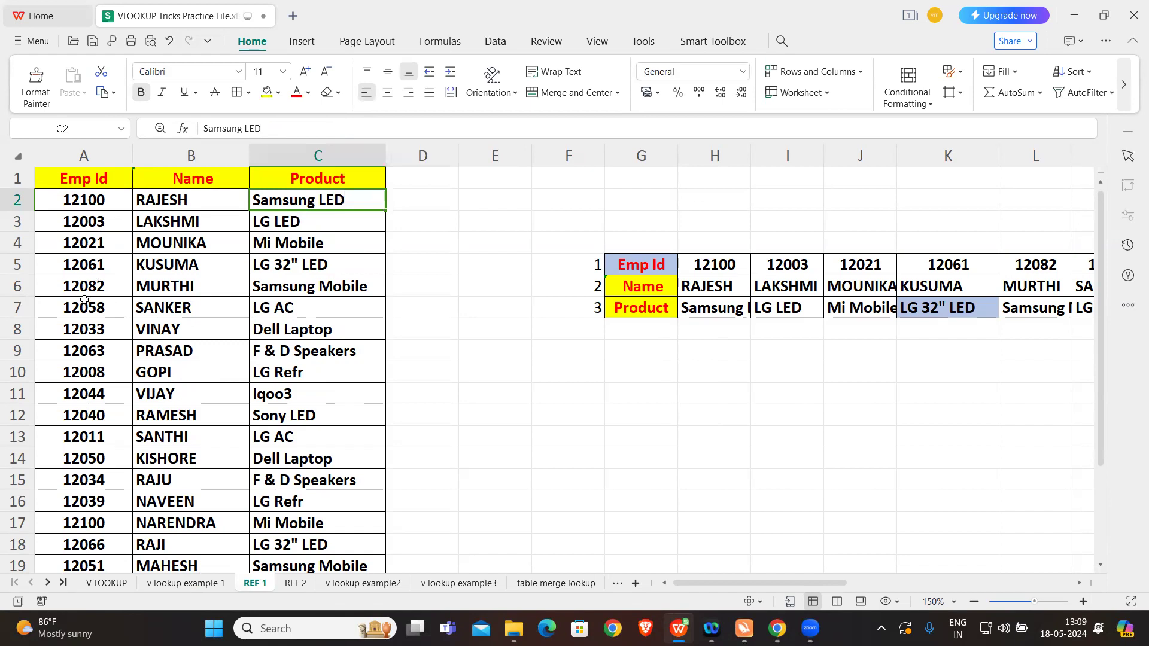
{"action": "left_click", "coordinate": [86, 261]}
{"action": "left_click", "coordinate": [298, 266]}
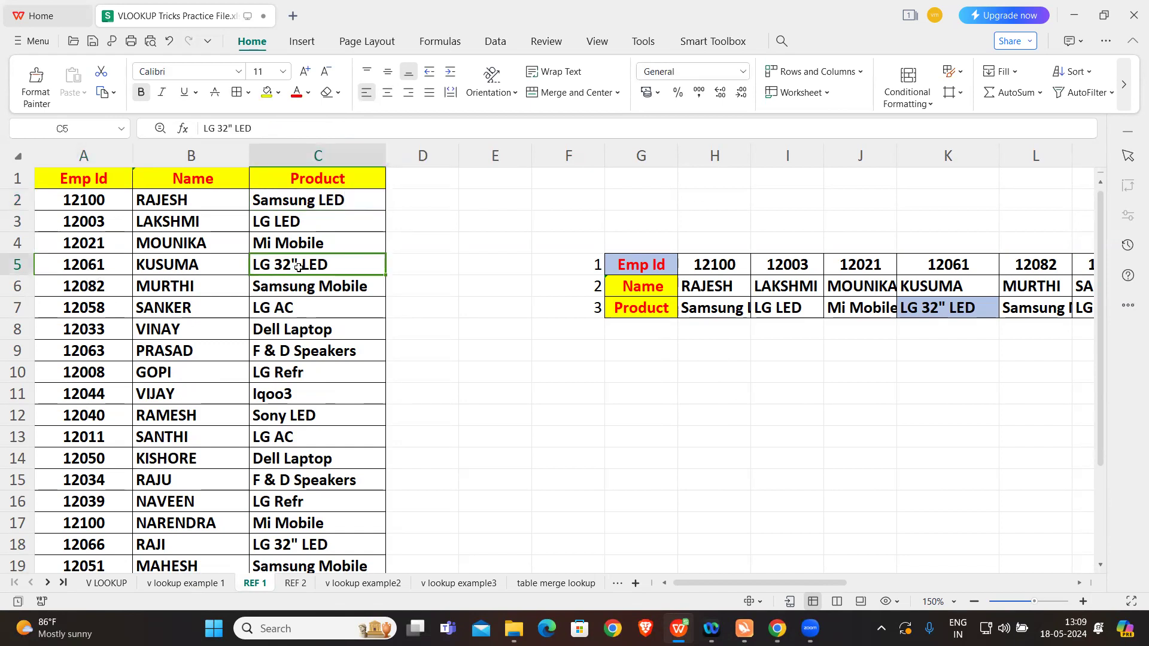
{"action": "left_click", "coordinate": [182, 584]}
Step: Make the REF 1 table array in the F2 formula absolute as $A$1:$C$24
{"action": "left_click", "coordinate": [556, 203]}
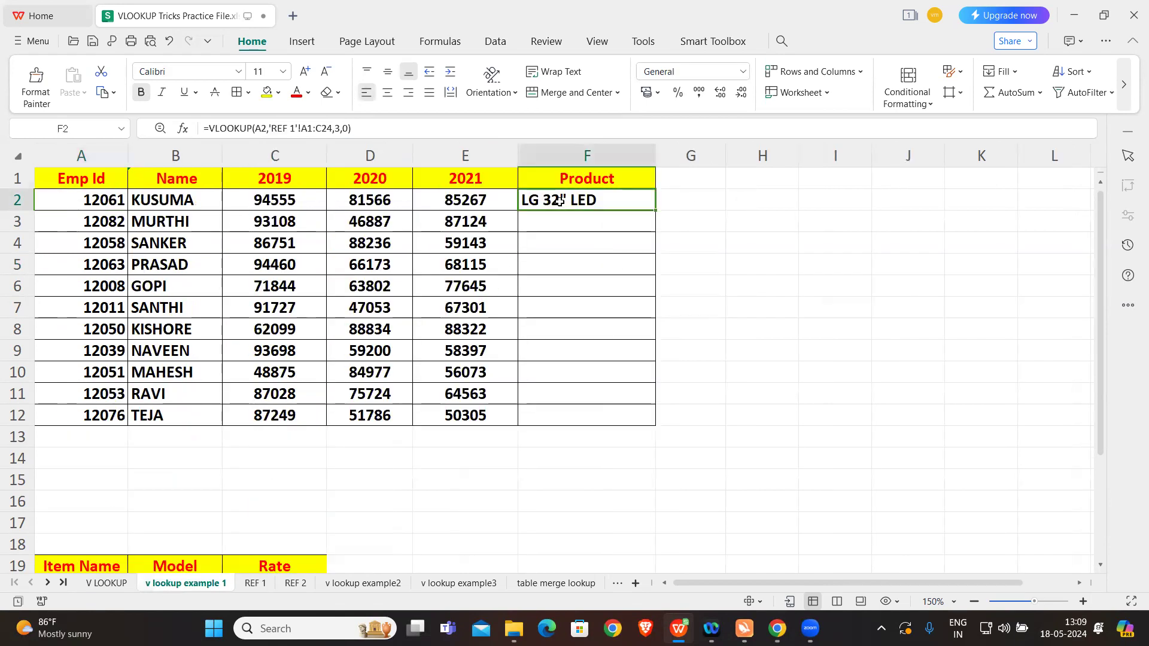
{"action": "left_click_drag", "start_coordinate": [274, 128], "coordinate": [335, 128]}
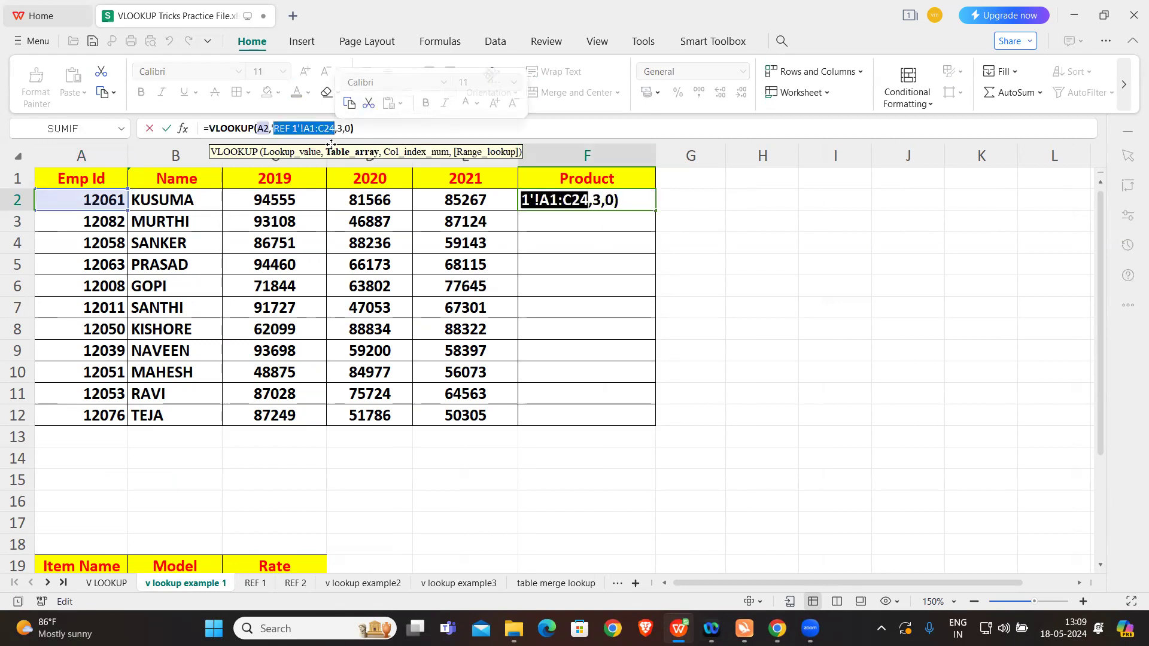
{"action": "key", "text": "F4"}
{"action": "left_click", "coordinate": [404, 129]}
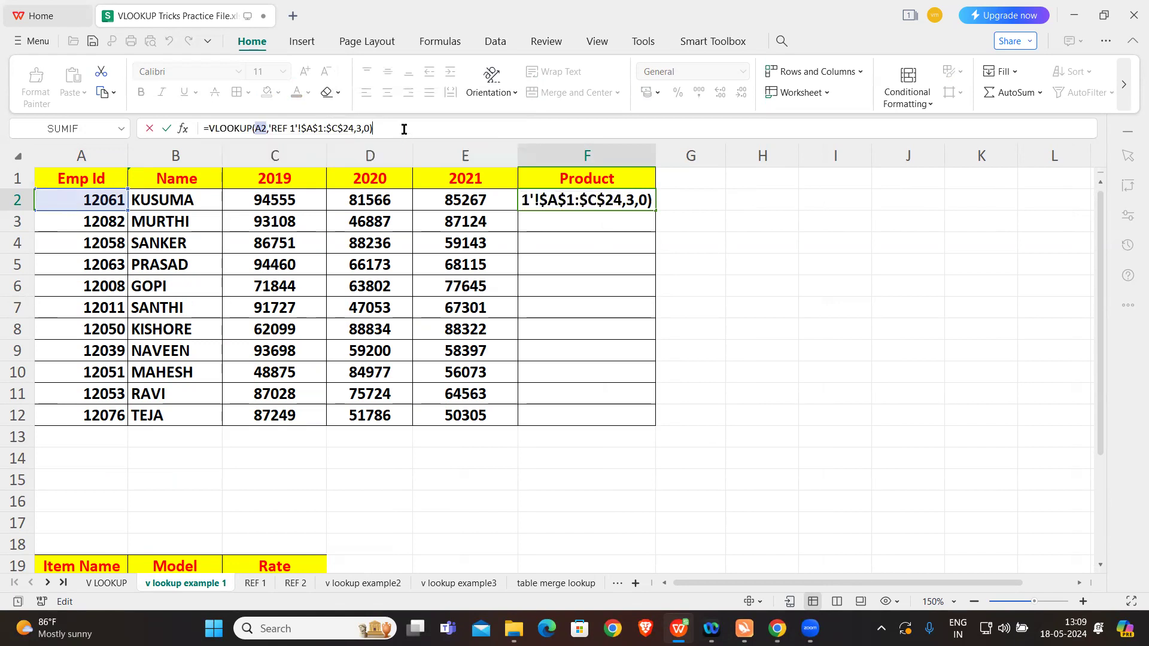
{"action": "key", "text": "Return"}
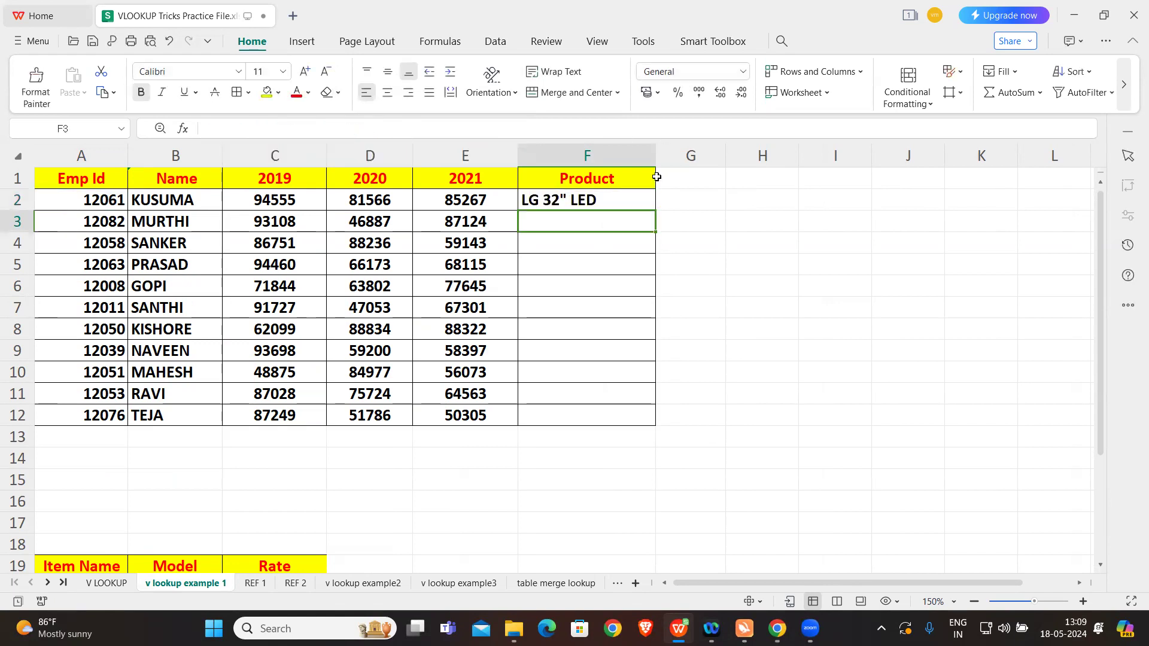
Step: Fill the F2 VLOOKUP formula down the Product column to F12
{"action": "left_click", "coordinate": [625, 195]}
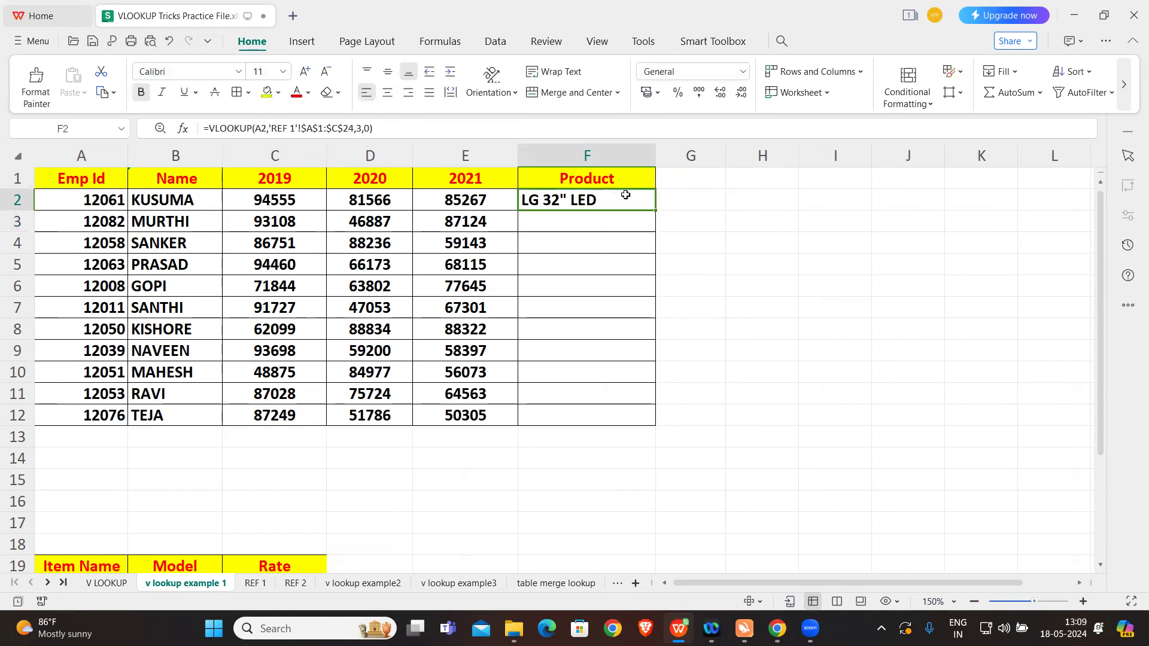
{"action": "double_click", "coordinate": [653, 208]}
{"action": "left_click", "coordinate": [722, 278]}
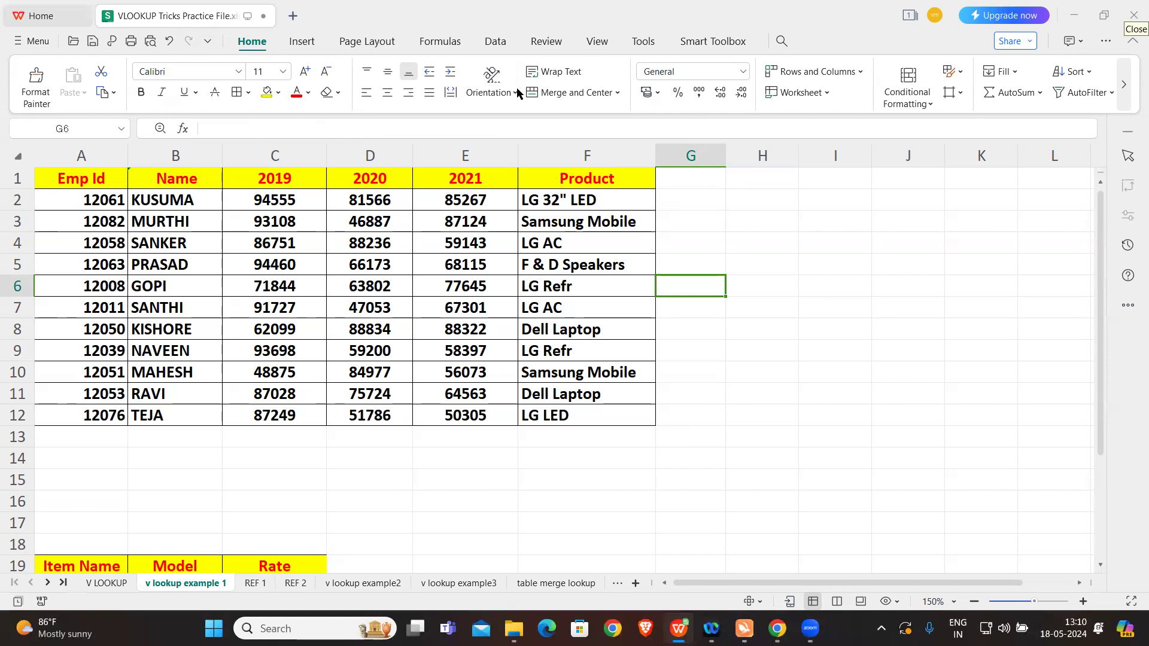
Step: Review the item rates on REF 2 and start a VLOOKUP in Rate cell C20 of v lookup example 1, using Item Name cell A20 as lookup value
{"action": "scroll", "coordinate": [391, 412], "scroll_direction": "down", "scroll_amount": 3}
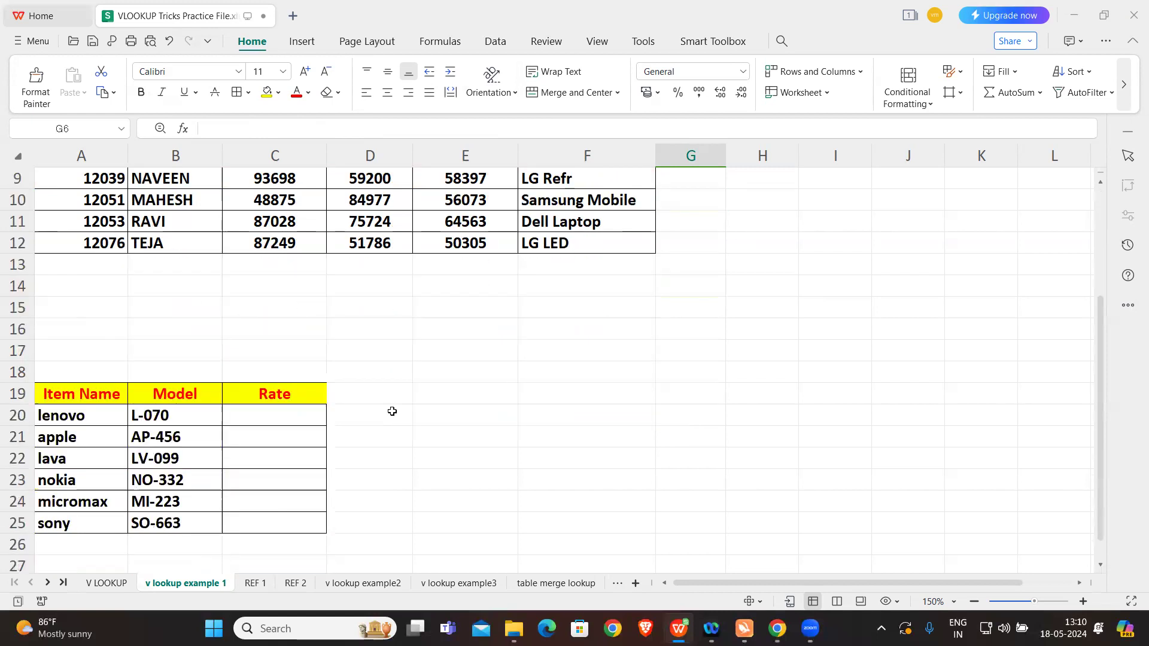
{"action": "scroll", "coordinate": [391, 412], "scroll_direction": "down", "scroll_amount": 2}
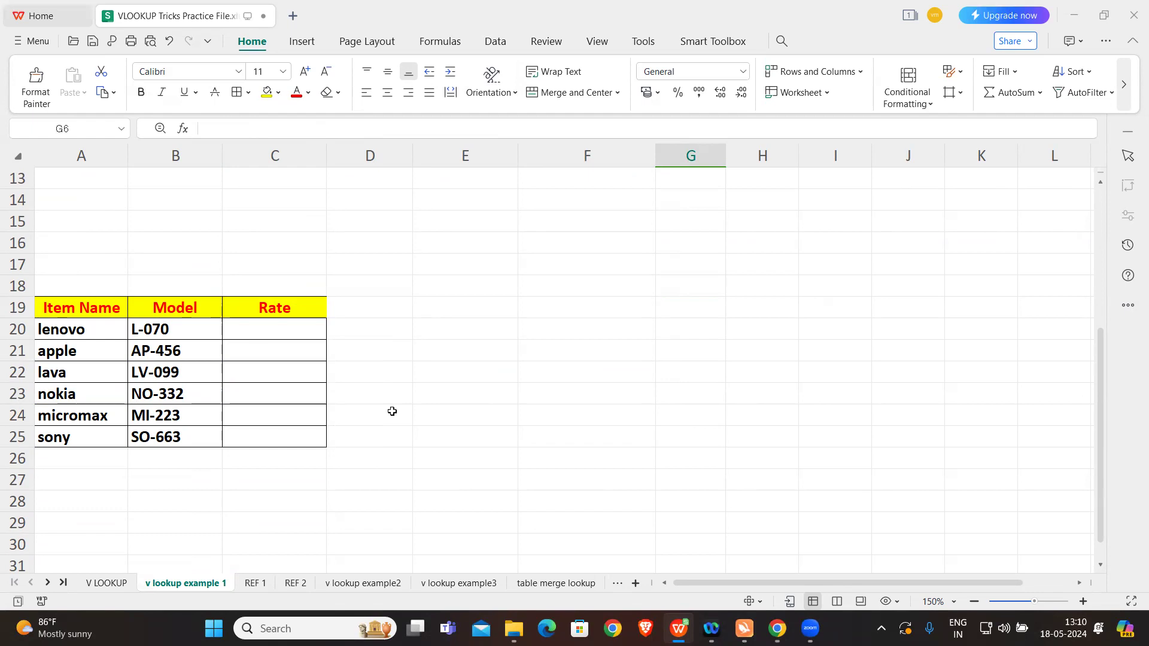
{"action": "left_click", "coordinate": [294, 583]}
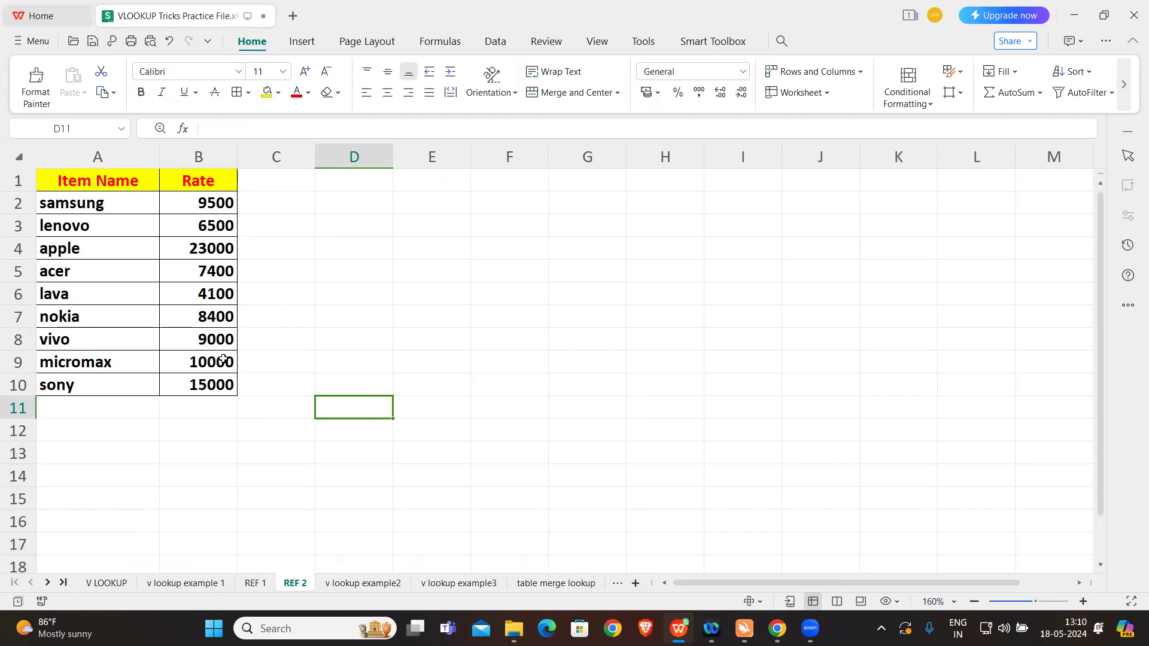
{"action": "left_click", "coordinate": [186, 584]}
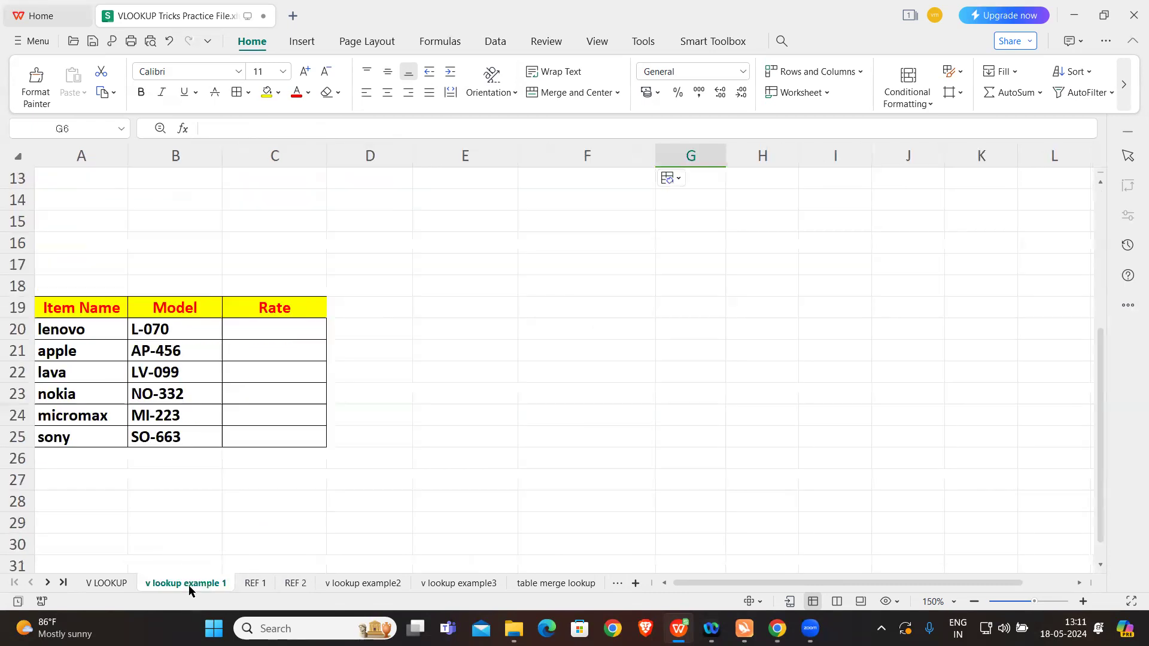
{"action": "left_click", "coordinate": [286, 325]}
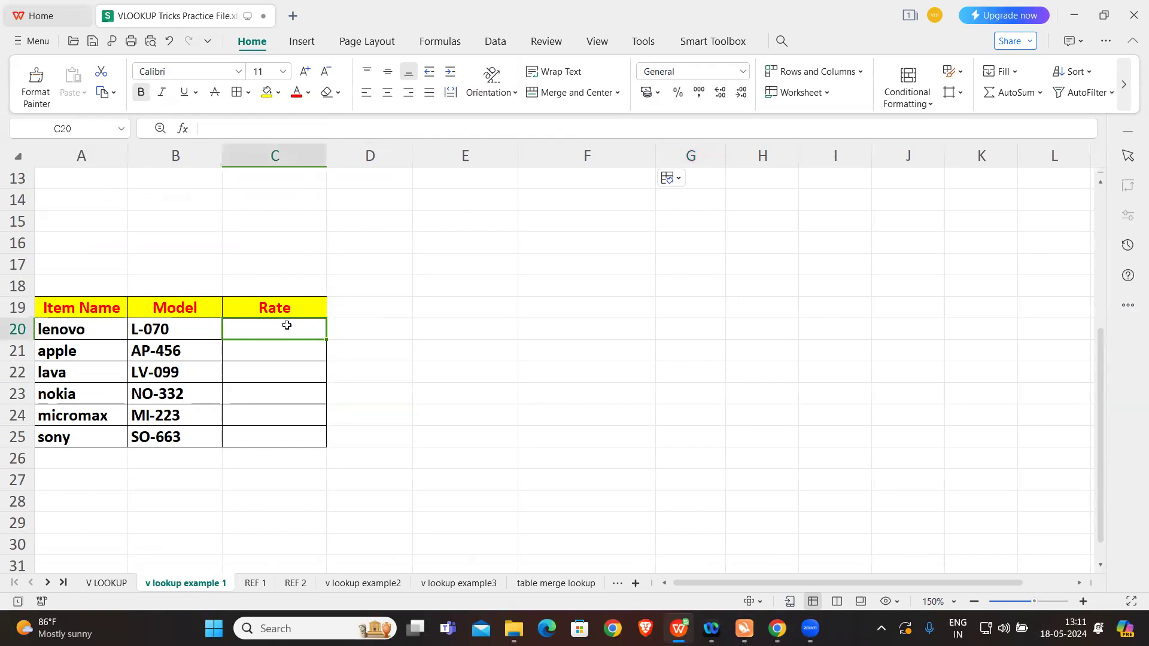
{"action": "type", "text": "=VLO"}
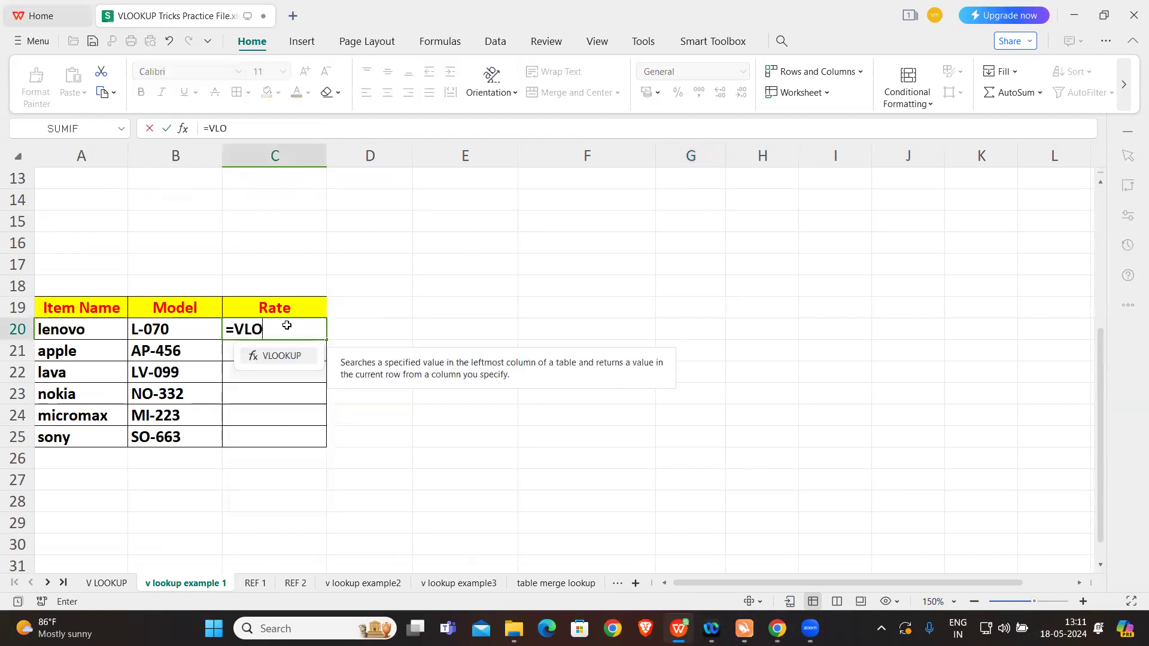
{"action": "key", "text": "Tab"}
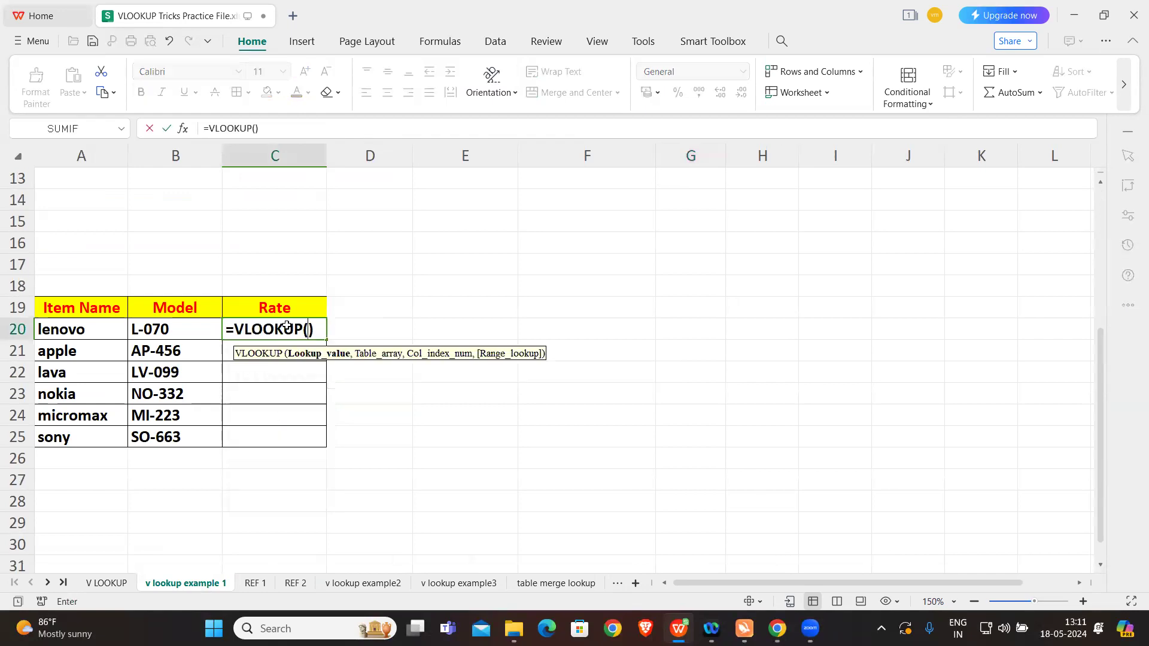
{"action": "left_click", "coordinate": [258, 127]}
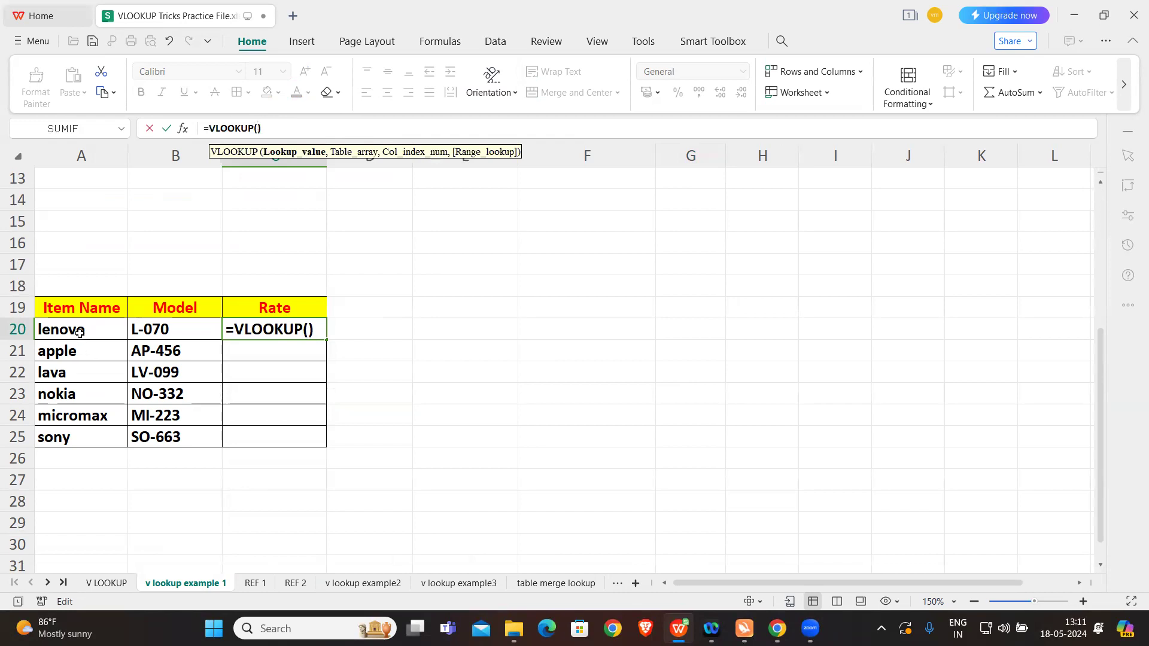
{"action": "left_click", "coordinate": [79, 330]}
{"action": "type", "text": ","}
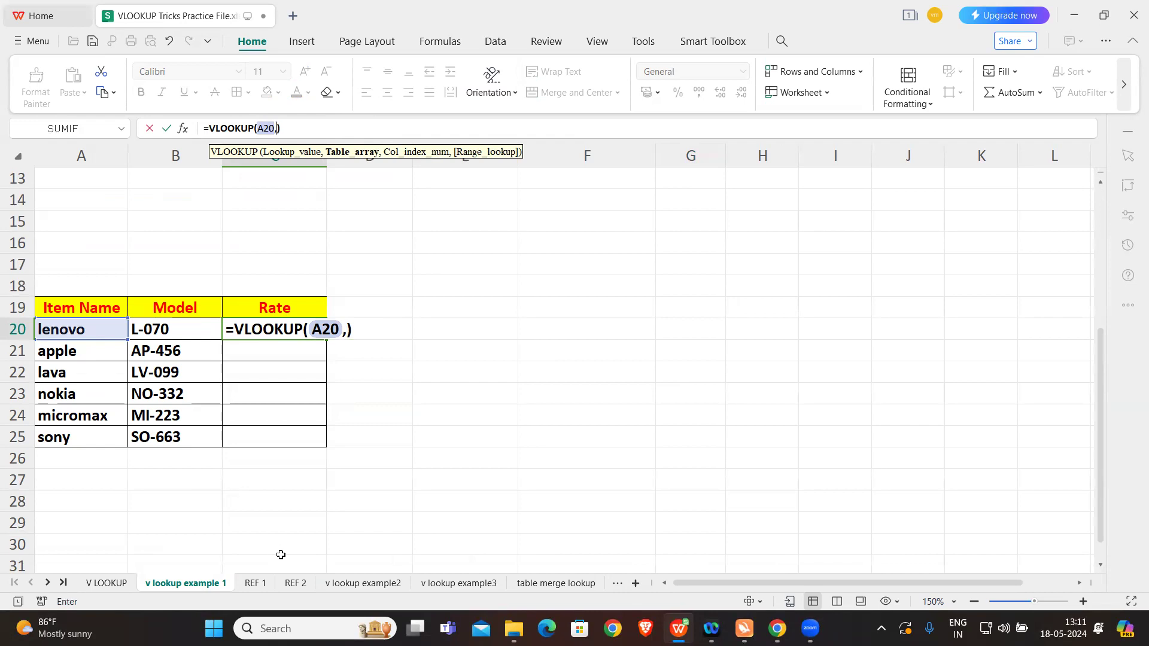
Step: Use the range A1:B10 on the REF 2 sheet as the VLOOKUP table array
{"action": "left_click", "coordinate": [299, 584]}
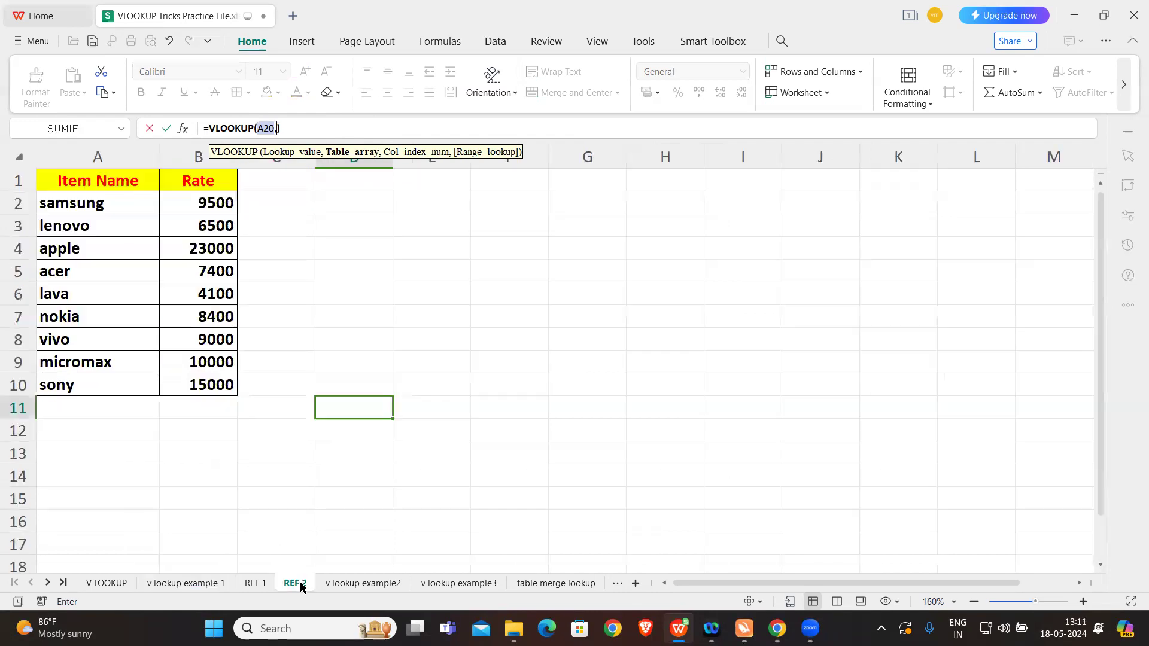
{"action": "left_click", "coordinate": [109, 181]}
{"action": "left_click_drag", "start_coordinate": [110, 180], "coordinate": [222, 386]}
{"action": "type", "text": ","}
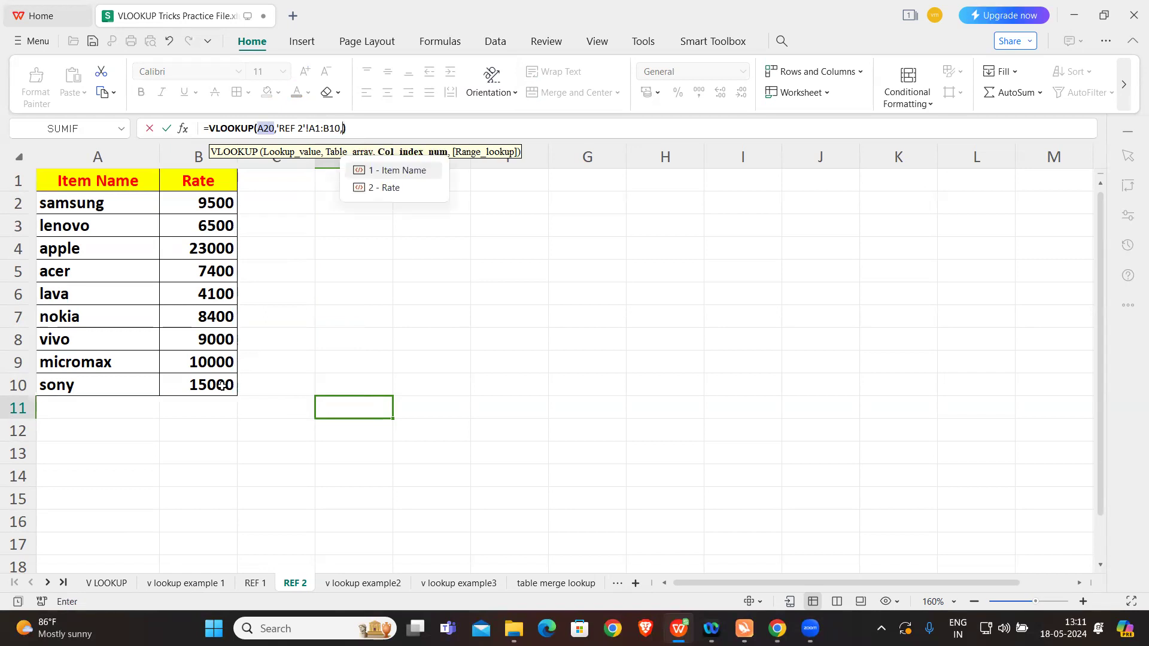
Step: Set the column index to 2, the Rate column, and the range lookup to 0 for an exact match
{"action": "key", "text": "Down"}
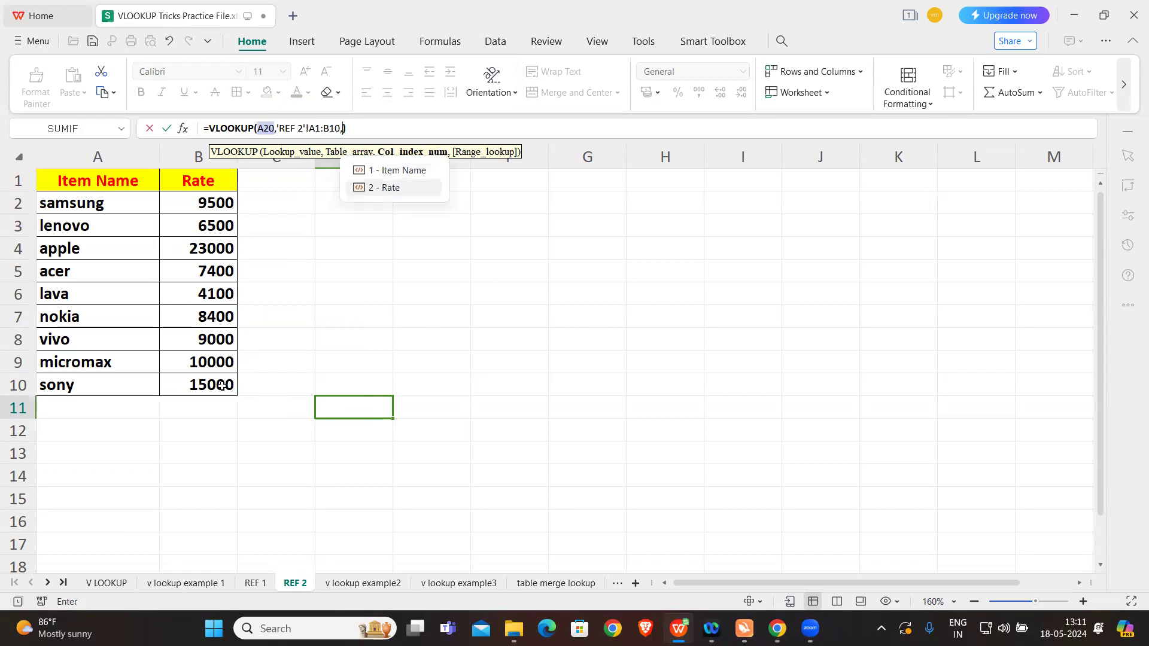
{"action": "key", "text": "Tab"}
{"action": "type", "text": ",0"}
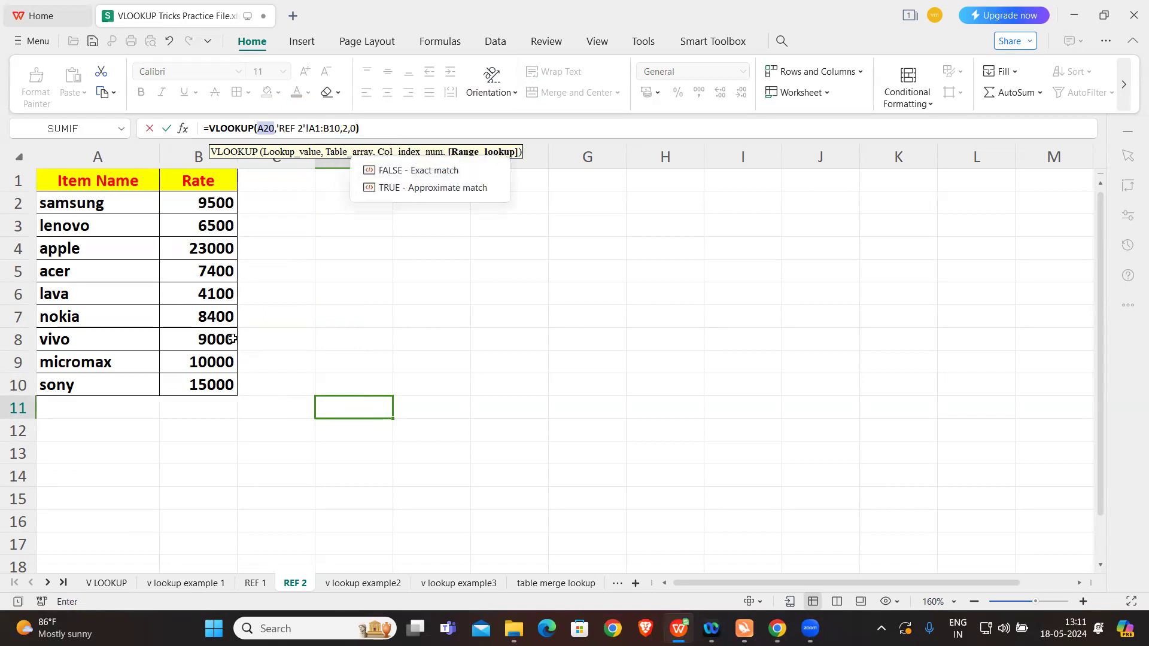
Step: Make the REF 2 table array absolute as $A$1:$B$10 and enter the formula in C20
{"action": "left_click", "coordinate": [282, 128]}
{"action": "key", "text": "shift+Right"}
{"action": "key", "text": "shift+Right"}
{"action": "key", "text": "shift+Right"}
{"action": "key", "text": "shift+Right"}
{"action": "key", "text": "shift+Right"}
{"action": "key", "text": "shift+Right"}
{"action": "key", "text": "shift+Right"}
{"action": "key", "text": "shift+Right"}
{"action": "key", "text": "shift+Right"}
{"action": "key", "text": "shift+Right"}
{"action": "key", "text": "shift+Right"}
{"action": "key", "text": "shift+Right"}
{"action": "key", "text": "shift+Right"}
{"action": "key", "text": "shift+Right"}
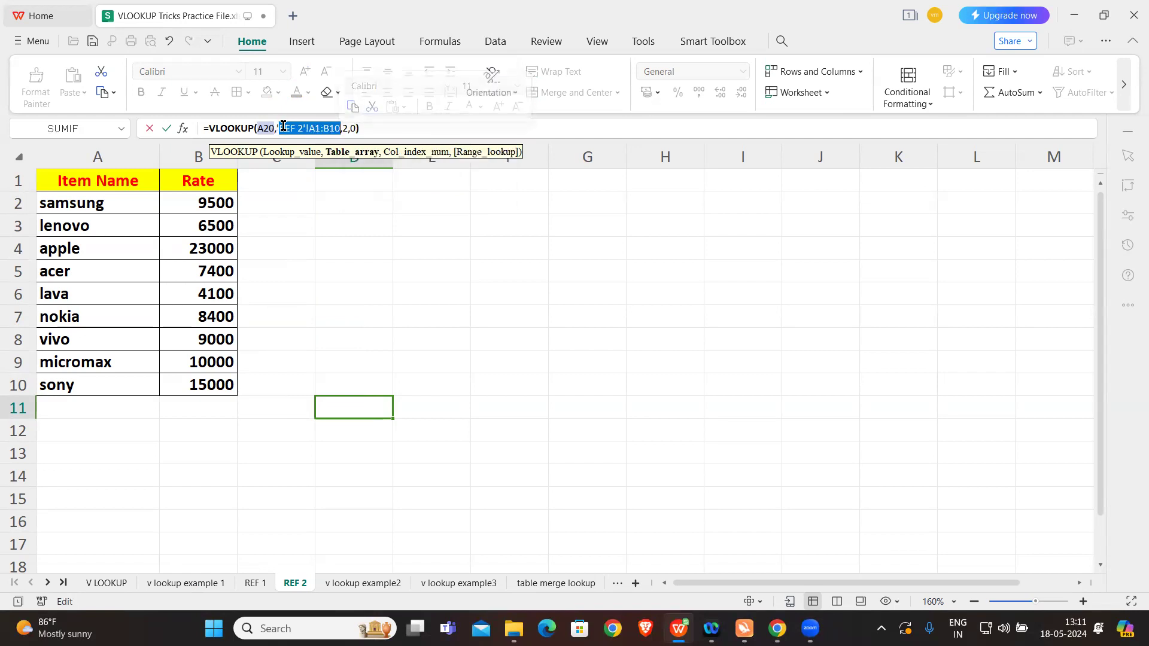
{"action": "left_click", "coordinate": [278, 125]}
{"action": "left_click_drag", "start_coordinate": [278, 128], "coordinate": [338, 128]}
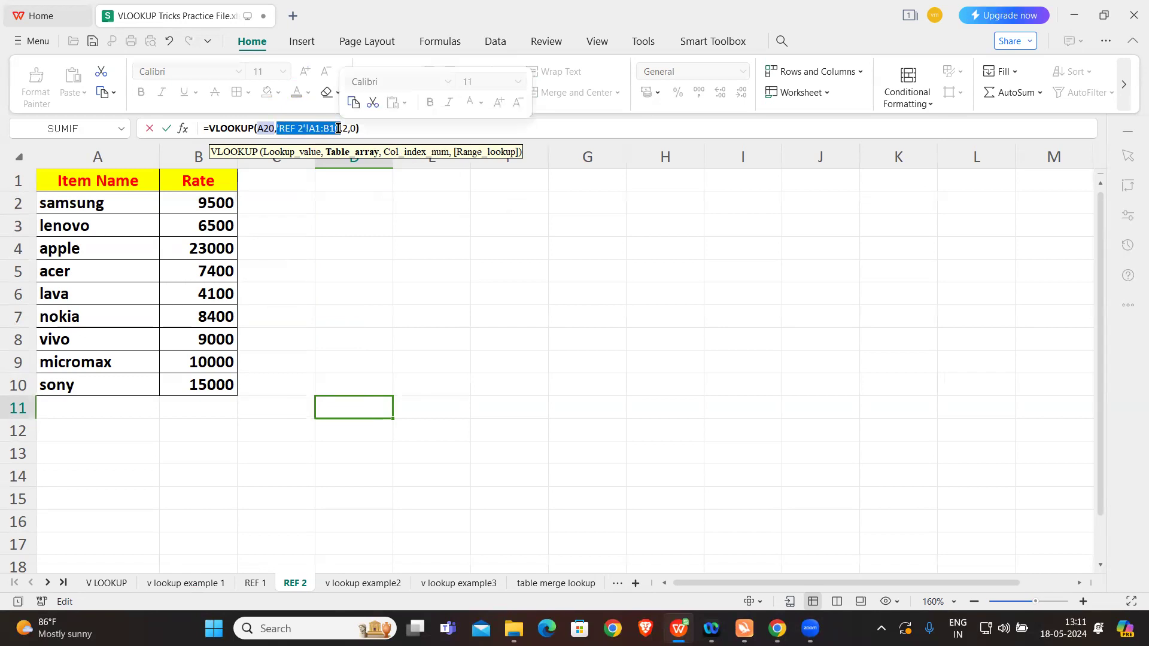
{"action": "key", "text": "F4"}
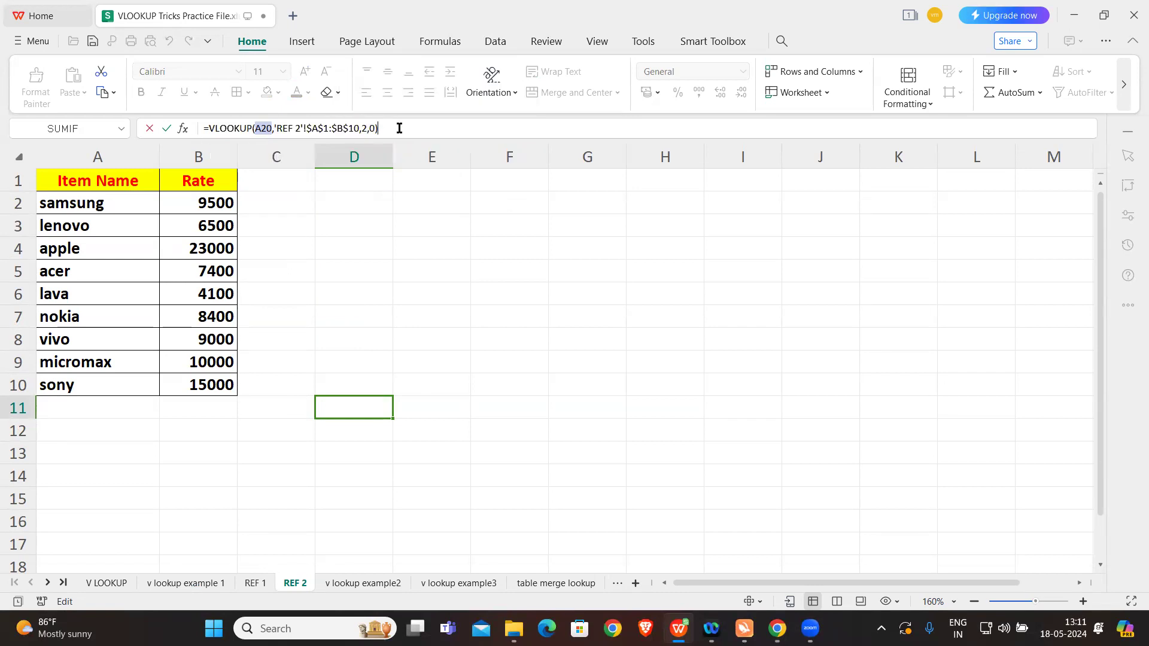
{"action": "key", "text": "Return"}
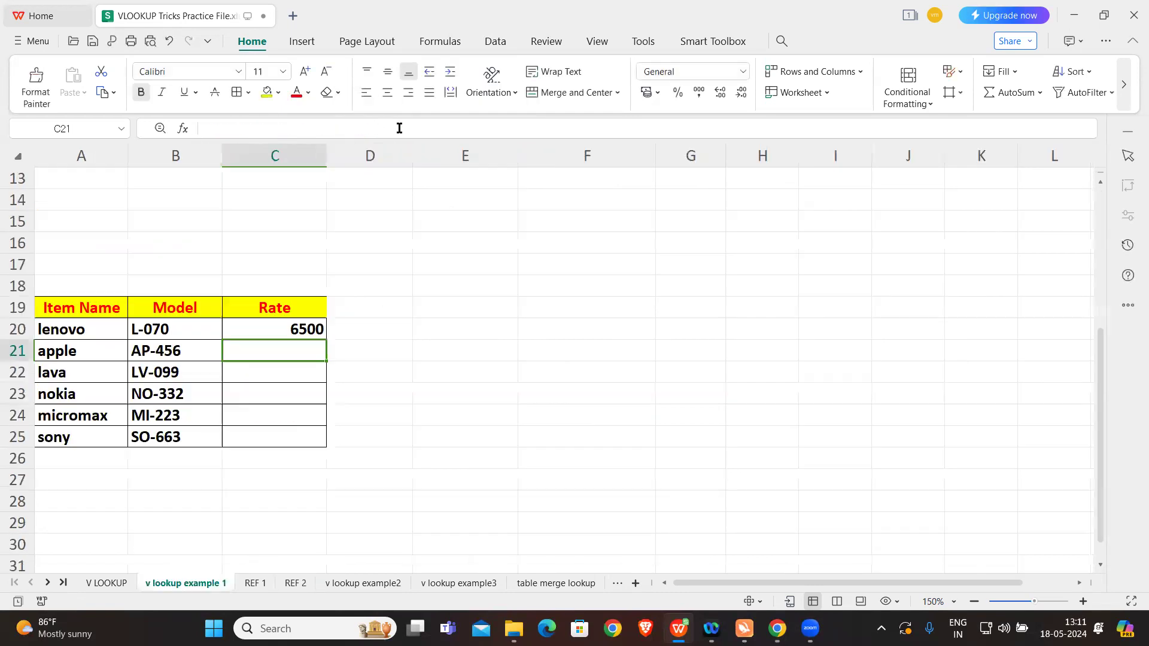
Step: Fill the C20 VLOOKUP formula down the Rate column to C25
{"action": "left_click", "coordinate": [284, 327]}
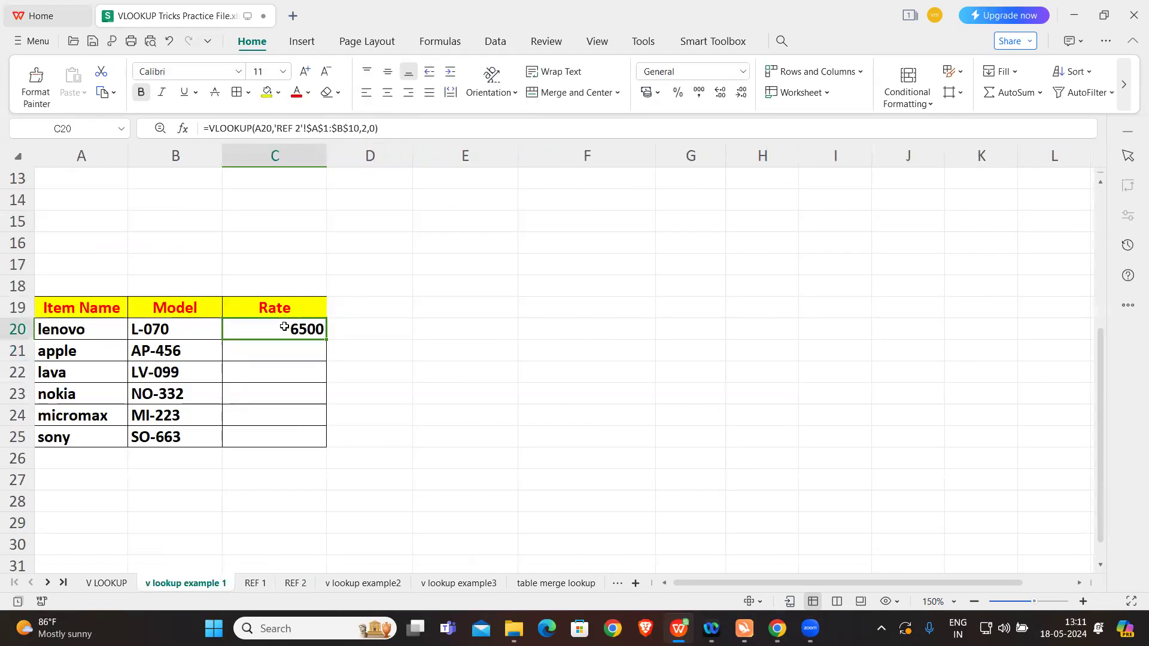
{"action": "double_click", "coordinate": [326, 338]}
{"action": "left_click", "coordinate": [472, 368]}
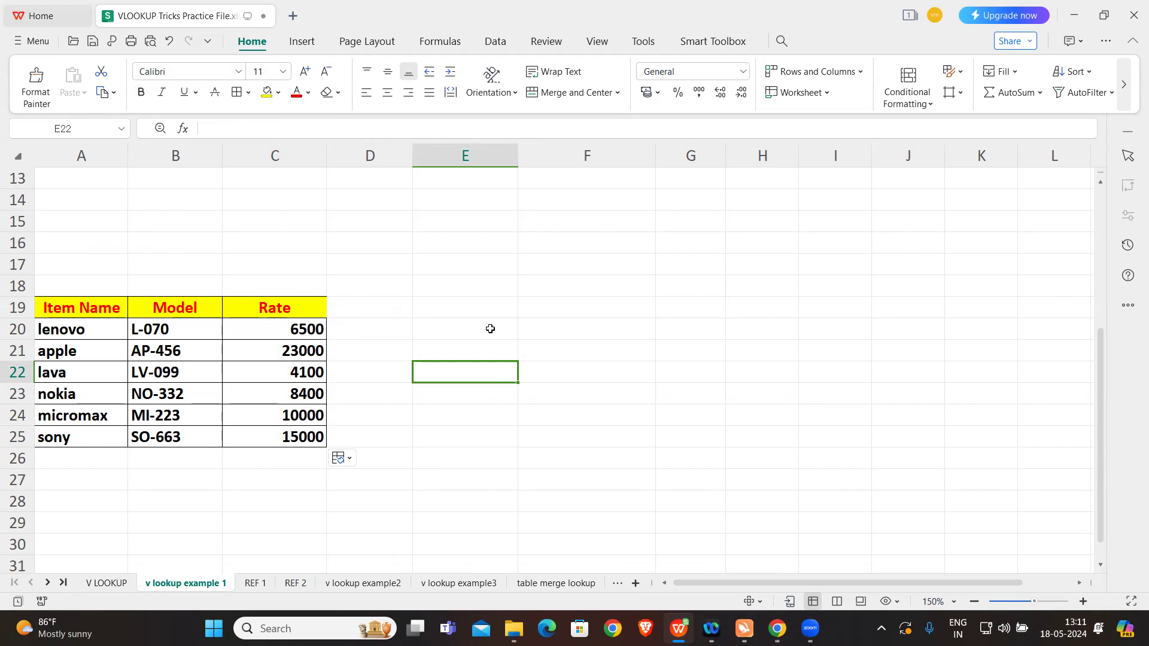
{"action": "scroll", "coordinate": [485, 341], "scroll_direction": "up", "scroll_amount": 4}
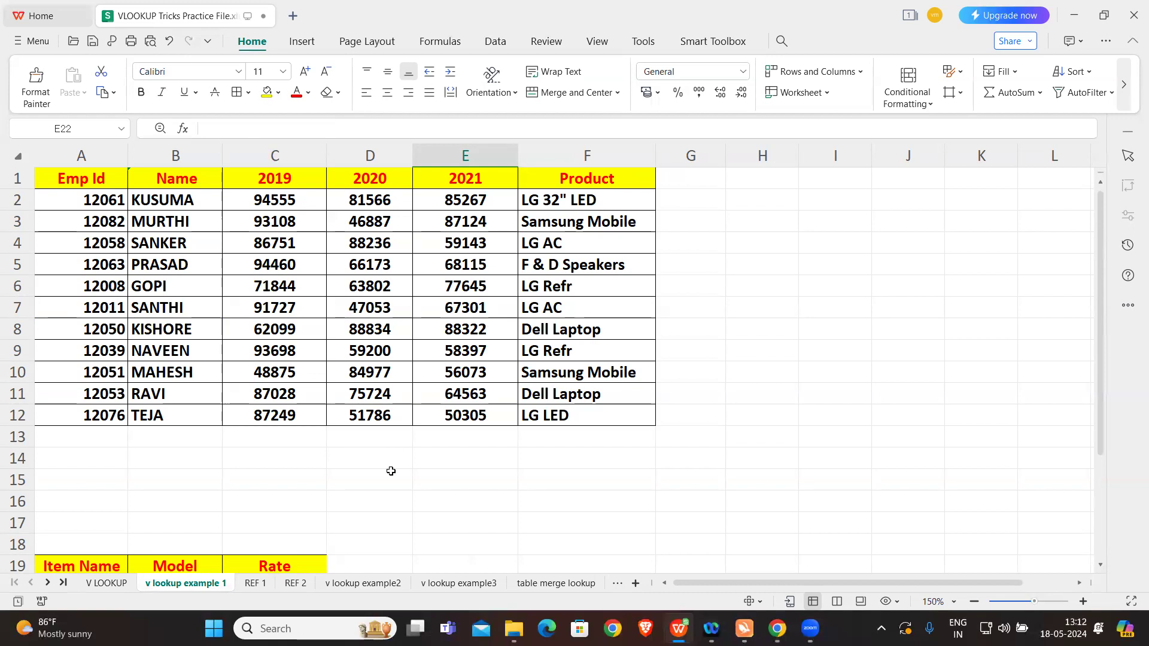
{"action": "scroll", "coordinate": [390, 470], "scroll_direction": "down", "scroll_amount": 1}
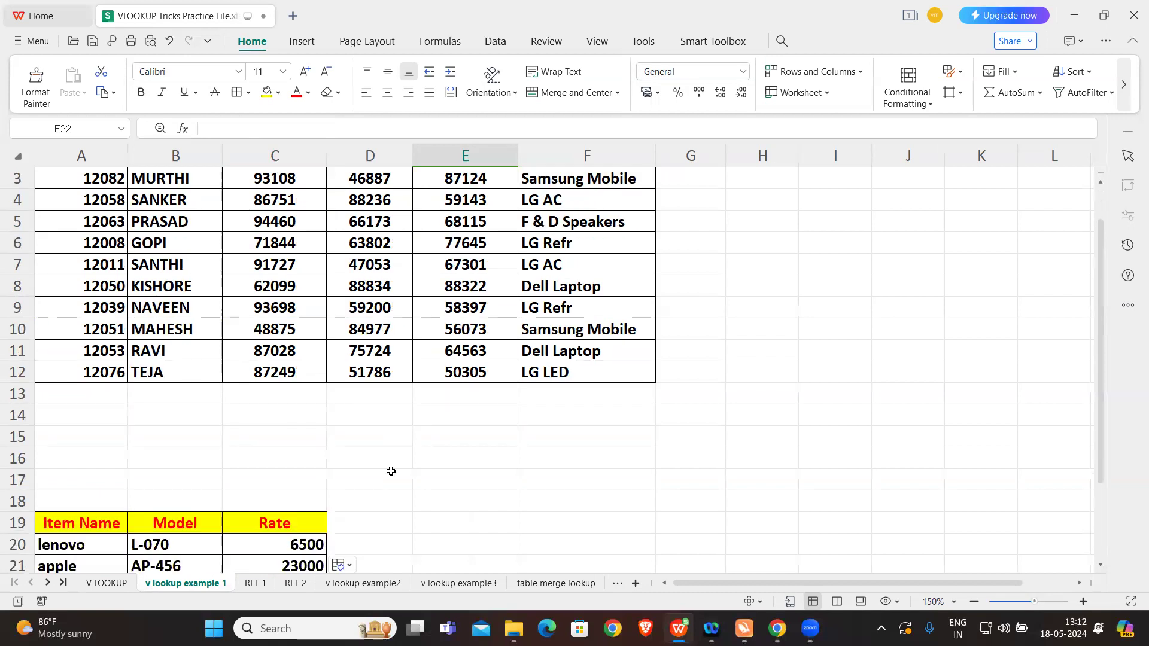
Step: On the v lookup example2 sheet, start a VLOOKUP formula in H2 with G2 as the lookup value
{"action": "left_click", "coordinate": [378, 583]}
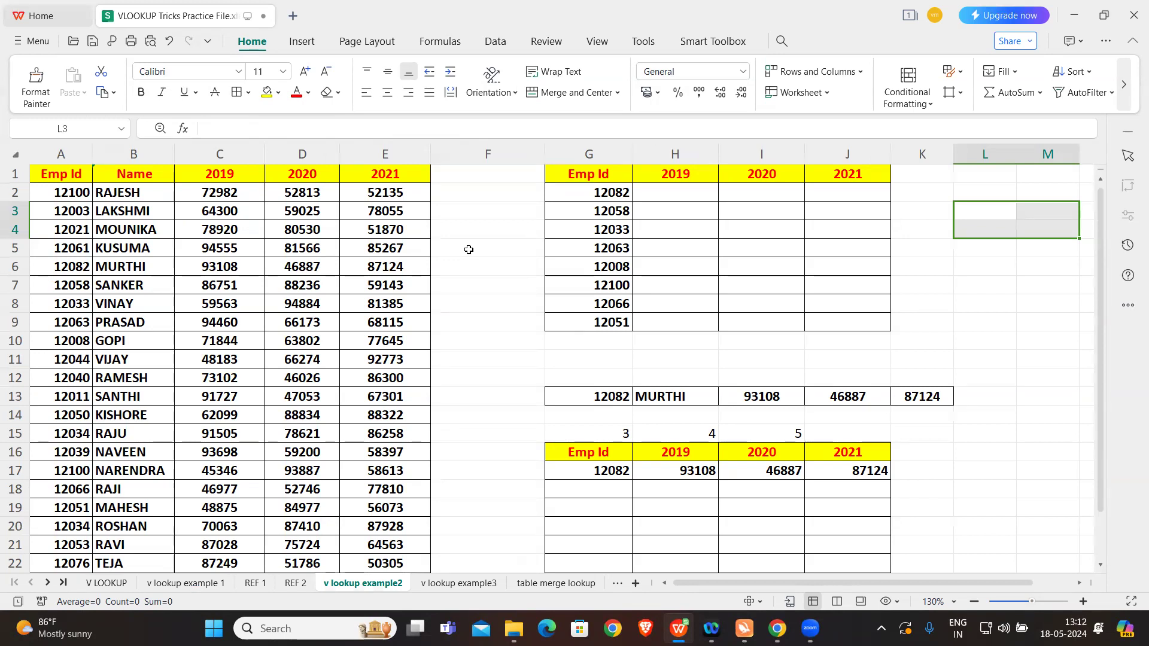
{"action": "left_click", "coordinate": [675, 195]}
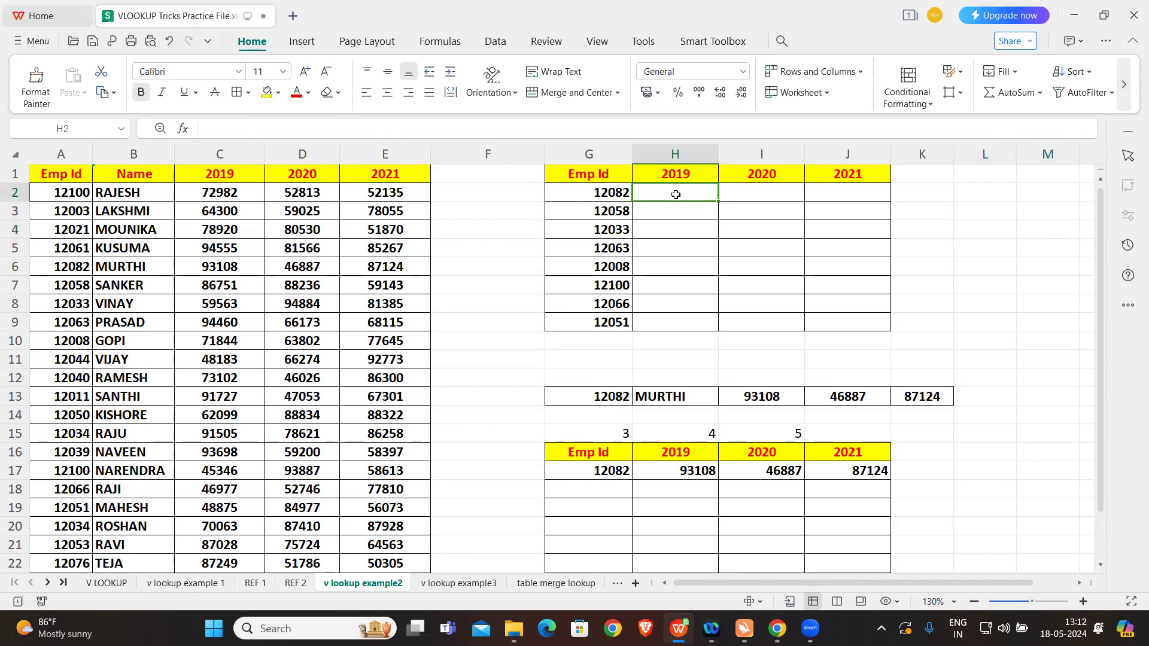
{"action": "type", "text": "=VLOOKUP("}
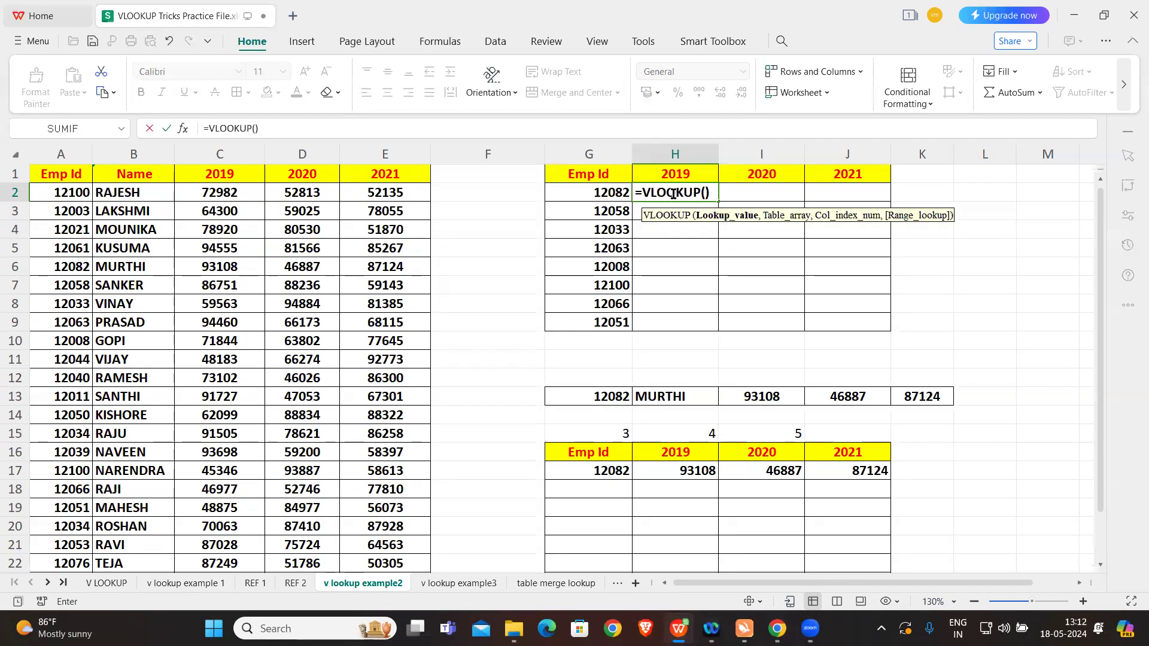
{"action": "left_click", "coordinate": [617, 194]}
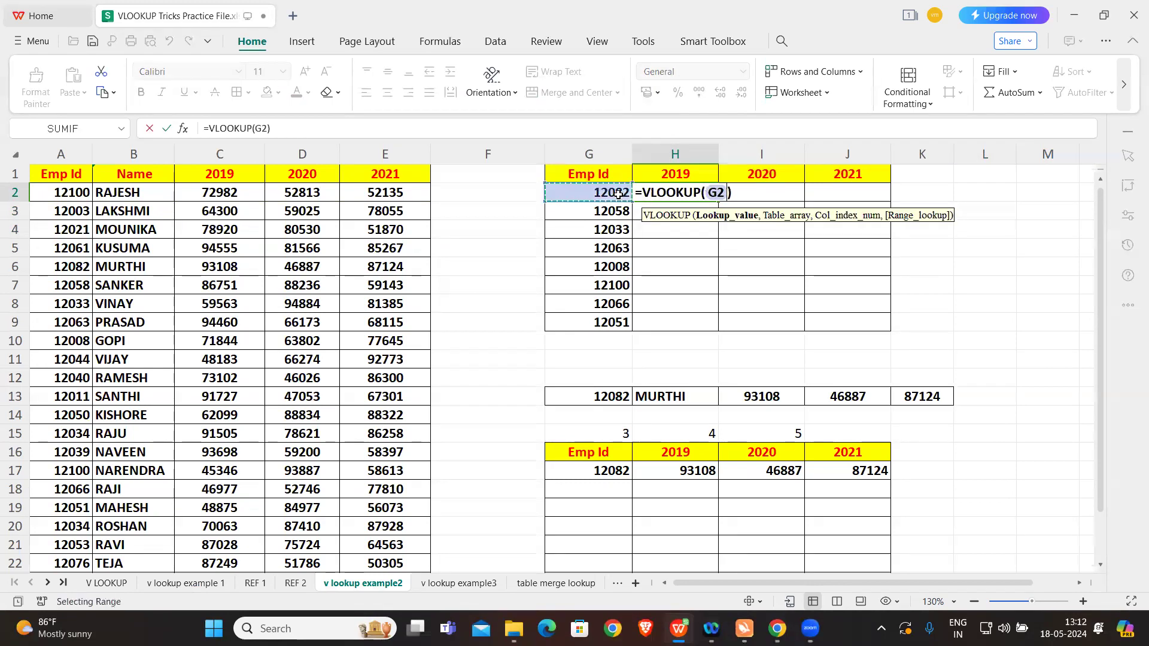
{"action": "type", "text": ","}
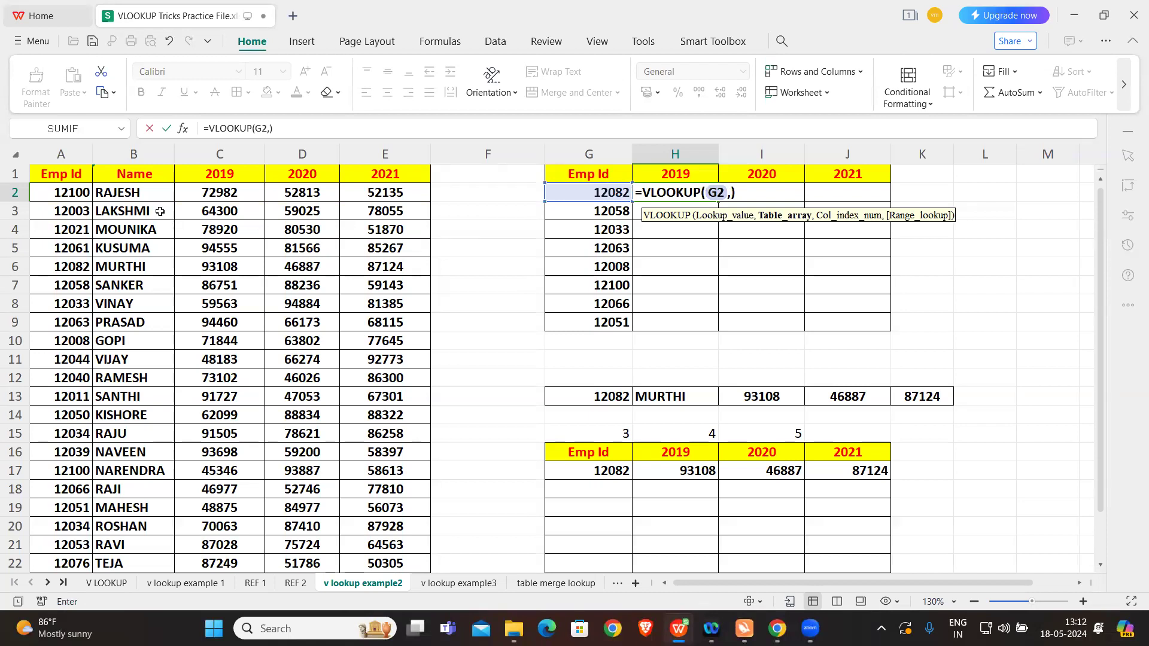
Step: Use the employee table A1:E24 as the VLOOKUP table array and make it absolute as $A$1:$E$24
{"action": "left_click_drag", "start_coordinate": [61, 174], "coordinate": [370, 534]}
{"action": "scroll", "coordinate": [537, 330], "scroll_direction": "up", "scroll_amount": 2}
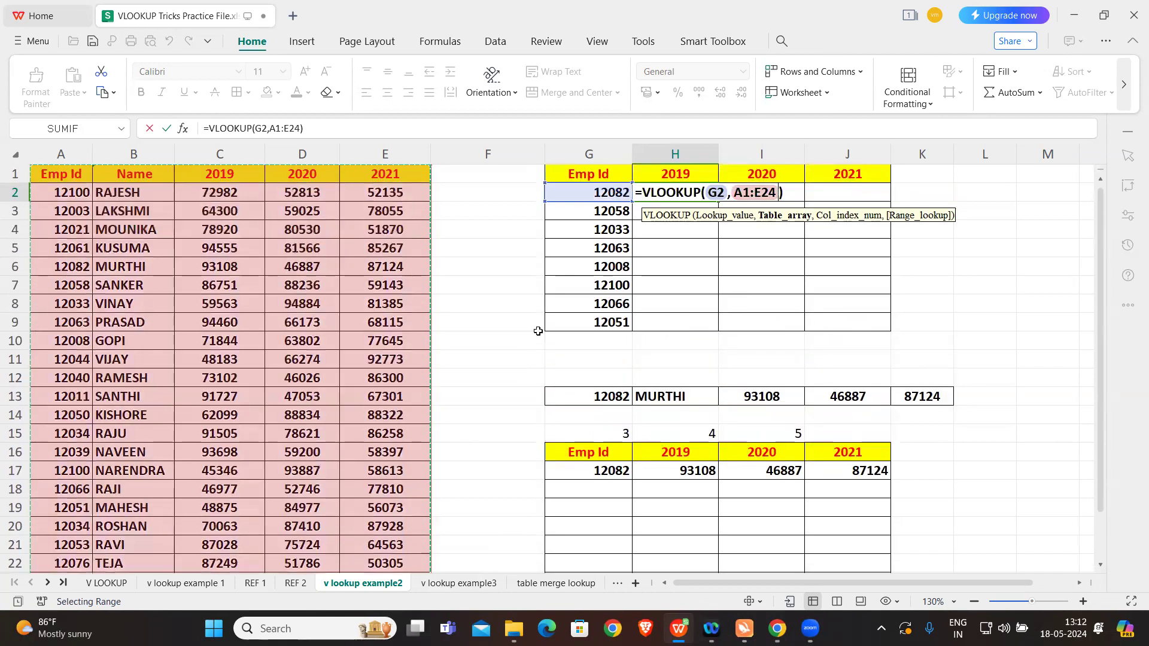
{"action": "left_click", "coordinate": [733, 193]}
{"action": "double_click", "coordinate": [748, 193]}
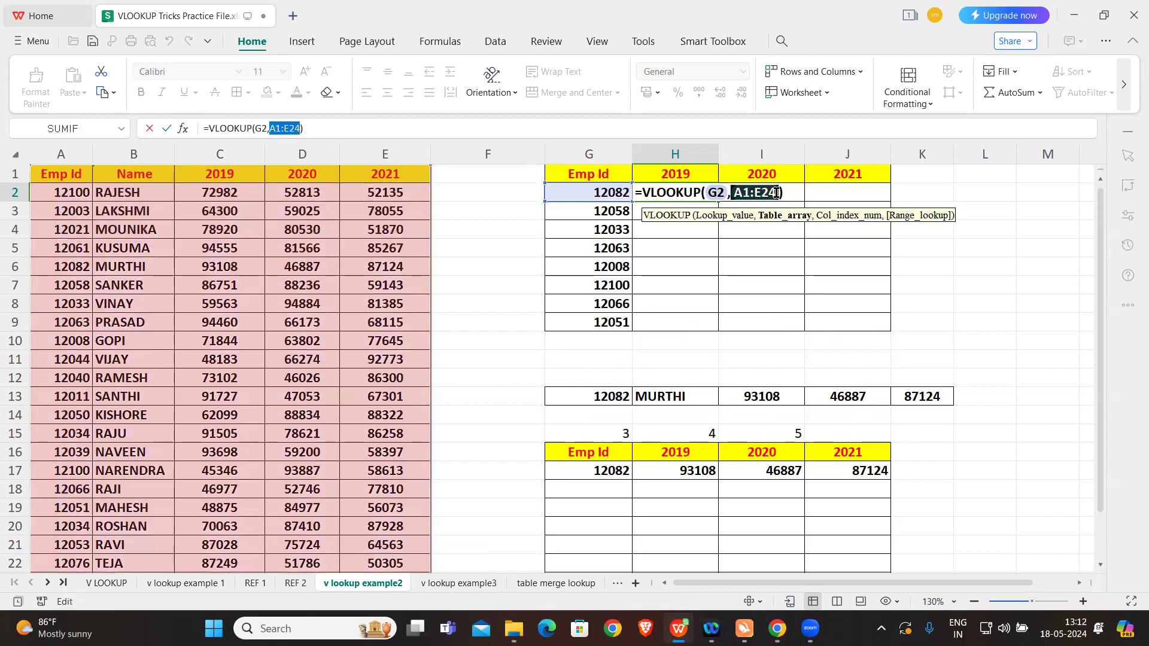
{"action": "key", "text": "F4"}
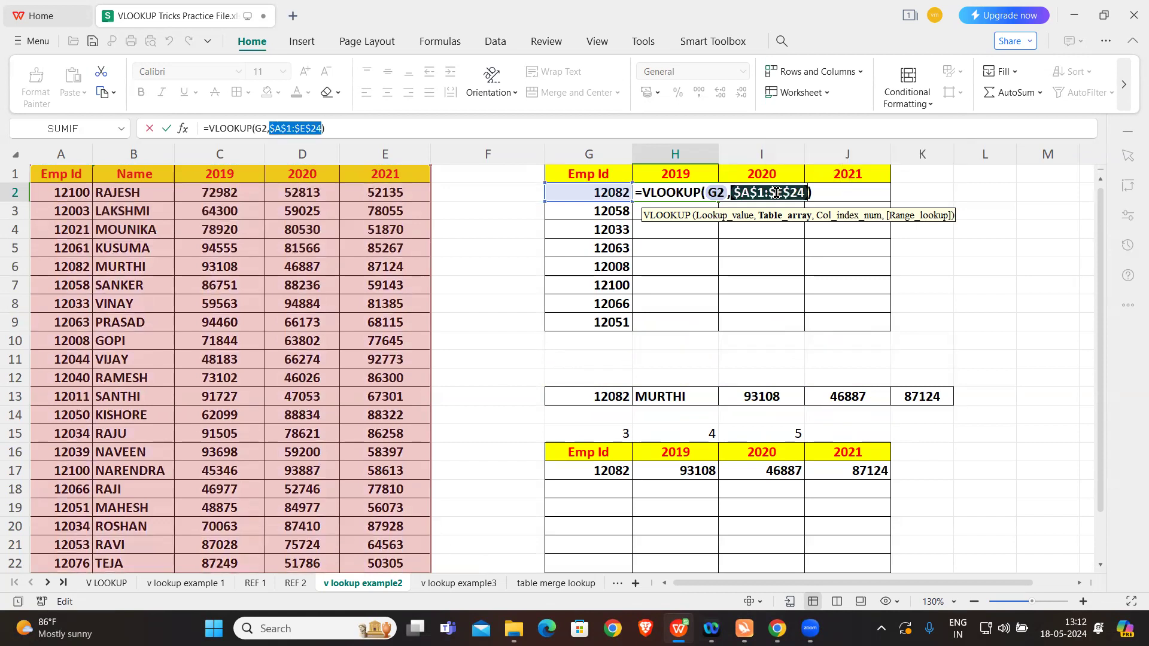
{"action": "left_click", "coordinate": [808, 192]}
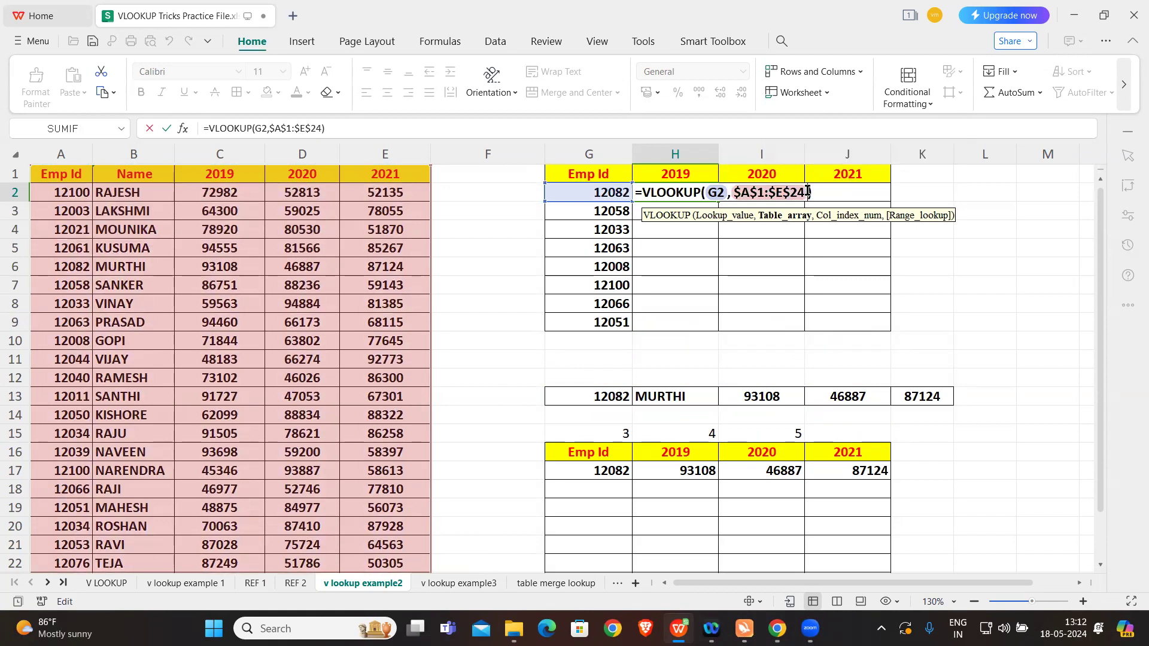
Step: Set the column index to 3 for 2019 and the range lookup to 0, and enter the H2 formula
{"action": "type", "text": ","}
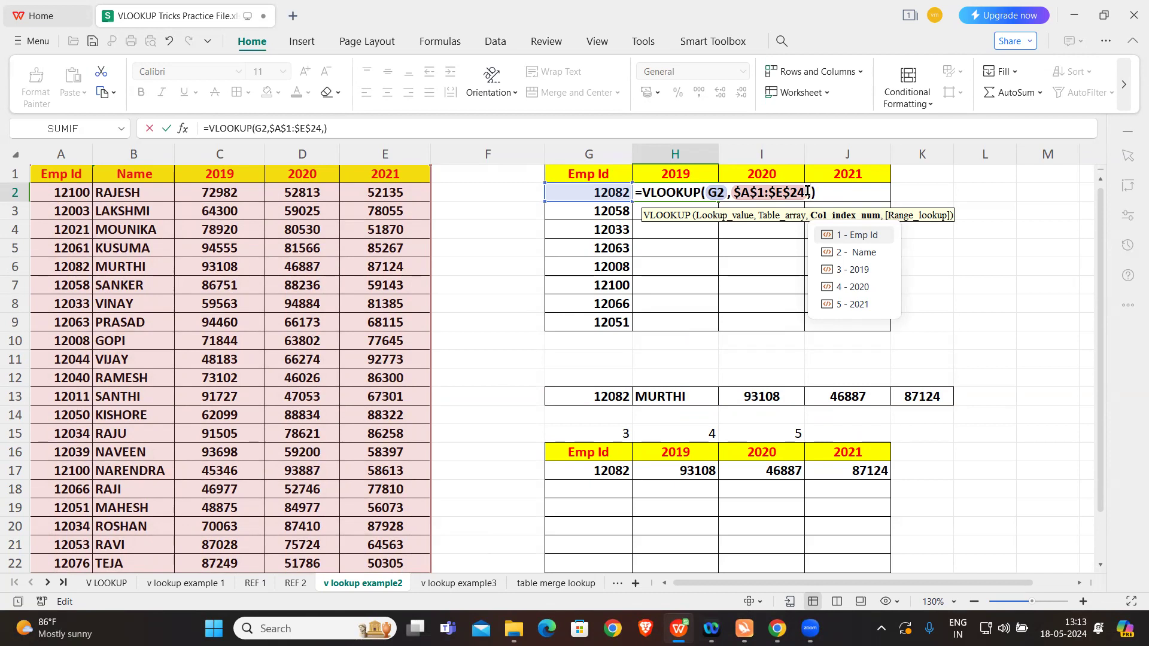
{"action": "type", "text": "3"}
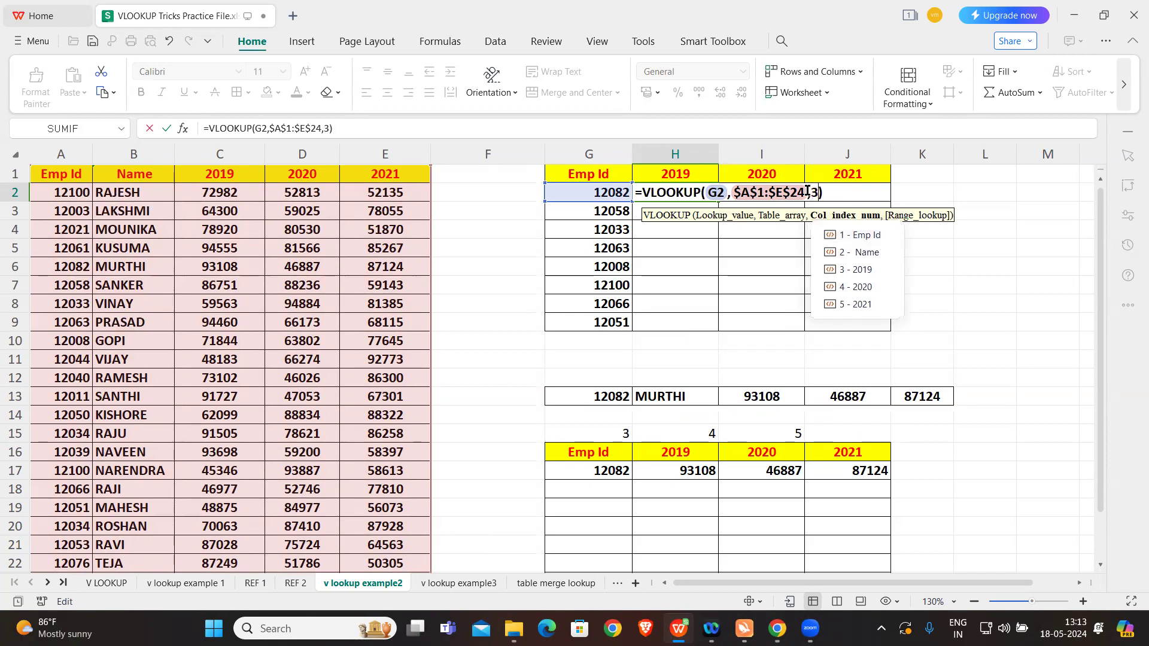
{"action": "type", "text": ","}
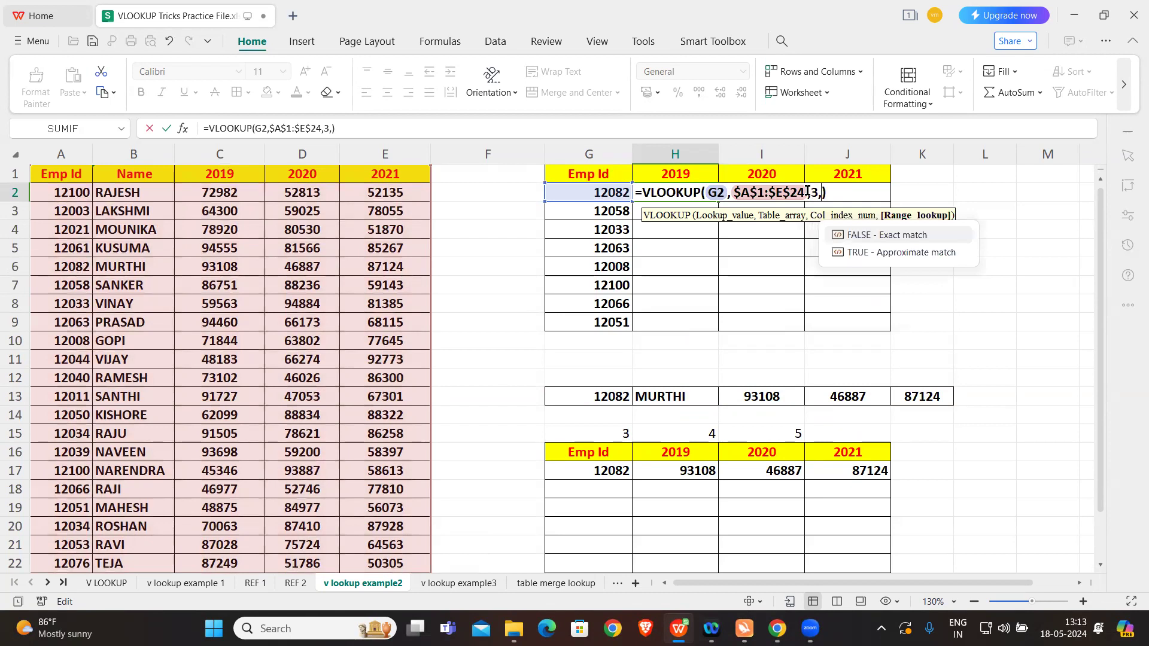
{"action": "type", "text": "0"}
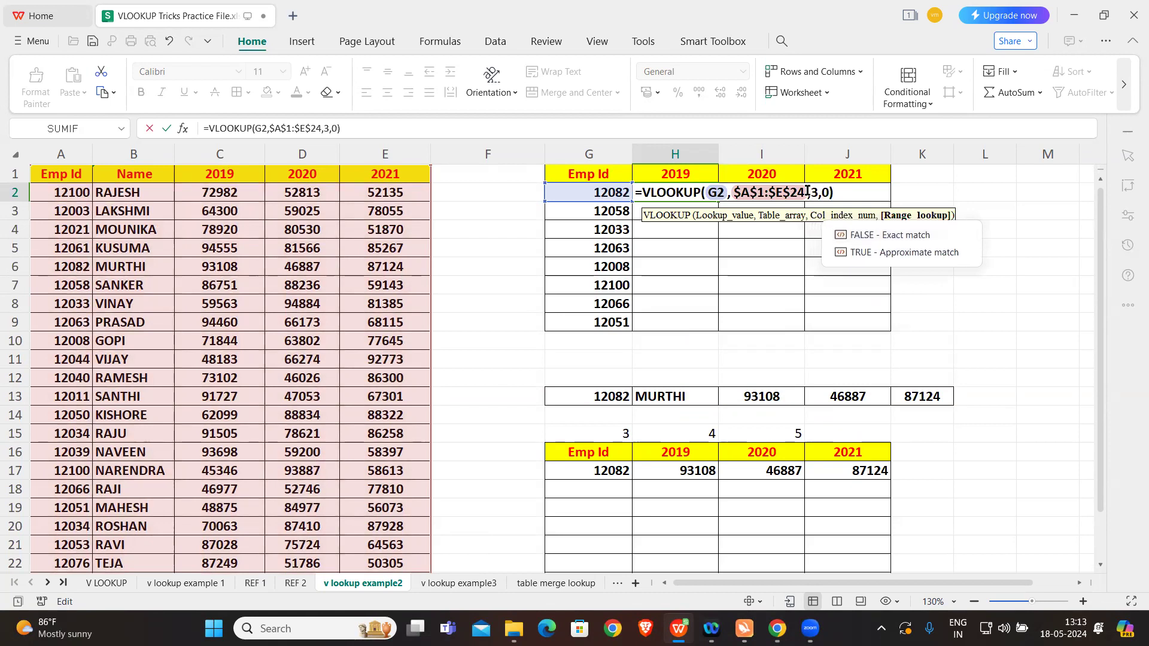
{"action": "key", "text": "Return"}
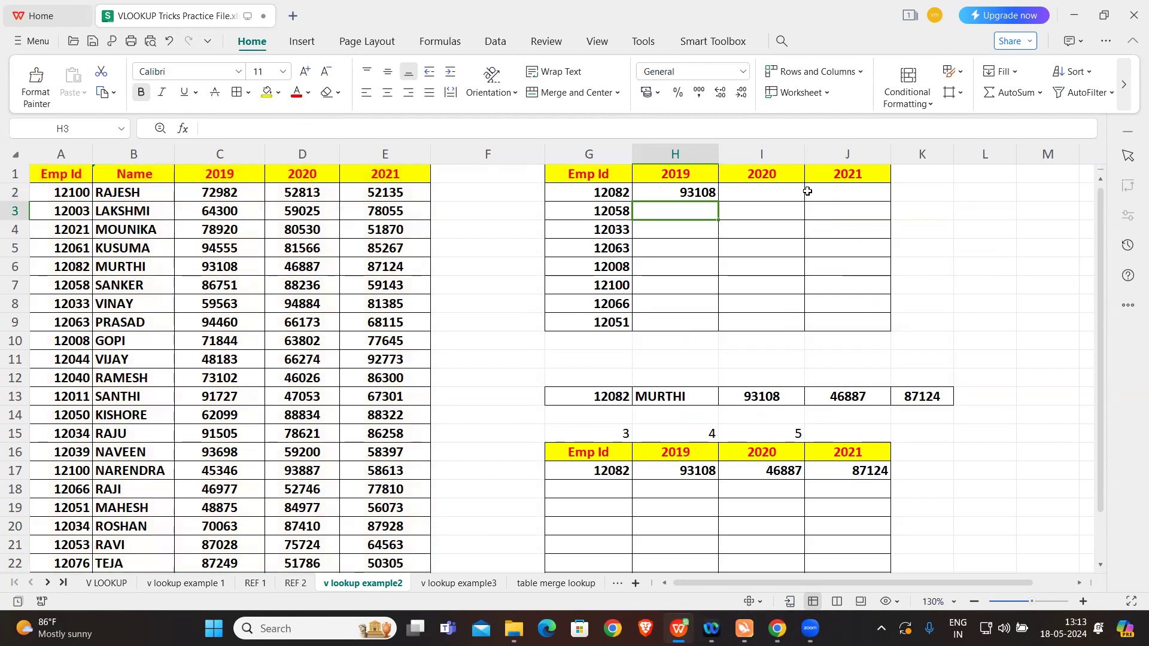
Step: Highlight Emp Id 12082 in A6 and its 2019 value in C6 with yellow fill
{"action": "left_click", "coordinate": [64, 263]}
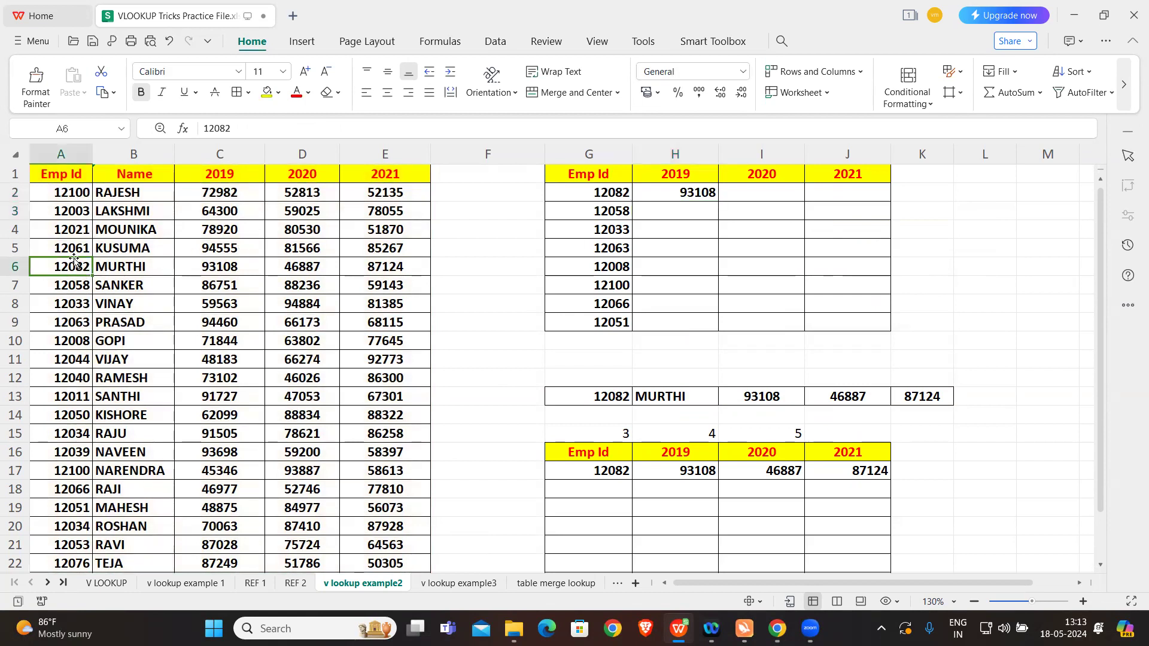
{"action": "left_click", "coordinate": [274, 95]}
{"action": "left_click", "coordinate": [234, 268]}
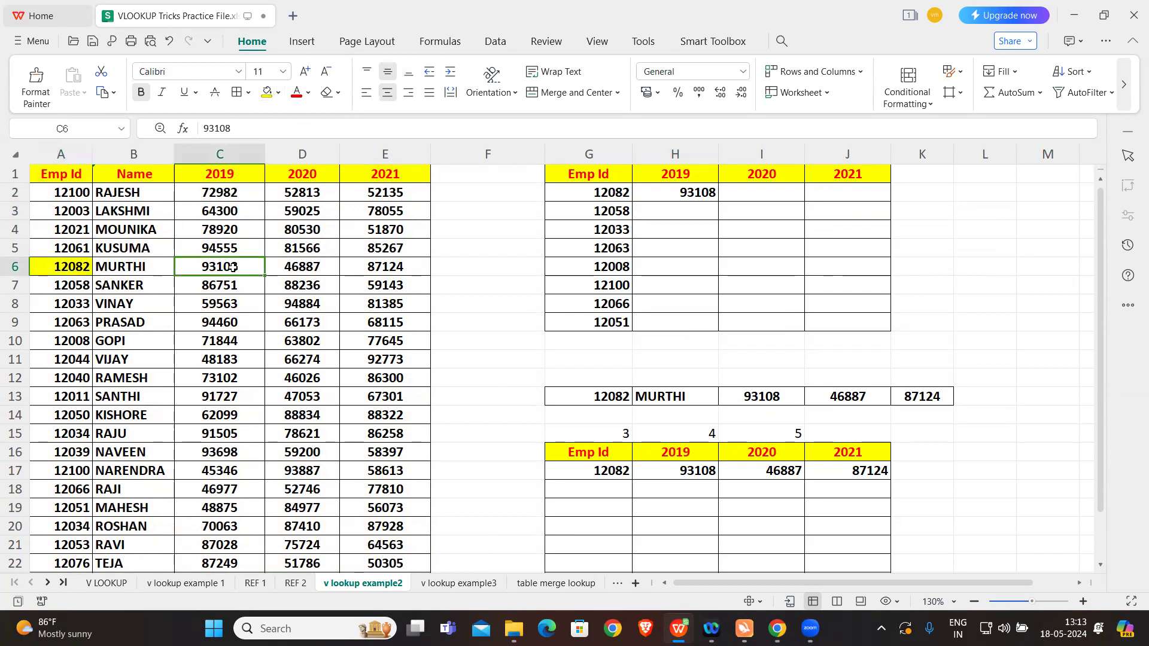
{"action": "left_click", "coordinate": [267, 92]}
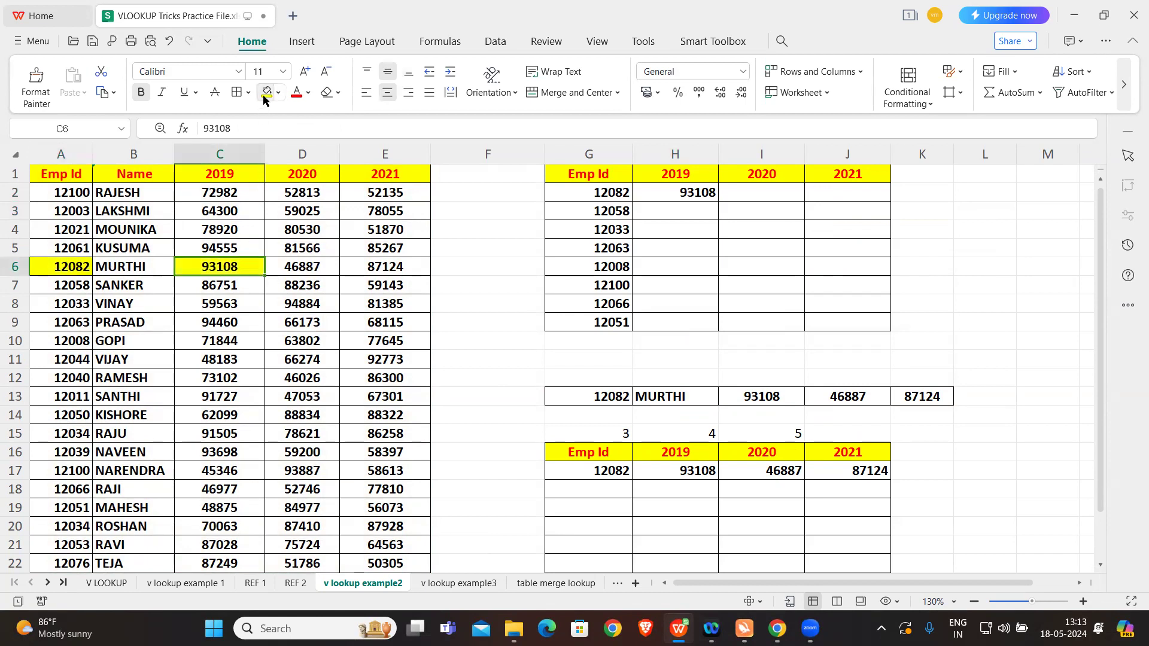
Step: Try to fill the H2 formula across to J2, and compare the formulas in H2 and I2
{"action": "left_click", "coordinate": [688, 196]}
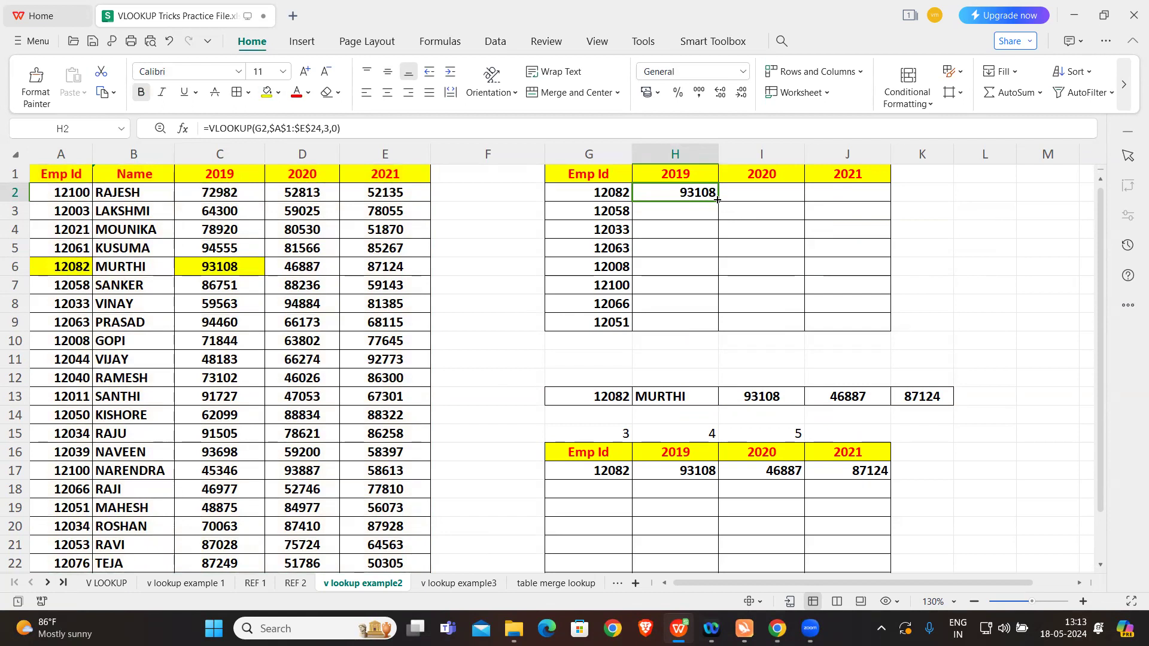
{"action": "left_click_drag", "start_coordinate": [778, 200], "coordinate": [891, 200]}
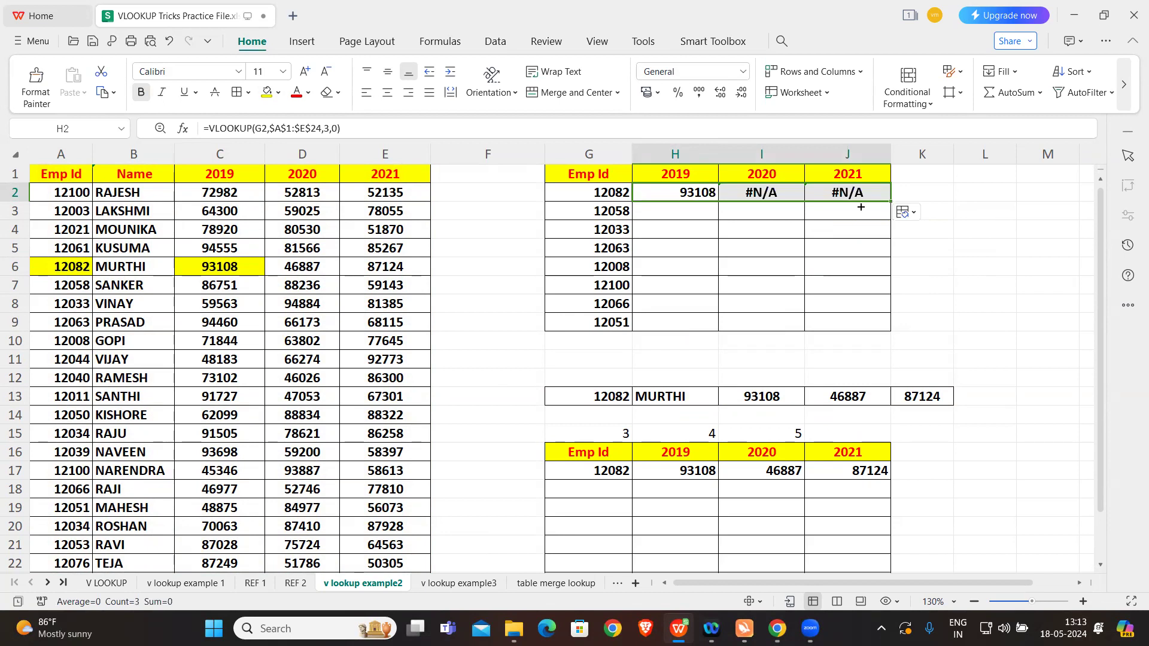
{"action": "left_click", "coordinate": [949, 278]}
{"action": "left_click", "coordinate": [693, 192]}
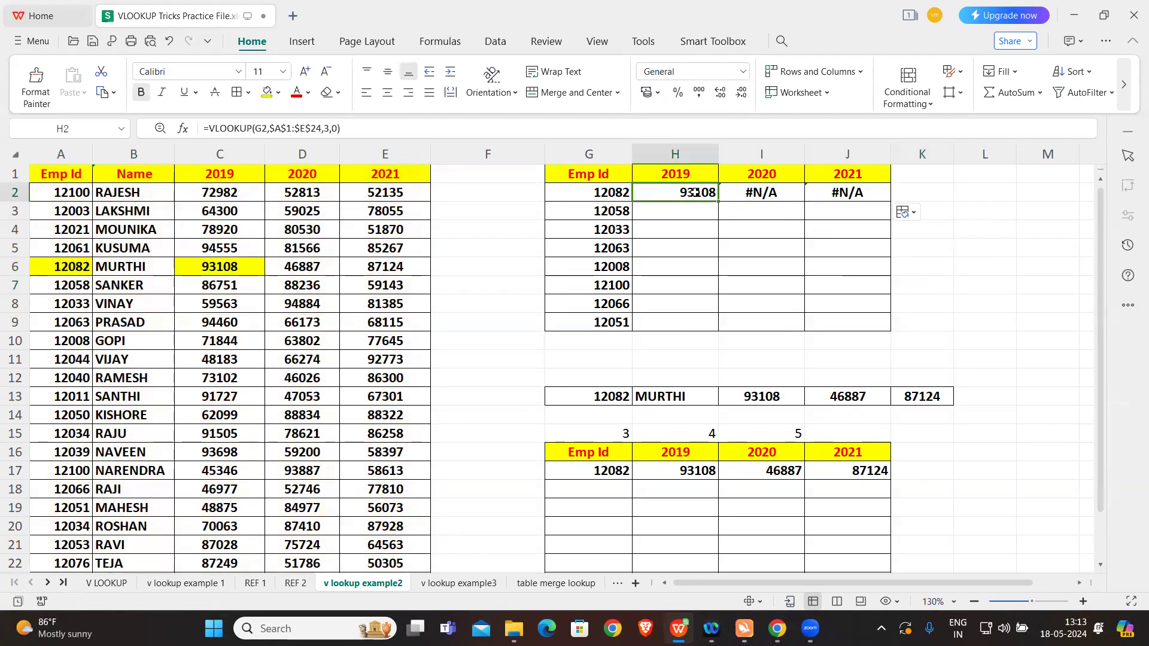
{"action": "left_click", "coordinate": [761, 190]}
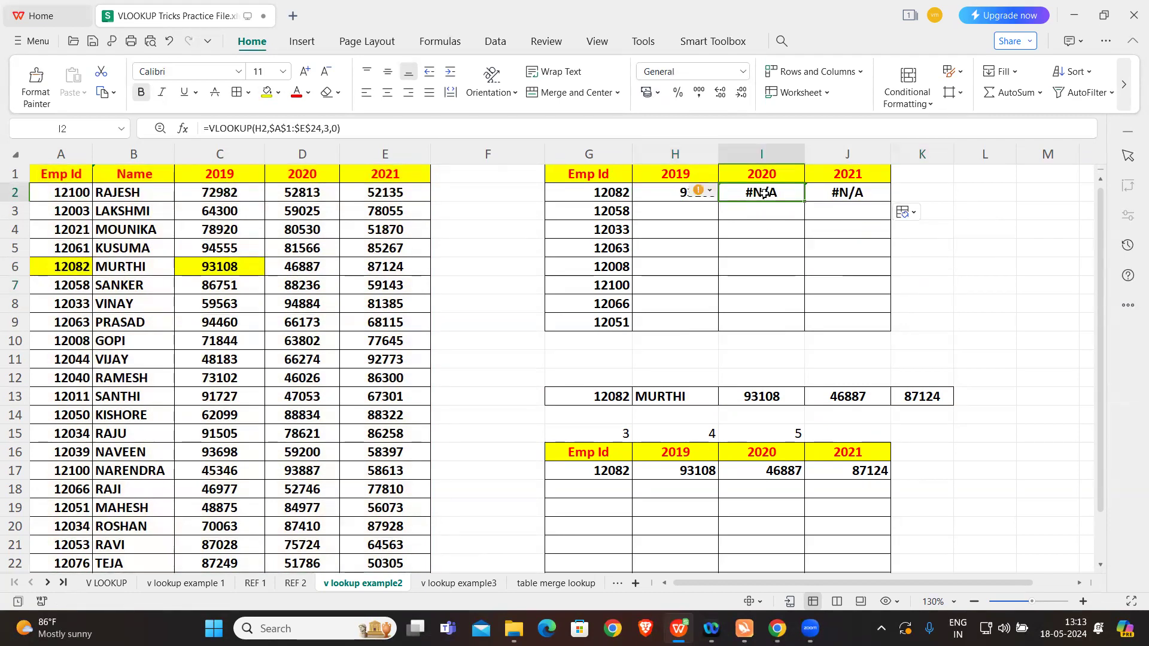
{"action": "left_click", "coordinate": [666, 190]}
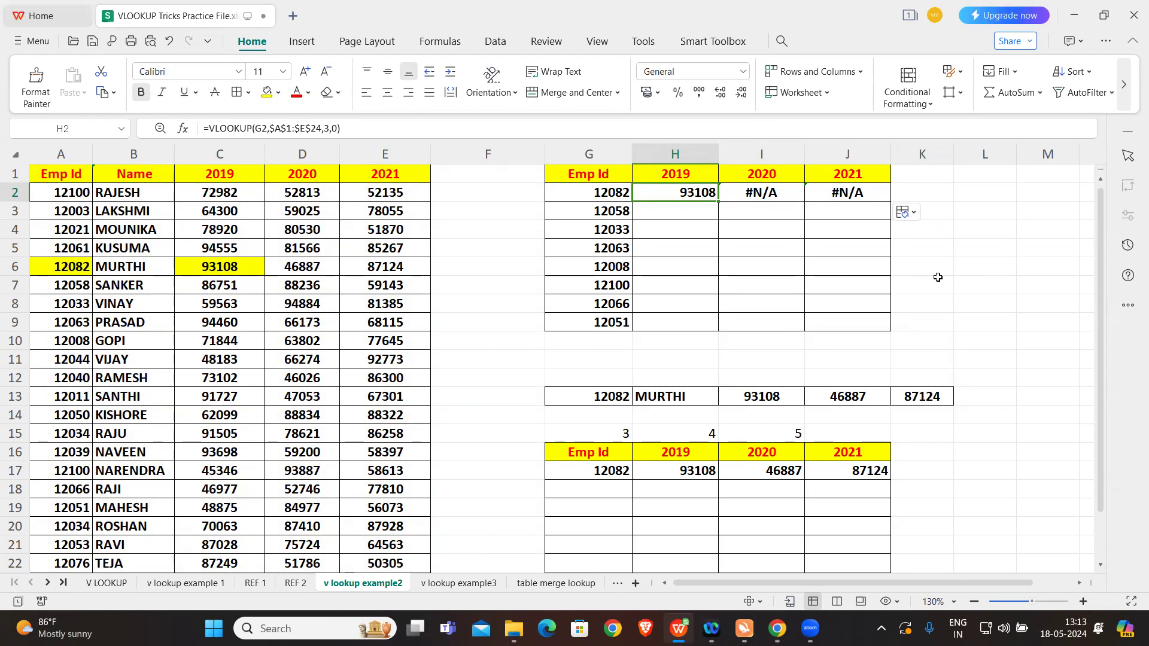
Step: Change the column index in the I2 formula to 4 and compare its lookup value reference with the one in H2
{"action": "left_click", "coordinate": [759, 190]}
{"action": "left_click", "coordinate": [330, 128]}
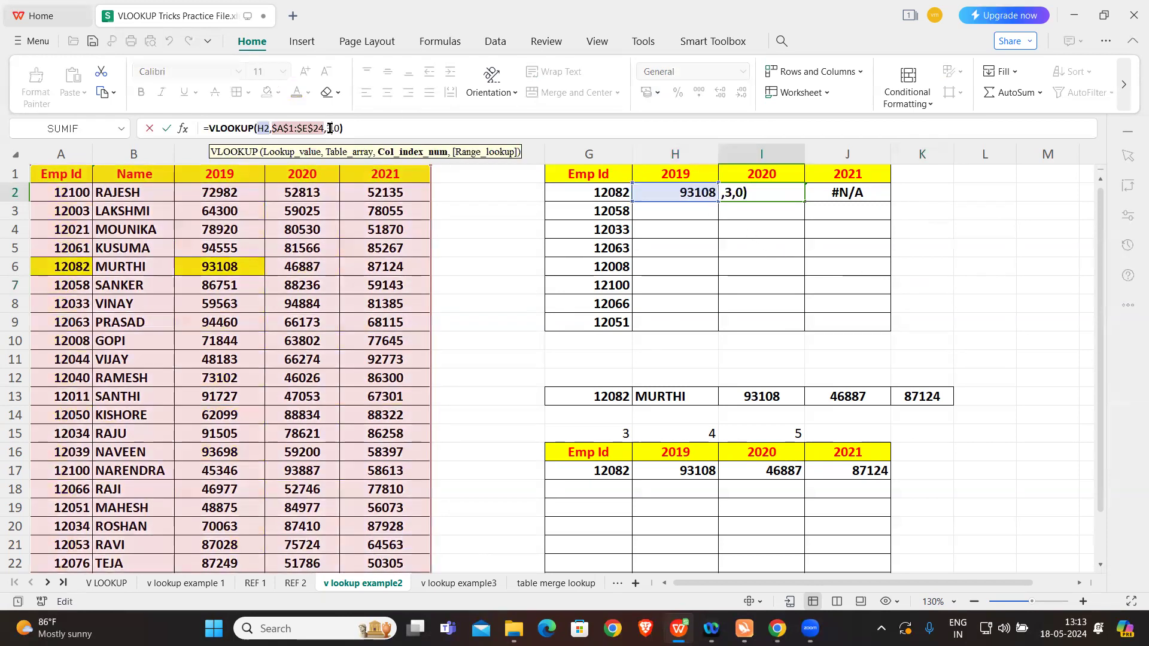
{"action": "key", "text": "BackSpace"}
{"action": "type", "text": "4"}
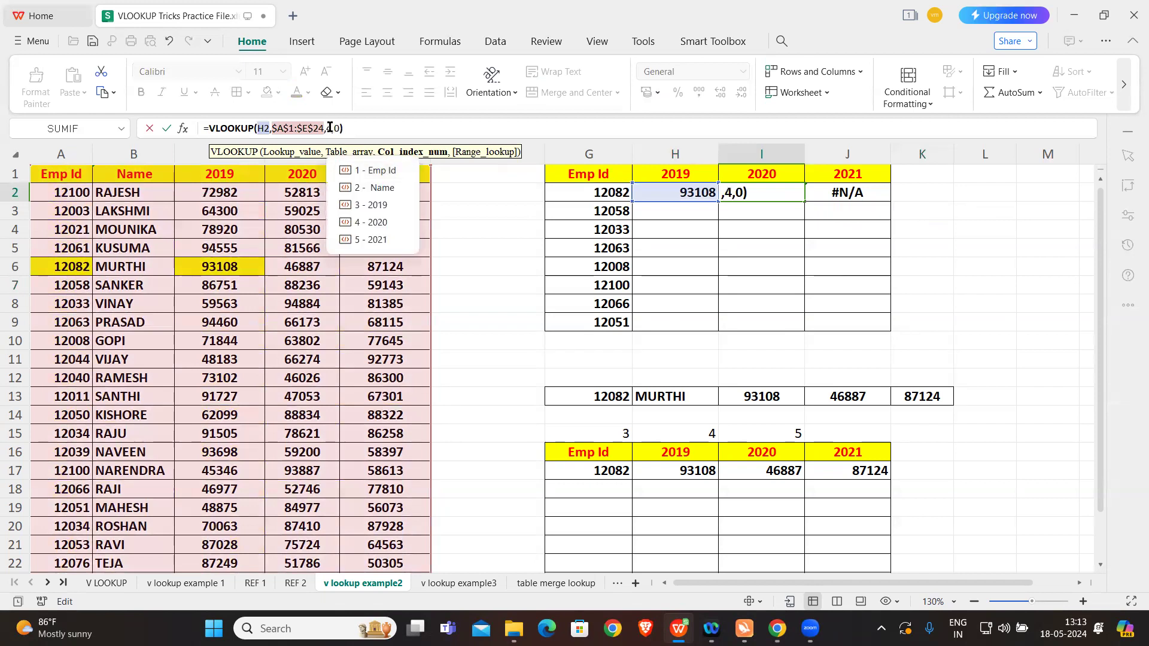
{"action": "key", "text": "Return"}
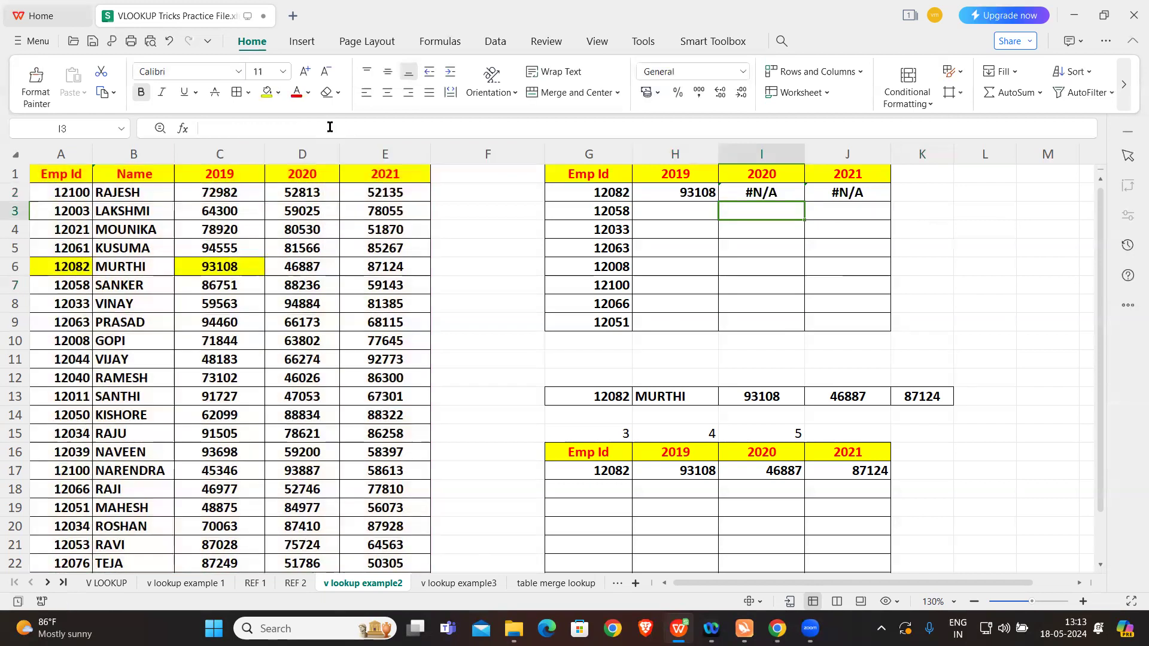
{"action": "left_click", "coordinate": [772, 189]}
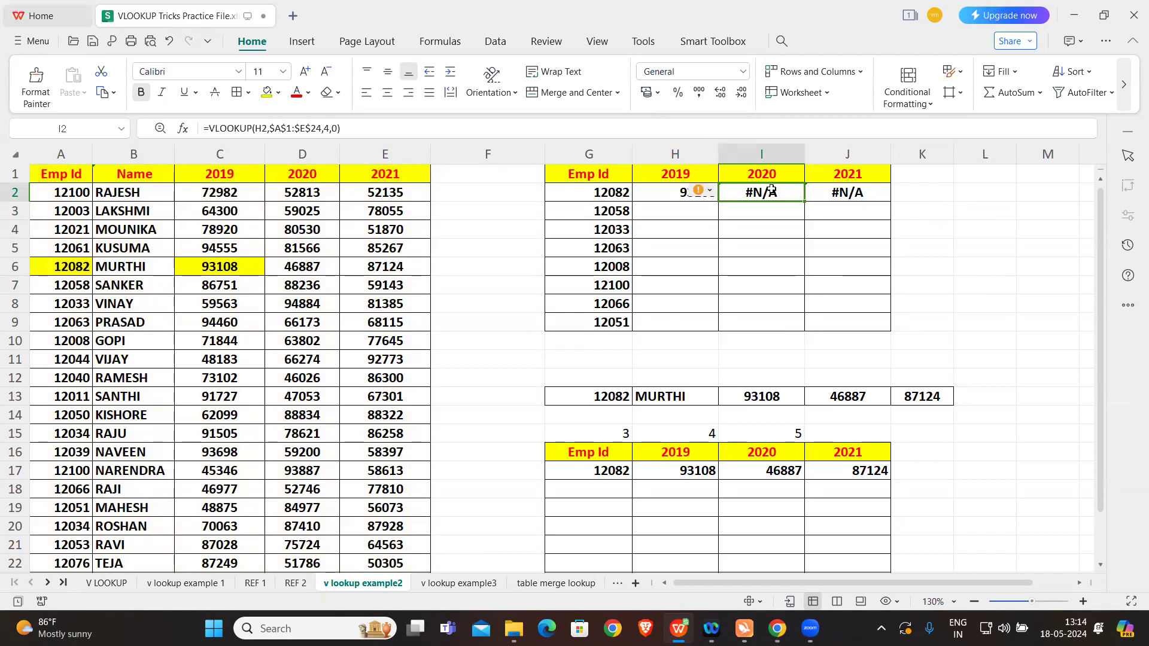
{"action": "left_click", "coordinate": [662, 198]}
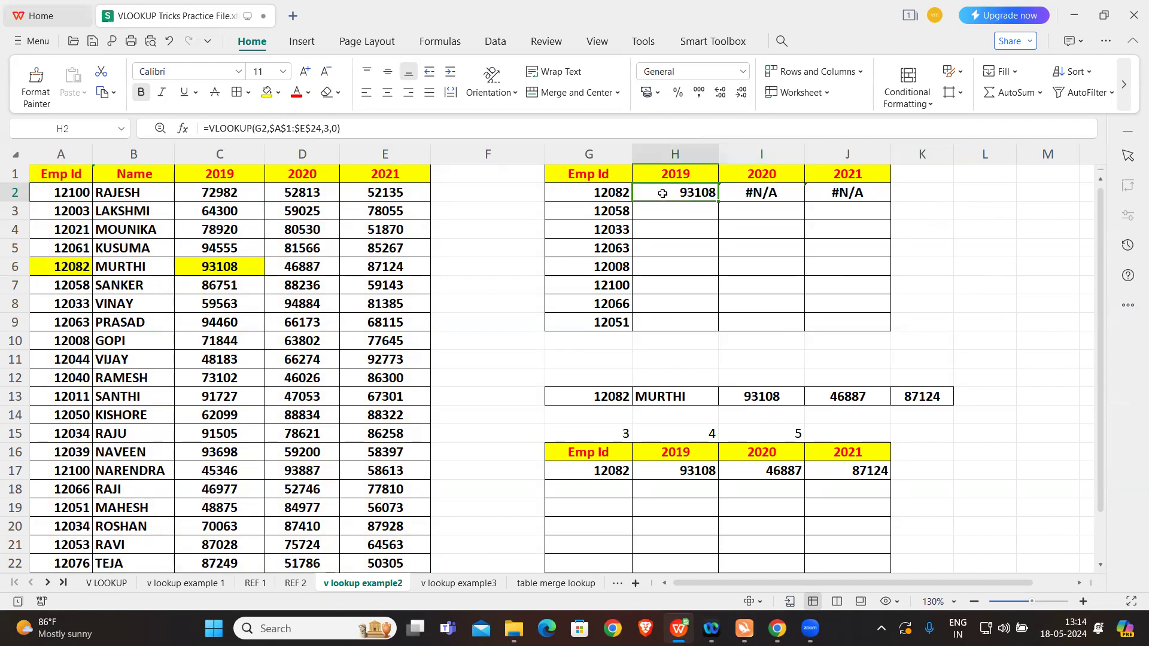
{"action": "left_click", "coordinate": [747, 194]}
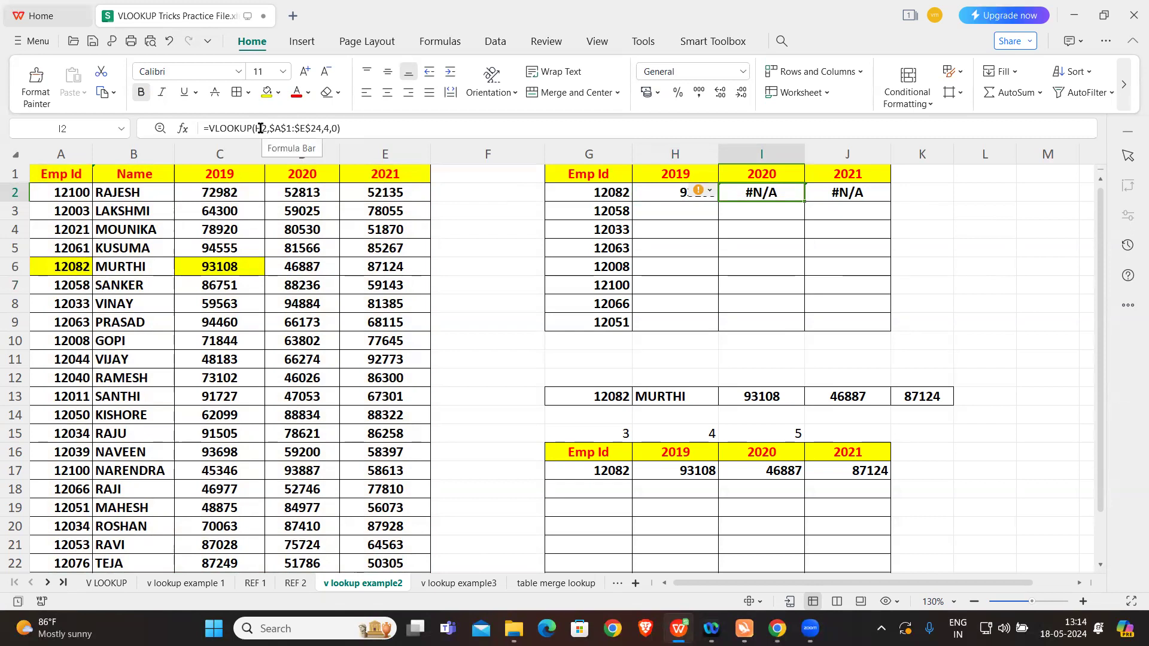
Step: Lock only the lookup value's column in the H2 formula as $G2, and fill the formula across to J2
{"action": "left_click", "coordinate": [674, 195]}
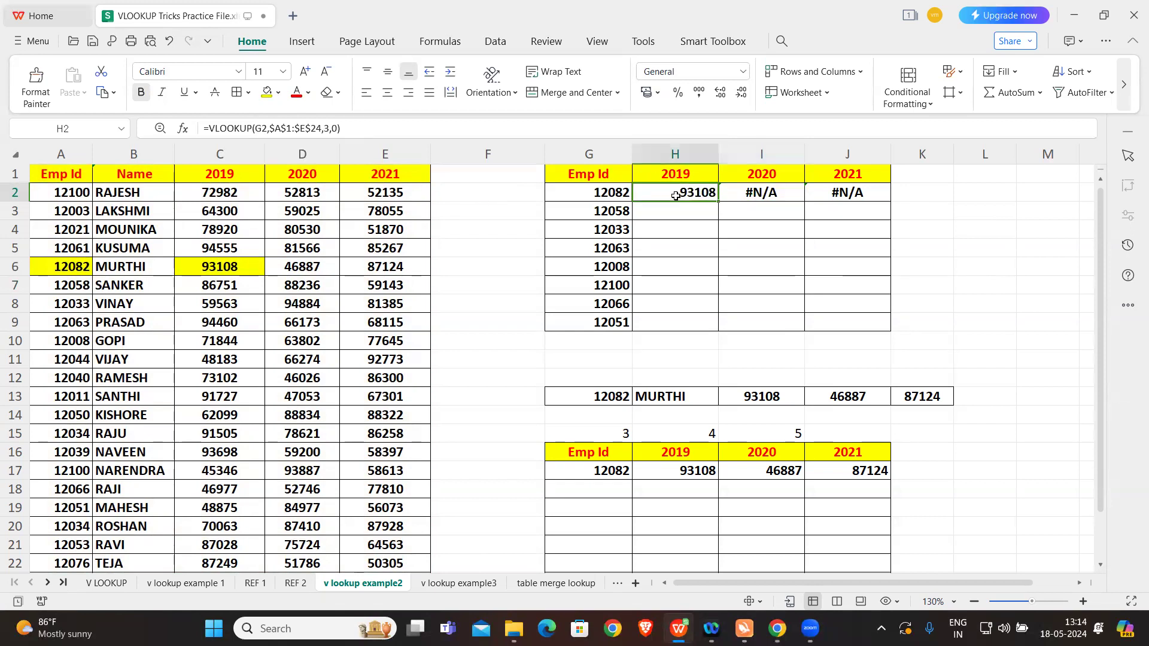
{"action": "double_click", "coordinate": [261, 127]}
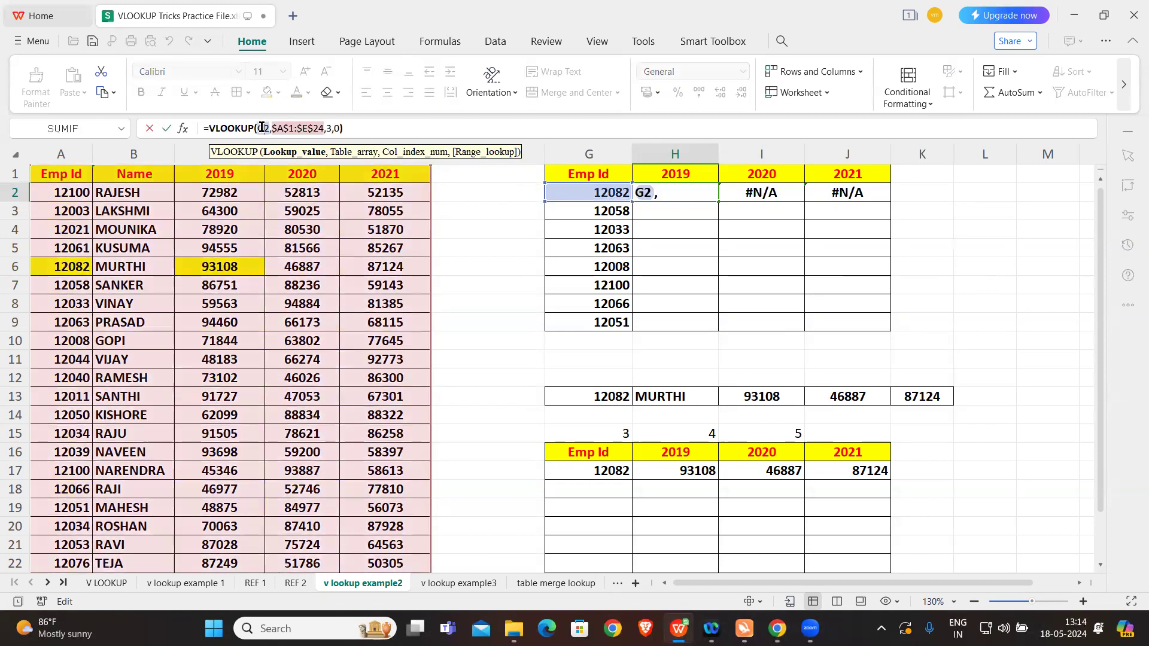
{"action": "double_click", "coordinate": [262, 127]}
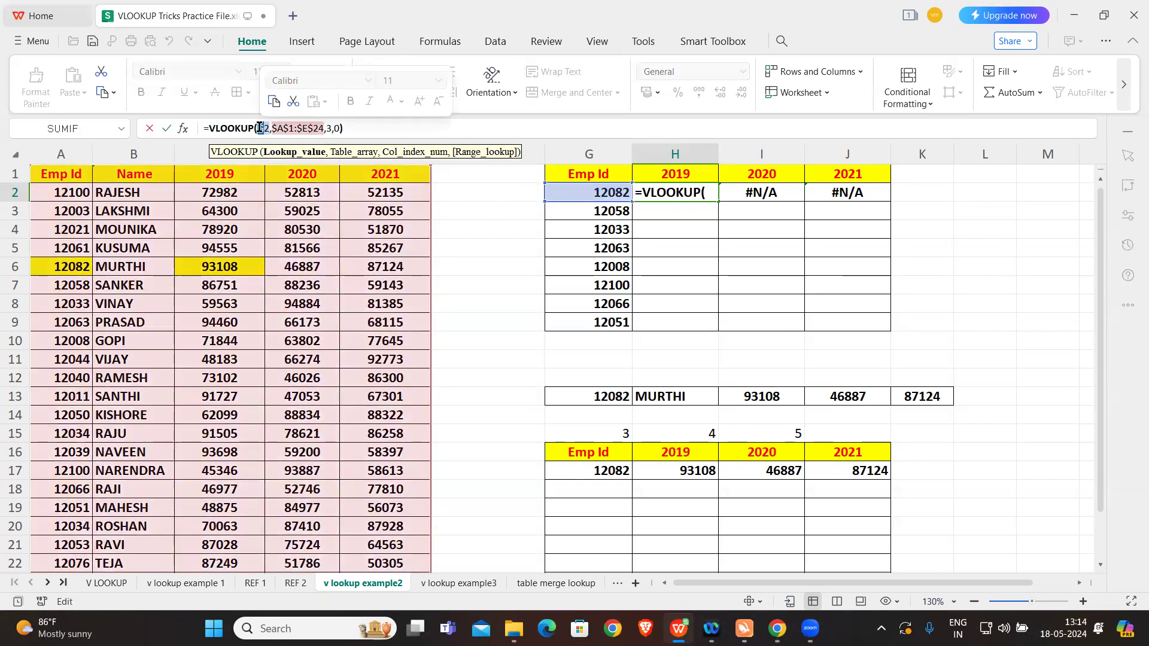
{"action": "key", "text": "F4"}
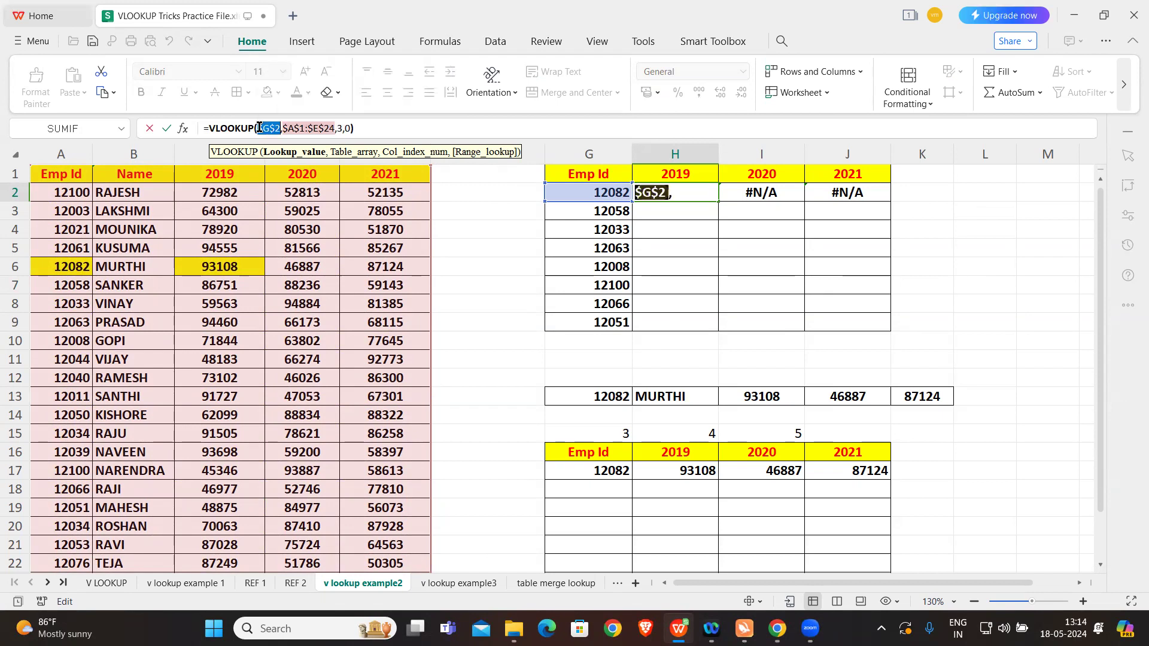
{"action": "left_click", "coordinate": [276, 127]}
{"action": "key", "text": "BackSpace"}
{"action": "left_click", "coordinate": [368, 126]}
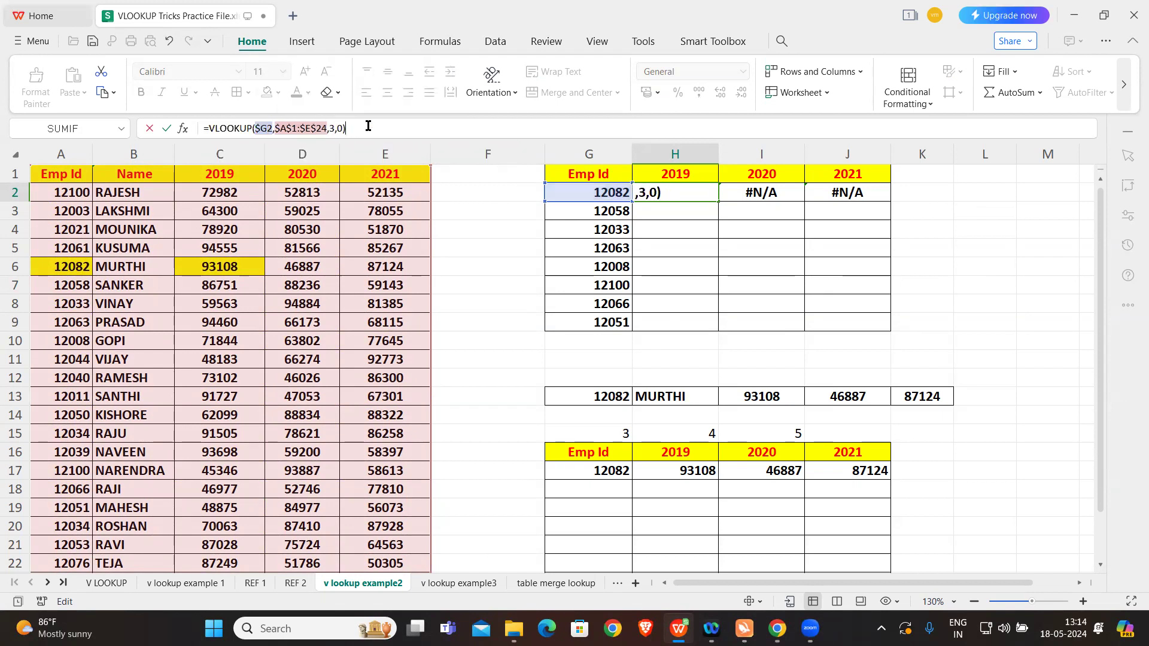
{"action": "key", "text": "Return"}
{"action": "left_click", "coordinate": [664, 190]}
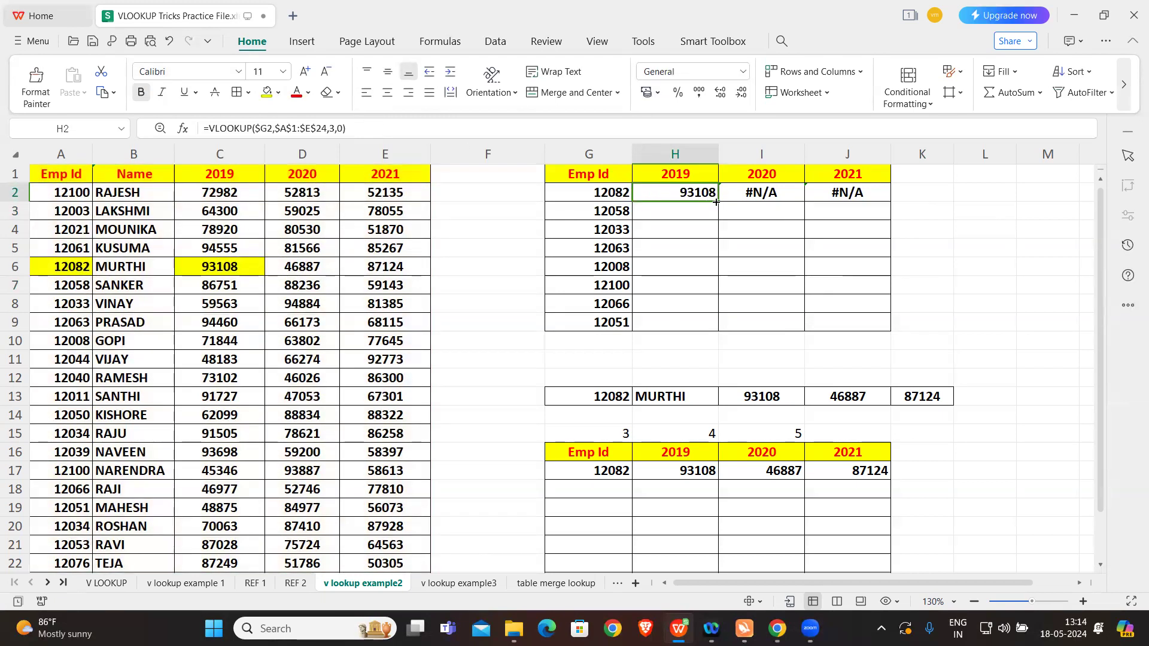
{"action": "left_click_drag", "start_coordinate": [716, 201], "coordinate": [890, 202]}
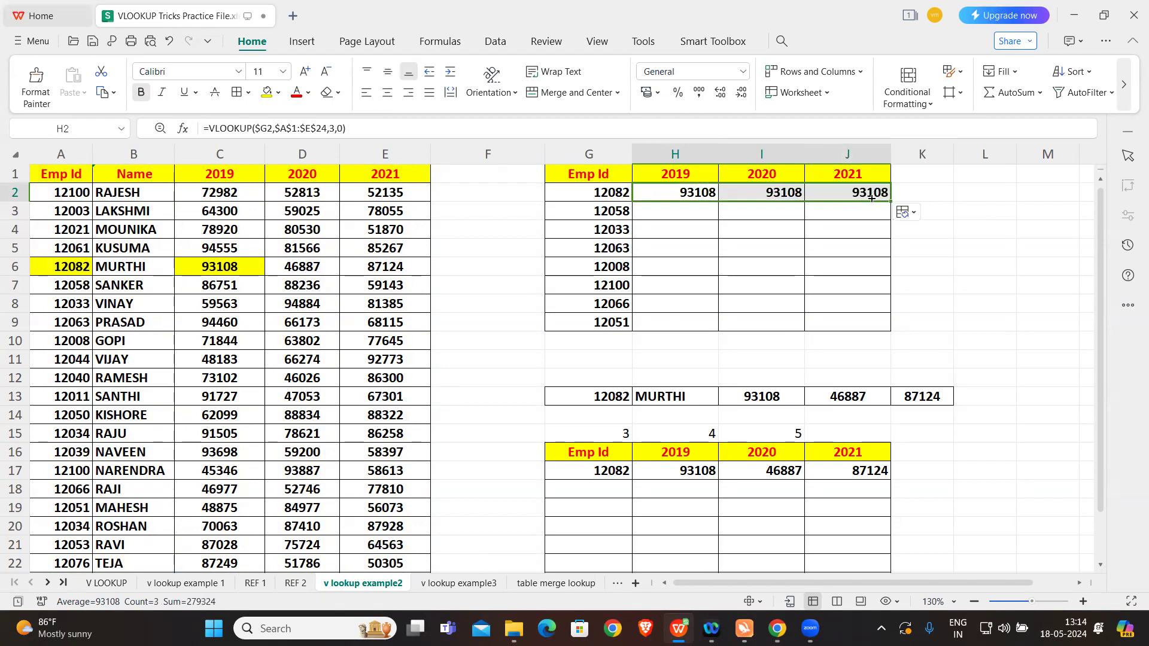
Step: Change the column index in the I2 VLOOKUP formula to 4 for the 2020 value
{"action": "left_click", "coordinate": [770, 191]}
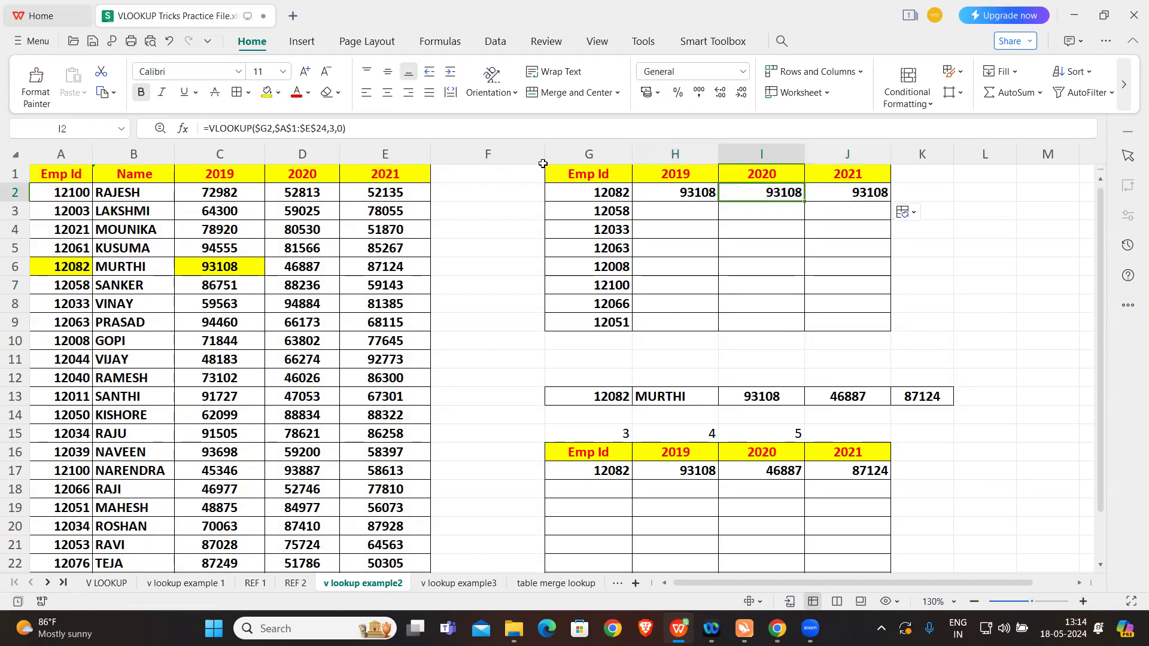
{"action": "left_click", "coordinate": [335, 128]}
{"action": "key", "text": "BackSpace"}
{"action": "type", "text": "4"}
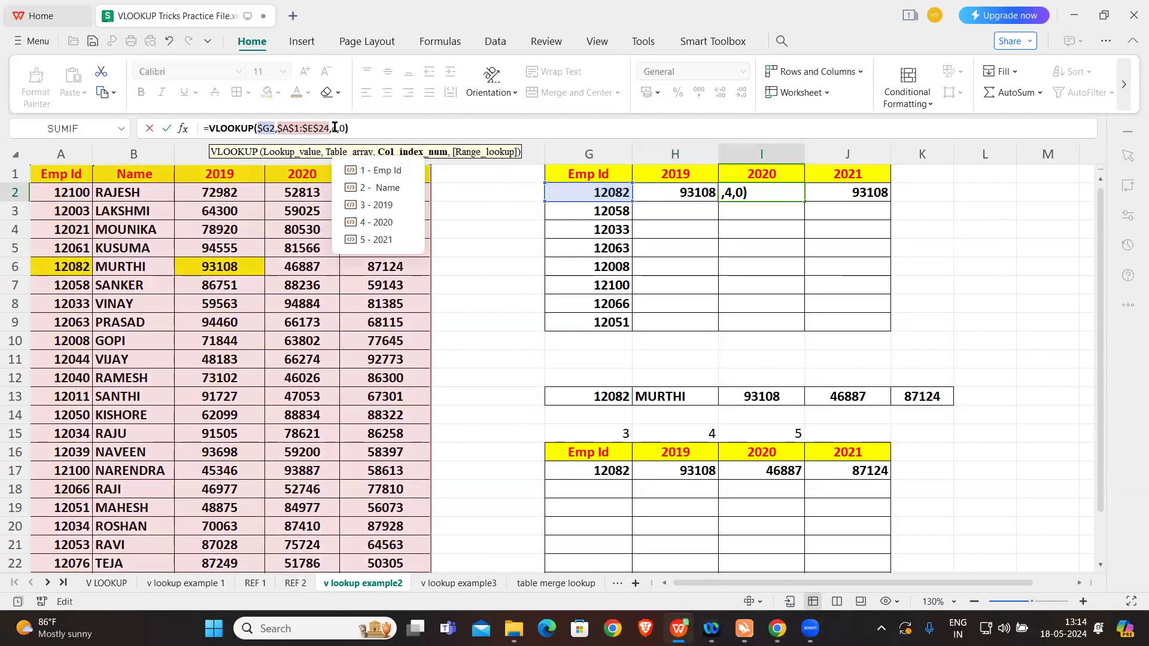
{"action": "key", "text": "Return"}
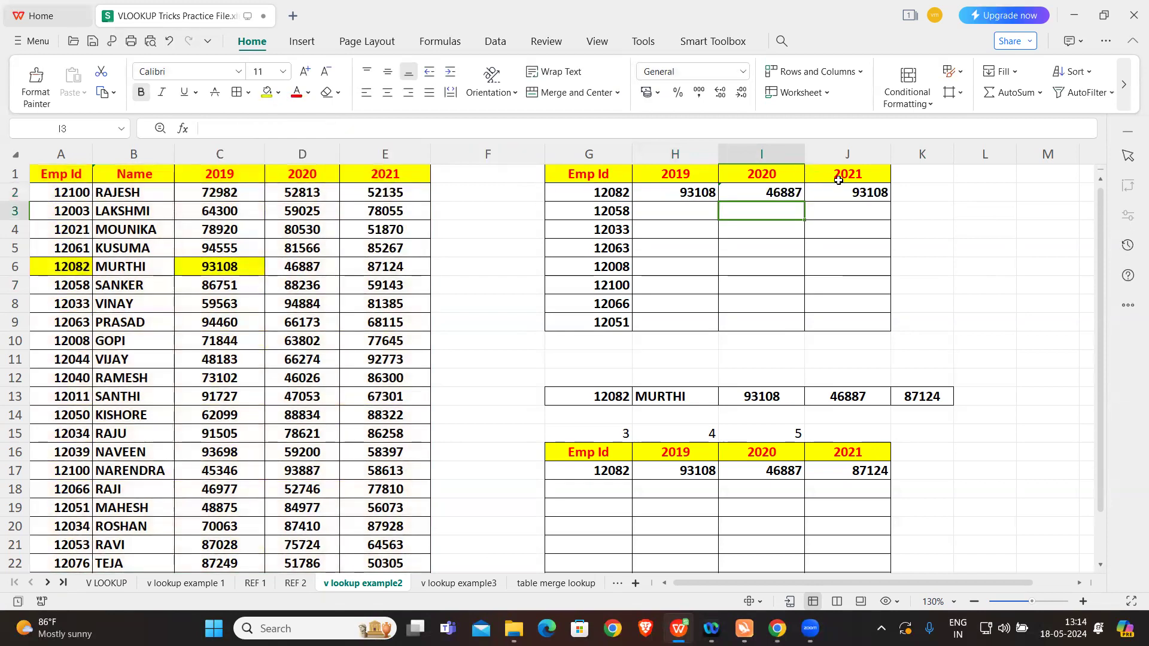
Step: Change the column index in the J2 VLOOKUP formula to 5 for the 2021 value
{"action": "left_click", "coordinate": [842, 187]}
{"action": "left_click", "coordinate": [334, 123]}
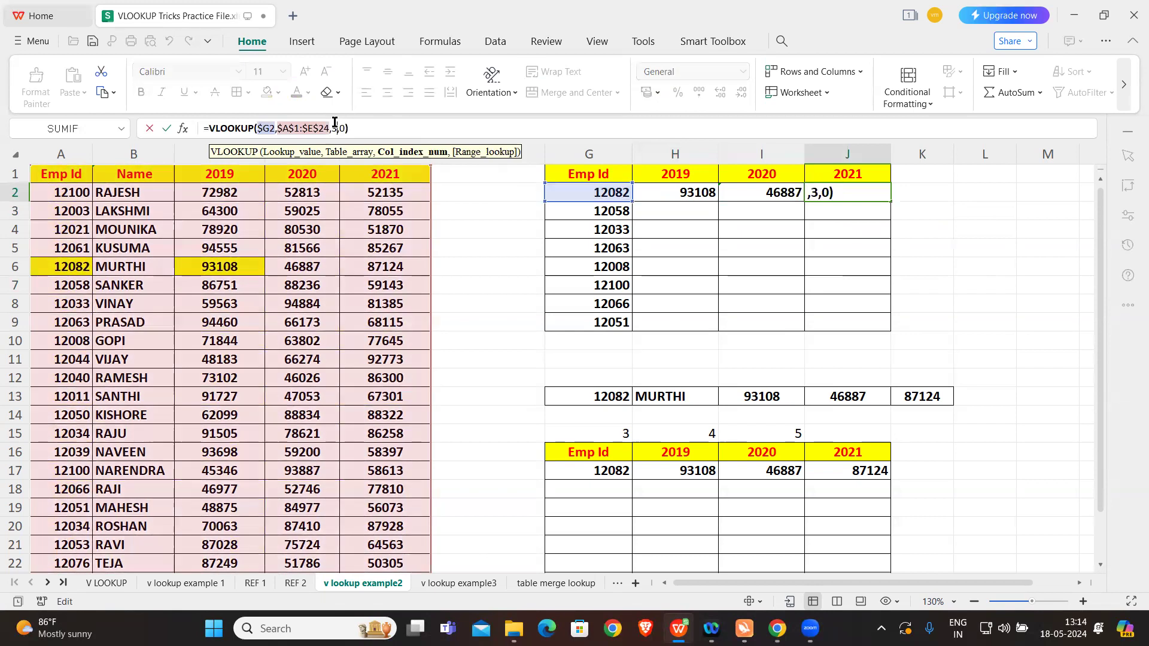
{"action": "key", "text": "BackSpace"}
{"action": "type", "text": "5"}
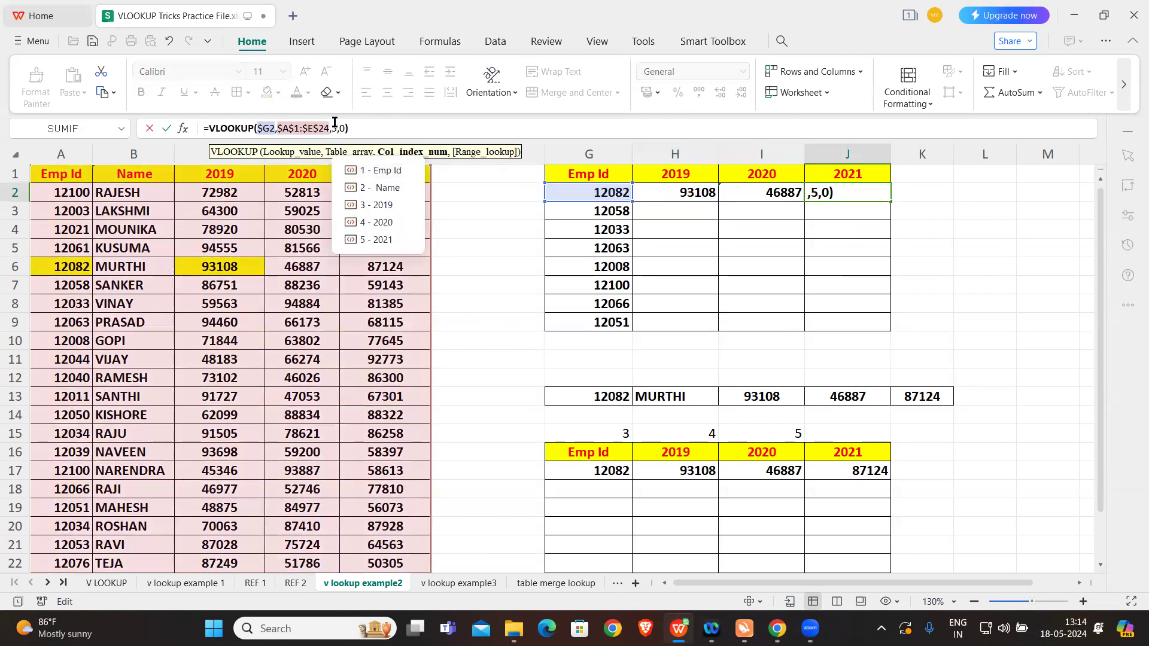
{"action": "key", "text": "Return"}
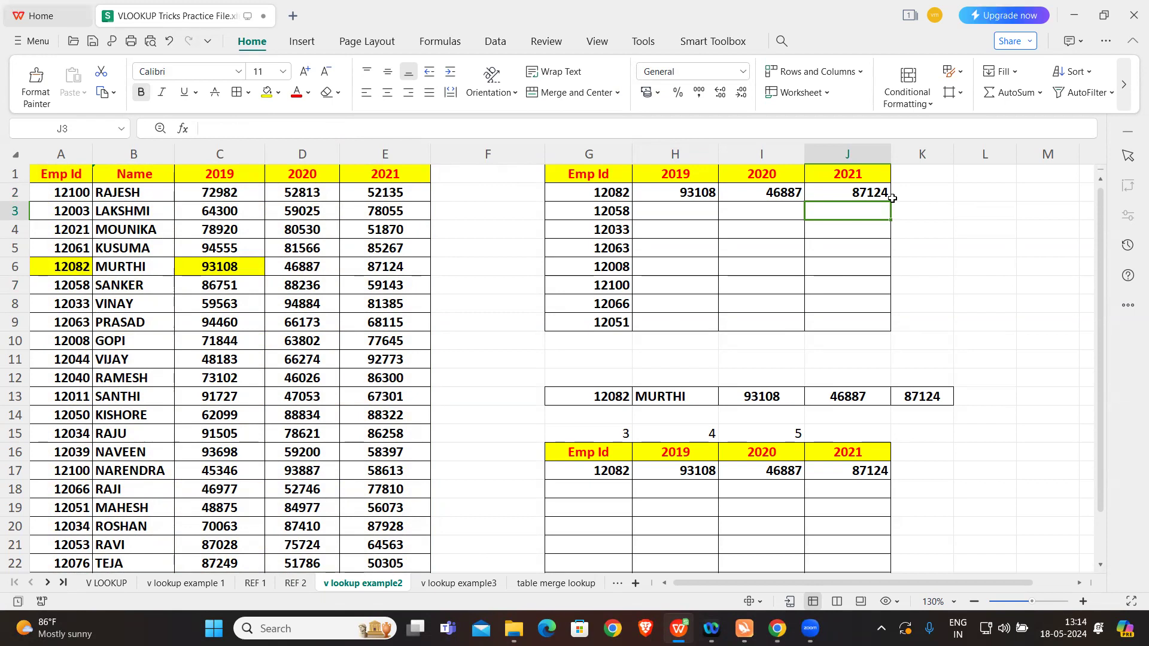
Step: Enter a COLUMNS formula in L6 that counts the columns of the header range A1:E1
{"action": "left_click", "coordinate": [981, 261]}
{"action": "type", "text": "="}
{"action": "key", "text": "Caps_Lock"}
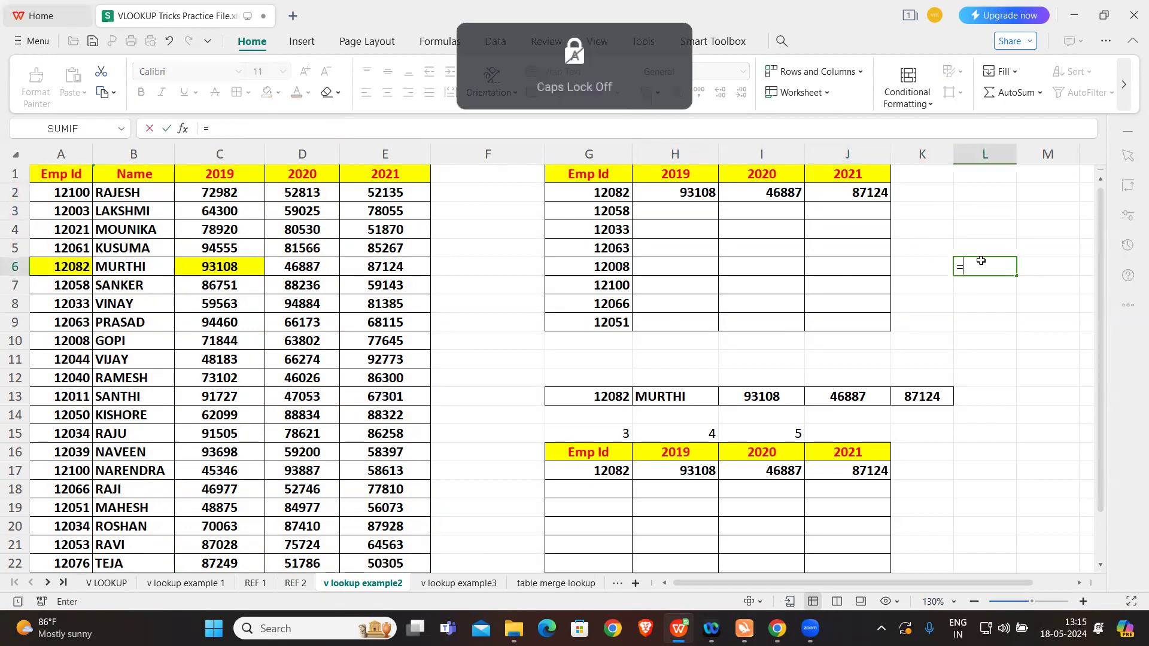
{"action": "type", "text": "columns("}
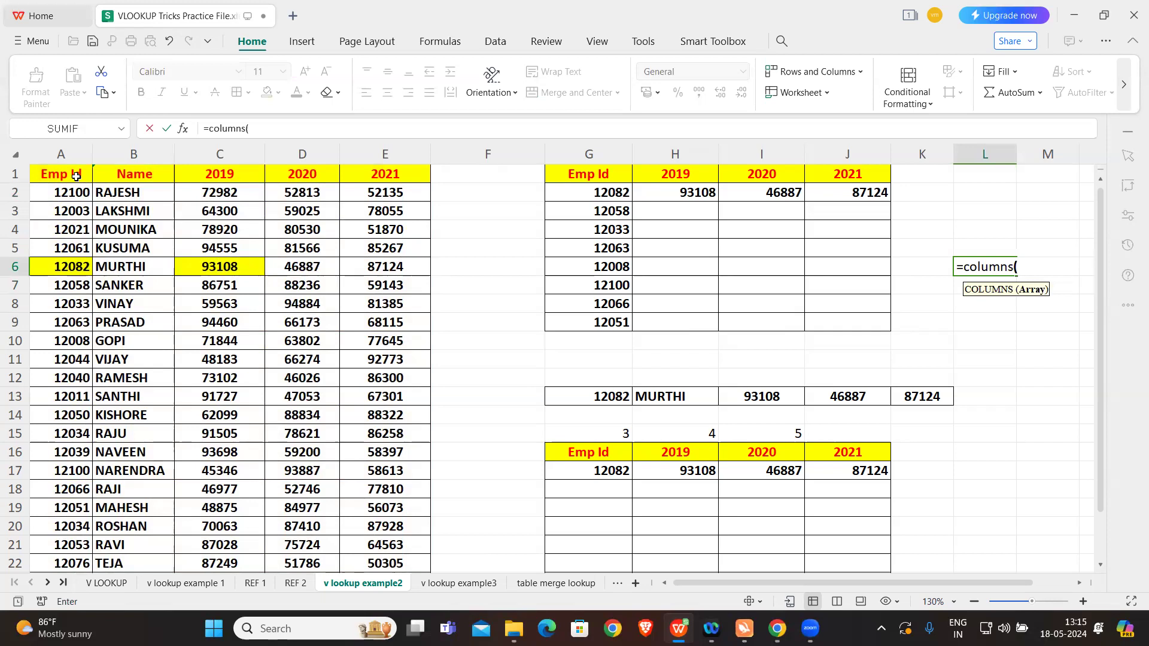
{"action": "left_click_drag", "start_coordinate": [70, 173], "coordinate": [396, 176]}
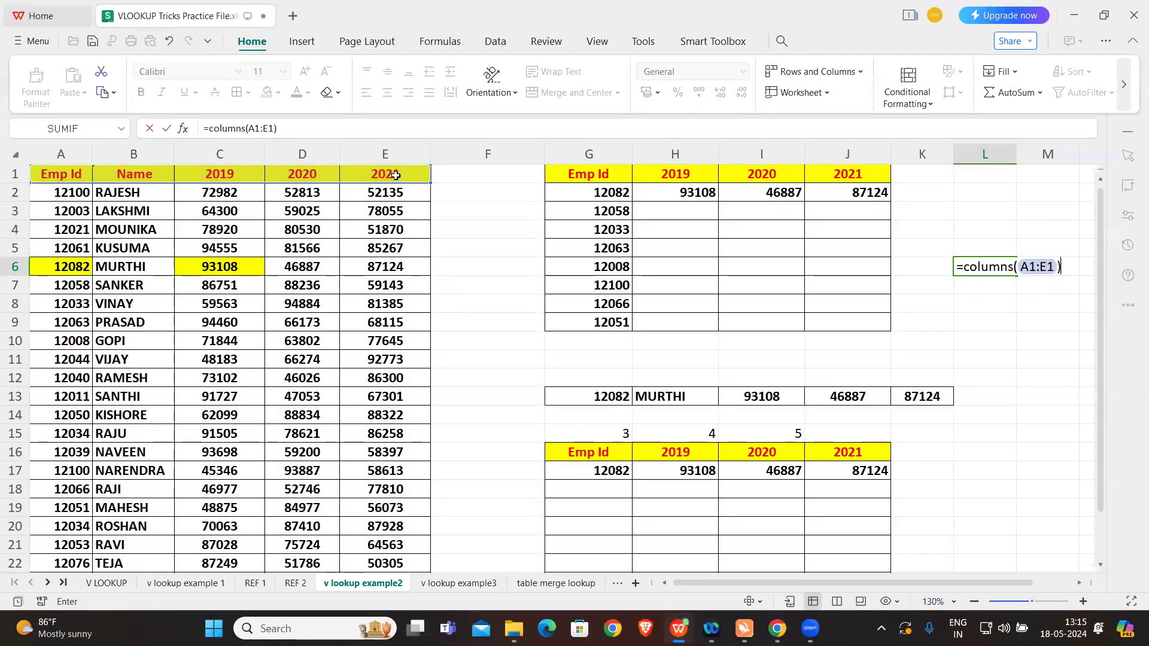
{"action": "key", "text": "Return"}
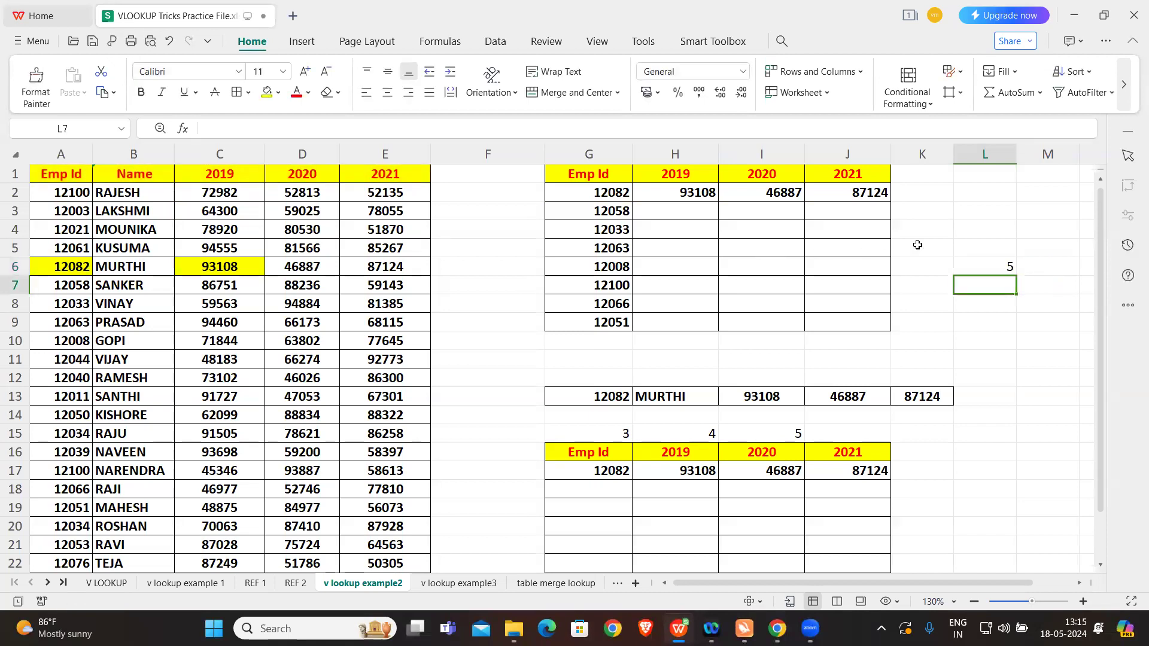
Step: Shorten the range in the L6 COLUMNS formula to A1:C1
{"action": "double_click", "coordinate": [983, 265]}
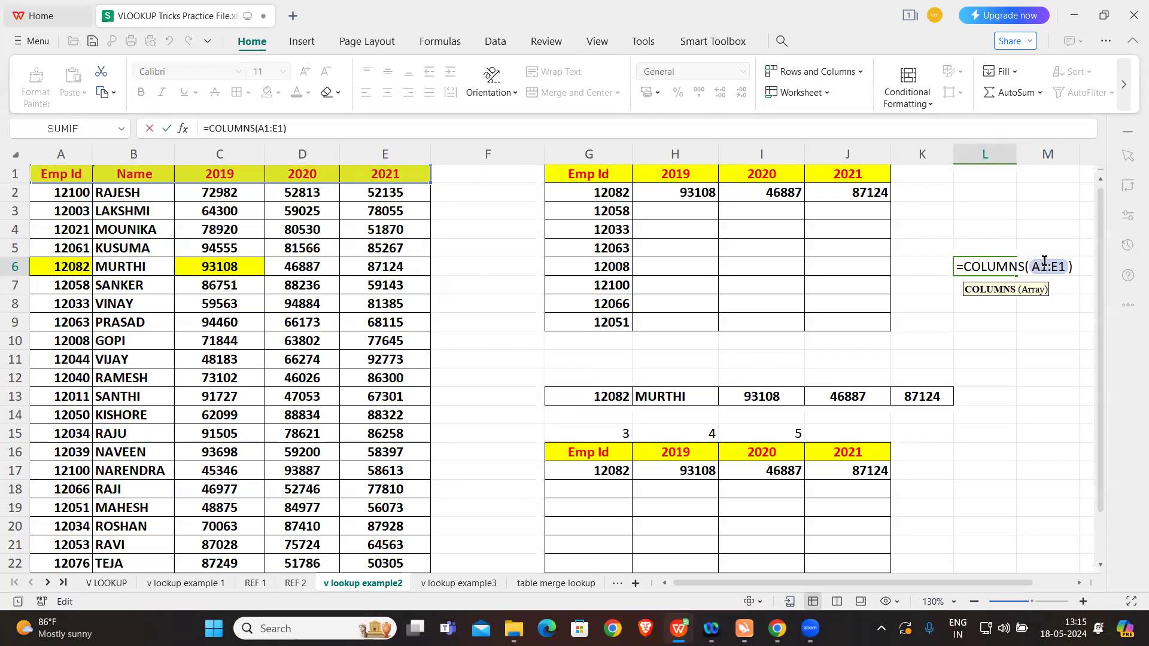
{"action": "left_click", "coordinate": [1064, 266]}
{"action": "key", "text": "BackSpace"}
{"action": "key", "text": "BackSpace"}
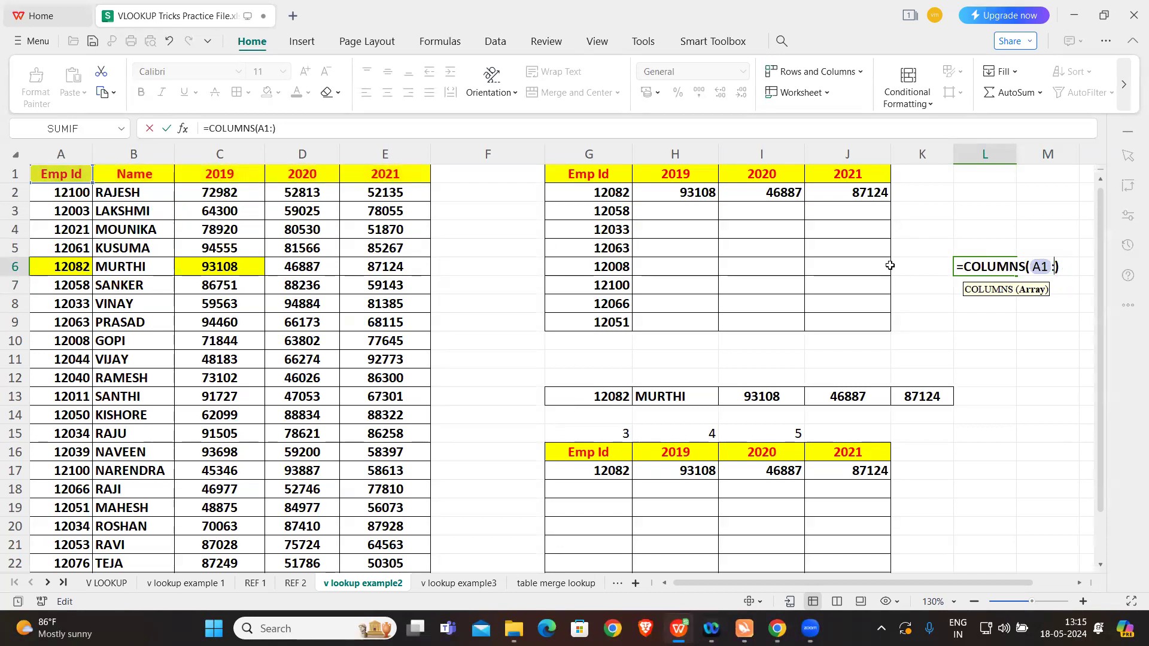
{"action": "type", "text": "c"}
{"action": "key", "text": "BackSpace"}
{"action": "key", "text": "Caps_Lock"}
{"action": "type", "text": "C1"}
{"action": "key", "text": "Return"}
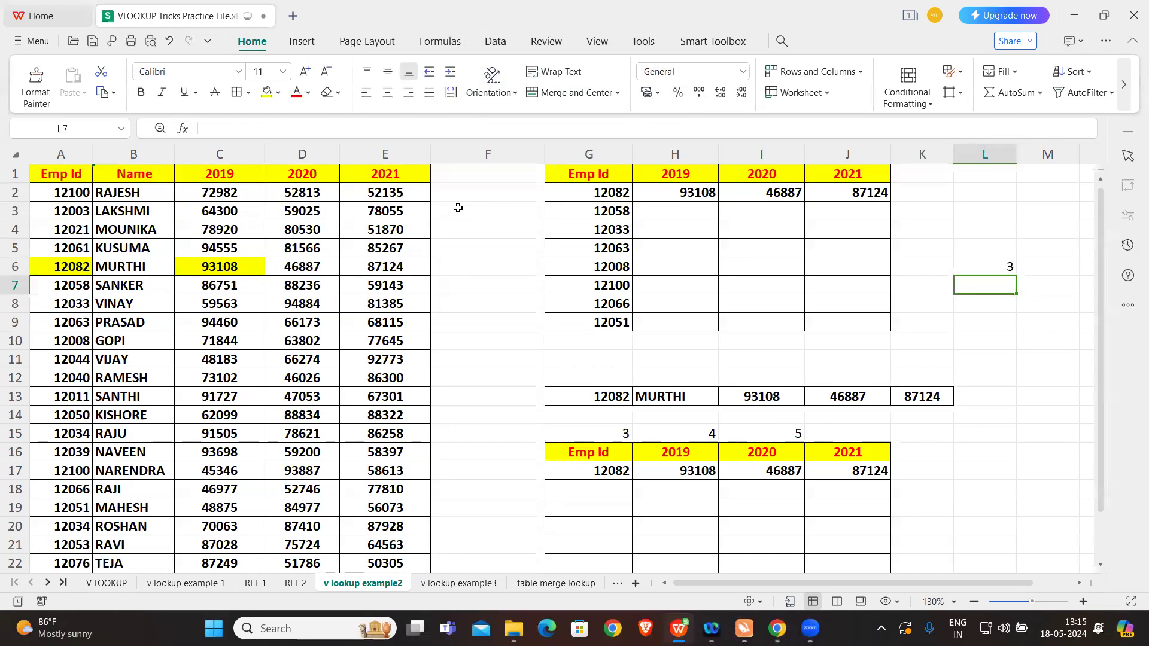
Step: Replace the column index in the H2 VLOOKUP formula with a COLUMNS function over A1:C1
{"action": "key", "text": "Caps_Lock"}
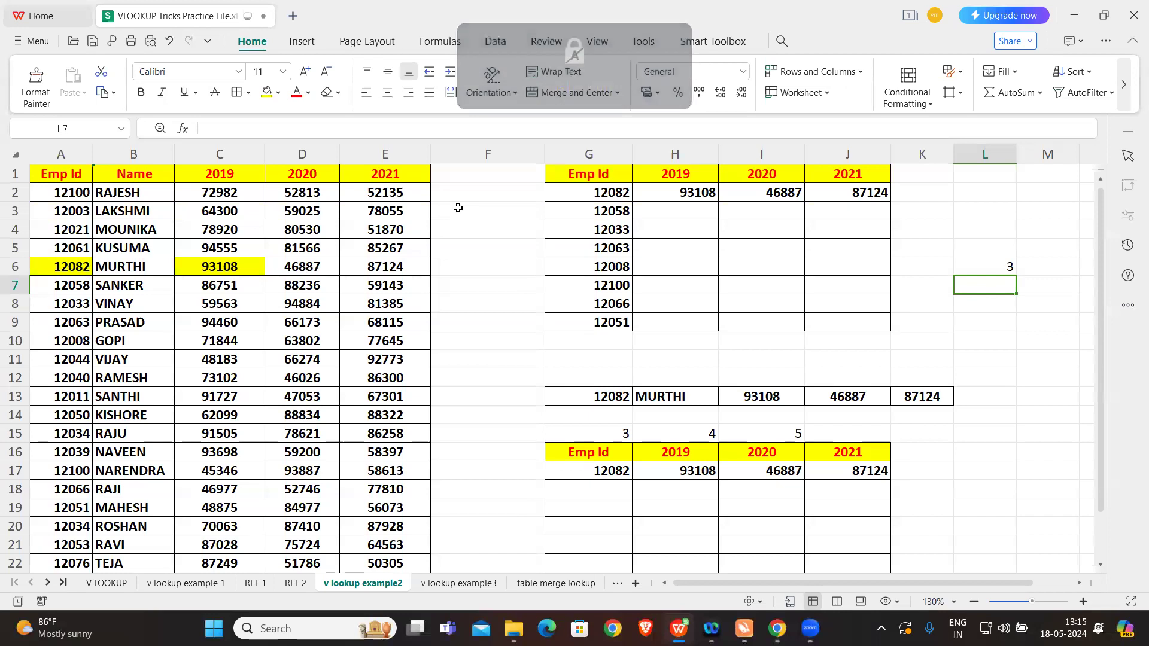
{"action": "left_click", "coordinate": [664, 188]}
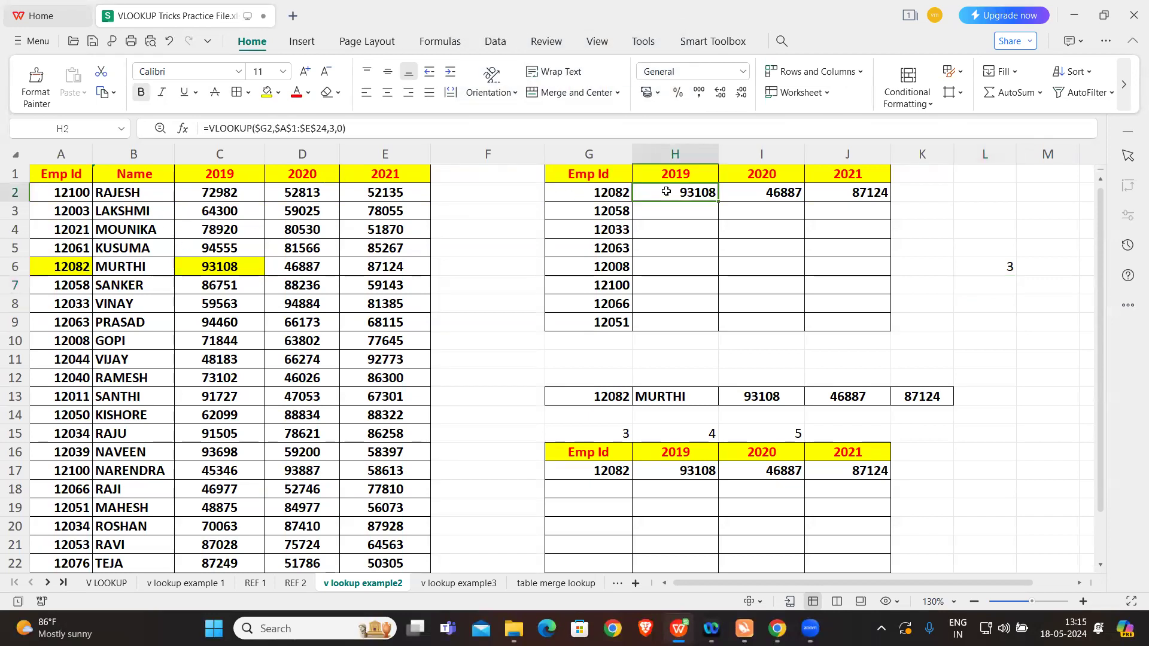
{"action": "left_click", "coordinate": [333, 128]}
{"action": "key", "text": "Delete"}
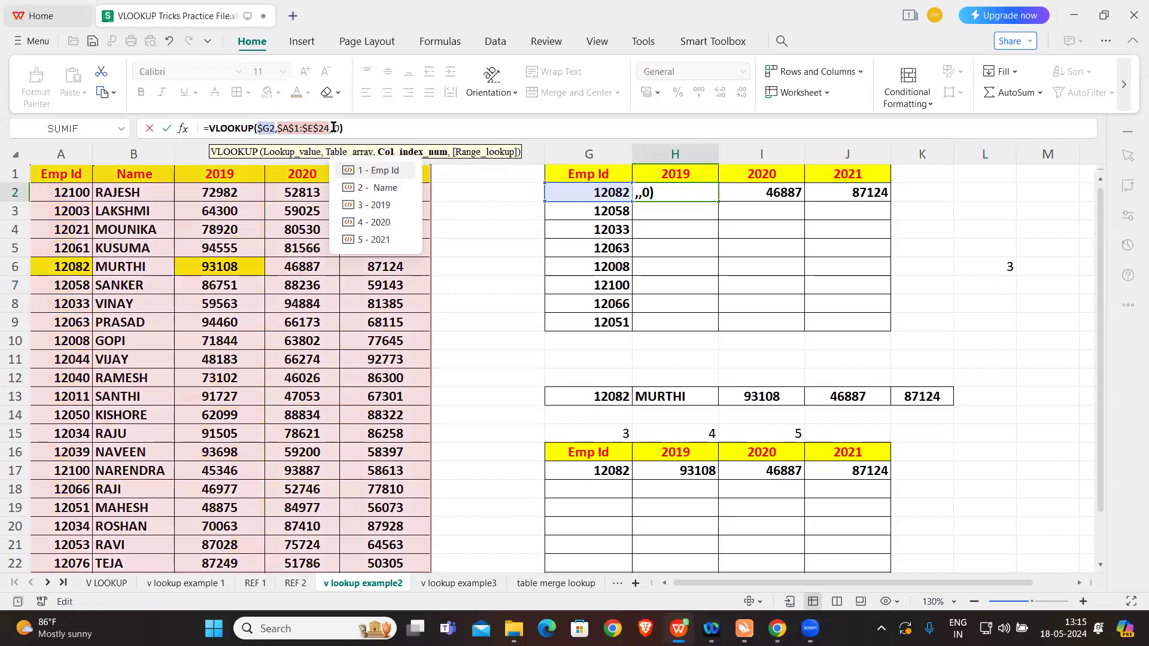
{"action": "key", "text": "Caps_Lock"}
{"action": "type", "text": "COL"}
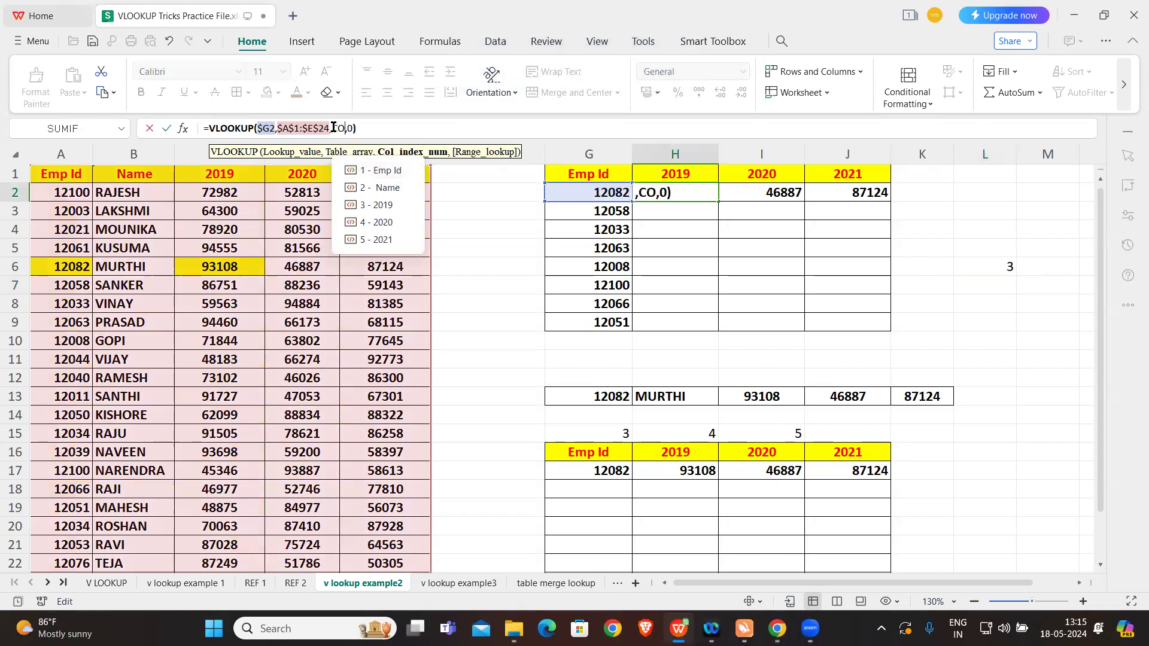
{"action": "type", "text": "UMNS("}
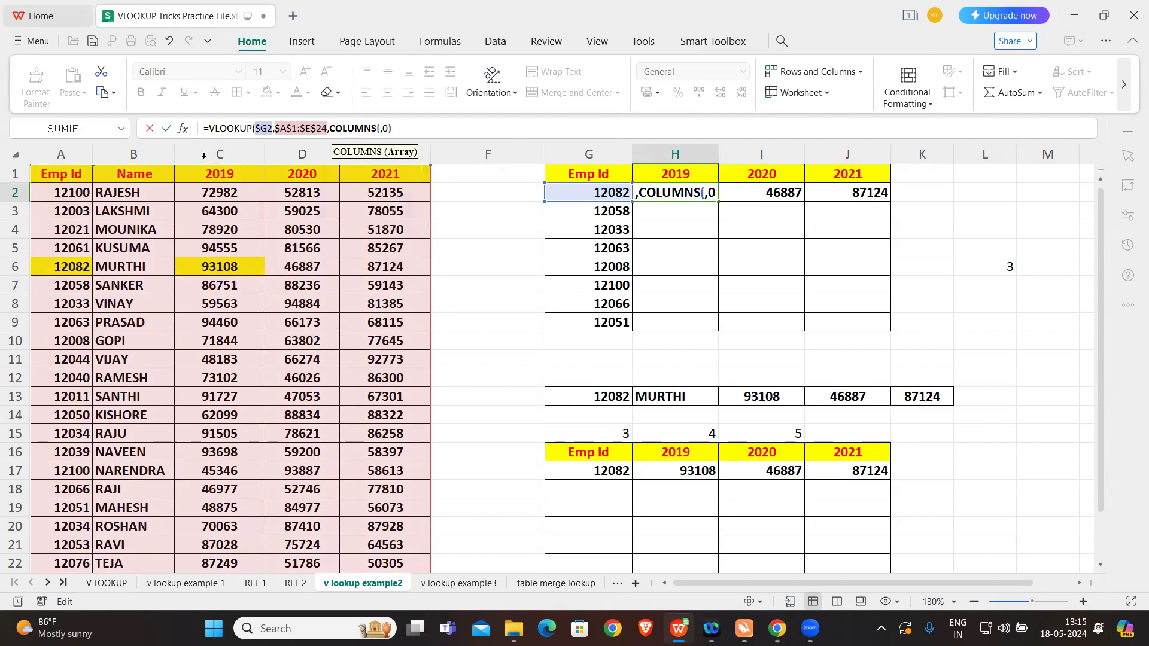
{"action": "left_click_drag", "start_coordinate": [67, 175], "coordinate": [216, 179]}
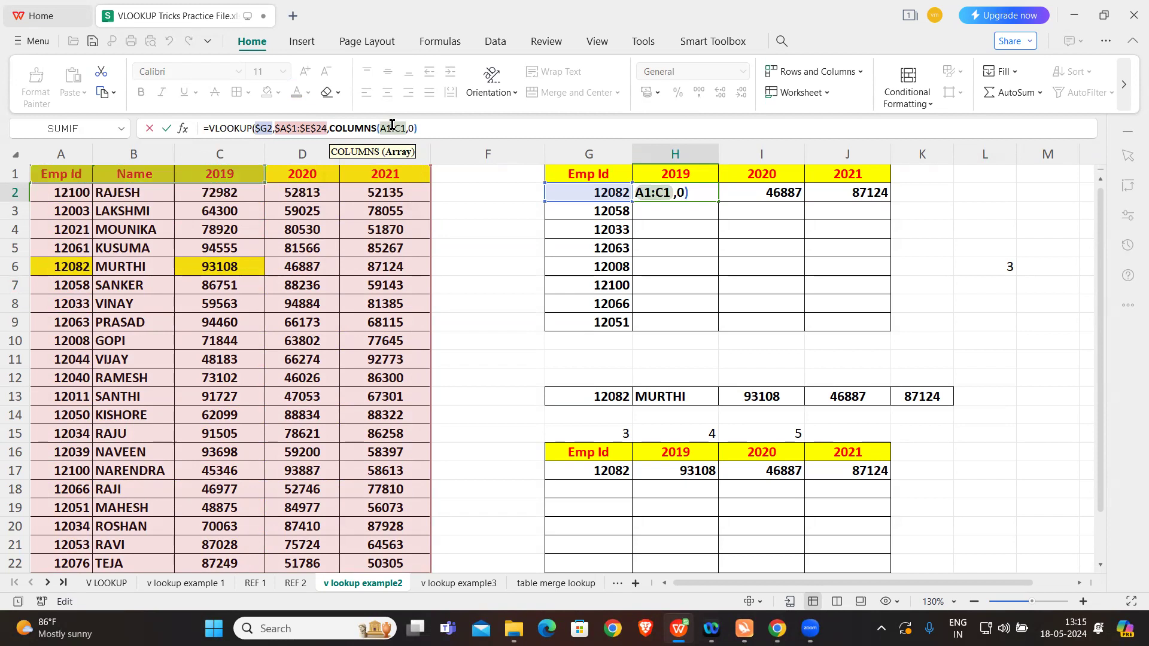
Step: Lock the COLUMNS range in the H2 formula as $A$1:C$1, leaving only the end column relative
{"action": "left_click_drag", "start_coordinate": [392, 125], "coordinate": [381, 126]}
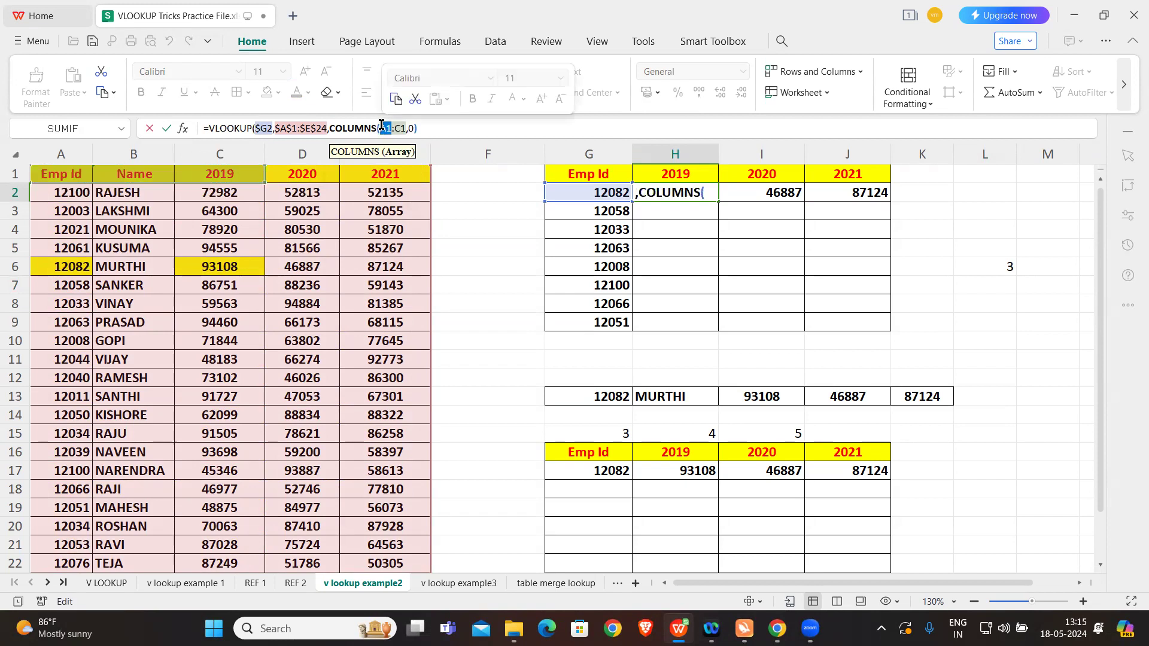
{"action": "key", "text": "F4"}
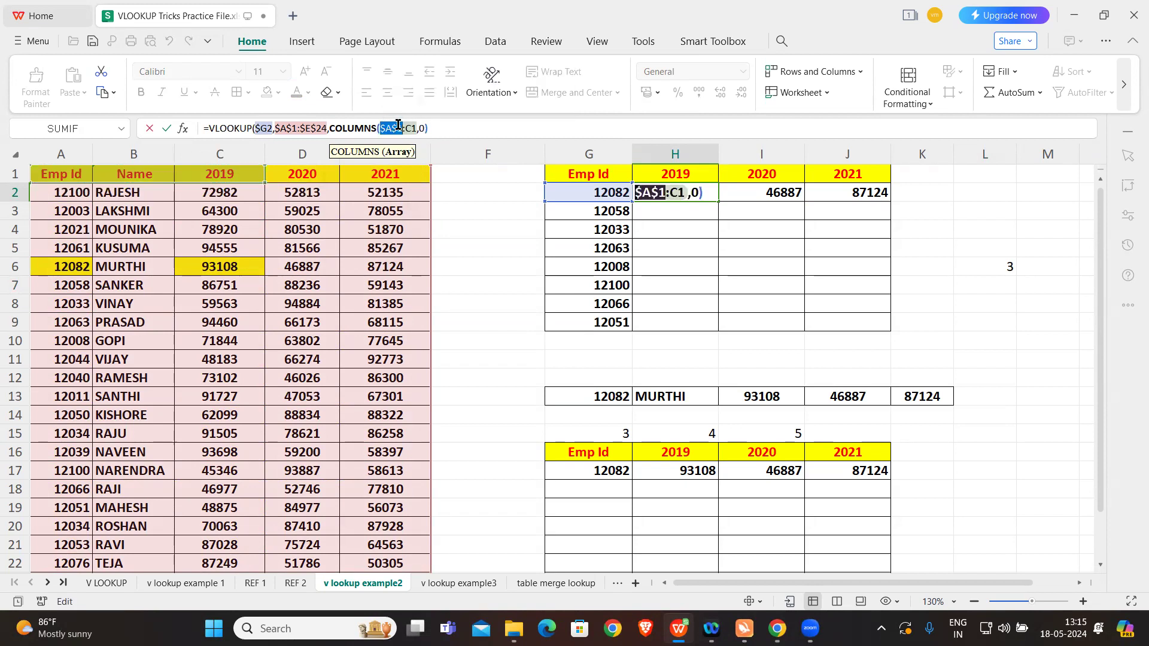
{"action": "left_click", "coordinate": [411, 128]}
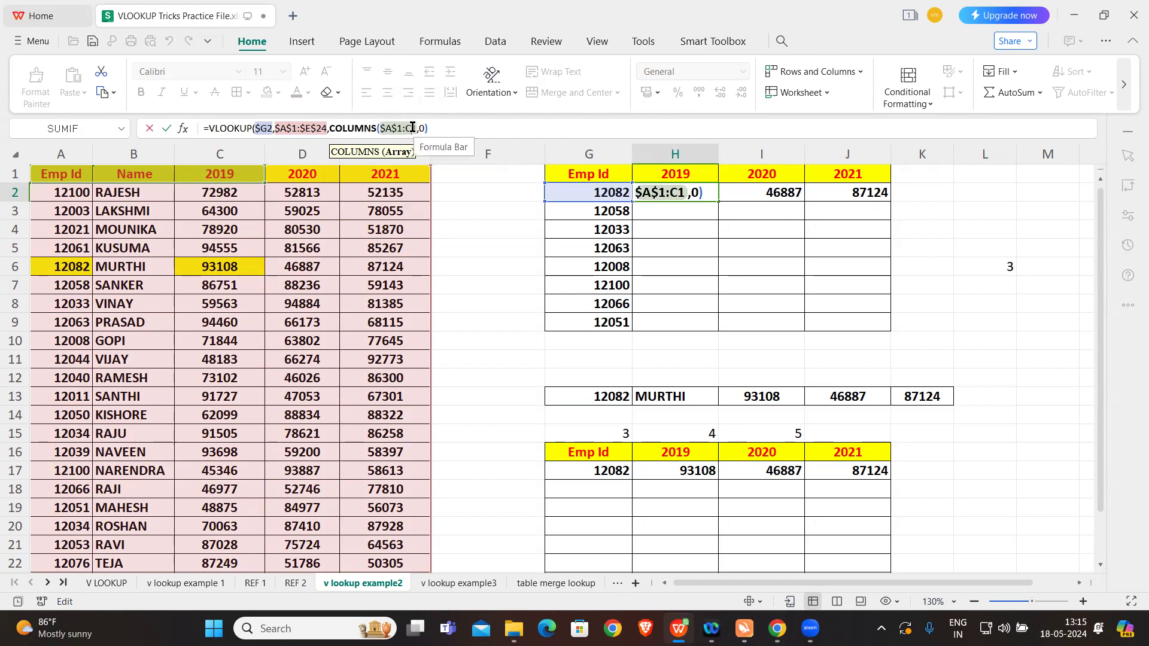
{"action": "left_click_drag", "start_coordinate": [412, 128], "coordinate": [414, 128]}
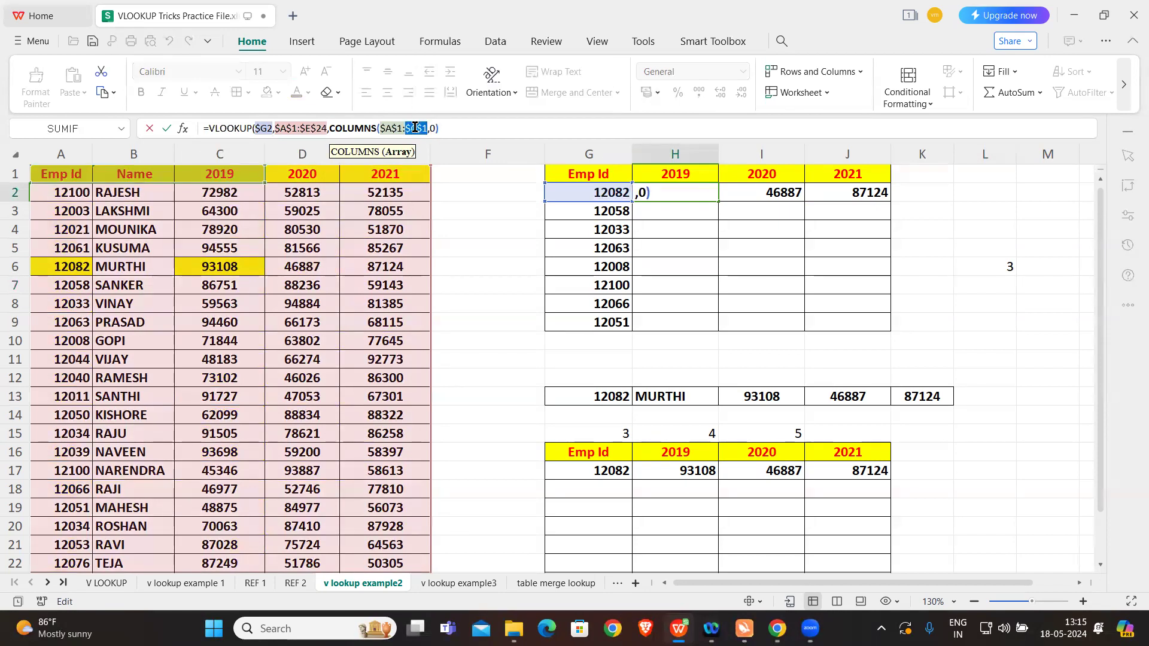
{"action": "key", "text": "F4"}
{"action": "key", "text": "BackSpace"}
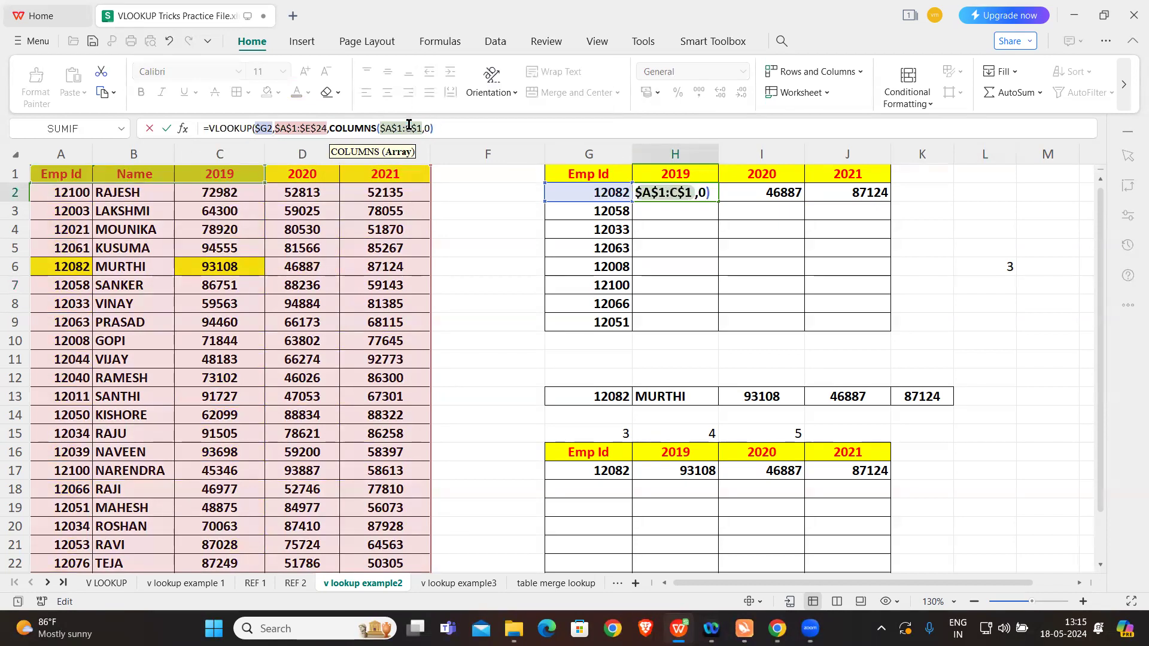
Step: Try to complete the H2 formula by adding a second closing parenthesis at its end
{"action": "left_click", "coordinate": [455, 127]}
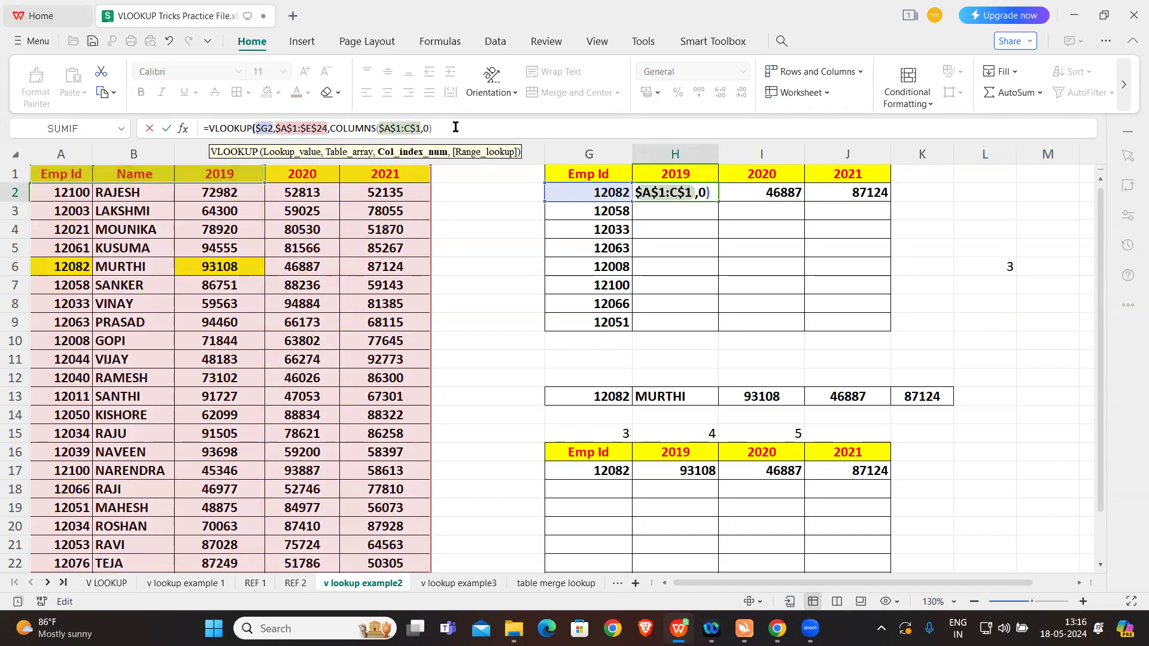
{"action": "type", "text": ")"}
{"action": "key", "text": "Return"}
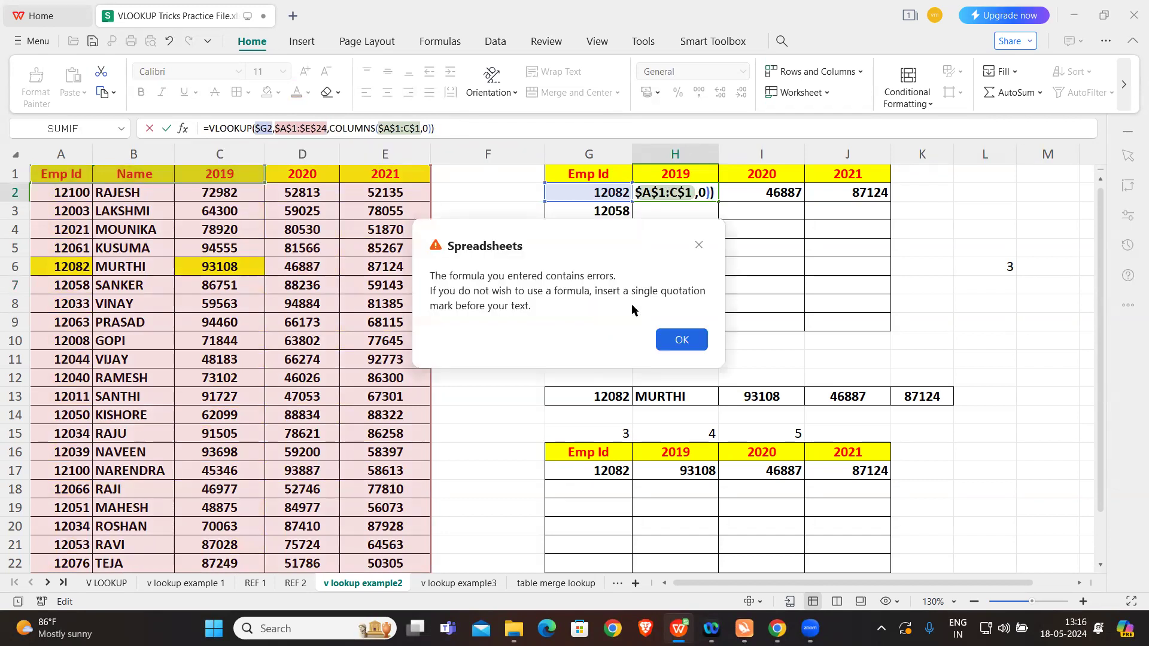
{"action": "left_click", "coordinate": [675, 335]}
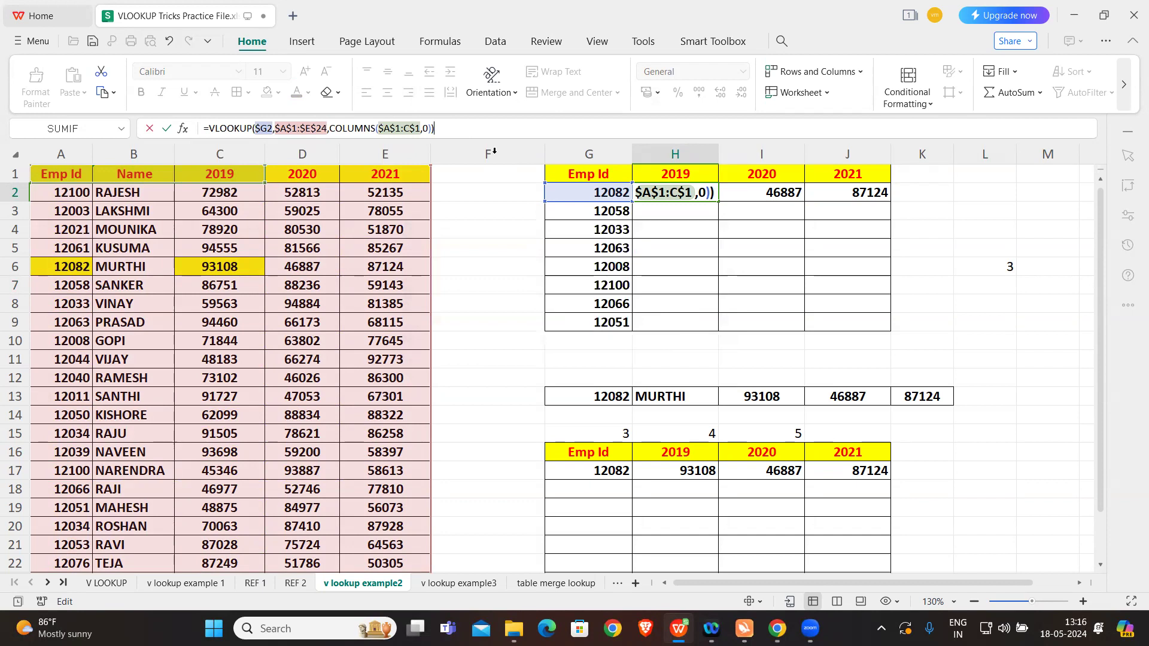
{"action": "key", "text": "BackSpace"}
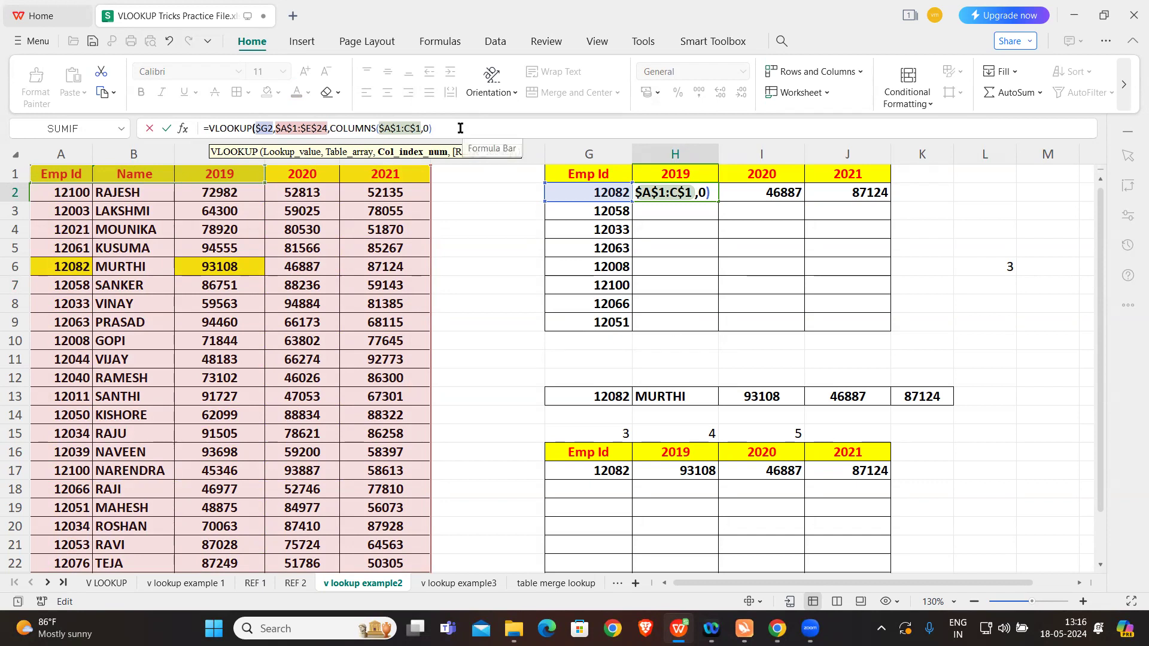
{"action": "type", "text": ")"}
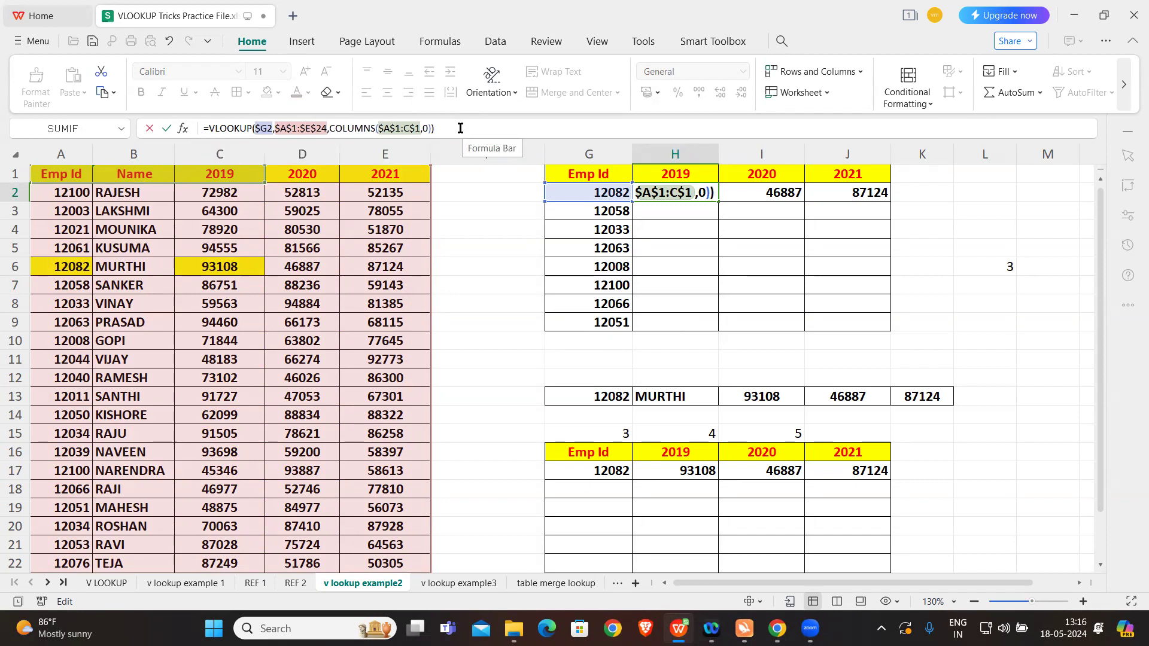
{"action": "key", "text": "Return"}
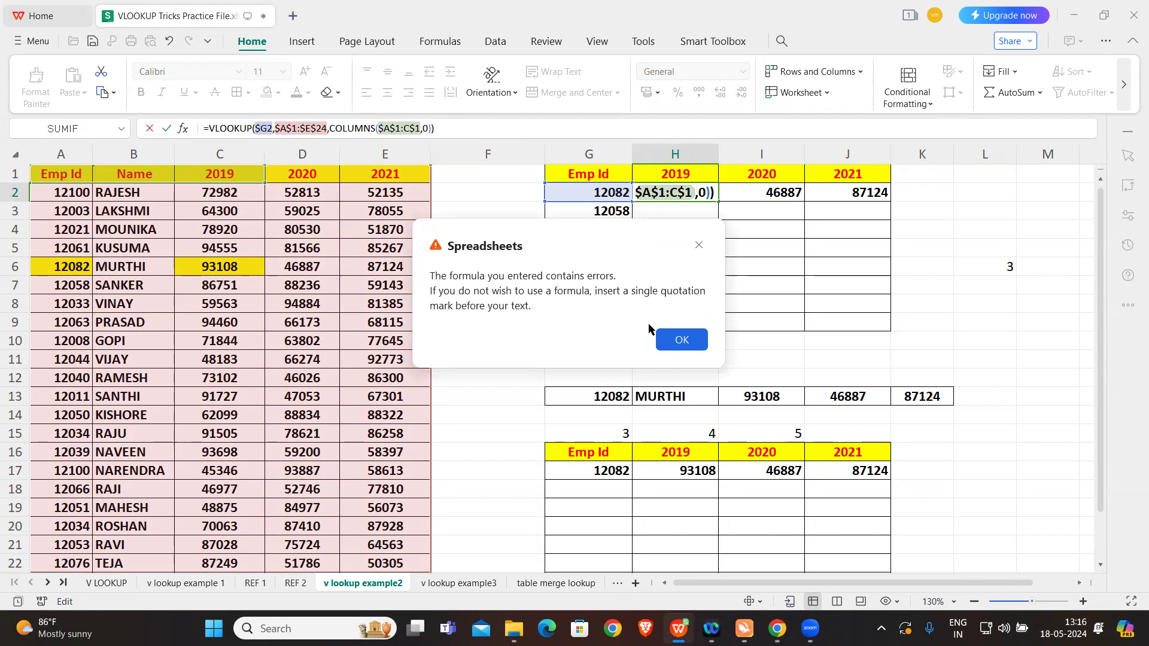
{"action": "left_click", "coordinate": [680, 340]}
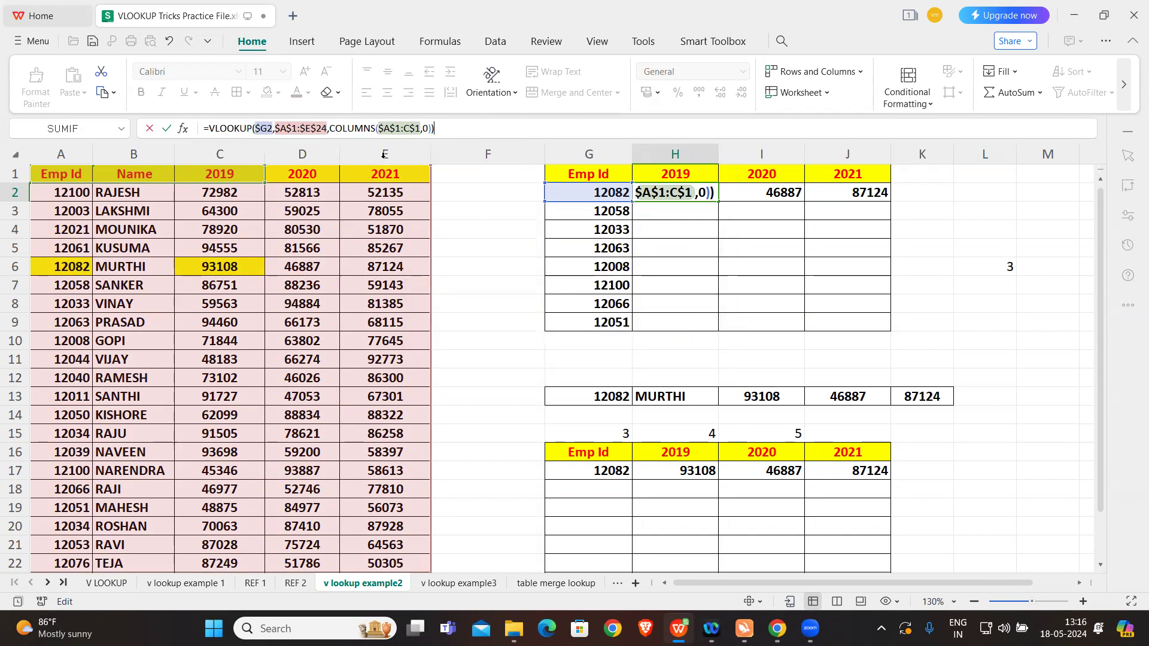
Step: Close the COLUMNS function after C$1 in the H2 formula and remove the surplus closing parenthesis at the end
{"action": "left_click", "coordinate": [354, 129]}
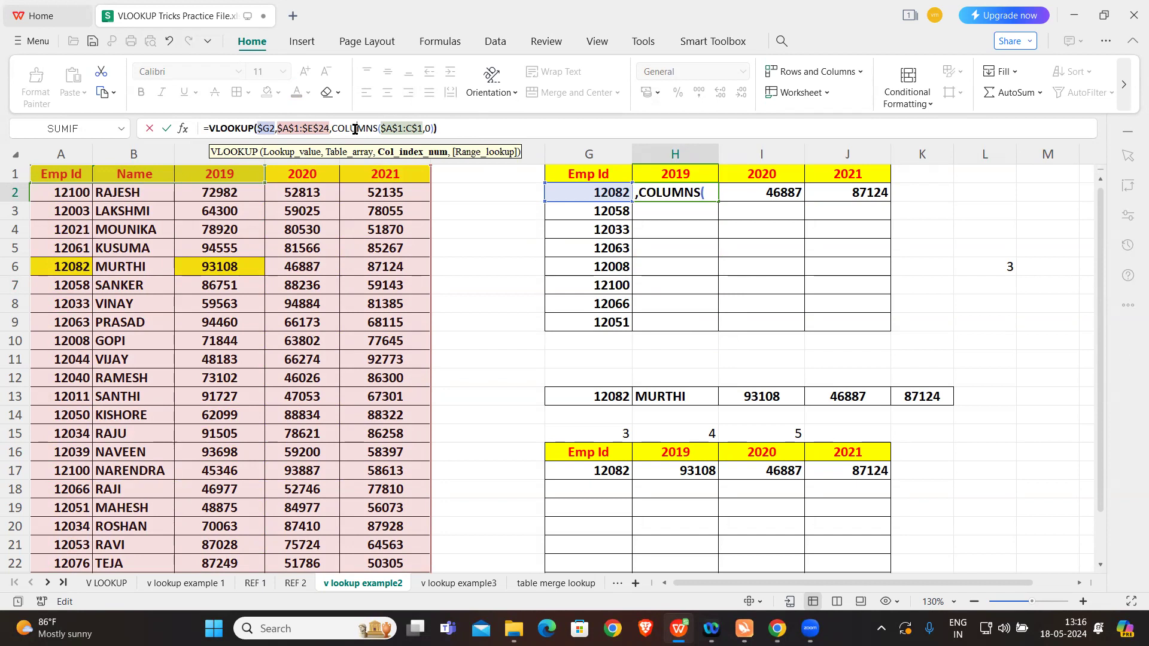
{"action": "left_click", "coordinate": [422, 128]}
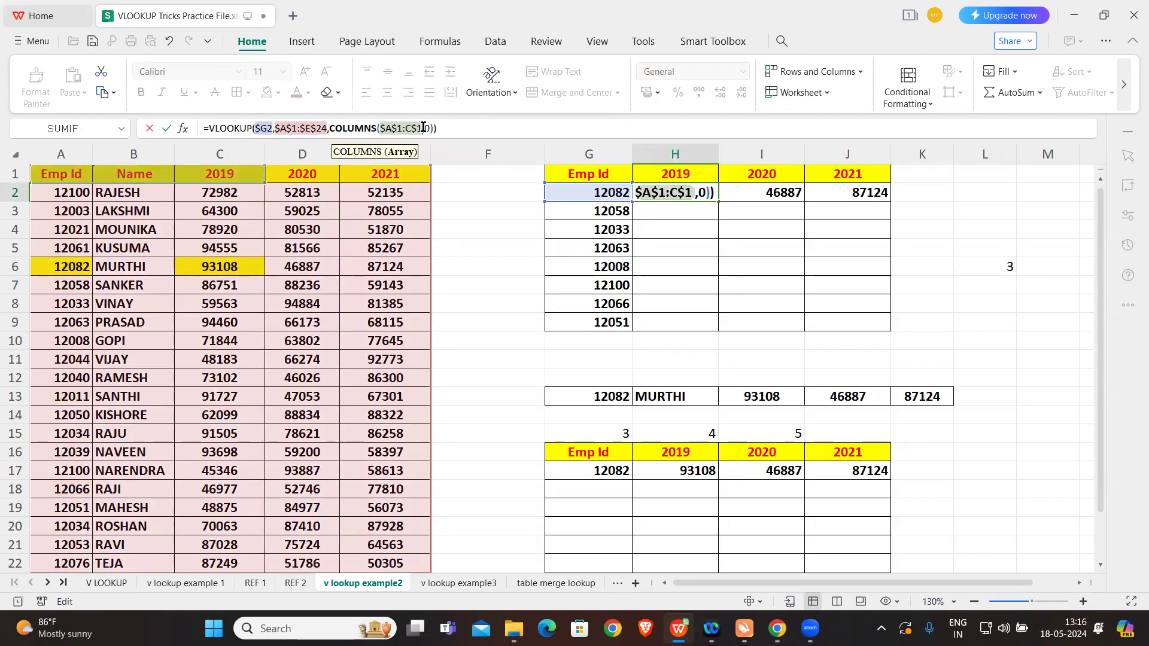
{"action": "type", "text": ")"}
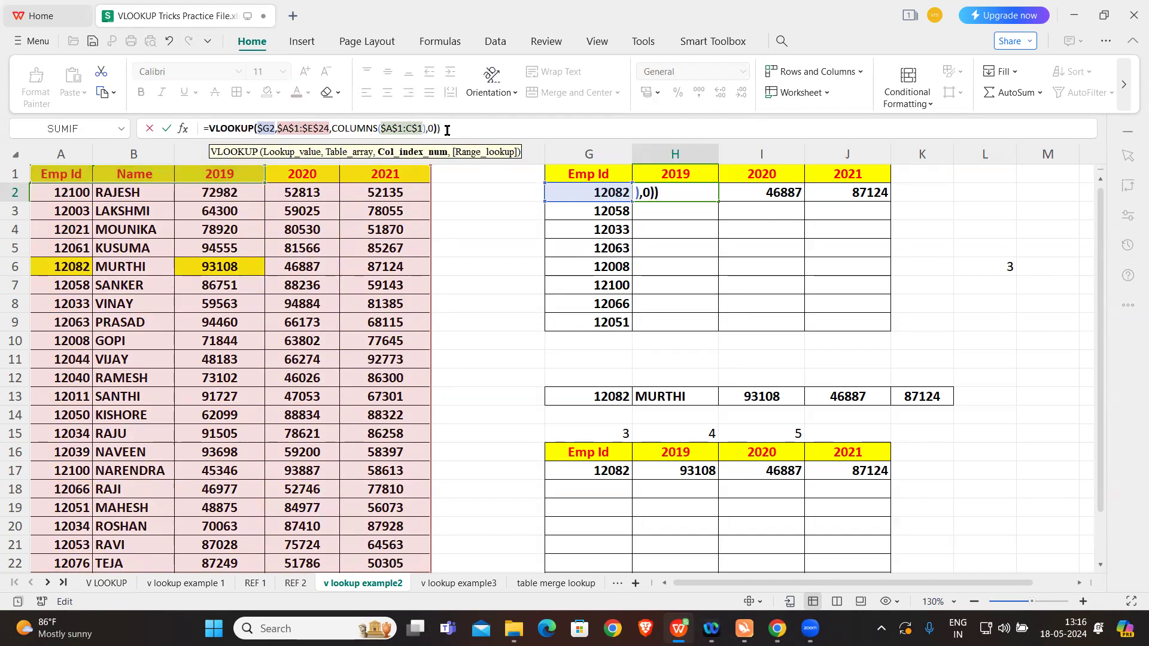
{"action": "left_click", "coordinate": [472, 127]}
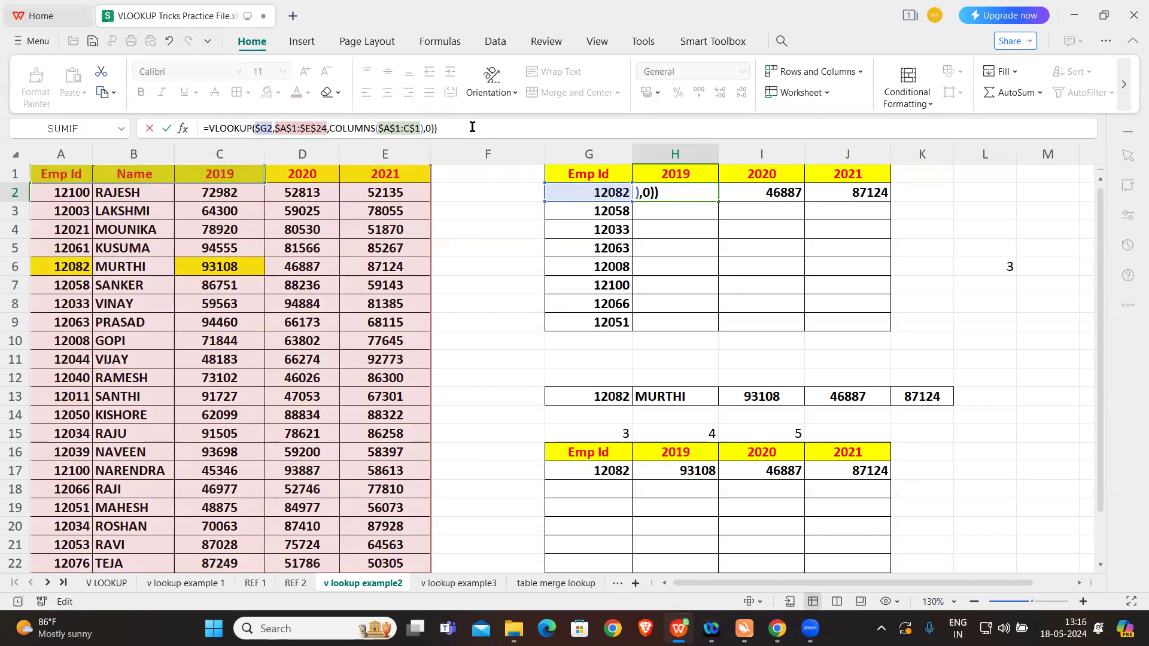
{"action": "key", "text": "Return"}
{"action": "left_click", "coordinate": [681, 339]}
{"action": "key", "text": "BackSpace"}
{"action": "key", "text": "Return"}
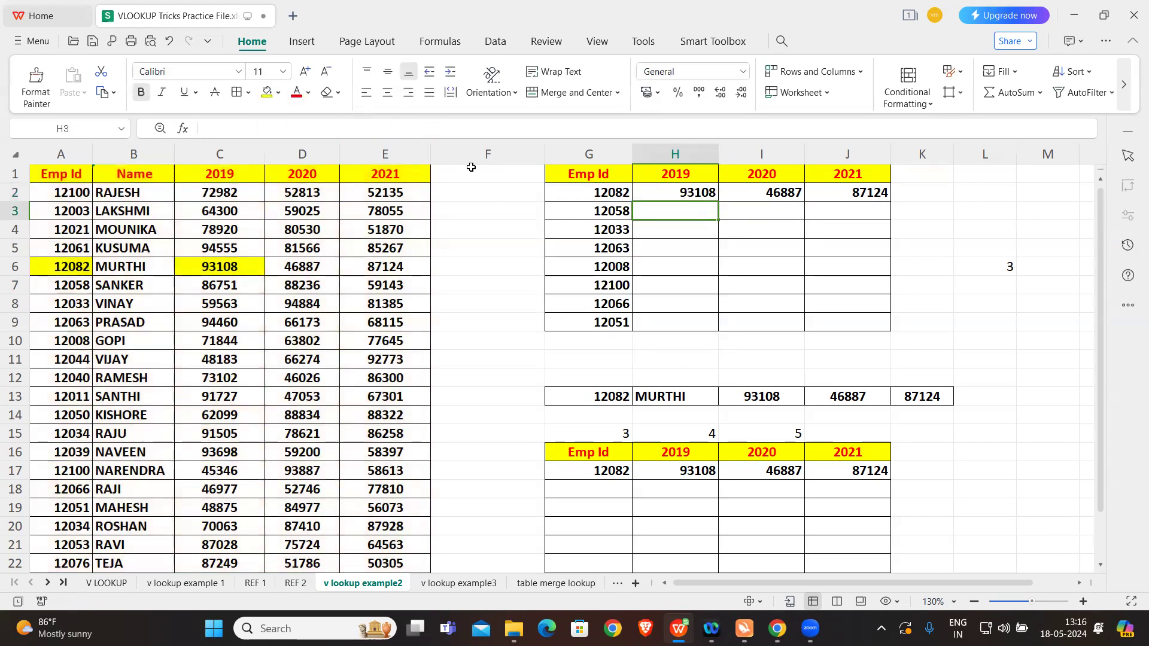
Step: Copy the H2 VLOOKUP formula across to I2 and J2, and check the resulting formula in I2
{"action": "left_click", "coordinate": [681, 192]}
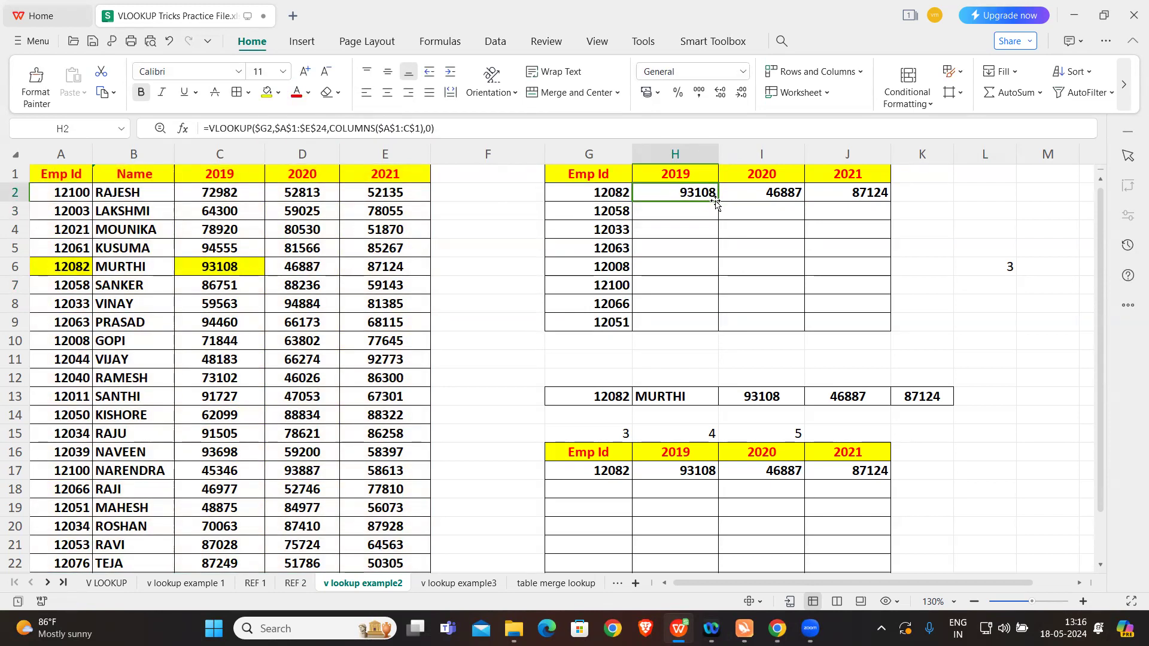
{"action": "left_click_drag", "start_coordinate": [760, 202], "coordinate": [785, 204]}
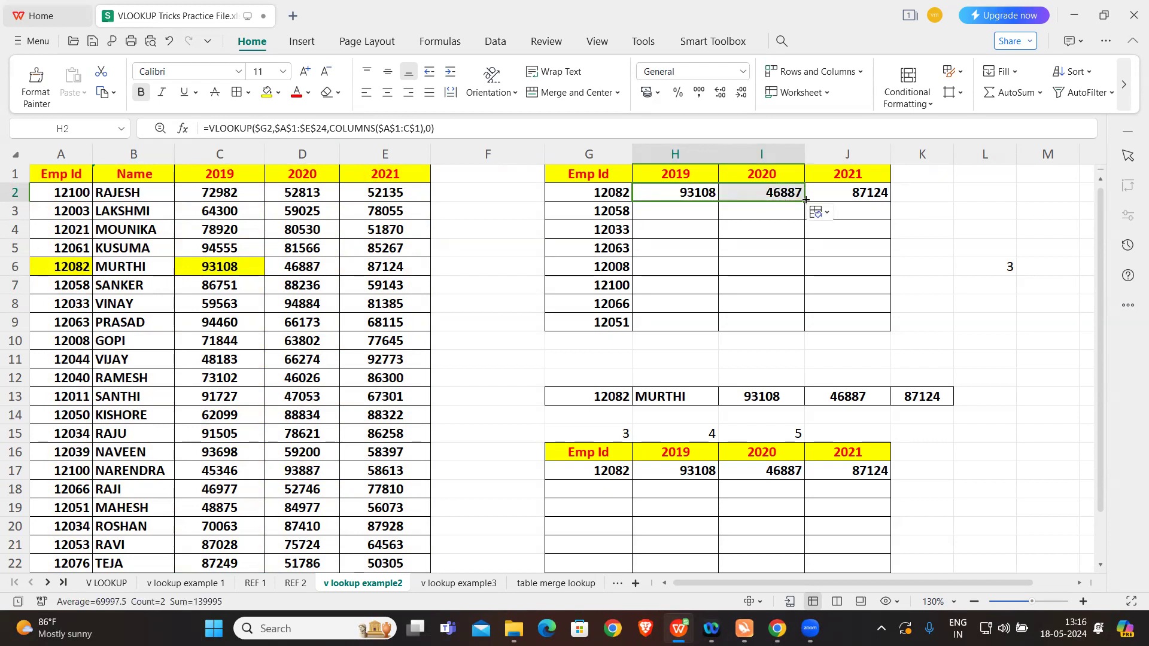
{"action": "left_click_drag", "start_coordinate": [804, 201], "coordinate": [891, 202]}
{"action": "left_click", "coordinate": [947, 197]}
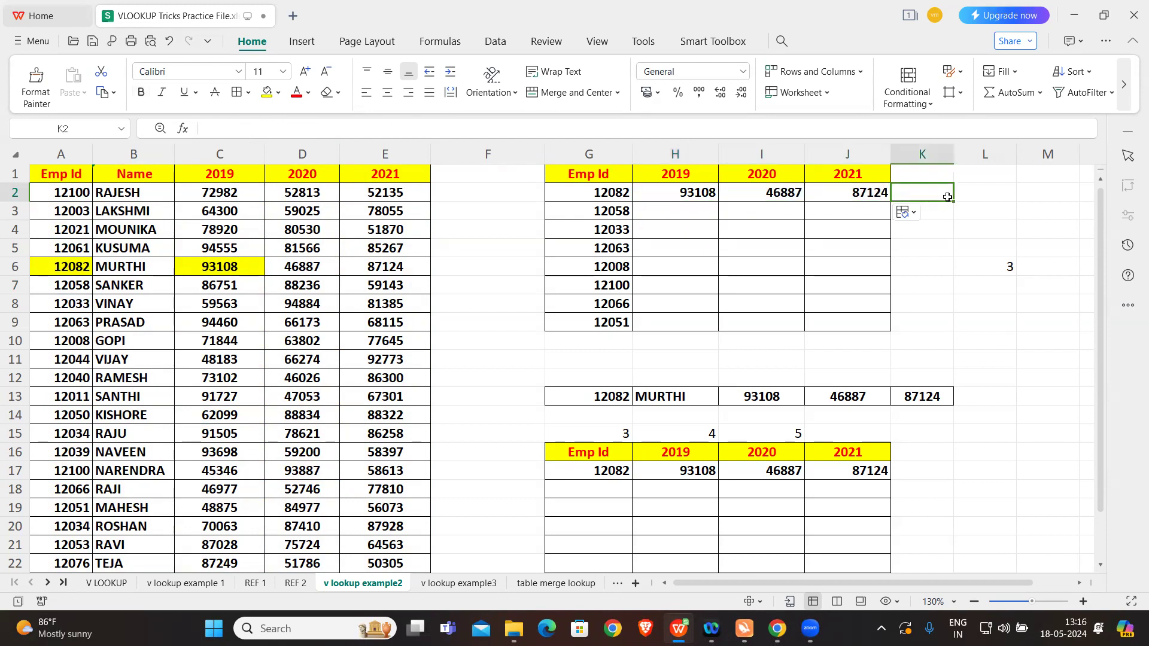
{"action": "left_click", "coordinate": [770, 194]}
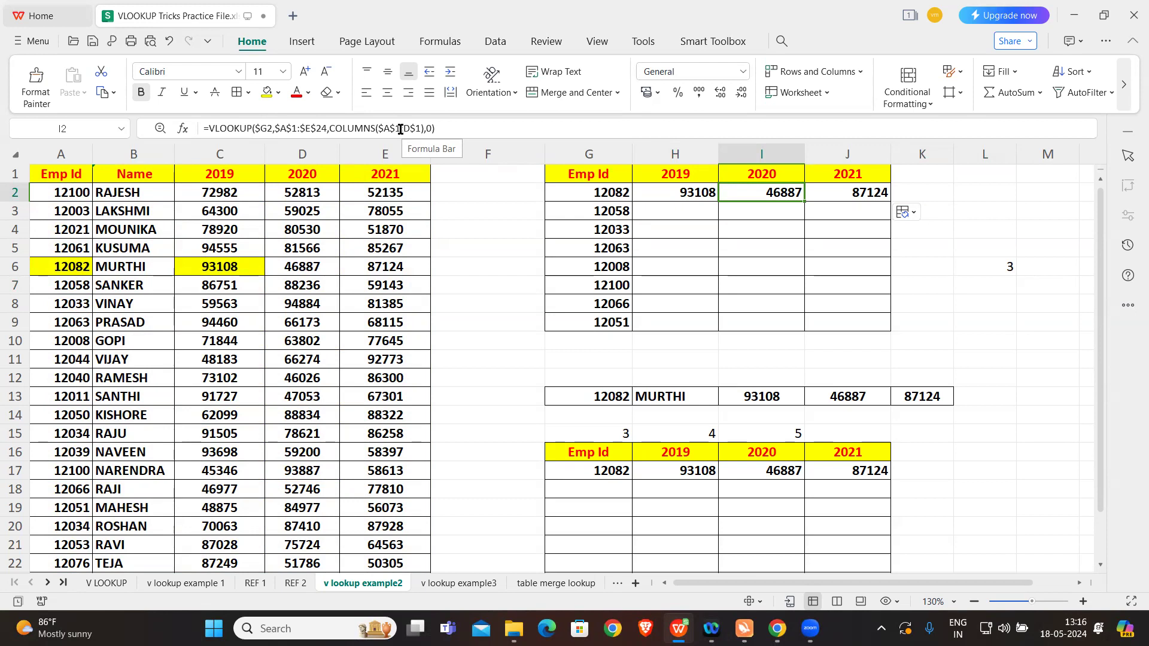
Step: Fill the 2019, 2020 and 2021 VLOOKUP formulas from H2, I2 and J2 down to row 9
{"action": "left_click", "coordinate": [675, 192]}
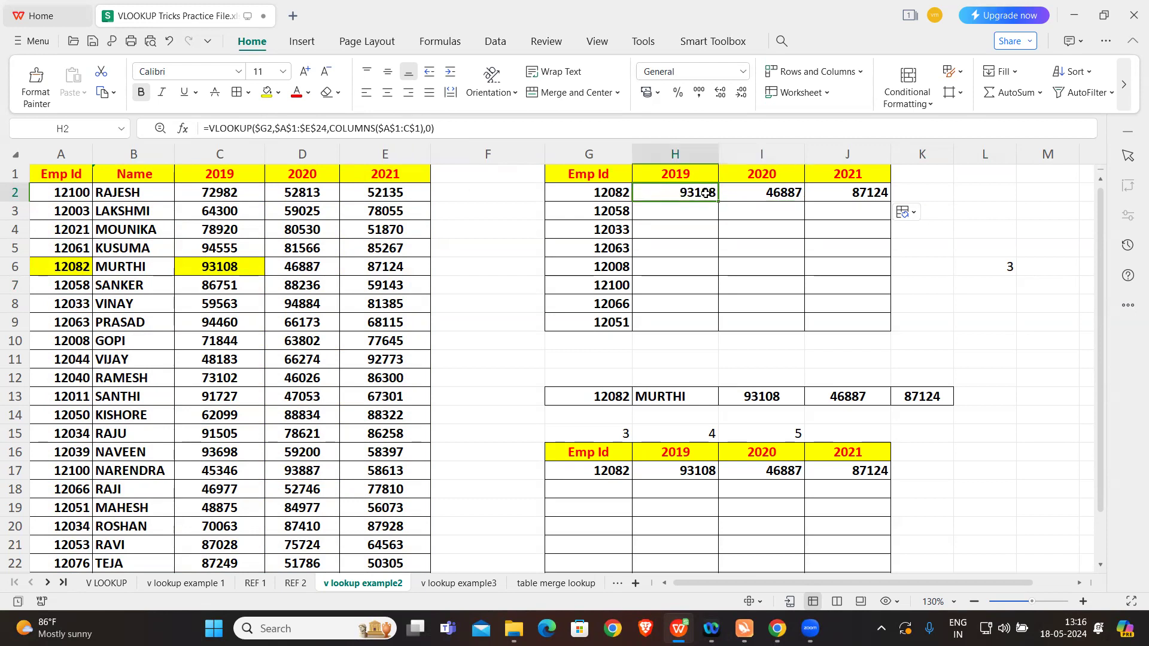
{"action": "double_click", "coordinate": [716, 199]}
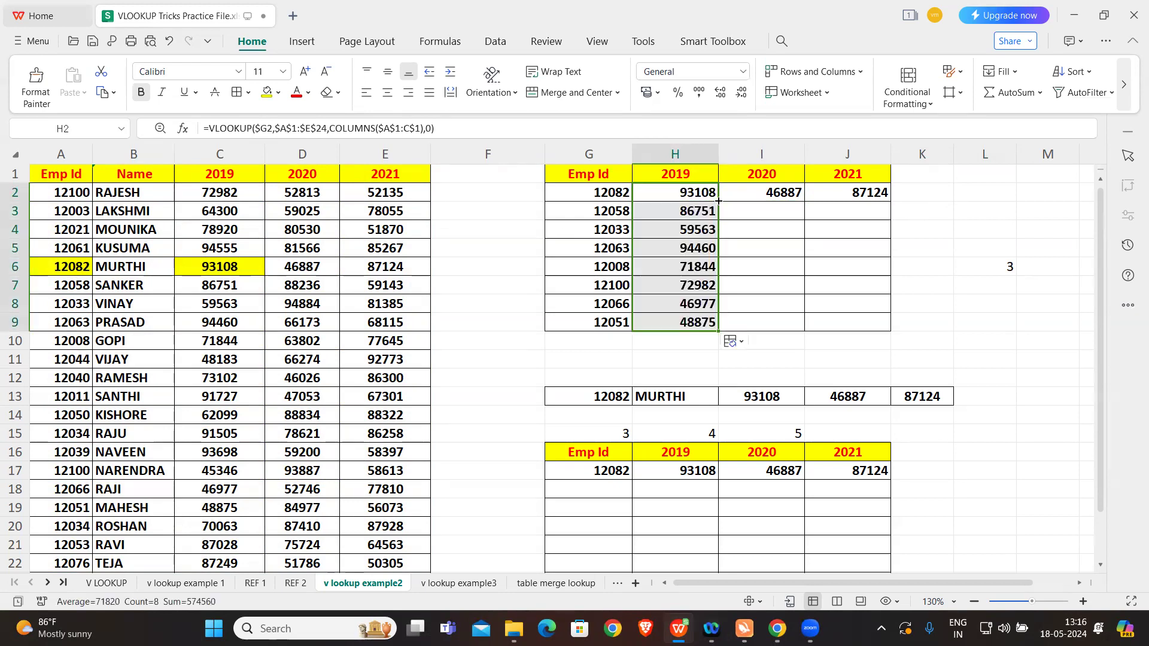
{"action": "left_click", "coordinate": [788, 191]}
{"action": "double_click", "coordinate": [804, 201]}
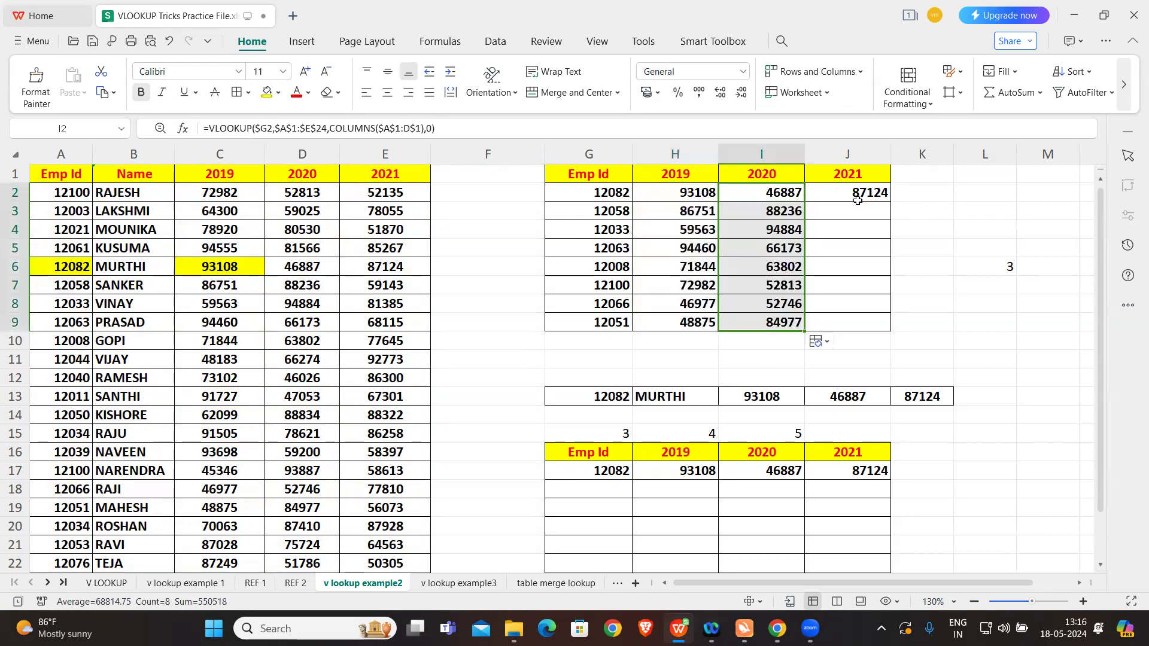
{"action": "left_click", "coordinate": [864, 193]}
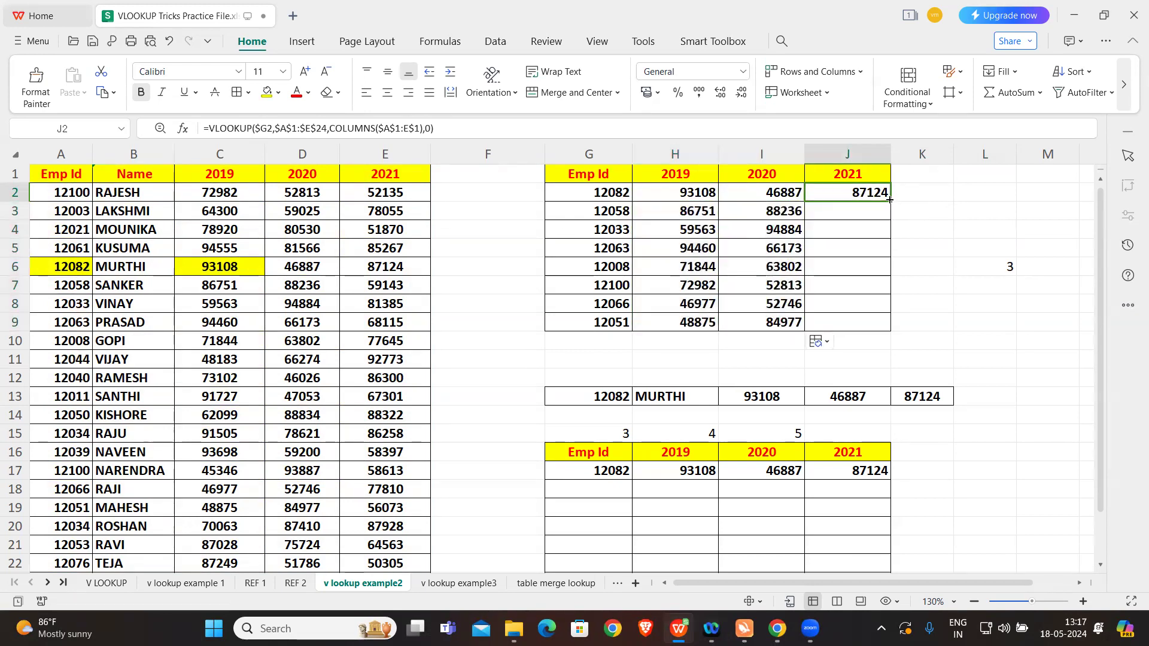
{"action": "double_click", "coordinate": [891, 202]}
{"action": "left_click", "coordinate": [964, 220]}
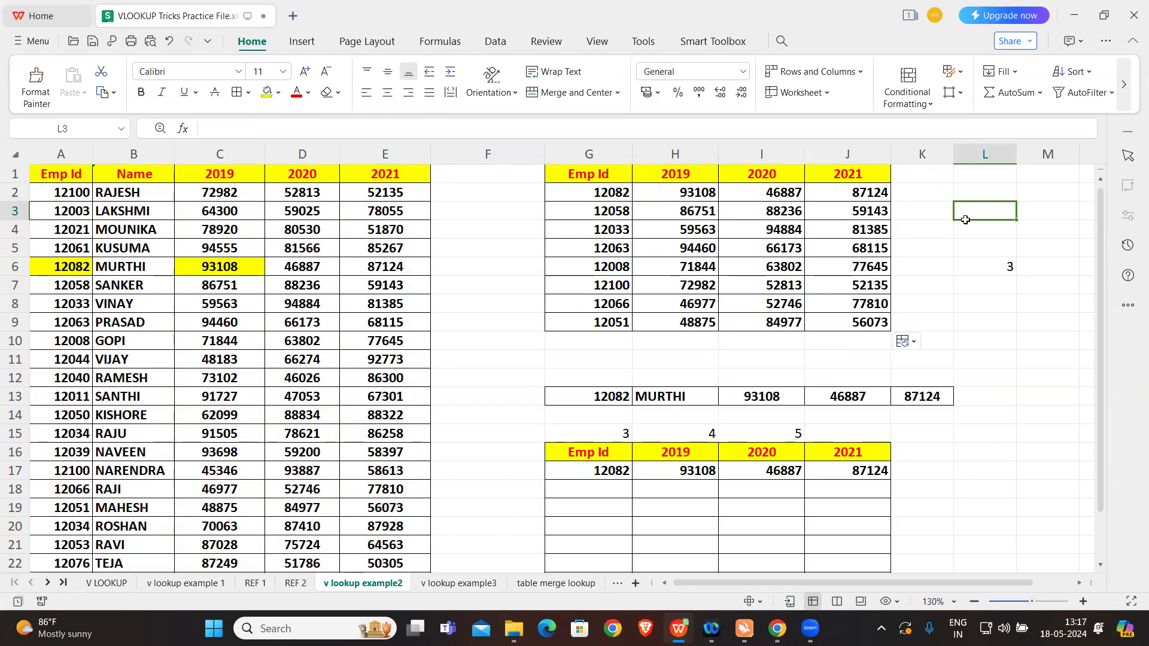
Step: Review the lower Emp Id table, examining the array VLOOKUP in H17 and the COLUMNS helper cells in row 15
{"action": "scroll", "coordinate": [718, 363], "scroll_direction": "down", "scroll_amount": 1}
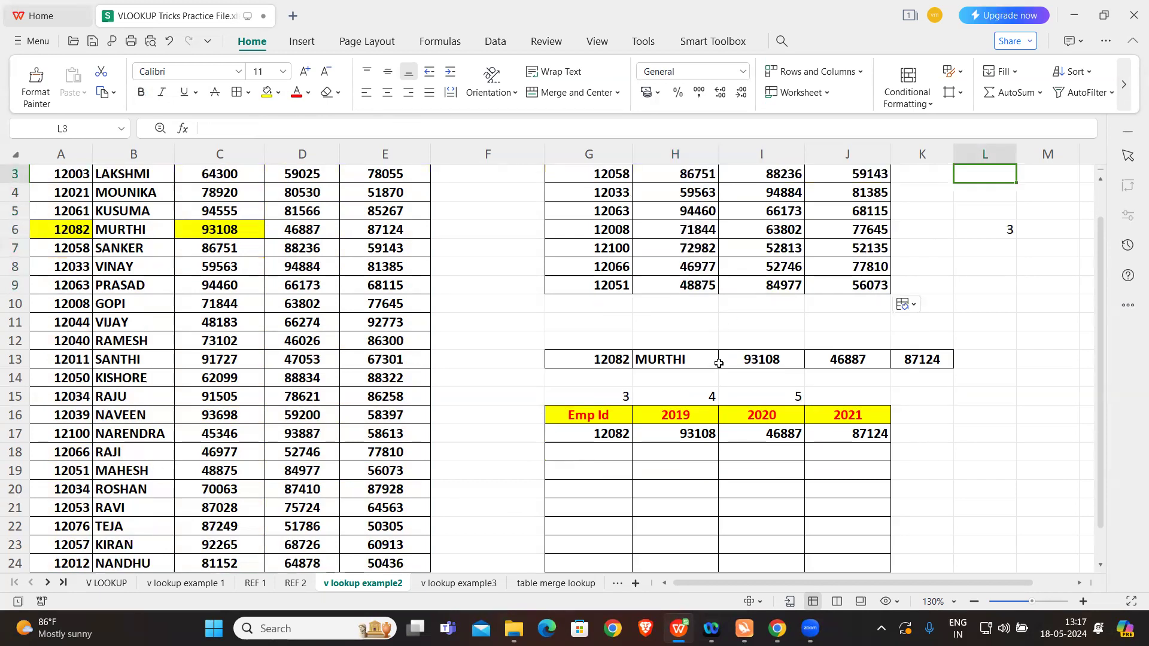
{"action": "left_click", "coordinate": [606, 432]}
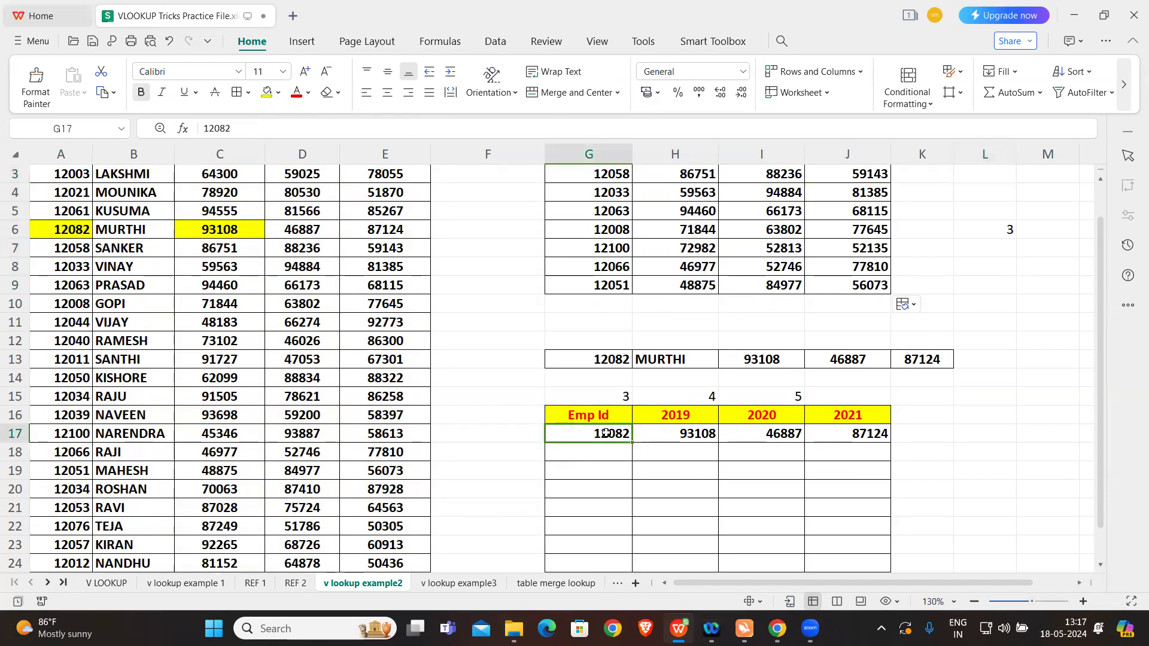
{"action": "left_click_drag", "start_coordinate": [606, 433], "coordinate": [872, 437]}
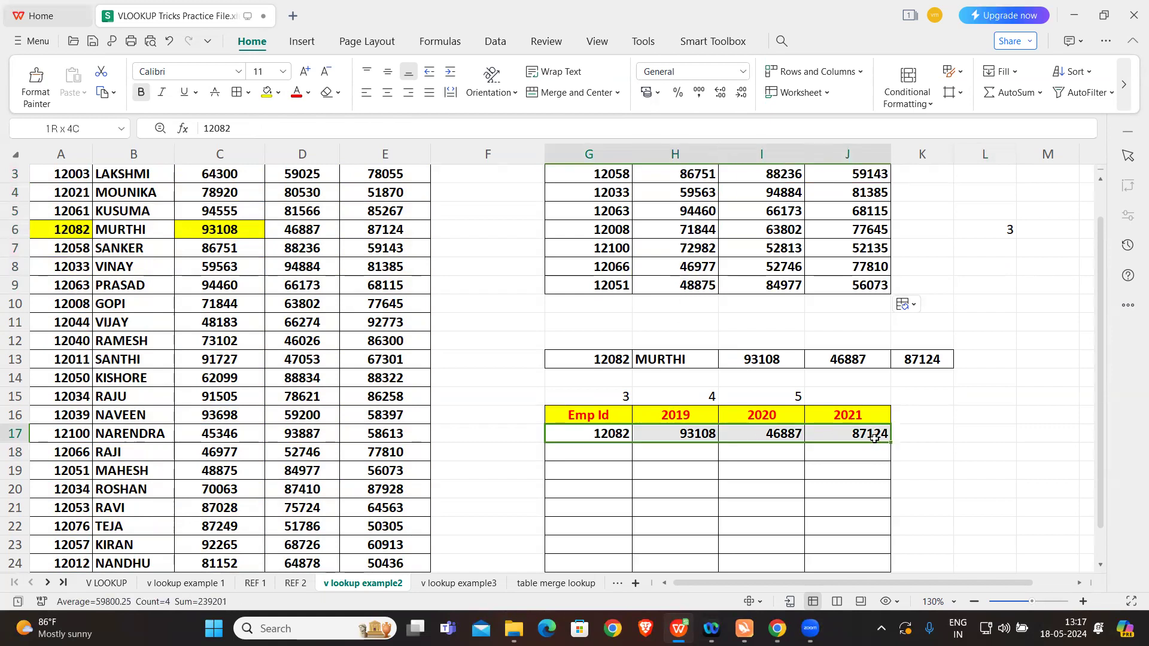
{"action": "left_click", "coordinate": [679, 435]}
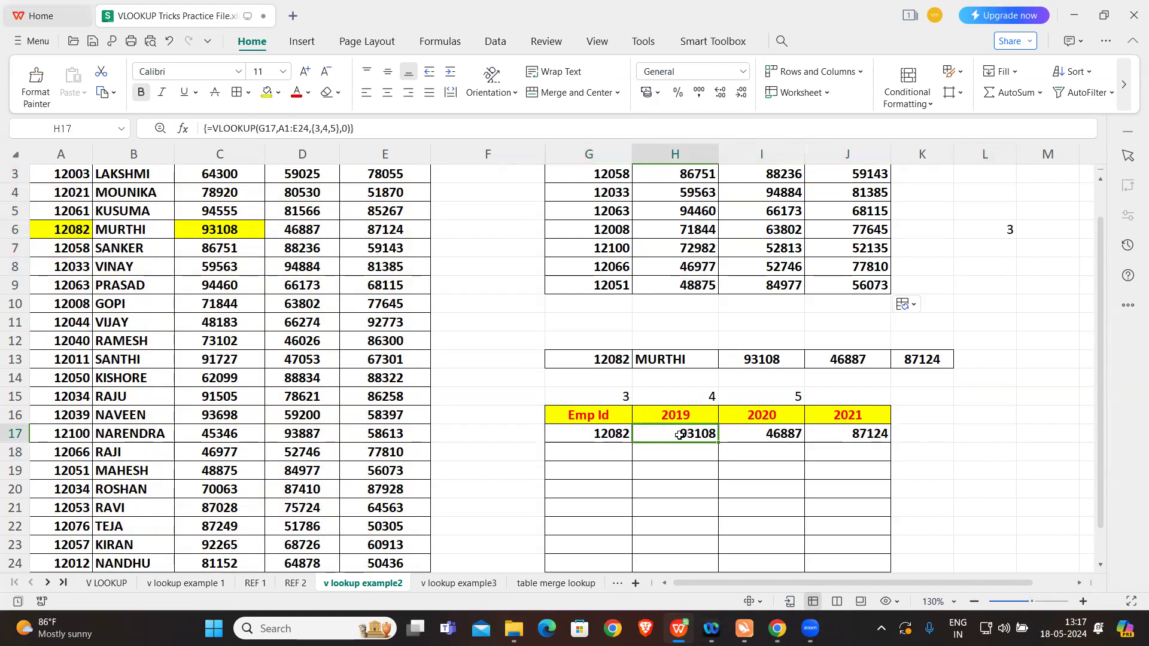
{"action": "left_click_drag", "start_coordinate": [562, 396], "coordinate": [875, 460]}
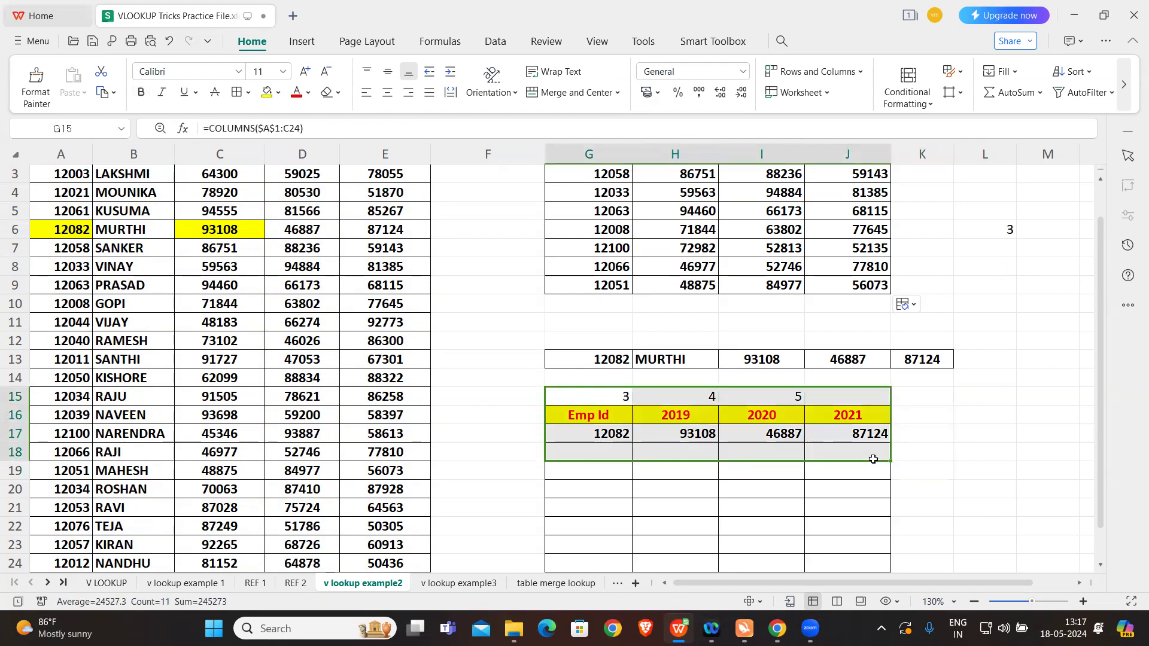
{"action": "left_click", "coordinate": [607, 436]}
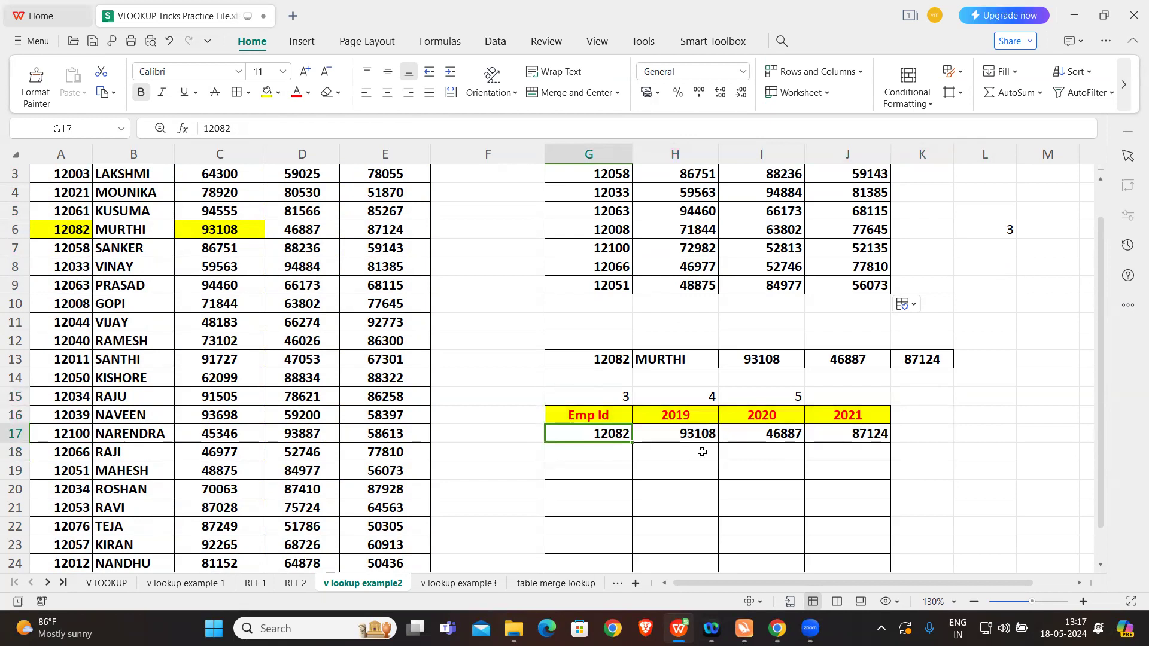
{"action": "left_click", "coordinate": [965, 422]}
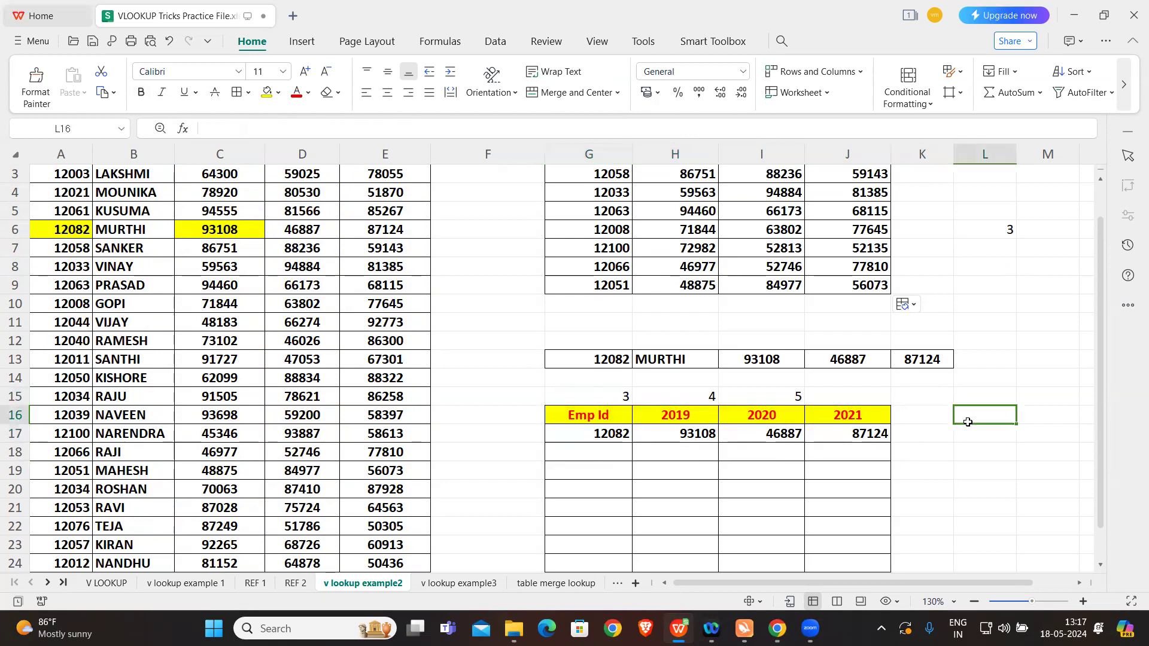
{"action": "scroll", "coordinate": [789, 342], "scroll_direction": "up", "scroll_amount": 1}
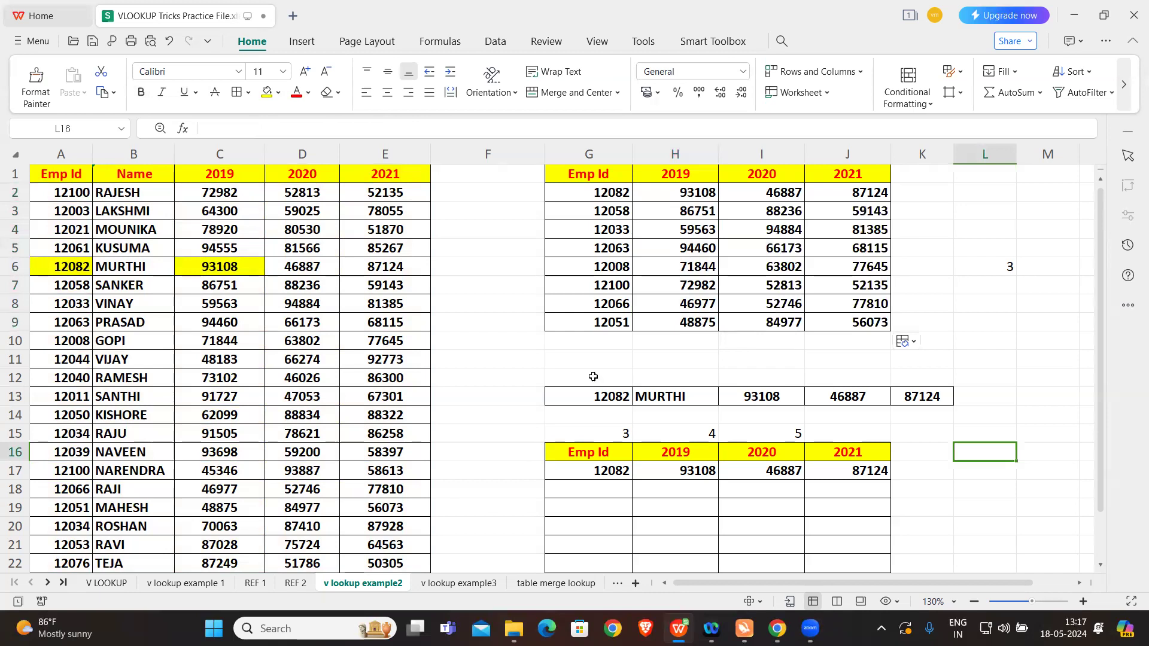
Step: Open the v lookup example3 sheet and compare the short names in I2:I9 with the full names in column B
{"action": "left_click", "coordinate": [446, 583]}
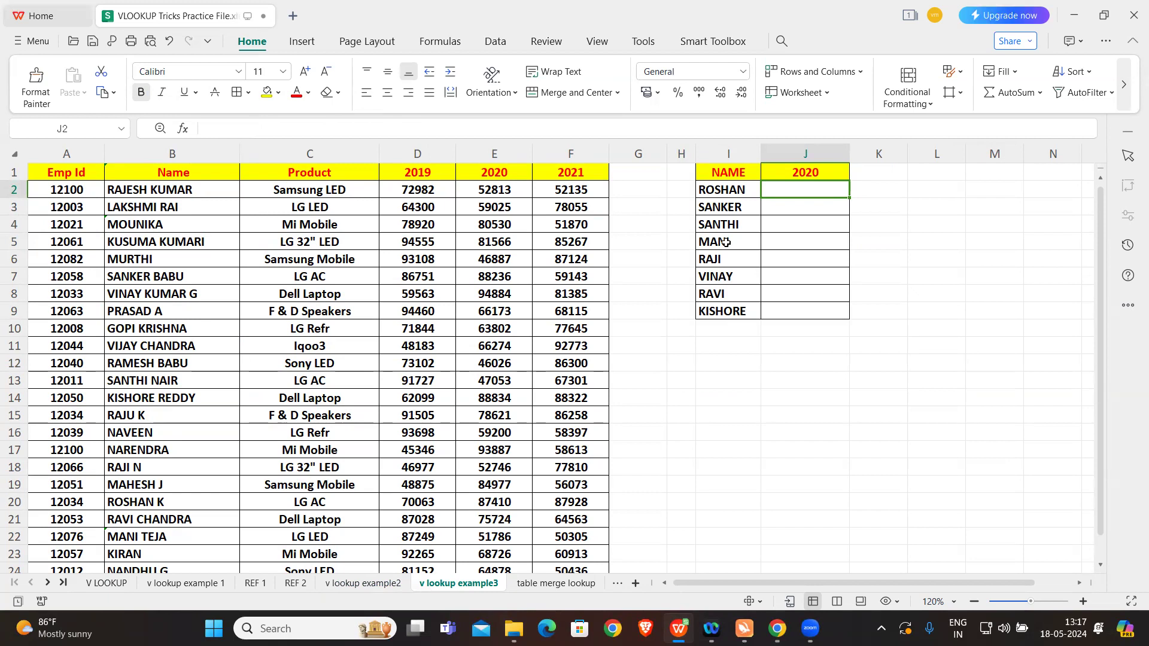
{"action": "left_click_drag", "start_coordinate": [725, 188], "coordinate": [729, 311]}
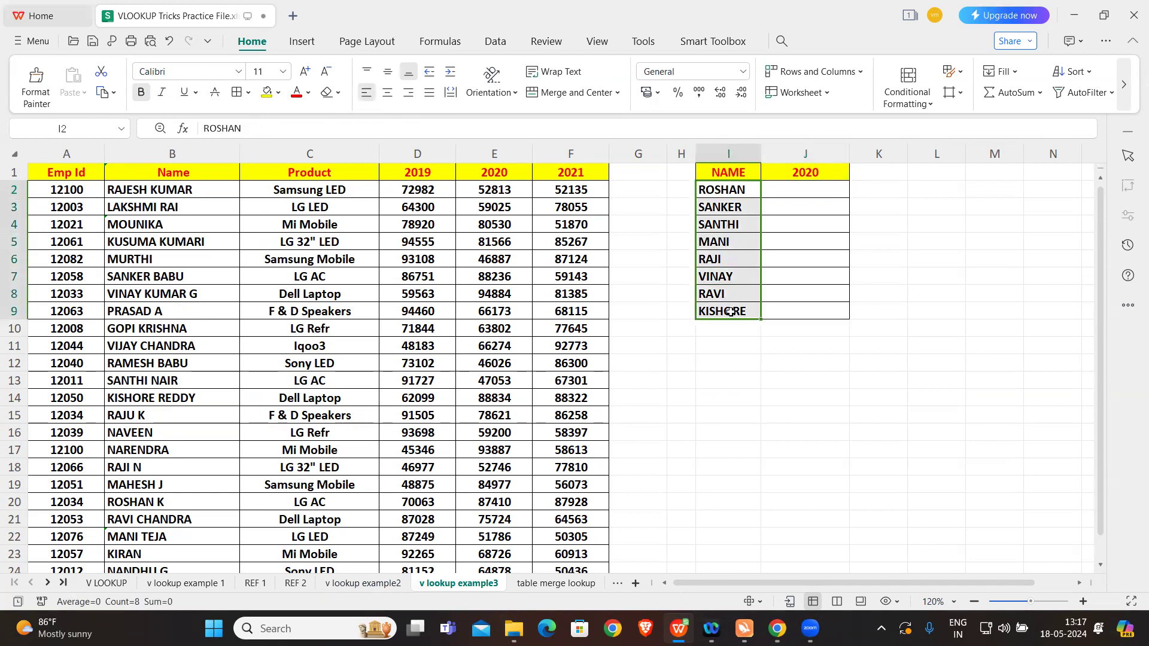
{"action": "left_click", "coordinate": [736, 190]}
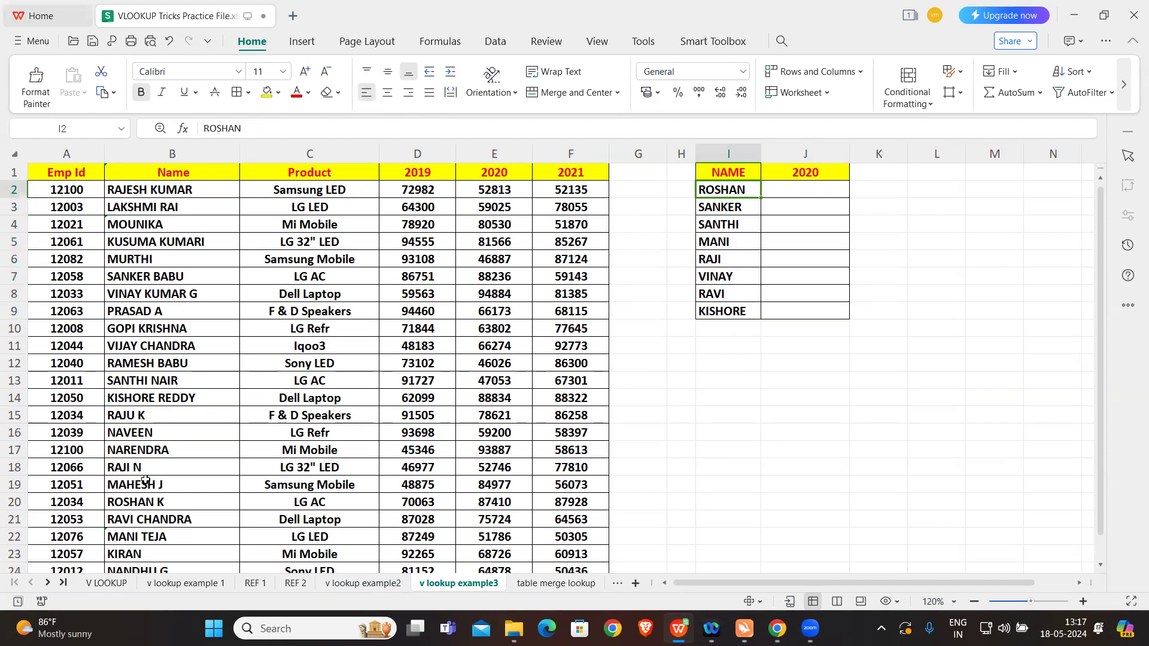
{"action": "left_click", "coordinate": [149, 506]}
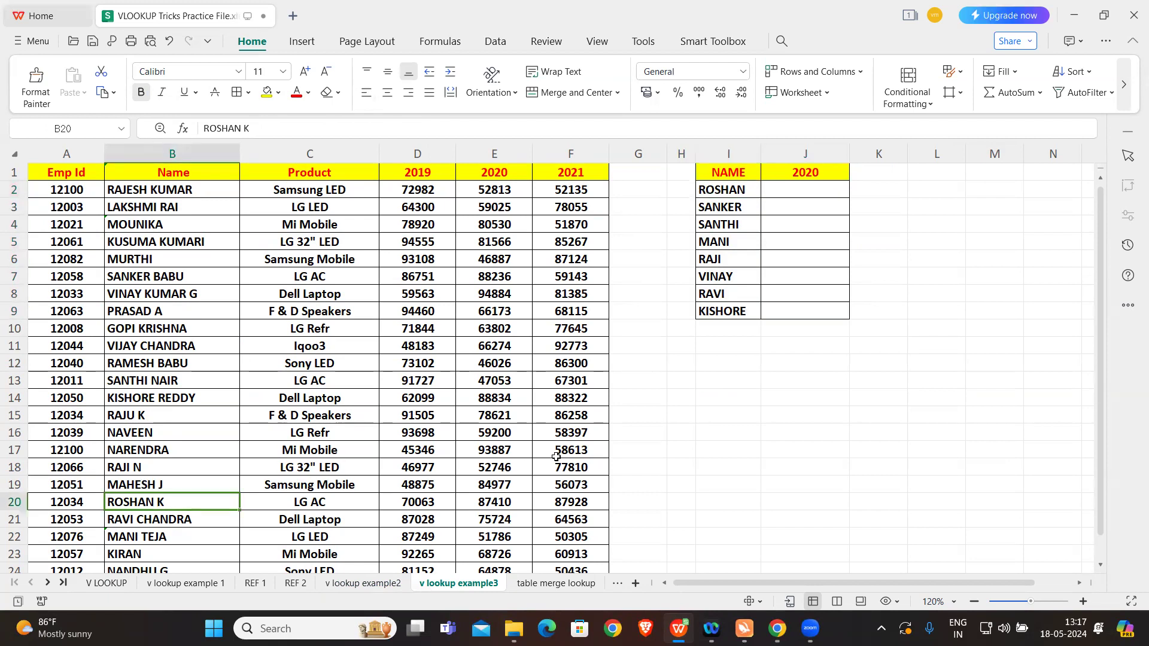
{"action": "left_click", "coordinate": [730, 192]}
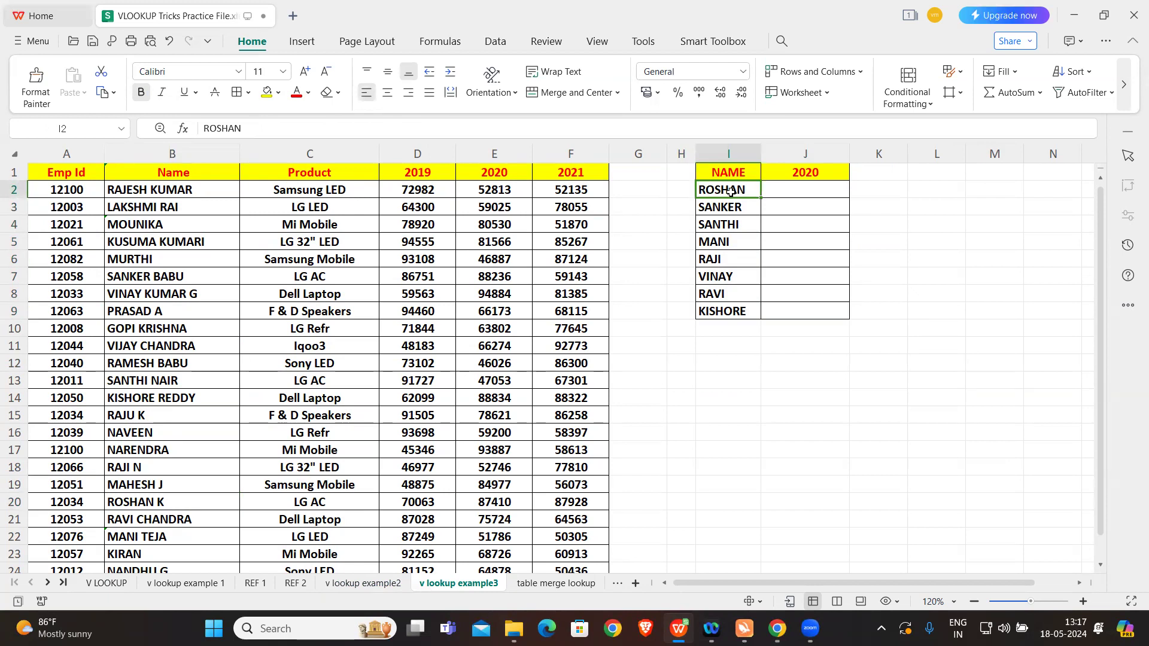
Step: Start a VLOOKUP formula in J2 with the wildcard lookup value I2&"*"
{"action": "left_click", "coordinate": [810, 190]}
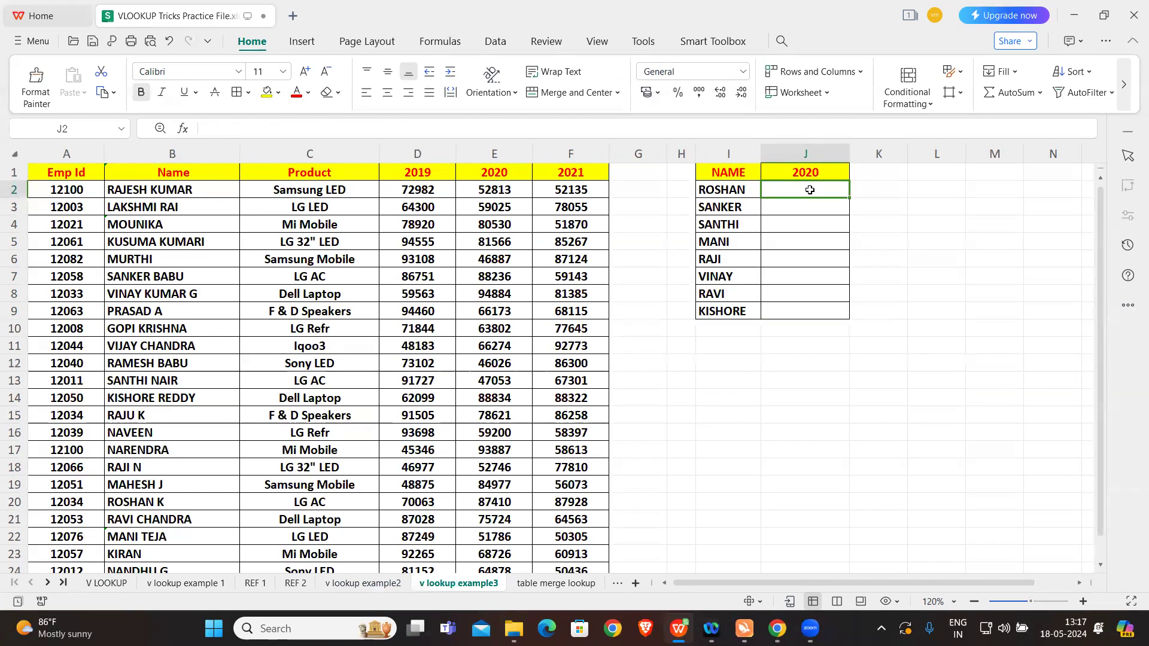
{"action": "type", "text": "="}
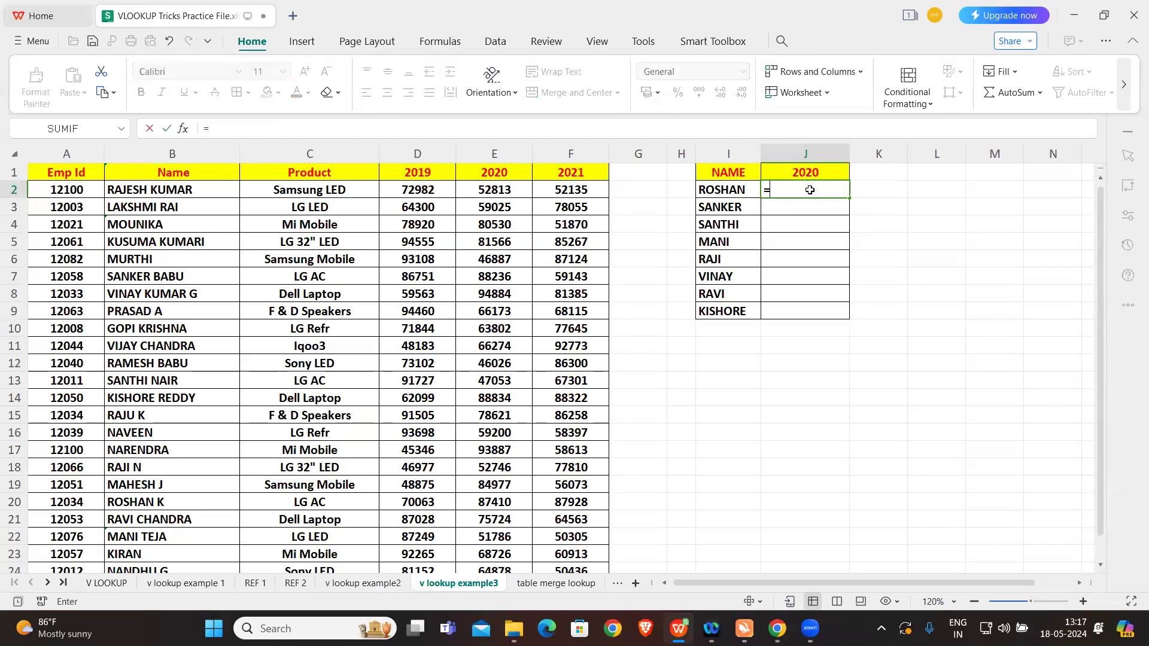
{"action": "type", "text": "VLOOKUP("}
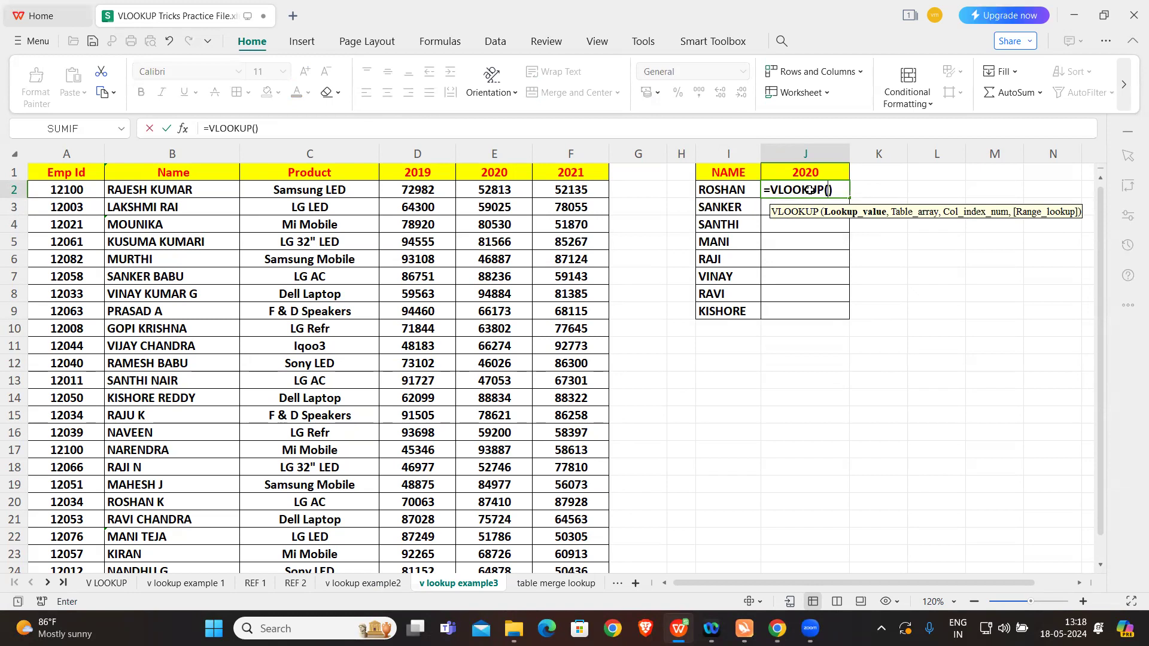
{"action": "left_click", "coordinate": [745, 190]}
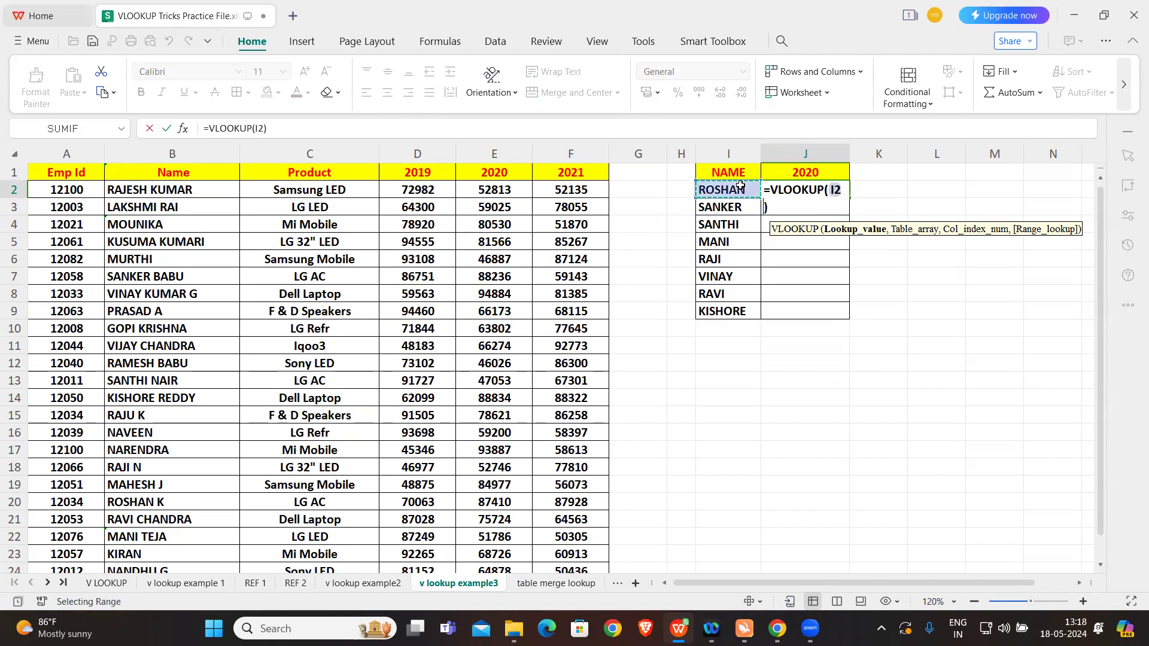
{"action": "left_click", "coordinate": [843, 189]}
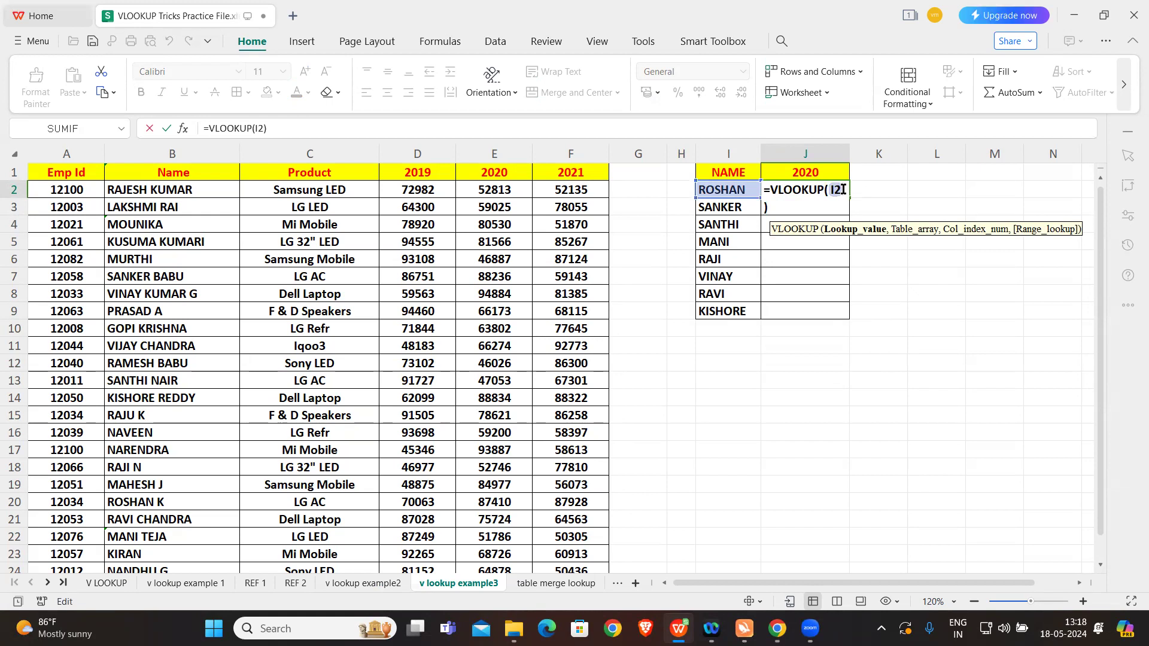
{"action": "type", "text": "&"}
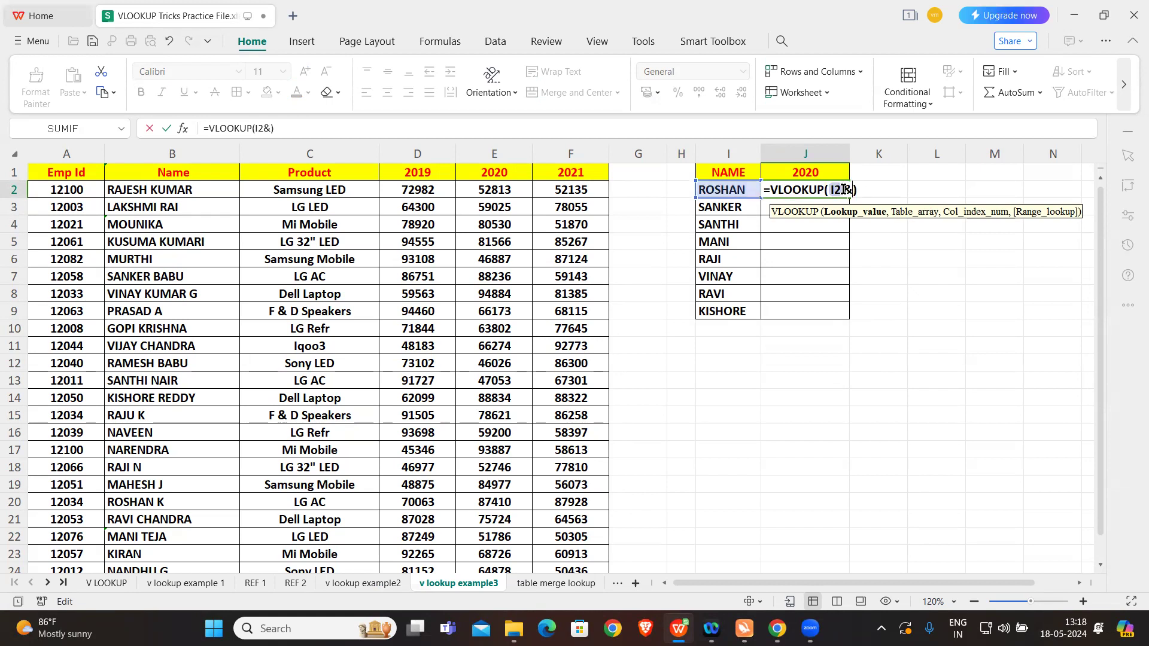
{"action": "type", "text": "\"*\""}
{"action": "type", "text": ","}
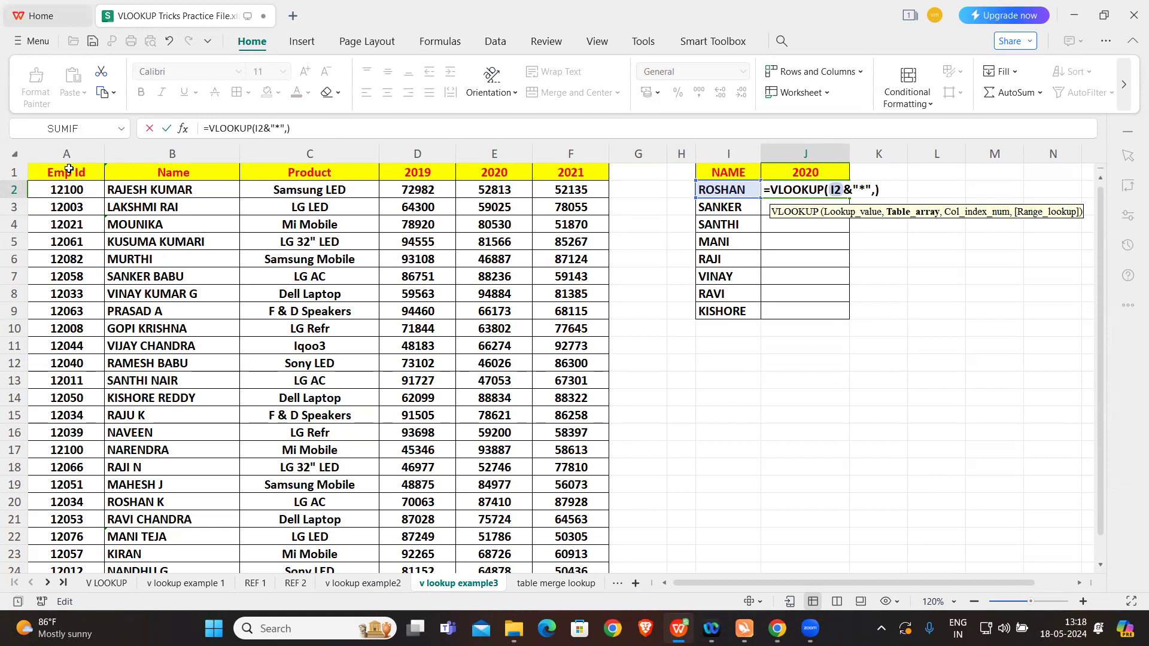
Step: Set the J2 VLOOKUP's table array to columns B through F, locked as $B:$F
{"action": "key", "text": "Caps_Lock"}
{"action": "left_click_drag", "start_coordinate": [128, 154], "coordinate": [571, 286]}
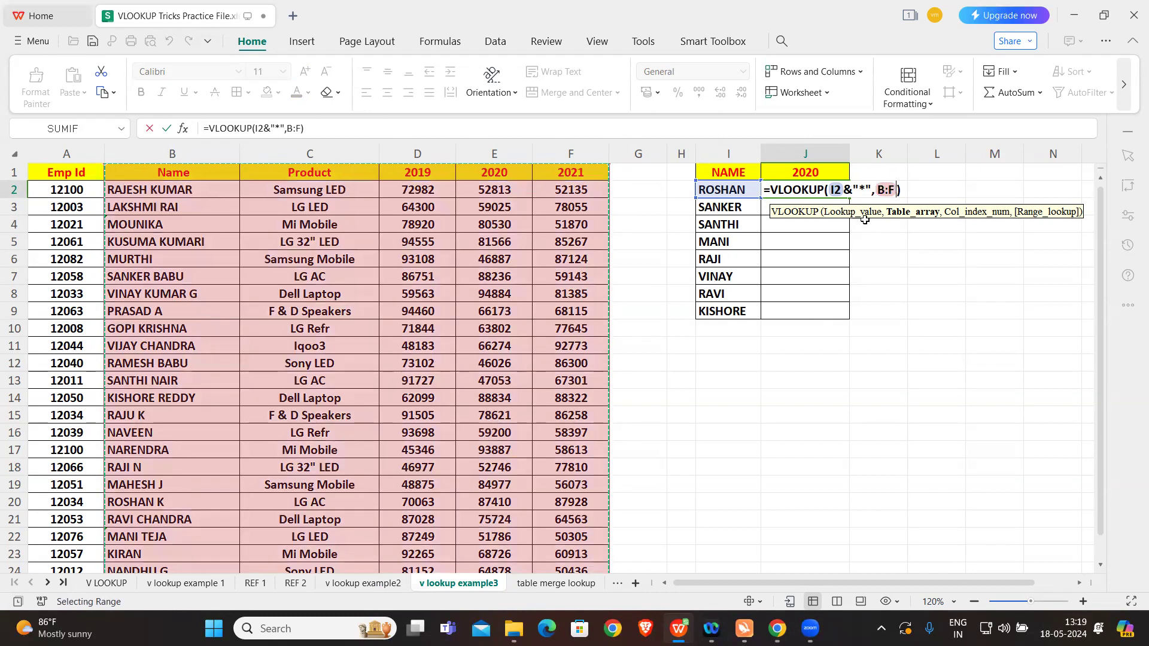
{"action": "left_click_drag", "start_coordinate": [875, 189], "coordinate": [892, 189]}
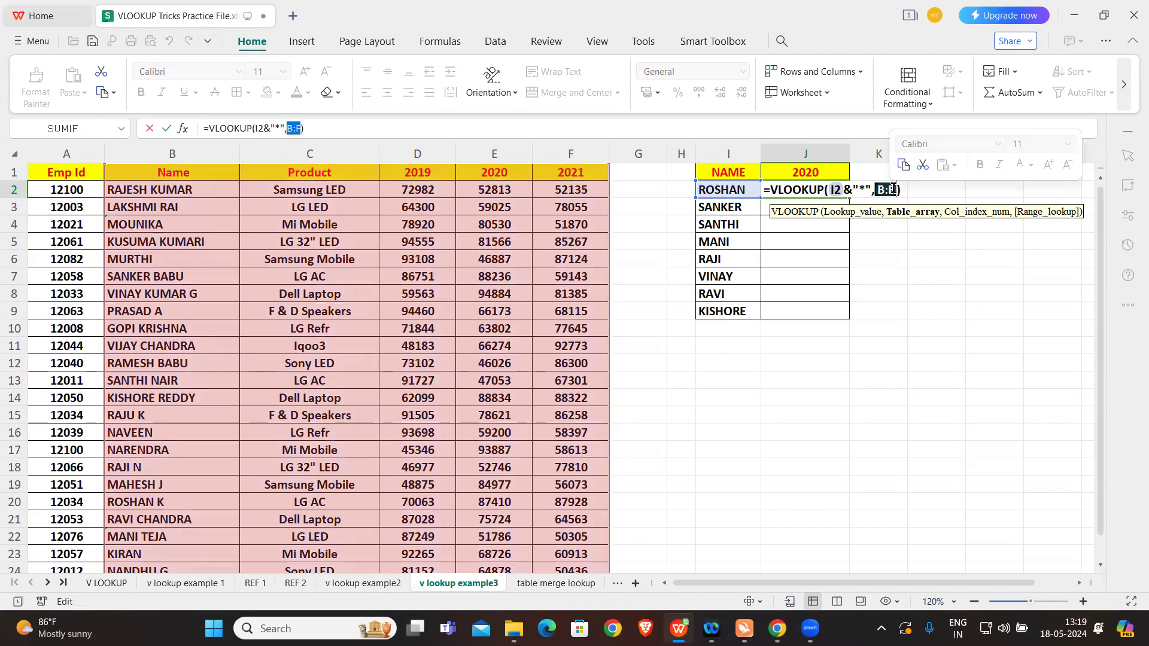
{"action": "key", "text": "F4"}
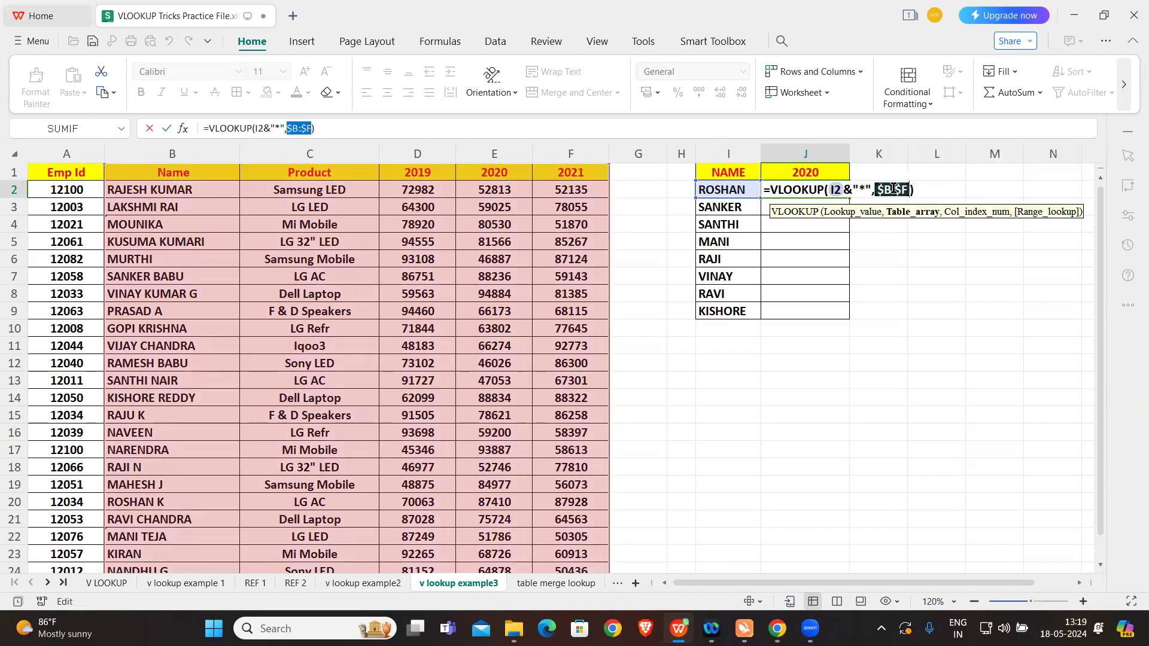
{"action": "left_click", "coordinate": [909, 189]}
Step: Complete the J2 VLOOKUP with column index 4 for 2020 and exact match 0, and enter it
{"action": "type", "text": ","}
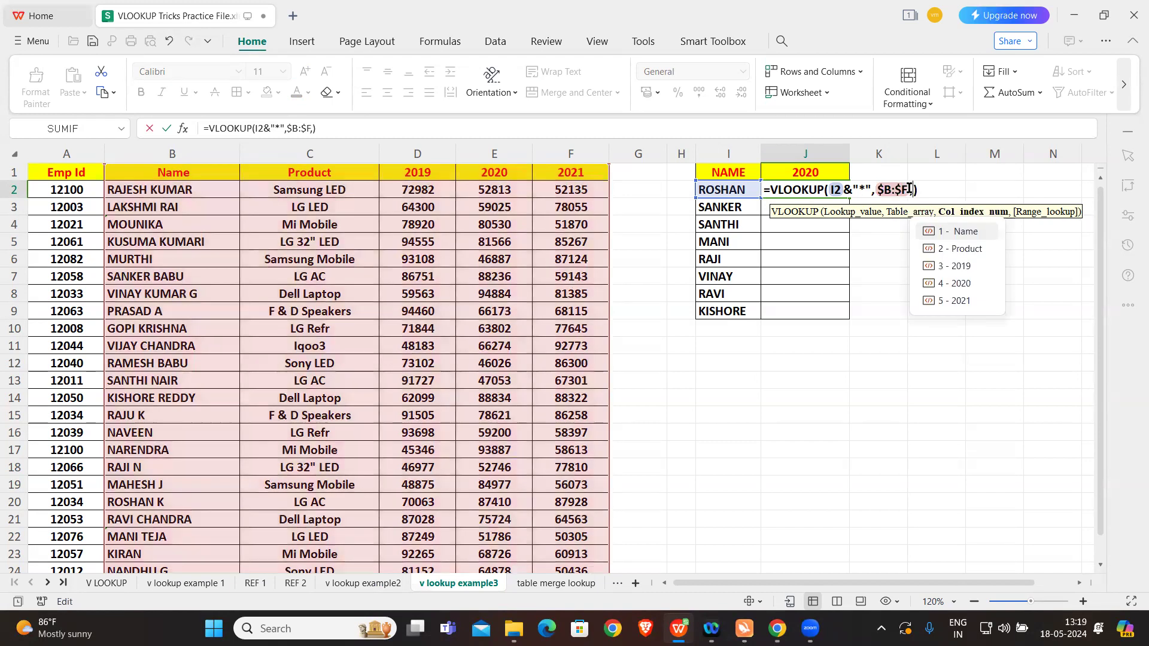
{"action": "key", "text": "Down"}
{"action": "key", "text": "Down"}
{"action": "key", "text": "Down"}
{"action": "key", "text": "Tab"}
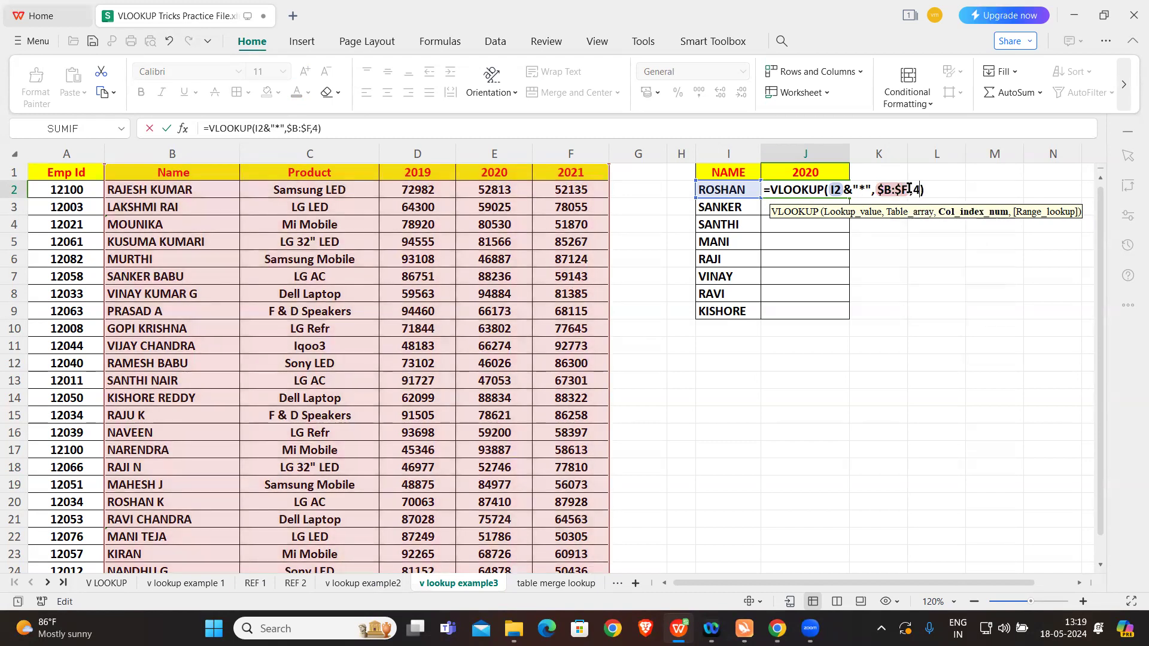
{"action": "type", "text": ",0"}
{"action": "key", "text": "Return"}
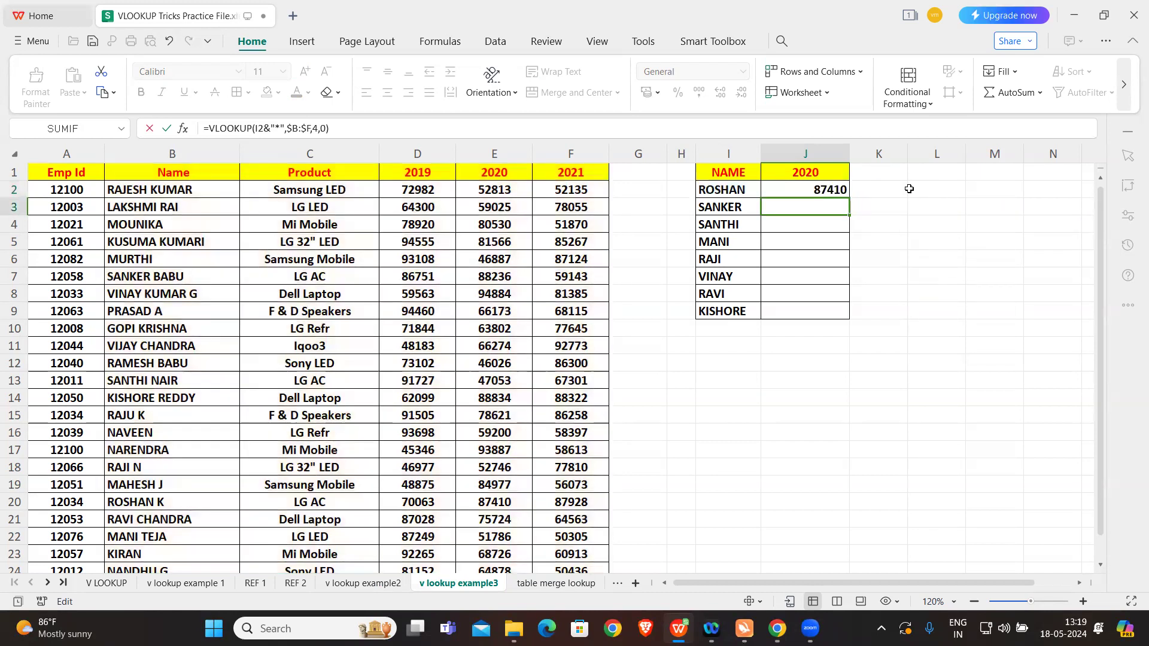
Step: Compare the J2 lookup result with the matching full-name record and its 2020 value in row 20
{"action": "left_click", "coordinate": [837, 189]}
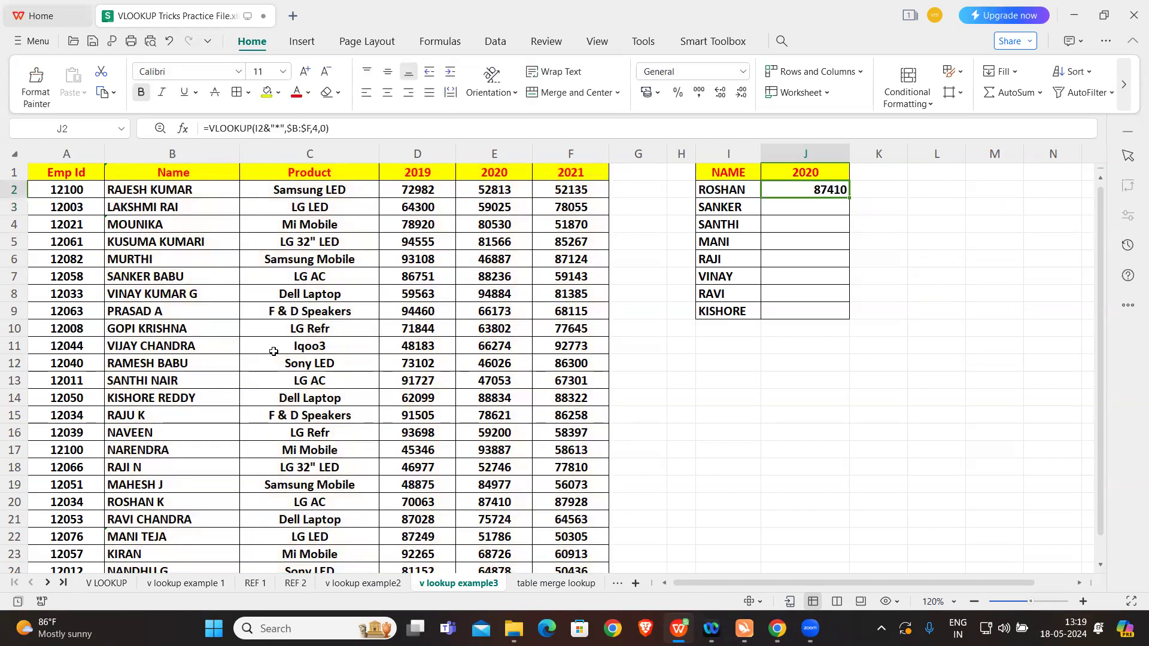
{"action": "left_click", "coordinate": [146, 501]}
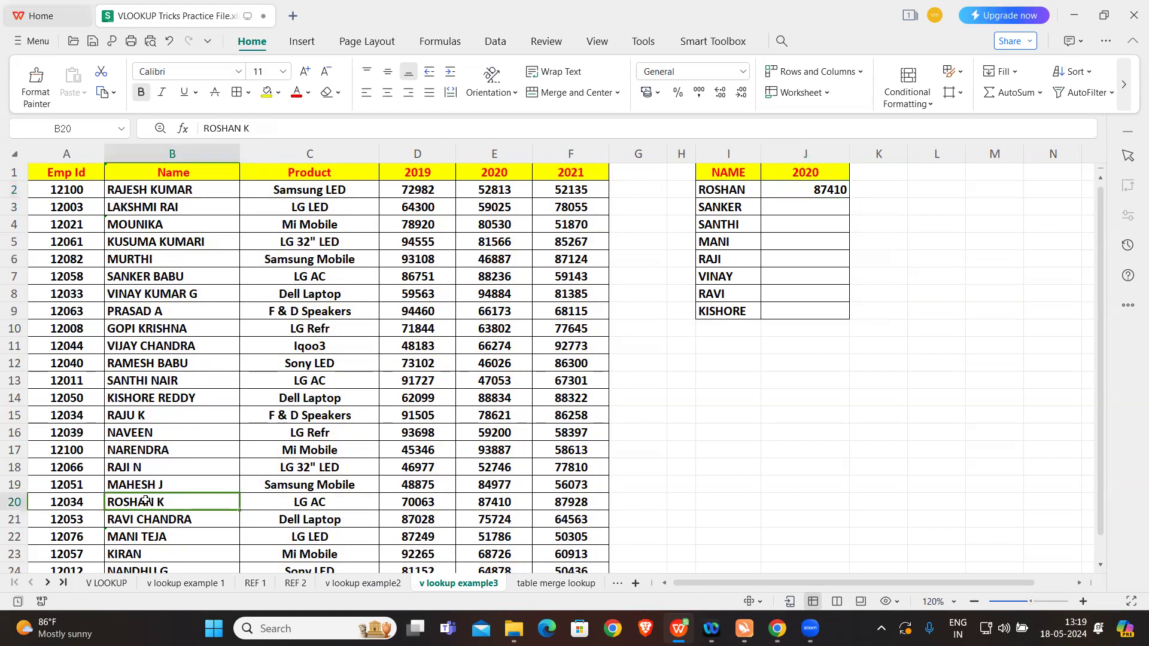
{"action": "left_click", "coordinate": [501, 500]}
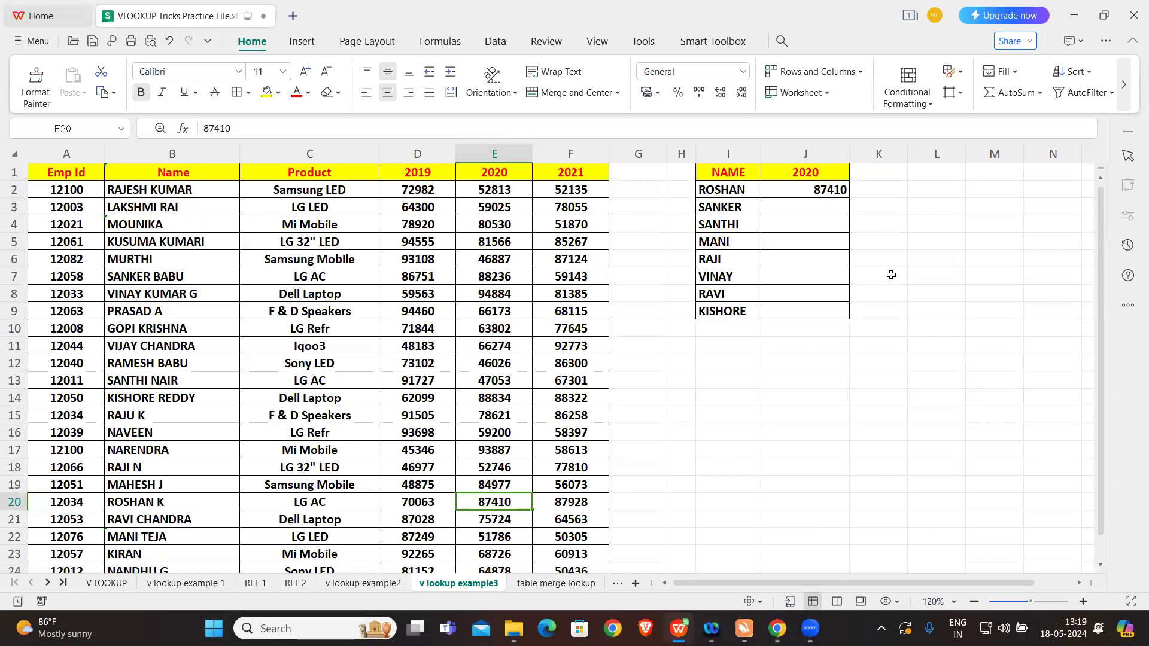
Step: Fill the wildcard VLOOKUP from J2 down through J9 for the remaining short names
{"action": "left_click", "coordinate": [817, 189]}
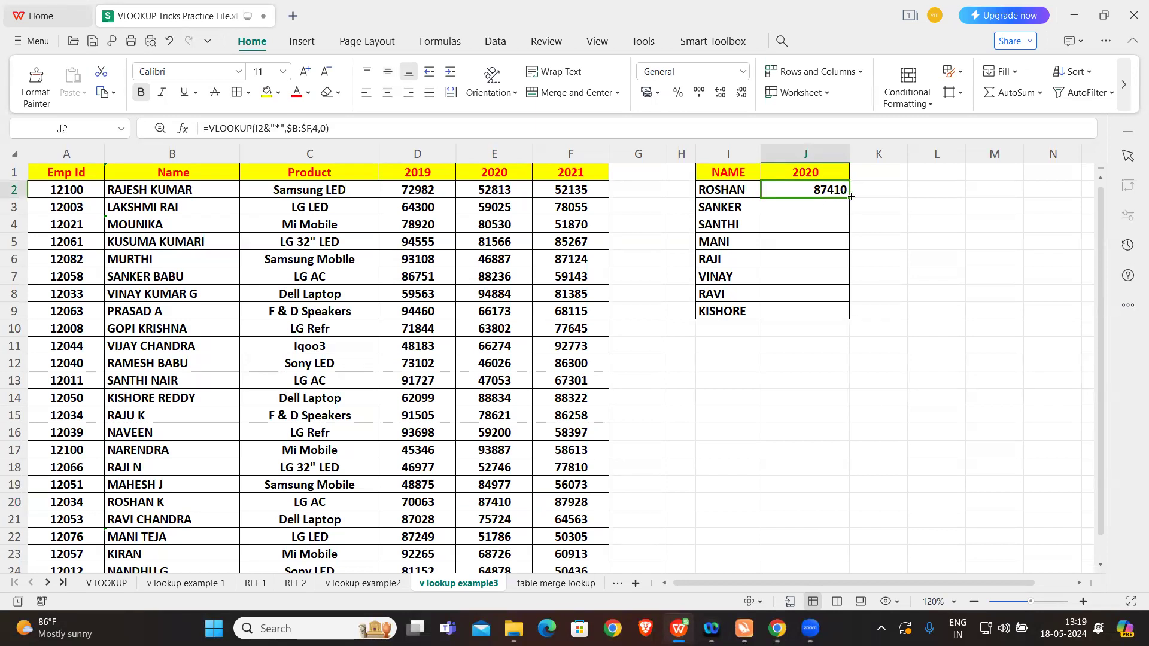
{"action": "double_click", "coordinate": [850, 197]}
{"action": "left_click", "coordinate": [904, 254]}
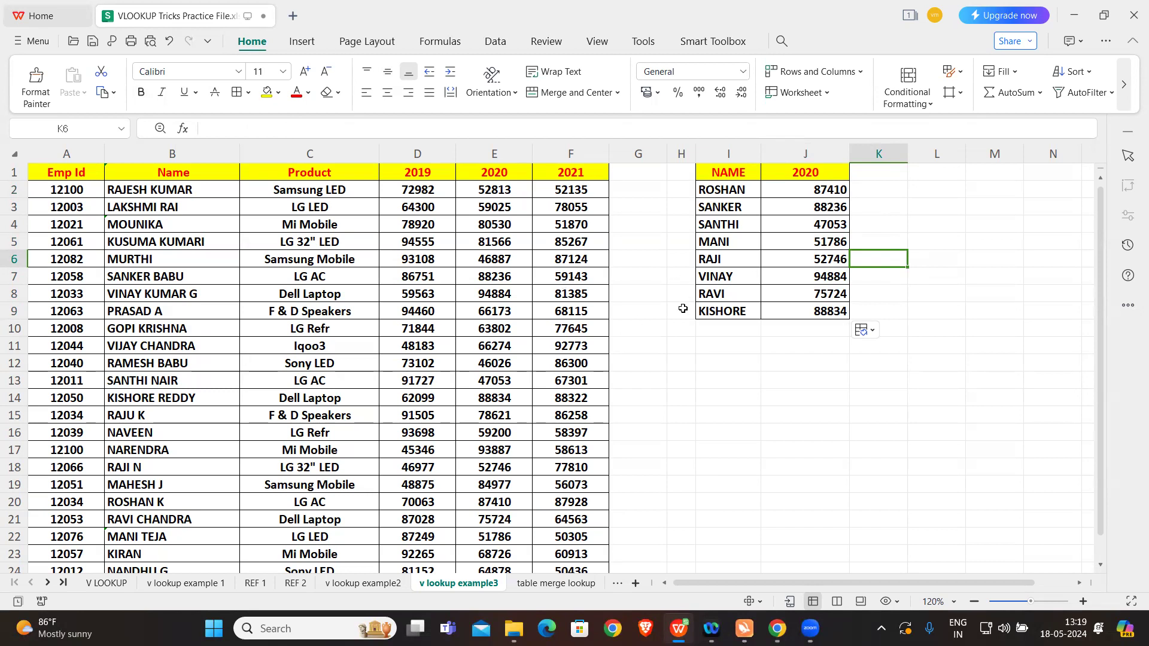
Step: Open the H LOOKUP sheet and review the row headings of the horizontal table in A18:A23
{"action": "left_click", "coordinate": [48, 583]}
{"action": "left_click", "coordinate": [48, 582]}
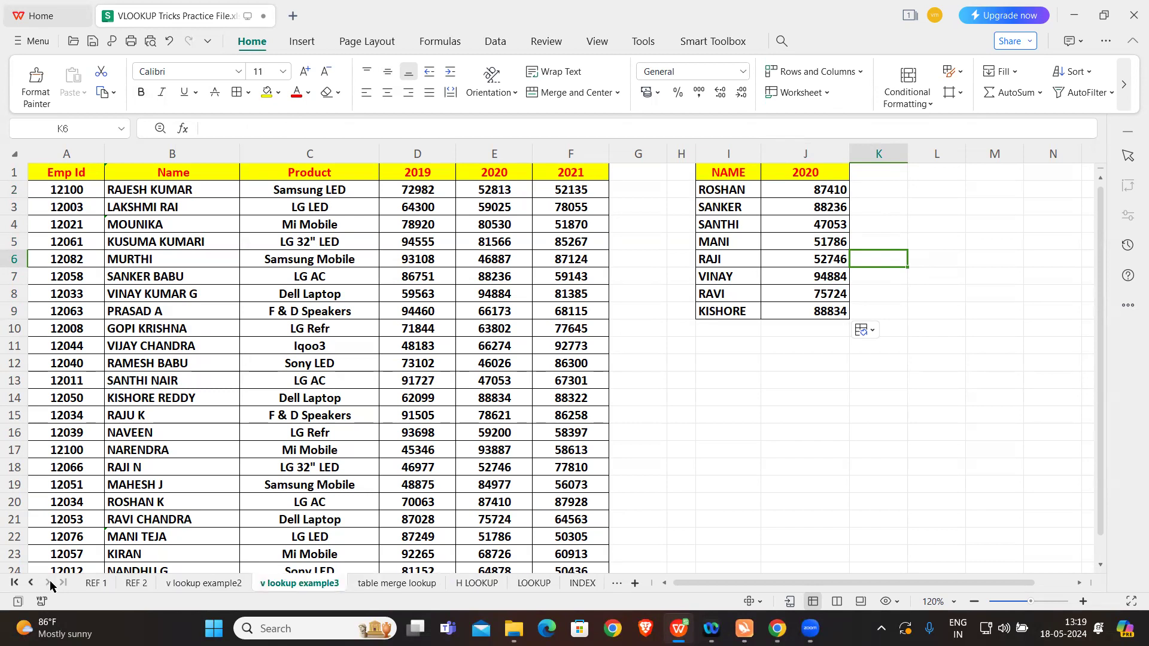
{"action": "left_click", "coordinate": [477, 582]}
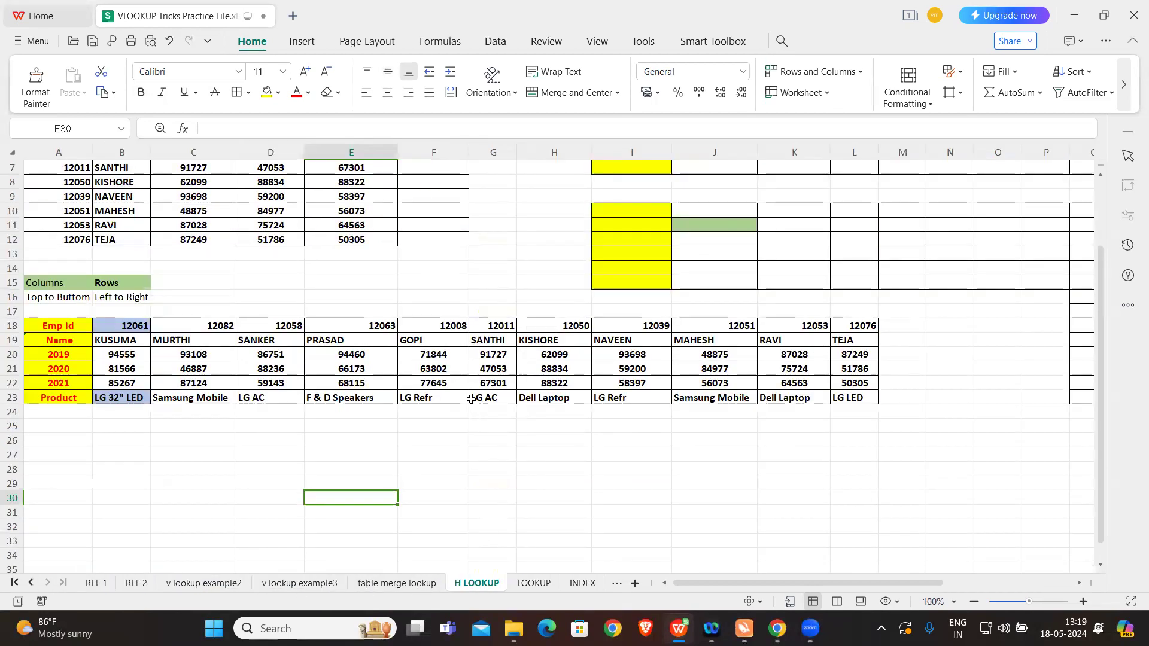
{"action": "scroll", "coordinate": [472, 389], "scroll_direction": "up", "scroll_amount": 2}
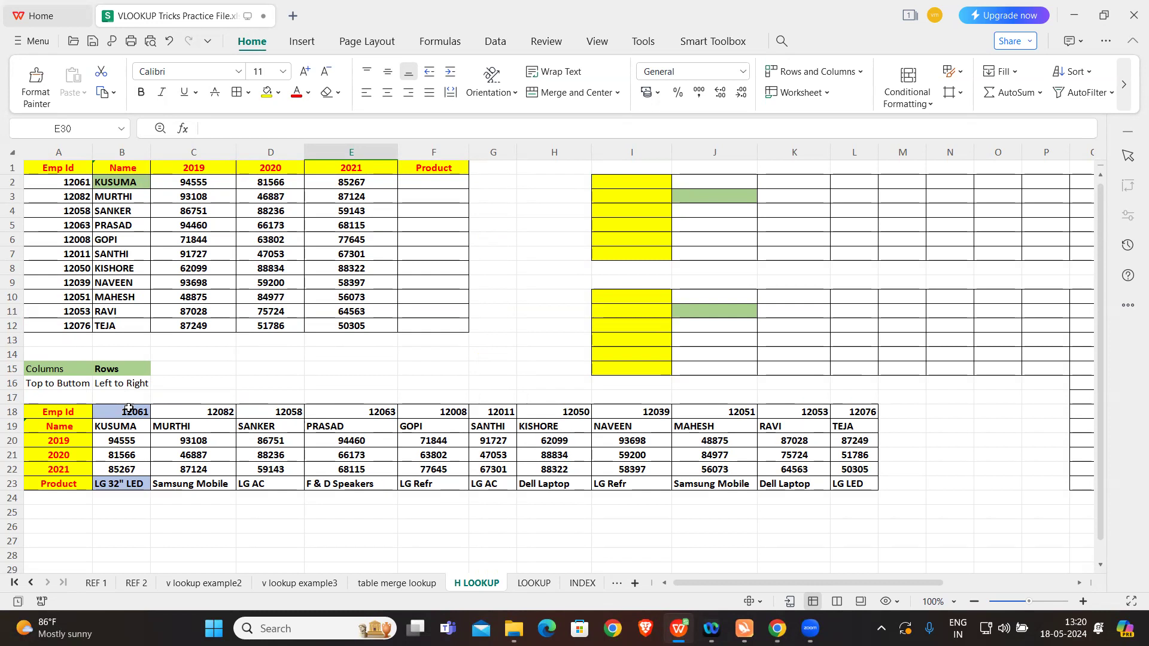
{"action": "left_click", "coordinate": [71, 413]}
{"action": "left_click", "coordinate": [71, 426]}
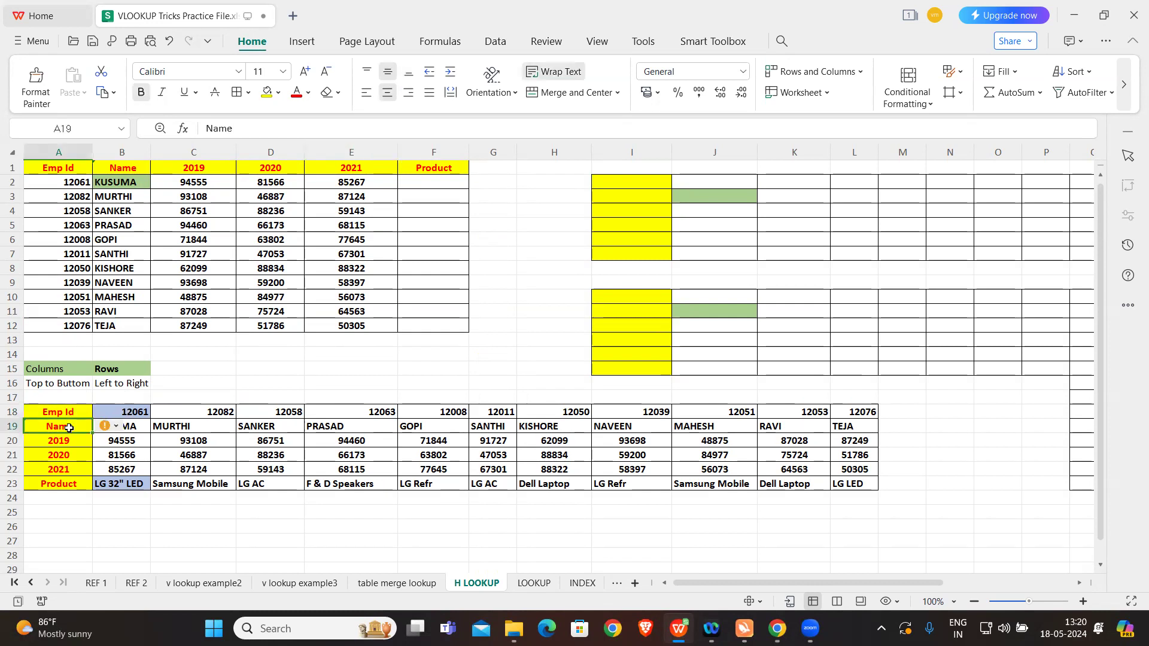
{"action": "left_click", "coordinate": [71, 443]}
{"action": "left_click", "coordinate": [72, 454]}
{"action": "left_click", "coordinate": [72, 469]}
{"action": "left_click", "coordinate": [72, 482]}
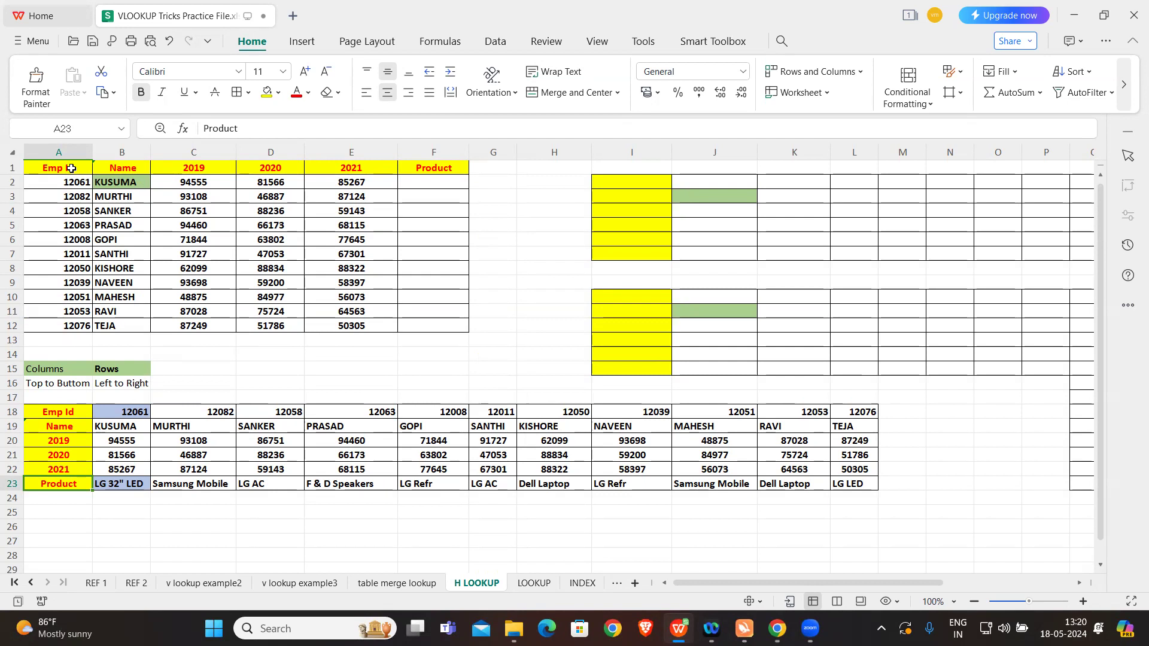
Step: Copy the table range A1:E12 and paste it transposed at I2 with Paste Special
{"action": "left_click_drag", "start_coordinate": [70, 169], "coordinate": [374, 329]}
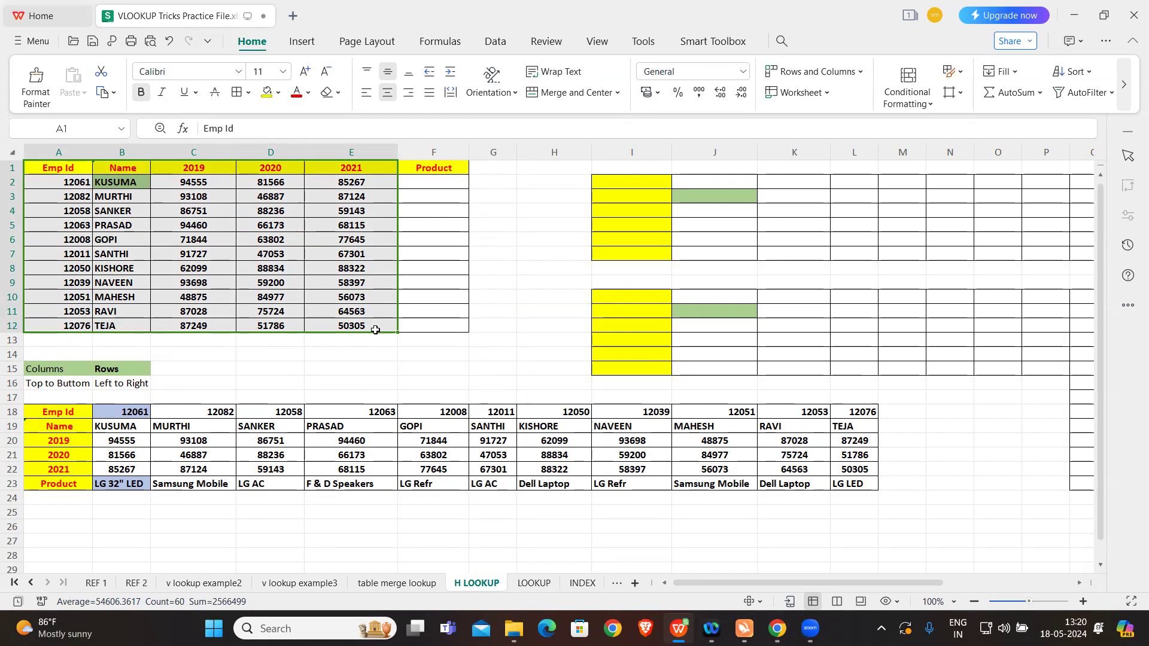
{"action": "key", "text": "ctrl+c"}
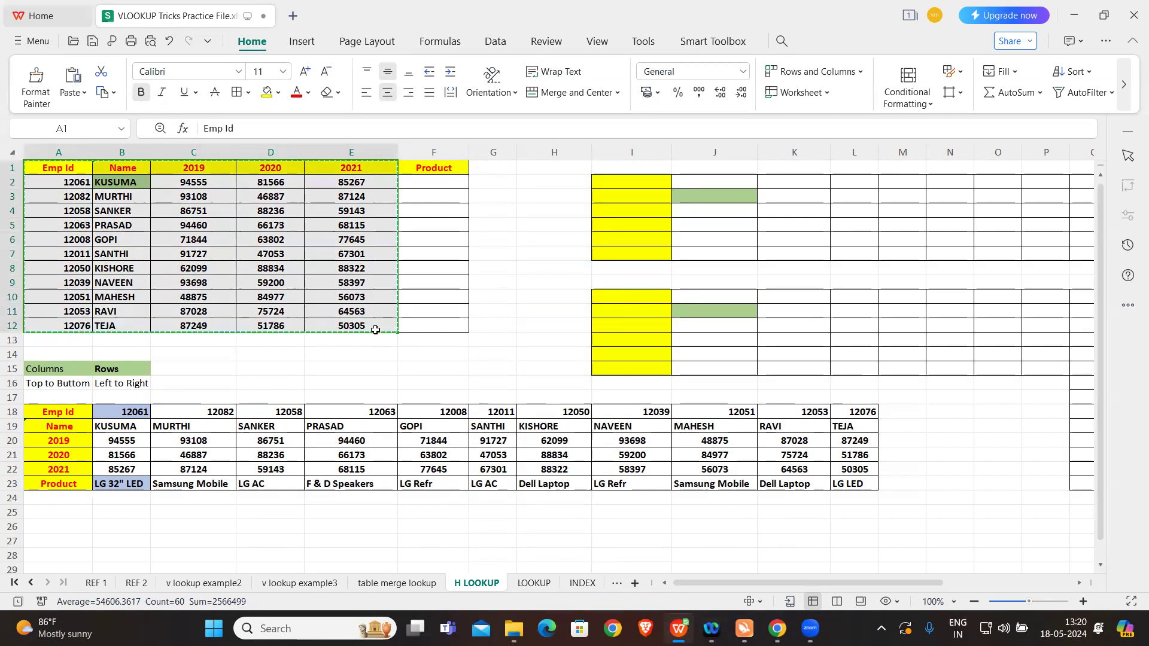
{"action": "left_click", "coordinate": [630, 182]}
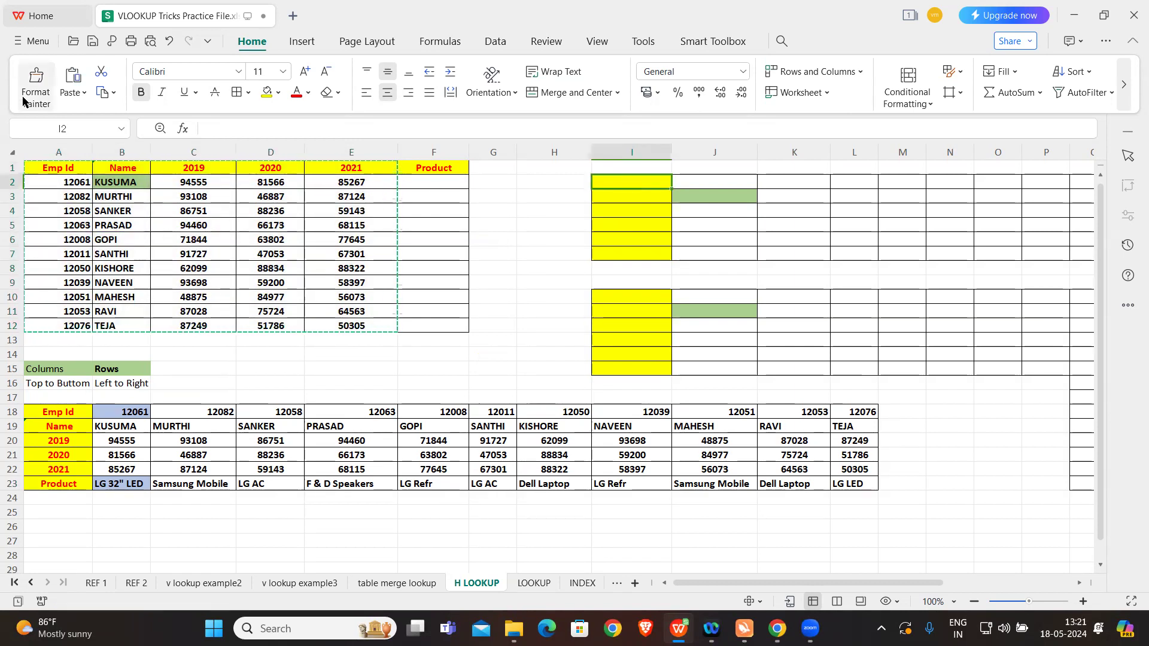
{"action": "left_click", "coordinate": [73, 93]}
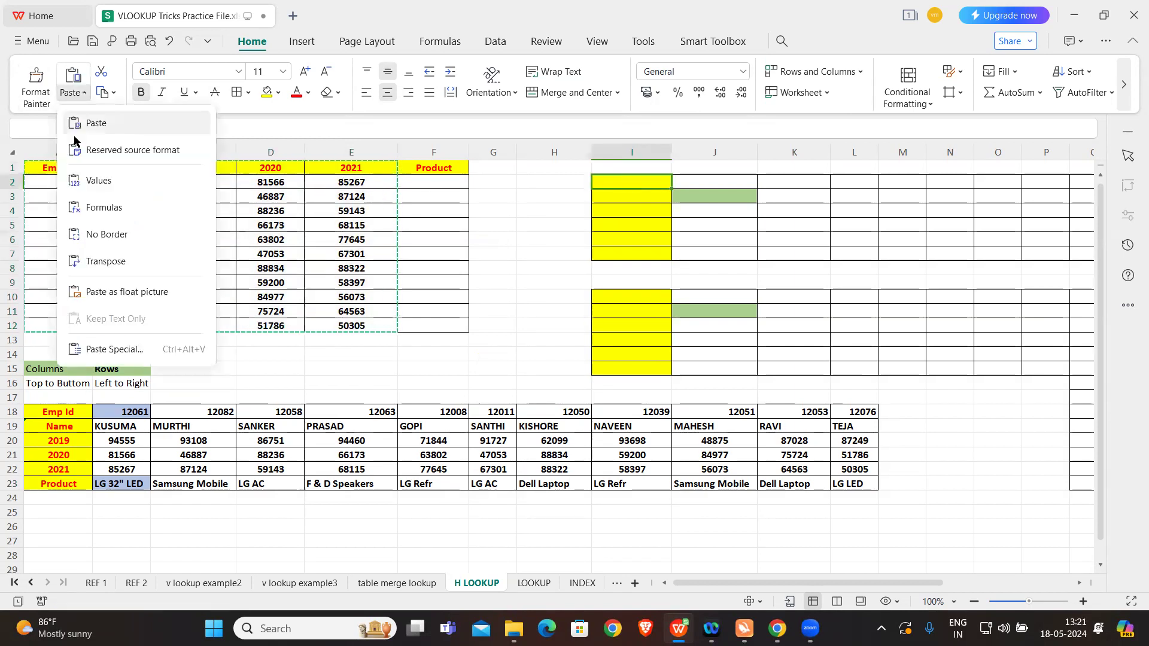
{"action": "left_click", "coordinate": [101, 350]}
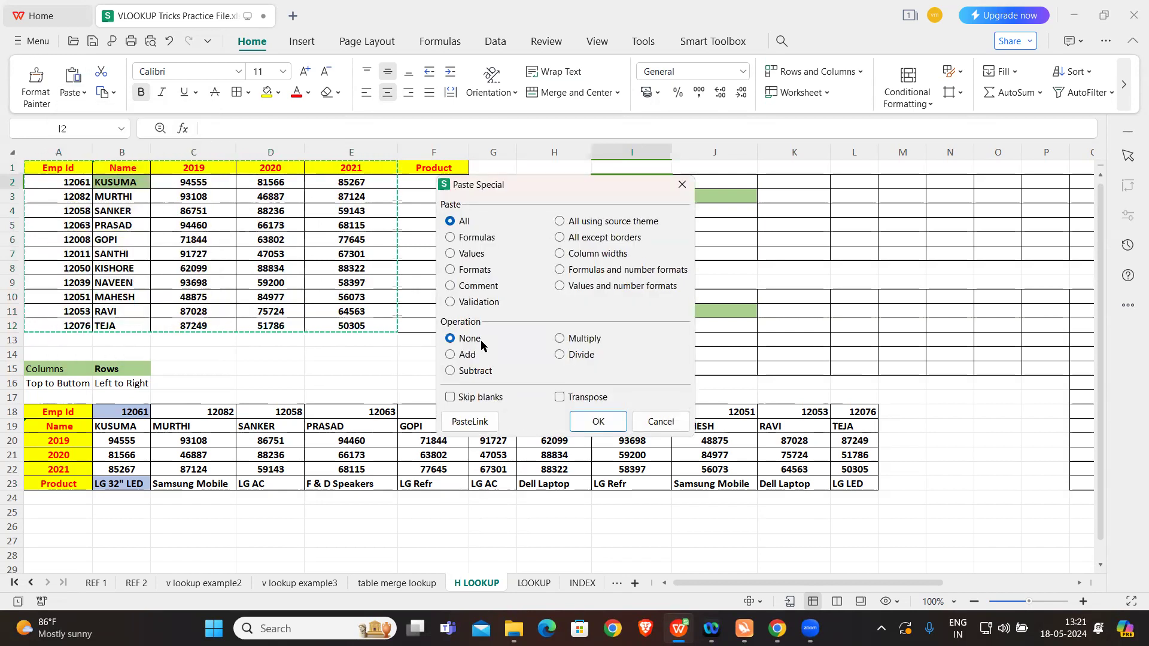
{"action": "left_click", "coordinate": [559, 398]}
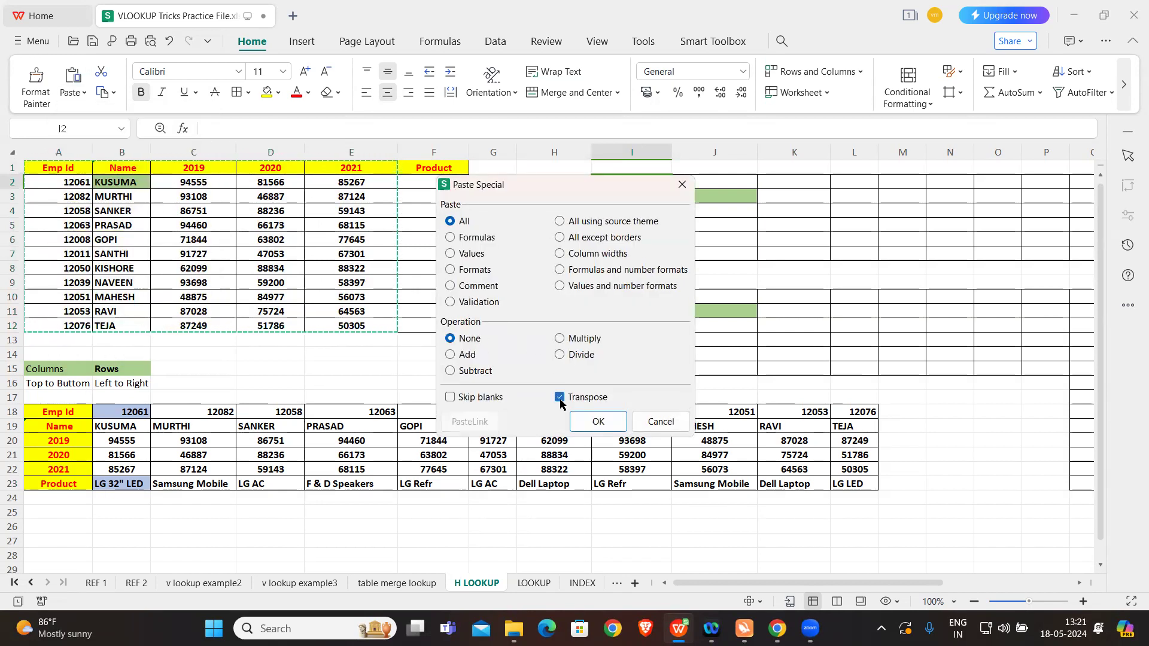
{"action": "left_click", "coordinate": [596, 422]}
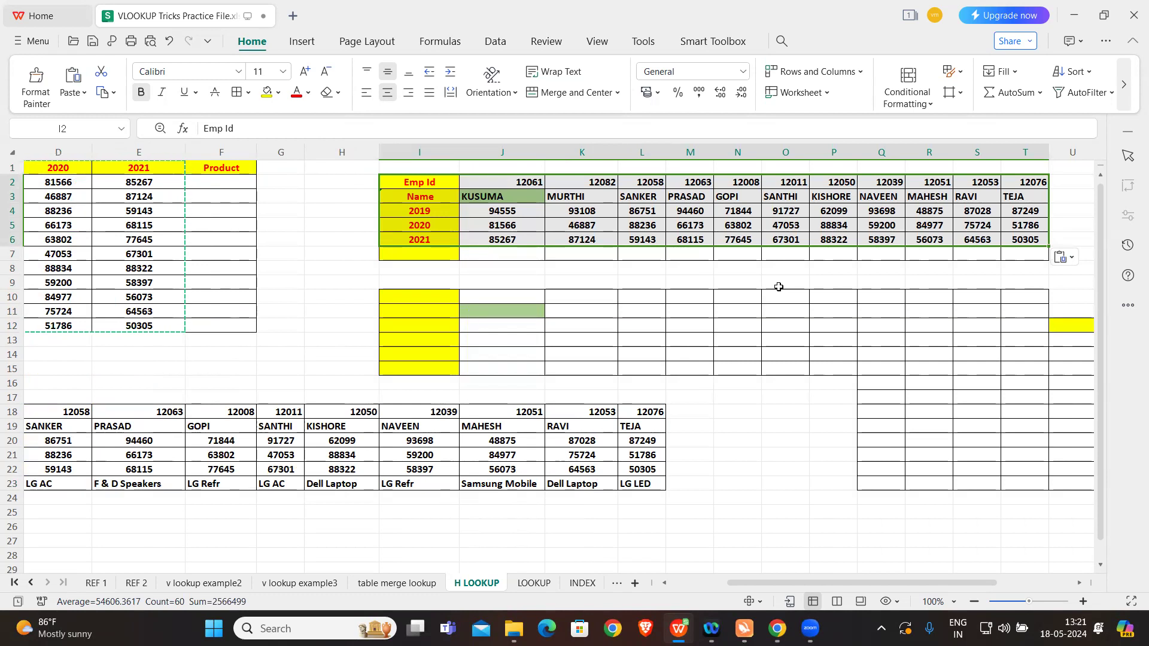
{"action": "scroll", "coordinate": [379, 289], "scroll_direction": "left", "scroll_amount": 3}
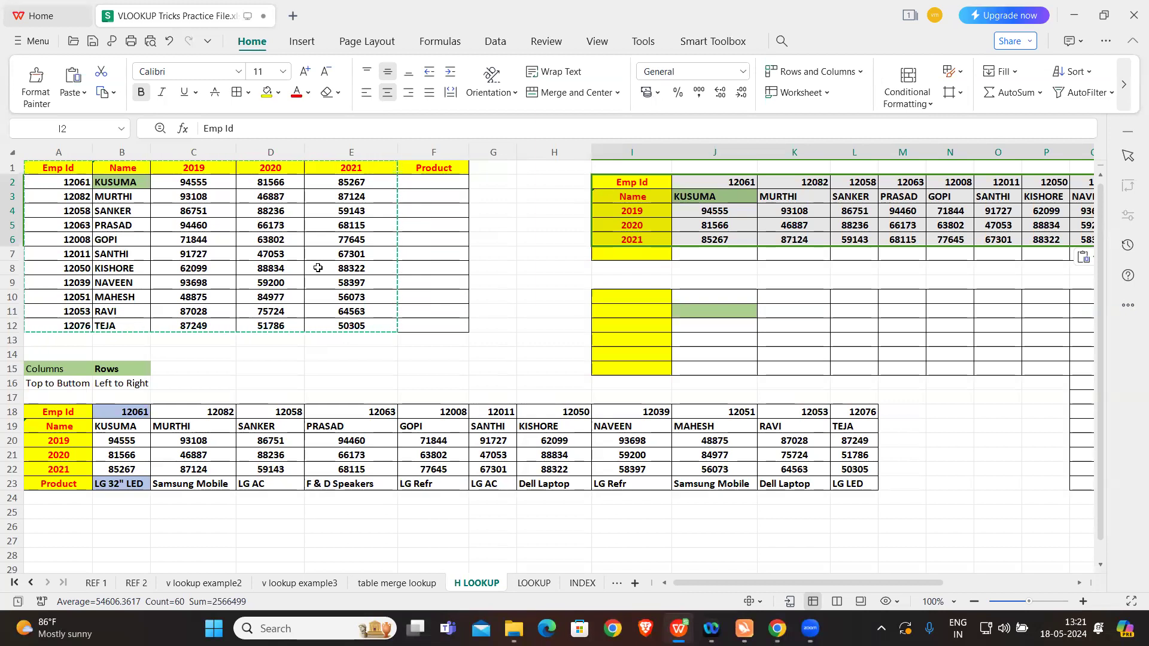
{"action": "key", "text": "Escape"}
{"action": "left_click", "coordinate": [558, 265]}
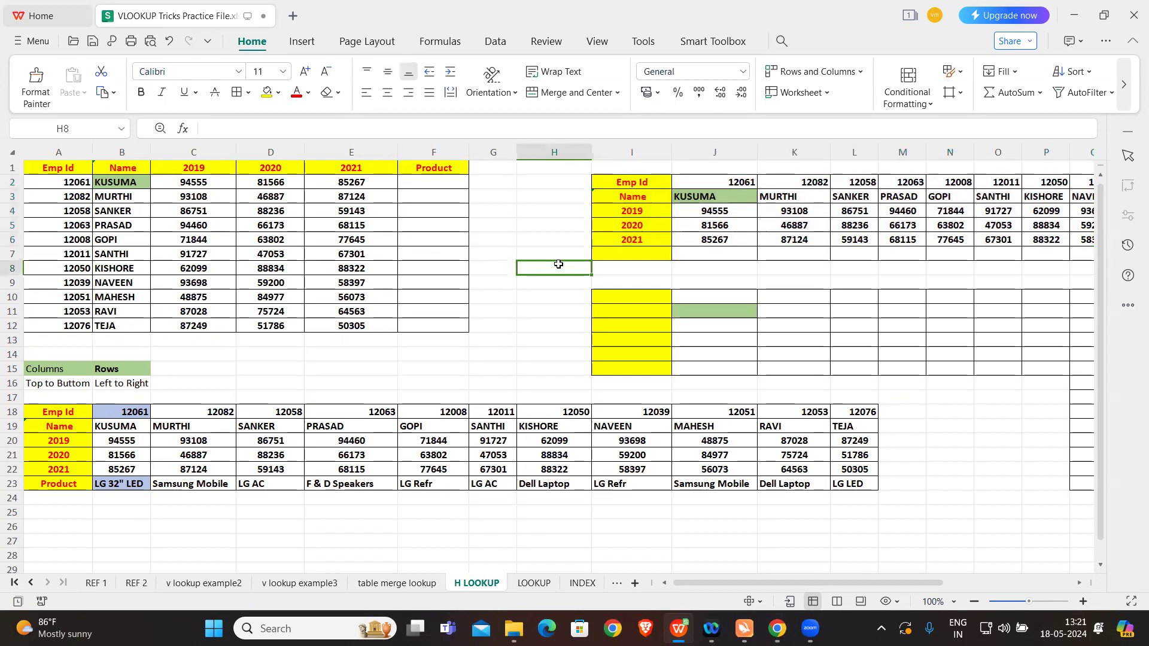
Step: Clear the existing product entries in row 23 of the horizontal table, from B23 through M23
{"action": "scroll", "coordinate": [463, 415], "scroll_direction": "down", "scroll_amount": 2}
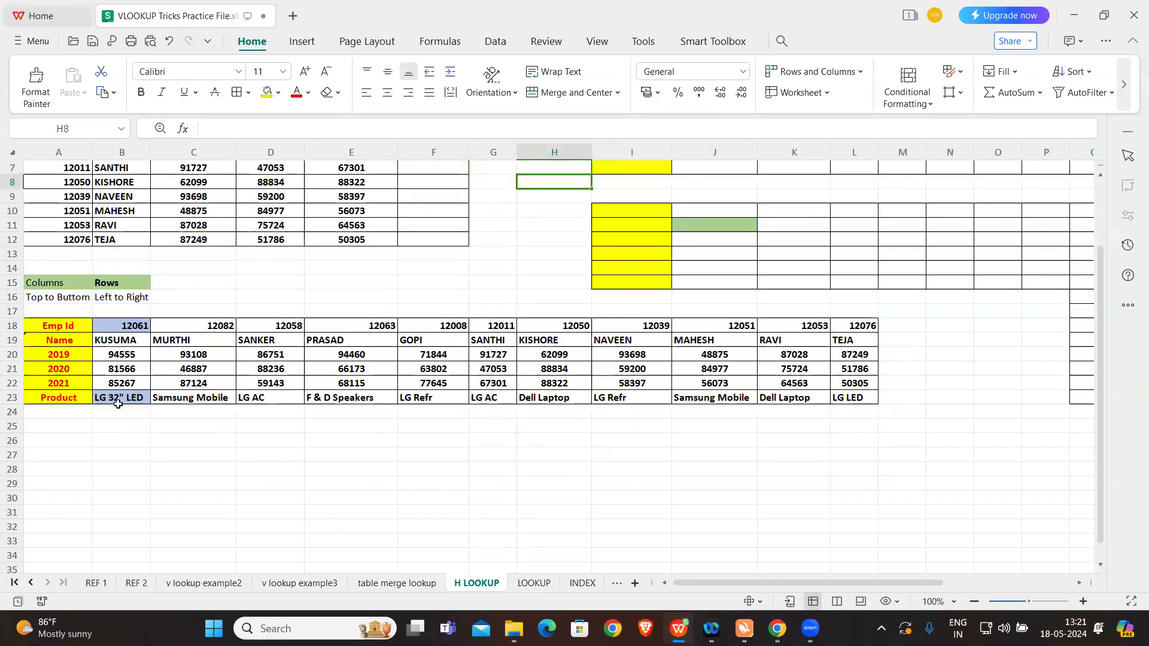
{"action": "left_click_drag", "start_coordinate": [115, 398], "coordinate": [909, 397]}
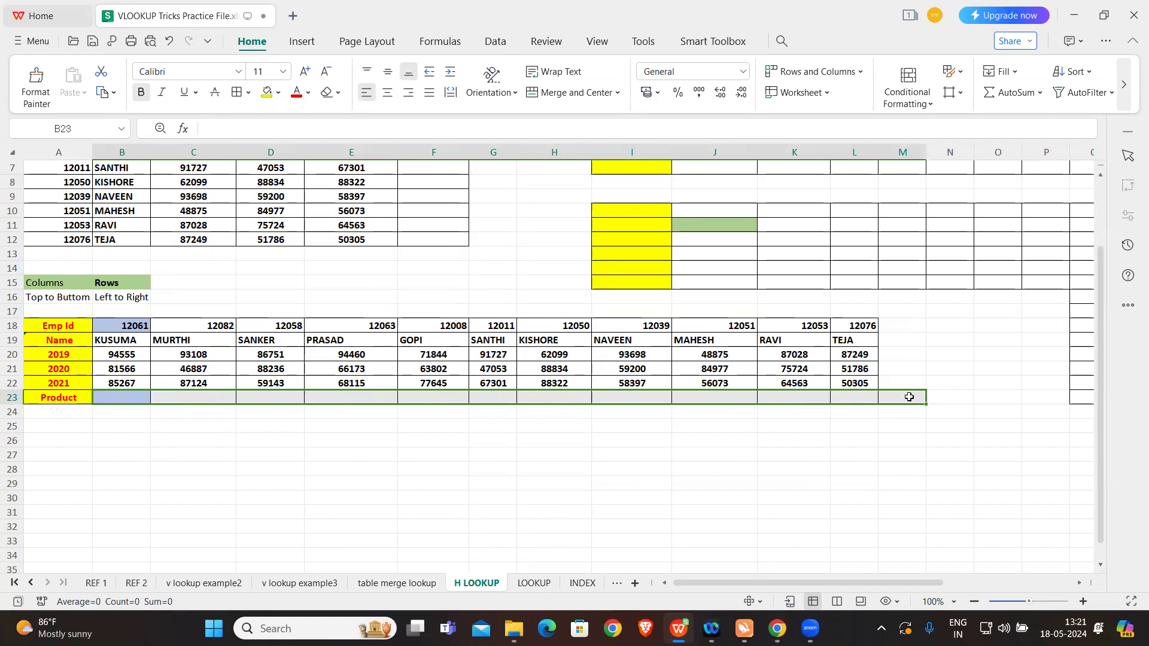
{"action": "key", "text": "Delete"}
{"action": "left_click", "coordinate": [399, 468]}
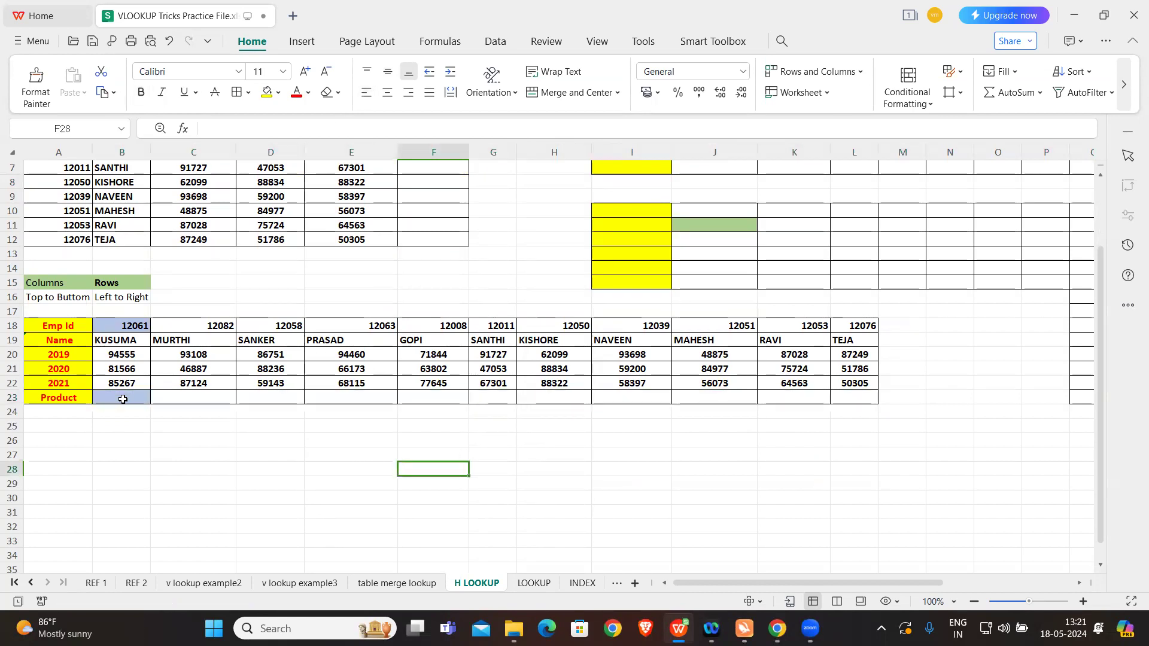
Step: Start an HLOOKUP formula in B23 with the employee ID in B18 as the lookup value
{"action": "left_click", "coordinate": [123, 399]}
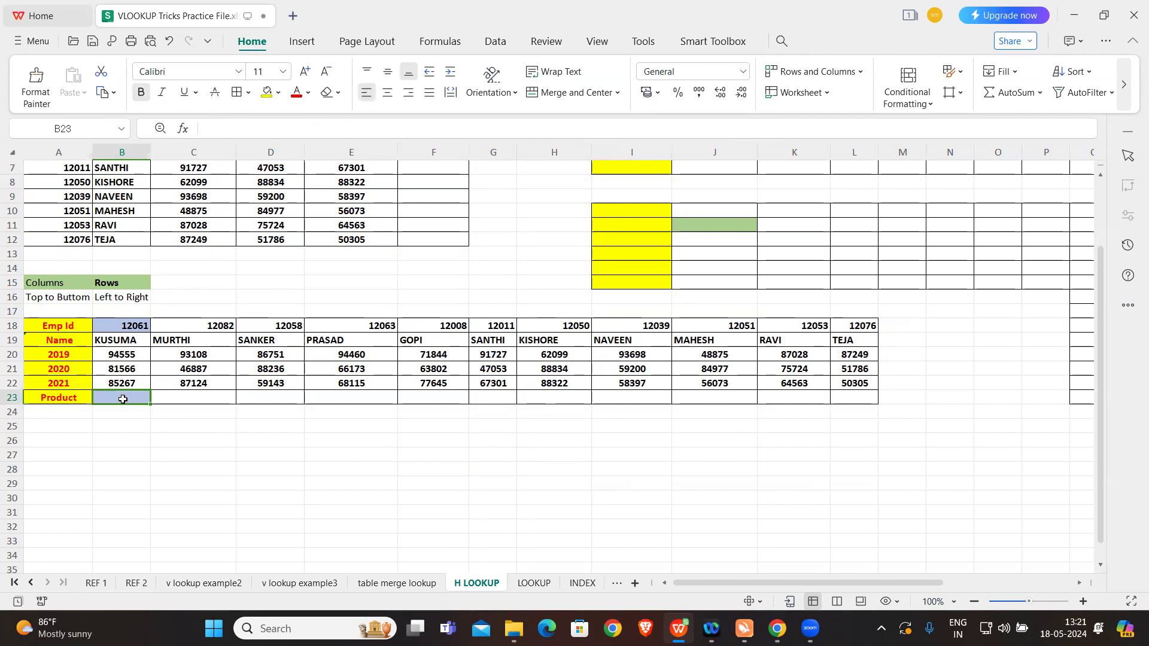
{"action": "type", "text": "="}
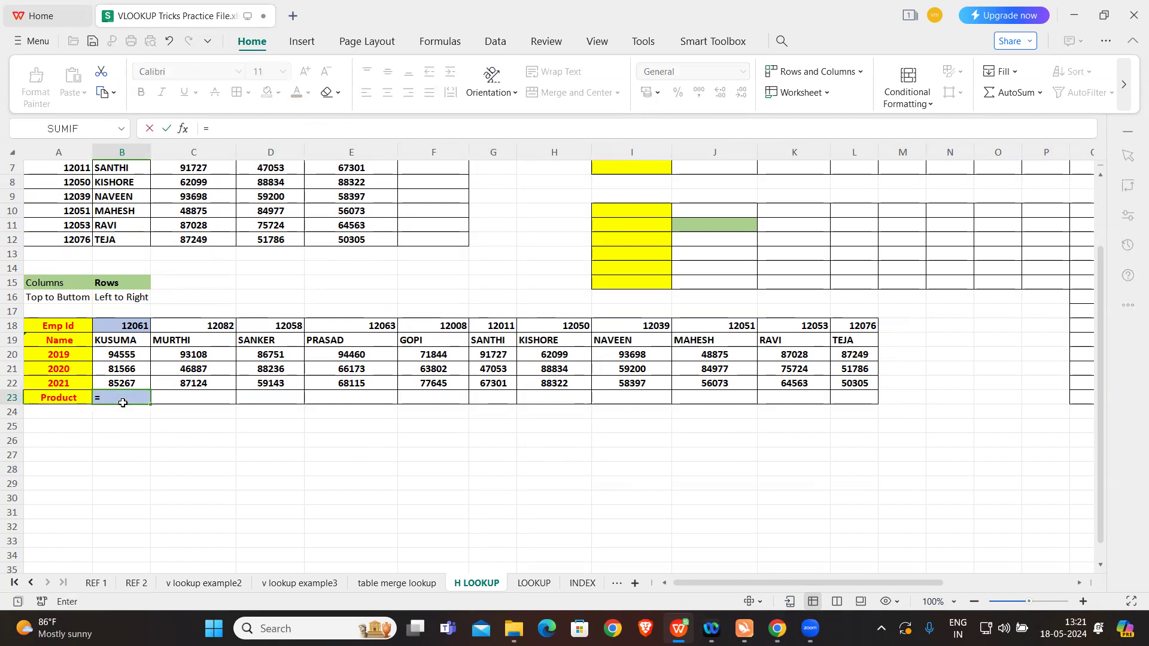
{"action": "key", "text": "Caps_Lock"}
{"action": "type", "text": "G"}
{"action": "key", "text": "BackSpace"}
{"action": "type", "text": "HLOO"}
{"action": "key", "text": "Tab"}
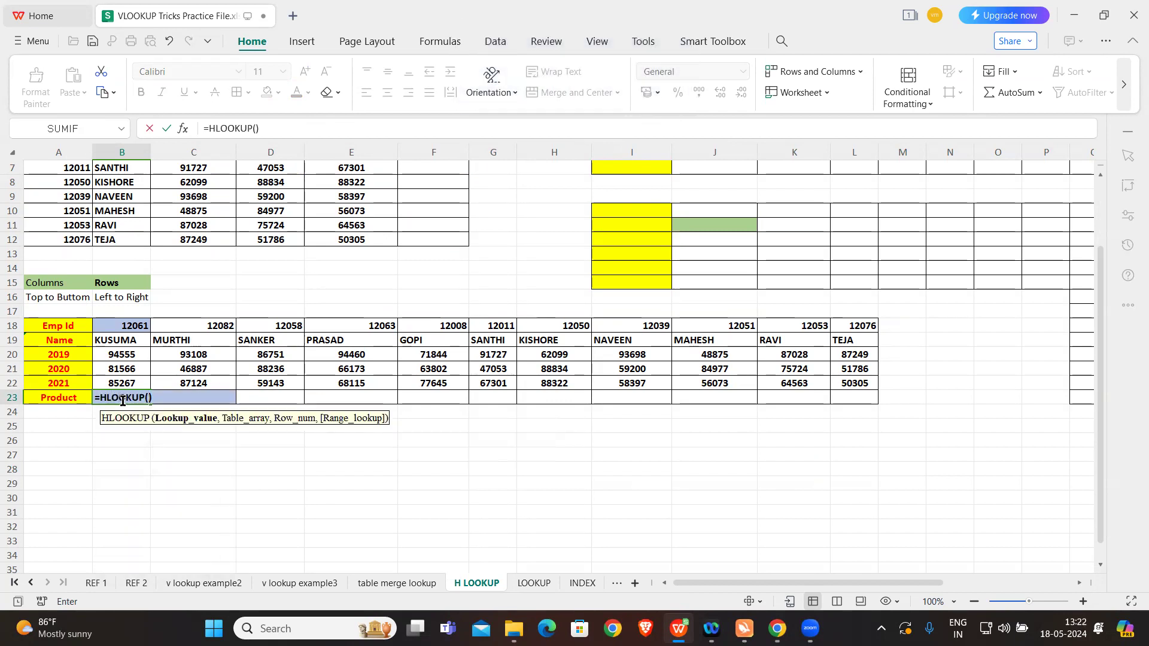
{"action": "left_click", "coordinate": [131, 326]}
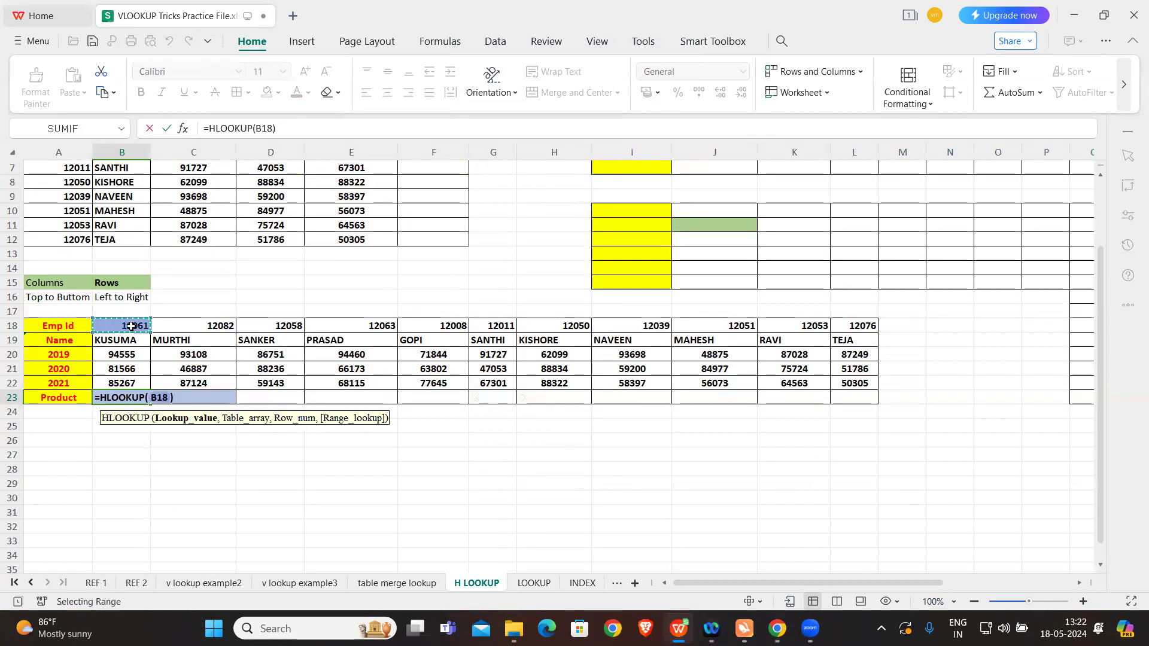
{"action": "type", "text": ","}
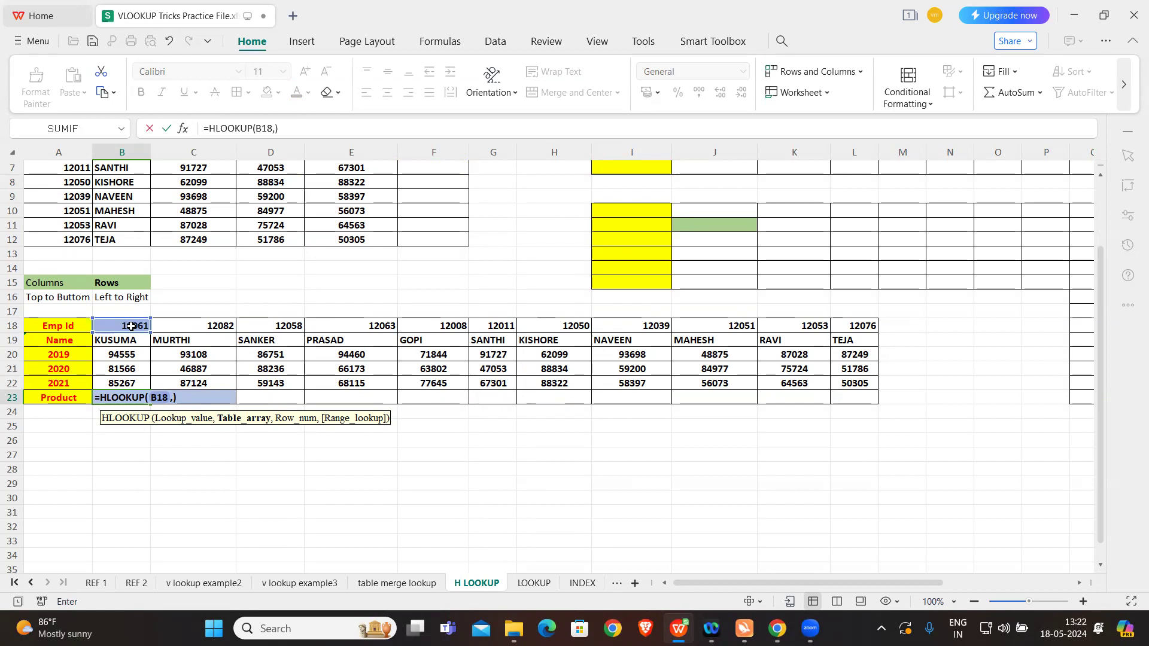
Step: Set the HLOOKUP's table array to G5:AD7 on the REF 1 sheet, locked as 'REF 1'!$G$5:$AD$7
{"action": "left_click", "coordinate": [96, 584]}
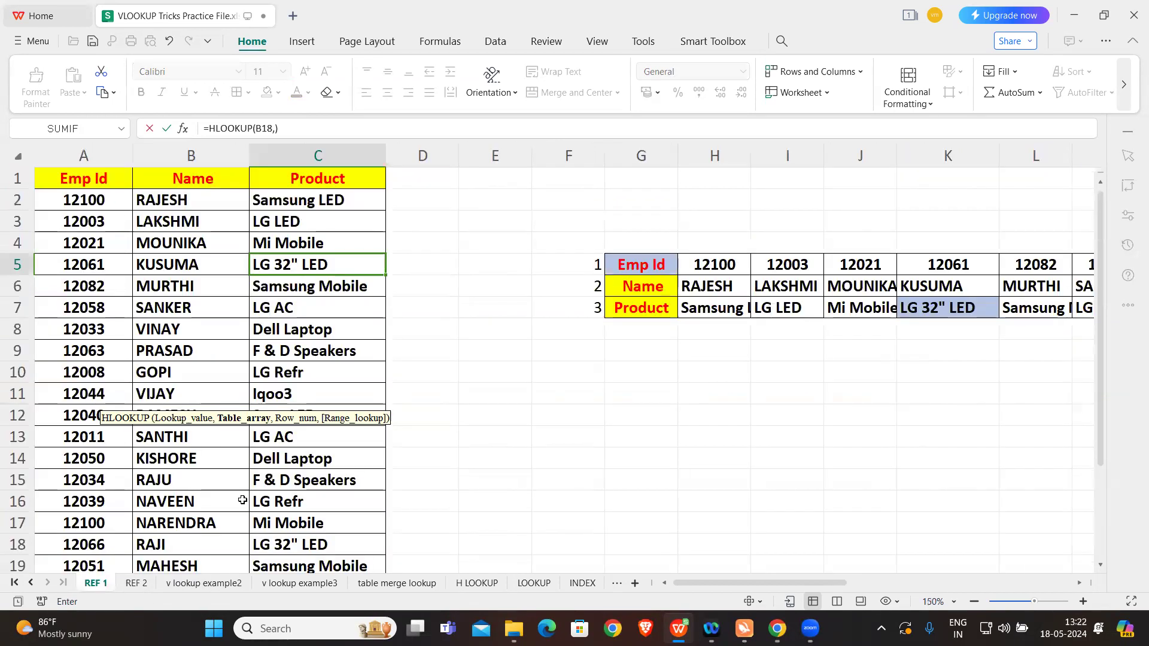
{"action": "scroll", "coordinate": [635, 357], "scroll_direction": "right", "scroll_amount": 2}
{"action": "left_click_drag", "start_coordinate": [484, 263], "coordinate": [973, 307]}
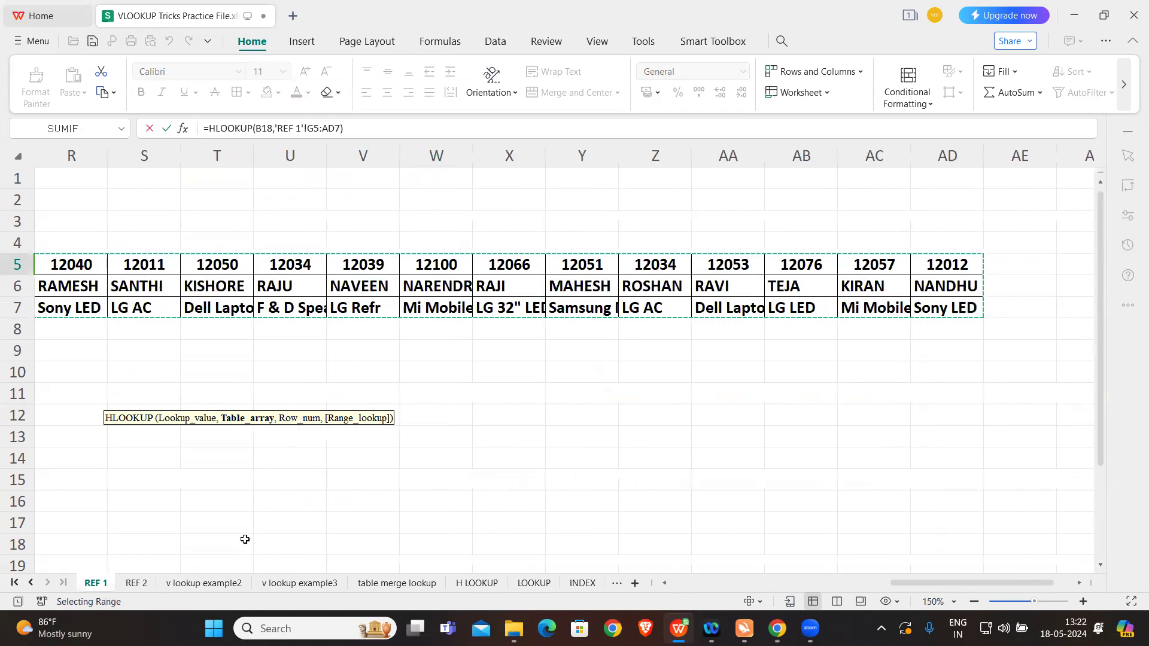
{"action": "left_click_drag", "start_coordinate": [276, 128], "coordinate": [343, 129]}
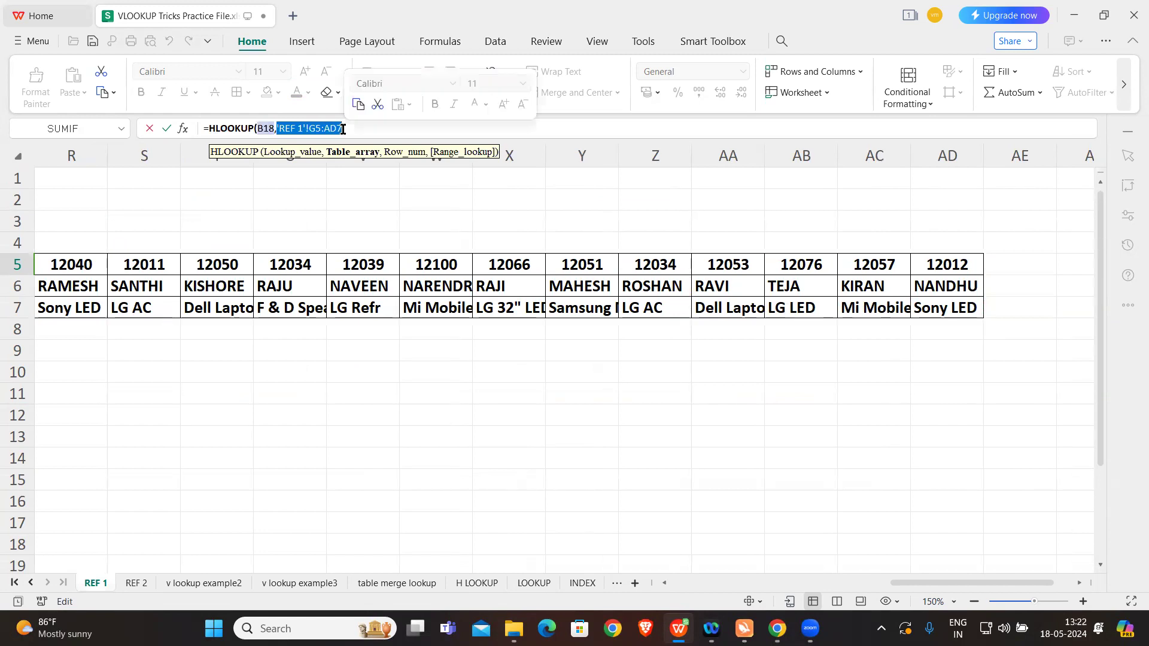
{"action": "key", "text": "F4"}
{"action": "left_click", "coordinate": [363, 128]}
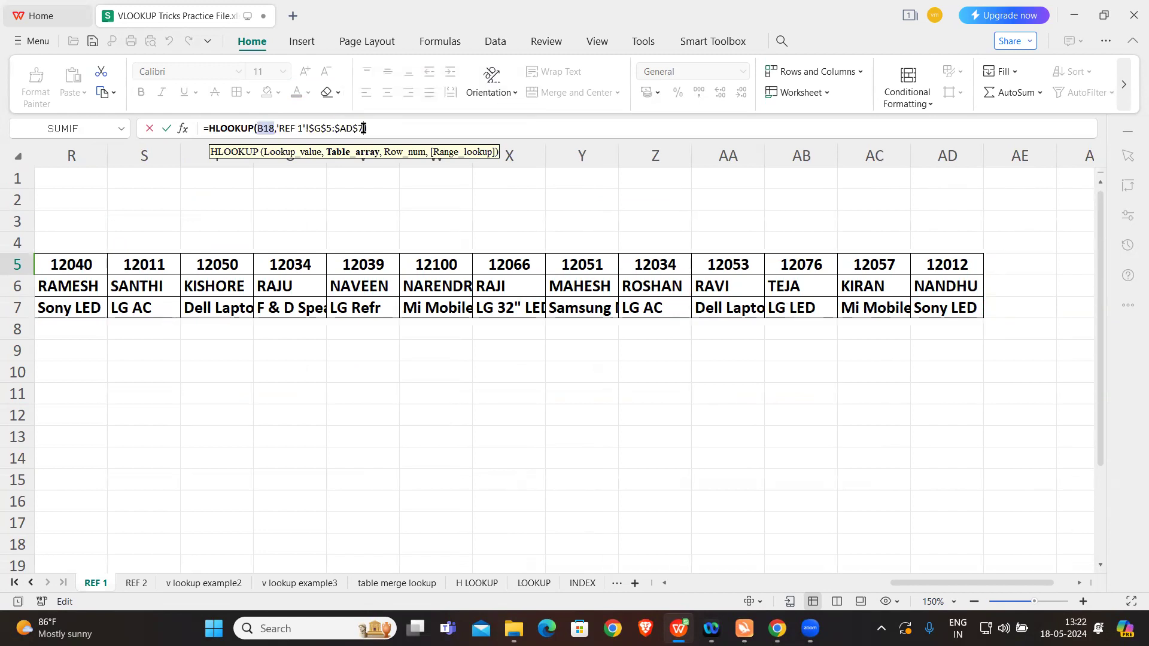
{"action": "type", "text": ","}
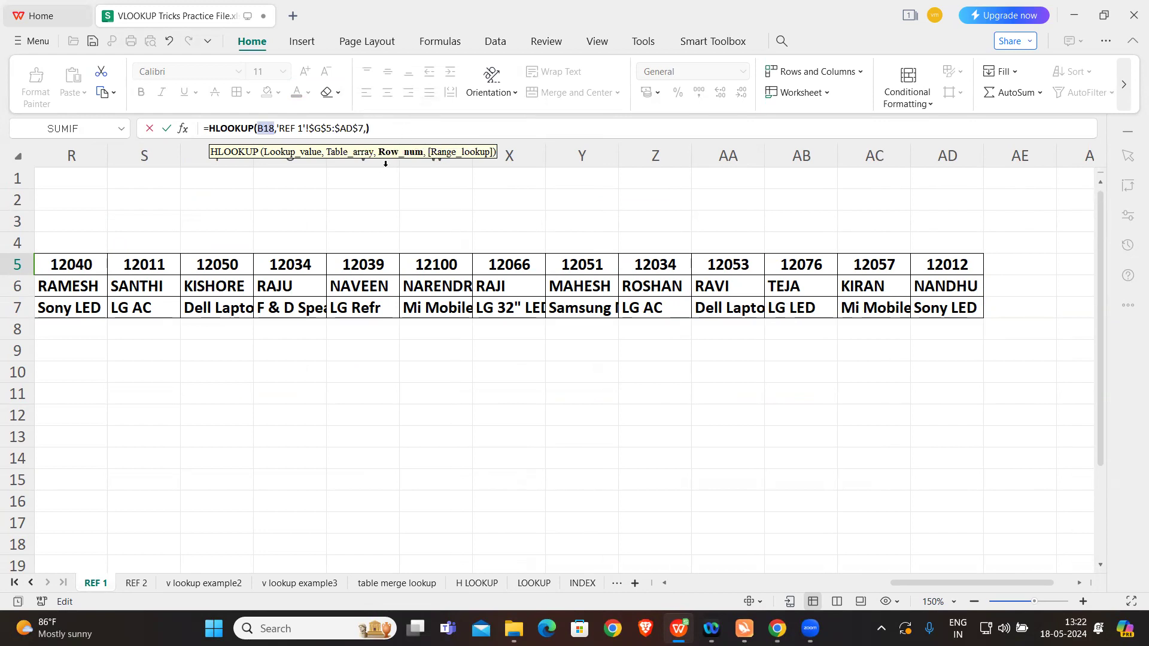
Step: Complete the B23 HLOOKUP with row number 3 for the product and exact match 0, and enter it
{"action": "type", "text": "3,0"}
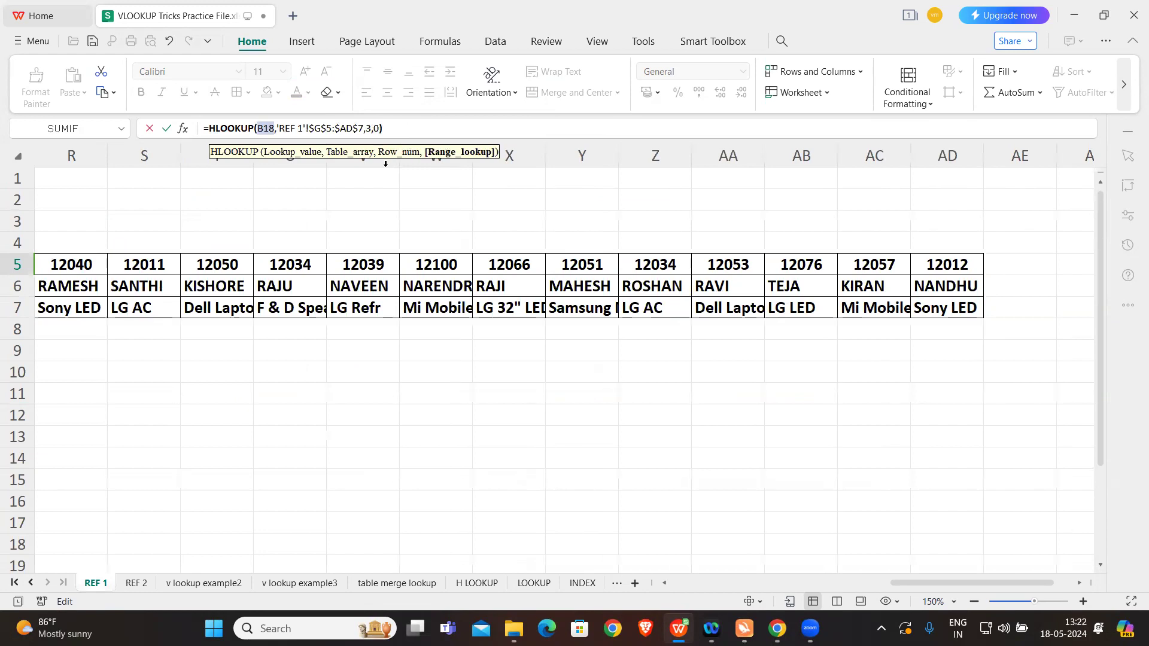
{"action": "key", "text": "Return"}
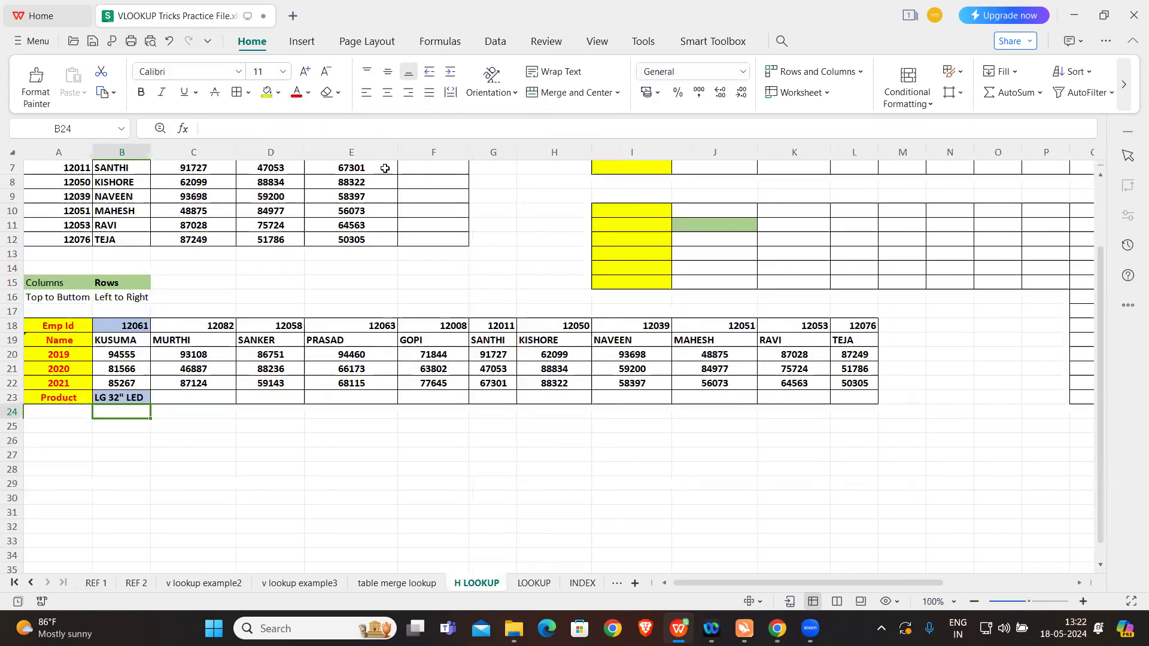
Step: Fill the HLOOKUP formula from B23 across the Product row through L23
{"action": "left_click", "coordinate": [119, 401]}
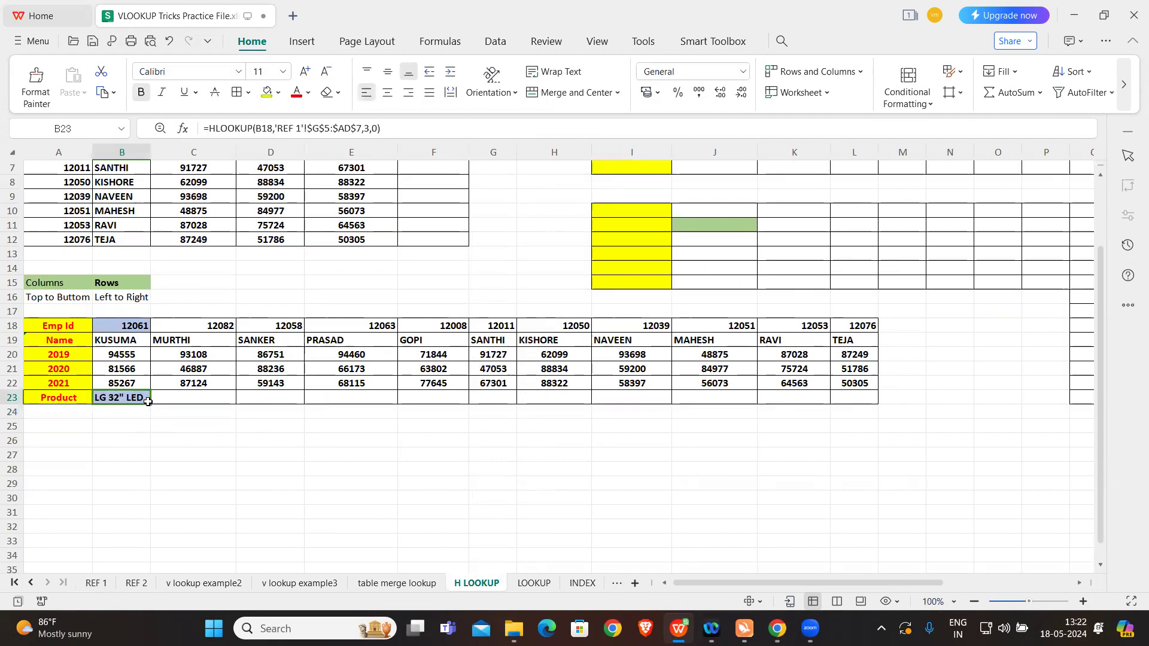
{"action": "left_click_drag", "start_coordinate": [149, 405], "coordinate": [857, 411]}
{"action": "left_click", "coordinate": [538, 455]}
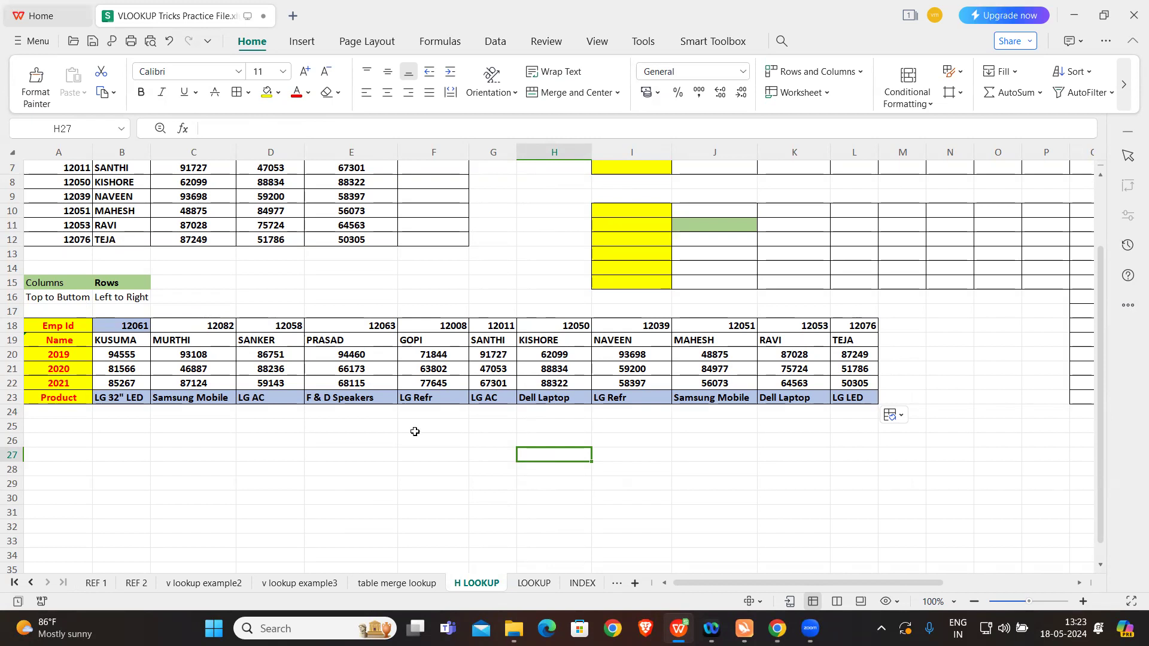
Step: Switch from the H LOOKUP sheet to the LOOKUP sheet
{"action": "left_click", "coordinate": [59, 326]}
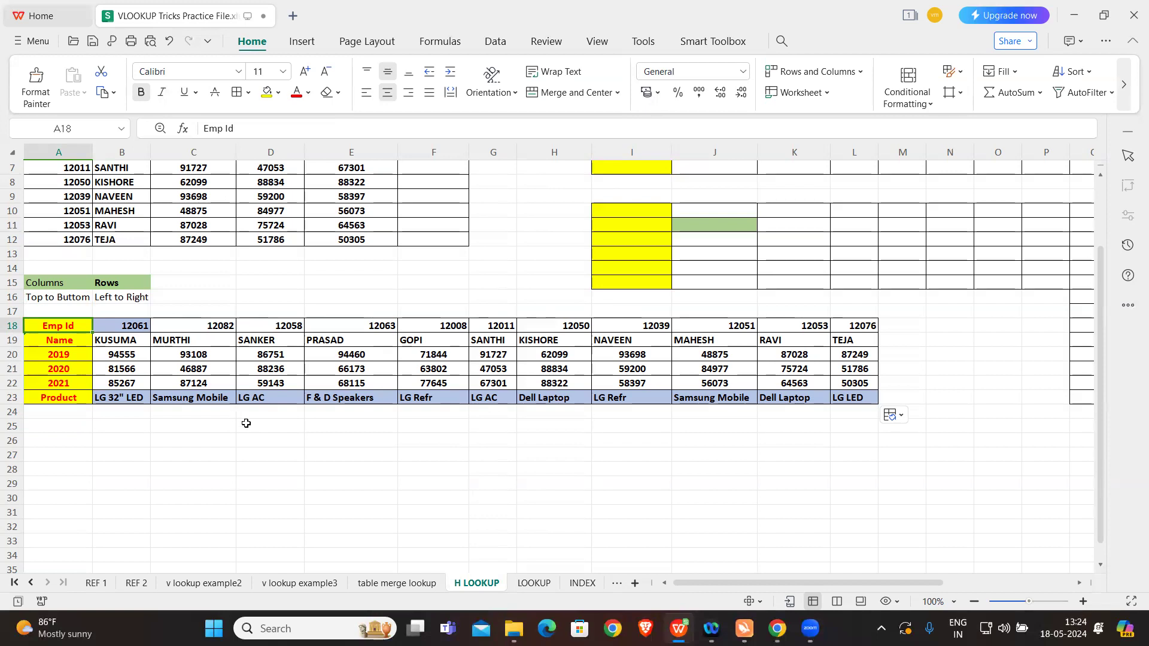
{"action": "left_click", "coordinate": [263, 436]}
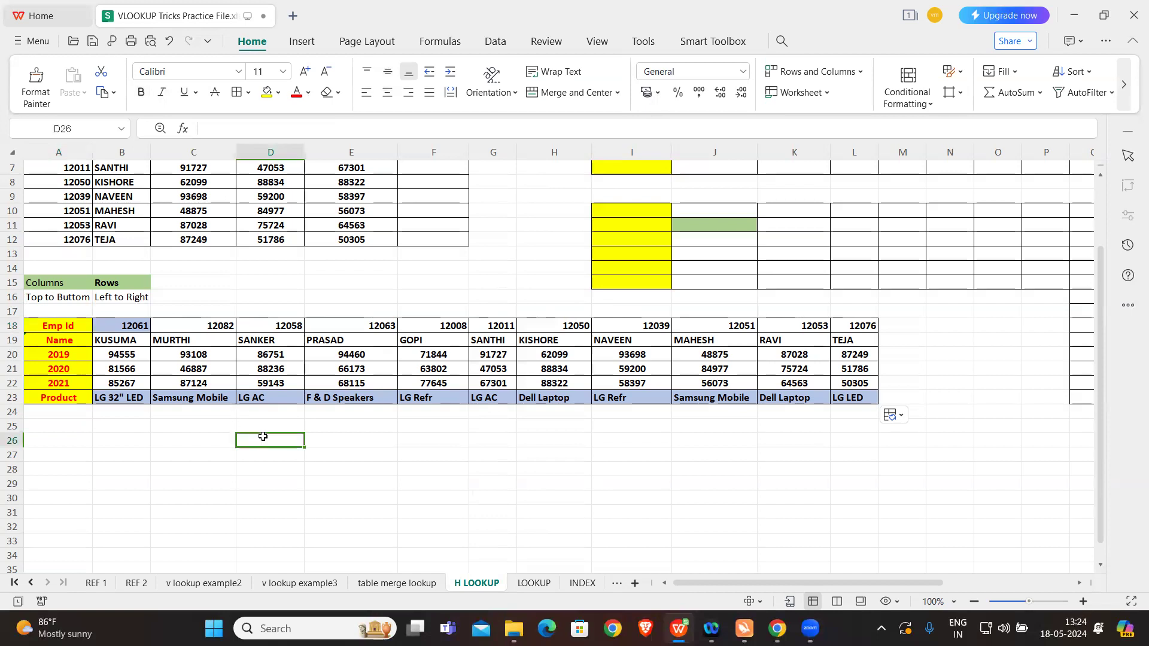
{"action": "left_click", "coordinate": [534, 583]}
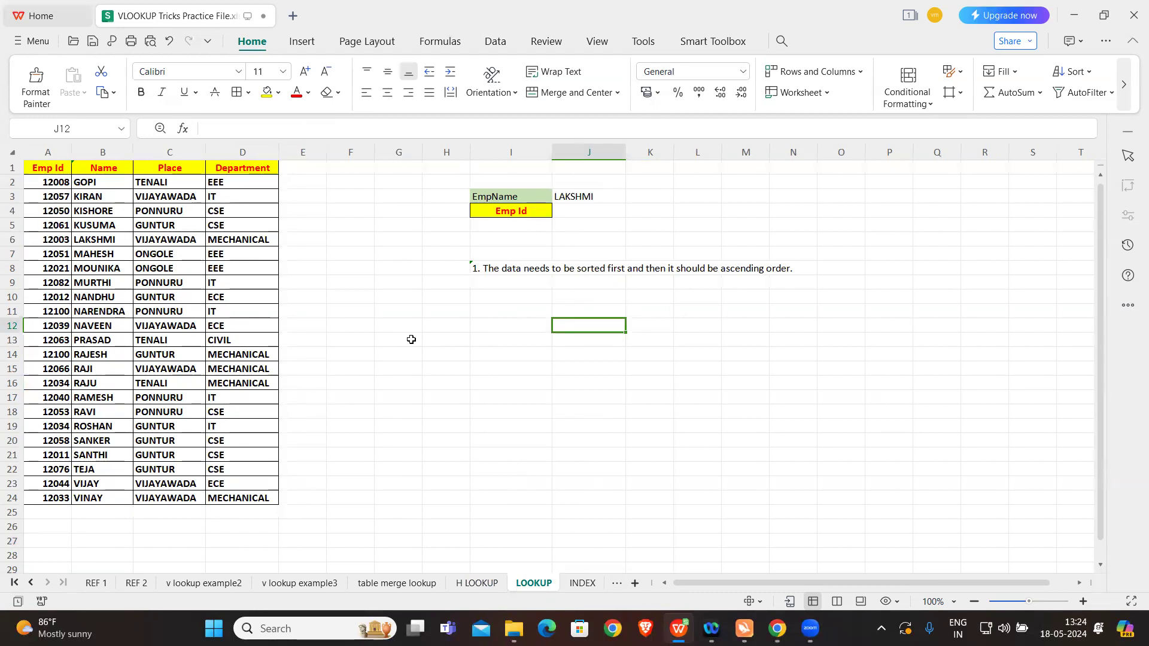
Step: Examine the EmpName label, the Name and Emp Id column headers, and the sorting of the employee table
{"action": "left_click", "coordinate": [514, 197]}
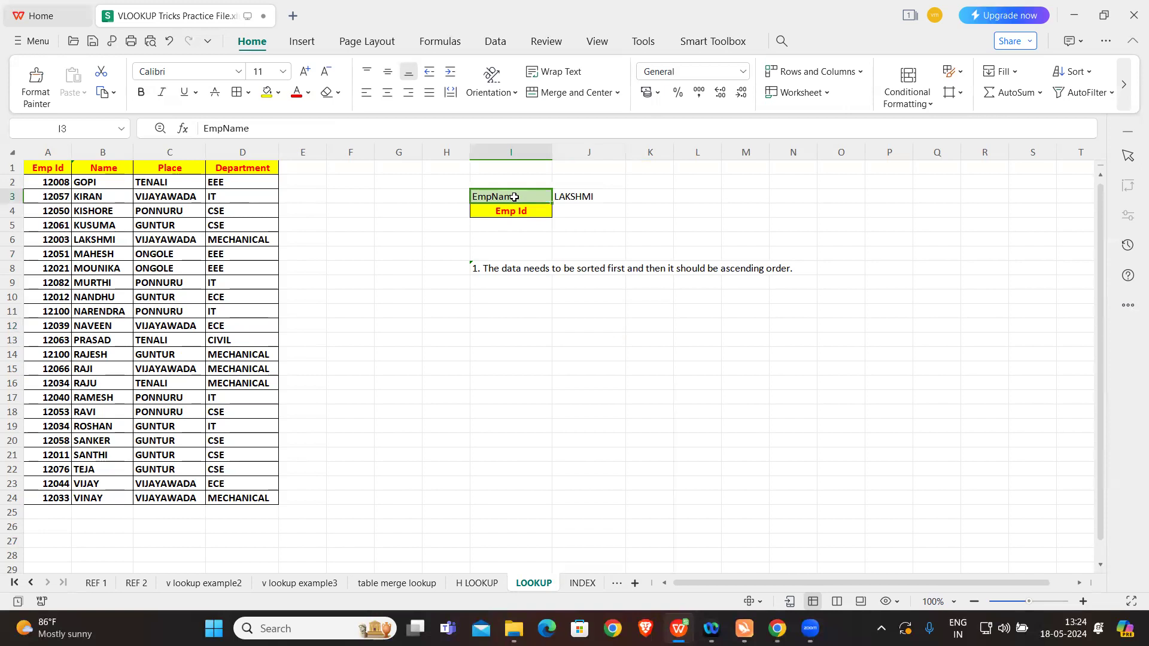
{"action": "left_click", "coordinate": [112, 170]}
{"action": "left_click", "coordinate": [30, 170]}
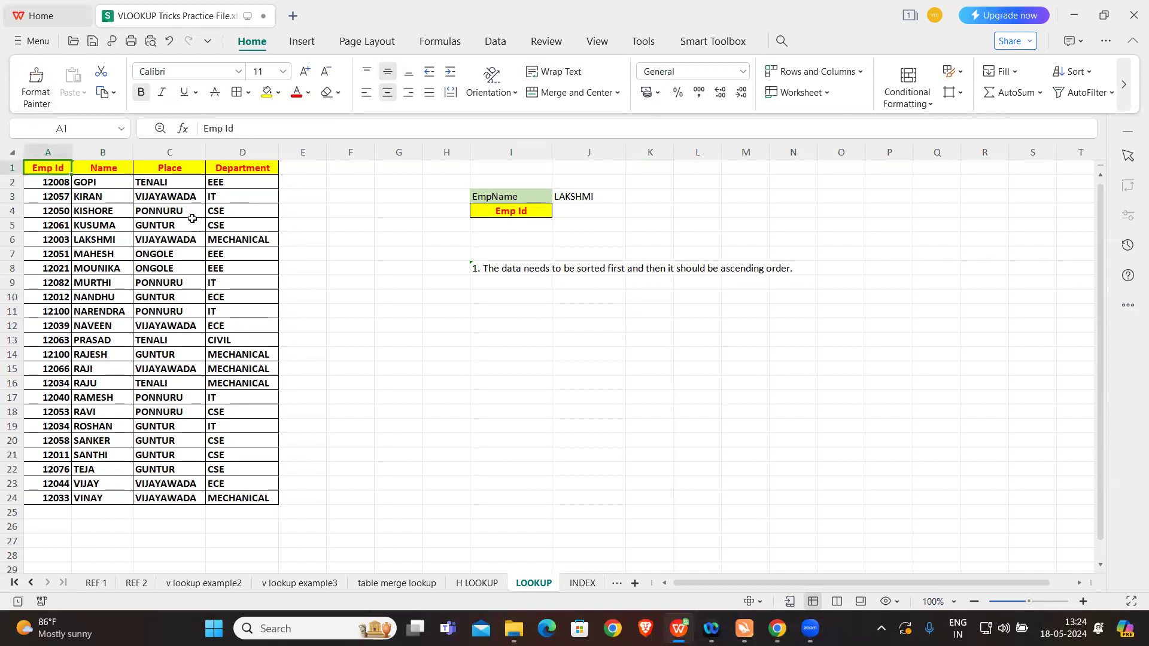
{"action": "left_click", "coordinate": [567, 326]}
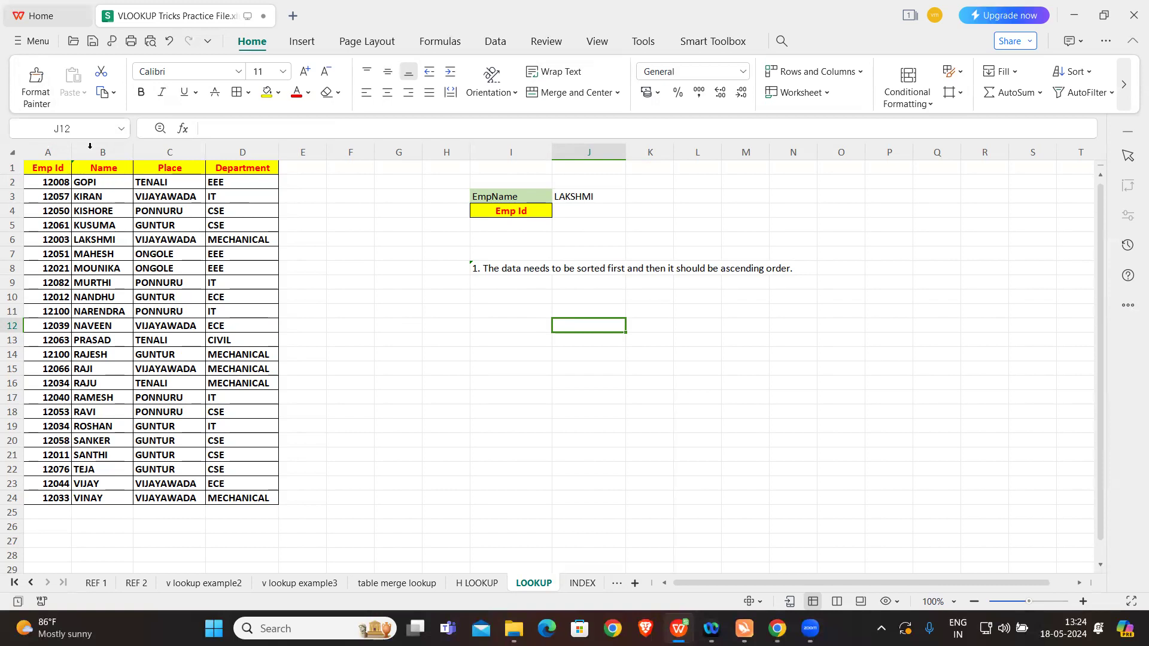
{"action": "left_click", "coordinate": [116, 170]}
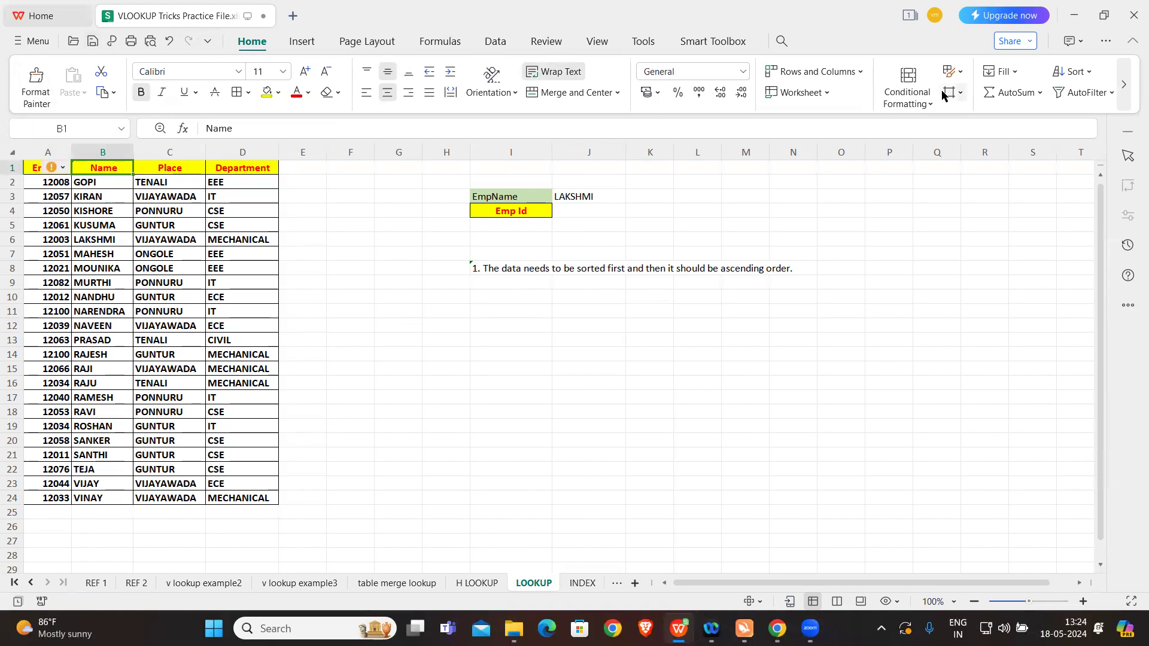
{"action": "left_click", "coordinate": [1069, 72]}
{"action": "left_click", "coordinate": [1035, 102]}
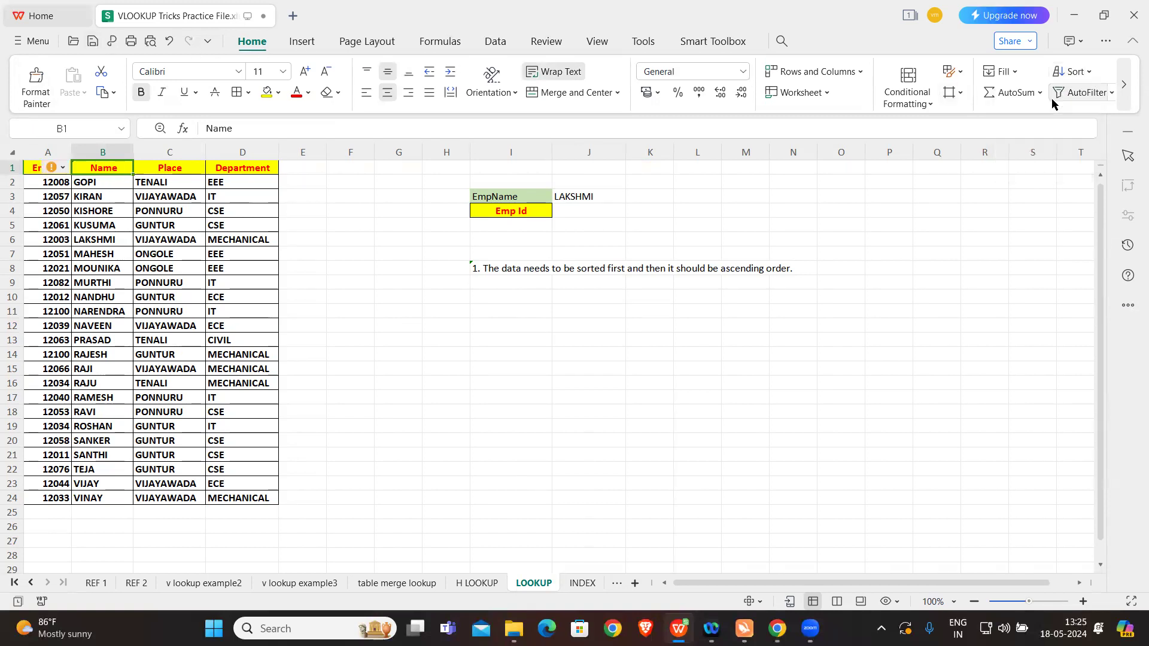
{"action": "left_click", "coordinate": [568, 308]}
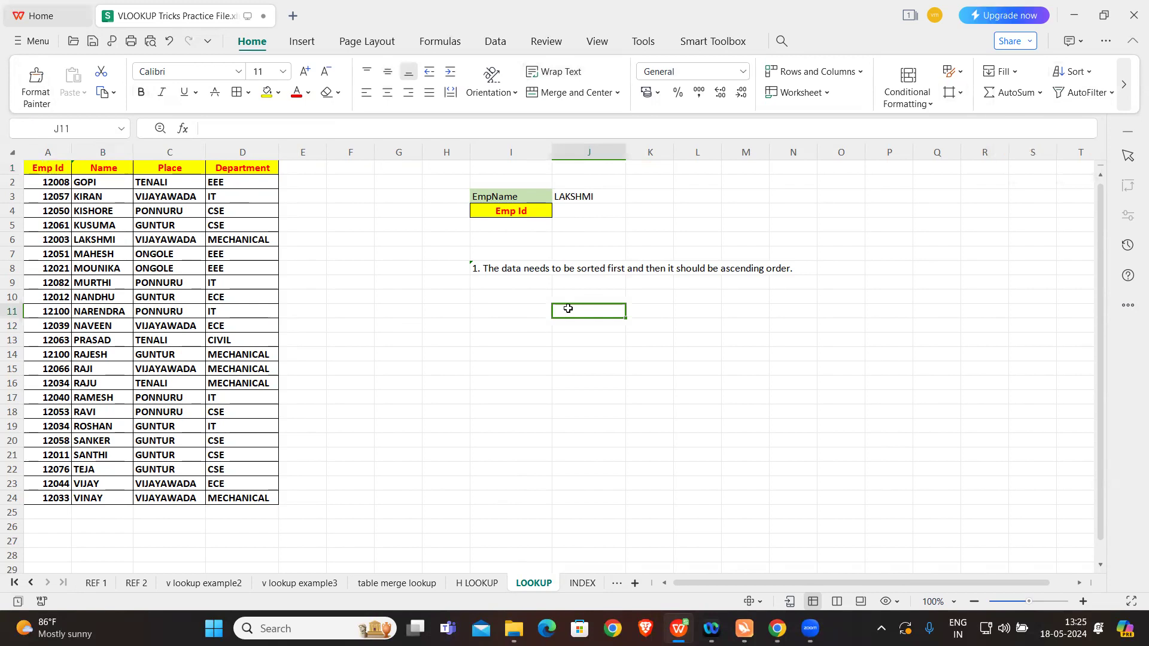
Step: Enter the formula =LOOKUP(J3,B:B,A:A) in cell J4 to return the Emp Id for the name in J3
{"action": "left_click", "coordinate": [593, 226]}
{"action": "left_click", "coordinate": [594, 212]}
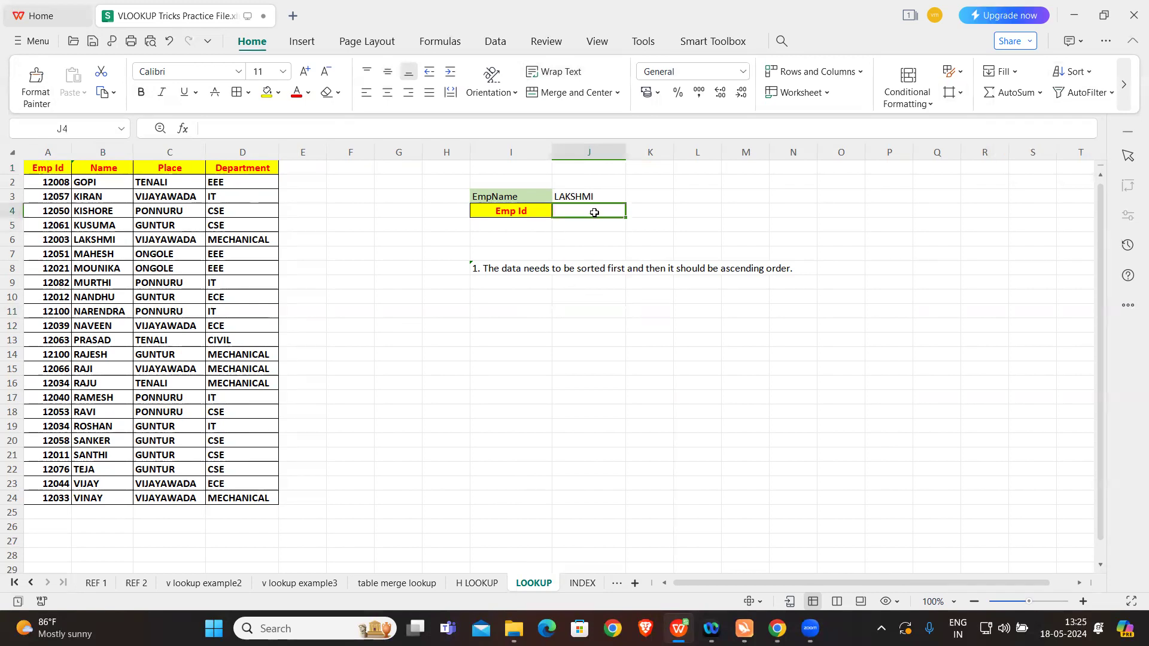
{"action": "type", "text": "="}
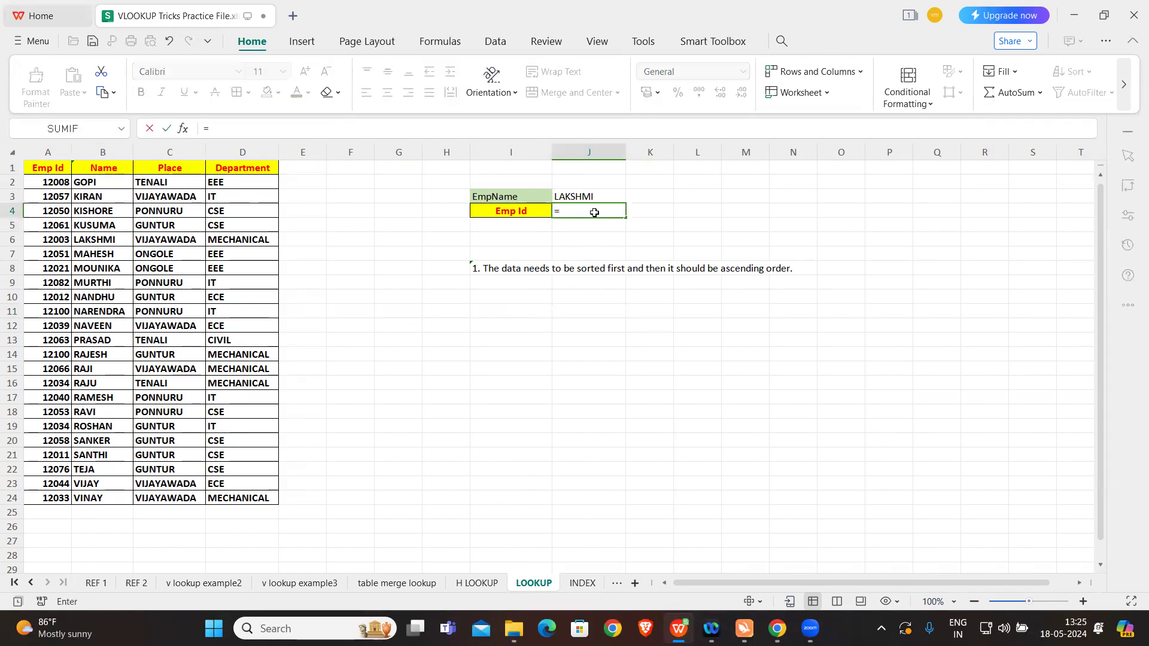
{"action": "type", "text": "K"}
{"action": "key", "text": "BackSpace"}
{"action": "type", "text": "LOOK"}
{"action": "key", "text": "Tab"}
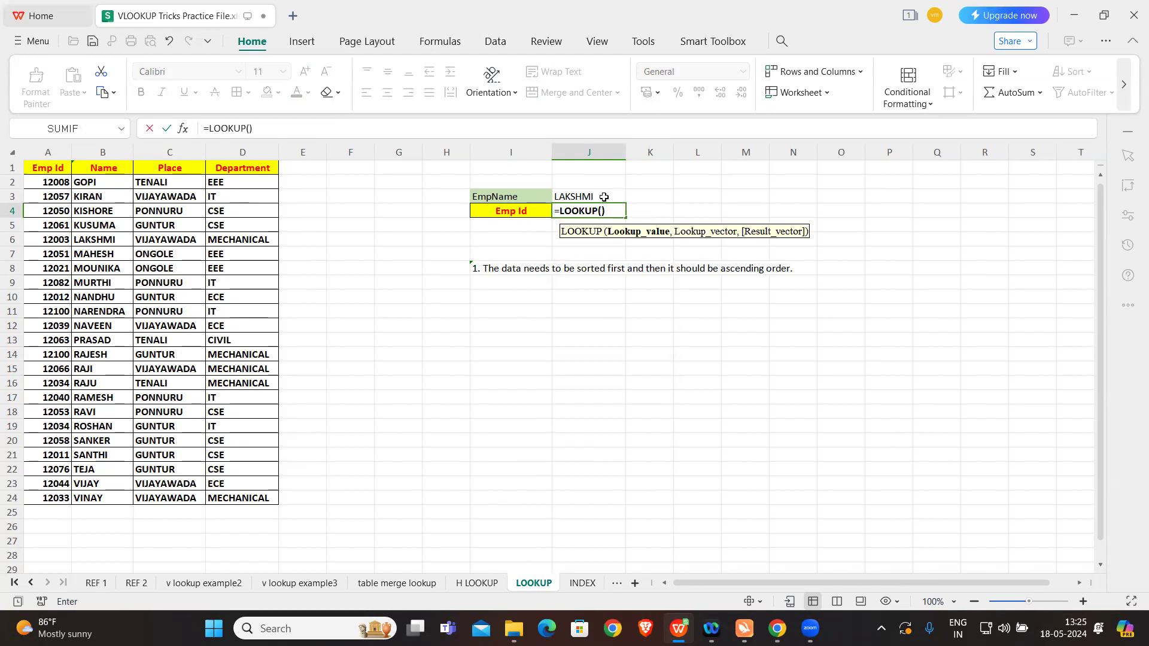
{"action": "left_click", "coordinate": [604, 198]}
{"action": "type", "text": ","}
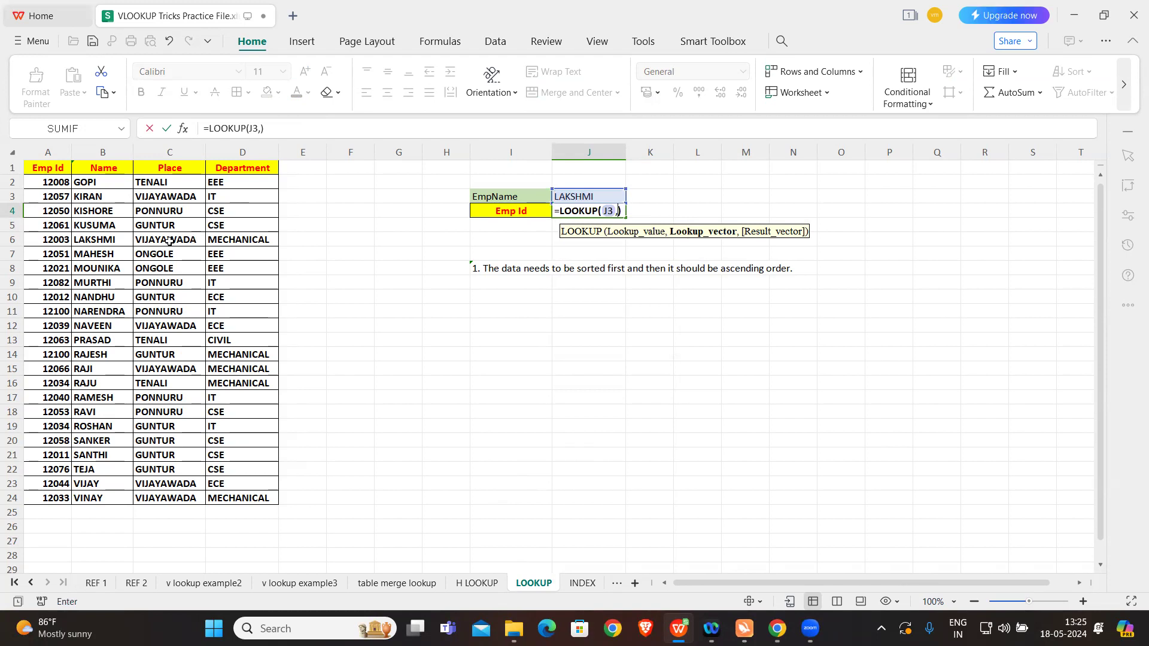
{"action": "left_click", "coordinate": [112, 153]}
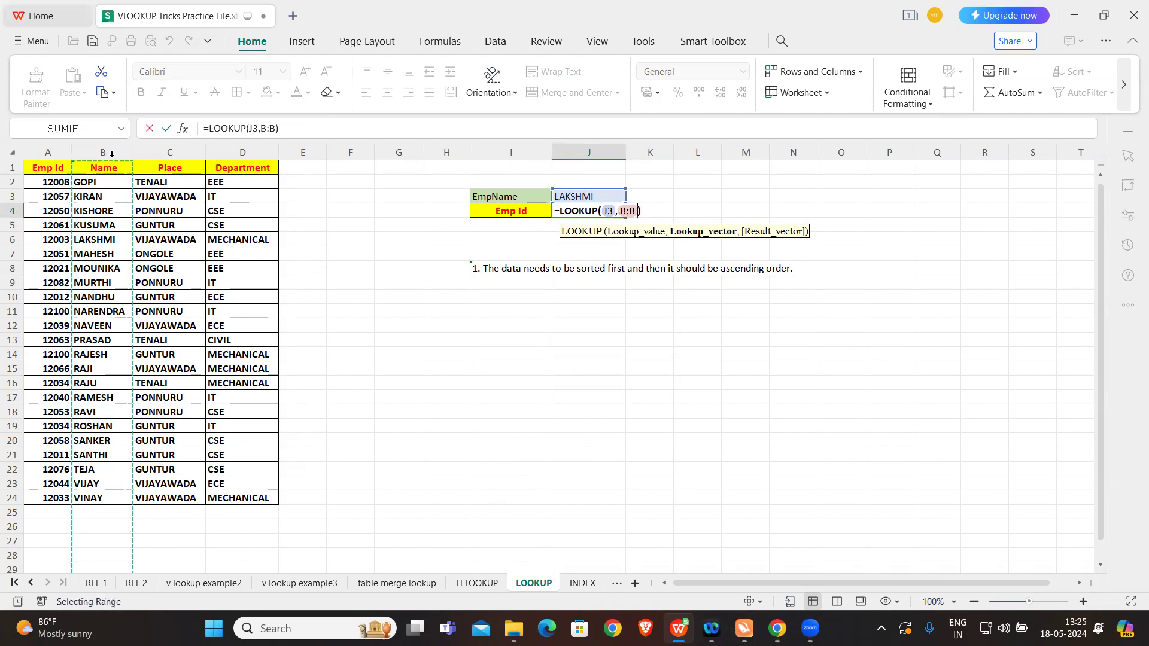
{"action": "type", "text": ","}
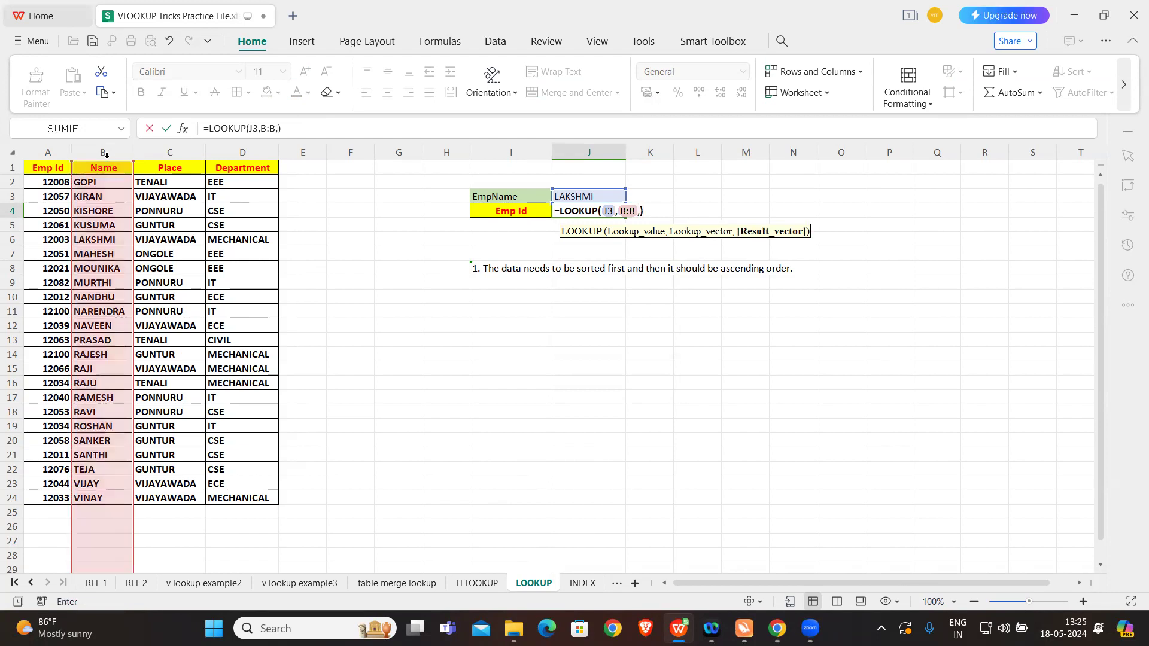
{"action": "left_click", "coordinate": [50, 153]}
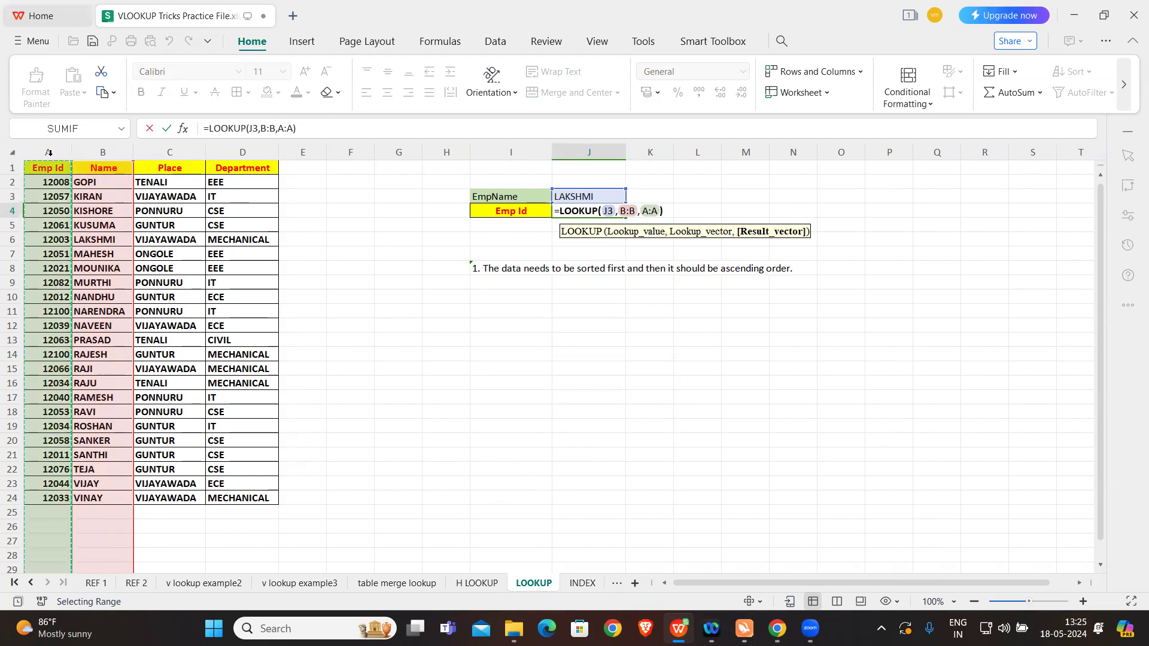
{"action": "key", "text": "Return"}
{"action": "key", "text": "Caps_Lock"}
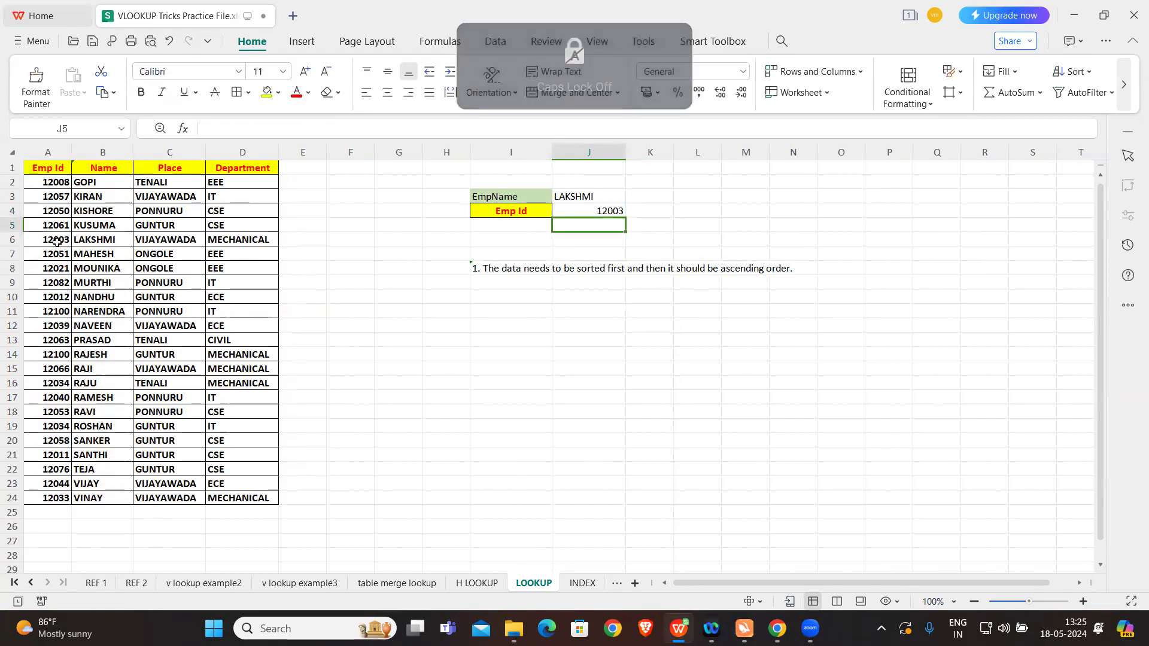
Step: Highlight the matching employee's Emp Id in cell A6 with a yellow fill
{"action": "left_click", "coordinate": [95, 242]}
{"action": "left_click", "coordinate": [58, 240]}
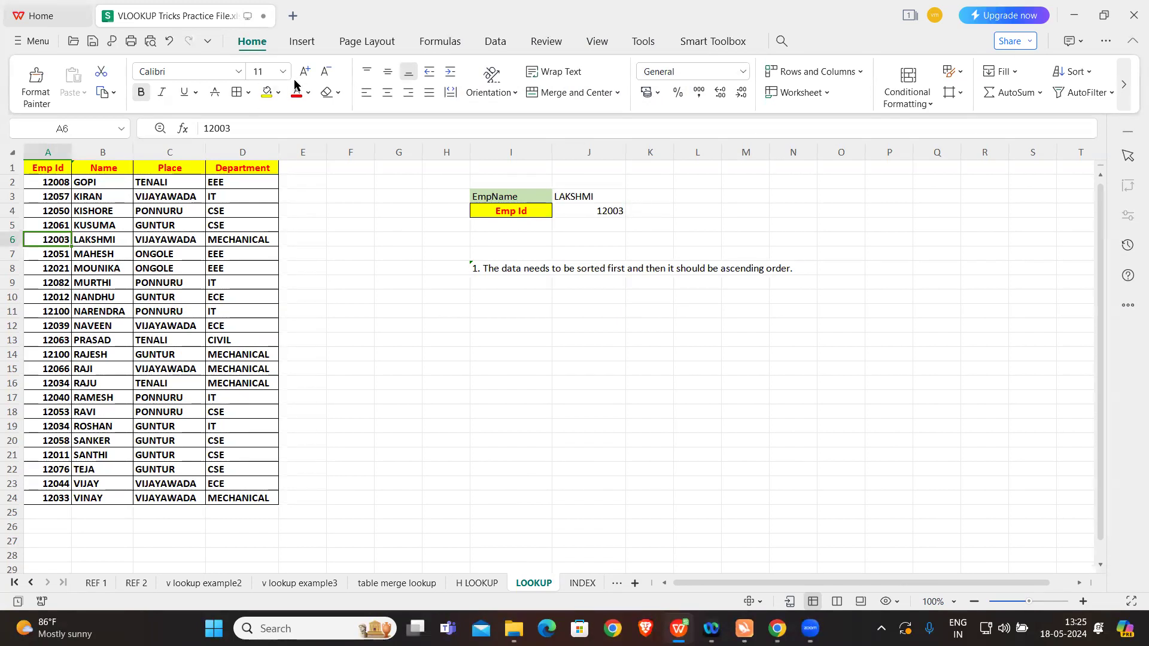
{"action": "left_click", "coordinate": [267, 92]}
{"action": "left_click", "coordinate": [587, 312]}
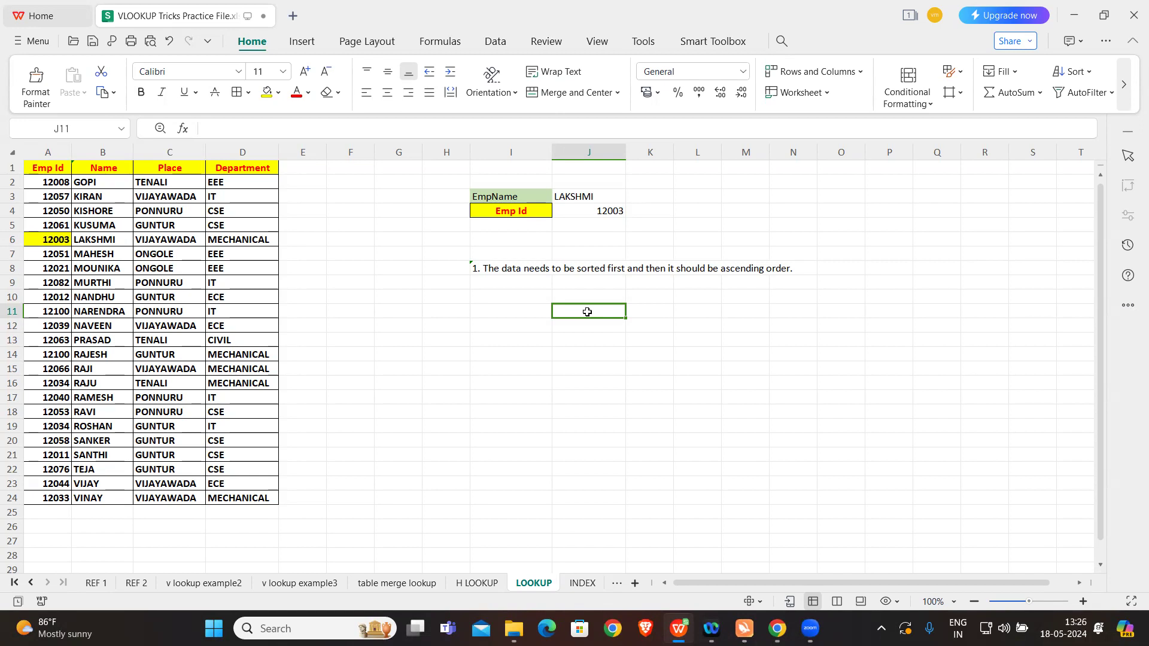
Step: Switch to the INDEX sheet and examine the lookup name, the Place label and the employee table's column headers
{"action": "left_click", "coordinate": [583, 583]}
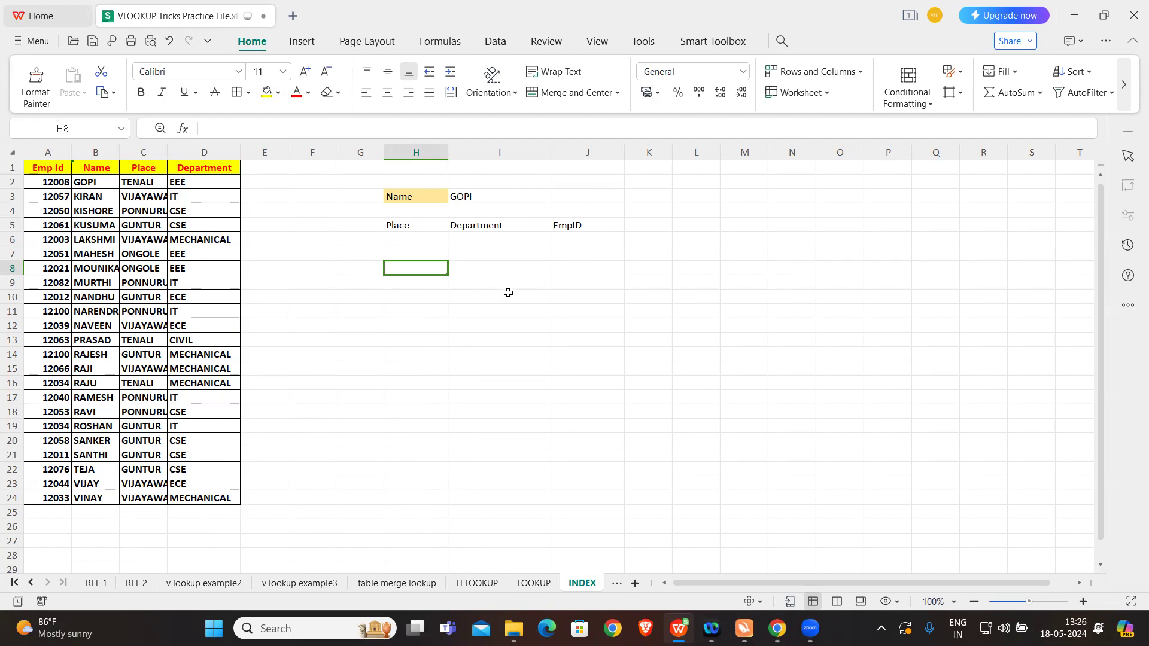
{"action": "left_click", "coordinate": [485, 198]}
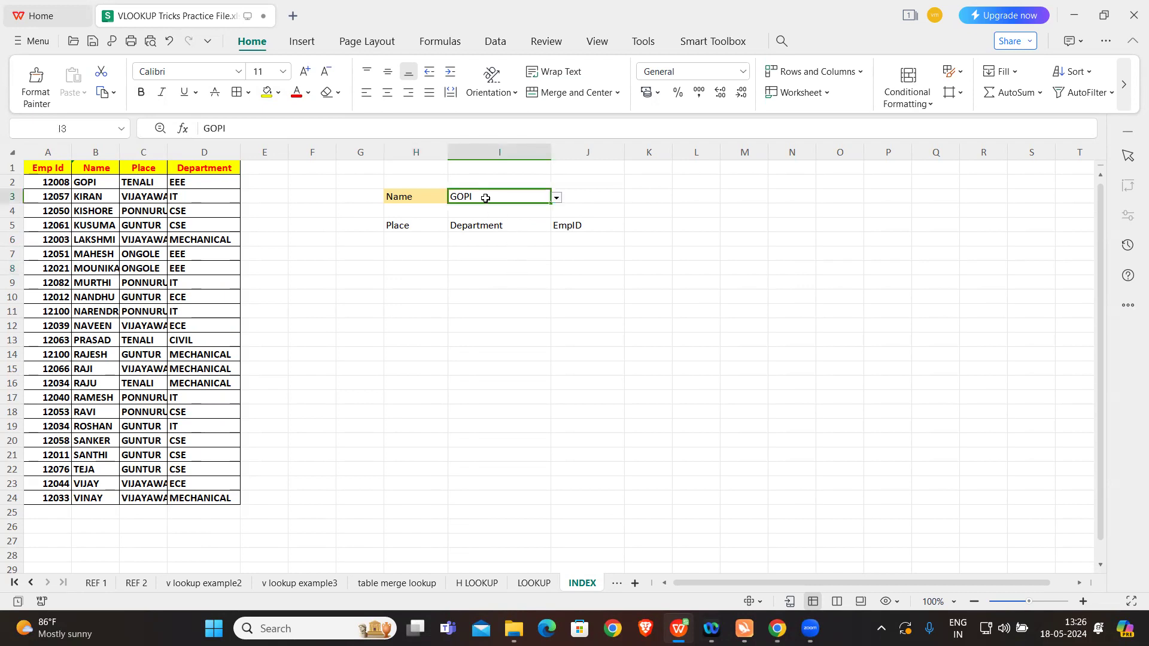
{"action": "left_click", "coordinate": [396, 226]}
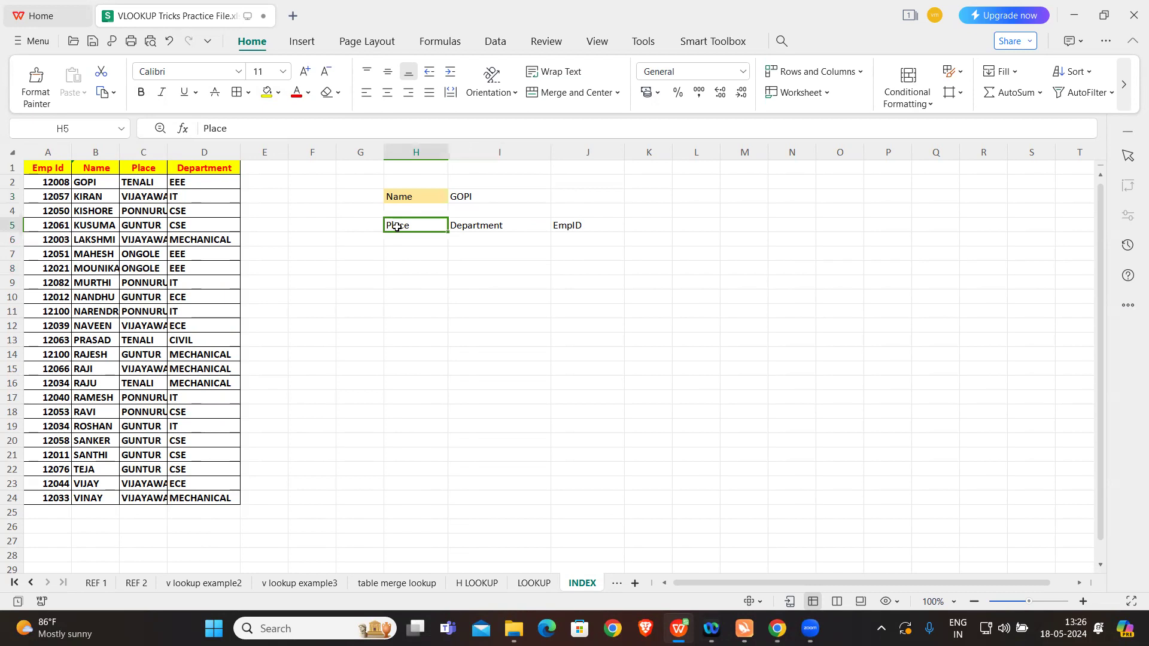
{"action": "left_click", "coordinate": [147, 166]}
{"action": "left_click", "coordinate": [208, 171]}
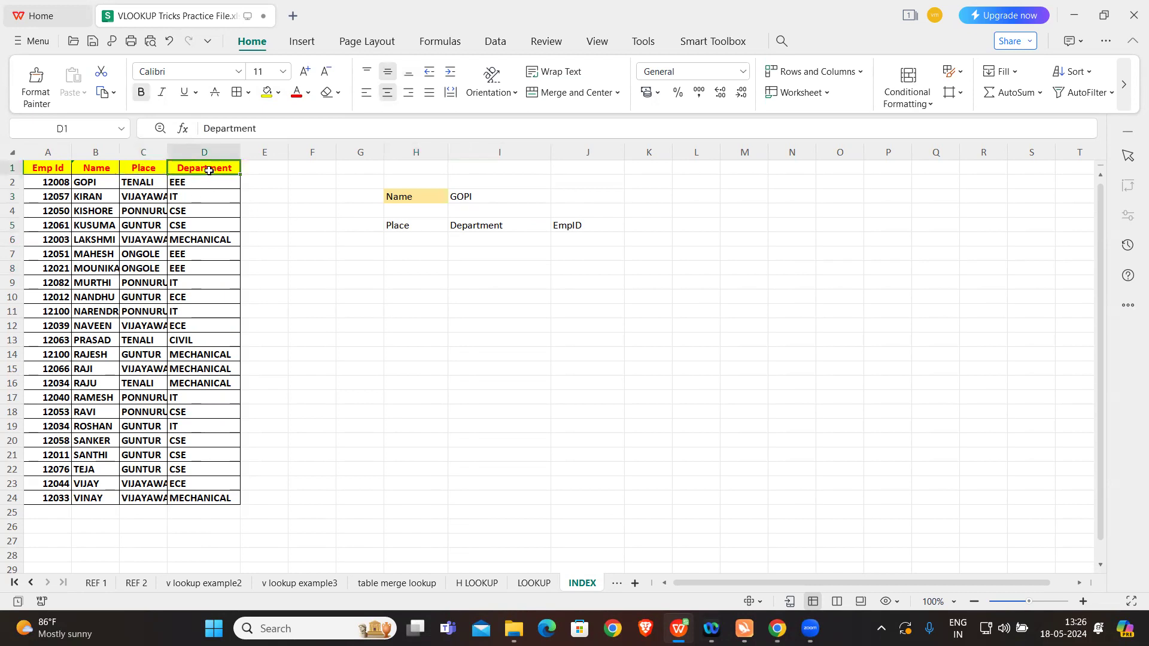
{"action": "left_click", "coordinate": [48, 168]}
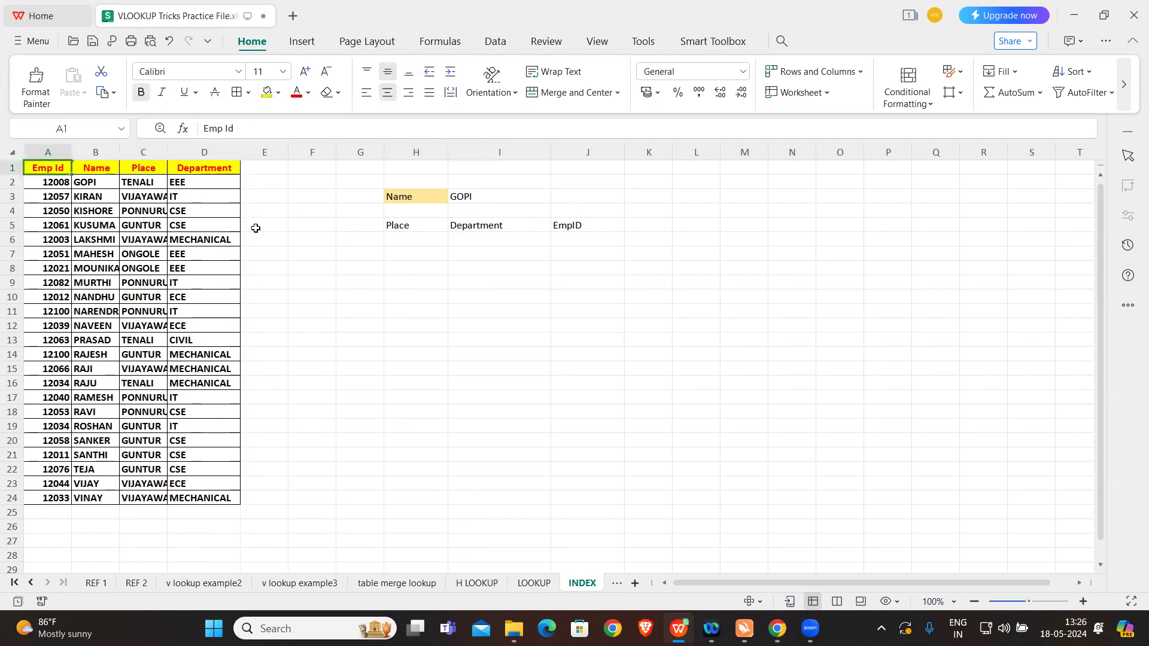
{"action": "left_click", "coordinate": [423, 298]}
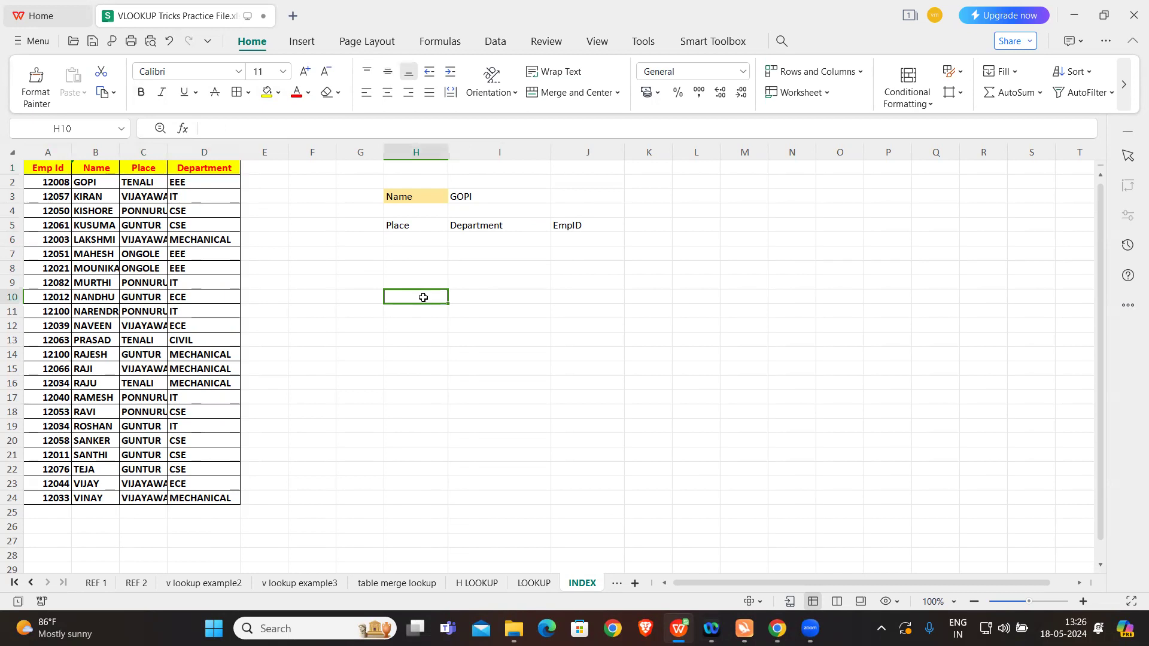
{"action": "left_click", "coordinate": [96, 153]}
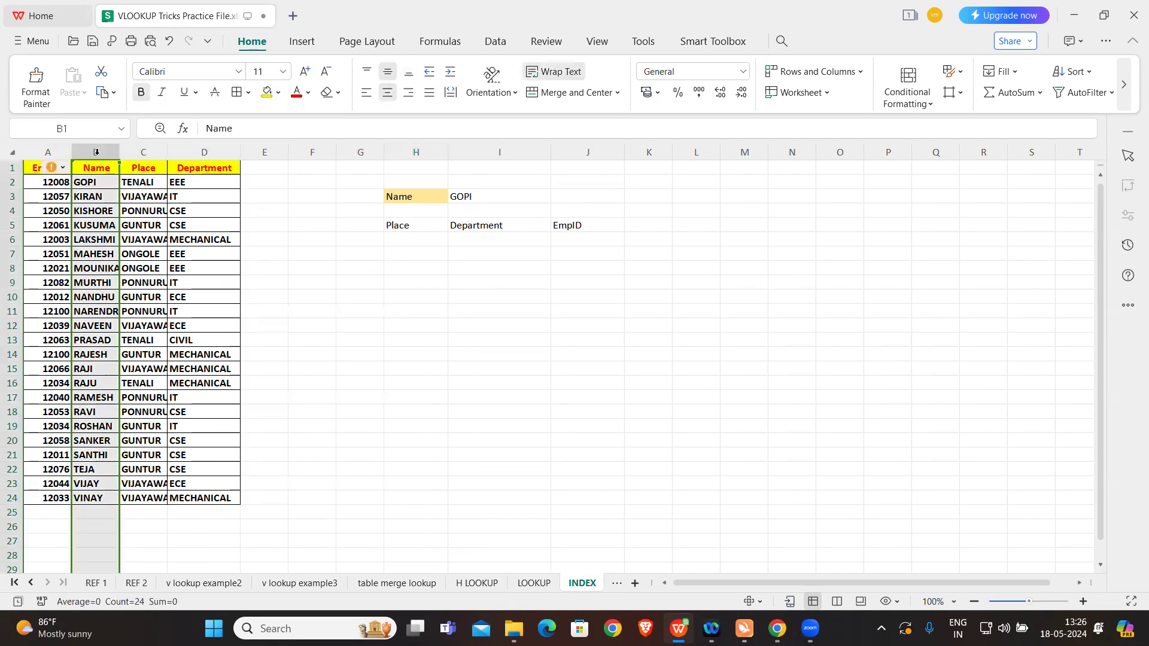
{"action": "left_click", "coordinate": [148, 169]}
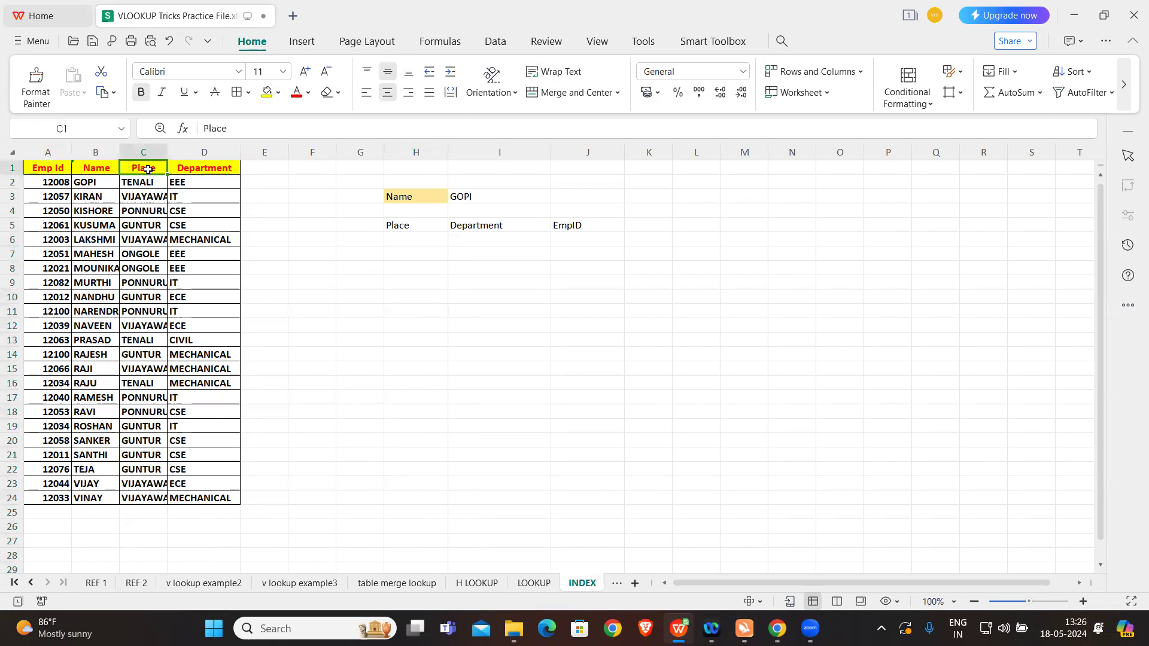
{"action": "left_click", "coordinate": [204, 165]}
{"action": "left_click", "coordinate": [37, 162]}
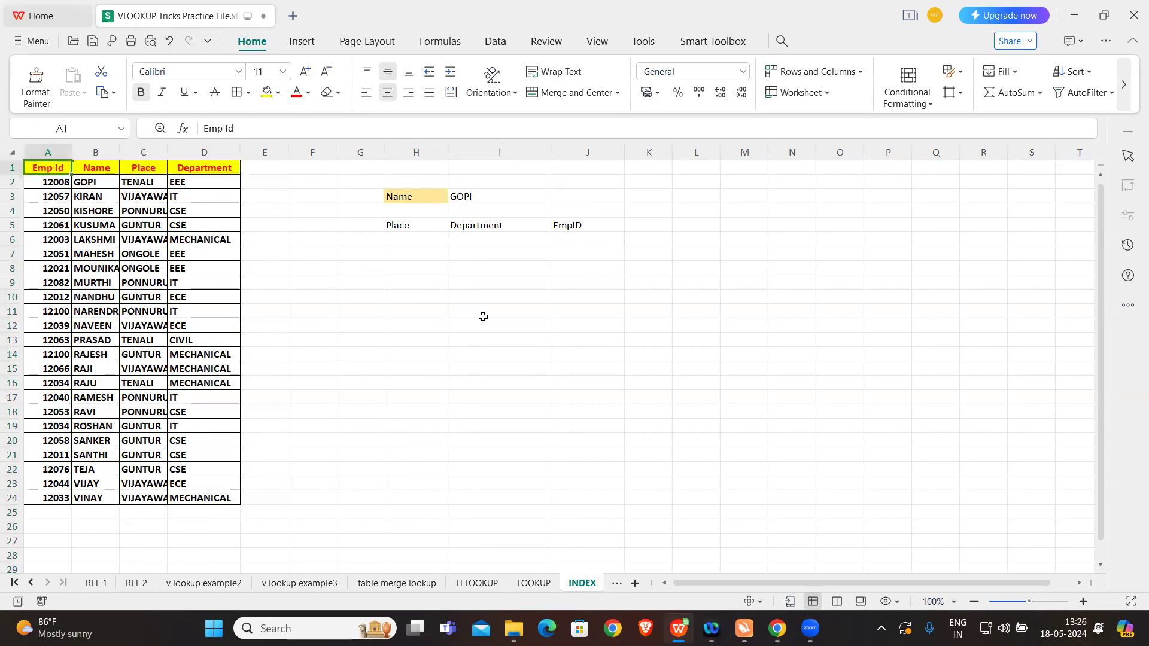
Step: Start an INDEX formula in cell H6 under Place, using the employee table A1:D24 as the array
{"action": "left_click", "coordinate": [415, 267]}
{"action": "left_click", "coordinate": [424, 240]}
{"action": "type", "text": "="}
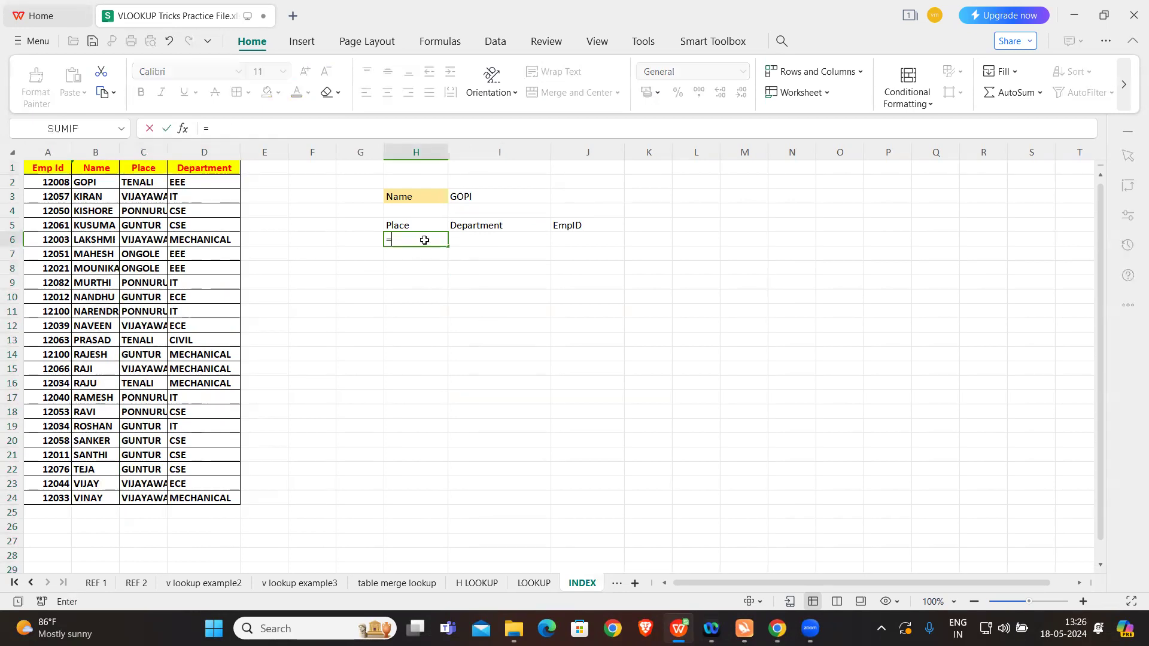
{"action": "key", "text": "Caps_Lock"}
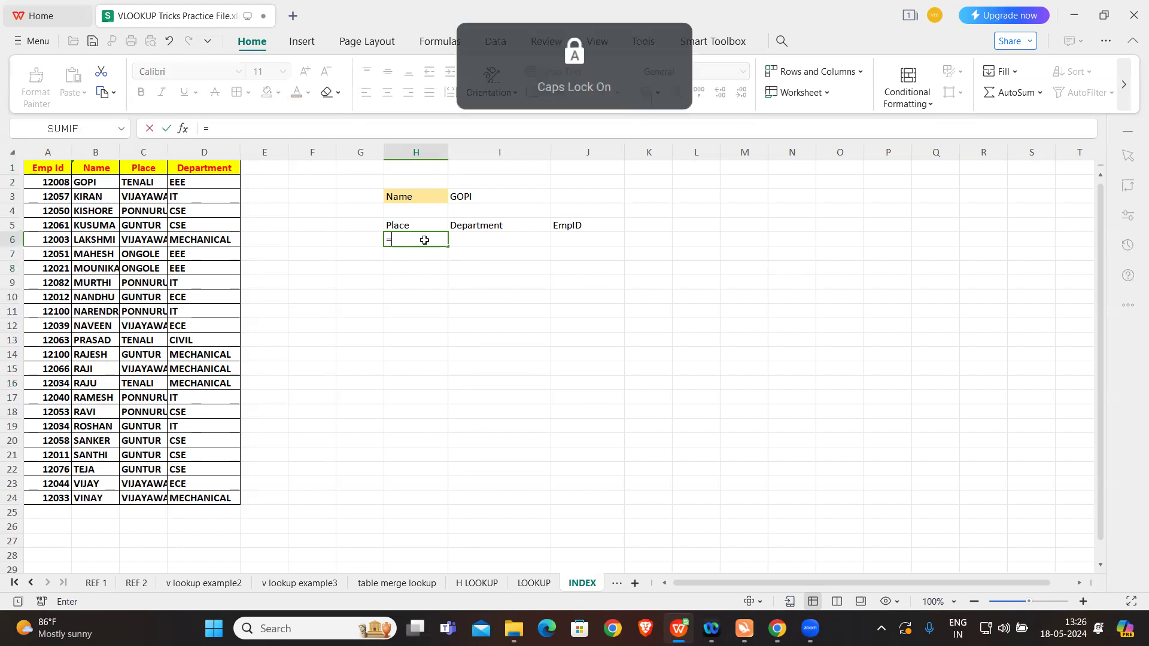
{"action": "type", "text": "ND"}
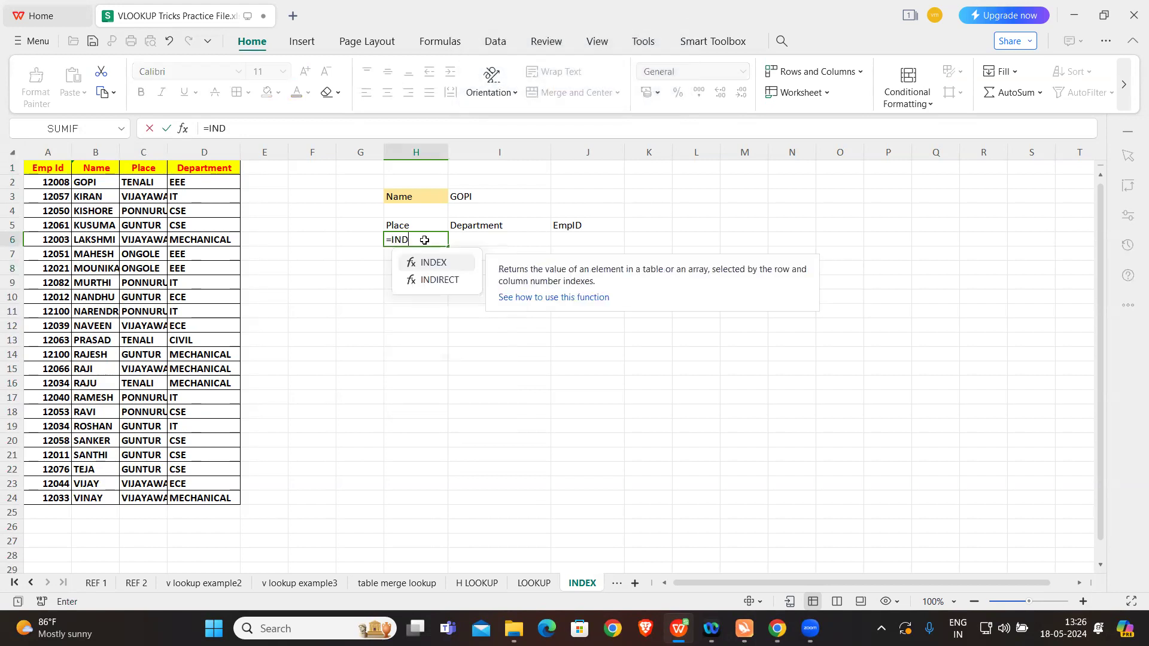
{"action": "type", "text": "EX("}
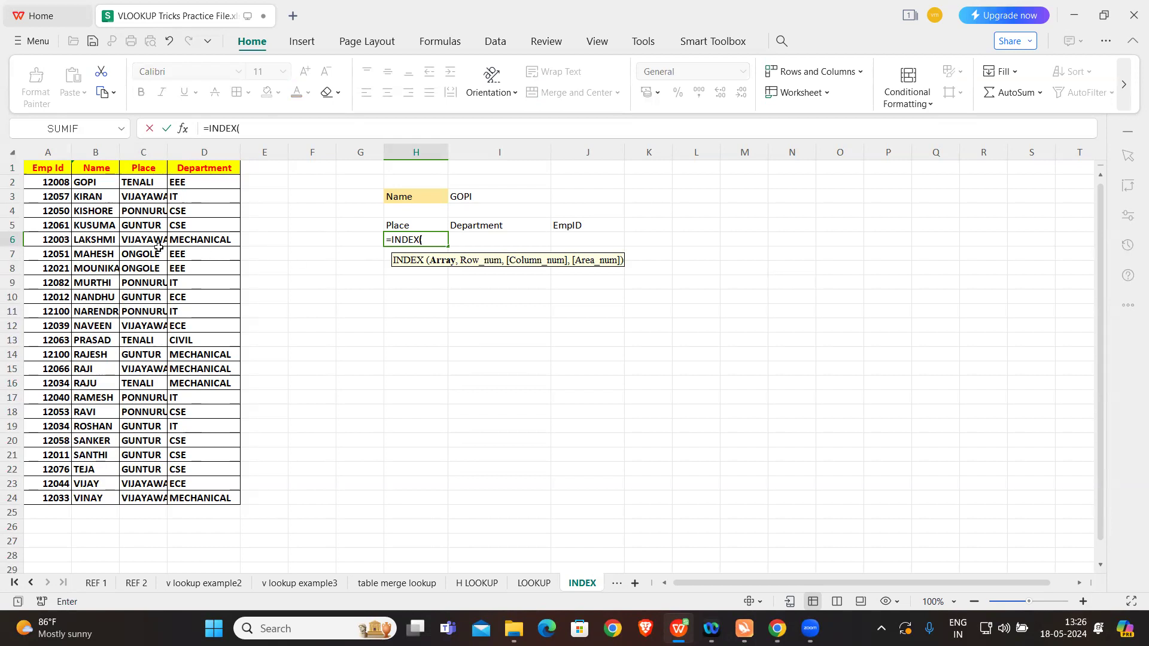
{"action": "left_click", "coordinate": [55, 168]}
{"action": "left_click_drag", "start_coordinate": [56, 168], "coordinate": [220, 498]}
{"action": "type", "text": ","}
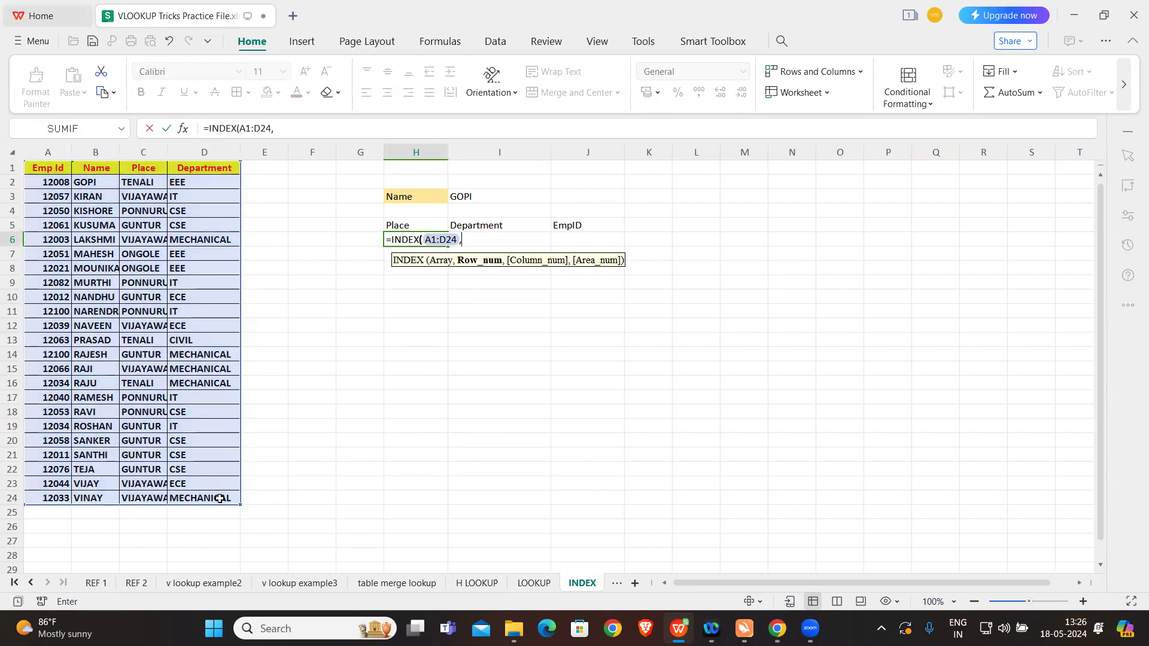
{"action": "type", "text": "MATCH("}
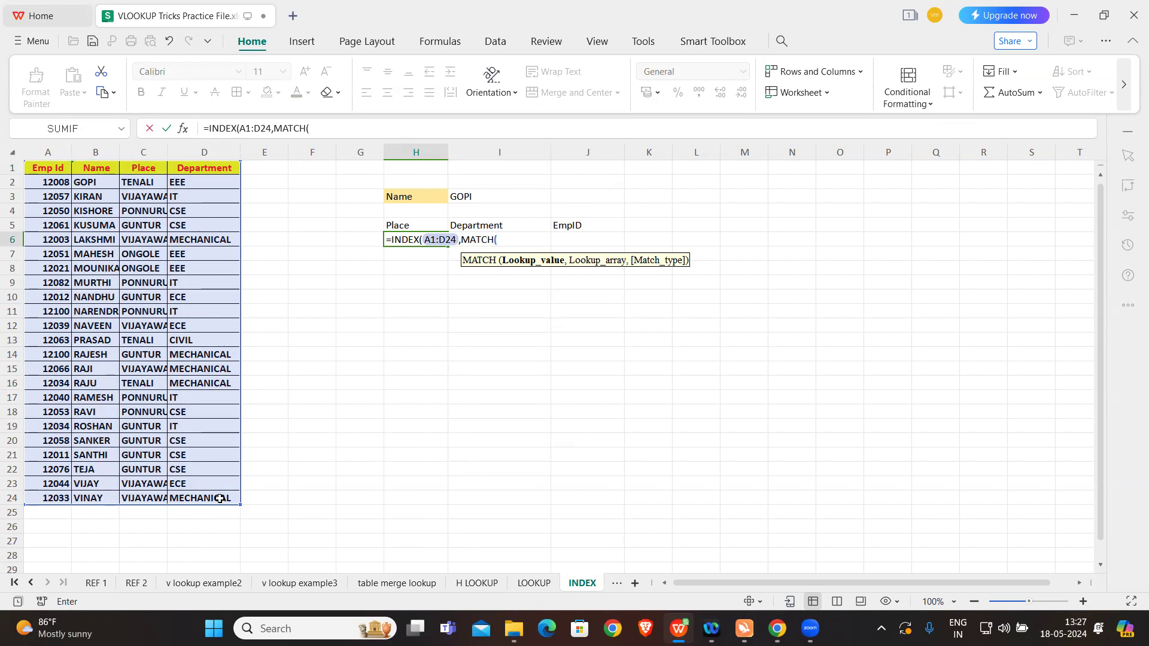
Step: Add MATCH(I3,B:B,0) as the row number argument of the INDEX formula
{"action": "left_click", "coordinate": [494, 198]}
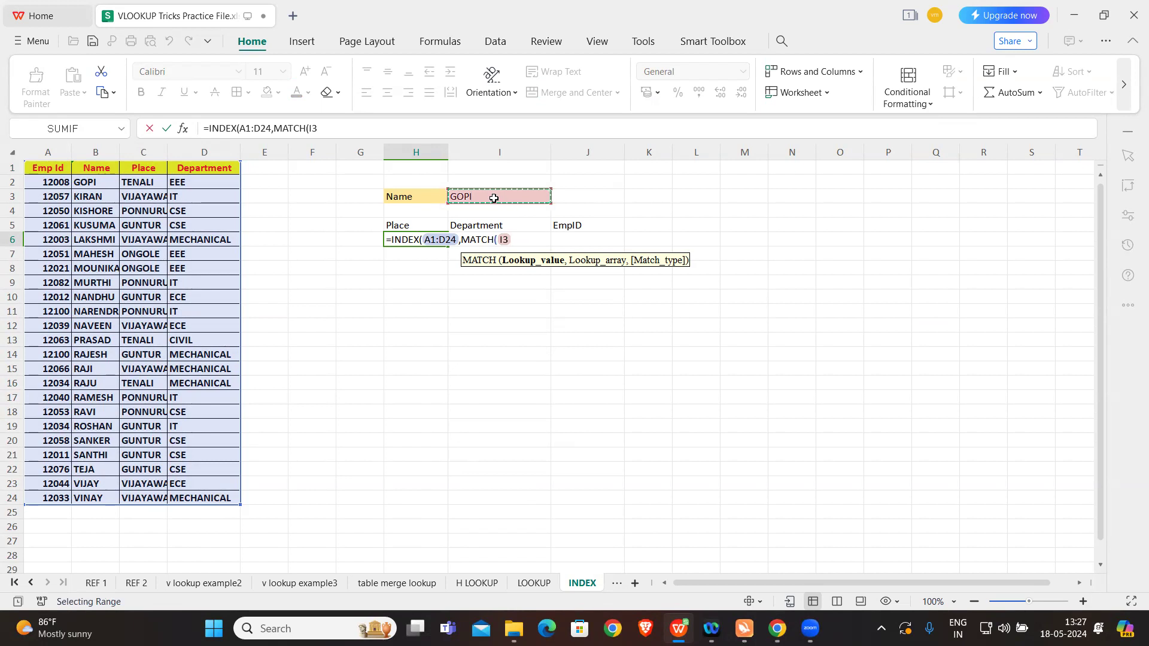
{"action": "type", "text": ","}
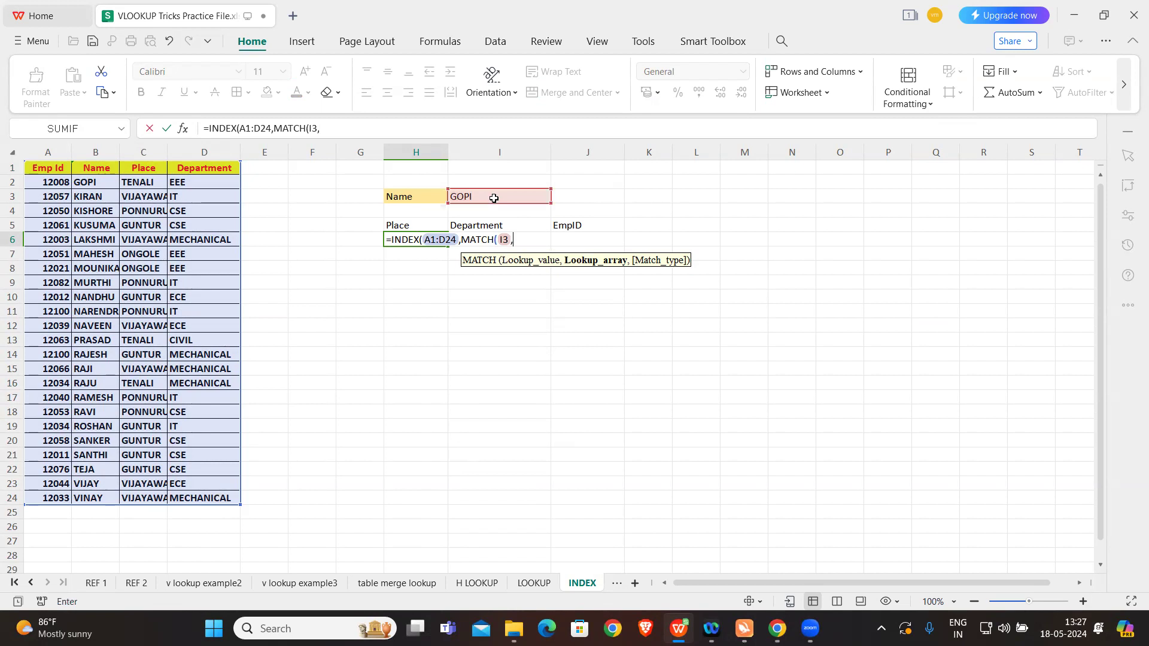
{"action": "left_click", "coordinate": [94, 152]}
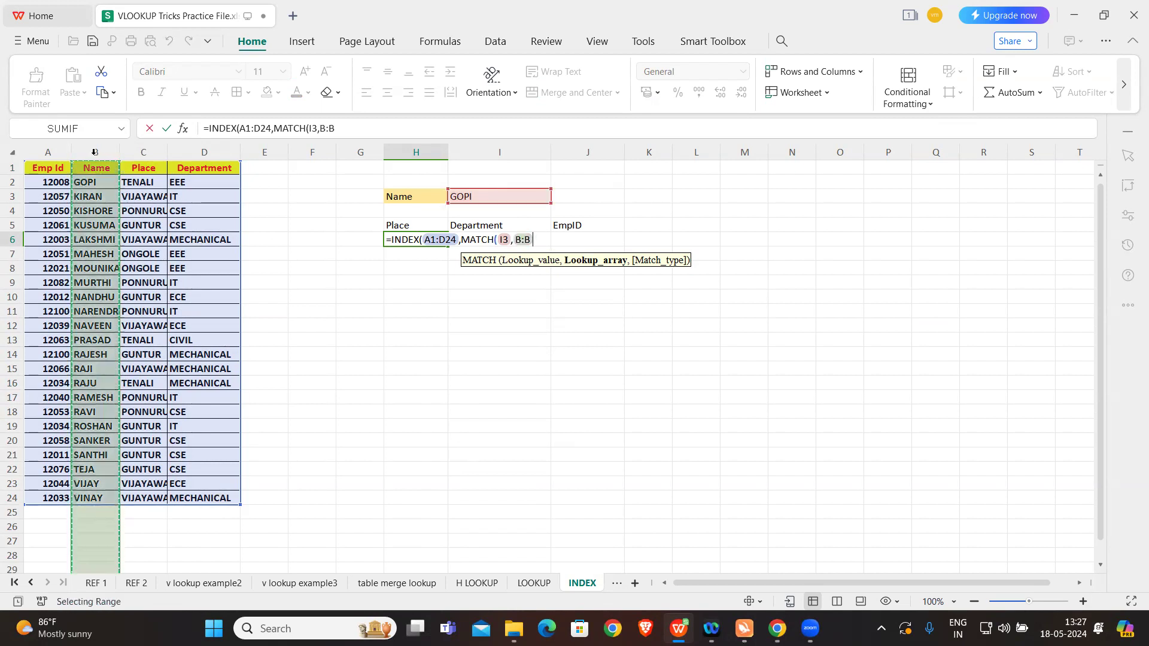
{"action": "type", "text": ",0)"}
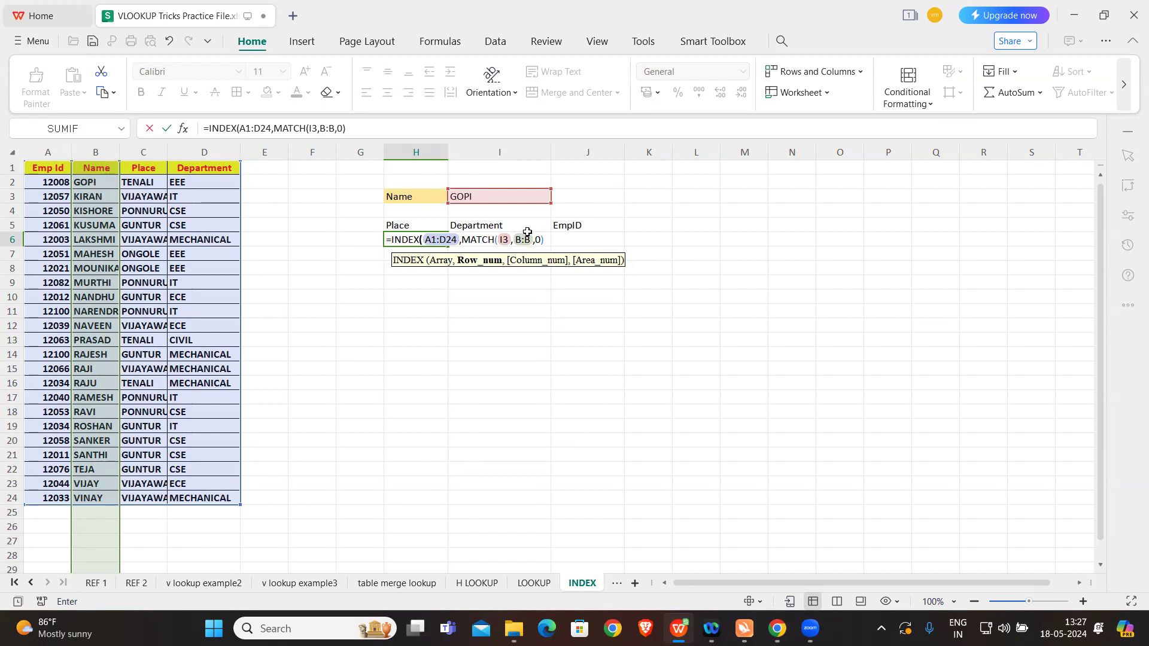
Step: Restrict the first MATCH's lookup array to B2:B24
{"action": "left_click", "coordinate": [523, 238]}
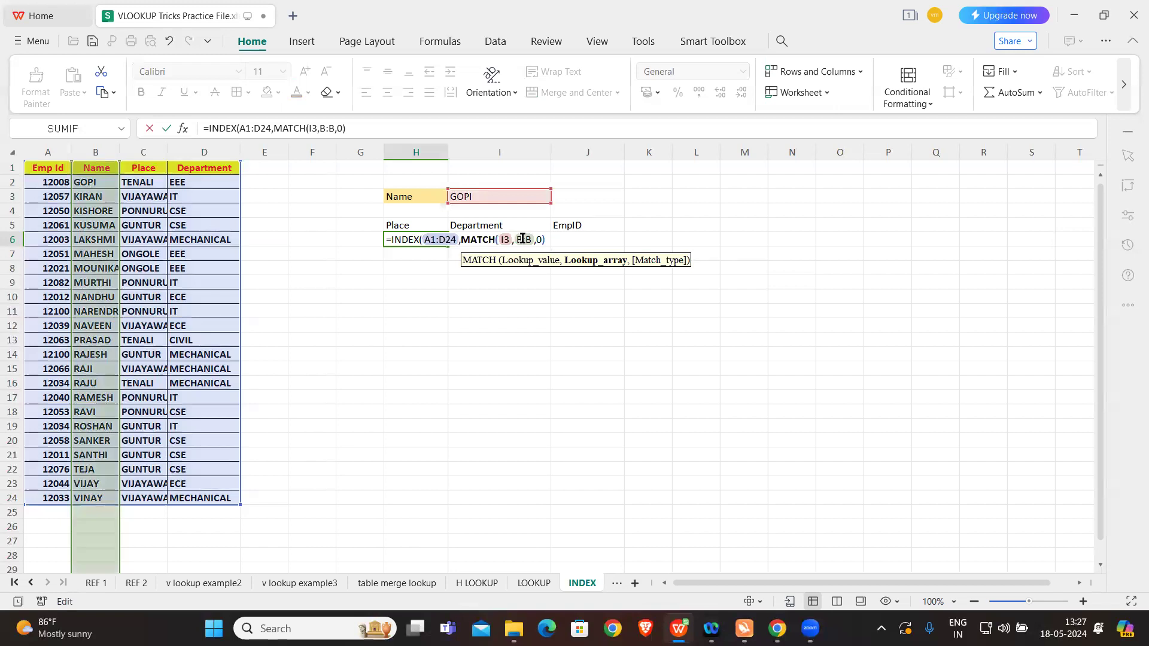
{"action": "key", "text": "Caps_Lock"}
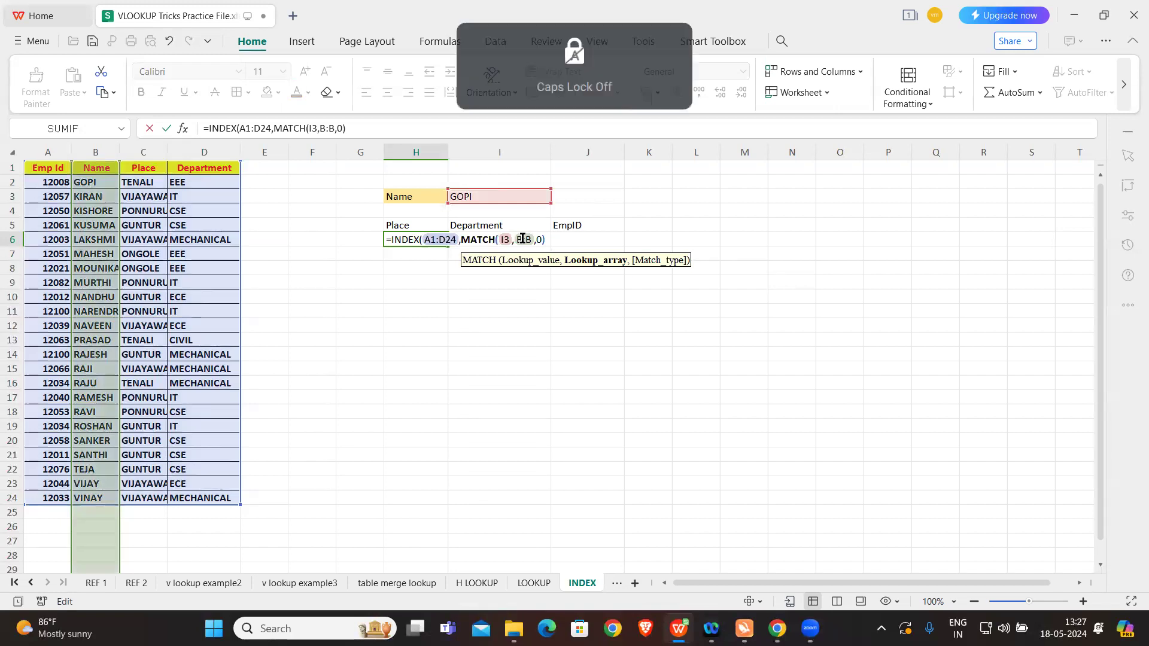
{"action": "type", "text": "2"}
{"action": "left_click", "coordinate": [540, 239]}
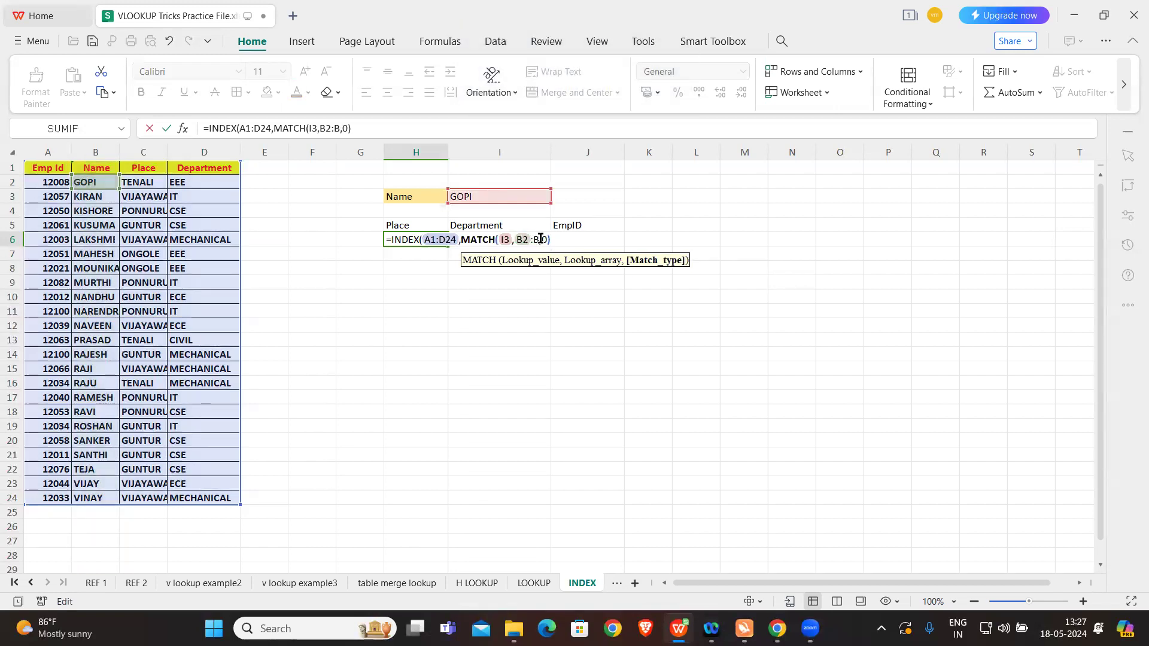
{"action": "type", "text": "24,"}
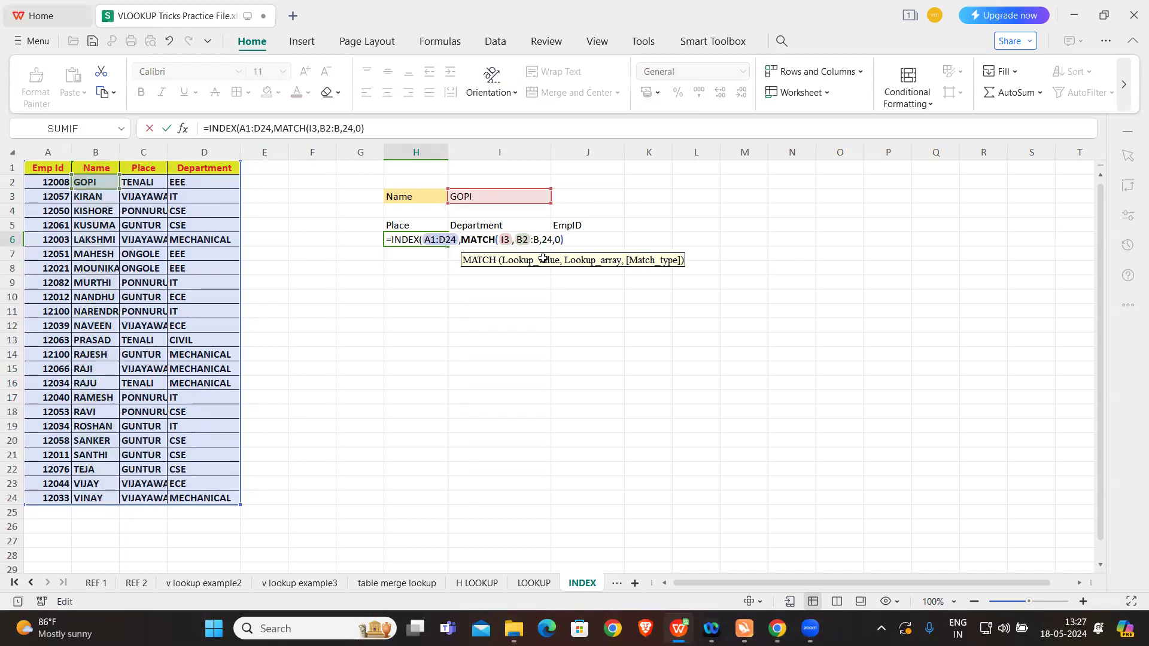
{"action": "left_click", "coordinate": [541, 239]}
{"action": "key", "text": "BackSpace"}
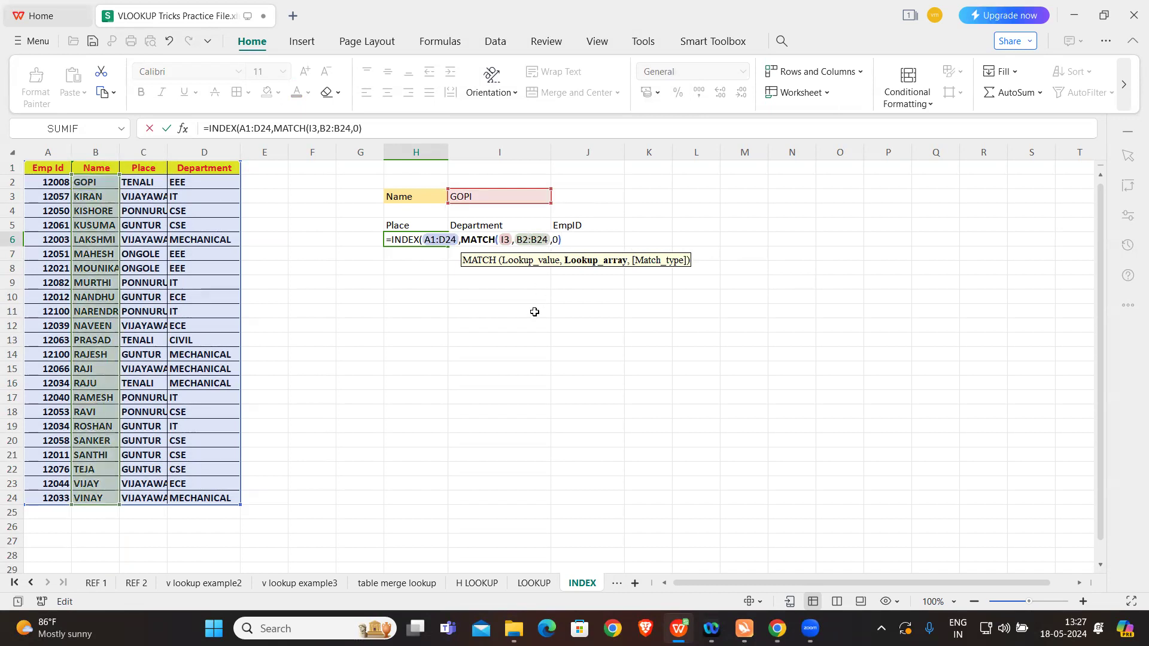
Step: Add a second MATCH as the column number, looking up H5 in the header row A1:D1 with match type 0
{"action": "left_click", "coordinate": [573, 239]}
{"action": "type", "text": ","}
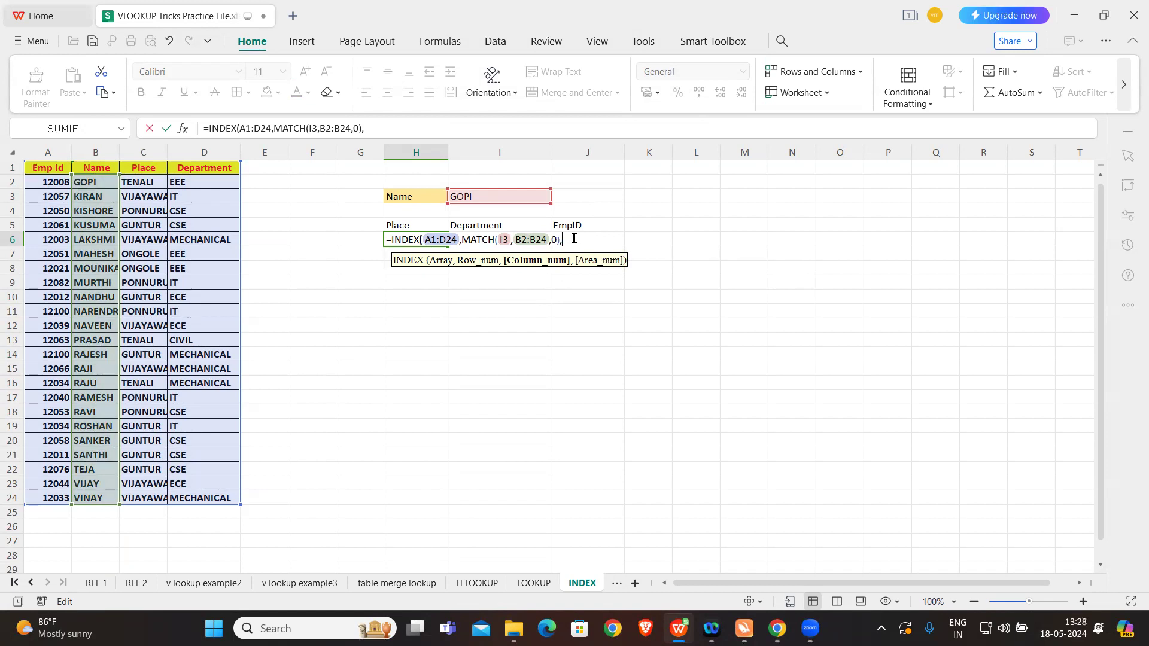
{"action": "type", "text": "match("}
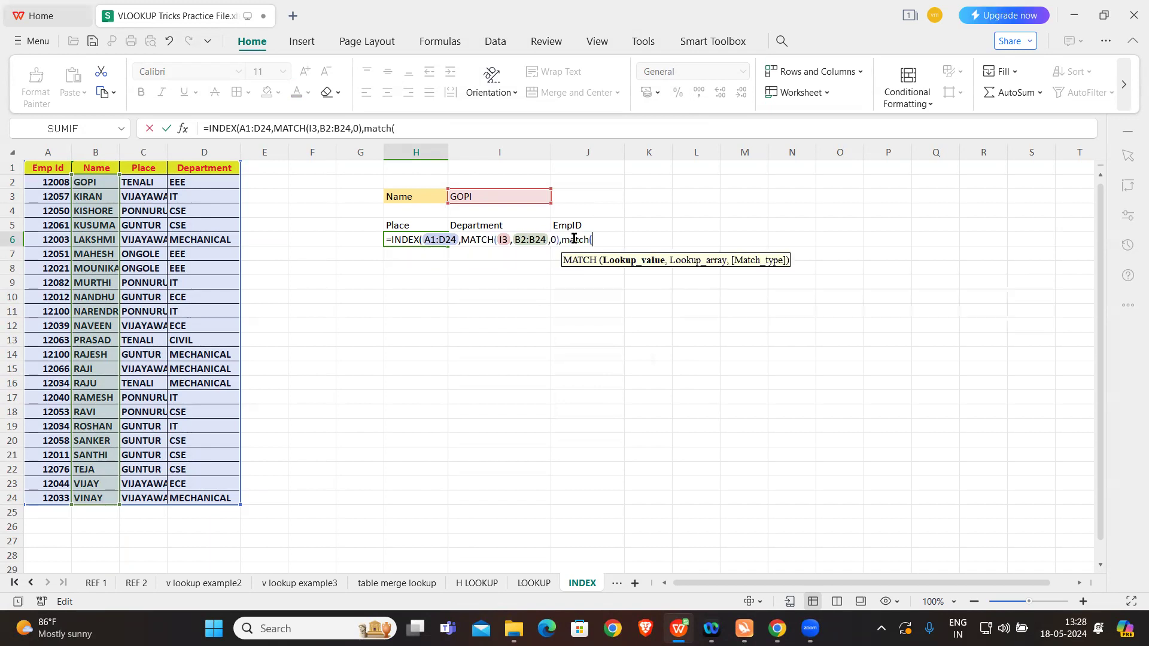
{"action": "left_click", "coordinate": [416, 225]}
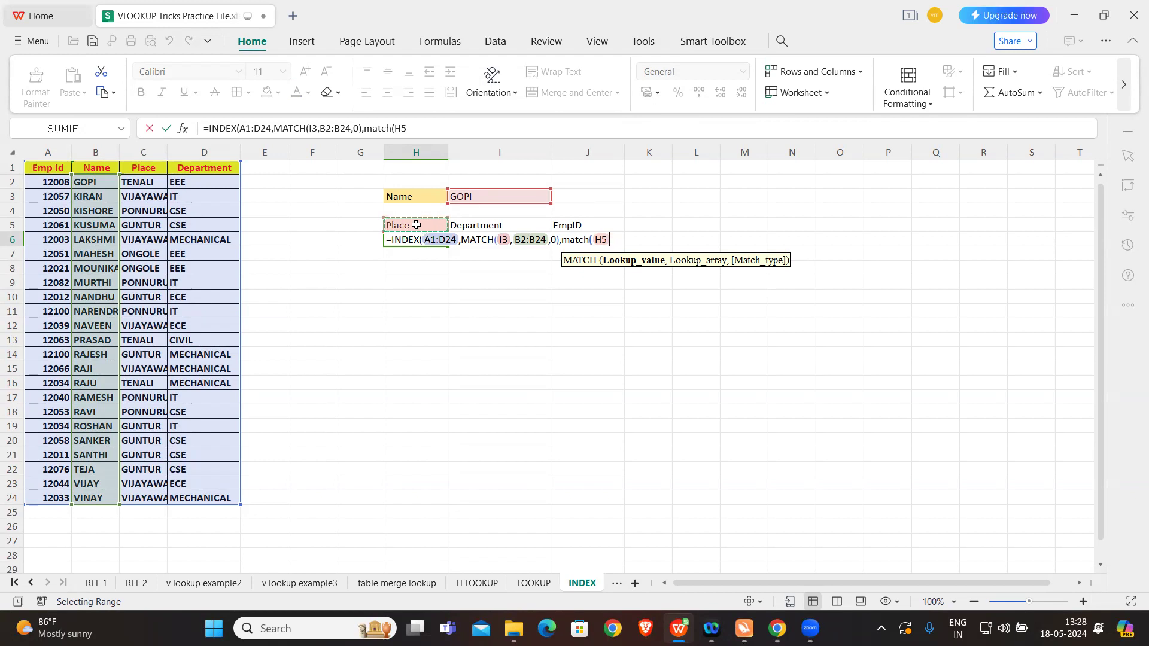
{"action": "type", "text": ","}
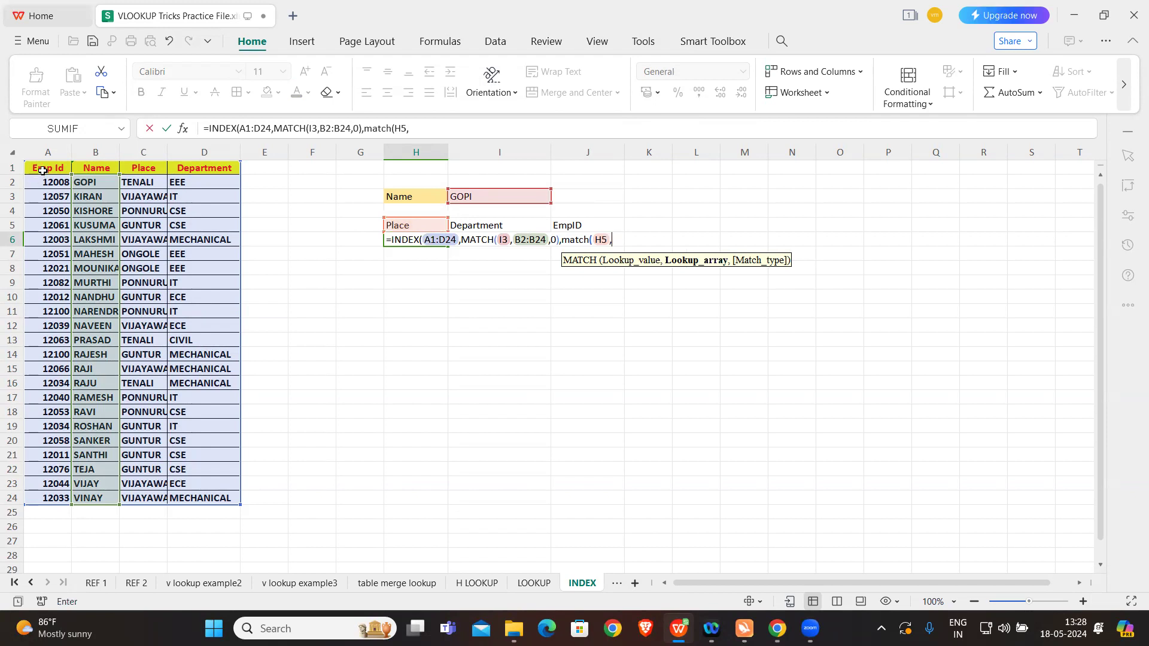
{"action": "left_click_drag", "start_coordinate": [42, 168], "coordinate": [209, 170]}
{"action": "type", "text": ","}
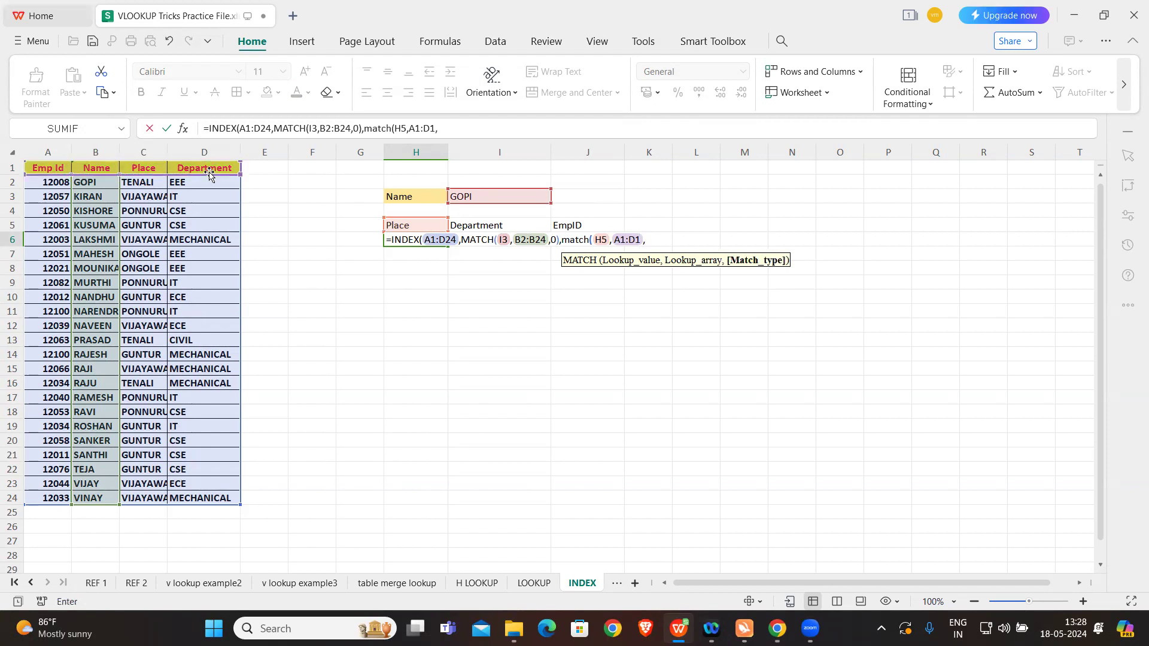
{"action": "type", "text": "0"}
Step: Make the header range absolute as $A$1:$D$1, close both functions and enter the formula in H6
{"action": "left_click", "coordinate": [612, 238]}
{"action": "left_click_drag", "start_coordinate": [612, 239], "coordinate": [639, 240]}
{"action": "key", "text": "F4"}
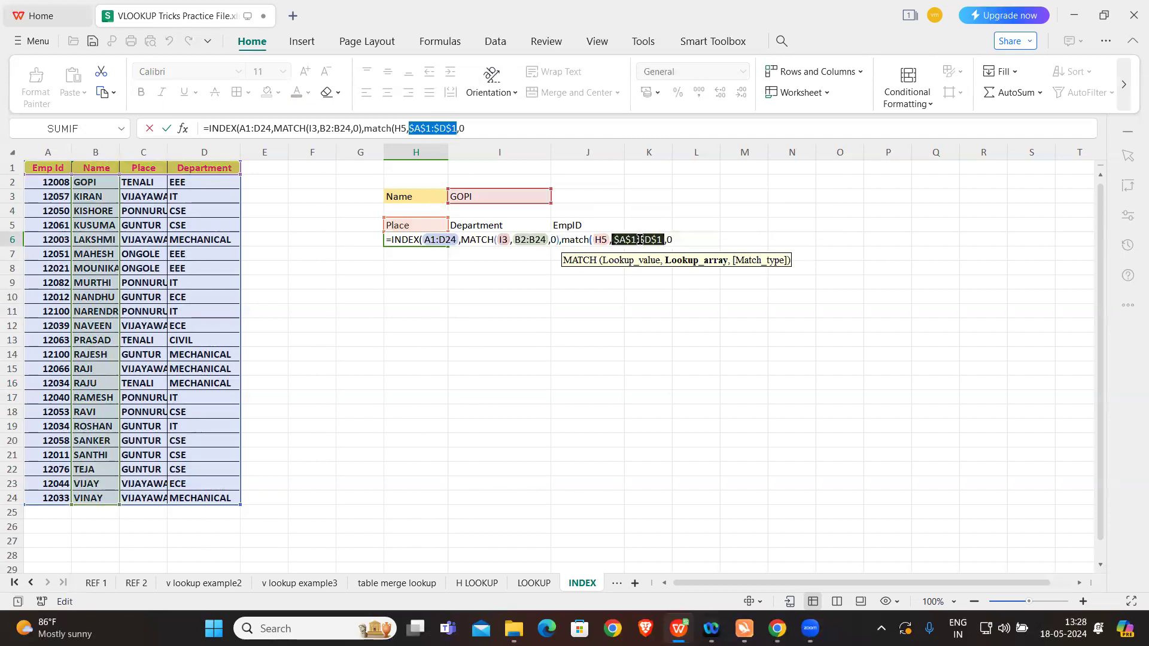
{"action": "left_click", "coordinate": [680, 240]}
{"action": "type", "text": "))"}
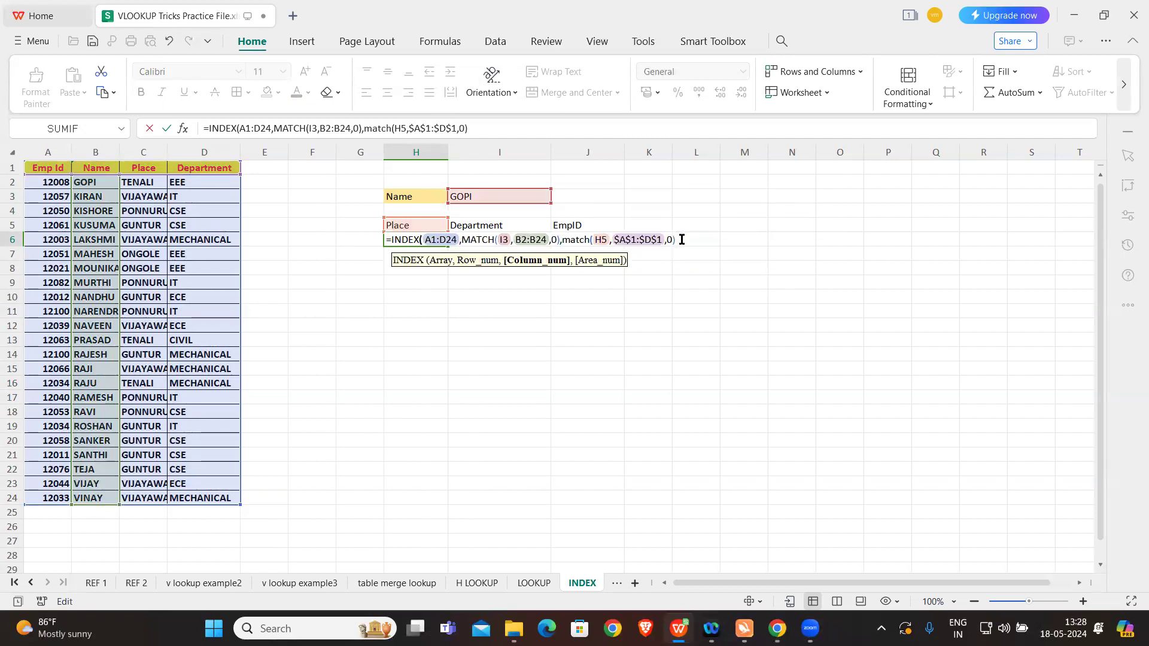
{"action": "key", "text": "Return"}
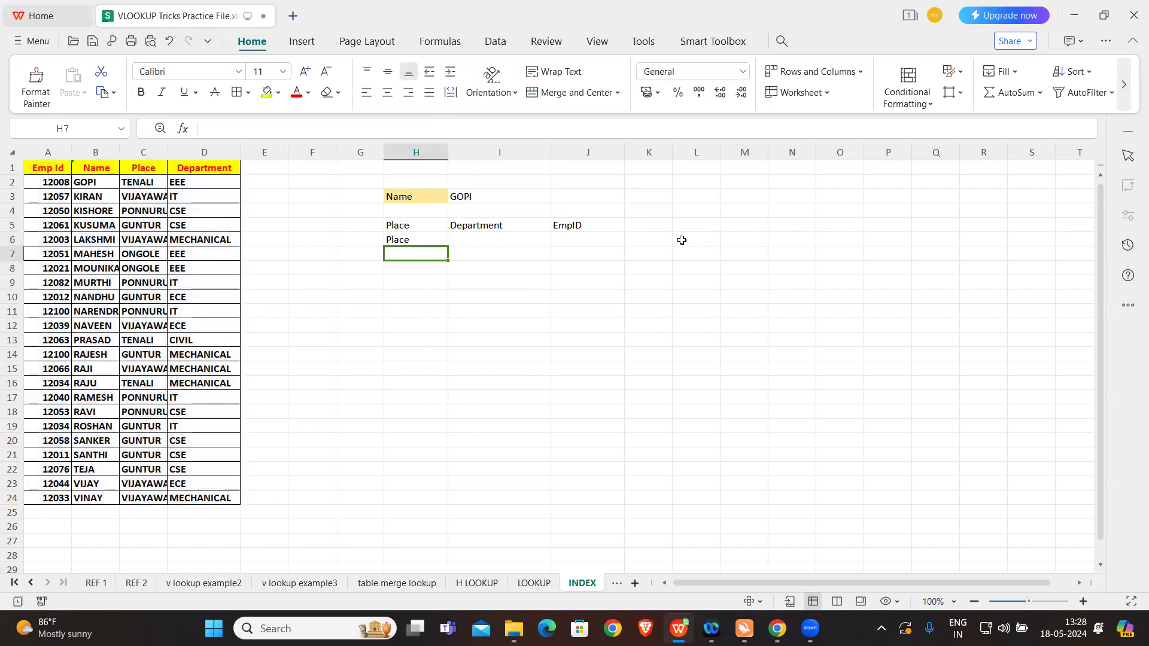
Step: Correct the first MATCH's lookup array in H6 to B1:B24 so that it includes the header row
{"action": "left_click", "coordinate": [420, 241]}
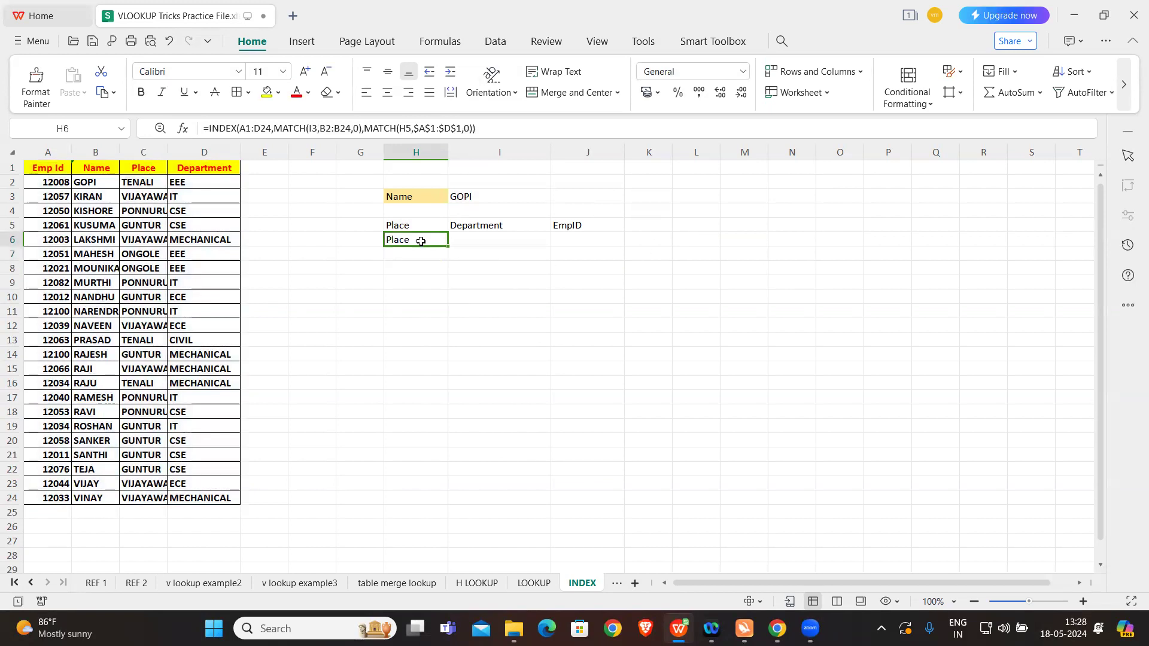
{"action": "double_click", "coordinate": [420, 241]}
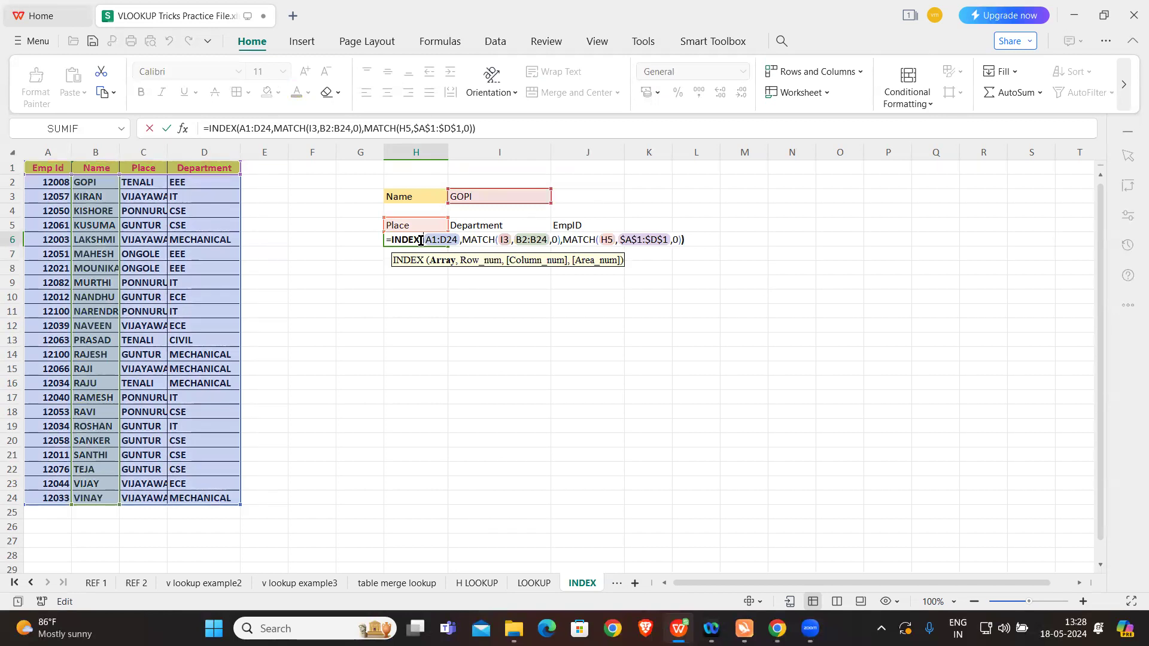
{"action": "left_click", "coordinate": [509, 240]}
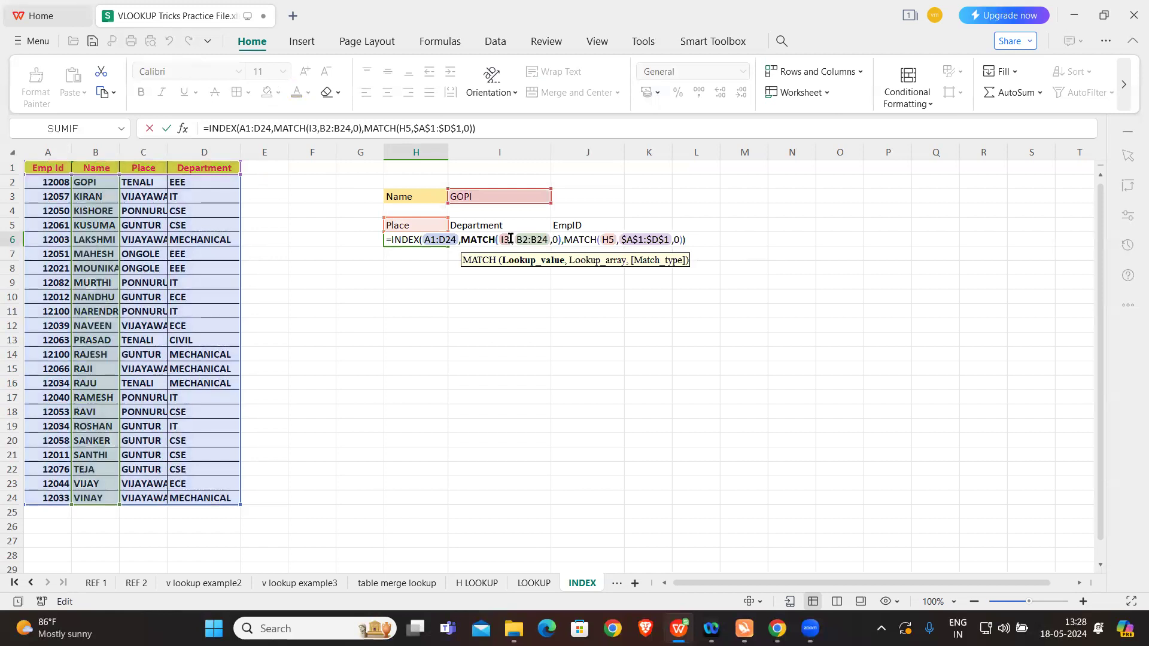
{"action": "left_click", "coordinate": [527, 239]}
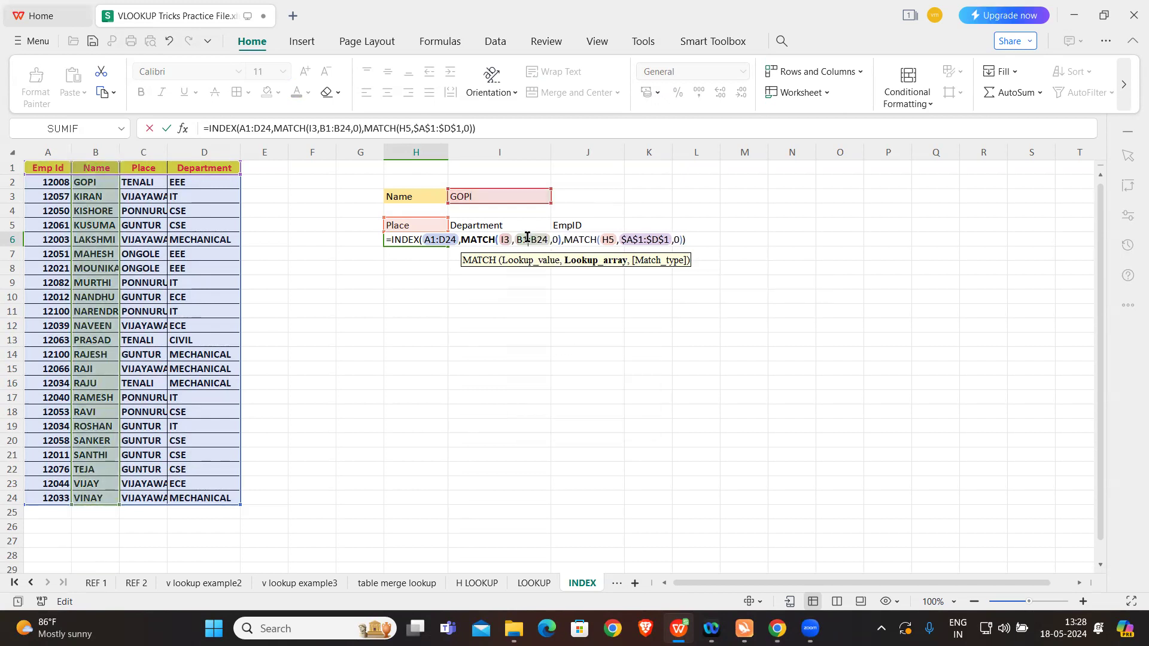
{"action": "key", "text": "Return"}
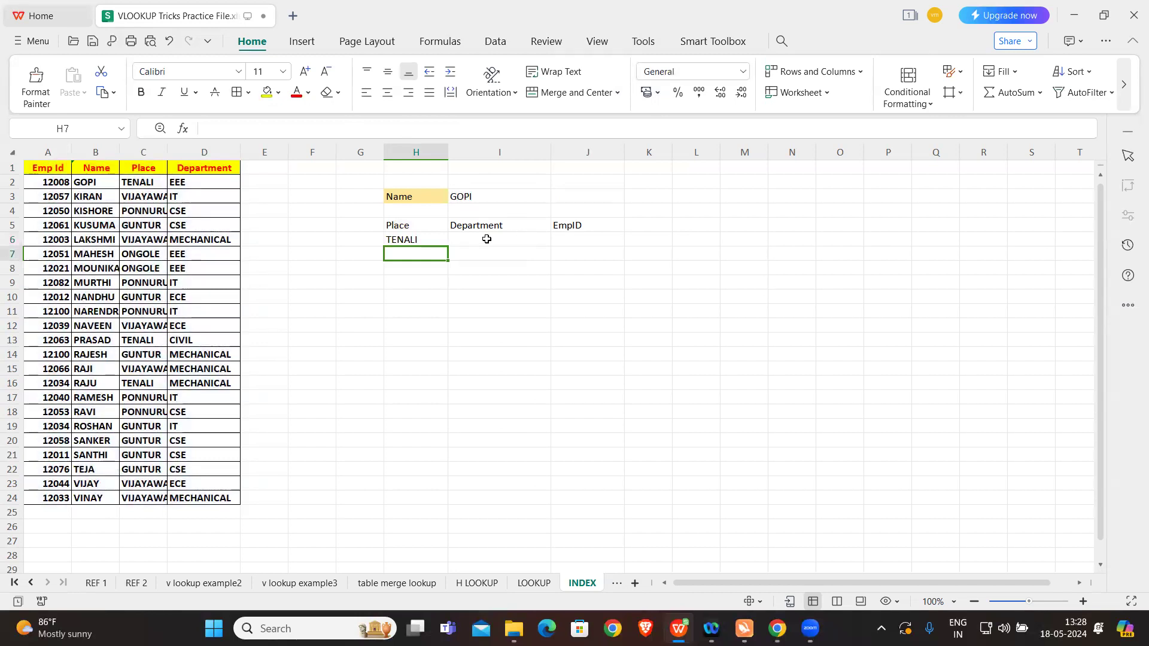
Step: In the H6 formula, make the first MATCH's lookup value absolute as $I$3 and its lookup array absolute as $B$1:$B$24
{"action": "double_click", "coordinate": [432, 239]}
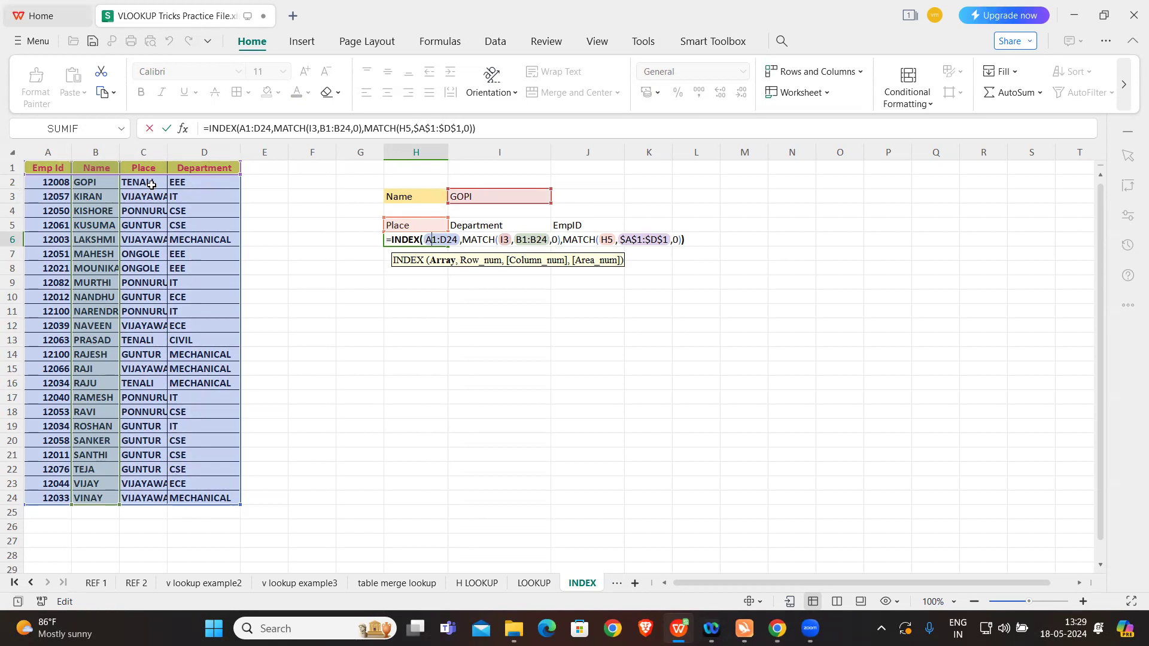
{"action": "key", "text": "Return"}
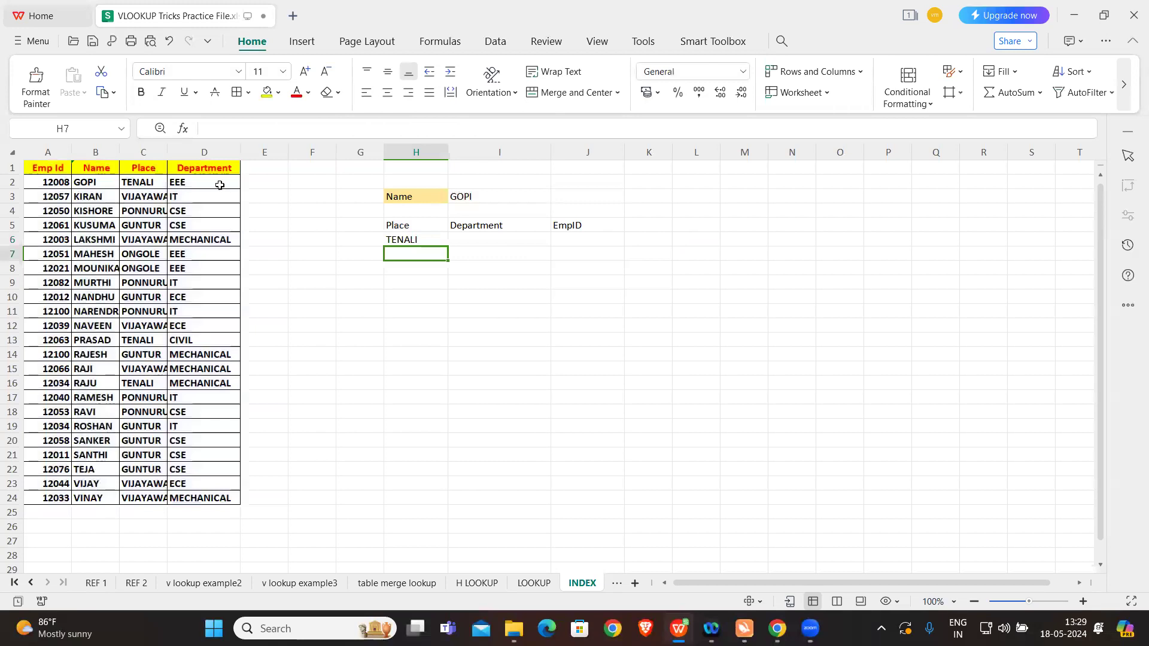
{"action": "left_click", "coordinate": [431, 239]}
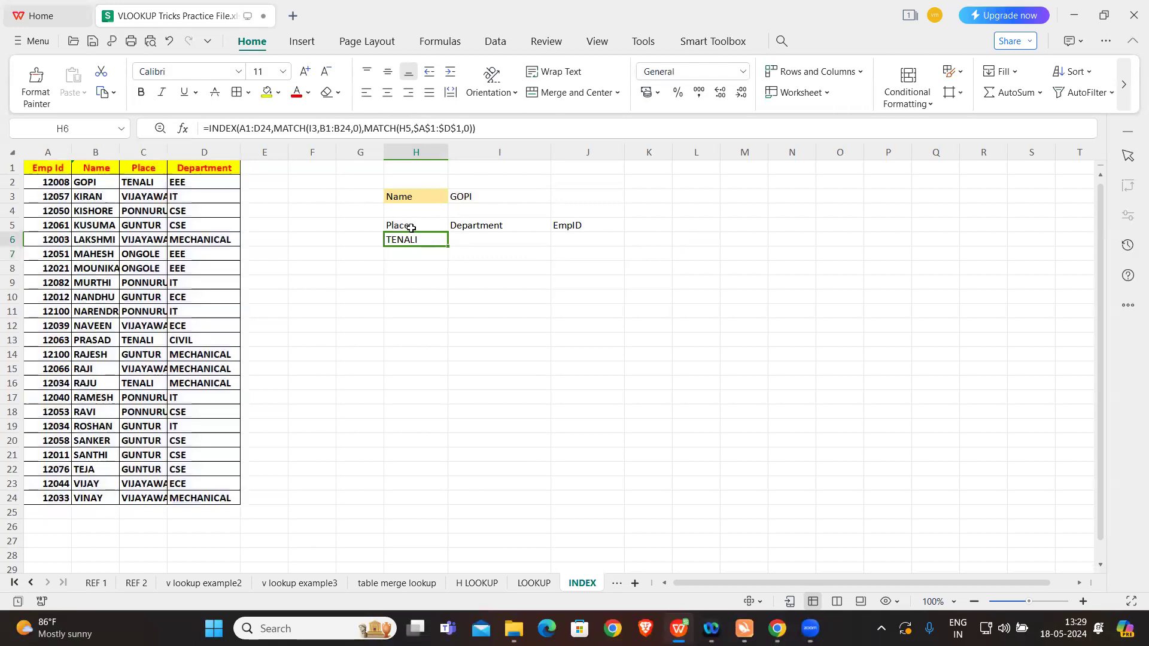
{"action": "left_click", "coordinate": [314, 127]}
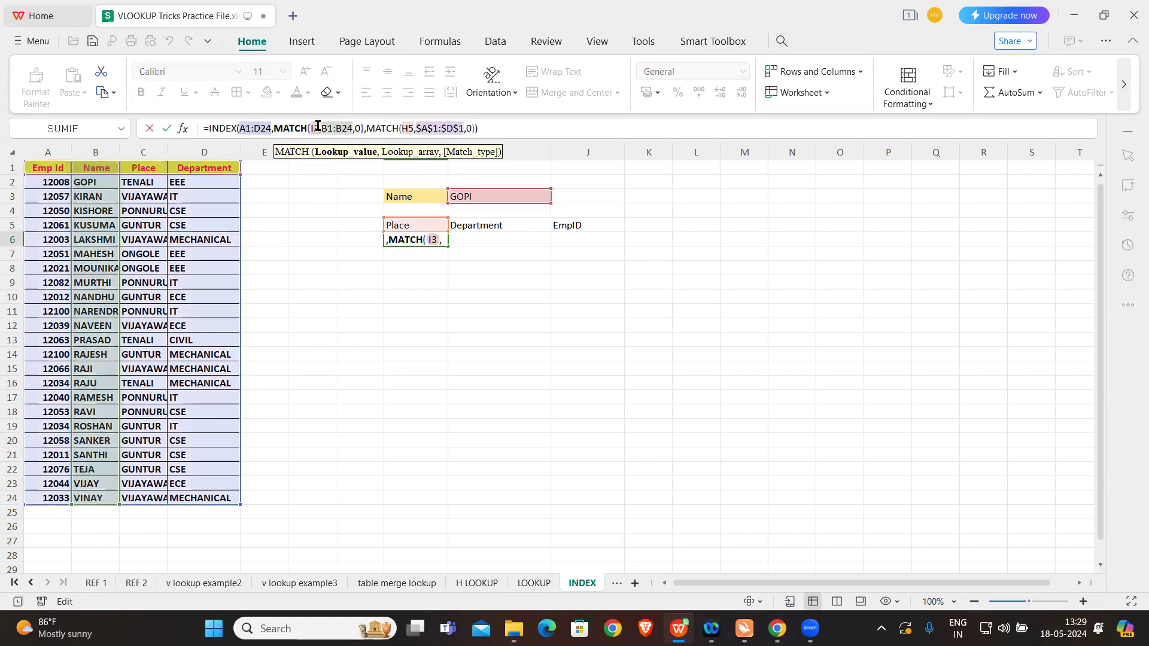
{"action": "left_click_drag", "start_coordinate": [317, 127], "coordinate": [310, 124]}
{"action": "key", "text": "F4"}
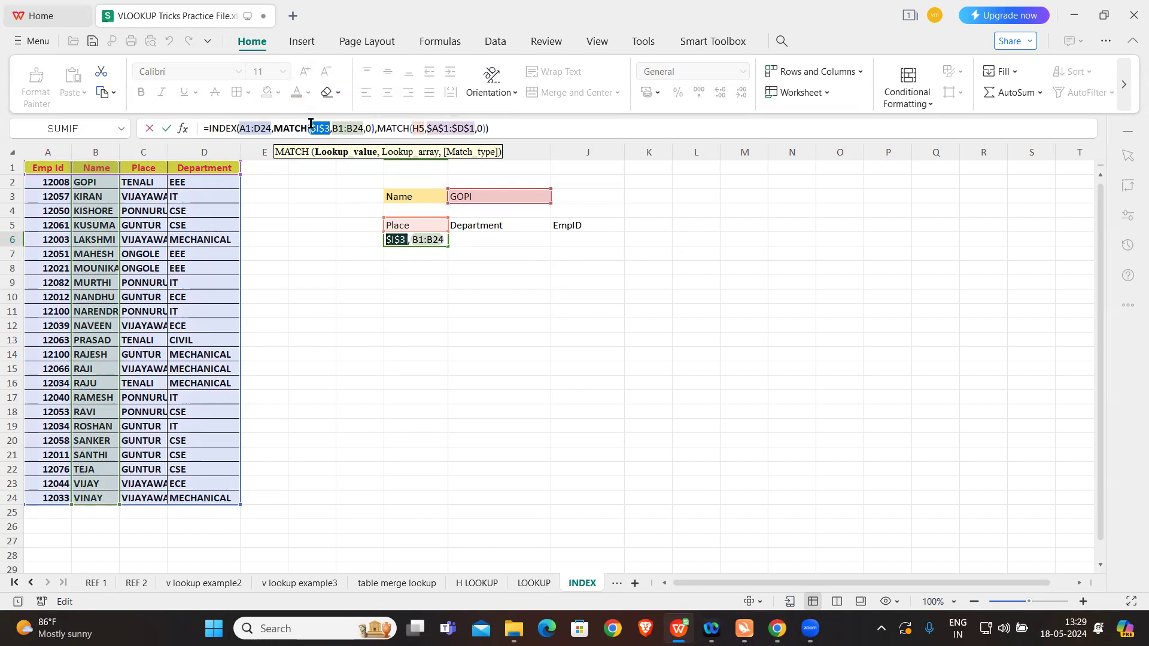
{"action": "left_click", "coordinate": [332, 127]}
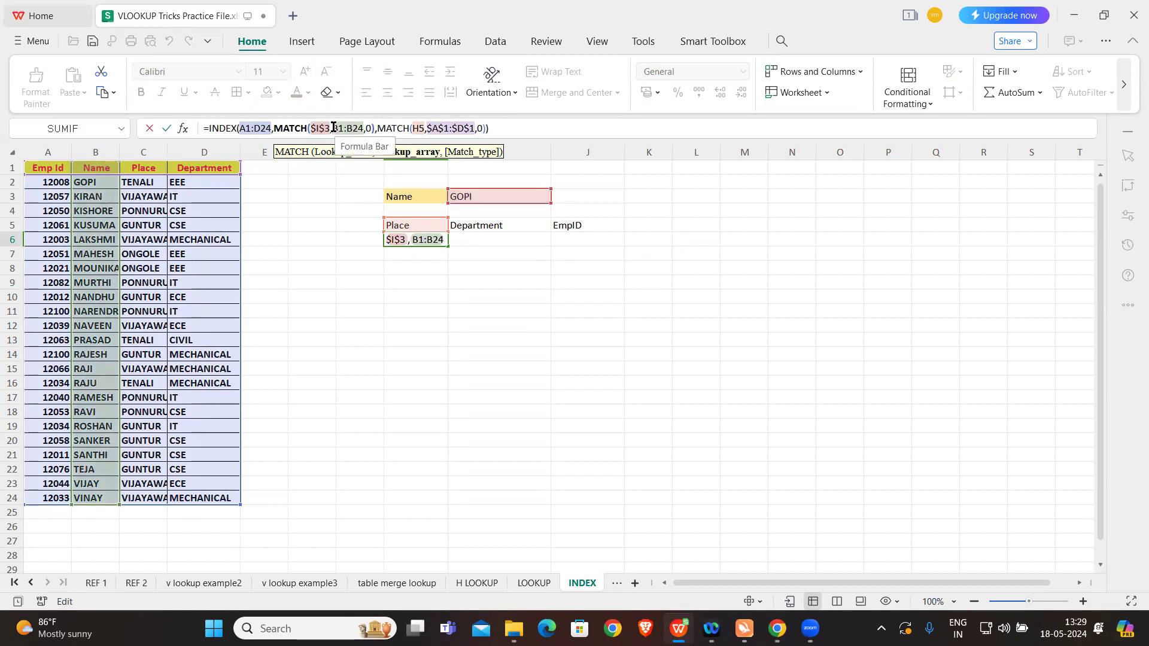
{"action": "left_click_drag", "start_coordinate": [333, 128], "coordinate": [363, 129]}
{"action": "key", "text": "F4"}
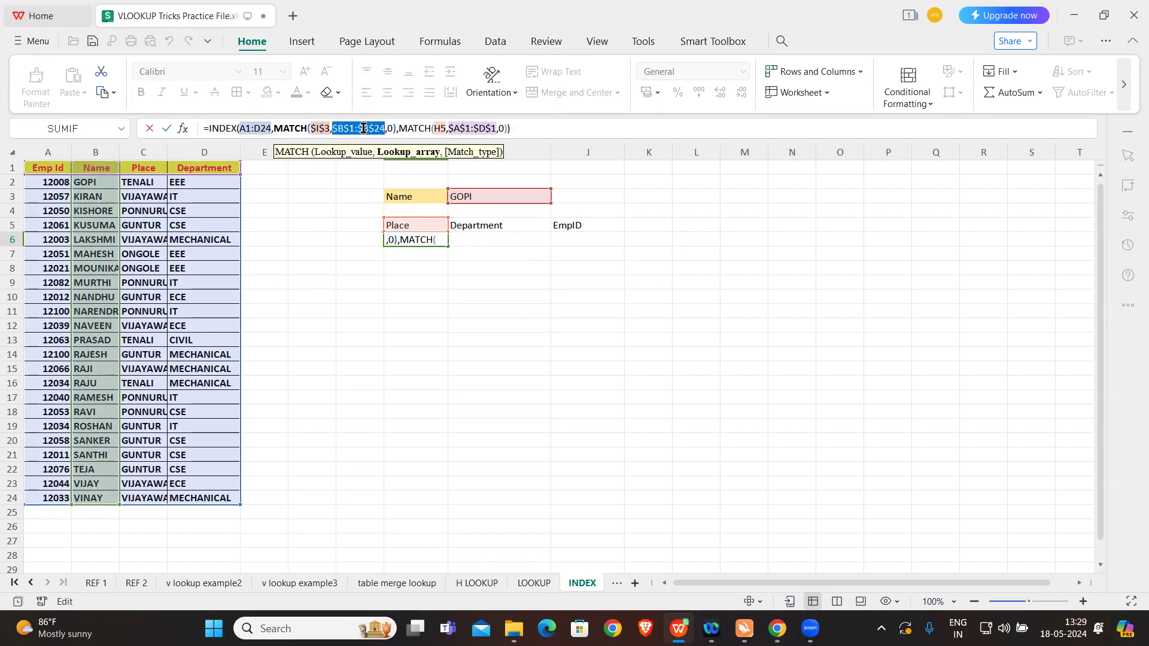
Step: Lock only the row of the second MATCH's lookup value as H$5 and enter the H6 formula
{"action": "left_click", "coordinate": [442, 128]}
{"action": "left_click_drag", "start_coordinate": [440, 128], "coordinate": [444, 129]}
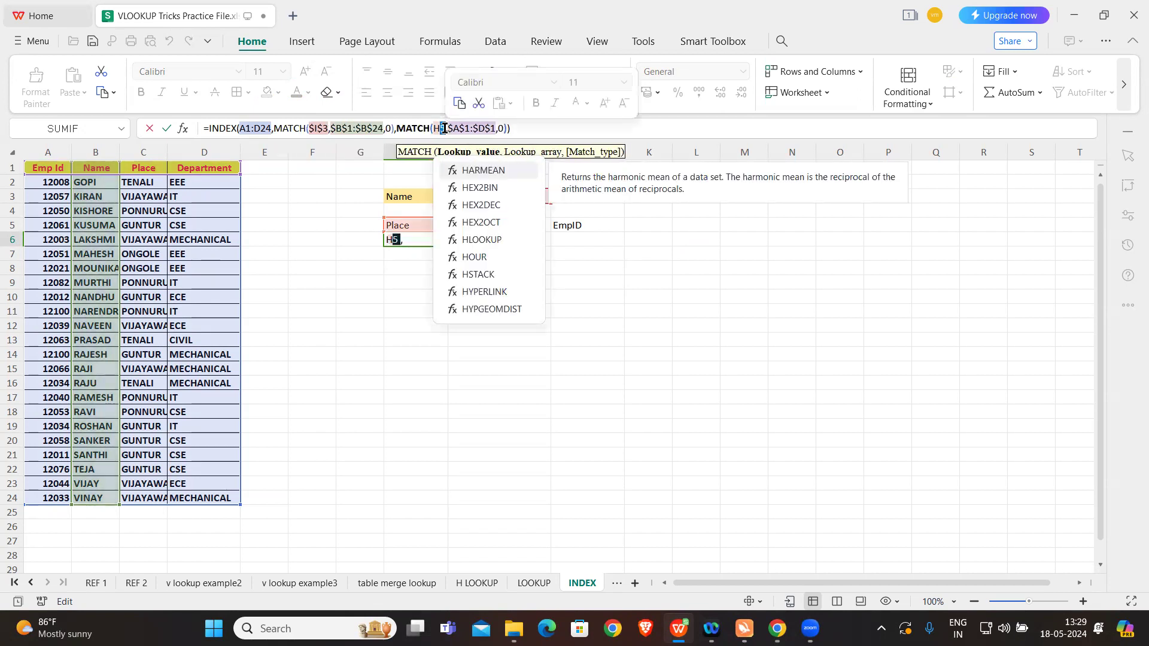
{"action": "left_click", "coordinate": [444, 128]}
{"action": "type", "text": "$"}
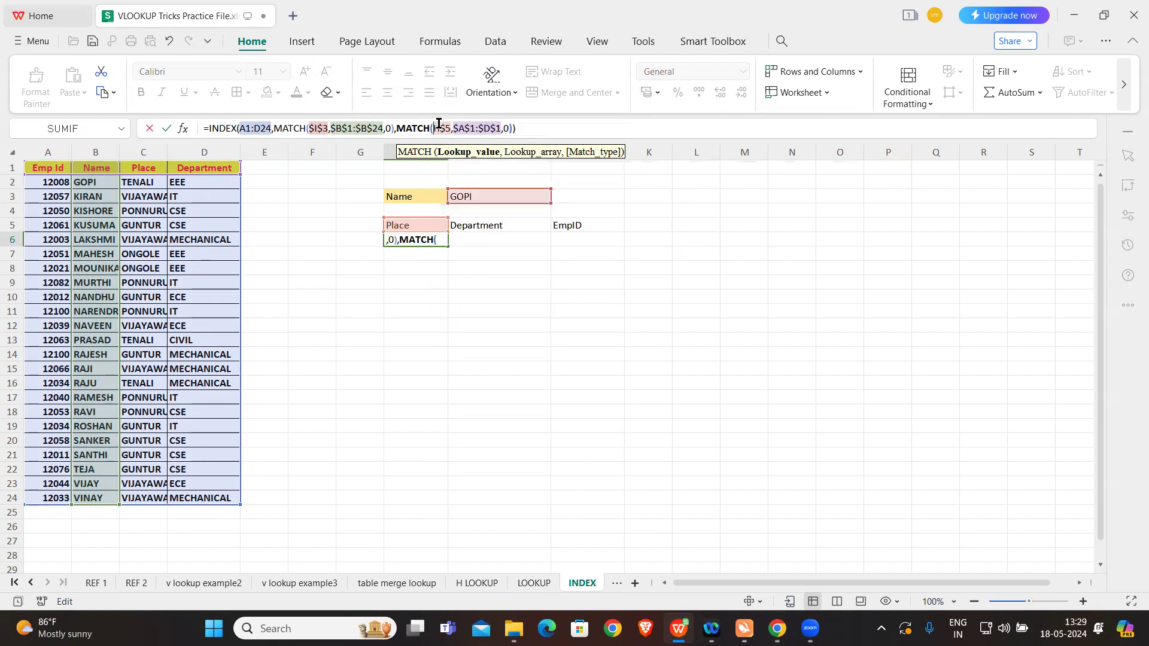
{"action": "left_click", "coordinate": [551, 129]}
{"action": "key", "text": "Return"}
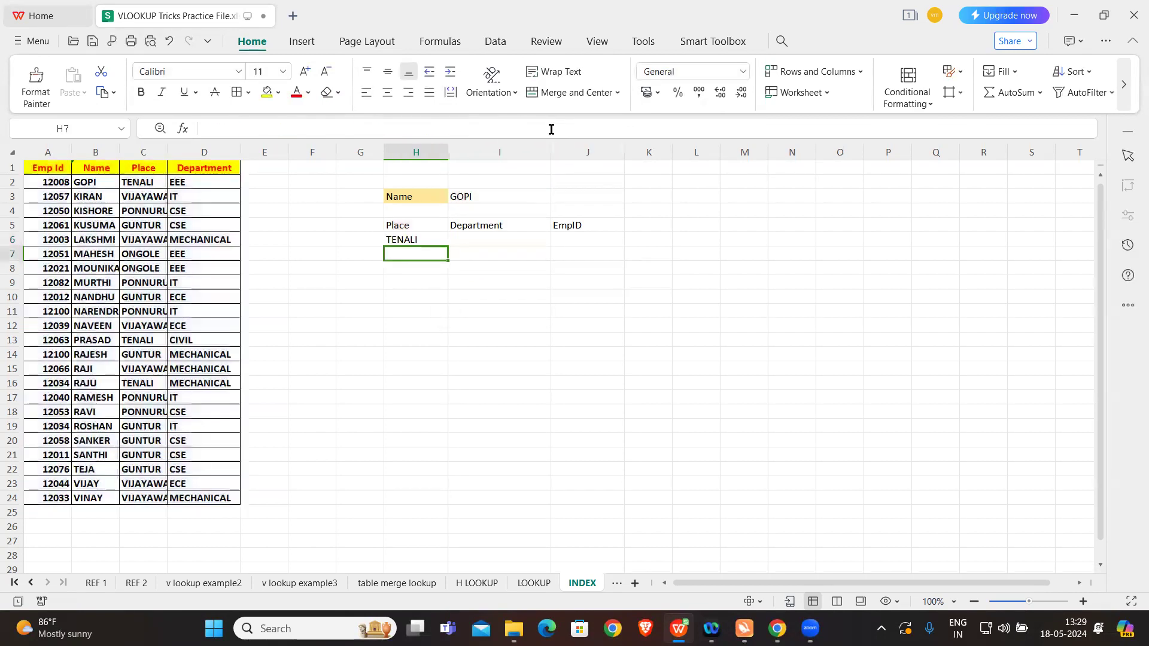
Step: Make the INDEX array in H6 absolute as $A$1:$D$24 and enter the formula
{"action": "left_click", "coordinate": [436, 238]}
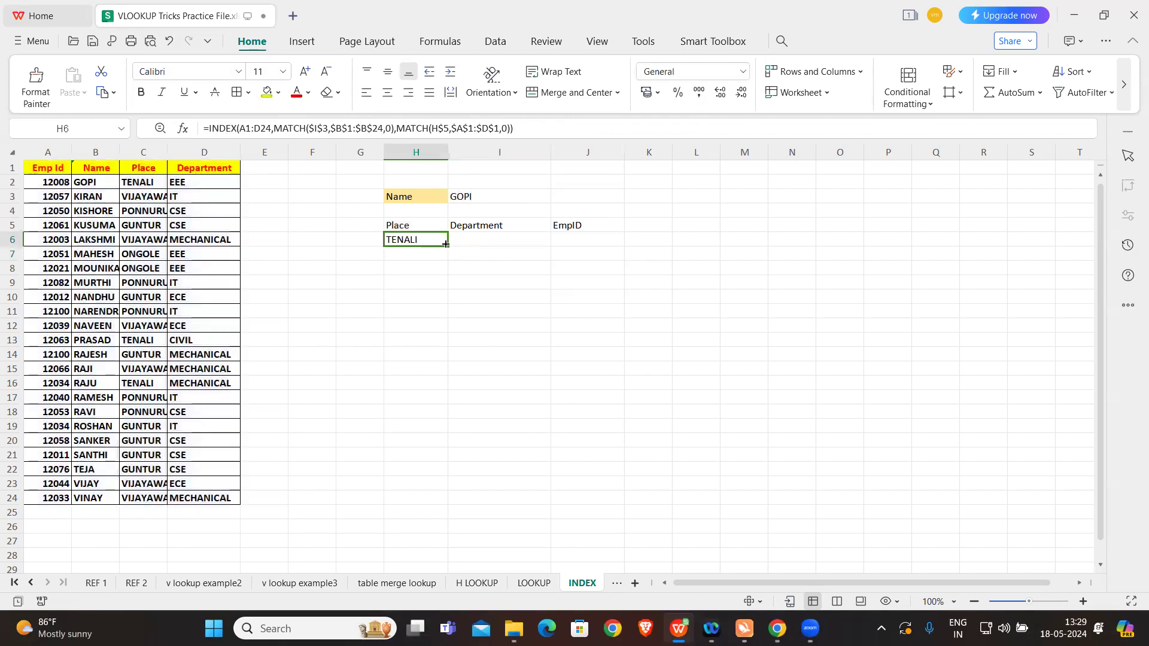
{"action": "left_click", "coordinate": [241, 128]}
{"action": "left_click_drag", "start_coordinate": [240, 128], "coordinate": [270, 128]}
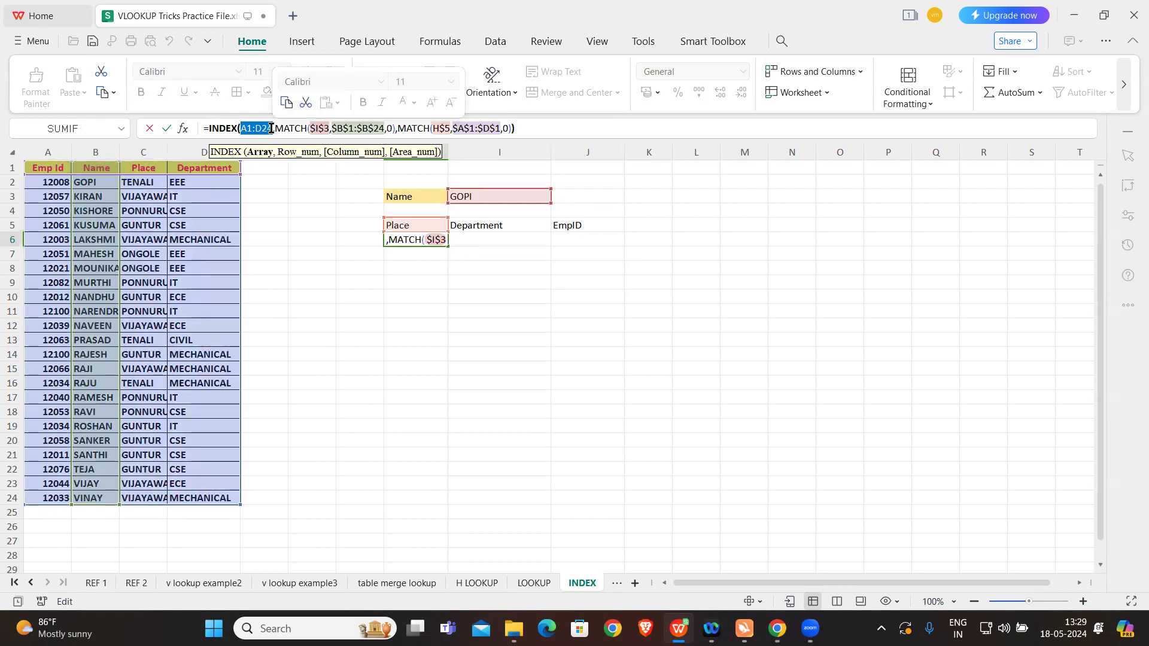
{"action": "key", "text": "F4"}
{"action": "key", "text": "Return"}
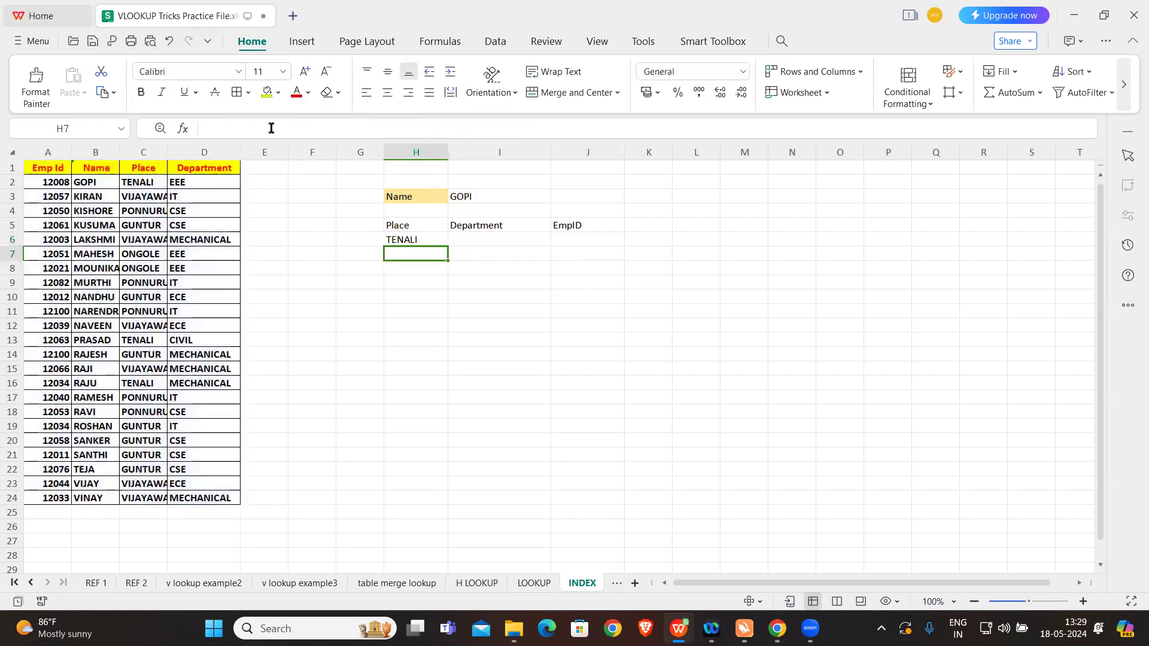
Step: Fill the H6 formula across to I6 and J6 under the Department and EmpID headings
{"action": "left_click", "coordinate": [409, 241]}
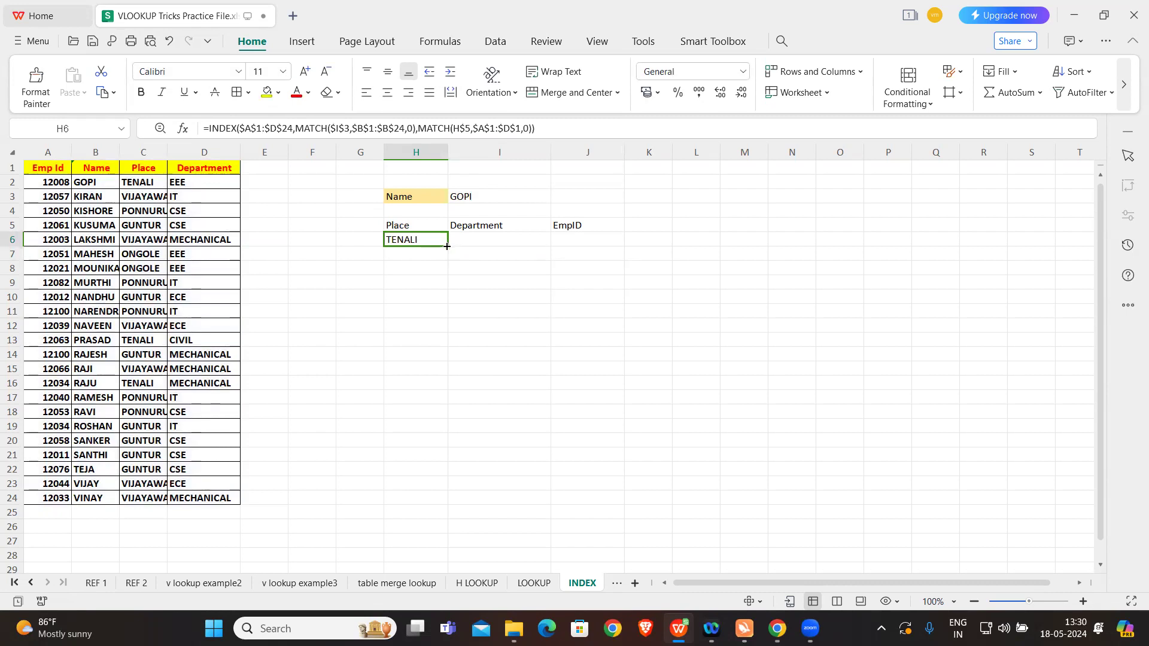
{"action": "left_click_drag", "start_coordinate": [447, 246], "coordinate": [537, 253]}
{"action": "left_click_drag", "start_coordinate": [610, 249], "coordinate": [610, 248]}
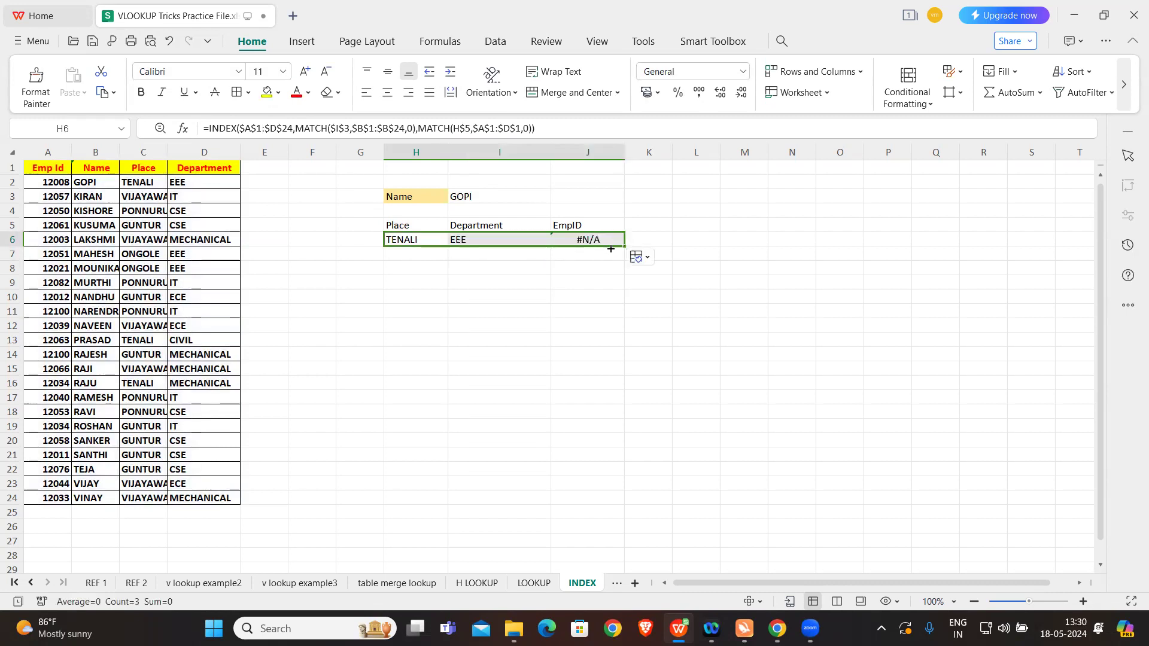
{"action": "left_click", "coordinate": [569, 269]}
{"action": "left_click", "coordinate": [598, 241]}
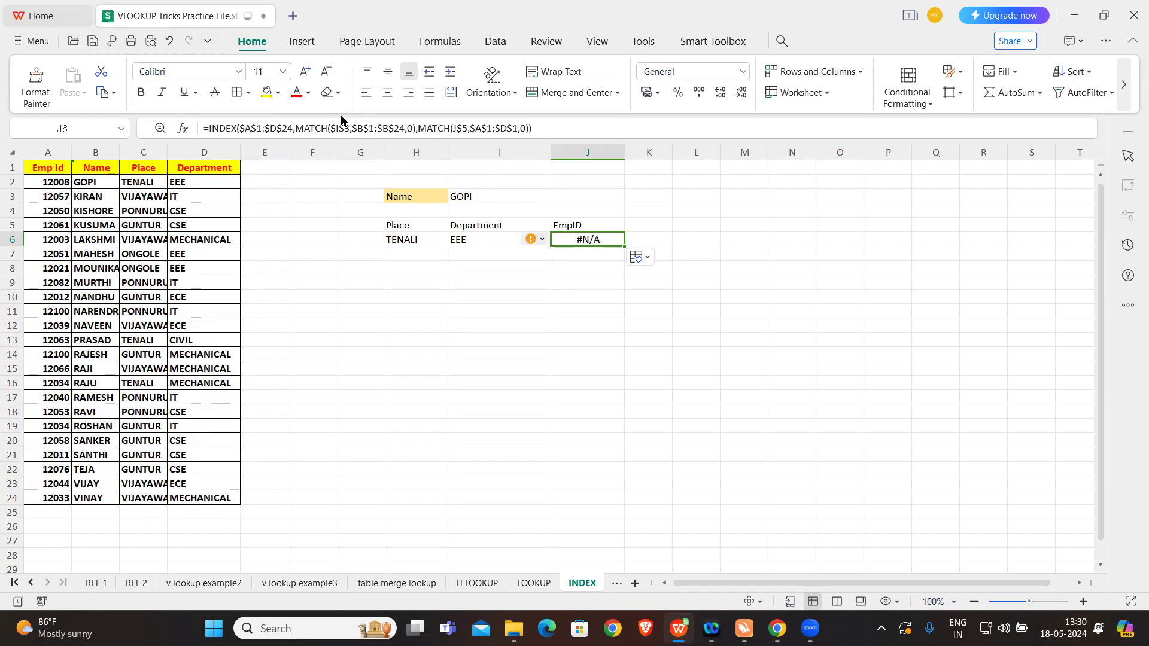
{"action": "left_click", "coordinate": [466, 128]}
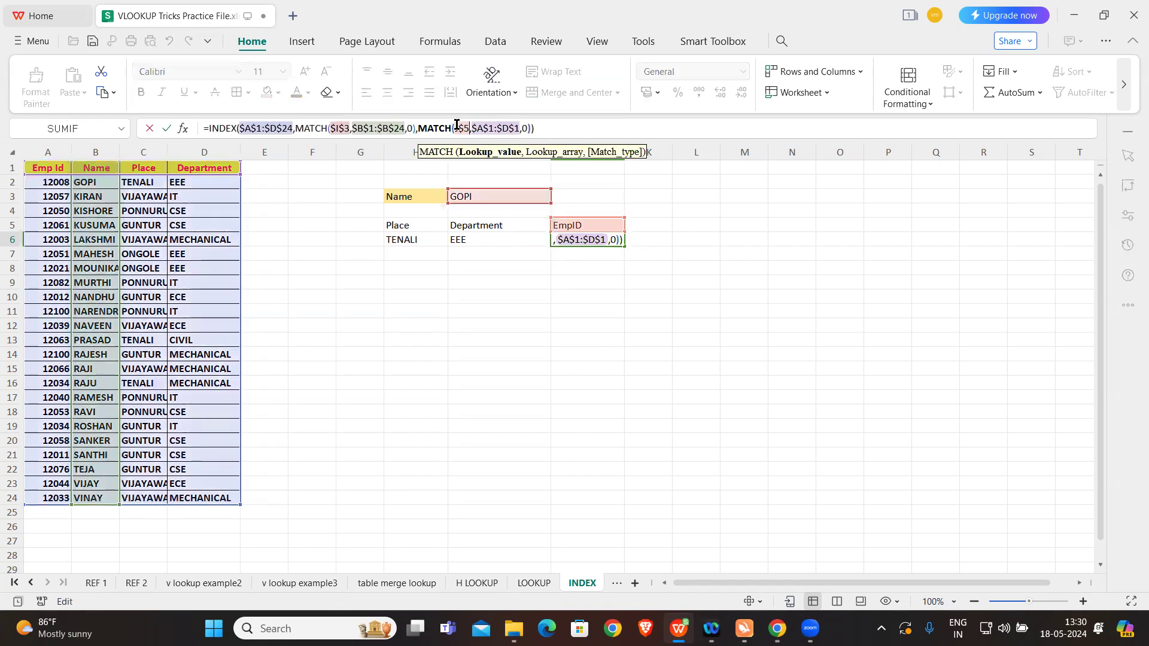
{"action": "left_click", "coordinate": [458, 127]}
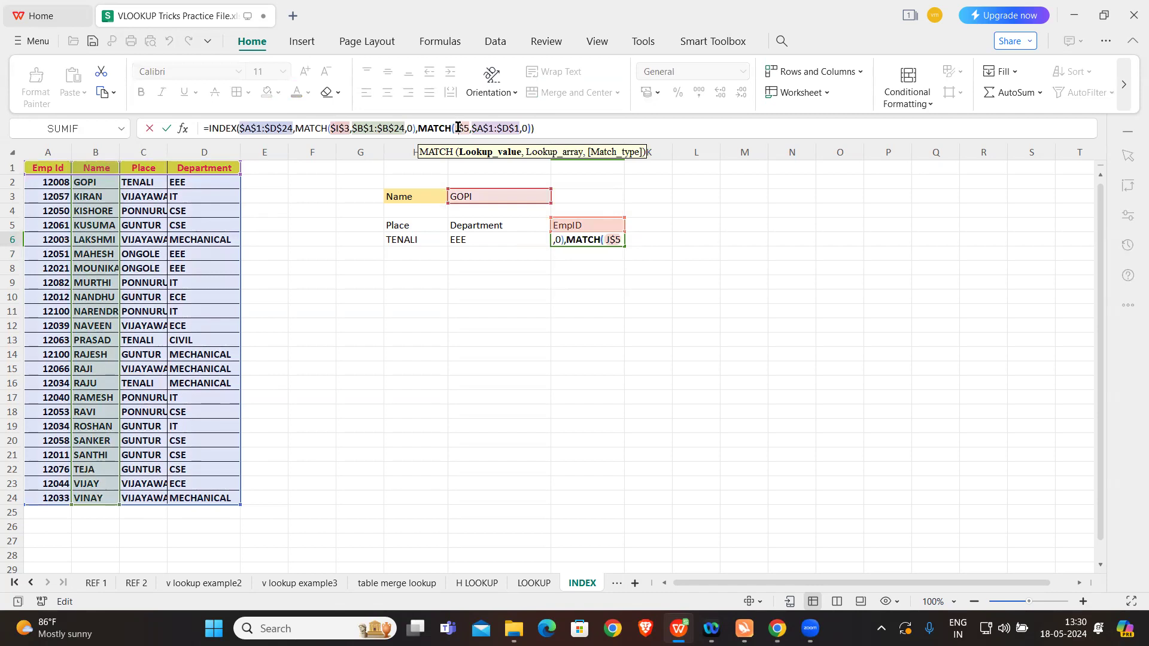
{"action": "key", "text": "Caps_Lock"}
{"action": "key", "text": "Return"}
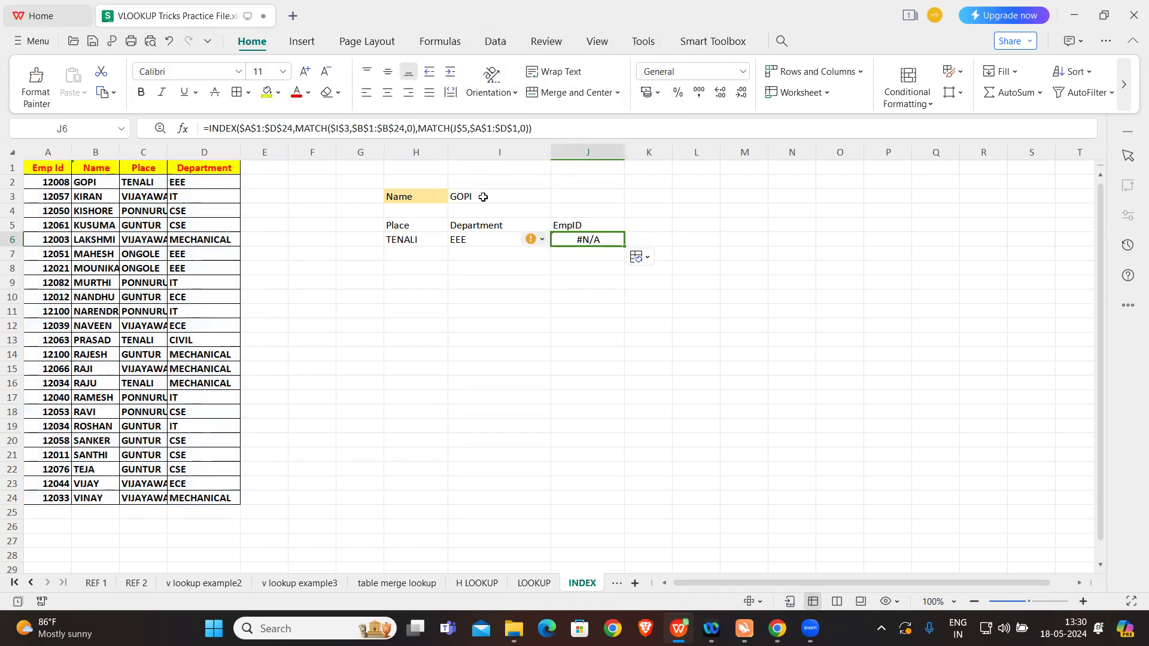
Step: In H6, wrap the second MATCH's lookup value in a LEFT function returning three characters, LEFT(H$5,3)
{"action": "left_click", "coordinate": [426, 233]}
{"action": "left_click", "coordinate": [456, 128]}
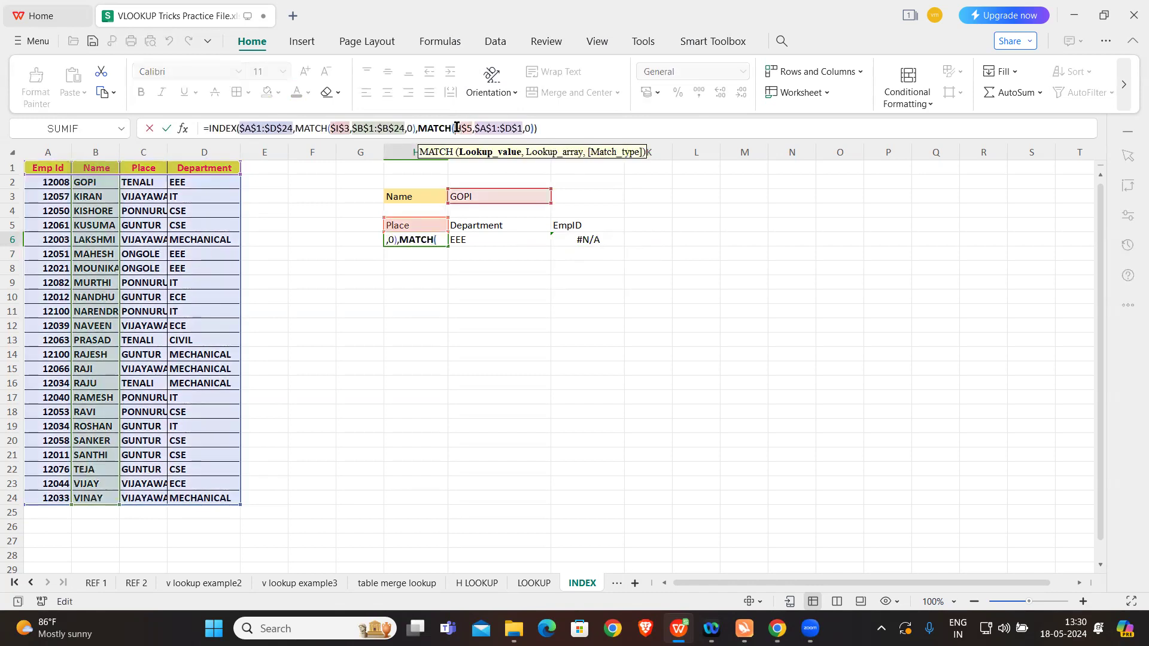
{"action": "type", "text": "LEFT"}
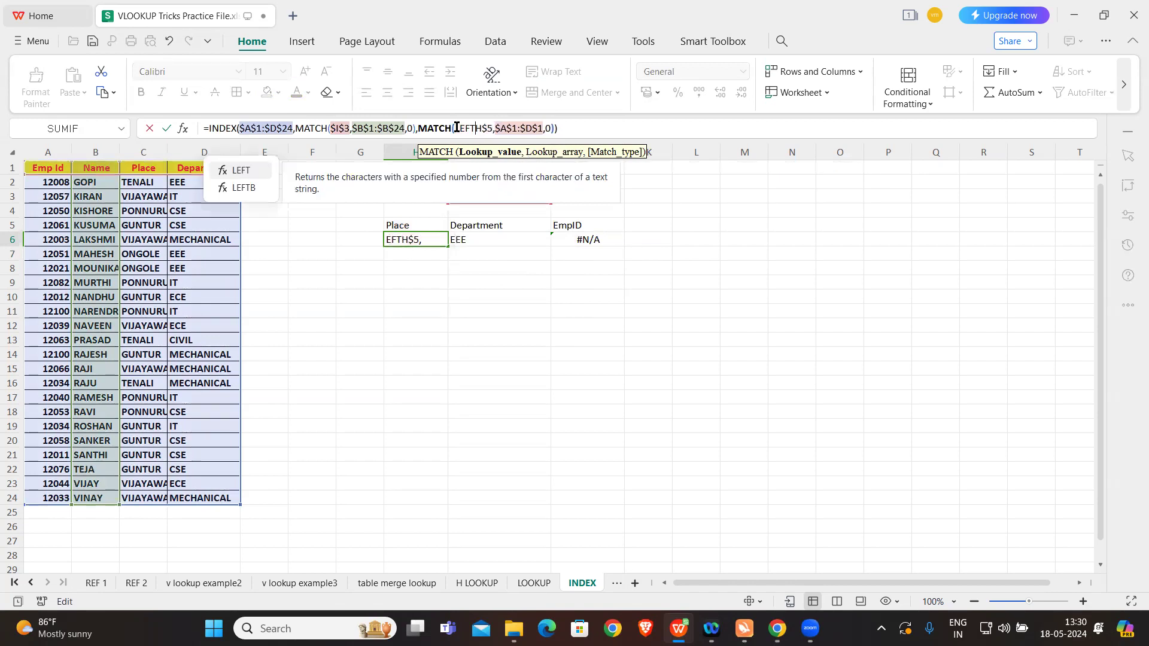
{"action": "type", "text": "("}
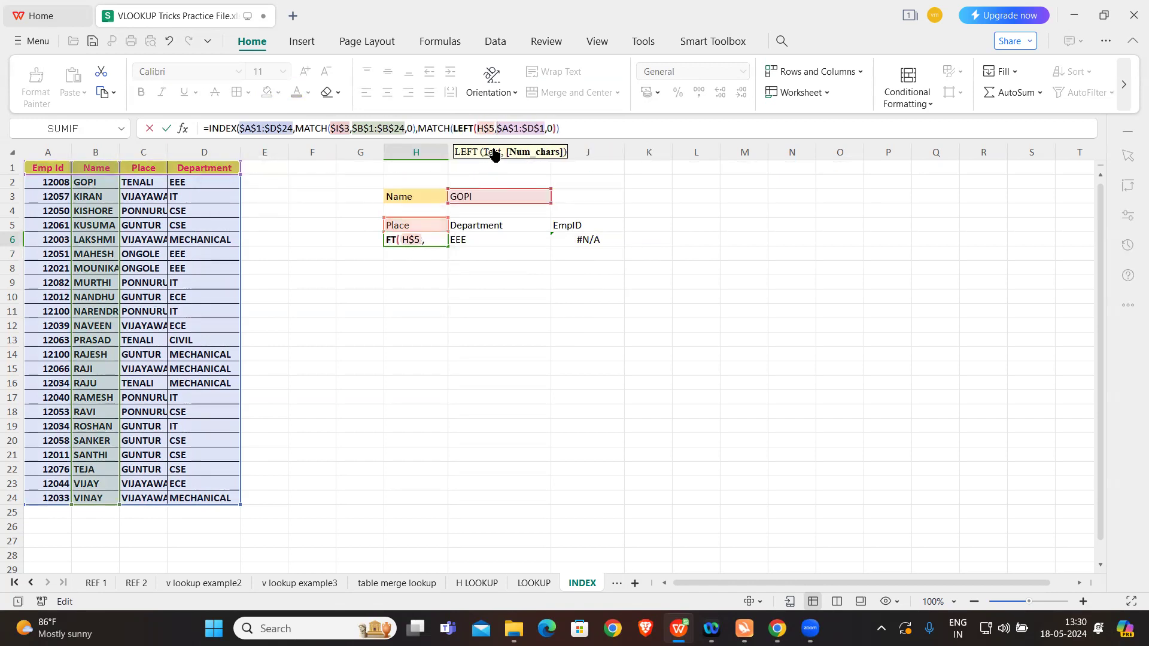
{"action": "left_click", "coordinate": [494, 129]}
{"action": "type", "text": ",3)"}
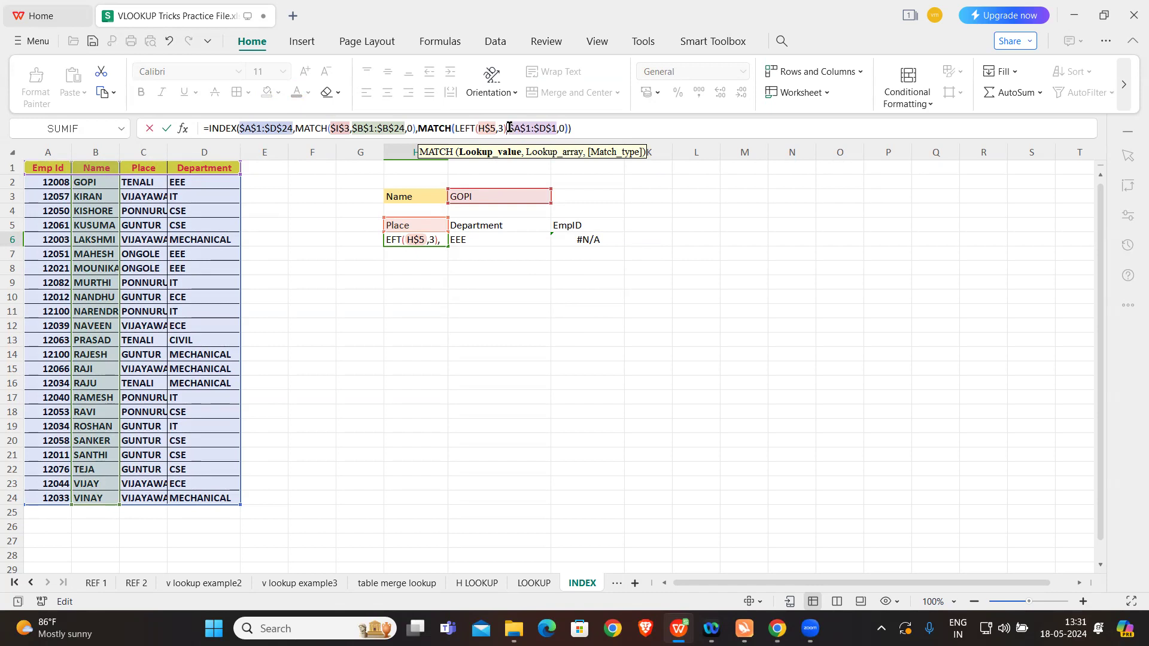
{"action": "type", "text": "&,"}
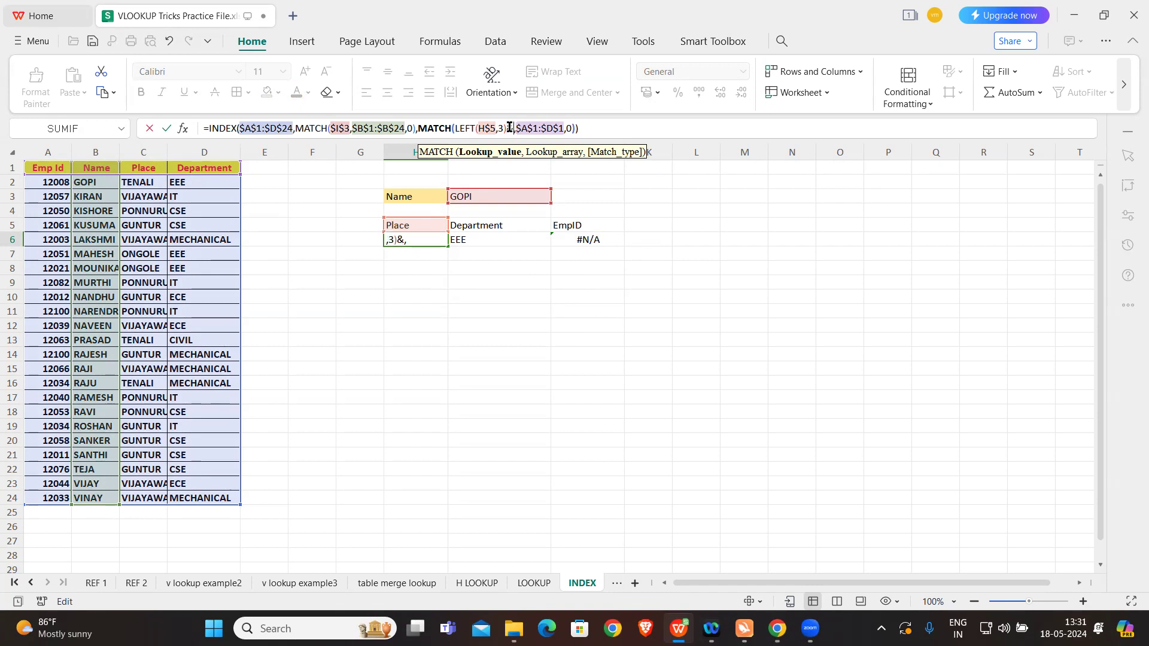
{"action": "type", "text": "\"*"}
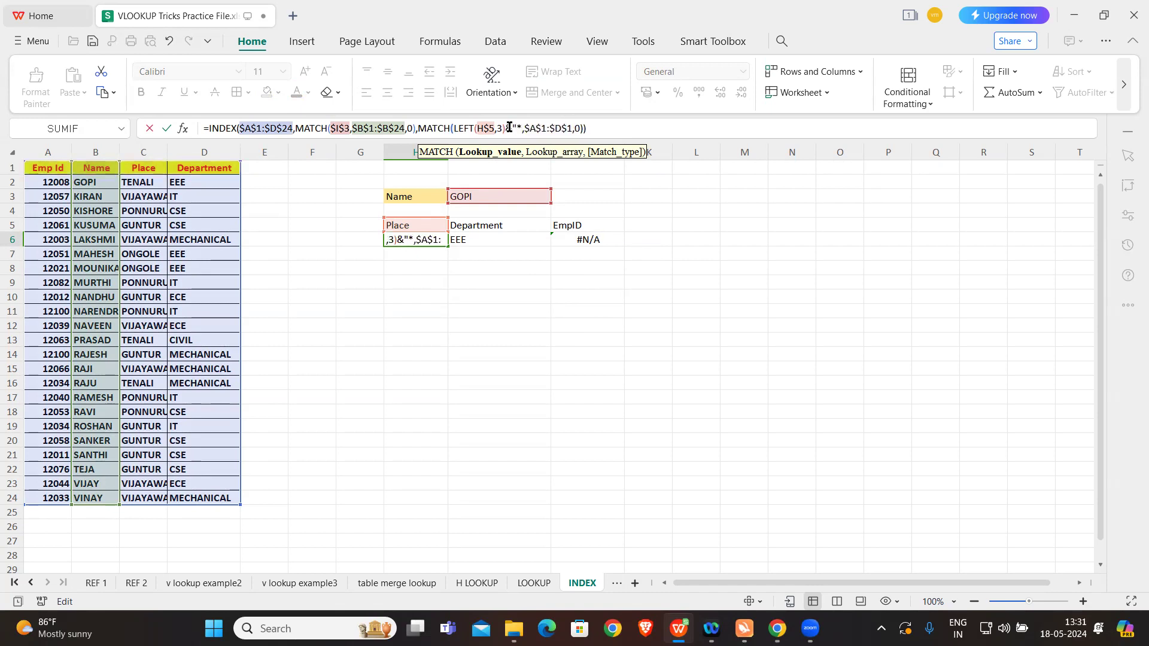
{"action": "type", "text": "\""}
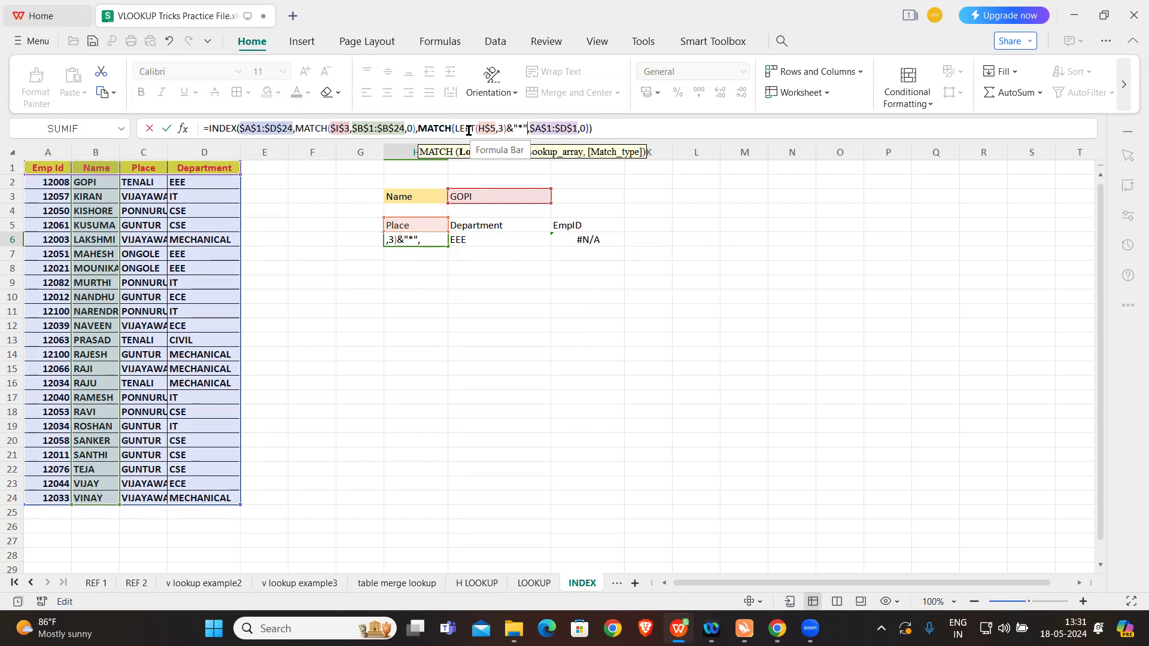
Step: Append the wildcard &"*" to the LEFT result as the second MATCH's lookup value and enter the H6 formula
{"action": "key", "text": "Return"}
Step: Fill the updated H6 formula across to I6 under Department
{"action": "left_click", "coordinate": [421, 240]}
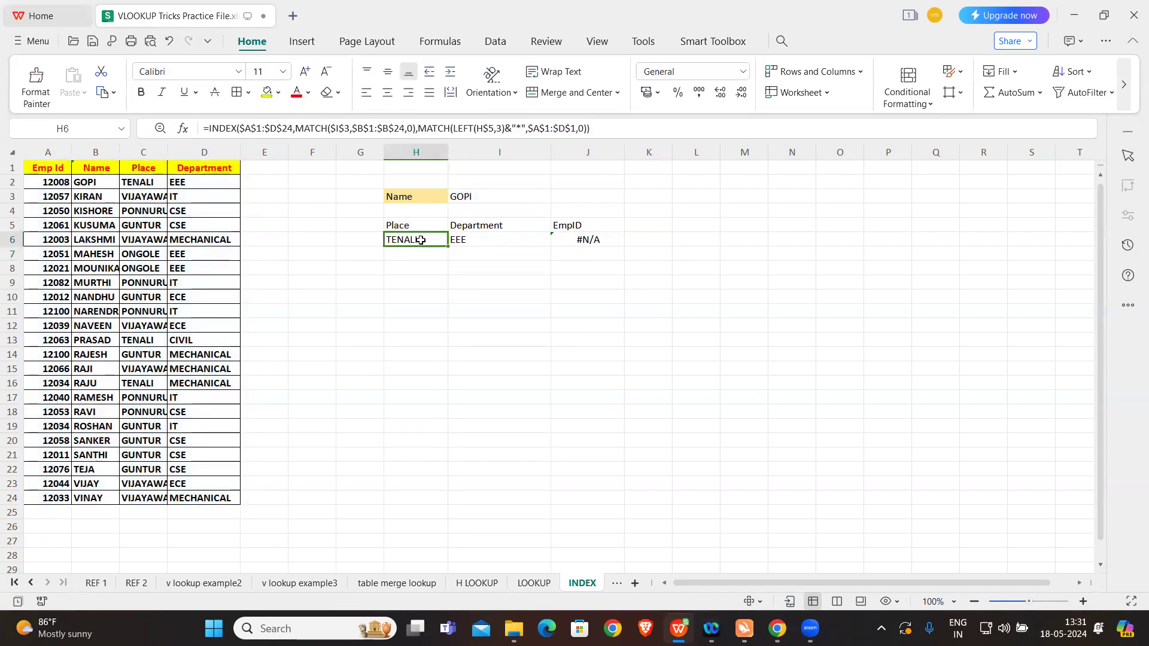
{"action": "left_click_drag", "start_coordinate": [448, 246], "coordinate": [481, 249]}
{"action": "left_click", "coordinate": [701, 258]}
{"action": "left_click_drag", "start_coordinate": [447, 247], "coordinate": [519, 246]}
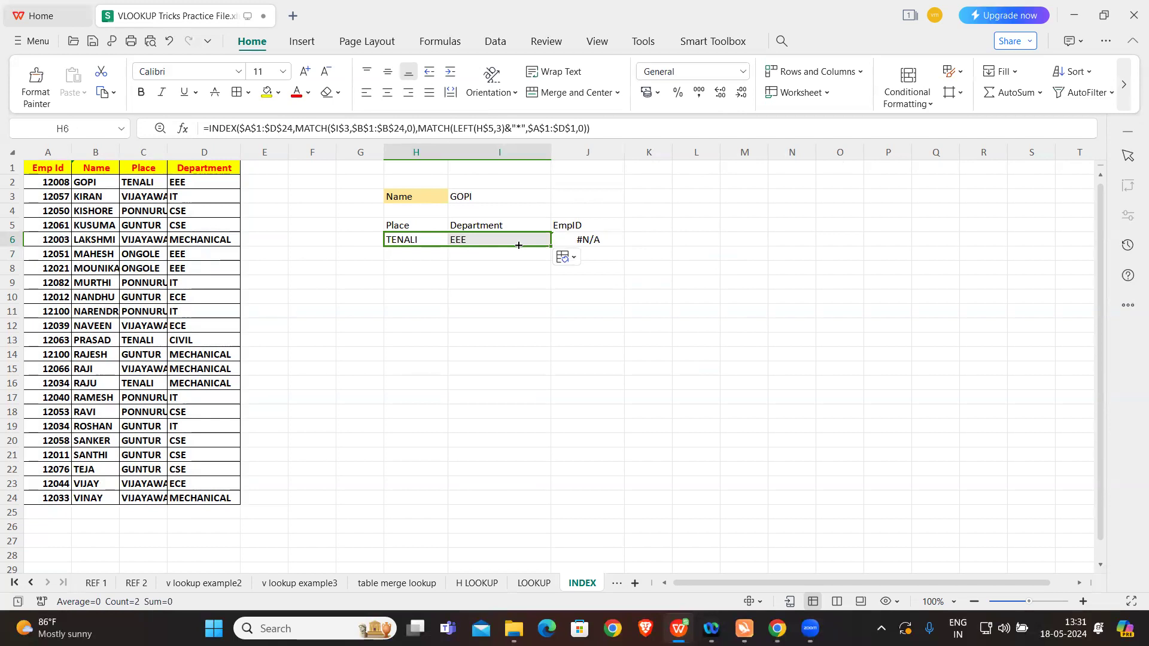
Step: Fill the I6 formula across to J6 under EmpID
{"action": "left_click", "coordinate": [505, 244]}
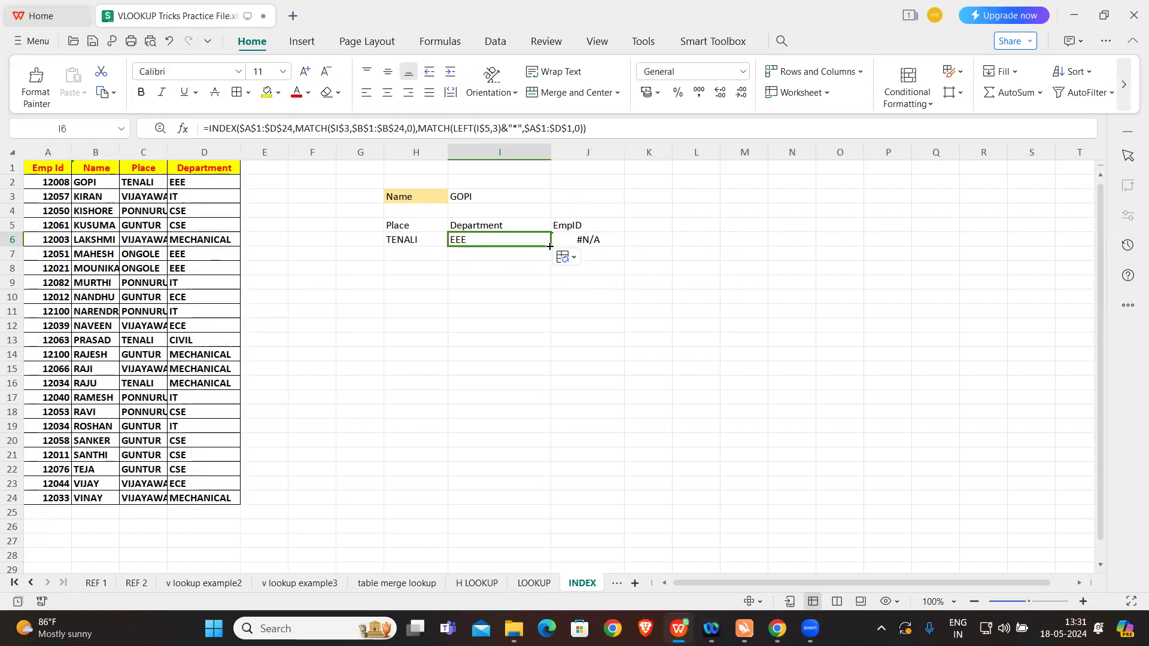
{"action": "left_click_drag", "start_coordinate": [549, 245], "coordinate": [627, 264]}
{"action": "left_click", "coordinate": [521, 226]}
{"action": "left_click", "coordinate": [522, 242]}
{"action": "left_click_drag", "start_coordinate": [550, 245], "coordinate": [598, 243]}
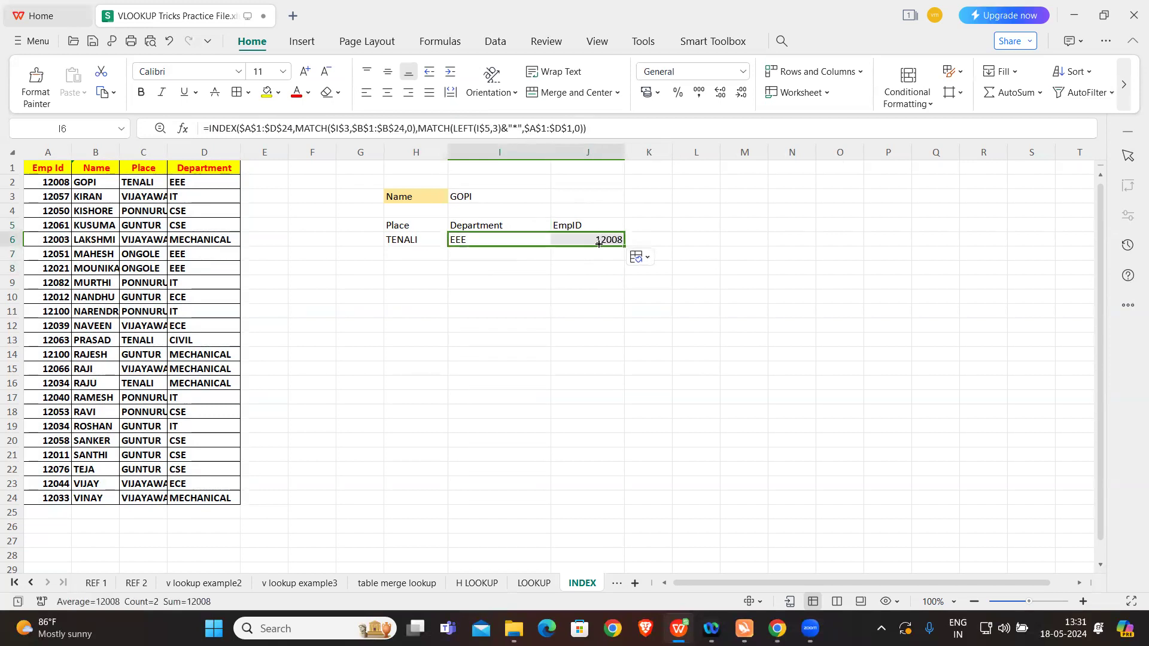
{"action": "left_click", "coordinate": [606, 267]}
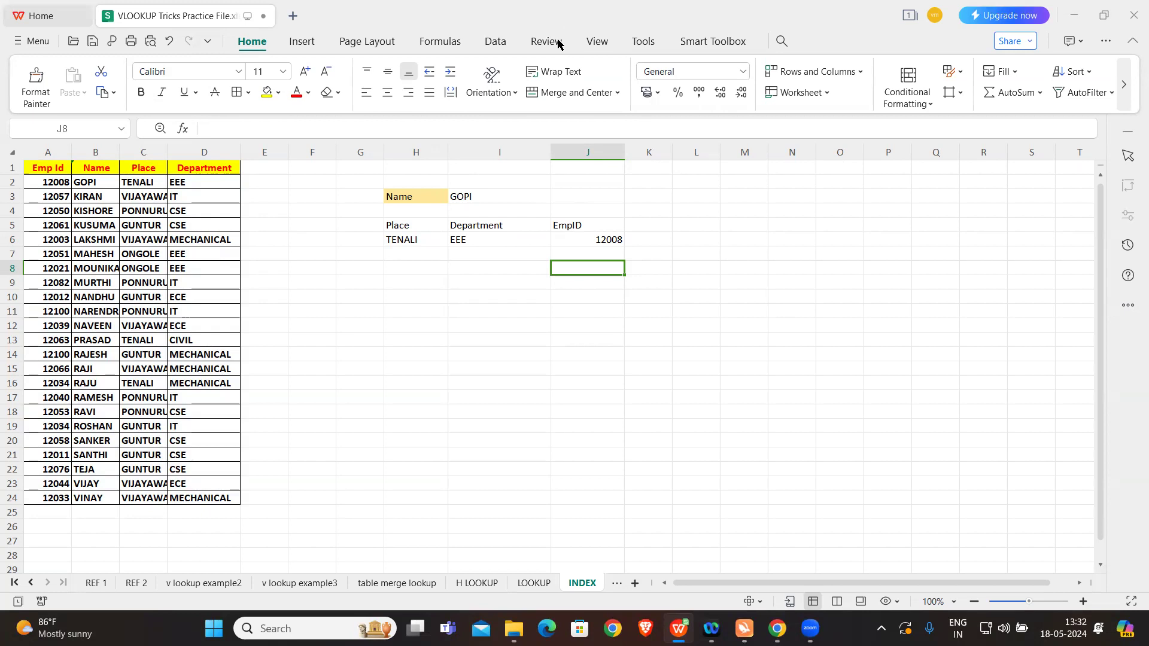
Step: Close the VLOOKUP practice workbook without saving, and open the Employee Sample Data workbook from the Excel Workshop folder
{"action": "left_click", "coordinate": [1132, 17]}
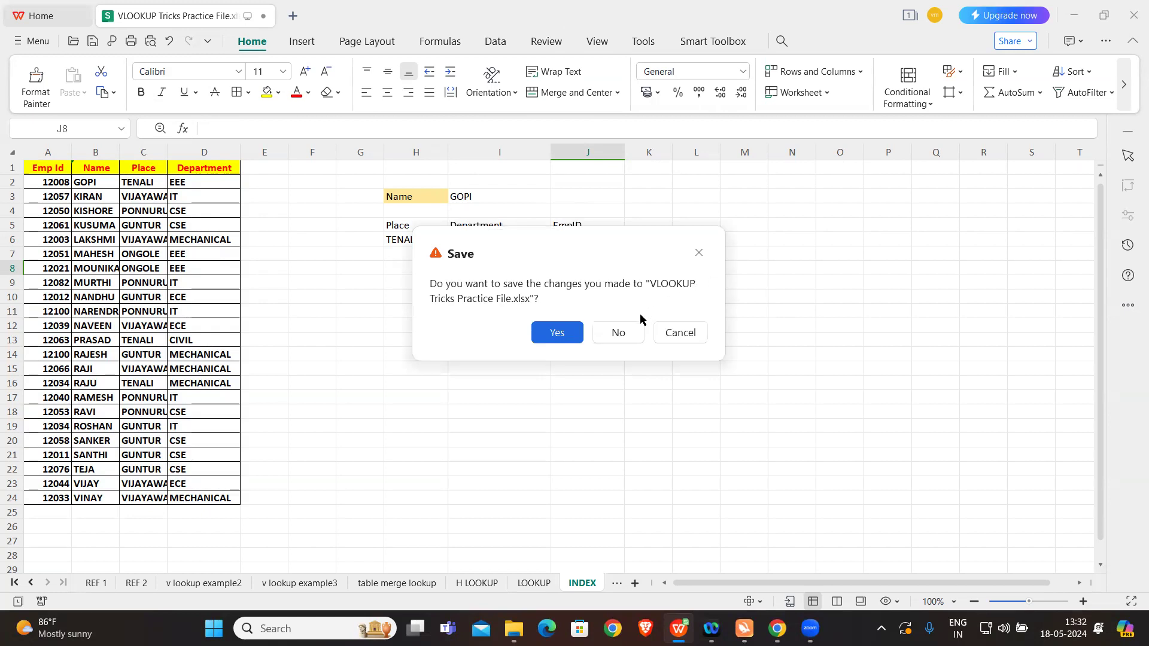
{"action": "left_click", "coordinate": [618, 333]}
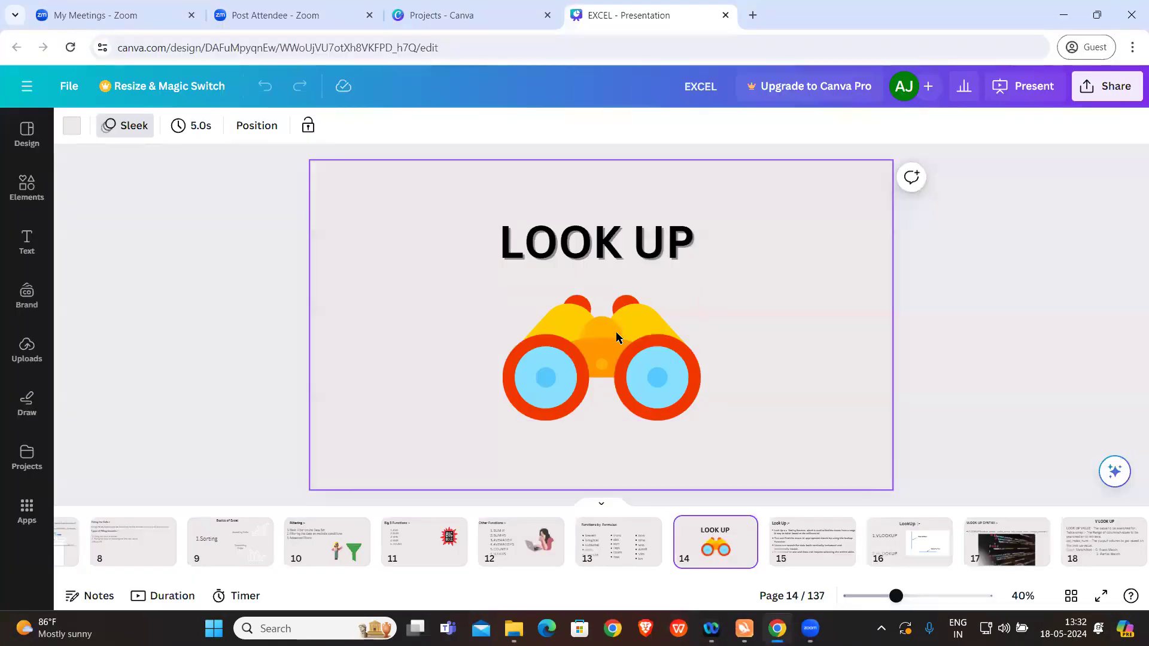
{"action": "left_click", "coordinate": [514, 629]}
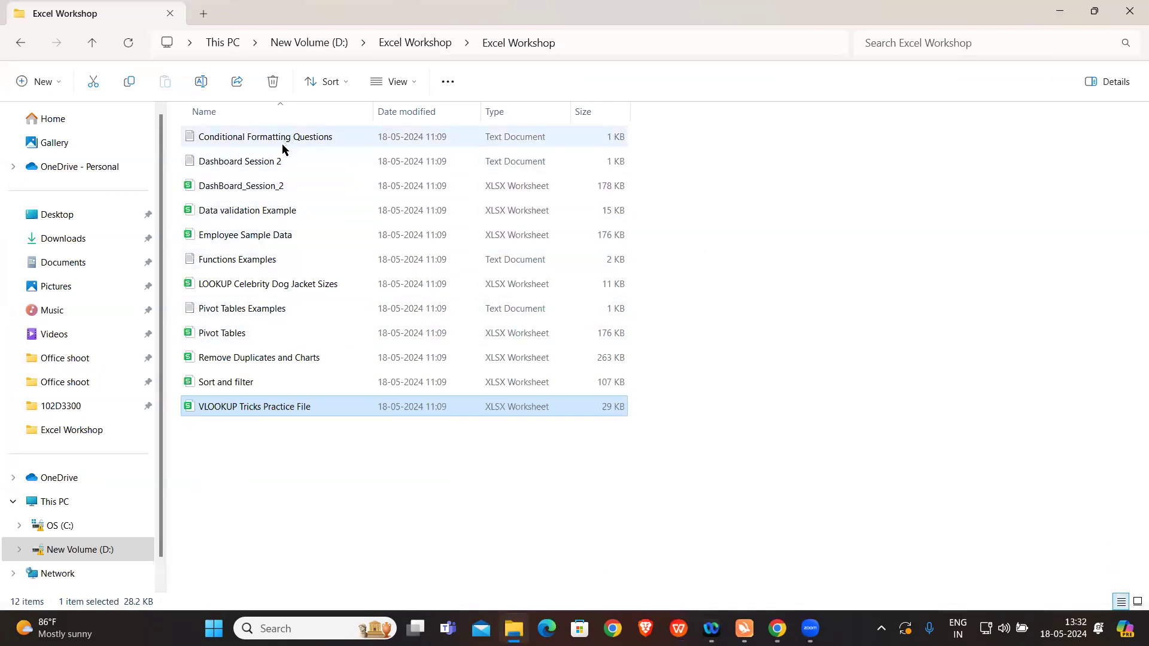
{"action": "left_click", "coordinate": [258, 236]}
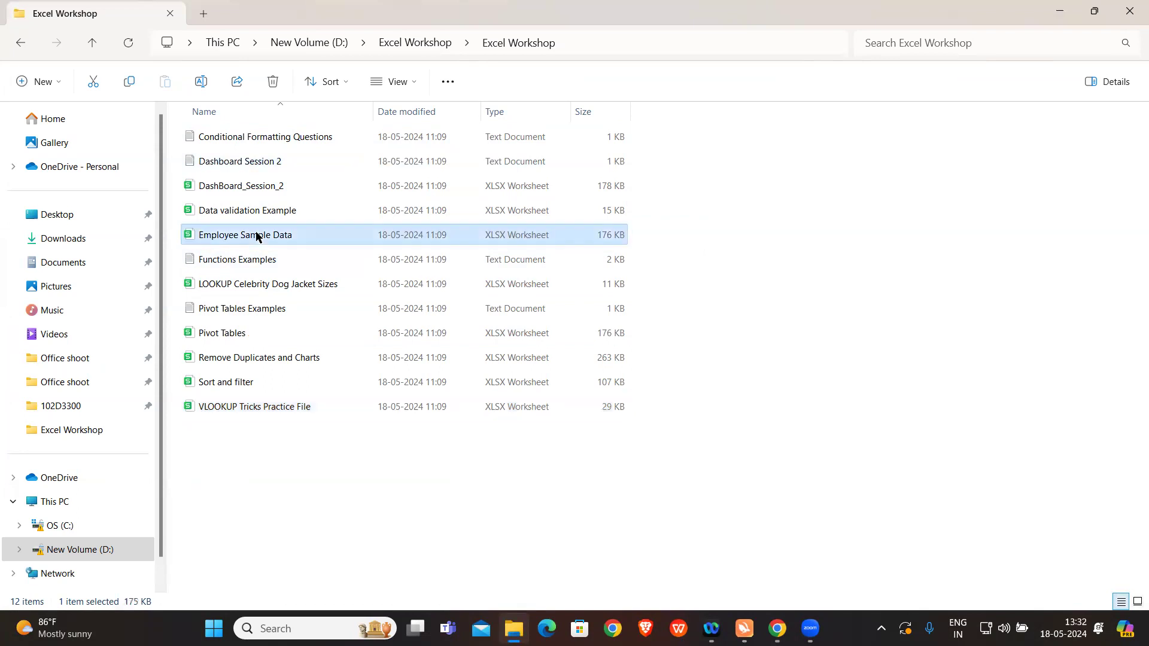
{"action": "double_click", "coordinate": [258, 236]}
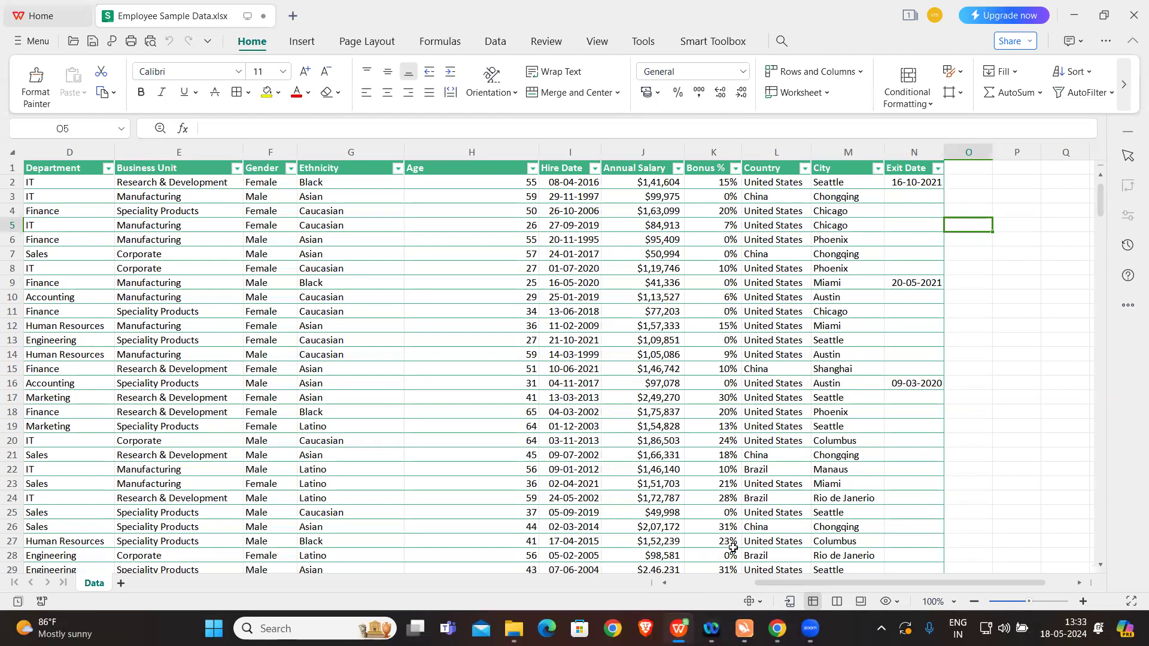
Step: Highlight Annual Salary values greater than 200000 in column J with Green Fill with Dark Green Text using conditional formatting
{"action": "scroll", "coordinate": [579, 278], "scroll_direction": "left", "scroll_amount": 2}
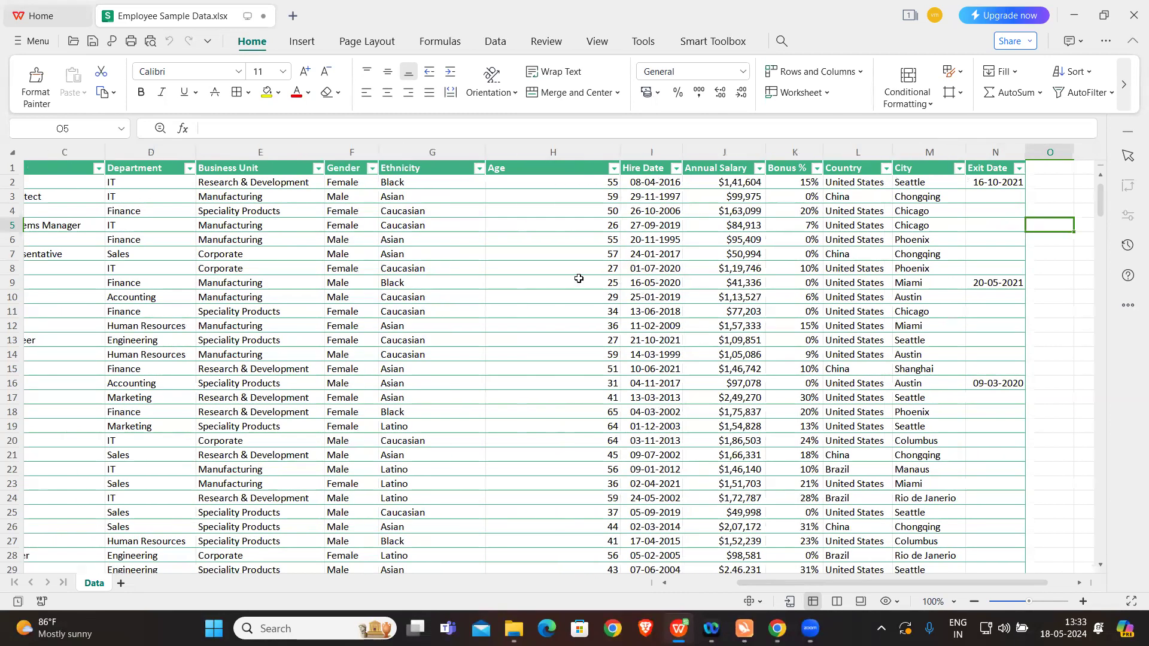
{"action": "scroll", "coordinate": [578, 279], "scroll_direction": "right", "scroll_amount": 3}
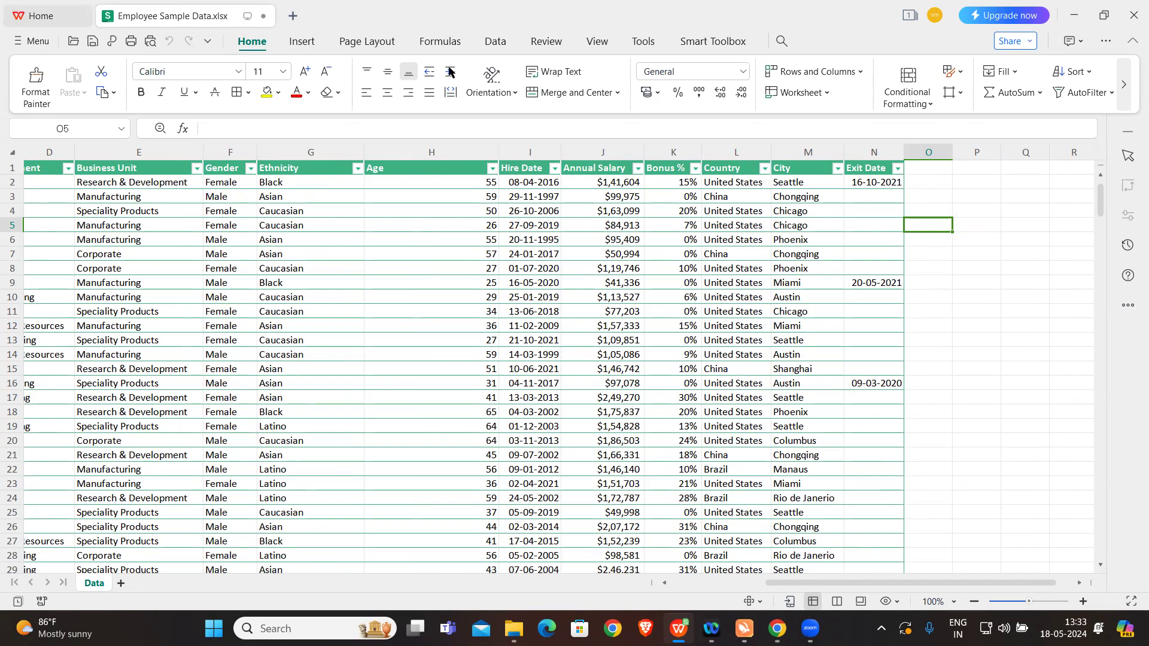
{"action": "left_click", "coordinate": [931, 105]}
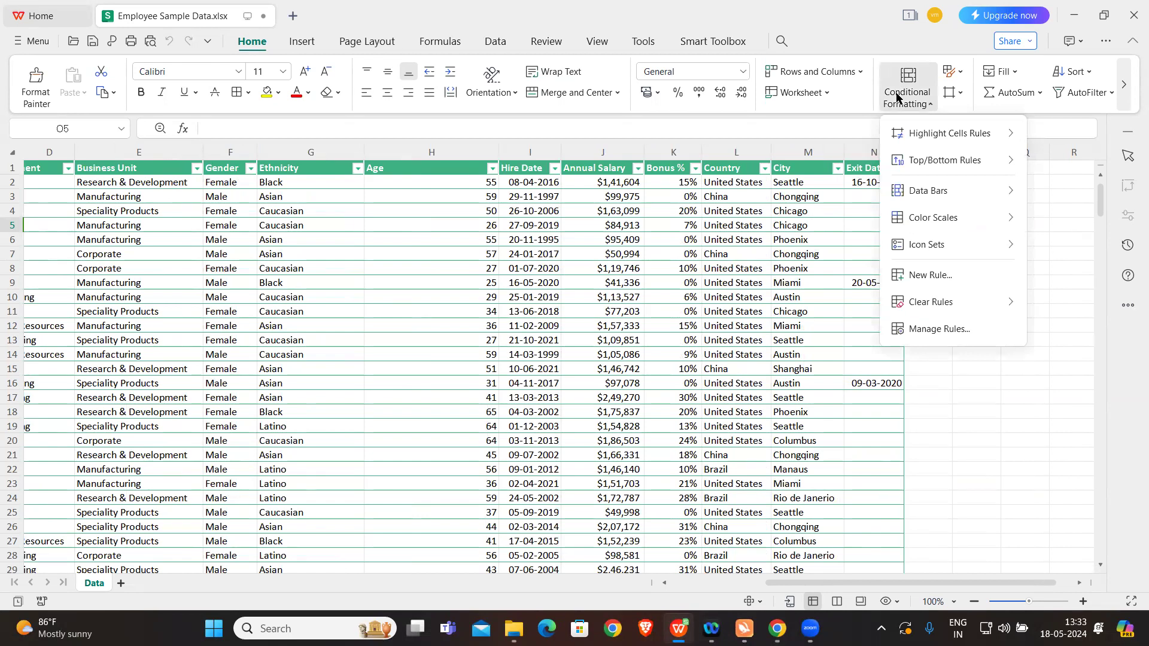
{"action": "left_click", "coordinate": [594, 244]}
{"action": "left_click", "coordinate": [609, 155]}
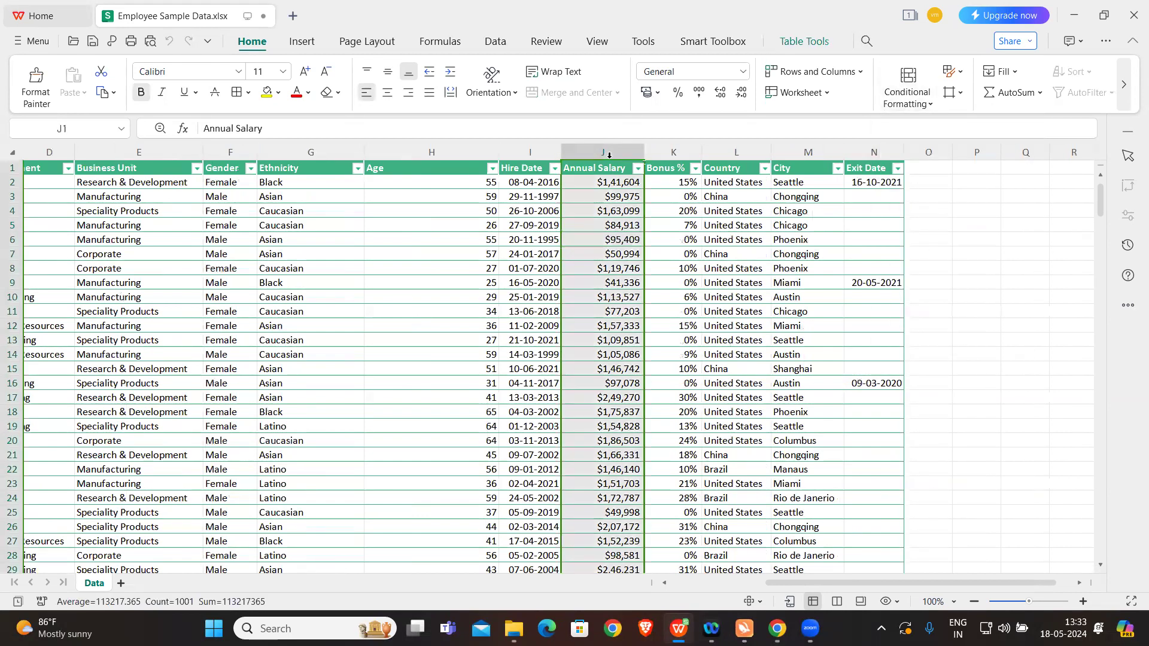
{"action": "left_click", "coordinate": [904, 103]}
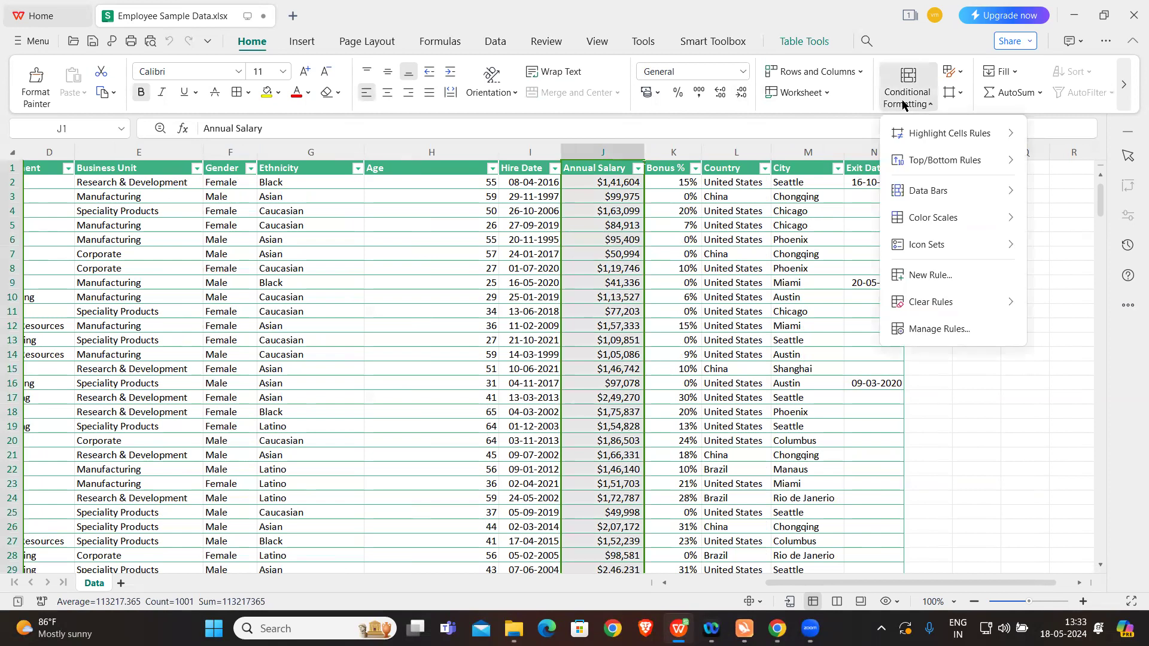
{"action": "mouse_move", "coordinate": [945, 137]}
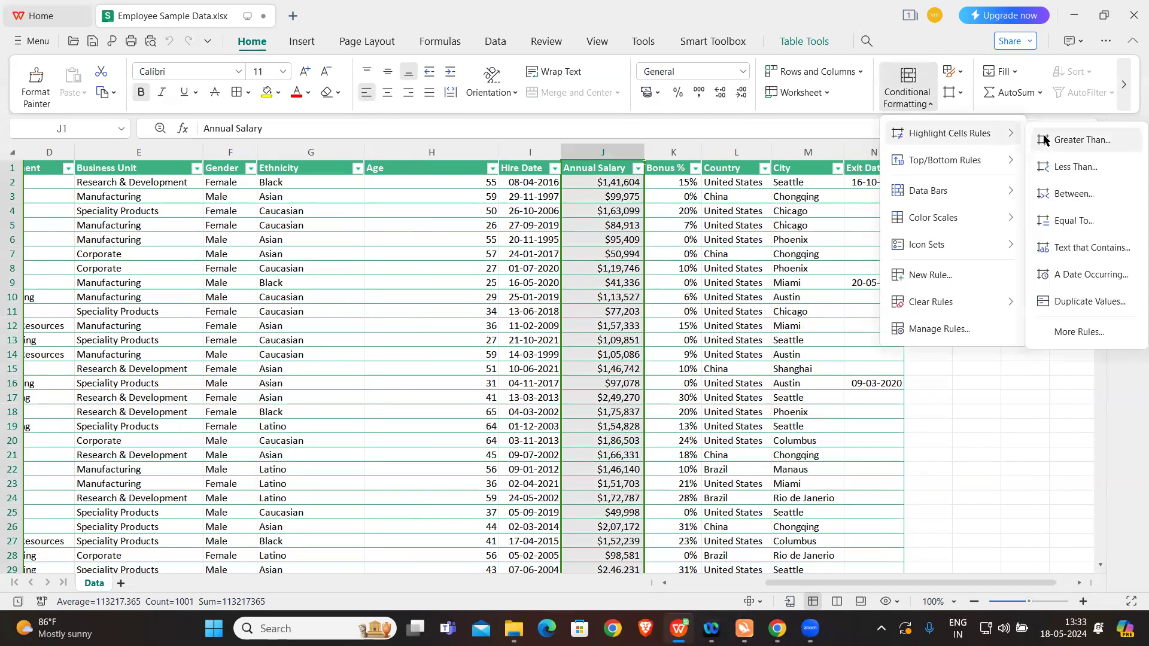
{"action": "left_click", "coordinate": [1082, 141]}
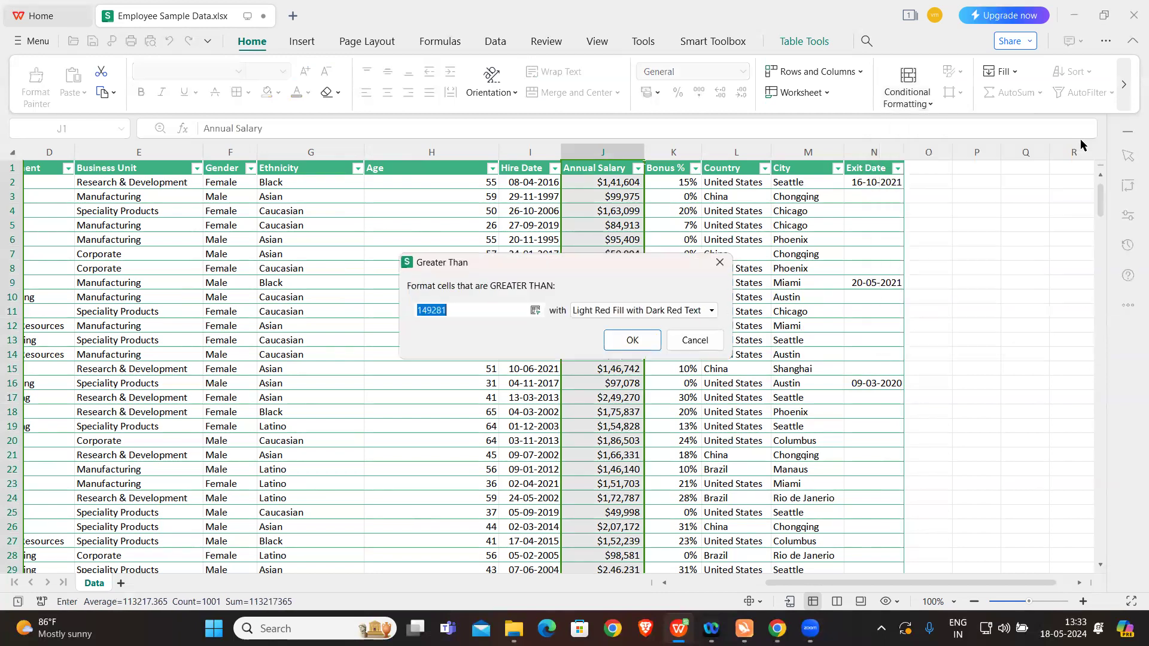
{"action": "key", "text": "BackSpace"}
{"action": "type", "text": "200000"}
{"action": "type", "text": "0"}
{"action": "left_click", "coordinate": [711, 310]}
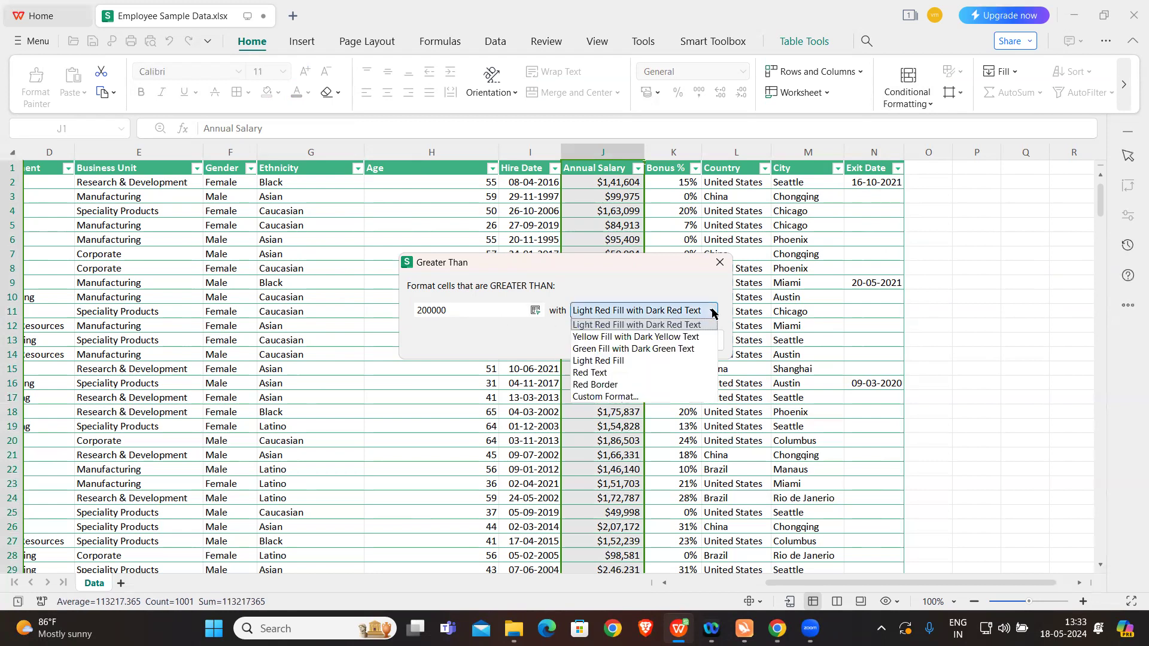
{"action": "left_click", "coordinate": [619, 348]}
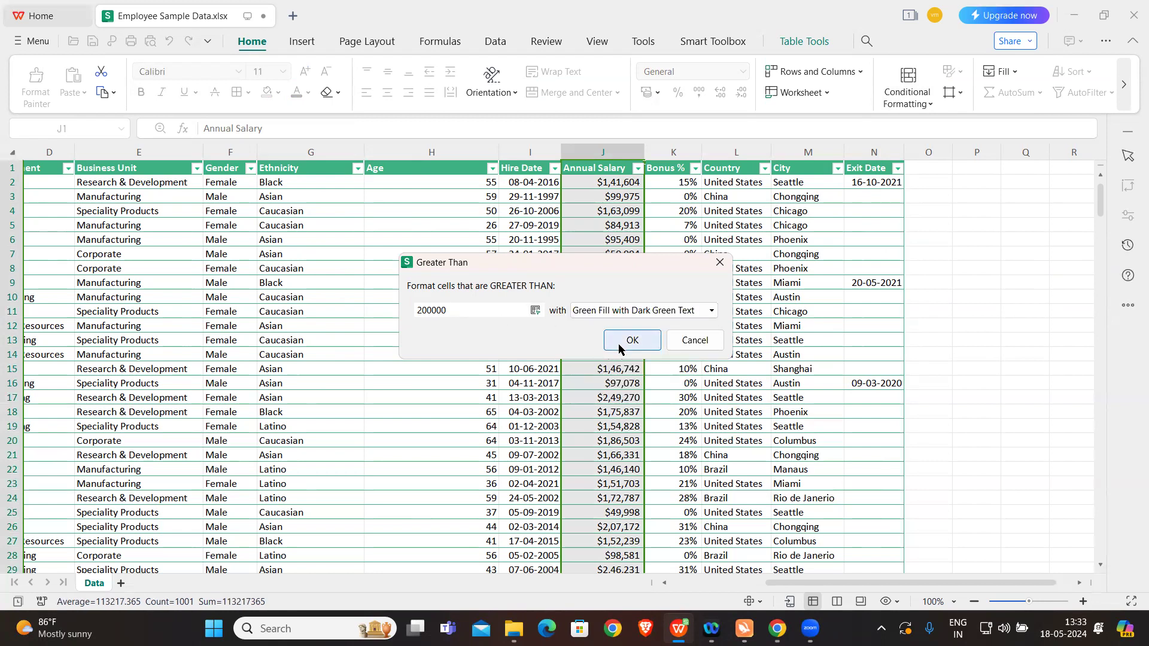
{"action": "left_click", "coordinate": [619, 347]}
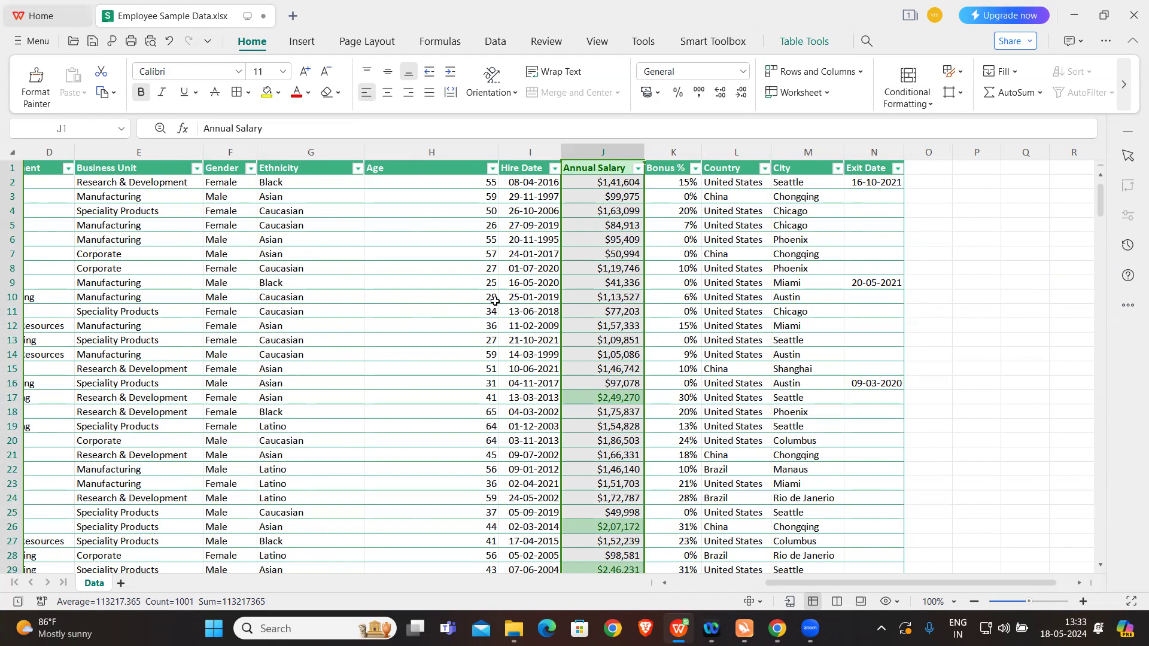
{"action": "left_click", "coordinate": [755, 440]}
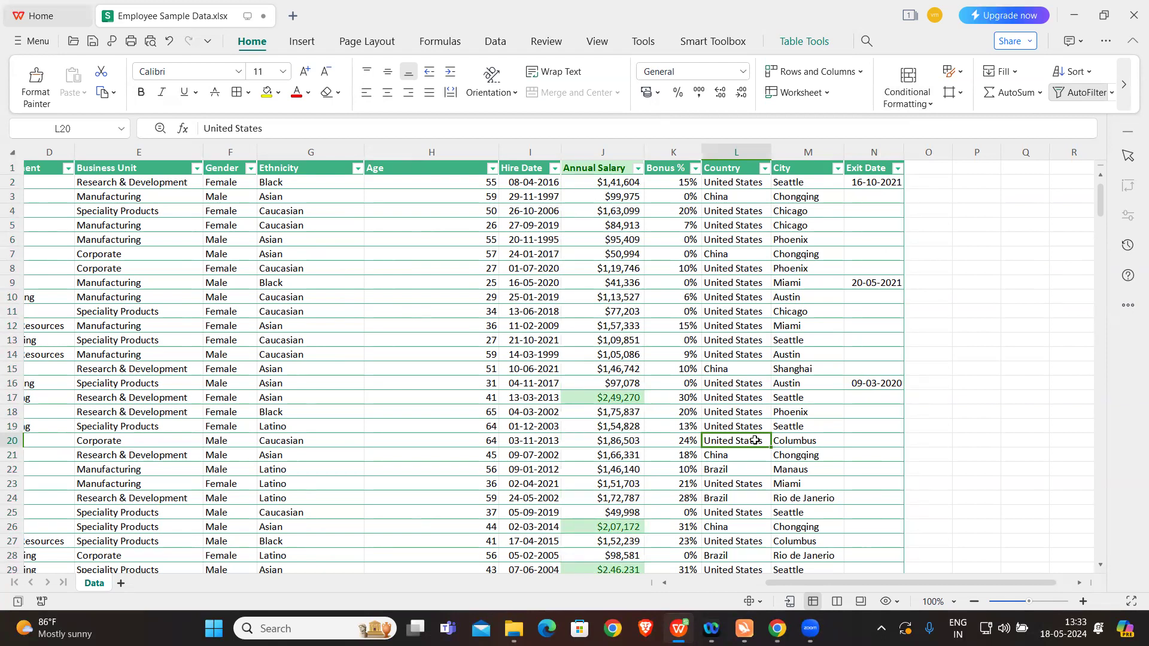
Step: Open the Custom Sort settings for the employee table, starting from the Annual Salary header
{"action": "left_click", "coordinate": [639, 169]}
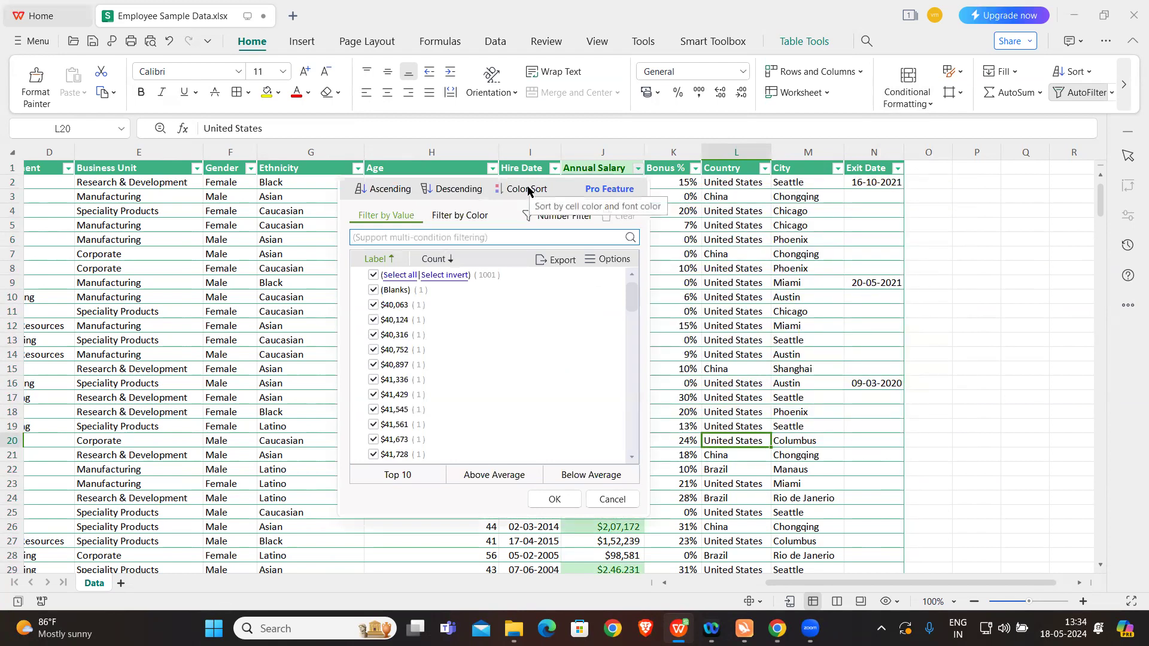
{"action": "left_click", "coordinate": [727, 240]}
{"action": "right_click", "coordinate": [618, 172]}
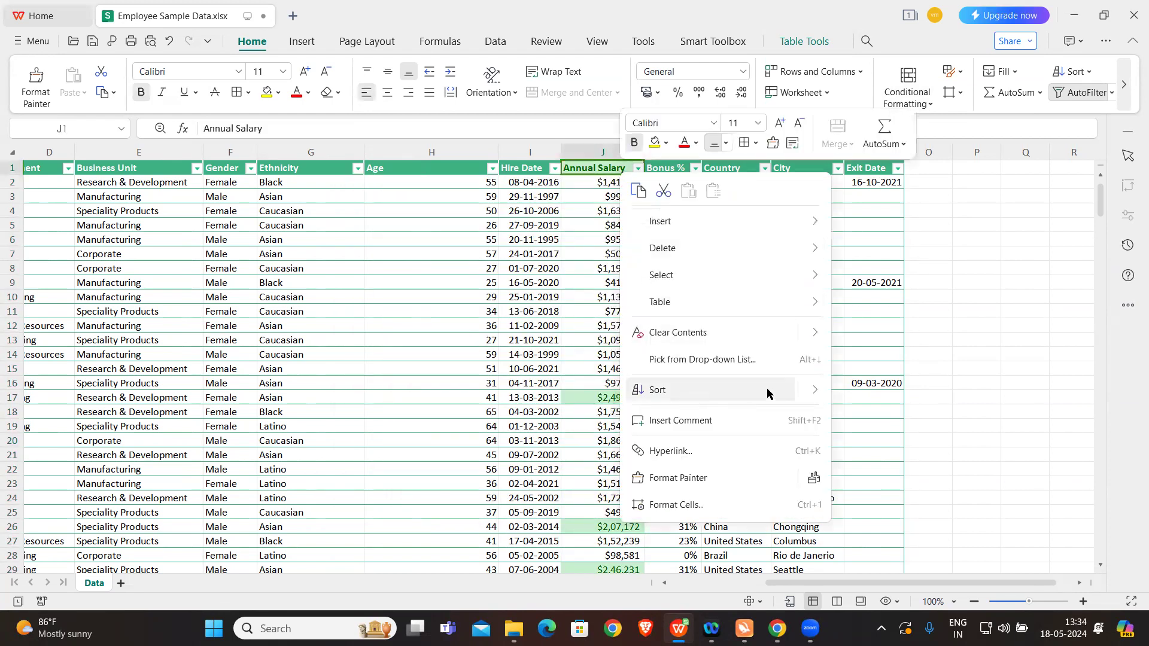
{"action": "mouse_move", "coordinate": [813, 390]}
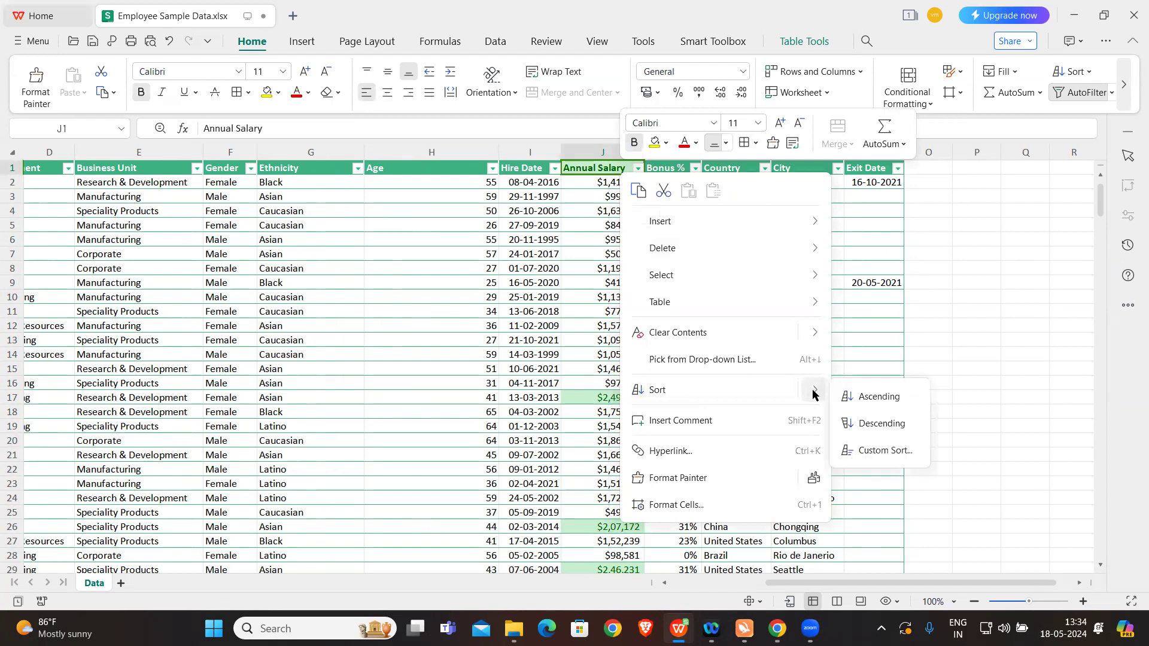
{"action": "left_click", "coordinate": [882, 451]}
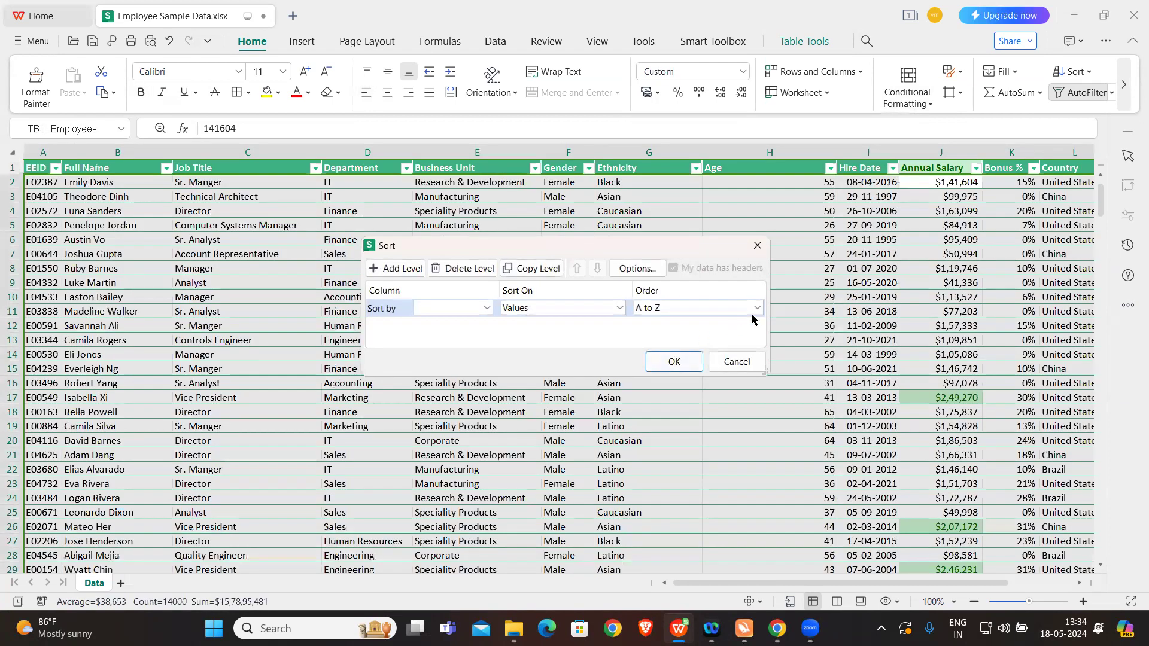
Step: Try Cell Color and Font Color as the sort basis with no sort column chosen, checking the order options of each
{"action": "left_click", "coordinate": [618, 308]}
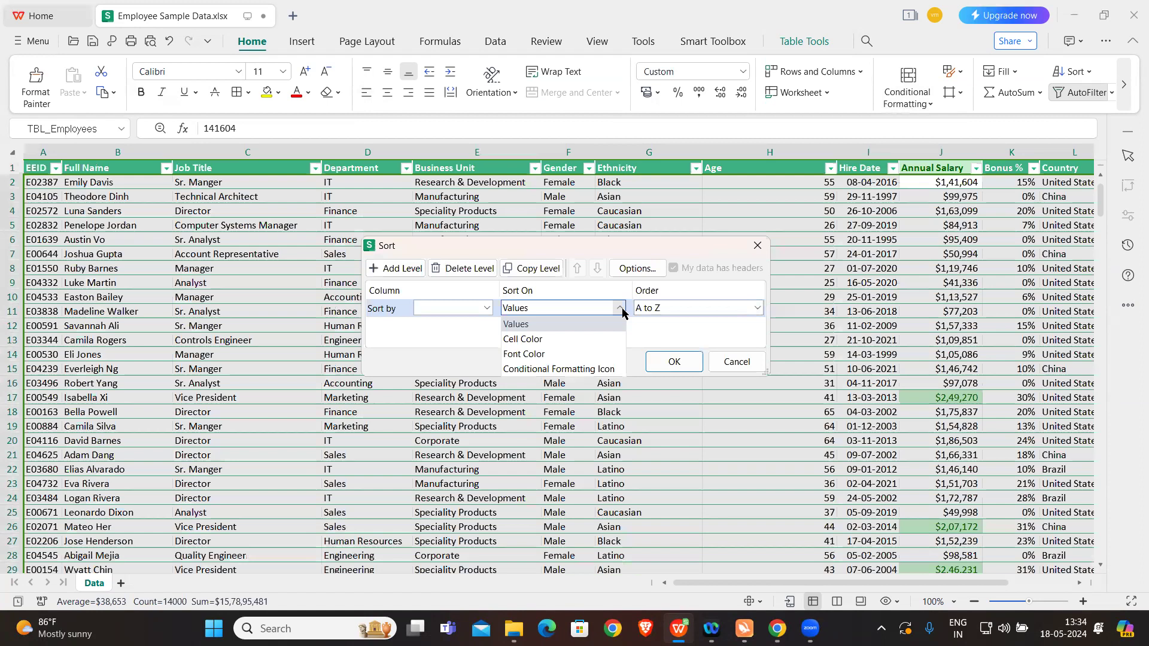
{"action": "left_click", "coordinate": [567, 339]}
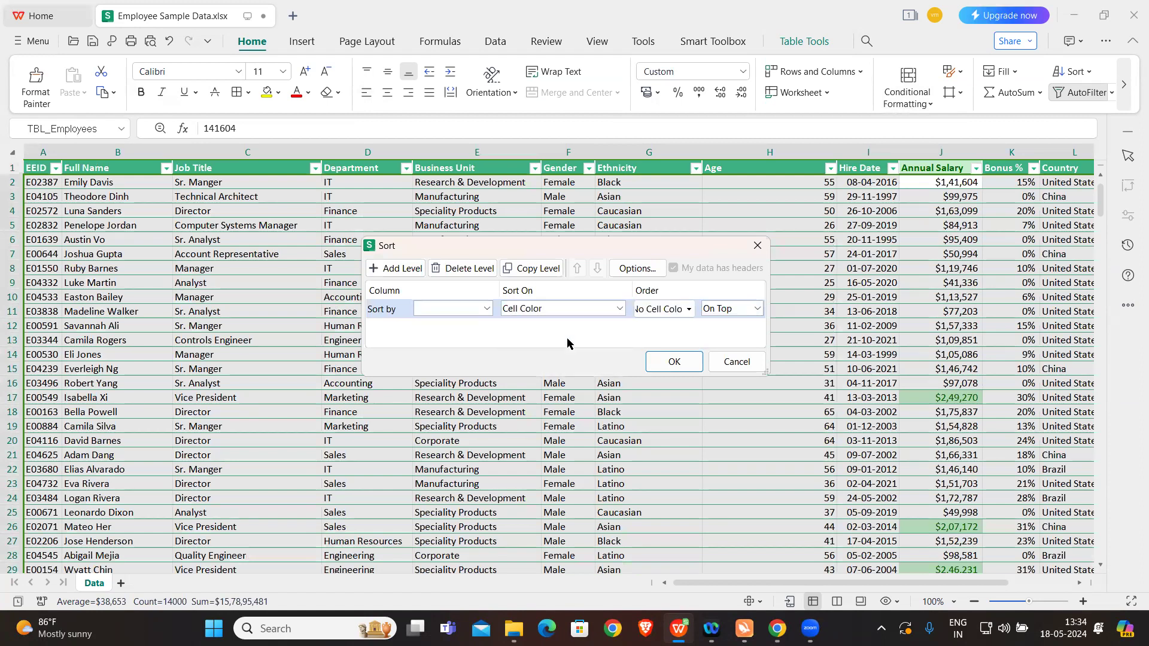
{"action": "left_click", "coordinate": [689, 309]}
{"action": "left_click", "coordinate": [690, 310]}
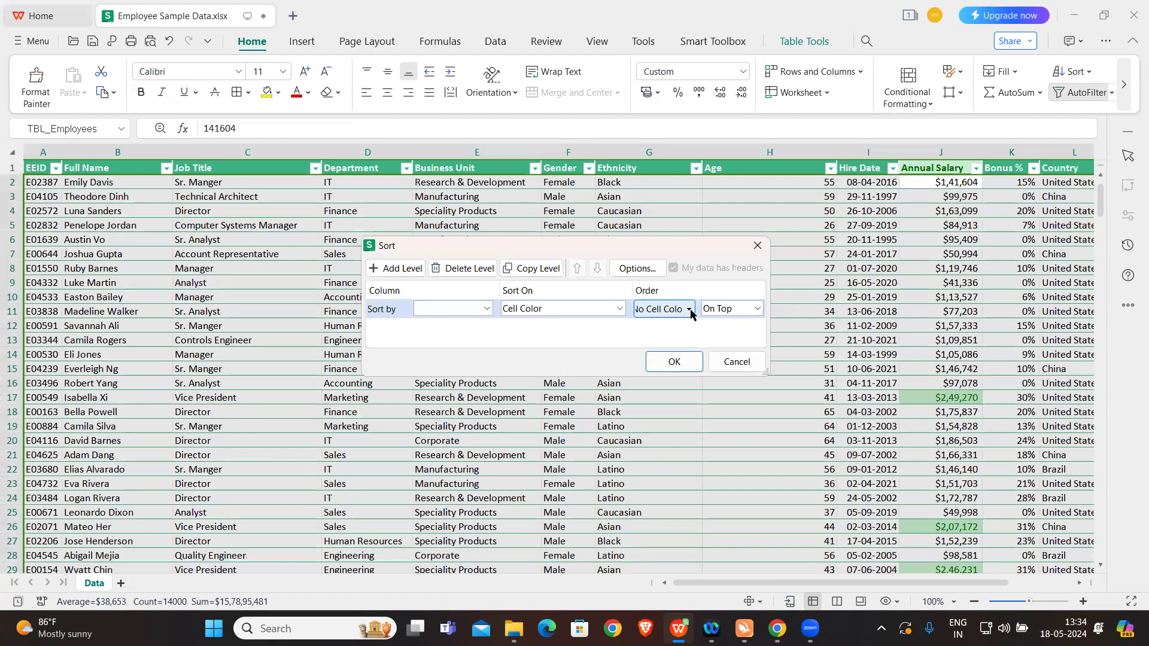
{"action": "left_click", "coordinate": [744, 313]}
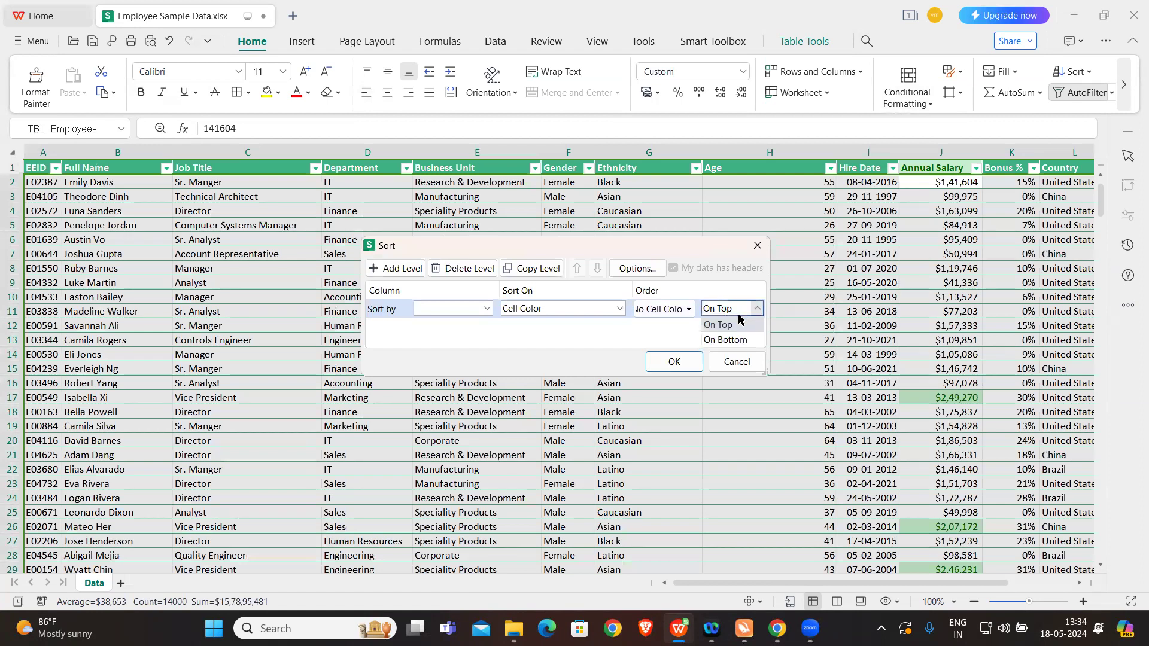
{"action": "left_click", "coordinate": [731, 329]}
{"action": "left_click", "coordinate": [678, 309]}
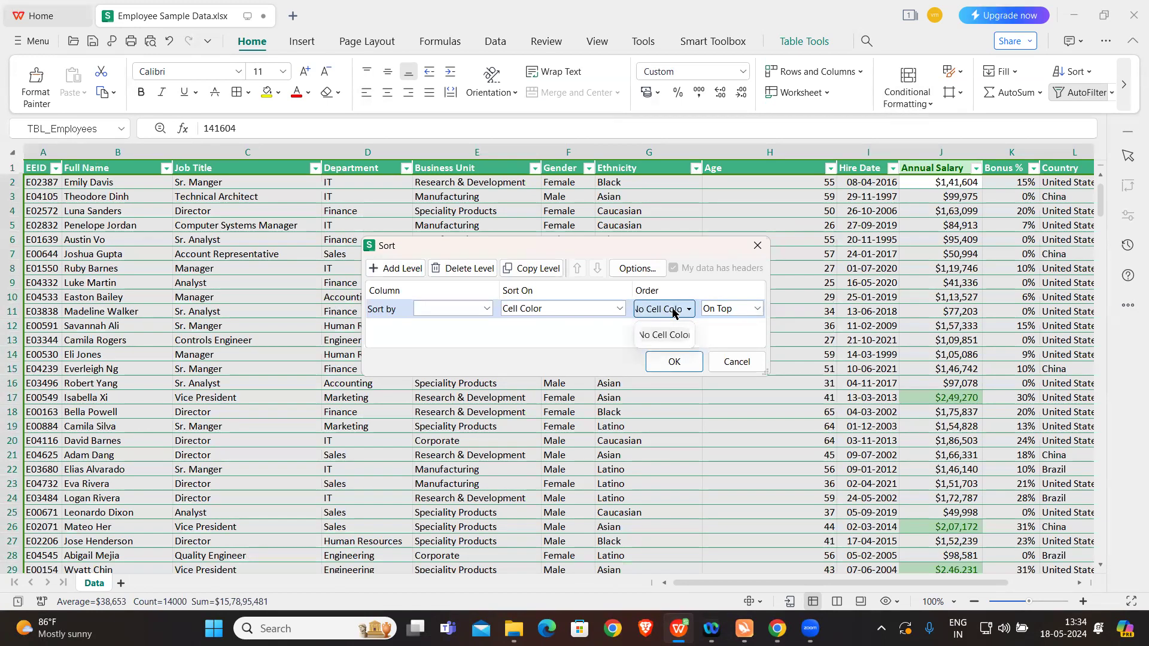
{"action": "left_click", "coordinate": [586, 330]}
{"action": "left_click", "coordinate": [616, 309]}
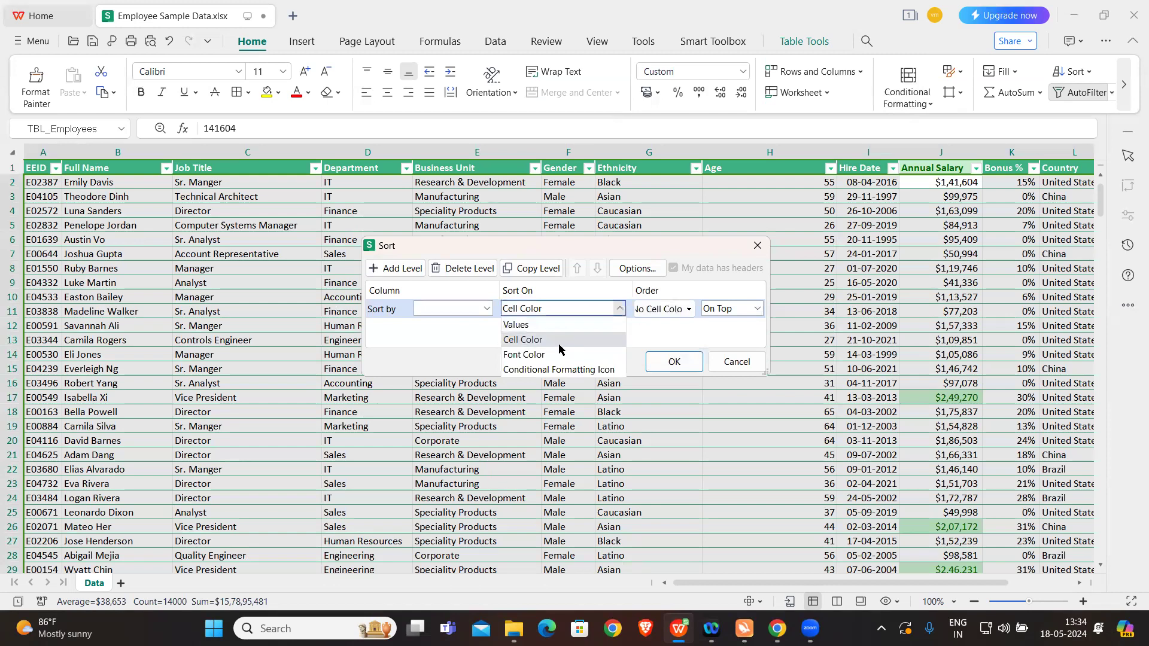
{"action": "left_click", "coordinate": [549, 355]}
{"action": "left_click", "coordinate": [680, 310]}
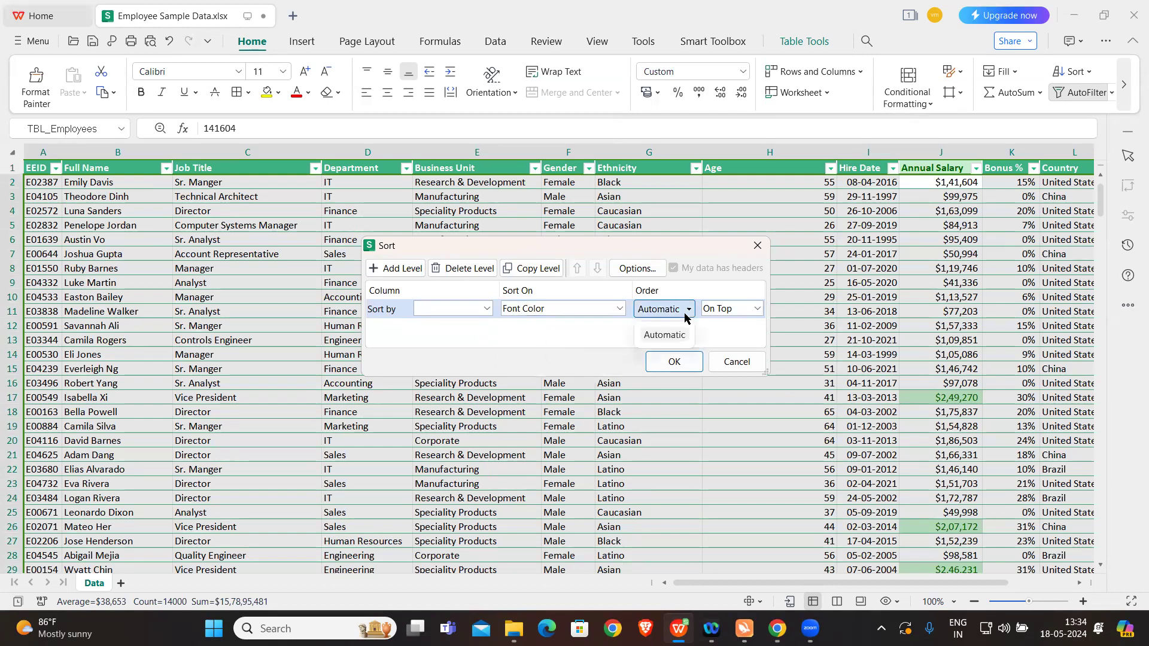
{"action": "left_click", "coordinate": [573, 333]}
Step: Sort the employee table by Annual Salary on Cell Color, placing the green cells On Top
{"action": "left_click", "coordinate": [488, 309]}
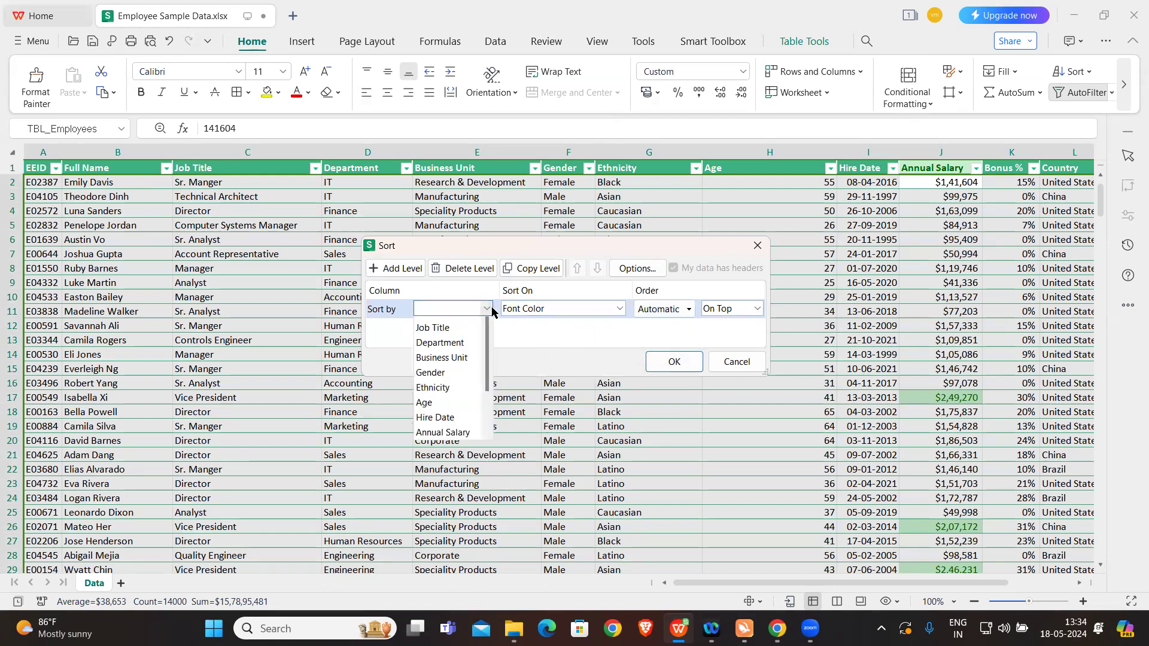
{"action": "scroll", "coordinate": [441, 417], "scroll_direction": "down", "scroll_amount": 2}
{"action": "left_click", "coordinate": [444, 400]}
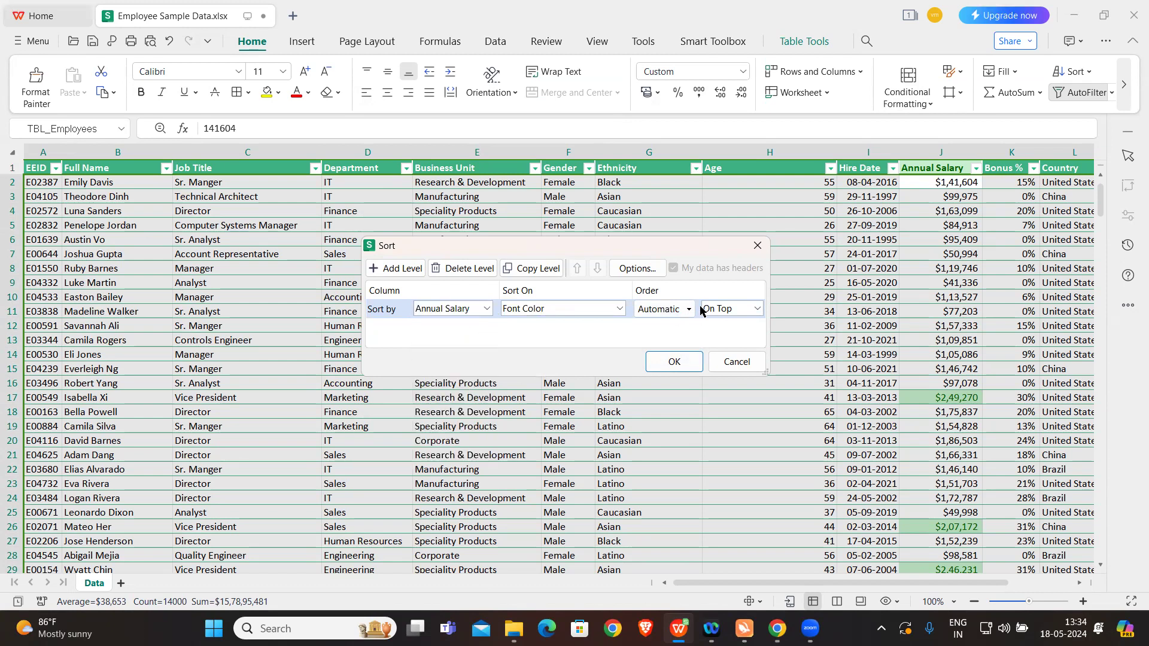
{"action": "left_click", "coordinate": [598, 310]}
{"action": "left_click", "coordinate": [547, 341]}
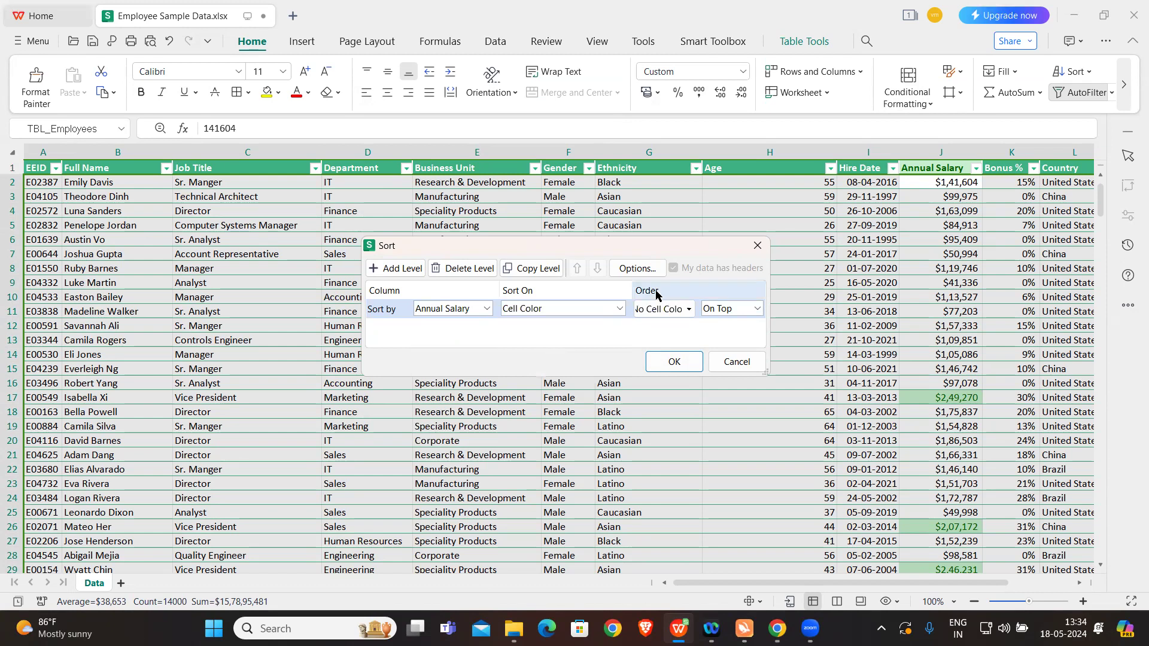
{"action": "left_click", "coordinate": [671, 310]}
{"action": "left_click", "coordinate": [654, 352]}
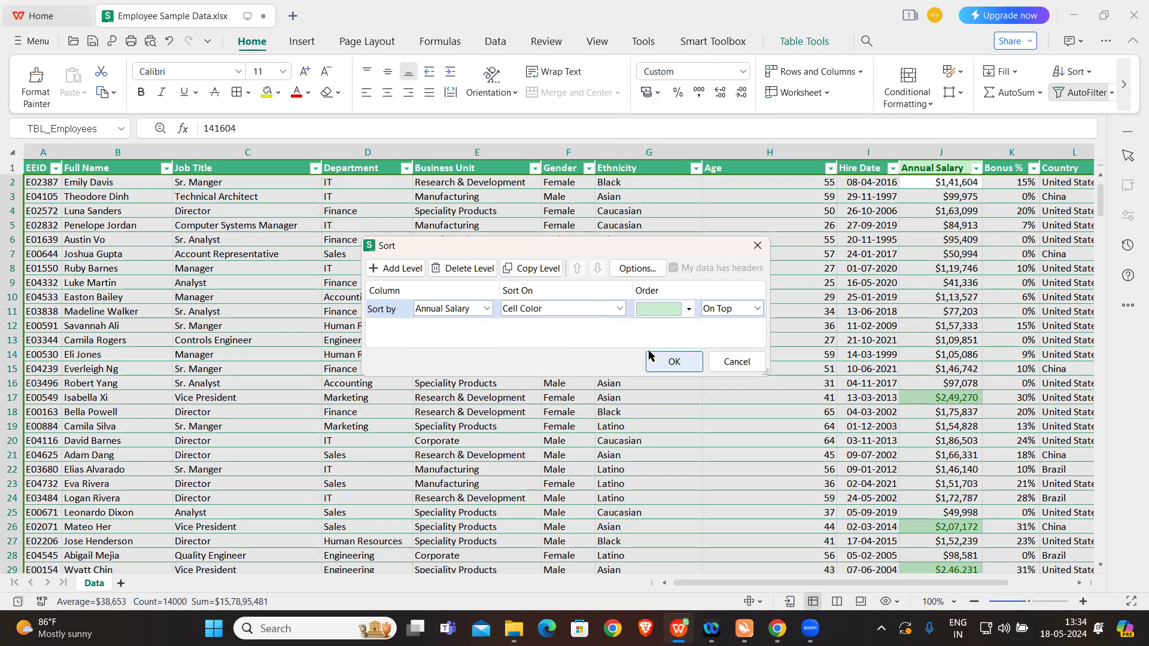
{"action": "left_click", "coordinate": [660, 364]}
{"action": "scroll", "coordinate": [884, 302], "scroll_direction": "right", "scroll_amount": 3}
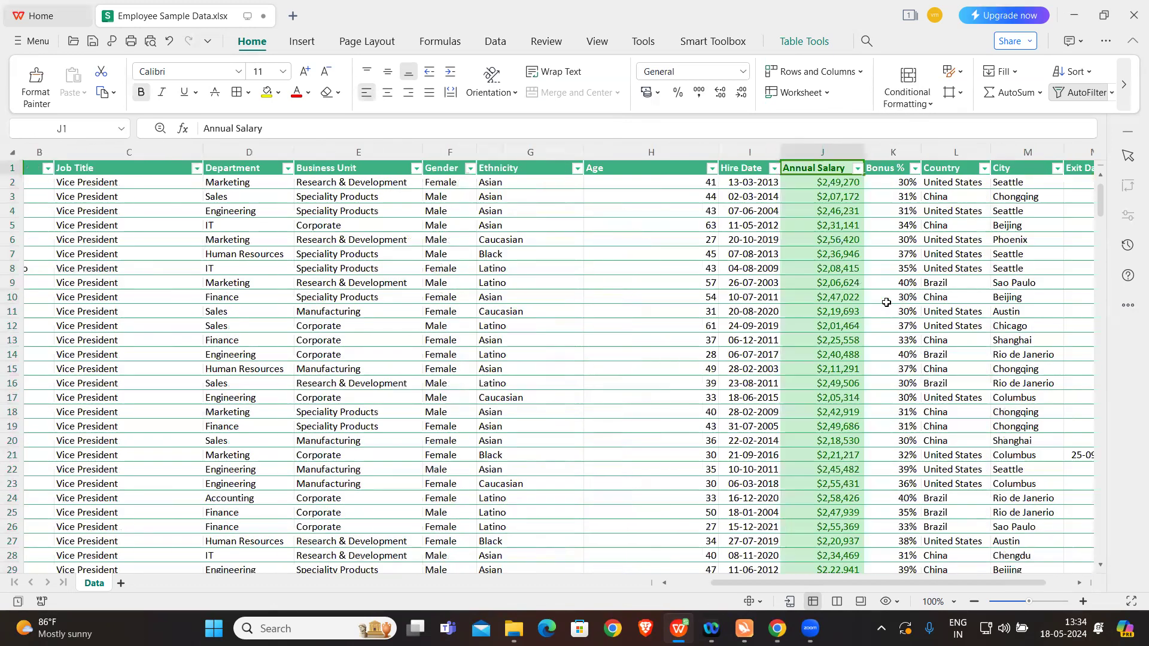
{"action": "scroll", "coordinate": [692, 353], "scroll_direction": "right", "scroll_amount": 3}
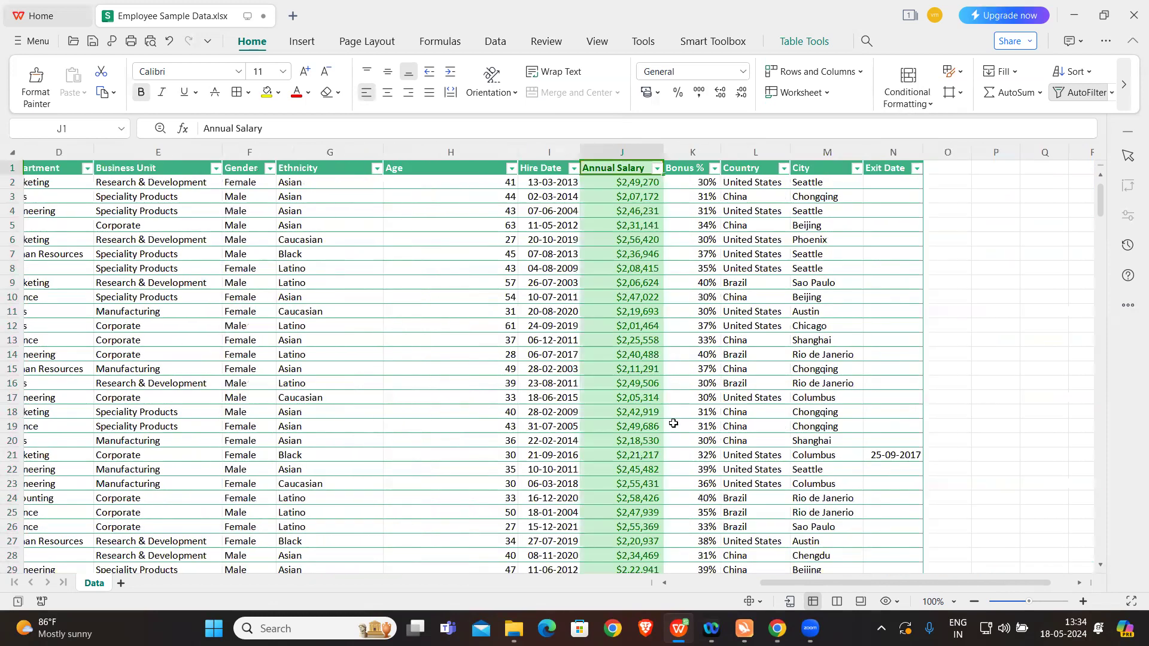
{"action": "scroll", "coordinate": [673, 422], "scroll_direction": "down", "scroll_amount": 5}
{"action": "scroll", "coordinate": [674, 423], "scroll_direction": "down", "scroll_amount": 19}
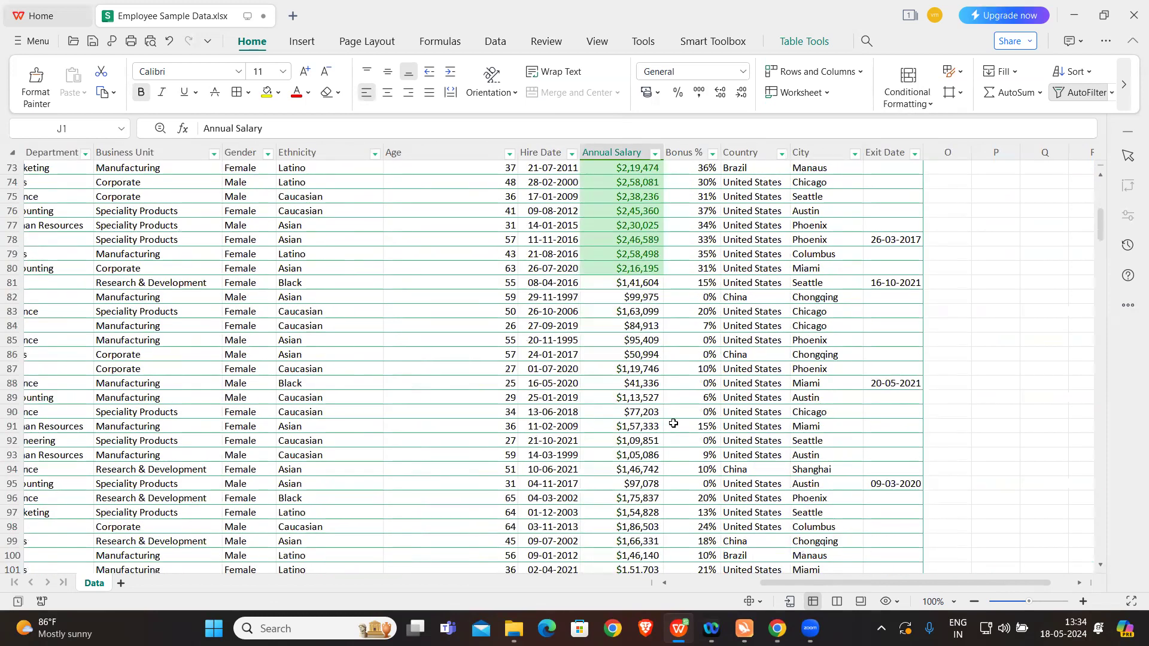
{"action": "scroll", "coordinate": [673, 423], "scroll_direction": "up", "scroll_amount": 20}
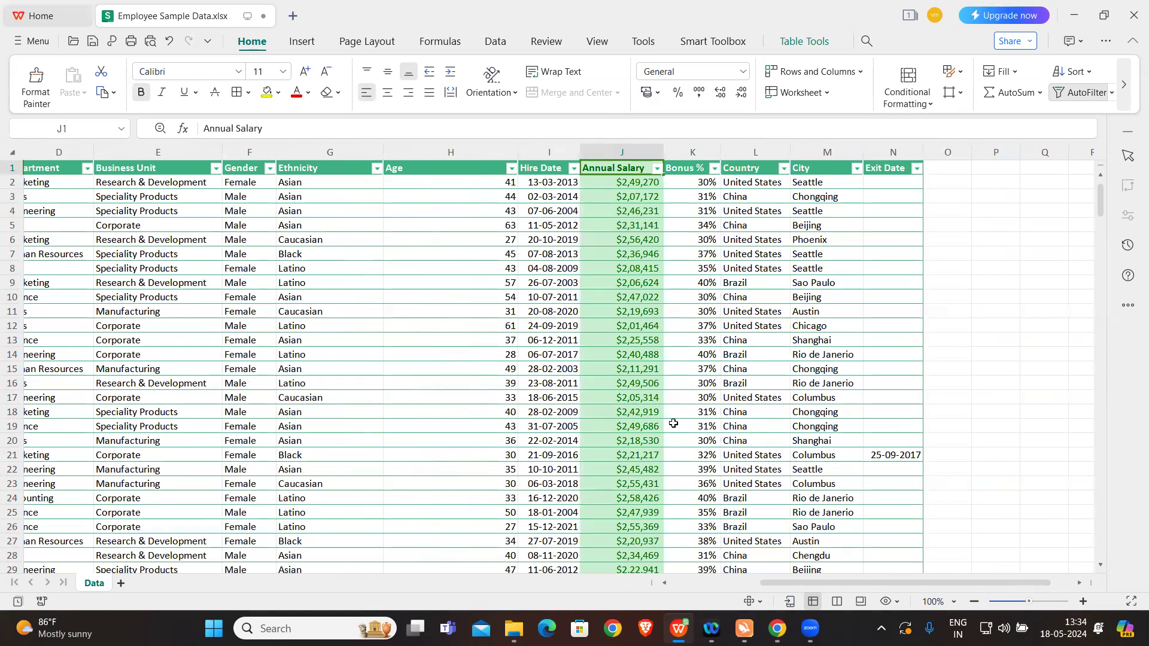
Step: Delete the Cell Value > 200000 conditional formatting rule from the employee table
{"action": "left_click", "coordinate": [916, 104]}
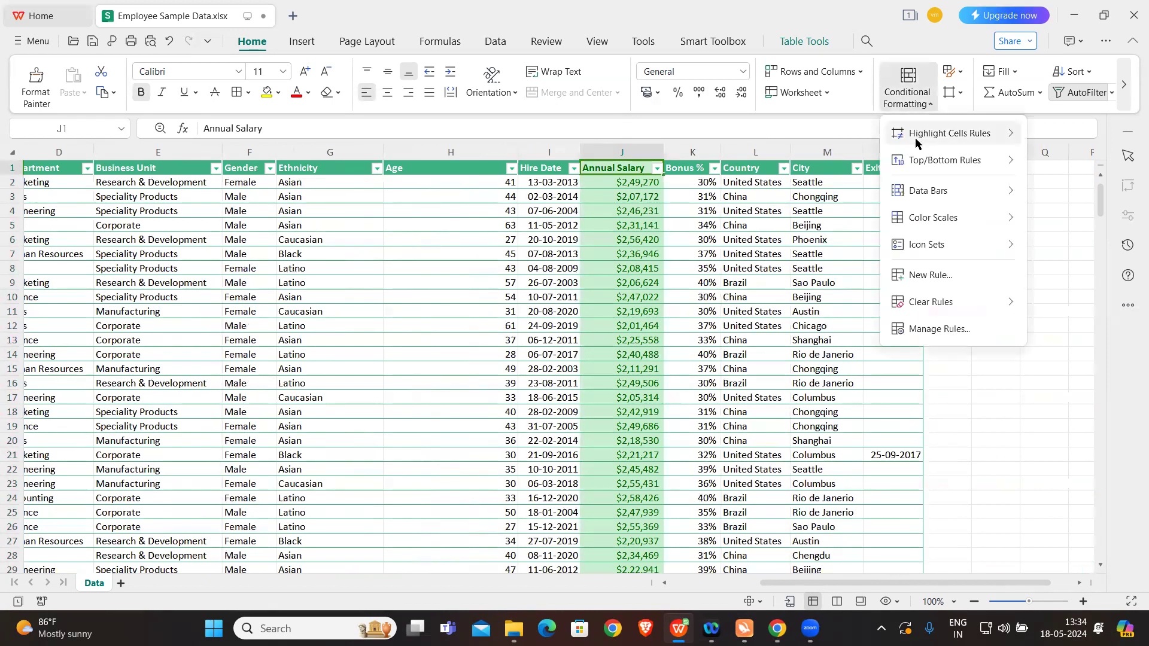
{"action": "left_click", "coordinate": [934, 331]}
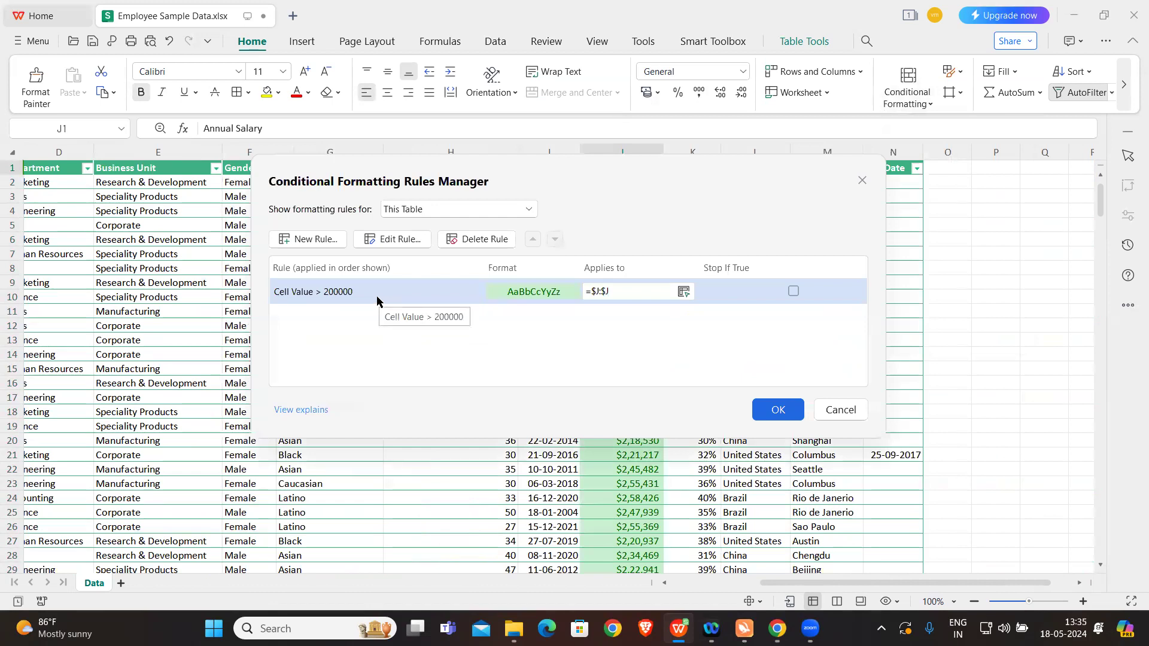
{"action": "left_click", "coordinate": [469, 242]}
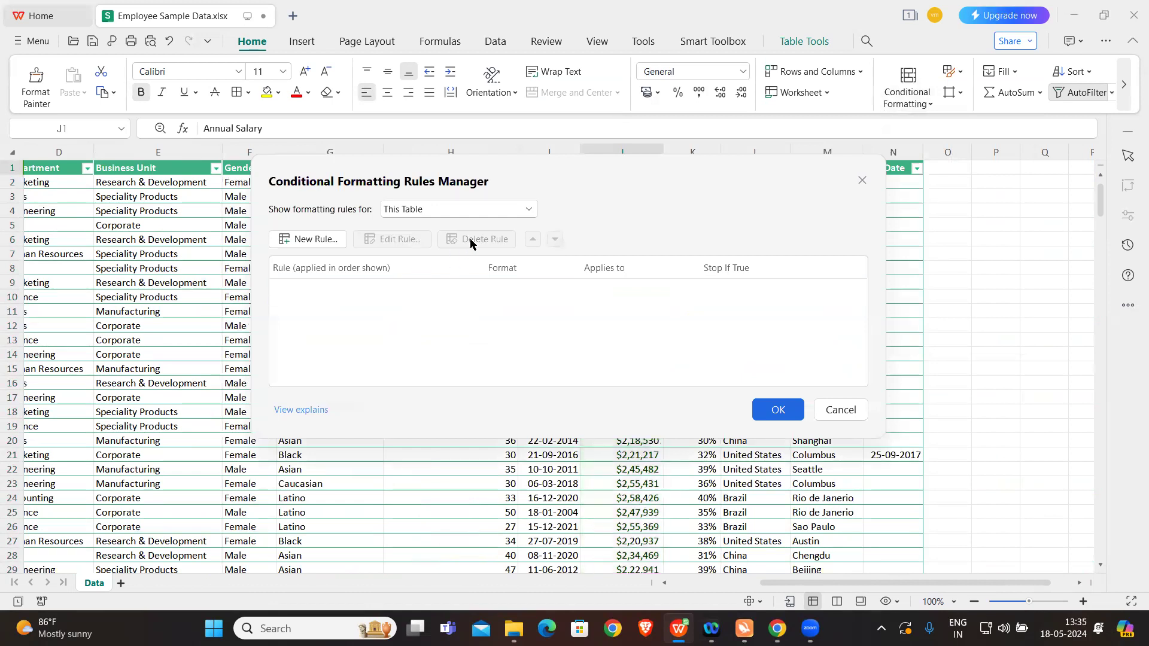
{"action": "left_click", "coordinate": [771, 418]}
{"action": "left_click", "coordinate": [684, 259]}
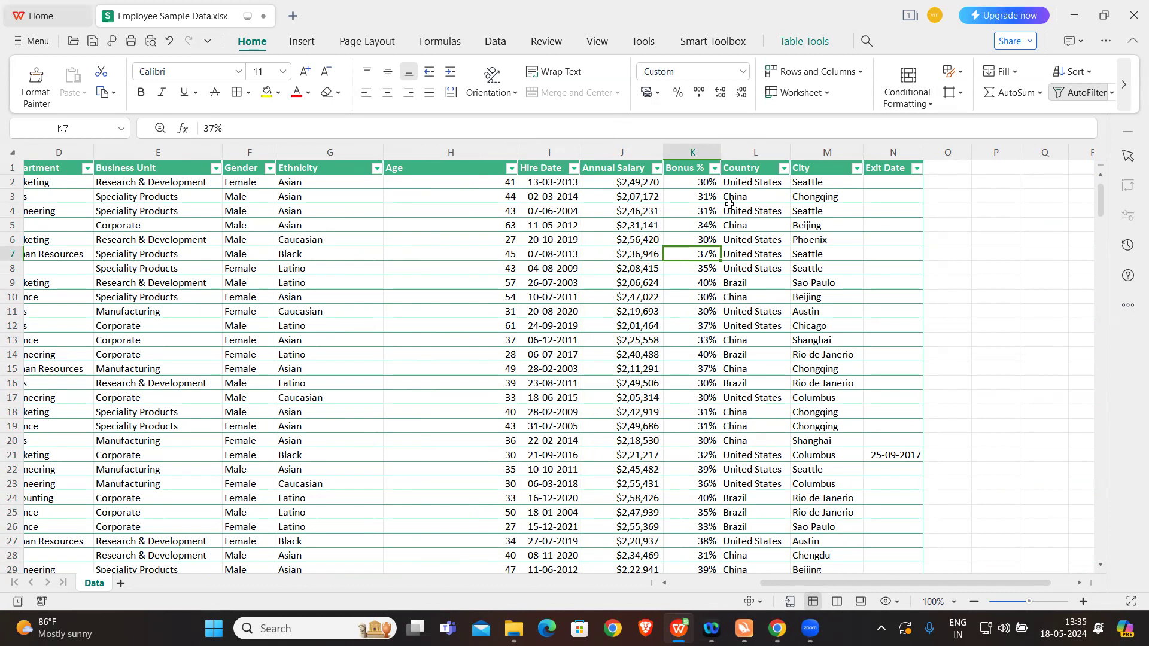
Step: Browse the Highlight Cells and Top/Bottom rule options, and apply a blue gradient-fill data bar to Bonus % cell K7
{"action": "left_click", "coordinate": [908, 108]}
{"action": "mouse_move", "coordinate": [943, 134]}
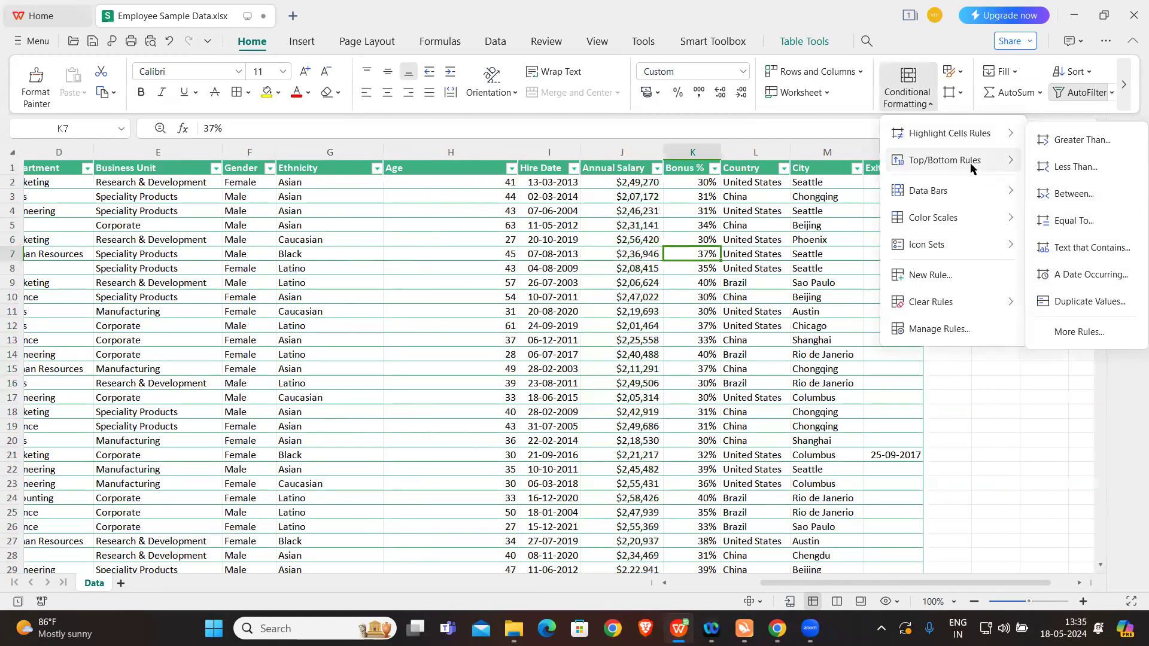
{"action": "mouse_move", "coordinate": [965, 167]}
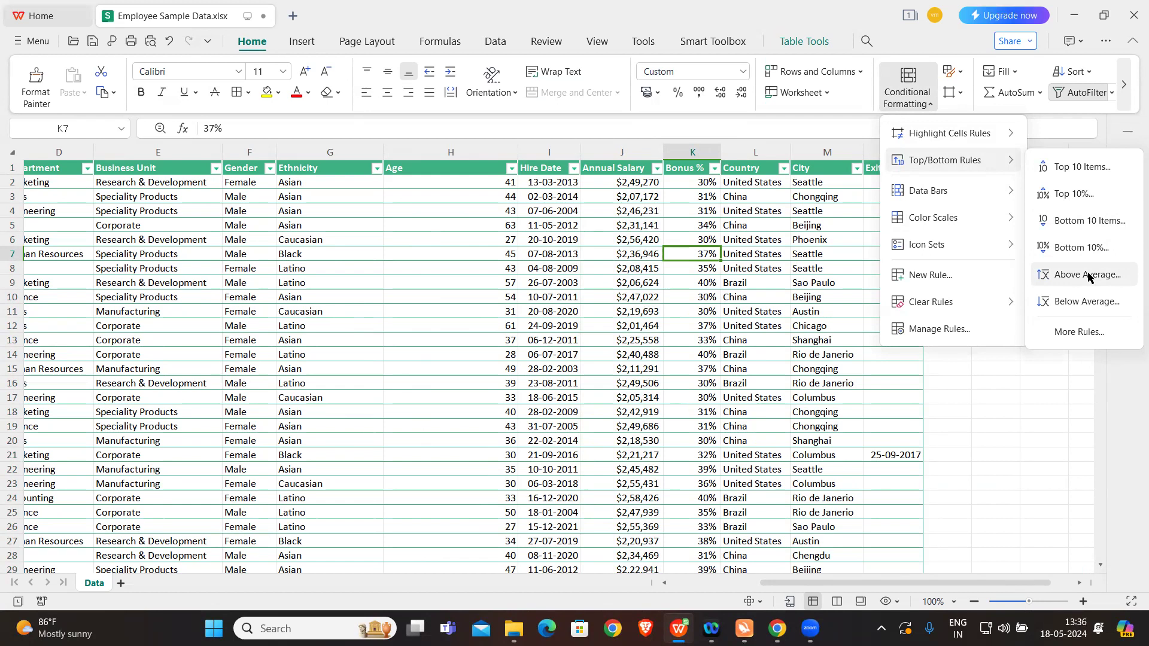
{"action": "mouse_move", "coordinate": [938, 193]}
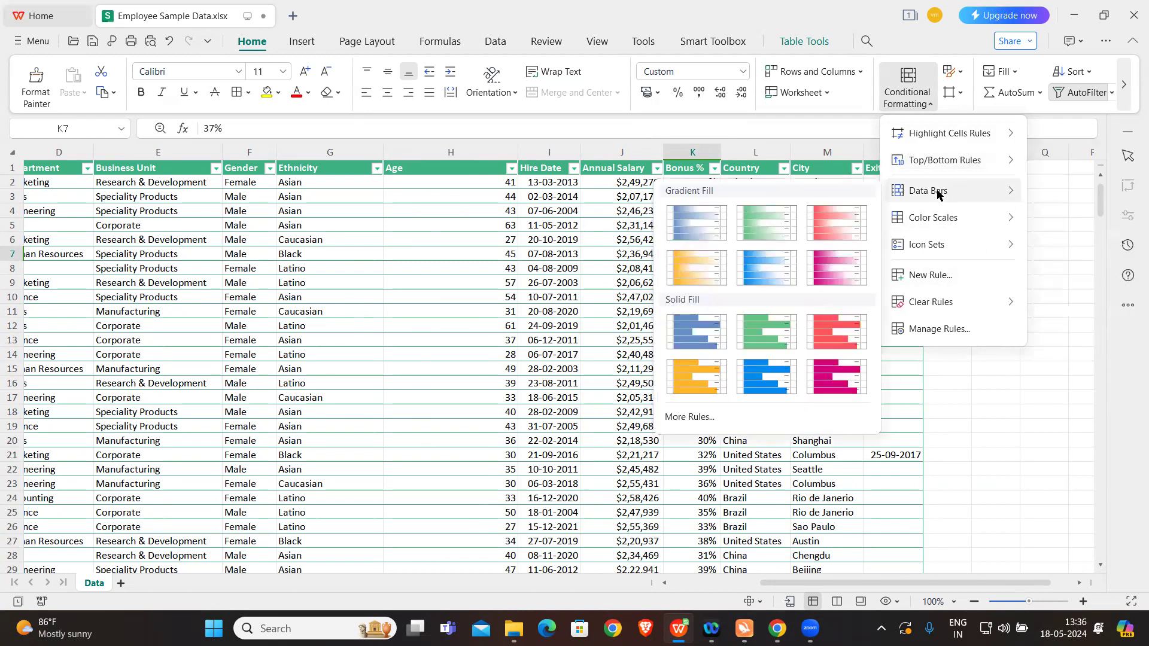
{"action": "left_click", "coordinate": [701, 219]}
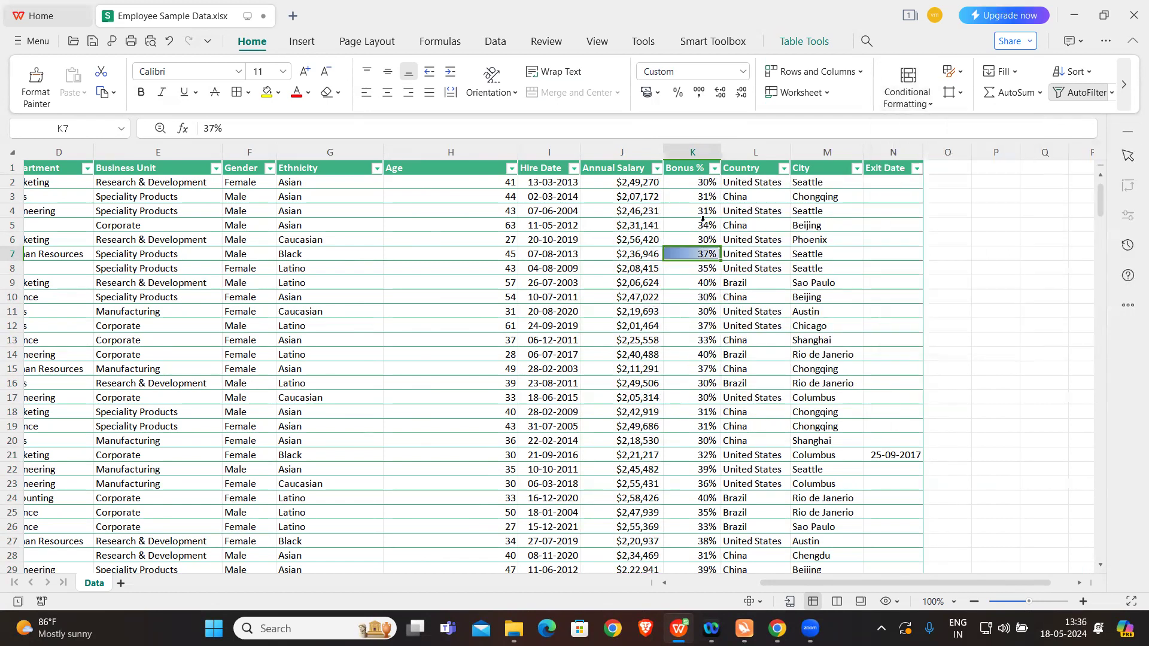
Step: Apply red gradient-fill data bars to the whole Bonus % column and widen column K to show them clearly
{"action": "left_click", "coordinate": [701, 167]}
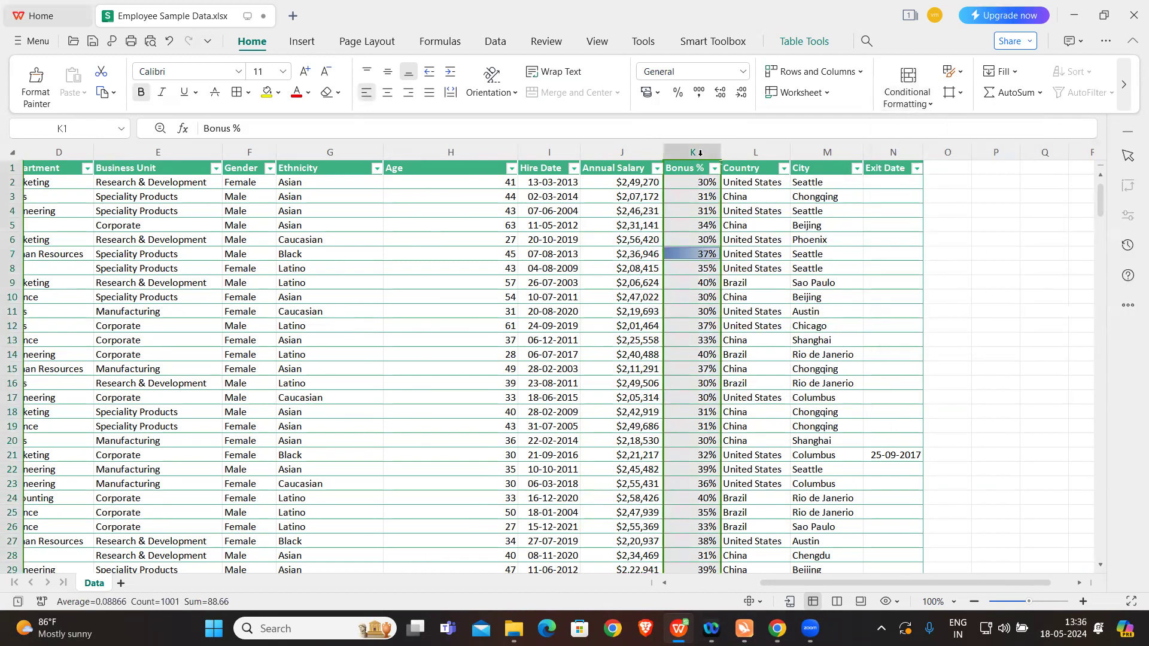
{"action": "left_click", "coordinate": [906, 84]}
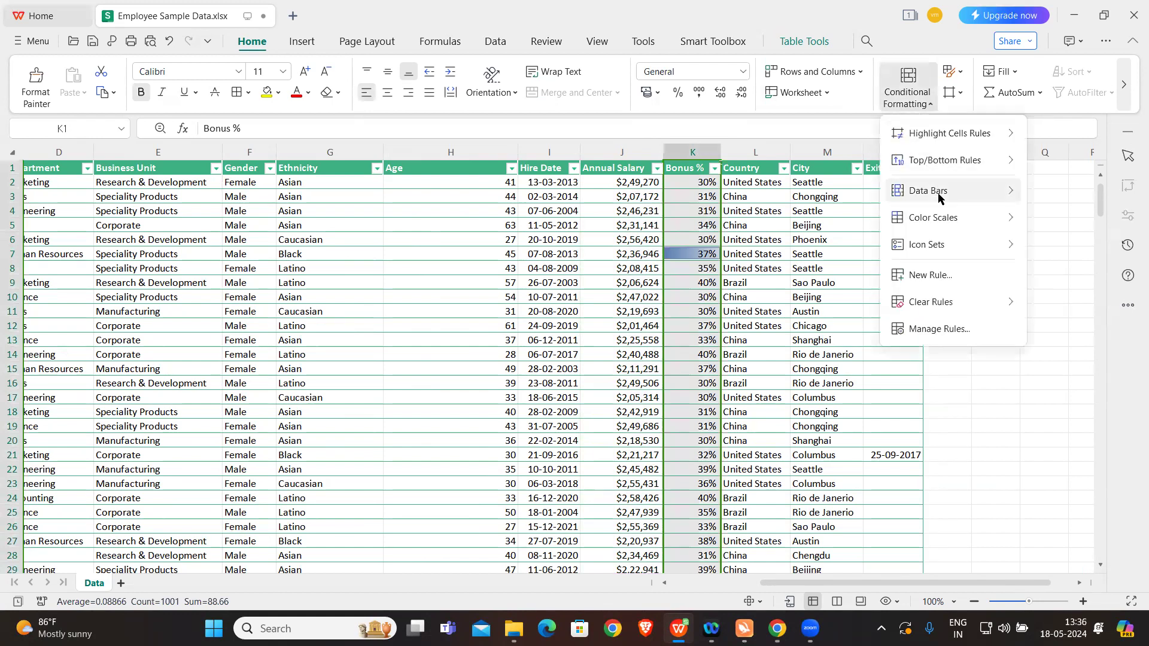
{"action": "mouse_move", "coordinate": [938, 200]}
{"action": "left_click", "coordinate": [833, 219]}
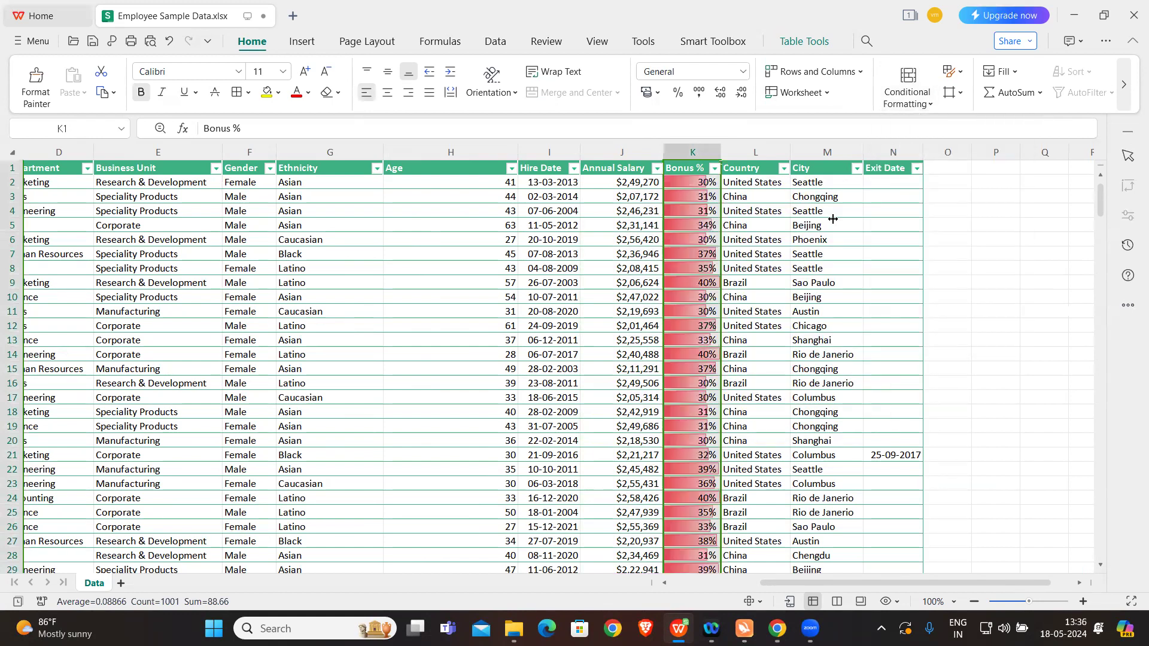
{"action": "left_click_drag", "start_coordinate": [721, 153], "coordinate": [810, 158]}
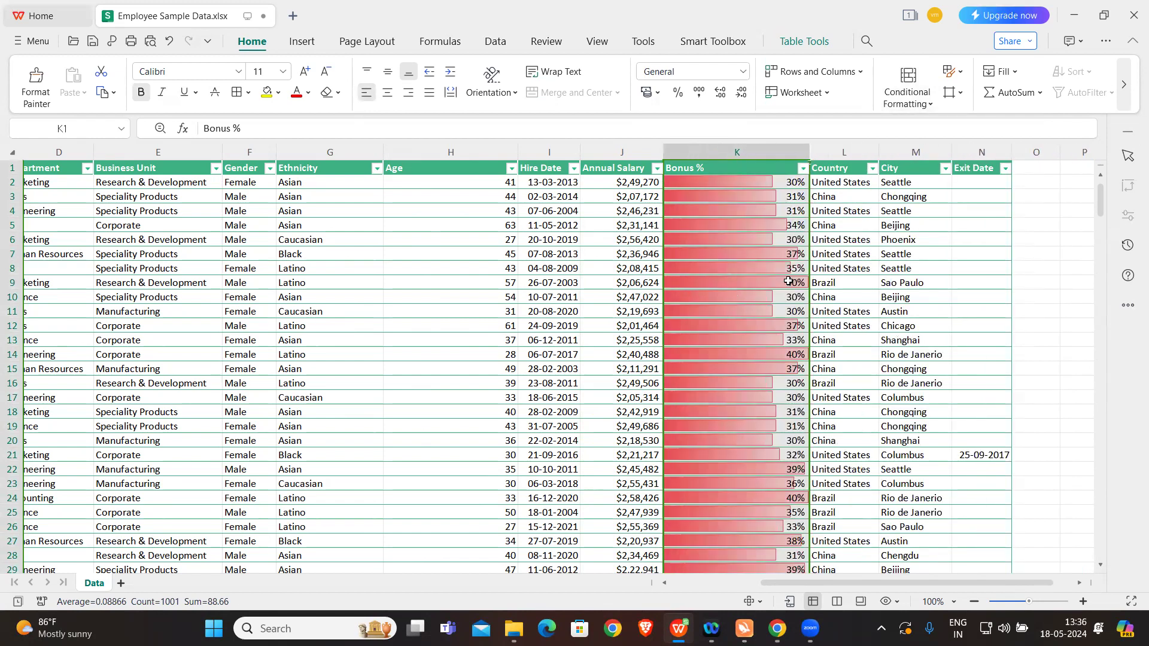
Step: Delete both Data Bar rules, for column K and cell K7, from the Bonus % column's conditional formatting
{"action": "left_click", "coordinate": [909, 106]}
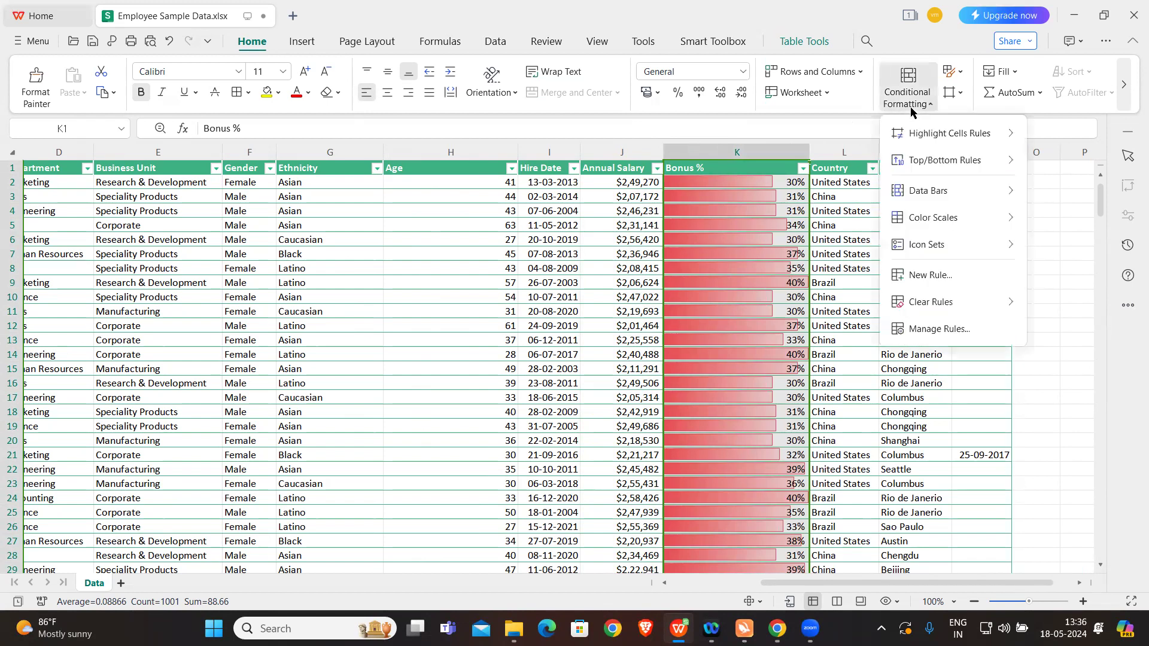
{"action": "left_click", "coordinate": [958, 330]}
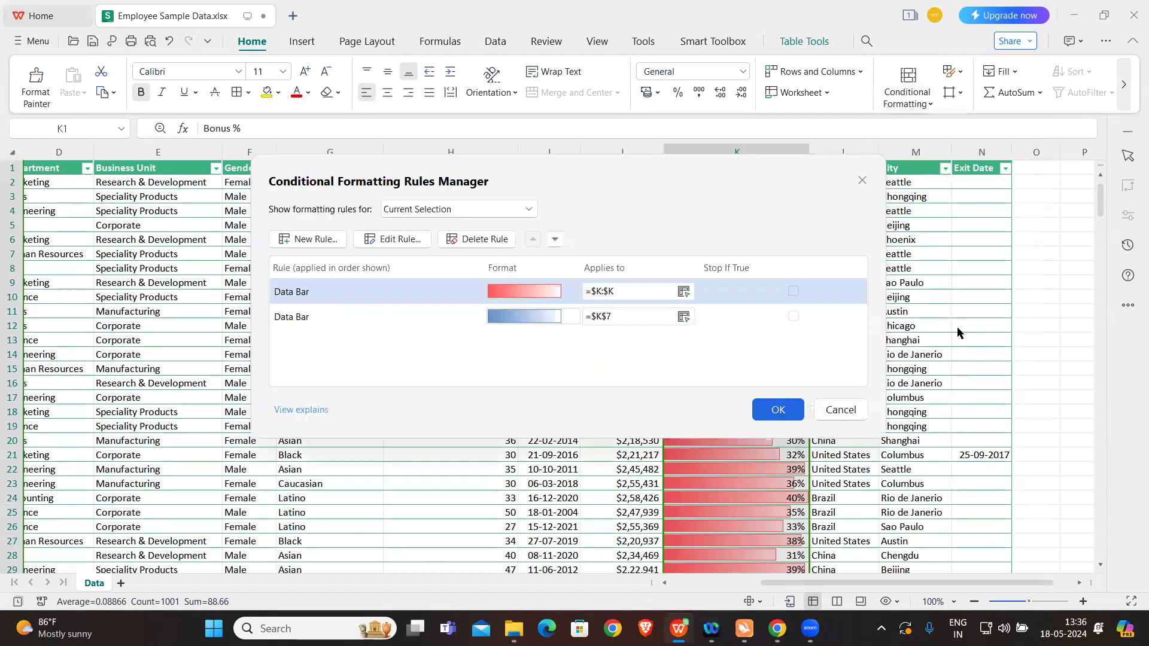
{"action": "left_click", "coordinate": [486, 240]}
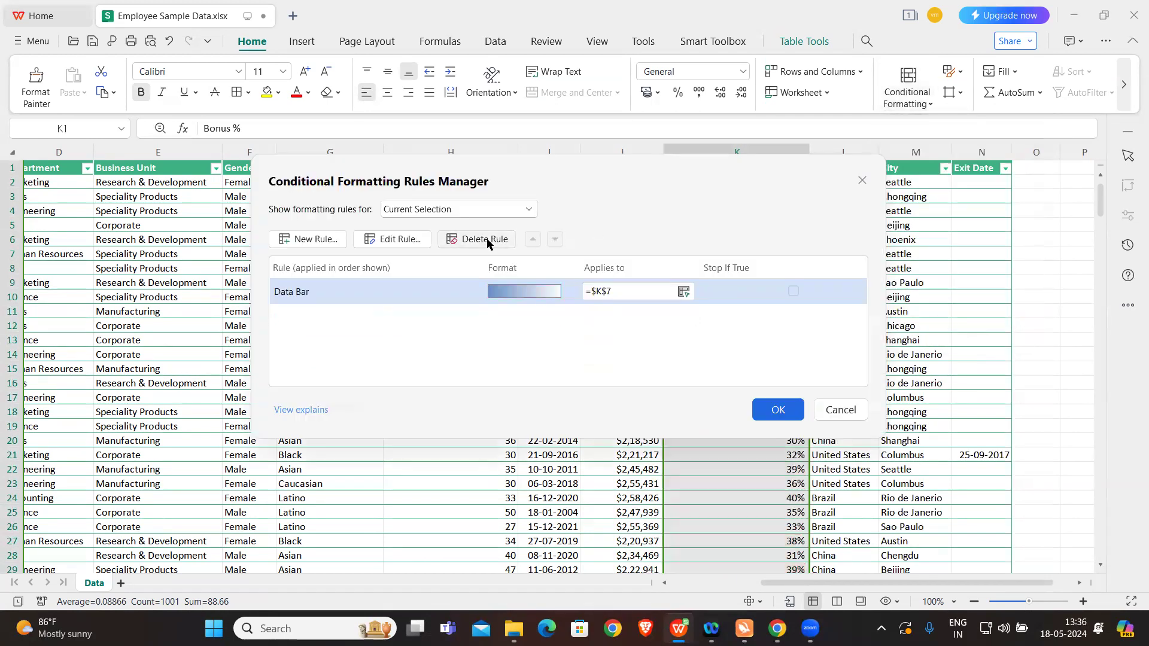
{"action": "left_click", "coordinate": [486, 240]}
{"action": "left_click", "coordinate": [772, 409]}
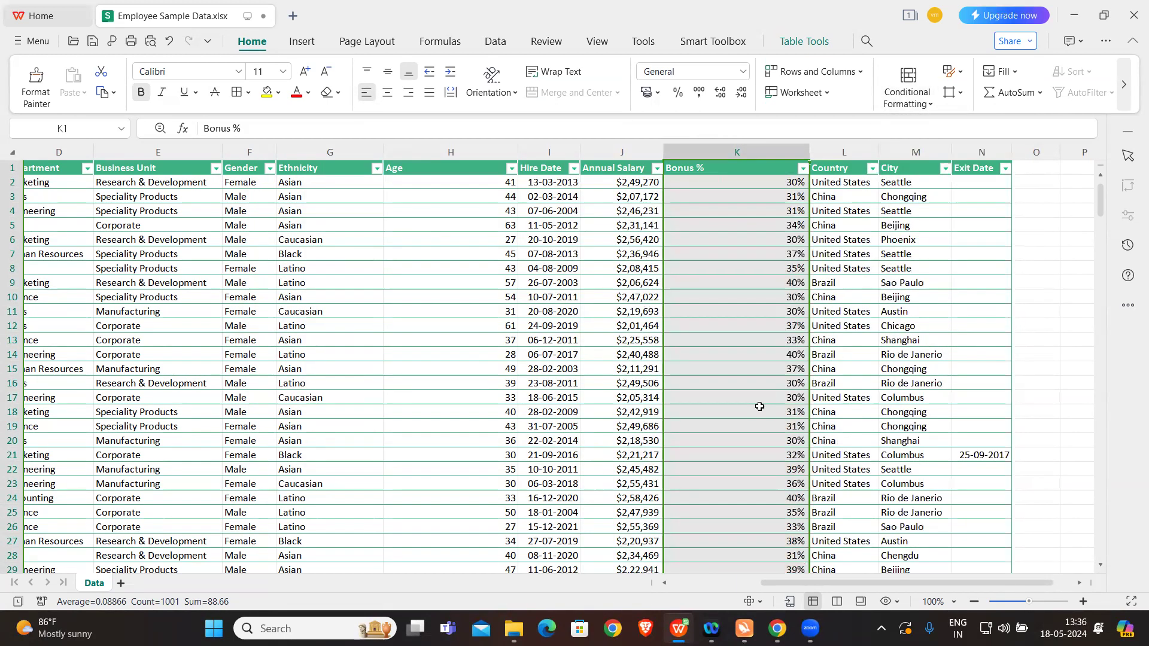
{"action": "left_click", "coordinate": [737, 308]}
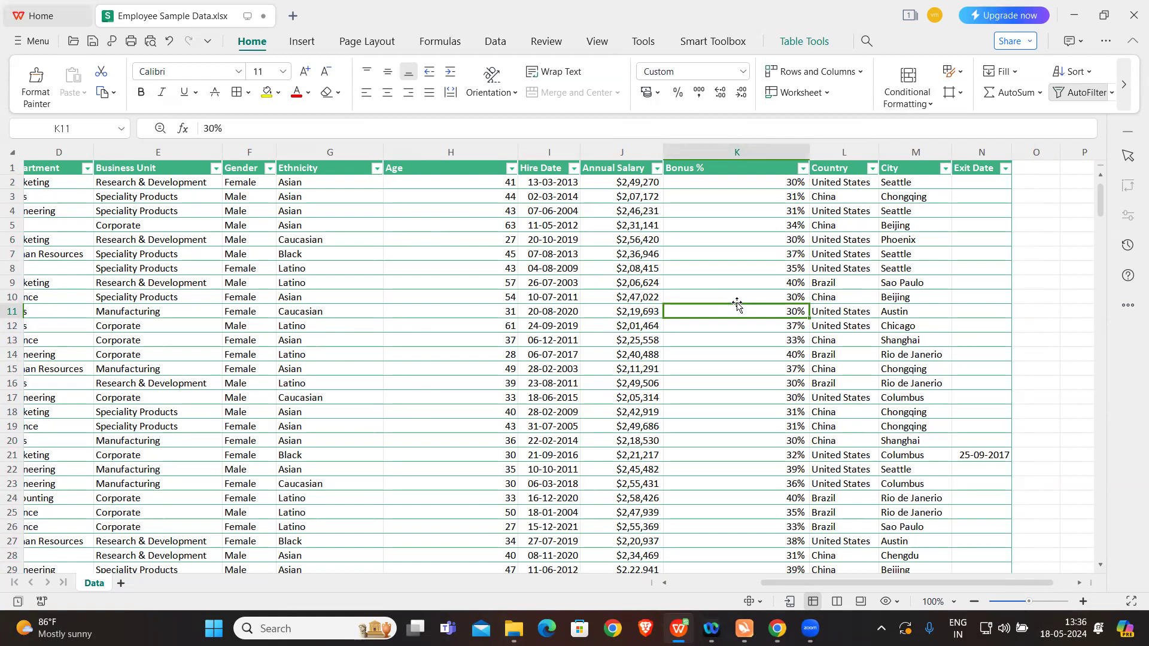
Step: Open the Conditional Formatting Questions text file from the Excel Workshop folder, read the expiry-date task, and return to the workbook
{"action": "left_click", "coordinate": [513, 627]}
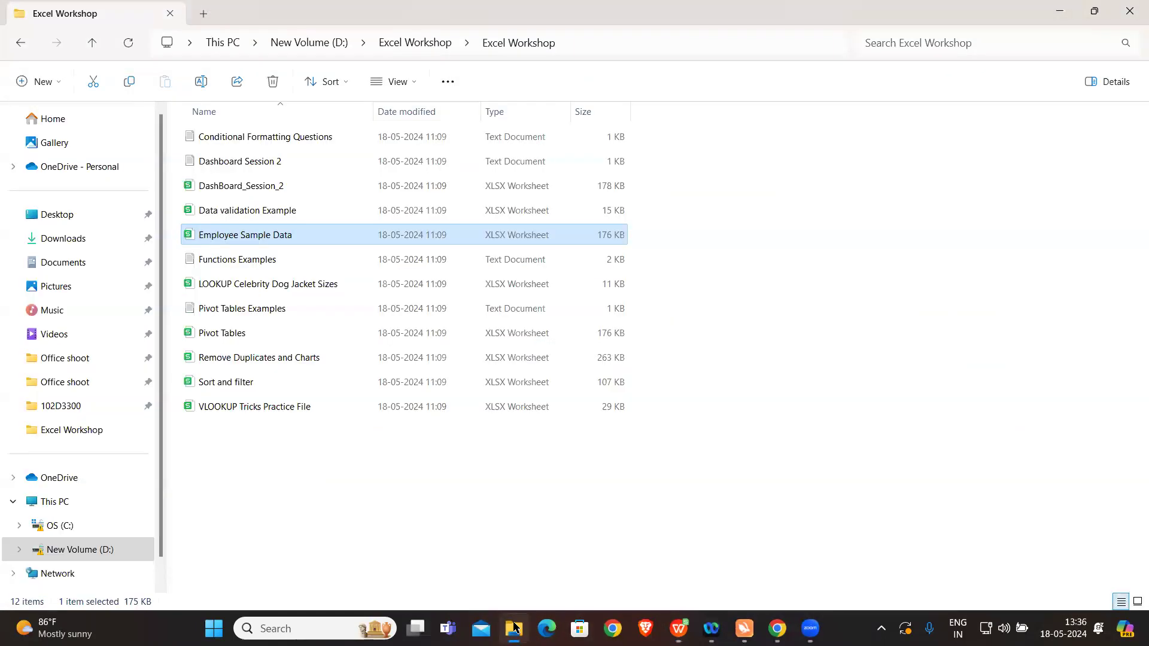
{"action": "double_click", "coordinate": [310, 138]}
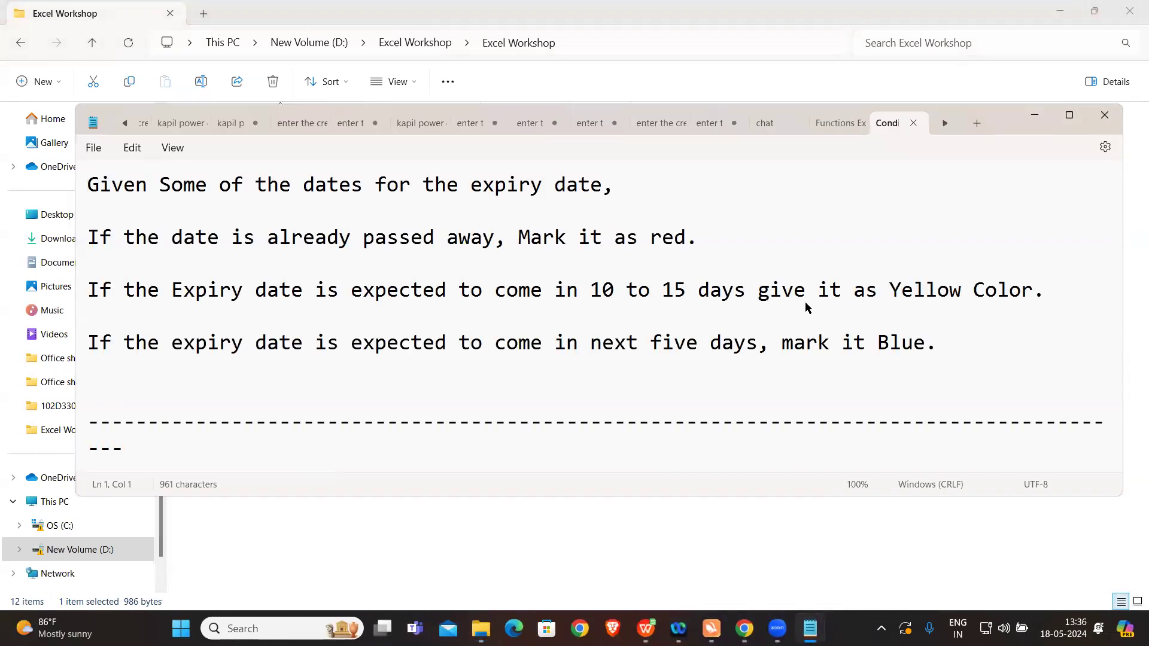
{"action": "left_click", "coordinate": [645, 628]}
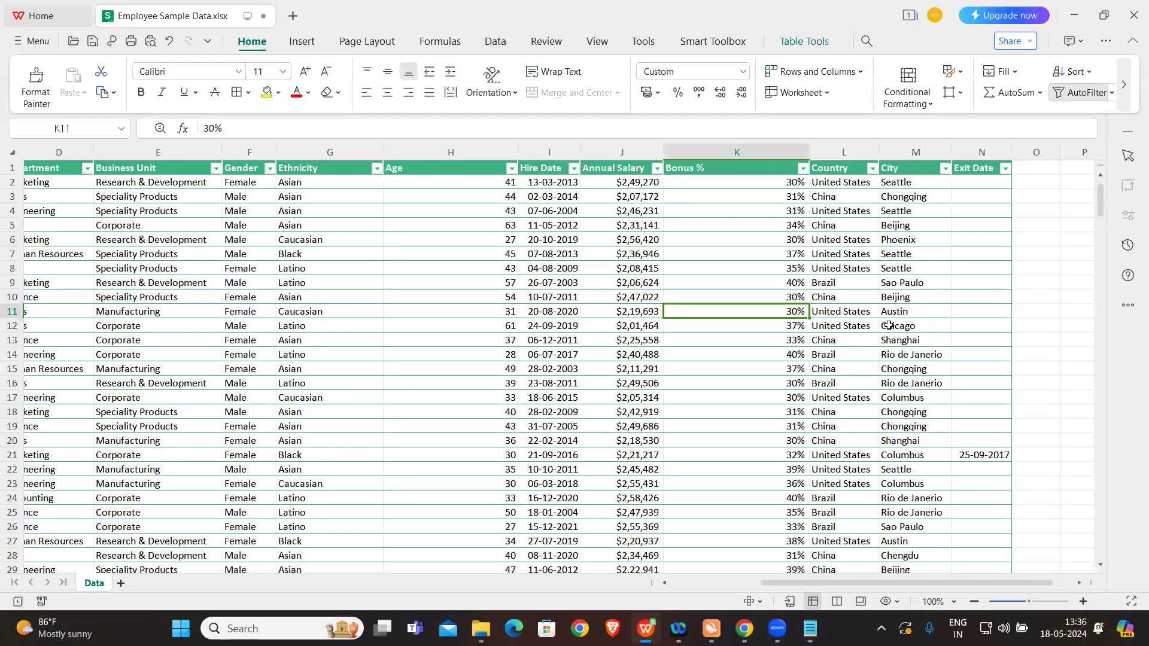
Step: Enter the header Expiry Date in cell R1, beyond the employee table, and widen column R to fit it
{"action": "scroll", "coordinate": [888, 324], "scroll_direction": "right", "scroll_amount": 3}
{"action": "left_click", "coordinate": [948, 168]}
{"action": "type", "text": "e"}
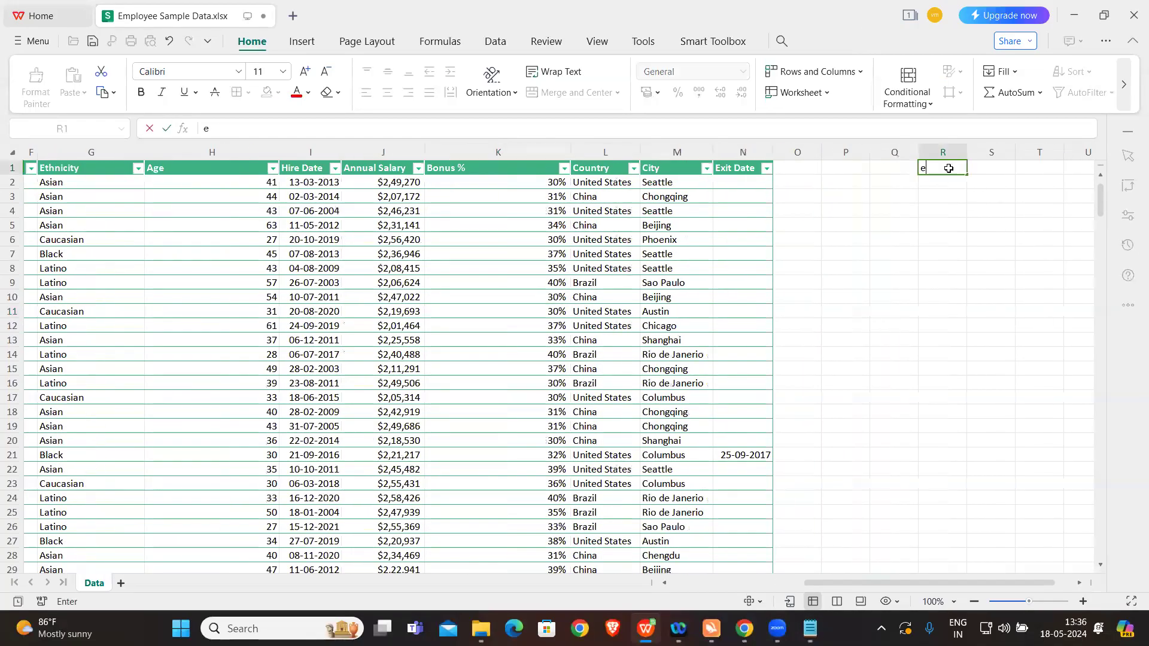
{"action": "key", "text": "BackSpace"}
{"action": "key", "text": "Caps_Lock"}
{"action": "type", "text": "Expiry Date"}
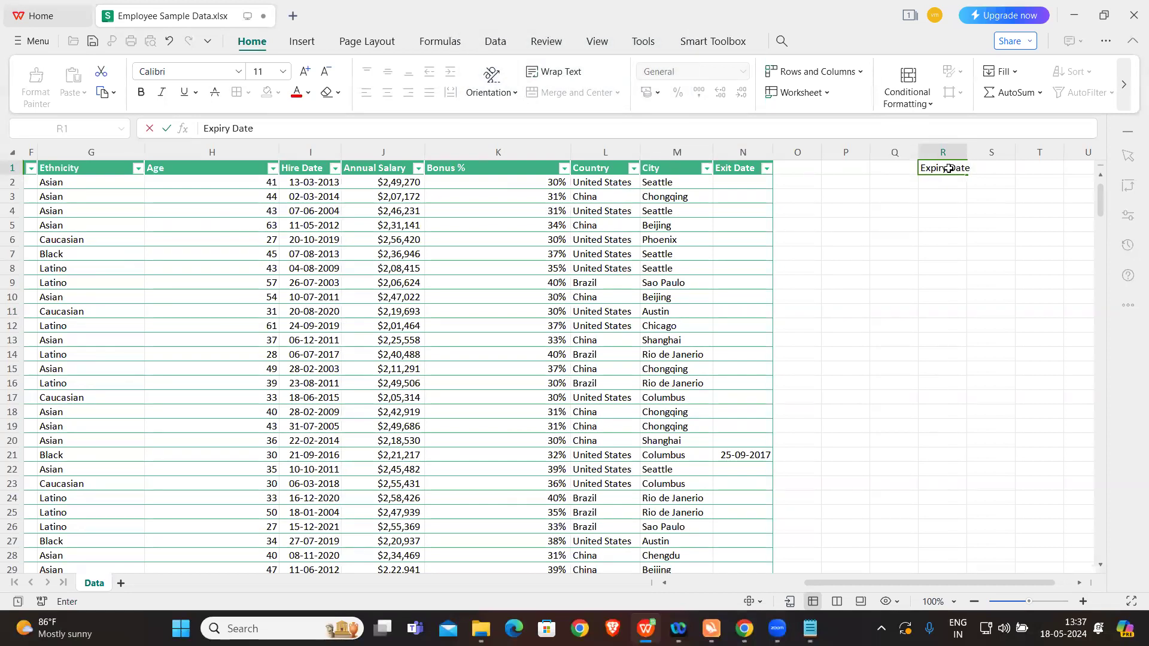
{"action": "key", "text": "Return"}
{"action": "left_click_drag", "start_coordinate": [967, 149], "coordinate": [1000, 151]}
Step: Enter the expiry dates 12-05-2024, 29-05-2024 and 16-03-2023 in cells R2 to R4
{"action": "type", "text": "12-05-2024"}
{"action": "key", "text": "Return"}
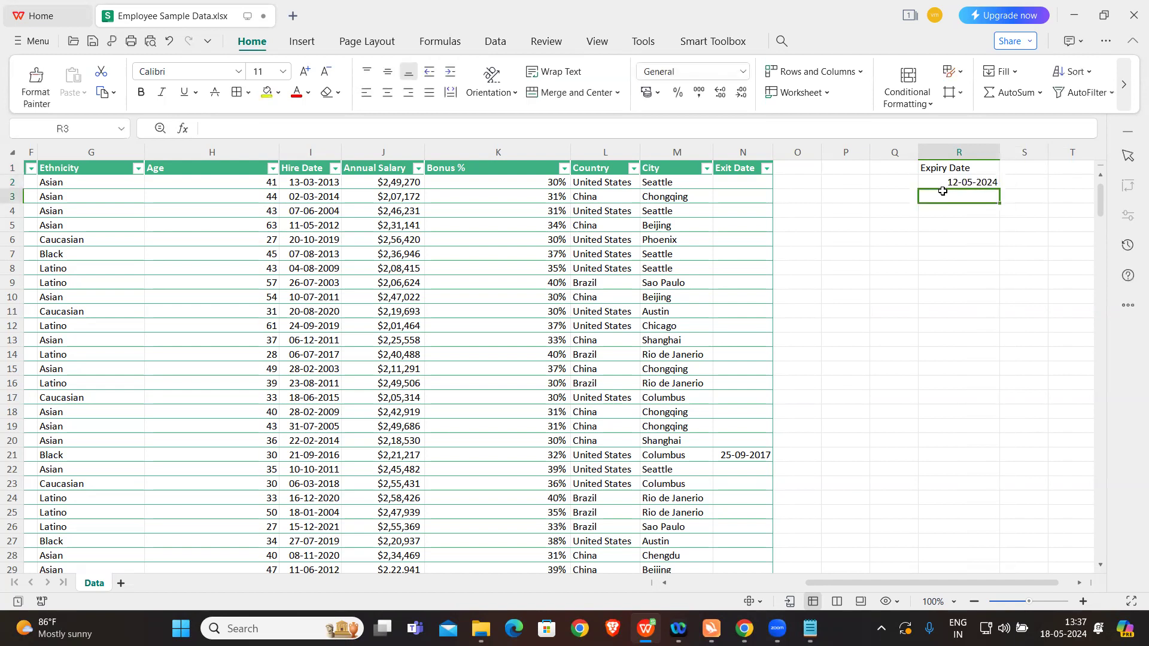
{"action": "type", "text": "29-"}
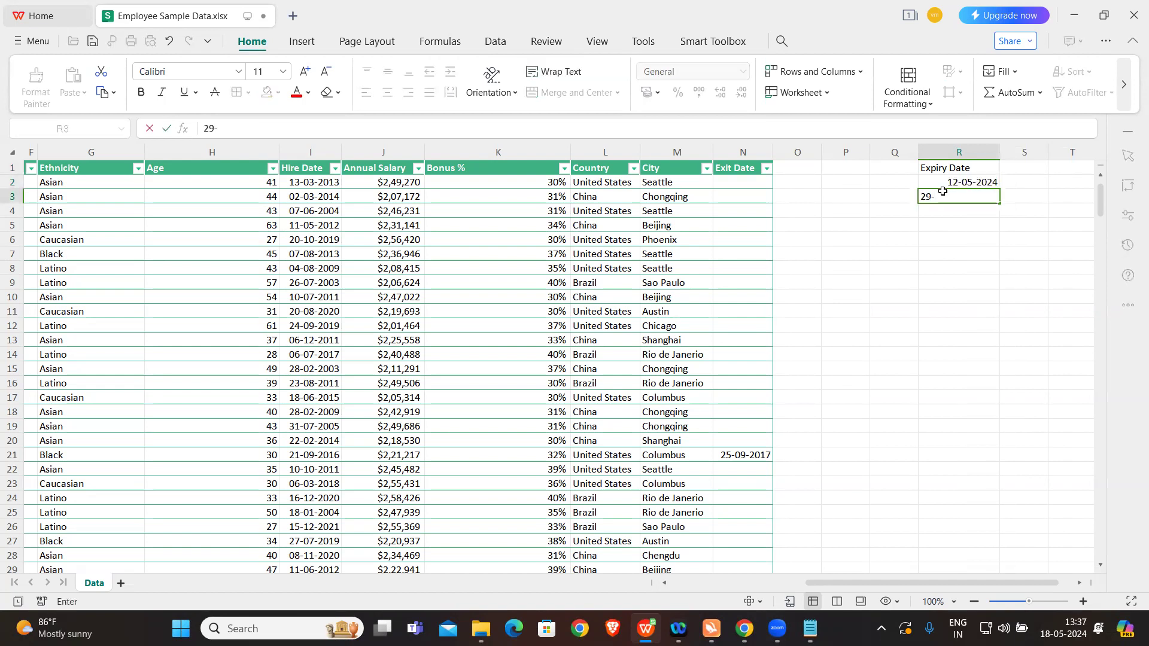
{"action": "type", "text": "05-2024"}
{"action": "key", "text": "Return"}
{"action": "type", "text": "16-"}
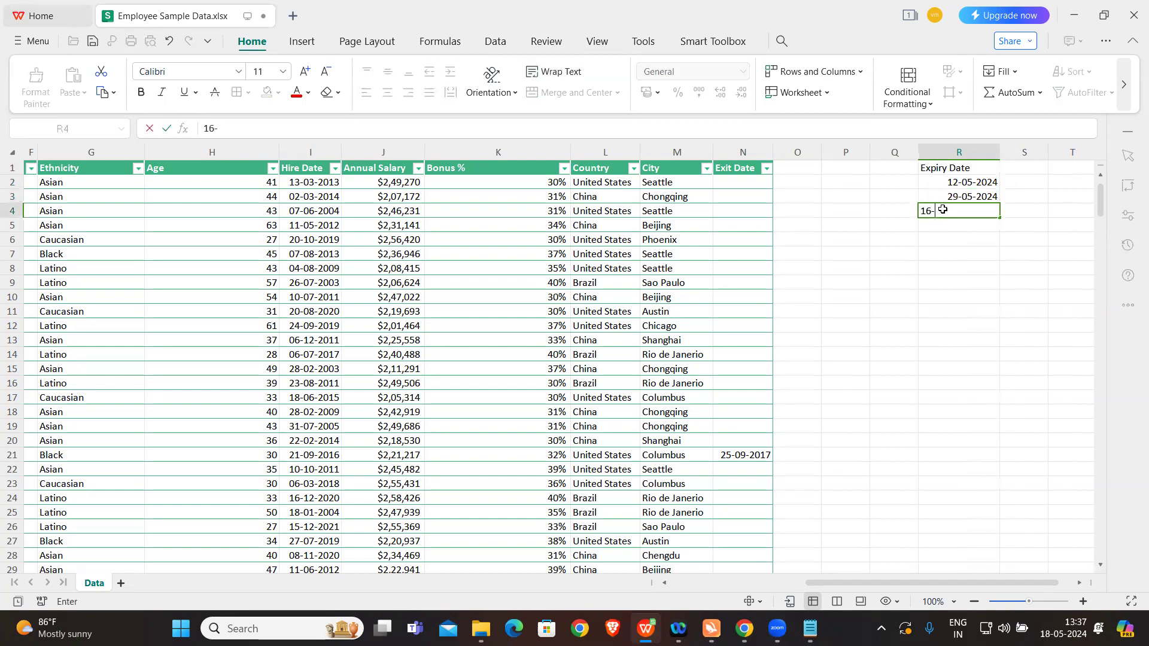
{"action": "type", "text": "03-2023"}
{"action": "left_click", "coordinate": [953, 234]}
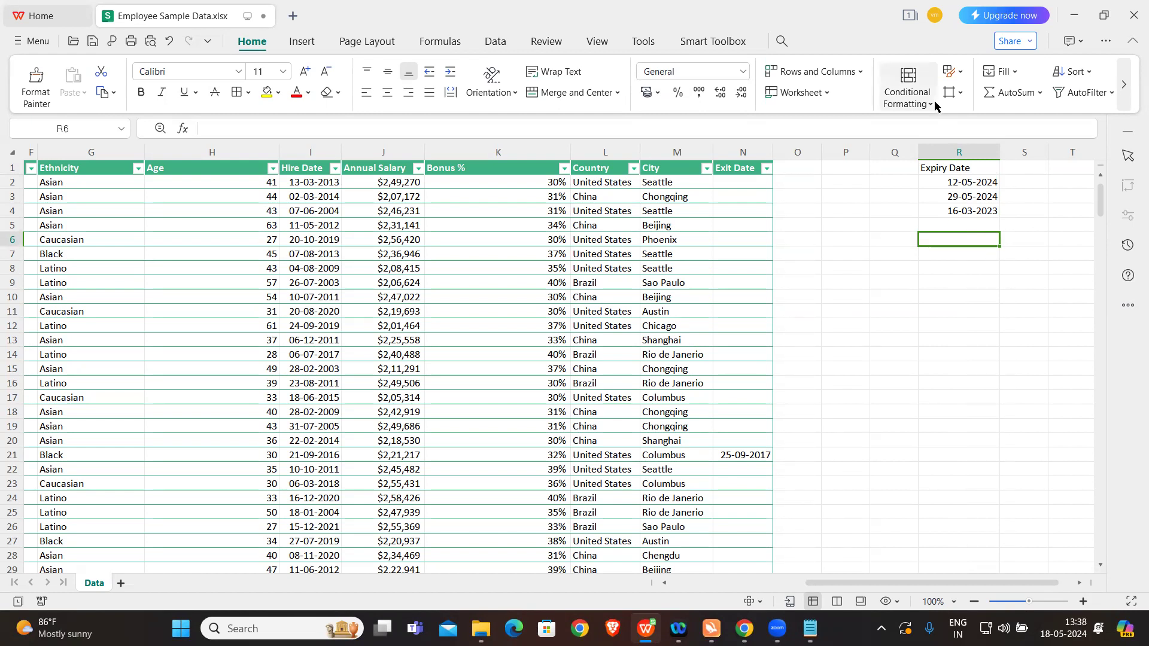
Step: Create a new conditional formatting rule of the type Use a formula to determine which cells to format
{"action": "left_click", "coordinate": [907, 106]}
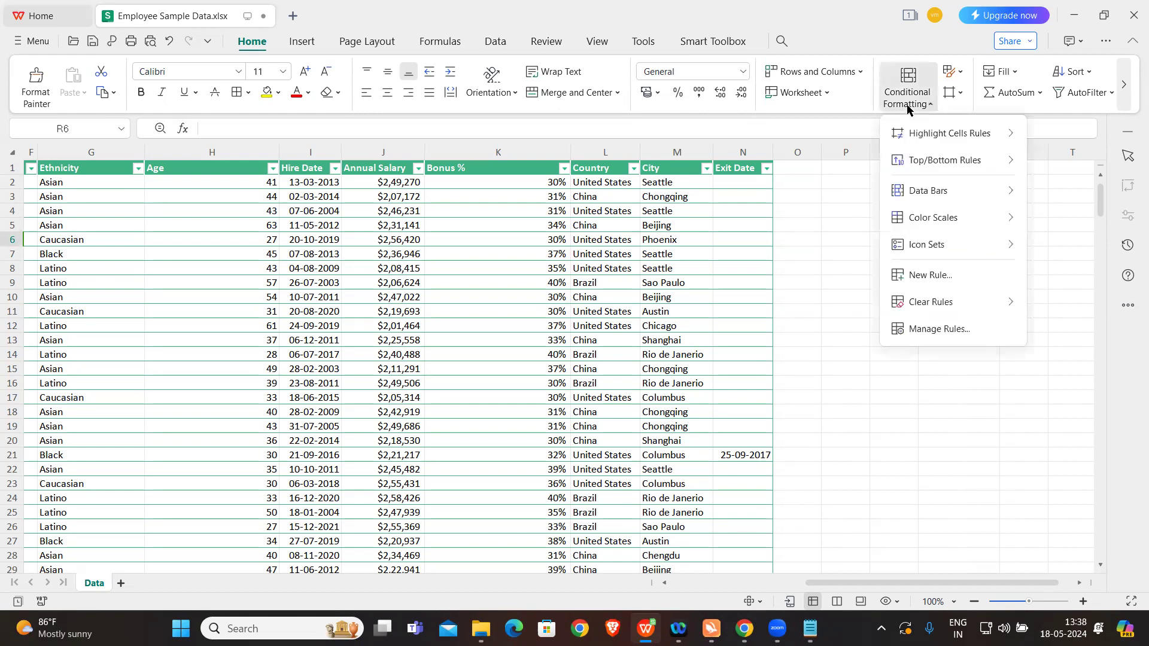
{"action": "left_click", "coordinate": [937, 276]}
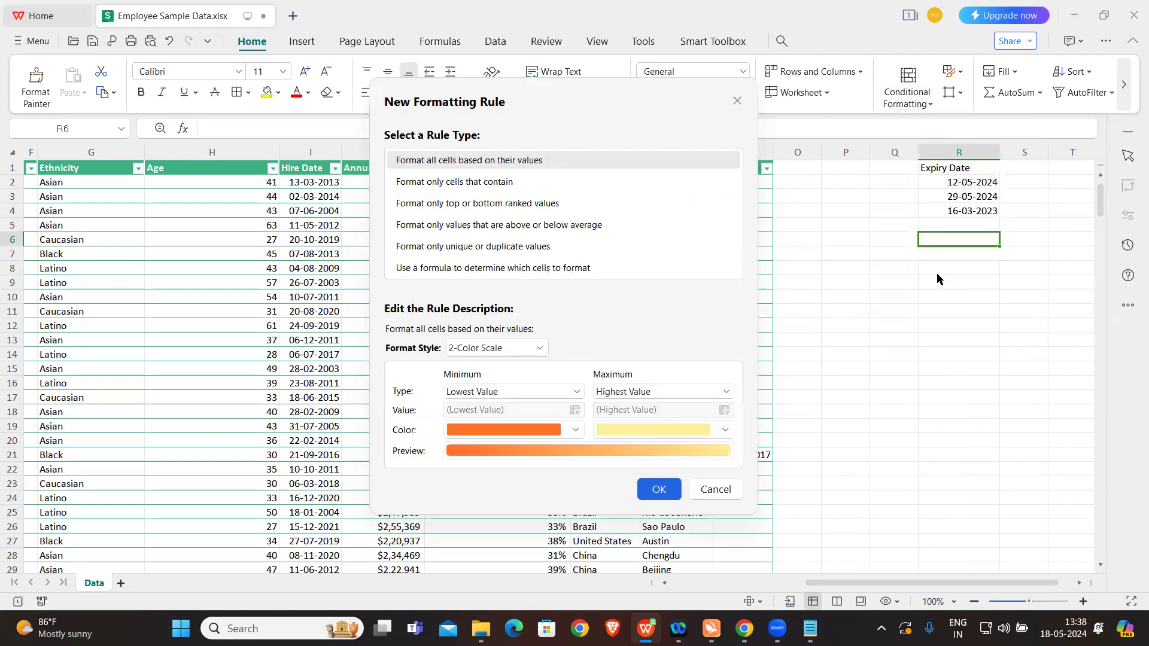
{"action": "left_click", "coordinate": [454, 269]}
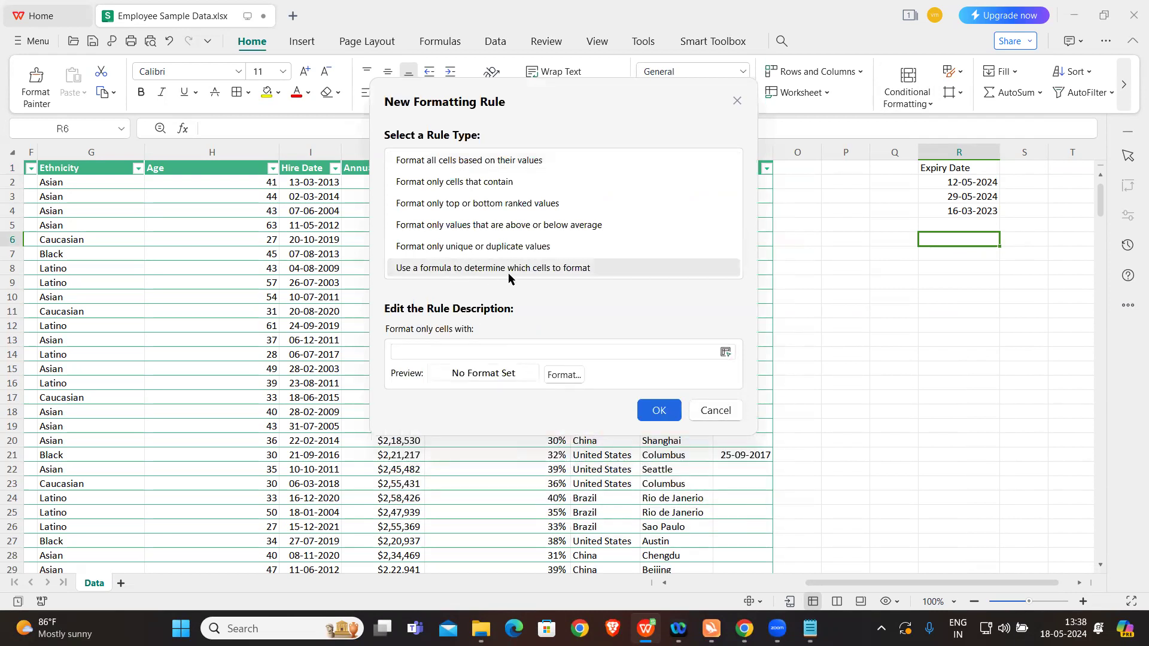
{"action": "left_click", "coordinate": [448, 352]}
Step: Set the rule's formula to =$R2<TODAY(), referencing the first expiry date with only its column absolute
{"action": "type", "text": "="}
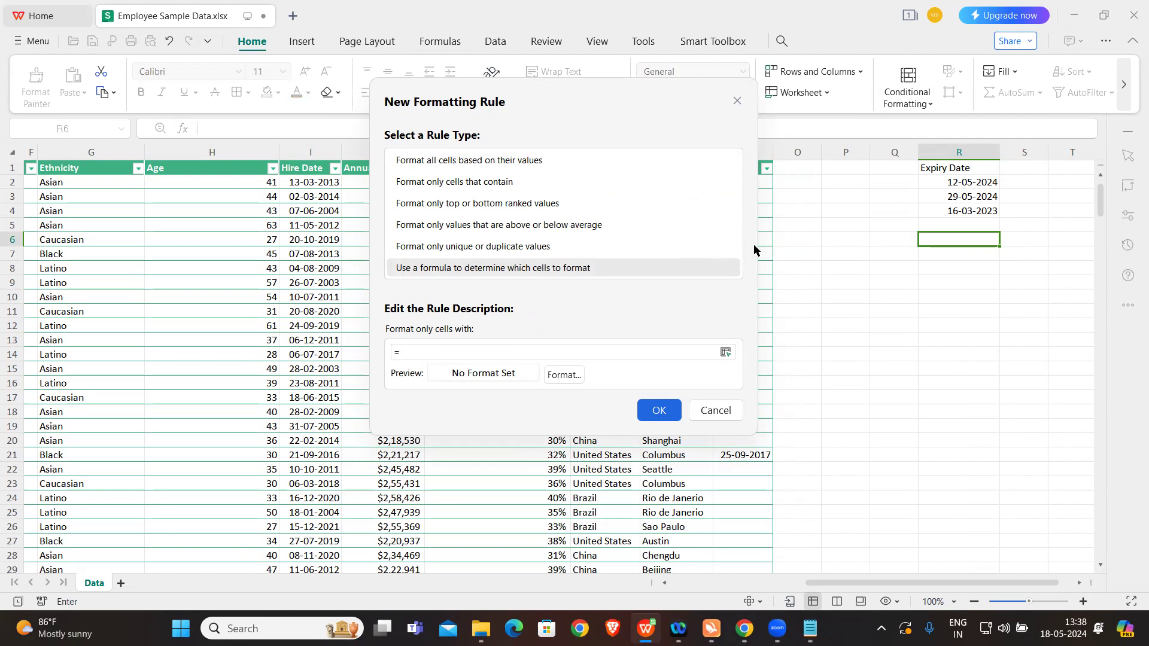
{"action": "left_click", "coordinate": [955, 184]}
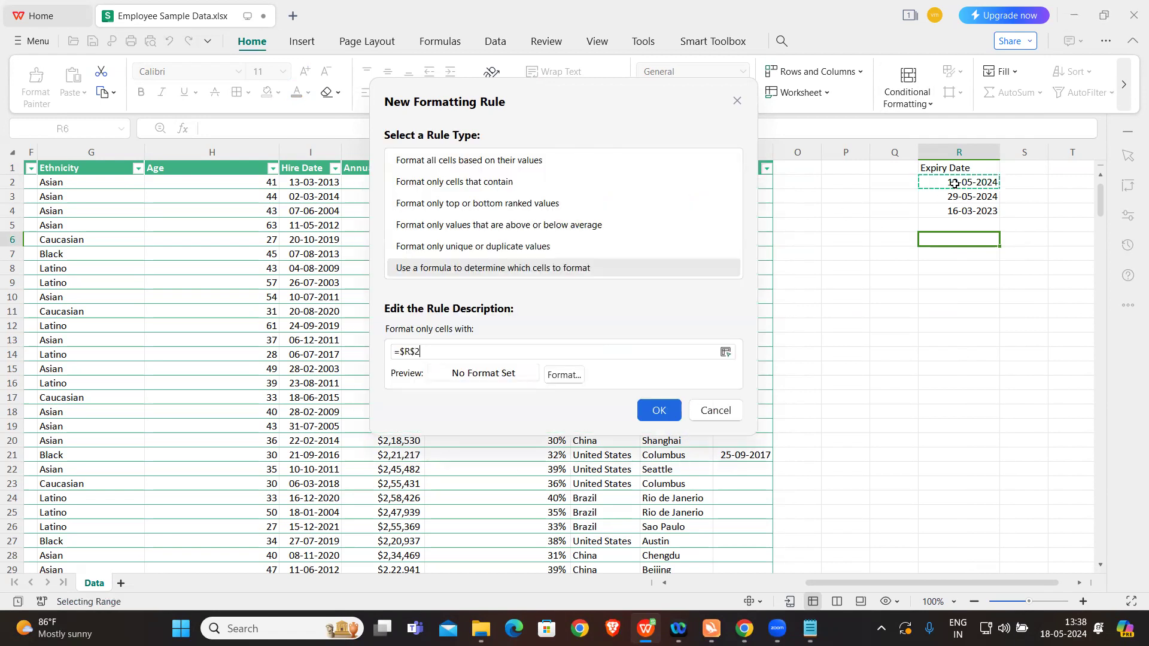
{"action": "left_click", "coordinate": [417, 350]}
{"action": "left_click", "coordinate": [415, 350]}
{"action": "key", "text": "BackSpace"}
{"action": "double_click", "coordinate": [423, 351]}
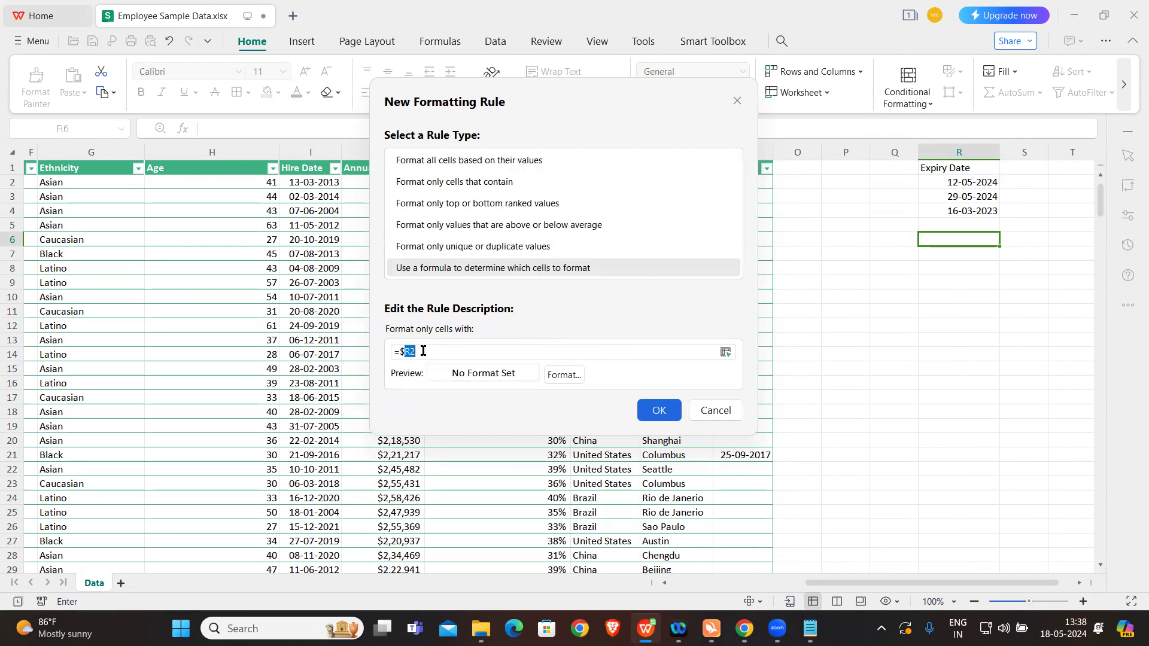
{"action": "left_click", "coordinate": [423, 351]}
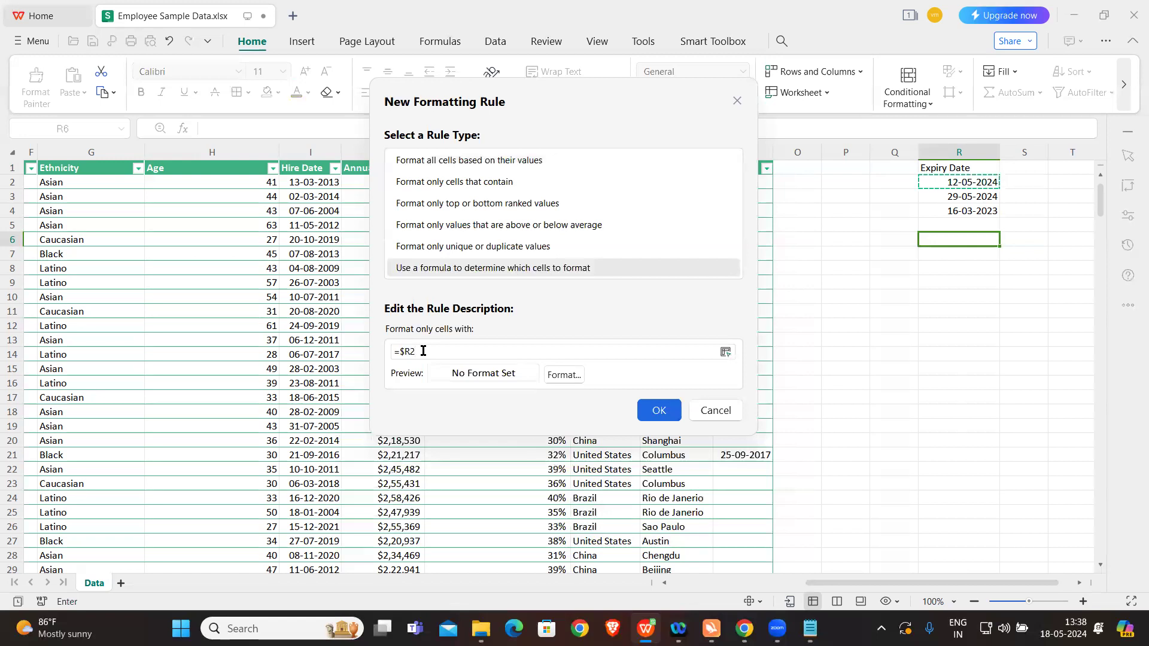
{"action": "type", "text": "<"}
{"action": "key", "text": "Caps_Lock"}
{"action": "type", "text": "TODA"}
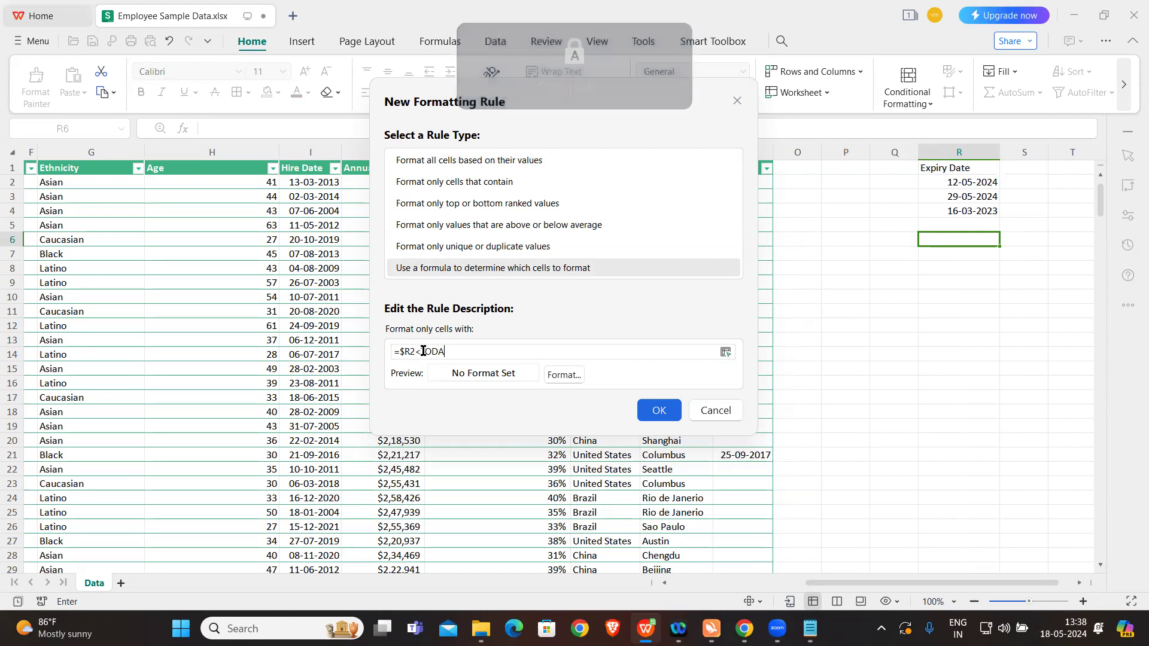
{"action": "type", "text": "Y()"}
{"action": "key", "text": "Caps_Lock"}
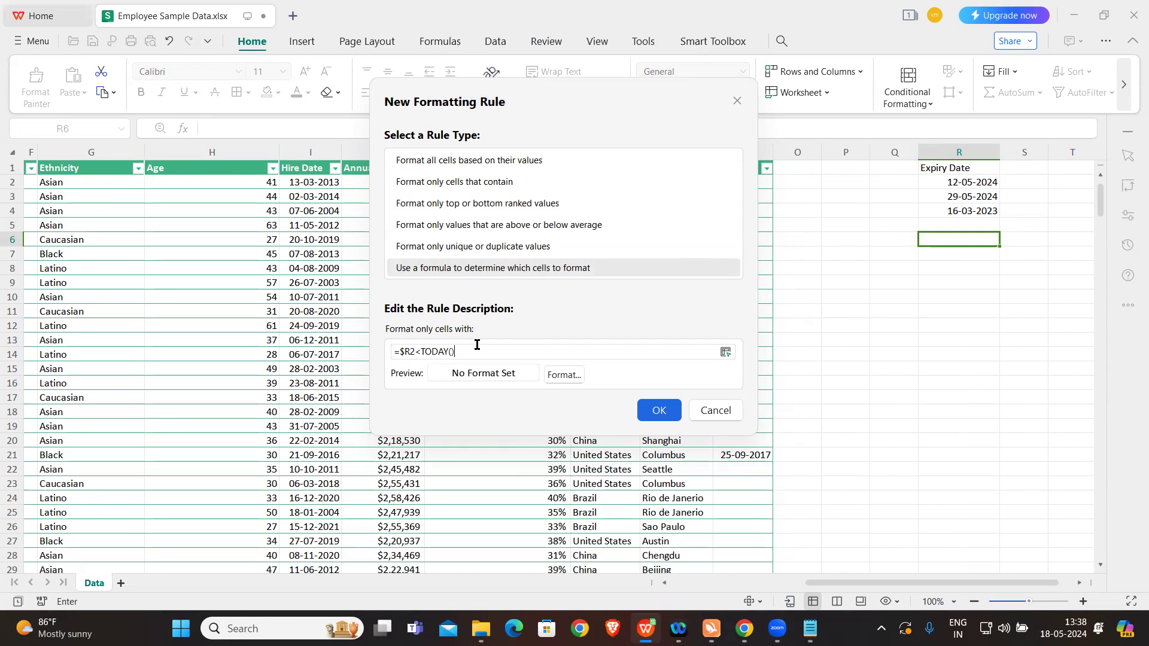
Step: Change the new rule's formula to =$R2<now()
{"action": "key", "text": "BackSpace"}
{"action": "key", "text": "BackSpace"}
{"action": "key", "text": "BackSpace"}
{"action": "key", "text": "BackSpace"}
{"action": "key", "text": "BackSpace"}
{"action": "key", "text": "BackSpace"}
{"action": "type", "text": "now()"}
{"action": "key", "text": "Caps_Lock"}
Step: Give the rule a light red background fill and create it
{"action": "left_click", "coordinate": [563, 375]}
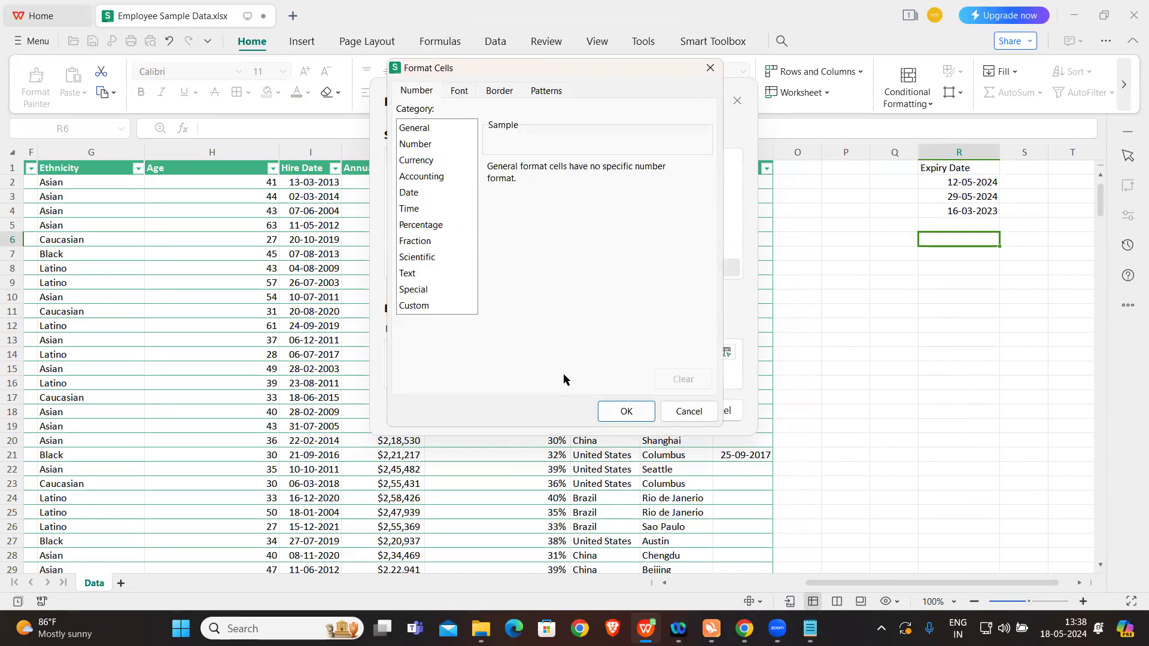
{"action": "left_click", "coordinate": [544, 91]}
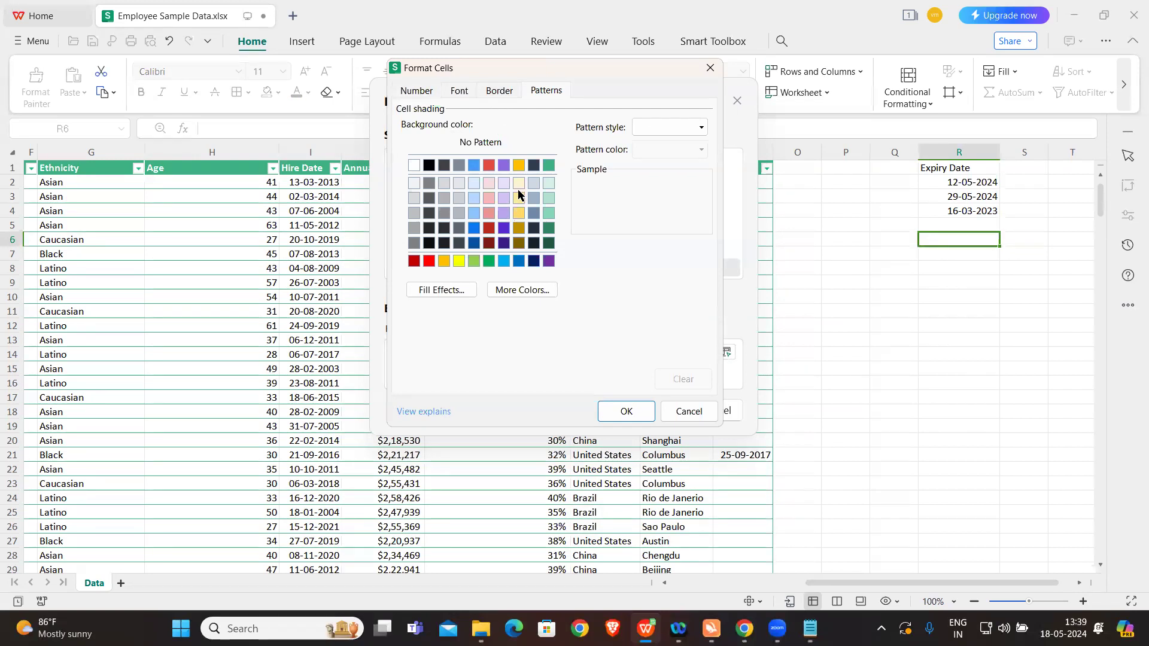
{"action": "left_click", "coordinate": [489, 211]}
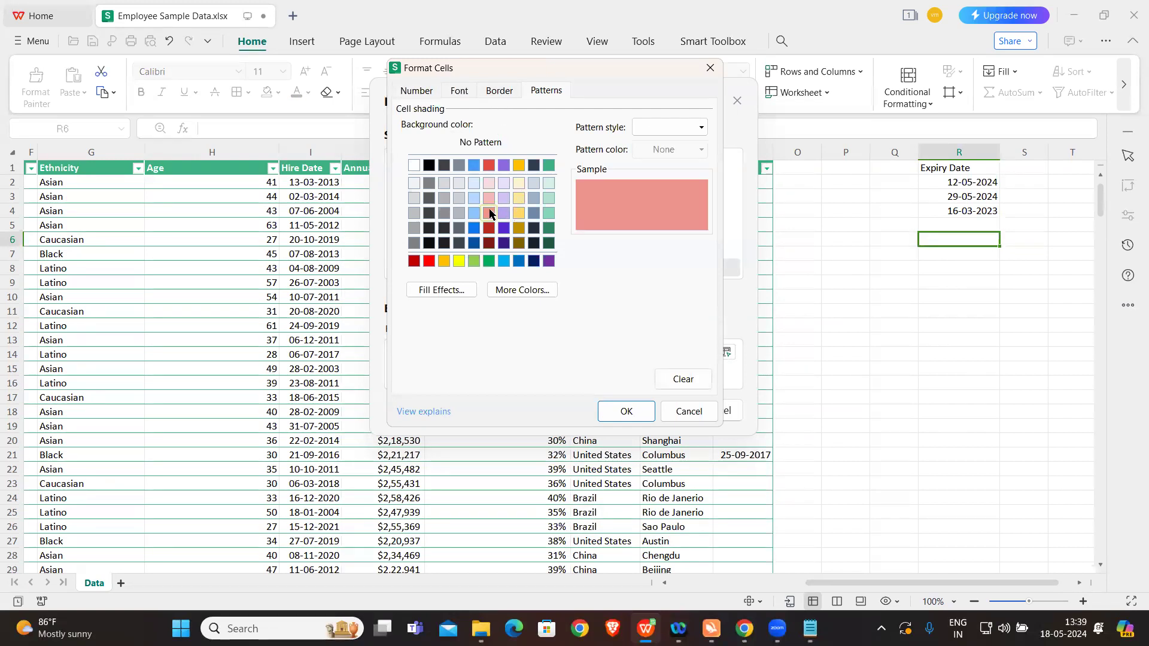
{"action": "left_click", "coordinate": [620, 412]}
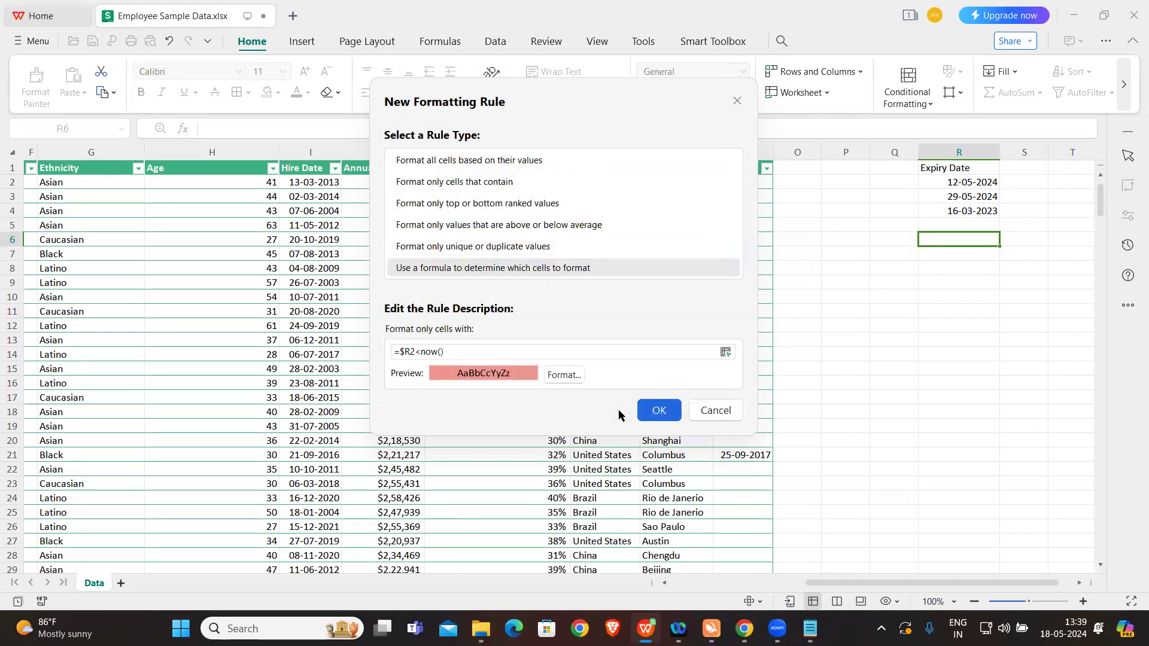
{"action": "left_click", "coordinate": [657, 411]}
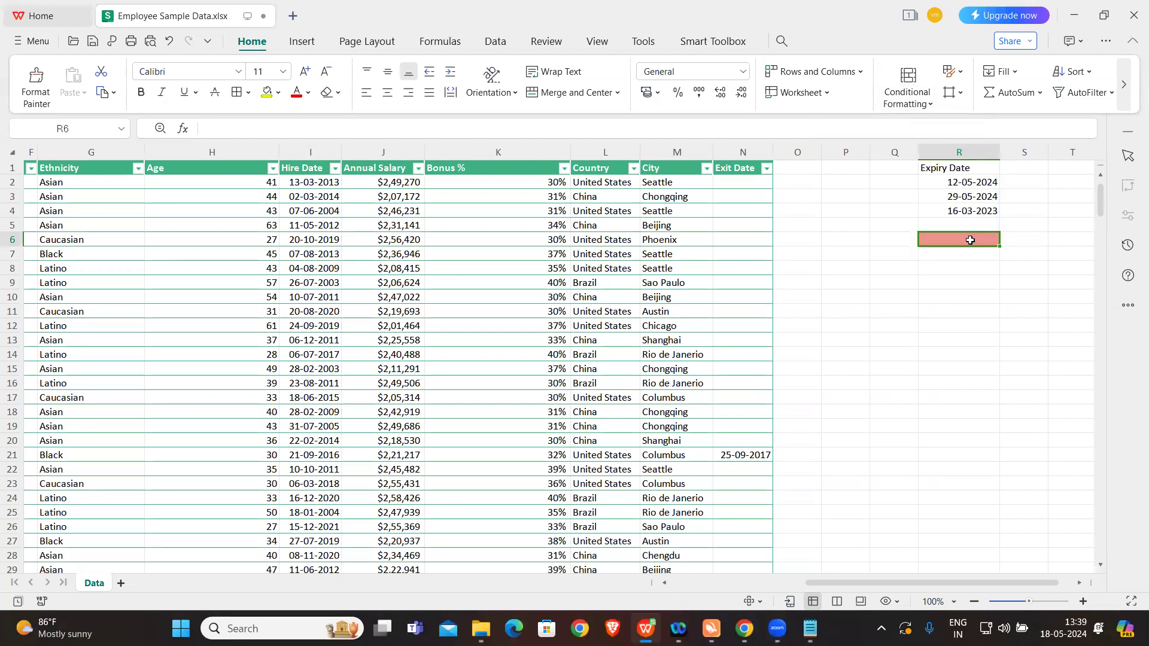
Step: Change the range that the =$R2<NOW() rule applies to, setting it to the expiry dates $R$2:$R$4
{"action": "left_click", "coordinate": [907, 102]}
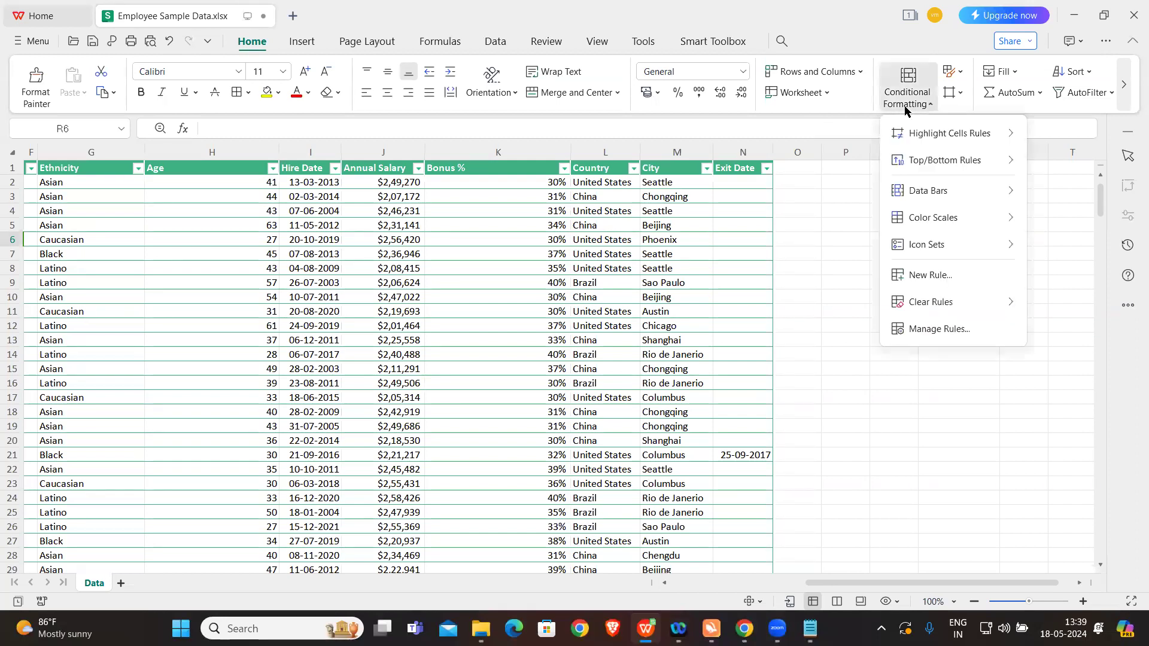
{"action": "left_click", "coordinate": [947, 330]}
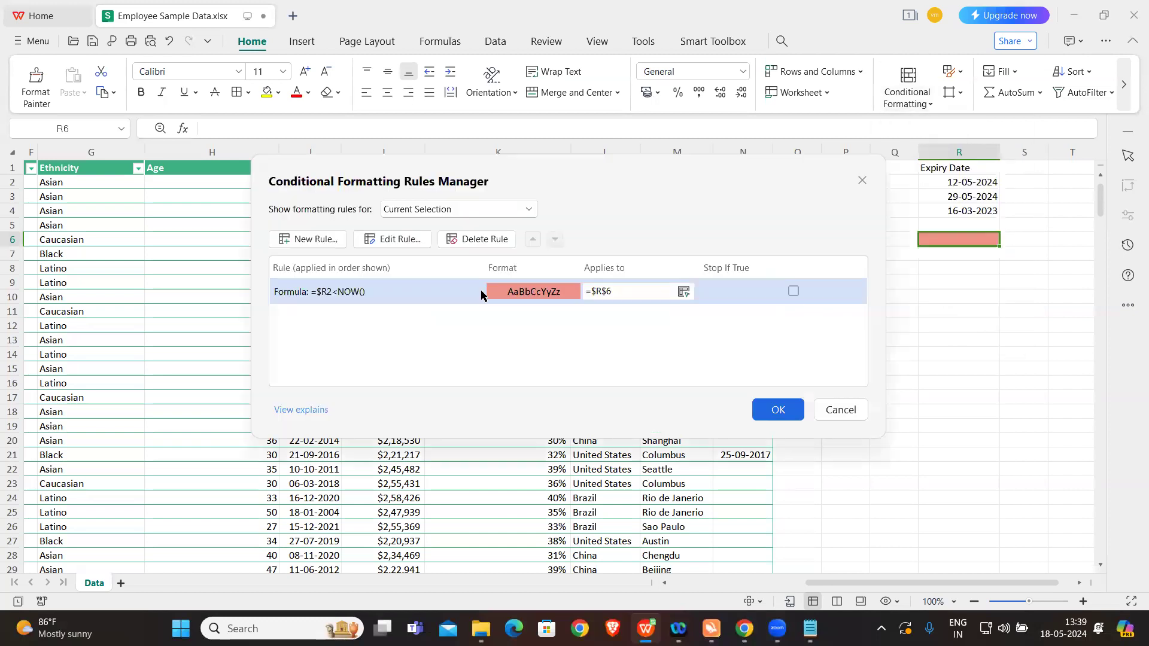
{"action": "left_click", "coordinate": [614, 289]}
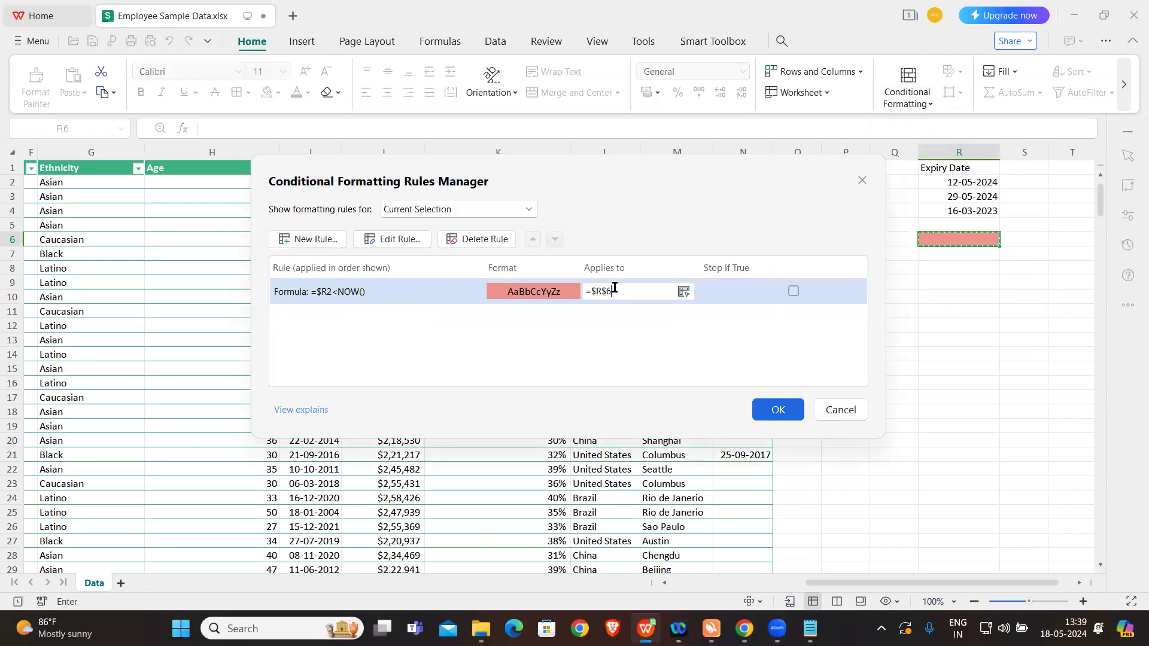
{"action": "key", "text": "BackSpace"}
{"action": "key", "text": "BackSpace"}
{"action": "key", "text": "BackSpace"}
{"action": "key", "text": "BackSpace"}
{"action": "left_click_drag", "start_coordinate": [955, 183], "coordinate": [963, 209]}
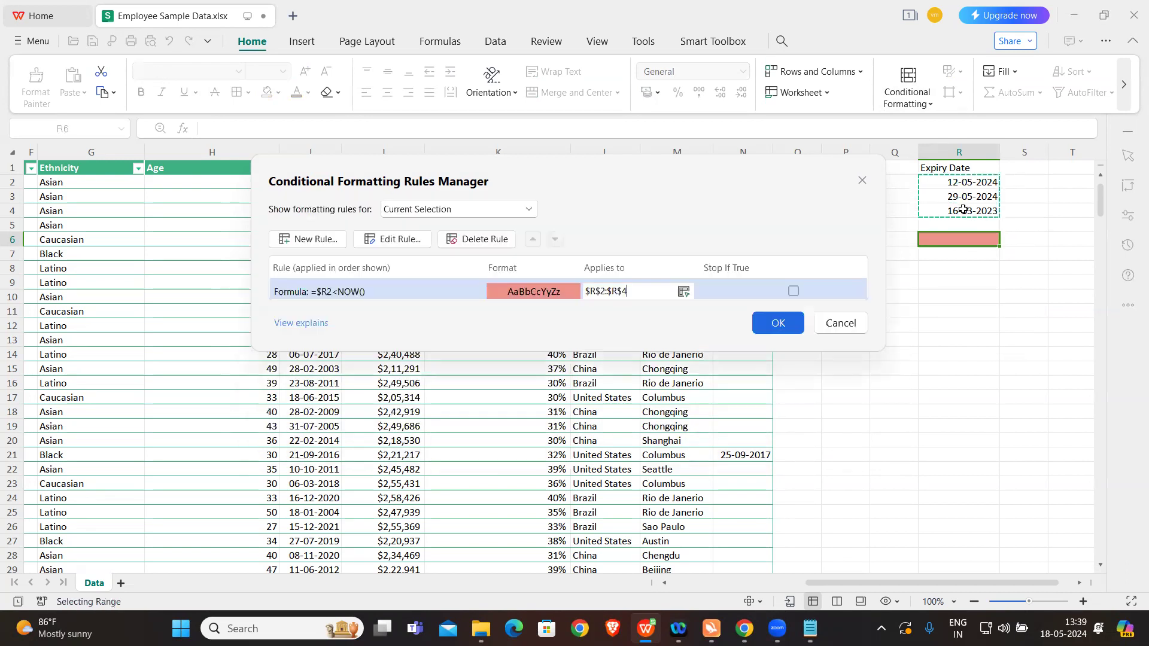
{"action": "left_click", "coordinate": [401, 292]}
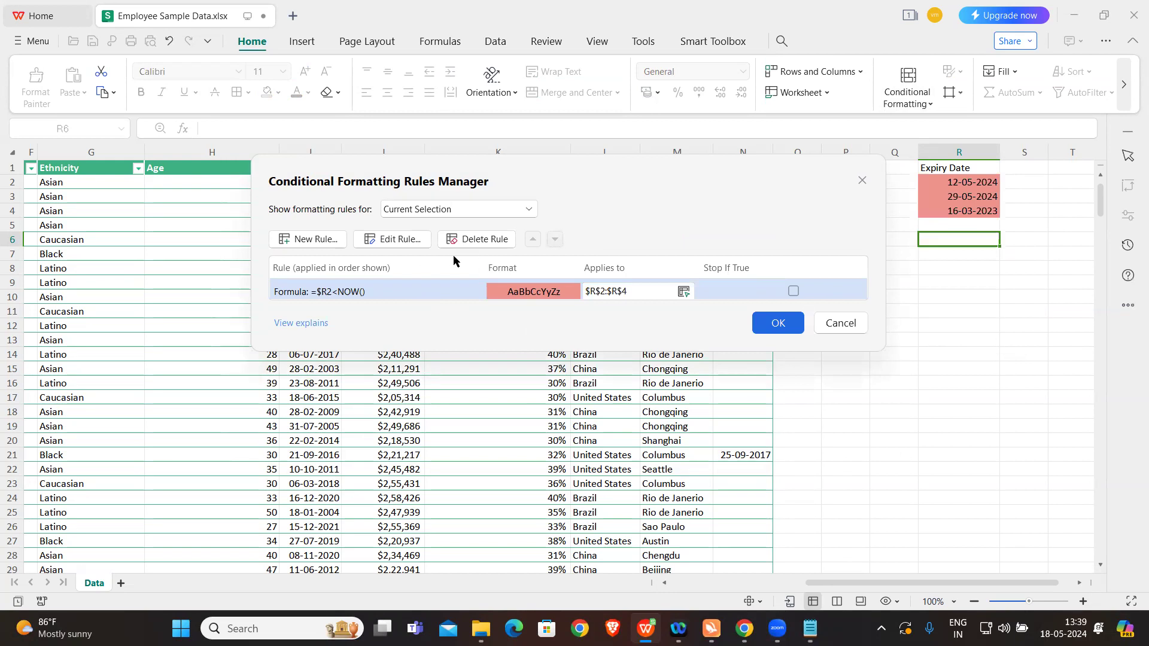
{"action": "left_click", "coordinate": [764, 323]}
{"action": "left_click", "coordinate": [942, 263]}
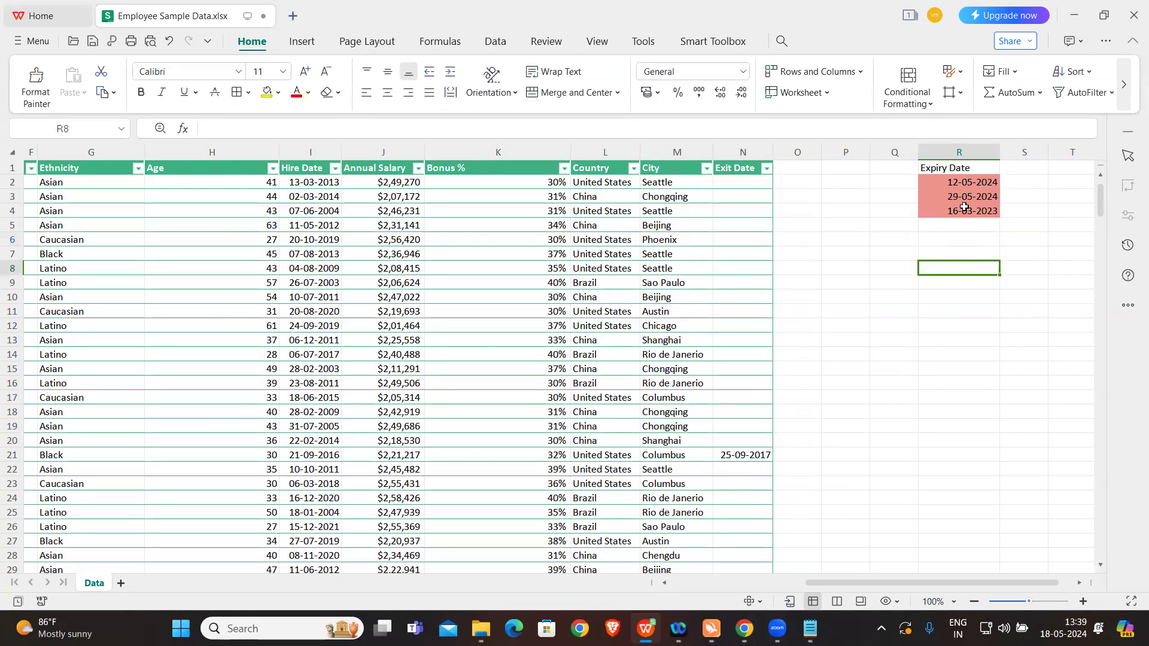
Step: Edit the rule on the expiry dates so its formula reads =$R2<NOW()
{"action": "left_click", "coordinate": [958, 182]}
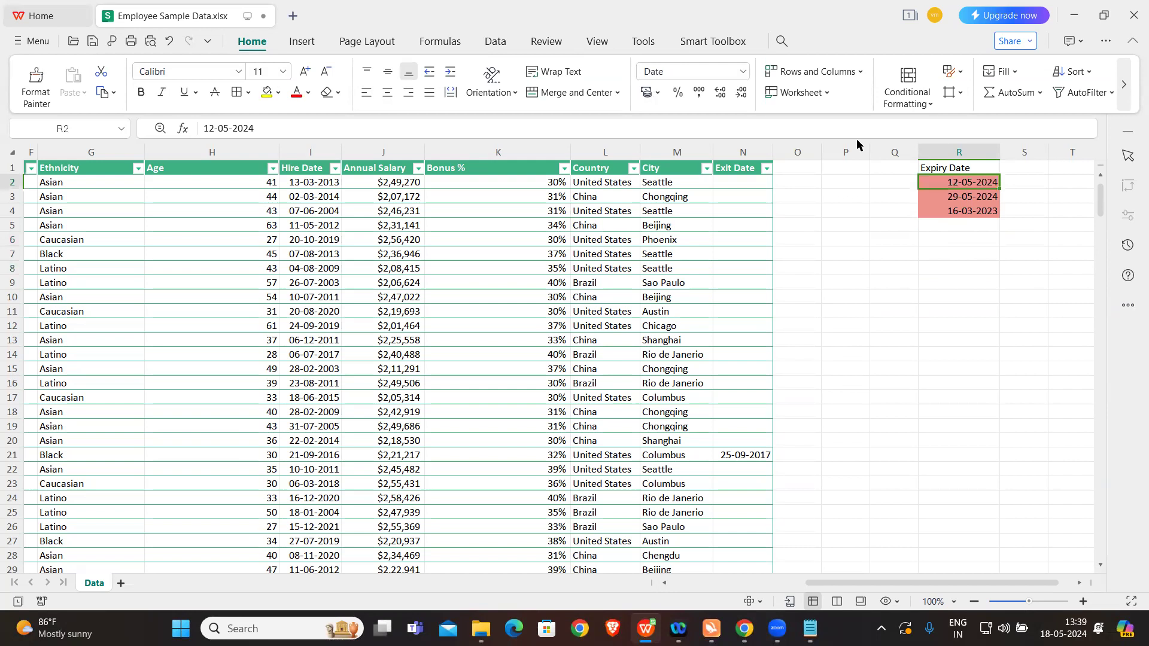
{"action": "left_click", "coordinate": [904, 109]}
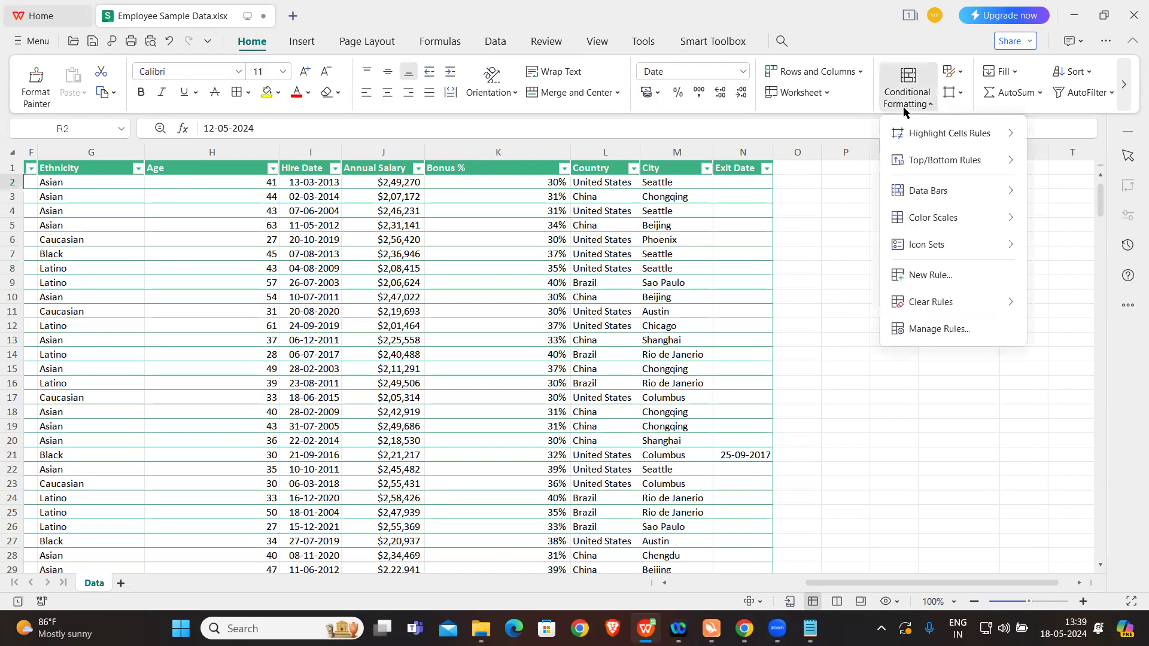
{"action": "left_click", "coordinate": [940, 328]}
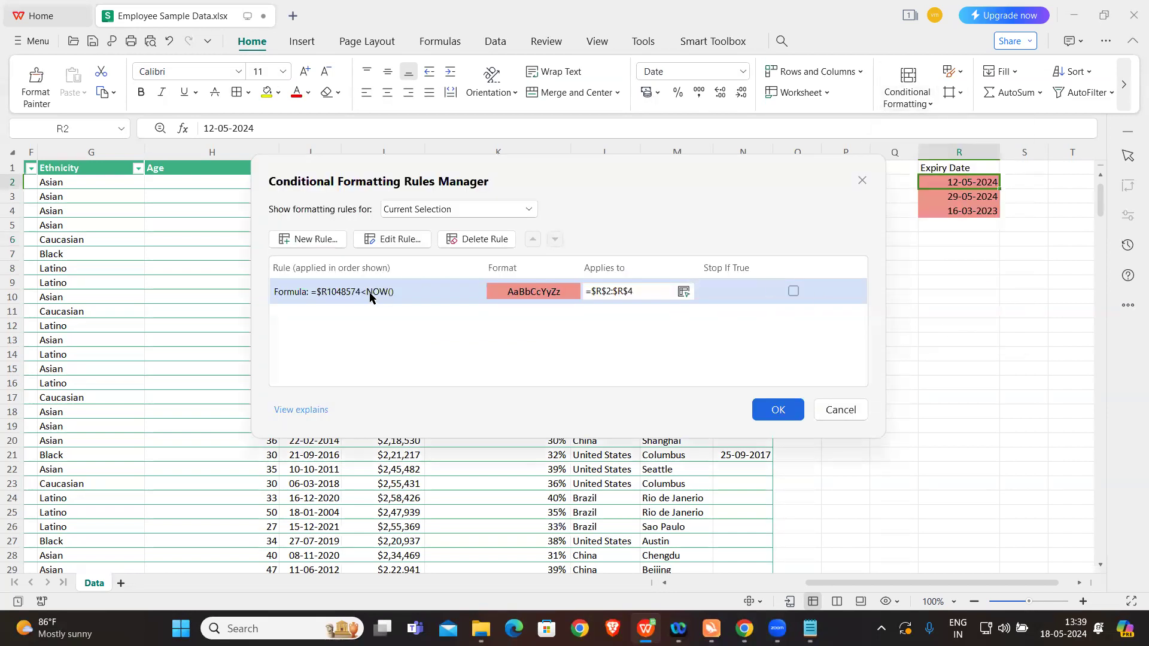
{"action": "left_click", "coordinate": [397, 244]}
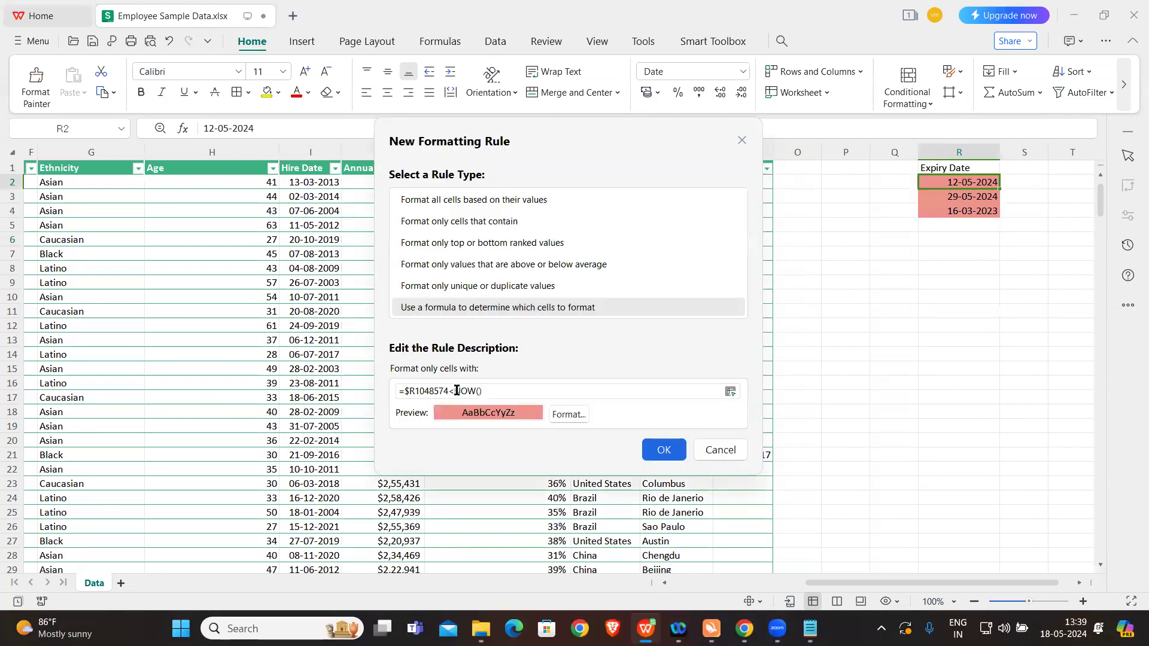
{"action": "left_click", "coordinate": [448, 390]}
{"action": "key", "text": "BackSpace"}
{"action": "key", "text": "BackSpace"}
{"action": "key", "text": "BackSpace"}
{"action": "key", "text": "BackSpace"}
{"action": "key", "text": "BackSpace"}
{"action": "key", "text": "BackSpace"}
{"action": "key", "text": "BackSpace"}
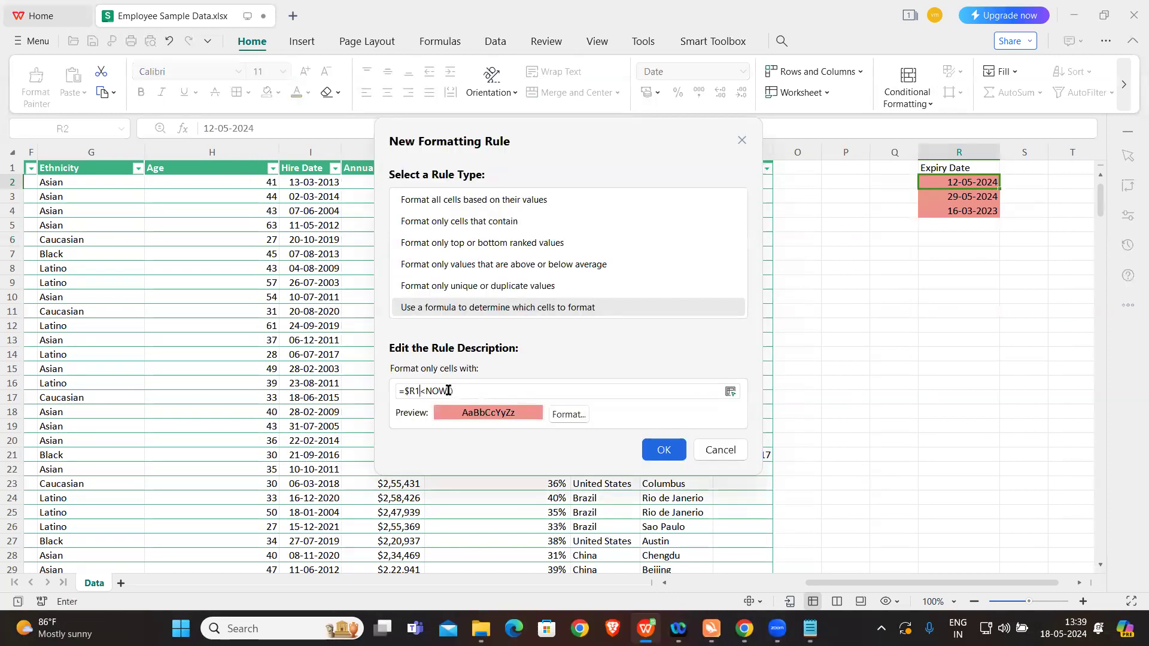
{"action": "type", "text": "2"}
{"action": "left_click", "coordinate": [663, 452]}
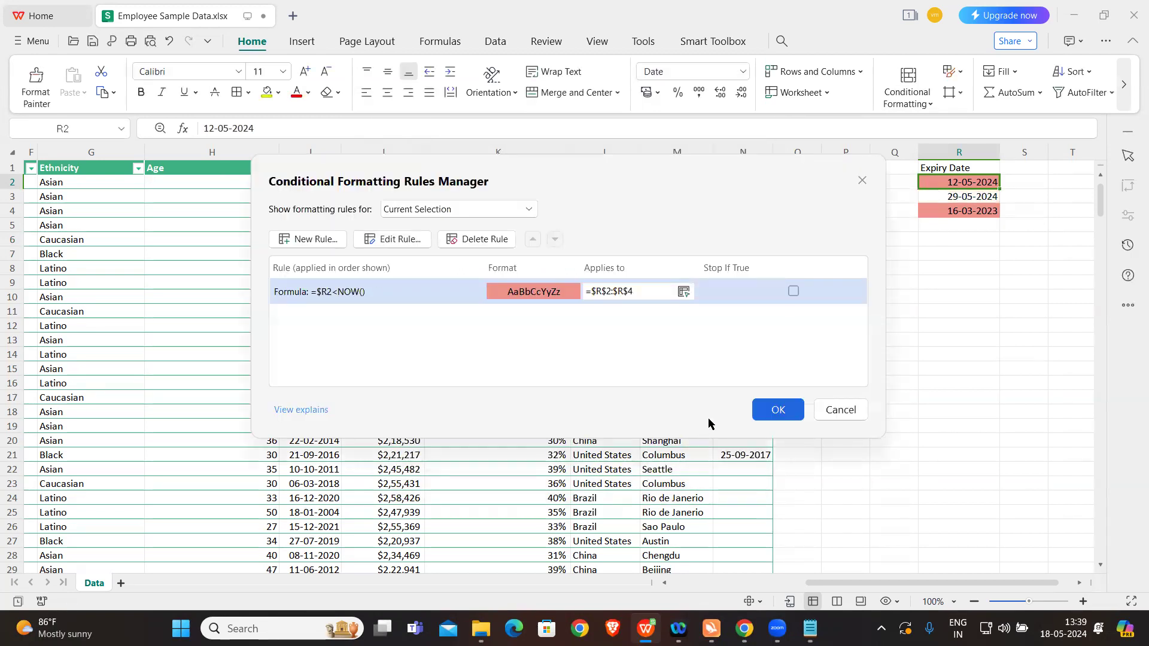
{"action": "left_click", "coordinate": [779, 410]}
{"action": "left_click", "coordinate": [948, 308]}
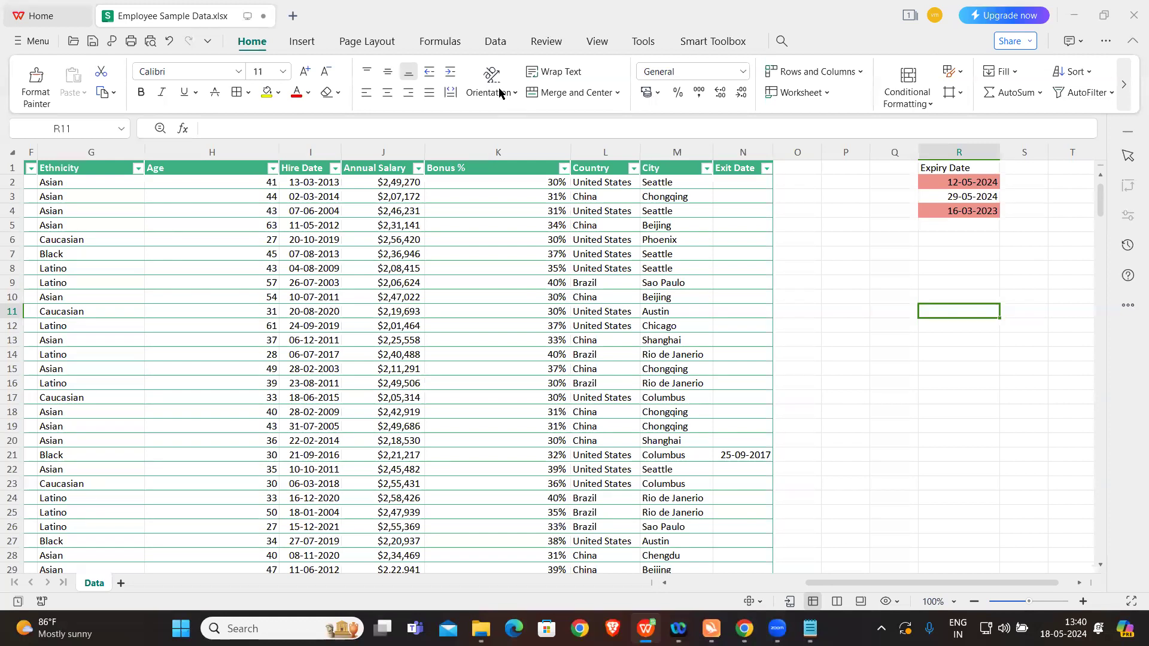
Step: Switch to the Notepad notes and read the numbered list of conditional formatting exercises
{"action": "left_click", "coordinate": [923, 242]}
{"action": "scroll", "coordinate": [586, 297], "scroll_direction": "left", "scroll_amount": 1}
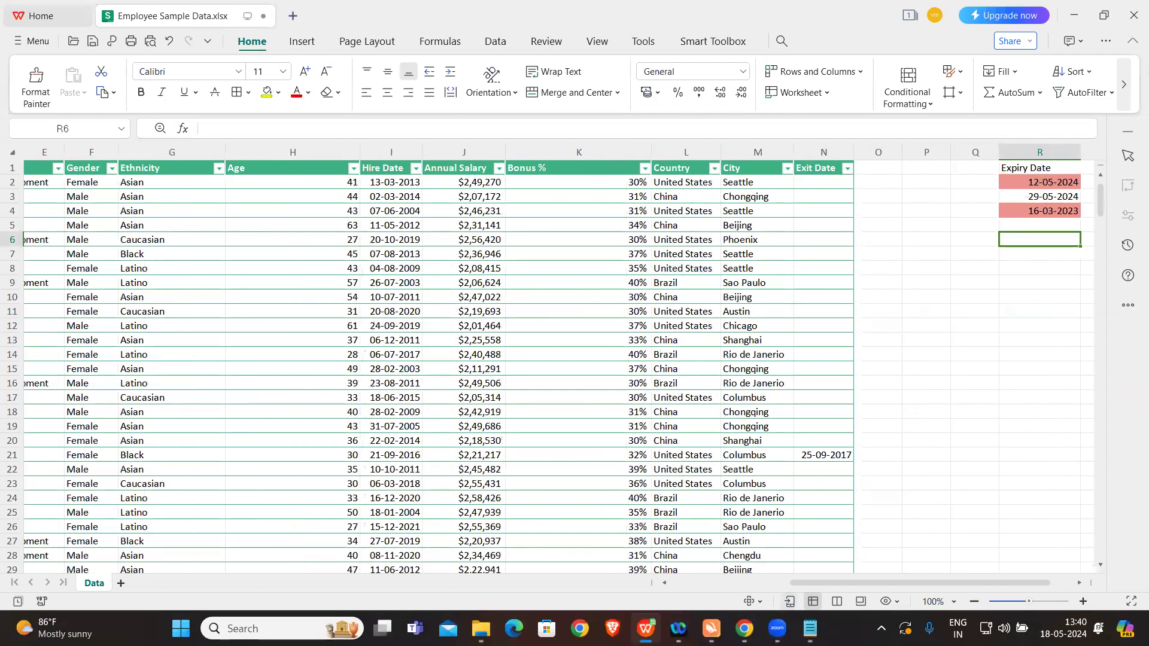
{"action": "left_click", "coordinate": [807, 627]}
{"action": "scroll", "coordinate": [587, 421], "scroll_direction": "down", "scroll_amount": 5}
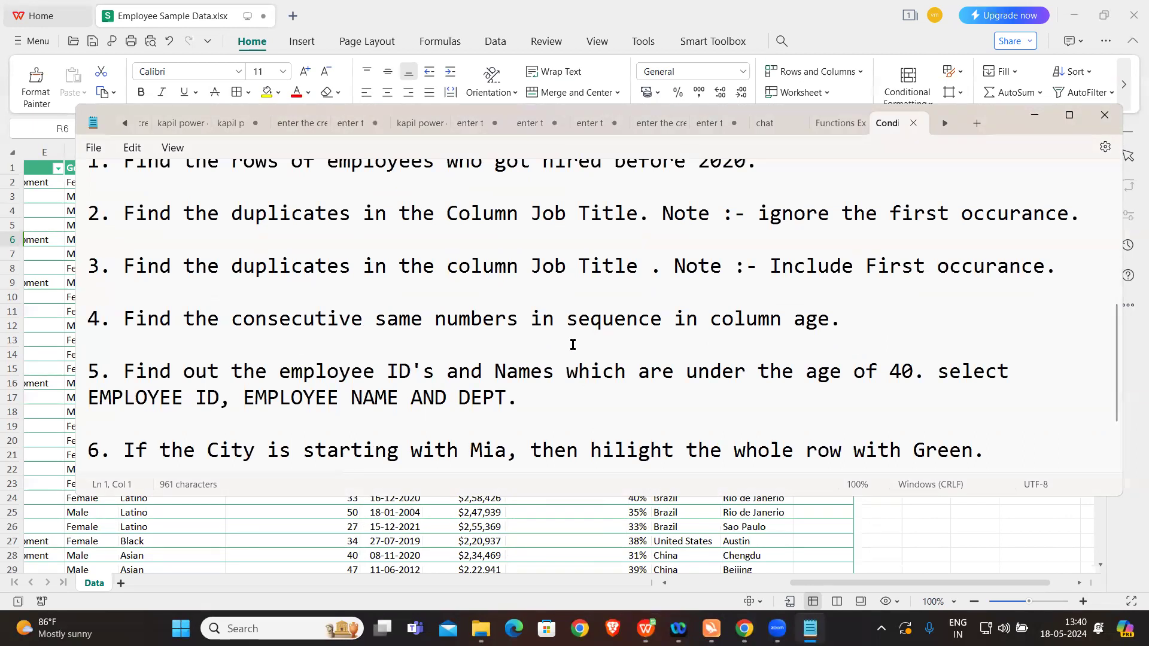
{"action": "scroll", "coordinate": [572, 345], "scroll_direction": "up", "scroll_amount": 1}
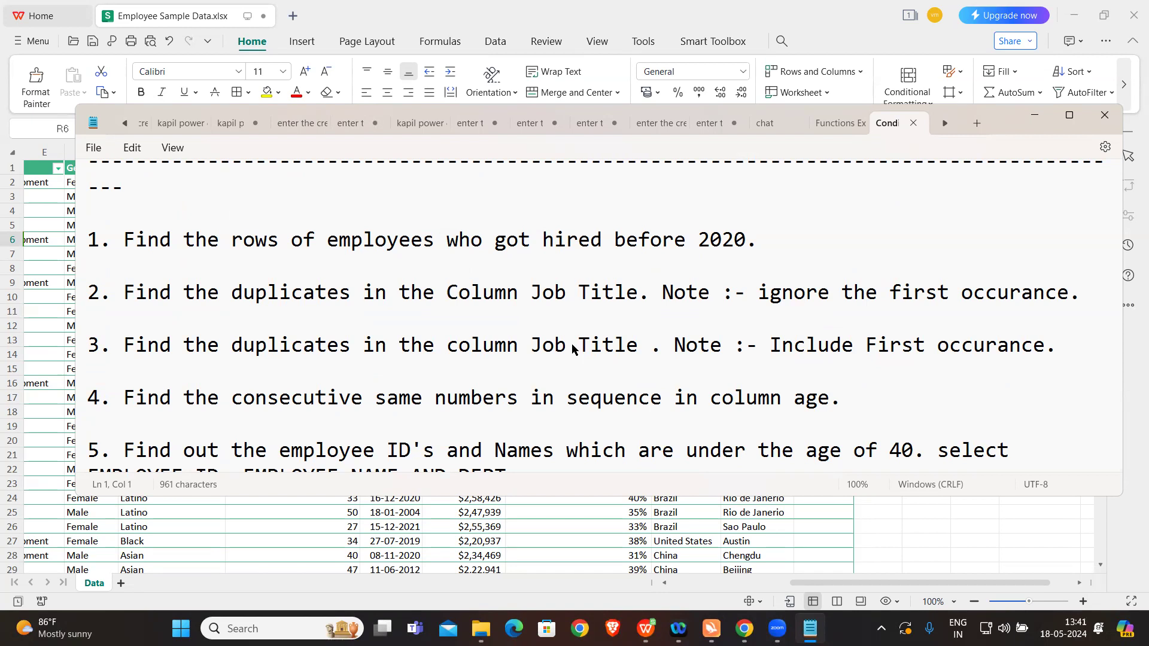
Step: Return to the workbook and start a Use a formula to determine which cells to format rule on the whole Hire Date column
{"action": "left_click", "coordinate": [586, 517]}
{"action": "scroll", "coordinate": [420, 345], "scroll_direction": "left", "scroll_amount": 2}
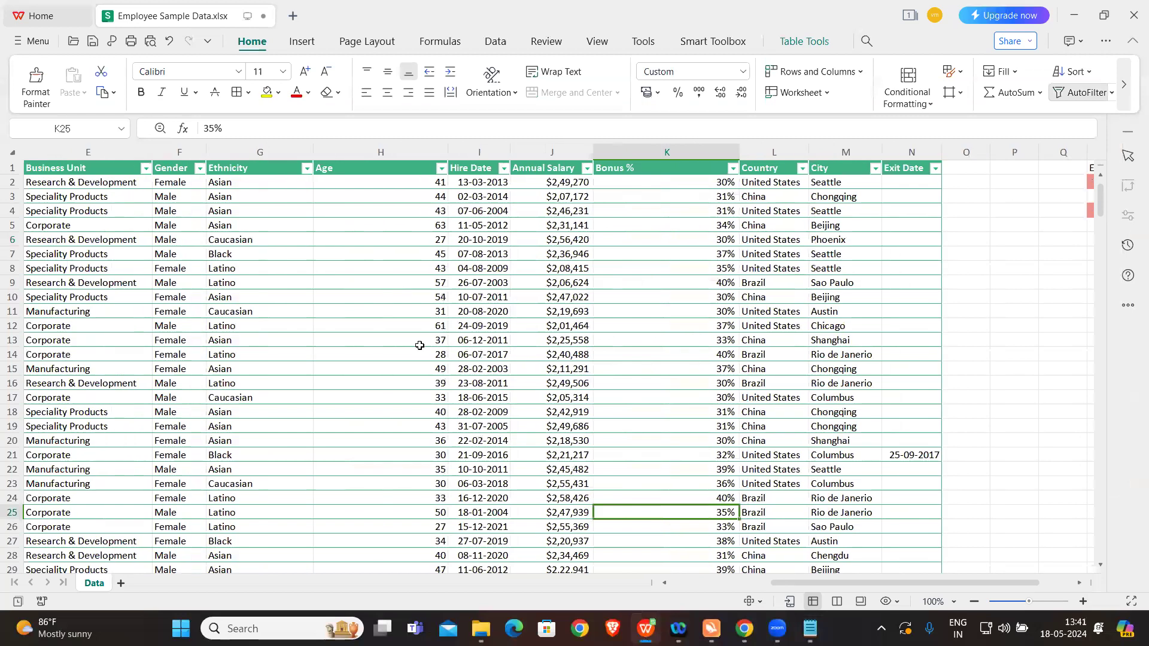
{"action": "left_click", "coordinate": [485, 154]}
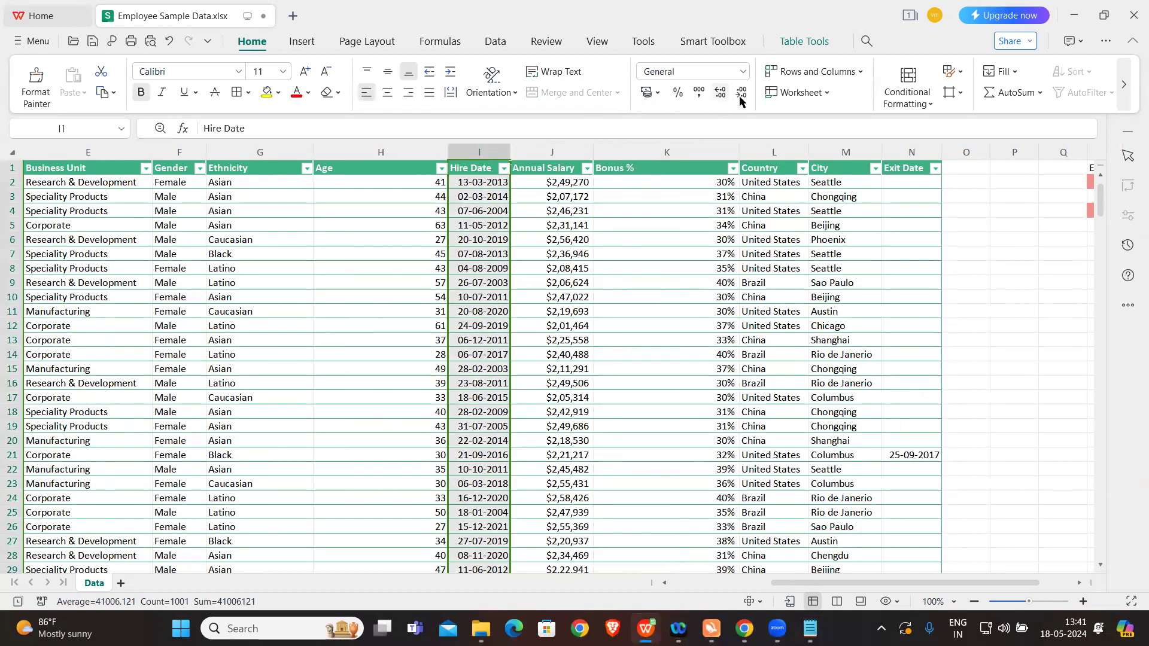
{"action": "left_click", "coordinate": [898, 100]}
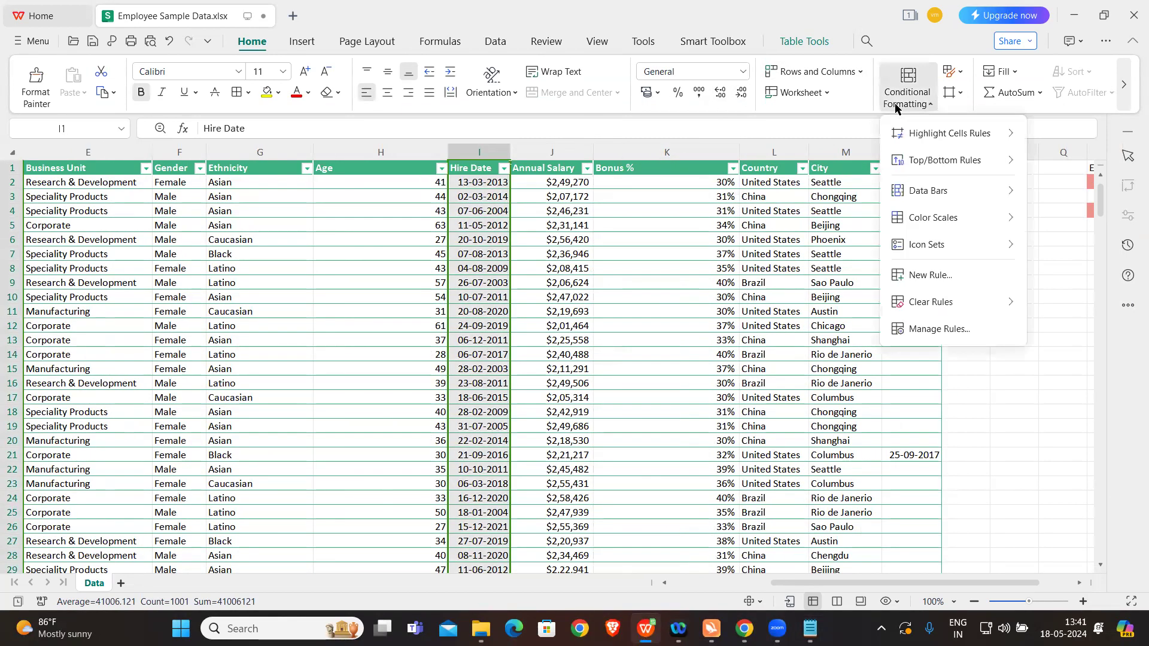
{"action": "mouse_move", "coordinate": [939, 301]}
{"action": "left_click", "coordinate": [938, 279]}
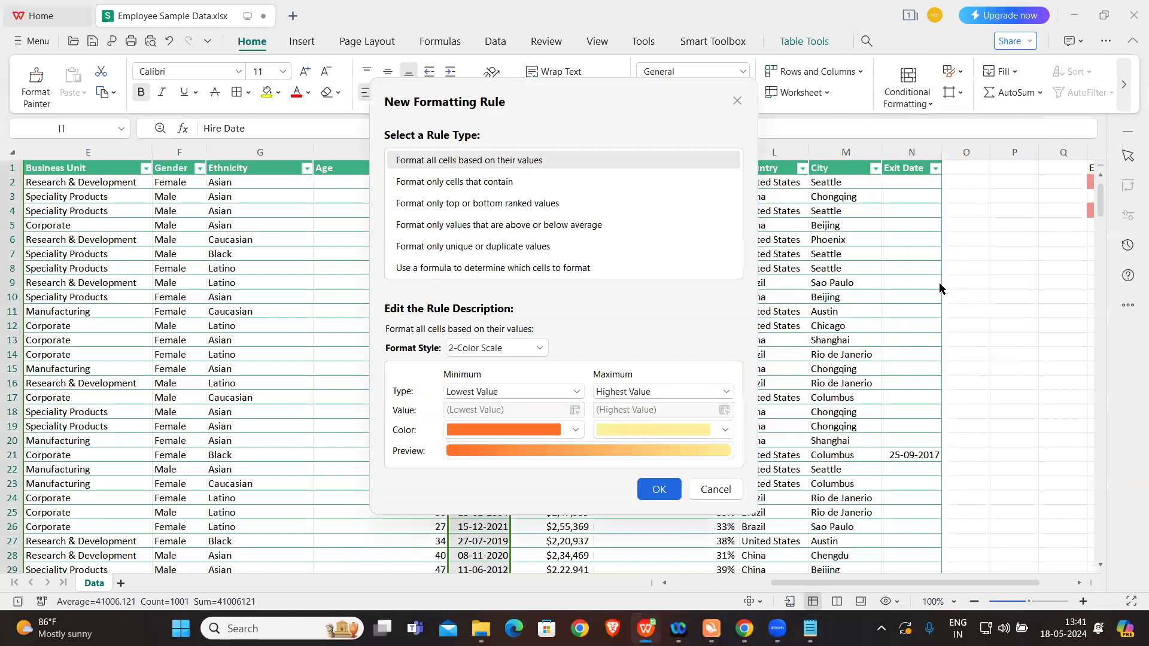
{"action": "left_click", "coordinate": [494, 267]}
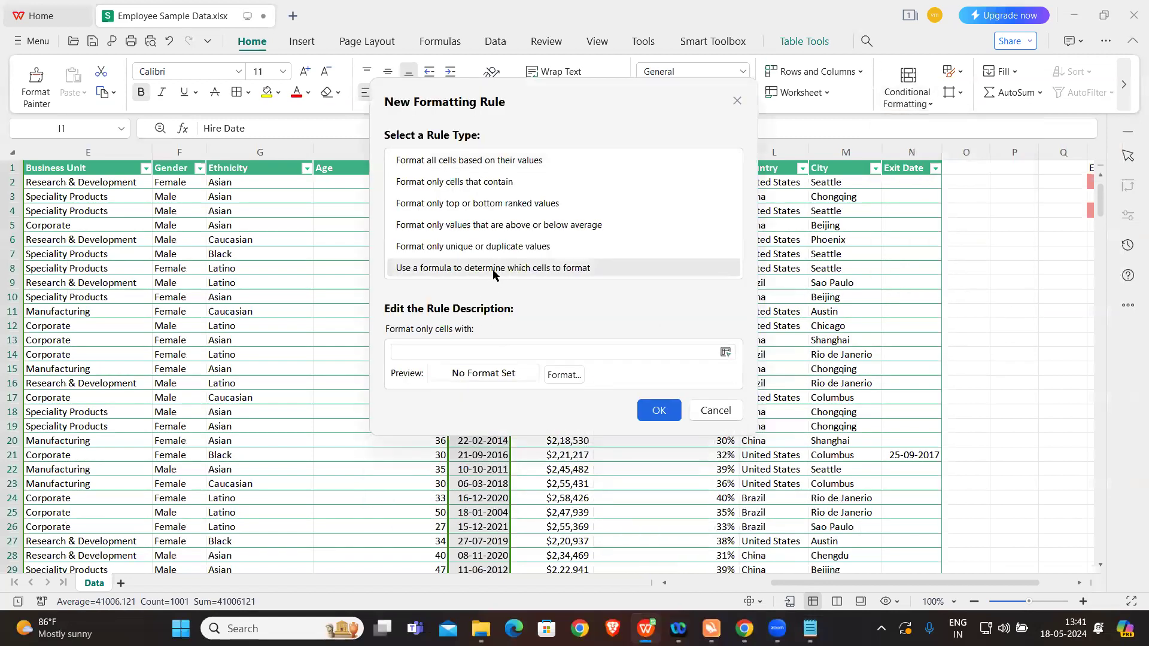
Step: Set the rule's formula to =year($I2)<2020, referencing the first hire date with only its column absolute
{"action": "left_click", "coordinate": [402, 351]}
{"action": "key", "text": "Caps_Lock"}
{"action": "type", "text": "year("}
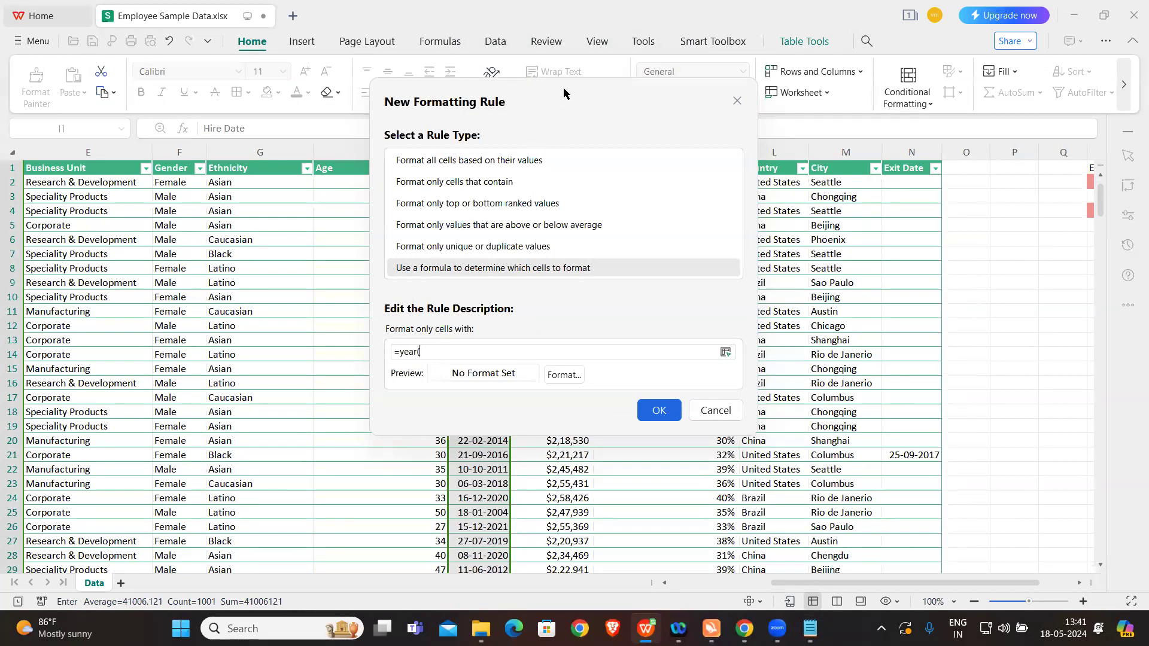
{"action": "left_click_drag", "start_coordinate": [567, 94], "coordinate": [813, 150]}
{"action": "left_click", "coordinate": [479, 183]}
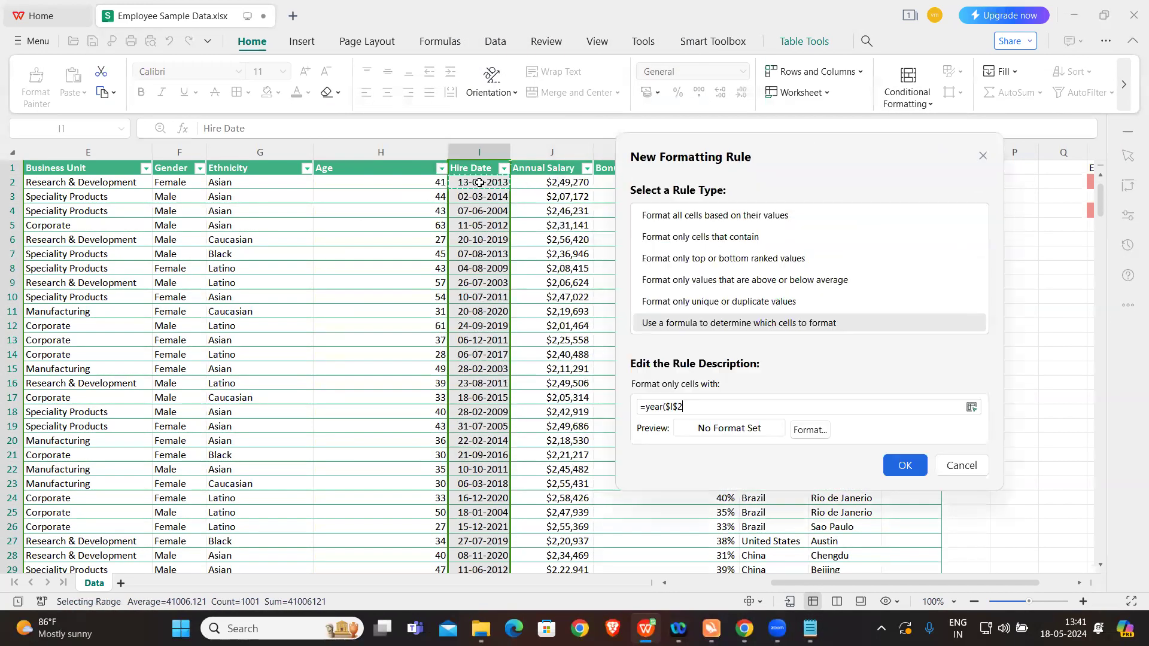
{"action": "key", "text": "F4"}
{"action": "key", "text": "F4"}
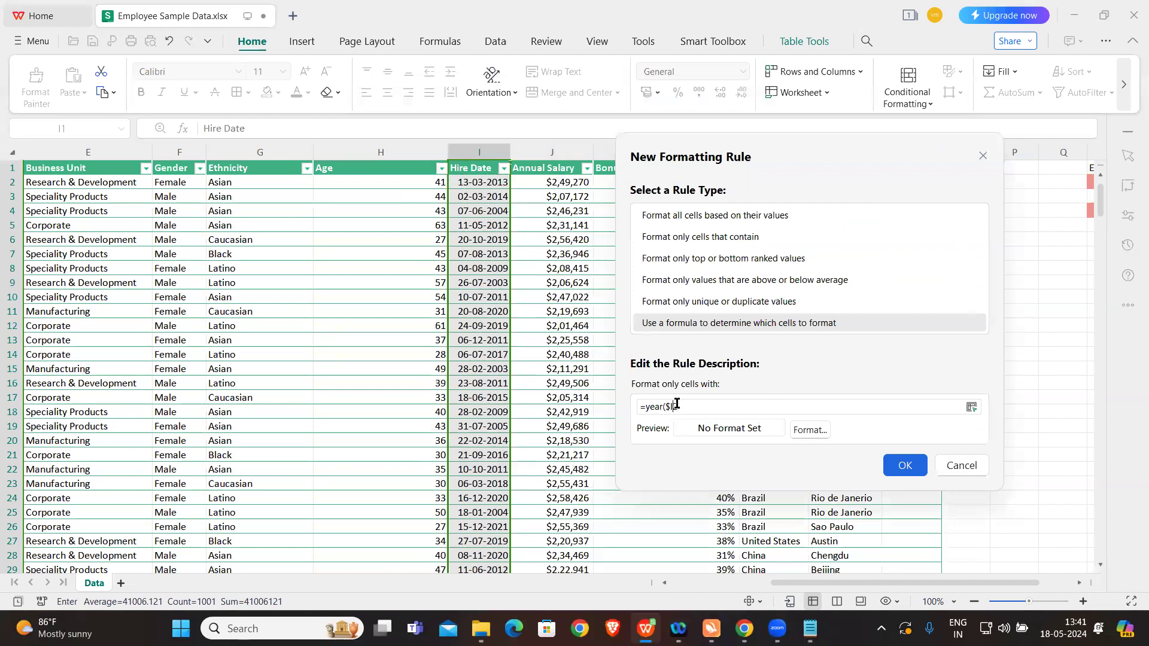
{"action": "type", "text": ")<2020"}
Step: Give the hire date rule a light green background fill and create it
{"action": "left_click", "coordinate": [799, 430]}
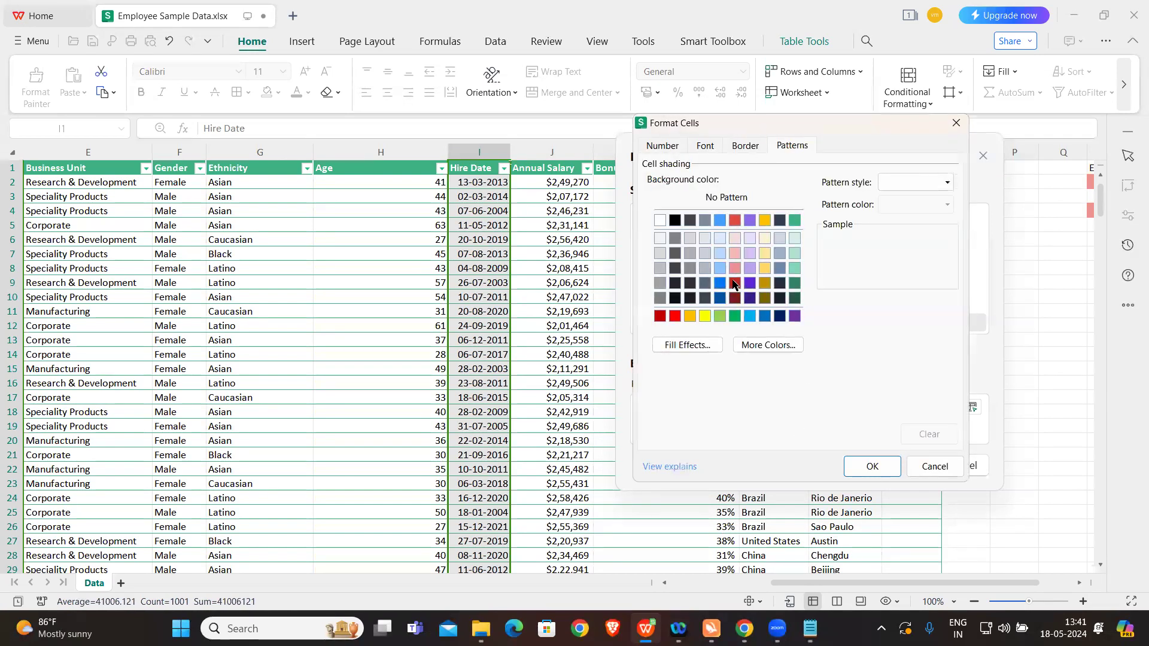
{"action": "left_click", "coordinate": [719, 317]}
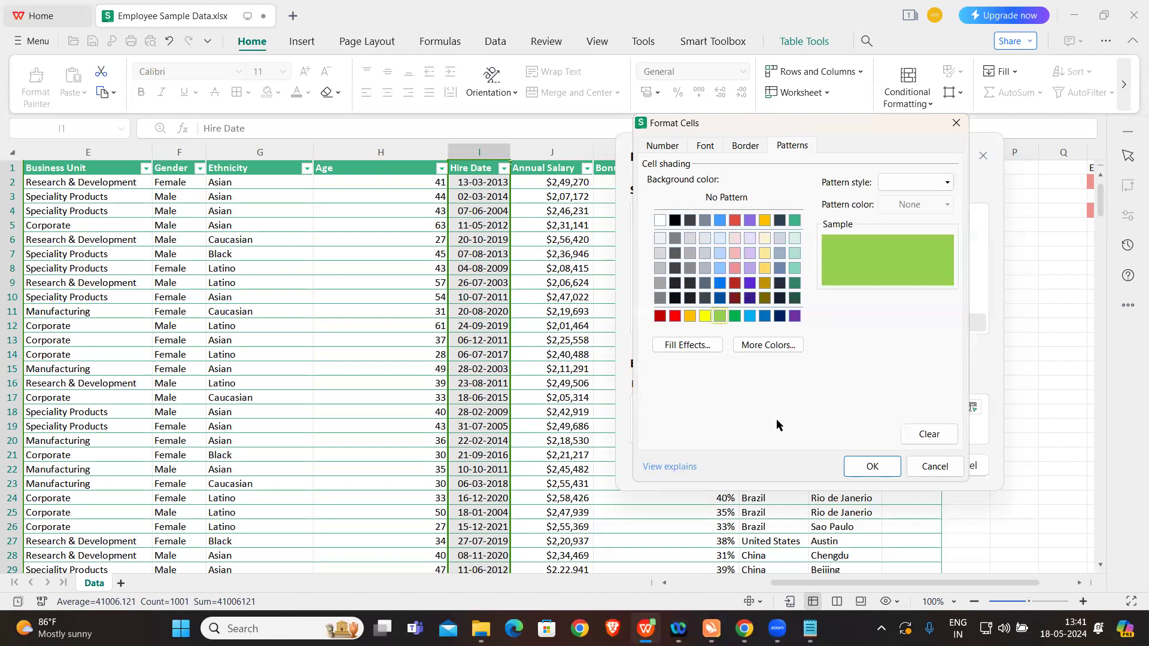
{"action": "left_click", "coordinate": [854, 468]}
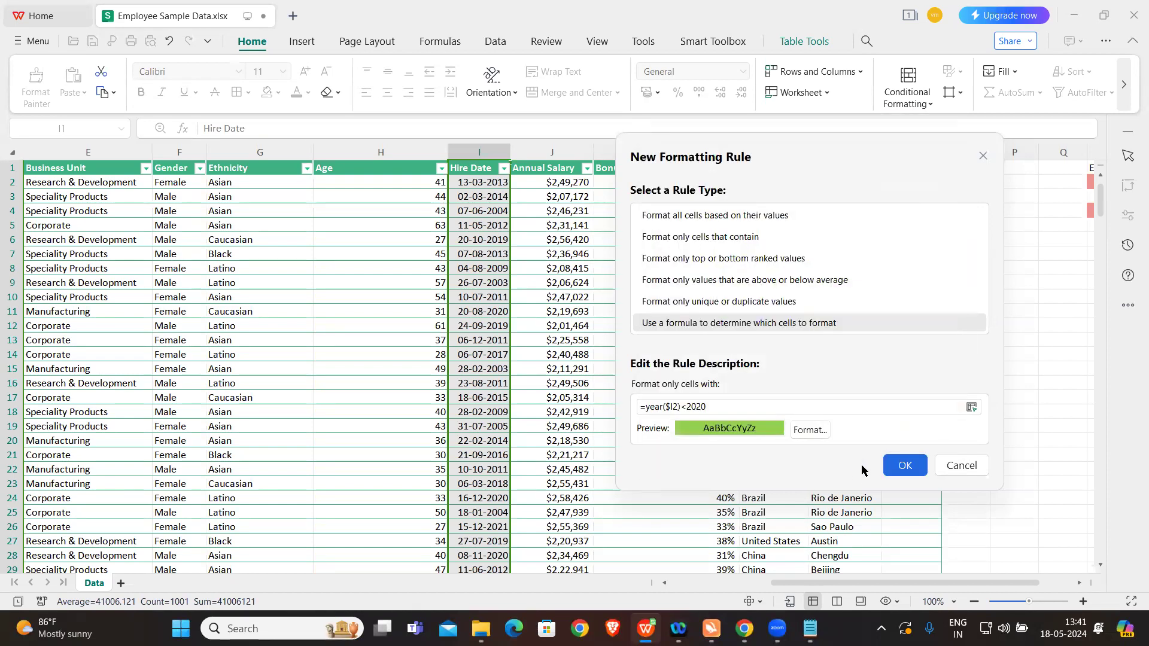
{"action": "left_click", "coordinate": [900, 466]}
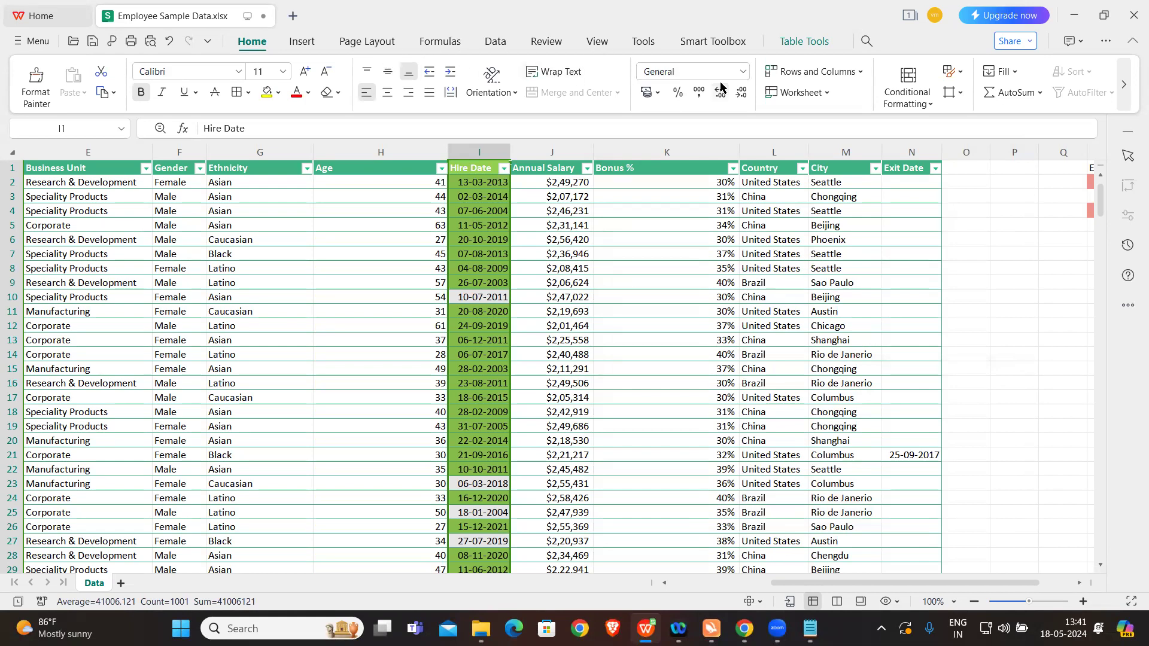
Step: Open the conditional formatting rules for the Hire Date column and set the year rule's applied range to =$A2:$N1001
{"action": "left_click", "coordinate": [907, 93]}
{"action": "left_click", "coordinate": [938, 328]}
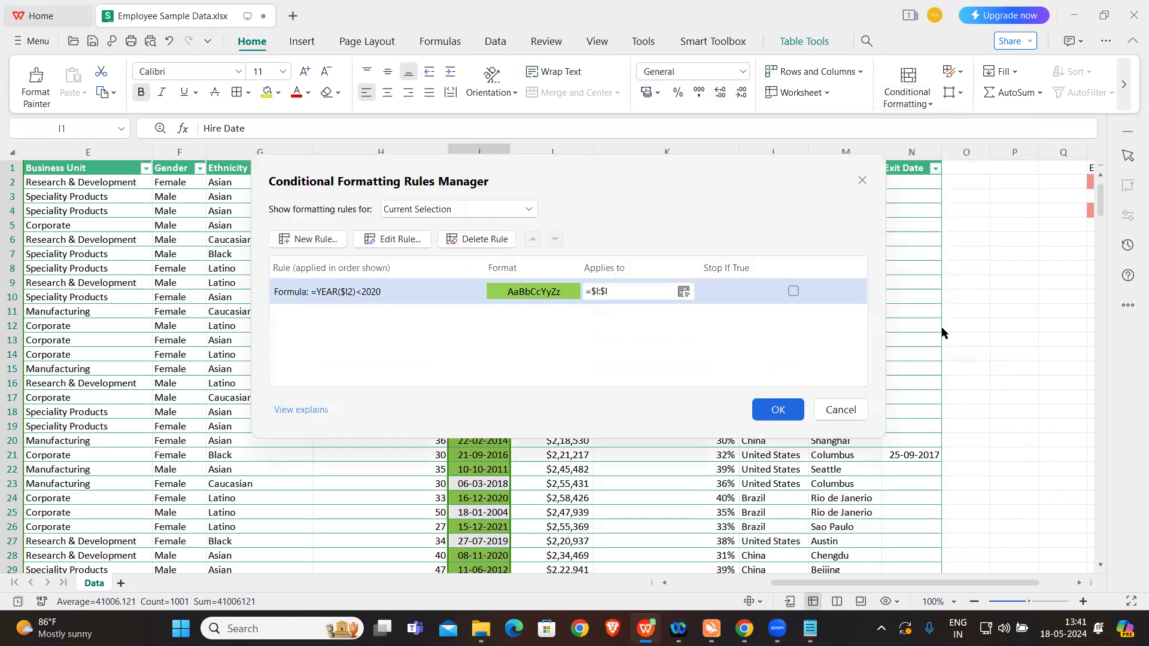
{"action": "left_click", "coordinate": [595, 291]}
{"action": "left_click_drag", "start_coordinate": [596, 291], "coordinate": [628, 290]}
{"action": "left_click", "coordinate": [623, 290]}
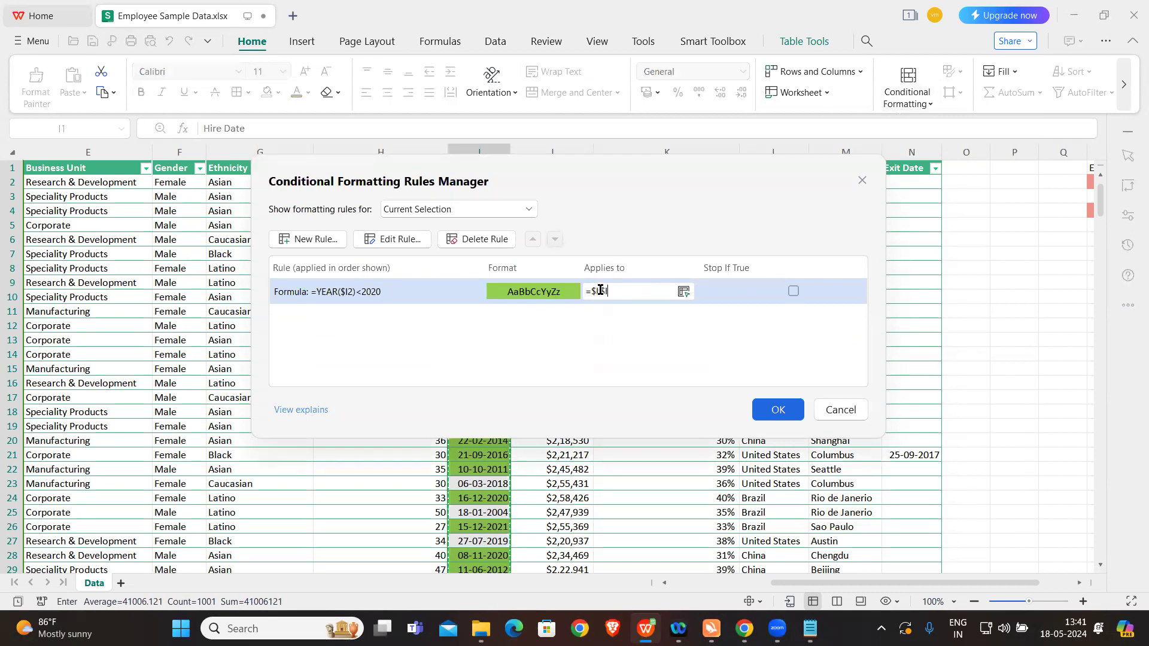
{"action": "left_click", "coordinate": [599, 290]}
{"action": "key", "text": "BackSpace"}
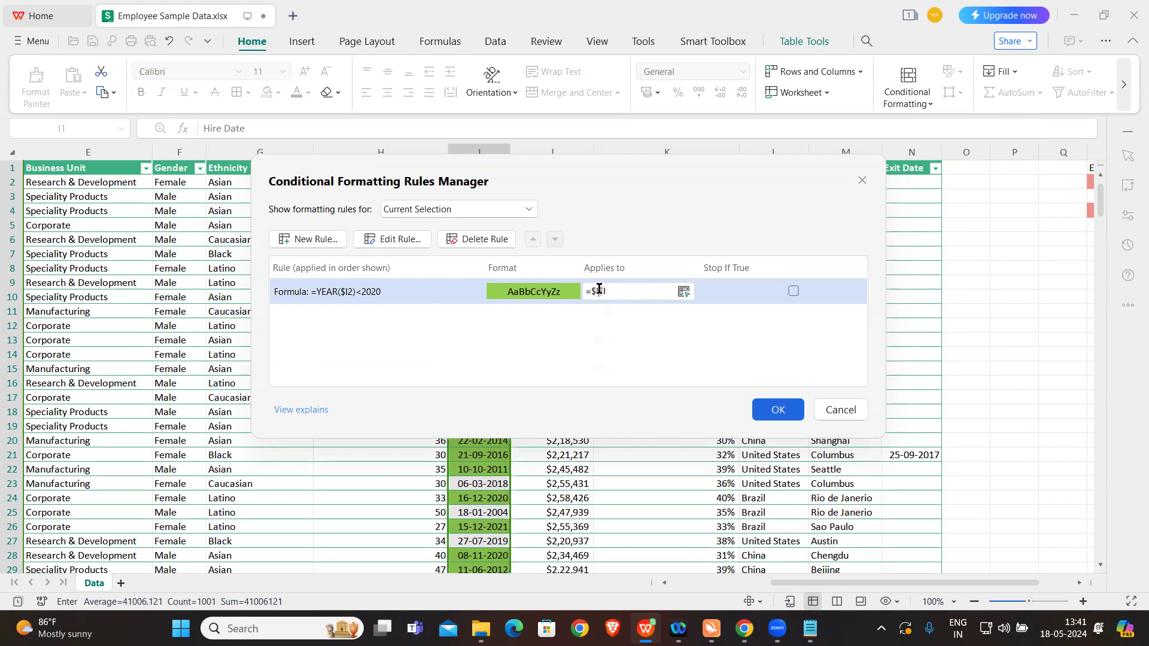
{"action": "key", "text": "Caps_Lock"}
{"action": "left_click_drag", "start_coordinate": [592, 288], "coordinate": [617, 289]}
{"action": "type", "text": "=$A2:"}
{"action": "left_click_drag", "start_coordinate": [622, 163], "coordinate": [655, 211]}
{"action": "type", "text": "$"}
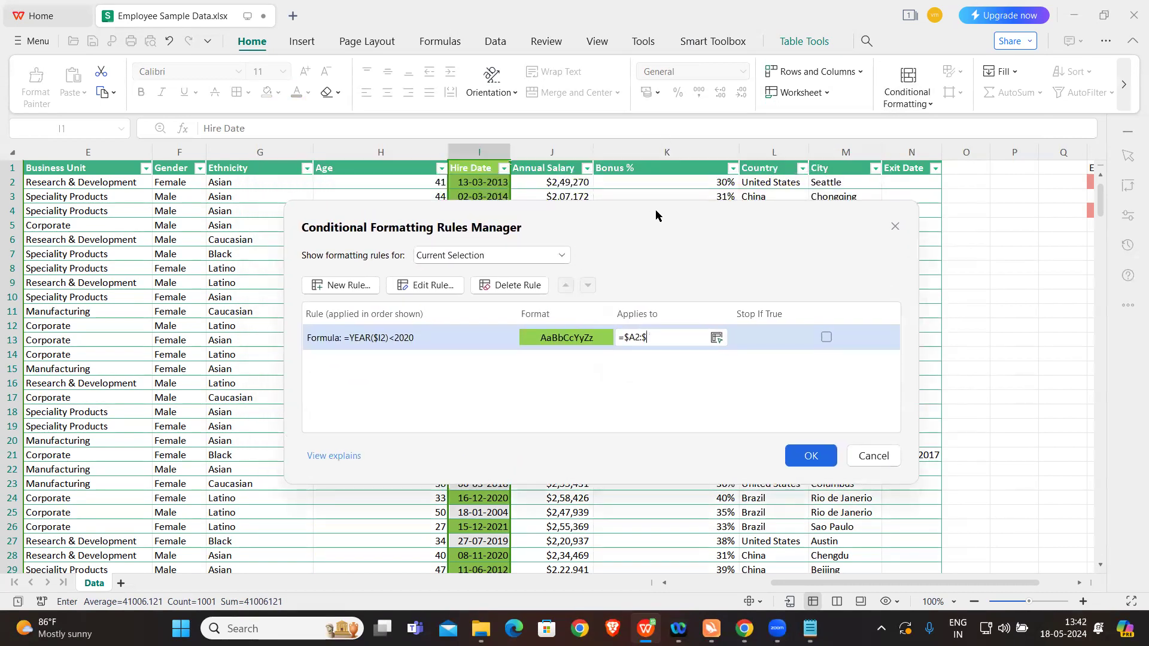
{"action": "type", "text": "N1001"}
{"action": "key", "text": "Caps_Lock"}
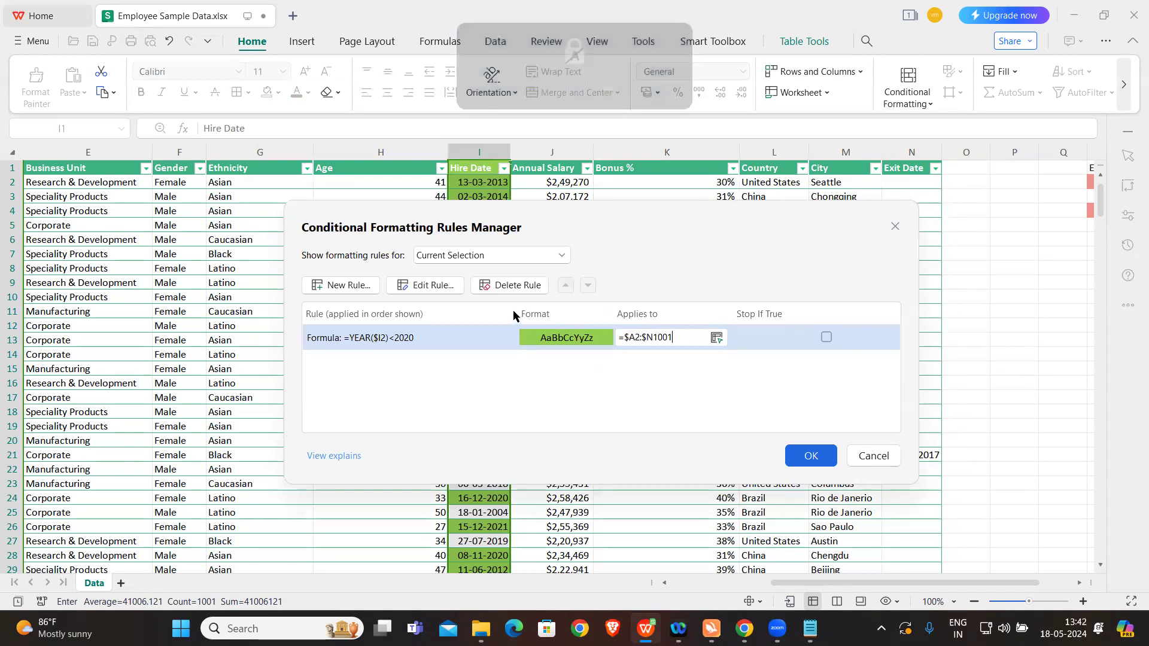
Step: Open the =YEAR($I2)<2020 rule for editing, accept its formula as it is, and apply the rule changes
{"action": "left_click", "coordinate": [437, 286]}
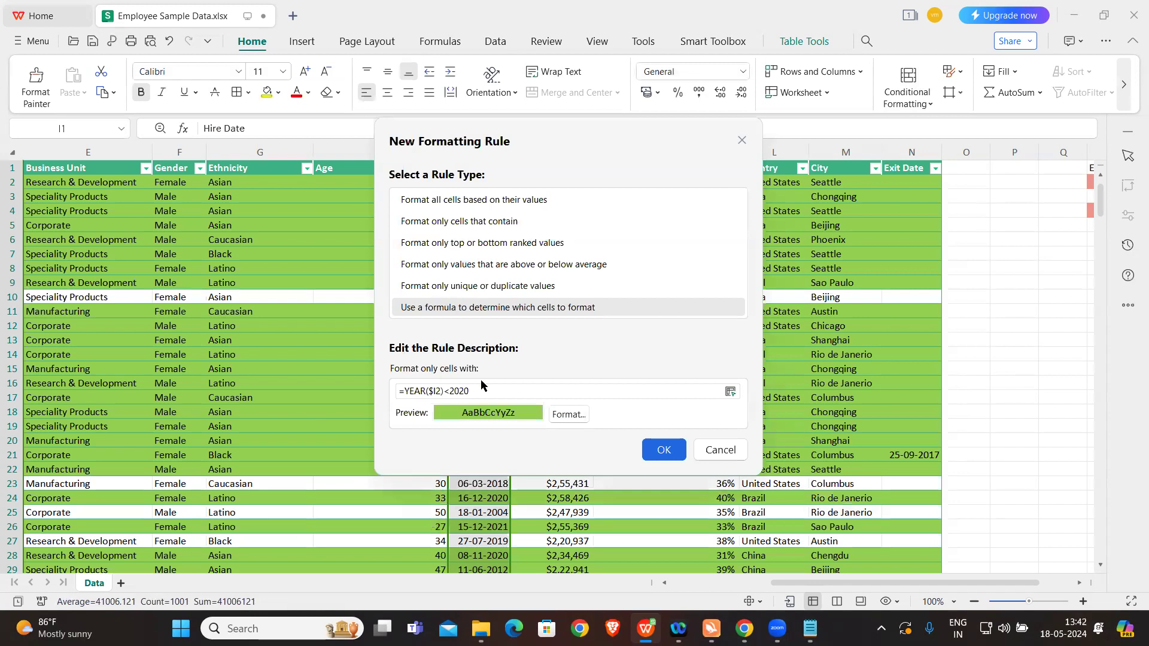
{"action": "left_click", "coordinate": [657, 450]}
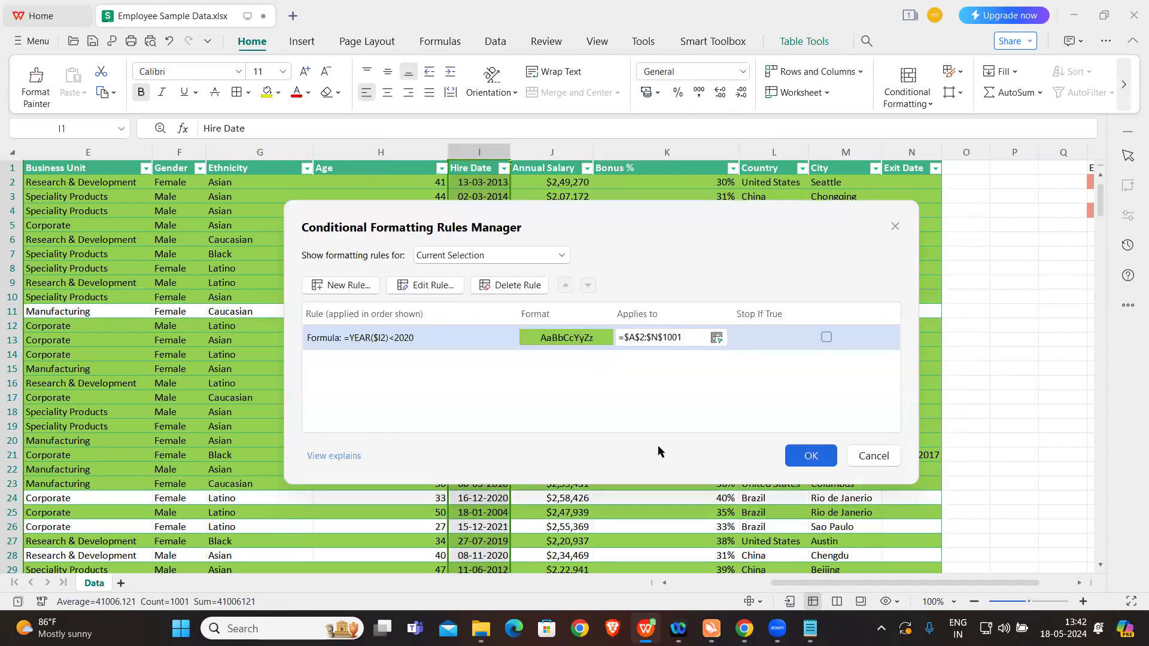
{"action": "left_click", "coordinate": [813, 455]}
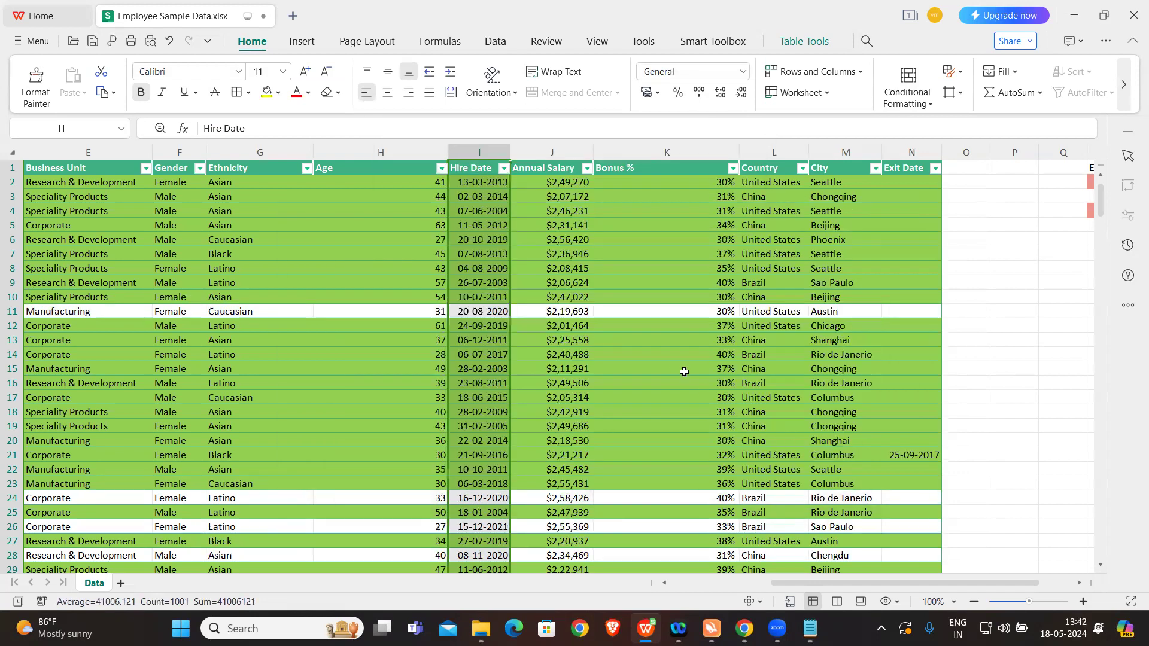
Step: Examine the row highlighting across all table columns and compare the hire dates in the uncolored rows
{"action": "left_click", "coordinate": [652, 370]}
{"action": "scroll", "coordinate": [445, 373], "scroll_direction": "left", "scroll_amount": 3}
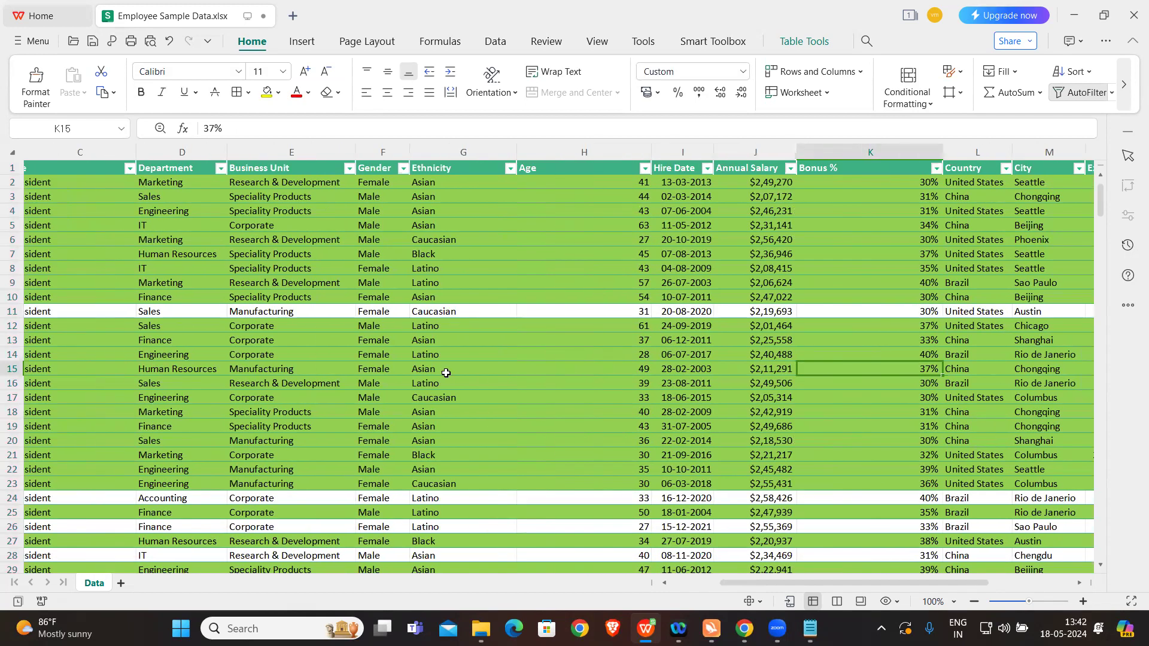
{"action": "scroll", "coordinate": [446, 373], "scroll_direction": "left", "scroll_amount": 3}
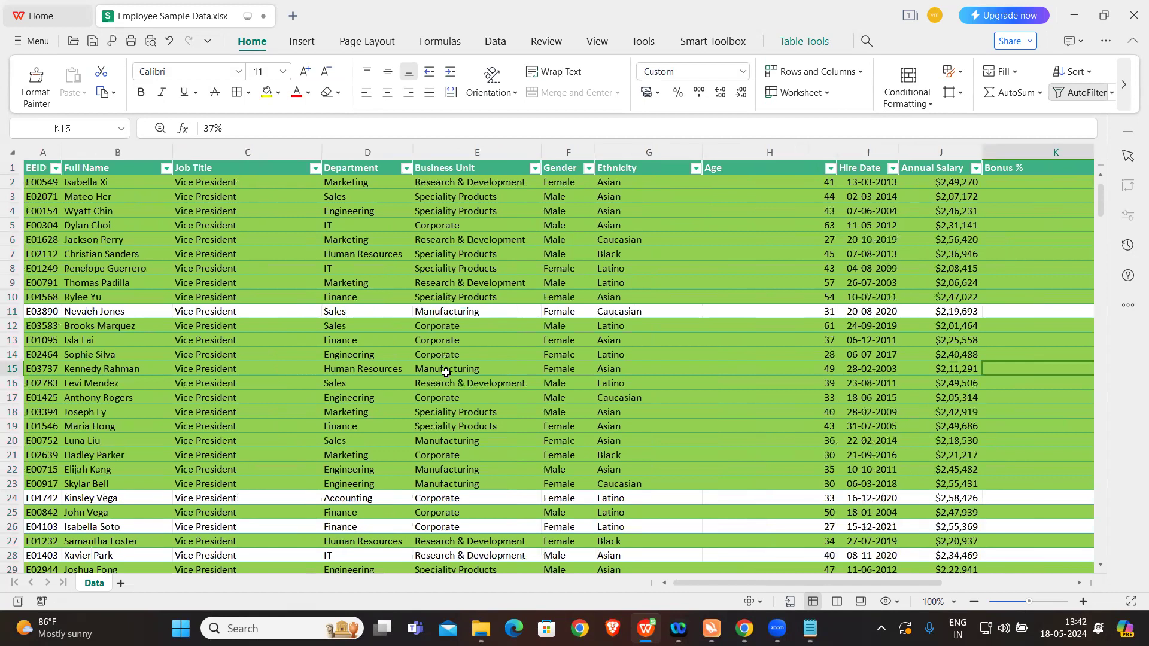
{"action": "scroll", "coordinate": [446, 372], "scroll_direction": "right", "scroll_amount": 3}
{"action": "scroll", "coordinate": [445, 373], "scroll_direction": "right", "scroll_amount": 3}
{"action": "scroll", "coordinate": [446, 373], "scroll_direction": "left", "scroll_amount": 3}
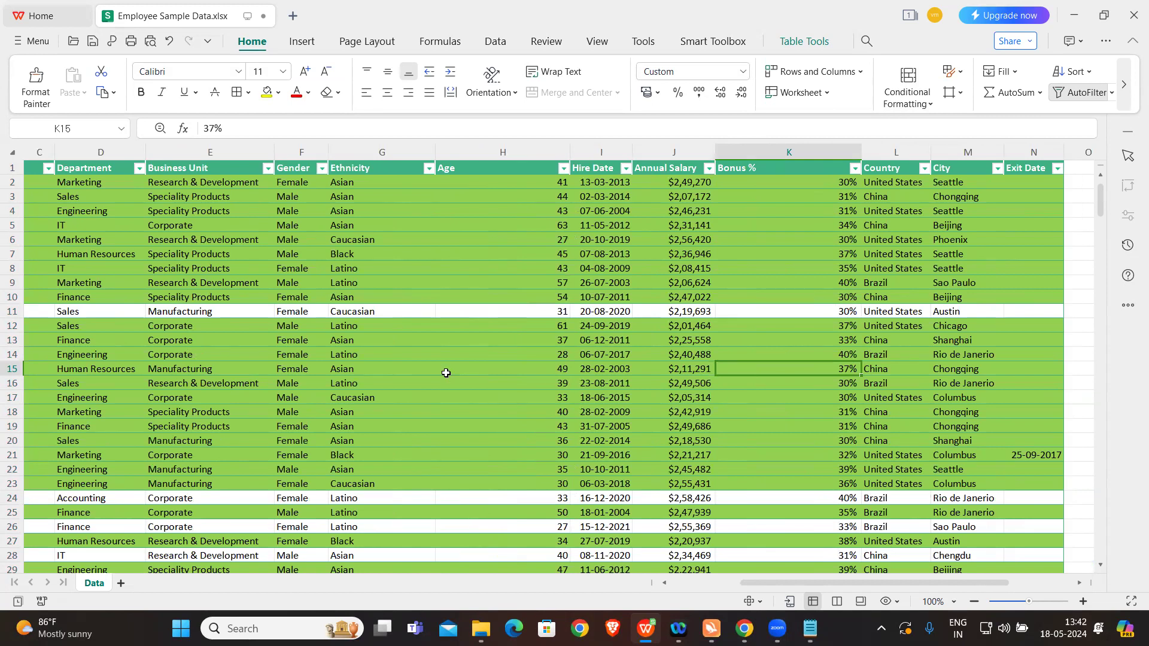
{"action": "left_click", "coordinate": [591, 312]}
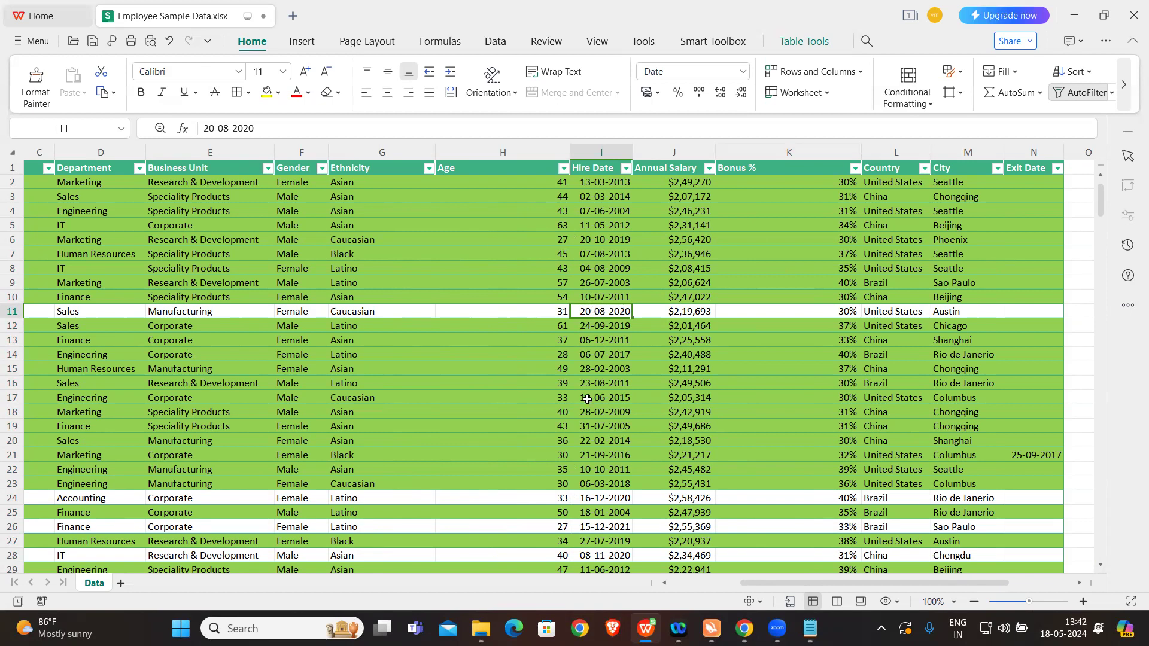
{"action": "scroll", "coordinate": [587, 398], "scroll_direction": "down", "scroll_amount": 3}
{"action": "left_click", "coordinate": [615, 369]}
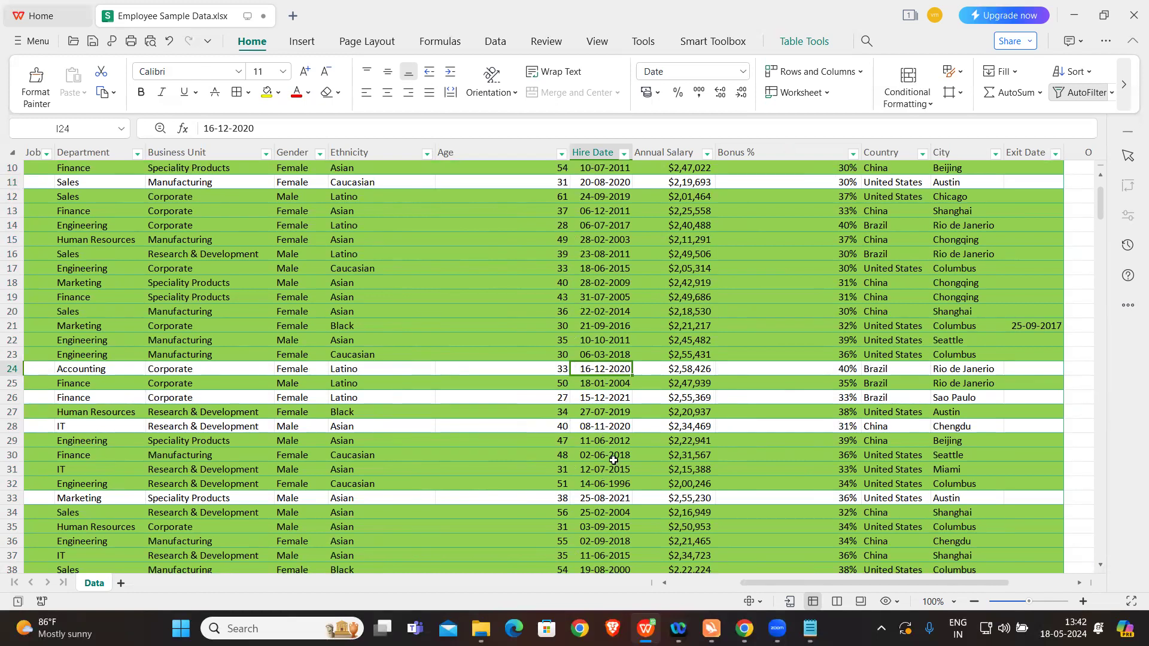
{"action": "scroll", "coordinate": [613, 459], "scroll_direction": "down", "scroll_amount": 15}
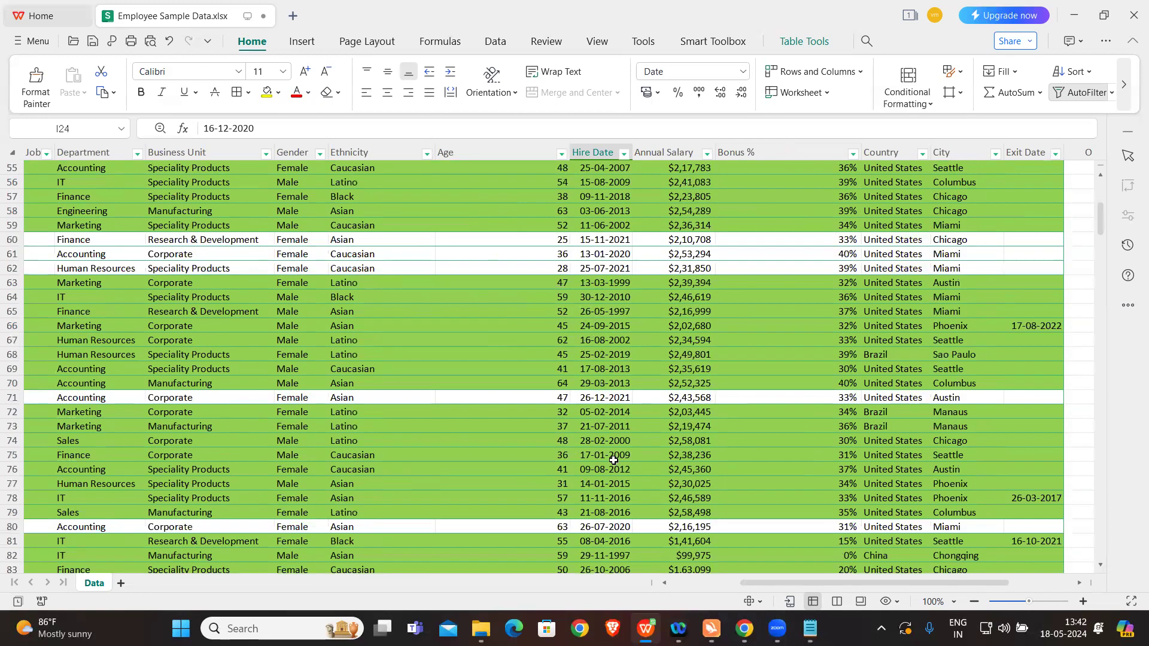
{"action": "scroll", "coordinate": [613, 459], "scroll_direction": "up", "scroll_amount": 3}
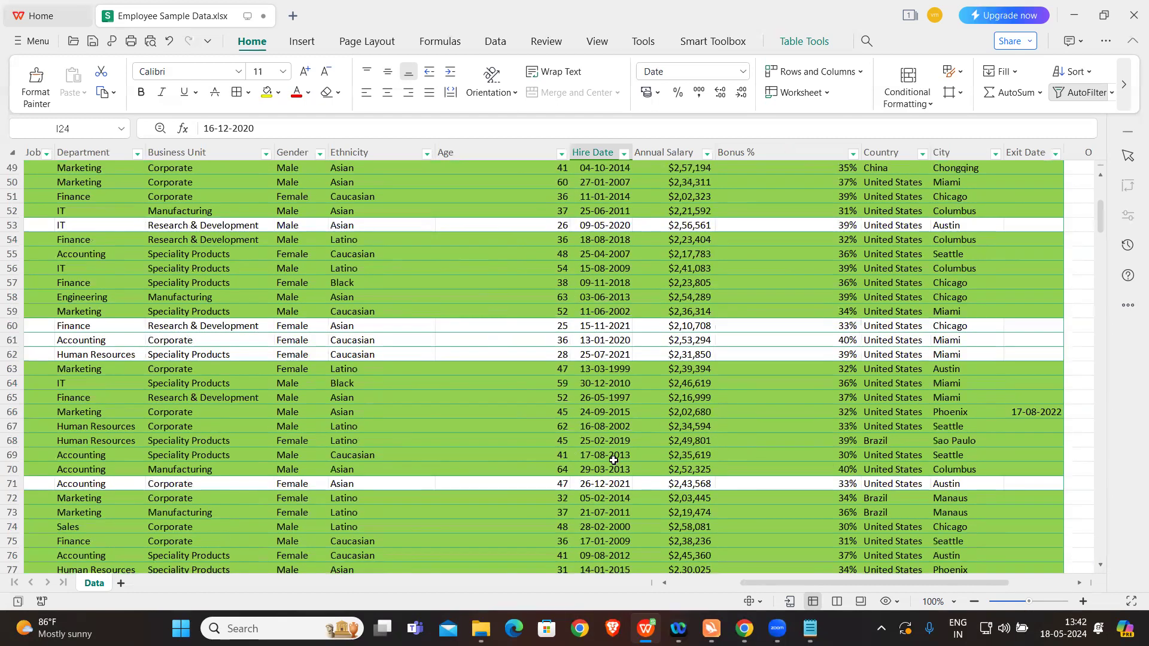
{"action": "scroll", "coordinate": [613, 460], "scroll_direction": "up", "scroll_amount": 6}
{"action": "scroll", "coordinate": [613, 459], "scroll_direction": "up", "scroll_amount": 9}
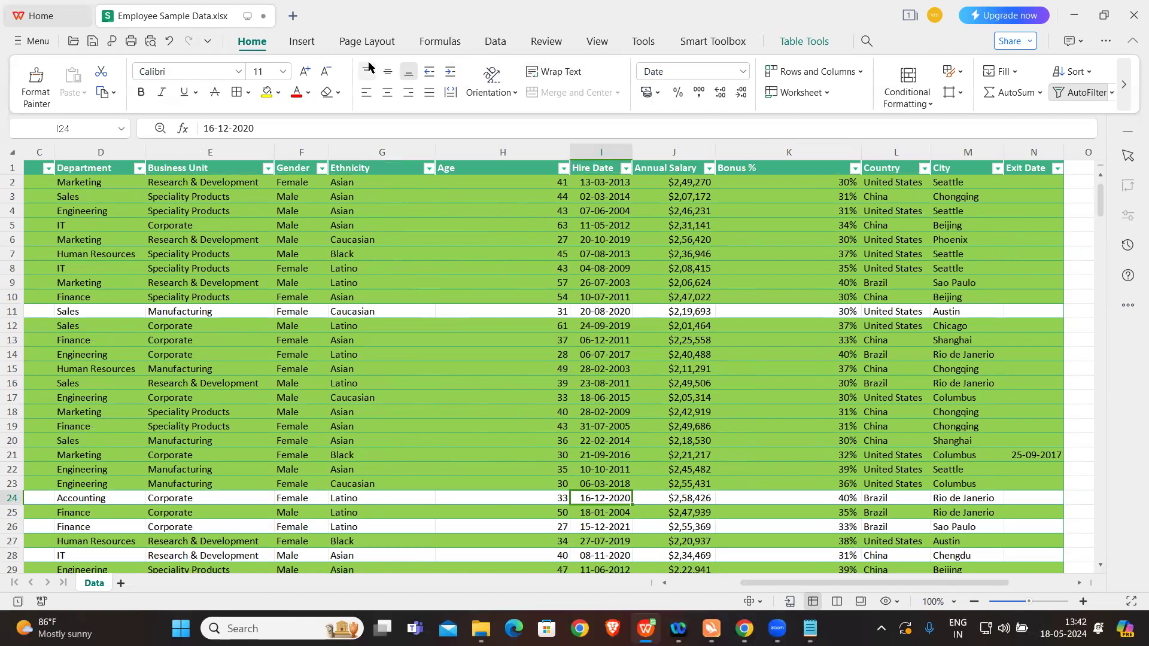
Step: Delete the =YEAR($I2)<2020 formatting rule from the table and apply the deletion
{"action": "left_click", "coordinate": [898, 103]}
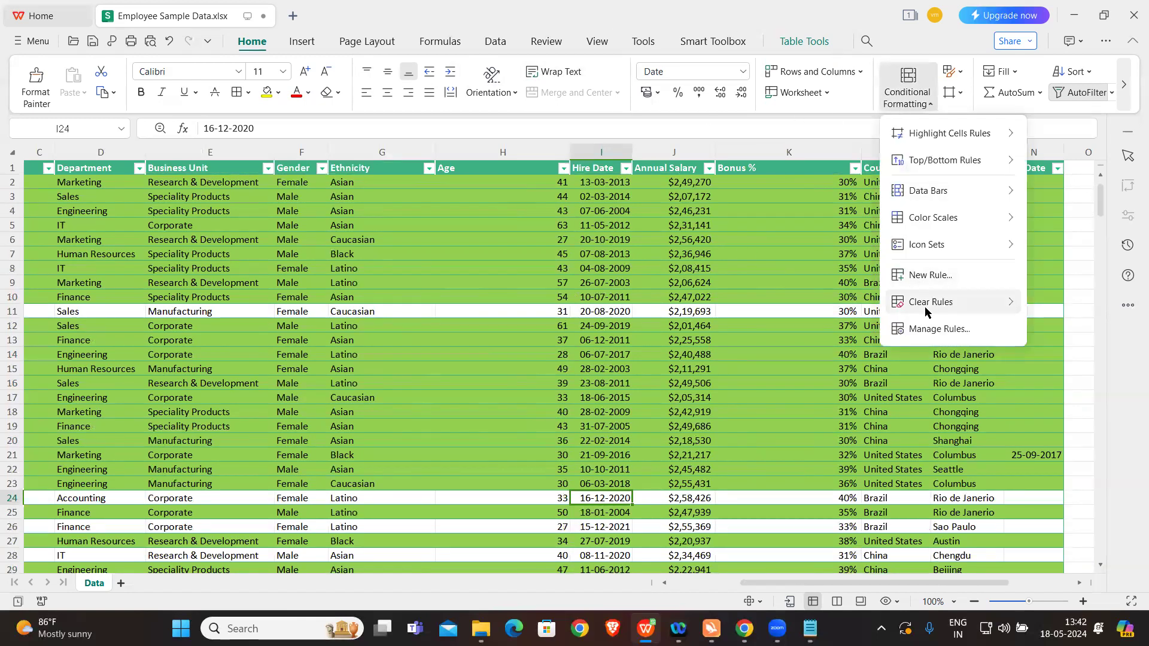
{"action": "left_click", "coordinate": [934, 329]}
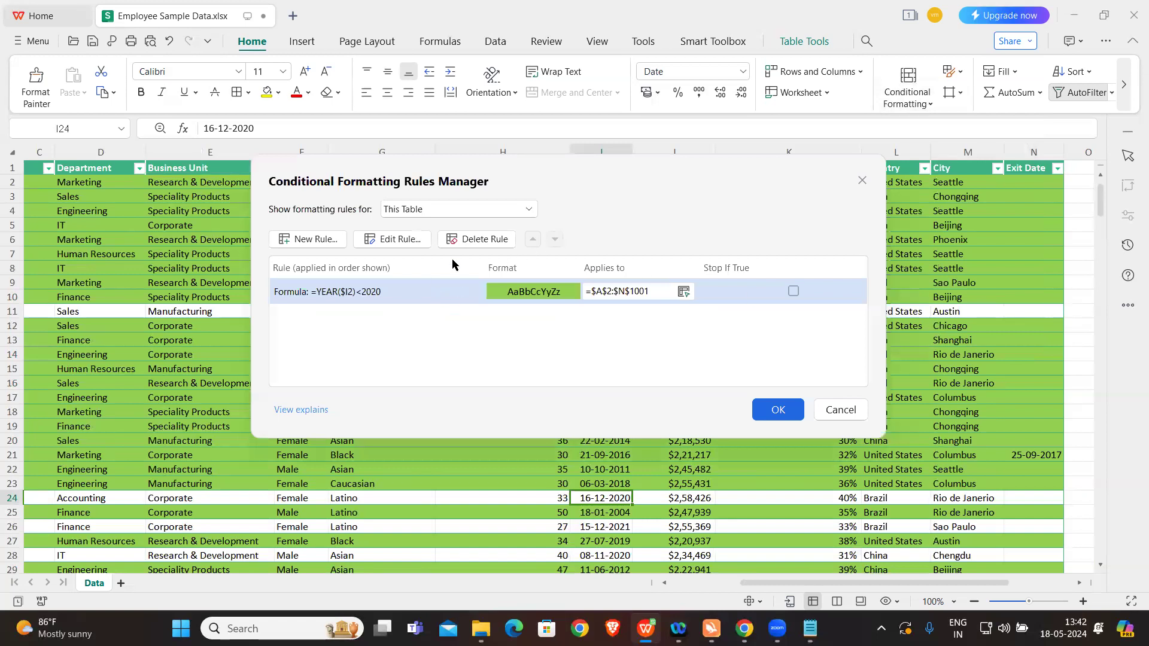
{"action": "left_click", "coordinate": [481, 239]}
{"action": "left_click", "coordinate": [776, 410]}
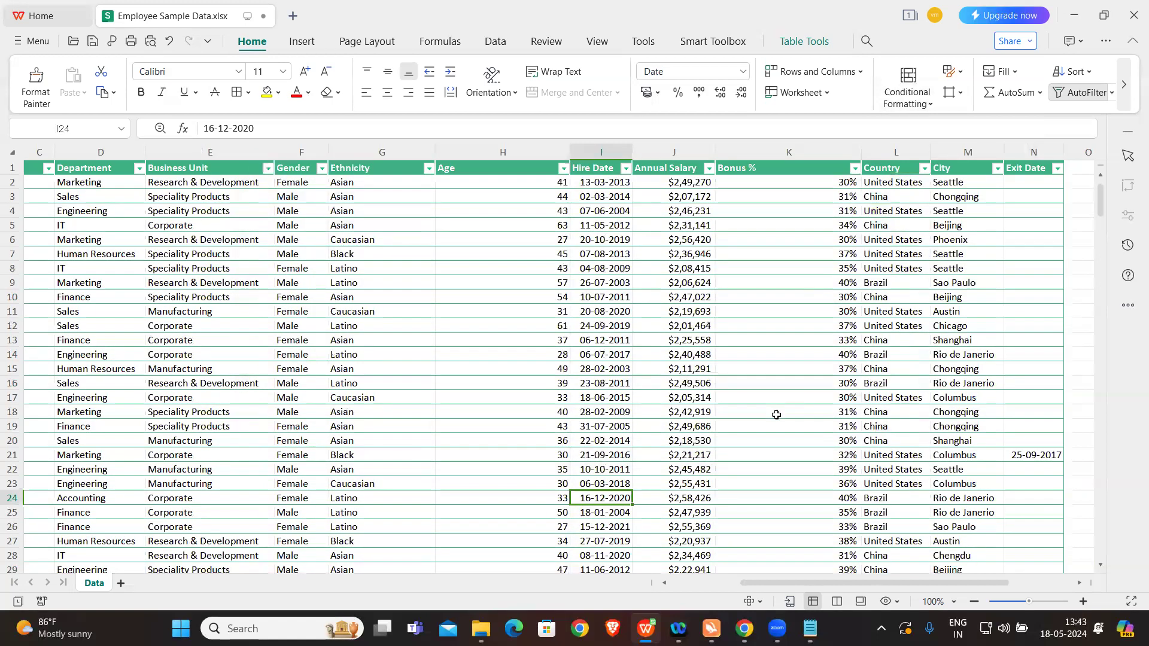
Step: Read the Job Title duplicates exercise in the Notepad notes, then return to the workbook and locate the Job Title column
{"action": "left_click", "coordinate": [808, 626]}
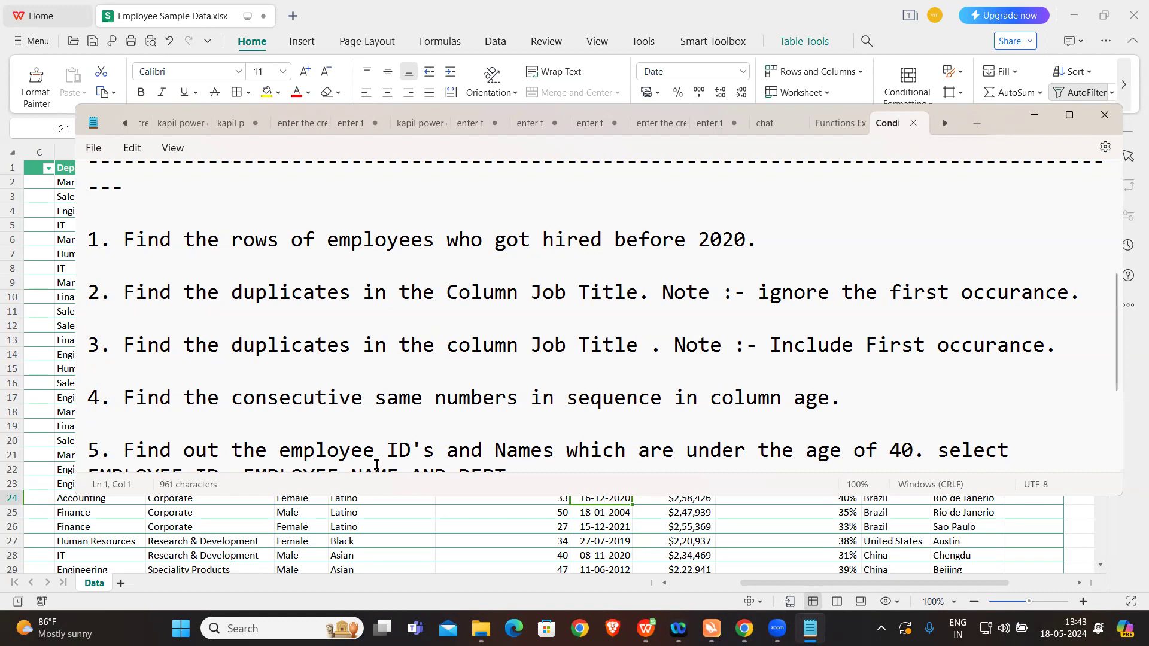
{"action": "left_click", "coordinate": [410, 542]}
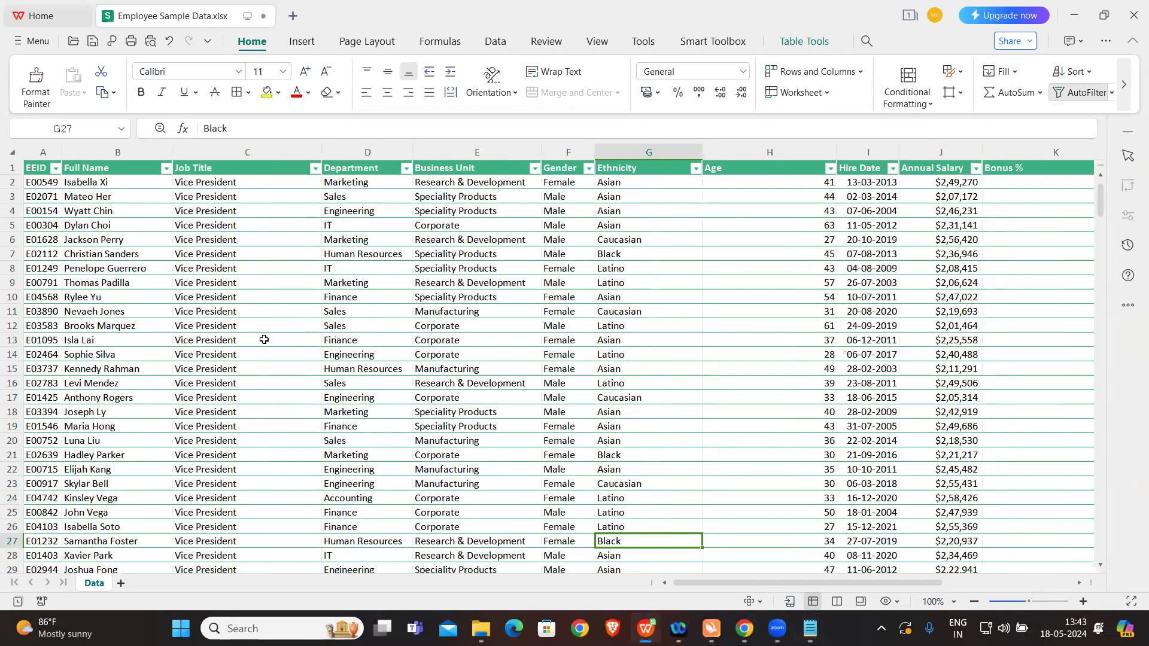
{"action": "left_click", "coordinate": [245, 152]}
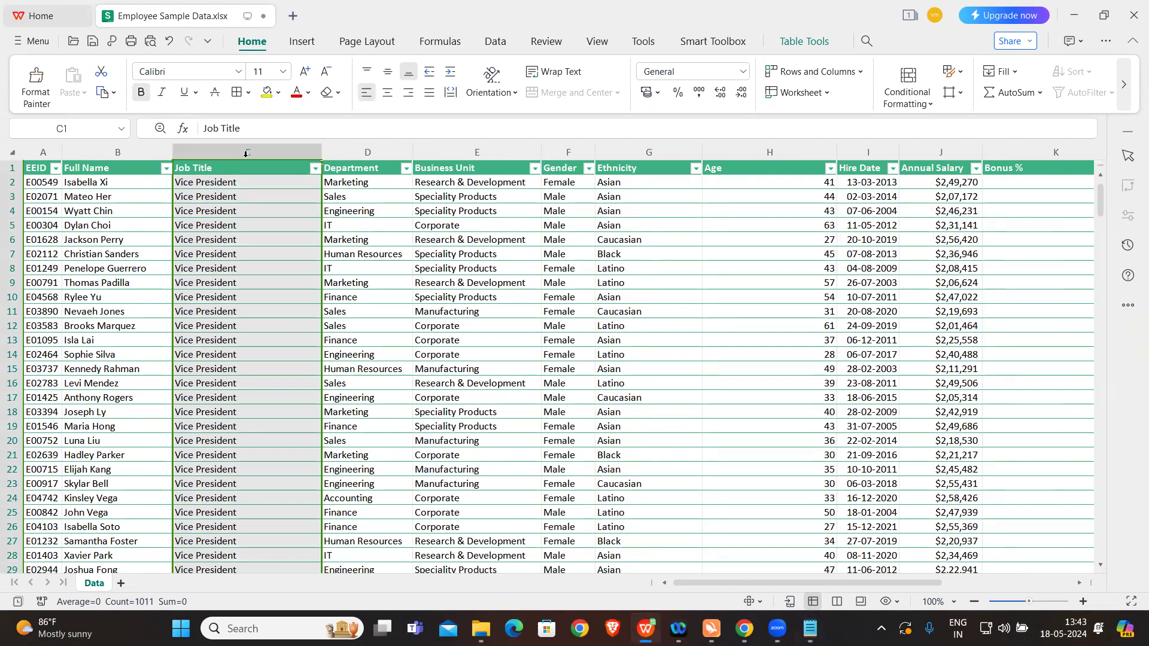
{"action": "left_click", "coordinate": [417, 285]}
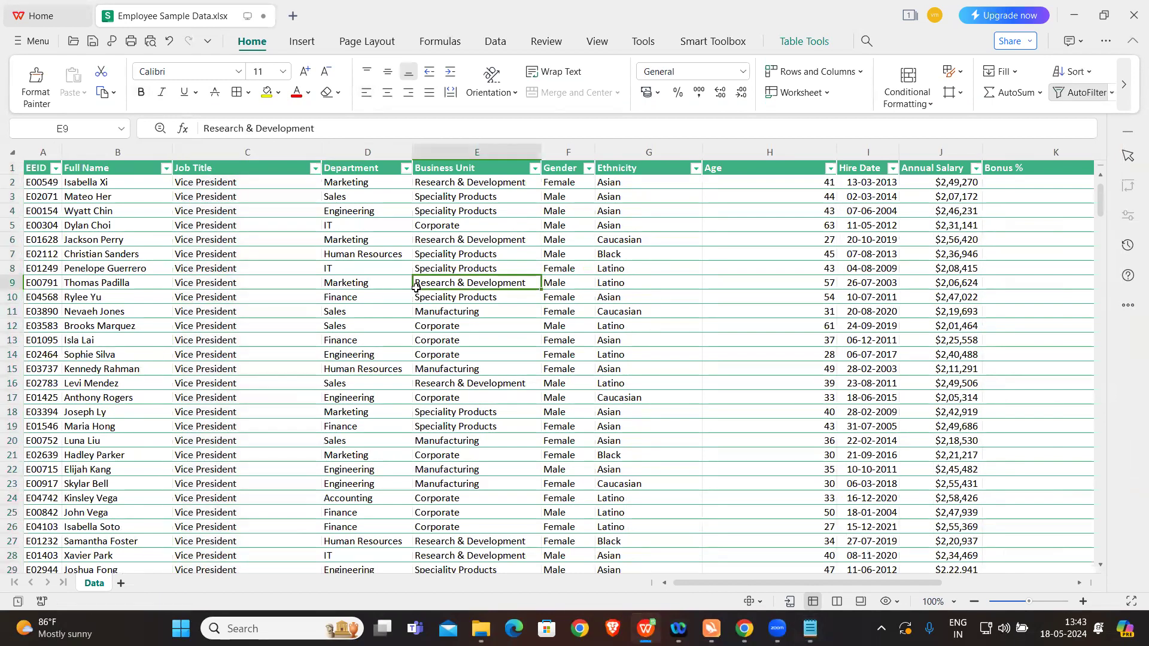
Step: Look through the table and examine the Job Title column for repeated titles such as Sr. Manger
{"action": "scroll", "coordinate": [229, 353], "scroll_direction": "down", "scroll_amount": 1}
{"action": "scroll", "coordinate": [230, 353], "scroll_direction": "up", "scroll_amount": 3}
{"action": "scroll", "coordinate": [267, 379], "scroll_direction": "down", "scroll_amount": 20}
{"action": "scroll", "coordinate": [269, 381], "scroll_direction": "up", "scroll_amount": 20}
{"action": "scroll", "coordinate": [472, 373], "scroll_direction": "right", "scroll_amount": 2}
{"action": "scroll", "coordinate": [472, 374], "scroll_direction": "right", "scroll_amount": 3}
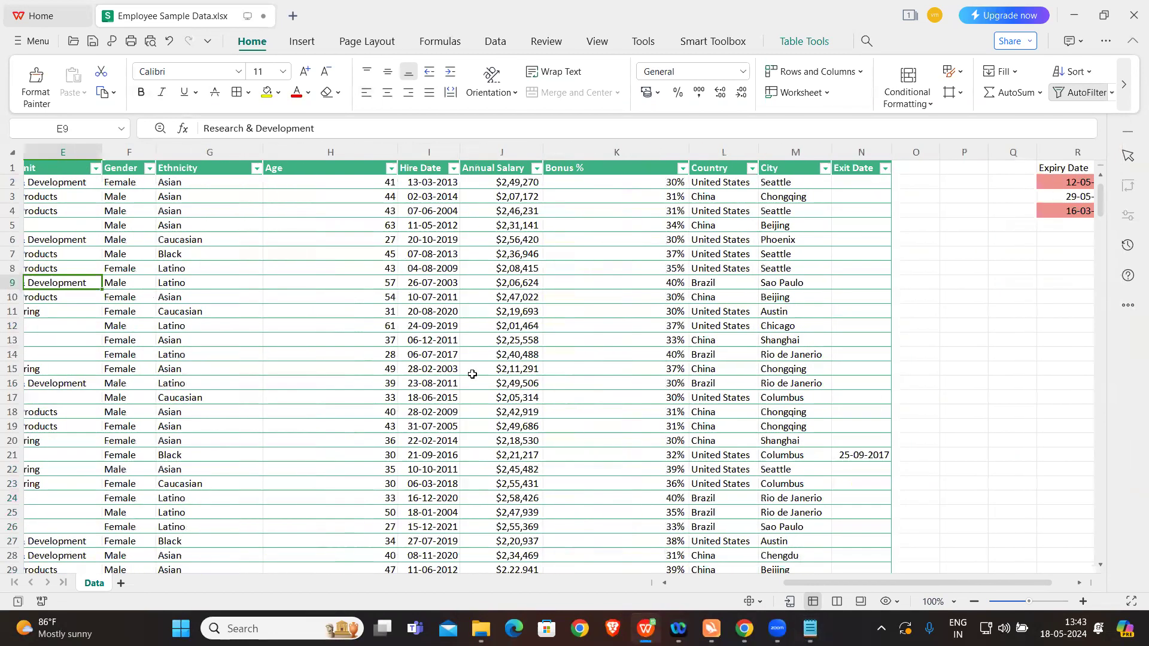
{"action": "scroll", "coordinate": [472, 374], "scroll_direction": "left", "scroll_amount": 5}
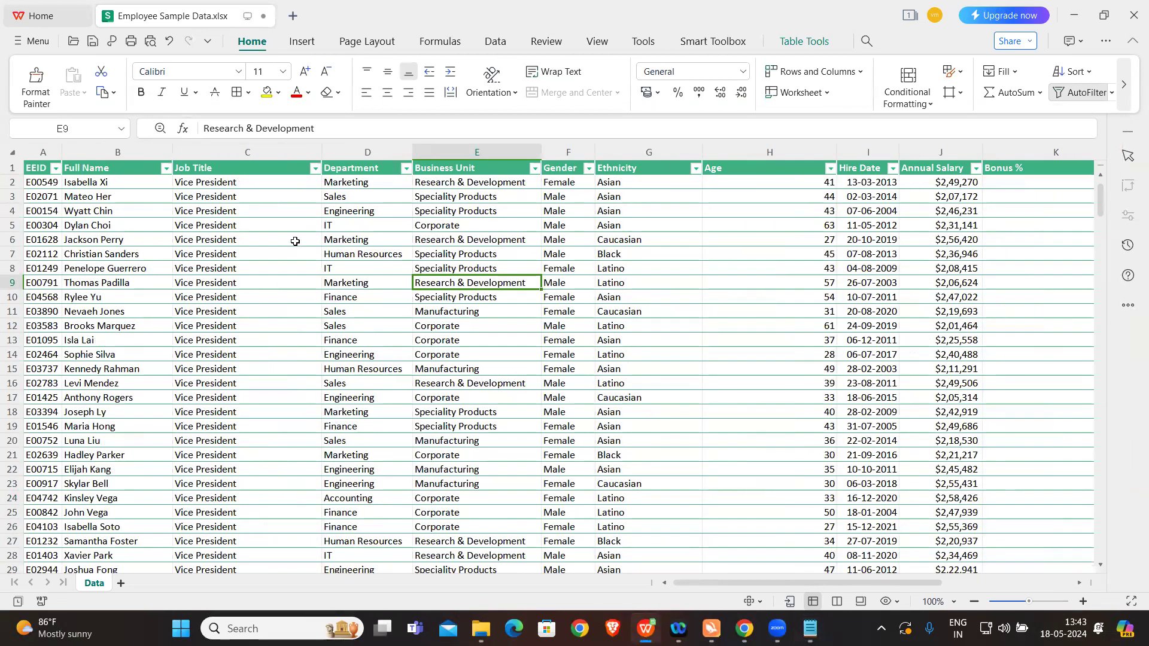
{"action": "left_click", "coordinate": [269, 170]}
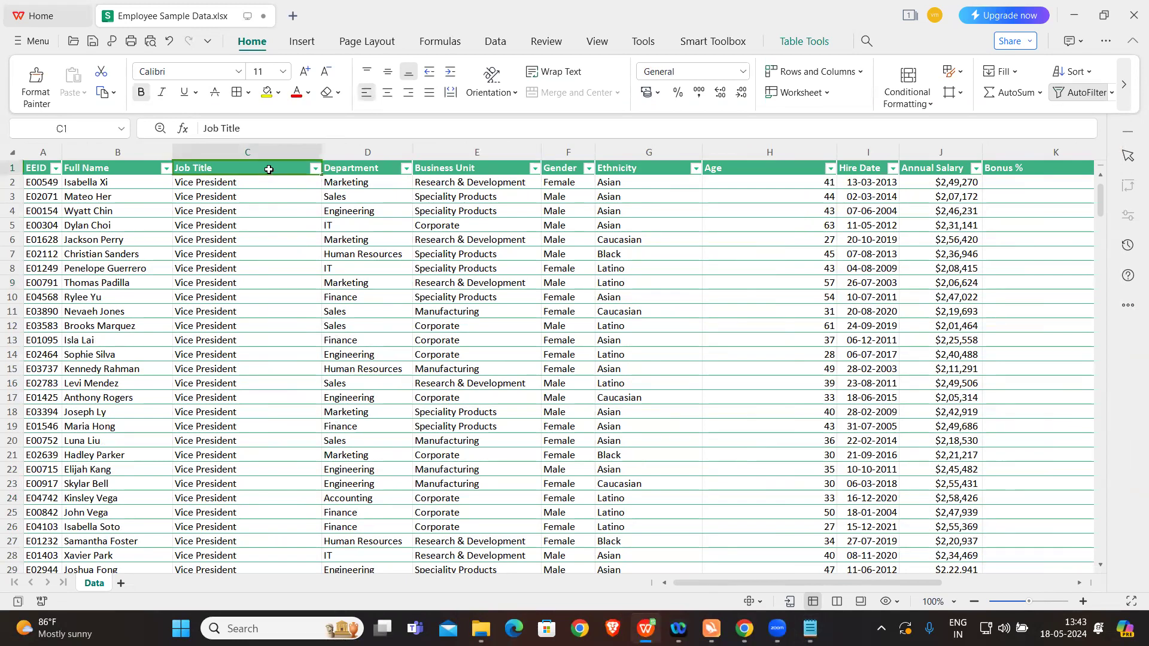
{"action": "scroll", "coordinate": [266, 307], "scroll_direction": "down", "scroll_amount": 19}
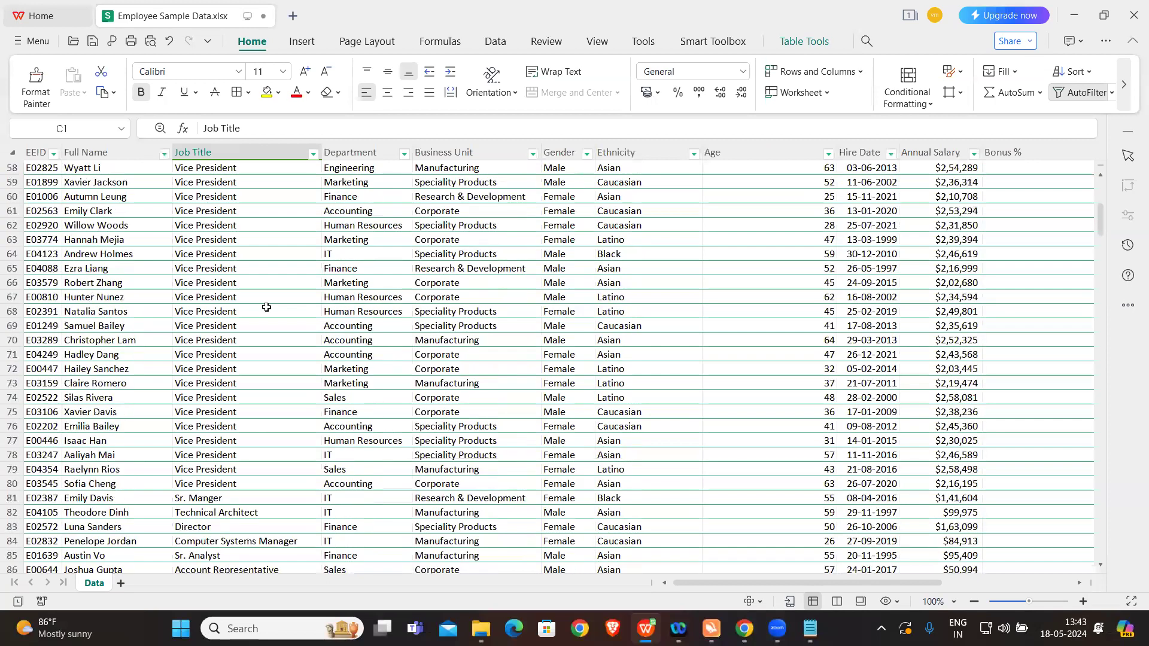
{"action": "scroll", "coordinate": [266, 306], "scroll_direction": "down", "scroll_amount": 5}
{"action": "left_click", "coordinate": [218, 285]}
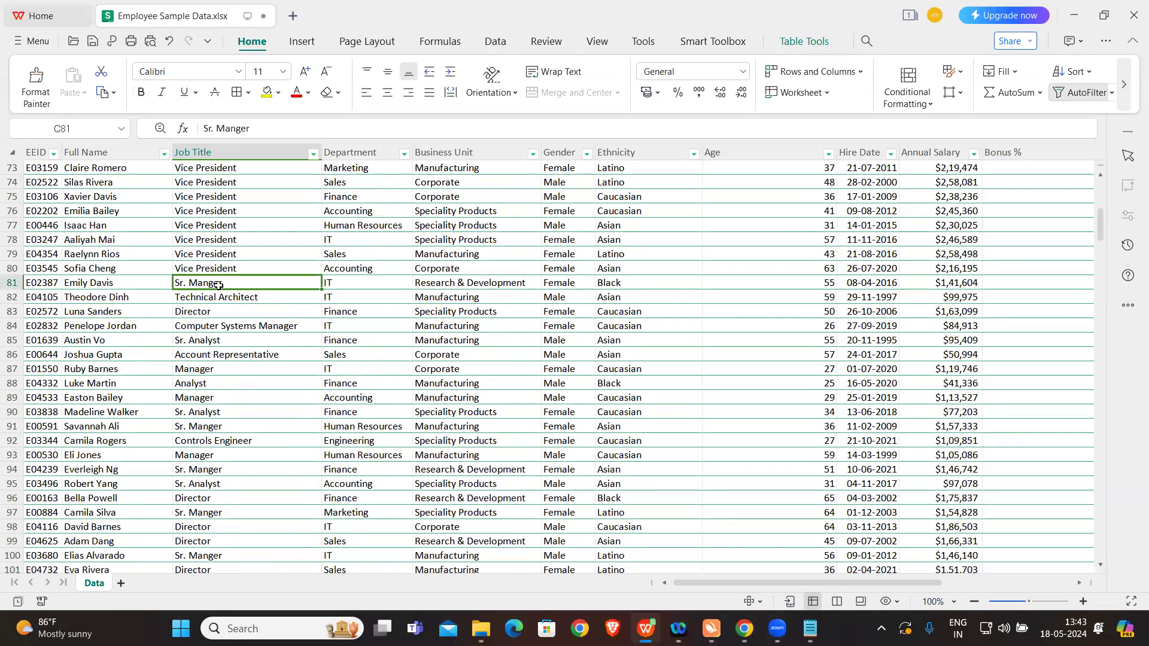
{"action": "left_click", "coordinate": [207, 428]}
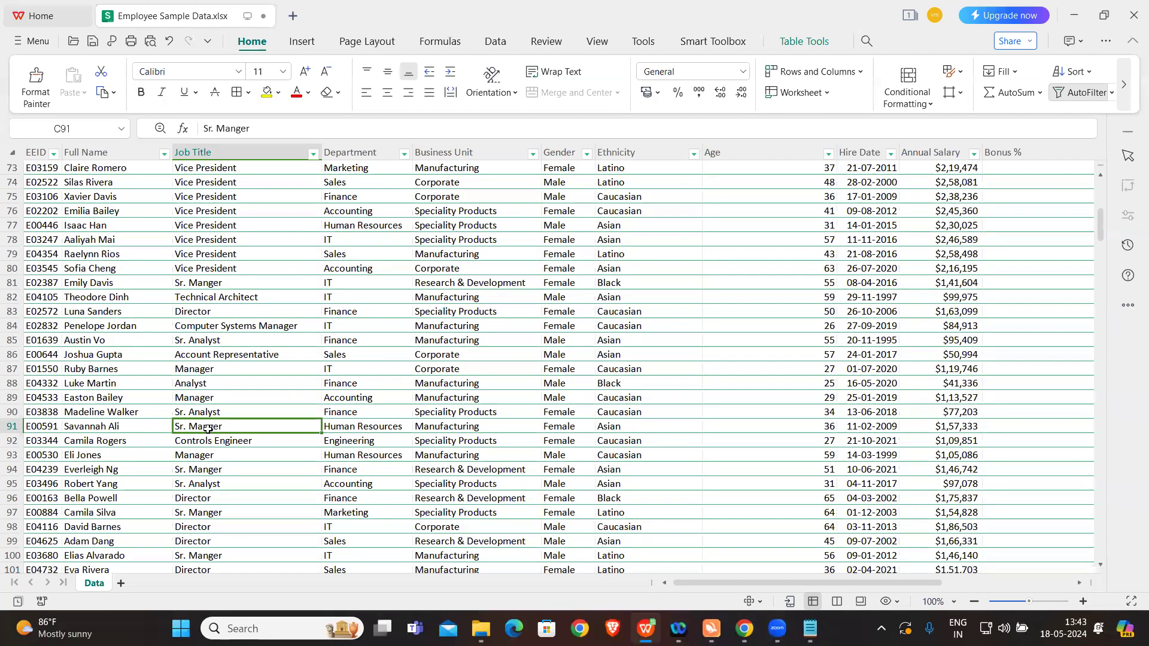
{"action": "scroll", "coordinate": [249, 302], "scroll_direction": "up", "scroll_amount": 20}
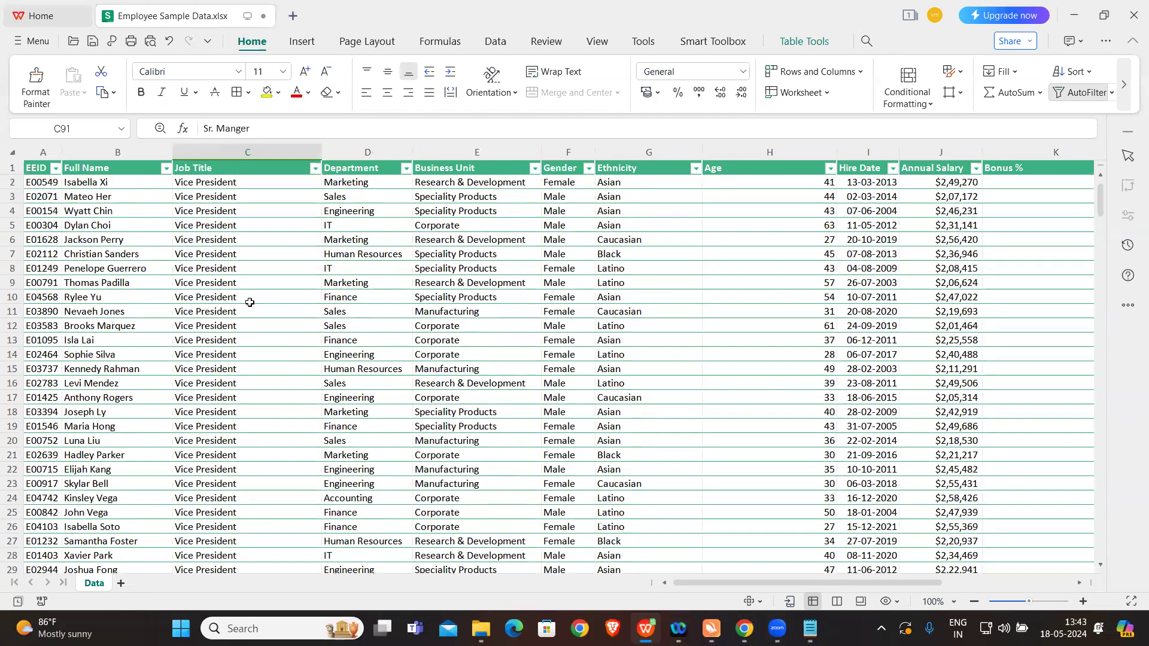
Step: Start a Use a formula to determine which cells to format rule on the whole Job Title column
{"action": "left_click", "coordinate": [282, 152]}
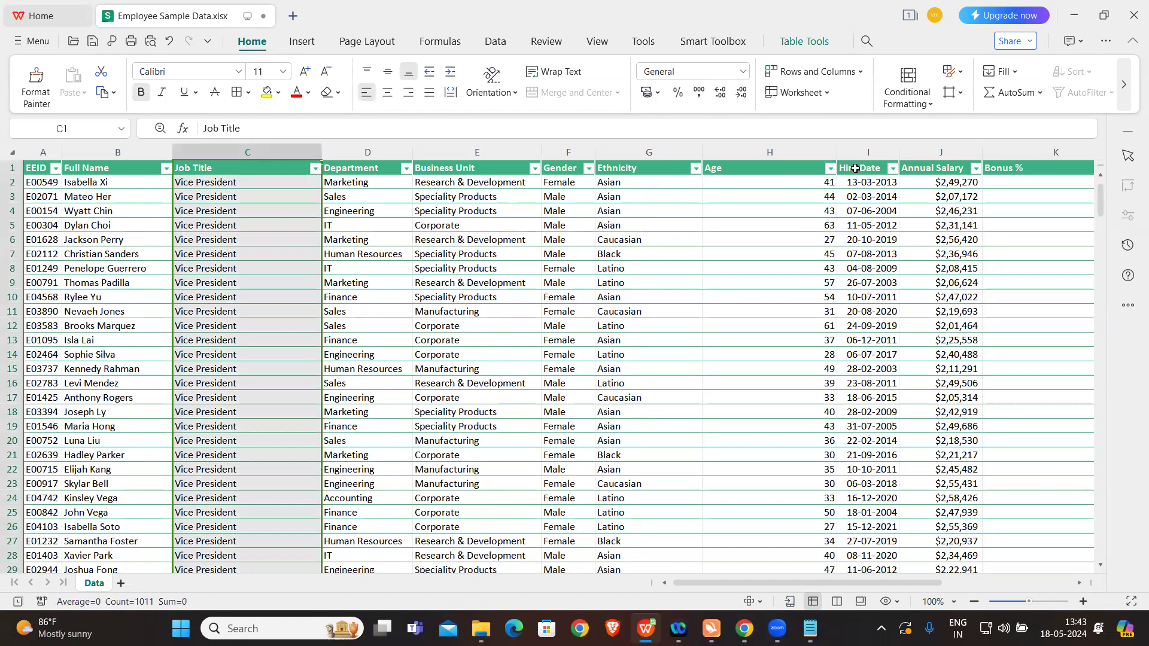
{"action": "left_click", "coordinate": [912, 92]}
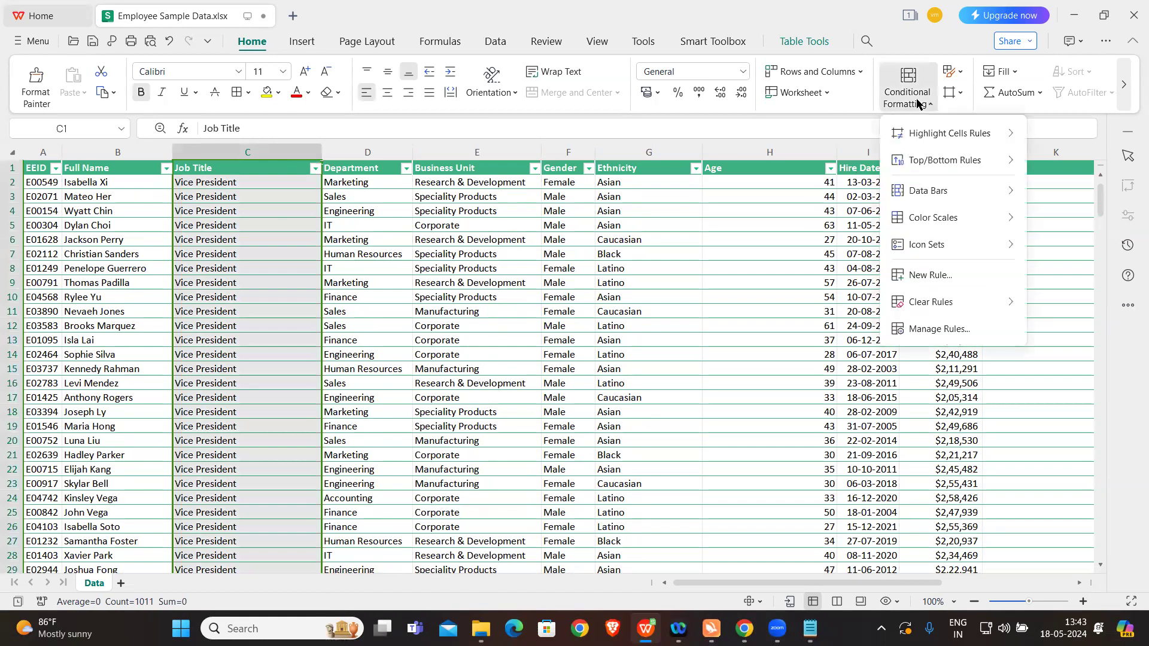
{"action": "left_click", "coordinate": [947, 275]}
{"action": "left_click", "coordinate": [467, 274]}
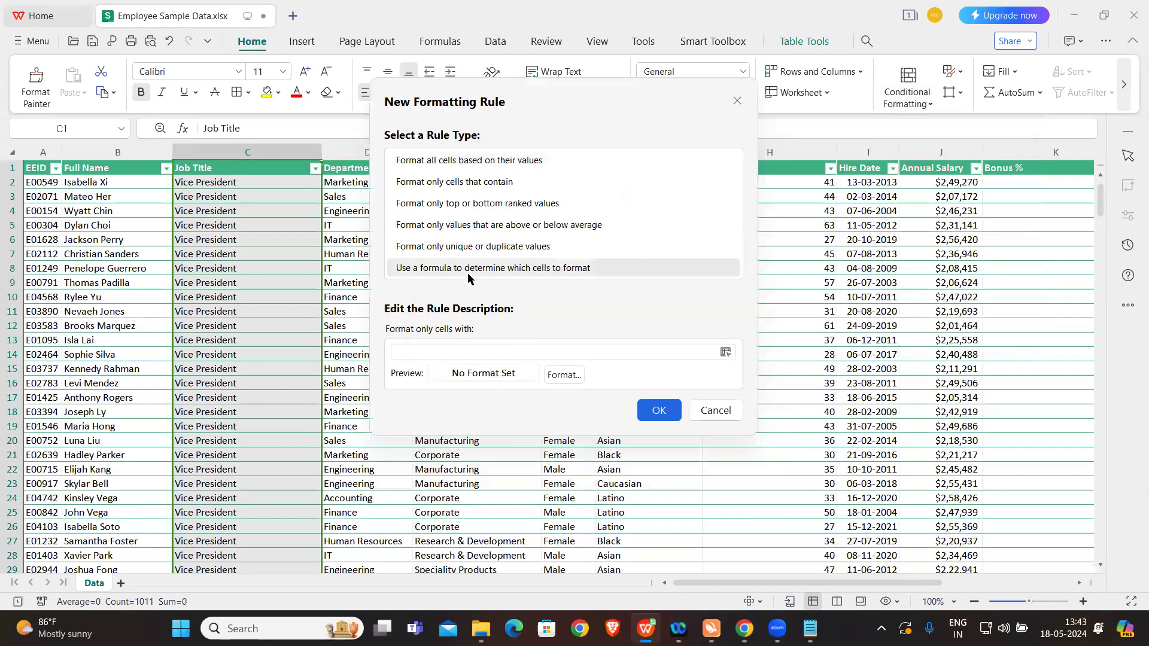
Step: Begin the rule's formula with =COUNTIF($C$2:$C2, fixing the range's first cell and leaving the row of its end cell relative
{"action": "left_click", "coordinate": [431, 347]}
{"action": "type", "text": "="}
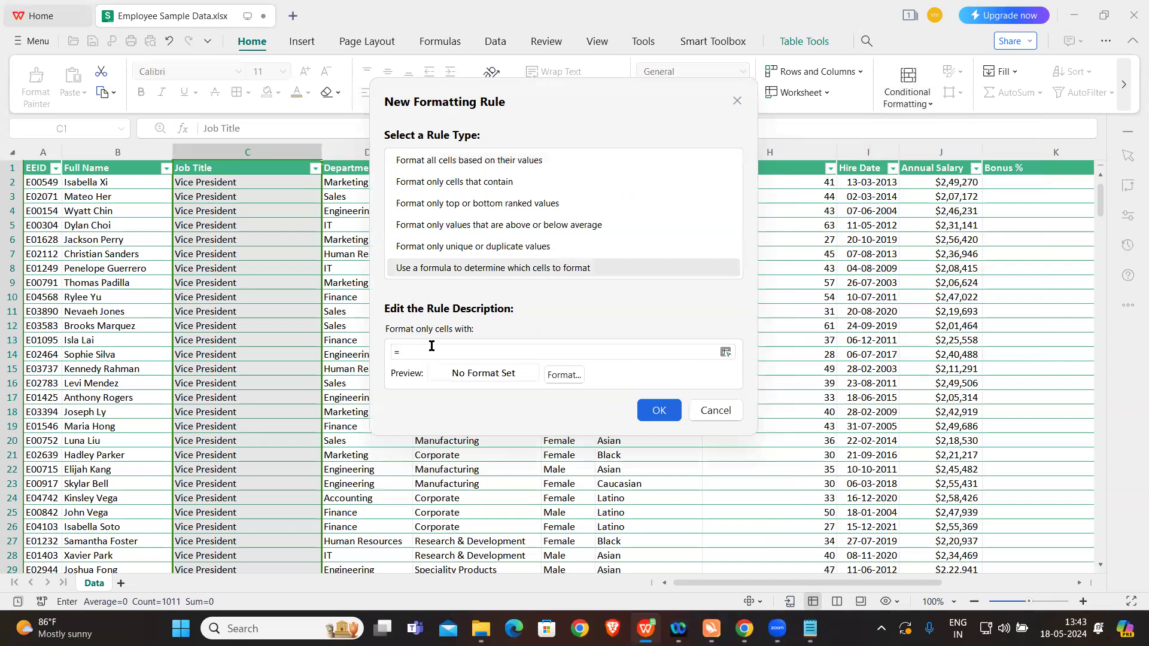
{"action": "key", "text": "Caps_Lock"}
{"action": "type", "text": "COUNTIF("}
{"action": "left_click", "coordinate": [257, 152]}
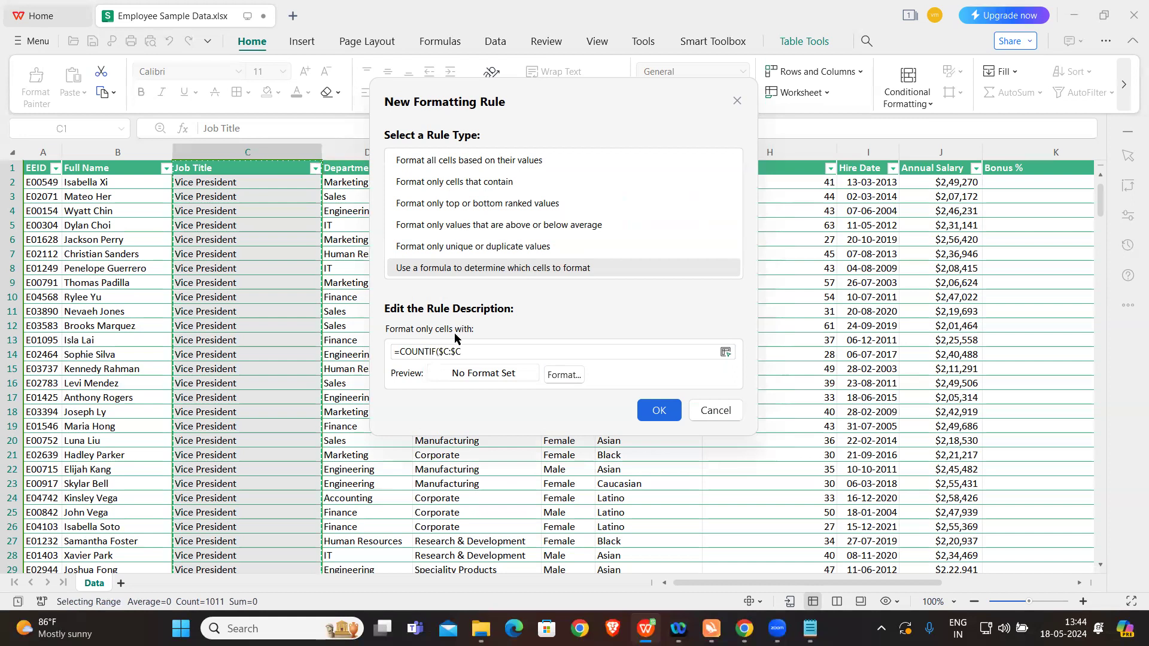
{"action": "left_click", "coordinate": [448, 349]}
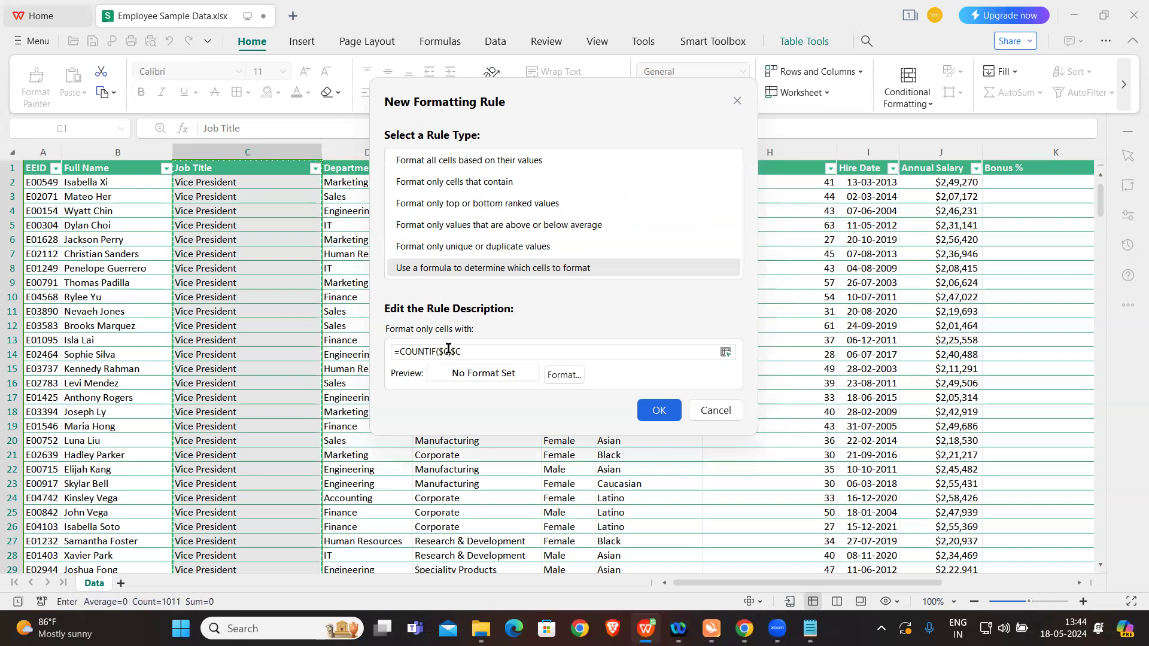
{"action": "type", "text": "2"}
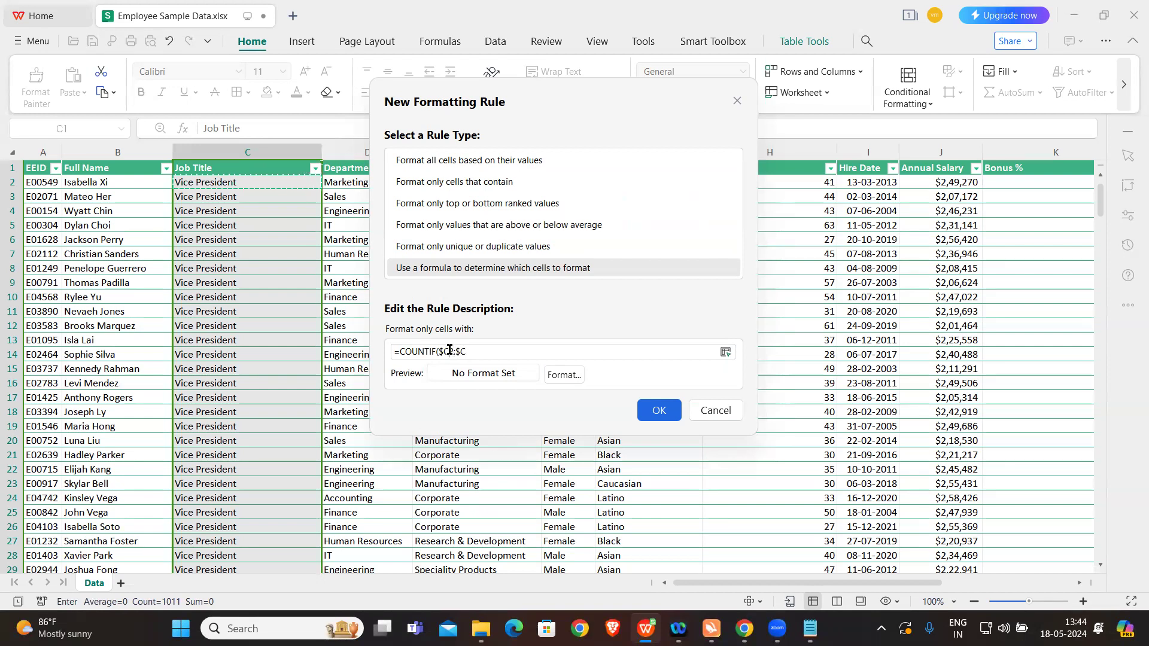
{"action": "type", "text": "2"}
{"action": "left_click", "coordinate": [450, 351]}
{"action": "type", "text": "$C2"}
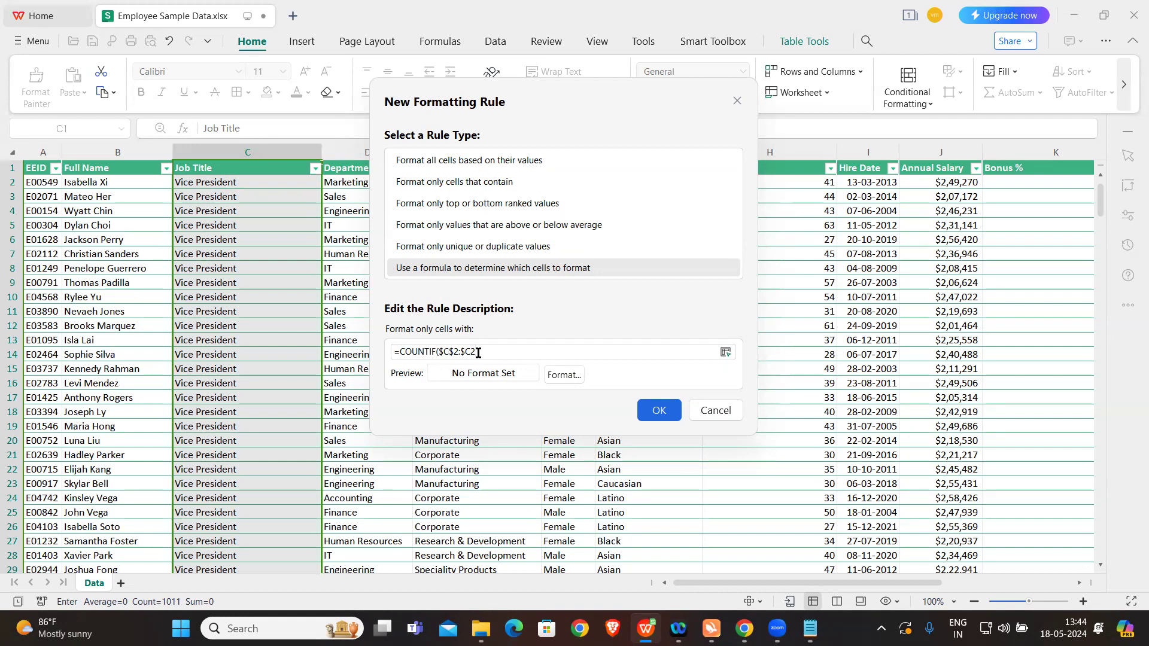
{"action": "type", "text": ","}
Step: Add the first job title cell as the COUNTIF criterion, written as $C2 with only its column absolute
{"action": "left_click", "coordinate": [266, 187]}
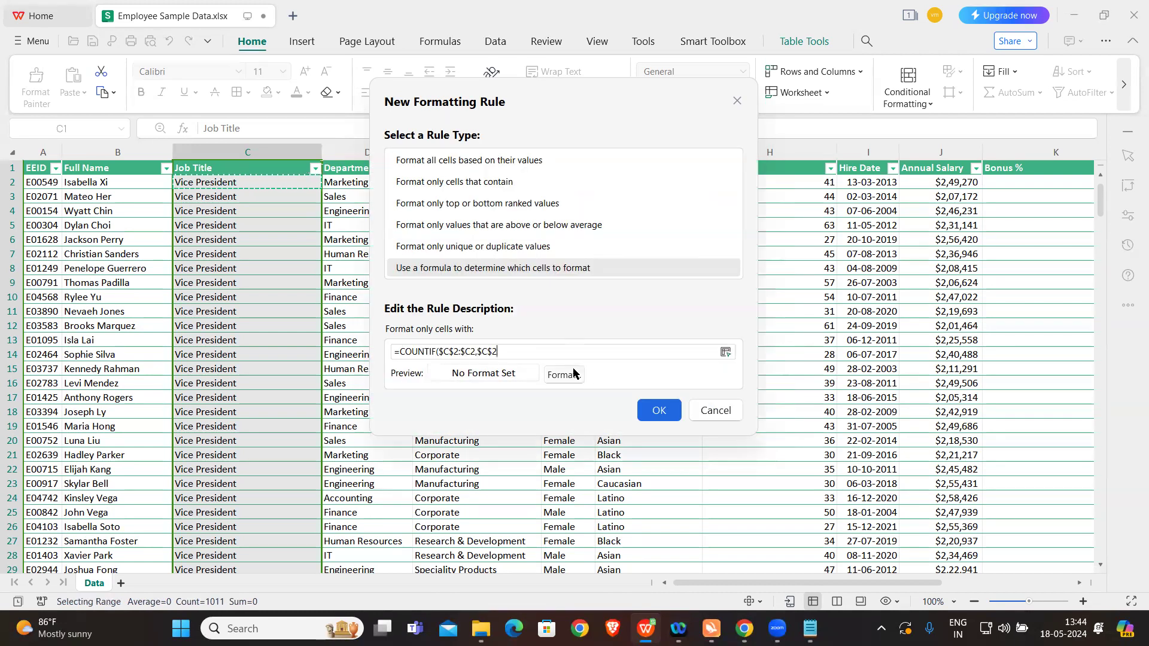
{"action": "left_click", "coordinate": [491, 351]}
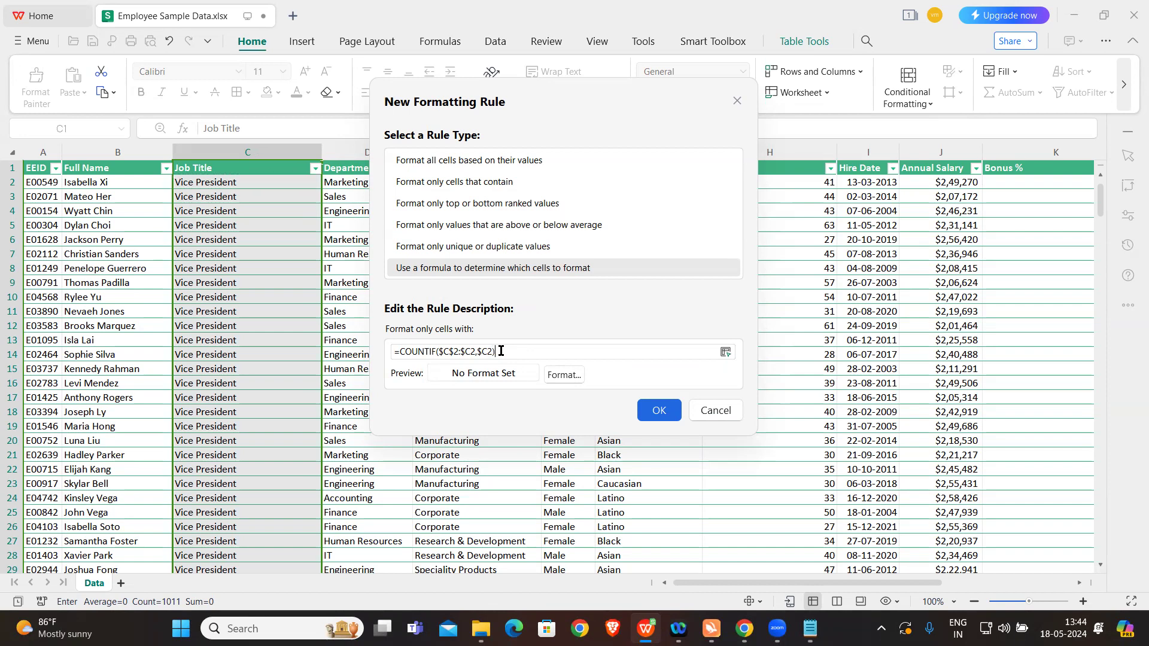
Step: Finish the rule's formula as =COUNTIF($C$2:$C2,$C2)>1 and apply the rule to the Job Title column with a dark red fill
{"action": "type", "text": "1"}
{"action": "left_click_drag", "start_coordinate": [442, 351], "coordinate": [473, 352]}
{"action": "left_click", "coordinate": [514, 351]}
{"action": "left_click", "coordinate": [569, 378]}
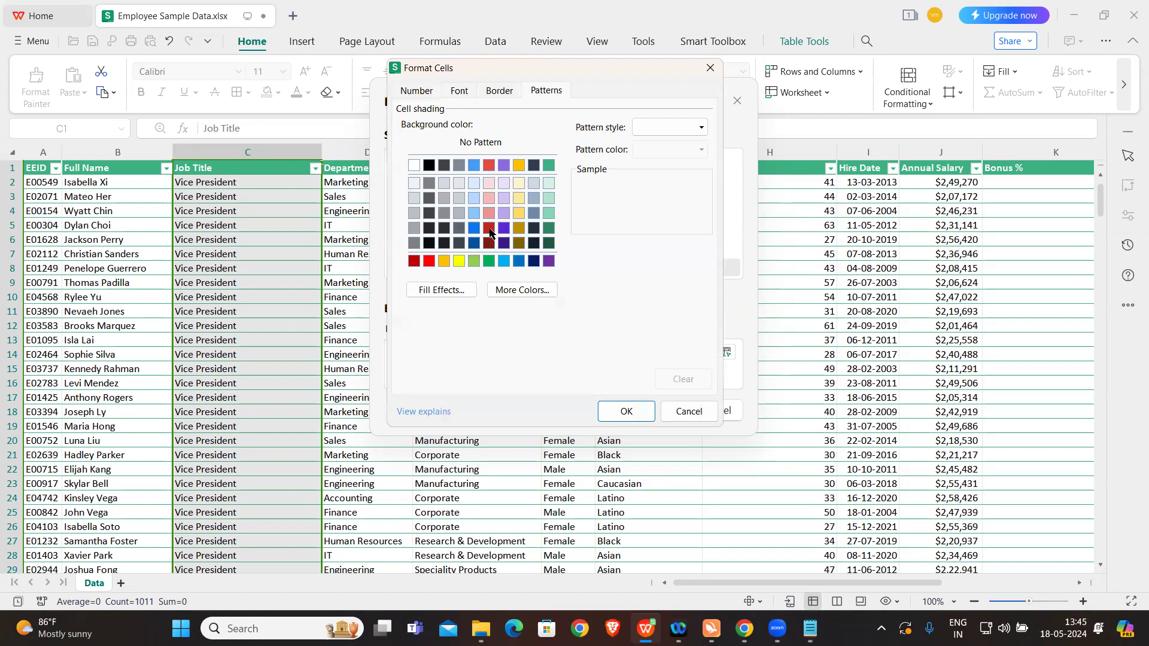
{"action": "left_click", "coordinate": [489, 228]}
{"action": "left_click", "coordinate": [618, 411]}
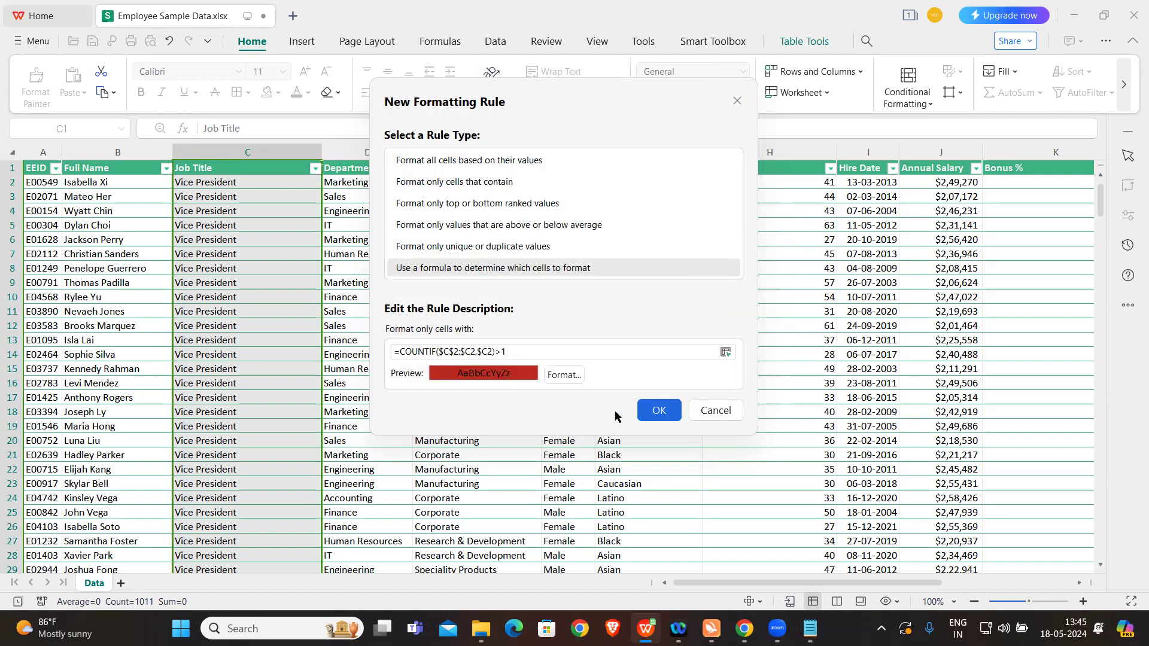
{"action": "left_click", "coordinate": [656, 410]}
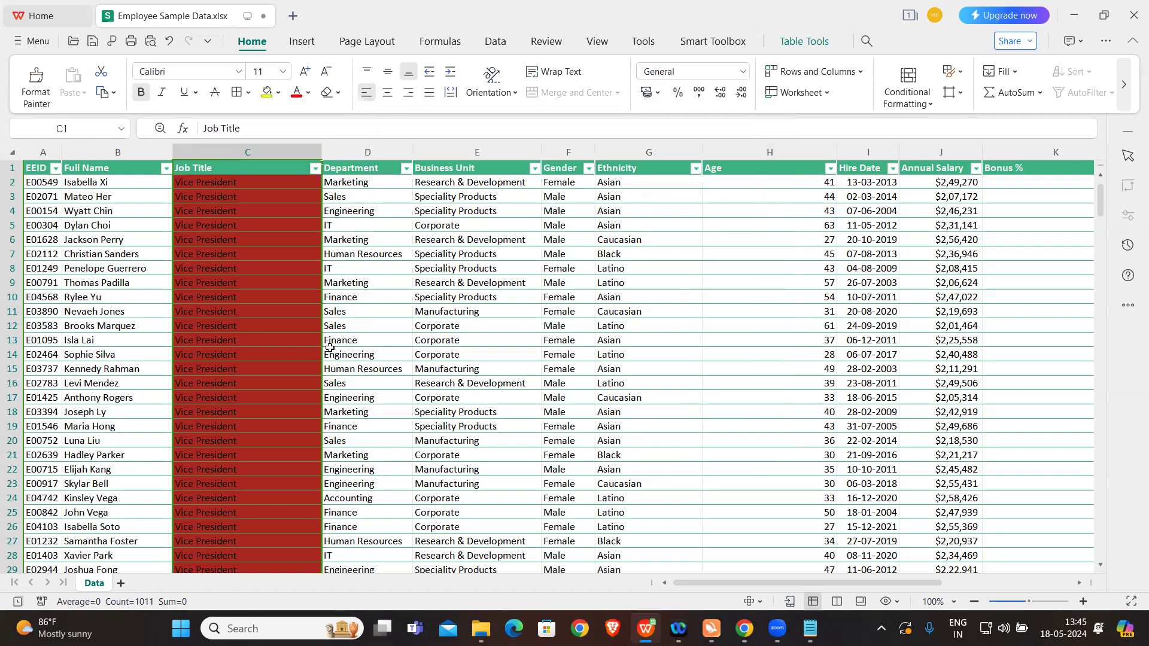
Step: Open the Conditional Formatting Rules Manager for this table
{"action": "left_click", "coordinate": [279, 310]}
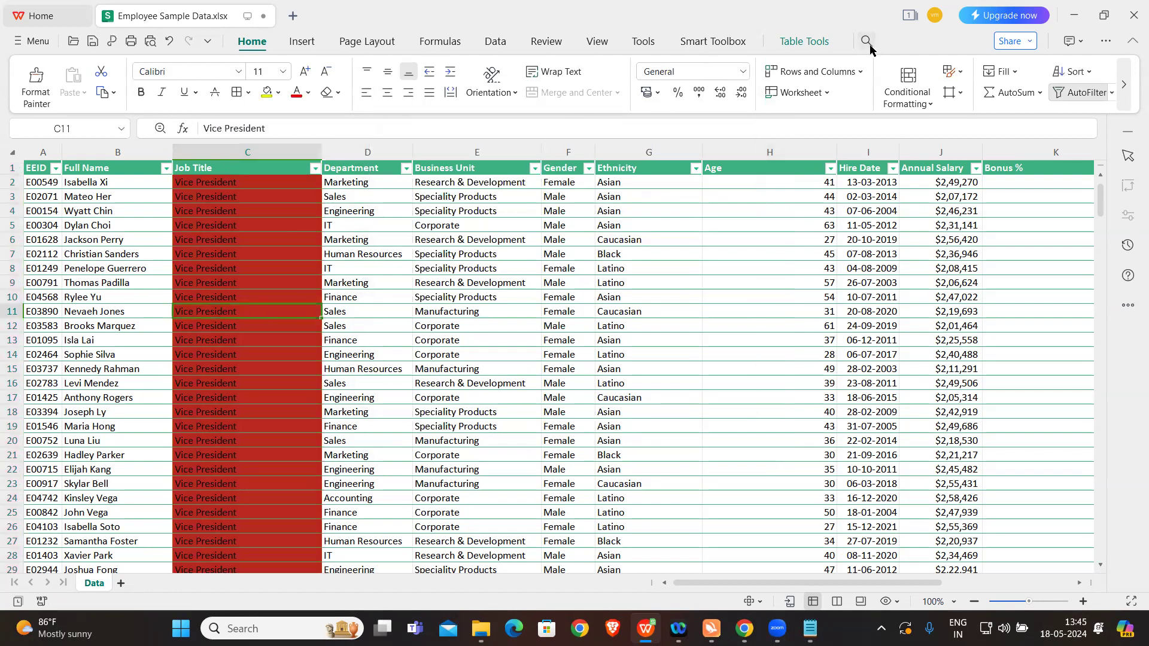
{"action": "left_click", "coordinate": [907, 95]}
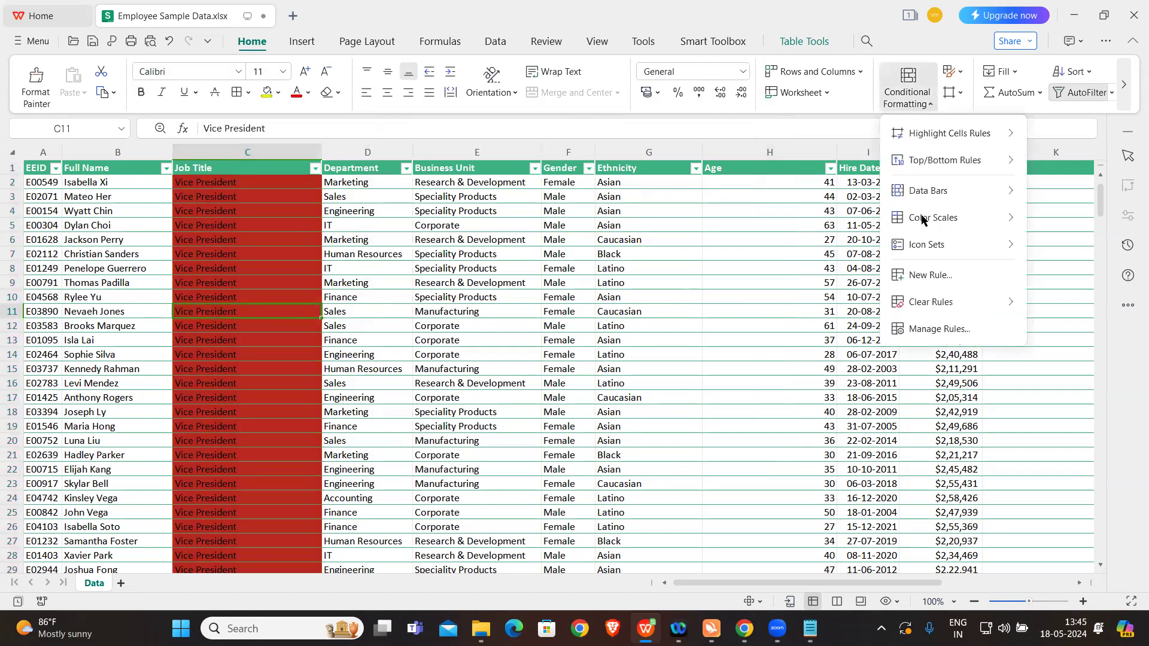
{"action": "left_click", "coordinate": [939, 330]}
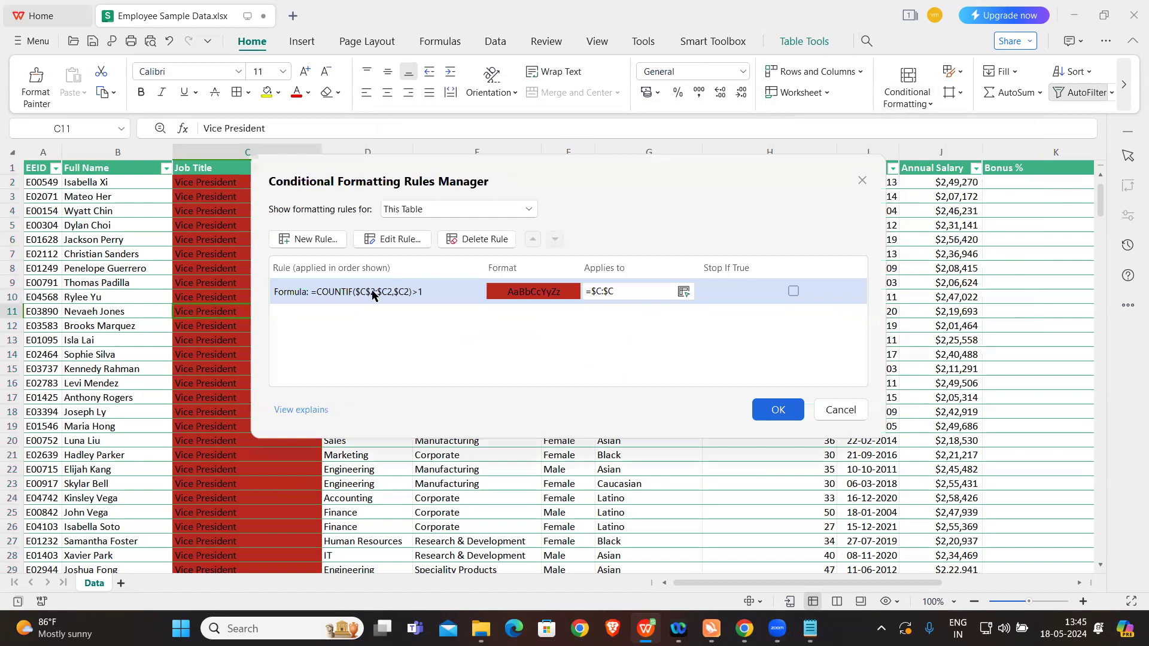
{"action": "left_click", "coordinate": [600, 291]}
{"action": "type", "text": "2"}
{"action": "double_click", "coordinate": [622, 291]}
{"action": "type", "text": "1001"}
{"action": "left_click", "coordinate": [394, 290]}
{"action": "left_click", "coordinate": [404, 242]}
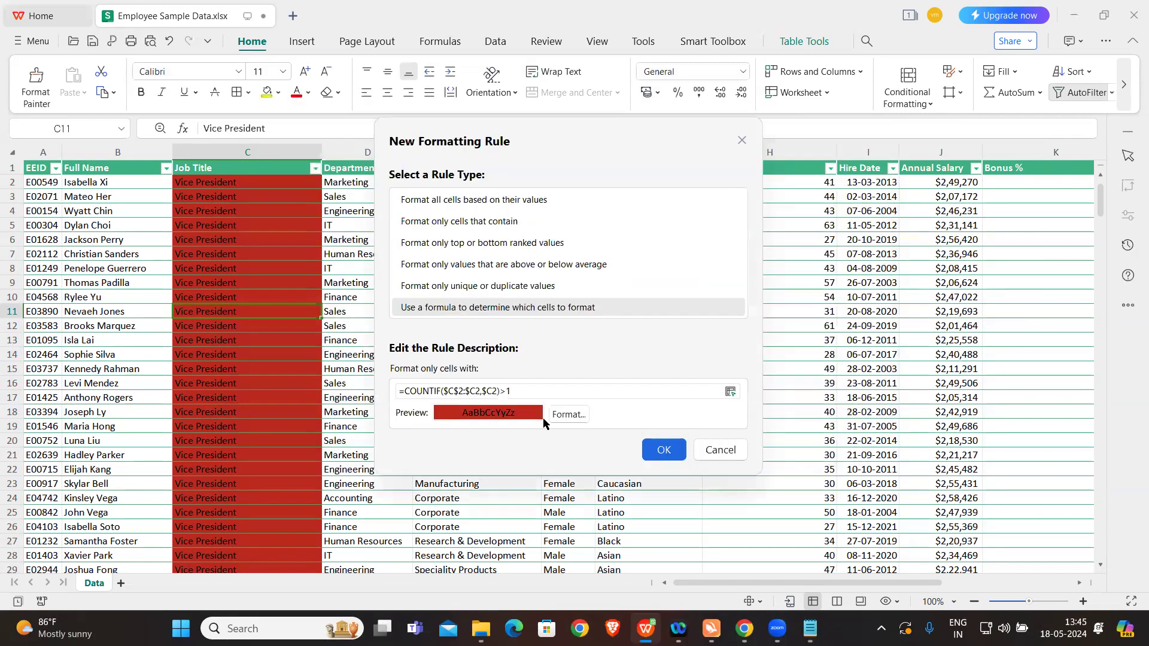
{"action": "left_click", "coordinate": [661, 450]}
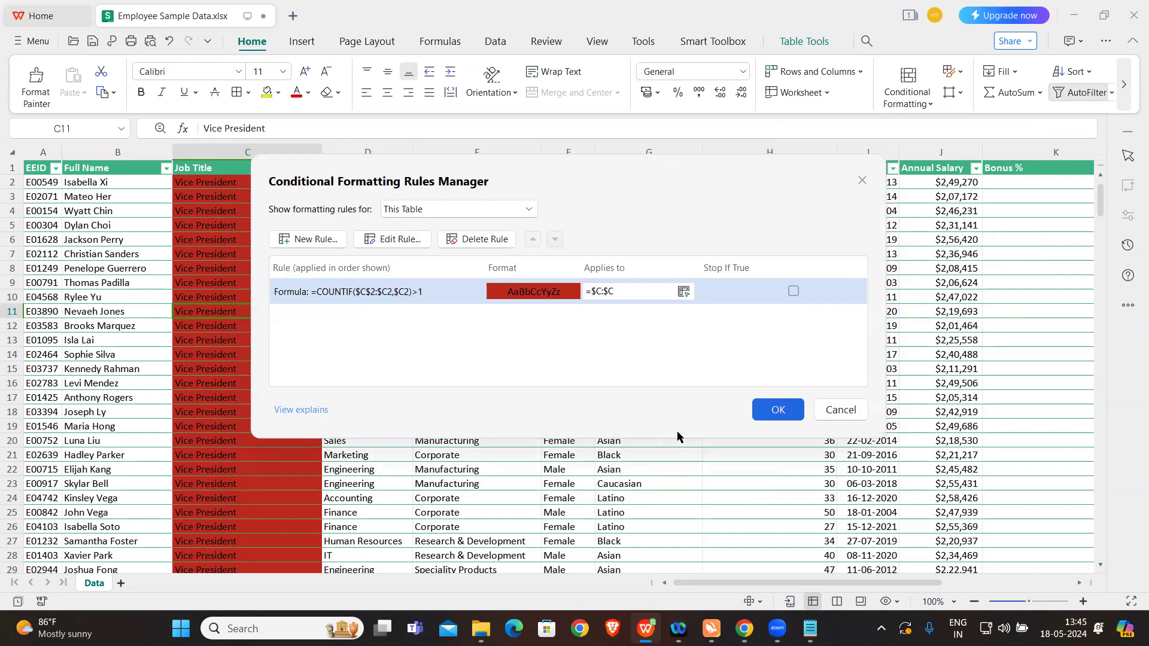
Step: Set the range the COUNTIF rule applies to as =$C$2:$C$1001, leaving out the header row, and save the change
{"action": "left_click", "coordinate": [601, 292]}
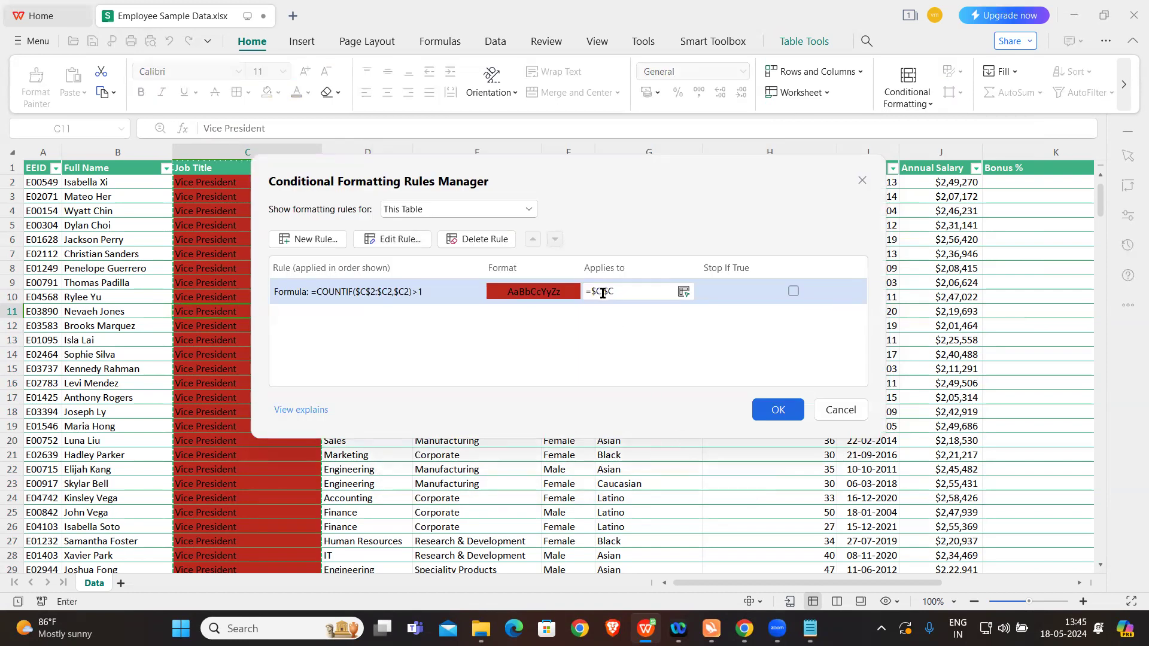
{"action": "type", "text": "2"}
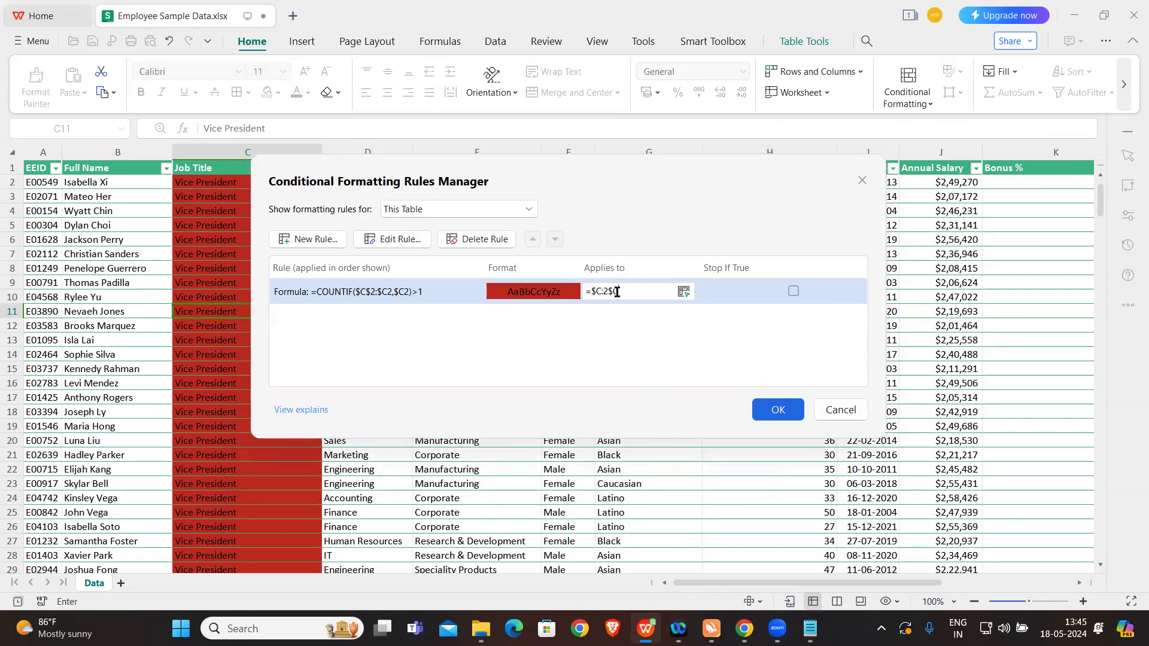
{"action": "key", "text": "BackSpace"}
{"action": "key", "text": "BackSpace"}
{"action": "key", "text": "BackSpace"}
{"action": "key", "text": "BackSpace"}
{"action": "type", "text": "$2:$C$1001"}
{"action": "left_click", "coordinate": [776, 409]}
{"action": "key", "text": "Caps_Lock"}
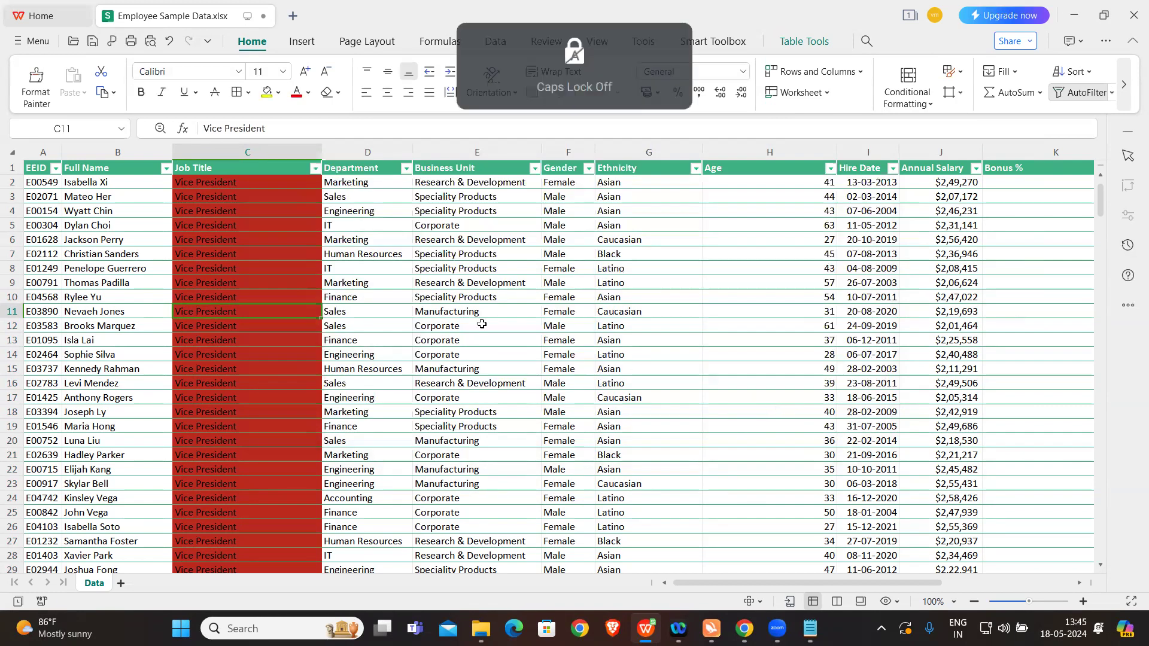
Step: Reopen the Job Title rule for editing and set the end cell of its COUNTIF range to $C2
{"action": "left_click", "coordinate": [442, 256]}
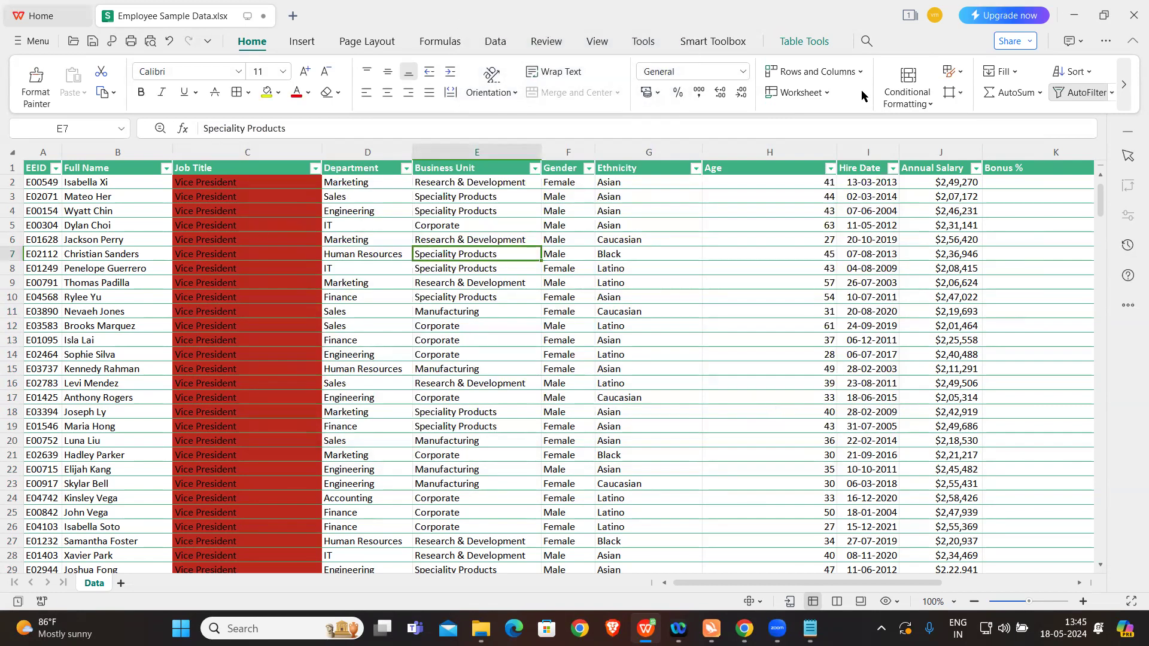
{"action": "left_click", "coordinate": [906, 89]}
{"action": "left_click", "coordinate": [937, 327]}
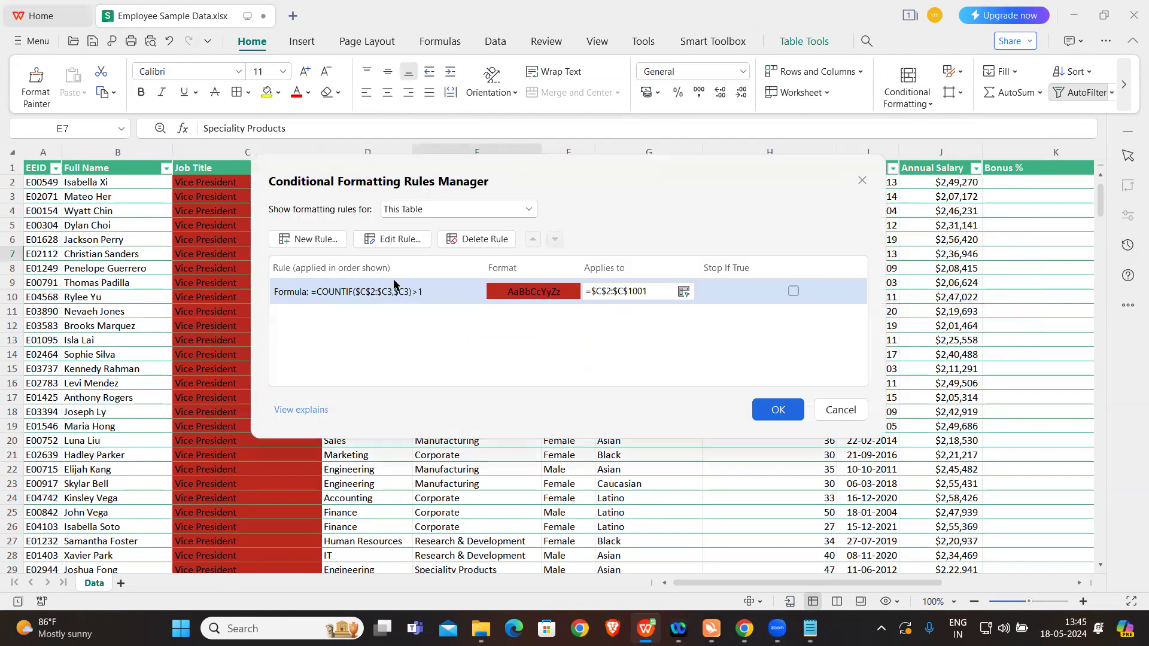
{"action": "left_click", "coordinate": [384, 242]}
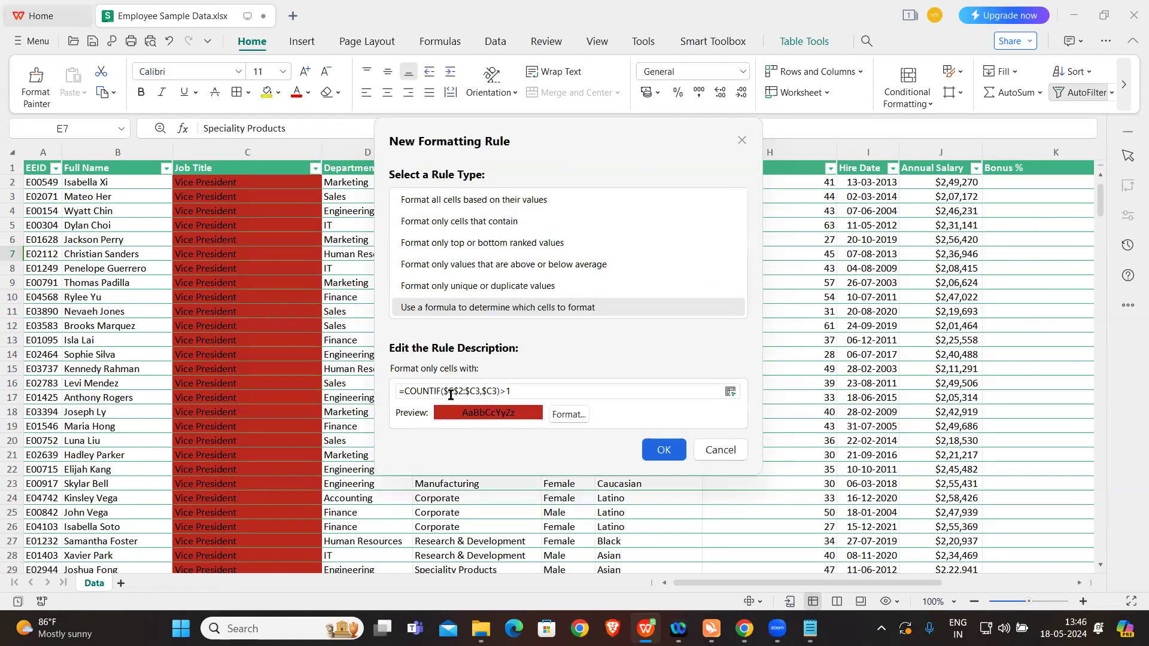
{"action": "left_click", "coordinate": [480, 390]}
{"action": "key", "text": "BackSpace"}
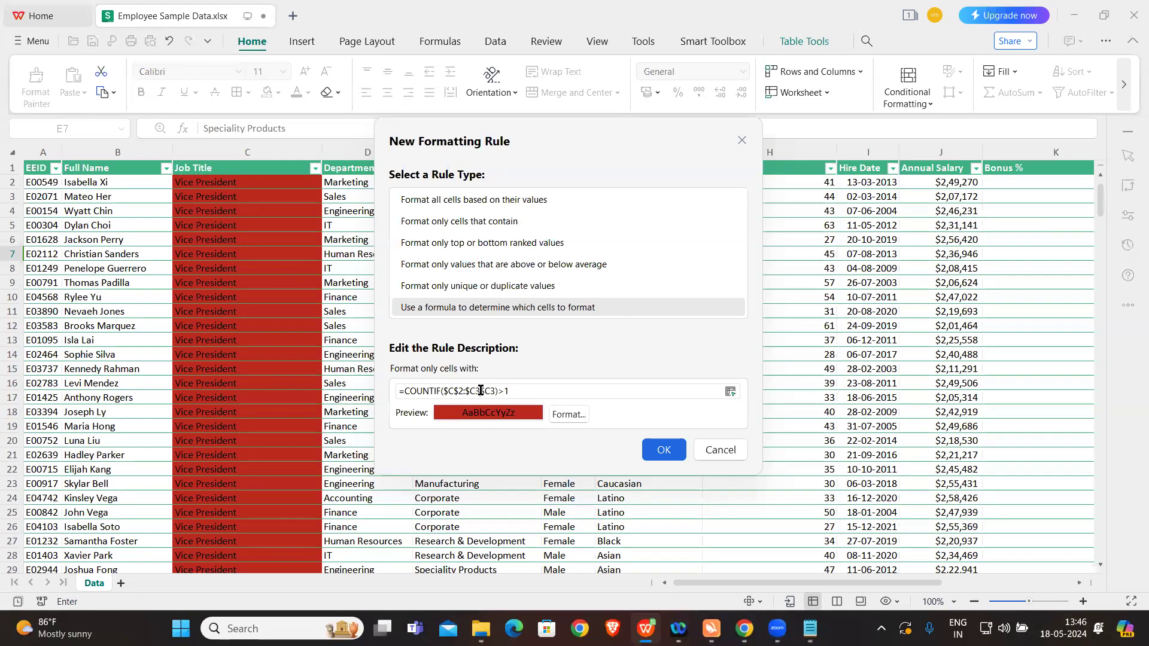
{"action": "key", "text": "BackSpace"}
{"action": "type", "text": "2,"}
Step: Set the COUNTIF criterion in the rule's formula to $C2 and apply the corrected rule
{"action": "left_click", "coordinate": [496, 390]}
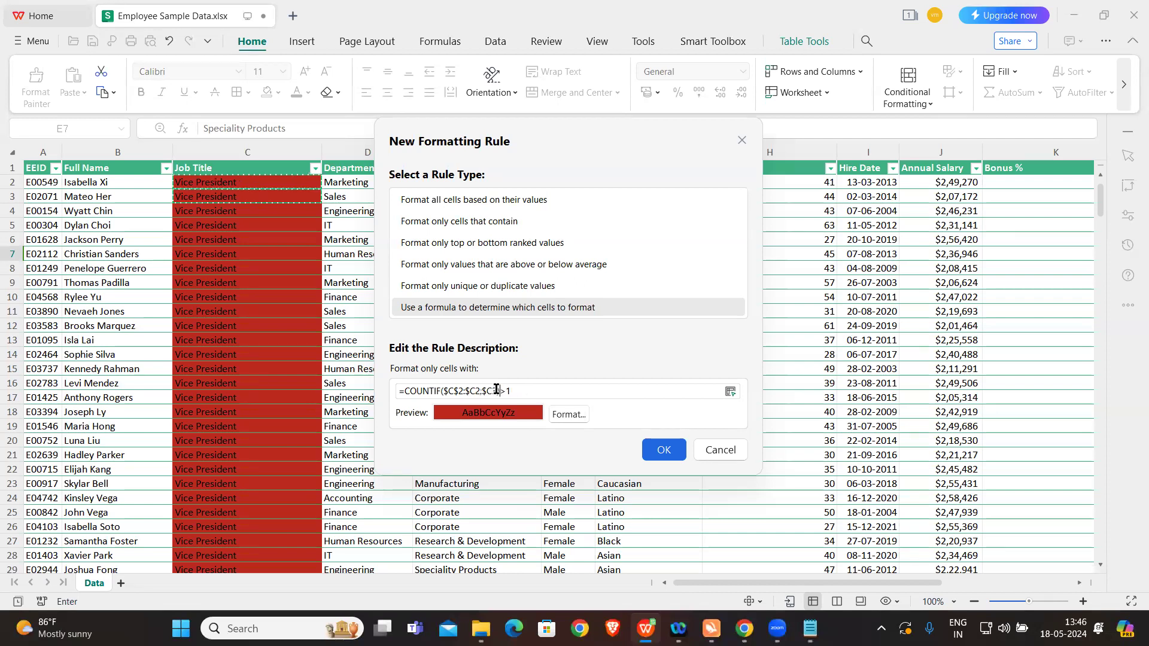
{"action": "key", "text": "BackSpace"}
{"action": "type", "text": "2"}
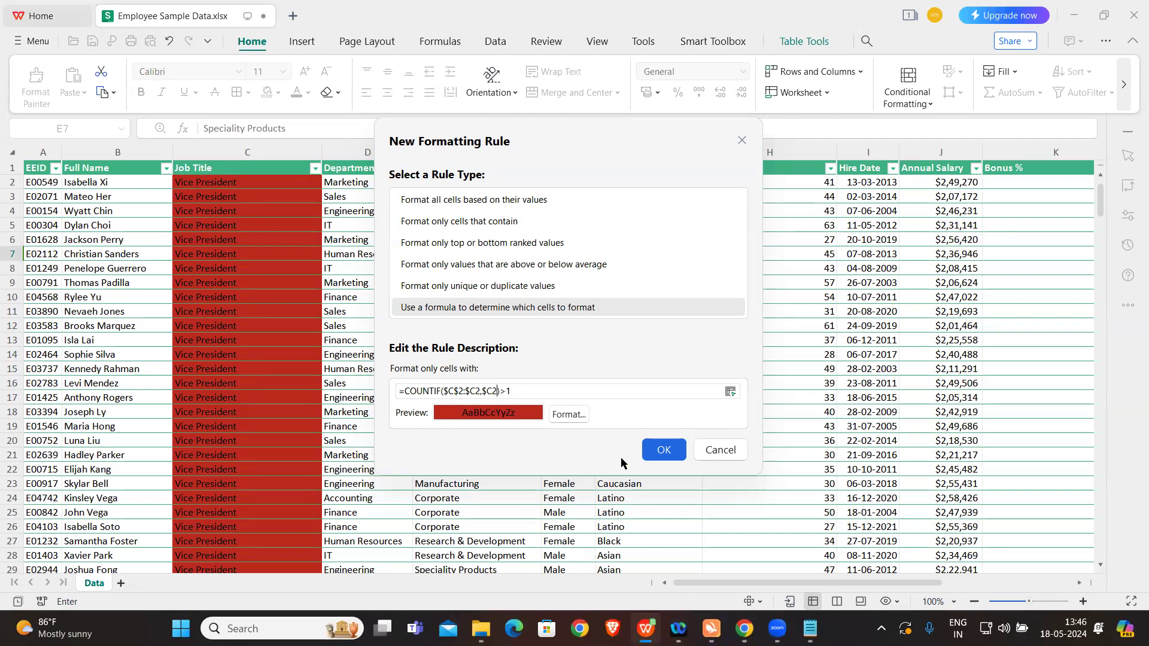
{"action": "left_click", "coordinate": [663, 450]}
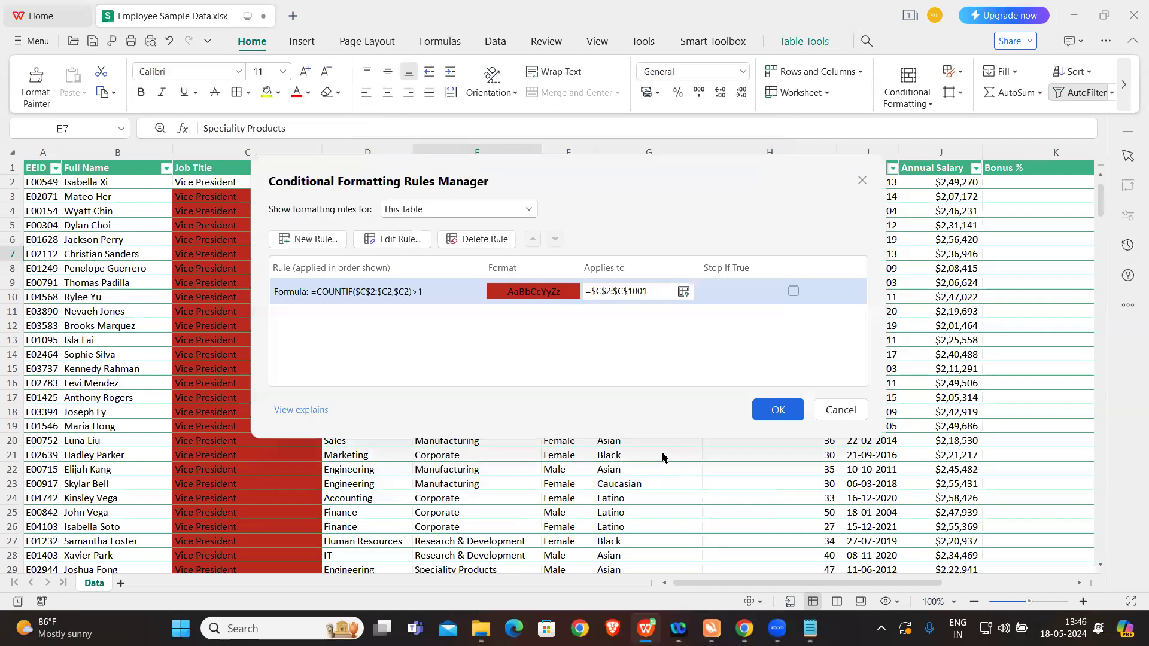
{"action": "left_click", "coordinate": [770, 407]}
Step: Examine the Job Title column, comparing first occurrences of titles such as Vice President, Sr. Manger and Manager with their repeats
{"action": "left_click", "coordinate": [301, 185]}
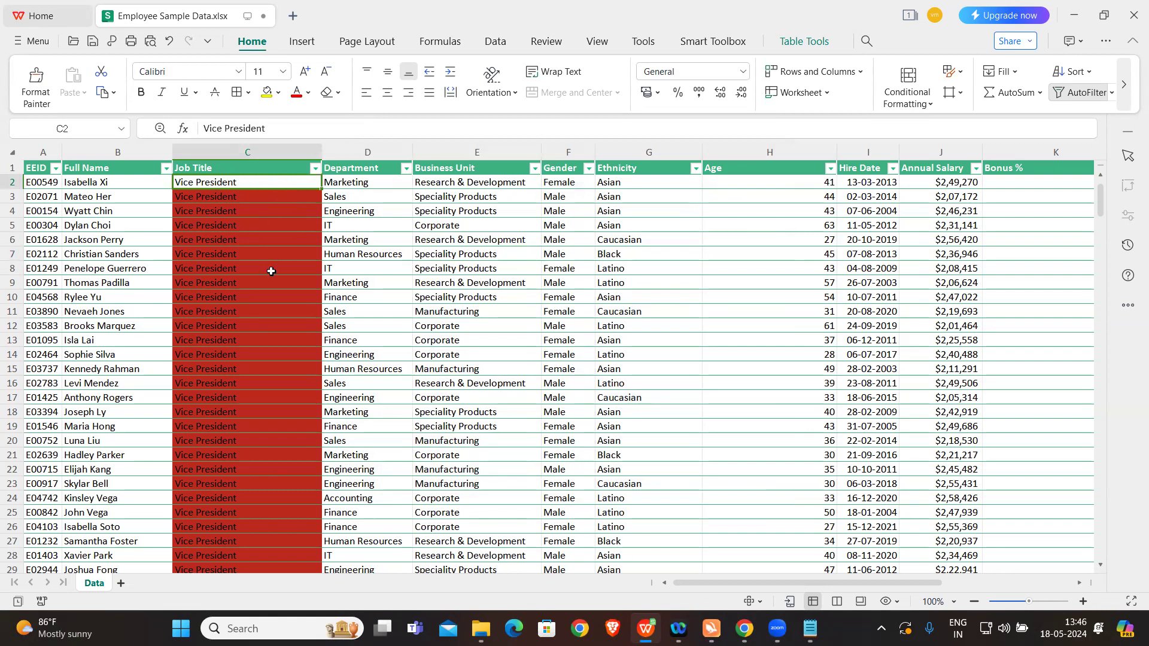
{"action": "scroll", "coordinate": [270, 271], "scroll_direction": "down", "scroll_amount": 13}
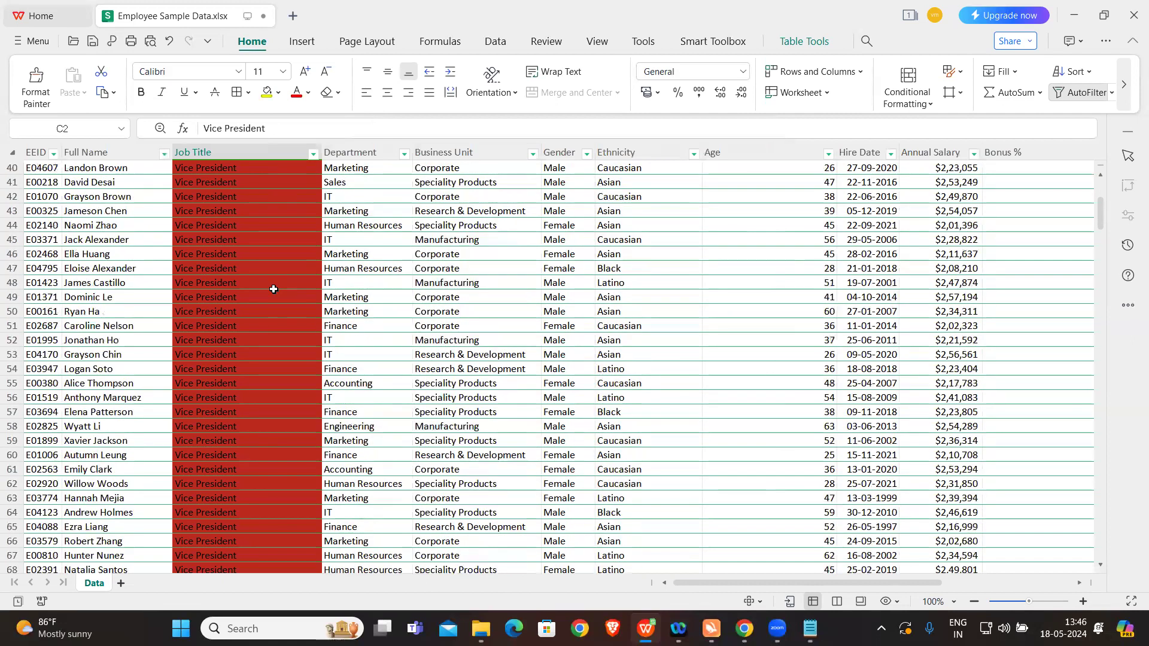
{"action": "scroll", "coordinate": [274, 289], "scroll_direction": "down", "scroll_amount": 10}
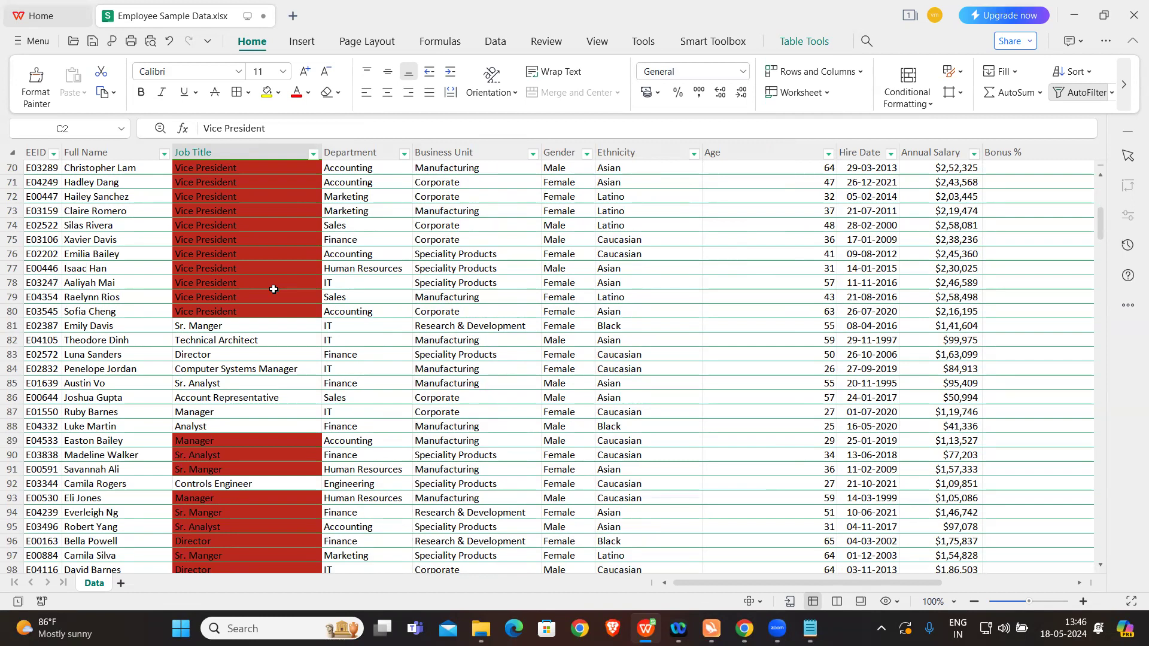
{"action": "left_click", "coordinate": [247, 328]}
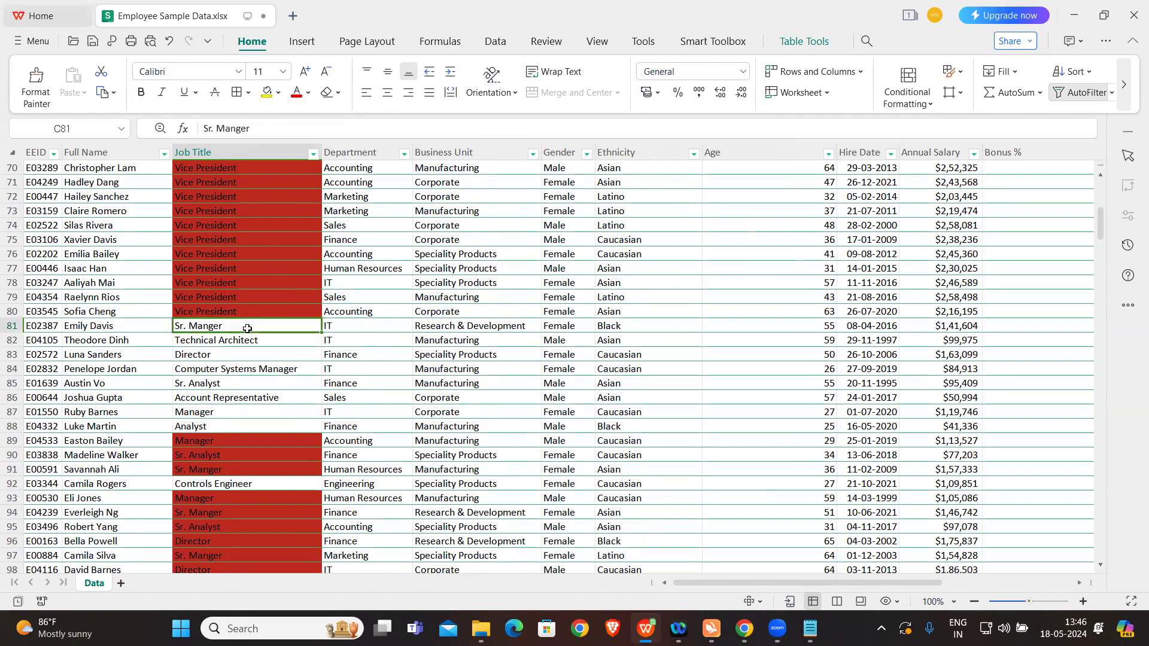
{"action": "left_click", "coordinate": [231, 341]}
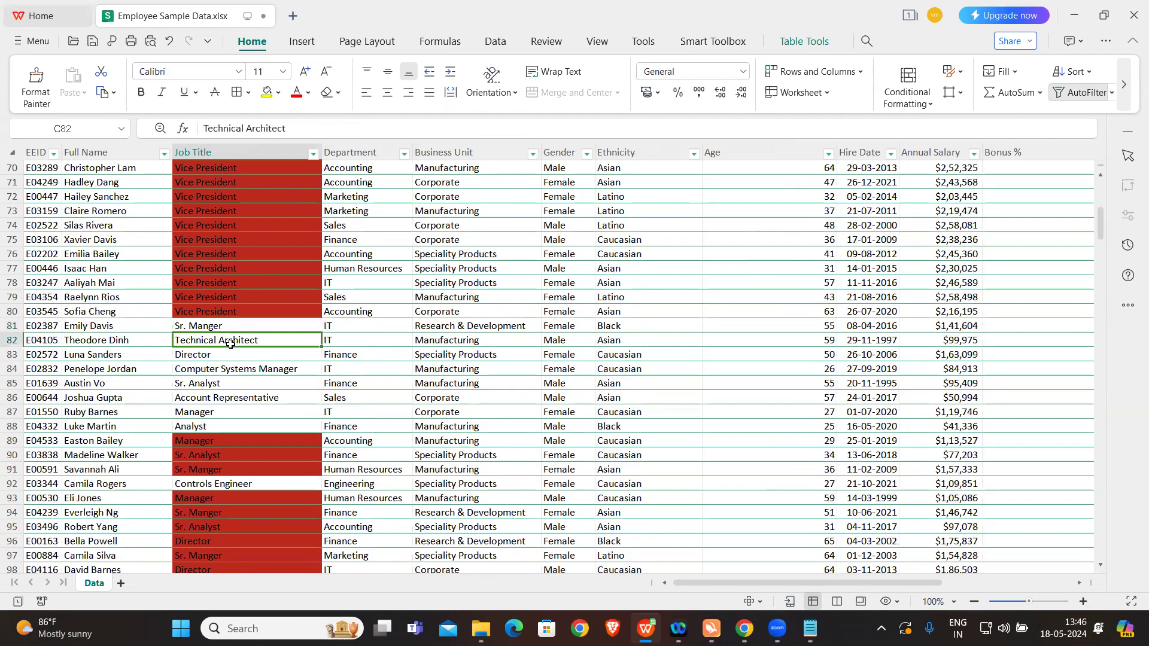
{"action": "left_click", "coordinate": [228, 357]}
{"action": "left_click_drag", "start_coordinate": [250, 329], "coordinate": [246, 423]}
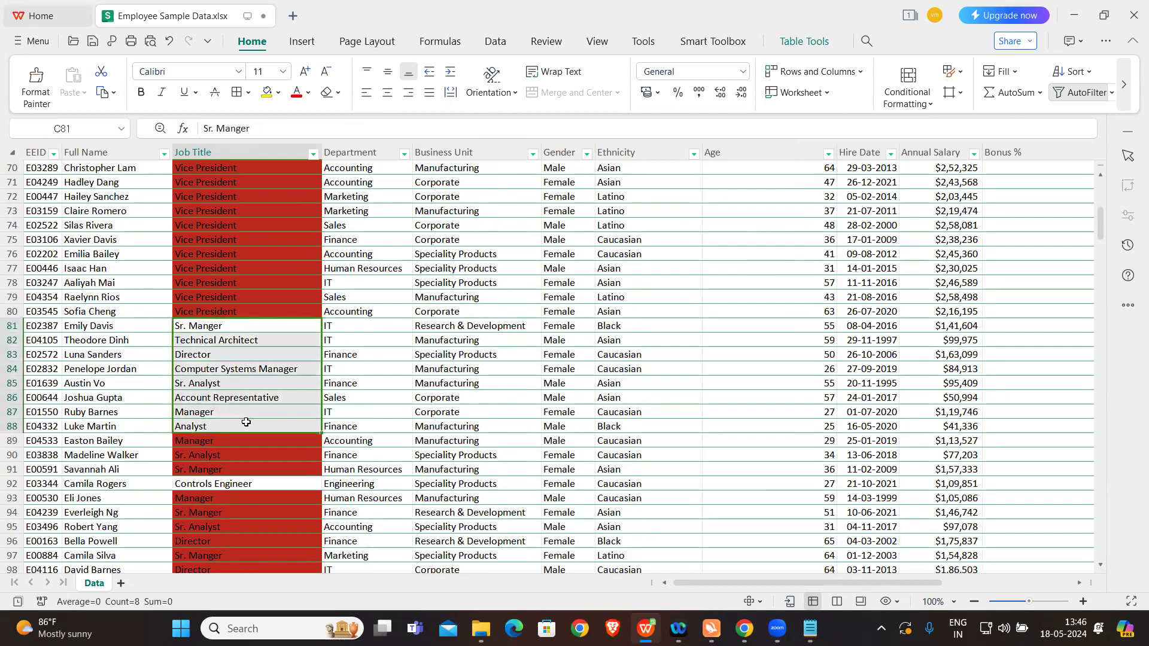
{"action": "left_click", "coordinate": [282, 370]}
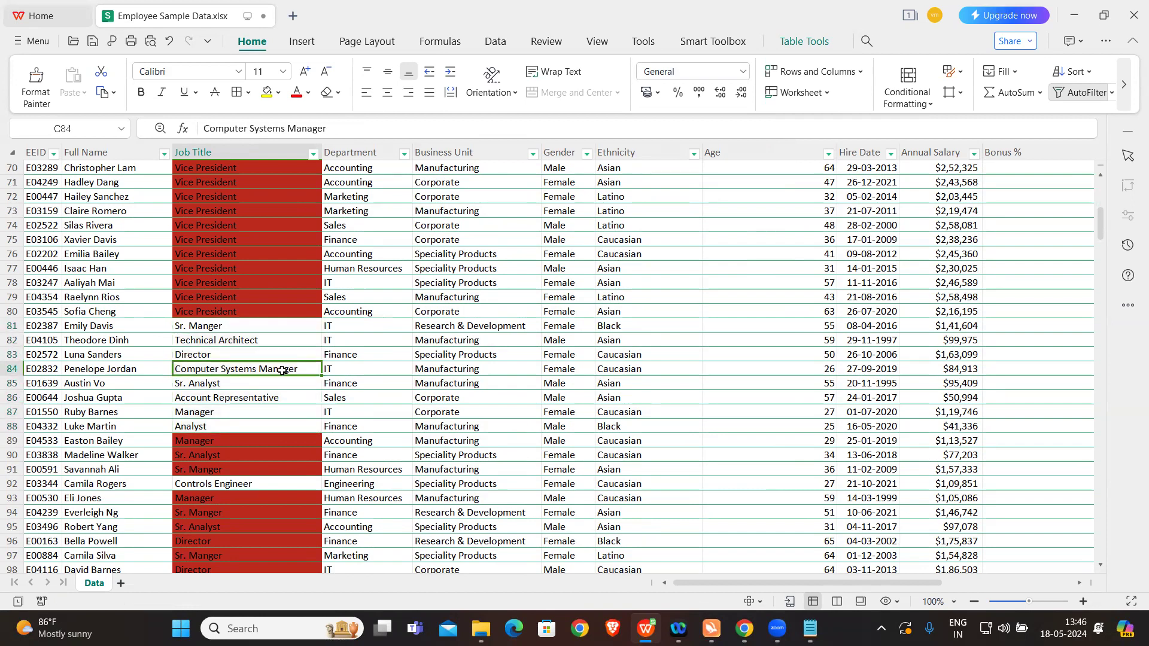
{"action": "left_click", "coordinate": [224, 399]}
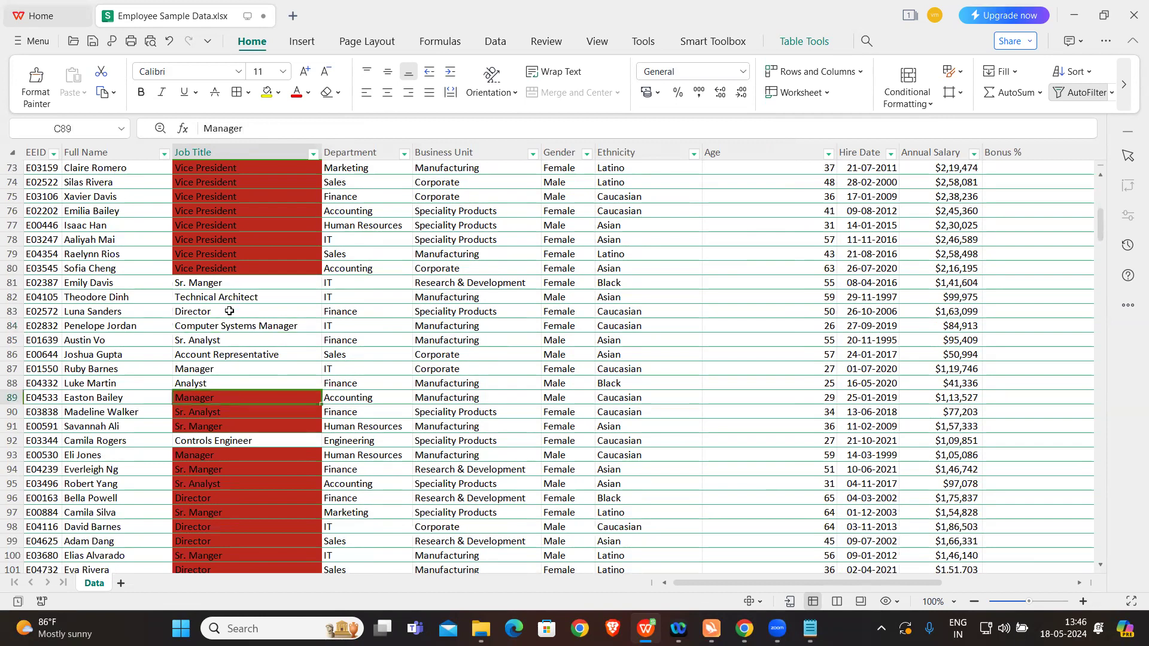
{"action": "left_click", "coordinate": [209, 371]}
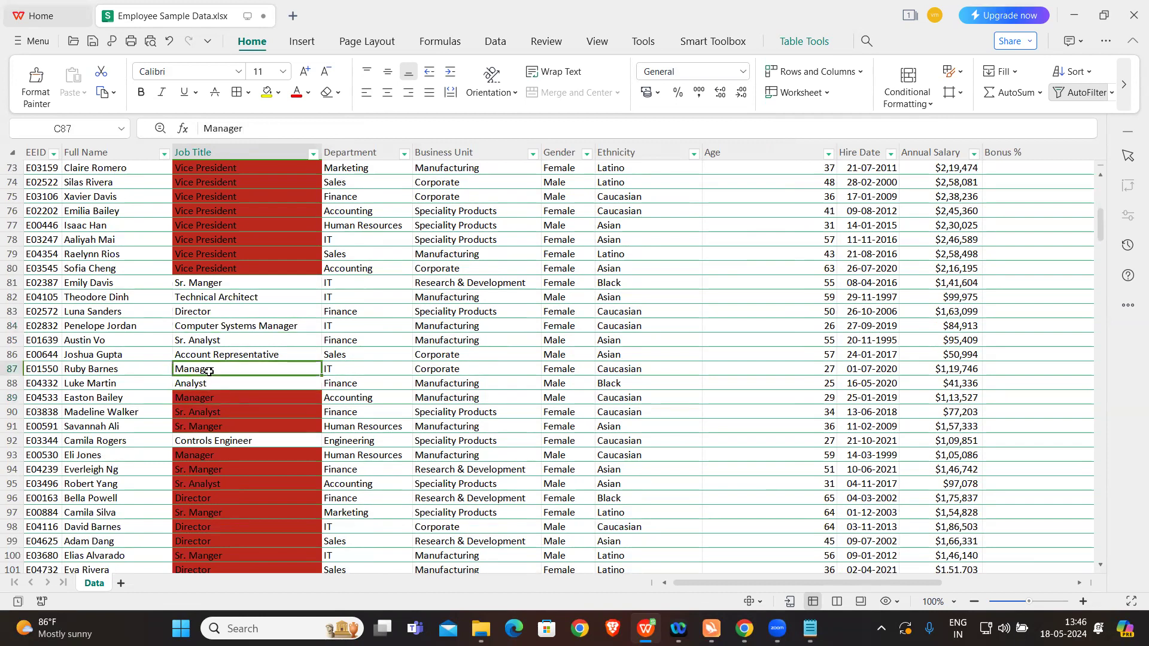
{"action": "left_click", "coordinate": [205, 398]}
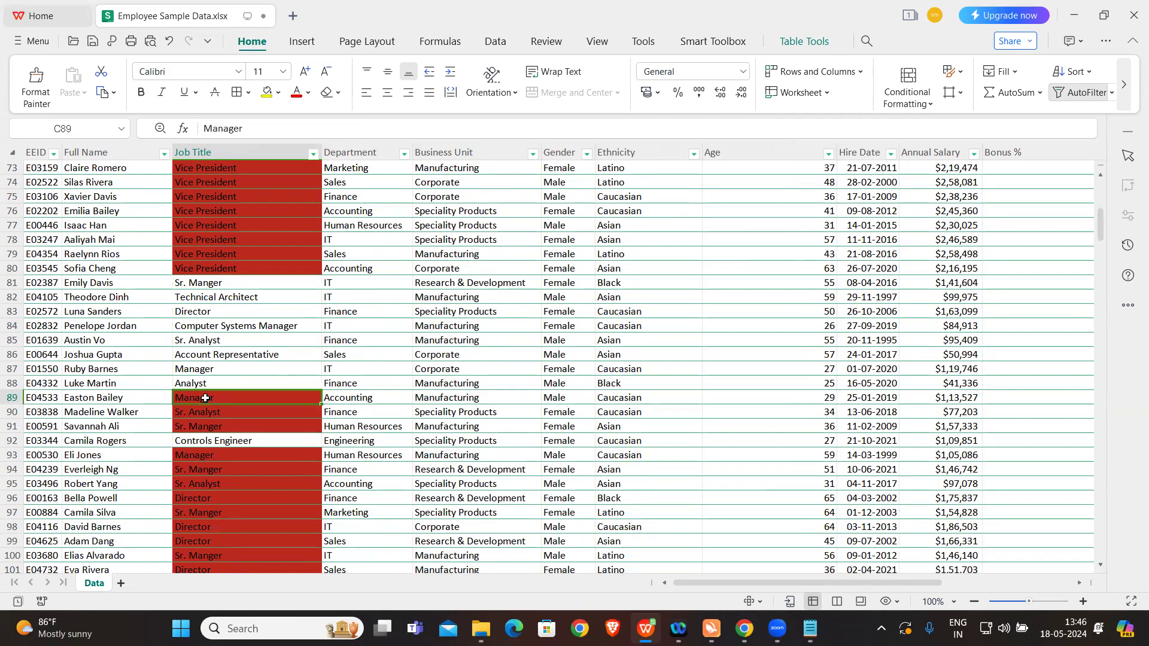
{"action": "scroll", "coordinate": [205, 398], "scroll_direction": "down", "scroll_amount": 20}
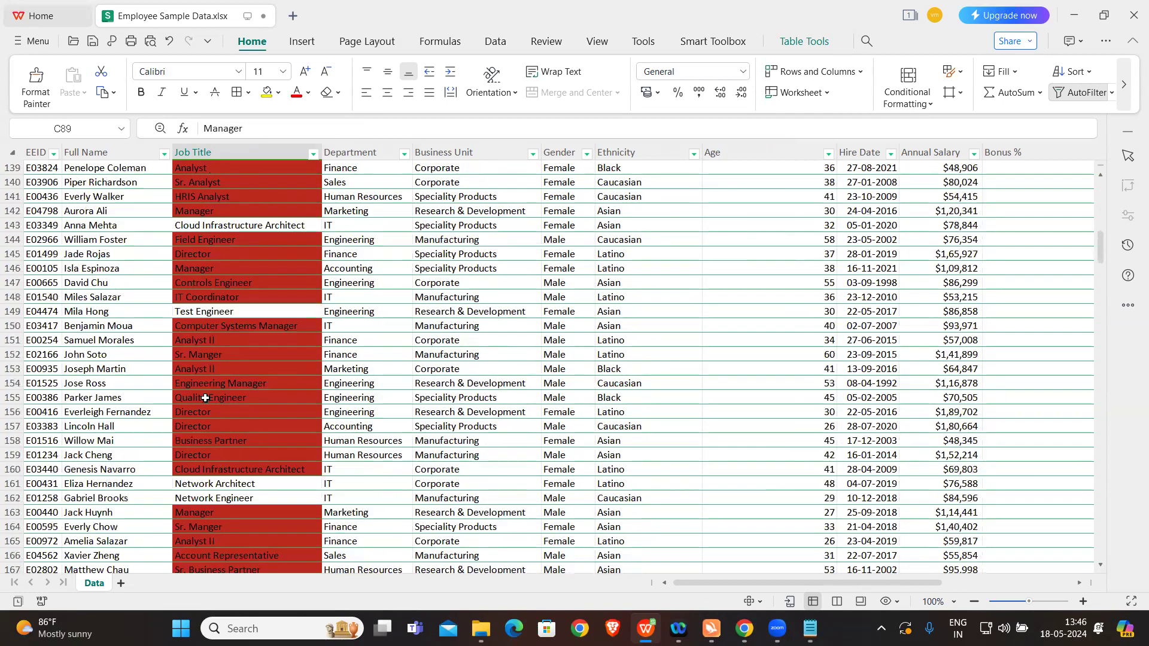
{"action": "scroll", "coordinate": [206, 398], "scroll_direction": "up", "scroll_amount": 20}
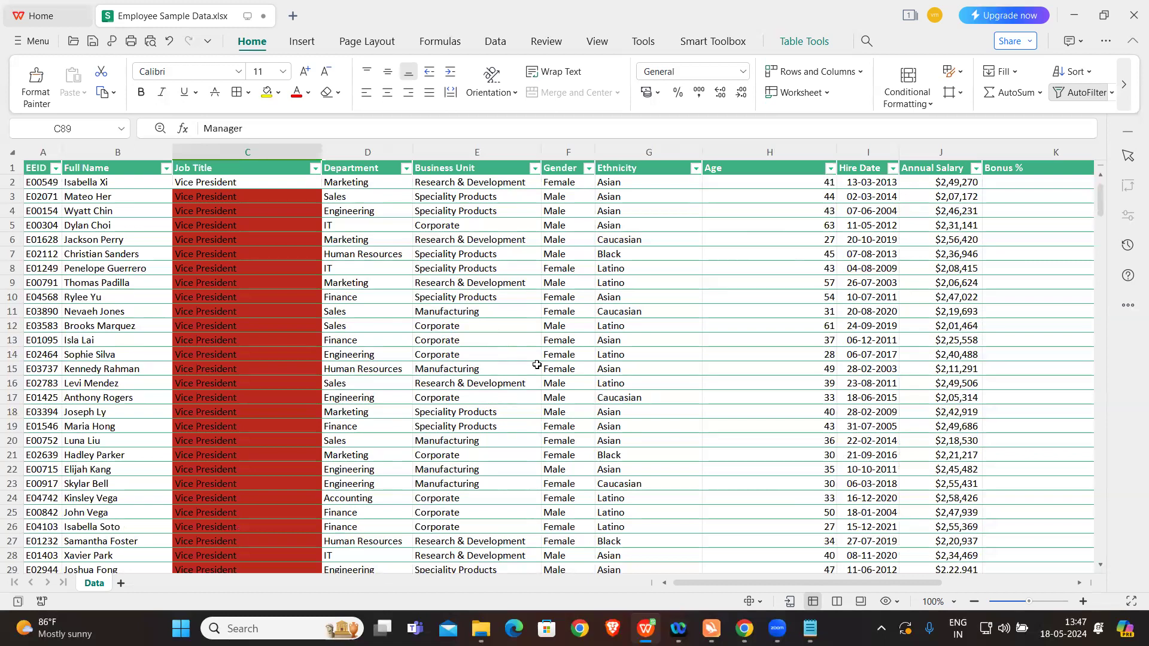
Step: Switch to the conditional formatting questions in Notepad and read through the remaining tasks
{"action": "scroll", "coordinate": [835, 254], "scroll_direction": "right", "scroll_amount": 1}
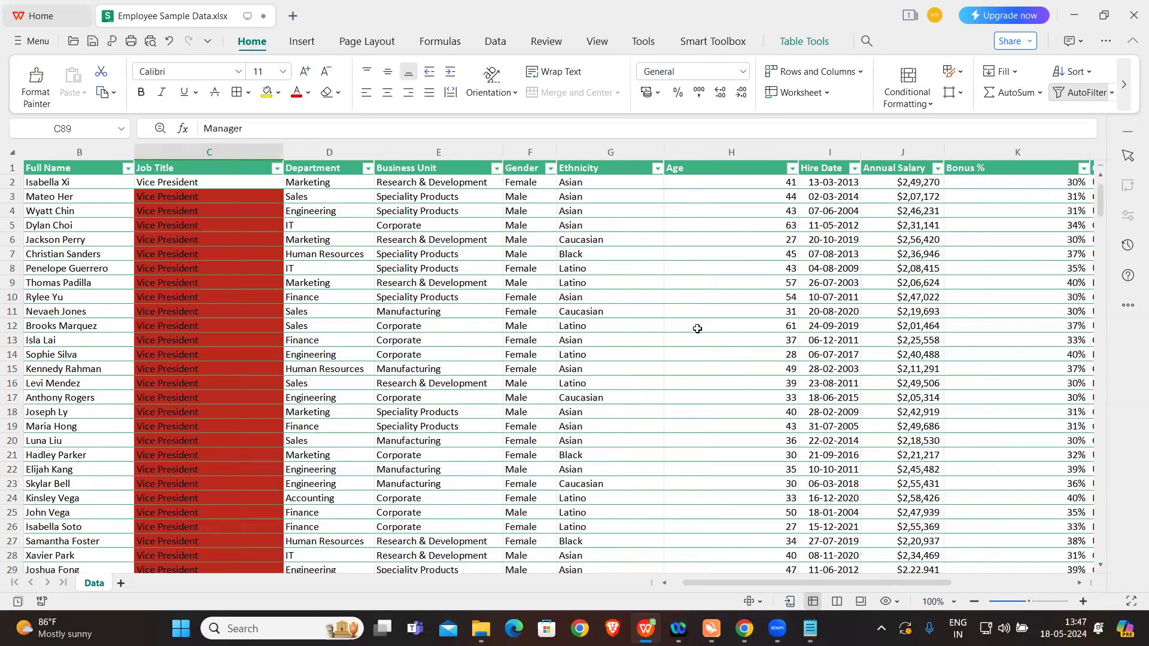
{"action": "left_click", "coordinate": [810, 628]}
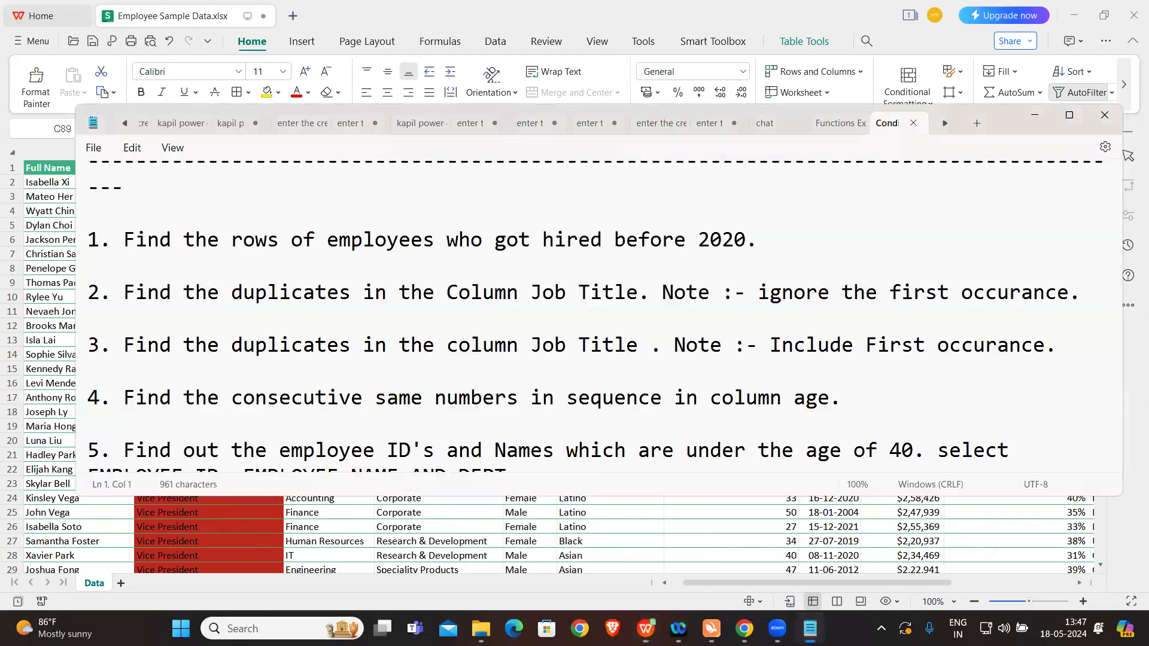
{"action": "scroll", "coordinate": [600, 335], "scroll_direction": "down", "scroll_amount": 3}
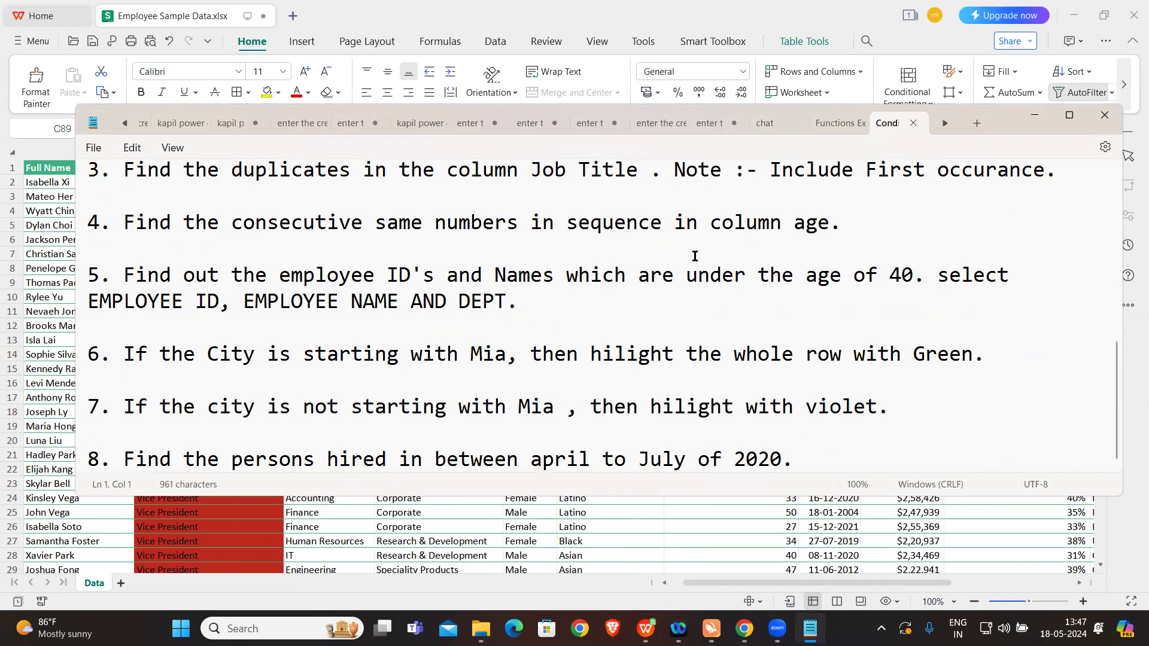
Step: Close the questions file and open the Remove Duplicates and Charts workbook from the Excel Workshop folder
{"action": "left_click", "coordinate": [1105, 116]}
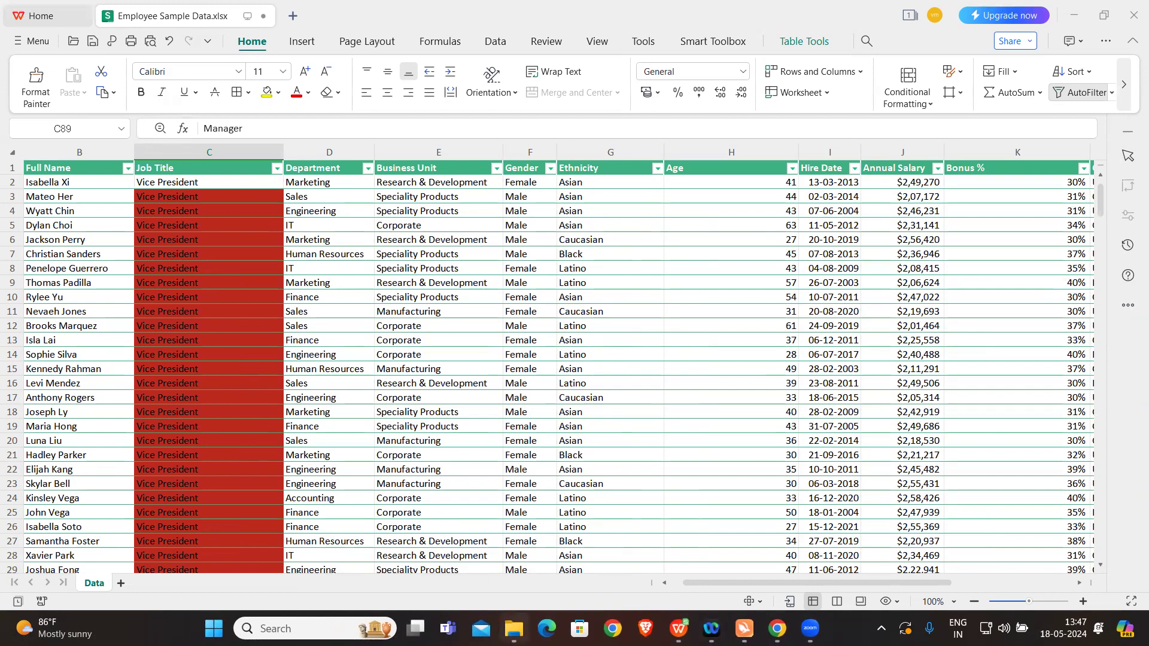
{"action": "left_click", "coordinate": [513, 628]}
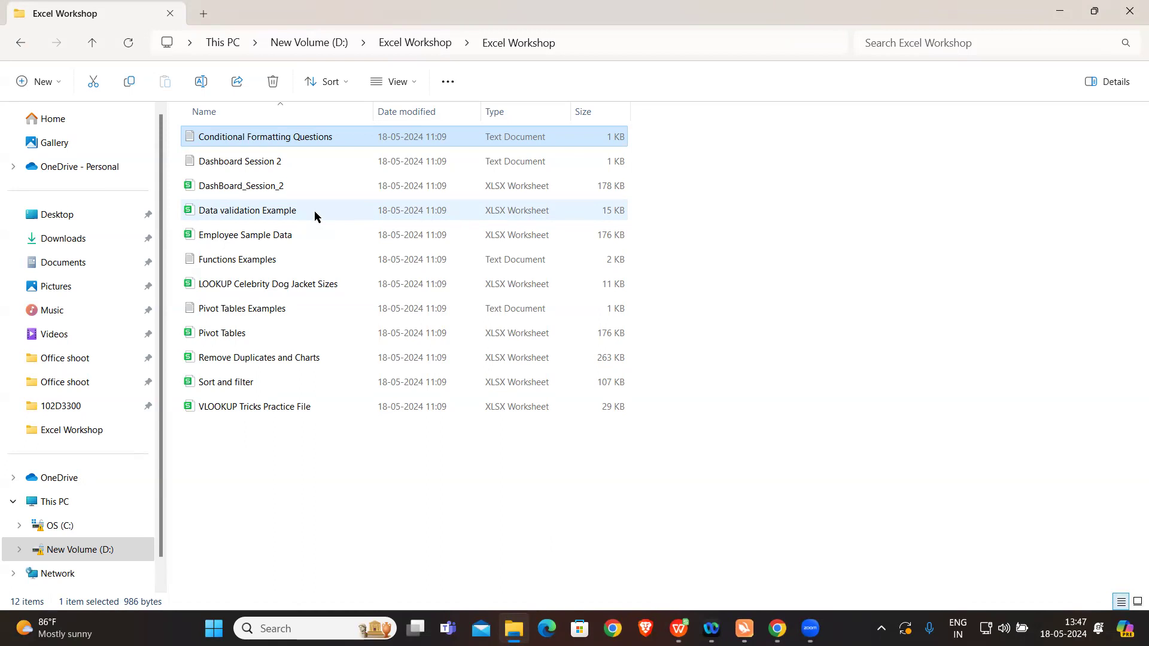
{"action": "double_click", "coordinate": [263, 362]}
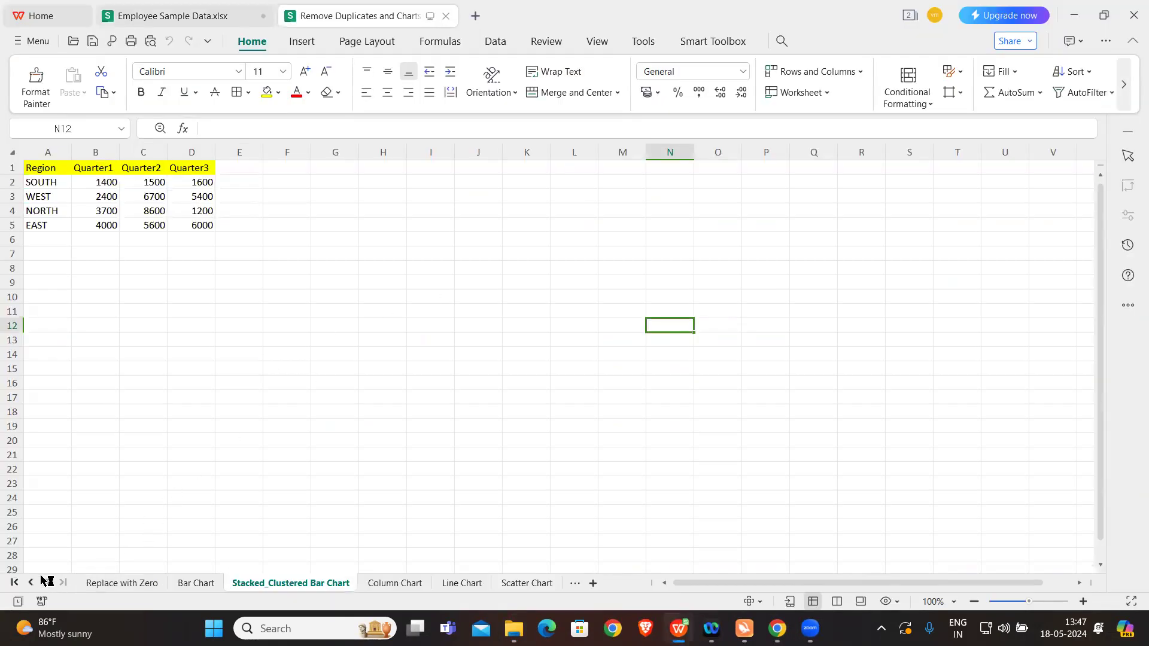
Step: Go back to the workbook's first sheets and look through Data, Conditional Formatting and Sheet1, ending on the Remove Duplicates sheet
{"action": "left_click", "coordinate": [29, 582]}
{"action": "left_click", "coordinate": [29, 581]}
{"action": "left_click", "coordinate": [29, 581]}
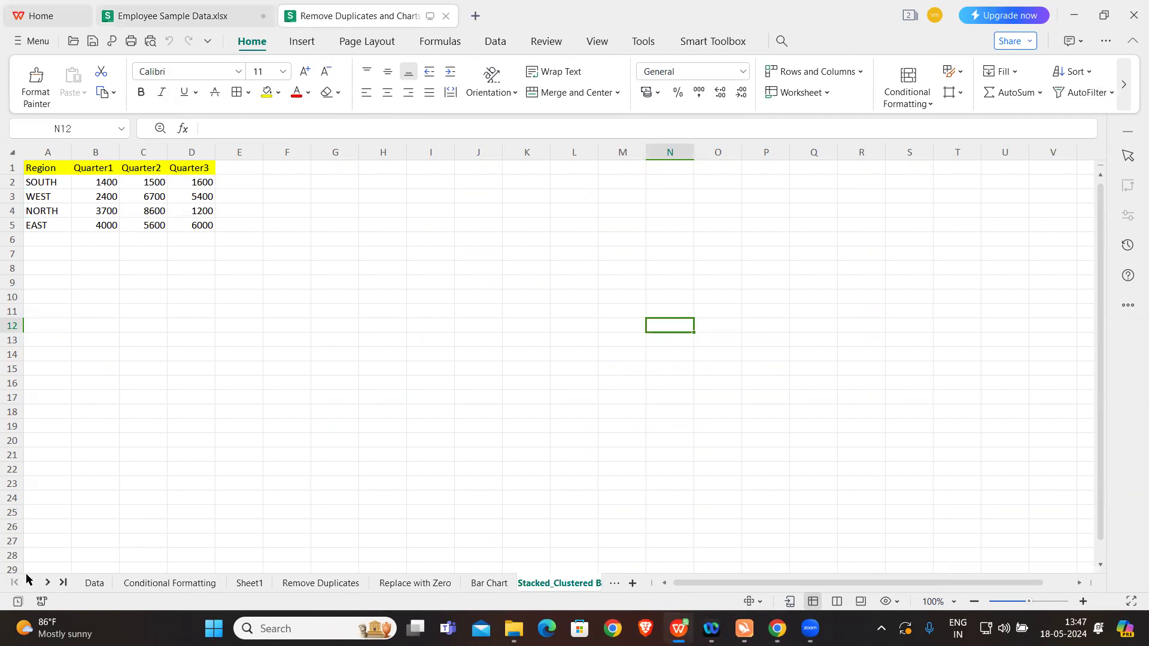
{"action": "left_click", "coordinate": [103, 580]}
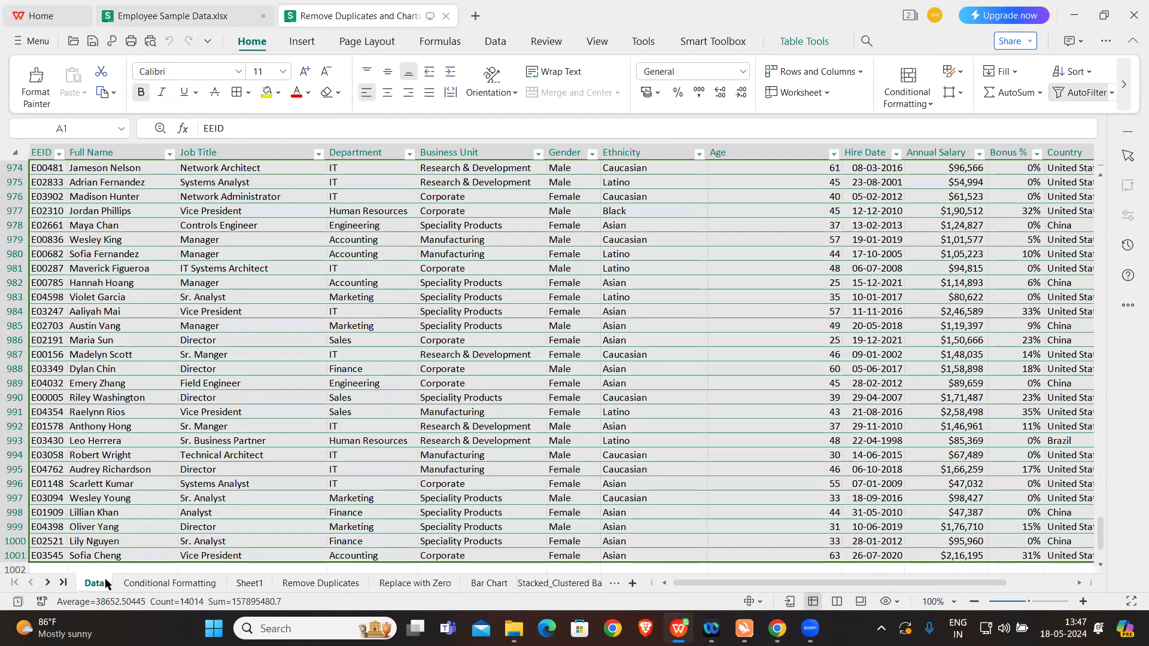
{"action": "left_click", "coordinate": [150, 584]}
{"action": "left_click", "coordinate": [243, 586]}
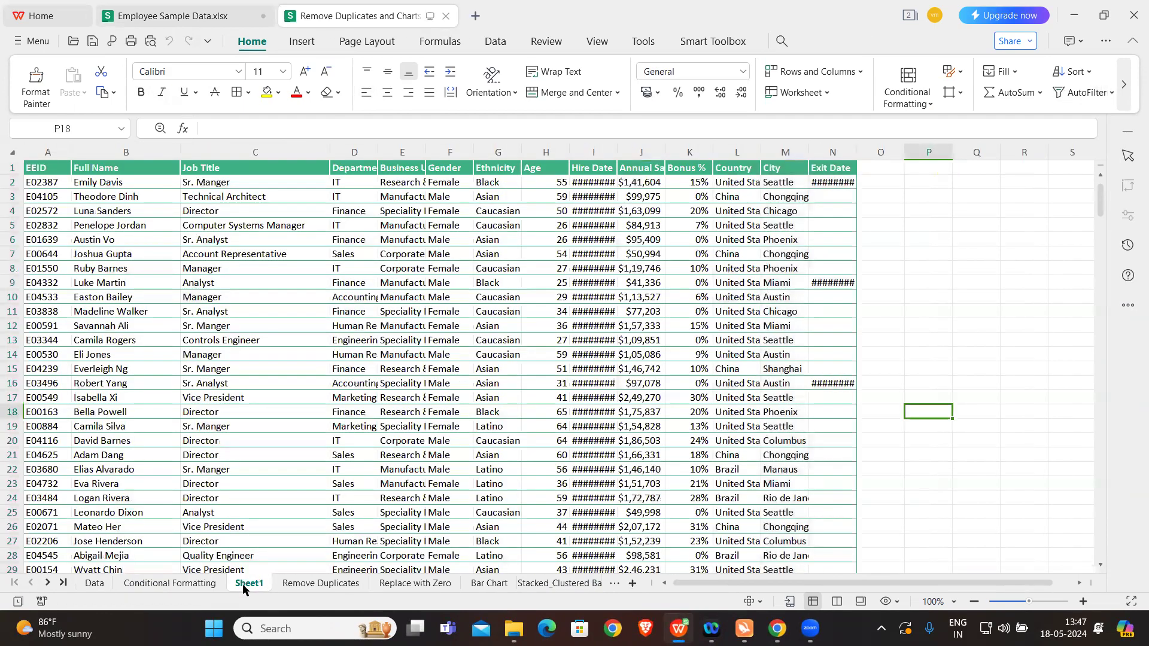
{"action": "left_click", "coordinate": [302, 587]}
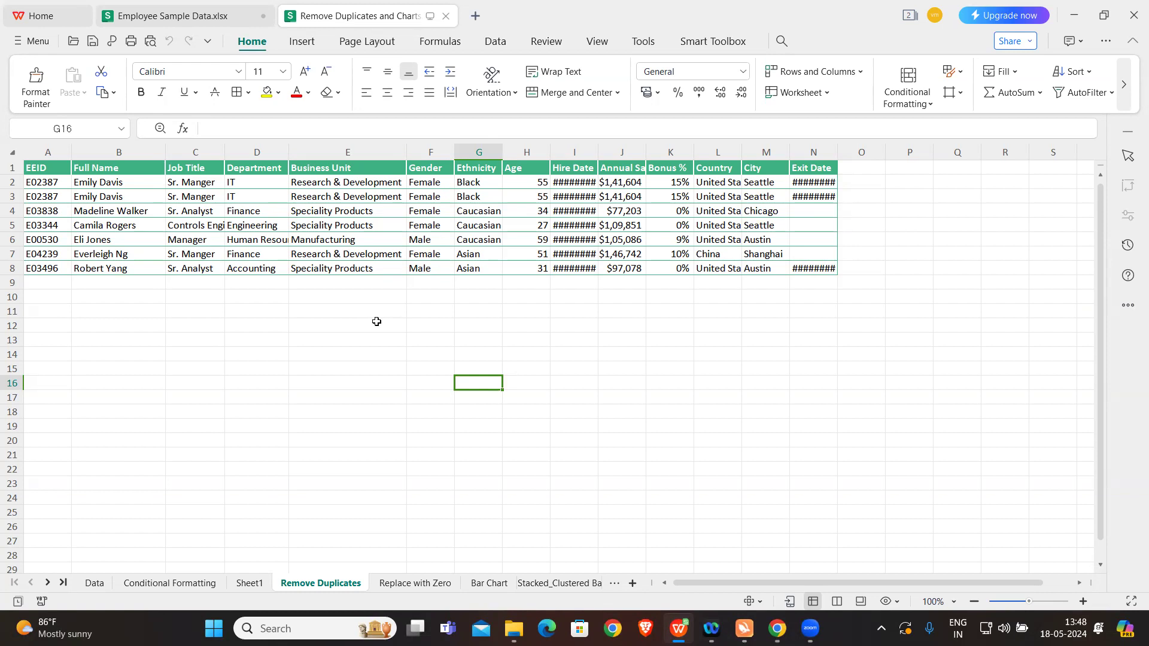
Step: Try to run Remove Duplicates with only the empty cell G16 selected
{"action": "left_click", "coordinate": [497, 41]}
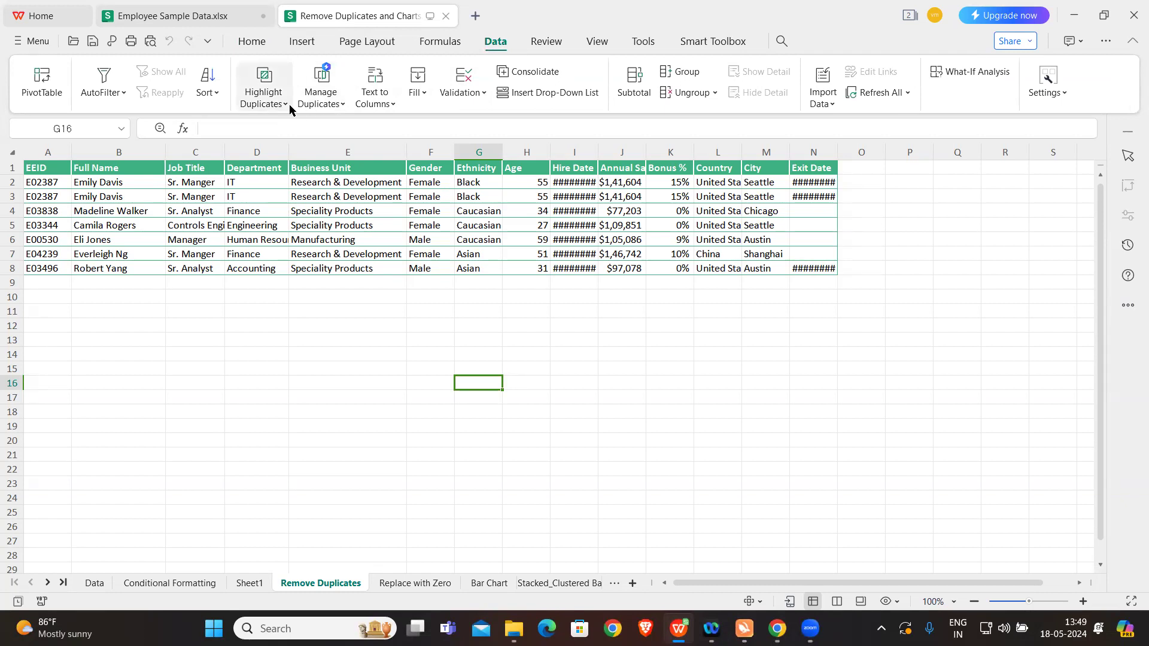
{"action": "left_click", "coordinate": [317, 105]}
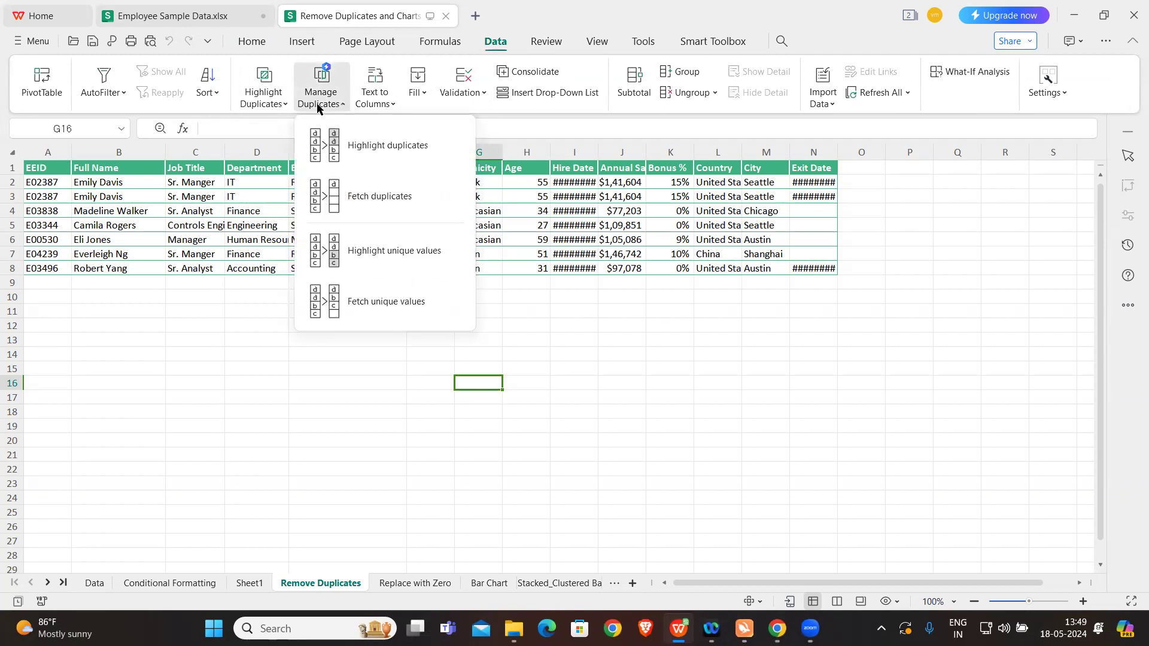
{"action": "left_click", "coordinate": [262, 102]}
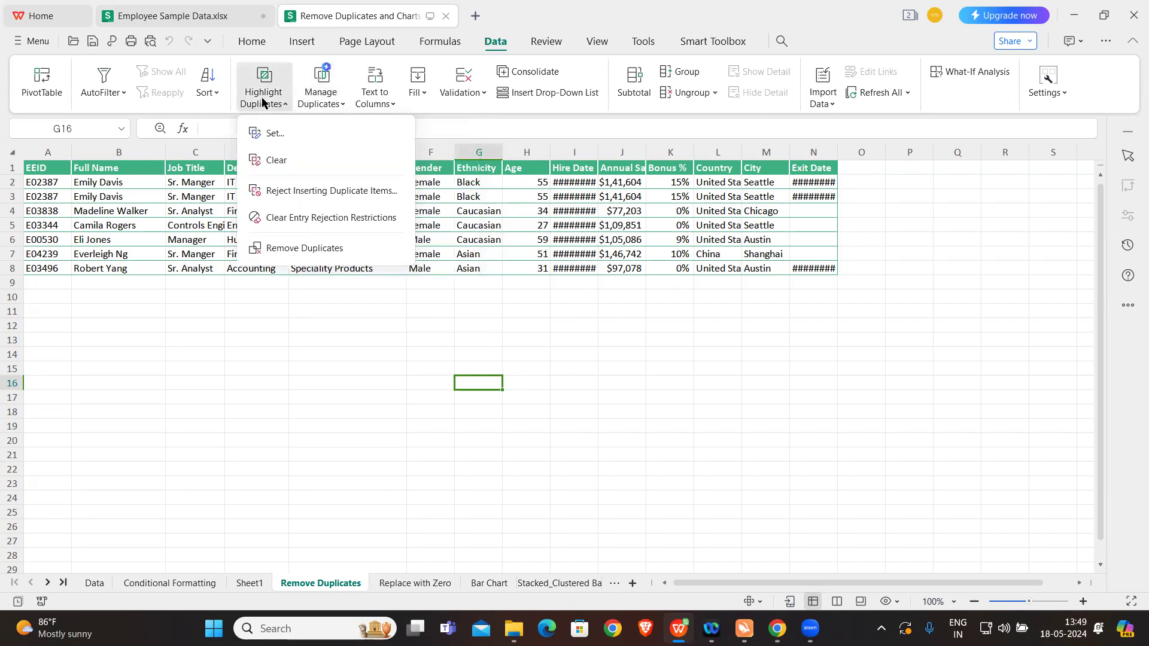
{"action": "left_click", "coordinate": [300, 249]}
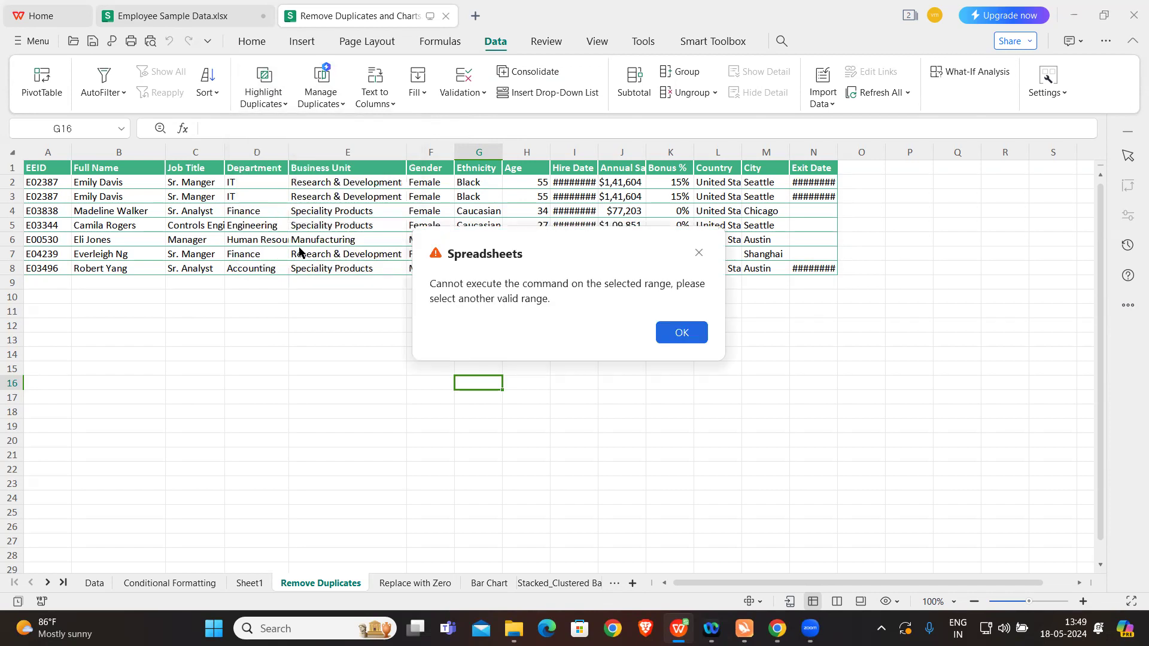
{"action": "left_click", "coordinate": [680, 333]}
Step: Remove duplicate rows from the employee table, treating the data as having headers and comparing only the EEID column
{"action": "left_click", "coordinate": [307, 212]}
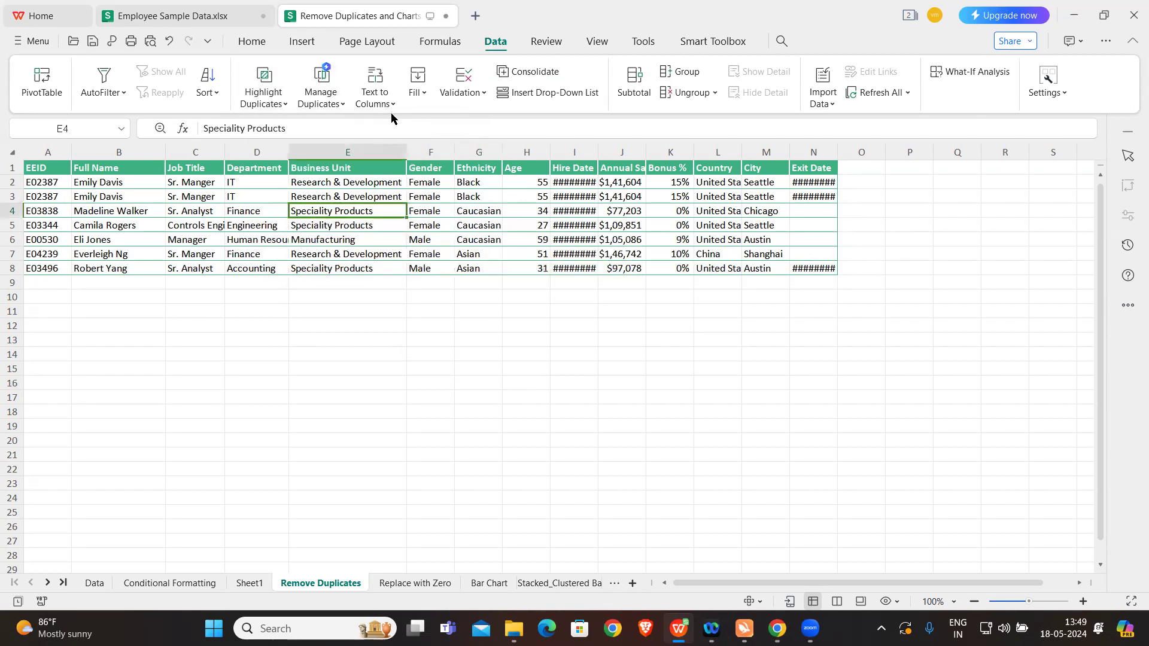
{"action": "left_click", "coordinate": [261, 107]}
{"action": "left_click", "coordinate": [291, 247]}
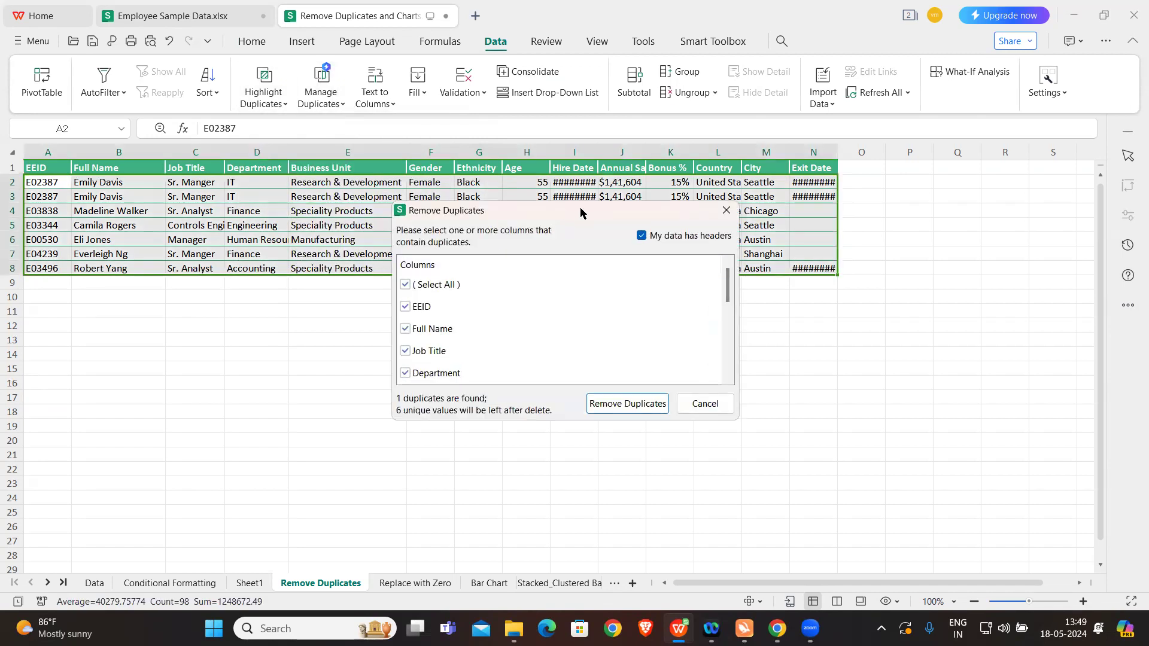
{"action": "left_click_drag", "start_coordinate": [580, 213], "coordinate": [805, 299]}
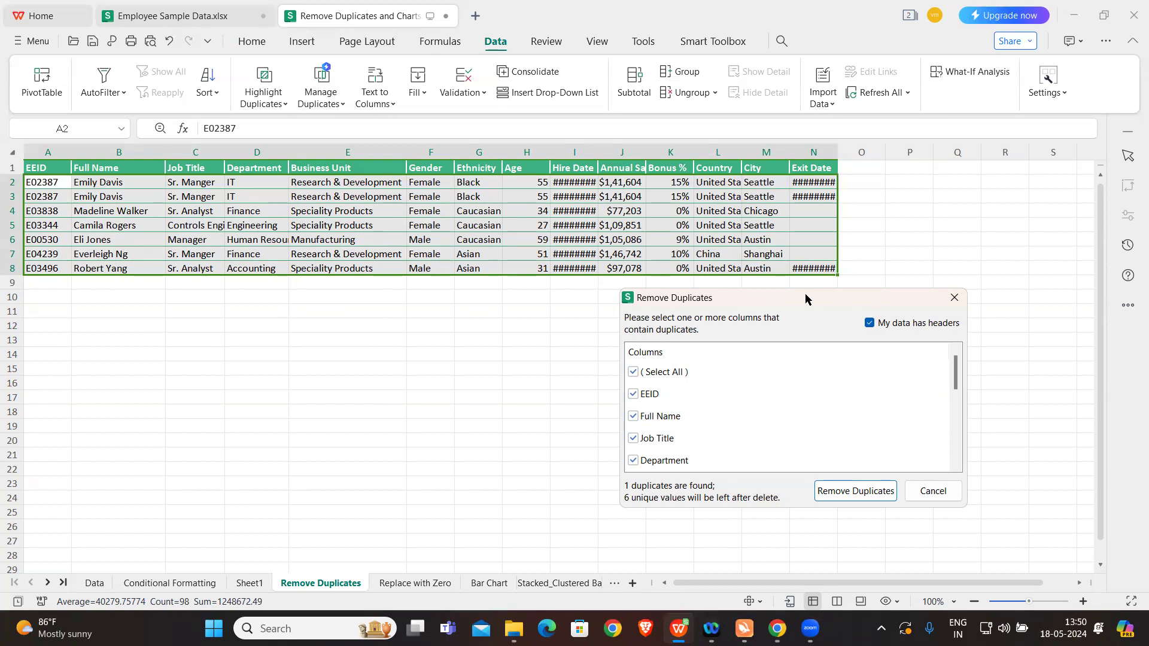
{"action": "left_click", "coordinate": [632, 373]}
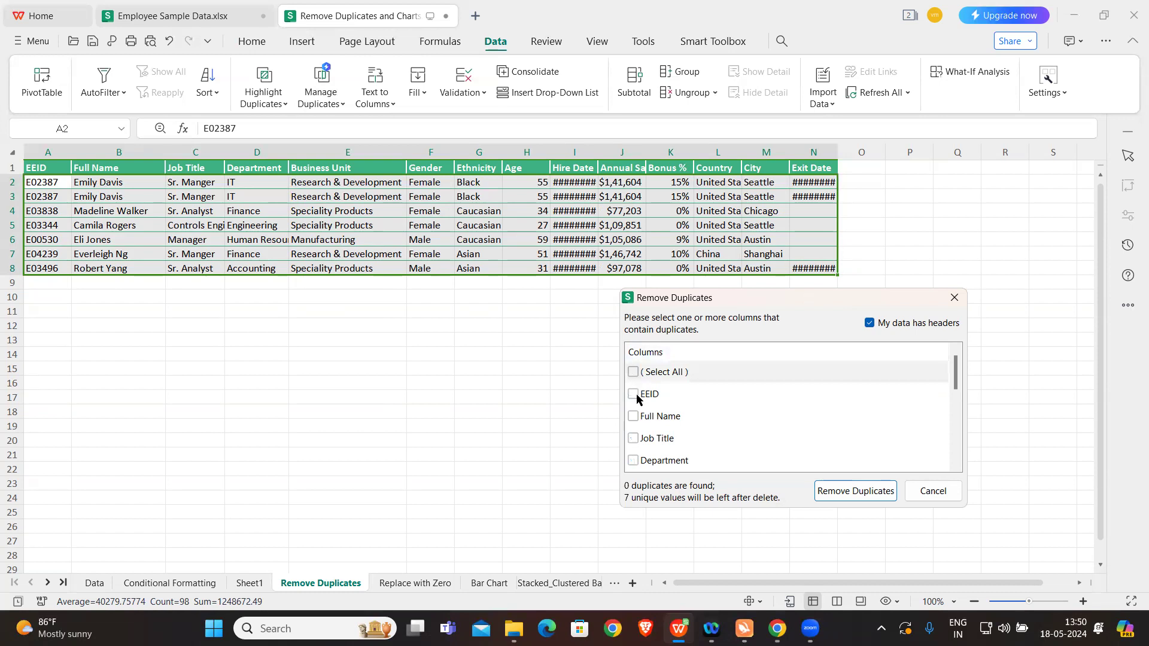
{"action": "left_click", "coordinate": [635, 396]}
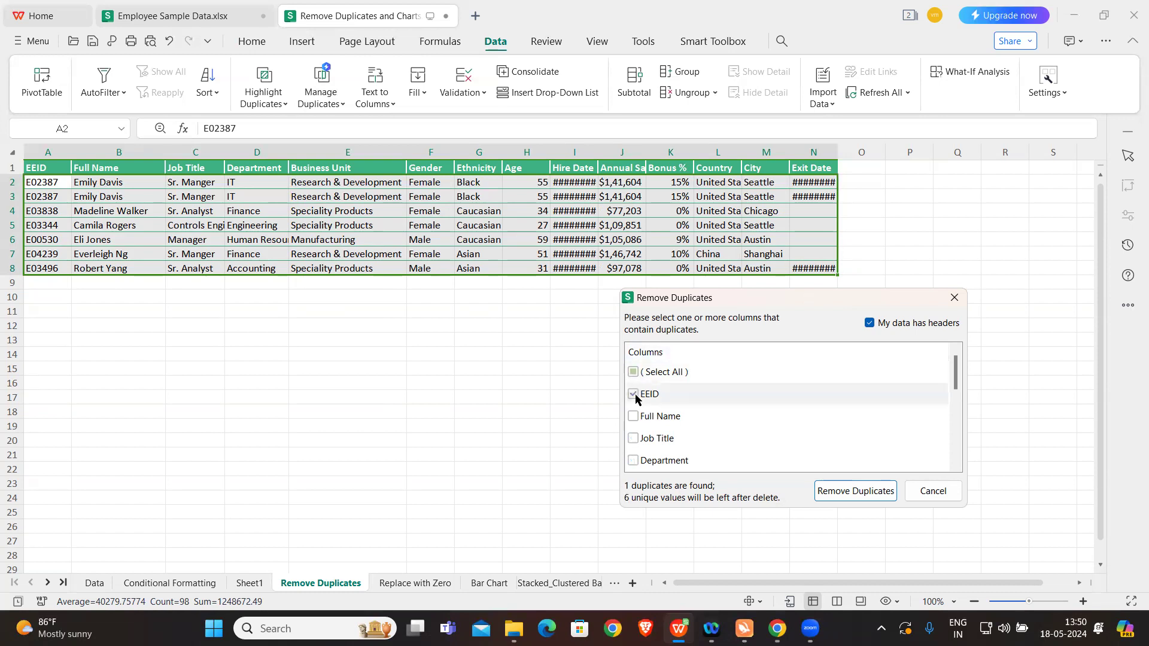
{"action": "left_click", "coordinate": [851, 495]}
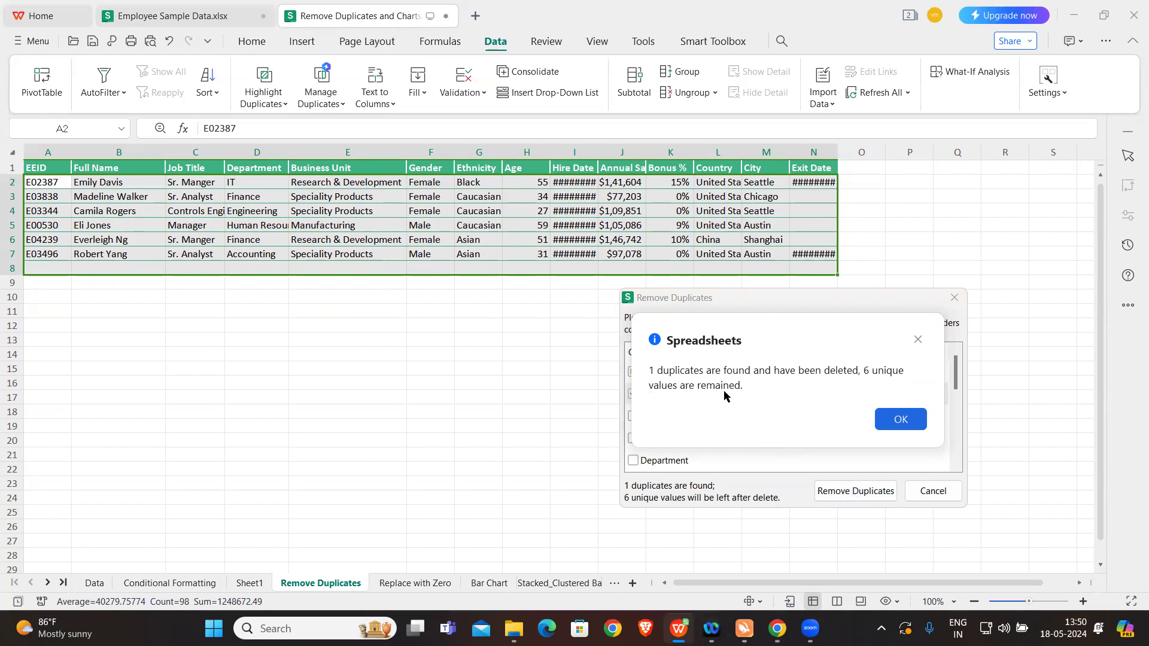
{"action": "left_click", "coordinate": [909, 420]}
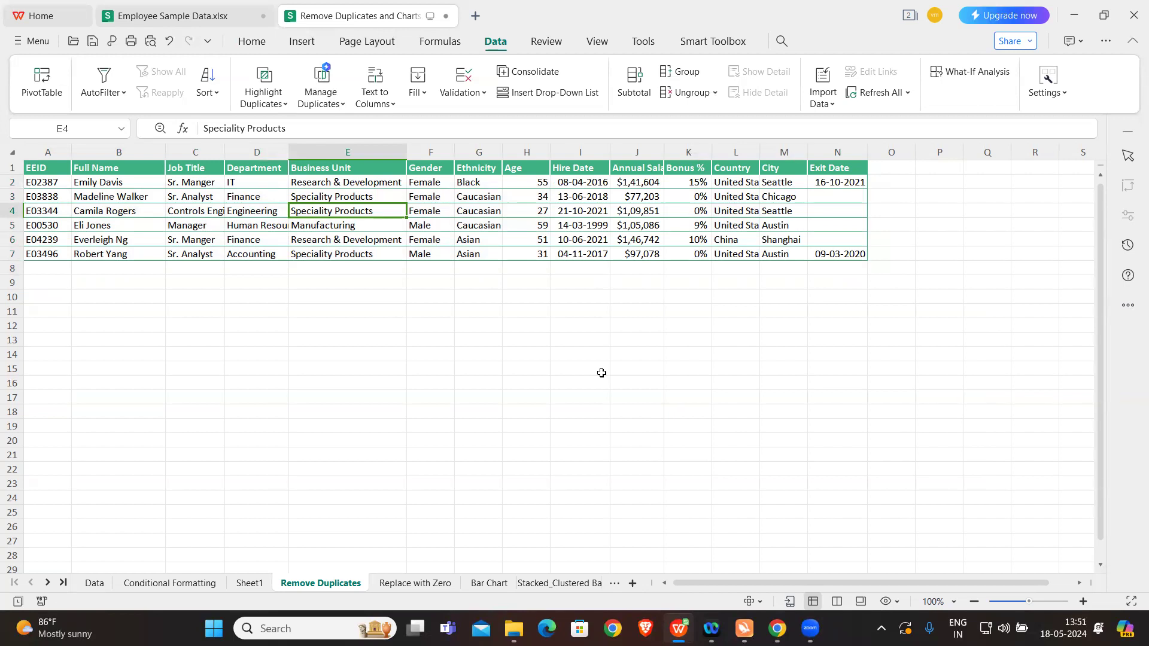
Step: Undo the duplicate removal and select the Full Name column from its header through row 8
{"action": "key", "text": "ctrl+z"}
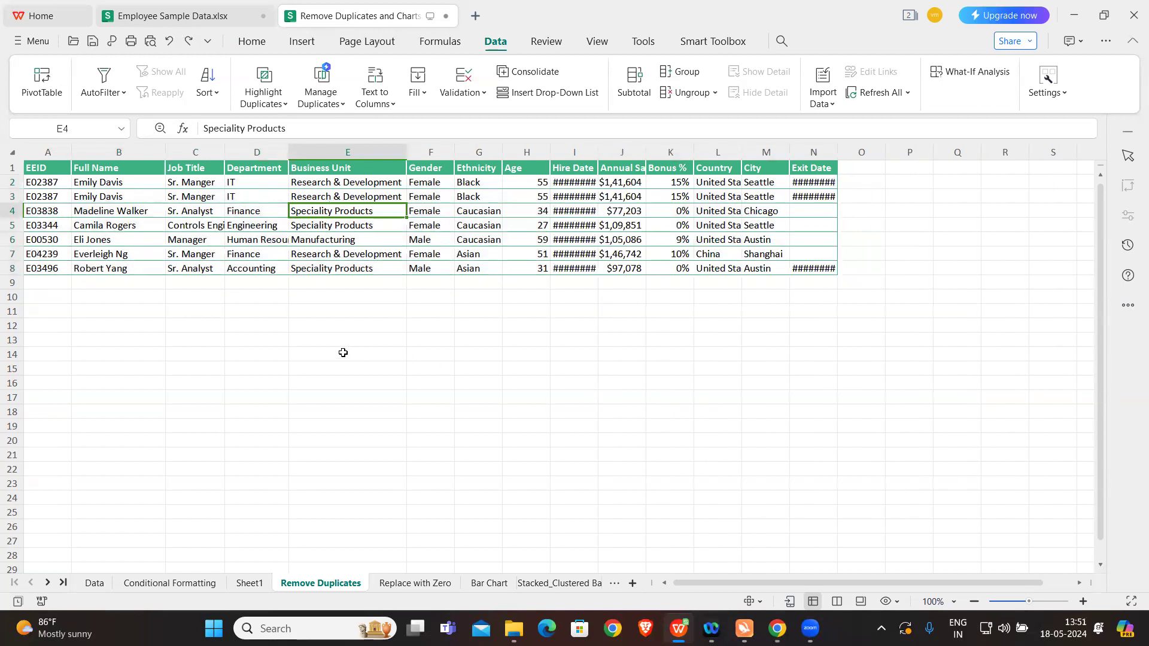
{"action": "left_click", "coordinate": [238, 338]}
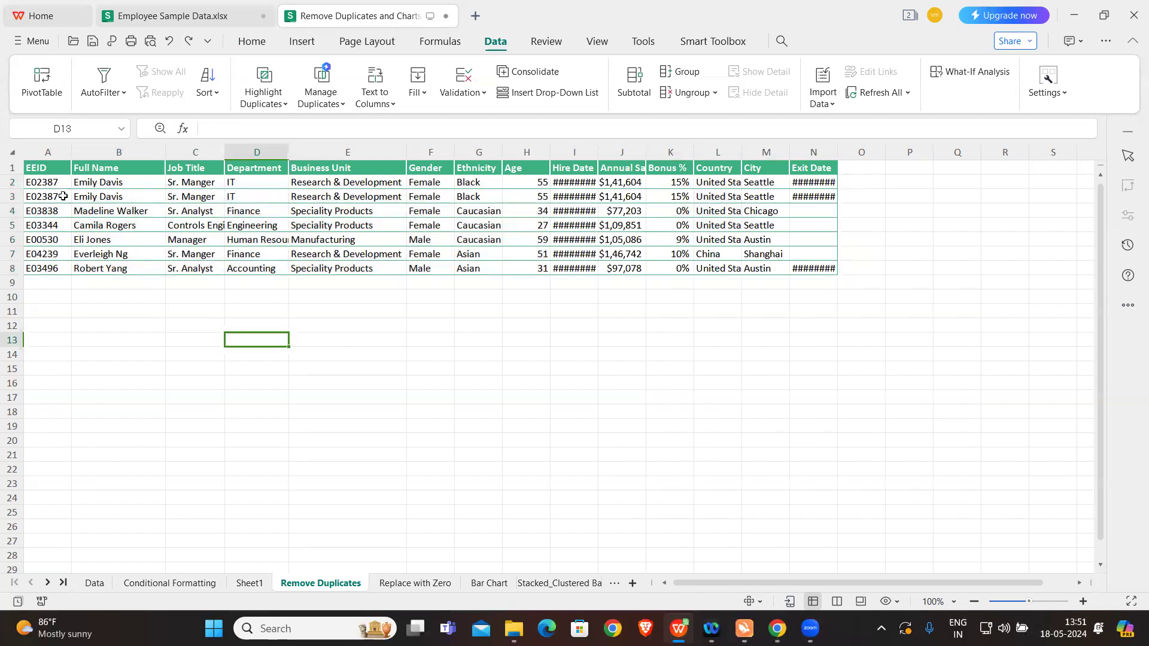
{"action": "left_click_drag", "start_coordinate": [130, 170], "coordinate": [123, 268]}
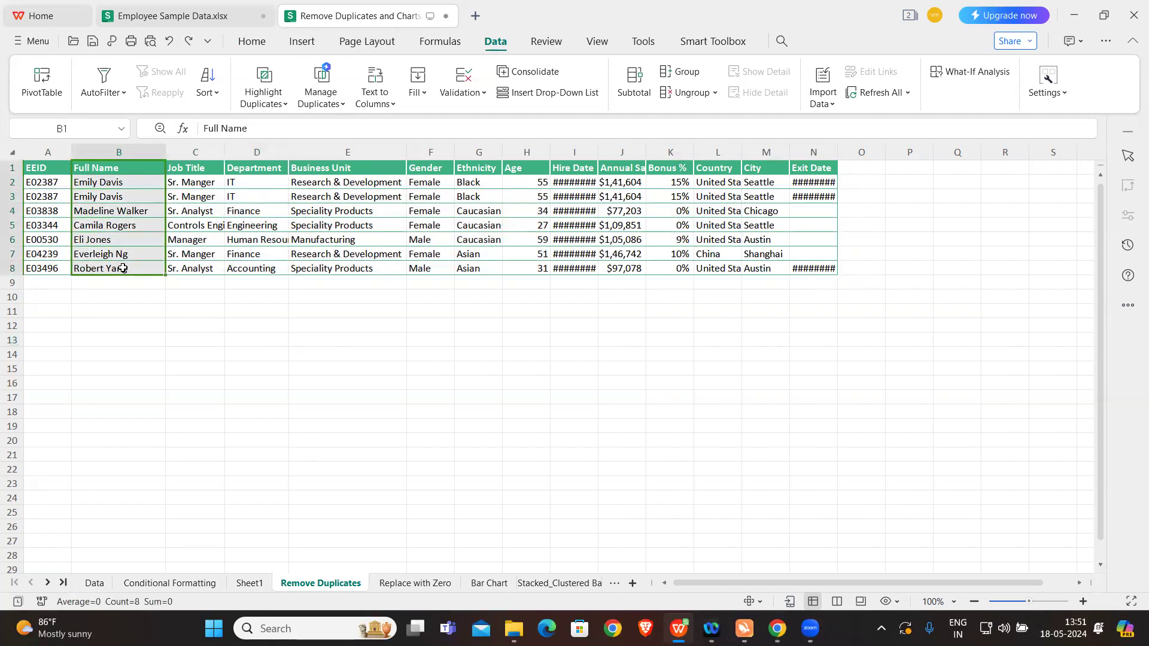
Step: Change the last digit of the repeated employee ID in A3 to 8
{"action": "double_click", "coordinate": [64, 196]}
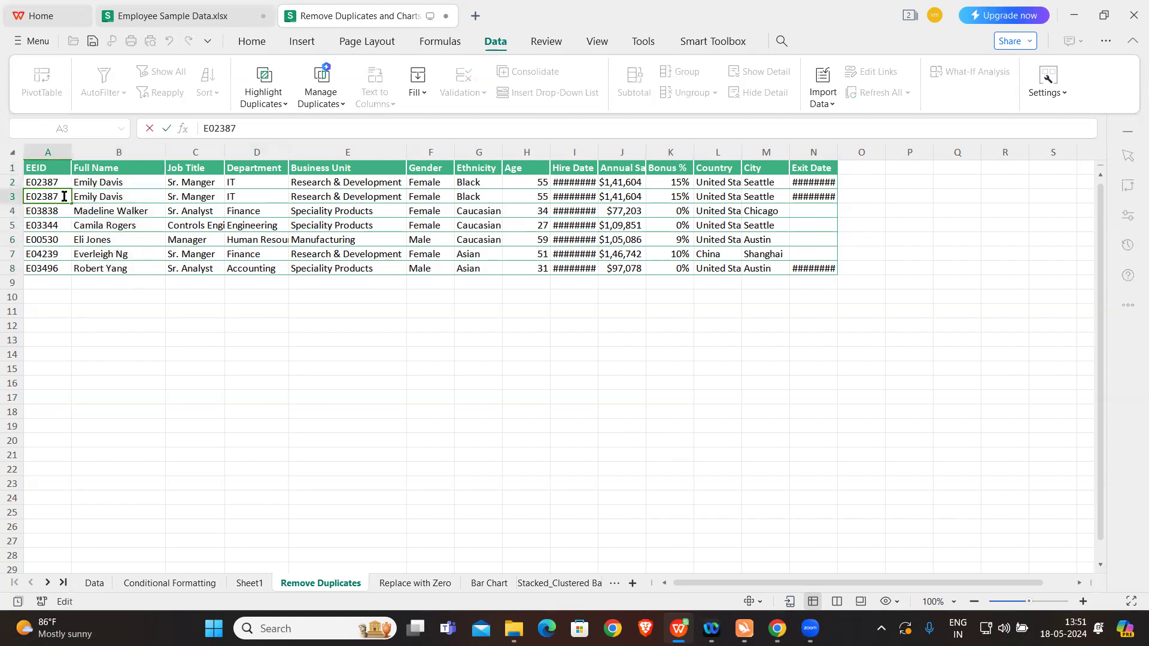
{"action": "key", "text": "BackSpace"}
{"action": "type", "text": "8"}
{"action": "left_click", "coordinate": [122, 296]}
{"action": "left_click", "coordinate": [54, 196]}
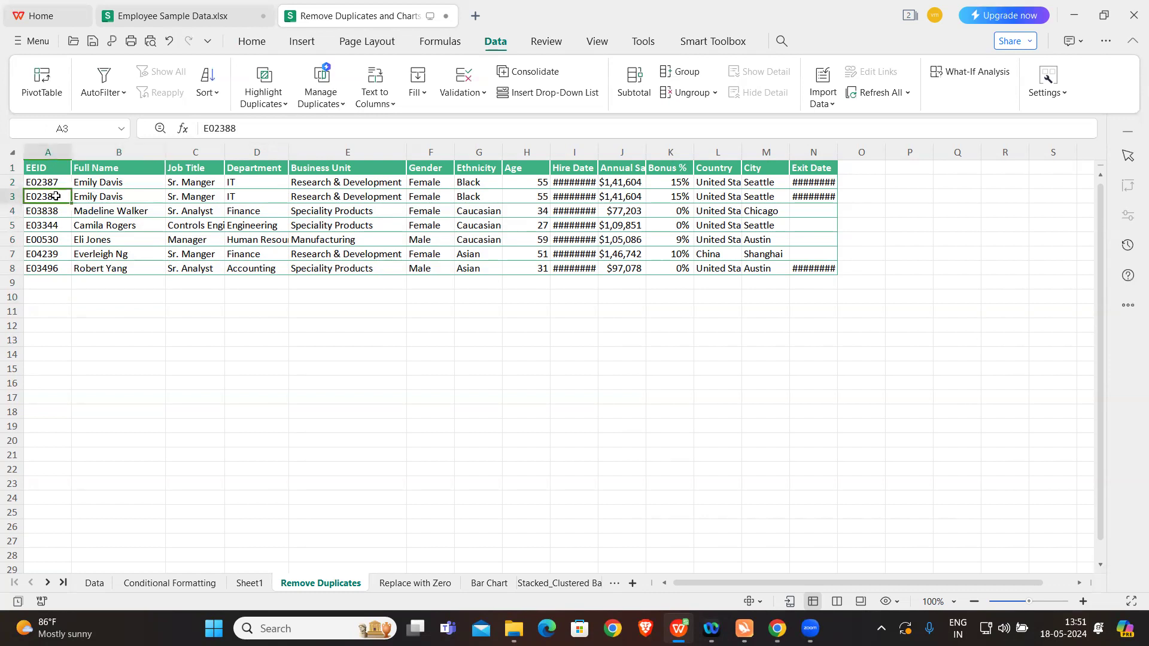
Step: Compare the full names in B2:B3 with the employee IDs in A2 and A3
{"action": "left_click", "coordinate": [103, 197]}
{"action": "left_click_drag", "start_coordinate": [107, 182], "coordinate": [108, 199]}
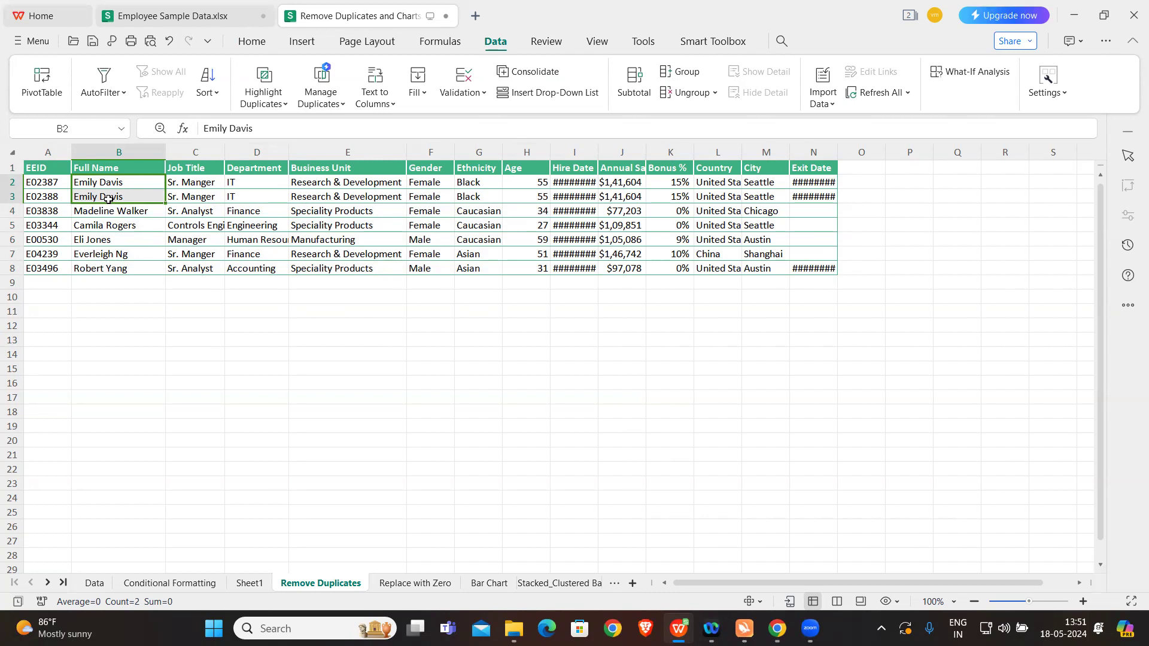
{"action": "left_click", "coordinate": [39, 186]}
{"action": "left_click", "coordinate": [56, 198]}
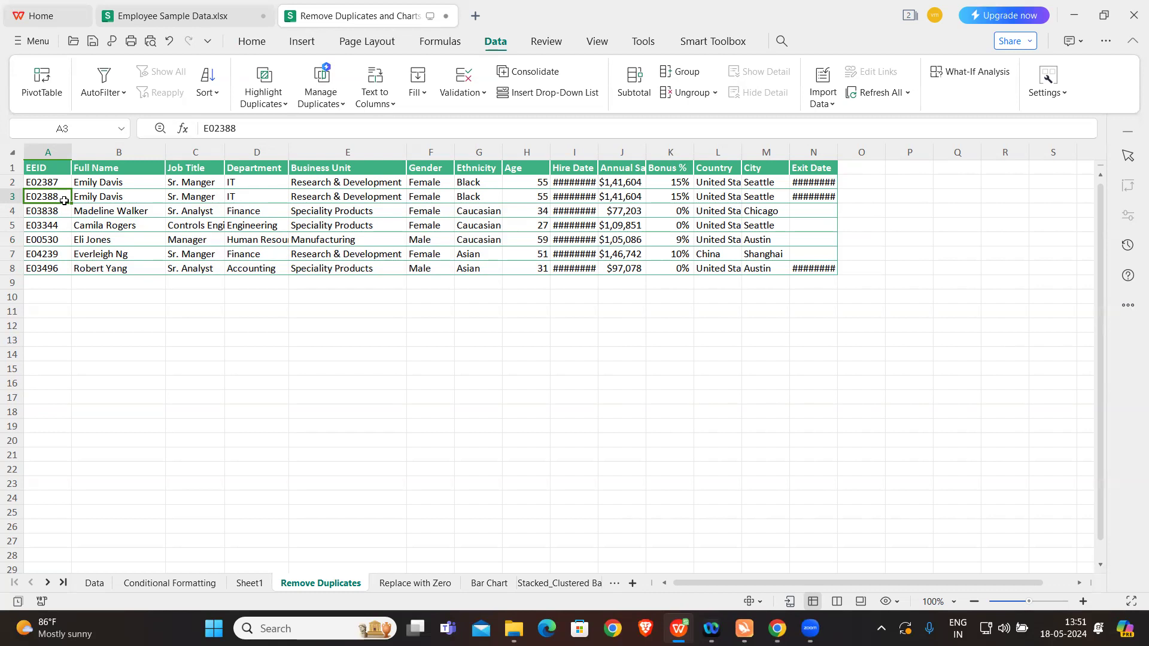
Step: Set the last digit of the employee ID in A3 back to 7
{"action": "double_click", "coordinate": [60, 195]}
{"action": "key", "text": "BackSpace"}
{"action": "type", "text": "7"}
{"action": "left_click", "coordinate": [131, 342]}
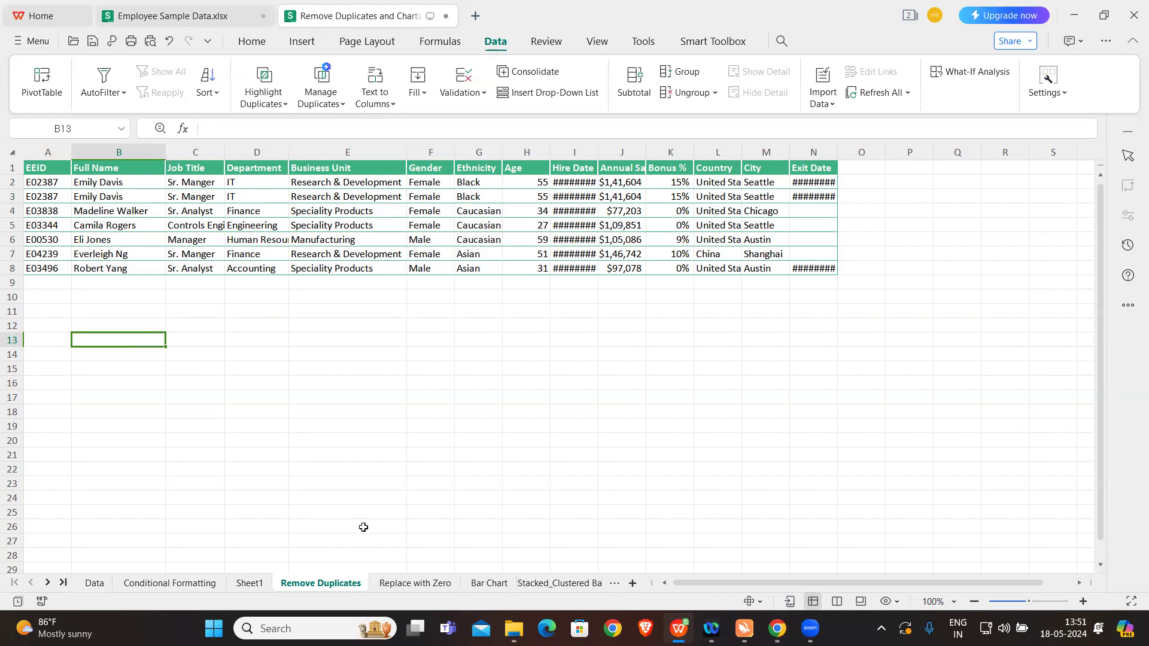
Step: Open the Replace with Zero sheet and examine the Country and Age cells in the yellow rows of the upper table
{"action": "left_click", "coordinate": [415, 583]}
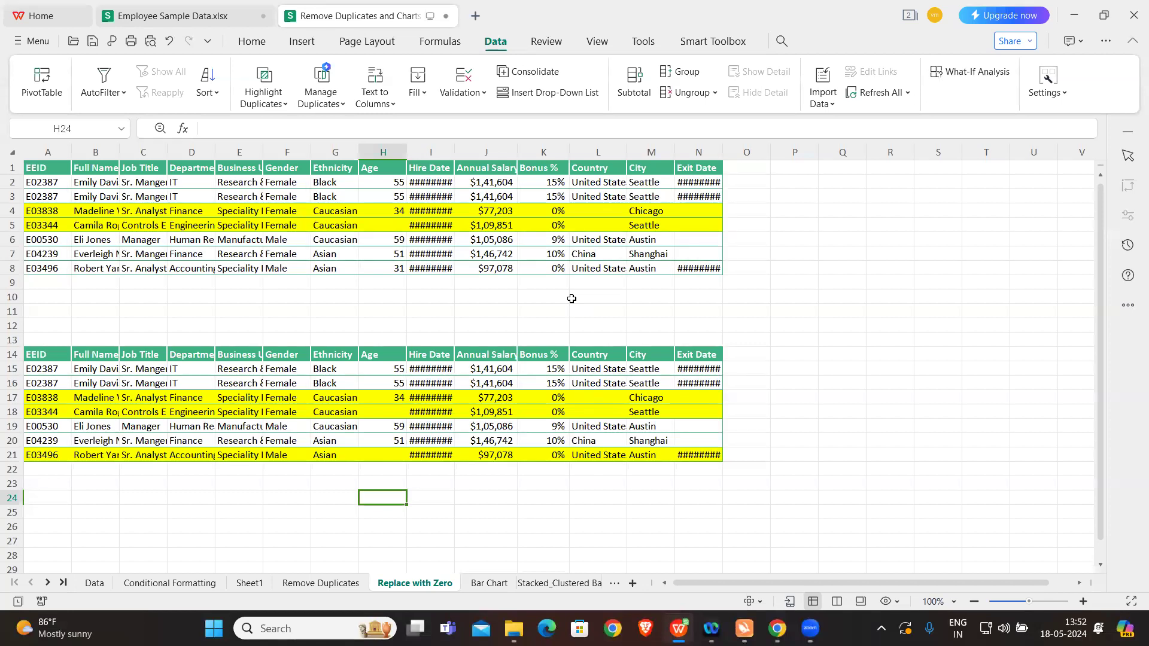
{"action": "left_click", "coordinate": [590, 211]}
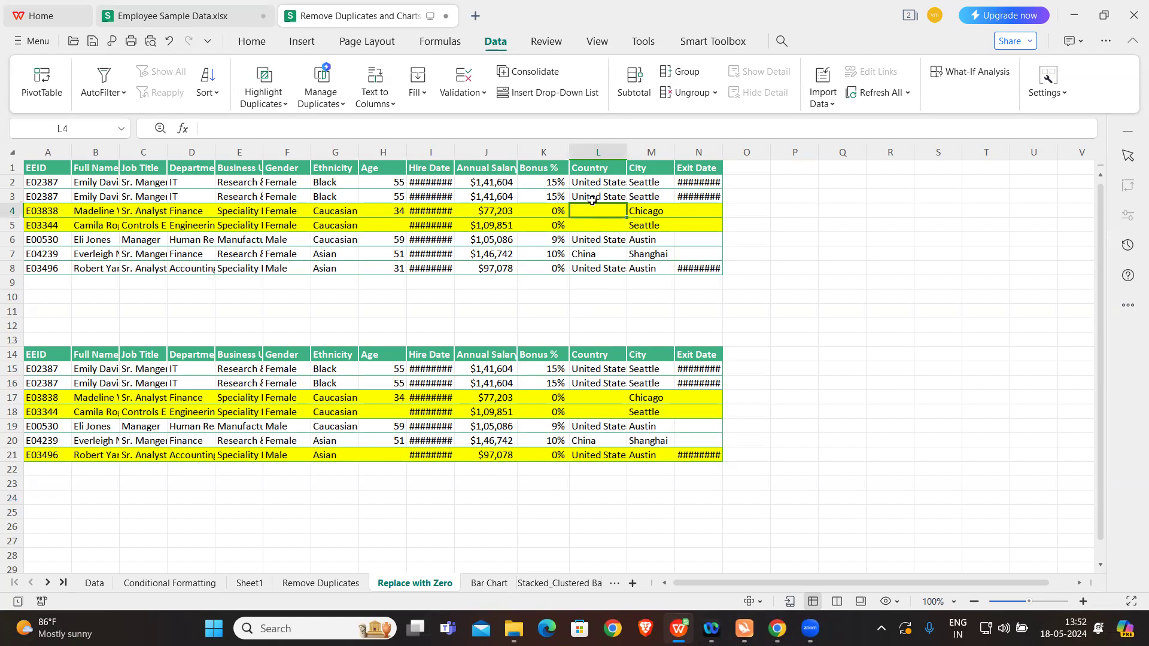
{"action": "left_click", "coordinate": [594, 154]}
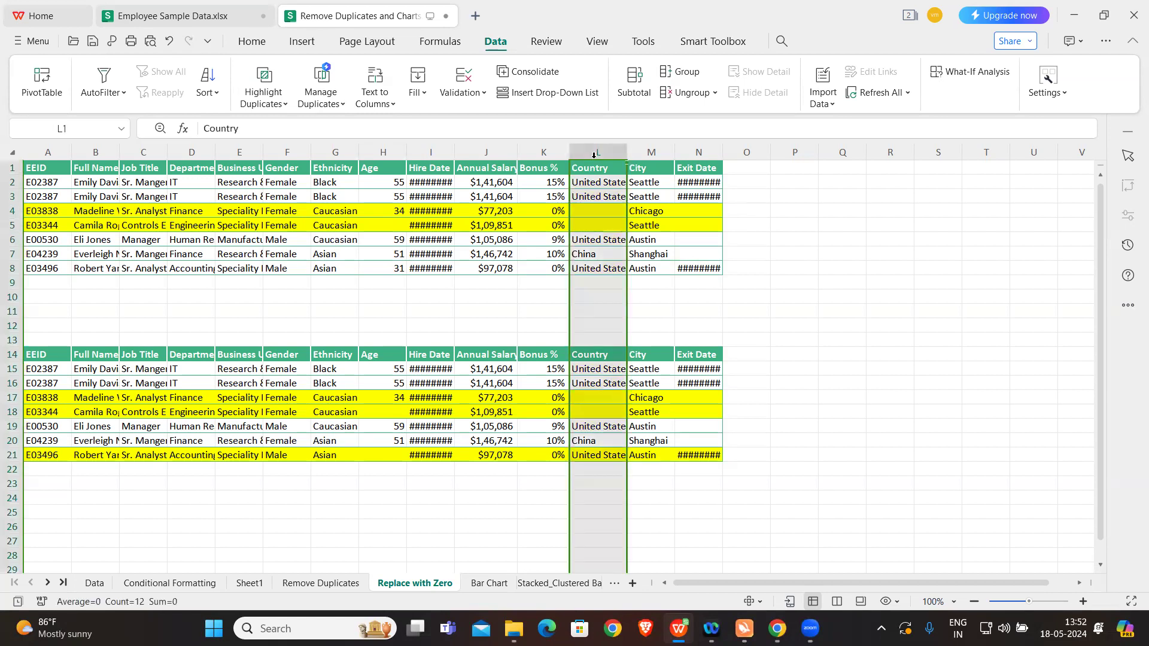
{"action": "left_click", "coordinate": [673, 298]}
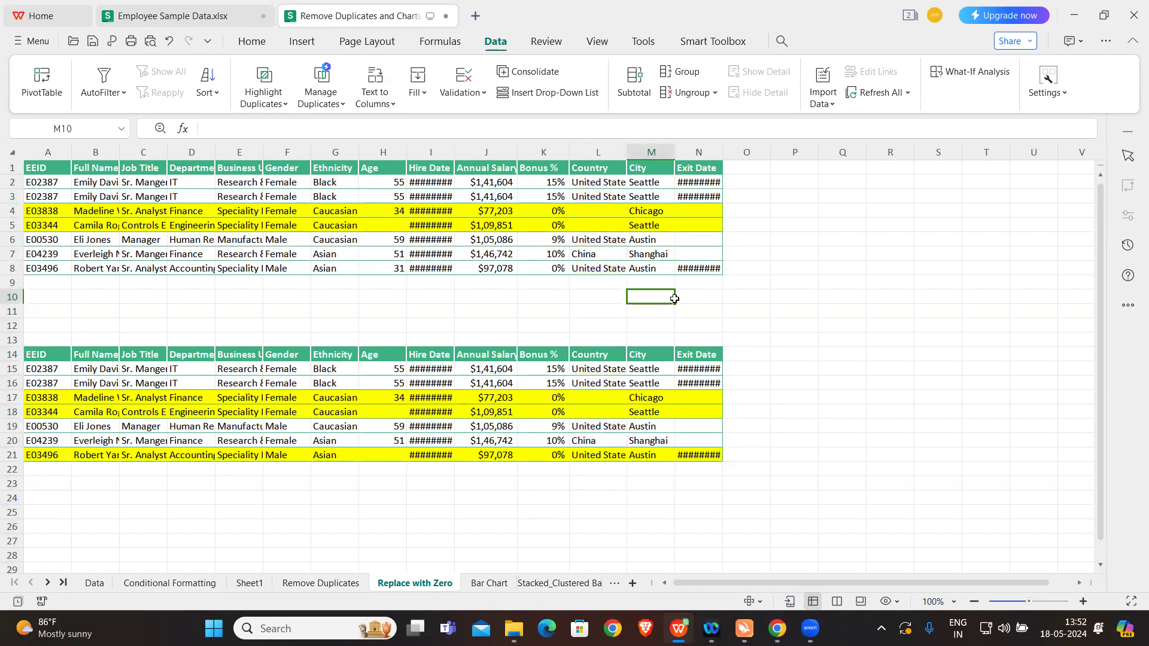
{"action": "left_click", "coordinate": [598, 211]}
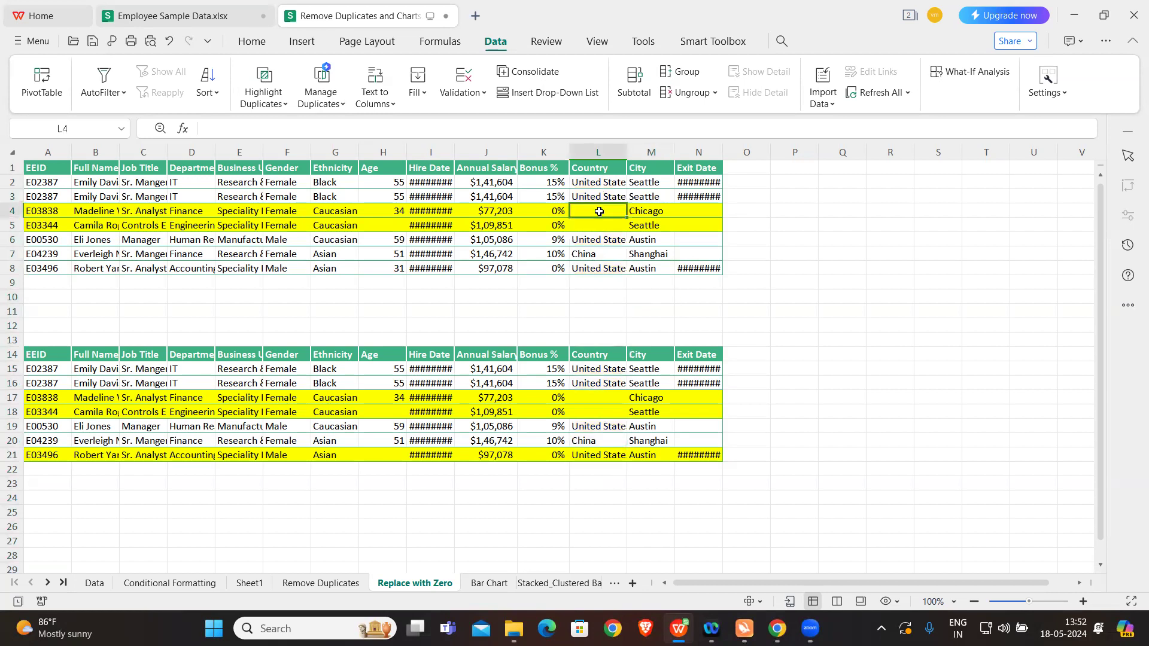
{"action": "left_click", "coordinate": [601, 225]}
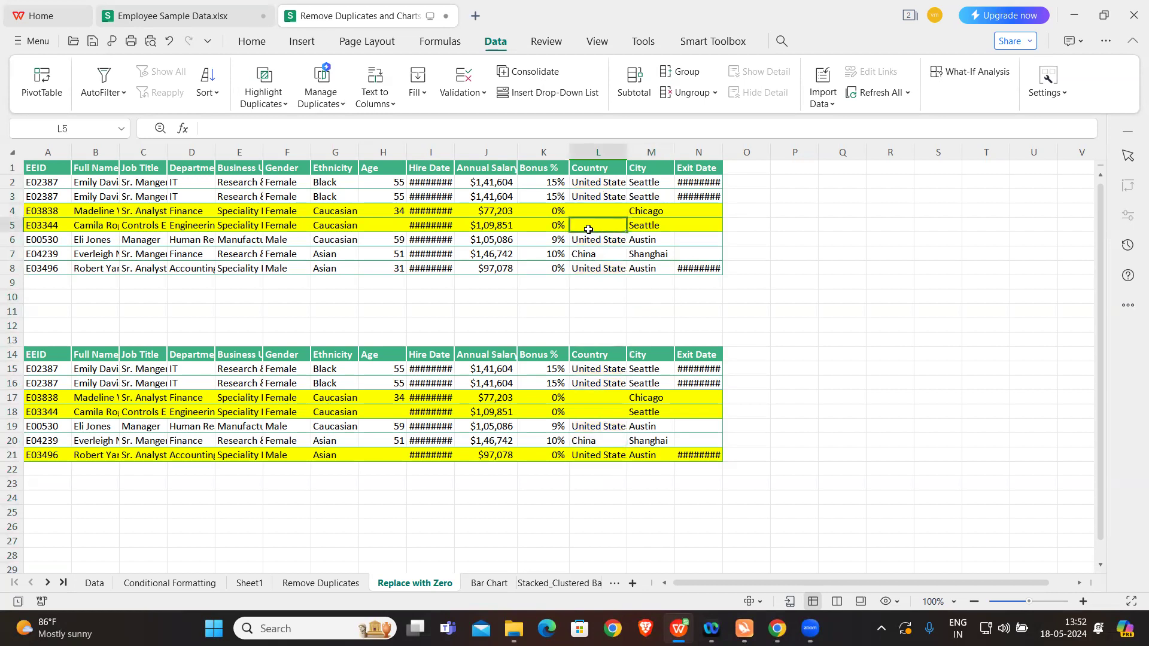
{"action": "left_click", "coordinate": [400, 225]}
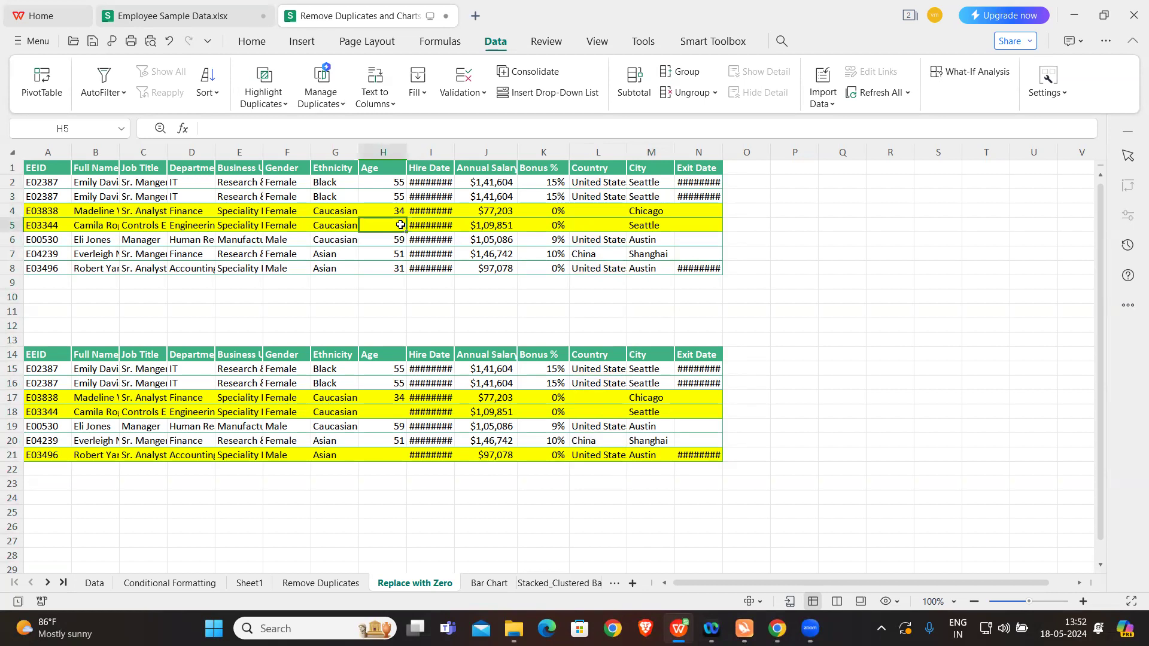
{"action": "left_click", "coordinate": [393, 208]}
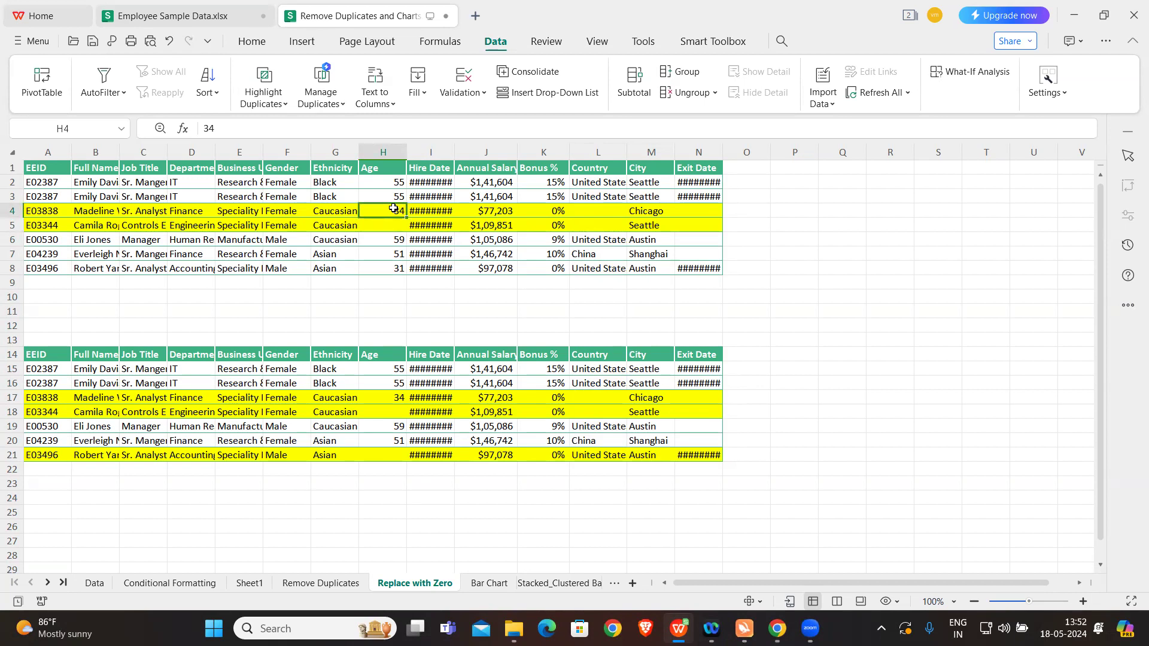
Step: Try to select the blank cells across the sheet with Go To, without first choosing a range
{"action": "key", "text": "ctrl+g"}
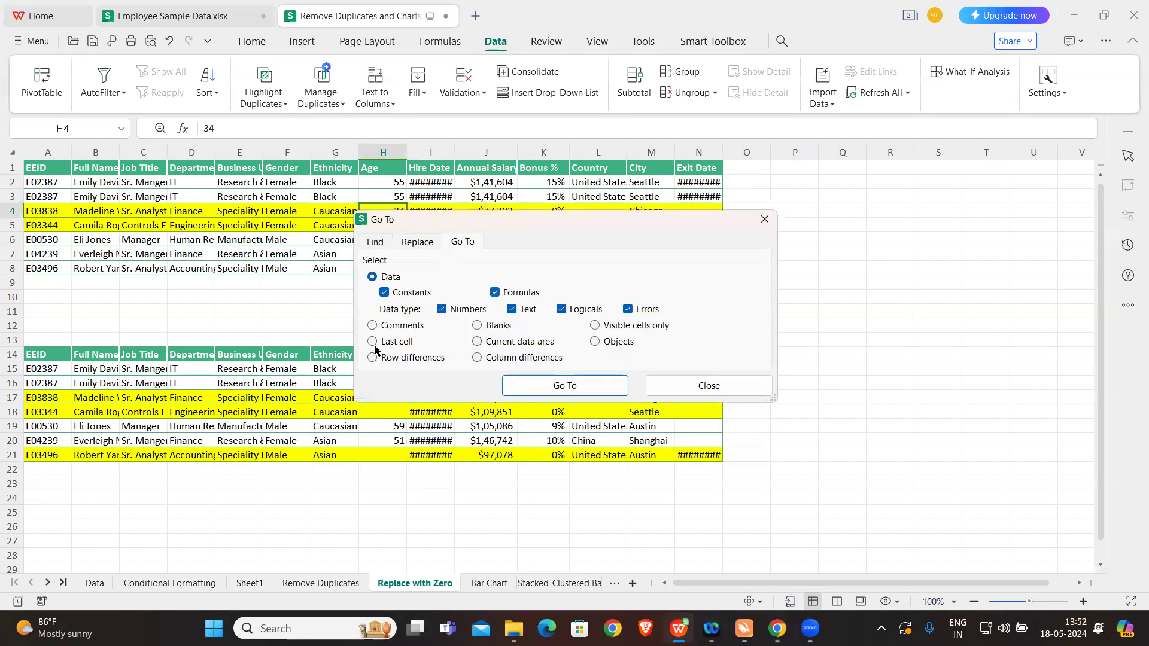
{"action": "left_click", "coordinate": [485, 329]}
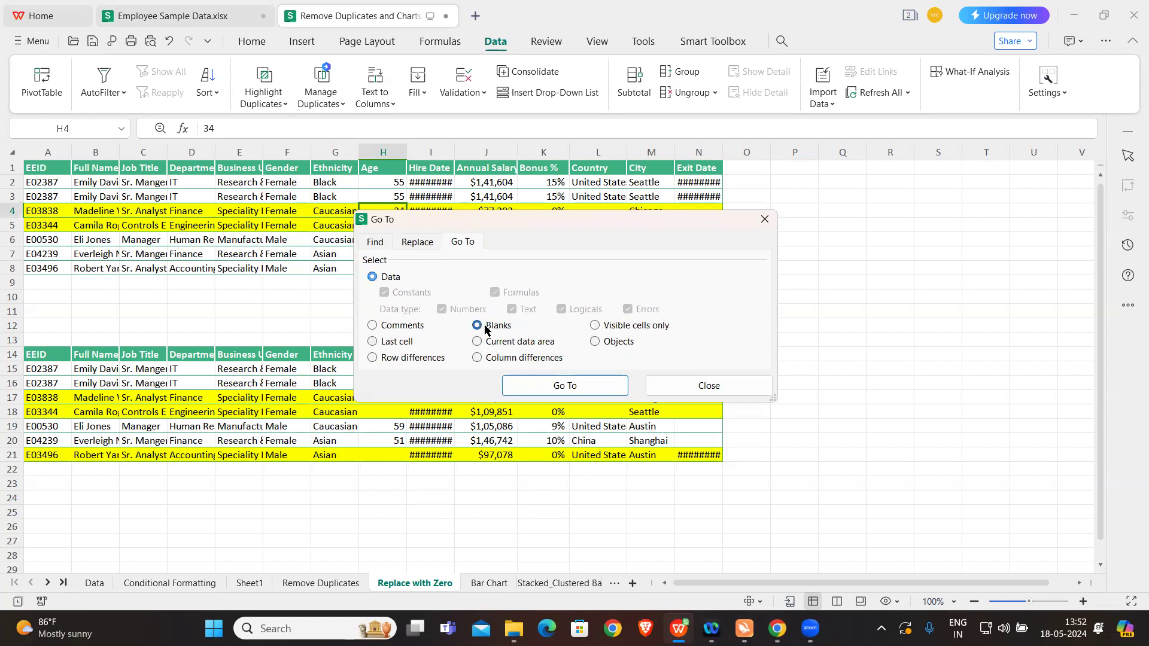
{"action": "left_click", "coordinate": [552, 387]}
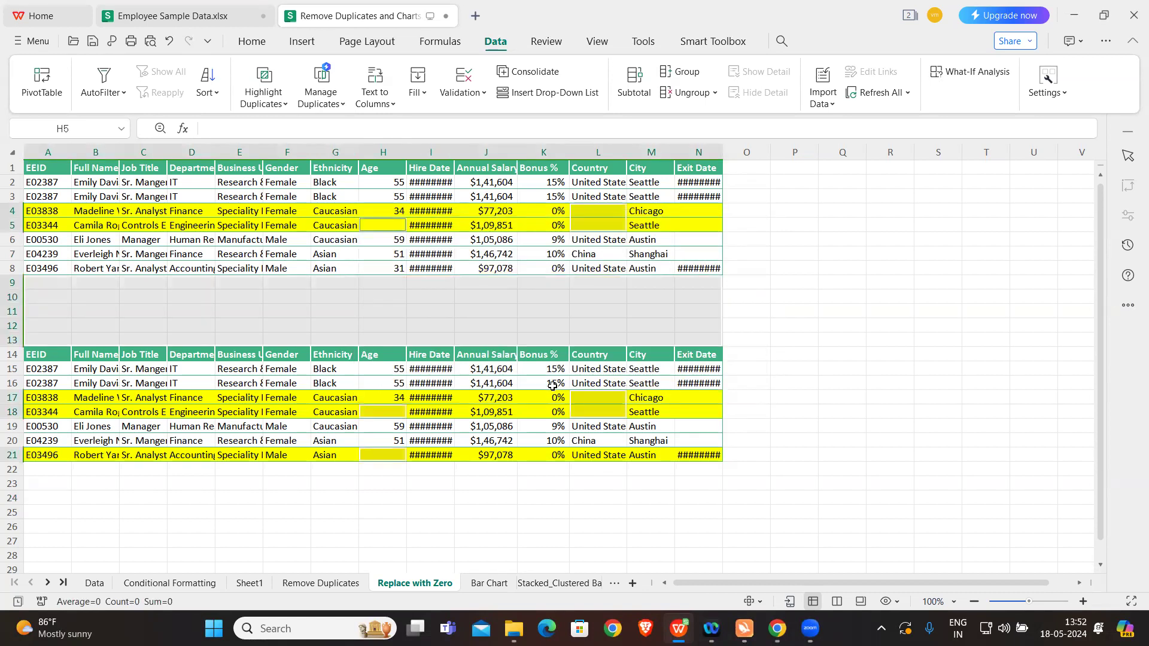
{"action": "left_click", "coordinate": [371, 208]}
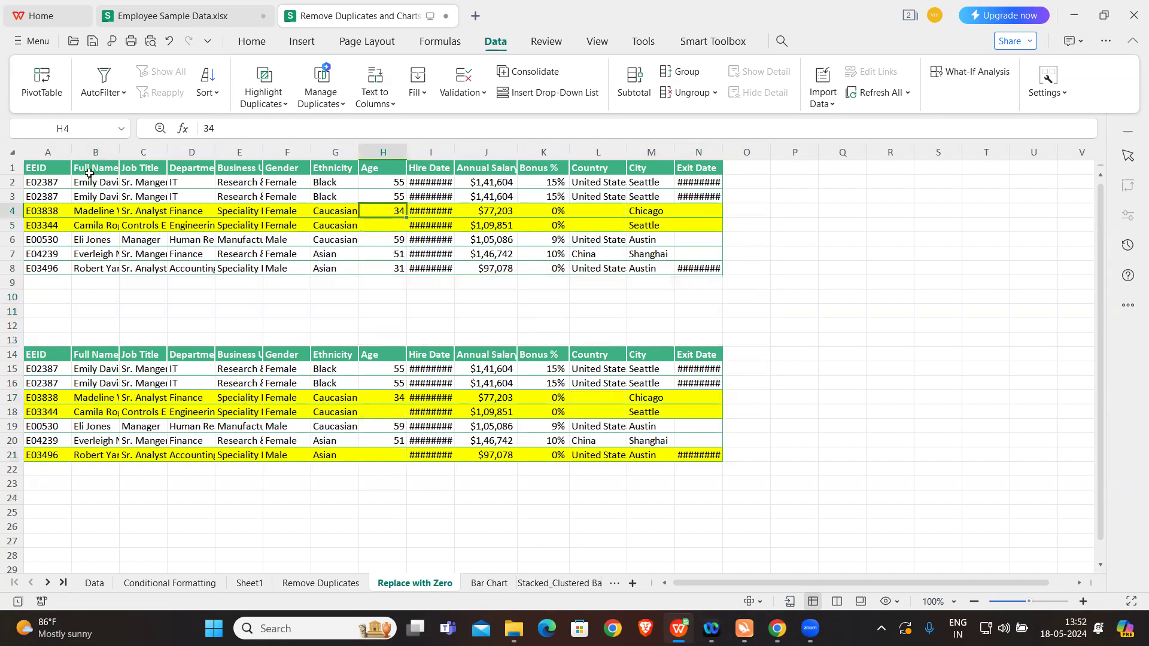
Step: Select only the blank cells within the upper table A1:N8 using Go To with the Blanks option
{"action": "left_click_drag", "start_coordinate": [60, 168], "coordinate": [689, 268]}
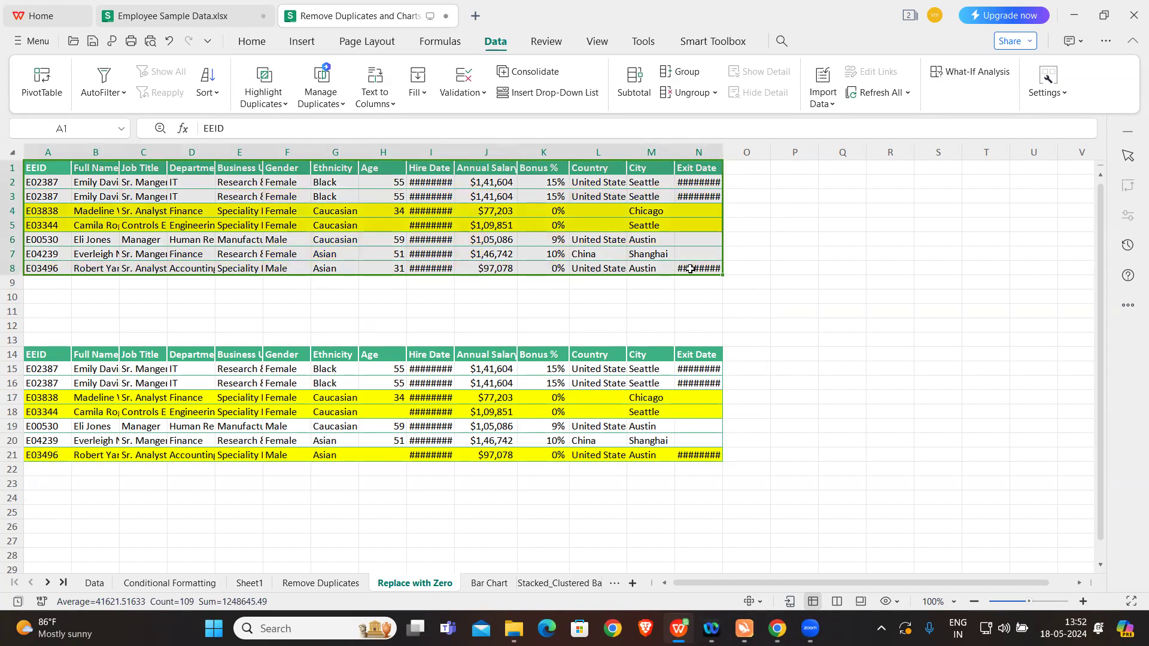
{"action": "key", "text": "ctrl+g"}
{"action": "left_click", "coordinate": [479, 326]}
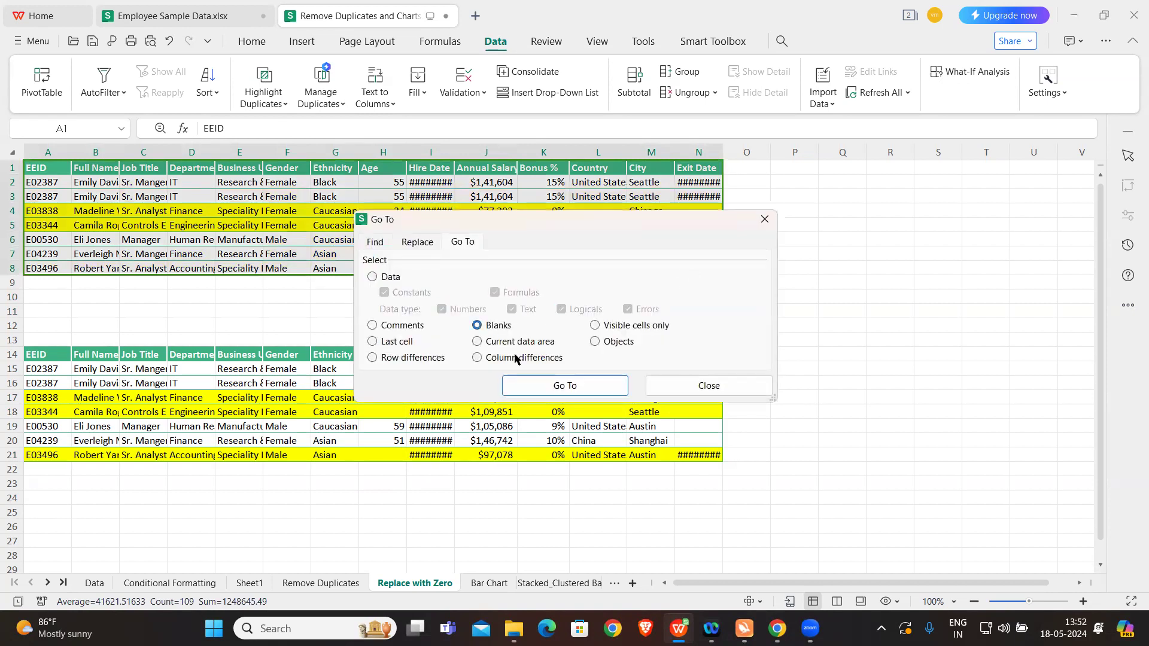
{"action": "left_click", "coordinate": [559, 384]}
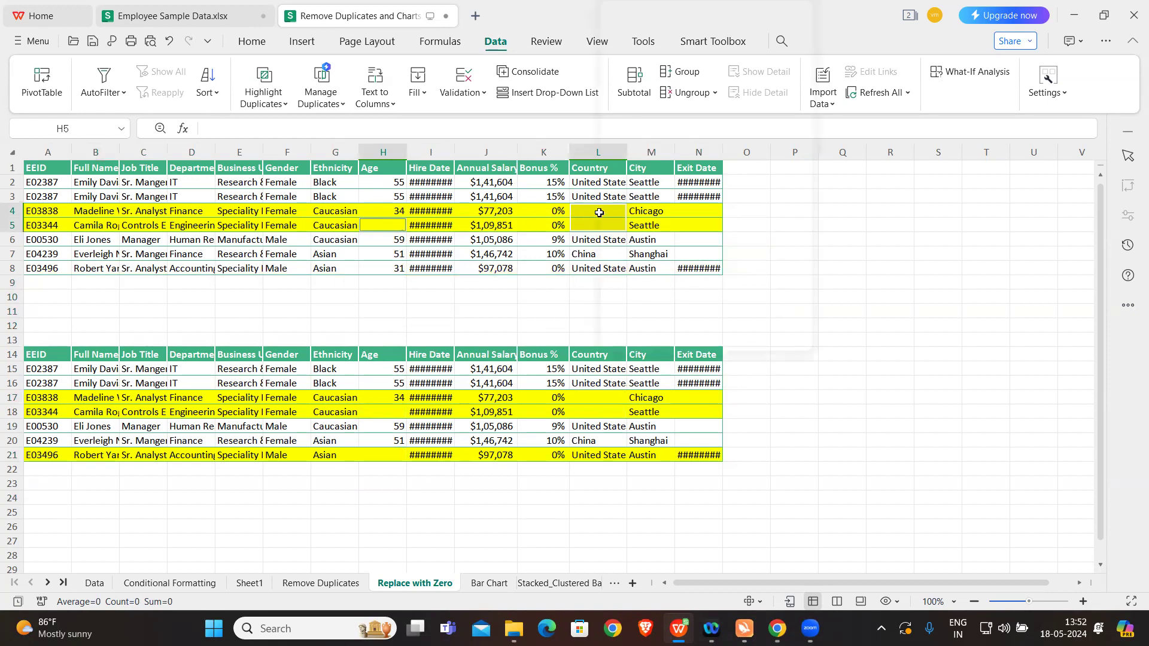
Step: Delete the entire rows holding the selected blank cells in the upper table, and undo the deletion
{"action": "right_click", "coordinate": [599, 213]}
{"action": "mouse_move", "coordinate": [676, 54]}
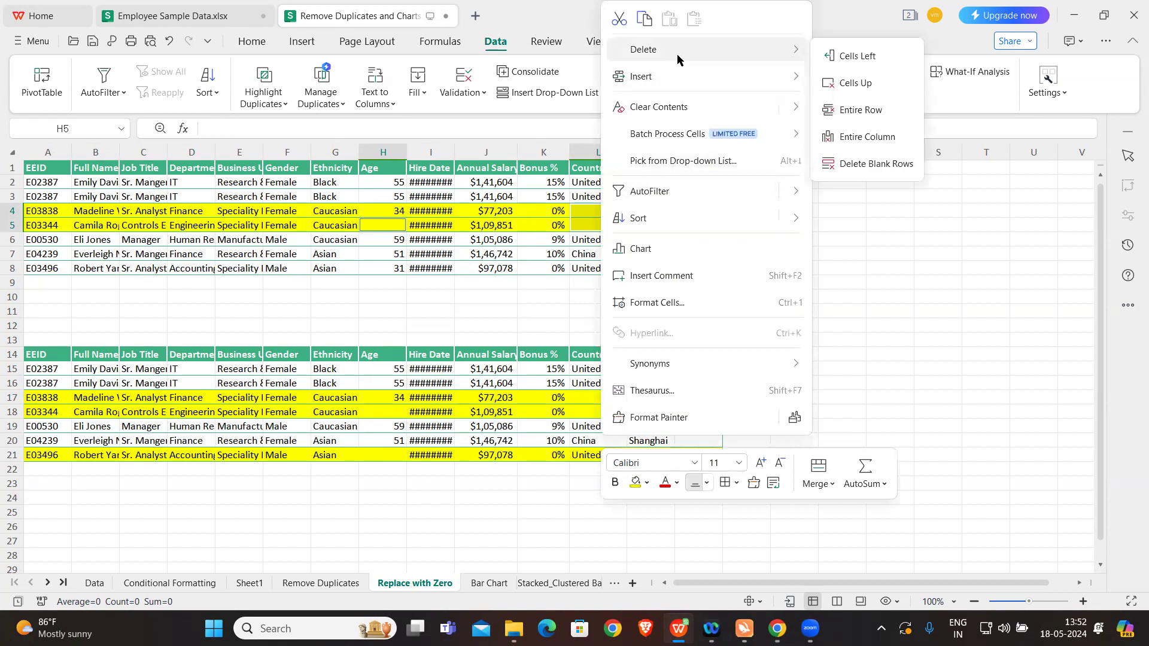
{"action": "left_click", "coordinate": [860, 110]}
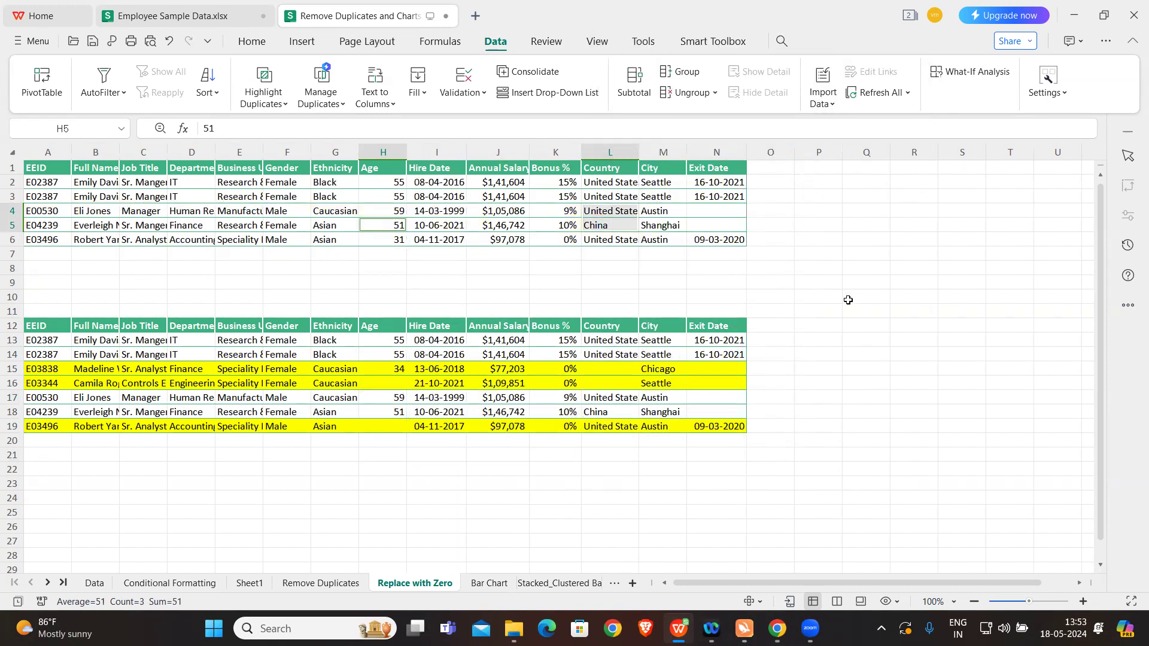
{"action": "key", "text": "ctrl+z"}
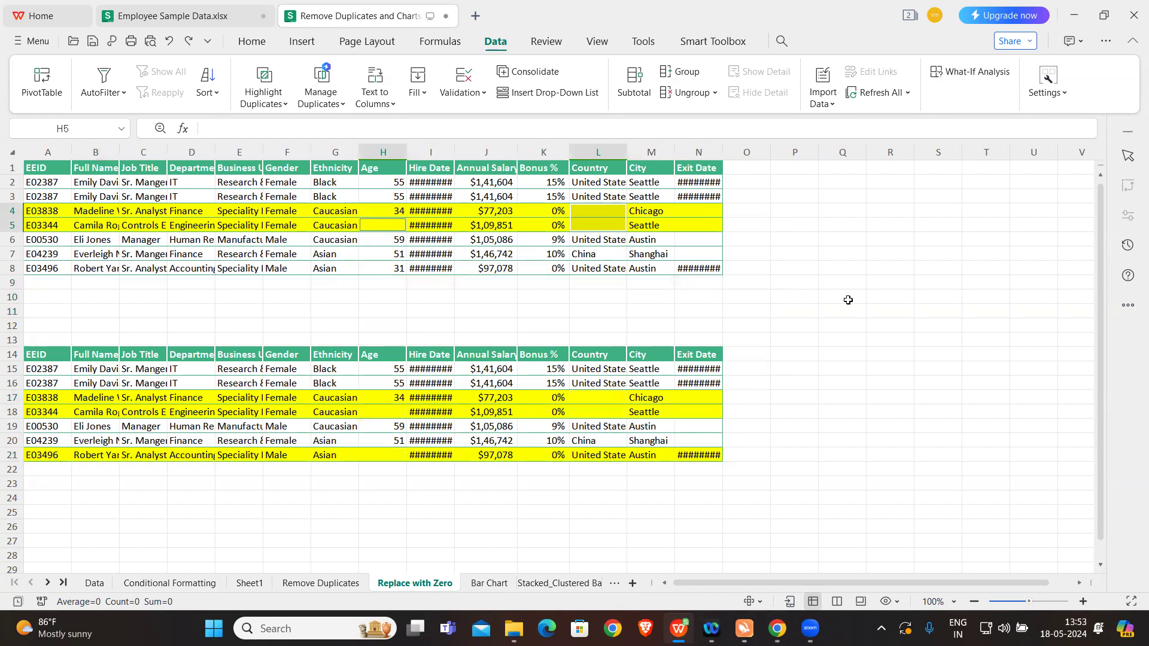
Step: Delete the entire rows that contain the selected blank Age and Country cells in the upper table
{"action": "right_click", "coordinate": [594, 212]}
{"action": "mouse_move", "coordinate": [690, 49]}
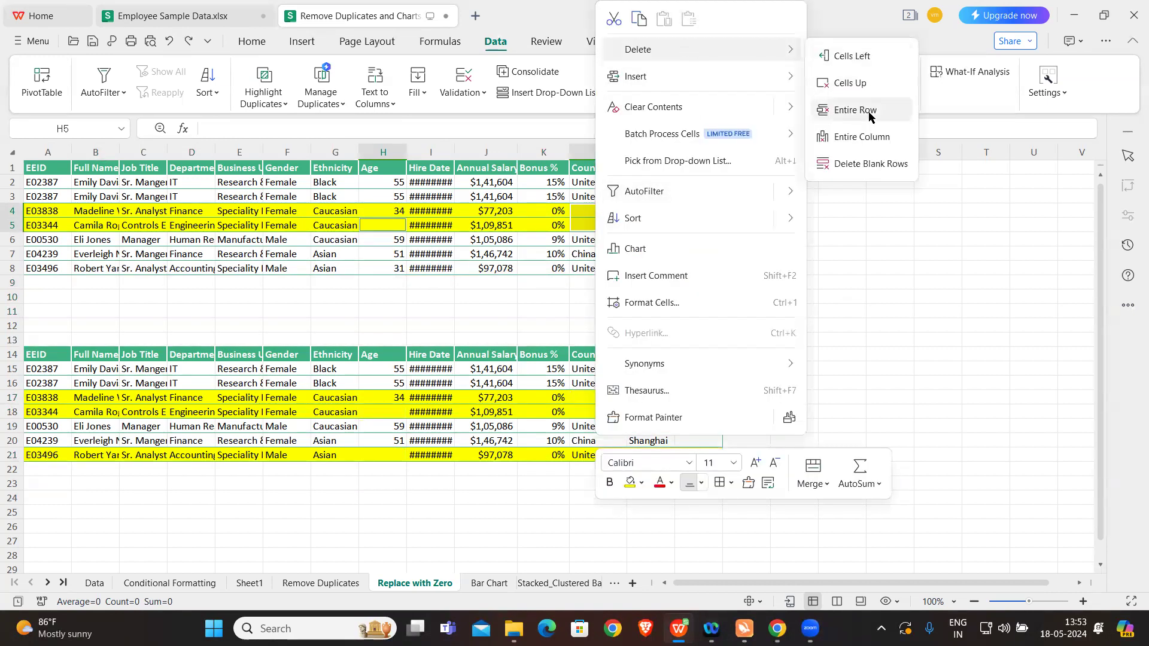
{"action": "left_click", "coordinate": [869, 114]}
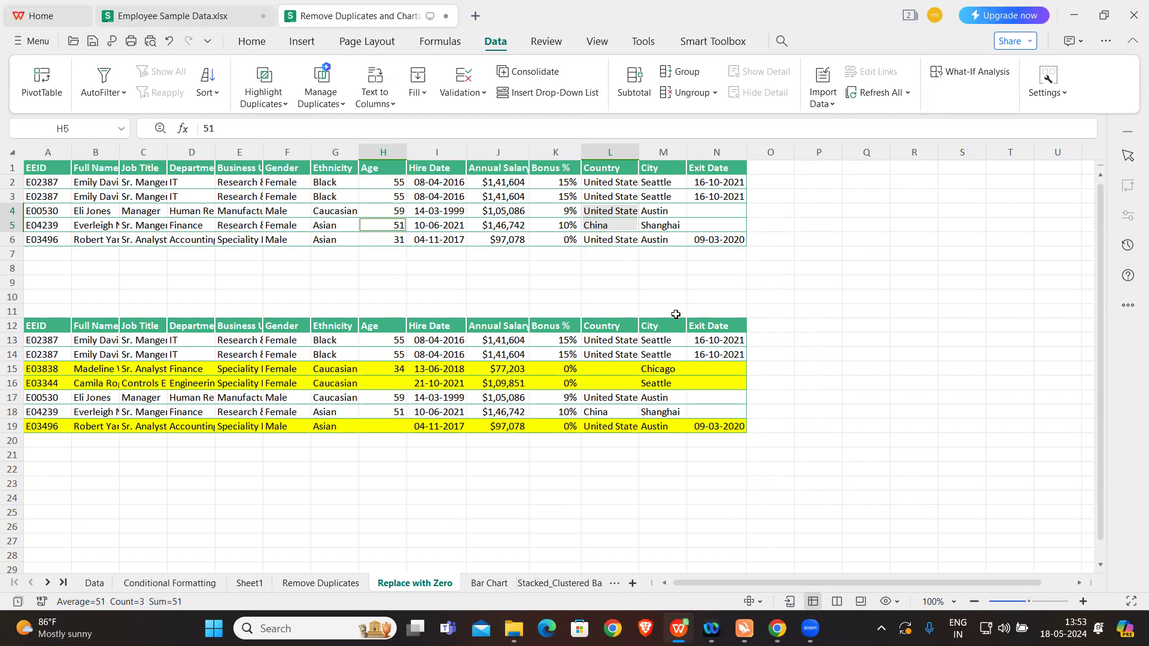
Step: Widen the Country column and examine the yellow records in rows 15 and 16 of the lower table
{"action": "left_click_drag", "start_coordinate": [638, 152], "coordinate": [707, 152]}
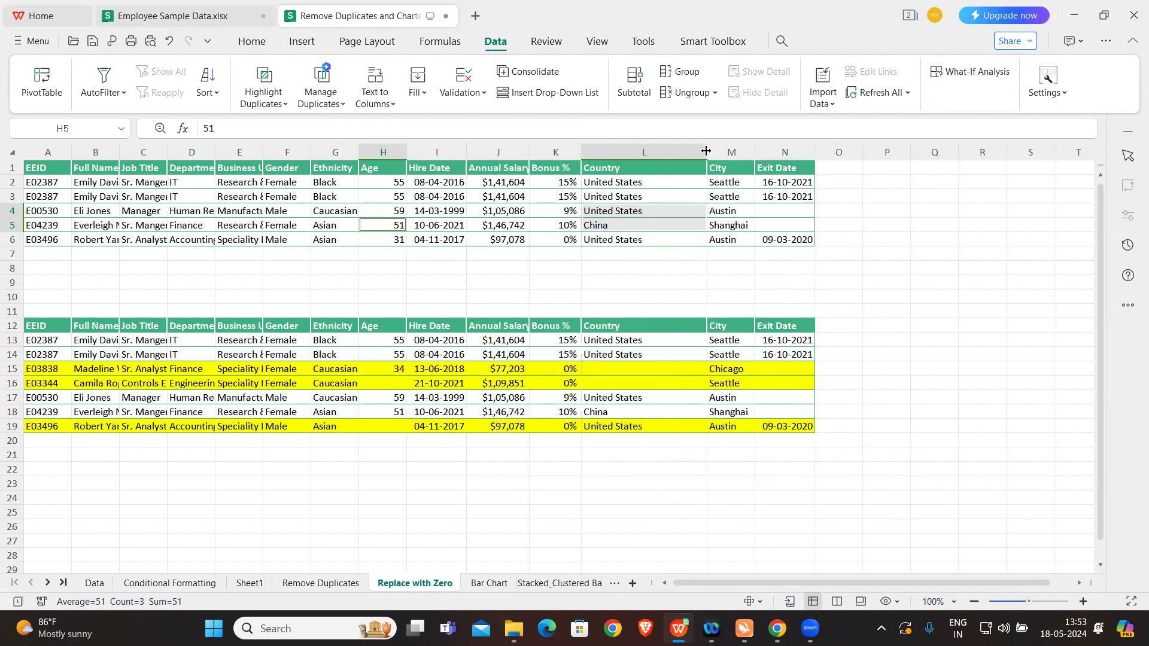
{"action": "left_click", "coordinate": [640, 367]}
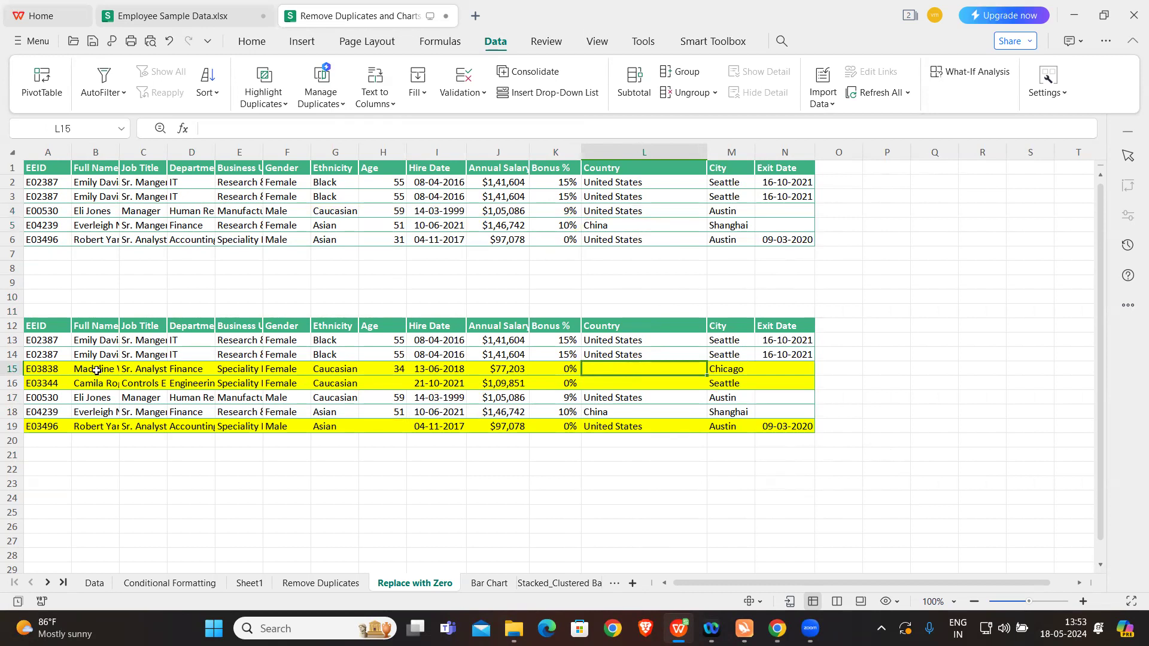
{"action": "left_click_drag", "start_coordinate": [45, 368], "coordinate": [572, 387]}
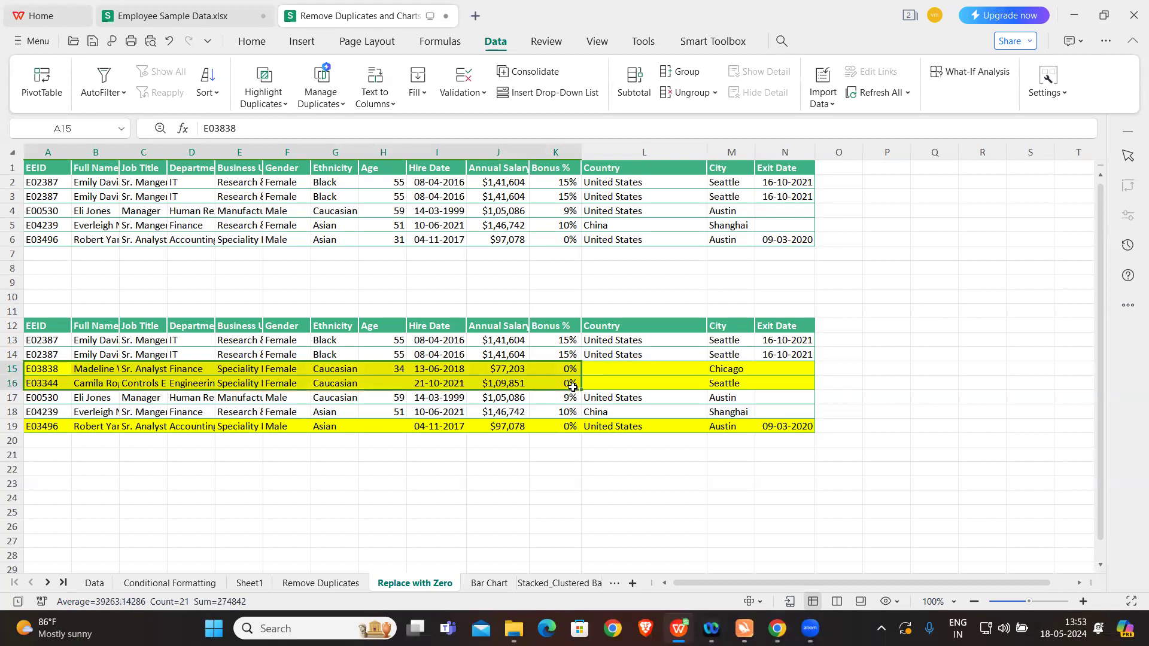
{"action": "left_click", "coordinate": [631, 371]}
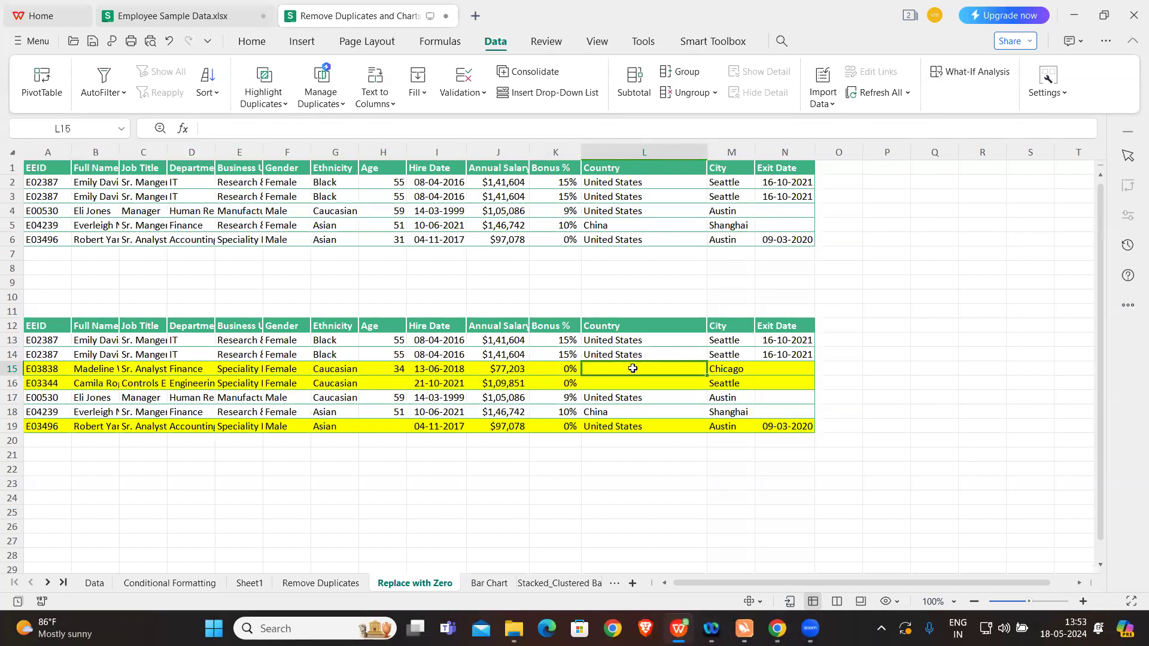
Step: Replace all blank Country cells in L13:L19 of the lower table with NA
{"action": "left_click_drag", "start_coordinate": [642, 339], "coordinate": [644, 429]}
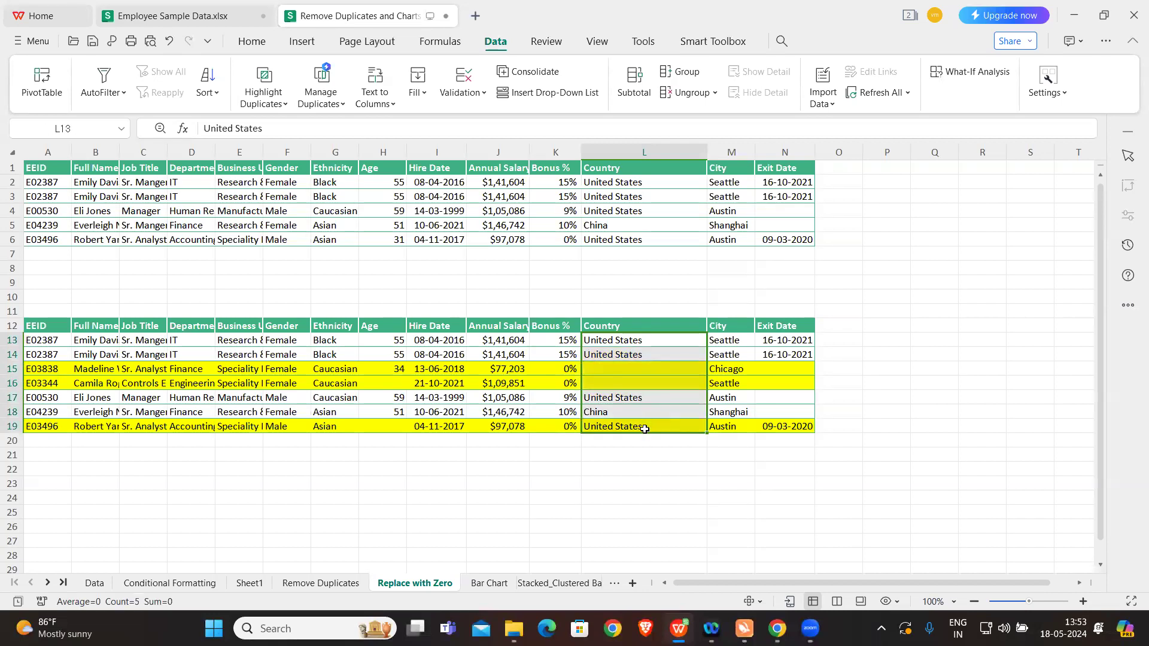
{"action": "key", "text": "ctrl+h"}
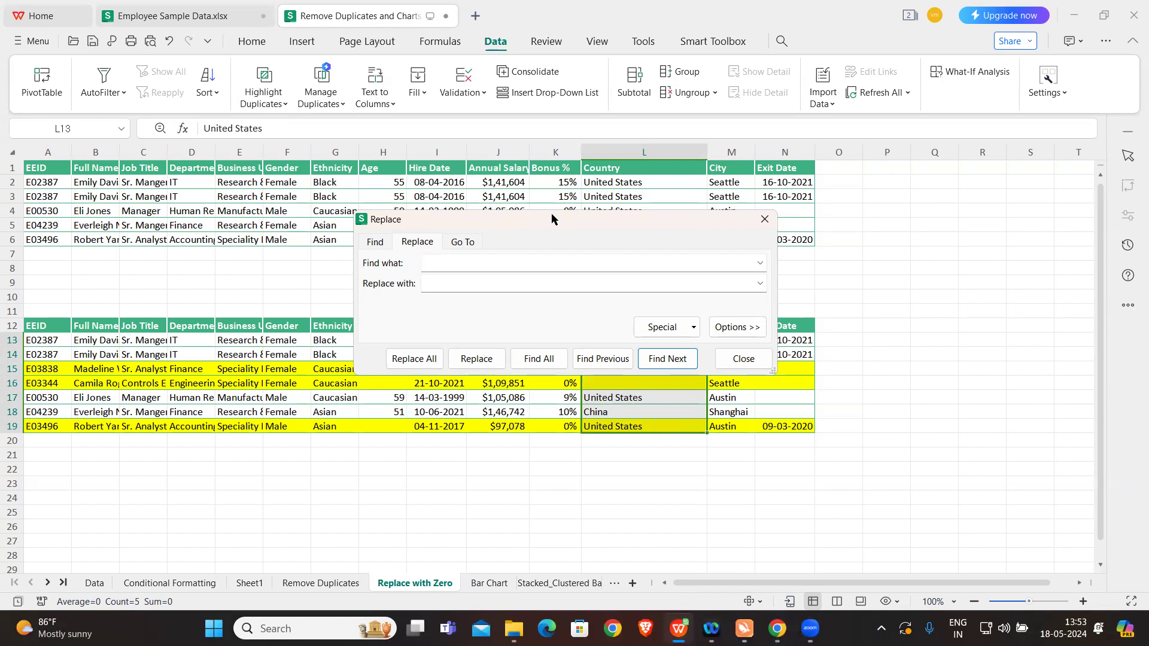
{"action": "left_click_drag", "start_coordinate": [566, 222], "coordinate": [908, 143]}
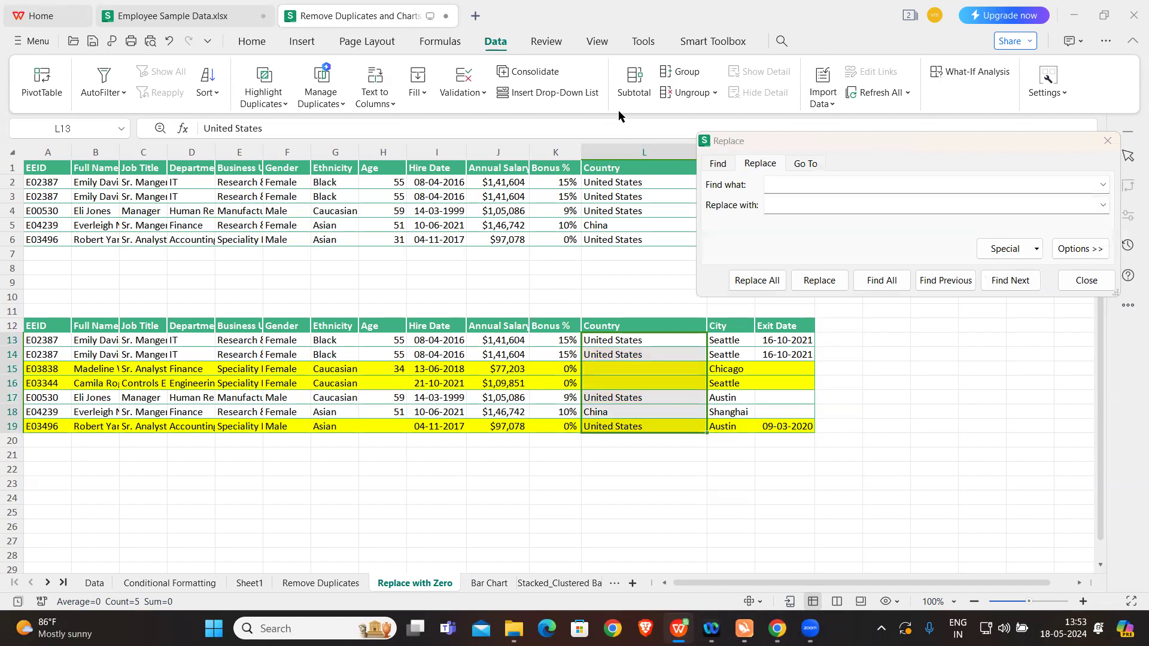
{"action": "key", "text": "Caps_Lock"}
{"action": "type", "text": "NA"}
{"action": "key", "text": "Caps_Lock"}
{"action": "left_click", "coordinate": [751, 285]}
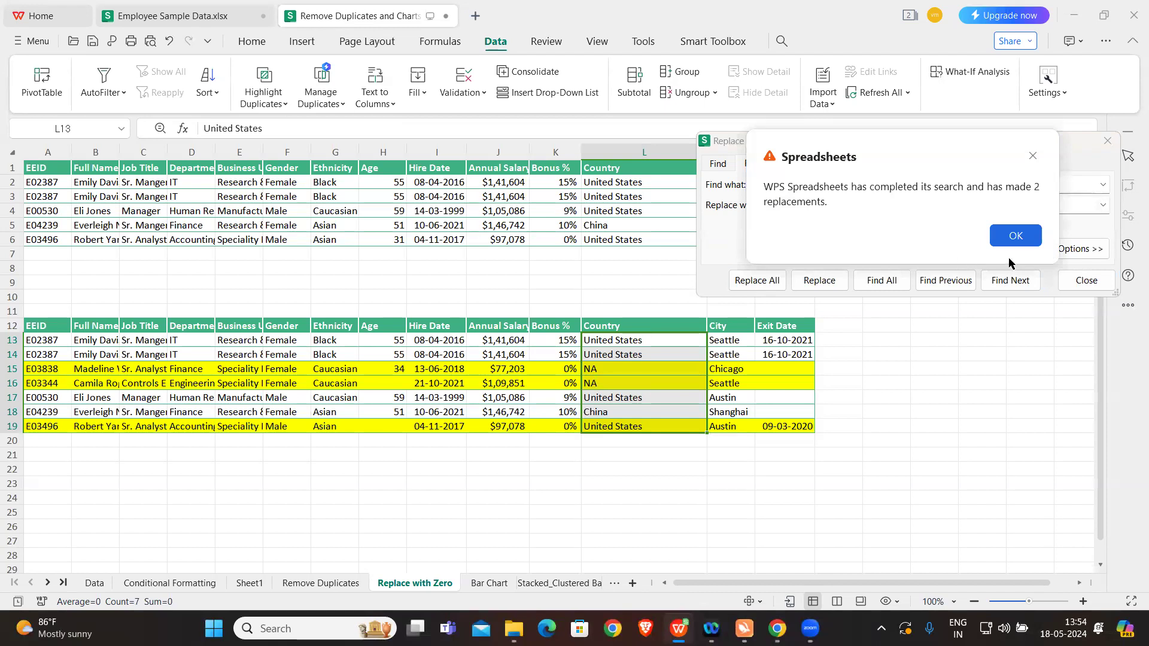
{"action": "left_click", "coordinate": [1015, 236]}
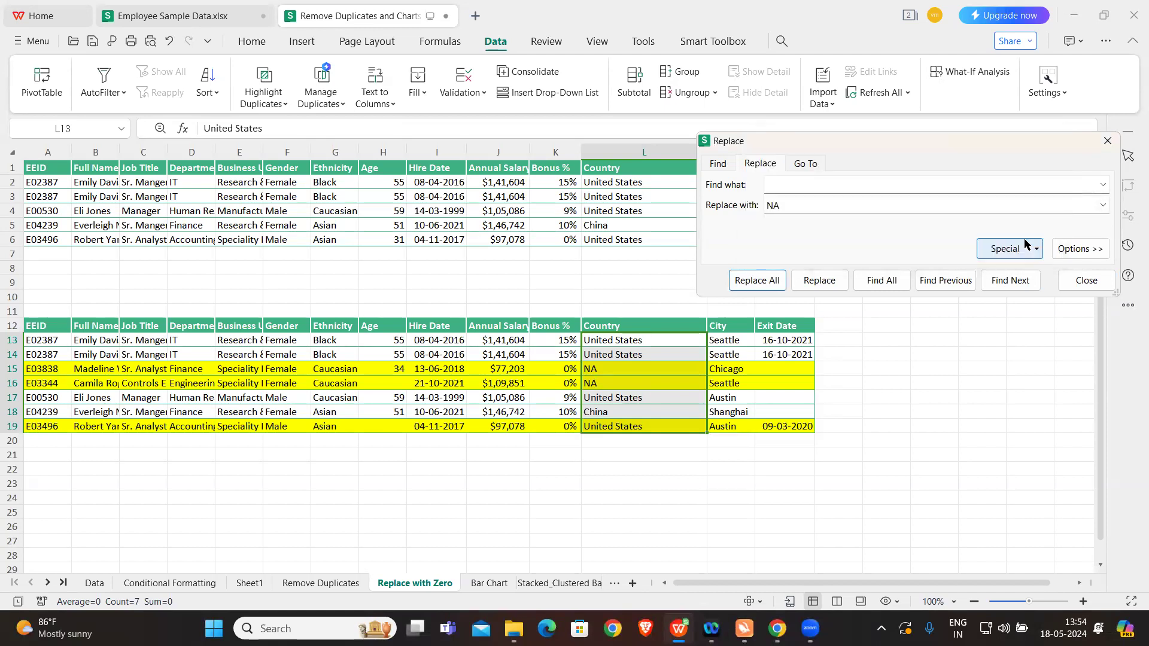
{"action": "left_click", "coordinate": [1107, 139]}
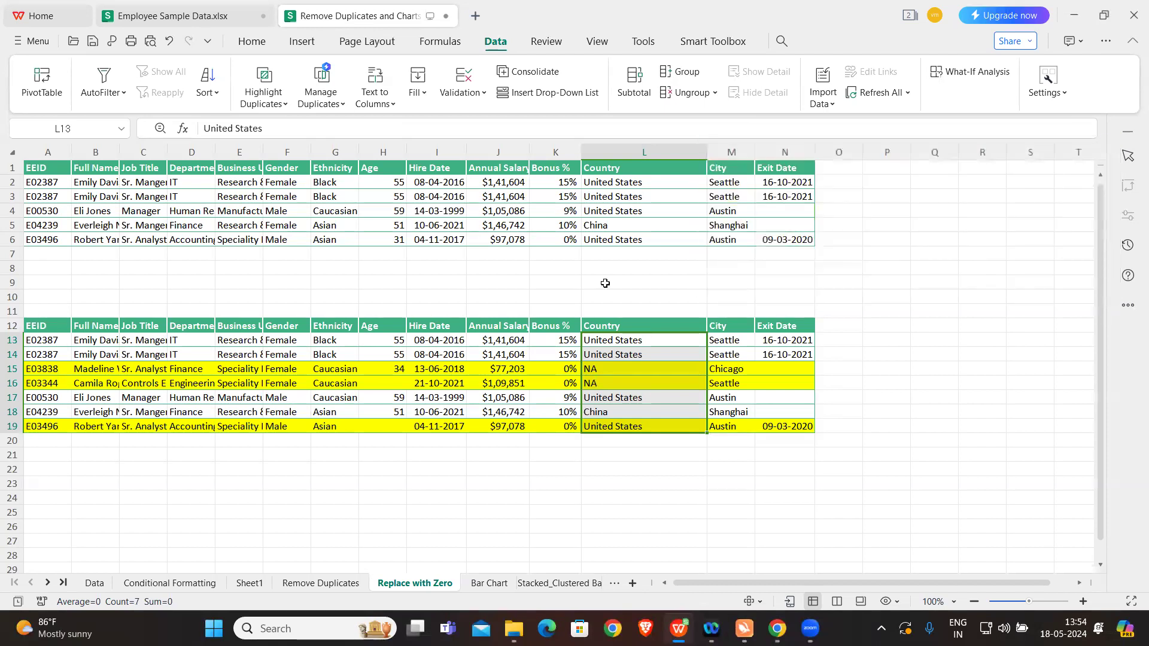
Step: Replace all blank Age cells in H13:H19 of the lower table with 0
{"action": "left_click_drag", "start_coordinate": [385, 340], "coordinate": [397, 425]}
{"action": "key", "text": "ctrl+h"}
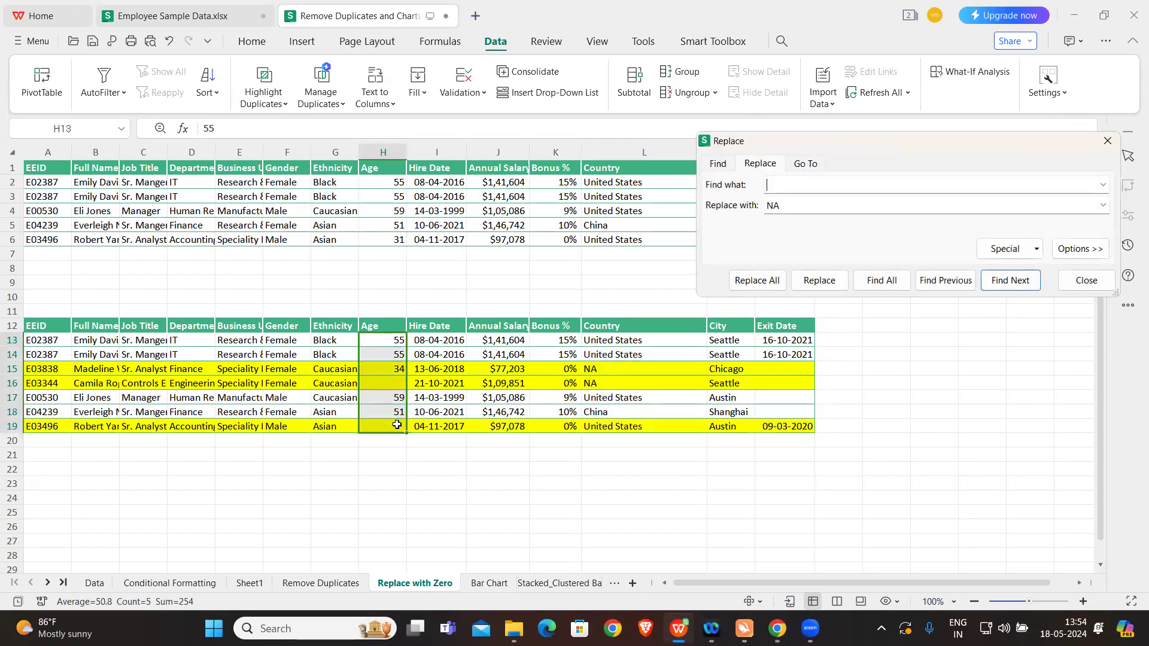
{"action": "key", "text": "Tab"}
{"action": "key", "text": "BackSpace"}
{"action": "type", "text": "0"}
{"action": "left_click", "coordinate": [757, 281]}
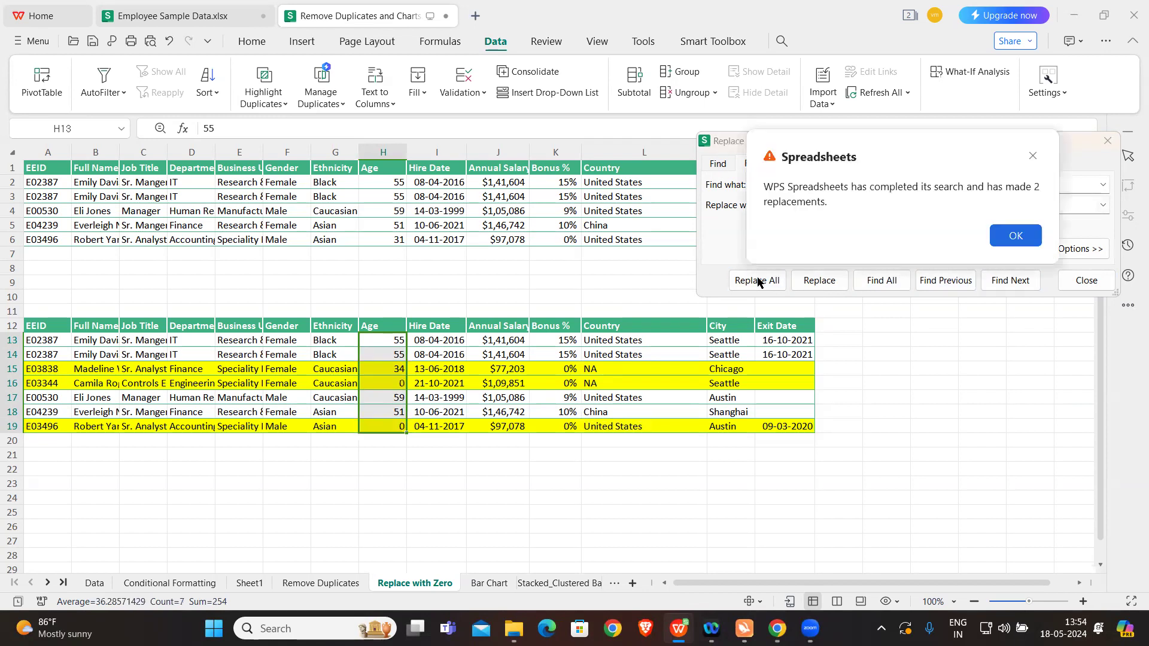
{"action": "left_click", "coordinate": [993, 238]}
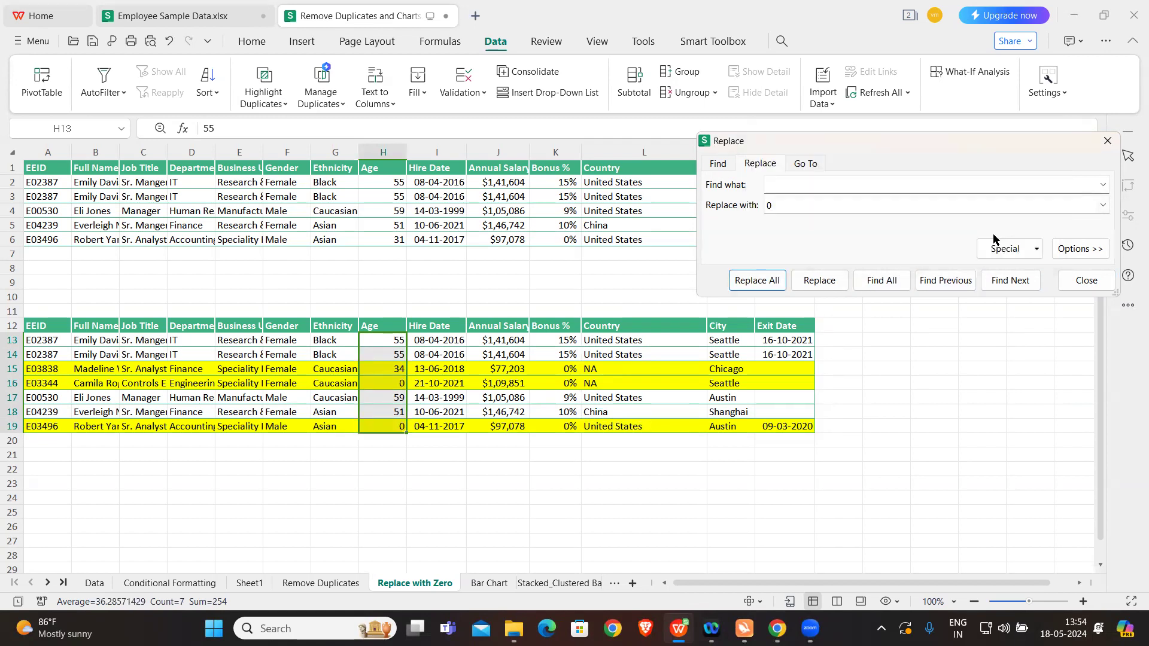
{"action": "left_click", "coordinate": [1107, 141]}
{"action": "left_click", "coordinate": [1015, 274]}
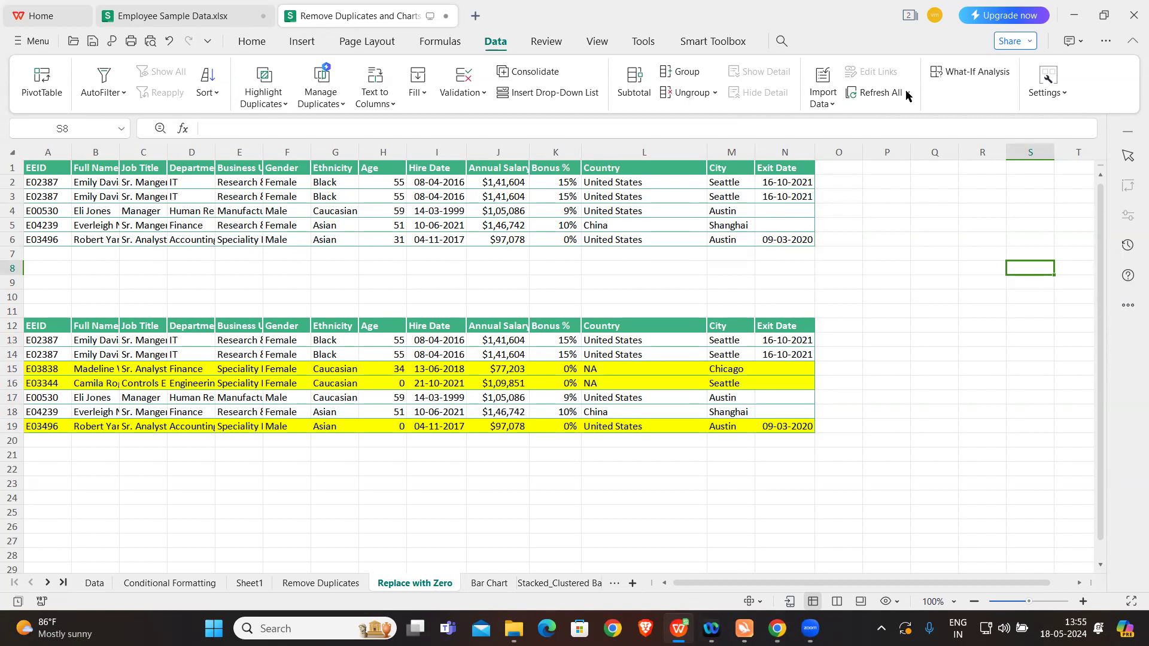
Step: Close both open workbooks without saving, and reopen Employee Sample Data from the Excel Workshop folder
{"action": "left_click", "coordinate": [1134, 15]}
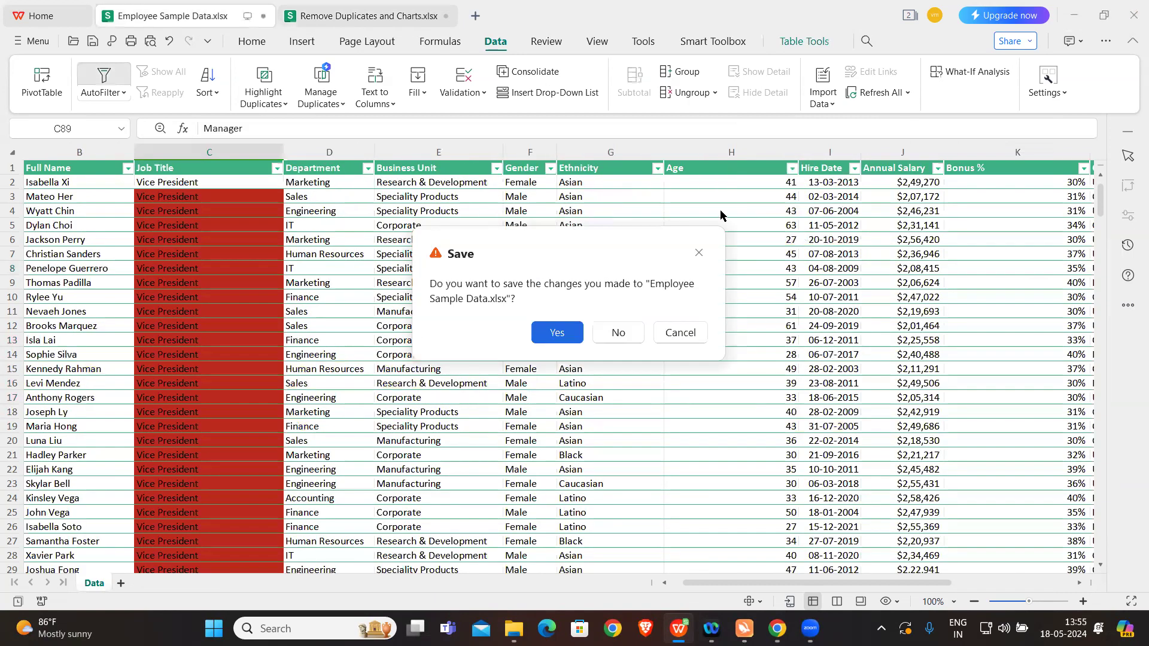
{"action": "left_click", "coordinate": [618, 333]}
{"action": "left_click", "coordinate": [620, 333]}
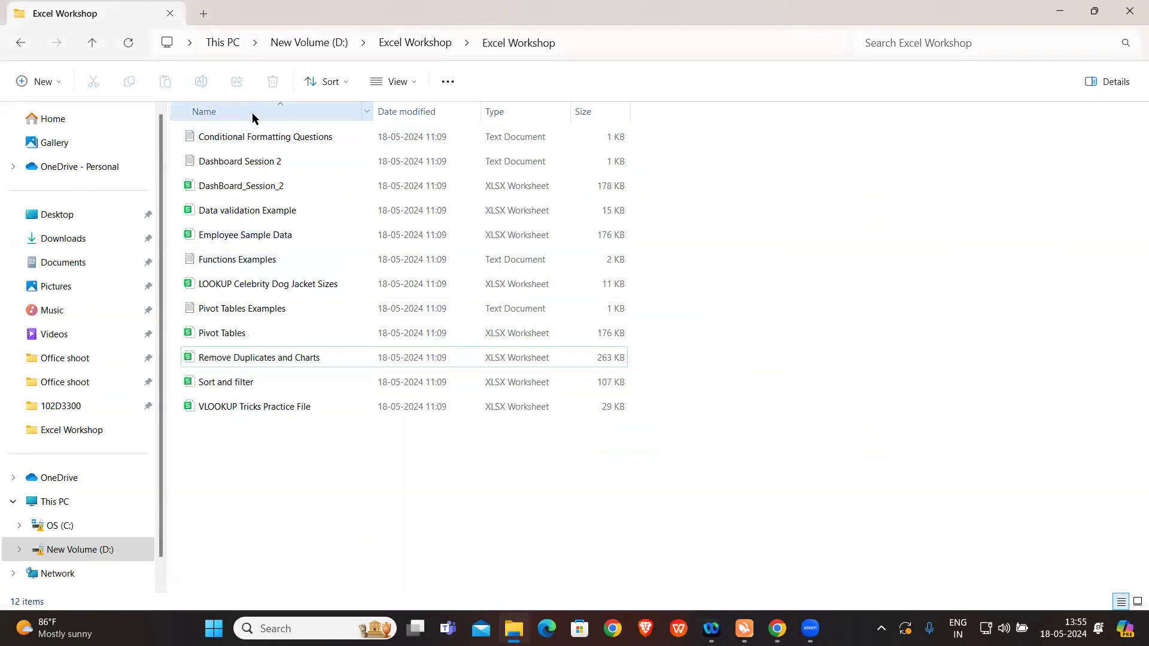
{"action": "double_click", "coordinate": [246, 233]}
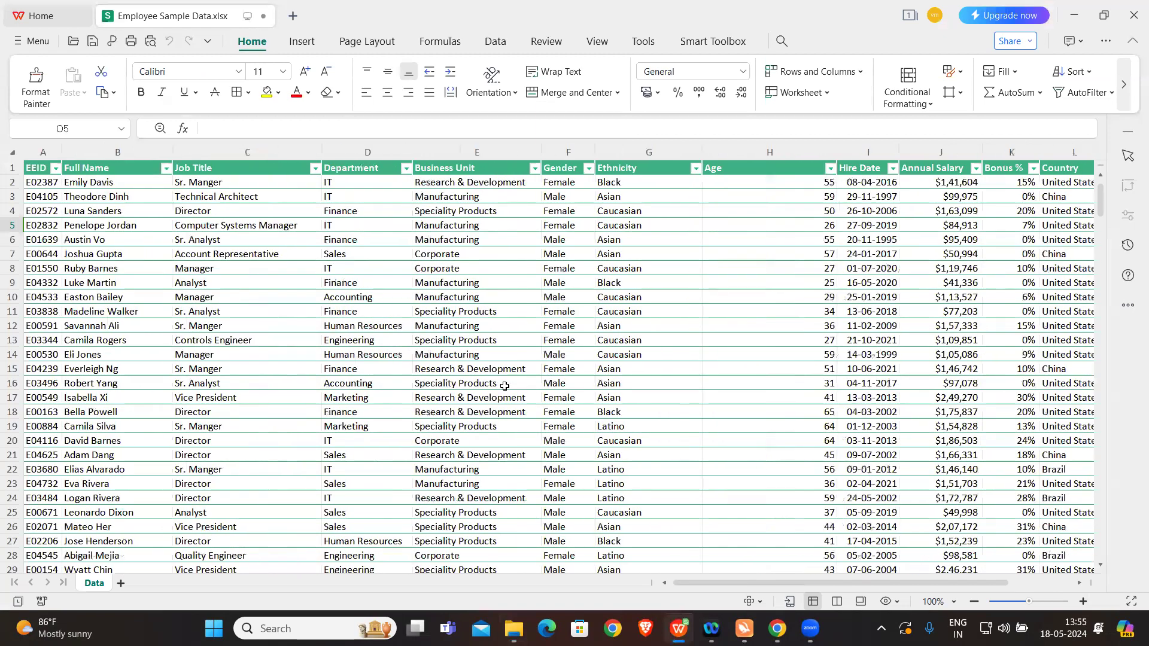
{"action": "left_click", "coordinate": [517, 323]}
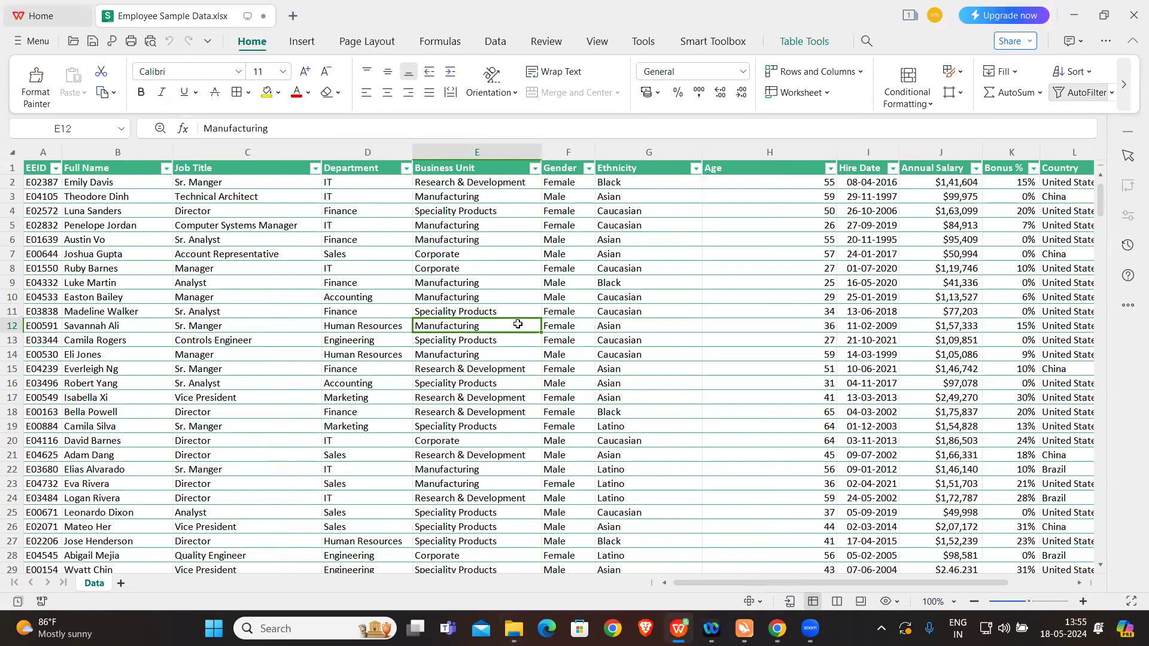
Step: Open the Pivot Tables Examples text file from the Excel Workshop folder and read its employee table tasks
{"action": "left_click", "coordinate": [513, 628]}
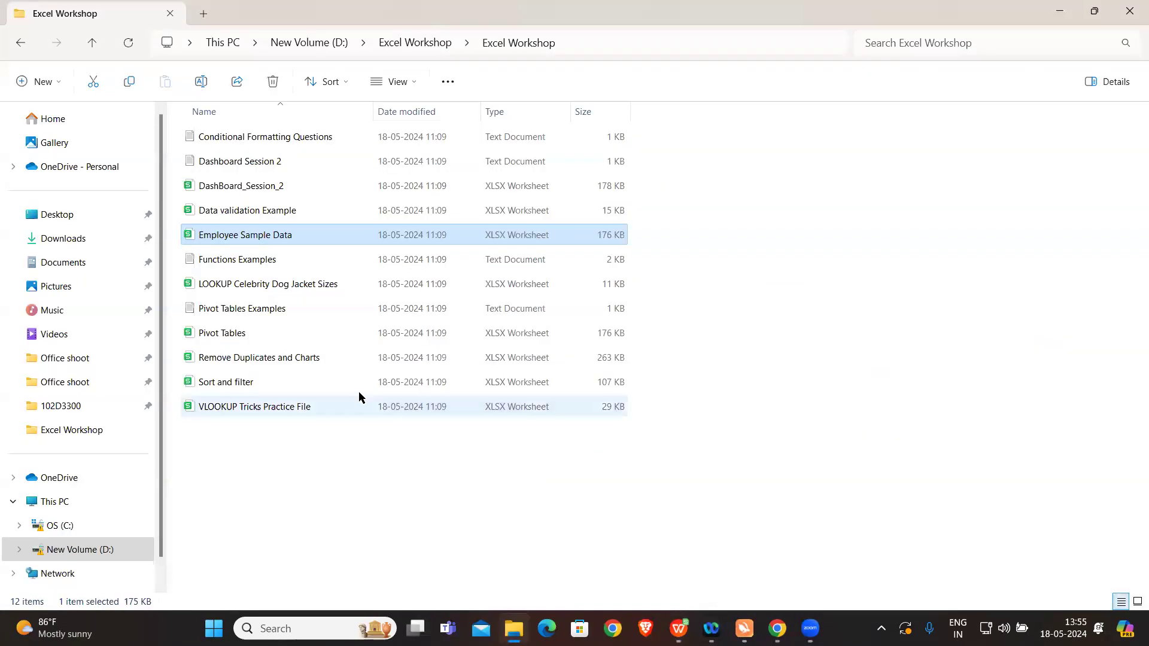
{"action": "double_click", "coordinate": [282, 310]}
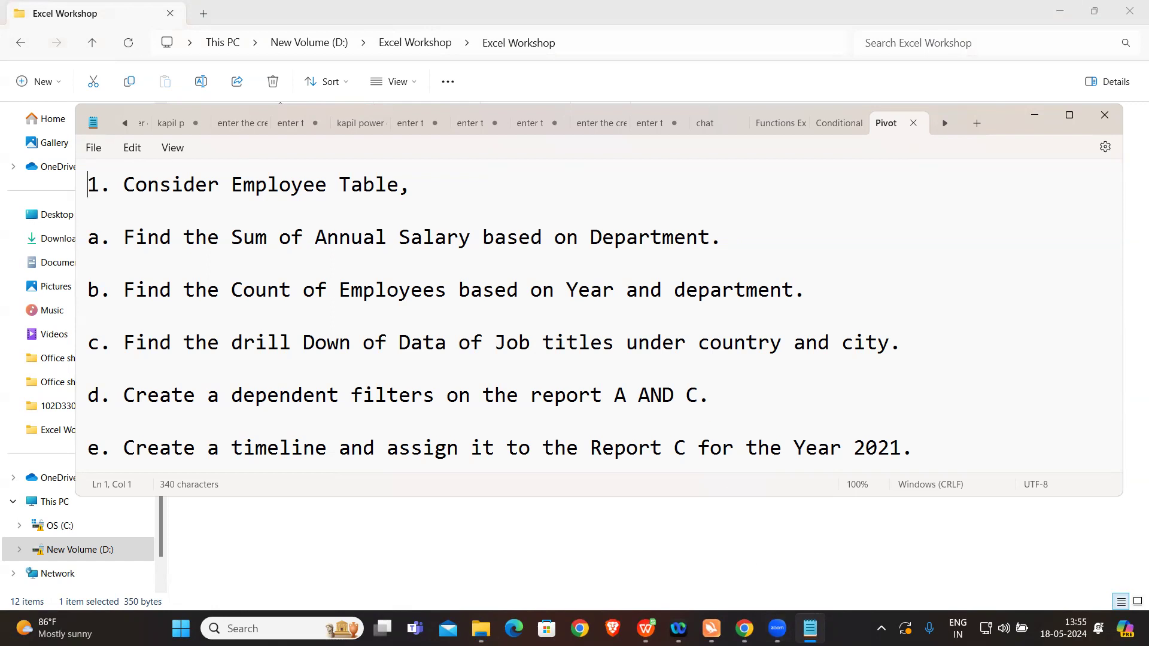
{"action": "mouse_move", "coordinate": [744, 628]}
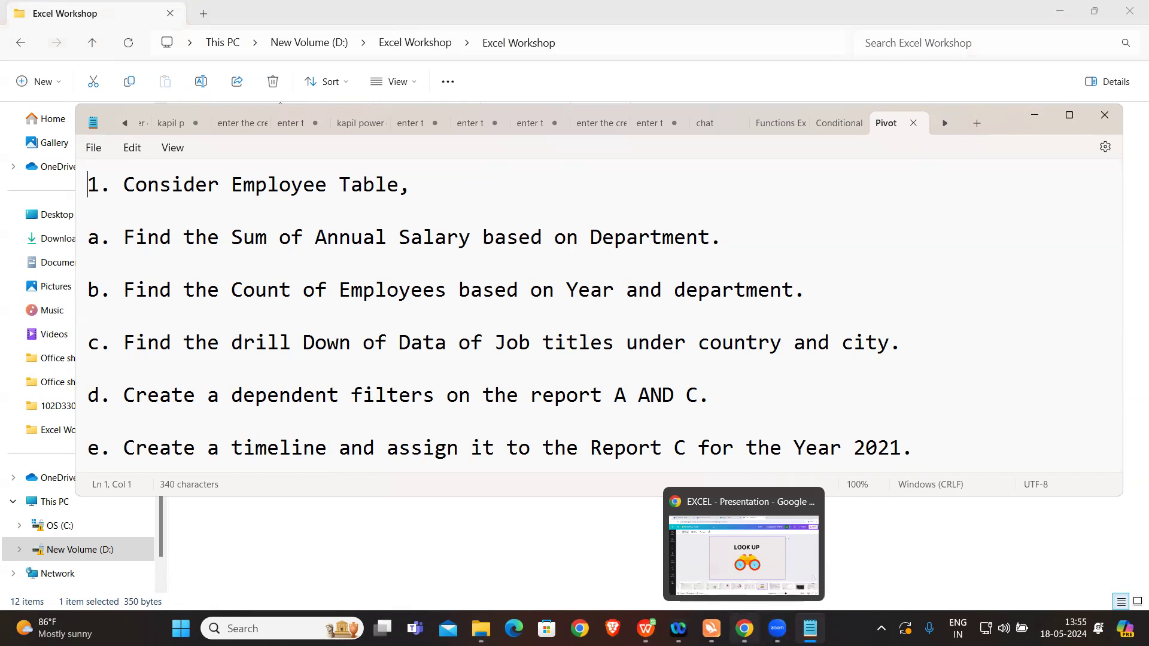
Step: Switch to the Employee Sample Data workbook and create a pivot table from TBL_Employees on a new worksheet
{"action": "left_click", "coordinate": [645, 628]}
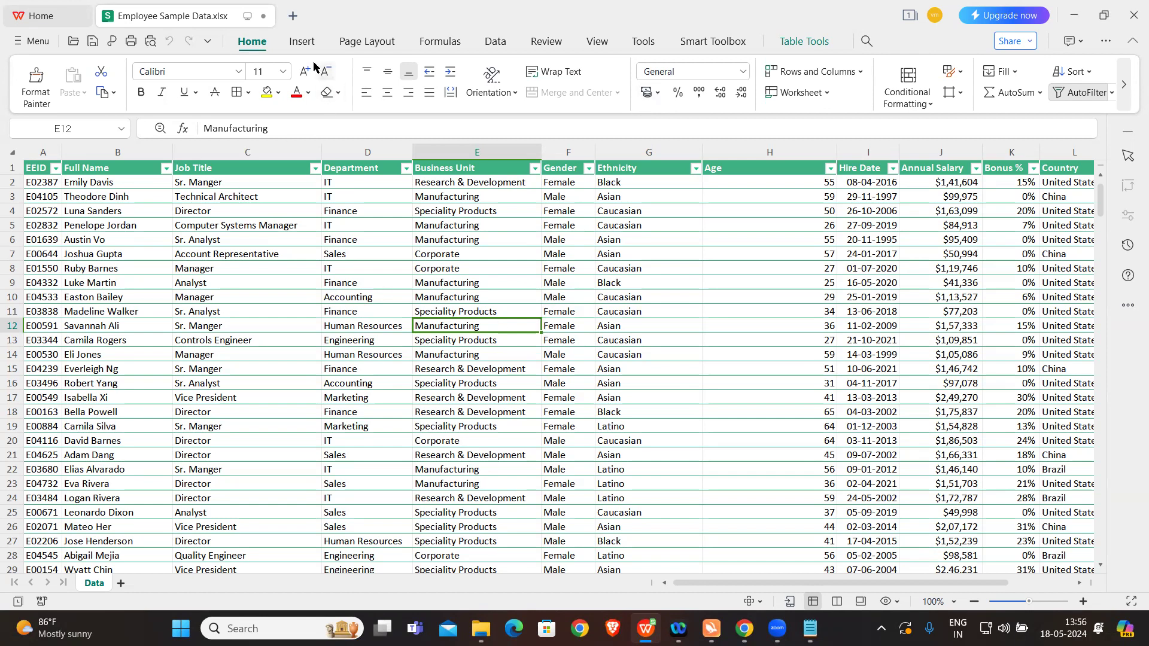
{"action": "left_click", "coordinate": [302, 42]}
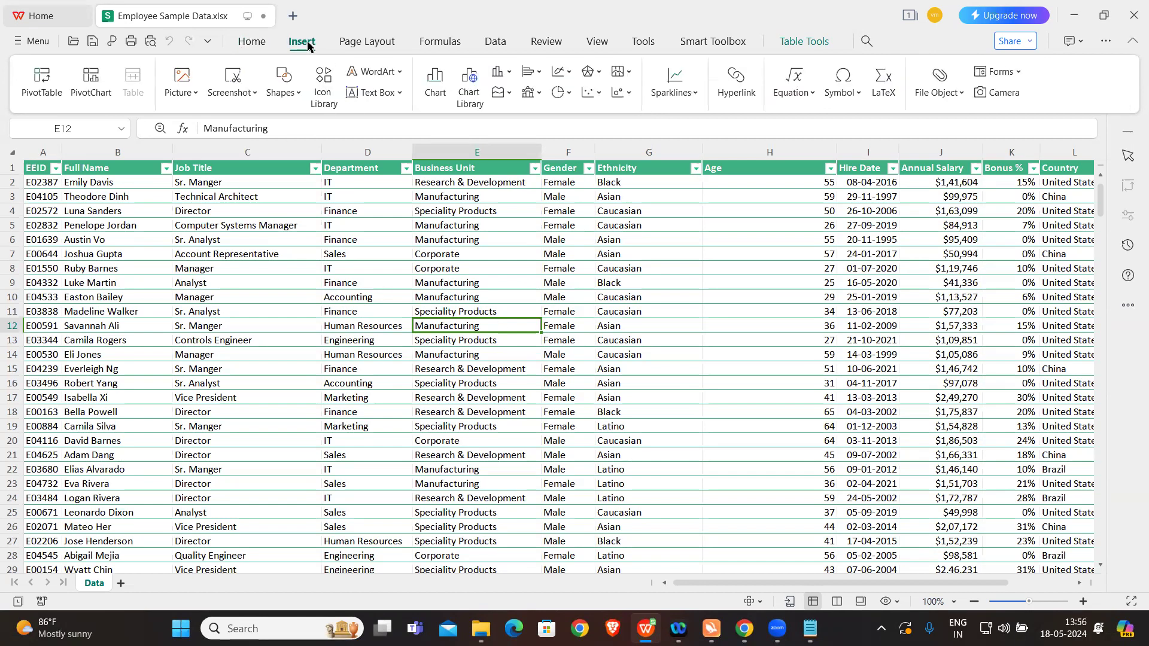
{"action": "left_click", "coordinate": [38, 88]}
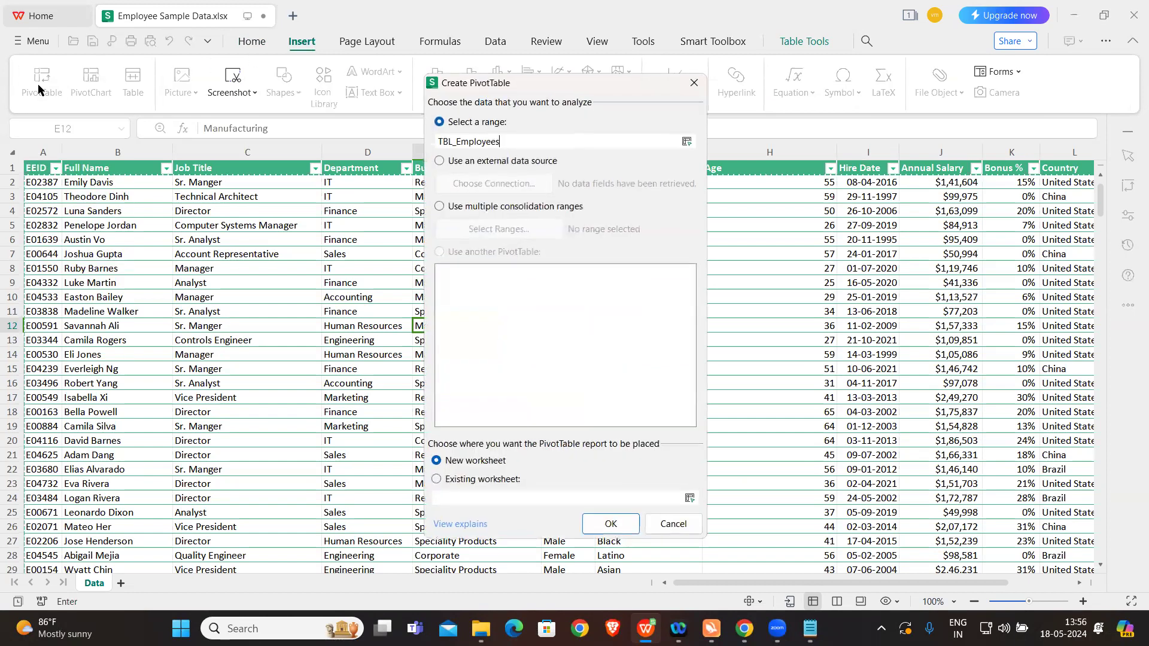
{"action": "left_click_drag", "start_coordinate": [562, 86], "coordinate": [800, 73]}
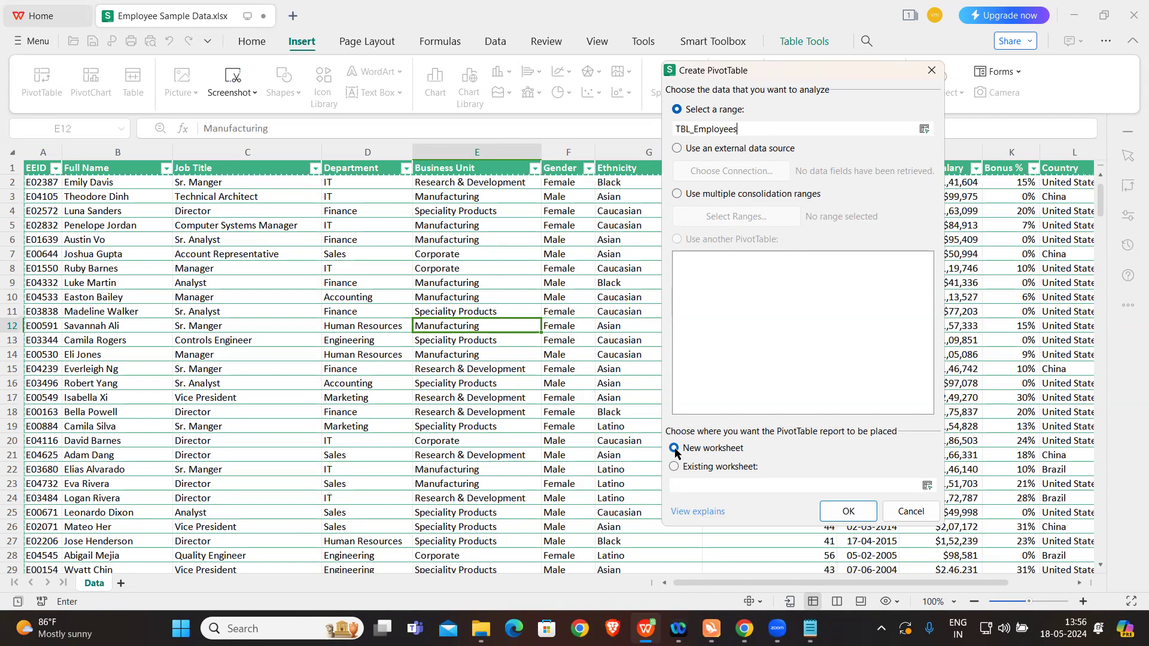
{"action": "left_click", "coordinate": [848, 512]}
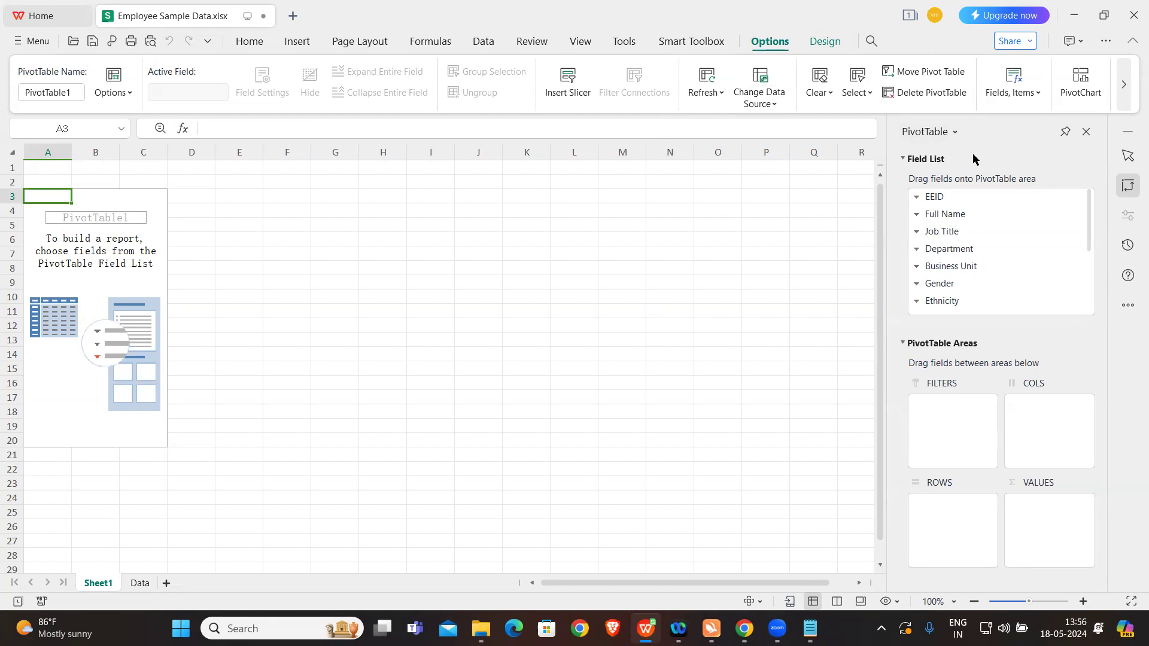
{"action": "left_click", "coordinate": [139, 583]}
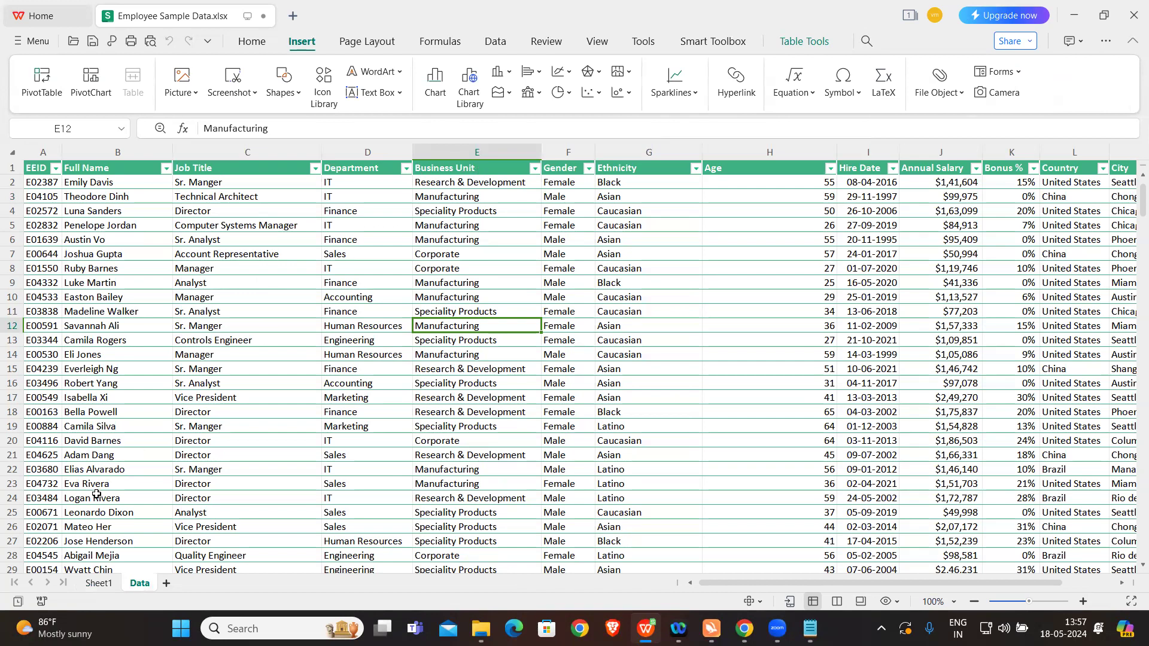
{"action": "left_click", "coordinate": [97, 583]}
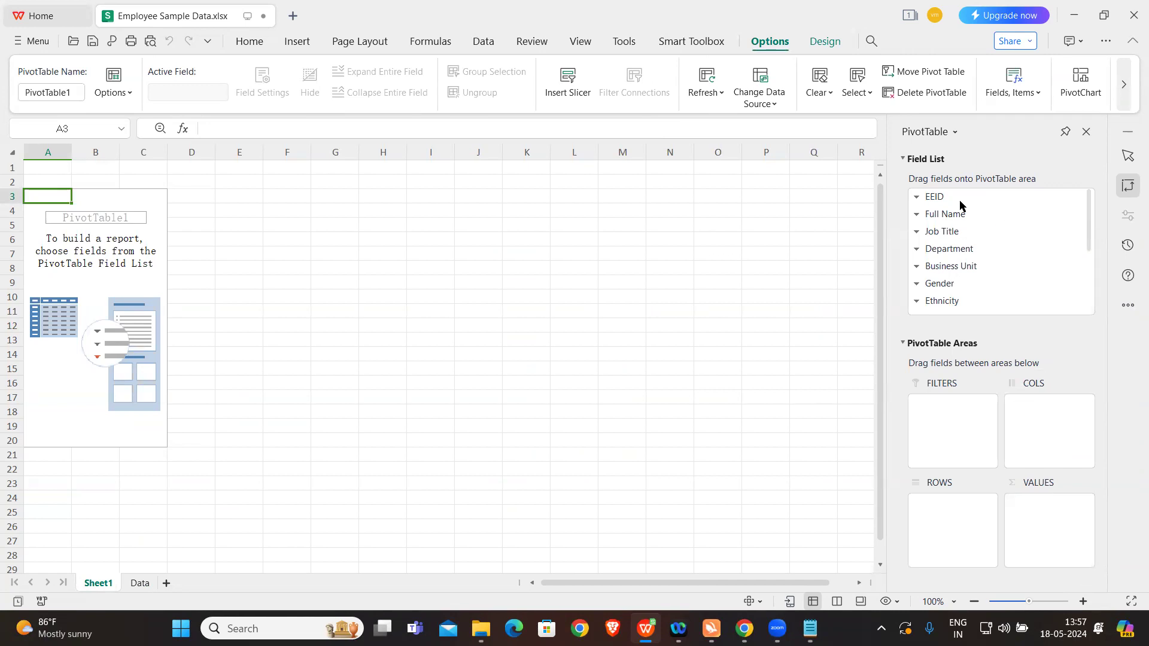
Step: Place the Job Title field in the pivot table's rows and remove it again
{"action": "left_click_drag", "start_coordinate": [944, 231], "coordinate": [945, 541]}
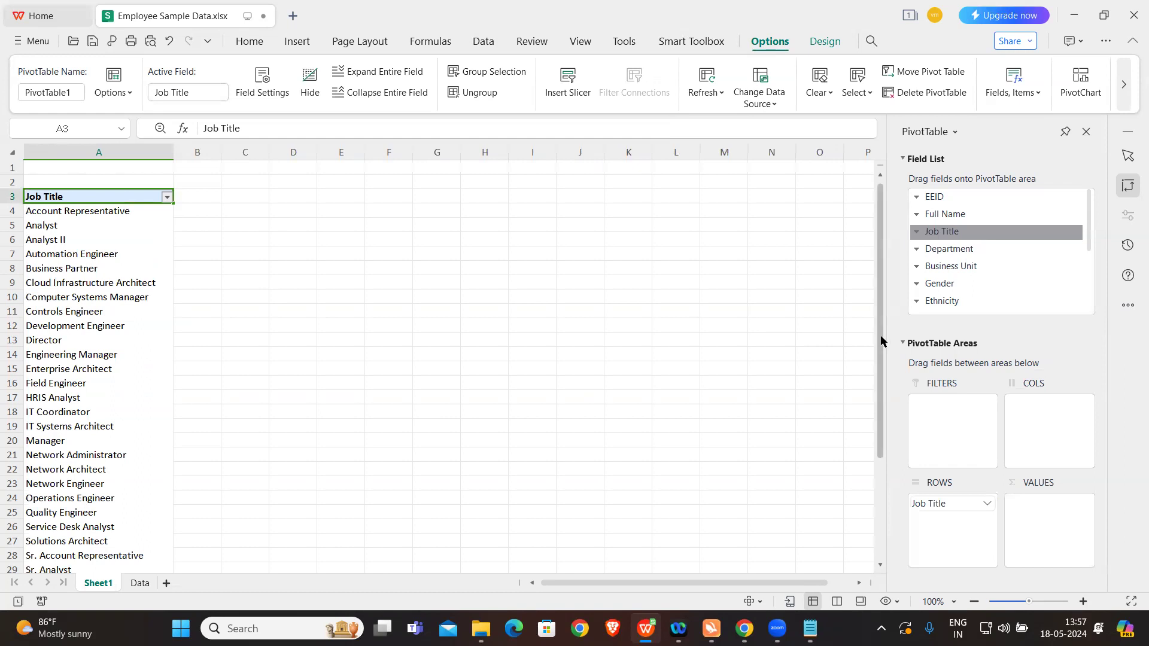
{"action": "left_click_drag", "start_coordinate": [878, 338], "coordinate": [870, 312]}
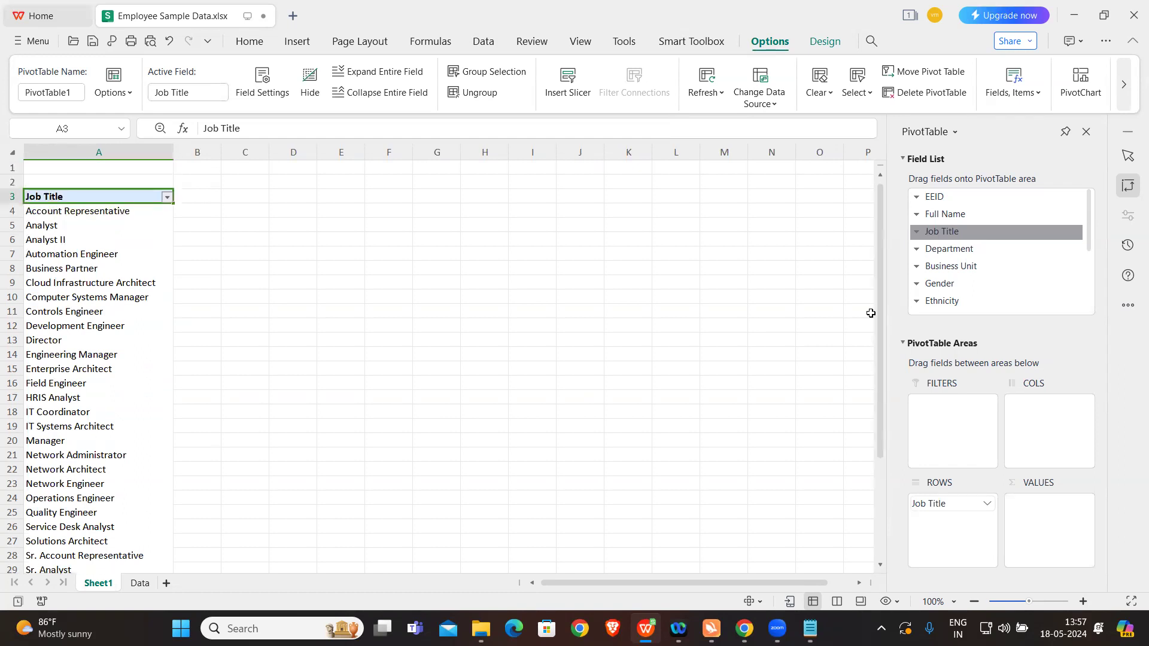
{"action": "left_click", "coordinate": [983, 506]}
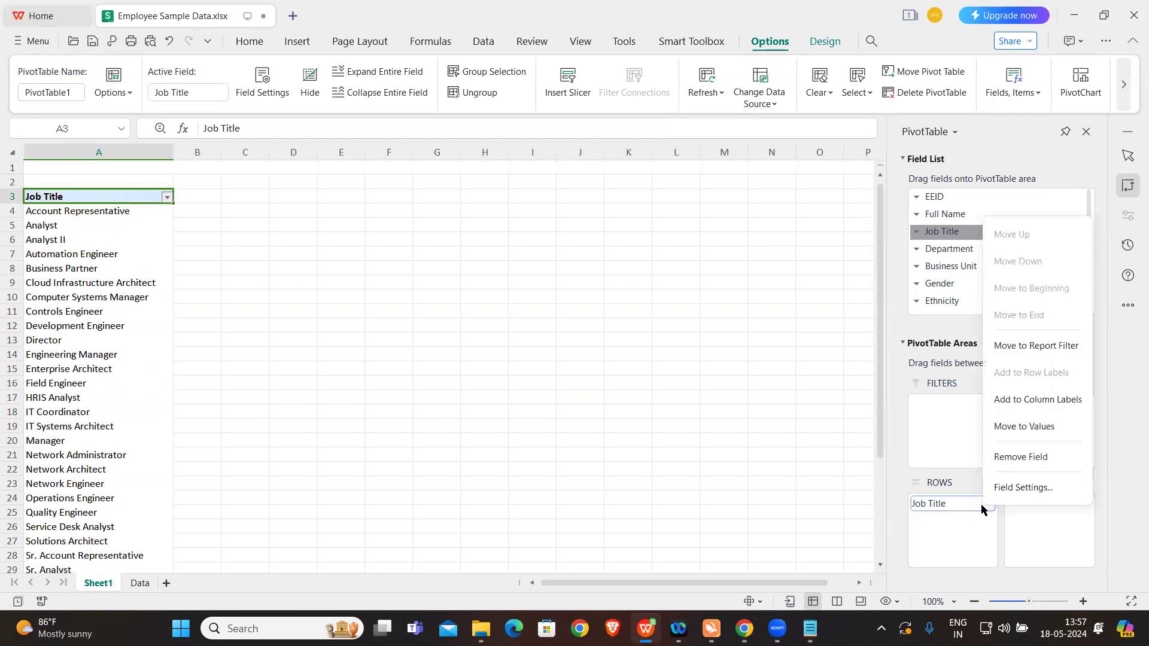
{"action": "left_click", "coordinate": [1038, 457]}
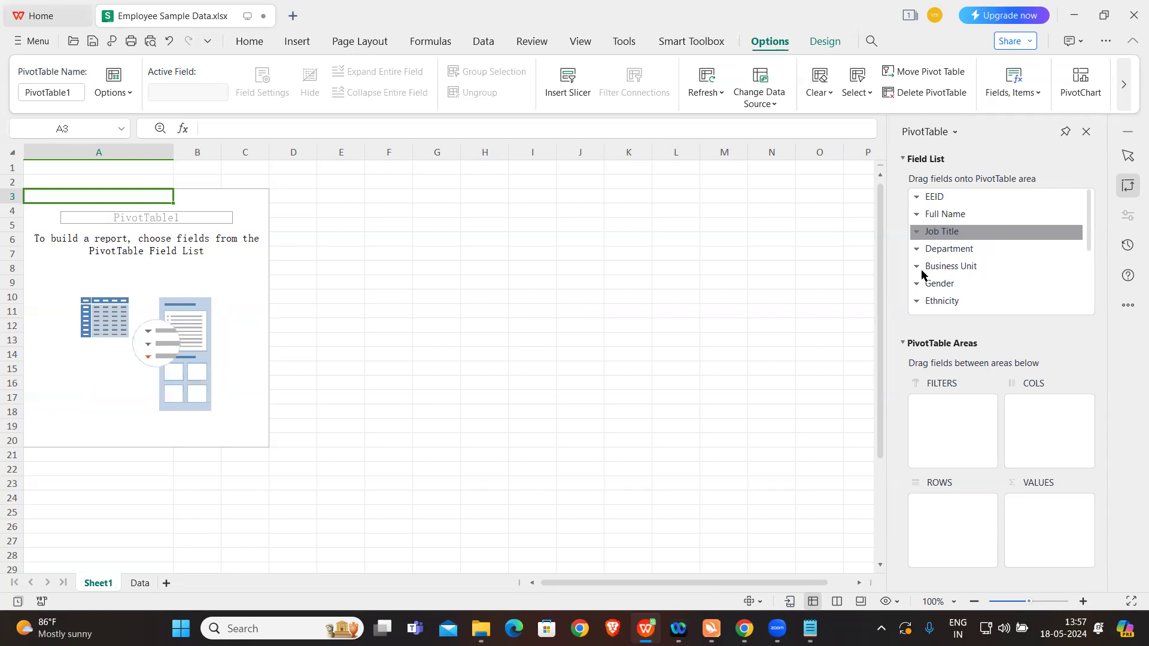
Step: Place the Gender field in the pivot table's rows and move it to the columns
{"action": "left_click_drag", "start_coordinate": [945, 285], "coordinate": [970, 531]}
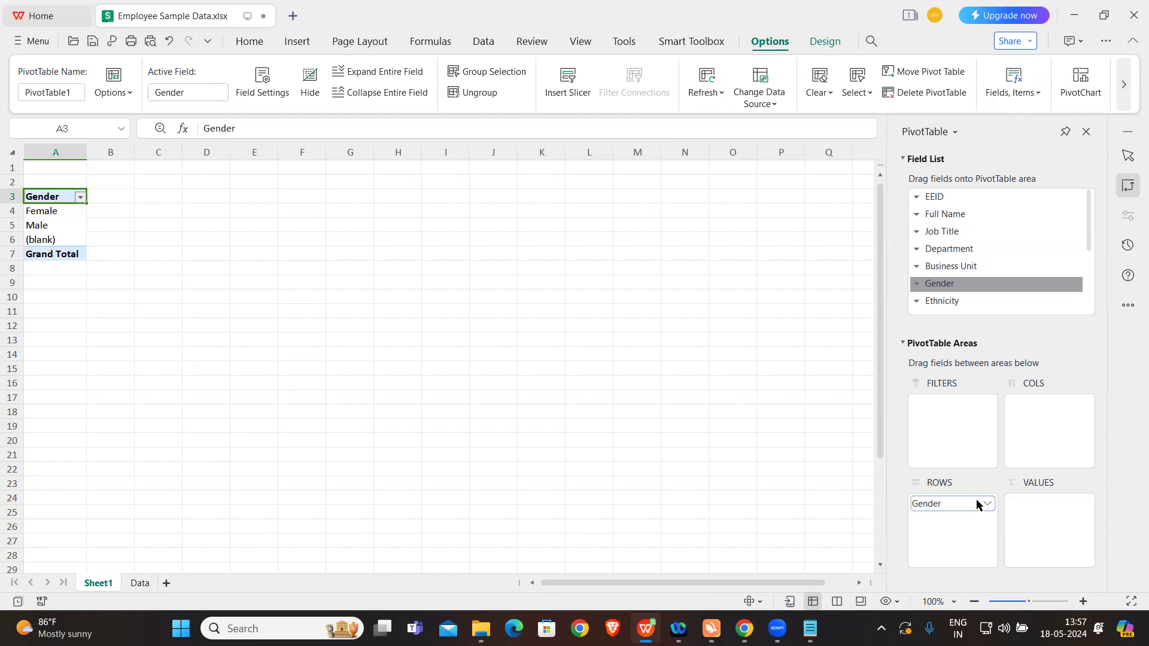
{"action": "left_click_drag", "start_coordinate": [981, 509], "coordinate": [1052, 409]}
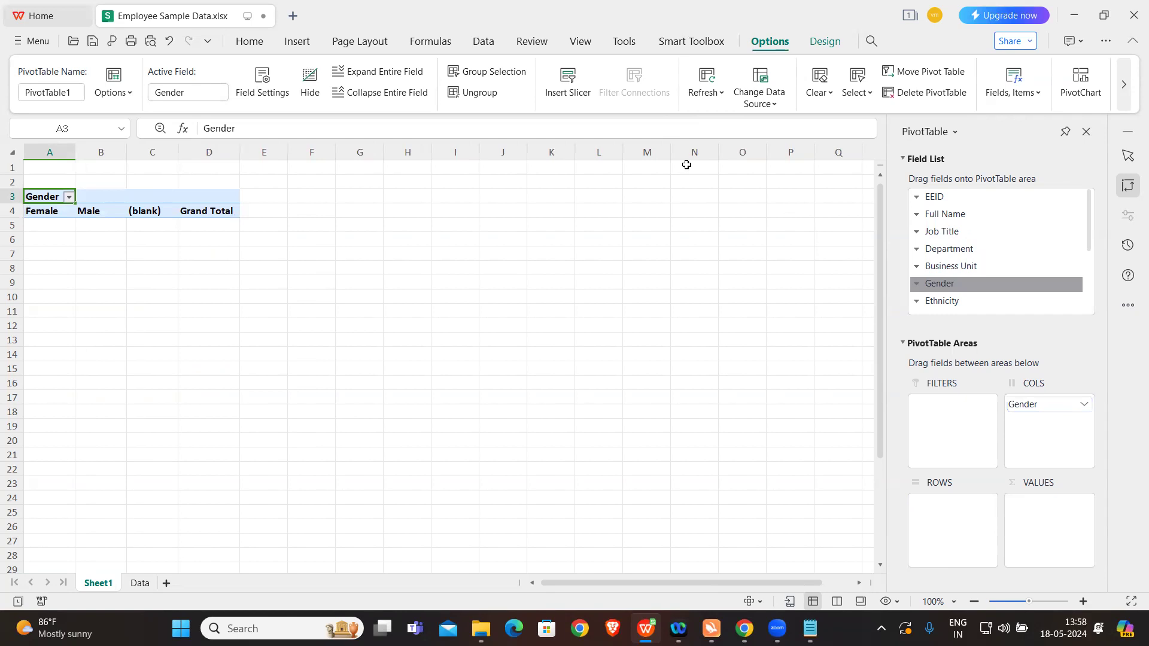
{"action": "left_click", "coordinate": [554, 69]}
{"action": "left_click", "coordinate": [451, 311]}
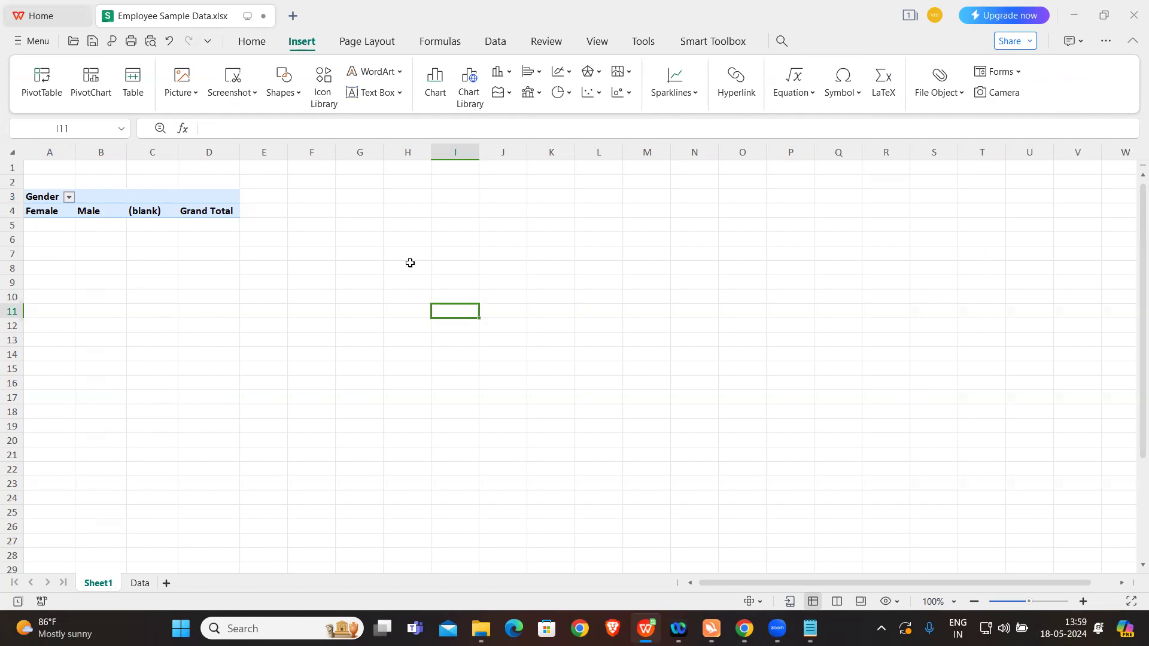
{"action": "left_click", "coordinate": [210, 213]}
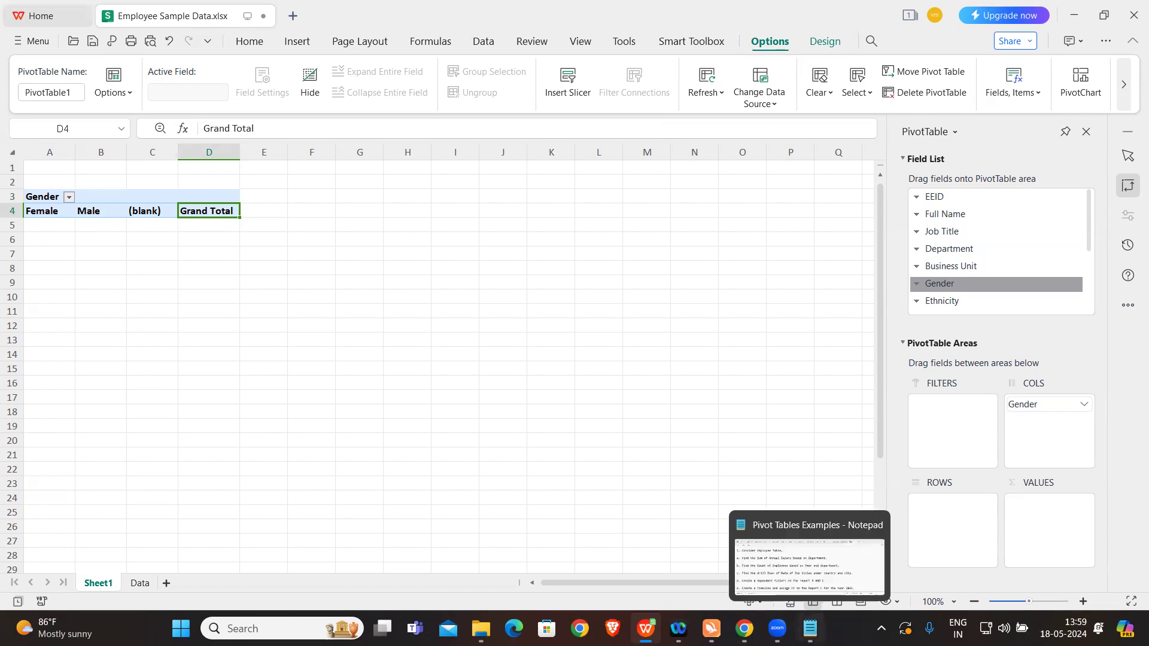
Step: Check the Pivot Tables Examples task list in Notepad, and remove Gender from the pivot table's columns back in the workbook
{"action": "left_click", "coordinate": [813, 626]}
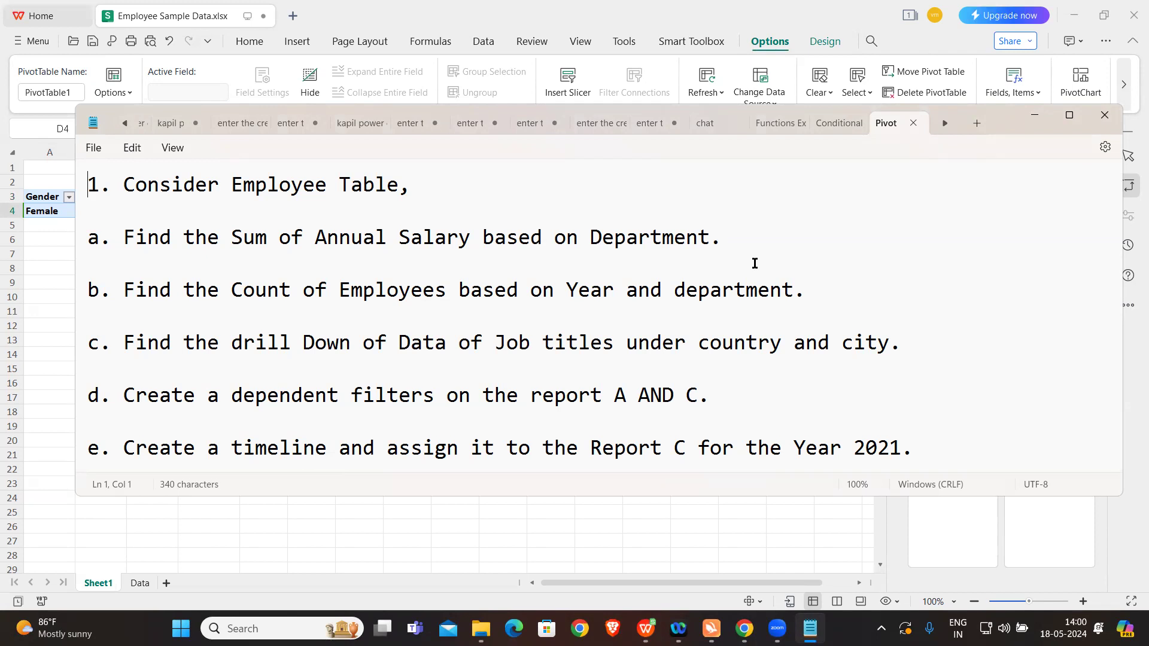
{"action": "mouse_move", "coordinate": [637, 627]}
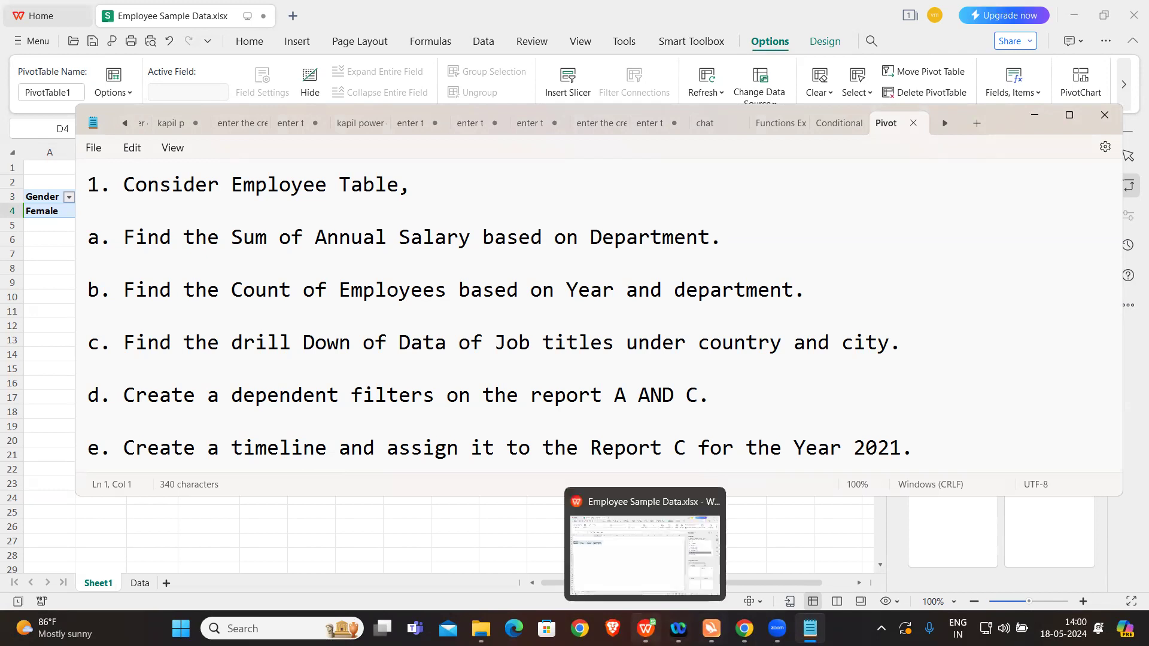
{"action": "left_click", "coordinate": [659, 585]}
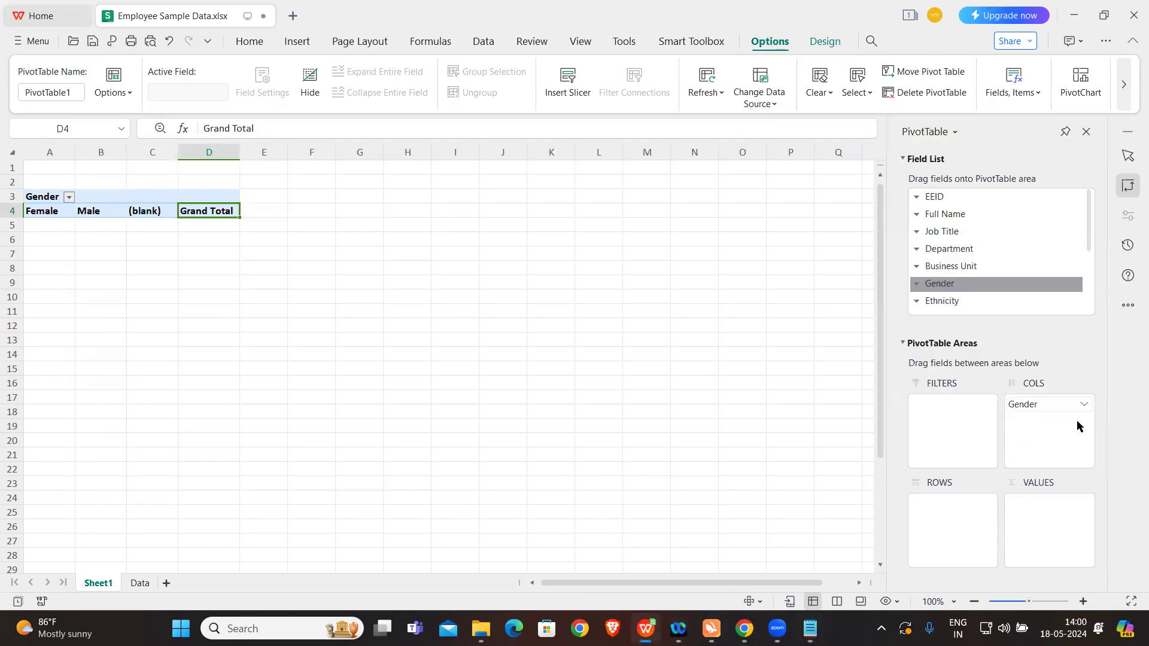
{"action": "left_click", "coordinate": [1083, 403]}
{"action": "left_click", "coordinate": [1010, 358]}
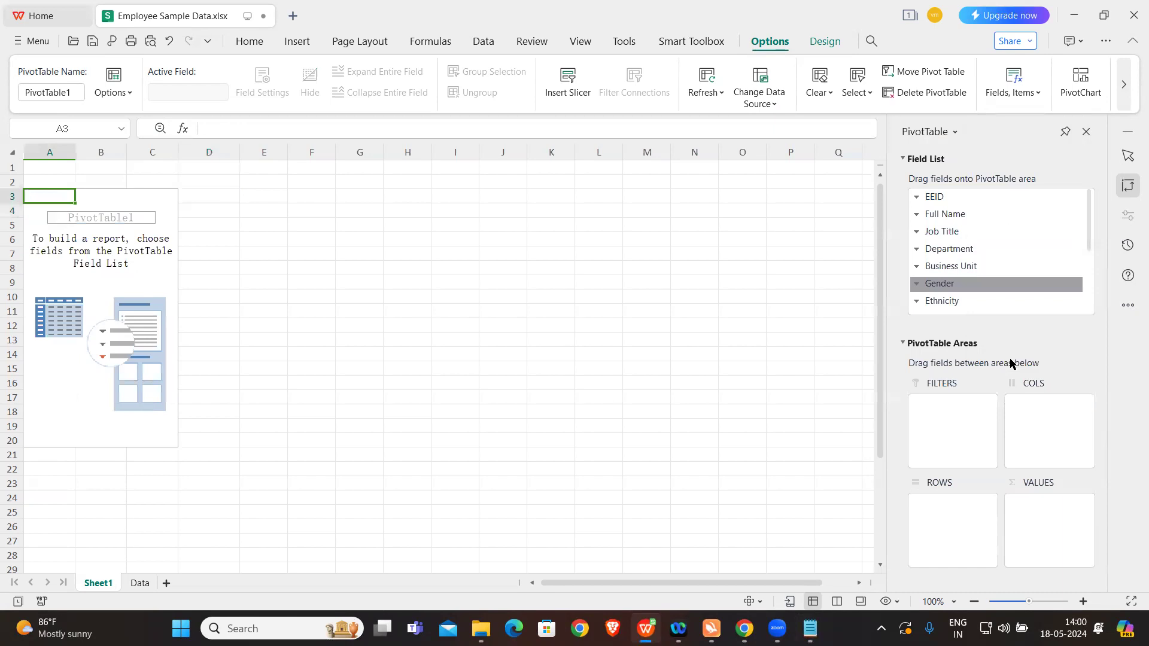
Step: Build the pivot table with Department in the rows and the sum of Annual Salary in the values
{"action": "scroll", "coordinate": [978, 248], "scroll_direction": "down", "scroll_amount": 3}
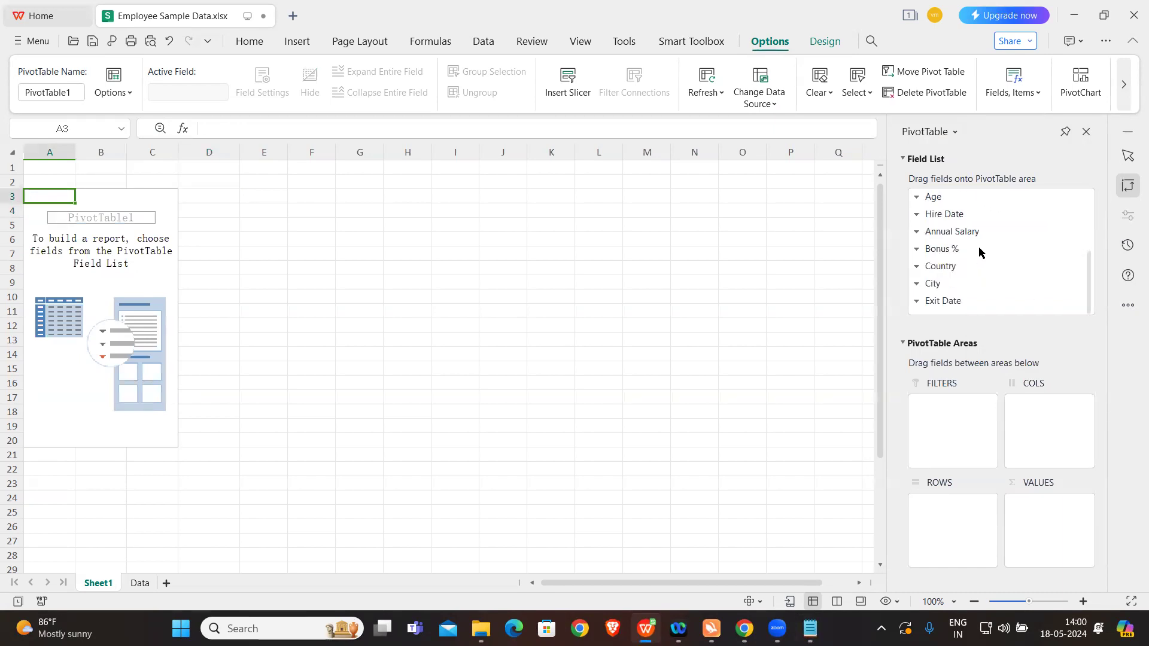
{"action": "scroll", "coordinate": [978, 248], "scroll_direction": "up", "scroll_amount": 4}
{"action": "left_click_drag", "start_coordinate": [946, 249], "coordinate": [956, 534]}
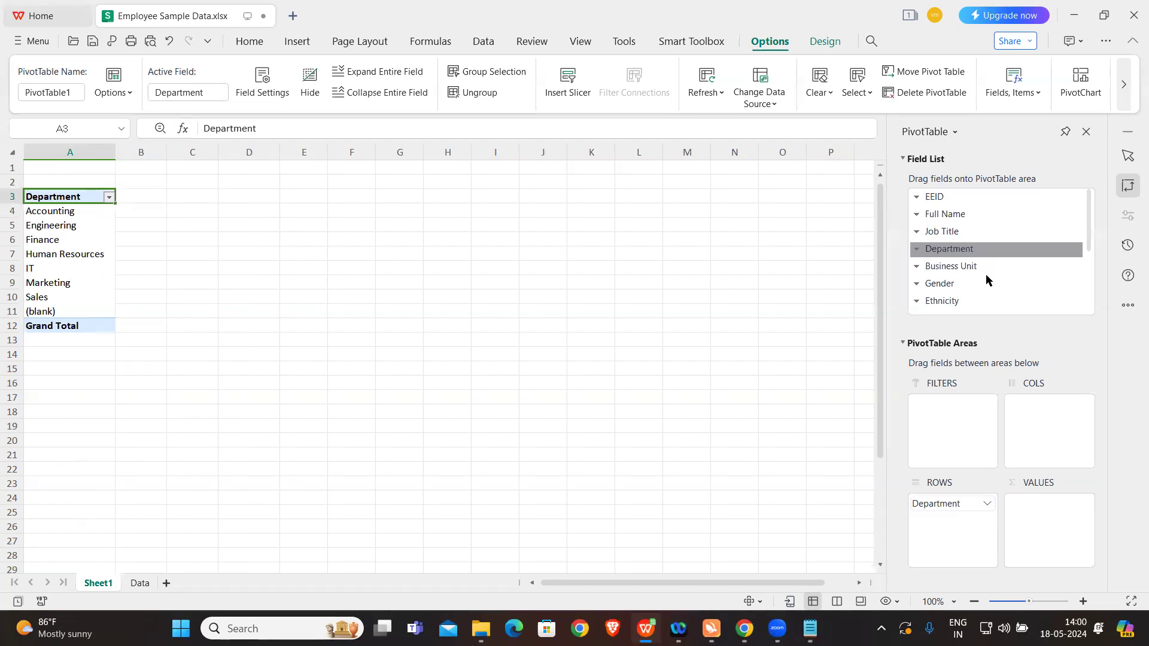
{"action": "scroll", "coordinate": [985, 279], "scroll_direction": "down", "scroll_amount": 3}
{"action": "left_click_drag", "start_coordinate": [970, 231], "coordinate": [1041, 542]}
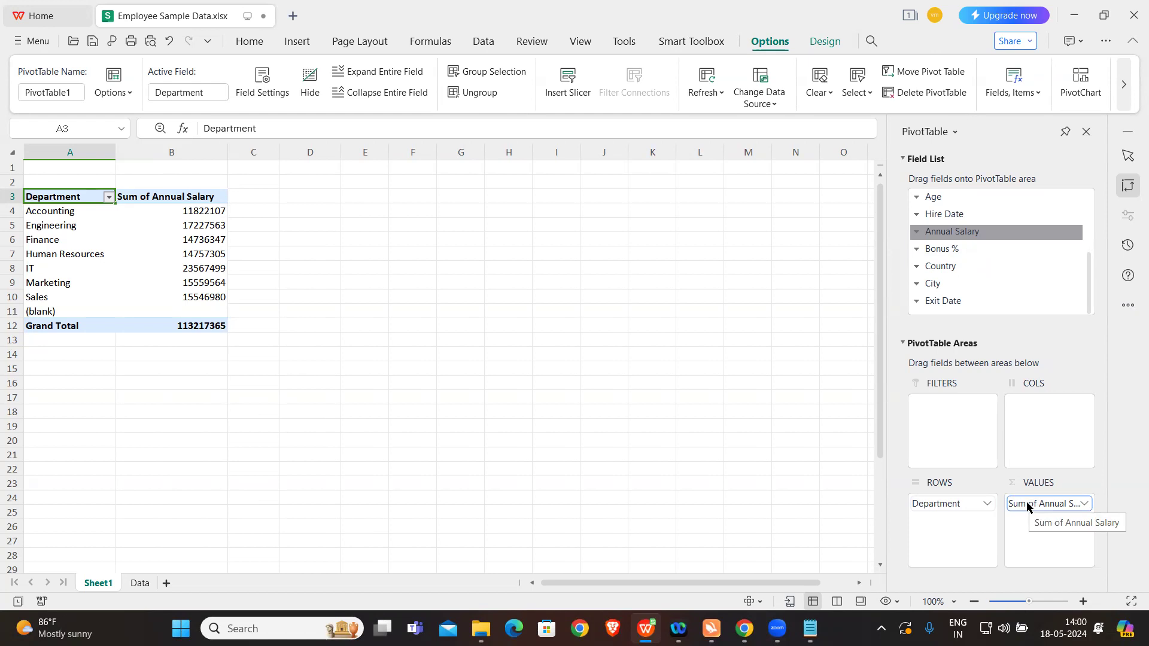
Step: Try Count, Average and Max as the Annual Salary summary calculation, and confirm with Sum selected
{"action": "left_click", "coordinate": [1084, 504]}
{"action": "left_click", "coordinate": [1039, 489]}
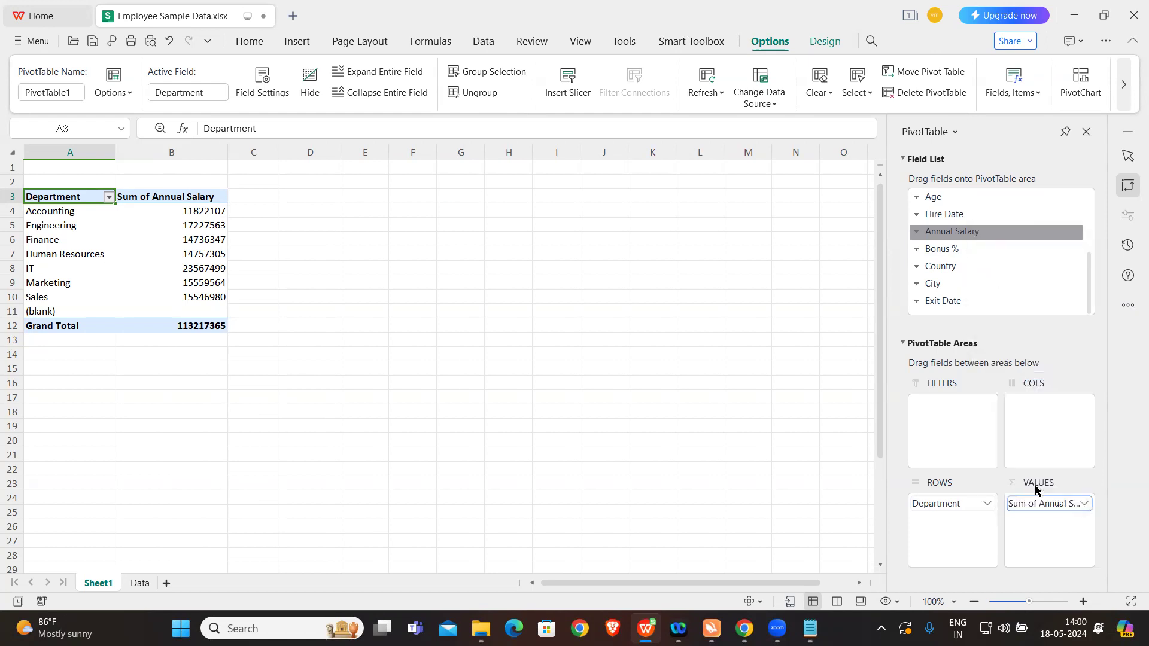
{"action": "left_click", "coordinate": [623, 215]}
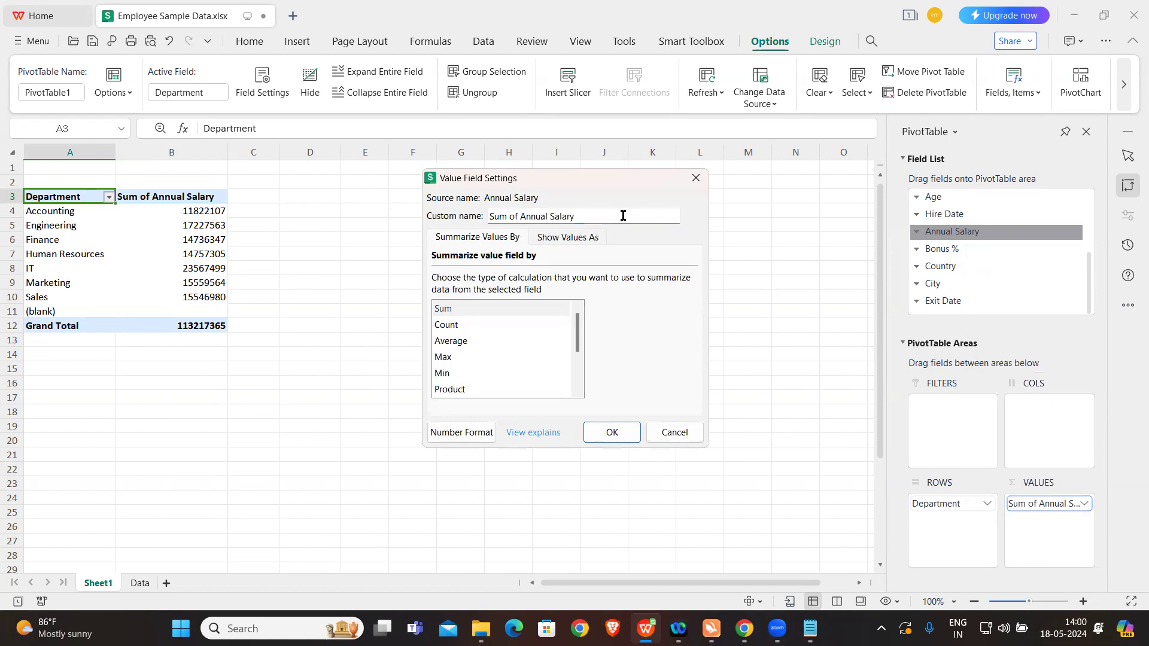
{"action": "left_click", "coordinate": [464, 325]}
{"action": "left_click", "coordinate": [462, 341]}
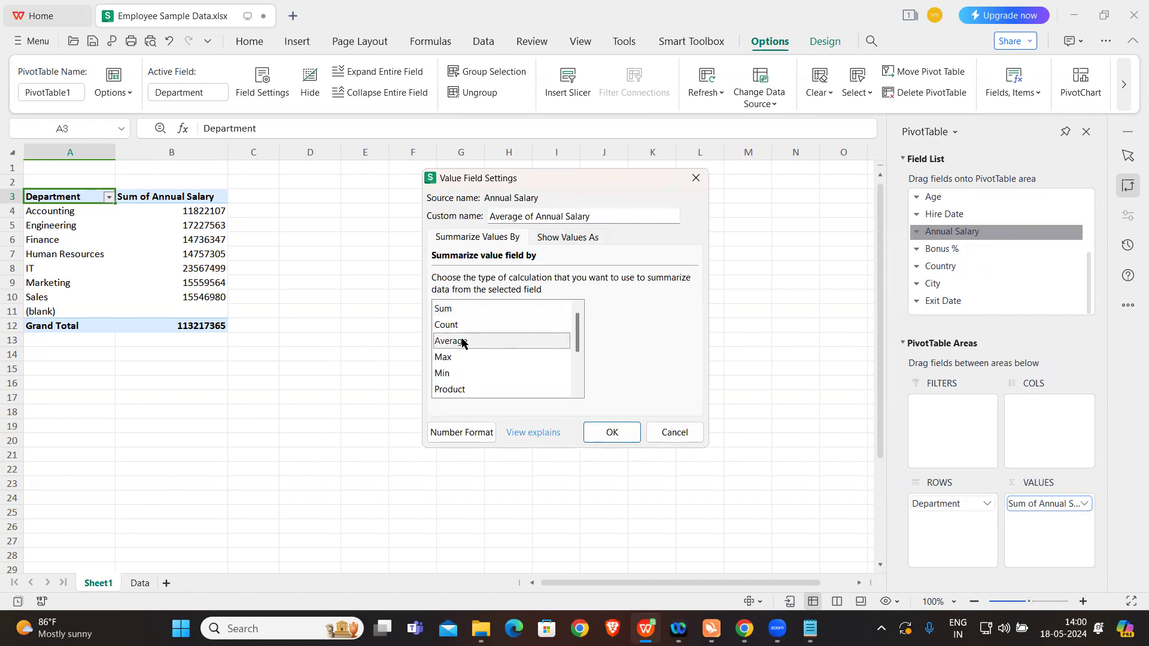
{"action": "left_click", "coordinate": [457, 361]}
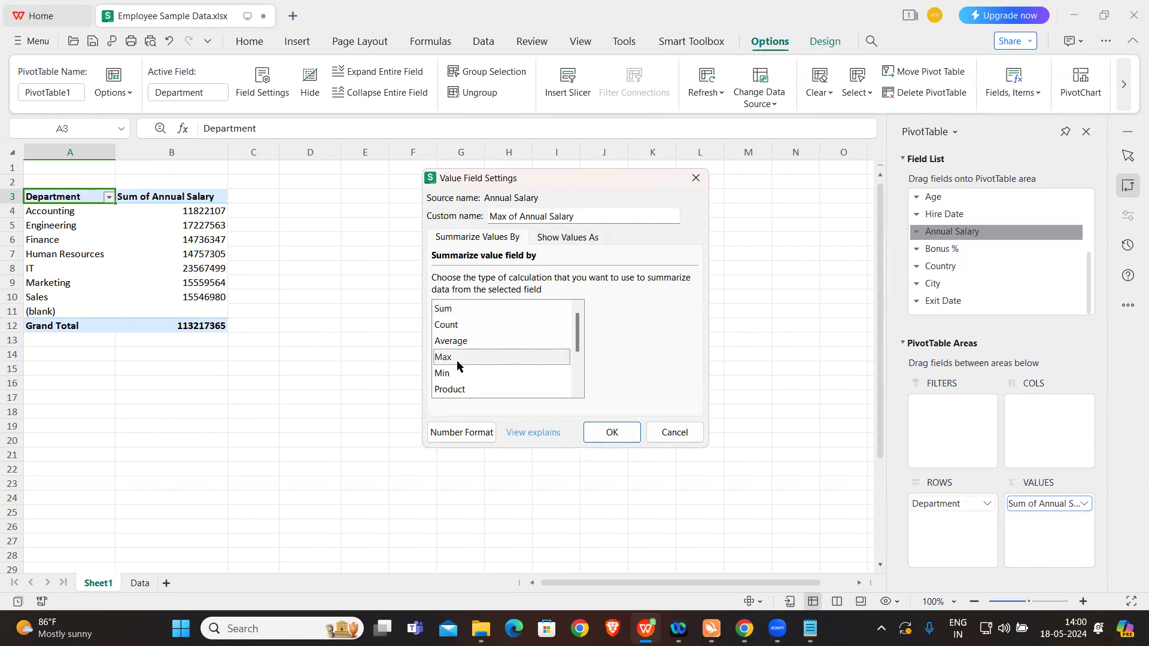
{"action": "left_click", "coordinate": [473, 311]}
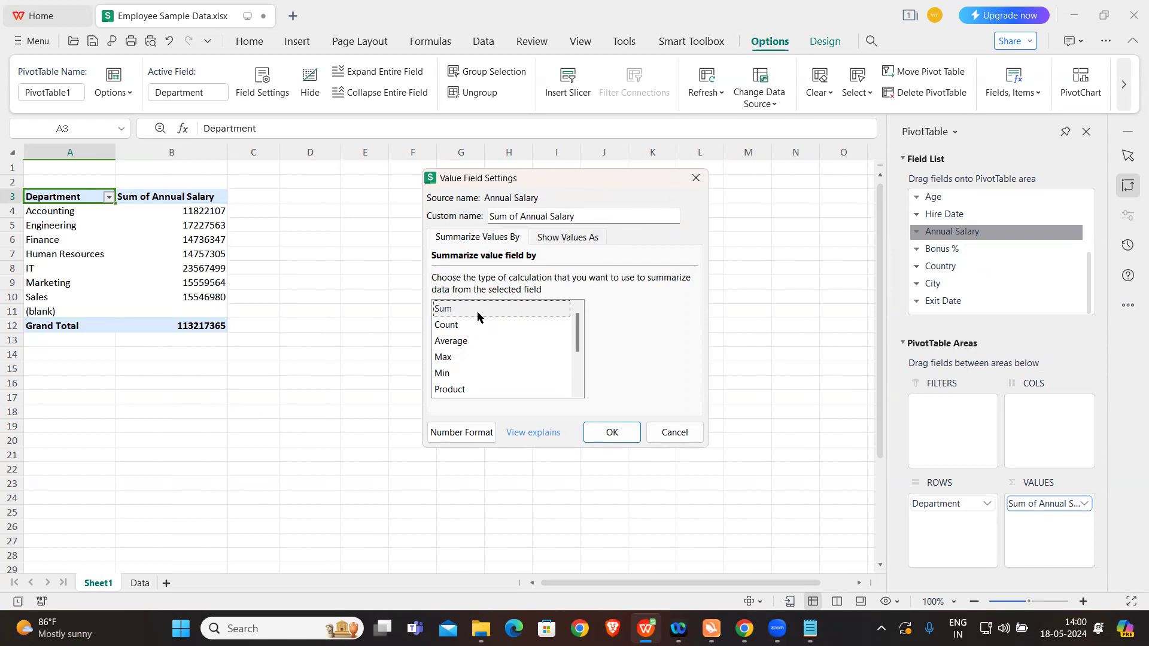
{"action": "left_click", "coordinate": [612, 434]}
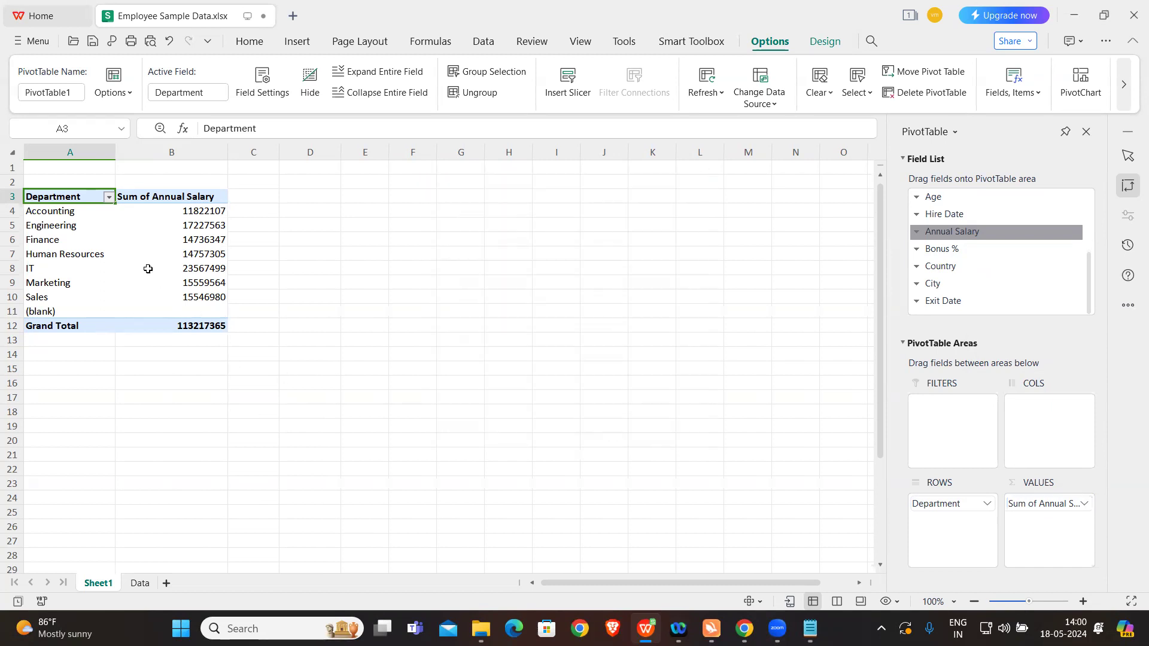
Step: Examine the department names and their annual salary sums in the pivot table
{"action": "left_click", "coordinate": [62, 211]}
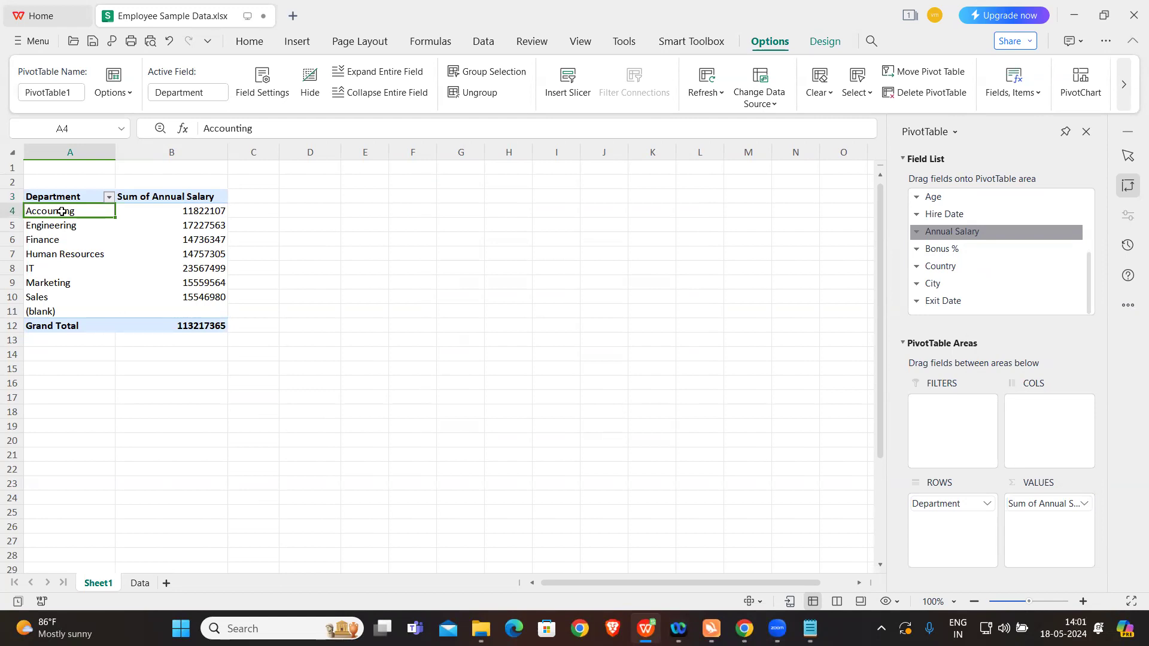
{"action": "left_click", "coordinate": [64, 227]}
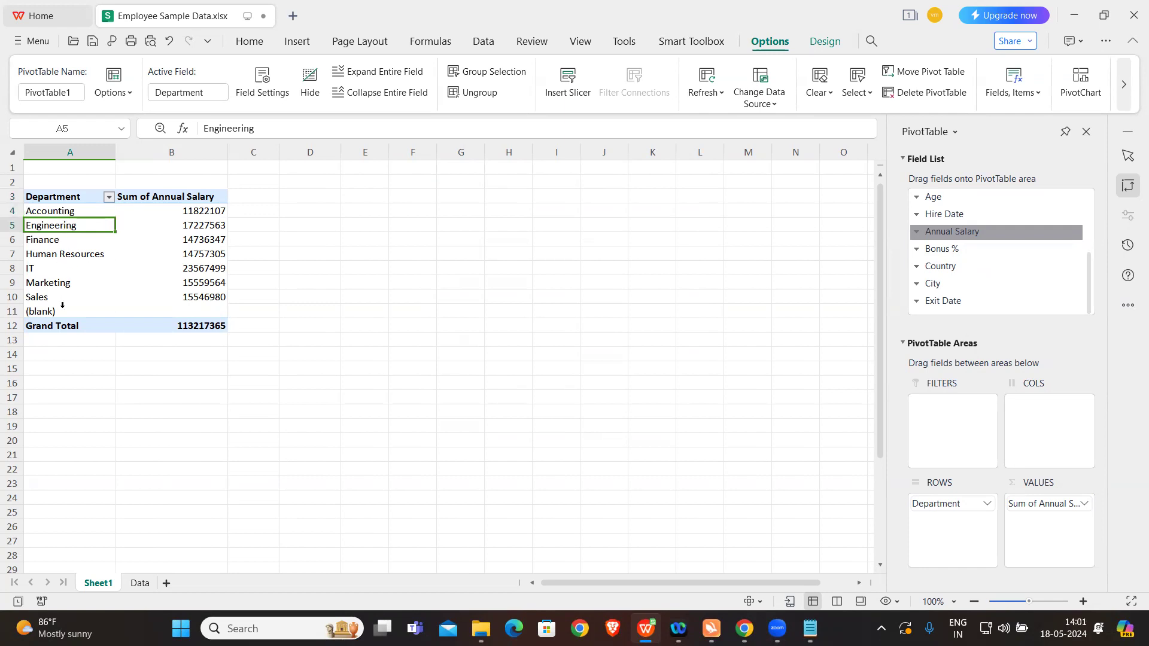
{"action": "mouse_move", "coordinate": [174, 282]}
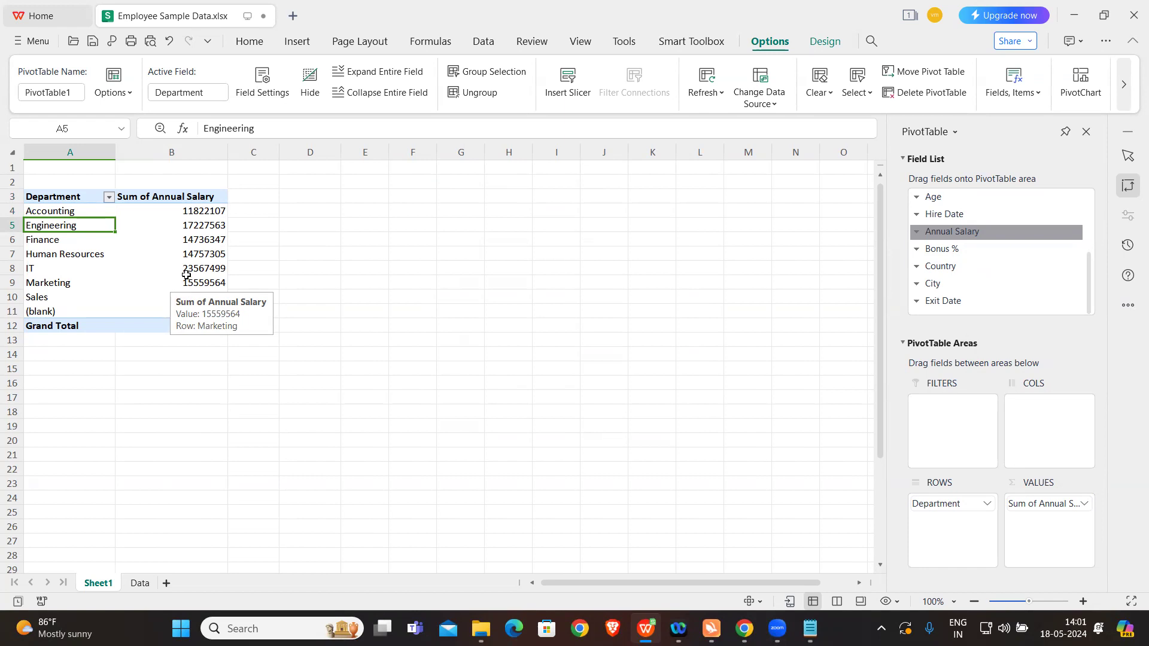
{"action": "left_click_drag", "start_coordinate": [102, 217], "coordinate": [72, 311]}
{"action": "left_click", "coordinate": [75, 215]}
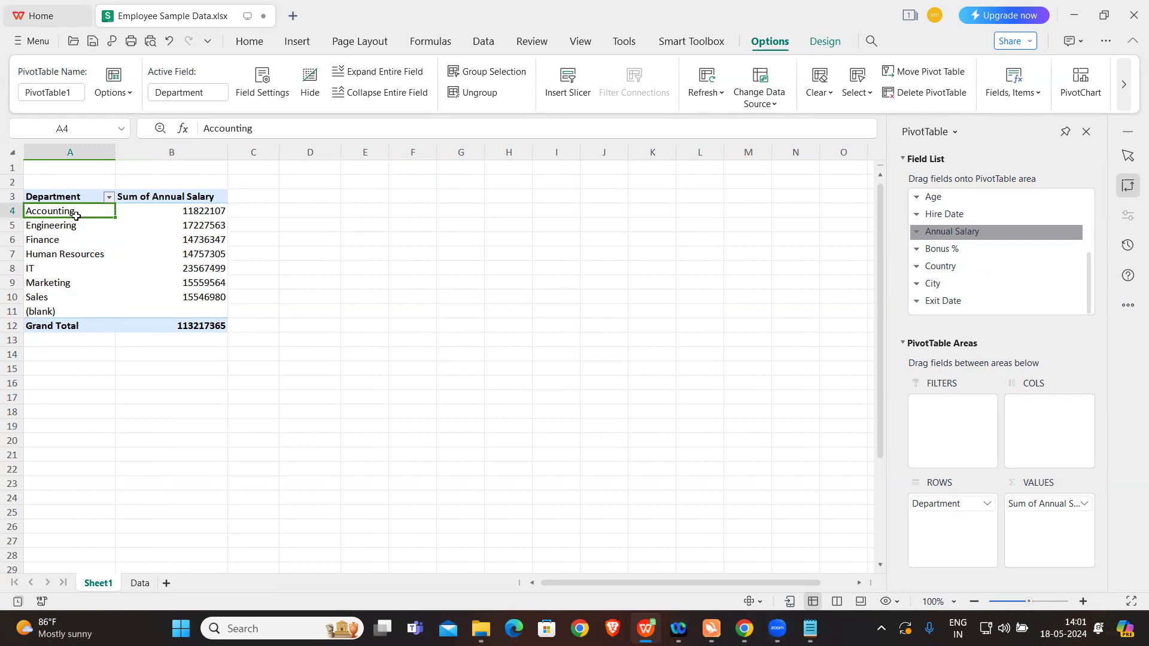
{"action": "left_click", "coordinate": [186, 222]}
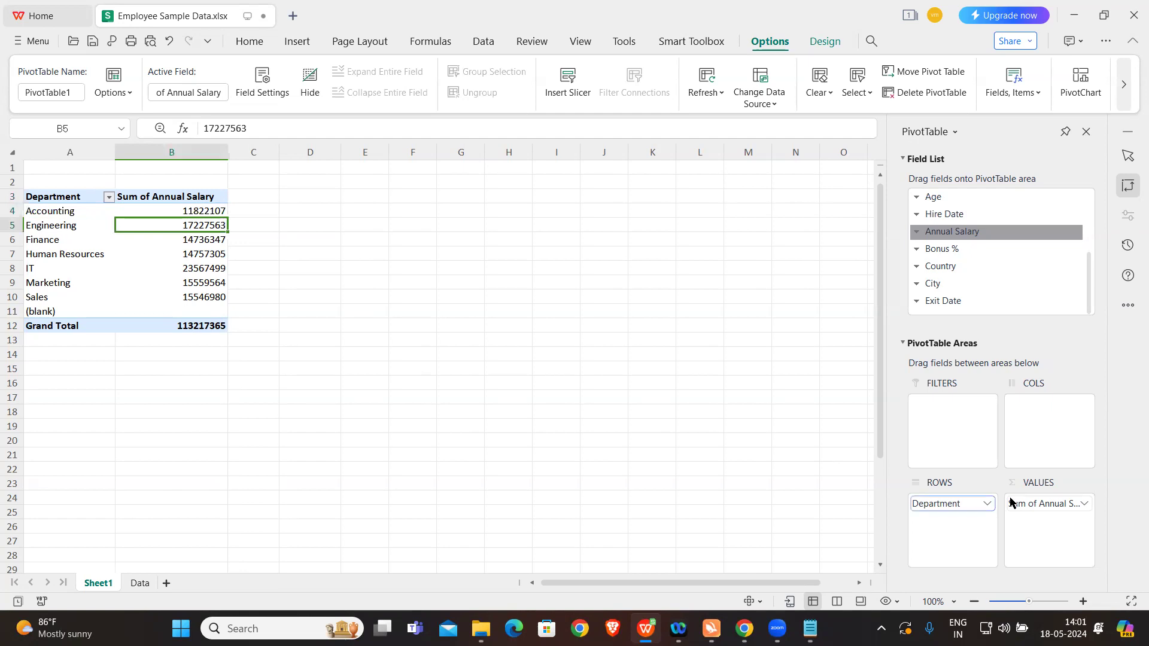
Step: Add Annual Salary to the pivot table's values a second time, and summarize it by Max
{"action": "left_click", "coordinate": [1085, 504]}
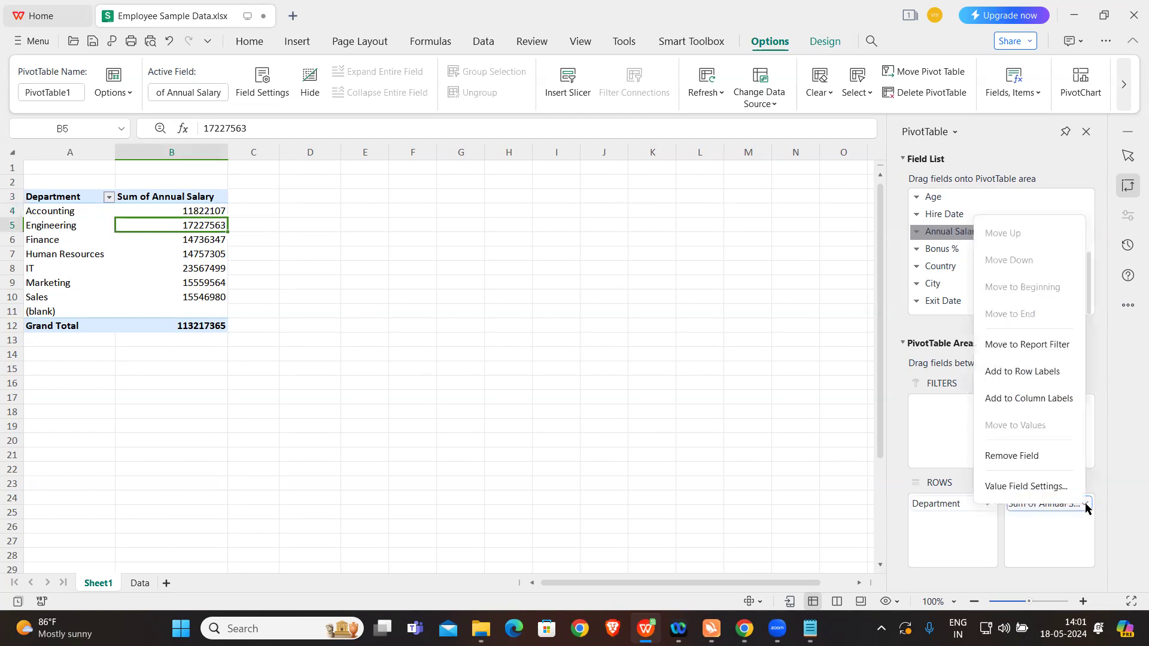
{"action": "left_click", "coordinate": [987, 527]}
{"action": "left_click_drag", "start_coordinate": [957, 233], "coordinate": [1033, 538]}
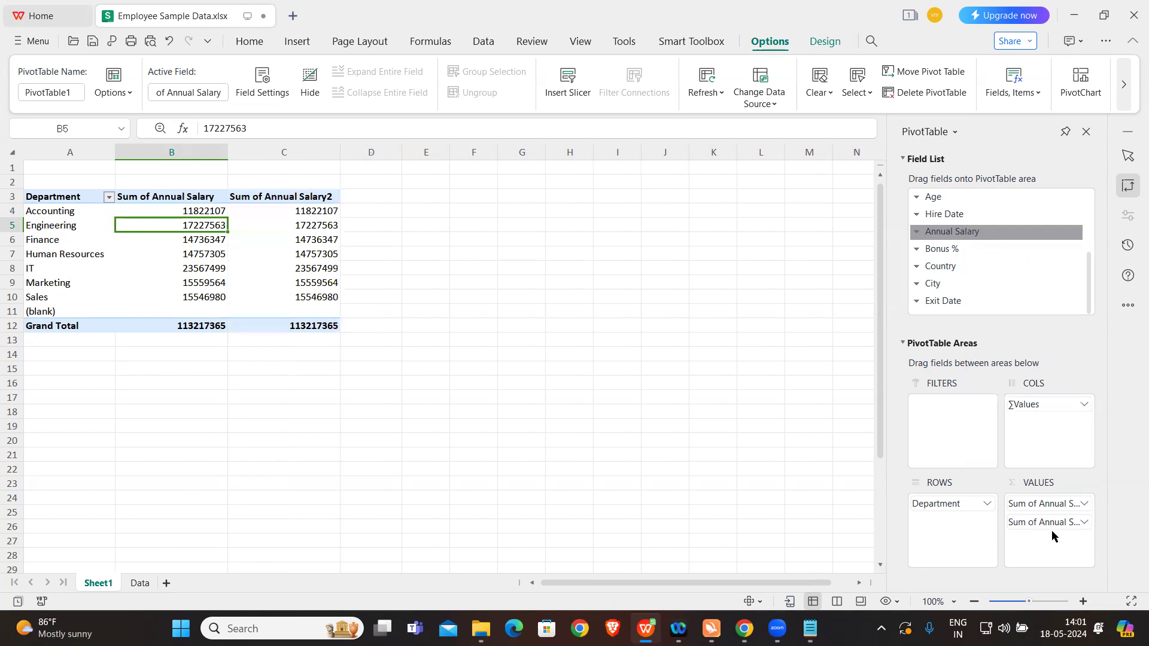
{"action": "left_click", "coordinate": [1084, 522]}
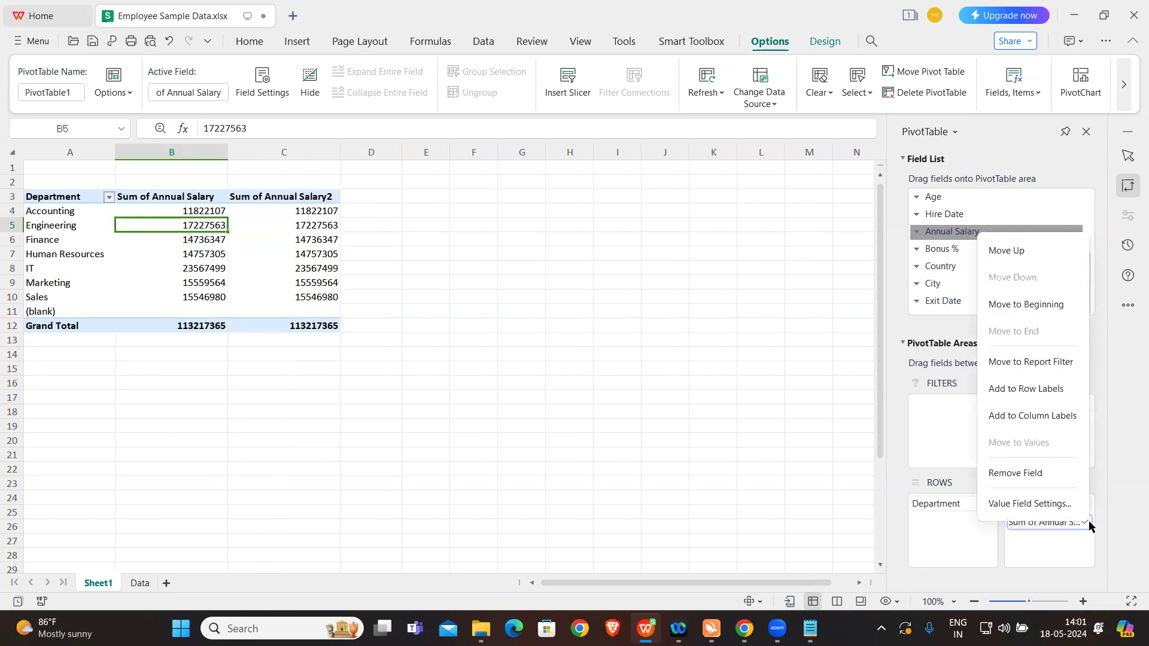
{"action": "left_click", "coordinate": [1026, 503]}
{"action": "left_click", "coordinate": [458, 358]}
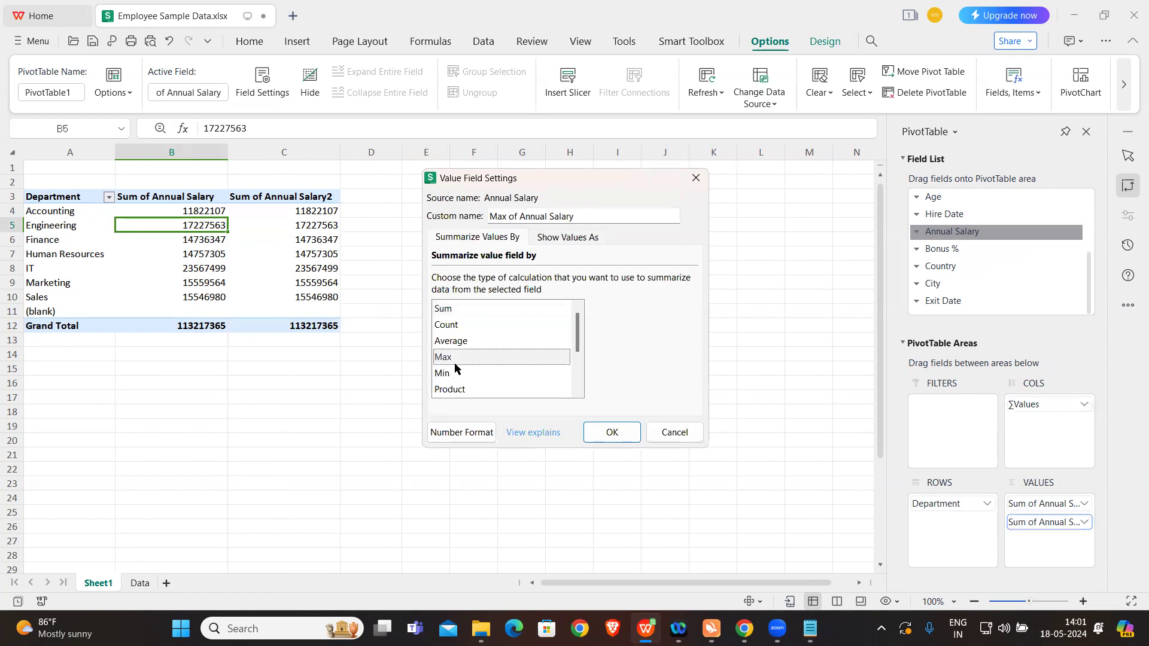
{"action": "left_click", "coordinate": [612, 432]}
{"action": "left_click", "coordinate": [277, 412]}
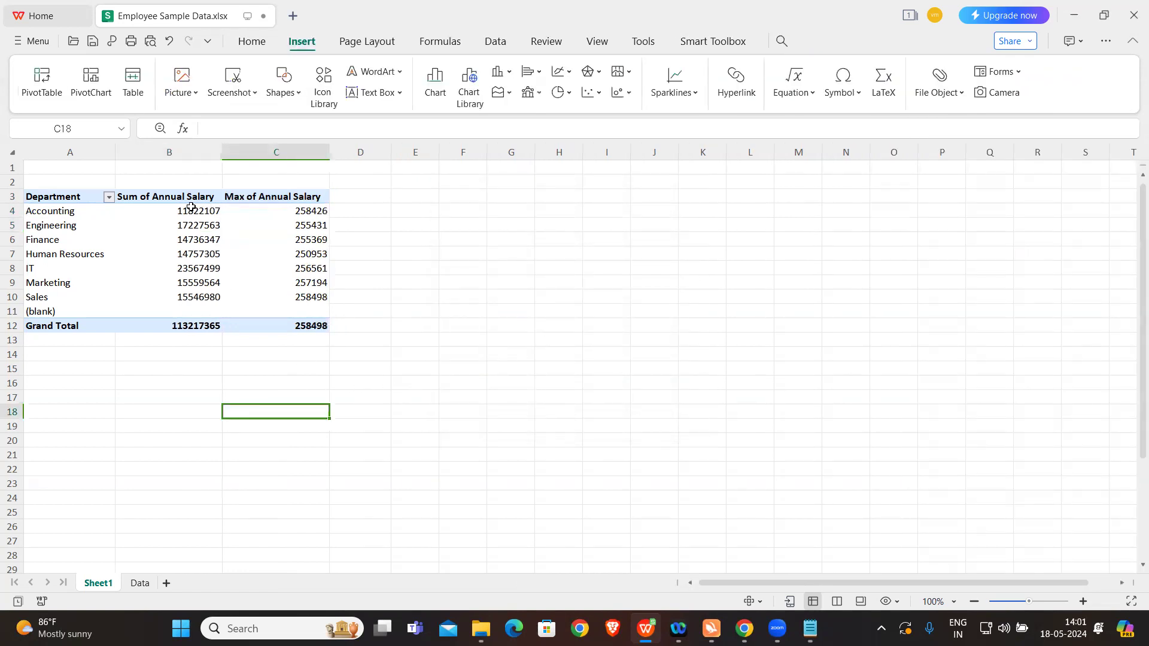
{"action": "left_click", "coordinate": [192, 207]}
{"action": "left_click", "coordinate": [309, 209]}
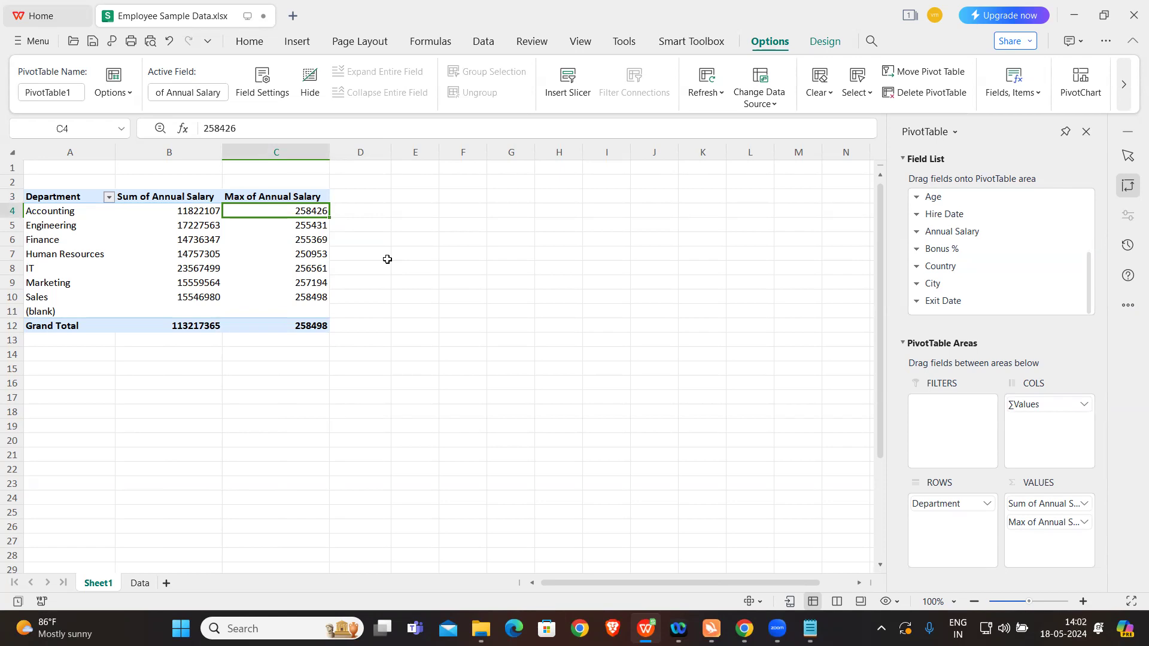
Step: Check the Pivot task list in Notepad, and copy the whole department pivot table to cell F3 of Sheet1
{"action": "left_click", "coordinate": [818, 624]}
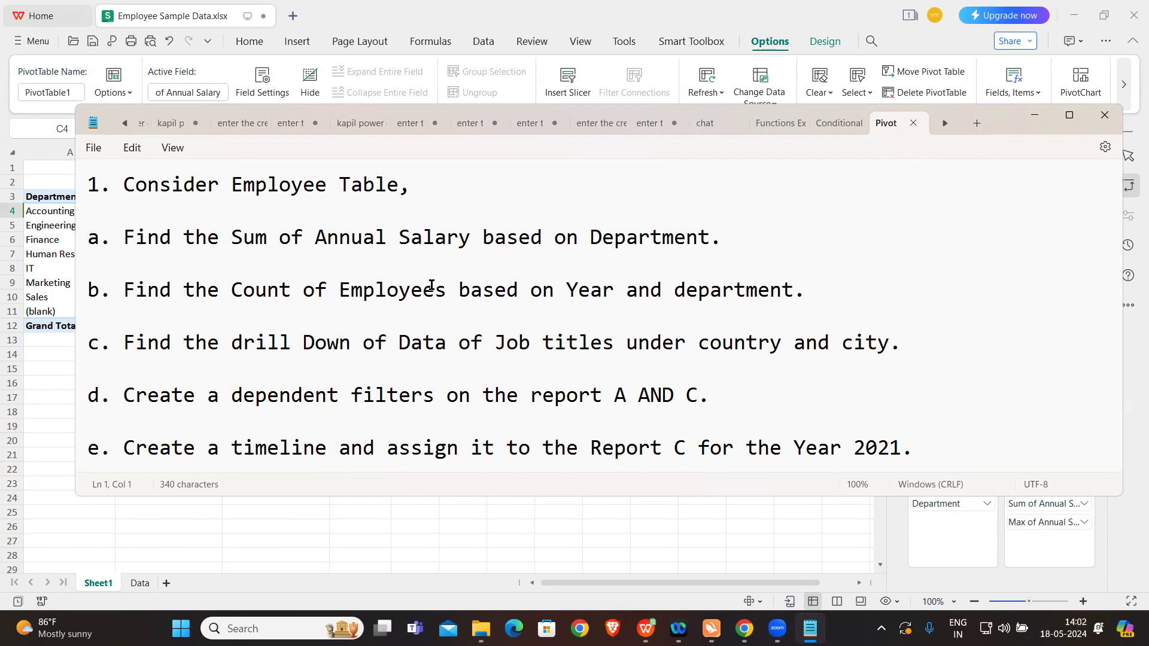
{"action": "left_click", "coordinate": [426, 524]}
{"action": "left_click", "coordinate": [207, 239]}
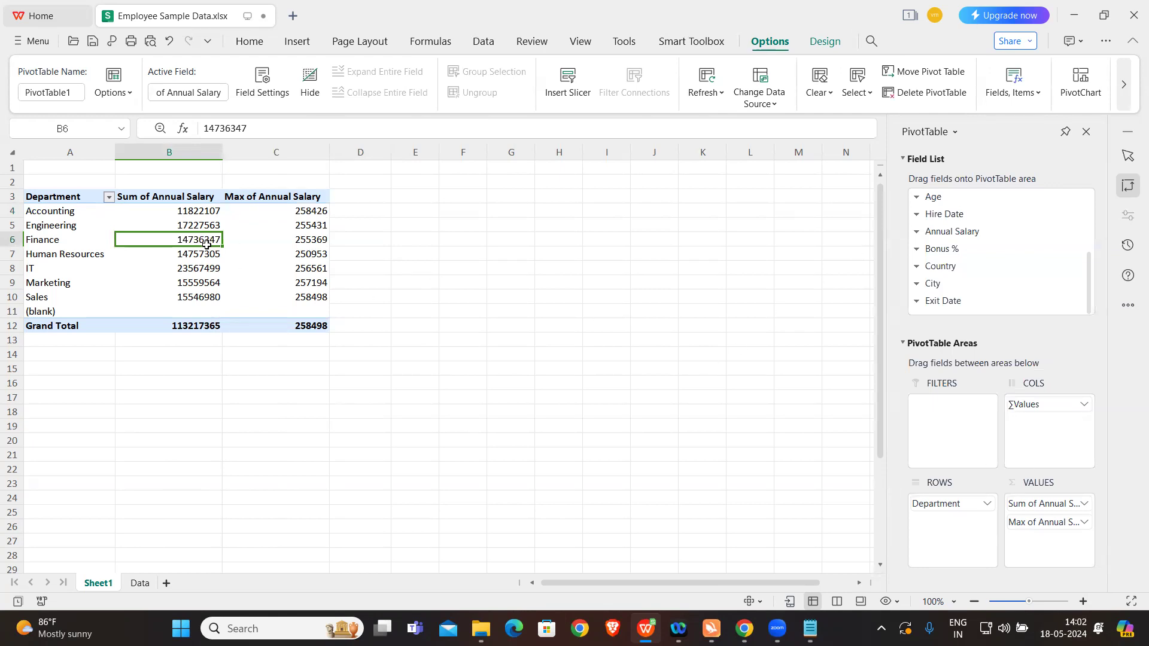
{"action": "key", "text": "ctrl+a"}
{"action": "key", "text": "ctrl+c"}
{"action": "left_click", "coordinate": [467, 200]}
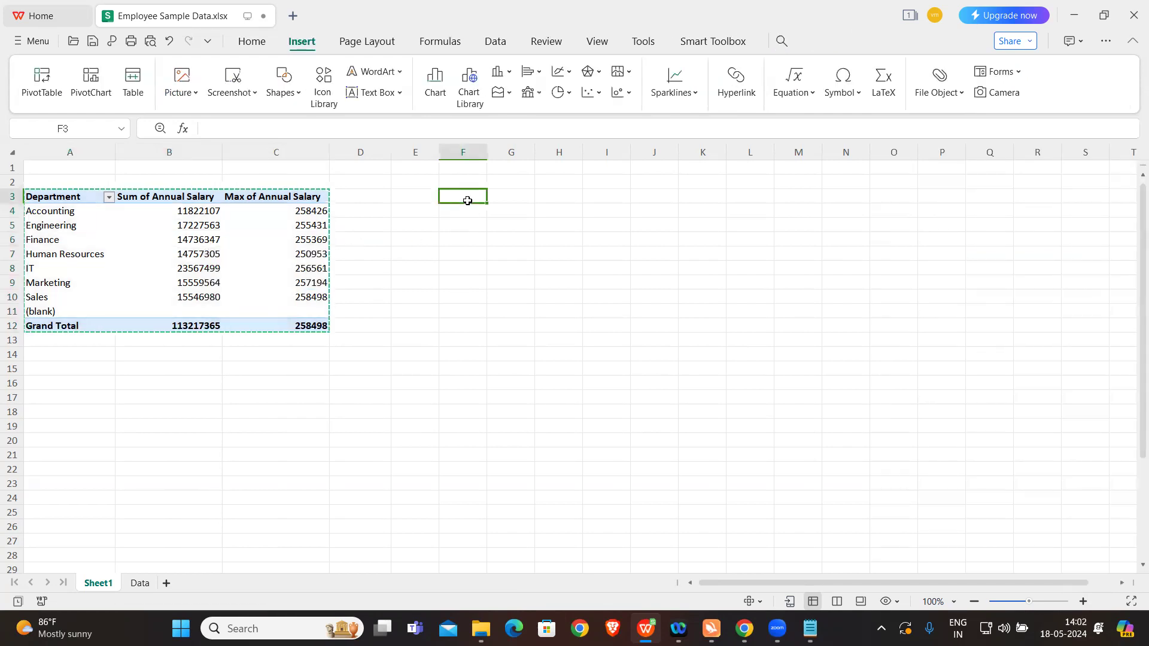
{"action": "key", "text": "ctrl+v"}
{"action": "left_click", "coordinate": [553, 258]}
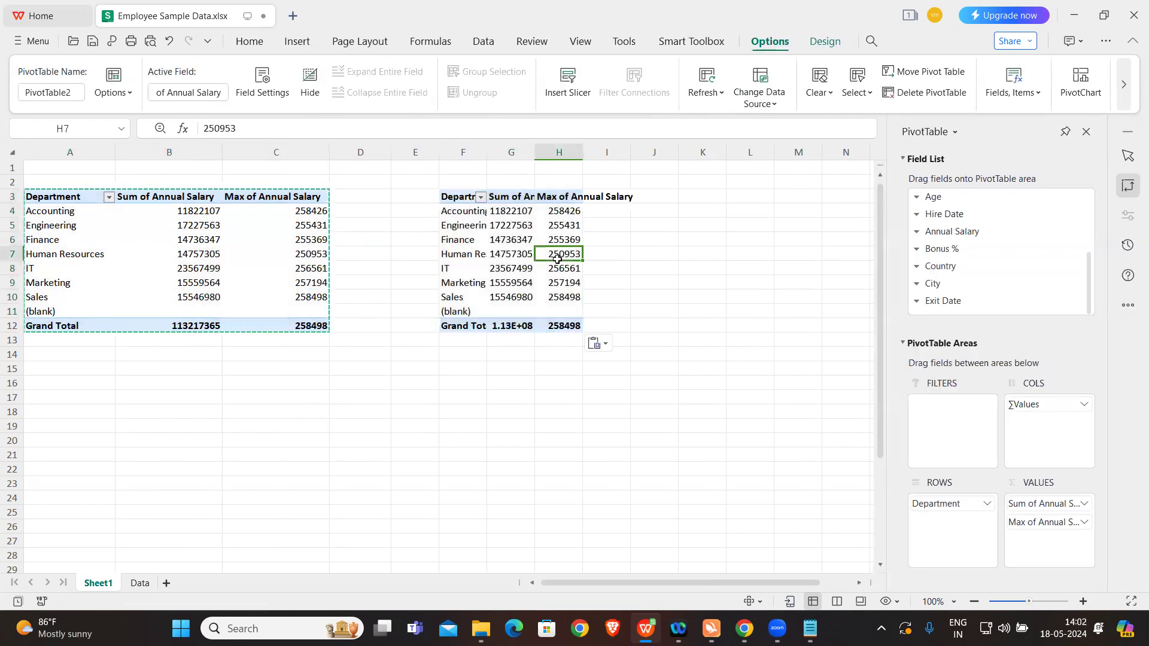
Step: Remove Department and both Annual Salary fields from the copied pivot table
{"action": "left_click", "coordinate": [987, 503]}
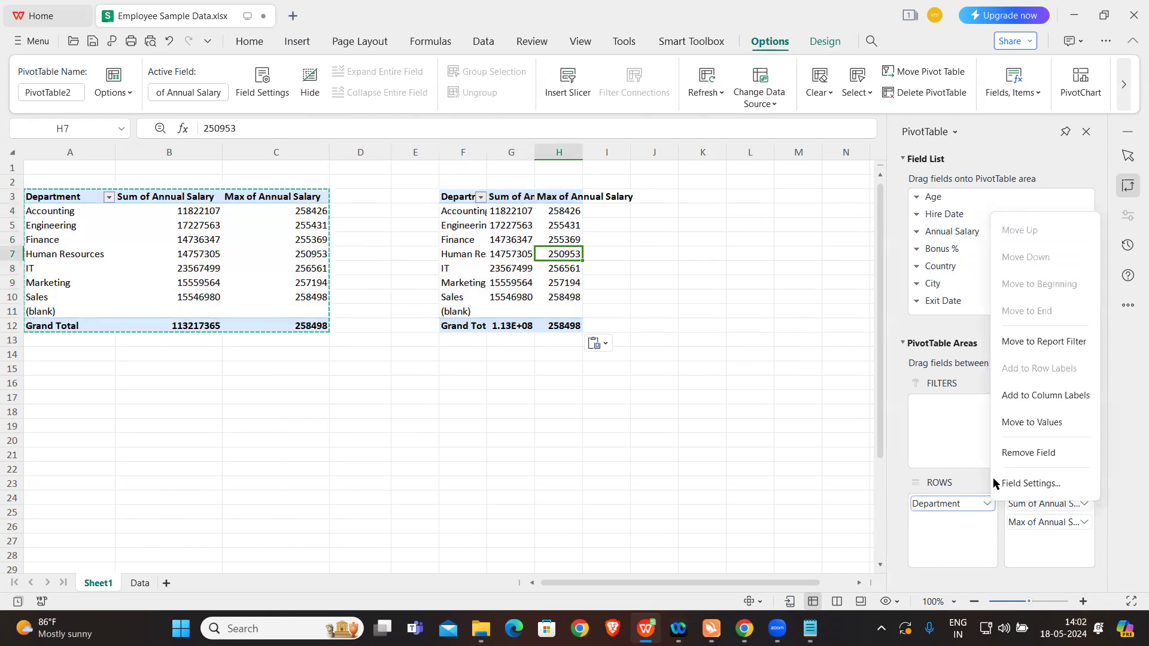
{"action": "left_click", "coordinate": [1028, 456]}
{"action": "left_click", "coordinate": [1038, 507]}
{"action": "left_click", "coordinate": [977, 451]}
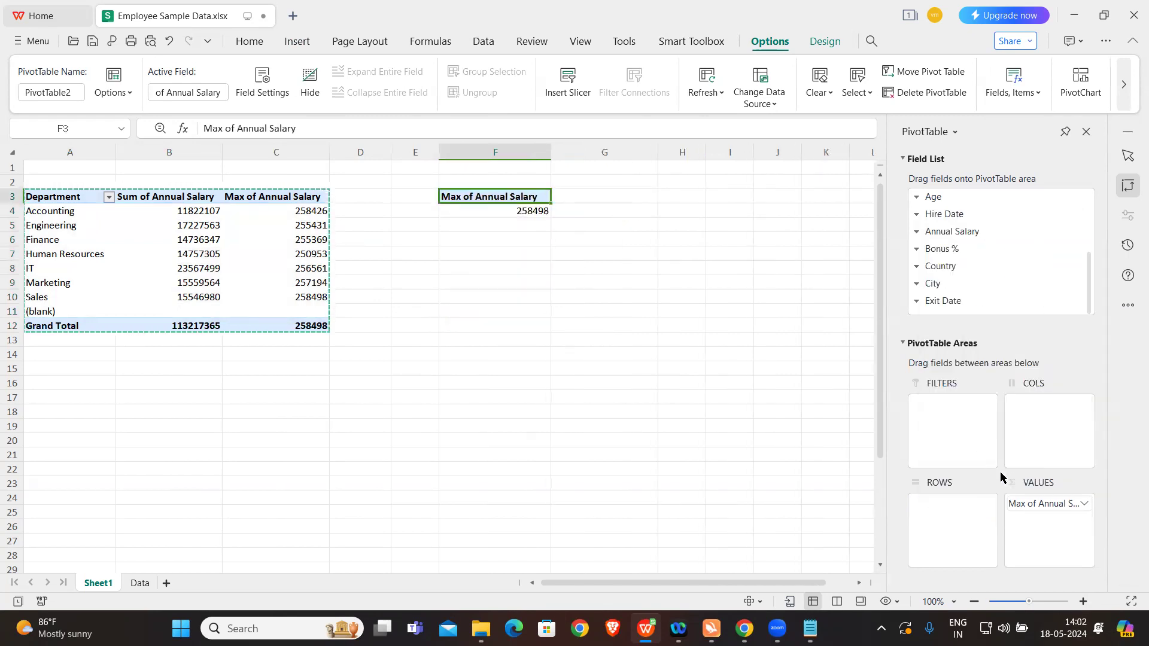
{"action": "left_click", "coordinate": [1040, 503]}
{"action": "left_click", "coordinate": [981, 450]}
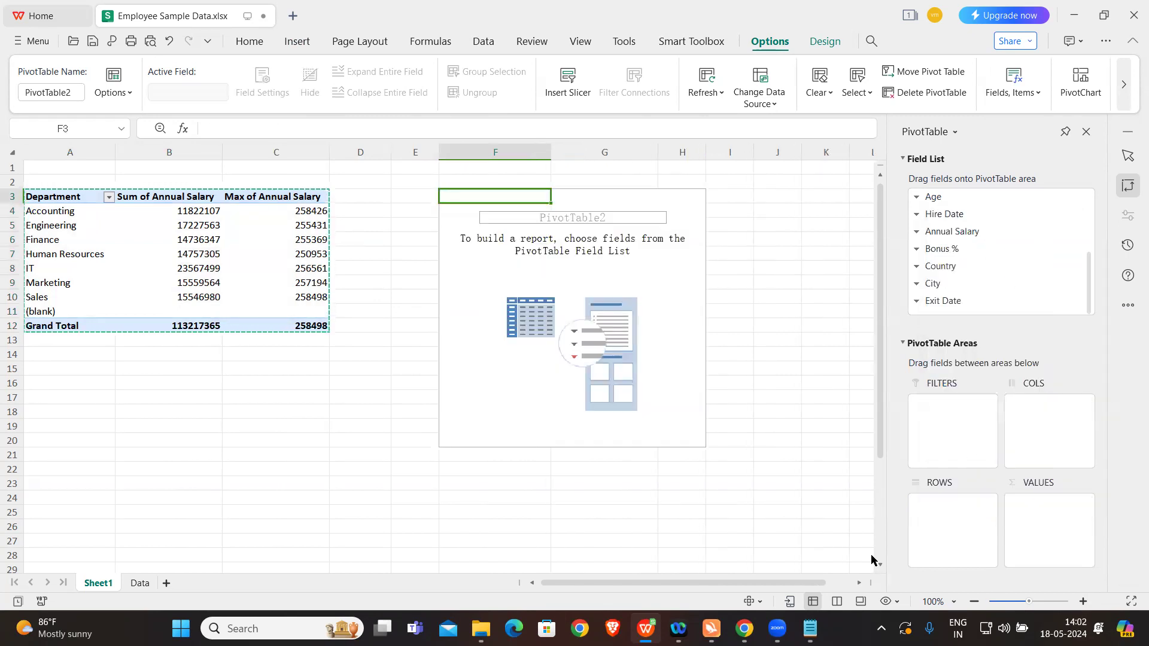
Step: Read exercise b on counting employees by year and department in Notepad, and return to the workbook
{"action": "left_click", "coordinate": [810, 628]}
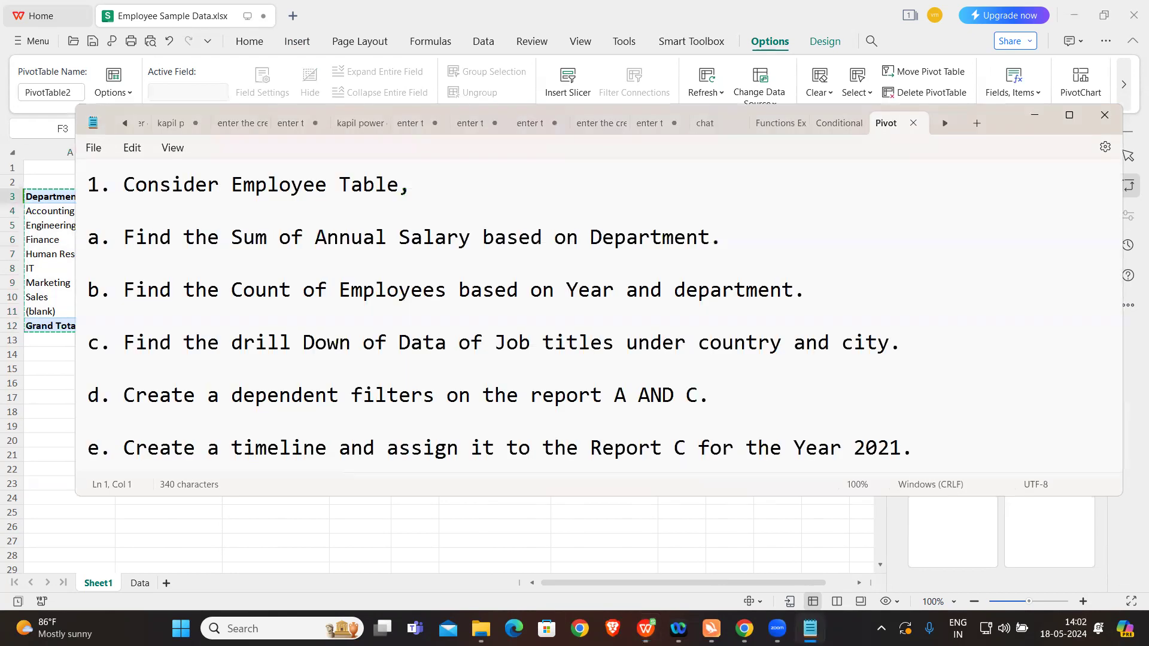
{"action": "left_click", "coordinate": [623, 524]}
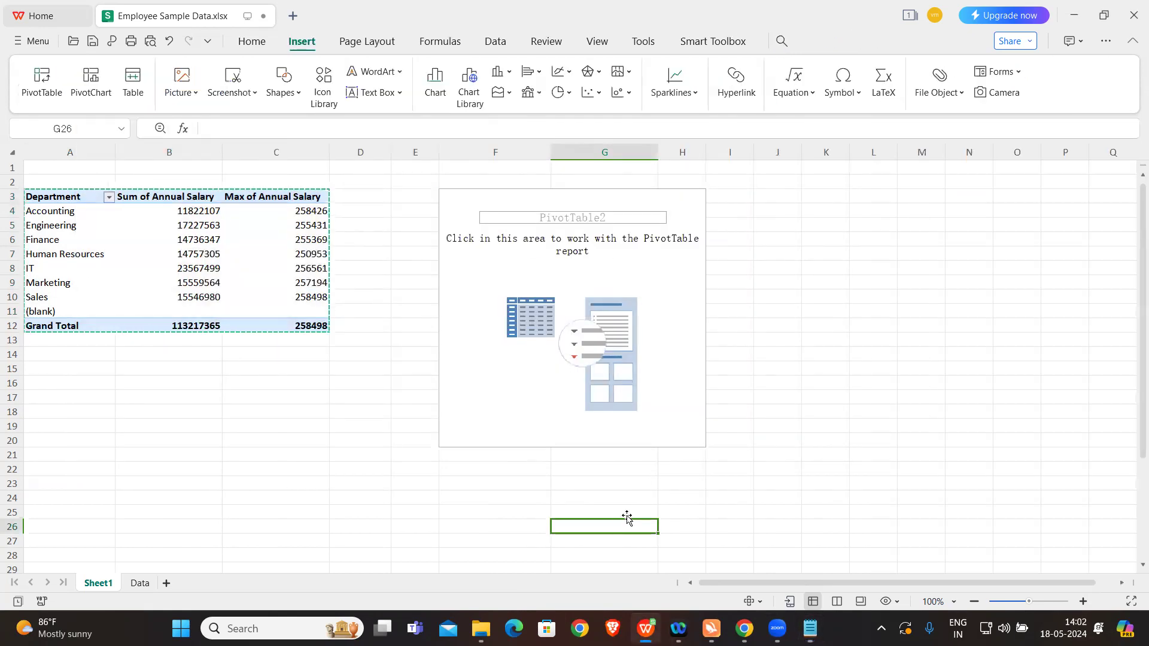
{"action": "left_click", "coordinate": [684, 289]}
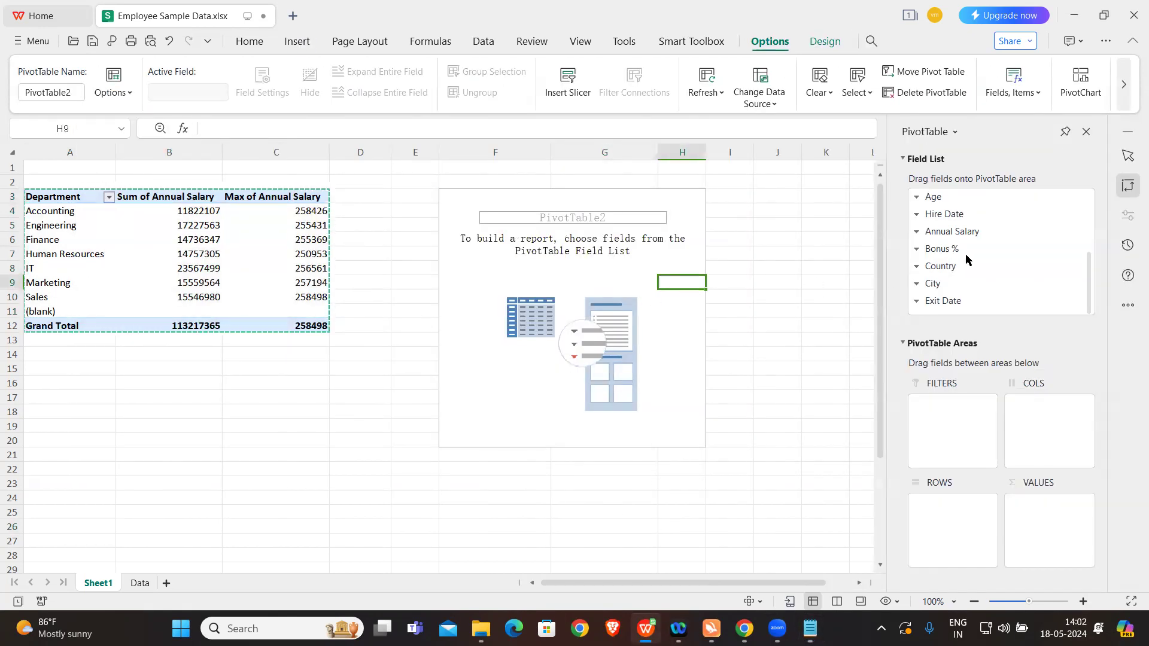
{"action": "left_click", "coordinate": [810, 628]}
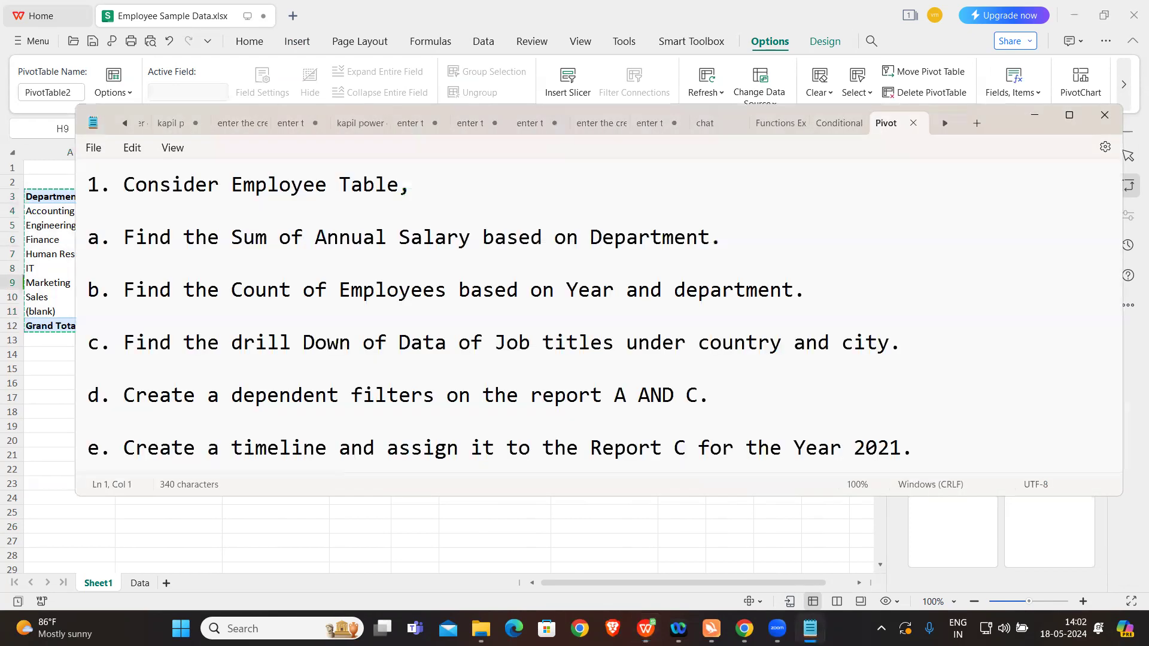
{"action": "left_click", "coordinate": [684, 528]}
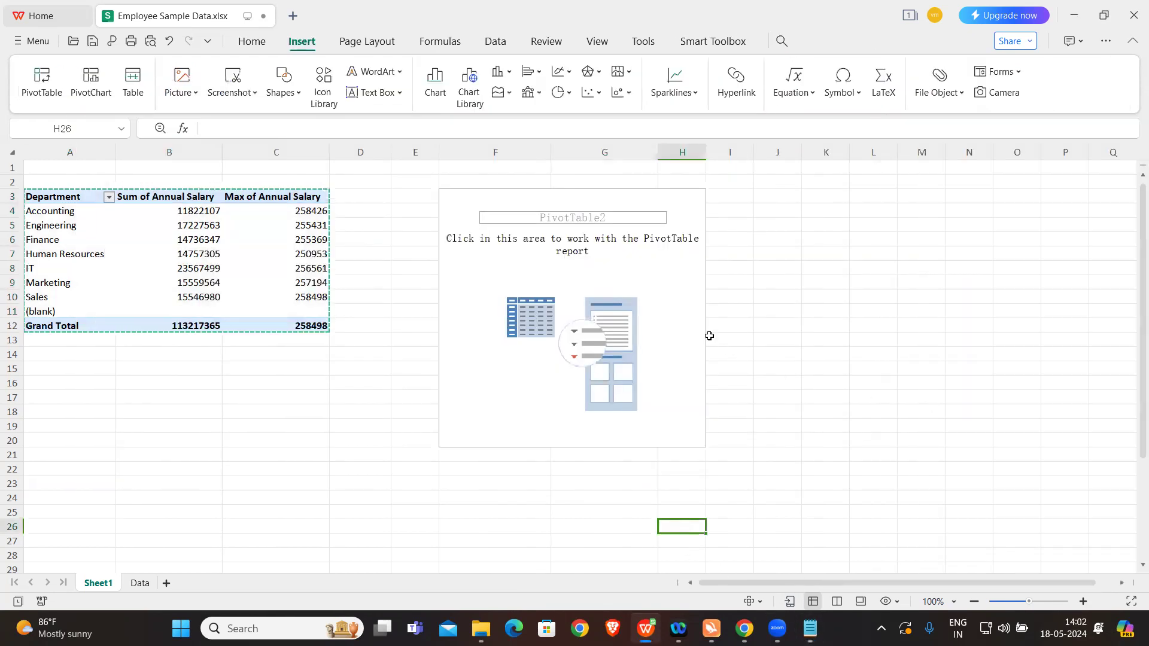
Step: Place Hire Date in the rows of the empty pivot table at F3
{"action": "left_click", "coordinate": [679, 302]}
{"action": "scroll", "coordinate": [981, 256], "scroll_direction": "up", "scroll_amount": 3}
{"action": "scroll", "coordinate": [981, 256], "scroll_direction": "down", "scroll_amount": 3}
{"action": "scroll", "coordinate": [981, 256], "scroll_direction": "up", "scroll_amount": 3}
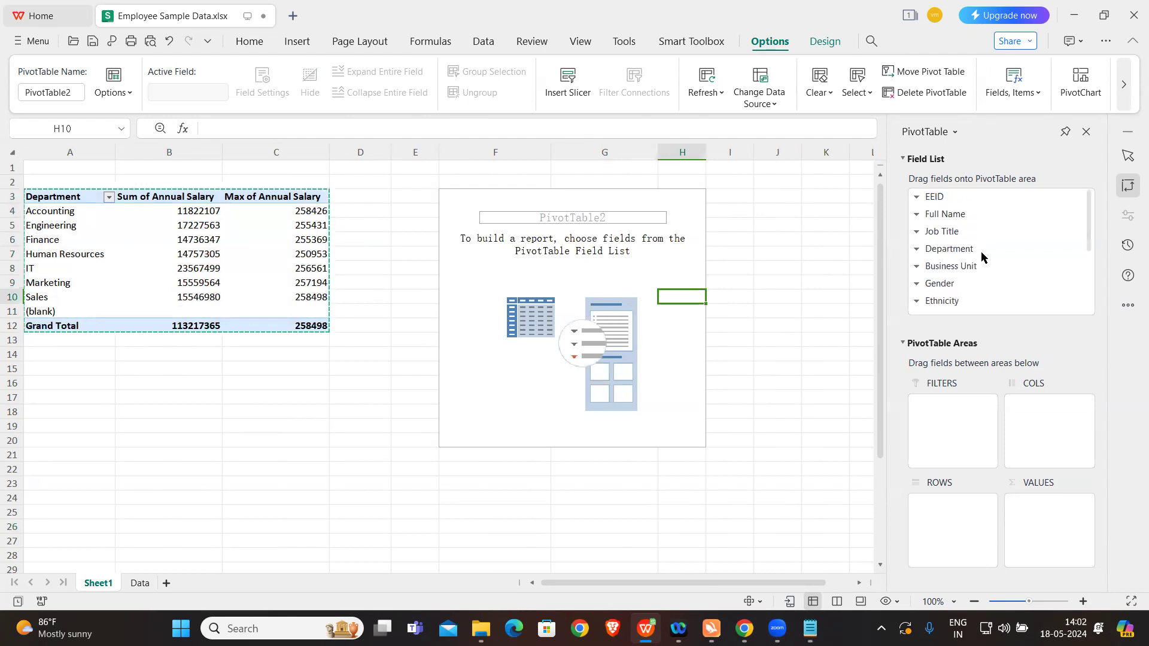
{"action": "scroll", "coordinate": [981, 256], "scroll_direction": "down", "scroll_amount": 3}
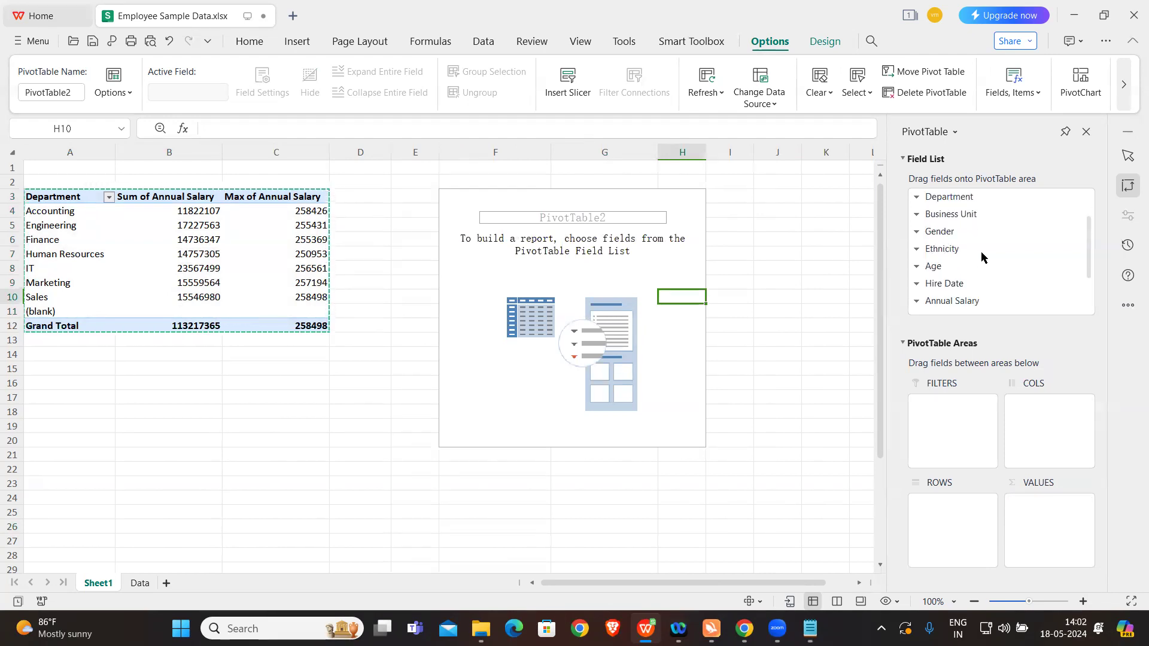
{"action": "scroll", "coordinate": [981, 256], "scroll_direction": "down", "scroll_amount": 3}
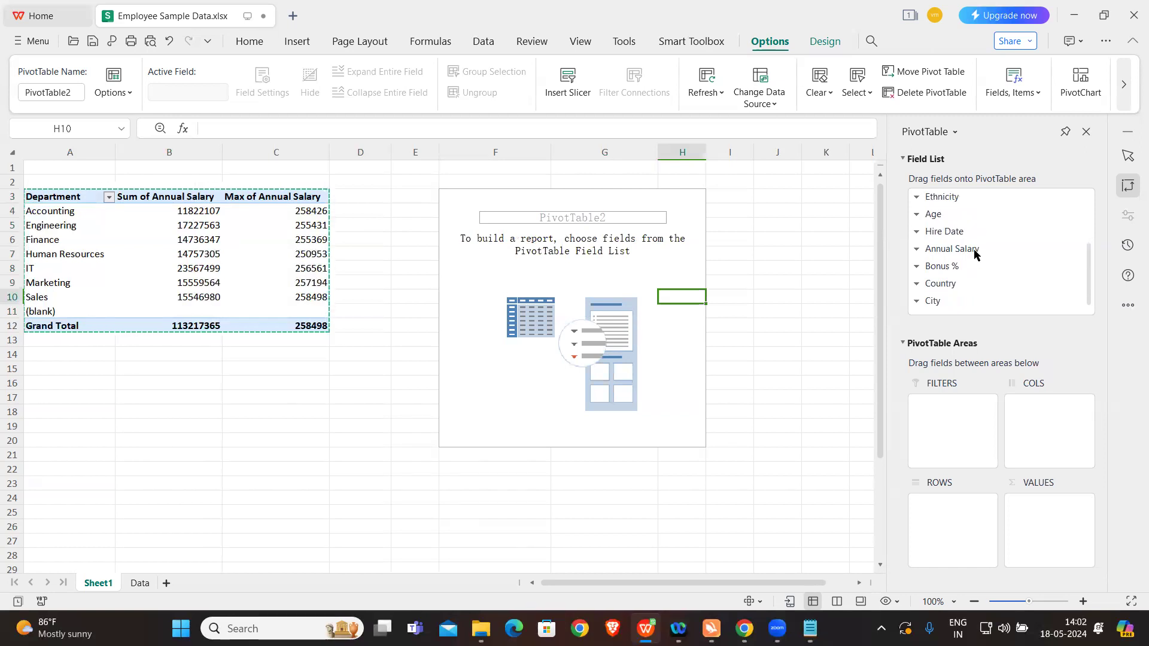
{"action": "left_click", "coordinate": [951, 233]}
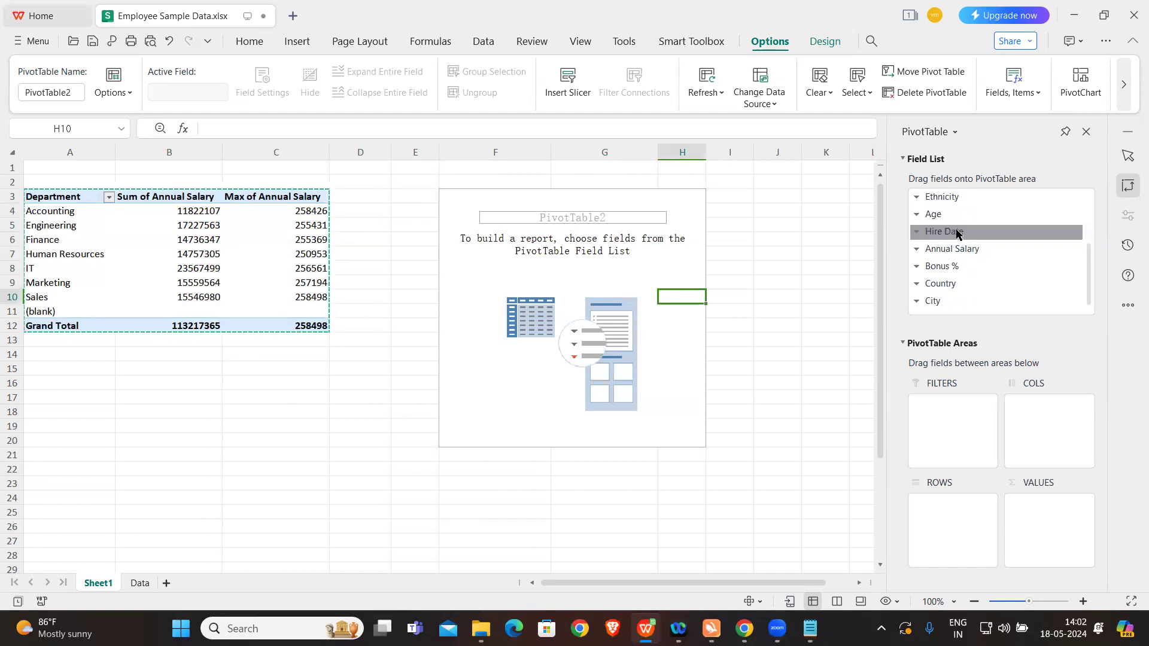
{"action": "left_click_drag", "start_coordinate": [956, 232], "coordinate": [949, 545]}
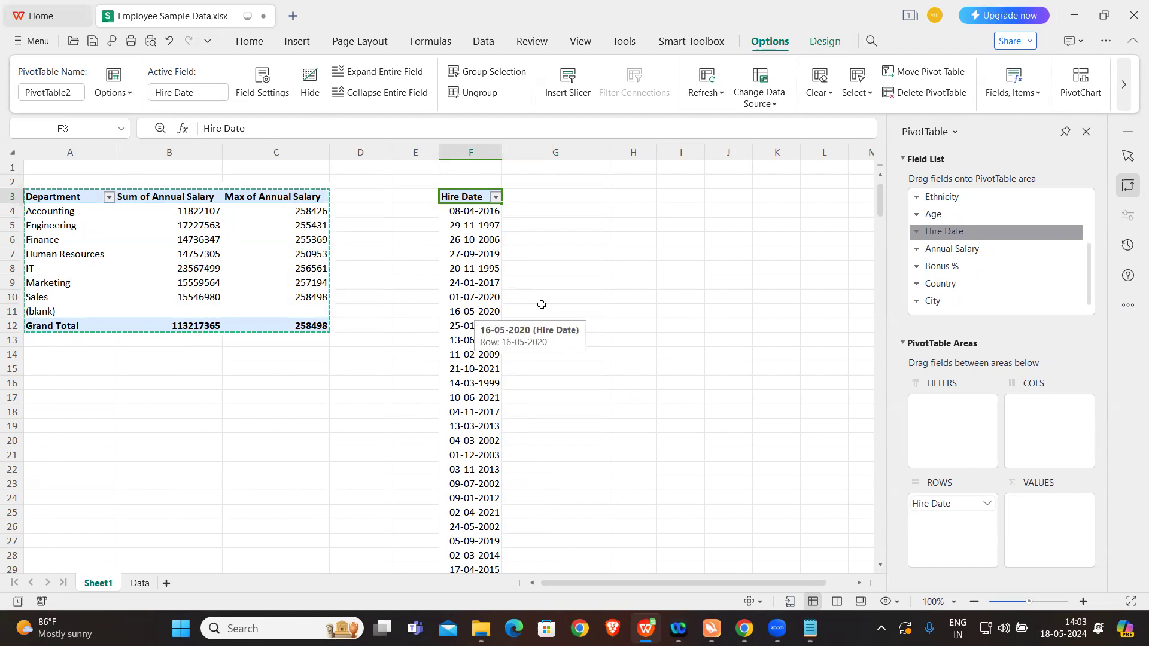
Step: Look over the individual hire dates, and remove Hire Date from the second pivot table's rows
{"action": "left_click", "coordinate": [458, 290]}
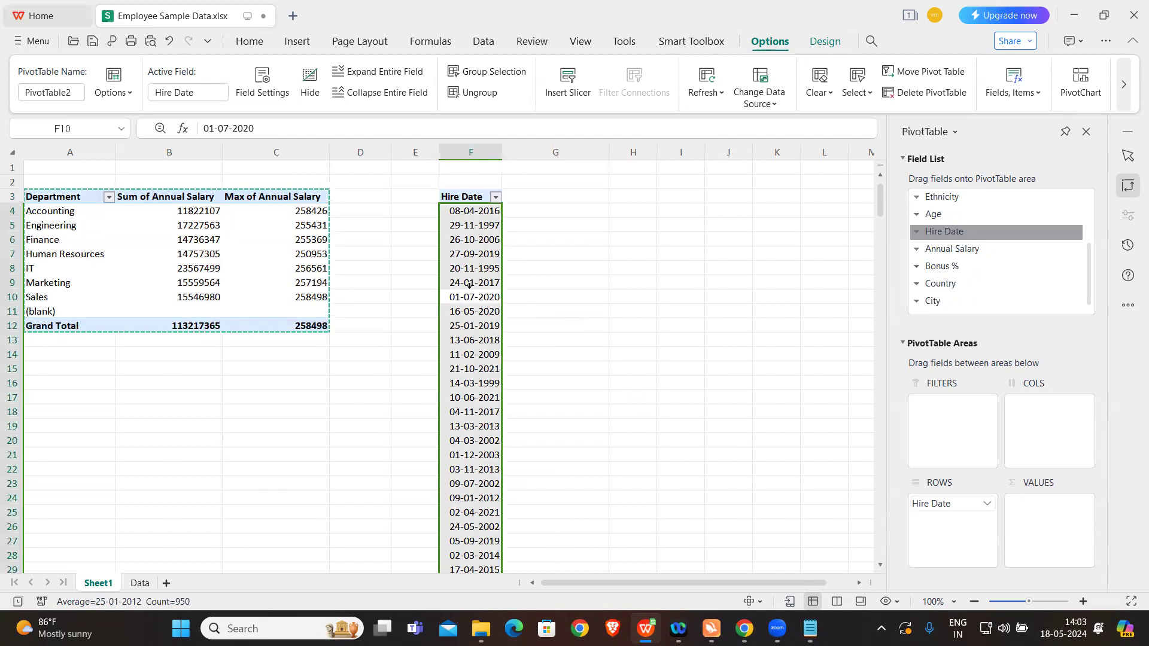
{"action": "left_click_drag", "start_coordinate": [469, 285], "coordinate": [472, 296]}
{"action": "left_click", "coordinate": [684, 393]}
{"action": "left_click", "coordinate": [667, 353]}
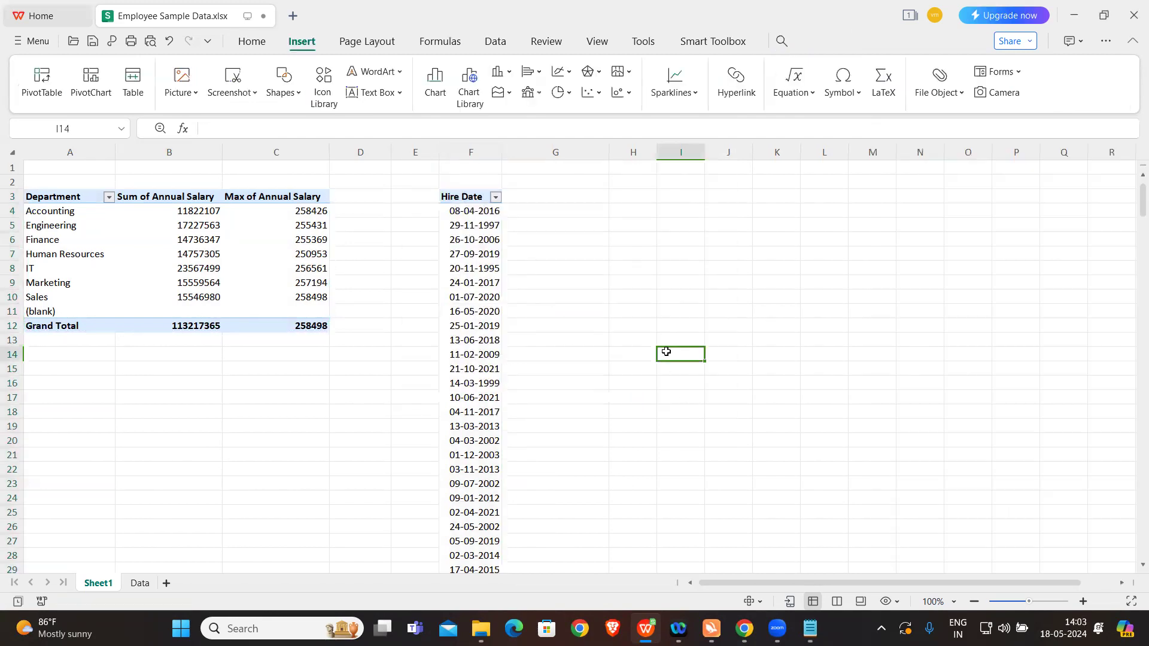
{"action": "left_click", "coordinate": [450, 283]}
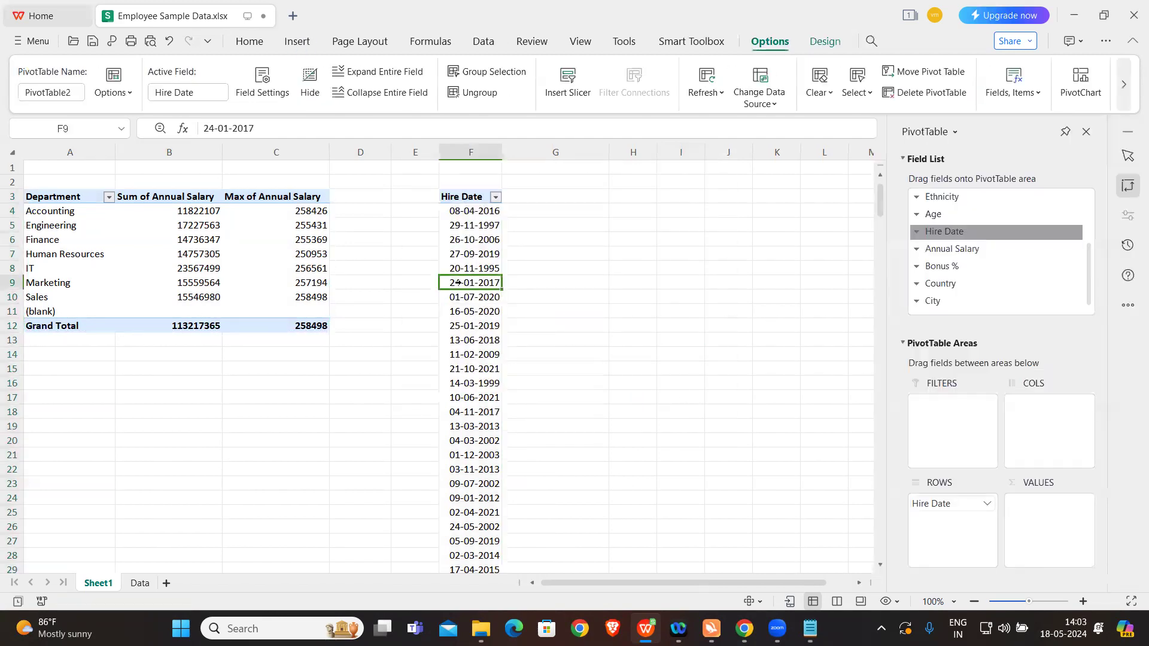
{"action": "left_click", "coordinate": [969, 503]}
{"action": "left_click", "coordinate": [1018, 455]}
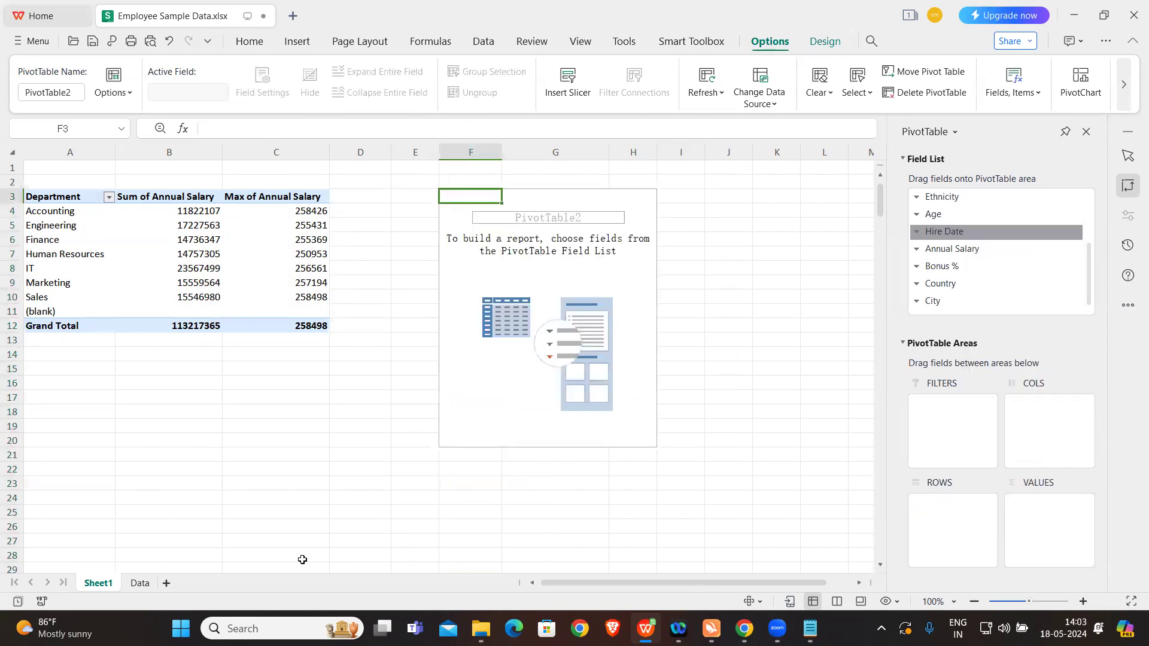
Step: Add Year, Month and Day column headers in O1 to Q1 of the Data sheet, directly after Exit Date
{"action": "left_click", "coordinate": [140, 583]}
{"action": "scroll", "coordinate": [1029, 190], "scroll_direction": "right", "scroll_amount": 5}
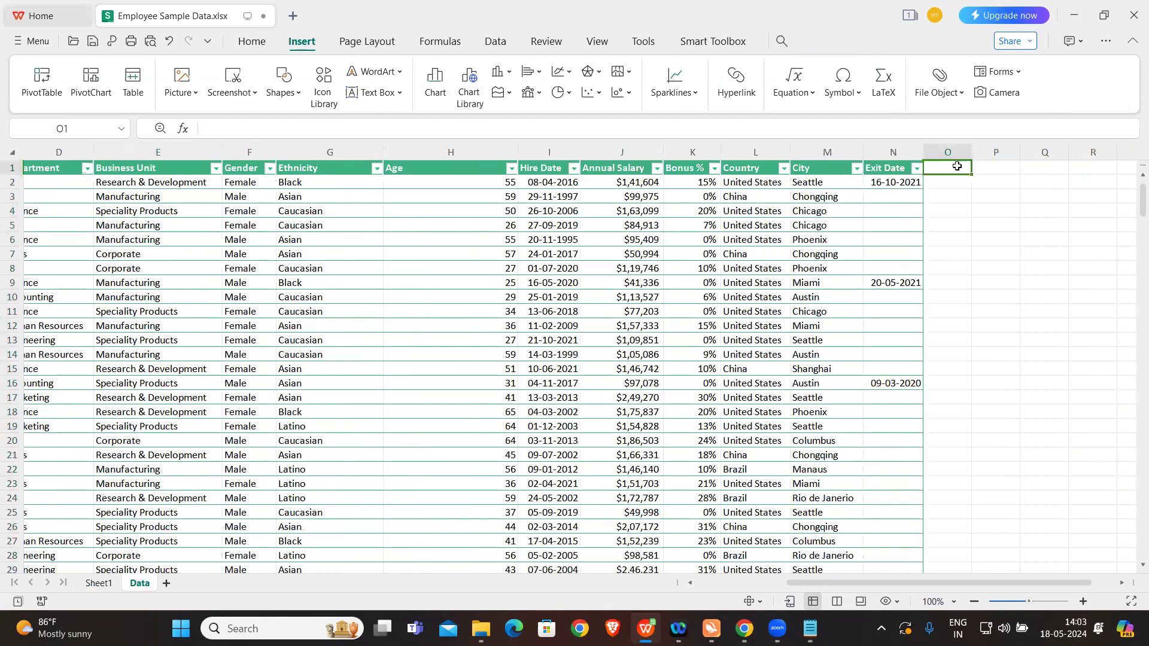
{"action": "type", "text": "Year"}
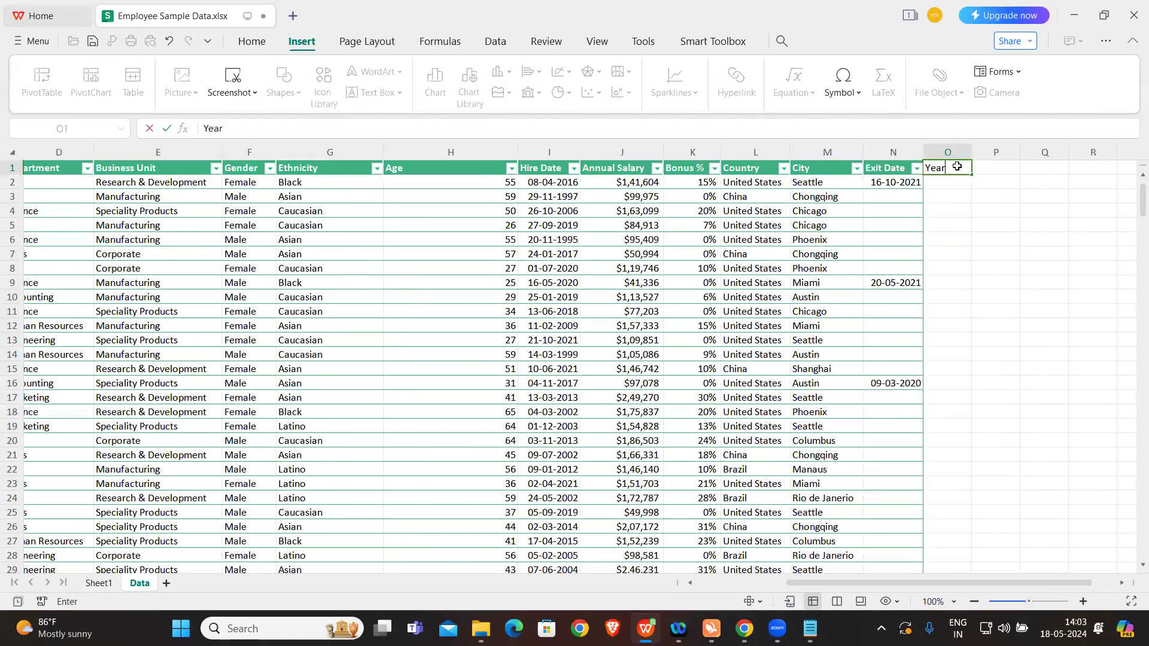
{"action": "key", "text": "Tab"}
{"action": "type", "text": "Mot"}
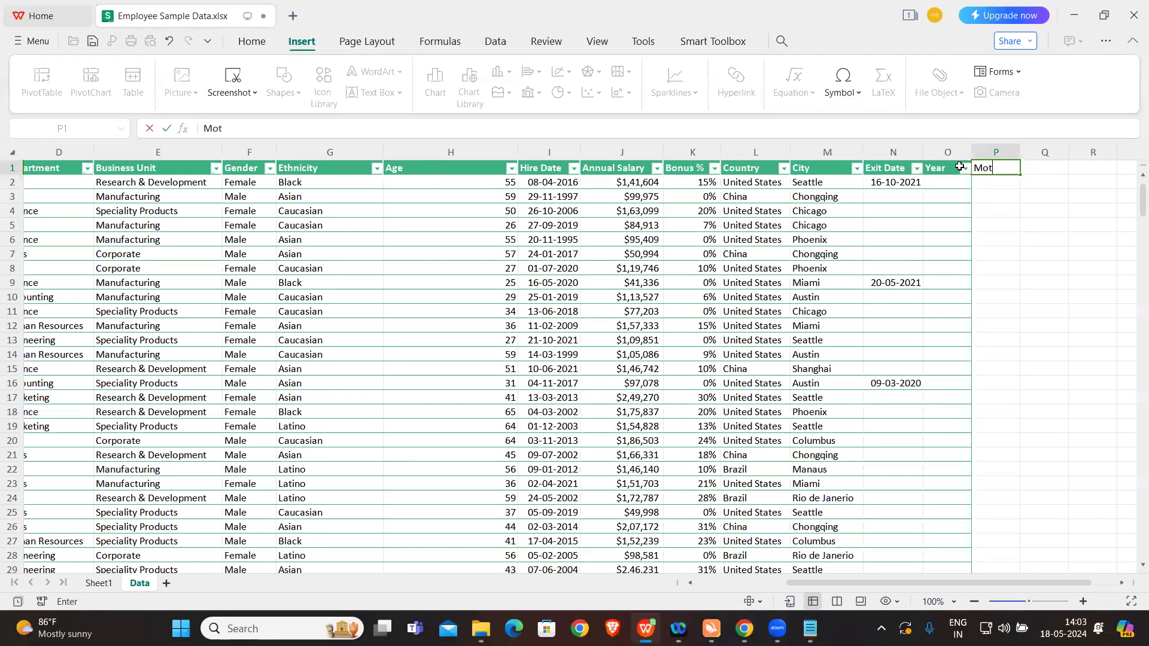
{"action": "type", "text": "tg"}
{"action": "key", "text": "Tab"}
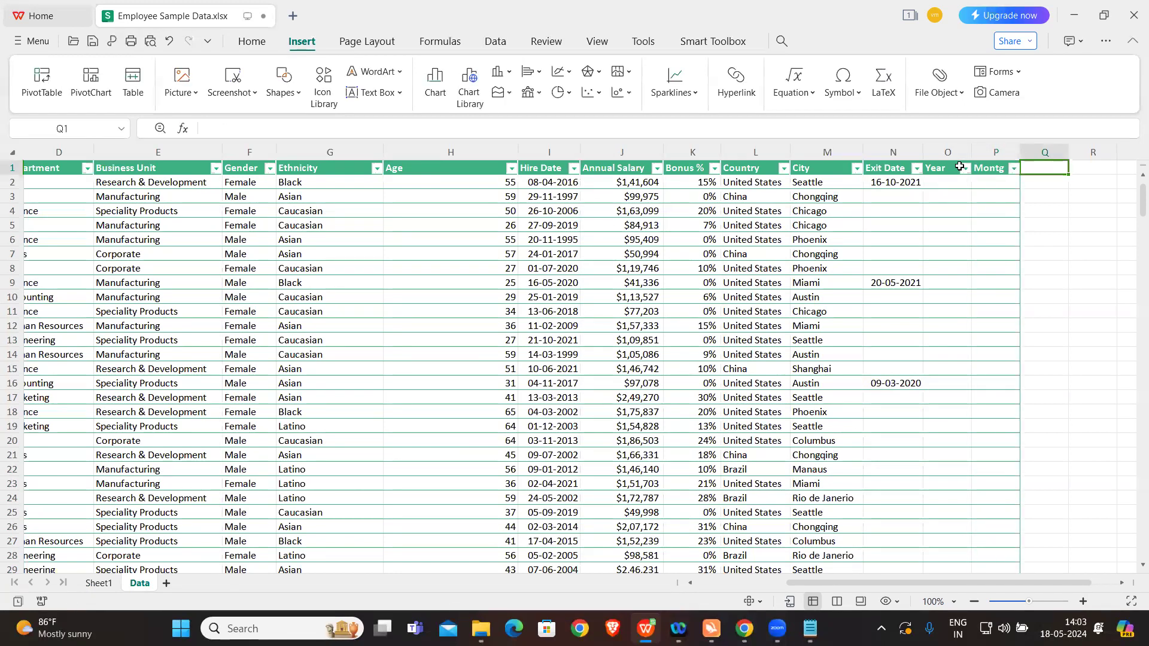
{"action": "left_click", "coordinate": [998, 168]}
{"action": "double_click", "coordinate": [999, 168]}
{"action": "key", "text": "BackSpace"}
{"action": "type", "text": "h"}
{"action": "key", "text": "Tab"}
{"action": "type", "text": "Day"}
{"action": "key", "text": "Return"}
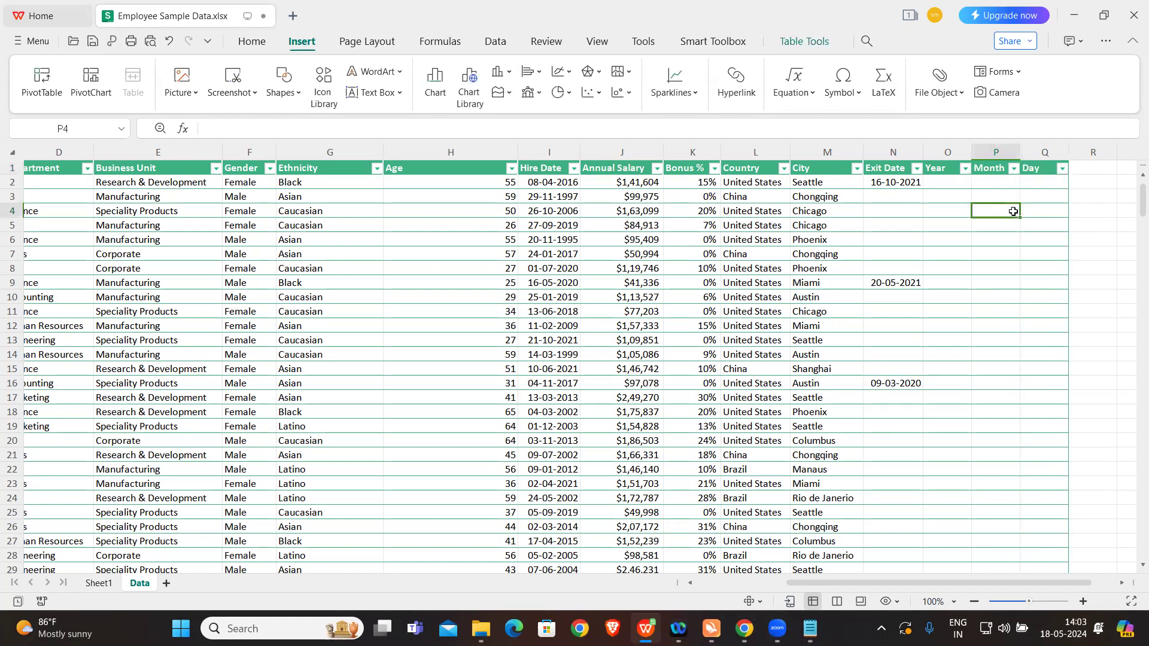
Step: Fill the Year column with a YEAR formula on Hire Date, entering =YEAR(I2) in cell O2
{"action": "left_click", "coordinate": [945, 179]}
{"action": "key", "text": "Caps_Lock"}
{"action": "type", "text": "=YEAR("}
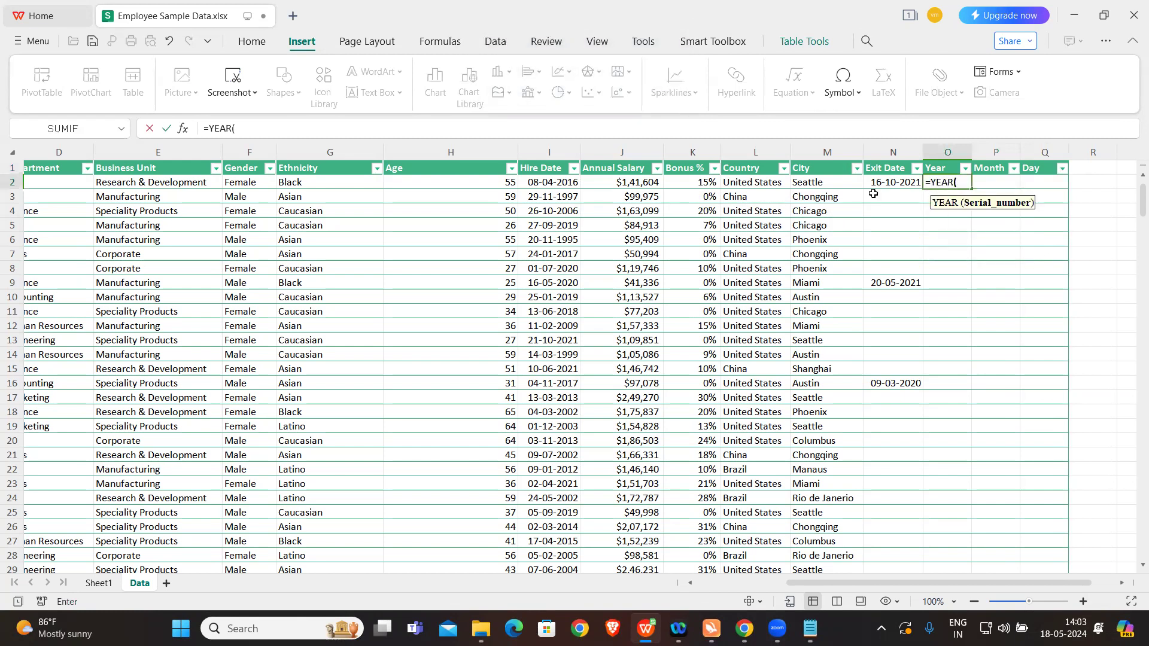
{"action": "scroll", "coordinate": [312, 225], "scroll_direction": "left", "scroll_amount": 2}
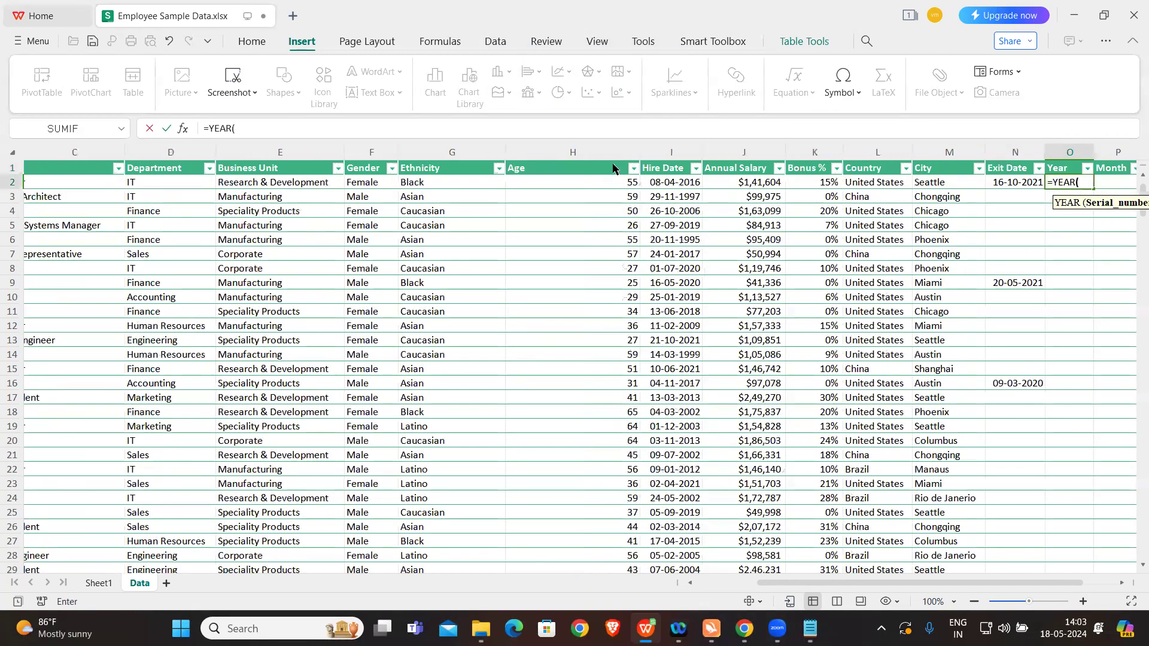
{"action": "left_click", "coordinate": [663, 181]}
{"action": "type", "text": ")"}
{"action": "key", "text": "Return"}
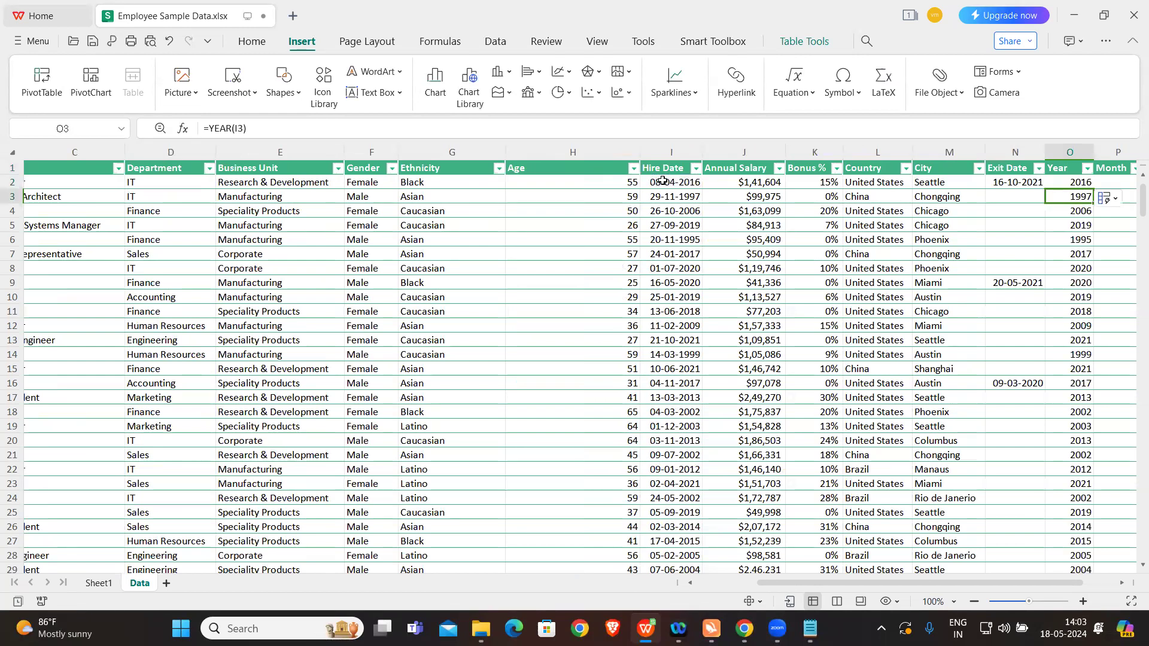
Step: Fill the Month column with a MONTH formula on Hire Date, entering =MONTH(I2) in cell P2
{"action": "scroll", "coordinate": [863, 176], "scroll_direction": "right", "scroll_amount": 4}
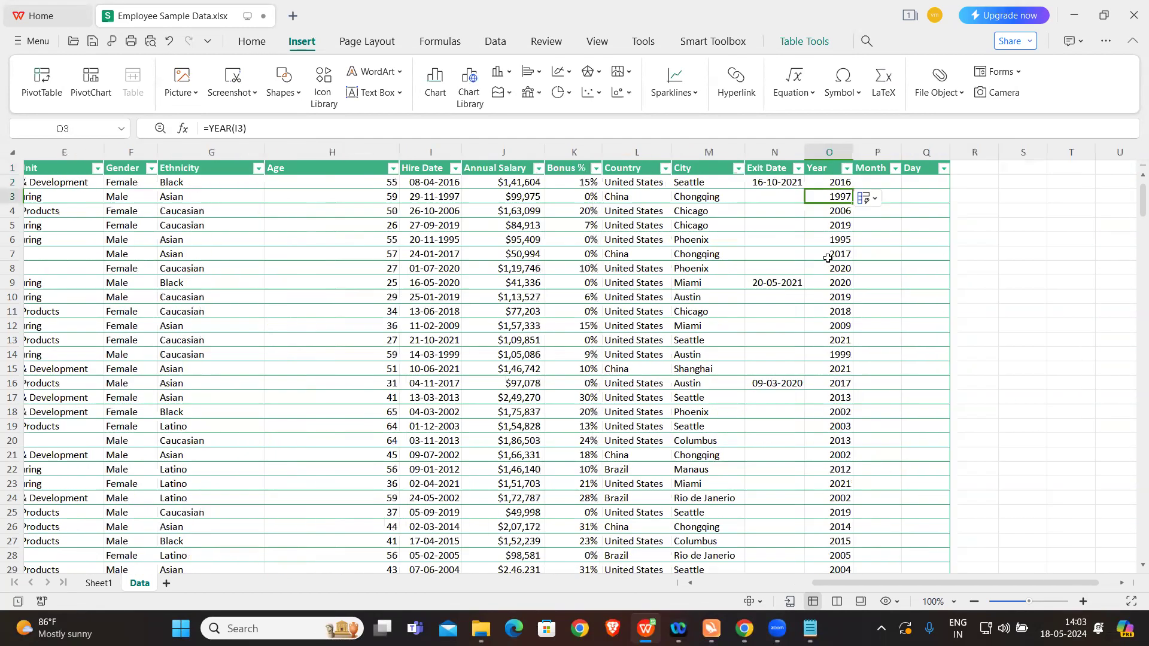
{"action": "left_click", "coordinate": [870, 181]}
{"action": "type", "text": "=MON"}
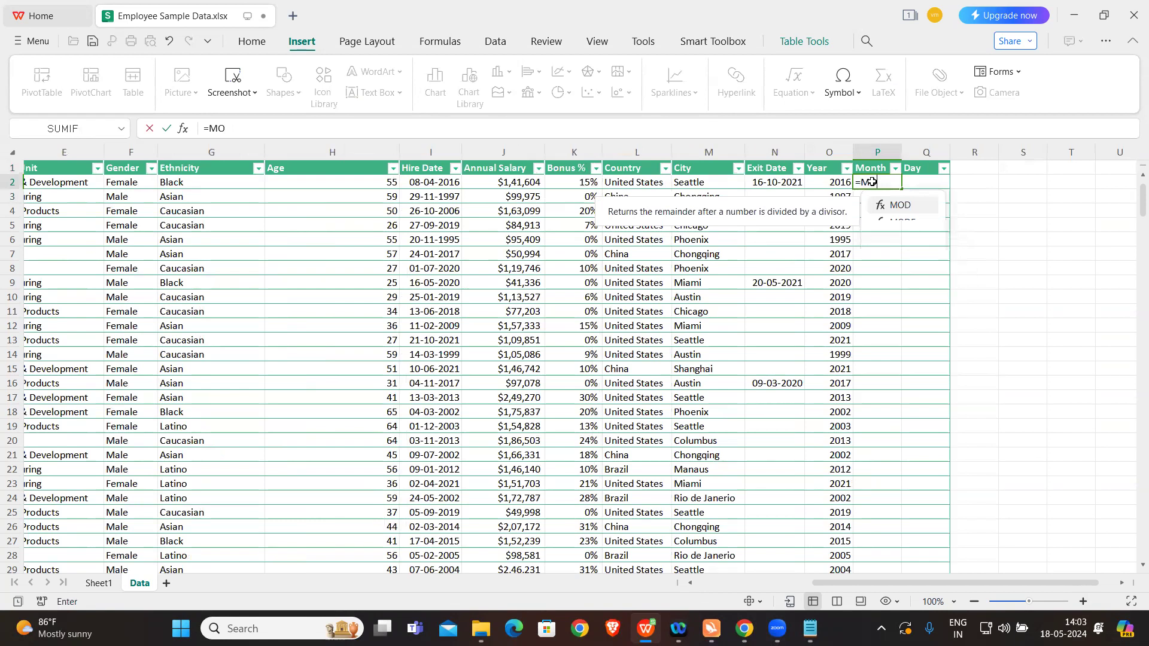
{"action": "key", "text": "Tab"}
{"action": "left_click", "coordinate": [445, 181]}
{"action": "key", "text": "Return"}
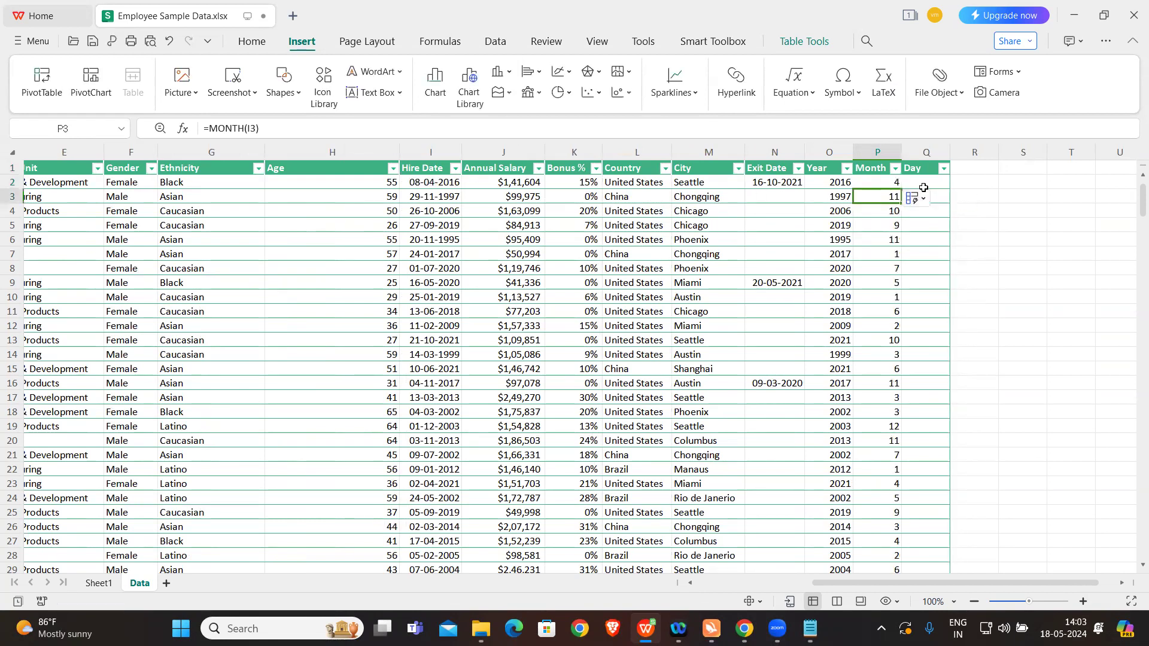
Step: Fill the Day column with a DAY formula on Hire Date, entering =DAY(I2) in cell Q2
{"action": "left_click", "coordinate": [923, 179]}
{"action": "type", "text": "=DAY"}
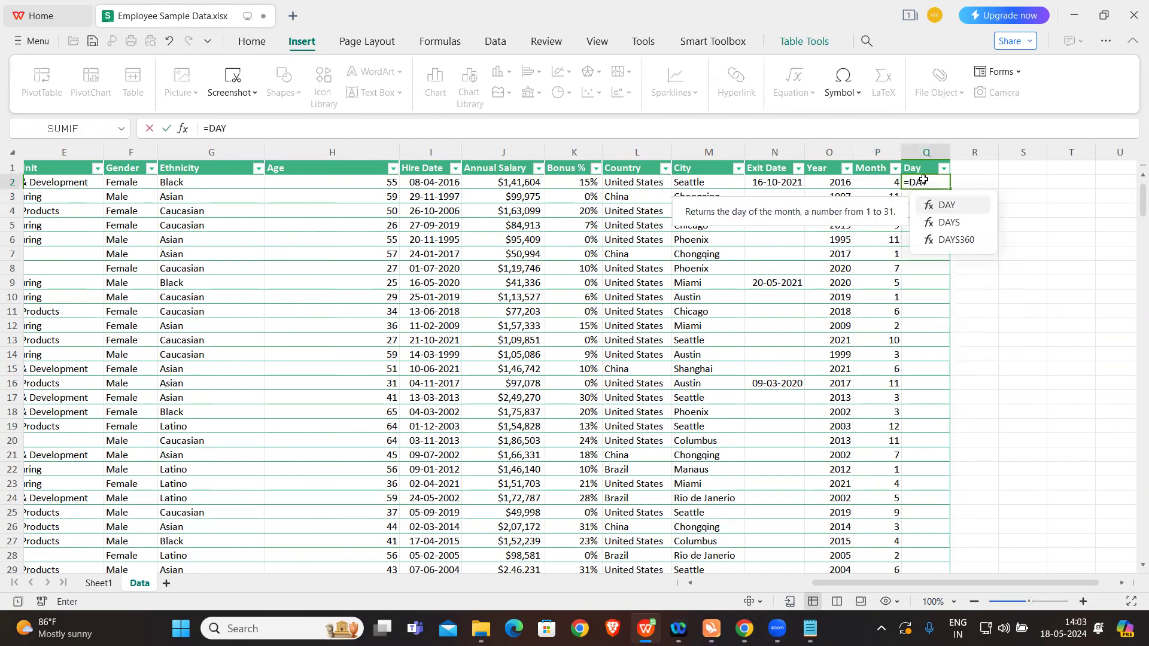
{"action": "key", "text": "Tab"}
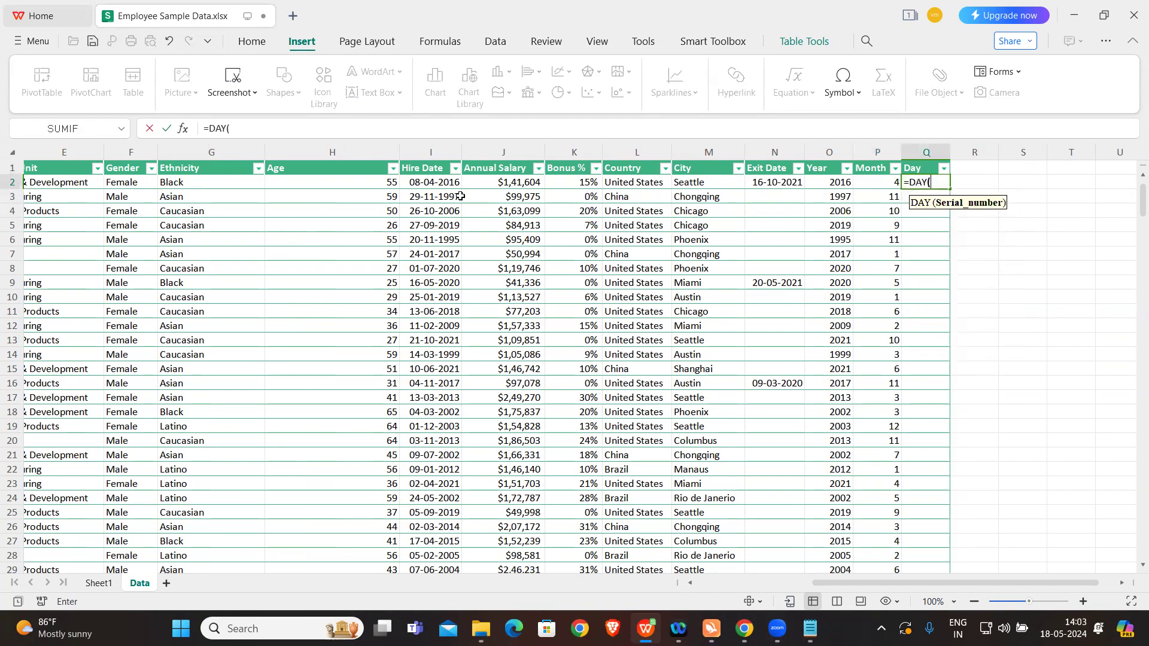
{"action": "left_click", "coordinate": [432, 181]}
{"action": "type", "text": ")"}
{"action": "key", "text": "Return"}
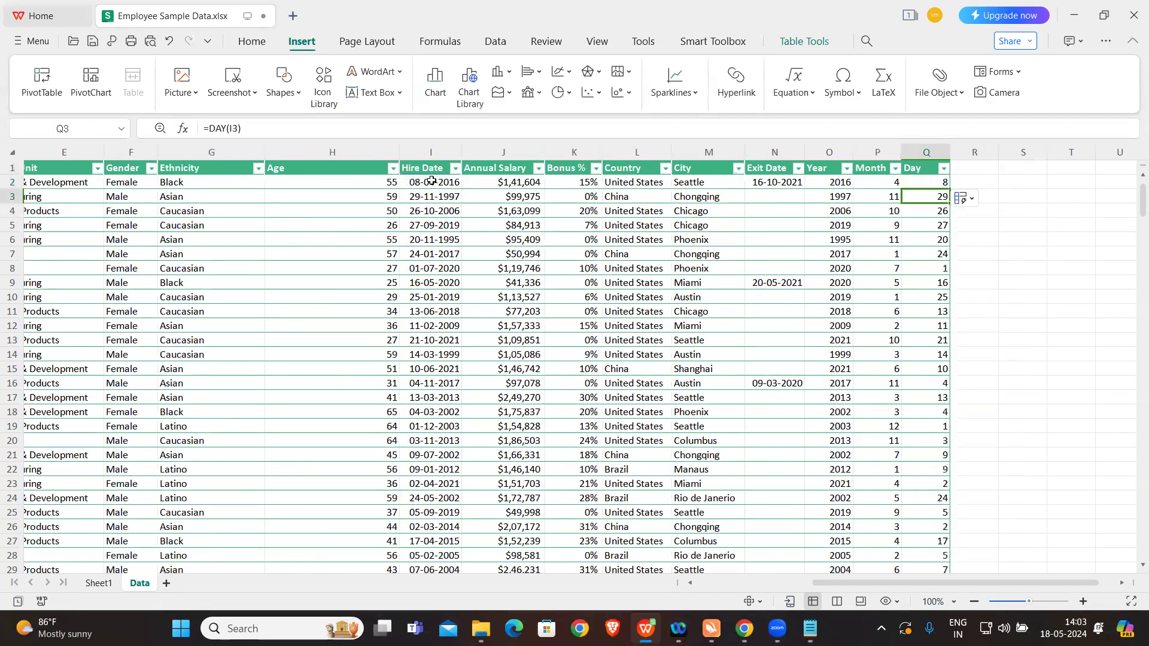
{"action": "key", "text": "Caps_Lock"}
{"action": "left_click", "coordinate": [1021, 289]}
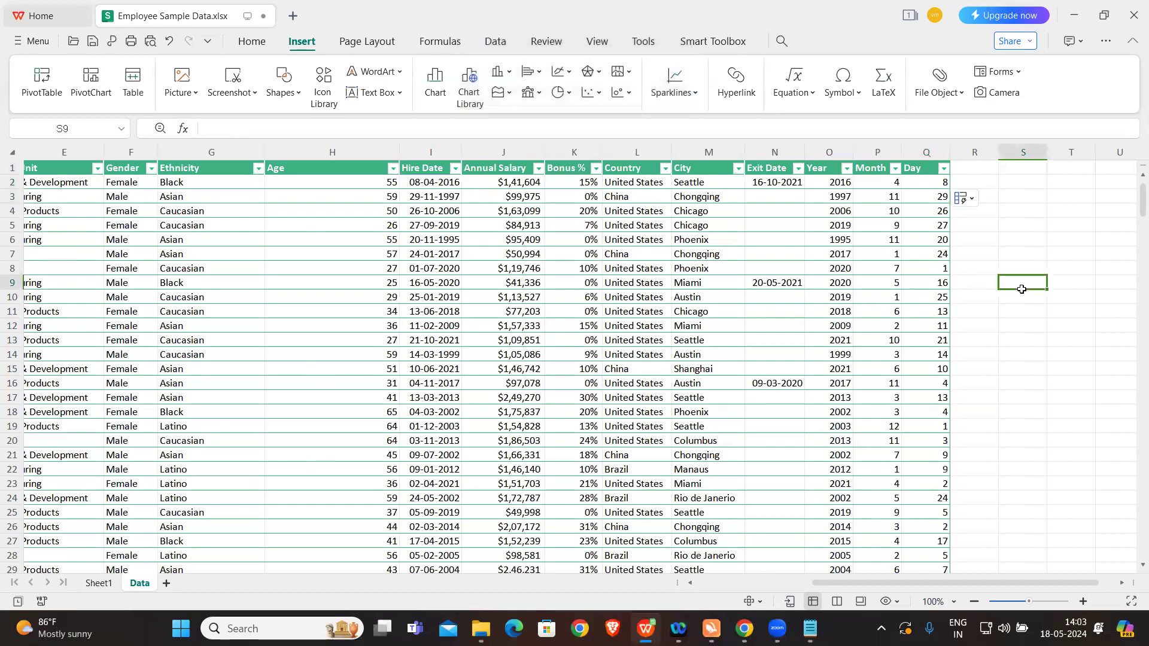
Step: Refresh the data of the empty second pivot table on Sheet1 and place the new Year field in its columns
{"action": "left_click", "coordinate": [99, 584]}
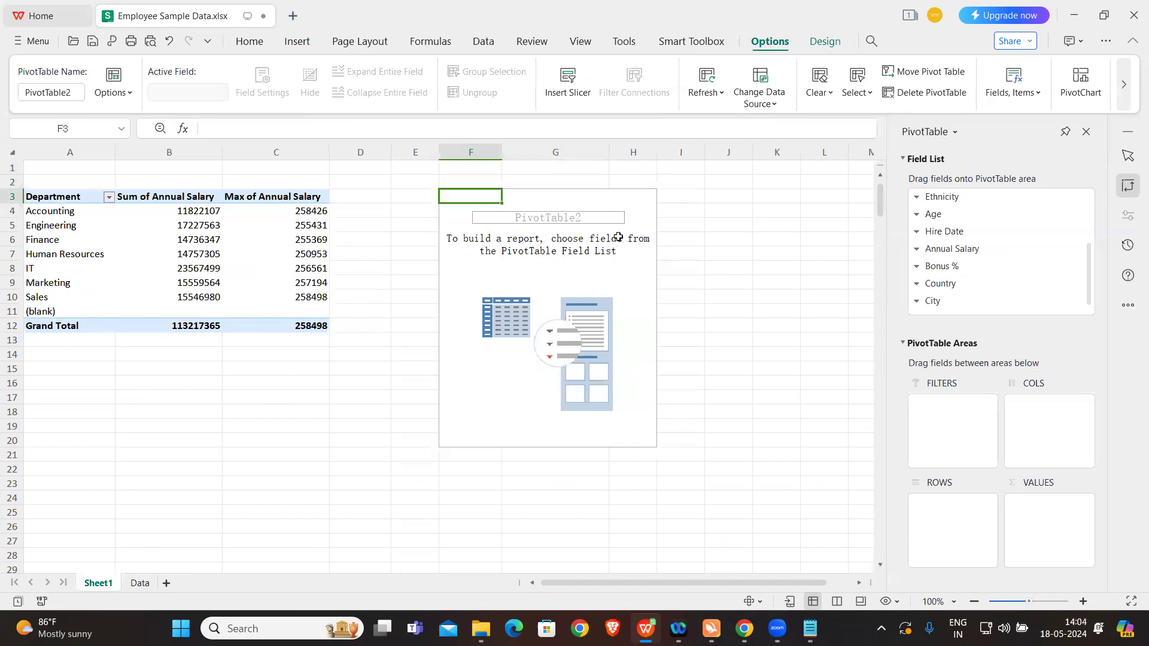
{"action": "left_click", "coordinate": [612, 265]}
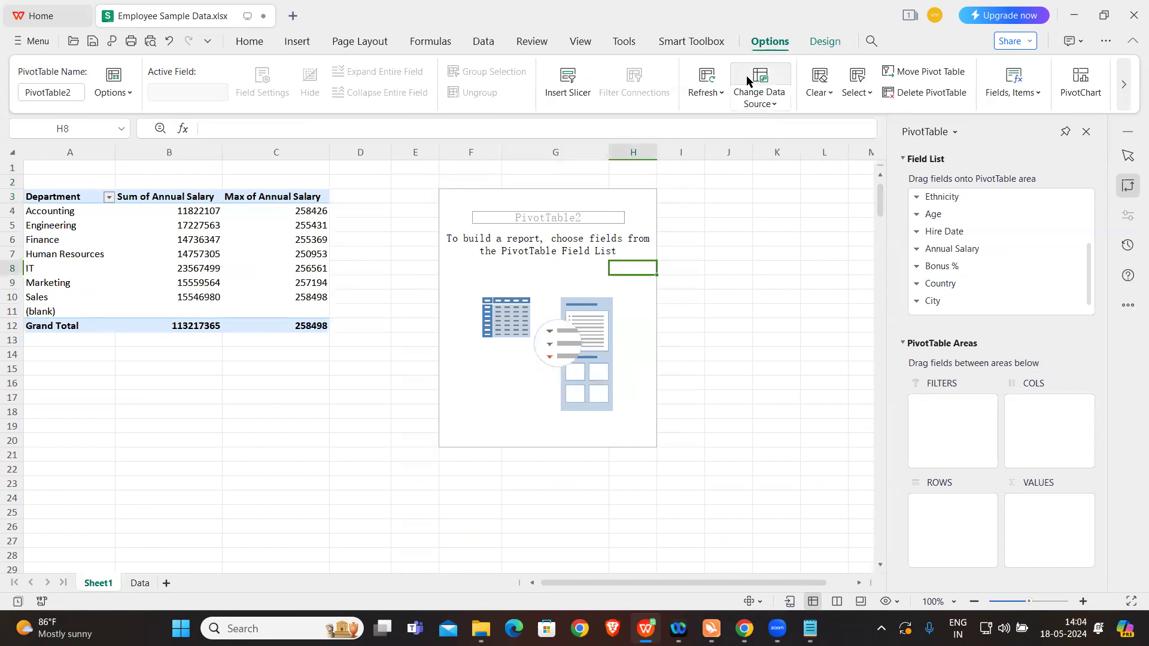
{"action": "left_click", "coordinate": [707, 93]}
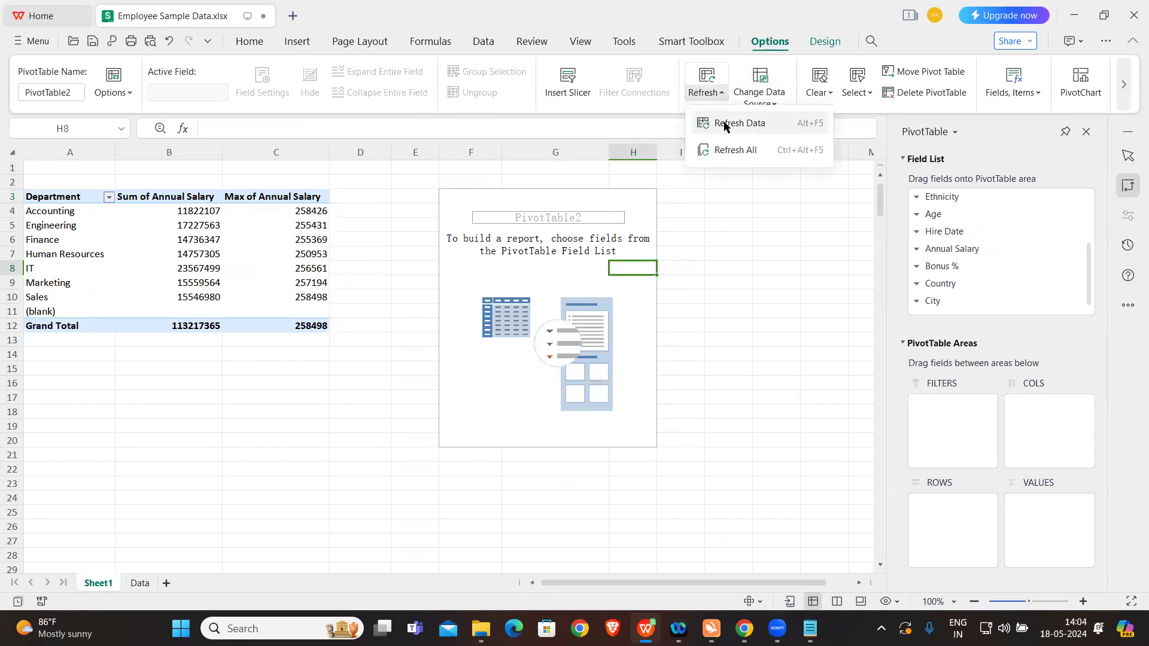
{"action": "left_click", "coordinate": [725, 123]}
{"action": "scroll", "coordinate": [953, 259], "scroll_direction": "down", "scroll_amount": 2}
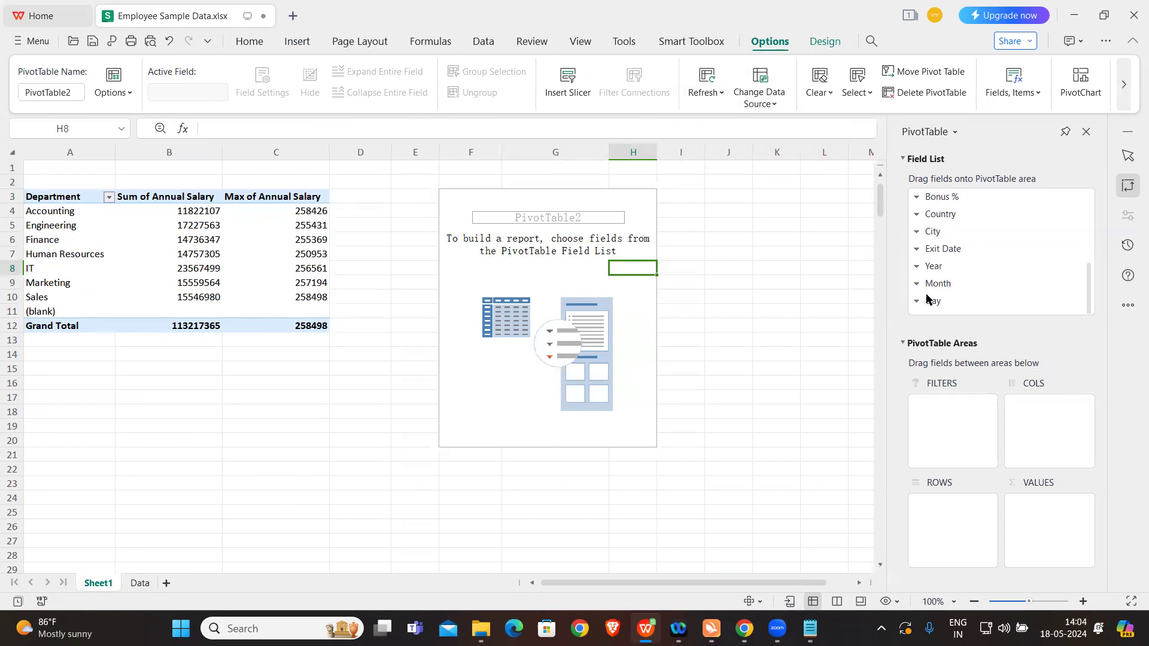
{"action": "left_click_drag", "start_coordinate": [931, 267], "coordinate": [1043, 412]}
Step: Check exercise b in the Pivot notes and place Department in the rows of the second pivot table
{"action": "scroll", "coordinate": [993, 245], "scroll_direction": "up", "scroll_amount": 3}
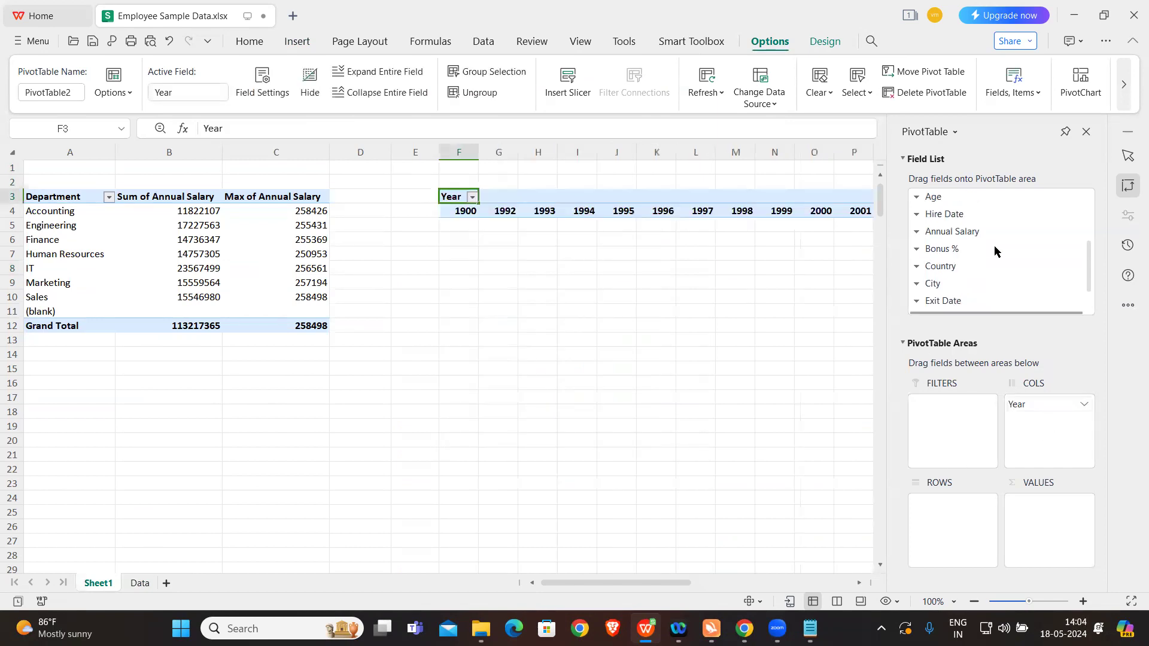
{"action": "left_click", "coordinate": [809, 628]}
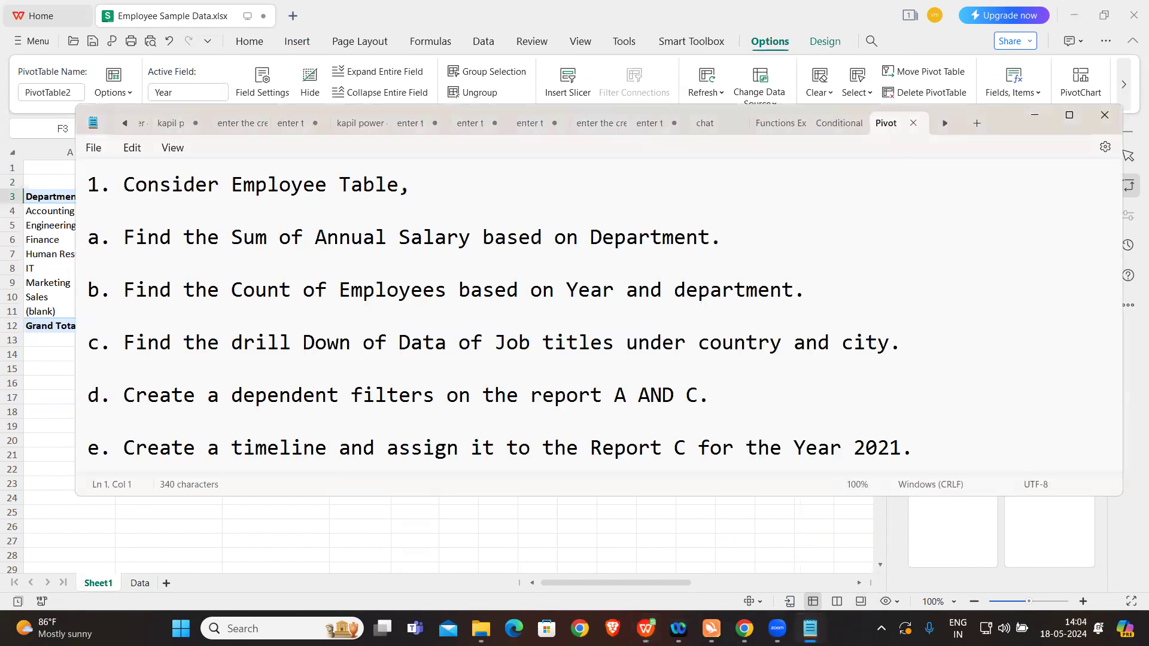
{"action": "left_click", "coordinate": [866, 30]}
{"action": "scroll", "coordinate": [961, 265], "scroll_direction": "up", "scroll_amount": 2}
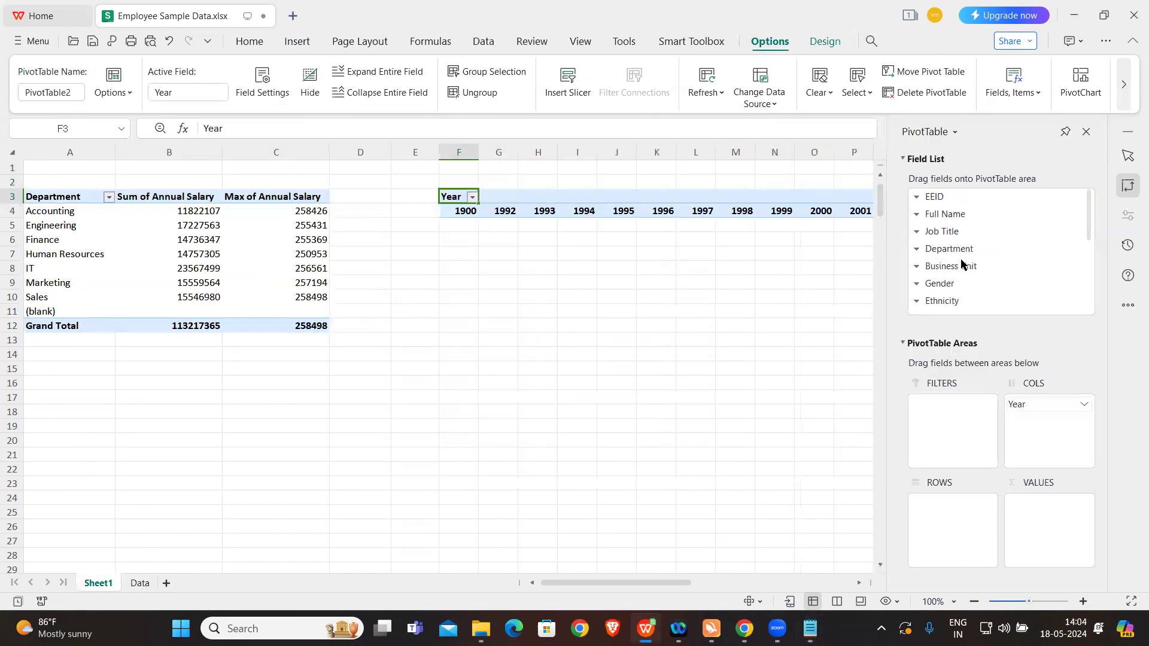
{"action": "left_click_drag", "start_coordinate": [961, 259], "coordinate": [959, 522]}
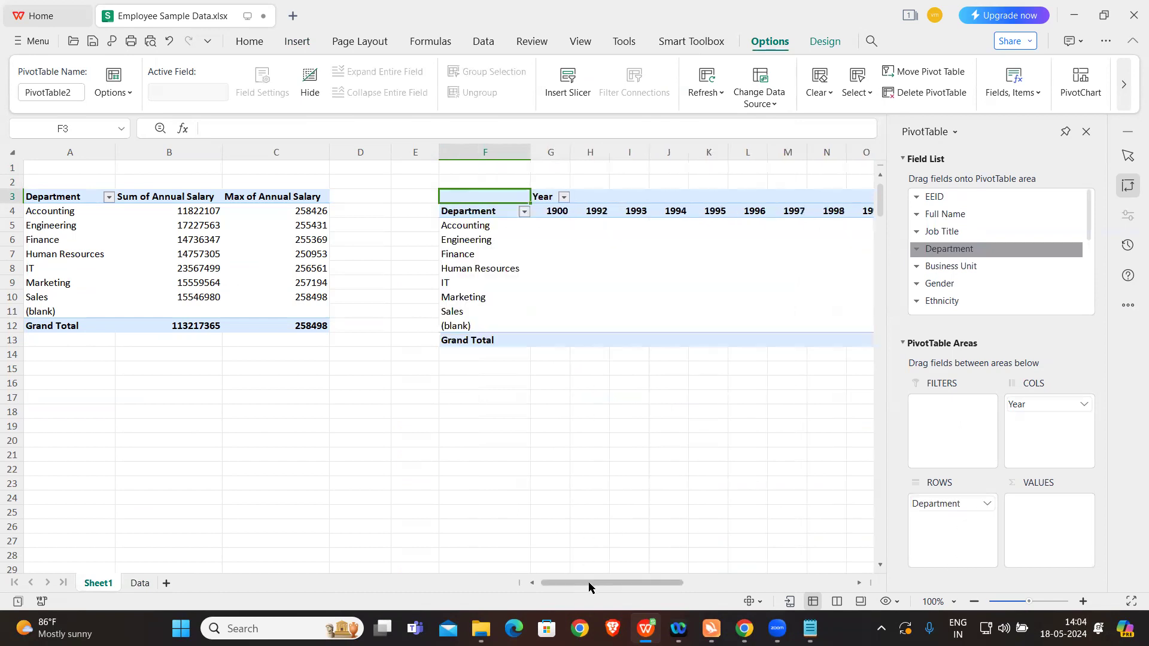
{"action": "left_click_drag", "start_coordinate": [588, 580], "coordinate": [572, 557]}
Step: Add EEID to the values of the second pivot table as the employee count per department and year
{"action": "scroll", "coordinate": [945, 272], "scroll_direction": "down", "scroll_amount": 2}
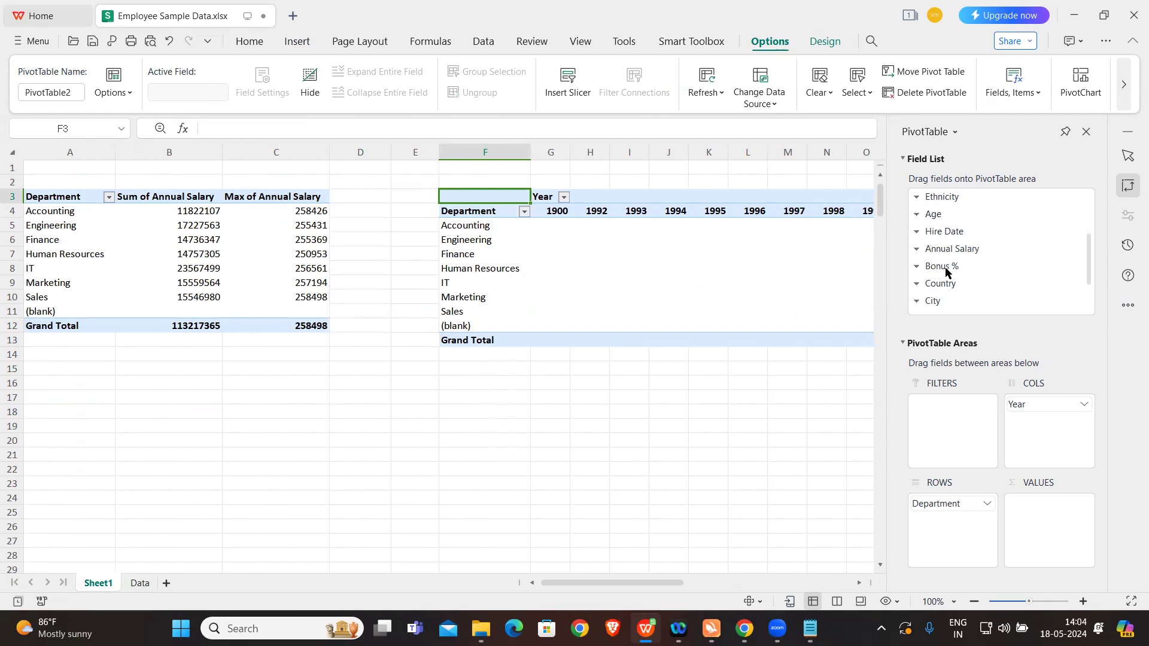
{"action": "left_click", "coordinate": [810, 628]}
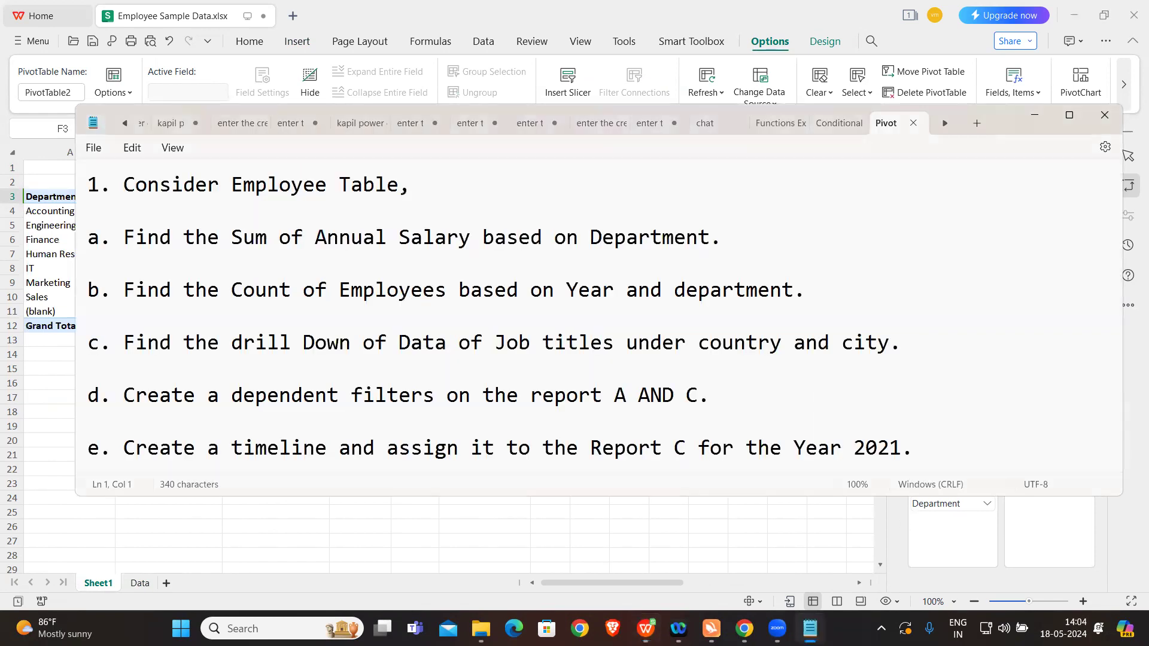
{"action": "left_click", "coordinate": [670, 537]}
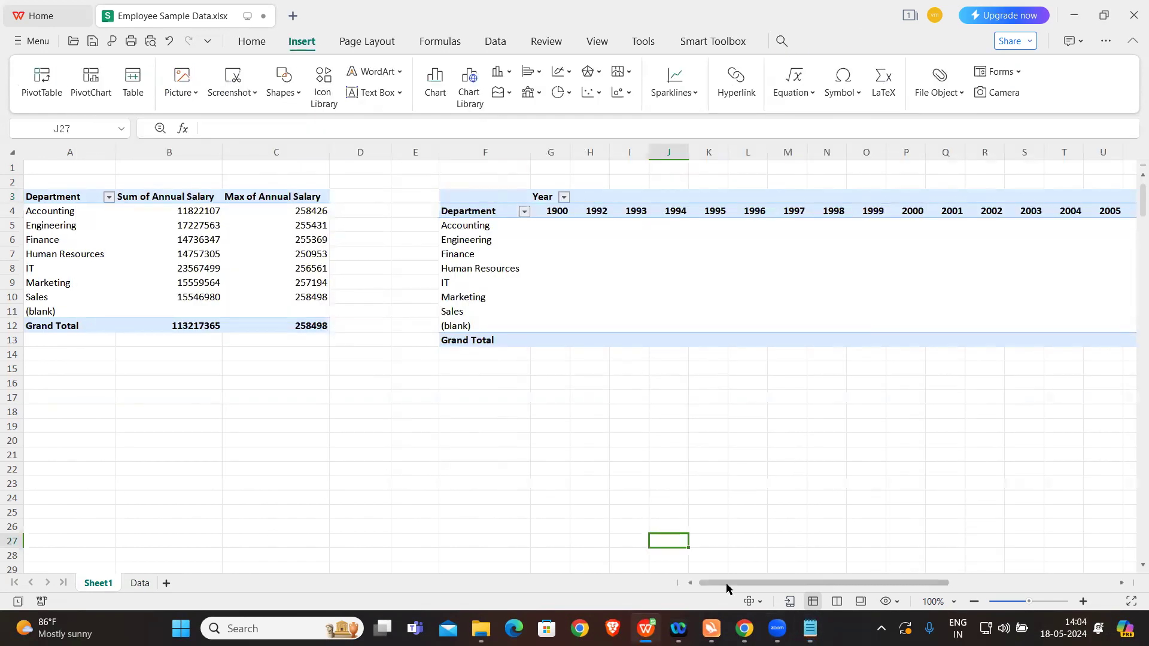
{"action": "left_click", "coordinate": [613, 272]}
{"action": "scroll", "coordinate": [964, 287], "scroll_direction": "up", "scroll_amount": 1}
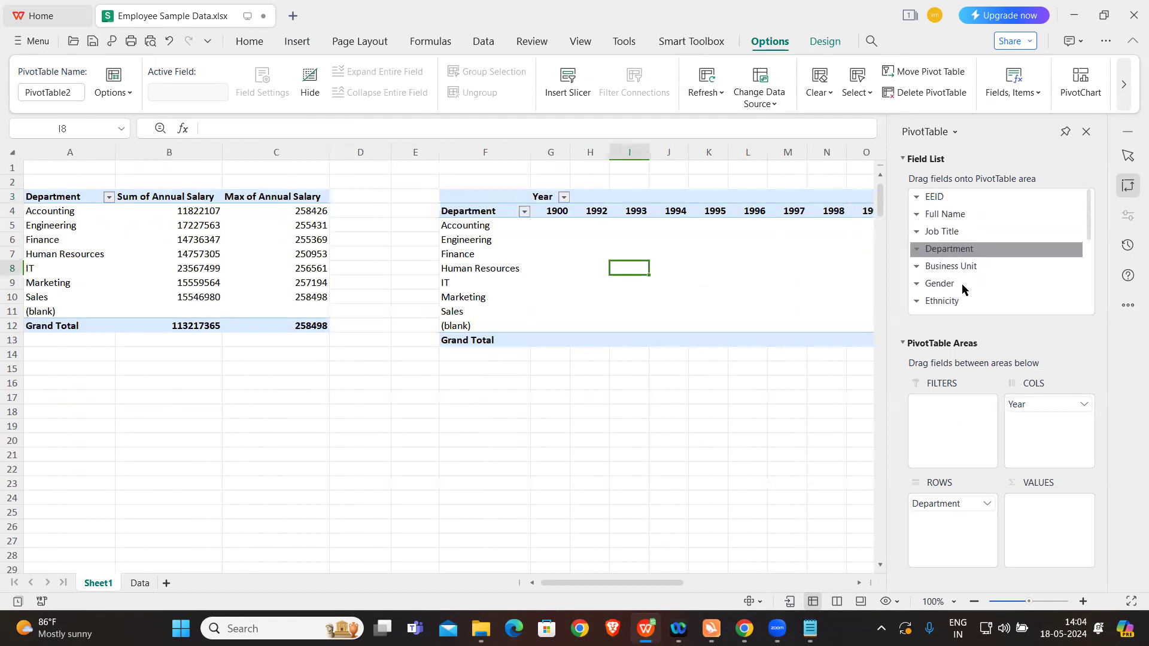
{"action": "left_click_drag", "start_coordinate": [937, 200], "coordinate": [1037, 525]}
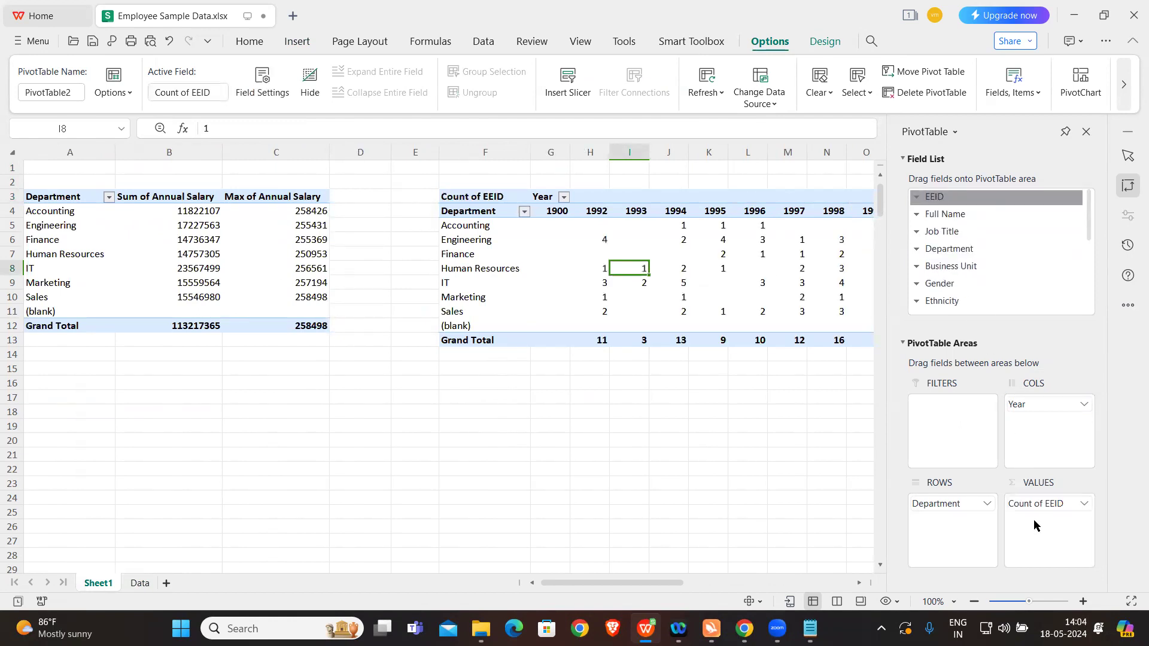
{"action": "left_click", "coordinate": [733, 419]}
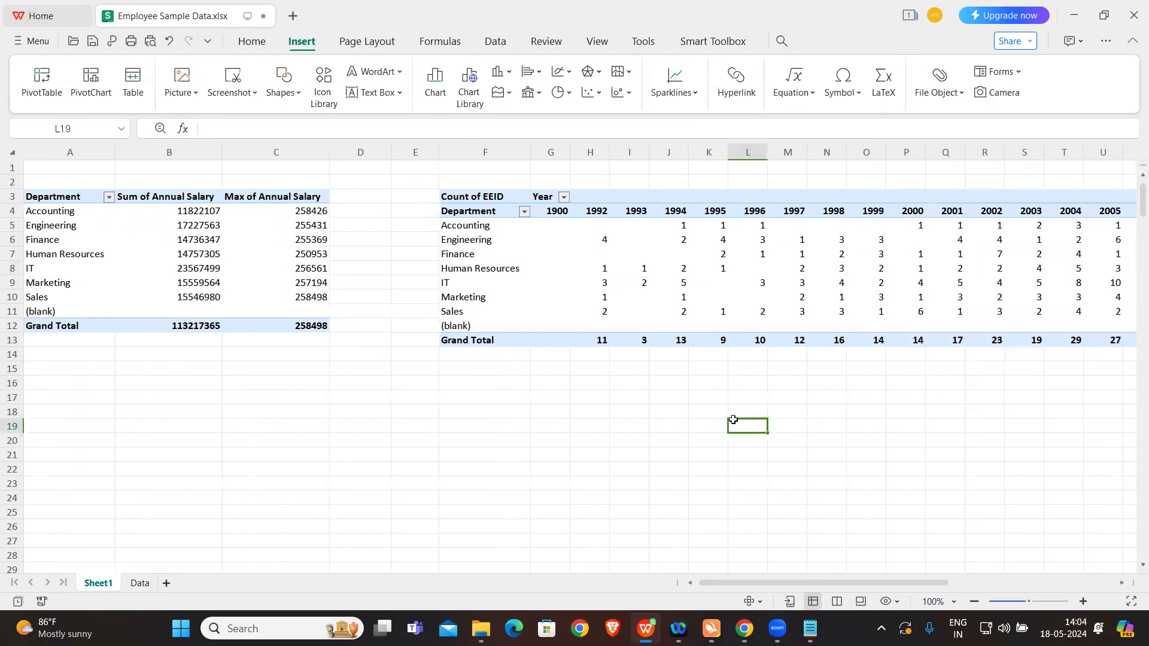
Step: Examine the yearly employee counts in the second pivot table, going through the Accounting row from 1900 to 2006
{"action": "left_click", "coordinate": [469, 227]}
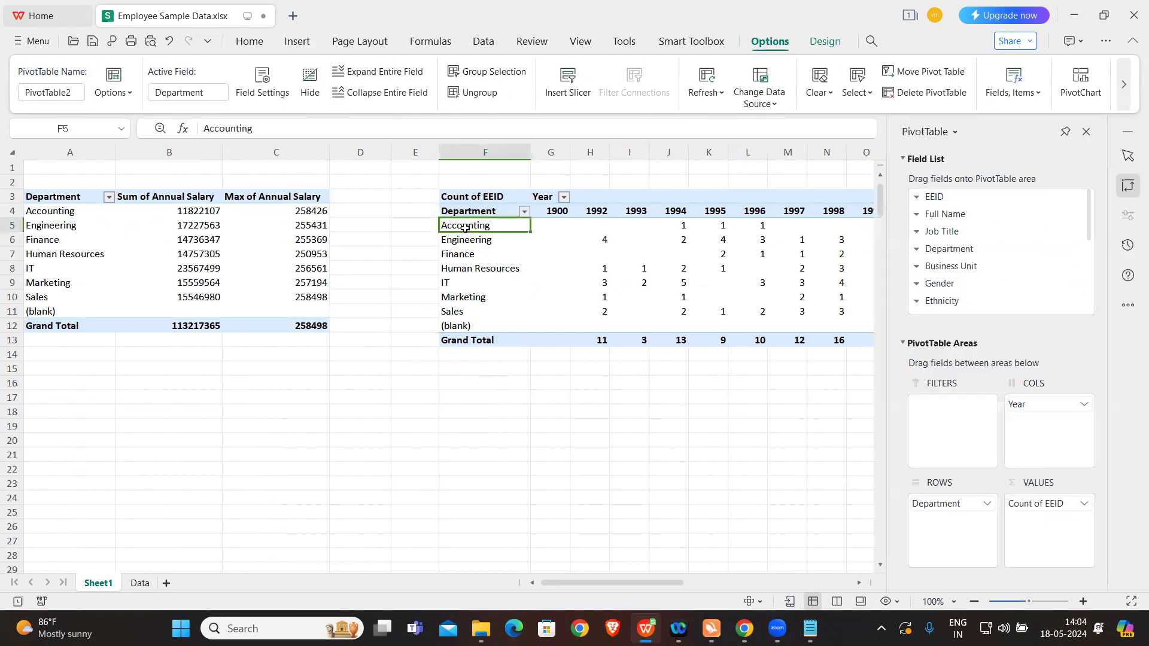
{"action": "left_click", "coordinate": [553, 226]}
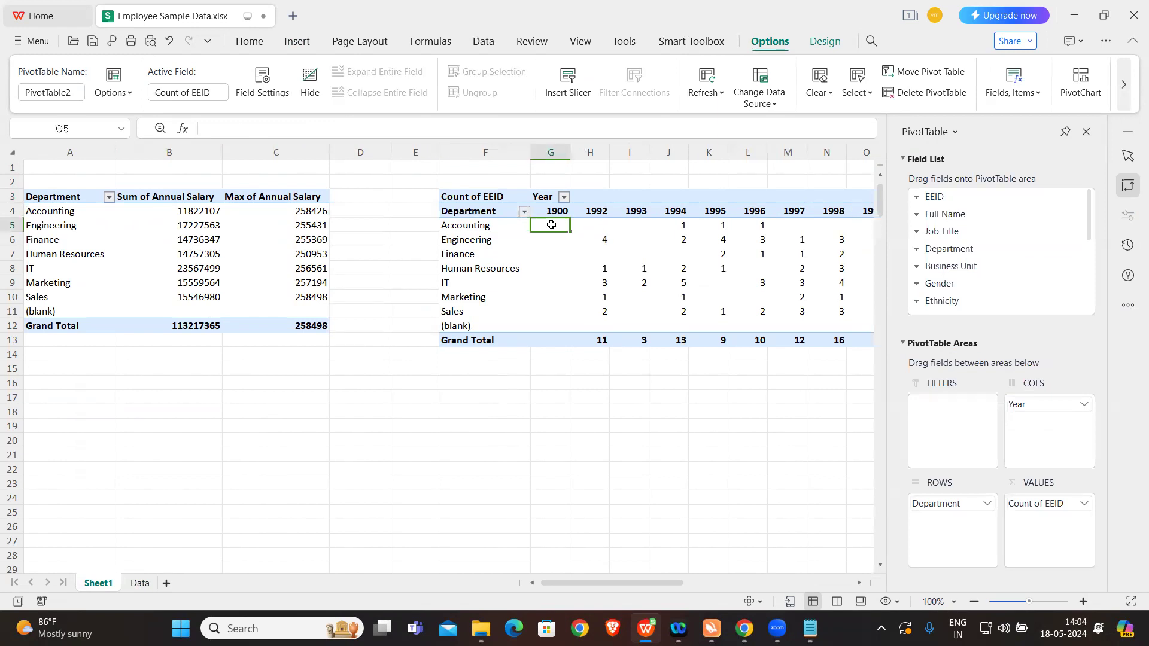
{"action": "left_click", "coordinate": [588, 223]}
{"action": "left_click", "coordinate": [636, 223]}
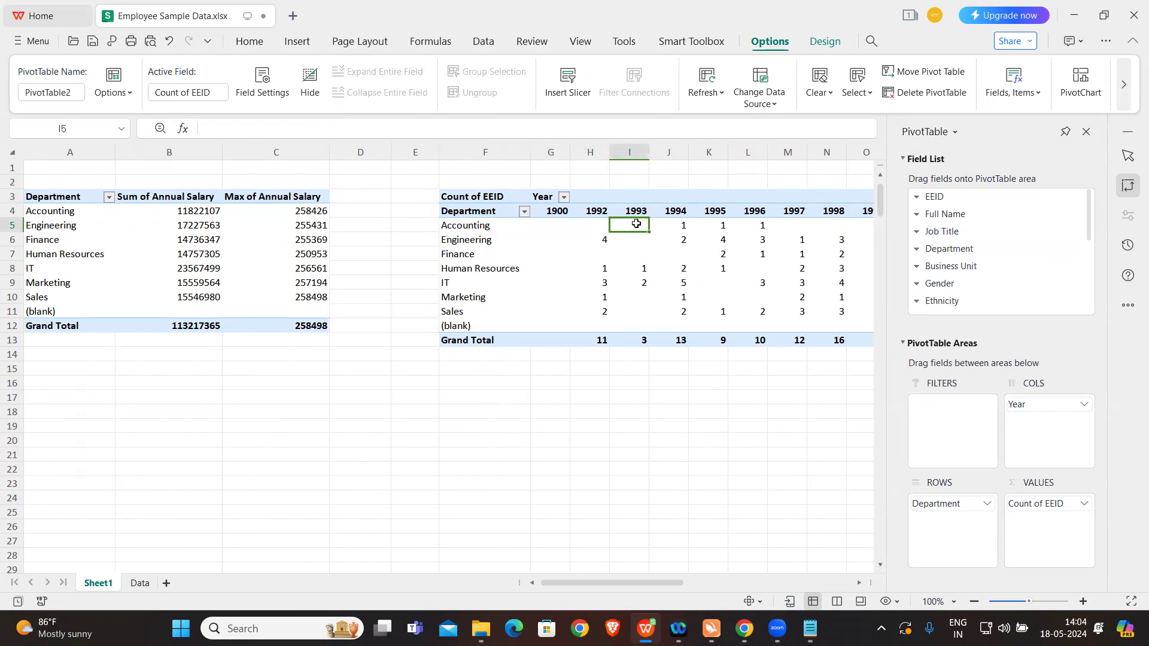
{"action": "left_click", "coordinate": [672, 224]}
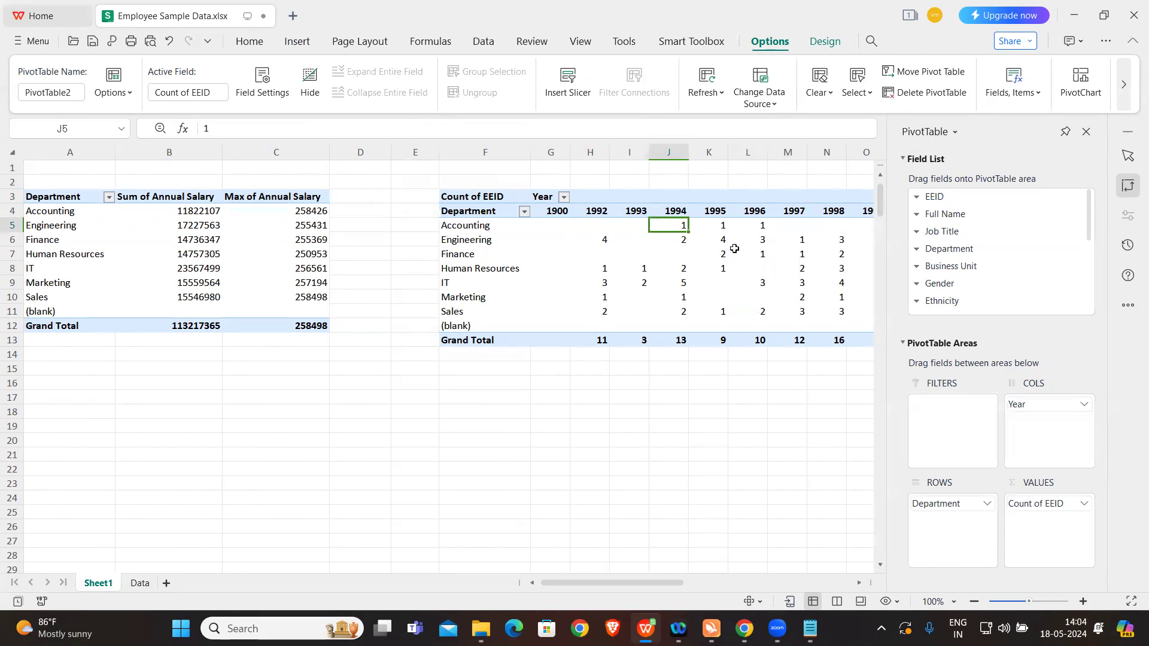
{"action": "scroll", "coordinate": [734, 249], "scroll_direction": "right", "scroll_amount": 1}
{"action": "scroll", "coordinate": [734, 249], "scroll_direction": "right", "scroll_amount": 1}
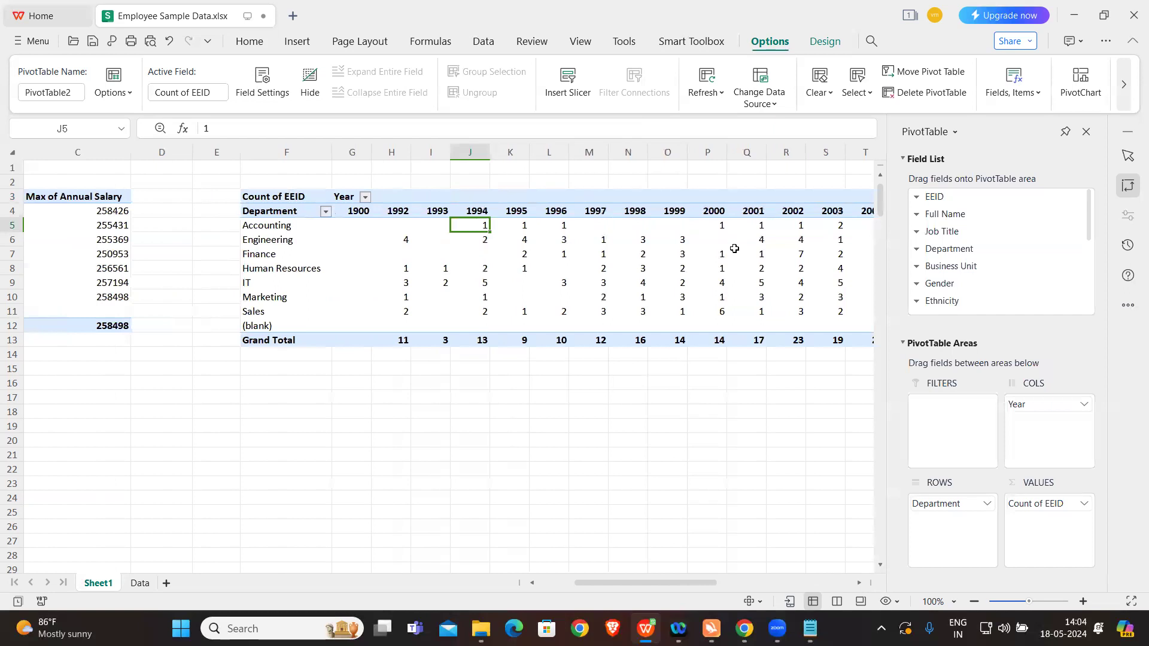
{"action": "scroll", "coordinate": [734, 248], "scroll_direction": "right", "scroll_amount": 2}
{"action": "left_click_drag", "start_coordinate": [503, 225], "coordinate": [595, 225]}
{"action": "left_click", "coordinate": [628, 226]}
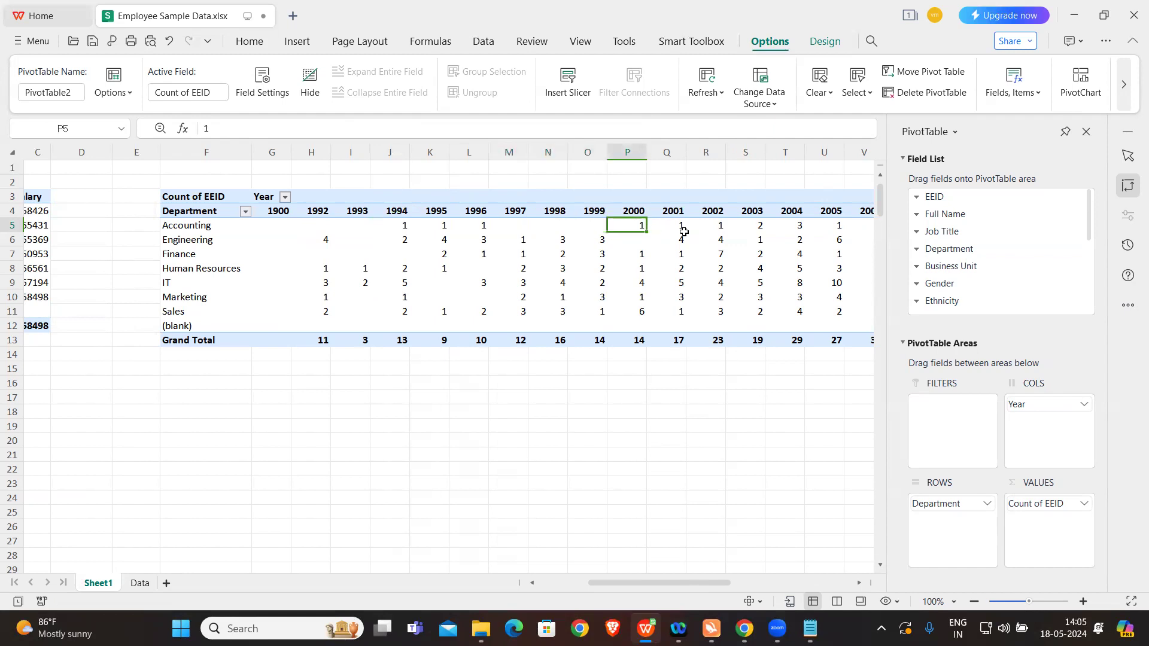
{"action": "left_click", "coordinate": [710, 225]}
{"action": "scroll", "coordinate": [713, 225], "scroll_direction": "right", "scroll_amount": 3}
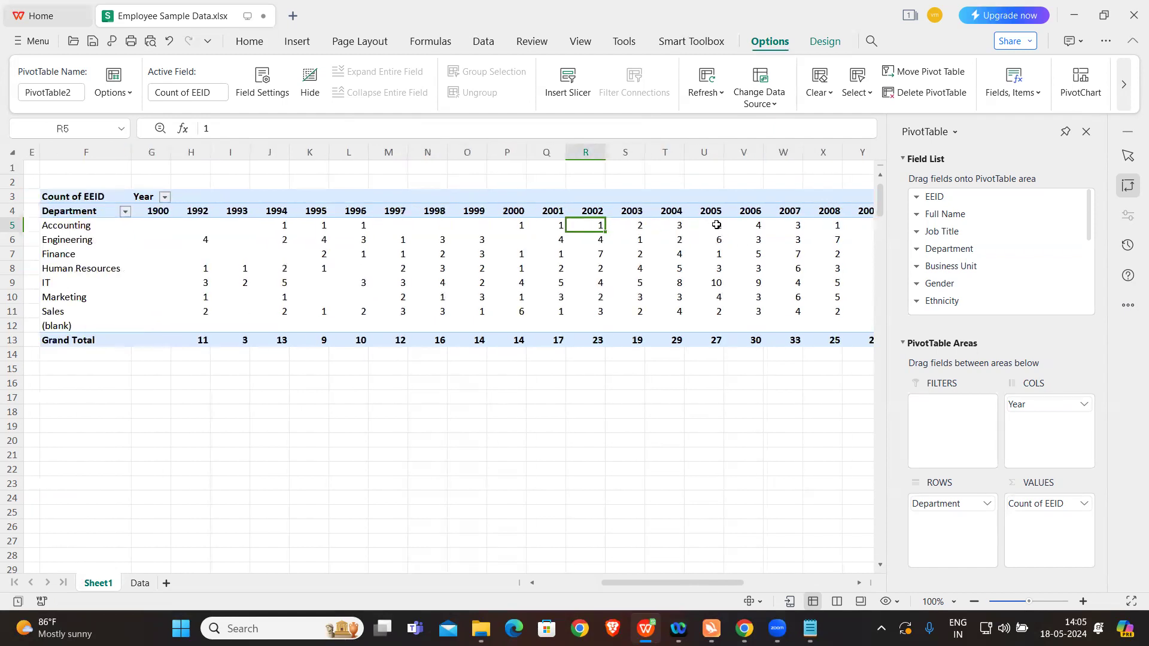
{"action": "left_click", "coordinate": [631, 226]}
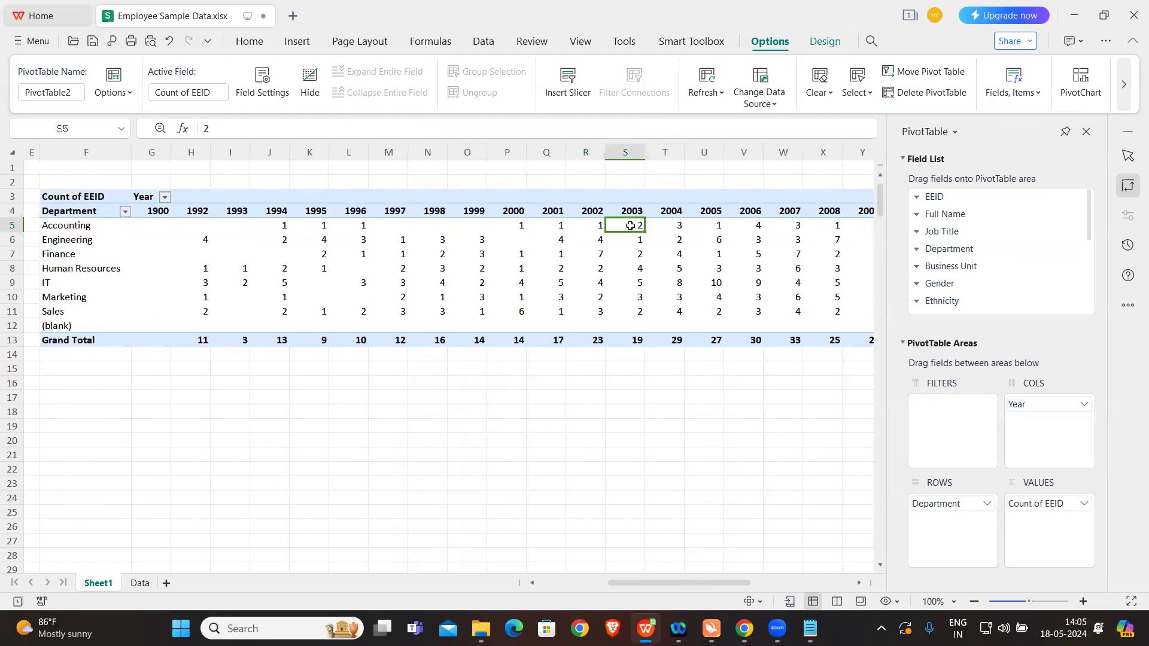
{"action": "left_click", "coordinate": [681, 220]}
{"action": "left_click", "coordinate": [713, 224]}
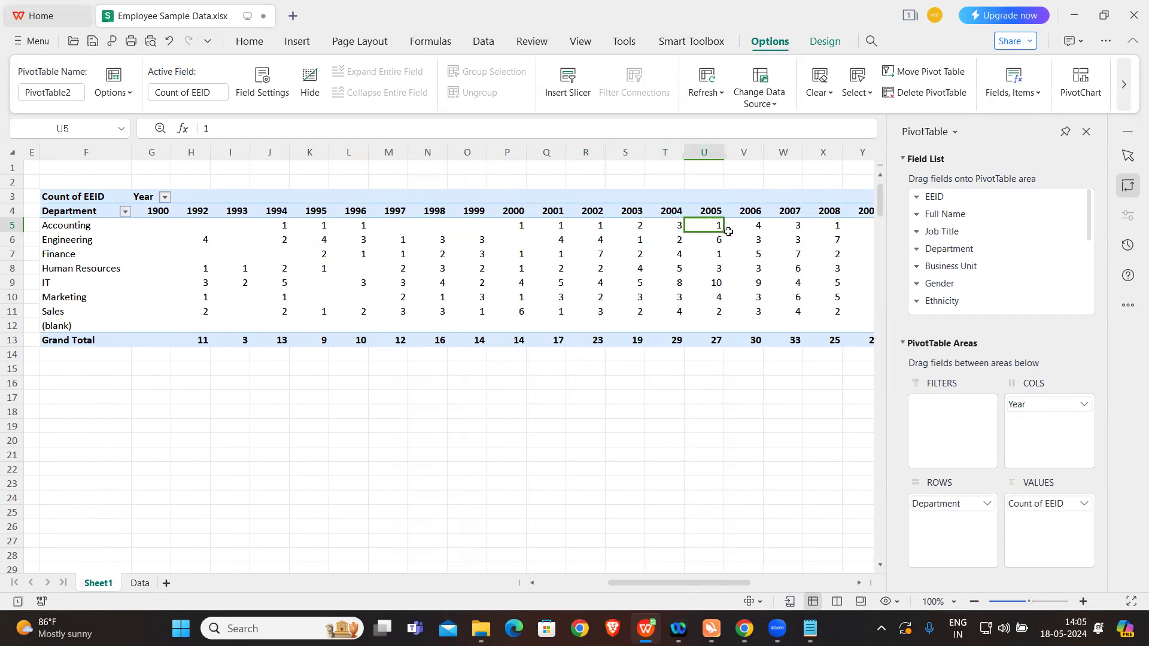
{"action": "left_click", "coordinate": [758, 226]}
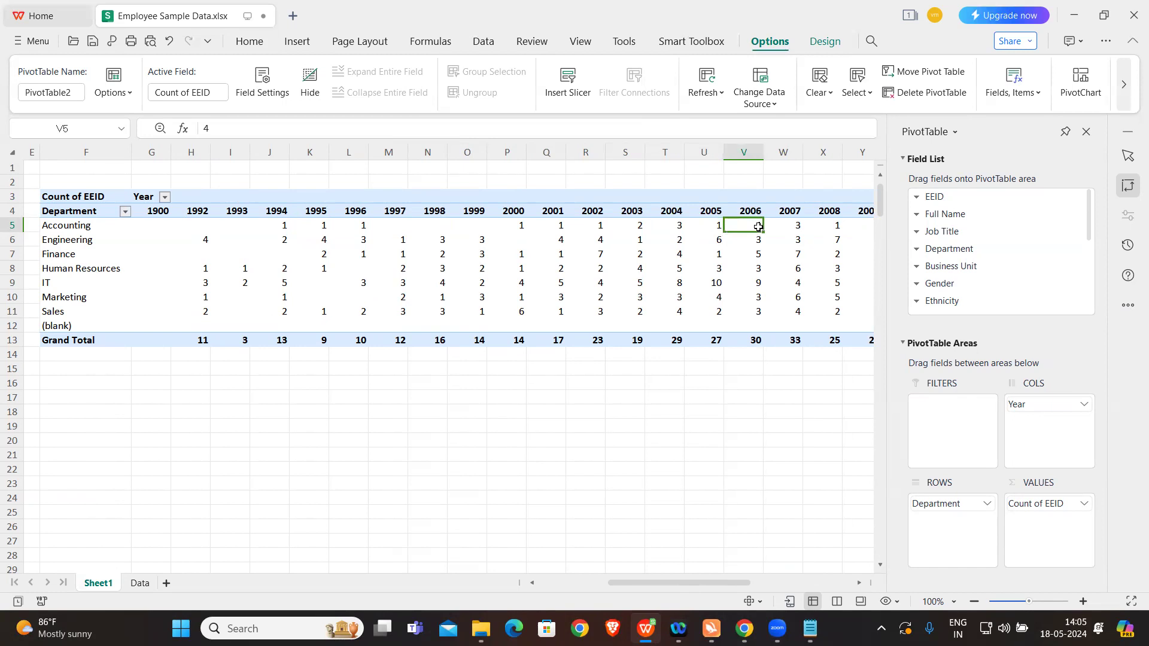
{"action": "left_click", "coordinate": [512, 389]}
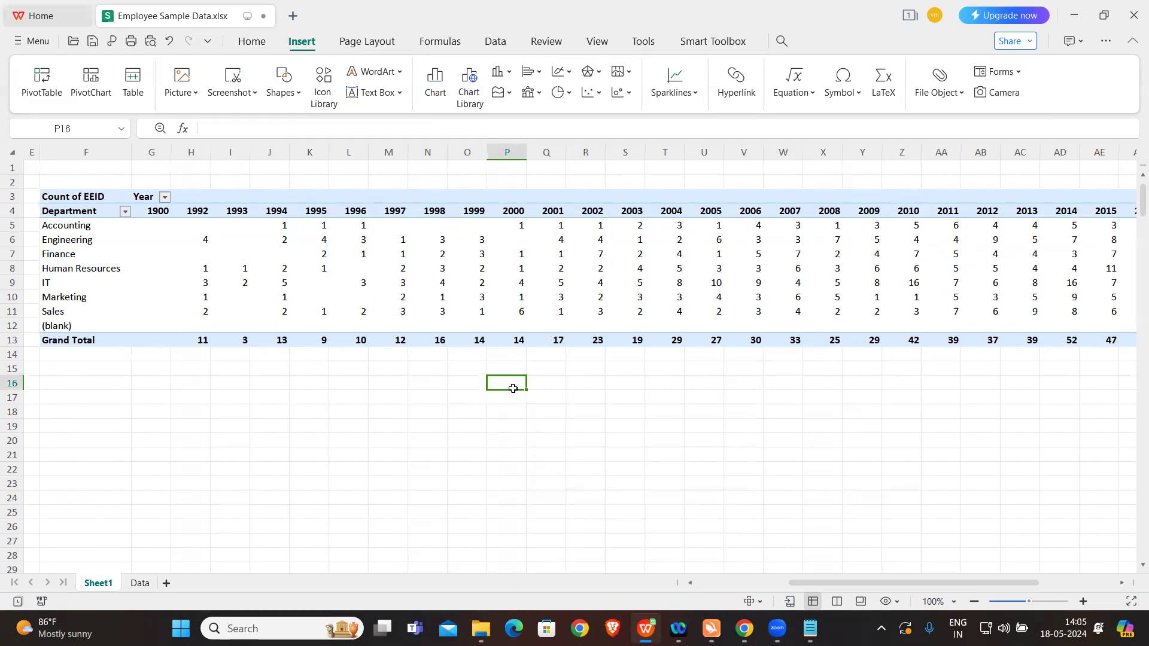
{"action": "left_click", "coordinate": [503, 252]}
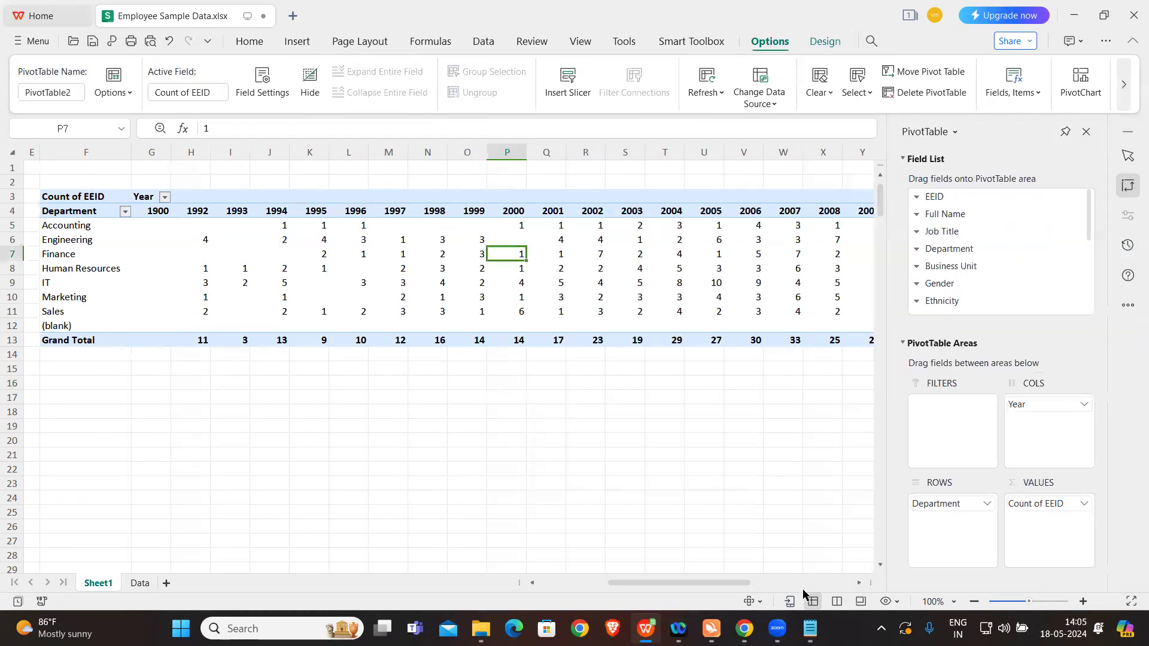
Step: Read exercise c on drilling down job titles under country and city in the Notepad notes, and return to Sheet1
{"action": "left_click", "coordinate": [809, 628]}
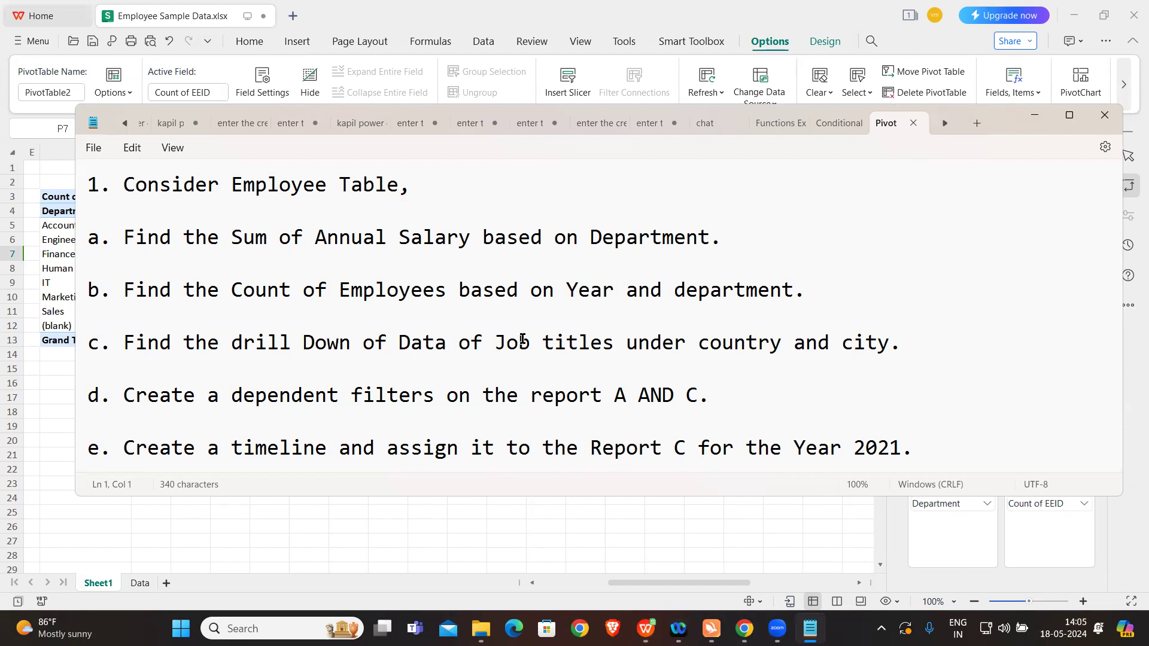
{"action": "left_click", "coordinate": [512, 518]}
{"action": "scroll", "coordinate": [310, 400], "scroll_direction": "left", "scroll_amount": 3}
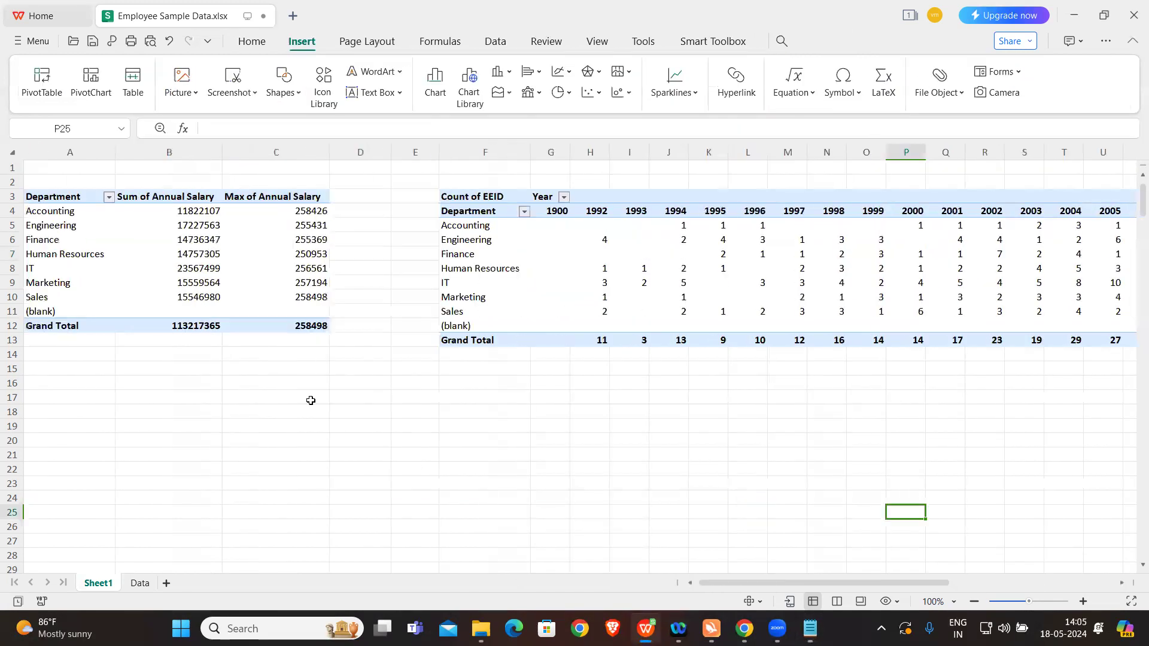
Step: Remove the EEID count, Year and Department fields from the second pivot table
{"action": "left_click", "coordinate": [583, 253]}
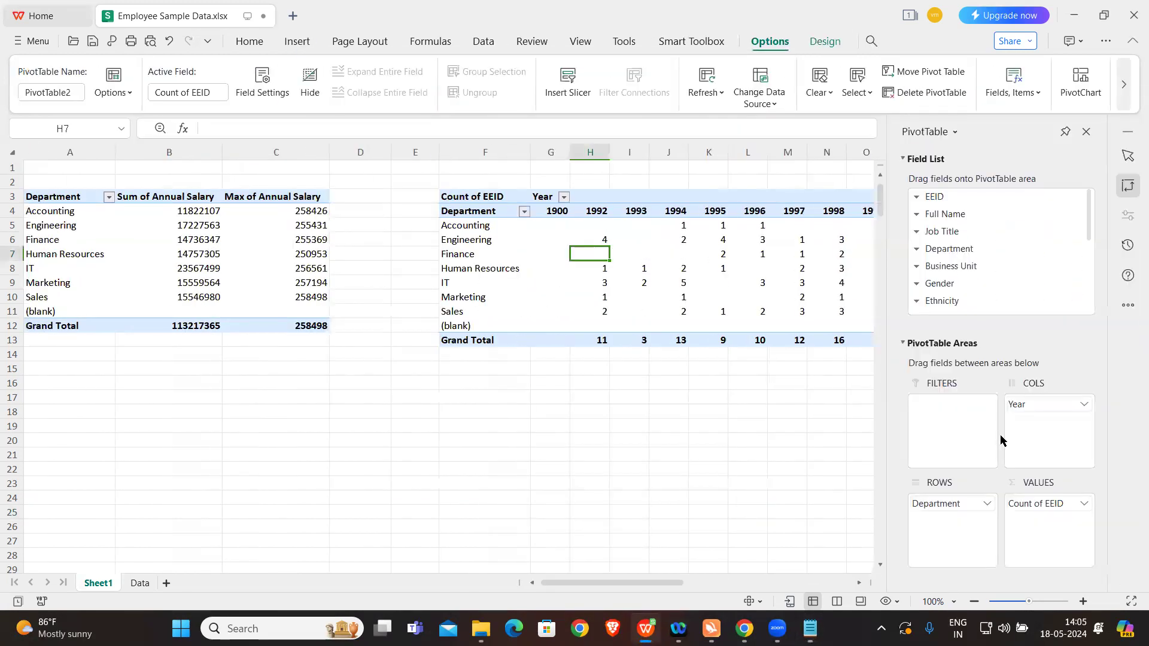
{"action": "left_click", "coordinate": [1084, 504]}
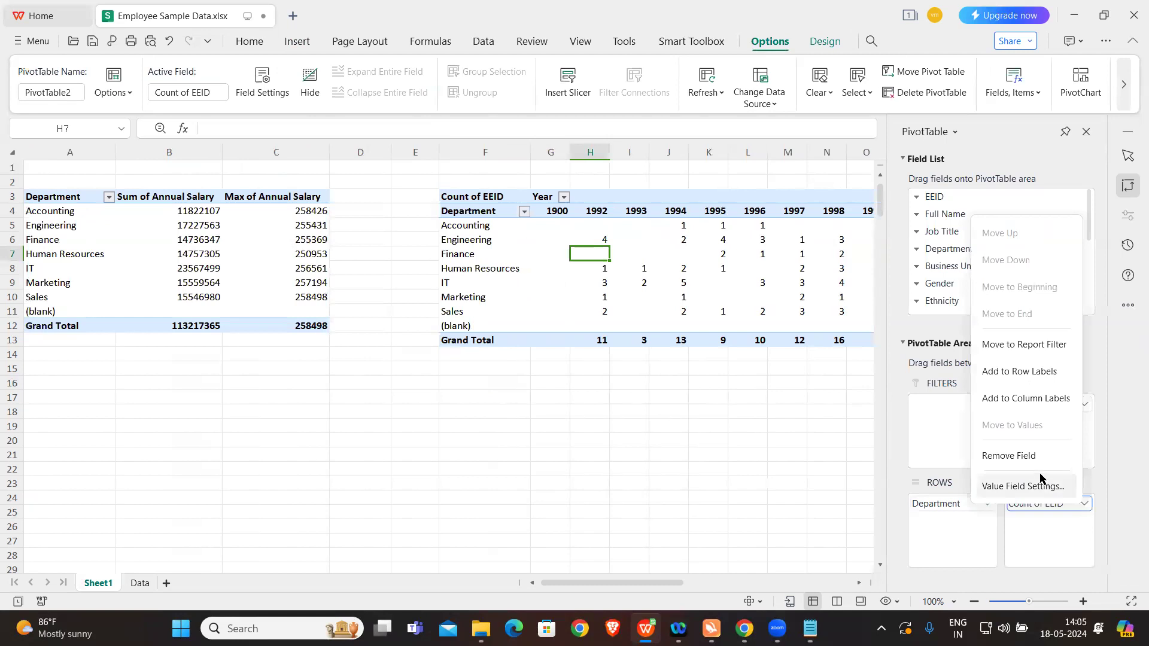
{"action": "left_click", "coordinate": [1029, 455]}
{"action": "left_click", "coordinate": [1083, 404]}
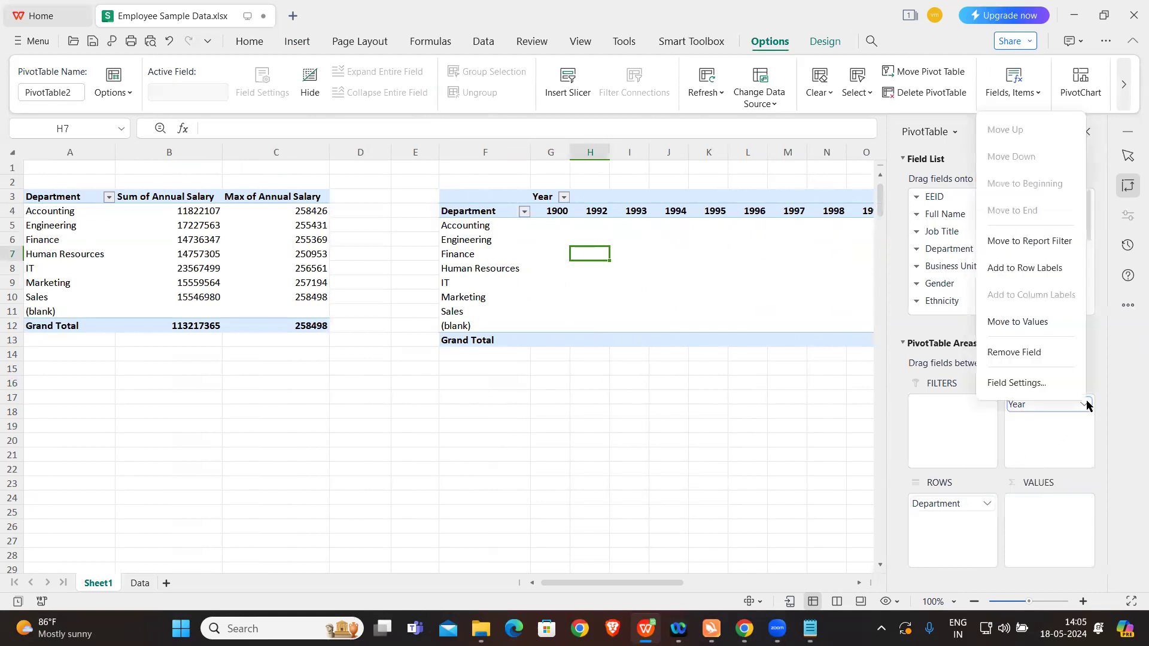
{"action": "left_click", "coordinate": [1017, 353]}
{"action": "left_click", "coordinate": [957, 507]}
{"action": "left_click", "coordinate": [979, 462]}
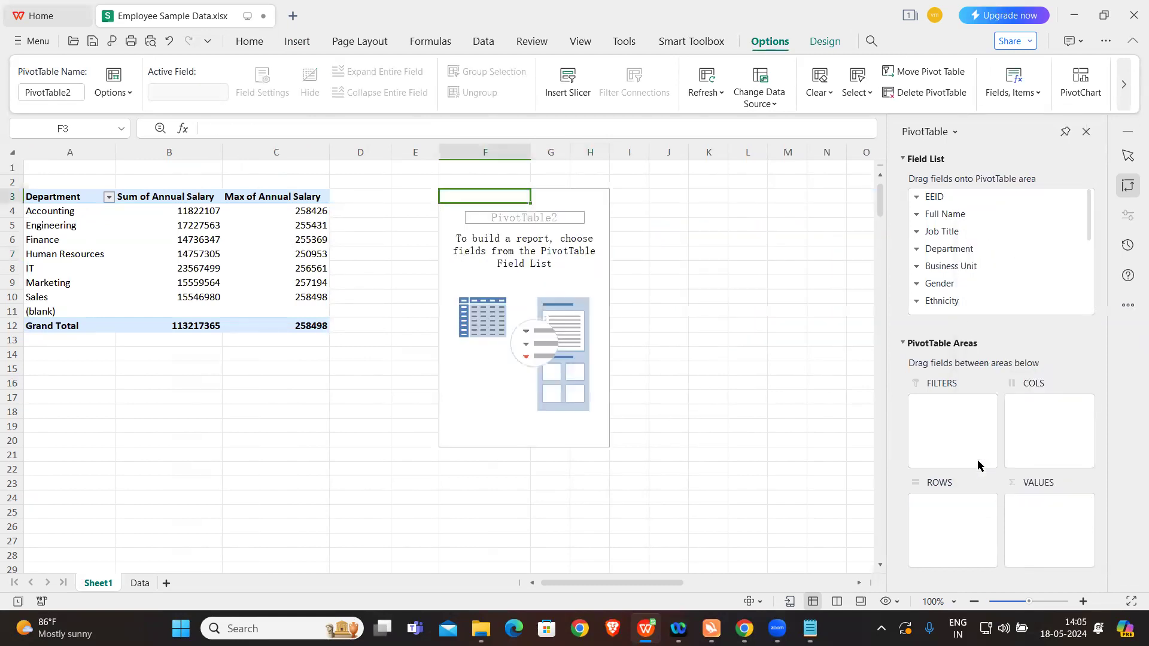
Step: Check exercise c in the Pivot notes and place Country, followed by City, in the rows of the second pivot table
{"action": "left_click", "coordinate": [811, 627]}
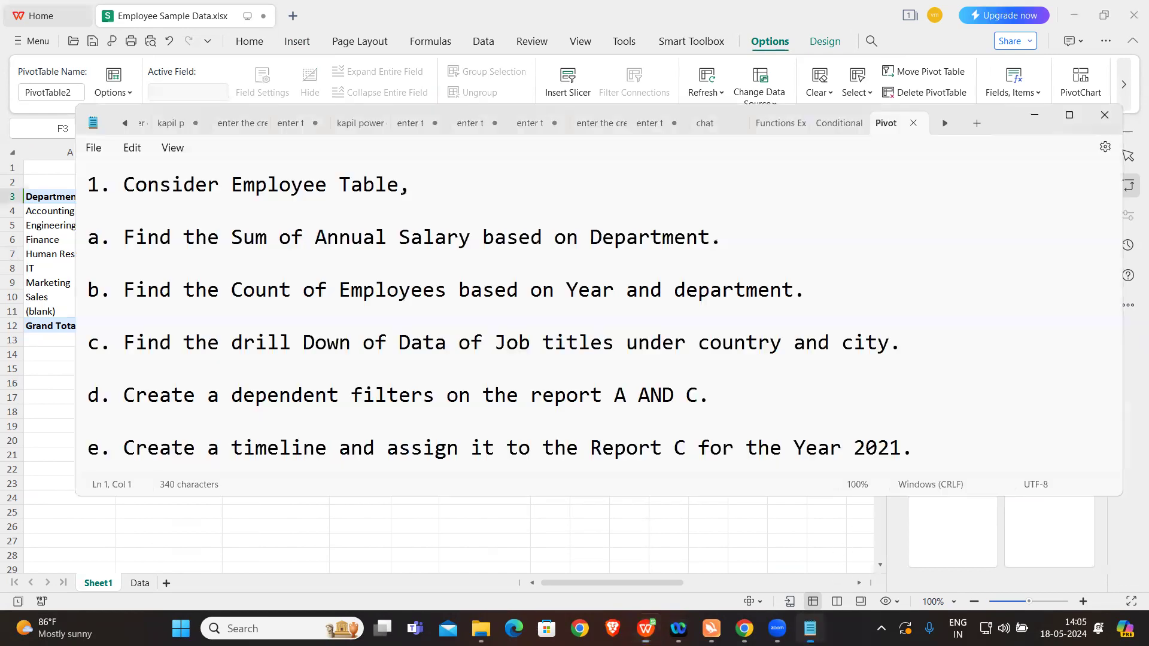
{"action": "left_click", "coordinate": [960, 535]}
{"action": "scroll", "coordinate": [976, 291], "scroll_direction": "down", "scroll_amount": 3}
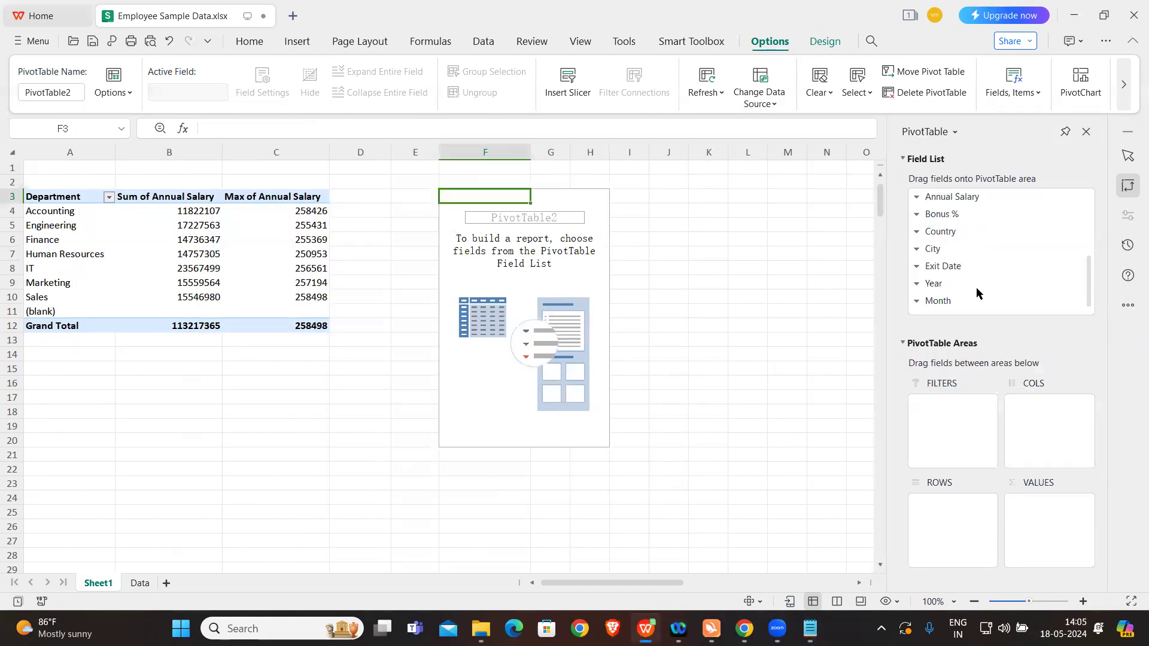
{"action": "scroll", "coordinate": [976, 291], "scroll_direction": "up", "scroll_amount": 3}
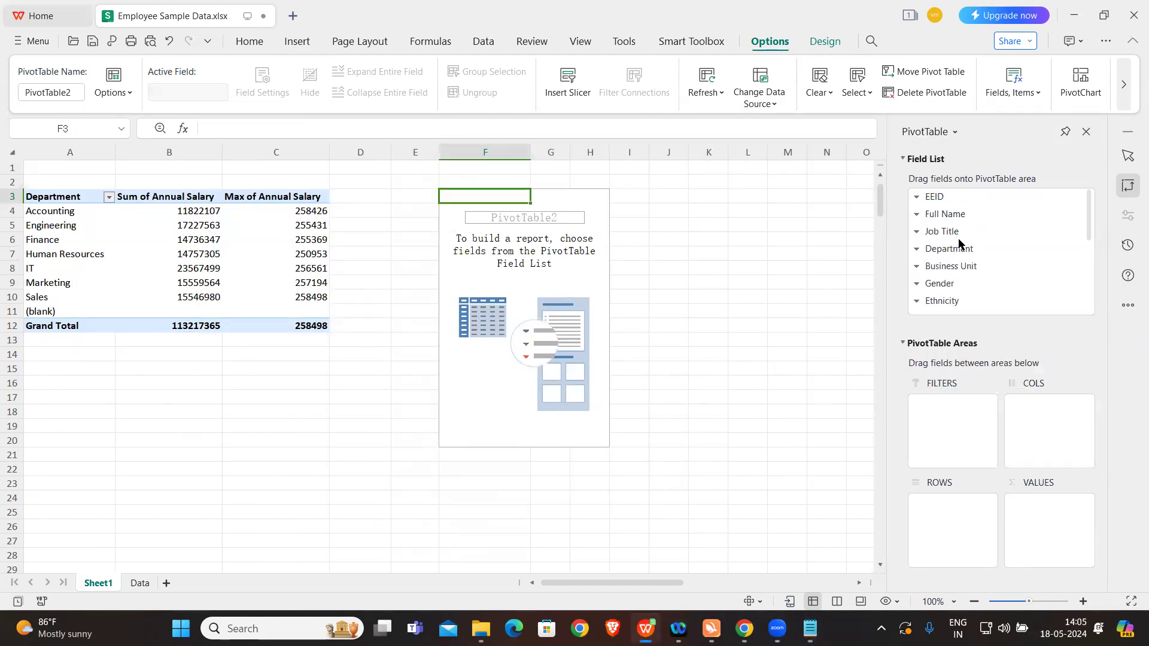
{"action": "scroll", "coordinate": [953, 273], "scroll_direction": "down", "scroll_amount": 1}
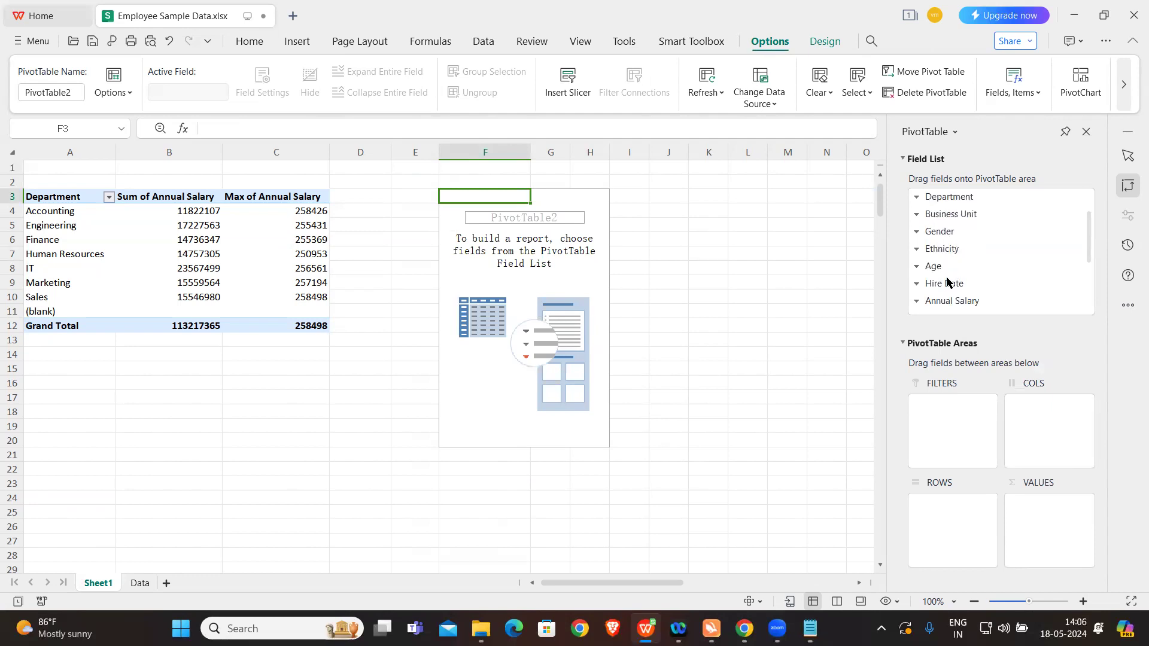
{"action": "scroll", "coordinate": [946, 284], "scroll_direction": "down", "scroll_amount": 3}
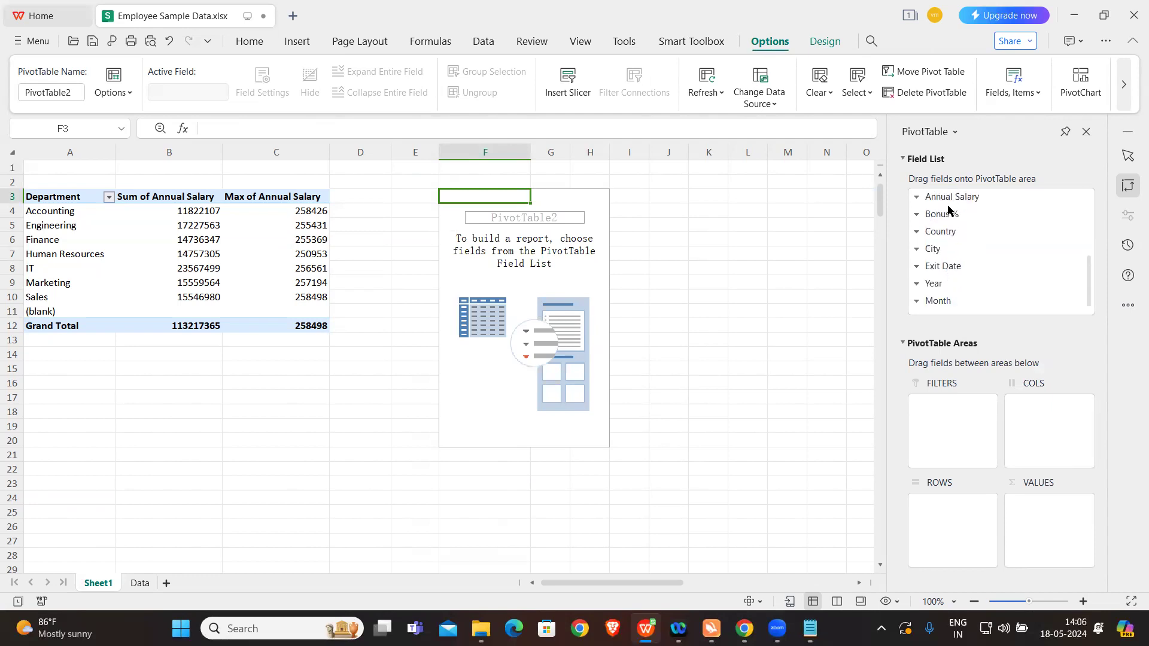
{"action": "left_click_drag", "start_coordinate": [943, 232], "coordinate": [933, 540]}
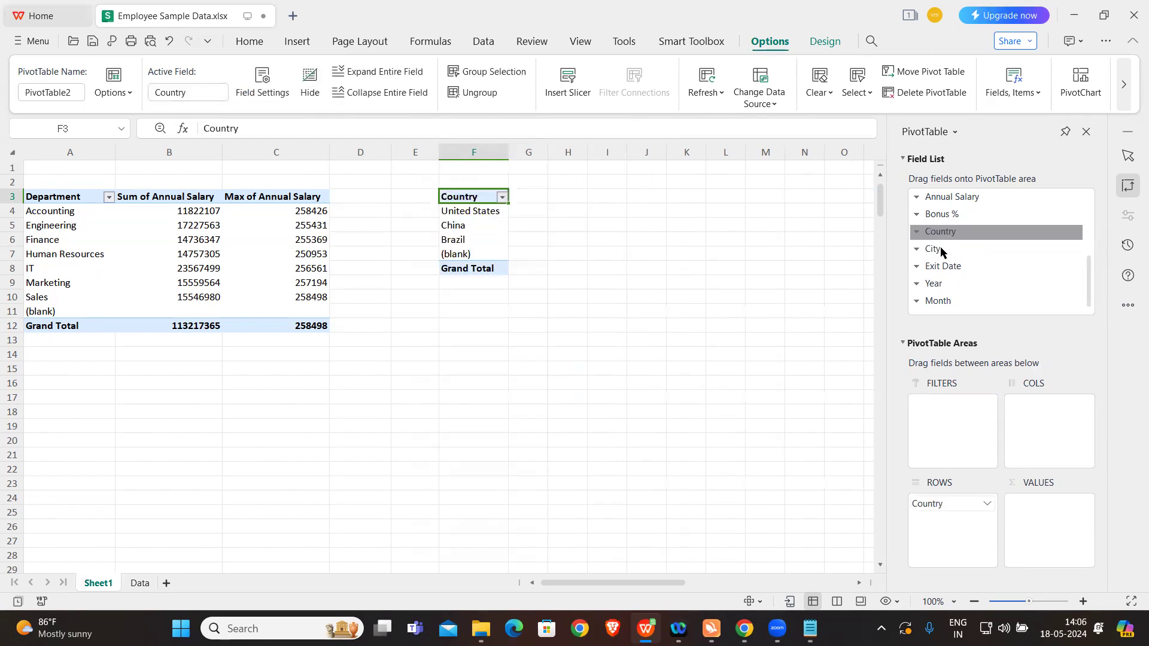
{"action": "left_click_drag", "start_coordinate": [938, 249], "coordinate": [943, 521]}
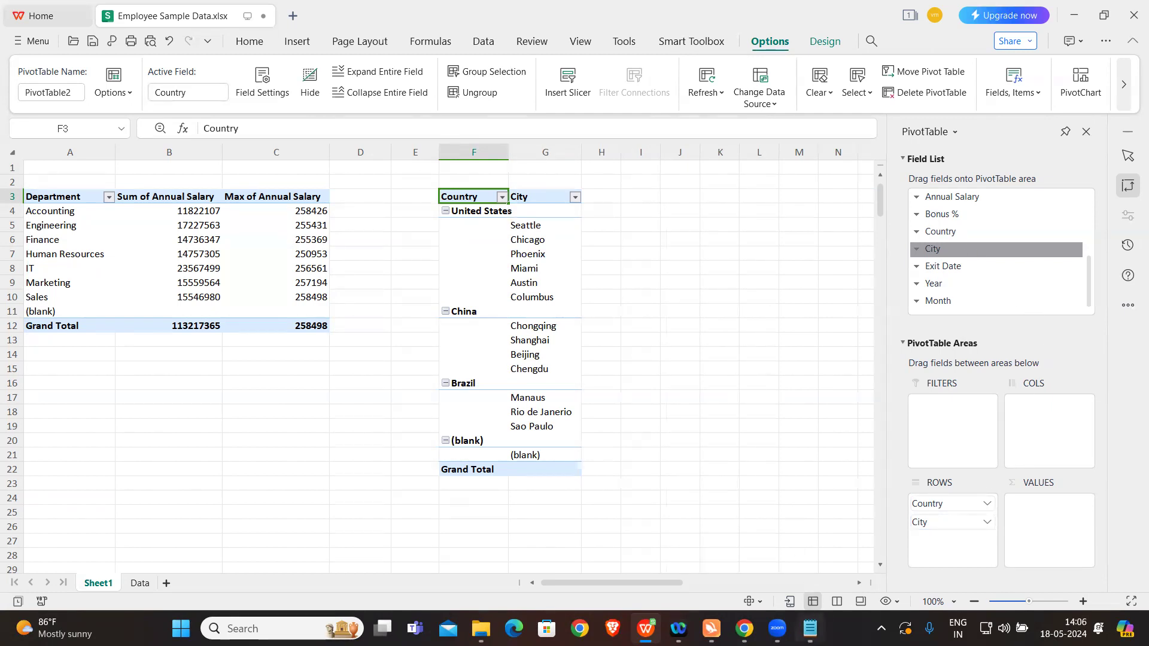
Step: Recheck the notes and add Job Title beneath City in the rows of the second pivot table
{"action": "left_click", "coordinate": [810, 628]}
{"action": "left_click", "coordinate": [715, 541]}
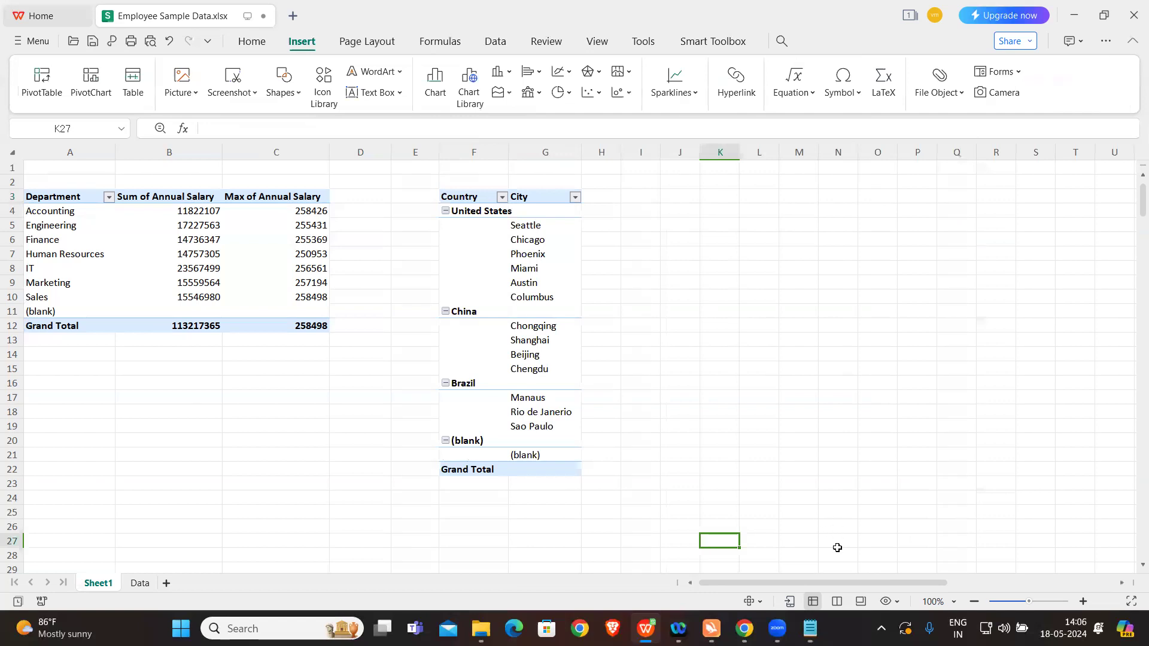
{"action": "left_click", "coordinate": [525, 250]}
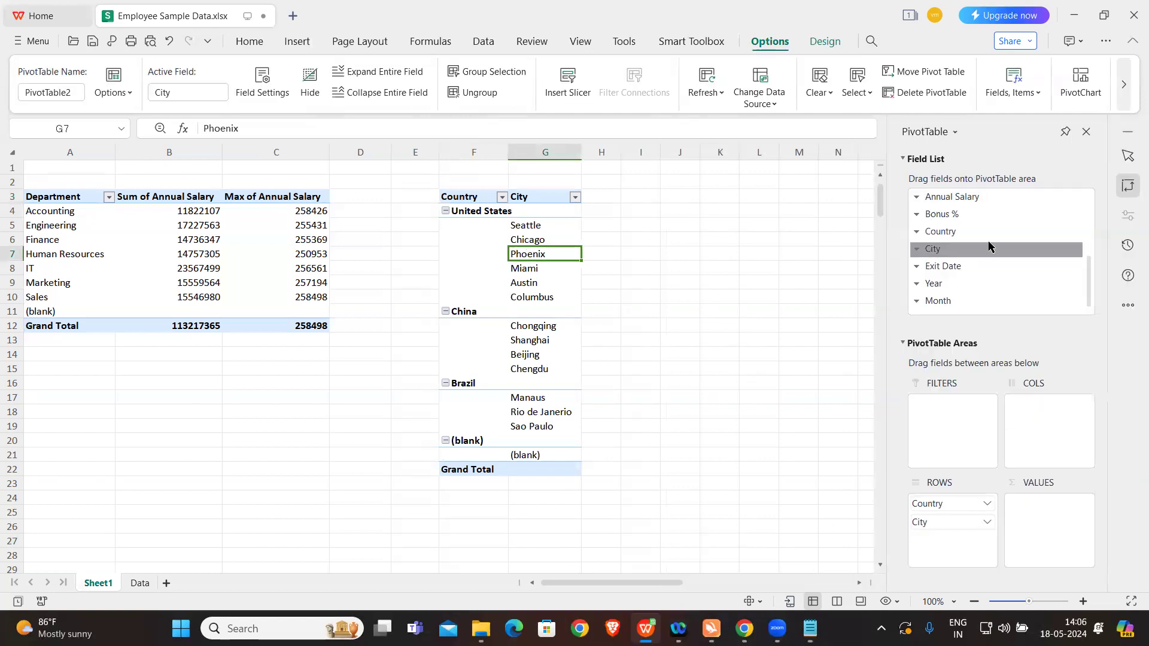
{"action": "scroll", "coordinate": [992, 248], "scroll_direction": "up", "scroll_amount": 5}
{"action": "left_click_drag", "start_coordinate": [951, 231], "coordinate": [960, 538]}
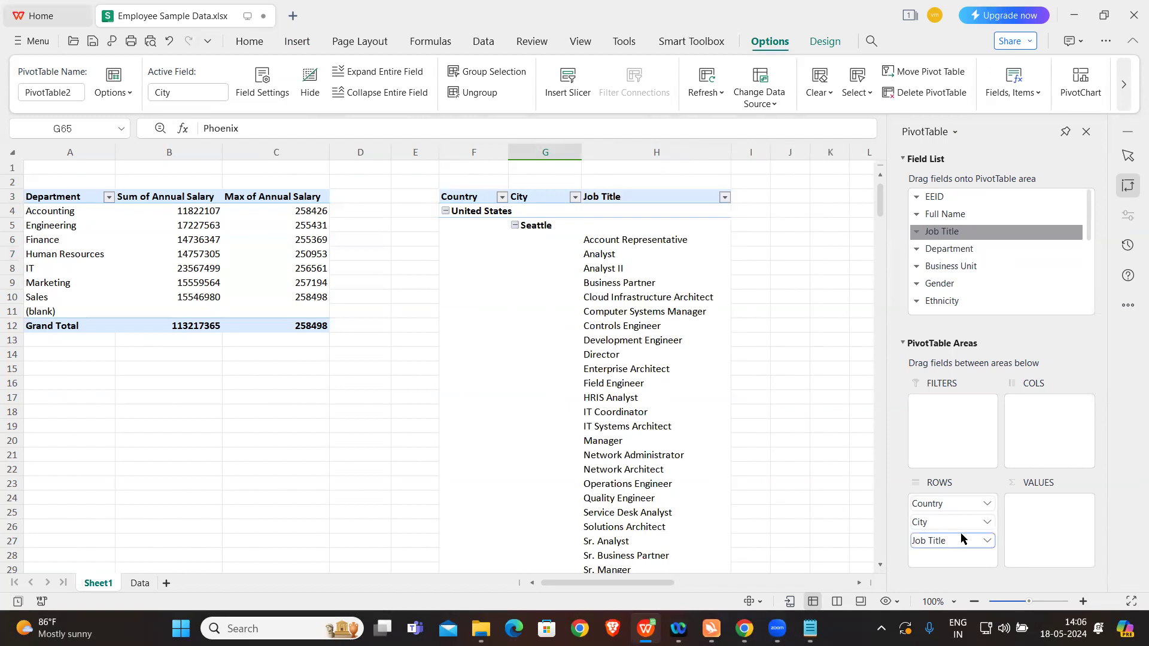
Step: Examine the job titles grouped by country and city in the second pivot table, from Seattle down to Chengdu
{"action": "scroll", "coordinate": [609, 347], "scroll_direction": "down", "scroll_amount": 1}
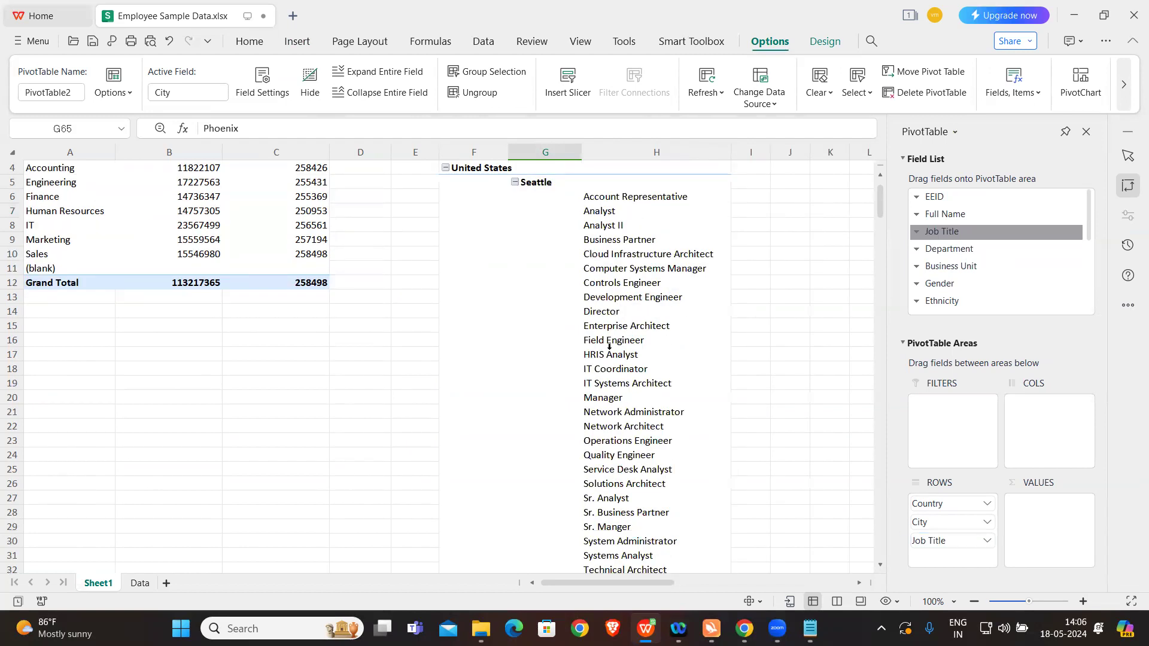
{"action": "scroll", "coordinate": [608, 347], "scroll_direction": "down", "scroll_amount": 3}
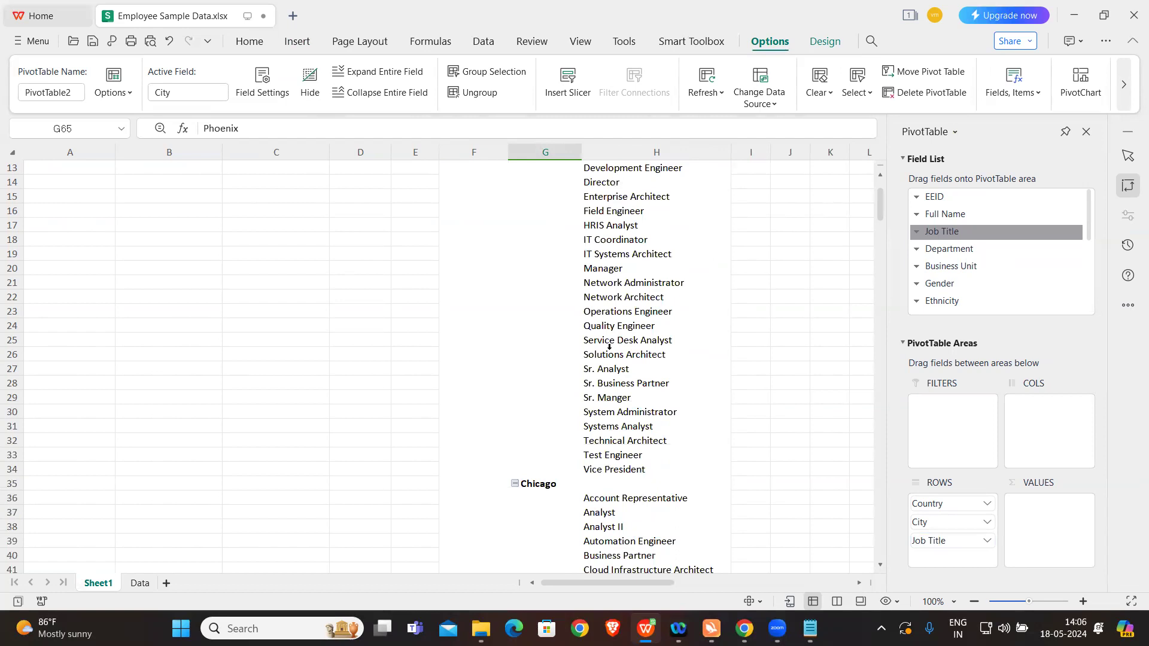
{"action": "scroll", "coordinate": [609, 347], "scroll_direction": "down", "scroll_amount": 3}
{"action": "scroll", "coordinate": [609, 346], "scroll_direction": "down", "scroll_amount": 20}
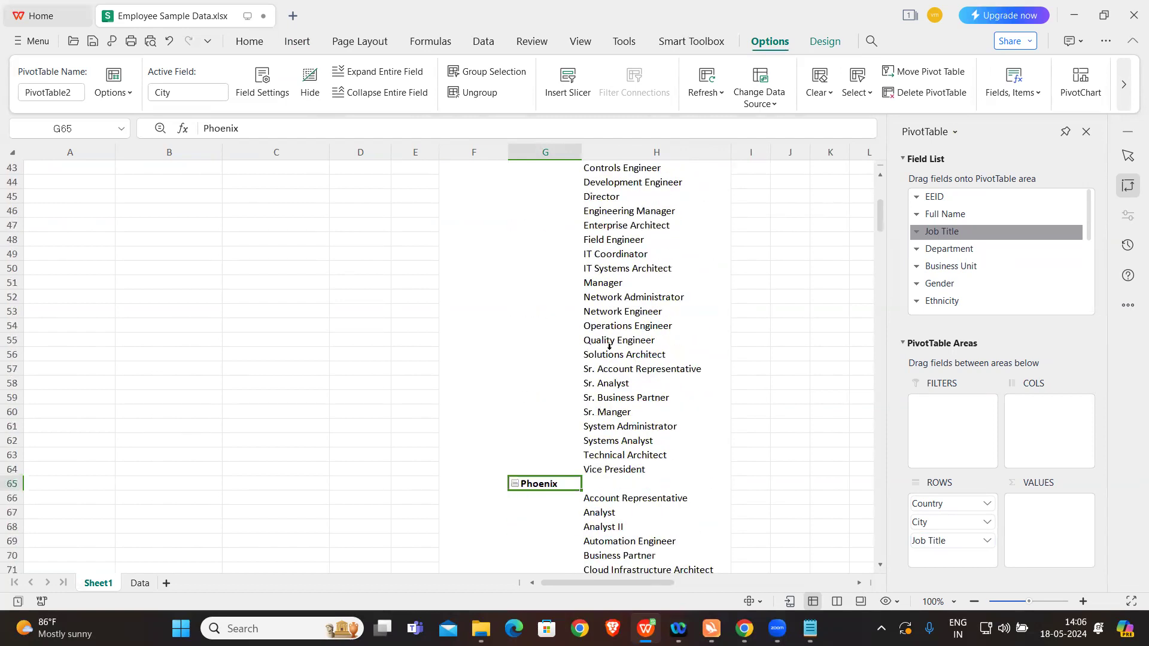
{"action": "scroll", "coordinate": [609, 346], "scroll_direction": "down", "scroll_amount": 20}
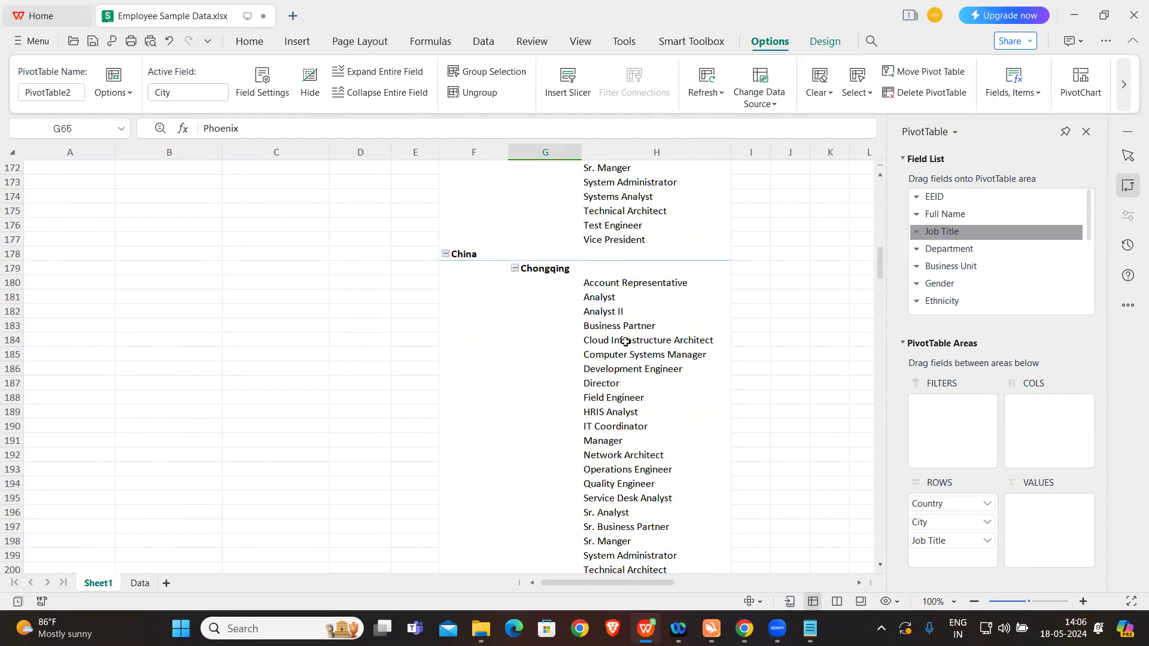
{"action": "scroll", "coordinate": [625, 341], "scroll_direction": "down", "scroll_amount": 4}
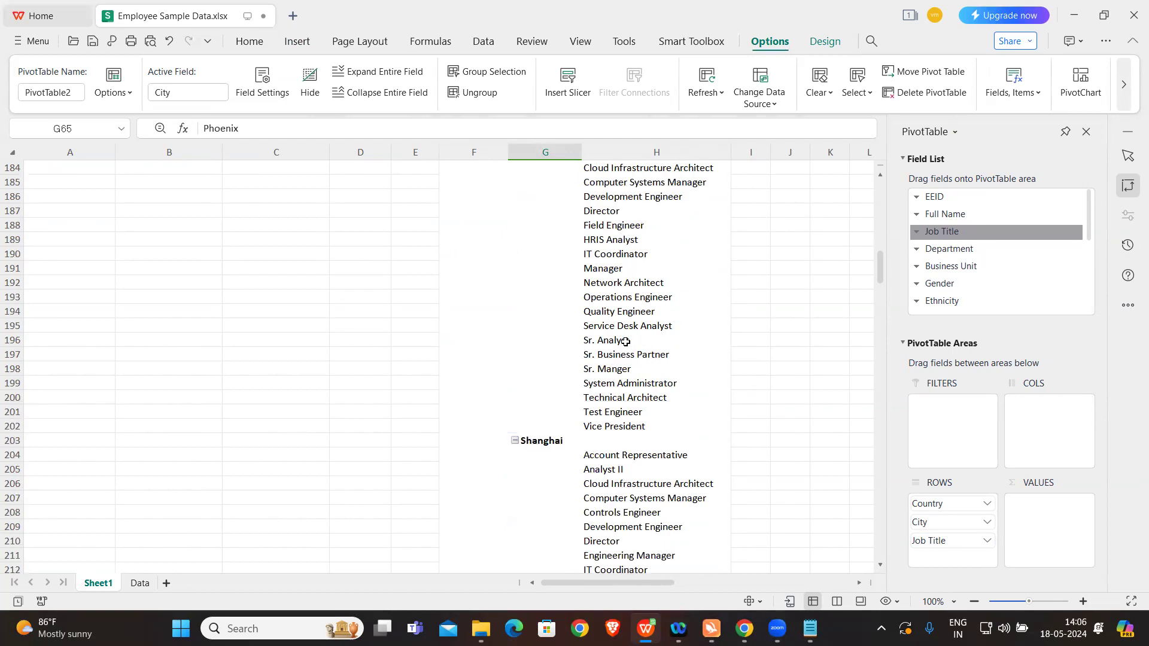
{"action": "scroll", "coordinate": [625, 341], "scroll_direction": "down", "scroll_amount": 2}
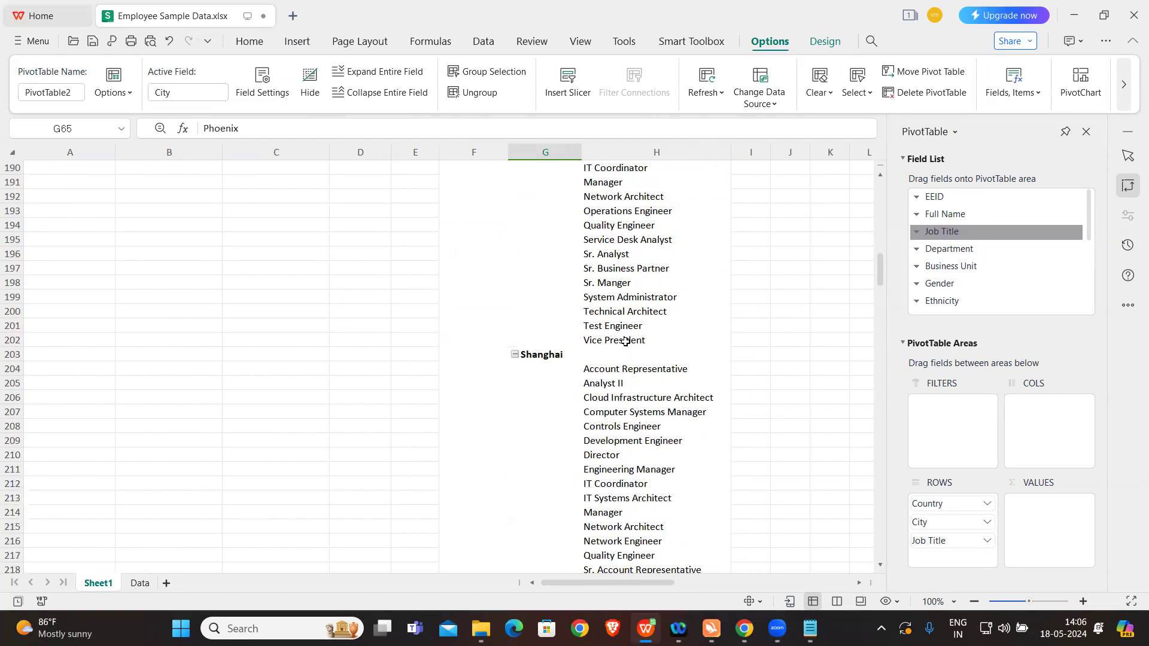
{"action": "scroll", "coordinate": [647, 469], "scroll_direction": "down", "scroll_amount": 3}
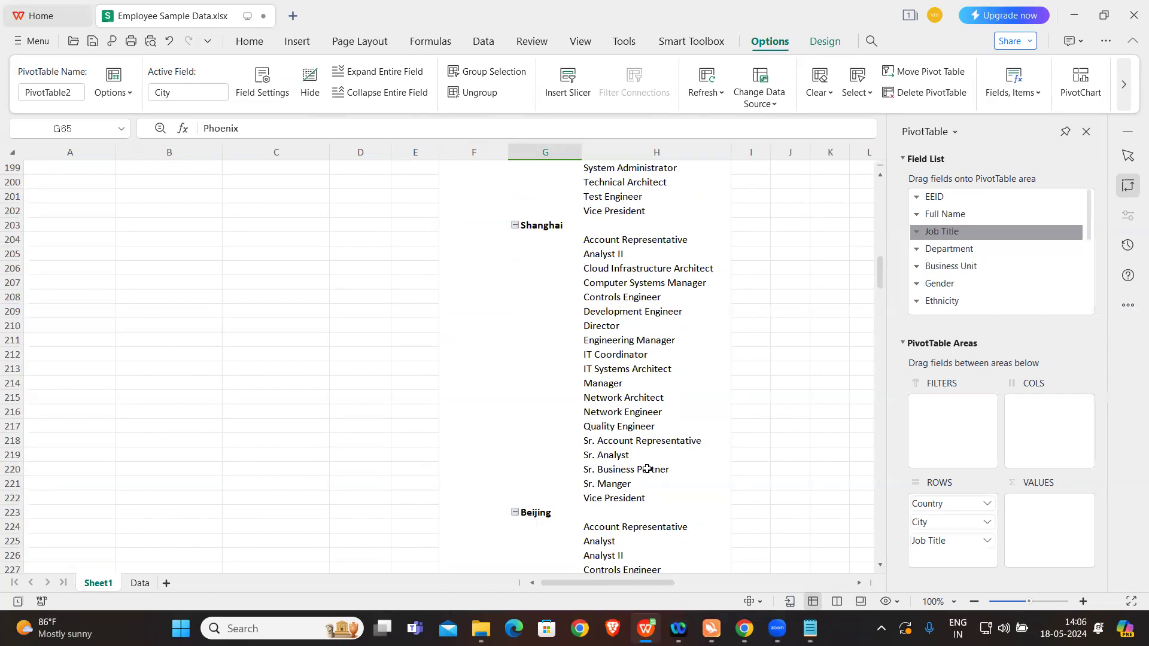
{"action": "scroll", "coordinate": [648, 469], "scroll_direction": "down", "scroll_amount": 9}
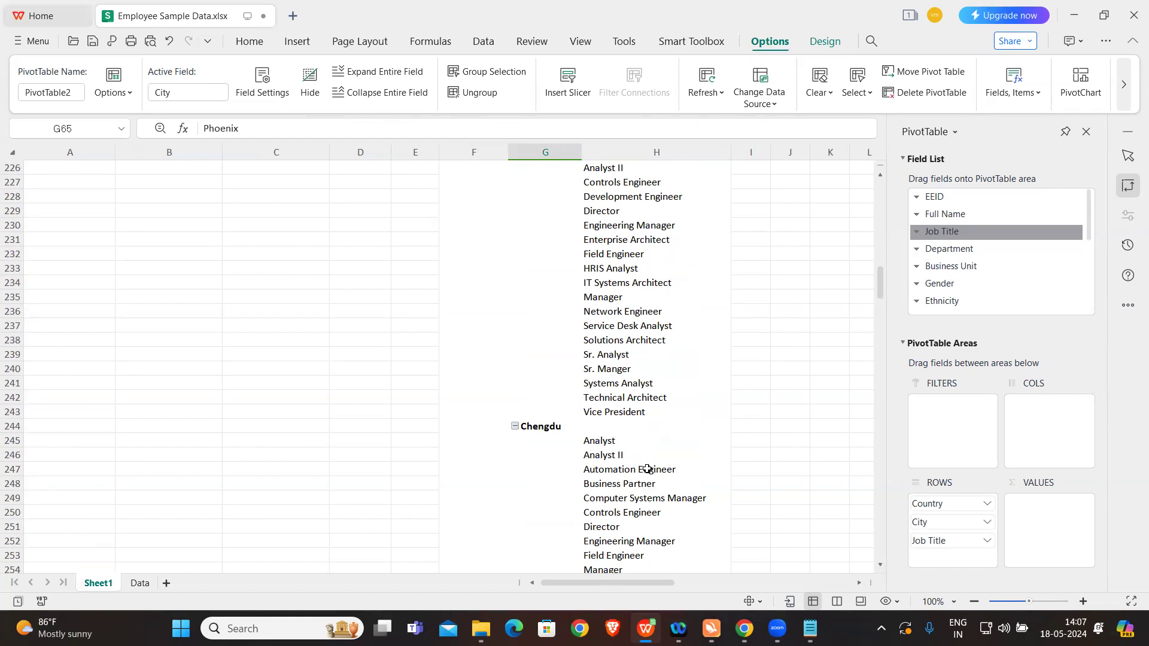
{"action": "scroll", "coordinate": [659, 333], "scroll_direction": "up", "scroll_amount": 20}
{"action": "scroll", "coordinate": [659, 333], "scroll_direction": "up", "scroll_amount": 20}
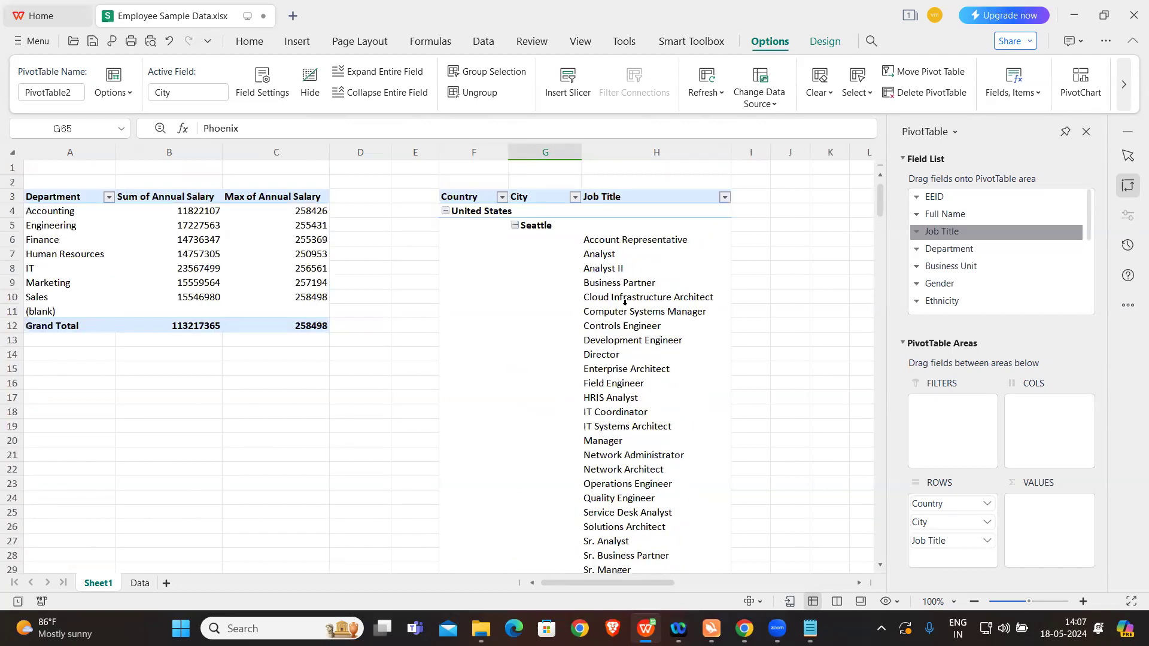
Step: Remove the City, Country and Job Title fields from the second pivot table
{"action": "left_click", "coordinate": [545, 226]}
{"action": "right_click", "coordinate": [526, 280]}
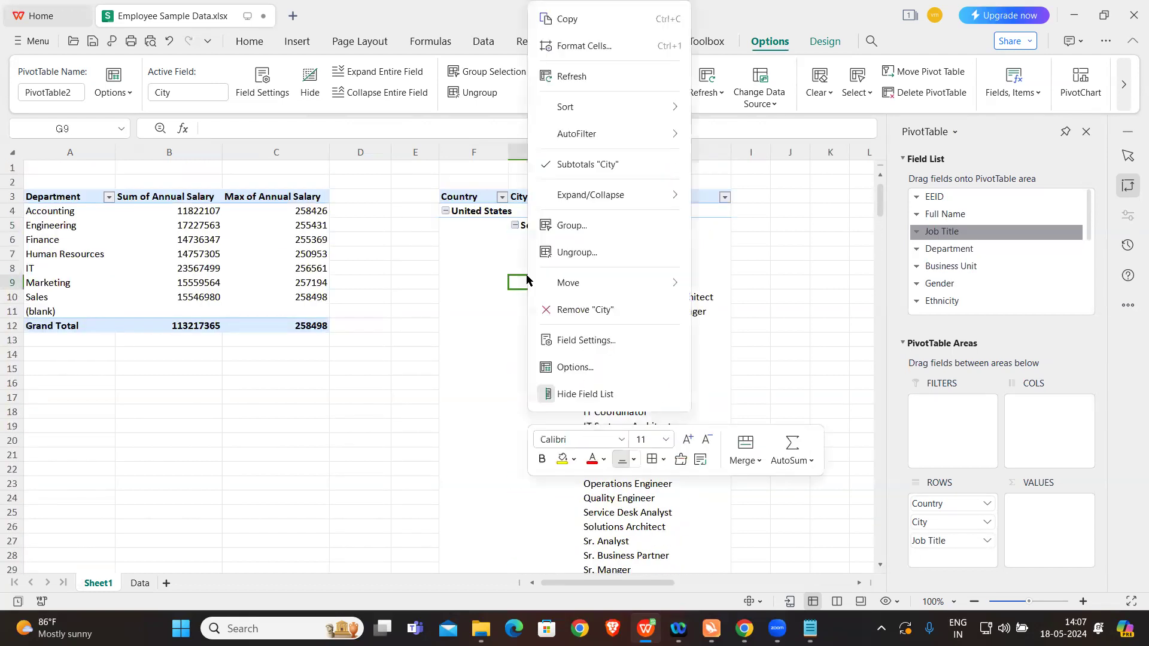
{"action": "left_click", "coordinate": [585, 309]}
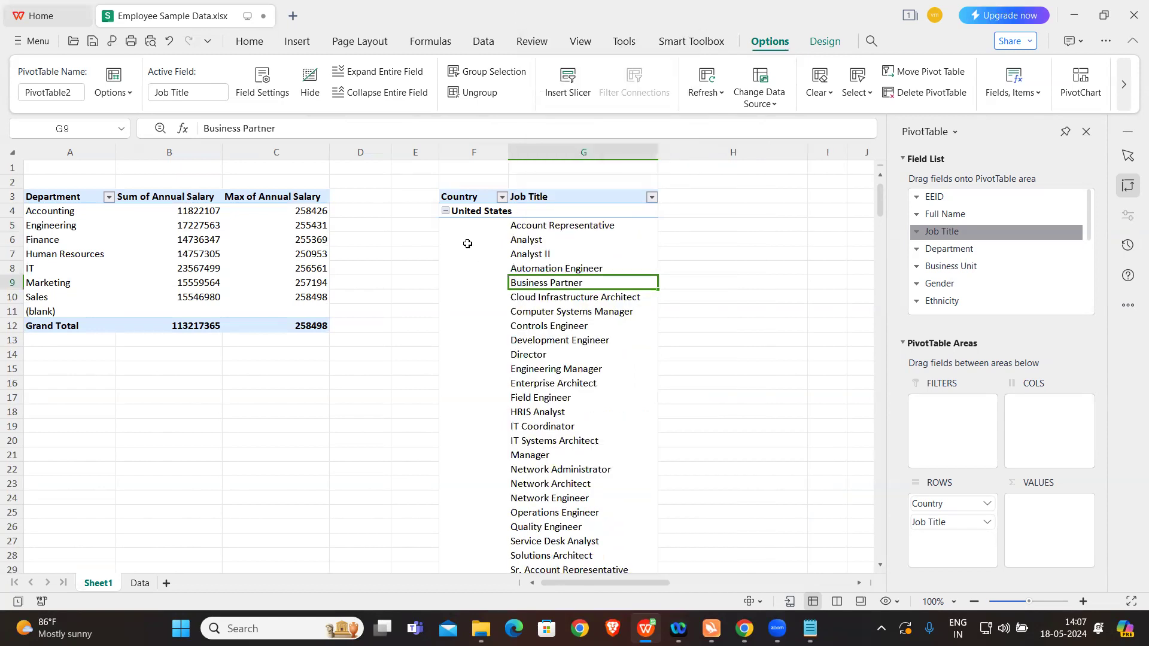
{"action": "right_click", "coordinate": [467, 244]}
{"action": "left_click", "coordinate": [502, 306]}
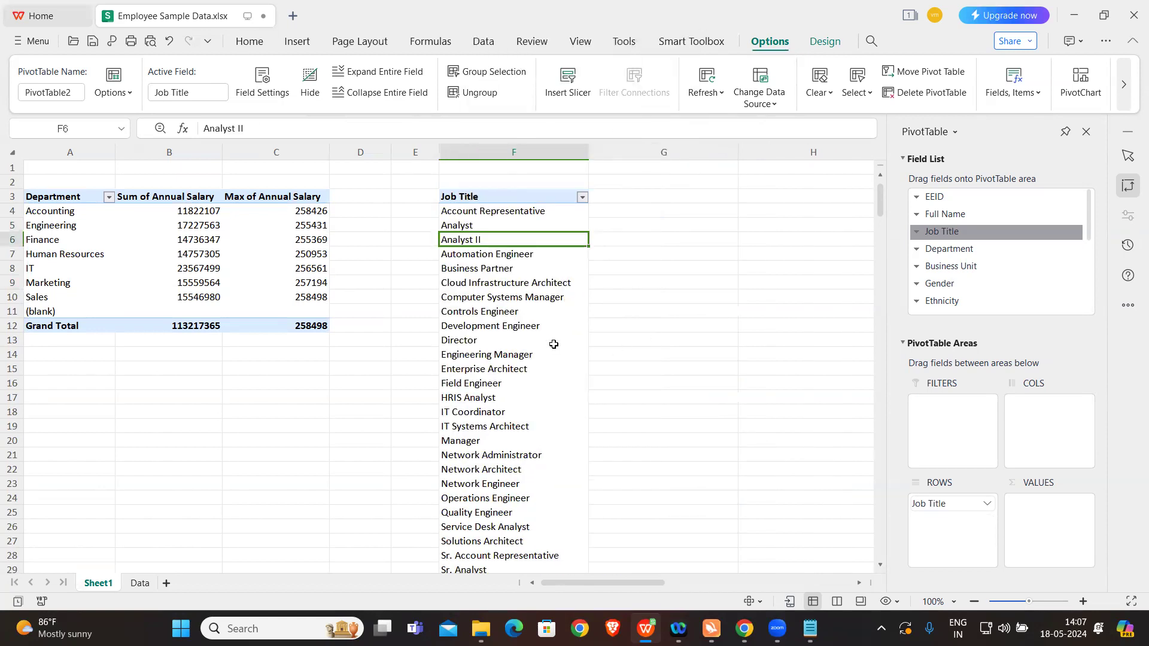
{"action": "left_click", "coordinate": [508, 196]}
{"action": "right_click", "coordinate": [508, 196]}
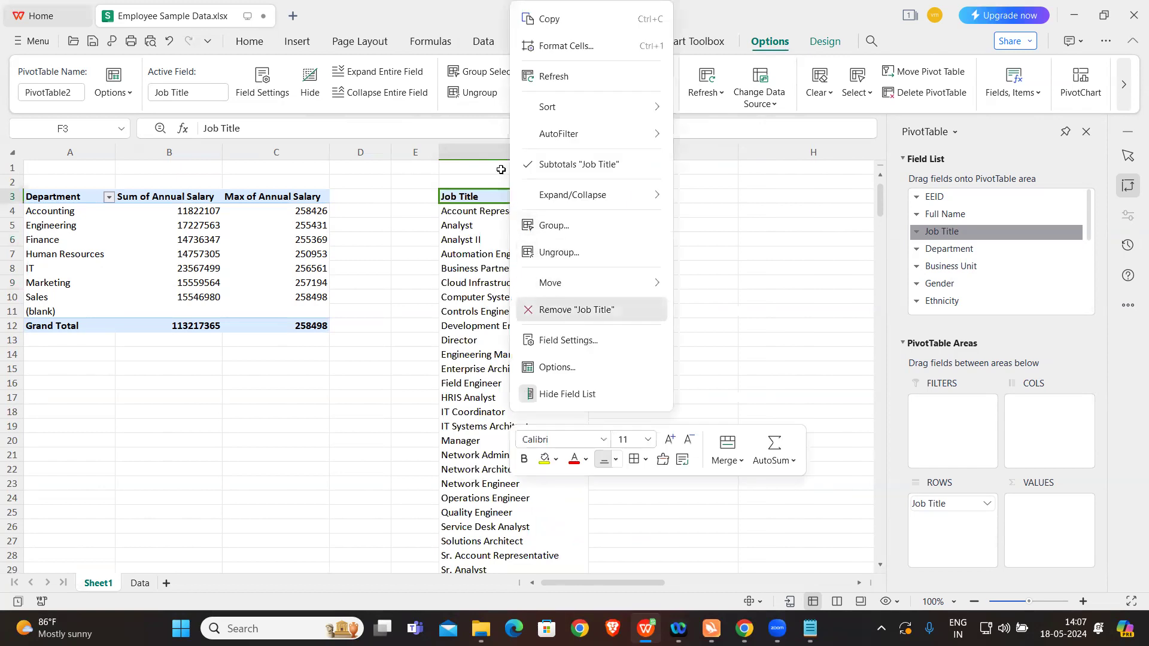
{"action": "left_click", "coordinate": [576, 310]}
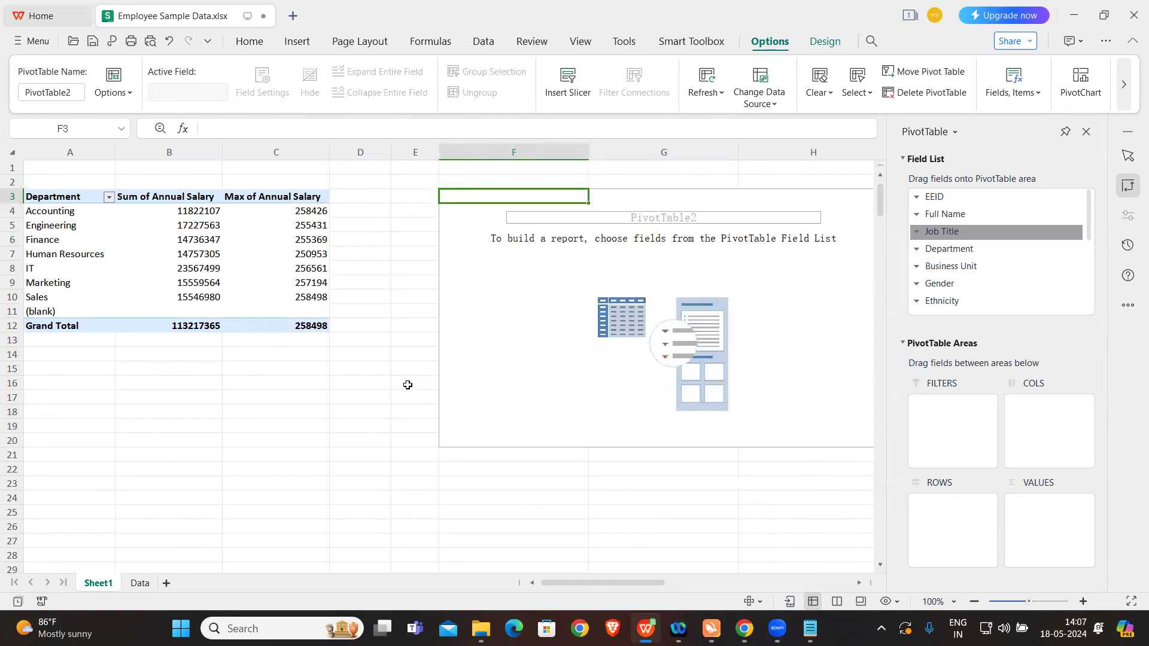
Step: Place Ethnicity in the rows of the empty second pivot table
{"action": "left_click", "coordinate": [410, 382]}
{"action": "left_click", "coordinate": [495, 354]}
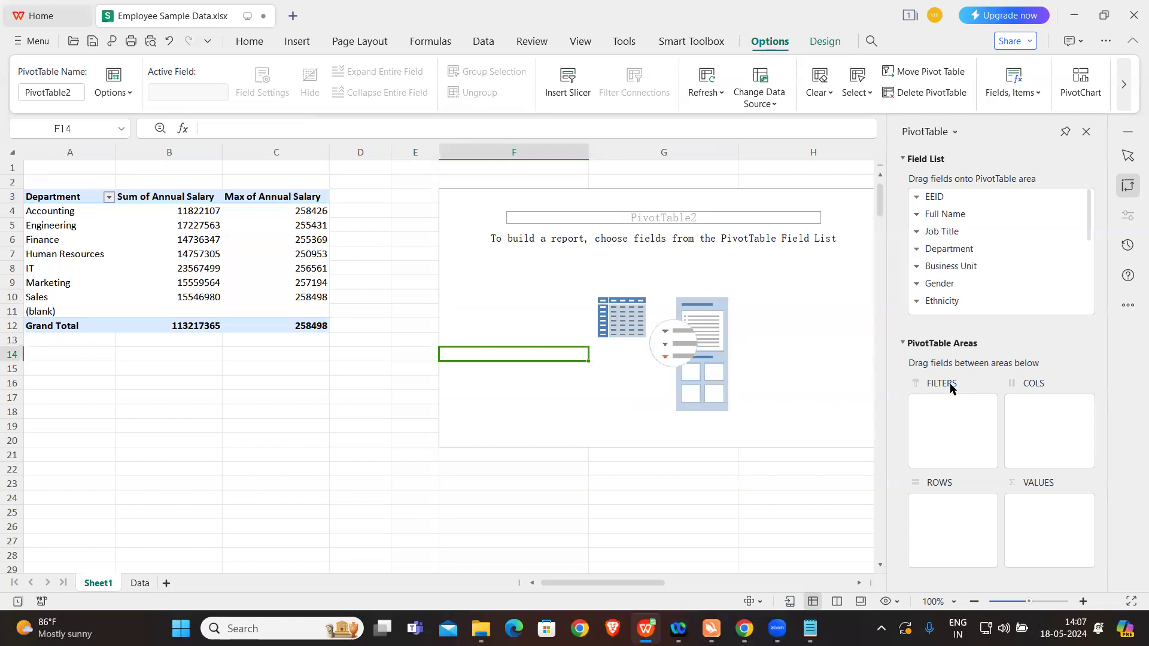
{"action": "left_click_drag", "start_coordinate": [944, 301], "coordinate": [939, 509]}
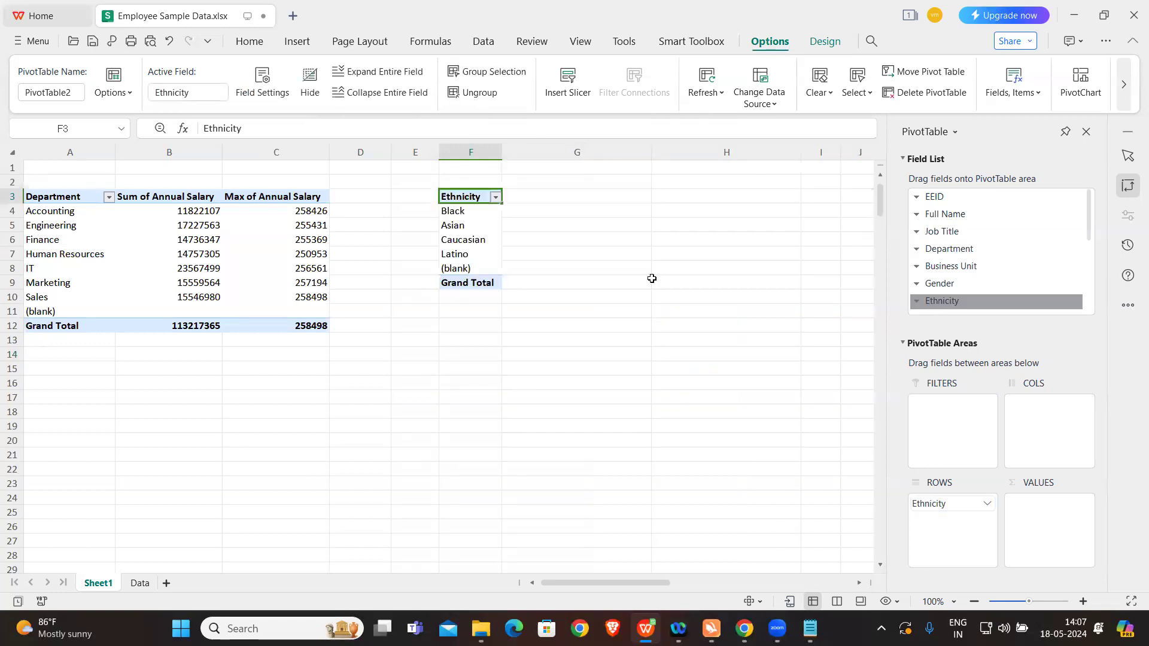
Step: Delete the entire second pivot table containing the Ethnicity rows from Sheet1
{"action": "left_click_drag", "start_coordinate": [474, 190], "coordinate": [473, 285]}
{"action": "key", "text": "Delete"}
{"action": "left_click", "coordinate": [581, 275]}
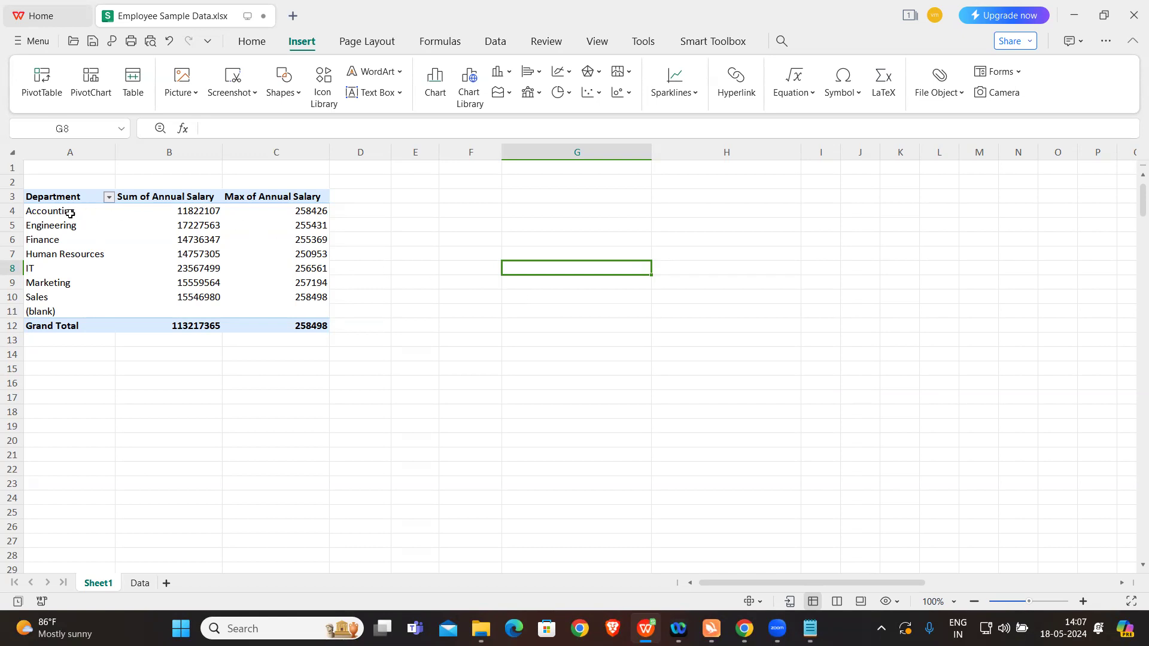
Step: Drill through Accounting's Sum of Annual Salary to list its employee records on a new sheet, and compare that sheet with Sheet1
{"action": "left_click", "coordinate": [57, 211]}
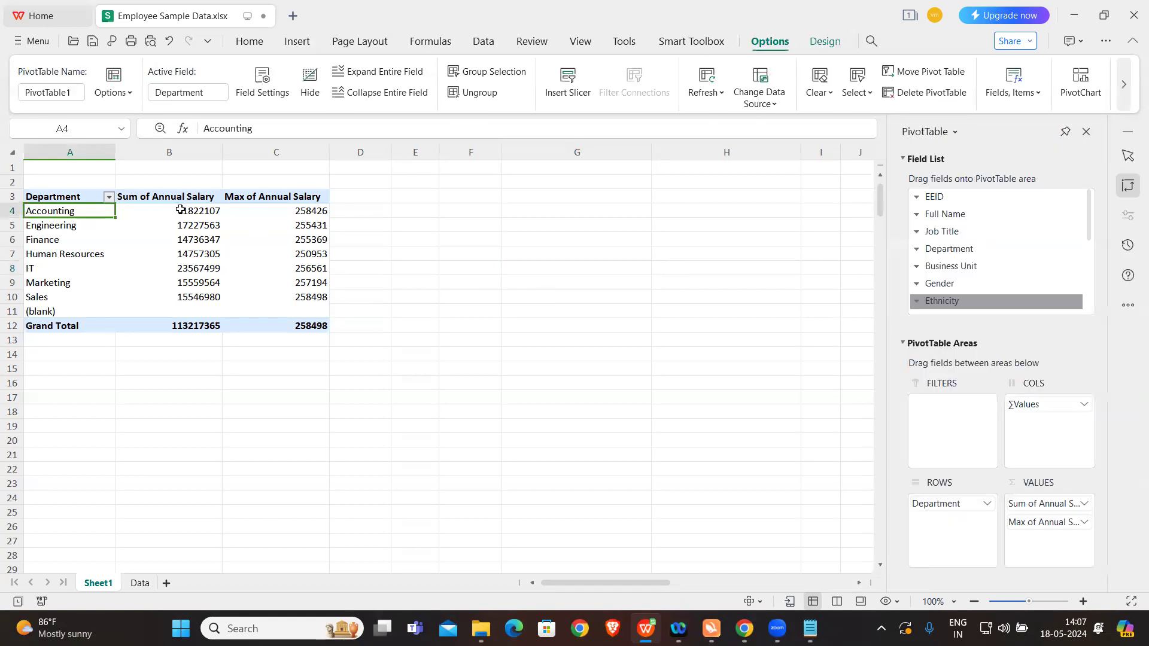
{"action": "left_click", "coordinate": [180, 209]}
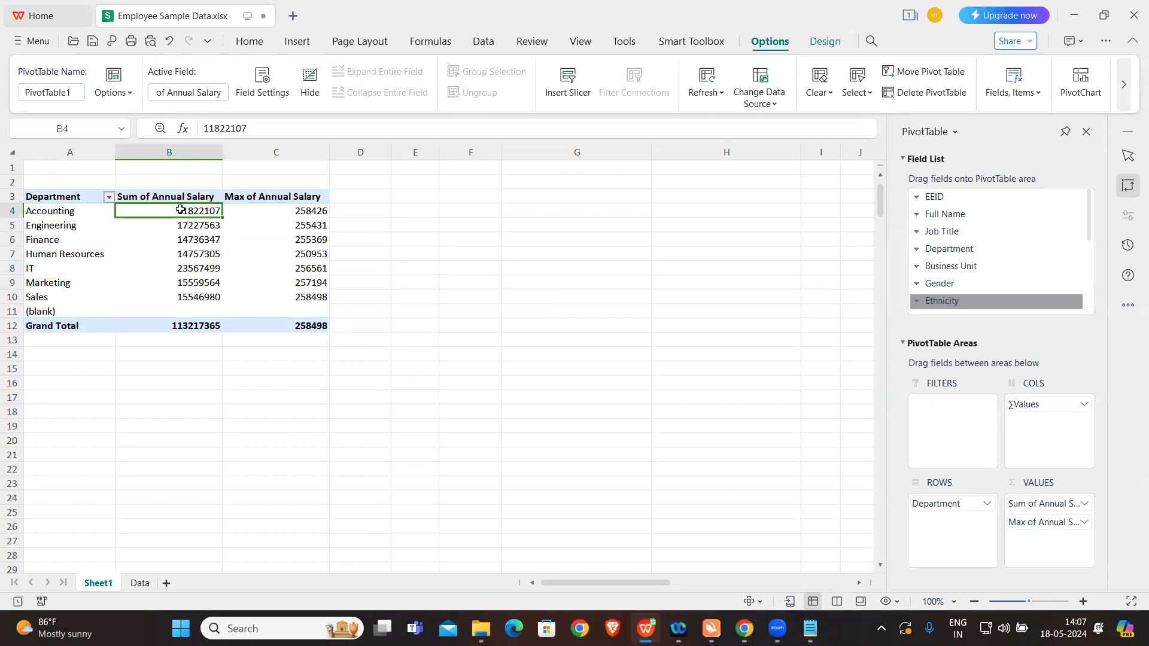
{"action": "double_click", "coordinate": [180, 209]}
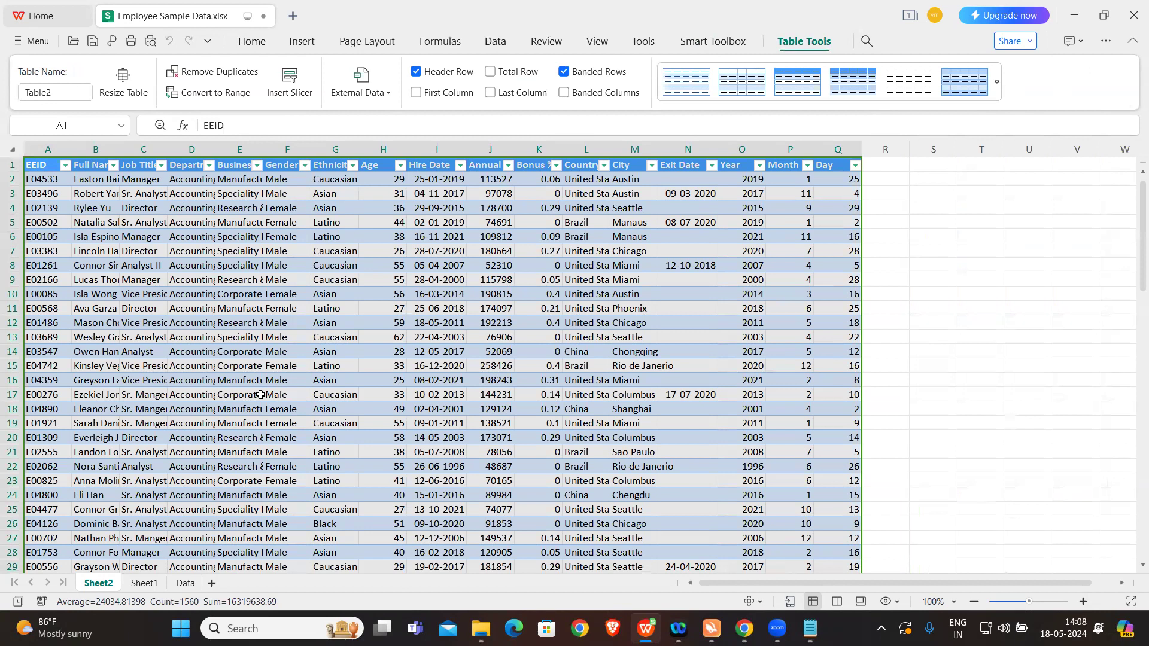
{"action": "left_click", "coordinate": [143, 584]}
{"action": "left_click", "coordinate": [99, 583]}
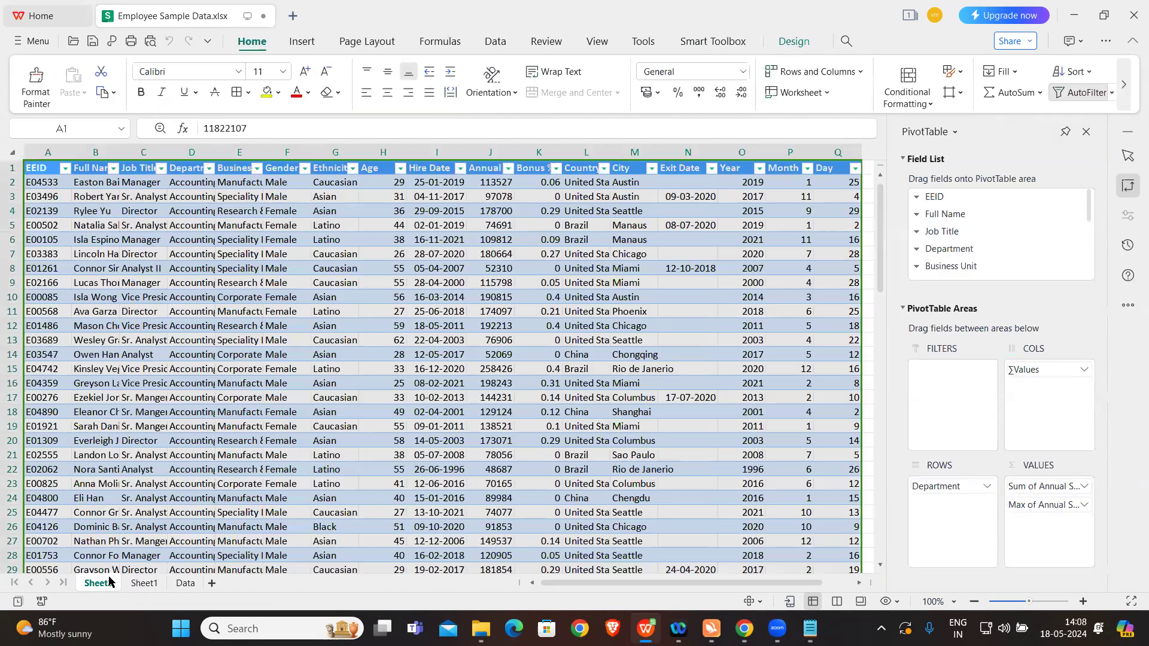
Step: Widen the Department column on Sheet2 and look through the Accounting employee records
{"action": "left_click_drag", "start_coordinate": [215, 153], "coordinate": [316, 156]}
{"action": "scroll", "coordinate": [241, 309], "scroll_direction": "down", "scroll_amount": 20}
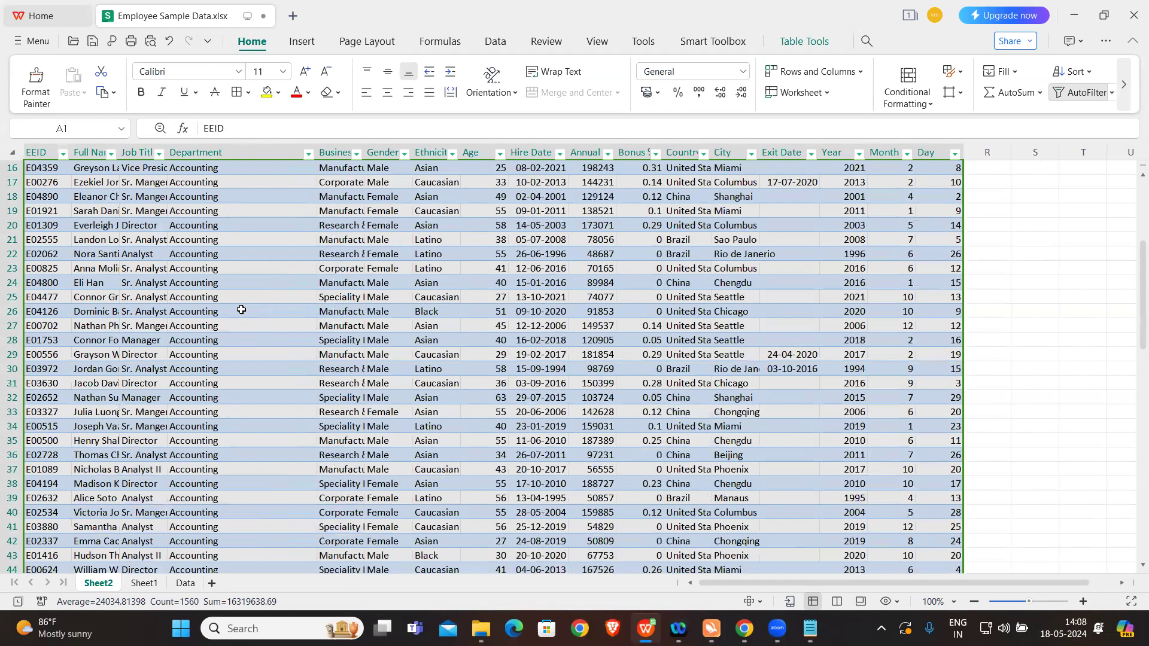
{"action": "scroll", "coordinate": [241, 309], "scroll_direction": "down", "scroll_amount": 10}
{"action": "scroll", "coordinate": [242, 309], "scroll_direction": "up", "scroll_amount": 20}
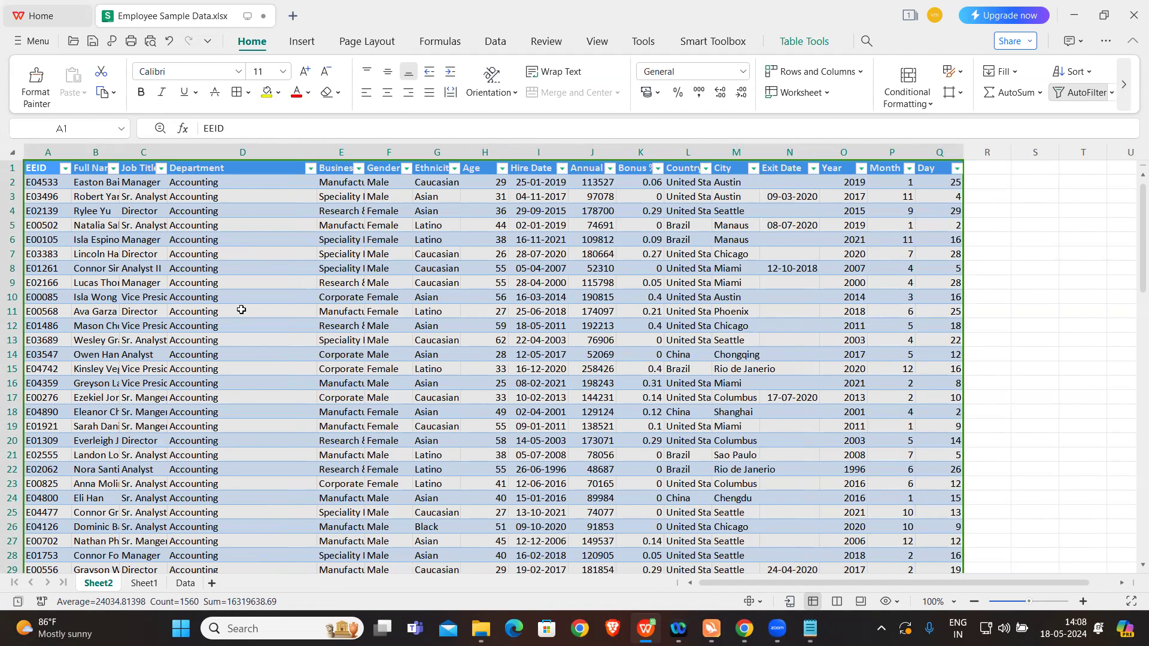
Step: Drill through Finance's Sum of Annual Salary in the Sheet1 pivot table and look through its employee records on the new sheet
{"action": "left_click", "coordinate": [142, 584]}
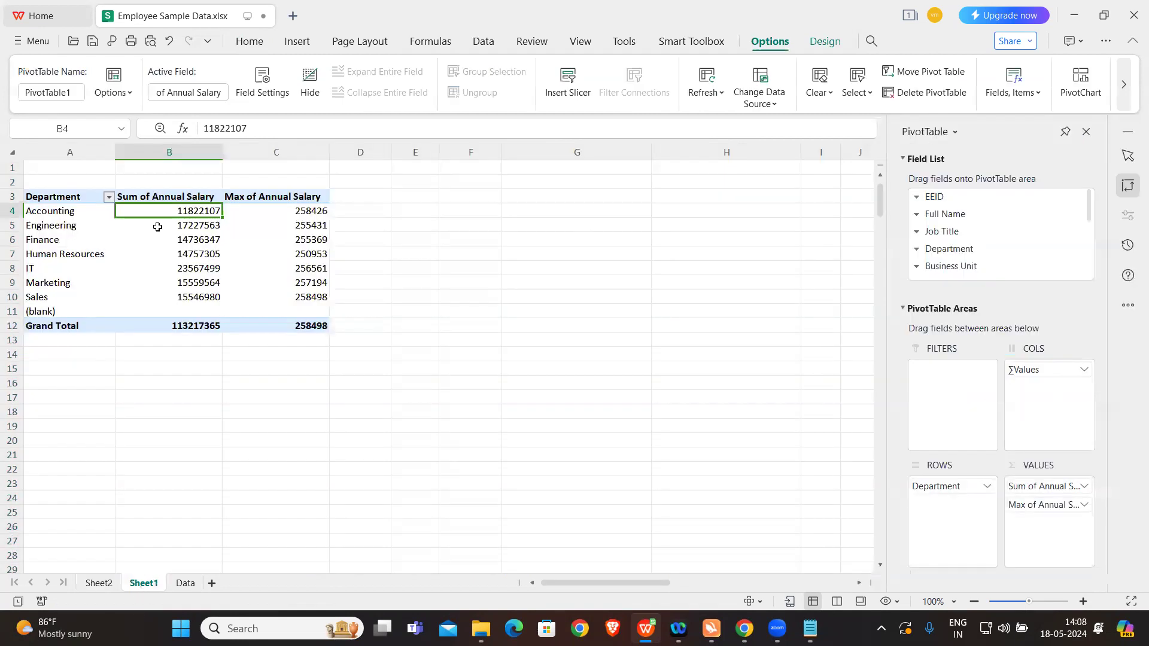
{"action": "left_click", "coordinate": [187, 240]}
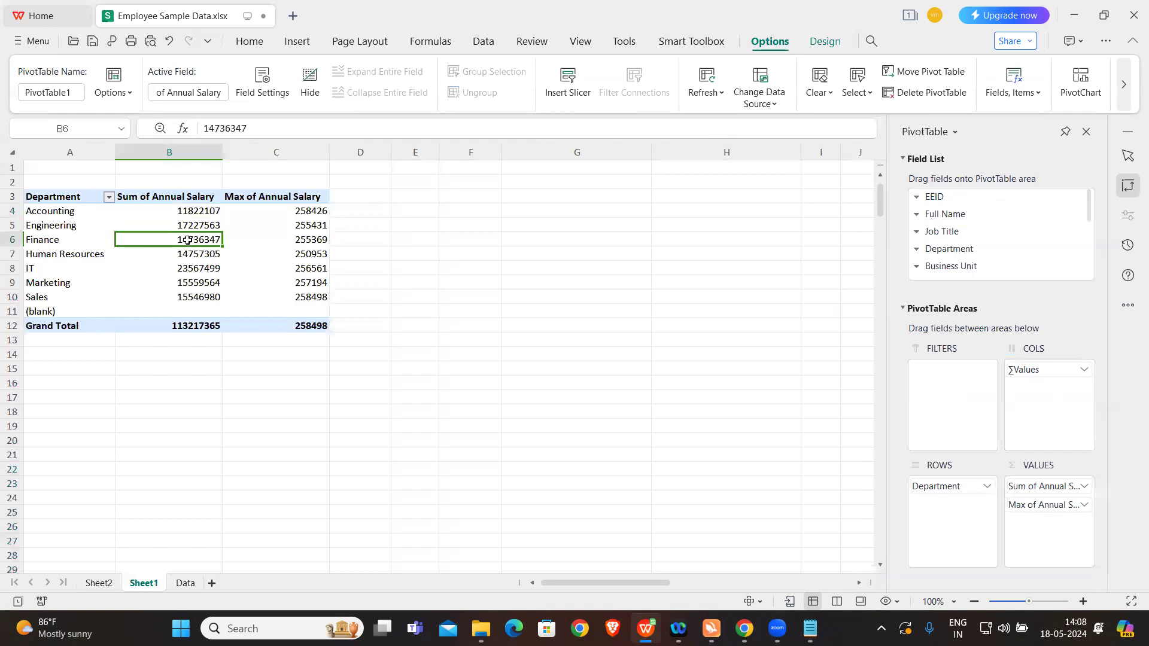
{"action": "double_click", "coordinate": [187, 240]}
{"action": "scroll", "coordinate": [560, 375], "scroll_direction": "down", "scroll_amount": 1}
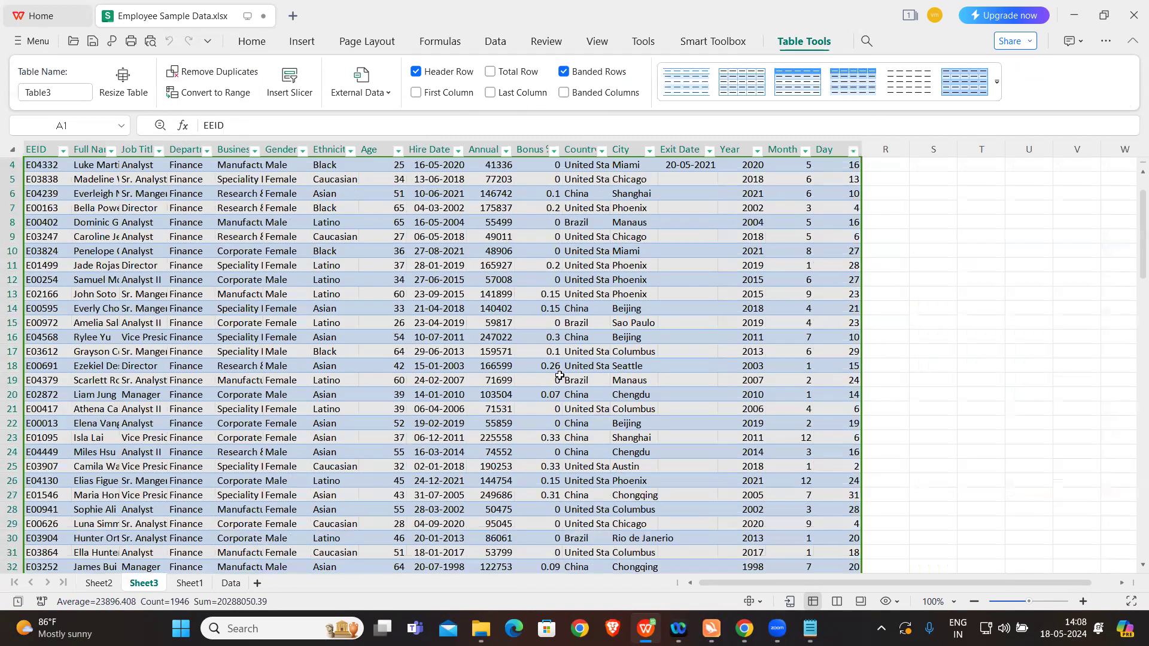
{"action": "scroll", "coordinate": [559, 375], "scroll_direction": "up", "scroll_amount": 1}
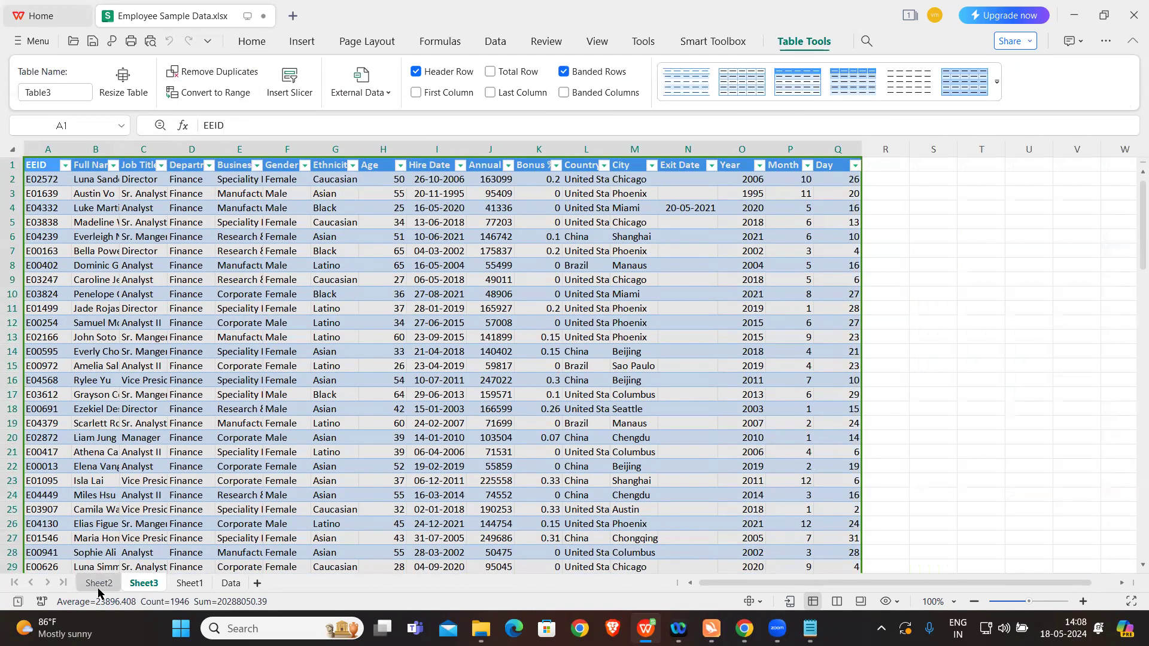
Step: Delete Sheet3 with the Finance employee records from the workbook
{"action": "right_click", "coordinate": [140, 583]}
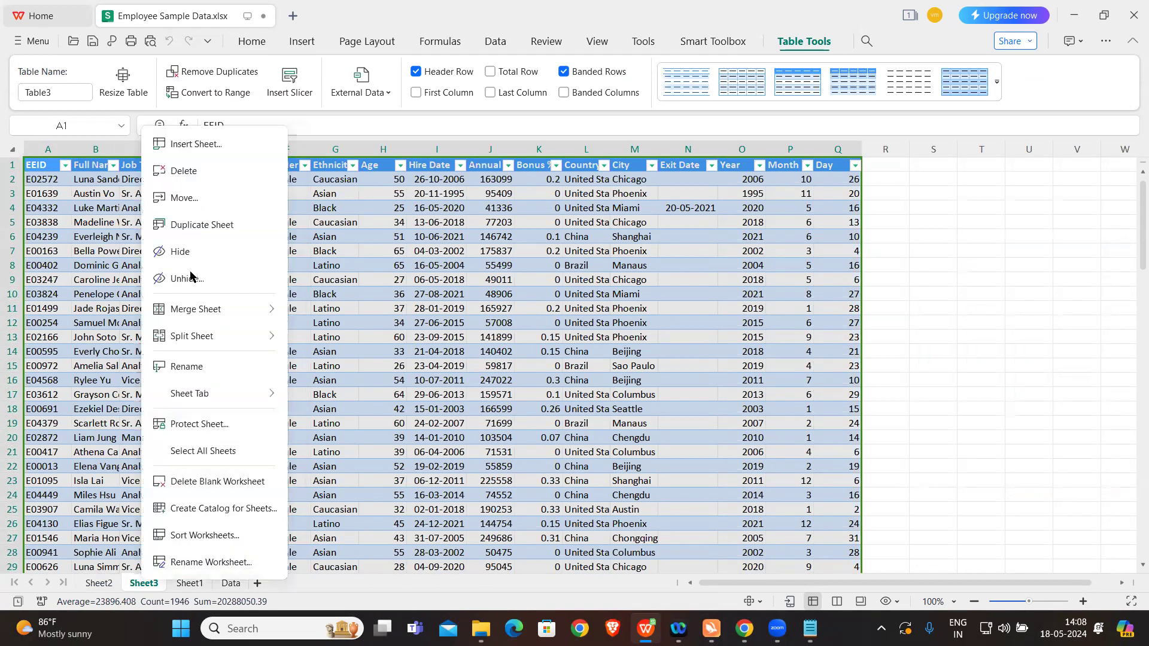
{"action": "left_click", "coordinate": [194, 179]}
{"action": "left_click", "coordinate": [618, 340]}
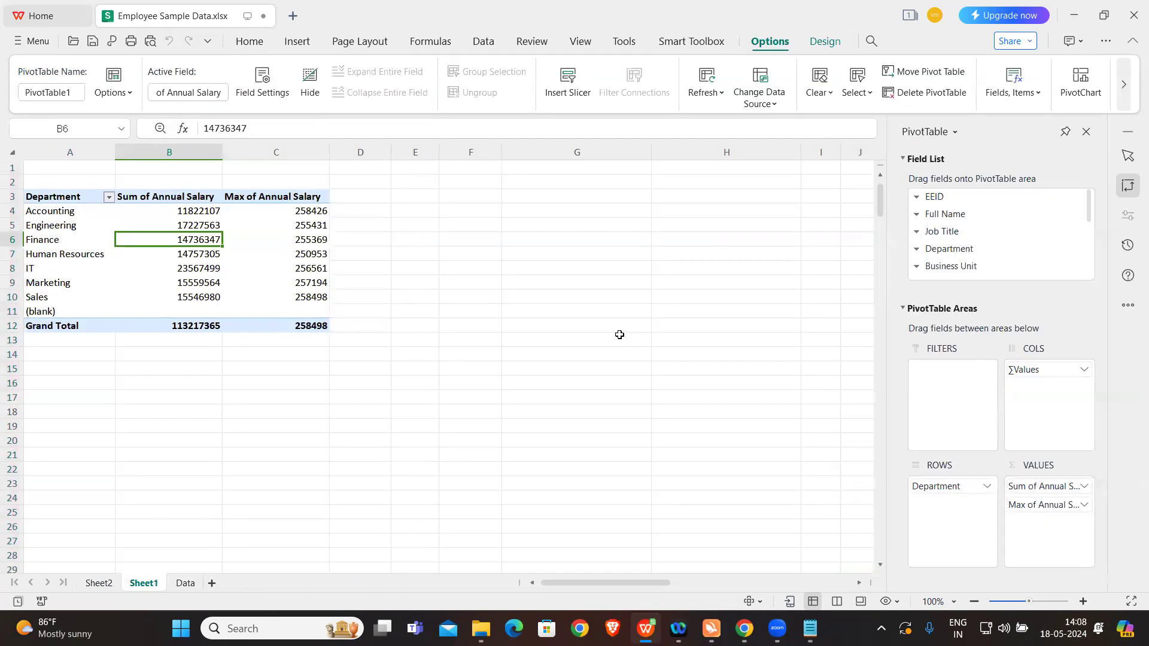
Step: Delete Sheet2 with the Accounting employee records and select an empty cell below the pivot table on Sheet1
{"action": "left_click", "coordinate": [98, 587]}
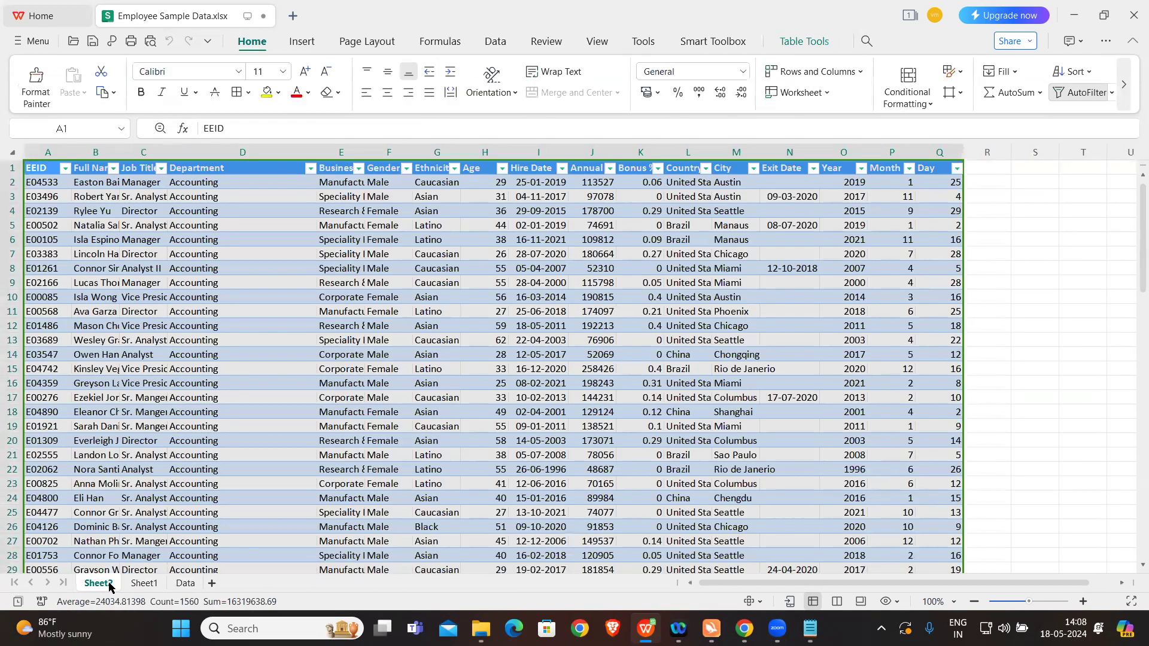
{"action": "right_click", "coordinate": [108, 585]}
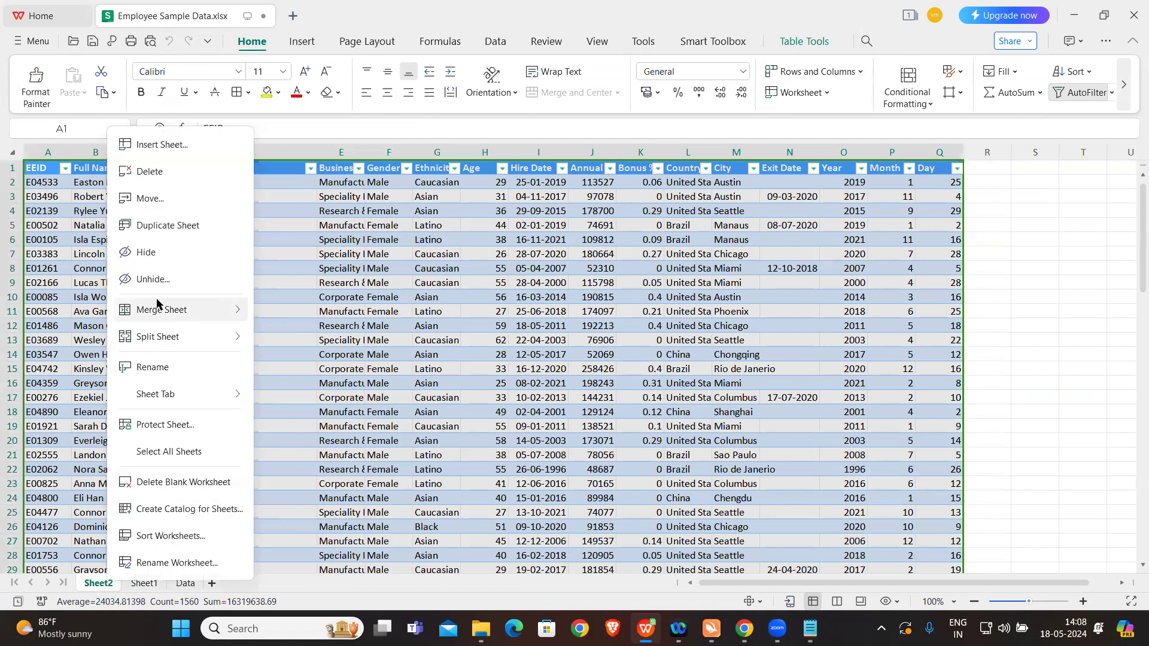
{"action": "left_click", "coordinate": [152, 174]}
{"action": "left_click", "coordinate": [616, 337]}
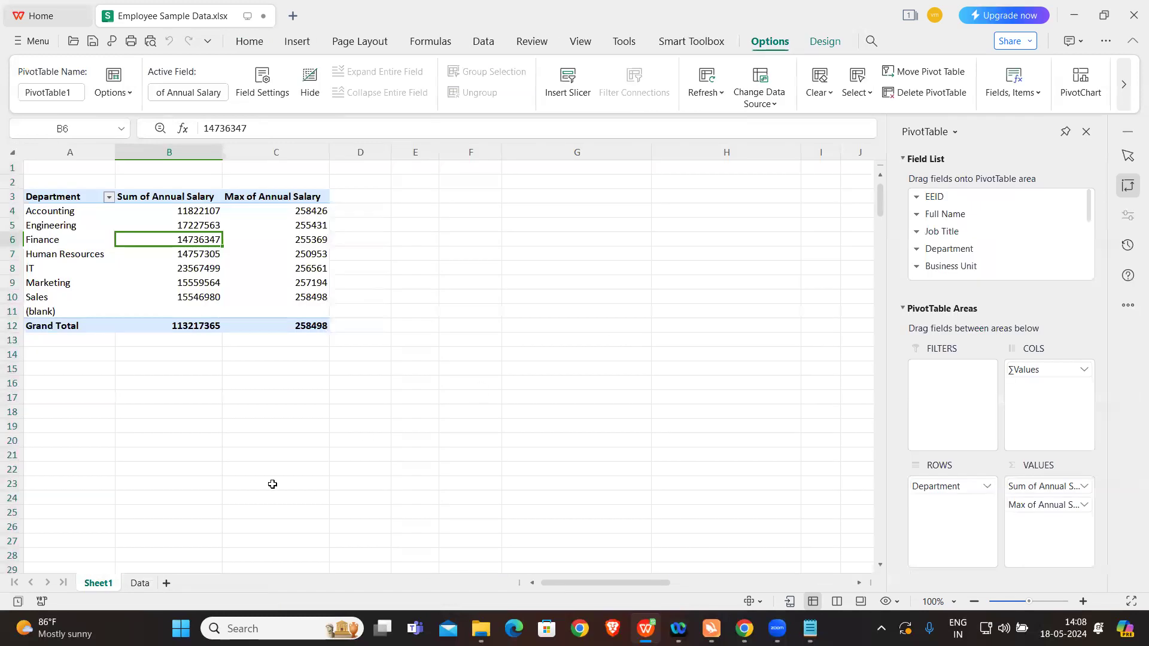
{"action": "left_click", "coordinate": [258, 386]}
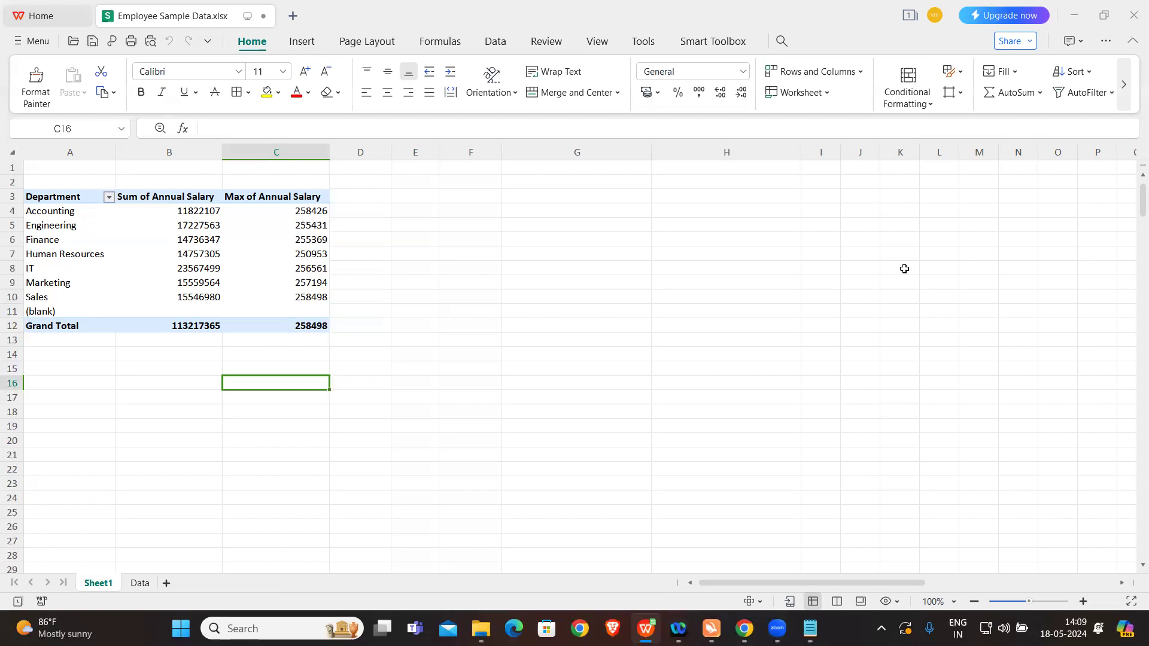
Step: Close the Employee Sample Data workbook without saving its changes and close the pivot exercise notes
{"action": "left_click", "coordinate": [659, 283]}
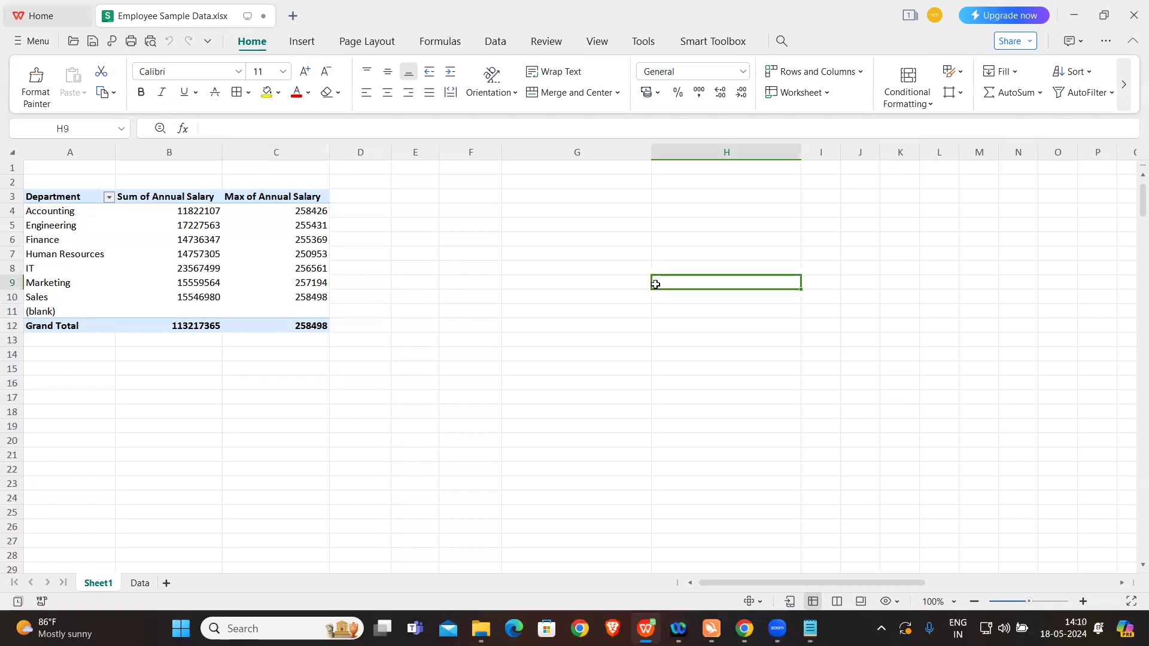
{"action": "left_click", "coordinate": [1131, 20]}
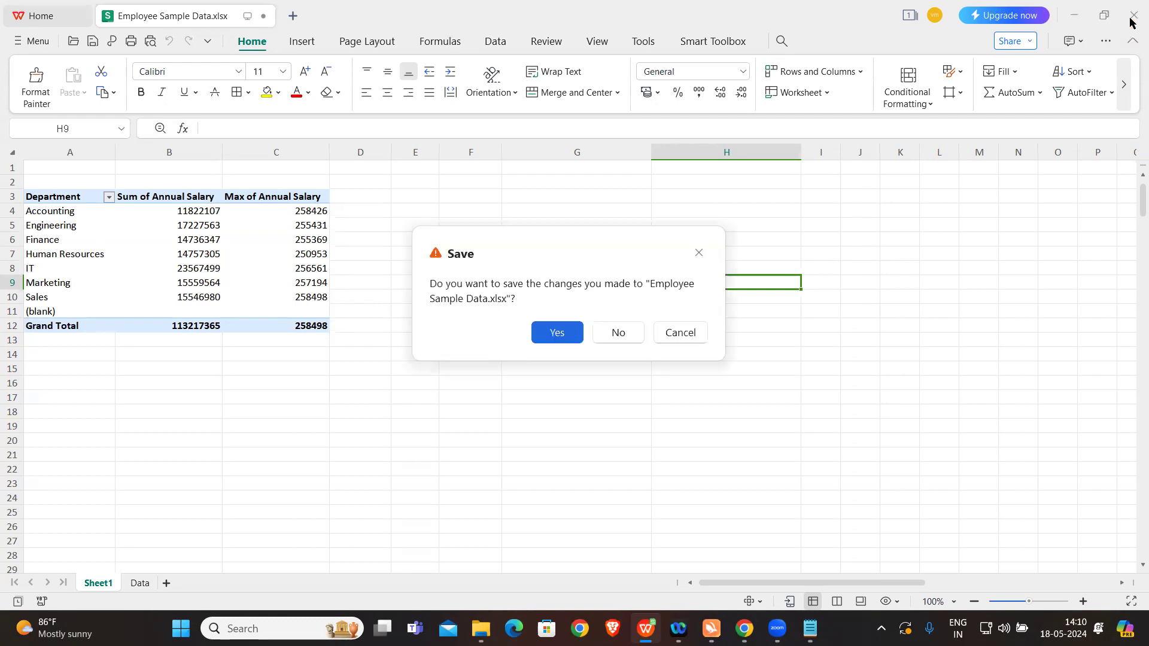
{"action": "left_click", "coordinate": [612, 335]}
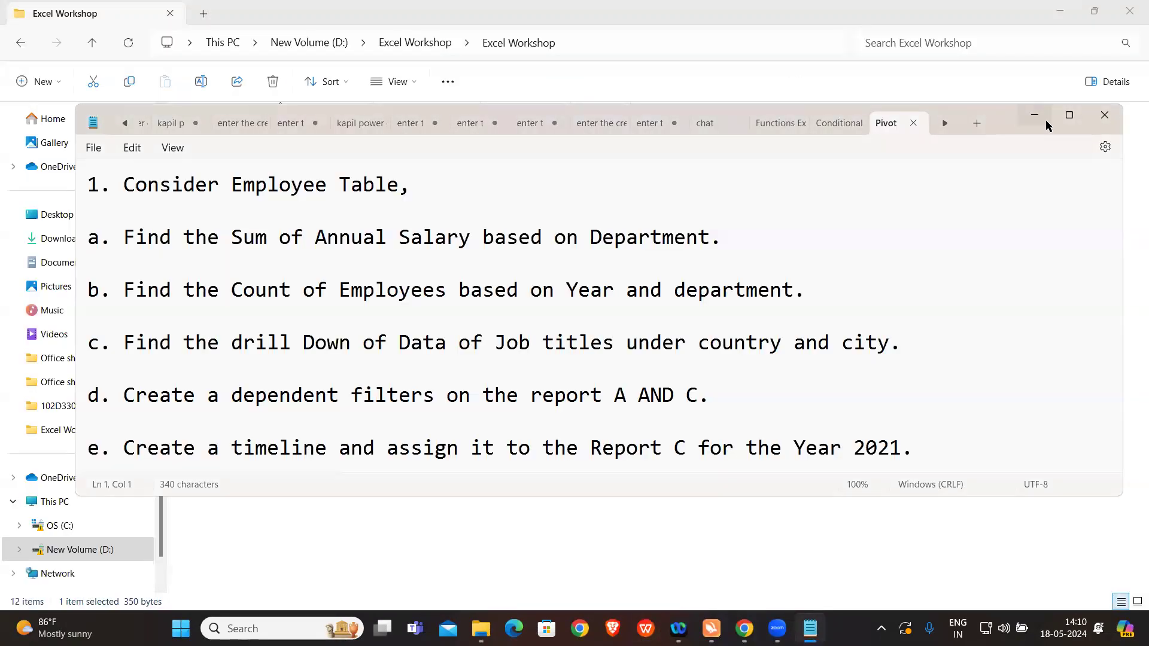
{"action": "left_click", "coordinate": [1105, 115]}
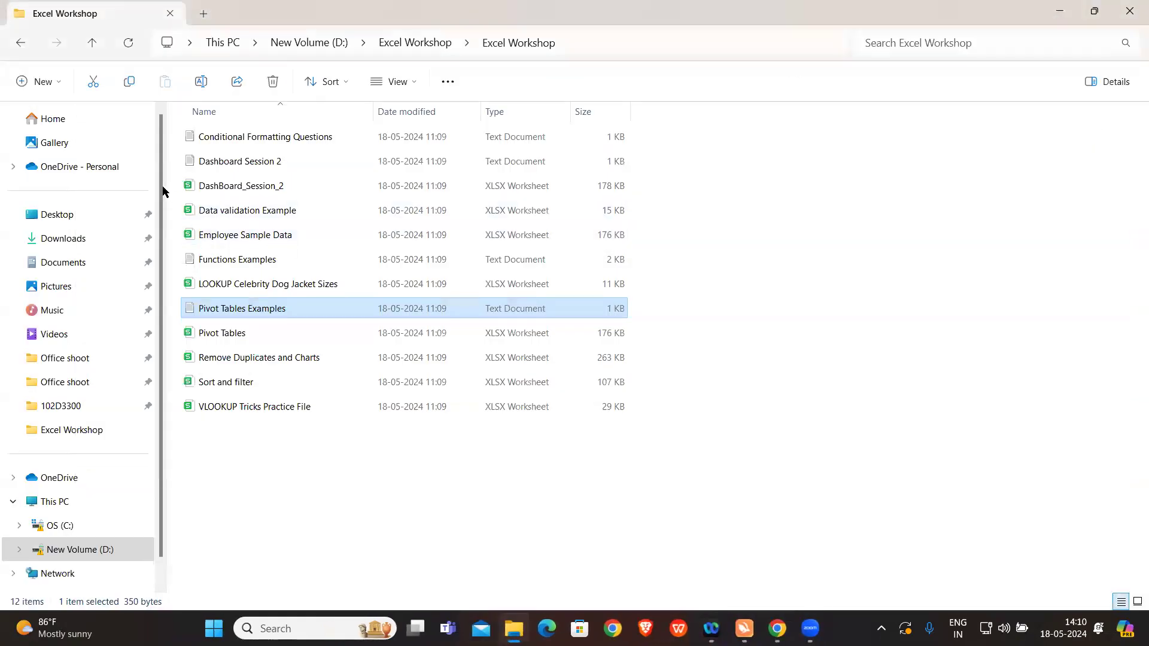
Step: Open the DashBoard_Session_2 workbook and the Dashboard Session 2 text file from the Excel Workshop folder
{"action": "double_click", "coordinate": [262, 187]}
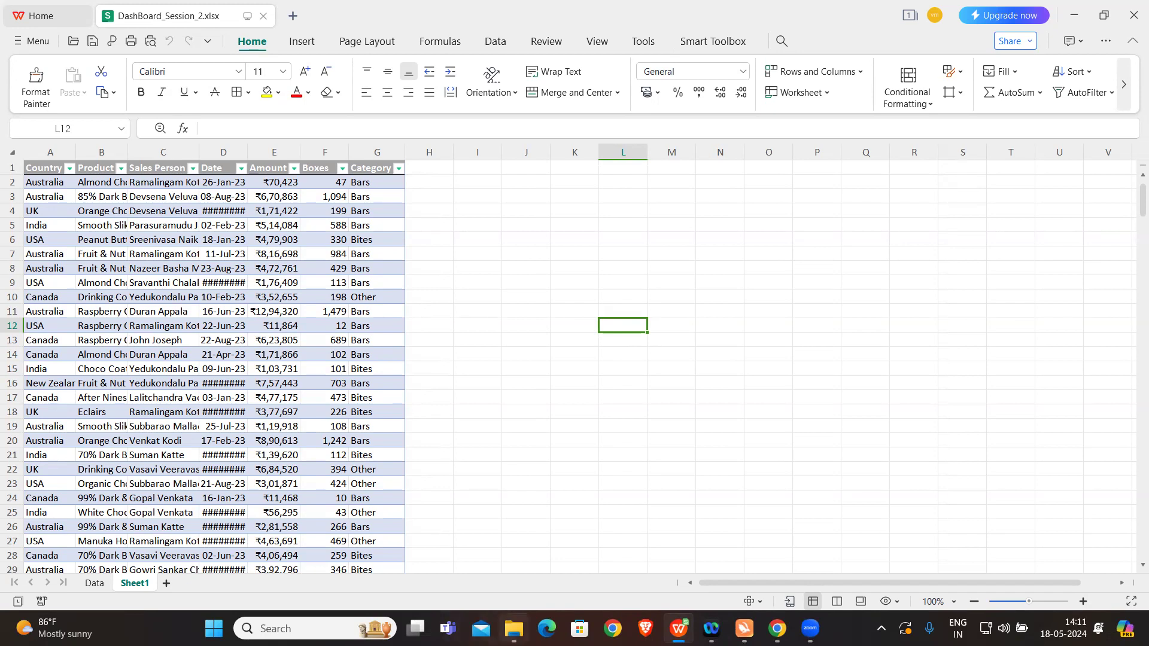
{"action": "left_click", "coordinate": [513, 628]}
{"action": "double_click", "coordinate": [292, 160]}
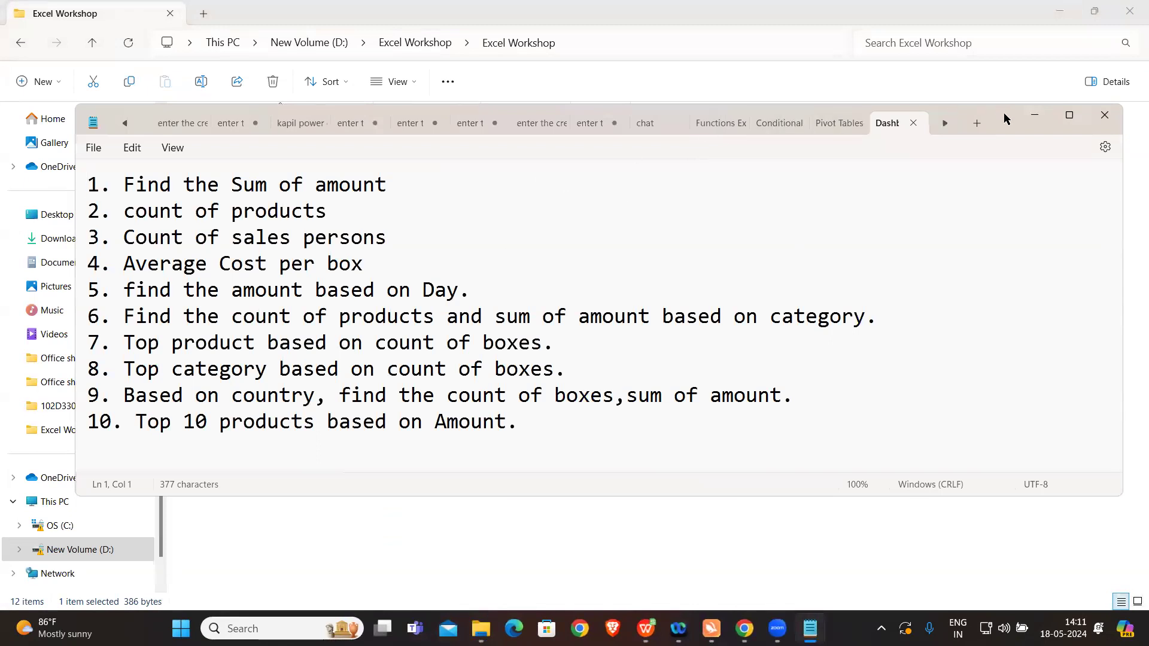
Step: Show the Dashboard Session 2 notes over the workbook, narrow their window, and maximize it to read the ten questions
{"action": "left_click", "coordinate": [646, 627]}
{"action": "left_click", "coordinate": [809, 629]}
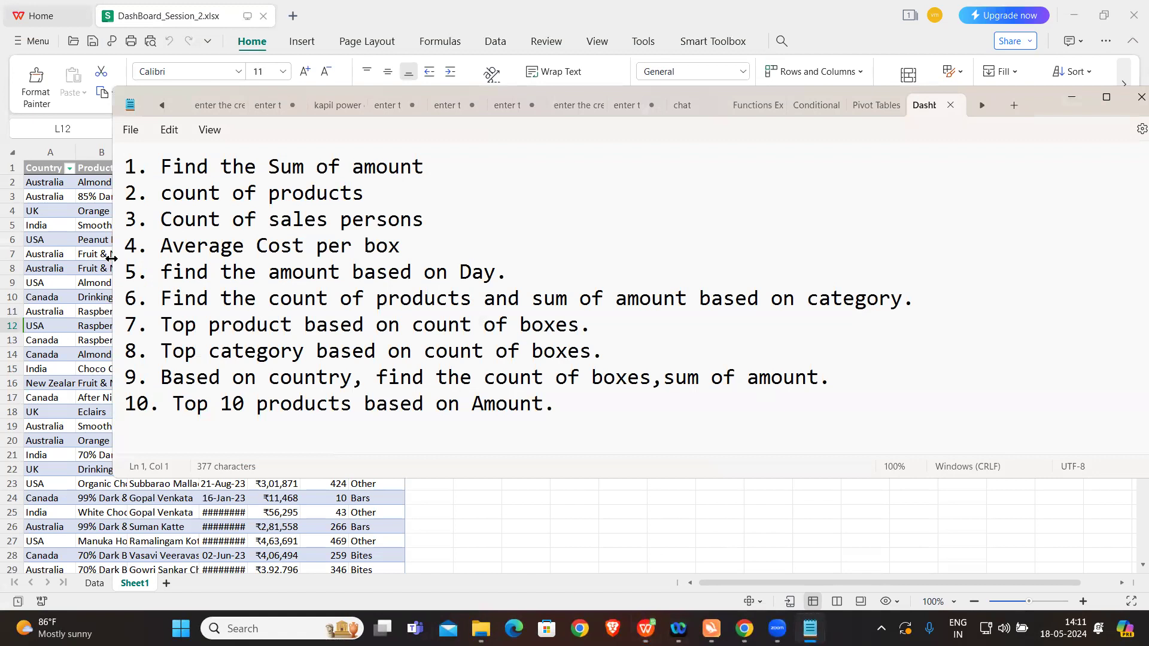
{"action": "left_click_drag", "start_coordinate": [110, 260], "coordinate": [538, 329]}
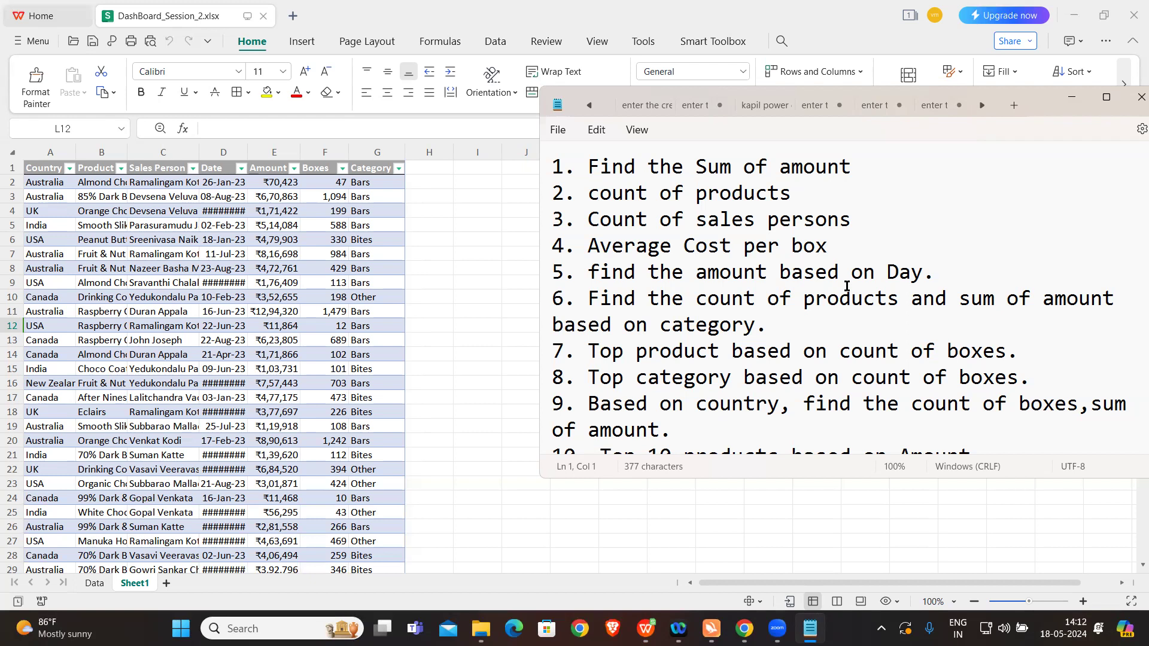
{"action": "left_click", "coordinate": [1105, 98]}
{"action": "left_click", "coordinate": [465, 317]}
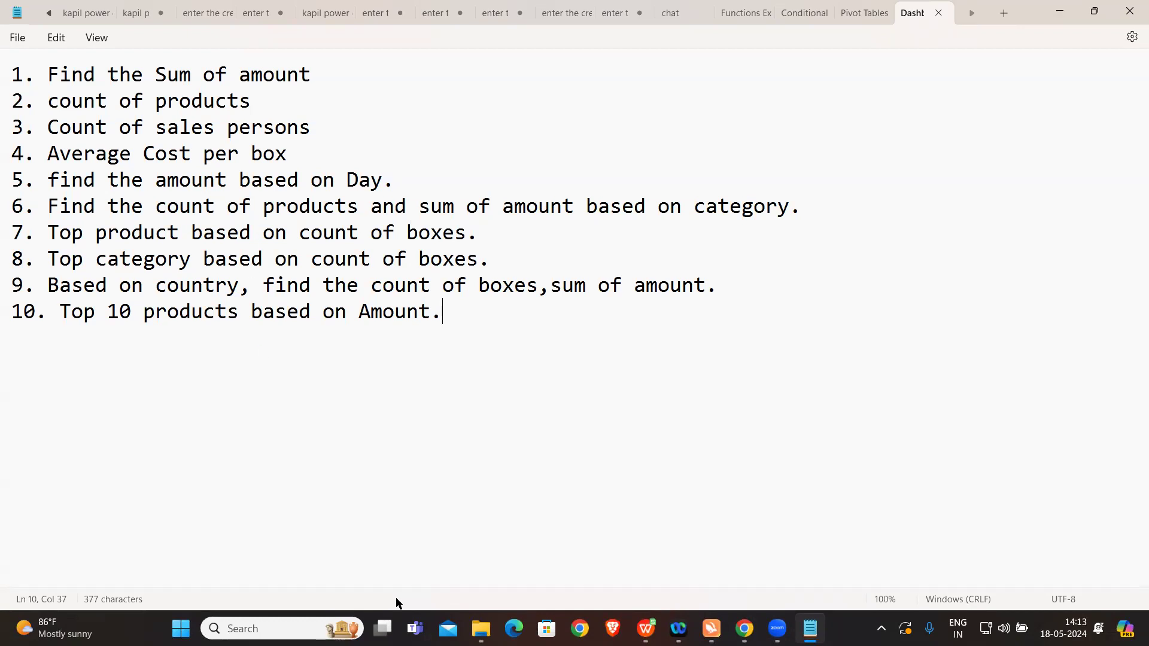
Step: Start a PivotTable in the DashBoard_Session_2 workbook with the source range Sheet1!$A$1:$G$1801
{"action": "left_click", "coordinate": [646, 628]}
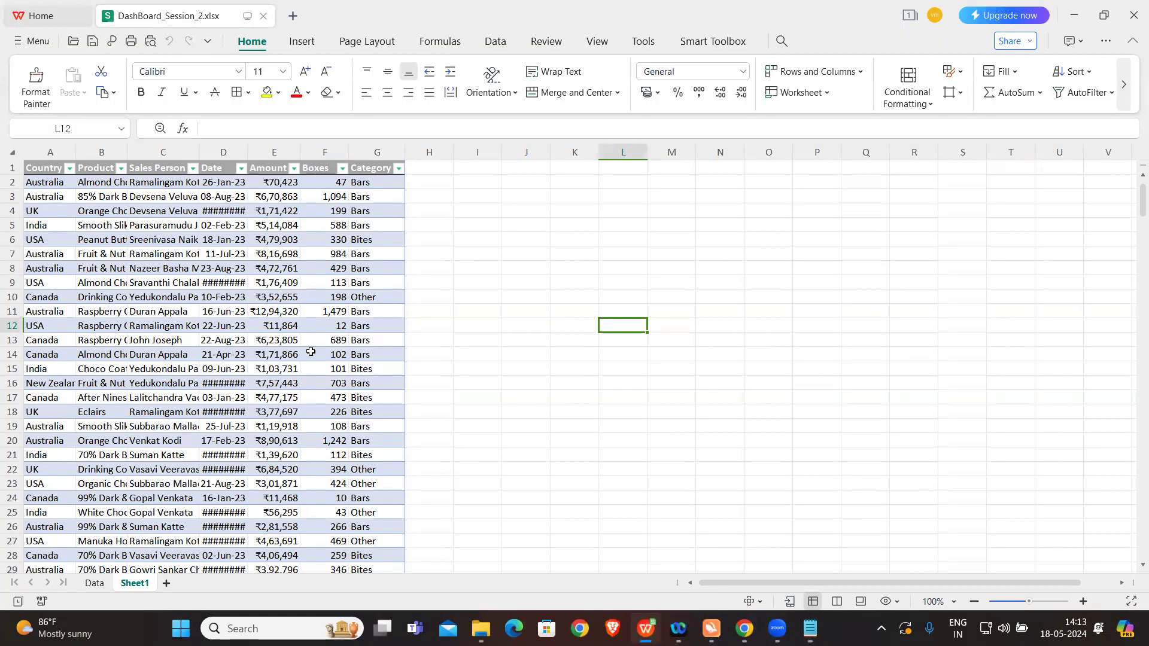
{"action": "left_click", "coordinate": [302, 42]}
{"action": "left_click", "coordinate": [41, 81]}
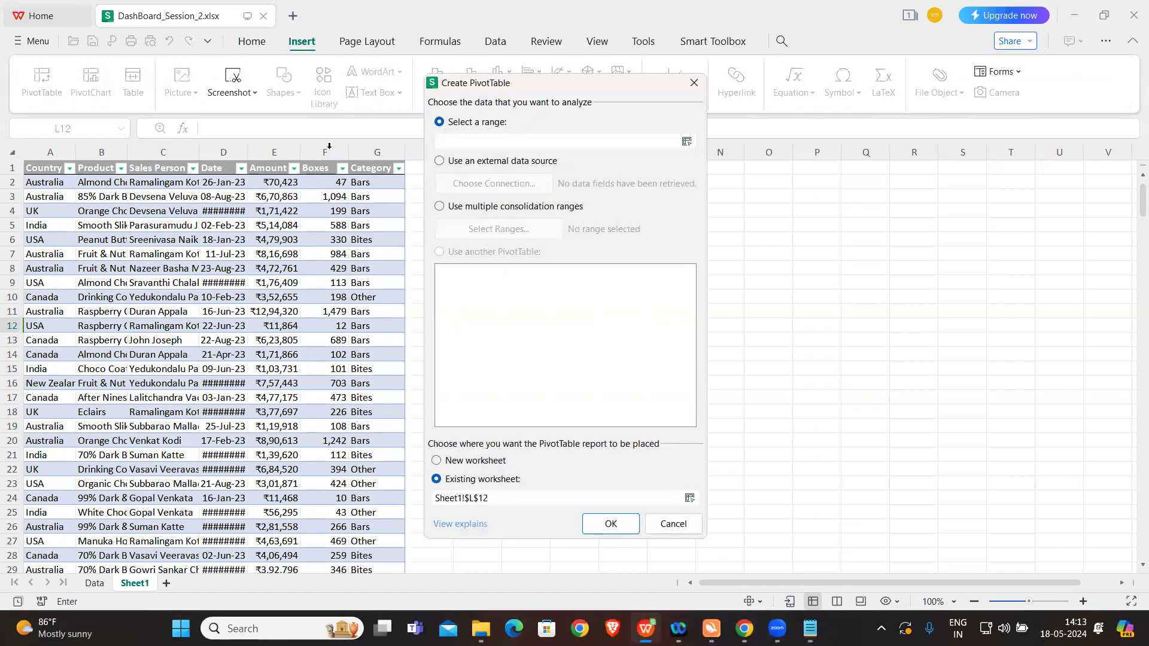
{"action": "left_click", "coordinate": [49, 169]}
{"action": "key", "text": "ctrl+shift+Right"}
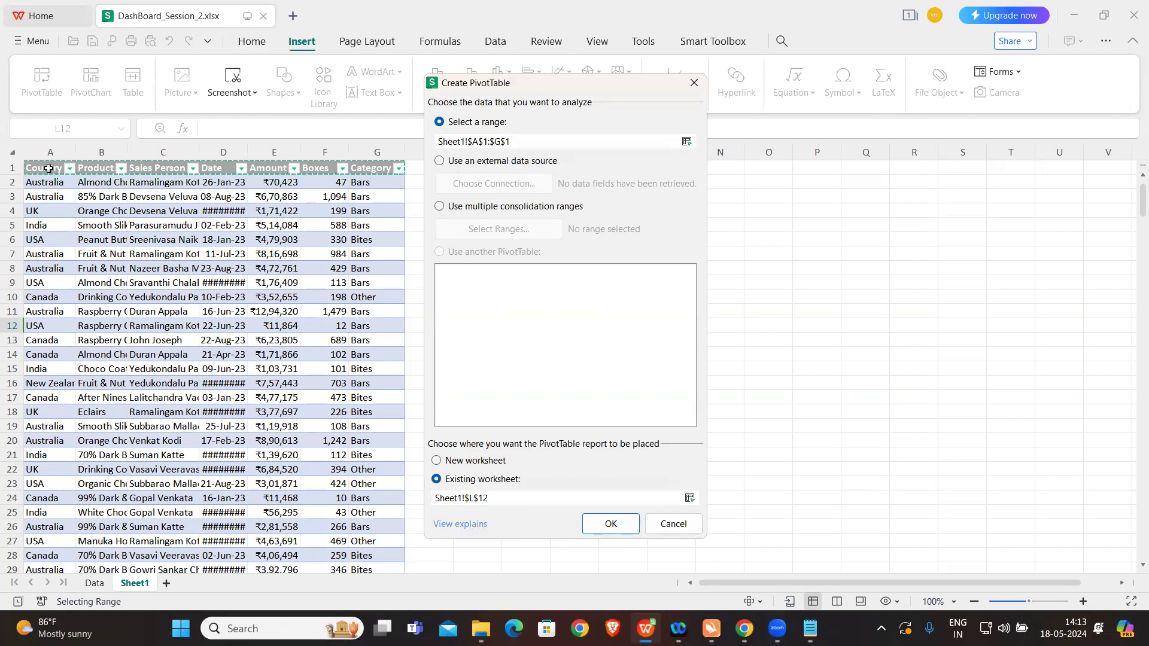
{"action": "key", "text": "ctrl+shift+Down"}
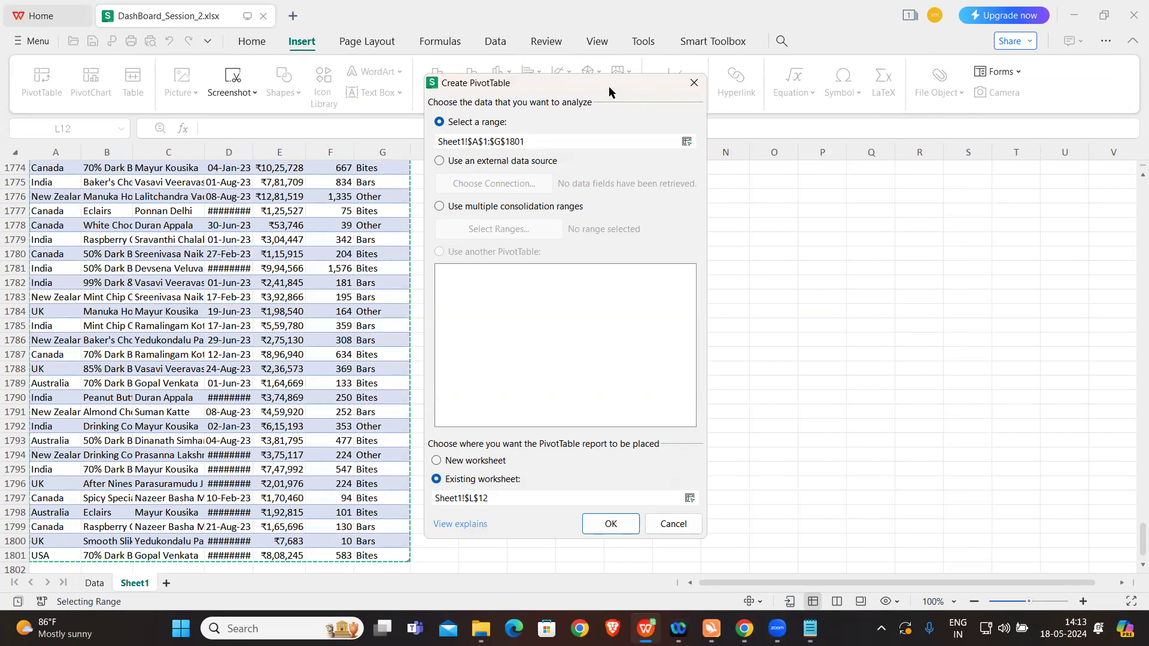
{"action": "left_click_drag", "start_coordinate": [600, 85], "coordinate": [780, 58]}
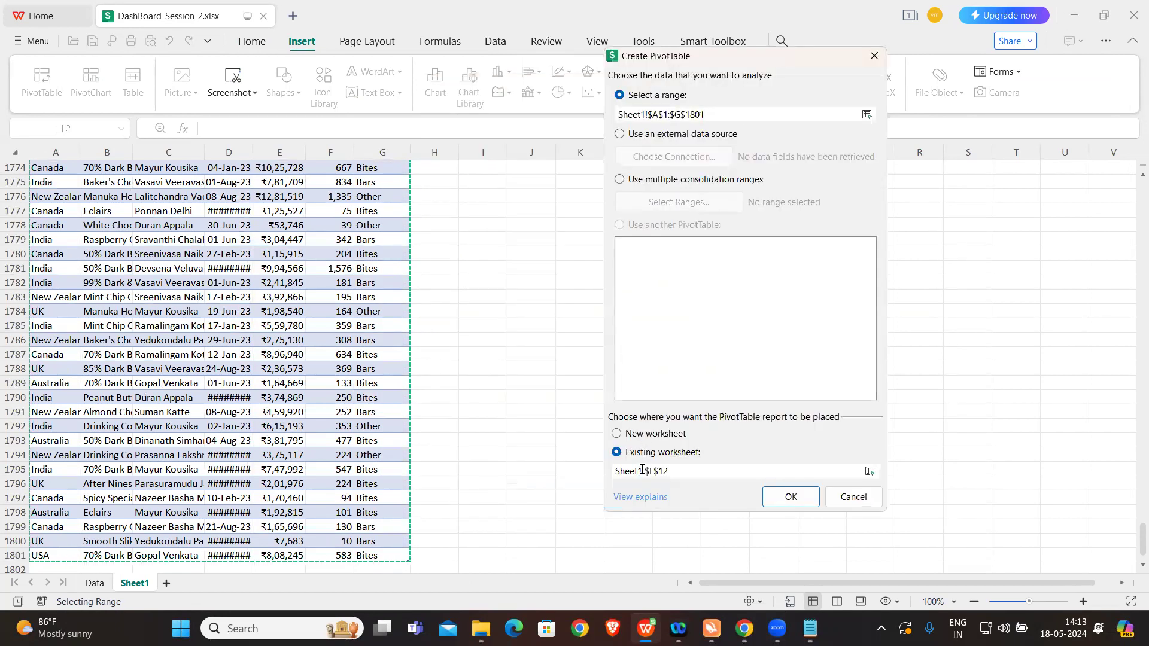
Step: Switch to the browser, close the WPS Academy pivot table page, and return to the workbook
{"action": "key", "text": "alt+Tab"}
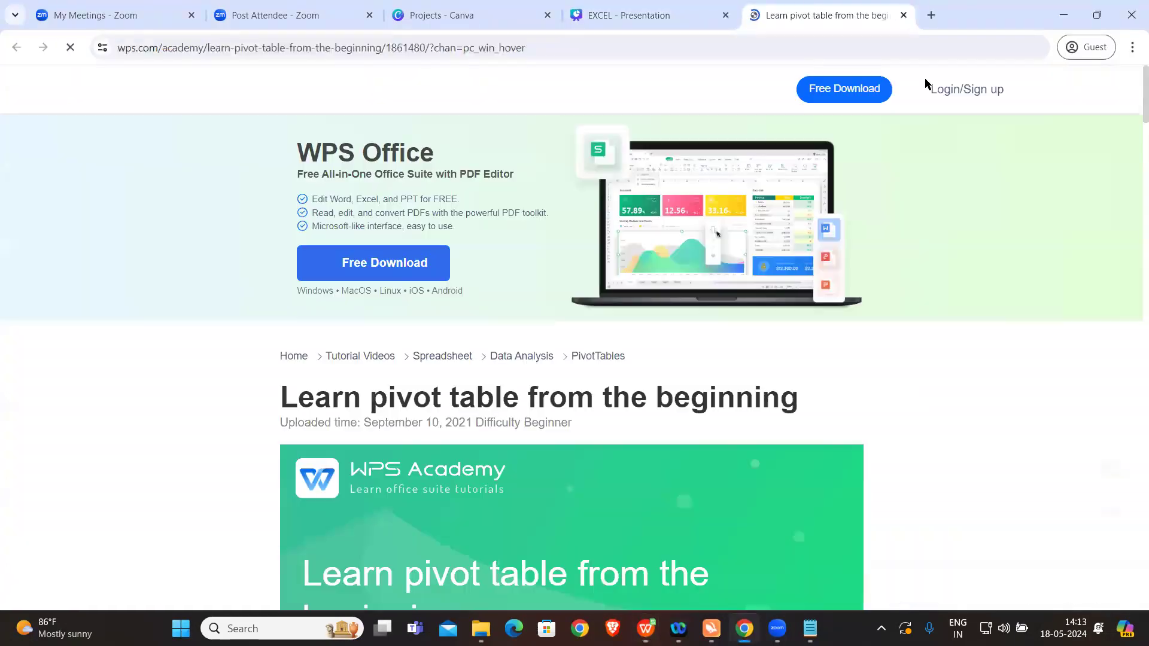
{"action": "left_click", "coordinate": [902, 16]}
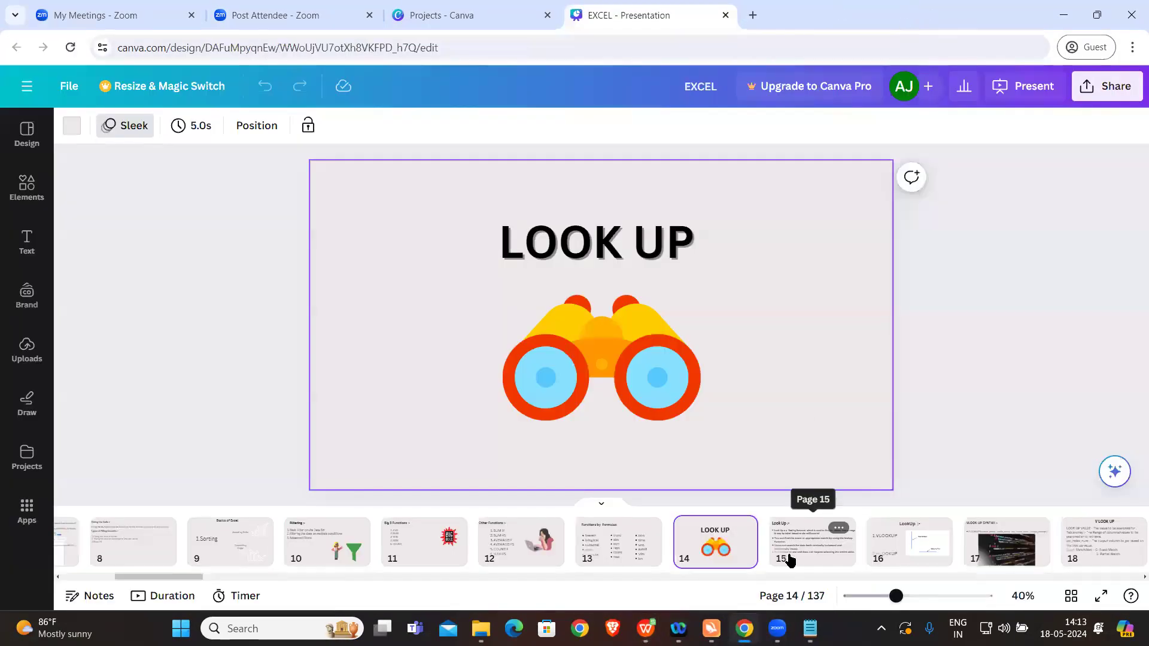
{"action": "left_click", "coordinate": [646, 627]}
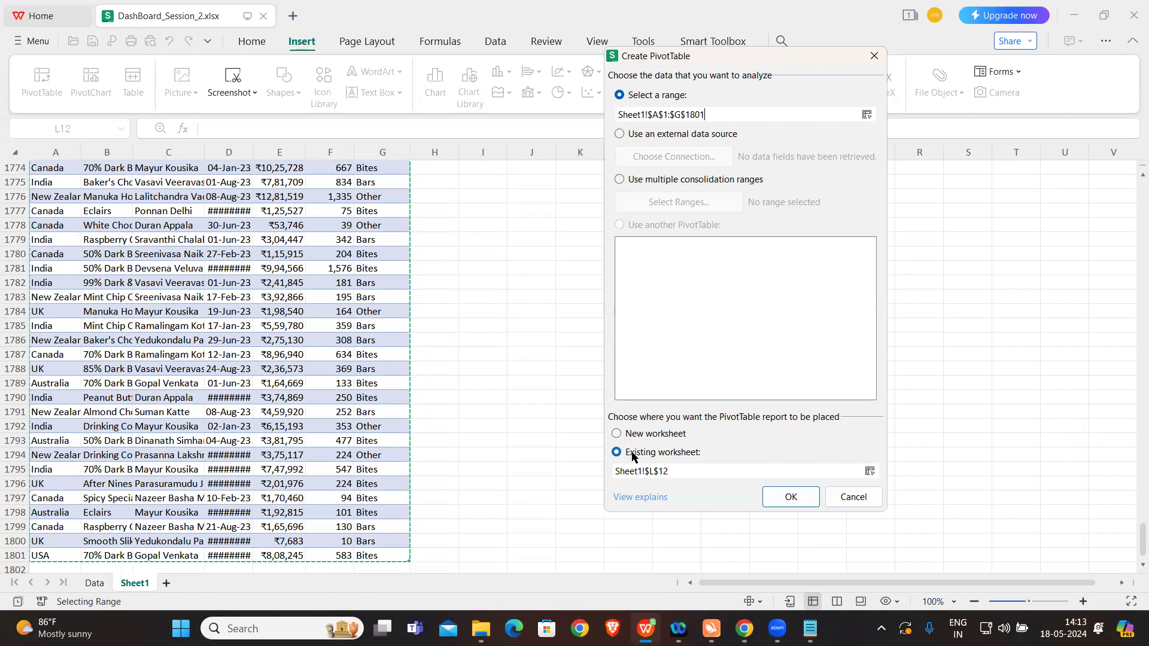
Step: Create the pivot table on a new worksheet and add Amount to its values as a sum
{"action": "left_click", "coordinate": [617, 435]}
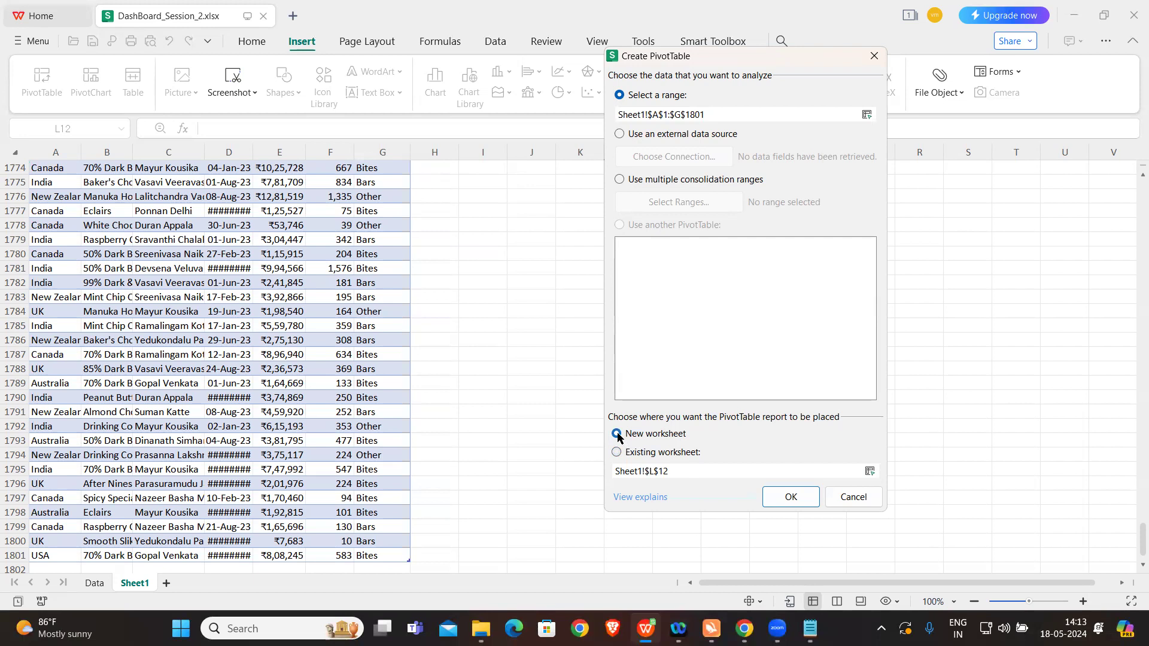
{"action": "left_click", "coordinate": [790, 501]}
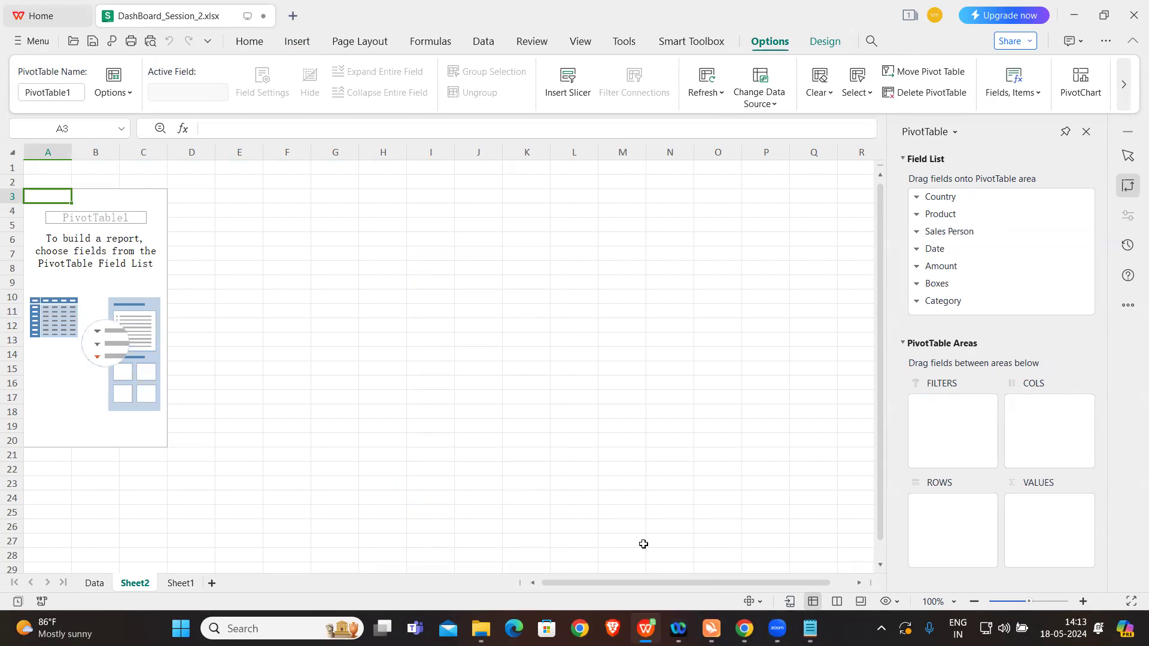
{"action": "left_click", "coordinate": [809, 628]}
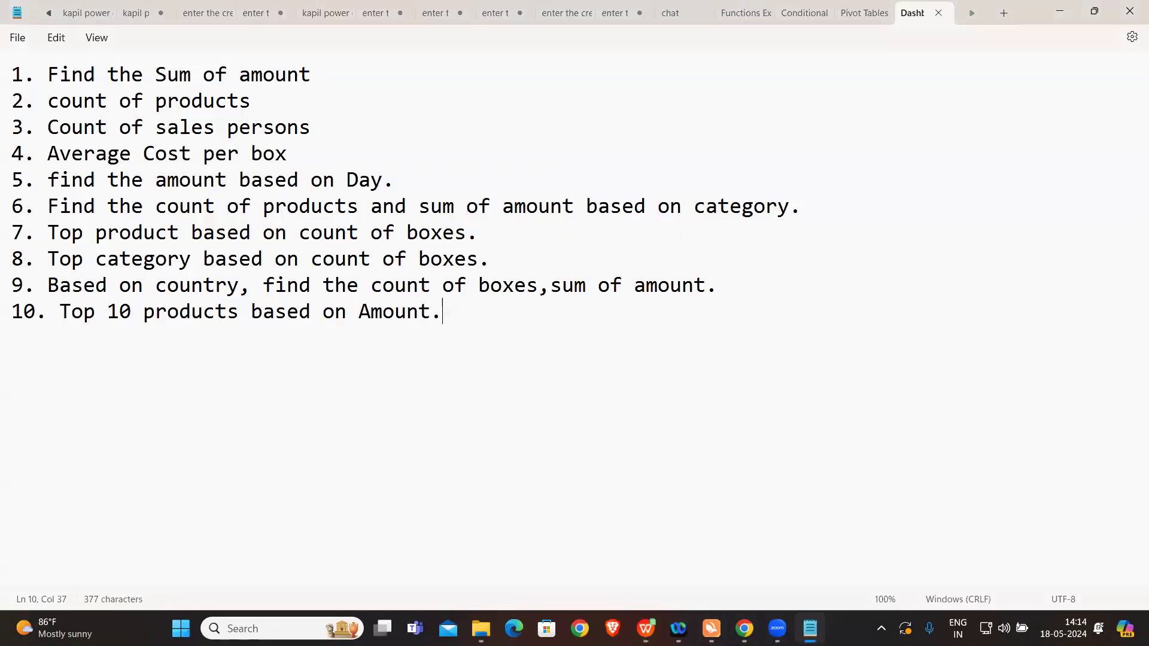
{"action": "left_click", "coordinate": [646, 628]}
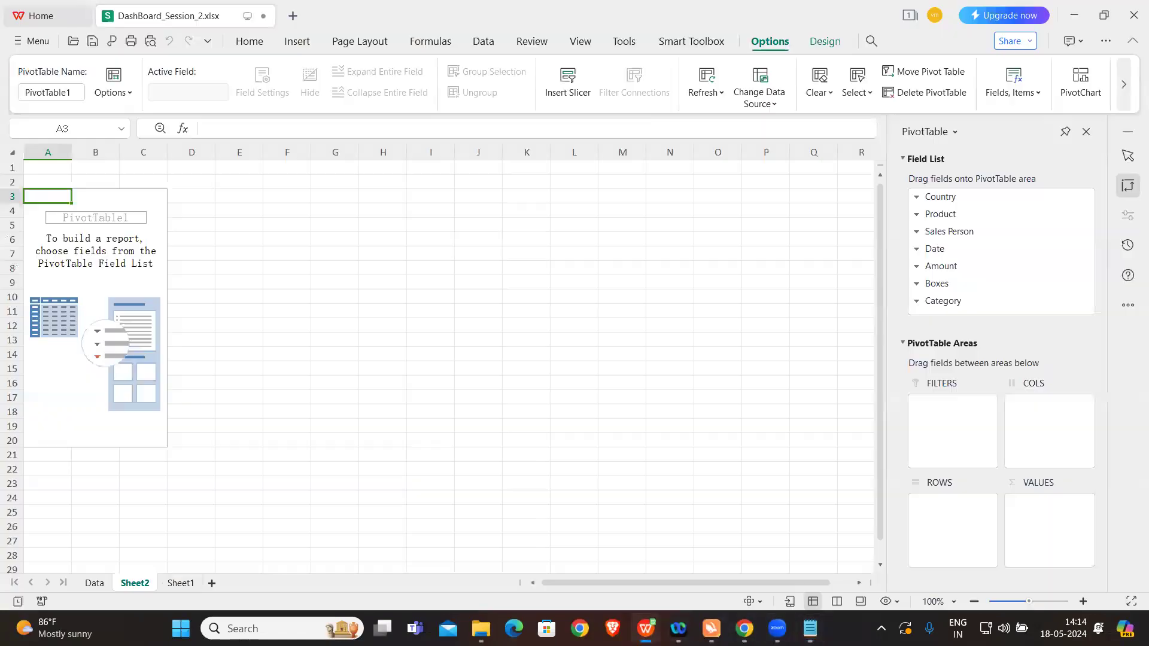
{"action": "left_click_drag", "start_coordinate": [951, 266], "coordinate": [1042, 542]}
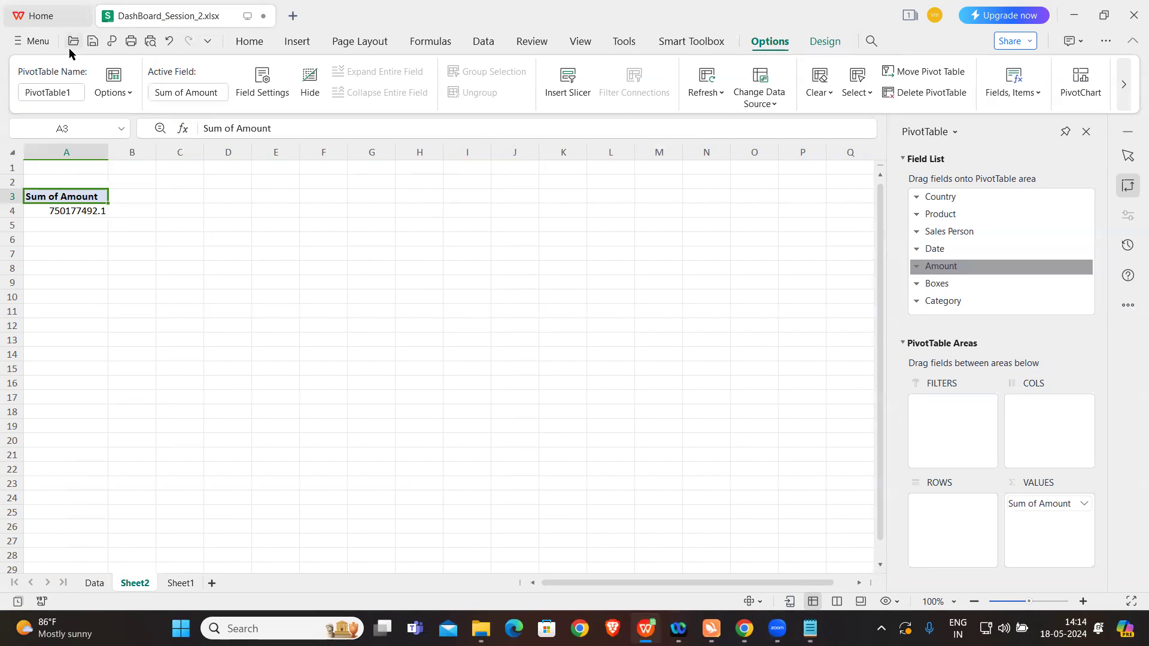
Step: Rename the pivot table as Sum of Amount and select an empty cell outside it
{"action": "left_click", "coordinate": [66, 91]}
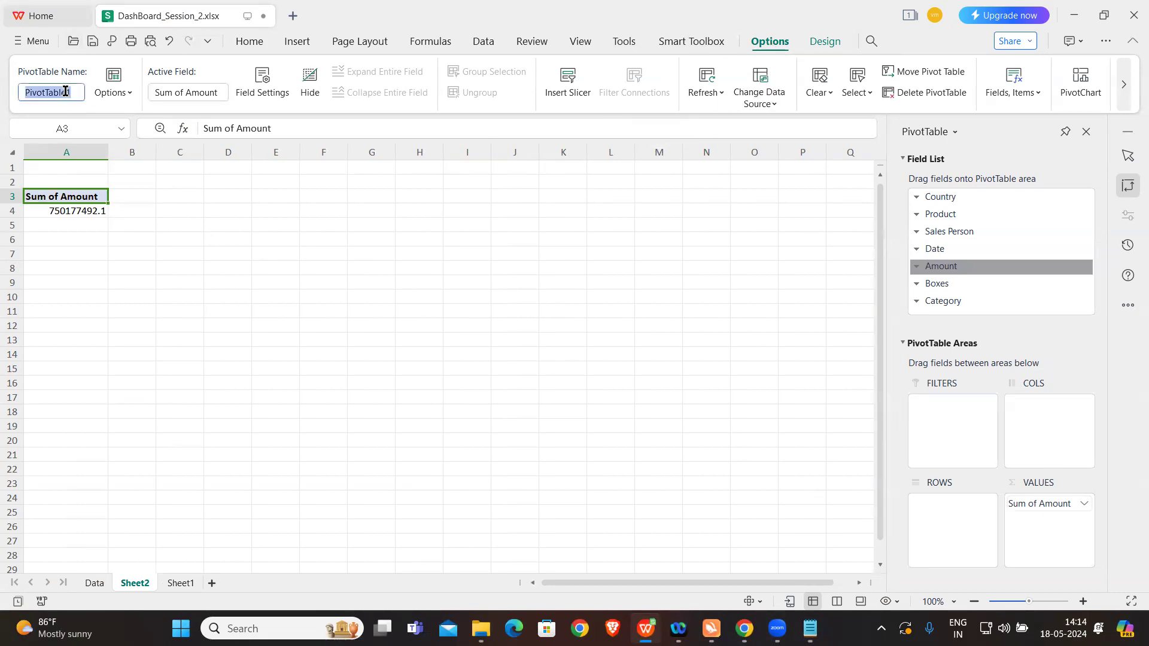
{"action": "key", "text": "BackSpace"}
{"action": "type", "text": "Sum of Amount"}
{"action": "key", "text": "Return"}
{"action": "left_click", "coordinate": [189, 250]}
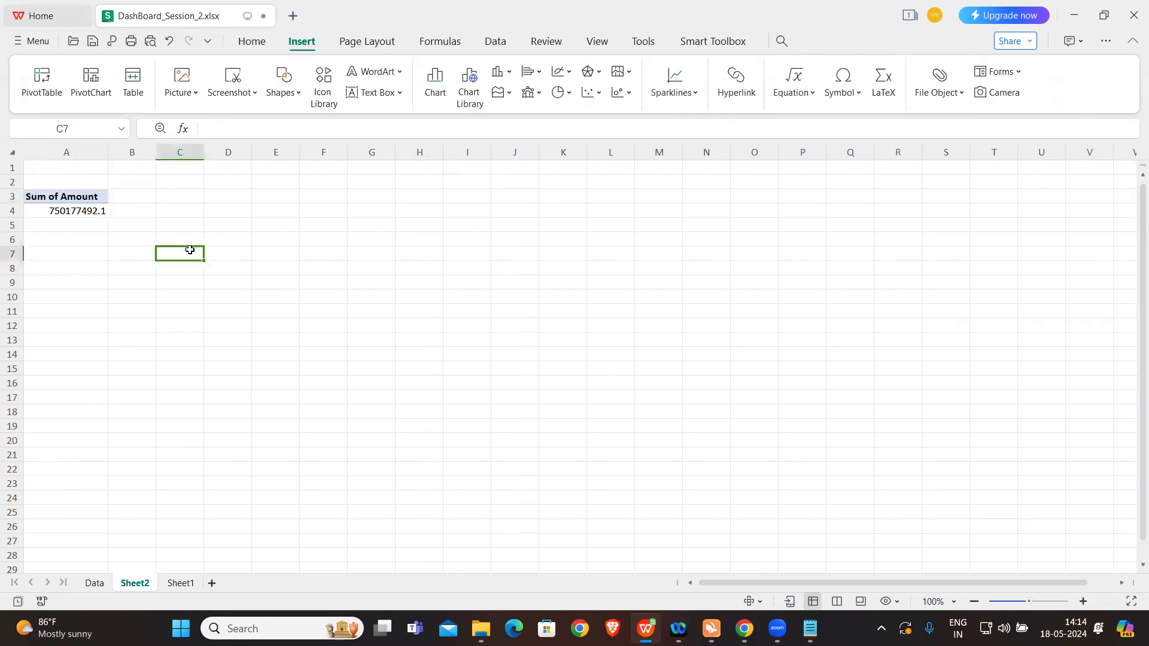
Step: Copy the Sum of Amount pivot table in A3:A4 and paste the duplicate at cell C3
{"action": "left_click", "coordinate": [75, 208]}
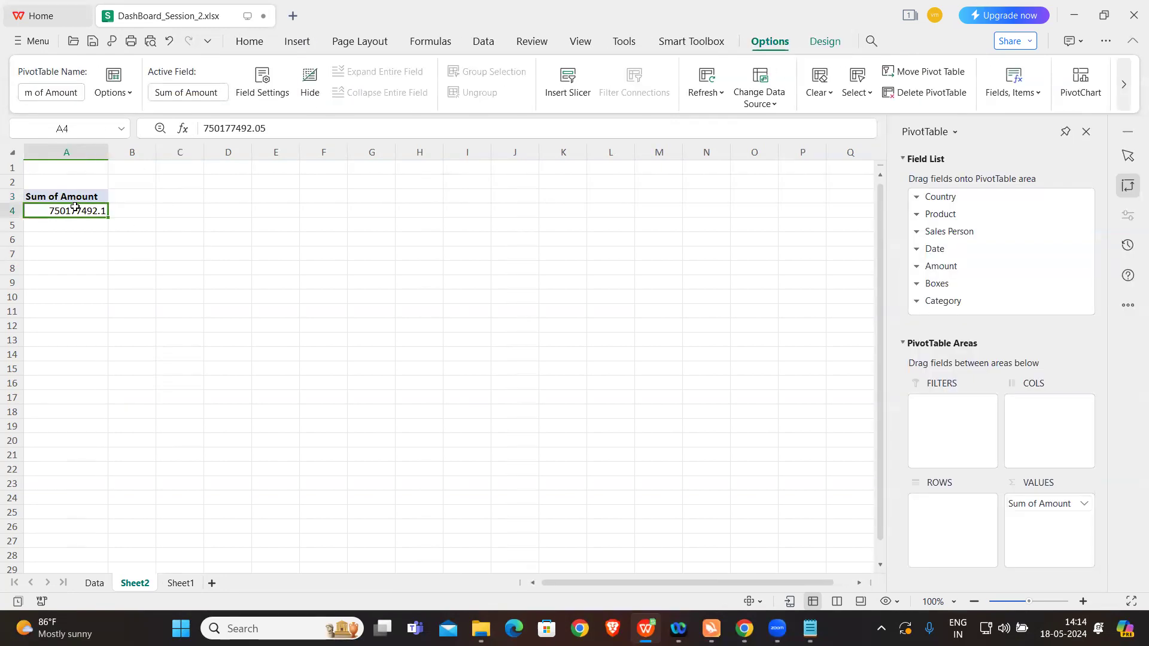
{"action": "key", "text": "shift+Up"}
{"action": "key", "text": "ctrl+c"}
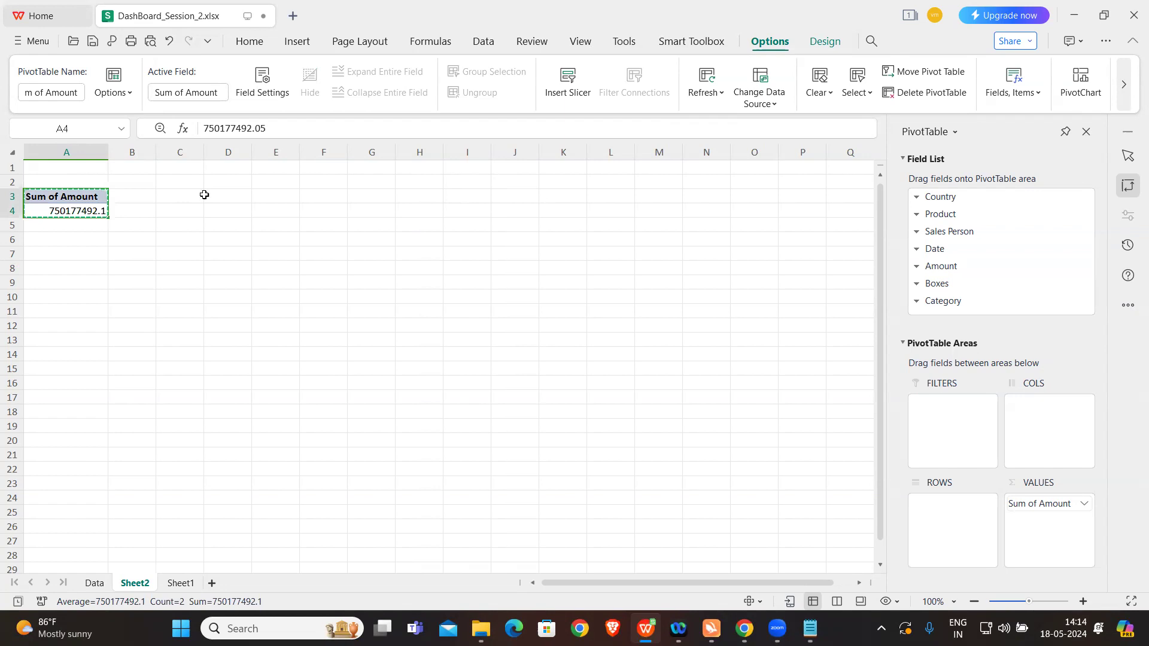
{"action": "left_click", "coordinate": [186, 193]}
{"action": "key", "text": "ctrl+v"}
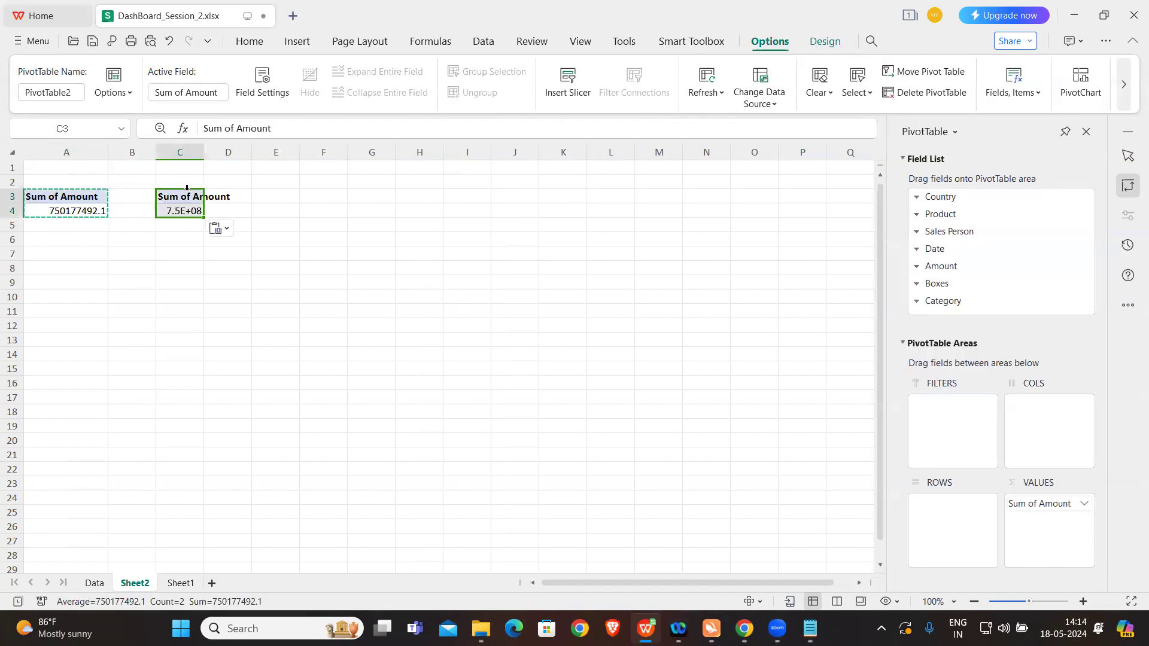
{"action": "left_click", "coordinate": [291, 254]}
Step: Replace Amount with the count of Product in the values of the pivot table at C3
{"action": "left_click", "coordinate": [186, 211]}
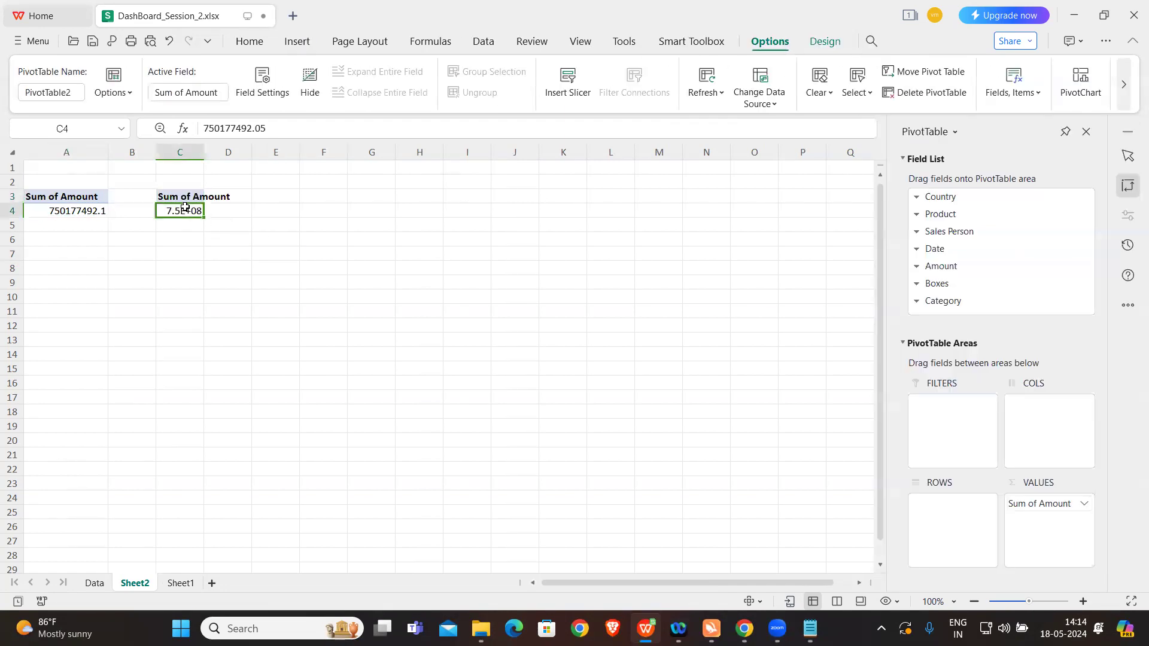
{"action": "left_click", "coordinate": [1080, 503]}
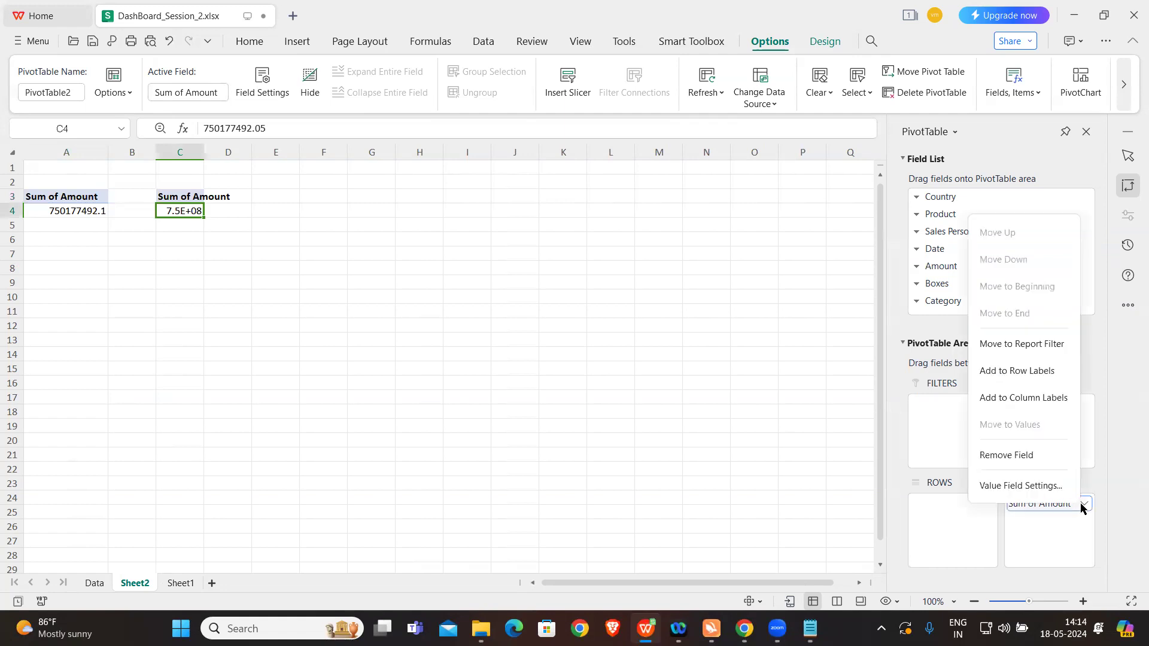
{"action": "left_click", "coordinate": [1033, 458]}
{"action": "left_click", "coordinate": [813, 627]}
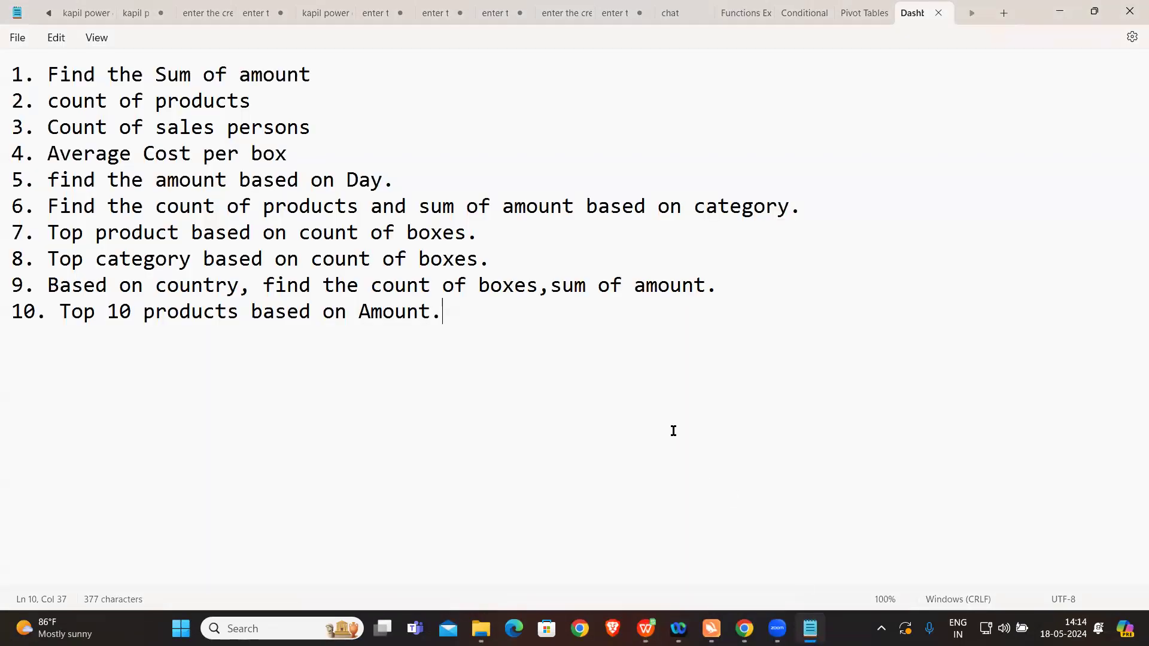
{"action": "left_click", "coordinate": [646, 627]}
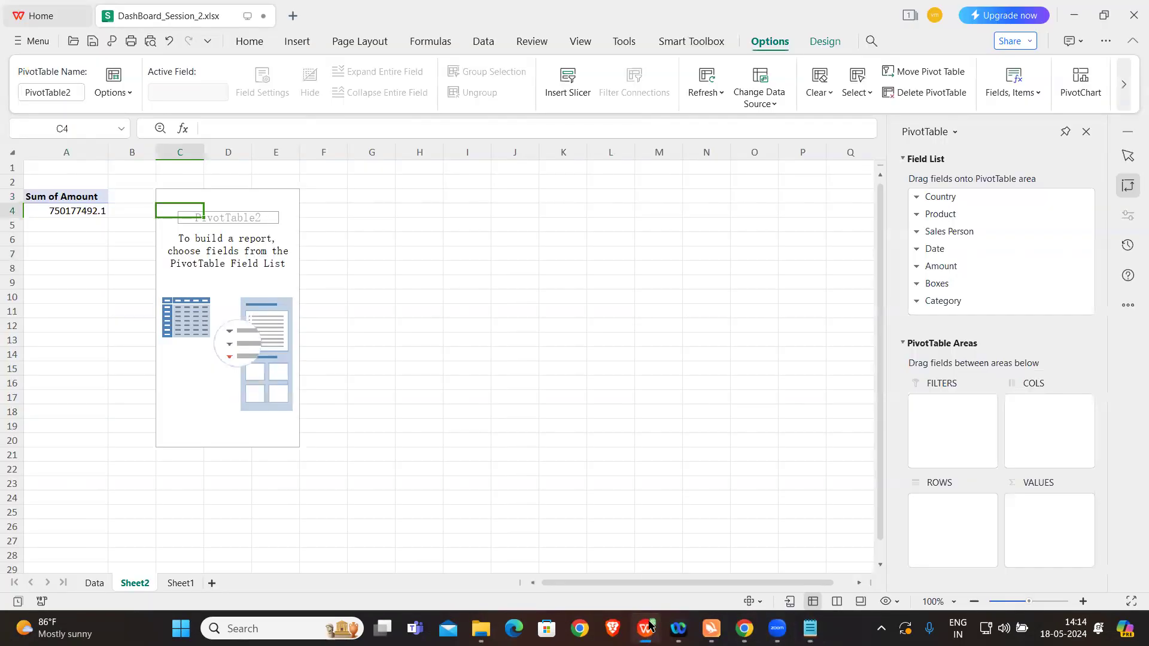
{"action": "left_click_drag", "start_coordinate": [946, 219], "coordinate": [1050, 519]}
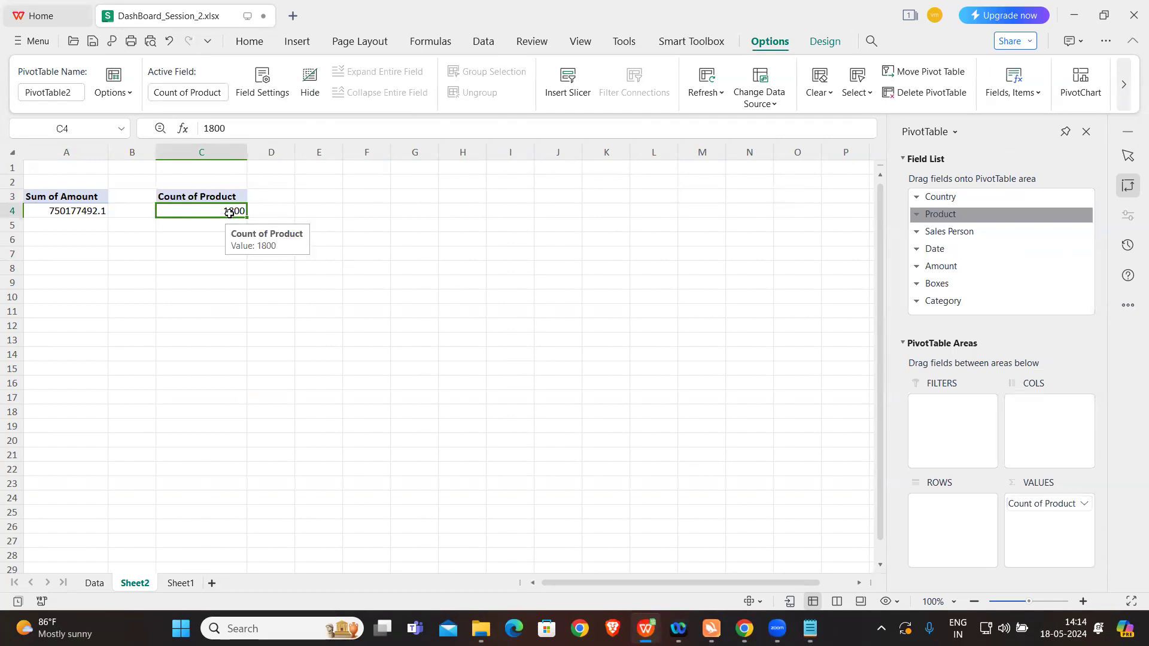
{"action": "left_click", "coordinate": [325, 313]}
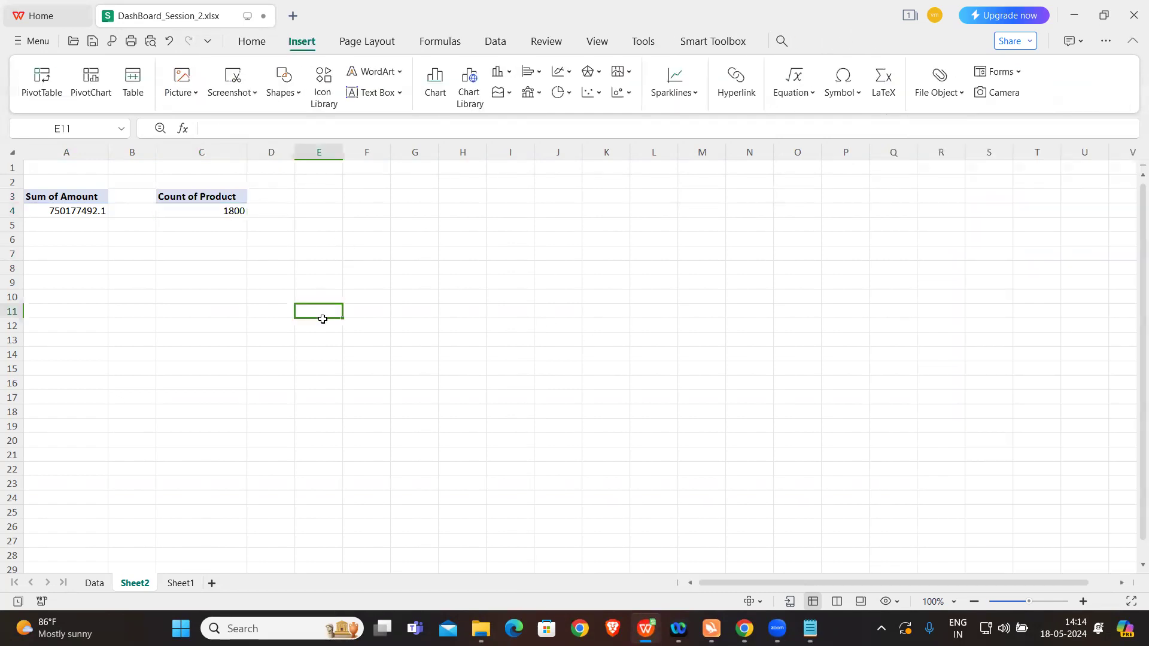
Step: Examine the distinct products in the Product column's filter list on Sheet1, leaving the data unfiltered
{"action": "left_click", "coordinate": [186, 582]}
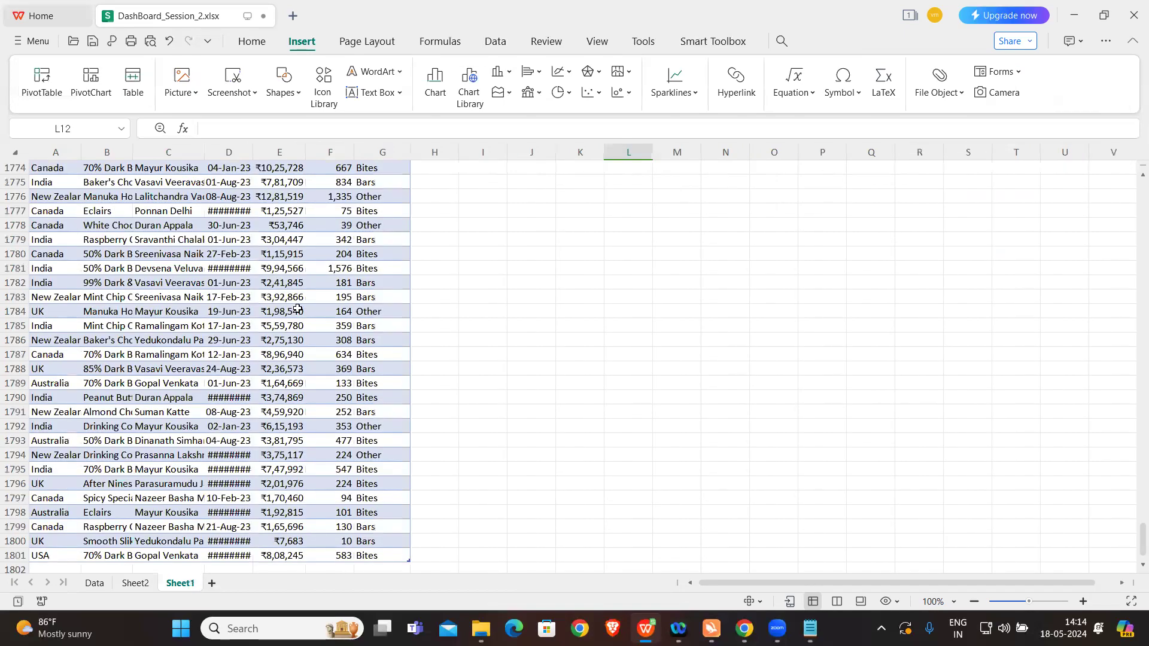
{"action": "scroll", "coordinate": [1032, 336], "scroll_direction": "up", "scroll_amount": 20}
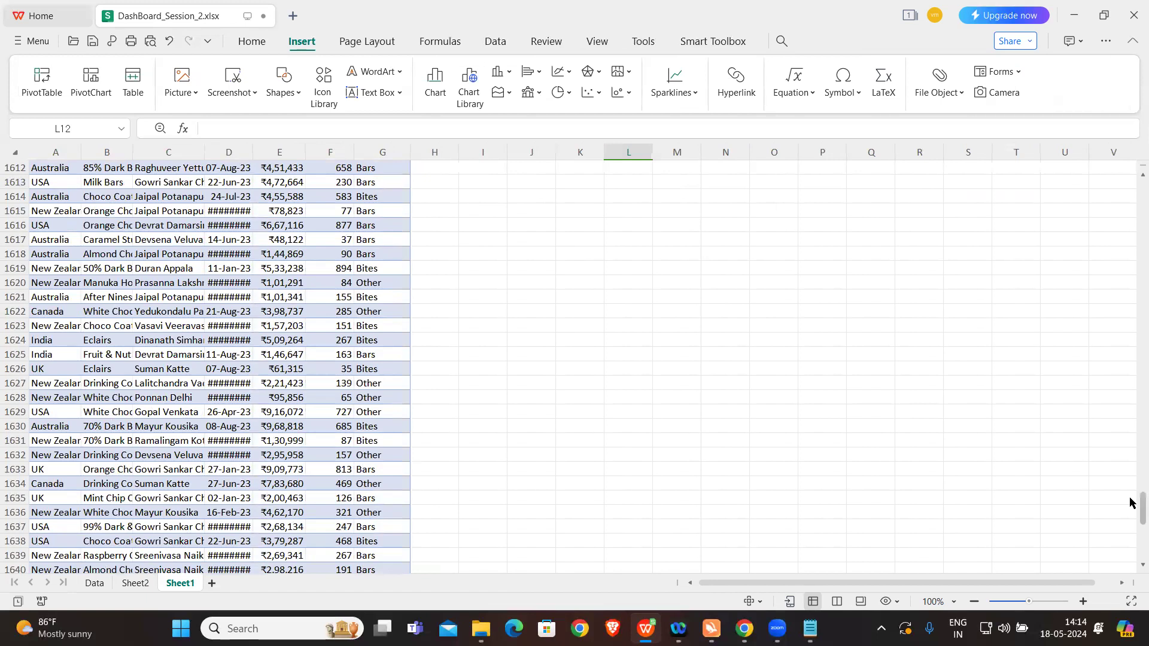
{"action": "scroll", "coordinate": [1129, 441], "scroll_direction": "up", "scroll_amount": 19}
{"action": "left_click_drag", "start_coordinate": [1130, 438], "coordinate": [1133, 157]}
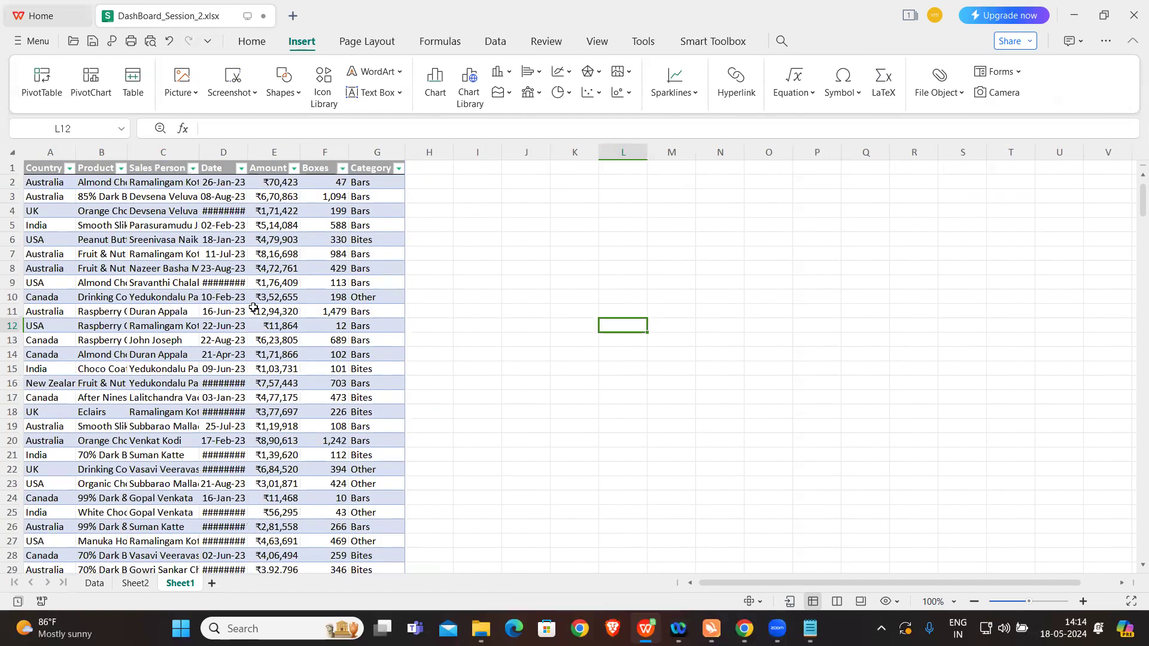
{"action": "left_click", "coordinate": [122, 169]}
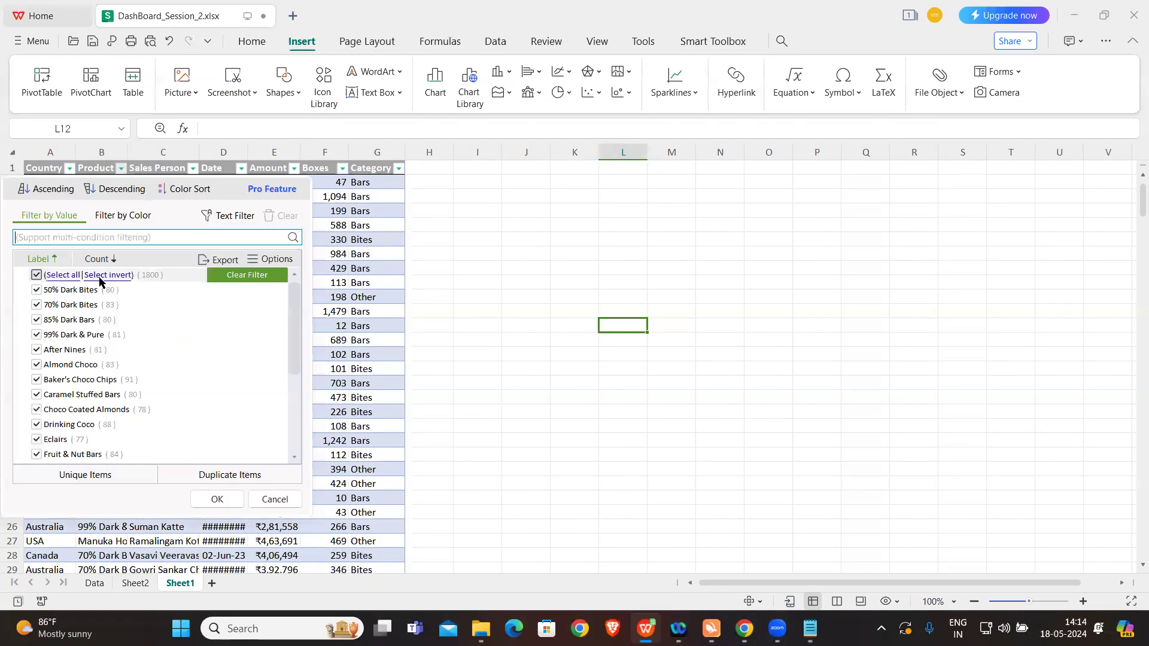
{"action": "scroll", "coordinate": [186, 401], "scroll_direction": "down", "scroll_amount": 4}
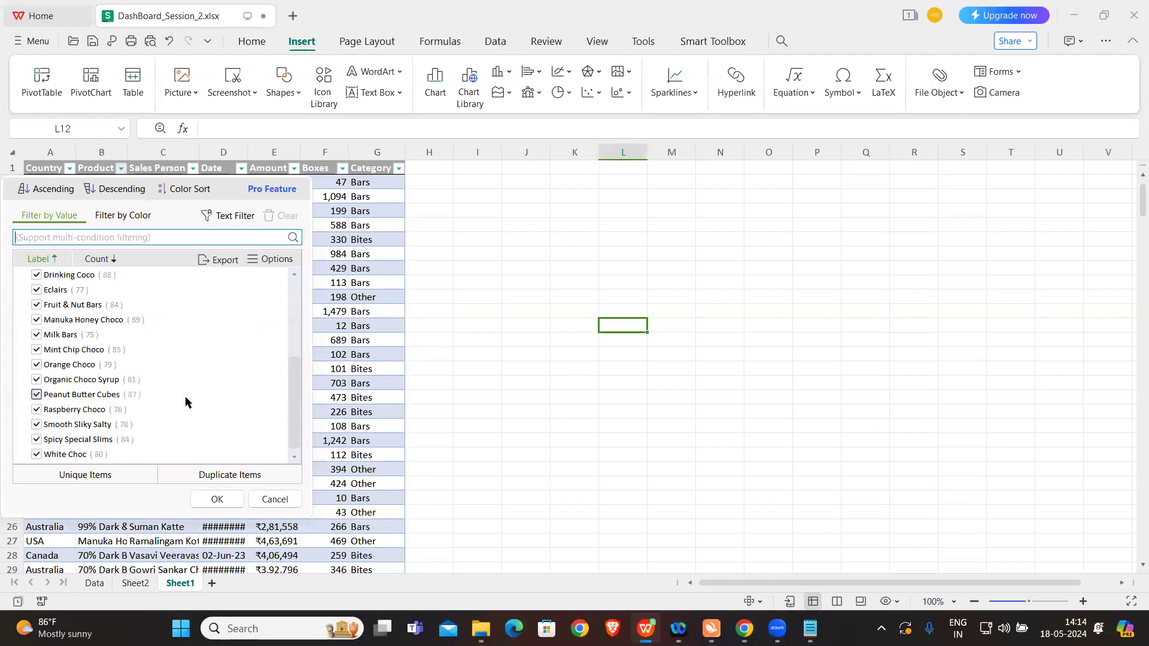
{"action": "scroll", "coordinate": [185, 402], "scroll_direction": "up", "scroll_amount": 4}
{"action": "scroll", "coordinate": [186, 402], "scroll_direction": "down", "scroll_amount": 4}
{"action": "scroll", "coordinate": [186, 402], "scroll_direction": "up", "scroll_amount": 4}
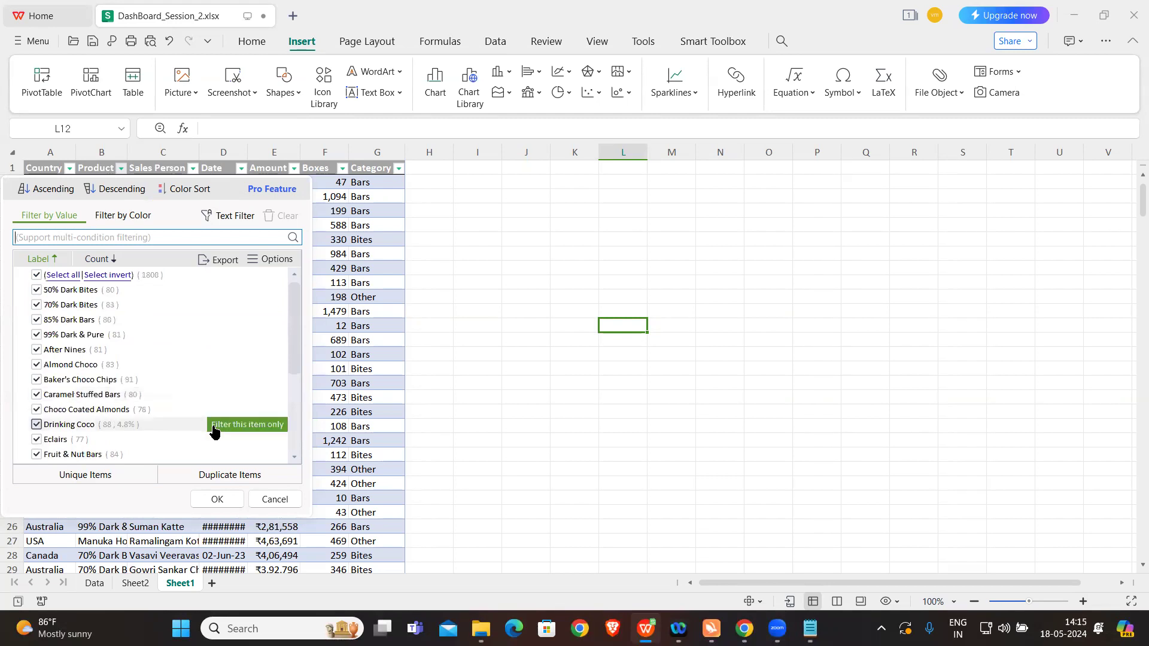
{"action": "left_click", "coordinate": [272, 504]}
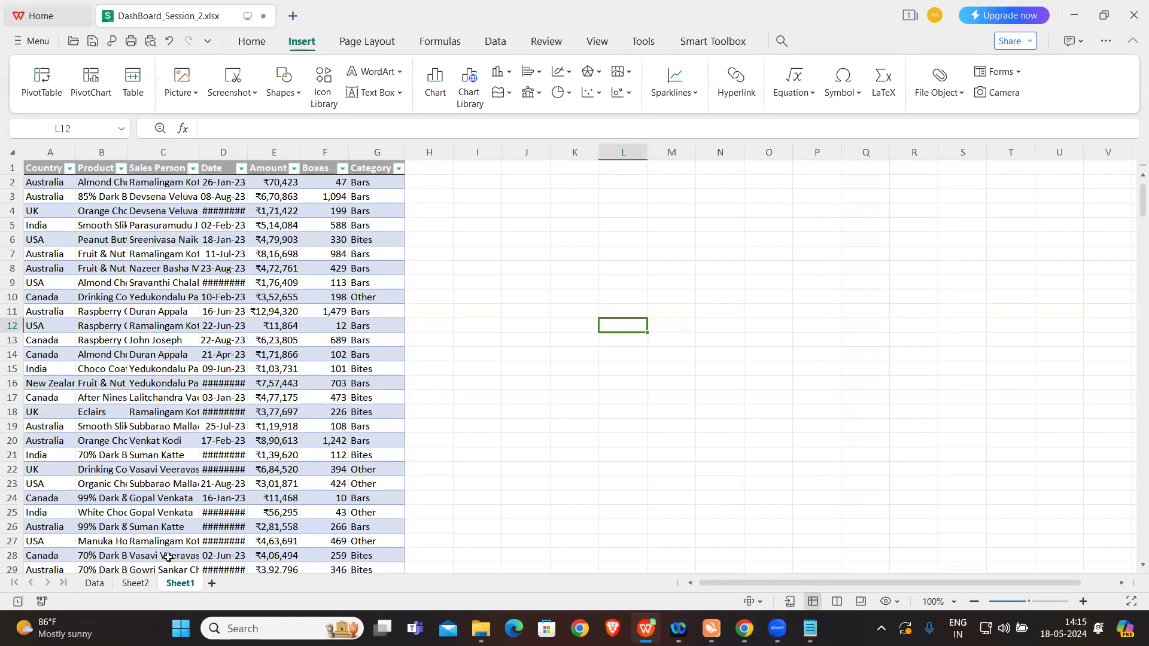
Step: Examine the summary functions and Show Values As options in the value field settings of Count of Product on Sheet2
{"action": "left_click", "coordinate": [143, 583]}
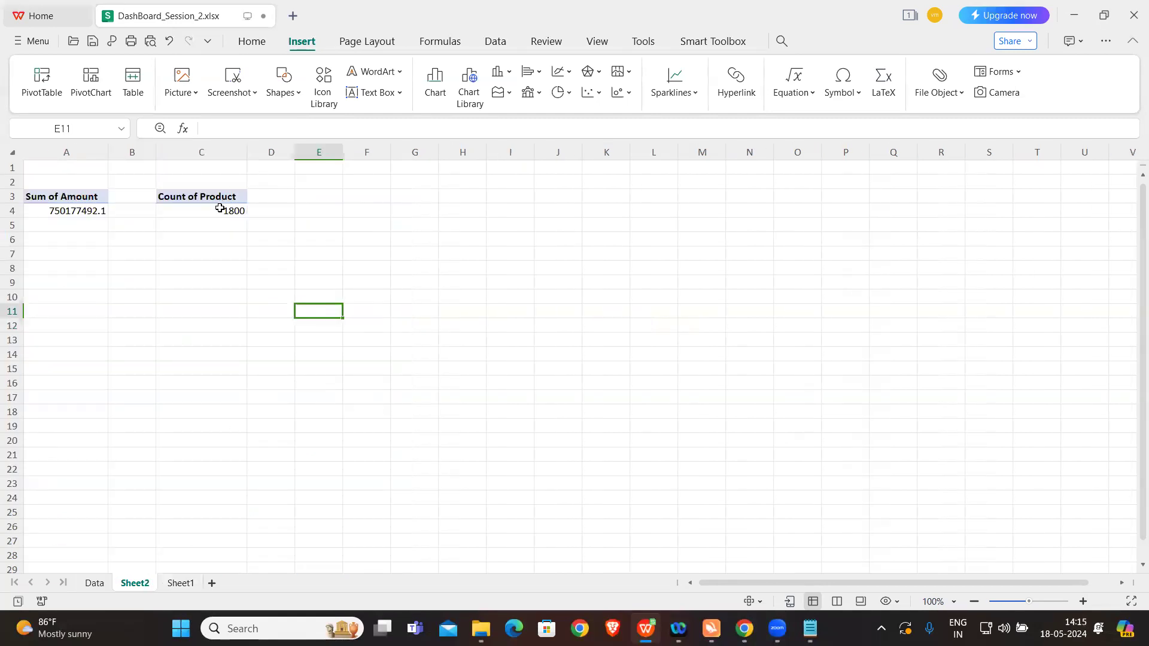
{"action": "left_click", "coordinate": [220, 211]}
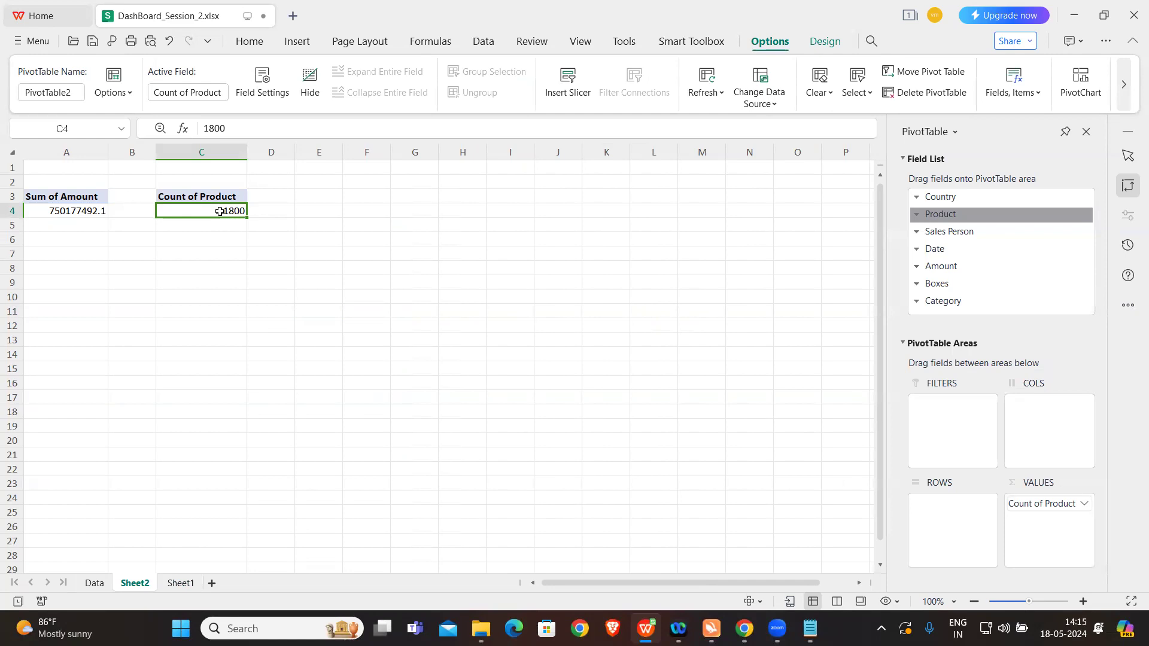
{"action": "right_click", "coordinate": [220, 212]}
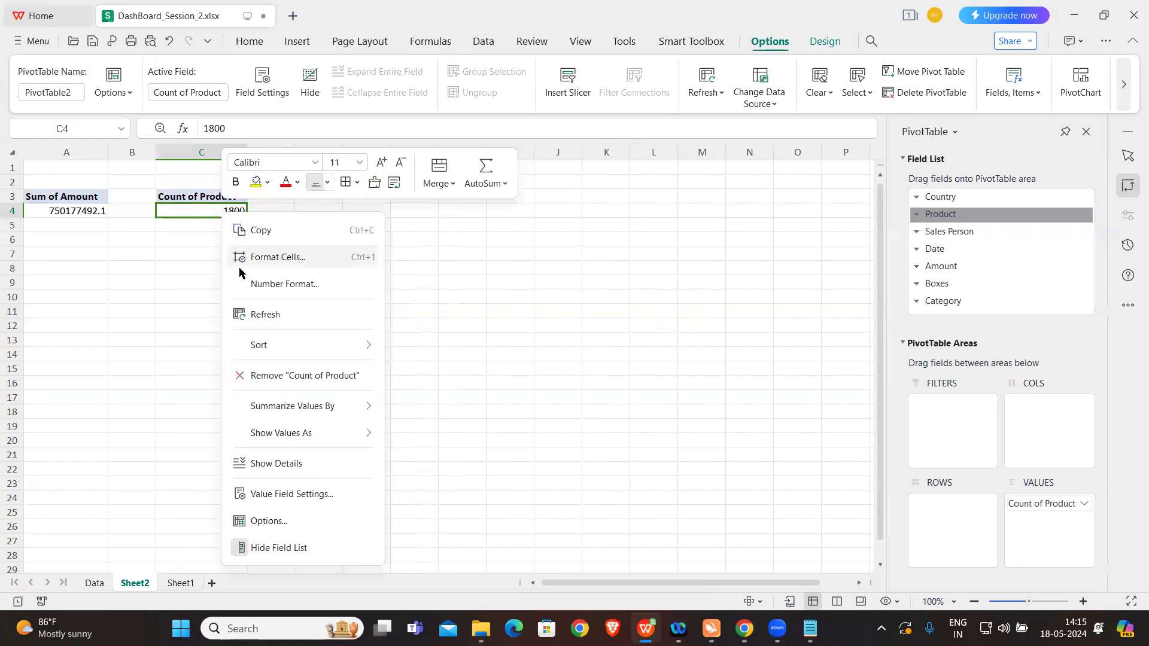
{"action": "mouse_move", "coordinate": [310, 413]}
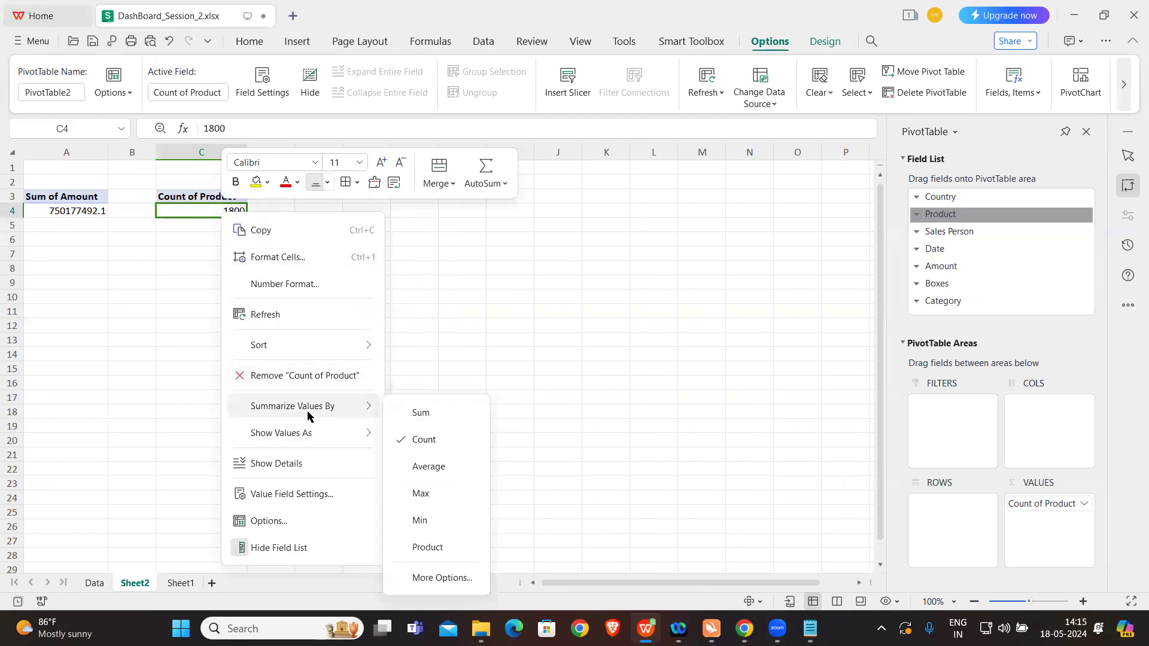
{"action": "left_click", "coordinate": [453, 577]}
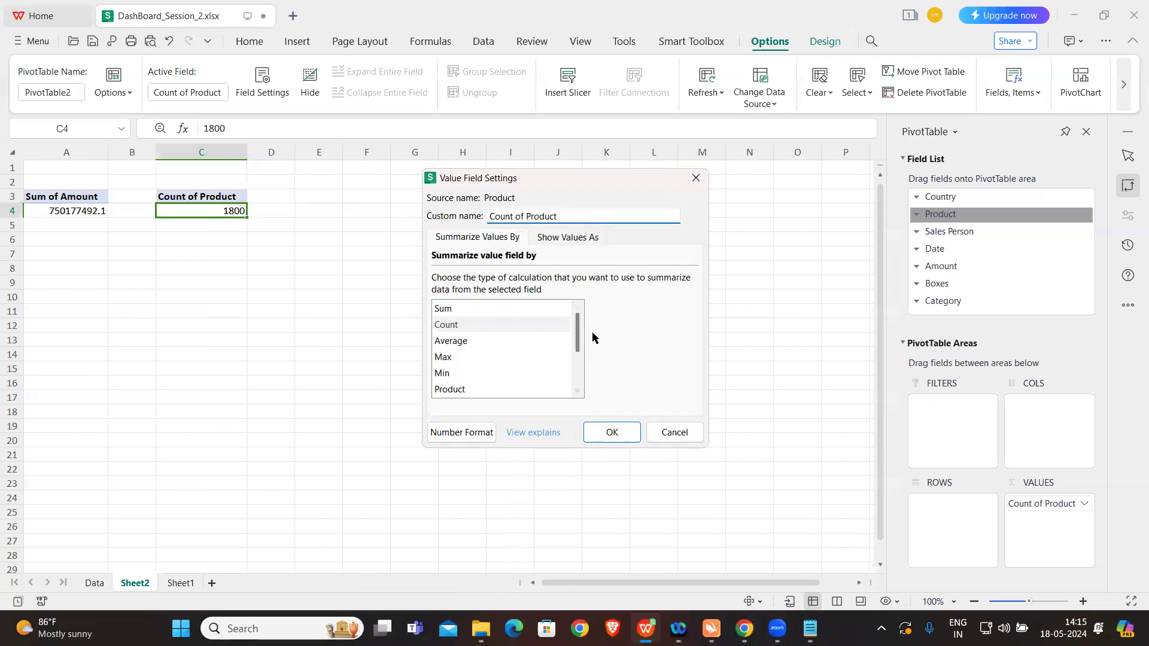
{"action": "left_click", "coordinate": [576, 392]}
{"action": "left_click", "coordinate": [577, 392]}
{"action": "left_click", "coordinate": [577, 392]}
{"action": "left_click", "coordinate": [576, 393]}
{"action": "left_click", "coordinate": [577, 393]}
{"action": "left_click", "coordinate": [576, 307]}
{"action": "left_click", "coordinate": [576, 307]}
{"action": "left_click", "coordinate": [576, 306]}
{"action": "left_click", "coordinate": [576, 307]}
{"action": "left_click", "coordinate": [576, 307]}
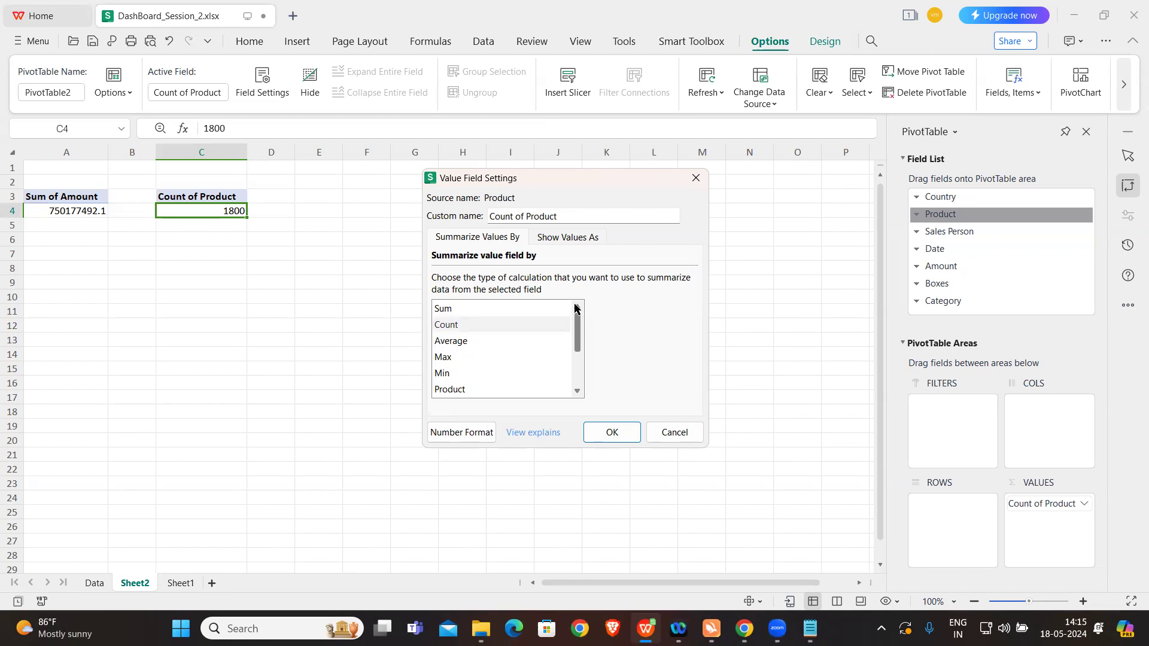
{"action": "left_click", "coordinate": [578, 390]}
{"action": "left_click", "coordinate": [578, 391]}
{"action": "left_click", "coordinate": [577, 390]}
{"action": "left_click", "coordinate": [577, 390]}
{"action": "left_click", "coordinate": [577, 390]}
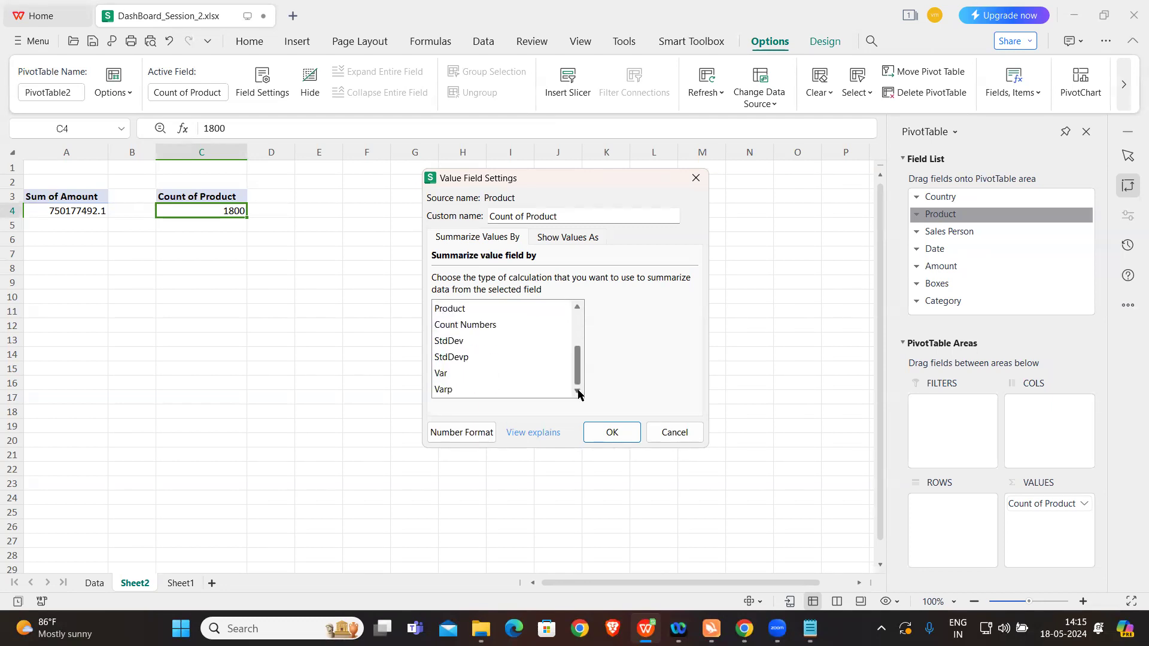
{"action": "left_click", "coordinate": [578, 239]}
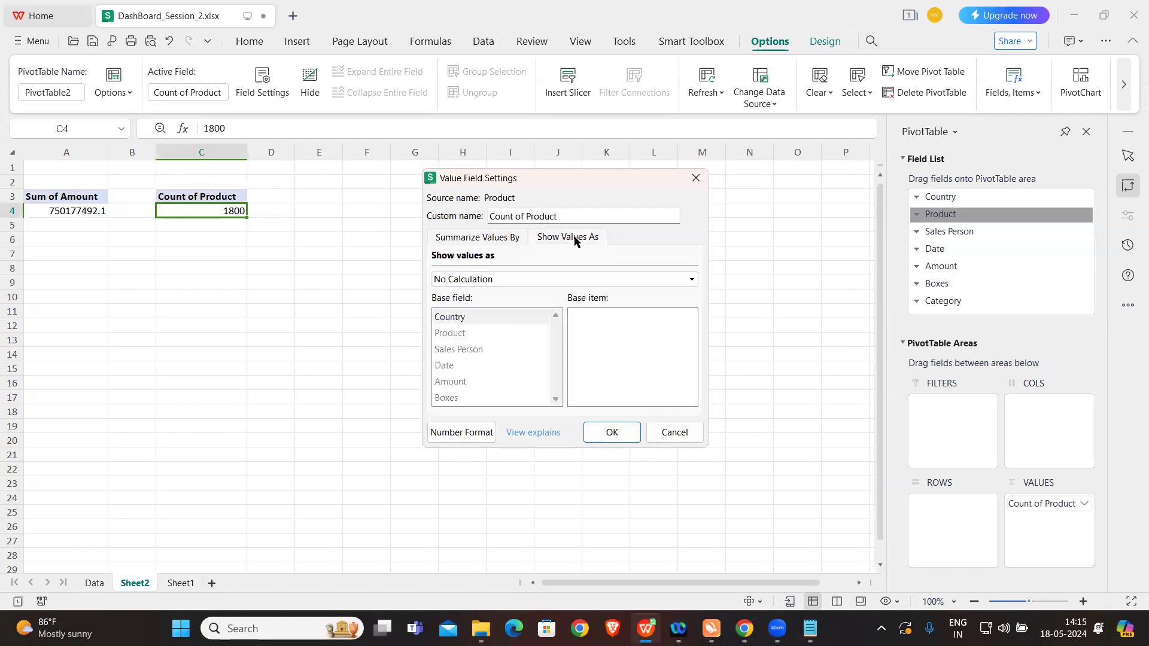
{"action": "left_click", "coordinate": [487, 239]}
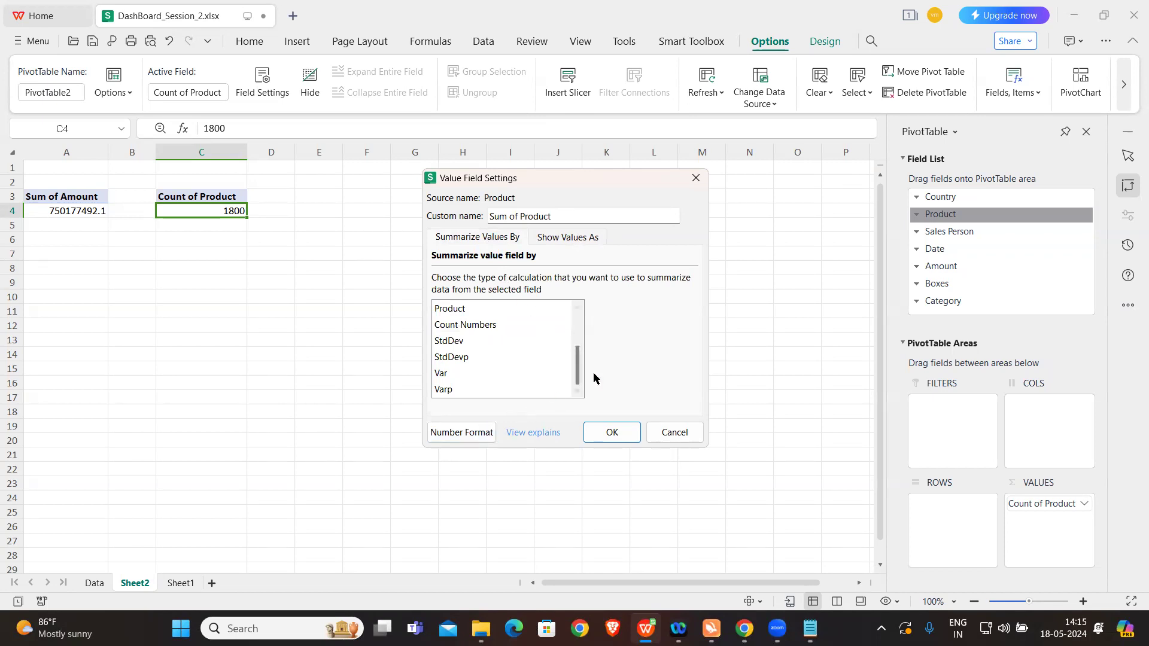
{"action": "left_click", "coordinate": [576, 308]}
{"action": "left_click", "coordinate": [577, 308]}
{"action": "left_click", "coordinate": [577, 307]}
{"action": "left_click", "coordinate": [577, 309]}
{"action": "left_click", "coordinate": [576, 309]}
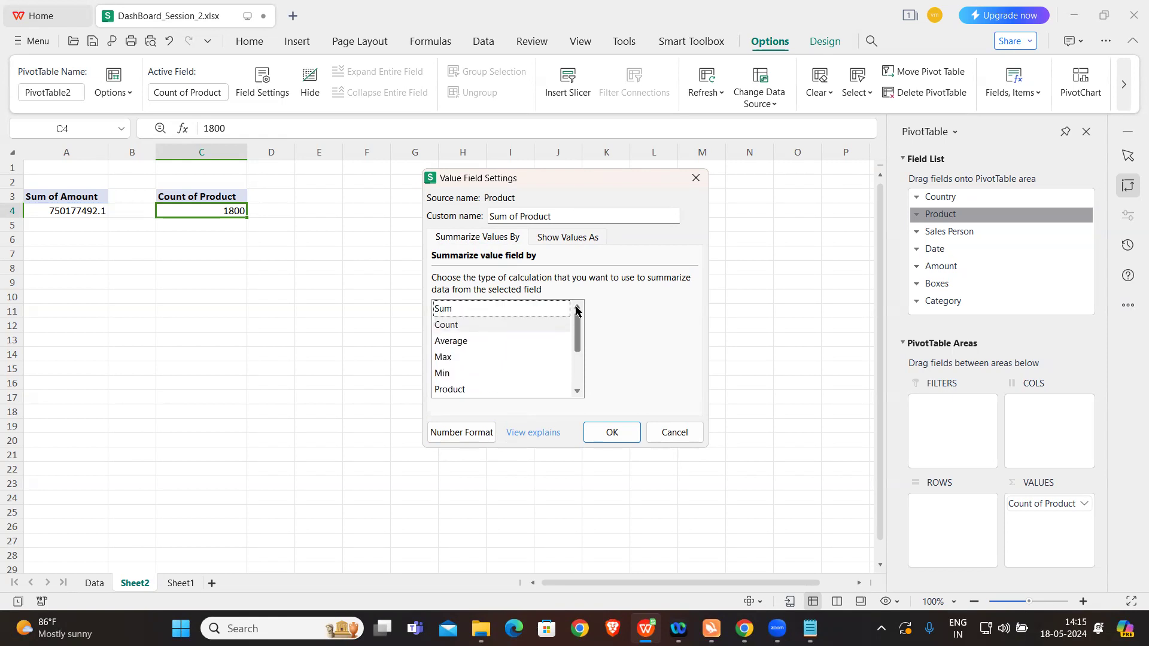
{"action": "left_click", "coordinate": [694, 178]}
Step: Delete the Count of Product pivot table in C3:C4
{"action": "left_click", "coordinate": [194, 197]}
{"action": "left_click_drag", "start_coordinate": [203, 197], "coordinate": [205, 214]}
{"action": "key", "text": "Delete"}
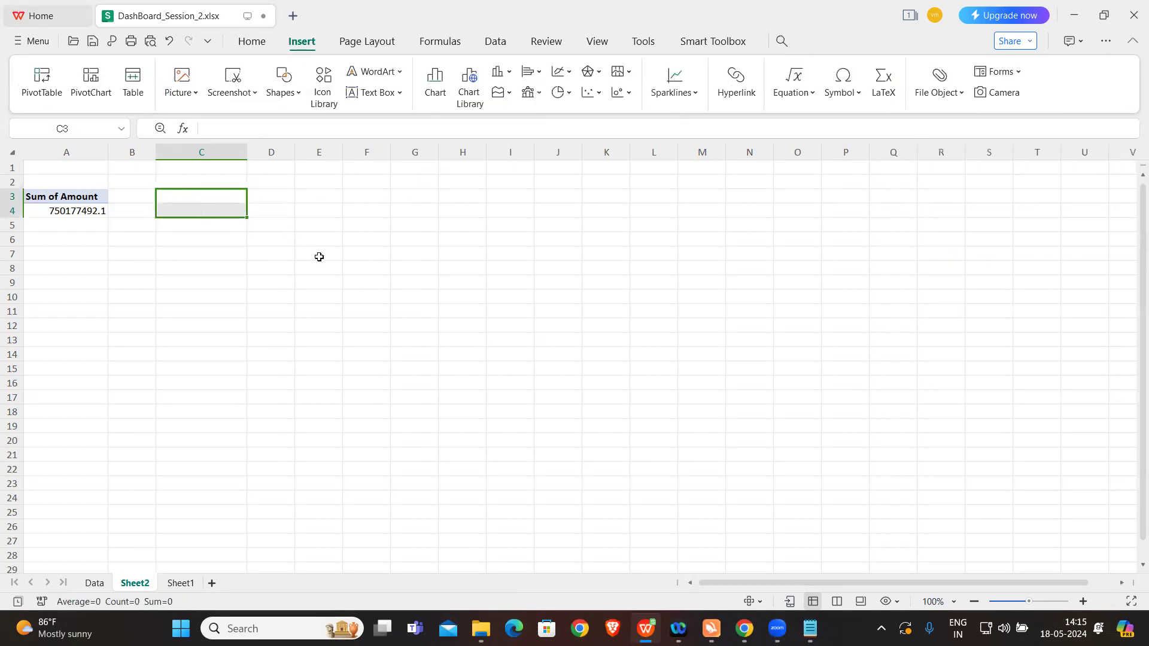
{"action": "left_click", "coordinate": [318, 256]}
Step: Copy the Sum of Amount pivot table in A3:A4 and paste a fresh duplicate at cell C3
{"action": "left_click", "coordinate": [73, 210]}
{"action": "key", "text": "shift+Up"}
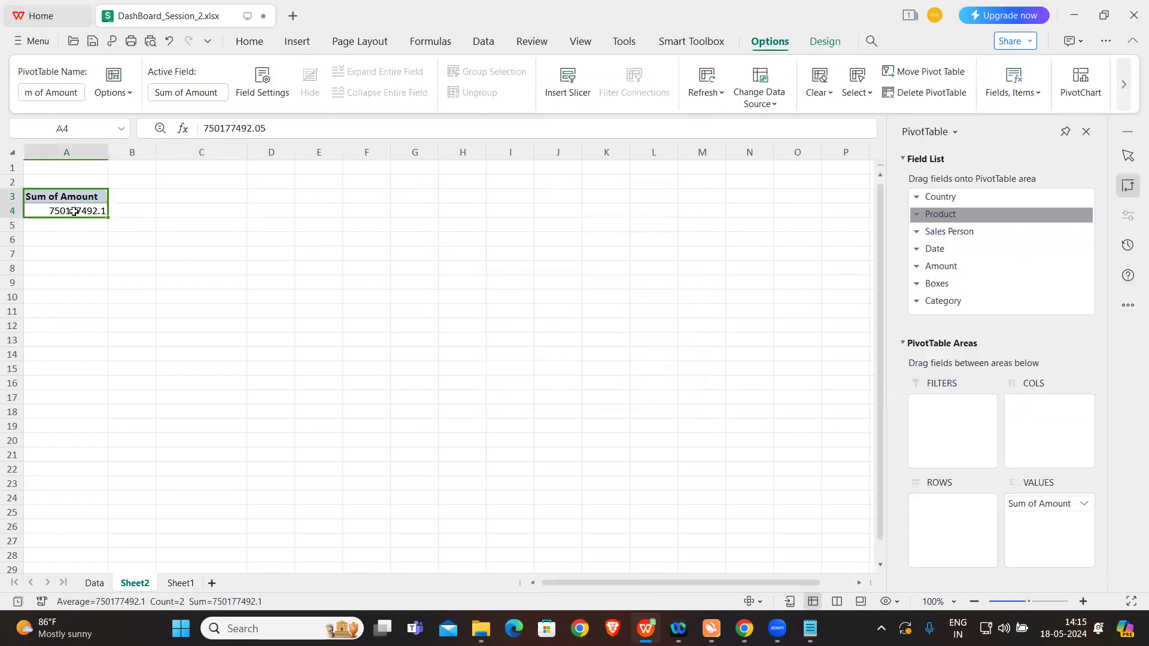
{"action": "key", "text": "ctrl+c"}
{"action": "left_click", "coordinate": [205, 196]}
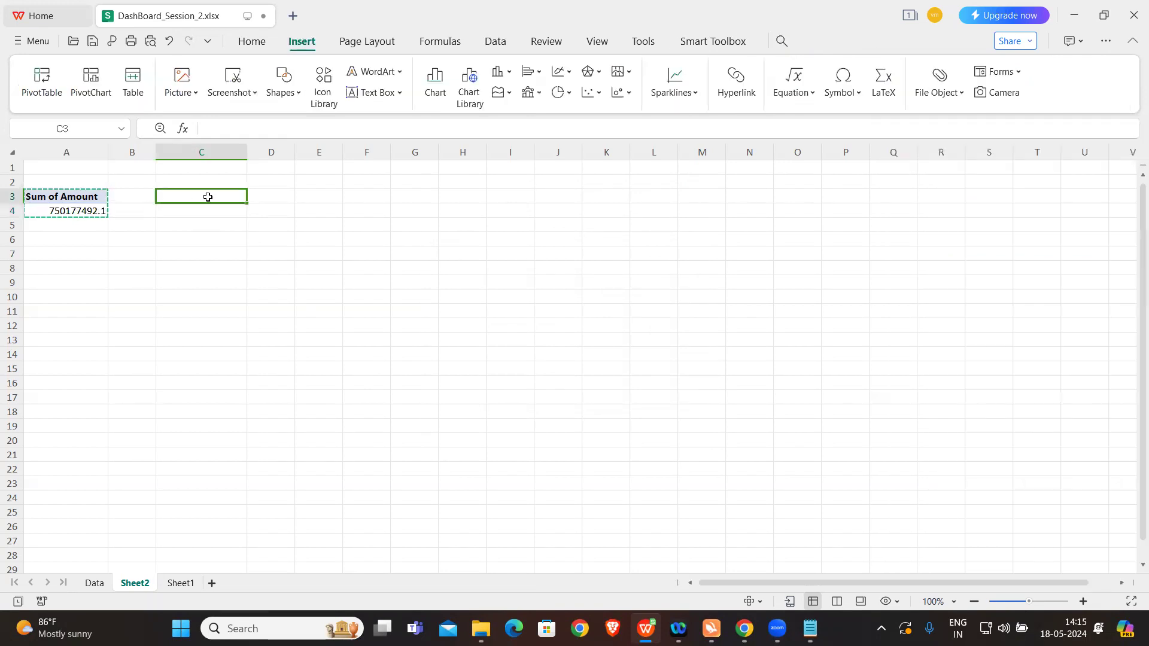
{"action": "key", "text": "ctrl+v"}
{"action": "left_click", "coordinate": [349, 254]}
{"action": "left_click", "coordinate": [201, 208]}
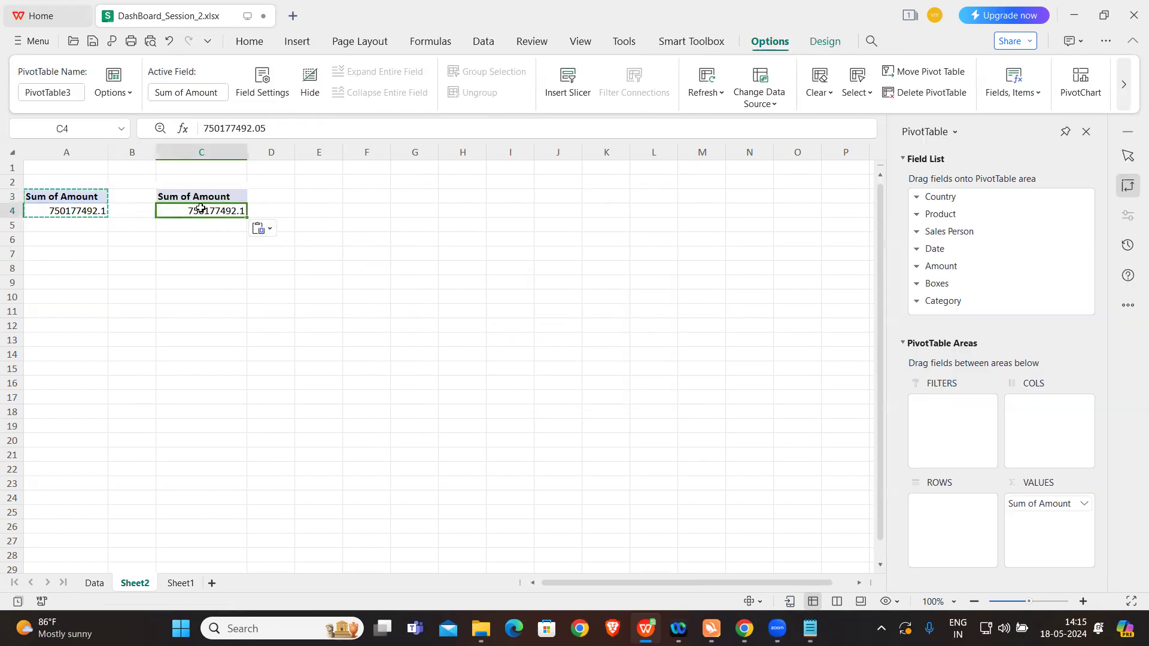
{"action": "key", "text": "Escape"}
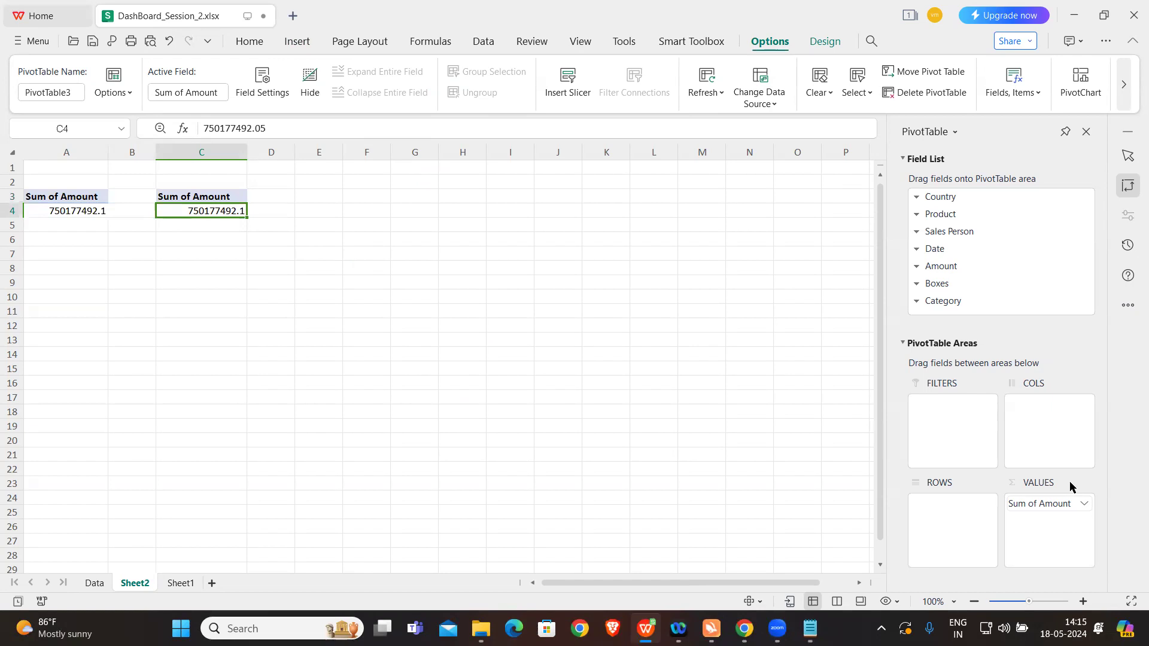
Step: Add Product to the rows of the pivot table at C3 and remove Sum of Amount from its values
{"action": "left_click_drag", "start_coordinate": [947, 219], "coordinate": [949, 555]}
{"action": "left_click", "coordinate": [1017, 506]}
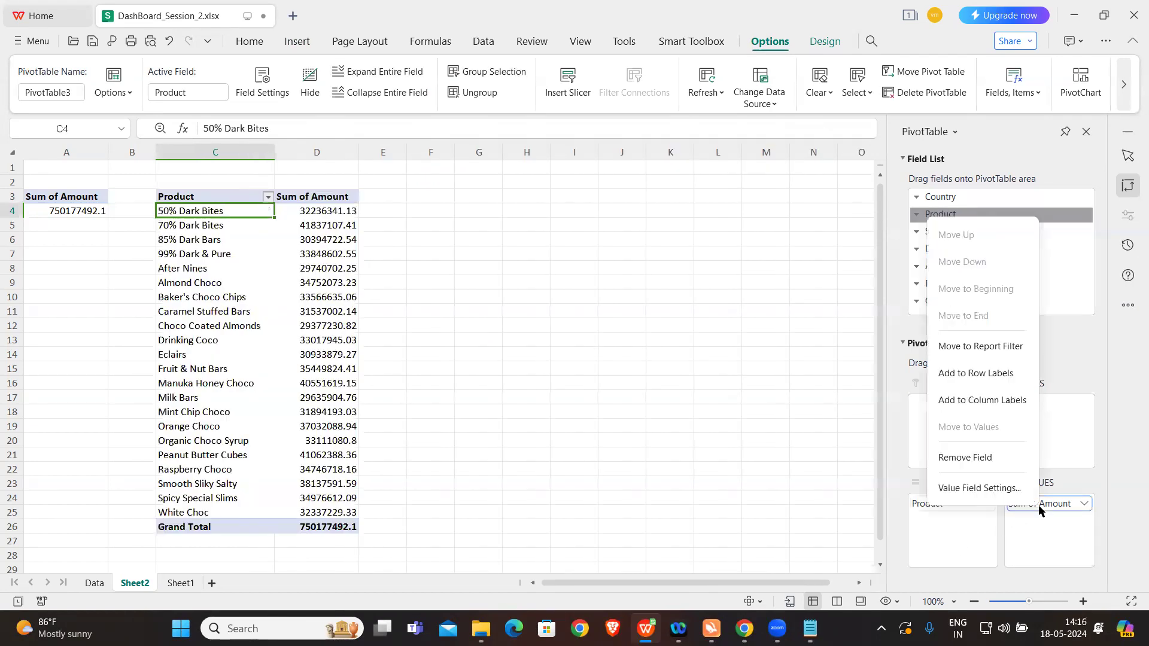
{"action": "left_click", "coordinate": [987, 457]}
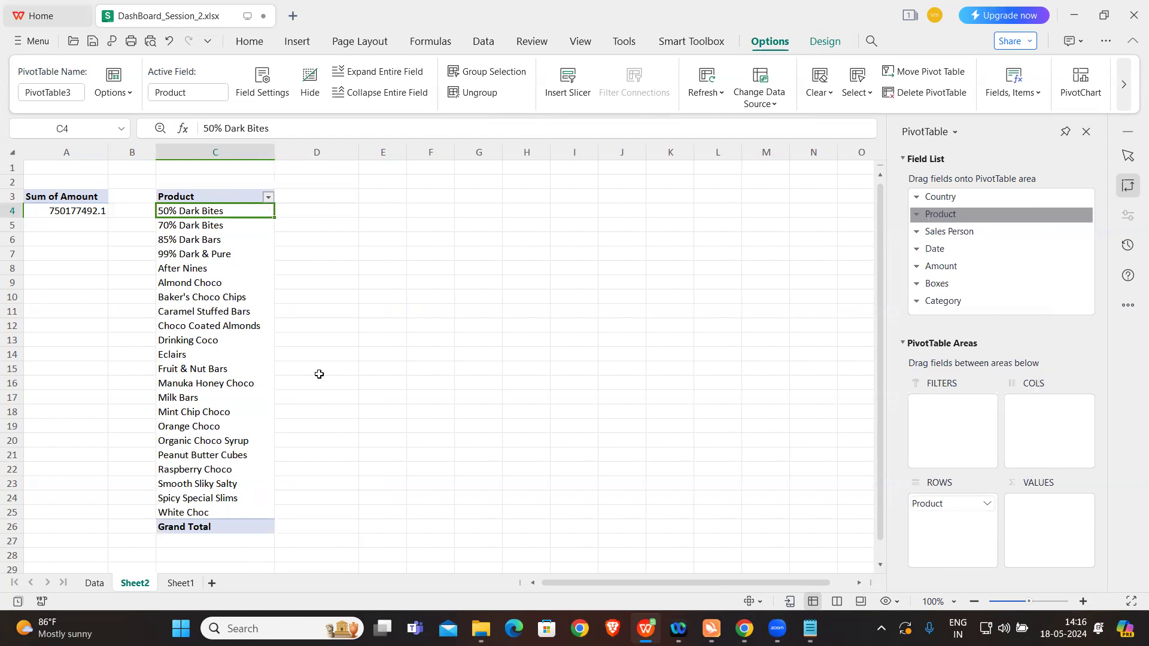
Step: Remove the grand total from the Product pivot table
{"action": "left_click", "coordinate": [210, 531]}
{"action": "right_click", "coordinate": [211, 531]}
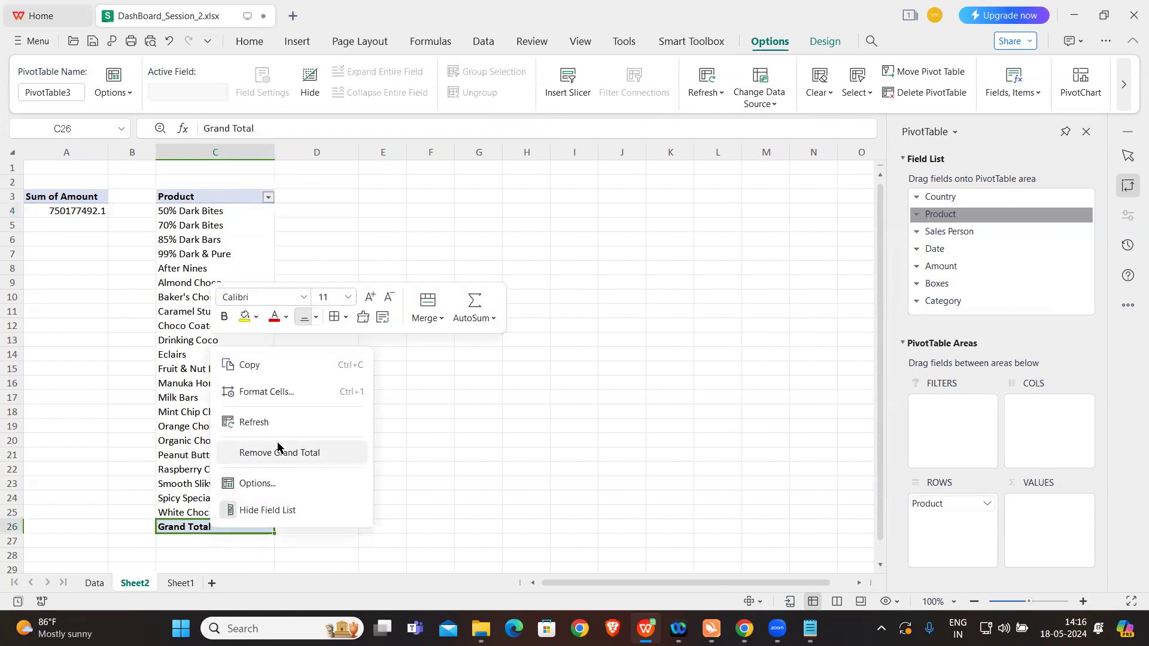
{"action": "left_click", "coordinate": [281, 453]}
{"action": "left_click", "coordinate": [413, 380]}
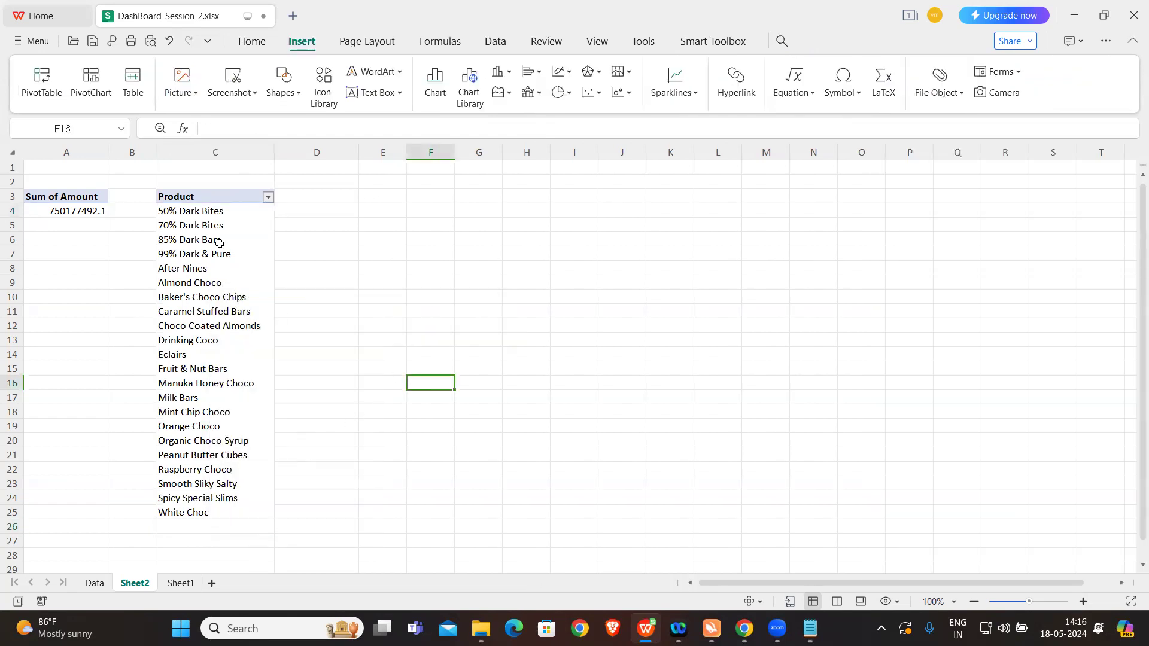
Step: Enter the heading Count of Products in cell E3 and widen column E to fit it
{"action": "left_click_drag", "start_coordinate": [199, 211], "coordinate": [213, 512]}
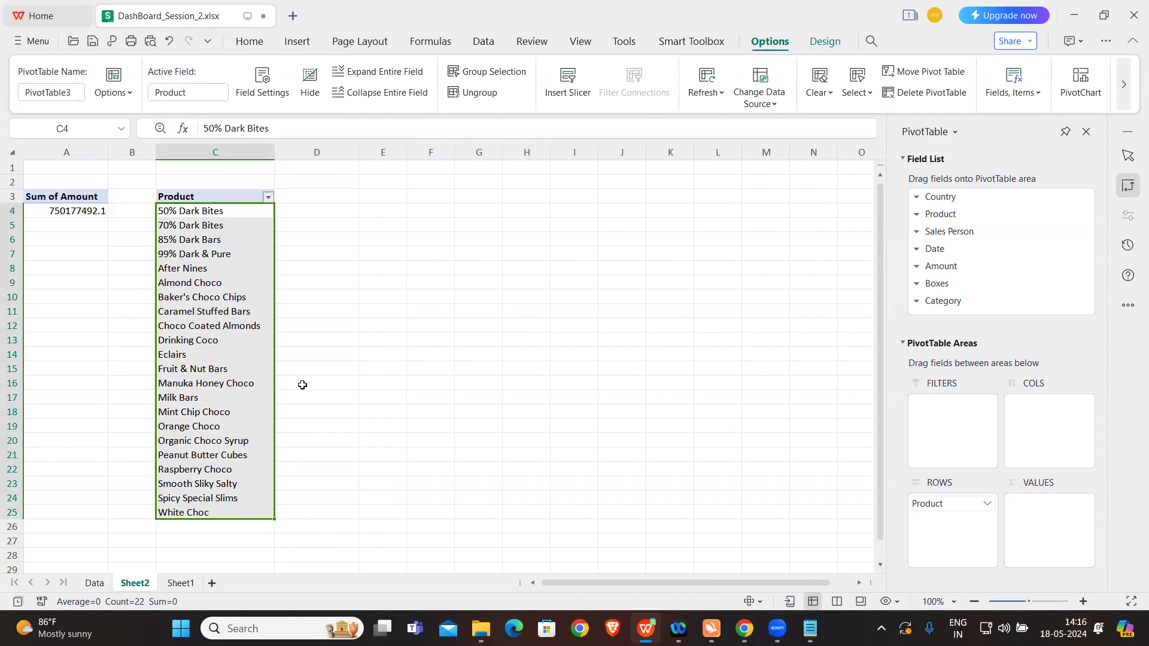
{"action": "left_click", "coordinate": [386, 191]}
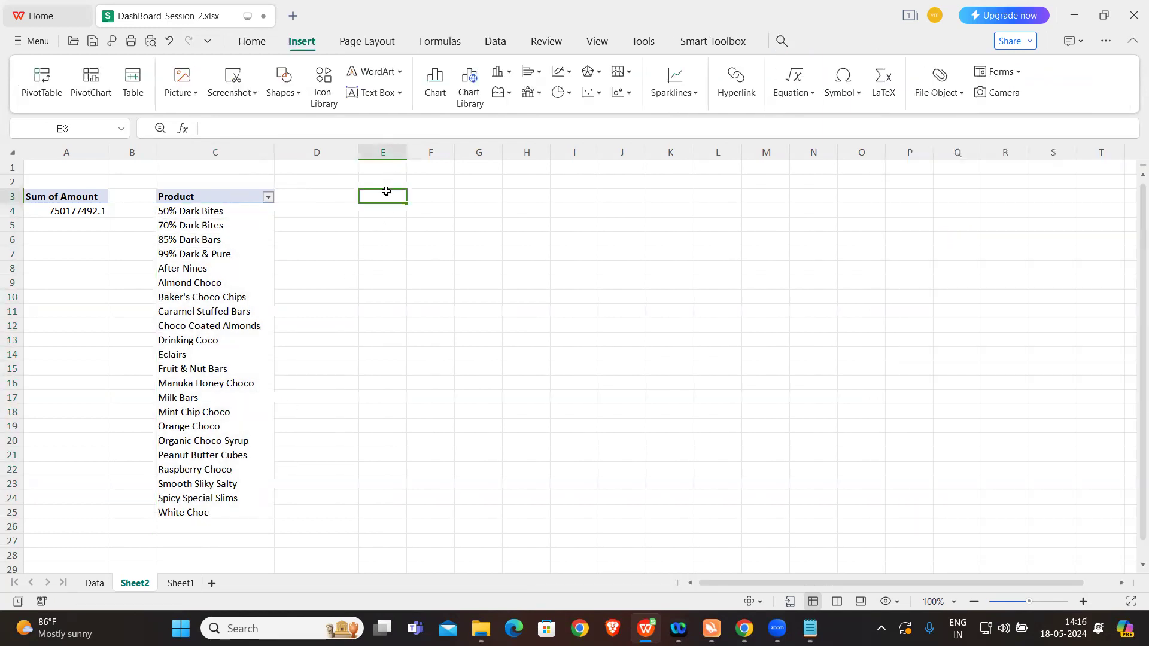
{"action": "type", "text": "Count if"}
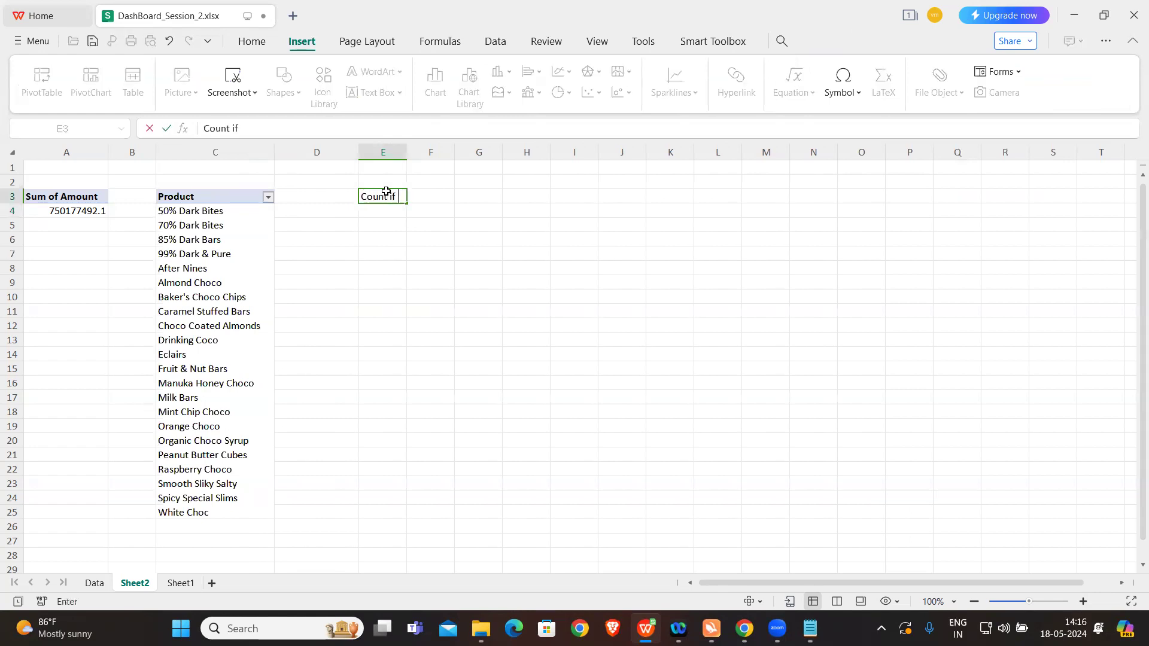
{"action": "key", "text": "BackSpace"}
{"action": "key", "text": "BackSpace"}
{"action": "key", "text": "BackSpace"}
{"action": "type", "text": "of PRod"}
{"action": "key", "text": "BackSpace"}
{"action": "key", "text": "BackSpace"}
{"action": "key", "text": "BackSpace"}
{"action": "type", "text": "oduct"}
{"action": "left_click", "coordinate": [413, 210]}
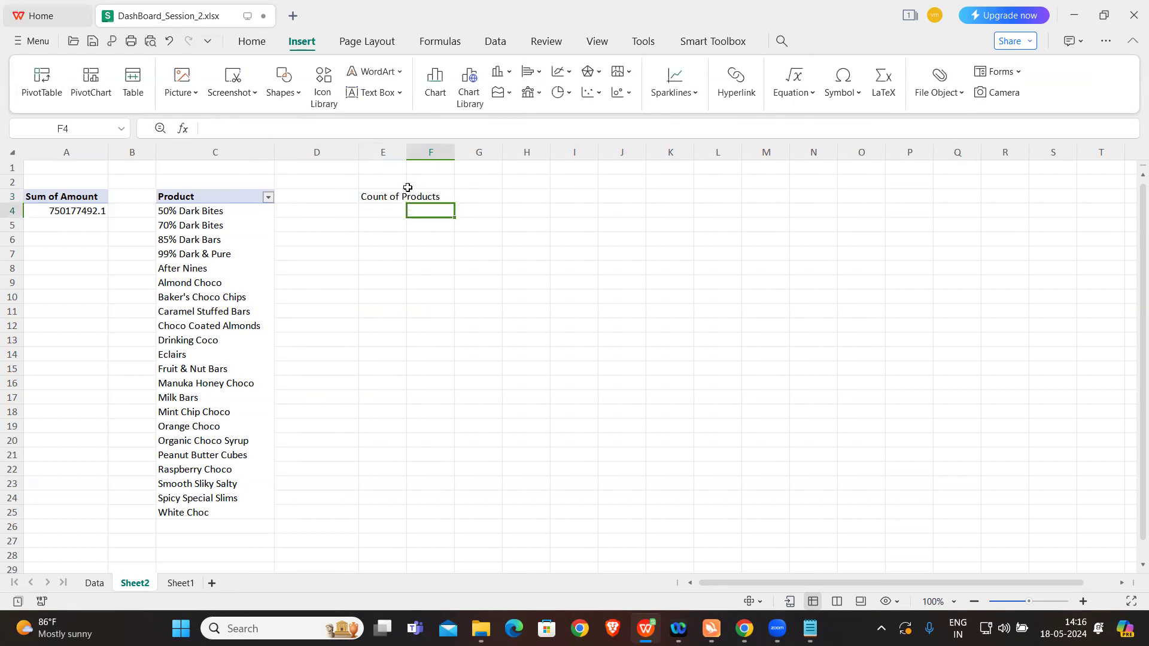
{"action": "left_click_drag", "start_coordinate": [407, 156], "coordinate": [451, 157]}
Step: Enter the formula =COUNT(C4:C25) in cell E4 to count the listed products
{"action": "left_click", "coordinate": [396, 211]}
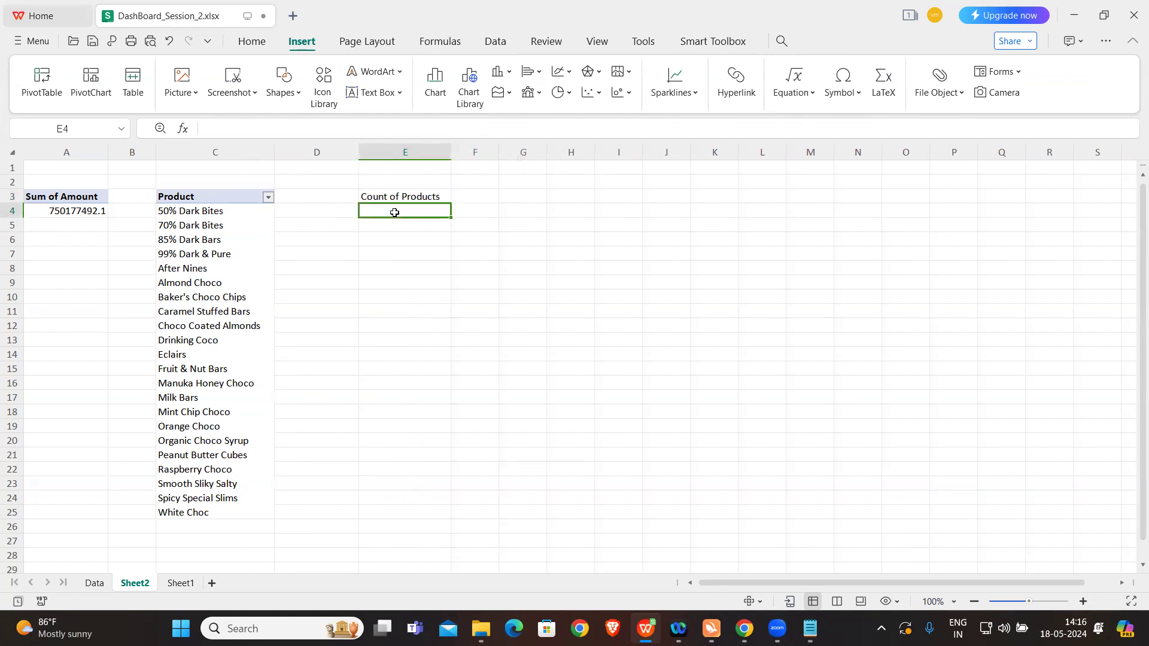
{"action": "type", "text": "="}
{"action": "key", "text": "Caps_Lock"}
{"action": "type", "text": "COUNTIF"}
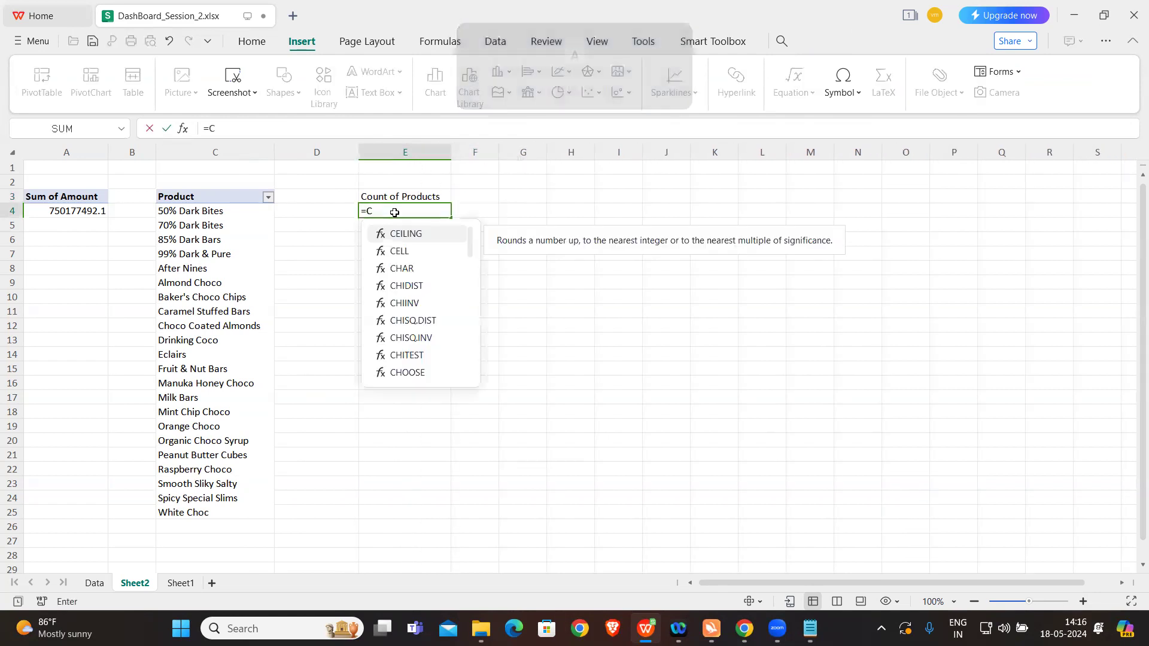
{"action": "key", "text": "BackSpace"}
{"action": "key", "text": "BackSpace"}
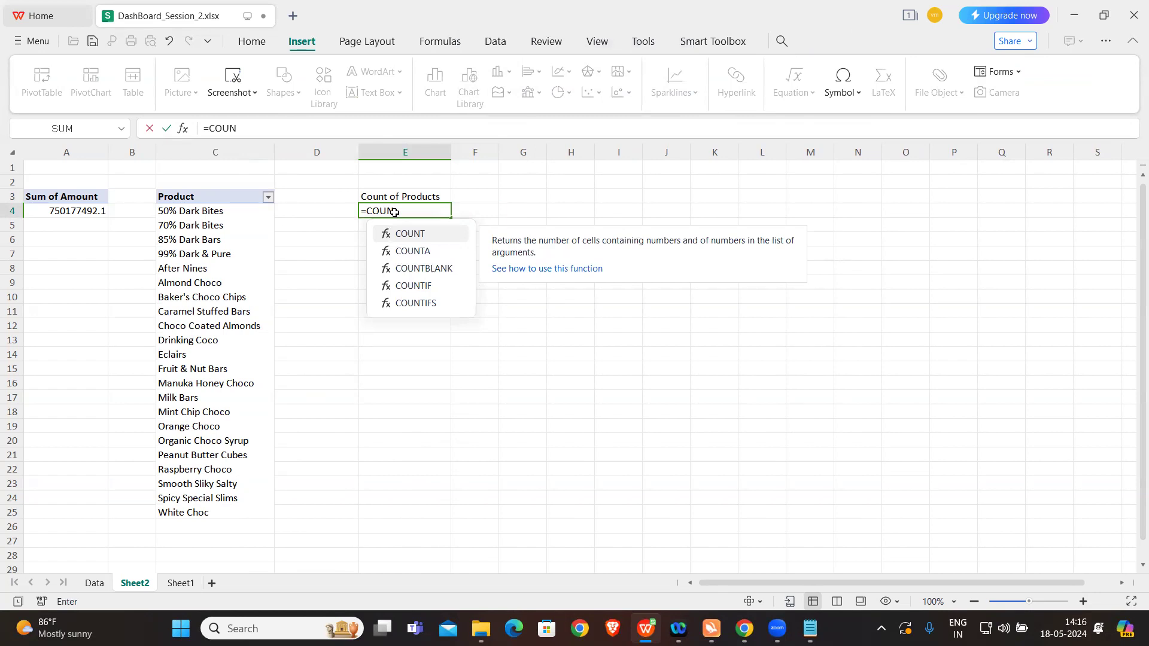
{"action": "type", "text": "("}
{"action": "key", "text": "Caps_Lock"}
{"action": "left_click_drag", "start_coordinate": [233, 213], "coordinate": [228, 511]}
{"action": "type", "text": ")"}
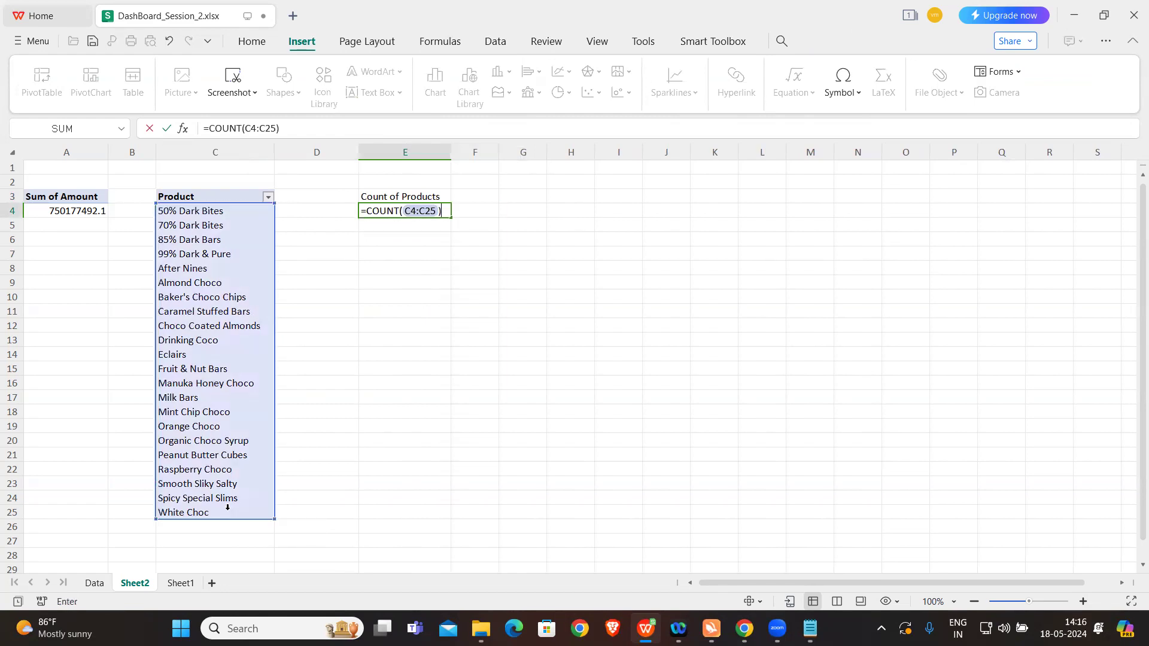
{"action": "key", "text": "Return"}
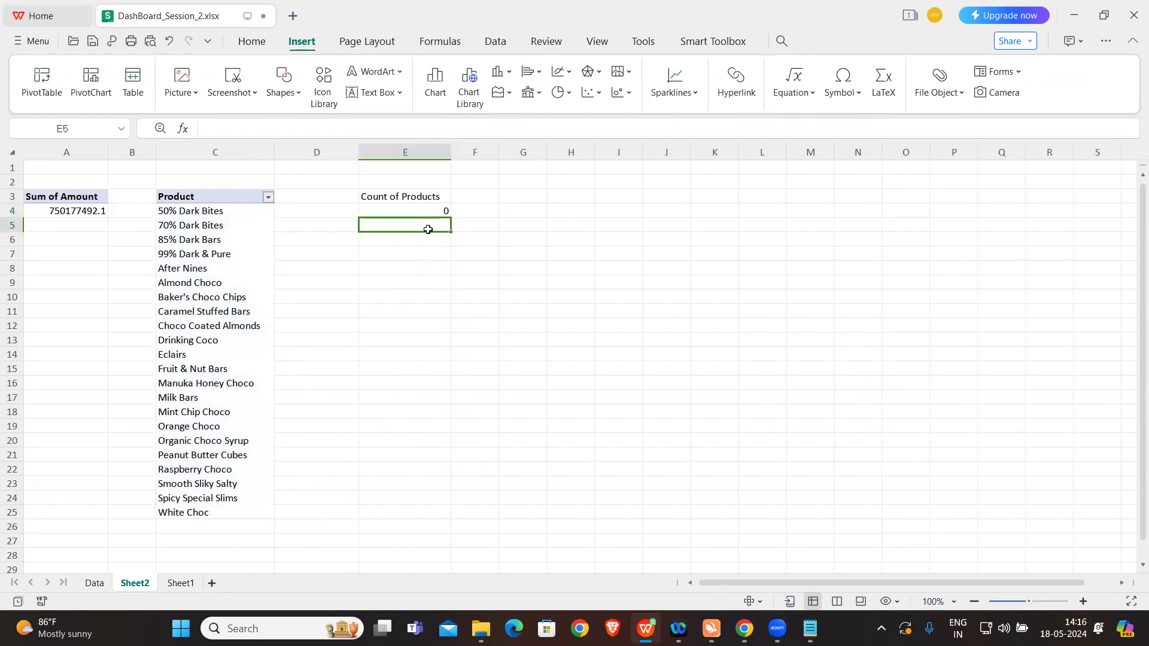
Step: Change the formula in cell E4 to =COUNTIF(C4:C25,"text")
{"action": "left_click", "coordinate": [422, 209]}
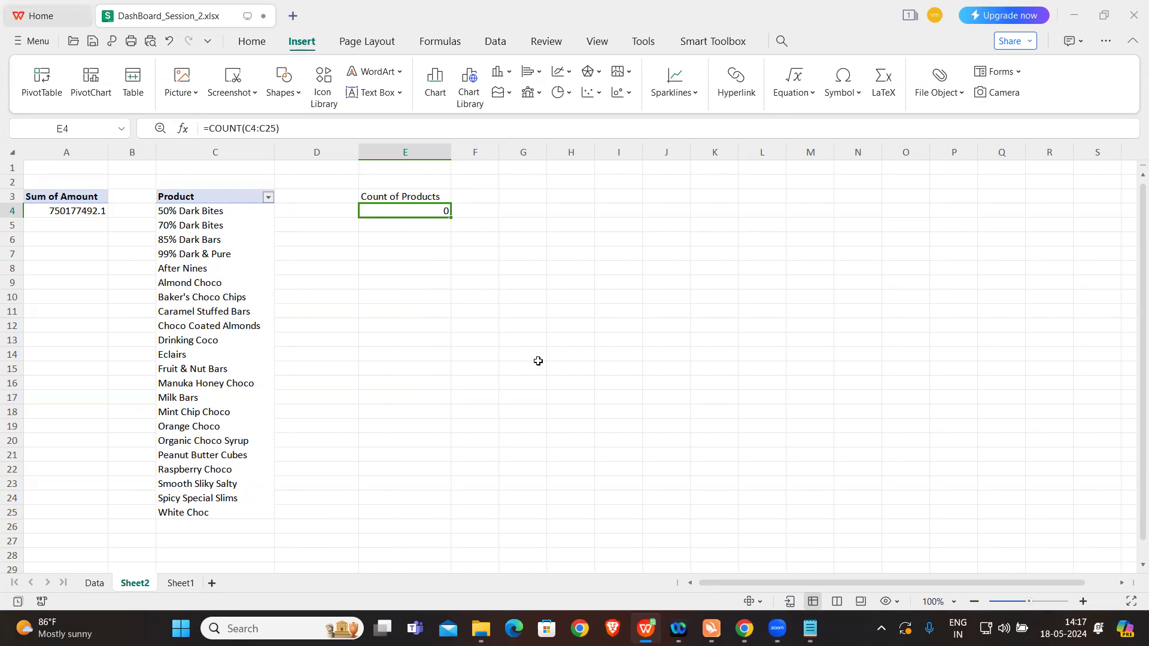
{"action": "left_click", "coordinate": [242, 128]}
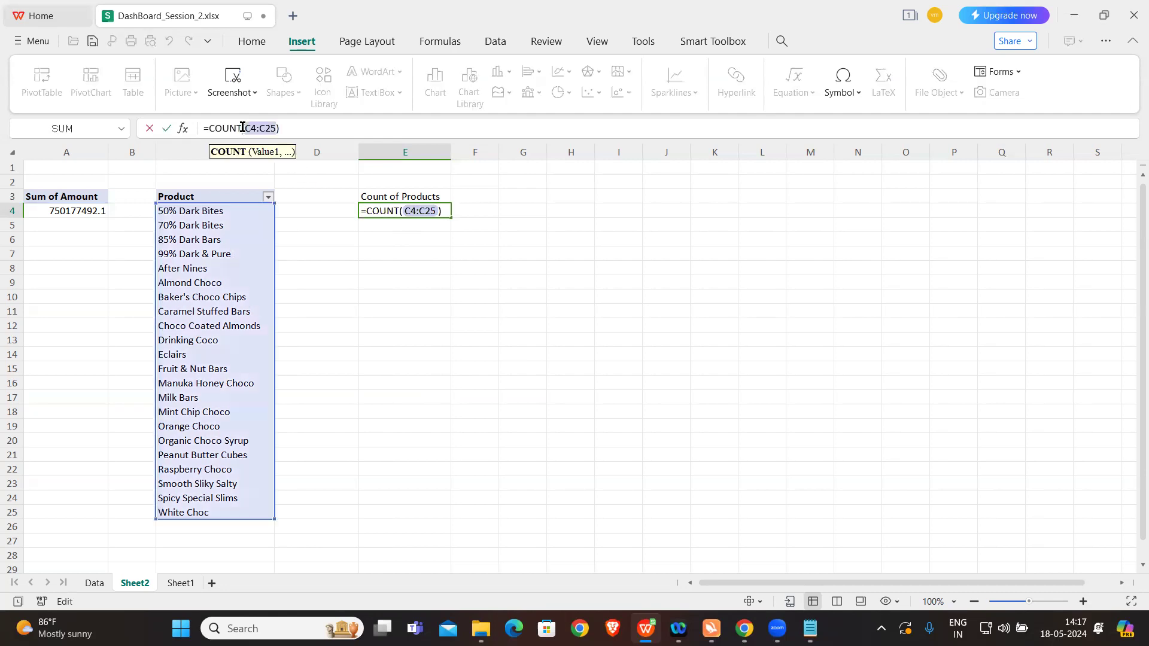
{"action": "key", "text": "Caps_Lock"}
{"action": "type", "text": "IF"}
{"action": "key", "text": "Caps_Lock"}
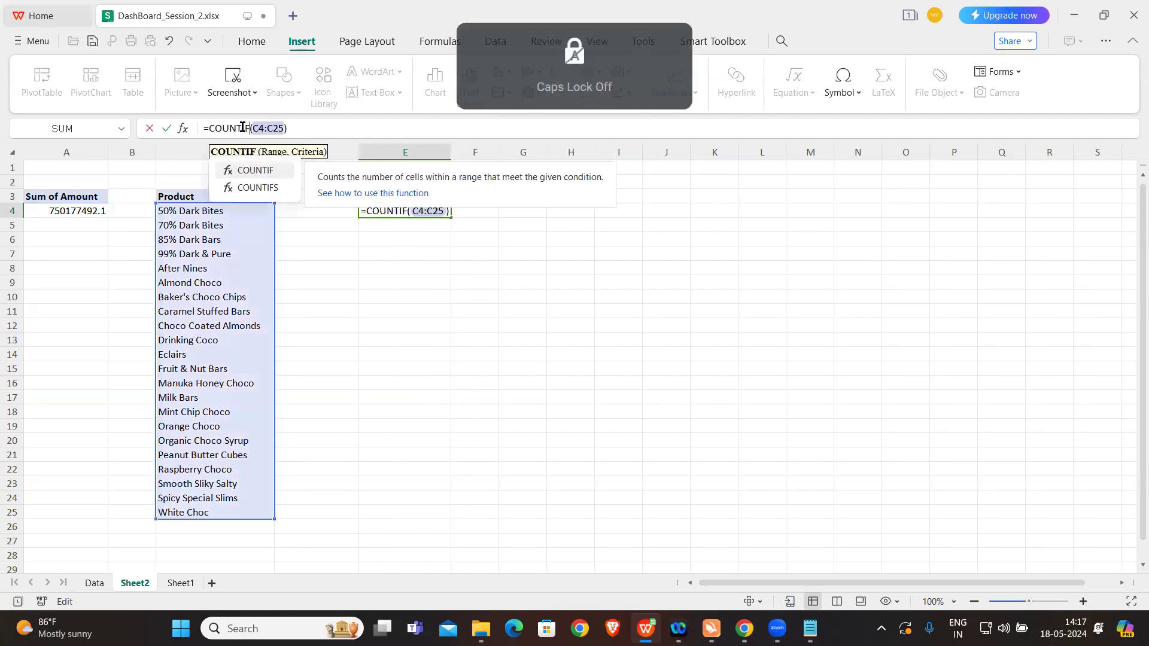
{"action": "left_click", "coordinate": [285, 126]}
{"action": "type", "text": ",\""}
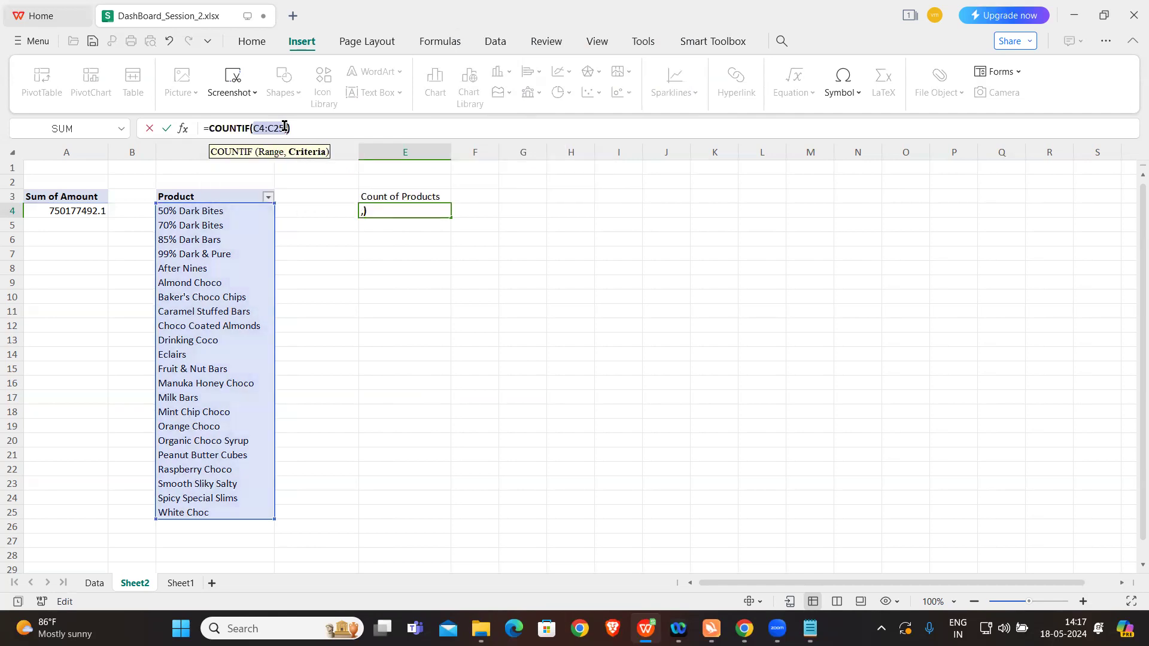
{"action": "type", "text": "text\""}
{"action": "key", "text": "Return"}
Step: Replace the COUNTIF criterion in cell E4 with the wildcard "*" so that all product names are counted
{"action": "left_click", "coordinate": [418, 212]}
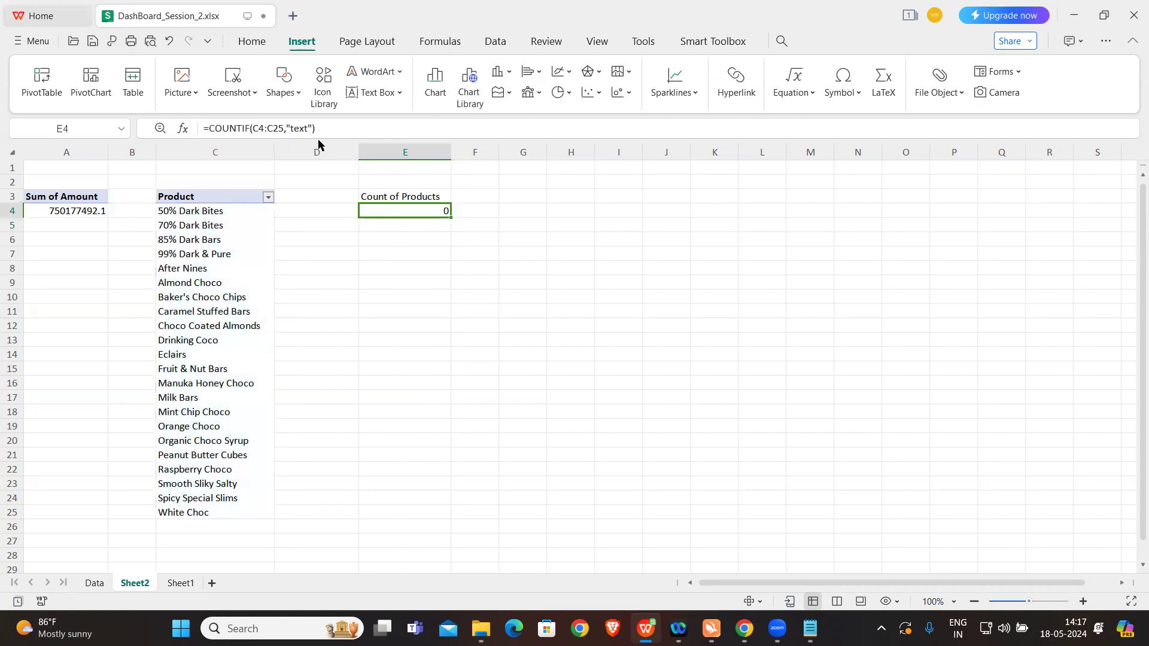
{"action": "double_click", "coordinate": [299, 129]}
{"action": "type", "text": "*"}
{"action": "key", "text": "Return"}
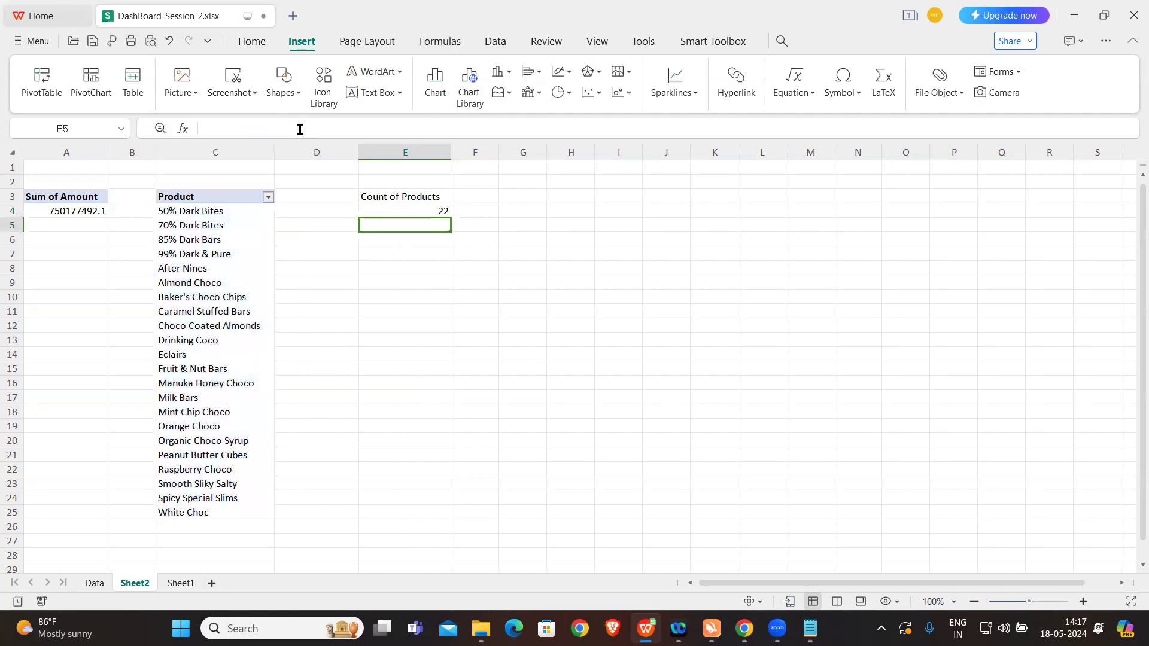
{"action": "left_click", "coordinate": [430, 215]}
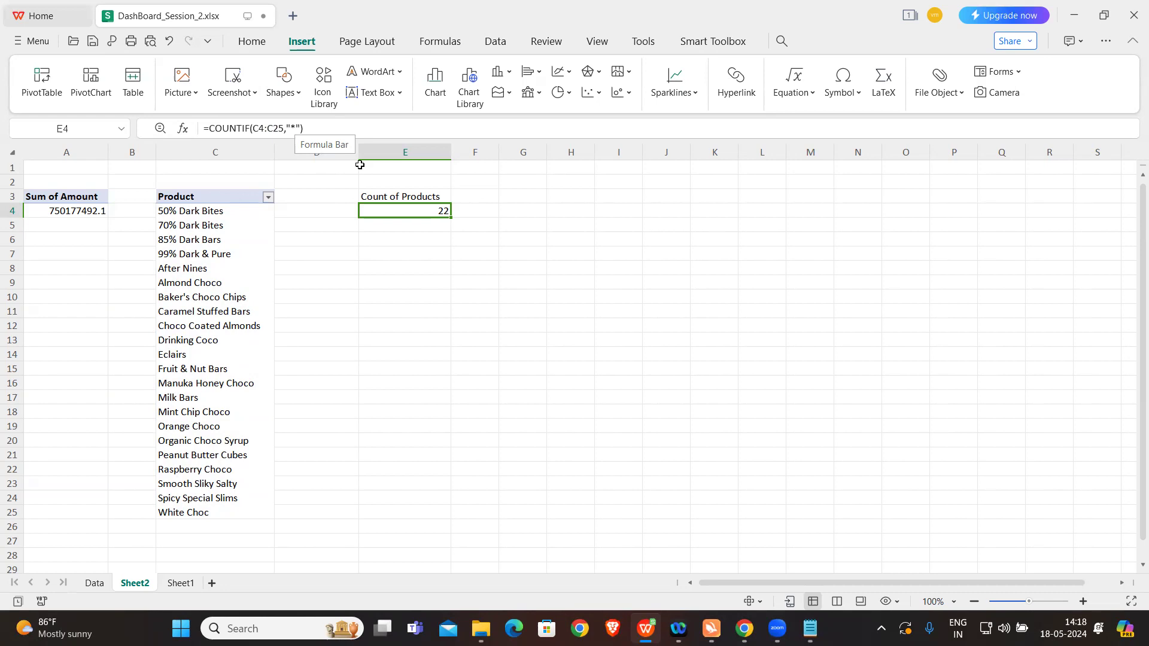
Step: Fill the Count of Products heading in cell E3 with yellow
{"action": "left_click", "coordinate": [395, 197]}
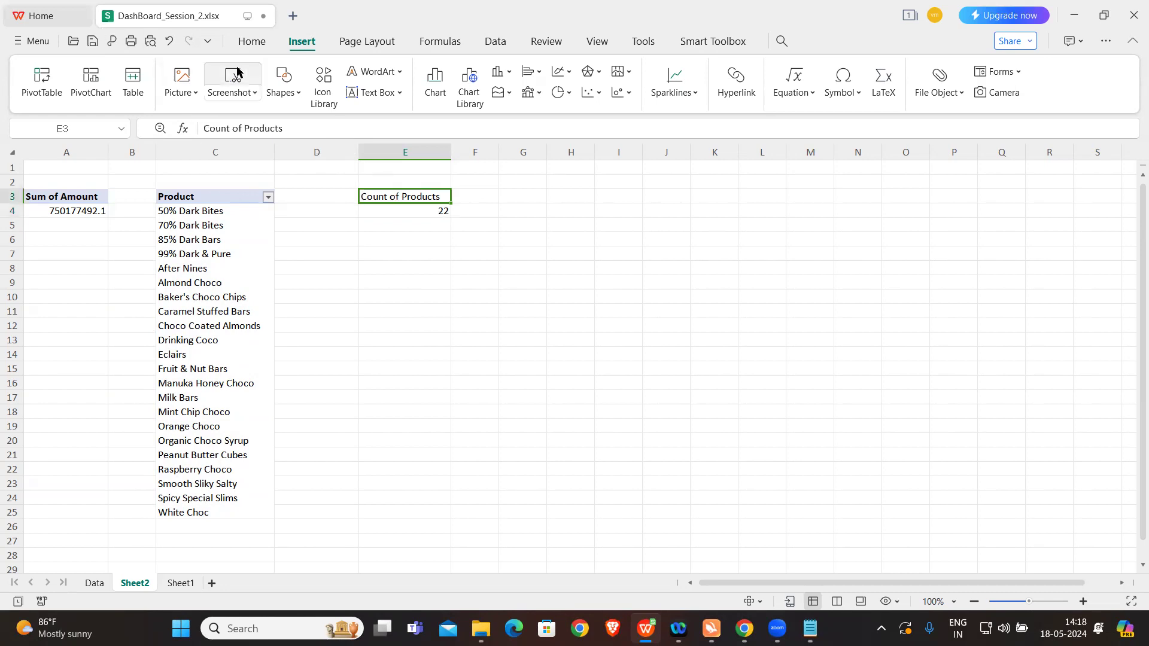
{"action": "left_click", "coordinate": [249, 42]}
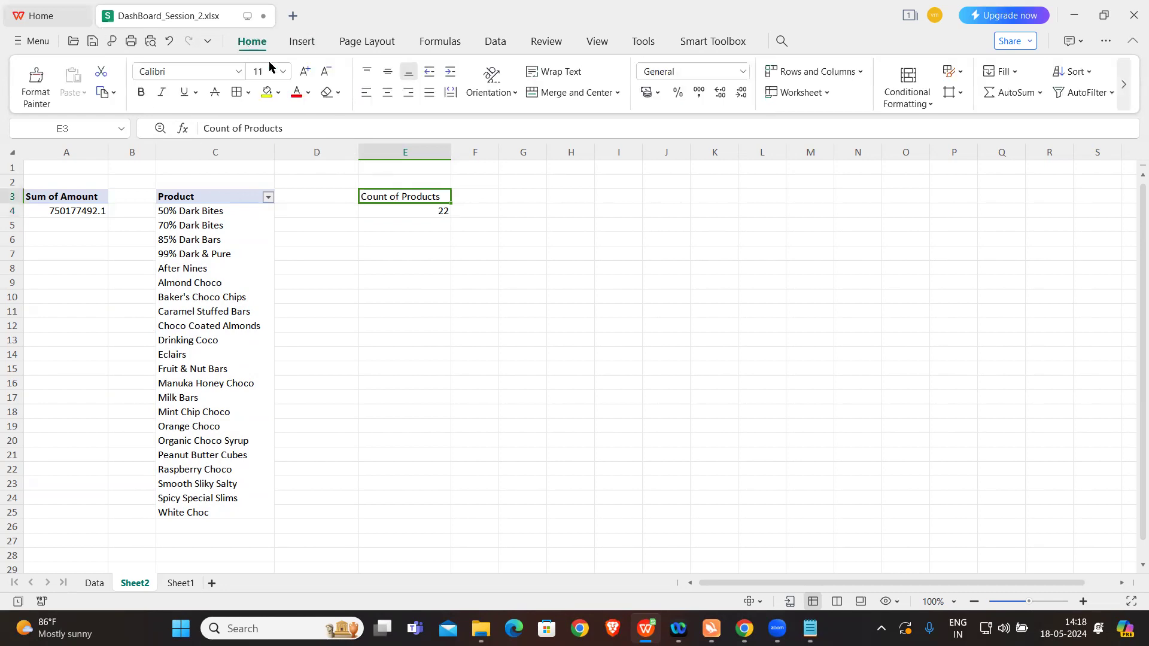
{"action": "left_click", "coordinate": [267, 93]}
{"action": "left_click", "coordinate": [413, 252]}
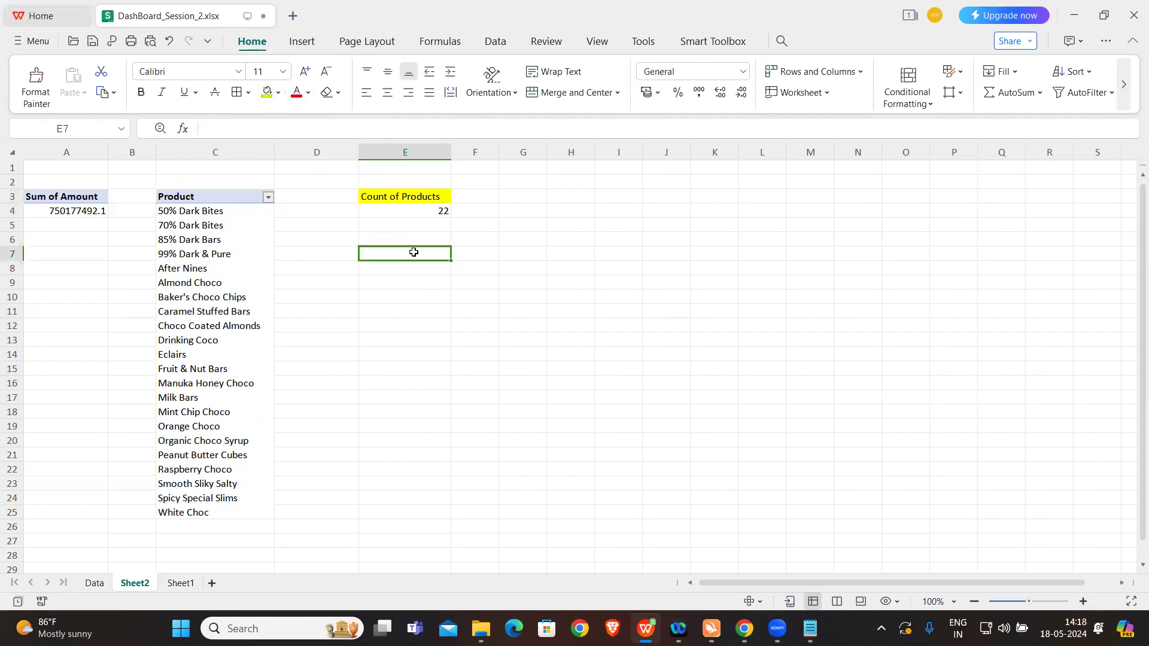
Step: Check the list of dashboard questions in Notepad, and return to the Sum of Amount pivot table in the workbook
{"action": "left_click", "coordinate": [801, 628]}
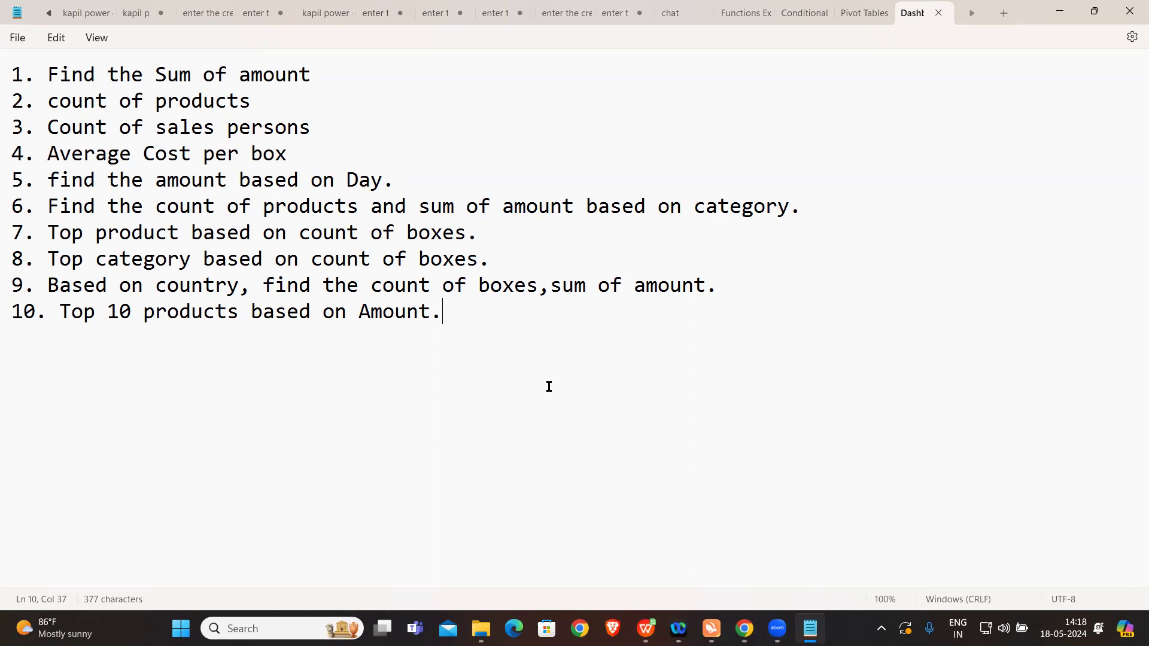
{"action": "left_click", "coordinate": [645, 628]}
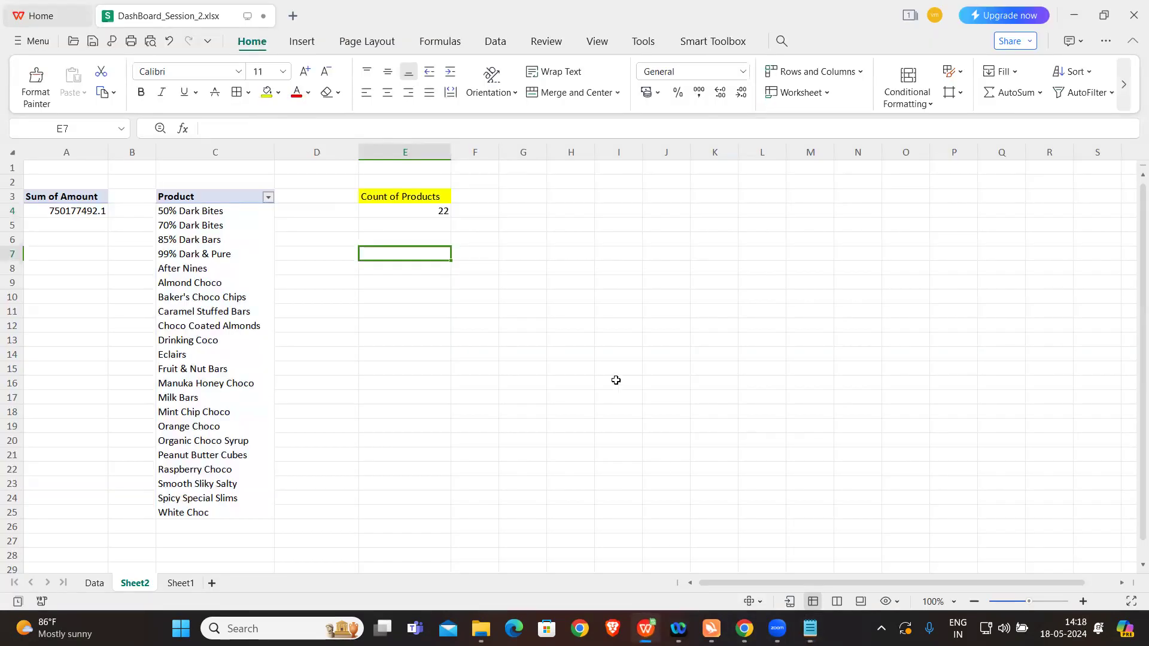
{"action": "left_click", "coordinate": [574, 194]}
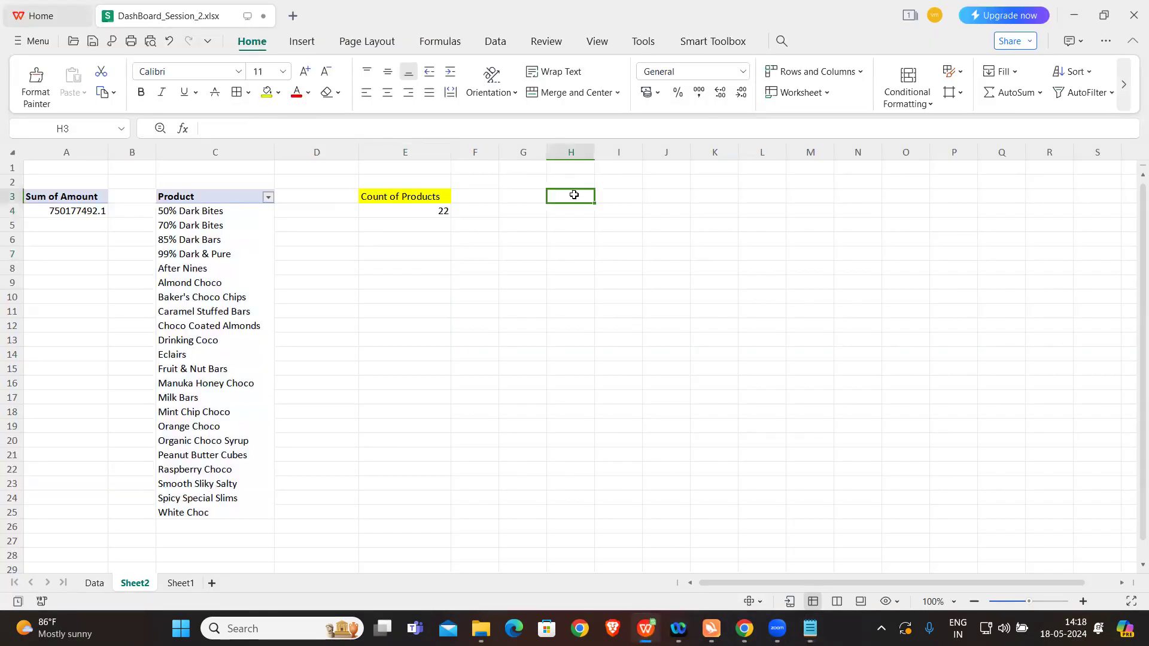
{"action": "left_click", "coordinate": [70, 210]}
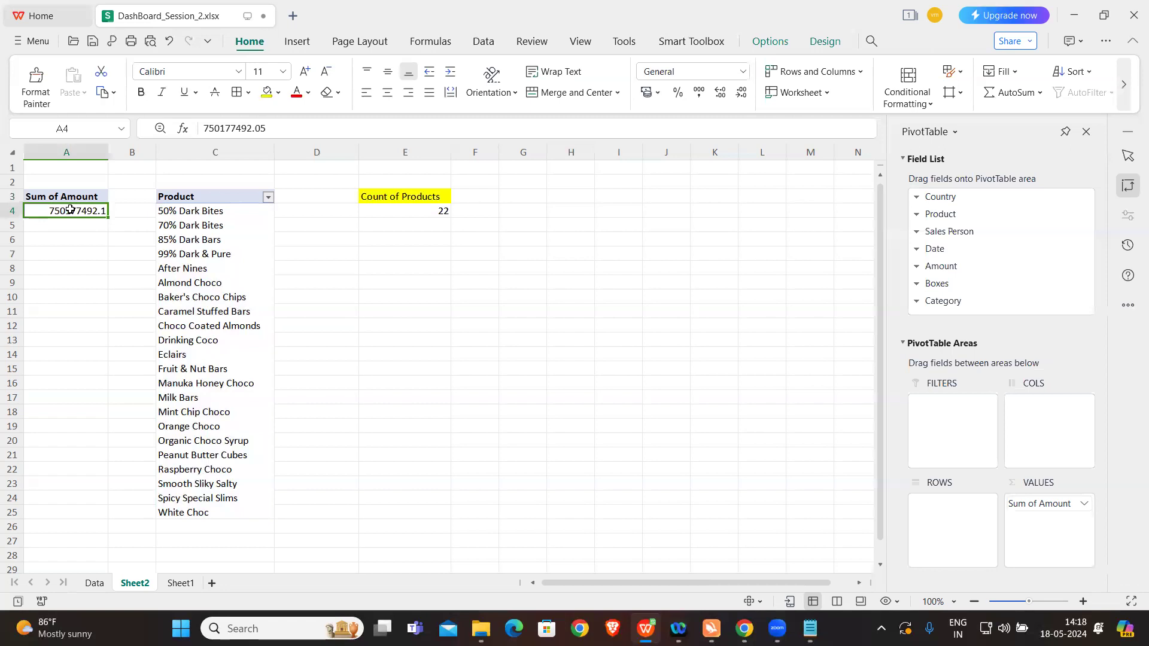
{"action": "left_click", "coordinate": [555, 195]}
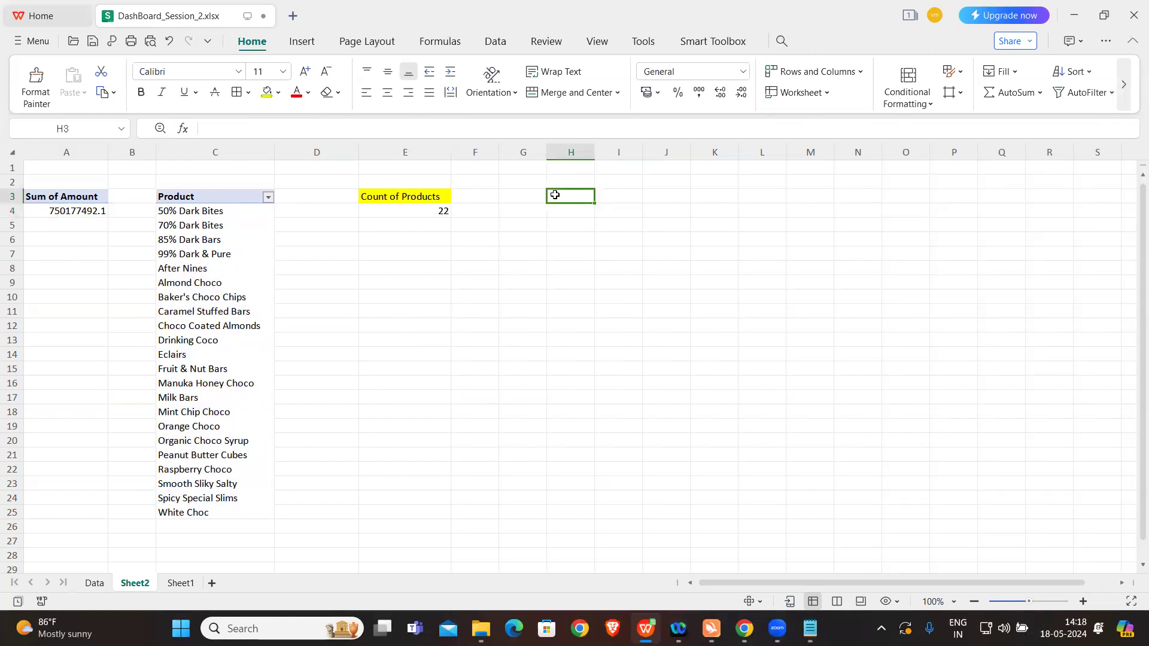
{"action": "type", "text": "Count of"}
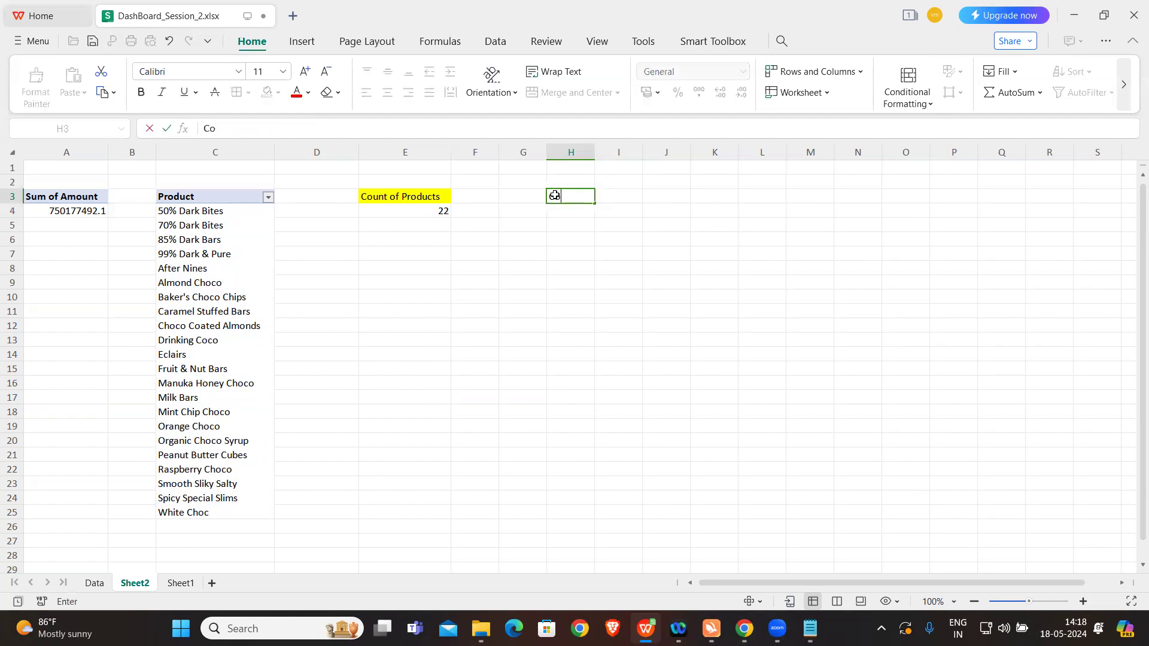
{"action": "key", "text": "BackSpace"}
{"action": "key", "text": "BackSpace"}
{"action": "key", "text": "BackSpace"}
{"action": "key", "text": "BackSpace"}
{"action": "key", "text": "BackSpace"}
{"action": "key", "text": "BackSpace"}
{"action": "key", "text": "BackSpace"}
{"action": "key", "text": "BackSpace"}
{"action": "key", "text": "BackSpace"}
Step: Copy the whole Product pivot table and paste the copy at cell G3
{"action": "left_click", "coordinate": [210, 234]}
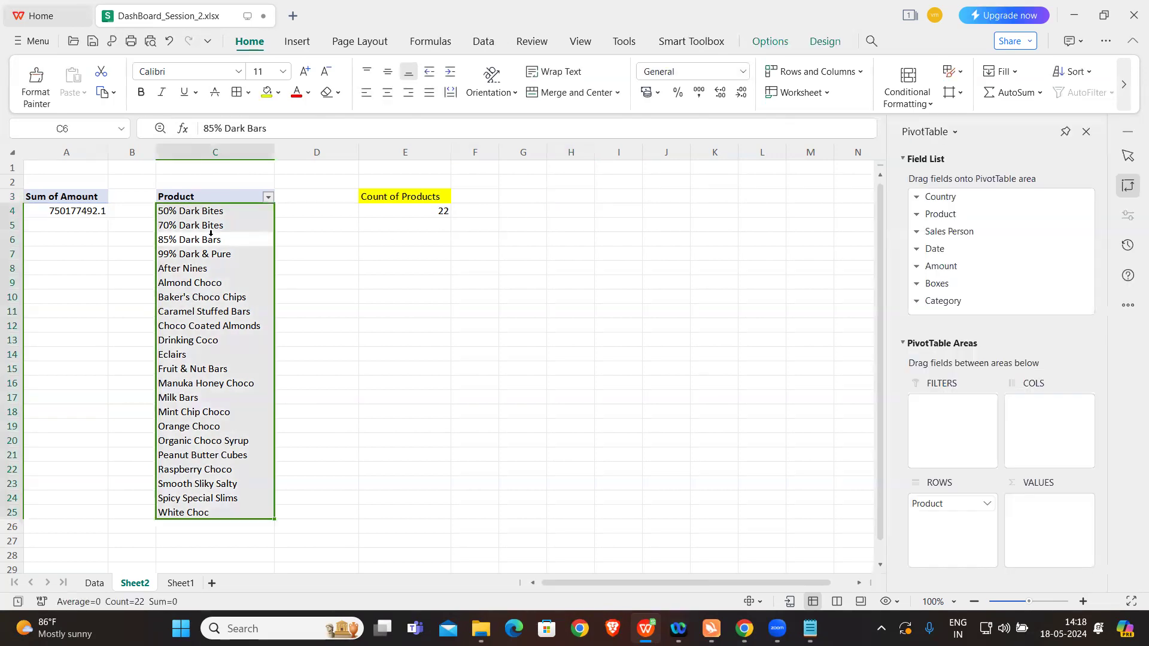
{"action": "key", "text": "ctrl+a"}
{"action": "key", "text": "ctrl+c"}
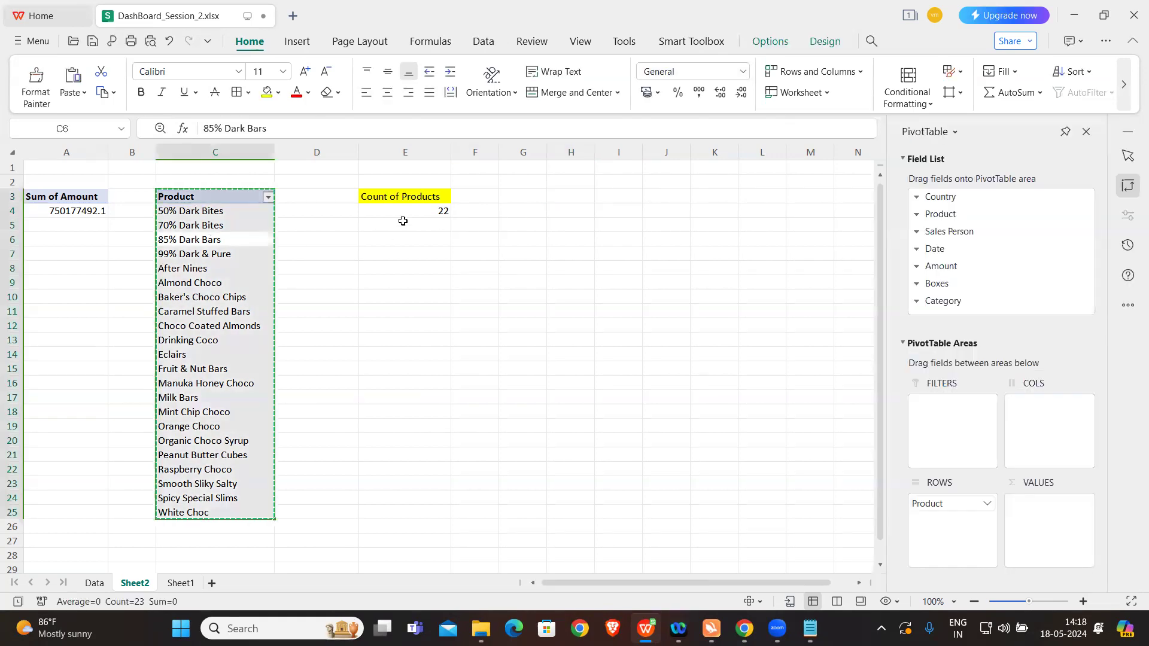
{"action": "left_click", "coordinate": [533, 195]}
{"action": "key", "text": "ctrl+v"}
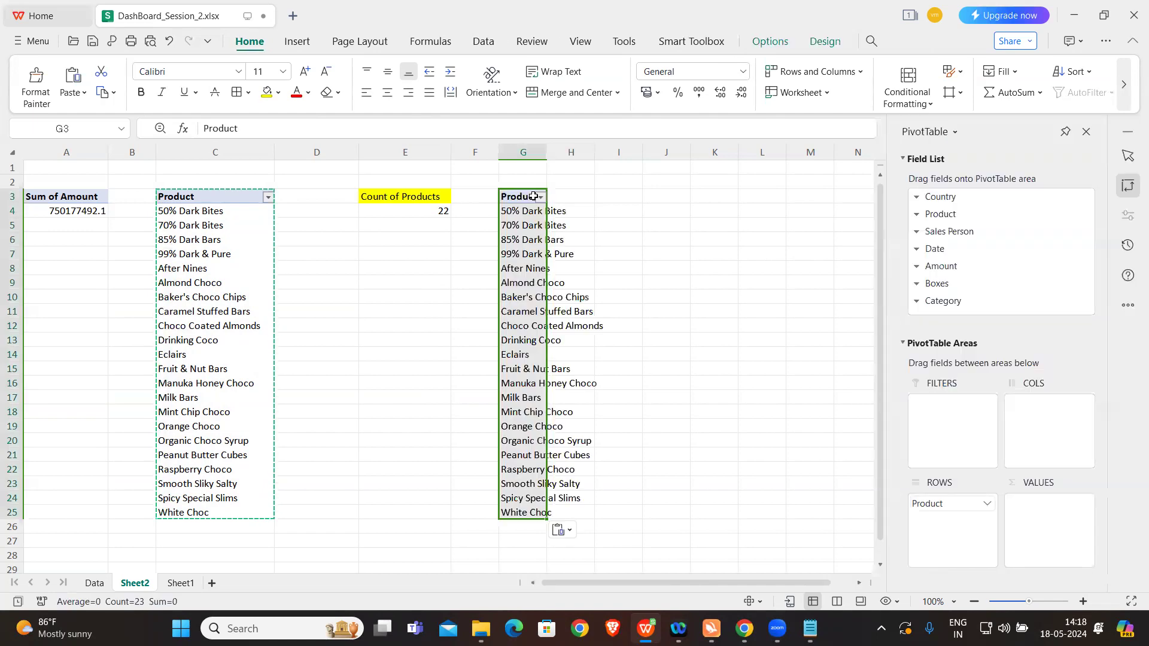
{"action": "left_click", "coordinate": [614, 243]}
Step: Add Boxes to the values of the pivot table at G3 and remove Product from its rows
{"action": "left_click", "coordinate": [529, 254]}
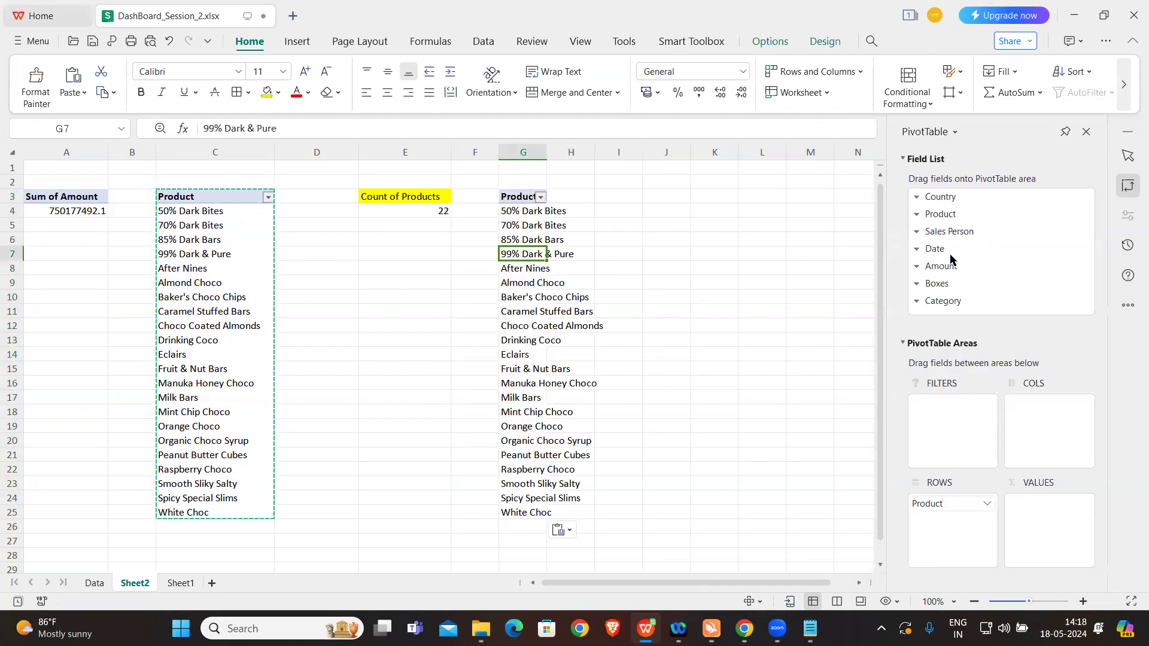
{"action": "left_click_drag", "start_coordinate": [951, 283], "coordinate": [1007, 502]}
{"action": "left_click", "coordinate": [987, 503]}
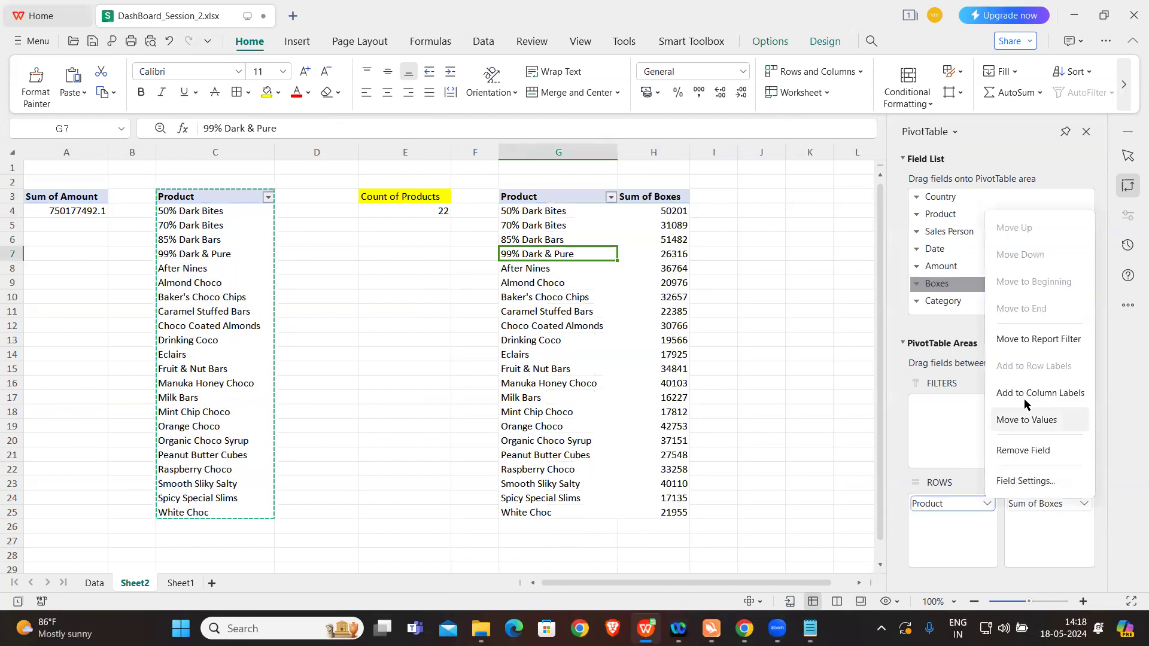
{"action": "left_click", "coordinate": [1029, 449]}
{"action": "left_click", "coordinate": [543, 212]}
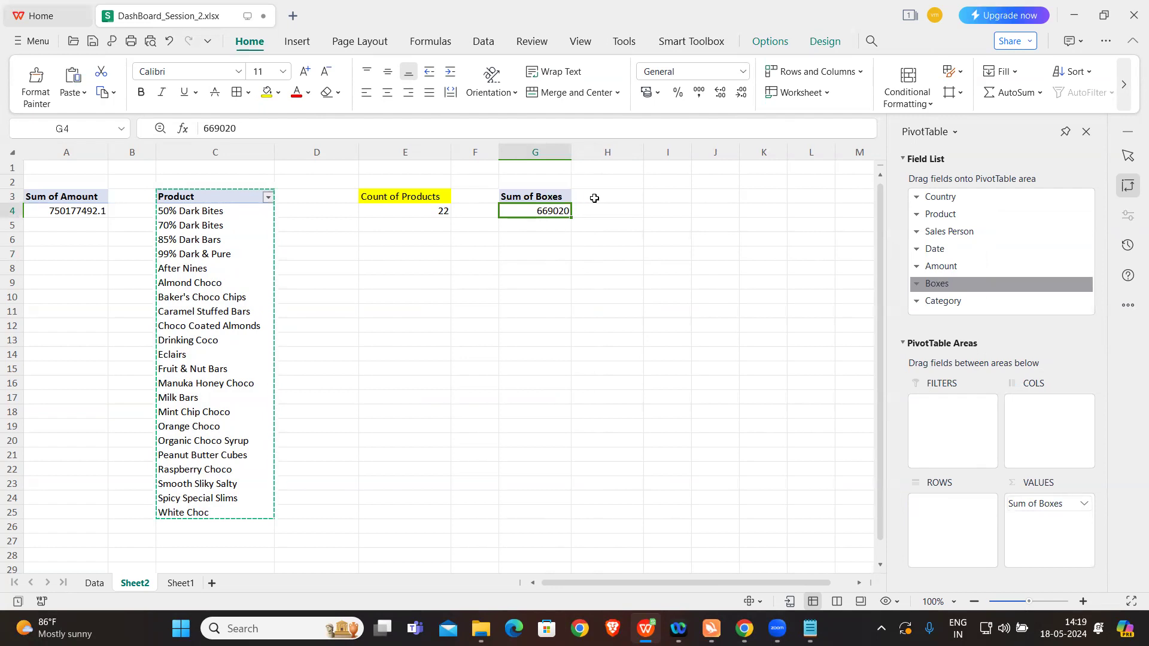
Step: Enter the heading Average Cost Per Box in cell I3 and widen column I to fit it
{"action": "left_click", "coordinate": [619, 195]}
{"action": "double_click", "coordinate": [620, 195]}
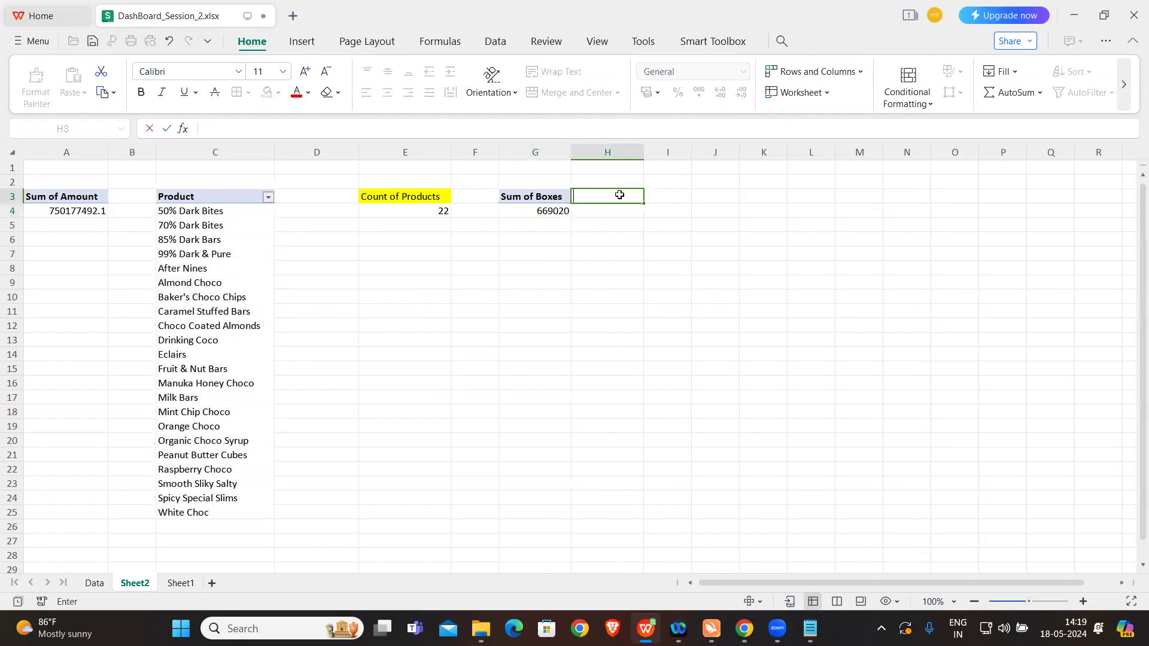
{"action": "left_click", "coordinate": [646, 196]}
{"action": "type", "text": "Av"}
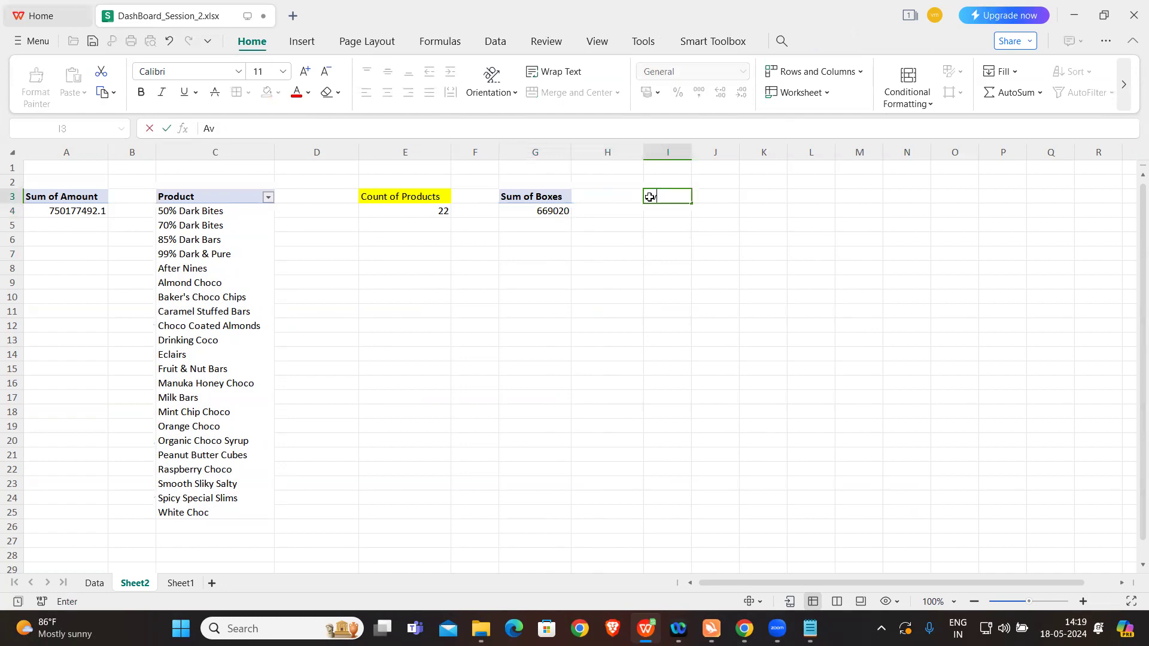
{"action": "type", "text": "erage Cost Per Box"}
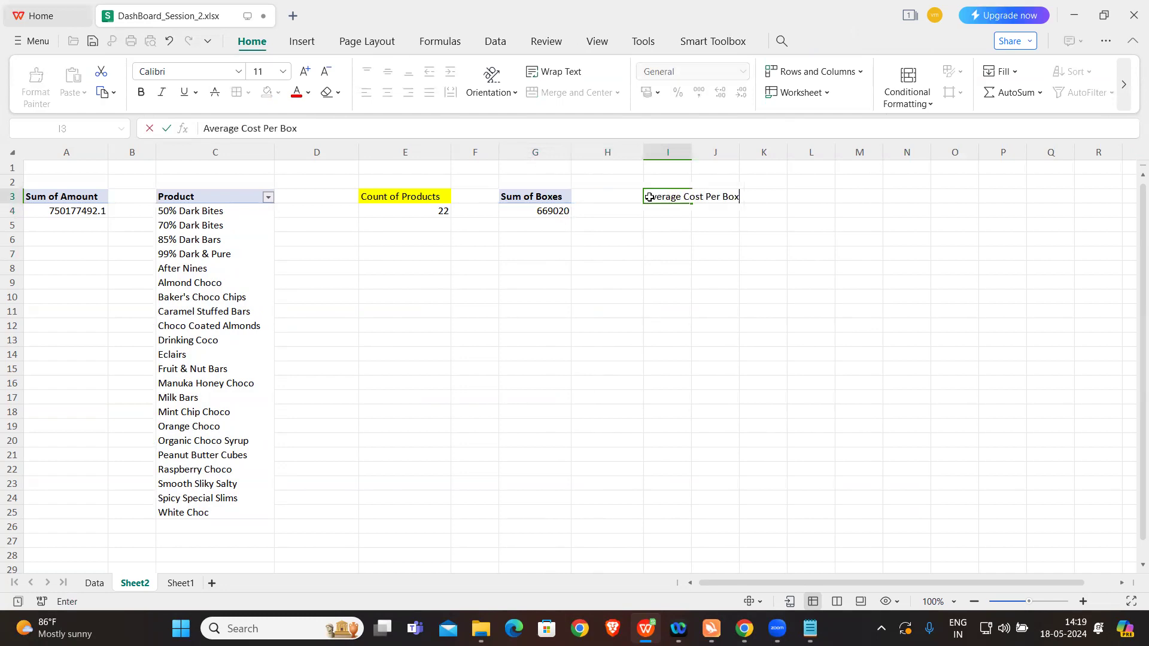
{"action": "left_click", "coordinate": [660, 224]}
{"action": "left_click_drag", "start_coordinate": [692, 157], "coordinate": [746, 157]}
{"action": "left_click", "coordinate": [675, 207]}
{"action": "type", "text": "="}
{"action": "key", "text": "Caps_Lock"}
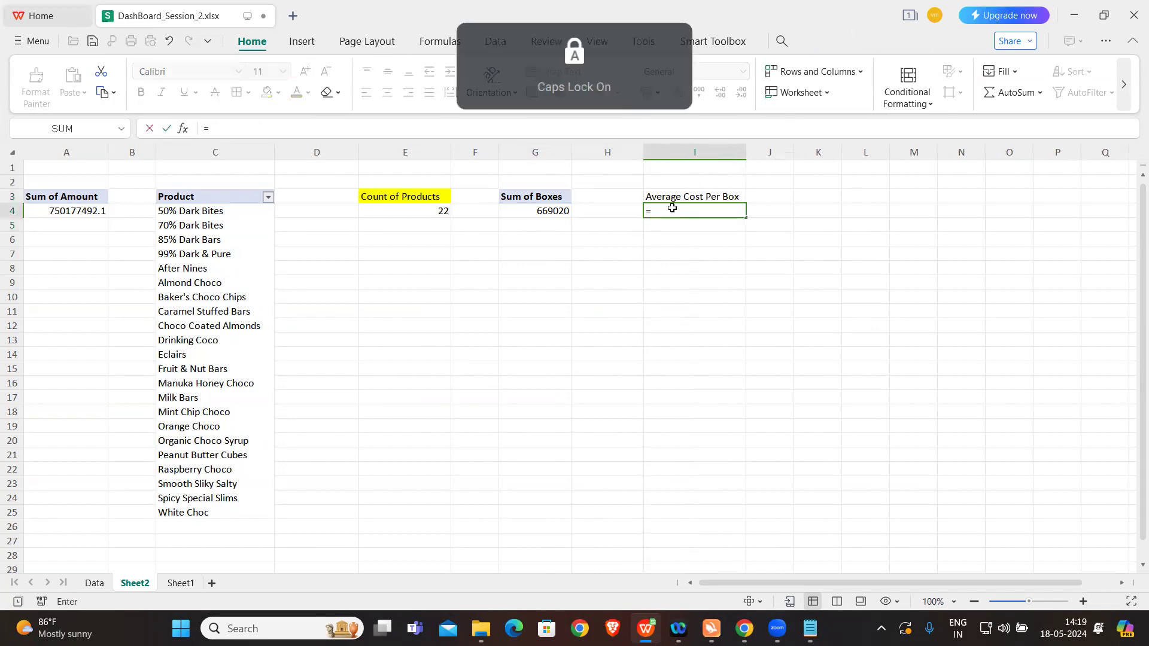
{"action": "type", "text": "AVERAGE("}
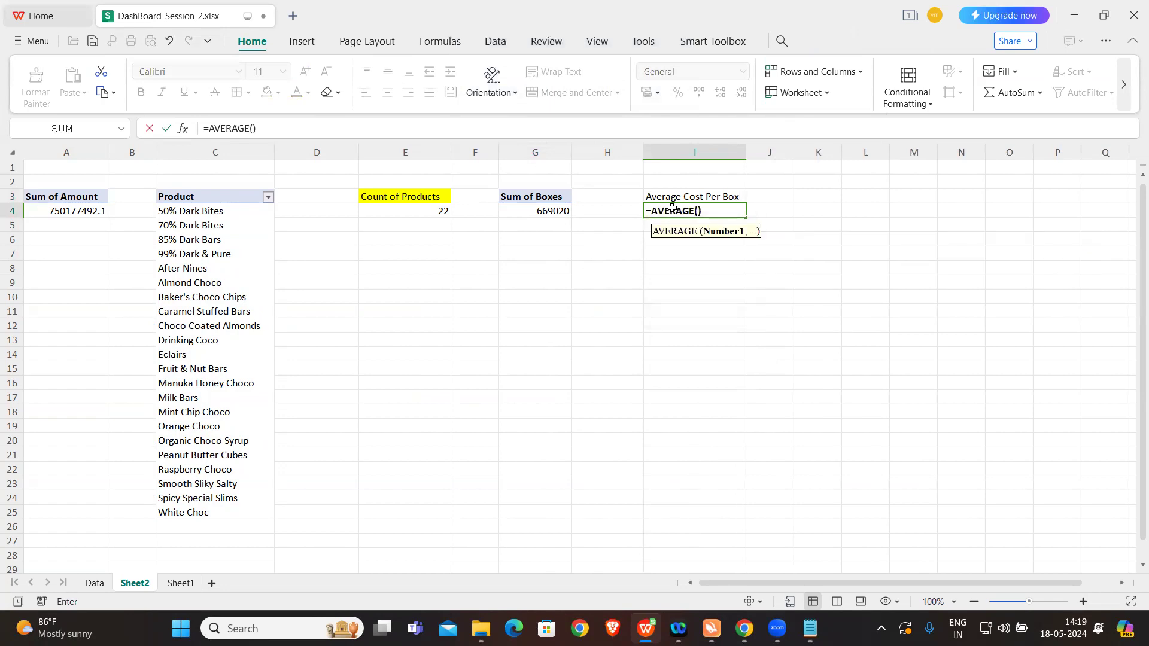
{"action": "key", "text": "Right"}
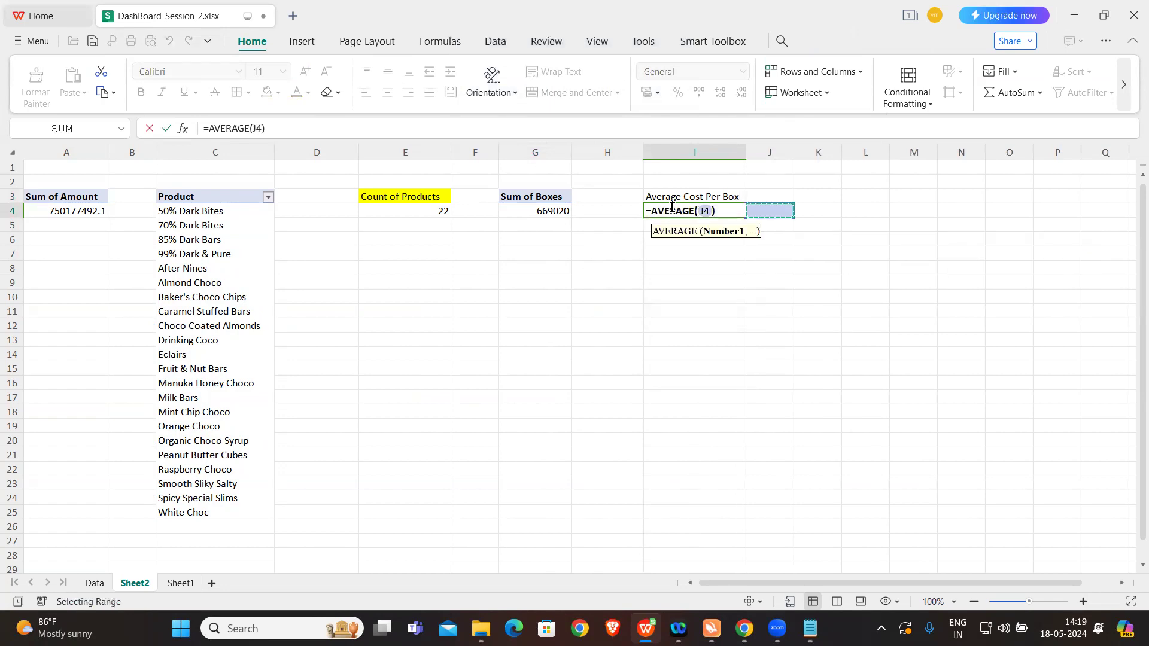
{"action": "key", "text": "Right"}
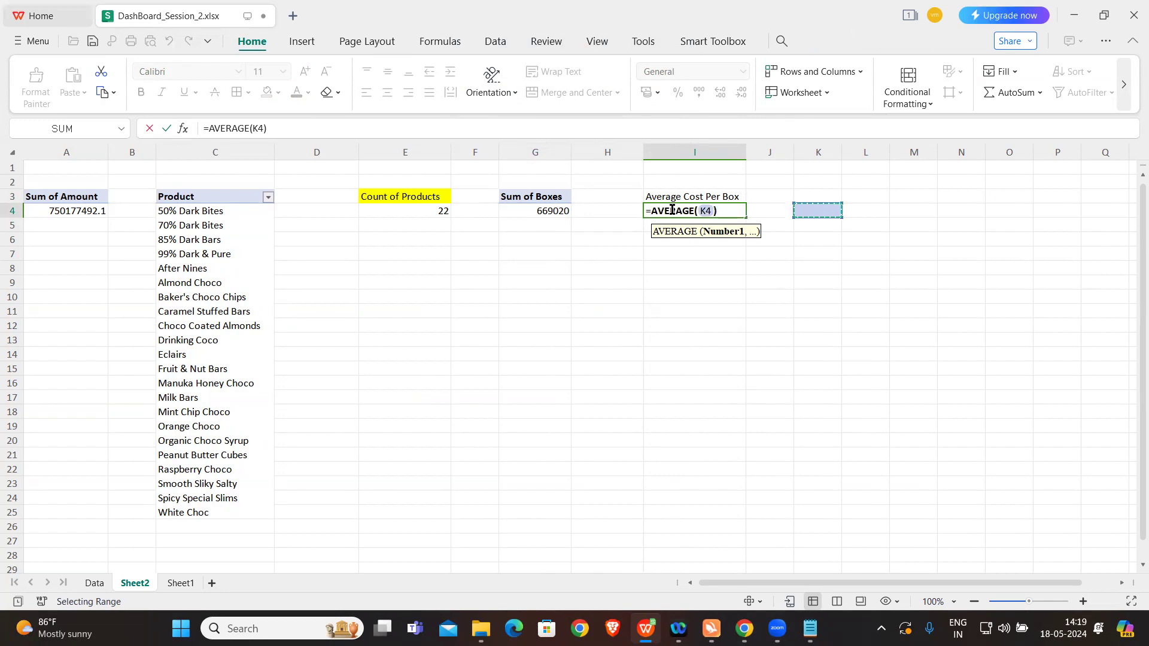
{"action": "key", "text": "Escape"}
{"action": "type", "text": "="}
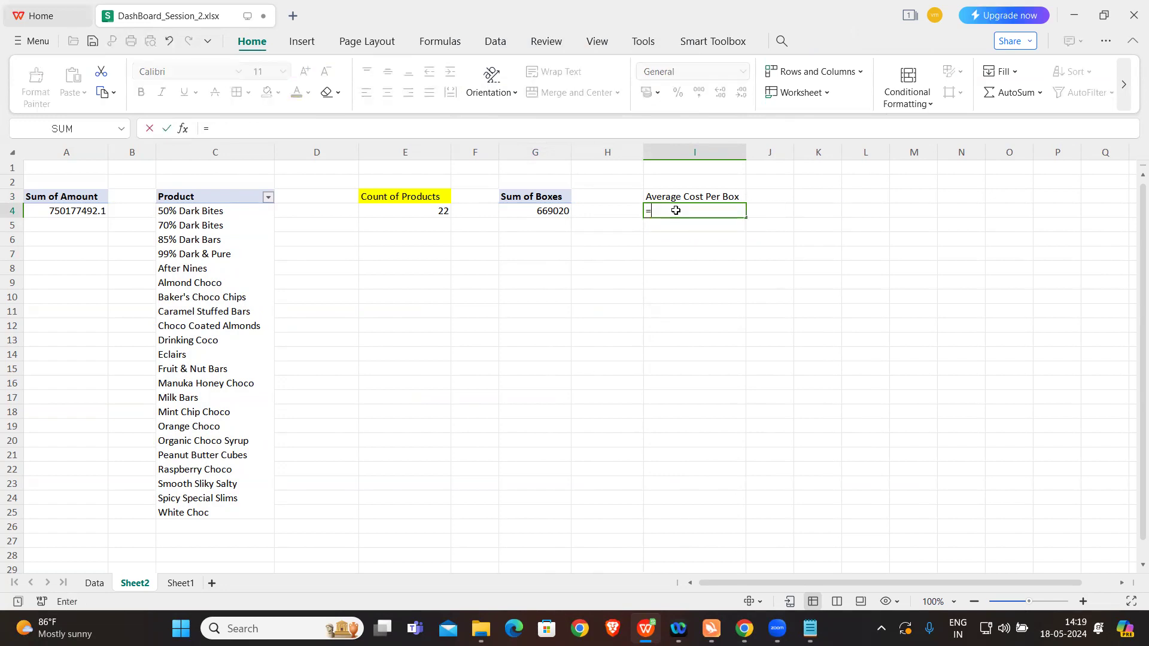
{"action": "left_click", "coordinate": [87, 211]}
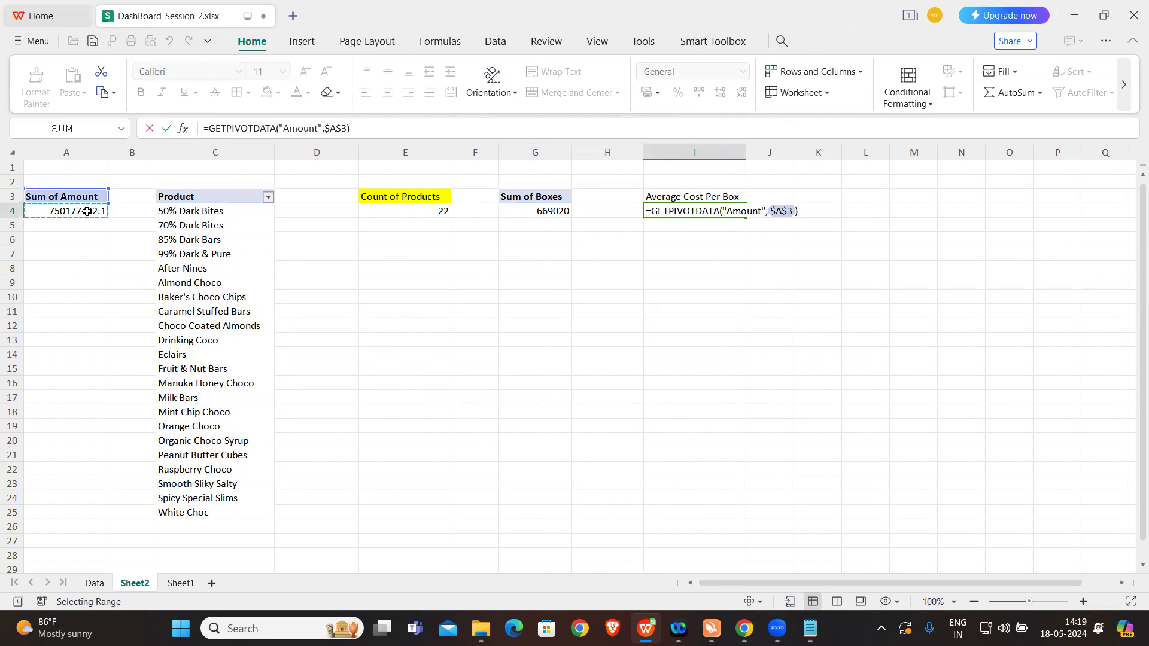
{"action": "type", "text": "/"}
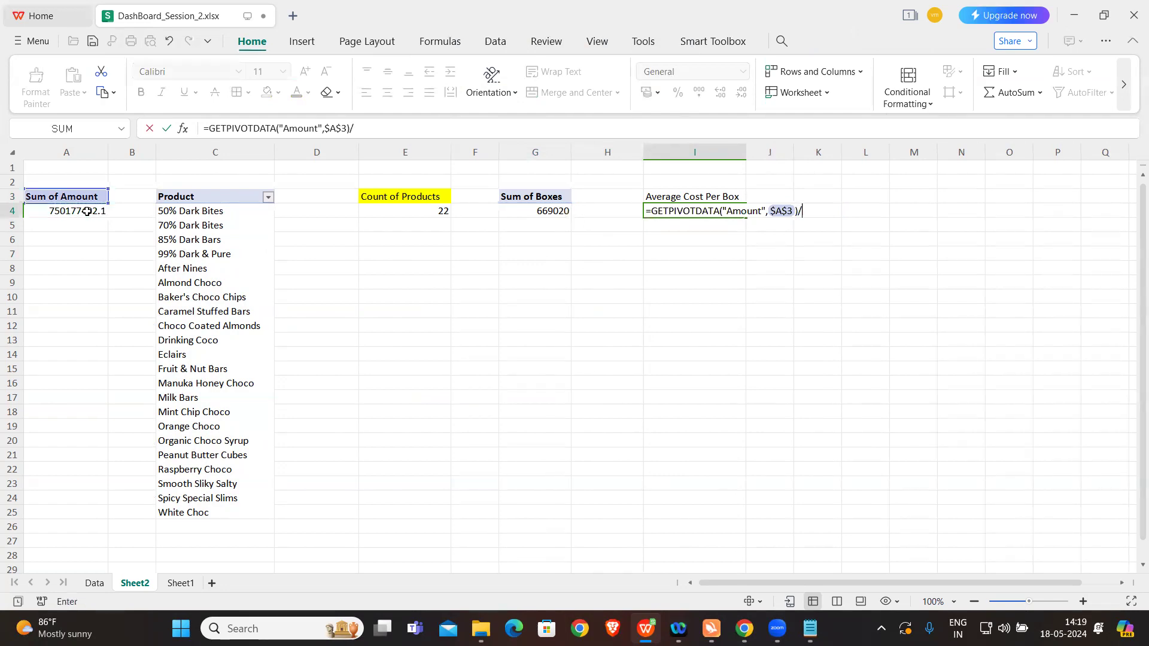
{"action": "key", "text": "Caps_Lock"}
{"action": "key", "text": "Escape"}
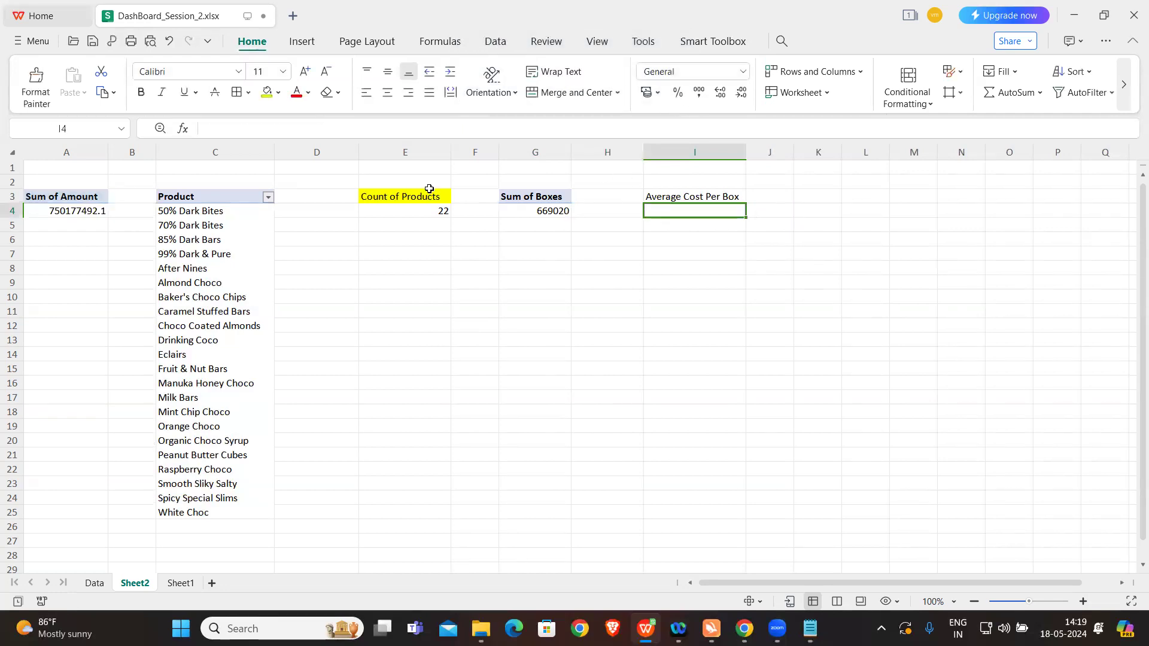
{"action": "type", "text": "=GETPIVOTDATA(\"Amount\",$A$3"}
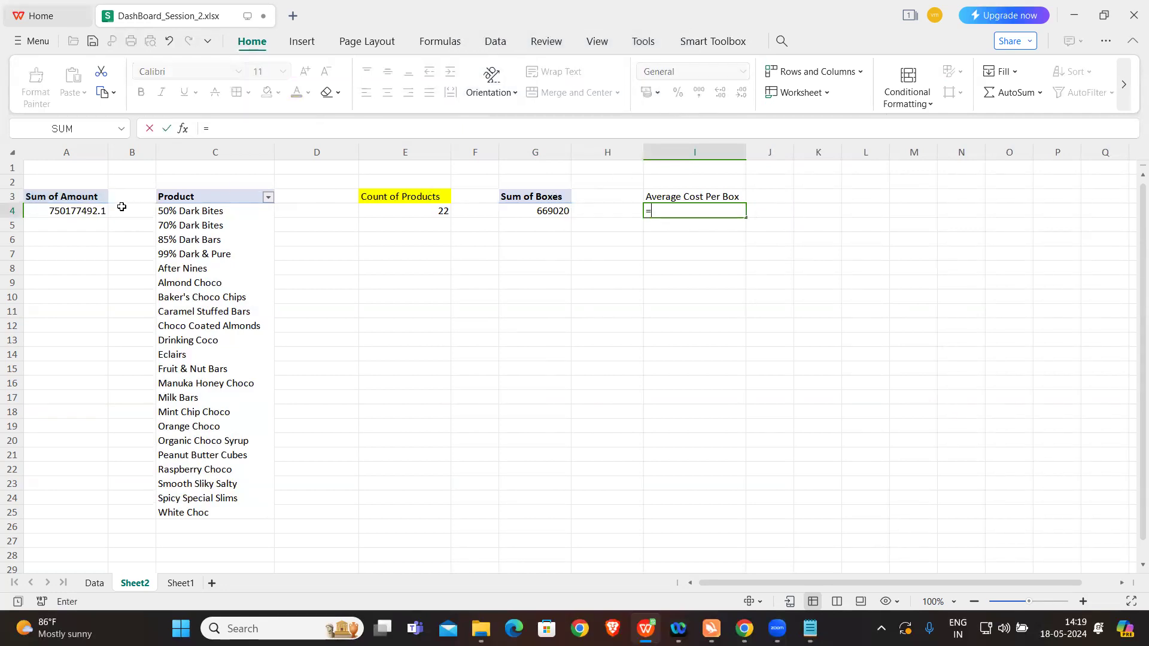
{"action": "left_click", "coordinate": [95, 209]}
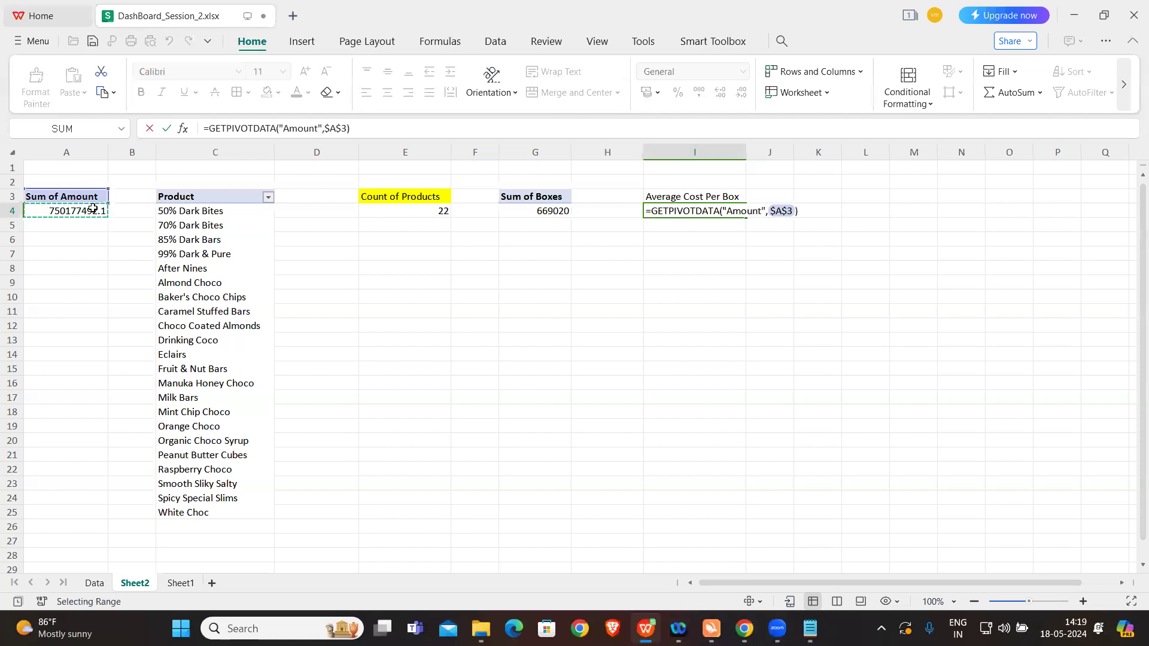
{"action": "left_click", "coordinate": [644, 42]}
{"action": "left_click", "coordinate": [718, 43]}
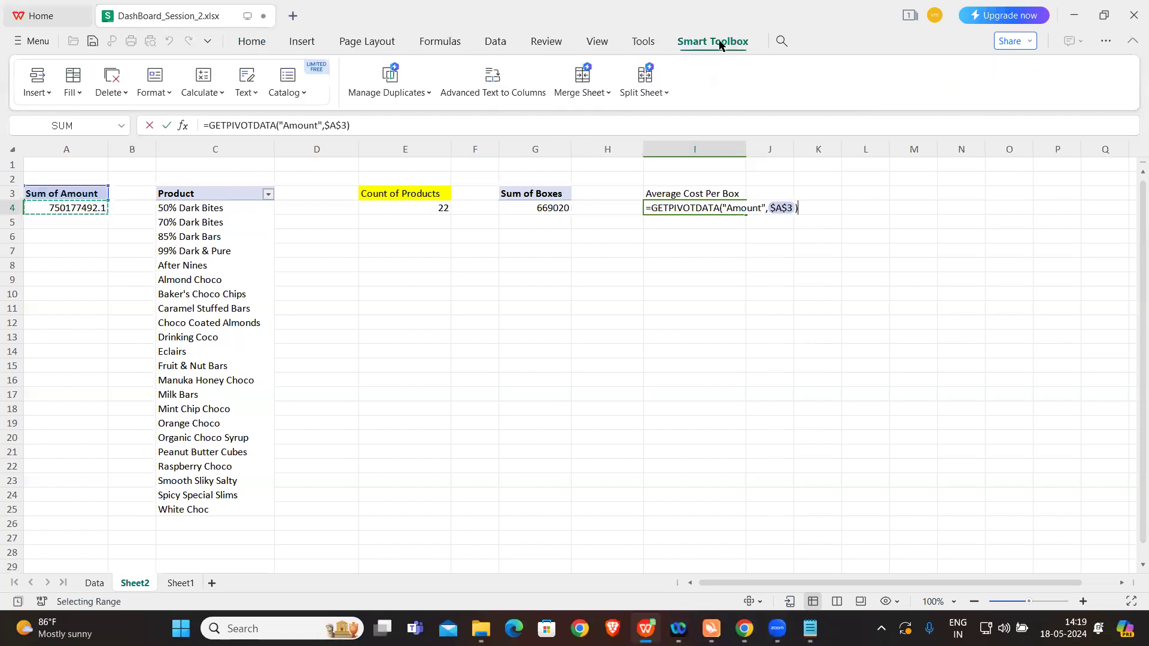
{"action": "key", "text": "Escape"}
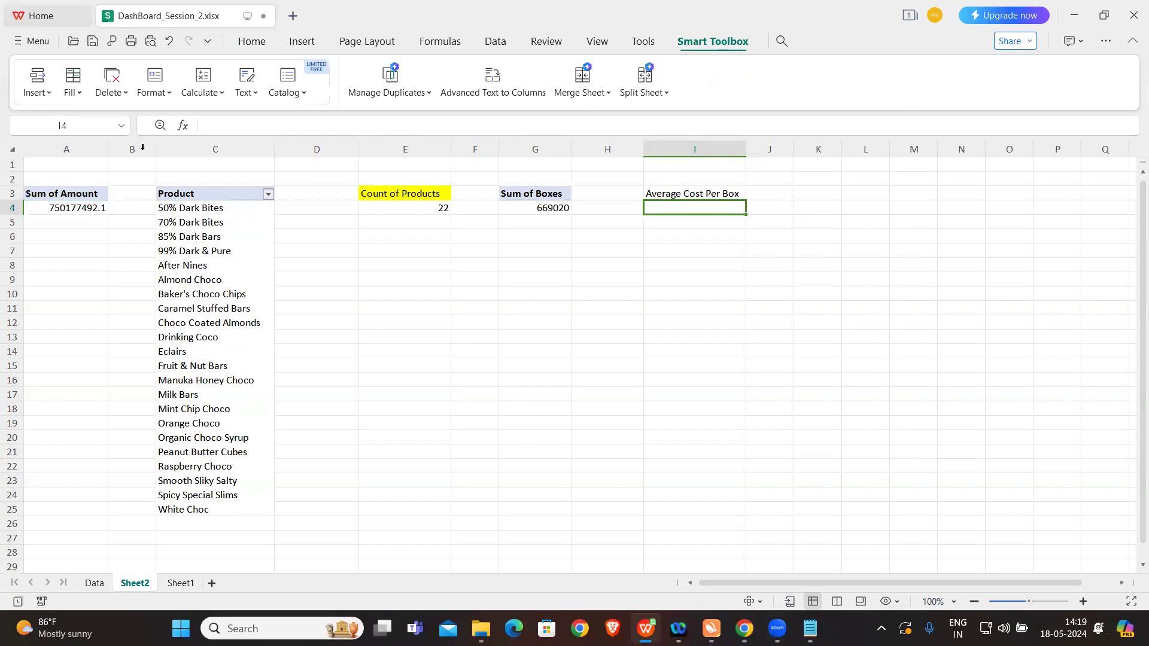
Step: Turn off the Generate GetPivotData option from the Sum of Amount pivot table
{"action": "left_click", "coordinate": [77, 210]}
{"action": "left_click", "coordinate": [776, 43]}
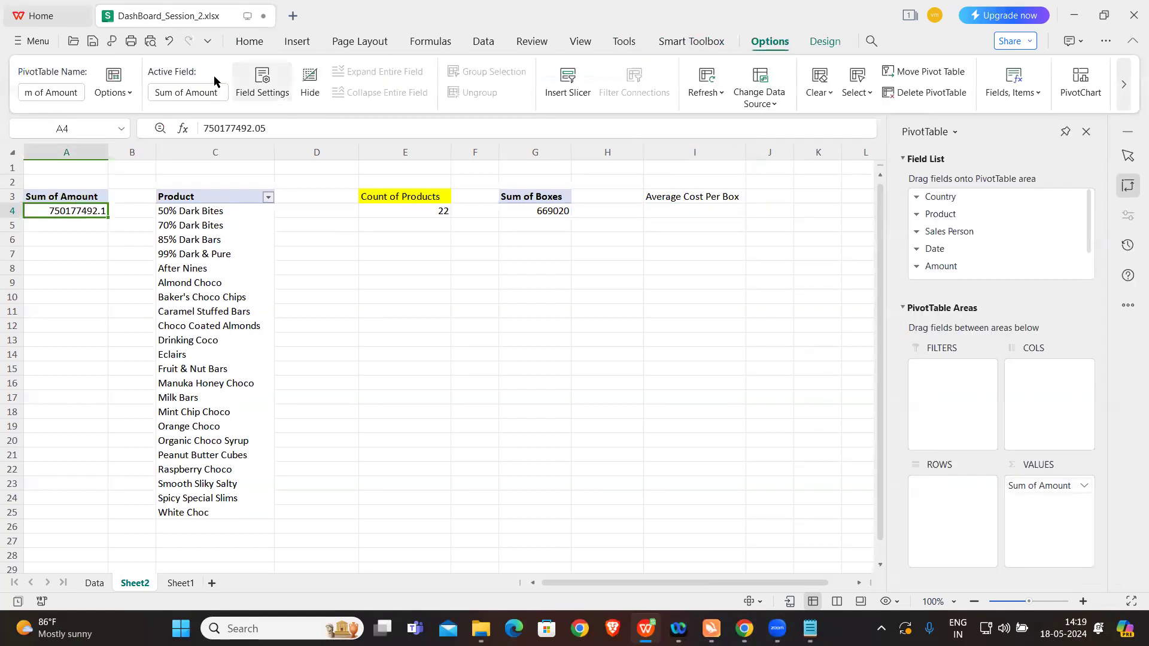
{"action": "left_click", "coordinate": [131, 95]}
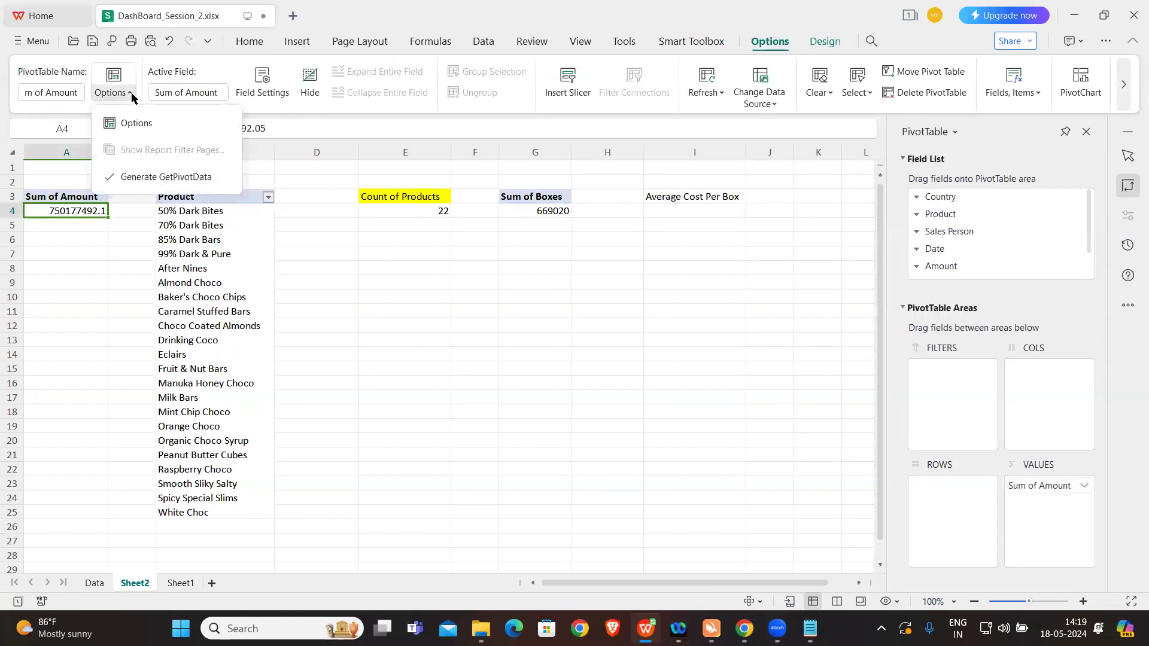
{"action": "left_click", "coordinate": [141, 174]}
{"action": "left_click", "coordinate": [570, 285]}
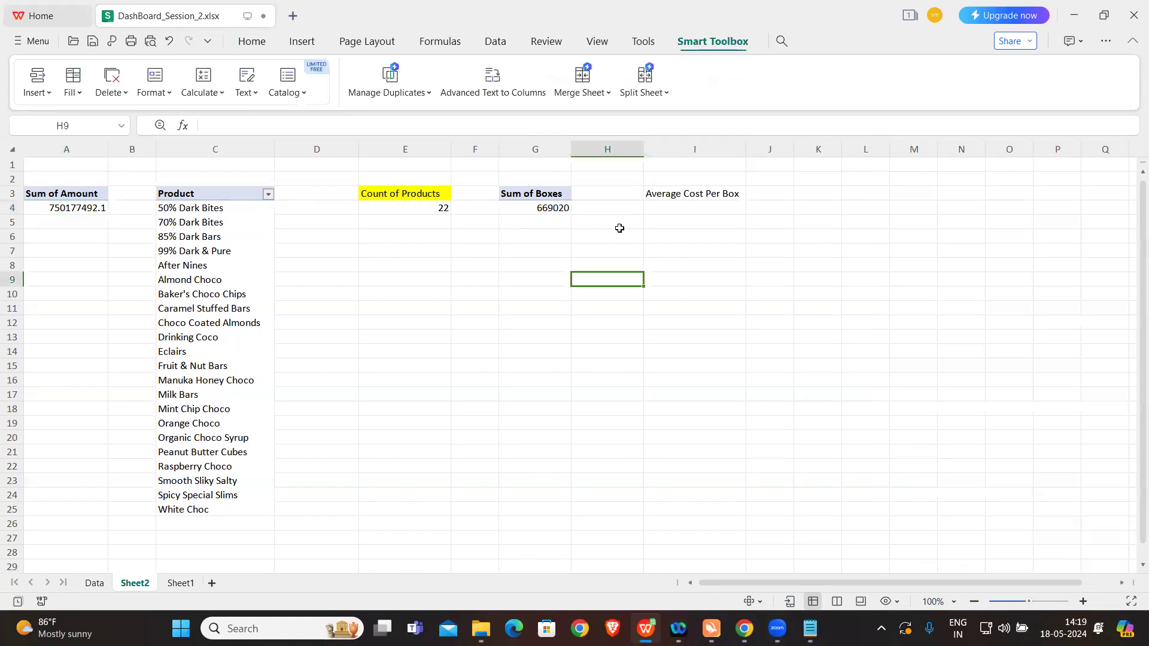
Step: Calculate the average cost per box in cell I4 with the formula =A4/G4
{"action": "left_click", "coordinate": [662, 209]}
{"action": "type", "text": "="}
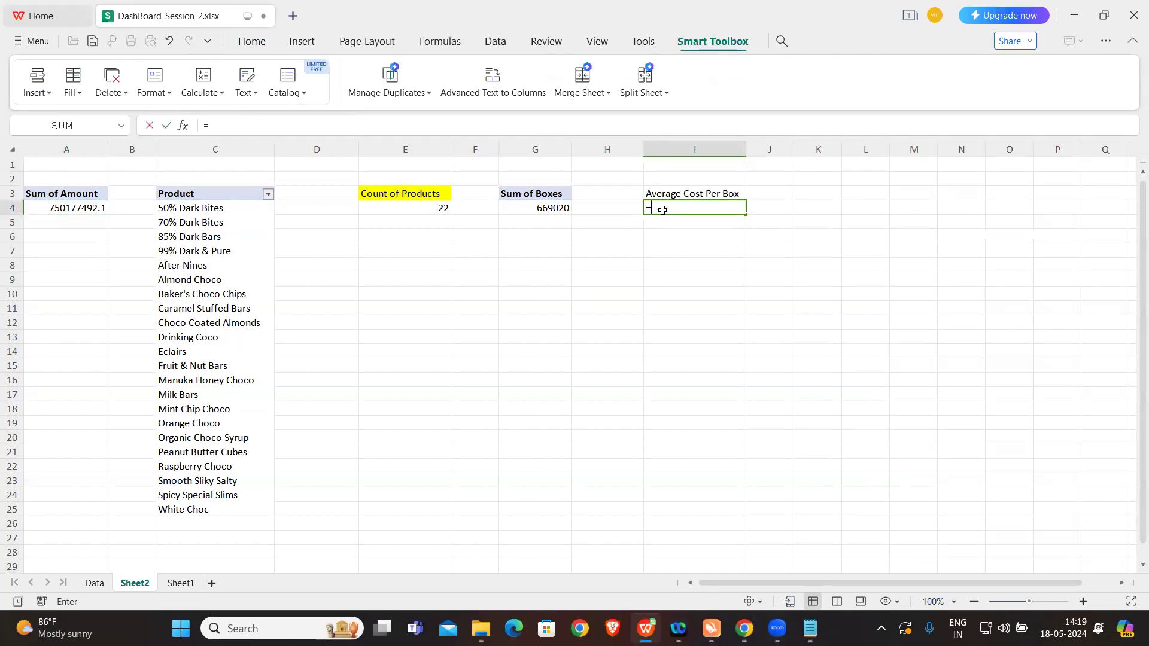
{"action": "left_click", "coordinate": [84, 208]}
{"action": "type", "text": "/"}
{"action": "left_click", "coordinate": [538, 209]}
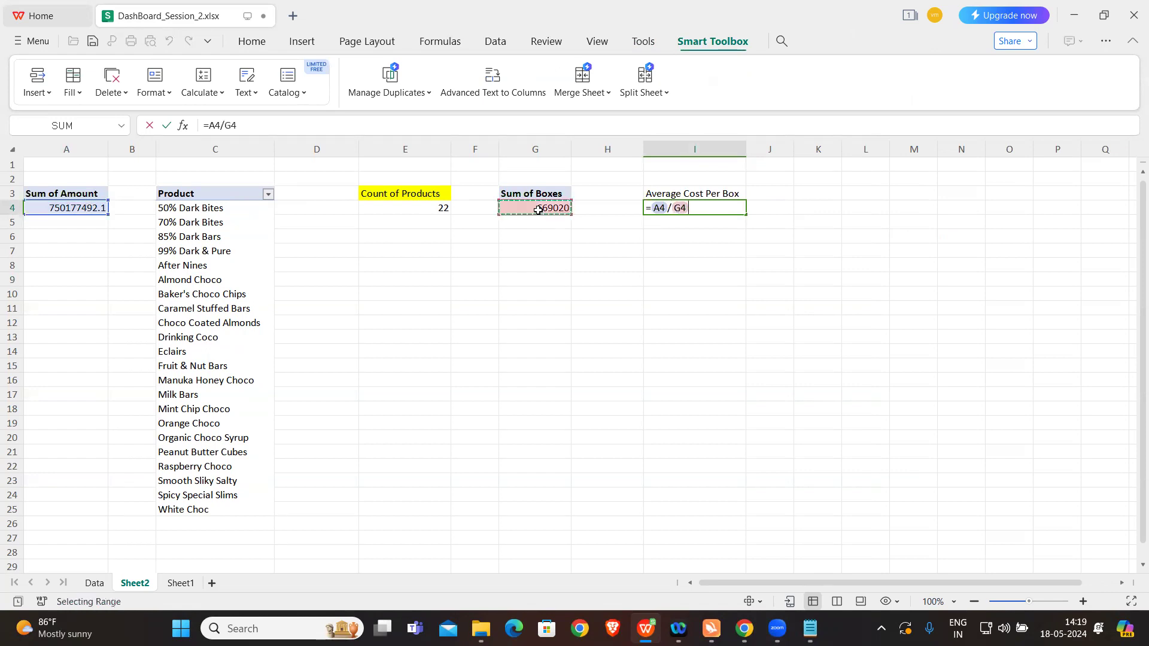
{"action": "key", "text": "Return"}
Step: Reduce the average cost per box in I4 to two decimal places
{"action": "left_click", "coordinate": [702, 208]}
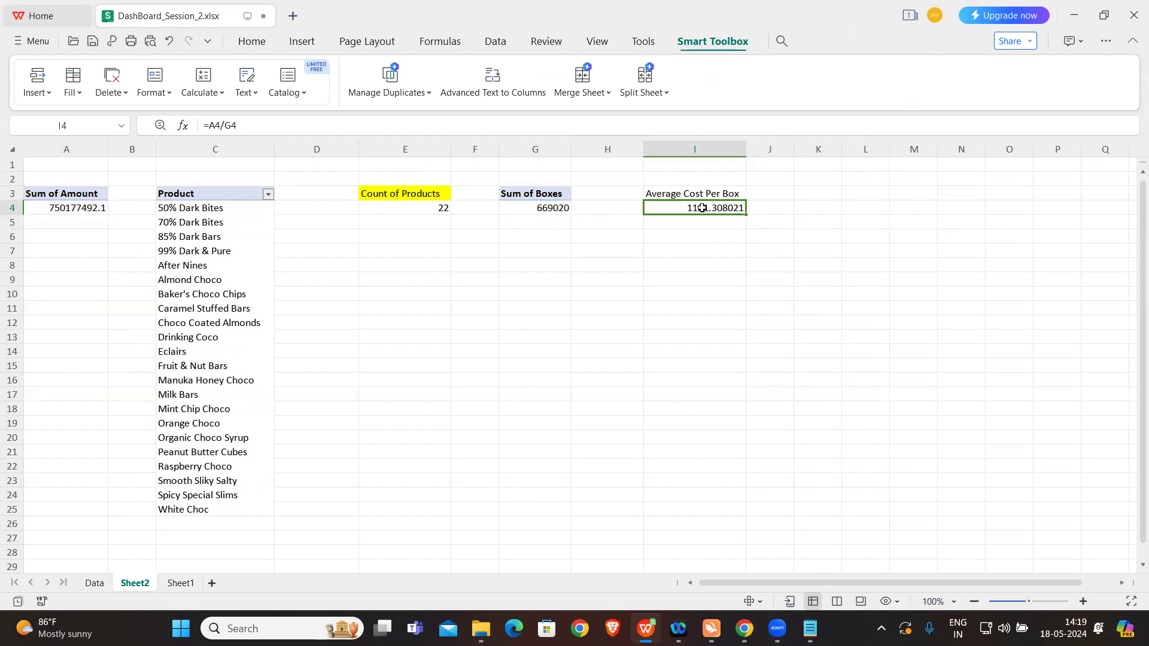
{"action": "left_click", "coordinate": [261, 46]}
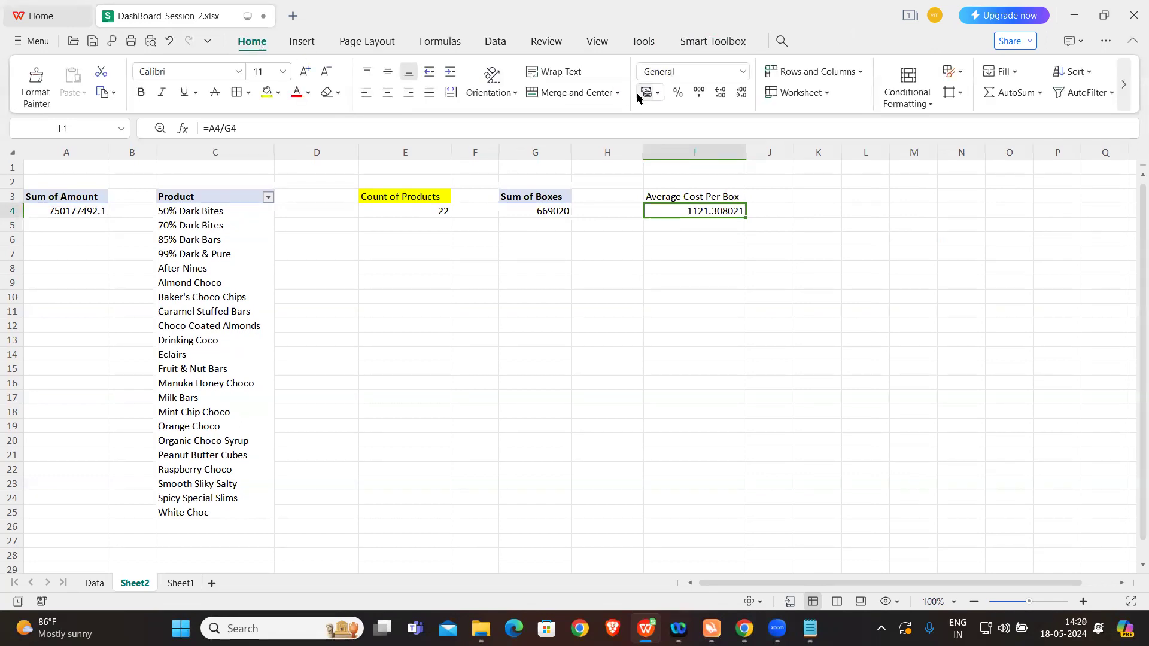
{"action": "left_click", "coordinate": [740, 92]}
{"action": "left_click", "coordinate": [740, 92]}
{"action": "left_click", "coordinate": [741, 92]}
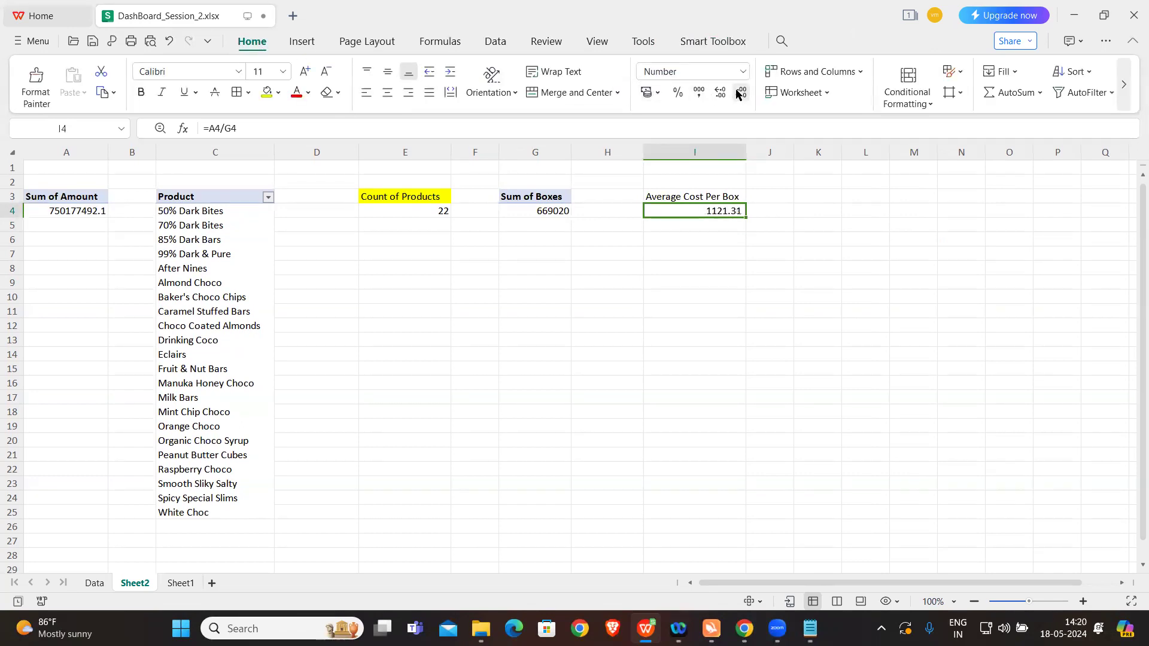
Step: Fill the Average Cost Per Box heading in I3 with yellow
{"action": "left_click", "coordinate": [699, 252]}
{"action": "left_click", "coordinate": [711, 194]}
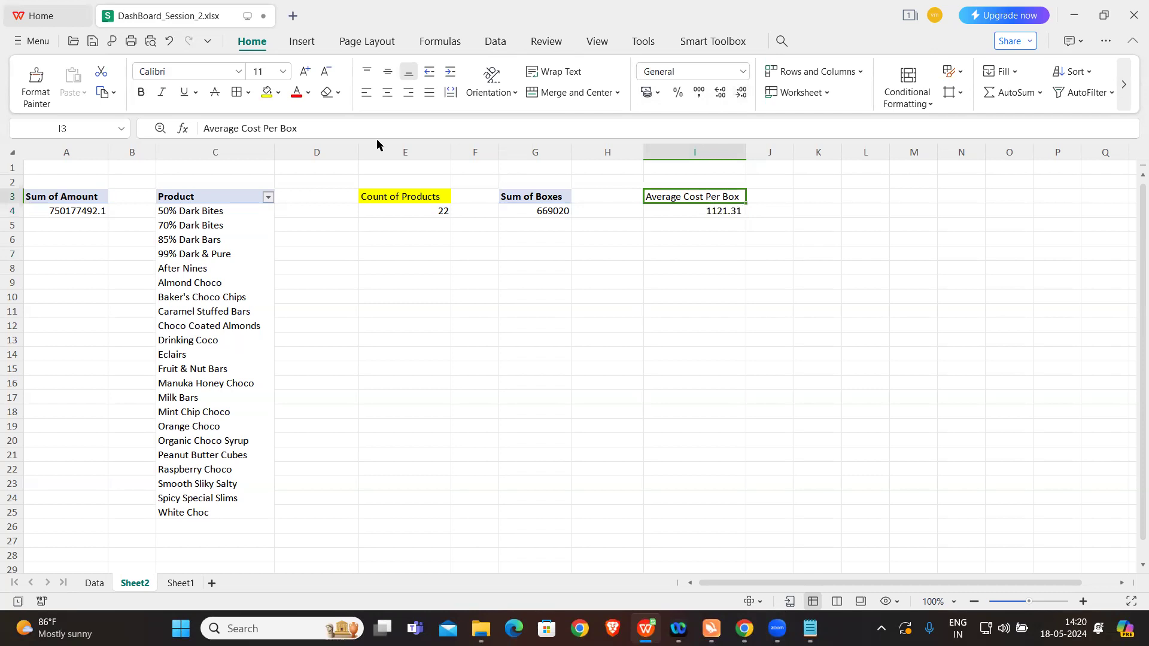
{"action": "left_click", "coordinate": [267, 92]}
{"action": "left_click", "coordinate": [655, 263]}
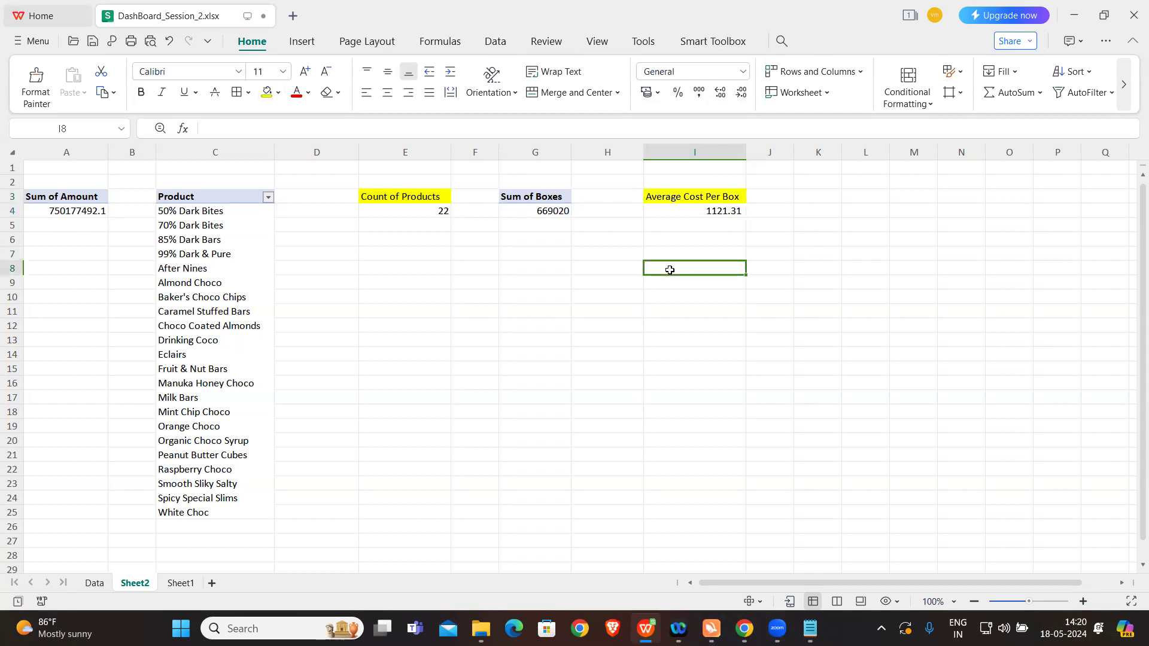
Step: Check the list of dashboard questions in Notepad, and paste a copy of the Product pivot table at K1 in the workbook
{"action": "left_click", "coordinate": [810, 628]}
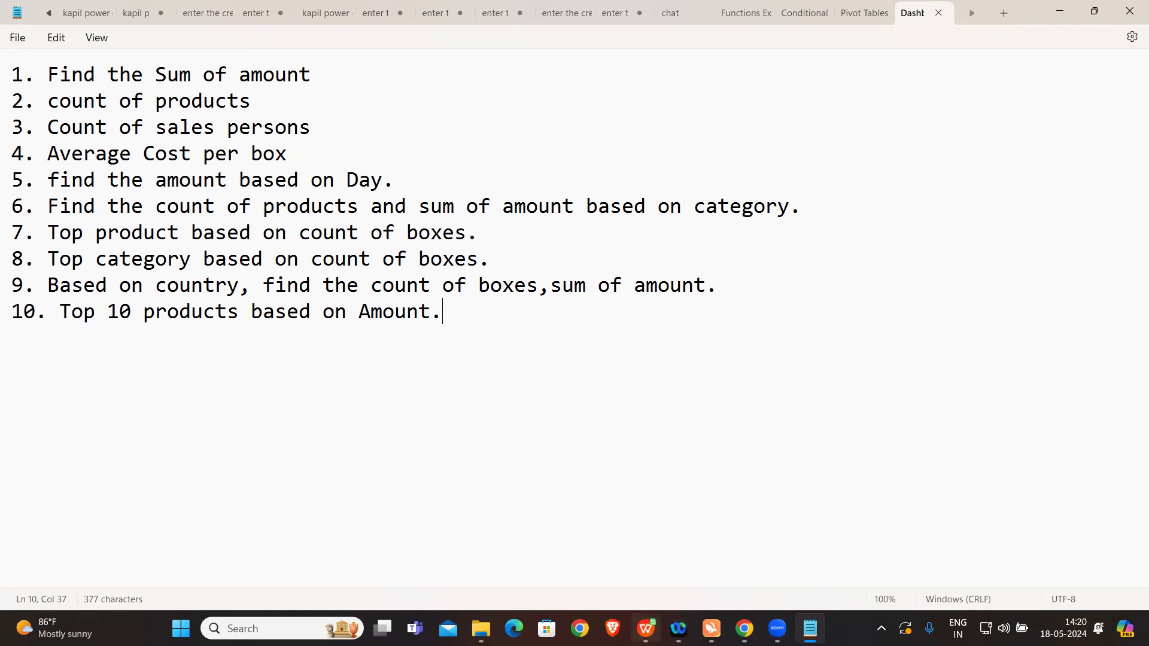
{"action": "left_click", "coordinate": [648, 626]}
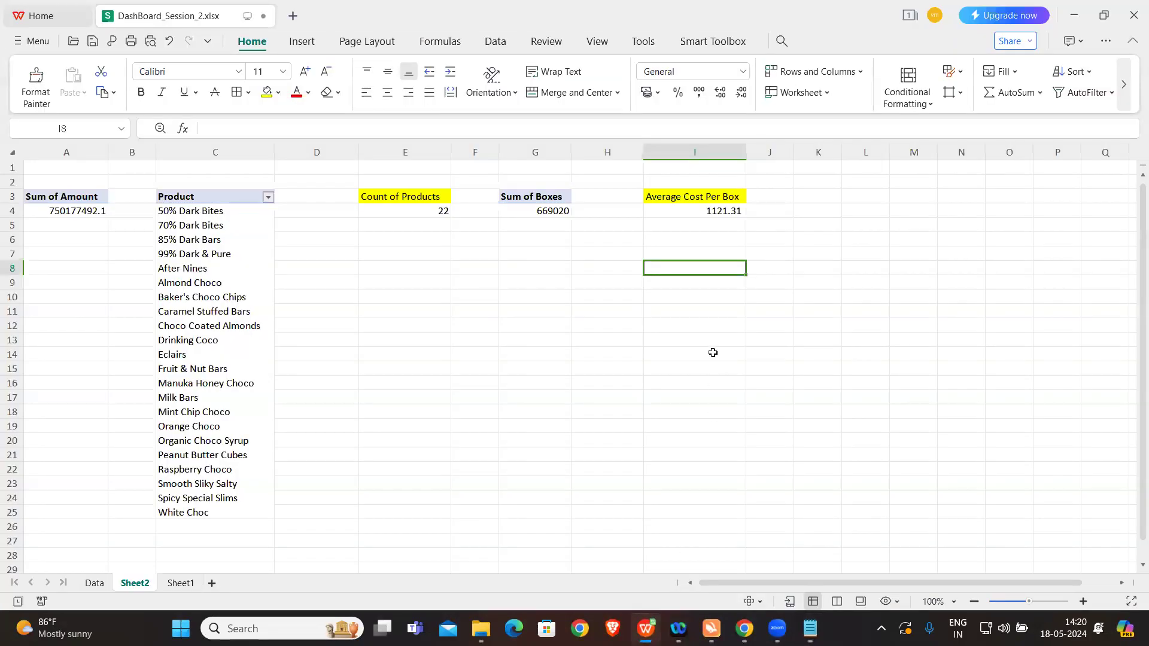
{"action": "left_click", "coordinate": [226, 312]}
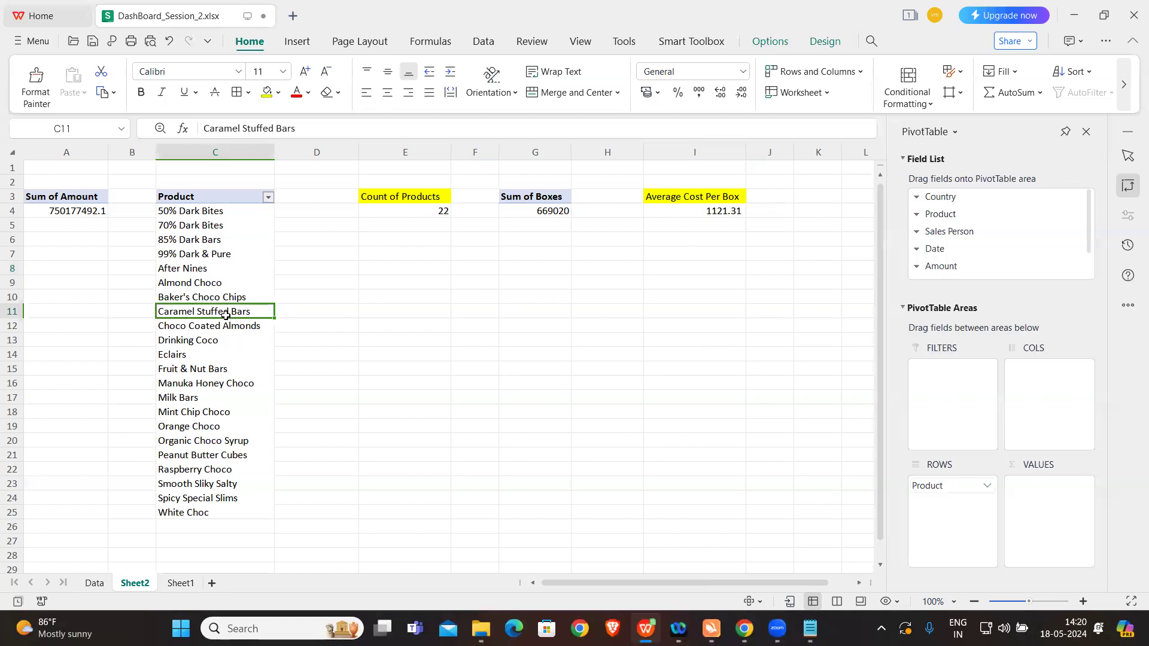
{"action": "key", "text": "ctrl+a"}
{"action": "key", "text": "ctrl+c"}
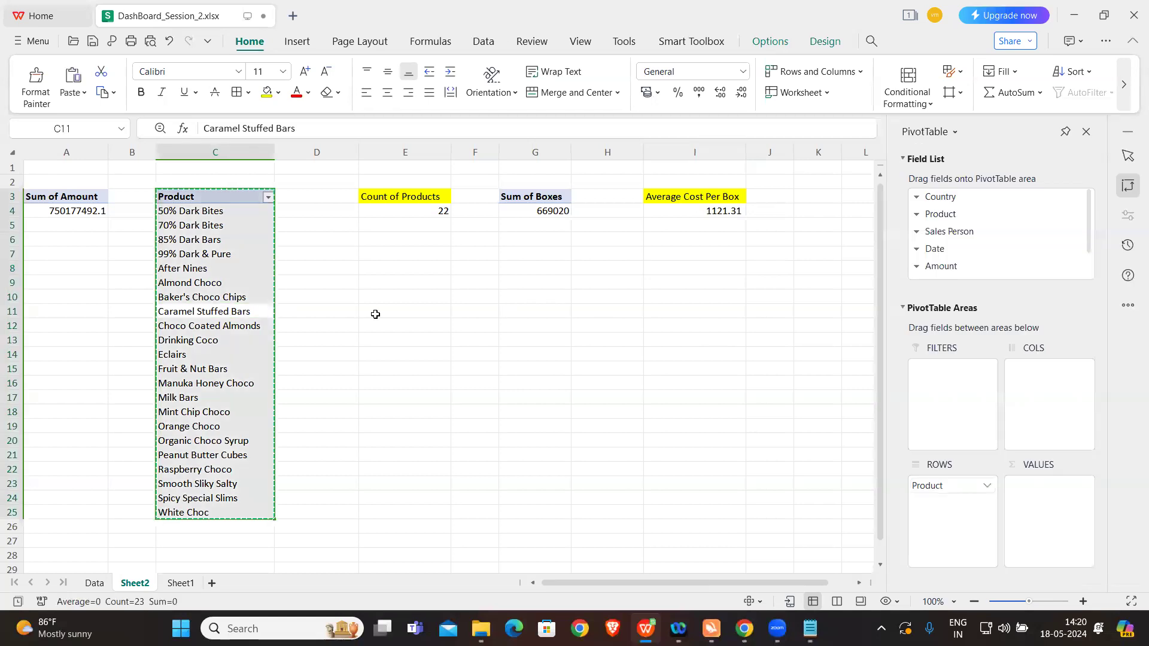
{"action": "left_click", "coordinate": [816, 167]}
{"action": "key", "text": "ctrl+v"}
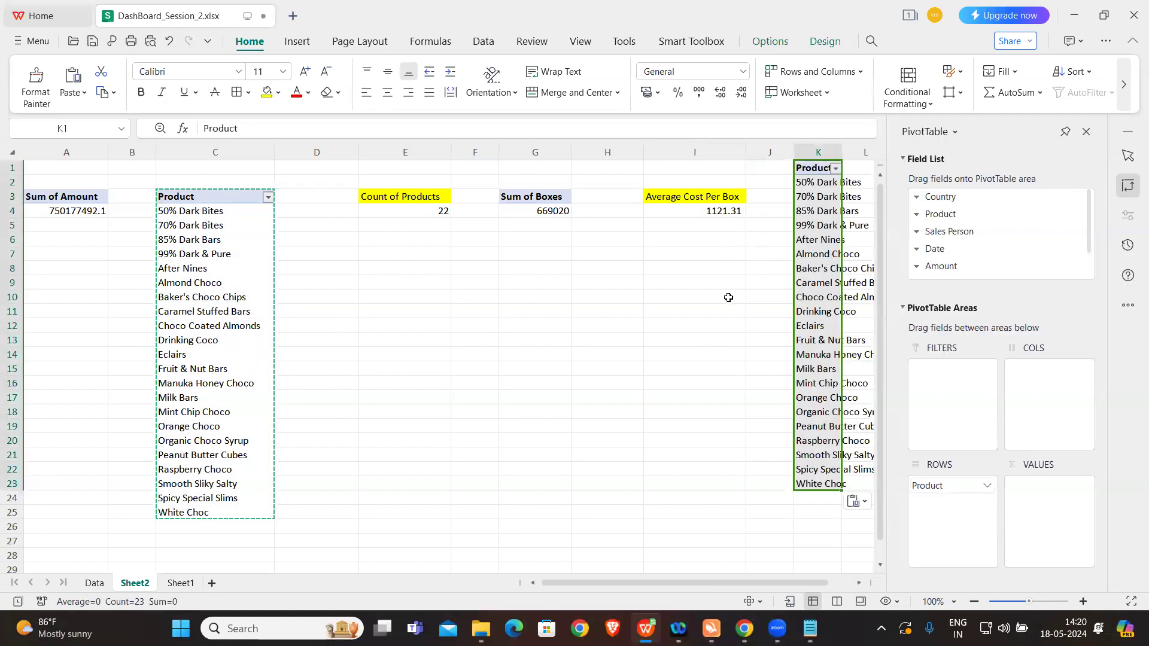
Step: Look through the available fields of the pivot table at K1 for a day field
{"action": "left_click", "coordinate": [857, 207]}
{"action": "left_click", "coordinate": [833, 210]}
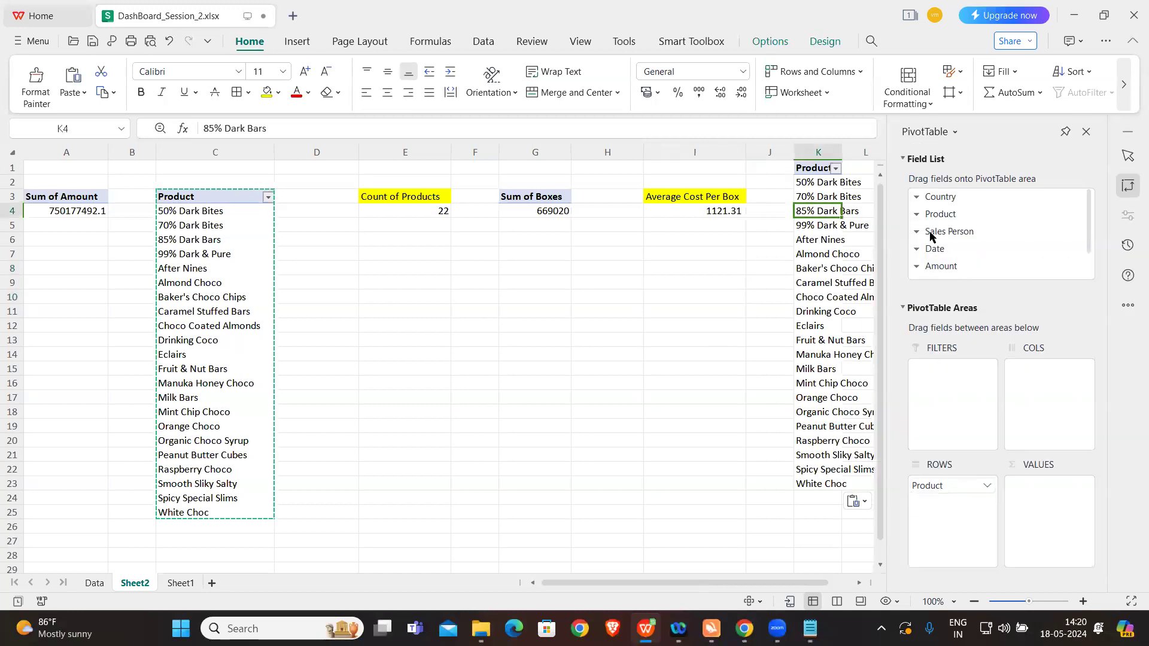
{"action": "scroll", "coordinate": [980, 260], "scroll_direction": "down", "scroll_amount": 2}
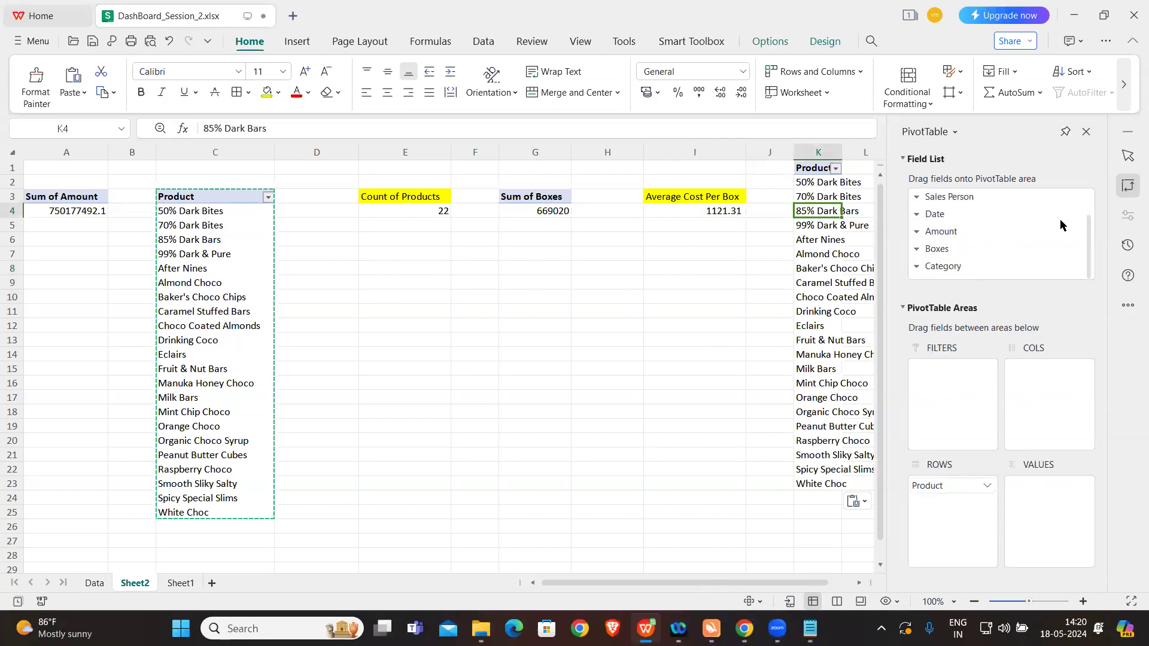
{"action": "left_click_drag", "start_coordinate": [1090, 244], "coordinate": [1090, 274]}
{"action": "left_click", "coordinate": [550, 302]}
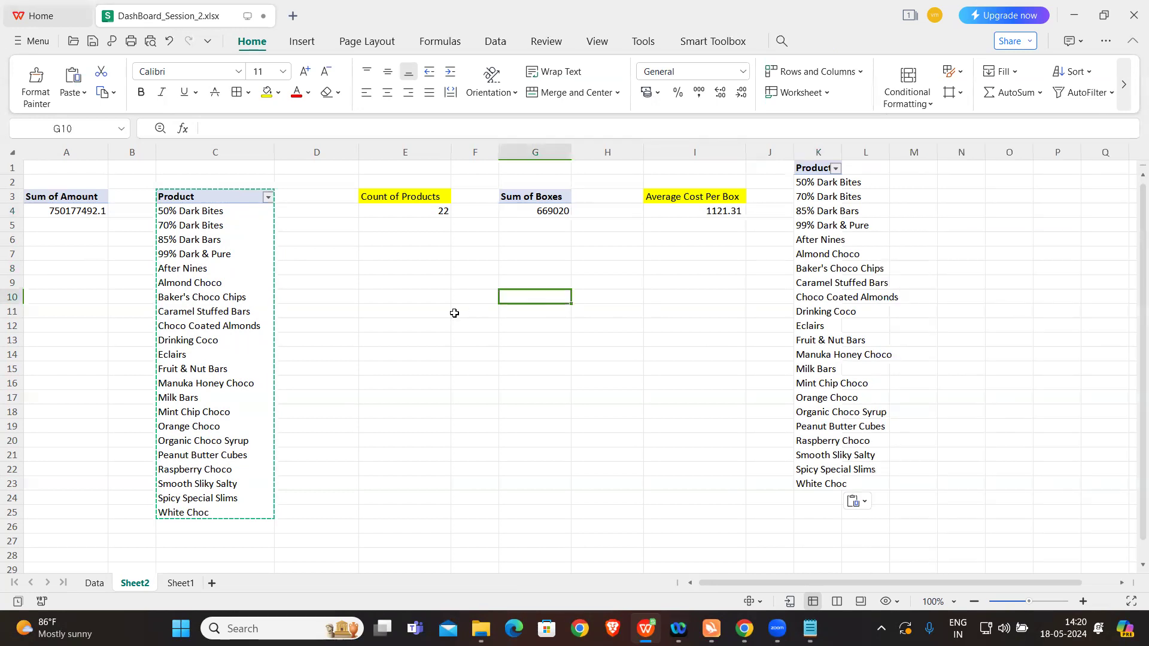
Step: Add the column headings Year, Month and Day in H1, I1 and J1 beside the sales table on Sheet1
{"action": "left_click", "coordinate": [98, 582]}
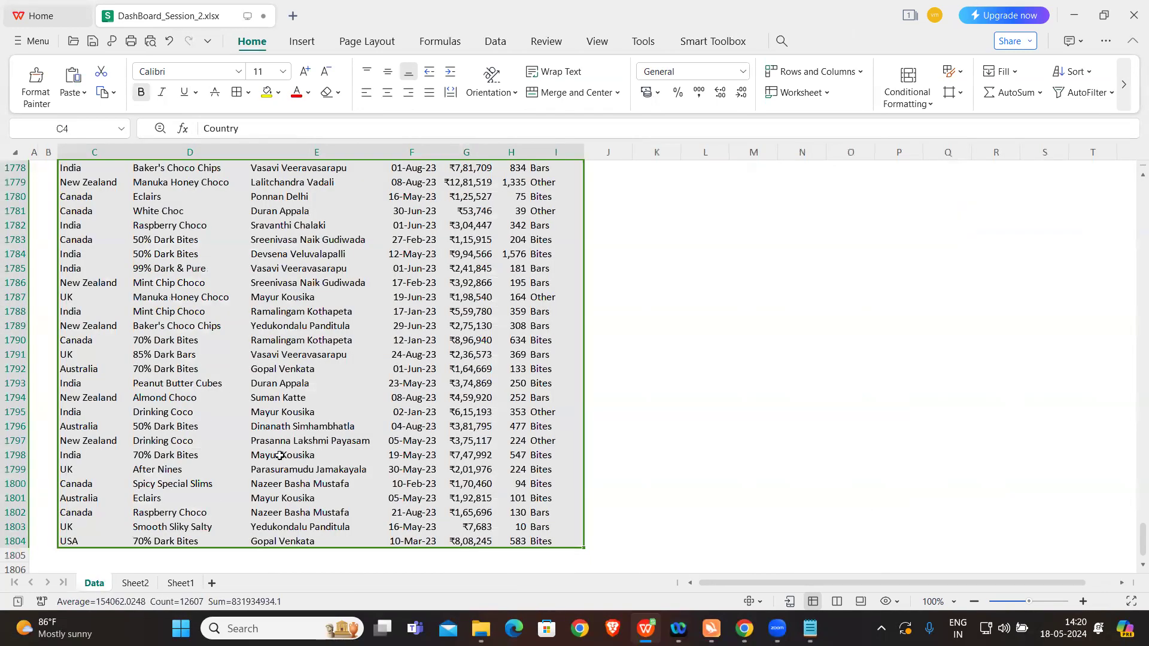
{"action": "left_click", "coordinate": [180, 582]}
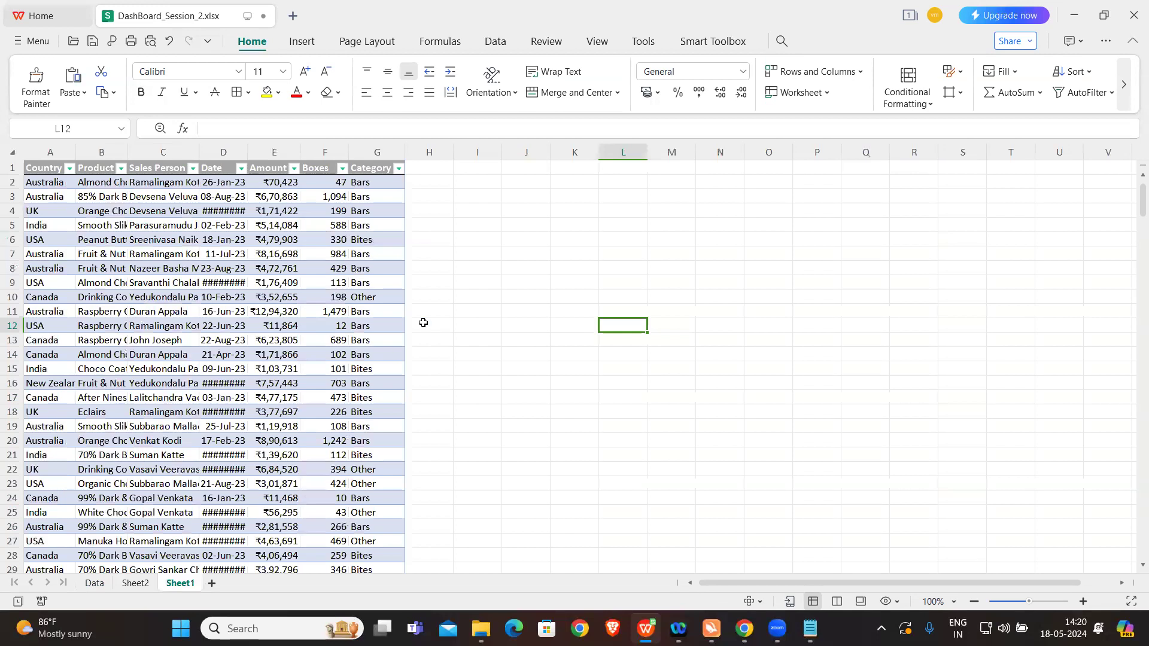
{"action": "left_click", "coordinate": [446, 169]}
{"action": "type", "text": "Year"}
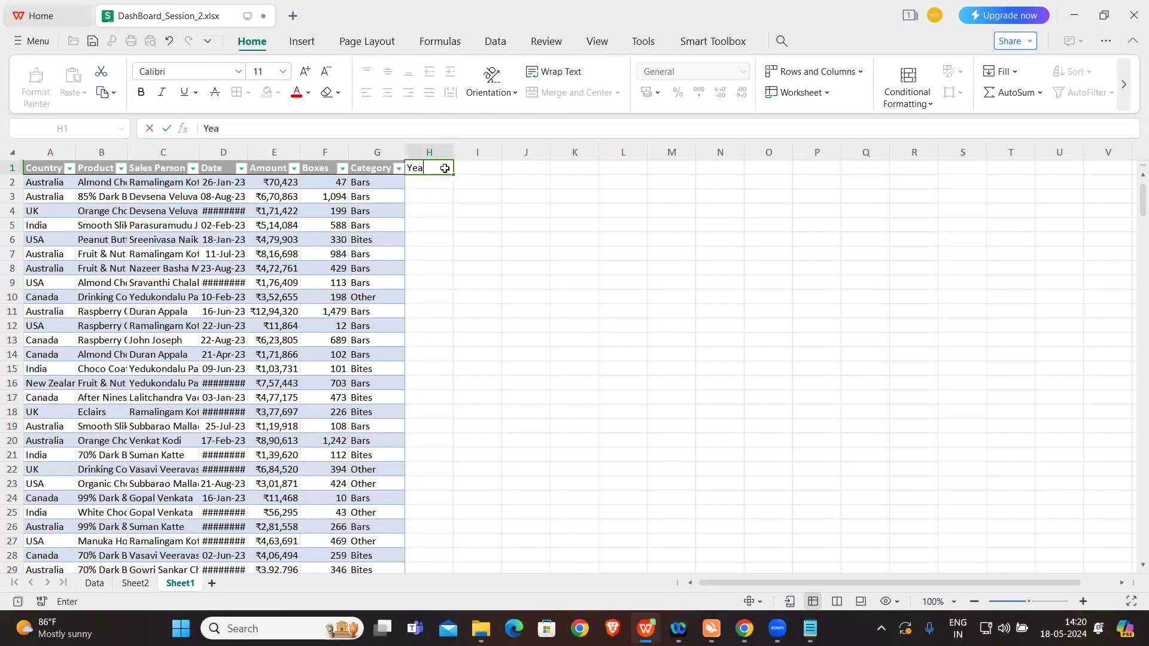
{"action": "key", "text": "Tab"}
{"action": "type", "text": "Mot"}
{"action": "type", "text": "nth"}
{"action": "key", "text": "Tab"}
{"action": "type", "text": "Da"}
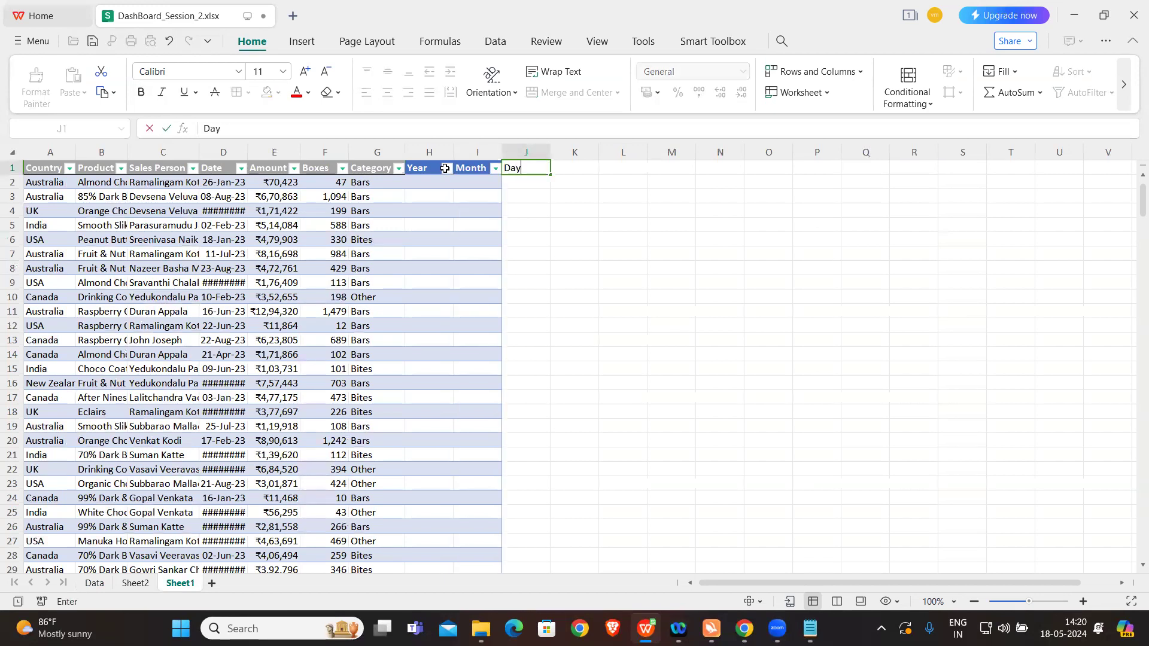
{"action": "left_click", "coordinate": [519, 215]}
Step: Fill the Year column from the dates by entering =YEAR(D2) in H2
{"action": "left_click", "coordinate": [441, 186]}
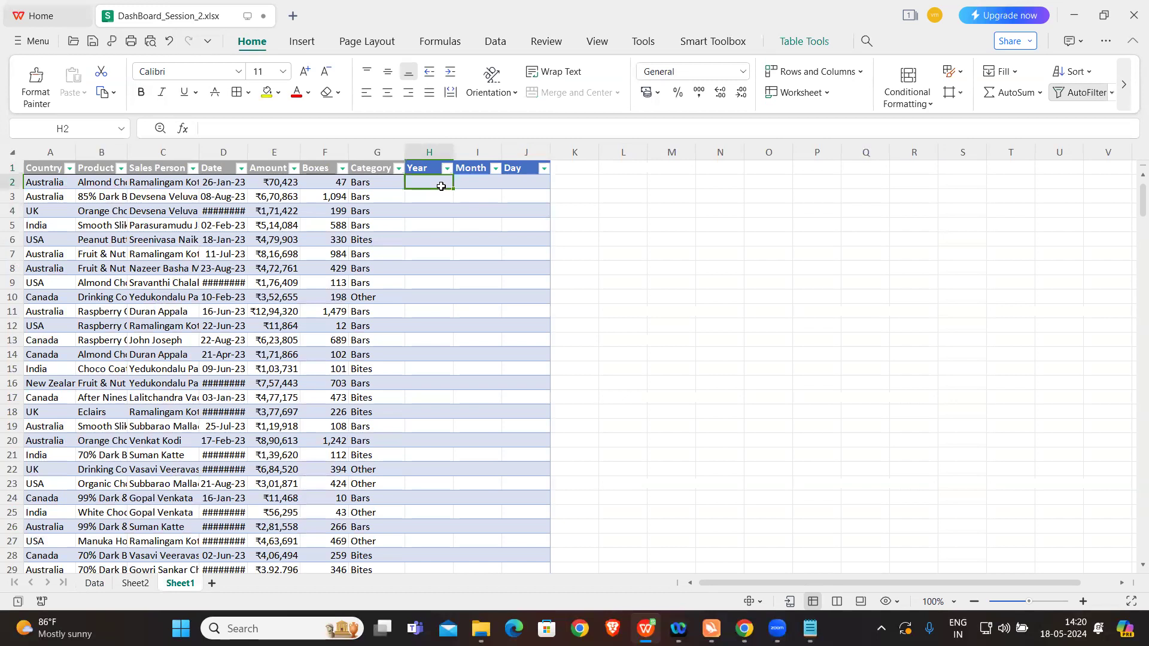
{"action": "type", "text": "="}
{"action": "key", "text": "Caps_Lock"}
{"action": "type", "text": "YEAR("}
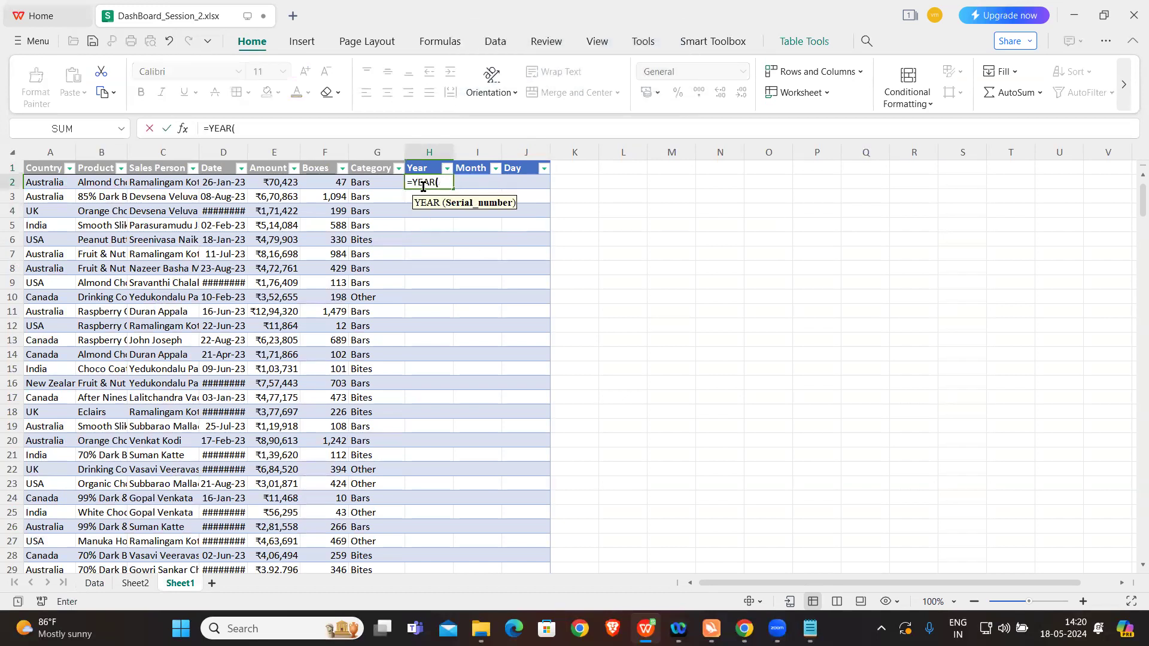
{"action": "left_click", "coordinate": [222, 183]}
{"action": "type", "text": ")"}
{"action": "key", "text": "Return"}
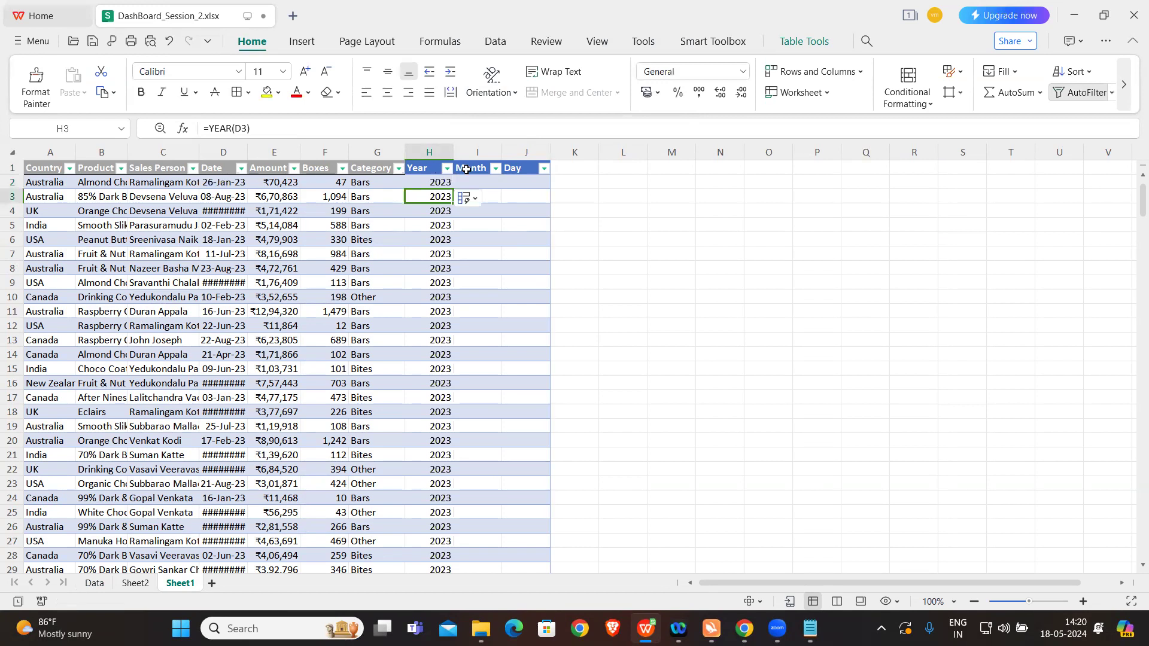
Step: Fill the Month column from the dates by entering the MONTH formula on D2 in I2
{"action": "left_click", "coordinate": [482, 181]}
{"action": "type", "text": "=M"}
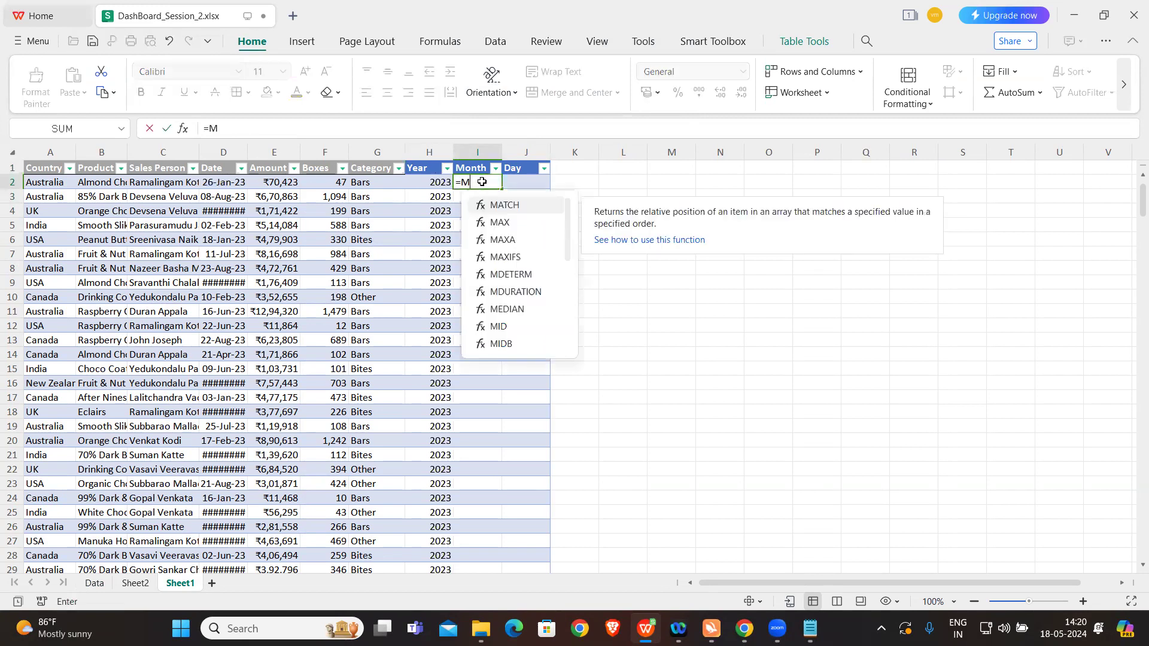
{"action": "type", "text": "ONTH("}
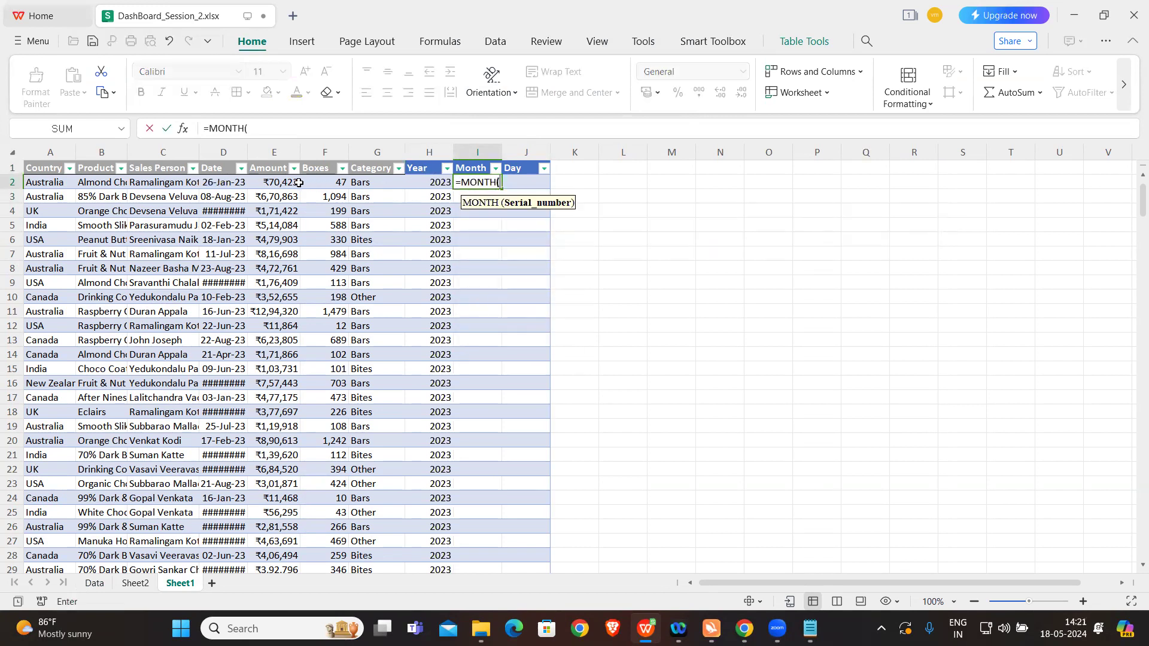
{"action": "left_click", "coordinate": [244, 182]}
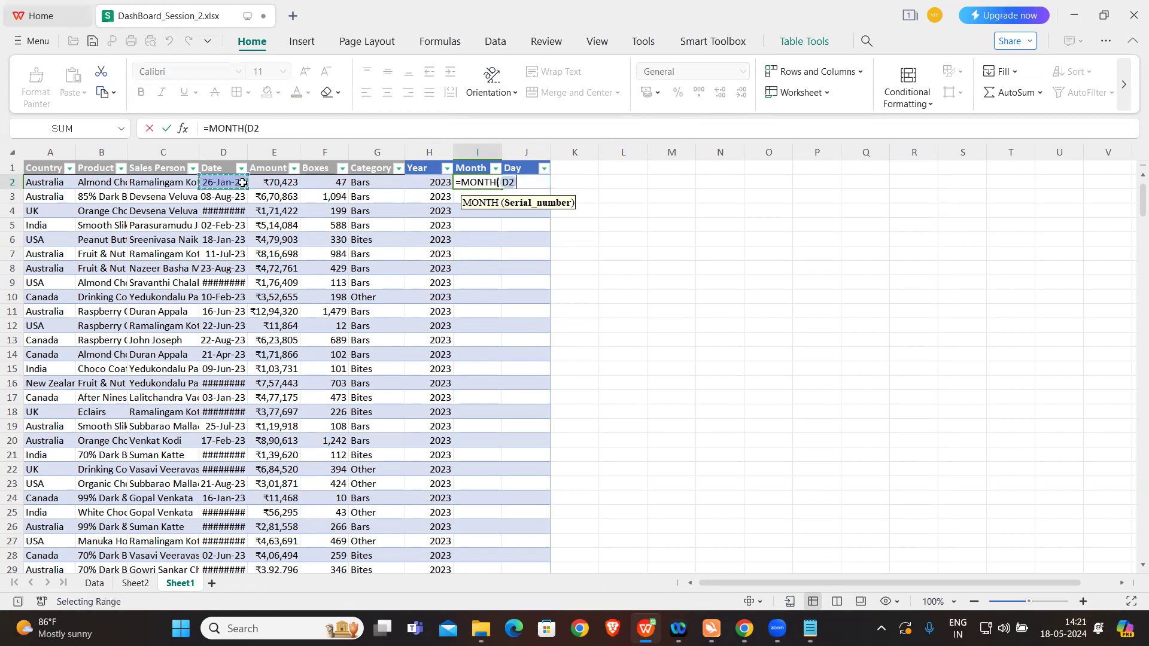
{"action": "key", "text": "Return"}
Step: Fill the Day column from the dates by entering the DAY formula on D2 in J2
{"action": "left_click", "coordinate": [516, 182]}
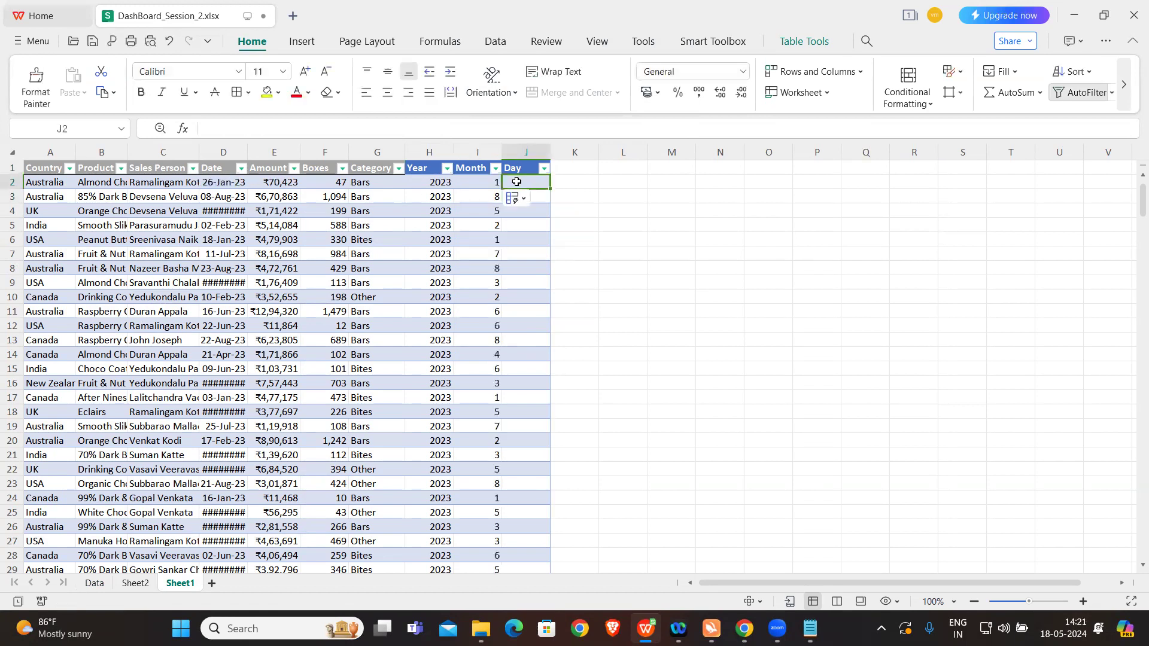
{"action": "type", "text": "=DAY("}
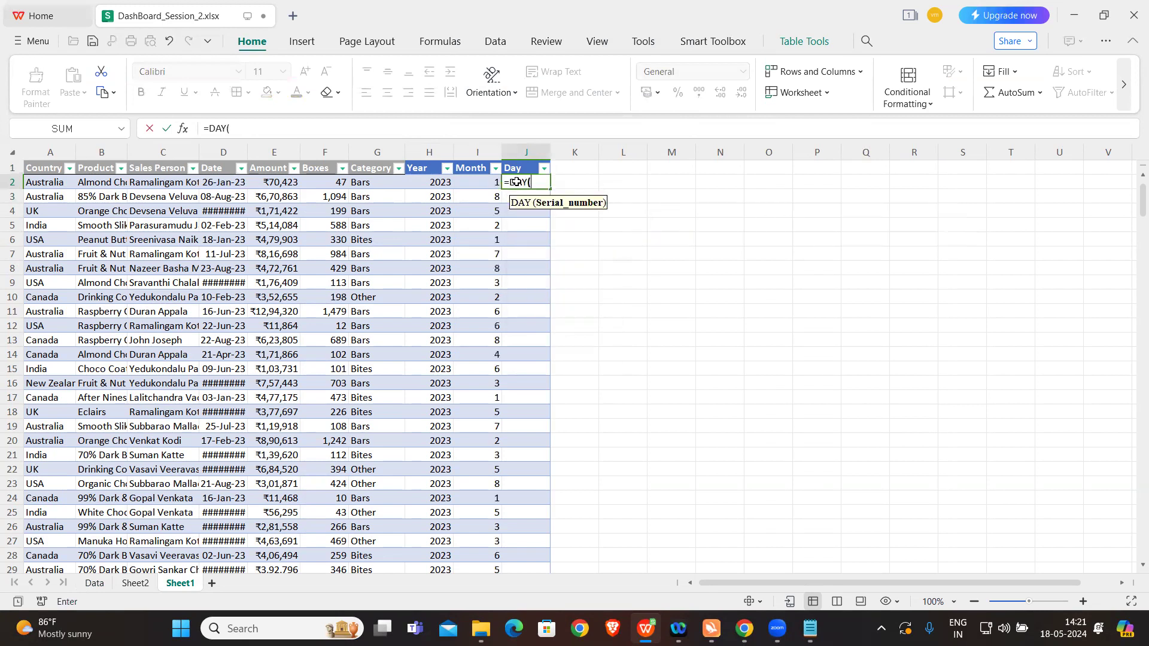
{"action": "left_click", "coordinate": [223, 186]}
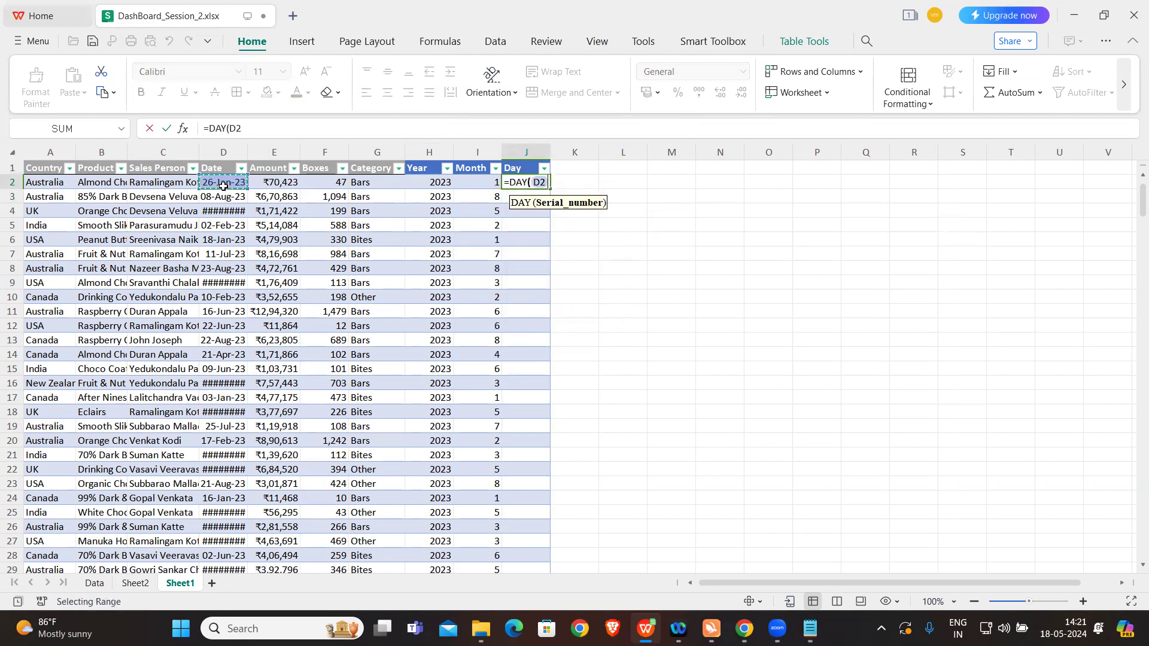
{"action": "key", "text": "Return"}
{"action": "left_click", "coordinate": [685, 336]}
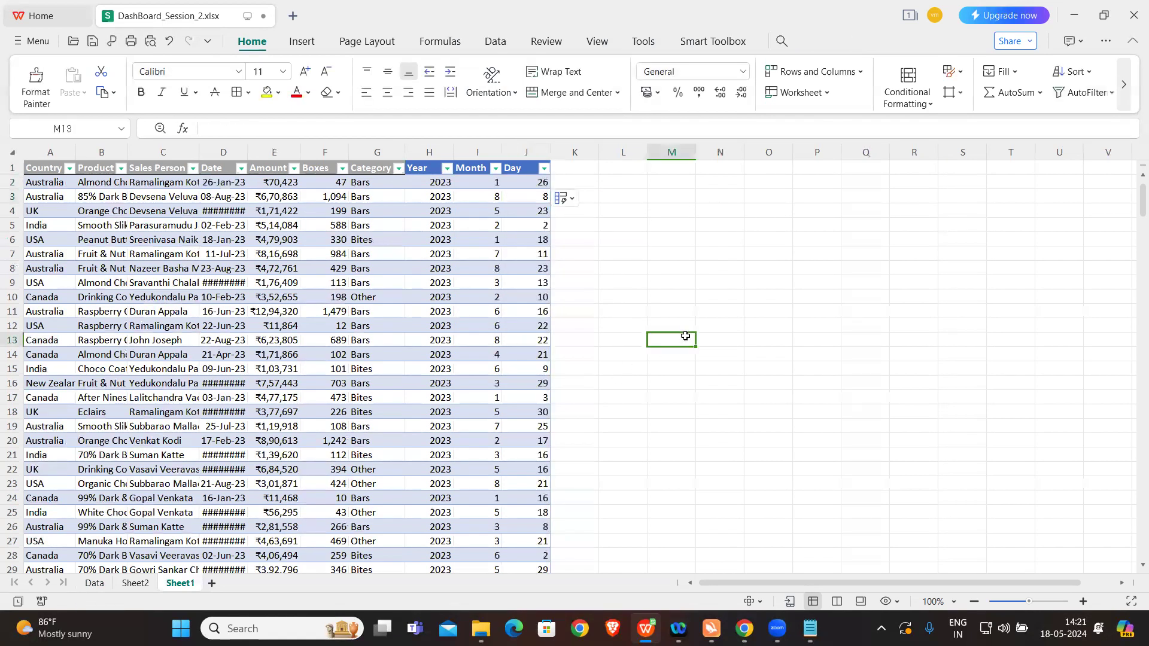
{"action": "key", "text": "Caps_Lock"}
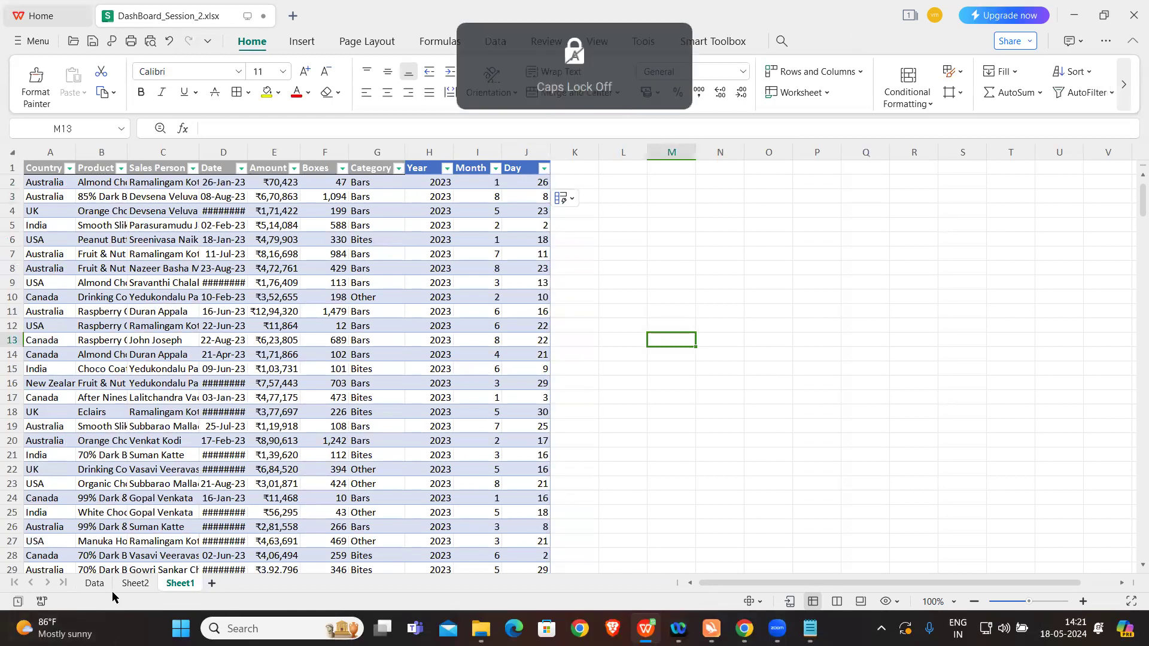
Step: Try to bring the new date columns into the pivot table at K1 on Sheet2 by refreshing its data, then everything
{"action": "left_click", "coordinate": [93, 583]}
{"action": "left_click", "coordinate": [132, 583]}
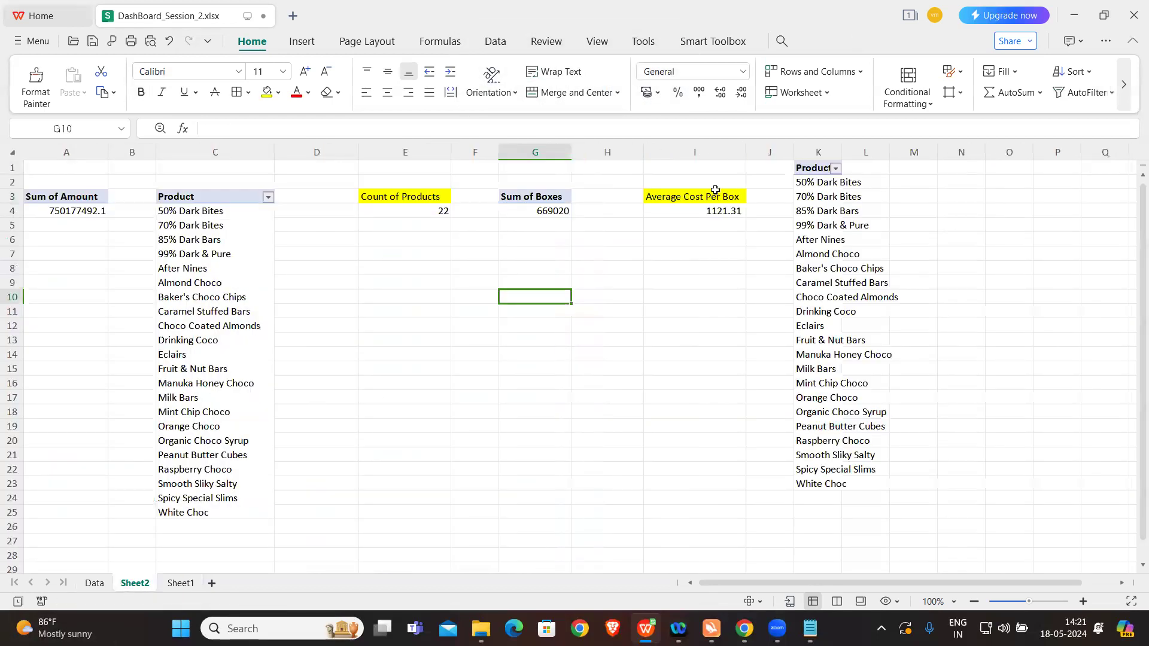
{"action": "left_click", "coordinate": [812, 238]}
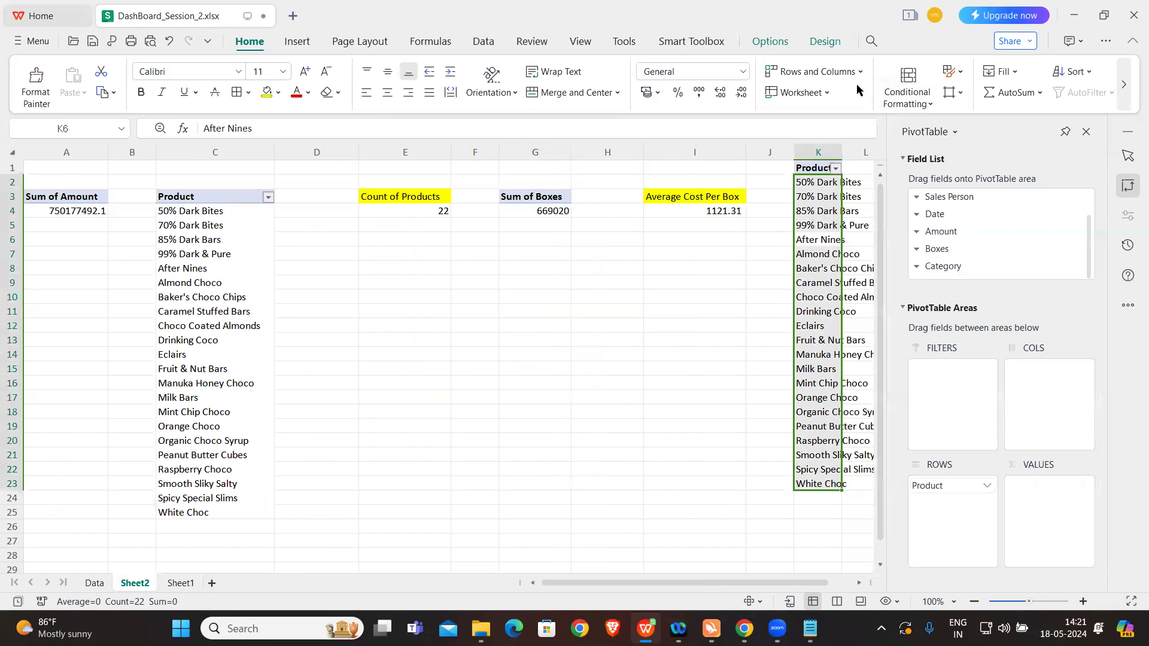
{"action": "left_click", "coordinate": [770, 40]}
{"action": "left_click", "coordinate": [717, 93]}
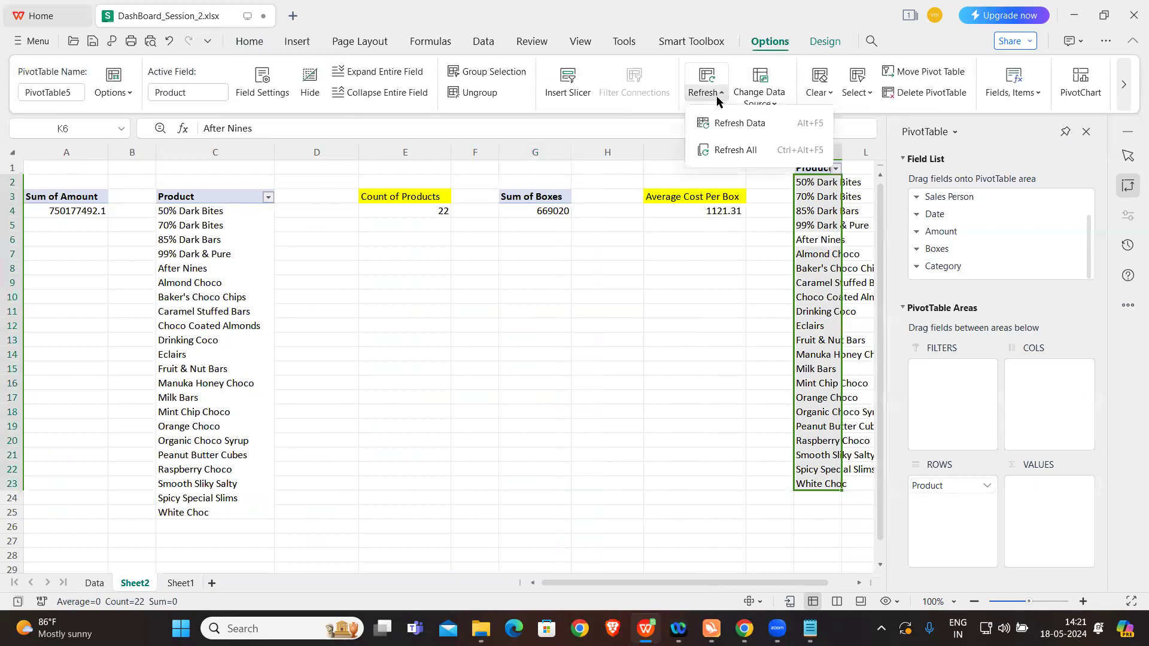
{"action": "left_click", "coordinate": [737, 123]}
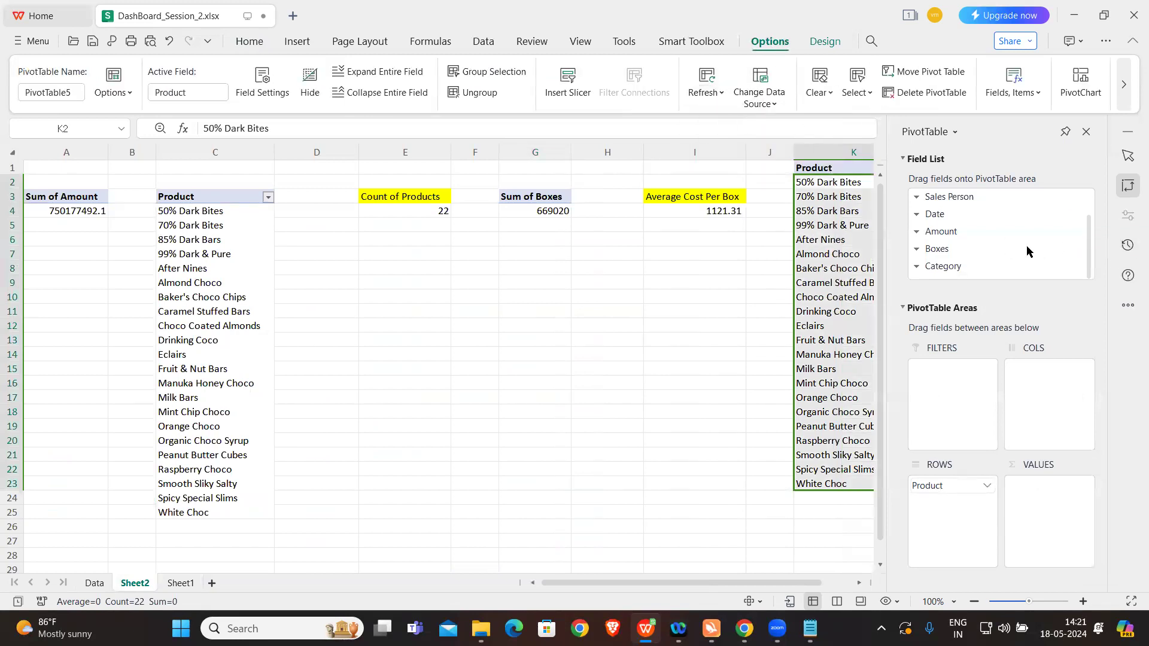
{"action": "scroll", "coordinate": [1025, 250], "scroll_direction": "up", "scroll_amount": 1}
{"action": "scroll", "coordinate": [1025, 250], "scroll_direction": "down", "scroll_amount": 1}
{"action": "left_click", "coordinate": [708, 92]}
{"action": "left_click", "coordinate": [728, 146]}
Step: Save the workbook from Sheet1 and dismiss the upgrade offer
{"action": "left_click", "coordinate": [181, 583]}
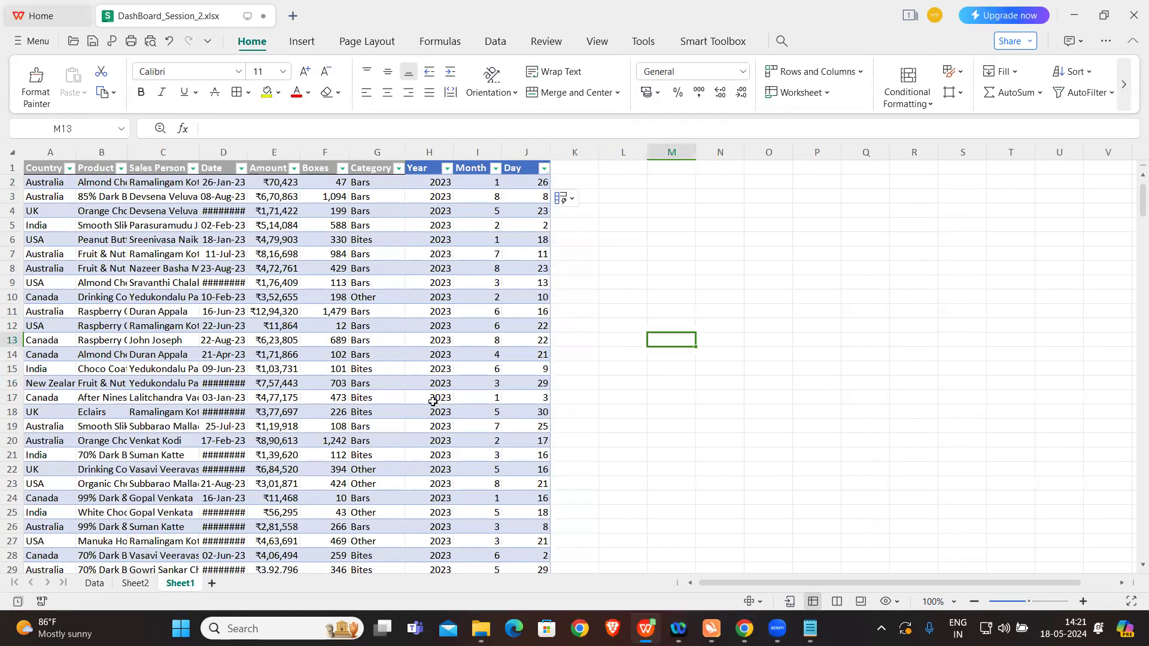
{"action": "key", "text": "ctrl+s"}
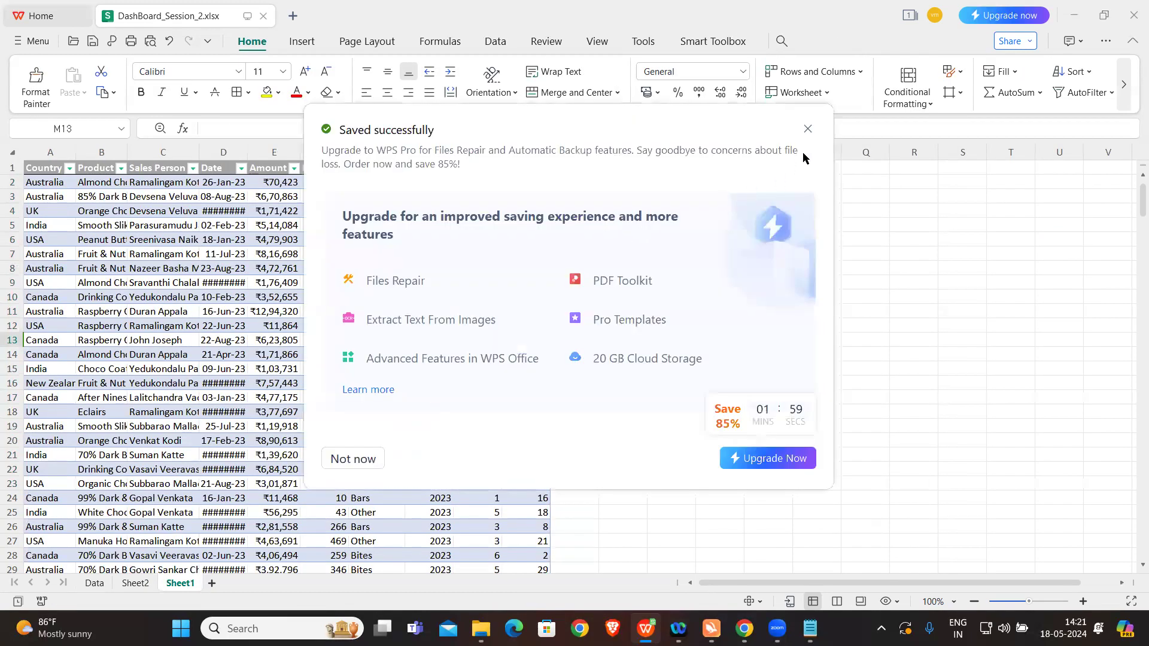
{"action": "left_click", "coordinate": [808, 129]}
Step: Refresh the K1 pivot table's data and all pivots again, checking its field list for Year, Month and Day
{"action": "left_click", "coordinate": [137, 583]}
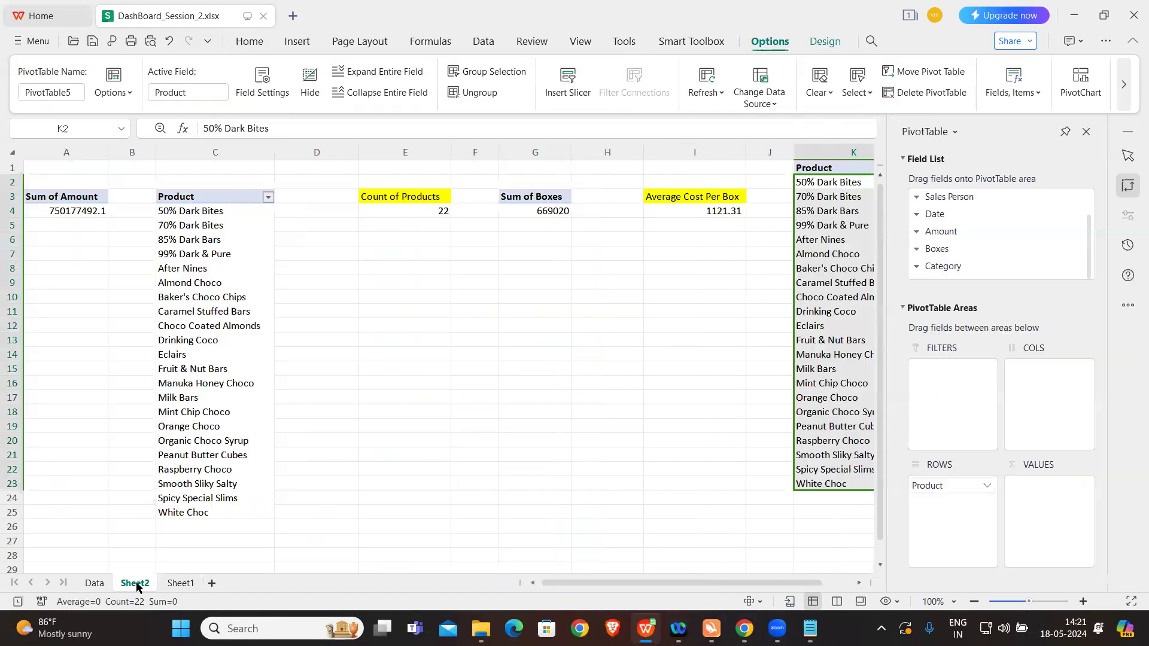
{"action": "left_click_drag", "start_coordinate": [1088, 237], "coordinate": [1083, 279]}
{"action": "left_click", "coordinate": [715, 93]}
{"action": "left_click", "coordinate": [733, 124]}
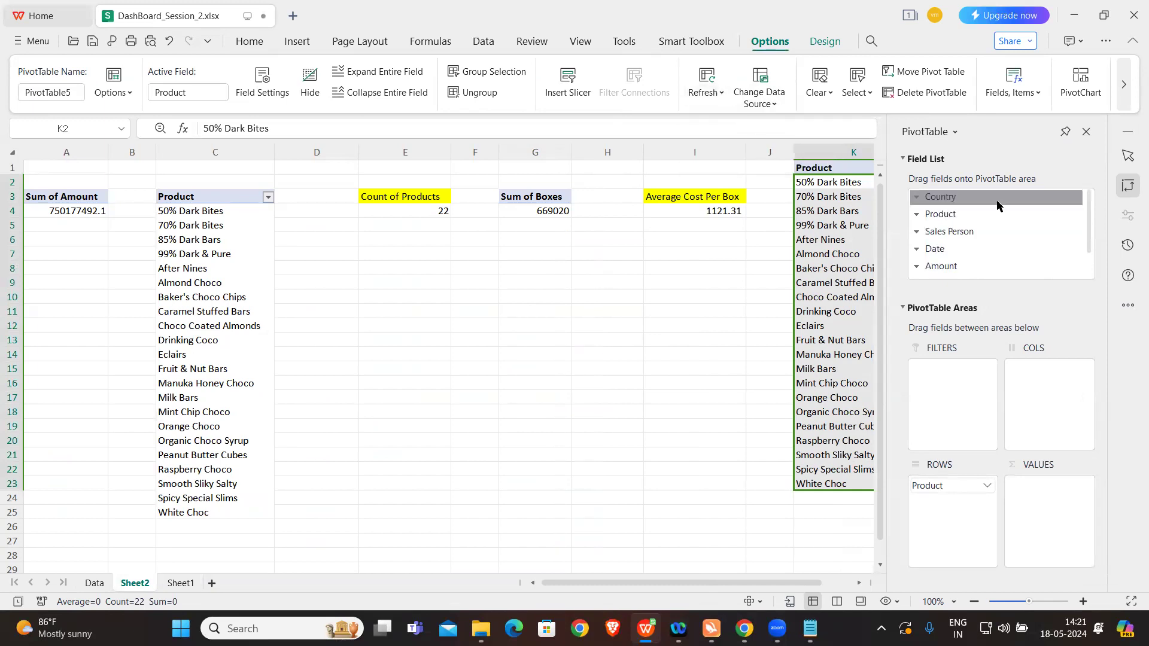
{"action": "left_click_drag", "start_coordinate": [1088, 215], "coordinate": [1089, 265]}
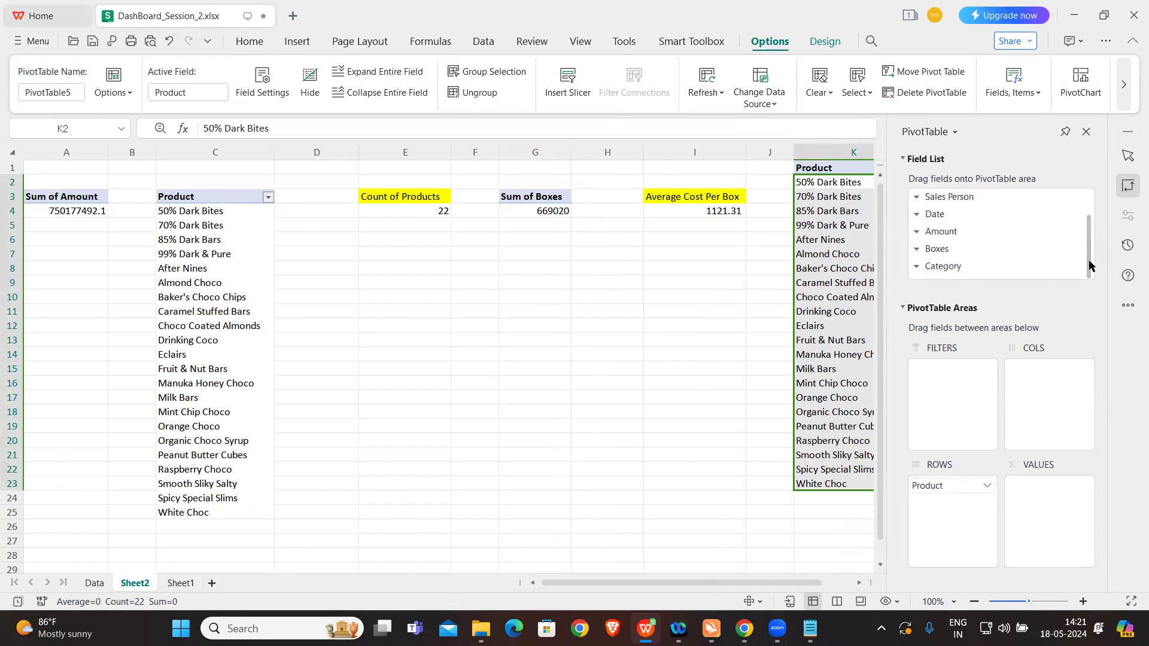
{"action": "left_click", "coordinate": [709, 99]}
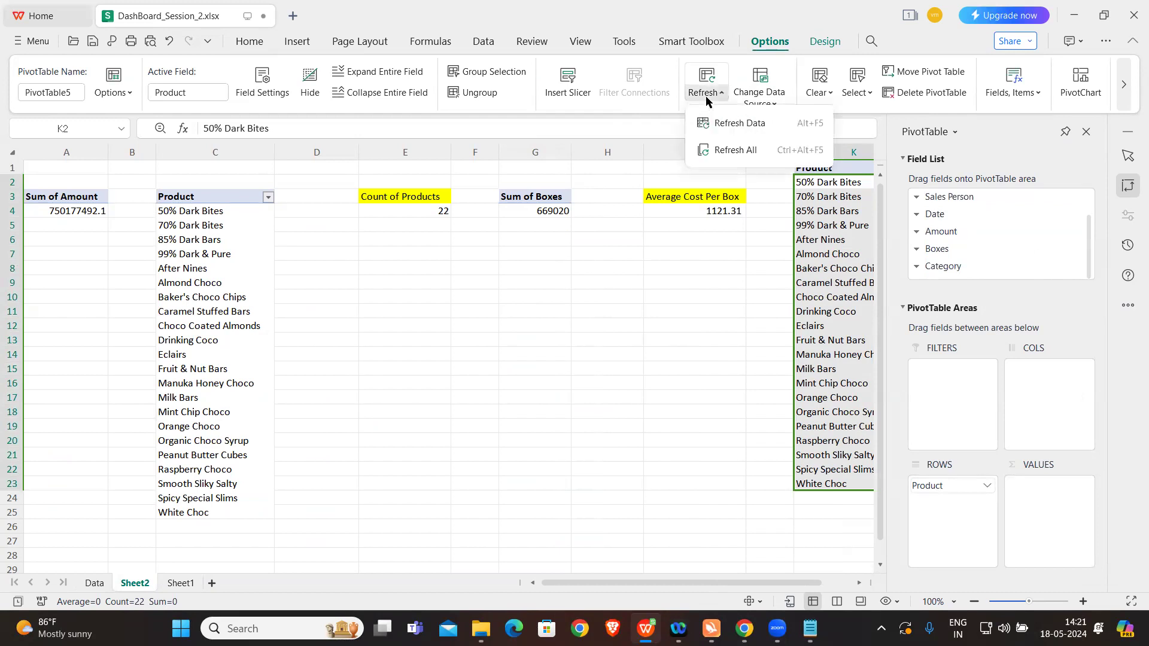
{"action": "left_click", "coordinate": [735, 148]}
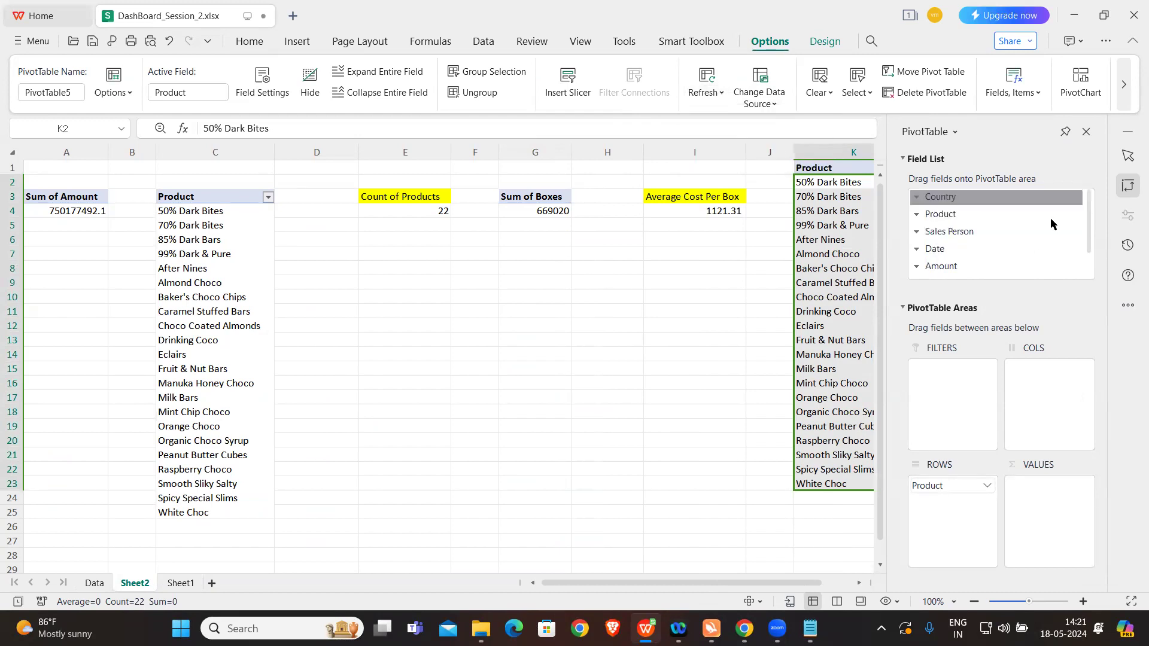
{"action": "left_click", "coordinate": [765, 281]}
{"action": "left_click", "coordinate": [827, 255]}
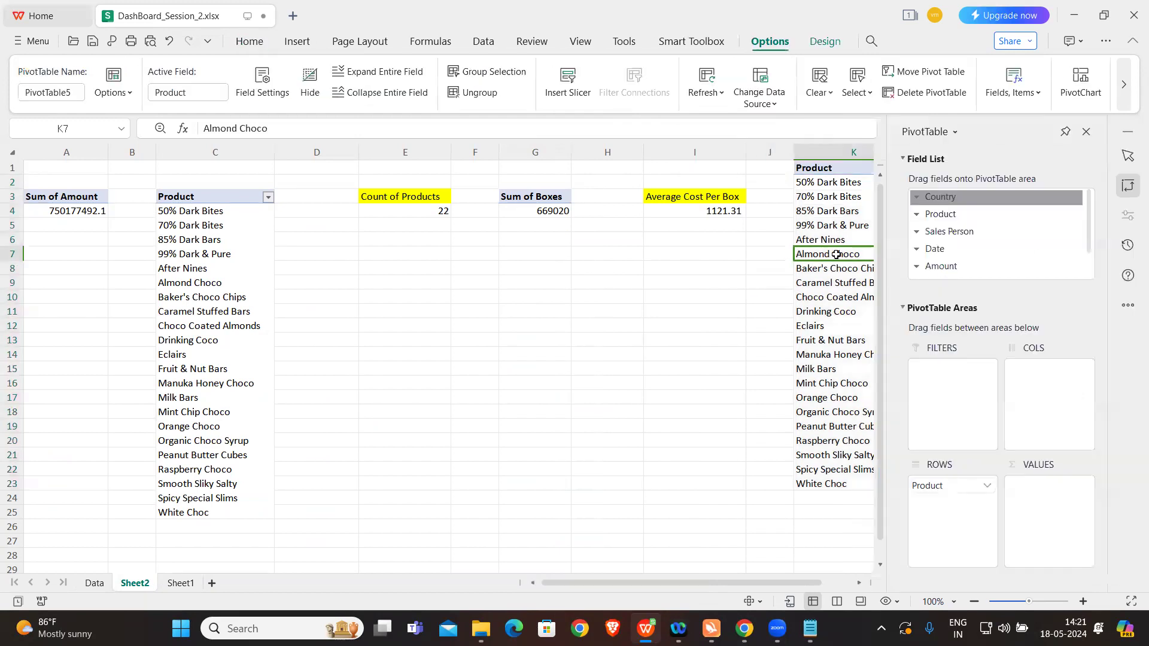
{"action": "left_click_drag", "start_coordinate": [1087, 232], "coordinate": [1087, 264]}
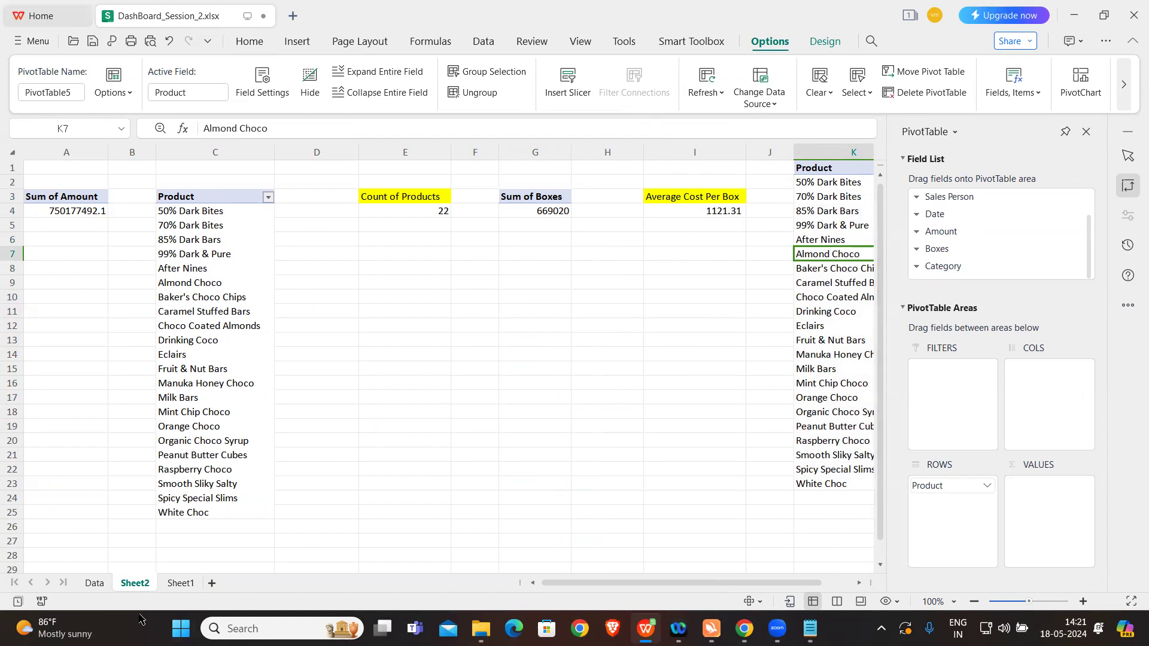
Step: Change the K1 pivot table's data source to Sheet1!$A$1:$J$1801 so it includes the Year, Month and Day columns
{"action": "left_click", "coordinate": [179, 584]}
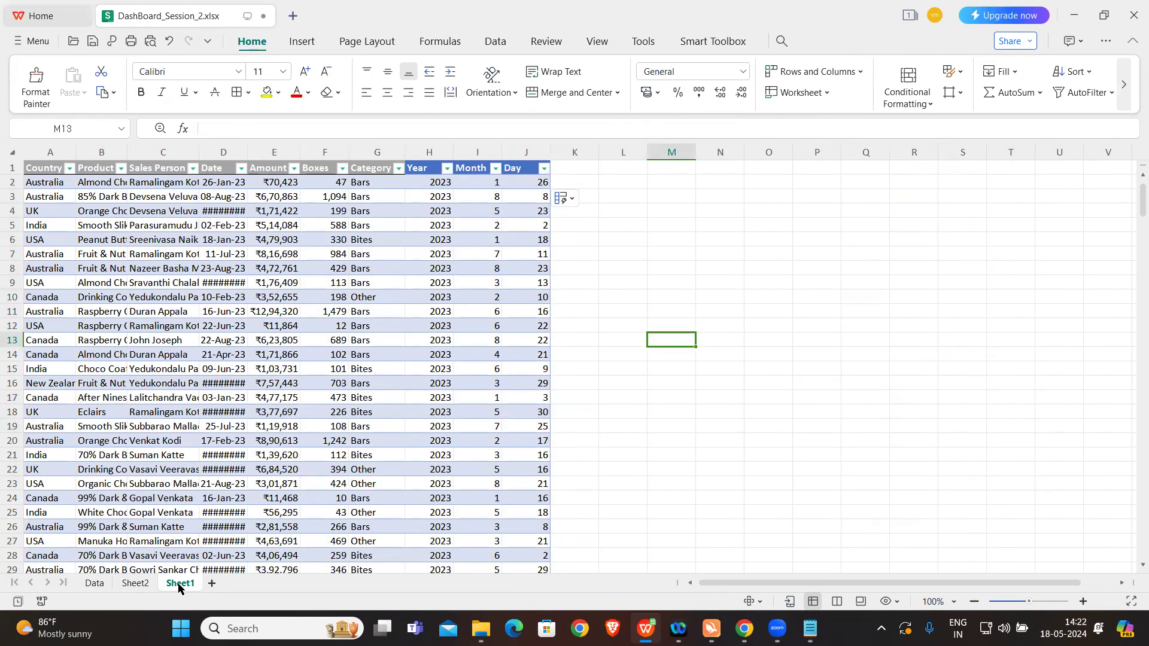
{"action": "left_click", "coordinate": [128, 584]}
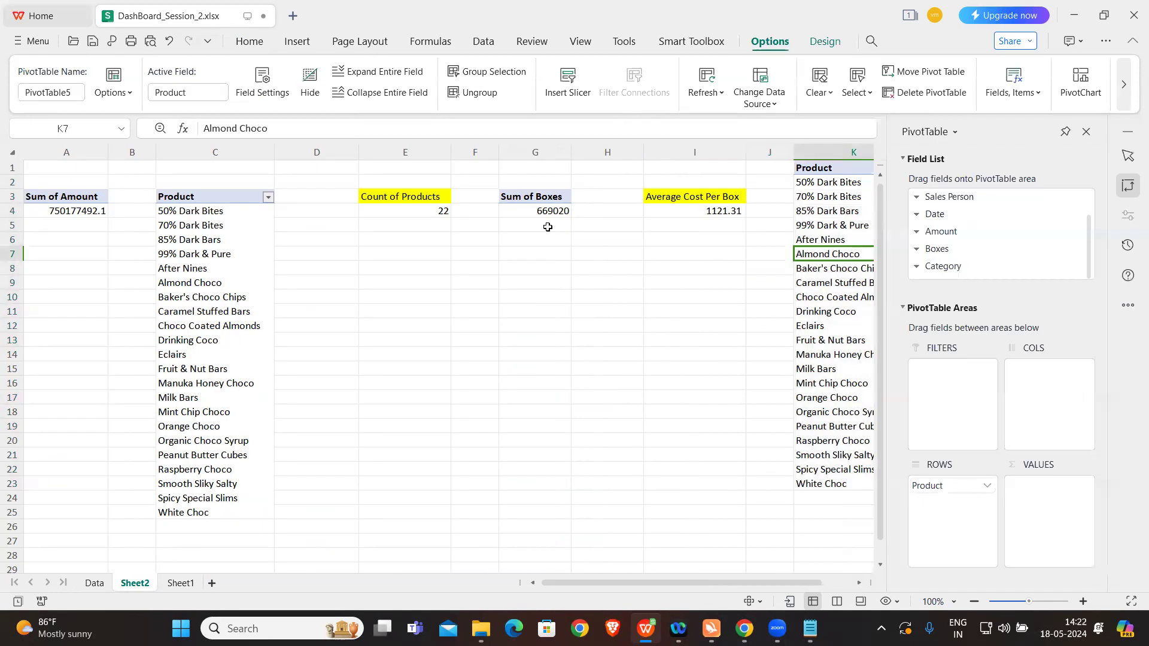
{"action": "left_click", "coordinate": [854, 96]}
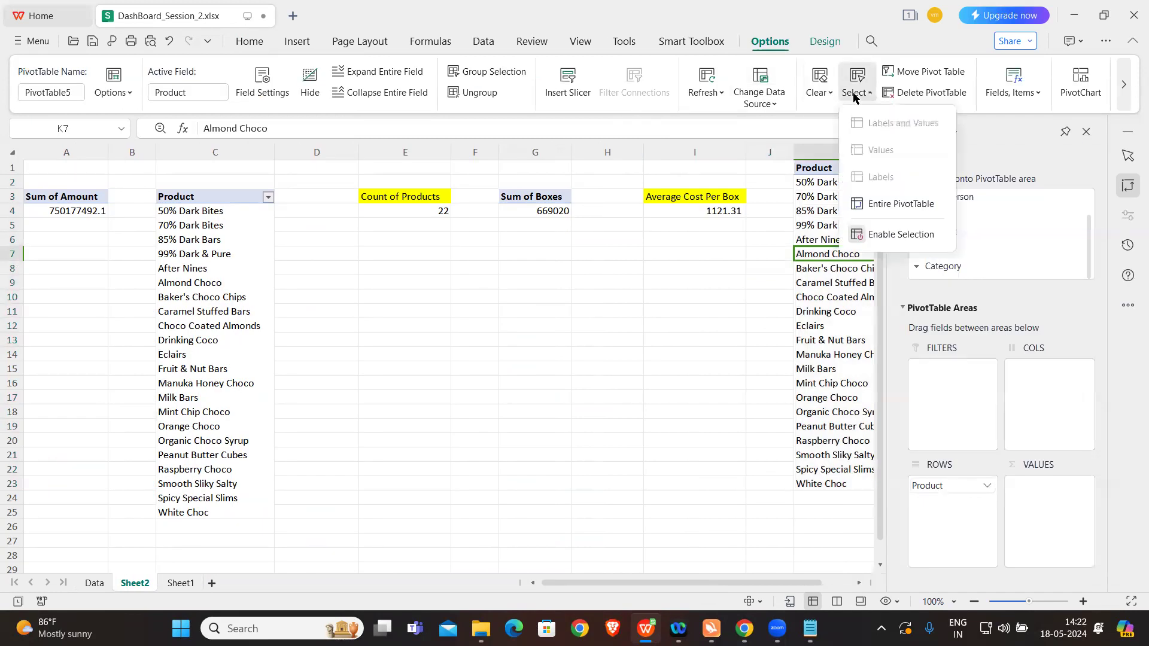
{"action": "left_click", "coordinate": [760, 100]}
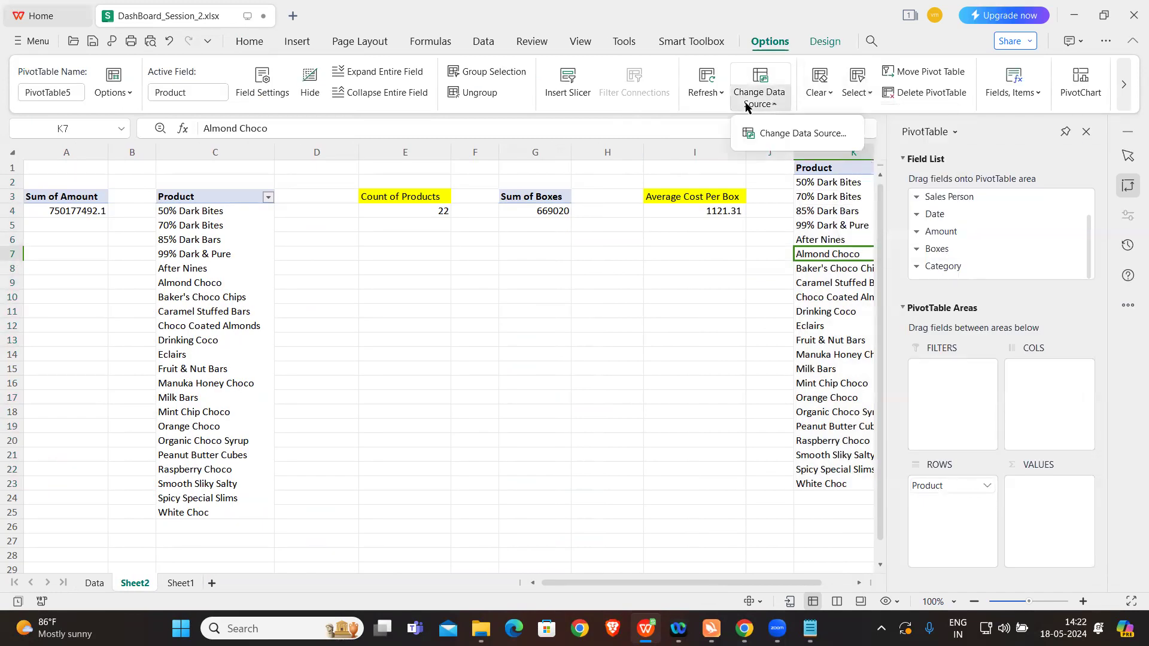
{"action": "left_click", "coordinate": [773, 134]}
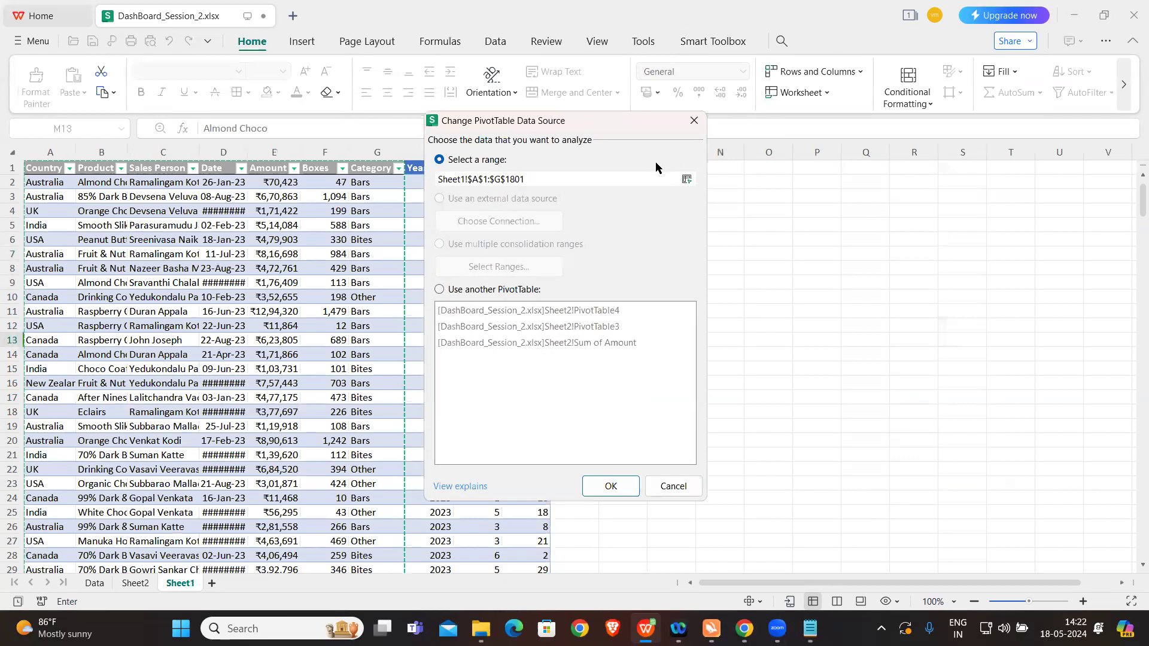
{"action": "left_click_drag", "start_coordinate": [601, 122], "coordinate": [807, 146]}
{"action": "left_click", "coordinate": [704, 202]}
{"action": "key", "text": "BackSpace"}
{"action": "type", "text": "j"}
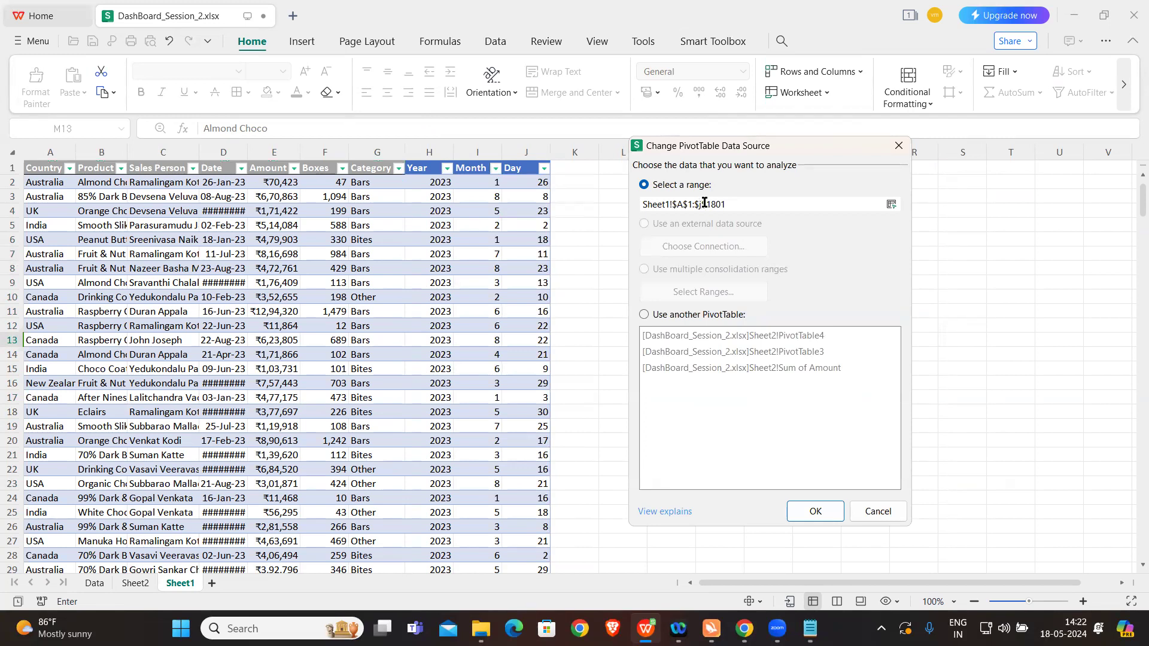
{"action": "key", "text": "BackSpace"}
{"action": "key", "text": "Caps_Lock"}
{"action": "type", "text": "J"}
{"action": "key", "text": "Caps_Lock"}
{"action": "left_click", "coordinate": [805, 513]}
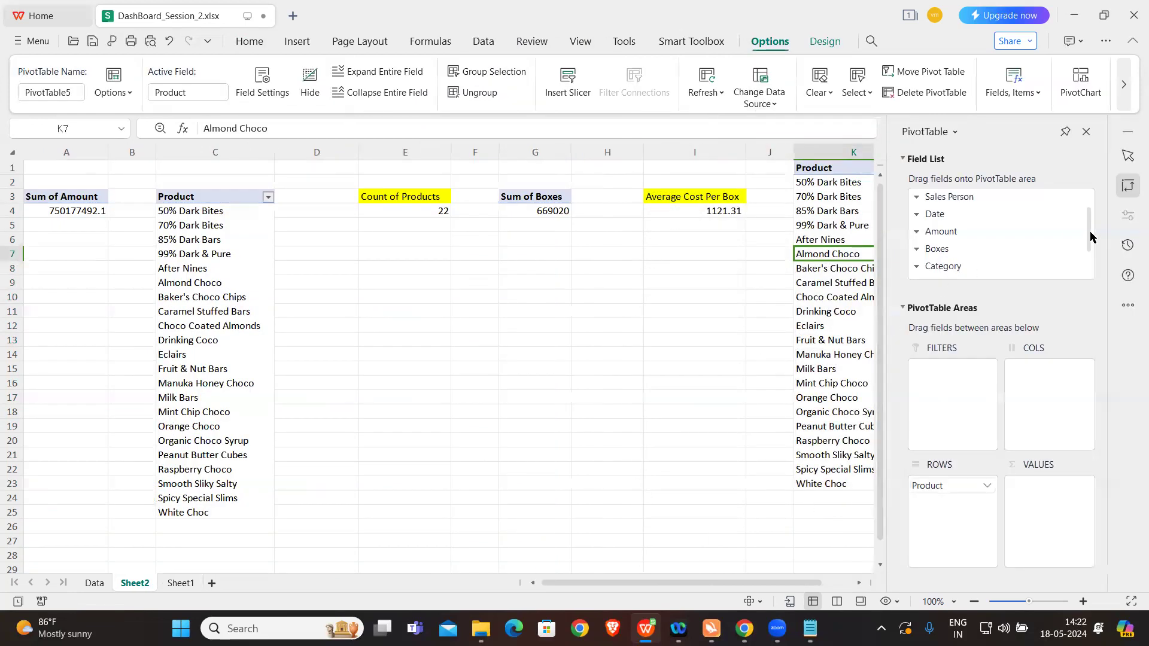
Step: Add Day to the rows of the K1 pivot table and remove Product from them
{"action": "left_click_drag", "start_coordinate": [1089, 231], "coordinate": [1089, 254]}
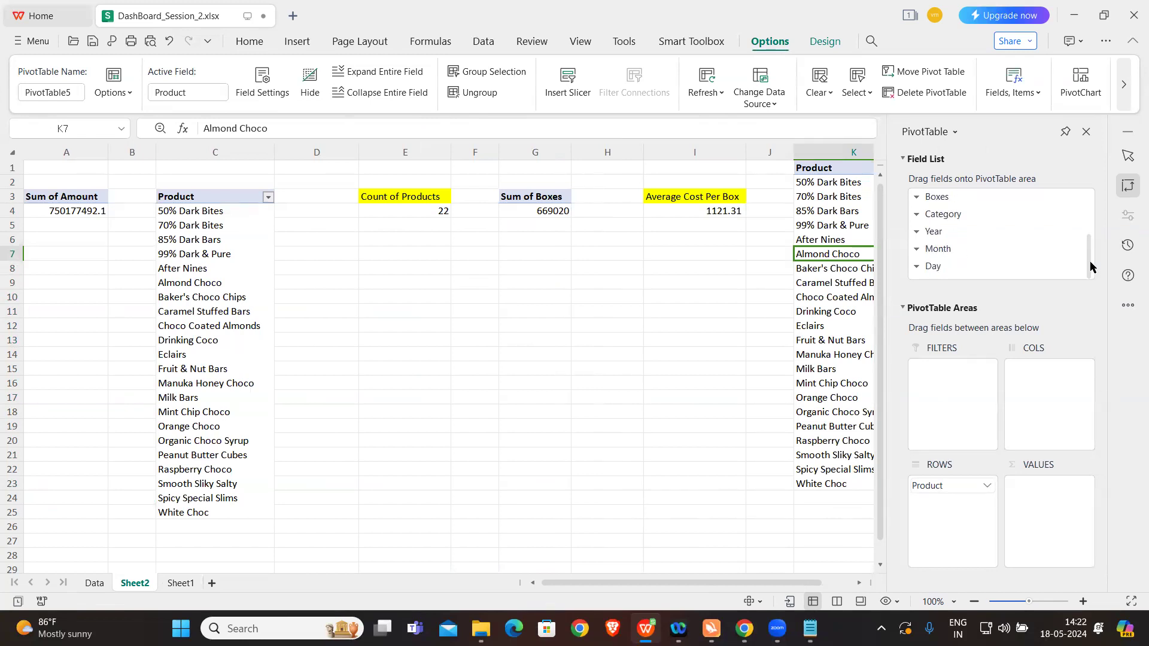
{"action": "left_click_drag", "start_coordinate": [941, 265], "coordinate": [947, 500]}
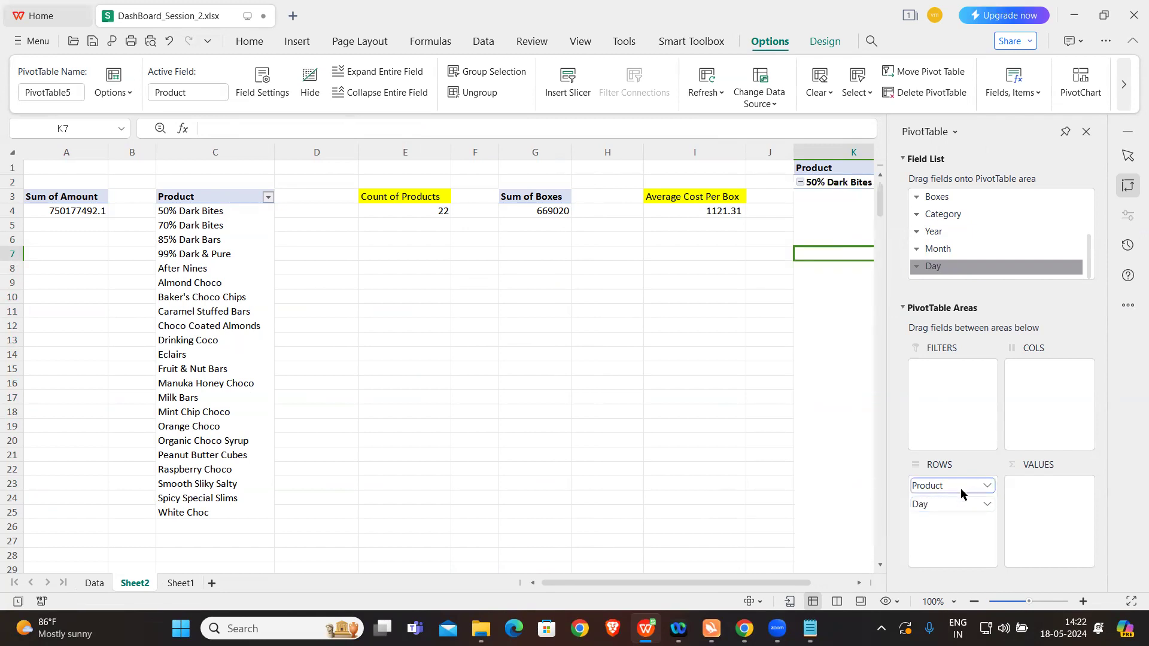
{"action": "left_click", "coordinate": [976, 480]}
{"action": "left_click", "coordinate": [1010, 431]}
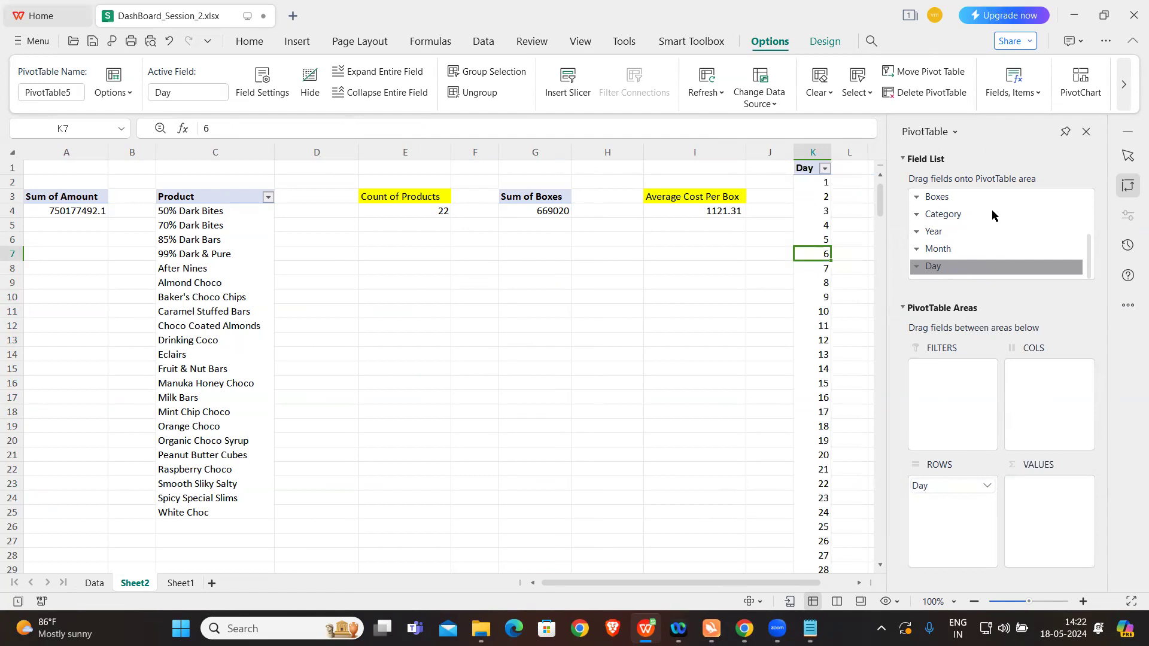
Step: Add Amount to the values of the K1 pivot table as Sum of Amount
{"action": "scroll", "coordinate": [992, 209], "scroll_direction": "up", "scroll_amount": 3}
{"action": "scroll", "coordinate": [964, 214], "scroll_direction": "down", "scroll_amount": 3}
{"action": "left_click_drag", "start_coordinate": [964, 214], "coordinate": [1041, 532]}
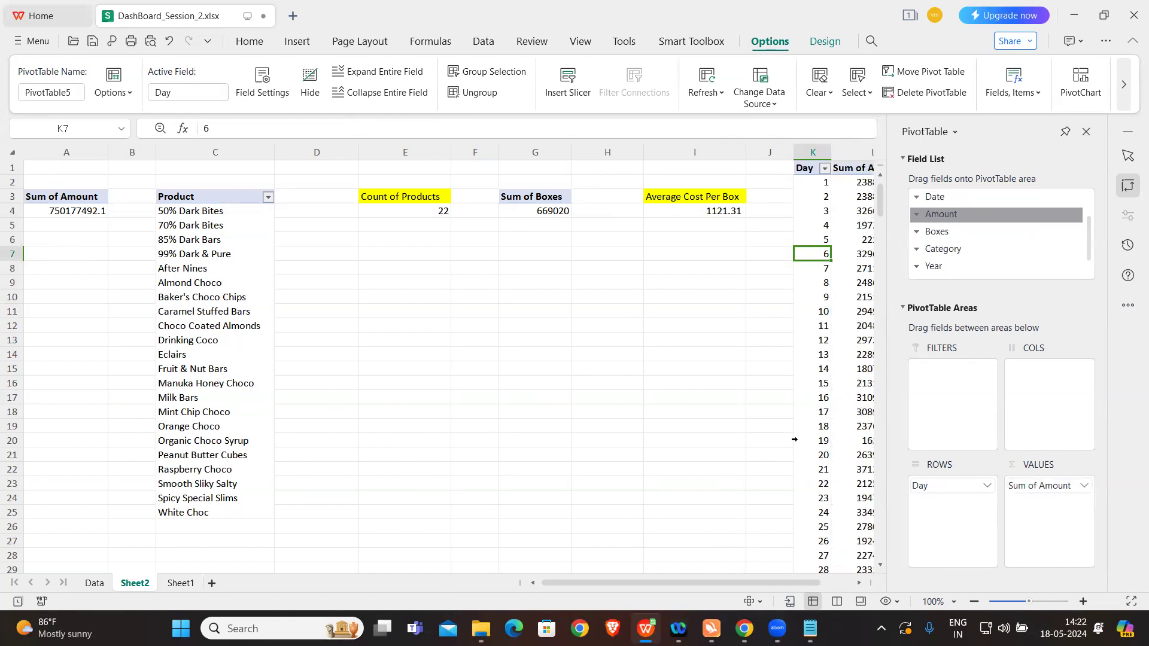
{"action": "scroll", "coordinate": [795, 439], "scroll_direction": "right", "scroll_amount": 3}
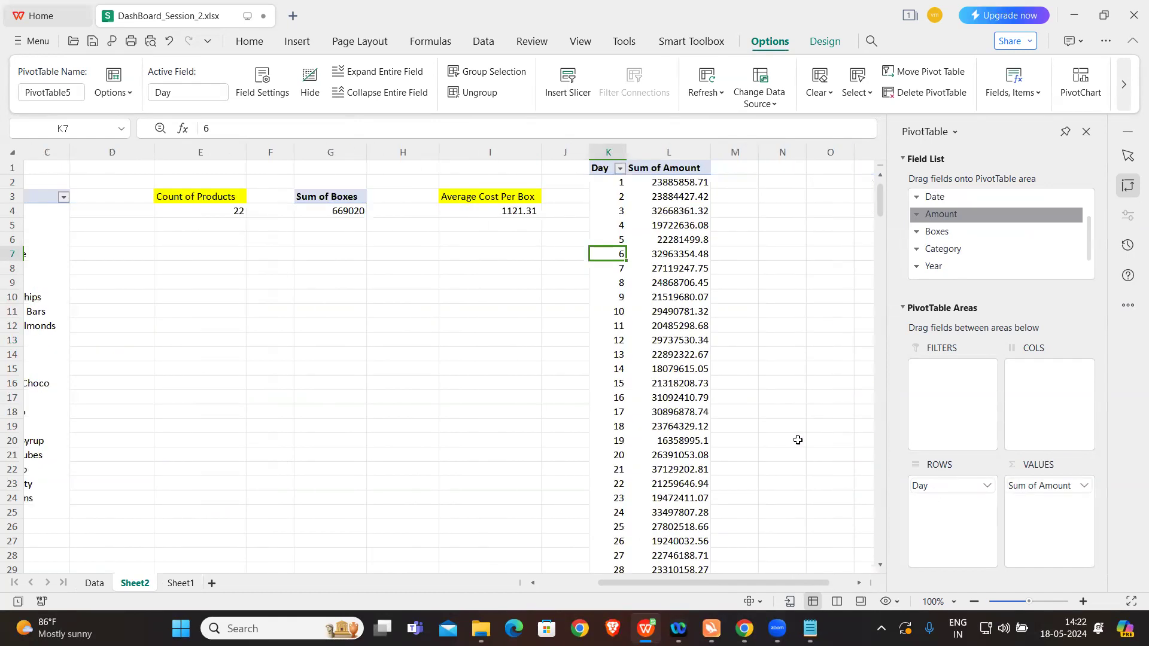
Step: Insert a stacked column chart from the K1 pivot table of Sum of Amount by Day
{"action": "left_click", "coordinate": [808, 319]}
{"action": "left_click", "coordinate": [637, 263]}
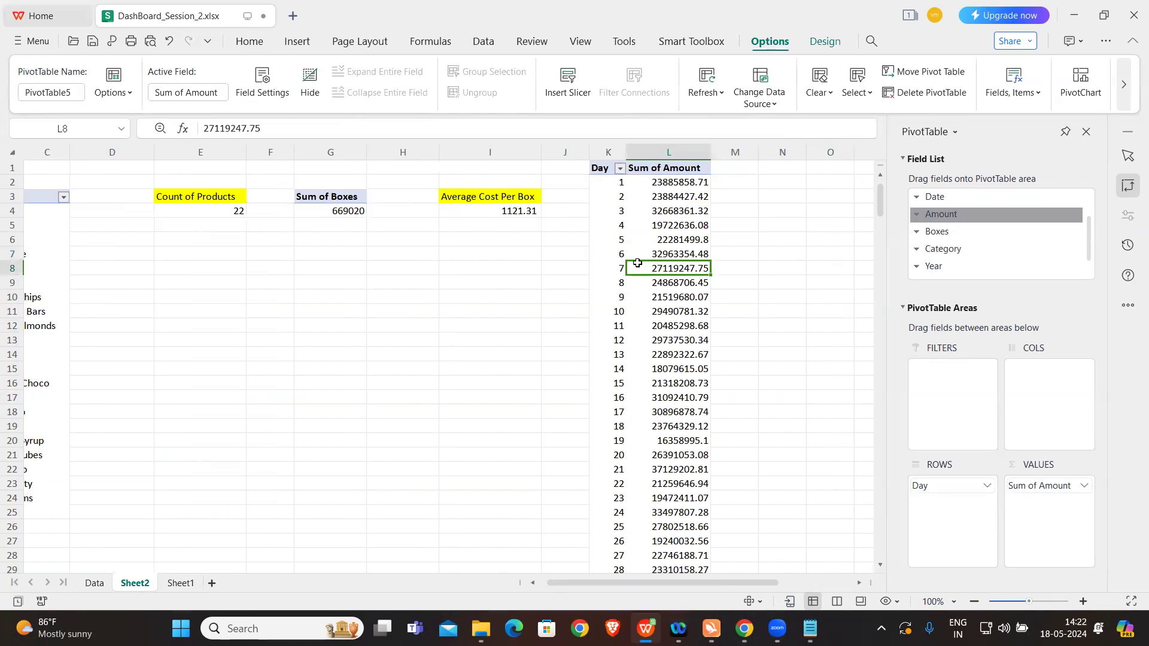
{"action": "left_click", "coordinate": [595, 188]}
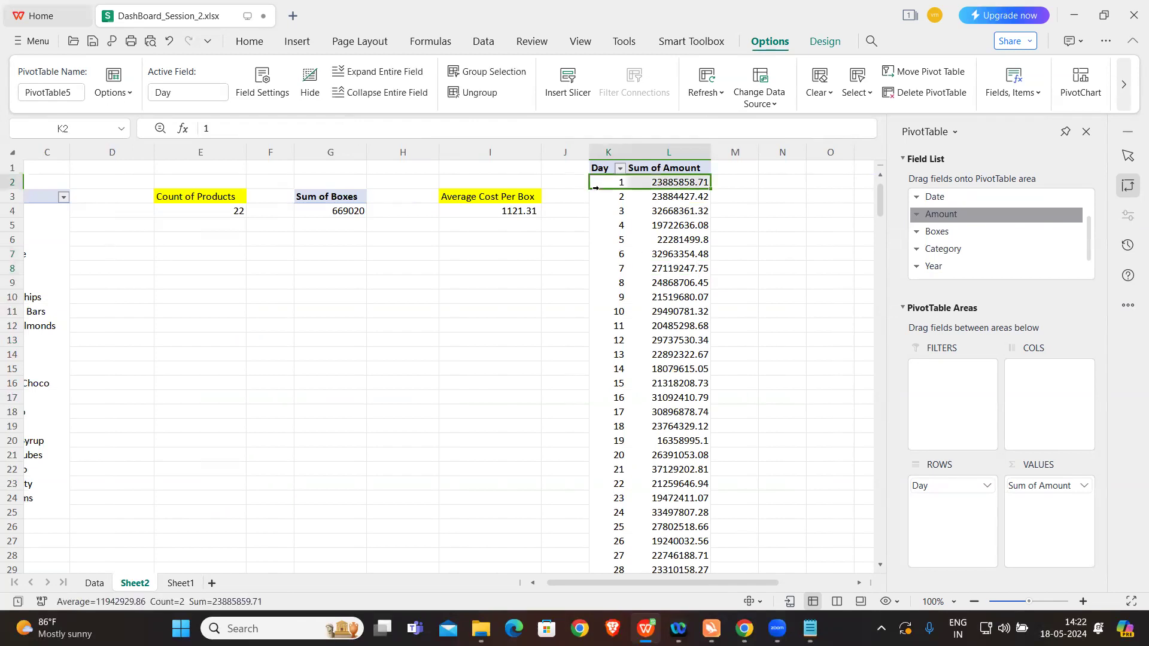
{"action": "left_click", "coordinate": [297, 42]}
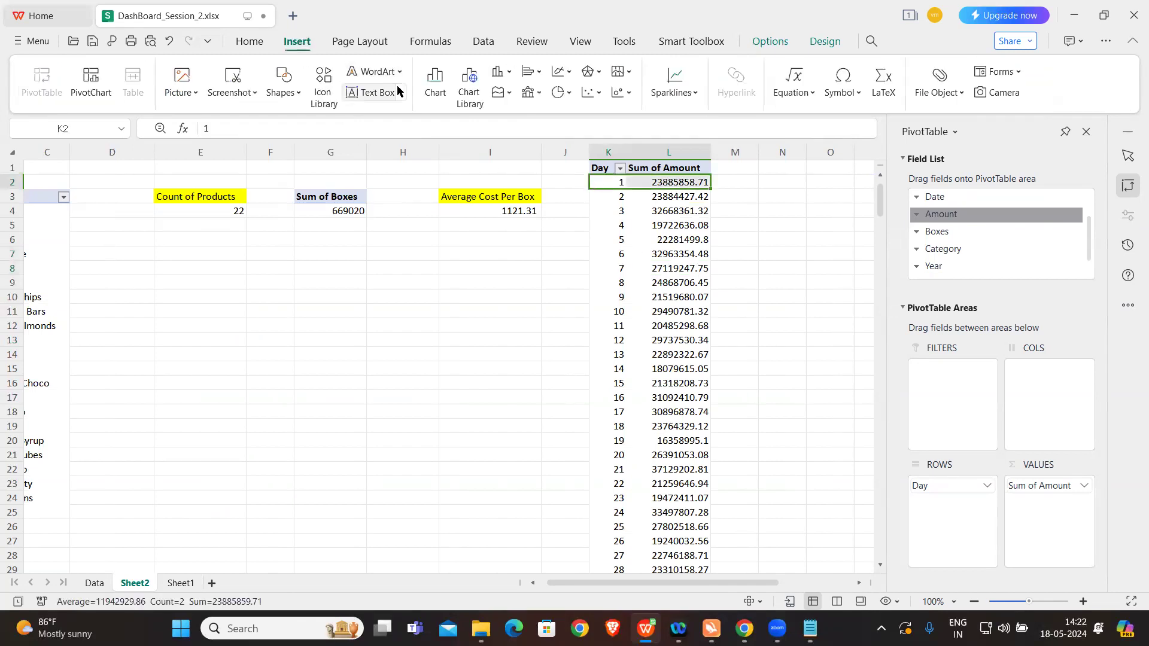
{"action": "left_click", "coordinate": [435, 94]}
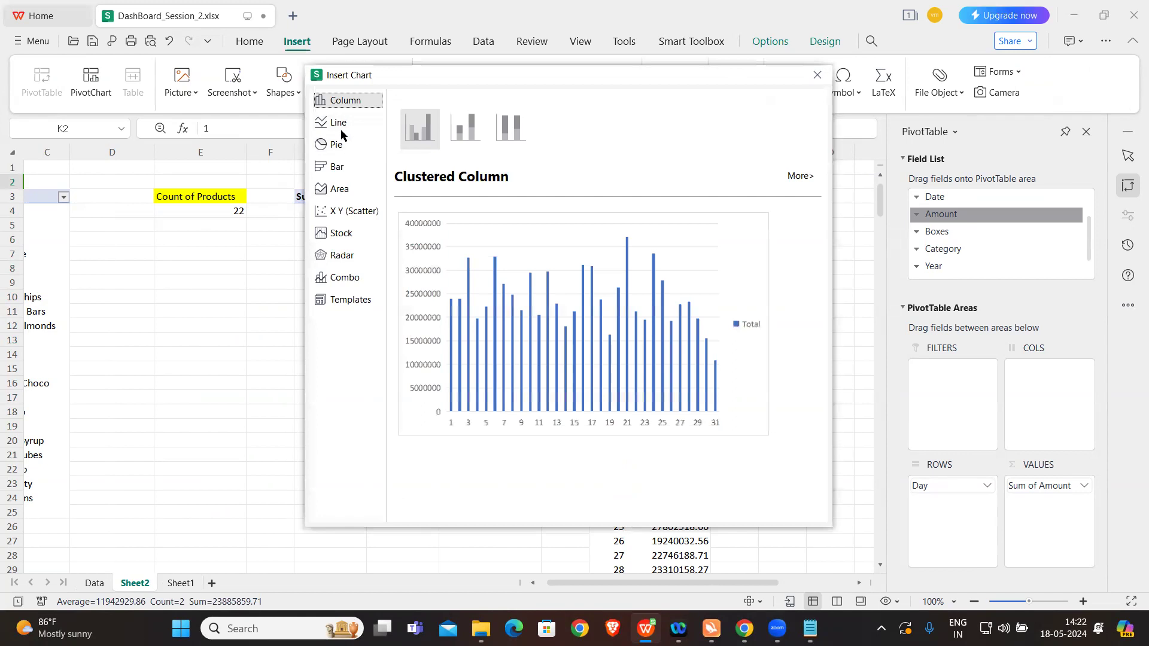
{"action": "left_click", "coordinate": [338, 170]}
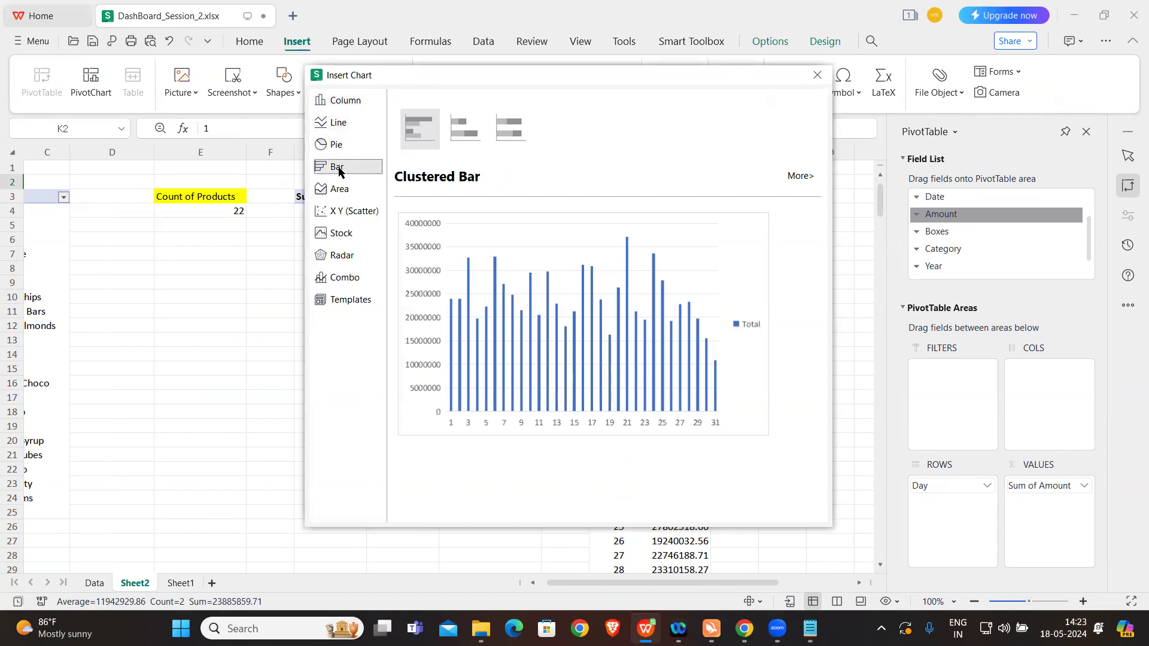
{"action": "left_click", "coordinate": [338, 106]}
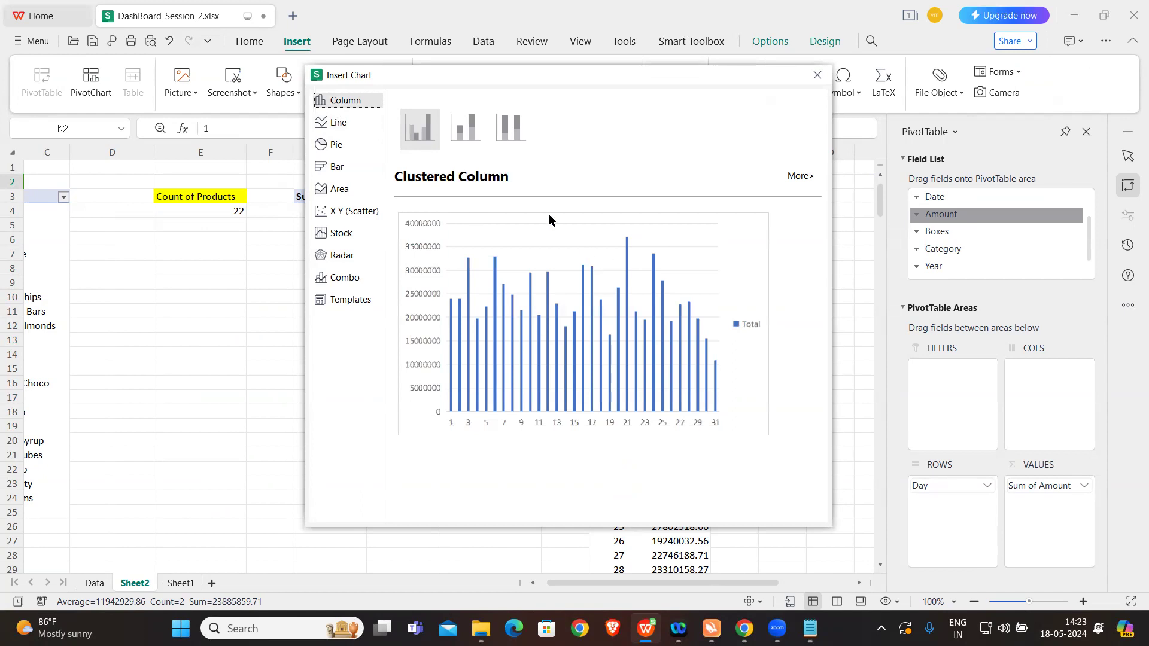
{"action": "left_click", "coordinate": [468, 140]}
{"action": "left_click", "coordinate": [531, 341]}
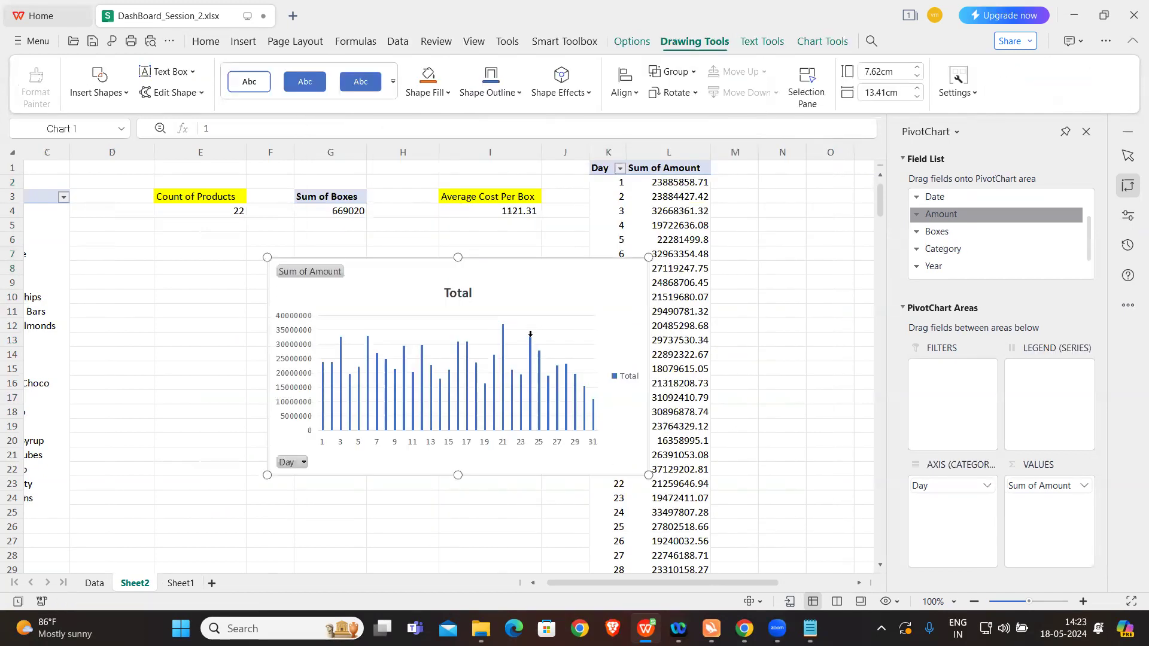
Step: Move the chart to the right of the K1 pivot table and change its type to Area
{"action": "left_click_drag", "start_coordinate": [526, 281], "coordinate": [844, 286]}
{"action": "left_click_drag", "start_coordinate": [713, 298], "coordinate": [880, 290]}
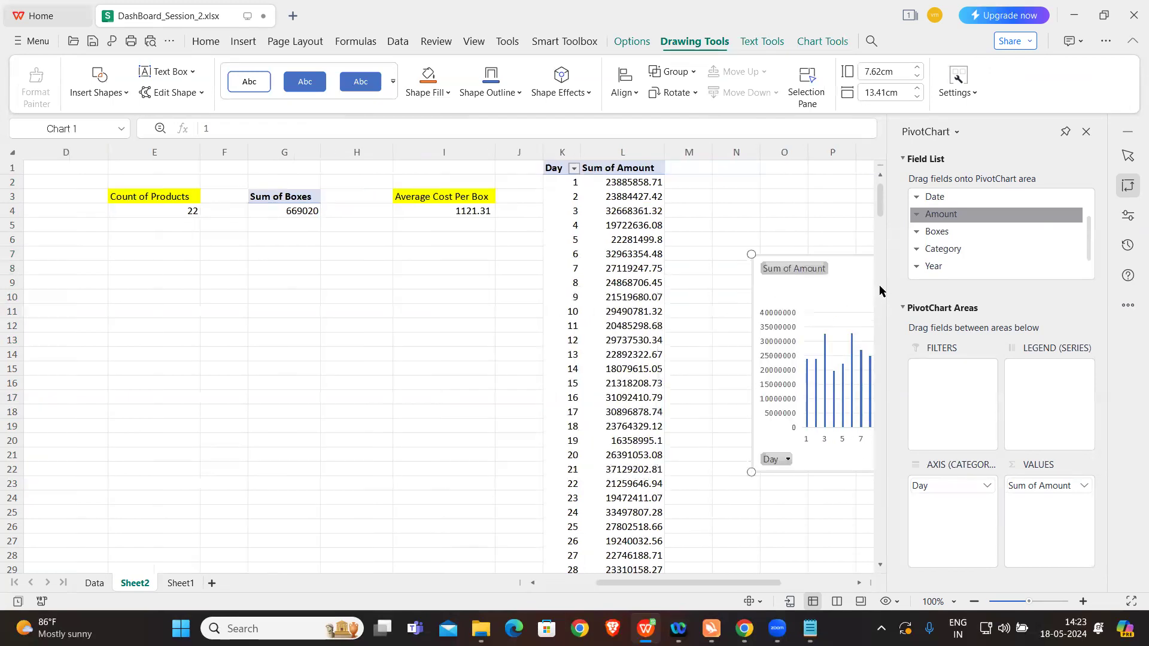
{"action": "left_click", "coordinate": [247, 42]}
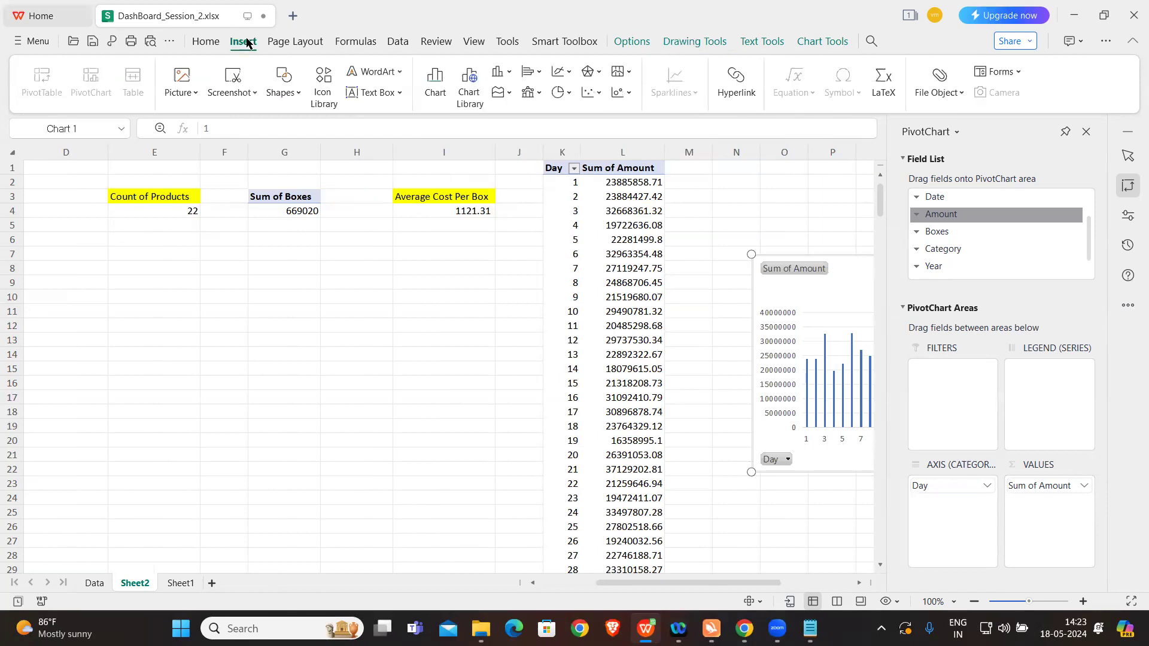
{"action": "left_click", "coordinate": [440, 91]}
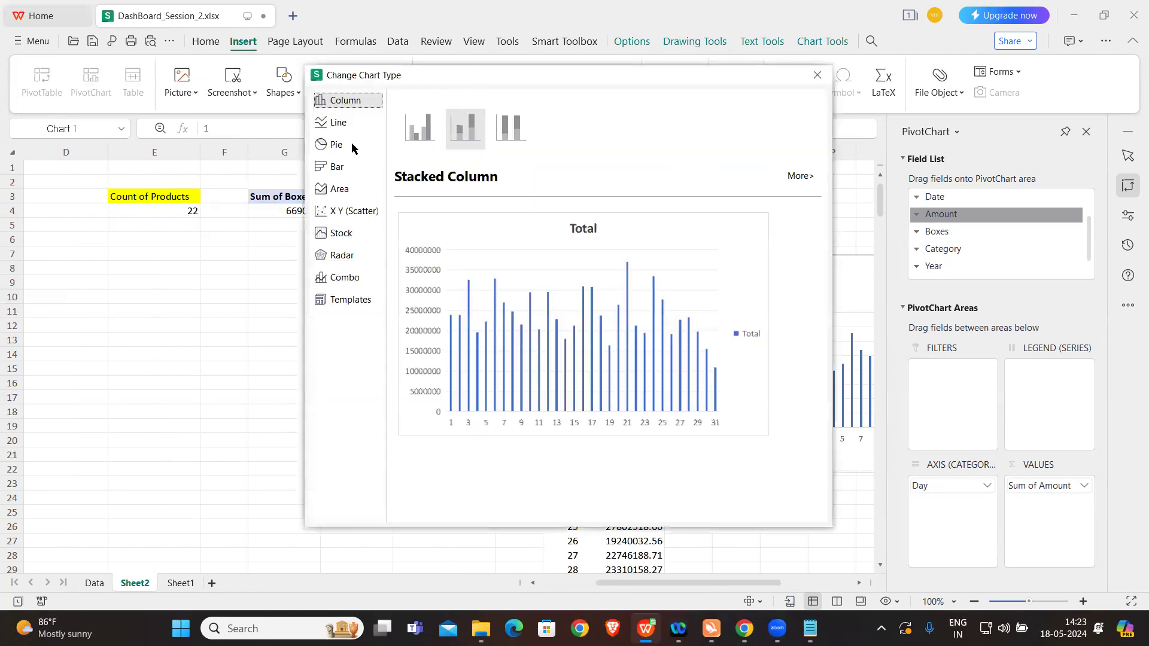
{"action": "left_click", "coordinate": [351, 189]}
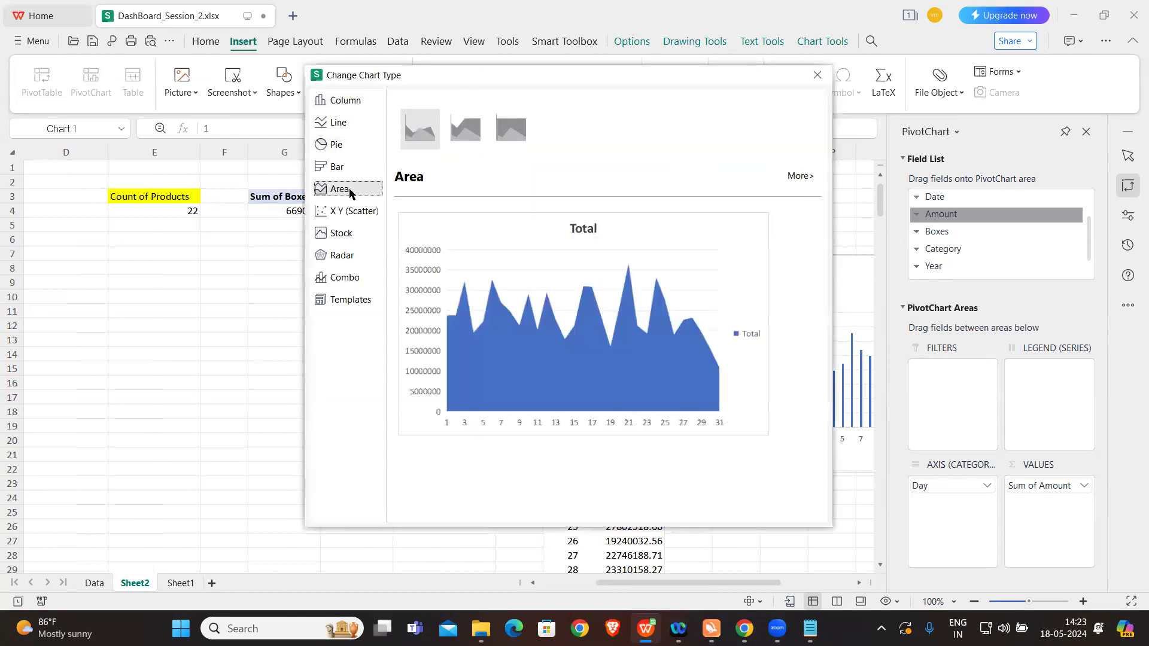
{"action": "left_click", "coordinate": [567, 391]}
{"action": "left_click", "coordinate": [764, 485]}
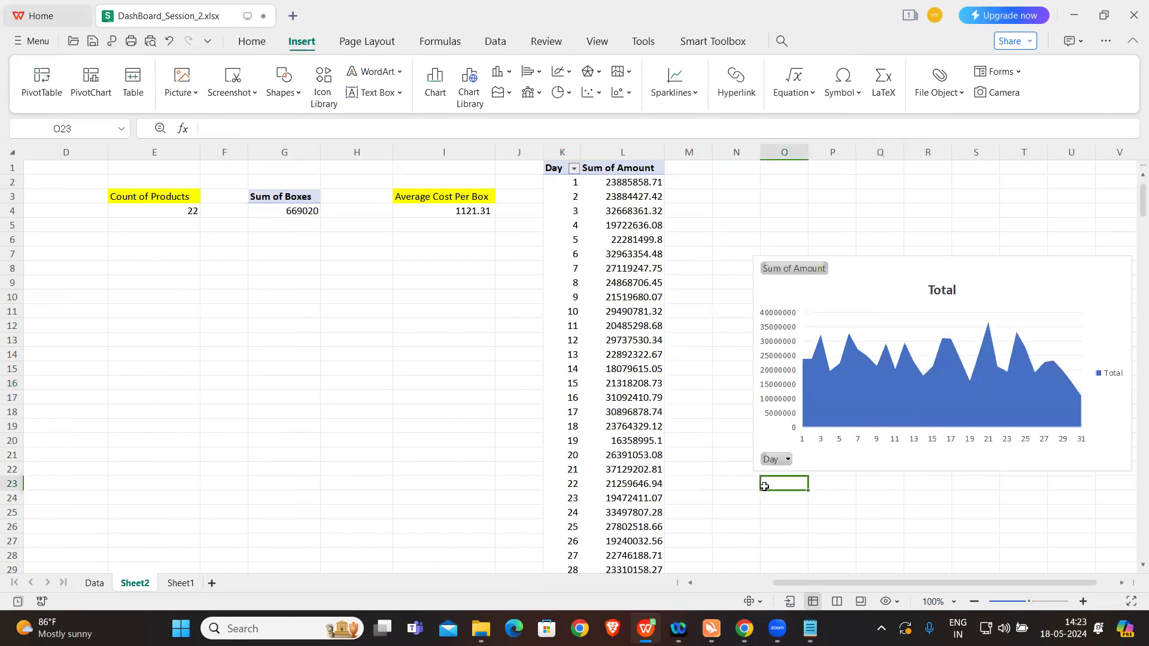
Step: Bring the area chart back next to the K1 pivot table, placing its upper-left corner at cell N3
{"action": "left_click", "coordinate": [1029, 282]}
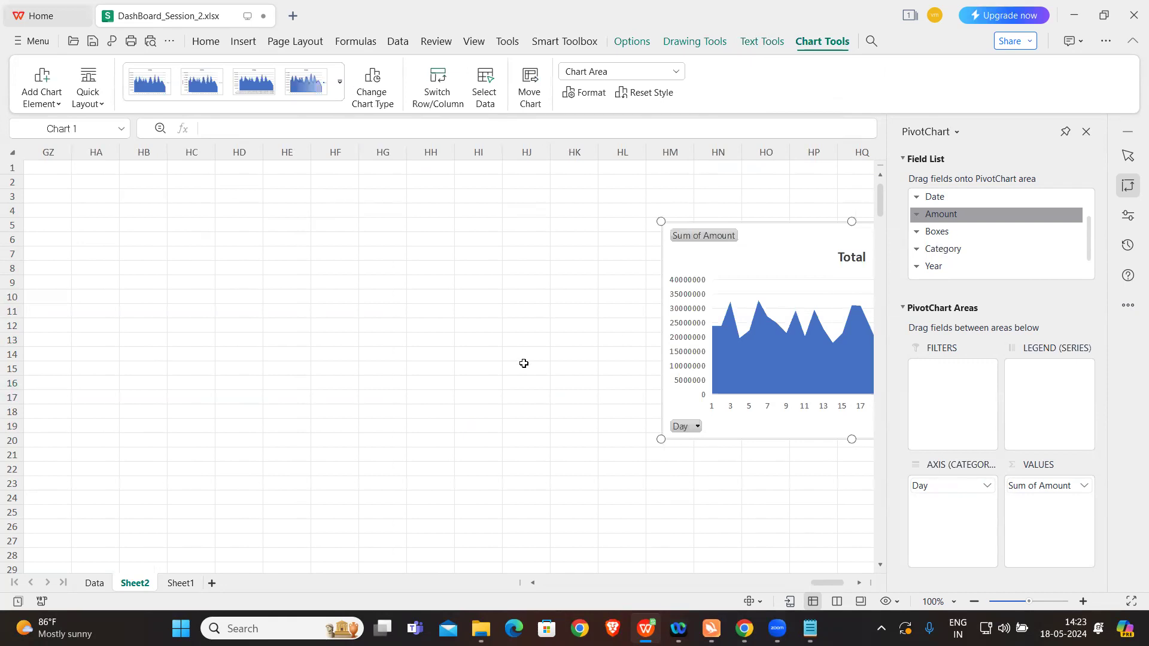
{"action": "scroll", "coordinate": [523, 364], "scroll_direction": "left", "scroll_amount": 3}
{"action": "scroll", "coordinate": [523, 363], "scroll_direction": "right", "scroll_amount": 3}
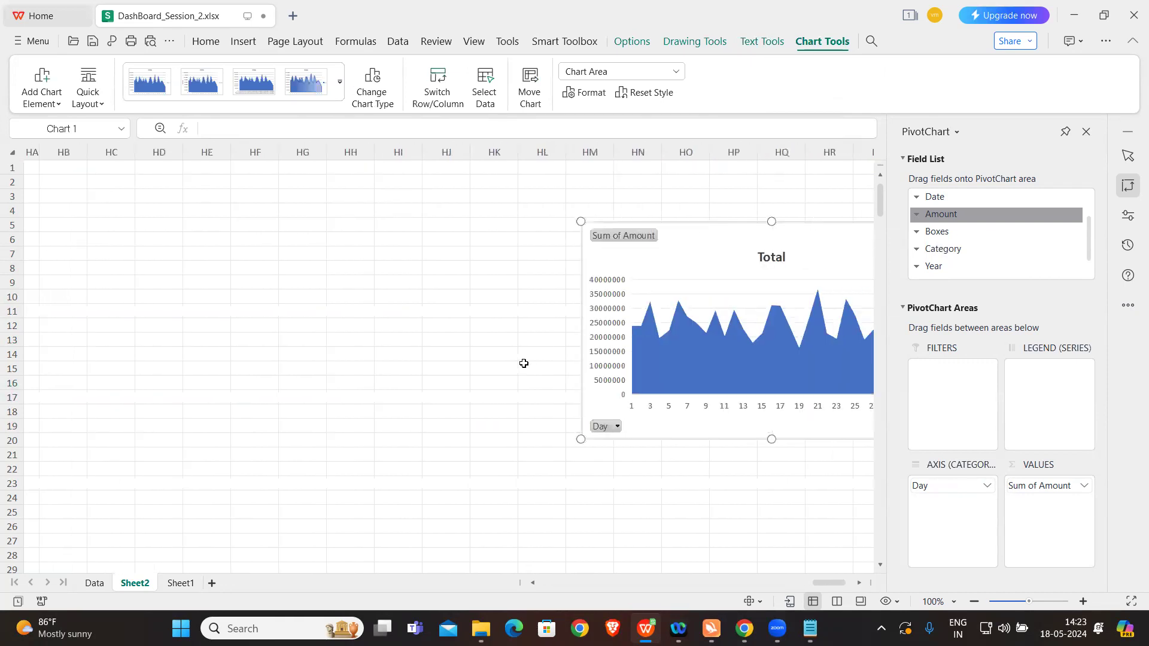
{"action": "key", "text": "Escape"}
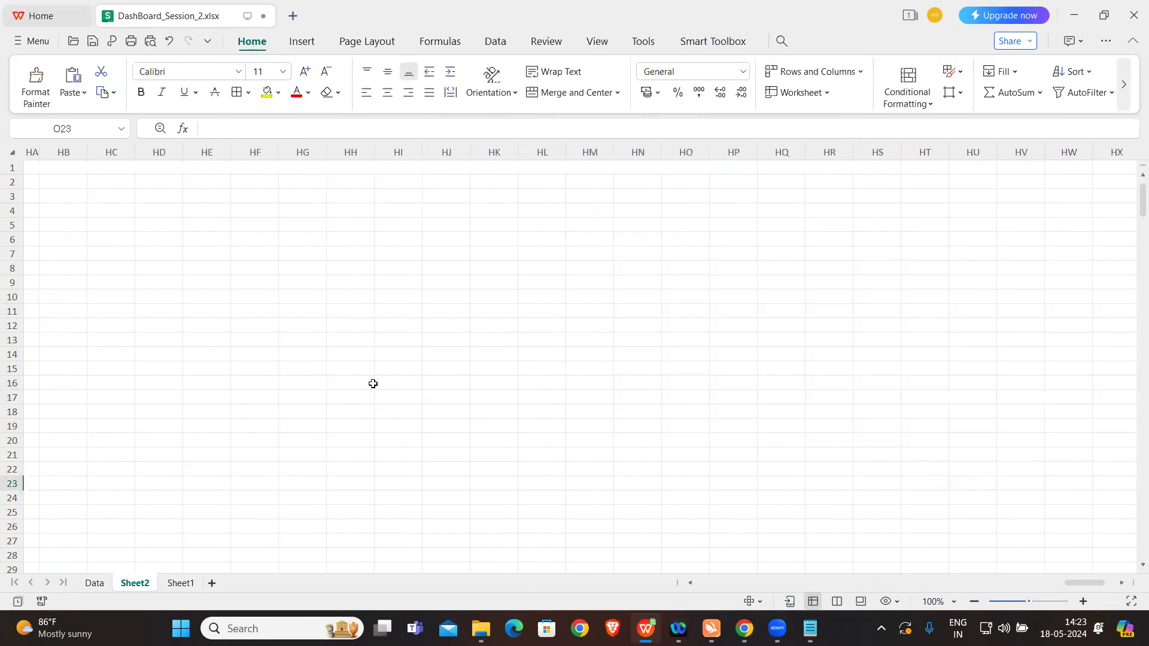
{"action": "scroll", "coordinate": [373, 384], "scroll_direction": "left", "scroll_amount": 10}
{"action": "scroll", "coordinate": [372, 383], "scroll_direction": "left", "scroll_amount": 7}
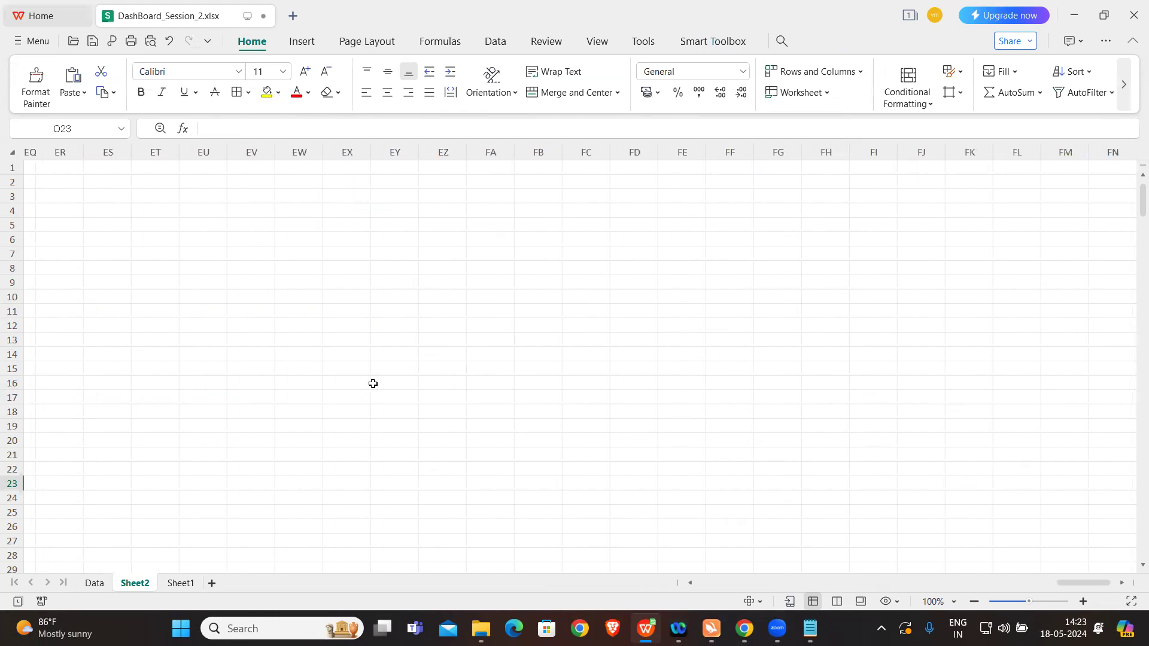
{"action": "left_click_drag", "start_coordinate": [1072, 580], "coordinate": [737, 569]}
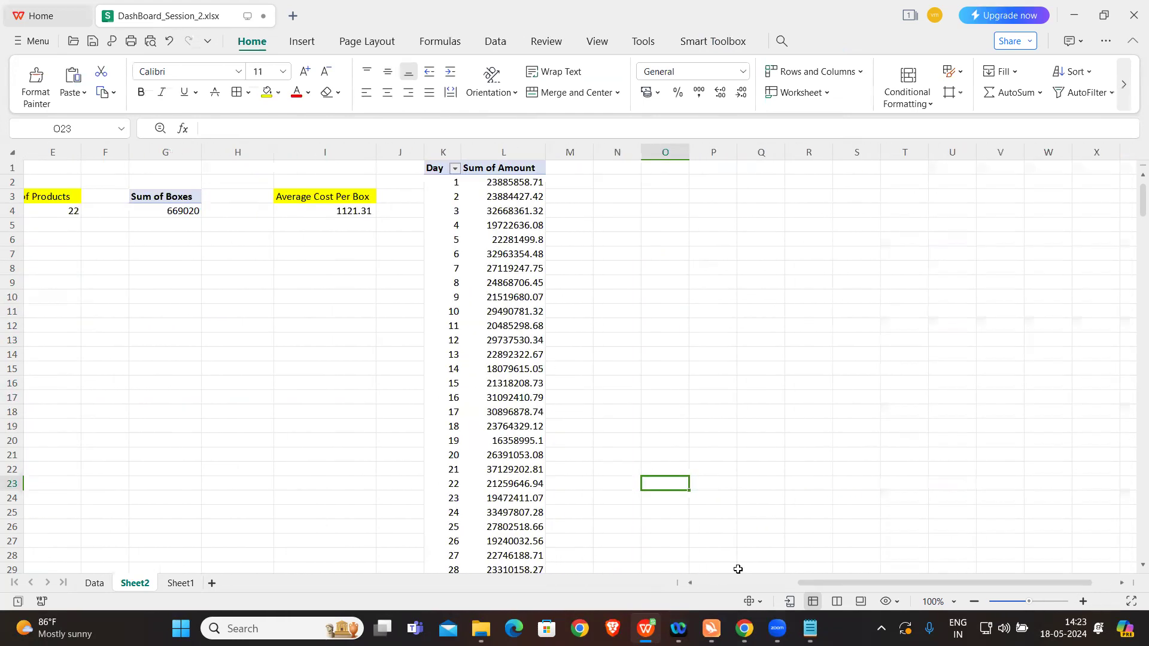
{"action": "left_click", "coordinate": [609, 196]}
{"action": "key", "text": "alt+F1"}
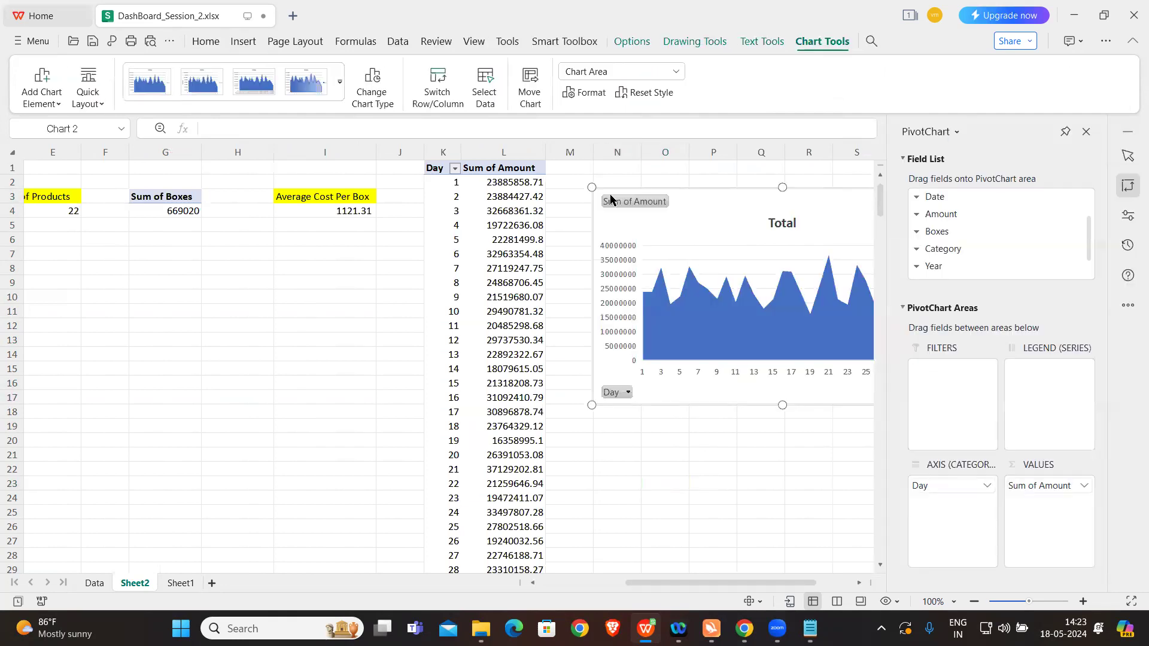
{"action": "left_click", "coordinate": [722, 427]}
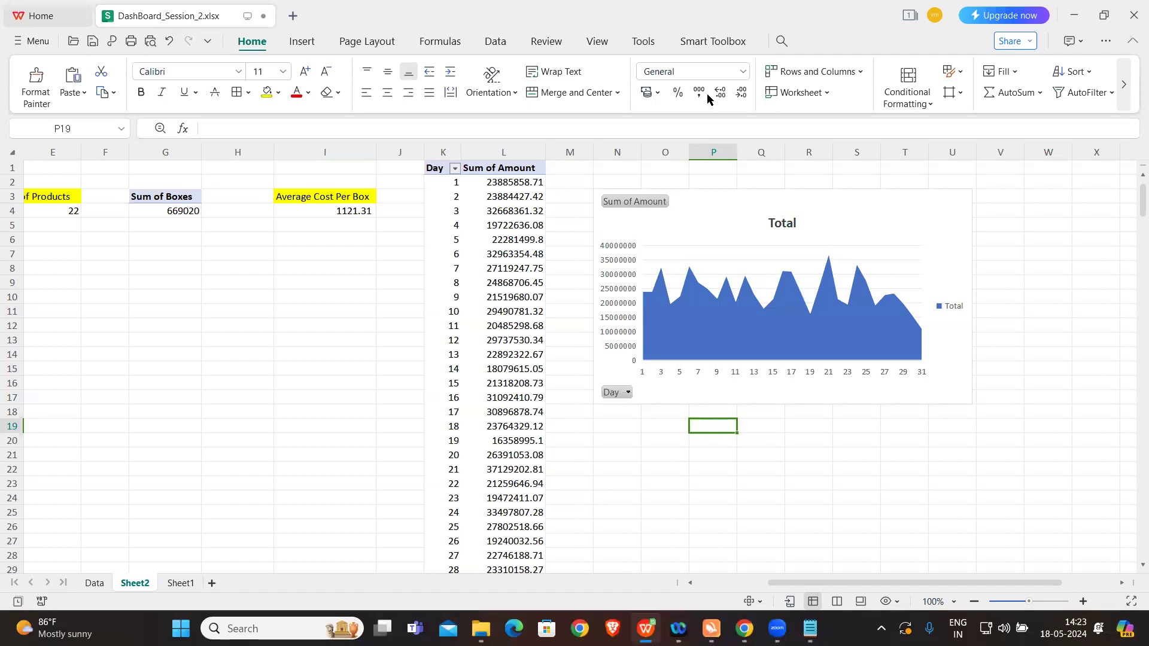
Step: Insert a Day slicer for the K1 pivot table and place it to the right of the area chart
{"action": "left_click", "coordinate": [497, 249]}
{"action": "left_click", "coordinate": [761, 41]}
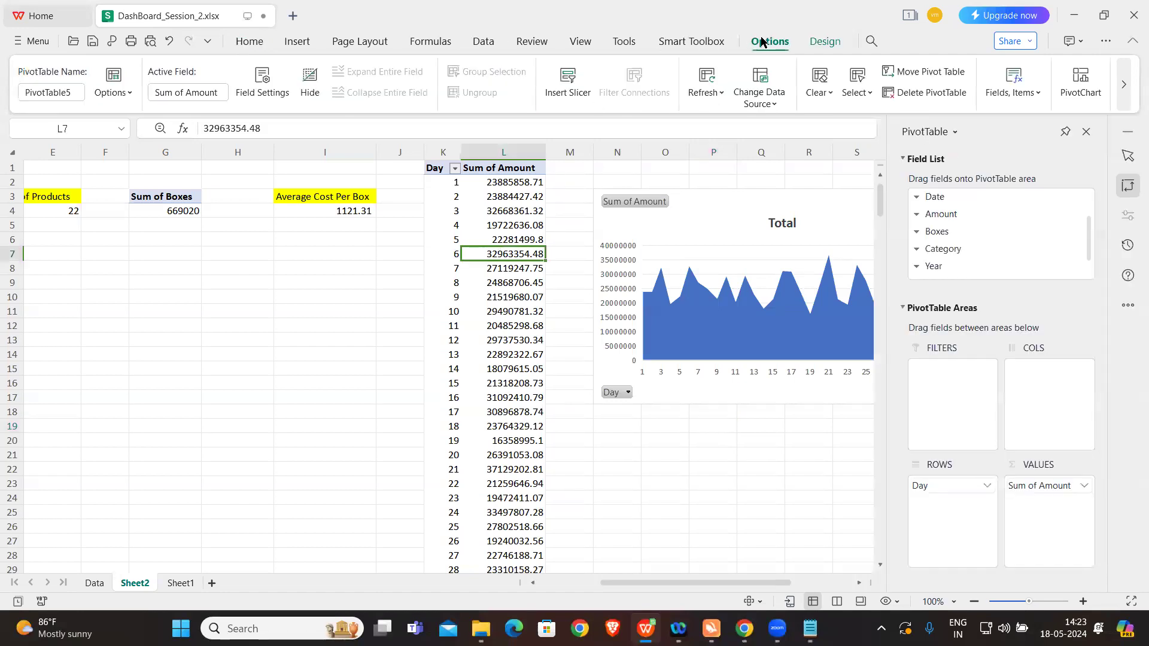
{"action": "left_click", "coordinate": [566, 87]}
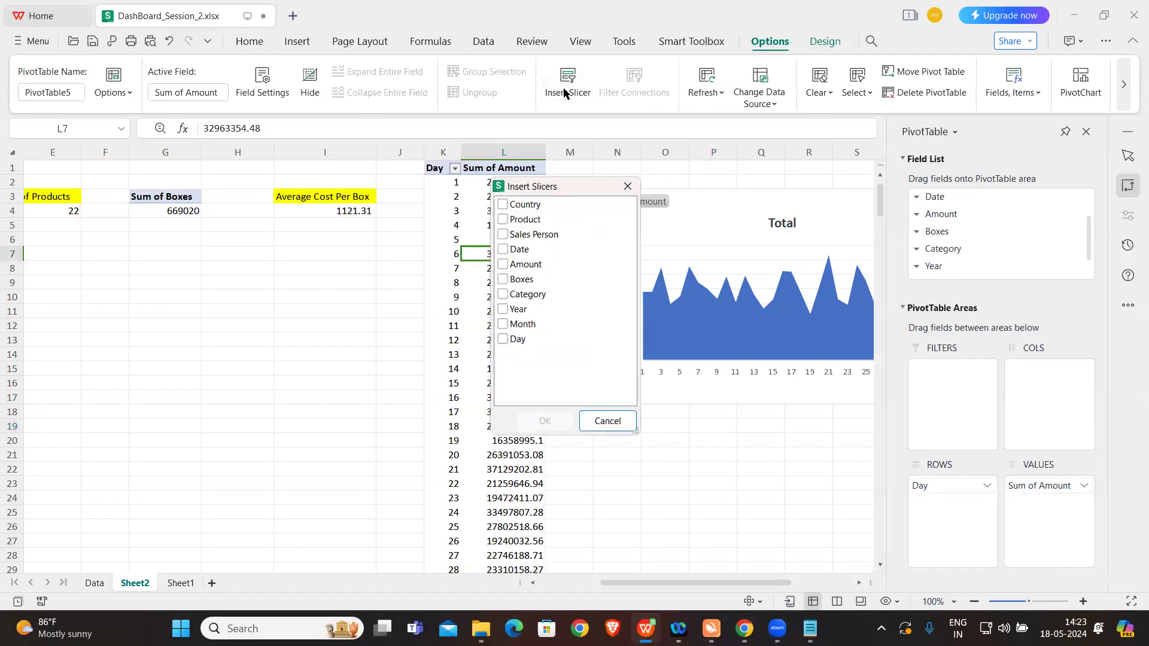
{"action": "left_click_drag", "start_coordinate": [549, 187], "coordinate": [250, 190]}
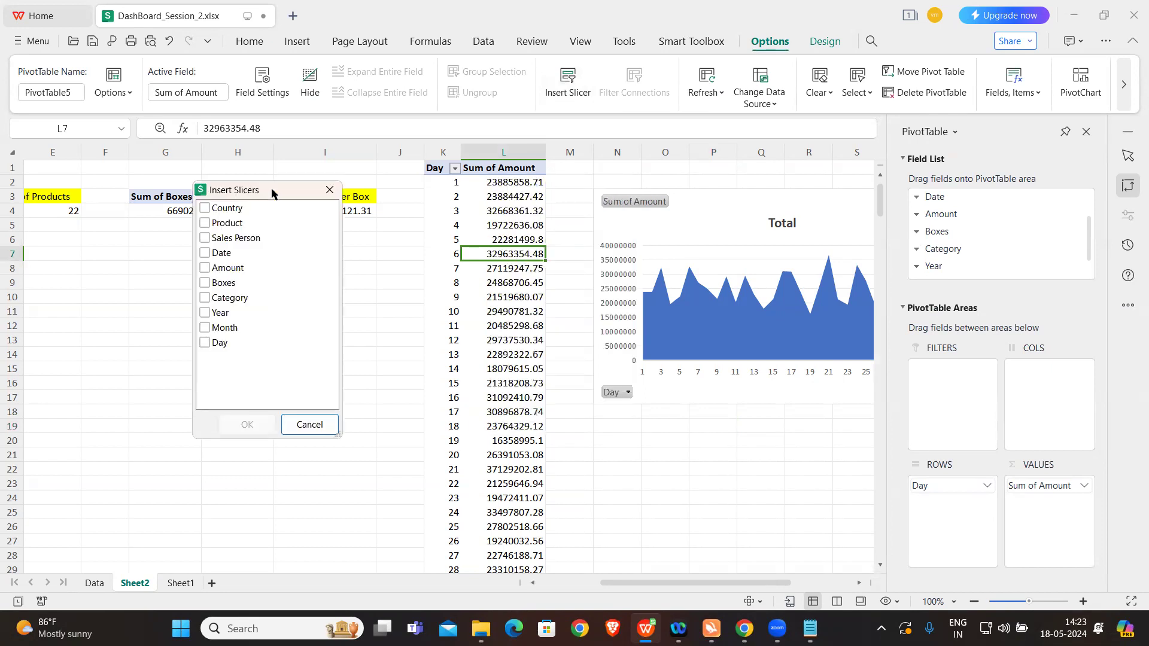
{"action": "left_click", "coordinate": [204, 342]}
{"action": "left_click", "coordinate": [245, 424]}
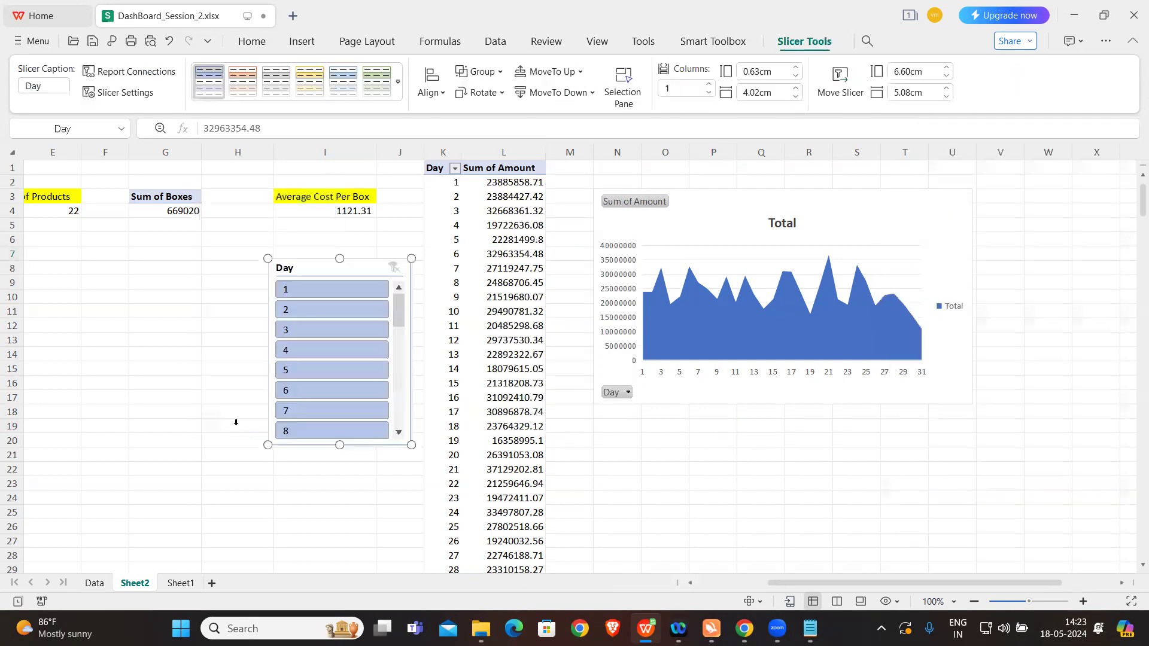
{"action": "left_click_drag", "start_coordinate": [385, 293], "coordinate": [1036, 291]}
{"action": "right_click", "coordinate": [1036, 291]}
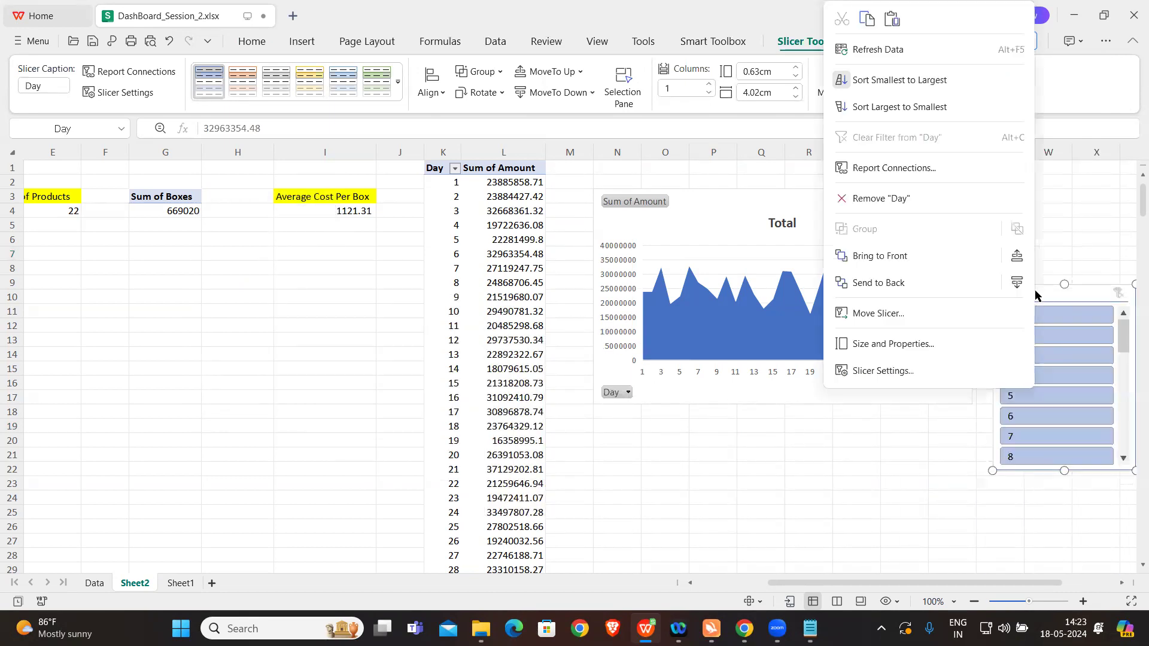
{"action": "left_click", "coordinate": [1092, 295]}
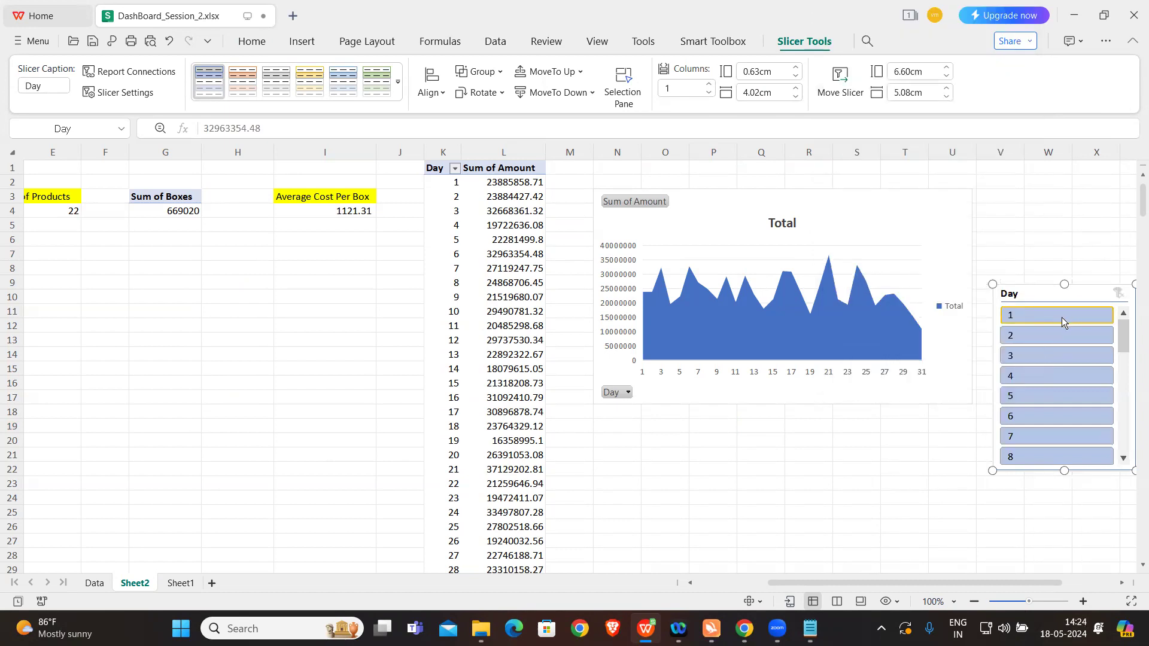
Step: Filter the pivot table and chart with the Day slicer by days 1 to 5 in turn, and clear the filter
{"action": "left_click", "coordinate": [1061, 317]}
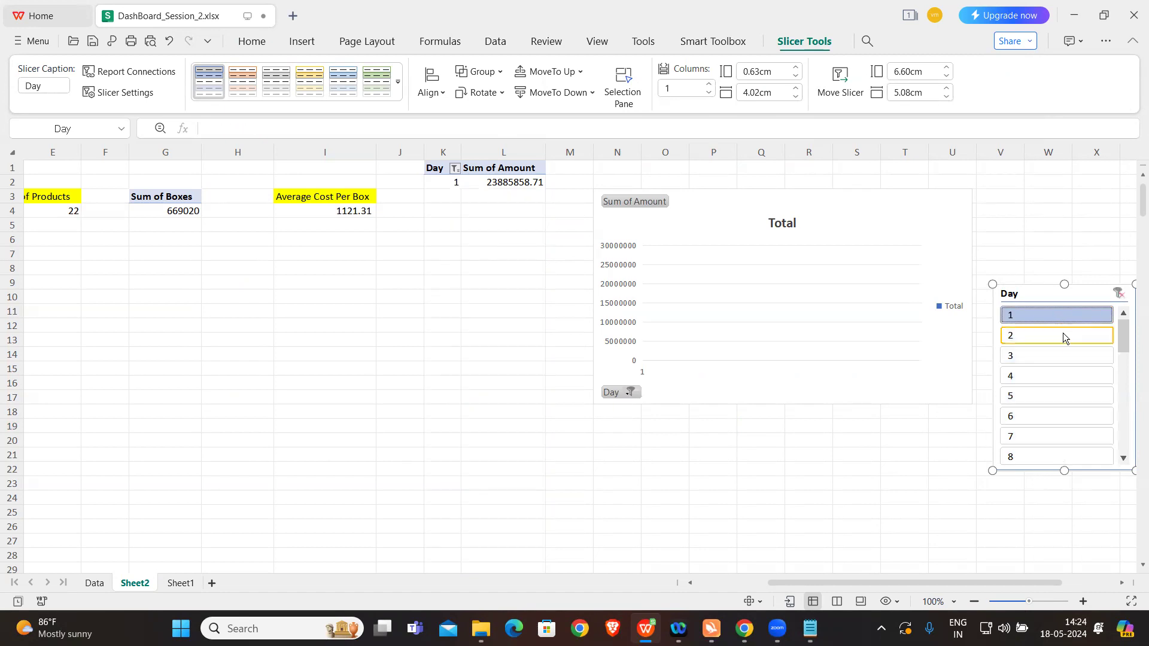
{"action": "left_click", "coordinate": [1062, 335]}
{"action": "left_click", "coordinate": [1058, 354]}
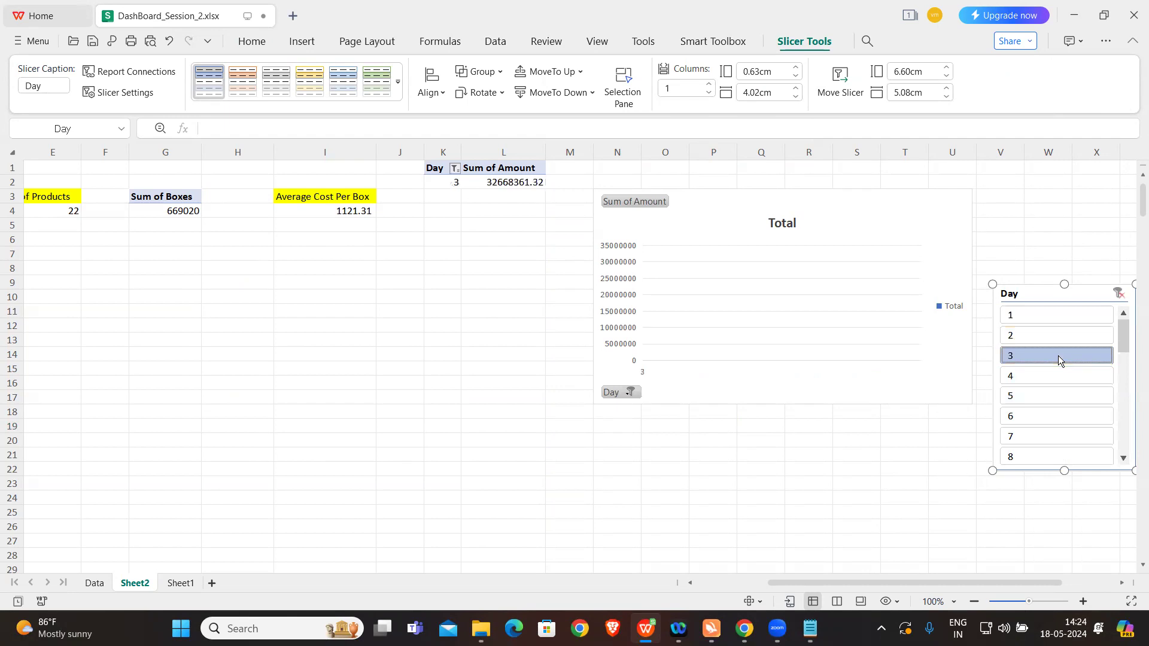
{"action": "left_click", "coordinate": [1056, 369]}
{"action": "left_click", "coordinate": [1056, 395]}
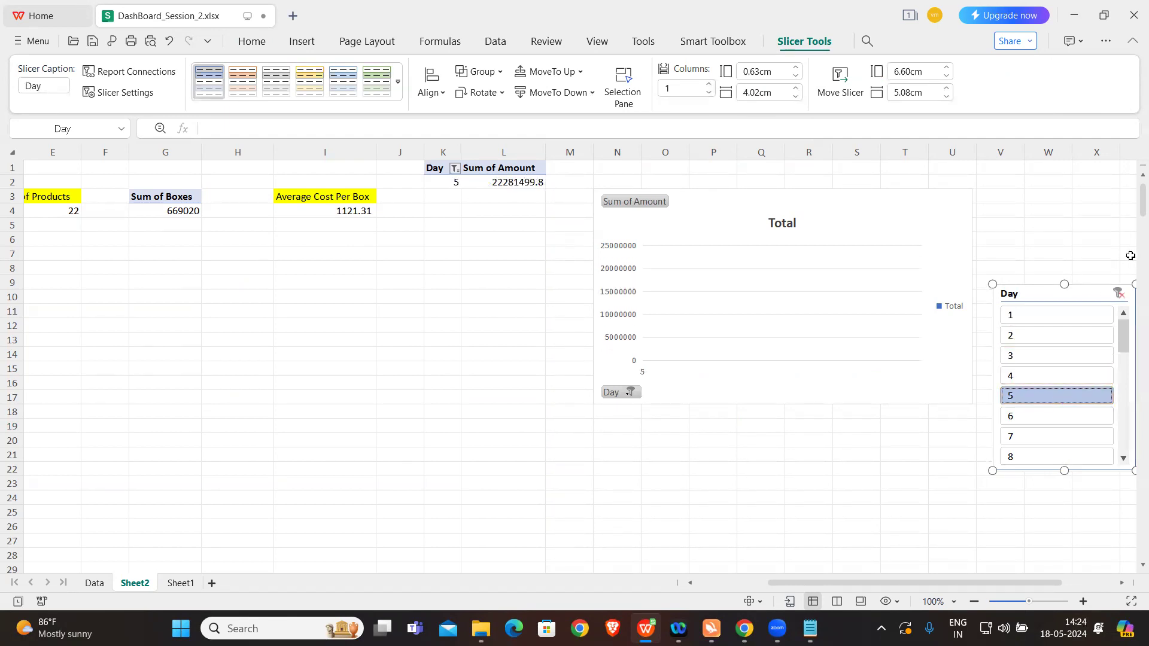
{"action": "left_click", "coordinate": [1118, 293]}
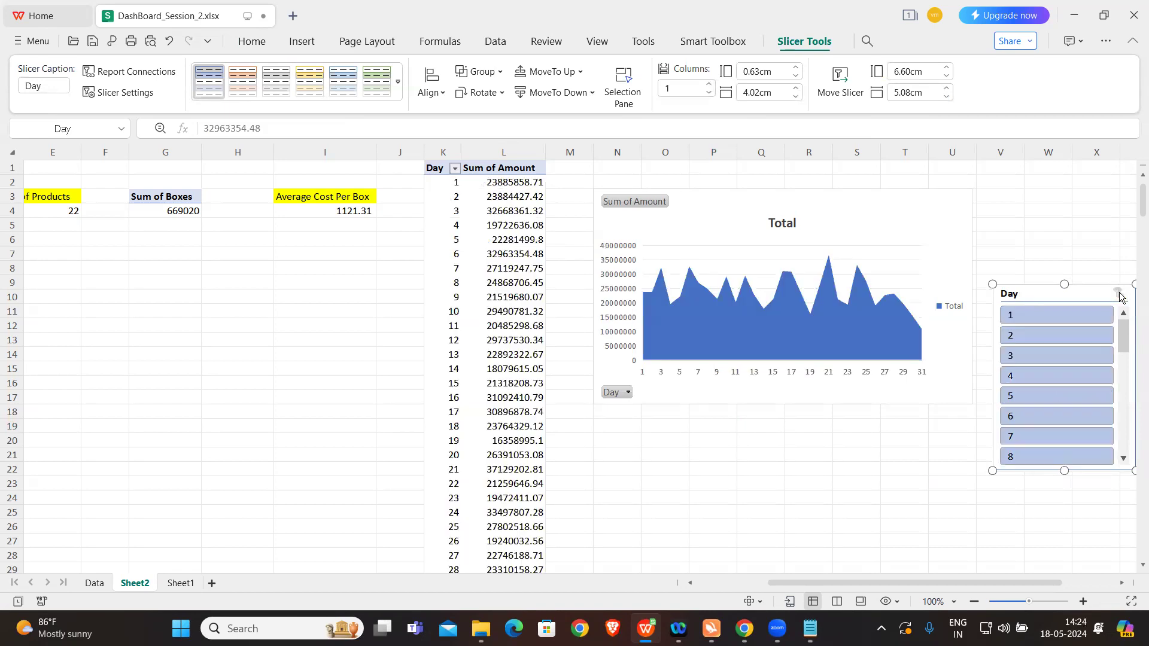
{"action": "left_click", "coordinate": [843, 443]}
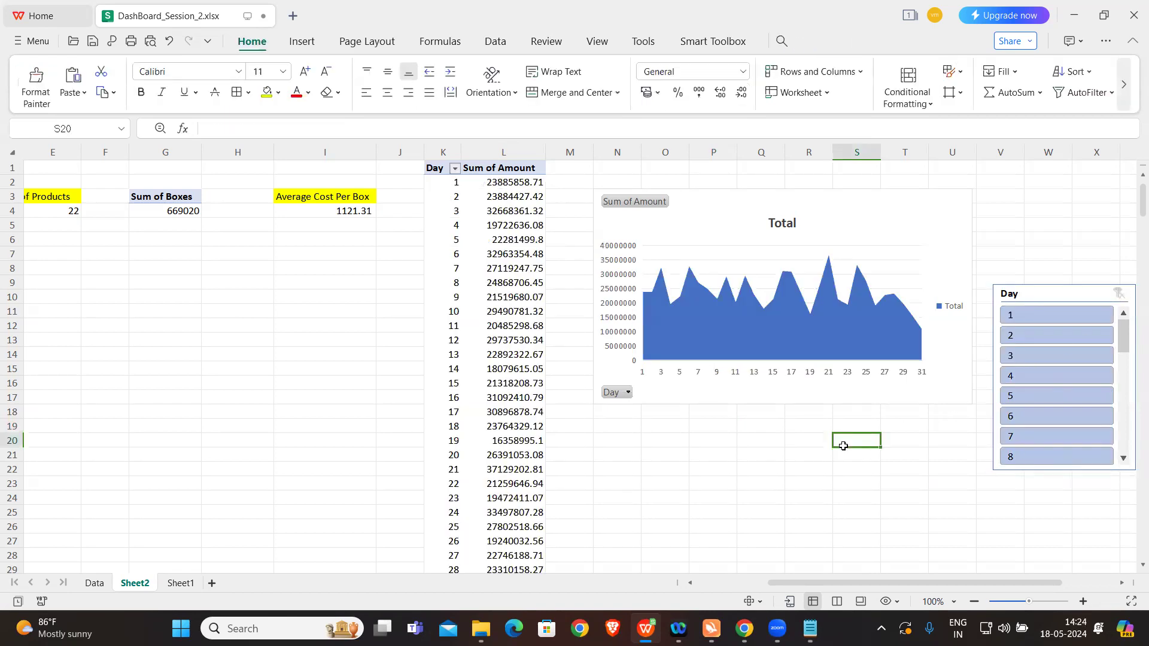
Step: Remove the Day slicer from the sheet
{"action": "right_click", "coordinate": [1079, 292]}
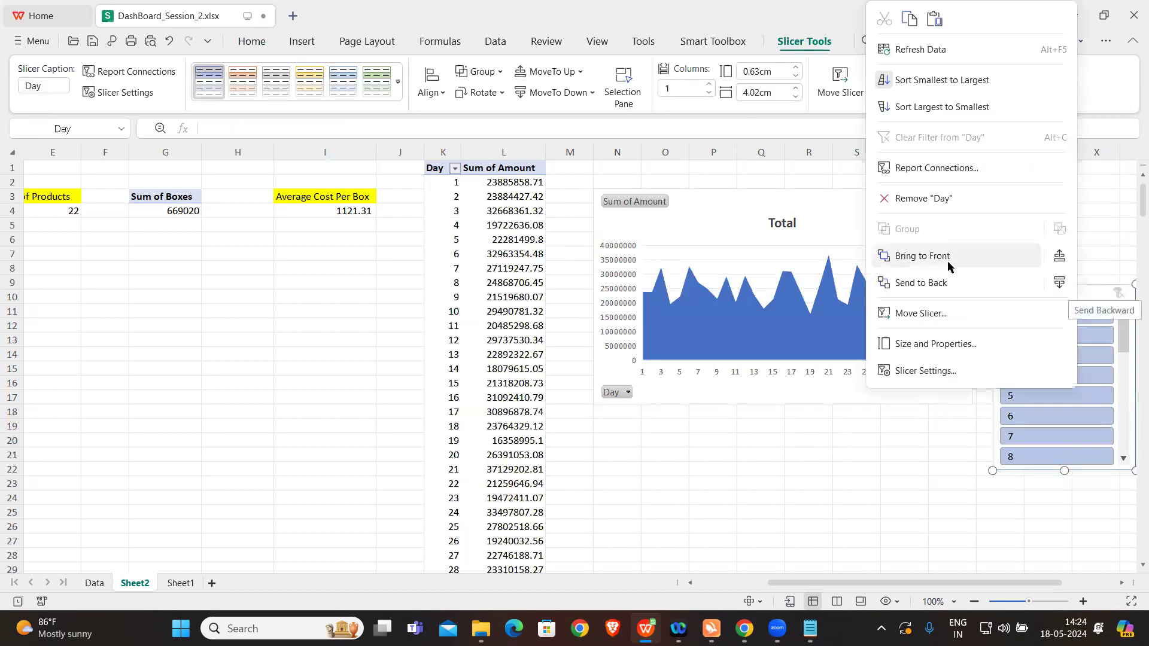
{"action": "left_click", "coordinate": [927, 199]}
{"action": "left_click", "coordinate": [771, 454]}
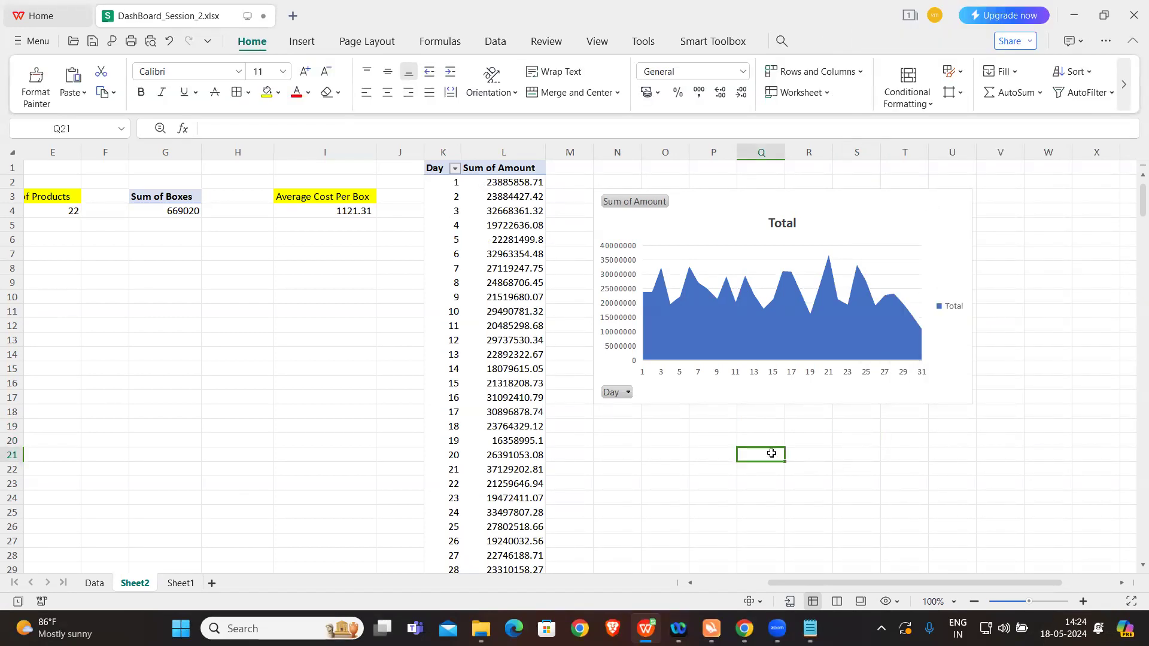
Step: Check the dashboard question list, and copy the K1 Day pivot table to cell W1 beyond the area chart
{"action": "left_click", "coordinate": [810, 628]}
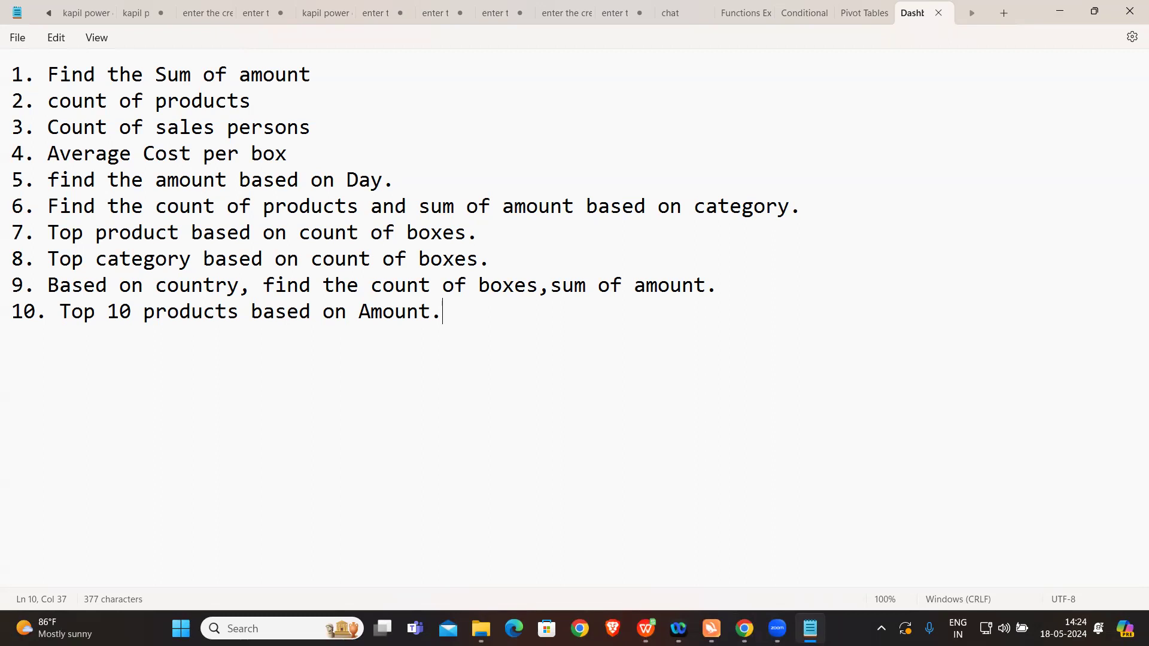
{"action": "left_click", "coordinate": [658, 502]}
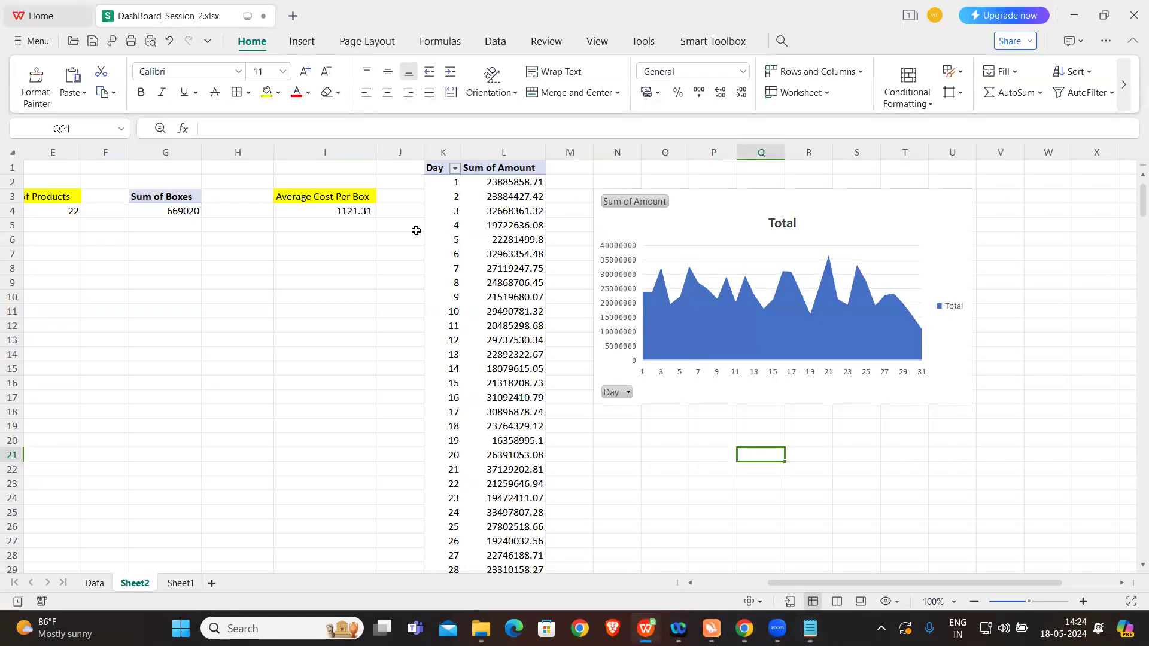
{"action": "left_click", "coordinate": [450, 240]}
{"action": "key", "text": "ctrl+a"}
{"action": "key", "text": "ctrl+c"}
{"action": "scroll", "coordinate": [689, 464], "scroll_direction": "right", "scroll_amount": 3}
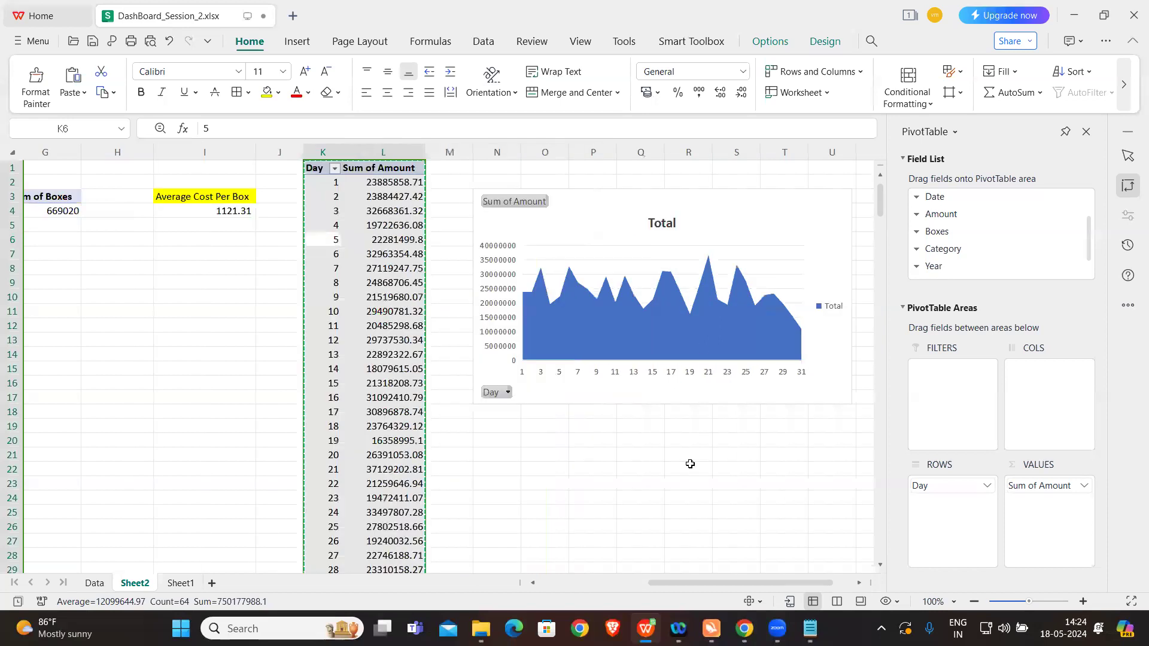
{"action": "left_click", "coordinate": [850, 172]}
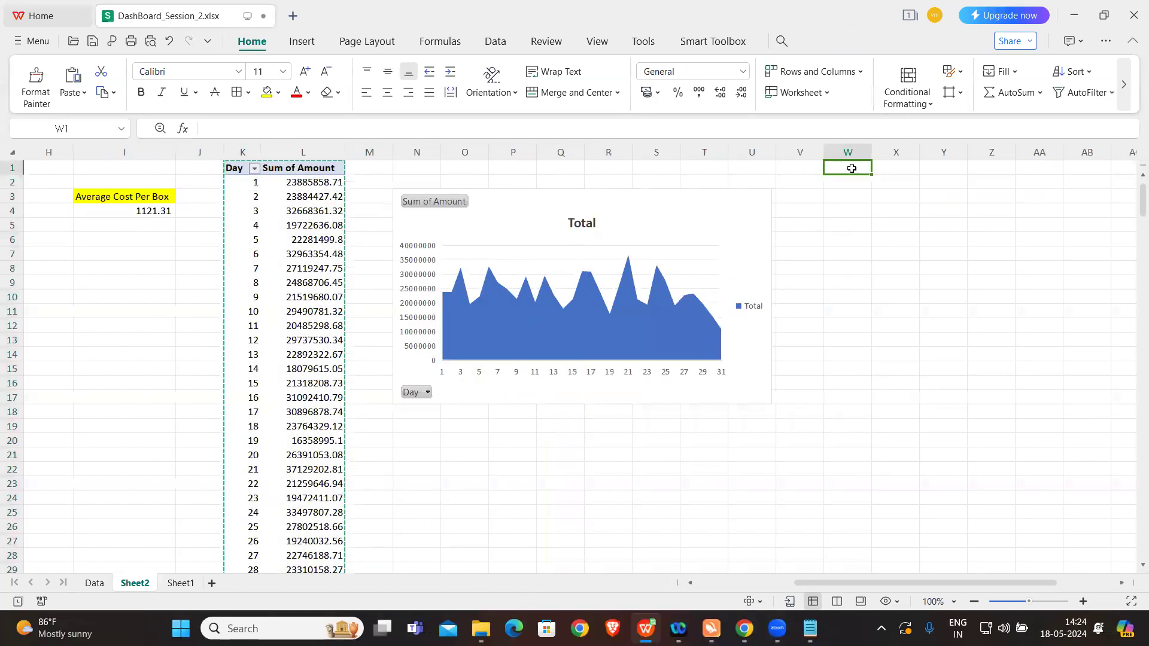
{"action": "key", "text": "ctrl+v"}
{"action": "left_click", "coordinate": [758, 449]}
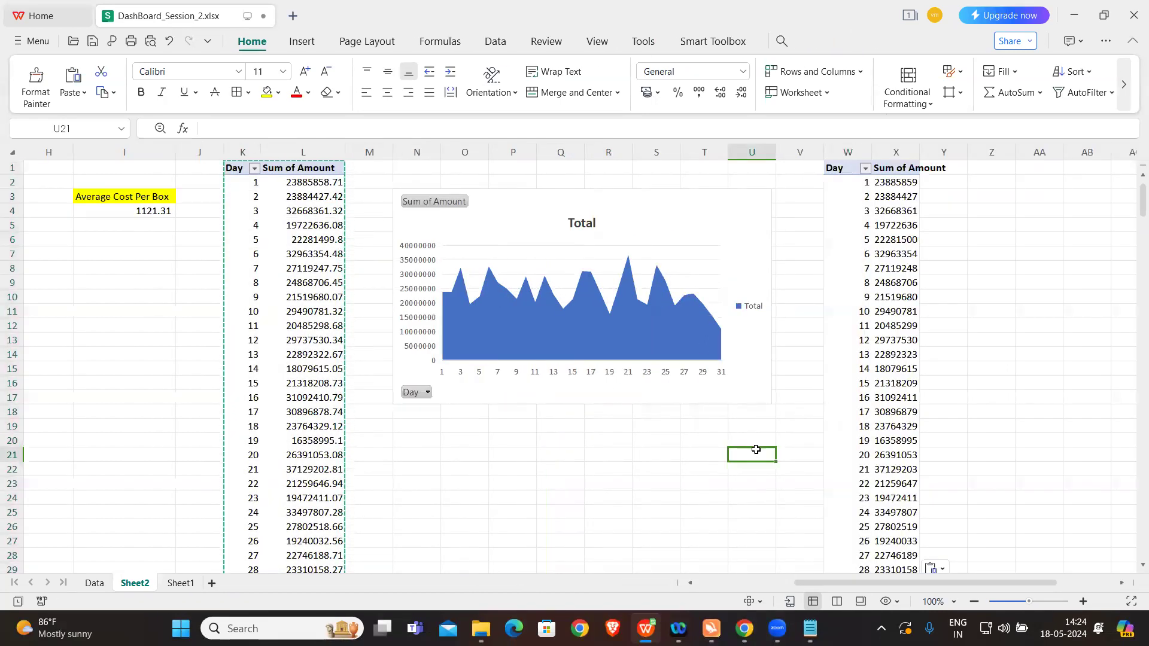
Step: In the W1 pivot table, replace the Day row field with Product
{"action": "left_click", "coordinate": [893, 221]}
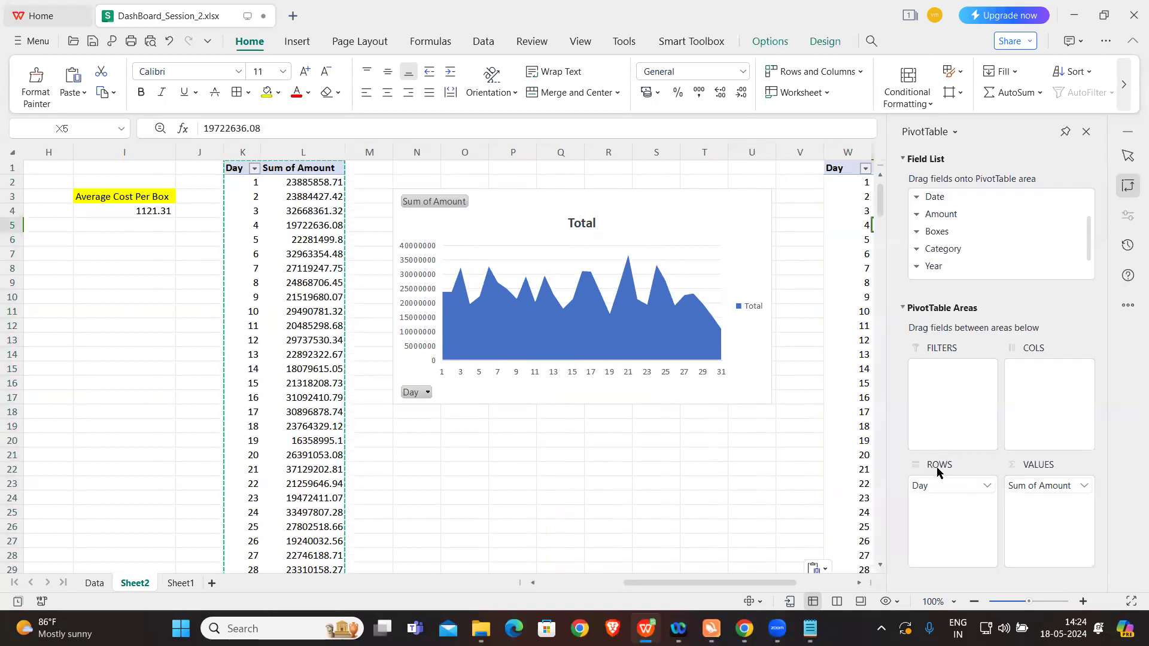
{"action": "left_click", "coordinate": [953, 486]}
{"action": "left_click", "coordinate": [1010, 435]}
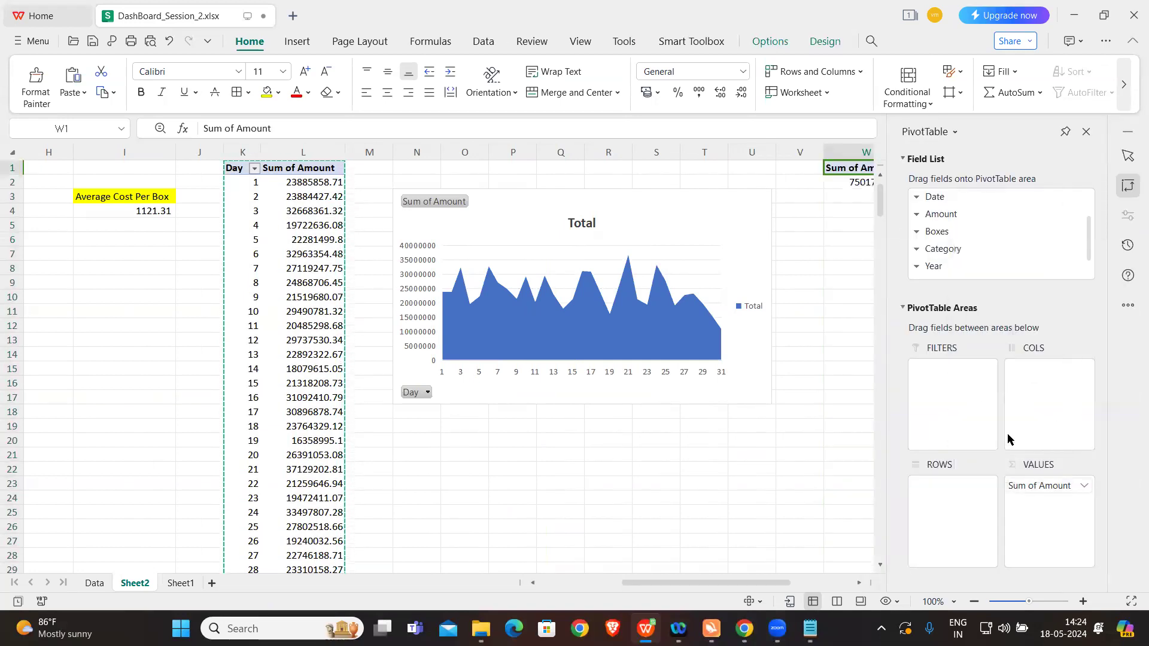
{"action": "left_click_drag", "start_coordinate": [1086, 238], "coordinate": [1083, 212]}
{"action": "left_click_drag", "start_coordinate": [949, 215], "coordinate": [948, 522]}
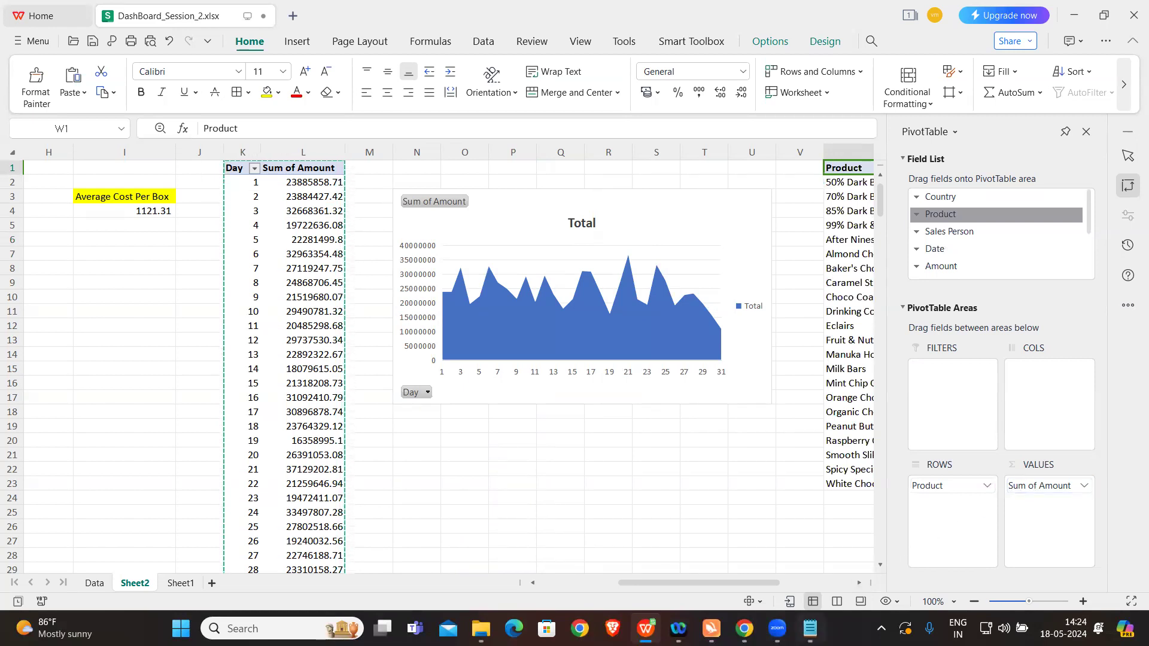
Step: Recheck the question list and replace Sum of Amount with Sum of Boxes in the W1 pivot table's values
{"action": "left_click", "coordinate": [810, 628]}
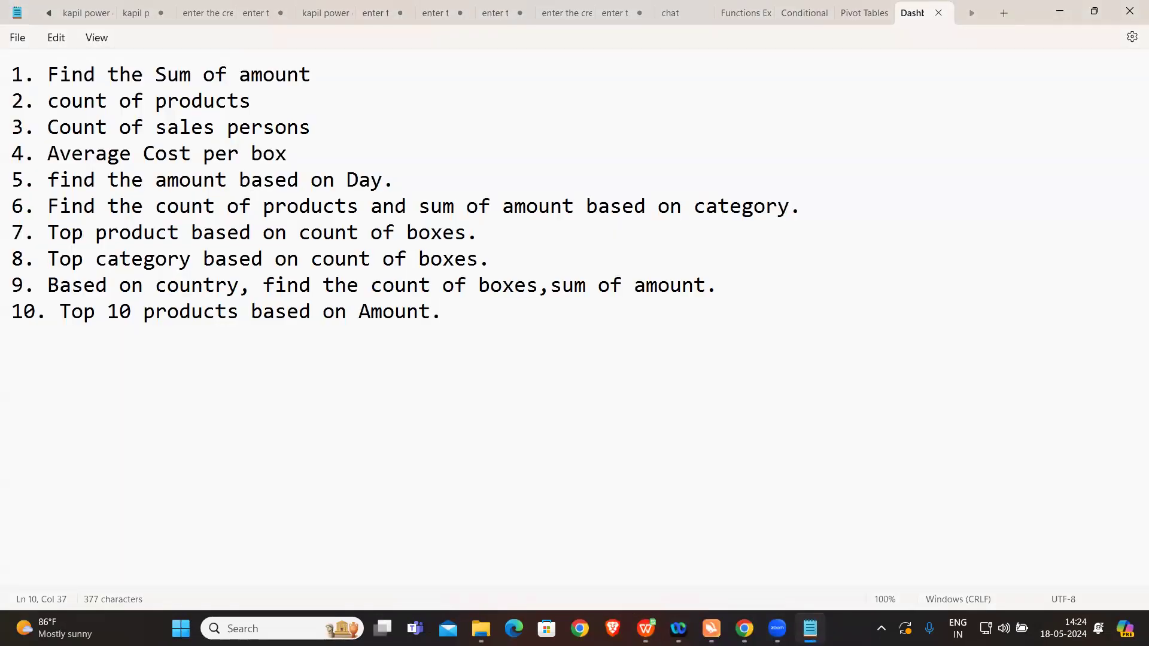
{"action": "mouse_move", "coordinate": [645, 628]}
{"action": "left_click", "coordinate": [715, 580]}
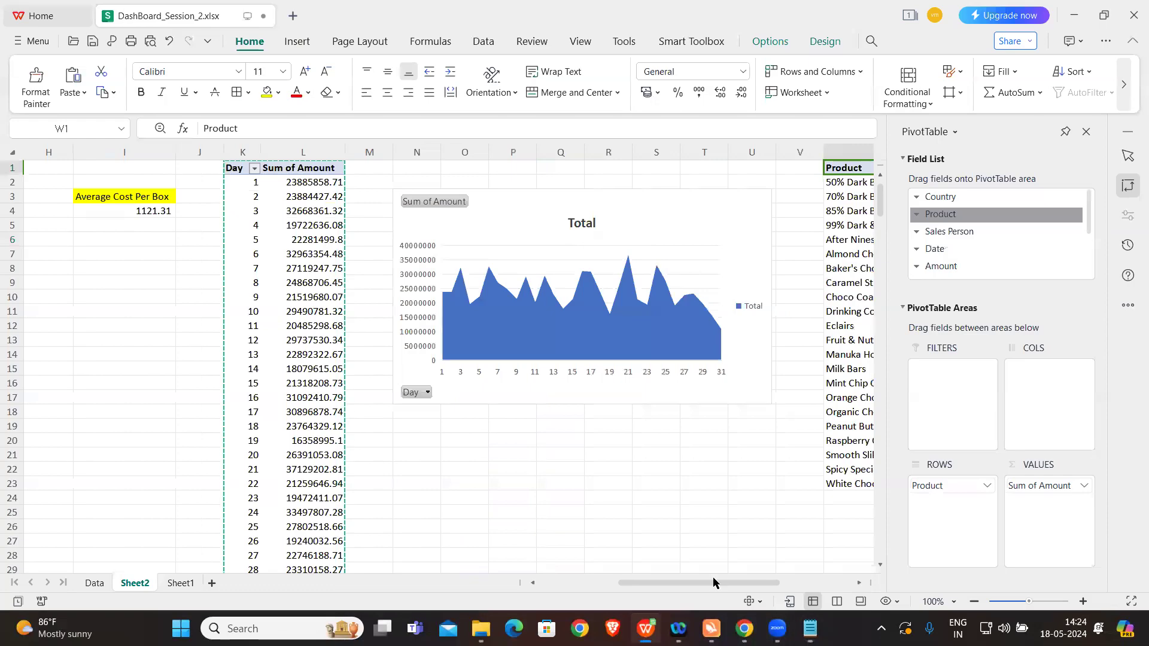
{"action": "left_click", "coordinate": [1056, 489]}
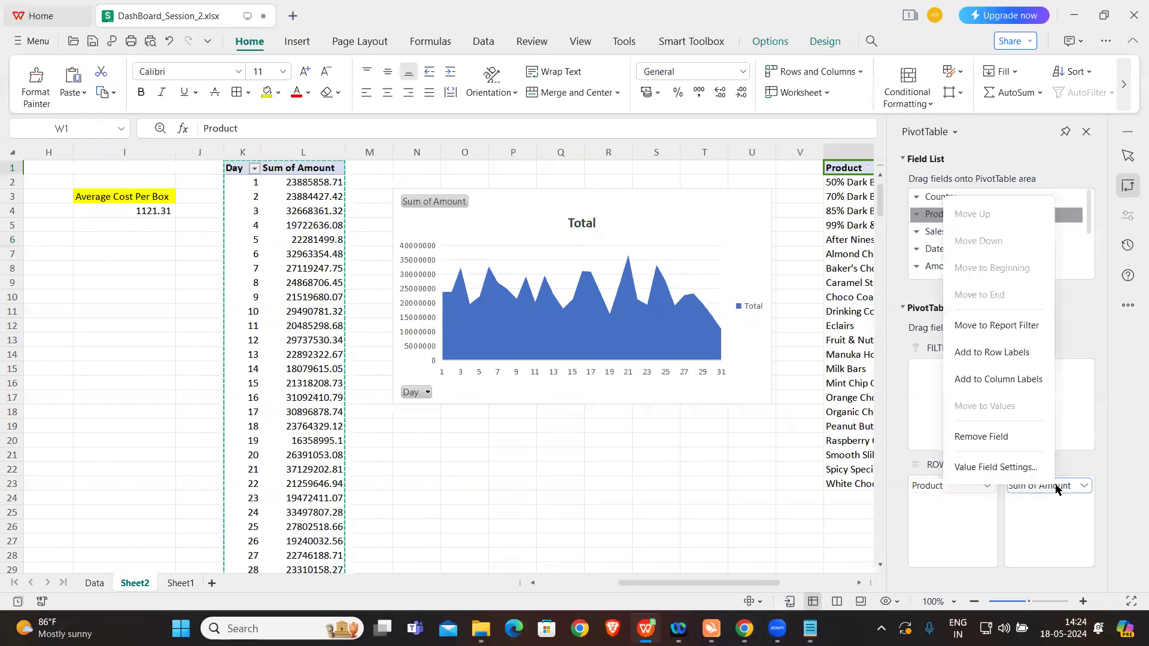
{"action": "left_click", "coordinate": [1002, 440]}
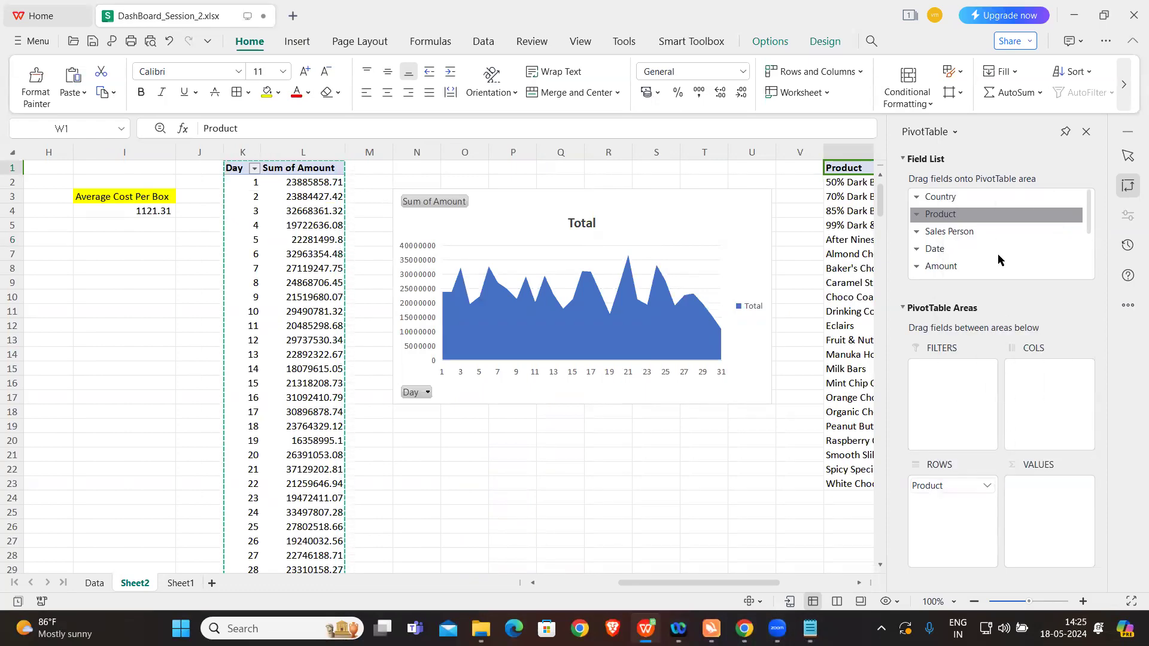
{"action": "scroll", "coordinate": [998, 259], "scroll_direction": "down", "scroll_amount": 2}
{"action": "left_click_drag", "start_coordinate": [936, 214], "coordinate": [1024, 524]}
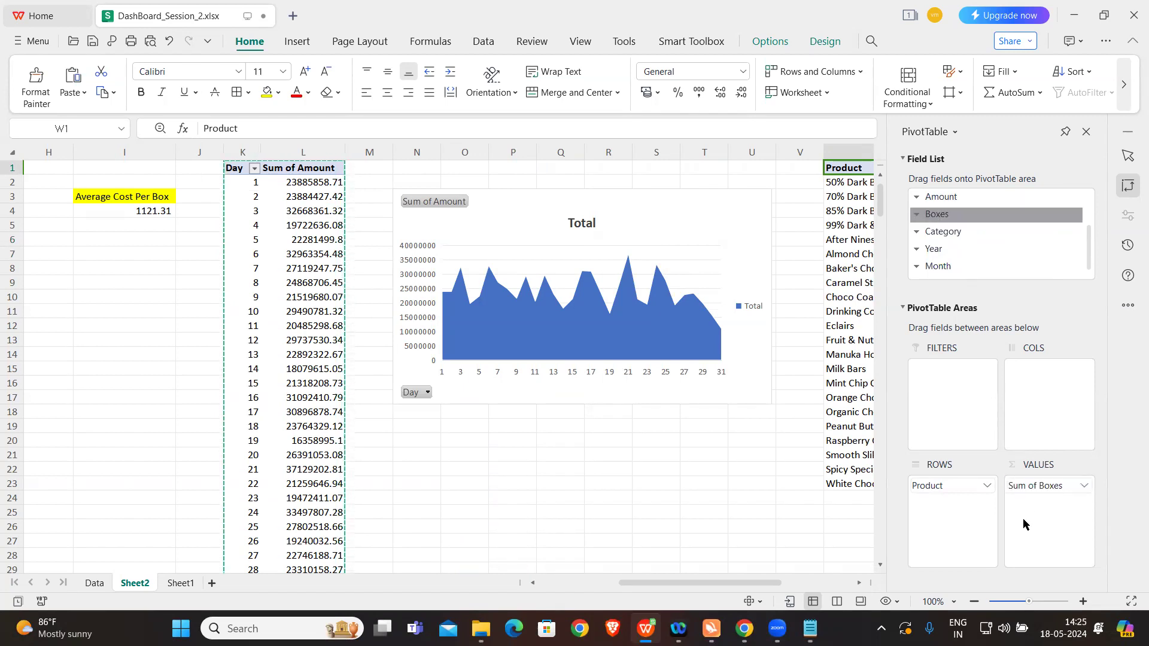
{"action": "left_click", "coordinate": [752, 470]}
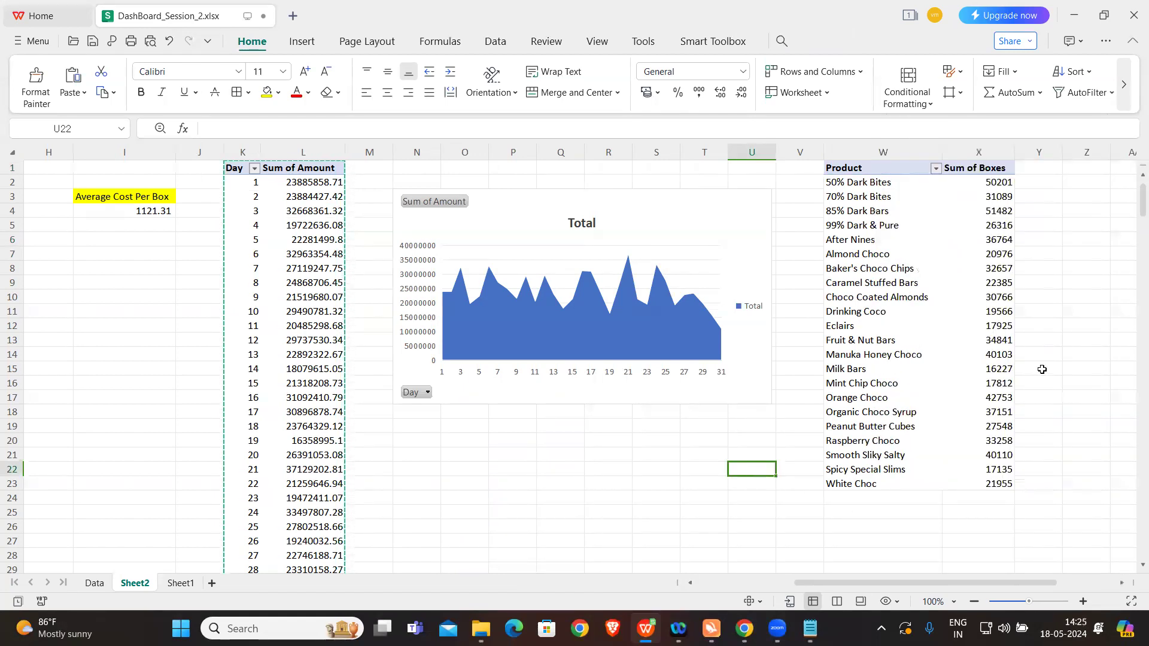
Step: Shrink the area chart so that its lower-right corner lies in about cell T14
{"action": "left_click", "coordinate": [710, 216]}
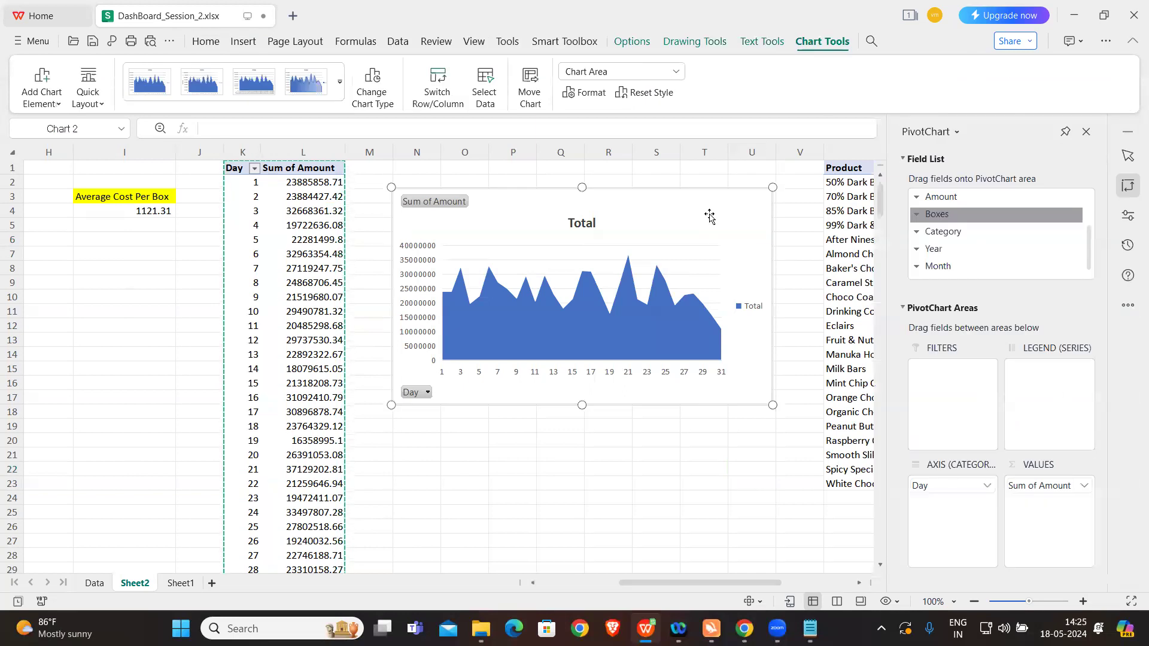
{"action": "left_click_drag", "start_coordinate": [772, 405], "coordinate": [690, 354]}
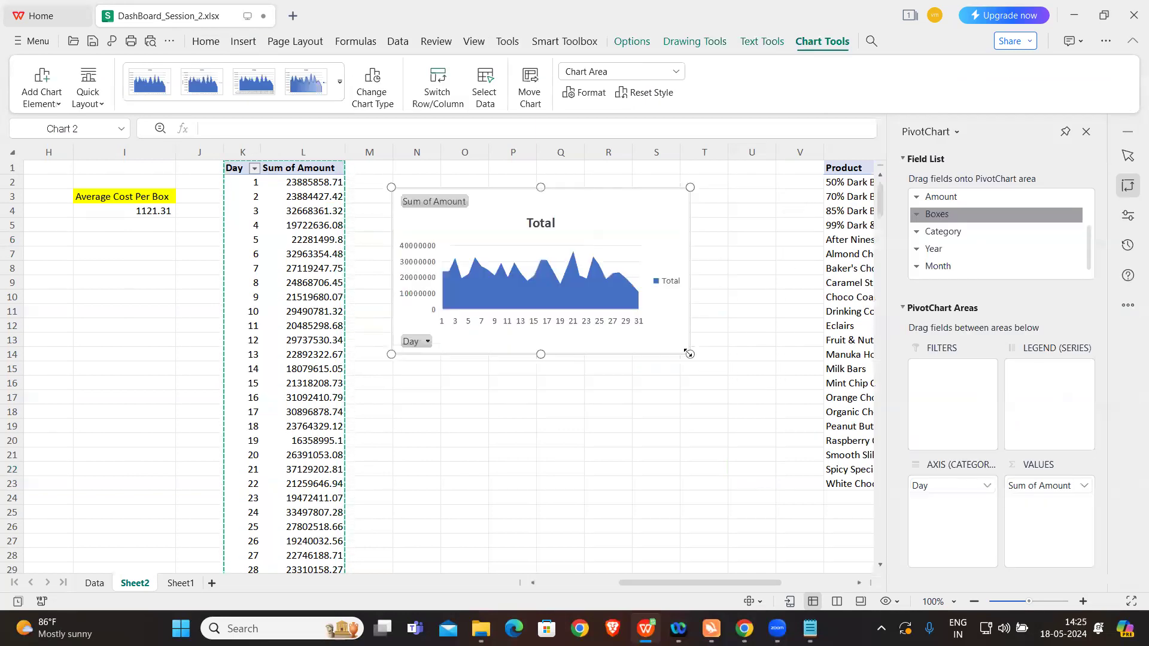
{"action": "left_click", "coordinate": [715, 388]}
Step: Enter the heading Rank in cell V1, beside the Product pivot table
{"action": "left_click", "coordinate": [806, 183]}
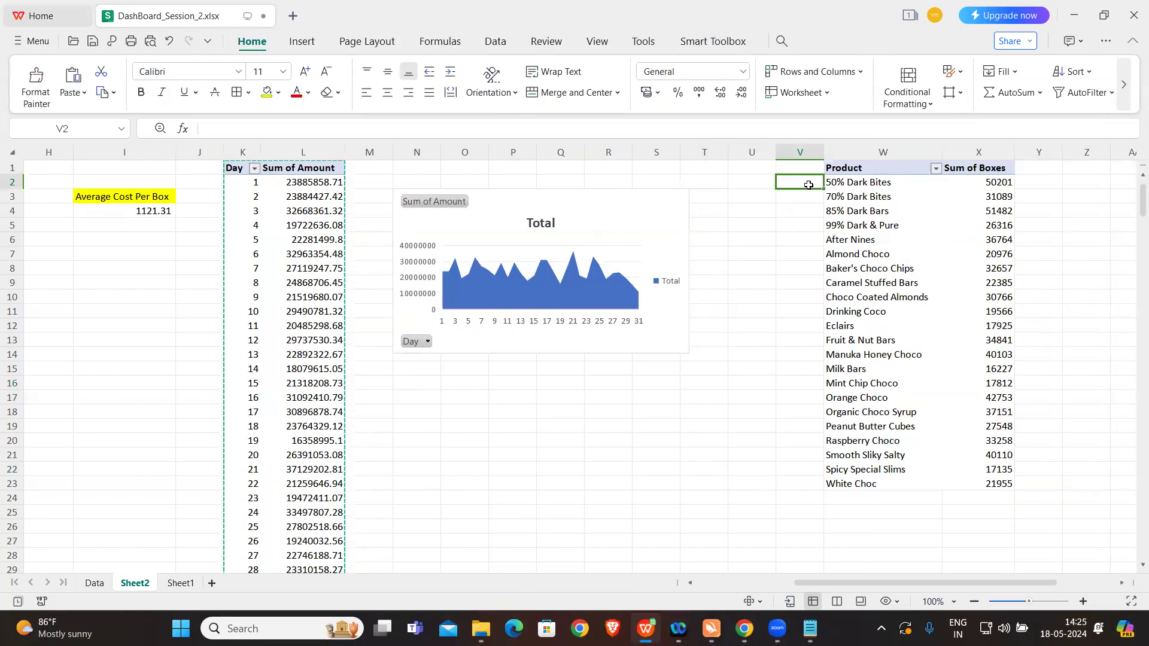
{"action": "left_click", "coordinate": [794, 167]}
{"action": "type", "text": "Rn"}
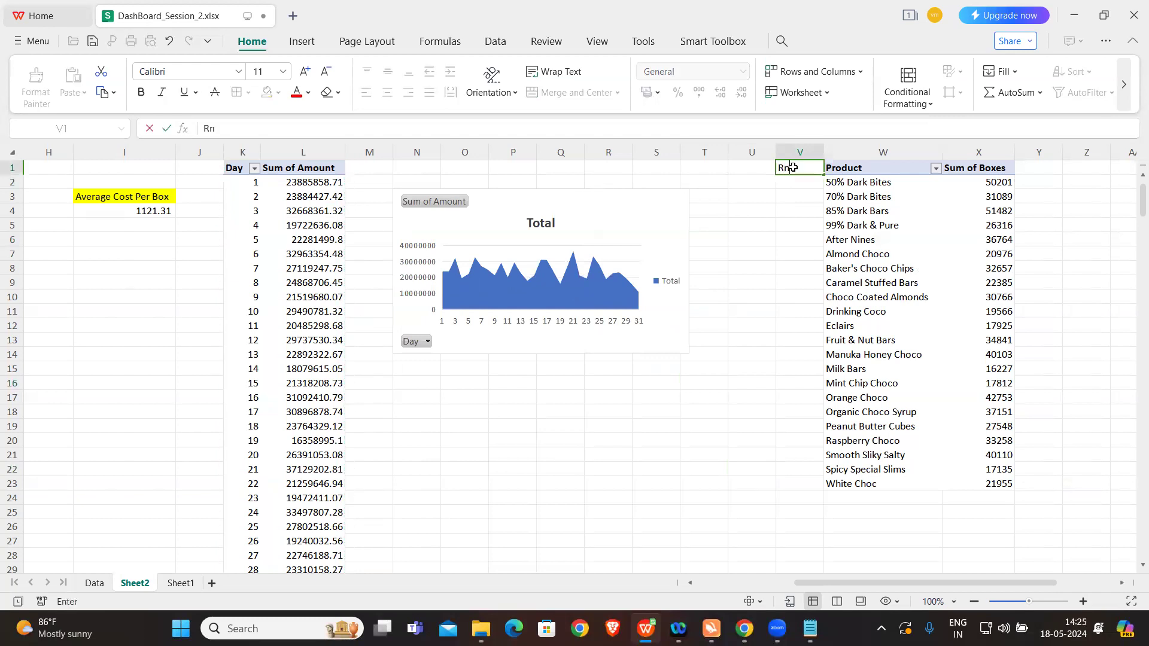
{"action": "type", "text": "a"}
{"action": "key", "text": "BackSpace"}
{"action": "key", "text": "BackSpace"}
{"action": "type", "text": "ank"}
{"action": "left_click", "coordinate": [794, 230]}
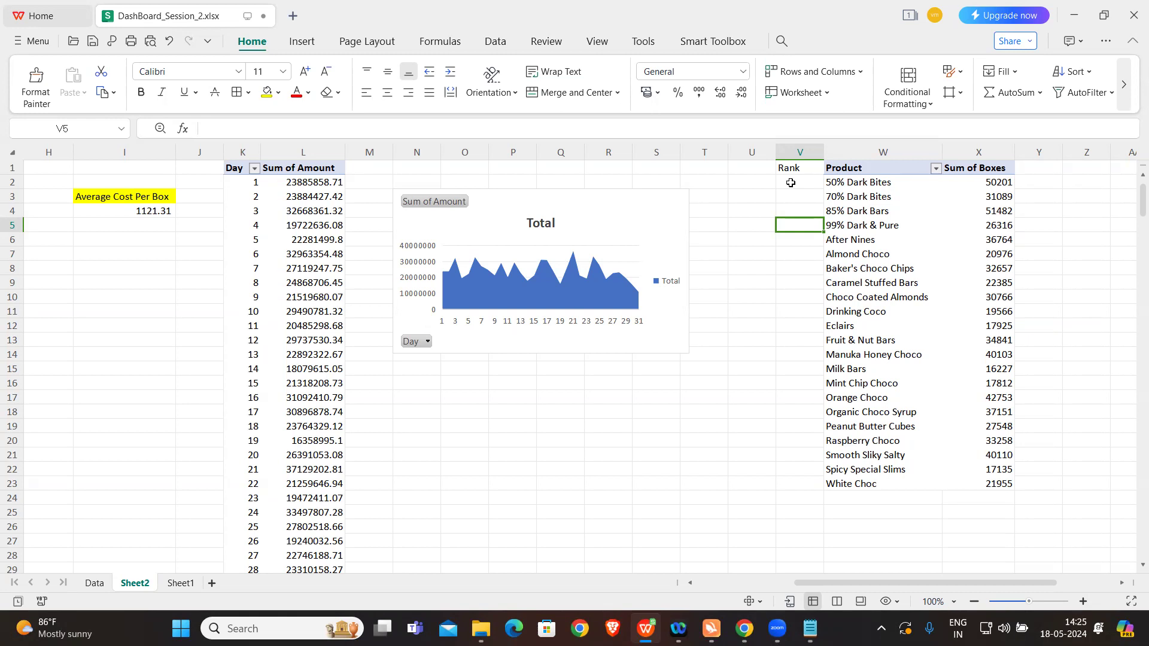
Step: In cell V2, enter the formula =RANK(X2,X:X) to rank the first product by its sum of boxes
{"action": "left_click", "coordinate": [790, 183]}
{"action": "type", "text": "="}
{"action": "key", "text": "Caps_Lock"}
{"action": "type", "text": "RANK"}
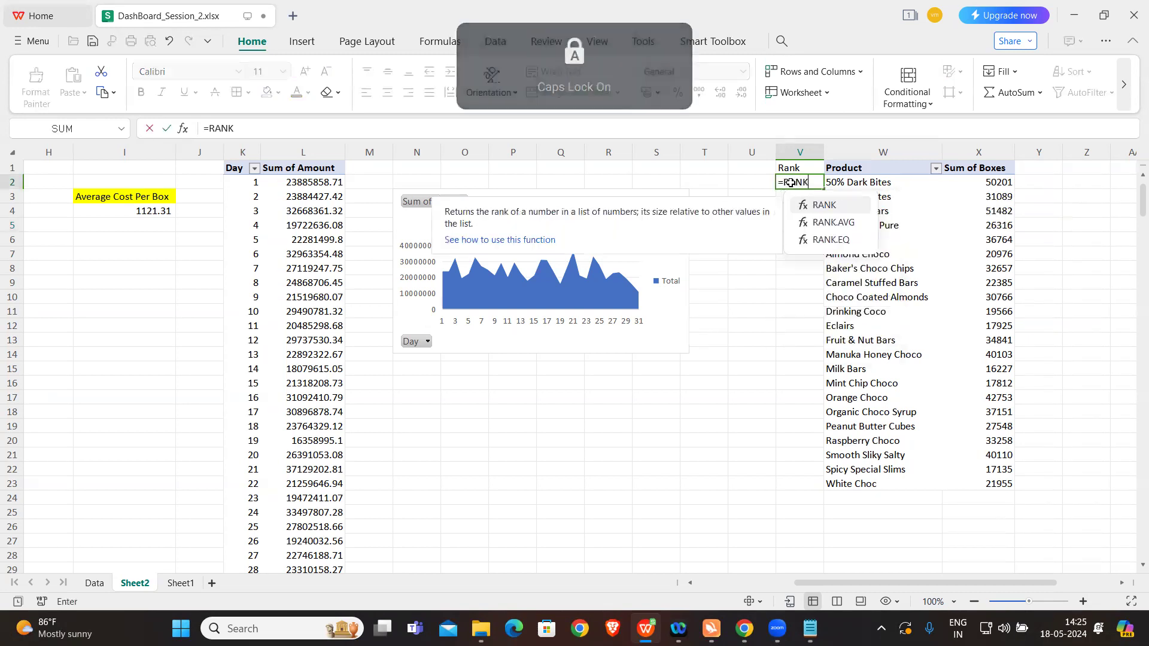
{"action": "type", "text": "("}
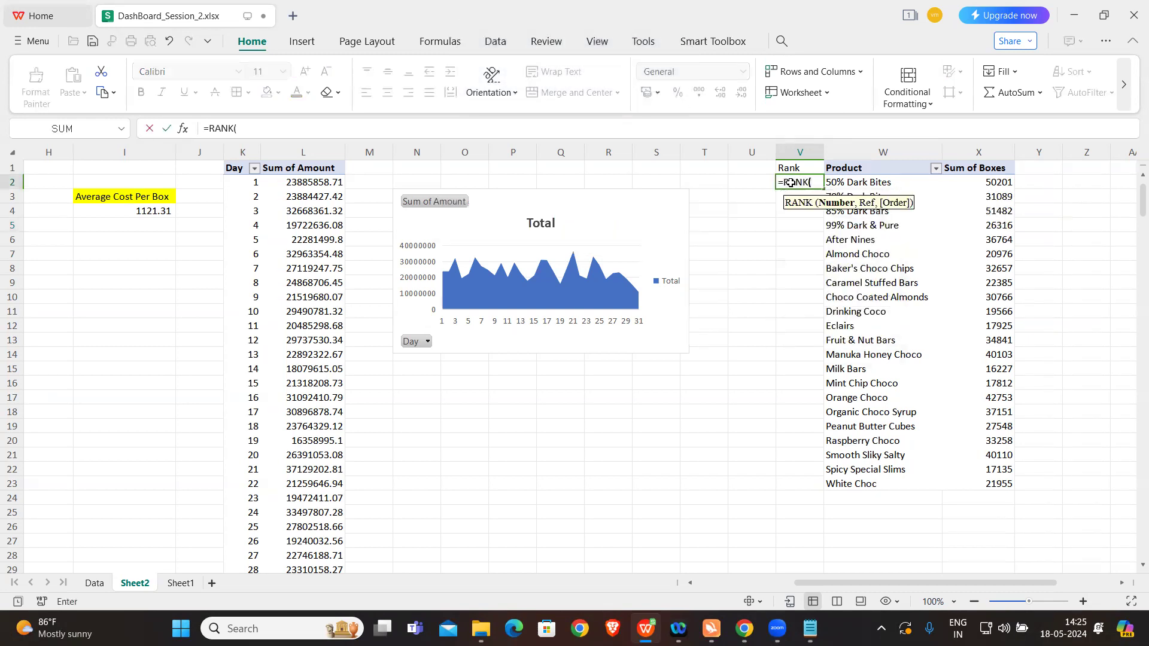
{"action": "left_click", "coordinate": [984, 182]}
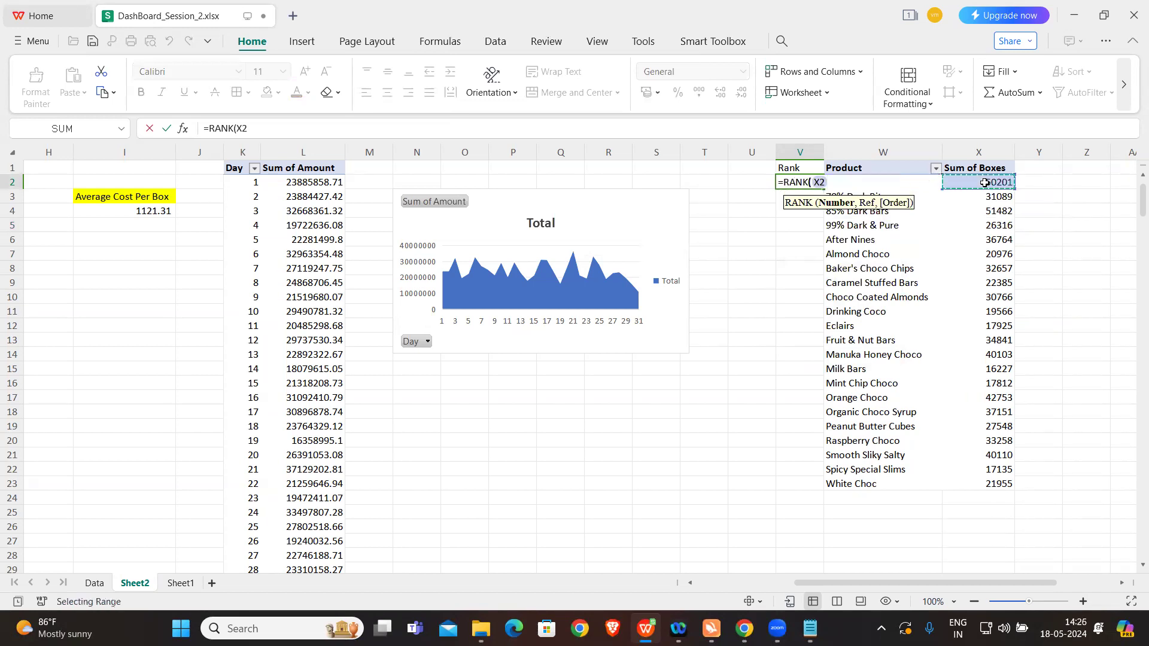
{"action": "type", "text": ","}
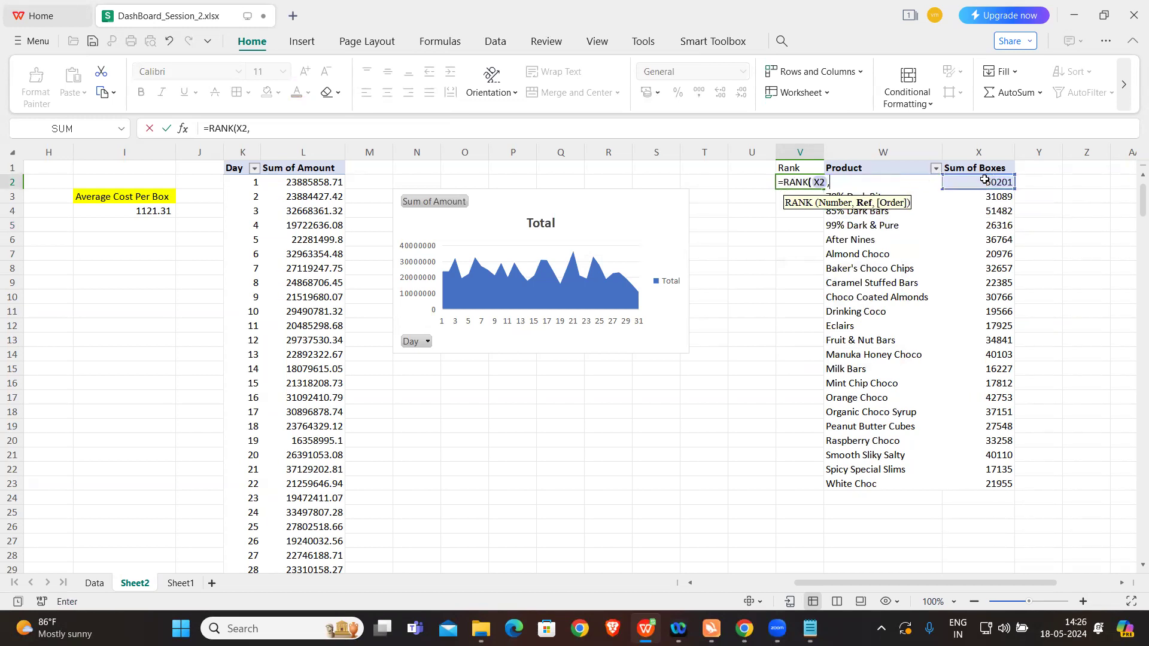
{"action": "left_click", "coordinate": [987, 152]}
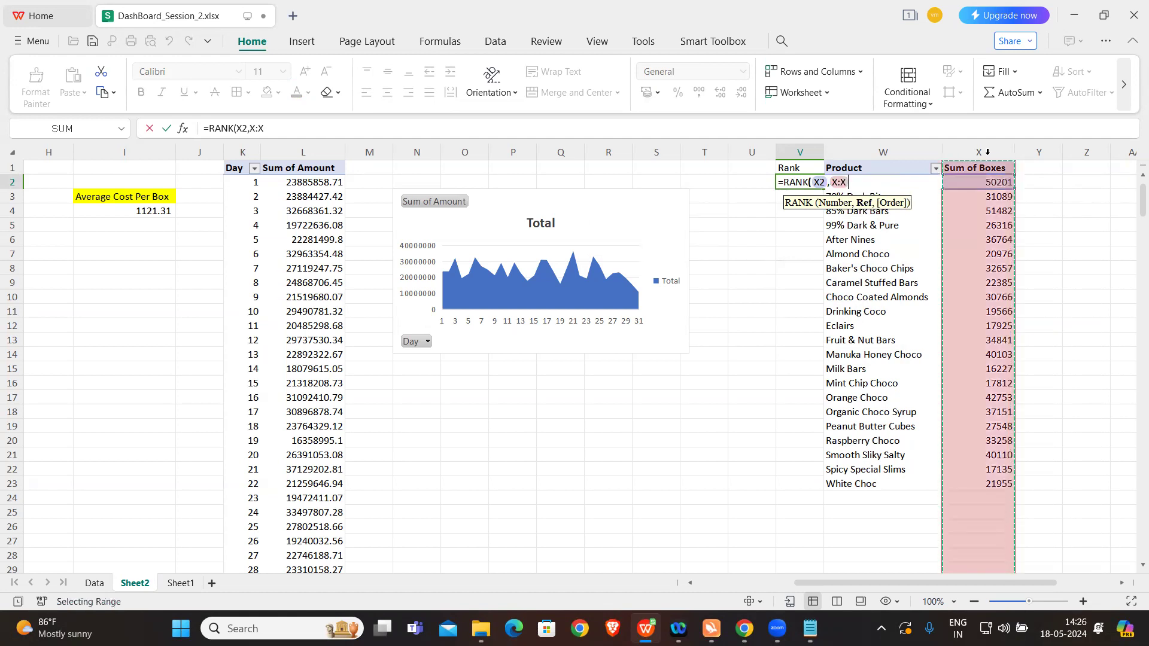
{"action": "type", "text": ")"}
{"action": "key", "text": "Return"}
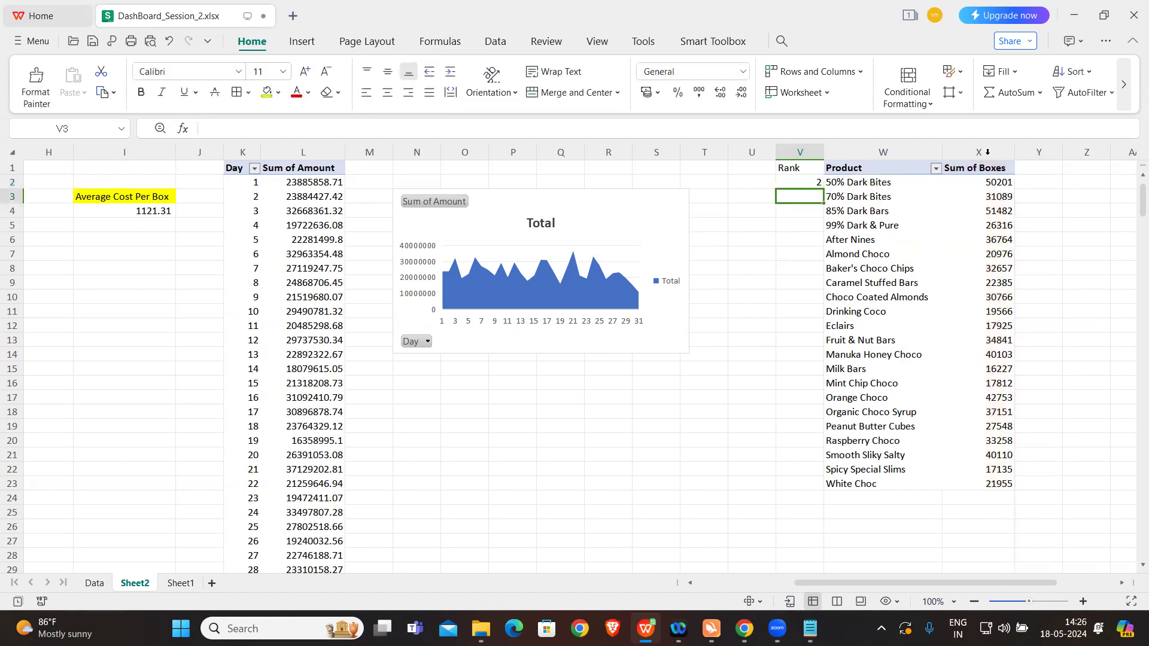
Step: Fill the rank formula from V2 down to V23, alongside every product in the pivot table
{"action": "left_click", "coordinate": [810, 180]}
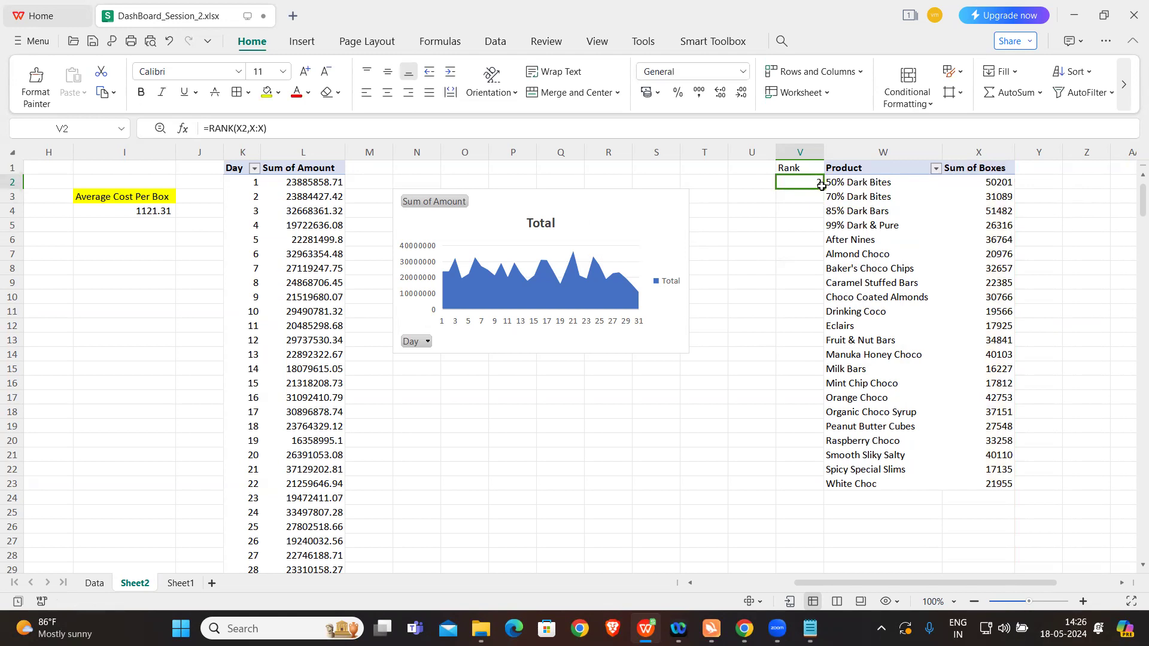
{"action": "double_click", "coordinate": [822, 188]}
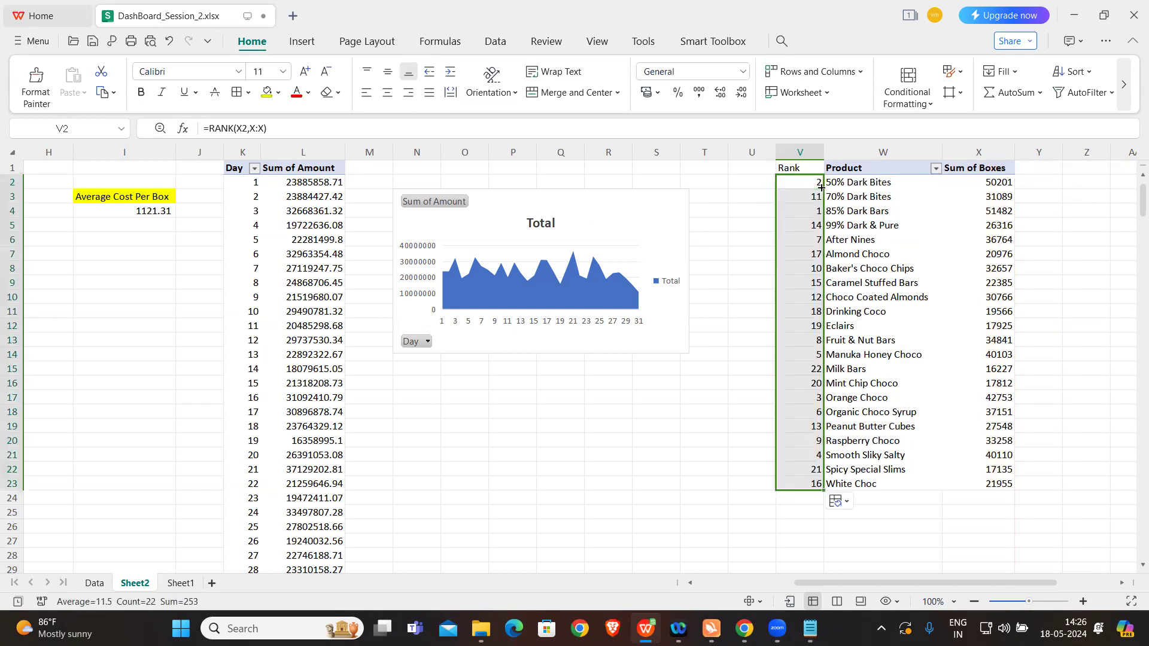
{"action": "left_click", "coordinate": [741, 482]}
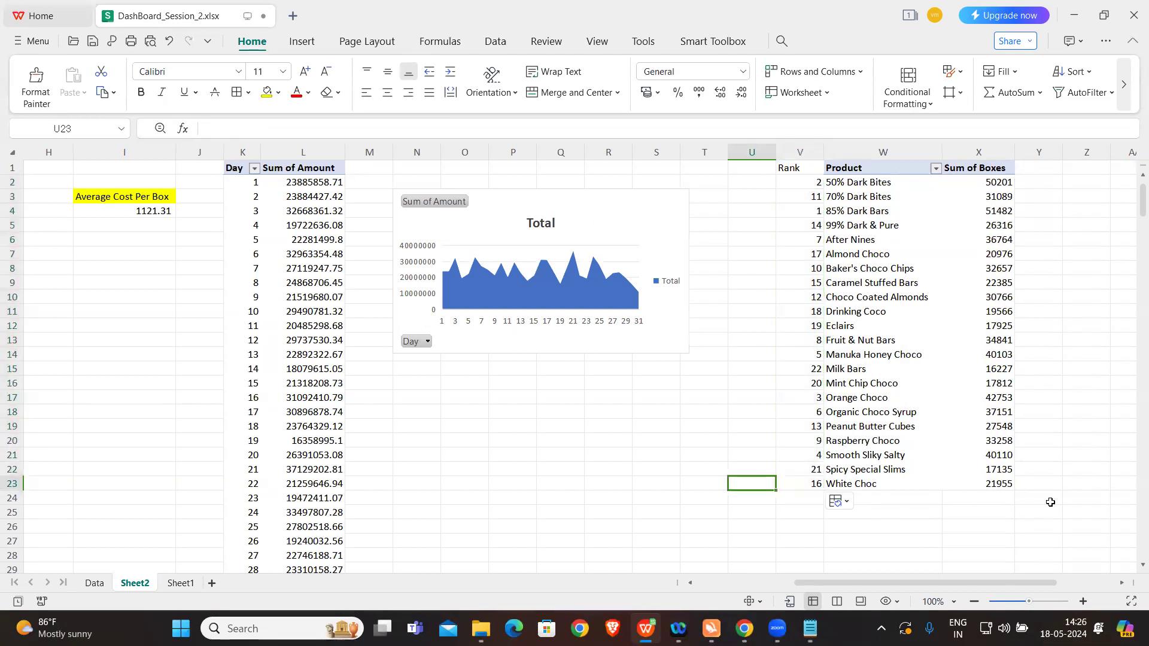
Step: Enter the heading Top Product in cell AA1 and widen column AA to fit it
{"action": "scroll", "coordinate": [967, 354], "scroll_direction": "right", "scroll_amount": 2}
{"action": "scroll", "coordinate": [967, 353], "scroll_direction": "right", "scroll_amount": 2}
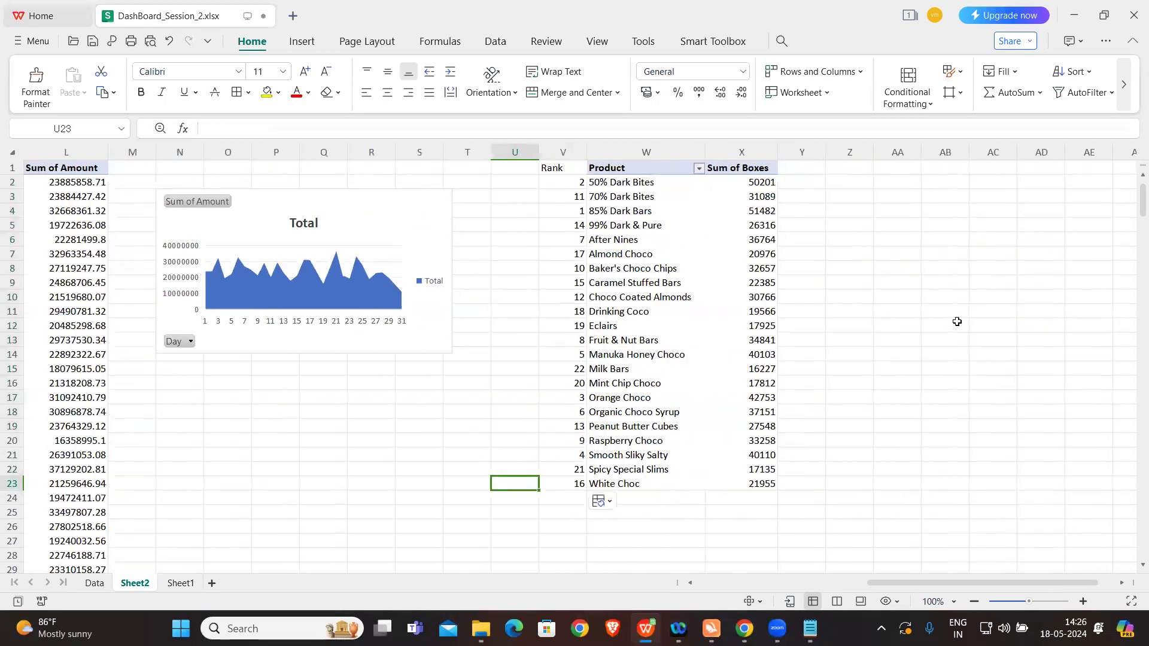
{"action": "left_click", "coordinate": [897, 172]}
{"action": "double_click", "coordinate": [897, 172]}
{"action": "key", "text": "Caps_Lock"}
{"action": "key", "text": "Caps_Lock"}
{"action": "type", "text": "Top Product"}
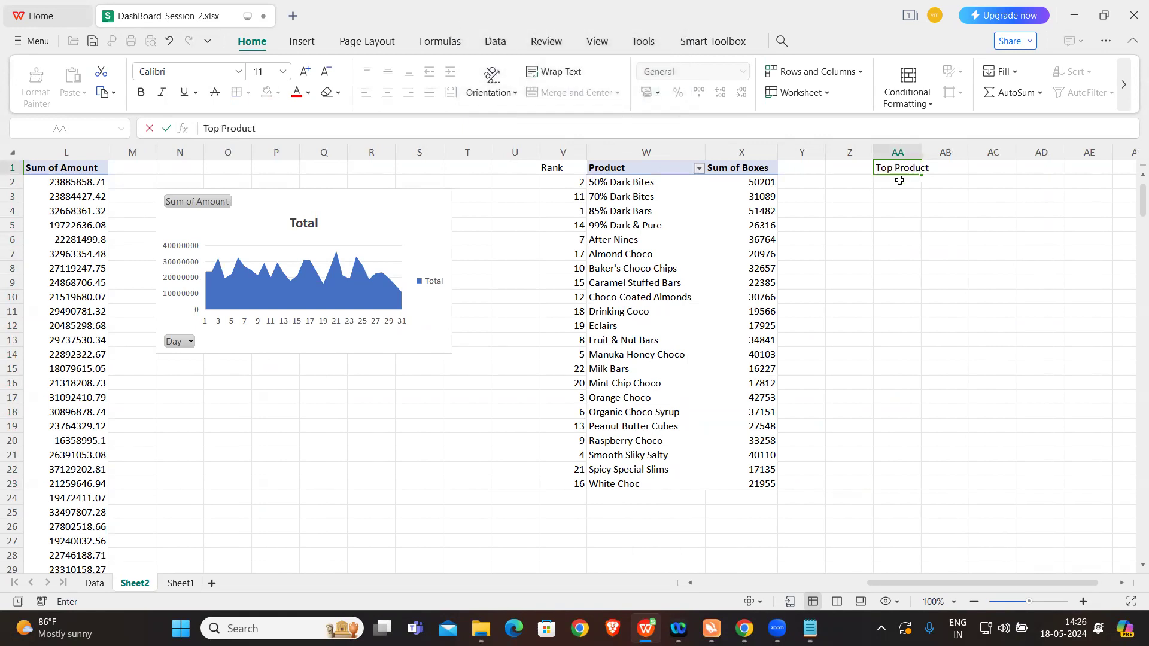
{"action": "left_click", "coordinate": [899, 181]}
{"action": "left_click_drag", "start_coordinate": [922, 154], "coordinate": [943, 155]}
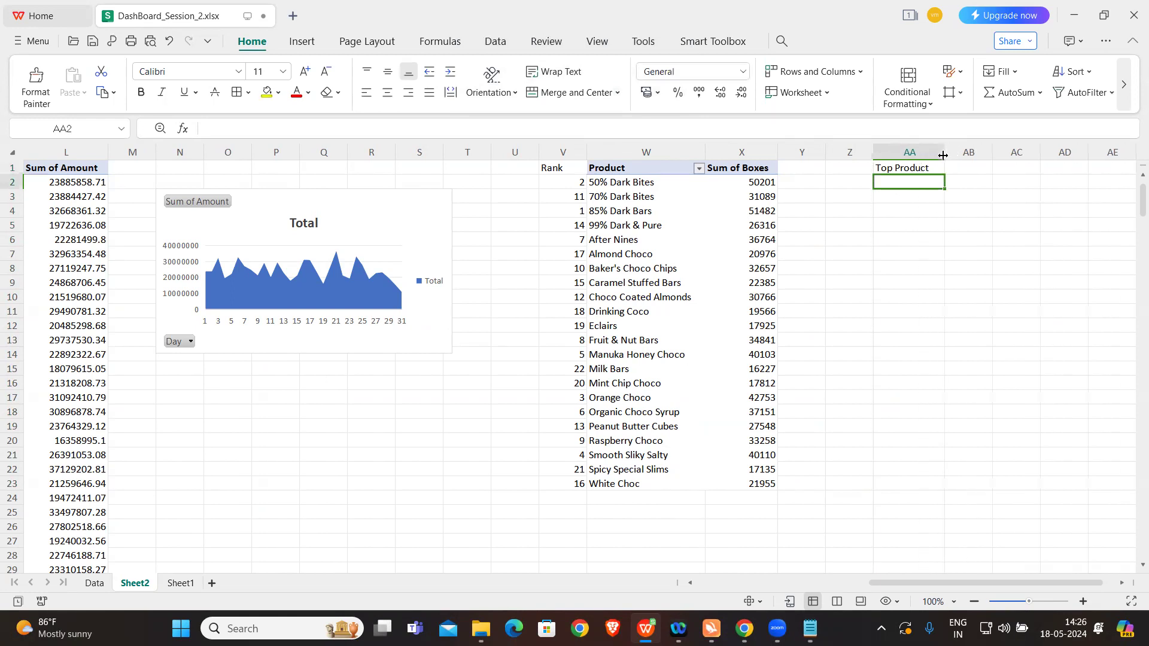
Step: In cell AA2, enter =VLOOKUP(1,V1:X23,2,0) to return the product ranked first
{"action": "key", "text": "Caps_Lock"}
{"action": "type", "text": "=VLOOKUP("}
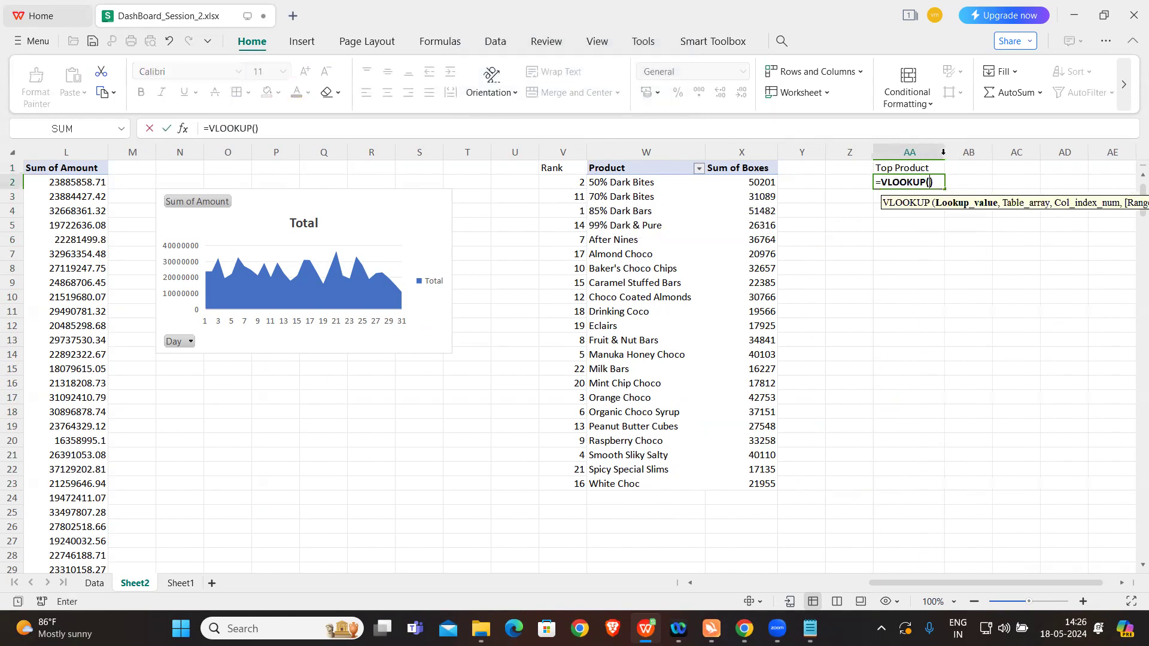
{"action": "type", "text": "1,"}
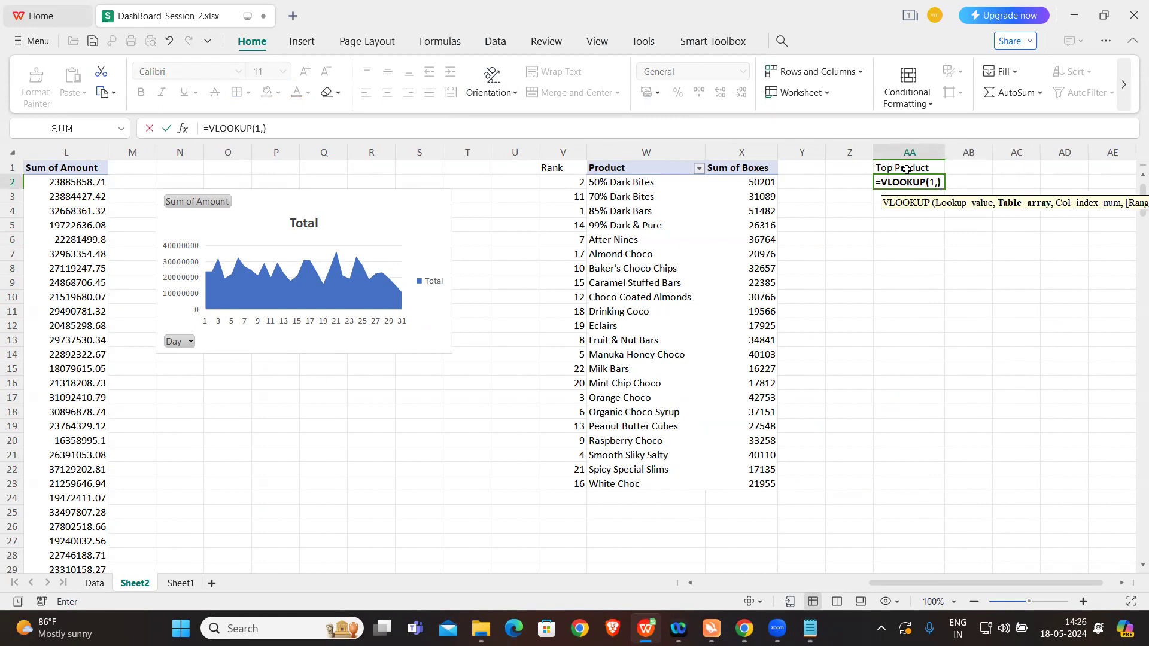
{"action": "mouse_move", "coordinate": [581, 169]}
{"action": "left_mouse_down"}
{"action": "mouse_move", "coordinate": [688, 213]}
{"action": "mouse_move", "coordinate": [727, 385]}
{"action": "mouse_move", "coordinate": [727, 444]}
{"action": "mouse_move", "coordinate": [709, 483]}
{"action": "left_mouse_up"}
{"action": "type", "text": ","}
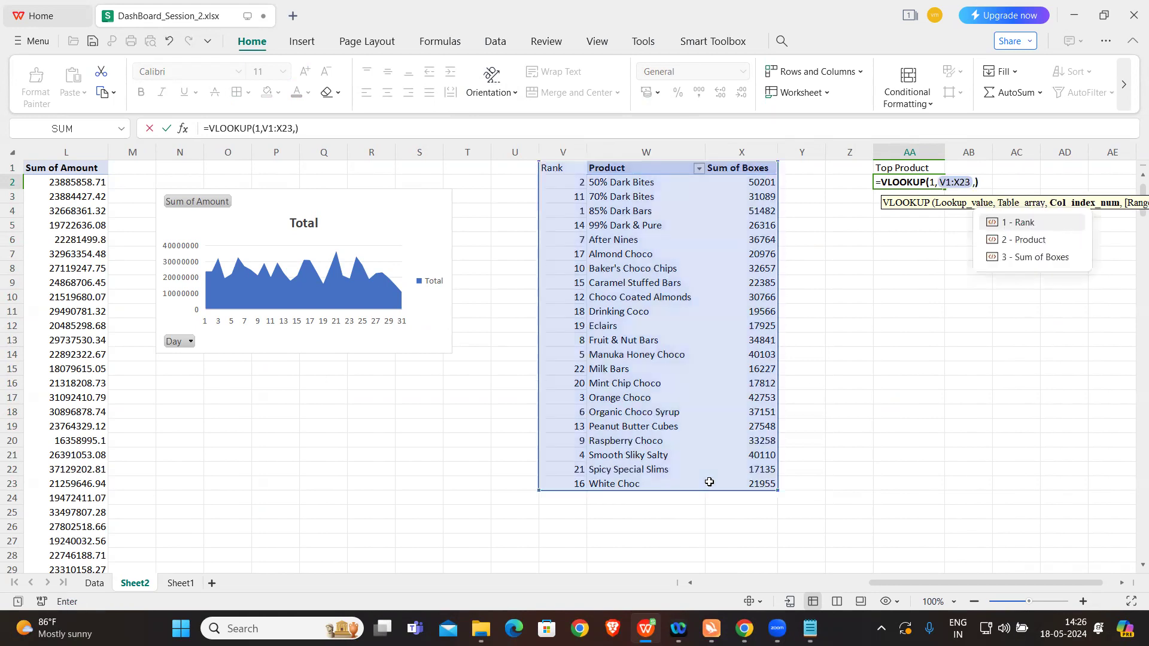
{"action": "key", "text": "Down"}
{"action": "key", "text": "Tab"}
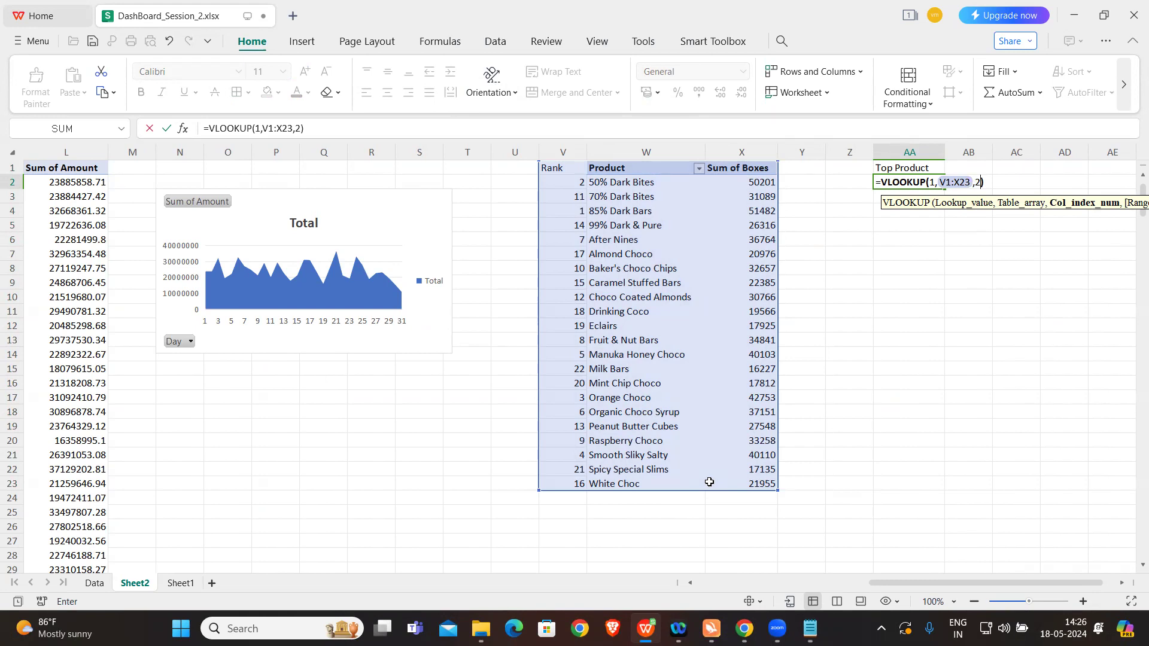
{"action": "type", "text": ",0"}
{"action": "key", "text": "Return"}
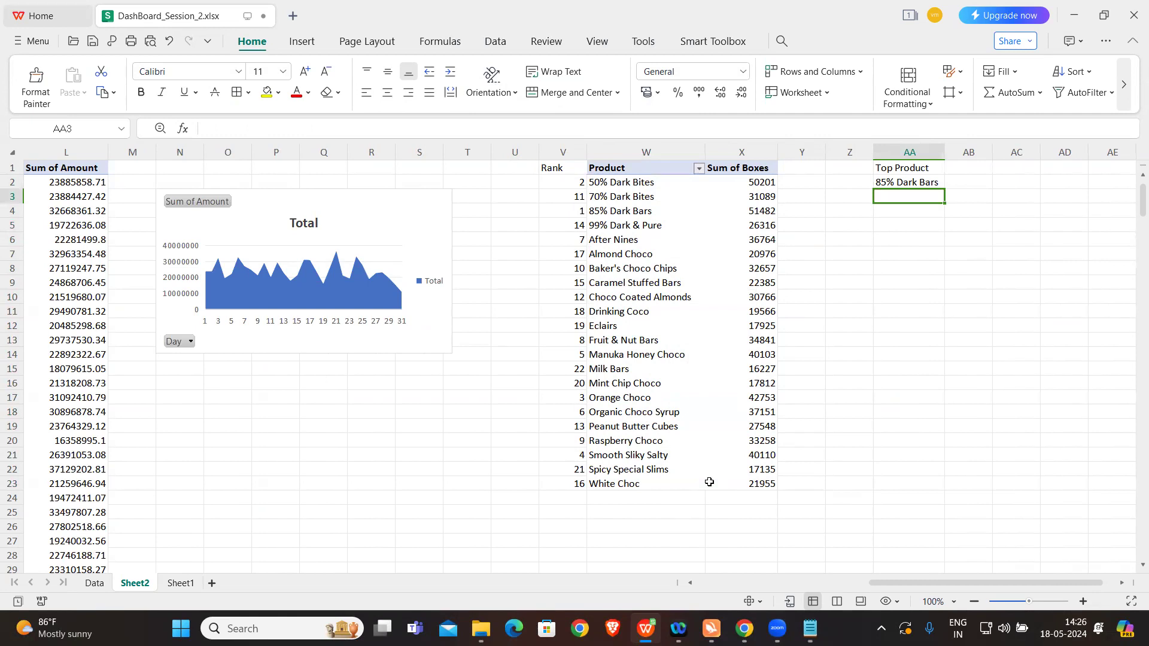
Step: Fill the Top Product heading cell AA1 with yellow
{"action": "left_click", "coordinate": [899, 170]}
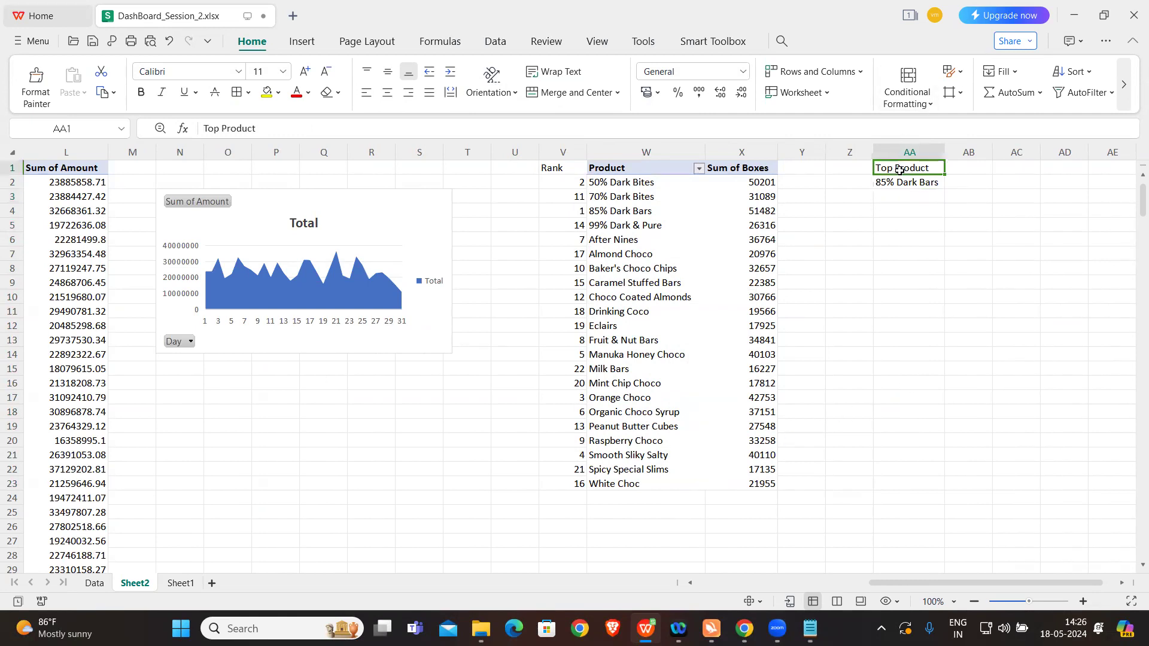
{"action": "left_click", "coordinate": [267, 98]}
{"action": "left_click", "coordinate": [942, 278]}
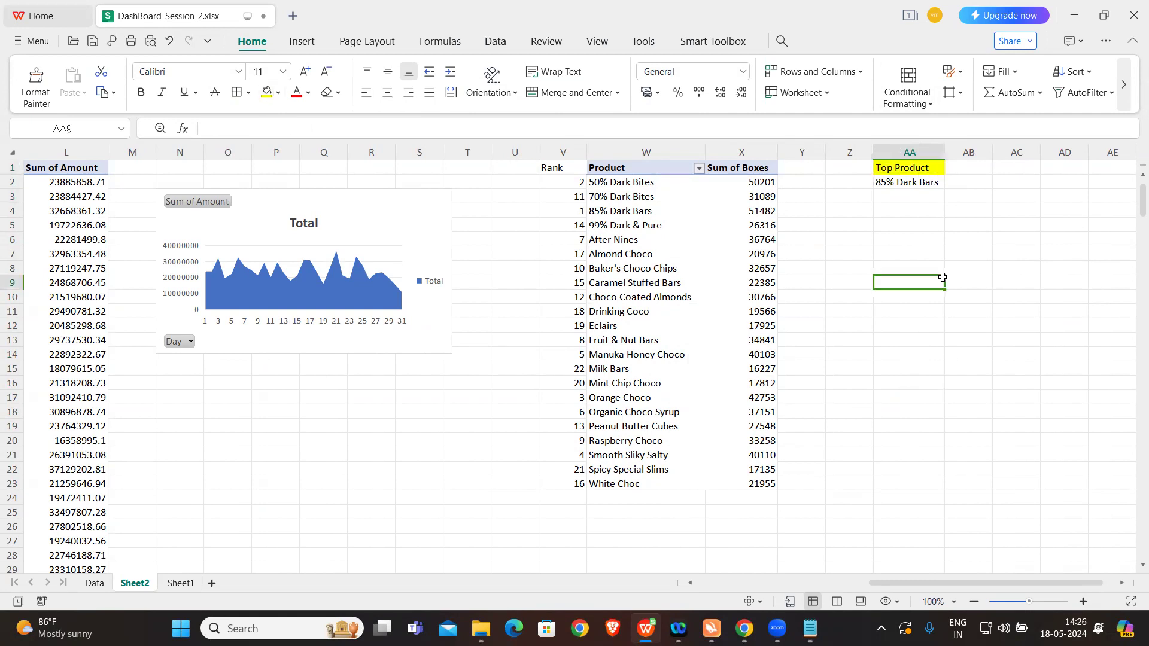
Step: Check the top 10 products question in the Notepad list, and copy the Product pivot table with its Rank column to AD1
{"action": "scroll", "coordinate": [942, 277], "scroll_direction": "right", "scroll_amount": 2}
{"action": "left_click", "coordinate": [811, 624]}
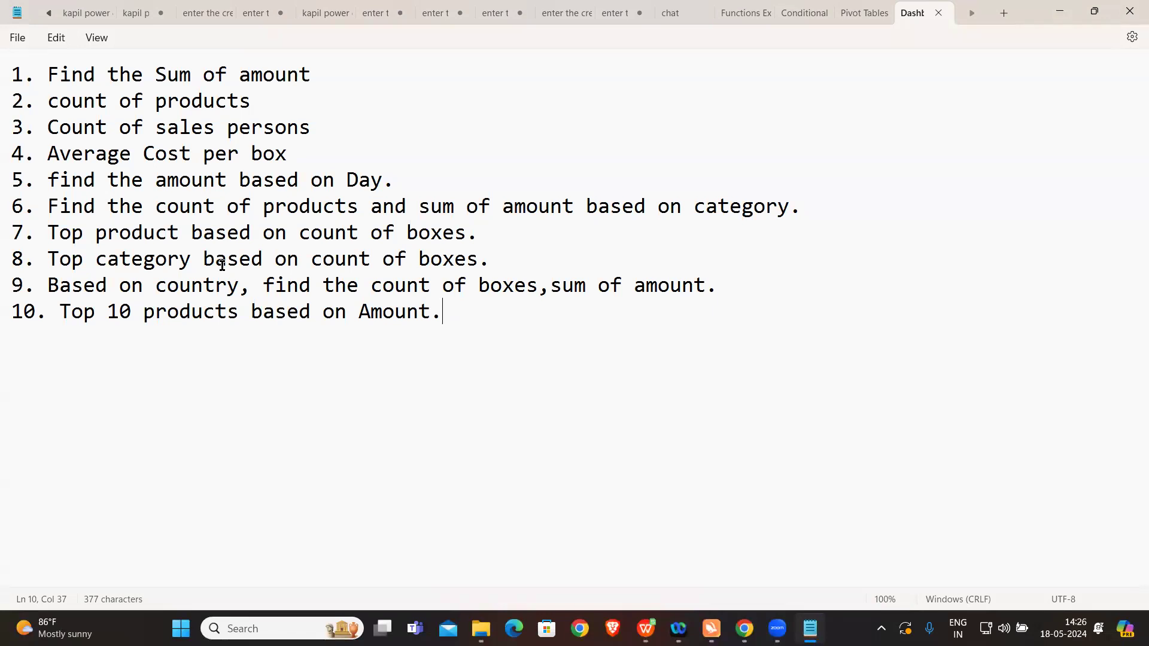
{"action": "left_click_drag", "start_coordinate": [58, 310], "coordinate": [429, 325]}
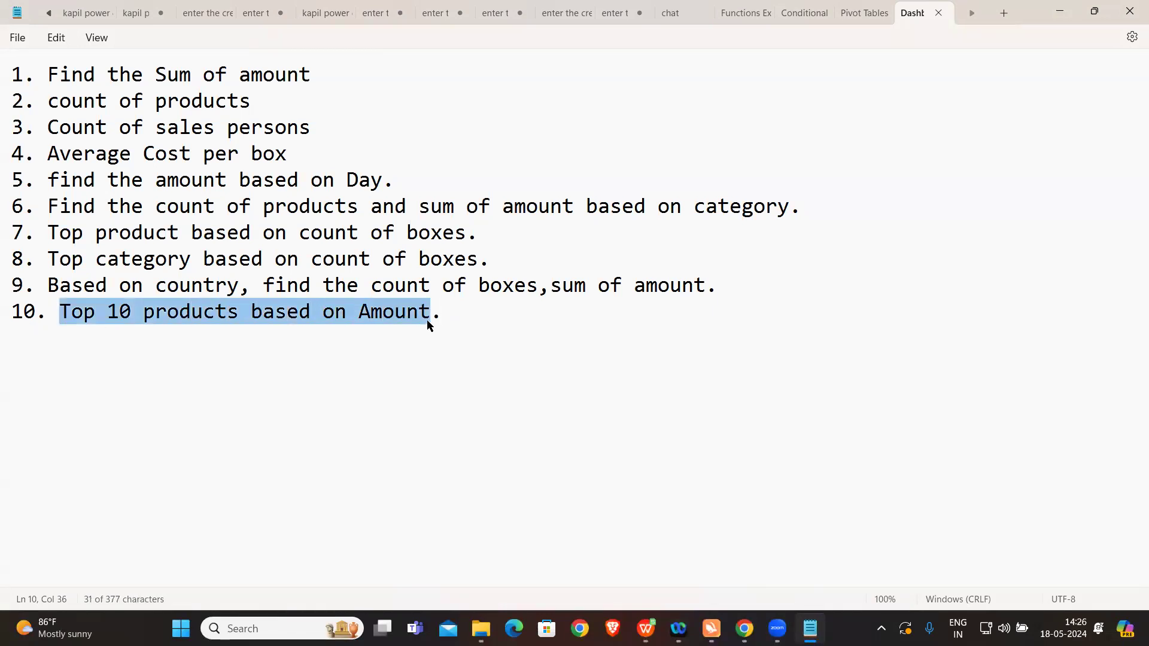
{"action": "left_click", "coordinate": [331, 369]}
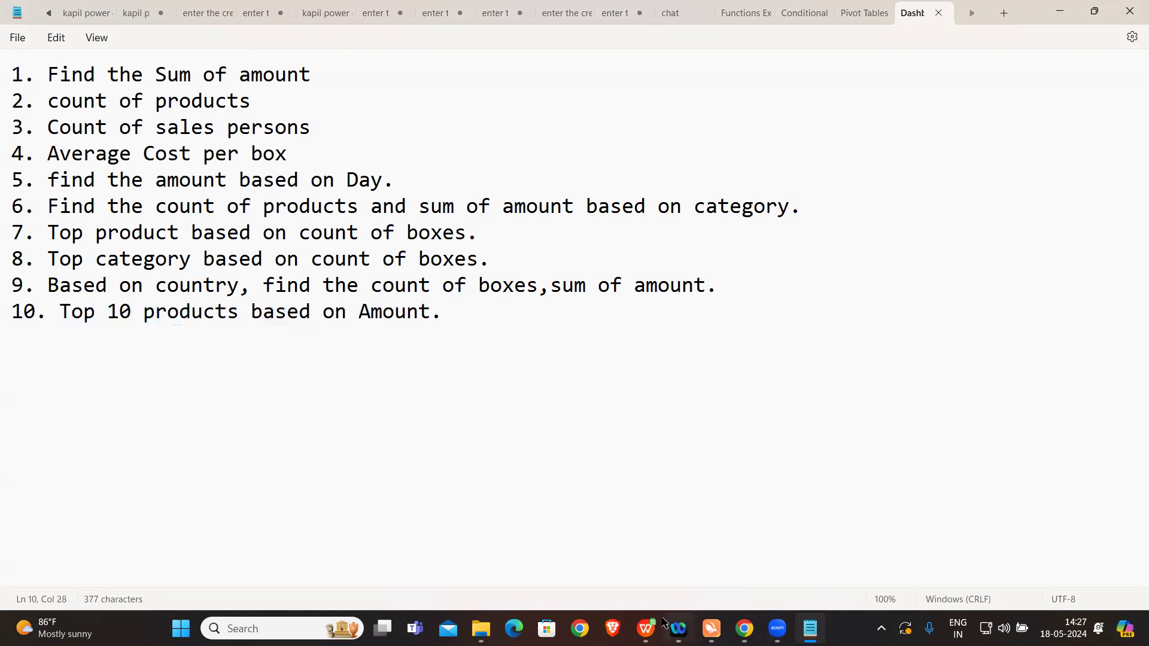
{"action": "left_click", "coordinate": [645, 628]}
{"action": "scroll", "coordinate": [821, 287], "scroll_direction": "right", "scroll_amount": 1}
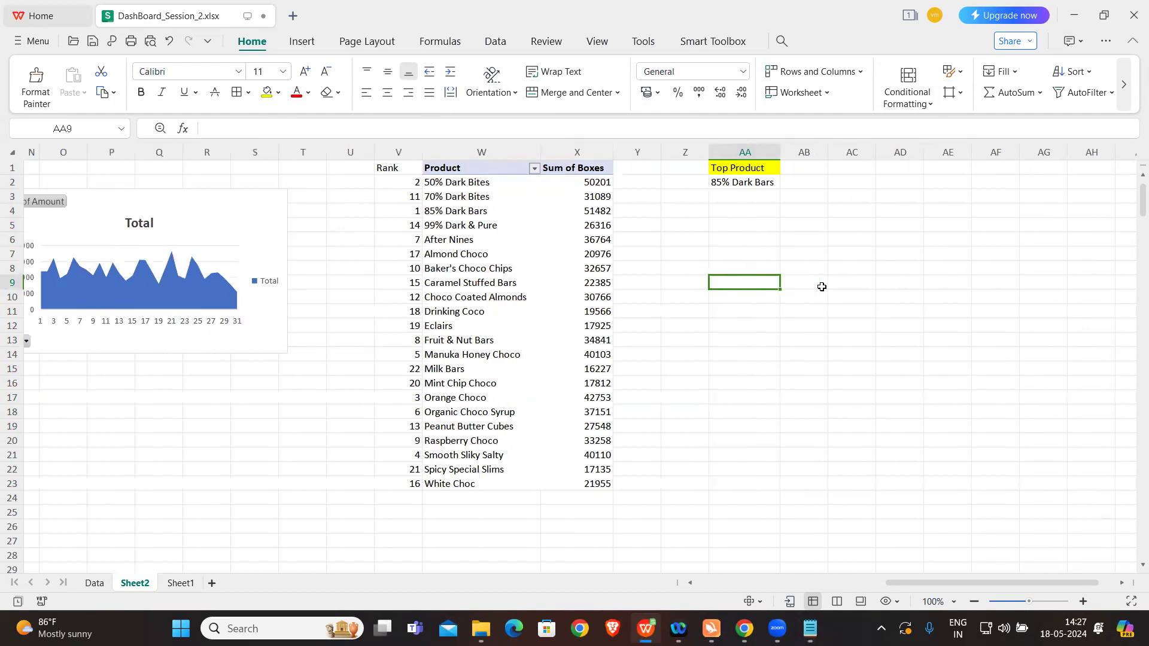
{"action": "left_click", "coordinate": [531, 282]}
{"action": "key", "text": "ctrl+a"}
{"action": "key", "text": "ctrl+c"}
{"action": "scroll", "coordinate": [673, 287], "scroll_direction": "right", "scroll_amount": 4}
{"action": "scroll", "coordinate": [673, 288], "scroll_direction": "right", "scroll_amount": 1}
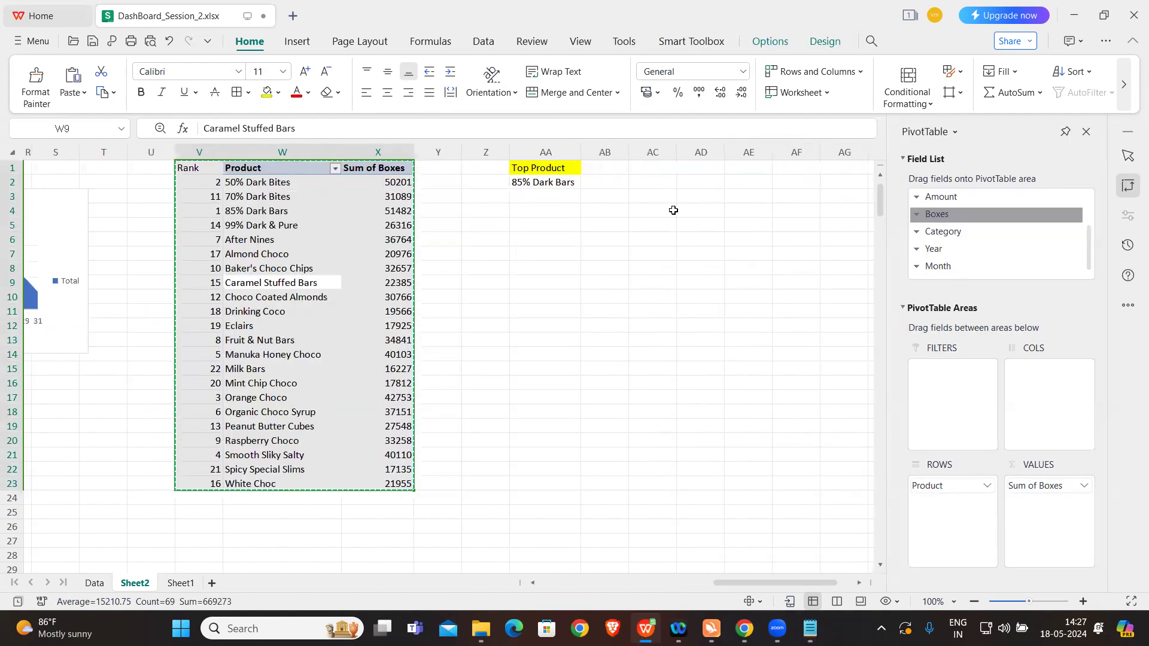
{"action": "left_click", "coordinate": [697, 172]}
{"action": "key", "text": "ctrl+v"}
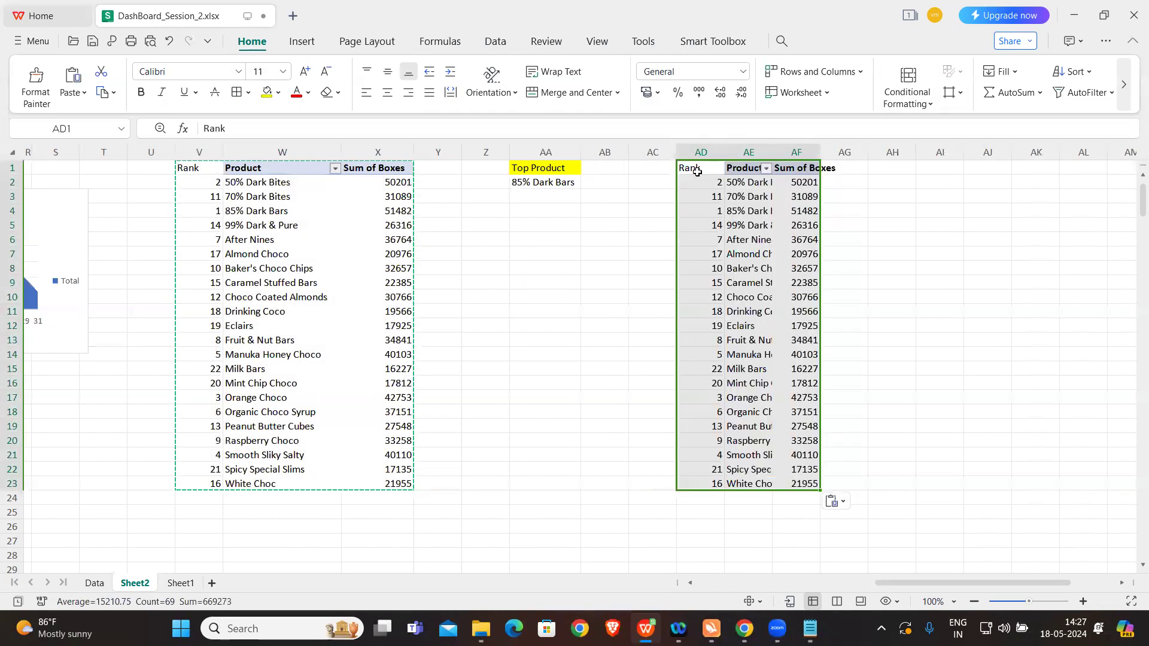
Step: Delete the copied Rank values from column AD
{"action": "left_click", "coordinate": [742, 220]}
{"action": "left_click", "coordinate": [700, 152]}
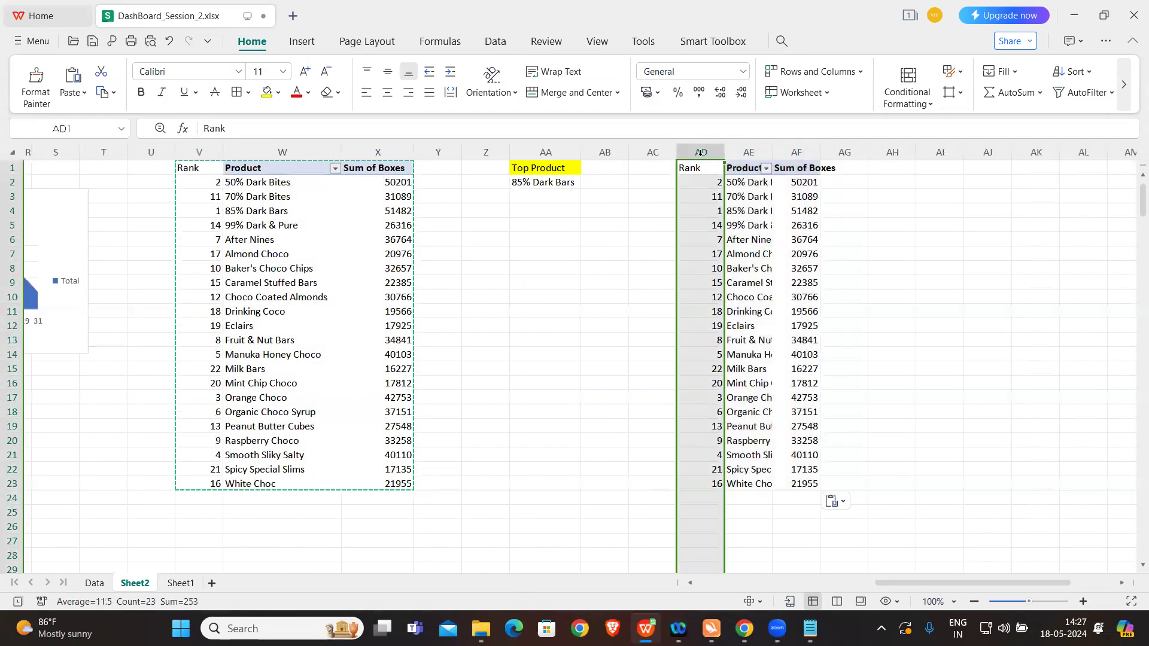
{"action": "key", "text": "Delete"}
Step: In the copied Product pivot table, replace Sum of Boxes with Sum of Amount in the values
{"action": "left_click", "coordinate": [787, 261]}
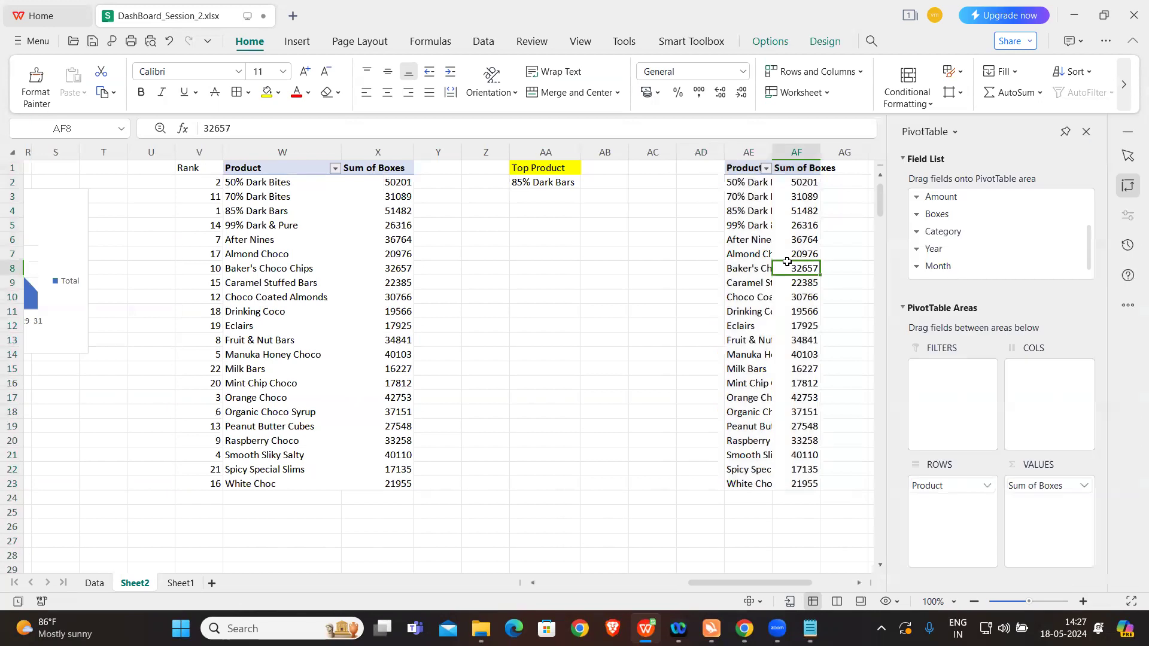
{"action": "left_click", "coordinate": [763, 243]}
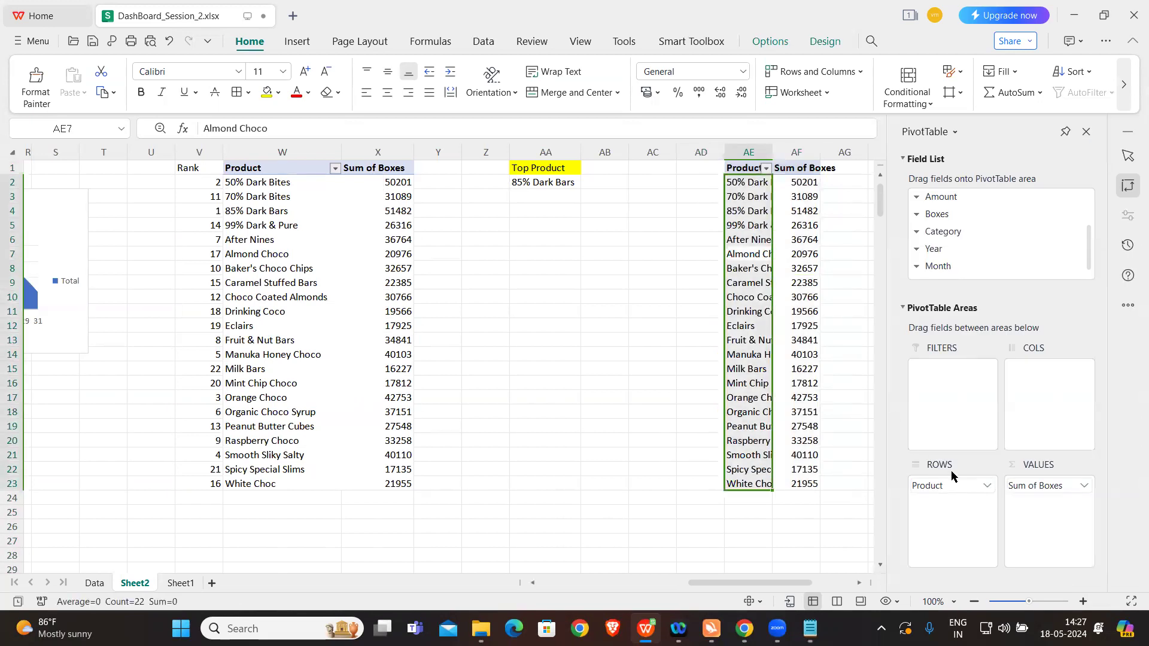
{"action": "left_click", "coordinate": [1082, 485]}
{"action": "left_click", "coordinate": [1018, 444]}
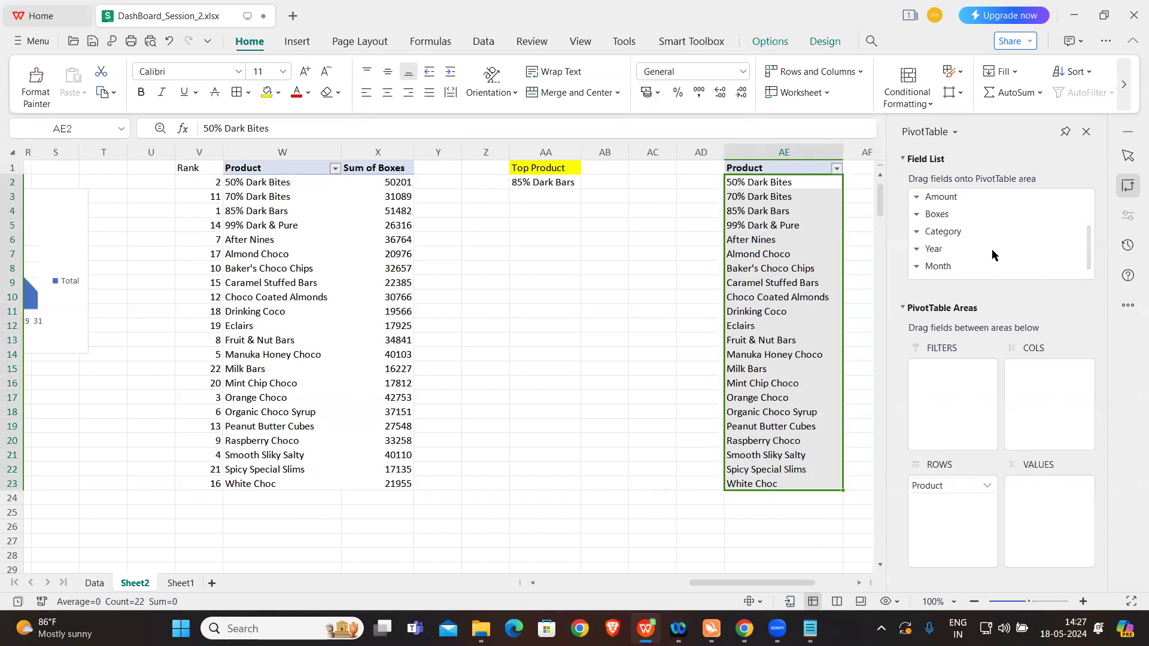
{"action": "left_click_drag", "start_coordinate": [951, 199], "coordinate": [1024, 491]}
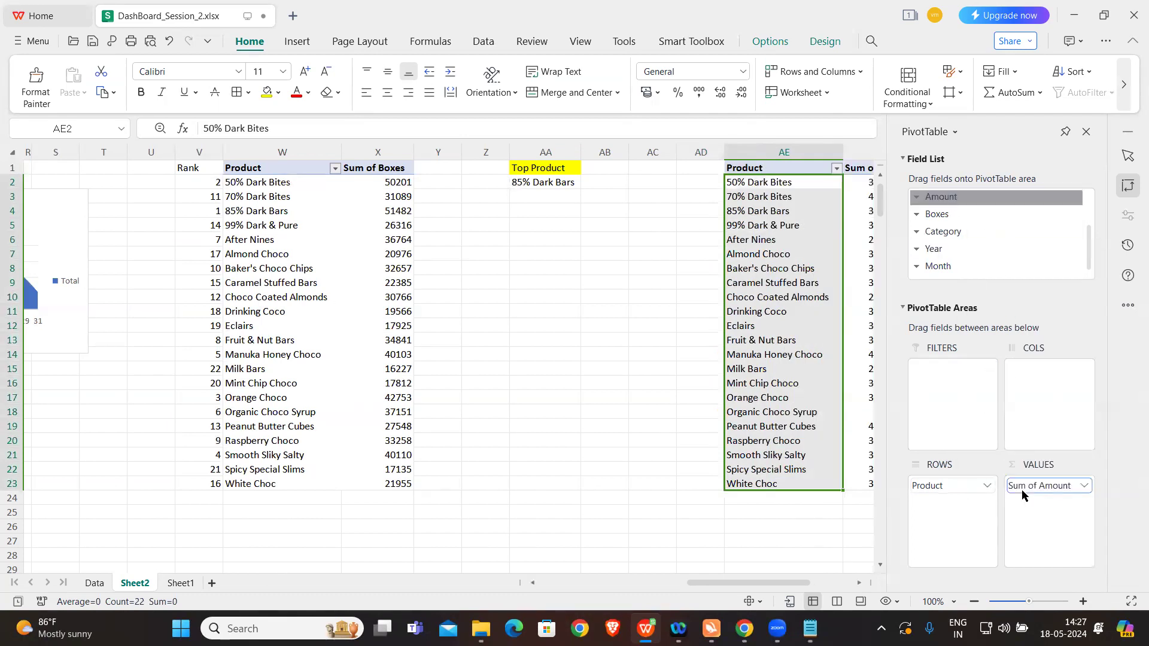
{"action": "left_click", "coordinate": [777, 528]}
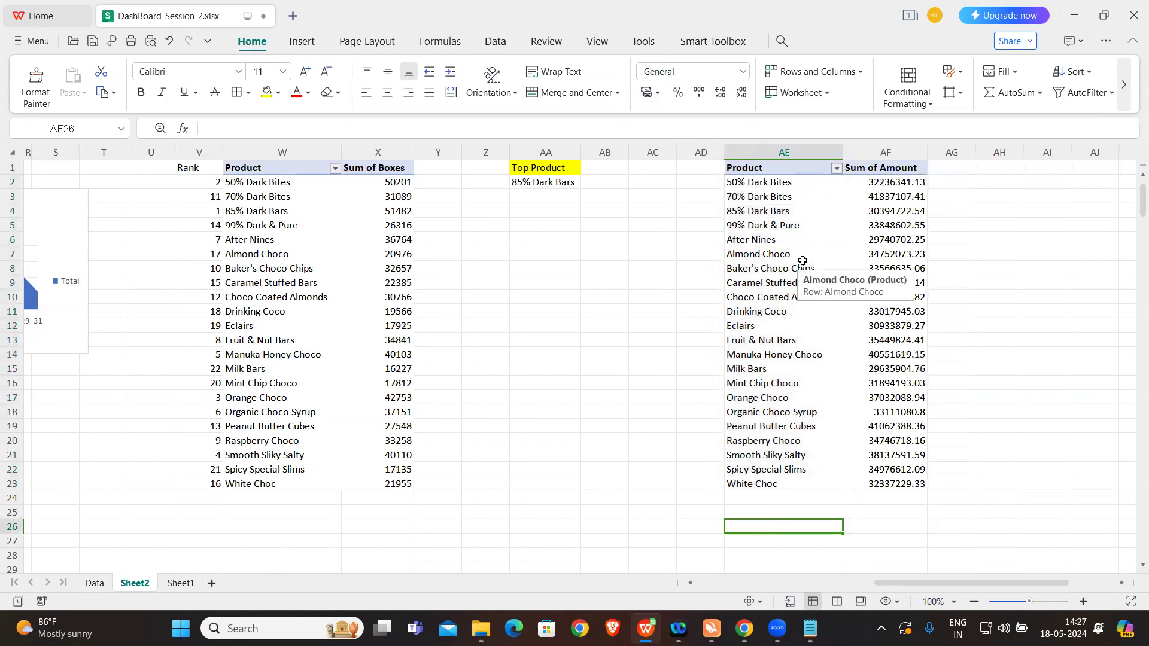
Step: Apply all borders to the empty cell range AI3:AJ8 beside the Sum of Amount pivot table
{"action": "scroll", "coordinate": [802, 260], "scroll_direction": "right", "scroll_amount": 4}
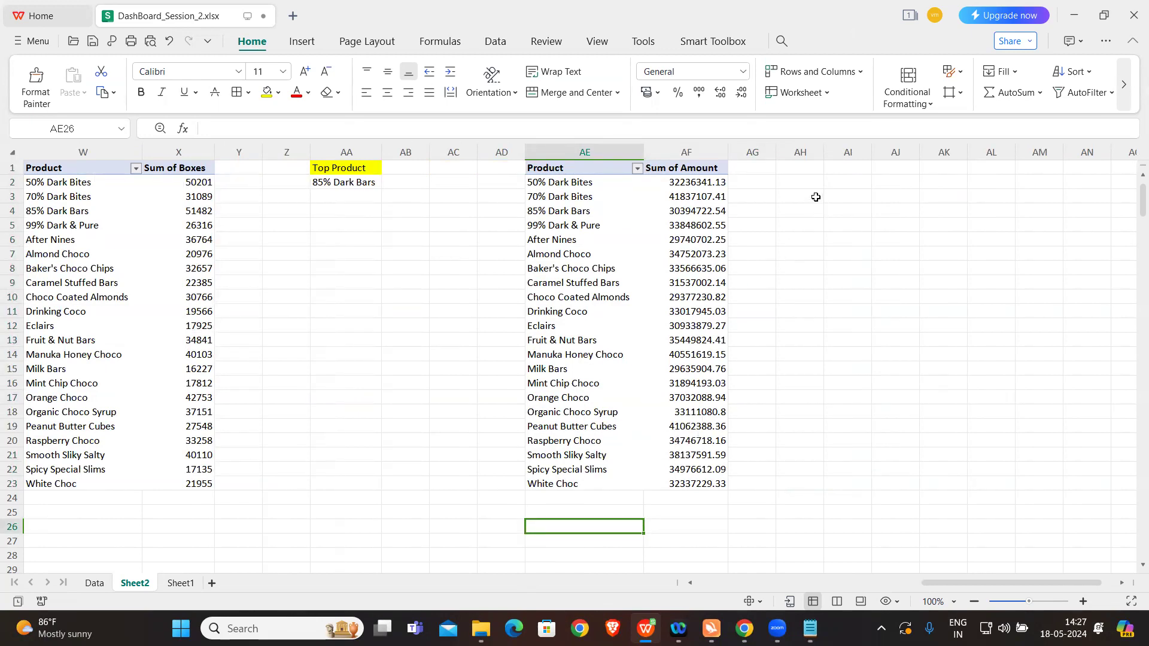
{"action": "left_click_drag", "start_coordinate": [838, 192], "coordinate": [1034, 263]}
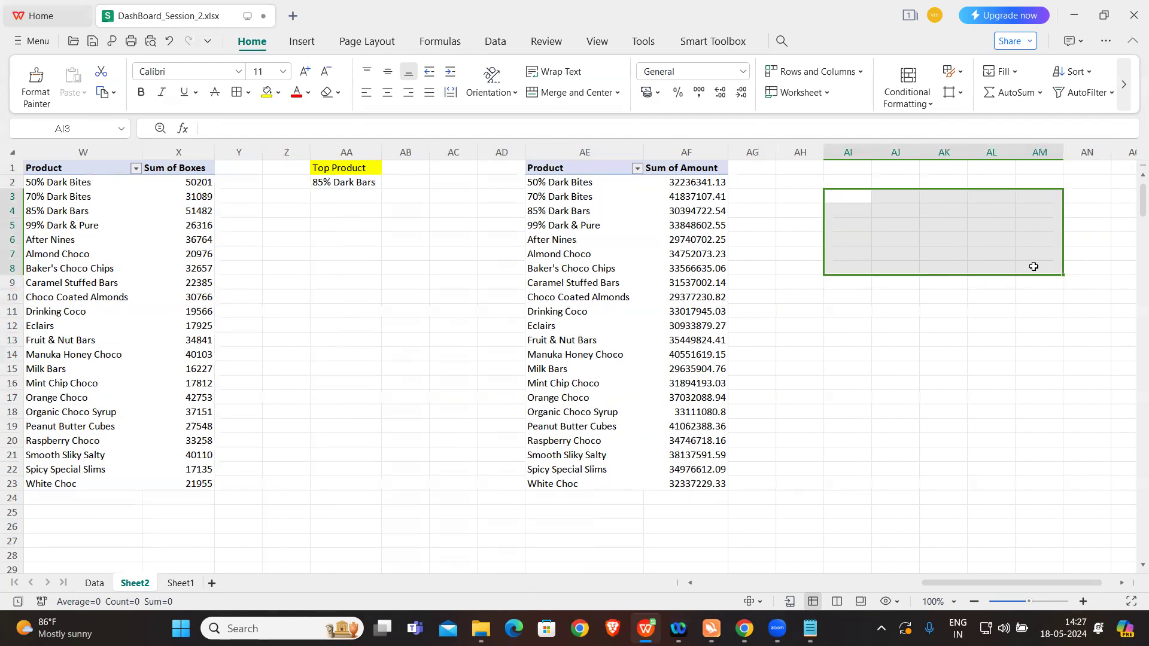
{"action": "left_click", "coordinate": [904, 230]}
{"action": "left_click_drag", "start_coordinate": [849, 193], "coordinate": [902, 265]}
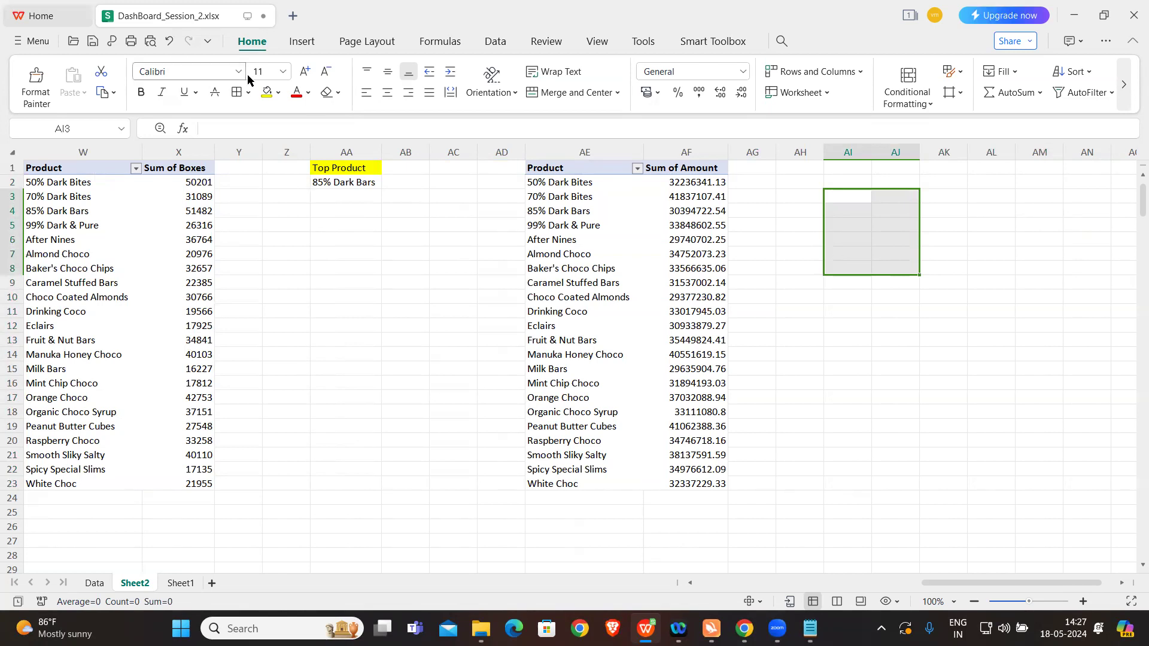
{"action": "left_click", "coordinate": [250, 93]}
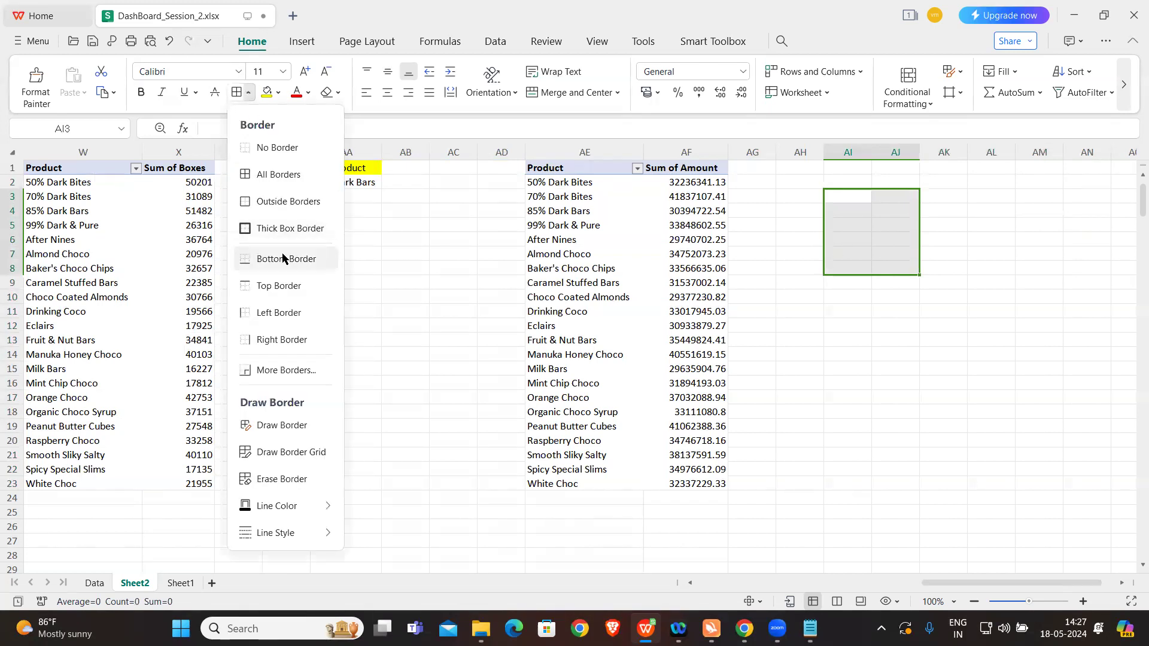
{"action": "left_click", "coordinate": [278, 175]}
Step: Enter the headings Product in AI3 and Sum of Amount in AJ3, and widen column AJ to fit its heading
{"action": "left_click", "coordinate": [847, 227]}
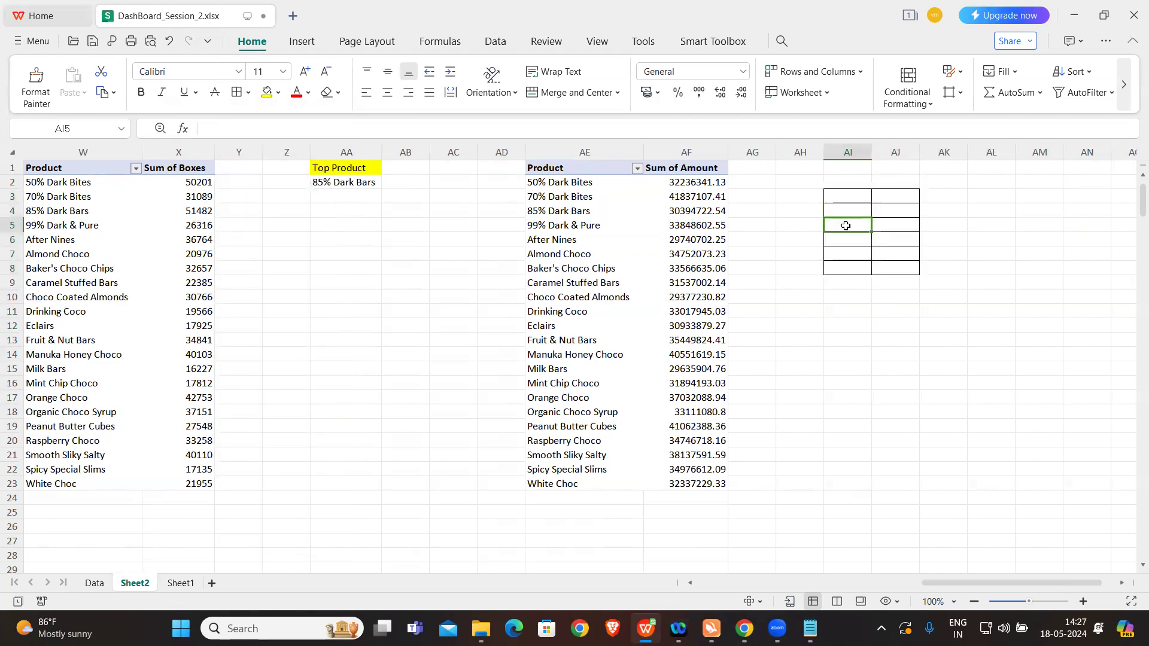
{"action": "left_click", "coordinate": [846, 198]}
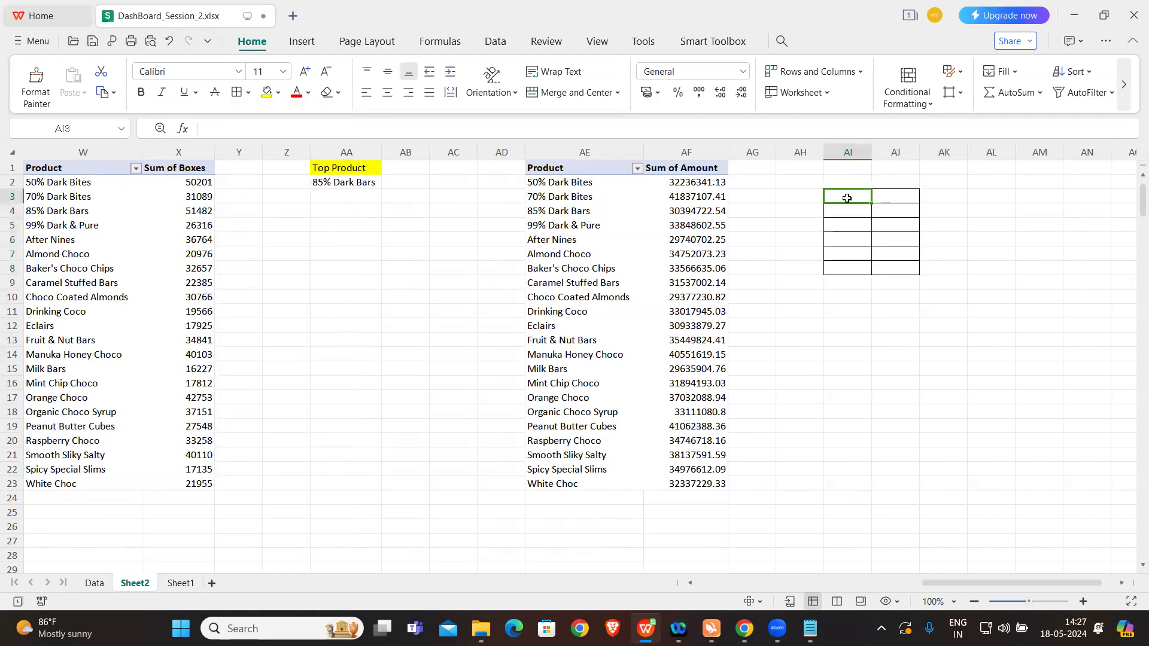
{"action": "type", "text": "prOD"}
{"action": "key", "text": "BackSpace"}
{"action": "key", "text": "BackSpace"}
{"action": "key", "text": "BackSpace"}
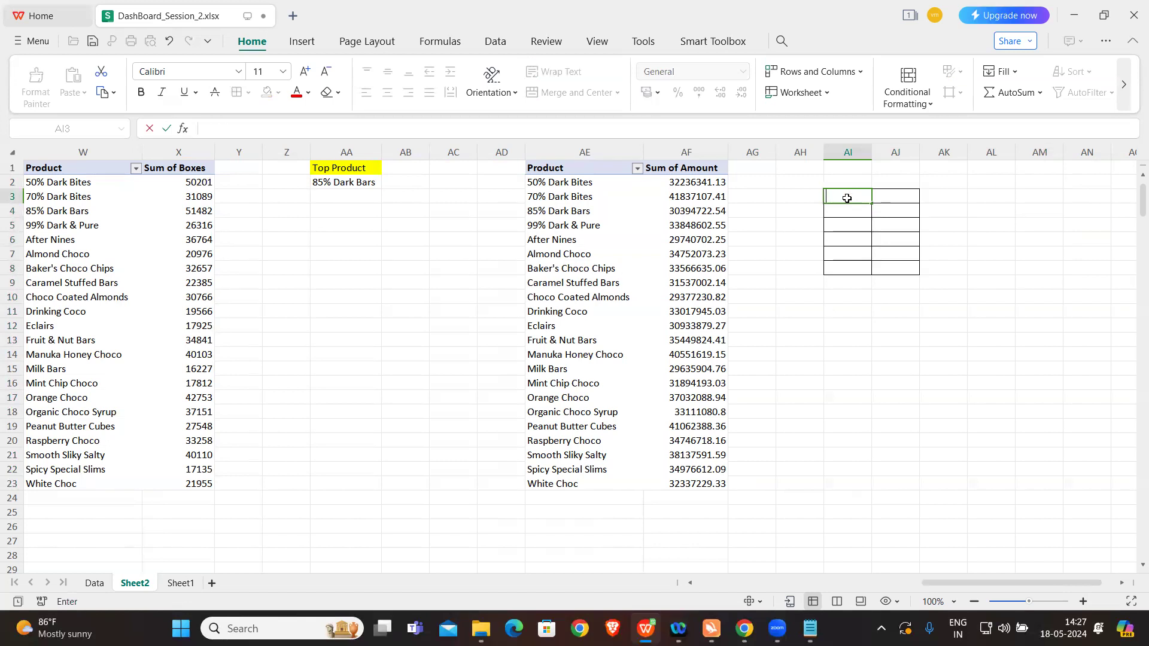
{"action": "type", "text": "RO"}
{"action": "key", "text": "BackSpace"}
{"action": "key", "text": "BackSpace"}
{"action": "key", "text": "BackSpace"}
{"action": "key", "text": "Caps_Lock"}
{"action": "type", "text": "Product"}
{"action": "key", "text": "Tab"}
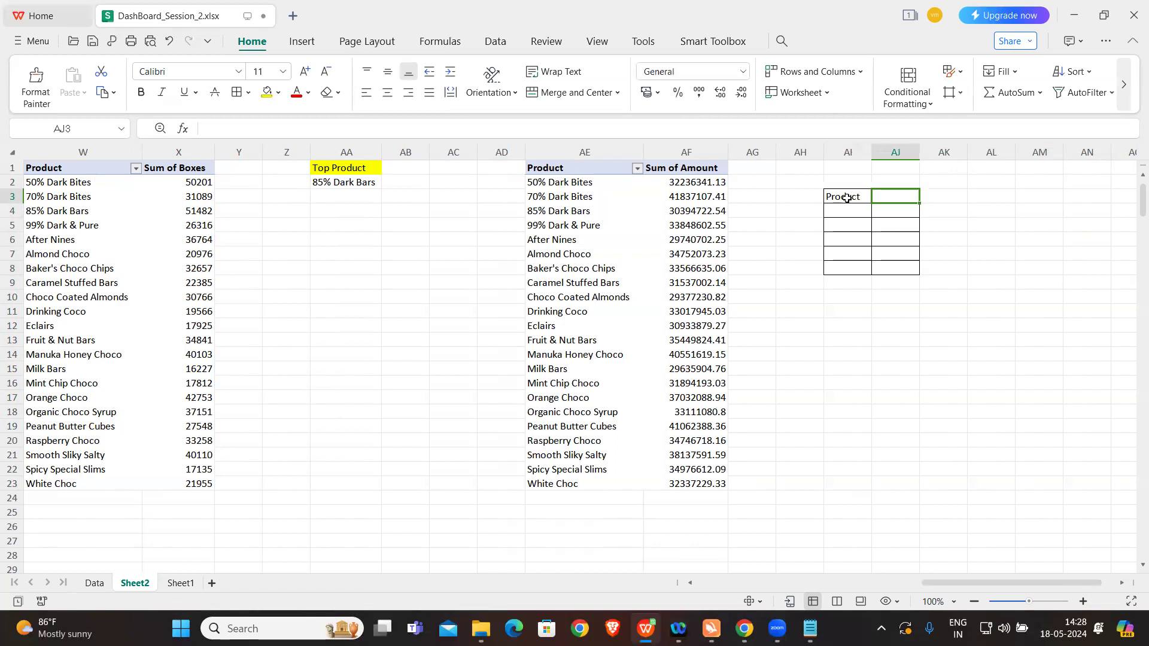
{"action": "type", "text": "Sum"}
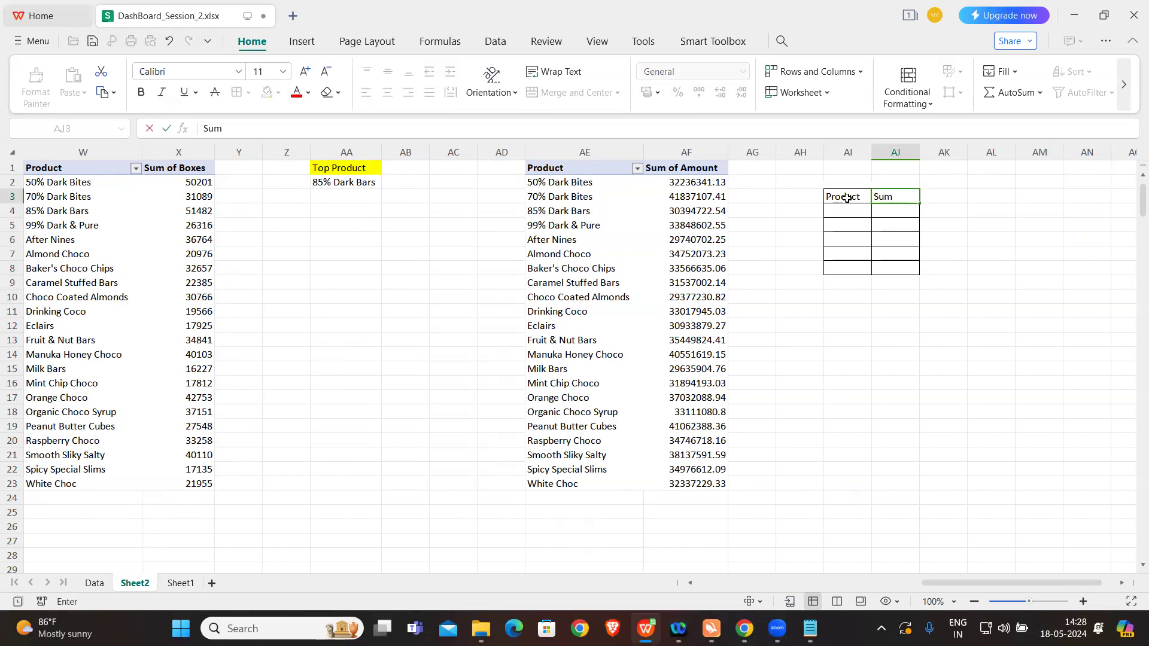
{"action": "type", "text": " of Amount"}
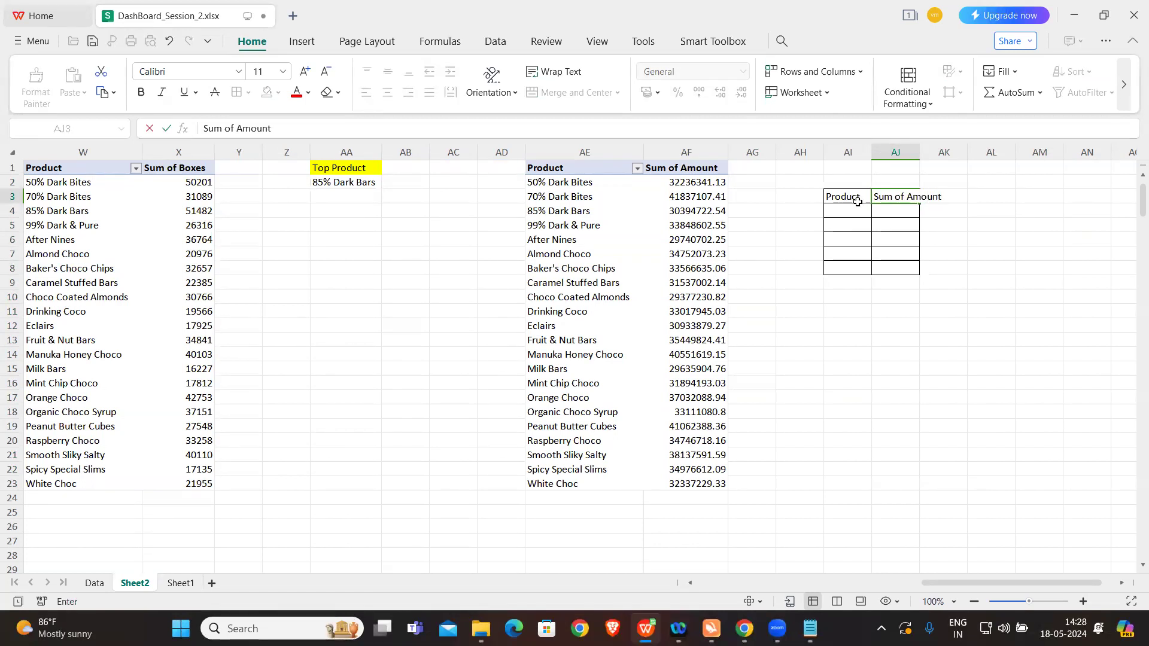
{"action": "left_click", "coordinate": [965, 244]}
{"action": "left_click_drag", "start_coordinate": [920, 153], "coordinate": [968, 153]}
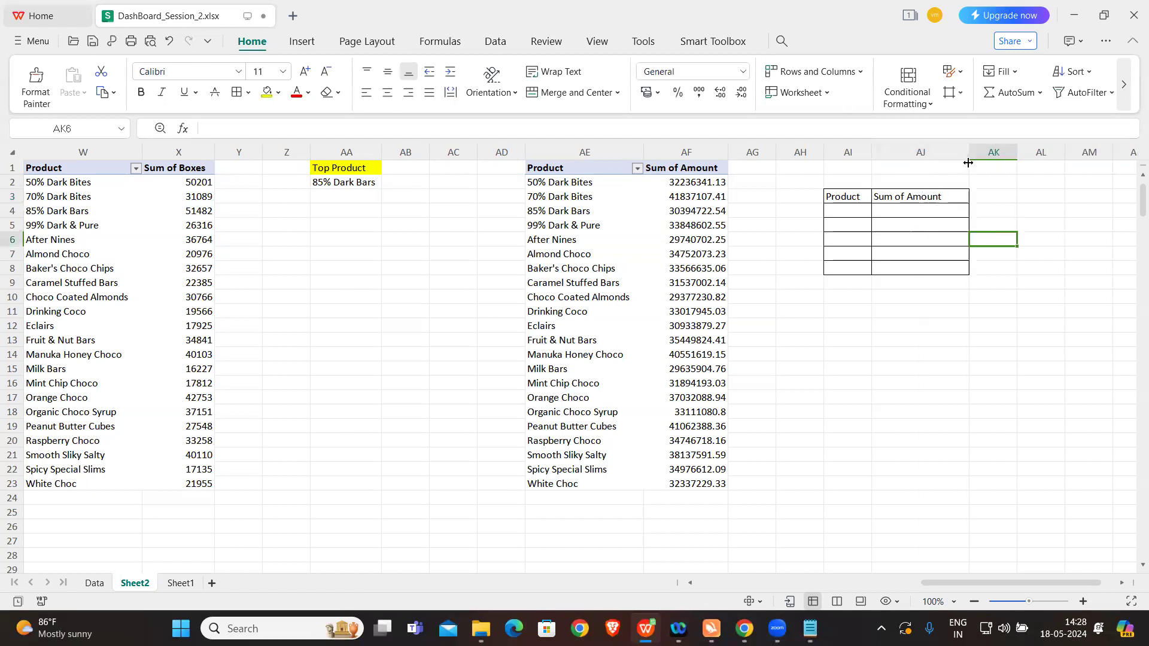
Step: Check in the ribbon customization options whether the Developer tab is enabled and which groups it contains
{"action": "left_click", "coordinate": [35, 40]}
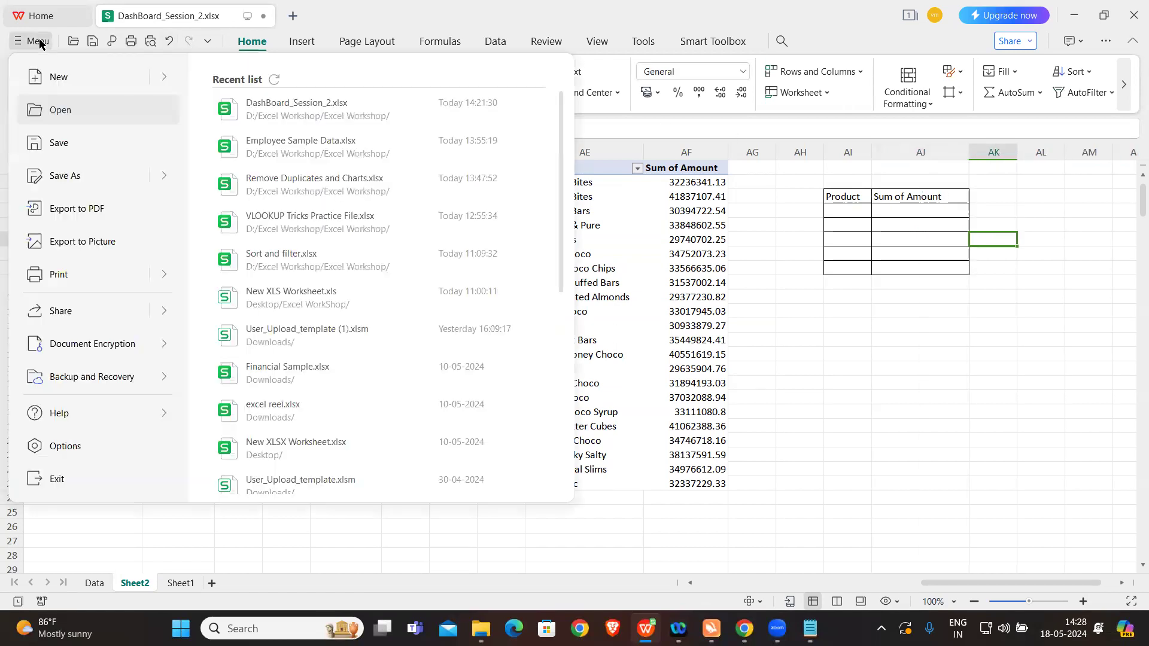
{"action": "left_click", "coordinate": [77, 444]}
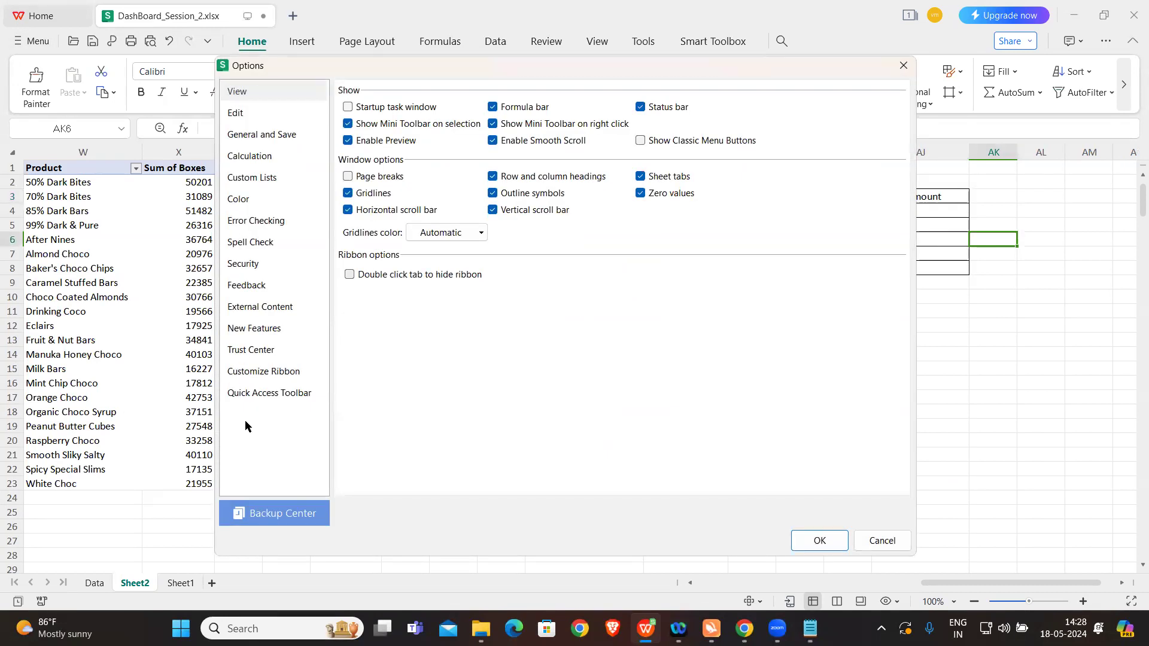
{"action": "left_click", "coordinate": [274, 371]}
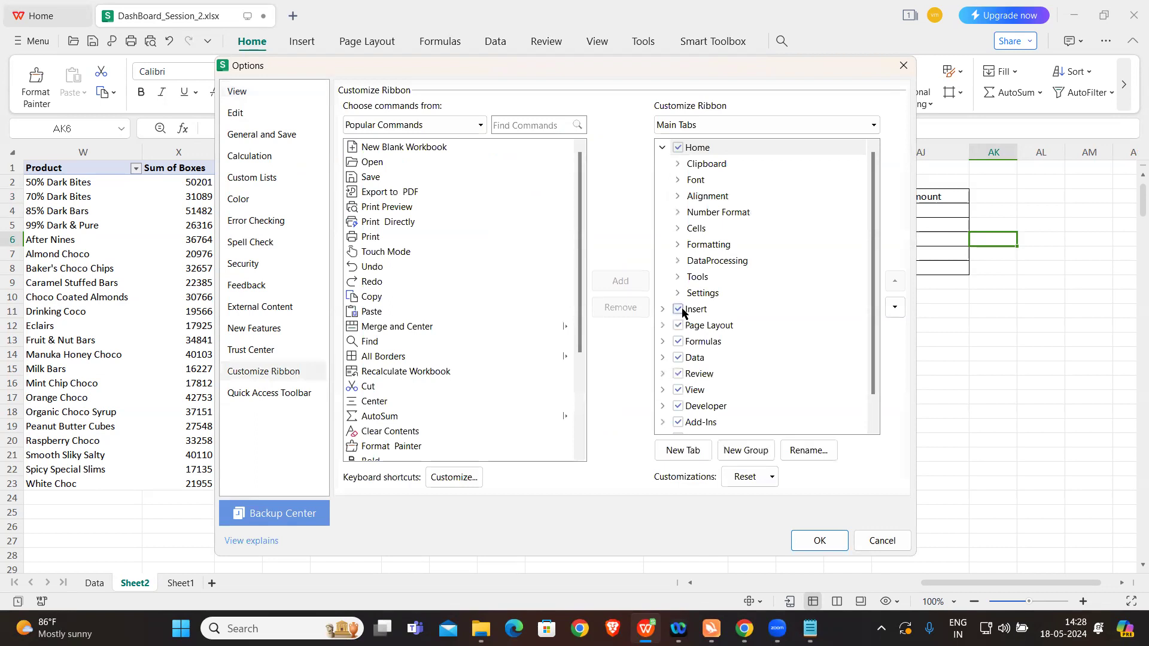
{"action": "scroll", "coordinate": [763, 370], "scroll_direction": "down", "scroll_amount": 2}
{"action": "left_click", "coordinate": [663, 373]}
{"action": "scroll", "coordinate": [740, 372], "scroll_direction": "down", "scroll_amount": 2}
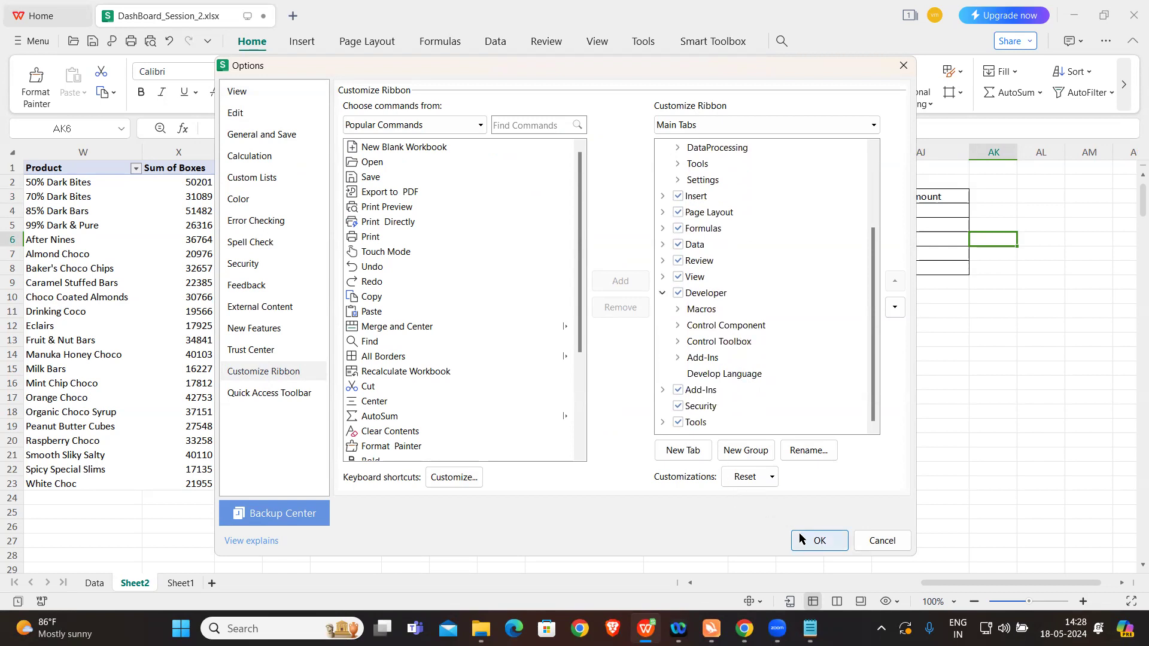
{"action": "left_click", "coordinate": [812, 541]}
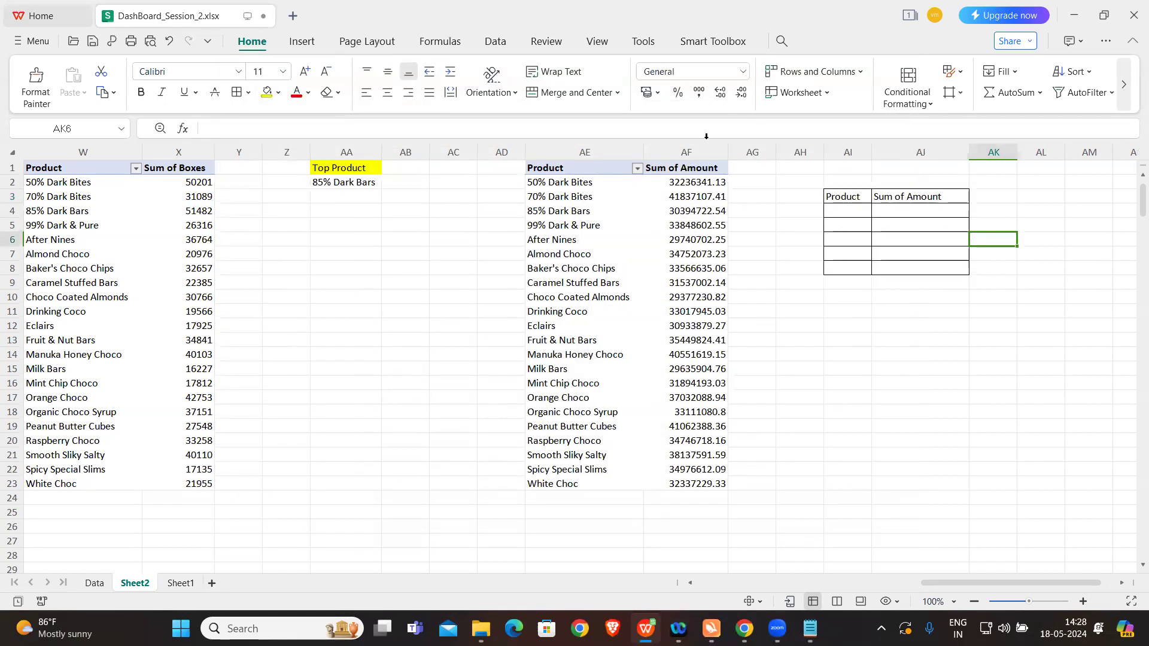
{"action": "left_click", "coordinate": [725, 43]}
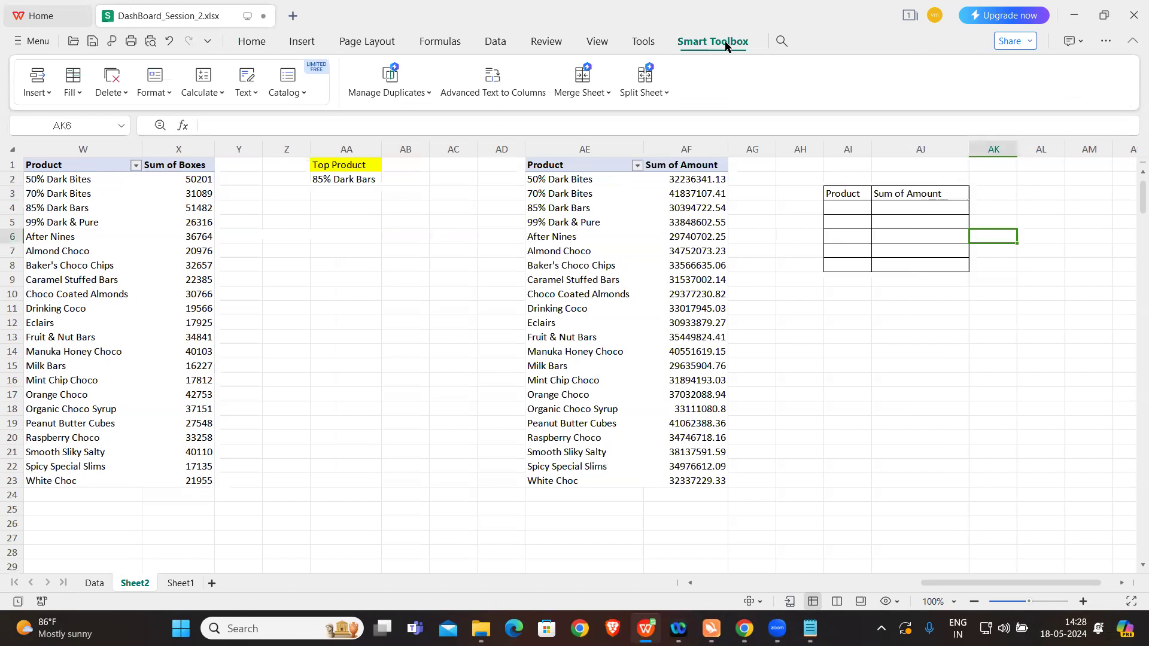
{"action": "left_click", "coordinate": [644, 43]}
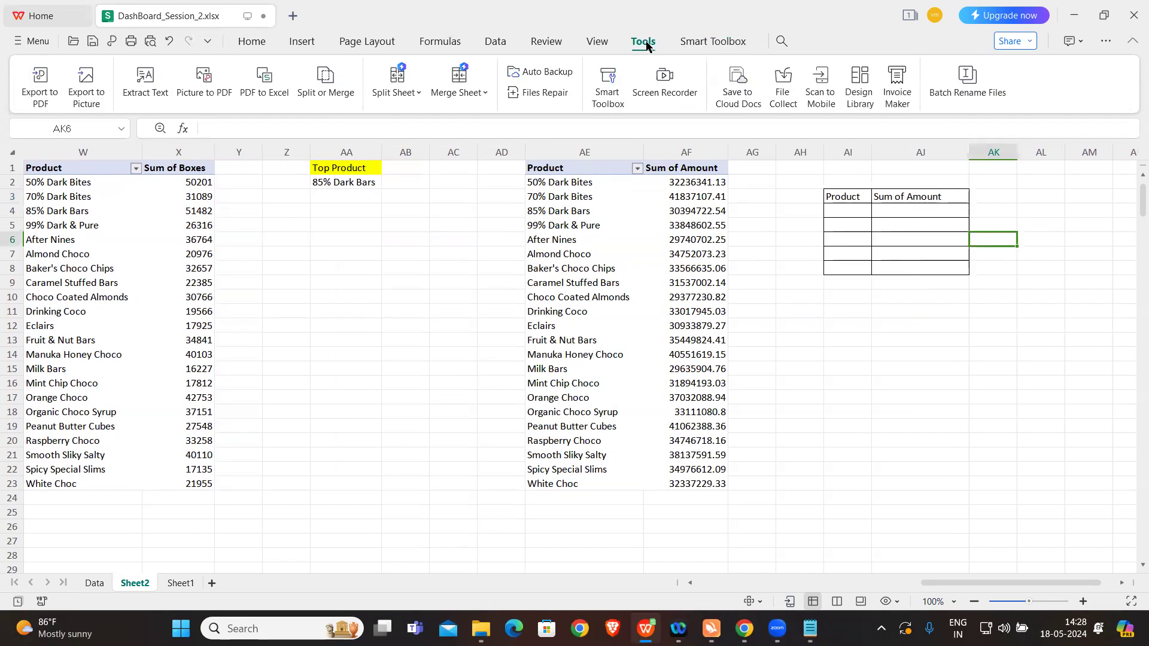
{"action": "left_click", "coordinate": [598, 42]}
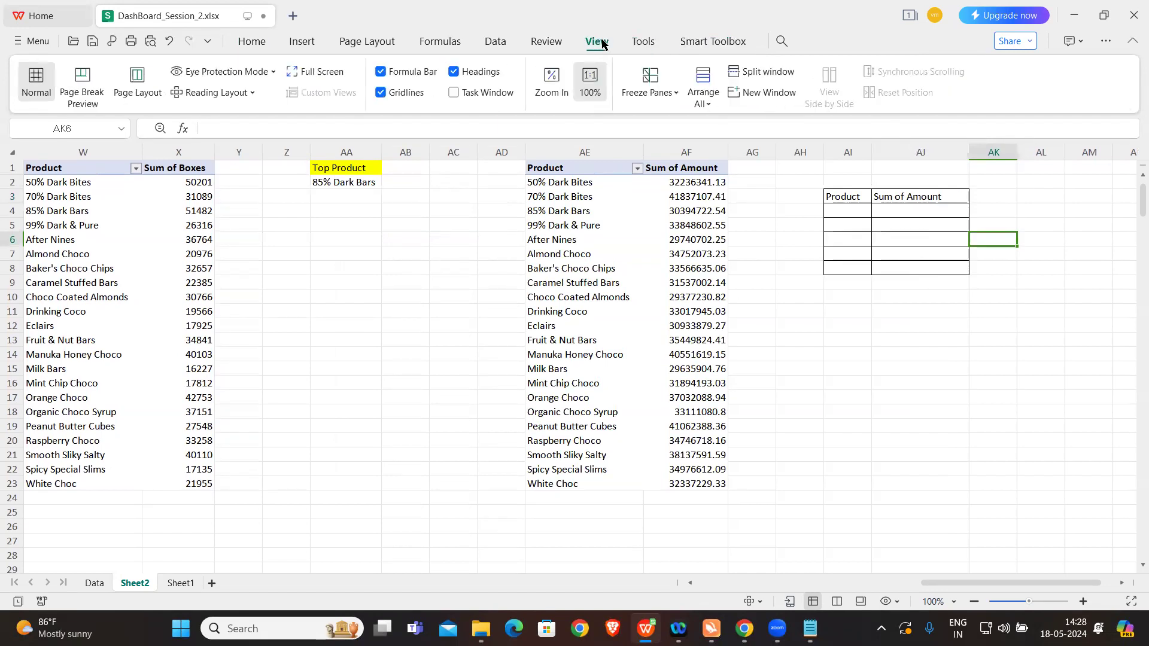
{"action": "left_click", "coordinate": [547, 42]}
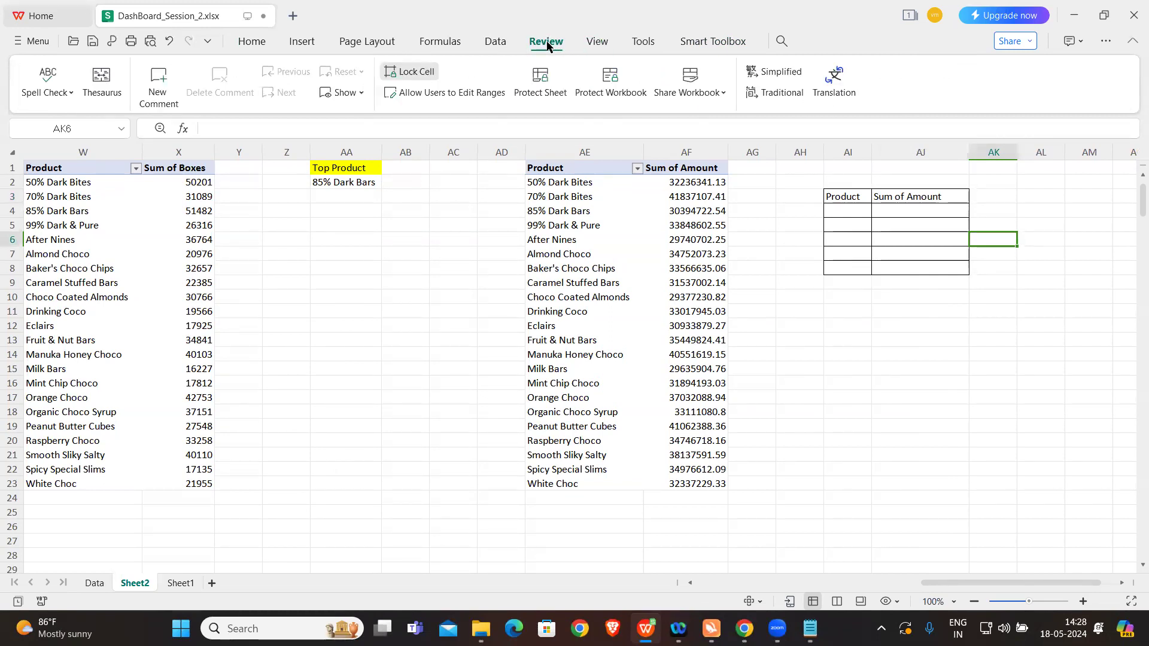
{"action": "left_click", "coordinate": [498, 43]}
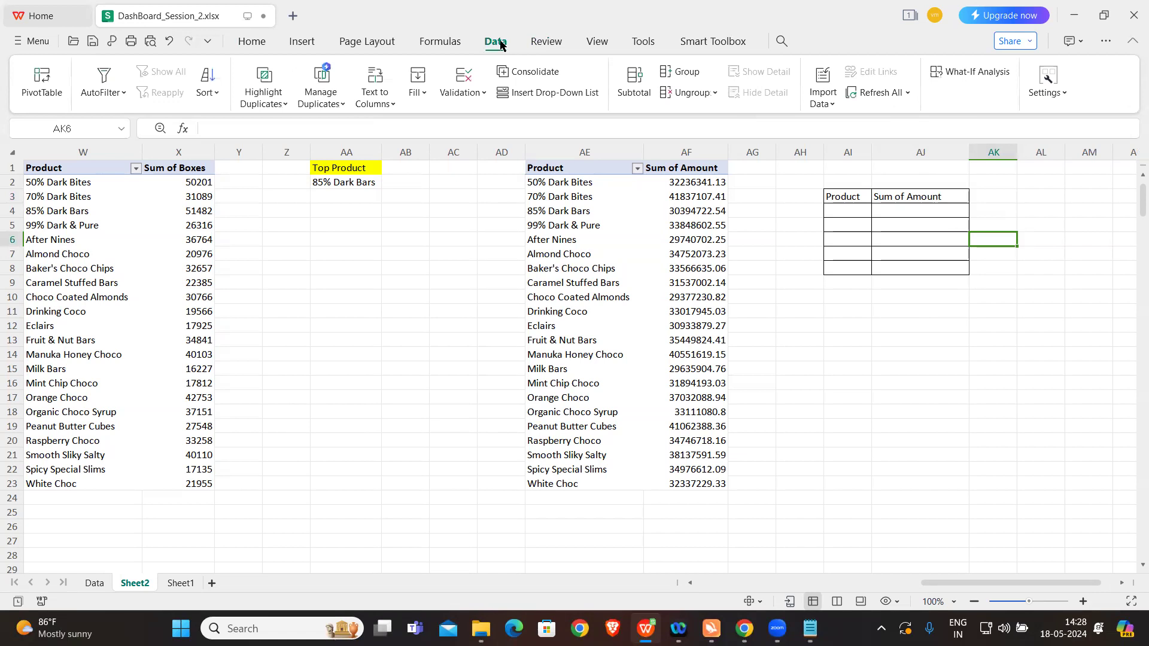
{"action": "left_click", "coordinate": [885, 310]}
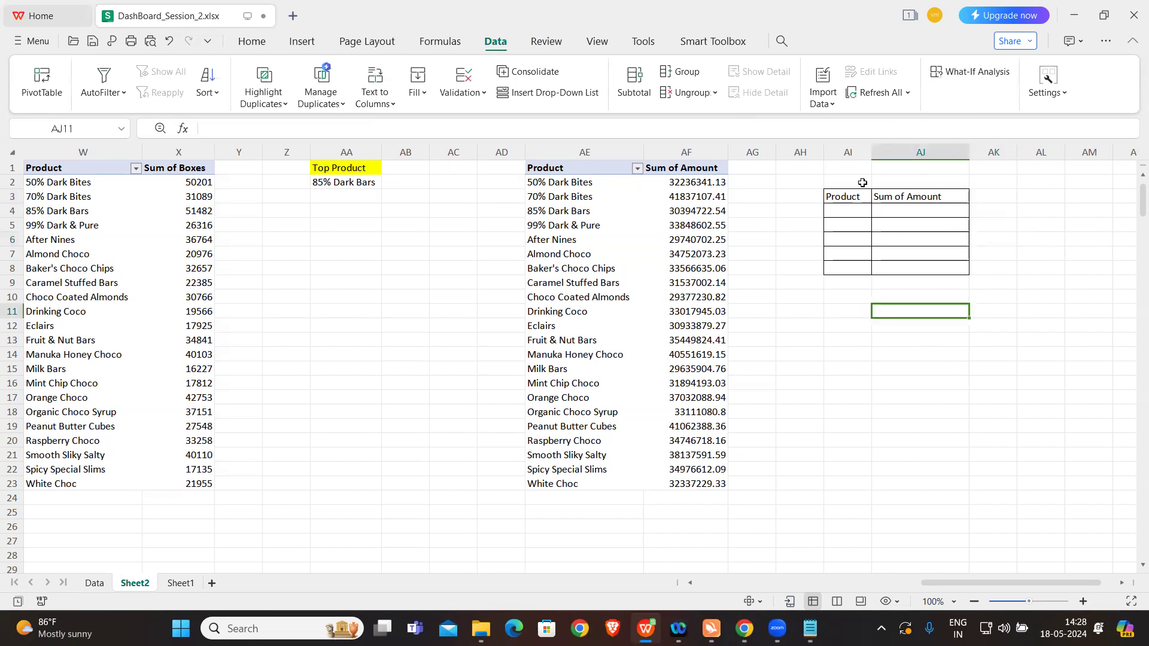
Step: Clear the Product and Sum of Amount headings from the bordered table at AI3
{"action": "left_click_drag", "start_coordinate": [847, 195], "coordinate": [935, 258]}
{"action": "key", "text": "Delete"}
{"action": "left_click", "coordinate": [897, 294]}
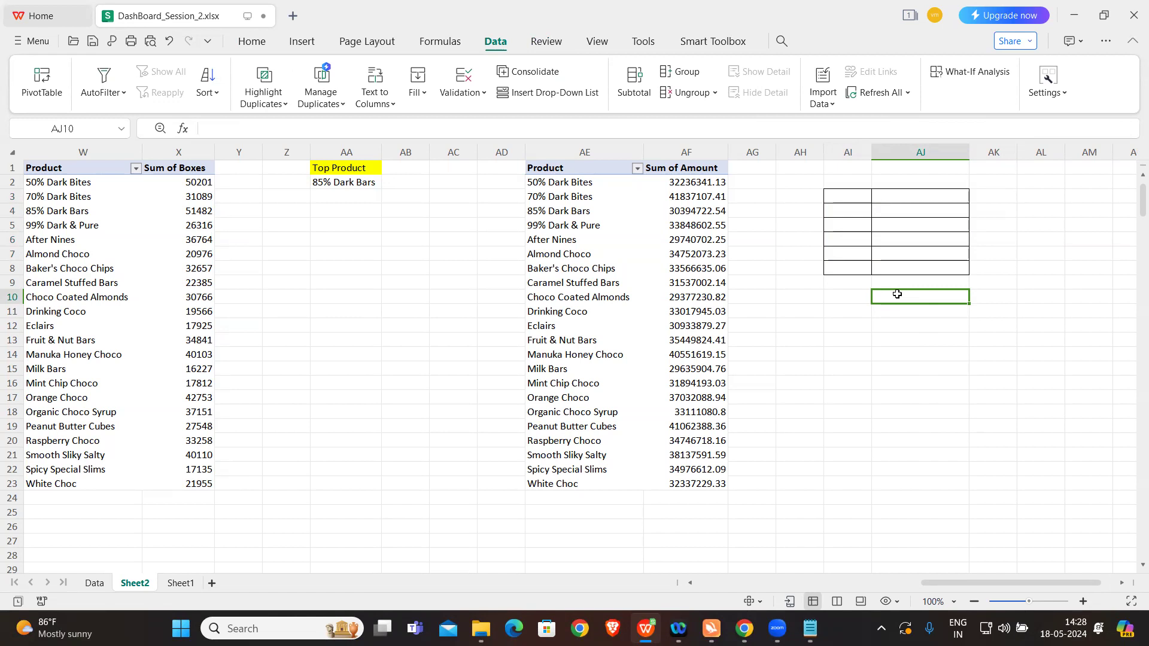
Step: Enter 1 in AH2 and fill the number series down to 10 in AH11
{"action": "left_click", "coordinate": [804, 183]}
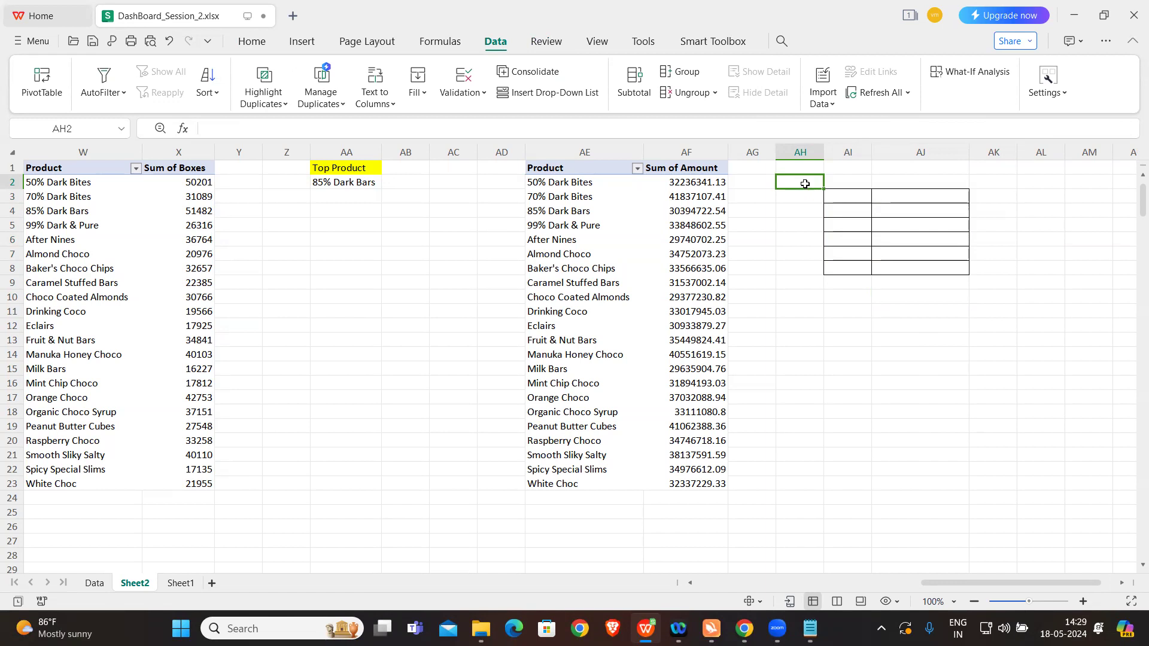
{"action": "type", "text": "1"}
{"action": "left_click", "coordinate": [800, 184]}
{"action": "left_click_drag", "start_coordinate": [822, 187], "coordinate": [834, 314]}
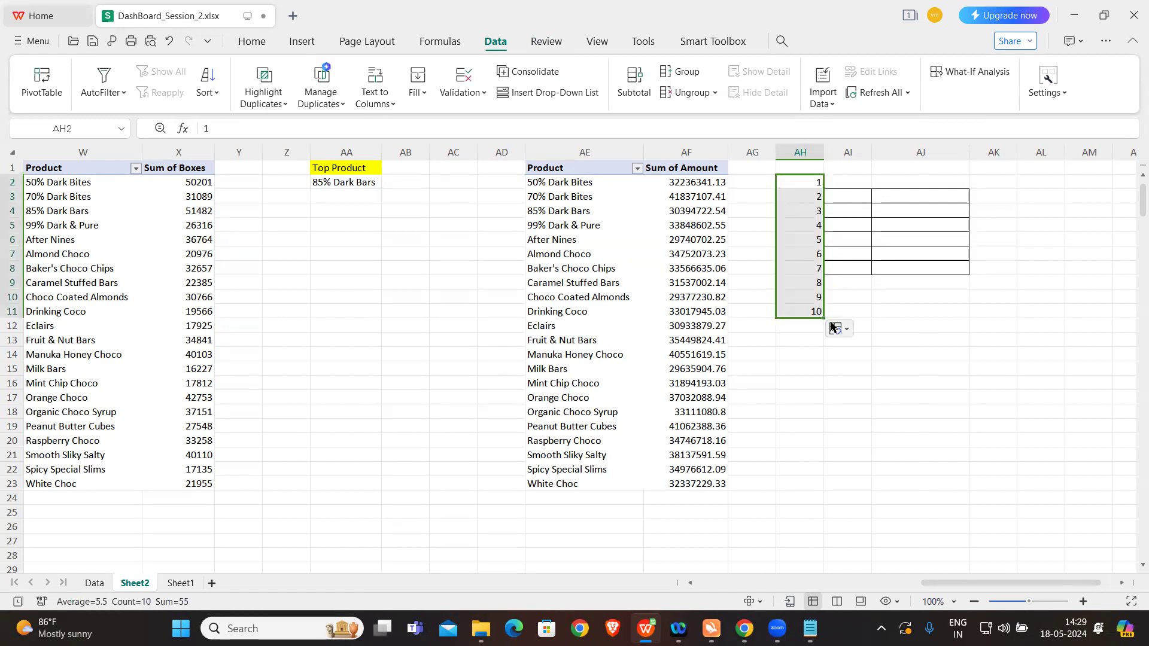
{"action": "left_click", "coordinate": [899, 300]}
{"action": "left_click", "coordinate": [839, 184]}
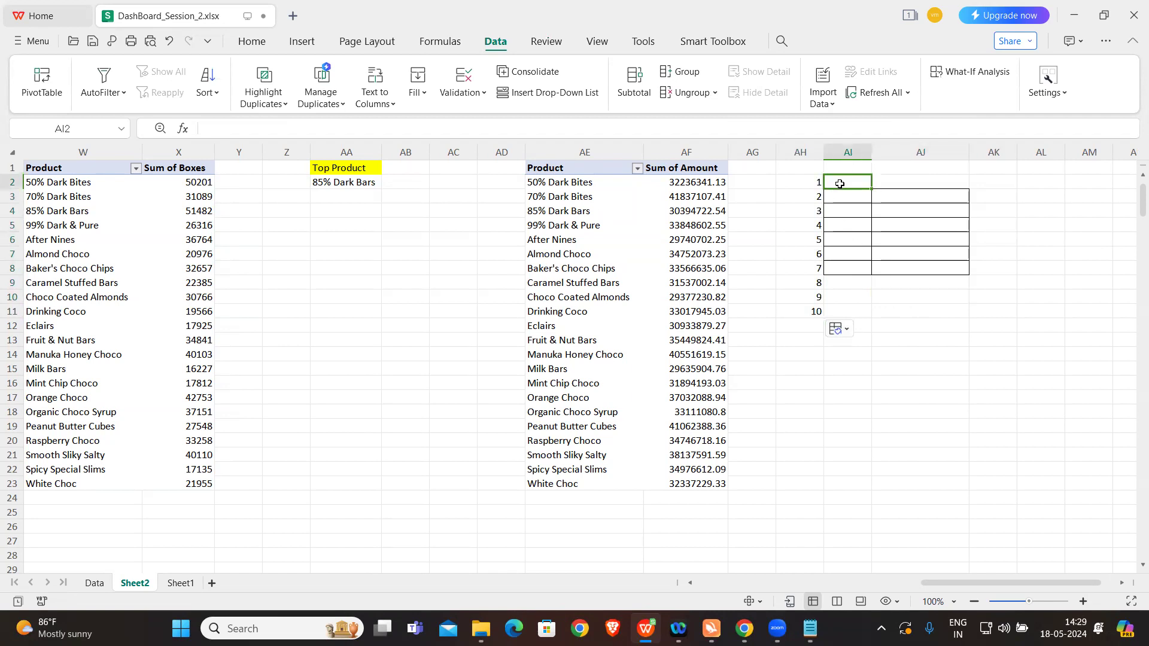
{"action": "key", "text": "Caps_Lock"}
{"action": "type", "text": "=VLOOKUP("}
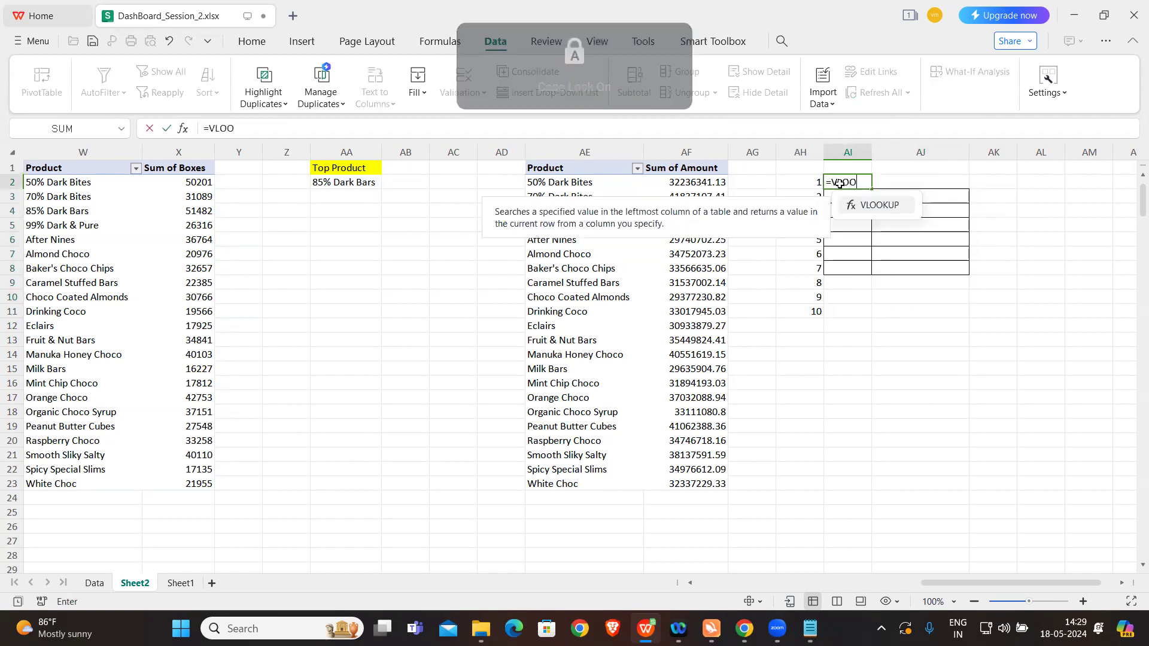
{"action": "left_click", "coordinate": [806, 187]}
{"action": "type", "text": ","}
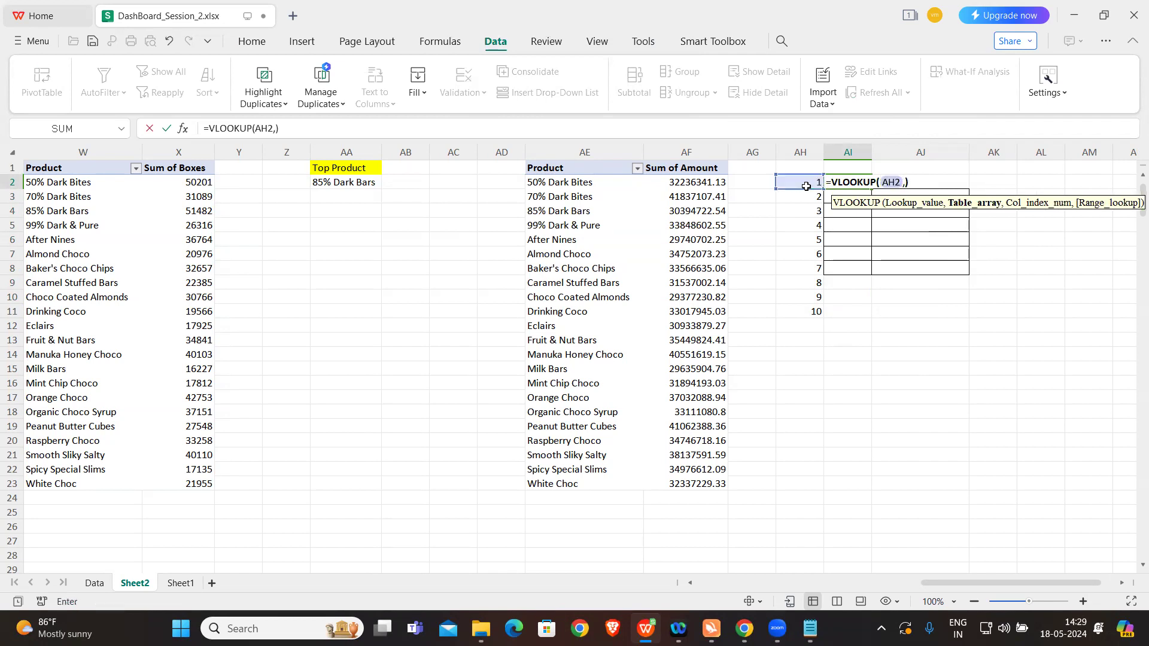
{"action": "key", "text": "Escape"}
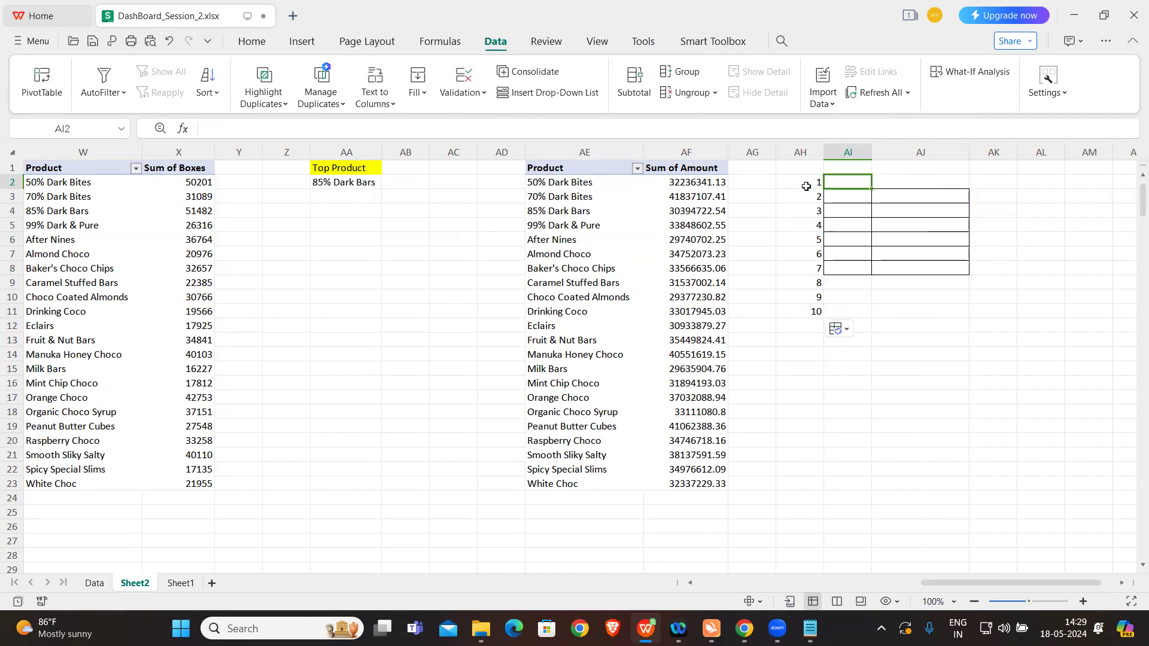
Step: Enter the heading Rank in AD1 beside the Sum of Amount pivot table
{"action": "left_click", "coordinate": [509, 169]}
{"action": "type", "text": "rAN"}
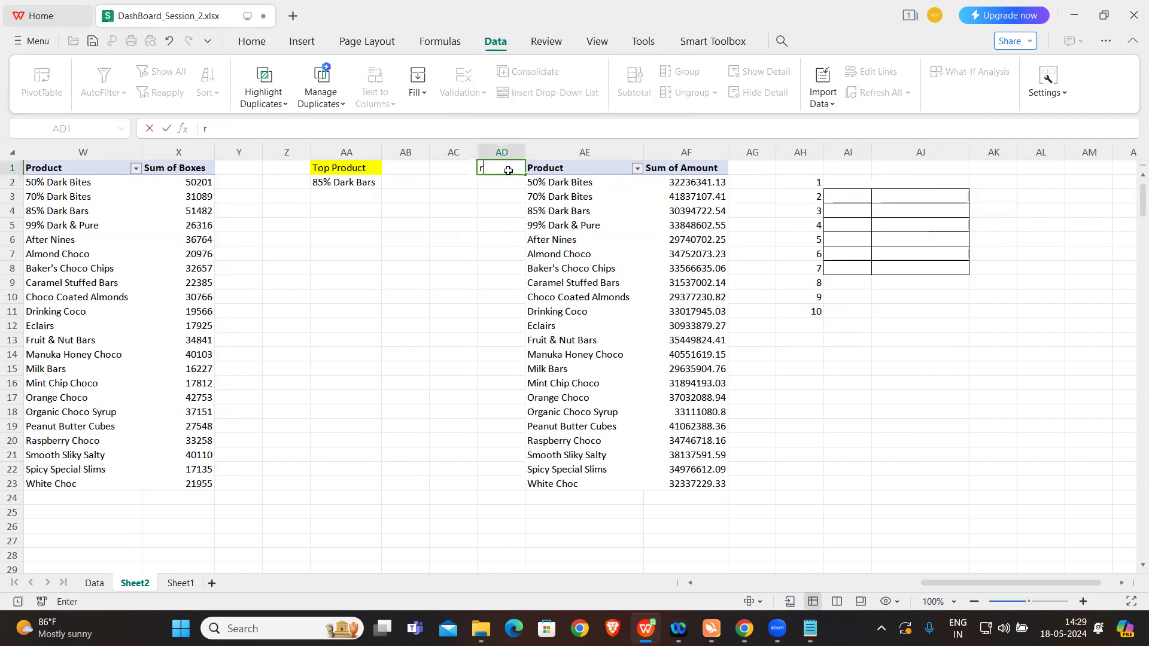
{"action": "key", "text": "BackSpace"}
{"action": "key", "text": "BackSpace"}
{"action": "key", "text": "BackSpace"}
{"action": "key", "text": "Caps_Lock"}
{"action": "type", "text": "Rank"}
Step: Enter =RANK(AF2,AF:AF) in AD2 and fill the formula down to AD23 for every product
{"action": "left_click", "coordinate": [503, 181]}
{"action": "type", "text": "="}
{"action": "key", "text": "Caps_Lock"}
{"action": "type", "text": "RANK("}
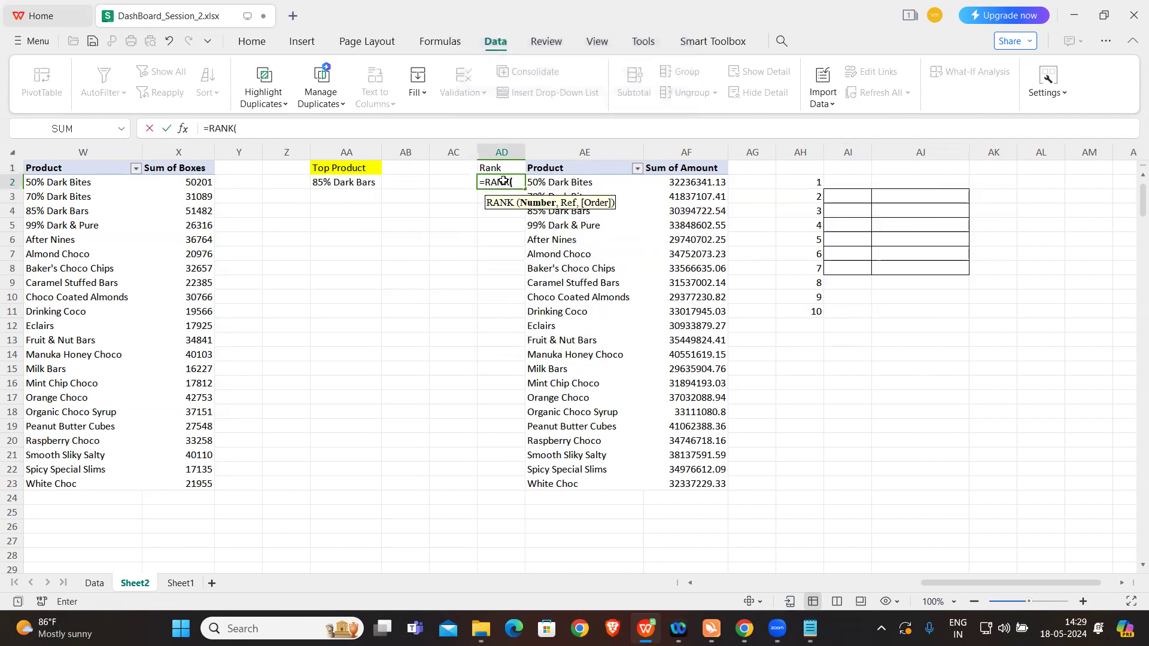
{"action": "left_click", "coordinate": [679, 182]}
{"action": "type", "text": ","}
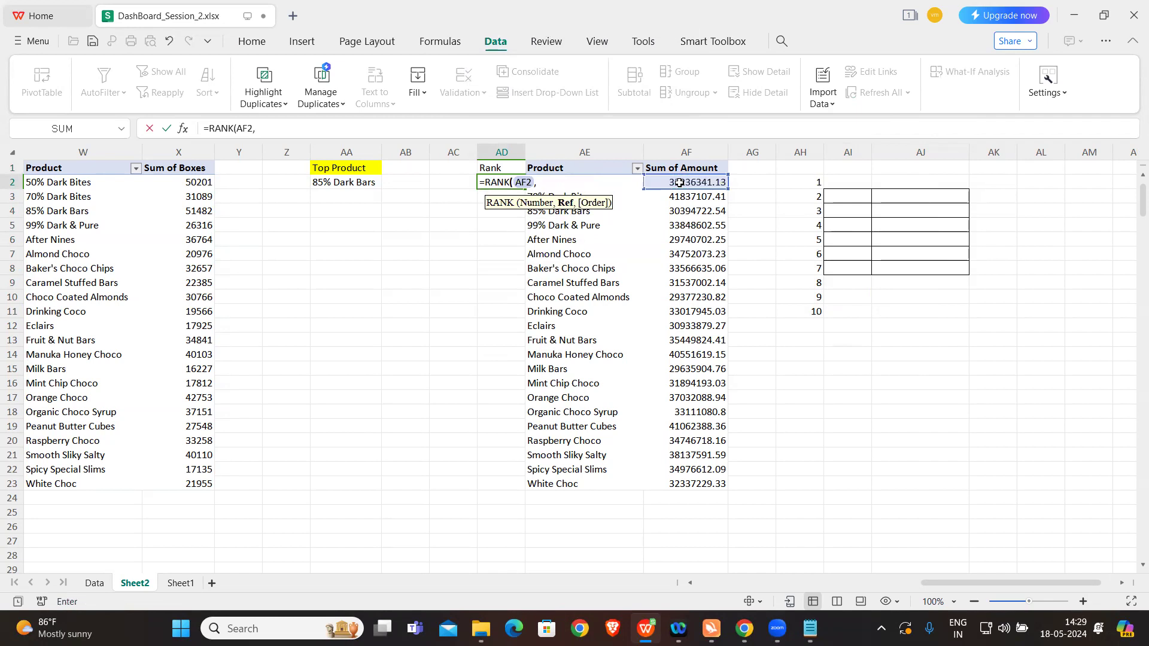
{"action": "left_click", "coordinate": [684, 151]}
{"action": "type", "text": ")"}
{"action": "key", "text": "Return"}
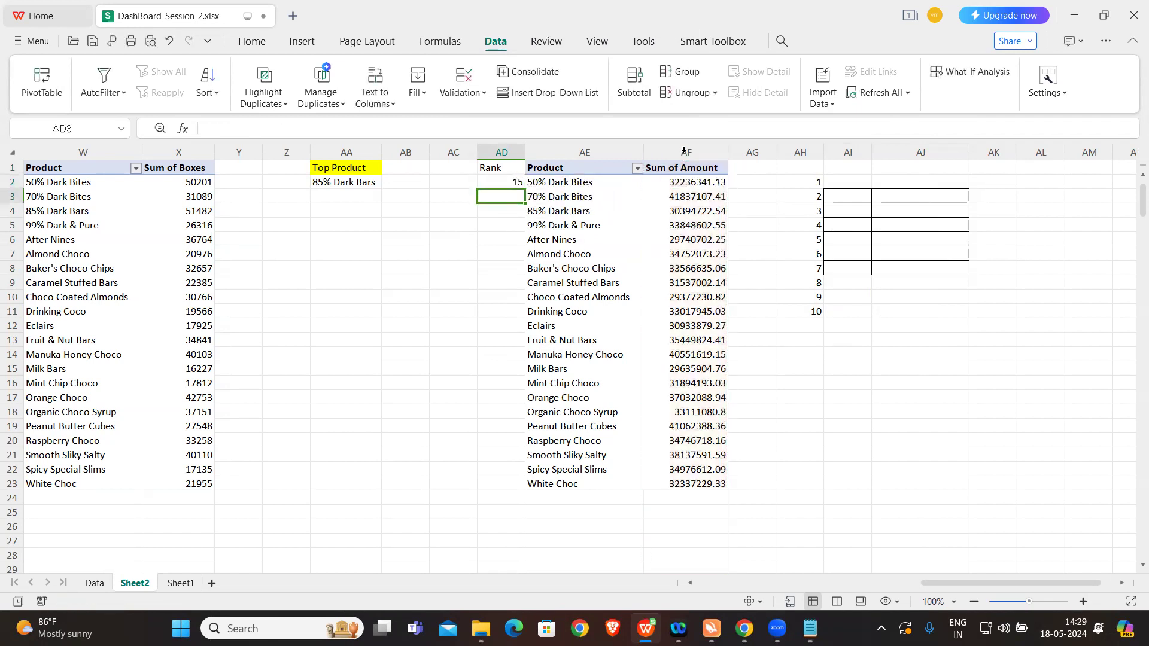
{"action": "left_click", "coordinate": [494, 183]}
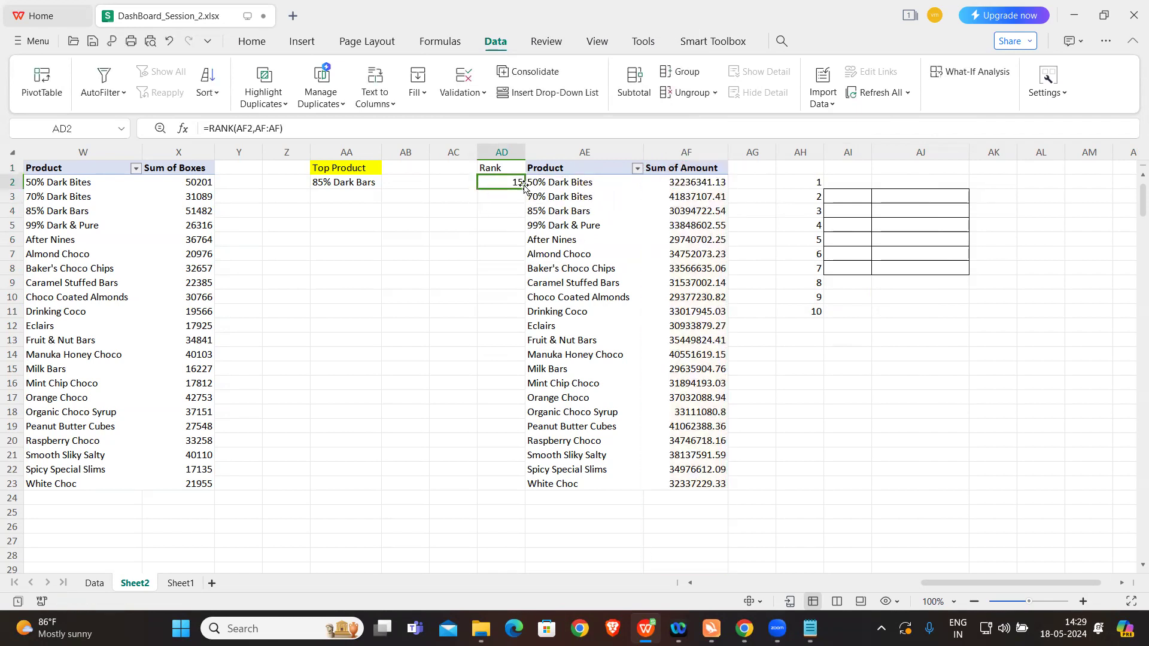
{"action": "double_click", "coordinate": [522, 187]}
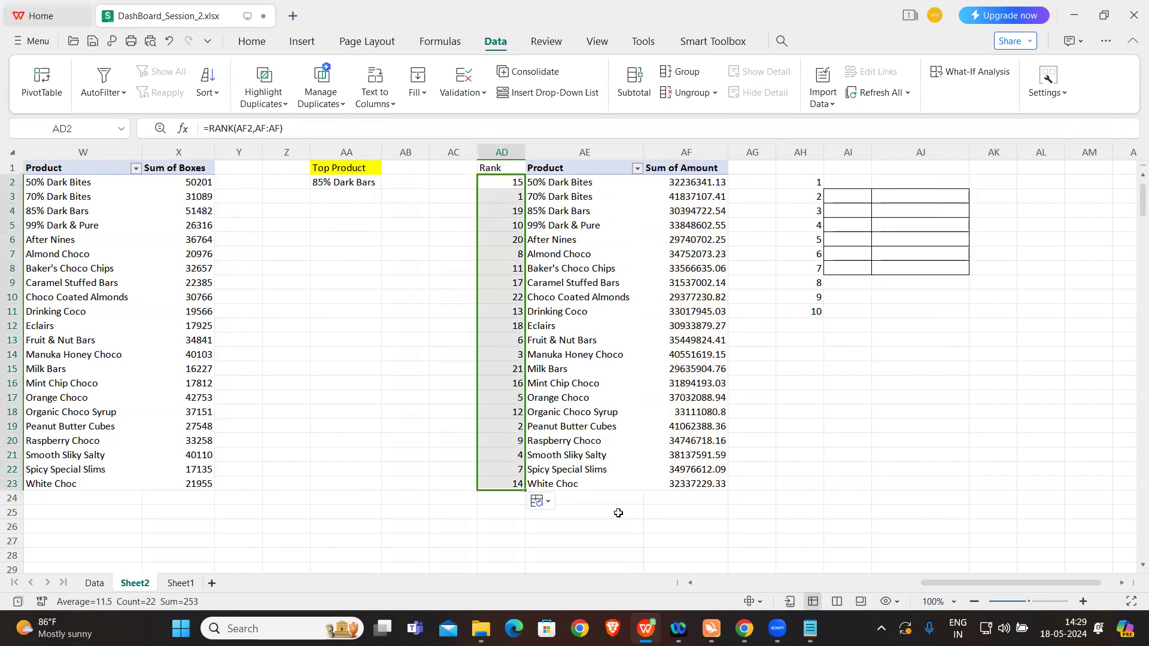
Step: Enter =VLOOKUP(AH2,AD1:AF23,2,0) in AI2 to return the product name for rank 1
{"action": "left_click", "coordinate": [618, 512]}
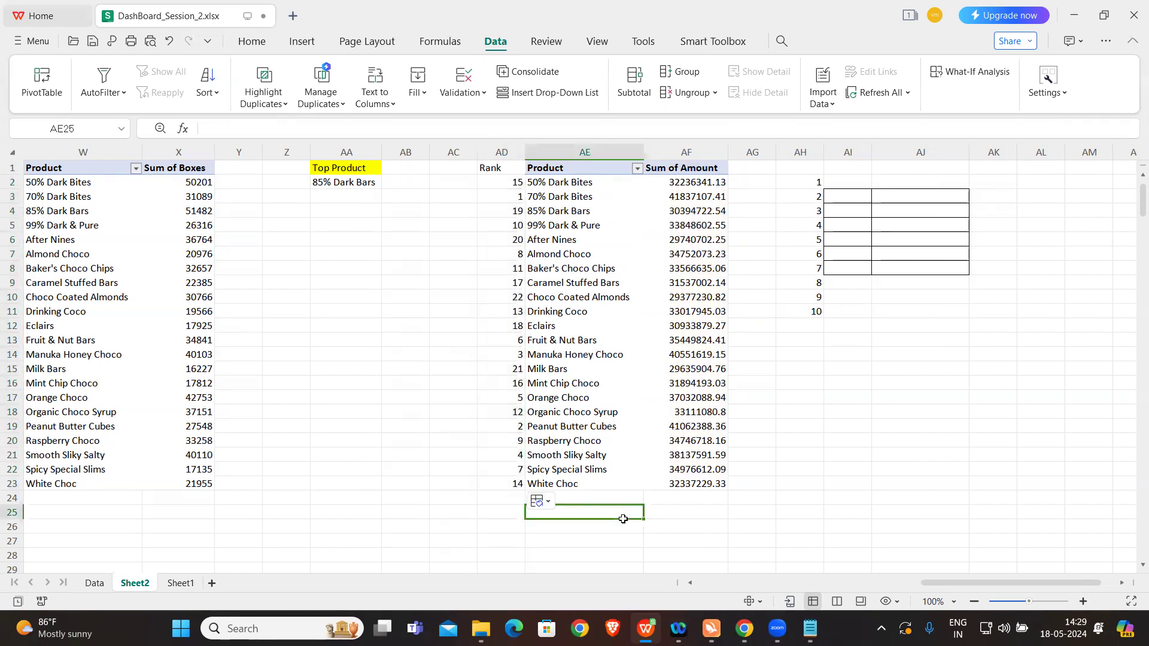
{"action": "left_click", "coordinate": [845, 181]}
{"action": "type", "text": "=vl"}
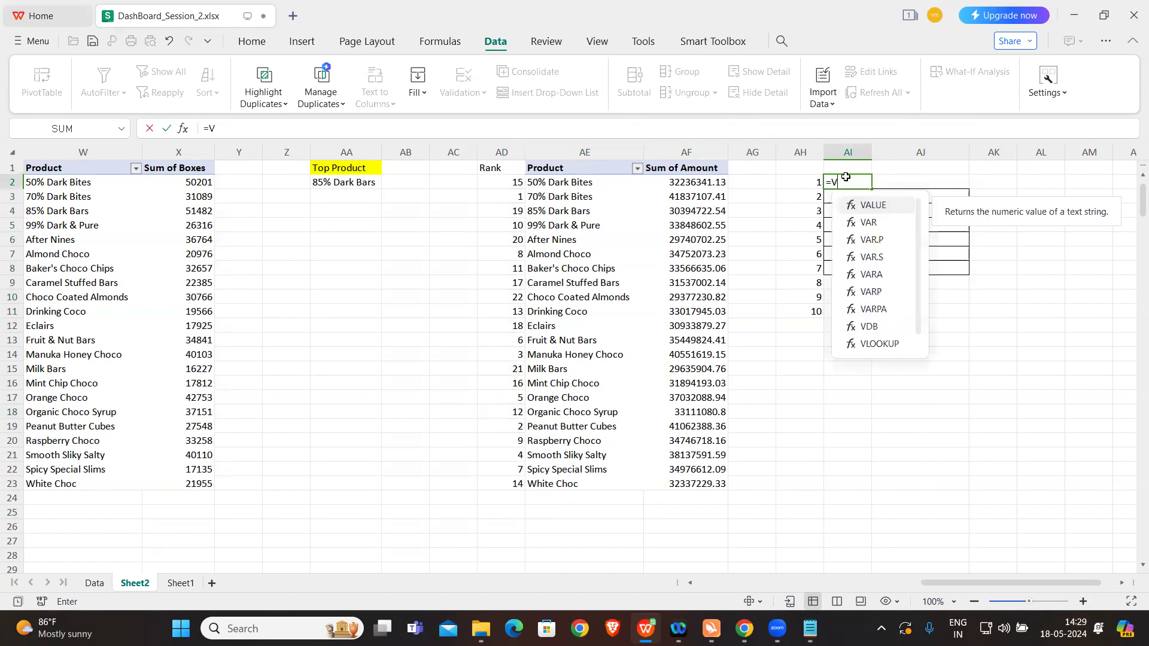
{"action": "key", "text": "Tab"}
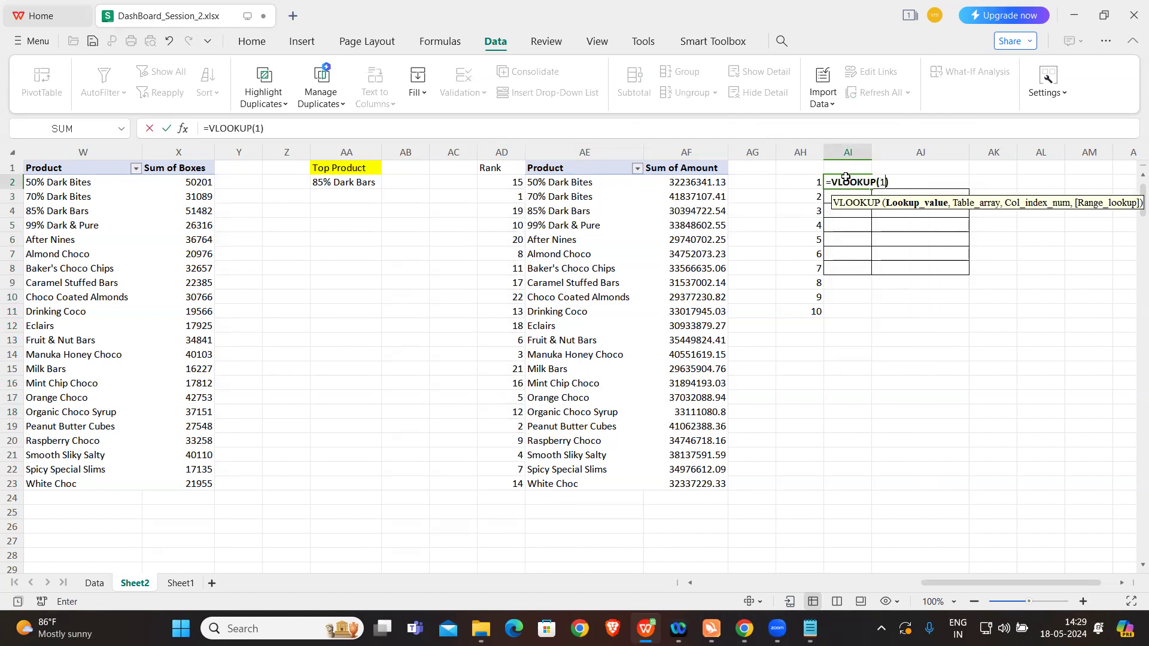
{"action": "left_click", "coordinate": [809, 182]}
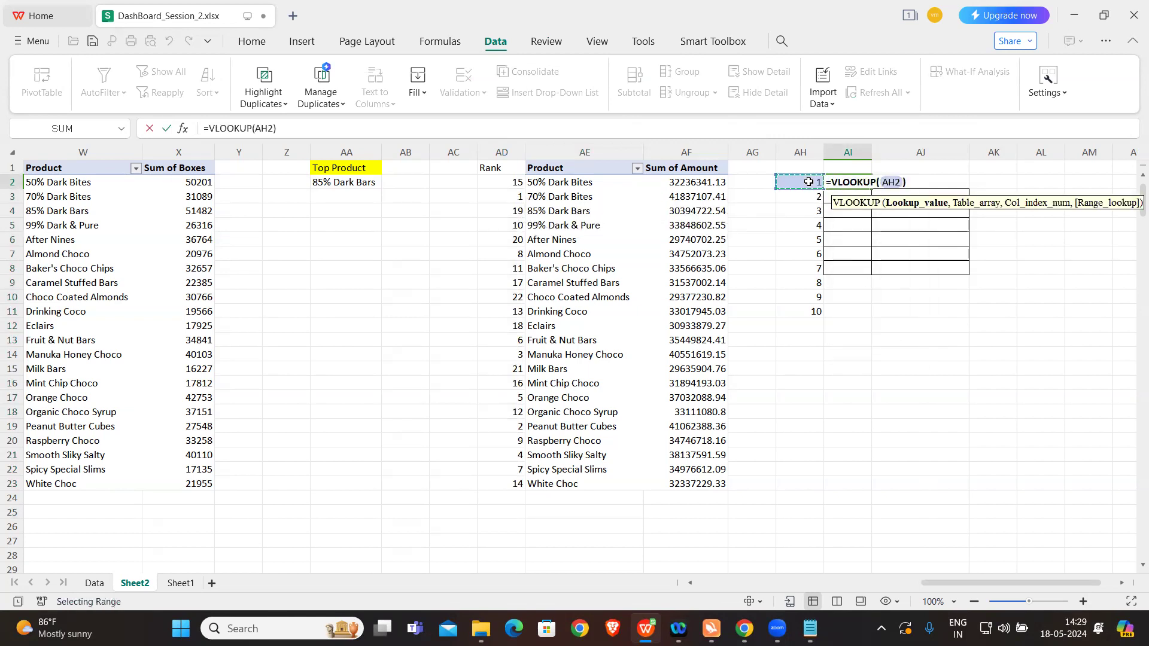
{"action": "type", "text": ","}
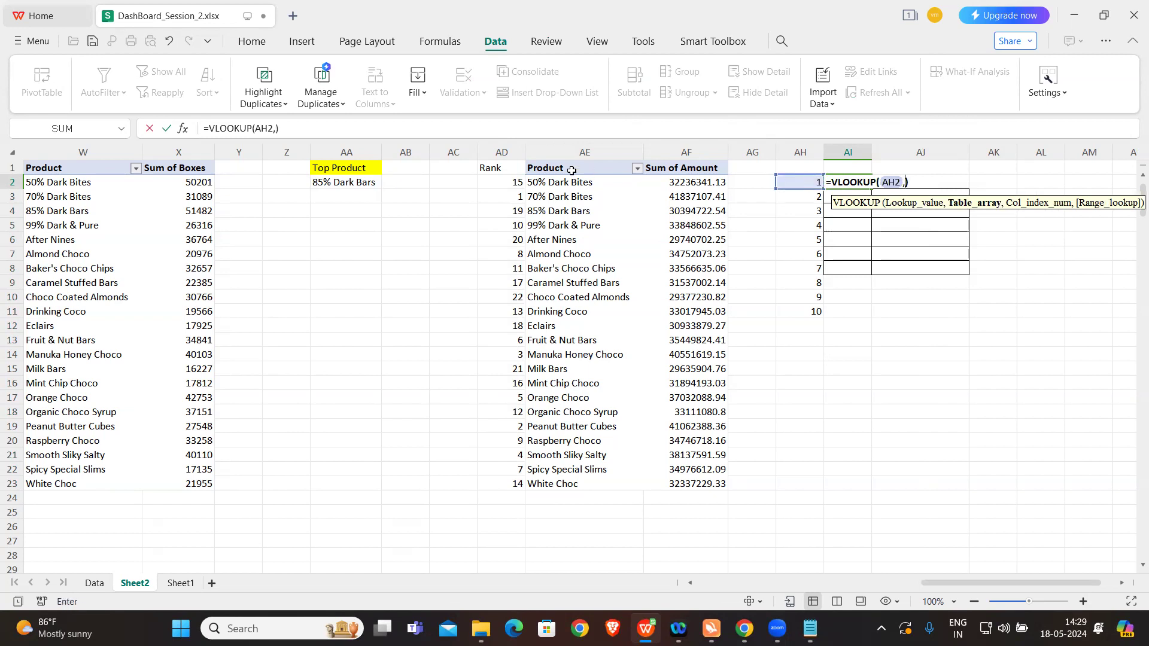
{"action": "mouse_move", "coordinate": [500, 167]}
{"action": "left_mouse_down"}
{"action": "mouse_move", "coordinate": [682, 354]}
{"action": "mouse_move", "coordinate": [687, 508]}
{"action": "mouse_move", "coordinate": [688, 484]}
{"action": "left_mouse_up"}
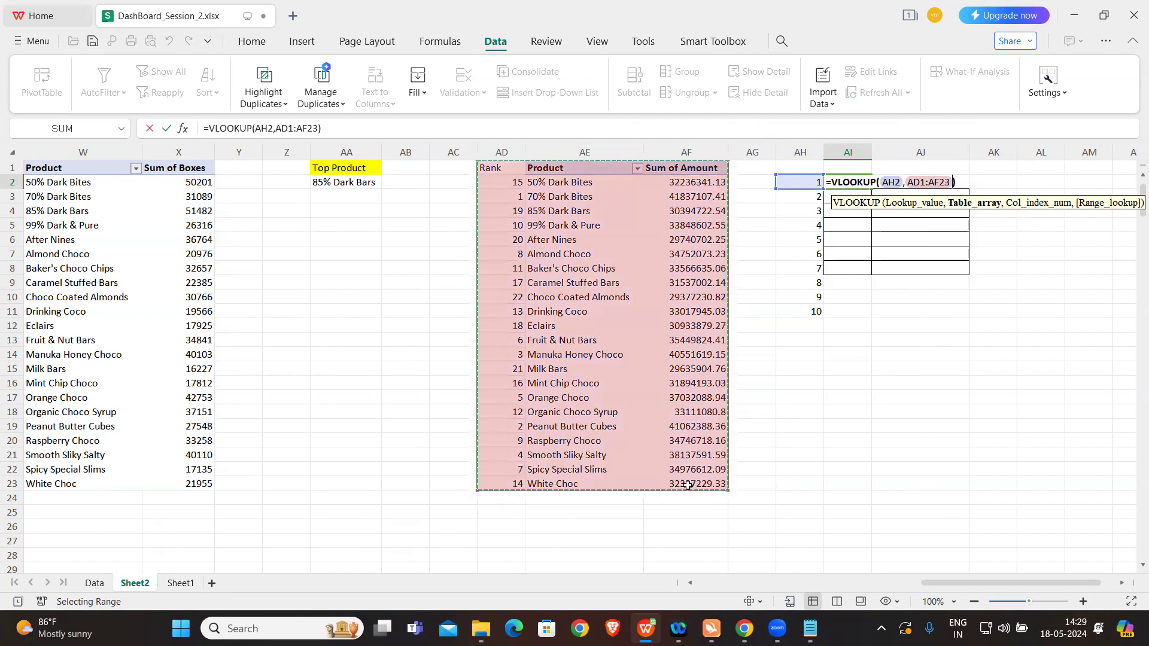
{"action": "type", "text": ","}
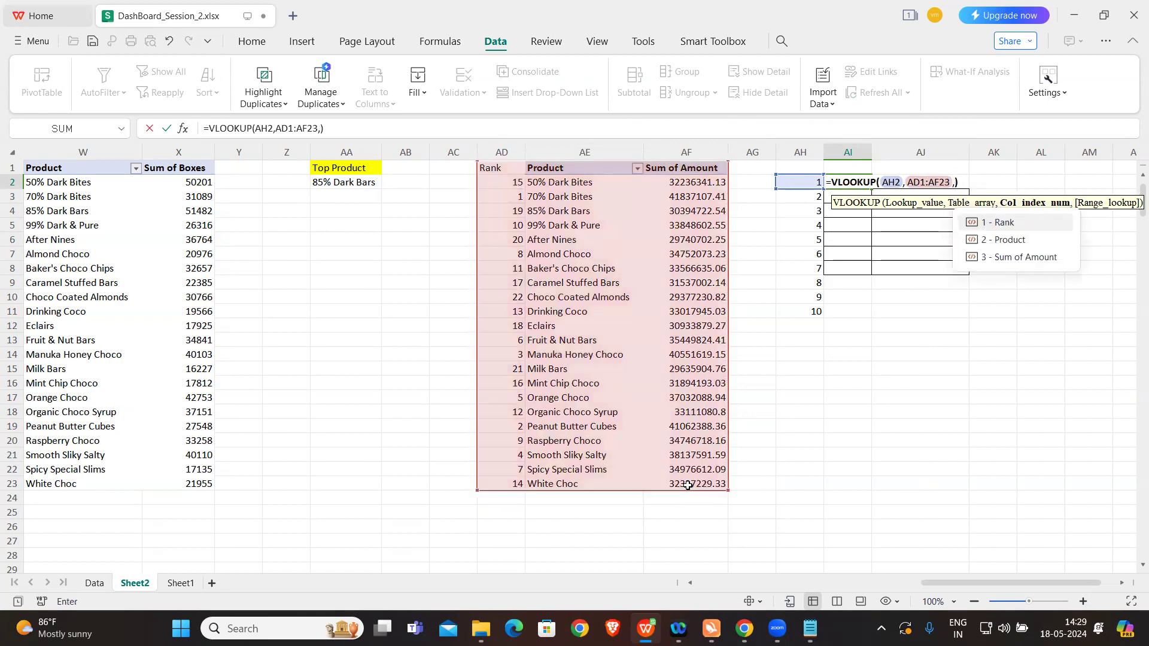
{"action": "key", "text": "Down"}
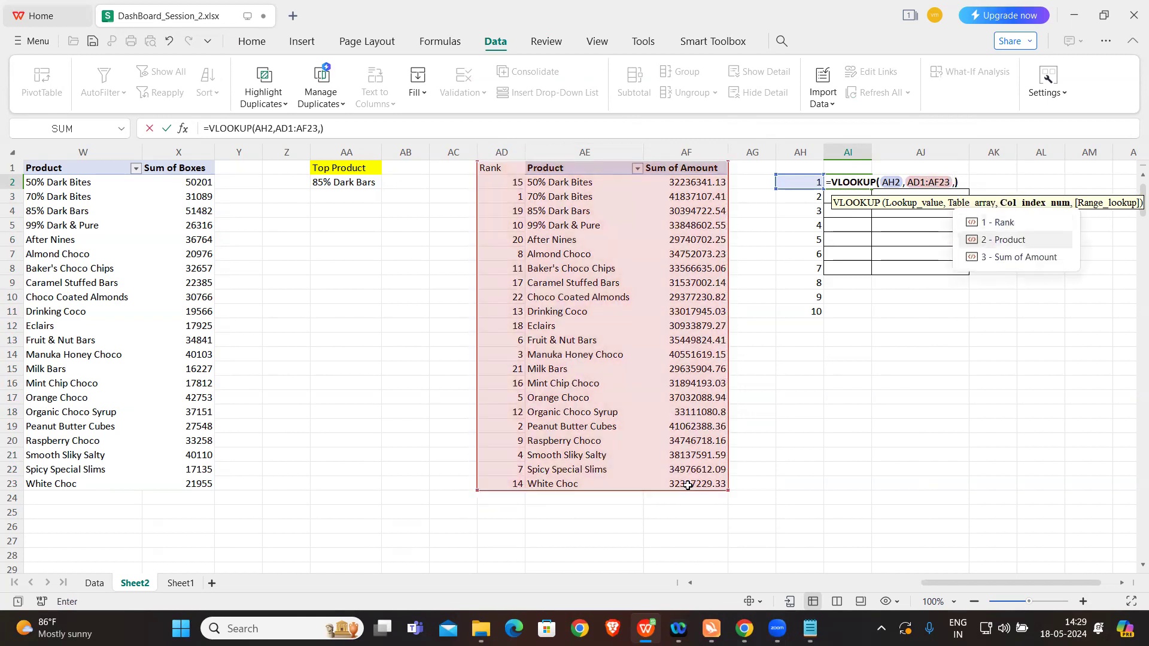
{"action": "key", "text": "Tab"}
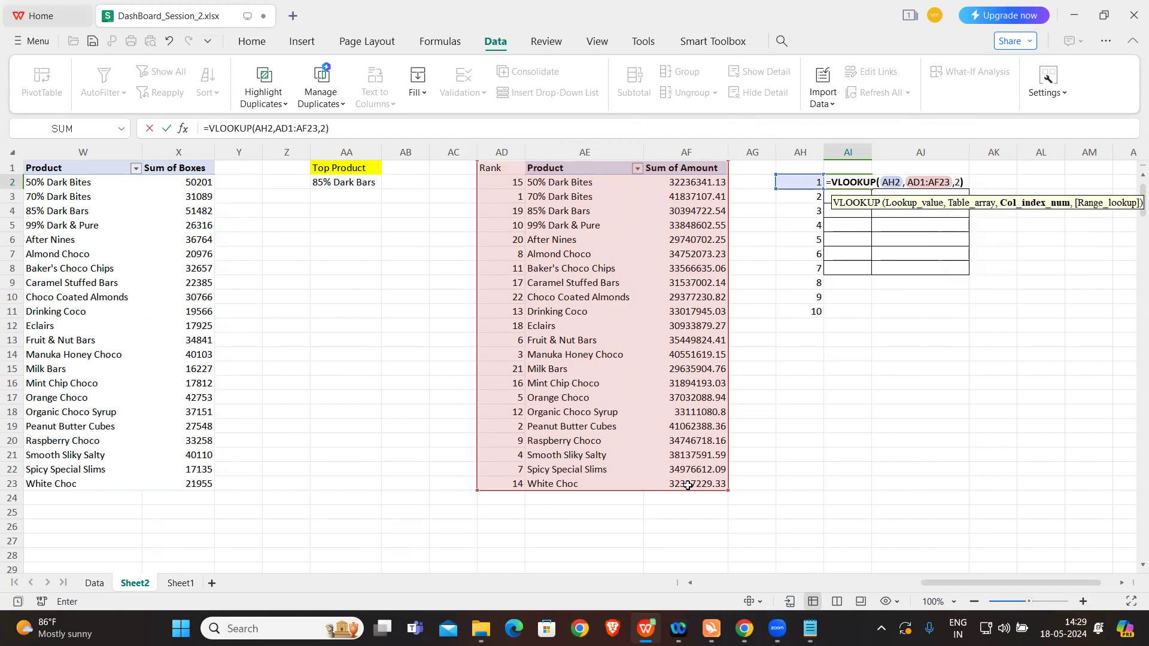
{"action": "type", "text": ",0"}
{"action": "key", "text": "Return"}
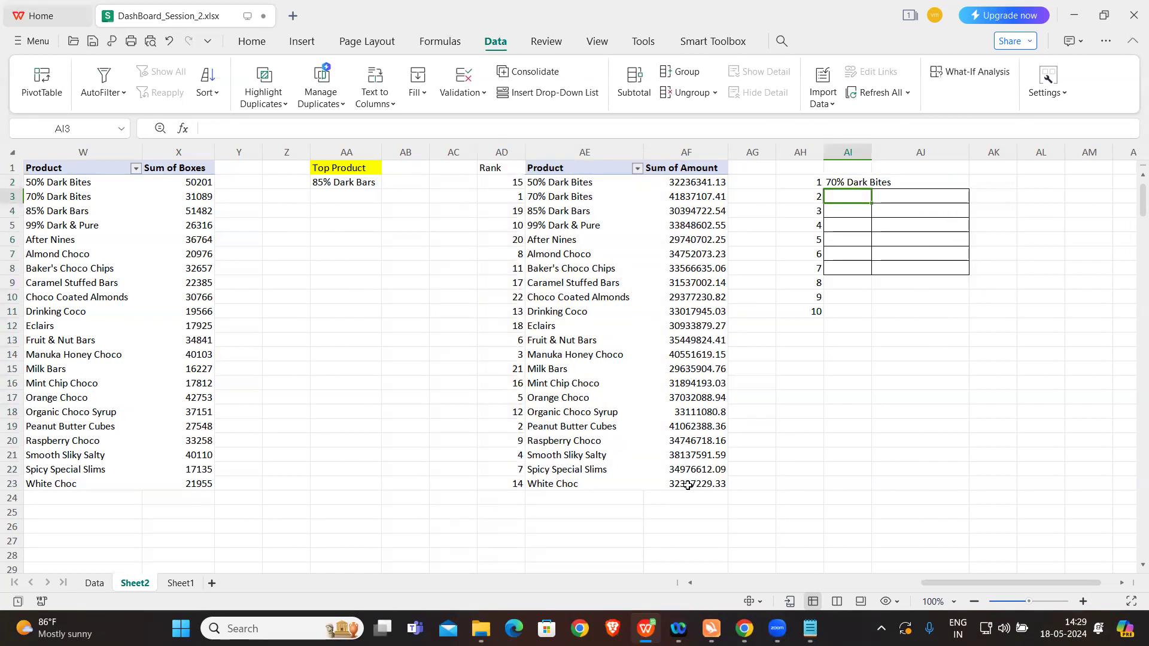
Step: Widen column AI to fit the product names and fill the AI2 lookup formula down to AI11
{"action": "left_click_drag", "start_coordinate": [871, 151], "coordinate": [919, 153]}
{"action": "left_click", "coordinate": [897, 177]}
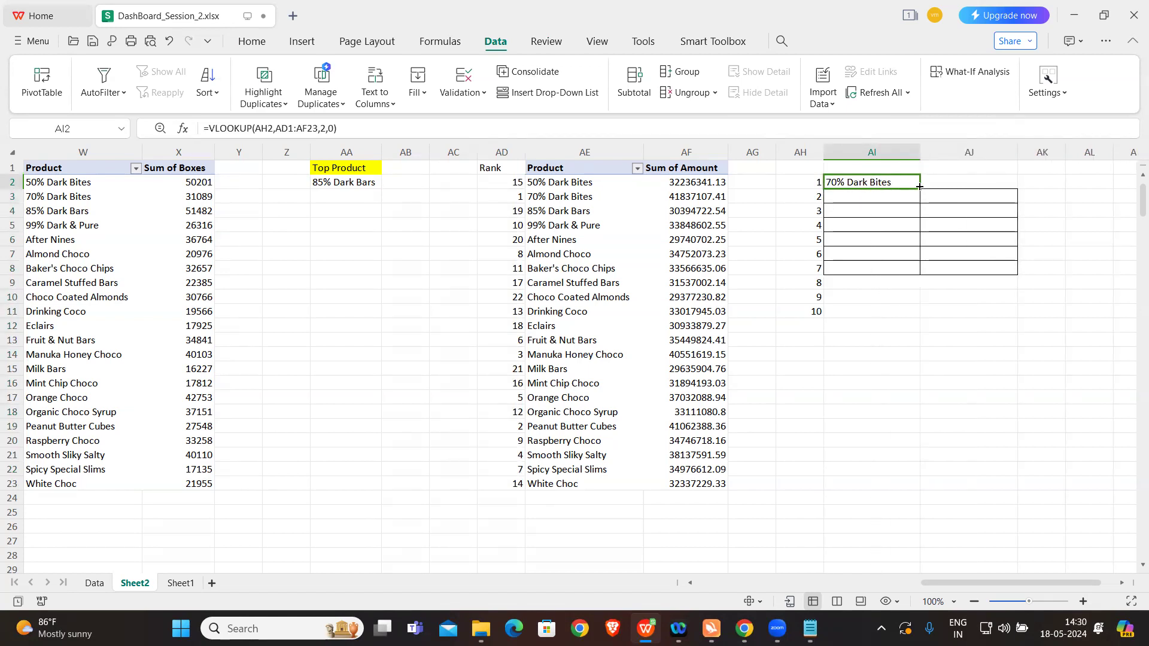
{"action": "double_click", "coordinate": [919, 187]}
{"action": "left_click", "coordinate": [875, 398]}
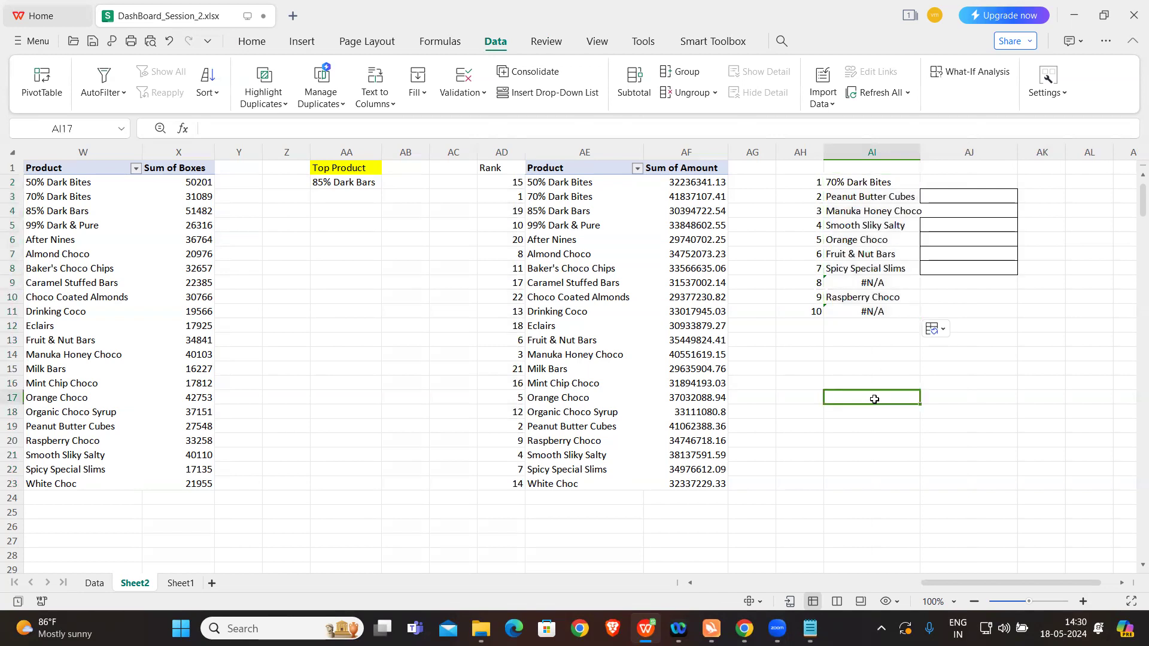
Step: Make the AI2 lookup range absolute as $AD$1:$AF$23 and refill the formula down to AI11
{"action": "left_click", "coordinate": [871, 283]}
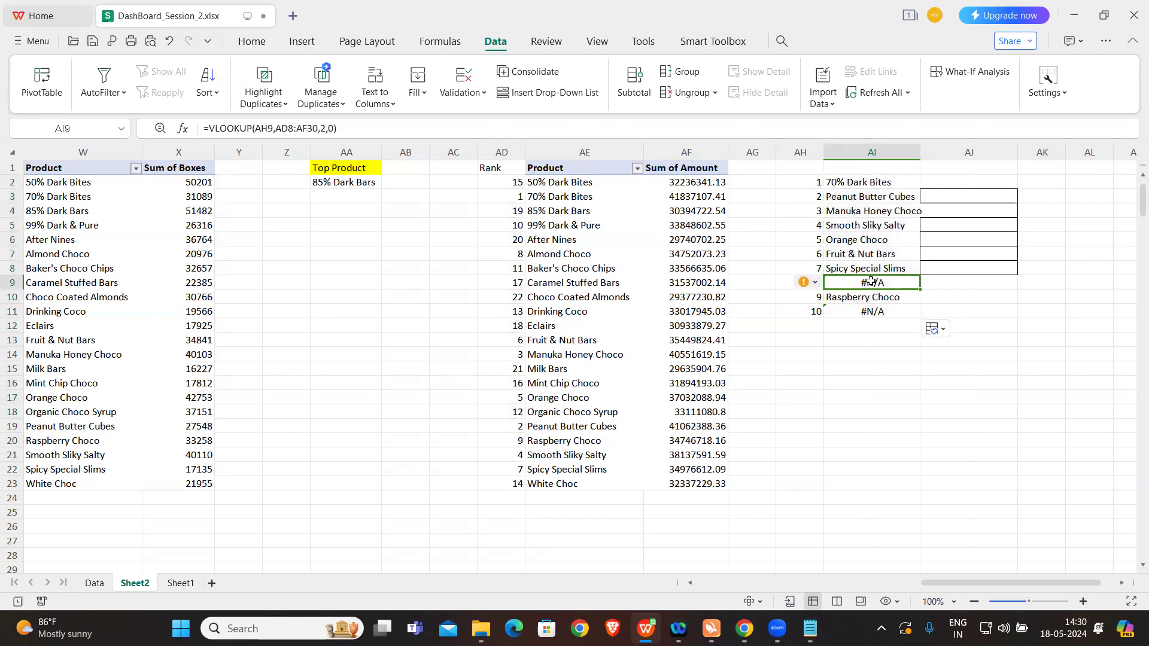
{"action": "left_click", "coordinate": [855, 185]}
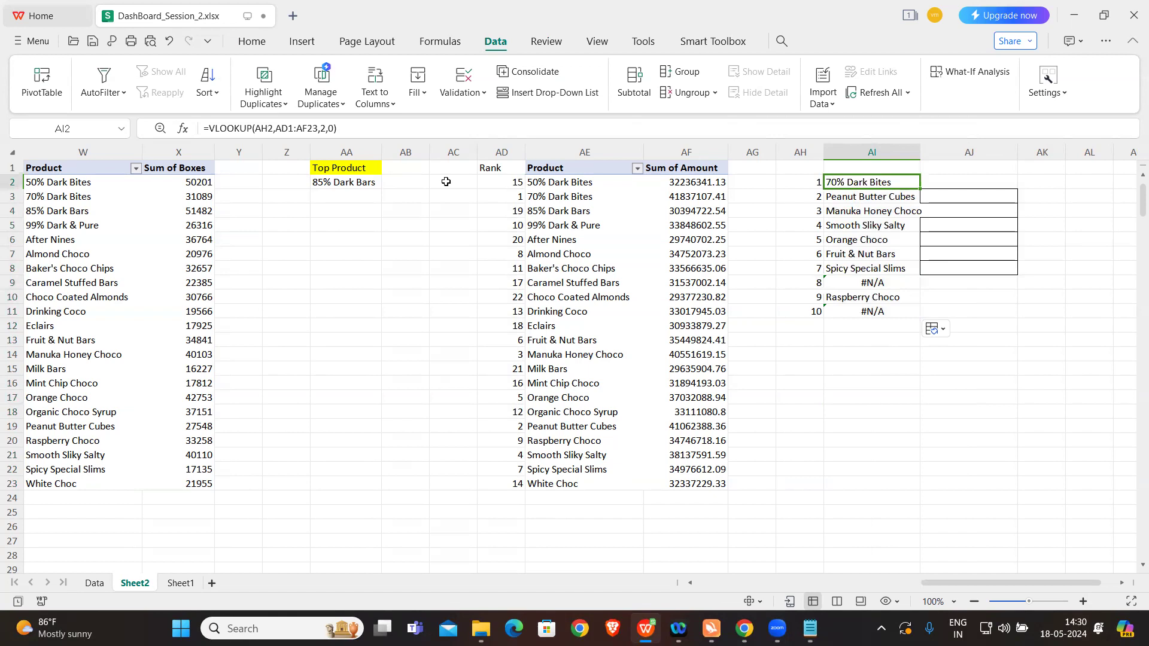
{"action": "left_click_drag", "start_coordinate": [284, 128], "coordinate": [319, 130]}
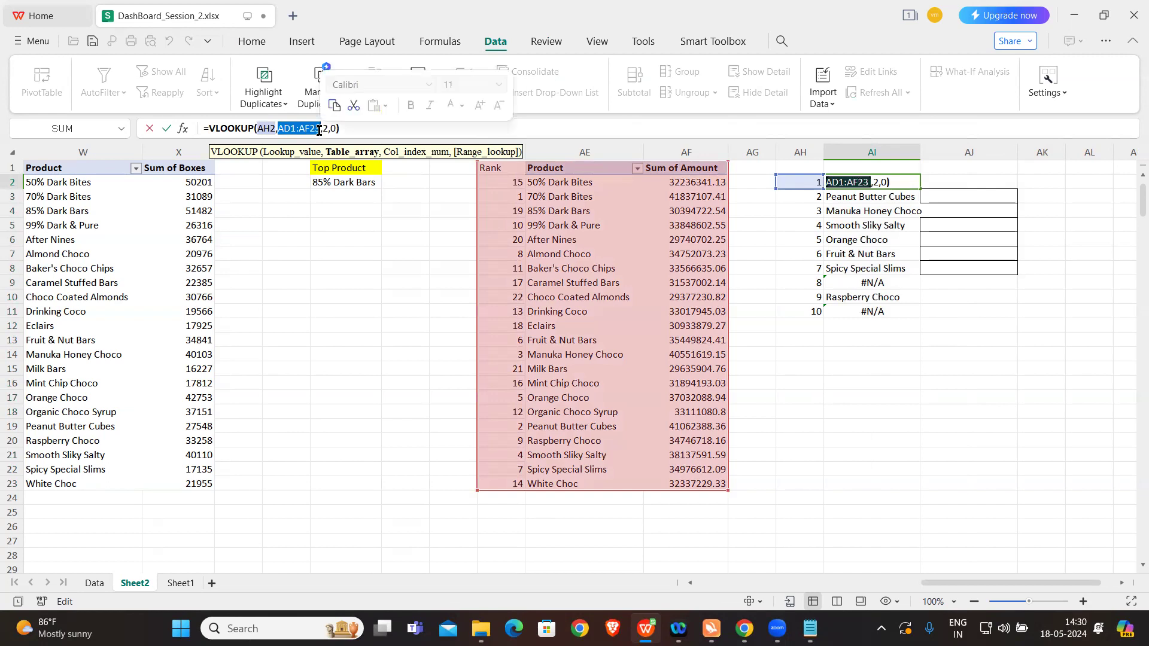
{"action": "key", "text": "F4"}
{"action": "key", "text": "Return"}
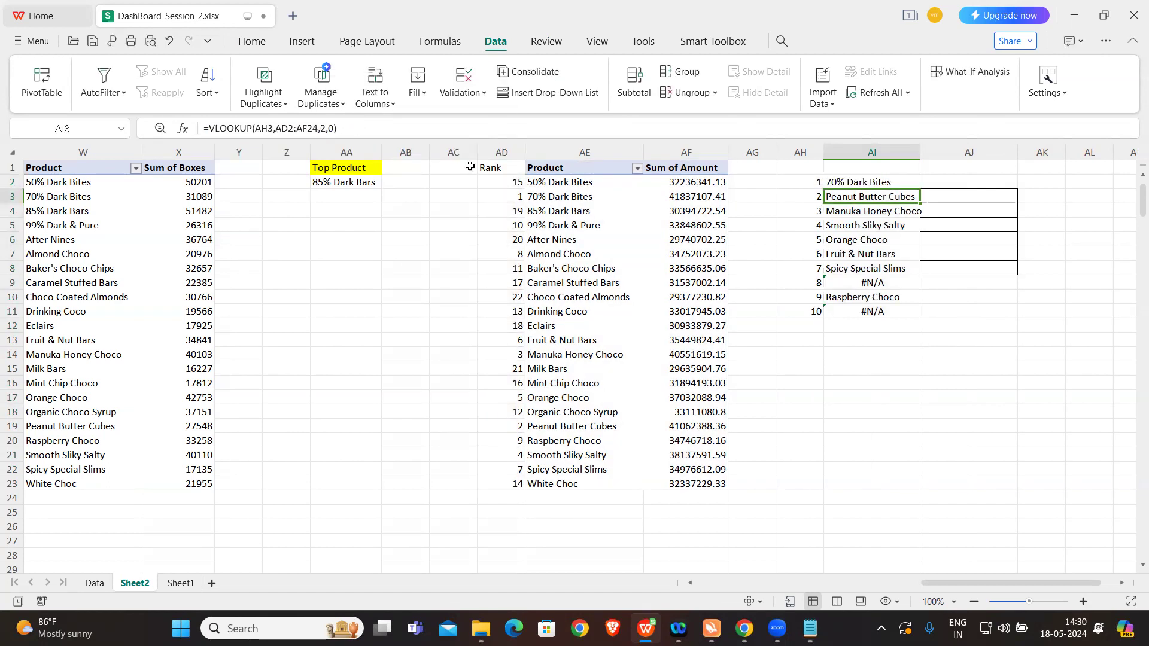
{"action": "left_click", "coordinate": [856, 178]}
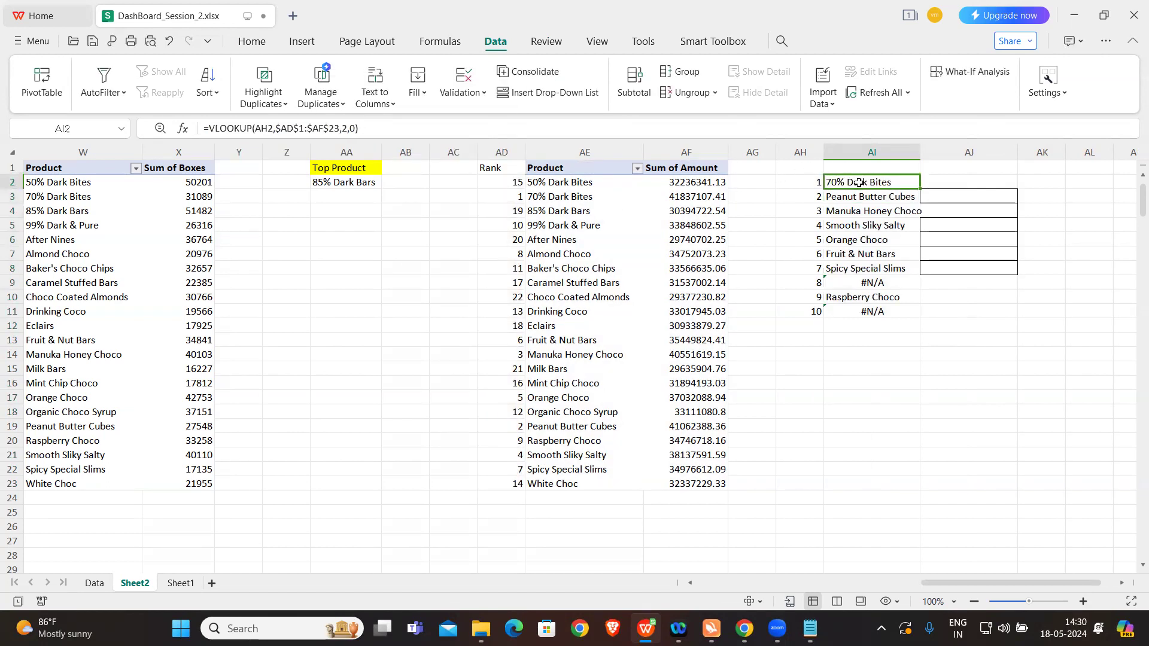
{"action": "double_click", "coordinate": [920, 188]}
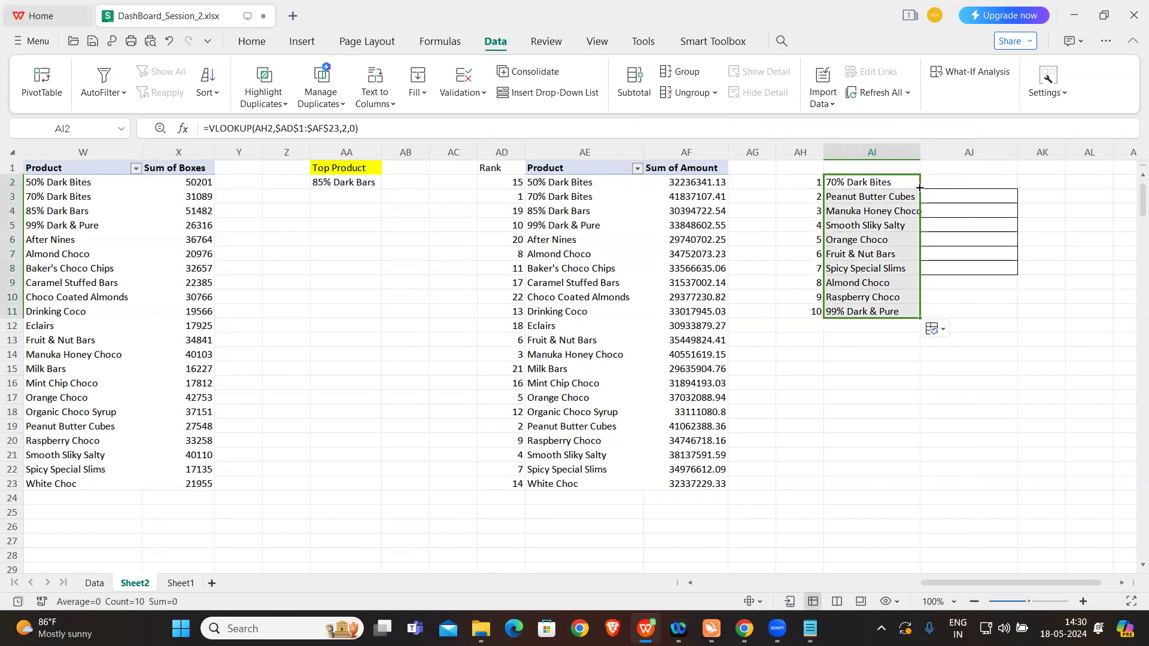
{"action": "left_click", "coordinate": [865, 326]}
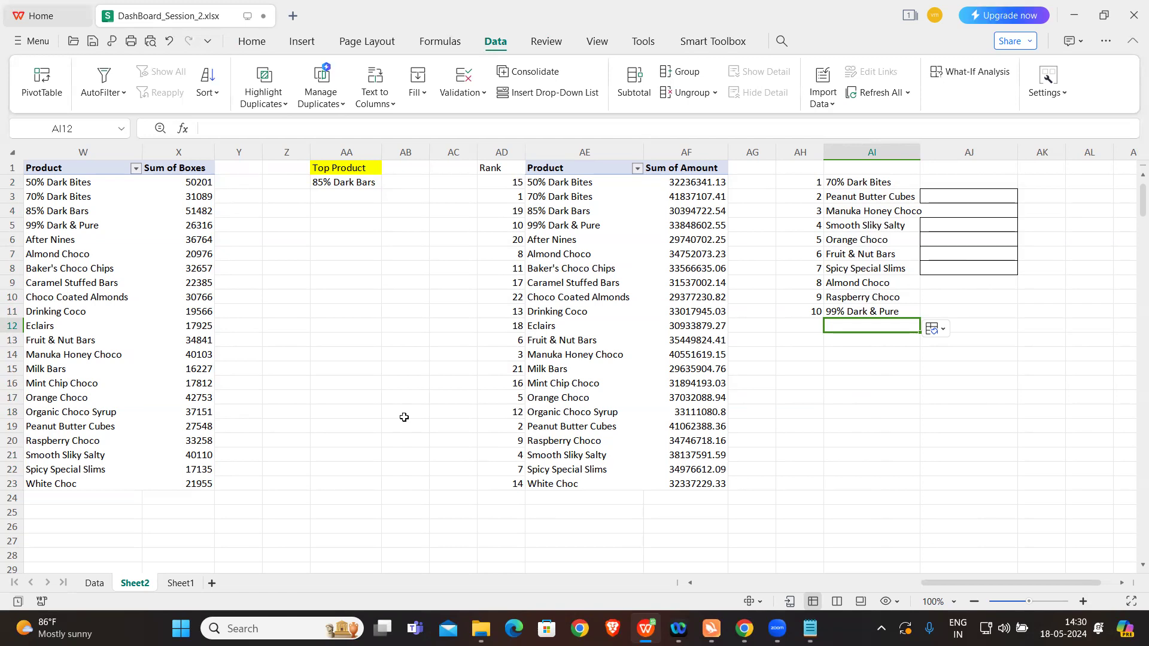
Step: Add a new worksheet for the dashboard and hide its gridlines
{"action": "scroll", "coordinate": [402, 415], "scroll_direction": "left", "scroll_amount": 2}
{"action": "left_click", "coordinate": [213, 582]}
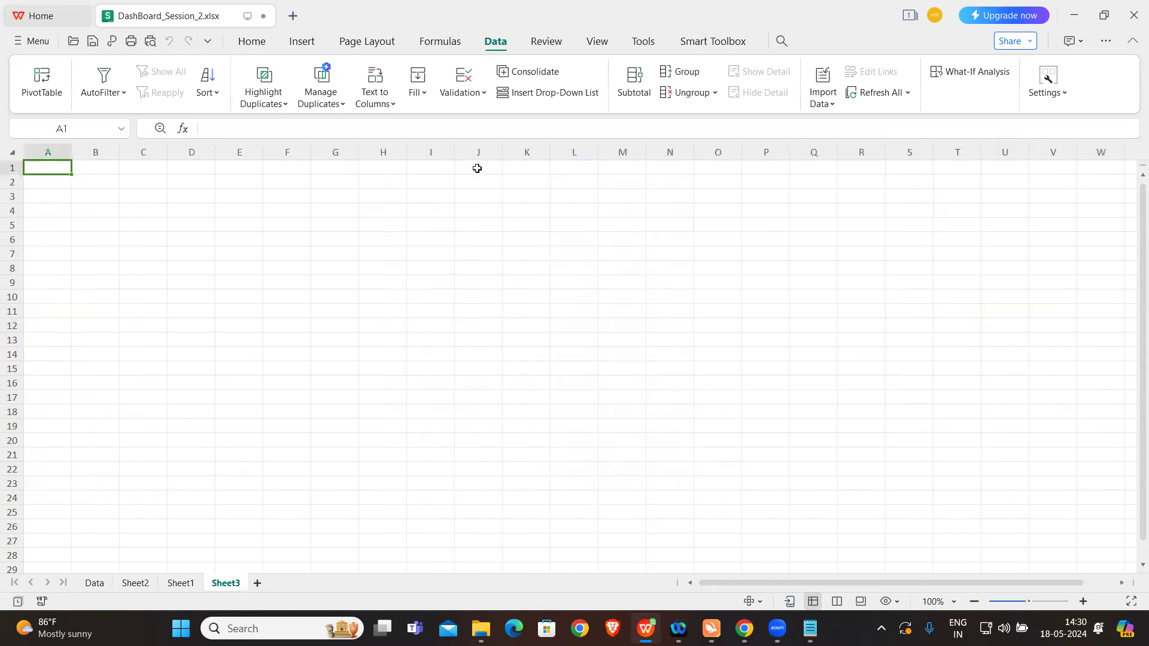
{"action": "left_click", "coordinate": [232, 237]}
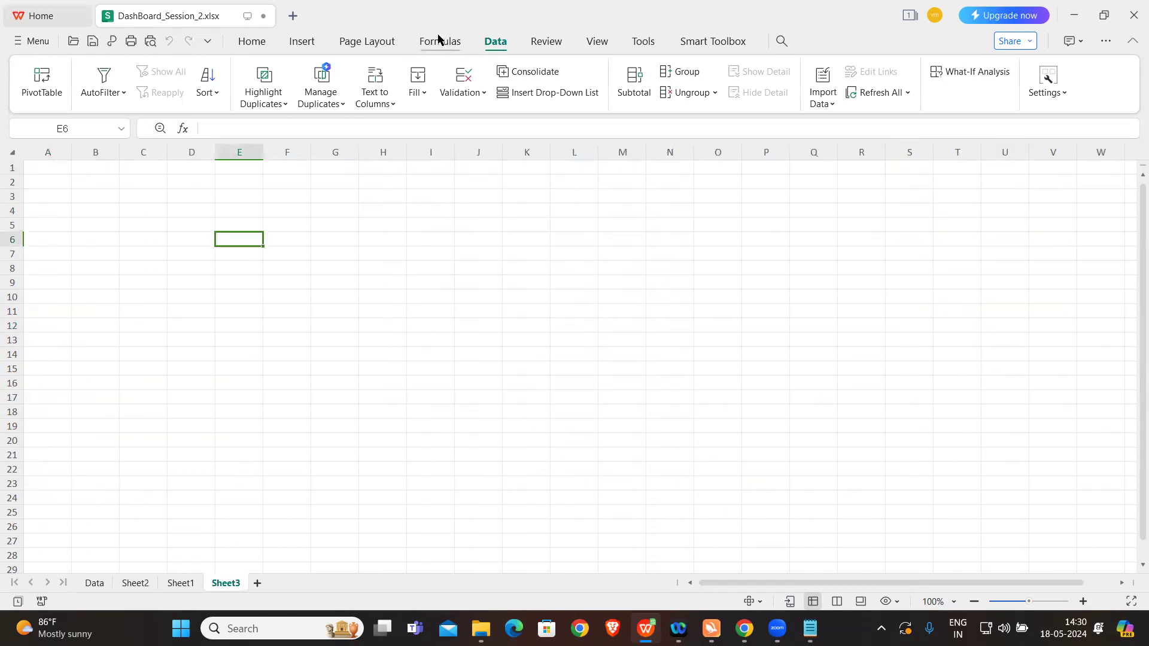
{"action": "left_click", "coordinate": [533, 46]}
{"action": "left_click", "coordinate": [491, 43]}
{"action": "left_click", "coordinate": [266, 44]}
{"action": "left_click", "coordinate": [376, 47]}
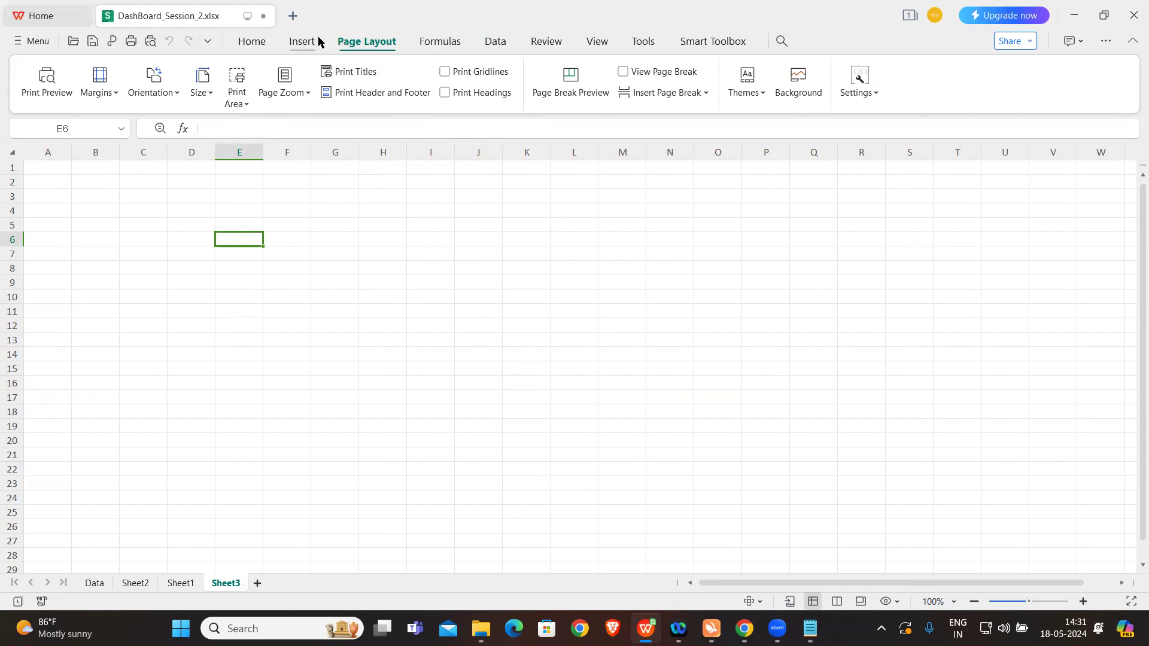
{"action": "left_click", "coordinate": [596, 40]}
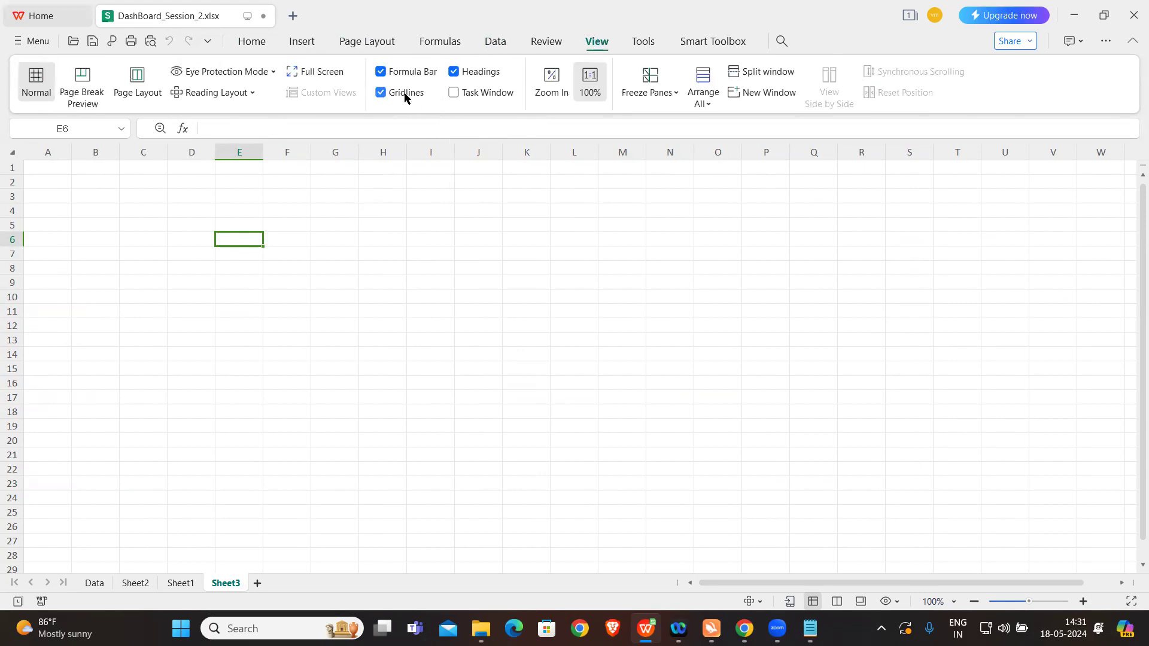
{"action": "left_click", "coordinate": [378, 92]}
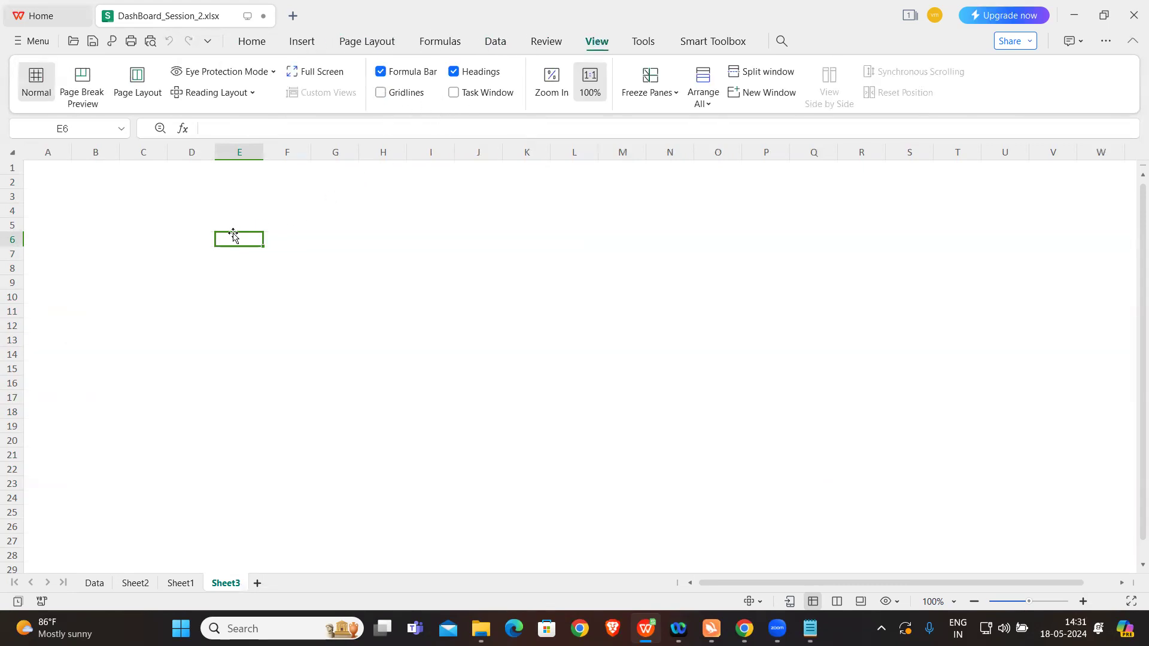
Step: Fill the range E4:S24 on the new sheet with a light yellow background colour
{"action": "left_click", "coordinate": [210, 208]}
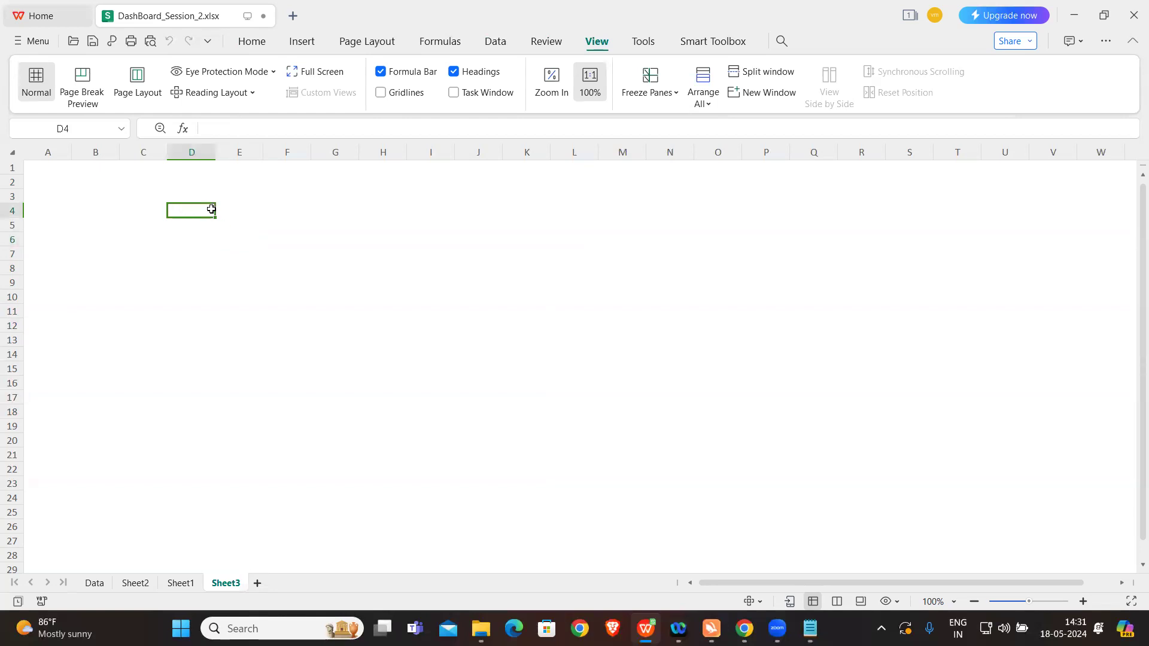
{"action": "left_click_drag", "start_coordinate": [239, 210], "coordinate": [290, 226]}
{"action": "left_click_drag", "start_coordinate": [416, 283], "coordinate": [903, 501]}
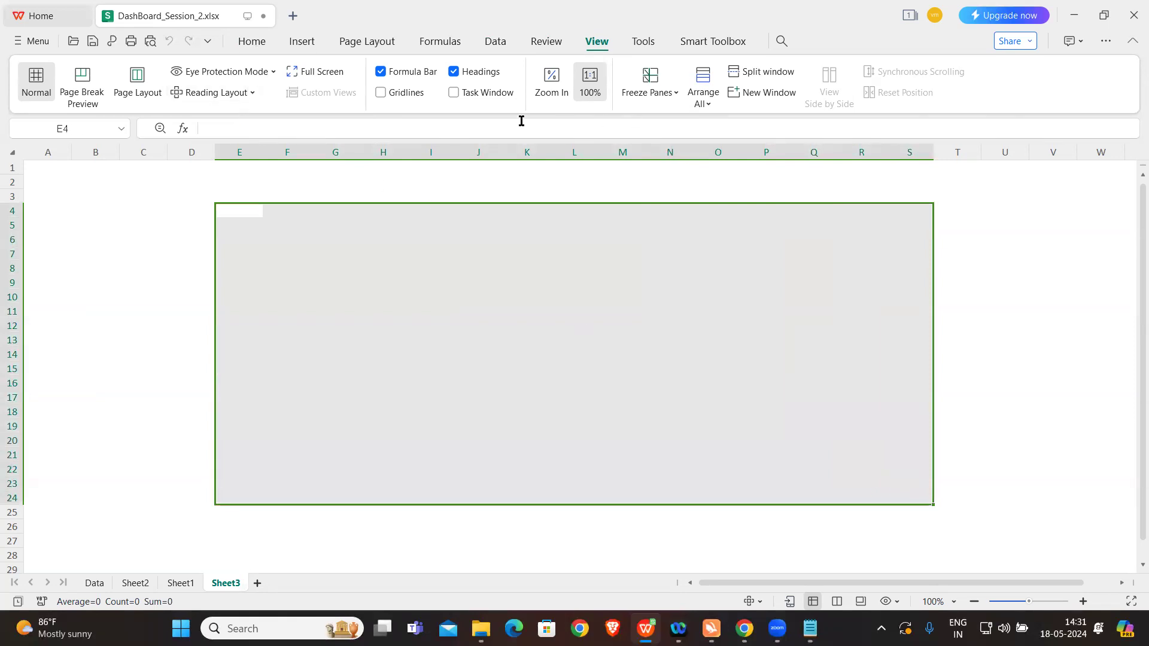
{"action": "left_click", "coordinate": [252, 43]}
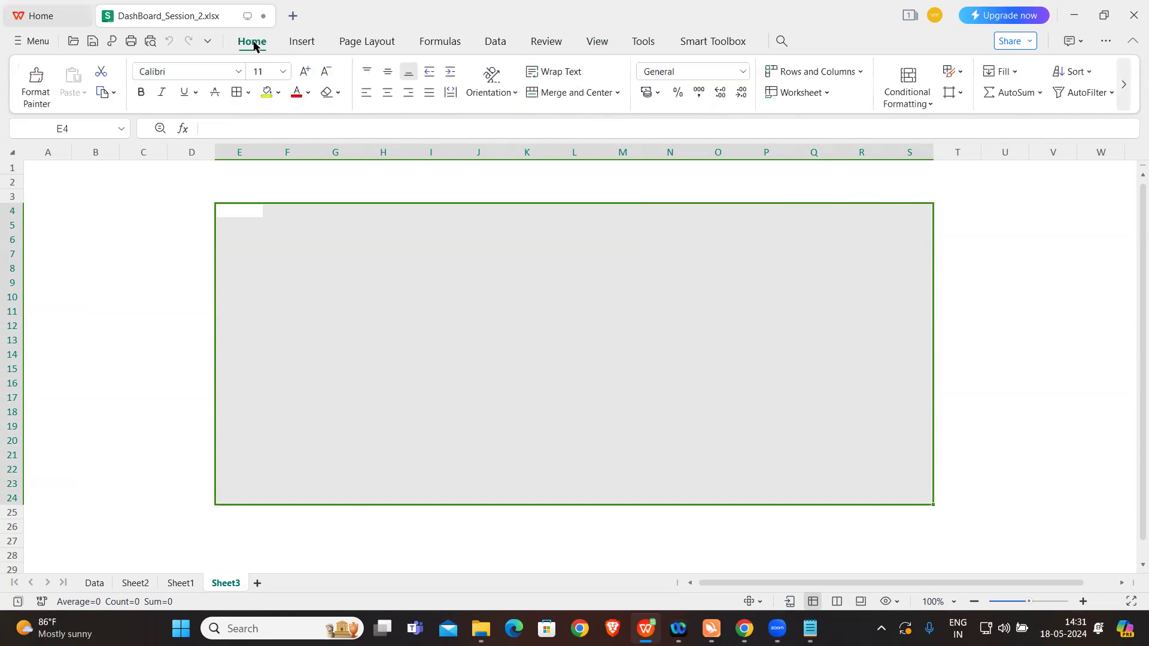
{"action": "left_click", "coordinate": [278, 93]}
{"action": "left_click", "coordinate": [336, 148]}
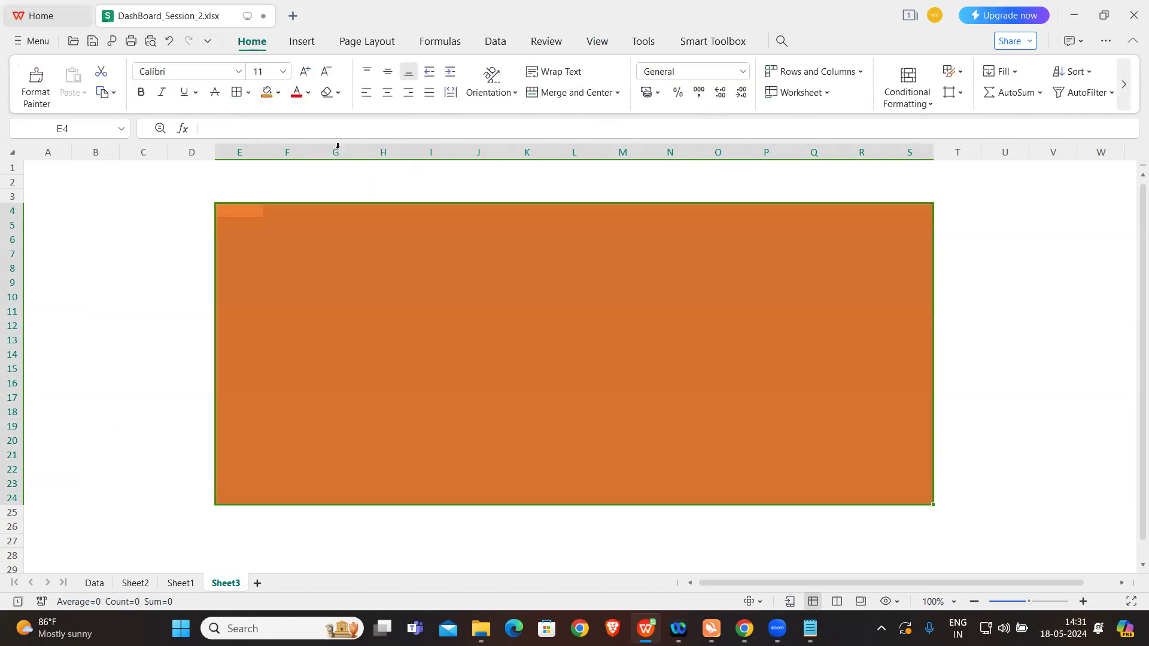
{"action": "left_click", "coordinate": [278, 93]}
{"action": "left_click", "coordinate": [363, 173]}
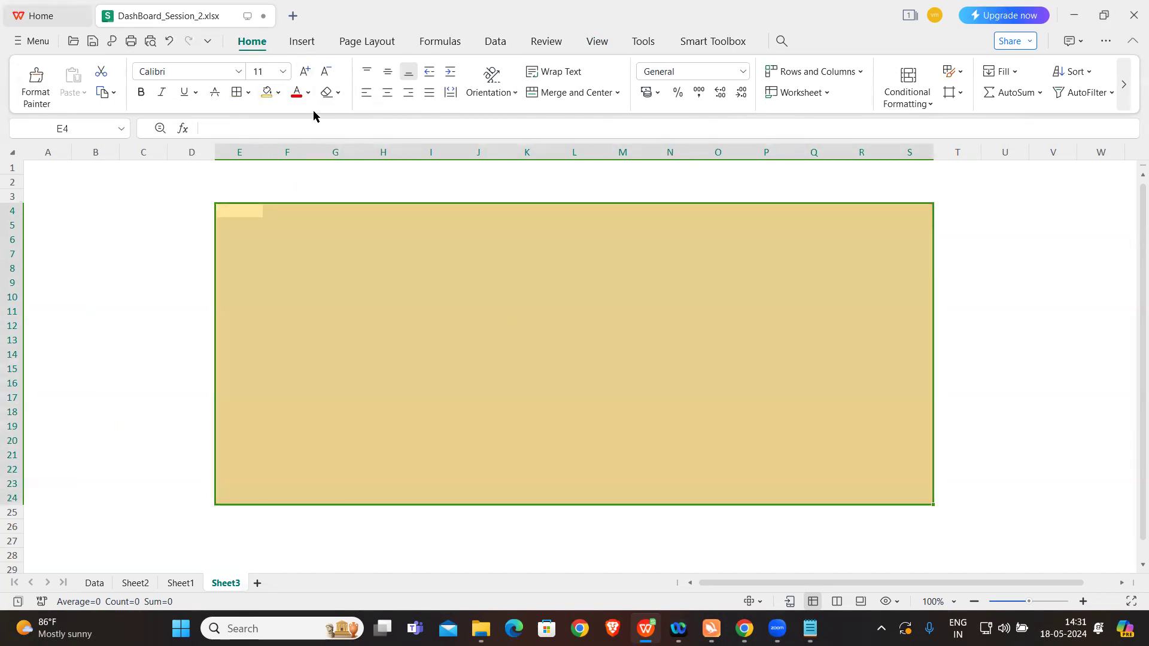
Step: Apply a thick box border around the filled range E4:S24
{"action": "left_click", "coordinate": [249, 93]}
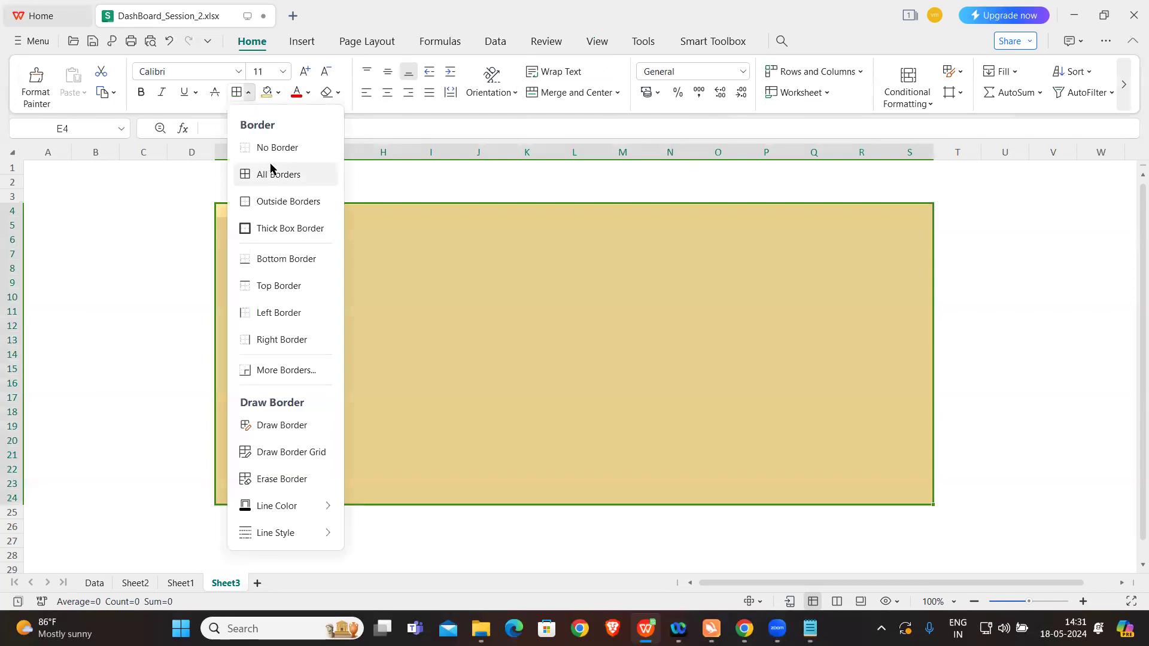
{"action": "left_click", "coordinate": [280, 228]}
{"action": "left_click", "coordinate": [403, 264]}
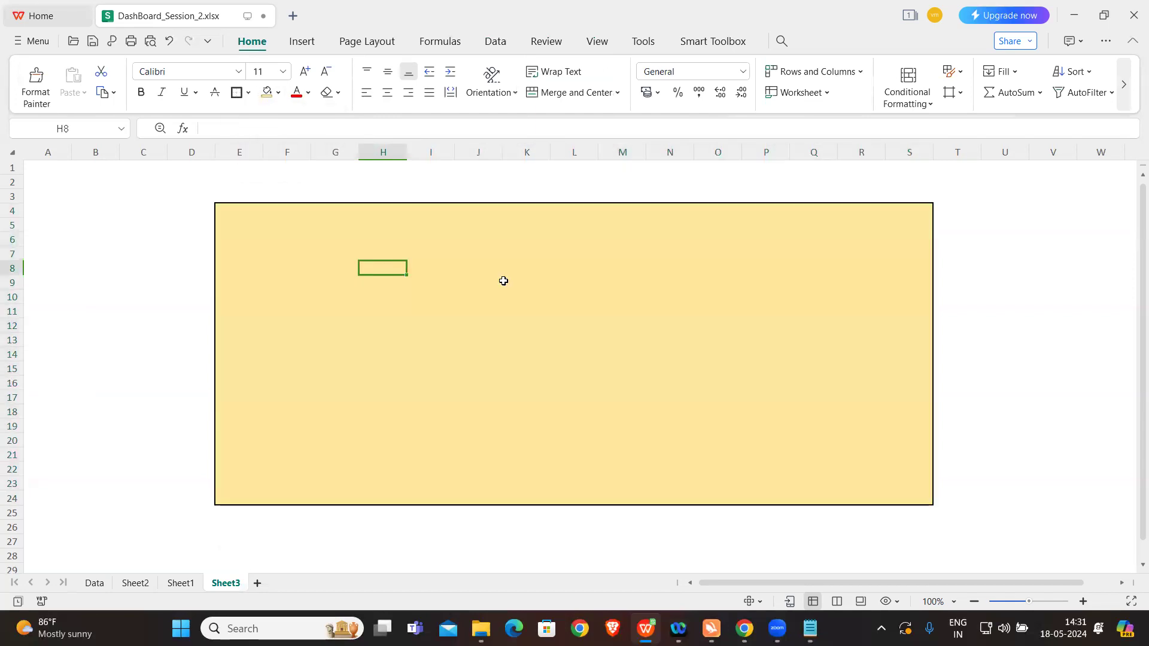
{"action": "left_click", "coordinate": [323, 241]}
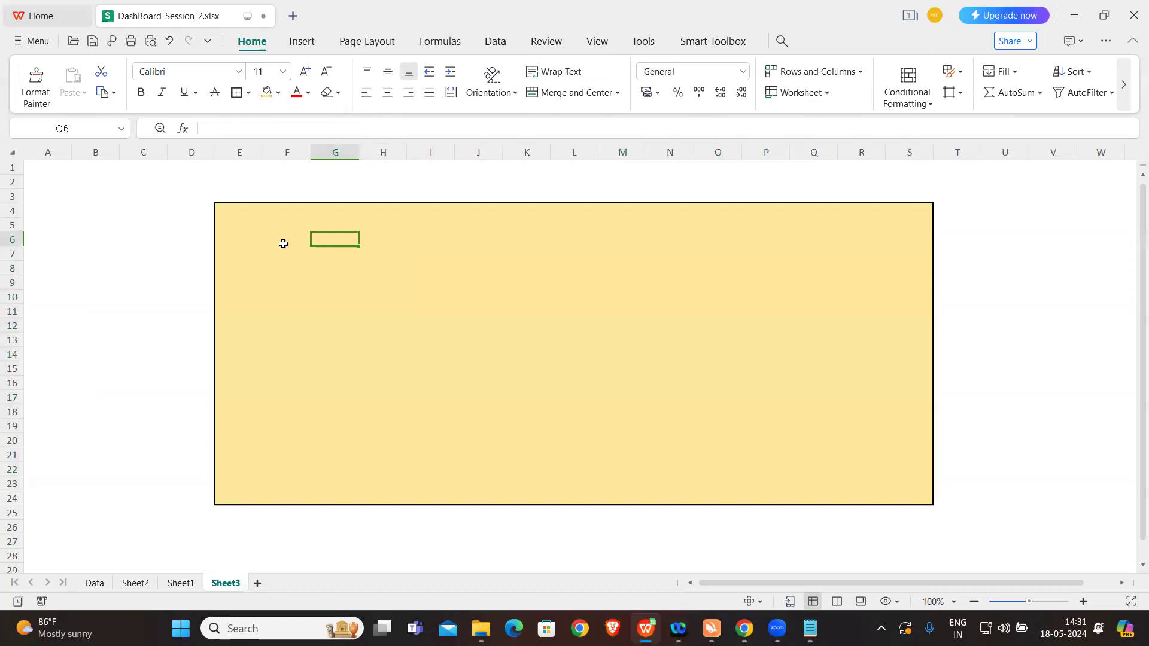
Step: Enter the label SUM OF AMOUNT in E6 of the filled area and move on to H6
{"action": "left_click", "coordinate": [246, 244]}
{"action": "key", "text": "Caps_Lock"}
{"action": "type", "text": "sum"}
{"action": "key", "text": "BackSpace"}
{"action": "key", "text": "BackSpace"}
{"action": "key", "text": "BackSpace"}
{"action": "key", "text": "Caps_Lock"}
{"action": "type", "text": "SUM"}
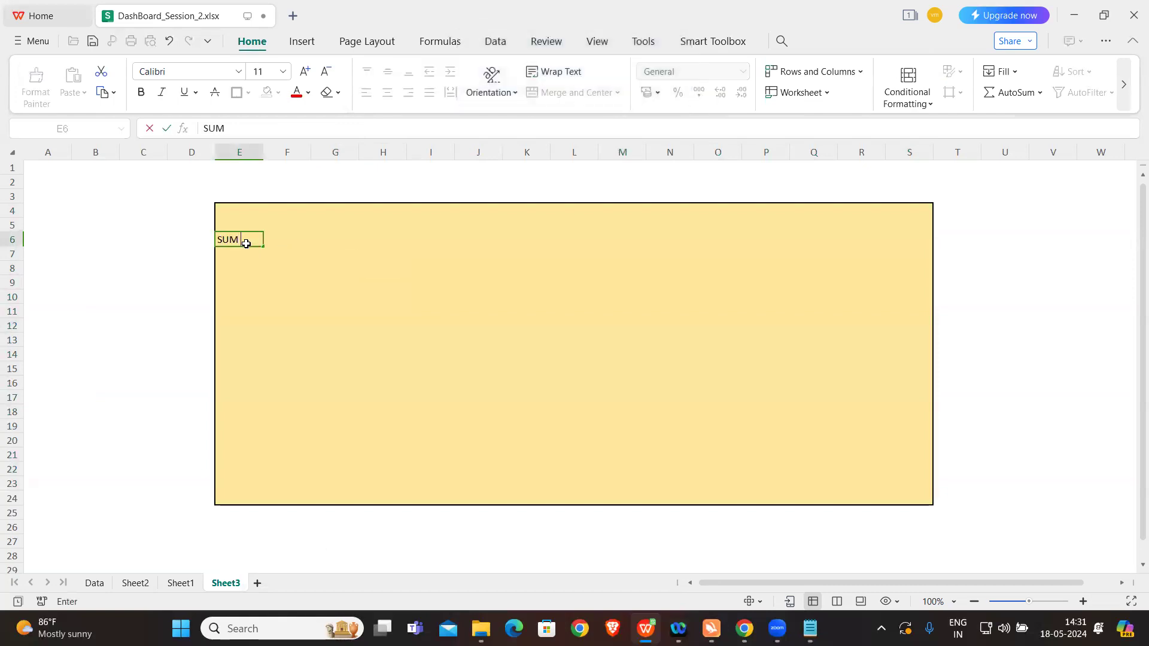
{"action": "type", "text": " OF AMOUNT"}
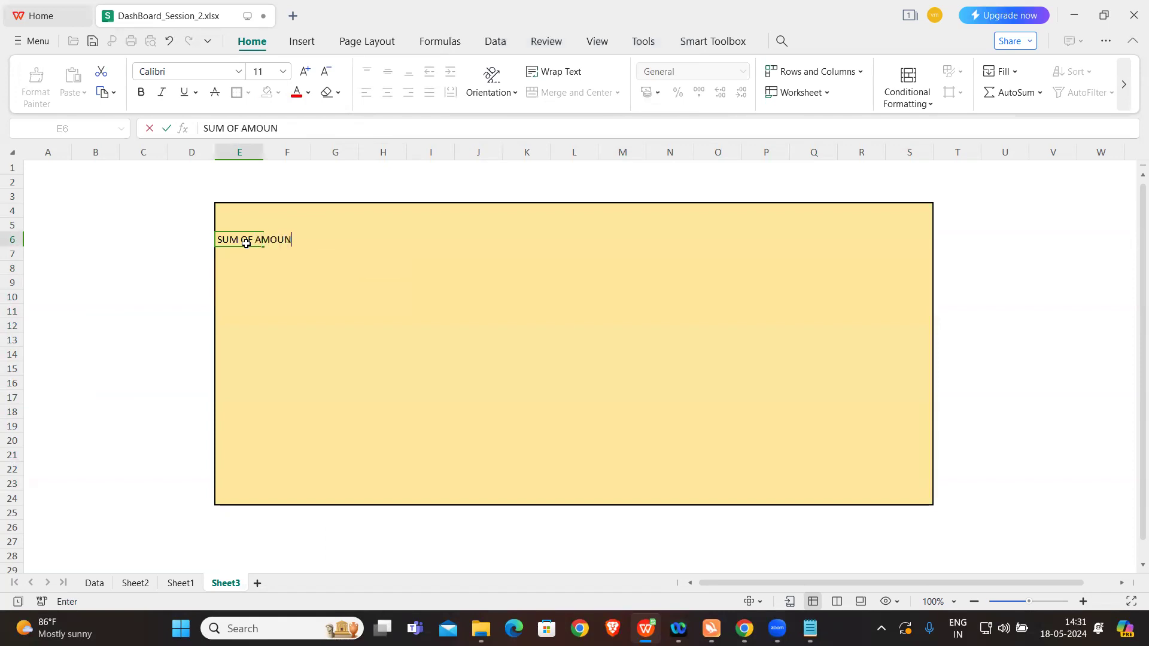
{"action": "key", "text": "Tab"}
{"action": "key", "text": "Tab"}
{"action": "key", "text": "Tab"}
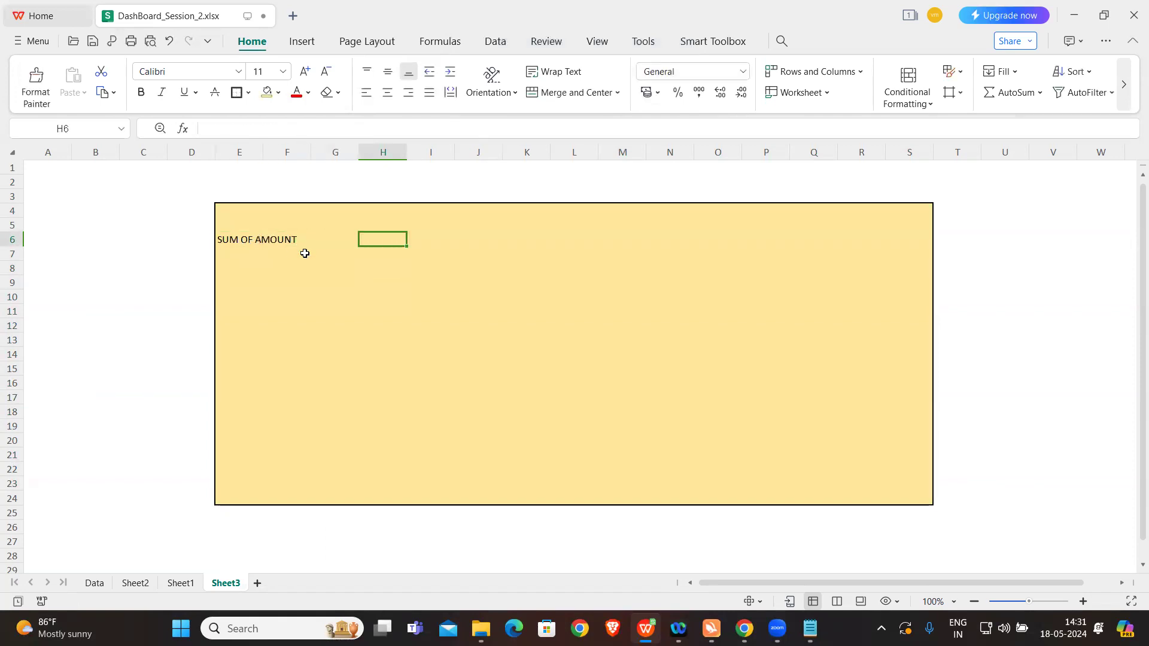
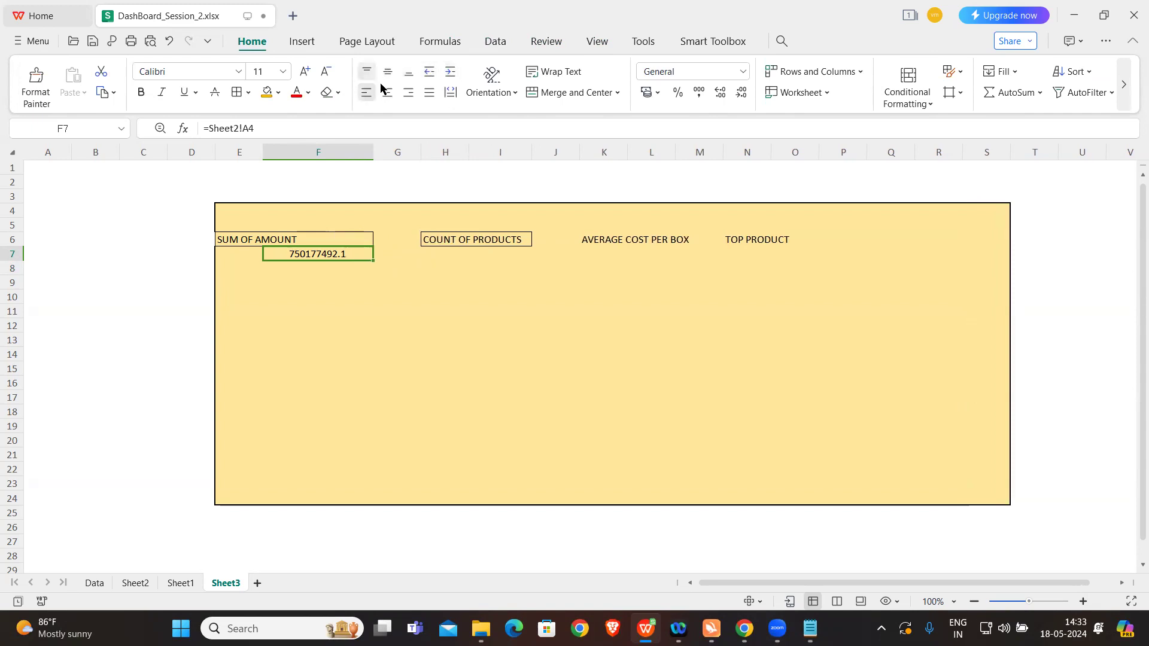
Step: Link cell I7 under COUNT OF PRODUCTS on Sheet3 to the product count in Sheet2!E4
{"action": "left_click", "coordinate": [462, 298]}
{"action": "left_click", "coordinate": [464, 256]}
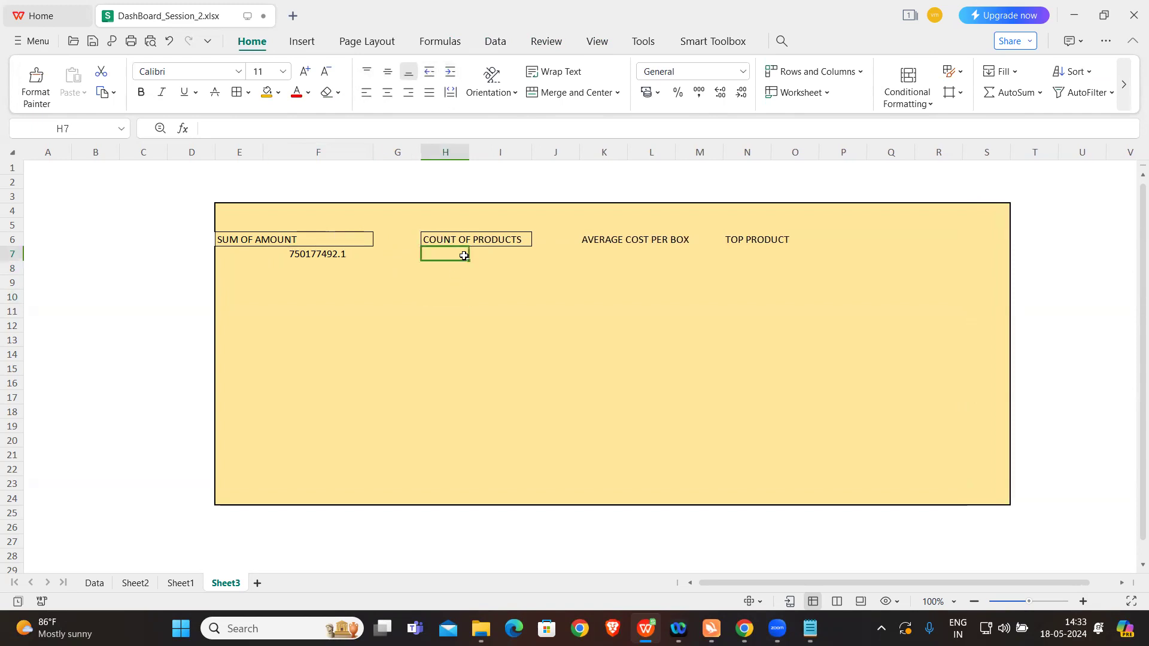
{"action": "key", "text": "Right"}
{"action": "type", "text": "="}
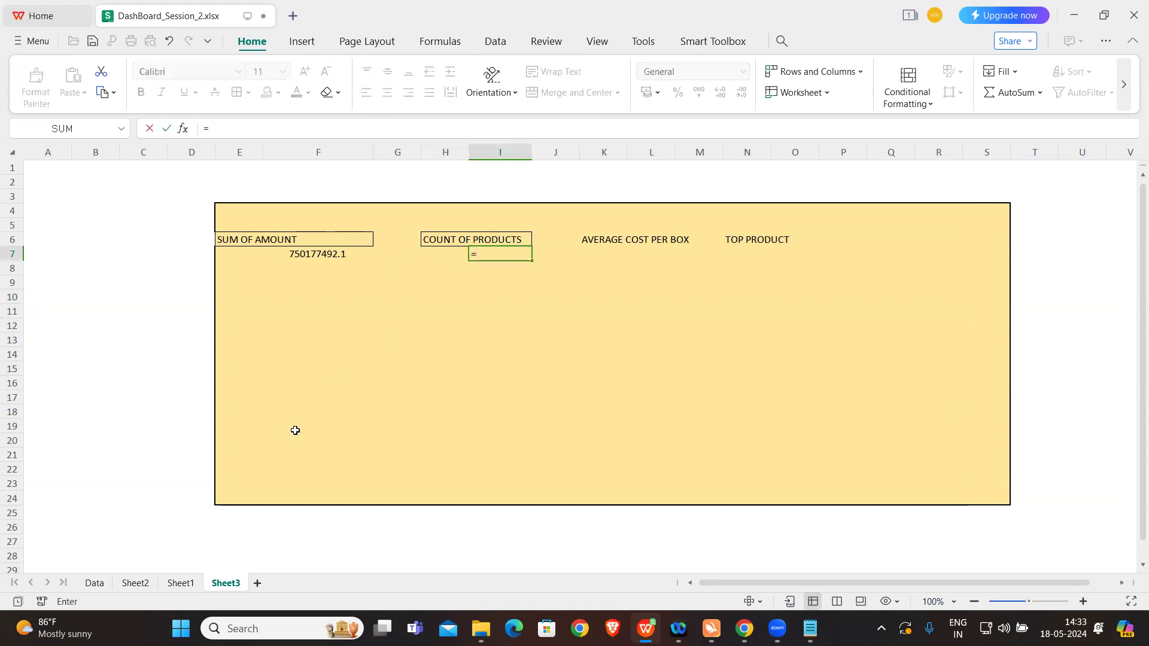
{"action": "left_click", "coordinate": [136, 581]}
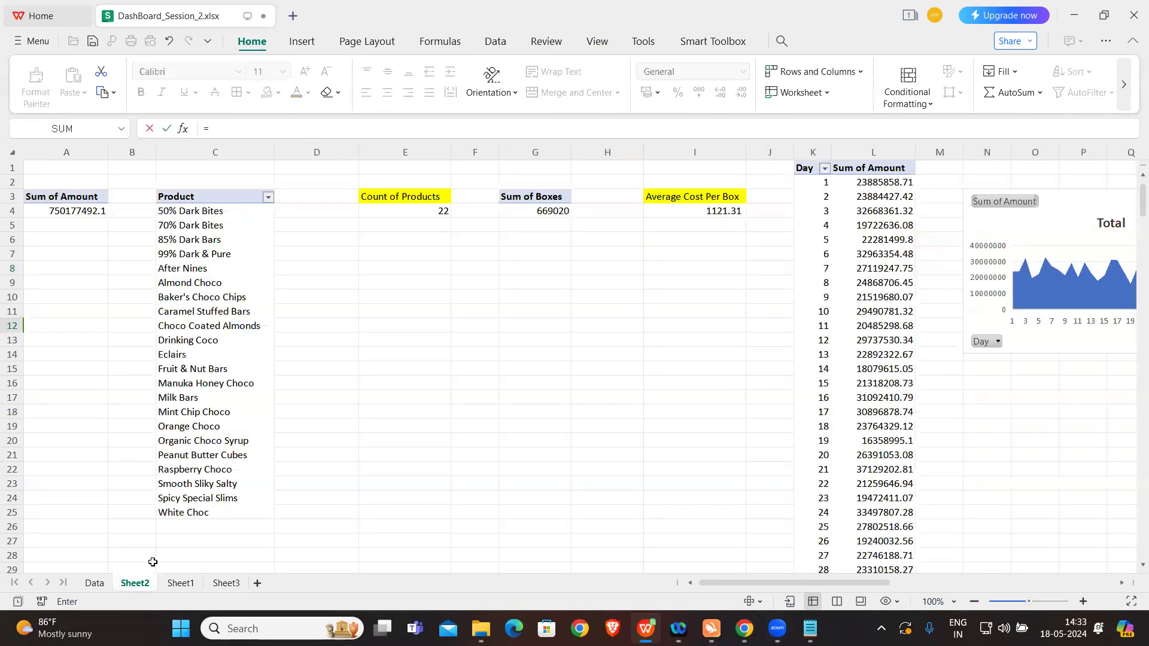
{"action": "left_click", "coordinate": [436, 212]}
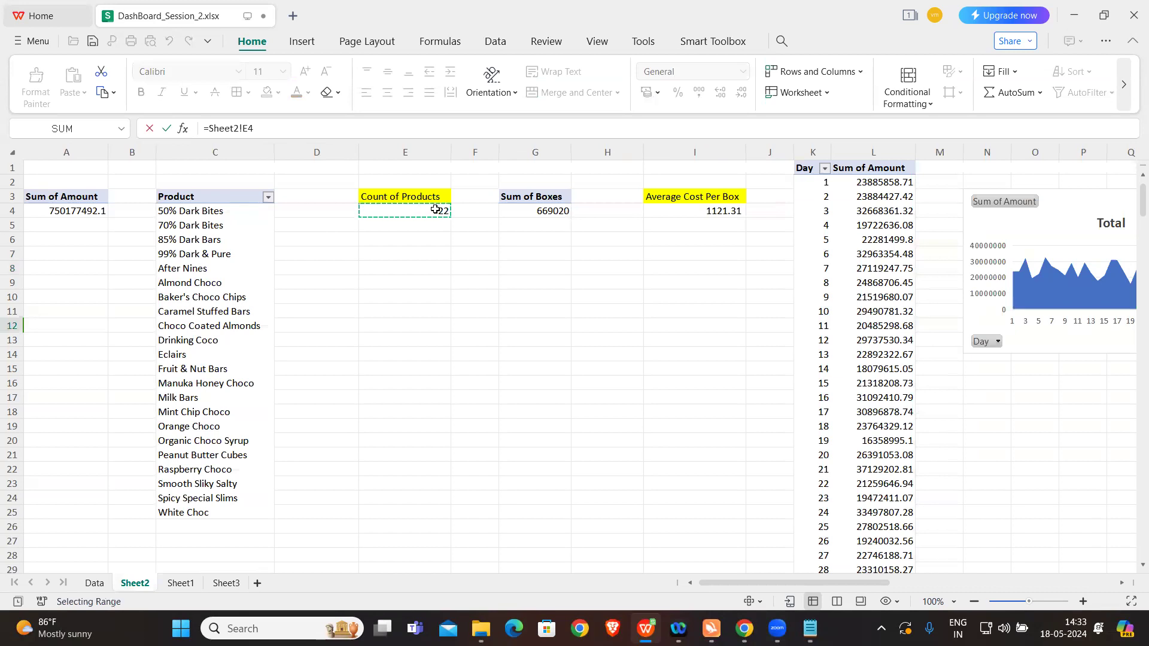
{"action": "key", "text": "Return"}
Step: Link cell L7 under AVERAGE COST PER BOX to the Average Cost Per Box value in Sheet2!I4
{"action": "left_click", "coordinate": [619, 249]}
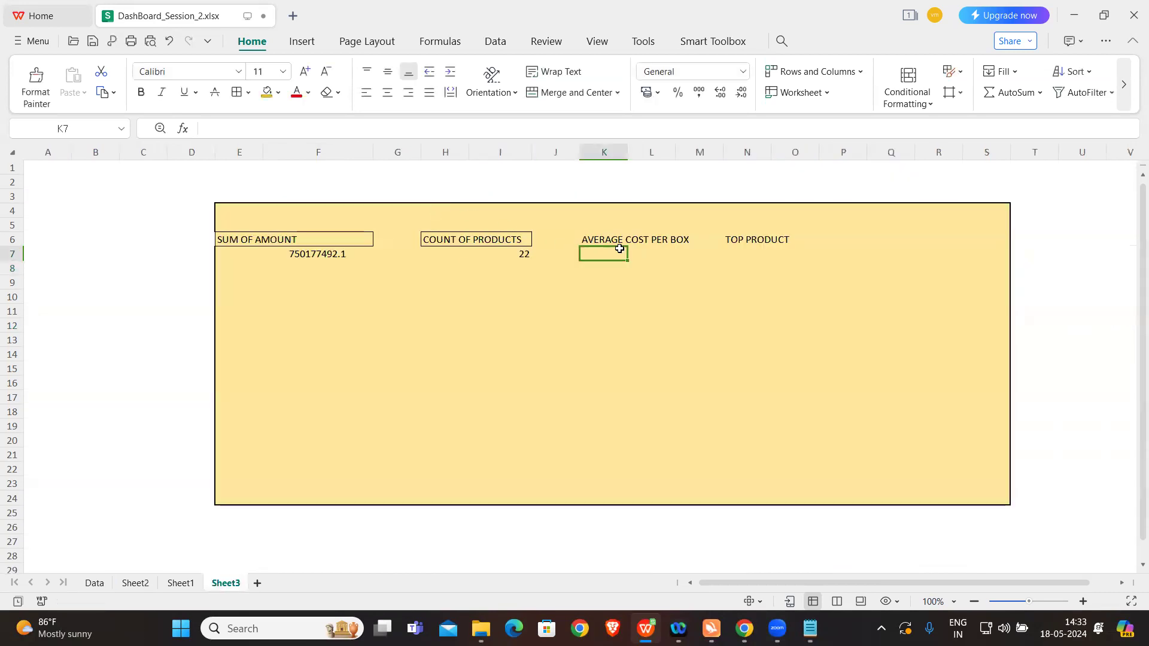
{"action": "key", "text": "Right"}
{"action": "type", "text": "="}
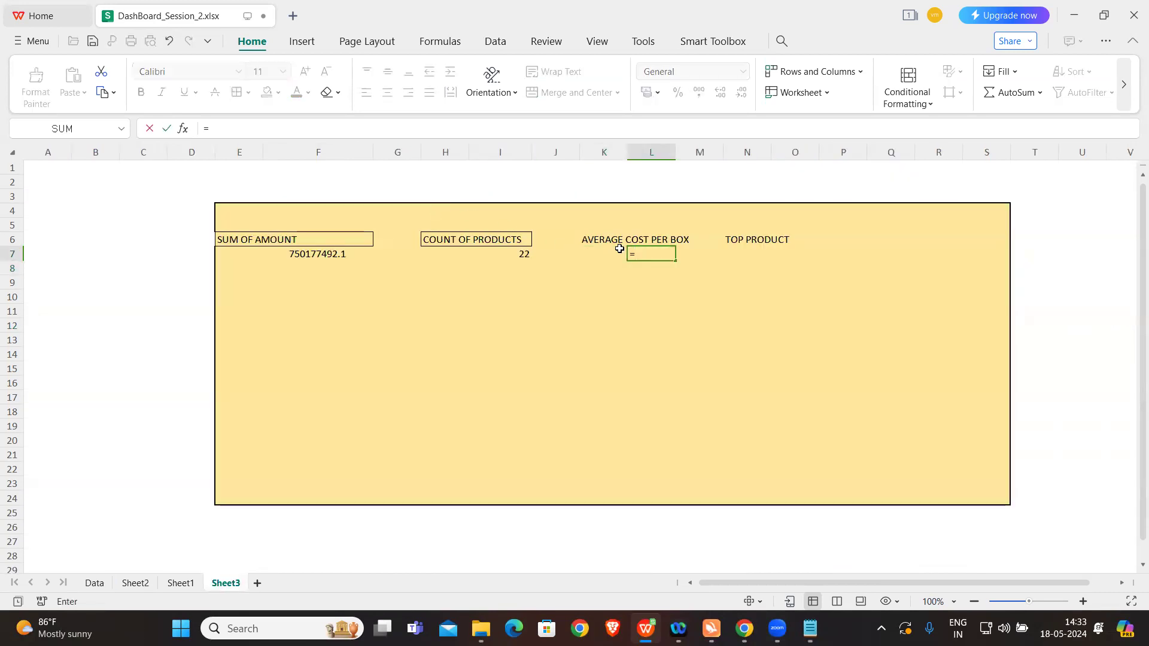
{"action": "left_click", "coordinate": [137, 583]}
{"action": "left_click", "coordinate": [689, 212]}
{"action": "key", "text": "Return"}
{"action": "key", "text": "Right"}
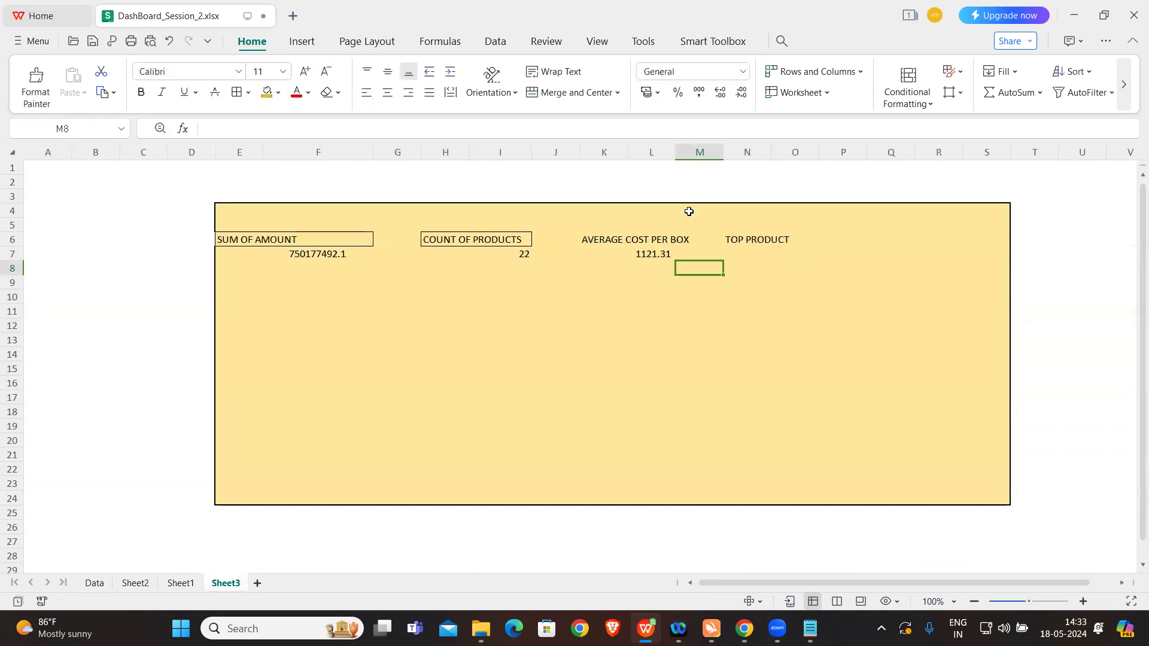
Step: Link cell O7 under TOP PRODUCT to the top-ranked product name, 85% Dark Bars, on Sheet2
{"action": "left_click", "coordinate": [747, 250]}
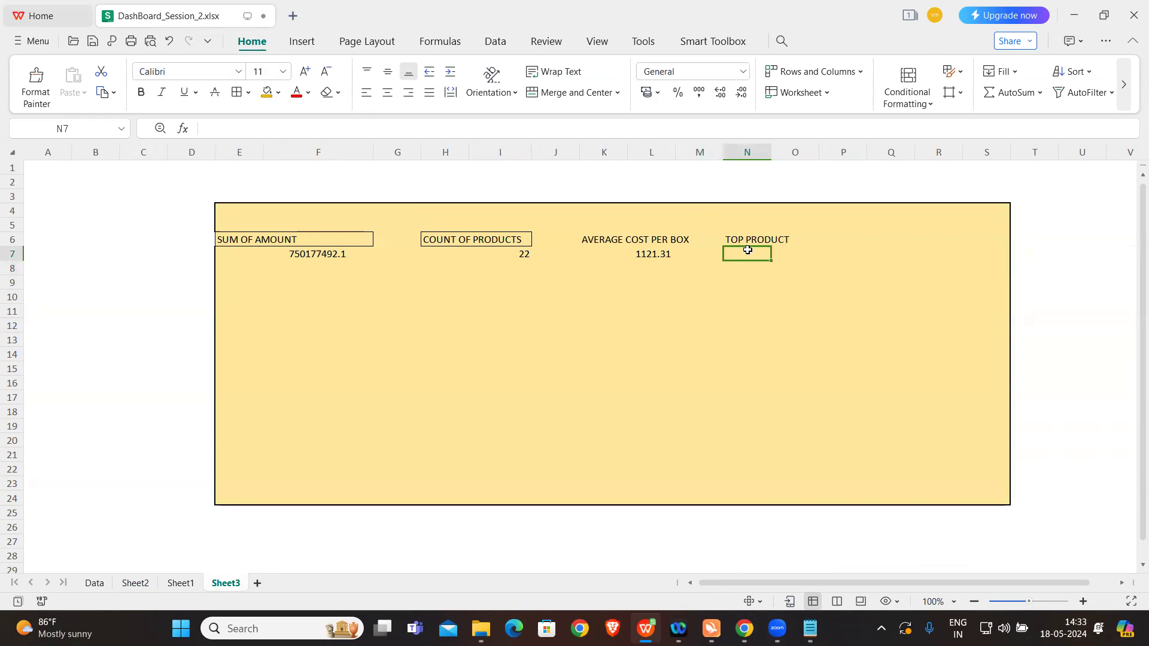
{"action": "key", "text": "Right"}
{"action": "type", "text": "="}
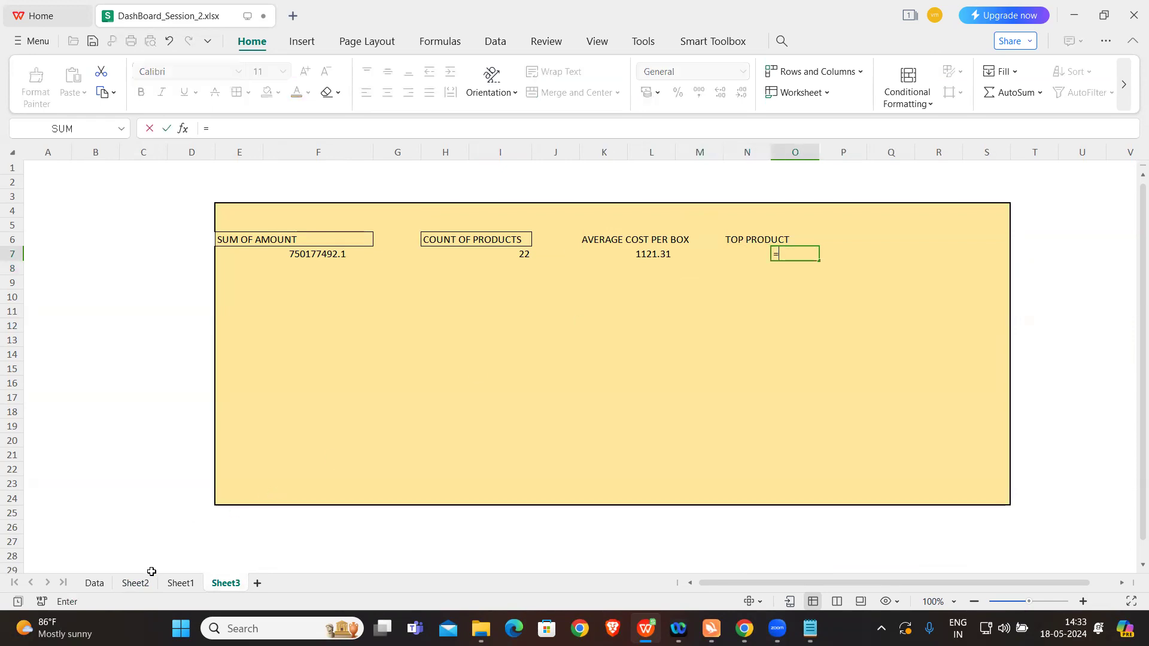
{"action": "left_click", "coordinate": [135, 583]}
{"action": "scroll", "coordinate": [622, 251], "scroll_direction": "right", "scroll_amount": 5}
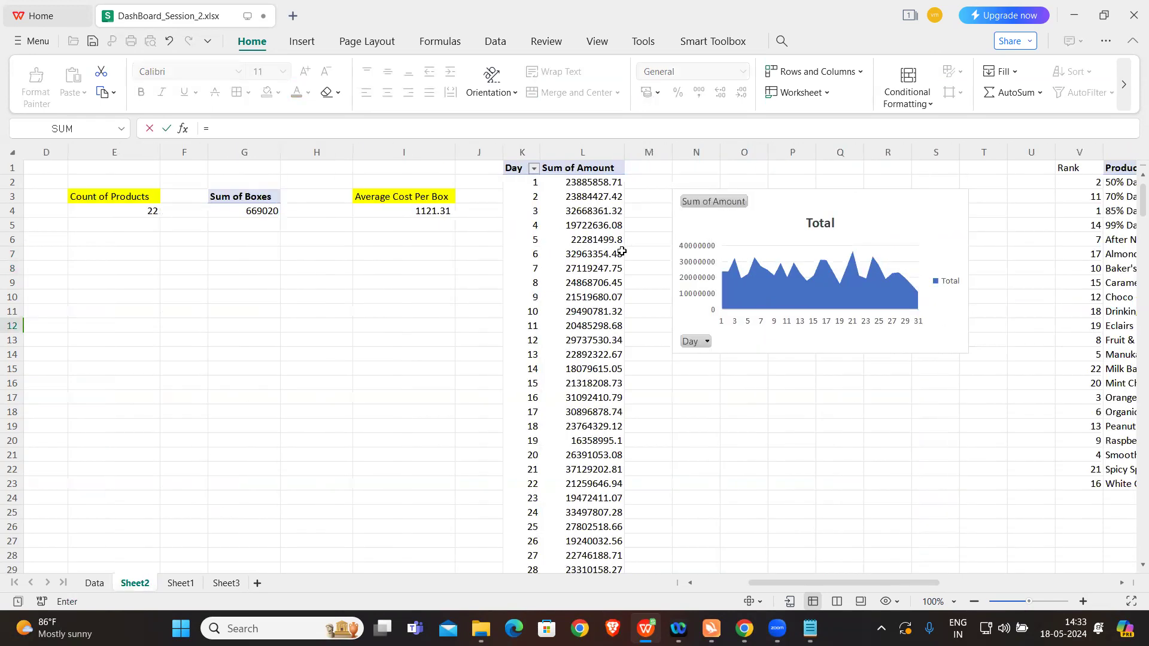
{"action": "left_click", "coordinate": [933, 183]}
{"action": "key", "text": "Return"}
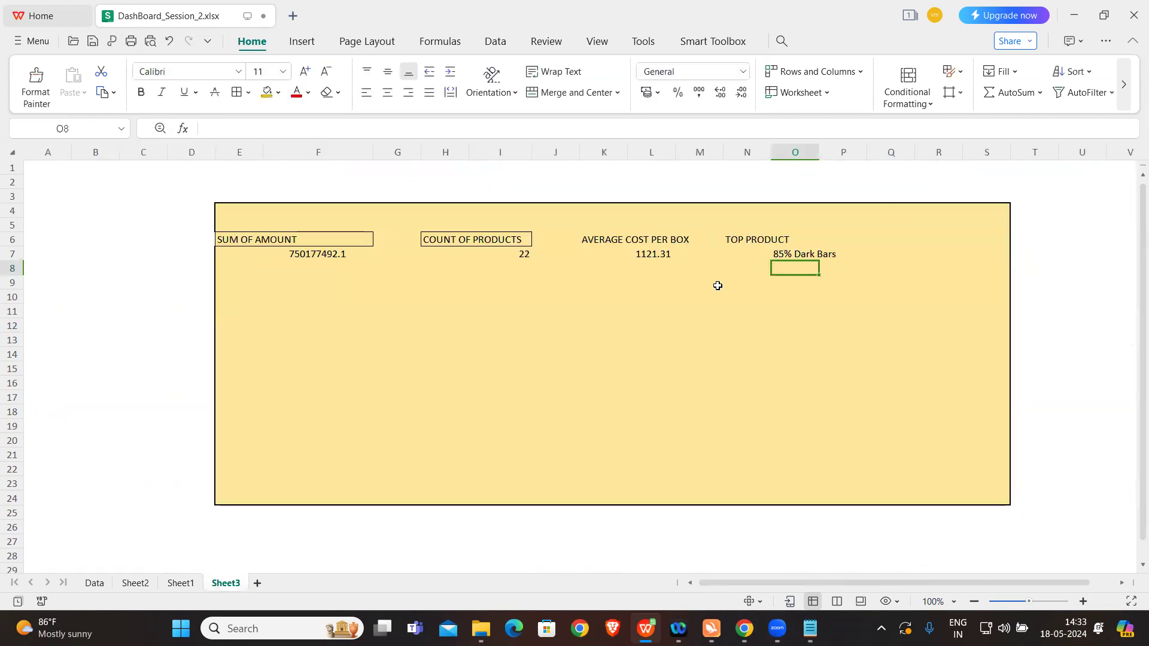
Step: Apply thick dashed outline and inside borders to E7:S8, with light orange chosen as the line color after placing them
{"action": "left_click_drag", "start_coordinate": [226, 253], "coordinate": [1001, 268]}
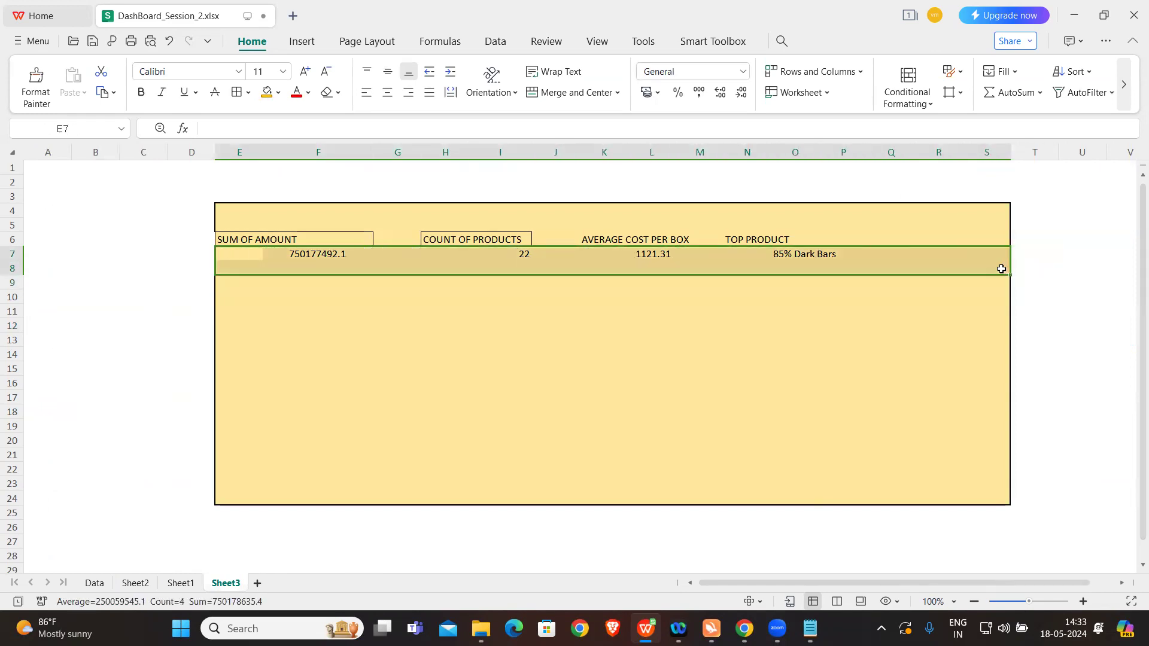
{"action": "key", "text": "ctrl+1"}
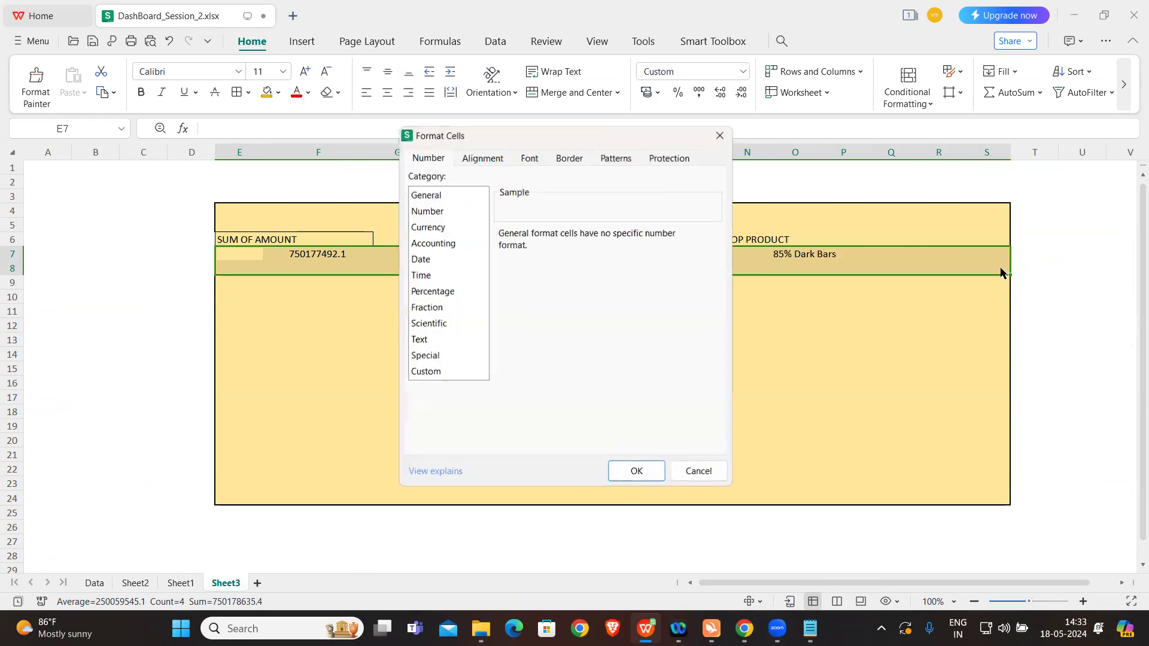
{"action": "left_click", "coordinate": [612, 163]}
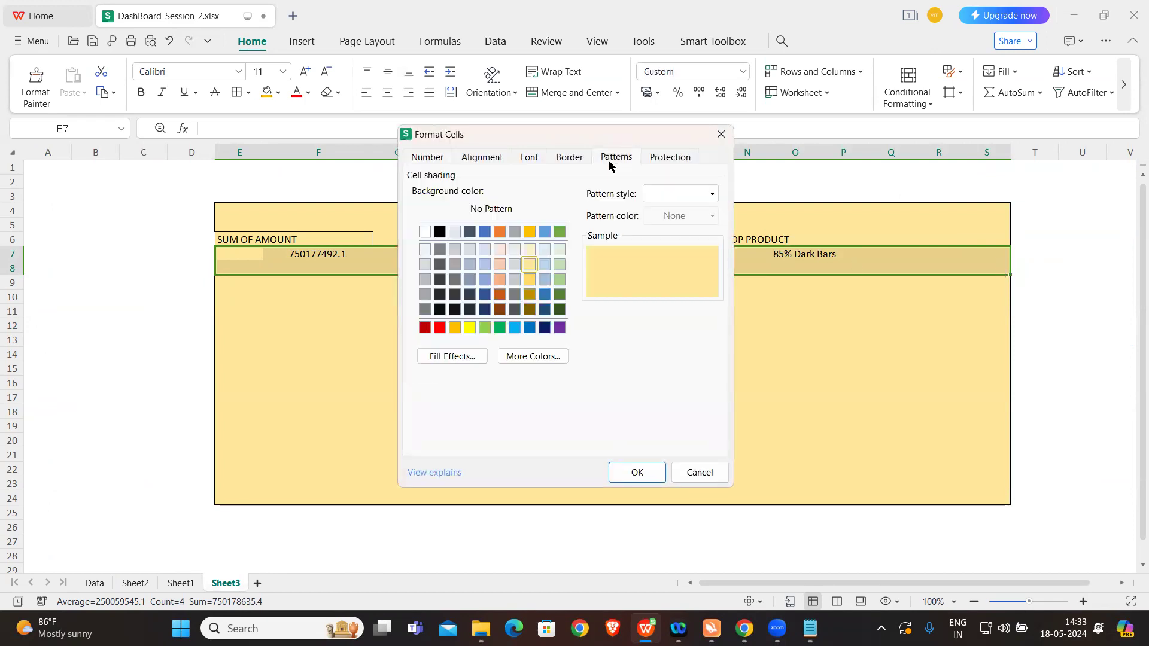
{"action": "left_click", "coordinate": [579, 164]}
{"action": "left_click", "coordinate": [460, 247]}
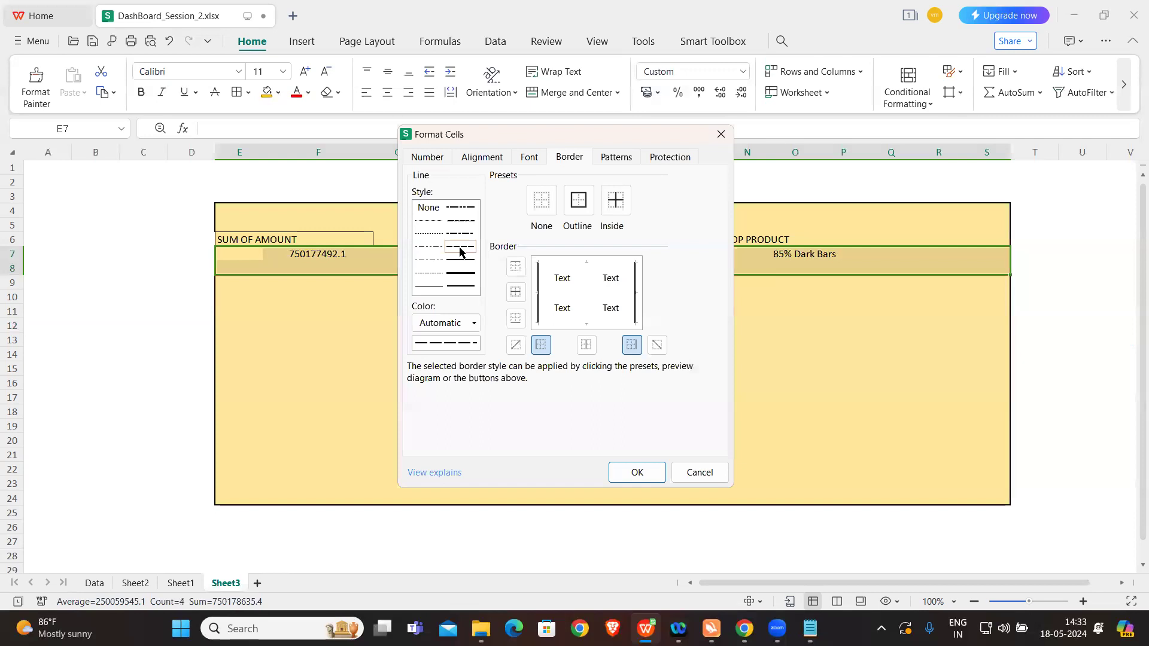
{"action": "left_click", "coordinate": [571, 214]}
{"action": "left_click", "coordinate": [621, 203]}
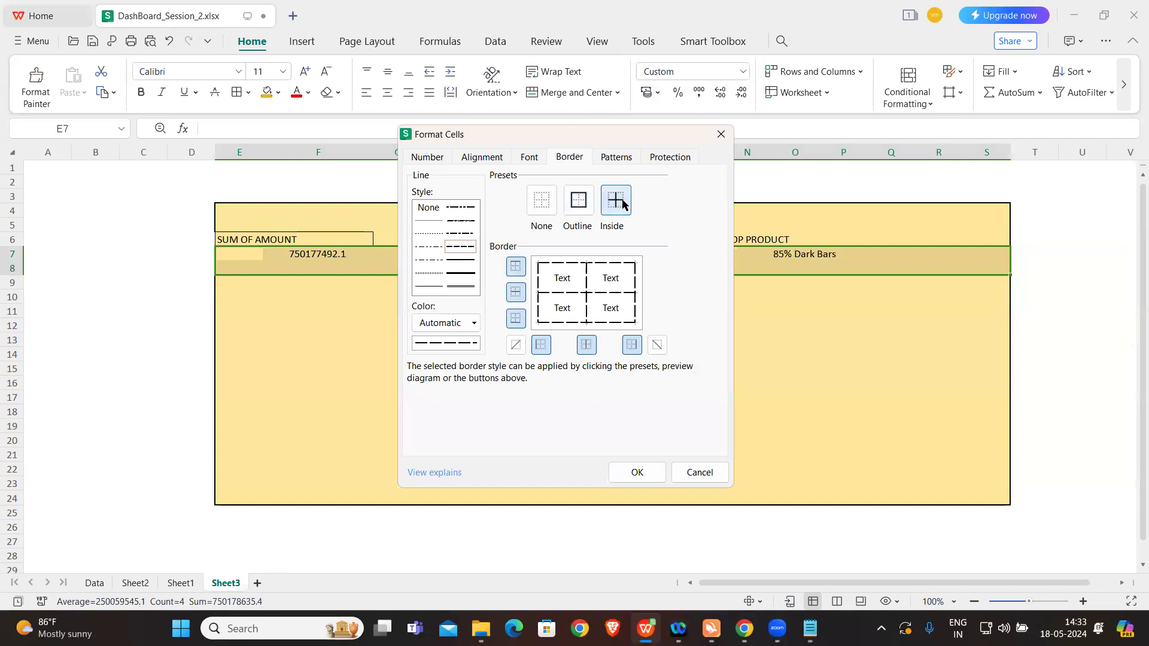
{"action": "left_click", "coordinate": [471, 325]}
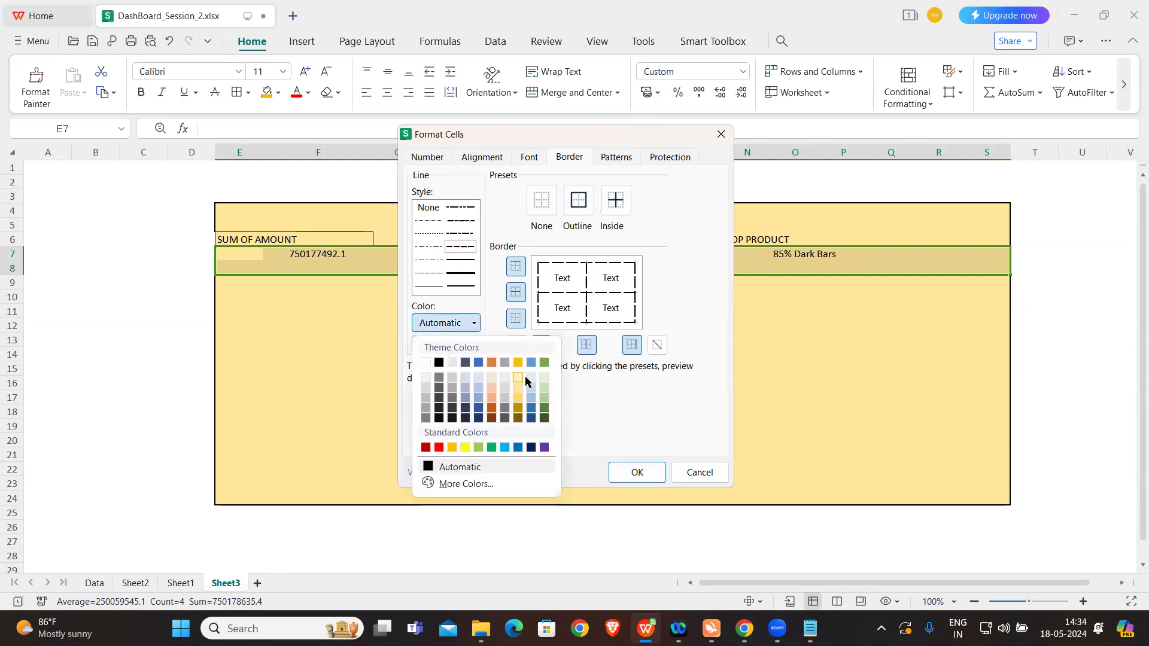
{"action": "left_click", "coordinate": [492, 397]}
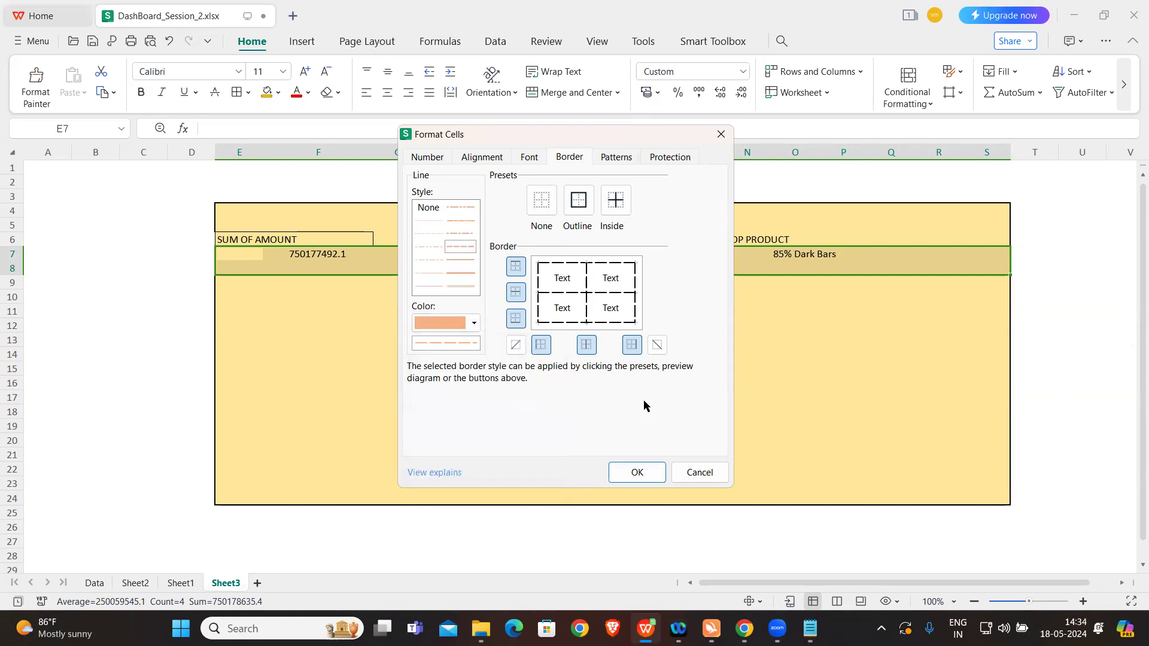
{"action": "left_click", "coordinate": [637, 472]}
{"action": "left_click", "coordinate": [676, 372]}
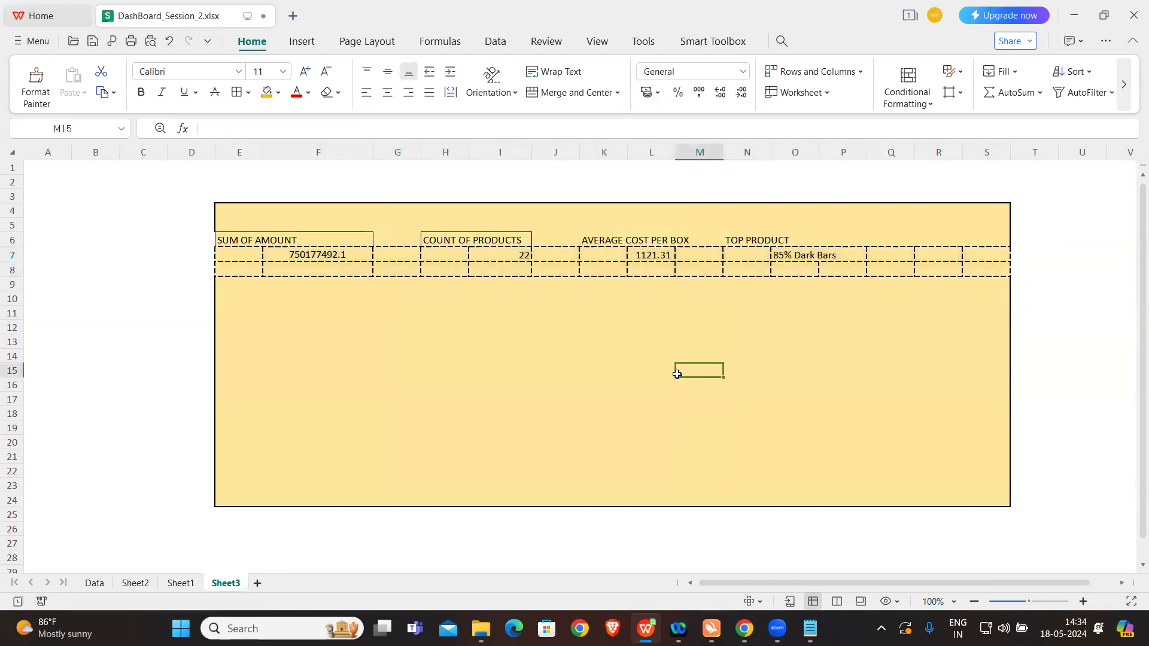
Step: Delete the entire empty row 8 beneath the dashboard's summary values
{"action": "left_click", "coordinate": [226, 271]}
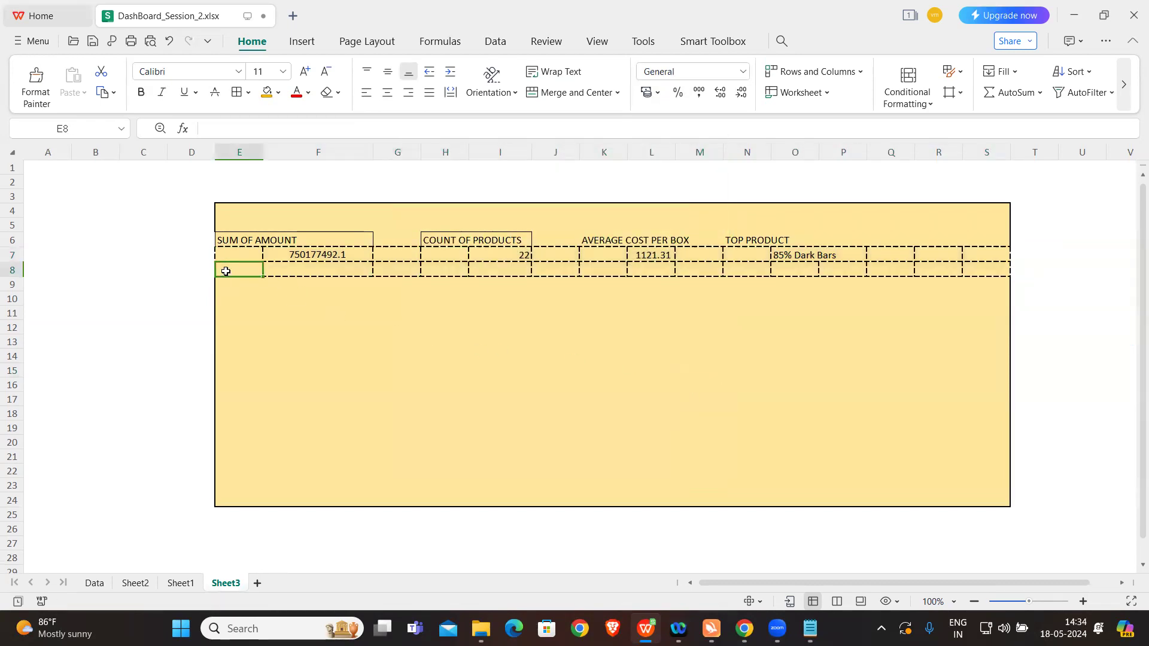
{"action": "key", "text": "shift+Right"}
{"action": "key", "text": "shift+Right"}
{"action": "key", "text": "shift+Right"}
{"action": "key", "text": "shift+Right"}
{"action": "key", "text": "shift+Right"}
{"action": "key", "text": "shift+Right"}
{"action": "key", "text": "shift+Right"}
{"action": "key", "text": "shift+Right"}
{"action": "key", "text": "shift+Right"}
{"action": "key", "text": "shift+Right"}
{"action": "key", "text": "shift+Right"}
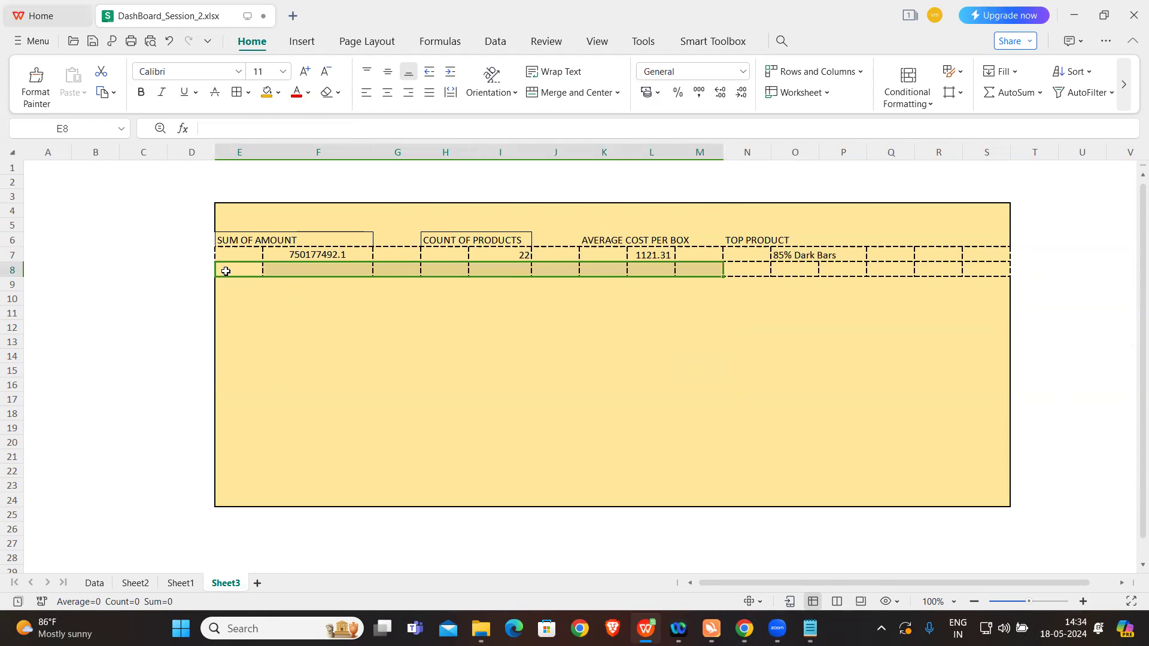
{"action": "key", "text": "shift+Right"}
{"action": "key", "text": "shift+Right"}
{"action": "key", "text": "shift+Right"}
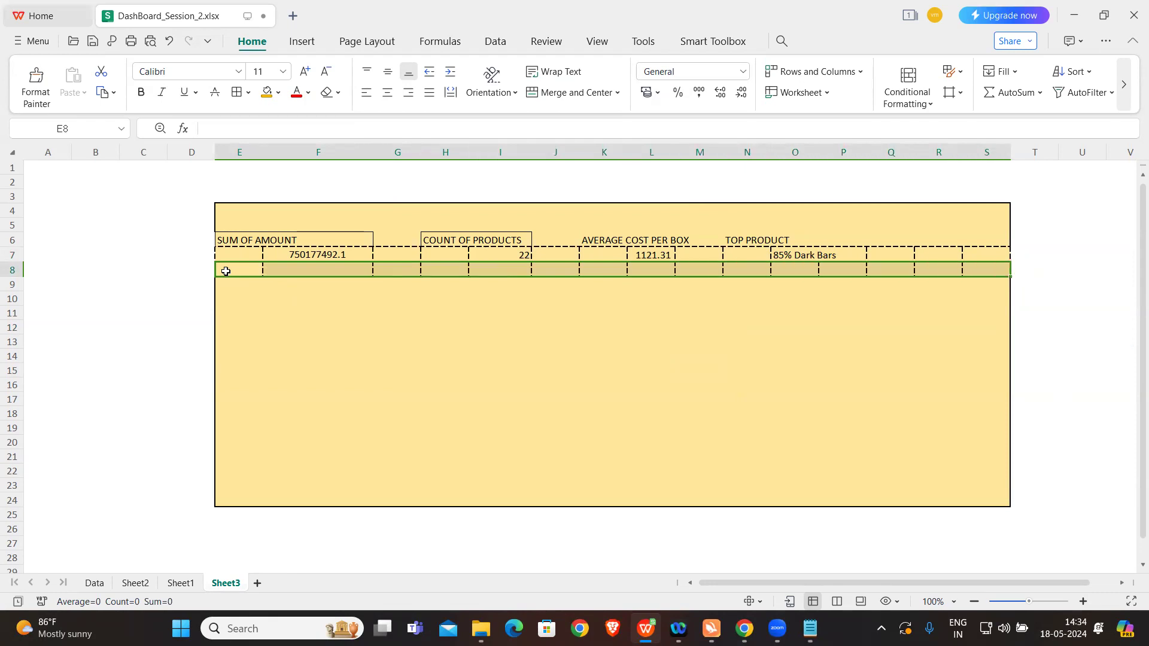
{"action": "right_click", "coordinate": [225, 271]}
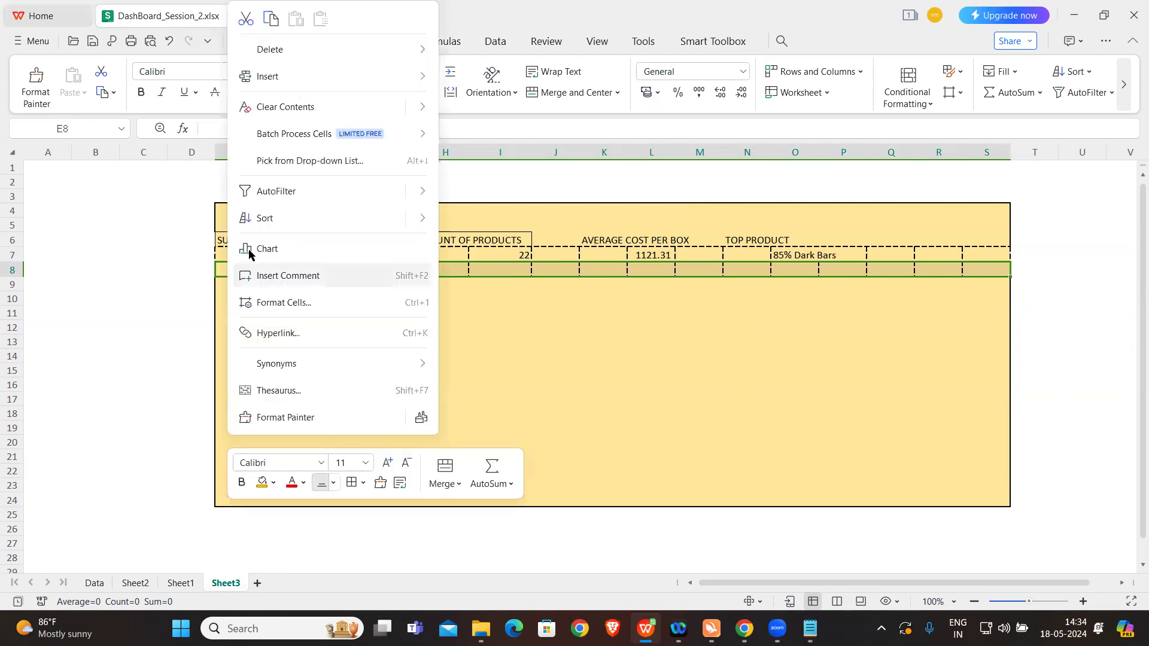
{"action": "mouse_move", "coordinate": [301, 52]}
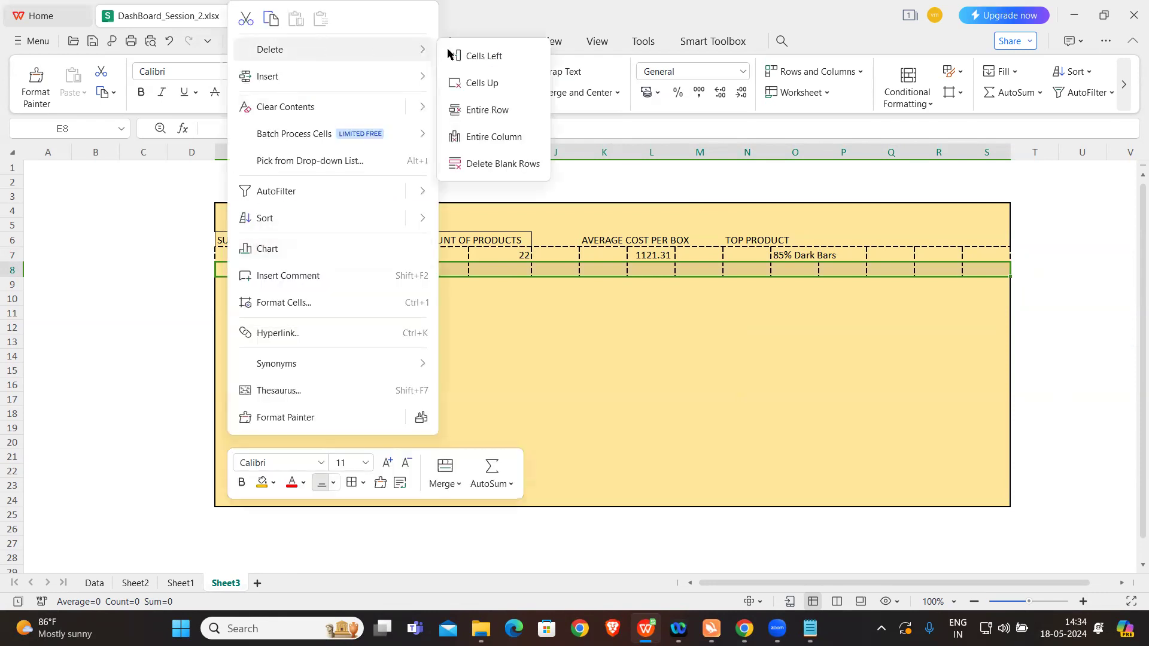
{"action": "left_click", "coordinate": [486, 107]}
{"action": "left_click", "coordinate": [398, 336]}
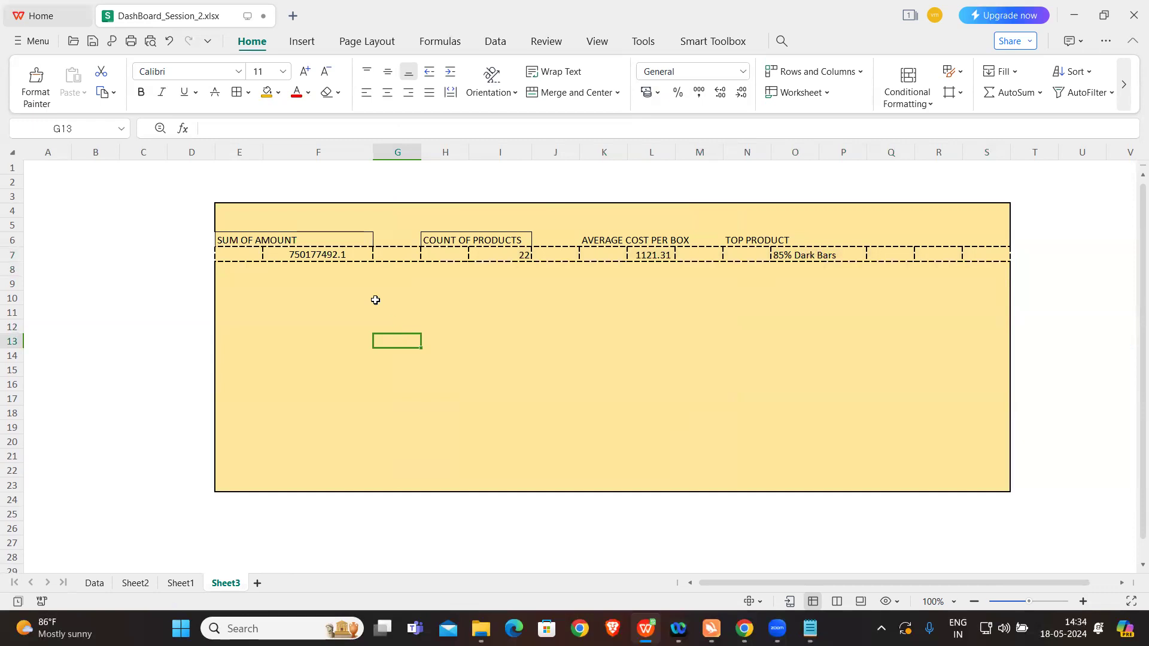
Step: Apply thin solid outline and inside borders to the heading cells E6:S6, choosing blue as the line color after placing them
{"action": "left_click", "coordinate": [251, 238]}
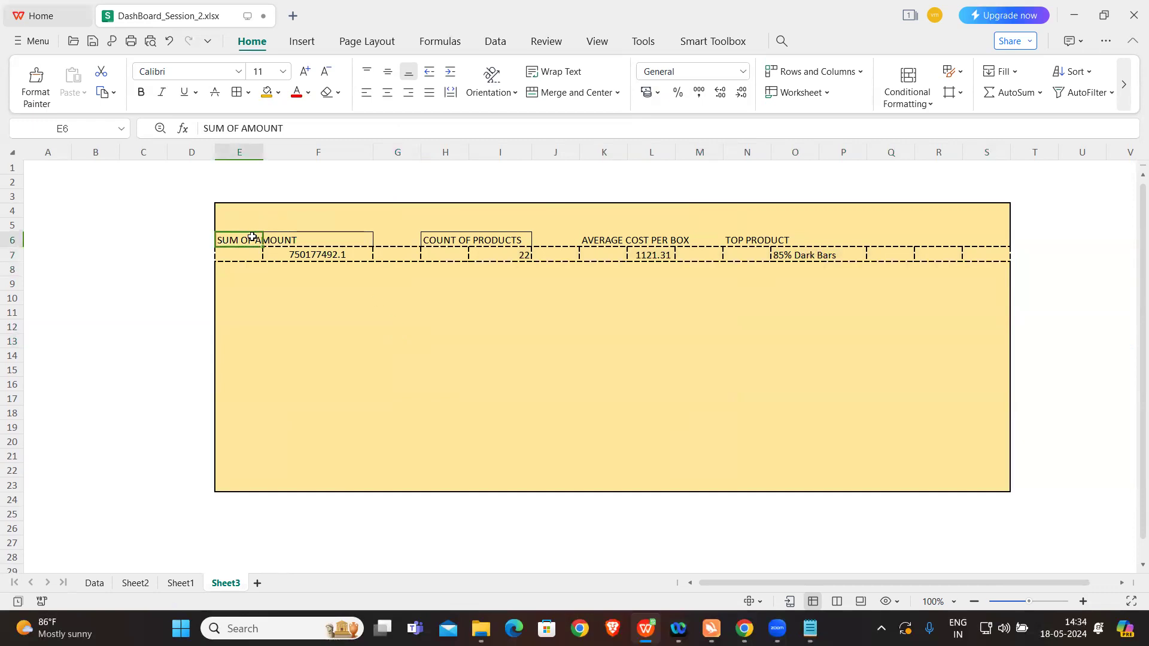
{"action": "key", "text": "shift+Right"}
{"action": "key", "text": "shift+Right"}
{"action": "key", "text": "shift+Right"}
{"action": "key", "text": "shift+Right"}
{"action": "key", "text": "shift+Right"}
{"action": "key", "text": "shift+Right"}
{"action": "key", "text": "shift+Right"}
{"action": "key", "text": "shift+Right"}
{"action": "key", "text": "shift+Right"}
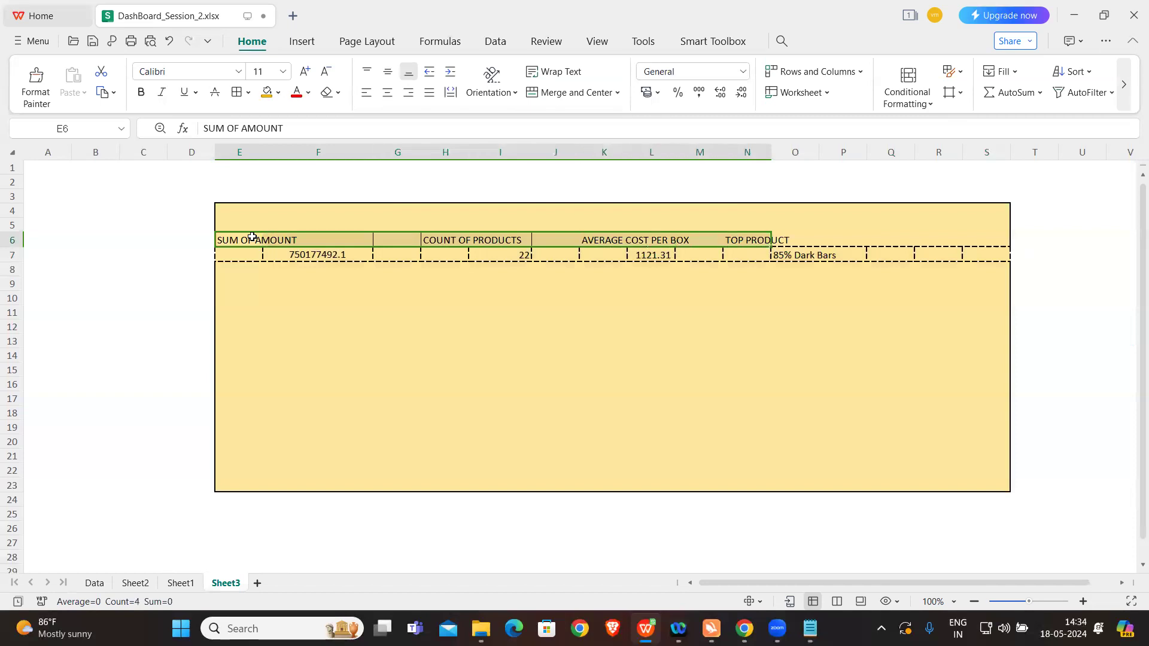
{"action": "key", "text": "shift+Right"}
{"action": "key", "text": "shift+Right"}
{"action": "key", "text": "shift+Right"}
{"action": "key", "text": "shift+Right"}
{"action": "key", "text": "shift+Right"}
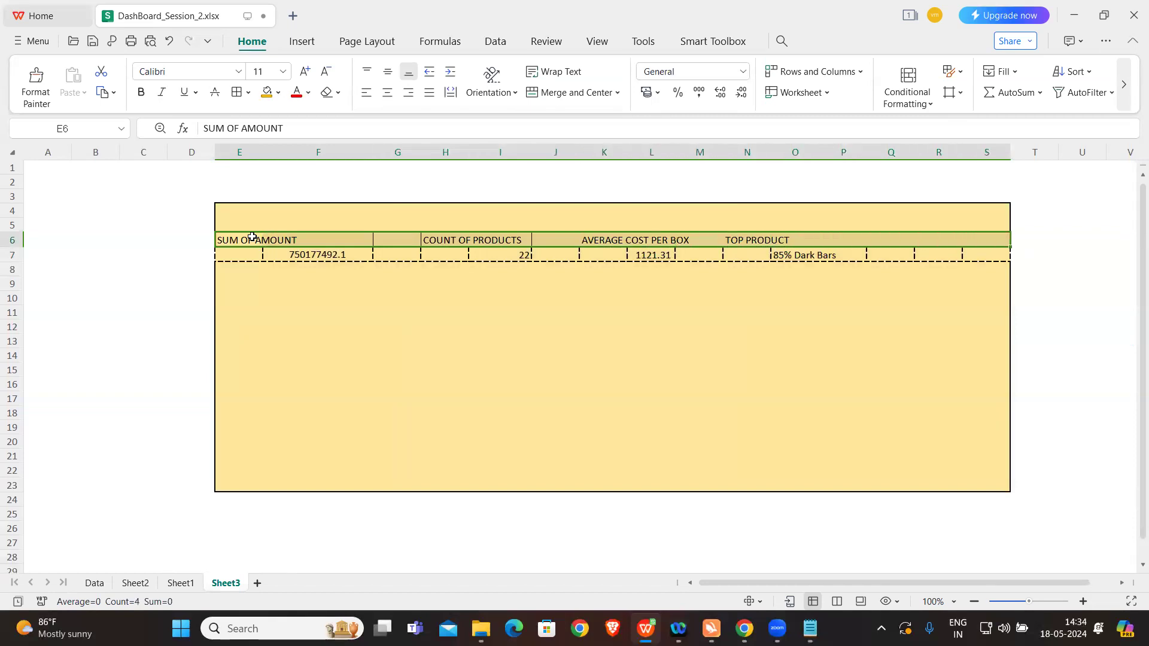
{"action": "left_click", "coordinate": [234, 95]}
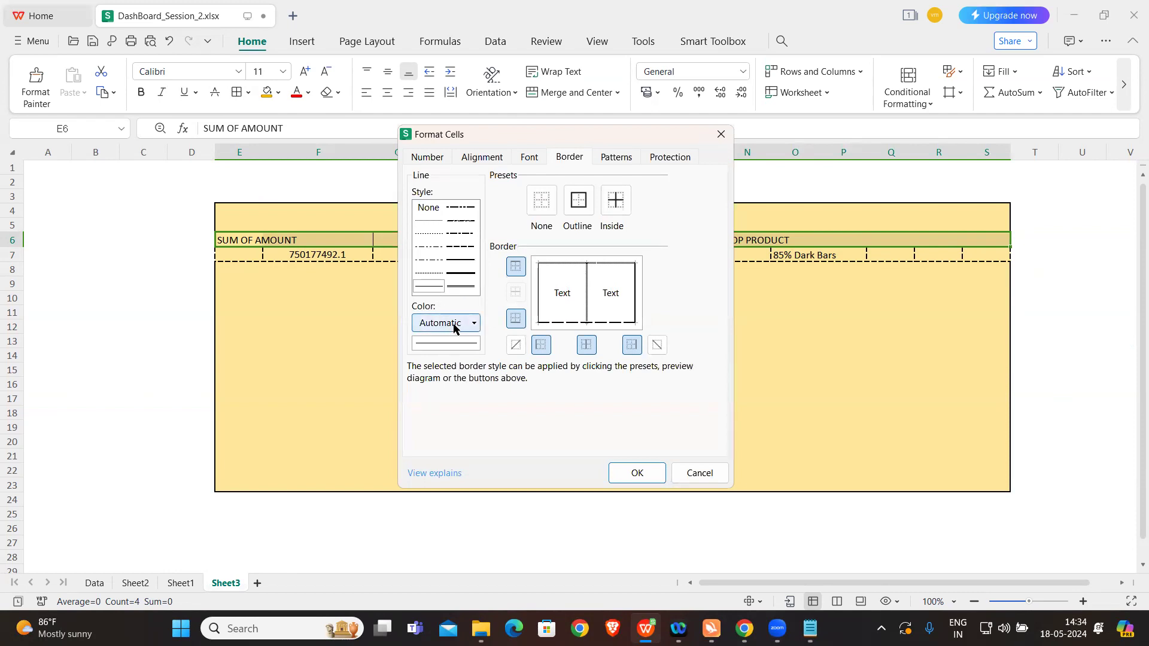
{"action": "left_click", "coordinate": [577, 200]}
{"action": "left_click", "coordinate": [614, 207]}
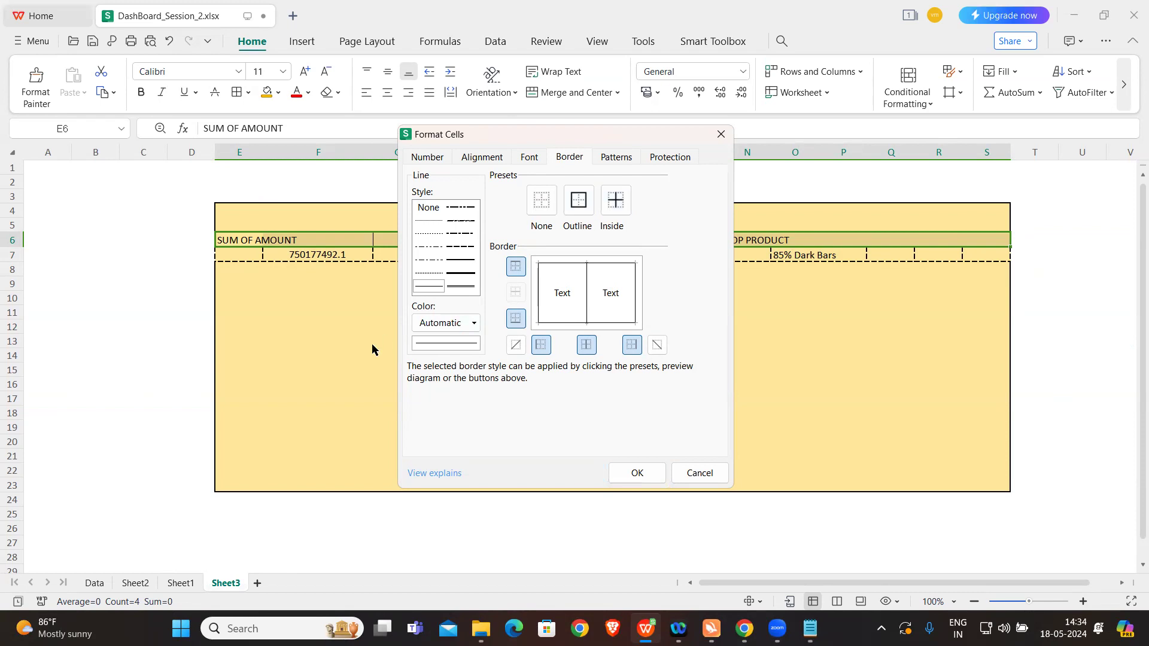
{"action": "left_click", "coordinate": [467, 324]}
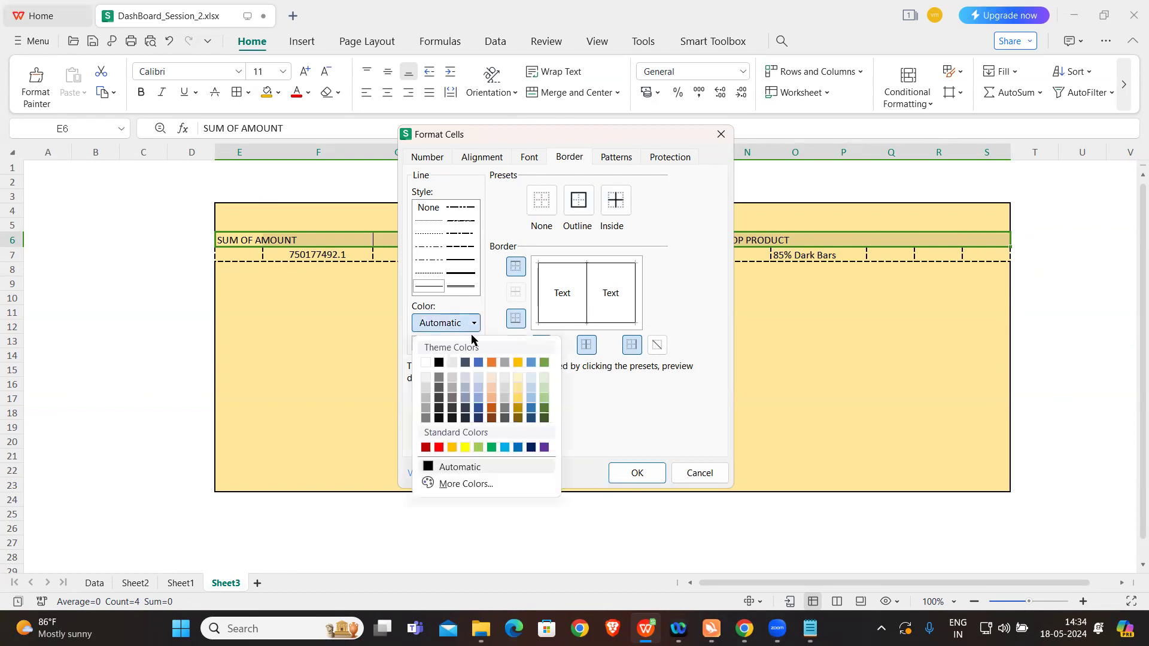
{"action": "left_click", "coordinate": [479, 363]}
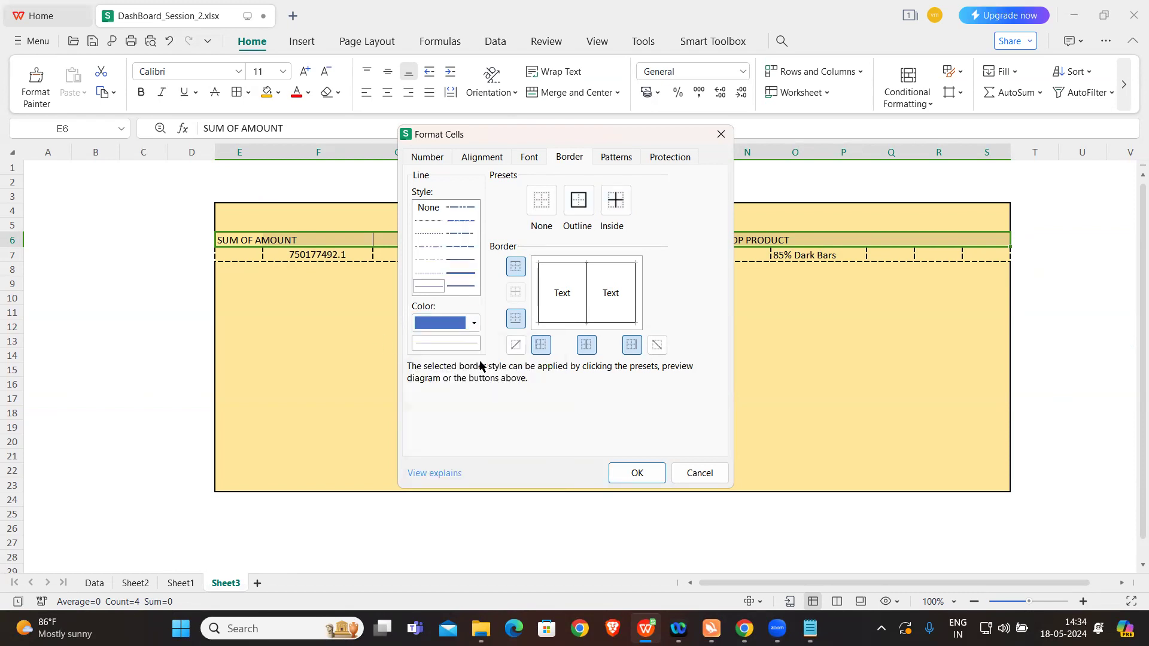
{"action": "left_click", "coordinate": [637, 473]}
{"action": "left_click", "coordinate": [688, 355]}
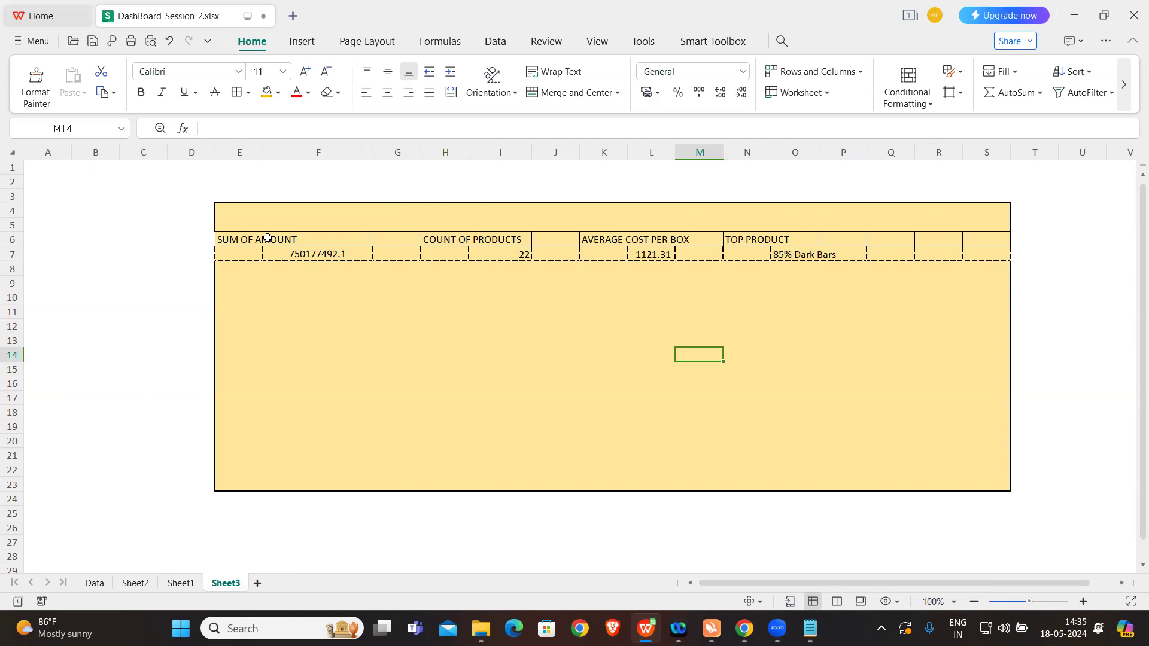
Step: Enter the heading Day Wise Amount in cell E12 of the dashboard
{"action": "left_click", "coordinate": [266, 321]}
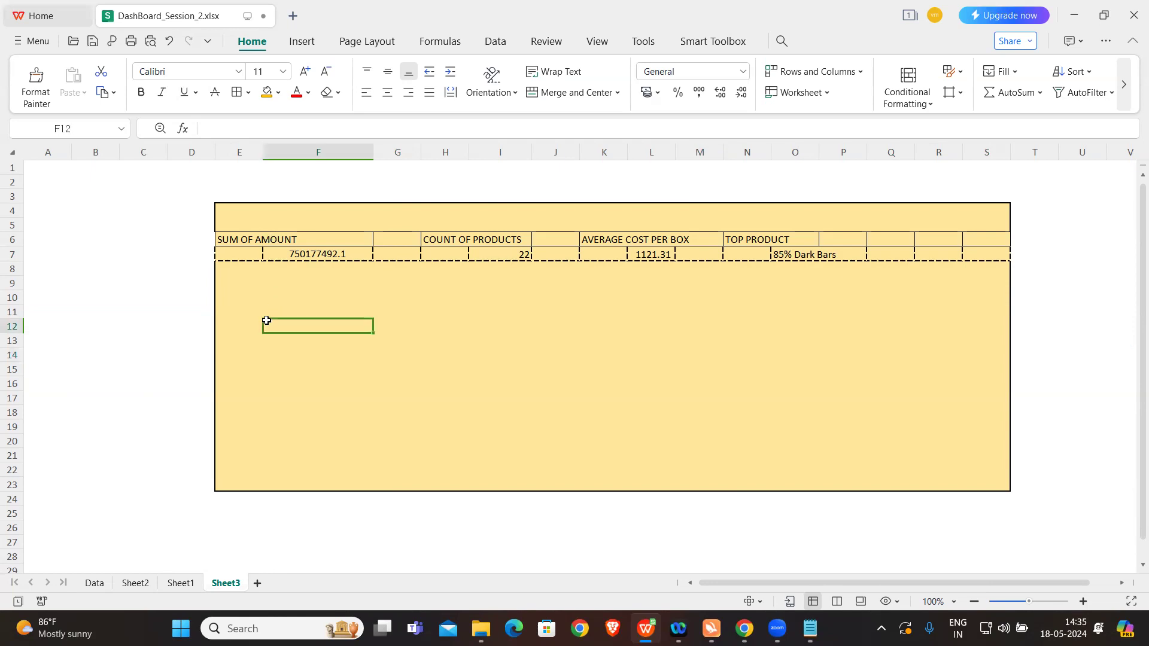
{"action": "left_click", "coordinate": [232, 323]}
{"action": "key", "text": "Caps_Lock"}
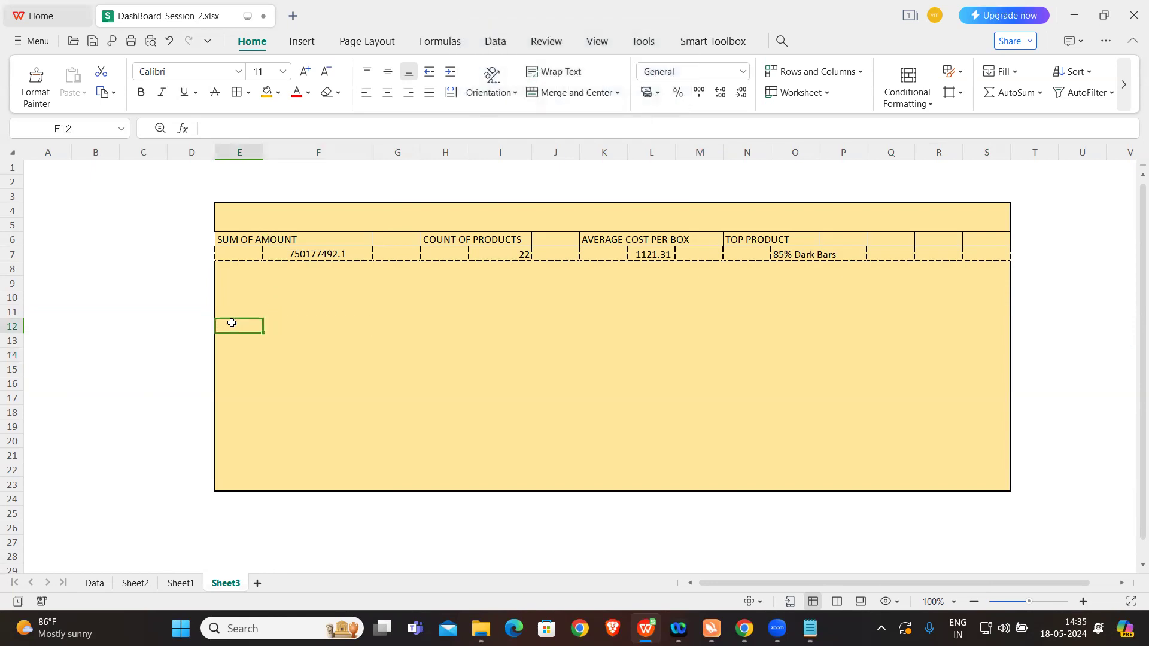
{"action": "type", "text": "Day Wise Amount"}
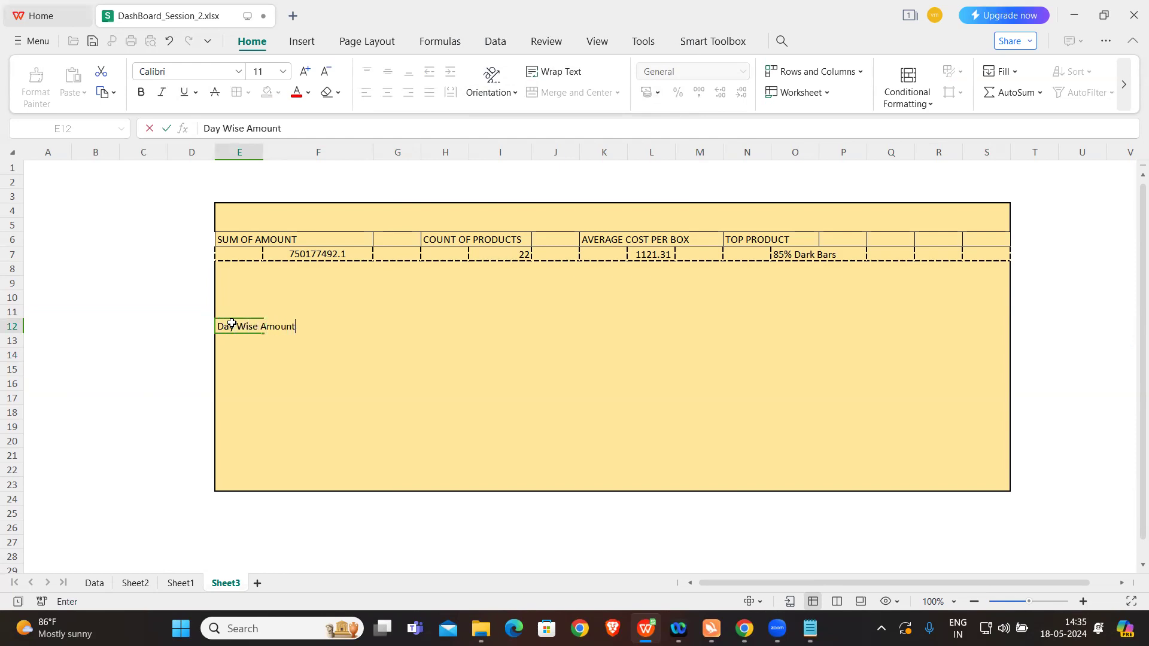
{"action": "left_click", "coordinate": [256, 346]}
Step: Apply outside borders around the Day Wise Amount heading across E12:F12
{"action": "left_click", "coordinate": [260, 332]}
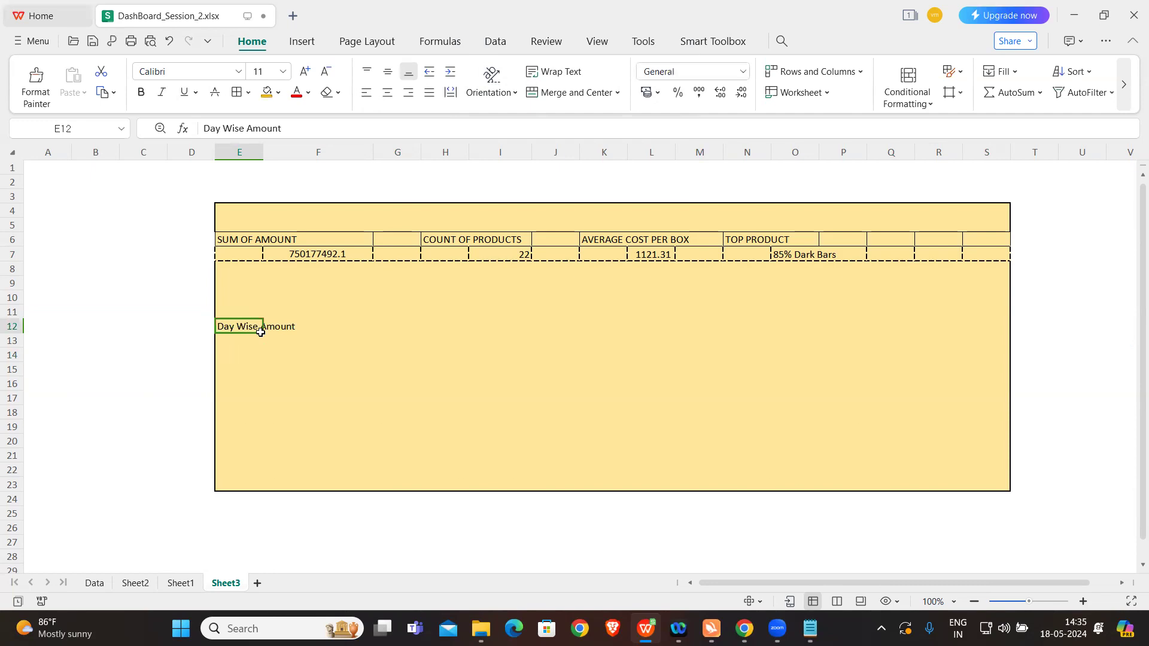
{"action": "key", "text": "shift+Right"}
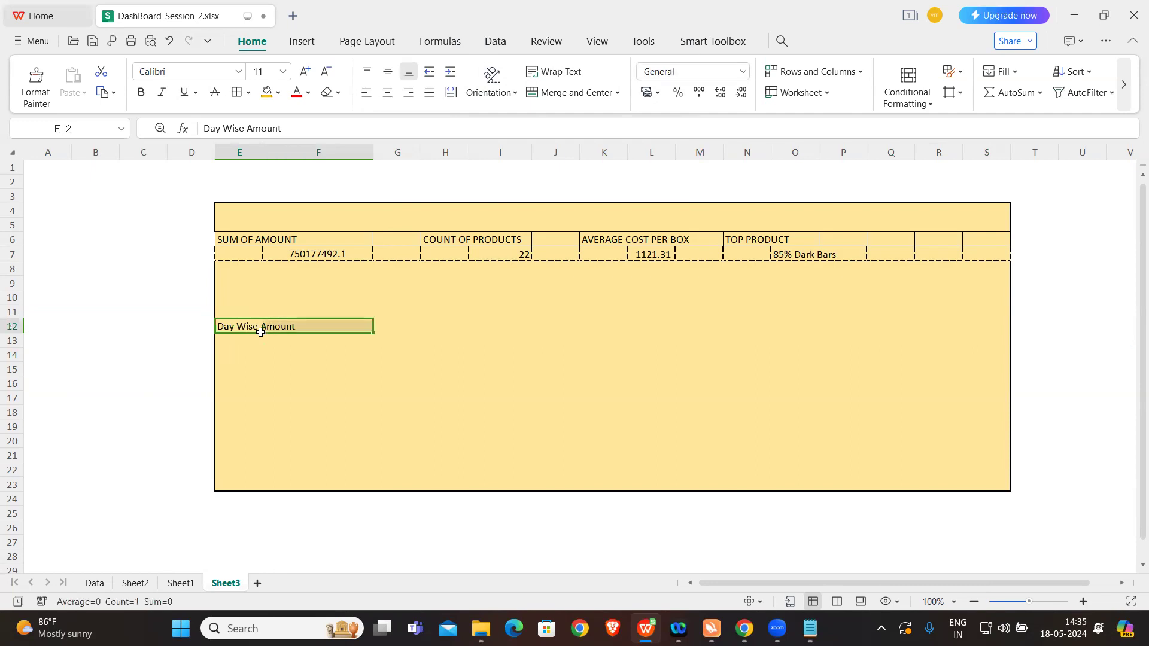
{"action": "left_click", "coordinate": [248, 93]}
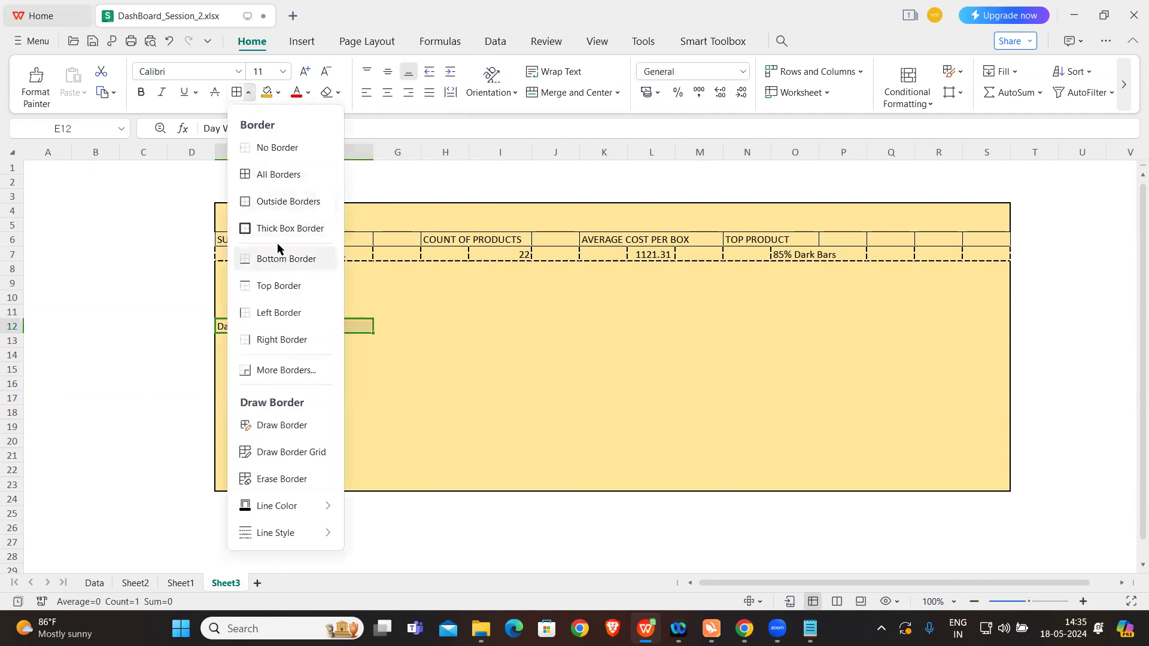
{"action": "left_click", "coordinate": [276, 194]}
{"action": "left_click", "coordinate": [297, 414]}
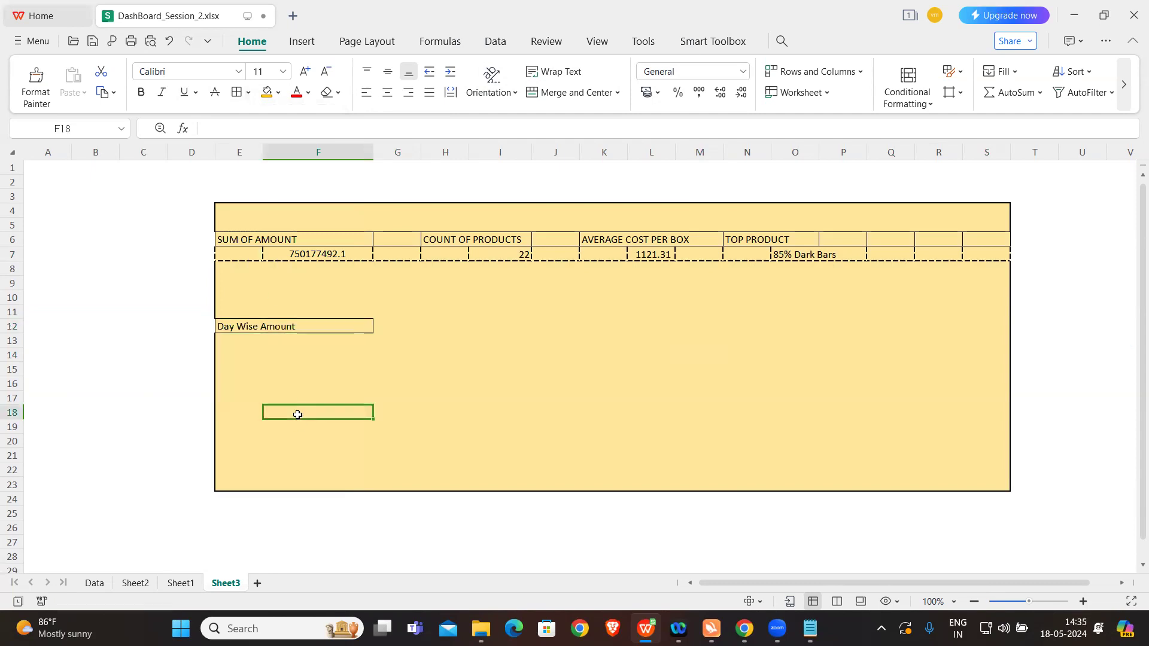
Step: Copy the day-wise Sum of Amount area chart from Sheet2 and paste it at E14 on Sheet3
{"action": "left_click", "coordinate": [252, 353]}
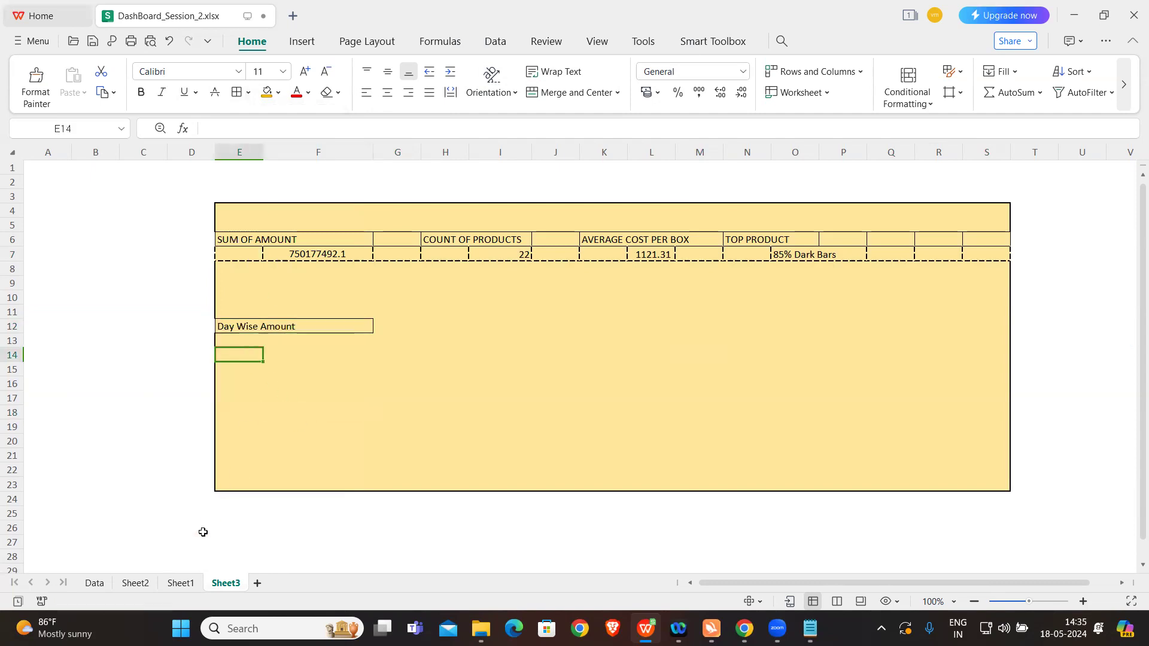
{"action": "left_click", "coordinate": [135, 583]}
{"action": "left_click", "coordinate": [403, 211]}
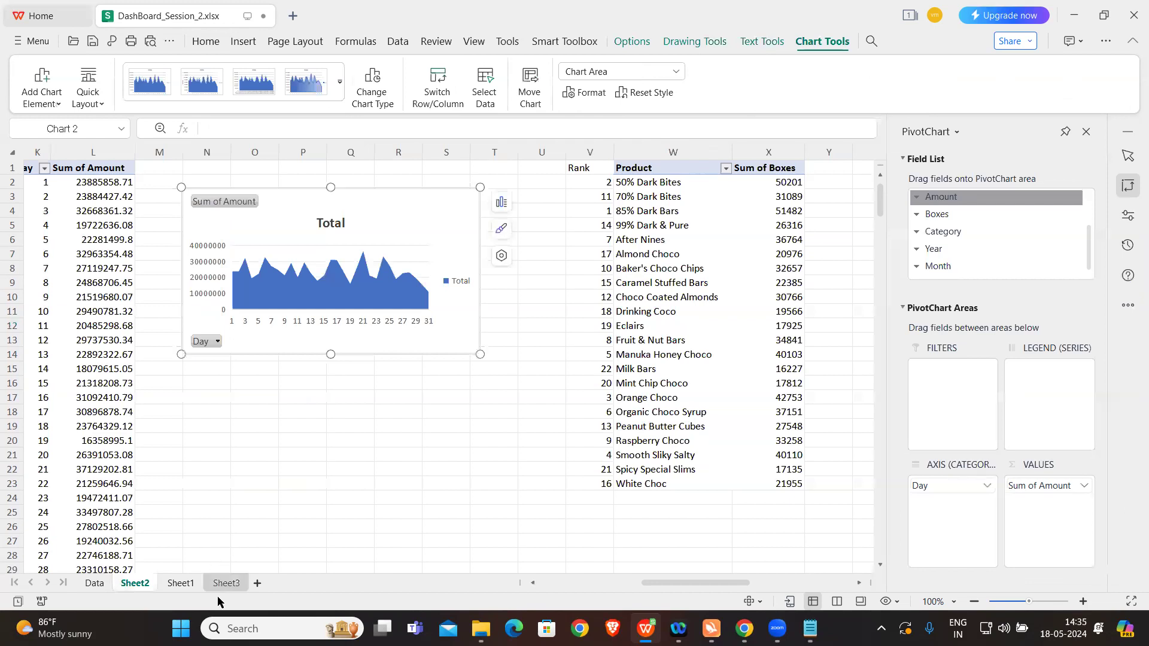
{"action": "left_click", "coordinate": [225, 582]}
{"action": "key", "text": "ctrl+v"}
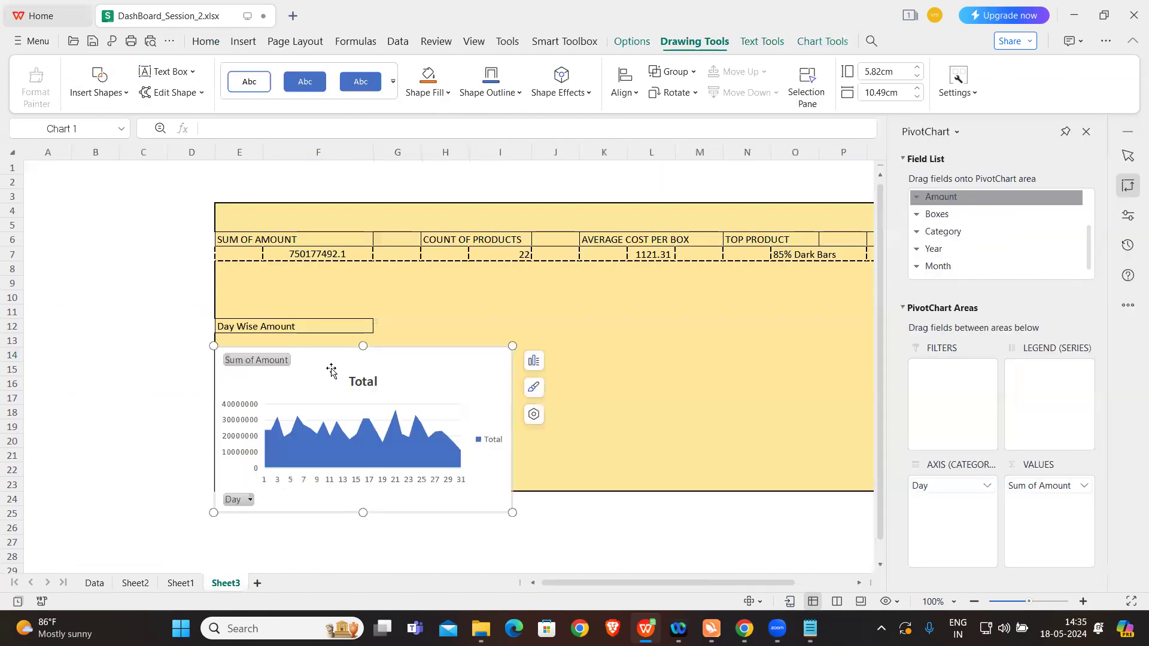
Step: Resize the pasted chart to about 8.86 cm wide, spanning from just below the Day Wise Amount heading to the dashboard's lower edge
{"action": "left_click_drag", "start_coordinate": [513, 512], "coordinate": [466, 458]}
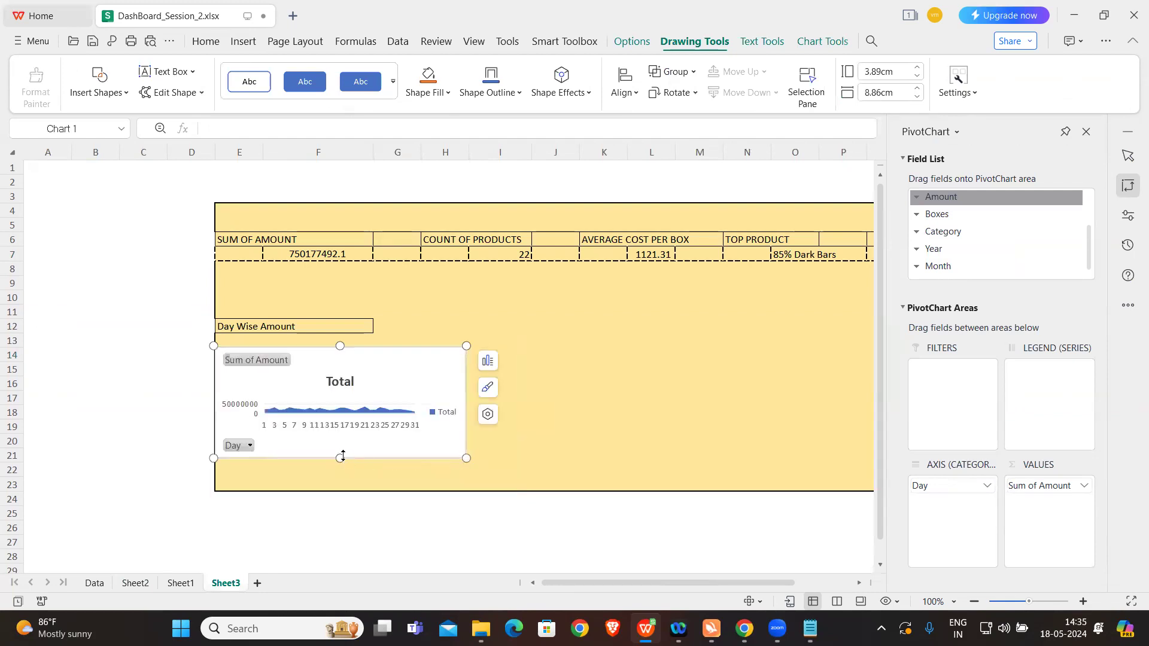
{"action": "left_click_drag", "start_coordinate": [340, 458], "coordinate": [341, 497]}
{"action": "left_click_drag", "start_coordinate": [340, 346], "coordinate": [339, 334]}
{"action": "left_click", "coordinate": [551, 353]}
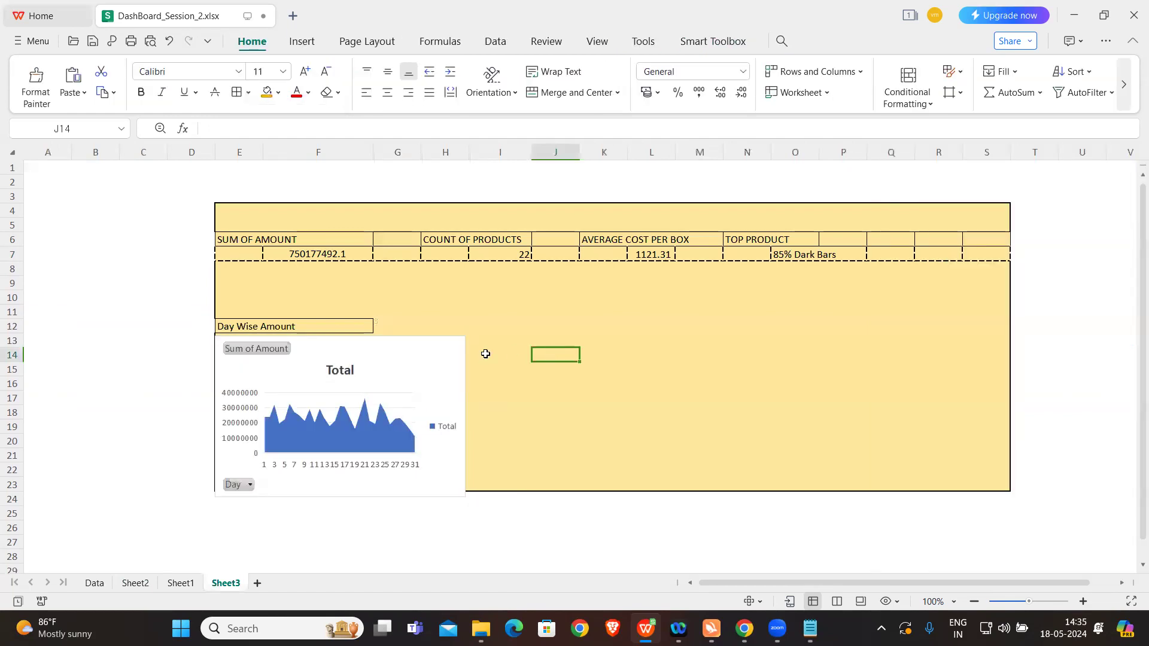
Step: Set the day-wise chart area's fill to No fill and close the formatting options
{"action": "left_click", "coordinate": [428, 359]}
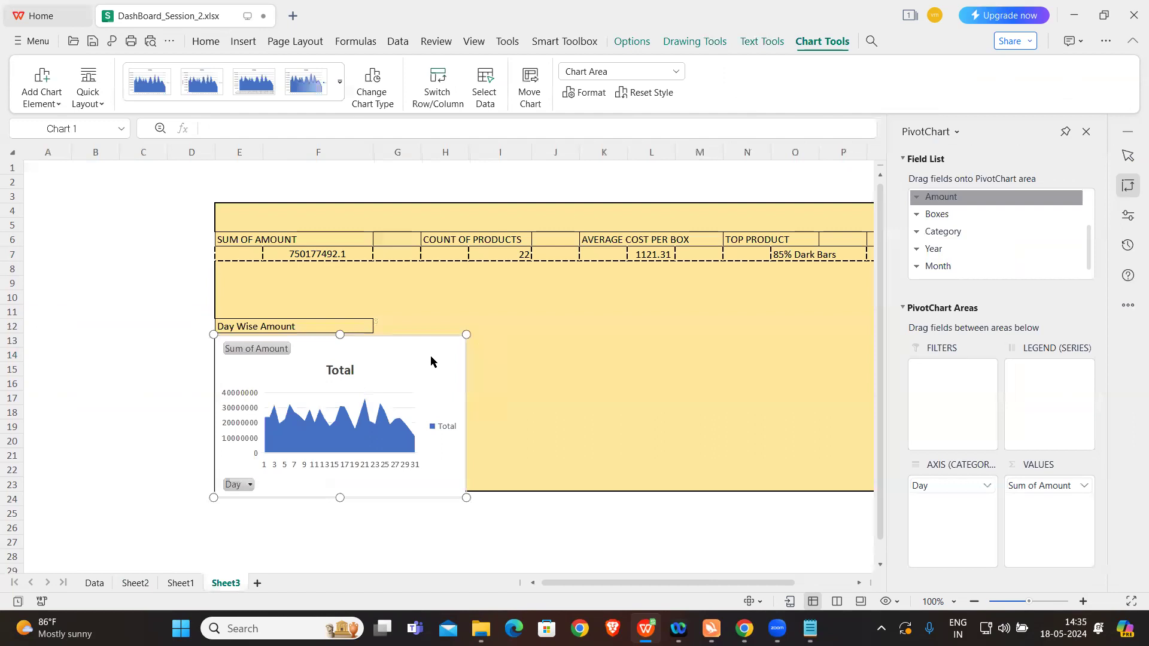
{"action": "right_click", "coordinate": [431, 360]}
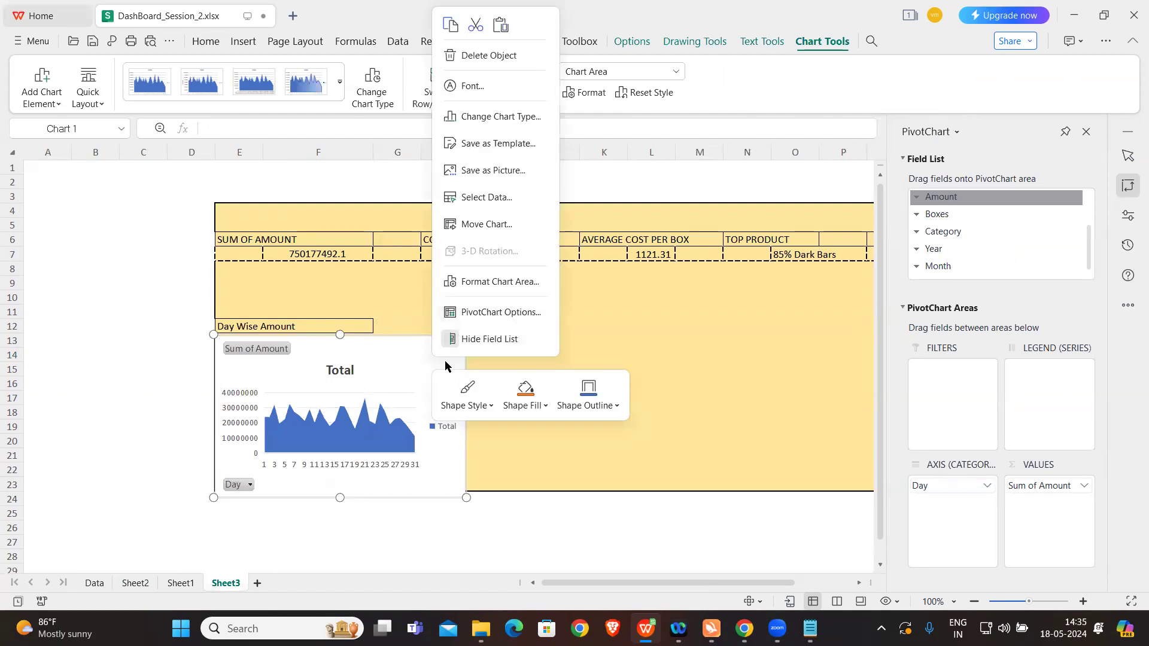
{"action": "left_click", "coordinate": [409, 358]}
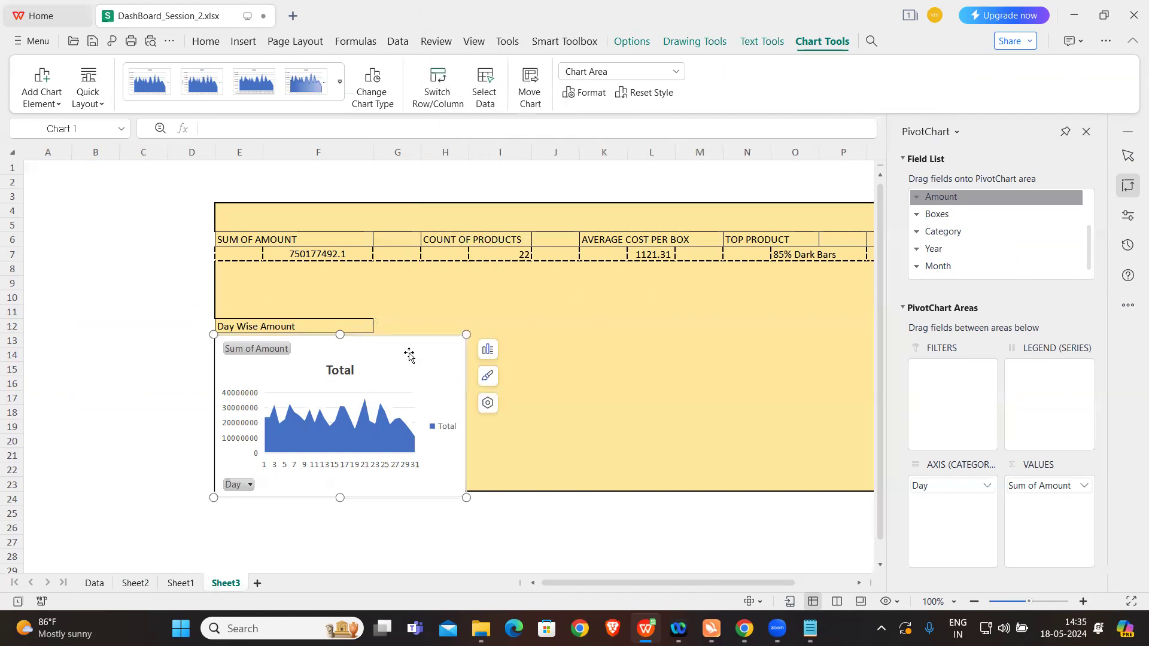
{"action": "left_click", "coordinate": [488, 402]}
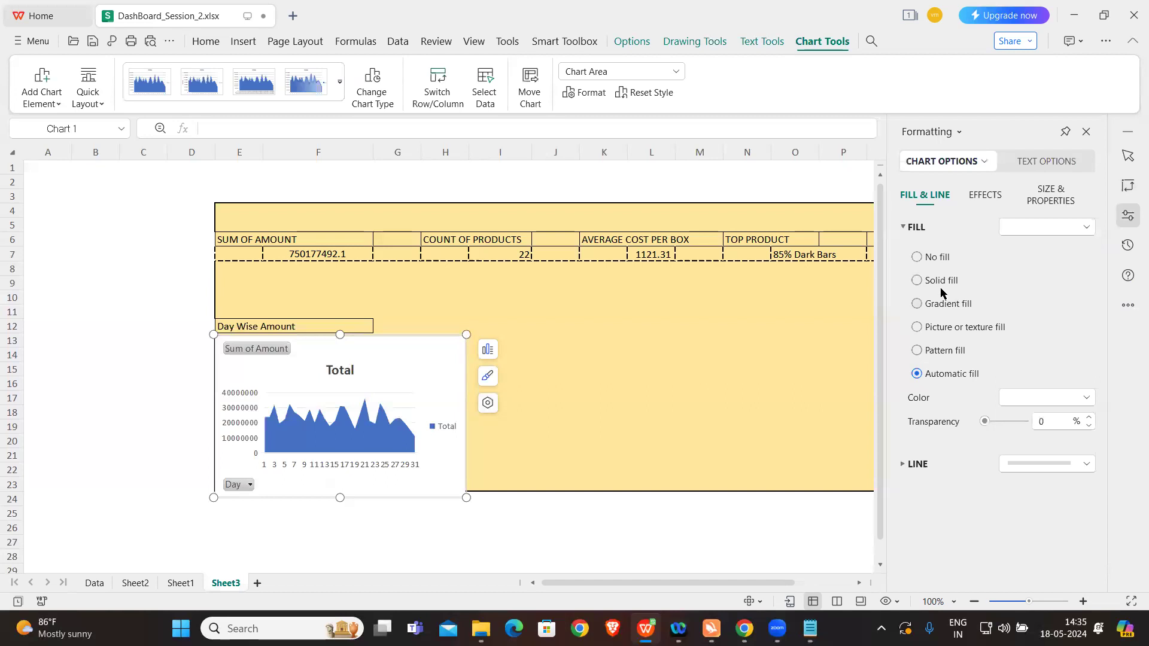
{"action": "left_click", "coordinate": [918, 258]}
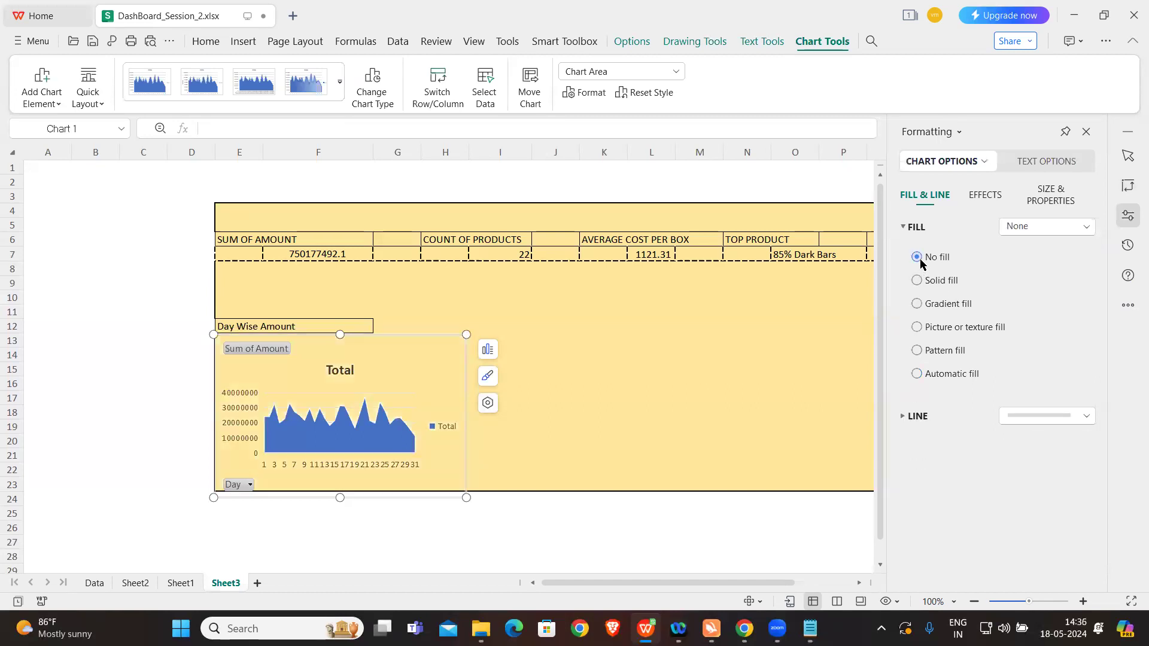
{"action": "left_click", "coordinate": [632, 498]}
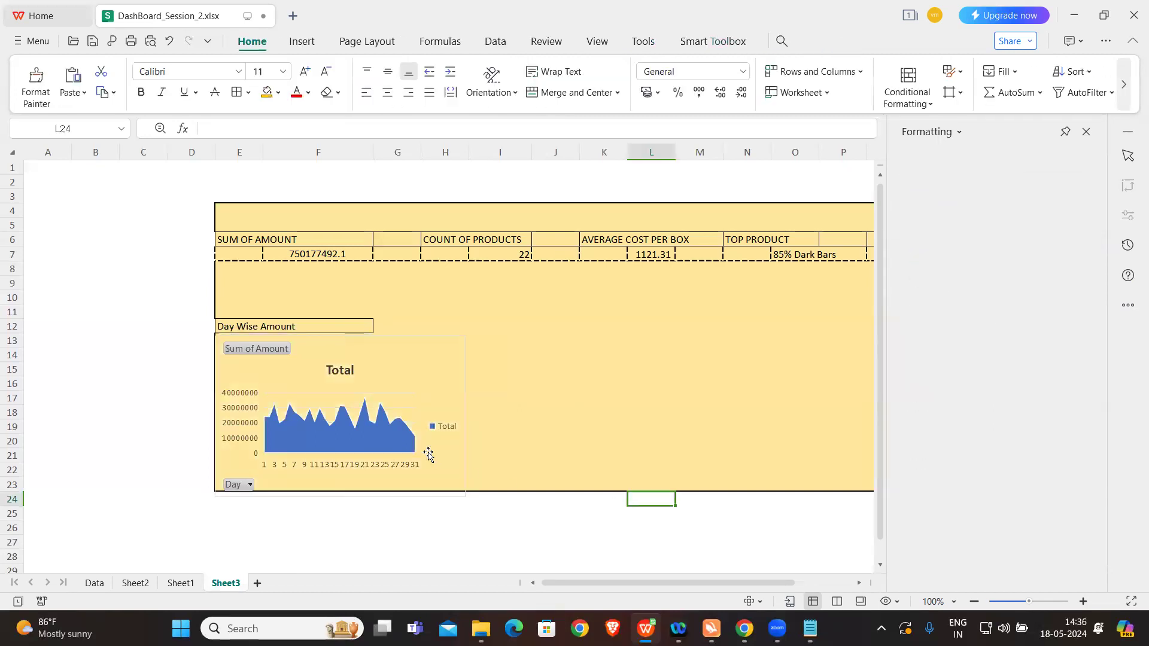
{"action": "left_click", "coordinate": [485, 525]}
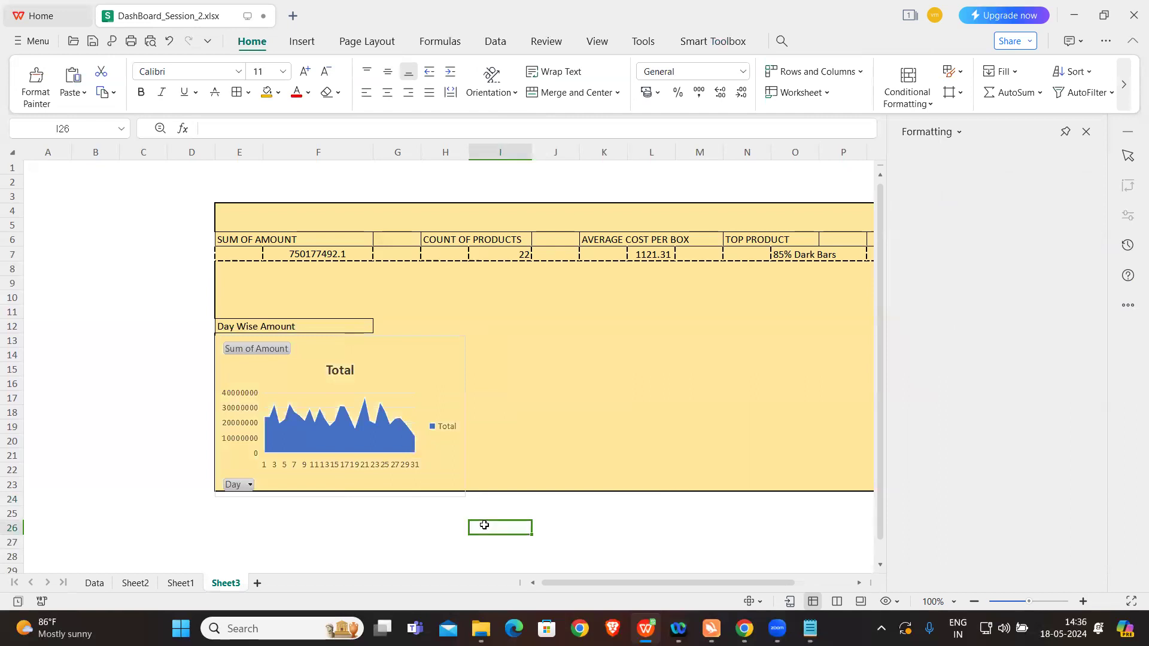
{"action": "left_click", "coordinate": [1087, 133]}
{"action": "left_click", "coordinate": [279, 350]}
{"action": "right_click", "coordinate": [278, 348]}
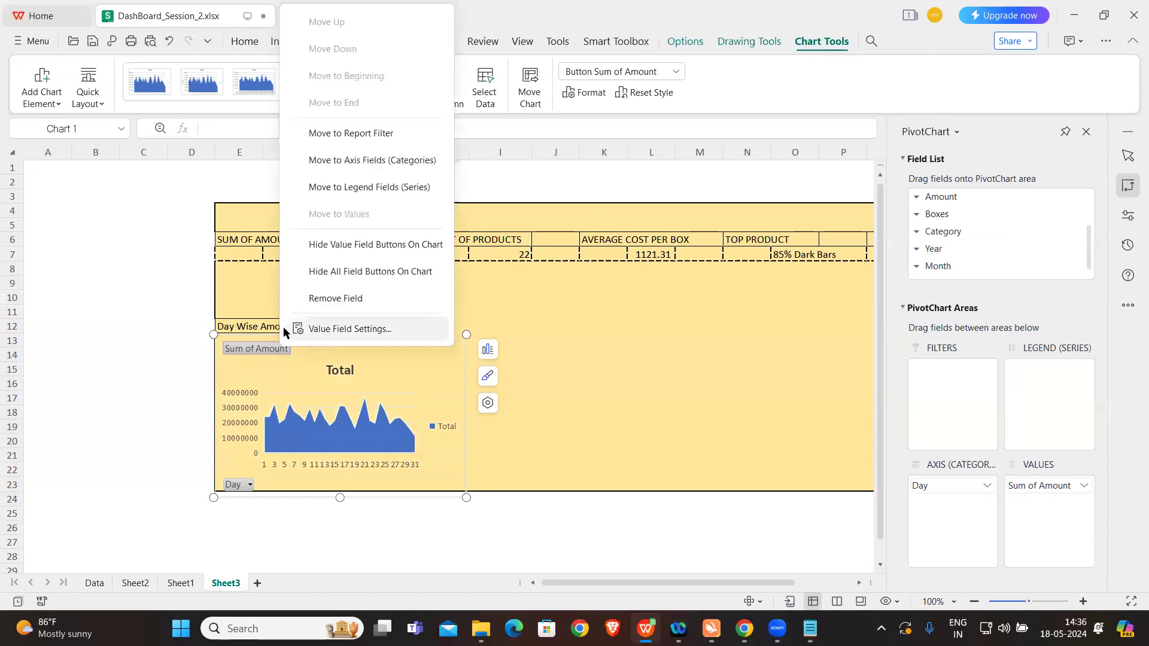
{"action": "left_click", "coordinate": [266, 348]}
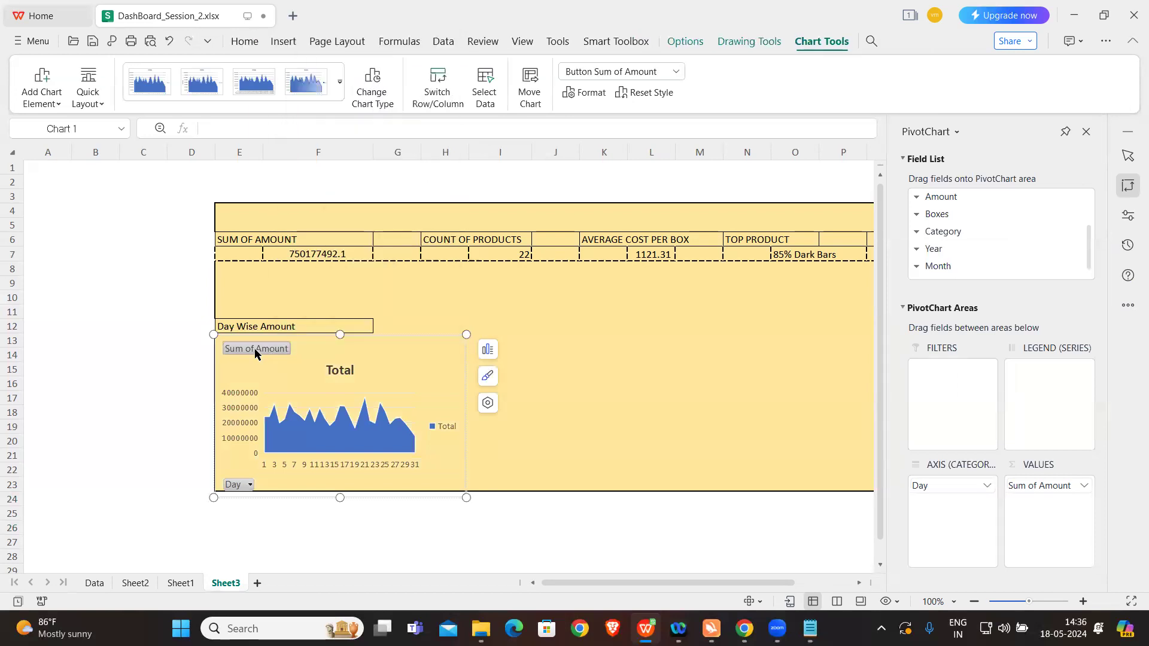
{"action": "right_click", "coordinate": [255, 352]}
{"action": "left_click", "coordinate": [583, 413]}
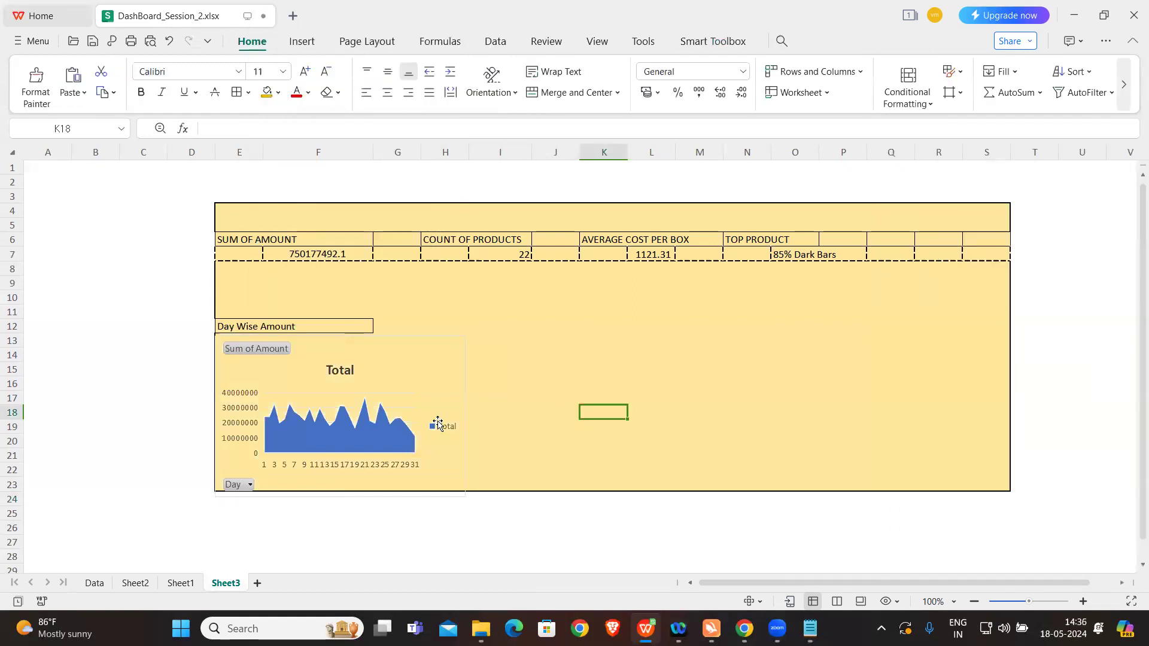
{"action": "left_click", "coordinate": [438, 425]}
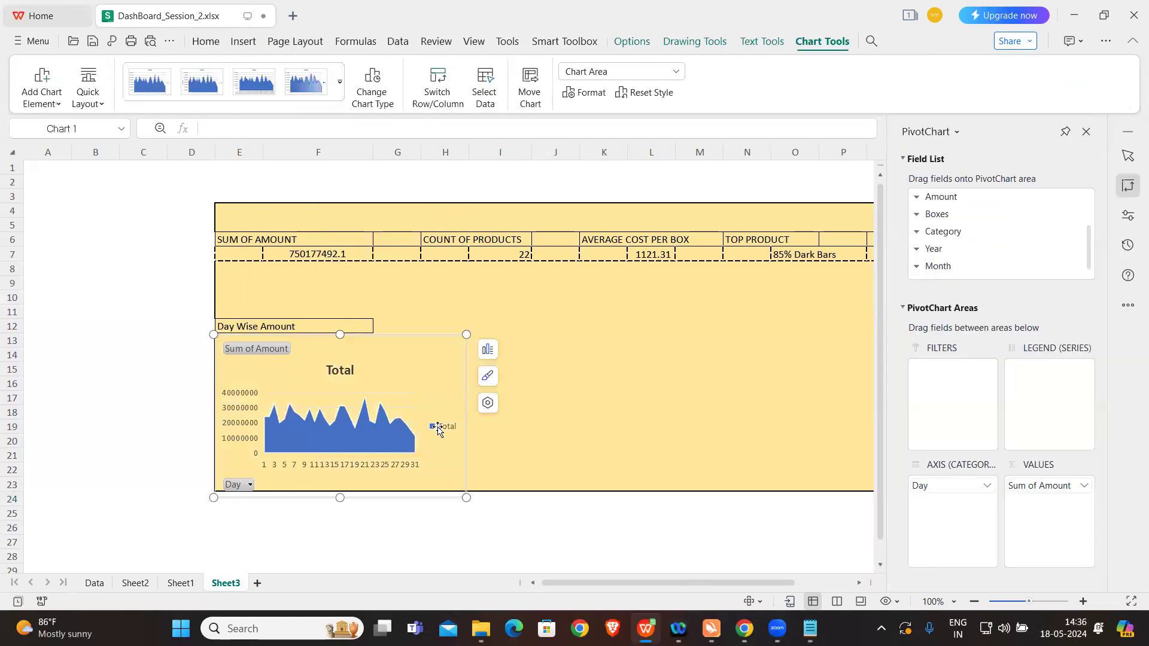
{"action": "left_click", "coordinate": [241, 485]}
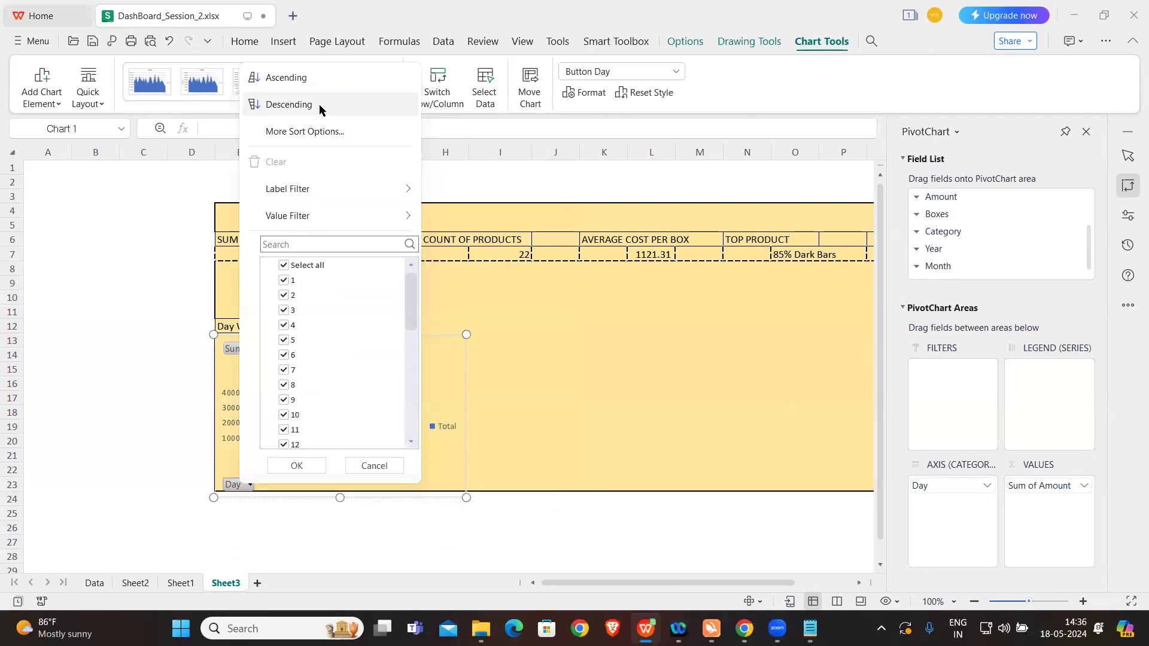
{"action": "left_click", "coordinate": [536, 386]}
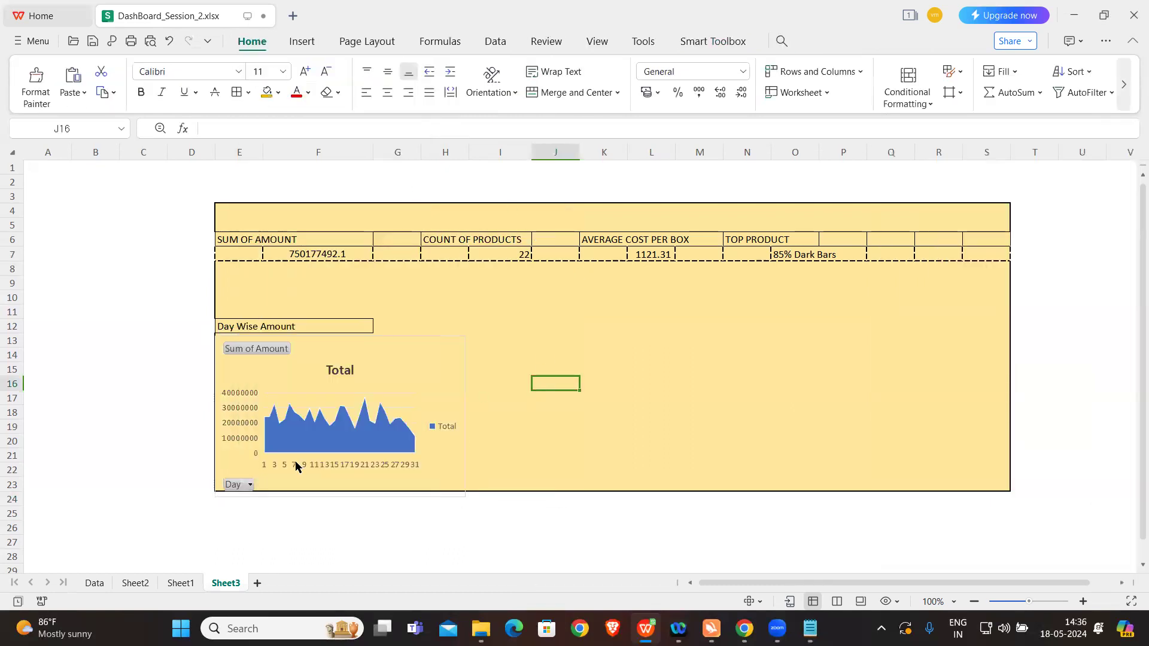
Step: Try removing the Day field from the day-wise chart, and undo the removal
{"action": "right_click", "coordinate": [237, 485]}
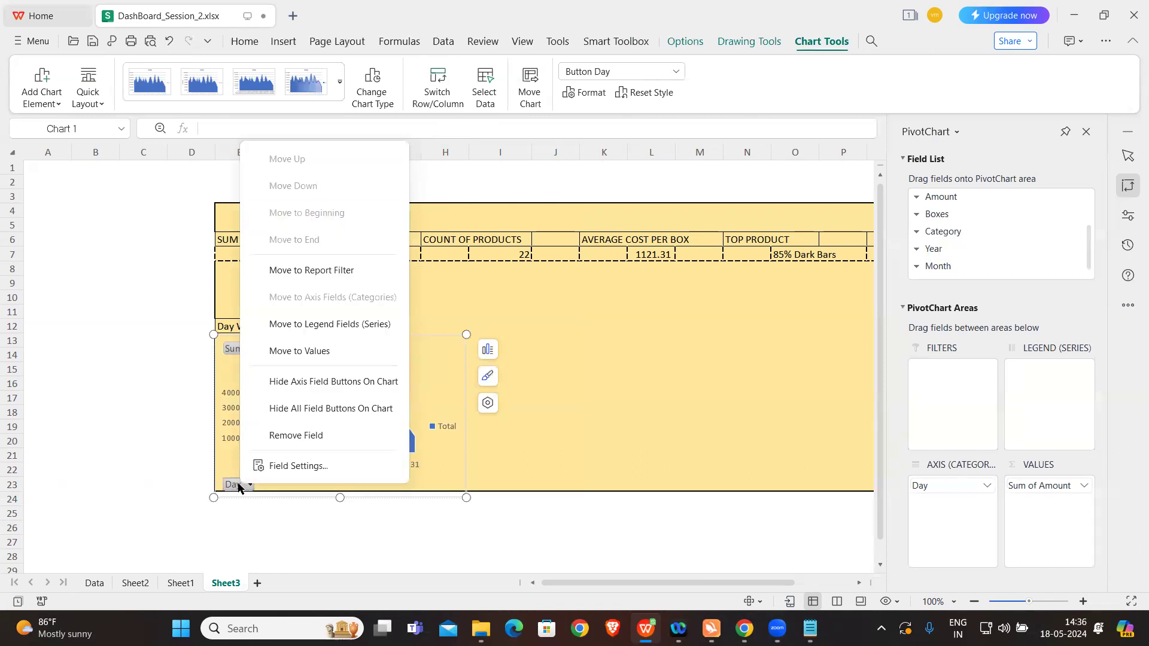
{"action": "left_click", "coordinate": [288, 438]}
{"action": "left_click", "coordinate": [263, 347]}
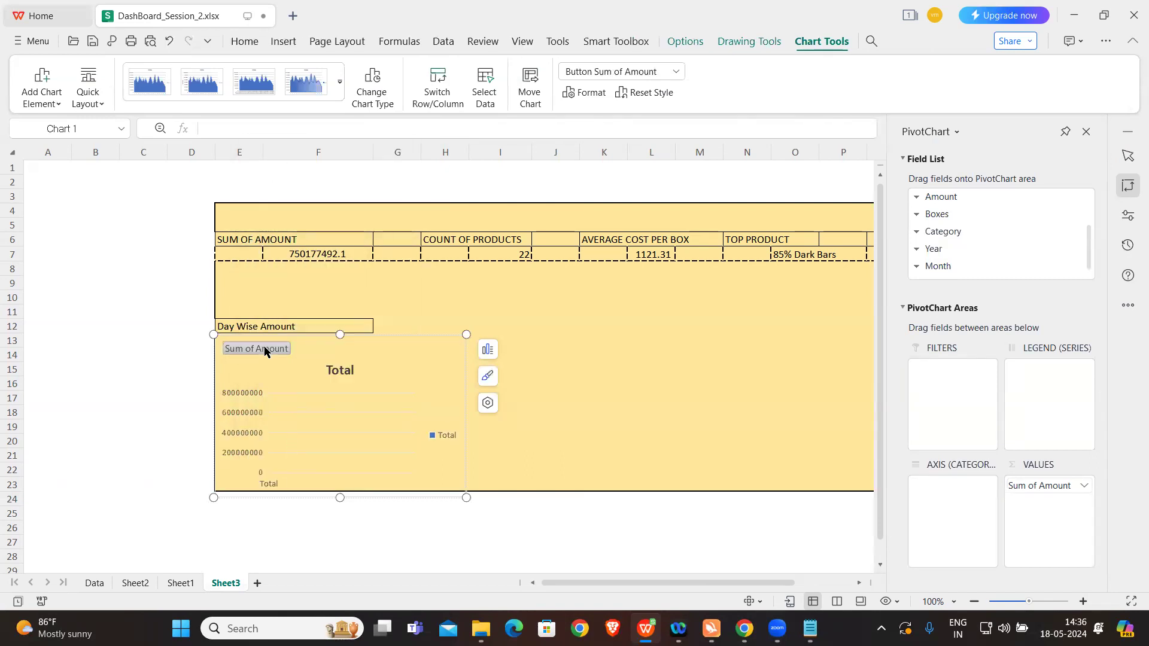
{"action": "key", "text": "ctrl+z"}
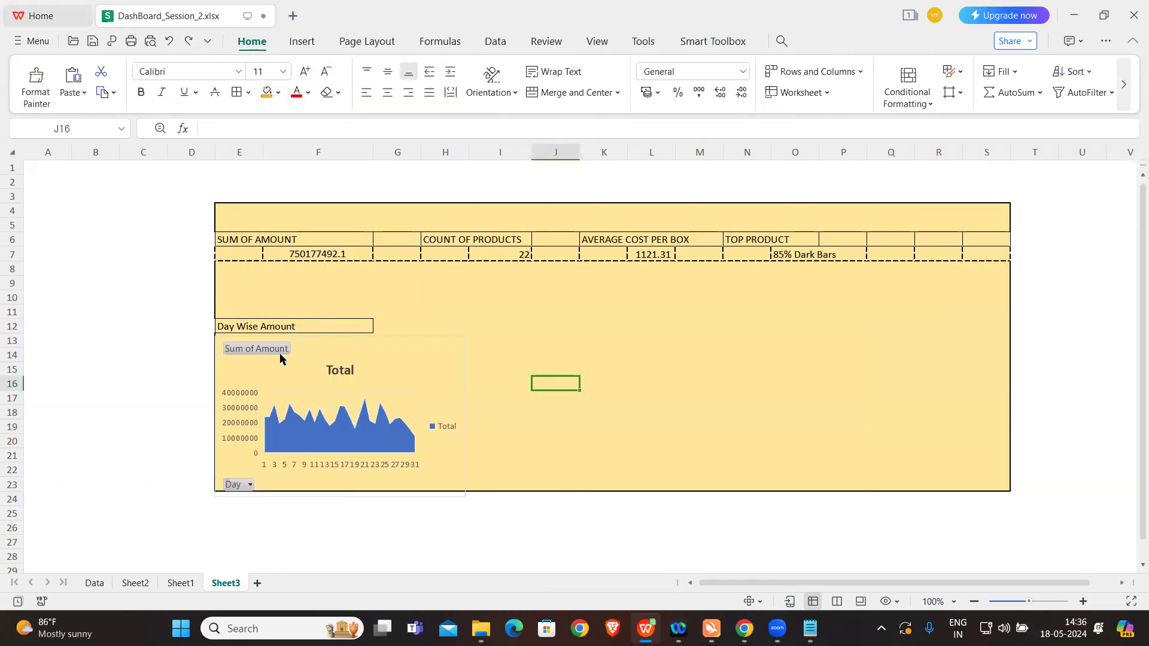
{"action": "left_click", "coordinate": [616, 450]}
{"action": "left_click", "coordinate": [611, 429]}
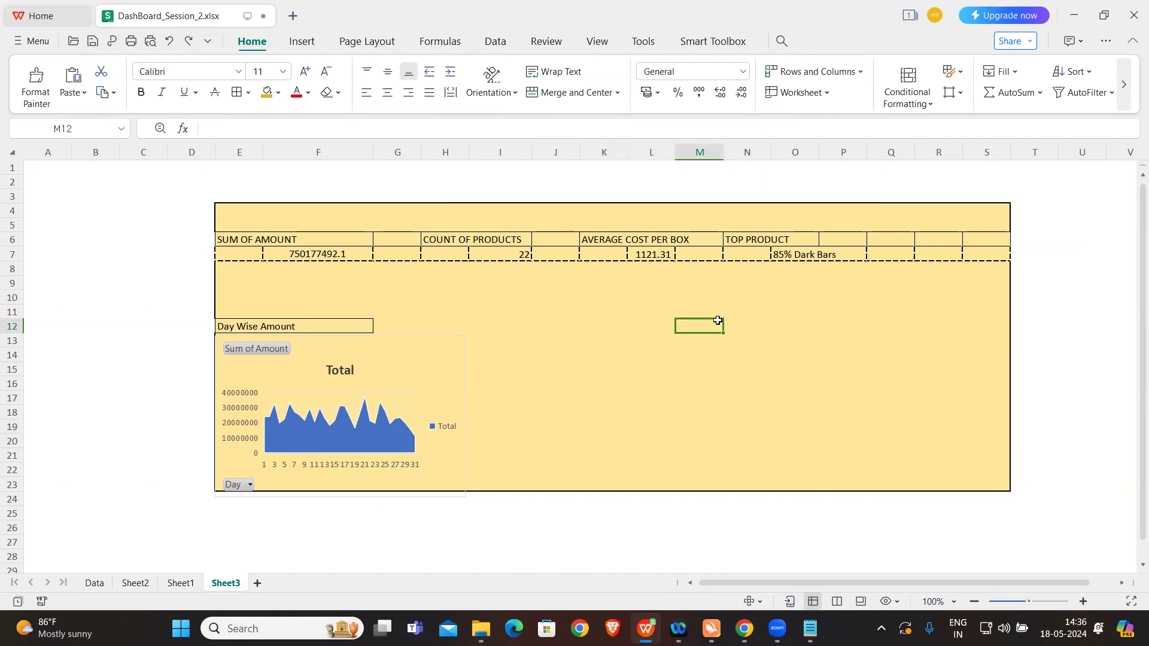
{"action": "left_click", "coordinate": [689, 313]}
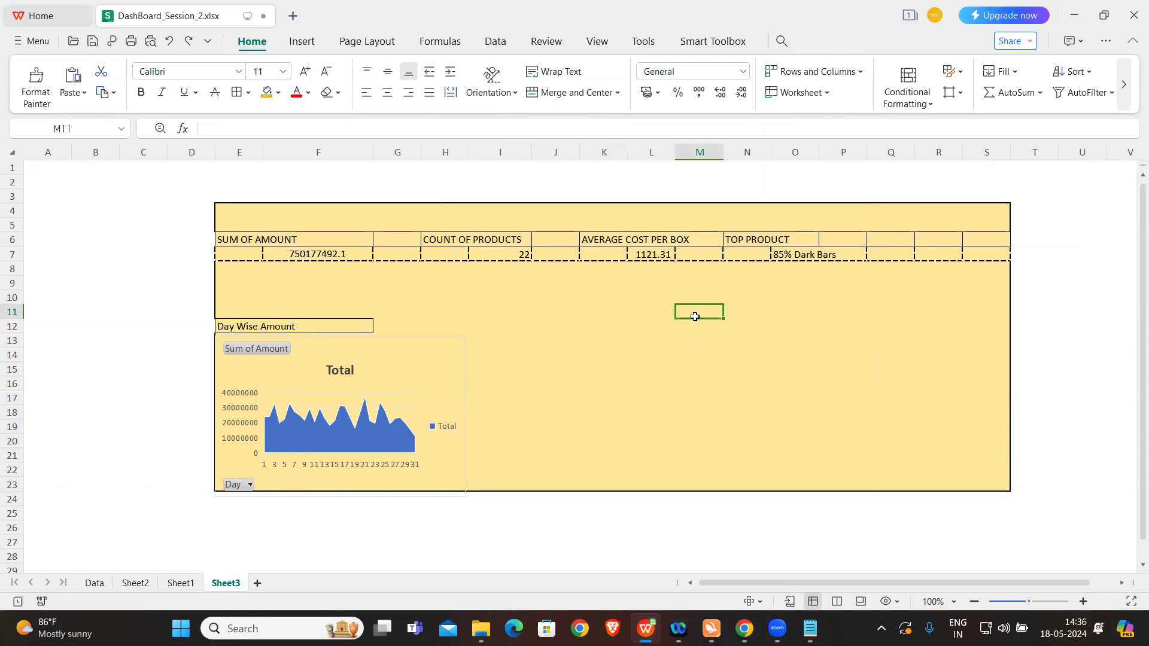
Step: Go to the ranked top-ten product list on Sheet2 and select AJ2 beside the first product
{"action": "left_click", "coordinate": [191, 585]}
{"action": "left_click", "coordinate": [136, 584]}
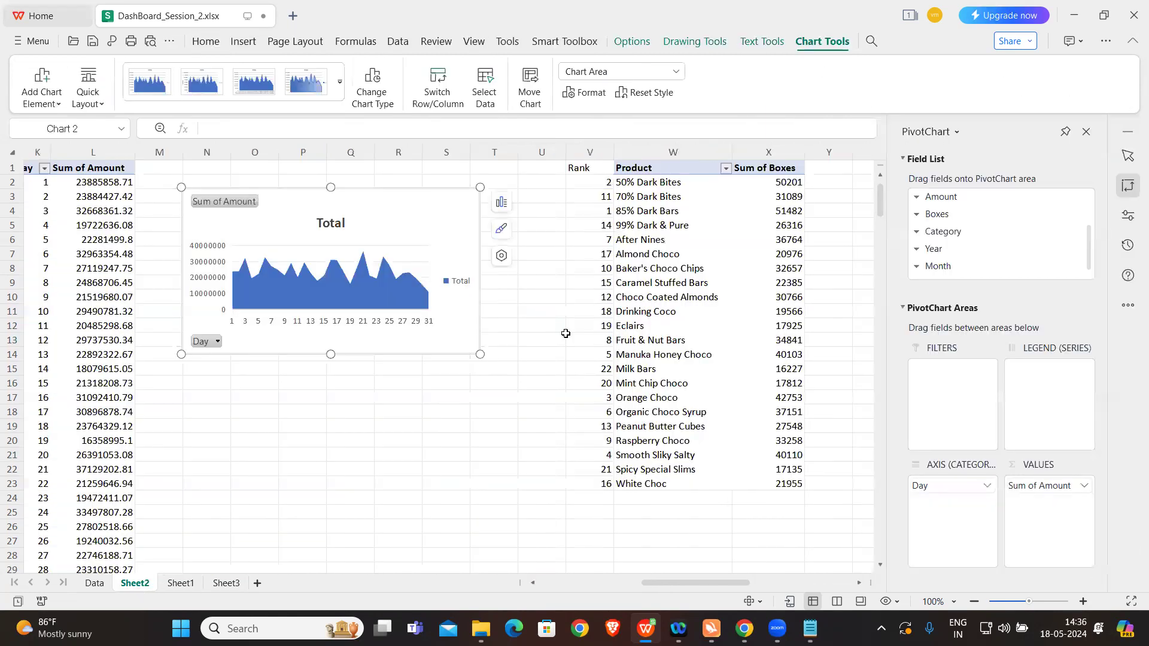
{"action": "scroll", "coordinate": [848, 338], "scroll_direction": "right", "scroll_amount": 5}
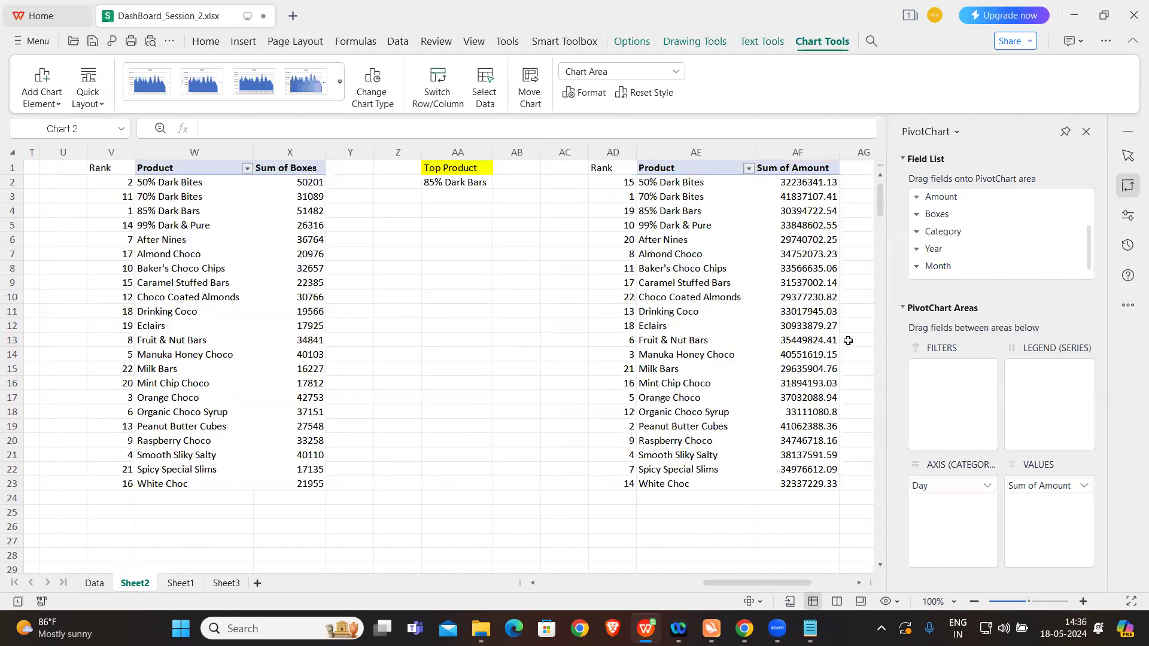
{"action": "scroll", "coordinate": [848, 340], "scroll_direction": "right", "scroll_amount": 2}
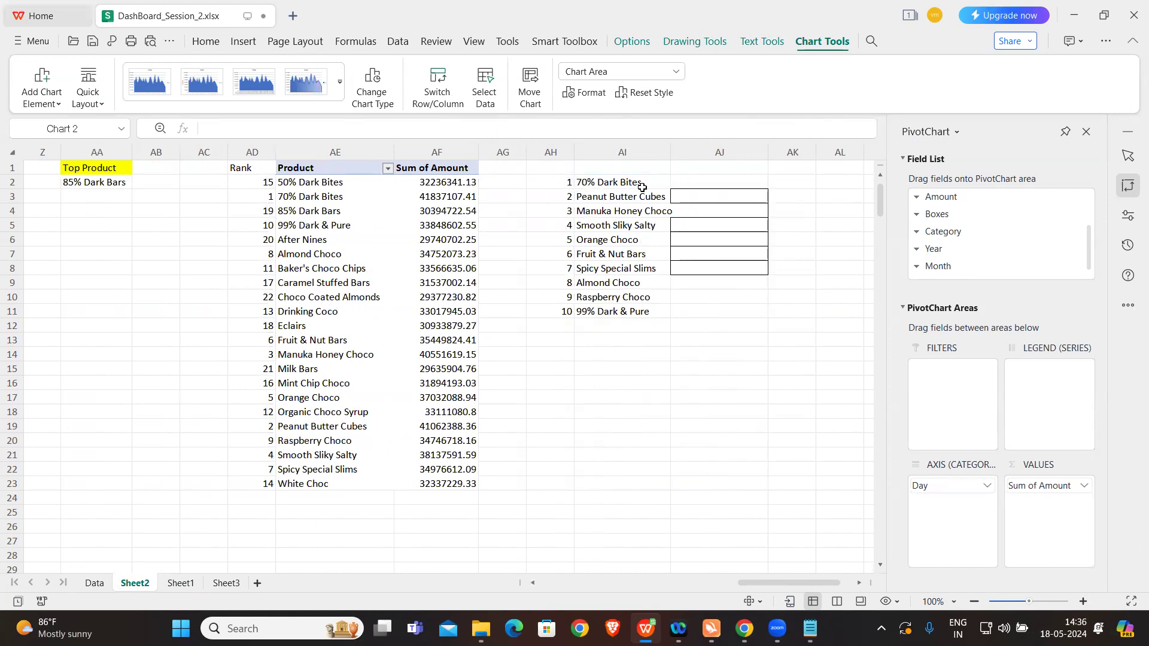
{"action": "left_click", "coordinate": [687, 184]}
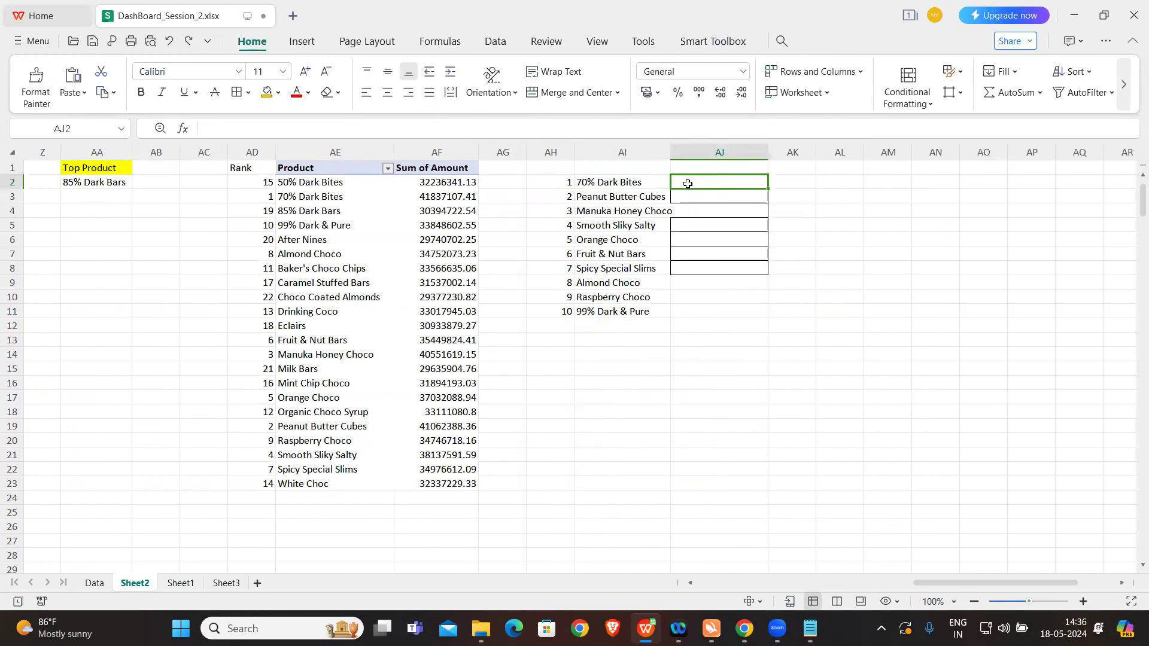
Step: Try to extend the product lookup formula from AI2 across into AJ2, undoing the accidental move of the cell
{"action": "left_click", "coordinate": [653, 183]}
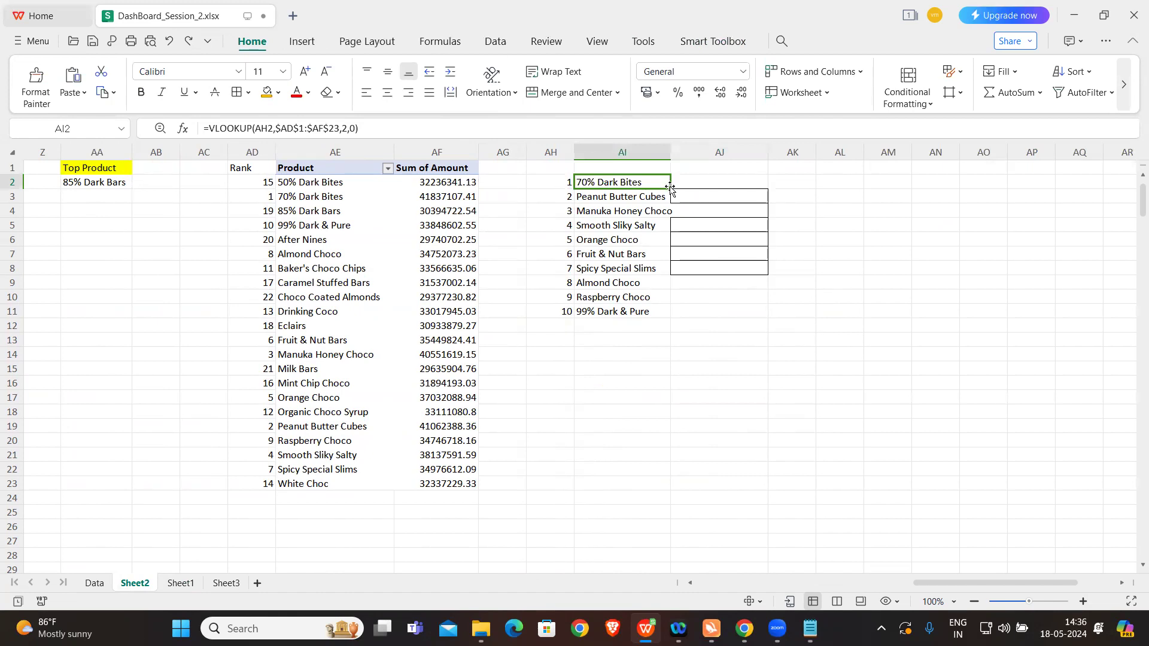
{"action": "left_click_drag", "start_coordinate": [670, 189], "coordinate": [706, 195]}
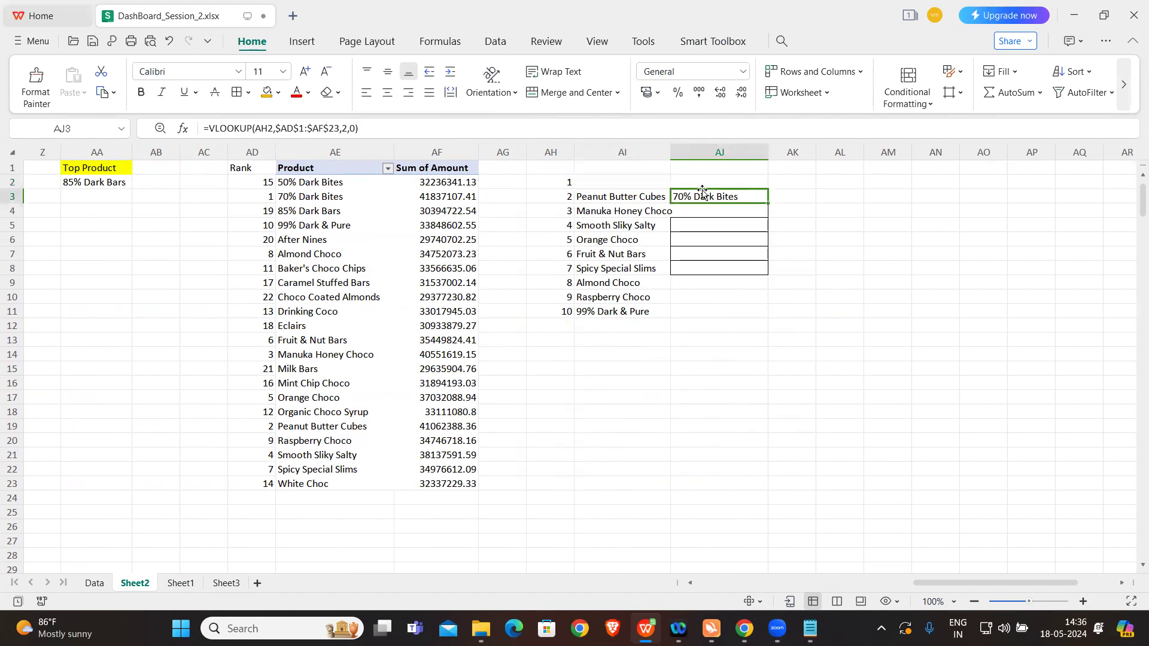
{"action": "key", "text": "ctrl+z"}
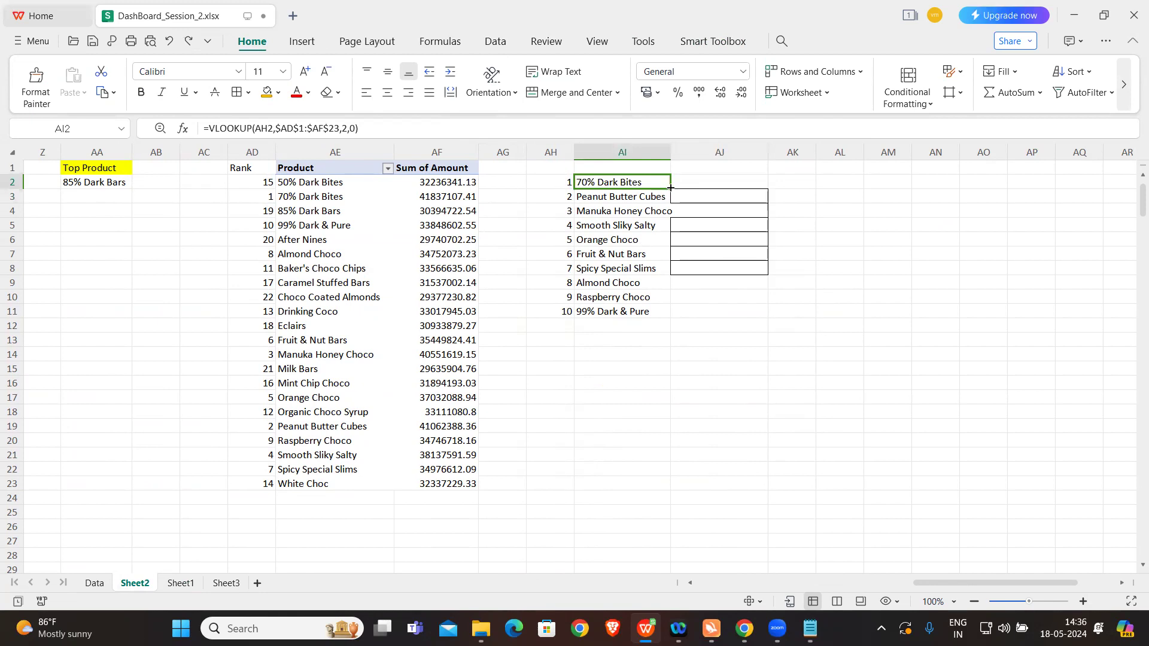
{"action": "left_click_drag", "start_coordinate": [670, 187], "coordinate": [730, 191]}
{"action": "left_click", "coordinate": [725, 181]}
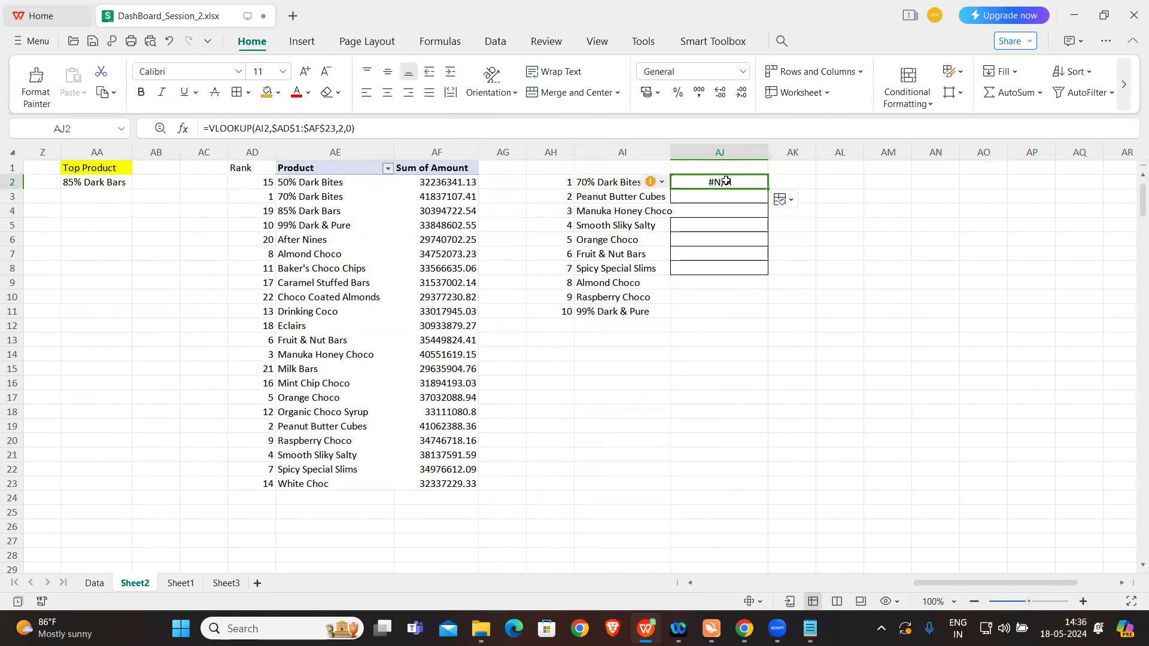
Step: Lock the column of the VLOOKUP lookup value in AI2 as $AH2 and fill the formula down to AI11
{"action": "left_click", "coordinate": [625, 182]}
{"action": "left_click_drag", "start_coordinate": [275, 128], "coordinate": [267, 127]}
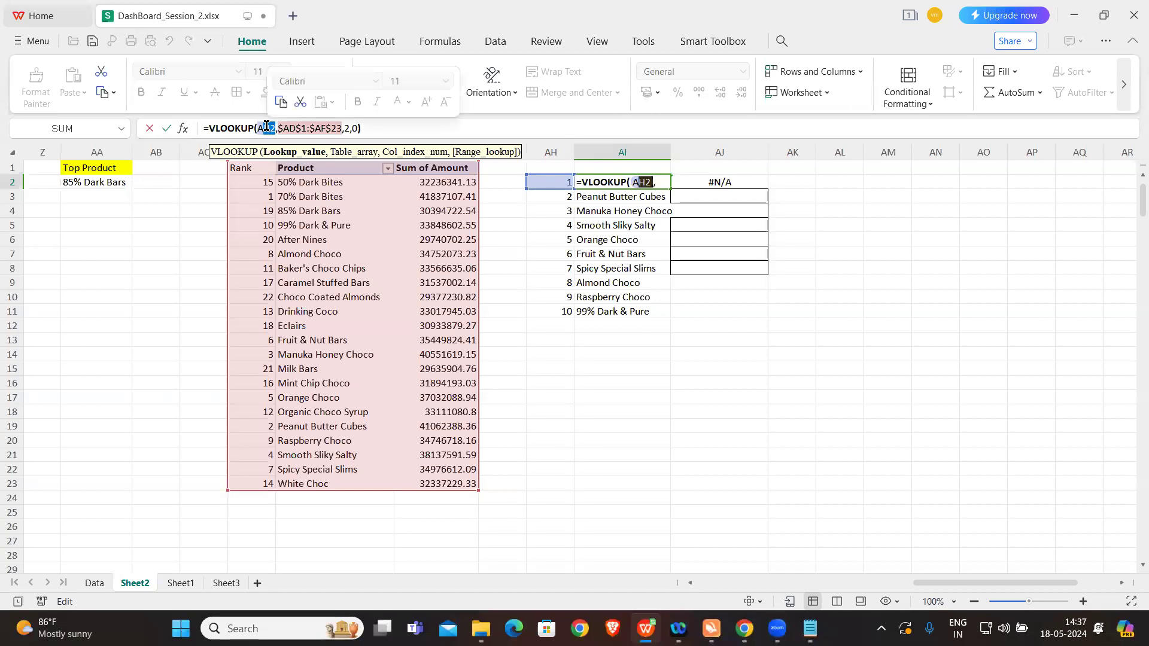
{"action": "left_click", "coordinate": [271, 128]}
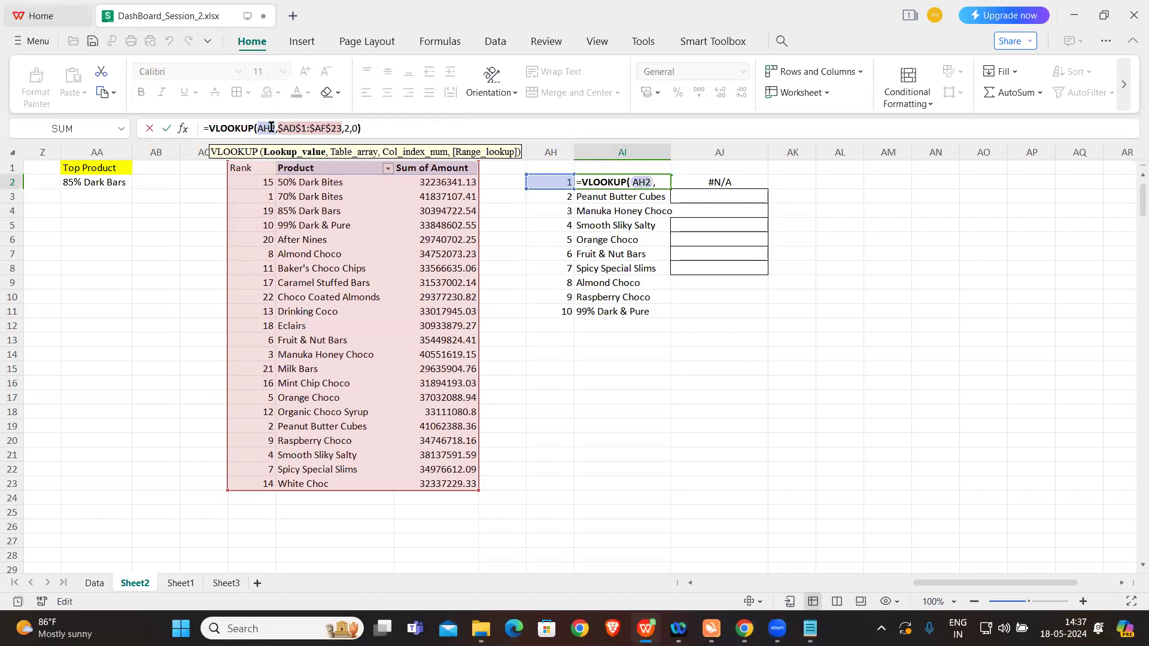
{"action": "left_click_drag", "start_coordinate": [270, 128], "coordinate": [256, 126]}
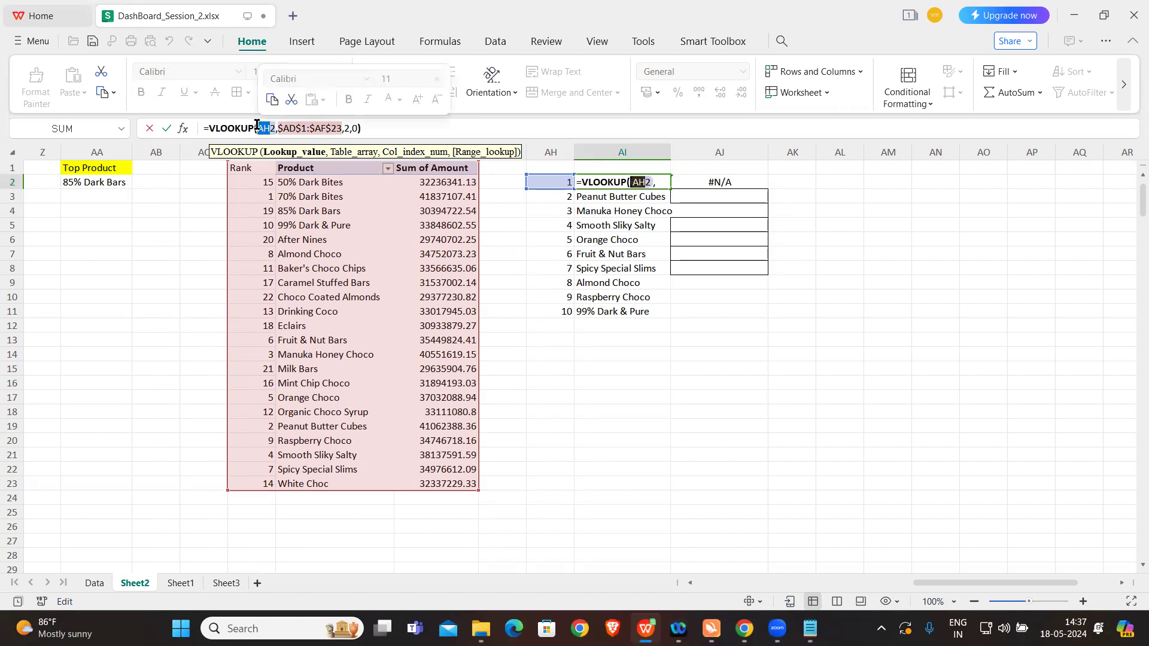
{"action": "key", "text": "F4"}
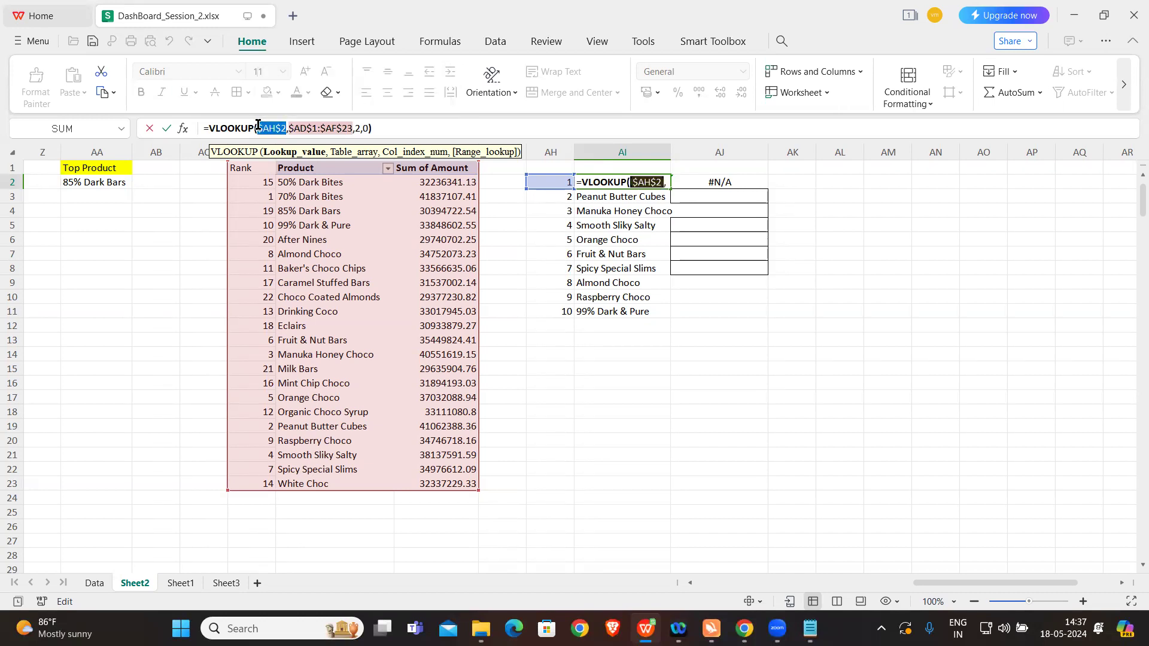
{"action": "left_click", "coordinate": [281, 128]}
{"action": "key", "text": "F4"}
{"action": "key", "text": "F4"}
{"action": "key", "text": "F4"}
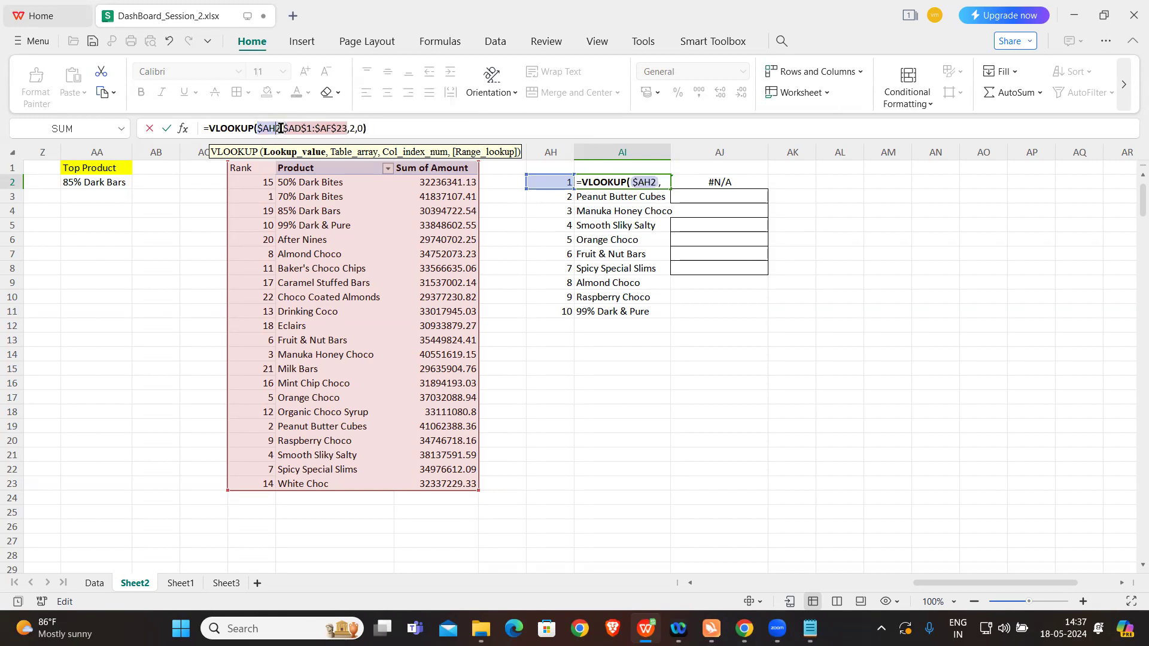
{"action": "key", "text": "Return"}
{"action": "left_click", "coordinate": [591, 179]}
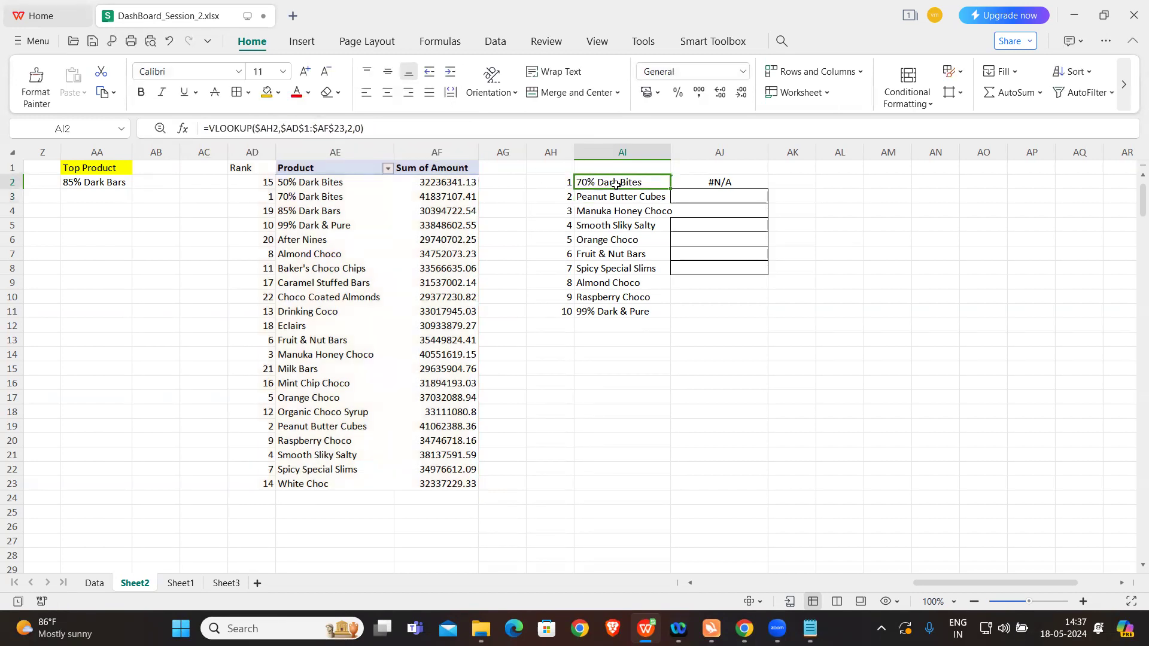
{"action": "left_click_drag", "start_coordinate": [671, 188], "coordinate": [663, 312]}
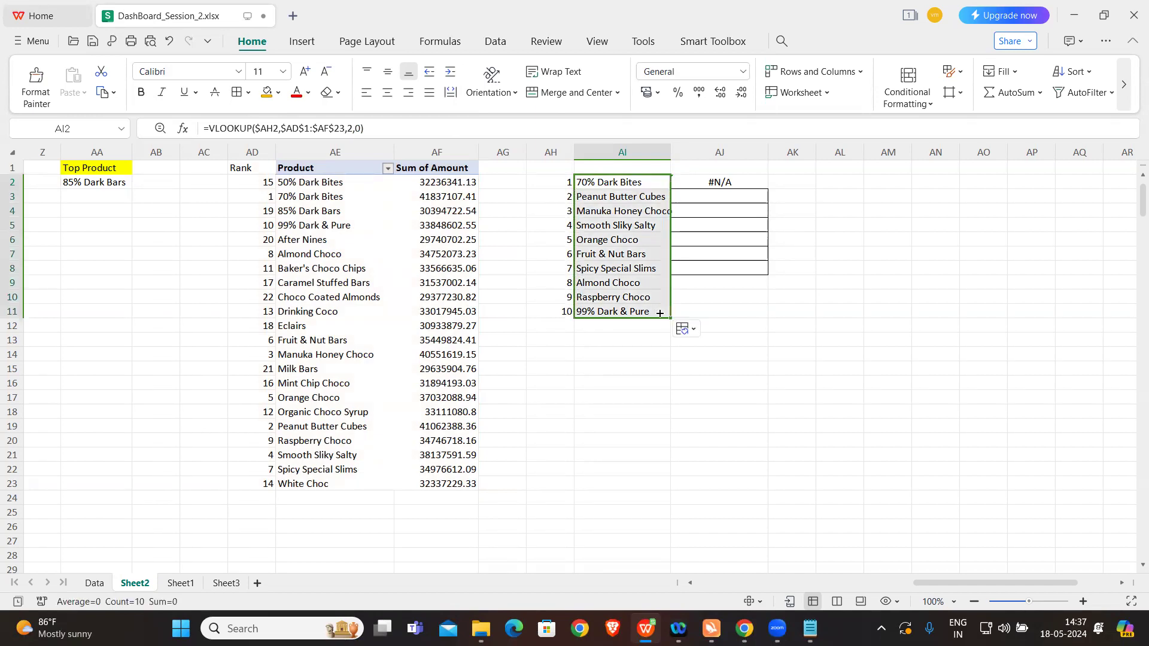
Step: Fill the AI2 lookup across to AJ2, set its column index to 3, and fill it down to AJ11
{"action": "left_click", "coordinate": [646, 182]}
{"action": "left_click_drag", "start_coordinate": [671, 189], "coordinate": [728, 191]}
{"action": "left_click", "coordinate": [732, 183]}
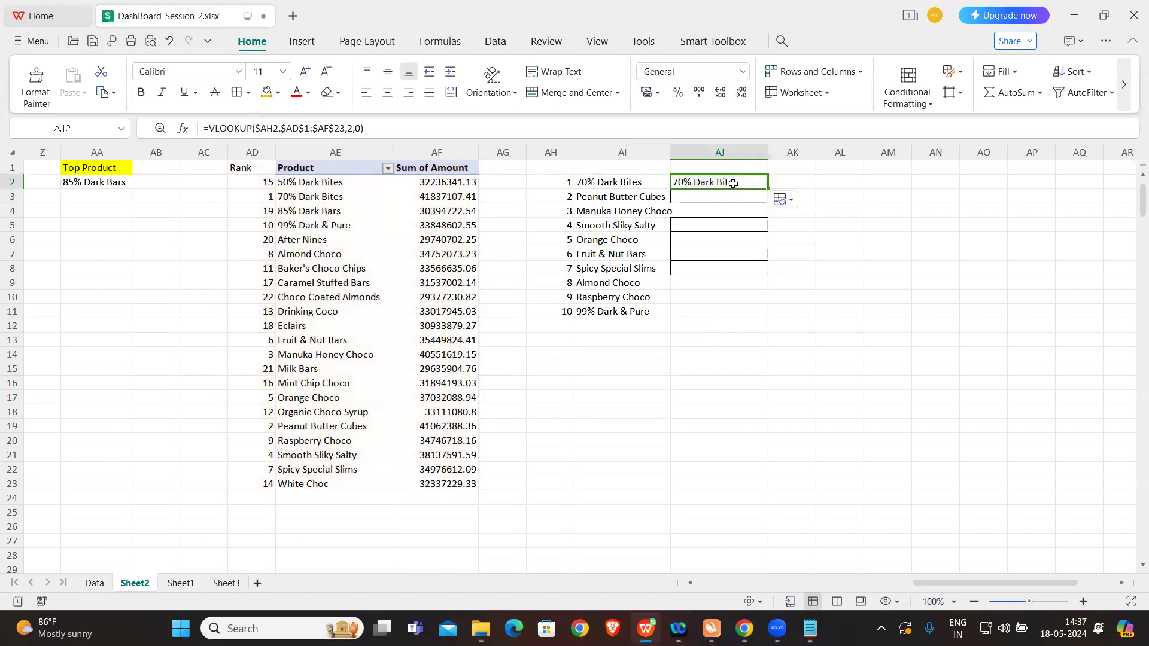
{"action": "left_click", "coordinate": [355, 128]}
{"action": "left_click", "coordinate": [354, 124]}
{"action": "key", "text": "BackSpace"}
{"action": "type", "text": "3"}
{"action": "key", "text": "Return"}
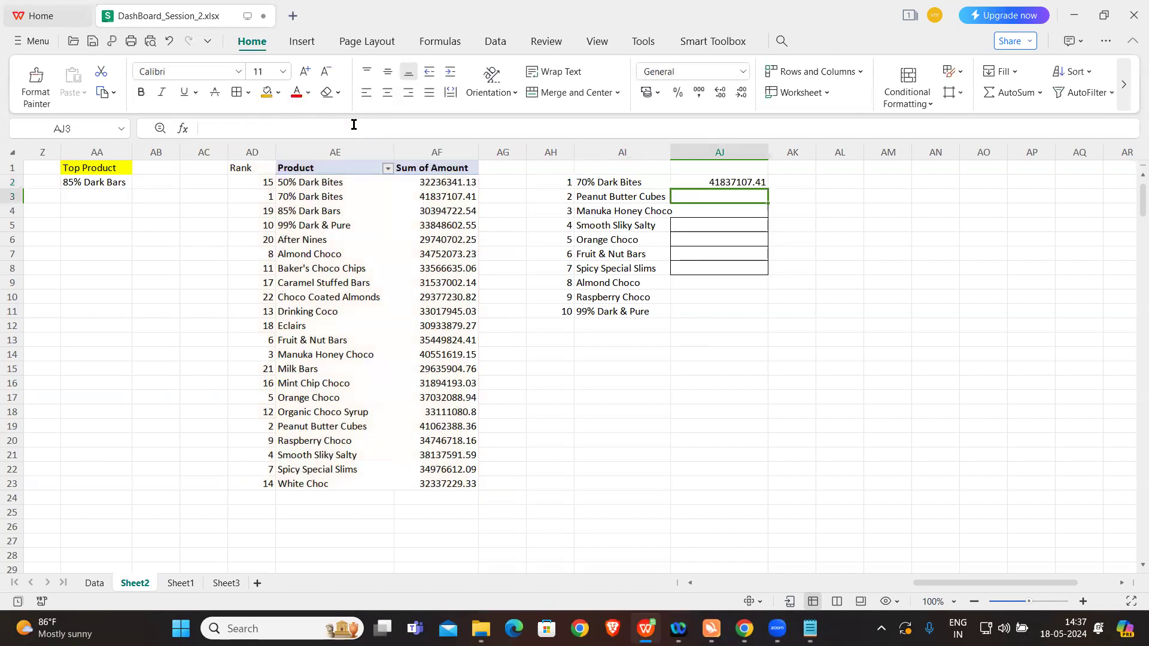
{"action": "left_click", "coordinate": [712, 181]}
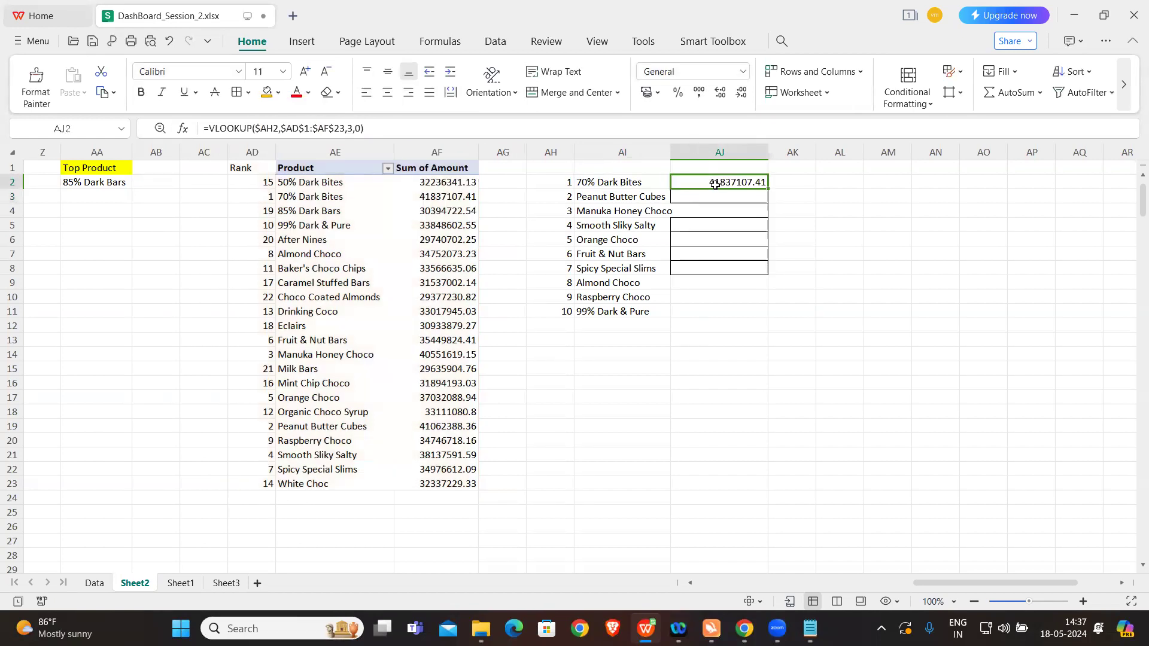
{"action": "double_click", "coordinate": [766, 189]}
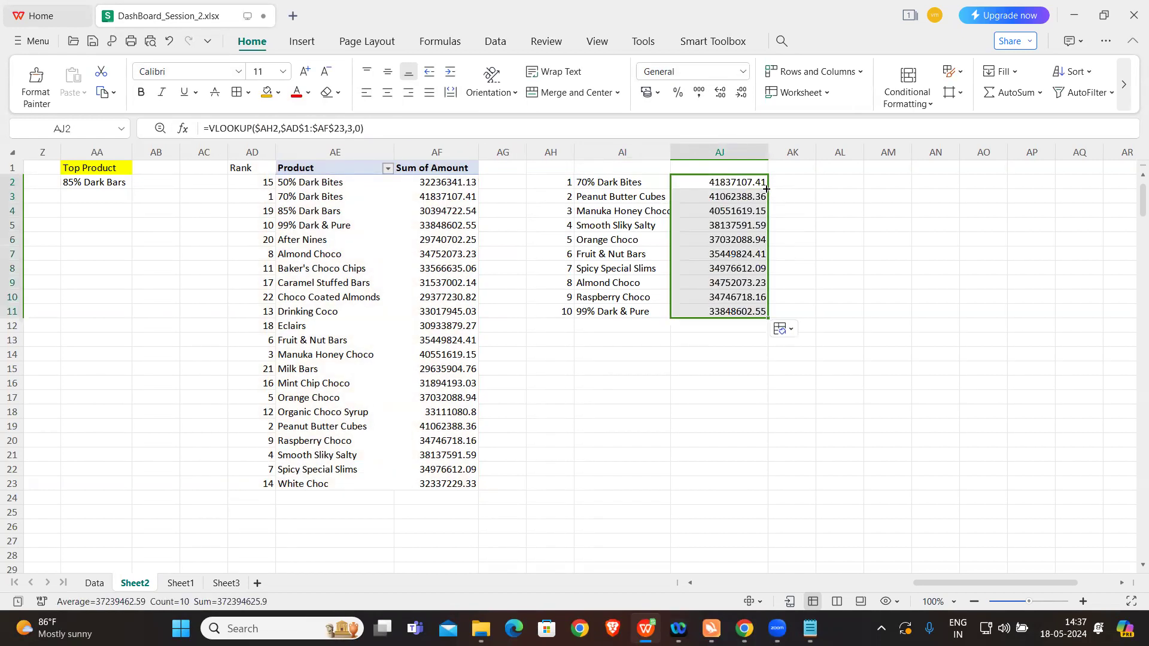
Step: Enter the headings Product in AI1 and Sum of Amount in AJ1
{"action": "left_click", "coordinate": [633, 167]}
{"action": "type", "text": "Product"}
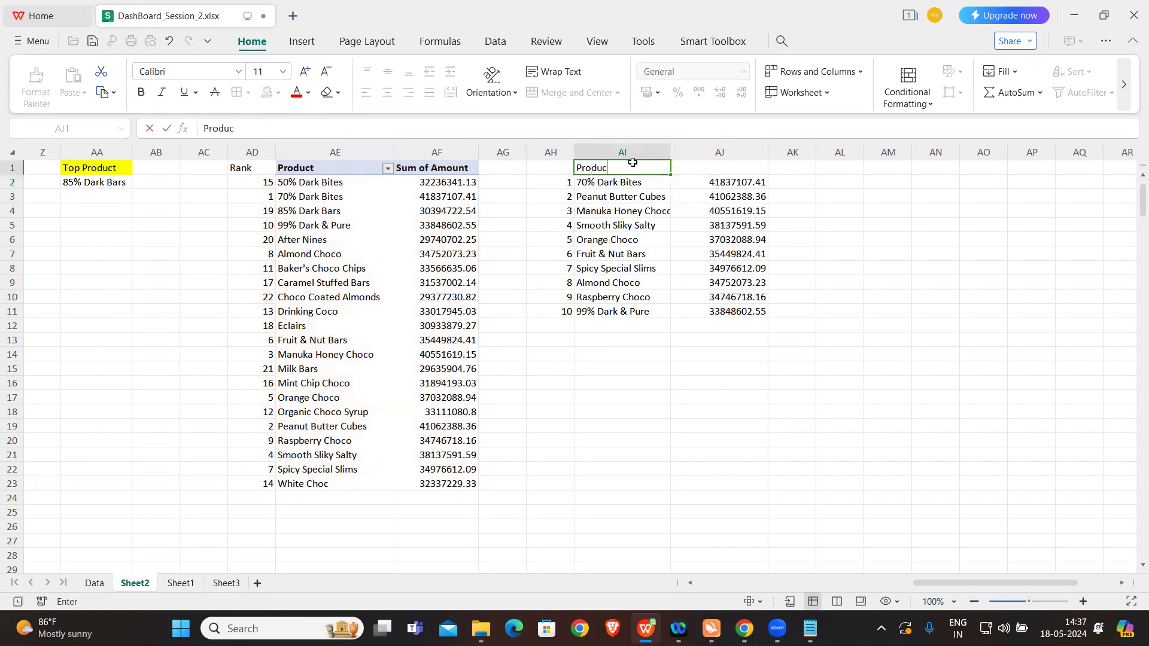
{"action": "key", "text": "Tab"}
{"action": "type", "text": "Sum"}
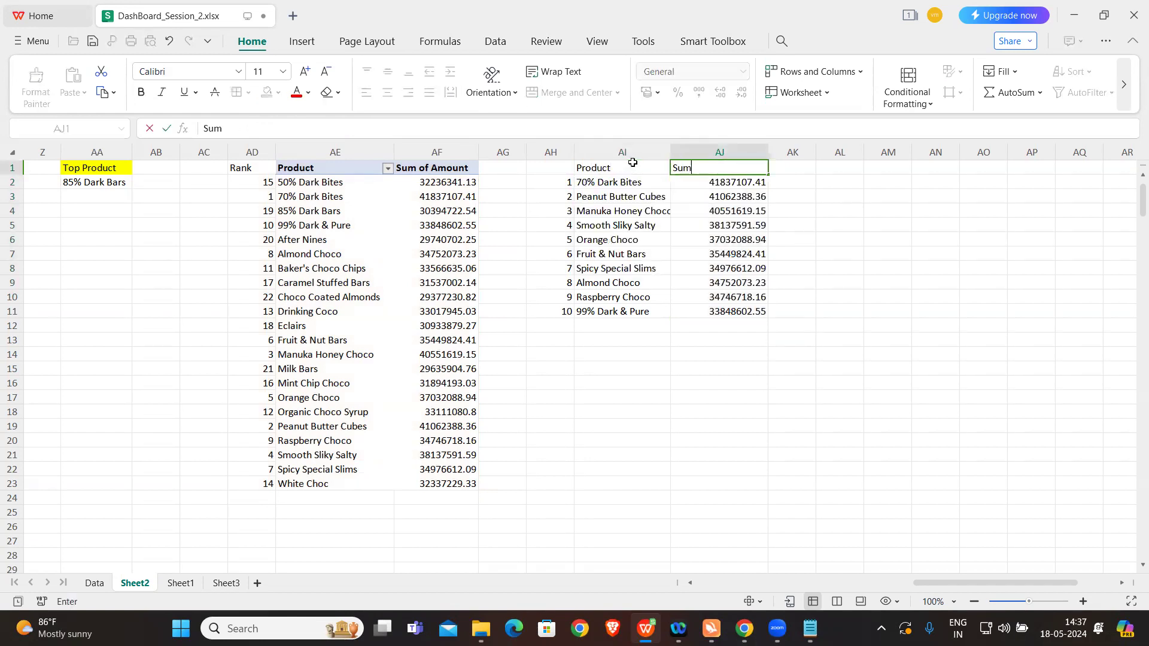
{"action": "type", "text": " of Amount"}
{"action": "left_click", "coordinate": [650, 377]}
Step: Fill the heading cells AI1:AJ1 with orange
{"action": "left_click_drag", "start_coordinate": [602, 165], "coordinate": [685, 169]}
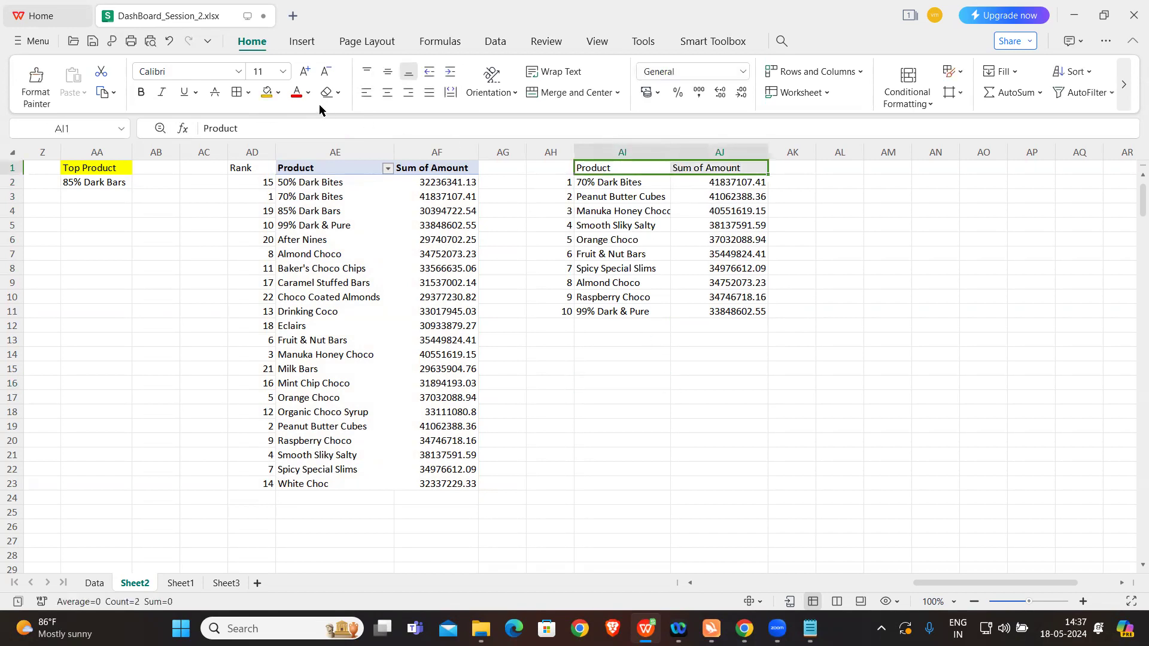
{"action": "left_click", "coordinate": [266, 92]}
{"action": "left_click", "coordinate": [610, 187]}
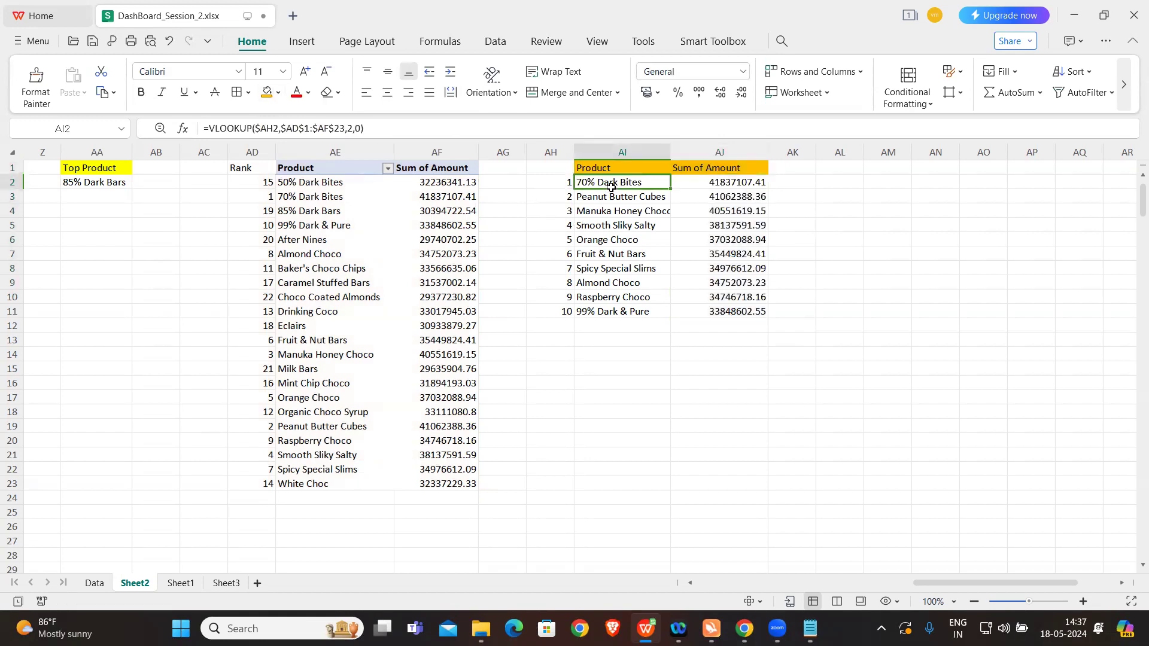
Step: Insert a plain clustered bar chart from the top-ten product table AI1:AJ11
{"action": "mouse_move", "coordinate": [611, 167]}
{"action": "left_mouse_down"}
{"action": "mouse_move", "coordinate": [703, 316]}
{"action": "mouse_move", "coordinate": [715, 297]}
{"action": "left_mouse_up"}
{"action": "left_click", "coordinate": [616, 211]}
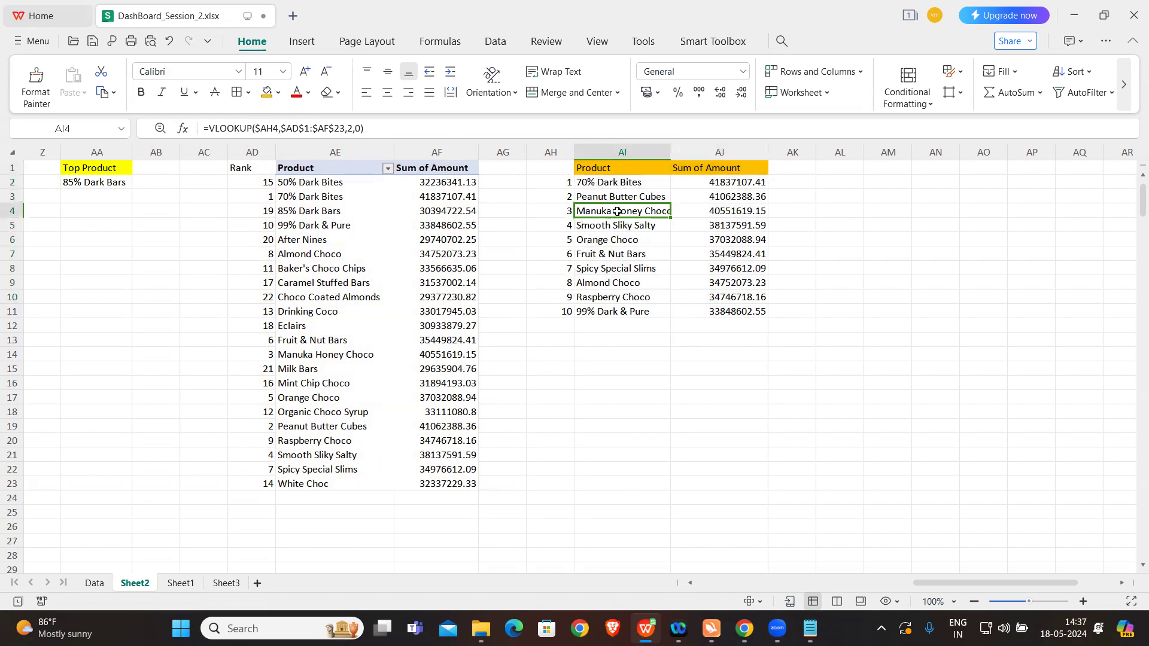
{"action": "left_click_drag", "start_coordinate": [613, 165], "coordinate": [711, 317]}
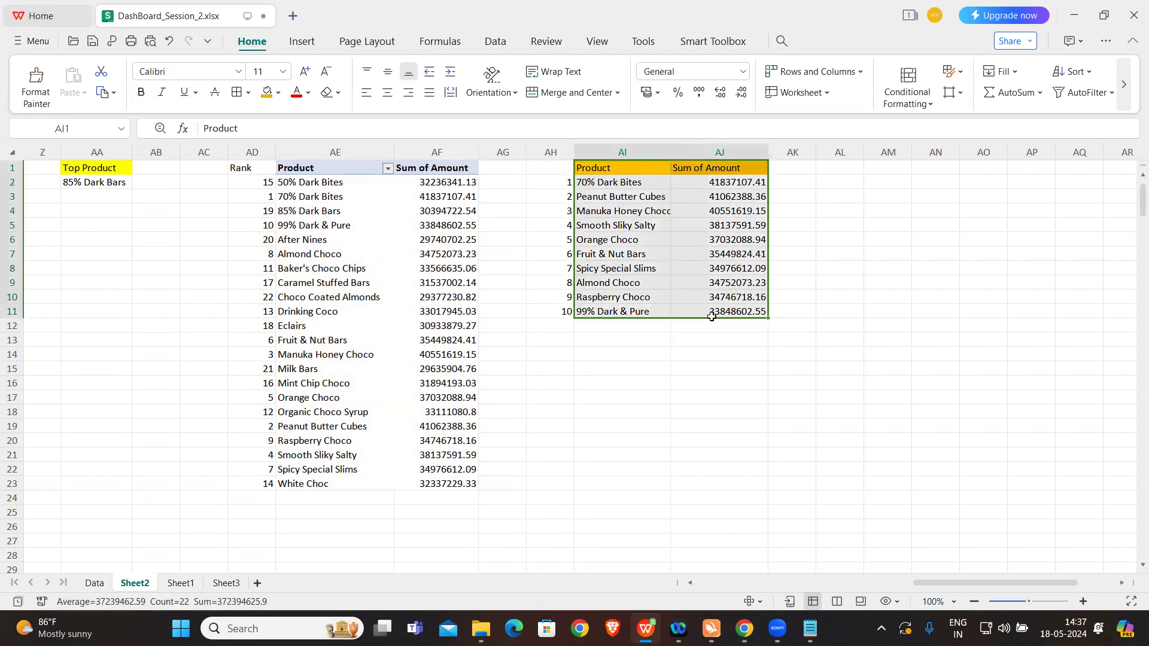
{"action": "left_click", "coordinate": [303, 43]}
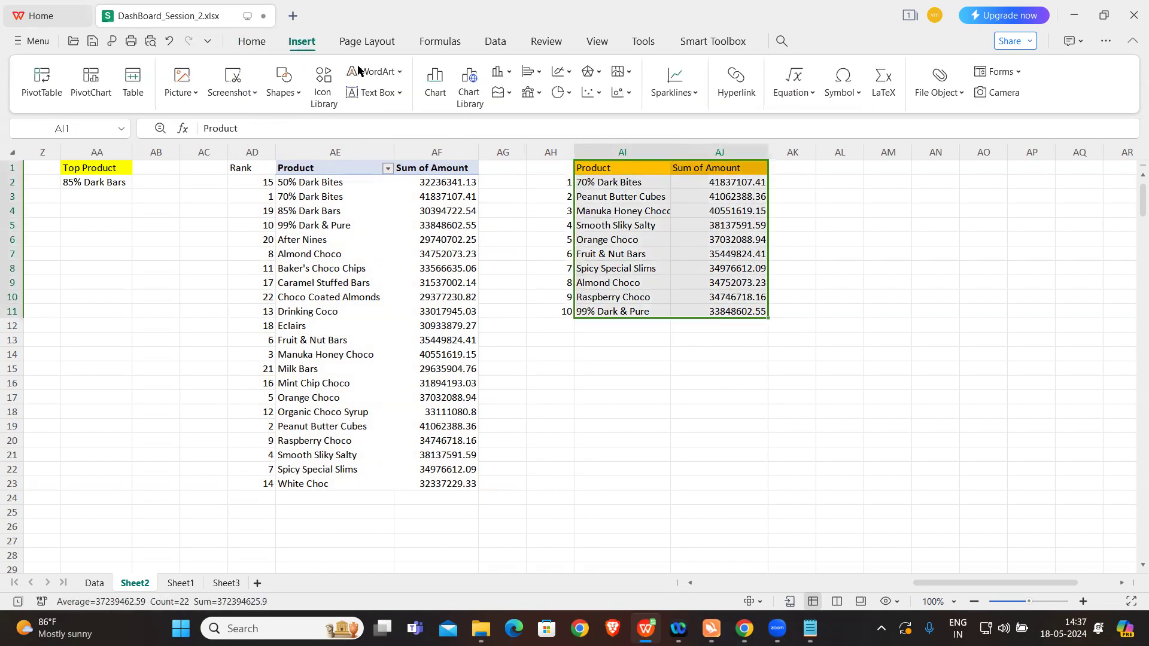
{"action": "left_click", "coordinate": [432, 84]}
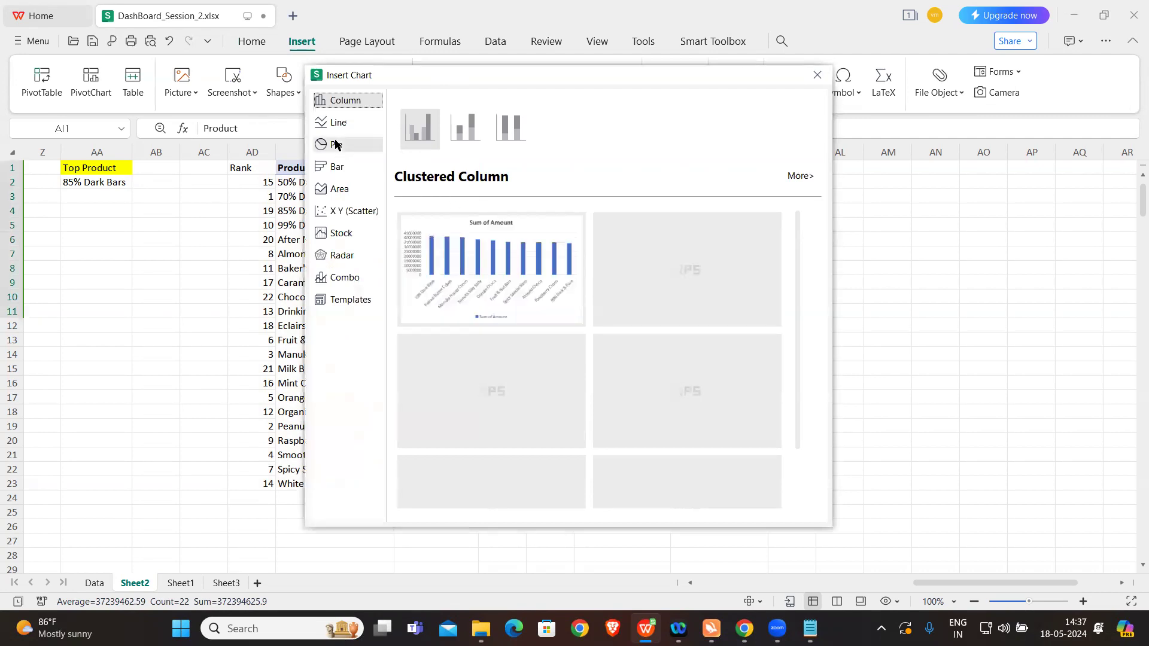
{"action": "left_click", "coordinate": [342, 169]}
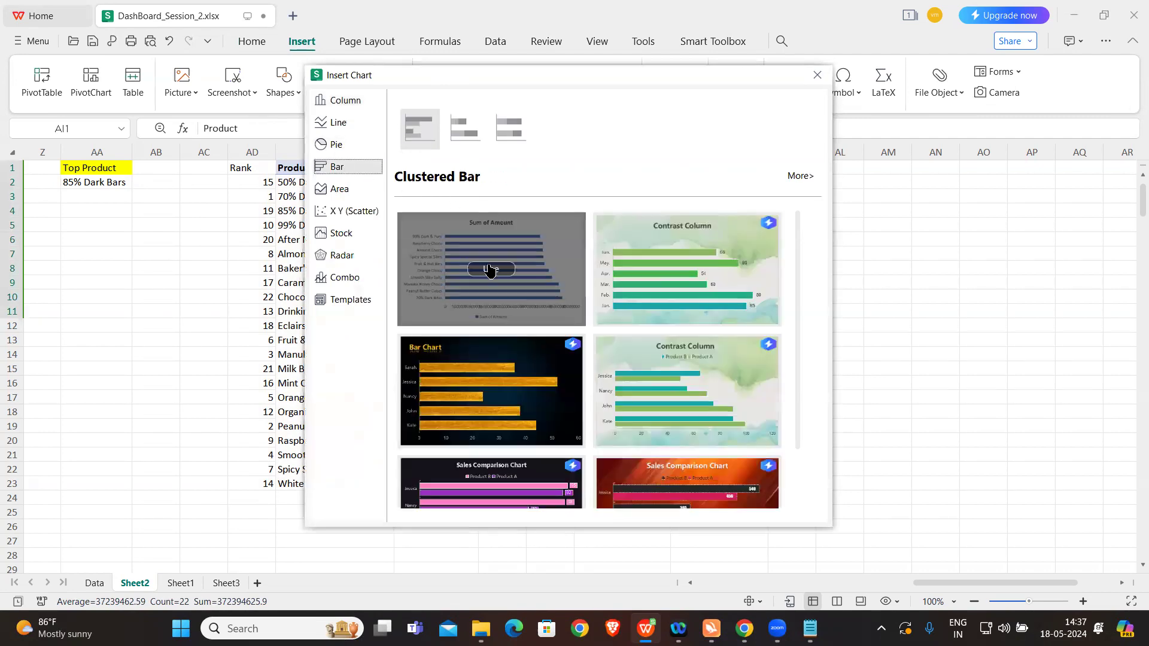
{"action": "left_click", "coordinate": [490, 270]}
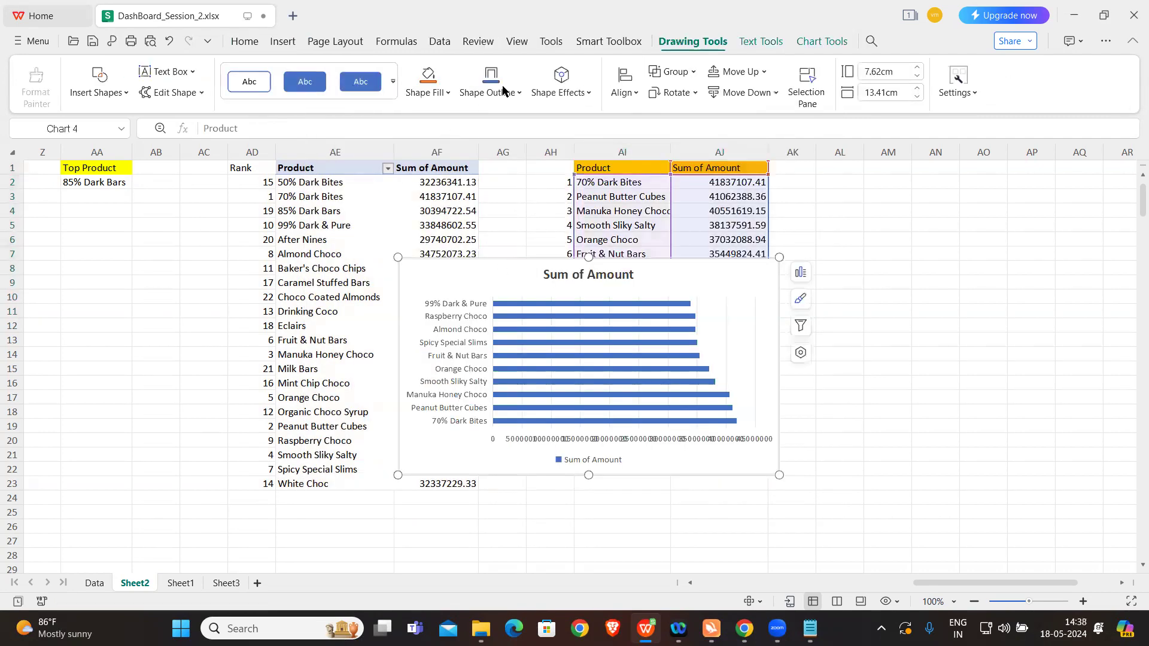
Step: Apply the fourth preset style with gradient bars to the bar chart and move it clear of most of the table
{"action": "left_click_drag", "start_coordinate": [694, 281], "coordinate": [985, 333]}
{"action": "left_click", "coordinate": [823, 43]}
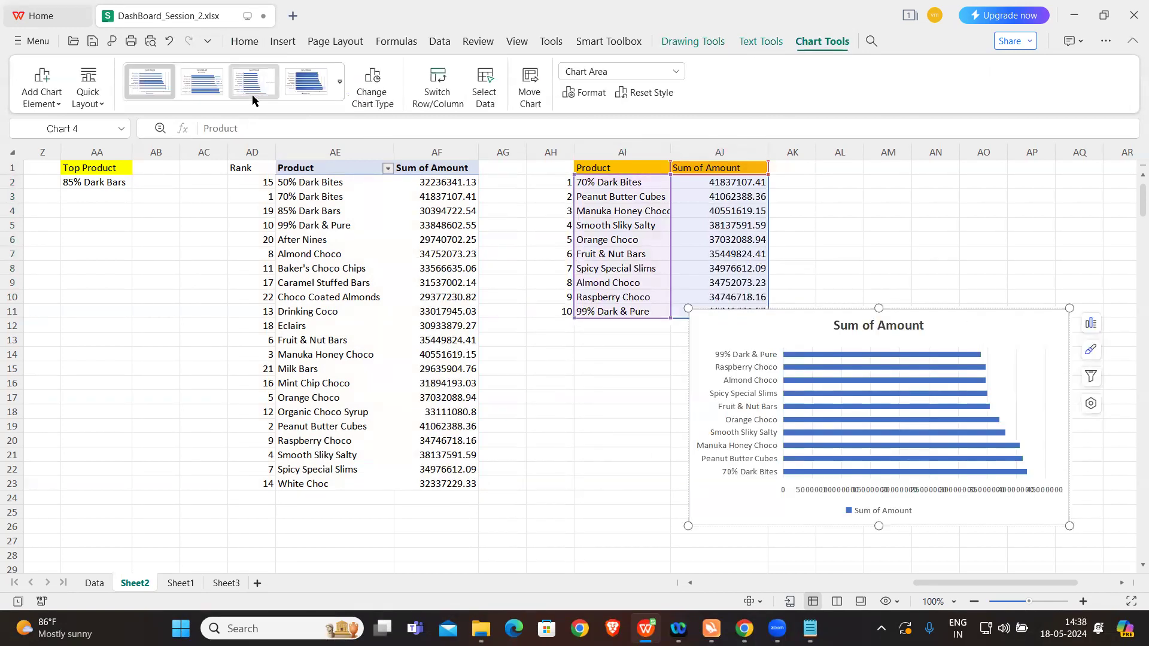
{"action": "left_click", "coordinate": [306, 82]}
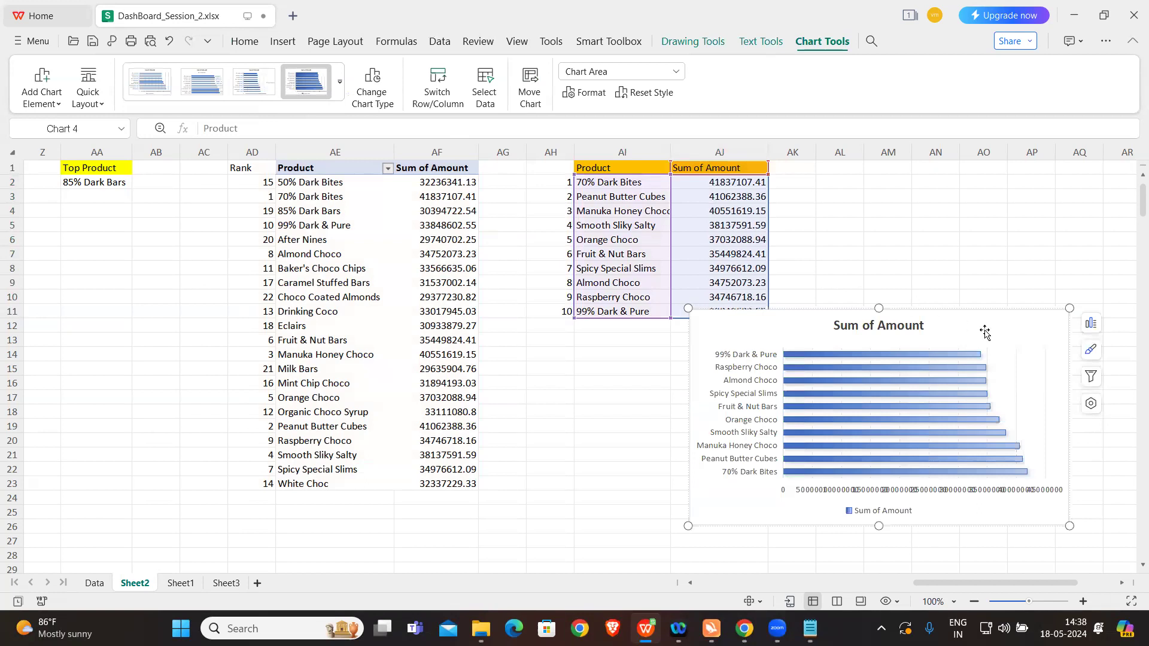
{"action": "left_click_drag", "start_coordinate": [985, 332], "coordinate": [1066, 272]}
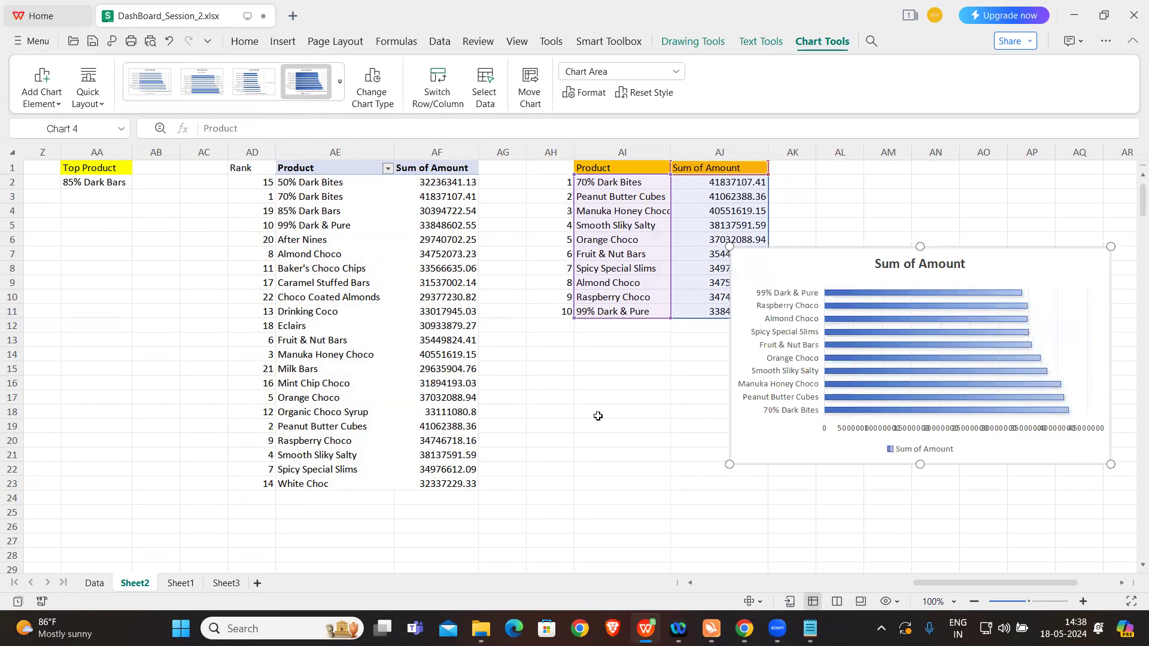
Step: Paste a copy of the top-ten bar chart at M11 on Sheet3 and shrink it to fit inside the dashboard border
{"action": "left_click", "coordinate": [220, 584]}
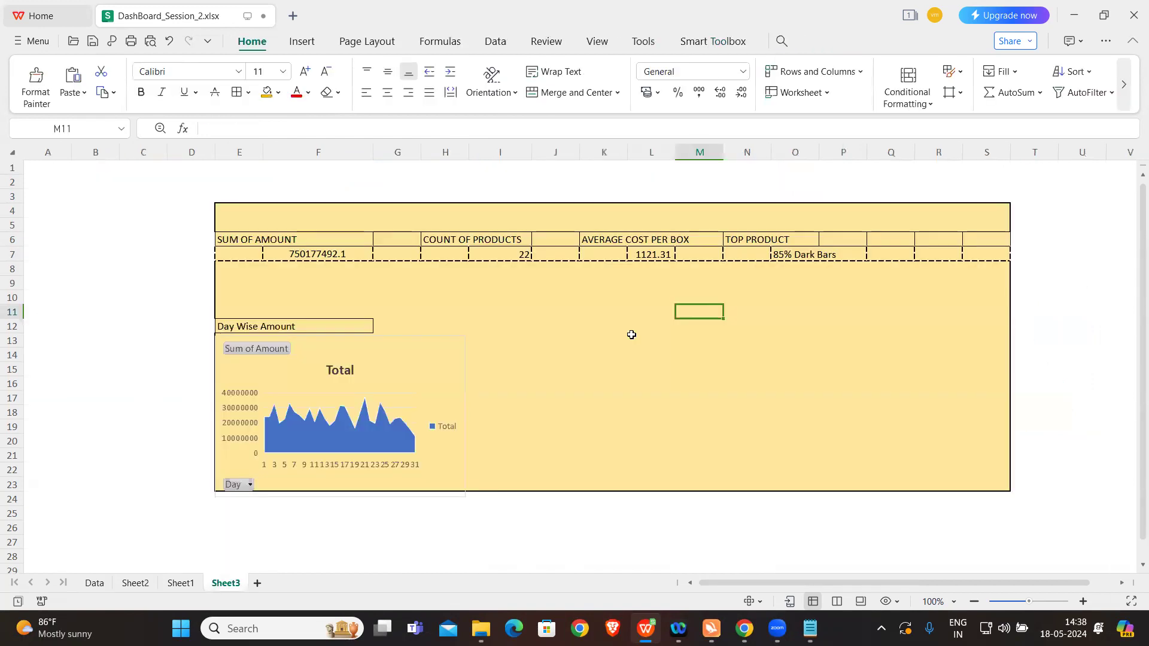
{"action": "key", "text": "ctrl+v"}
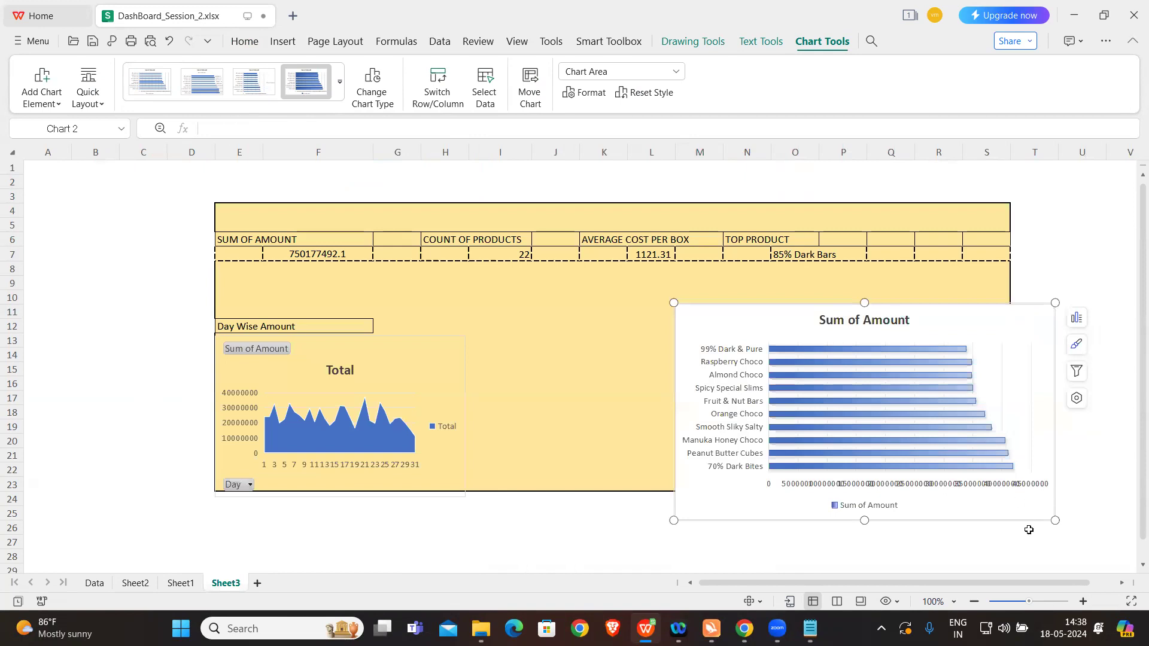
{"action": "left_click_drag", "start_coordinate": [1054, 521], "coordinate": [930, 477]}
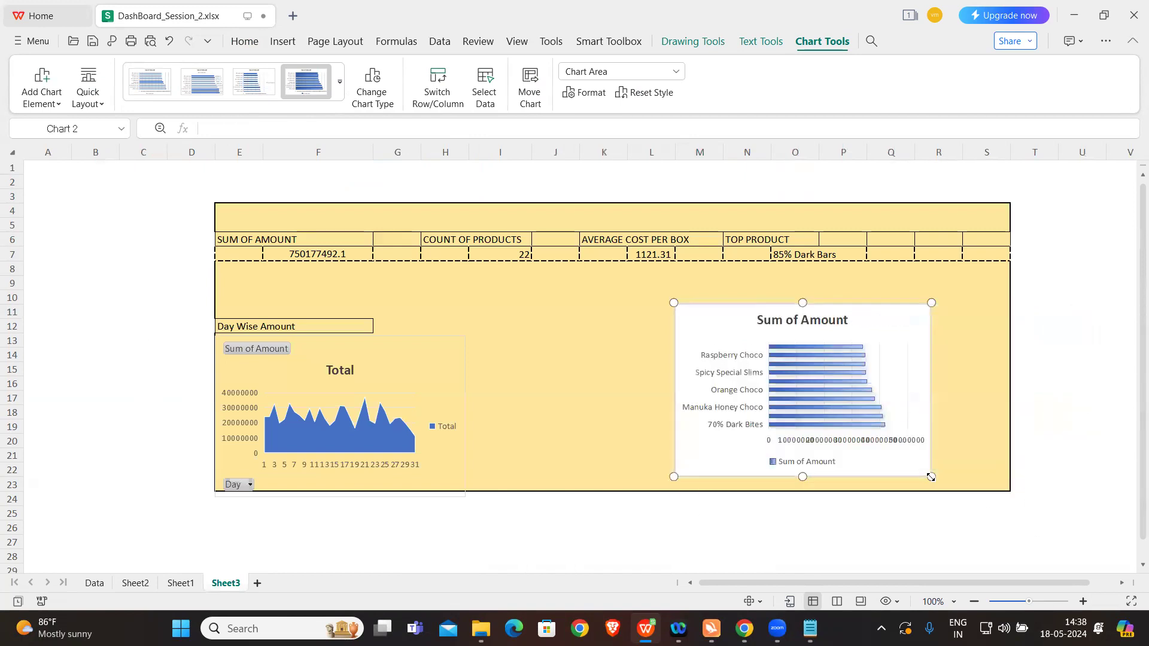
Step: Move the top-ten bar chart to columns K to P beside the day-wise chart and set its chart area to no fill
{"action": "left_click_drag", "start_coordinate": [881, 314], "coordinate": [784, 337]}
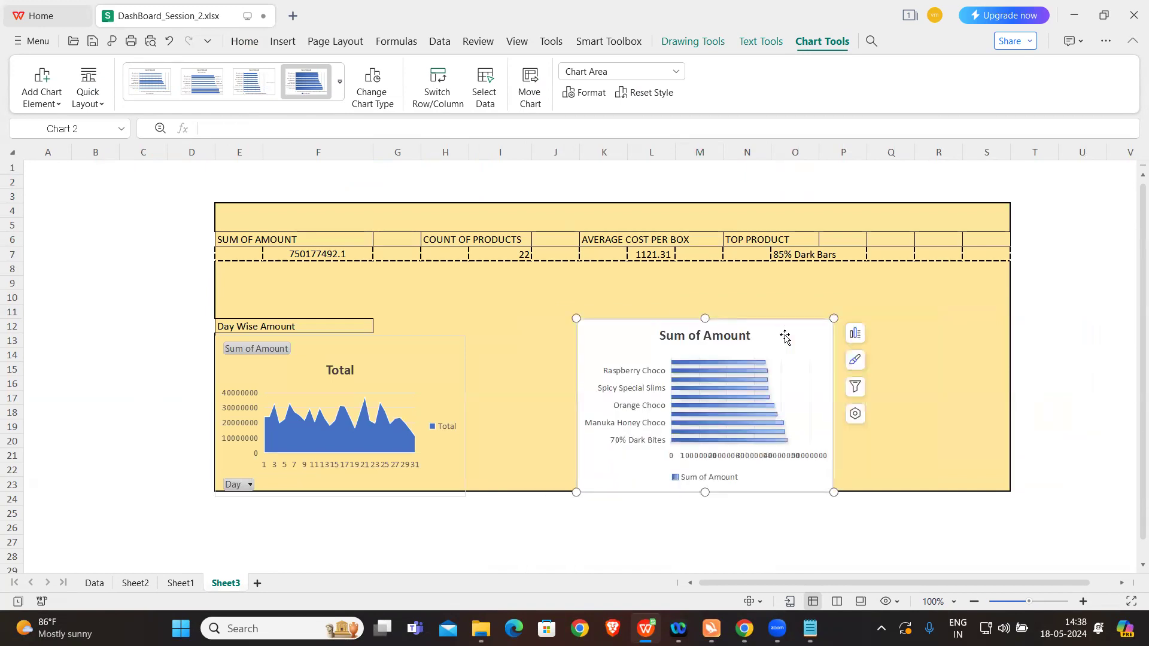
{"action": "right_click", "coordinate": [785, 336]}
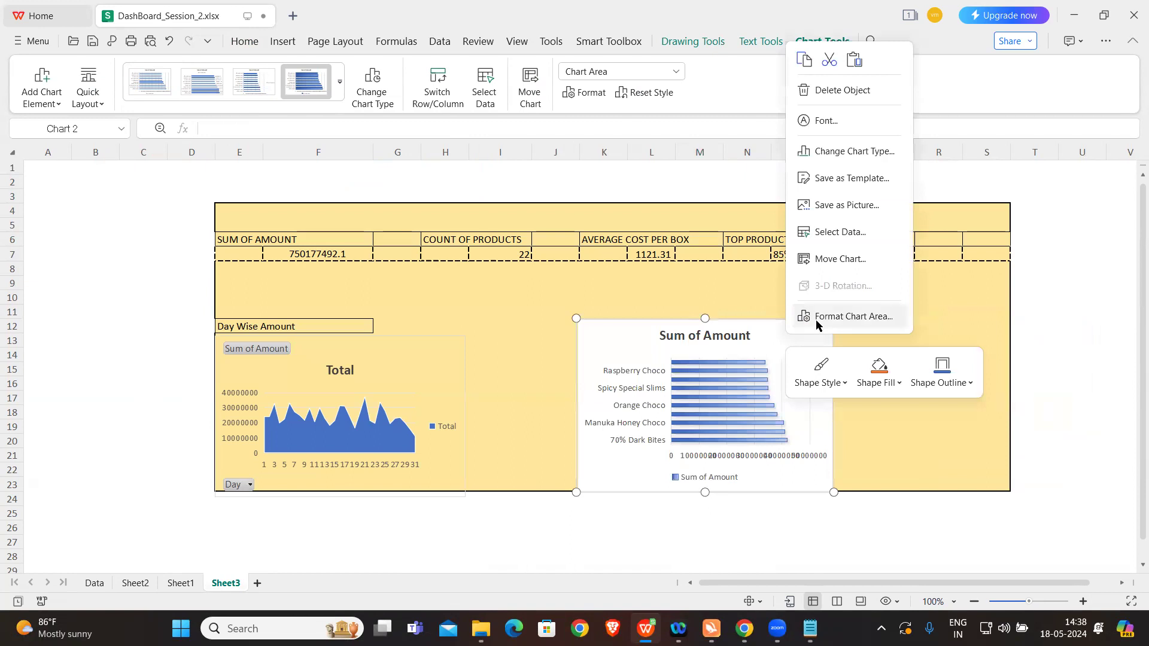
{"action": "left_click", "coordinate": [815, 318]}
{"action": "left_click", "coordinate": [915, 257]}
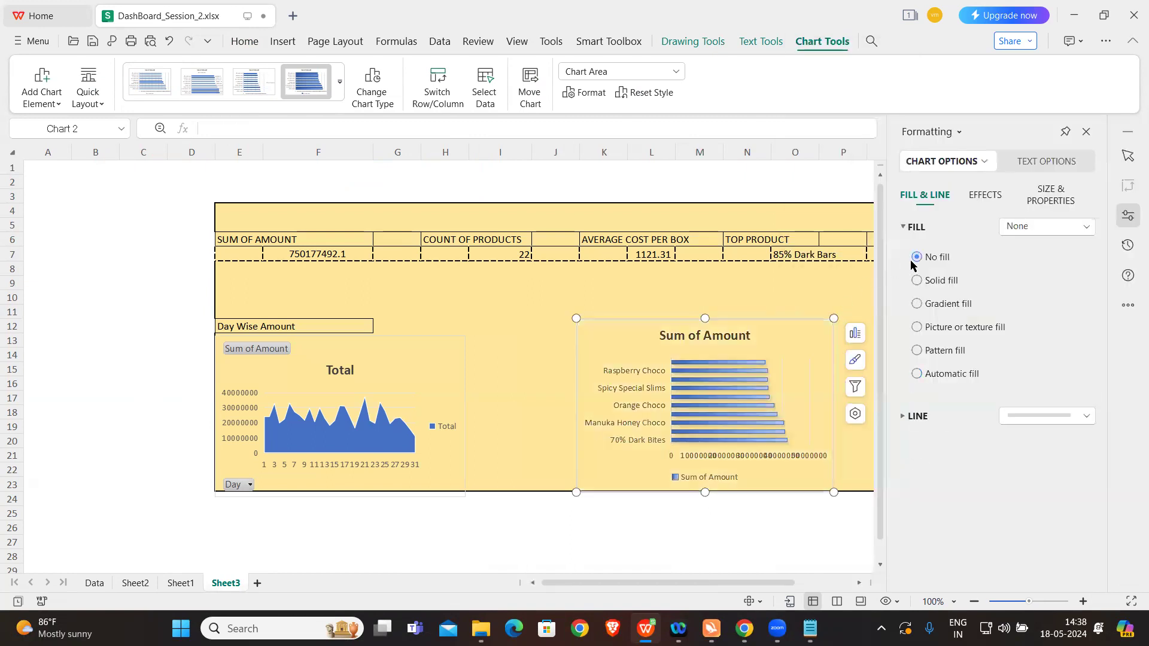
{"action": "left_click", "coordinate": [726, 570]}
Step: Widen the top-ten bar chart to column S, just inside the dashboard border
{"action": "left_click", "coordinate": [807, 329]}
{"action": "left_click", "coordinate": [1085, 132]}
{"action": "left_click_drag", "start_coordinate": [834, 319], "coordinate": [992, 319]}
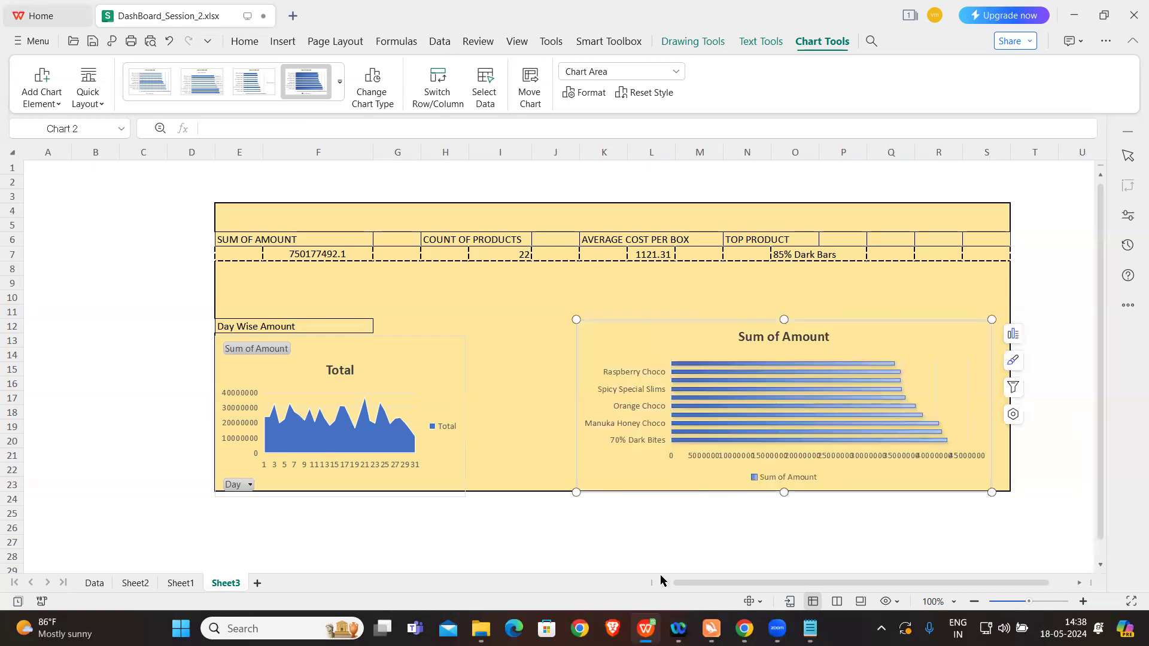
{"action": "left_click", "coordinate": [695, 539]}
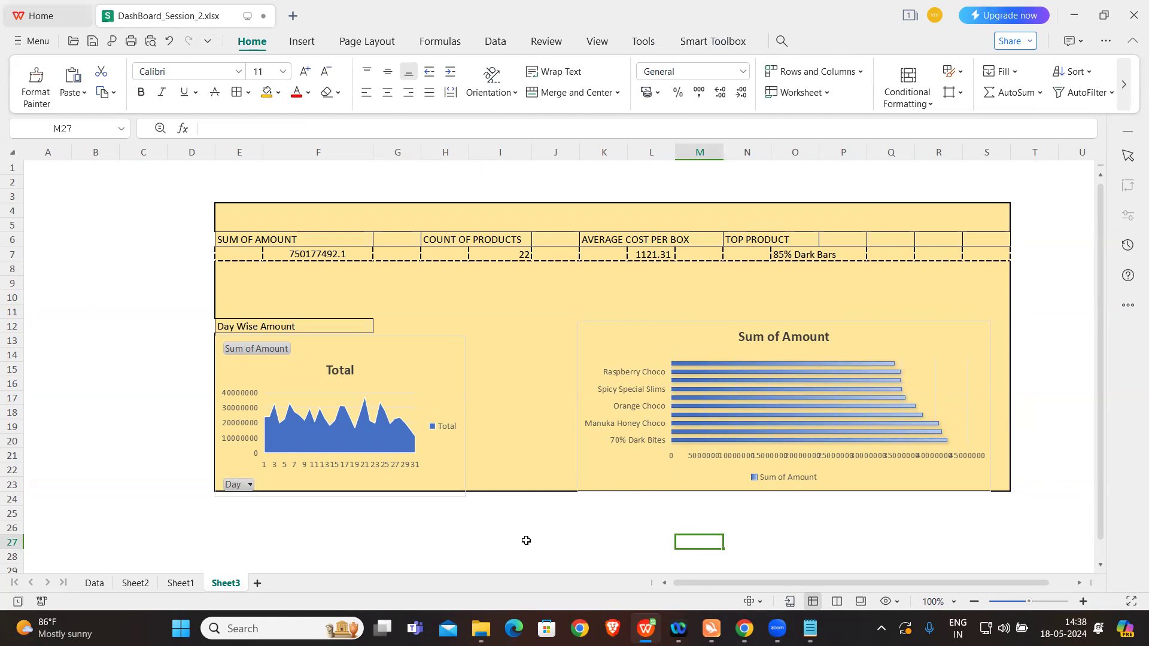
Step: Select cell W7 in the Sum of Boxes pivot table on Sheet2
{"action": "left_click", "coordinate": [140, 583]}
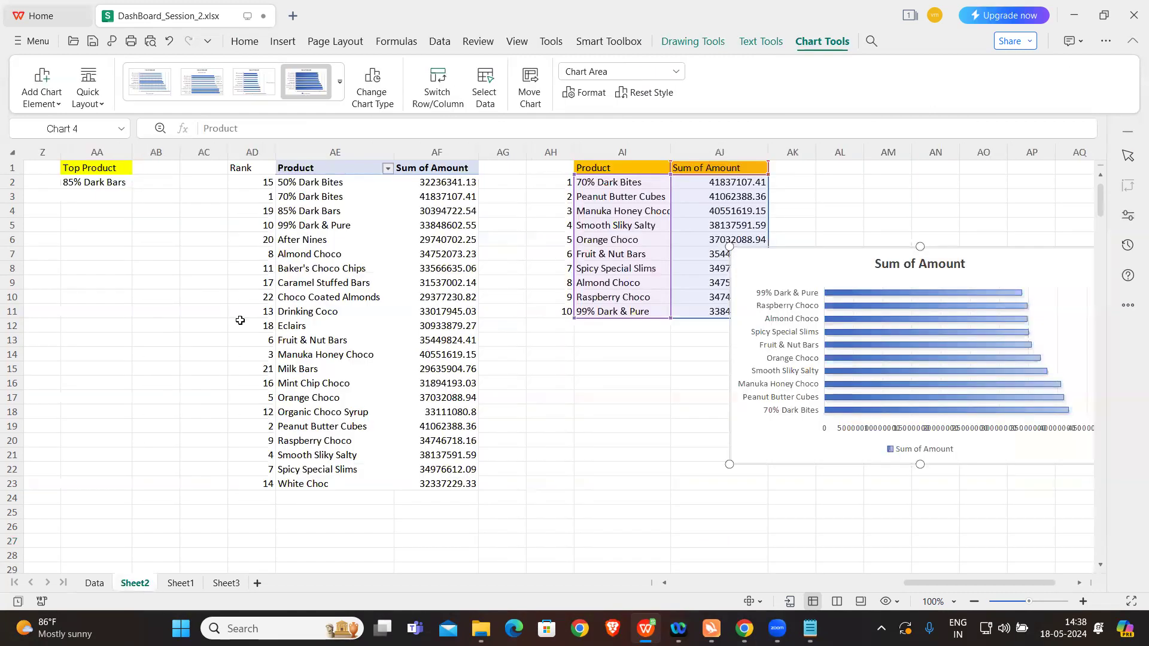
{"action": "scroll", "coordinate": [339, 296], "scroll_direction": "left", "scroll_amount": 4}
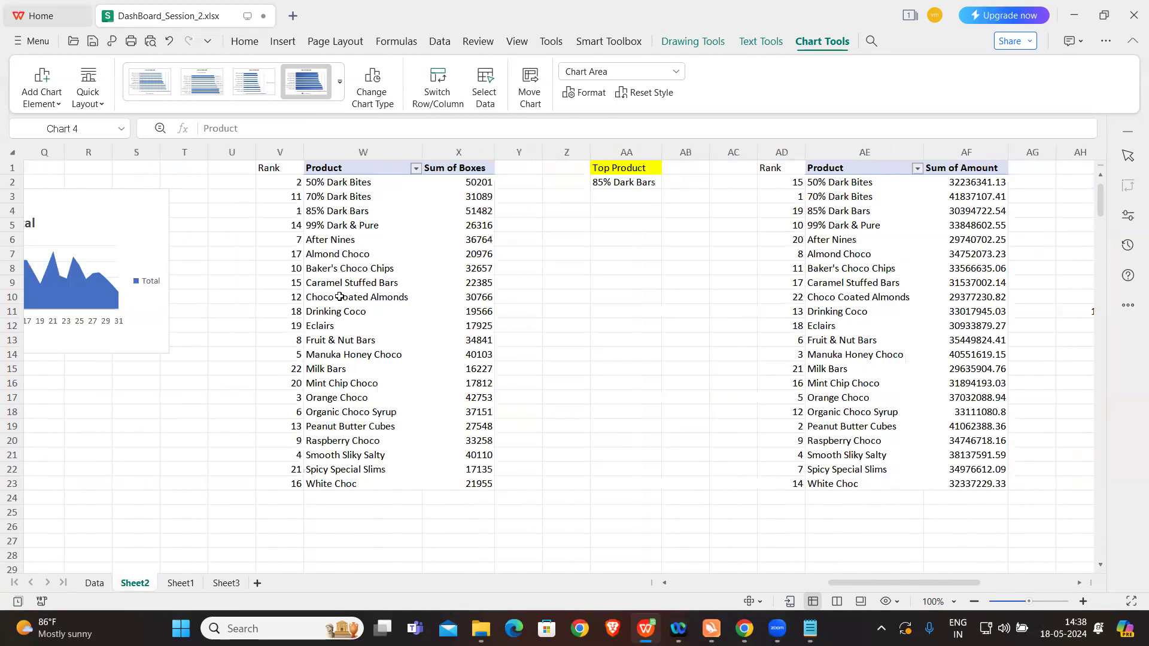
{"action": "scroll", "coordinate": [339, 296], "scroll_direction": "left", "scroll_amount": 3}
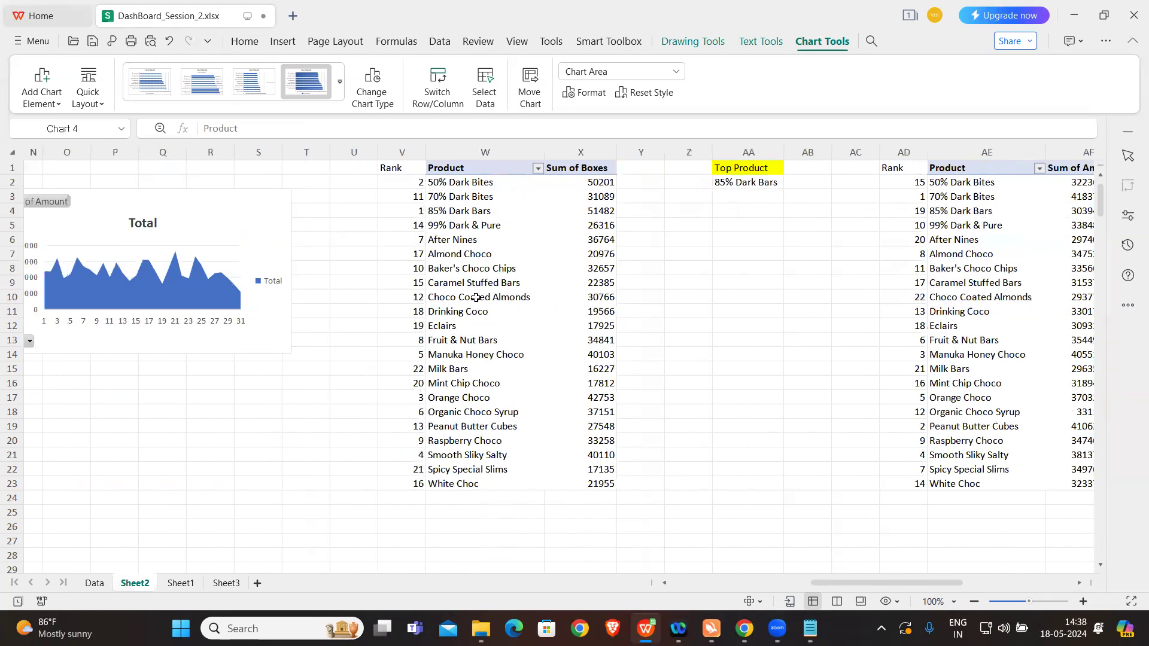
{"action": "left_click", "coordinate": [479, 256]}
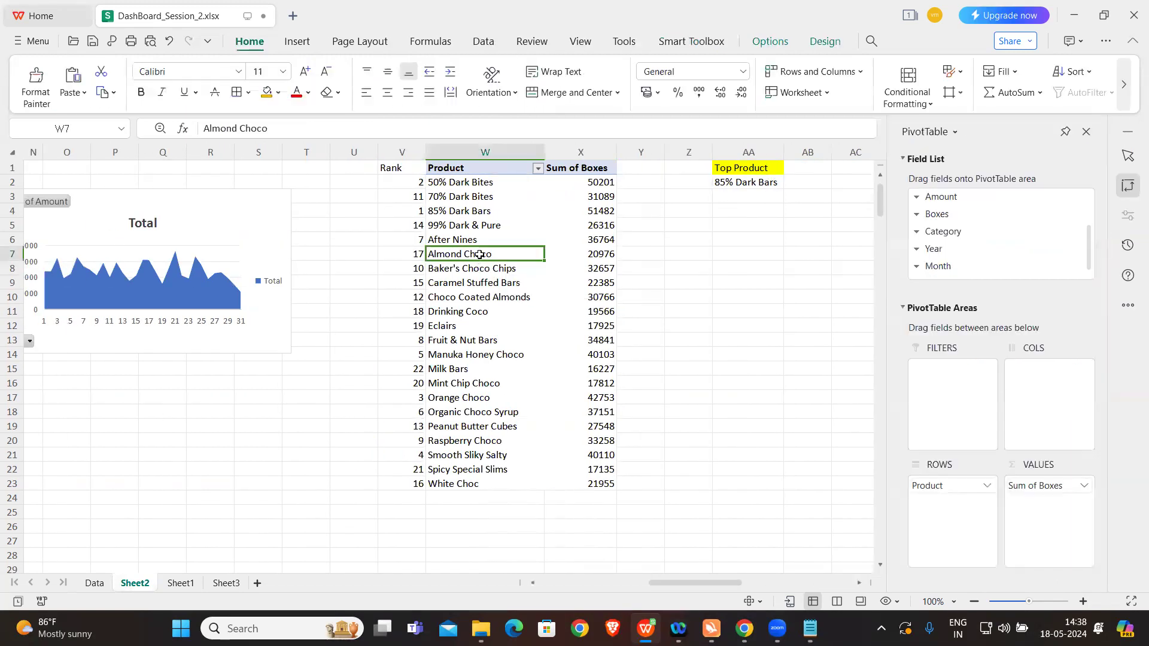
Step: Insert Country, Category, Year, Month and Day slicers for the Sum of Boxes pivot table
{"action": "left_click", "coordinate": [771, 45]}
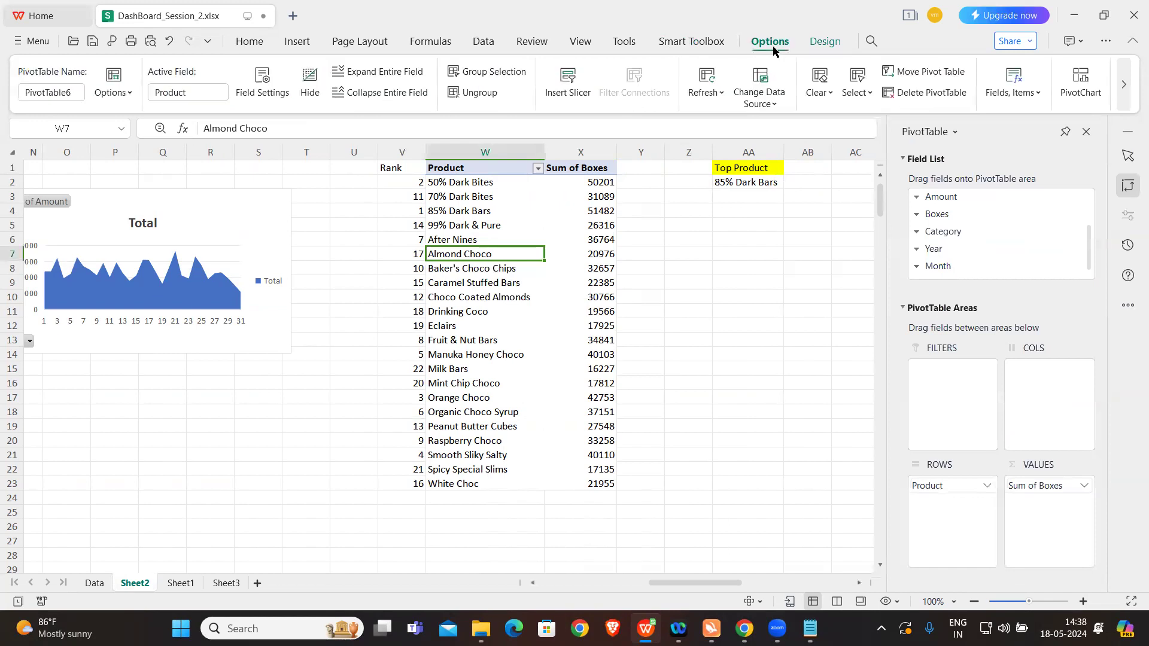
{"action": "left_click", "coordinate": [590, 88]}
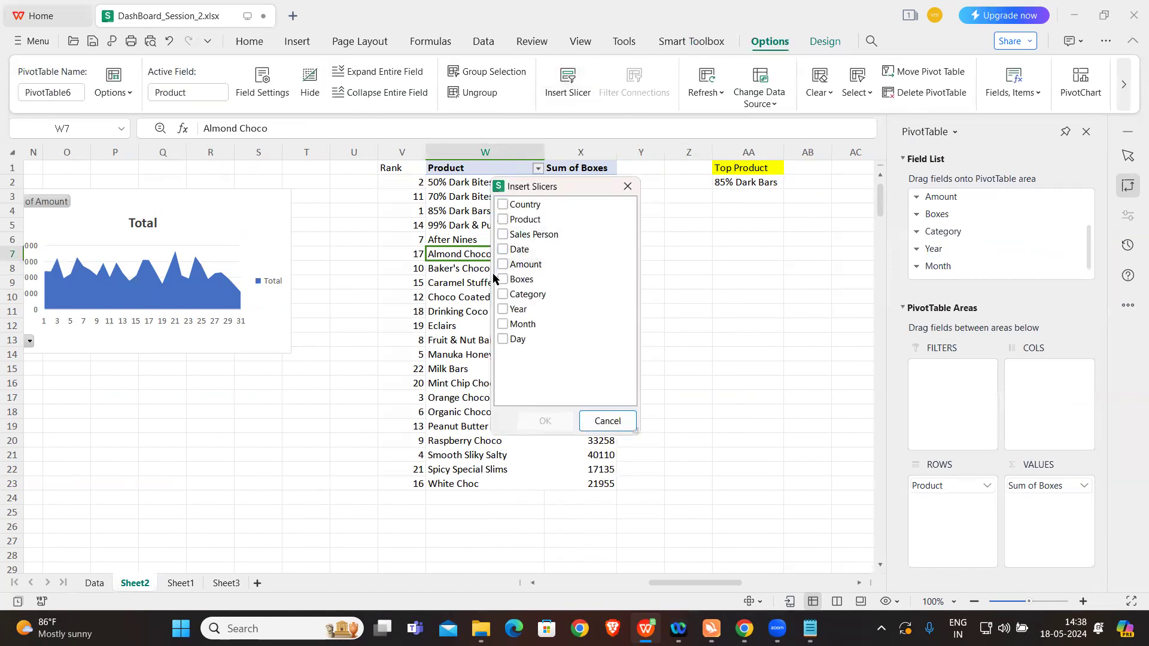
{"action": "left_click", "coordinate": [503, 309]}
{"action": "left_click", "coordinate": [503, 339]}
{"action": "left_click", "coordinate": [506, 296]}
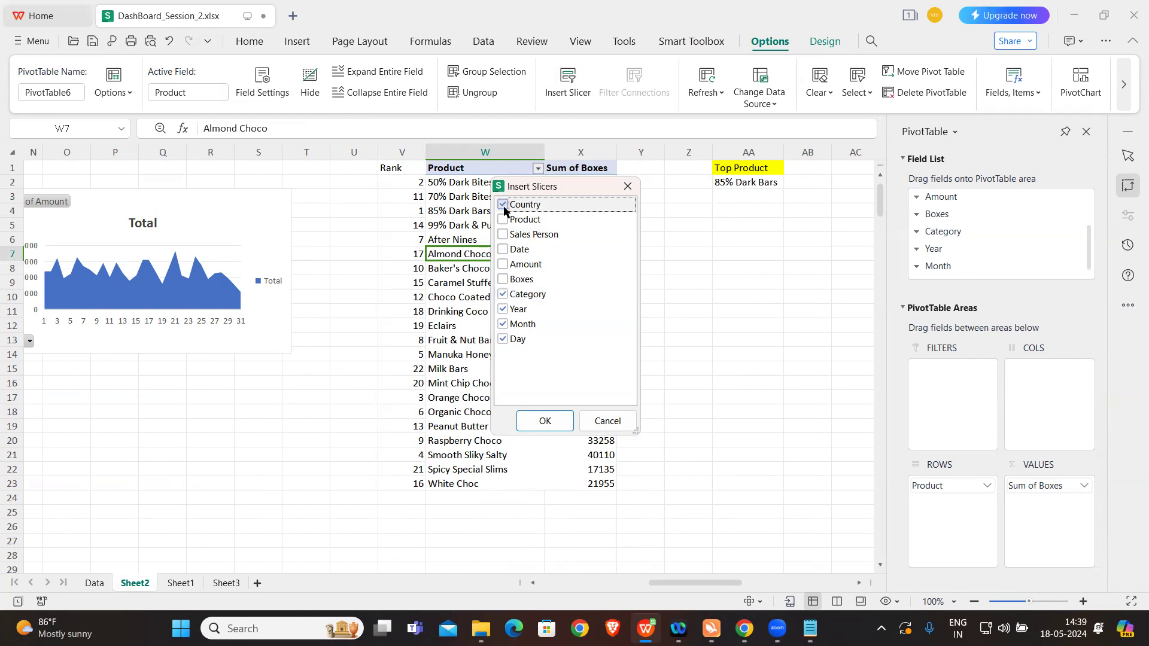
{"action": "left_click", "coordinate": [545, 420]}
Step: Spread the overlapping slicers apart by moving Day and Month under the Top Product cell and Year over the boxes pivot table
{"action": "left_click_drag", "start_coordinate": [467, 419], "coordinate": [765, 356]}
{"action": "left_click_drag", "start_coordinate": [424, 390], "coordinate": [752, 215]}
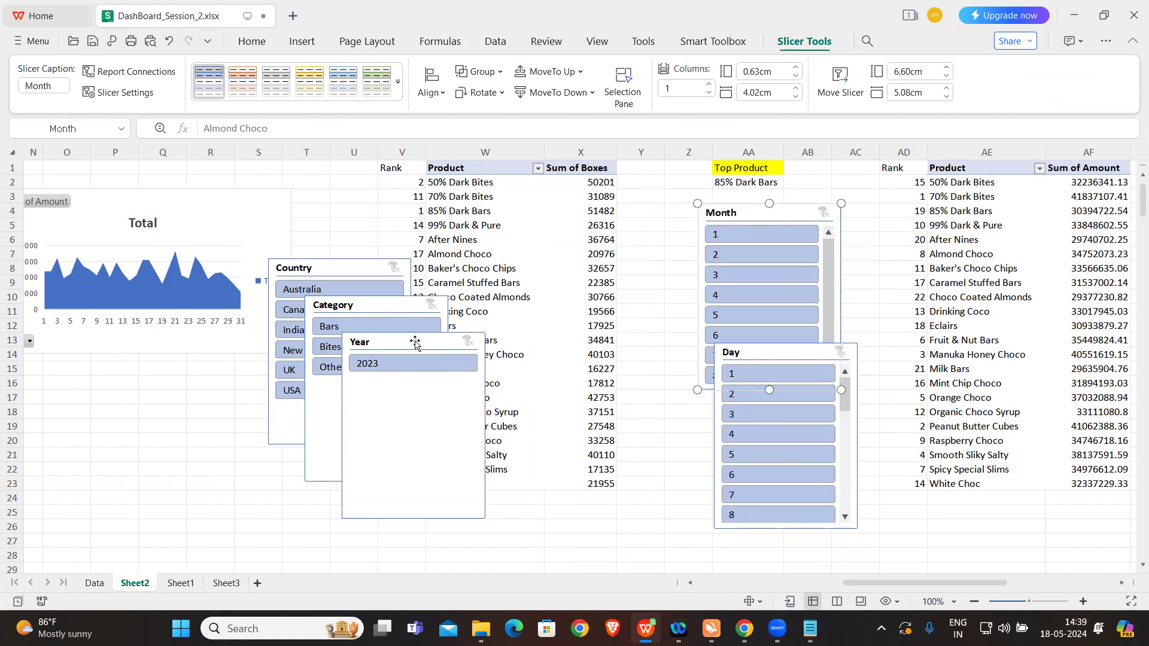
{"action": "left_click_drag", "start_coordinate": [415, 343], "coordinate": [546, 330]}
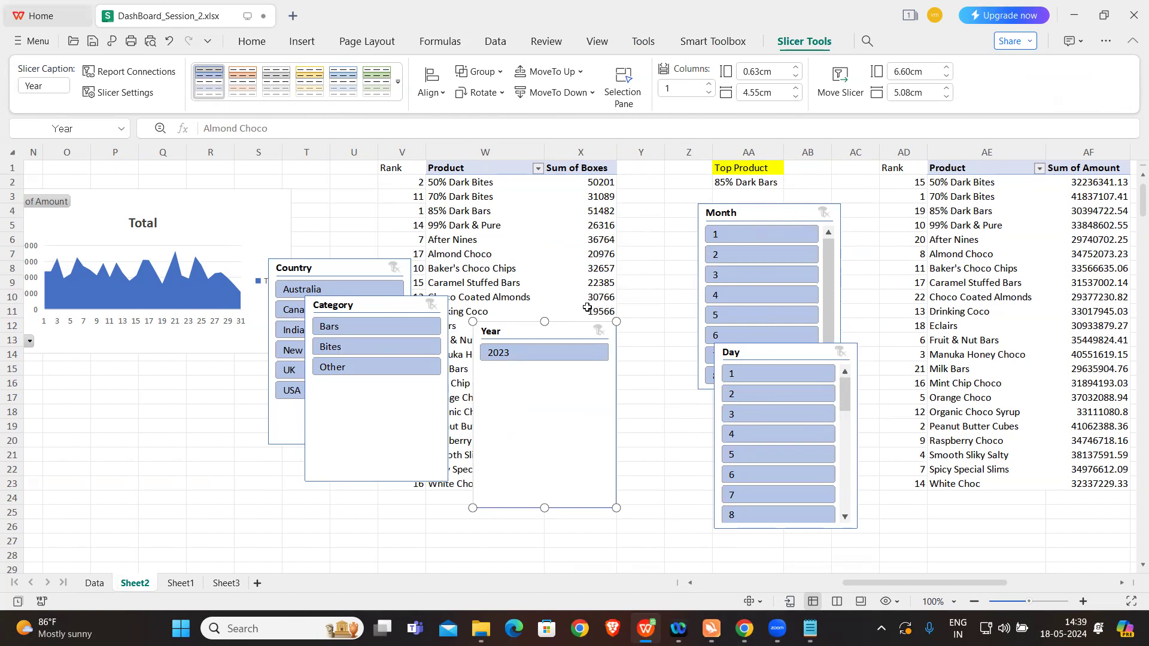
Step: Undo the slicer moves and the insertion of the five slicers
{"action": "key", "text": "ctrl+z"}
{"action": "key", "text": "ctrl+z"}
{"action": "key", "text": "ctrl+z"}
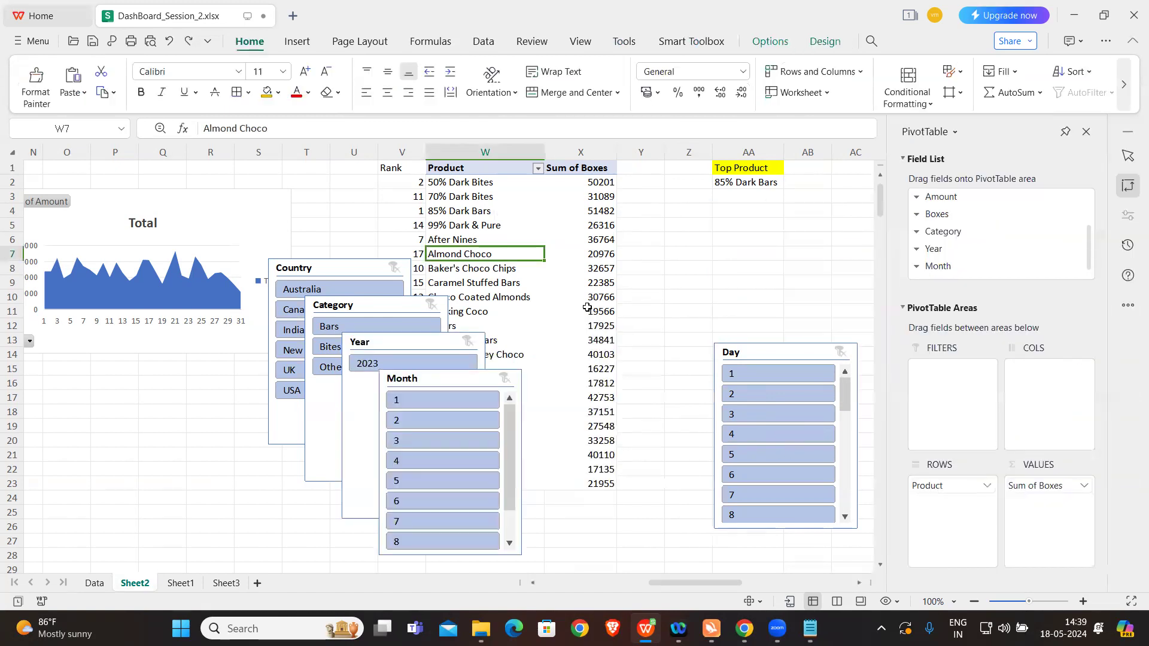
{"action": "key", "text": "ctrl+z"}
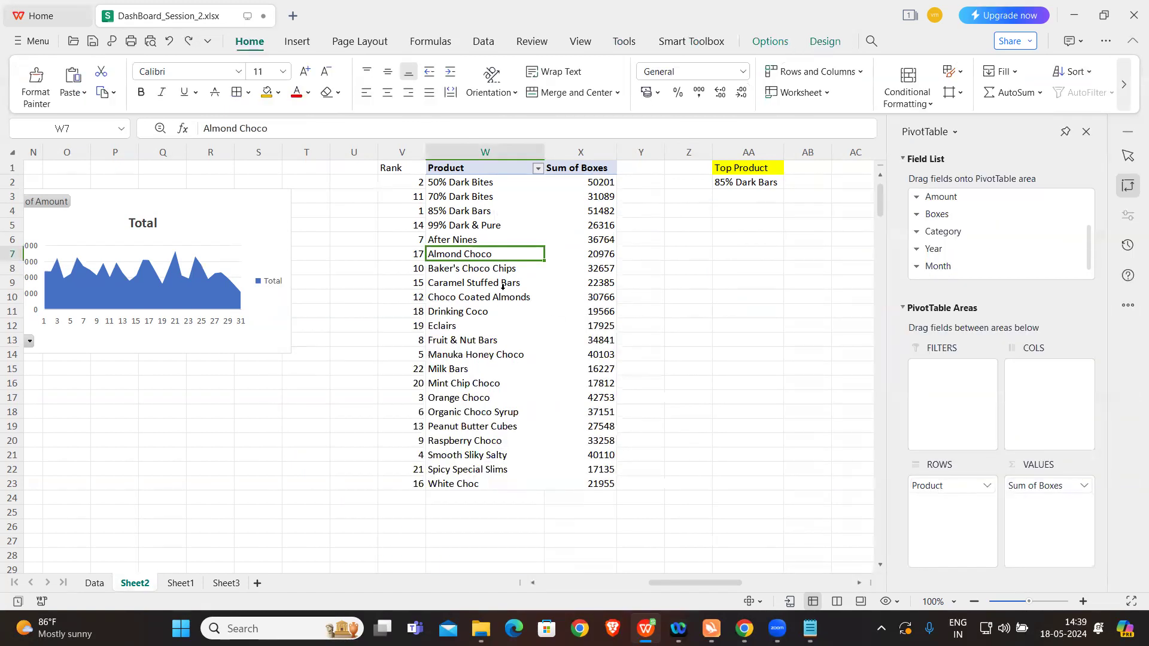
Step: Insert a Year slicer for the Sum of Boxes pivot table, move it below the Top Product cell and remove it again
{"action": "left_click", "coordinate": [769, 41]}
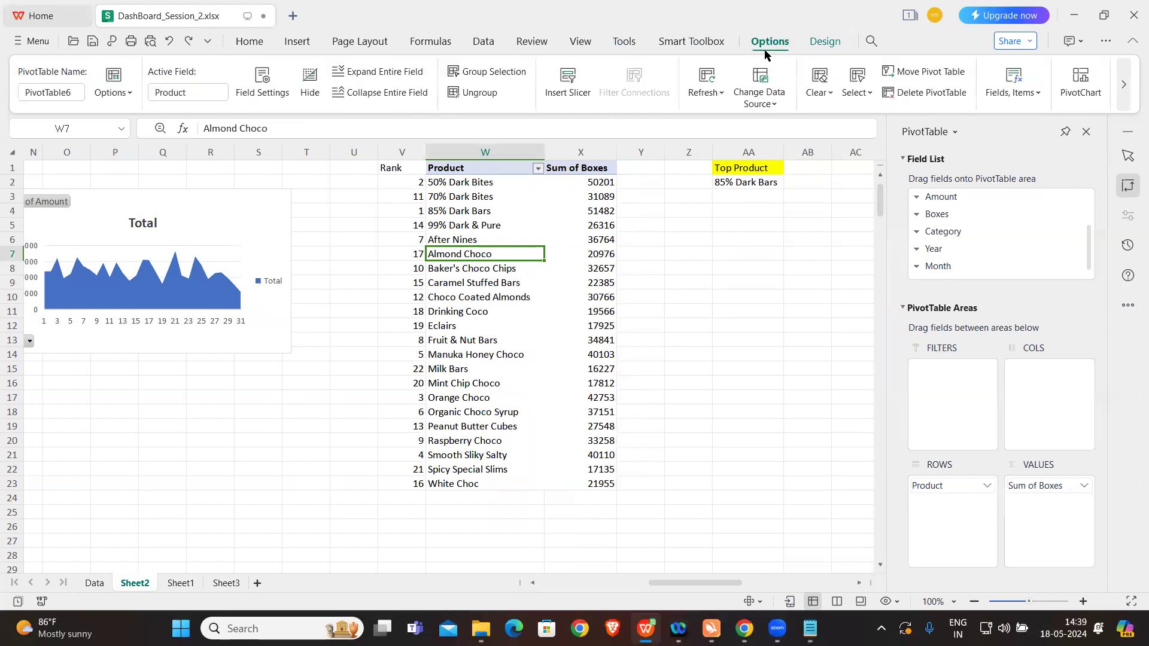
{"action": "left_click", "coordinate": [567, 81]}
{"action": "left_click", "coordinate": [503, 308]}
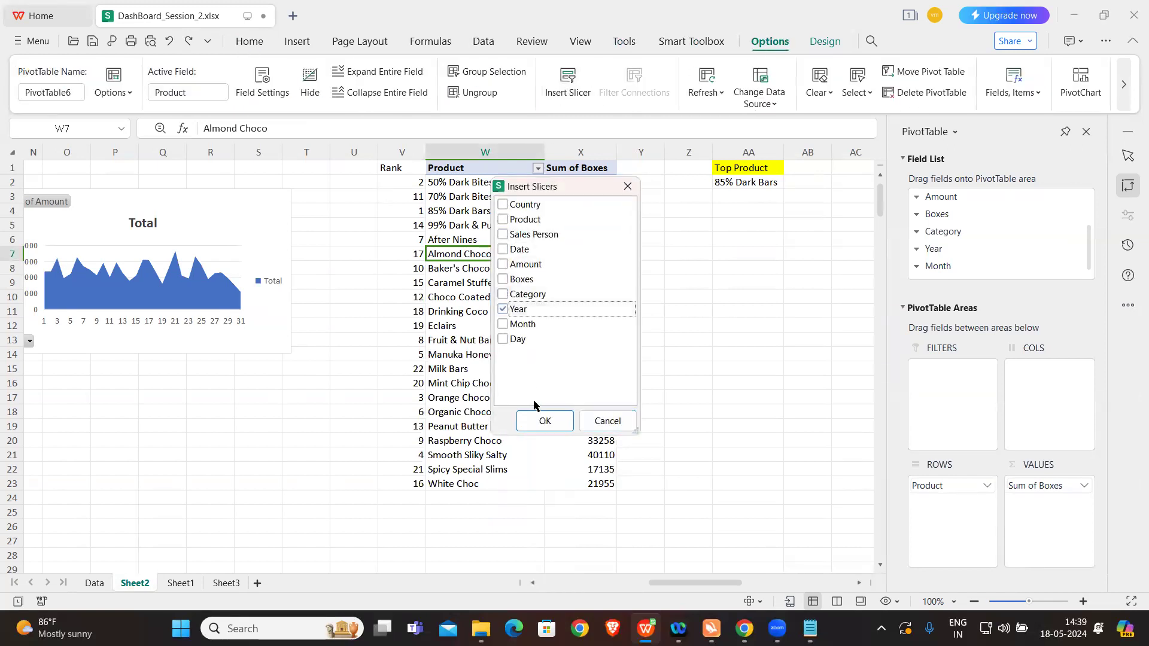
{"action": "left_click", "coordinate": [539, 420]}
{"action": "left_click_drag", "start_coordinate": [349, 269], "coordinate": [749, 306]}
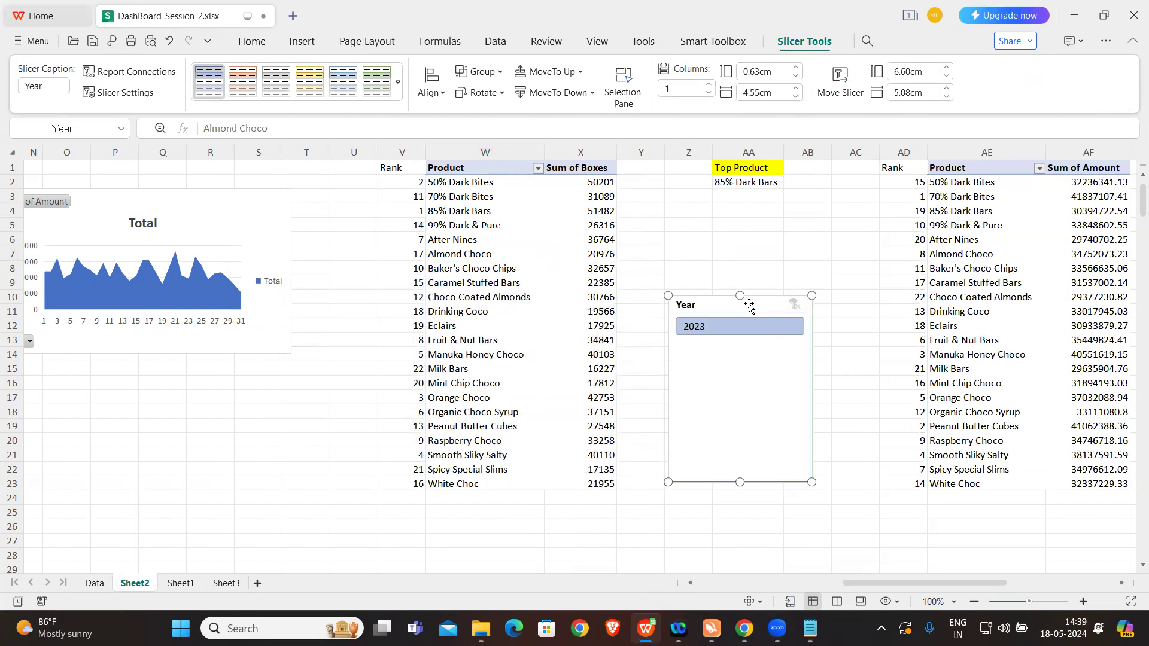
{"action": "right_click", "coordinate": [750, 307]}
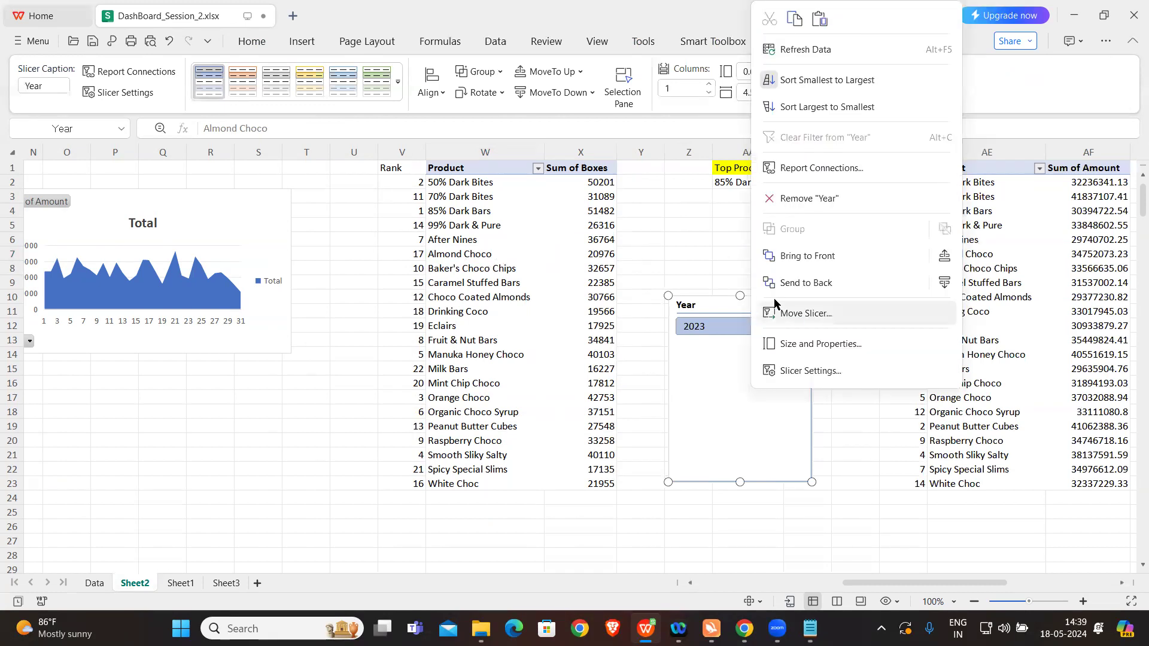
{"action": "left_click", "coordinate": [798, 198]}
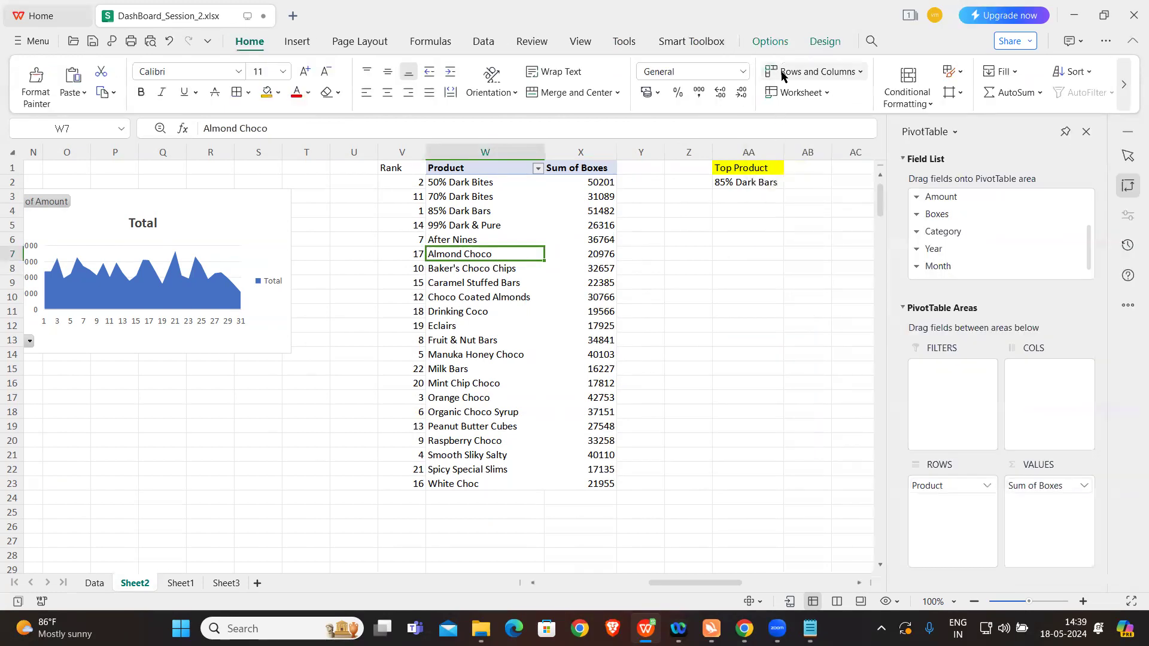
Step: Insert a Month slicer for the Sum of Boxes pivot table below the Top Product cell and try it with months 1 and 2
{"action": "left_click", "coordinate": [769, 43]}
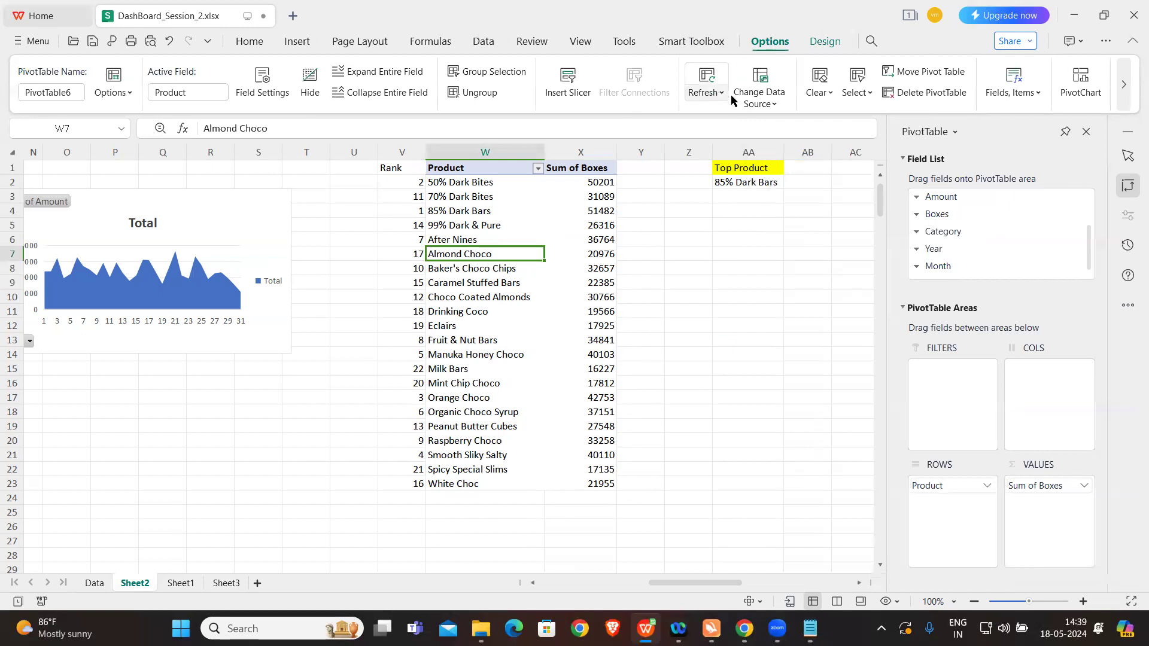
{"action": "left_click", "coordinate": [567, 84]}
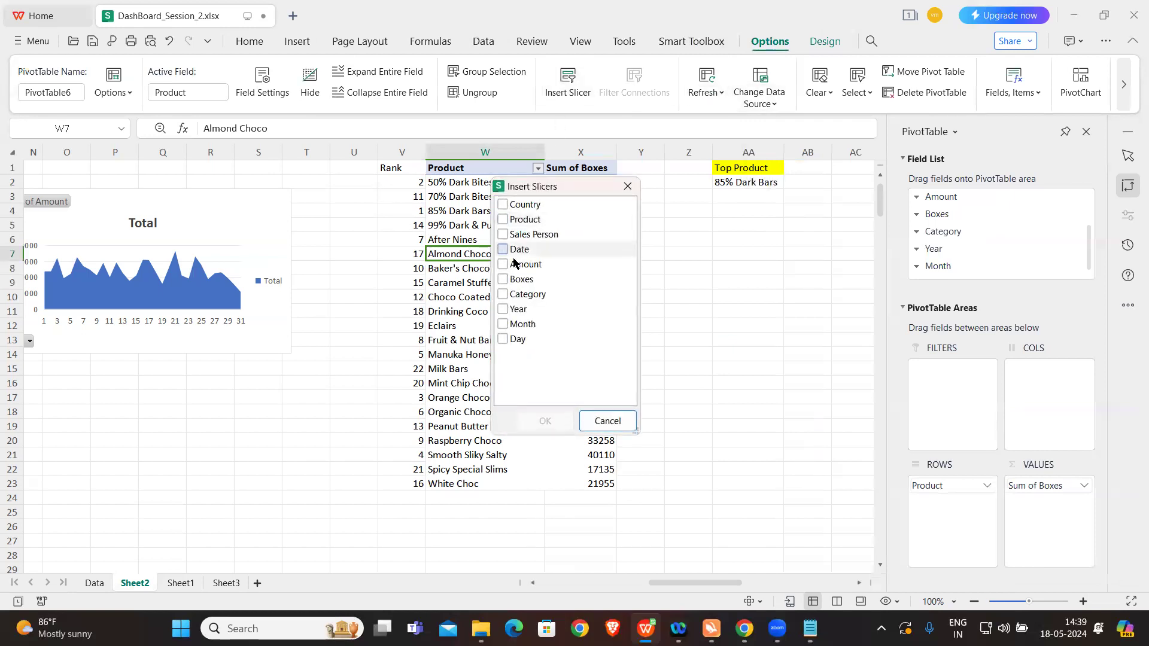
{"action": "left_click", "coordinate": [509, 325]}
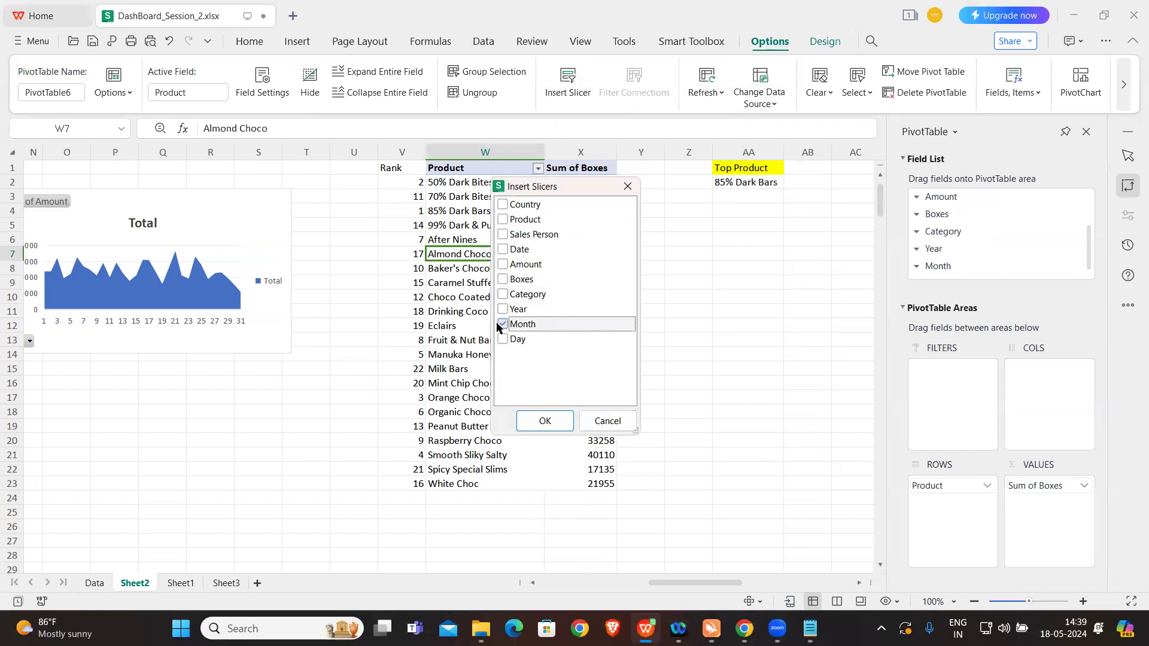
{"action": "left_click", "coordinate": [544, 421]}
{"action": "left_click_drag", "start_coordinate": [359, 265], "coordinate": [766, 238]}
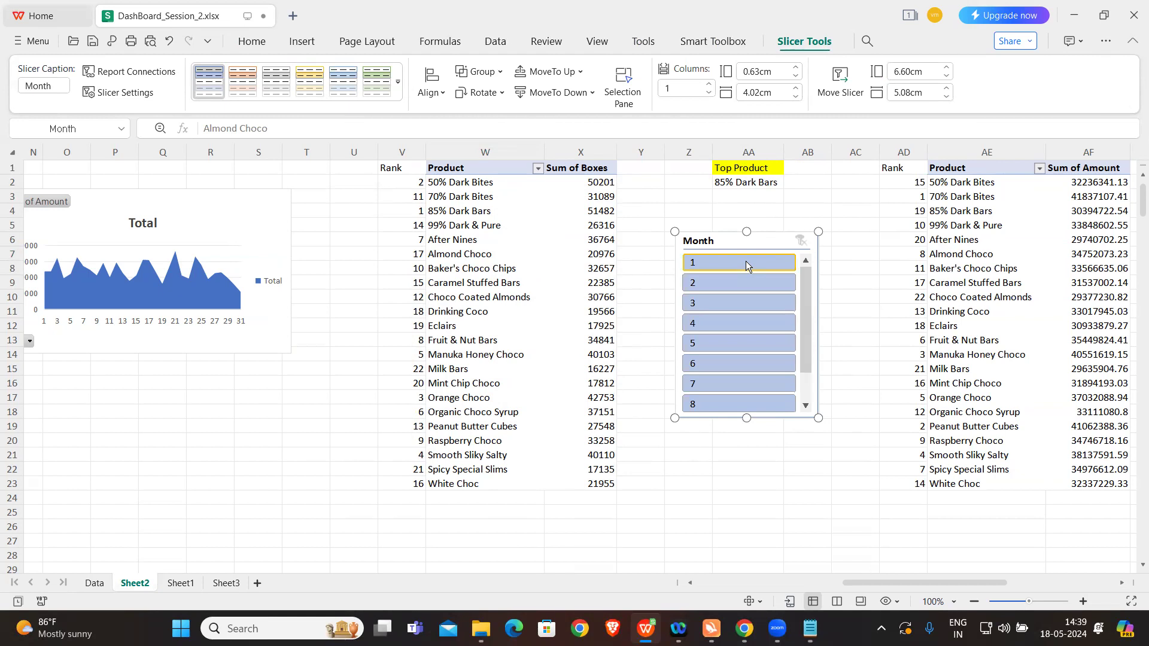
{"action": "left_click", "coordinate": [745, 263]}
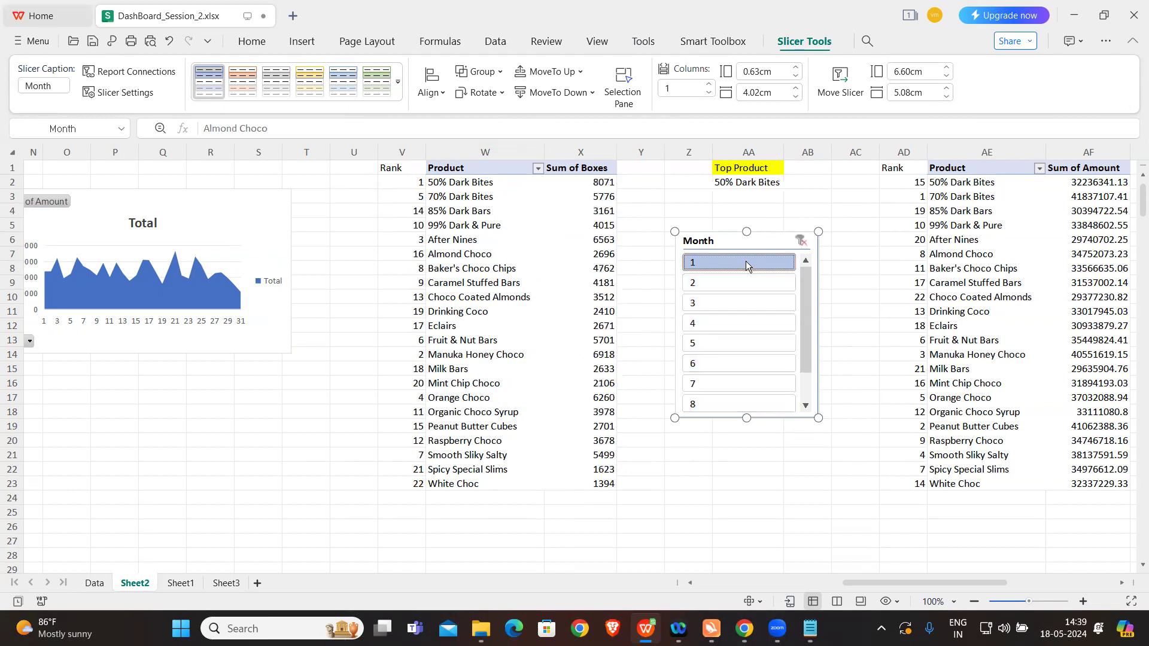
{"action": "left_click", "coordinate": [740, 285]}
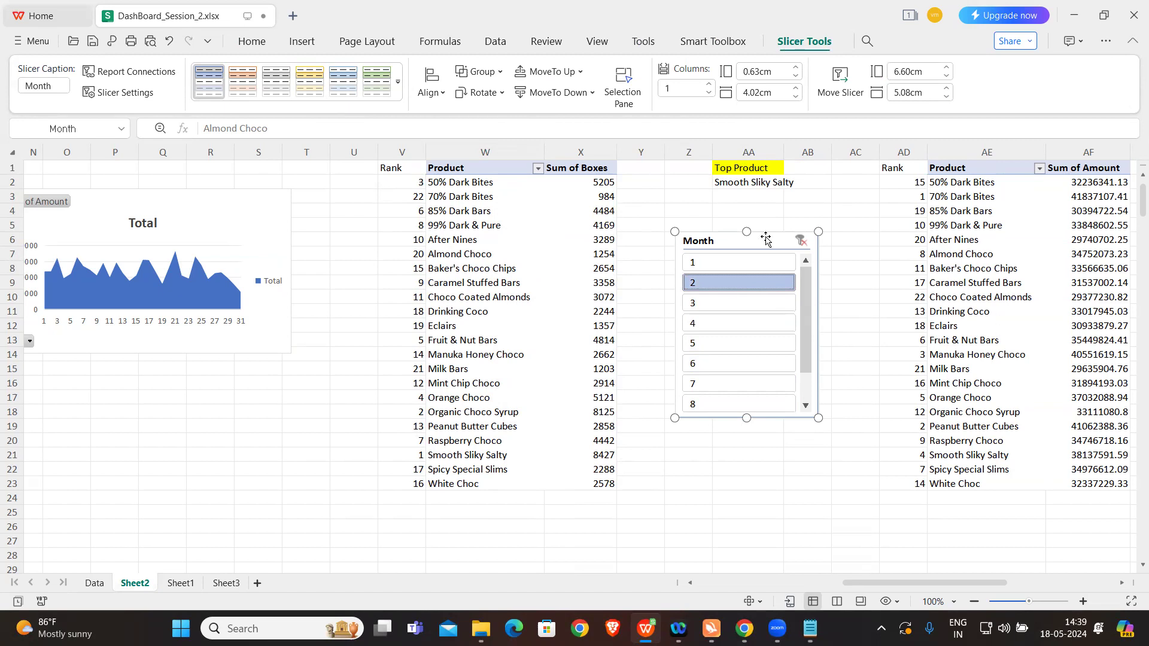
Step: Connect the Month slicer to PivotTable5 and PivotTable7 in addition to PivotTable6
{"action": "right_click", "coordinate": [765, 241]}
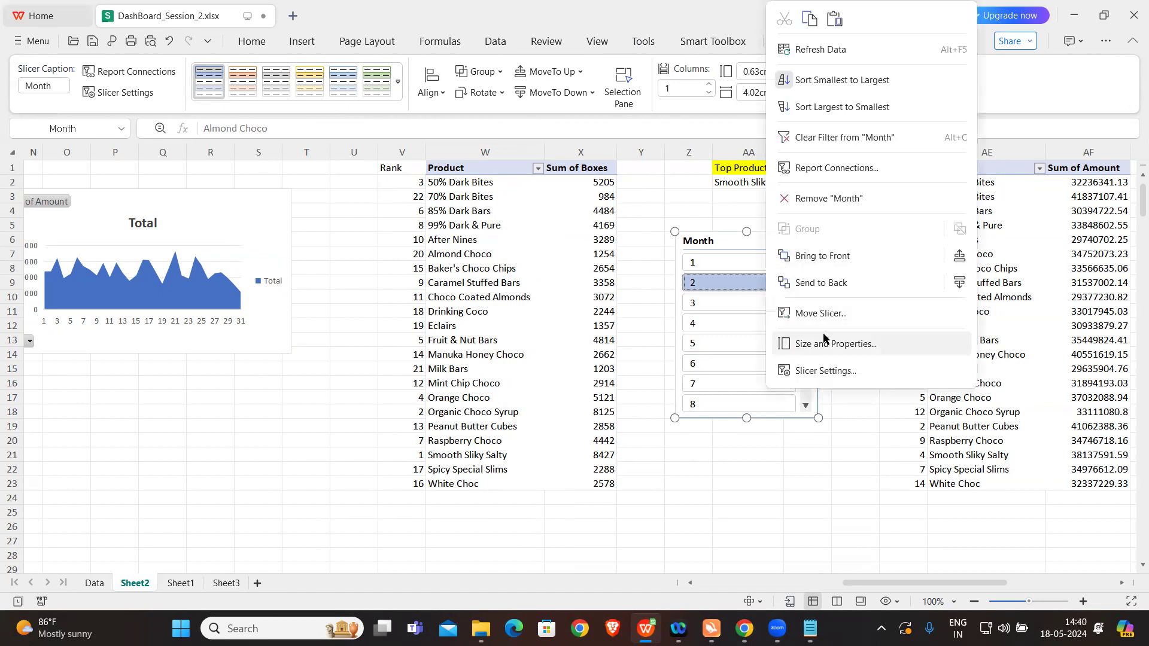
{"action": "left_click", "coordinate": [845, 170]}
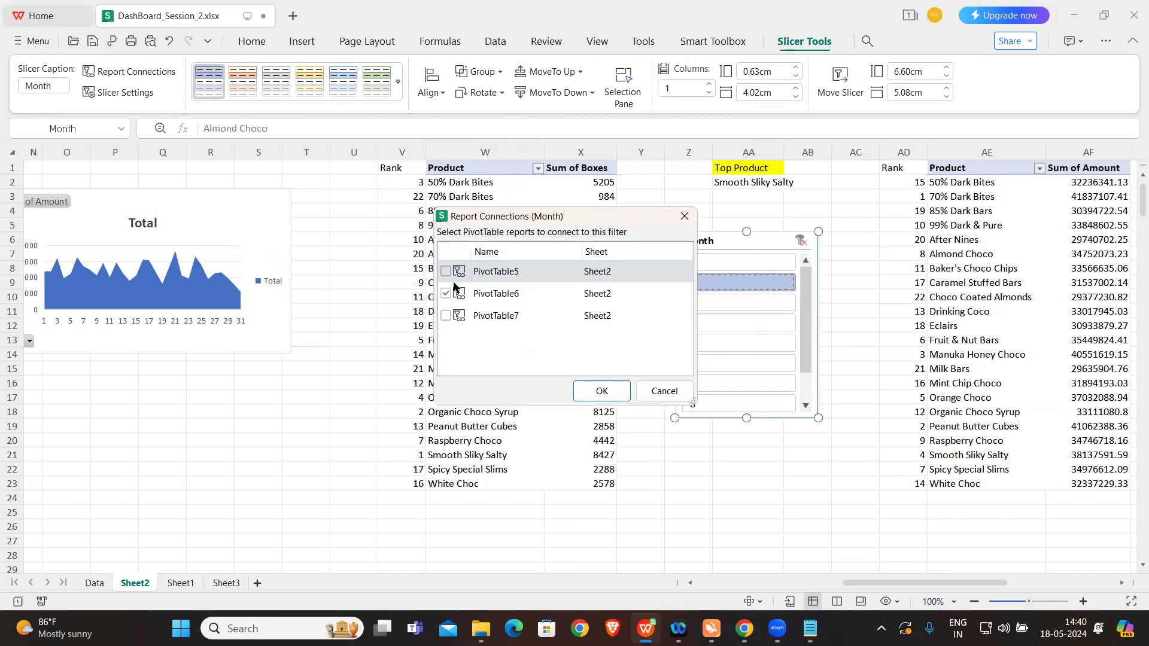
{"action": "left_click", "coordinate": [446, 315]}
{"action": "left_click", "coordinate": [601, 390]}
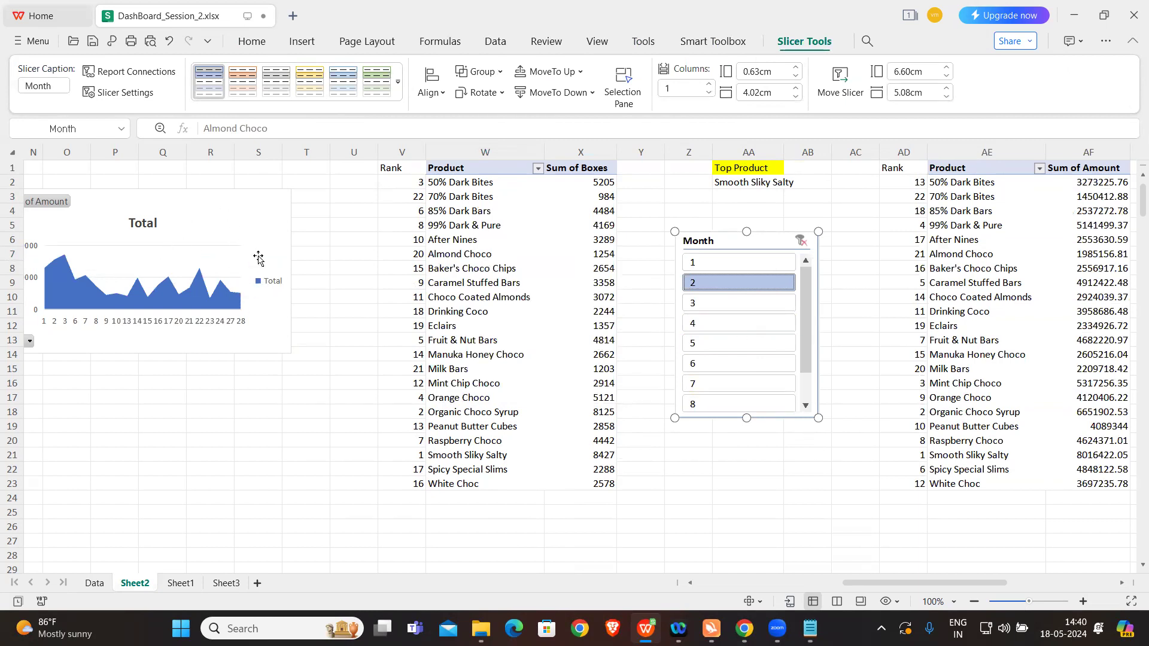
Step: Switch the Month slicer through 3, 4, 5 and the following months to check how the pivot tables and both charts respond
{"action": "left_click", "coordinate": [710, 304]}
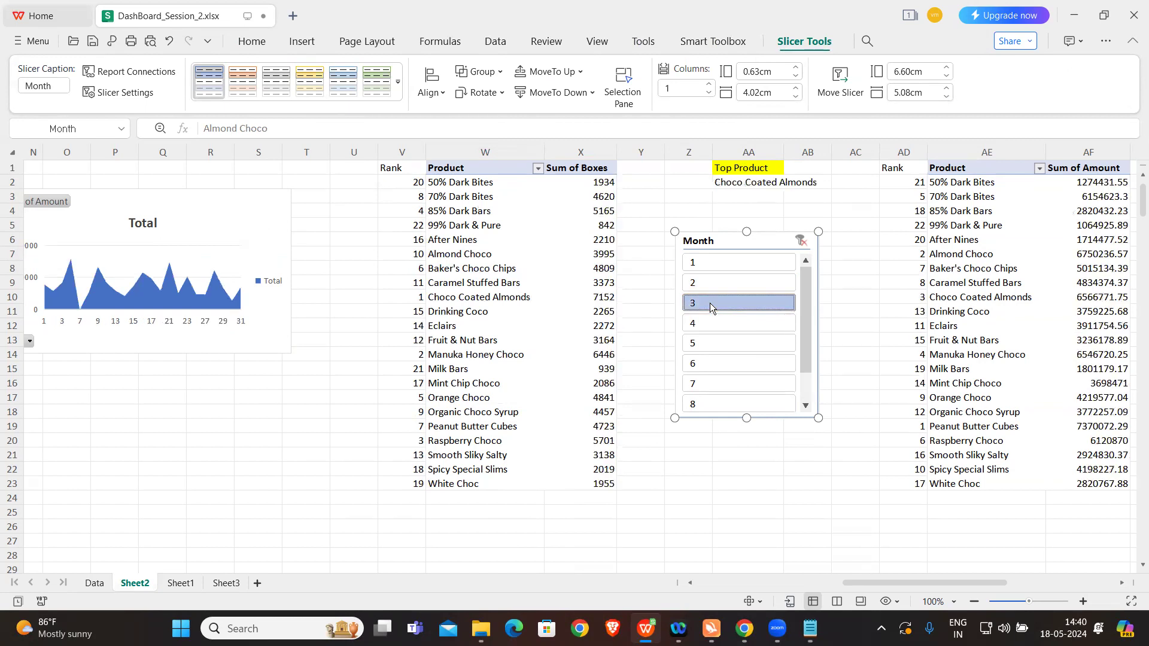
{"action": "left_click", "coordinate": [719, 327]}
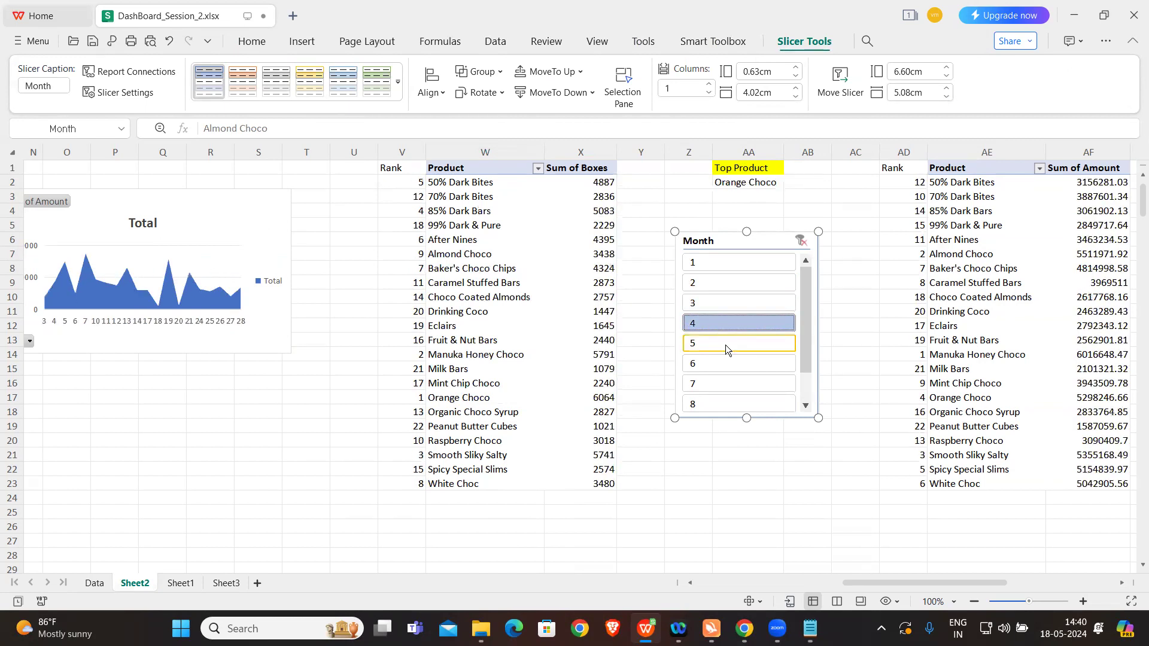
{"action": "left_click", "coordinate": [726, 345]}
{"action": "scroll", "coordinate": [751, 410], "scroll_direction": "down", "scroll_amount": 1}
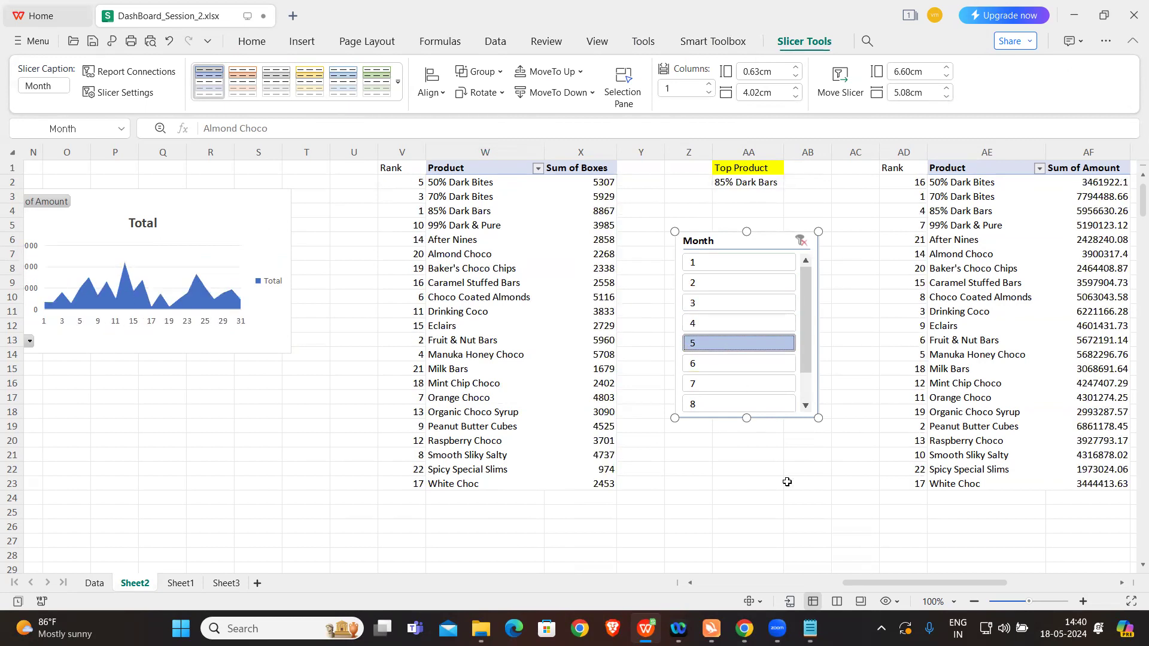
{"action": "left_click_drag", "start_coordinate": [905, 582], "coordinate": [1004, 575]}
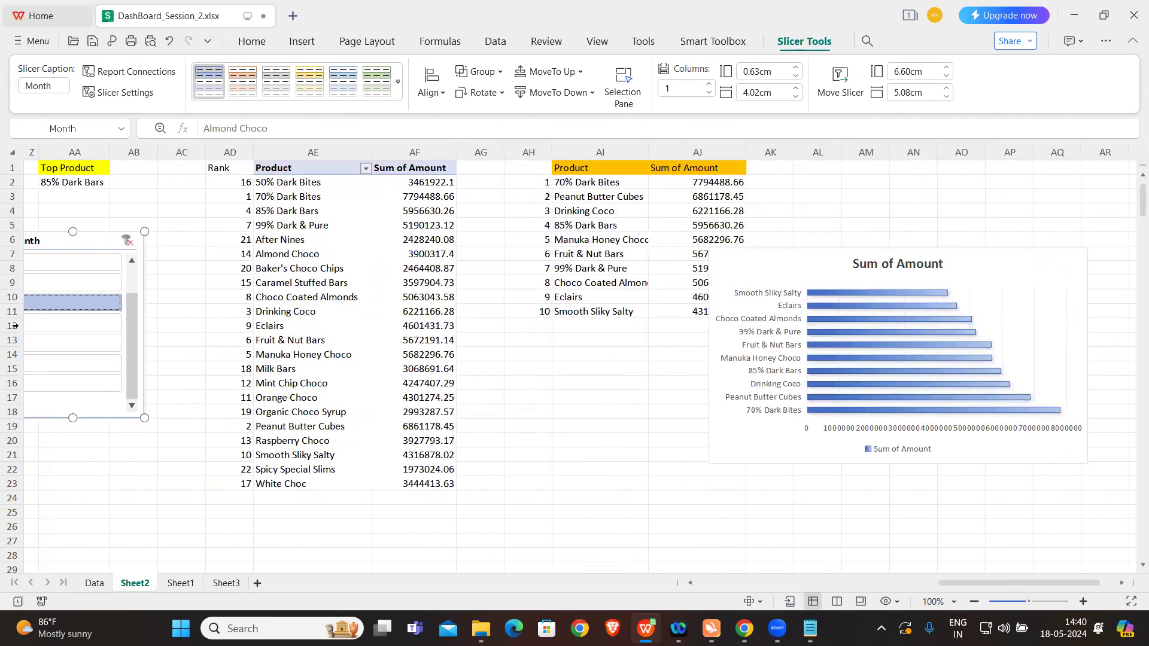
{"action": "left_click", "coordinate": [57, 327]}
{"action": "left_click", "coordinate": [79, 341]}
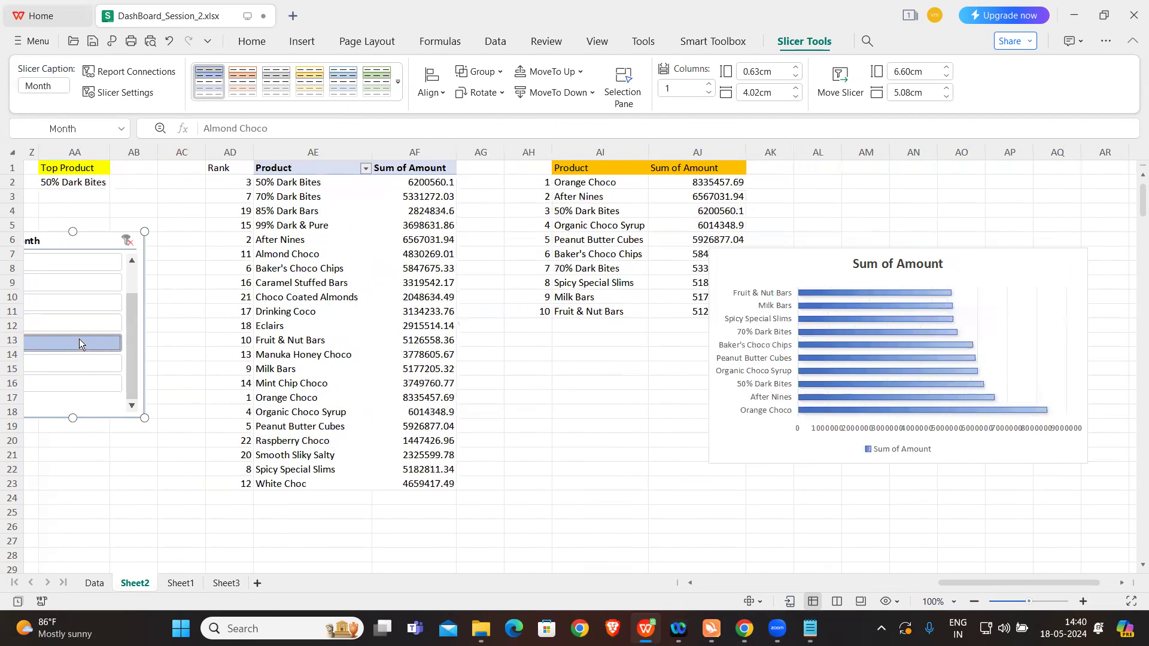
Step: Move the Month slicer on Sheet2 next to the Rank column so it is fully in view
{"action": "left_click_drag", "start_coordinate": [103, 242], "coordinate": [204, 244]}
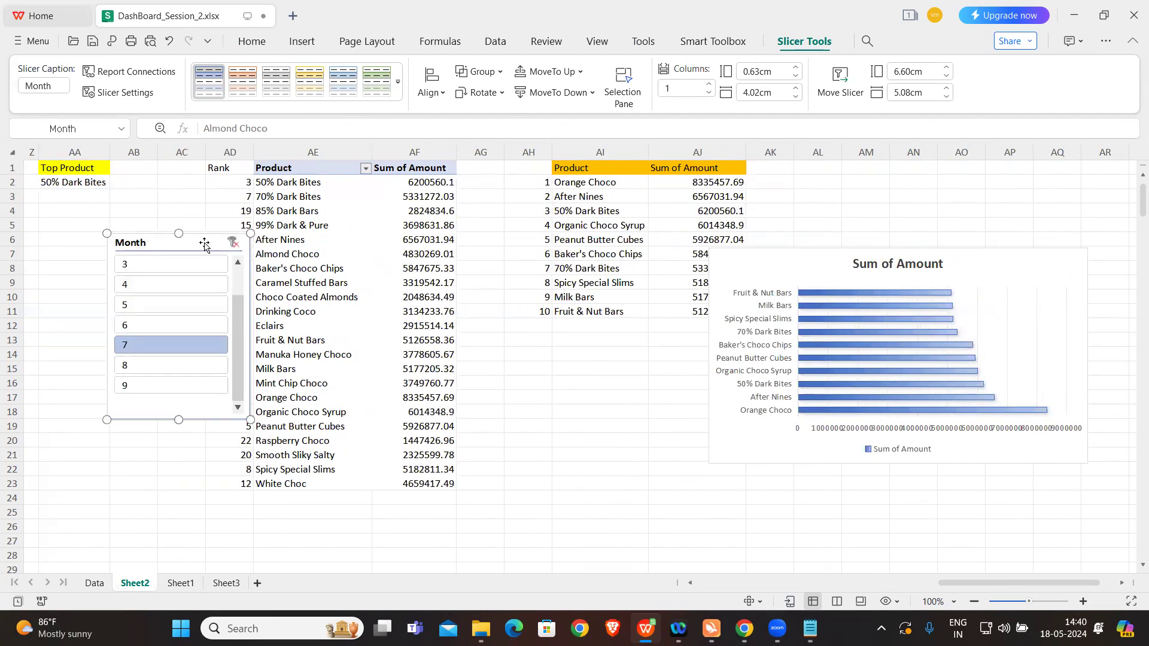
Step: Paste a copy of the Month slicer beside the dashboard on Sheet3, try selecting a month in it and delete the copy
{"action": "left_click", "coordinate": [226, 583]}
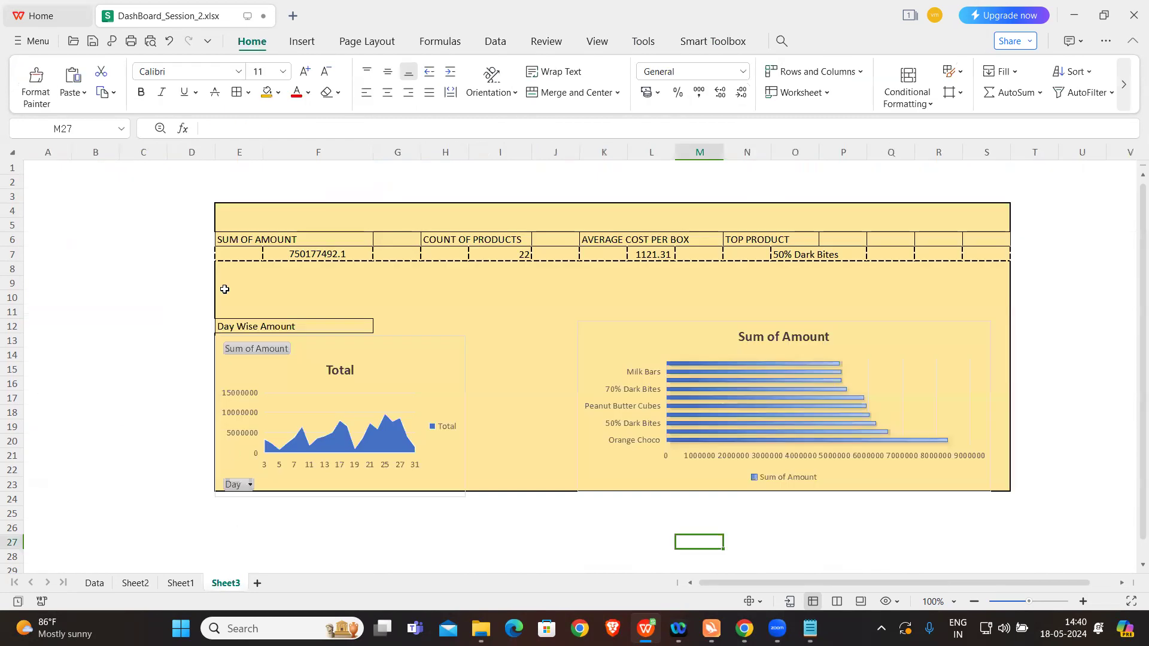
{"action": "key", "text": "ctrl+v"}
{"action": "left_click_drag", "start_coordinate": [773, 546], "coordinate": [1108, 214]}
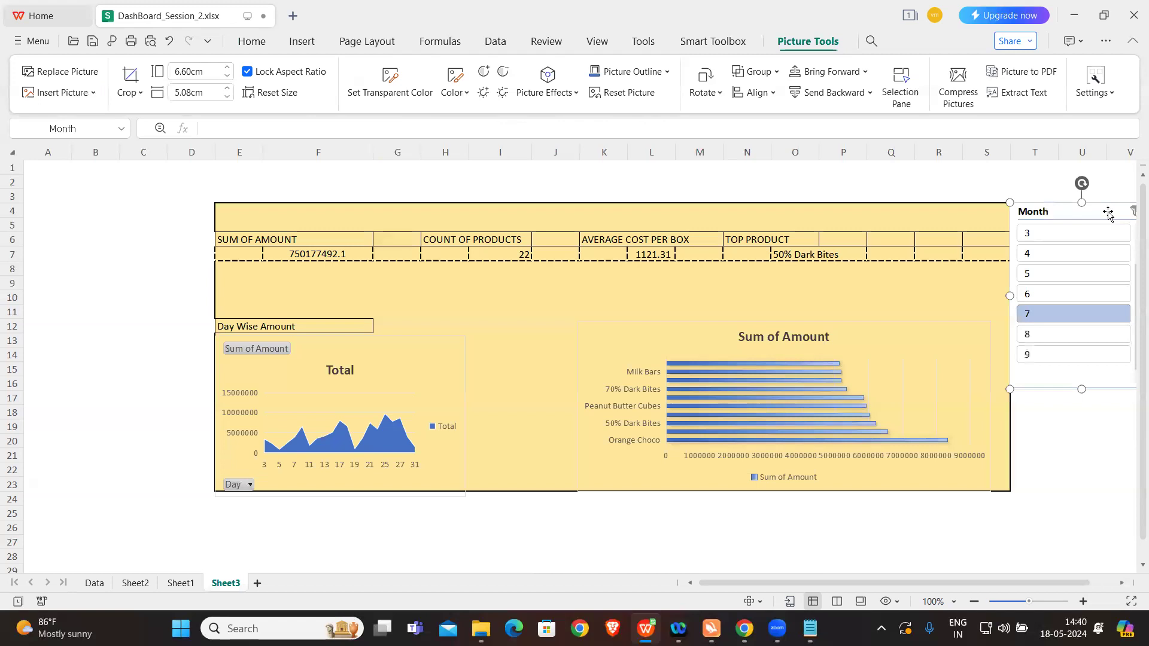
{"action": "left_click", "coordinate": [1060, 474]}
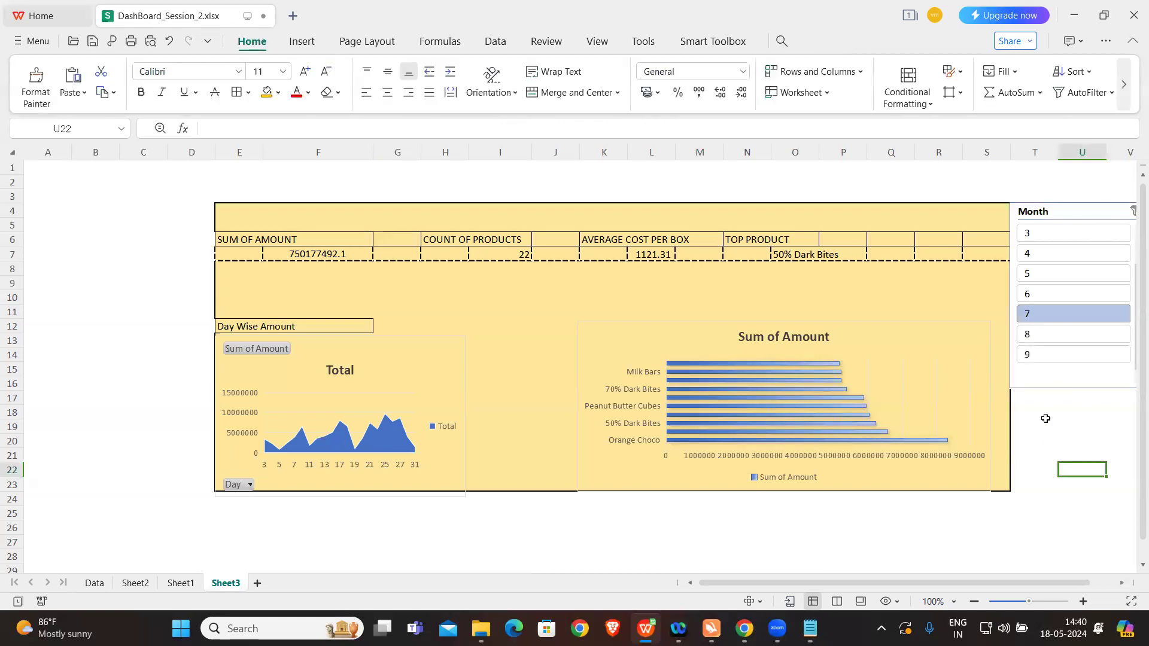
{"action": "left_click", "coordinate": [1073, 230]}
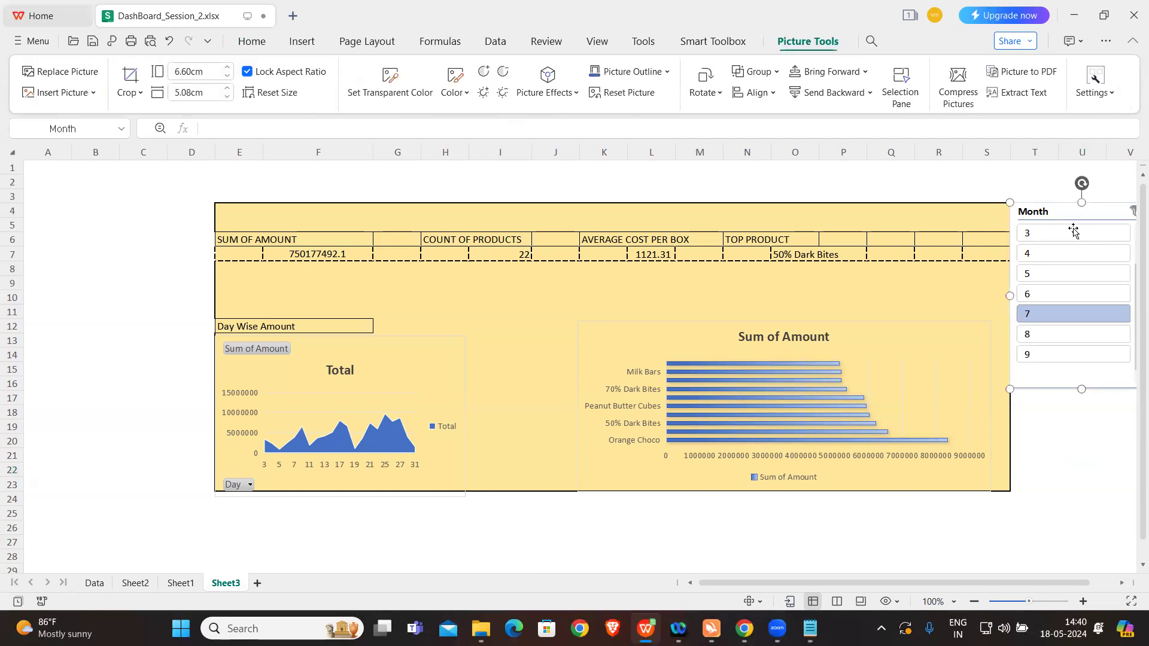
{"action": "left_click", "coordinate": [1064, 454]}
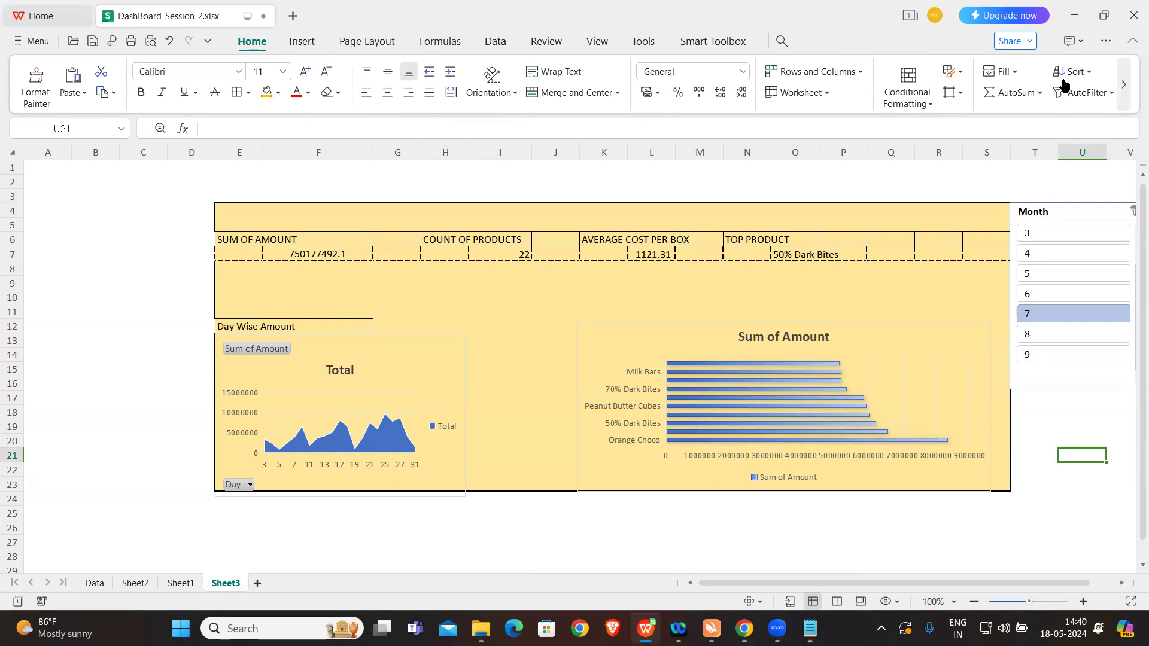
{"action": "double_click", "coordinate": [1068, 231]}
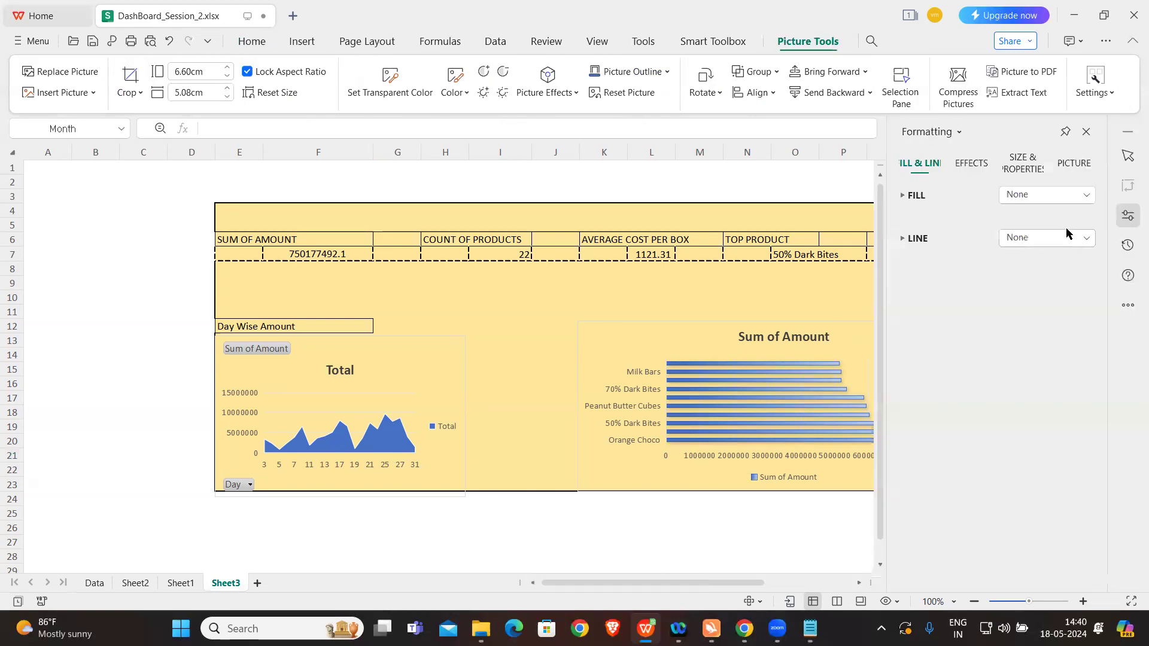
{"action": "left_click", "coordinate": [1086, 131]}
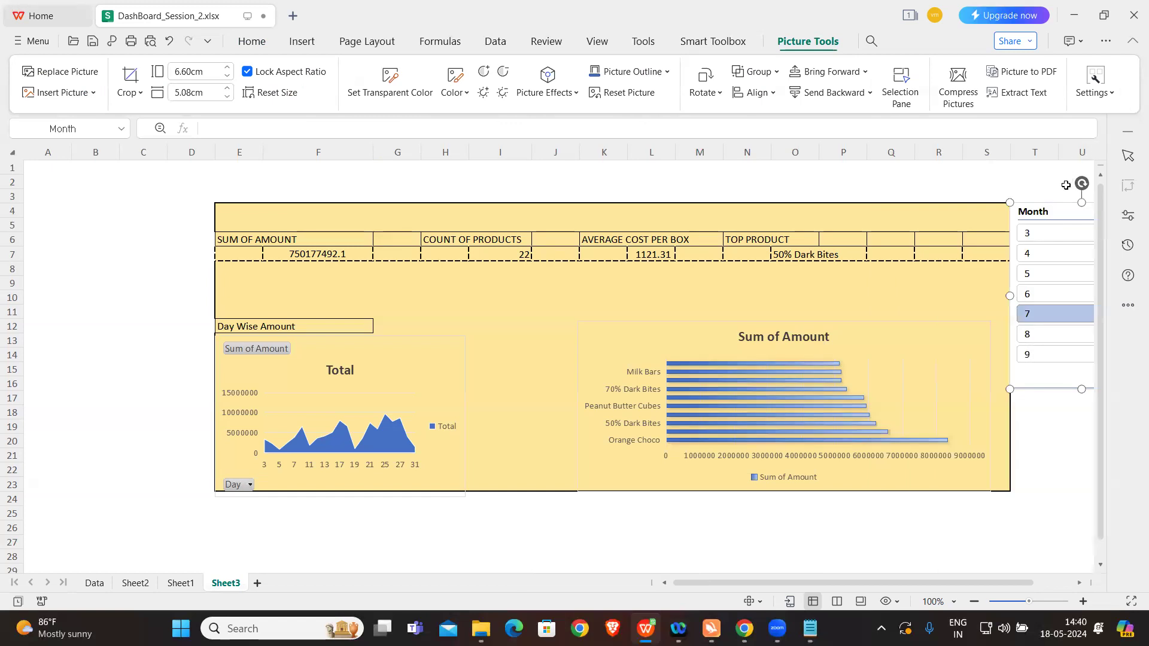
{"action": "key", "text": "Delete"}
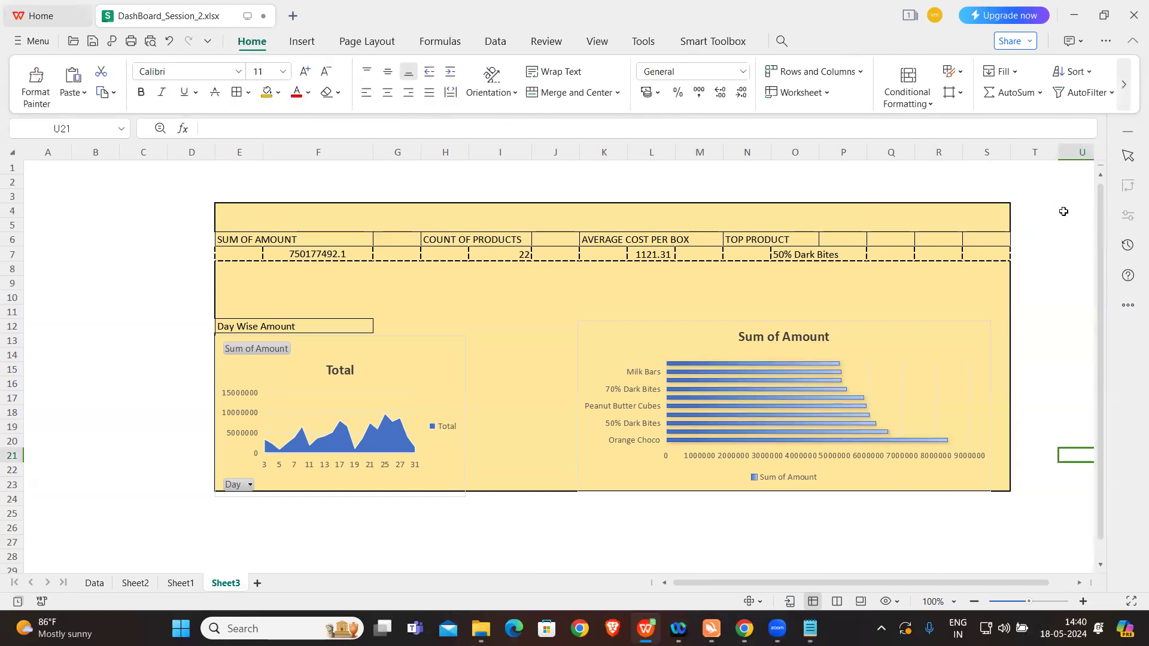
Step: Examine the drawing, text and chart options available for the Sum of Amount bar chart on Sheet3
{"action": "left_click", "coordinate": [868, 333]}
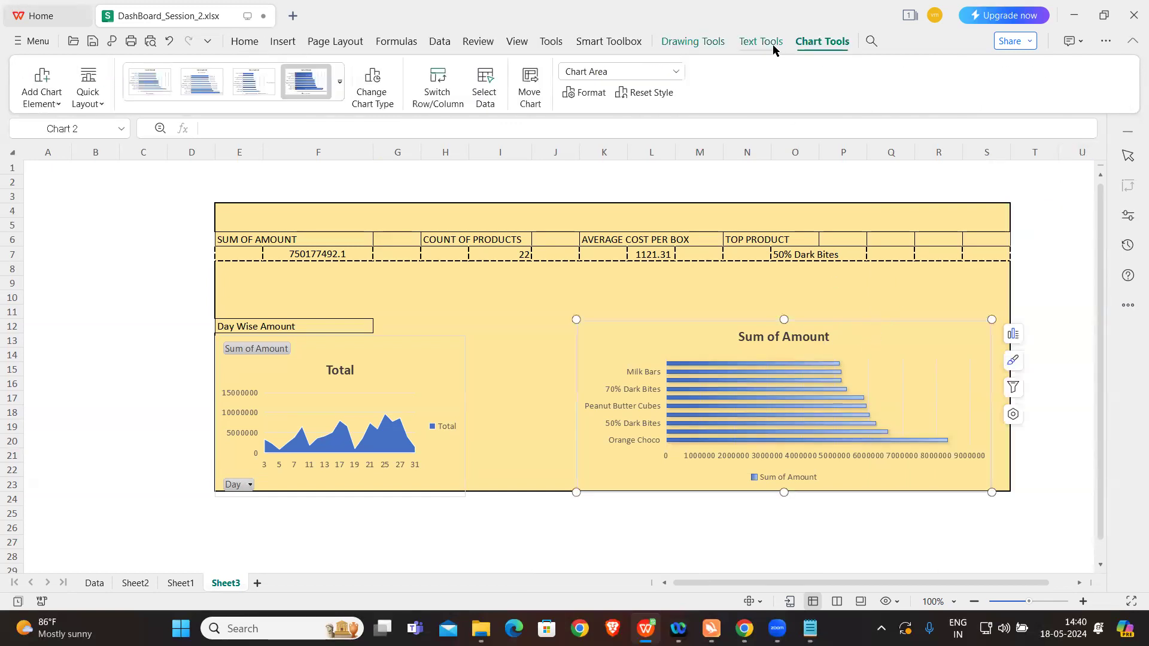
{"action": "left_click", "coordinate": [750, 45]}
{"action": "left_click", "coordinate": [798, 46]}
{"action": "left_click", "coordinate": [695, 46]}
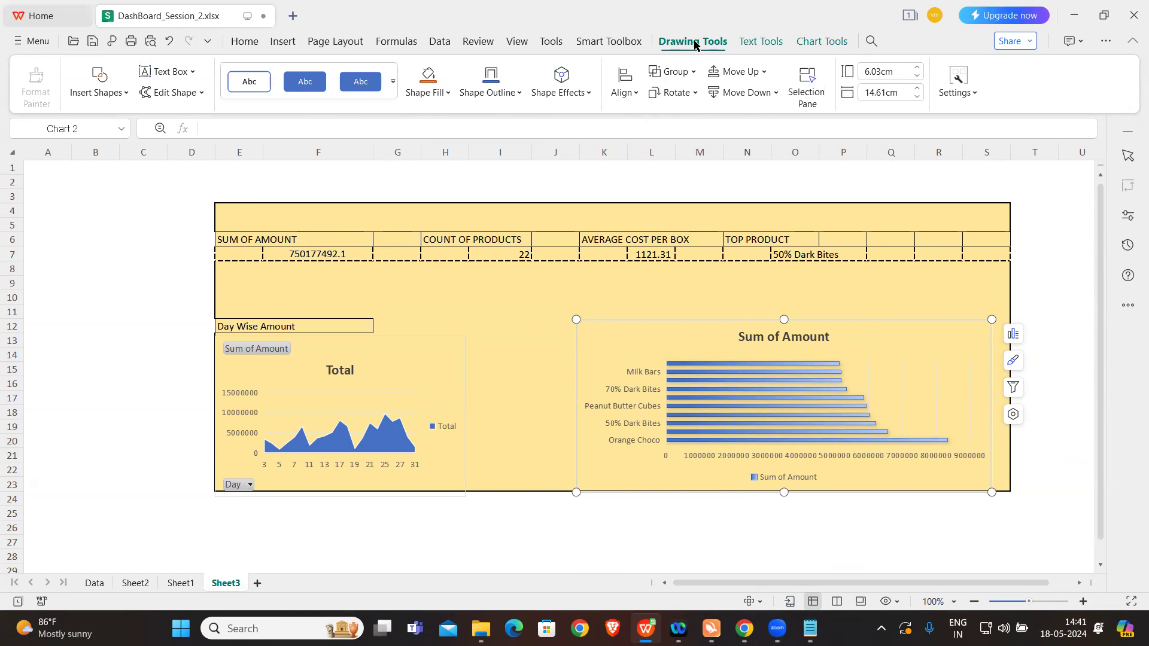
{"action": "left_click", "coordinate": [747, 45]}
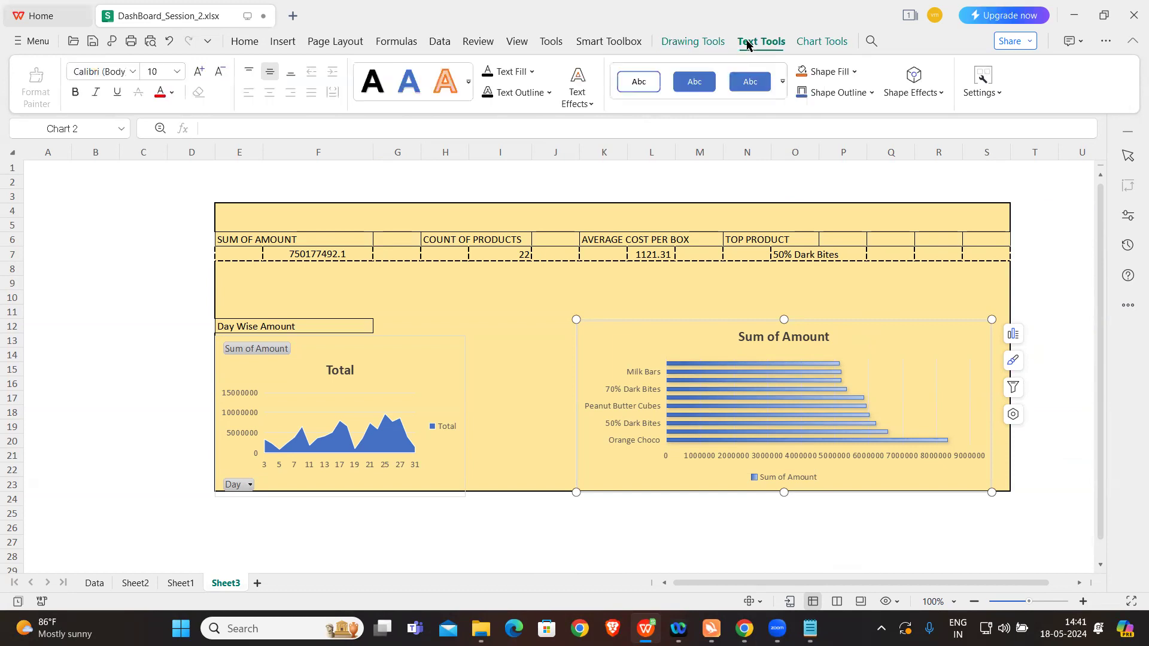
{"action": "left_click", "coordinate": [803, 45]}
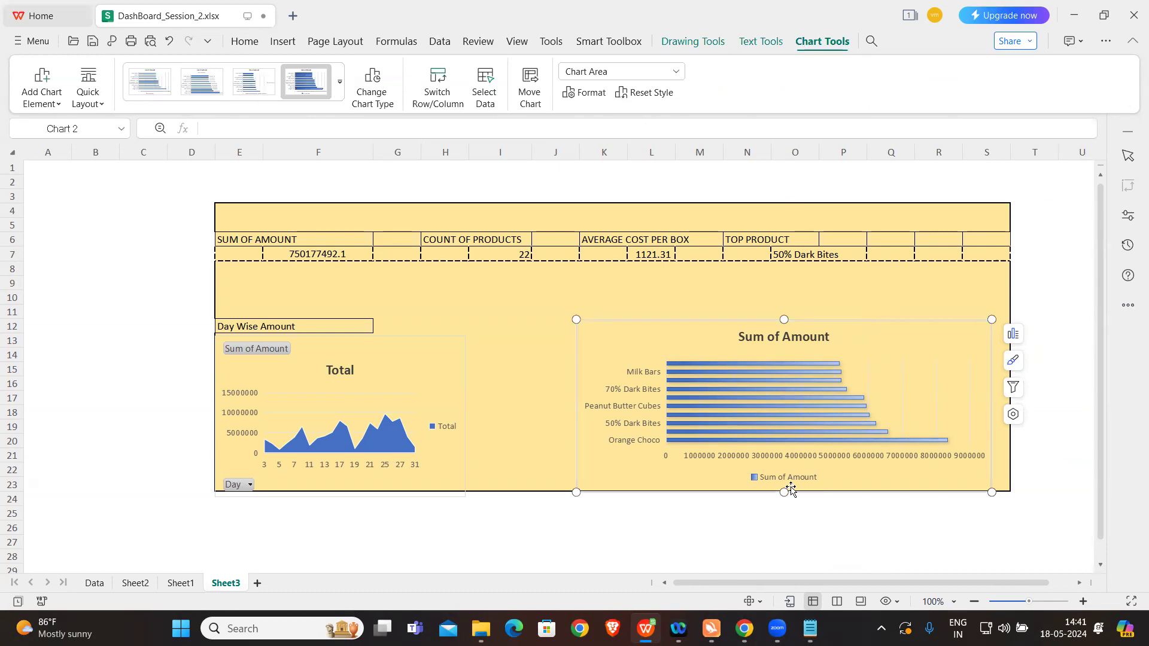
{"action": "left_click", "coordinate": [767, 522]}
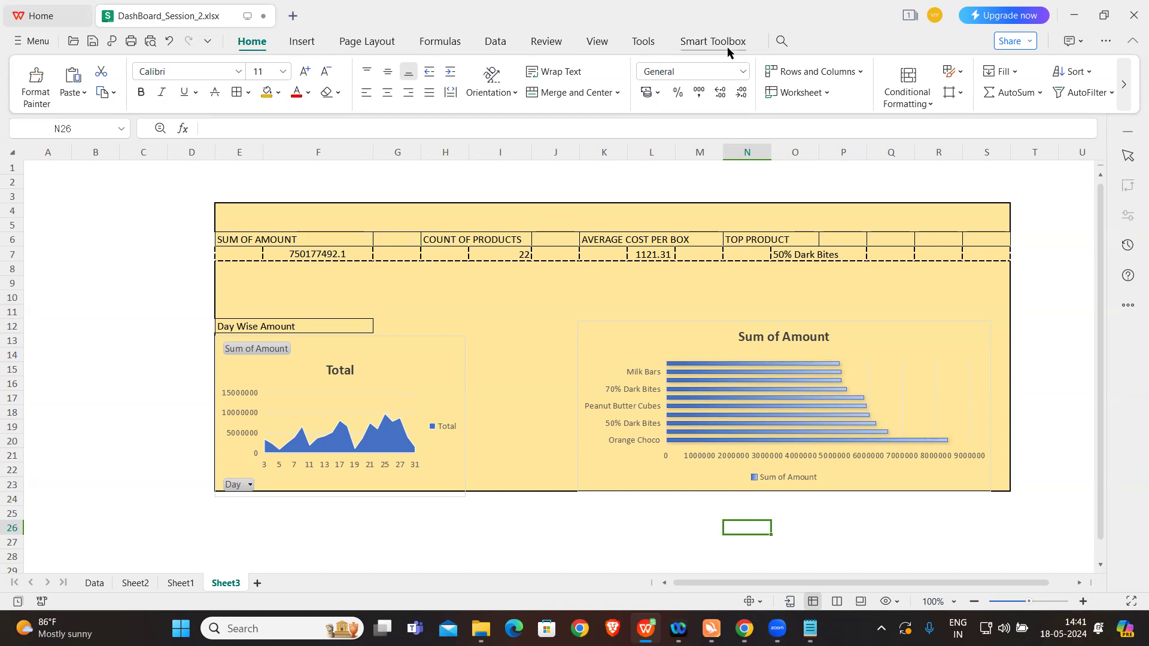
{"action": "left_click", "coordinate": [931, 339]}
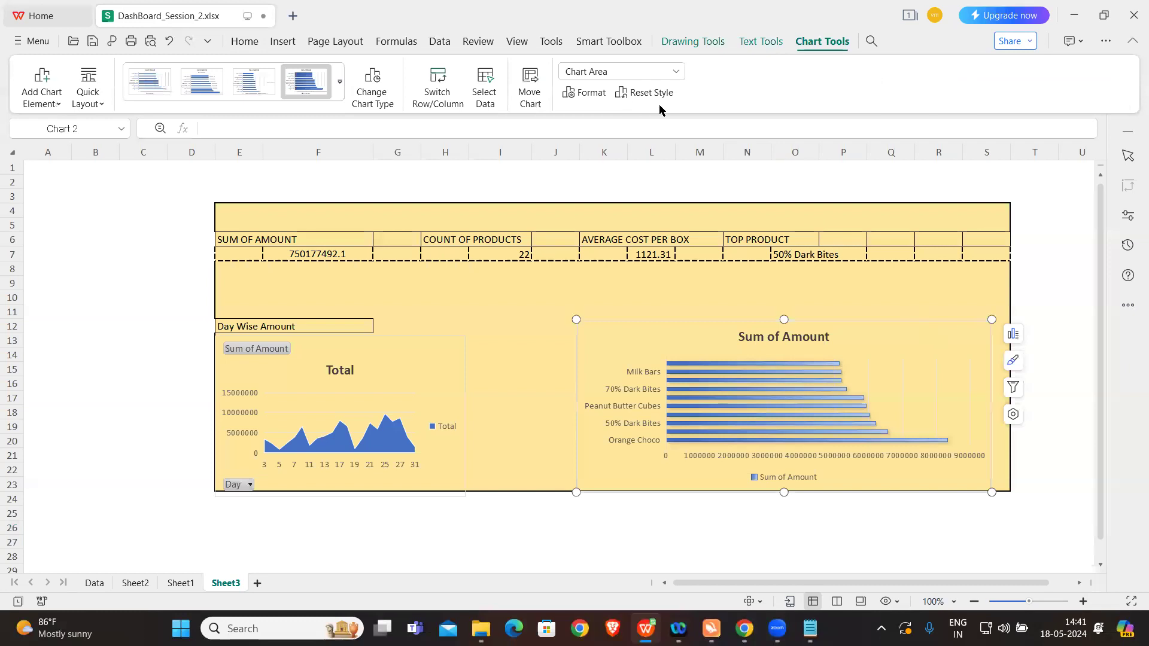
{"action": "left_click", "coordinate": [761, 41]}
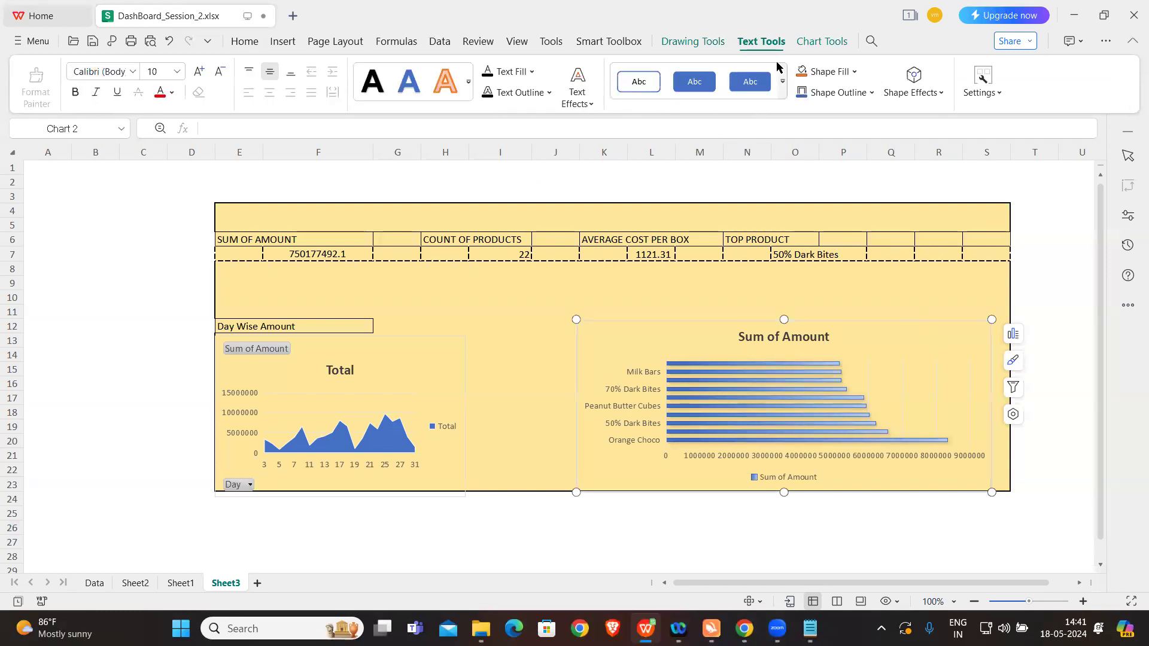
{"action": "left_click", "coordinate": [685, 42]}
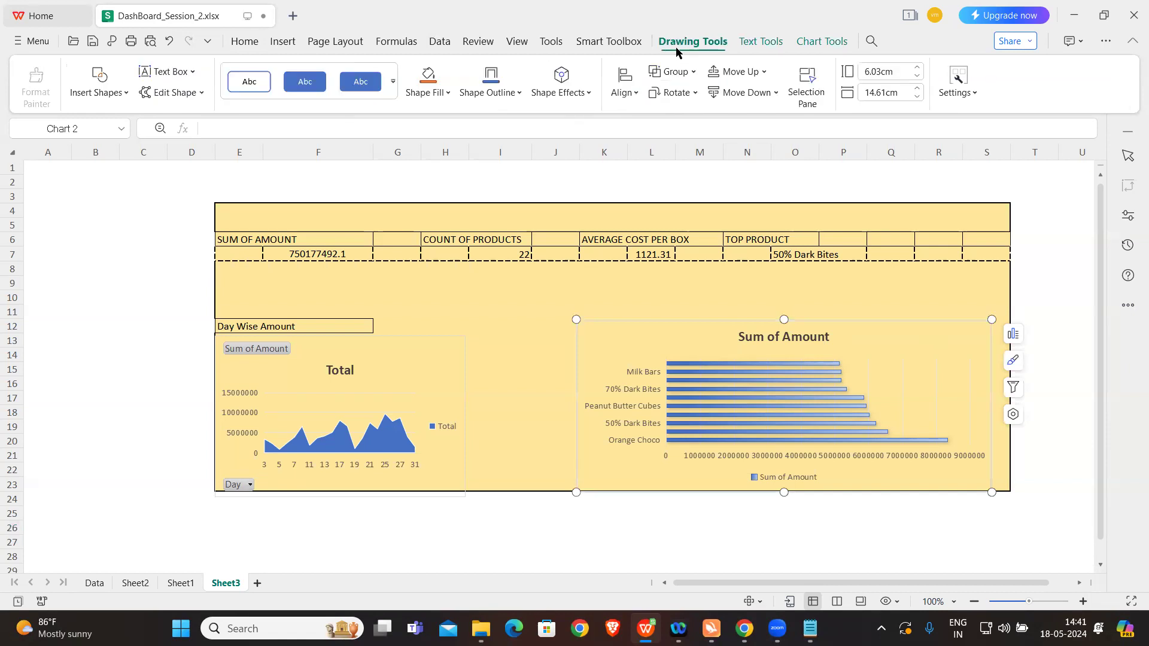
{"action": "left_click", "coordinate": [818, 39]}
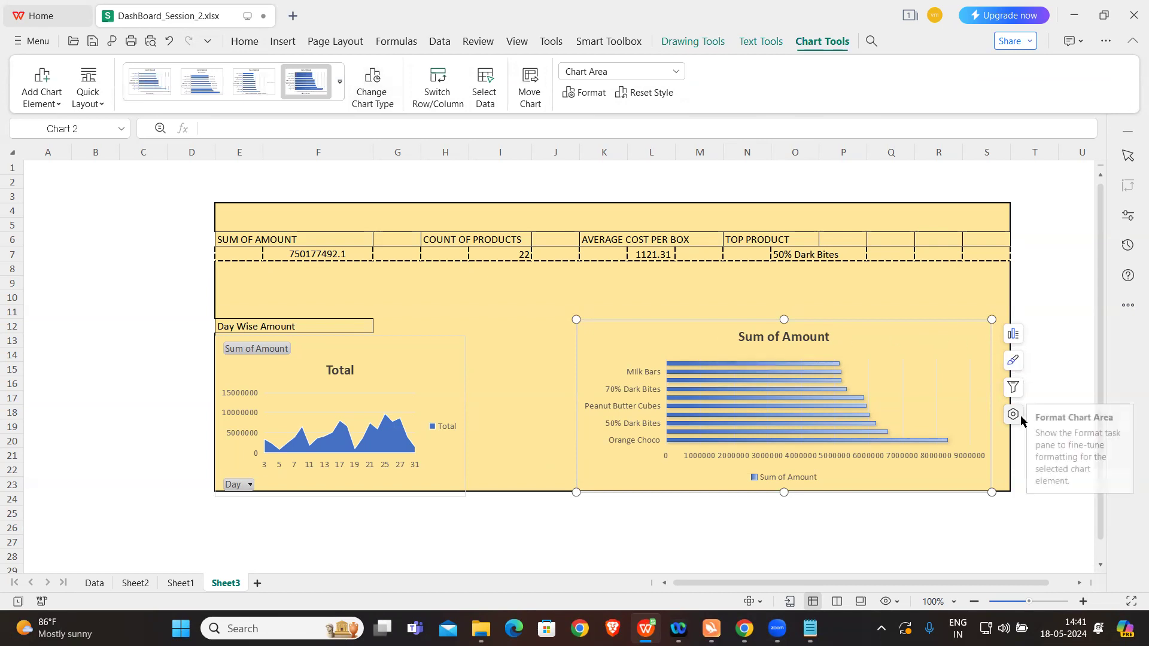
Step: Clear the Month slicer's filter on Sheet2 and look through the drawing and text options of the Sum of Amount bar chart
{"action": "left_click", "coordinate": [137, 585]}
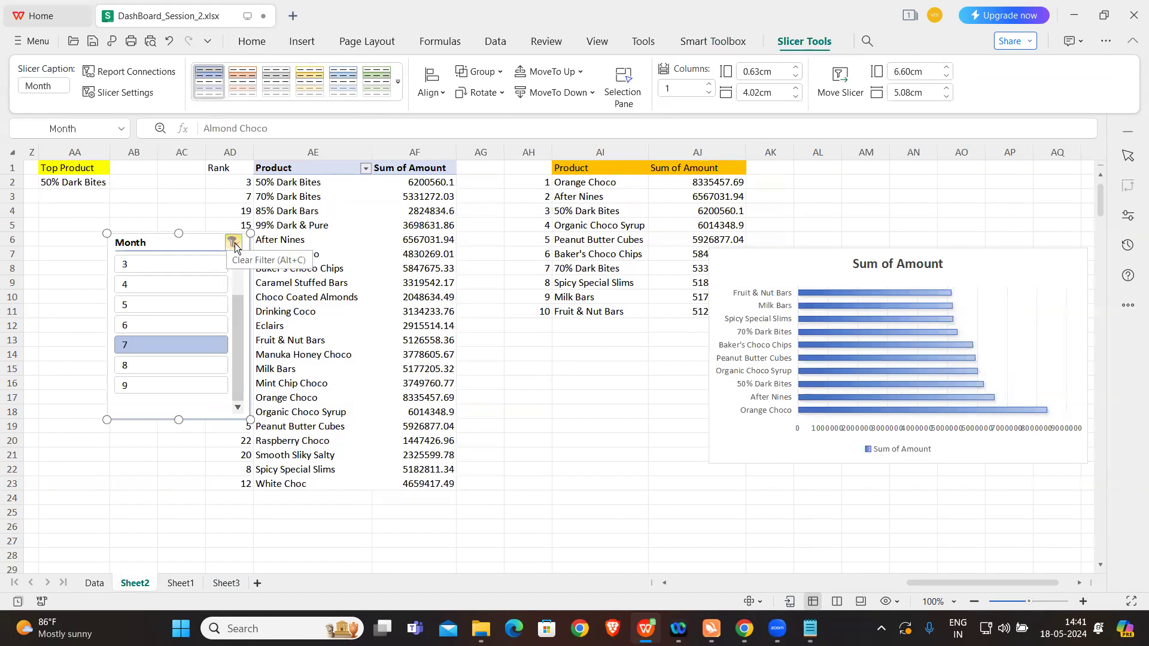
{"action": "left_click", "coordinate": [234, 242]}
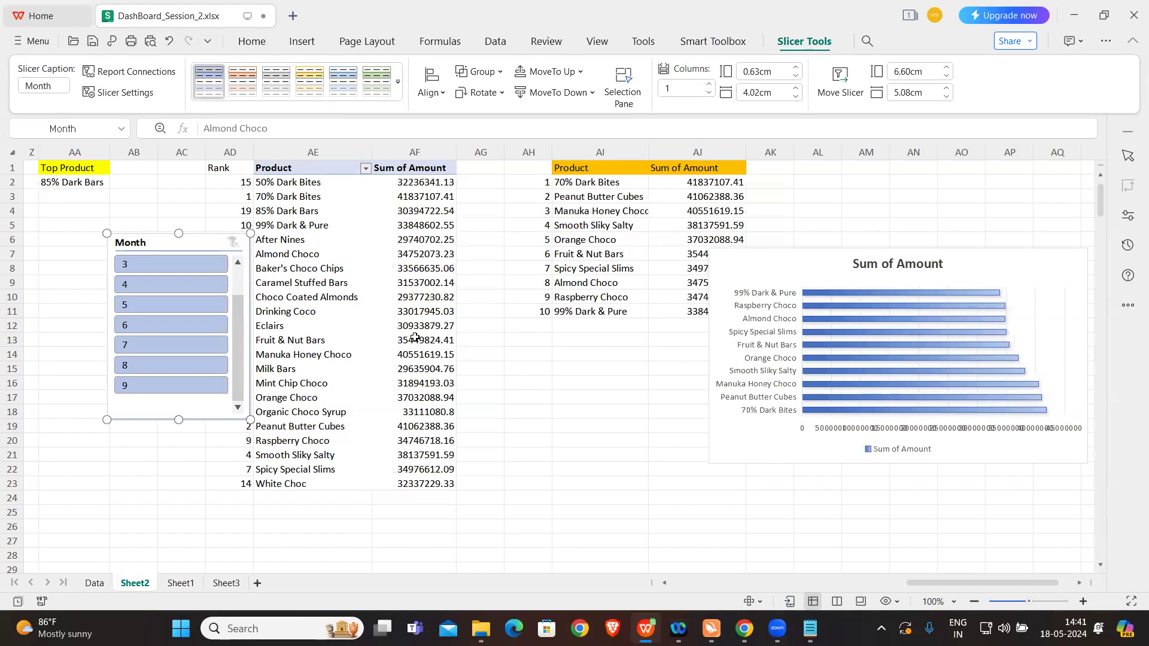
{"action": "left_click", "coordinate": [805, 263]}
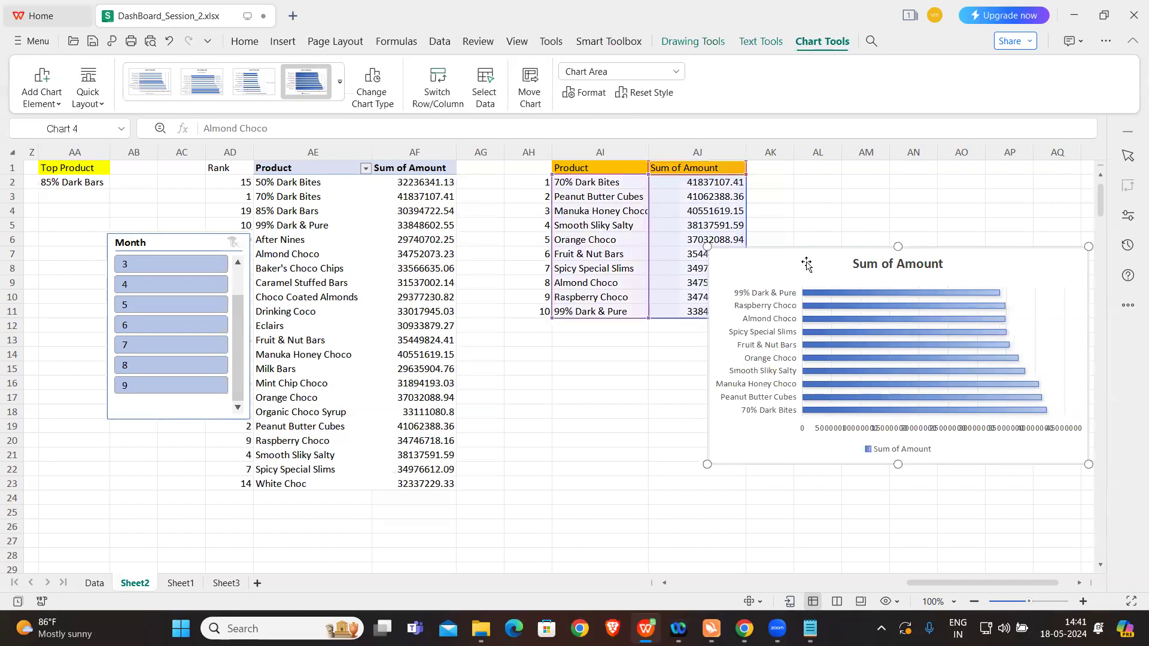
{"action": "left_click", "coordinate": [688, 42]}
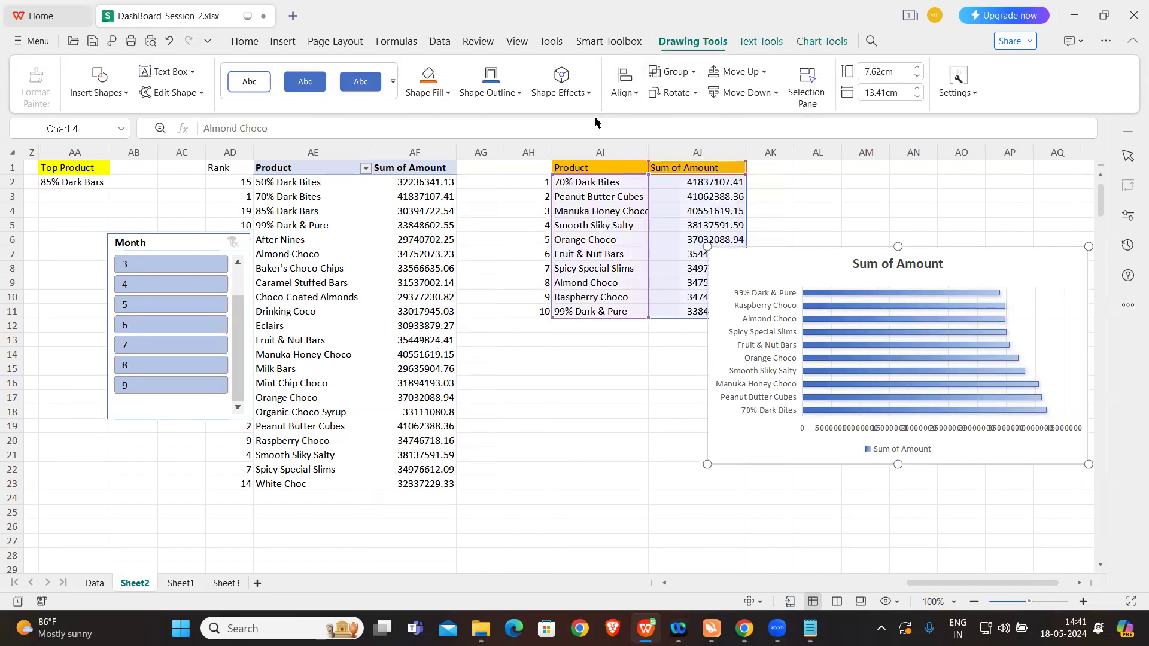
{"action": "left_click", "coordinate": [761, 43]}
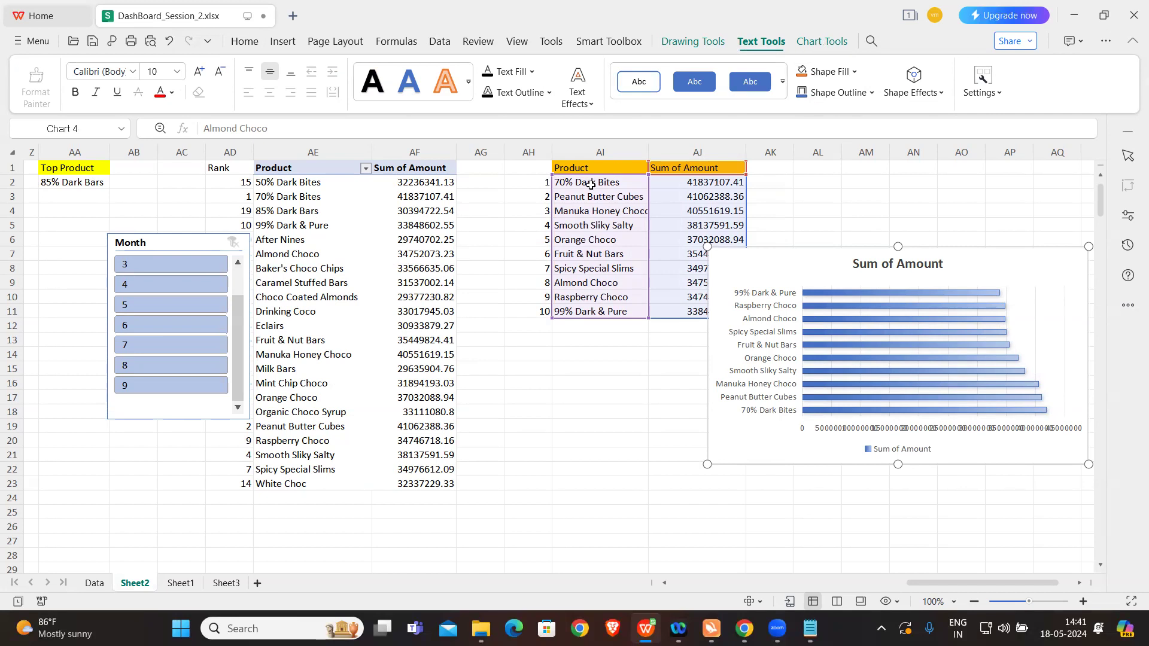
Step: Insert a second Month slicer for the product pivot table PivotTable7 and place it below the top-ten product list
{"action": "left_click", "coordinate": [328, 261]}
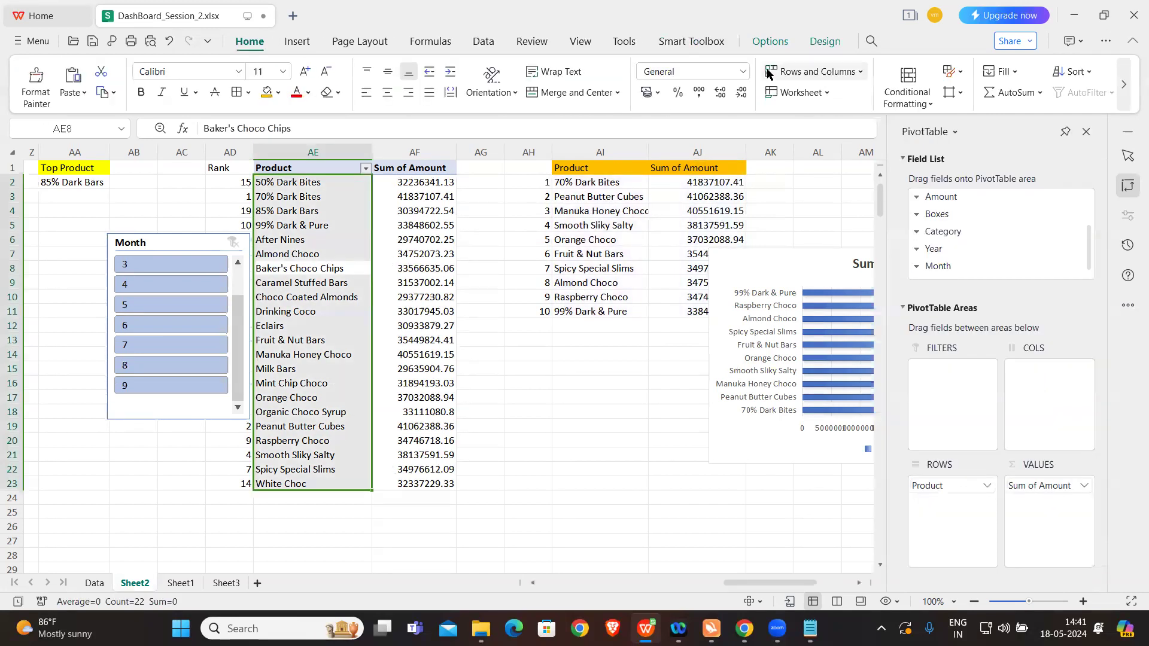
{"action": "left_click", "coordinate": [771, 44]}
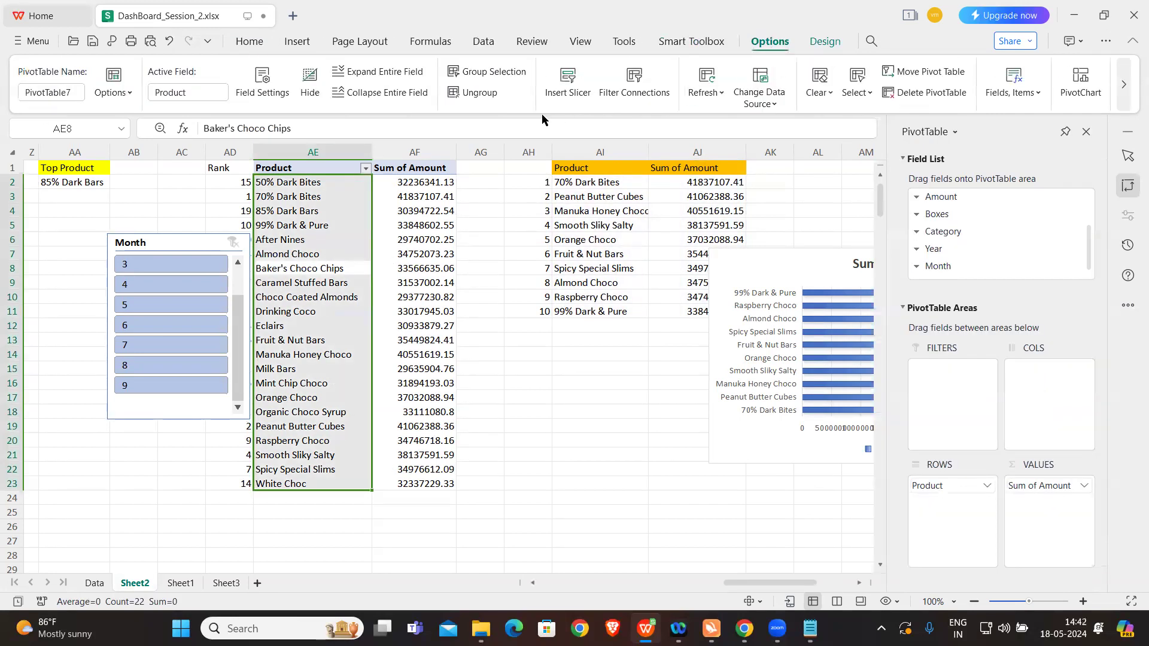
{"action": "left_click", "coordinate": [565, 84]}
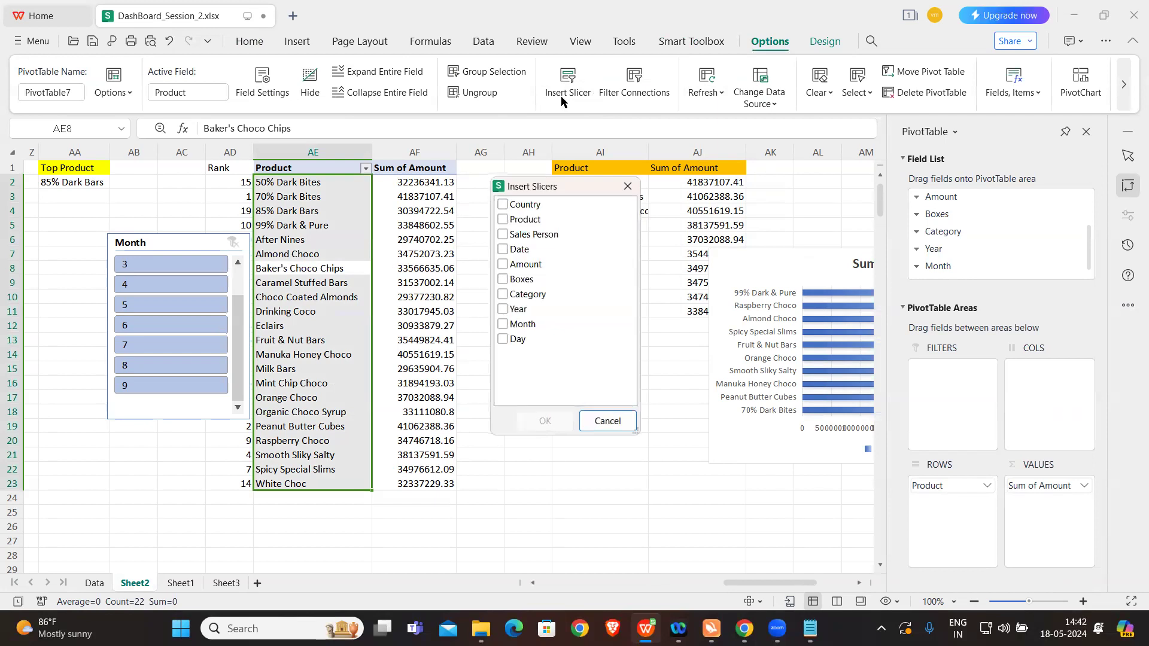
{"action": "left_click", "coordinate": [501, 324]}
{"action": "left_click", "coordinate": [544, 420]}
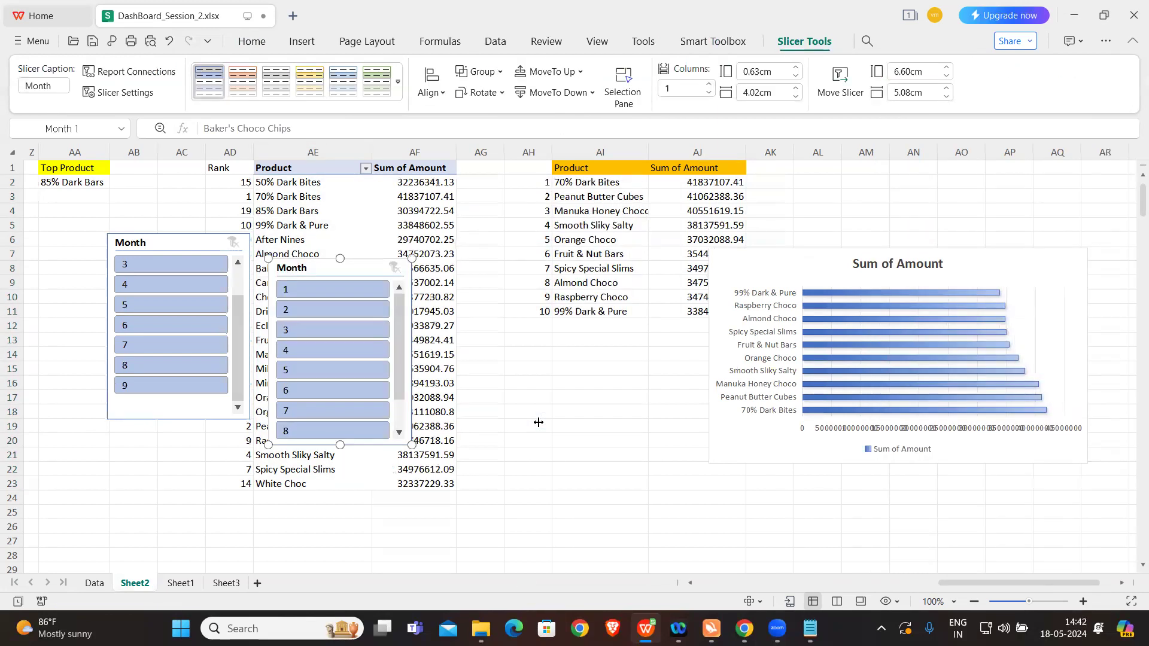
{"action": "left_click_drag", "start_coordinate": [401, 287], "coordinate": [573, 361]}
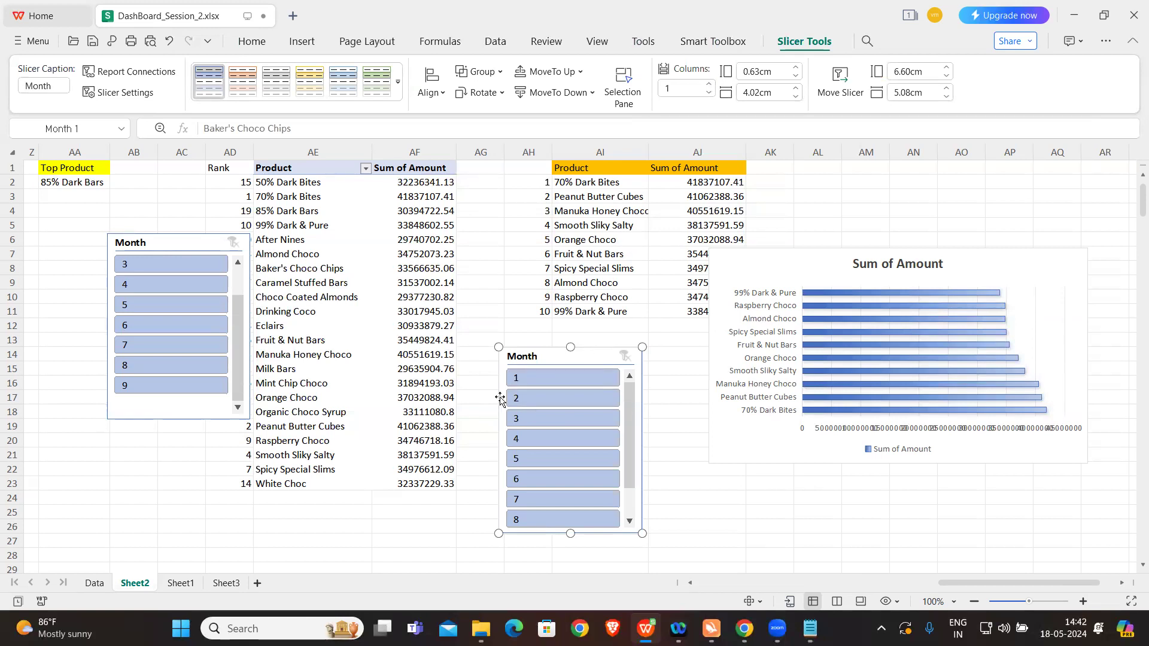
Step: Paste the copied Month slicer onto Sheet3, place it against the dashboard's outer border beside column S and check its object options
{"action": "left_click", "coordinate": [226, 582]}
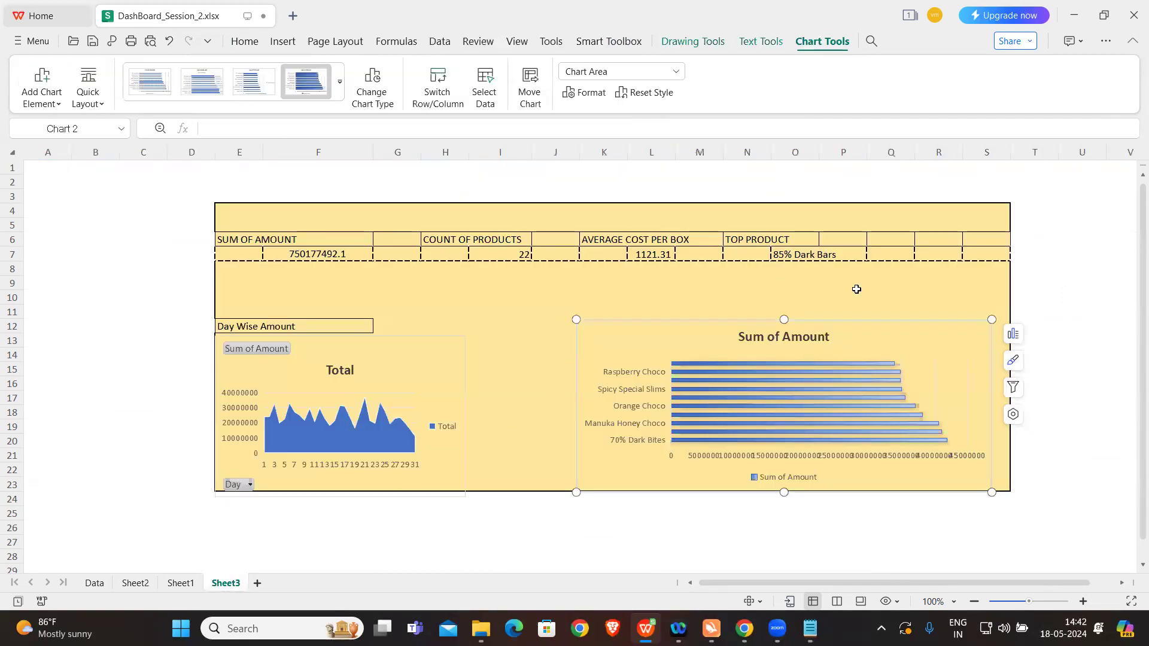
{"action": "key", "text": "ctrl+v"}
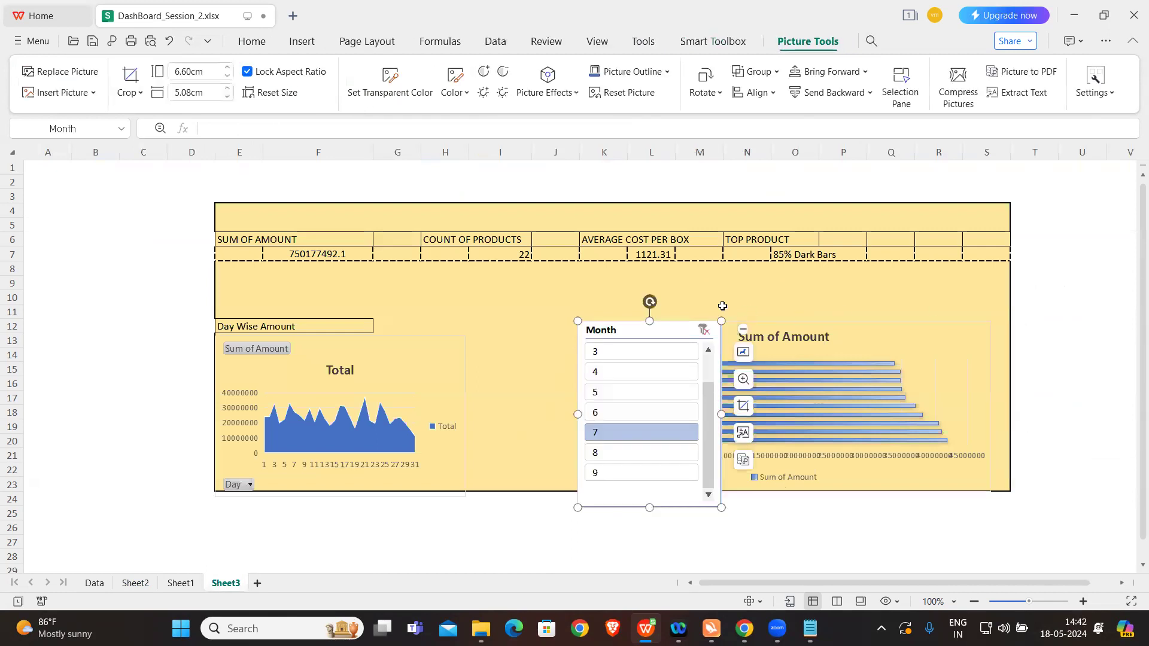
{"action": "left_click_drag", "start_coordinate": [1056, 242], "coordinate": [1107, 217]}
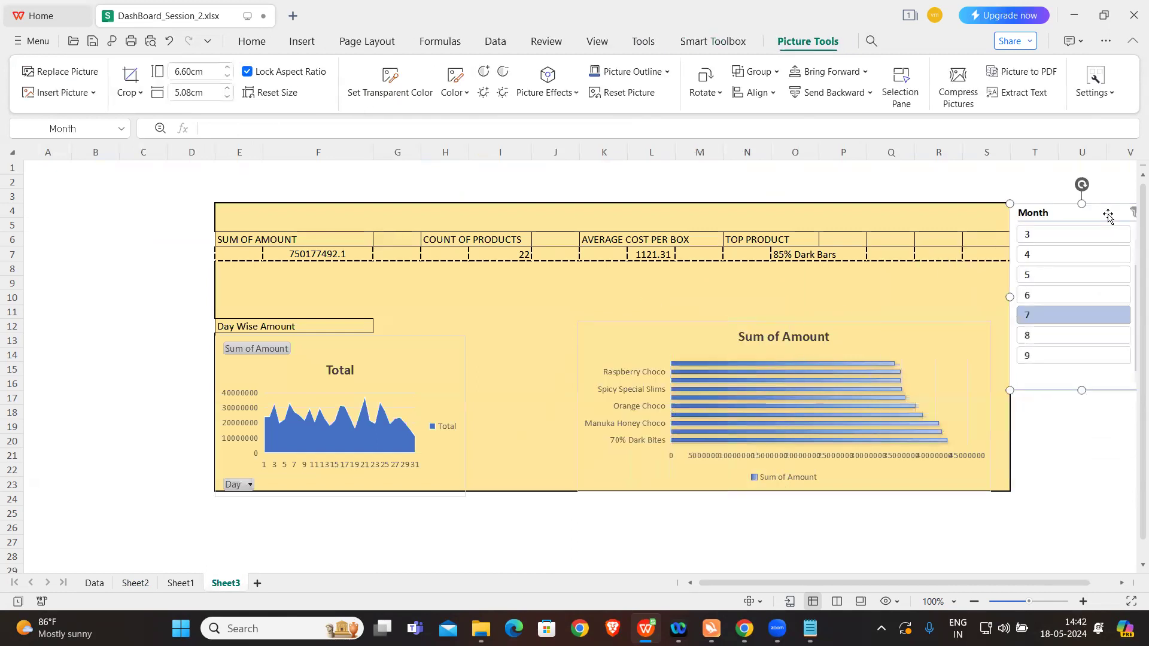
{"action": "right_click", "coordinate": [1103, 217]}
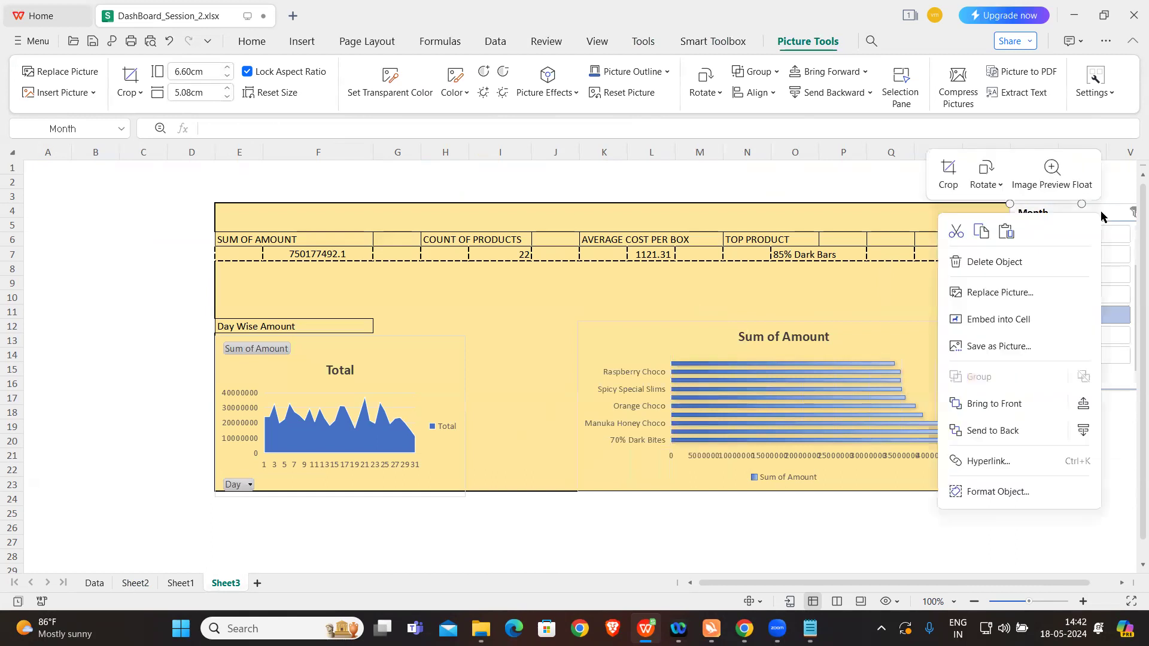
{"action": "left_click", "coordinate": [1102, 217]}
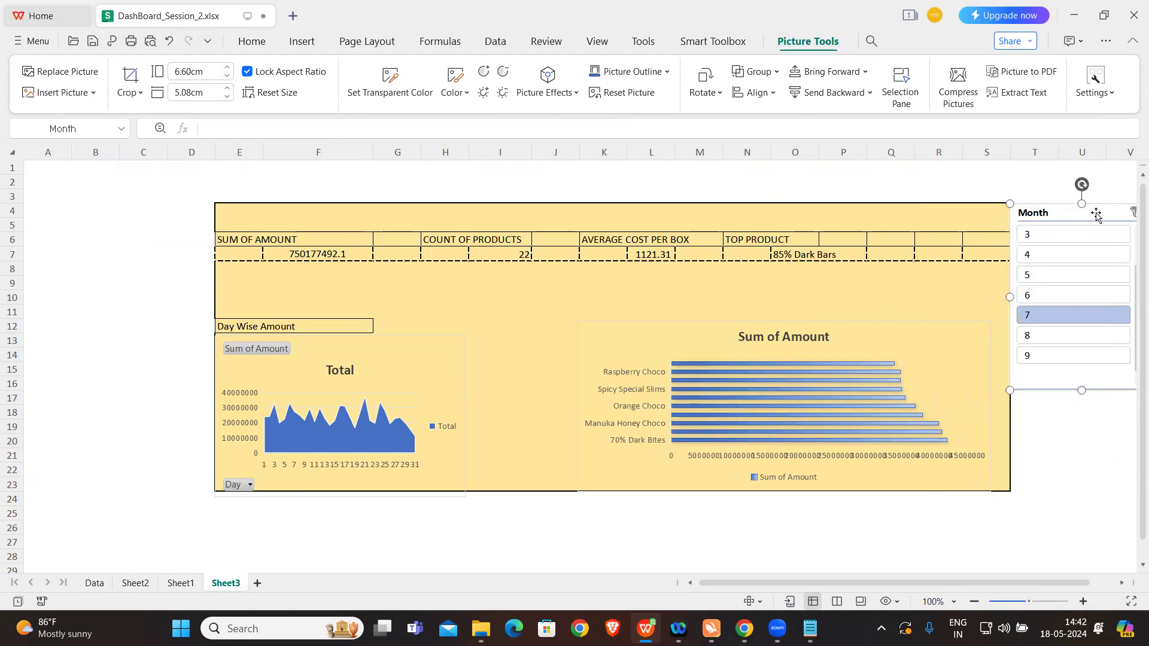
{"action": "left_click", "coordinate": [133, 265]}
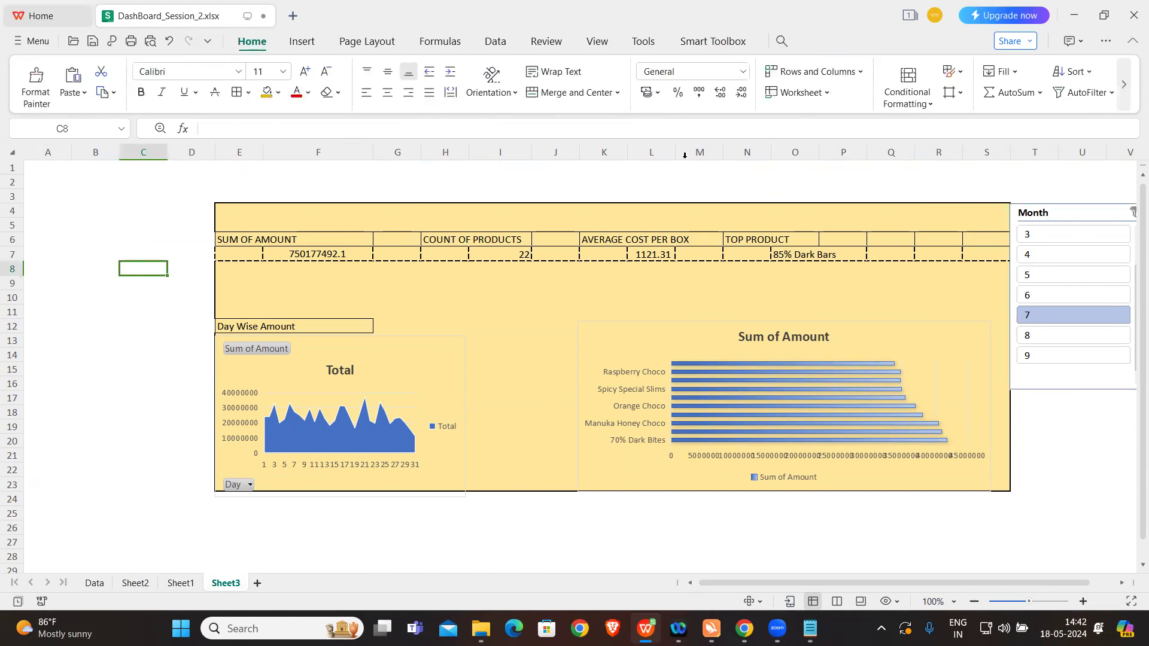
{"action": "left_click", "coordinate": [1090, 217]}
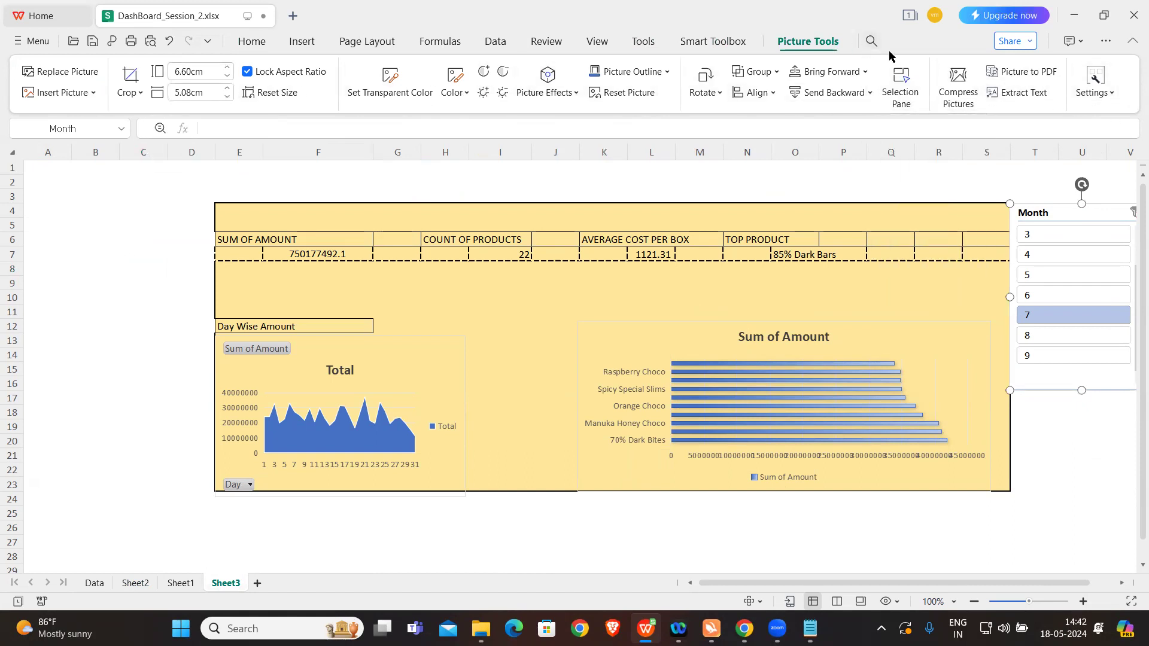
Step: Check the formatting options of the pasted Month slicer on Sheet3 and delete that slicer copy
{"action": "left_click", "coordinate": [722, 42]}
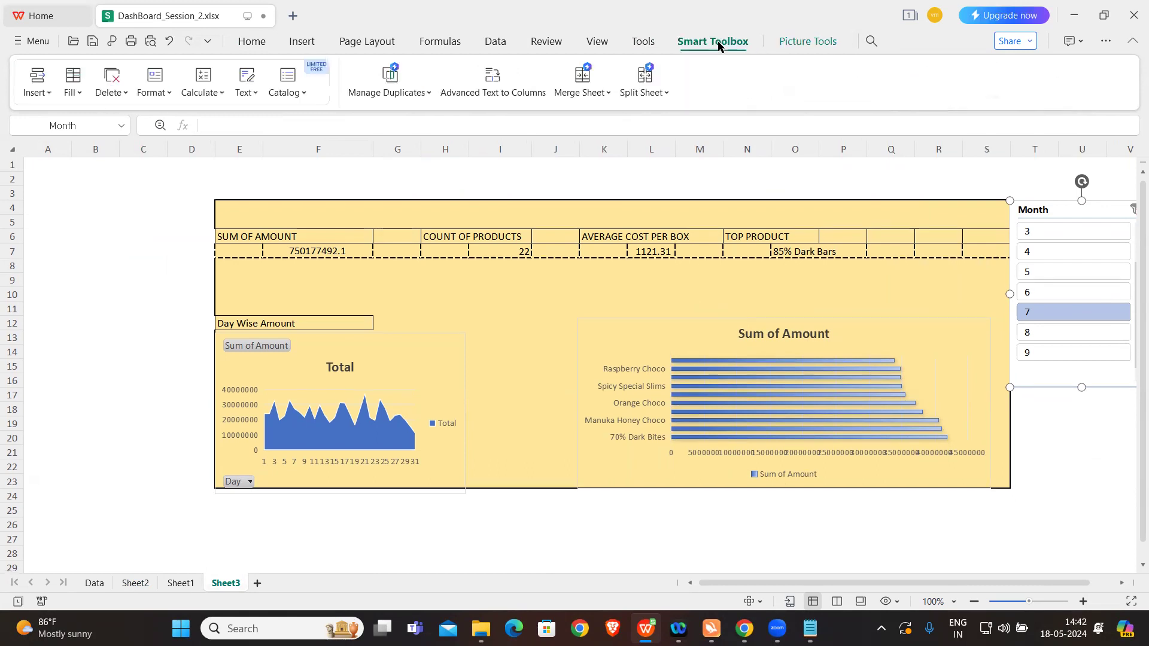
{"action": "left_click", "coordinate": [804, 42]}
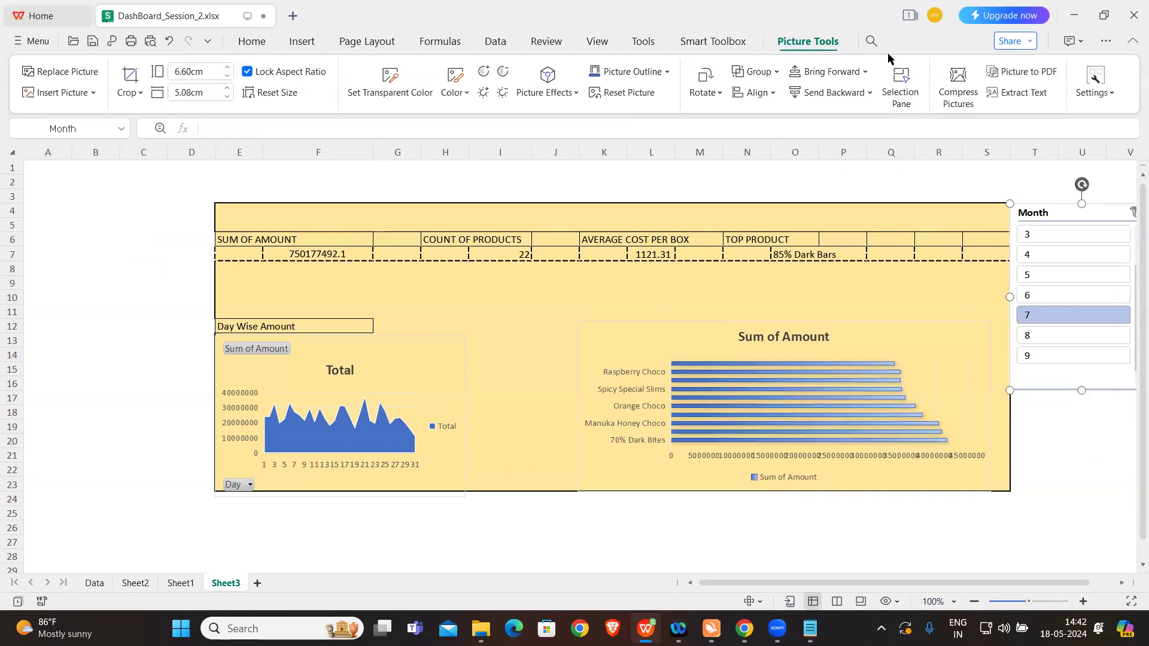
{"action": "left_click", "coordinate": [1092, 90]}
{"action": "left_click_drag", "start_coordinate": [1066, 212], "coordinate": [126, 212]}
{"action": "double_click", "coordinate": [118, 335]}
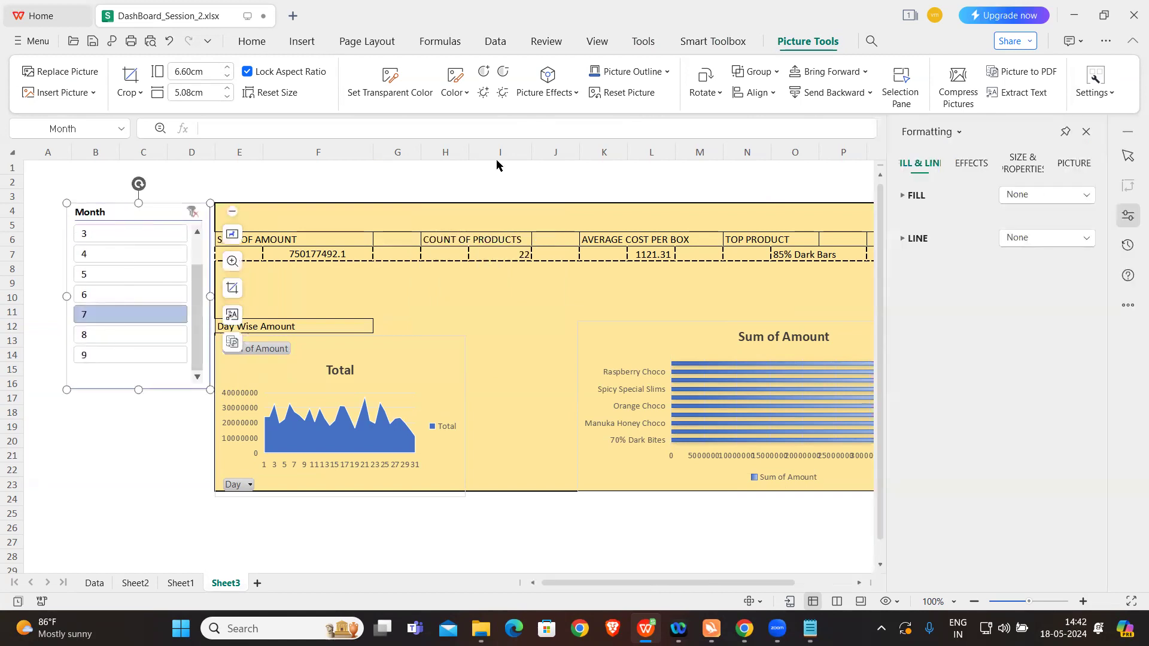
{"action": "left_click", "coordinate": [1087, 132]}
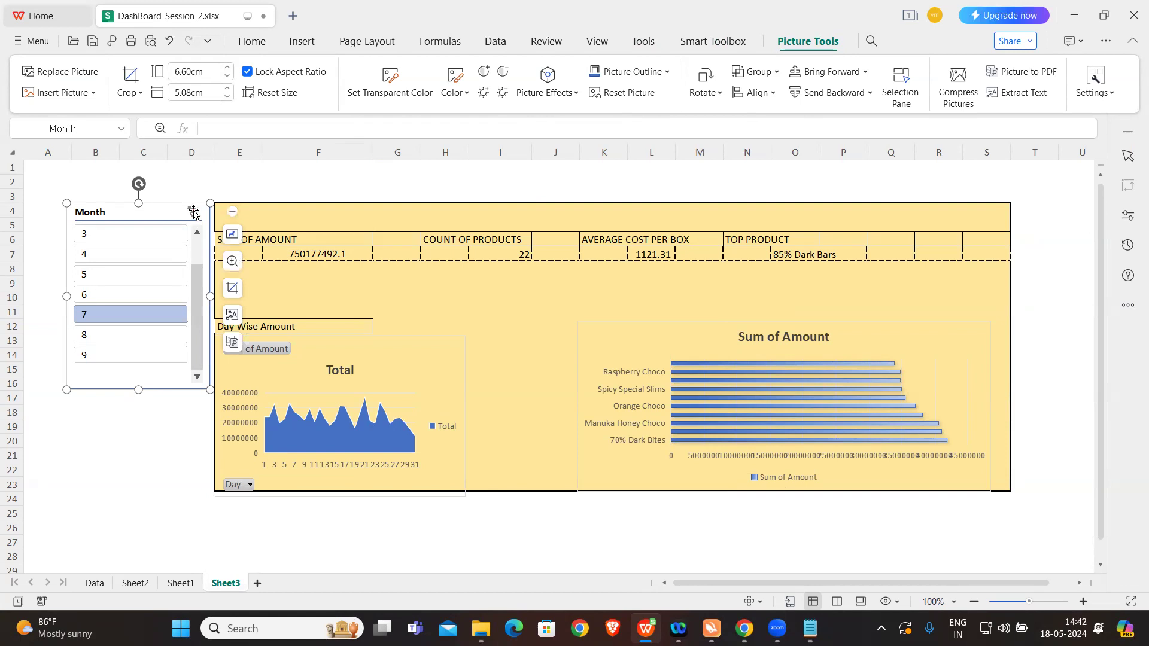
{"action": "key", "text": "Delete"}
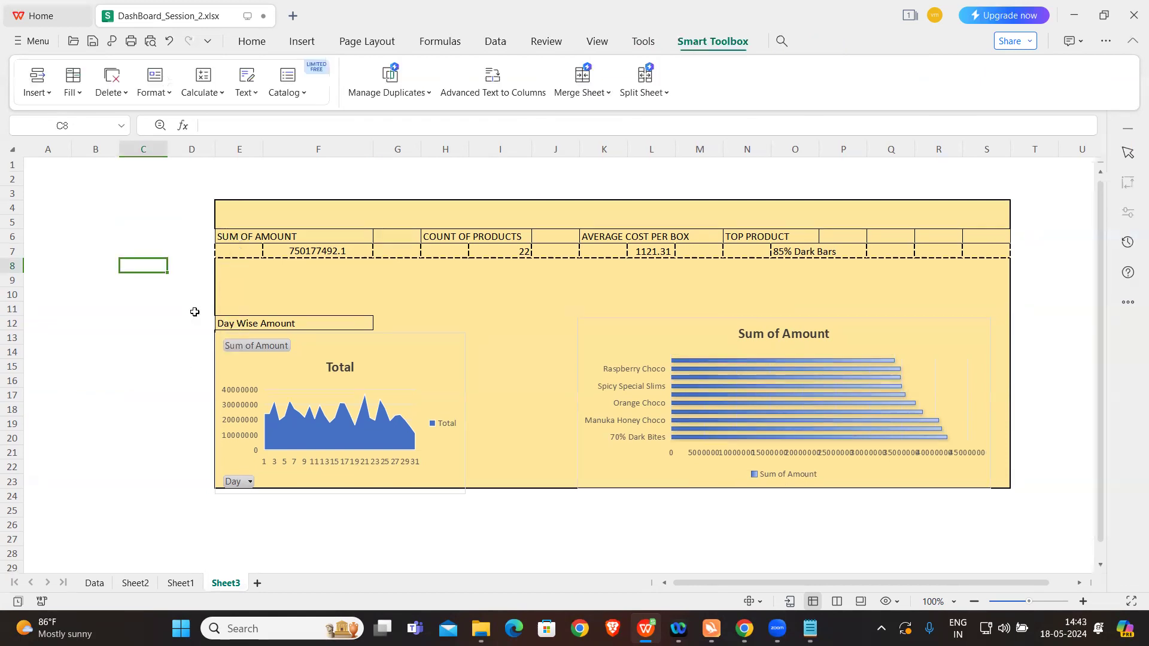
Step: Move the second Month slicer, below the top-ten product list on Sheet2, to Sheet3 with Move Slicer
{"action": "left_click", "coordinate": [143, 583]}
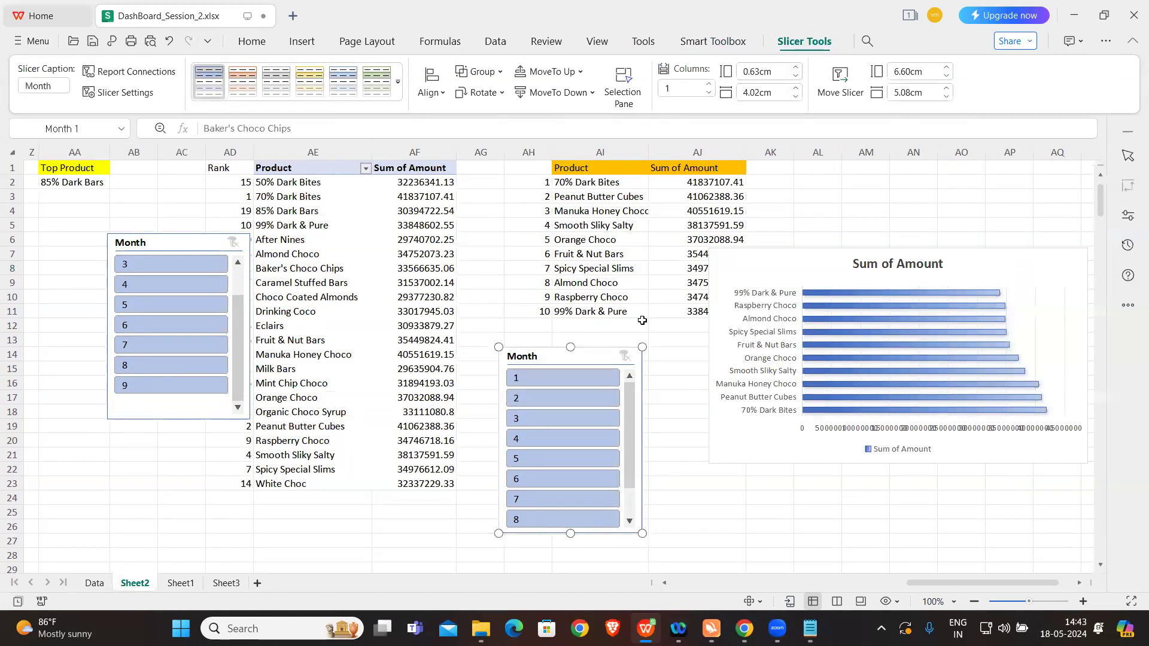
{"action": "left_click", "coordinate": [842, 86]}
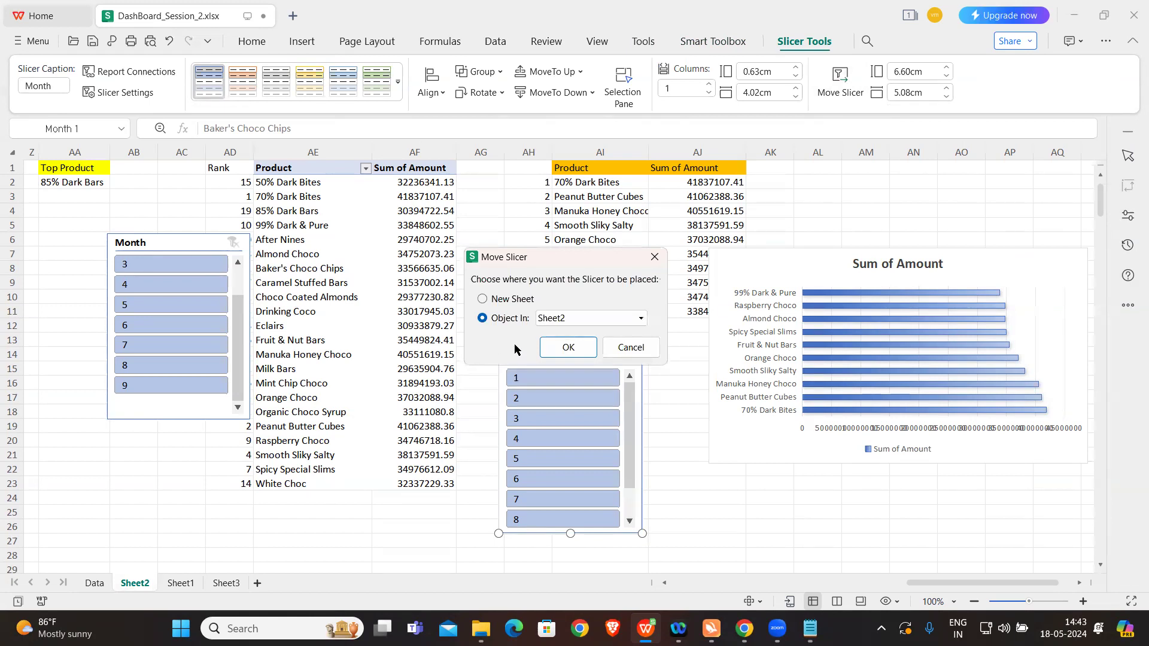
{"action": "left_click", "coordinate": [580, 317]}
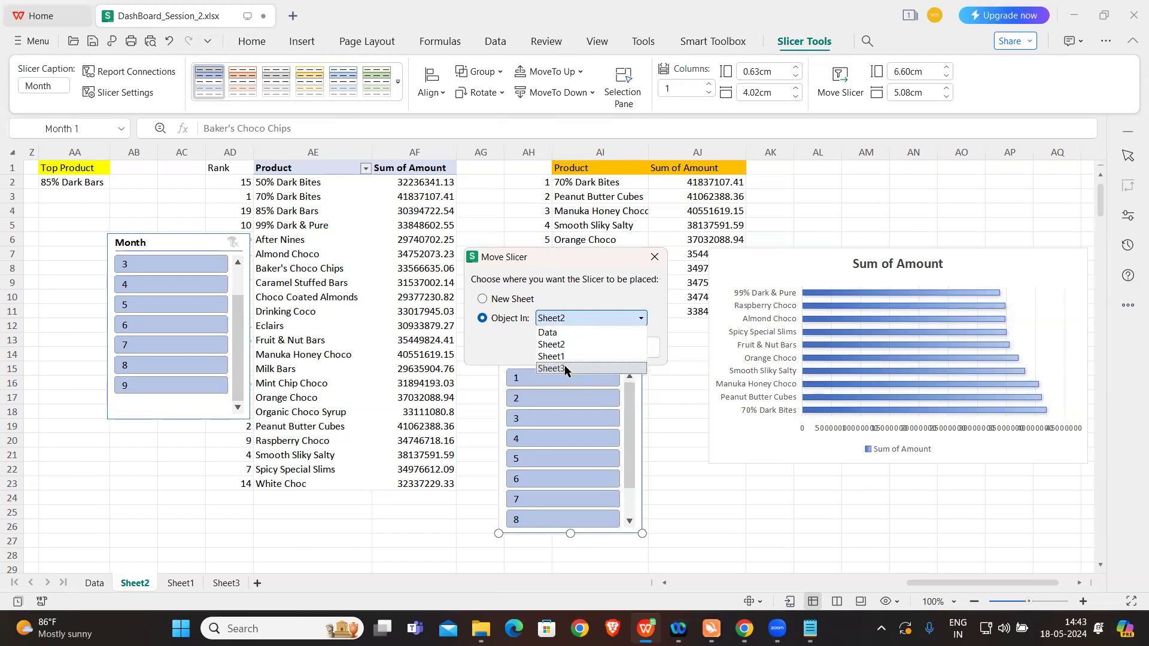
{"action": "left_click", "coordinate": [565, 367]}
{"action": "left_click", "coordinate": [567, 346]}
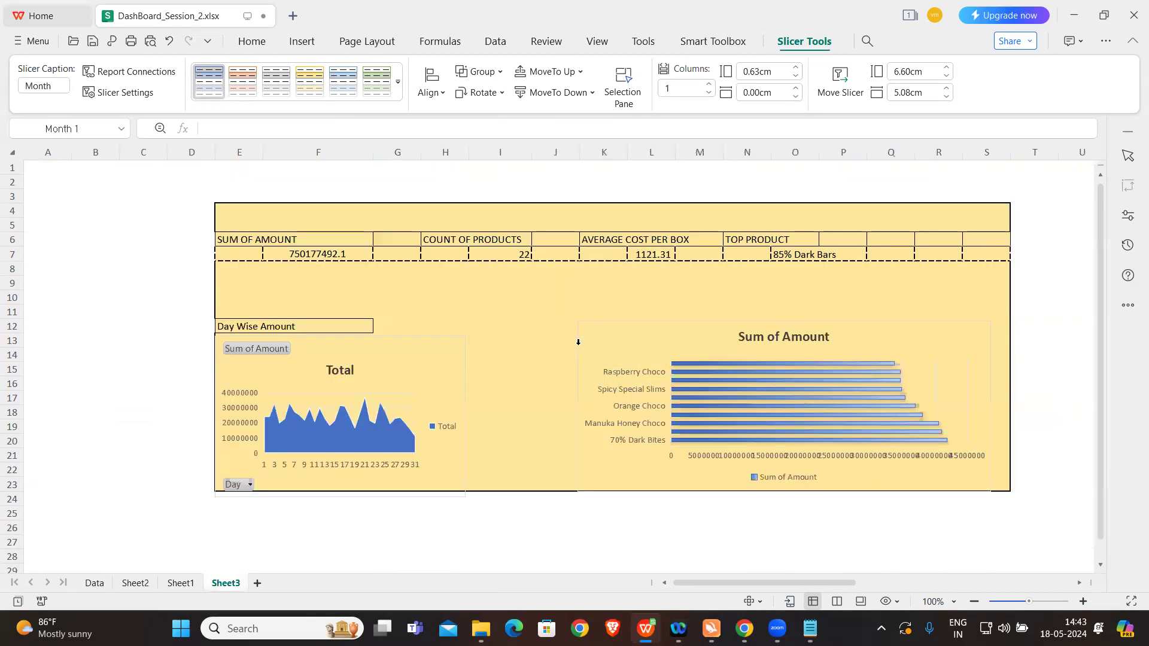
Step: Place the moved Month slicer on Sheet3 against the dashboard's outer border beside column S, starting at row 4
{"action": "left_click_drag", "start_coordinate": [773, 580], "coordinate": [984, 577]}
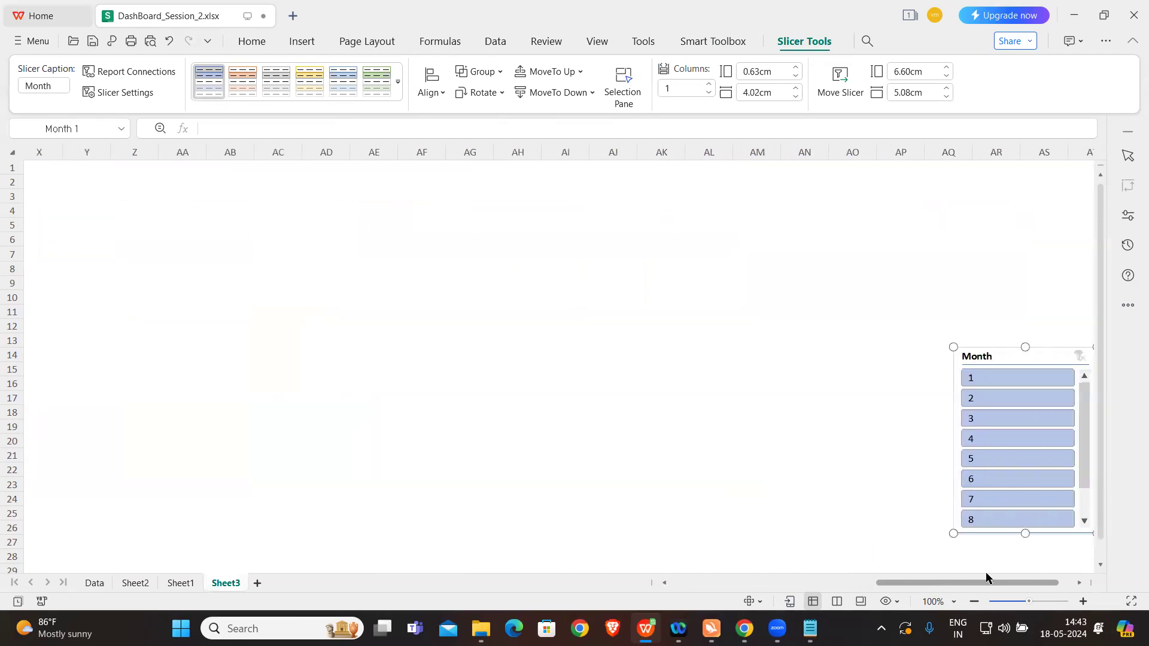
{"action": "left_click_drag", "start_coordinate": [980, 356], "coordinate": [22, 306]}
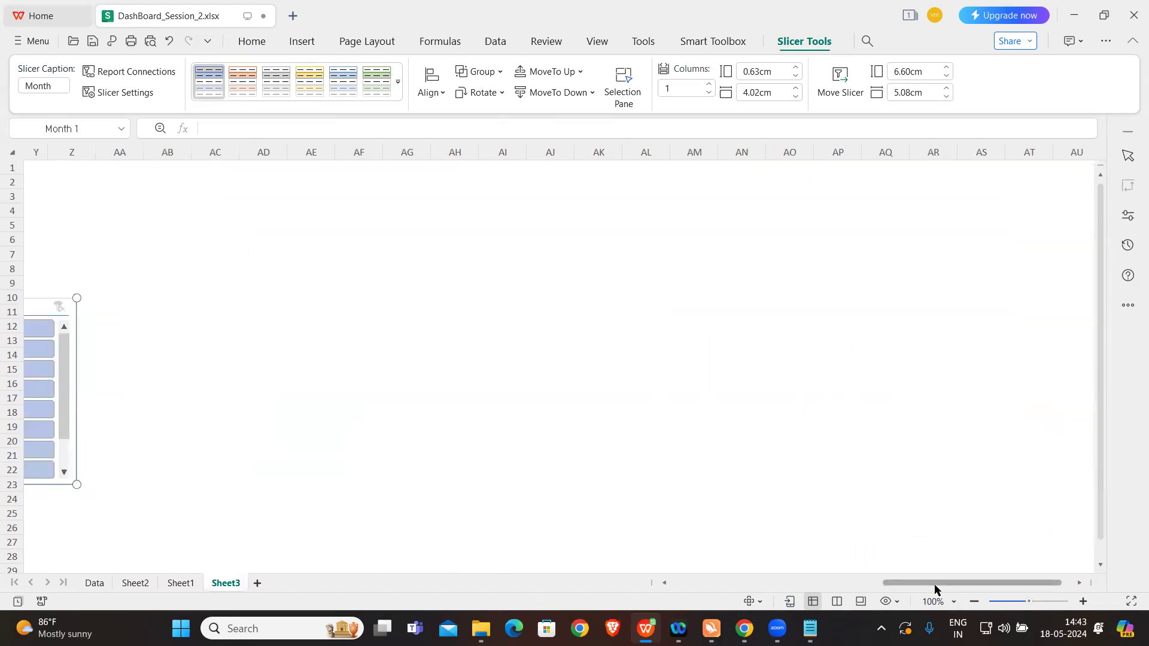
{"action": "left_click_drag", "start_coordinate": [942, 584], "coordinate": [784, 590]}
{"action": "left_click_drag", "start_coordinate": [995, 310], "coordinate": [823, 210]}
Step: Test the dashboard's Month slicer with months 1 to 8 in turn and check which pivot tables it is connected to
{"action": "left_click", "coordinate": [800, 233]}
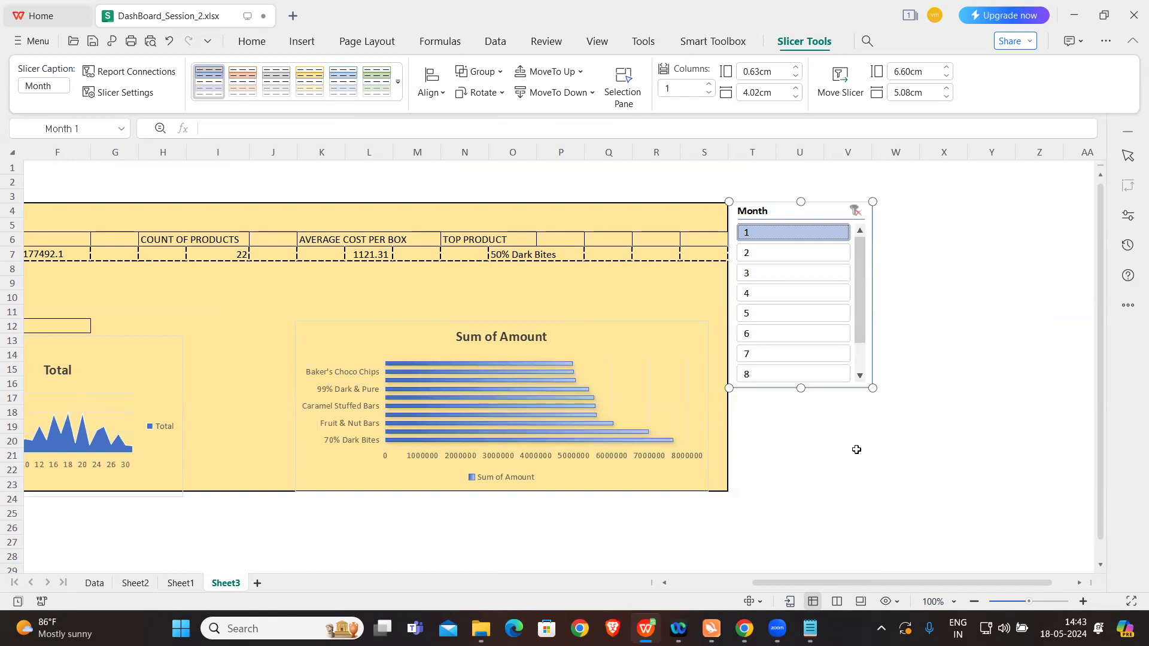
{"action": "left_click_drag", "start_coordinate": [815, 583], "coordinate": [740, 570]}
{"action": "left_click", "coordinate": [1039, 252]}
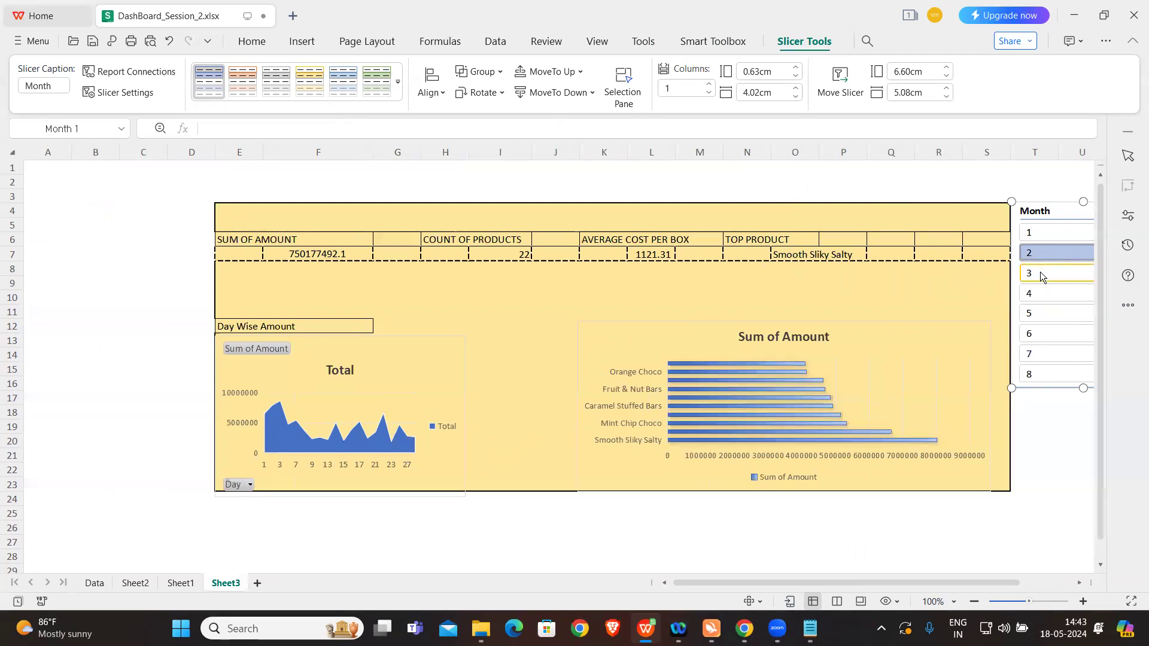
{"action": "left_click", "coordinate": [1040, 272]}
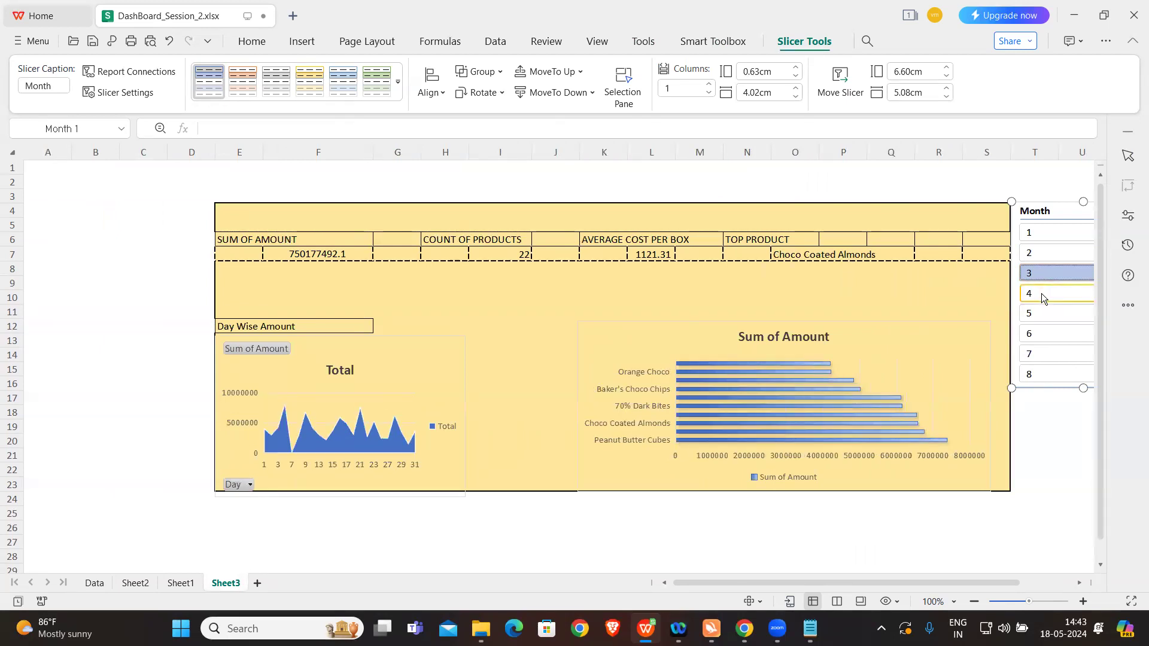
{"action": "left_click", "coordinate": [1041, 293]}
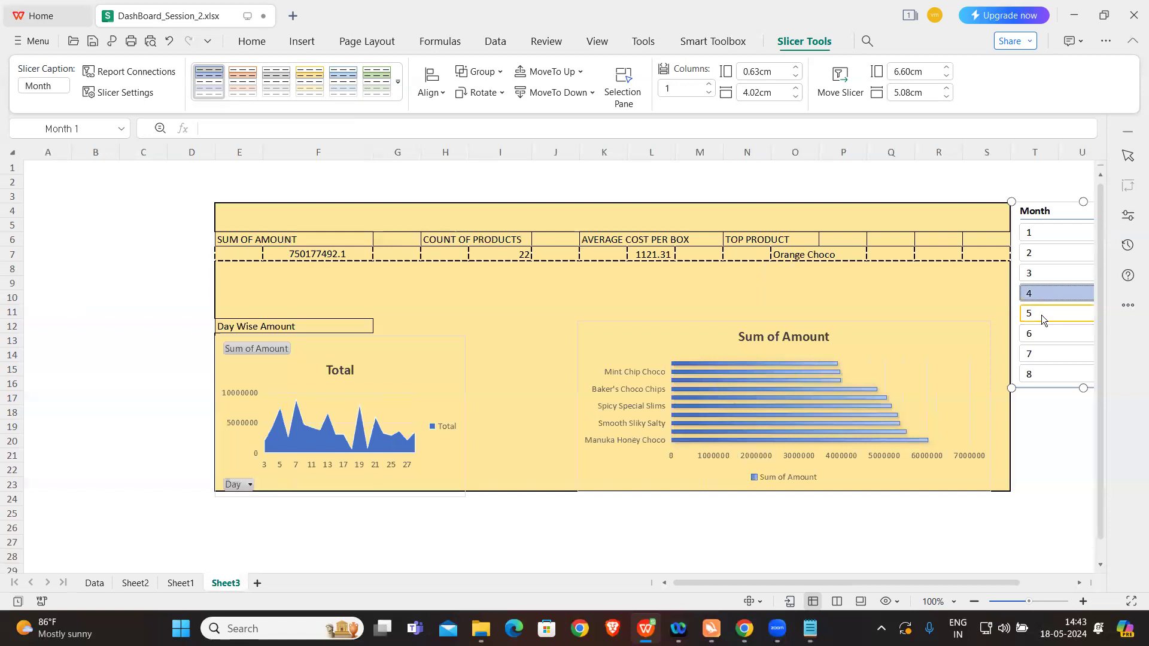
{"action": "left_click", "coordinate": [1041, 313]}
{"action": "left_click", "coordinate": [1042, 332]}
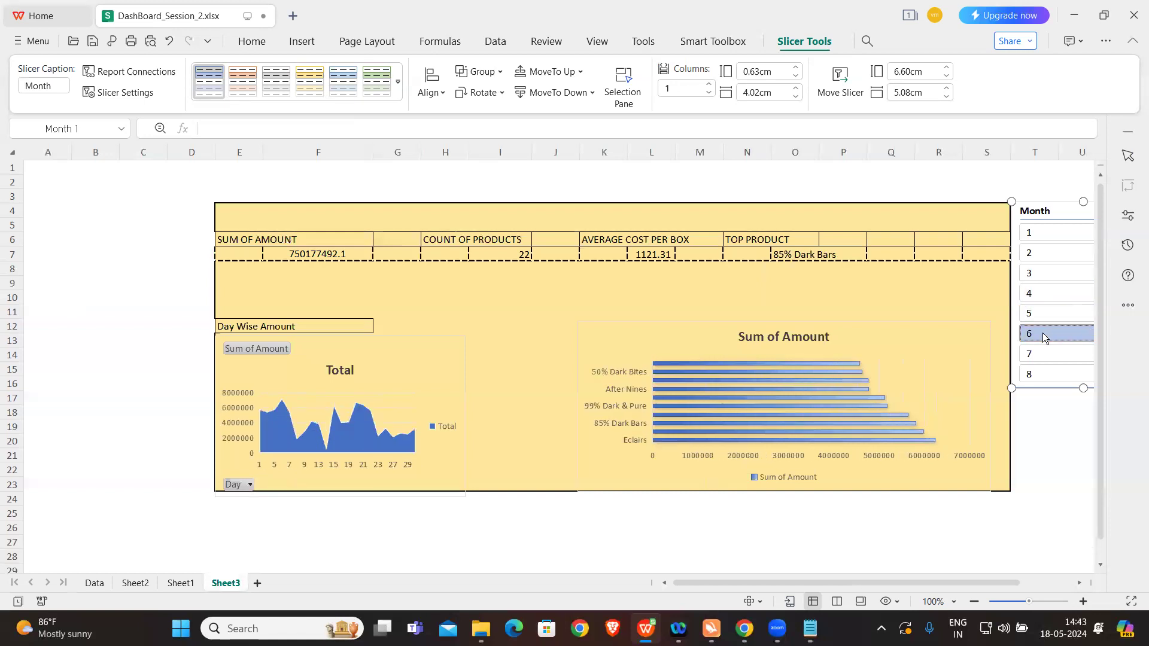
{"action": "left_click", "coordinate": [1044, 354]}
{"action": "left_click", "coordinate": [1045, 372]}
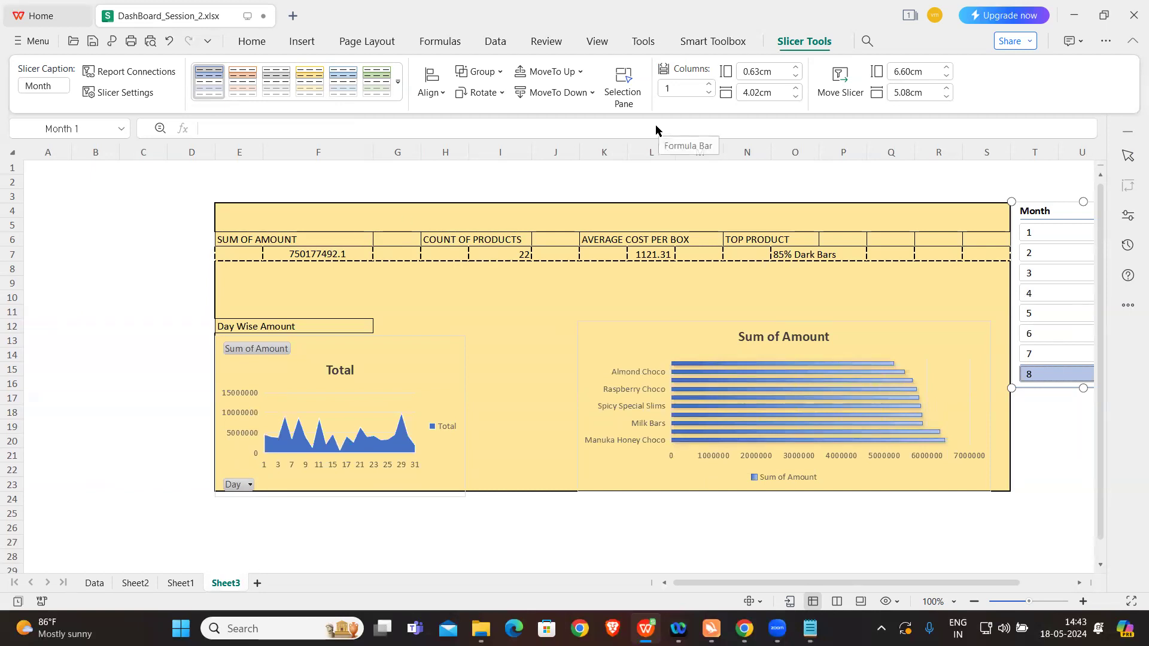
{"action": "left_click", "coordinate": [144, 72]}
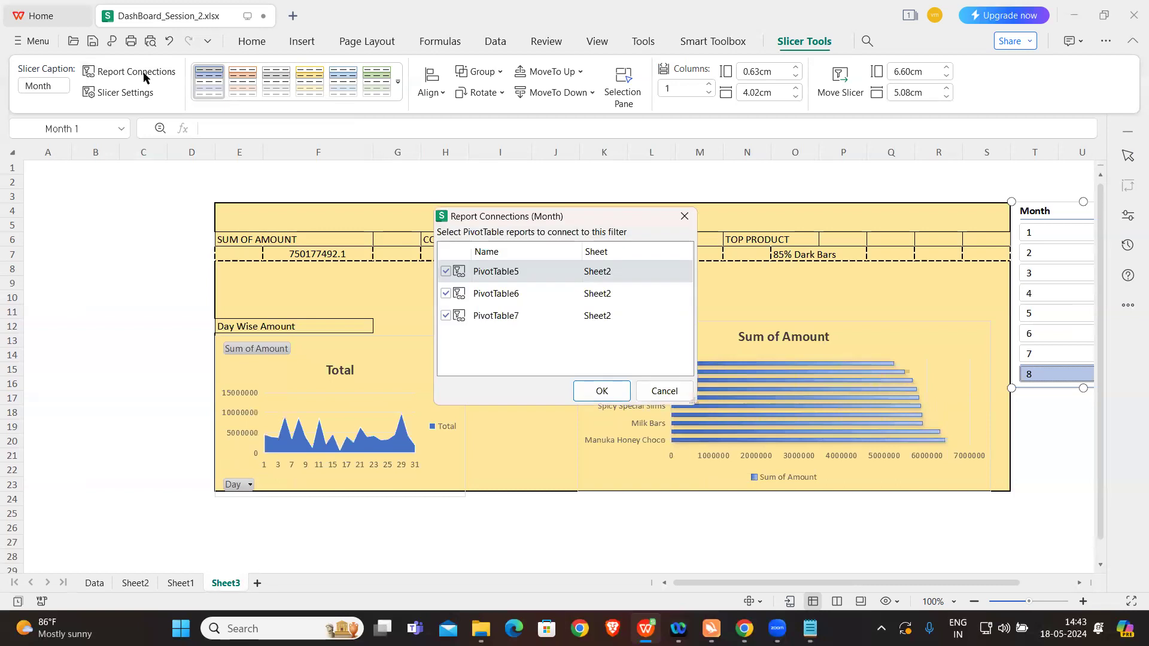
{"action": "left_click", "coordinate": [682, 218]}
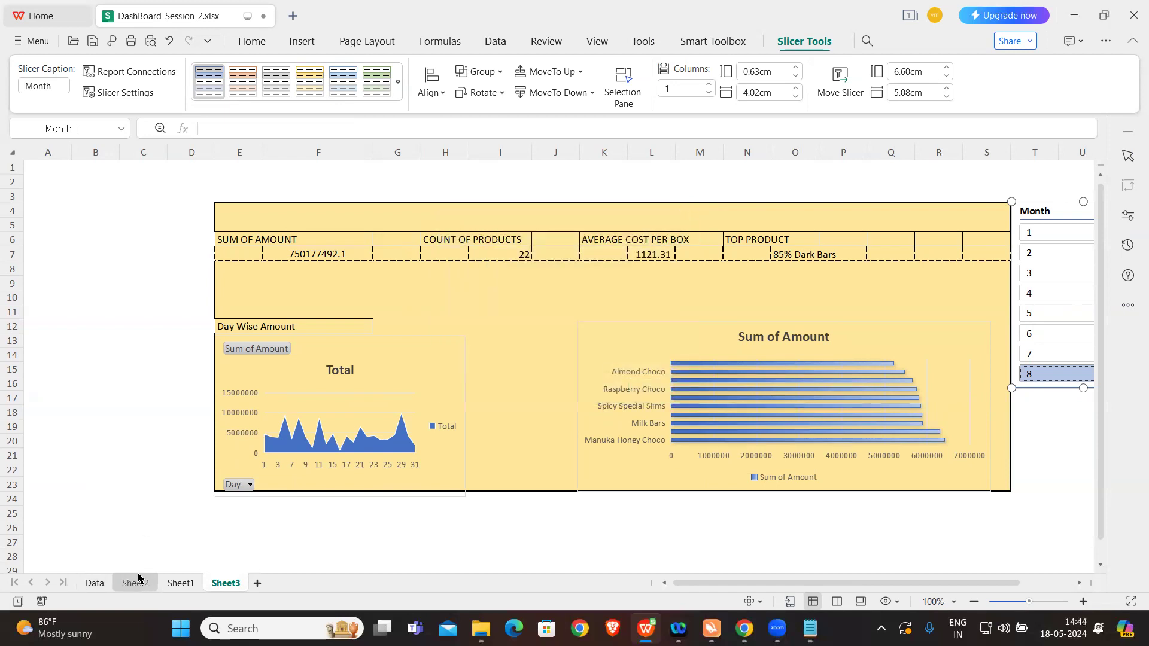
Step: Rename the Sum of Amount pivot table at cell A4 on Sheet2 to sum_of
{"action": "left_click", "coordinate": [130, 583]}
{"action": "left_click", "coordinate": [184, 489]}
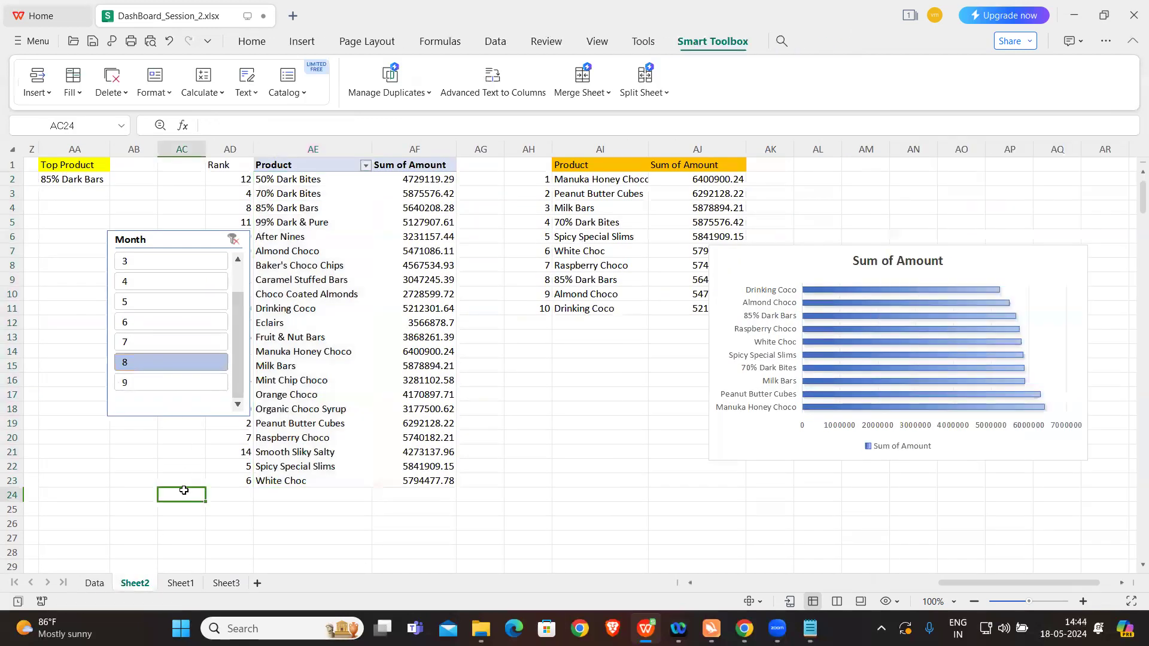
{"action": "scroll", "coordinate": [184, 489], "scroll_direction": "left", "scroll_amount": 7}
{"action": "scroll", "coordinate": [184, 490], "scroll_direction": "left", "scroll_amount": 8}
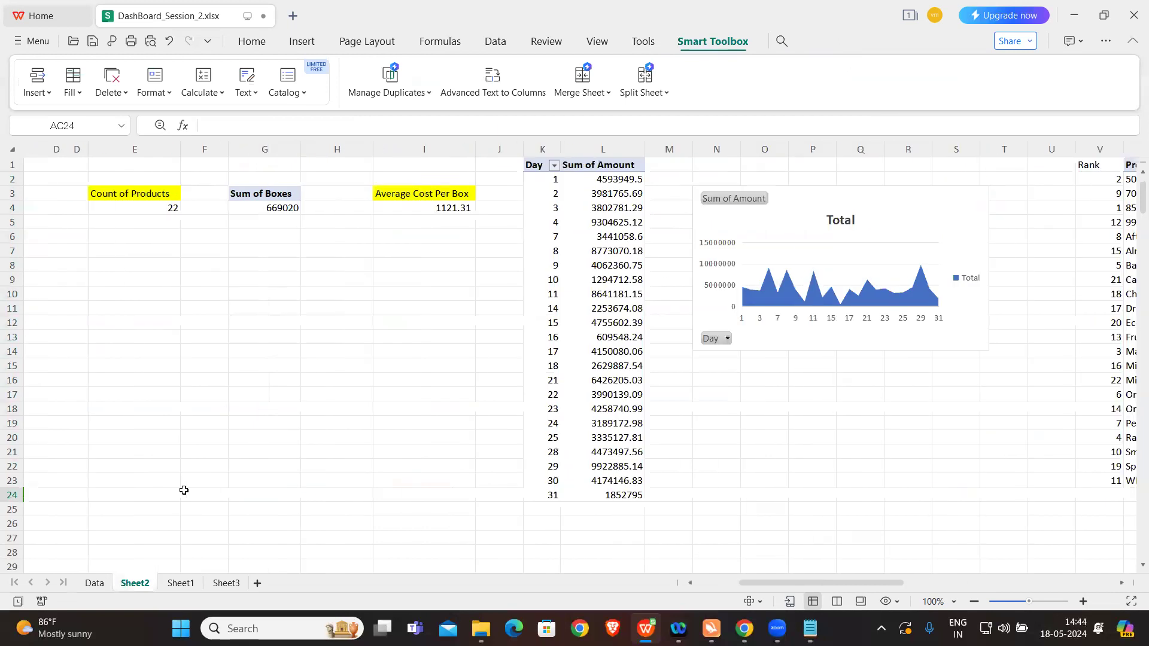
{"action": "left_click", "coordinate": [50, 207]}
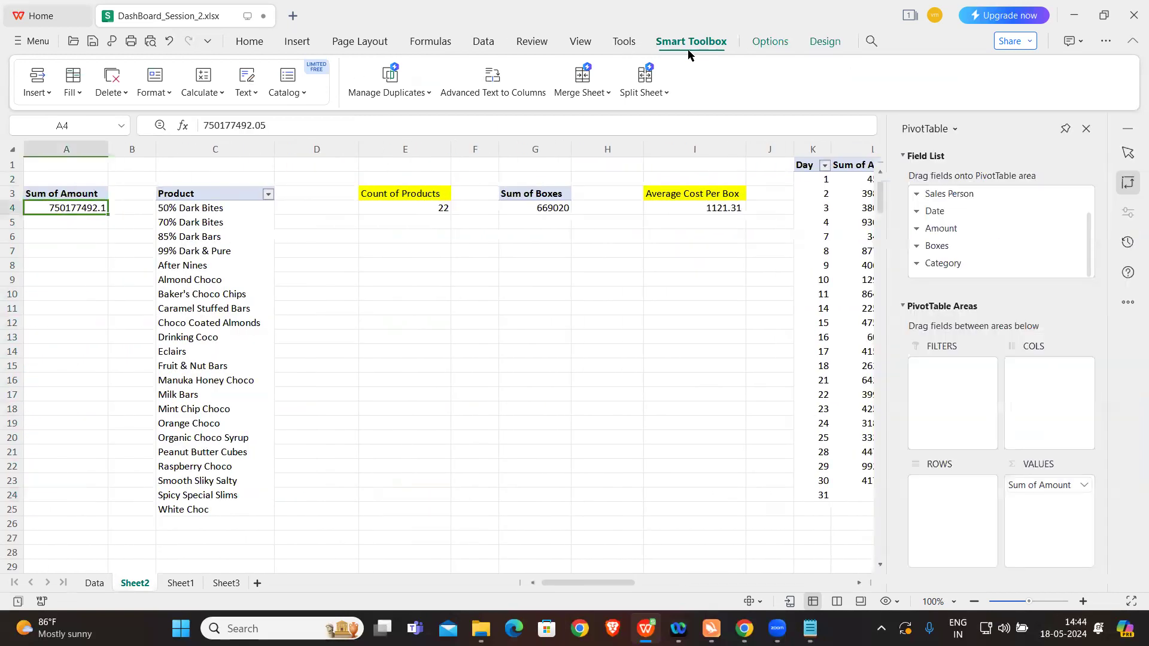
{"action": "left_click", "coordinate": [768, 42]}
{"action": "left_click", "coordinate": [65, 90]}
{"action": "key", "text": "ctrl+a"}
{"action": "key", "text": "BackSpace"}
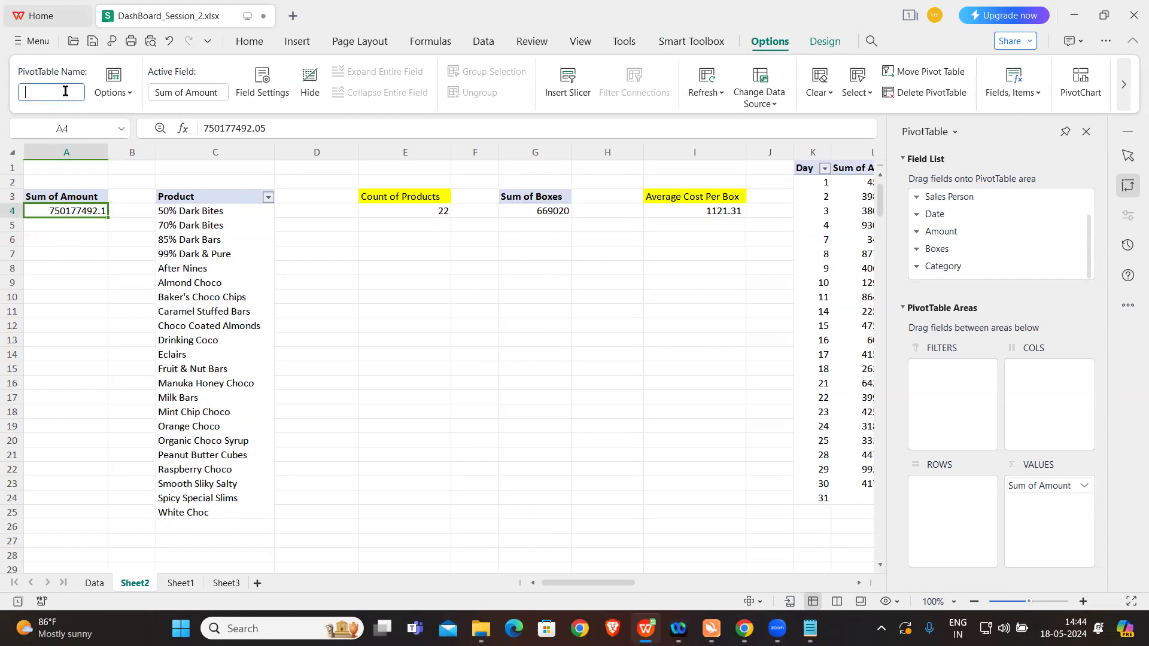
{"action": "type", "text": "sum_of"}
{"action": "left_click", "coordinate": [461, 359]}
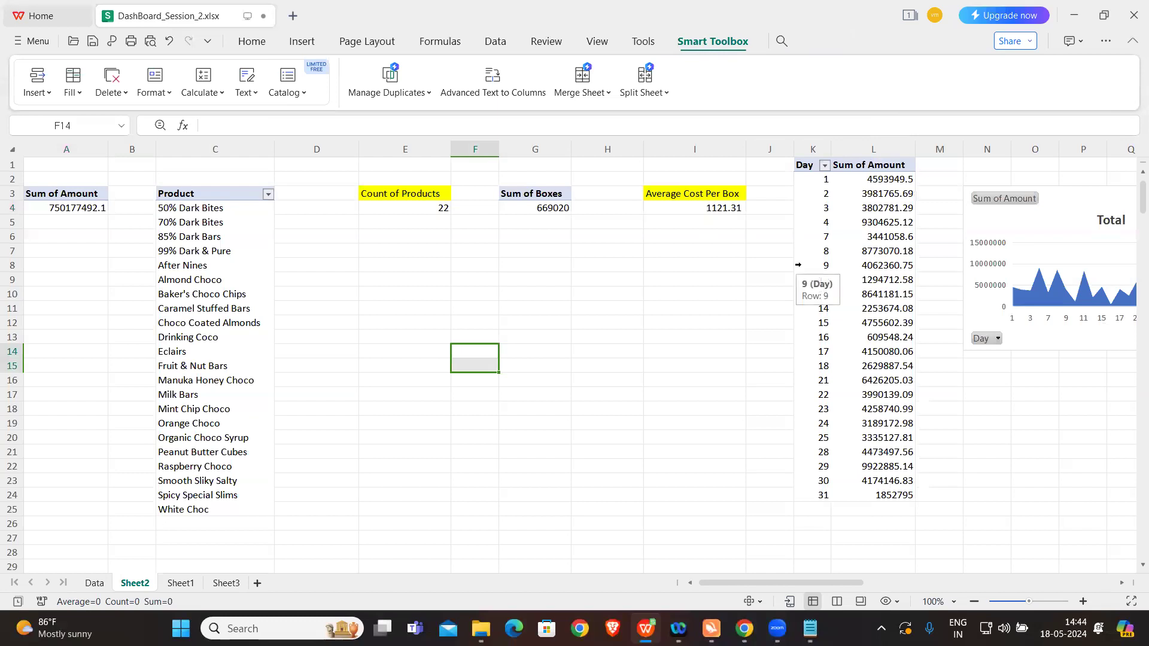
Step: Check the report connections of the original Month slicer below the Top Product cell on Sheet2
{"action": "scroll", "coordinate": [960, 339], "scroll_direction": "right", "scroll_amount": 10}
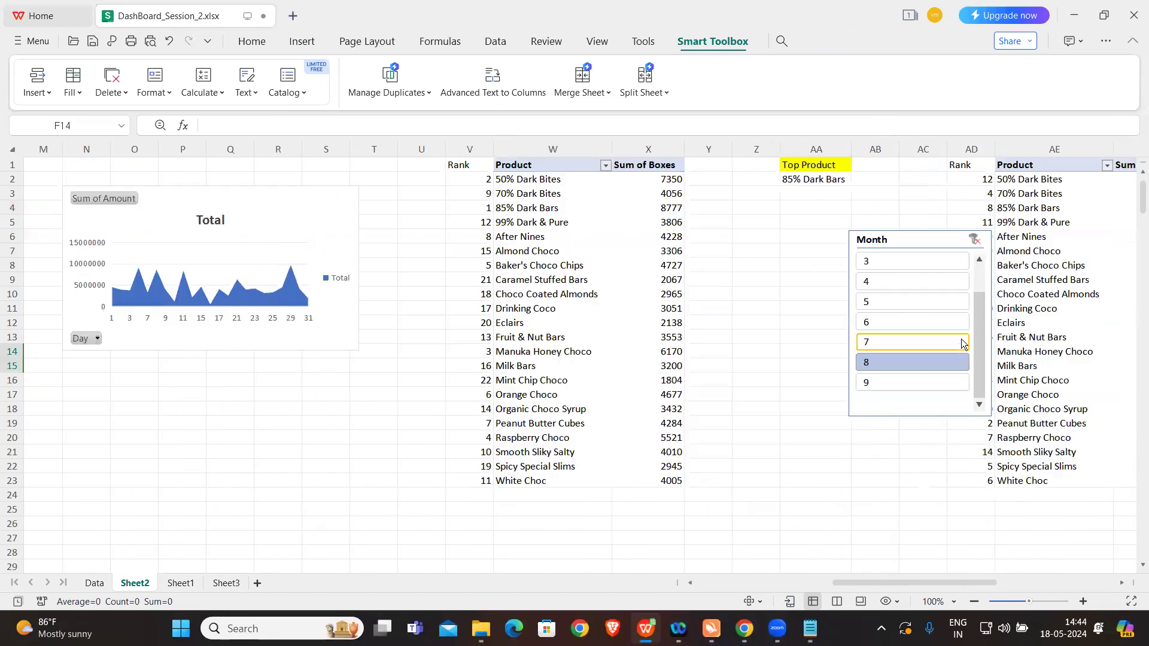
{"action": "left_click", "coordinate": [918, 239]}
{"action": "right_click", "coordinate": [917, 239]}
{"action": "left_click", "coordinate": [984, 168]}
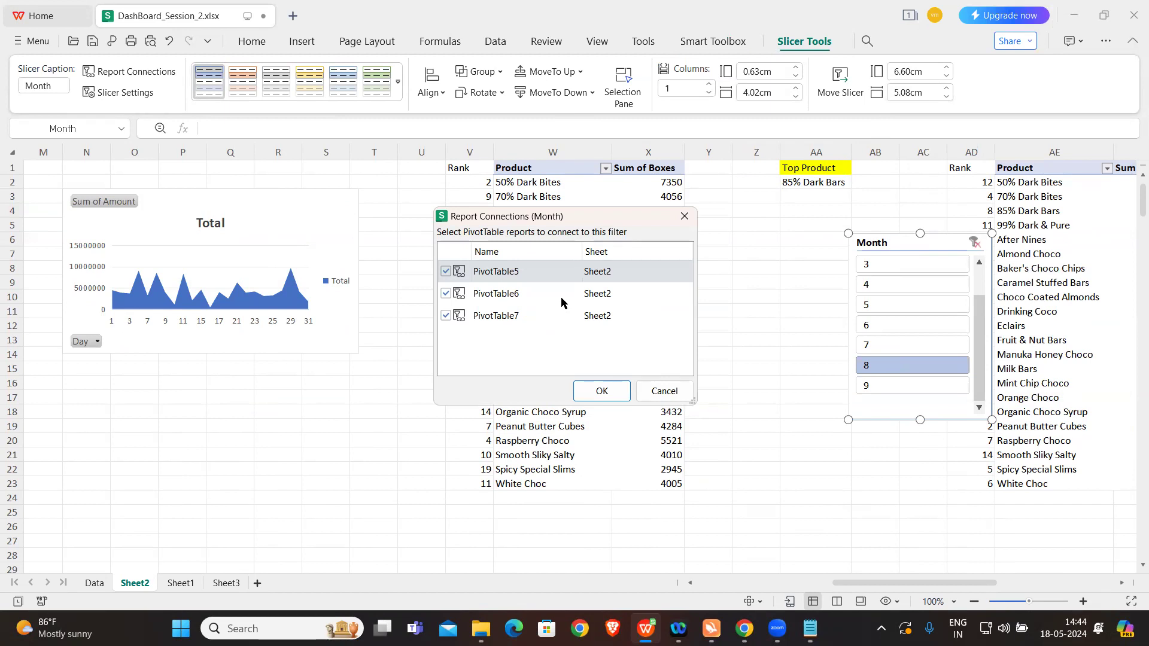
{"action": "left_click", "coordinate": [684, 216]}
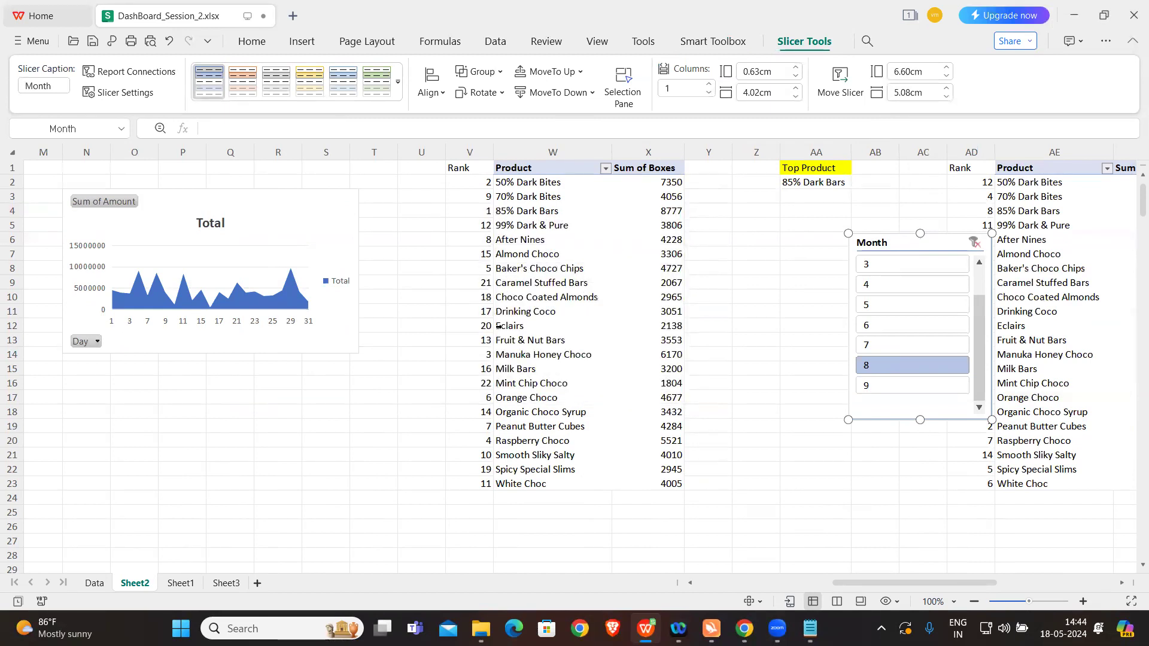
{"action": "left_click", "coordinate": [748, 302]}
{"action": "scroll", "coordinate": [377, 383], "scroll_direction": "left", "scroll_amount": 10}
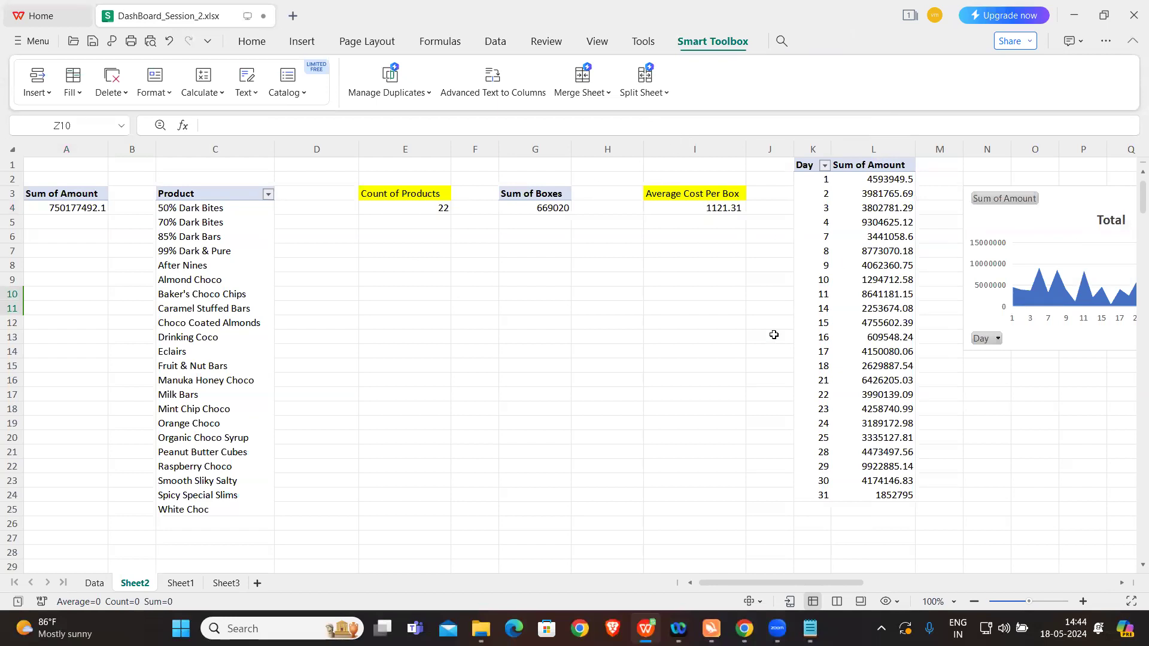
Step: Filter the Sheet3 dashboard by months 3, 4, 5, 6 and 7 in turn, leaving month 7 selected
{"action": "left_click", "coordinate": [225, 584]}
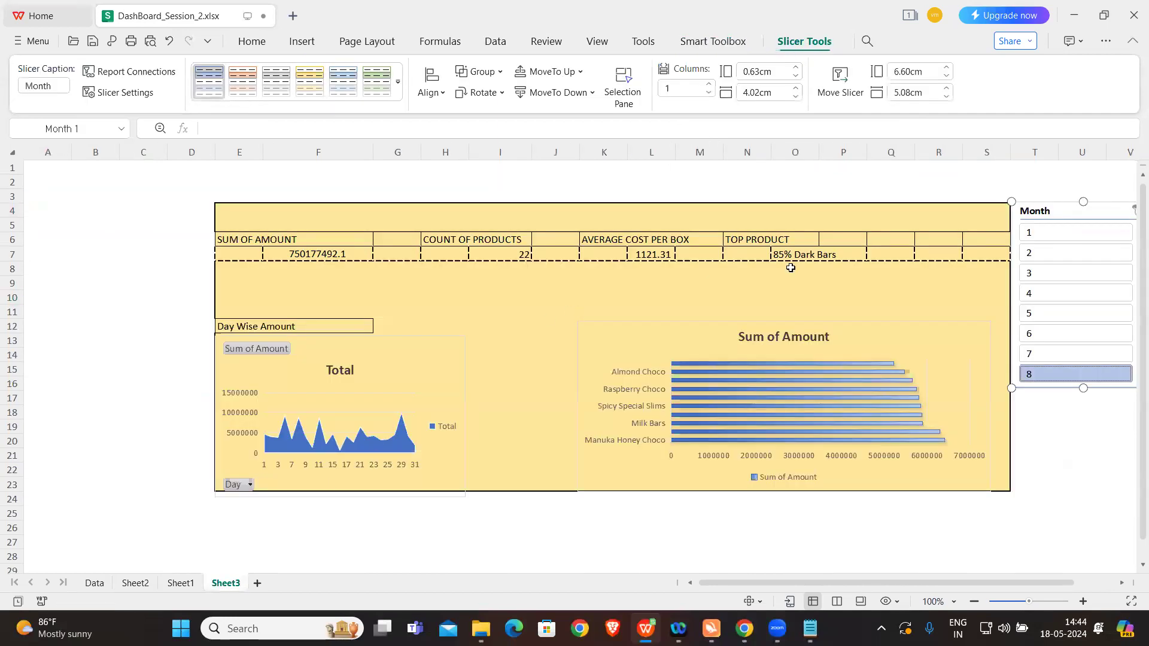
{"action": "left_click", "coordinate": [1052, 273]}
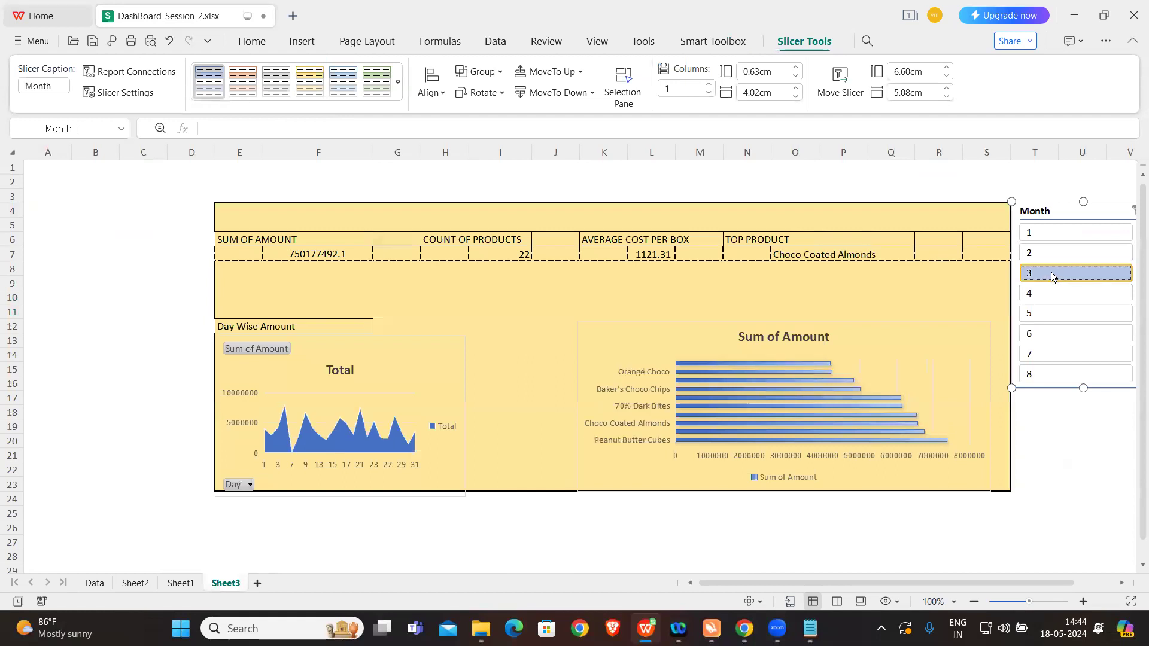
{"action": "left_click", "coordinate": [1050, 294]}
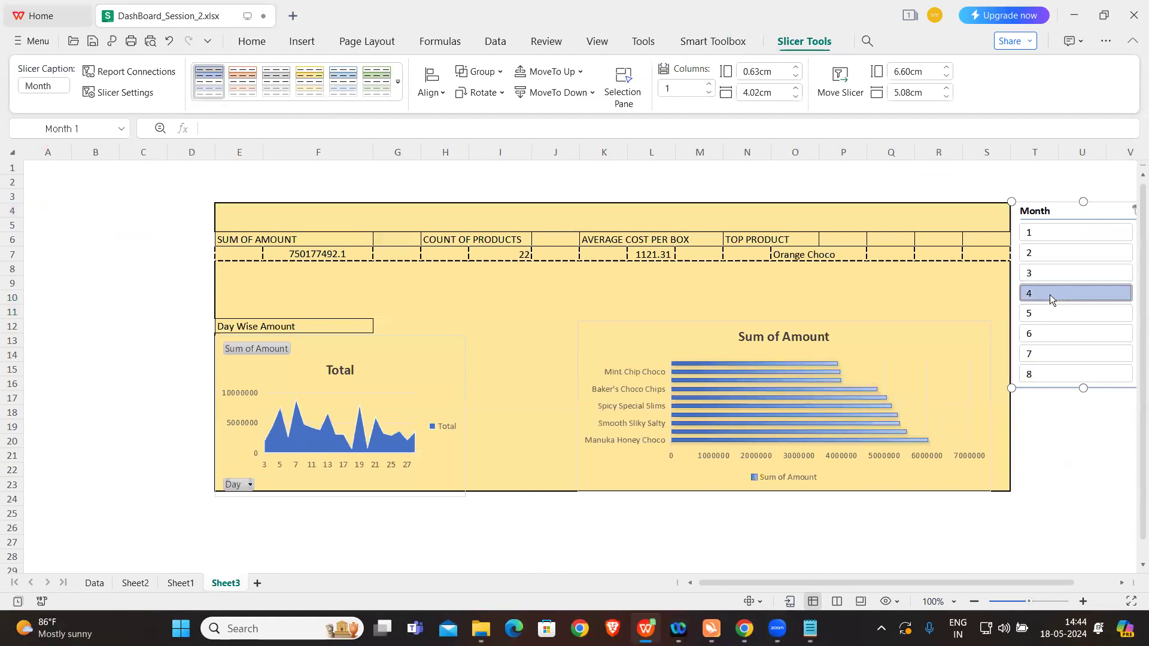
{"action": "left_click", "coordinate": [1051, 316]}
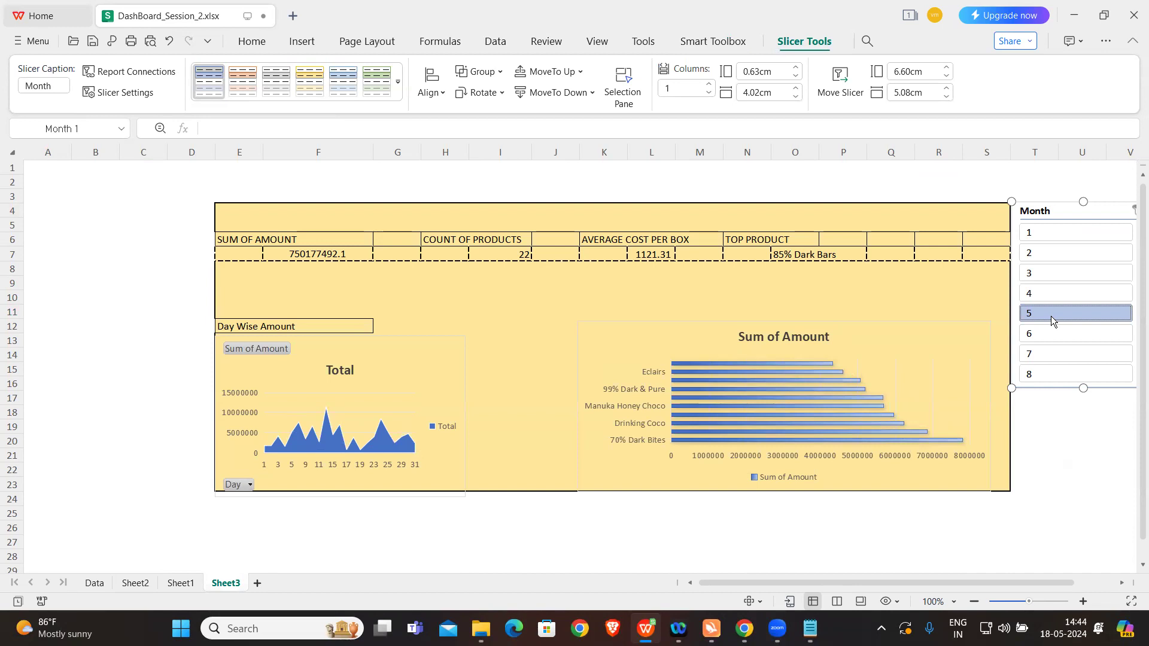
{"action": "left_click", "coordinate": [1051, 331]}
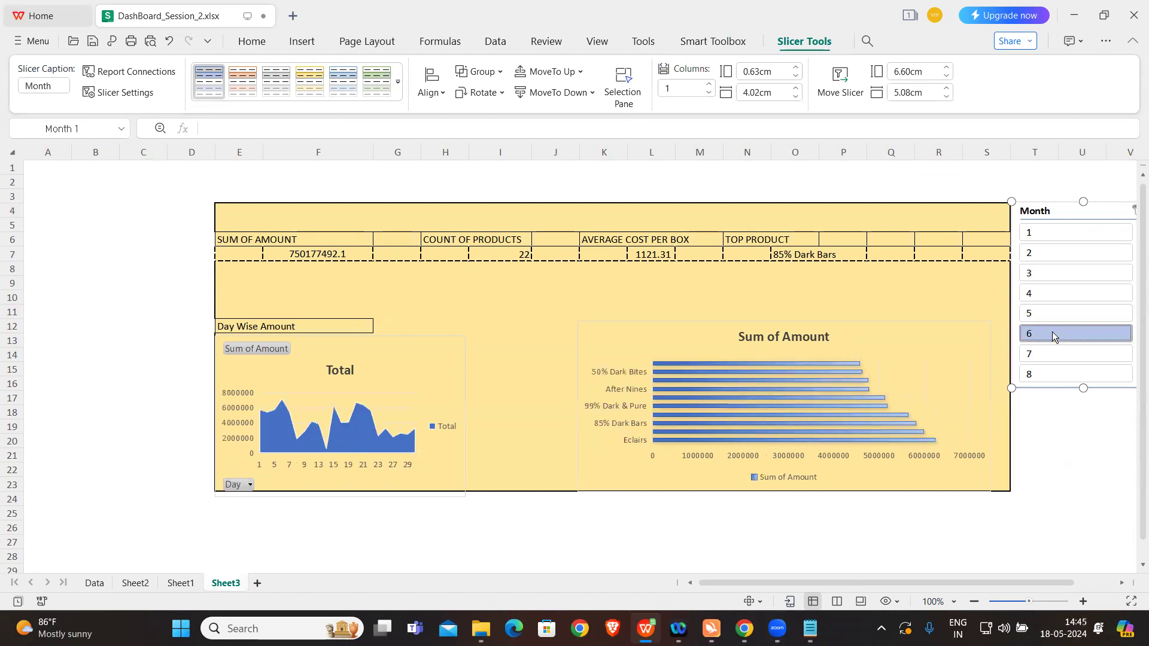
{"action": "left_click", "coordinate": [1051, 353]}
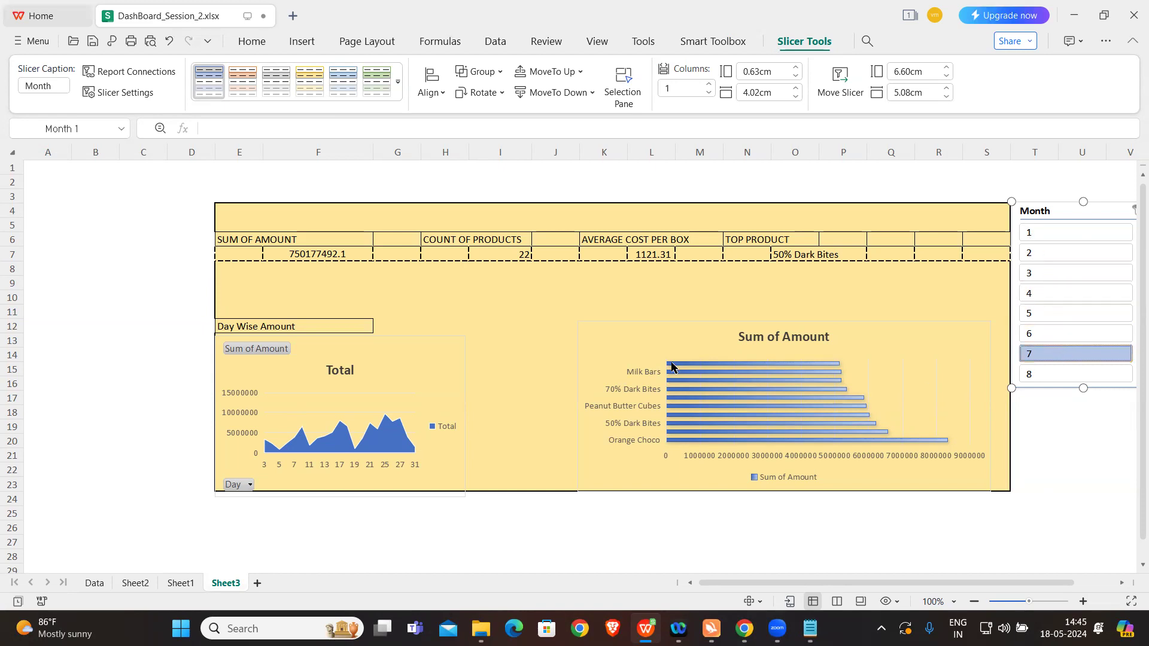
{"action": "mouse_move", "coordinate": [708, 369]}
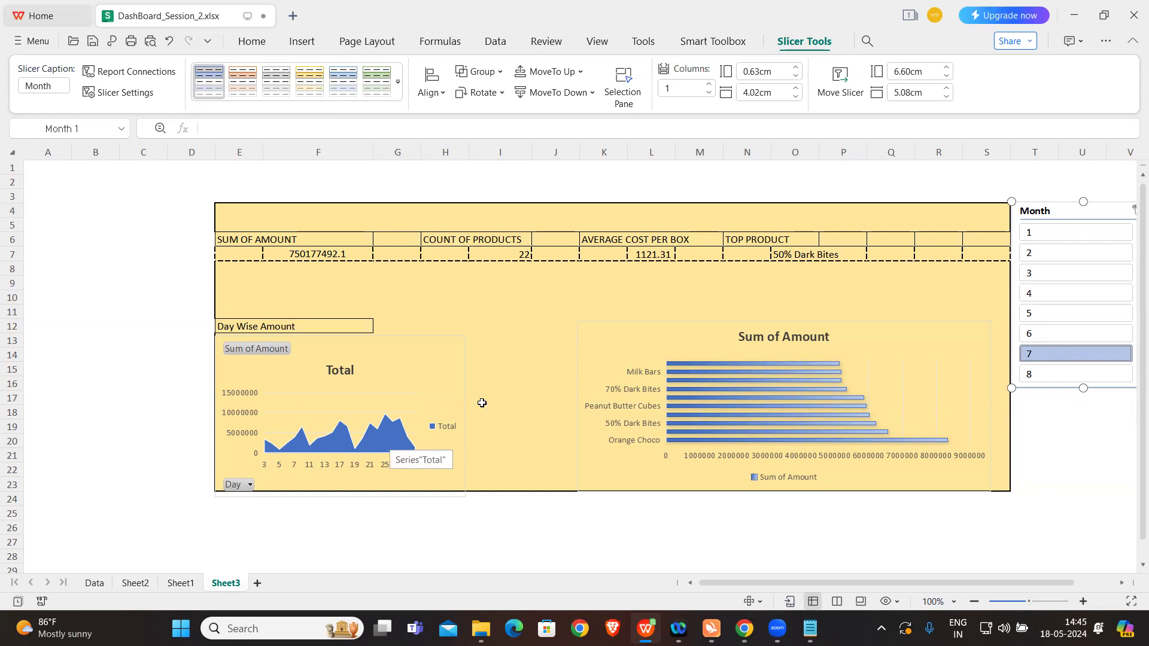
Step: Filter the Sheet3 dashboard by month 6 and deselect the Month slicer
{"action": "left_click", "coordinate": [1053, 337]}
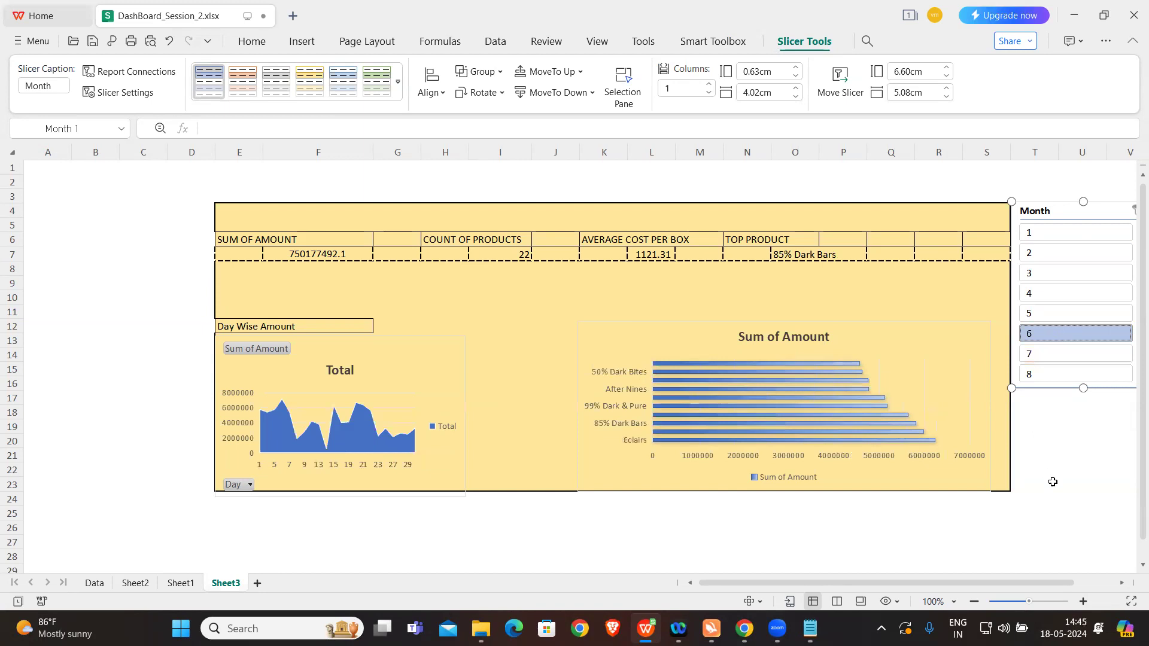
{"action": "left_click", "coordinate": [1082, 484]}
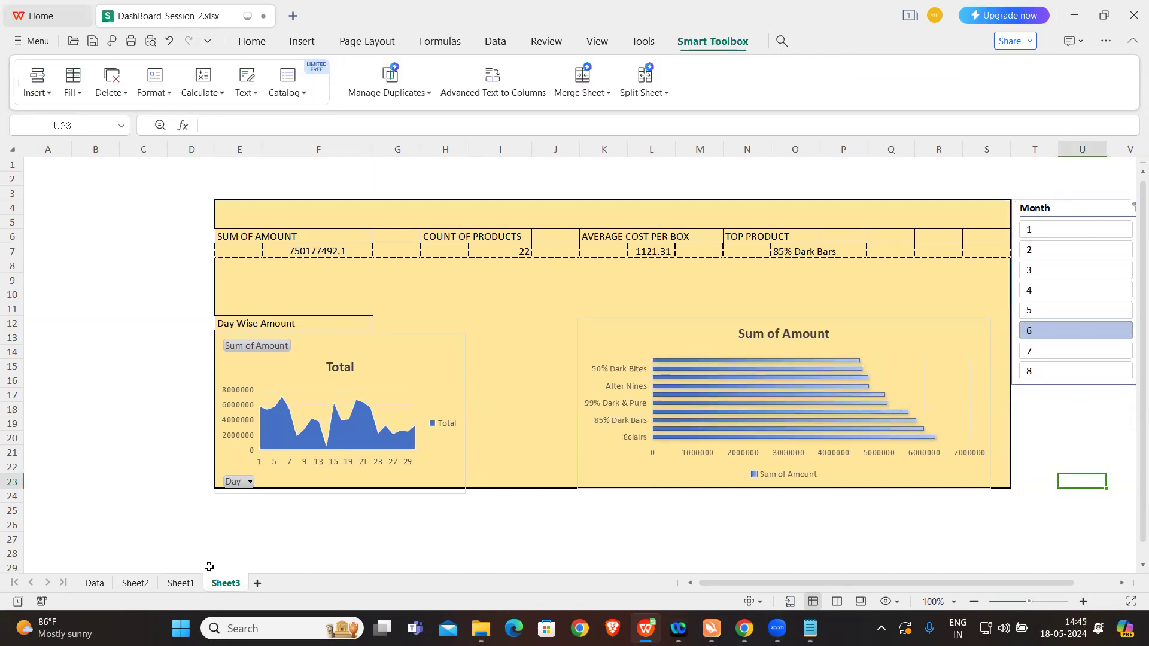
Step: Insert a Country slicer for the Sum of Amount pivot table at cell A4 on Sheet2 and place it below the Sum of Boxes figure
{"action": "left_click", "coordinate": [135, 583]}
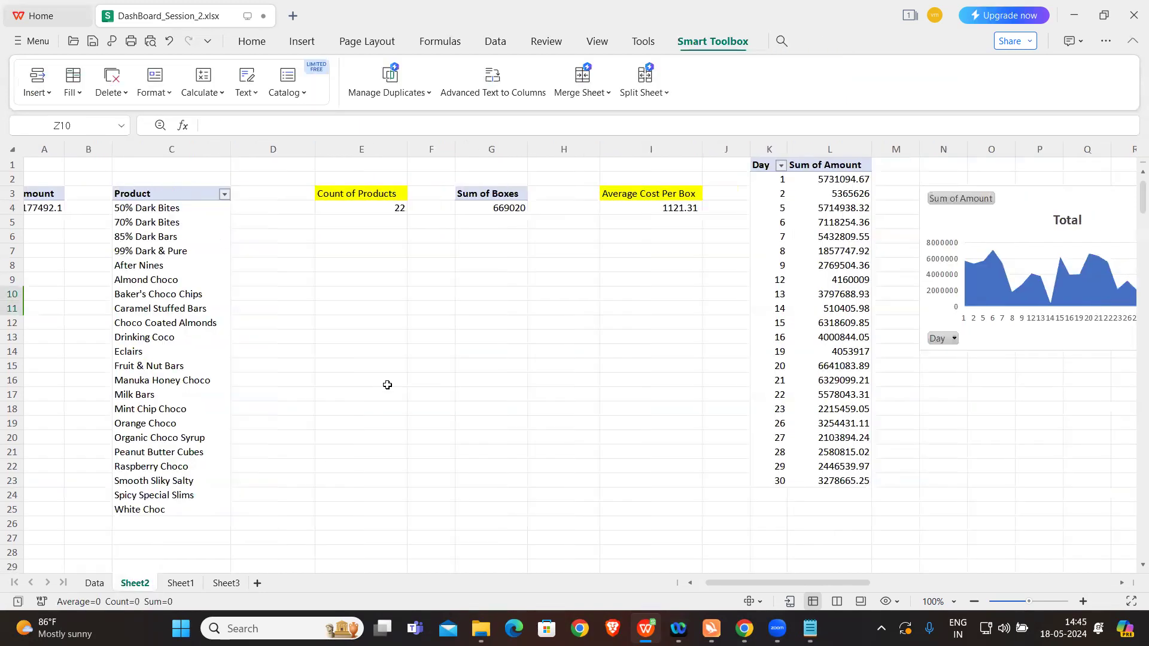
{"action": "left_click", "coordinate": [53, 212]}
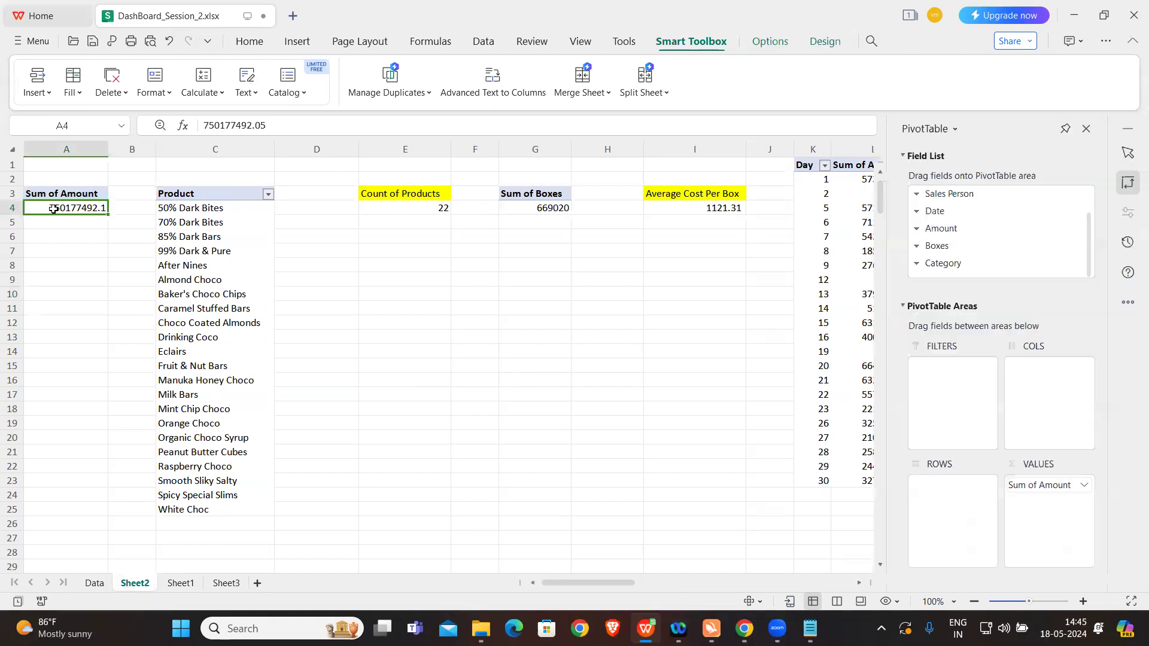
{"action": "left_click", "coordinate": [768, 43]}
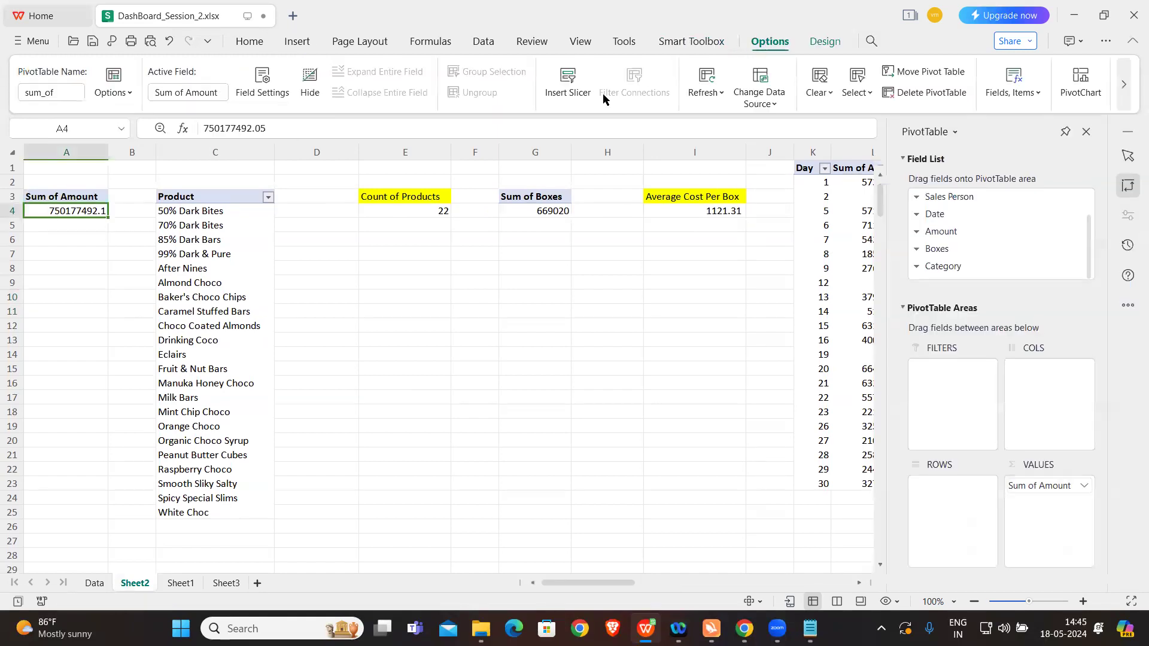
{"action": "left_click", "coordinate": [568, 84]}
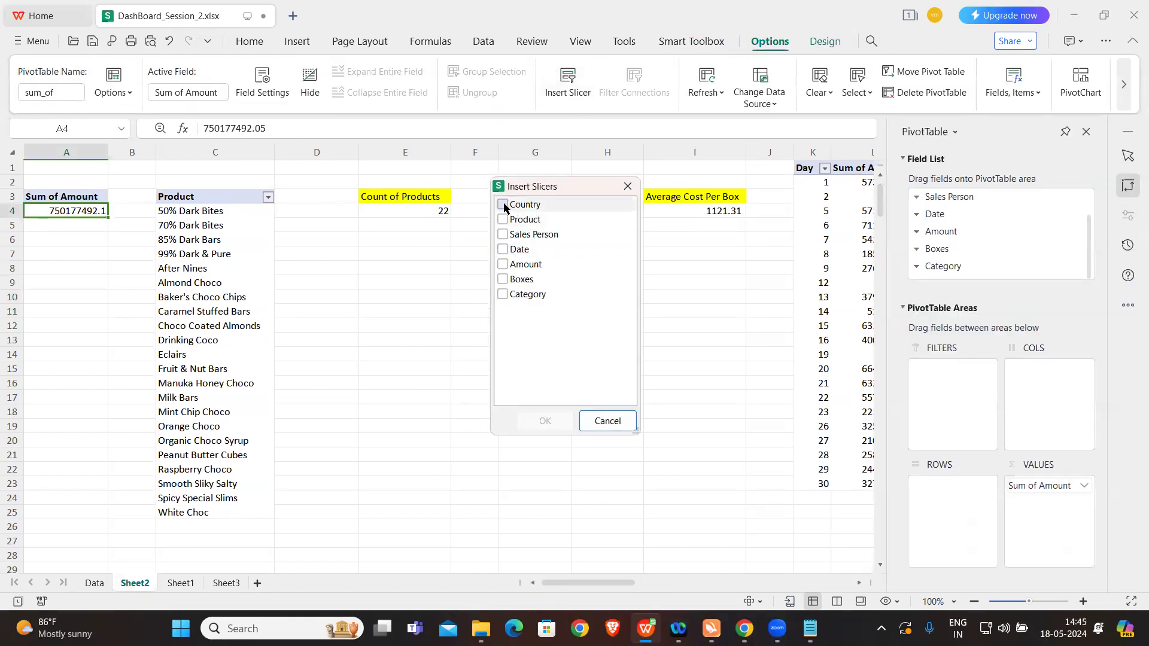
{"action": "left_click_drag", "start_coordinate": [545, 189], "coordinate": [675, 261]}
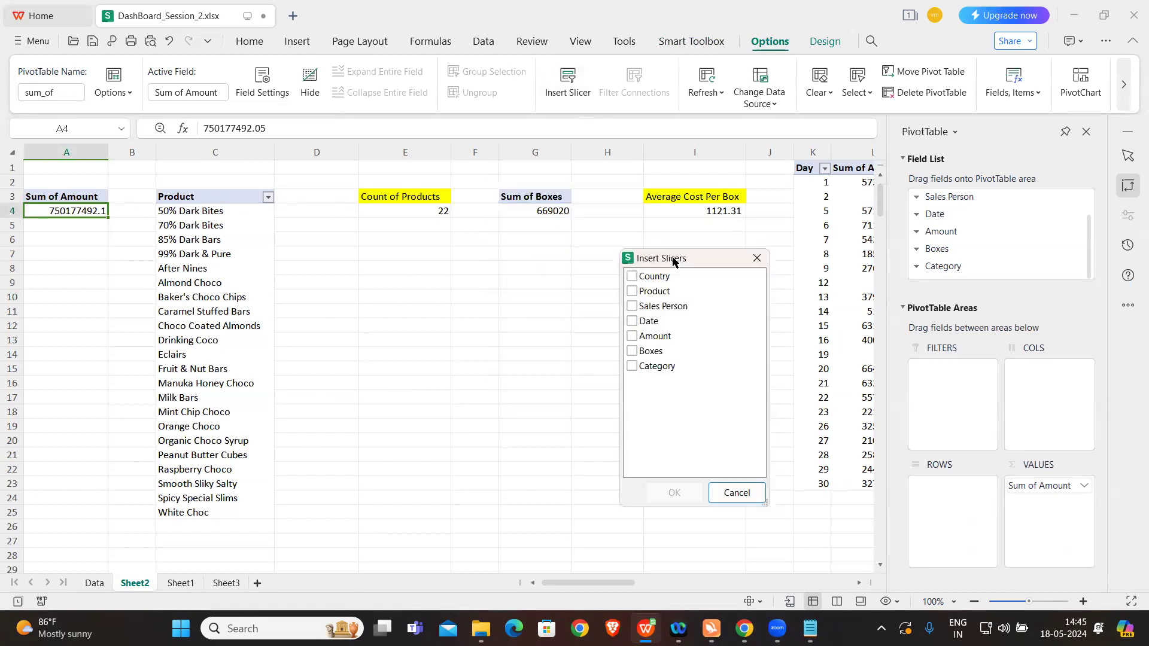
{"action": "left_click", "coordinate": [633, 281]}
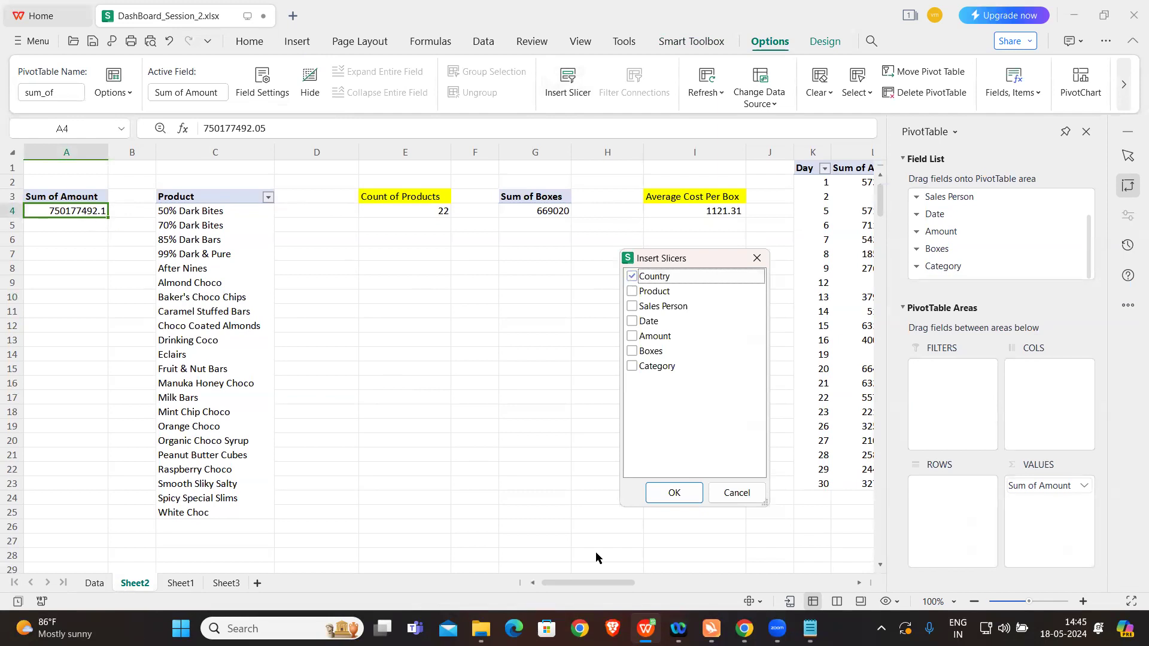
{"action": "left_click", "coordinate": [671, 494]}
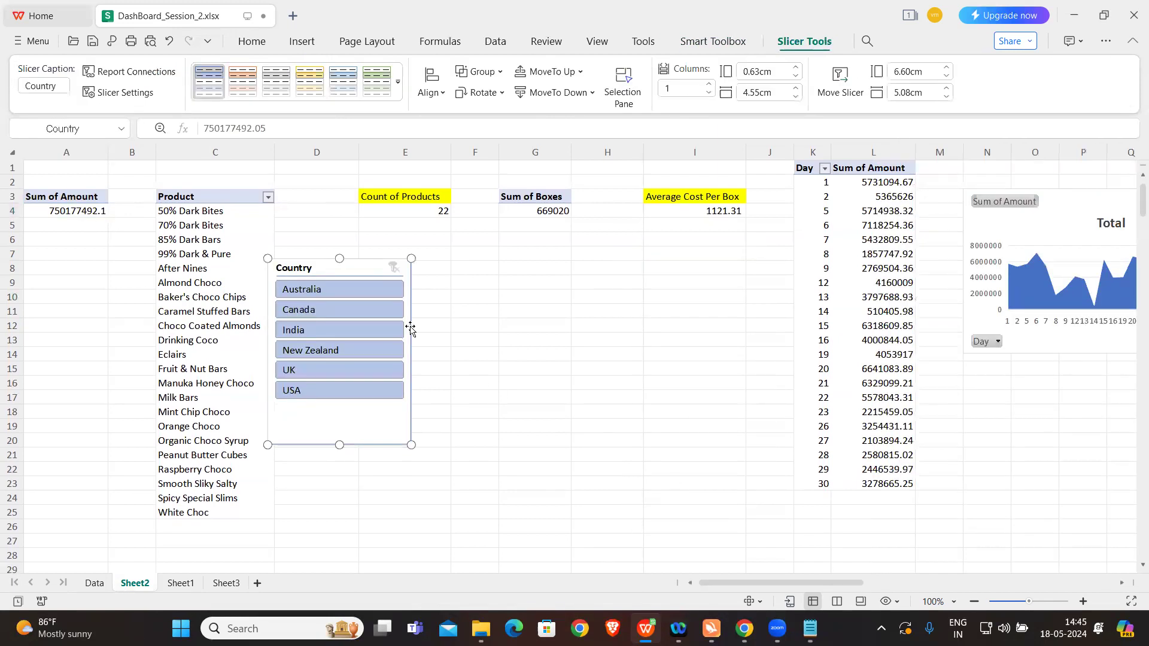
{"action": "left_click_drag", "start_coordinate": [359, 269], "coordinate": [536, 274]}
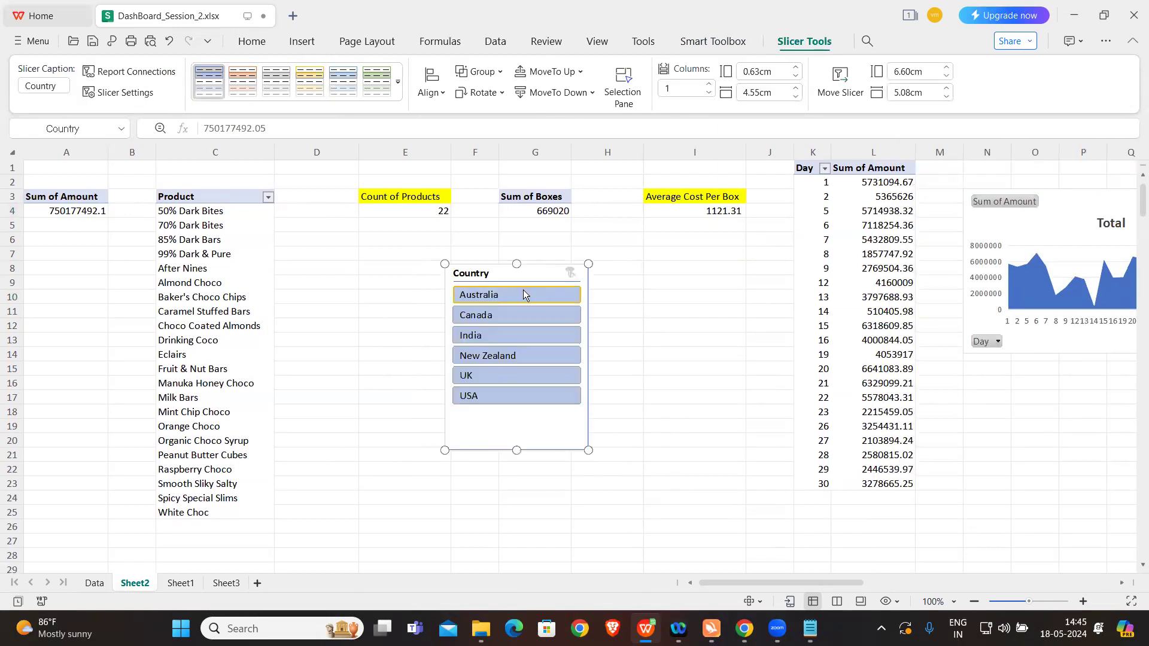
Step: Filter by Australia and Canada in turn with the Country slicer and connect it also to PivotTable3 and PivotTable4
{"action": "left_click", "coordinate": [523, 295]}
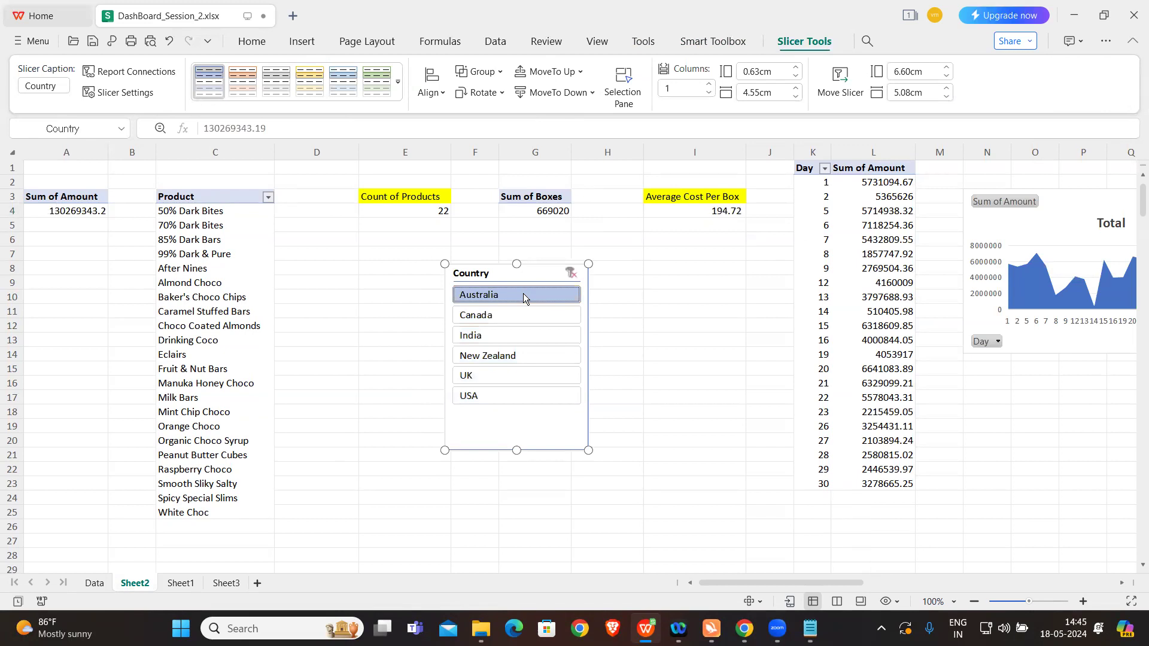
{"action": "left_click", "coordinate": [523, 312]}
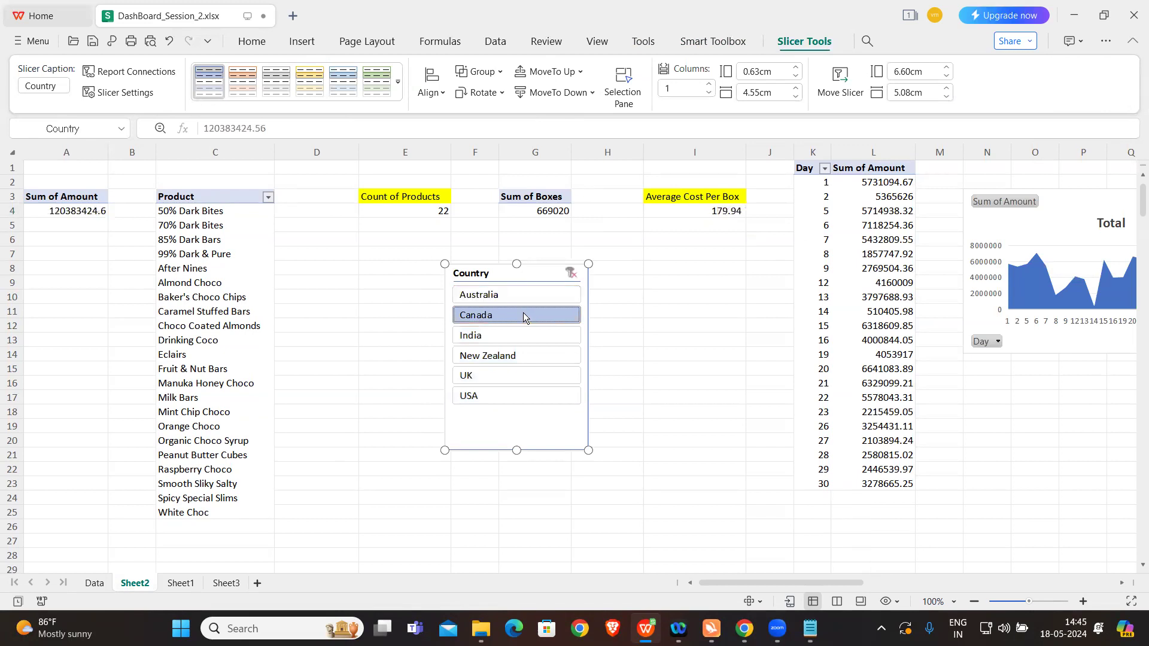
{"action": "right_click", "coordinate": [537, 271]}
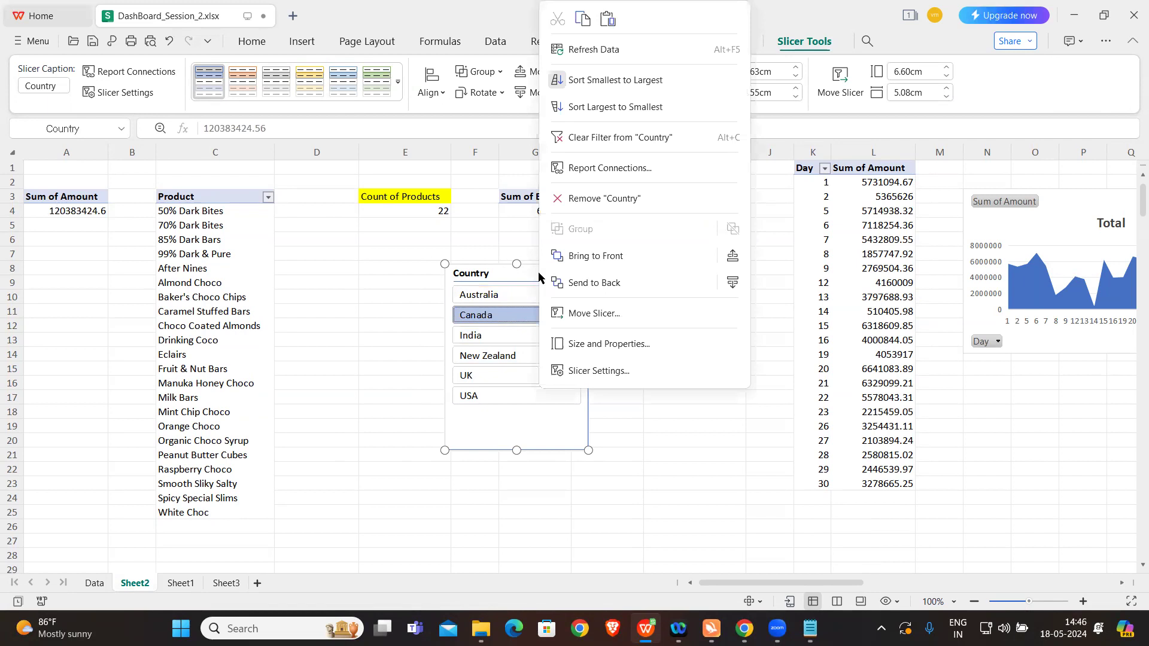
{"action": "left_click", "coordinate": [619, 171]}
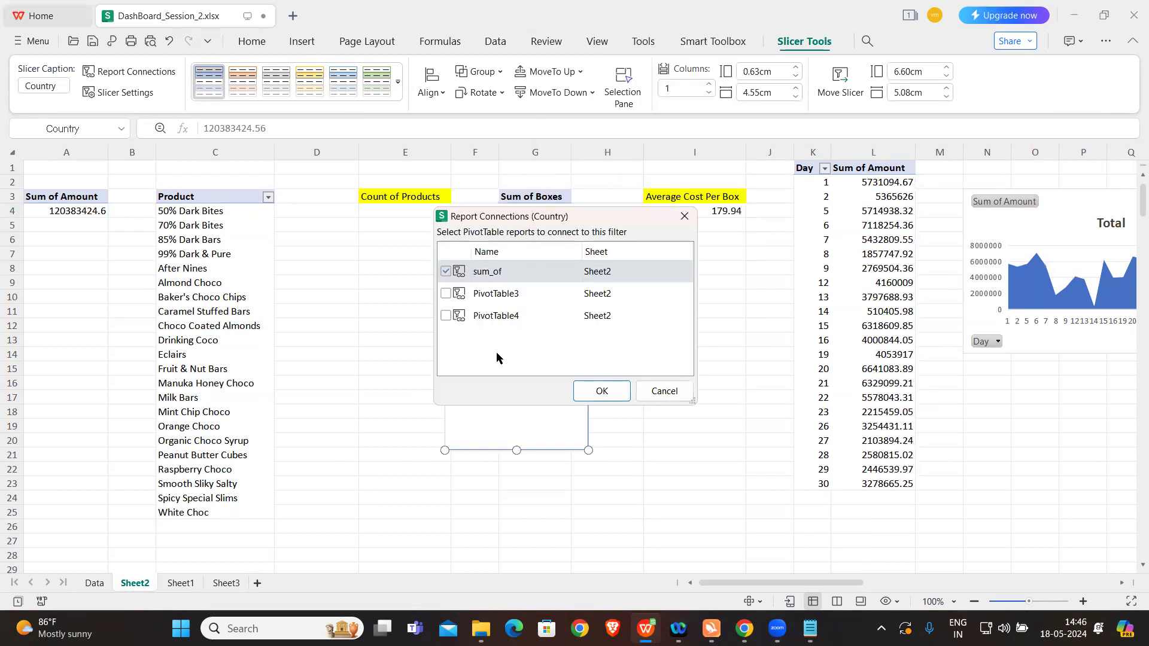
{"action": "left_click", "coordinate": [446, 294]}
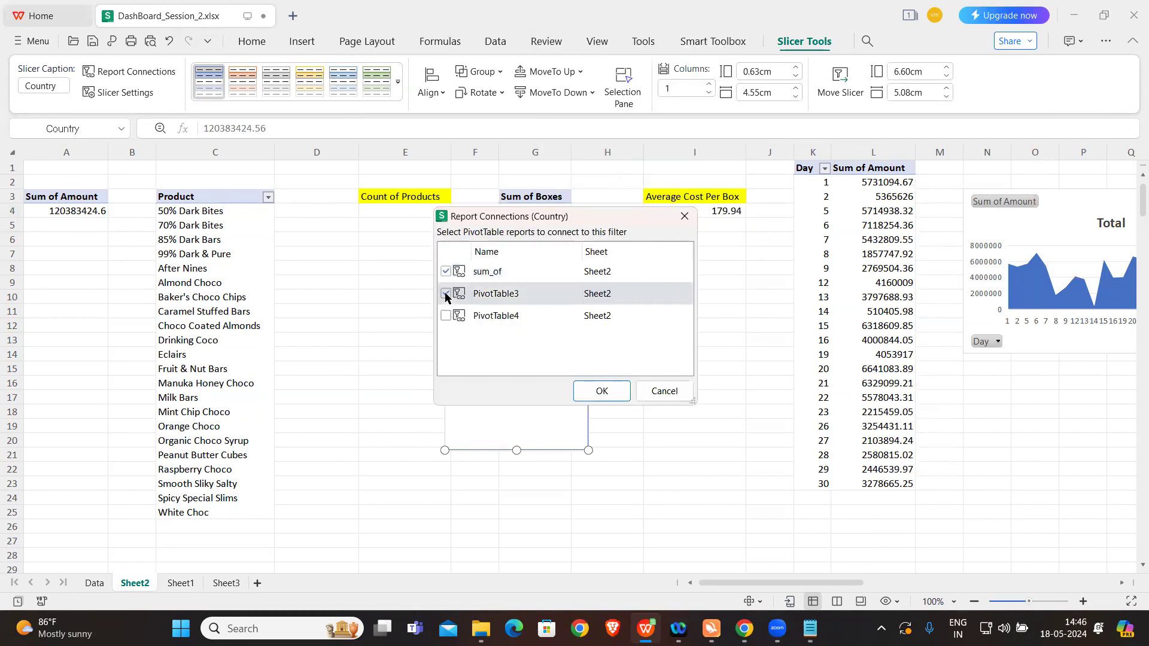
{"action": "left_click", "coordinate": [446, 315]}
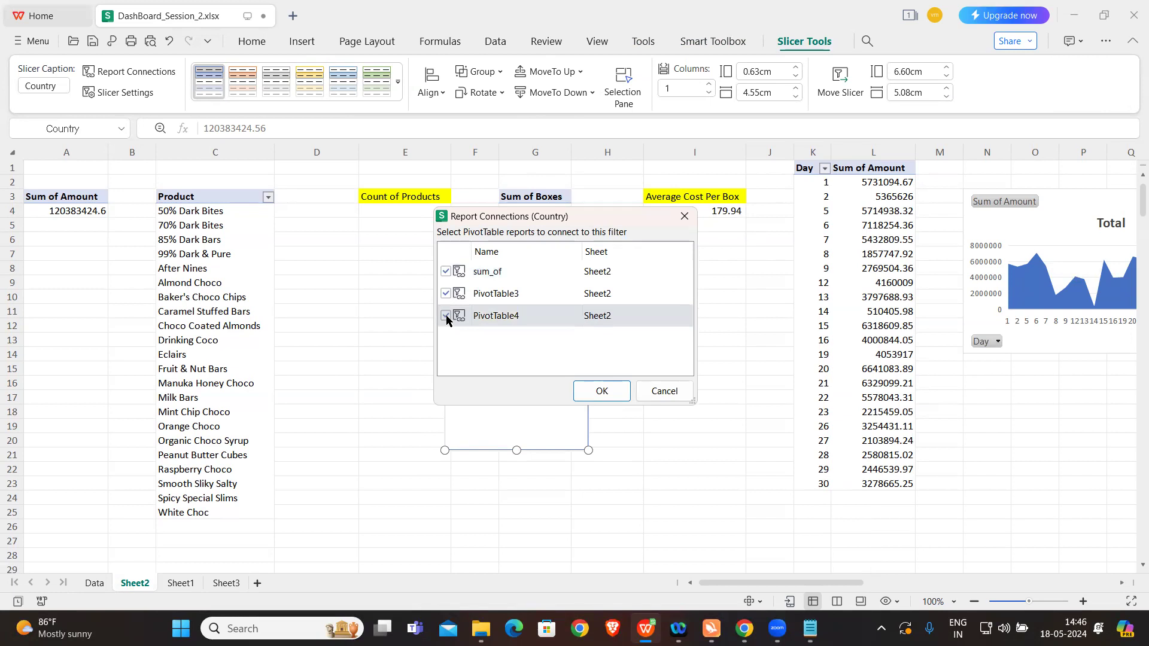
{"action": "left_click", "coordinate": [604, 392]}
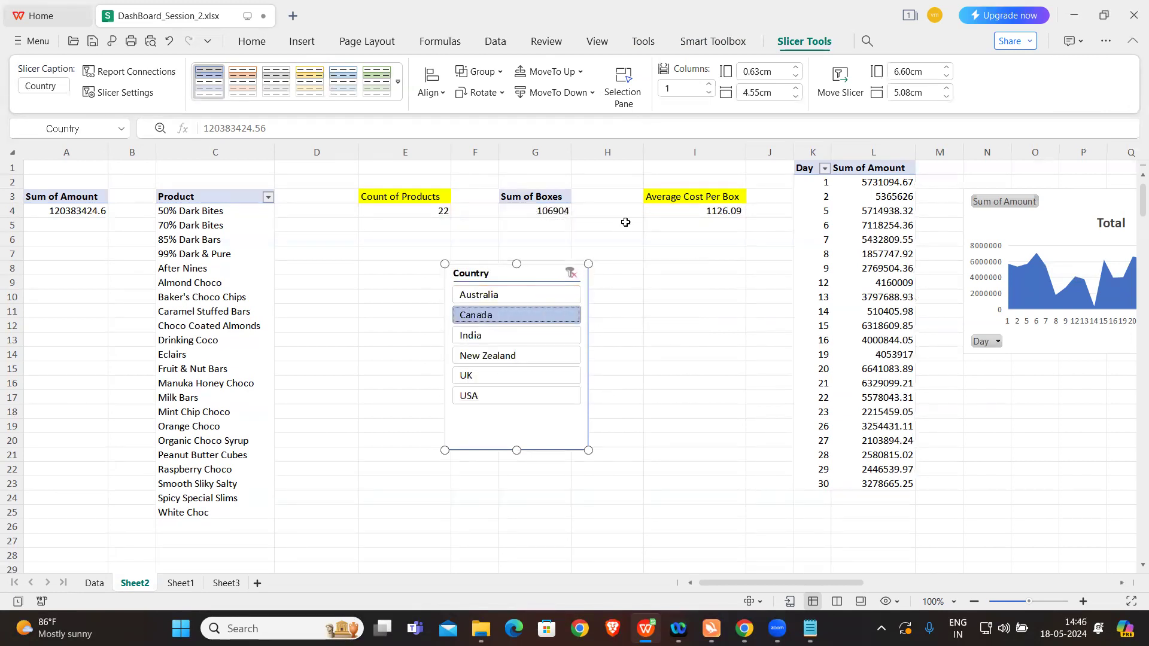
Step: Move the Country slicer to Sheet3 and place it against the left edge of the dashboard
{"action": "left_click", "coordinate": [838, 94]}
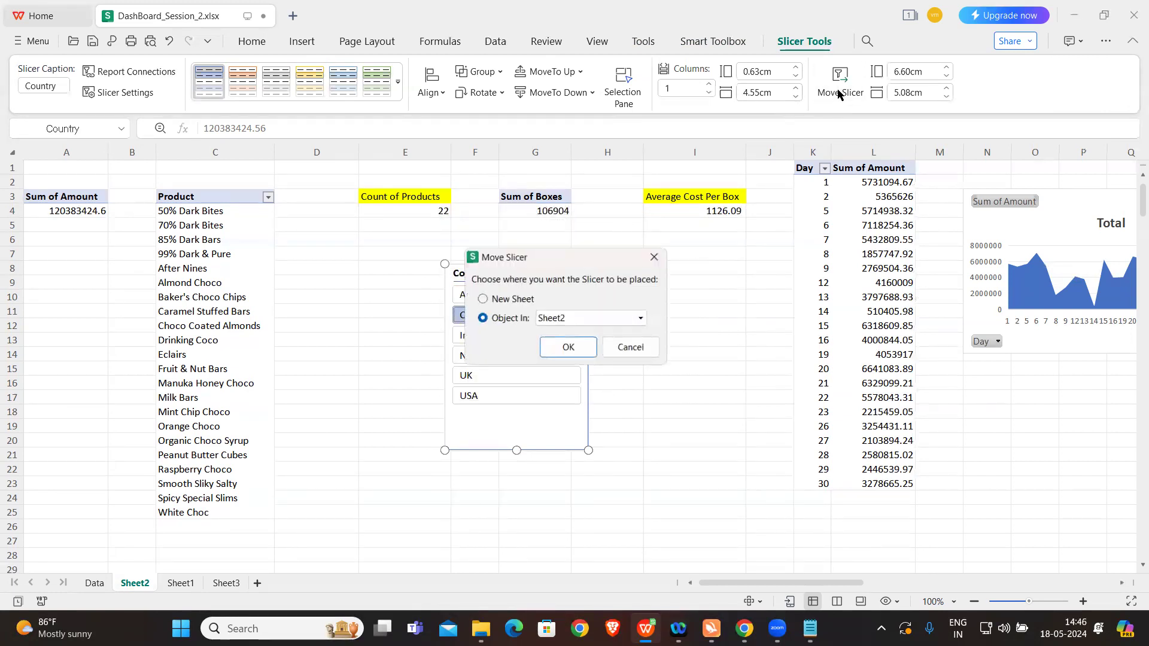
{"action": "left_click", "coordinate": [585, 320]}
{"action": "left_click", "coordinate": [564, 367]}
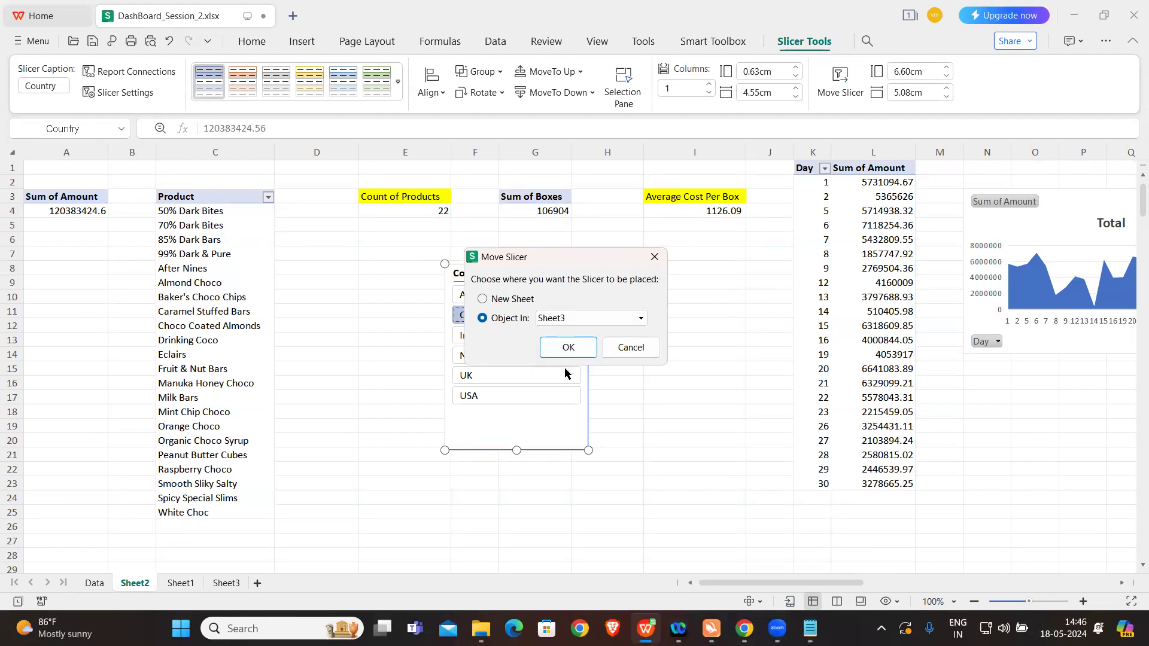
{"action": "left_click", "coordinate": [568, 348]}
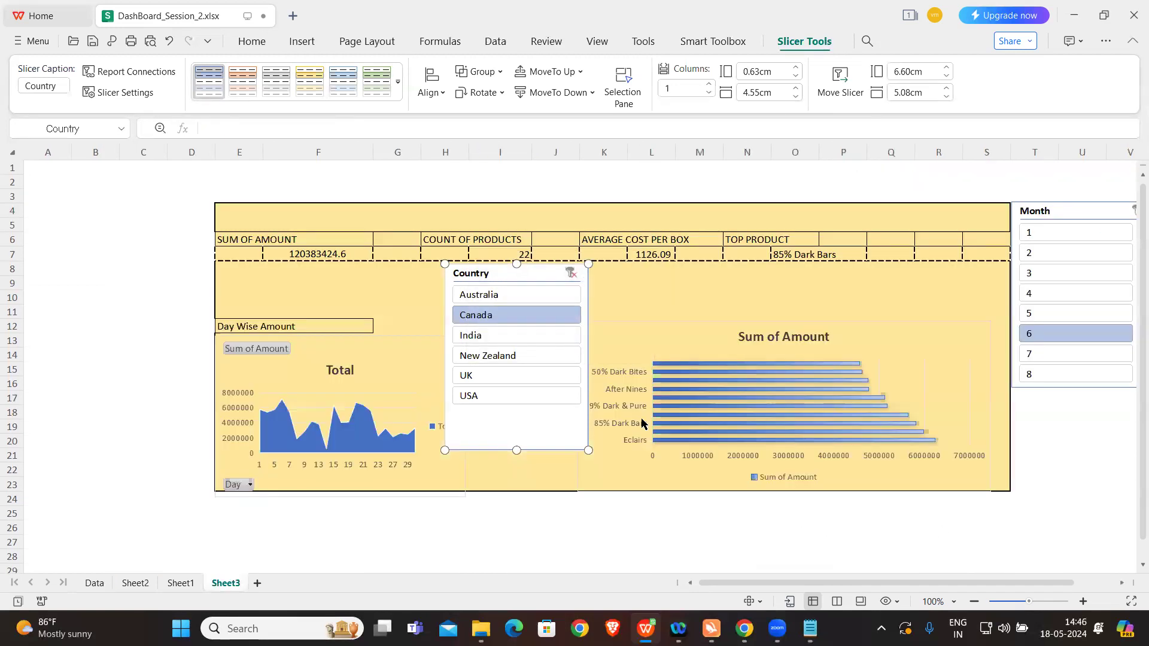
{"action": "left_click_drag", "start_coordinate": [542, 276], "coordinate": [171, 212]}
Step: Test the Country slicer with all six countries in turn, leaving India selected, and filter the dashboard by month 3
{"action": "left_click", "coordinate": [128, 229]}
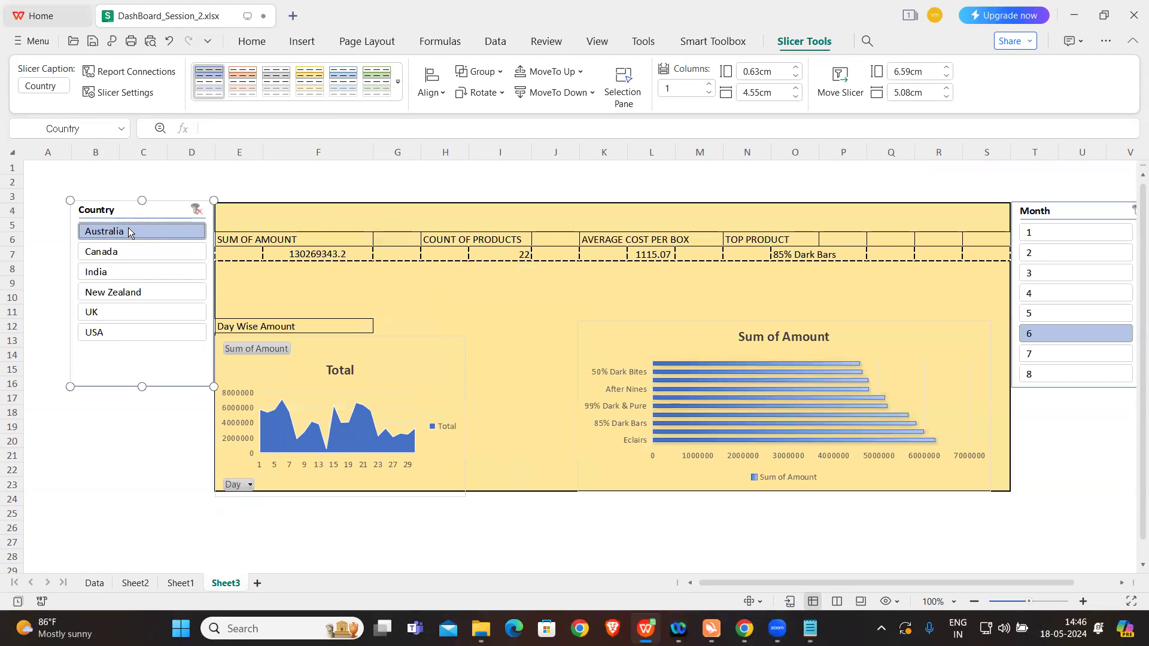
{"action": "left_click", "coordinate": [134, 252]}
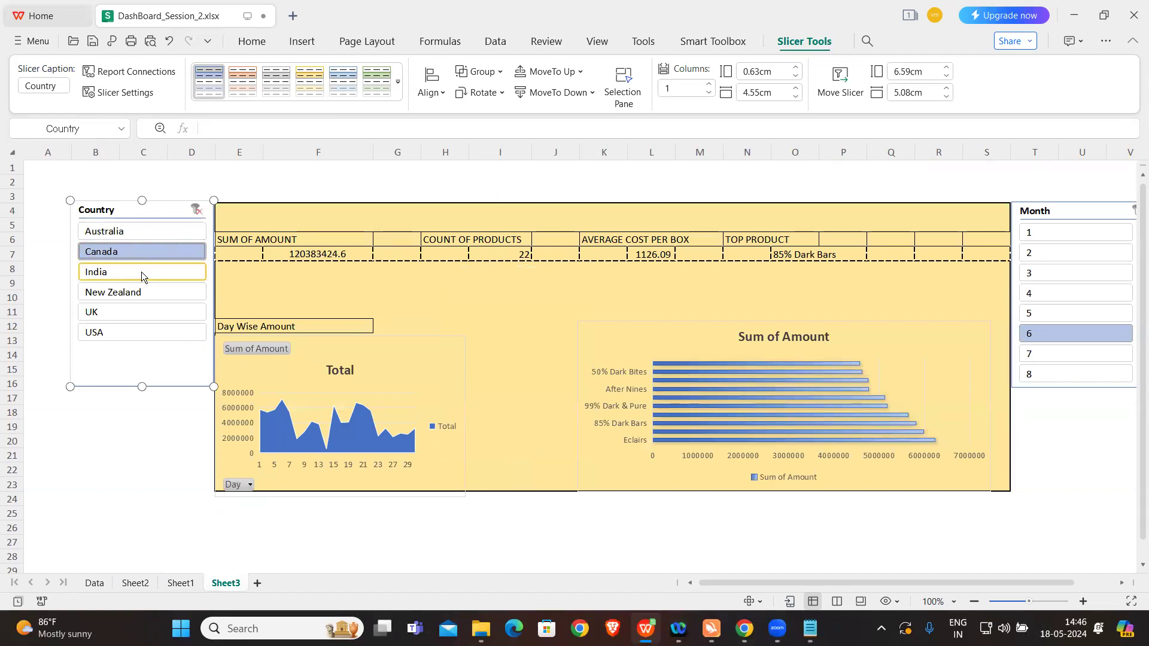
{"action": "left_click", "coordinate": [142, 272]}
{"action": "left_click", "coordinate": [149, 294]}
{"action": "left_click", "coordinate": [149, 314]}
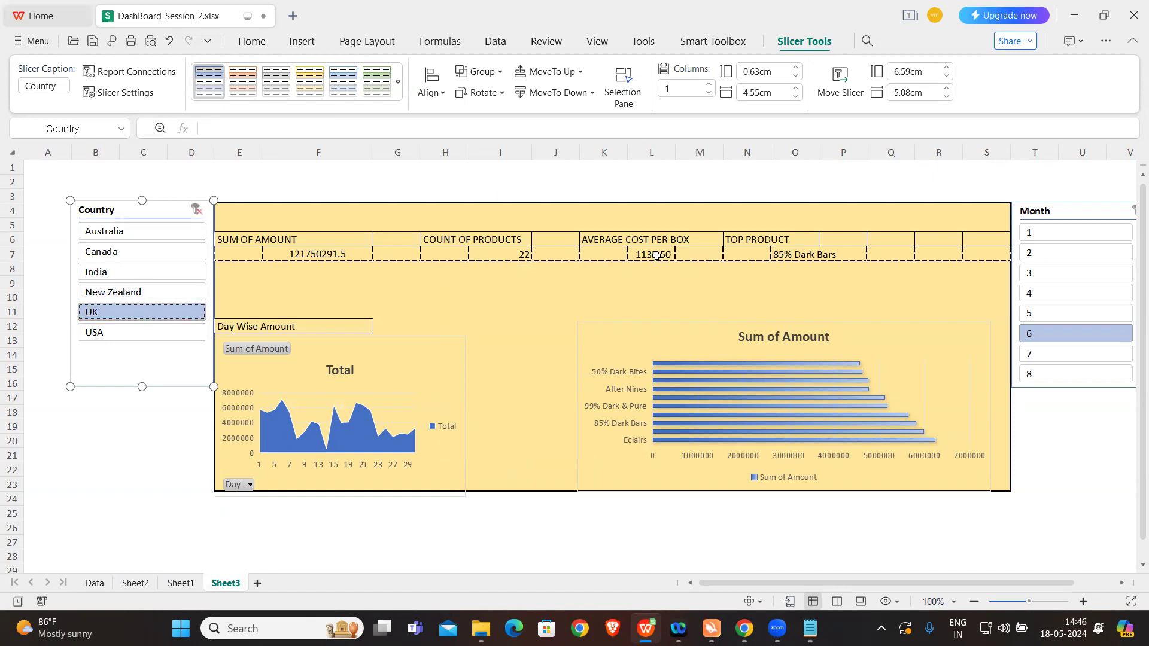
{"action": "left_click", "coordinate": [134, 337]}
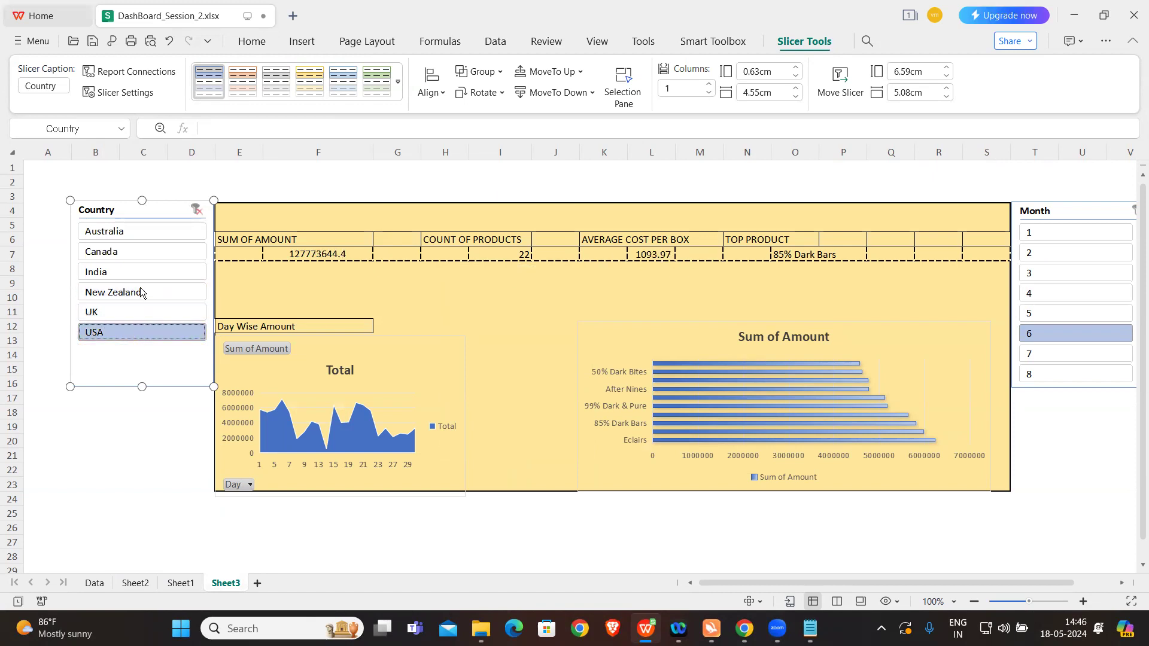
{"action": "left_click", "coordinate": [141, 253]}
{"action": "left_click", "coordinate": [139, 274]}
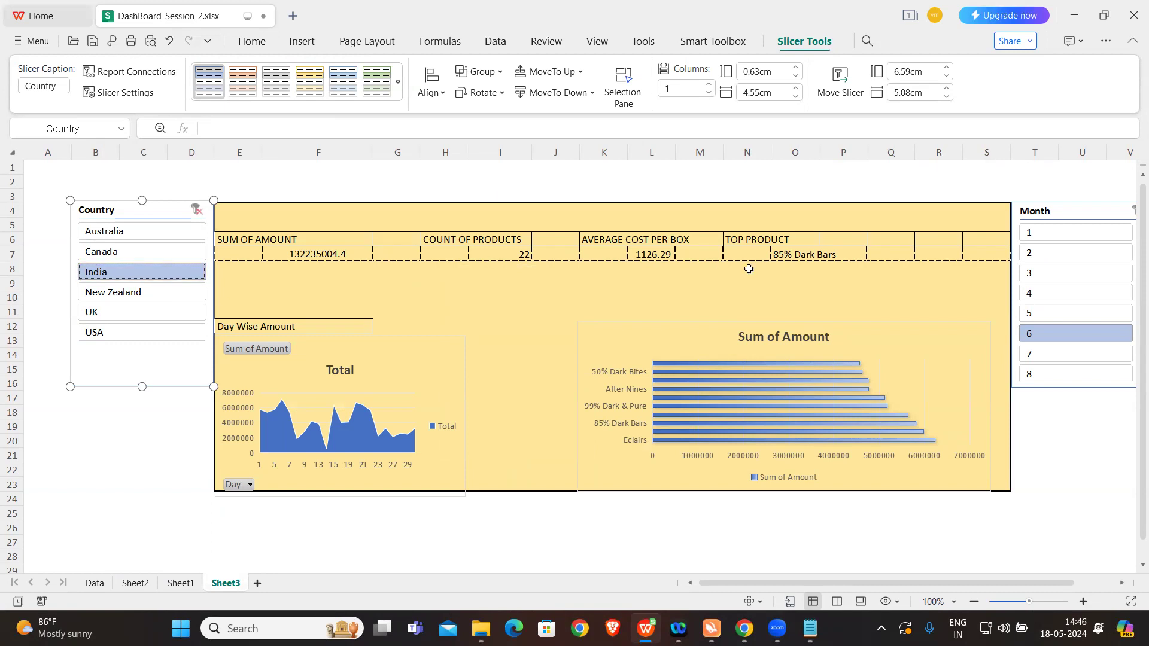
{"action": "left_click", "coordinate": [1048, 274]}
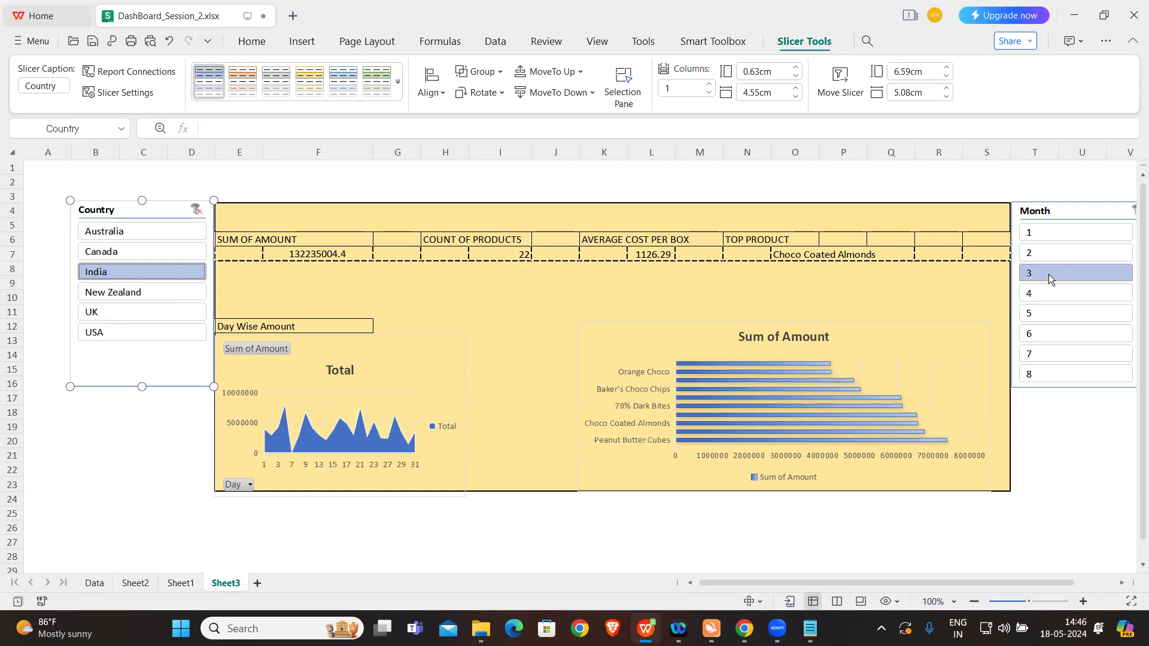